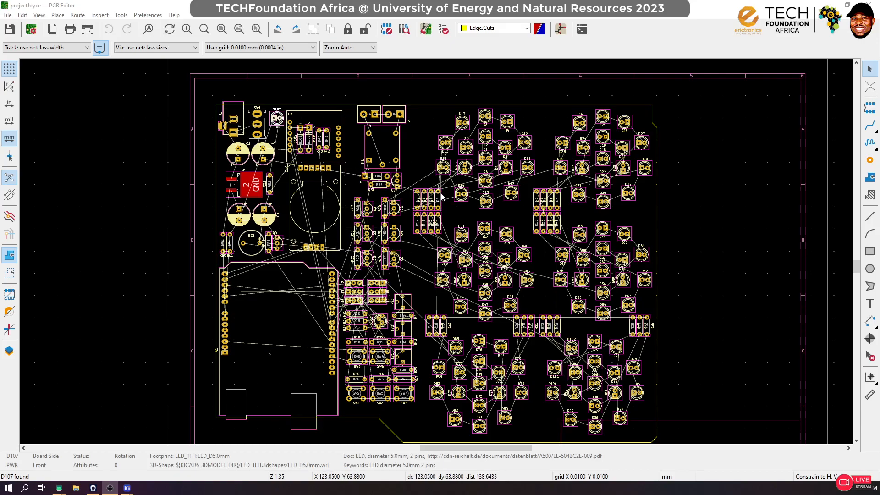
Examine the populated board in the 3D viewer from several angles, including the LED groups and modules, and close the viewer
{"action": "left_click", "coordinate": [39, 14]}
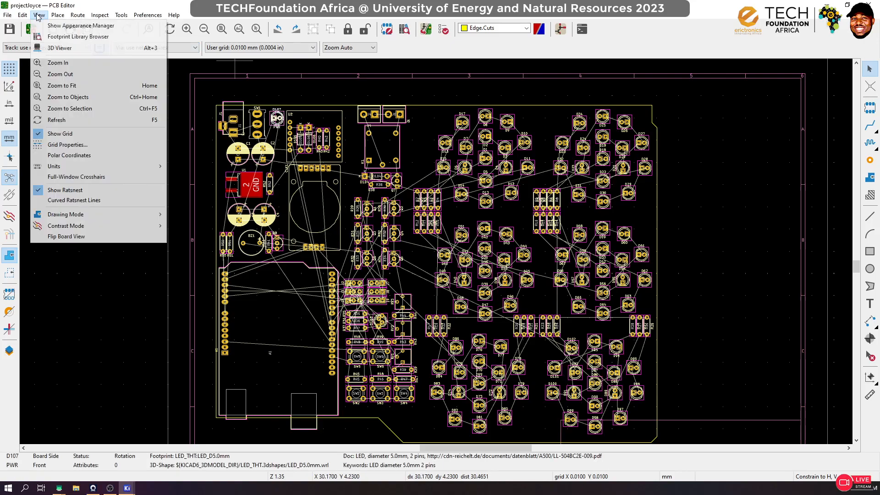
{"action": "left_click", "coordinate": [71, 51]}
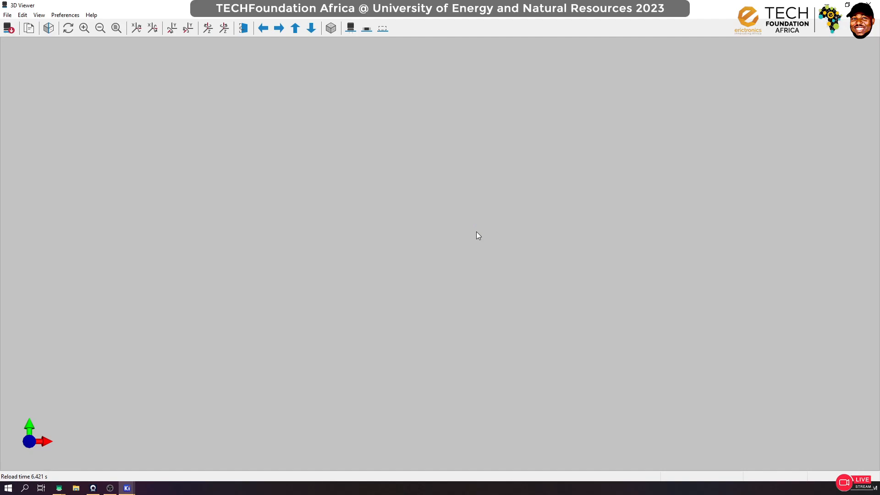
{"action": "scroll", "coordinate": [471, 246], "scroll_direction": "up", "scroll_amount": 5}
{"action": "left_click_drag", "start_coordinate": [470, 249], "coordinate": [494, 216]}
{"action": "left_click_drag", "start_coordinate": [204, 149], "coordinate": [239, 192]}
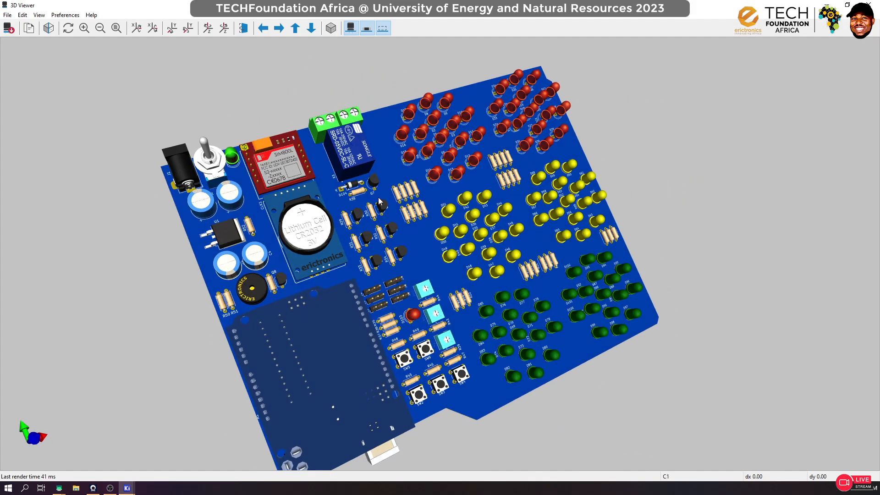
{"action": "left_click_drag", "start_coordinate": [535, 227], "coordinate": [366, 232]}
{"action": "left_click_drag", "start_coordinate": [498, 106], "coordinate": [595, 214]}
{"action": "left_click_drag", "start_coordinate": [527, 192], "coordinate": [421, 236]}
{"action": "left_click_drag", "start_coordinate": [484, 229], "coordinate": [507, 281]}
{"action": "left_click_drag", "start_coordinate": [459, 231], "coordinate": [518, 270]}
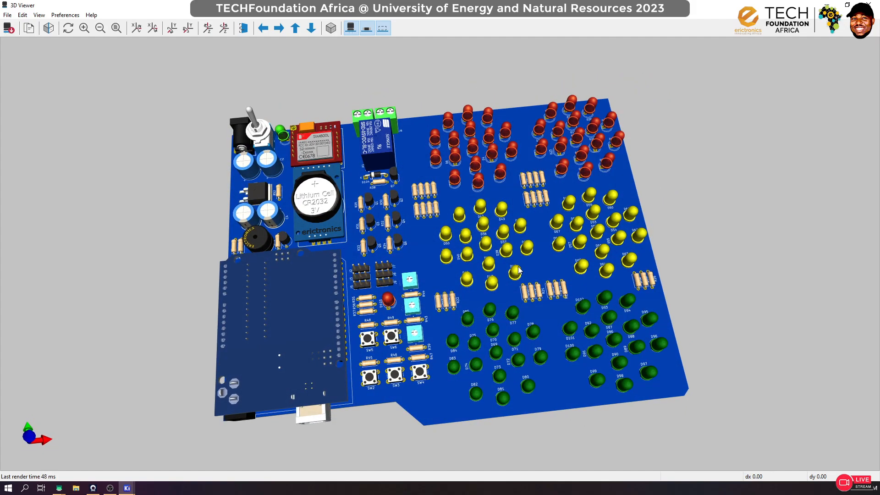
{"action": "left_click_drag", "start_coordinate": [518, 271], "coordinate": [554, 180]}
{"action": "left_click_drag", "start_coordinate": [598, 208], "coordinate": [359, 324]}
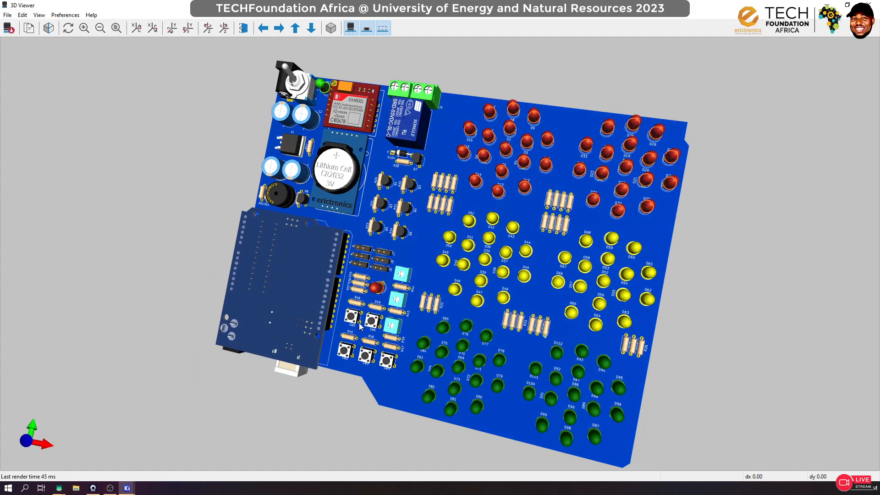
{"action": "left_click_drag", "start_coordinate": [554, 160], "coordinate": [513, 266]}
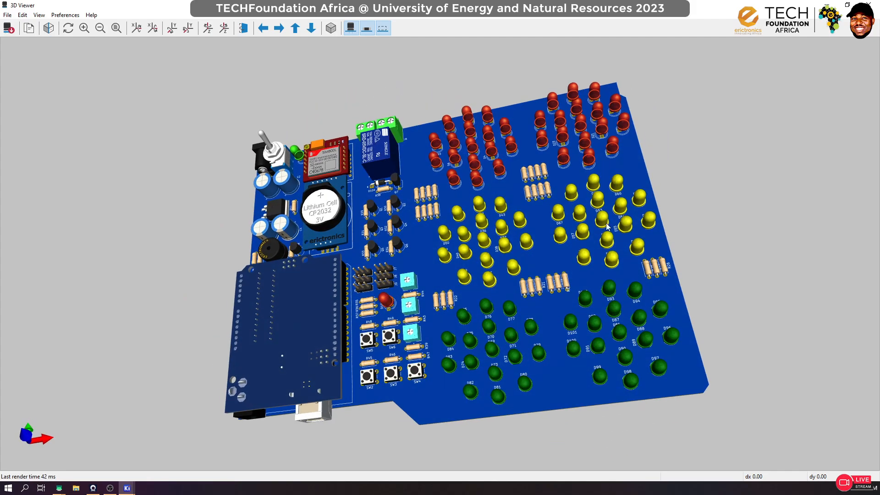
{"action": "left_click_drag", "start_coordinate": [483, 240], "coordinate": [406, 249]}
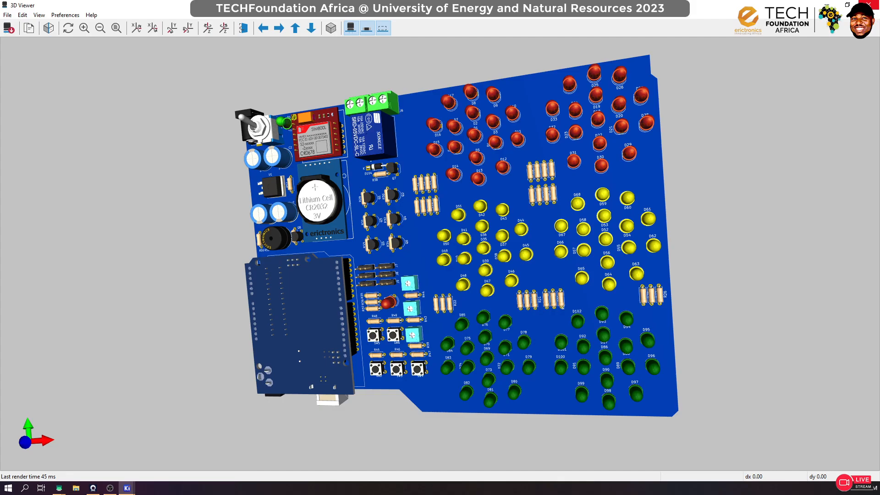
{"action": "left_click", "coordinate": [869, 4]}
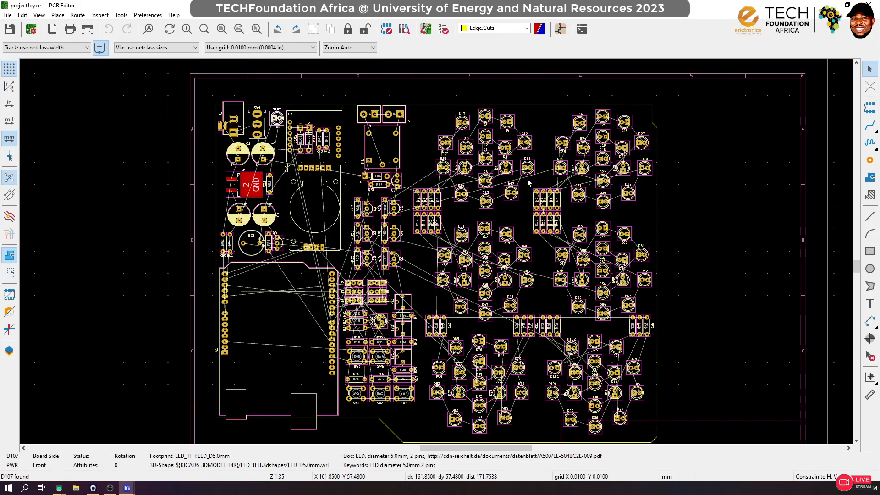
In the board setup, review the physical stackup and set the F.Cu and B.Cu copper layer types to mixed
{"action": "scroll", "coordinate": [436, 260], "scroll_direction": "down", "scroll_amount": 2}
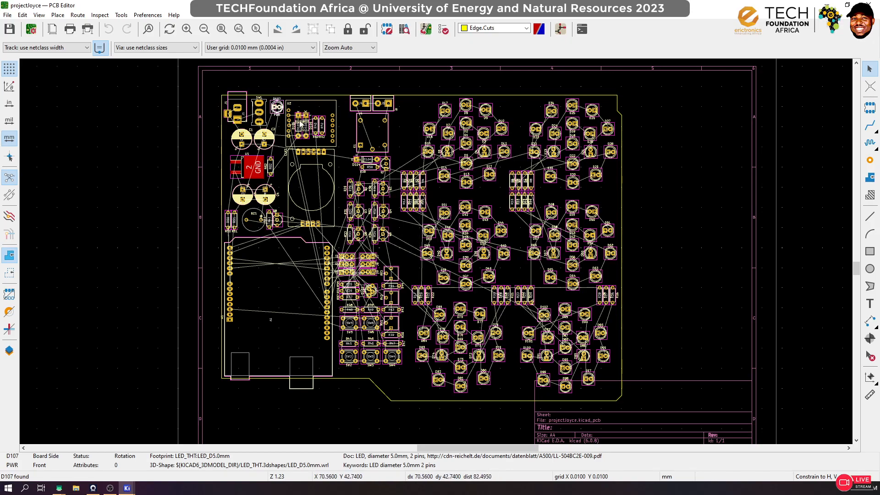
{"action": "left_click", "coordinate": [31, 29]}
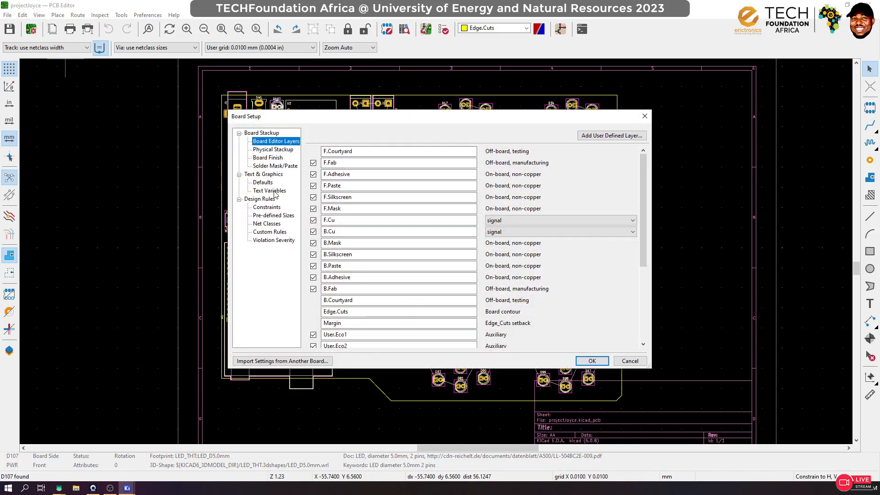
{"action": "left_click", "coordinate": [273, 150]}
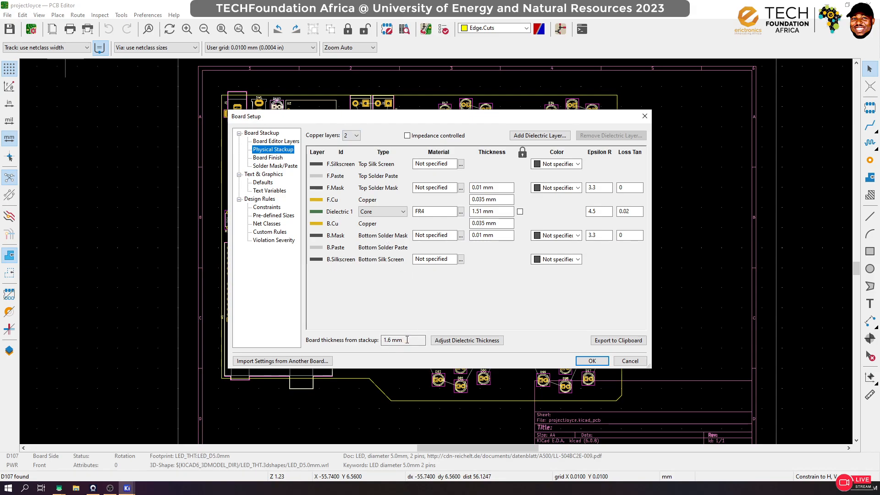
{"action": "double_click", "coordinate": [392, 341]}
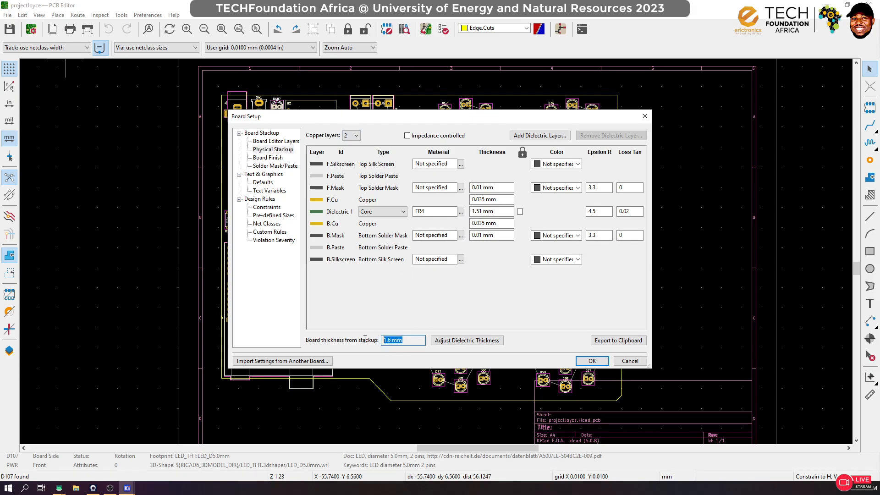
{"action": "left_click", "coordinate": [281, 142]}
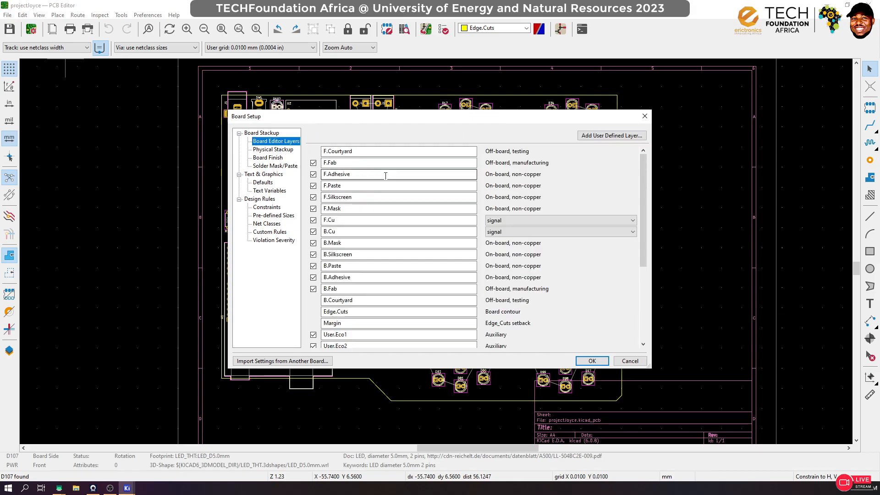
{"action": "left_click", "coordinate": [506, 221]}
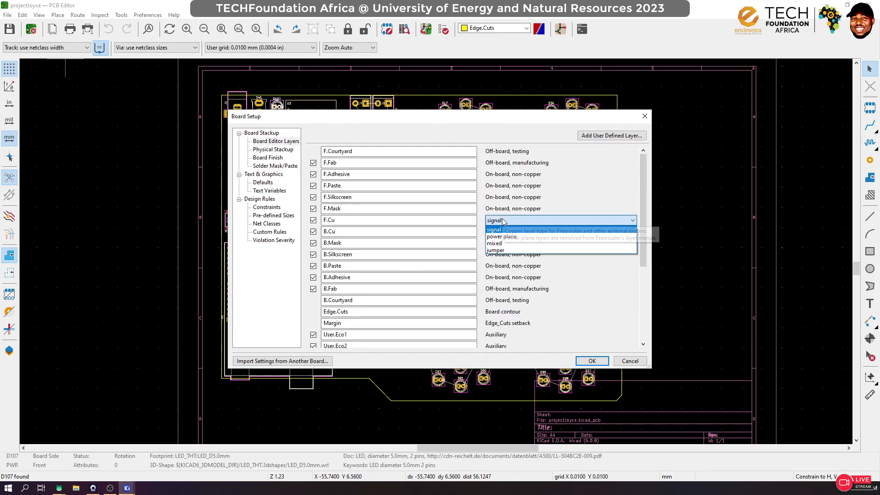
{"action": "left_click", "coordinate": [524, 244]}
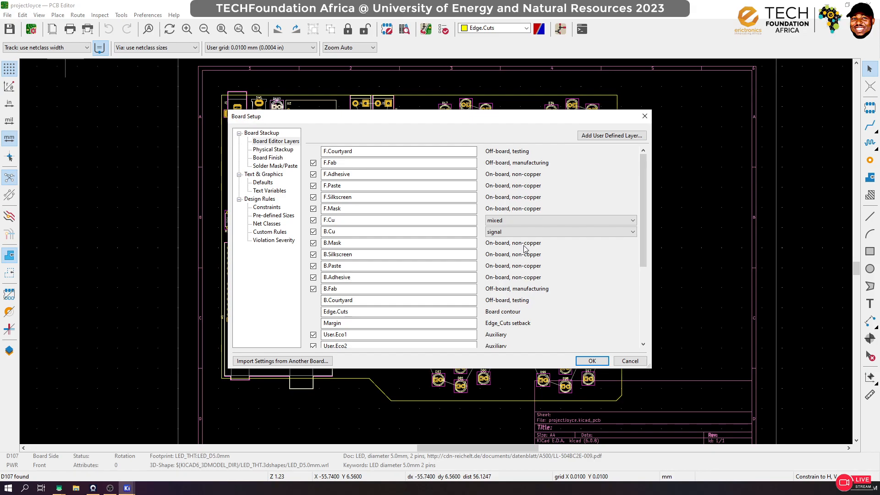
{"action": "left_click", "coordinate": [513, 232]}
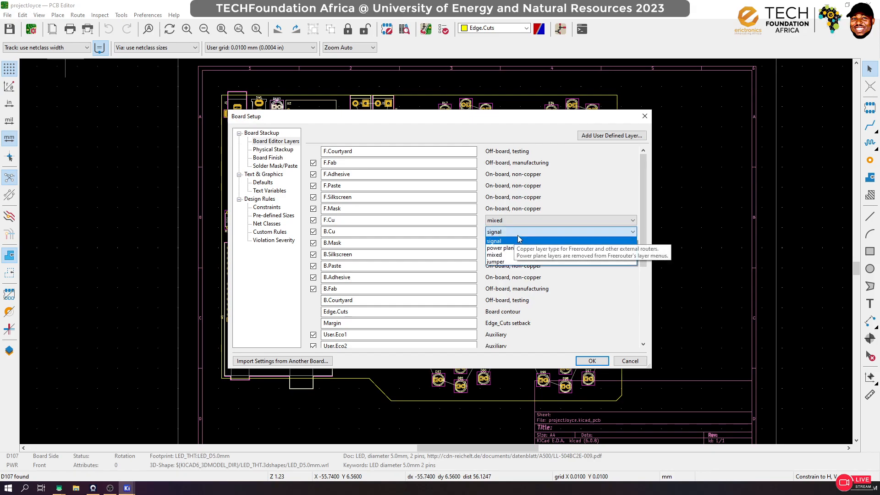
{"action": "left_click", "coordinate": [511, 254]}
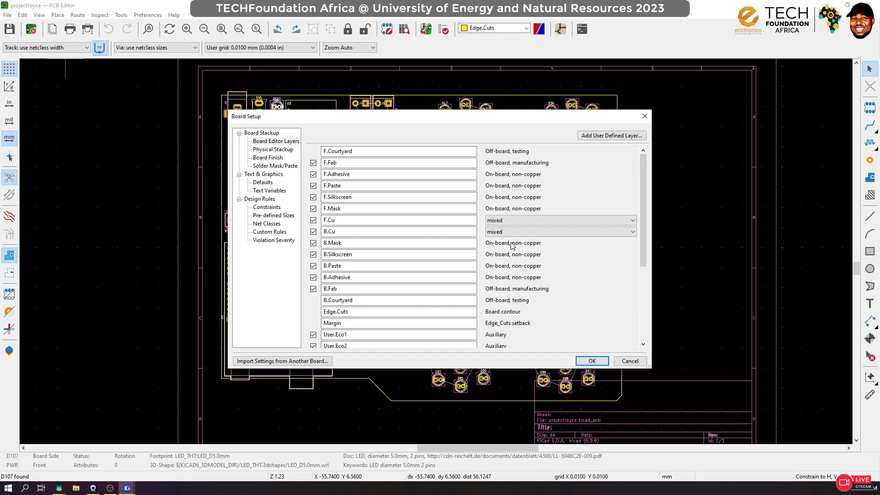
Review the solder mask, text and constraint settings, and set the Default net class clearance to 1 mm
{"action": "left_click", "coordinate": [273, 157]}
{"action": "left_click", "coordinate": [281, 166]}
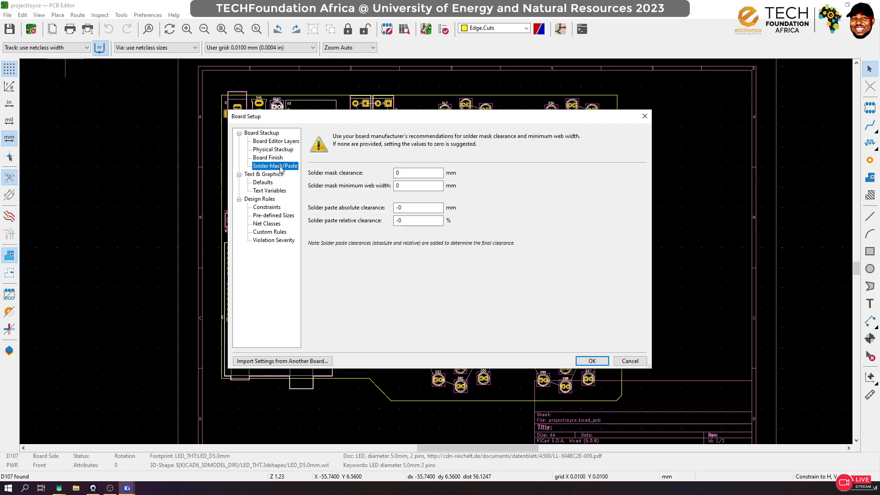
{"action": "left_click", "coordinate": [271, 184]}
{"action": "left_click", "coordinate": [270, 210]}
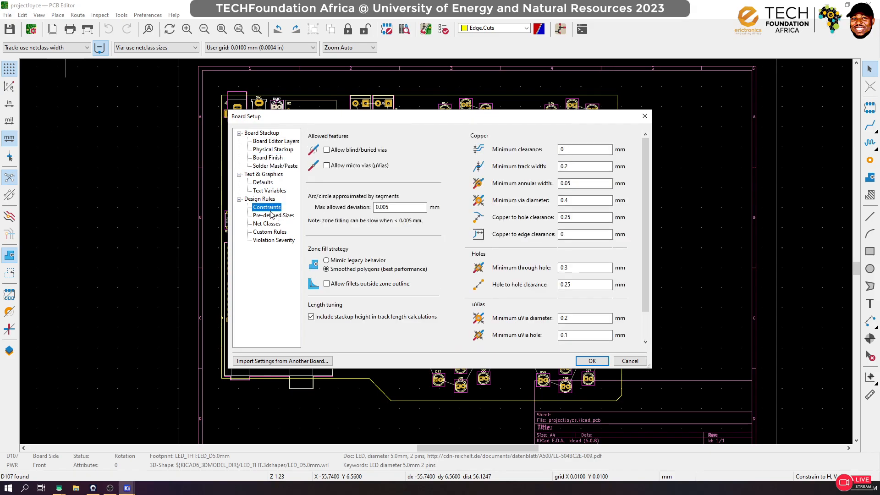
{"action": "left_click", "coordinate": [268, 224]}
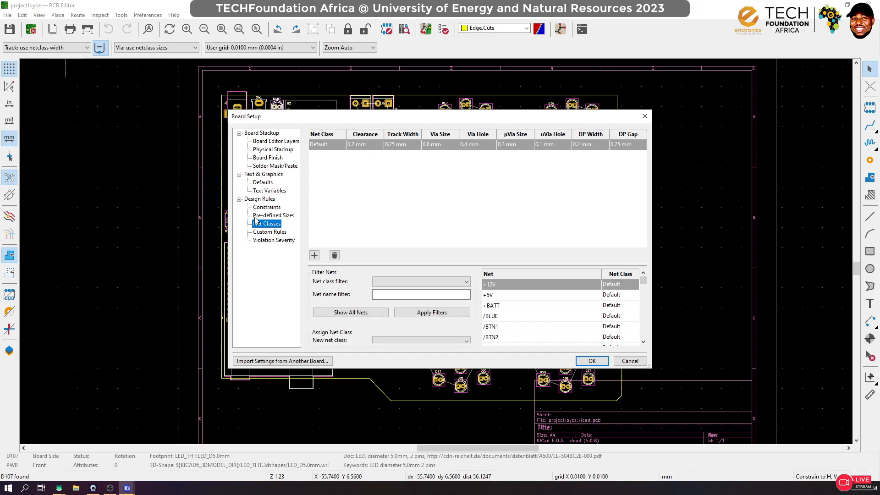
{"action": "left_click", "coordinate": [326, 145]}
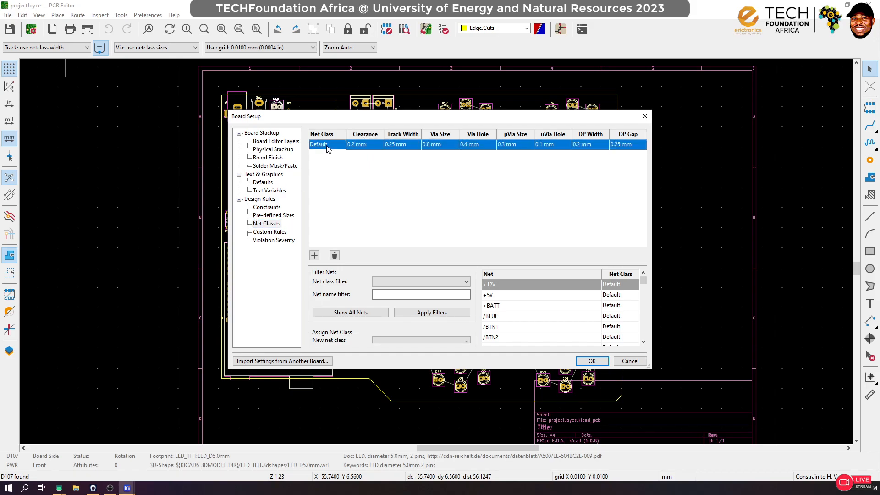
{"action": "left_click", "coordinate": [362, 145]}
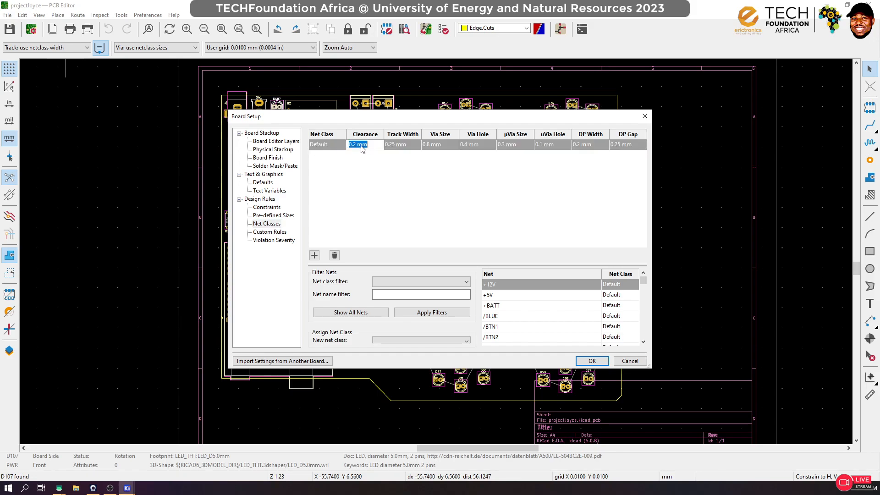
{"action": "left_click_drag", "start_coordinate": [357, 148], "coordinate": [345, 146]}
{"action": "type", "text": "1"}
{"action": "key", "text": "Return"}
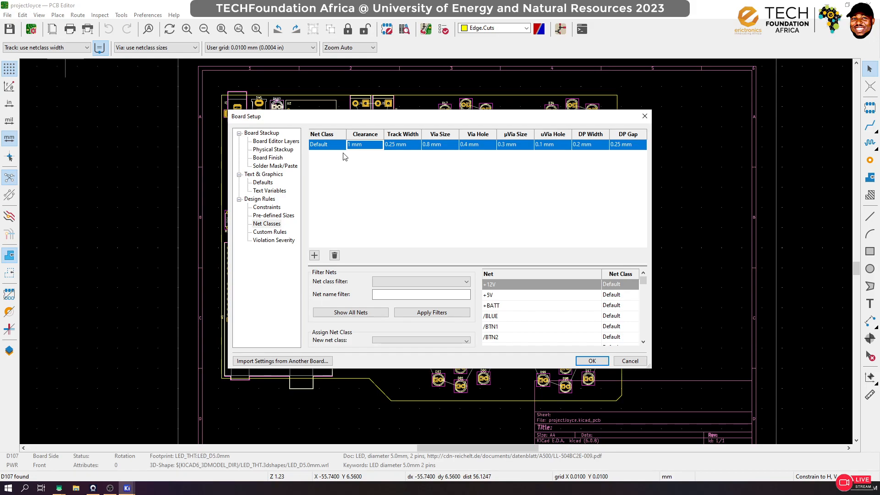
{"action": "left_click", "coordinate": [351, 149]}
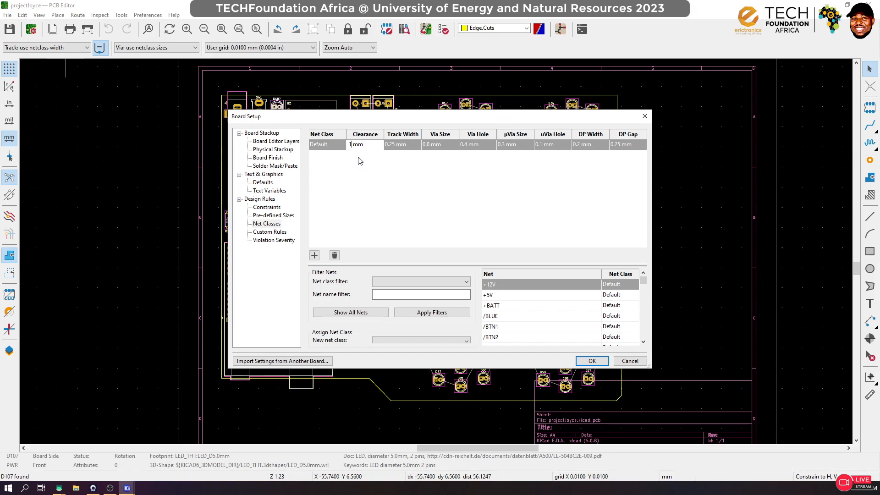
{"action": "key", "text": "Return"}
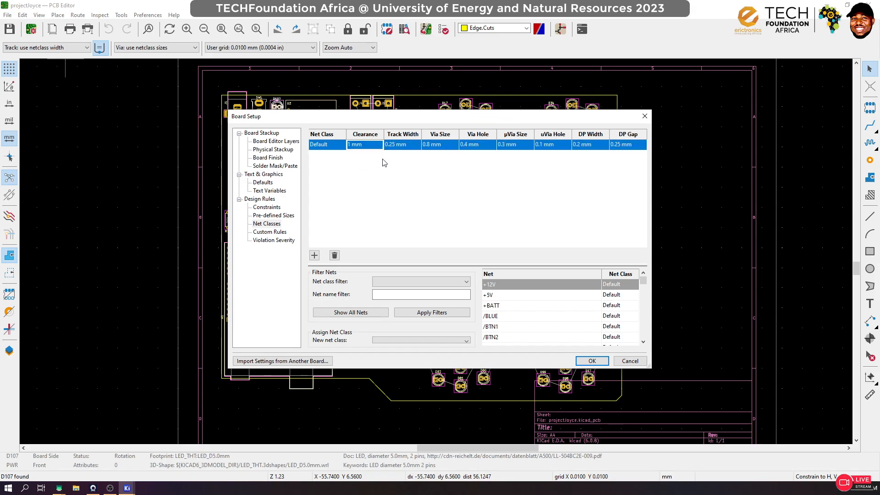
Set the track width of the Default net class to 1 mm
{"action": "left_click", "coordinate": [393, 146]}
{"action": "left_click", "coordinate": [397, 144]}
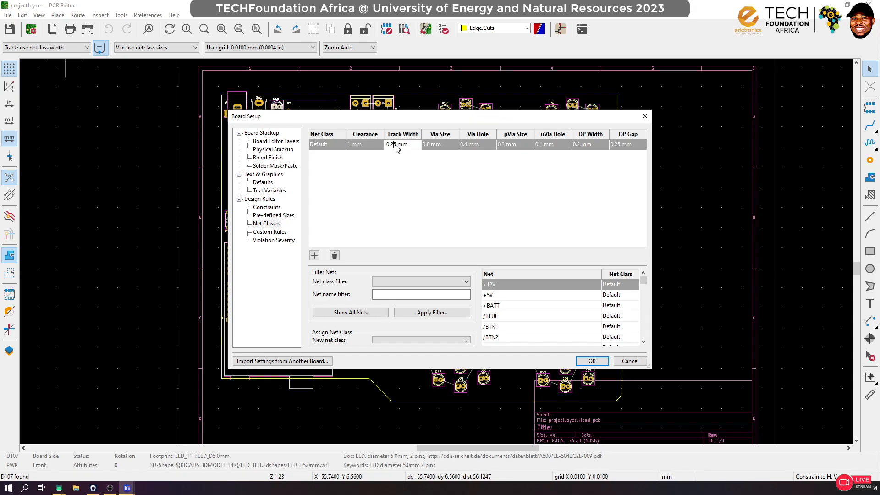
{"action": "left_click_drag", "start_coordinate": [397, 145], "coordinate": [349, 153]}
{"action": "type", "text": "1"}
Set the Default net class via size to 1.8 mm and via hole to 1 mm, and apply the board setup
{"action": "left_click", "coordinate": [427, 145]}
{"action": "left_click_drag", "start_coordinate": [430, 144], "coordinate": [428, 145]}
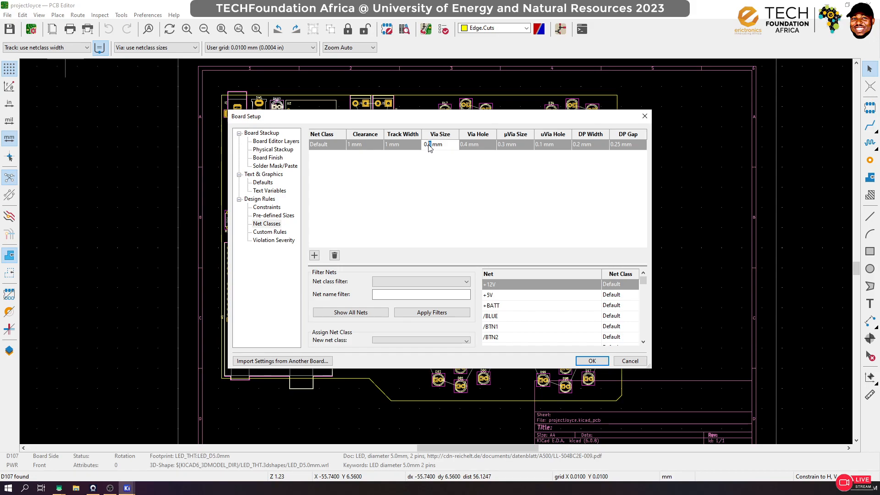
{"action": "key", "text": "BackSpace"}
{"action": "key", "text": "BackSpace"}
{"action": "type", "text": "1"}
{"action": "left_click", "coordinate": [464, 146]}
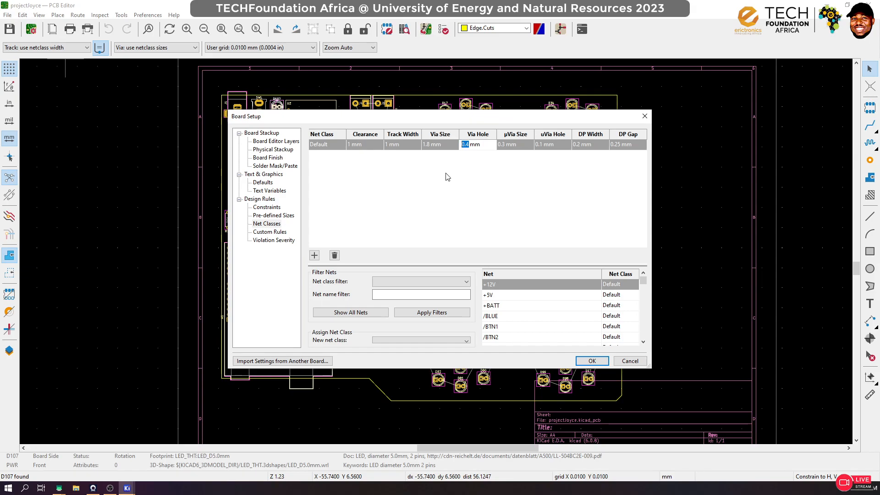
{"action": "type", "text": "1"}
{"action": "left_click", "coordinate": [582, 361]}
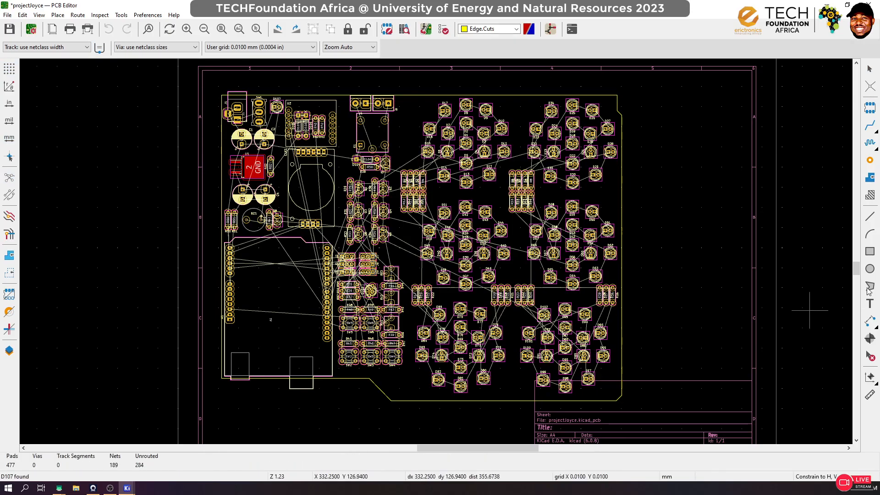
Begin a filled zone on F.Cu at the inside of the board outline's upper-left corner
{"action": "left_click", "coordinate": [869, 177]}
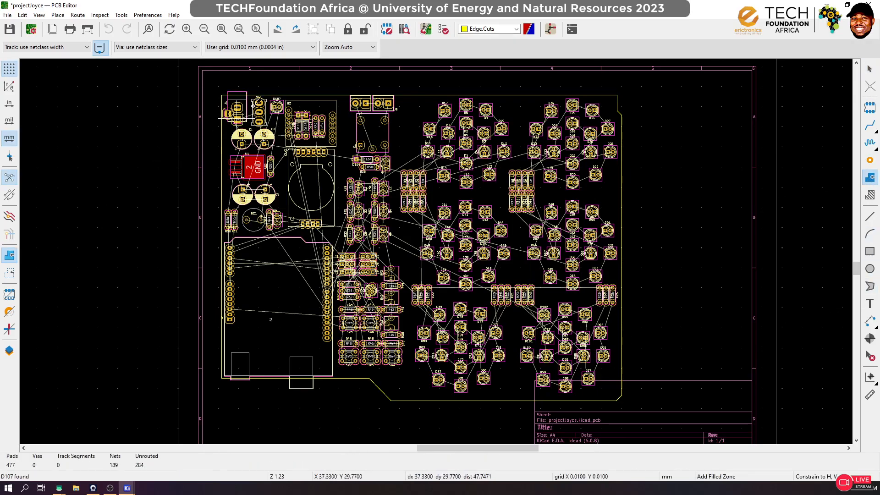
{"action": "scroll", "coordinate": [251, 86], "scroll_direction": "up", "scroll_amount": 8}
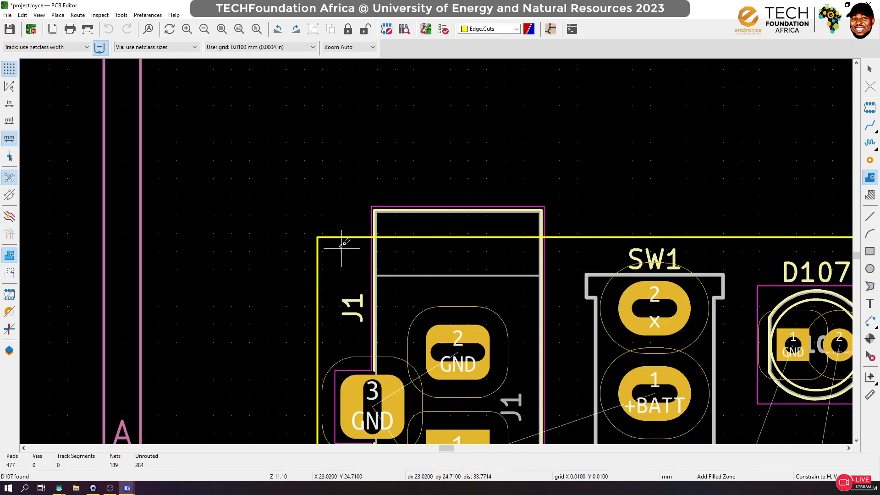
{"action": "scroll", "coordinate": [436, 251], "scroll_direction": "up", "scroll_amount": 8}
{"action": "scroll", "coordinate": [231, 184], "scroll_direction": "up", "scroll_amount": 5}
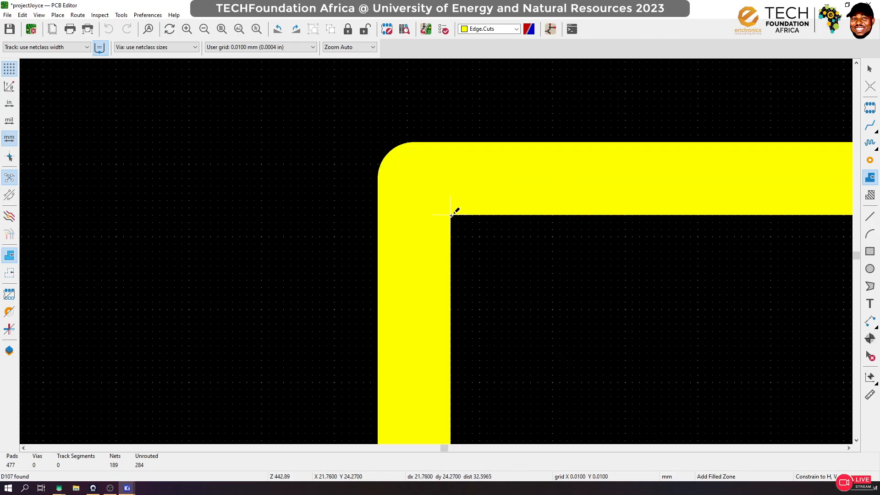
{"action": "left_click", "coordinate": [498, 29]}
{"action": "left_click", "coordinate": [491, 38]}
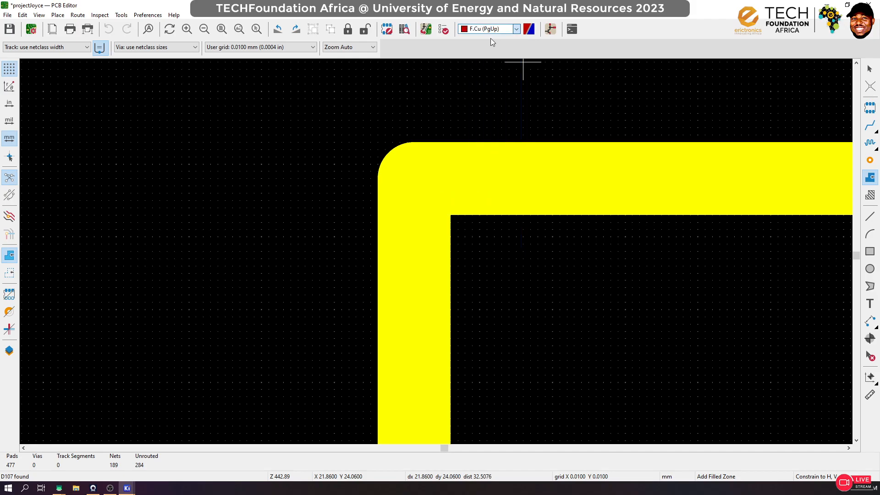
{"action": "left_click", "coordinate": [451, 215]}
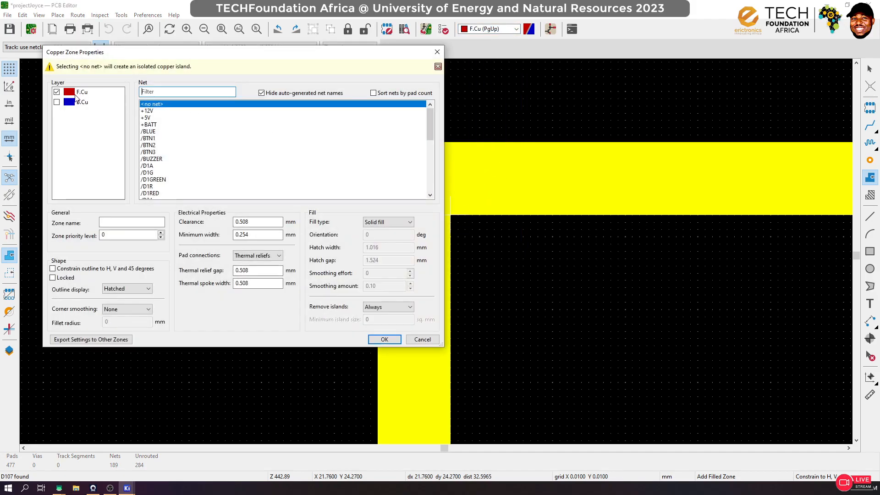
Add B.Cu to the copper zone's layers alongside F.Cu and assign the zone to the GND net
{"action": "left_click", "coordinate": [56, 102]}
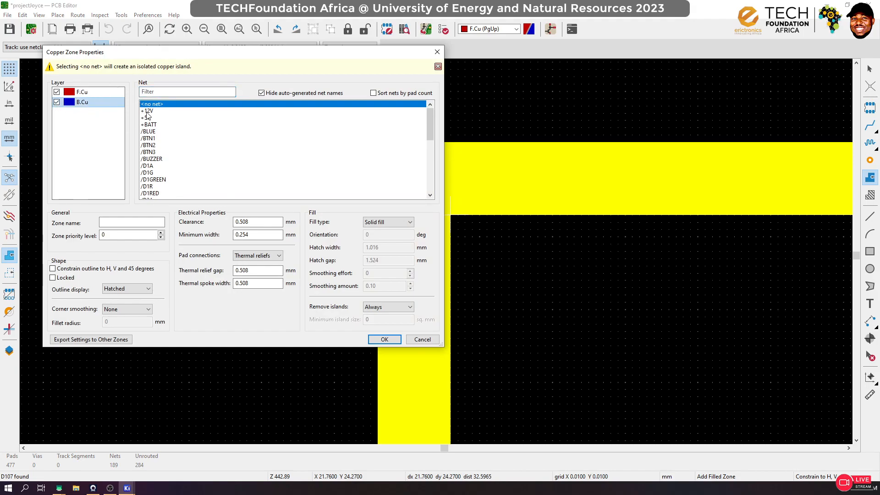
{"action": "scroll", "coordinate": [158, 165], "scroll_direction": "down", "scroll_amount": 10}
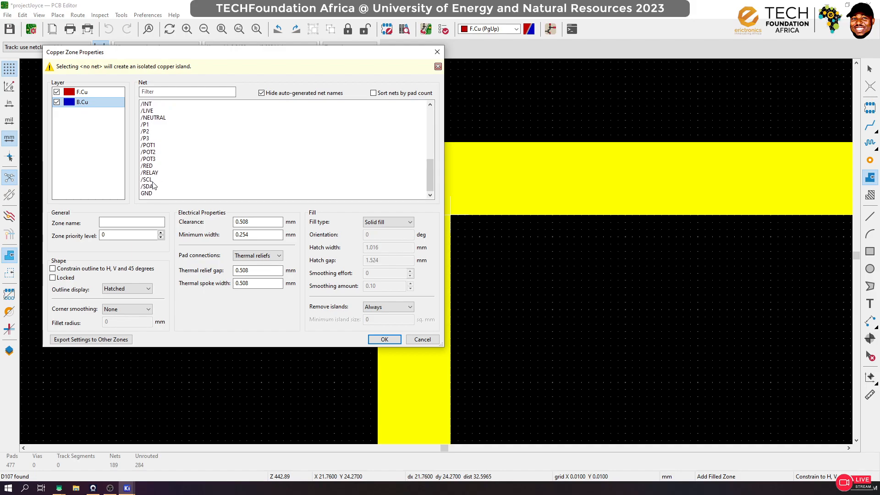
{"action": "left_click", "coordinate": [153, 181]}
{"action": "left_click", "coordinate": [385, 339]}
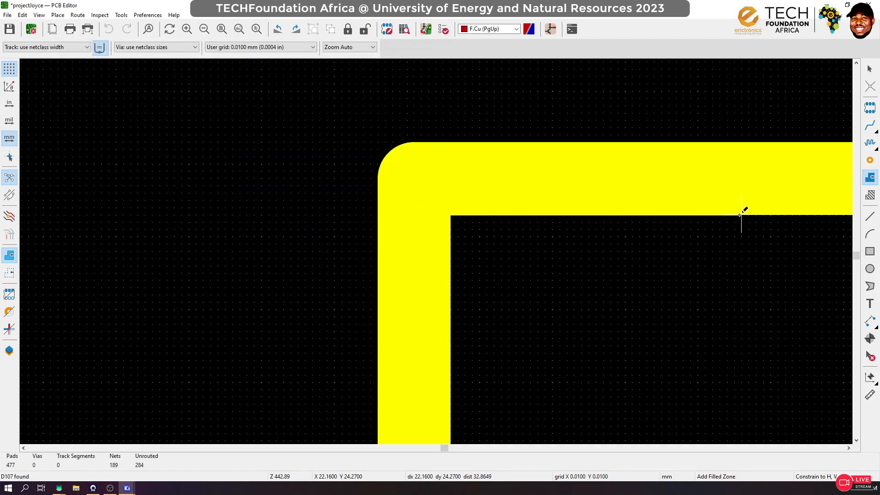
Run the zone outline along the board's upper edge and place a vertex inside the upper-right corner
{"action": "scroll", "coordinate": [742, 213], "scroll_direction": "down", "scroll_amount": 15}
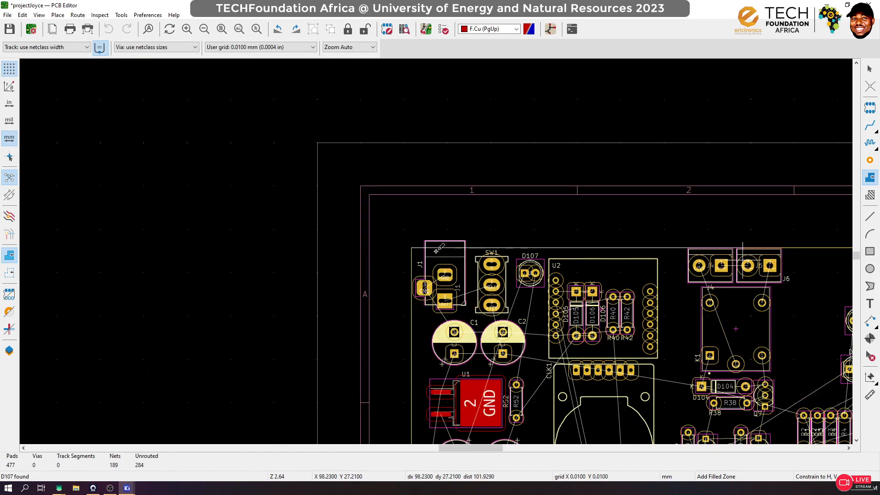
{"action": "scroll", "coordinate": [743, 247], "scroll_direction": "down", "scroll_amount": 3}
{"action": "scroll", "coordinate": [565, 243], "scroll_direction": "up", "scroll_amount": 6}
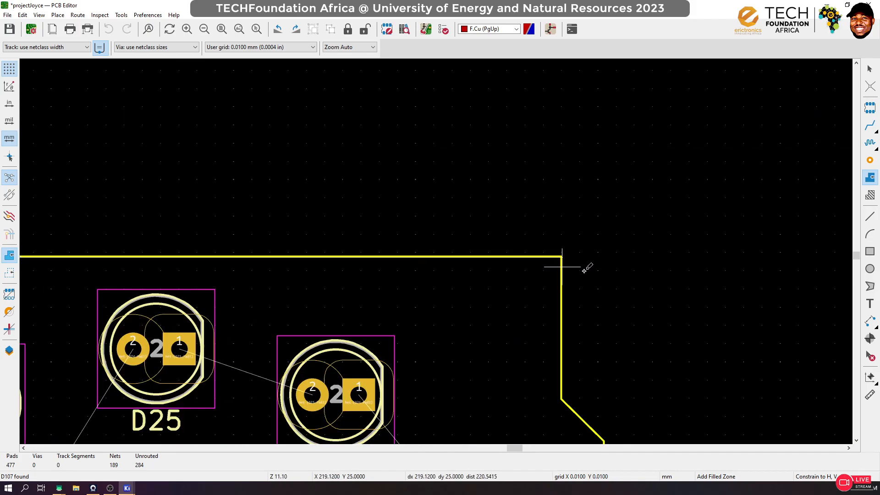
{"action": "scroll", "coordinate": [584, 270], "scroll_direction": "up", "scroll_amount": 18}
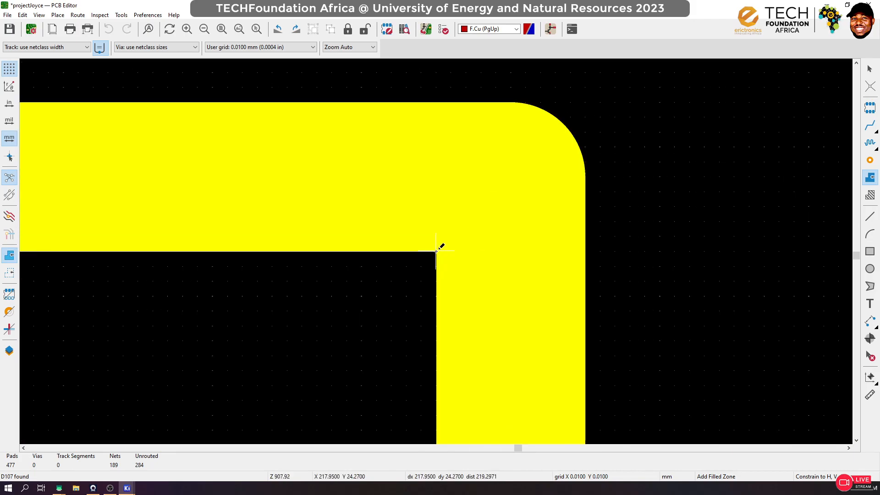
{"action": "left_click", "coordinate": [436, 250]}
{"action": "scroll", "coordinate": [439, 249], "scroll_direction": "down", "scroll_amount": 16}
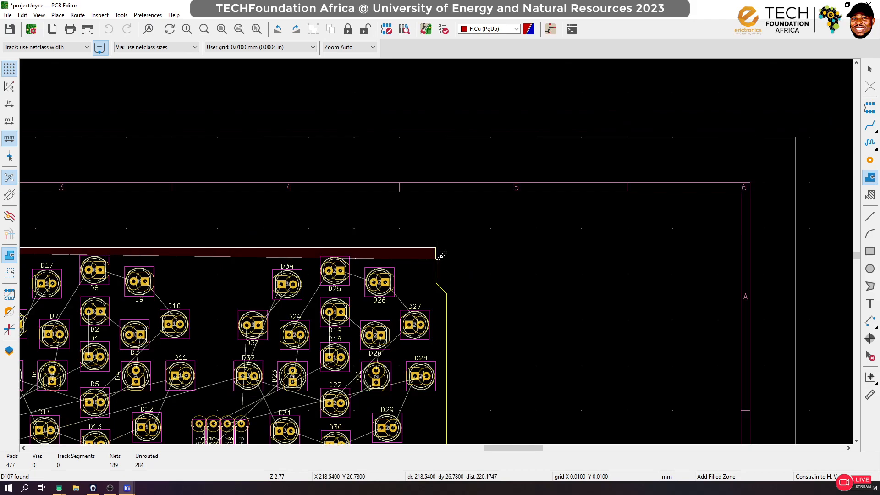
Trace the zone outline around the angled edge below the board's upper-right corner
{"action": "scroll", "coordinate": [437, 259], "scroll_direction": "up", "scroll_amount": 12}
{"action": "left_click", "coordinate": [344, 331]}
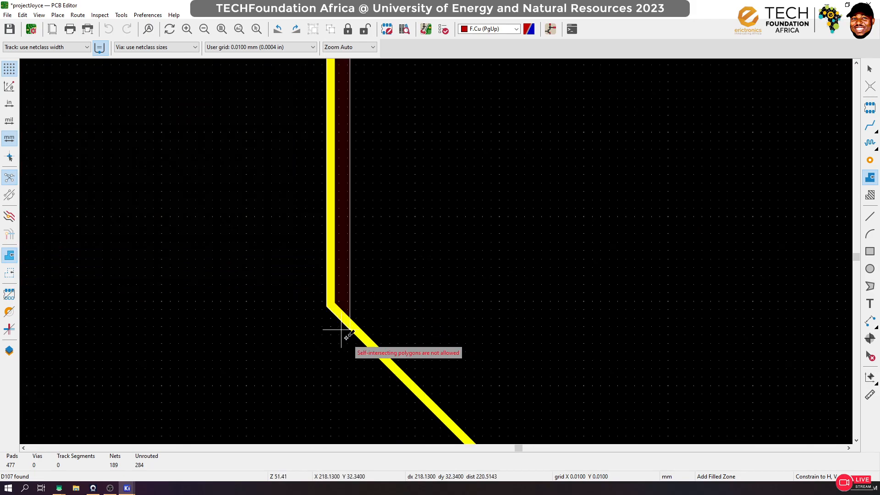
{"action": "scroll", "coordinate": [344, 331], "scroll_direction": "down", "scroll_amount": 6}
{"action": "scroll", "coordinate": [481, 290], "scroll_direction": "up", "scroll_amount": 14}
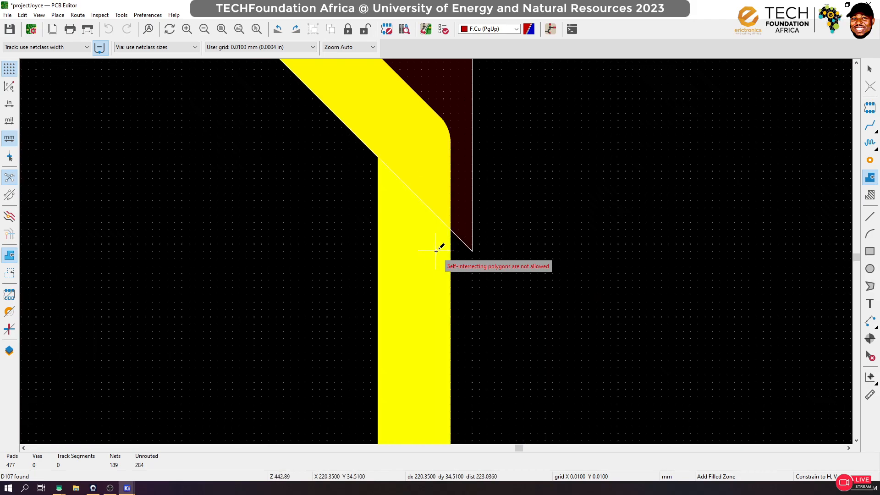
{"action": "scroll", "coordinate": [436, 251], "scroll_direction": "up", "scroll_amount": 1}
{"action": "scroll", "coordinate": [331, 104], "scroll_direction": "down", "scroll_amount": 2}
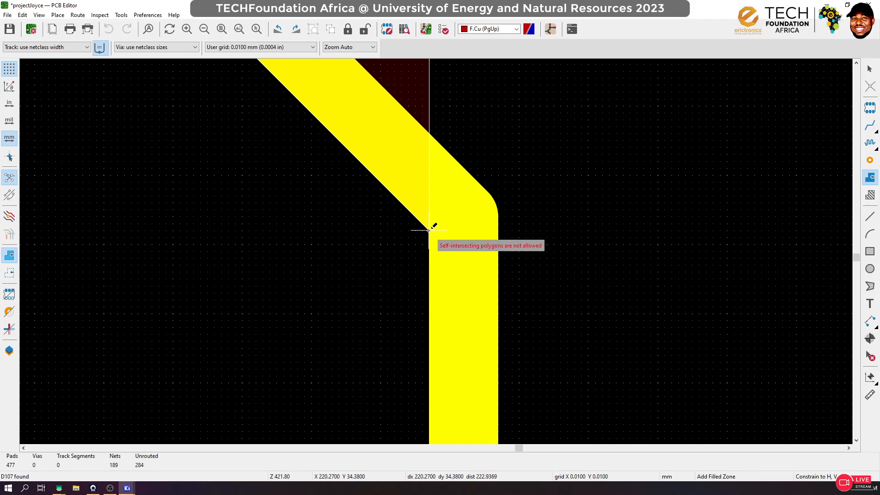
Continue the zone outline down the board's right edge and around the lower-right chamfer
{"action": "scroll", "coordinate": [429, 230], "scroll_direction": "down", "scroll_amount": 20}
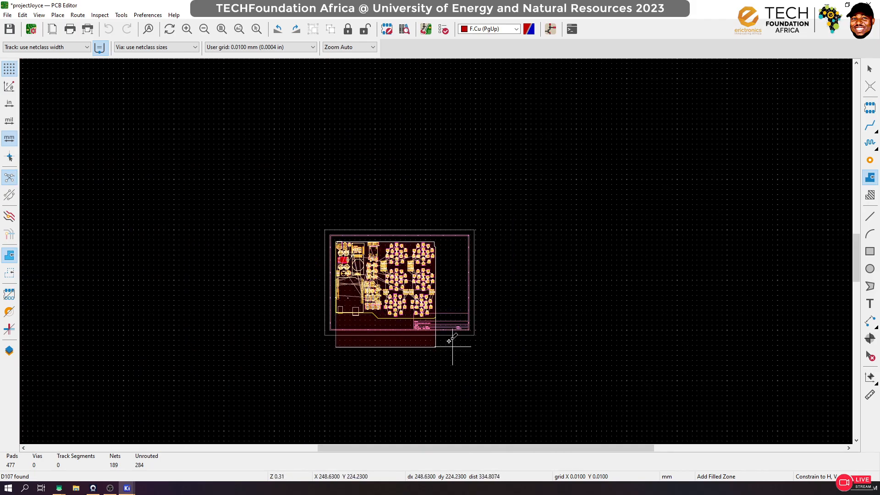
{"action": "scroll", "coordinate": [436, 249], "scroll_direction": "up", "scroll_amount": 12}
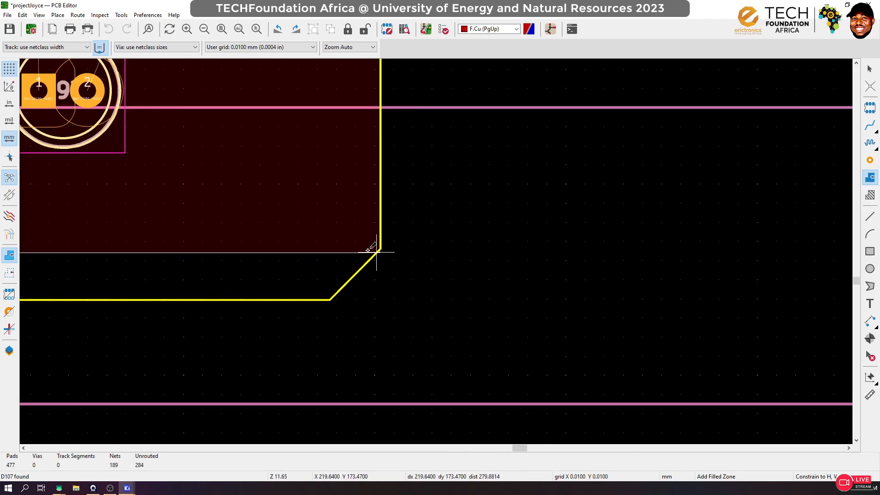
{"action": "scroll", "coordinate": [376, 252], "scroll_direction": "up", "scroll_amount": 5}
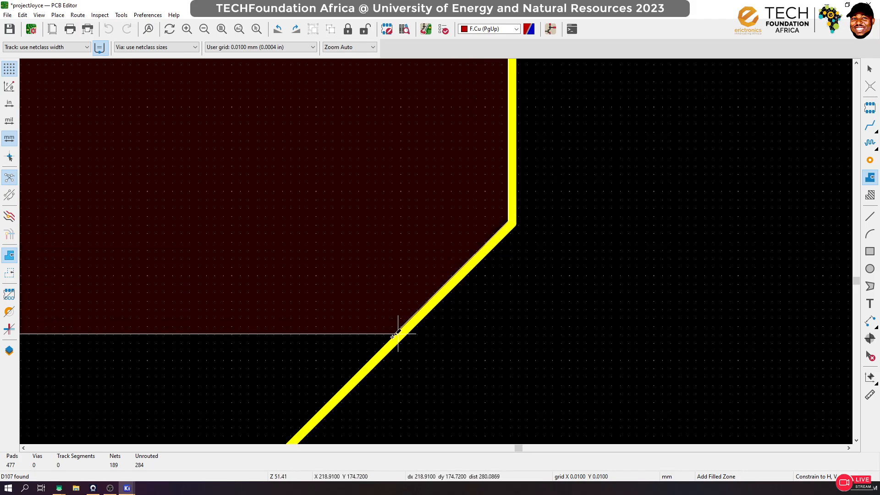
{"action": "scroll", "coordinate": [433, 239], "scroll_direction": "down", "scroll_amount": 2}
{"action": "scroll", "coordinate": [436, 247], "scroll_direction": "up", "scroll_amount": 7}
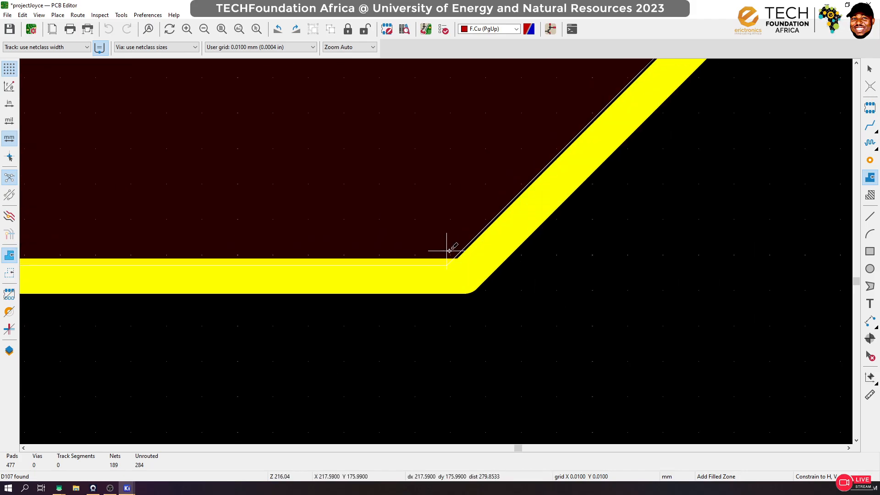
{"action": "scroll", "coordinate": [434, 244], "scroll_direction": "down", "scroll_amount": 10}
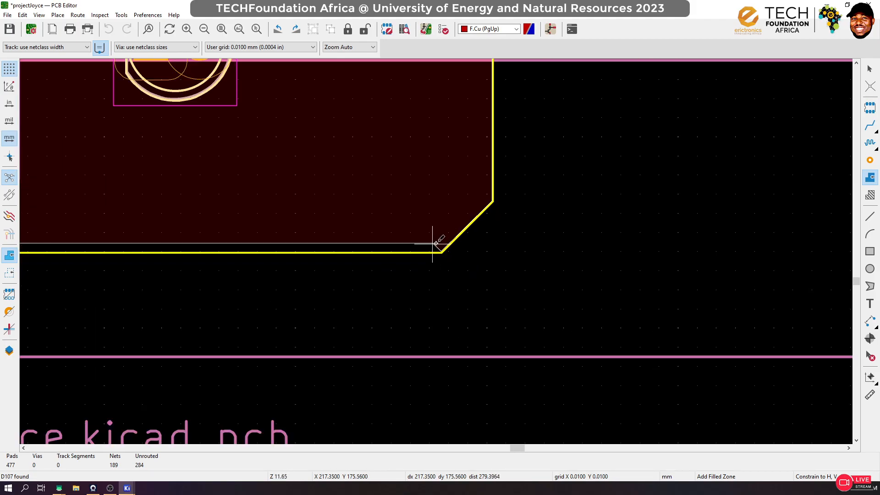
Extend the zone outline along the board's lower edge and up to the upper end of the slanted step
{"action": "scroll", "coordinate": [434, 244], "scroll_direction": "down", "scroll_amount": 4}
{"action": "scroll", "coordinate": [220, 247], "scroll_direction": "up", "scroll_amount": 7}
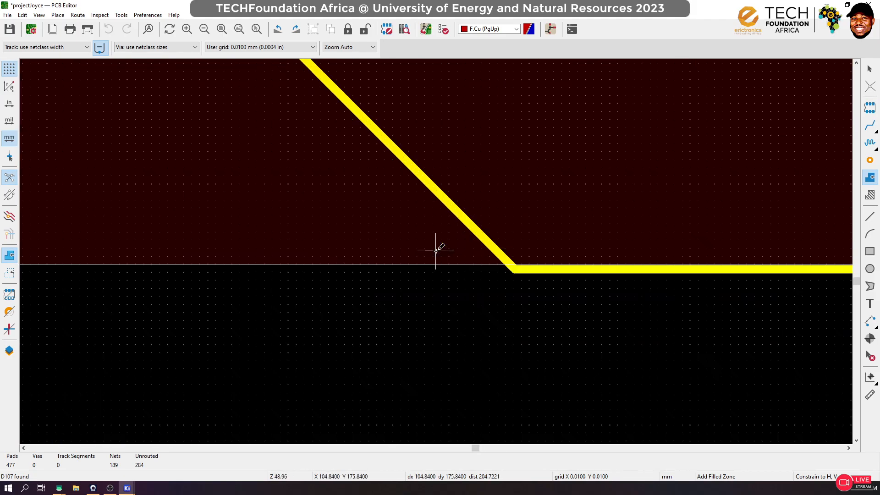
{"action": "scroll", "coordinate": [436, 140], "scroll_direction": "down", "scroll_amount": 1}
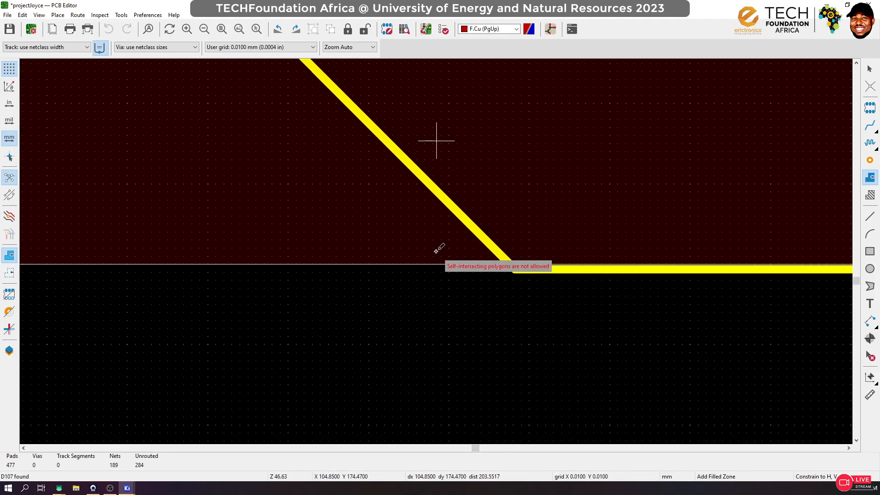
{"action": "scroll", "coordinate": [437, 251], "scroll_direction": "down", "scroll_amount": 5}
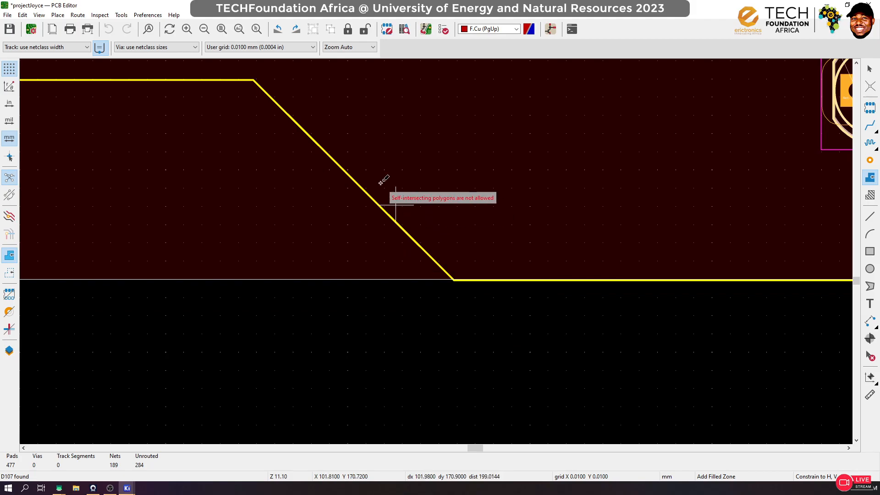
{"action": "left_click", "coordinate": [254, 78]}
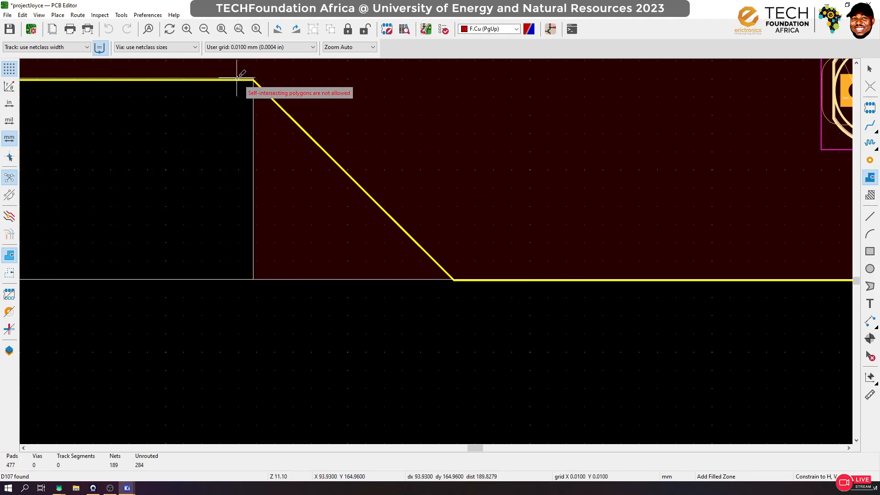
Trace the zone through the board's lower-left corner and up the left edge, closing it at the starting corner
{"action": "scroll", "coordinate": [237, 78], "scroll_direction": "down", "scroll_amount": 3}
{"action": "scroll", "coordinate": [157, 236], "scroll_direction": "up", "scroll_amount": 4}
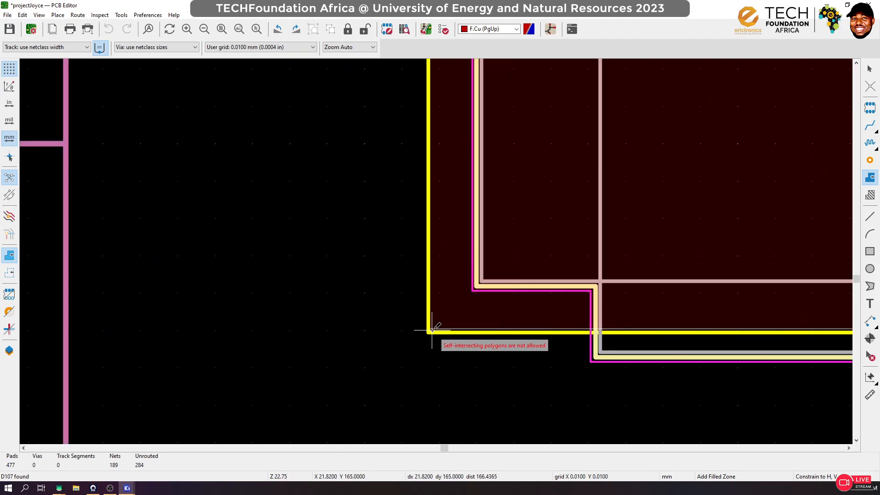
{"action": "scroll", "coordinate": [436, 289], "scroll_direction": "down", "scroll_amount": 10}
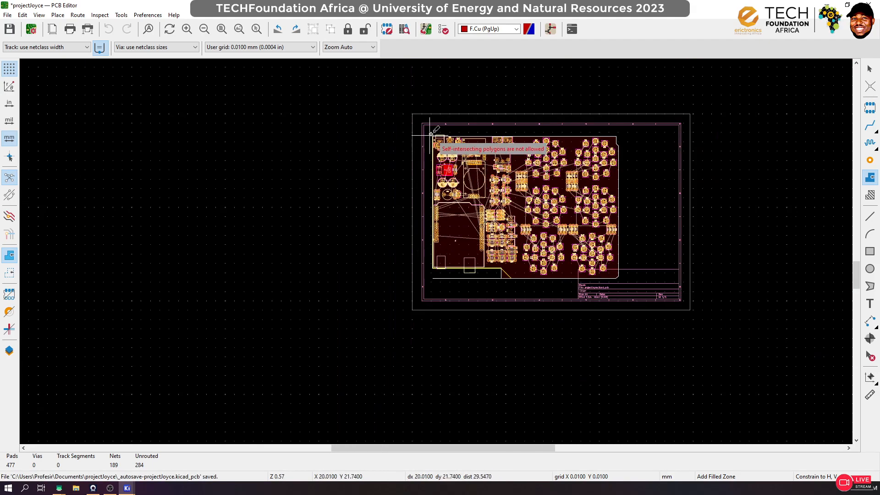
{"action": "scroll", "coordinate": [431, 134], "scroll_direction": "up", "scroll_amount": 6}
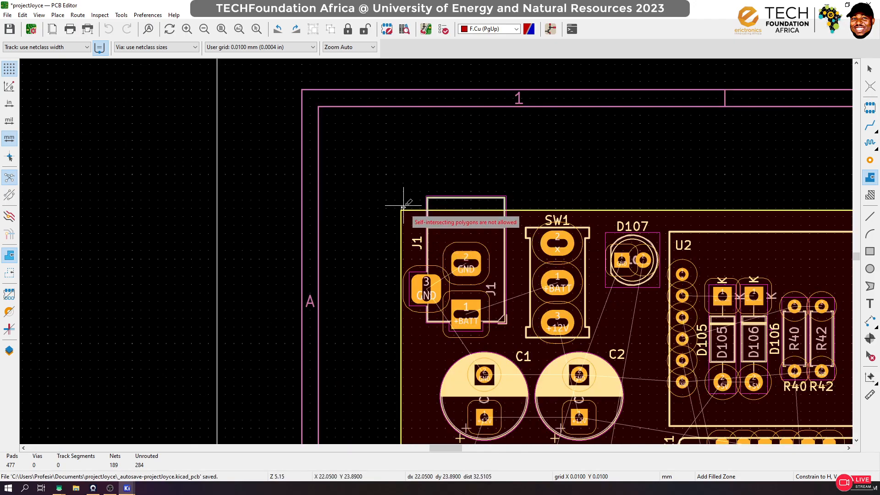
{"action": "scroll", "coordinate": [403, 207], "scroll_direction": "up", "scroll_amount": 10}
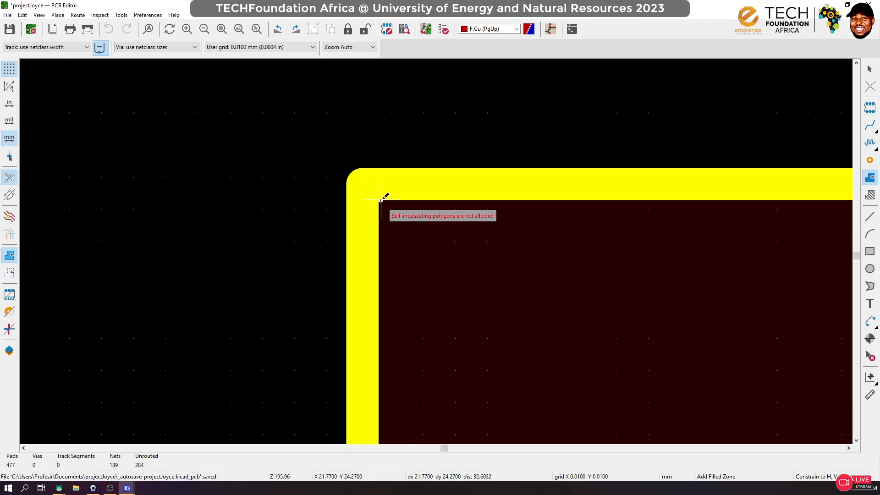
{"action": "scroll", "coordinate": [381, 201], "scroll_direction": "down", "scroll_amount": 15}
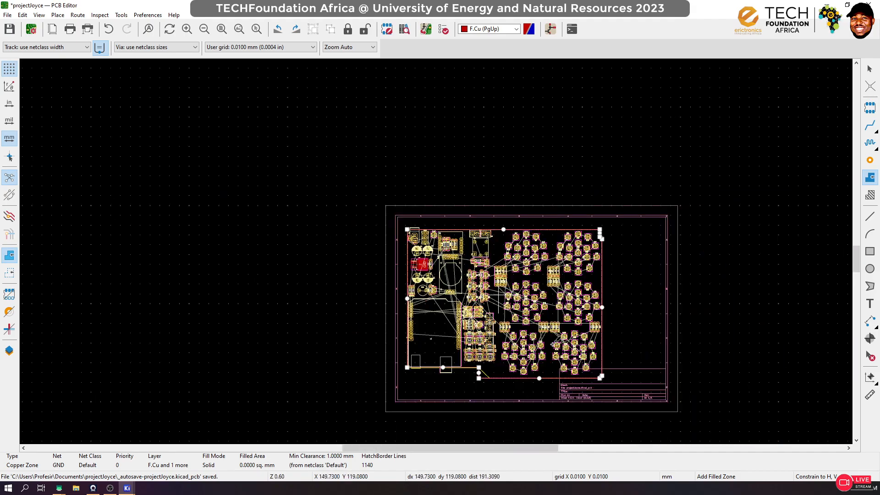
Move the zone vertex outside the slanted step onto the step's lower corner so the zone follows the board outline
{"action": "scroll", "coordinate": [540, 382], "scroll_direction": "up", "scroll_amount": 10}
{"action": "scroll", "coordinate": [436, 247], "scroll_direction": "down", "scroll_amount": 3}
{"action": "scroll", "coordinate": [456, 222], "scroll_direction": "up", "scroll_amount": 4}
{"action": "scroll", "coordinate": [436, 250], "scroll_direction": "down", "scroll_amount": 3}
{"action": "scroll", "coordinate": [435, 251], "scroll_direction": "up", "scroll_amount": 3}
{"action": "scroll", "coordinate": [436, 251], "scroll_direction": "down", "scroll_amount": 1}
{"action": "scroll", "coordinate": [436, 250], "scroll_direction": "down", "scroll_amount": 2}
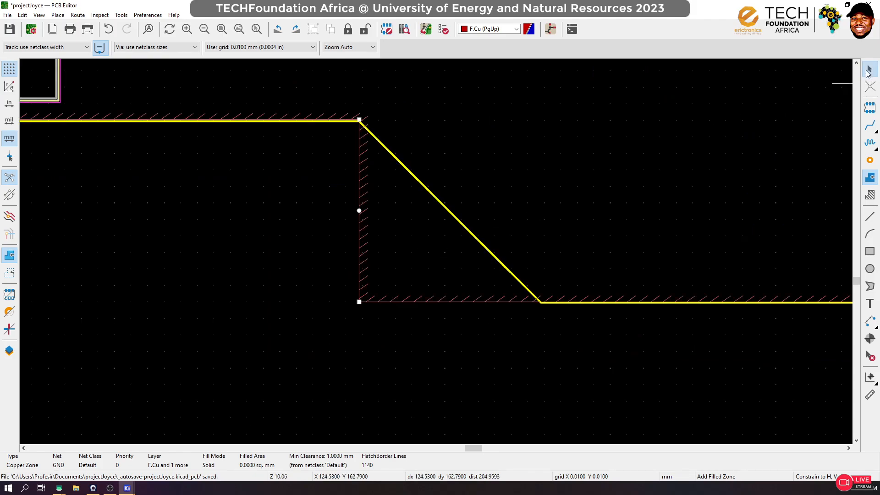
{"action": "left_click", "coordinate": [870, 69]}
{"action": "left_click", "coordinate": [359, 302]}
{"action": "left_click_drag", "start_coordinate": [360, 301], "coordinate": [542, 301]}
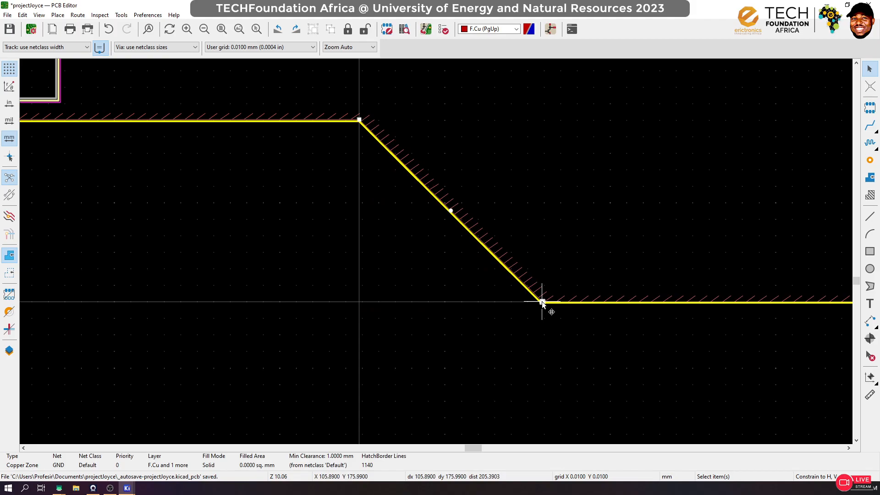
Fill all copper zones on the board
{"action": "scroll", "coordinate": [538, 303], "scroll_direction": "down", "scroll_amount": 4}
{"action": "scroll", "coordinate": [435, 253], "scroll_direction": "down", "scroll_amount": 4}
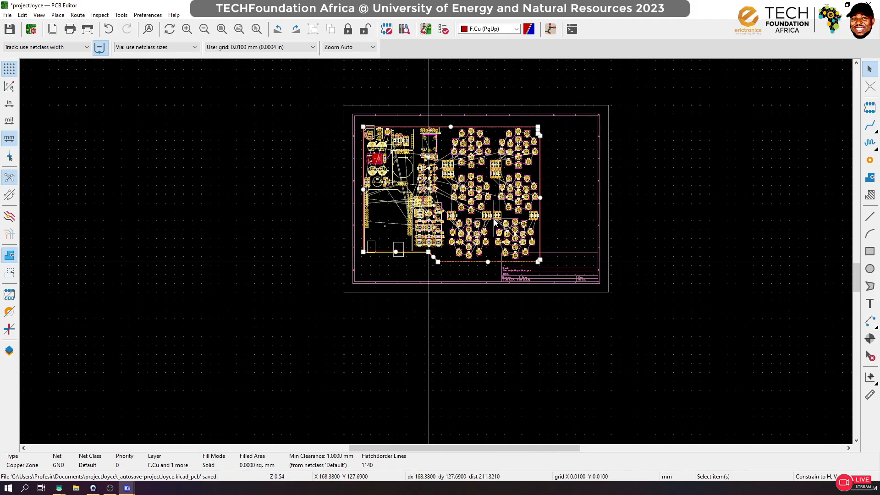
{"action": "key", "text": "b"}
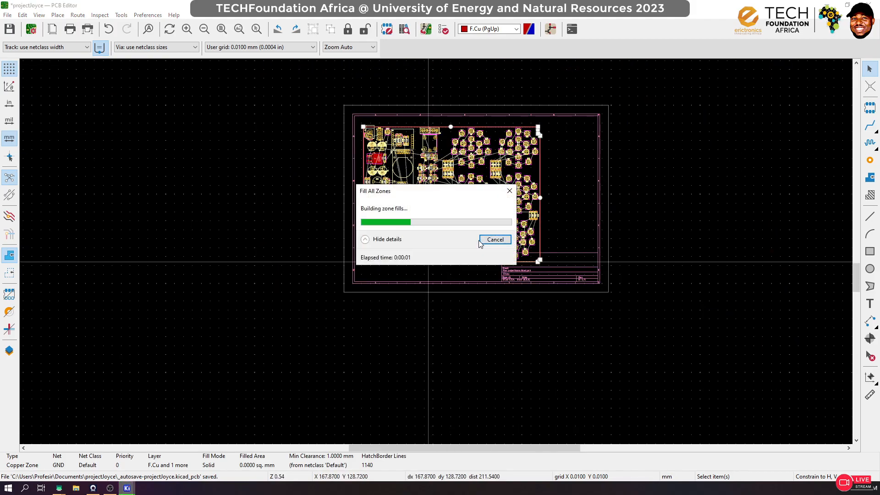
{"action": "scroll", "coordinate": [491, 161], "scroll_direction": "up", "scroll_amount": 3}
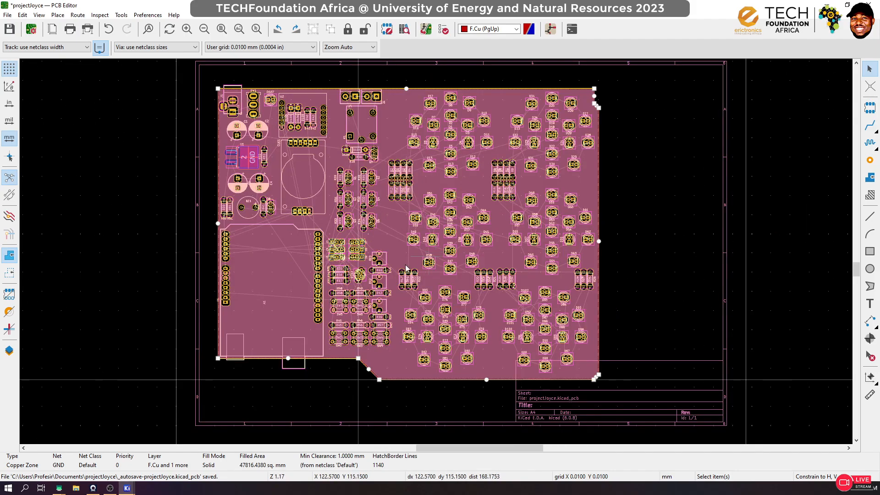
Show the layer appearance controls, make F.Cu the active layer and dim the inactive layers
{"action": "left_click", "coordinate": [9, 350]}
{"action": "left_click", "coordinate": [794, 92]}
{"action": "left_click", "coordinate": [793, 85]}
{"action": "key", "text": "ctrl+h"}
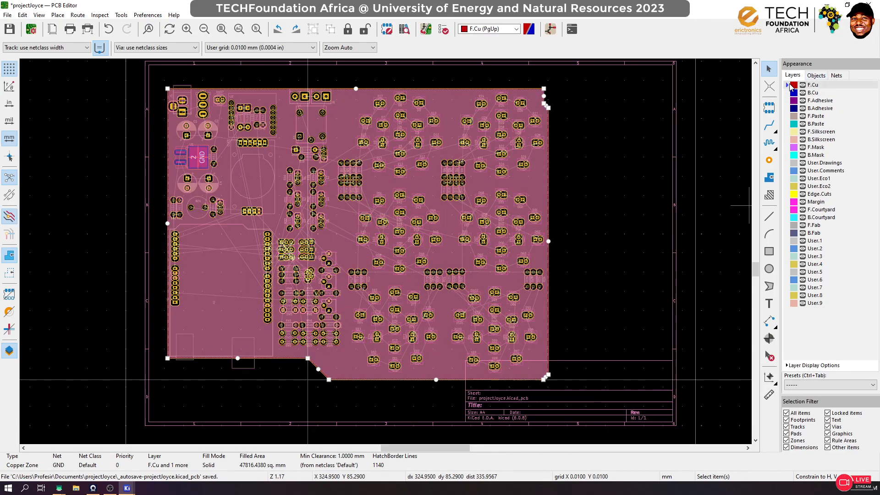
Compare the GND zone fill on F.Cu and B.Cu by switching the active layer, ending on B.Cu
{"action": "left_click", "coordinate": [789, 94]}
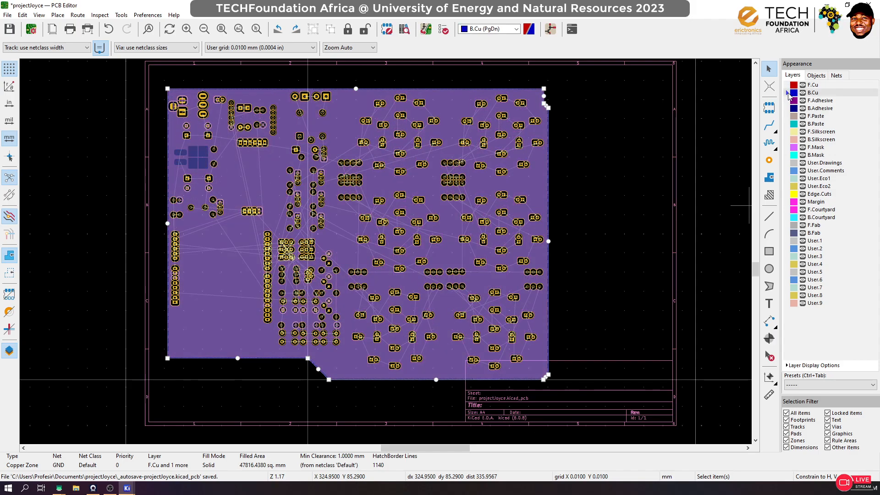
{"action": "left_click", "coordinate": [790, 85]}
{"action": "left_click", "coordinate": [791, 100]}
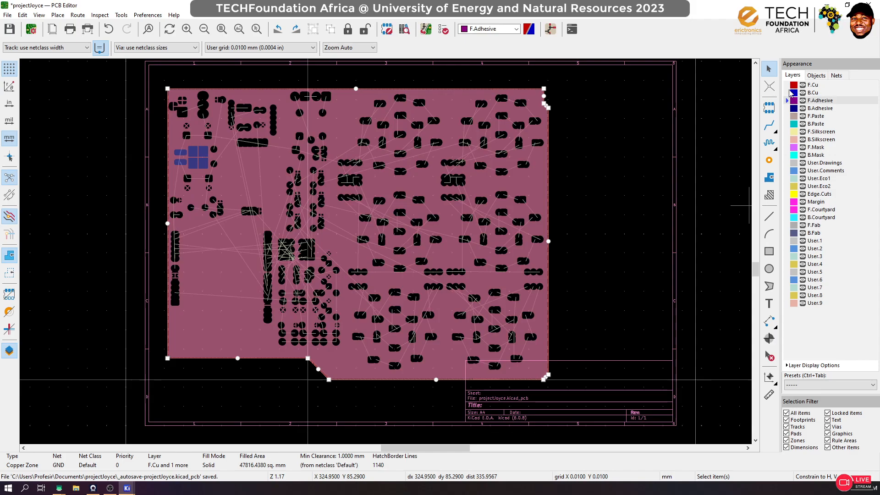
{"action": "left_click", "coordinate": [790, 86]}
{"action": "left_click", "coordinate": [790, 92]}
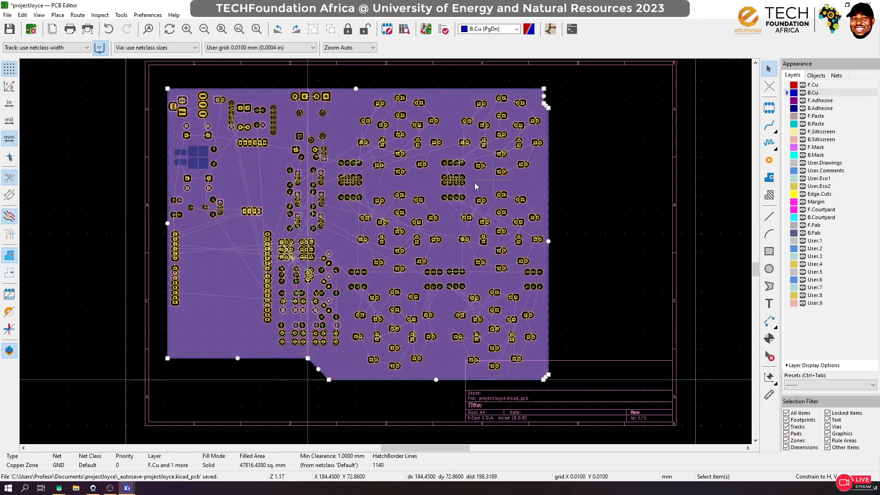
{"action": "scroll", "coordinate": [434, 203], "scroll_direction": "up", "scroll_amount": 7}
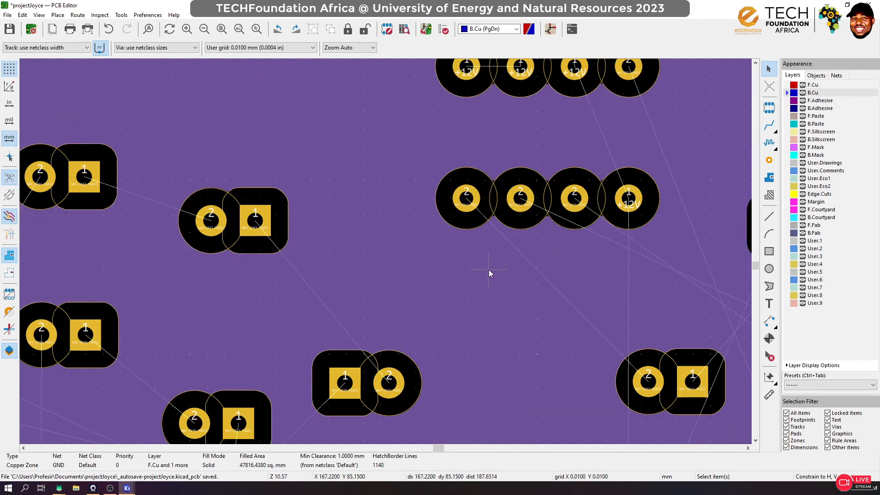
Refill all copper zones and make F.Cu the active layer
{"action": "key", "text": "b"}
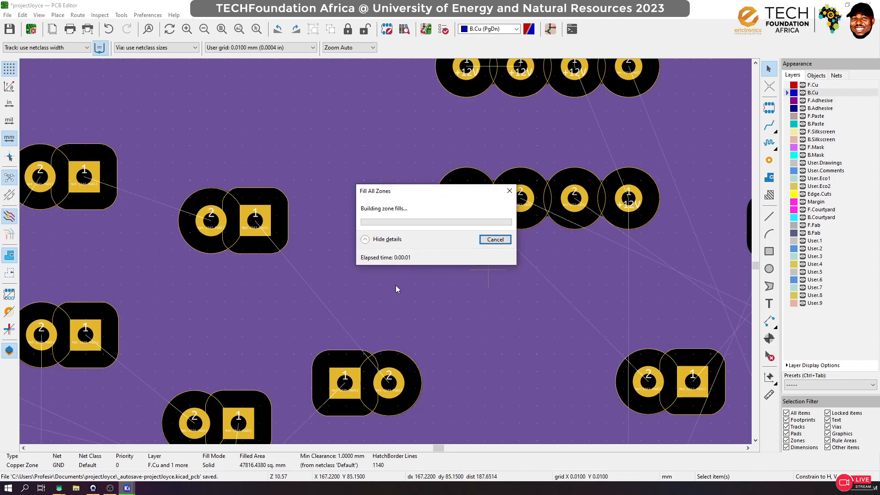
{"action": "scroll", "coordinate": [343, 249], "scroll_direction": "down", "scroll_amount": 10}
{"action": "scroll", "coordinate": [290, 246], "scroll_direction": "up", "scroll_amount": 5}
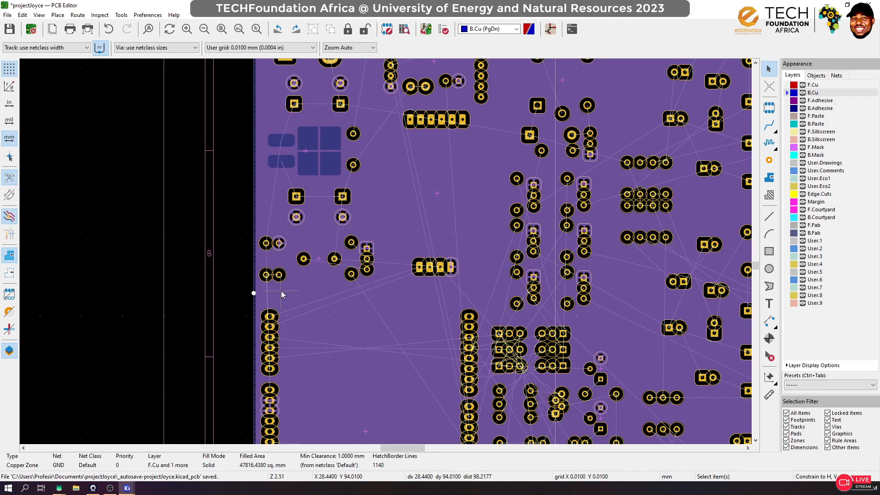
{"action": "left_click", "coordinate": [787, 86]}
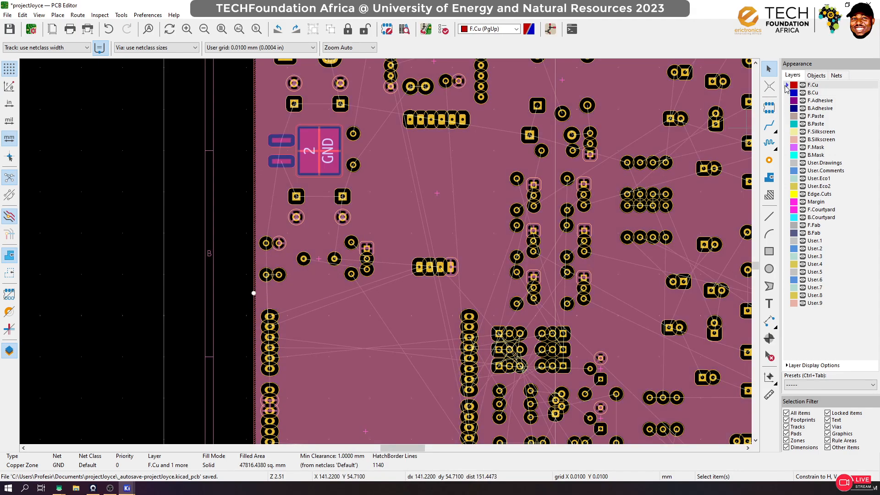
Display the copper zones as outlines only and restore the inactive layers to normal brightness
{"action": "scroll", "coordinate": [291, 242], "scroll_direction": "up", "scroll_amount": 5}
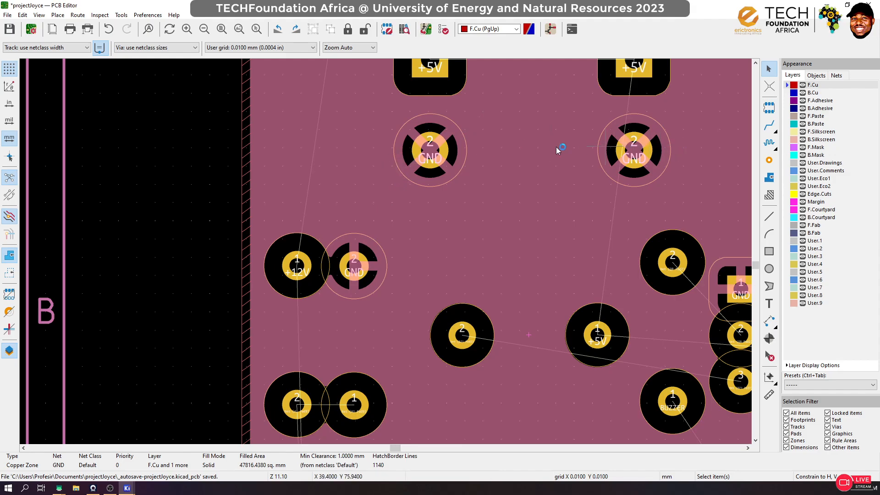
{"action": "scroll", "coordinate": [532, 268], "scroll_direction": "down", "scroll_amount": 10}
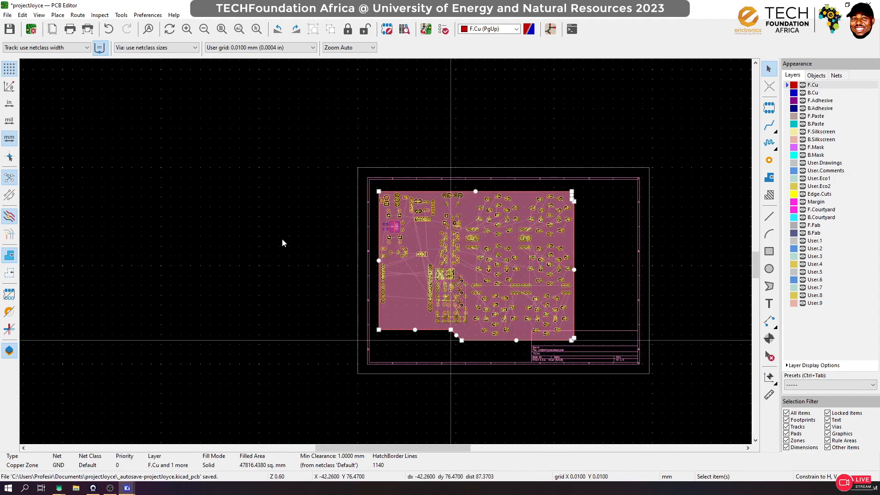
{"action": "left_click", "coordinate": [9, 273]}
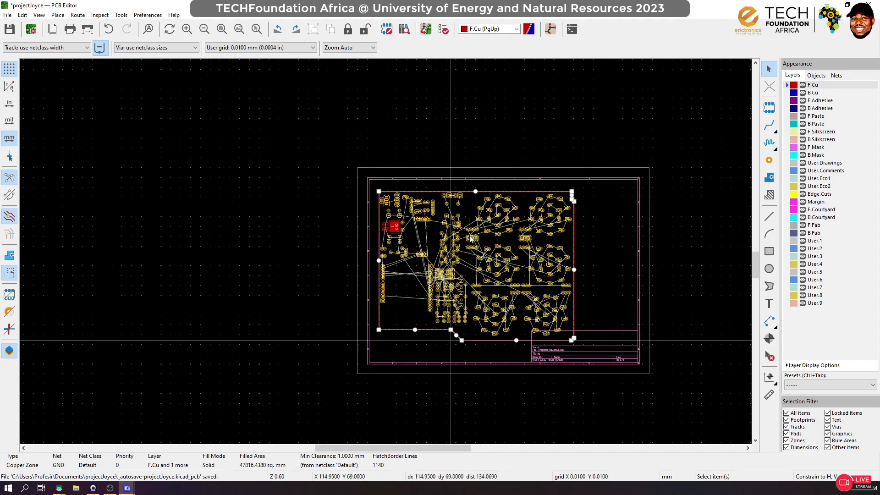
{"action": "scroll", "coordinate": [388, 205], "scroll_direction": "up", "scroll_amount": 5}
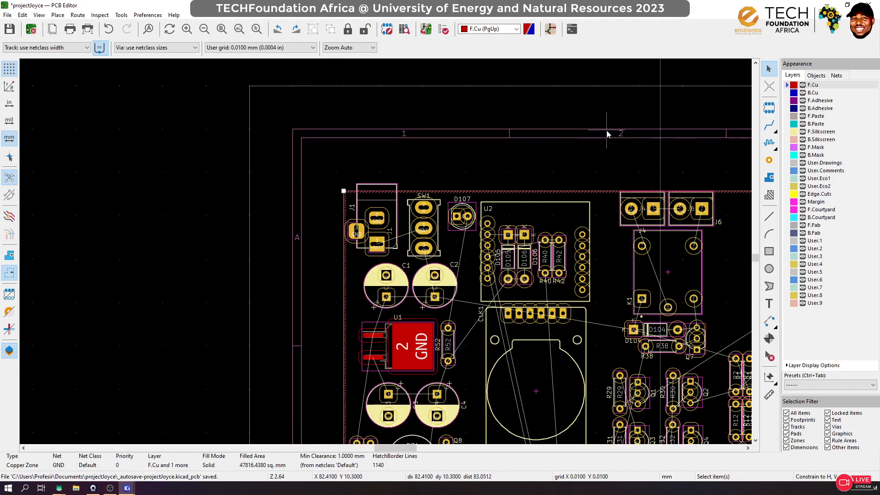
{"action": "scroll", "coordinate": [428, 282], "scroll_direction": "down", "scroll_amount": 3}
{"action": "scroll", "coordinate": [427, 282], "scroll_direction": "down", "scroll_amount": 3}
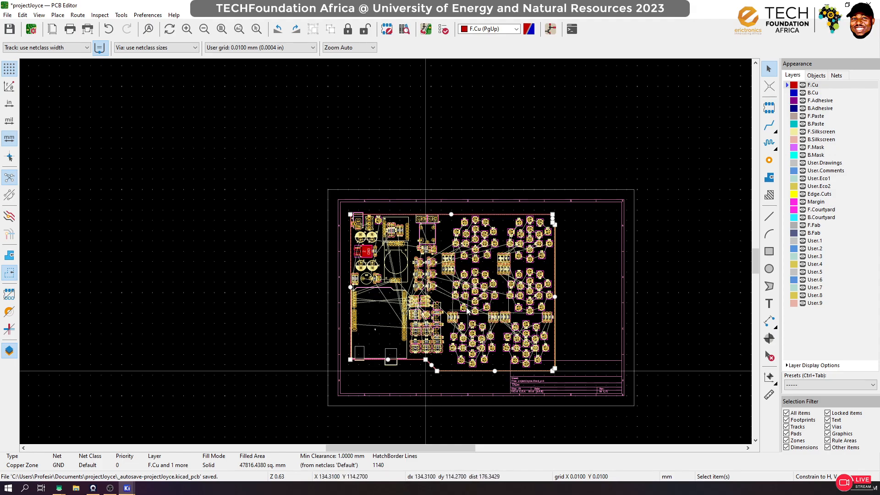
{"action": "scroll", "coordinate": [386, 255], "scroll_direction": "up", "scroll_amount": 3}
{"action": "scroll", "coordinate": [387, 254], "scroll_direction": "down", "scroll_amount": 1}
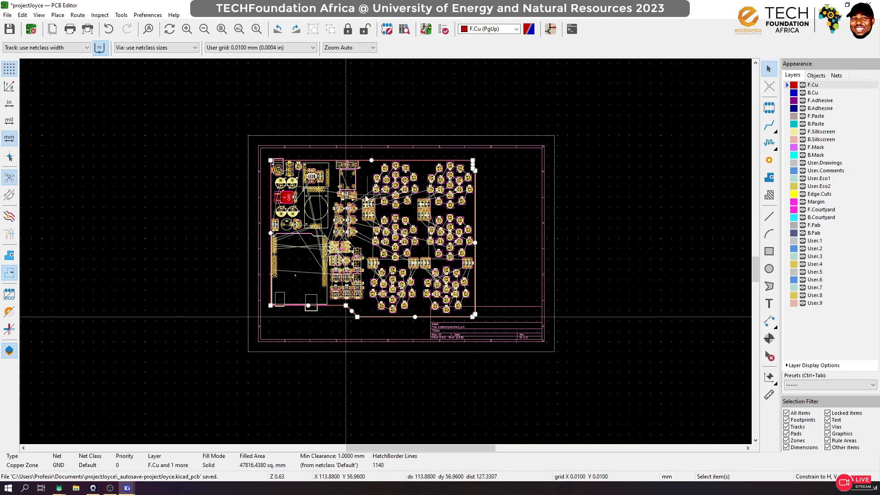
{"action": "scroll", "coordinate": [386, 254], "scroll_direction": "up", "scroll_amount": 4}
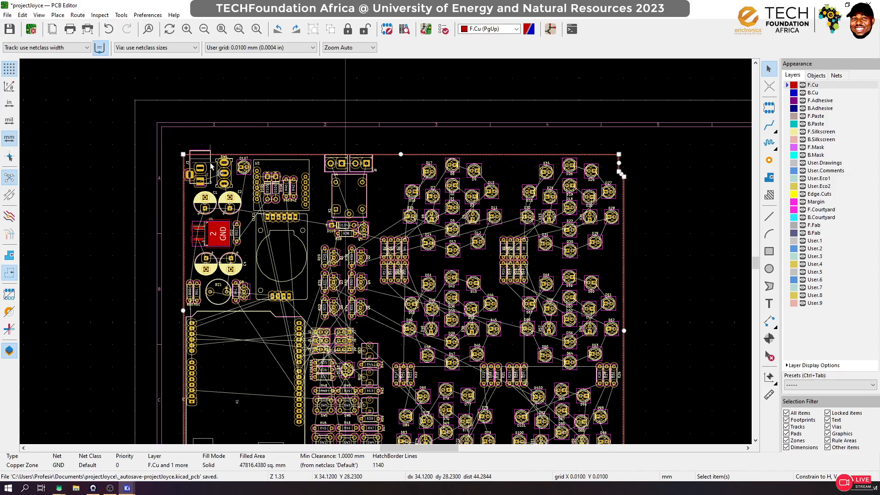
Set the track width to 2.5 mm and route a single F.Cu track from J1's +BATT pad to SW1's +BATT pad
{"action": "scroll", "coordinate": [209, 176], "scroll_direction": "up", "scroll_amount": 5}
{"action": "scroll", "coordinate": [394, 263], "scroll_direction": "up", "scroll_amount": 1}
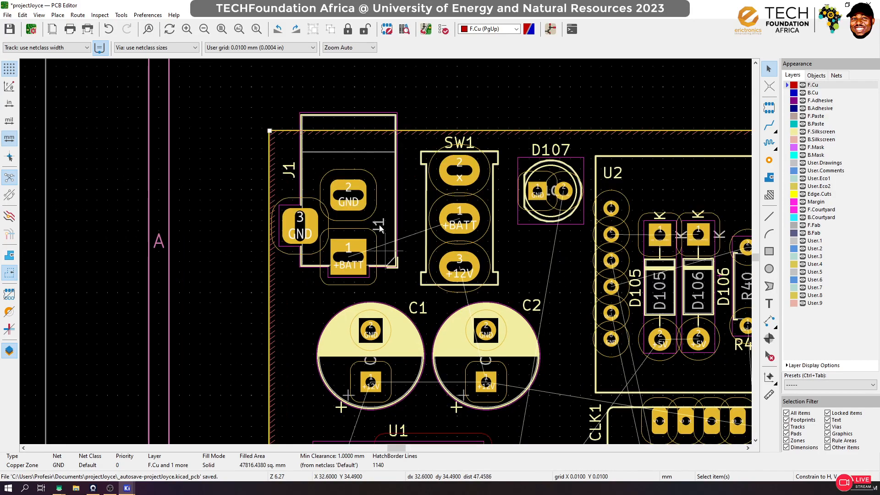
{"action": "scroll", "coordinate": [386, 256], "scroll_direction": "up", "scroll_amount": 3}
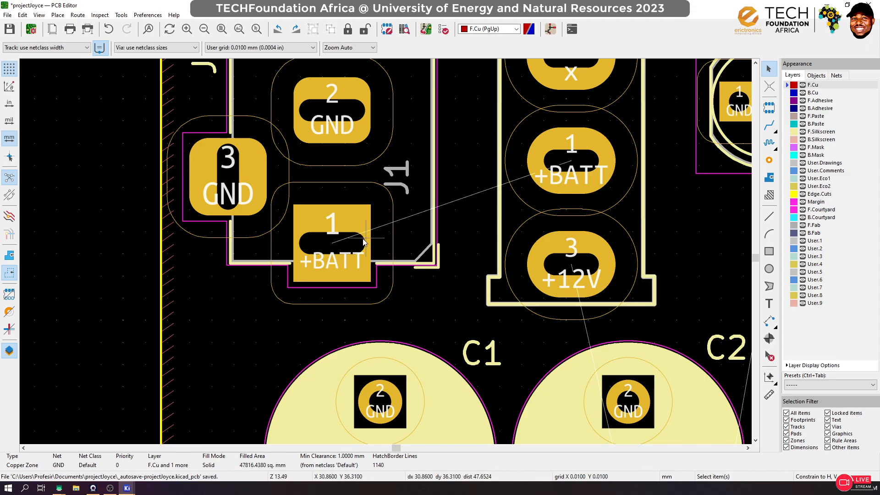
{"action": "left_click", "coordinate": [770, 125]}
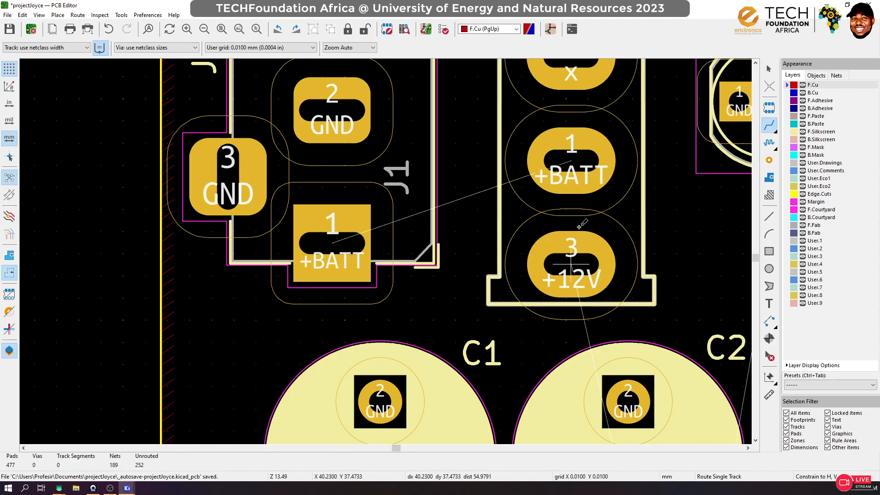
{"action": "key", "text": "q"}
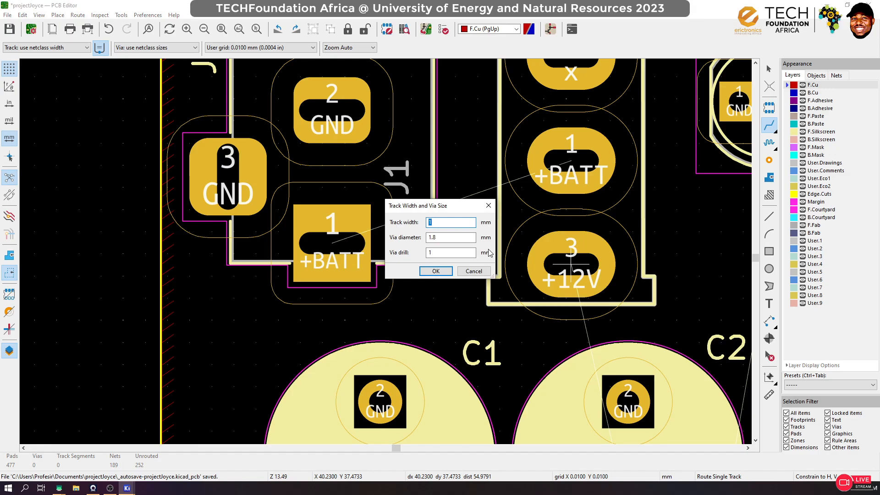
{"action": "type", "text": "2.5"}
{"action": "key", "text": "Return"}
{"action": "left_click", "coordinate": [329, 245]}
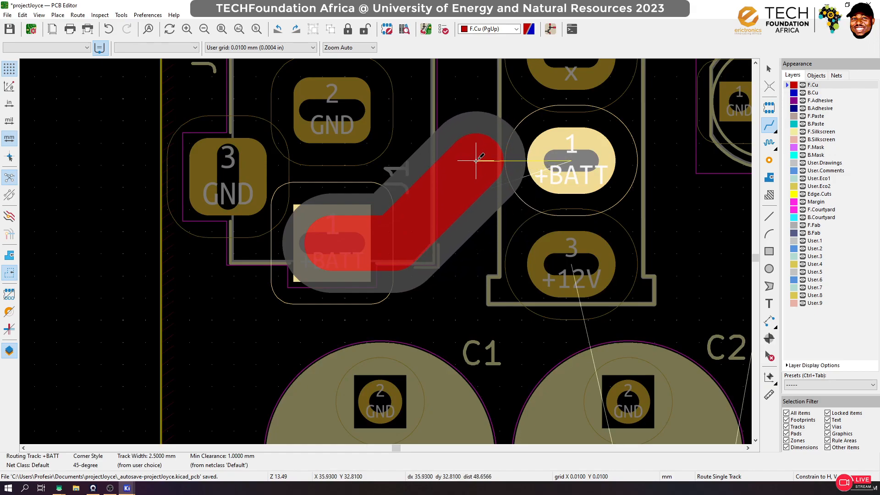
{"action": "left_click", "coordinate": [574, 156]}
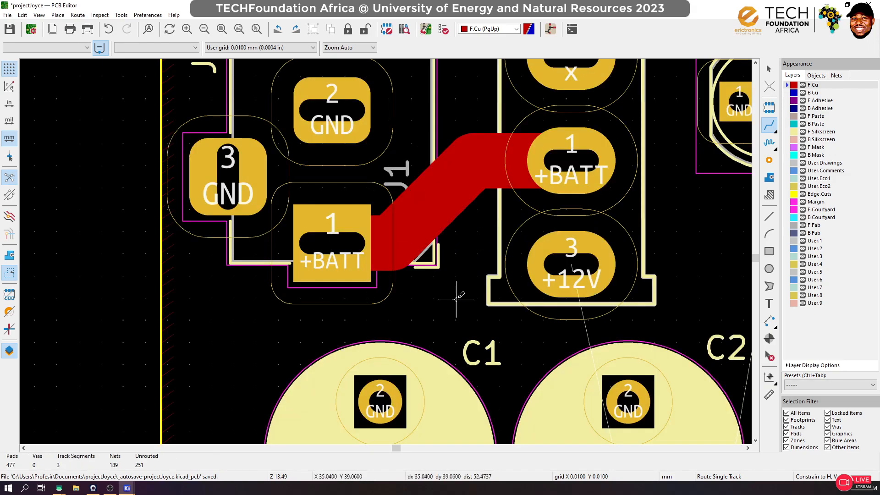
{"action": "scroll", "coordinate": [455, 300], "scroll_direction": "down", "scroll_amount": 3}
{"action": "scroll", "coordinate": [339, 274], "scroll_direction": "up", "scroll_amount": 1}
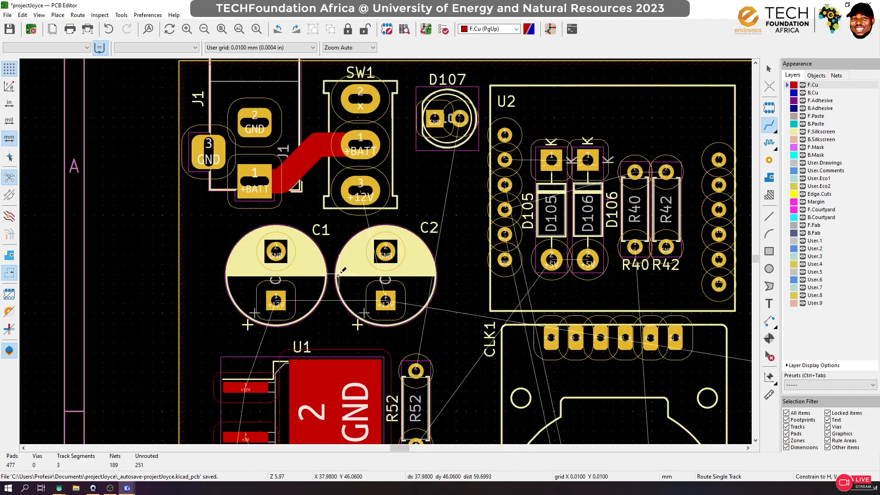
{"action": "scroll", "coordinate": [339, 274], "scroll_direction": "down", "scroll_amount": 4}
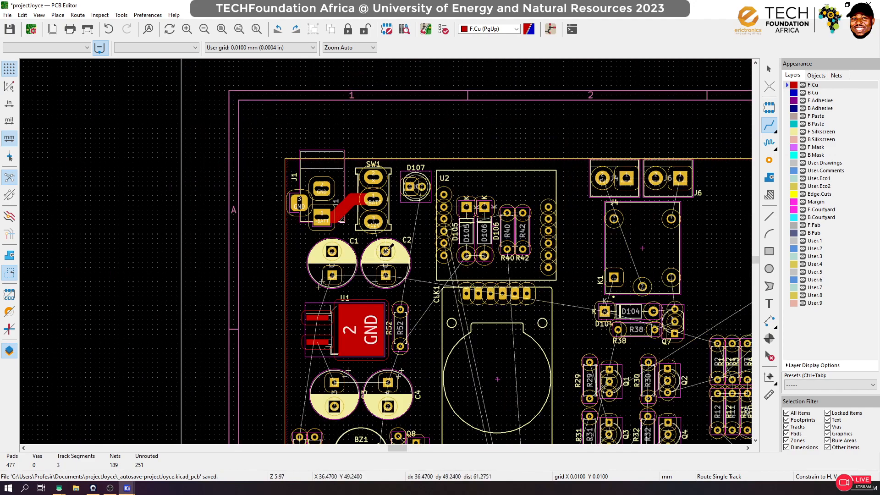
{"action": "scroll", "coordinate": [386, 251], "scroll_direction": "up", "scroll_amount": 5}
{"action": "scroll", "coordinate": [385, 251], "scroll_direction": "down", "scroll_amount": 6}
{"action": "scroll", "coordinate": [386, 250], "scroll_direction": "up", "scroll_amount": 3}
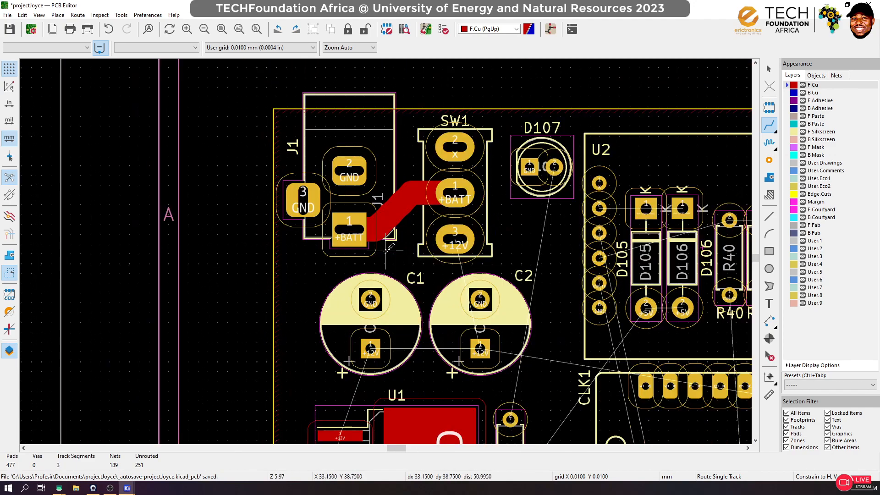
{"action": "left_click", "coordinate": [351, 230]}
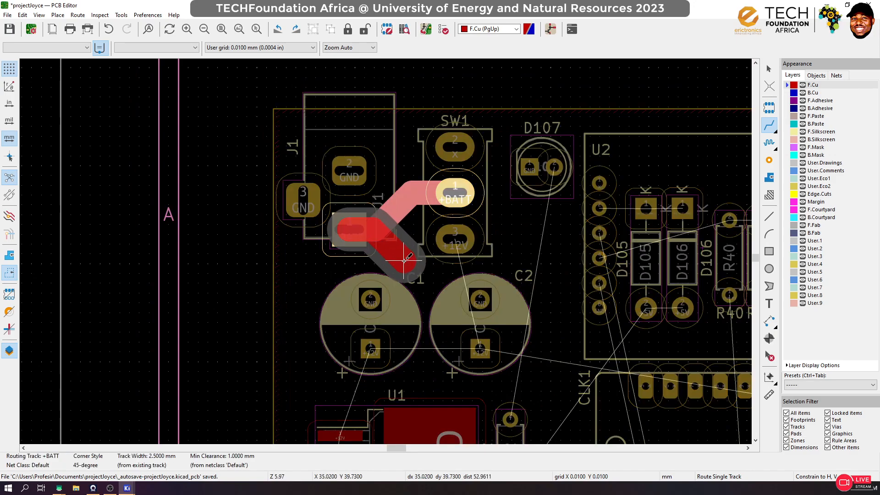
{"action": "key", "text": "Escape"}
Route the 2.5 mm +12V track from SW1's pad 3 to C1's +12V pad and branch it to C2's +12V pad
{"action": "left_click", "coordinate": [454, 238]}
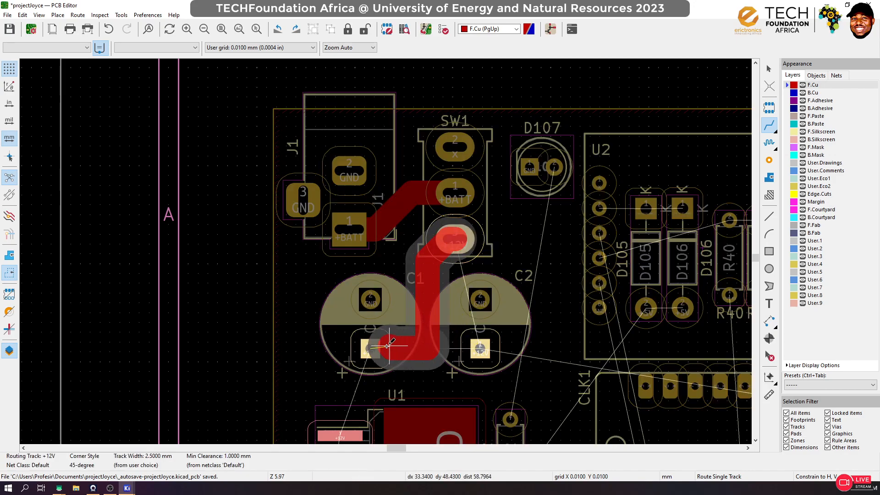
{"action": "left_click", "coordinate": [371, 348]}
{"action": "left_click", "coordinate": [479, 348]}
{"action": "left_click", "coordinate": [424, 349]}
Route a 2.5 mm +12V track from U1's pad 1 to C1's +12V pad
{"action": "scroll", "coordinate": [379, 411], "scroll_direction": "down", "scroll_amount": 3}
{"action": "scroll", "coordinate": [343, 211], "scroll_direction": "up", "scroll_amount": 5}
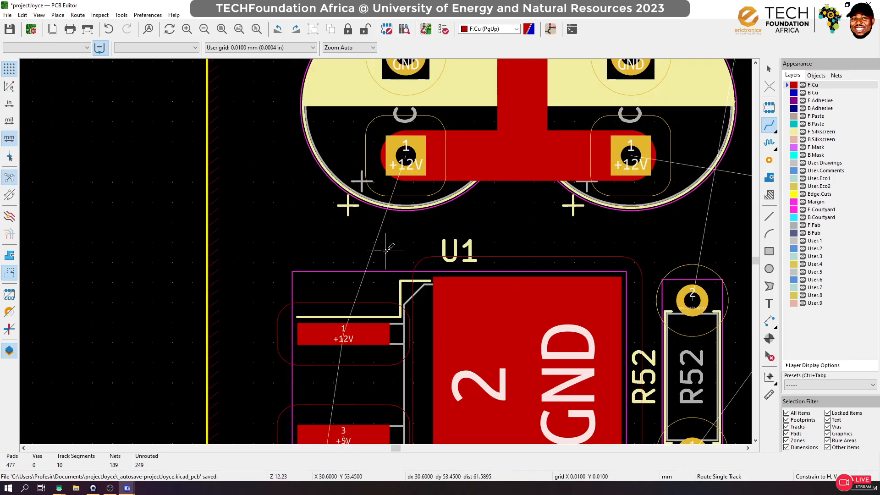
{"action": "left_click", "coordinate": [352, 330]}
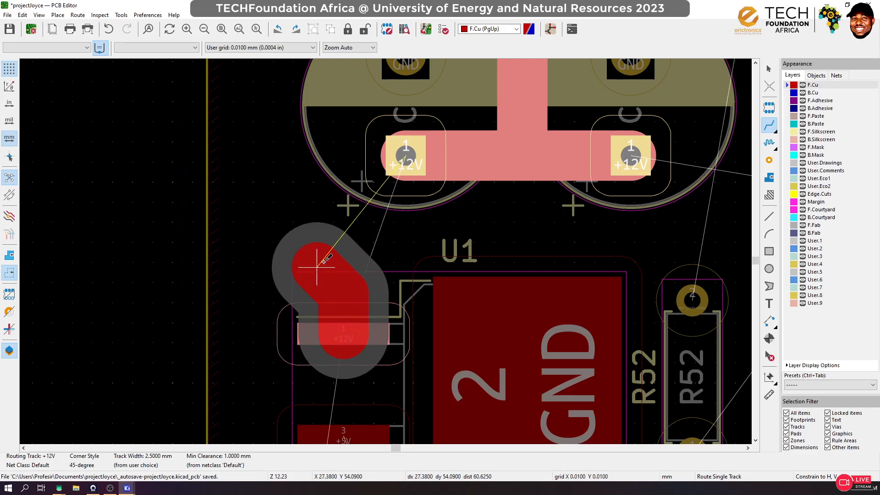
{"action": "left_click", "coordinate": [405, 156]}
Route the 2.5 mm +5V track from U1's pad 3 to C3's +5V pad and on to C4's +5V pad
{"action": "scroll", "coordinate": [405, 156], "scroll_direction": "down", "scroll_amount": 5}
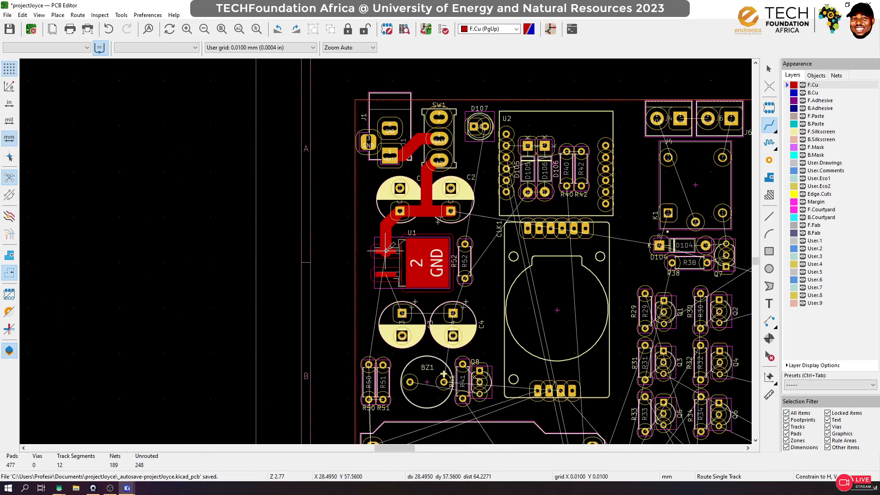
{"action": "scroll", "coordinate": [412, 213], "scroll_direction": "up", "scroll_amount": 3}
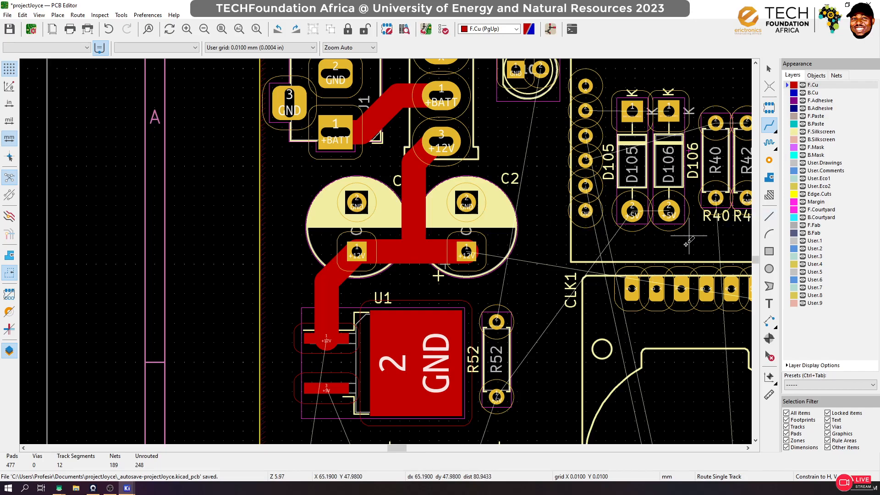
{"action": "scroll", "coordinate": [593, 267], "scroll_direction": "down", "scroll_amount": 1}
{"action": "scroll", "coordinate": [386, 252], "scroll_direction": "down", "scroll_amount": 3}
{"action": "scroll", "coordinate": [269, 343], "scroll_direction": "up", "scroll_amount": 3}
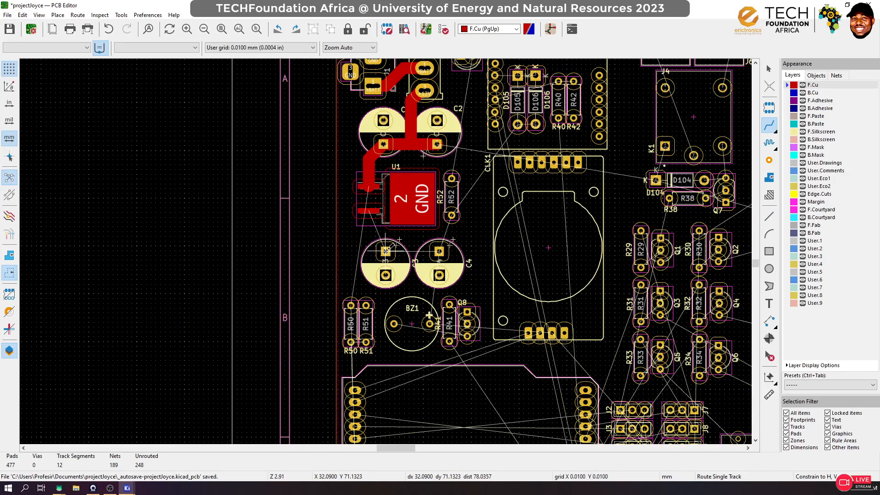
{"action": "left_click", "coordinate": [351, 168]}
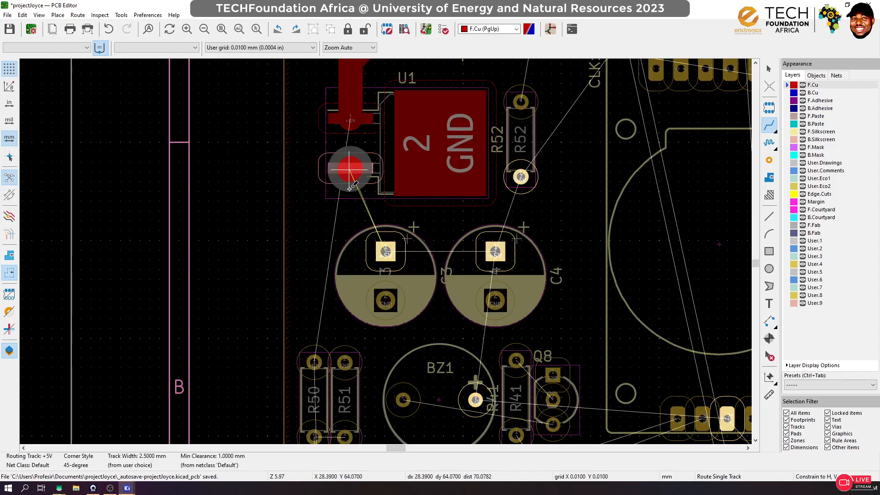
{"action": "left_click", "coordinate": [385, 251]}
{"action": "left_click", "coordinate": [385, 251]}
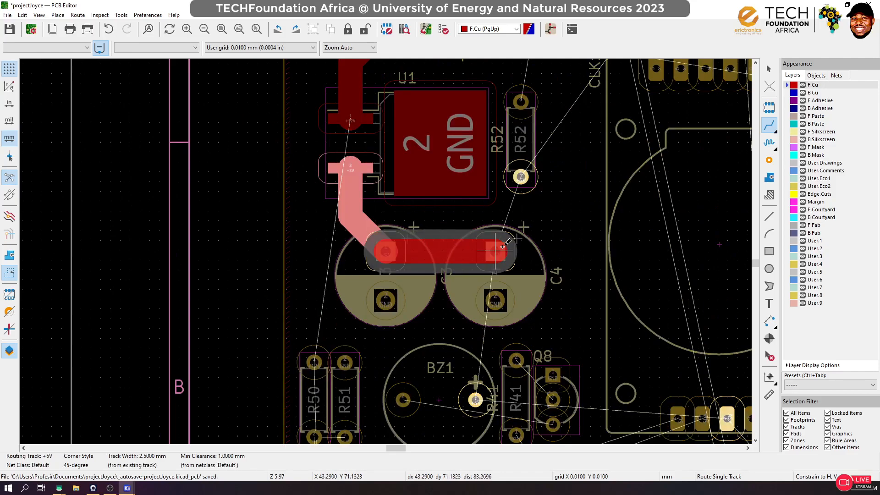
{"action": "left_click", "coordinate": [503, 248]}
Route a +5V track from R52's lower pad to C4's +5V pad
{"action": "left_click", "coordinate": [521, 177]}
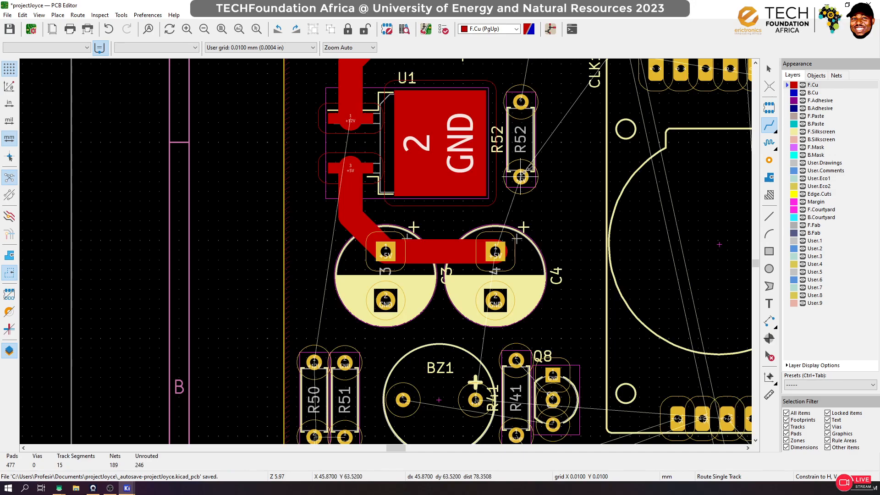
{"action": "left_click", "coordinate": [495, 251]}
{"action": "scroll", "coordinate": [407, 182], "scroll_direction": "down", "scroll_amount": 3}
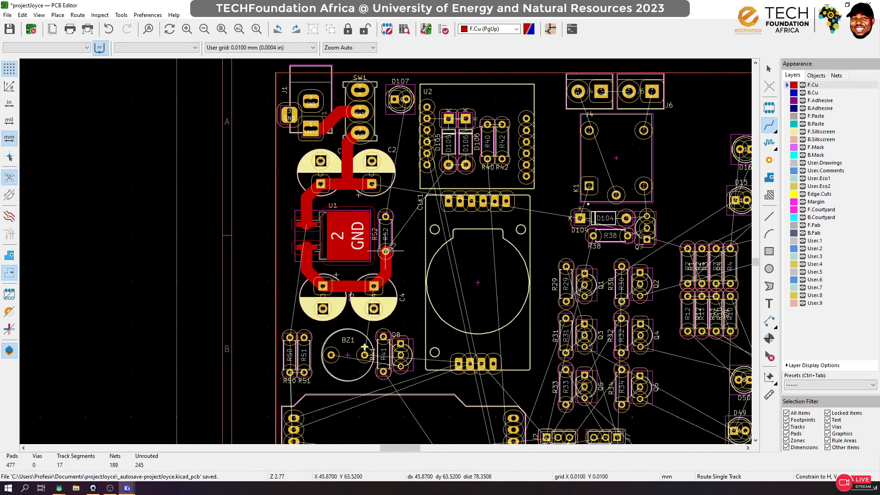
{"action": "scroll", "coordinate": [409, 183], "scroll_direction": "up", "scroll_amount": 3}
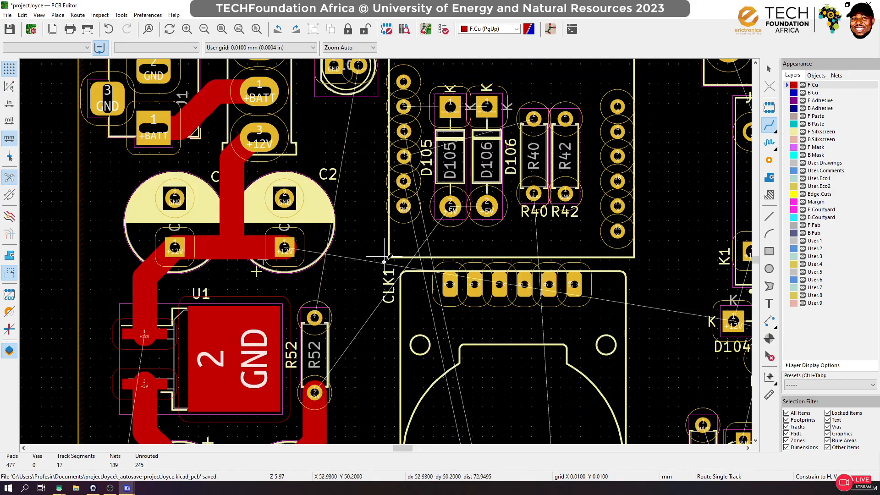
{"action": "scroll", "coordinate": [380, 270], "scroll_direction": "down", "scroll_amount": 3}
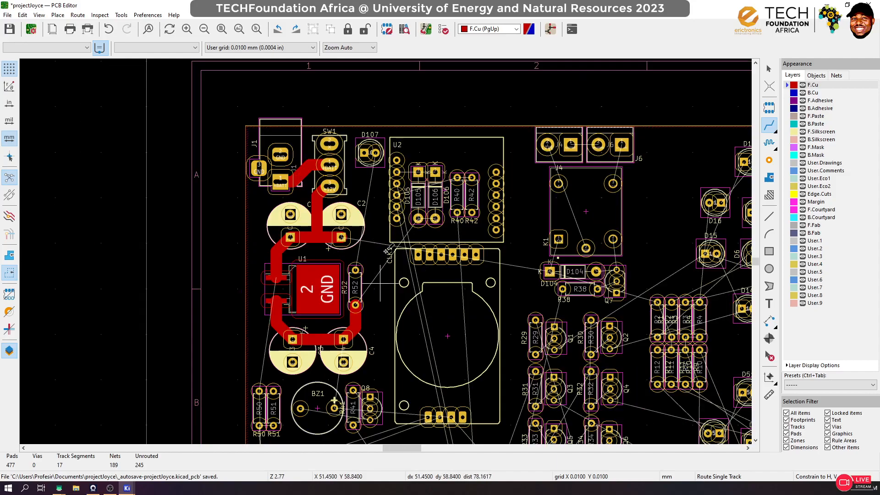
{"action": "scroll", "coordinate": [379, 258], "scroll_direction": "up", "scroll_amount": 1}
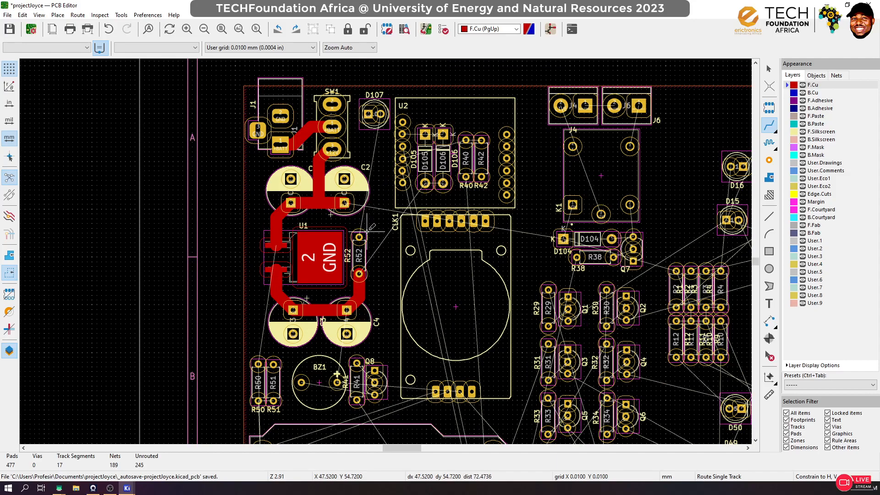
{"action": "scroll", "coordinate": [390, 278], "scroll_direction": "up", "scroll_amount": 1}
{"action": "left_click", "coordinate": [377, 296]}
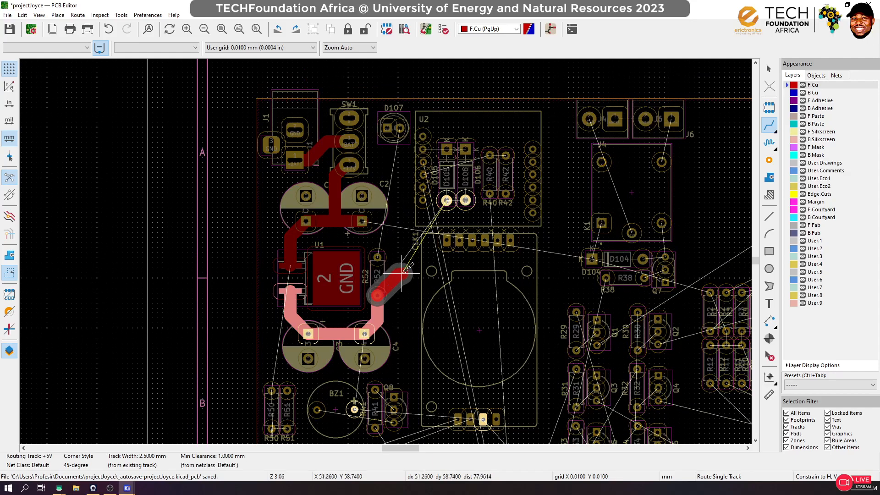
{"action": "key", "text": "Escape"}
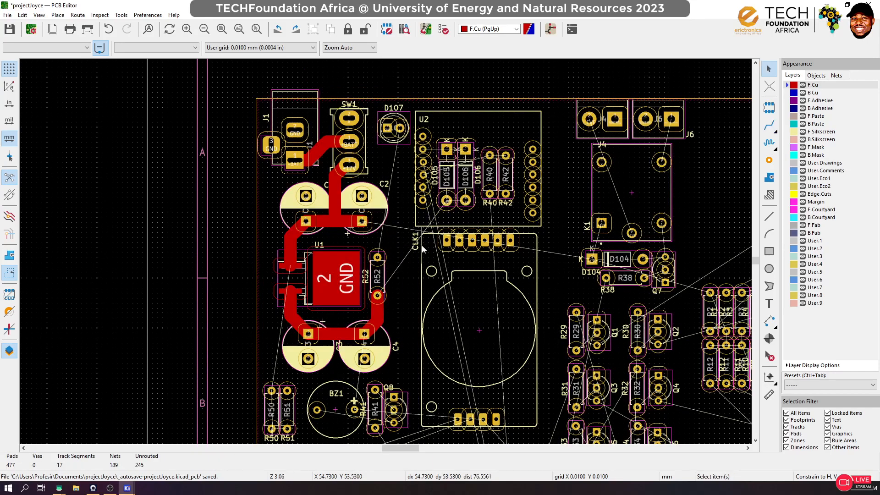
Route 2.5 mm tracks between D105 and D106, joining their +5V pads 2 and their cathode pads 1
{"action": "scroll", "coordinate": [387, 256], "scroll_direction": "up", "scroll_amount": 3}
{"action": "scroll", "coordinate": [454, 184], "scroll_direction": "up", "scroll_amount": 3}
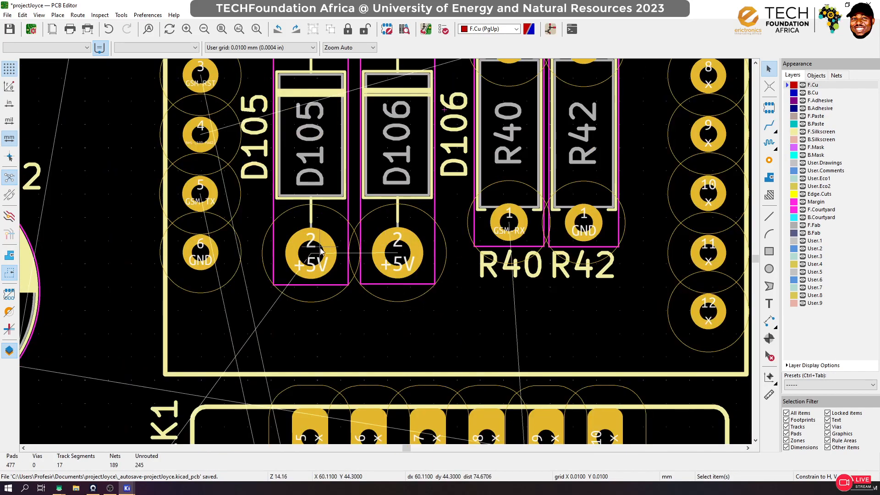
{"action": "left_click", "coordinate": [769, 125]}
{"action": "left_click", "coordinate": [321, 243]}
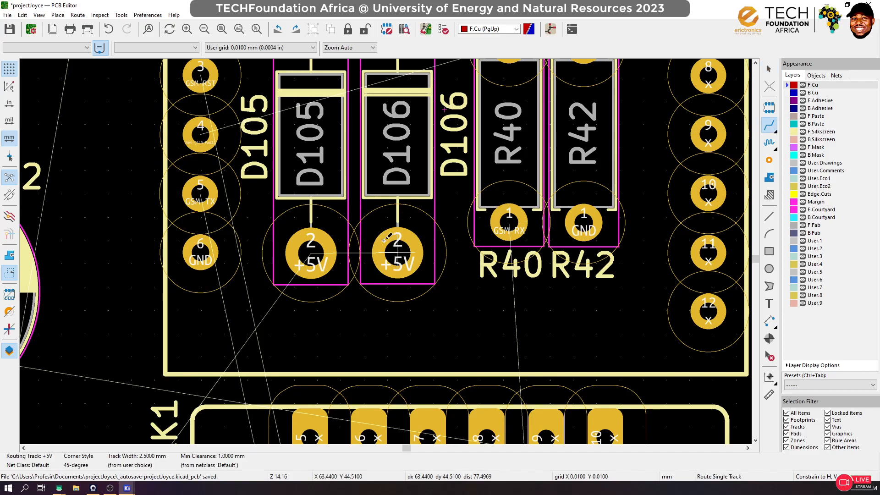
{"action": "left_click", "coordinate": [320, 243]}
{"action": "scroll", "coordinate": [334, 304], "scroll_direction": "down", "scroll_amount": 3}
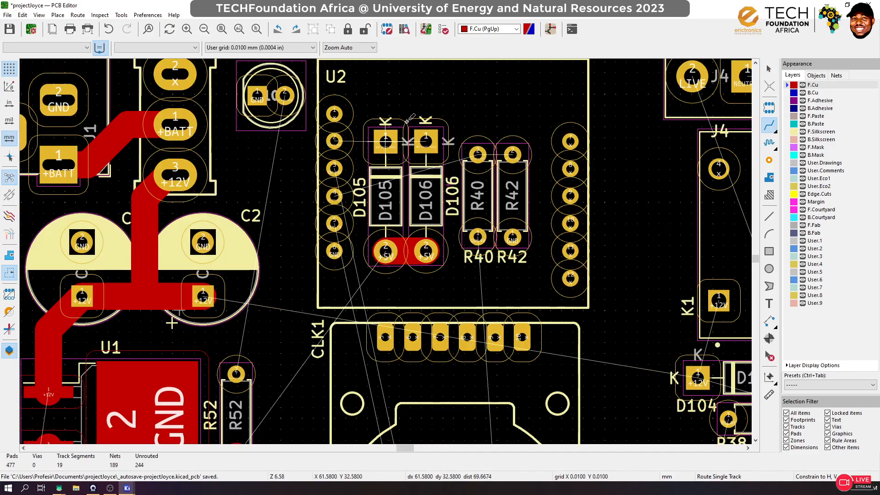
{"action": "left_click", "coordinate": [427, 138]}
{"action": "left_click", "coordinate": [407, 138]}
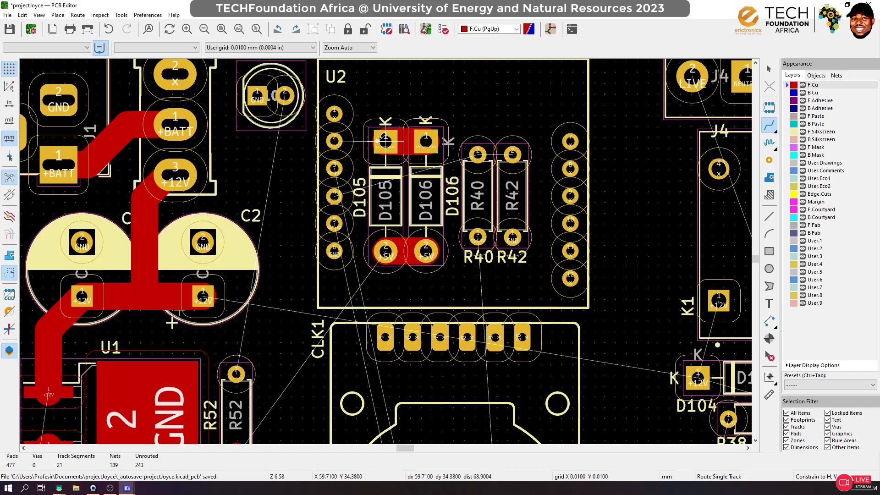
Try to connect U2's pad 2 to D105's pad 1, first at 2.5 mm and again with a narrower track width
{"action": "scroll", "coordinate": [383, 138], "scroll_direction": "up", "scroll_amount": 3}
{"action": "left_click", "coordinate": [256, 248]}
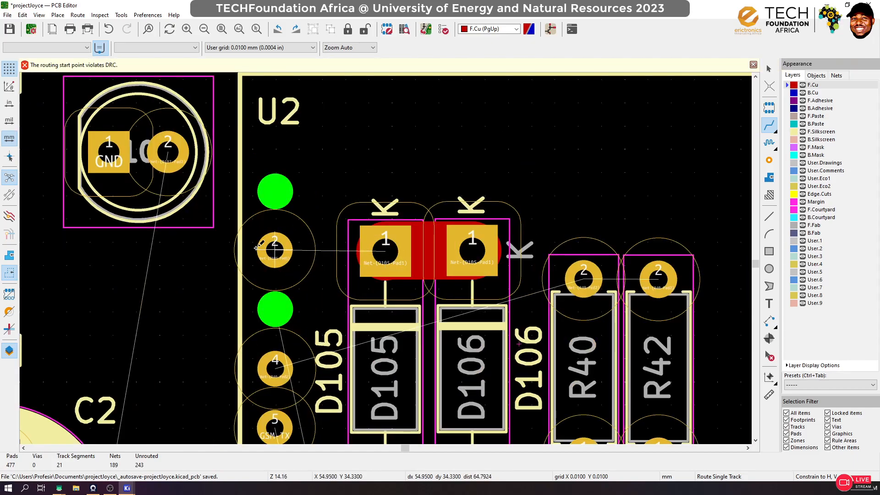
{"action": "key", "text": "Escape"}
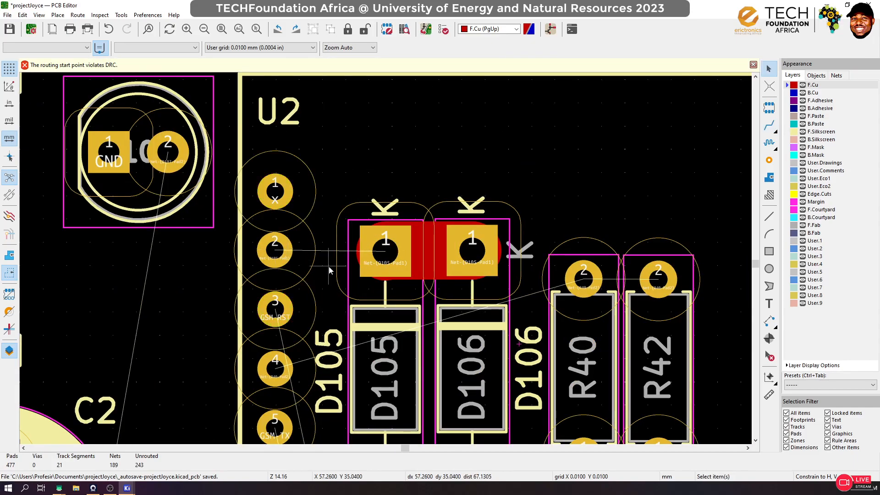
{"action": "left_click", "coordinate": [769, 124]}
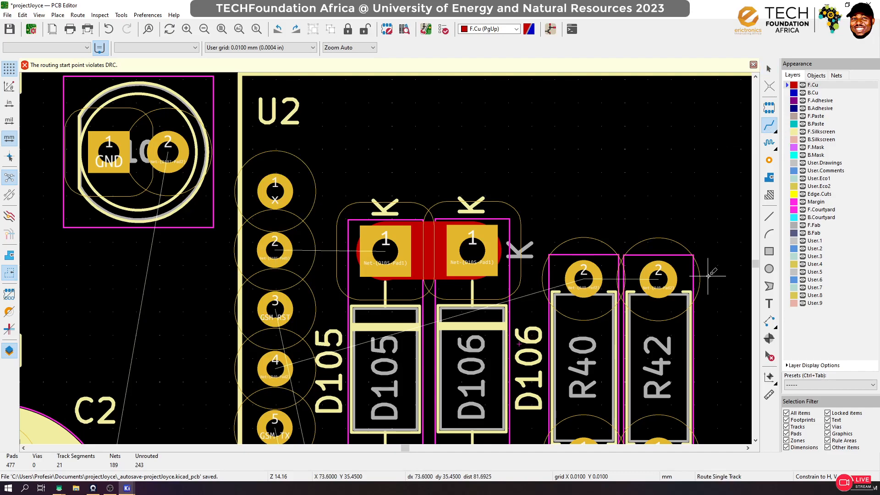
{"action": "key", "text": "q"}
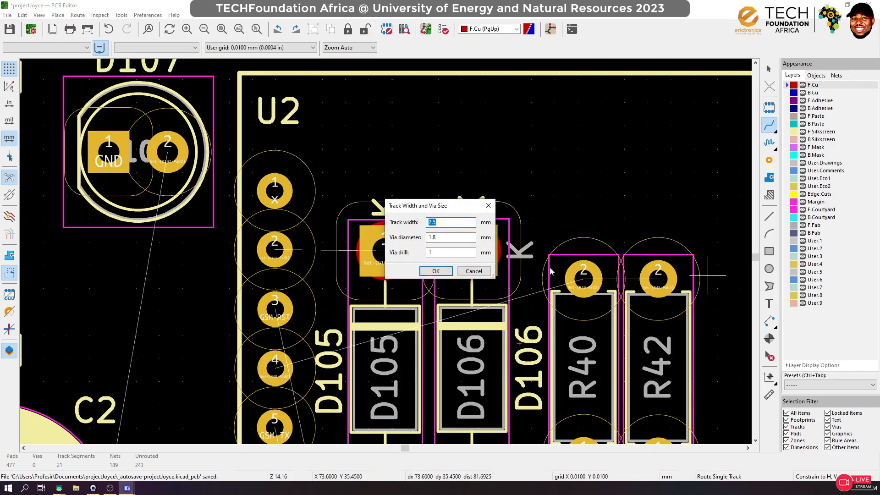
{"action": "type", "text": "1."}
{"action": "left_click", "coordinate": [447, 271]}
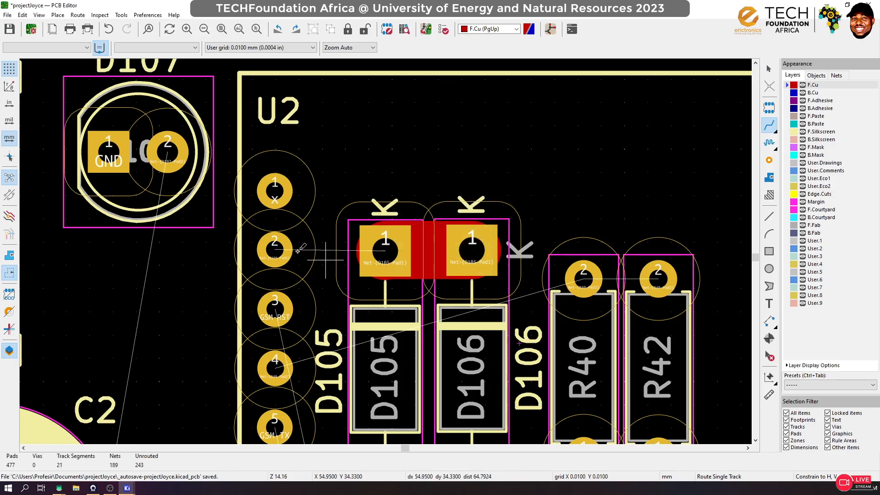
{"action": "left_click", "coordinate": [394, 252]}
{"action": "key", "text": "Escape"}
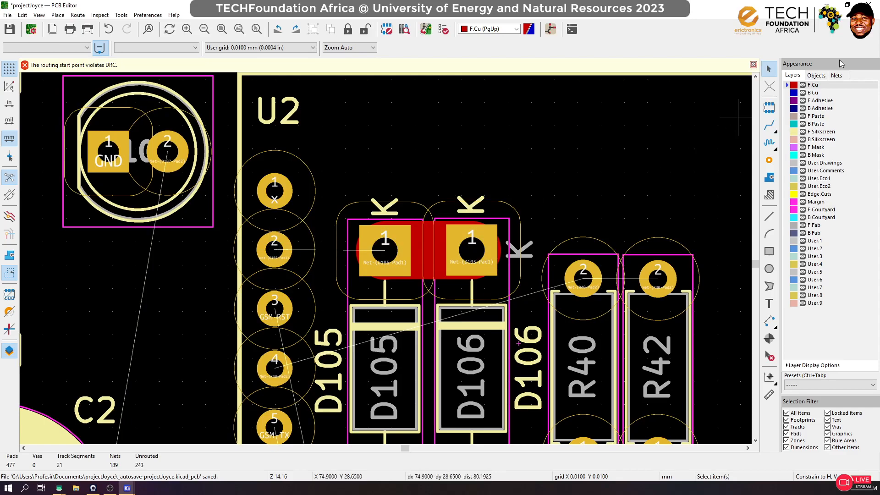
Set the track width to 1.5 mm and route a track between U2's pad 2 and D105's pad 1
{"action": "left_click", "coordinate": [769, 127]}
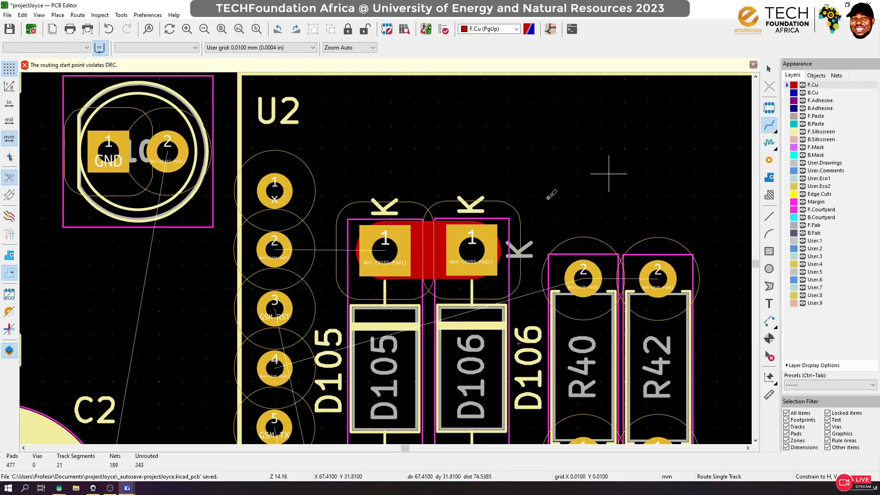
{"action": "left_click", "coordinate": [464, 249]}
{"action": "key", "text": "q"}
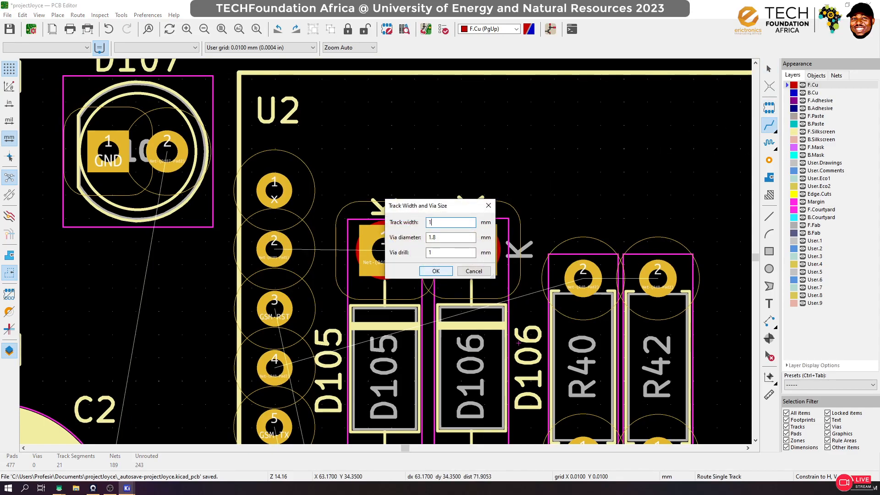
{"action": "type", "text": "1.5"}
{"action": "left_click", "coordinate": [435, 270]}
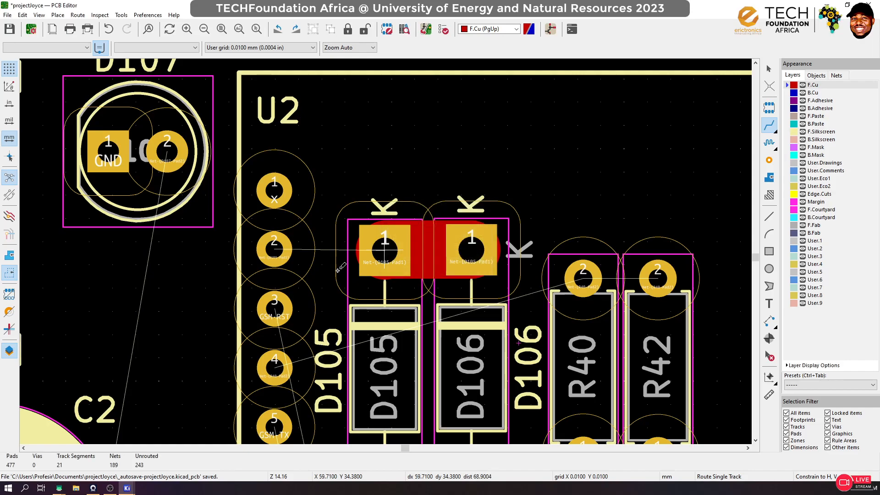
{"action": "left_click", "coordinate": [407, 250]}
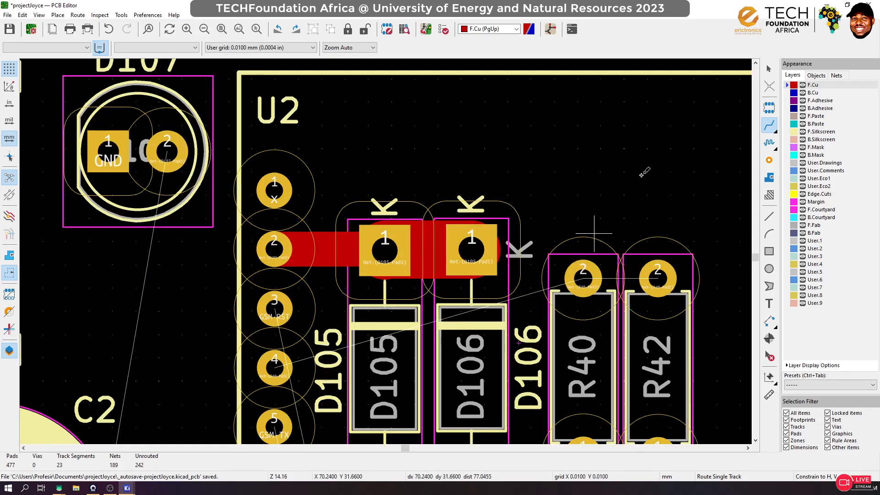
{"action": "key", "text": "Escape"}
Replace the 2.5 mm track between the cathode pads of D105 and D106 with a 1.5 mm track
{"action": "left_click", "coordinate": [422, 230]}
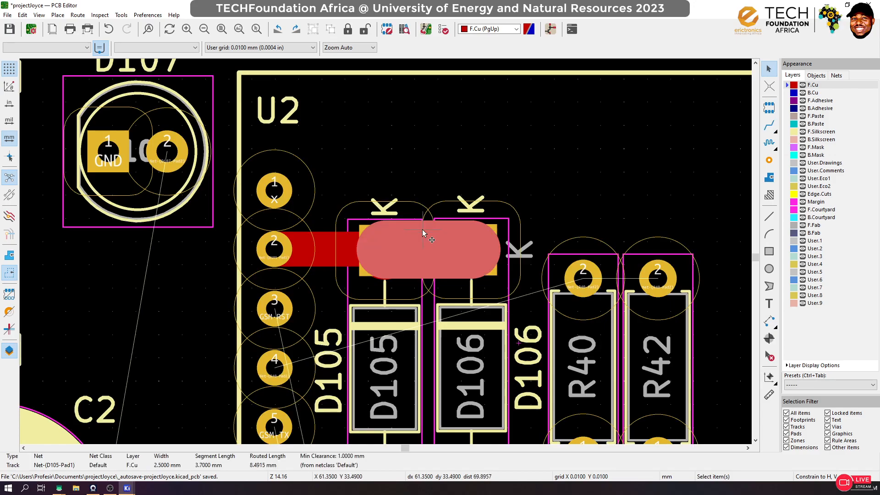
{"action": "key", "text": "Delete"}
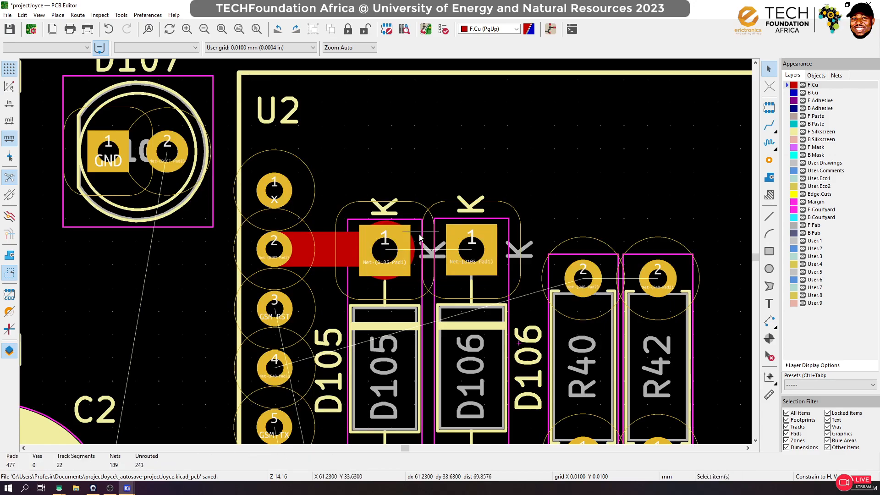
{"action": "left_click", "coordinate": [382, 225]}
{"action": "key", "text": "Delete"}
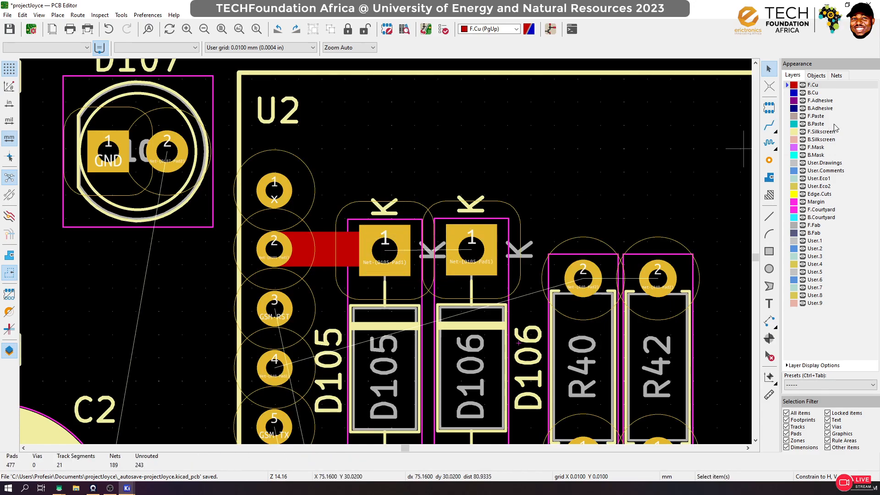
{"action": "left_click", "coordinate": [765, 127]}
{"action": "left_click", "coordinate": [385, 250]}
{"action": "left_click", "coordinate": [471, 250]}
Route a 2.5 mm +5V track from R52's lower pad up to the +5V track between D105 and D106
{"action": "scroll", "coordinate": [472, 253], "scroll_direction": "down", "scroll_amount": 3}
{"action": "scroll", "coordinate": [387, 250], "scroll_direction": "down", "scroll_amount": 3}
{"action": "scroll", "coordinate": [386, 250], "scroll_direction": "up", "scroll_amount": 2}
{"action": "scroll", "coordinate": [387, 250], "scroll_direction": "up", "scroll_amount": 2}
{"action": "scroll", "coordinate": [386, 250], "scroll_direction": "down", "scroll_amount": 2}
{"action": "scroll", "coordinate": [387, 249], "scroll_direction": "up", "scroll_amount": 1}
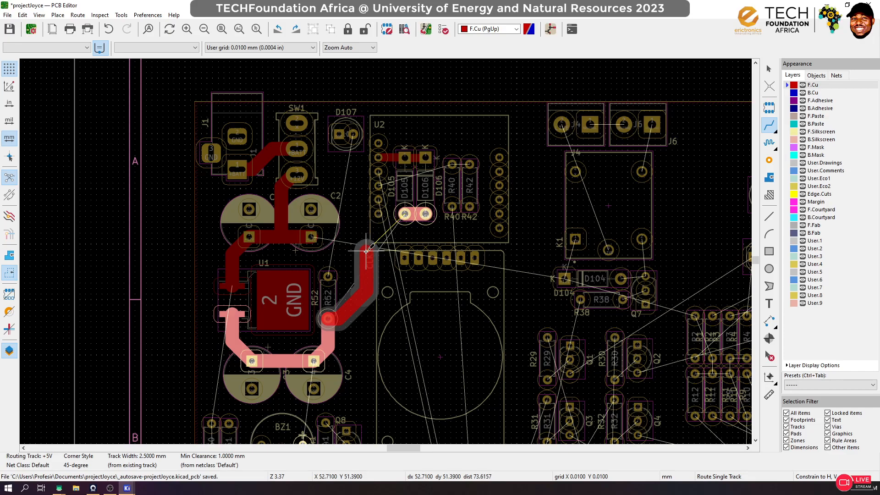
{"action": "scroll", "coordinate": [404, 236], "scroll_direction": "up", "scroll_amount": 5}
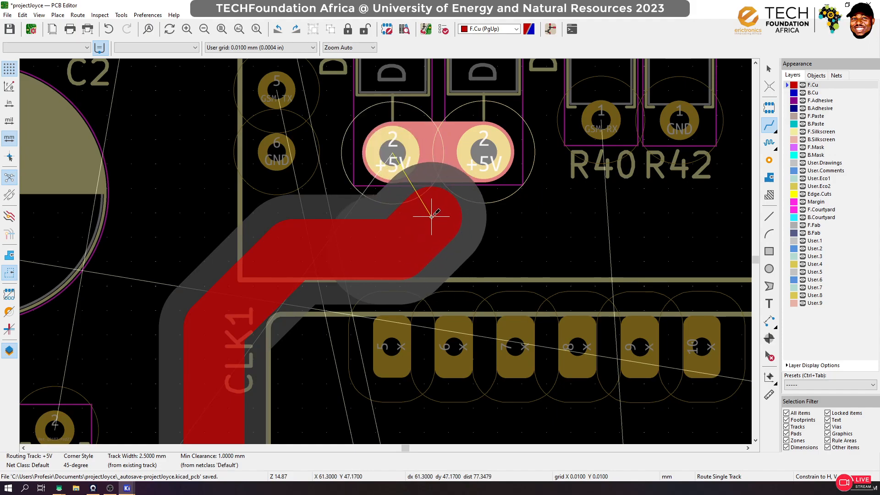
{"action": "left_click", "coordinate": [434, 166]}
{"action": "scroll", "coordinate": [428, 196], "scroll_direction": "down", "scroll_amount": 1}
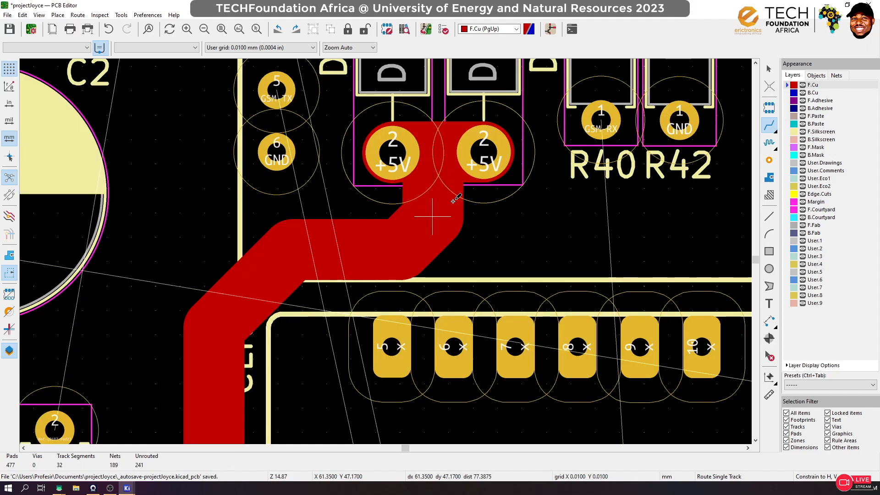
{"action": "scroll", "coordinate": [387, 249], "scroll_direction": "down", "scroll_amount": 3}
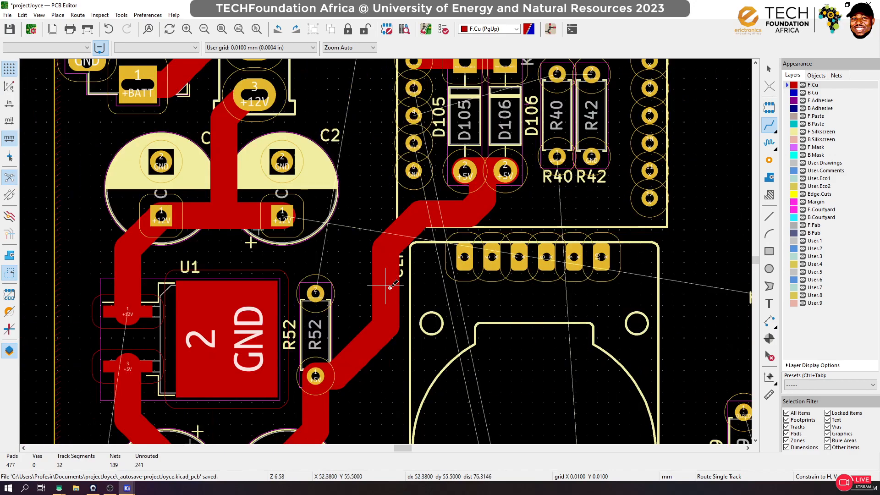
{"action": "scroll", "coordinate": [386, 250], "scroll_direction": "down", "scroll_amount": 1}
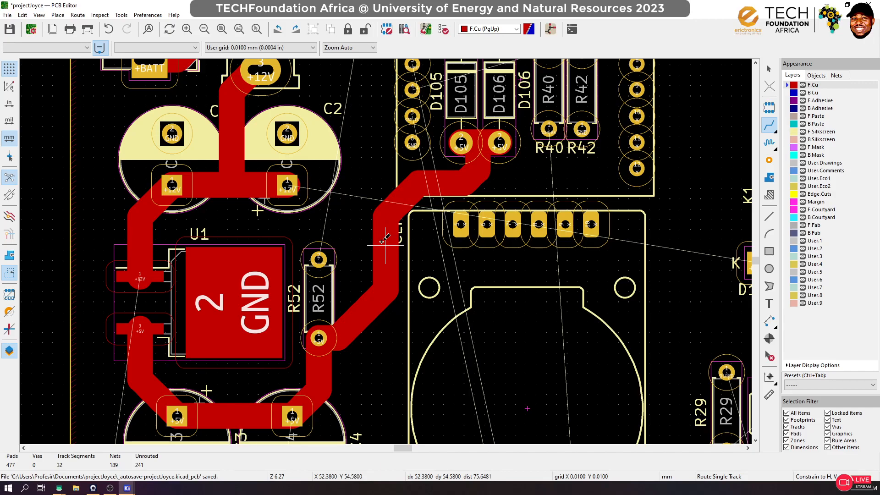
Try to move the whole +BATT track between J1 and SW1 to the back copper layer by flipping it
{"action": "left_click", "coordinate": [769, 69]}
{"action": "scroll", "coordinate": [379, 249], "scroll_direction": "down", "scroll_amount": 7}
{"action": "scroll", "coordinate": [380, 249], "scroll_direction": "up", "scroll_amount": 4}
{"action": "left_click", "coordinate": [370, 200]}
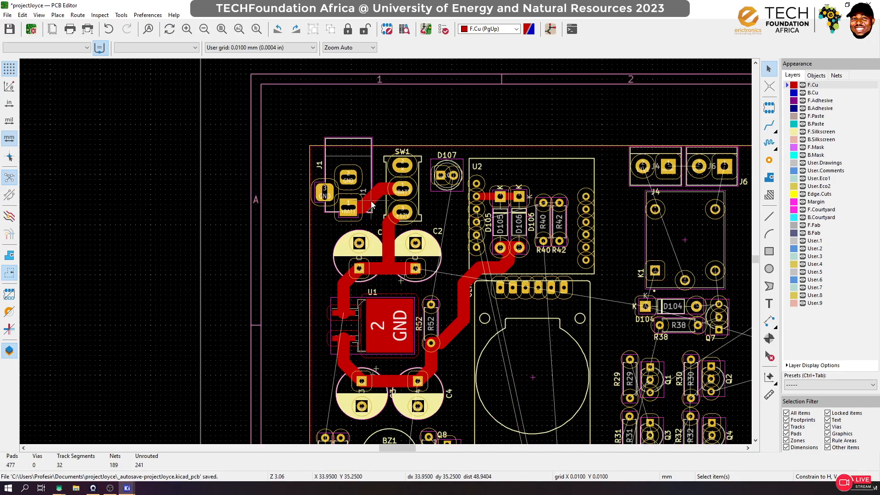
{"action": "key", "text": "u"}
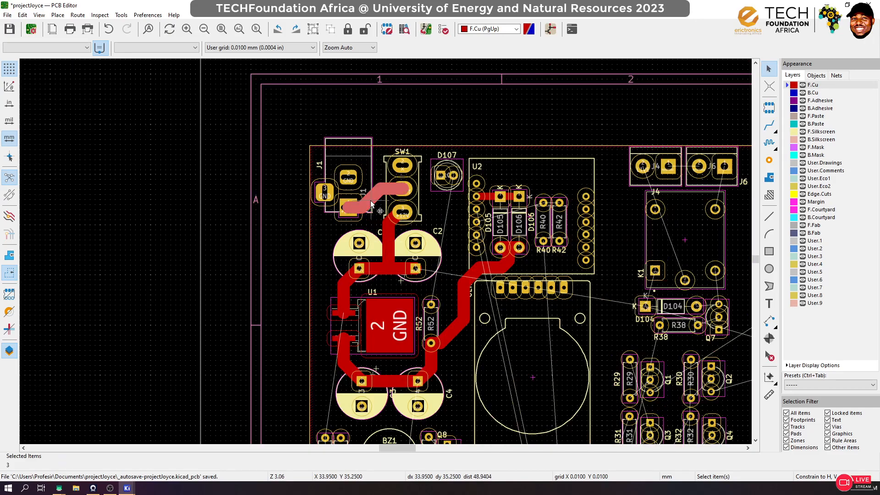
{"action": "key", "text": "f"}
{"action": "key", "text": "Escape"}
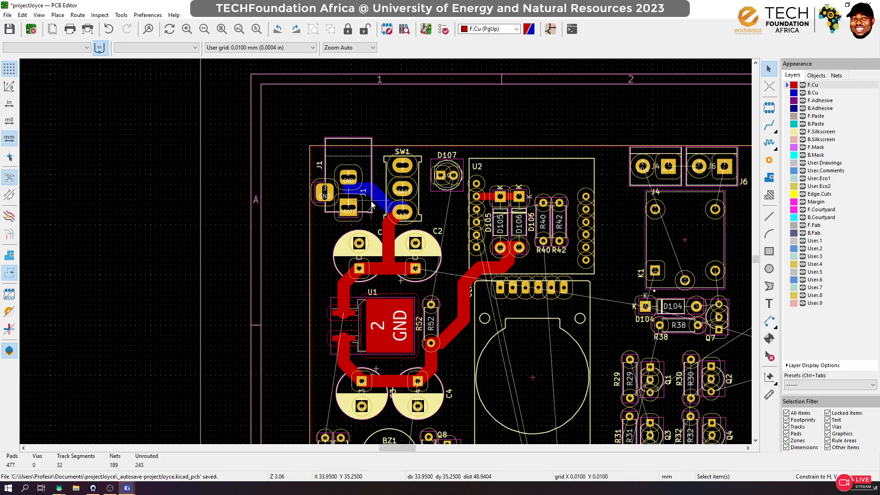
Undo the track flip and the routed front-copper tracks, taking the board back to its unrouted state
{"action": "key", "text": "ctrl+z"}
{"action": "key", "text": "ctrl+z"}
{"action": "key", "text": "ctrl+z"}
{"action": "key", "text": "ctrl+z"}
{"action": "key", "text": "ctrl+z"}
{"action": "key", "text": "ctrl+z"}
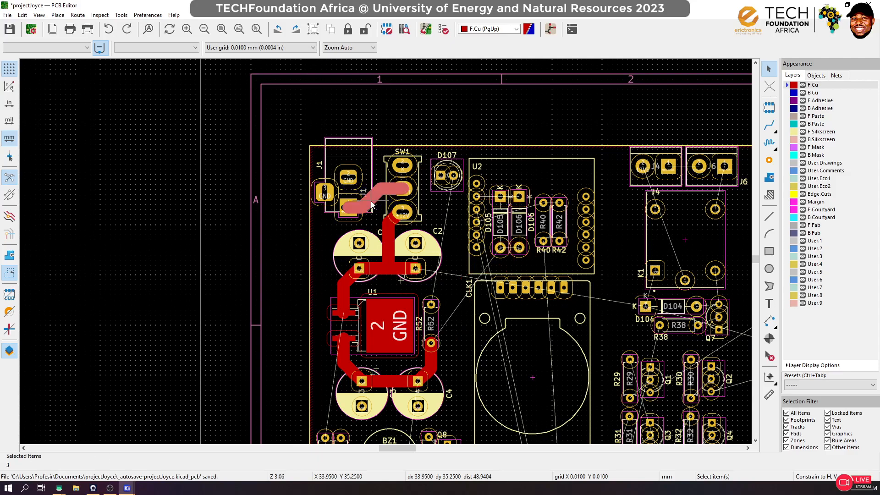
{"action": "key", "text": "ctrl+z"}
{"action": "key", "text": "ctrl+z"}
{"action": "key", "text": "ctrl+z"}
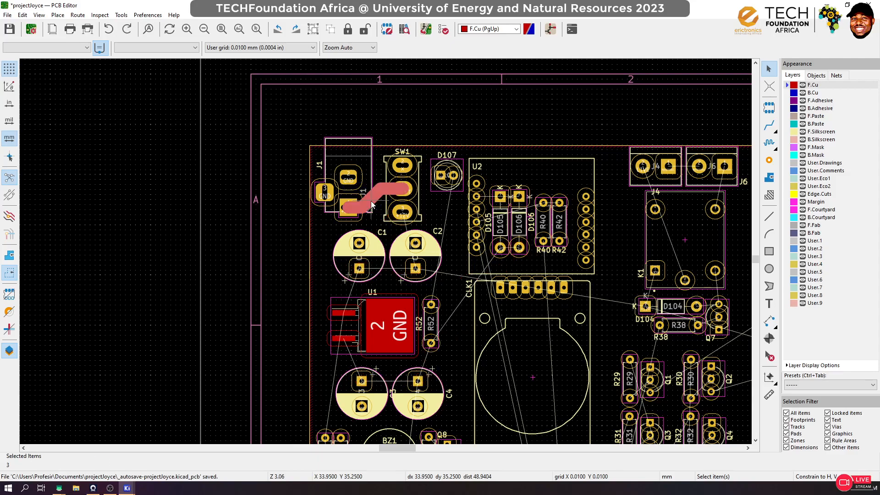
Make the back copper layer B.Cu active and start routing a single track near J1's +BATT pad
{"action": "left_click", "coordinate": [787, 93]}
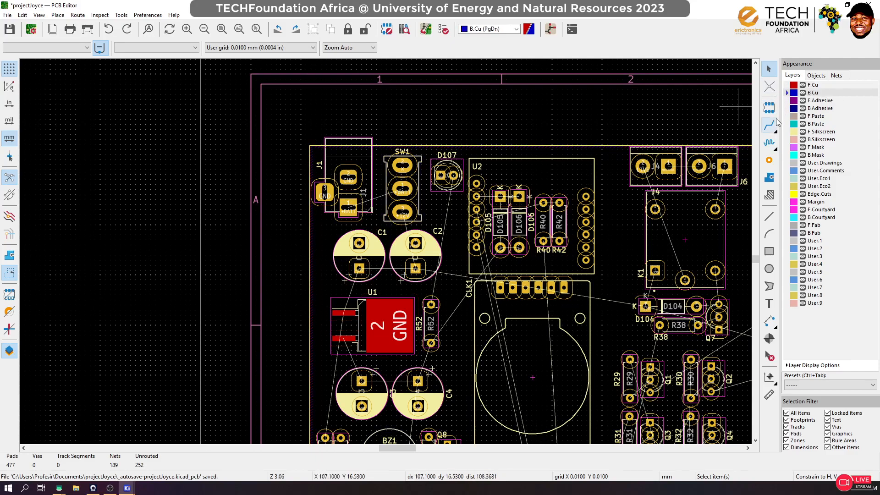
{"action": "left_click", "coordinate": [769, 125]}
{"action": "scroll", "coordinate": [349, 206], "scroll_direction": "up", "scroll_amount": 5}
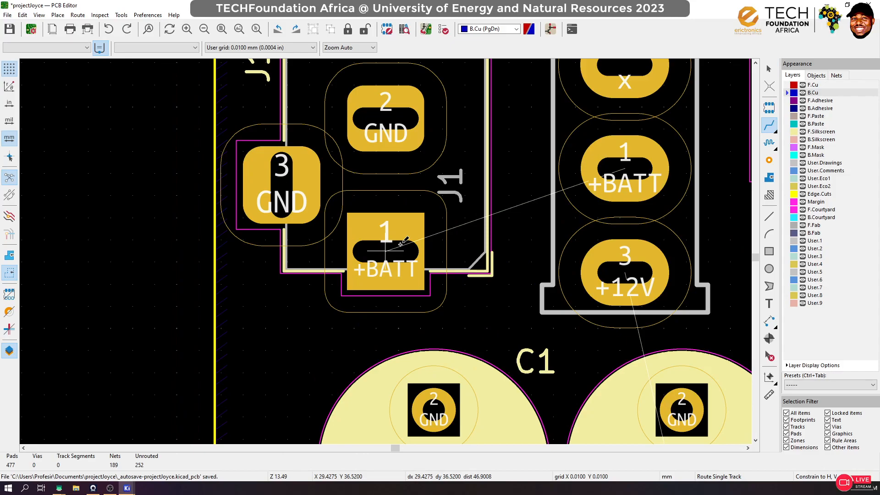
{"action": "key", "text": "q"}
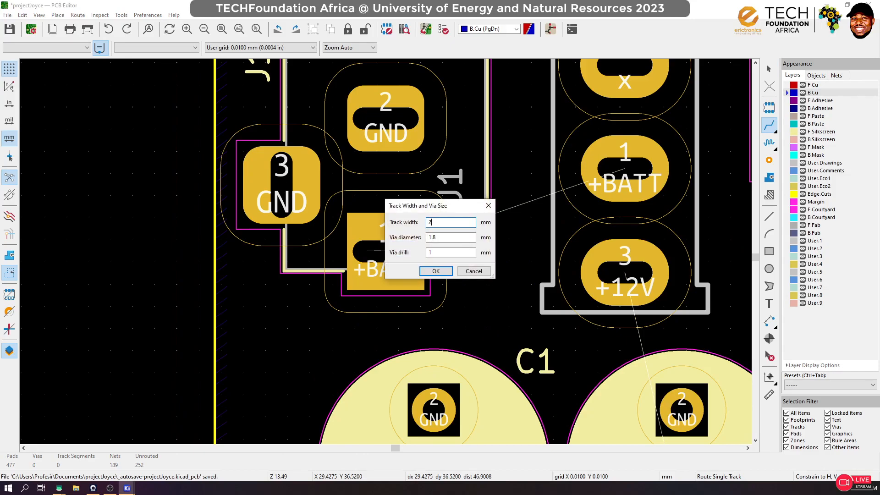
{"action": "key", "text": "Return"}
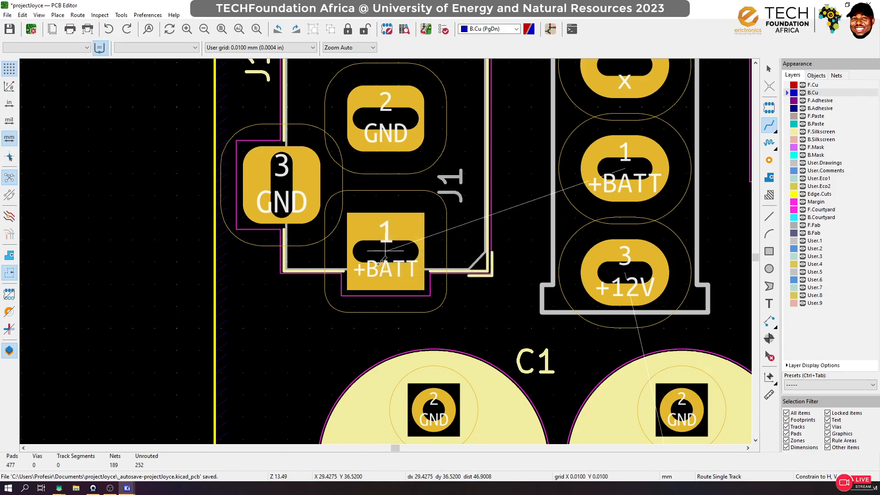
{"action": "left_click", "coordinate": [390, 250]}
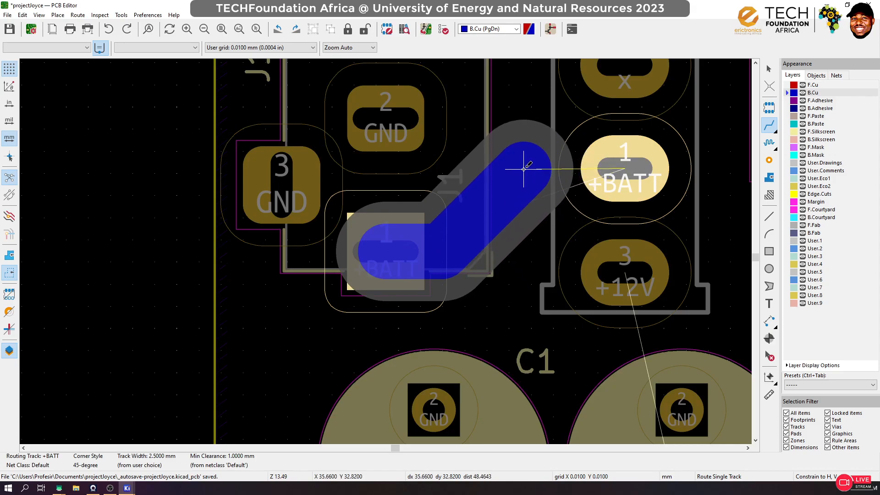
{"action": "key", "text": "Escape"}
Route a 3 mm +BATT track on the back copper layer from J1's pad 1 to SW1's pad 1
{"action": "key", "text": "q"}
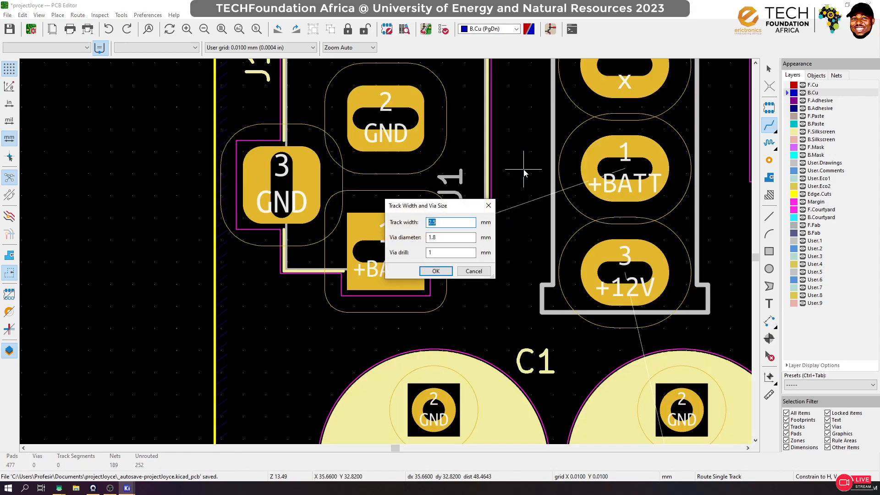
{"action": "key", "text": "Return"}
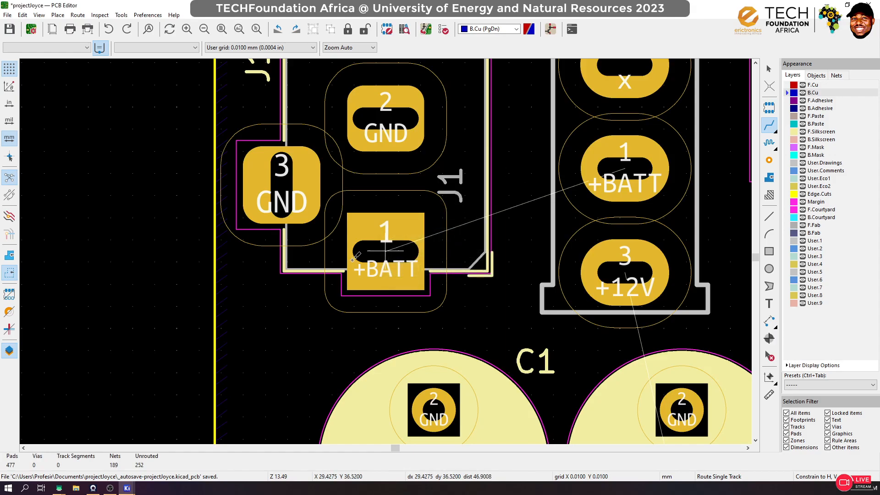
{"action": "left_click", "coordinate": [380, 253]}
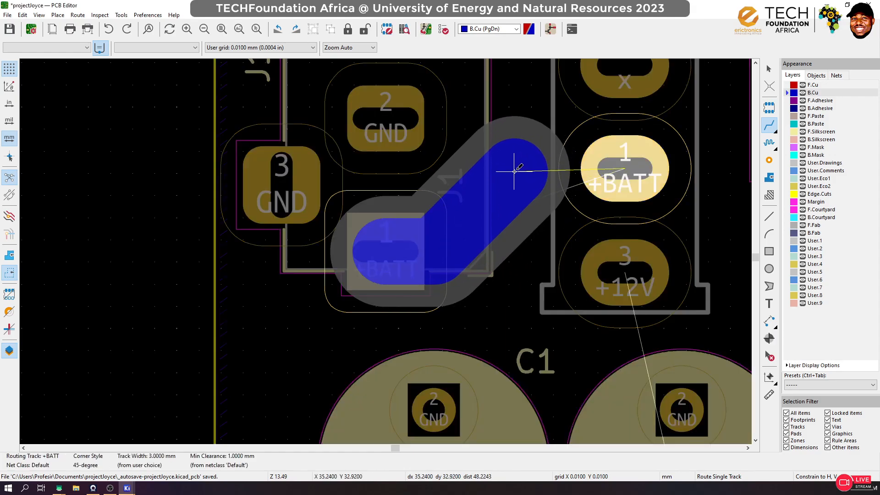
{"action": "left_click", "coordinate": [609, 168]}
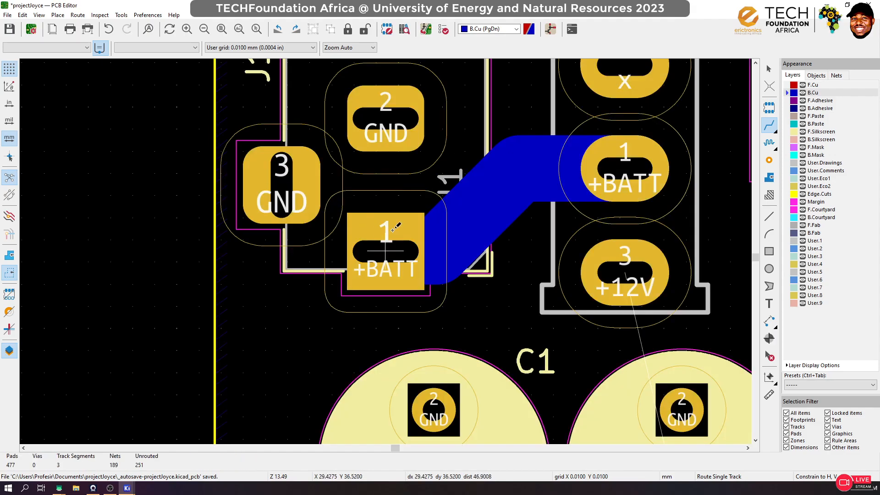
Route a 3 mm +12V track on B.Cu from SW1's pad 3 down between C1 and C2 and across U1's pad 1
{"action": "scroll", "coordinate": [403, 336], "scroll_direction": "down", "scroll_amount": 3}
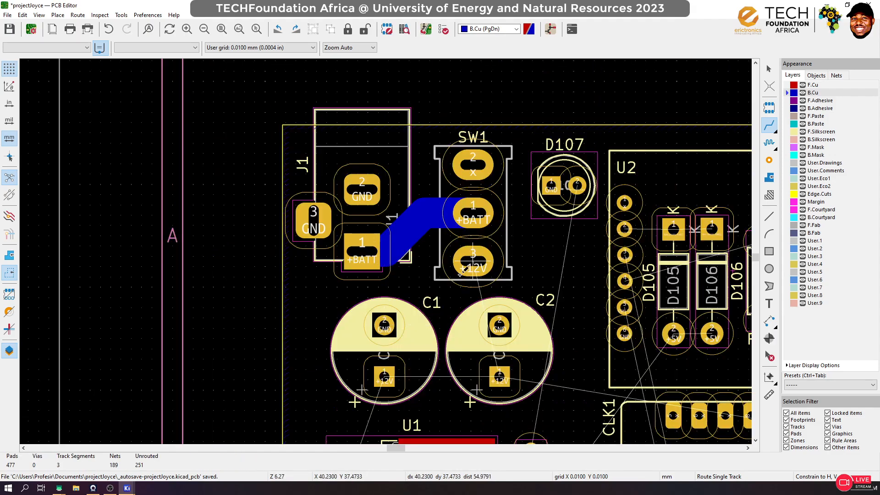
{"action": "left_click", "coordinate": [471, 261]}
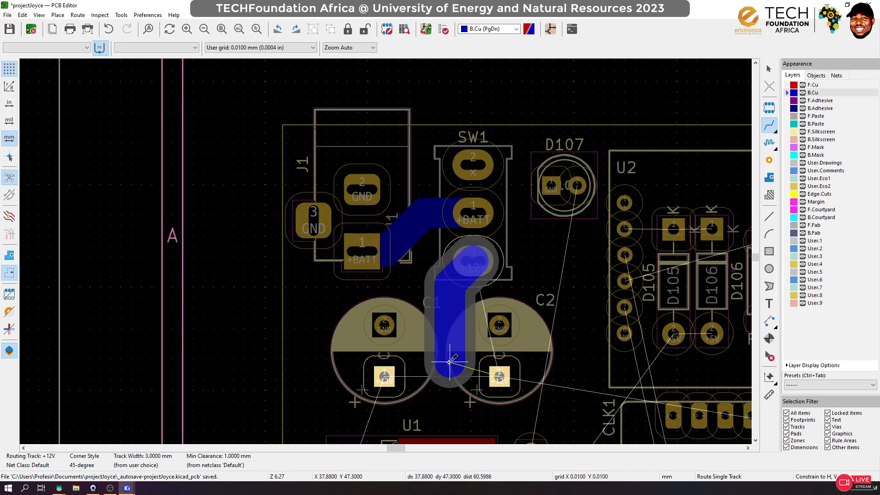
{"action": "scroll", "coordinate": [442, 376], "scroll_direction": "down", "scroll_amount": 3}
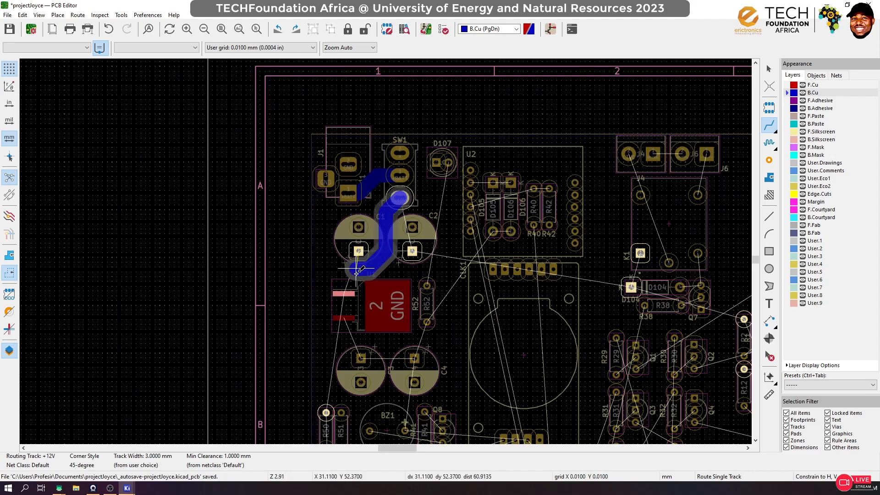
{"action": "scroll", "coordinate": [359, 268], "scroll_direction": "up", "scroll_amount": 5}
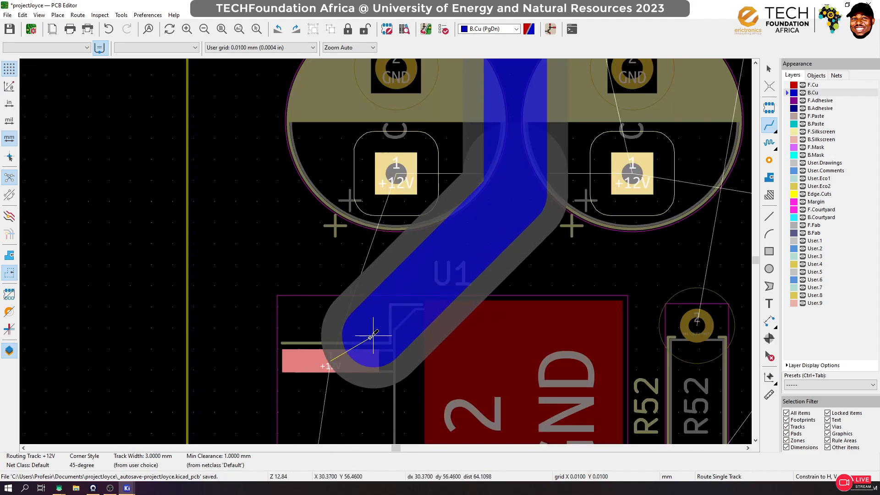
{"action": "scroll", "coordinate": [392, 245], "scroll_direction": "down", "scroll_amount": 3}
{"action": "scroll", "coordinate": [389, 257], "scroll_direction": "down", "scroll_amount": 4}
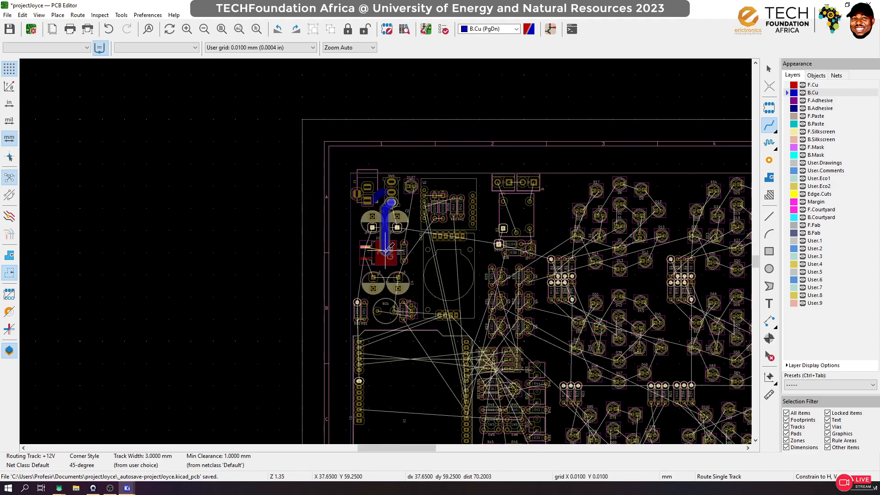
{"action": "scroll", "coordinate": [385, 251], "scroll_direction": "up", "scroll_amount": 4}
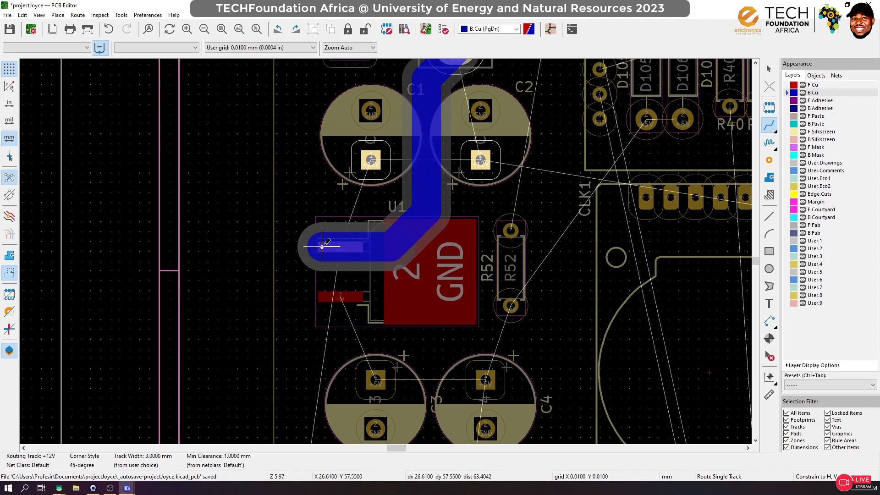
{"action": "left_click", "coordinate": [319, 247]}
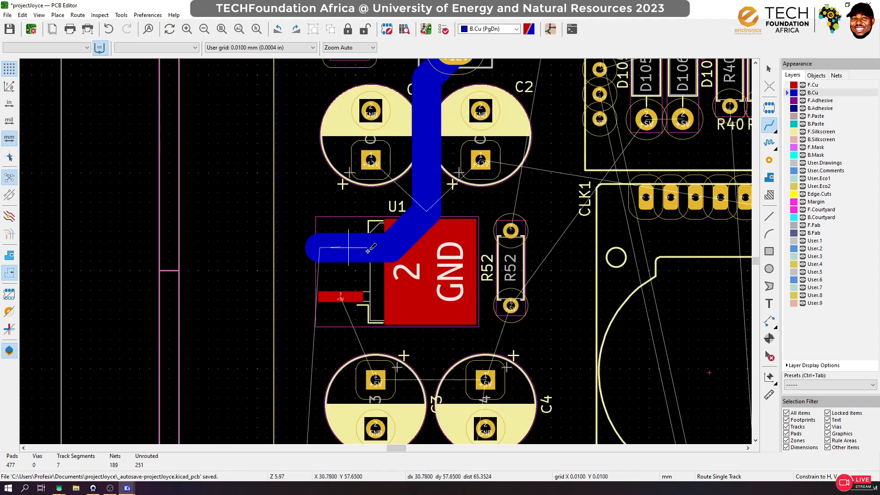
{"action": "left_click", "coordinate": [480, 161]}
{"action": "left_click", "coordinate": [426, 158]}
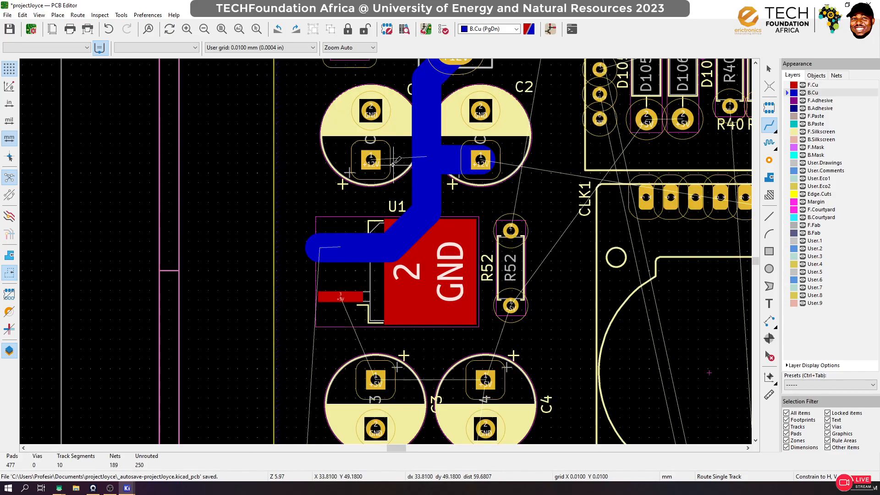
{"action": "key", "text": "ctrl+z"}
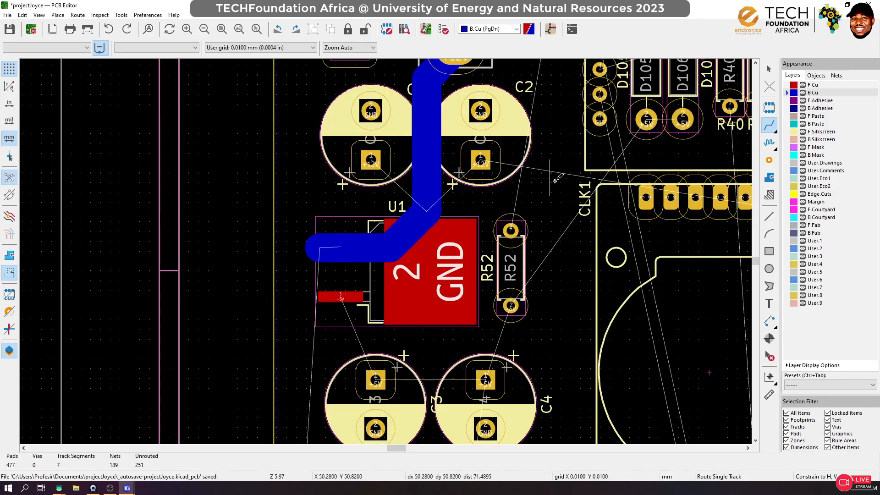
Reduce the track width and connect the +12V pads of C2 and C1 to the vertical +12V track between them
{"action": "key", "text": "q"}
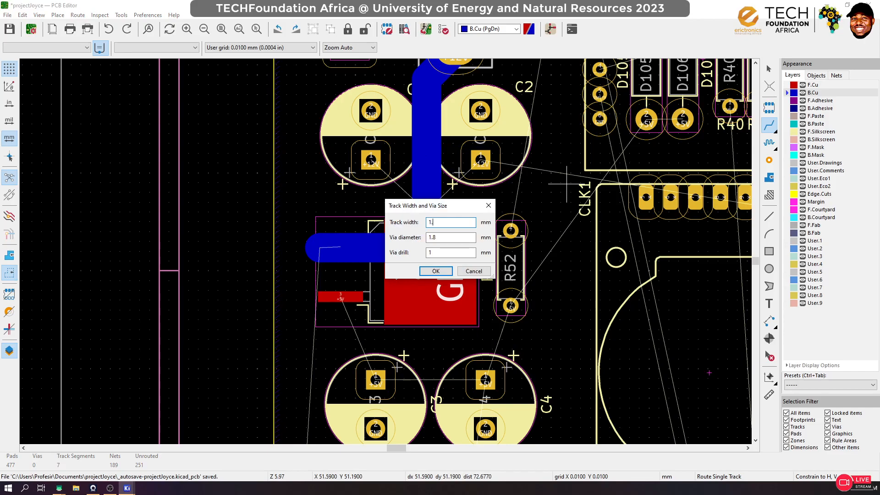
{"action": "key", "text": "Return"}
{"action": "left_click", "coordinate": [480, 159]}
{"action": "left_click", "coordinate": [426, 159]}
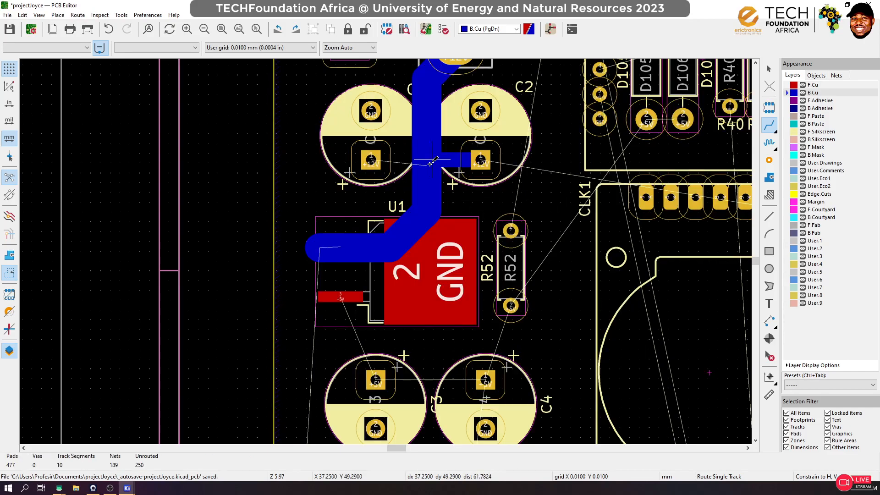
{"action": "left_click", "coordinate": [370, 159]}
{"action": "left_click", "coordinate": [426, 159]}
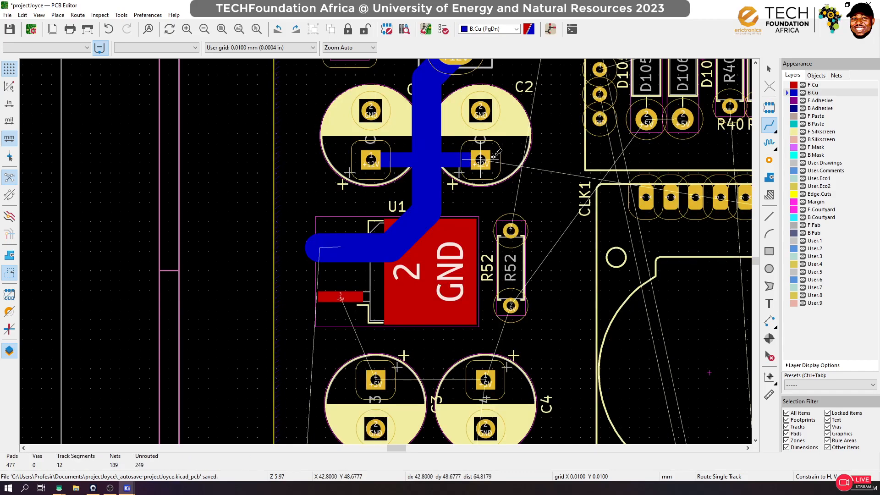
Make the front copper layer F.Cu active and try to place a via at U1's +12V pad
{"action": "scroll", "coordinate": [385, 250], "scroll_direction": "up", "scroll_amount": 1}
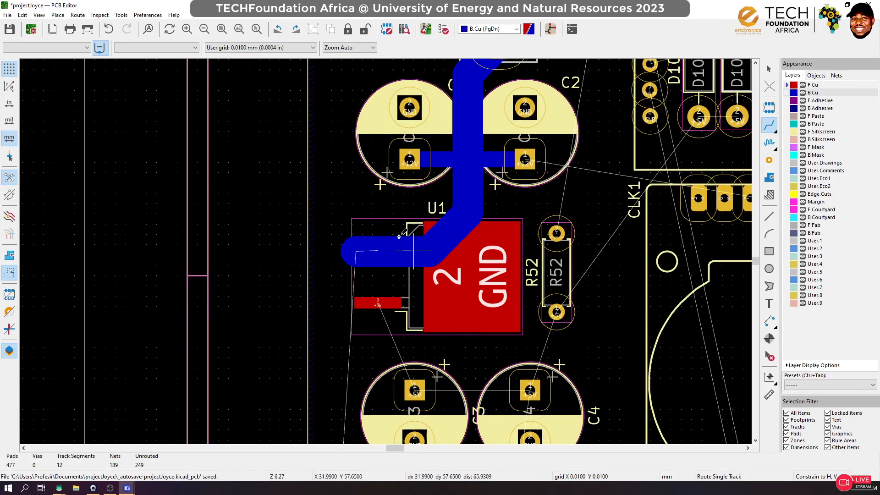
{"action": "key", "text": "Page_Up"}
{"action": "scroll", "coordinate": [378, 253], "scroll_direction": "up", "scroll_amount": 3}
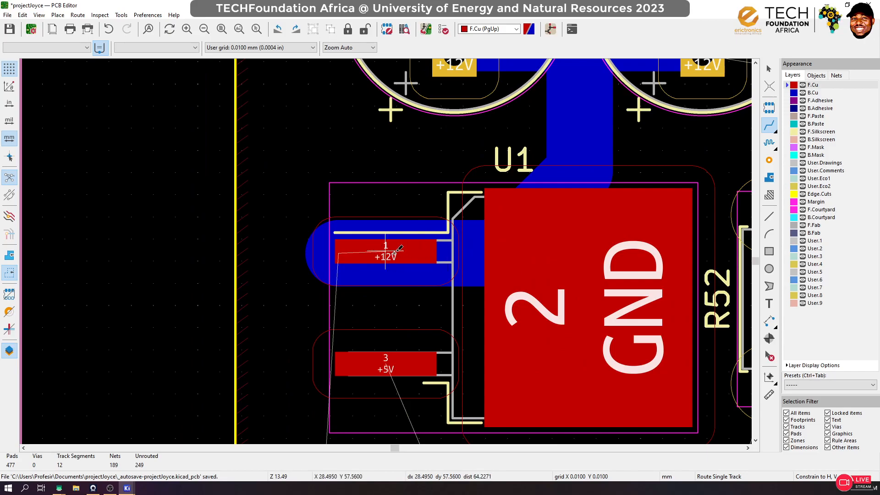
{"action": "left_click", "coordinate": [769, 161]}
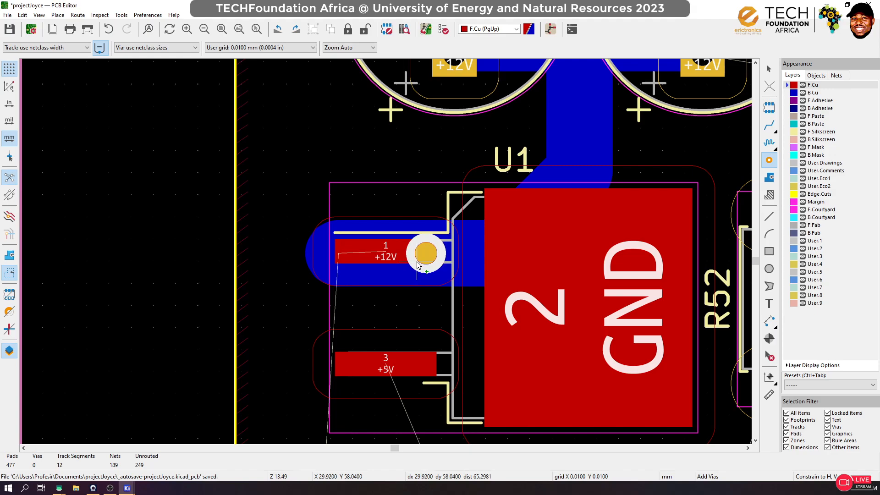
{"action": "key", "text": "Escape"}
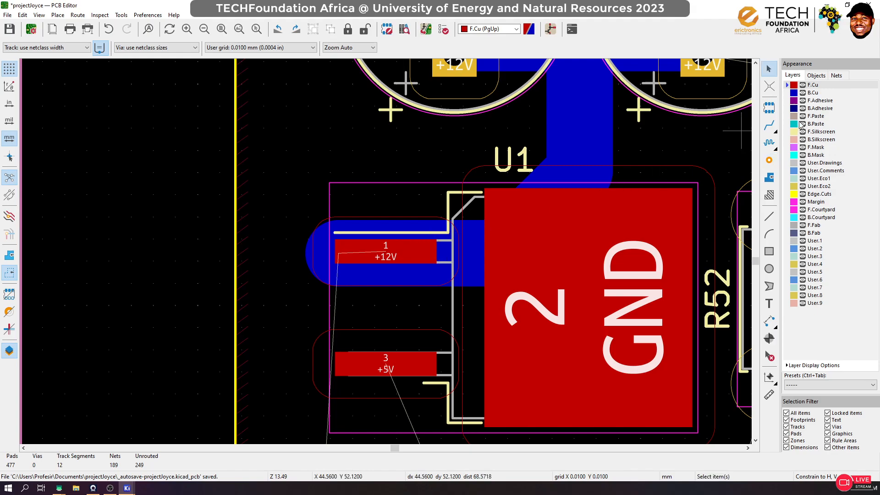
Route three short 1 mm +12V stubs on the front copper layer, side by side, upward from U1's pad 1
{"action": "left_click", "coordinate": [769, 125]}
{"action": "left_click", "coordinate": [372, 250]}
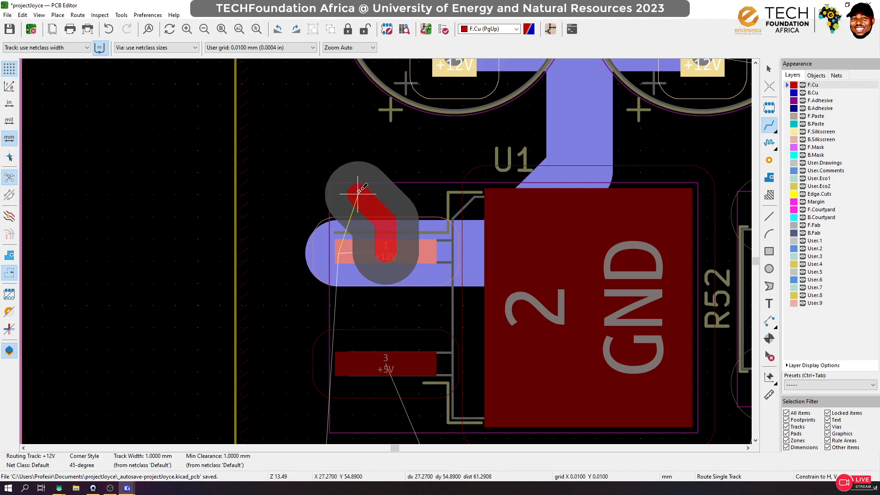
{"action": "double_click", "coordinate": [386, 206]}
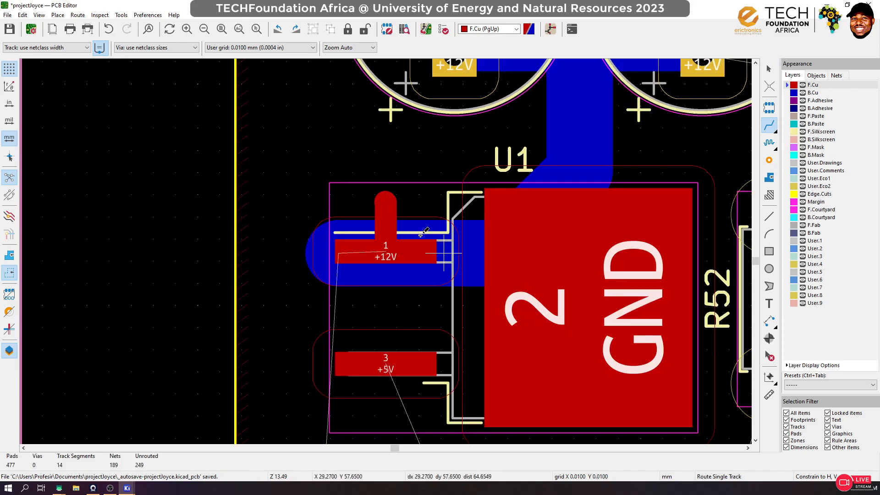
{"action": "left_click", "coordinate": [392, 250]}
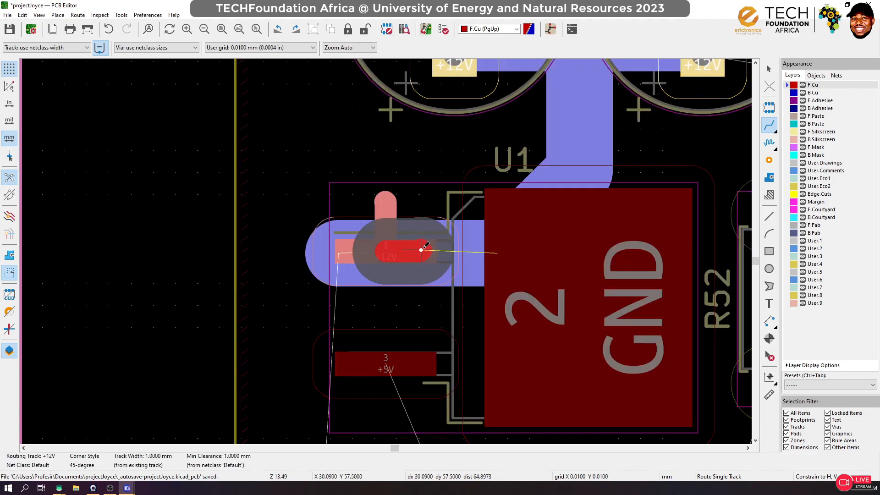
{"action": "double_click", "coordinate": [423, 202]}
{"action": "left_click", "coordinate": [346, 250]}
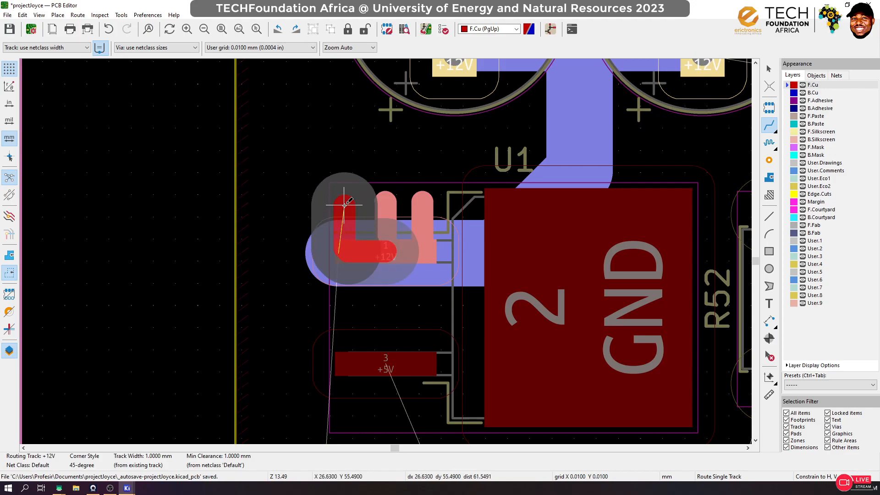
{"action": "key", "text": "Escape"}
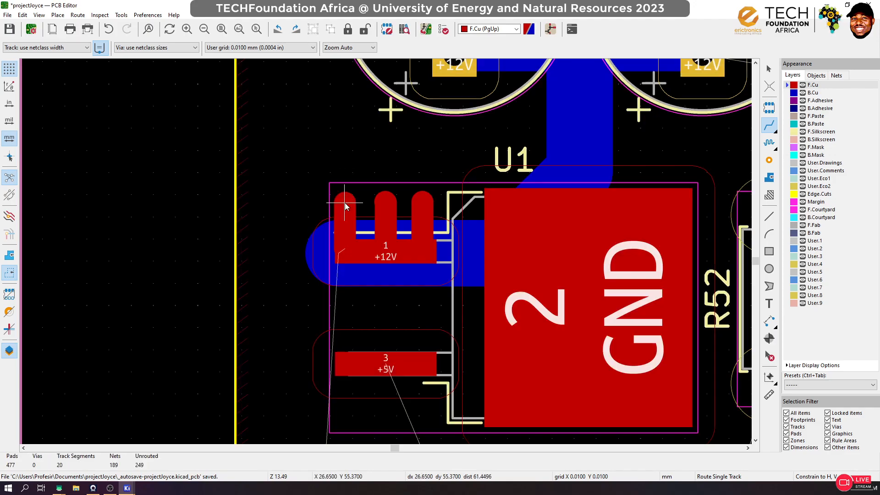
Delete the horizontal and diagonal +12V track segments on B.Cu that cross U1's pad 1, keeping the vertical track
{"action": "left_click", "coordinate": [769, 68]}
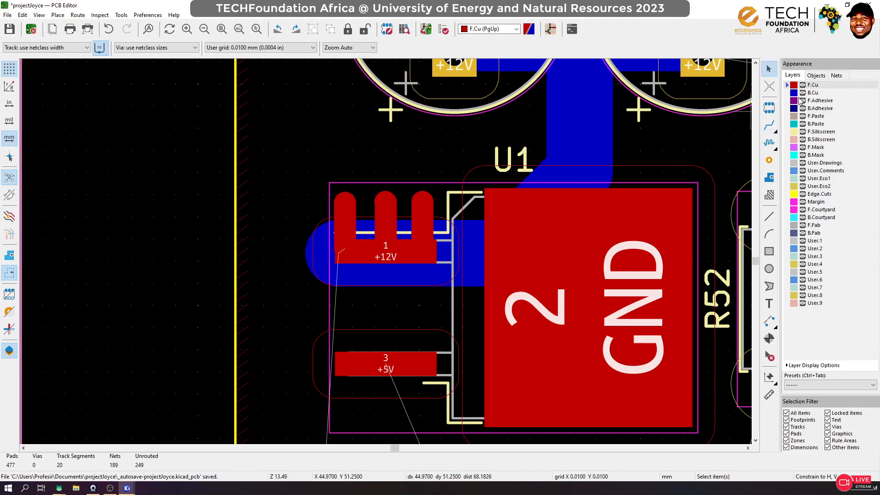
{"action": "key", "text": "Page_Down"}
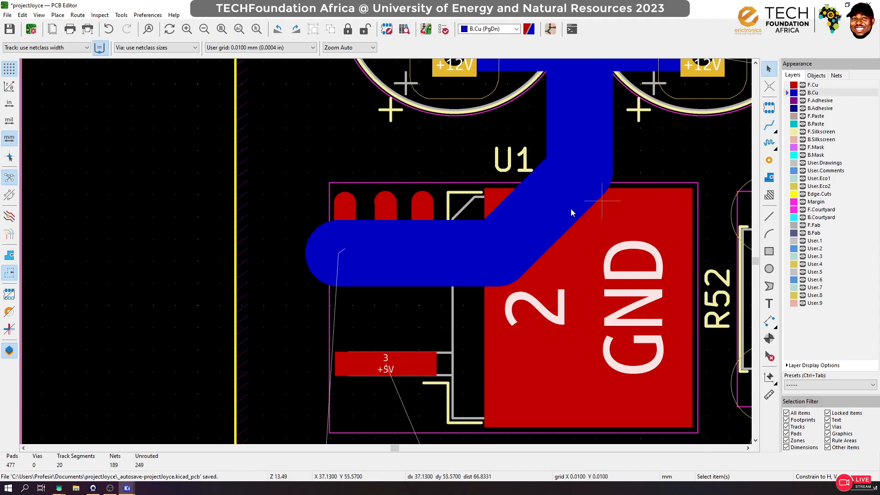
{"action": "left_click", "coordinate": [386, 255]}
{"action": "left_click", "coordinate": [422, 262]}
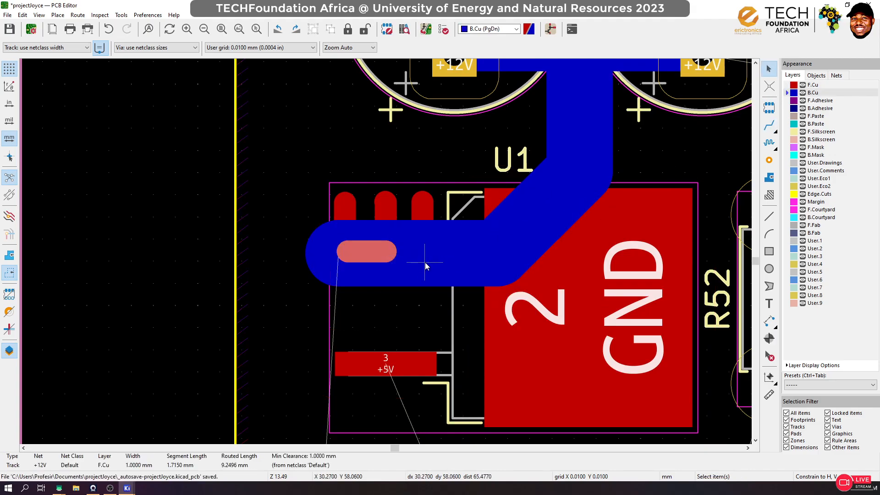
{"action": "left_click", "coordinate": [425, 262]}
{"action": "left_click", "coordinate": [497, 252]}
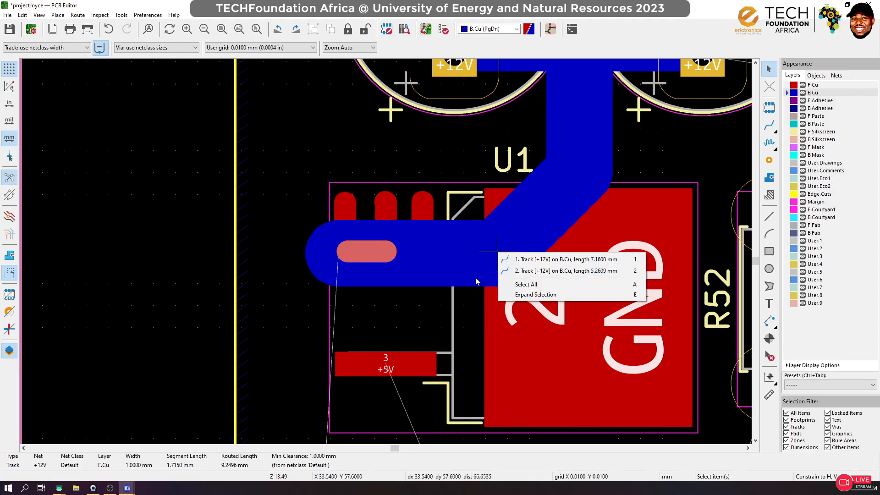
{"action": "key", "text": "1"}
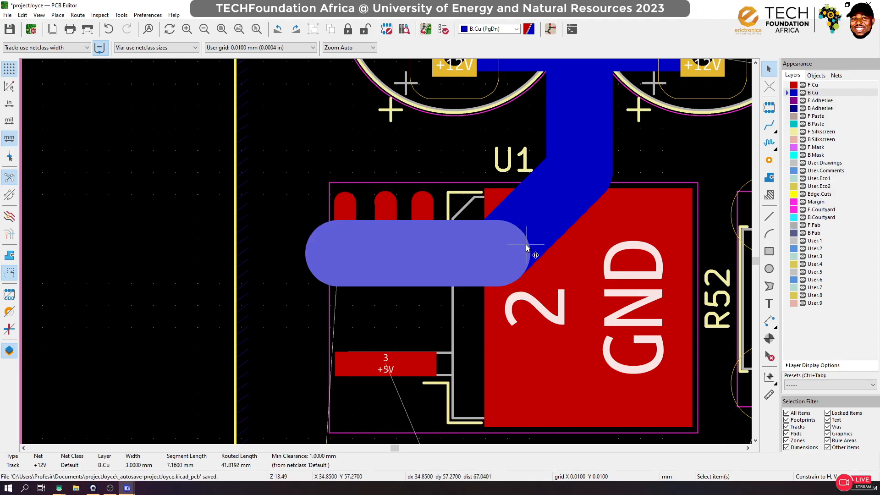
{"action": "key", "text": "Delete"}
{"action": "left_click", "coordinate": [506, 264]}
{"action": "key", "text": "Delete"}
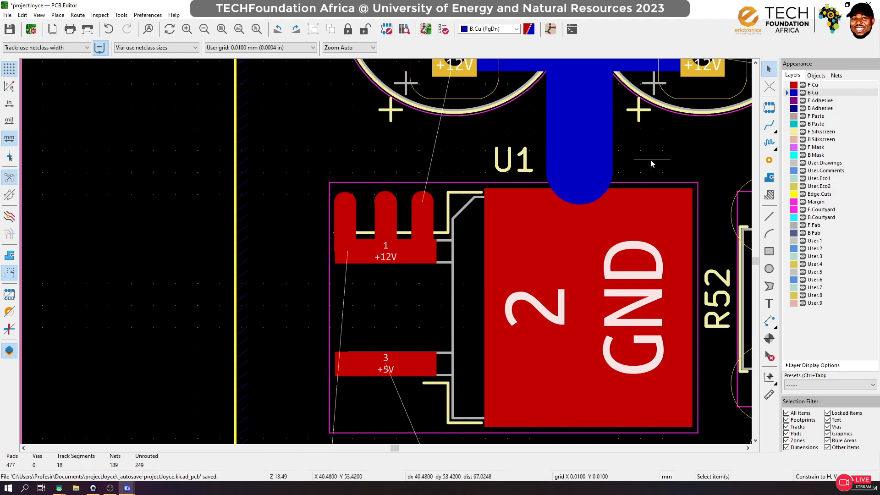
Route a 3 mm +12V track on B.Cu from the vertical track's lower end across the three stubs above U1's pad 1
{"action": "left_click", "coordinate": [769, 125]}
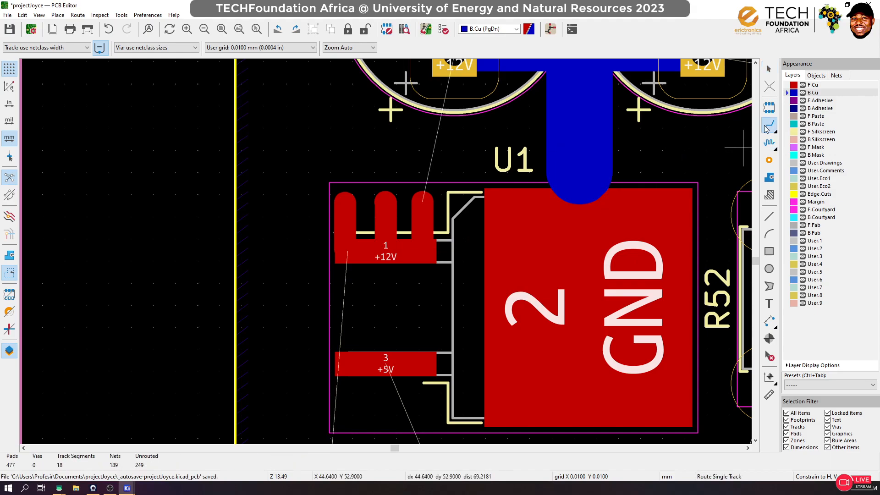
{"action": "left_click", "coordinate": [575, 188]}
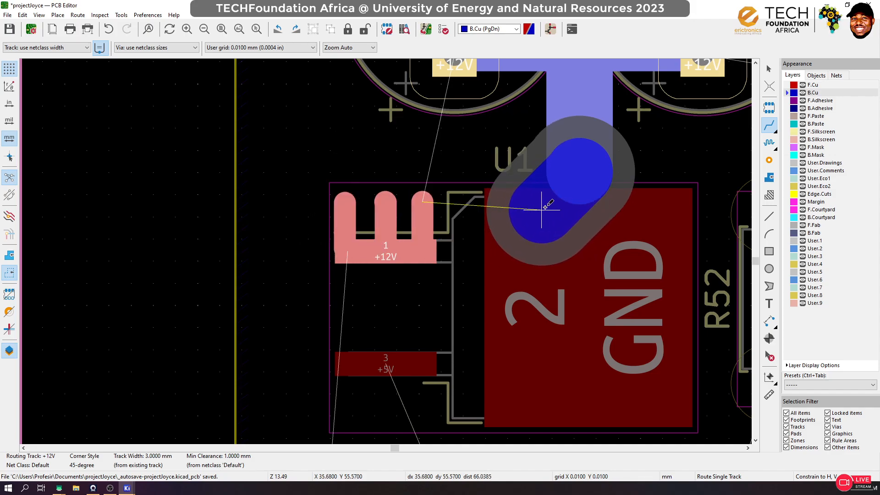
{"action": "left_click", "coordinate": [347, 203]}
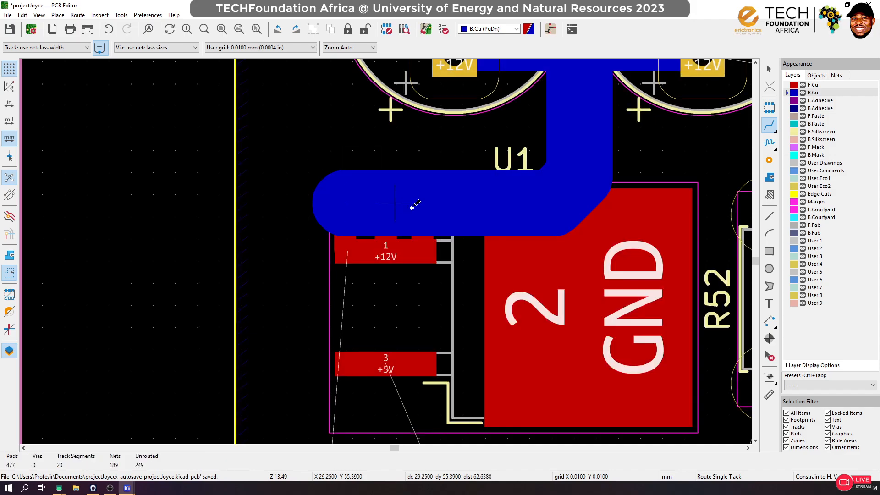
Place +12V vias on the two outer F.Cu stubs of U1's pad 1, over the back-copper track
{"action": "key", "text": "Page_Up"}
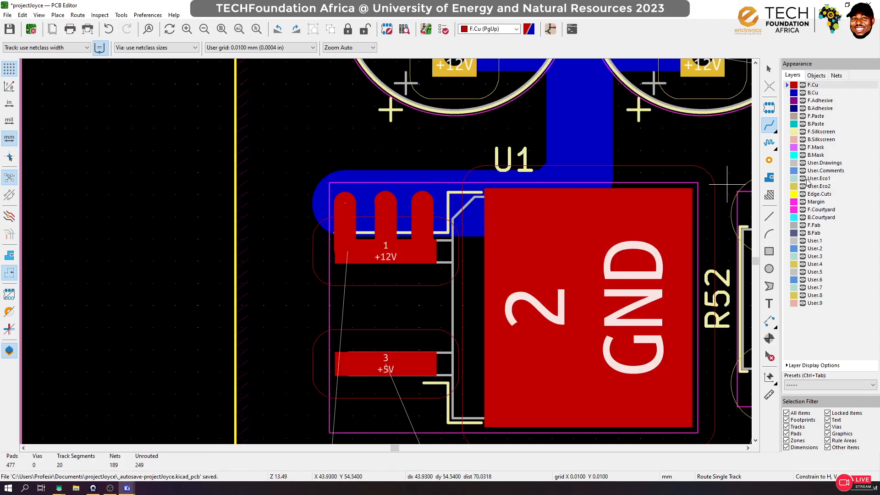
{"action": "left_click", "coordinate": [769, 160]}
{"action": "left_click", "coordinate": [421, 202]}
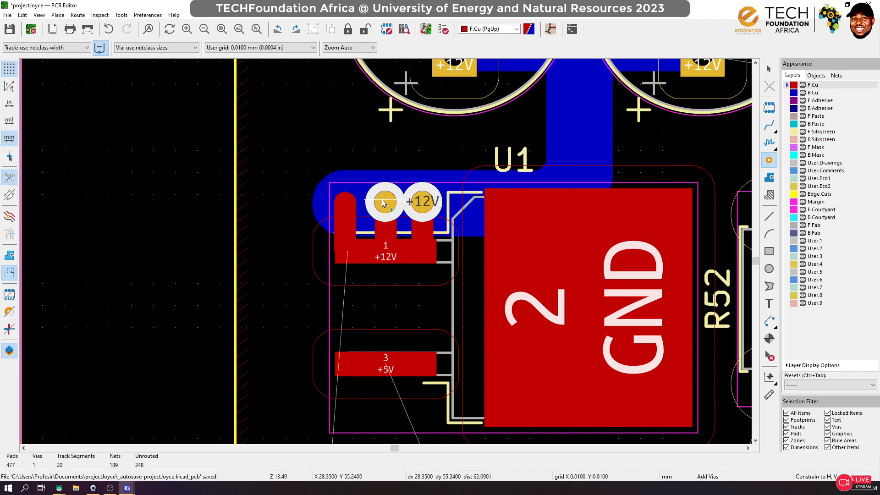
{"action": "left_click", "coordinate": [345, 203]}
{"action": "key", "text": "Escape"}
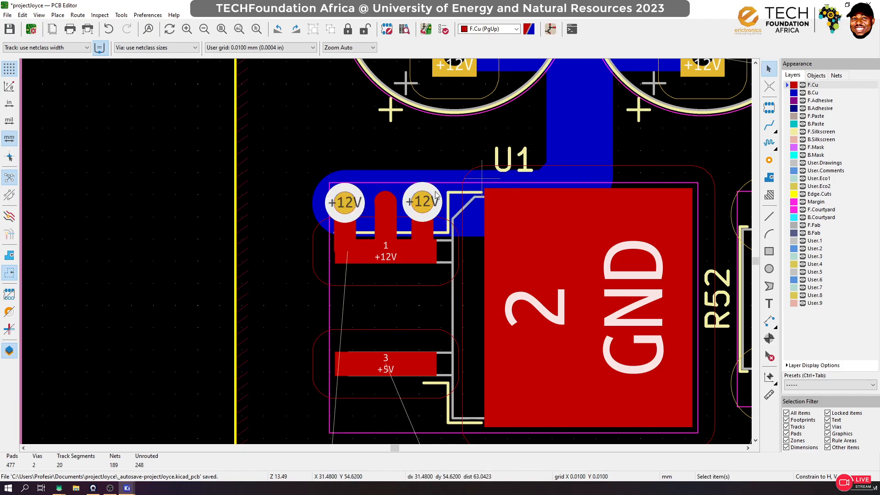
Delete the middle F.Cu stub of U1's pad 1, between the two +12V vias, and save the board
{"action": "left_click", "coordinate": [378, 219]}
{"action": "left_click", "coordinate": [412, 207]}
{"action": "key", "text": "Delete"}
{"action": "left_click", "coordinate": [383, 207]}
{"action": "left_click", "coordinate": [404, 213]}
{"action": "key", "text": "Delete"}
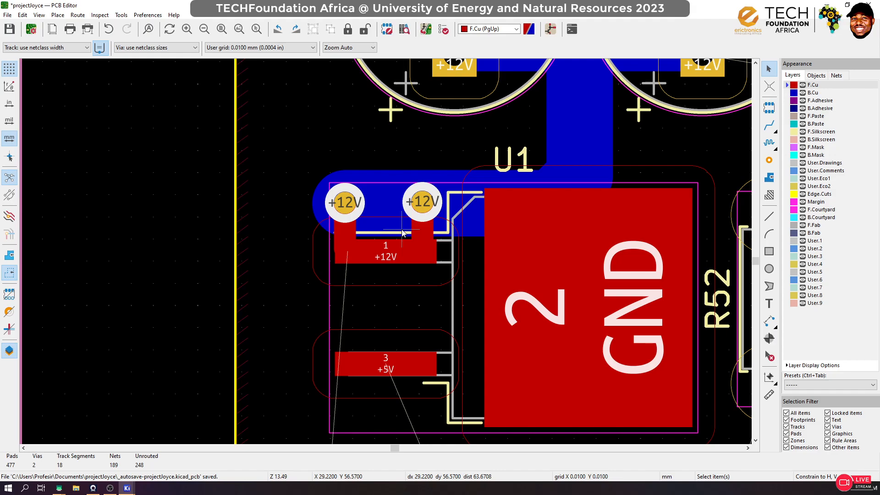
{"action": "key", "text": "ctrl+s"}
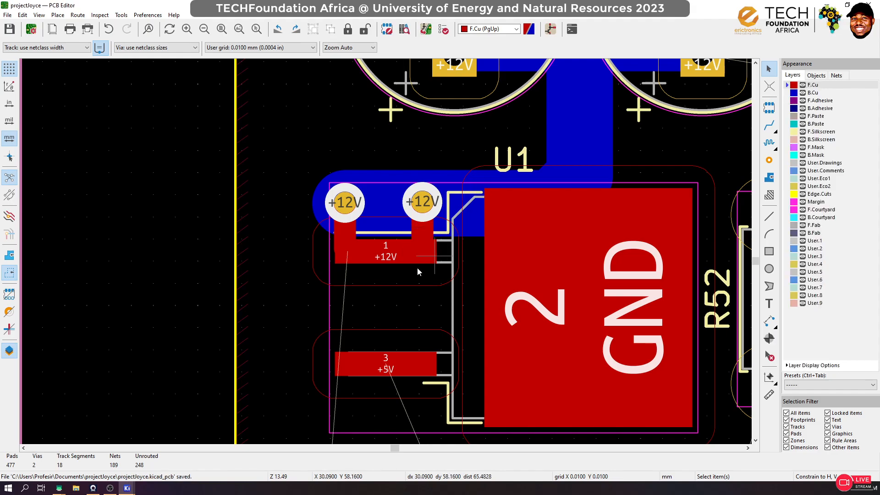
Route two 1 mm +5V stubs on F.Cu downward from the two ends of U1's pad 3
{"action": "scroll", "coordinate": [425, 262], "scroll_direction": "down", "scroll_amount": 1}
{"action": "scroll", "coordinate": [394, 245], "scroll_direction": "down", "scroll_amount": 2}
{"action": "scroll", "coordinate": [504, 346], "scroll_direction": "down", "scroll_amount": 1}
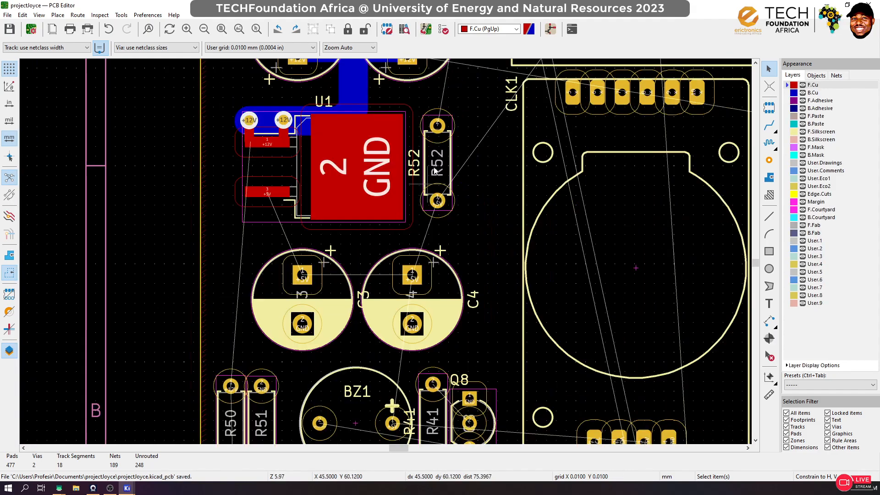
{"action": "left_click", "coordinate": [769, 124]}
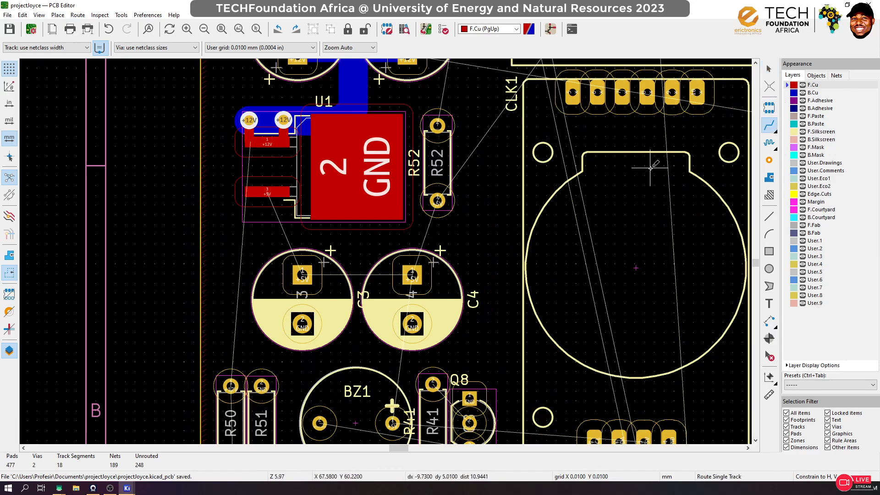
{"action": "key", "text": "Page_Down"}
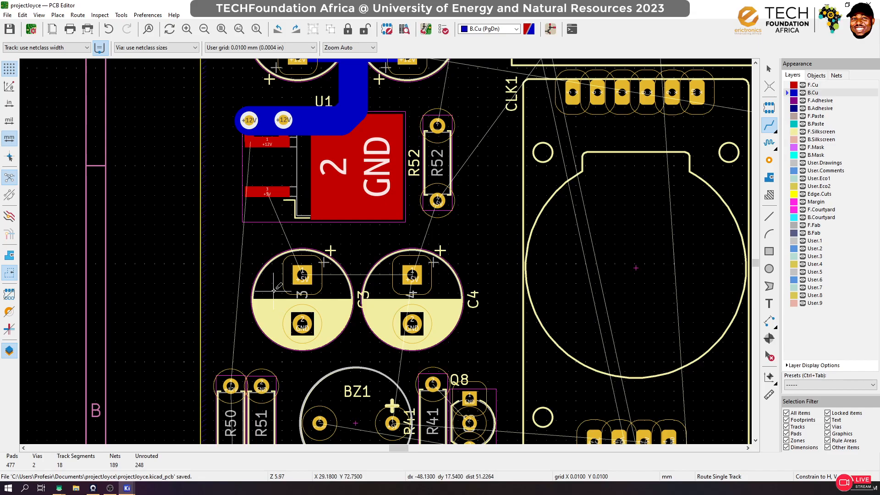
{"action": "scroll", "coordinate": [302, 275], "scroll_direction": "up", "scroll_amount": 1}
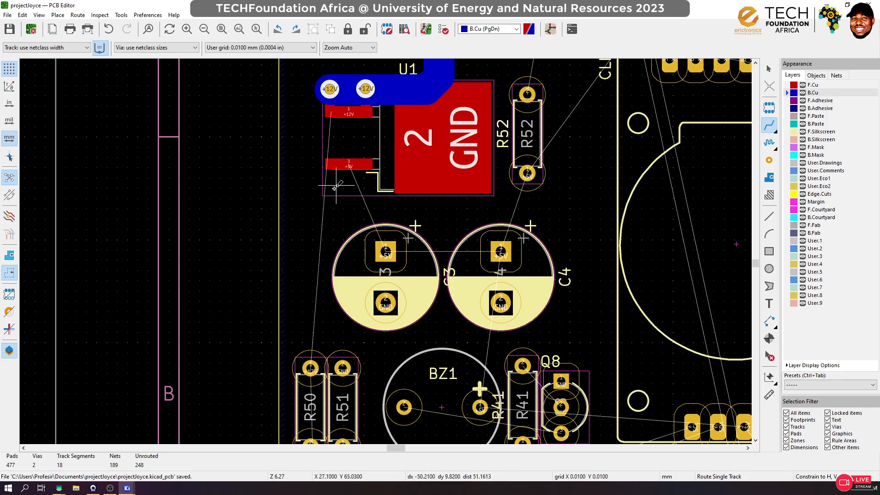
{"action": "scroll", "coordinate": [388, 249], "scroll_direction": "down", "scroll_amount": 3}
{"action": "left_click", "coordinate": [385, 251]}
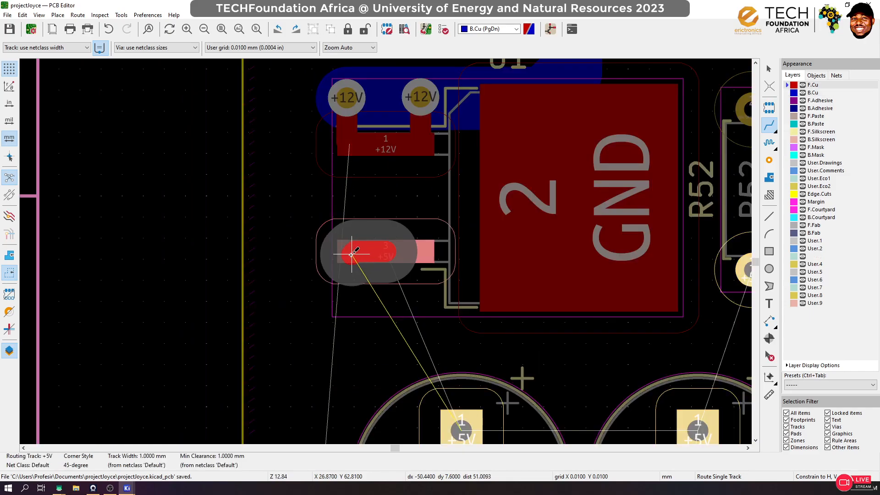
{"action": "double_click", "coordinate": [350, 298]}
{"action": "left_click", "coordinate": [386, 251]}
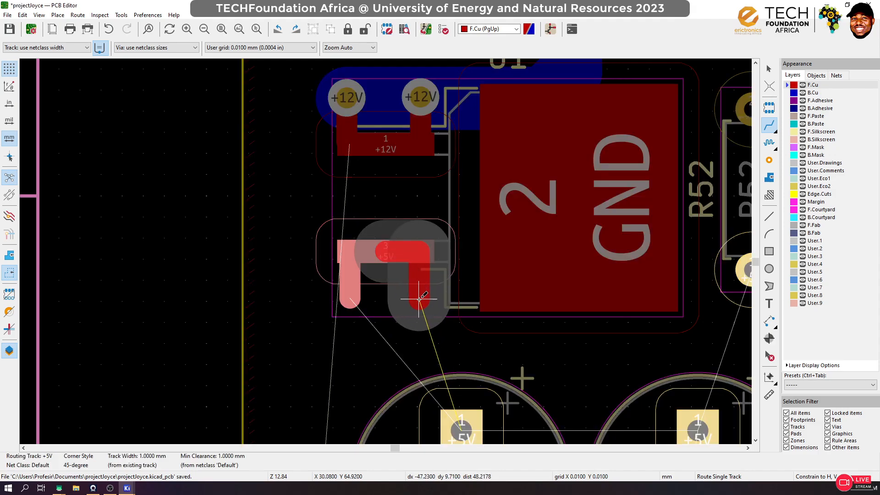
{"action": "double_click", "coordinate": [420, 299]}
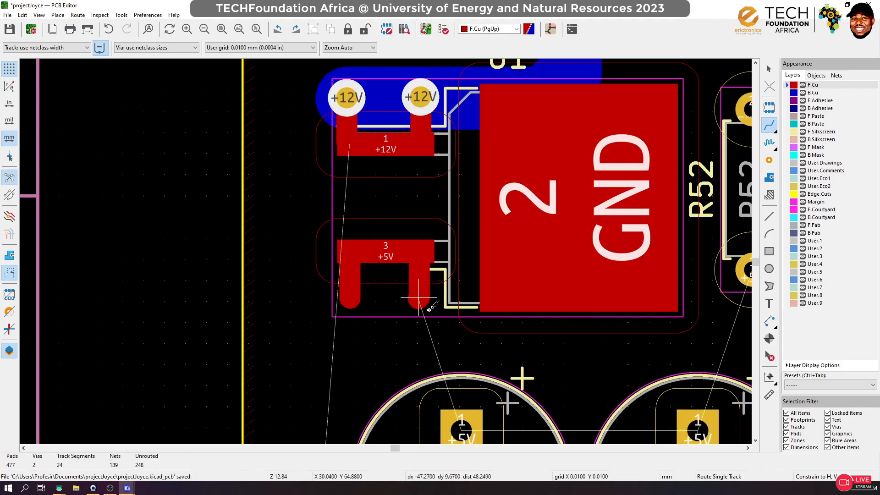
Make B.Cu the active layer and set the routing track width to 2.5 mm
{"action": "key", "text": "Page_Down"}
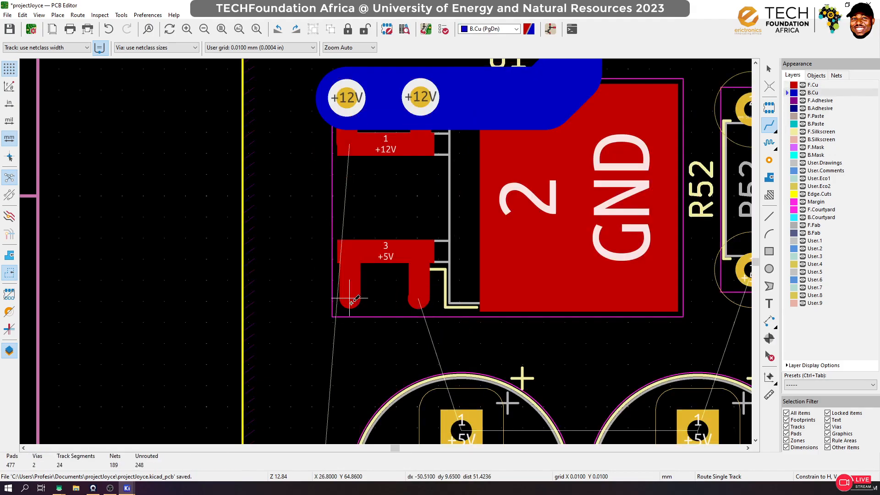
{"action": "key", "text": "q"}
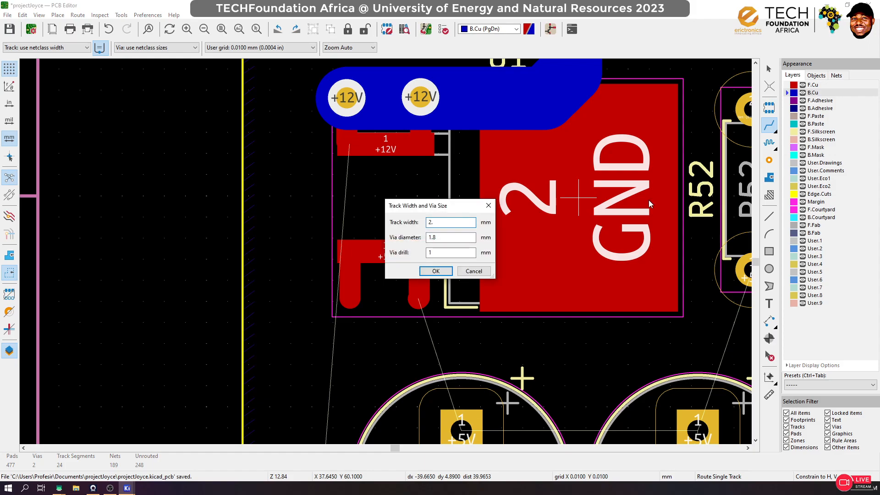
{"action": "key", "text": "Return"}
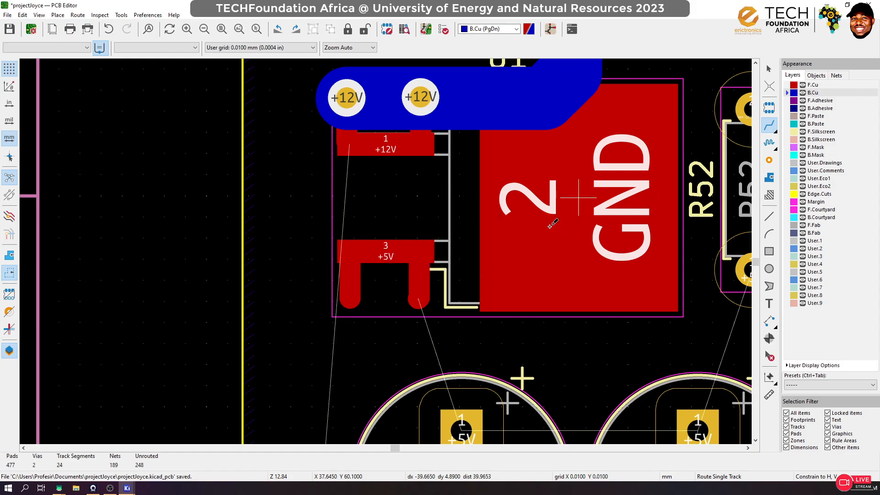
{"action": "left_click", "coordinate": [337, 300]}
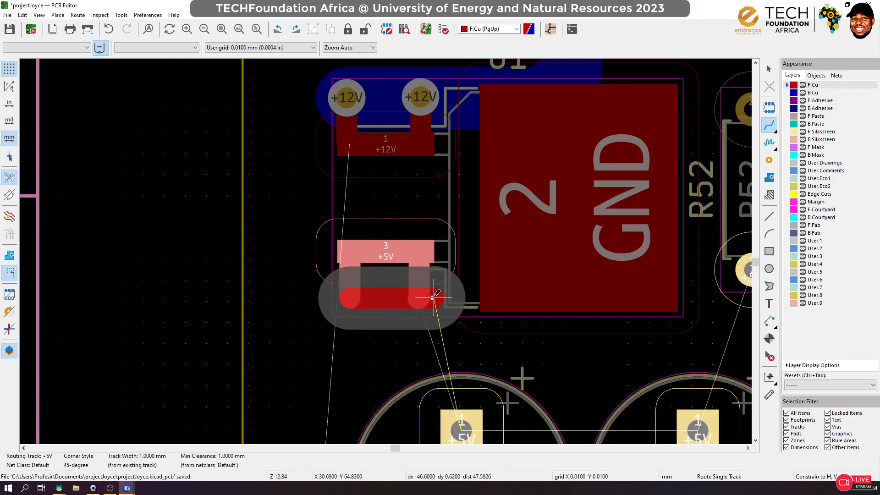
{"action": "key", "text": "Escape"}
{"action": "scroll", "coordinate": [577, 197], "scroll_direction": "down", "scroll_amount": 1}
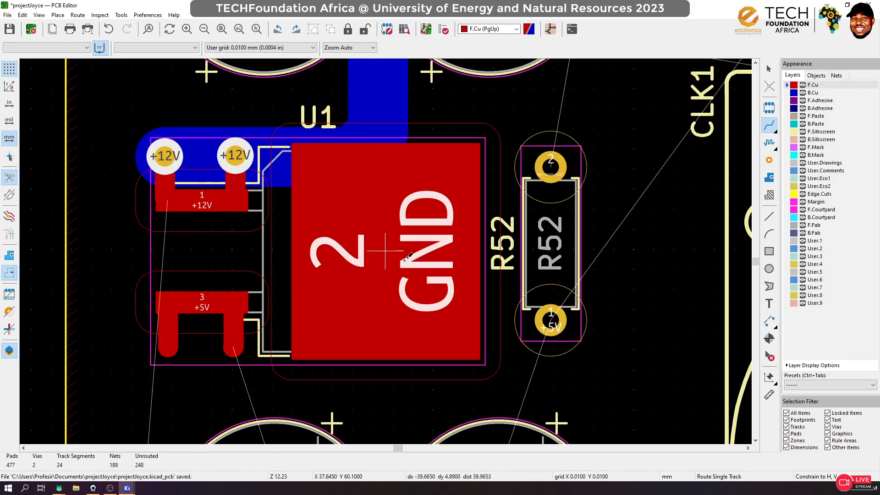
{"action": "left_click", "coordinate": [543, 319]}
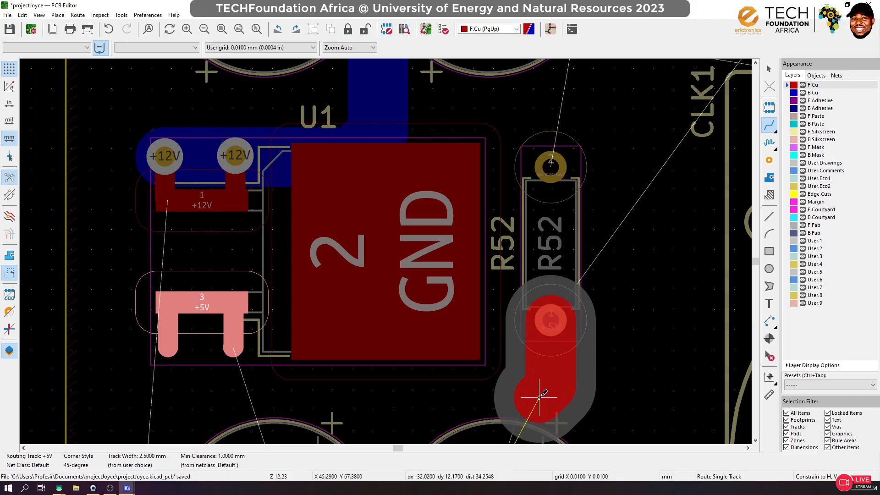
{"action": "key", "text": "Escape"}
Route a 2.5 mm +5V track on B.Cu from R52's pad 1 across the ends of both stubs below U1's pad 3
{"action": "left_click", "coordinate": [544, 336]}
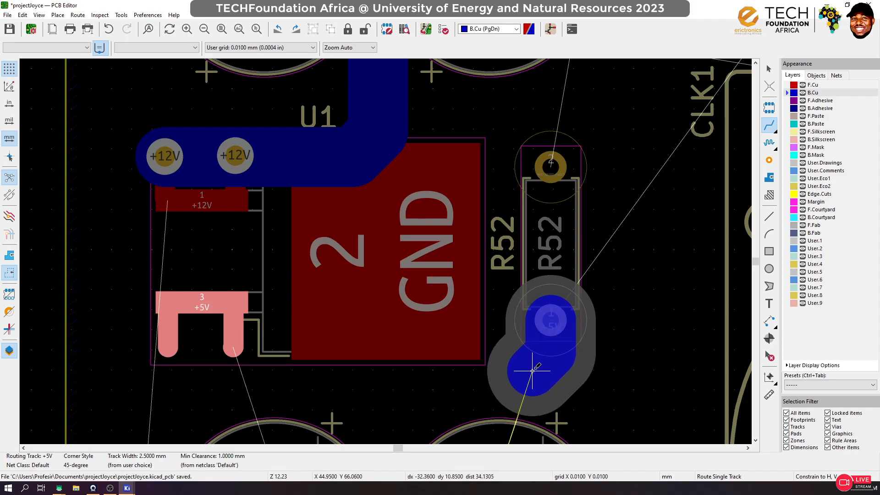
{"action": "left_click", "coordinate": [167, 347]}
{"action": "left_click", "coordinate": [170, 343]}
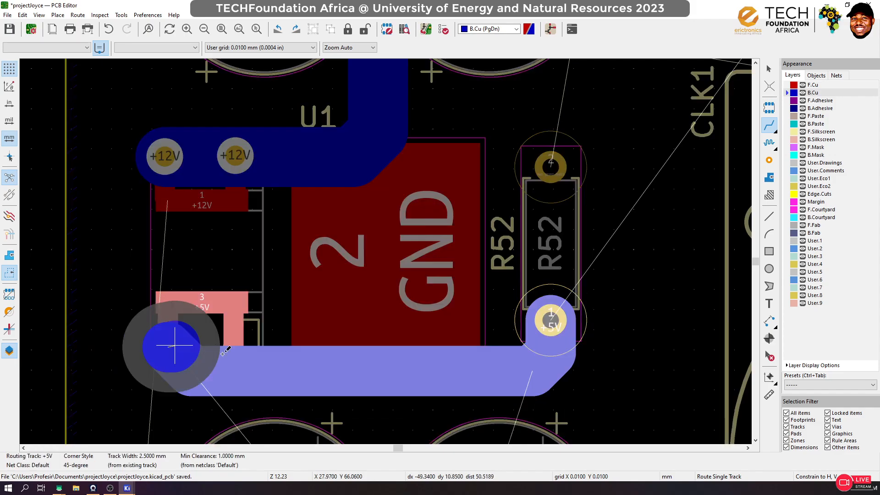
{"action": "left_click", "coordinate": [550, 344]}
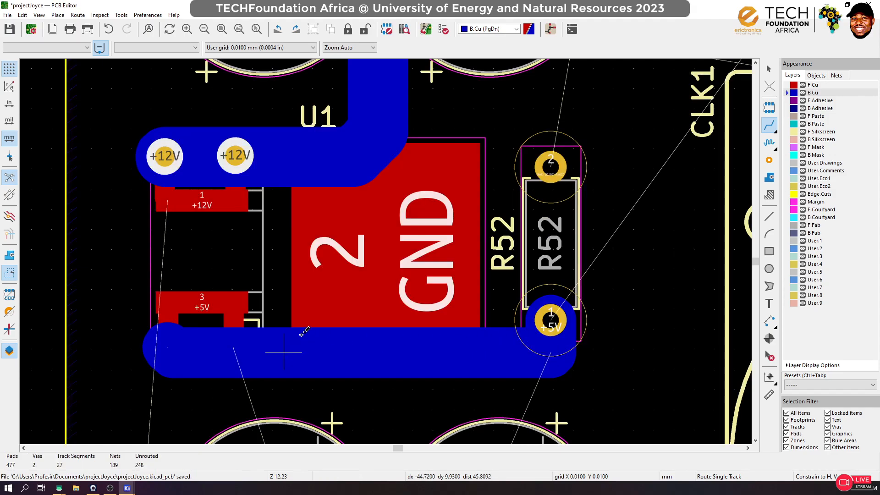
Place +5V vias from F.Cu at the ends of the two stubs below U1's pad 3
{"action": "key", "text": "Page_Up"}
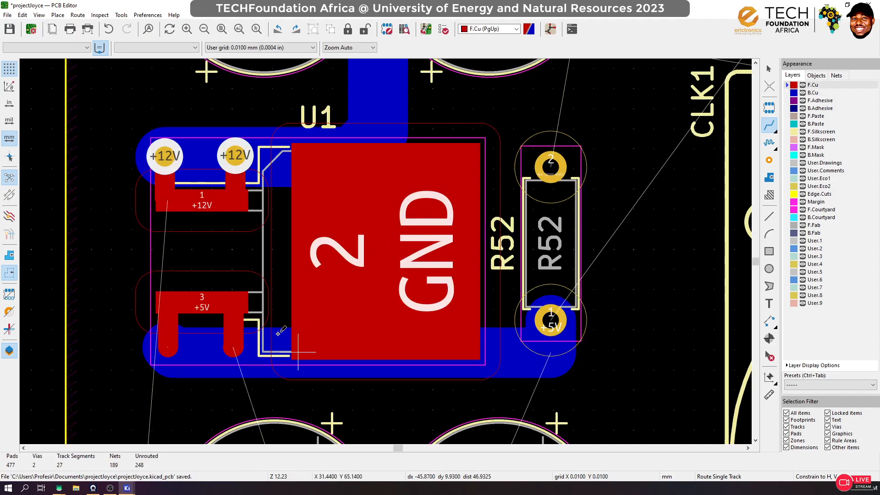
{"action": "left_click", "coordinate": [770, 160]}
{"action": "scroll", "coordinate": [238, 343], "scroll_direction": "up", "scroll_amount": 6}
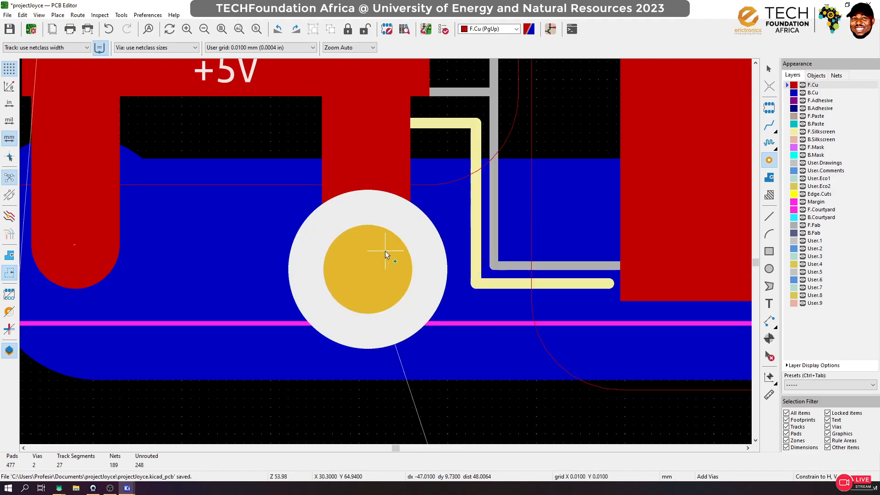
{"action": "left_click", "coordinate": [373, 263]}
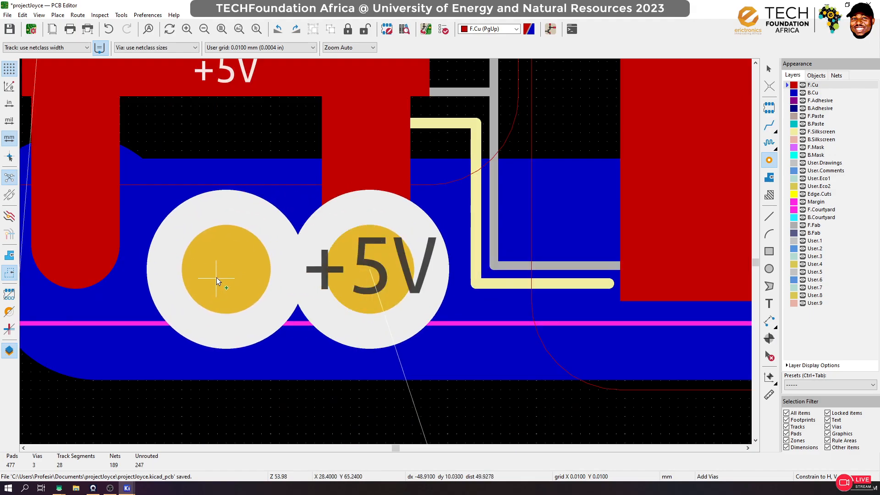
{"action": "scroll", "coordinate": [216, 278], "scroll_direction": "down", "scroll_amount": 6}
{"action": "scroll", "coordinate": [385, 250], "scroll_direction": "up", "scroll_amount": 3}
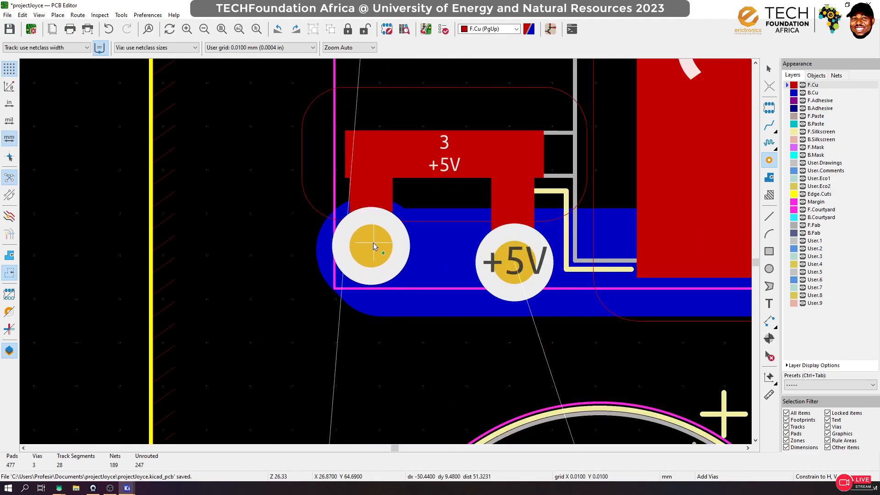
{"action": "left_click", "coordinate": [372, 247]}
{"action": "key", "text": "Escape"}
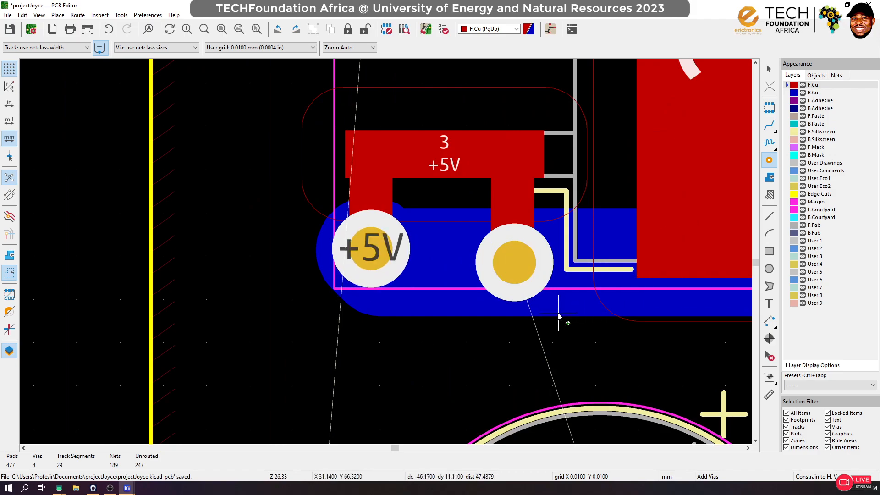
Make B.Cu the active layer for routing single tracks
{"action": "scroll", "coordinate": [488, 310], "scroll_direction": "down", "scroll_amount": 6}
{"action": "scroll", "coordinate": [542, 236], "scroll_direction": "up", "scroll_amount": 1}
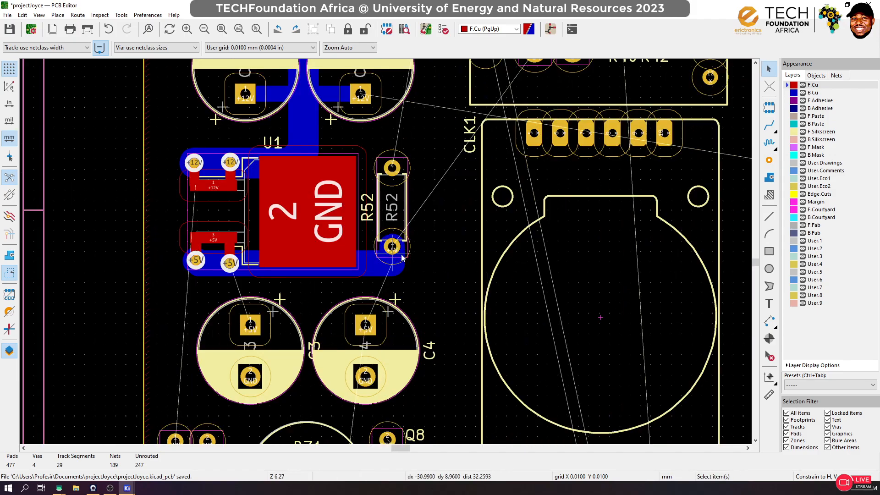
{"action": "left_click", "coordinate": [768, 125]}
{"action": "key", "text": "Page_Down"}
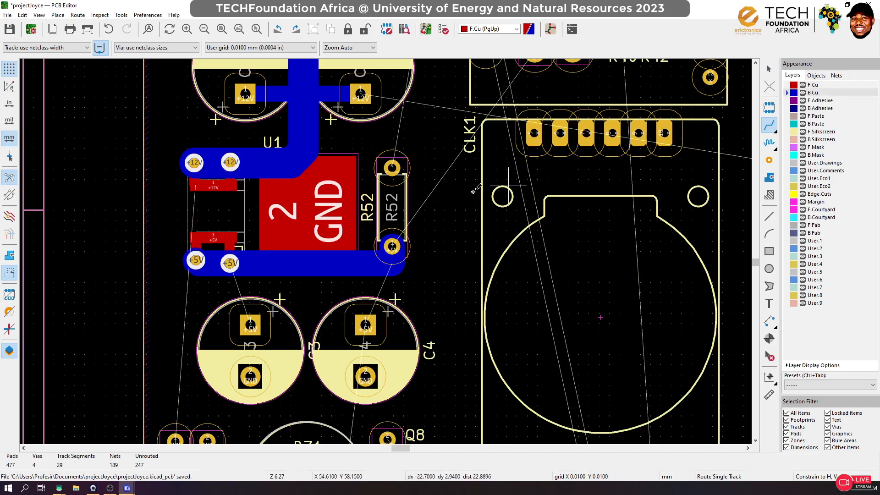
Route netclass-width +5V tracks on B.Cu from pad 1 of C4 and C3 up to the wide +5V track
{"action": "scroll", "coordinate": [394, 256], "scroll_direction": "up", "scroll_amount": 3}
{"action": "scroll", "coordinate": [356, 257], "scroll_direction": "down", "scroll_amount": 4}
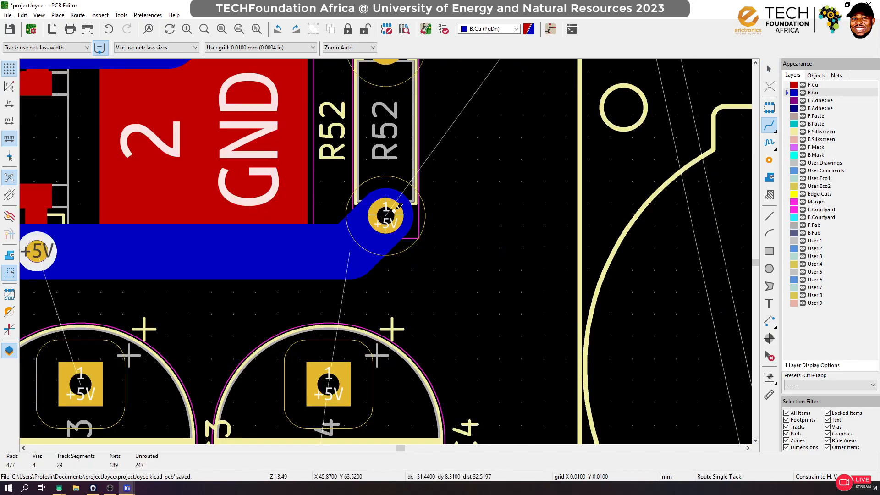
{"action": "scroll", "coordinate": [389, 246], "scroll_direction": "down", "scroll_amount": 4}
{"action": "scroll", "coordinate": [388, 250], "scroll_direction": "up", "scroll_amount": 8}
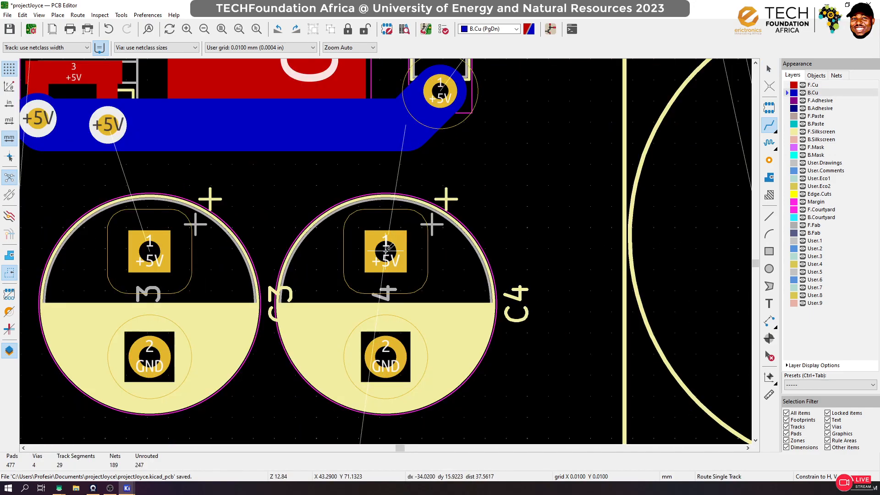
{"action": "left_click", "coordinate": [389, 252]}
{"action": "left_click", "coordinate": [386, 110]}
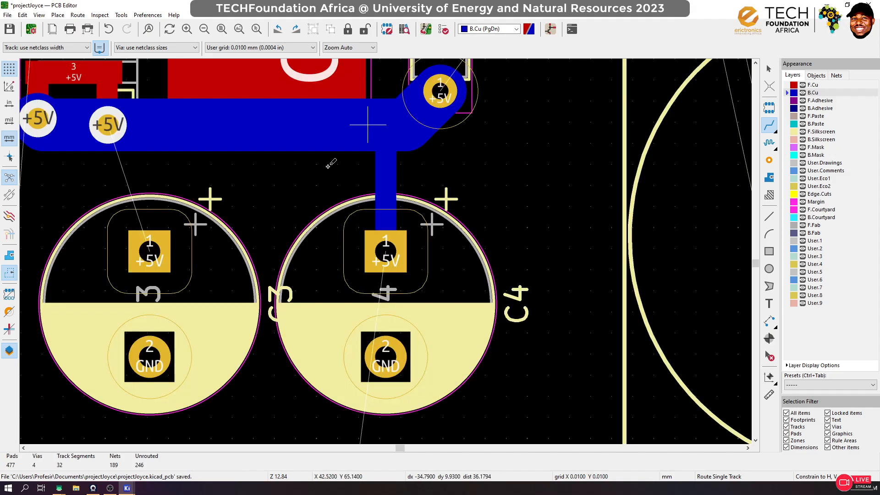
{"action": "left_click", "coordinate": [170, 245]}
{"action": "left_click", "coordinate": [152, 120]}
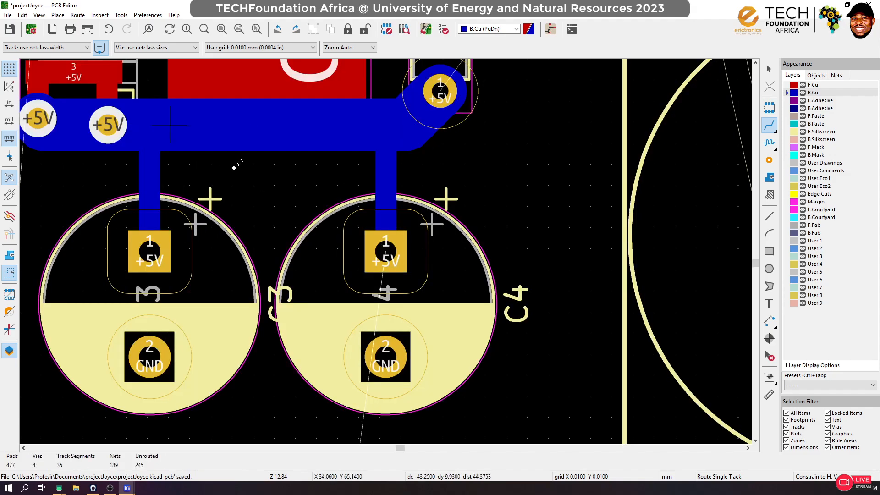
{"action": "scroll", "coordinate": [436, 268], "scroll_direction": "down", "scroll_amount": 6}
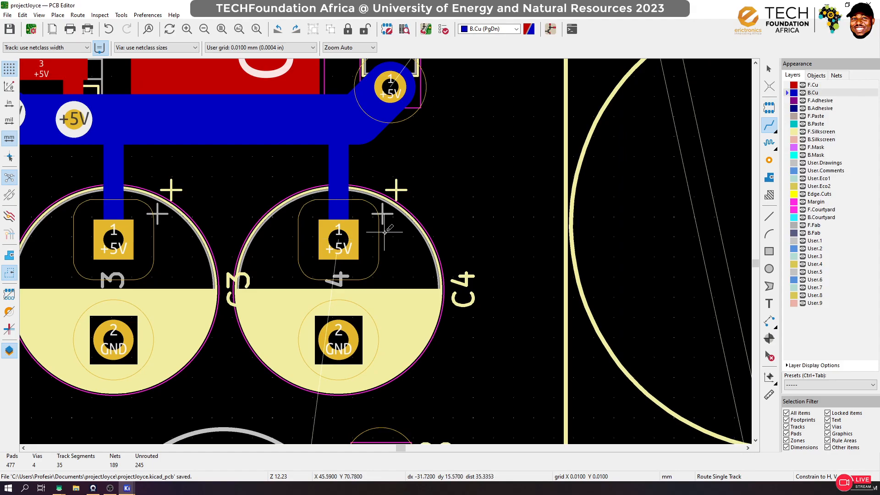
{"action": "scroll", "coordinate": [389, 239], "scroll_direction": "up", "scroll_amount": 3}
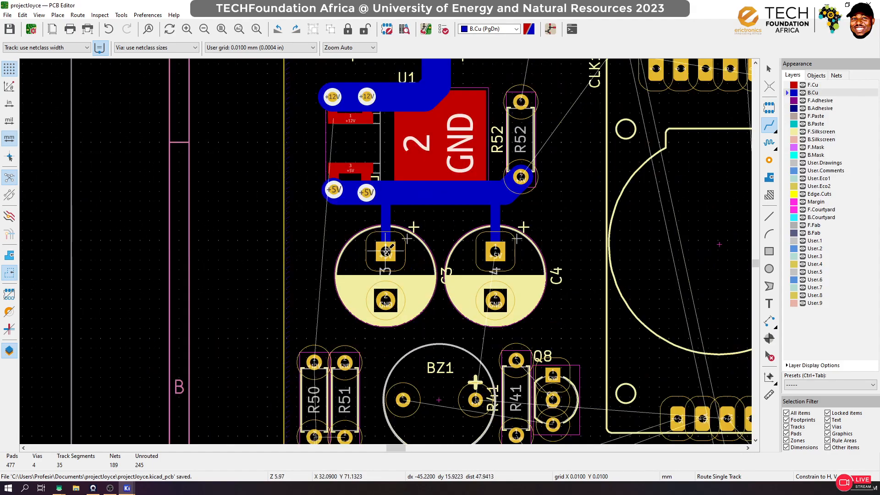
Undo the two +5V tracks just routed from C3 and C4
{"action": "left_click", "coordinate": [768, 69]}
{"action": "key", "text": "ctrl+z"}
{"action": "key", "text": "ctrl+z"}
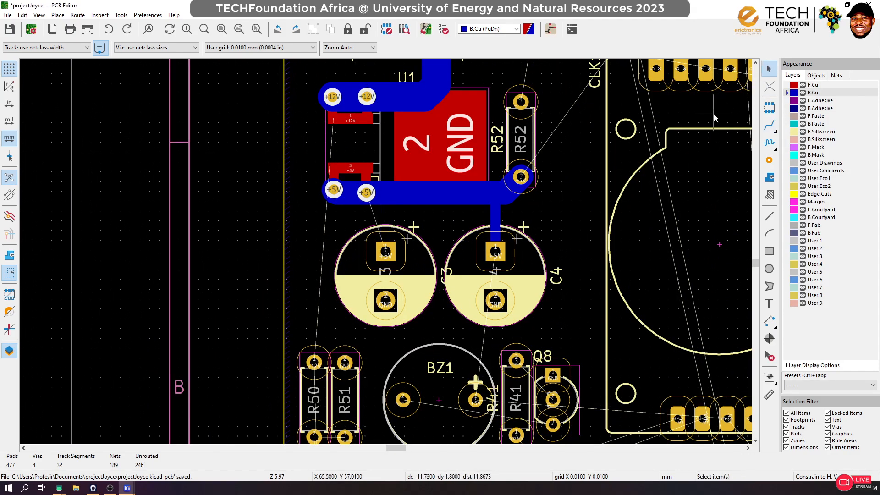
Route 1.5 mm +5V tracks on B.Cu from pad 1 of C4 and C3 up to the wide +5V track and save the board
{"action": "left_click", "coordinate": [768, 124]}
{"action": "key", "text": "q"}
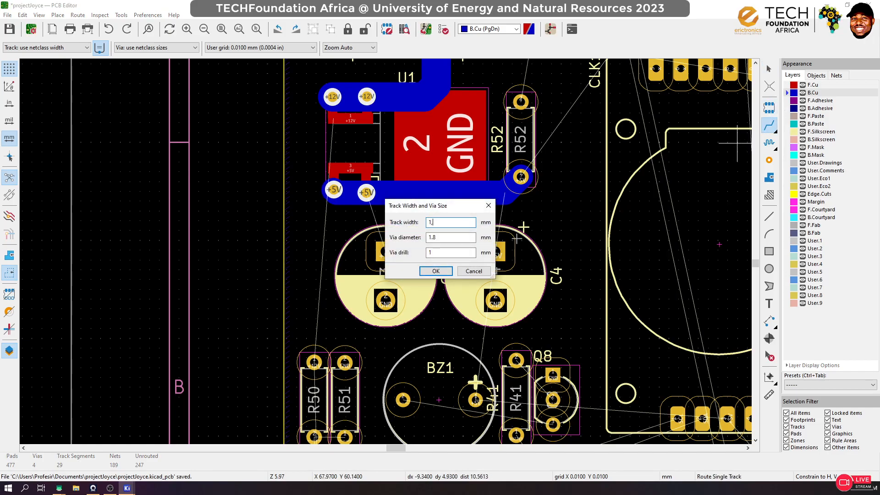
{"action": "type", "text": "1,5"}
{"action": "key", "text": "Return"}
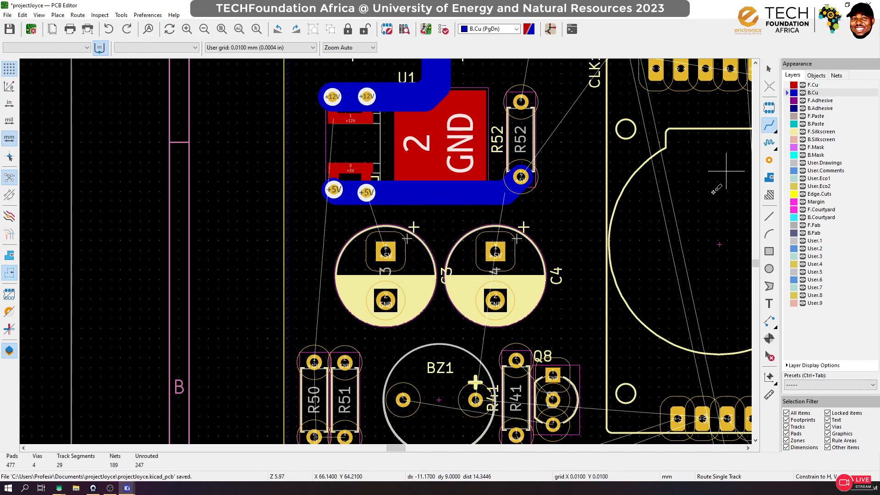
{"action": "left_click", "coordinate": [496, 252]}
{"action": "left_click", "coordinate": [498, 189]}
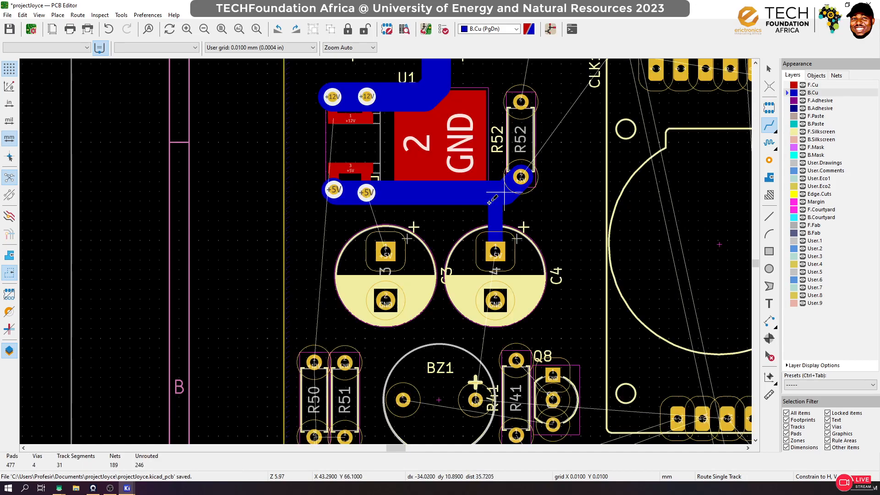
{"action": "left_click", "coordinate": [386, 251]}
{"action": "left_click", "coordinate": [369, 198]}
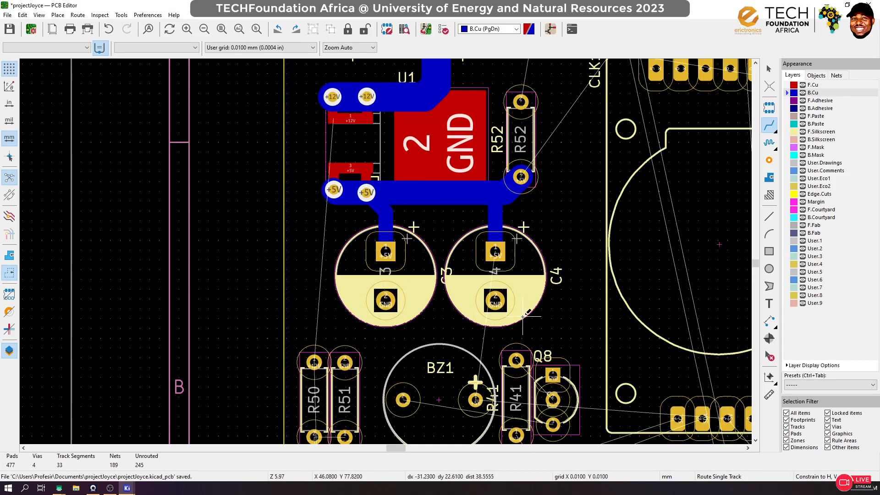
{"action": "key", "text": "ctrl+s"}
Route a 2.5 mm +5V track on B.Cu from R52's pad 1 up to a point between pad 2 of D105 and D106
{"action": "scroll", "coordinate": [521, 235], "scroll_direction": "down", "scroll_amount": 1}
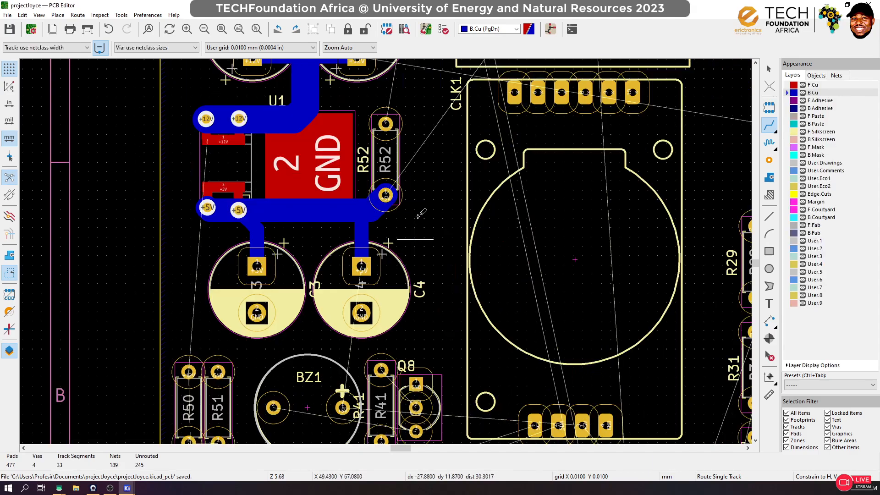
{"action": "scroll", "coordinate": [399, 172], "scroll_direction": "down", "scroll_amount": 1}
{"action": "scroll", "coordinate": [386, 252], "scroll_direction": "down", "scroll_amount": 1}
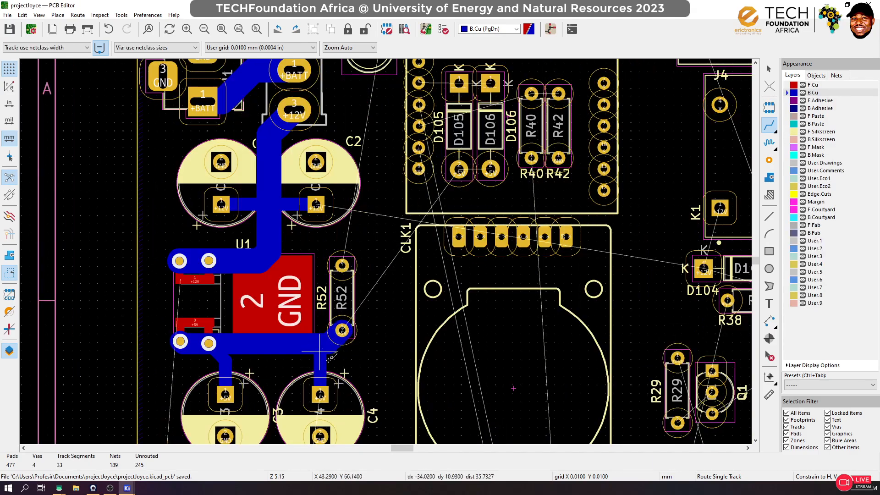
{"action": "scroll", "coordinate": [444, 213], "scroll_direction": "down", "scroll_amount": 1}
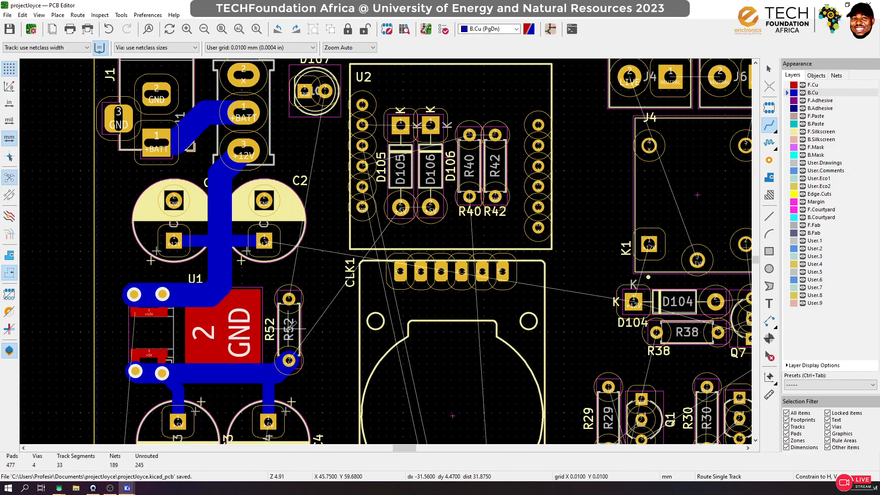
{"action": "left_click", "coordinate": [289, 360]}
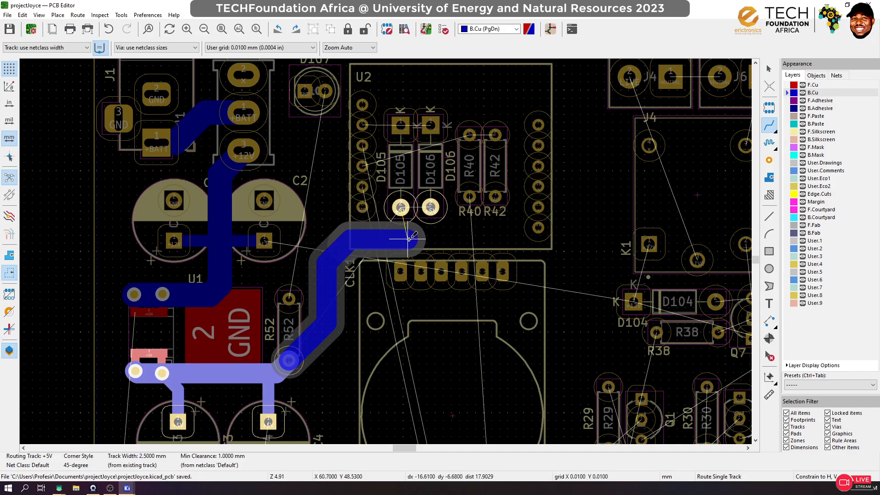
{"action": "scroll", "coordinate": [412, 208], "scroll_direction": "up", "scroll_amount": 3}
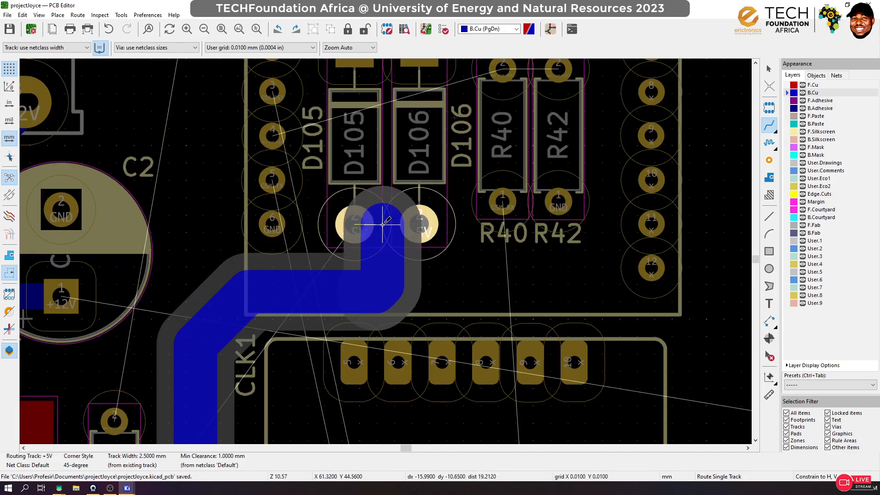
{"action": "left_click", "coordinate": [383, 224]}
Connect pad 2 of D105 and pad 2 of D106 to the end of the +5V track with 2.5 mm segments on B.Cu
{"action": "left_click", "coordinate": [353, 222]}
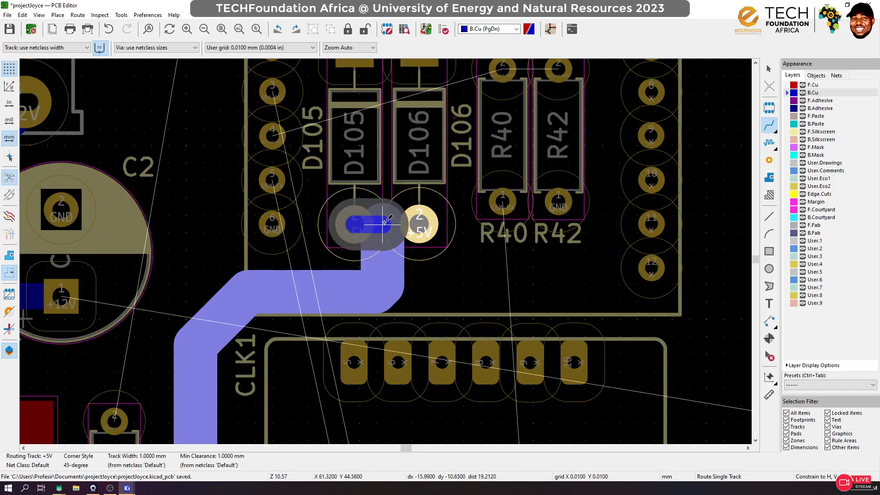
{"action": "left_click", "coordinate": [384, 223]}
{"action": "left_click", "coordinate": [388, 223]}
{"action": "left_click", "coordinate": [354, 224]}
{"action": "left_click", "coordinate": [388, 223]}
{"action": "left_click", "coordinate": [390, 223]}
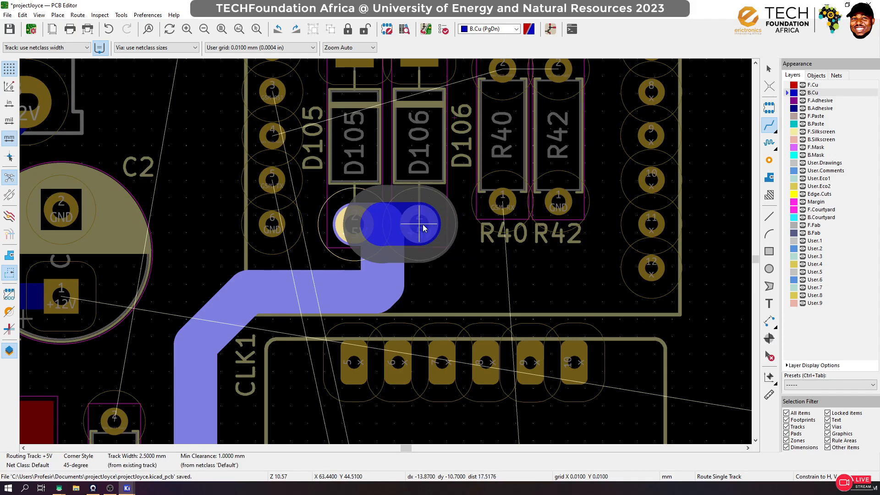
Reroute the bend of the 2.5 mm +5V track below D105 and D106 with a 45-degree corner
{"action": "scroll", "coordinate": [388, 236], "scroll_direction": "down", "scroll_amount": 3}
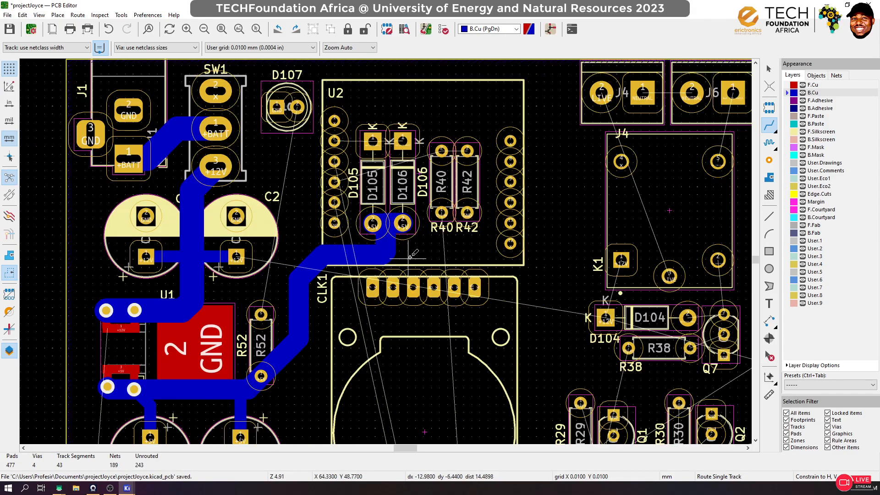
{"action": "left_click", "coordinate": [383, 236]}
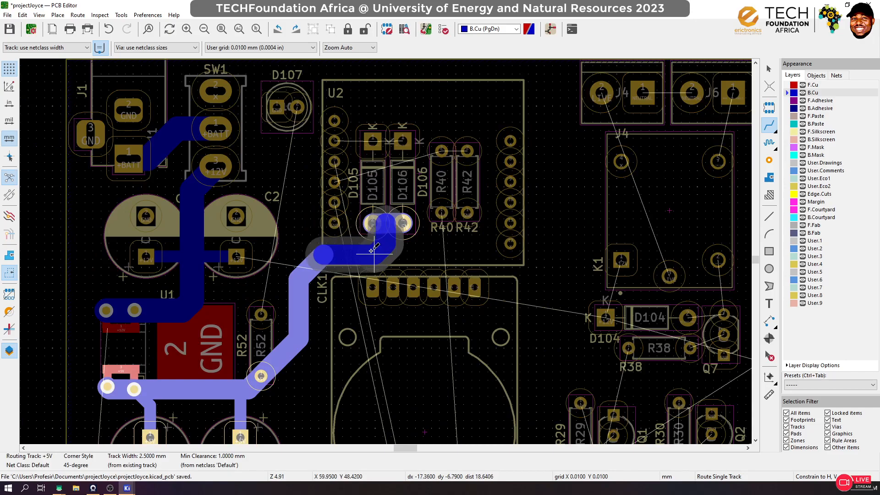
{"action": "left_click", "coordinate": [371, 250]}
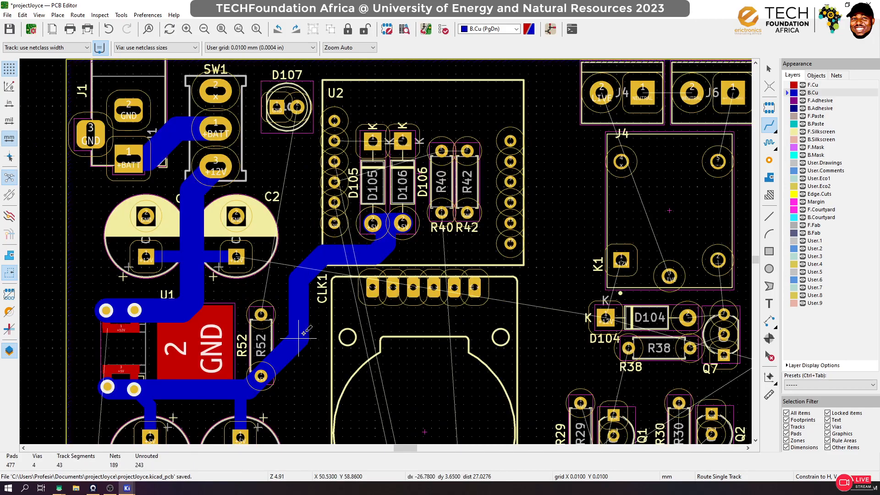
{"action": "scroll", "coordinate": [307, 330], "scroll_direction": "down", "scroll_amount": 1}
{"action": "scroll", "coordinate": [349, 287], "scroll_direction": "up", "scroll_amount": 1}
{"action": "scroll", "coordinate": [403, 174], "scroll_direction": "down", "scroll_amount": 1}
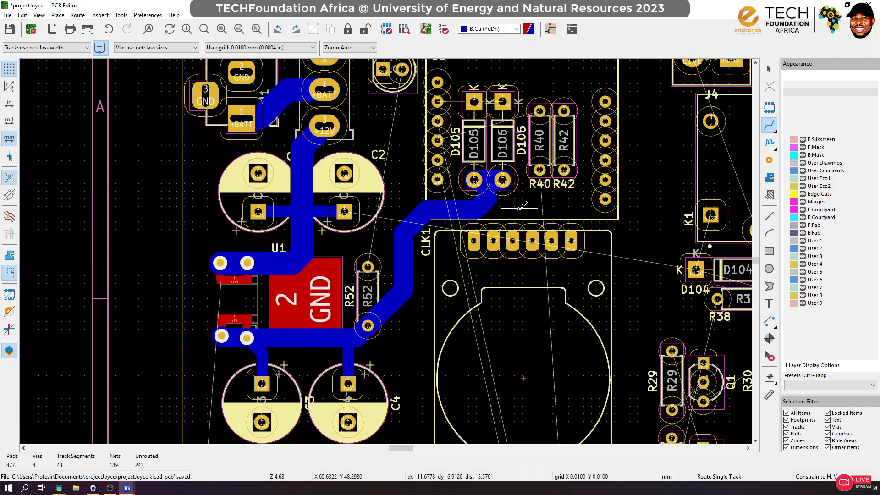
{"action": "scroll", "coordinate": [427, 209], "scroll_direction": "down", "scroll_amount": 1}
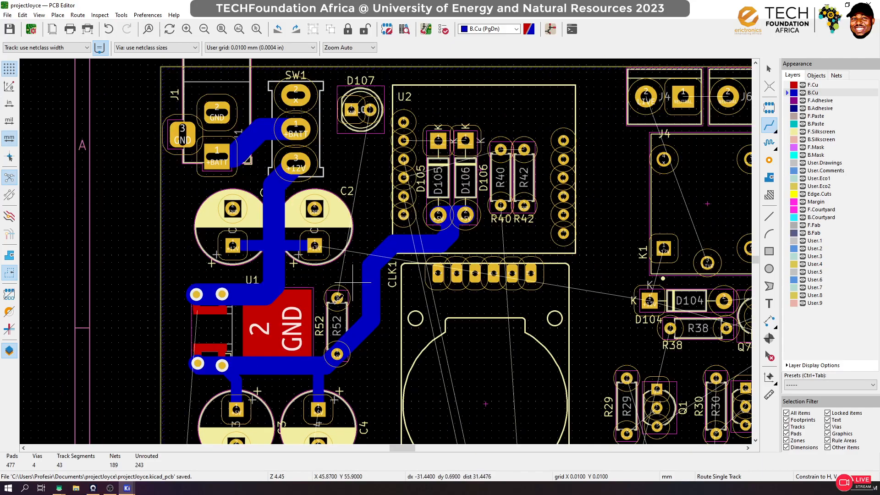
Try to route a B.Cu track from D107's pad 2 with the track width set to 1.5 mm
{"action": "left_click", "coordinate": [371, 109]}
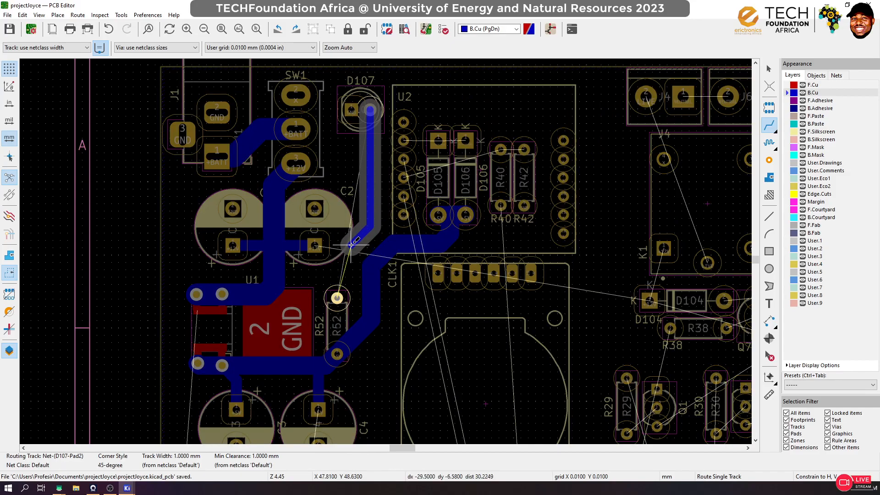
{"action": "key", "text": "Escape"}
{"action": "key", "text": "q"}
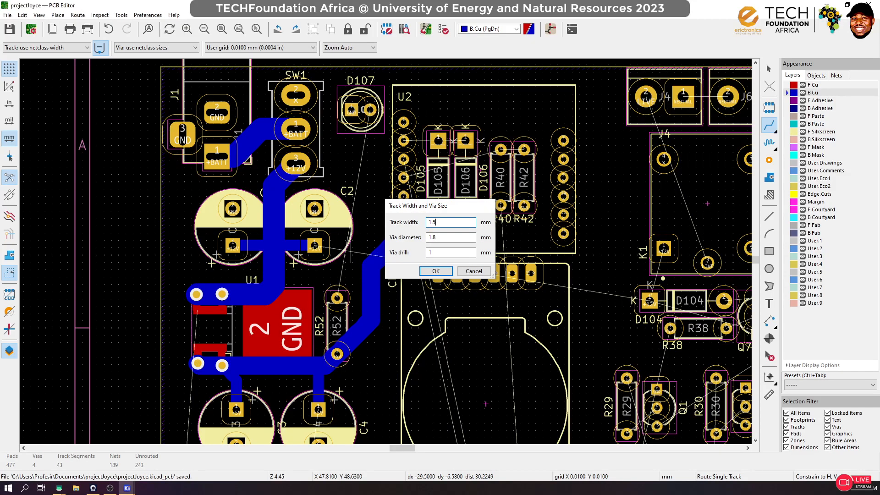
{"action": "key", "text": "Return"}
{"action": "left_click", "coordinate": [369, 109]}
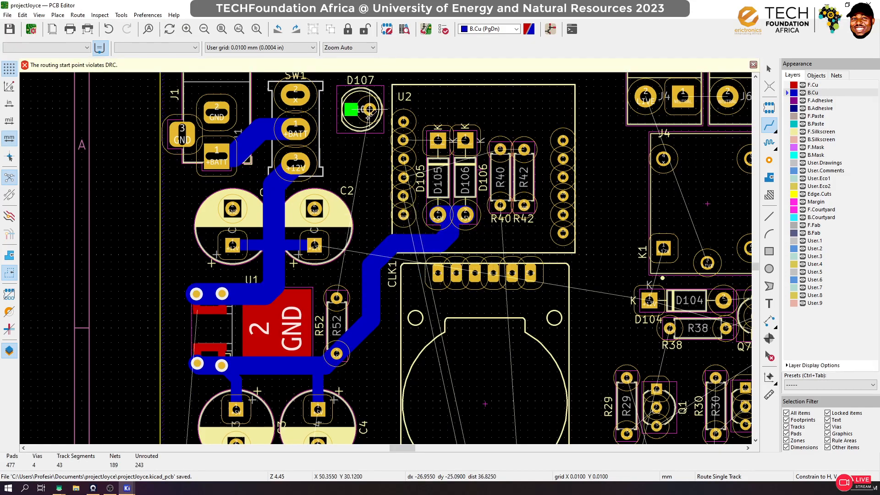
Route a 1.2 mm track on B.Cu from D107's pad 2 down to R52's upper pad and save the board
{"action": "key", "text": "q"}
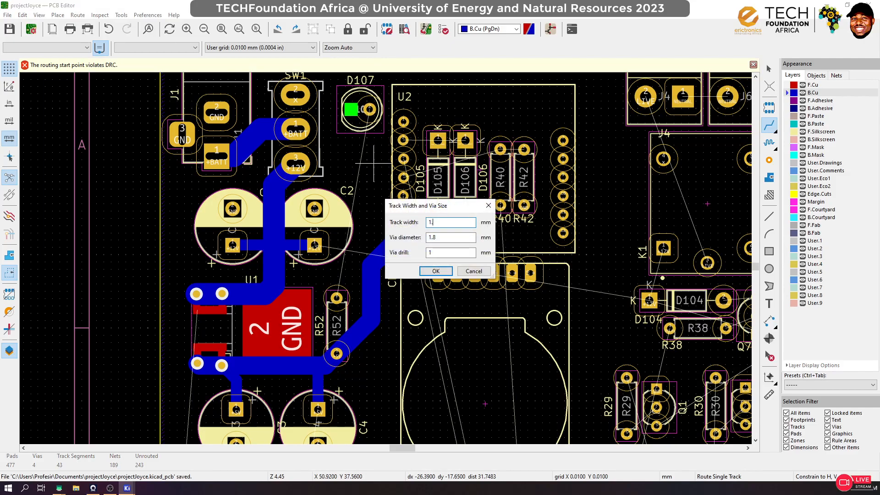
{"action": "type", "text": "1."}
{"action": "key", "text": "Return"}
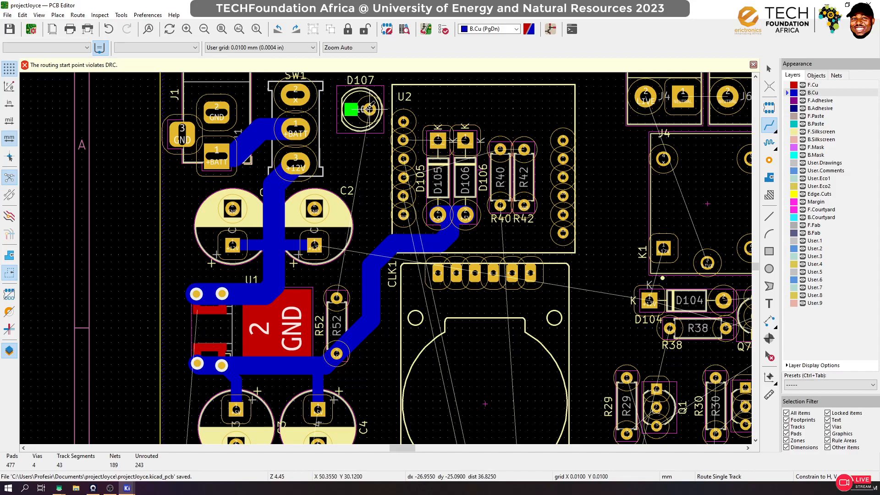
{"action": "left_click", "coordinate": [368, 109]}
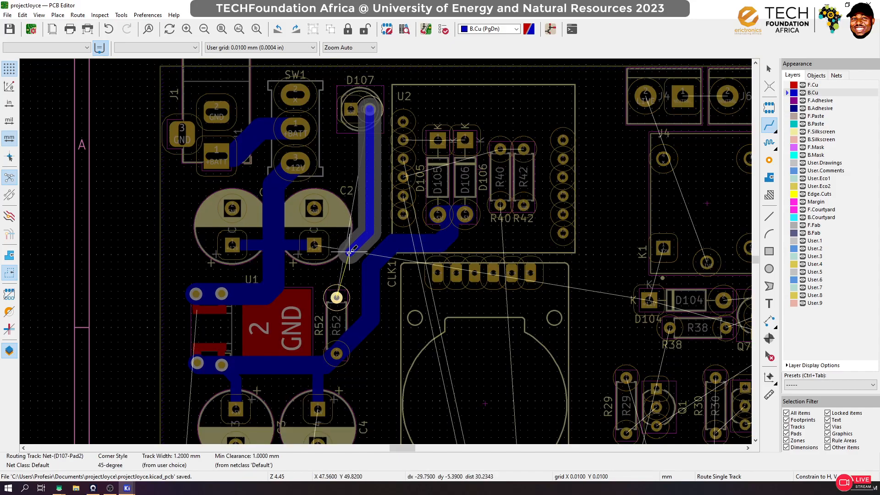
{"action": "left_click", "coordinate": [336, 295]}
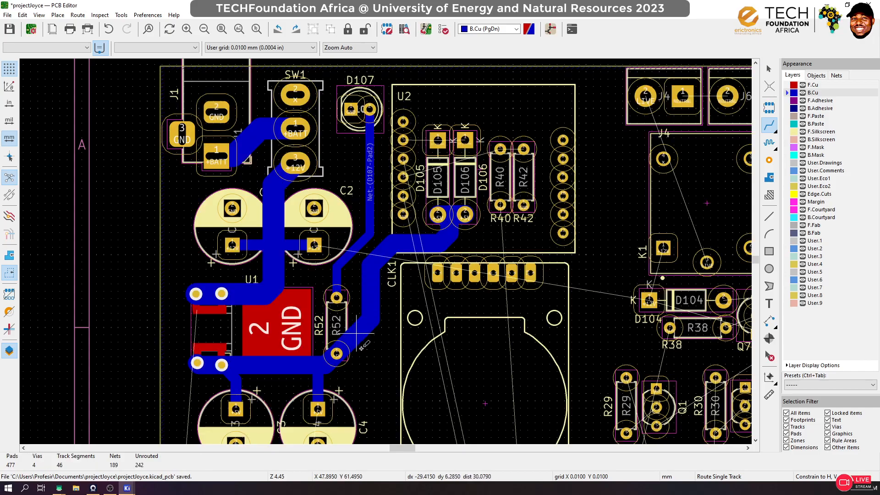
{"action": "key", "text": "ctrl+s"}
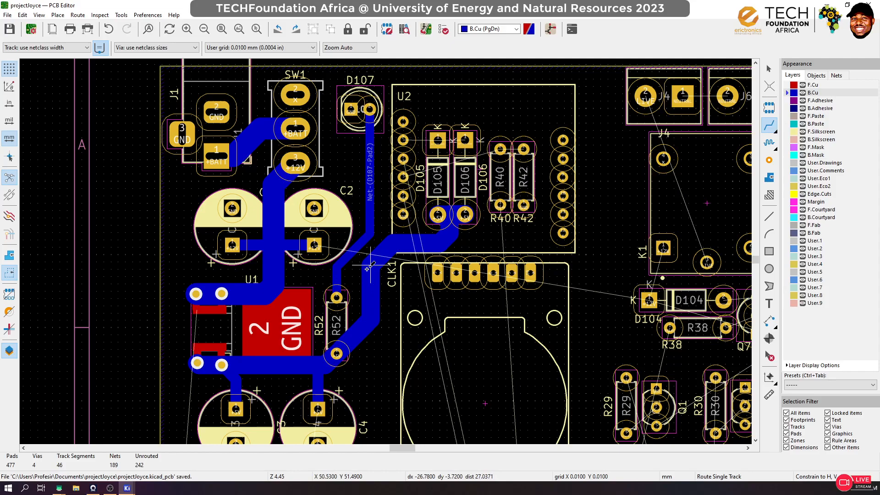
{"action": "scroll", "coordinate": [370, 266], "scroll_direction": "down", "scroll_amount": 1}
{"action": "scroll", "coordinate": [367, 288], "scroll_direction": "down", "scroll_amount": 2}
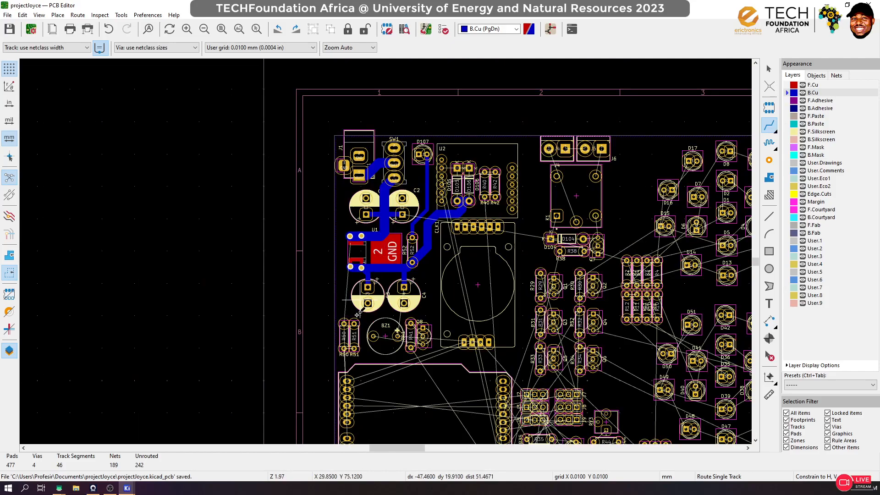
{"action": "scroll", "coordinate": [355, 326], "scroll_direction": "up", "scroll_amount": 3}
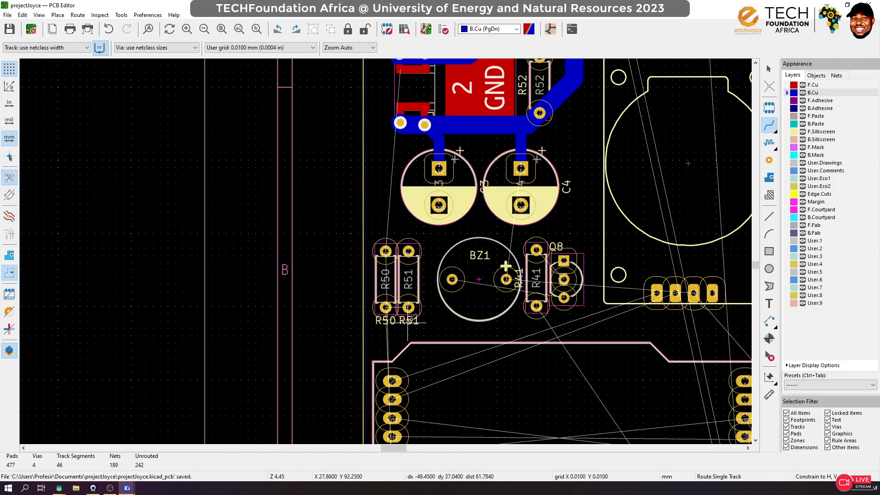
{"action": "scroll", "coordinate": [413, 302], "scroll_direction": "up", "scroll_amount": 2}
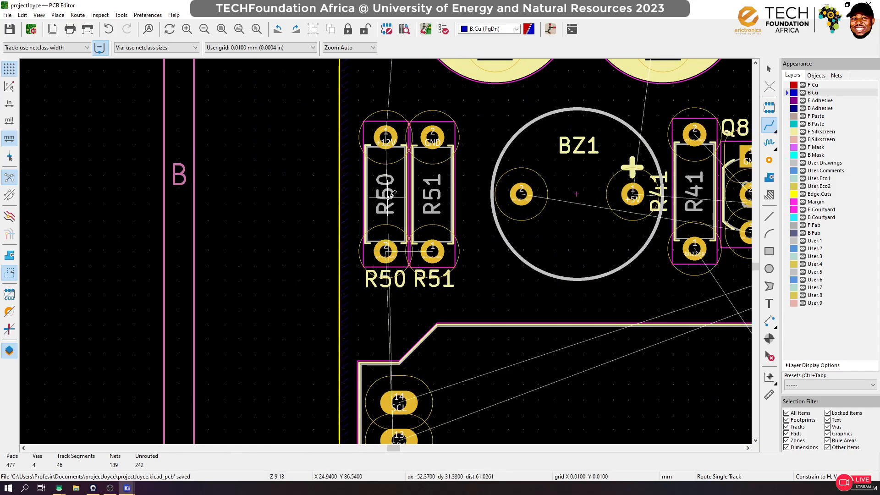
{"action": "scroll", "coordinate": [388, 195], "scroll_direction": "down", "scroll_amount": 1}
{"action": "left_click", "coordinate": [384, 194]}
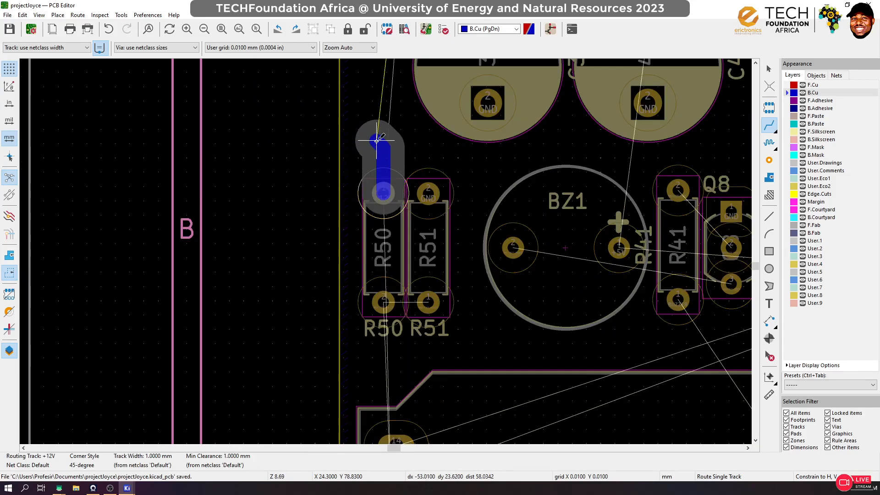
{"action": "scroll", "coordinate": [367, 140], "scroll_direction": "down", "scroll_amount": 2}
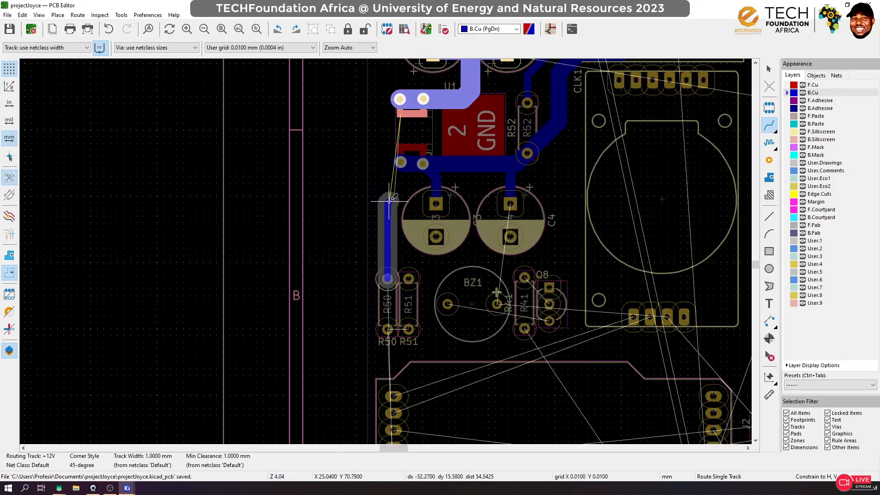
{"action": "key", "text": "Escape"}
{"action": "left_click", "coordinate": [399, 99]}
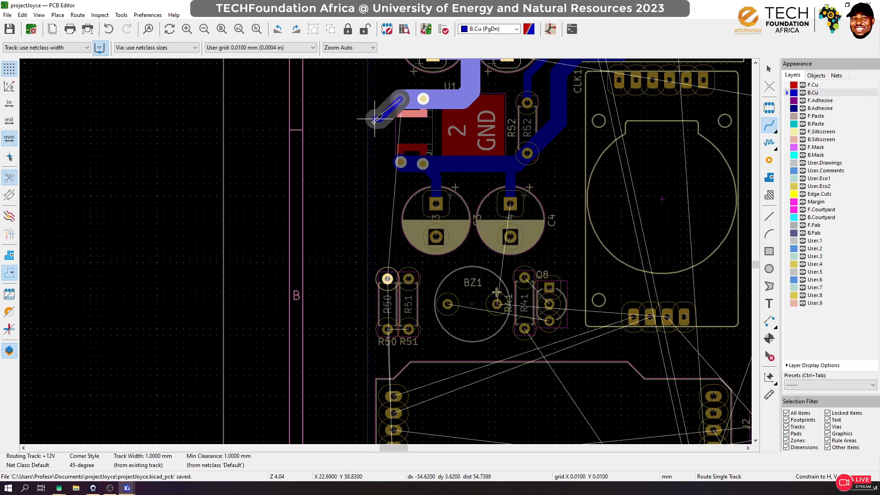
{"action": "key", "text": "Escape"}
{"action": "key", "text": "q"}
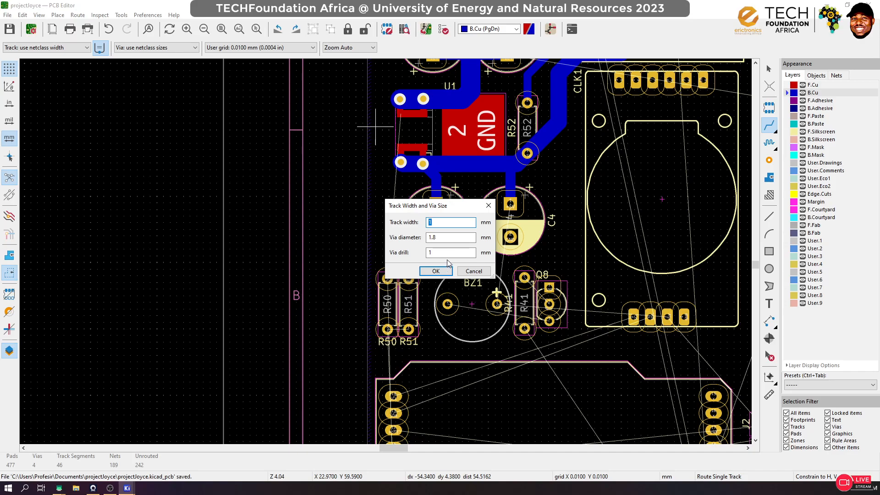
{"action": "left_click", "coordinate": [442, 270]}
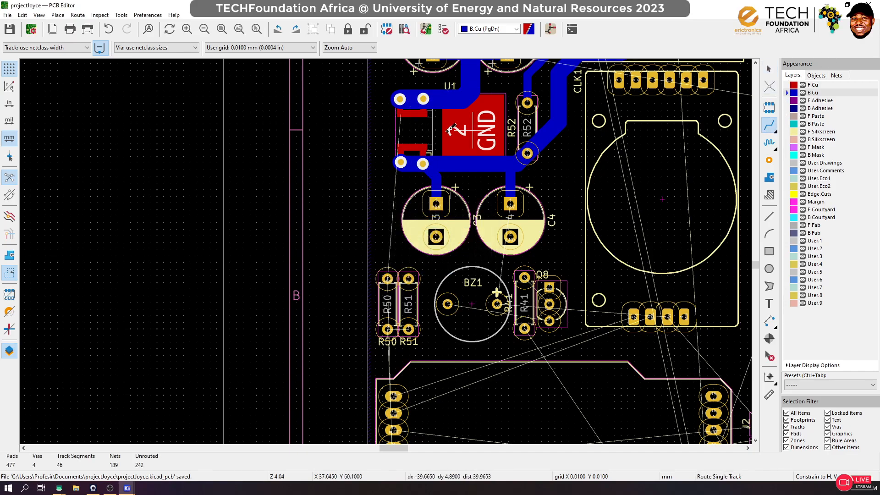
{"action": "left_click", "coordinate": [400, 99]}
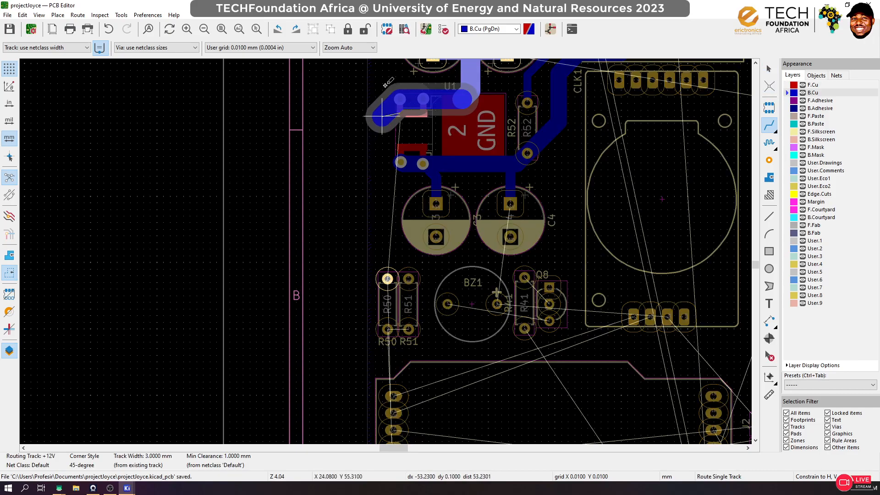
{"action": "scroll", "coordinate": [382, 134], "scroll_direction": "down", "scroll_amount": 5}
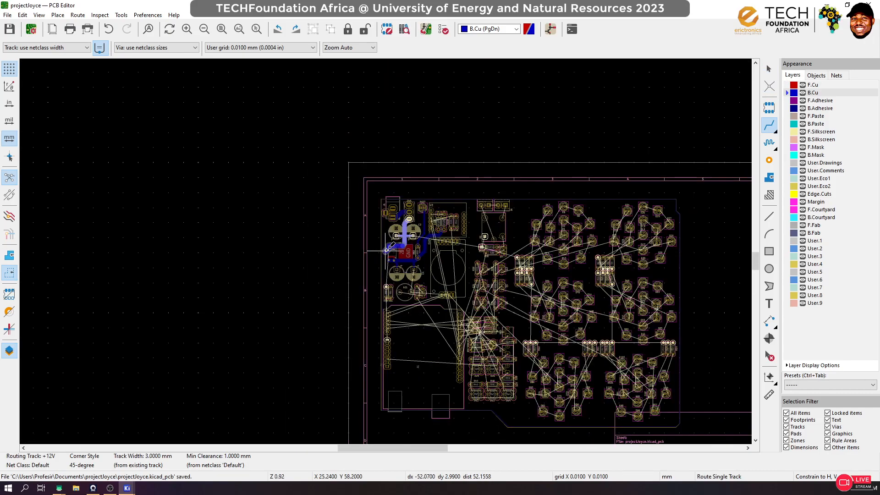
{"action": "scroll", "coordinate": [386, 251], "scroll_direction": "up", "scroll_amount": 7}
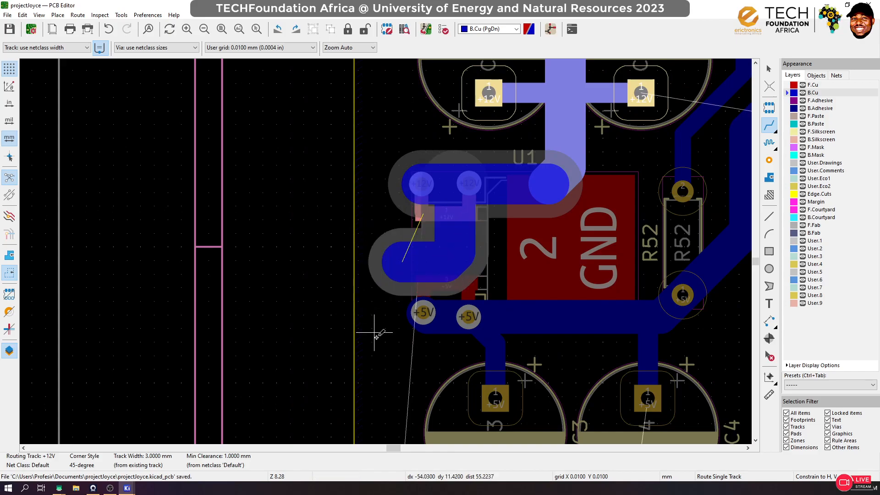
{"action": "key", "text": "Escape"}
Try to start a B.Cu track at A1's power pads with the track width set to 1.5 mm
{"action": "key", "text": "q"}
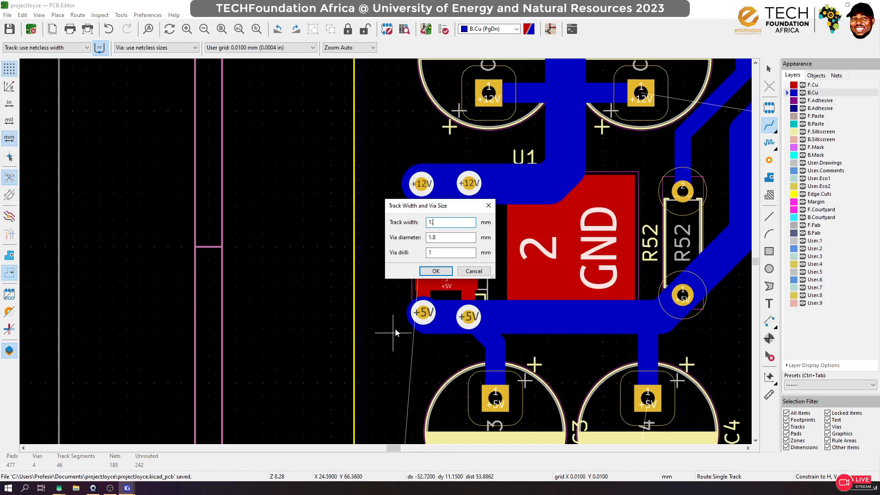
{"action": "key", "text": "Return"}
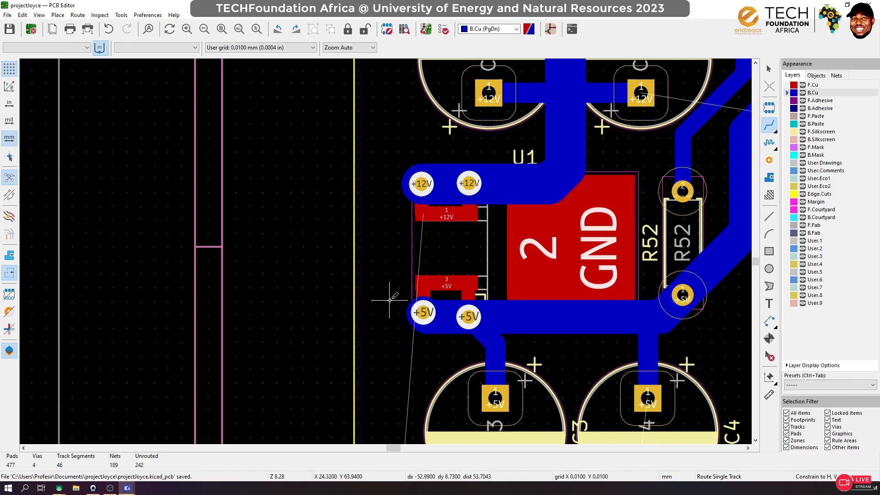
{"action": "scroll", "coordinate": [393, 333], "scroll_direction": "down", "scroll_amount": 5}
{"action": "scroll", "coordinate": [392, 349], "scroll_direction": "up", "scroll_amount": 6}
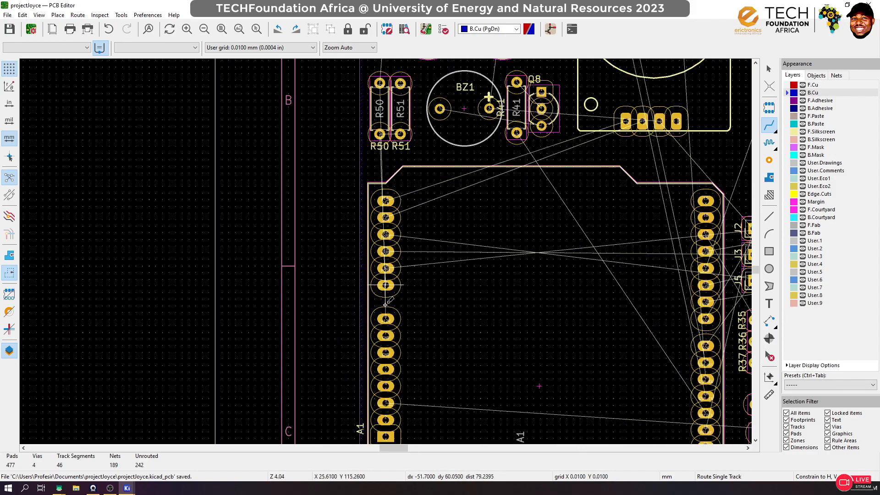
{"action": "left_click", "coordinate": [393, 232]}
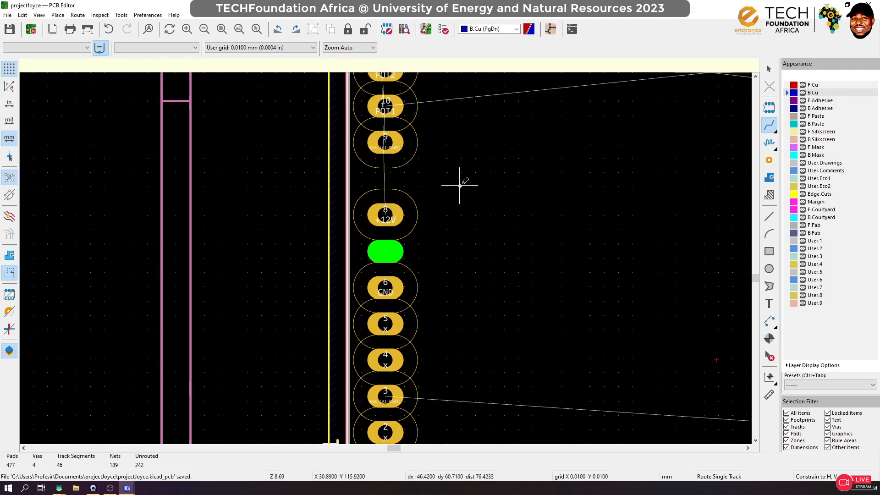
{"action": "type", "text": "q1"}
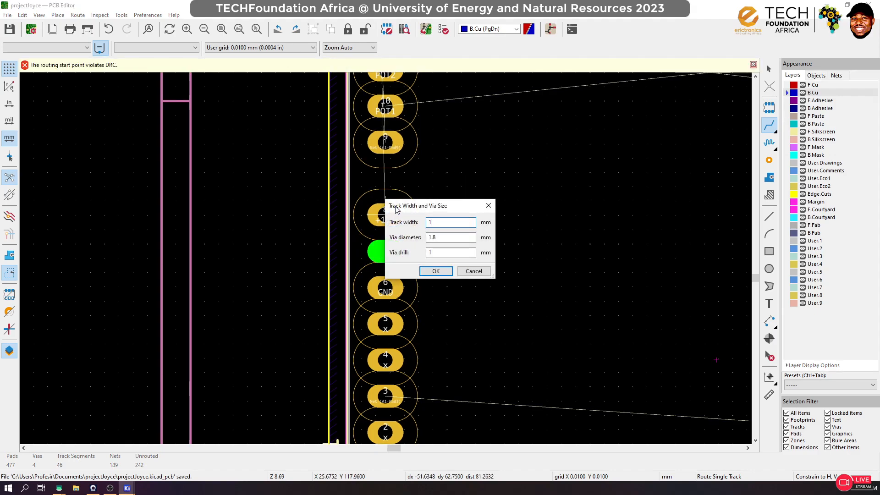
{"action": "key", "text": "Return"}
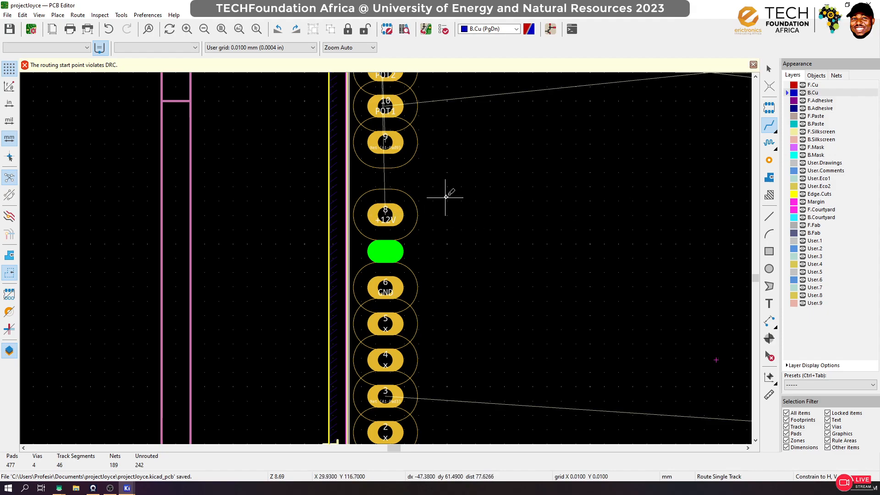
{"action": "key", "text": "Escape"}
Restart single-track routing with the track width set to 1.3 mm
{"action": "left_click", "coordinate": [774, 127]}
{"action": "key", "text": "q"}
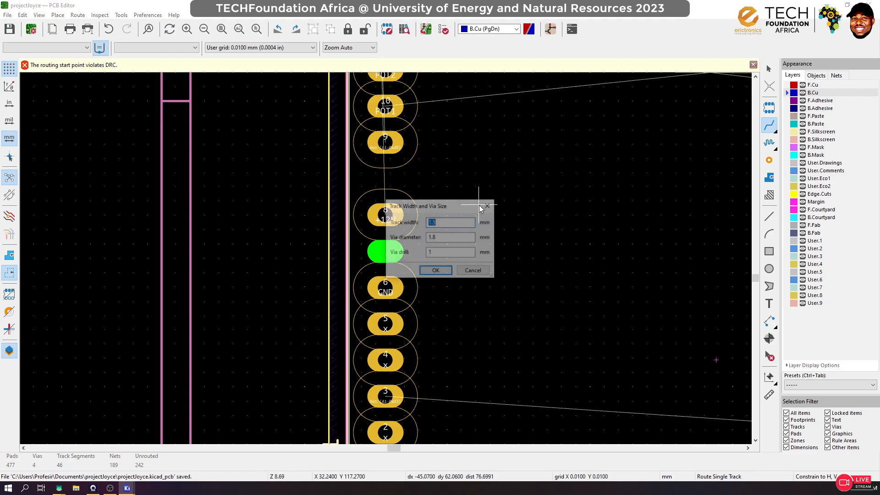
{"action": "type", "text": "1,3"}
{"action": "key", "text": "Return"}
Try to route a 1.3 mm +12V track on B.Cu from A1's pad 8 along the board edge towards R50
{"action": "left_click", "coordinate": [388, 212]}
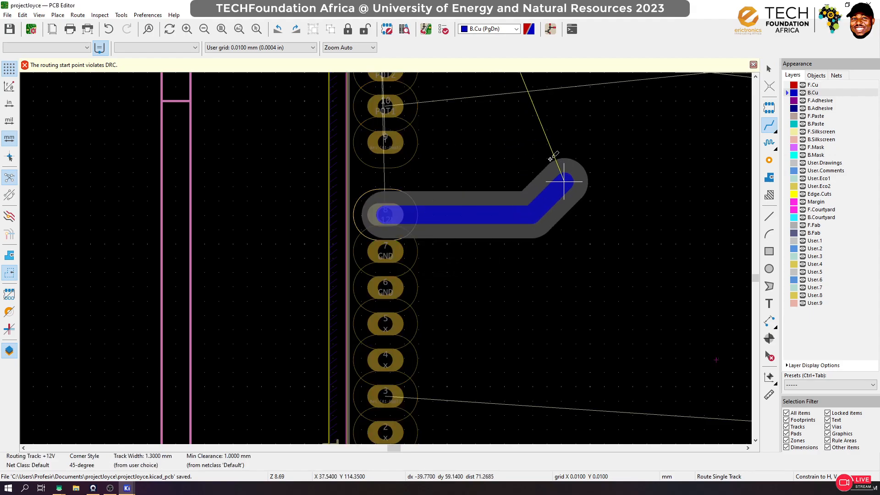
{"action": "scroll", "coordinate": [472, 171], "scroll_direction": "down", "scroll_amount": 3}
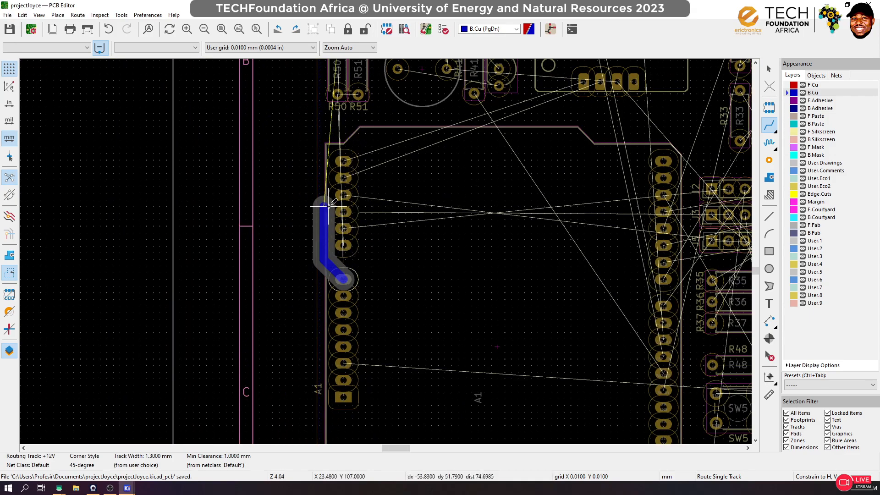
{"action": "scroll", "coordinate": [328, 205], "scroll_direction": "up", "scroll_amount": 3}
{"action": "scroll", "coordinate": [386, 250], "scroll_direction": "up", "scroll_amount": 3}
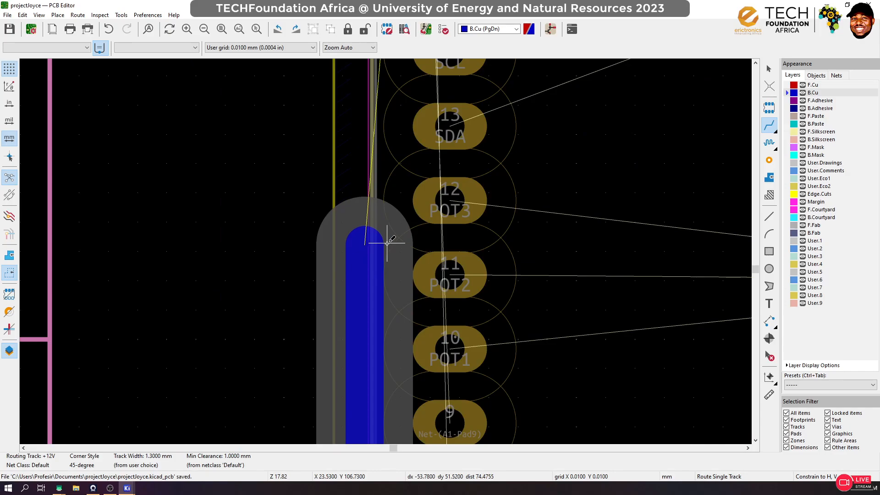
{"action": "scroll", "coordinate": [387, 243], "scroll_direction": "down", "scroll_amount": 3}
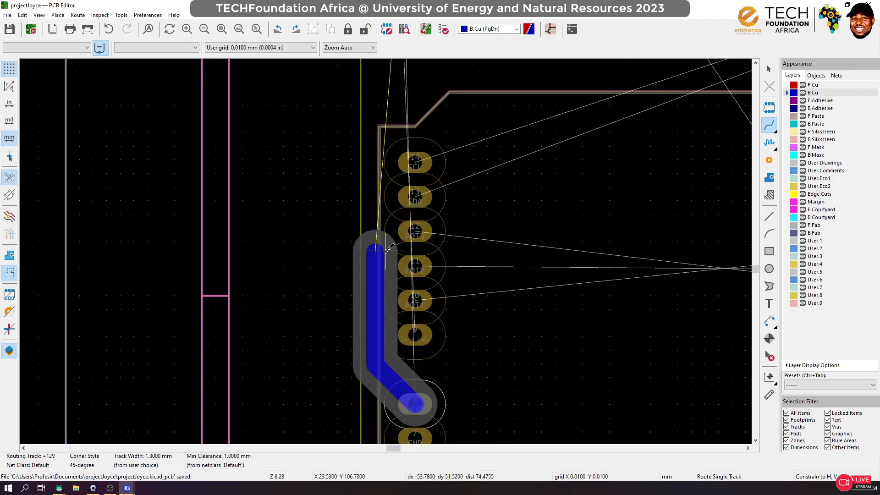
{"action": "scroll", "coordinate": [387, 250], "scroll_direction": "down", "scroll_amount": 5}
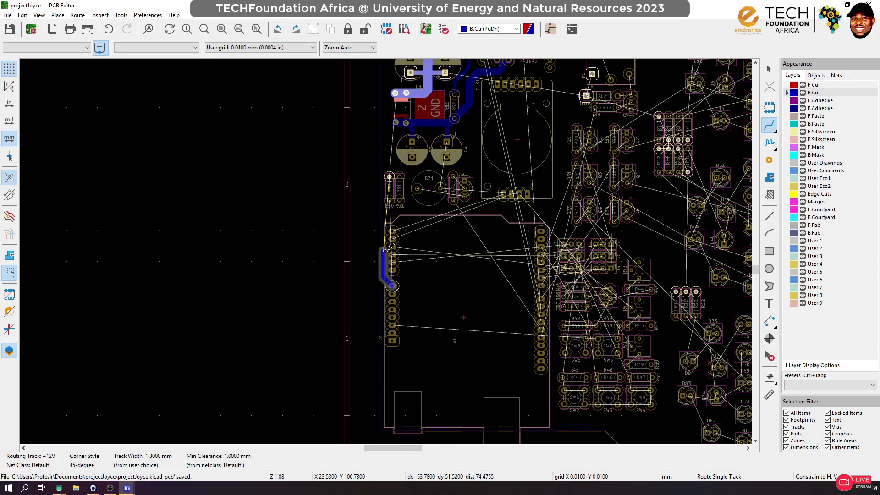
{"action": "scroll", "coordinate": [386, 250], "scroll_direction": "up", "scroll_amount": 5}
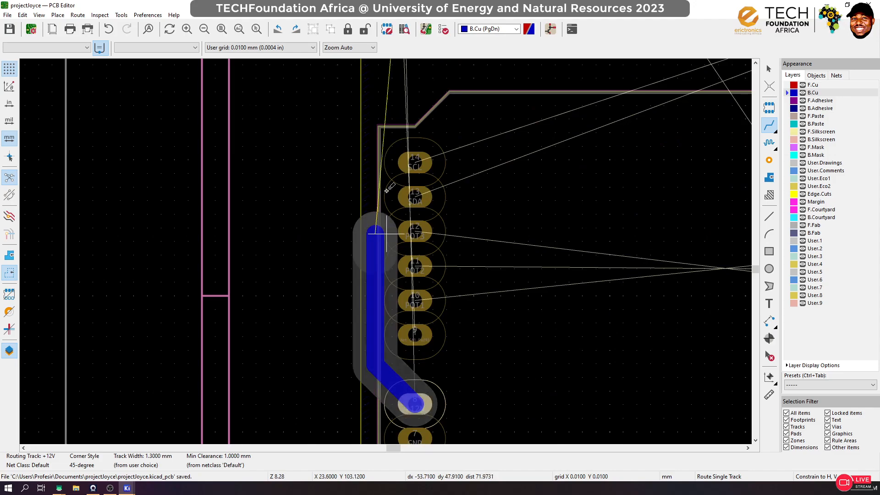
{"action": "scroll", "coordinate": [384, 150], "scroll_direction": "down", "scroll_amount": 1}
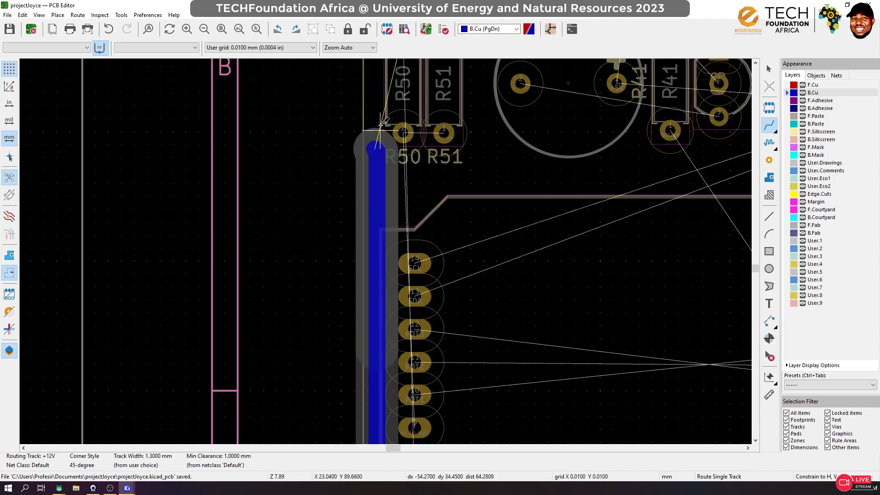
{"action": "scroll", "coordinate": [387, 249], "scroll_direction": "up", "scroll_amount": 1}
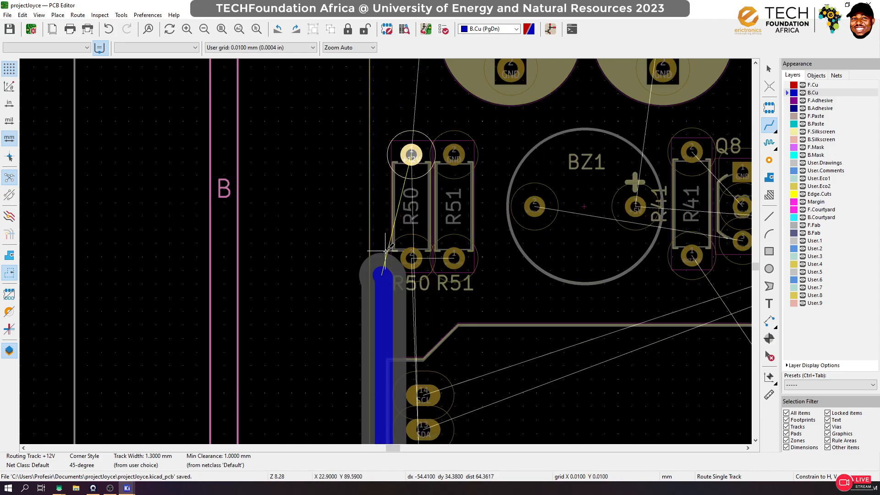
{"action": "key", "text": "Escape"}
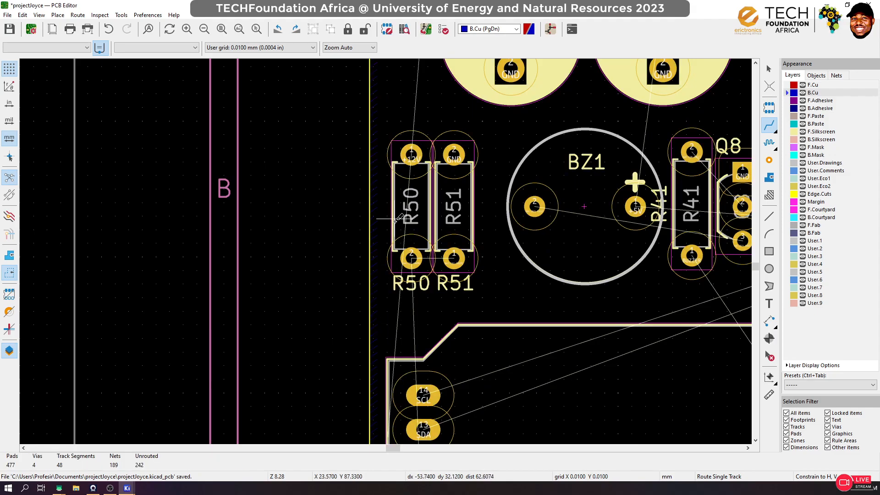
Move R50 and R51 together slightly inward, away from the nearby board edge
{"action": "key", "text": "Escape"}
{"action": "left_click_drag", "start_coordinate": [486, 132], "coordinate": [385, 298]}
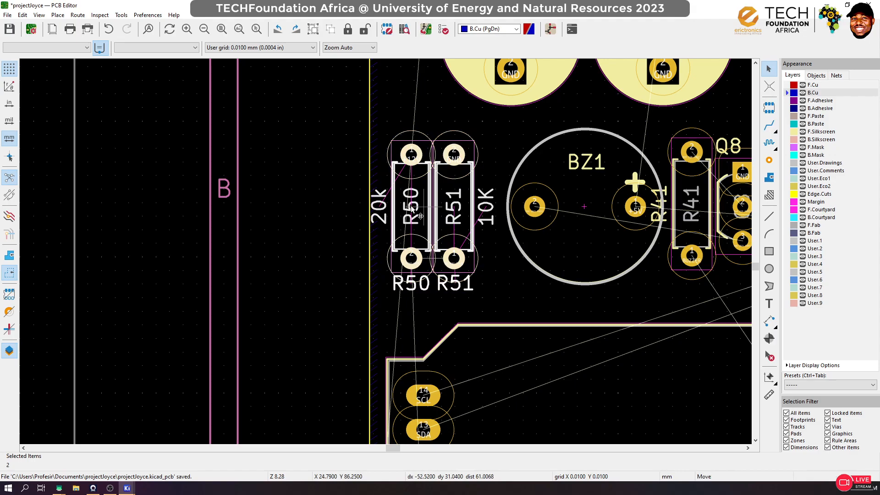
{"action": "left_click", "coordinate": [422, 207]}
Move the Arduino UNO footprint A1 slightly inward to widen the gap to the board edge
{"action": "scroll", "coordinate": [422, 206], "scroll_direction": "down", "scroll_amount": 1}
{"action": "scroll", "coordinate": [386, 253], "scroll_direction": "down", "scroll_amount": 2}
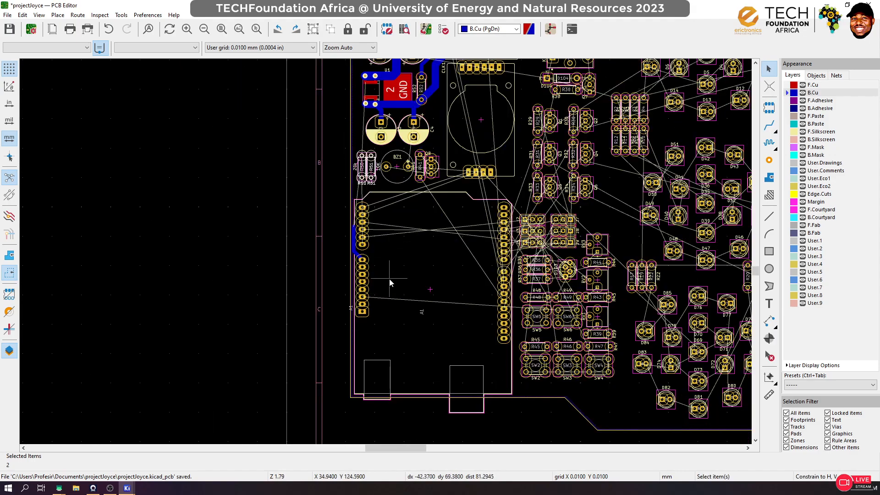
{"action": "left_click", "coordinate": [389, 279]}
{"action": "key", "text": "m"}
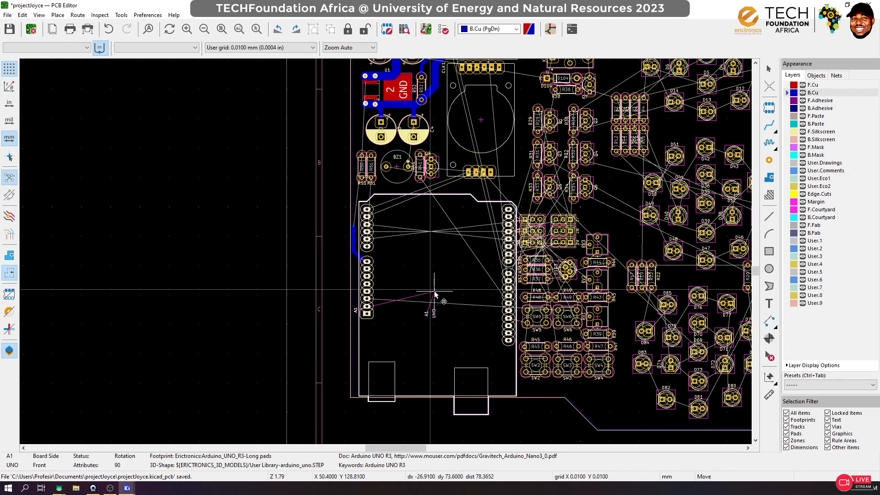
{"action": "left_click", "coordinate": [435, 294]}
Delete the vertical and diagonal +12V track segments beside A1's pad 8
{"action": "scroll", "coordinate": [360, 241], "scroll_direction": "up", "scroll_amount": 5}
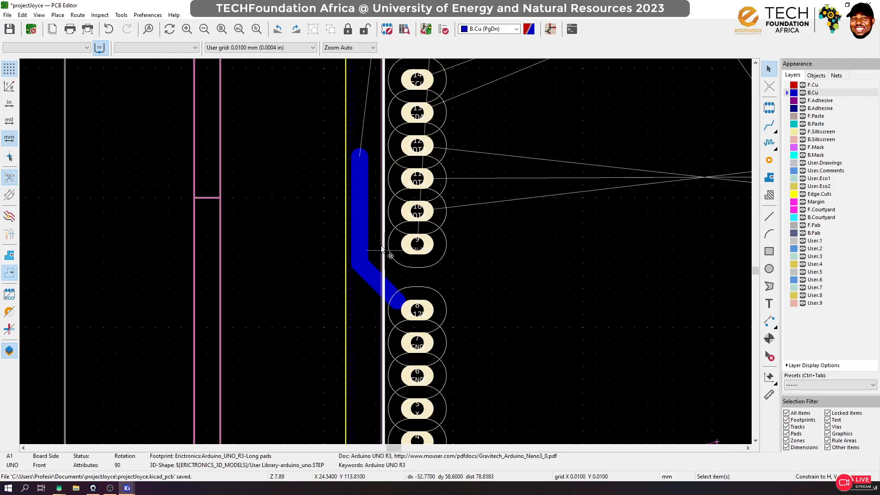
{"action": "left_click", "coordinate": [364, 228]}
{"action": "key", "text": "Delete"}
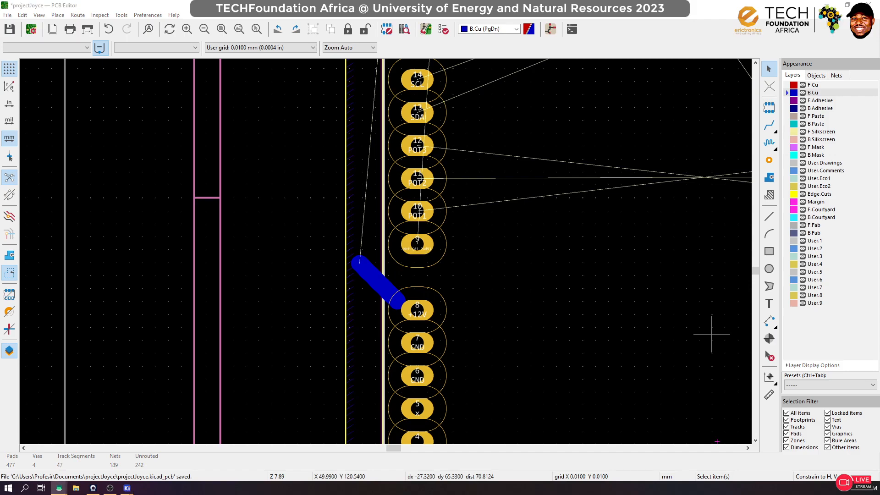
{"action": "left_click", "coordinate": [387, 292]}
{"action": "key", "text": "Delete"}
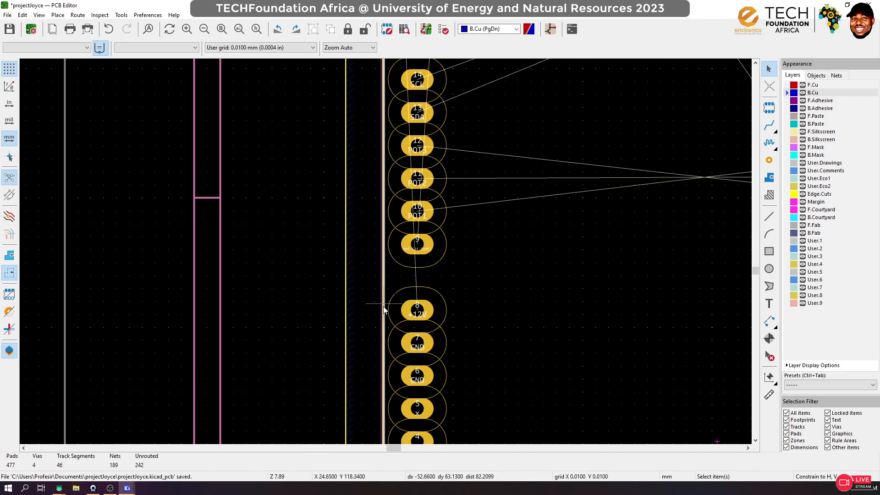
Route a 1.3 mm +12V track on B.Cu from A1's pad 8 along the board edge up to R50's pad 1
{"action": "left_click", "coordinate": [769, 125]}
{"action": "left_click", "coordinate": [416, 310]}
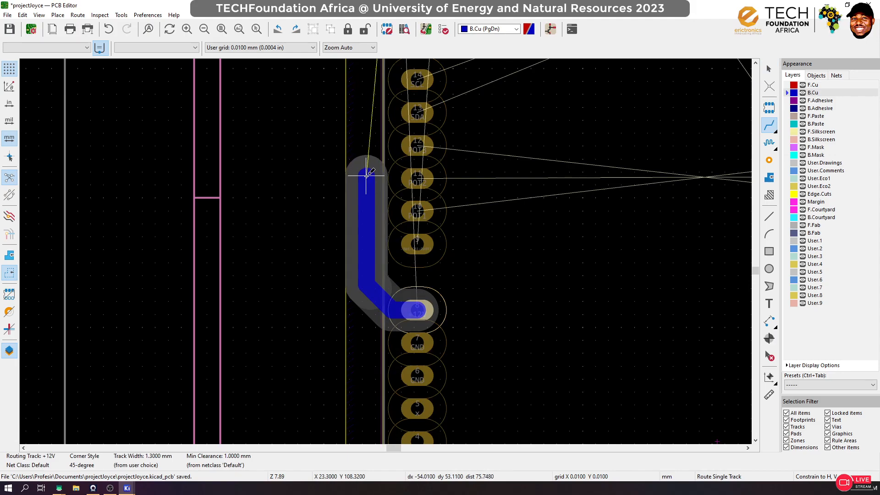
{"action": "scroll", "coordinate": [367, 173], "scroll_direction": "down", "scroll_amount": 2}
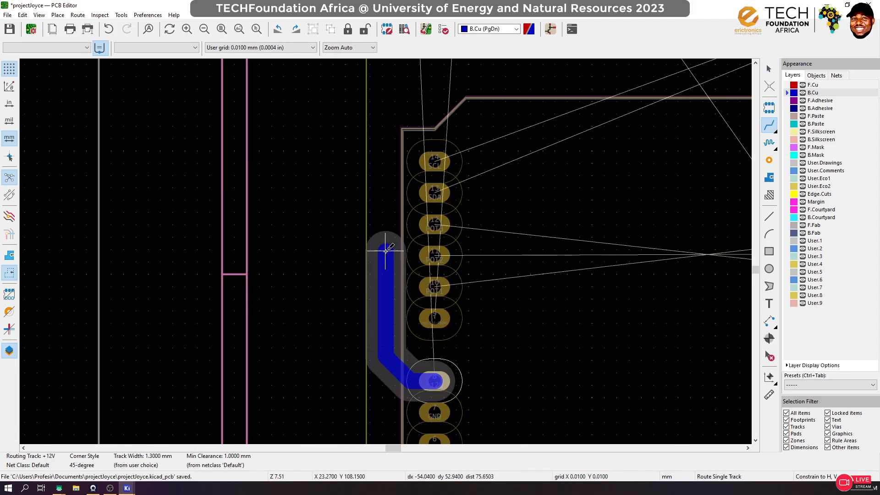
{"action": "scroll", "coordinate": [367, 172], "scroll_direction": "down", "scroll_amount": 2}
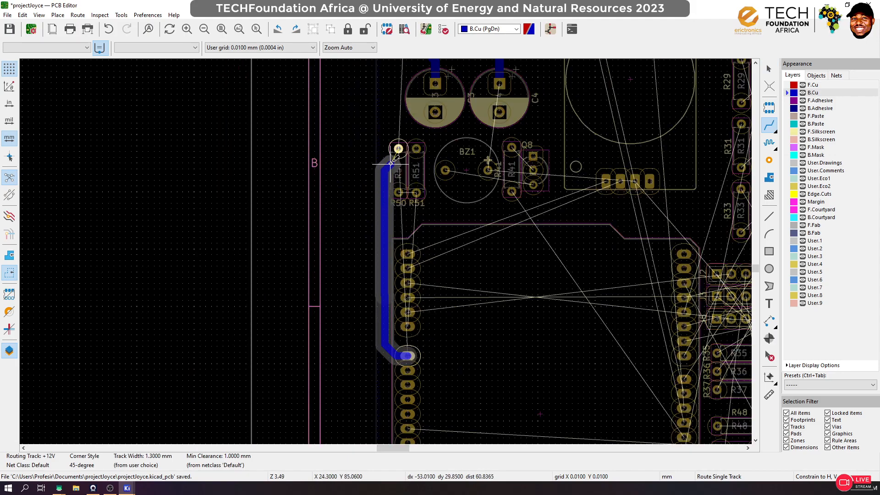
{"action": "scroll", "coordinate": [398, 148], "scroll_direction": "up", "scroll_amount": 4}
{"action": "left_click", "coordinate": [397, 236]}
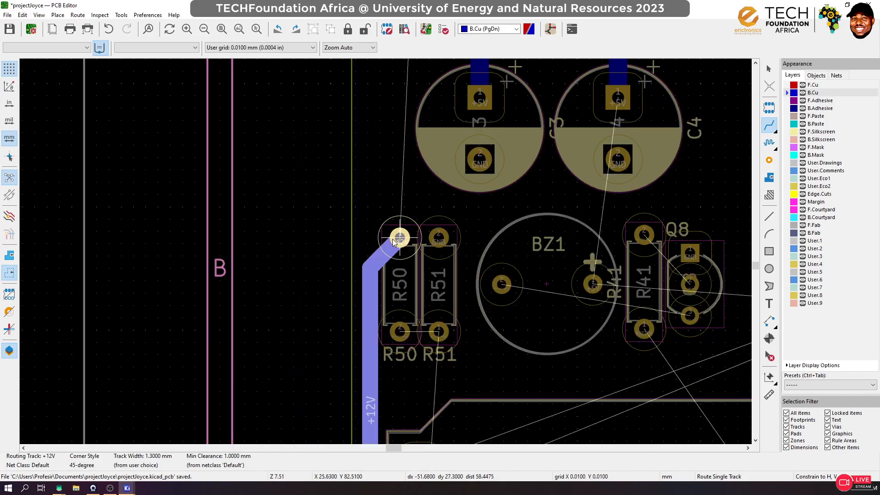
Route a 1.3 mm +12V track on B.Cu from R50's pad 1 to the outer +12V via beside U1's pad 1, and save the board
{"action": "left_click", "coordinate": [400, 236]}
{"action": "scroll", "coordinate": [385, 166], "scroll_direction": "down", "scroll_amount": 4}
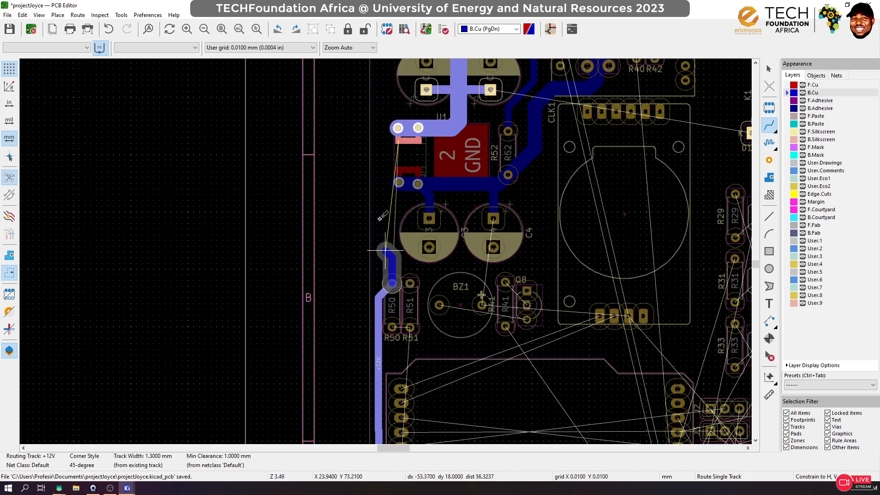
{"action": "scroll", "coordinate": [385, 250], "scroll_direction": "up", "scroll_amount": 4}
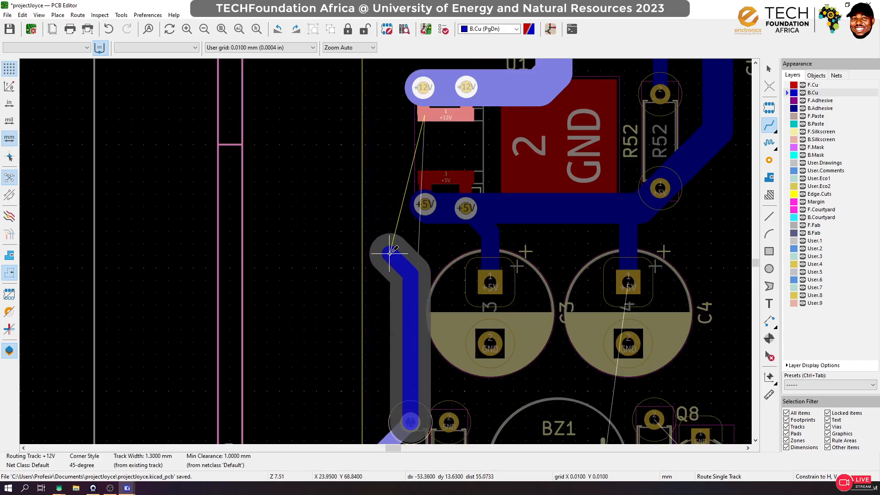
{"action": "left_click", "coordinate": [414, 87]}
{"action": "scroll", "coordinate": [414, 87], "scroll_direction": "down", "scroll_amount": 1}
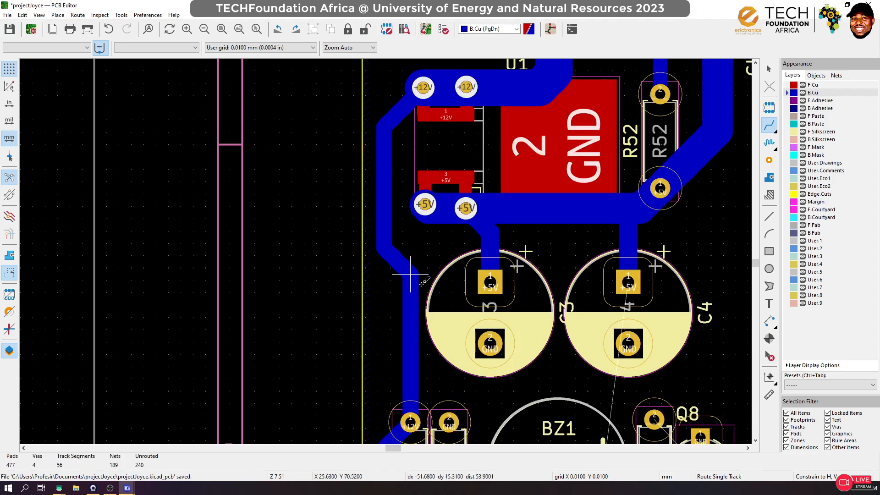
{"action": "scroll", "coordinate": [393, 271], "scroll_direction": "down", "scroll_amount": 2}
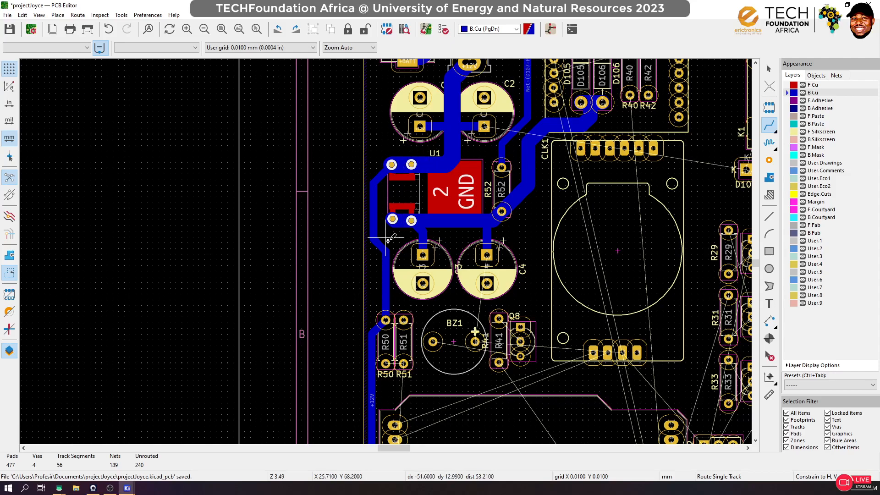
{"action": "key", "text": "ctrl+s"}
{"action": "scroll", "coordinate": [395, 243], "scroll_direction": "down", "scroll_amount": 3}
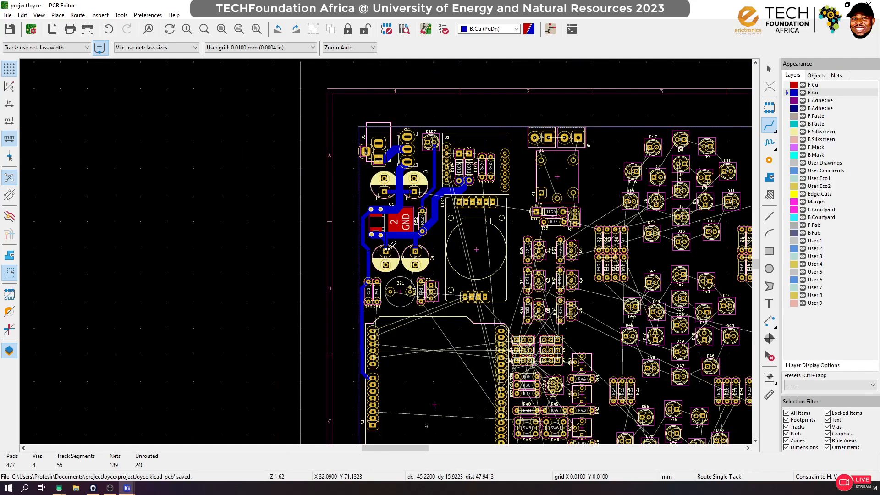
{"action": "scroll", "coordinate": [403, 348], "scroll_direction": "up", "scroll_amount": 1}
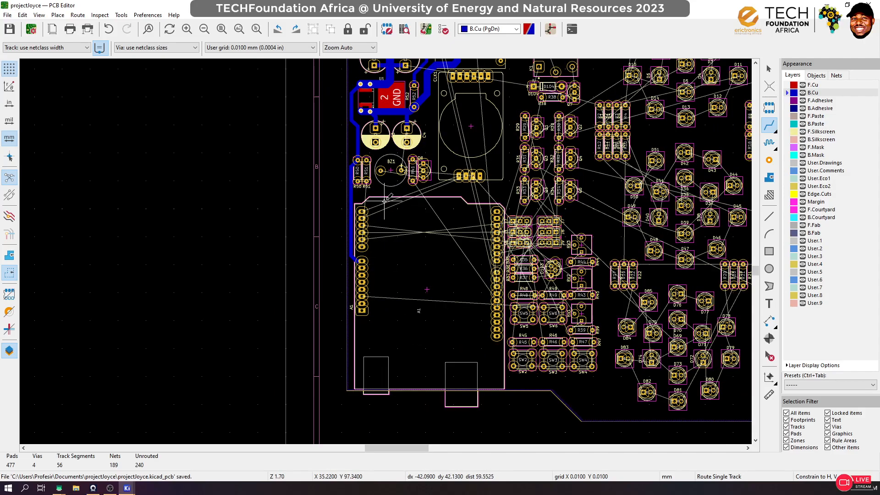
{"action": "scroll", "coordinate": [404, 145], "scroll_direction": "down", "scroll_amount": 1}
{"action": "scroll", "coordinate": [396, 173], "scroll_direction": "up", "scroll_amount": 3}
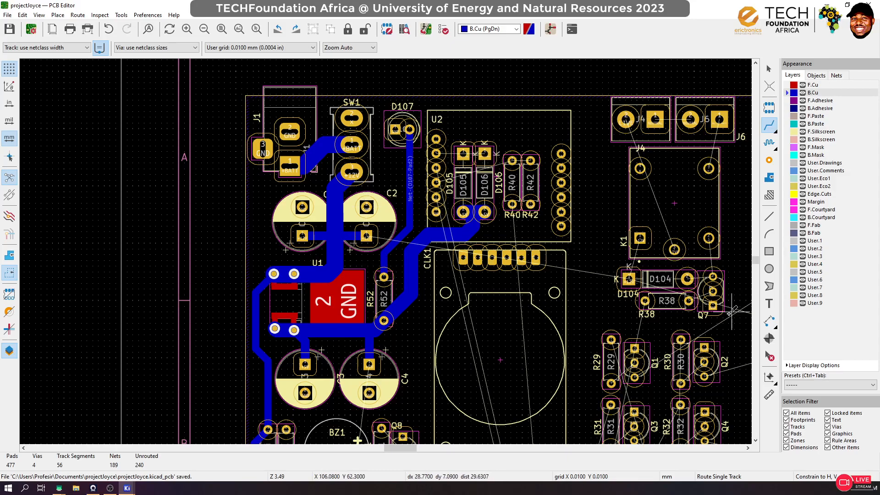
{"action": "left_click", "coordinate": [352, 172]}
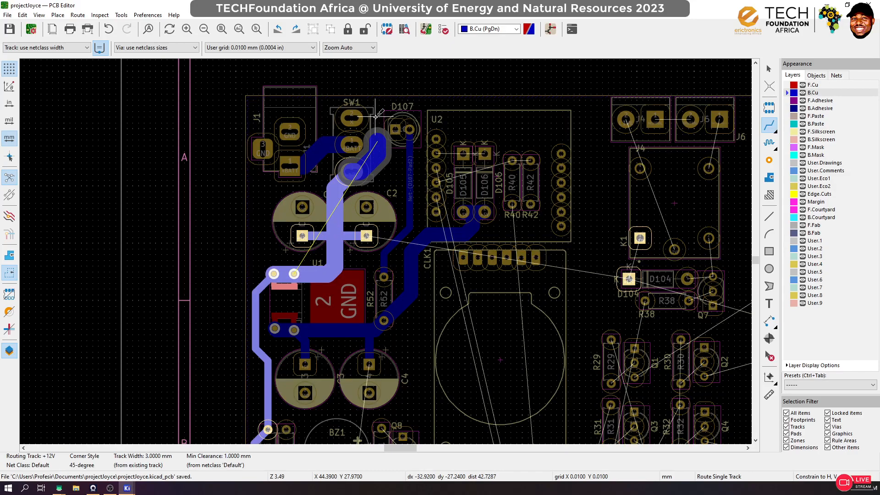
{"action": "key", "text": "Escape"}
{"action": "scroll", "coordinate": [397, 164], "scroll_direction": "up", "scroll_amount": 1}
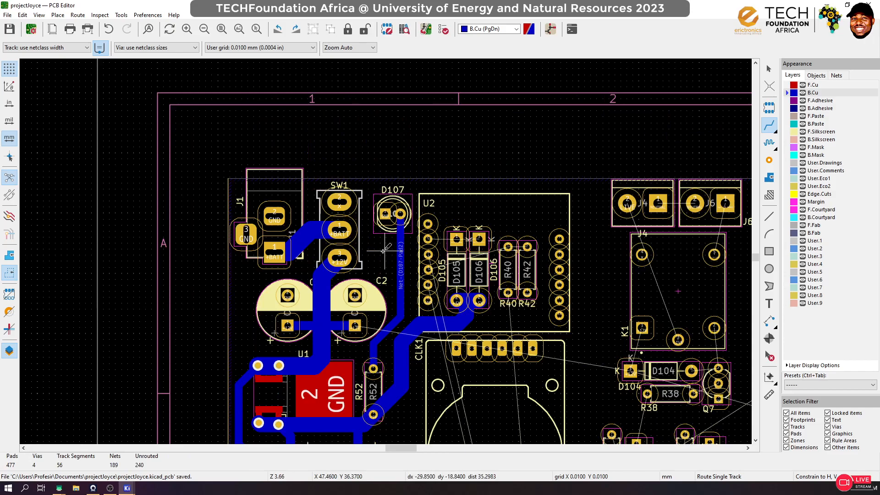
{"action": "key", "text": "Escape"}
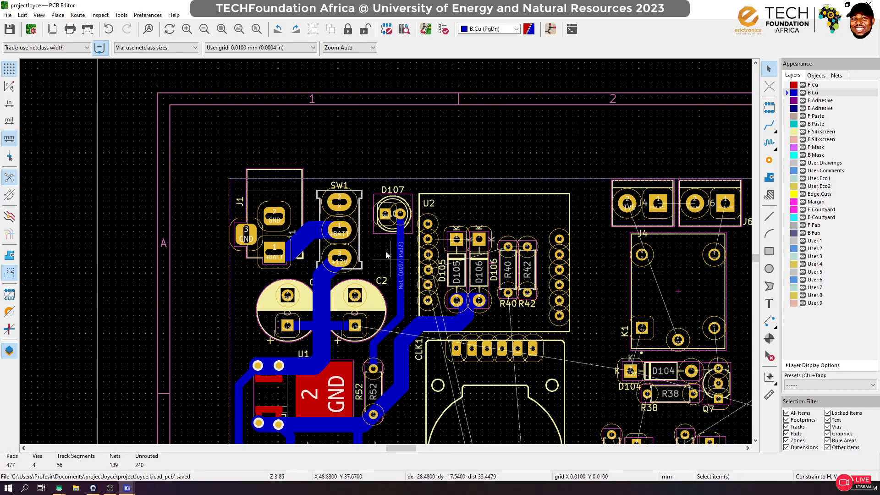
Move LED D107 slightly away from SW1 toward U2
{"action": "scroll", "coordinate": [386, 251], "scroll_direction": "up", "scroll_amount": 3}
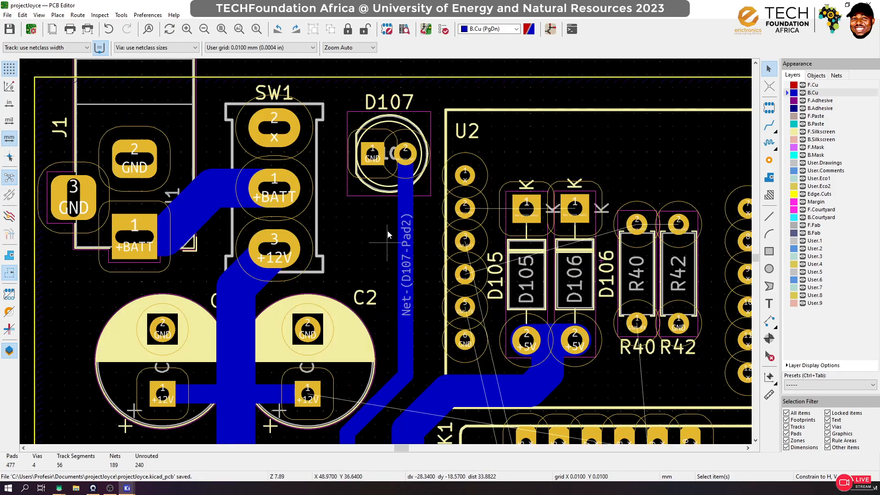
{"action": "left_click", "coordinate": [422, 133]}
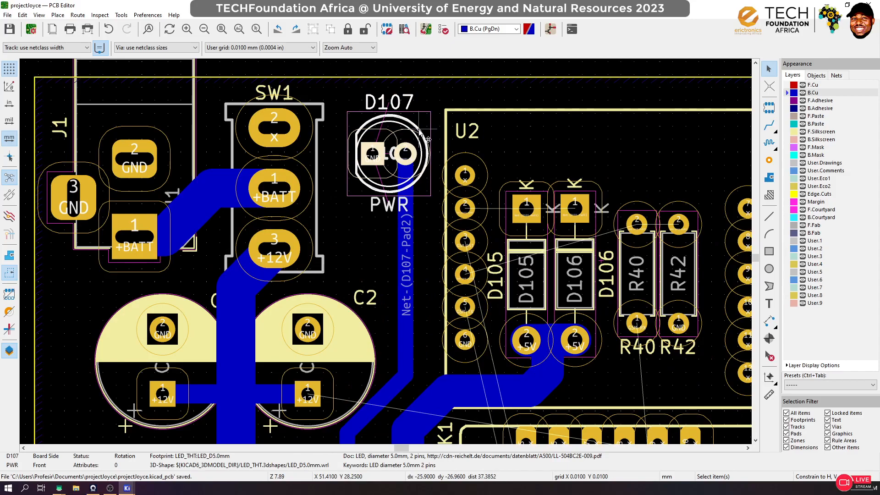
{"action": "left_click_drag", "start_coordinate": [419, 132], "coordinate": [394, 163]}
Replace the vertical track segment at D107's pad 2 with a 1.2 mm B.Cu track joining the pad to the remaining diagonal track
{"action": "left_click", "coordinate": [400, 236]}
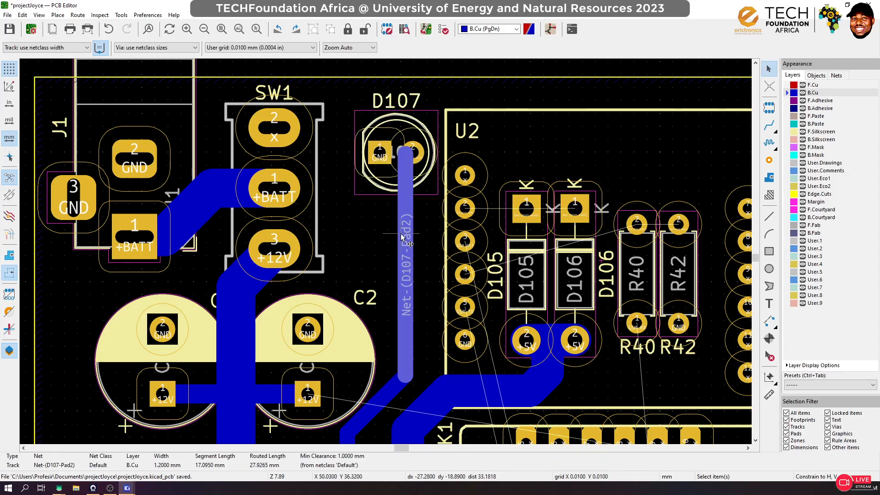
{"action": "key", "text": "Delete"}
{"action": "left_click", "coordinate": [769, 124]}
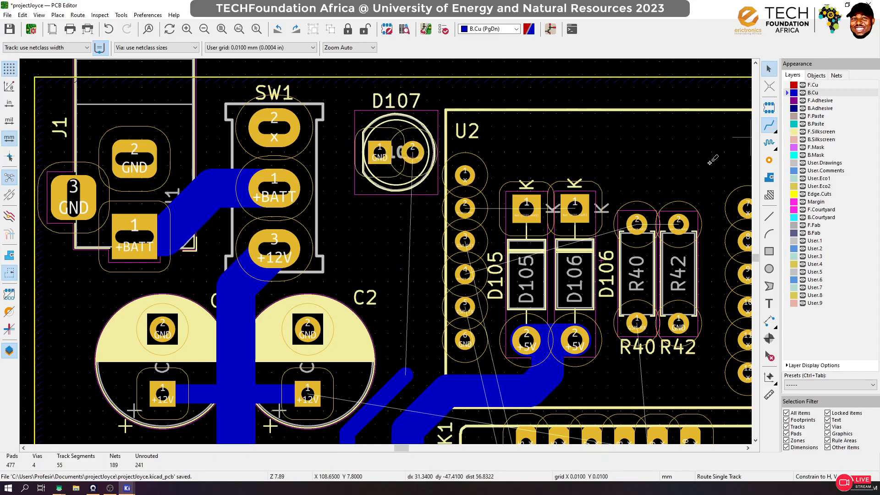
{"action": "left_click", "coordinate": [405, 375]}
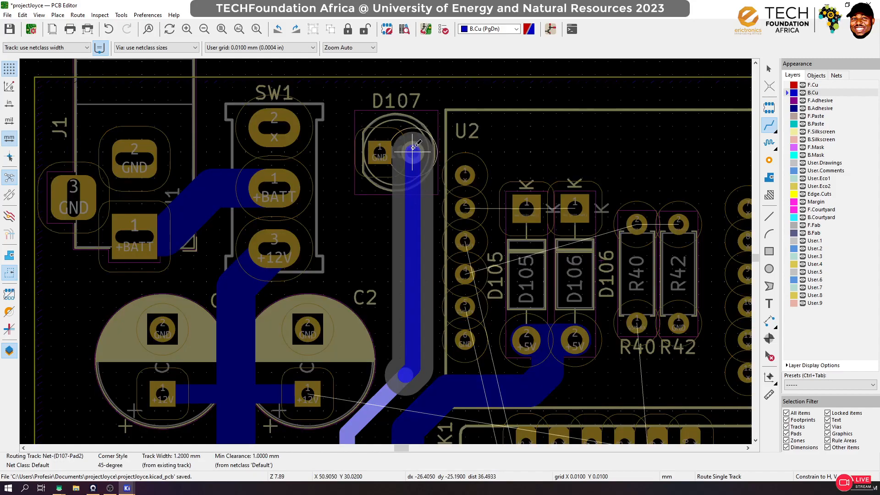
{"action": "left_click", "coordinate": [413, 147]}
Route a 3 mm +12V track on B.Cu from SW1's pad 3 along the board edge past U2 and down beside K1, and save the board
{"action": "left_click", "coordinate": [272, 244]}
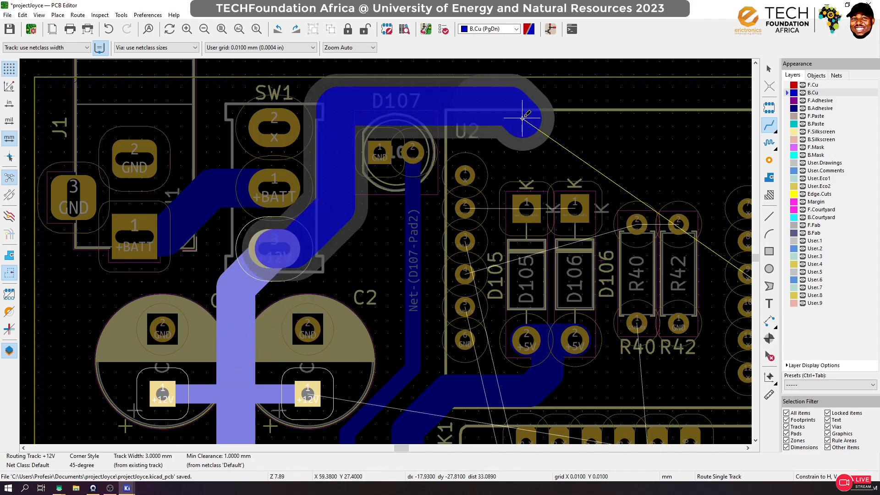
{"action": "scroll", "coordinate": [484, 107], "scroll_direction": "down", "scroll_amount": 5}
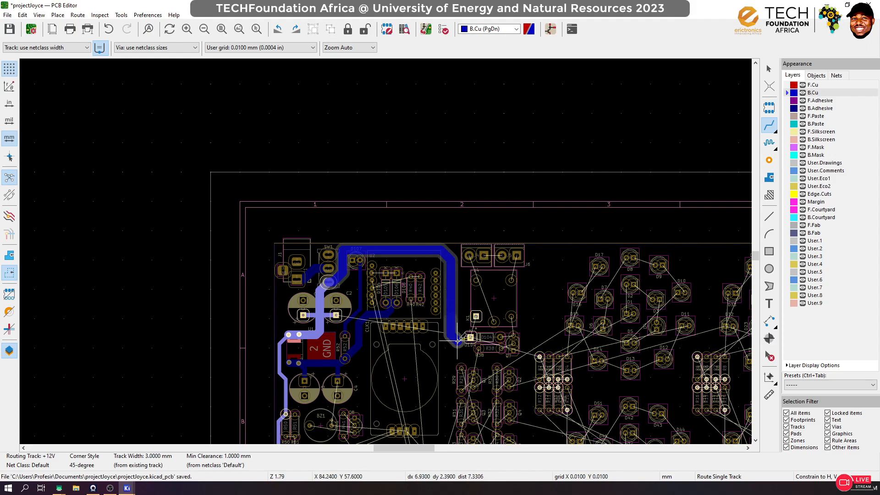
{"action": "double_click", "coordinate": [454, 319]}
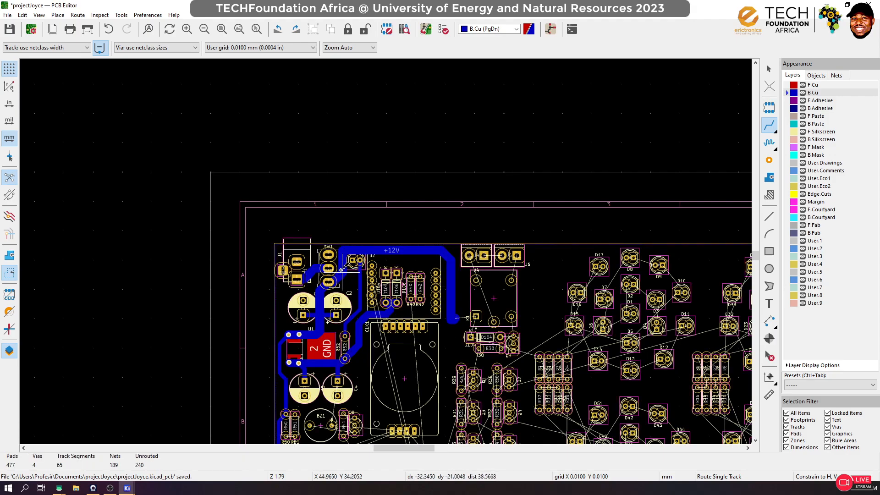
{"action": "scroll", "coordinate": [331, 259], "scroll_direction": "up", "scroll_amount": 5}
{"action": "left_click", "coordinate": [387, 217]}
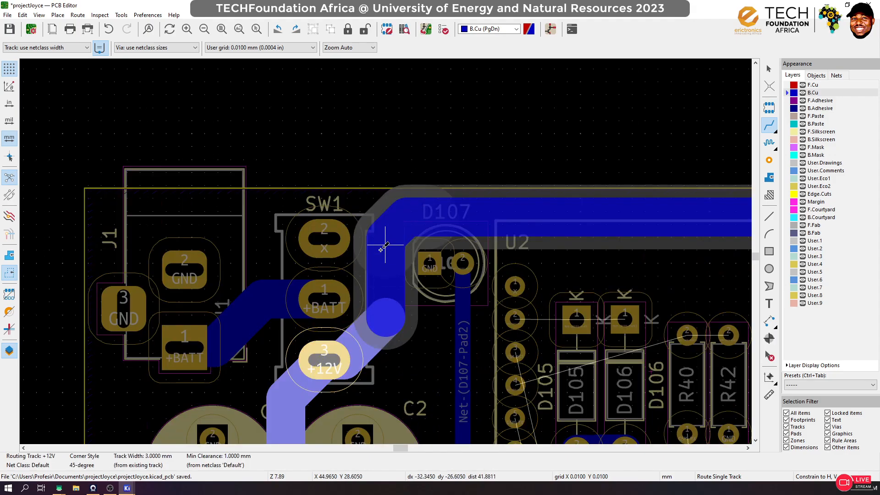
{"action": "double_click", "coordinate": [385, 245]}
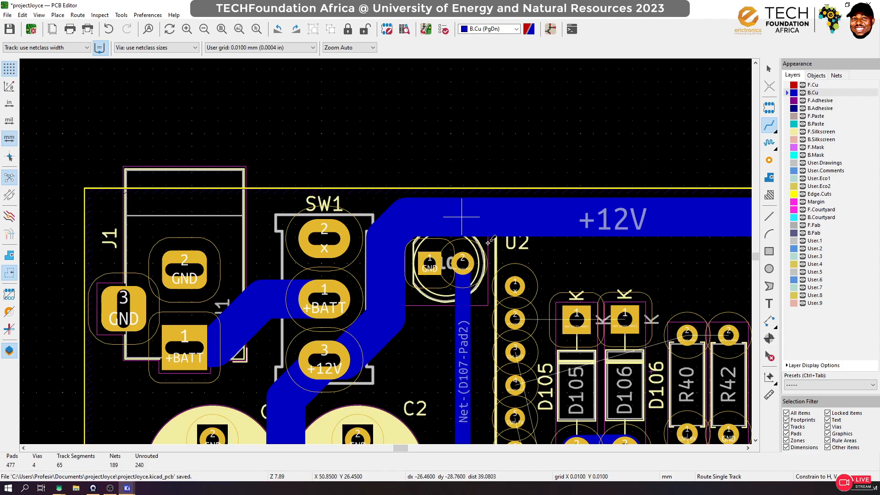
{"action": "key", "text": "ctrl+s"}
Connect K1's pad 1 to the wide +12V track and D104's pad 1 to that branch with 1 mm B.Cu tracks
{"action": "scroll", "coordinate": [491, 240], "scroll_direction": "down", "scroll_amount": 3}
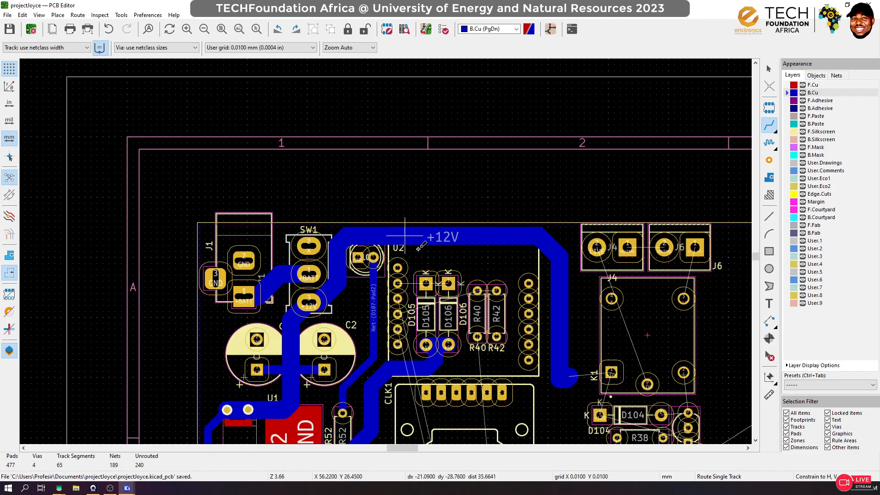
{"action": "scroll", "coordinate": [537, 367], "scroll_direction": "up", "scroll_amount": 3}
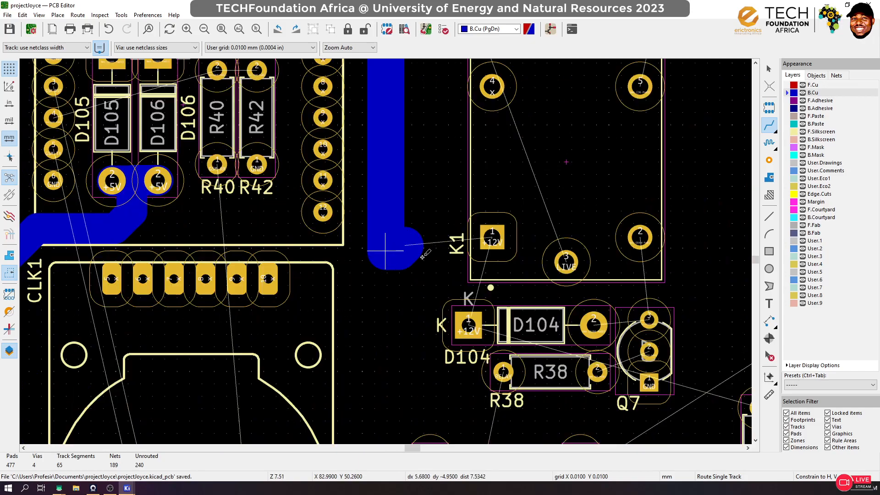
{"action": "scroll", "coordinate": [469, 324], "scroll_direction": "down", "scroll_amount": 1}
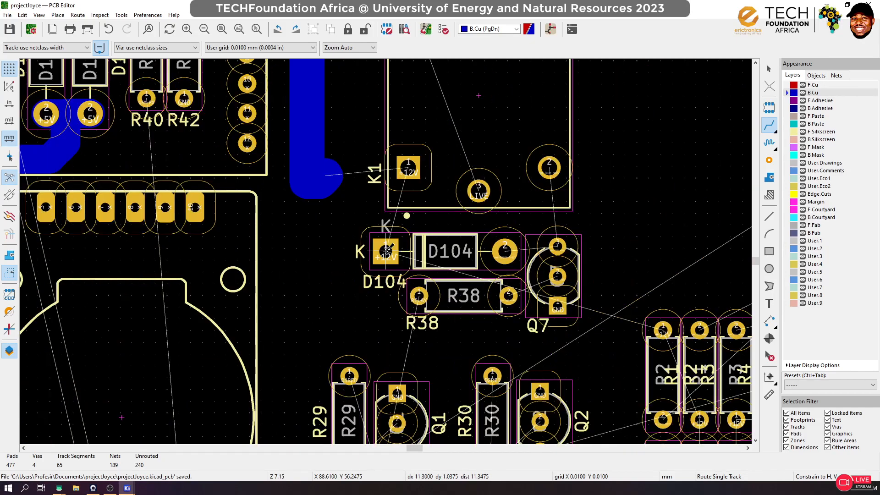
{"action": "scroll", "coordinate": [390, 242], "scroll_direction": "down", "scroll_amount": 3}
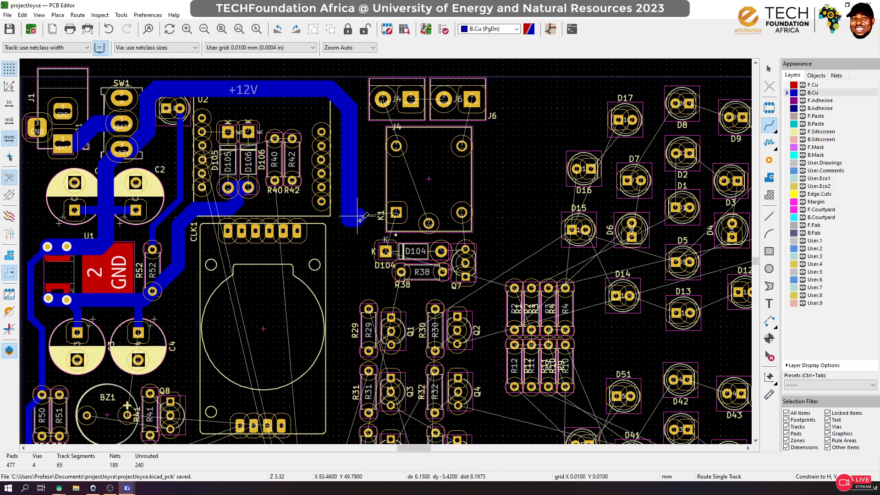
{"action": "scroll", "coordinate": [359, 220], "scroll_direction": "up", "scroll_amount": 3}
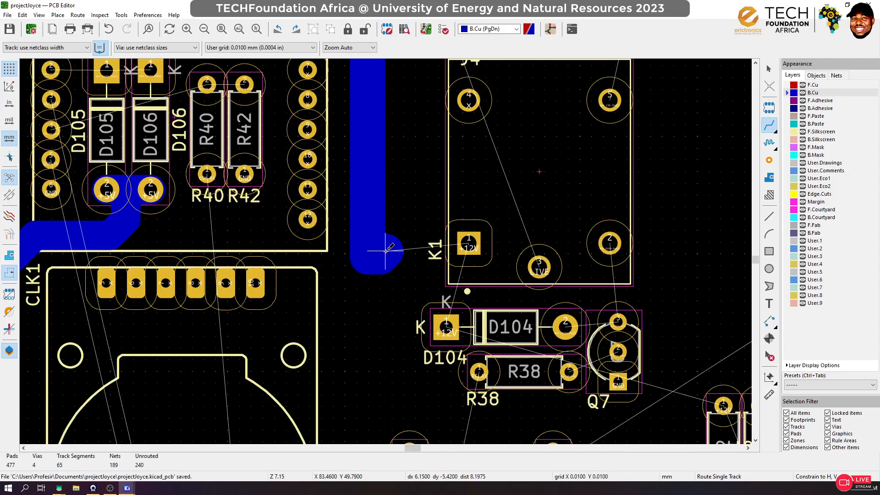
{"action": "left_click", "coordinate": [468, 243]}
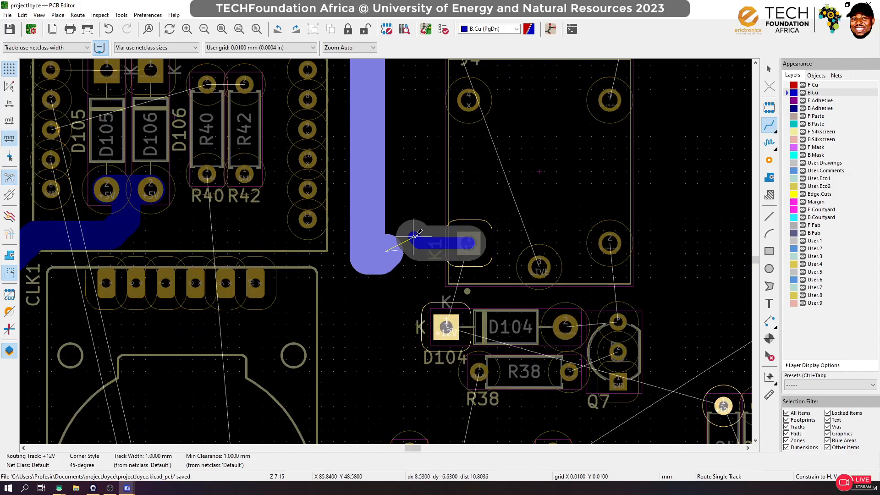
{"action": "left_click", "coordinate": [377, 207]}
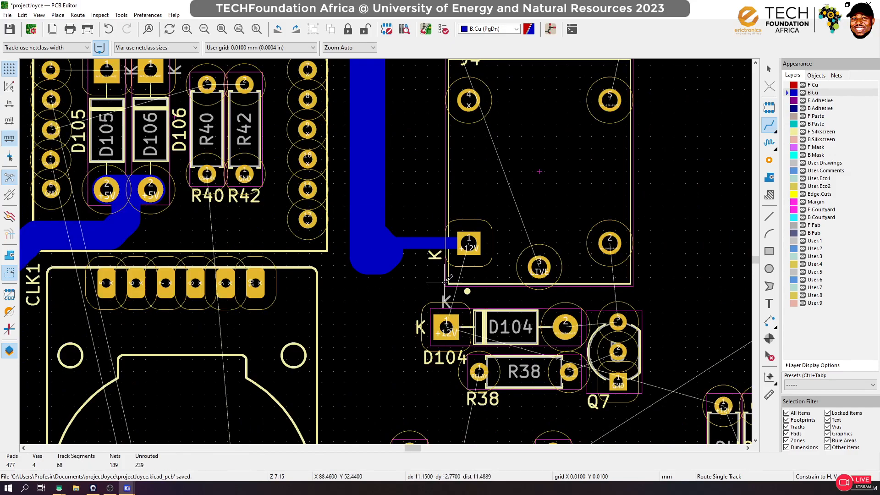
{"action": "left_click", "coordinate": [444, 322]}
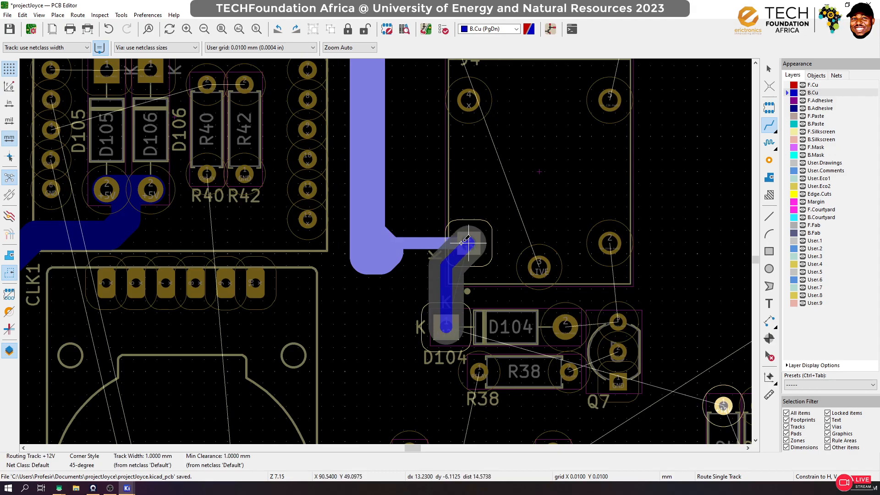
{"action": "left_click", "coordinate": [442, 244]}
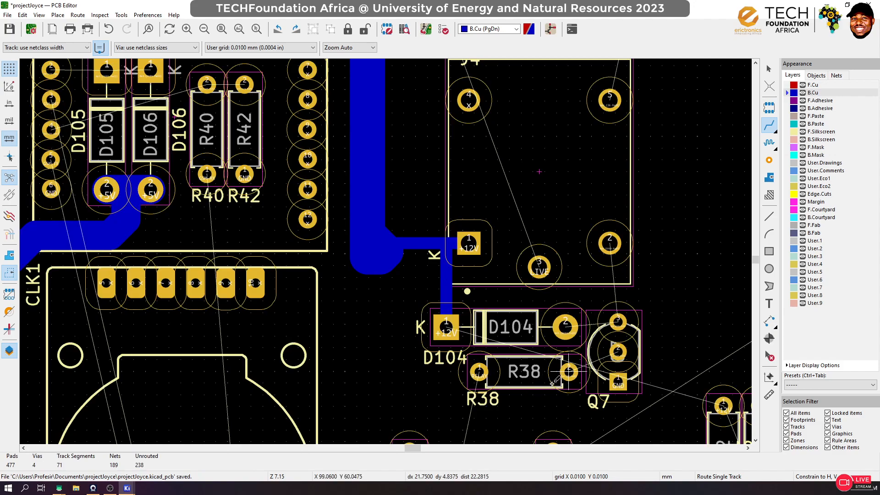
Extend the 3 mm +12V track on B.Cu from beside K1, around D104 and below R38 and Q7, ending between Q2 and R12
{"action": "scroll", "coordinate": [569, 372], "scroll_direction": "down", "scroll_amount": 1}
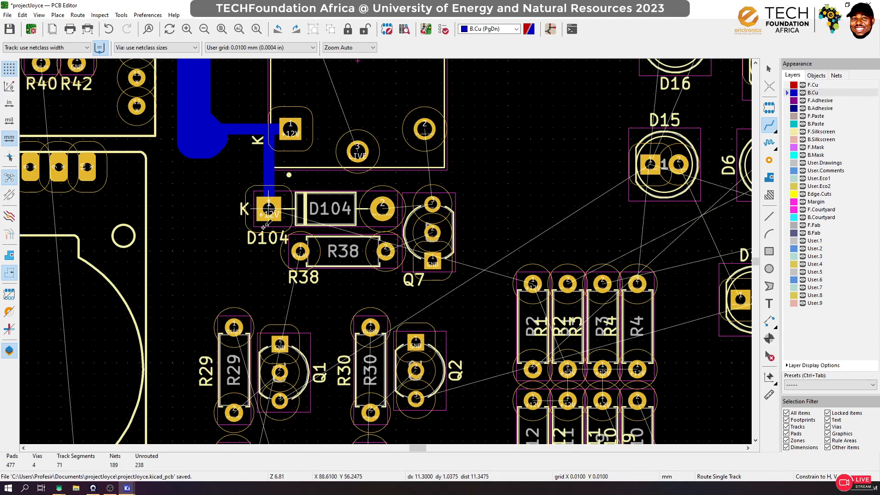
{"action": "left_click", "coordinate": [193, 122]}
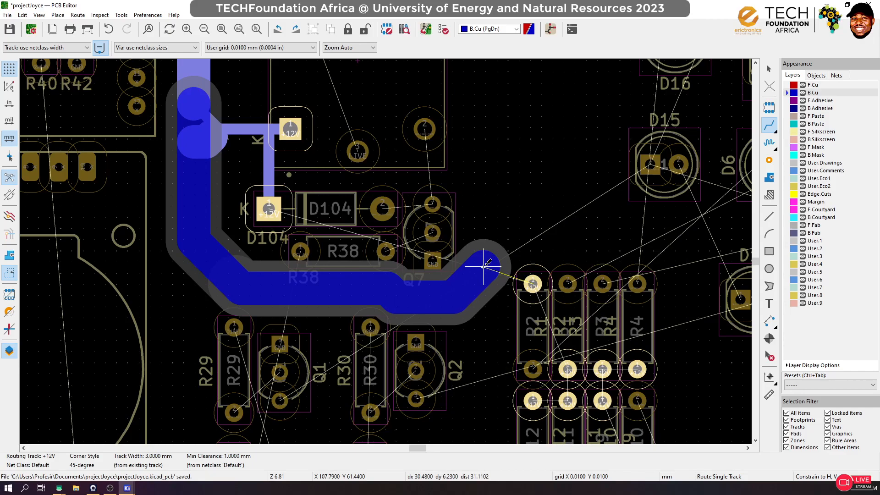
{"action": "scroll", "coordinate": [483, 266], "scroll_direction": "down", "scroll_amount": 3}
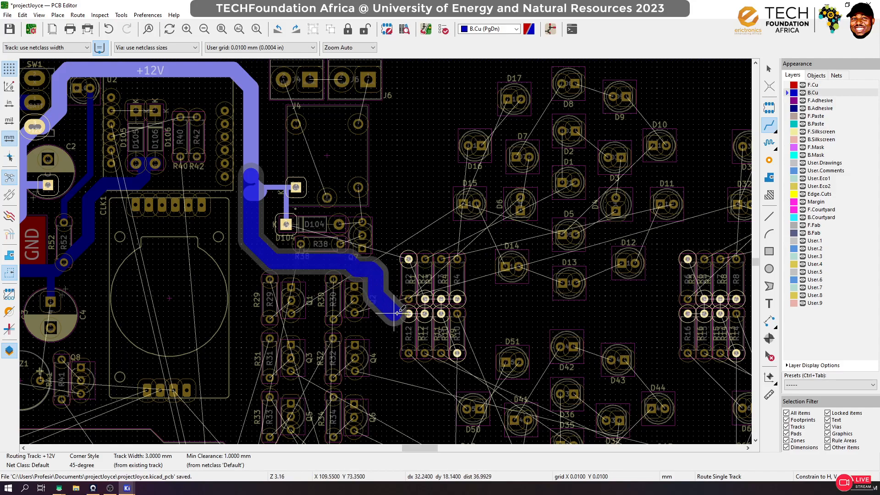
{"action": "scroll", "coordinate": [424, 306], "scroll_direction": "up", "scroll_amount": 1}
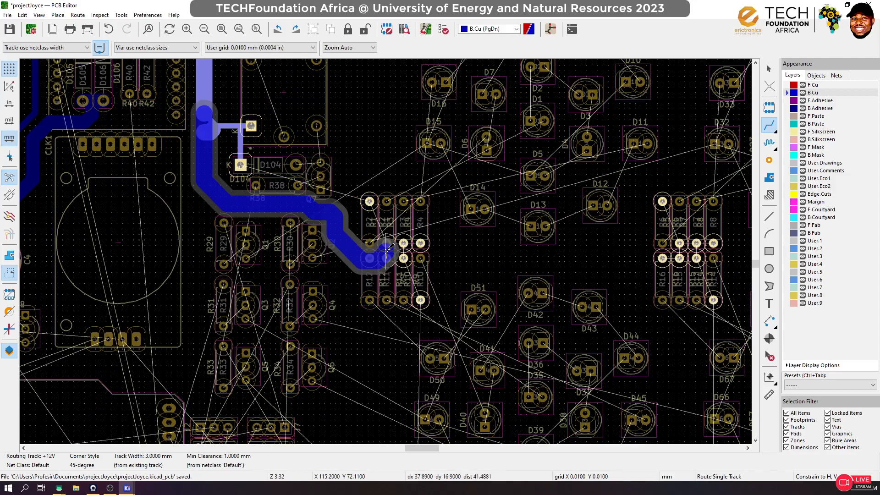
{"action": "scroll", "coordinate": [386, 250], "scroll_direction": "up", "scroll_amount": 3}
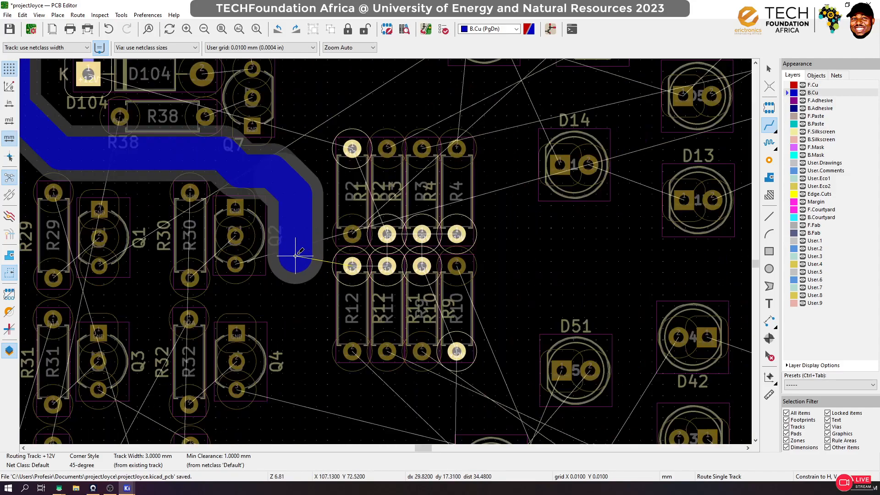
{"action": "double_click", "coordinate": [296, 258]}
Ungroup the outer resistor group and the inner group holding R1, R2, R3 and R4
{"action": "left_click", "coordinate": [769, 68]}
{"action": "scroll", "coordinate": [362, 260], "scroll_direction": "up", "scroll_amount": 3}
{"action": "left_click", "coordinate": [356, 213]}
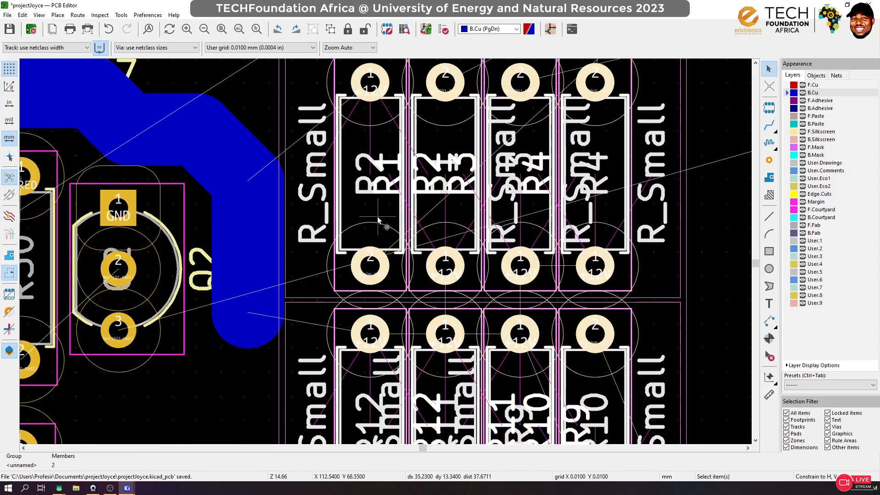
{"action": "right_click", "coordinate": [366, 206]}
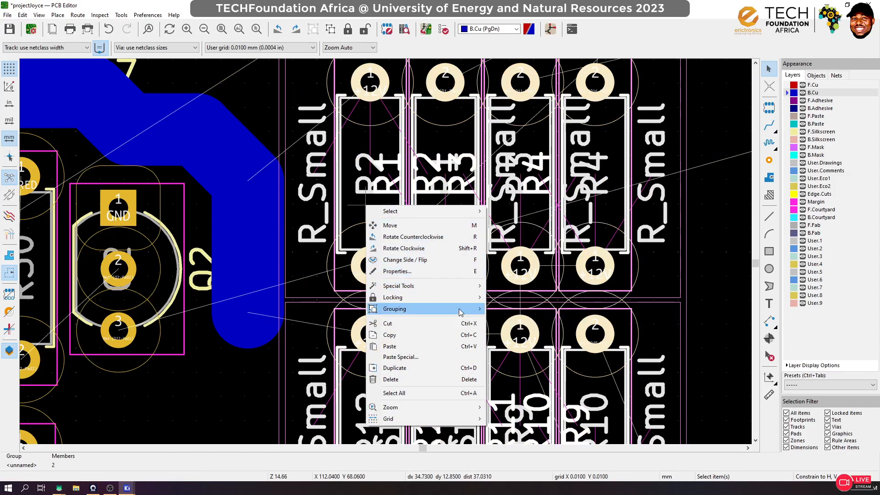
{"action": "mouse_move", "coordinate": [463, 309]}
{"action": "left_click", "coordinate": [511, 320]}
{"action": "left_click", "coordinate": [381, 229]}
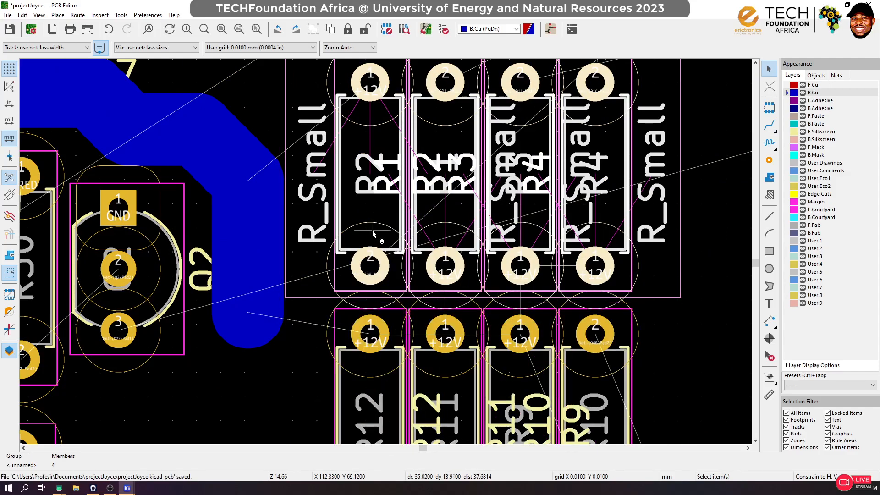
{"action": "right_click", "coordinate": [385, 220]}
{"action": "mouse_move", "coordinate": [476, 319]}
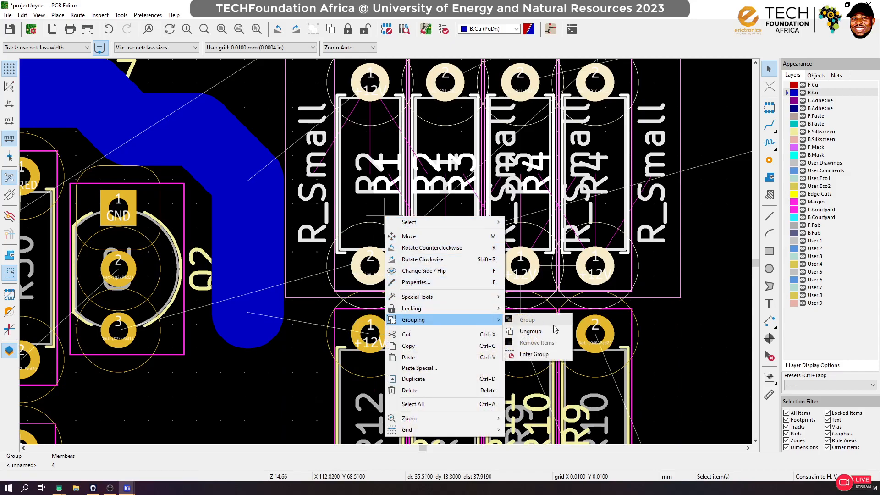
{"action": "left_click", "coordinate": [525, 331]}
Rotate R2 by 180 degrees and place it back in its row with pad 1 facing R12
{"action": "left_click", "coordinate": [358, 213]}
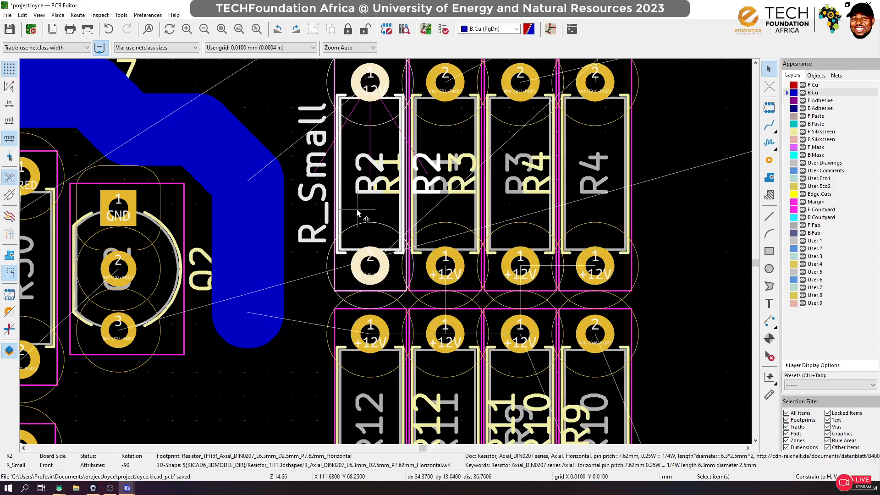
{"action": "key", "text": "r"}
{"action": "key", "text": "r"}
{"action": "left_click_drag", "start_coordinate": [373, 91], "coordinate": [368, 269]}
{"action": "left_click_drag", "start_coordinate": [368, 267], "coordinate": [369, 266]}
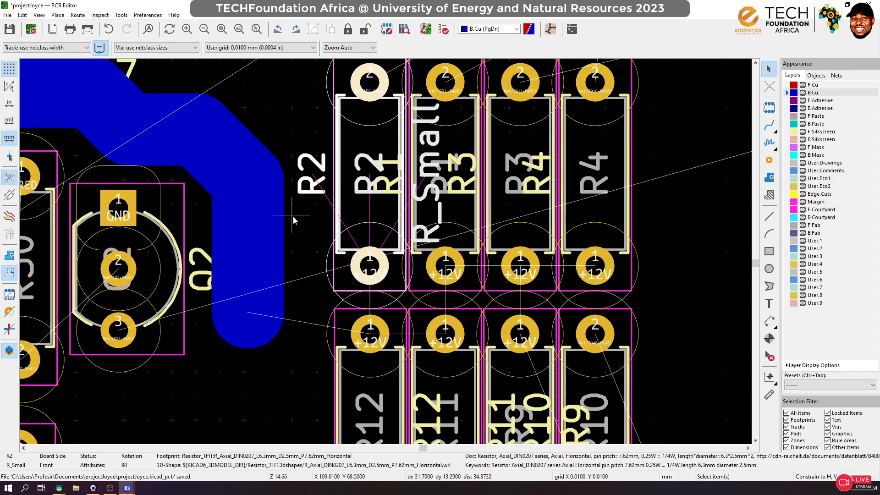
{"action": "left_click", "coordinate": [293, 232]}
Route a 3 mm +12V track on B.Cu from the bend below Q7 diagonally to the gap between R2 and R12
{"action": "left_click", "coordinate": [769, 125]}
{"action": "scroll", "coordinate": [375, 257], "scroll_direction": "down", "scroll_amount": 6}
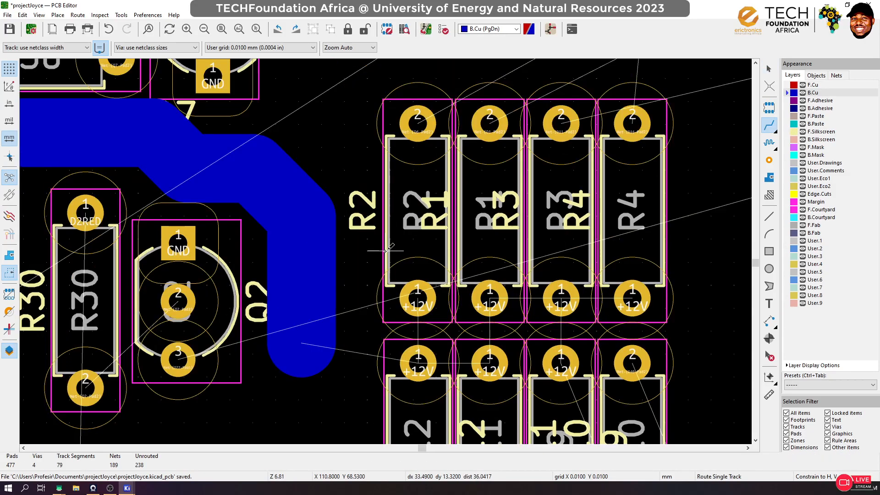
{"action": "scroll", "coordinate": [386, 251], "scroll_direction": "up", "scroll_amount": 3}
{"action": "left_click", "coordinate": [334, 160]}
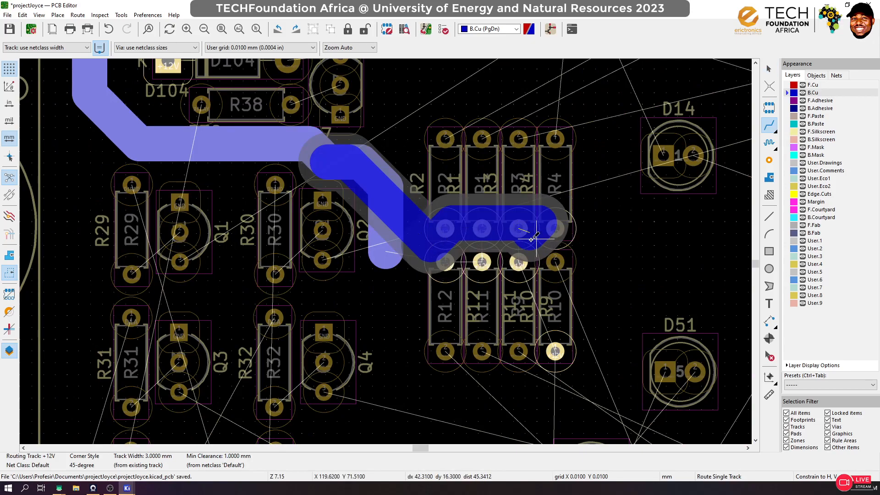
{"action": "key", "text": "Escape"}
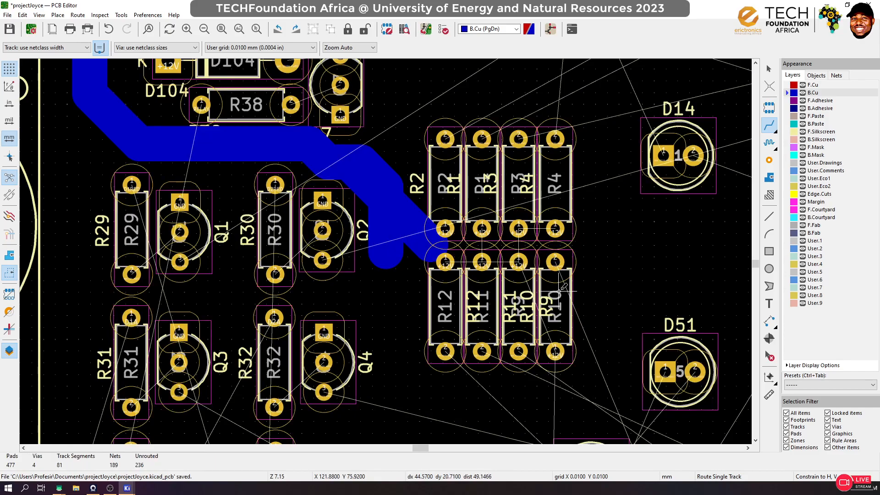
Ungroup the R9 to R12 resistors and rotate R10 by 180 degrees, keeping it aligned in its row
{"action": "left_click", "coordinate": [769, 69]}
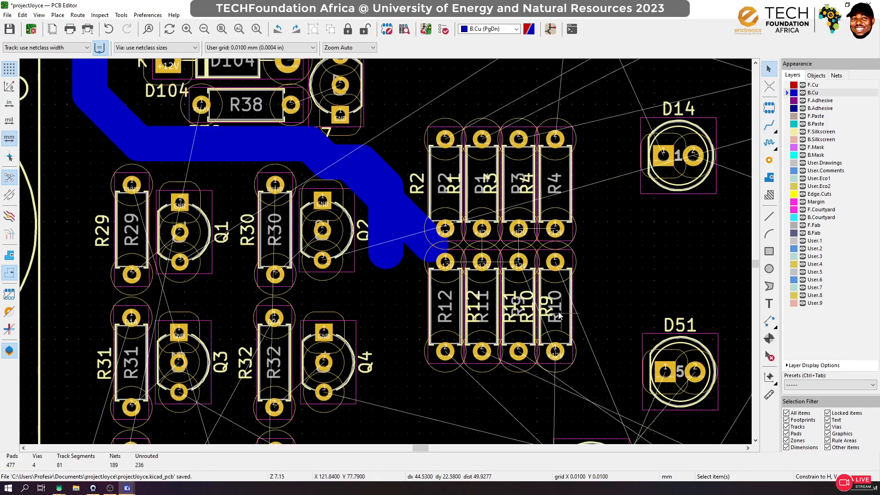
{"action": "left_click", "coordinate": [558, 312]}
{"action": "left_click", "coordinate": [330, 29]}
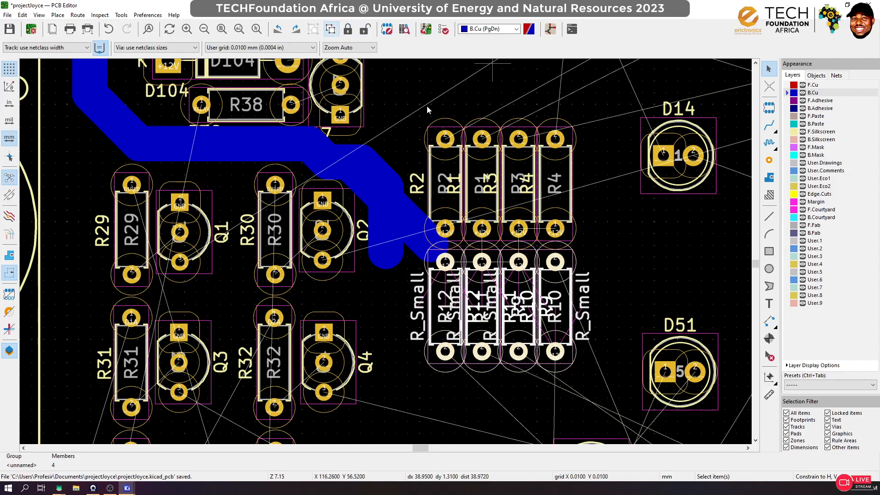
{"action": "left_click", "coordinate": [560, 271]}
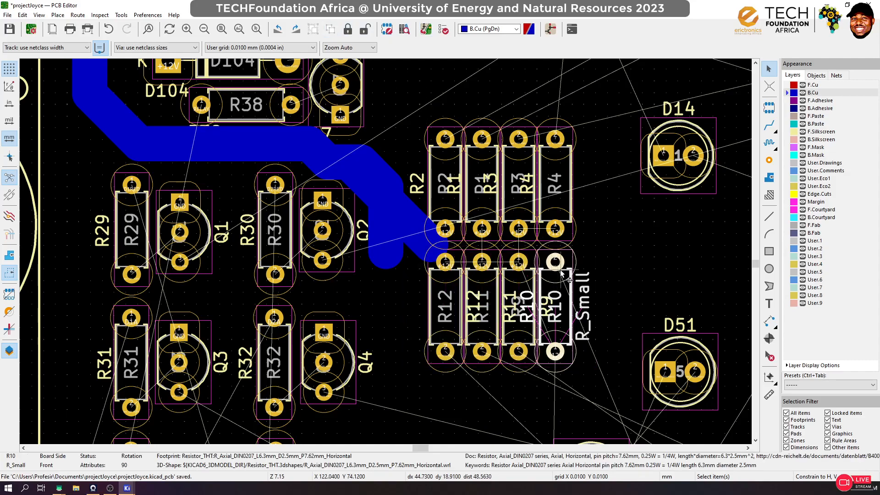
{"action": "key", "text": "r"}
{"action": "key", "text": "r"}
{"action": "key", "text": "m"}
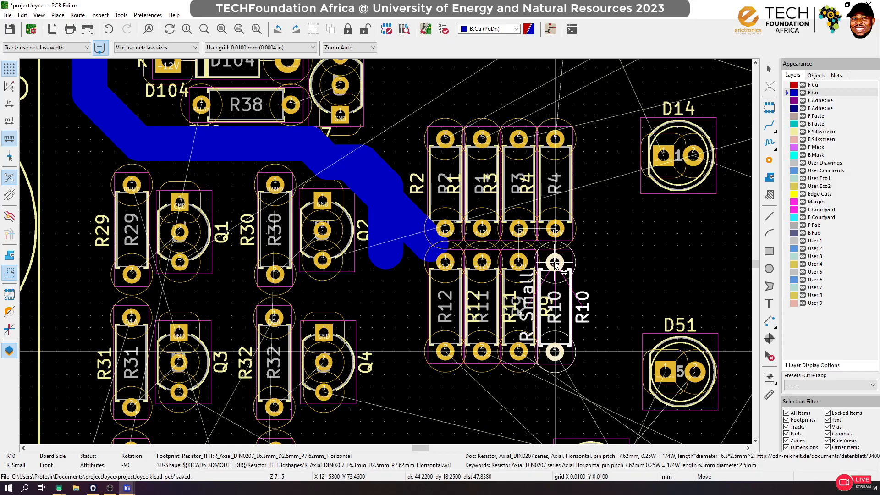
{"action": "left_click", "coordinate": [554, 264]}
Extend the 3 mm +12V track on B.Cu horizontally between the two resistor rows, ending short of R16
{"action": "left_click", "coordinate": [768, 124]}
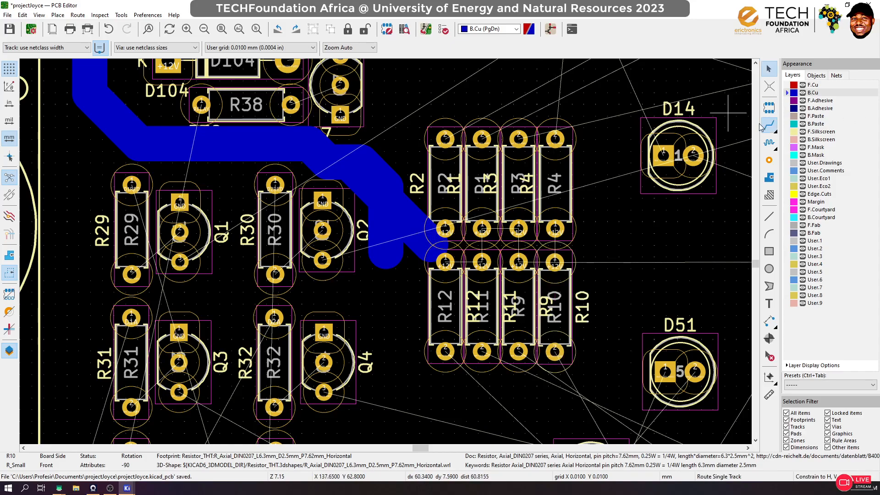
{"action": "left_click", "coordinate": [430, 245]}
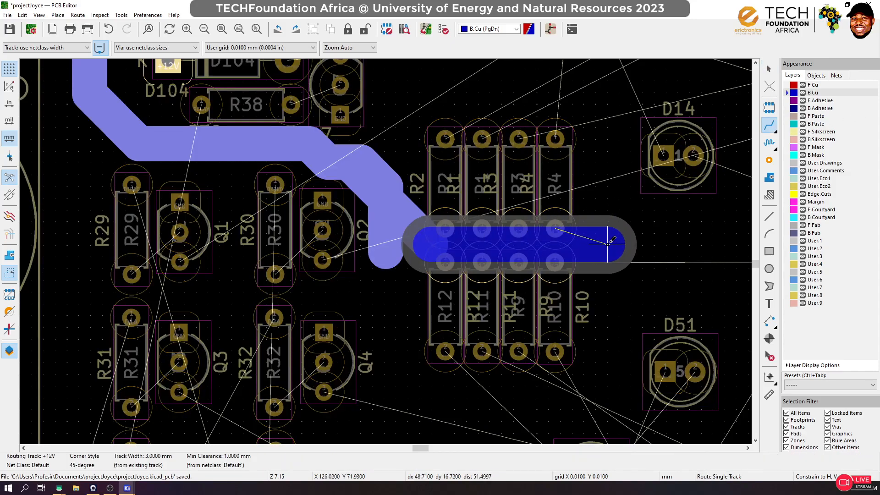
{"action": "scroll", "coordinate": [620, 244], "scroll_direction": "down", "scroll_amount": 1}
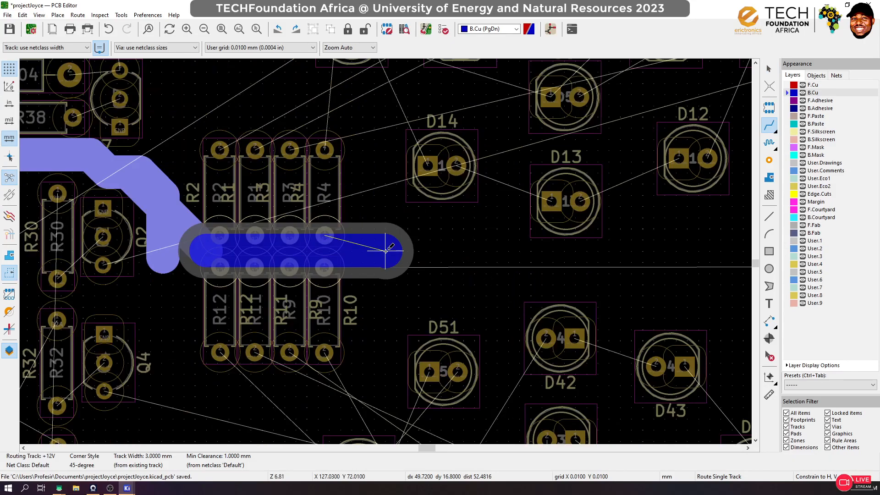
{"action": "scroll", "coordinate": [385, 251], "scroll_direction": "down", "scroll_amount": 4}
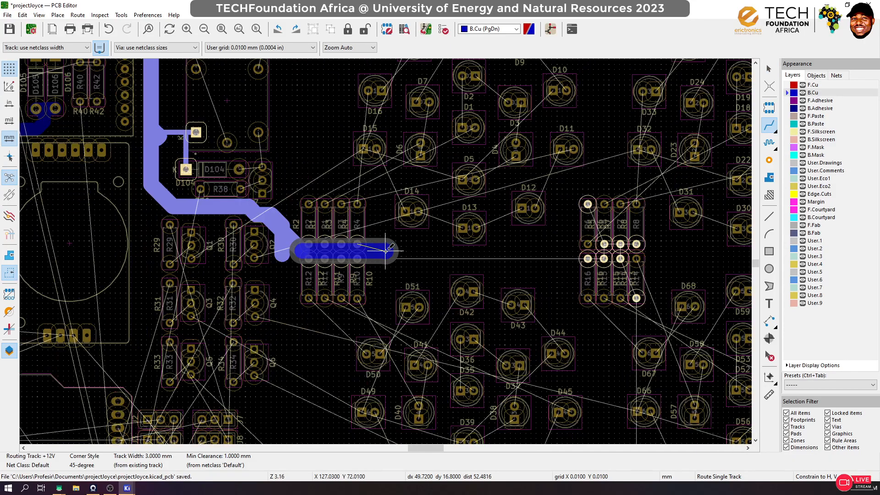
{"action": "double_click", "coordinate": [544, 249]}
{"action": "scroll", "coordinate": [543, 250], "scroll_direction": "down", "scroll_amount": 5}
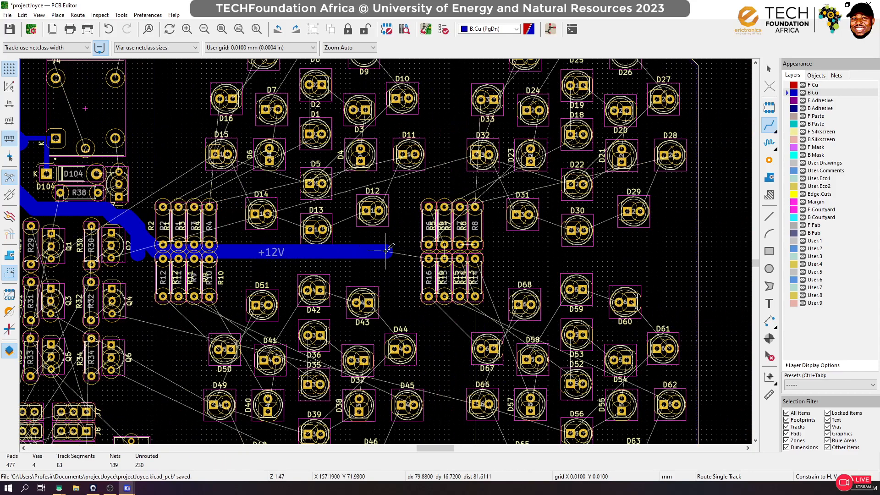
{"action": "scroll", "coordinate": [388, 251], "scroll_direction": "down", "scroll_amount": 3}
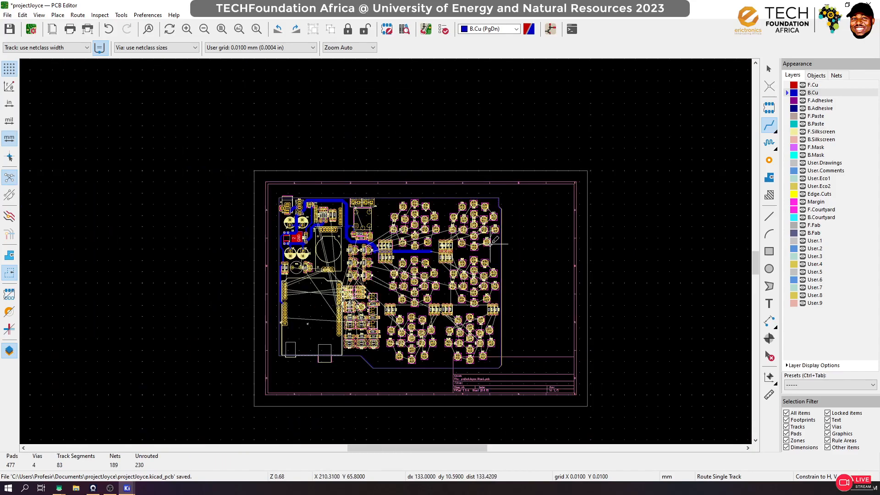
Delete the leftover vertical +12V stub beside Q2 and the redundant track segments at the bend above it
{"action": "left_click", "coordinate": [775, 71]}
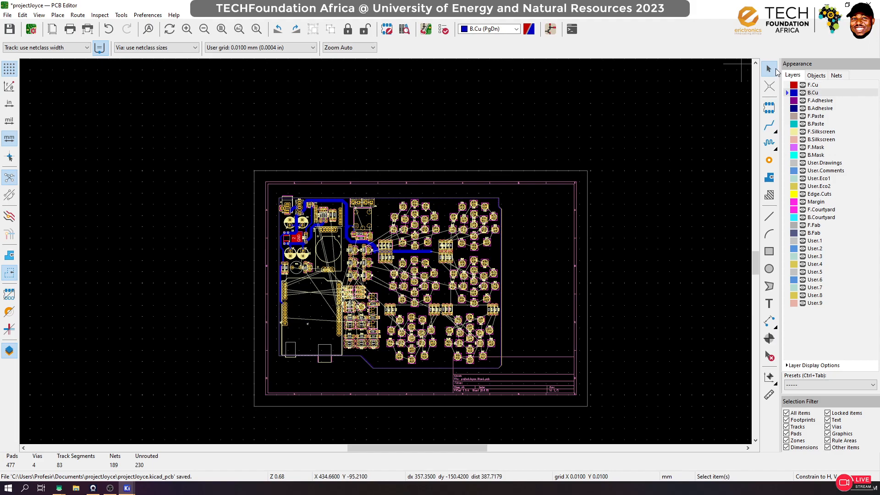
{"action": "scroll", "coordinate": [382, 256], "scroll_direction": "up", "scroll_amount": 6}
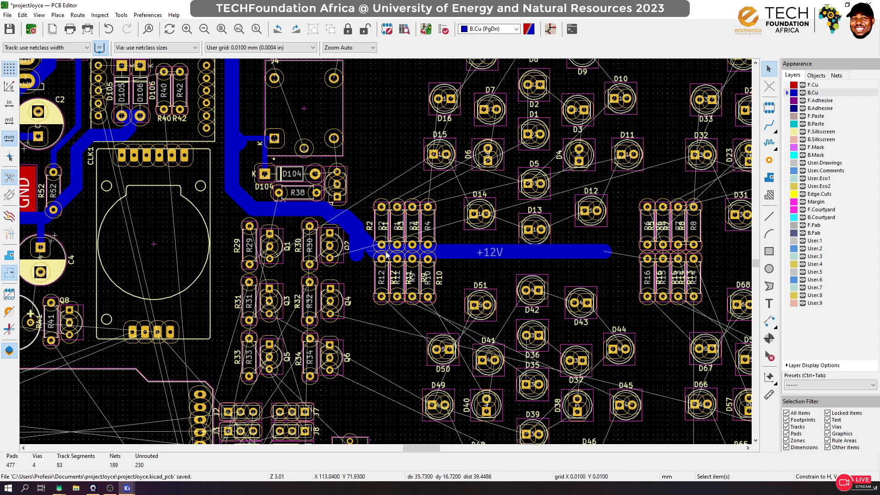
{"action": "scroll", "coordinate": [392, 251], "scroll_direction": "up", "scroll_amount": 3}
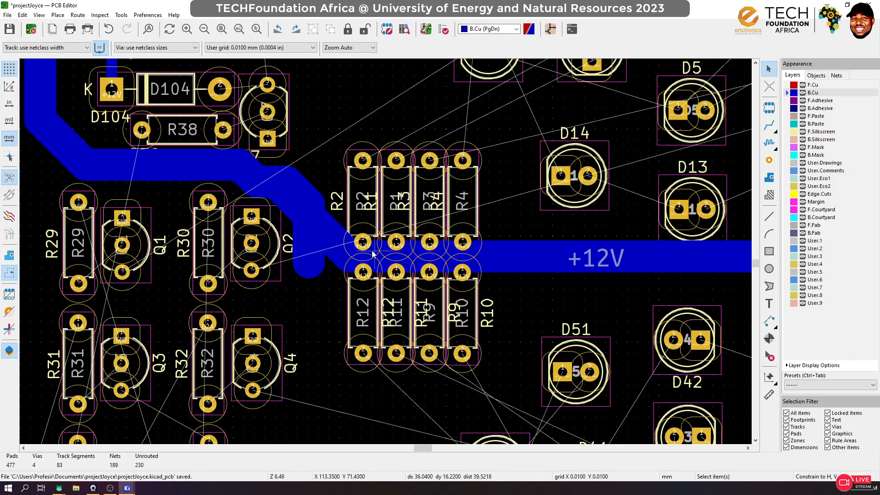
{"action": "scroll", "coordinate": [372, 254], "scroll_direction": "up", "scroll_amount": 1}
{"action": "left_click", "coordinate": [331, 275]}
{"action": "key", "text": "Delete"}
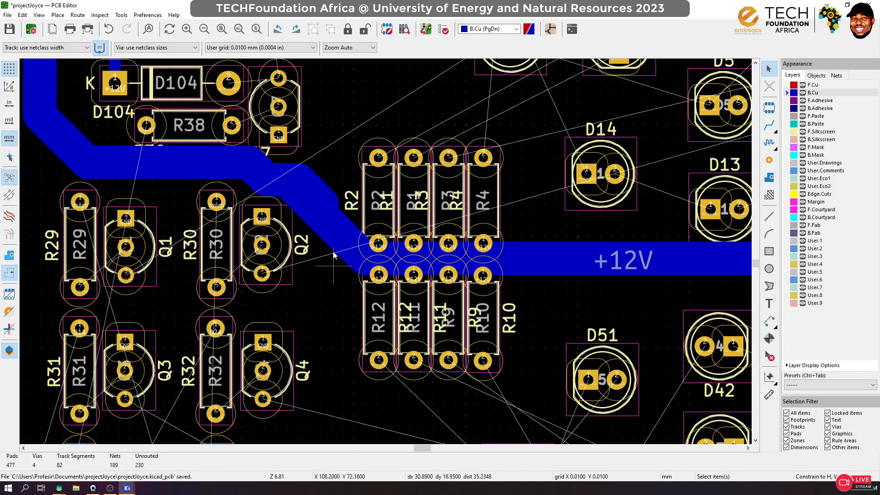
{"action": "left_click", "coordinate": [329, 193]}
{"action": "key", "text": "Delete"}
{"action": "left_click", "coordinate": [308, 170]}
{"action": "key", "text": "Delete"}
{"action": "scroll", "coordinate": [392, 266], "scroll_direction": "up", "scroll_amount": 3}
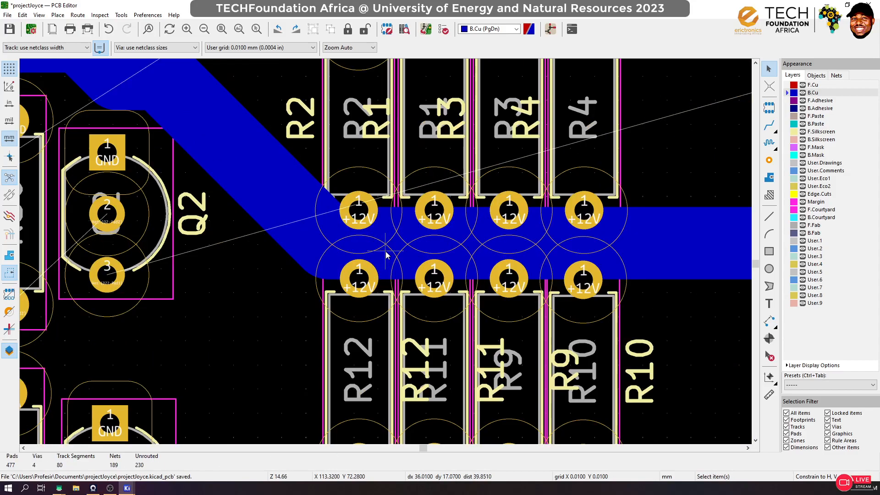
Delete the thin +12V branch tracks connecting K1's pad 1 and D104's pad 1 to the wide track
{"action": "scroll", "coordinate": [572, 233], "scroll_direction": "down", "scroll_amount": 5}
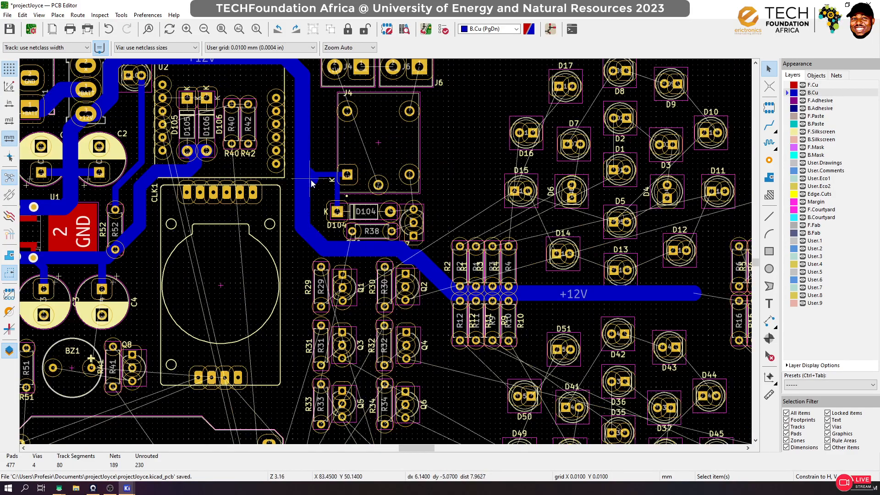
{"action": "left_click", "coordinate": [310, 183]}
{"action": "left_click", "coordinate": [315, 187]}
{"action": "key", "text": "Delete"}
{"action": "left_click", "coordinate": [318, 182]}
{"action": "key", "text": "Delete"}
{"action": "left_click", "coordinate": [314, 176]}
{"action": "left_click", "coordinate": [332, 177]}
{"action": "key", "text": "Delete"}
{"action": "scroll", "coordinate": [336, 178], "scroll_direction": "up", "scroll_amount": 6}
{"action": "left_click", "coordinate": [337, 178]}
{"action": "left_click", "coordinate": [337, 178]}
{"action": "key", "text": "Delete"}
{"action": "left_click", "coordinate": [390, 244]}
{"action": "key", "text": "Delete"}
Set the track width to 1.3 mm and route a +12V track on B.Cu from D104's pad 1 to K1's pad 1
{"action": "left_click", "coordinate": [769, 124]}
{"action": "left_click", "coordinate": [389, 396]}
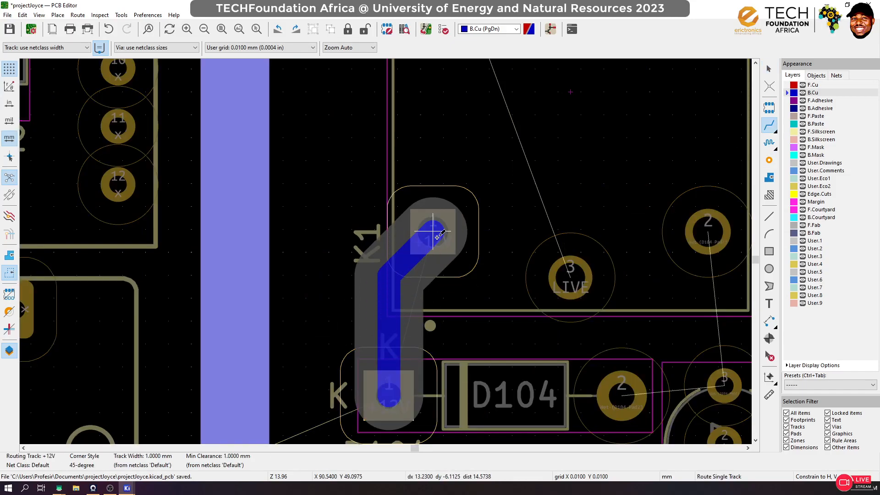
{"action": "key", "text": "Escape"}
{"action": "key", "text": "q"}
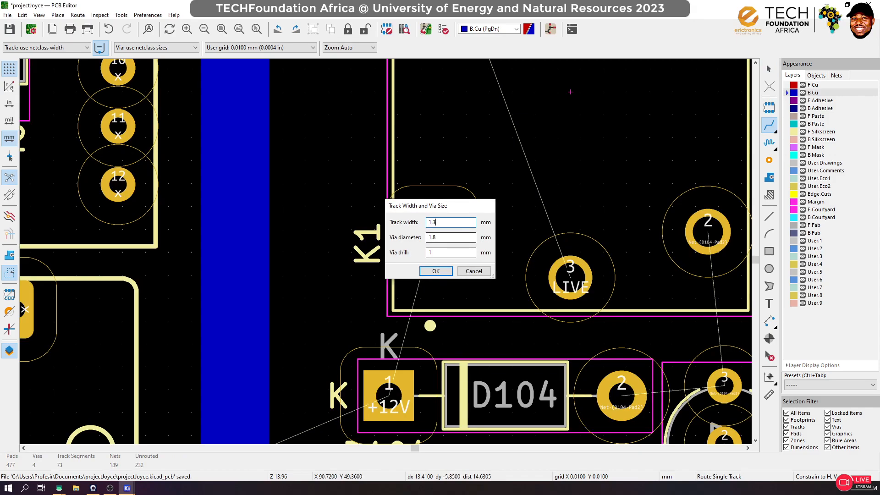
{"action": "key", "text": "Return"}
{"action": "left_click", "coordinate": [389, 395]}
{"action": "left_click", "coordinate": [432, 232]}
{"action": "scroll", "coordinate": [385, 250], "scroll_direction": "down", "scroll_amount": 1}
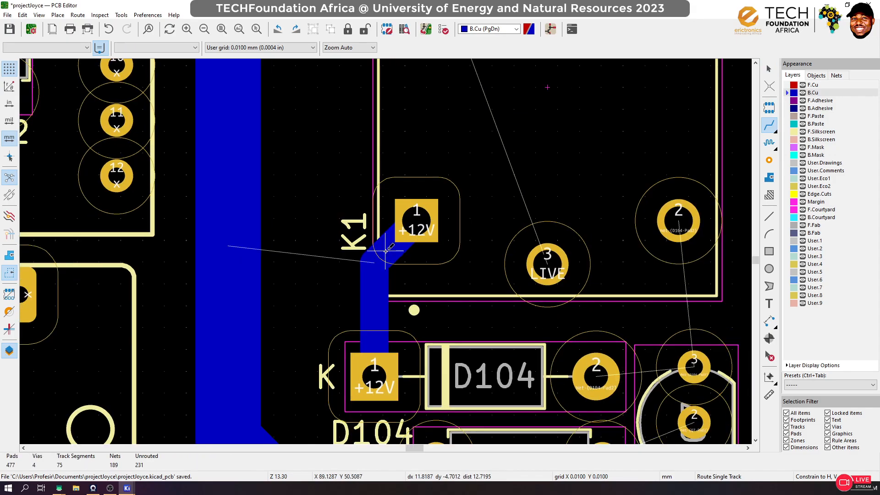
Connect D104's pad 1 straight down to the wide +12V track with a 1.3 mm B.Cu track
{"action": "scroll", "coordinate": [385, 250], "scroll_direction": "down", "scroll_amount": 2}
{"action": "left_click", "coordinate": [380, 312]}
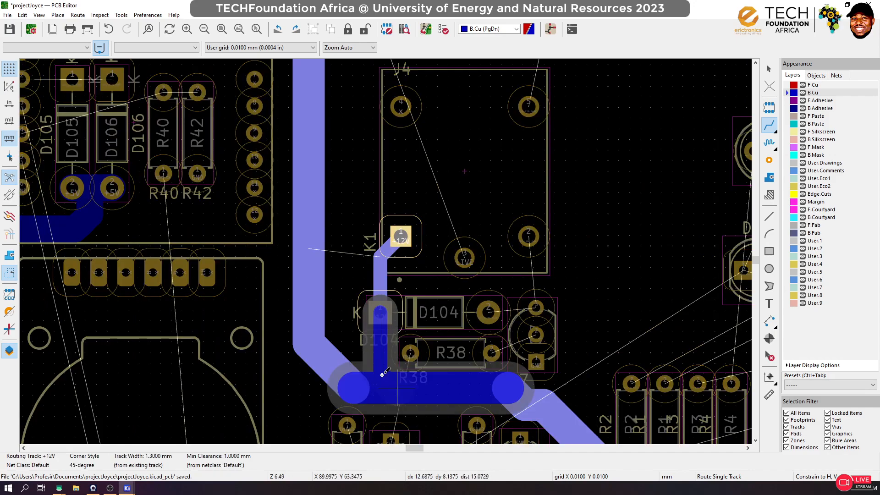
{"action": "left_click", "coordinate": [385, 376]}
{"action": "scroll", "coordinate": [385, 376], "scroll_direction": "down", "scroll_amount": 1}
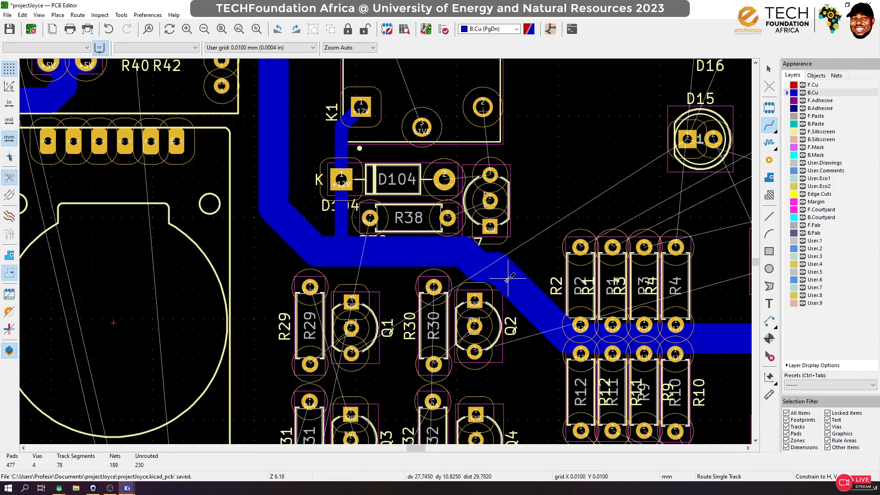
{"action": "left_click", "coordinate": [463, 251]}
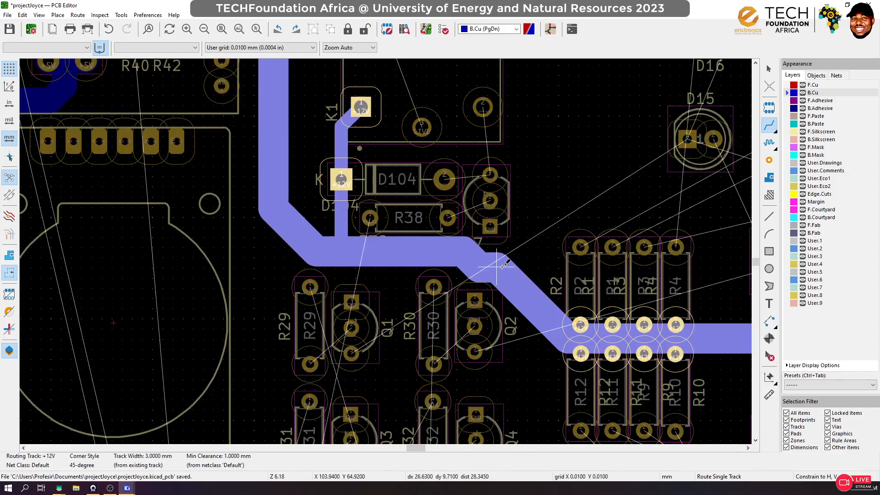
{"action": "key", "text": "Escape"}
{"action": "scroll", "coordinate": [570, 283], "scroll_direction": "down", "scroll_amount": 1}
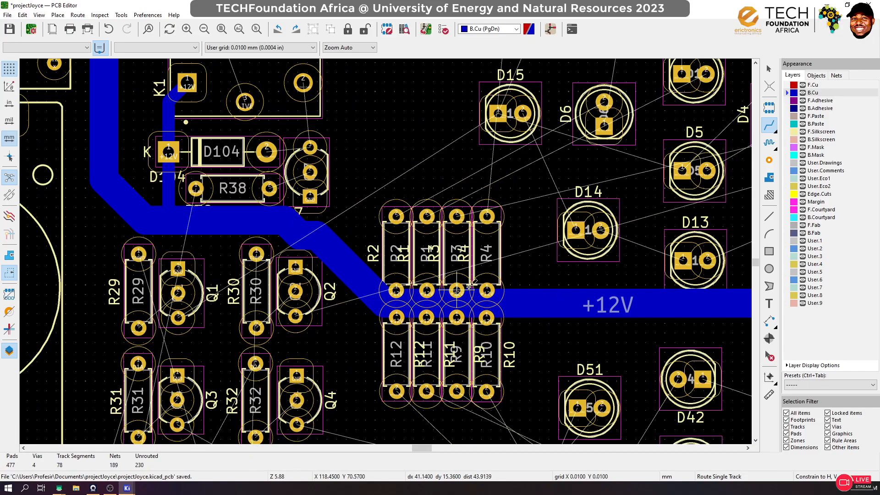
Move R9, R10, R11 and R12 together slightly down so their upper pads sit below the wide +12V track
{"action": "left_click", "coordinate": [769, 68]}
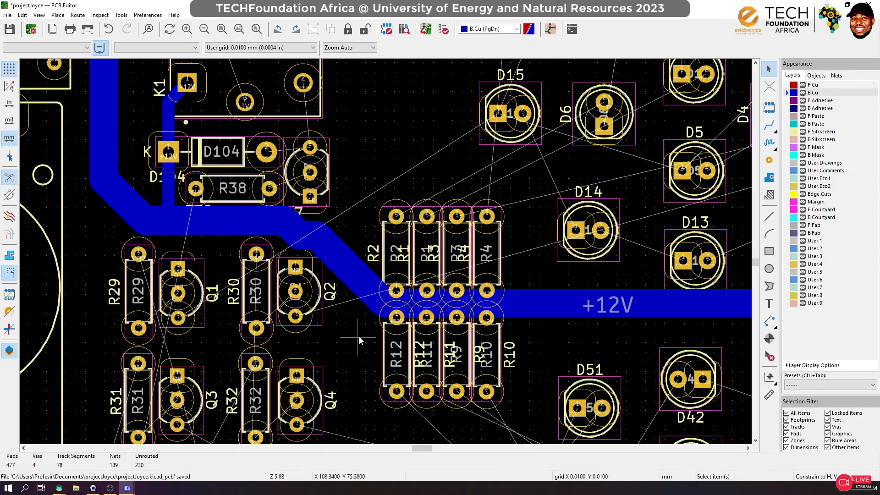
{"action": "scroll", "coordinate": [393, 323], "scroll_direction": "up", "scroll_amount": 1}
{"action": "left_click_drag", "start_coordinate": [530, 262], "coordinate": [348, 362]}
{"action": "key", "text": "m"}
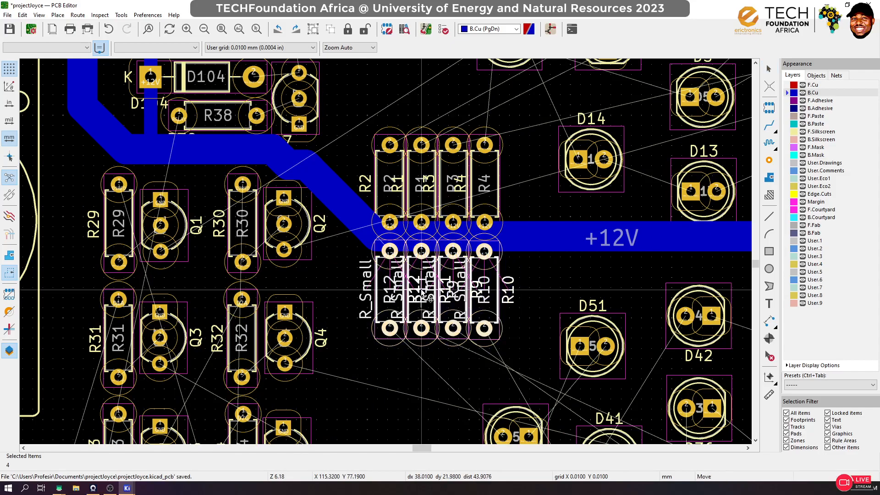
{"action": "left_click", "coordinate": [430, 316]}
Move R1, R2, R3 and R4 together slightly up so their lower pads sit above the wide +12V track
{"action": "left_click_drag", "start_coordinate": [509, 120], "coordinate": [383, 230]}
{"action": "key", "text": "m"}
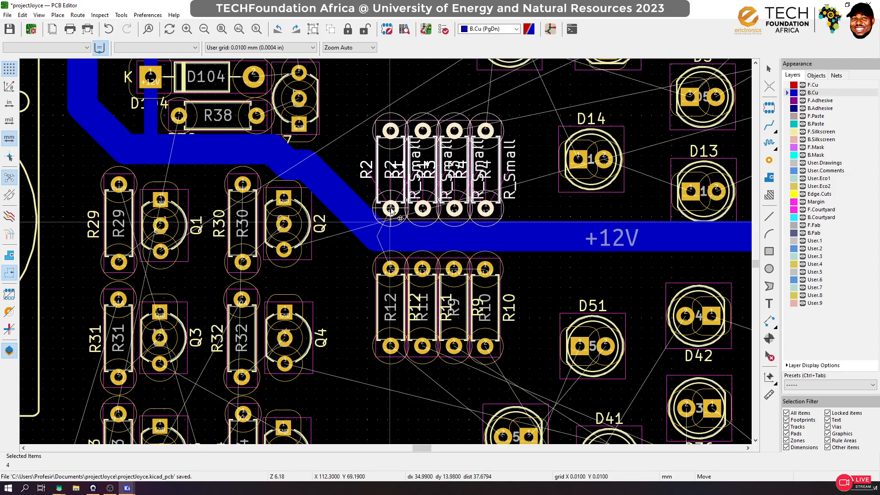
{"action": "left_click", "coordinate": [391, 206]}
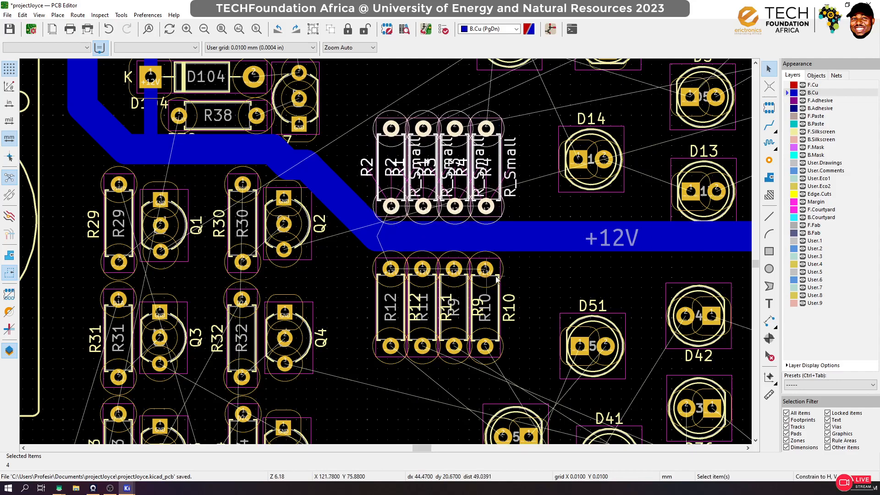
{"action": "left_click", "coordinate": [521, 282]}
Connect the upper pads of R9, R10, R11 and R12 to the wide +12V track with 1.3 mm B.Cu tracks
{"action": "left_click", "coordinate": [769, 127]}
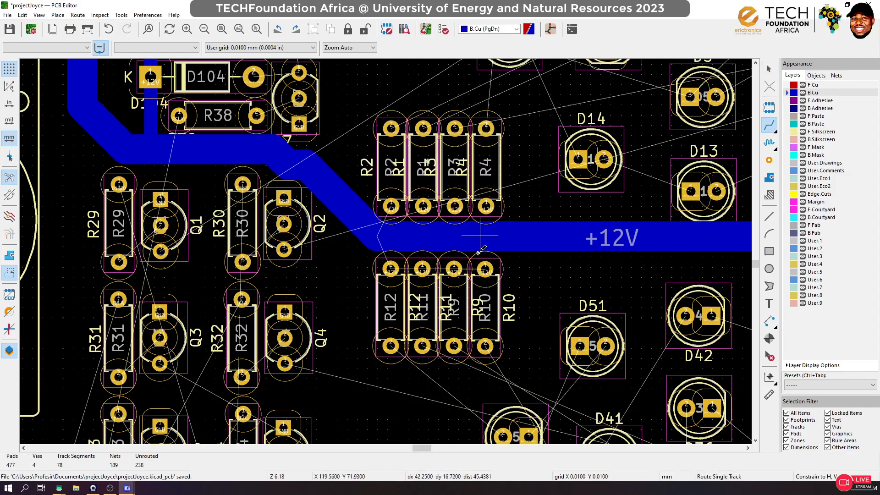
{"action": "scroll", "coordinate": [454, 268], "scroll_direction": "up", "scroll_amount": 1}
{"action": "left_click", "coordinate": [417, 252]}
{"action": "left_click", "coordinate": [418, 227]}
{"action": "left_click", "coordinate": [386, 251]}
{"action": "left_click", "coordinate": [383, 228]}
{"action": "left_click", "coordinate": [352, 251]}
{"action": "left_click", "coordinate": [353, 227]}
{"action": "left_click", "coordinate": [319, 252]}
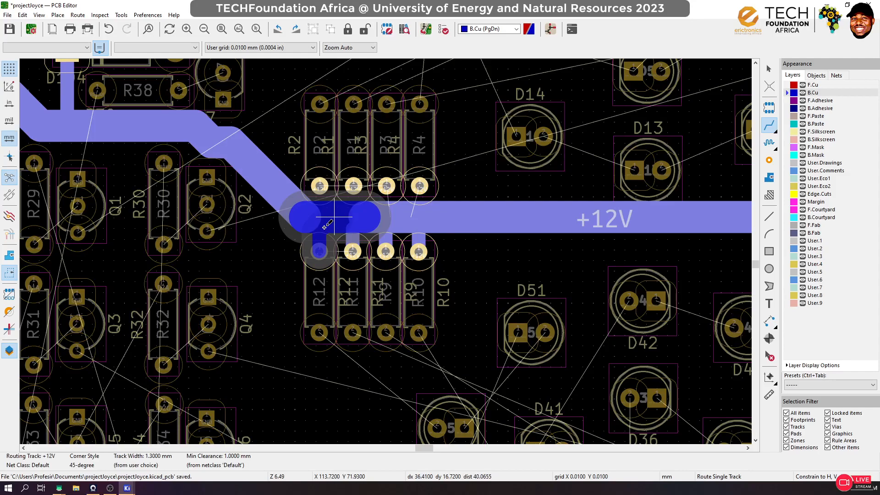
{"action": "left_click", "coordinate": [319, 223]}
Connect the lower pads of R1, R2, R3 and R4 to the wide +12V track with 1.3 mm B.Cu tracks
{"action": "left_click", "coordinate": [320, 185]}
{"action": "left_click", "coordinate": [319, 221]}
{"action": "left_click", "coordinate": [353, 185]}
{"action": "left_click", "coordinate": [353, 214]}
{"action": "left_click", "coordinate": [386, 187]}
{"action": "left_click", "coordinate": [386, 215]}
{"action": "left_click", "coordinate": [420, 197]}
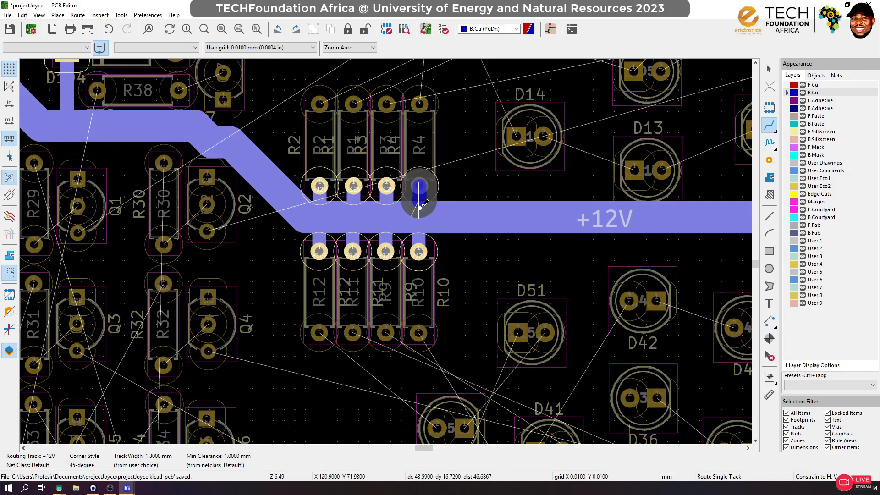
{"action": "left_click", "coordinate": [419, 204]}
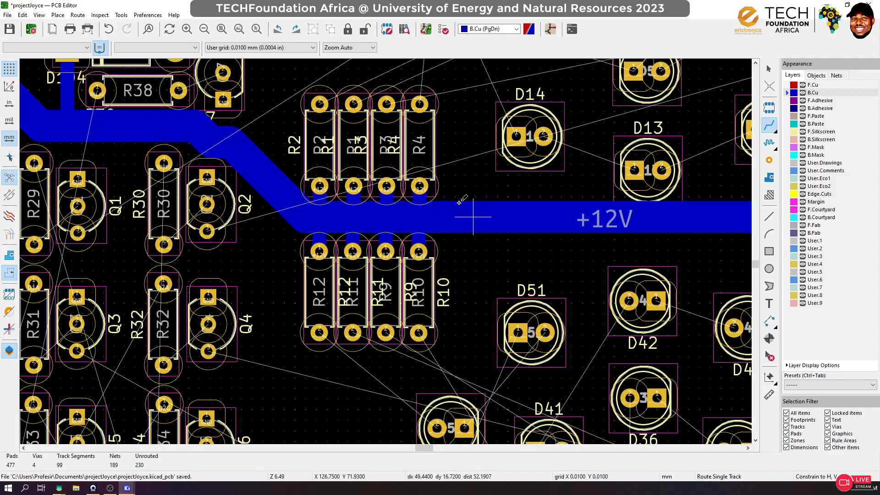
{"action": "scroll", "coordinate": [527, 214], "scroll_direction": "down", "scroll_amount": 3}
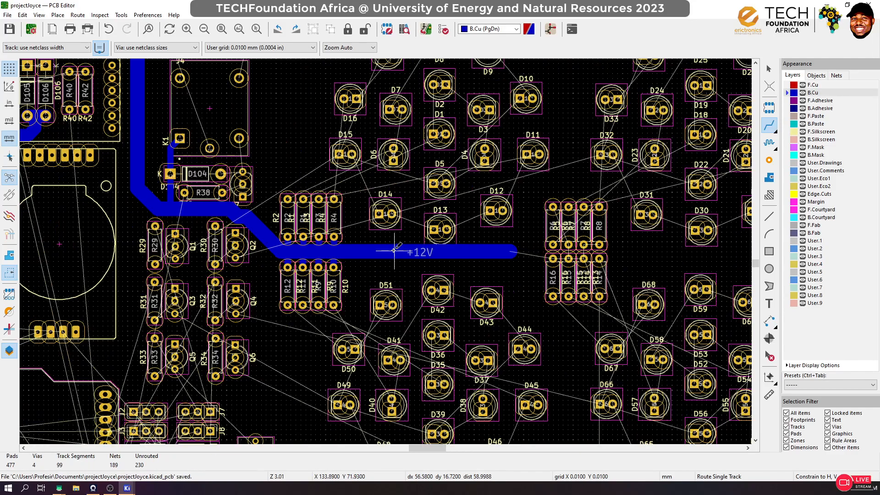
{"action": "key", "text": "Escape"}
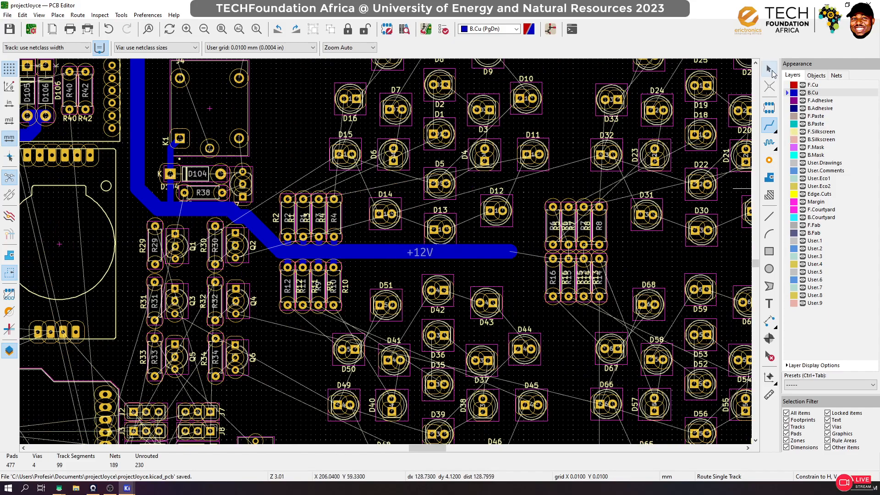
Ungroup the combined block of R5–R8 and R13–R16, and ungroup R13–R16 so each resistor can be selected individually
{"action": "scroll", "coordinate": [578, 263], "scroll_direction": "up", "scroll_amount": 3}
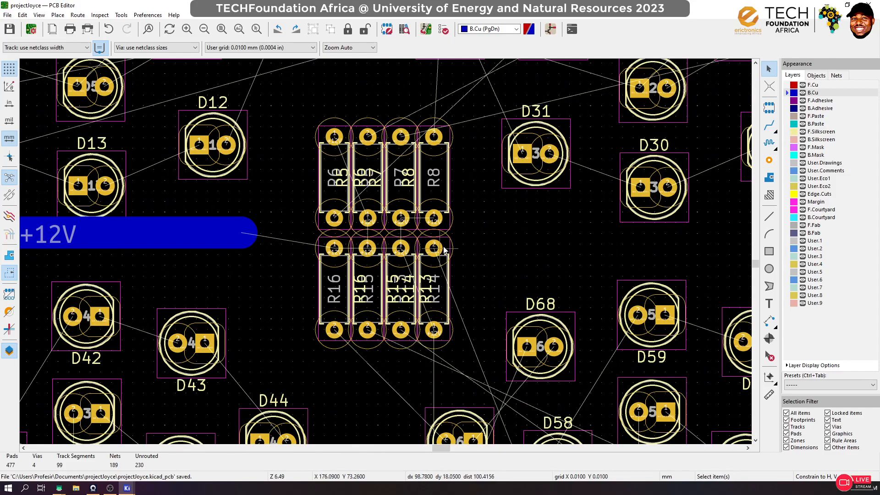
{"action": "left_click", "coordinate": [769, 125]}
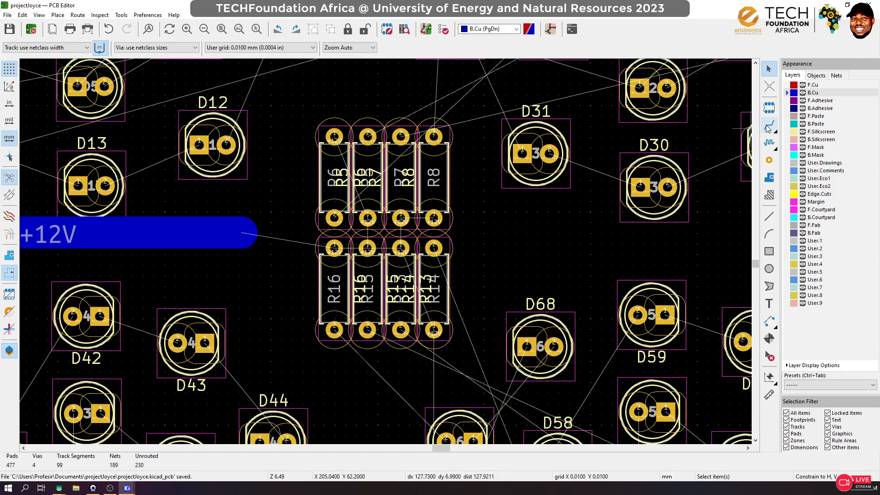
{"action": "left_click", "coordinate": [772, 72]}
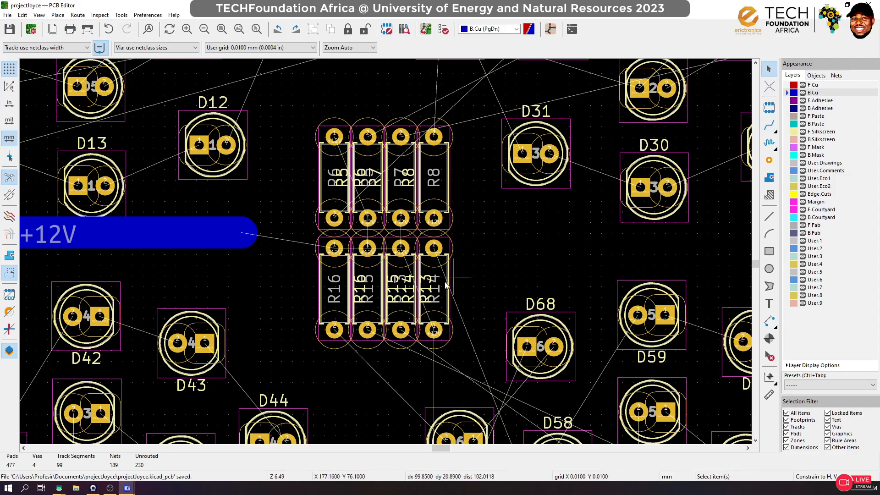
{"action": "left_click", "coordinate": [438, 294]}
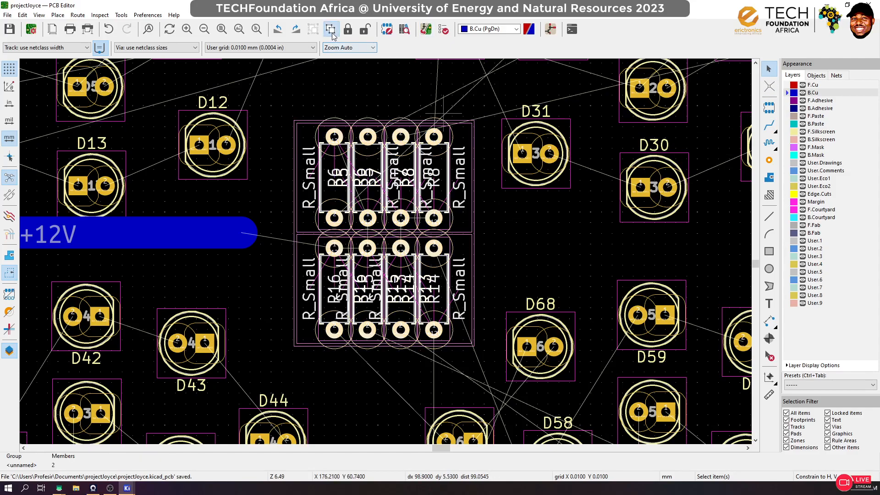
{"action": "left_click", "coordinate": [411, 226], "text": "ctrl+shift"}
{"action": "left_click", "coordinate": [332, 34]}
Rotate R14 by 180 degrees and move it back into line with R13, R15 and R16
{"action": "left_click", "coordinate": [447, 258]}
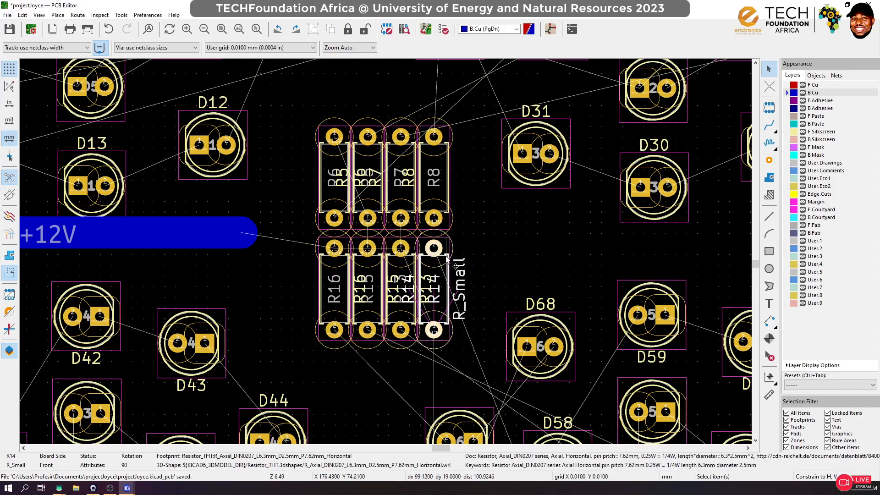
{"action": "key", "text": "r"}
{"action": "key", "text": "r"}
{"action": "left_click_drag", "start_coordinate": [432, 344], "coordinate": [435, 250]}
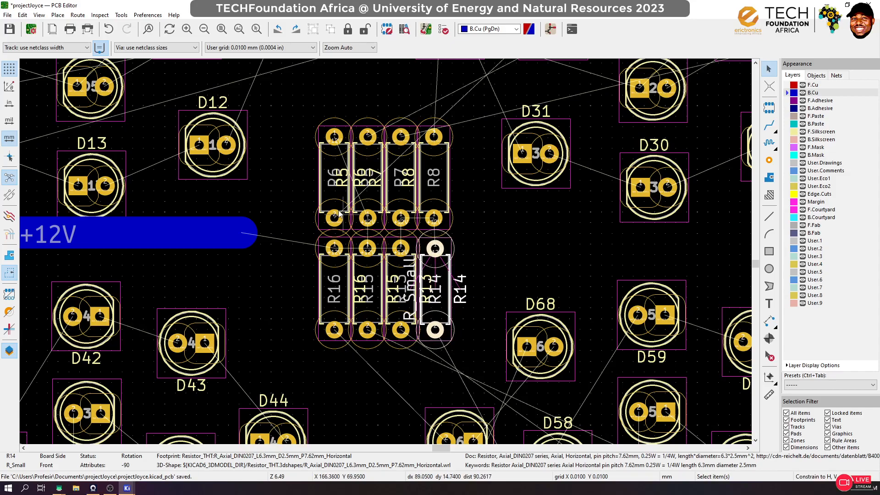
Ungroup R5–R8, rotate R6 by 180 degrees and move it back into line beside R5
{"action": "left_click", "coordinate": [319, 207]}
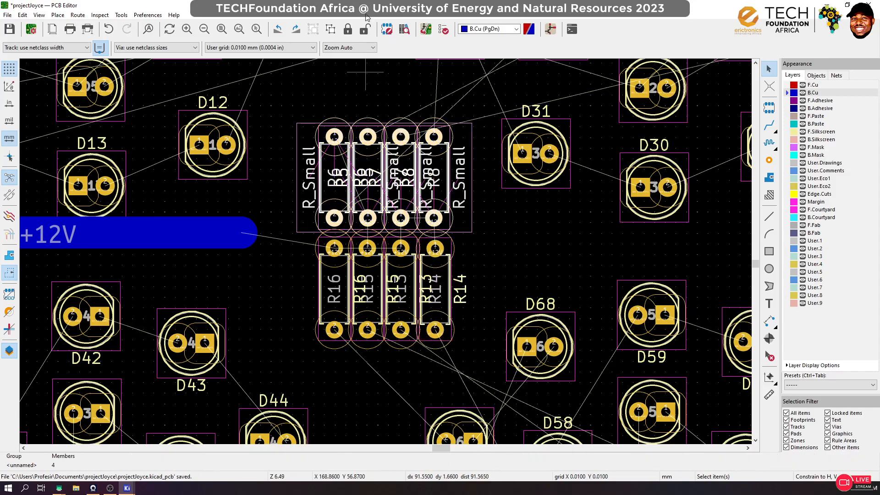
{"action": "left_click", "coordinate": [332, 29]}
{"action": "left_click", "coordinate": [328, 210]}
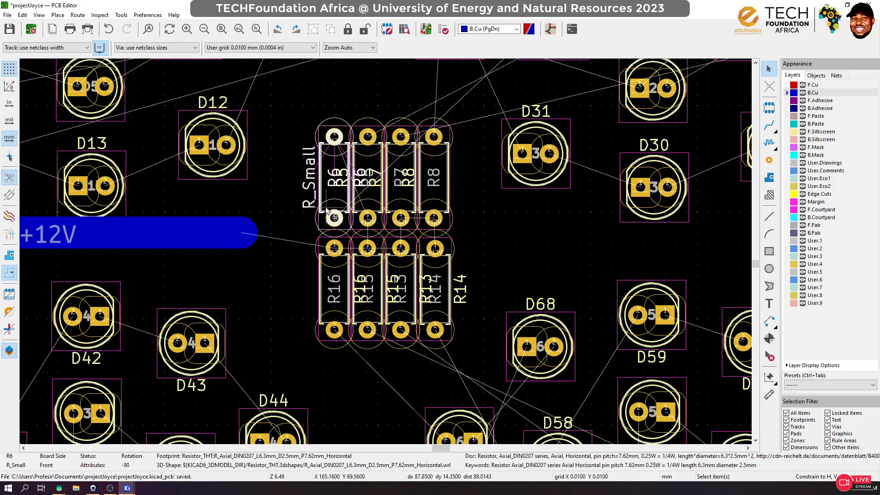
{"action": "key", "text": "r"}
{"action": "key", "text": "r"}
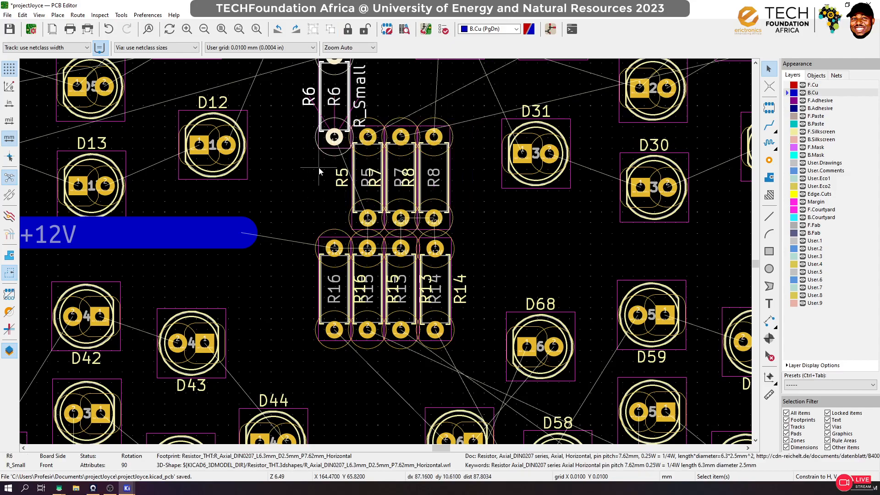
{"action": "key", "text": "m"}
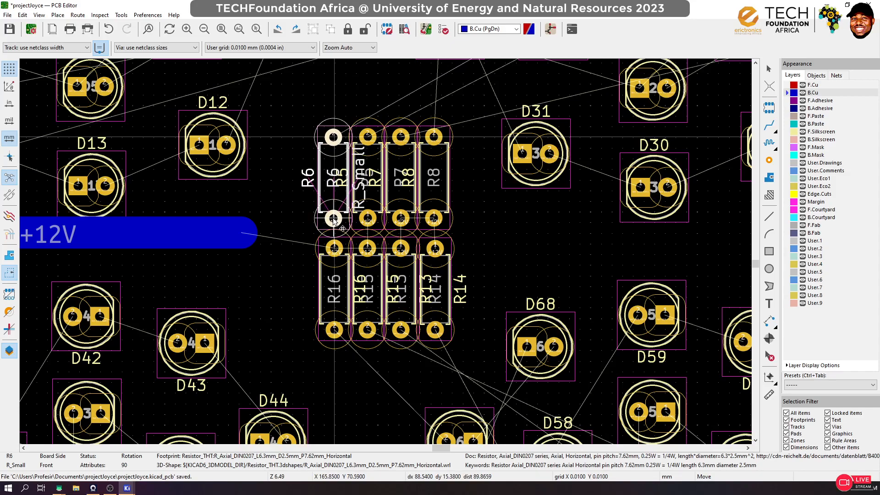
{"action": "left_click", "coordinate": [335, 222]}
{"action": "left_click", "coordinate": [505, 258]}
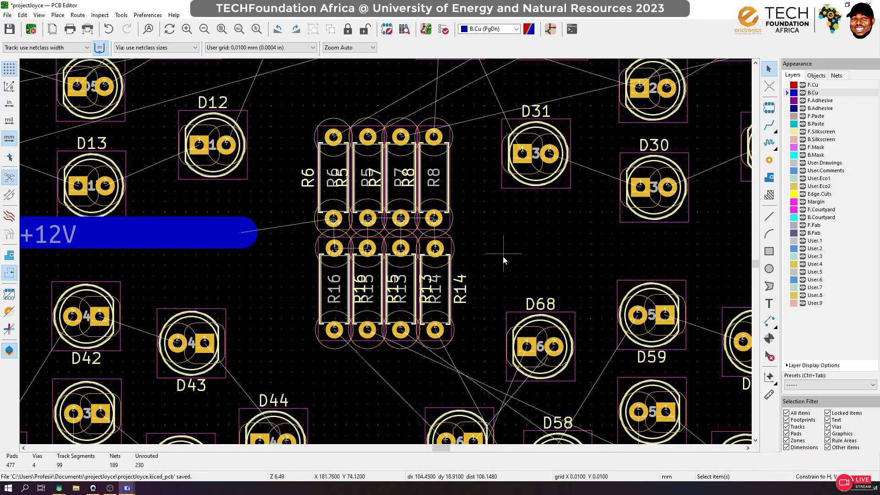
Move R13–R16 slightly down and R5–R8 slightly up to leave a gap between the rows for the +12V track
{"action": "left_click_drag", "start_coordinate": [473, 246], "coordinate": [289, 353]}
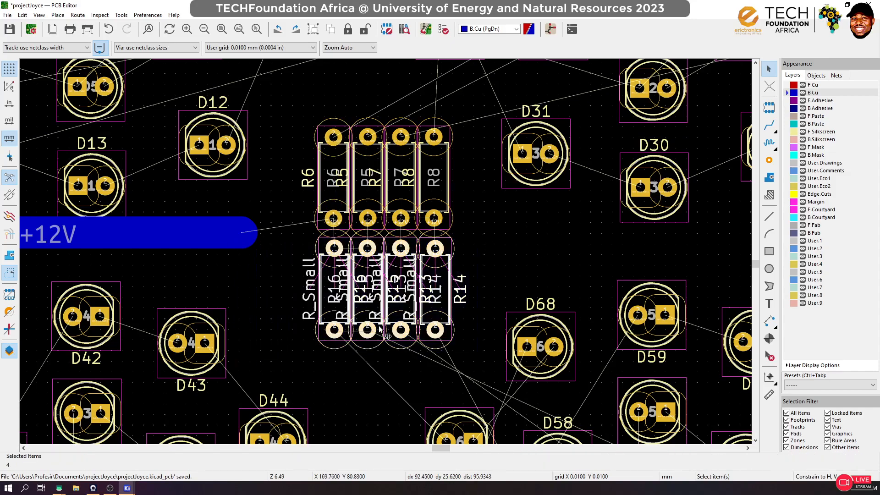
{"action": "left_click_drag", "start_coordinate": [380, 327], "coordinate": [378, 347]}
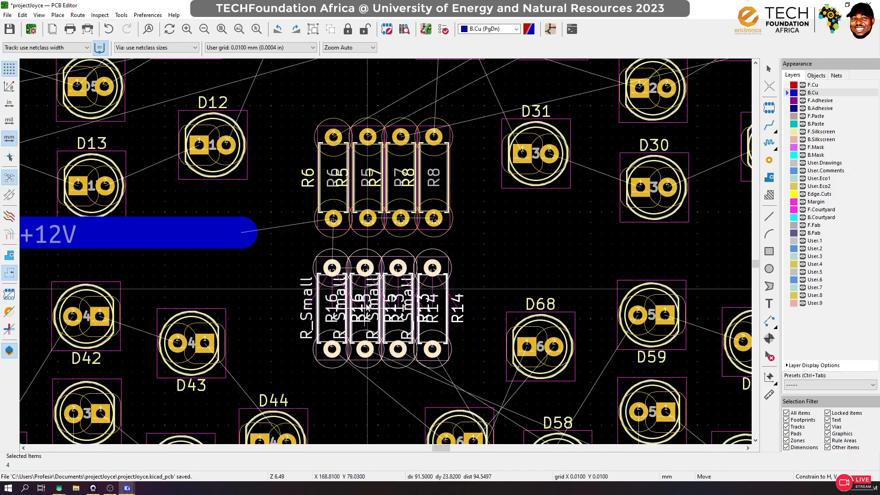
{"action": "left_click_drag", "start_coordinate": [463, 97], "coordinate": [295, 245]}
{"action": "key", "text": "m"}
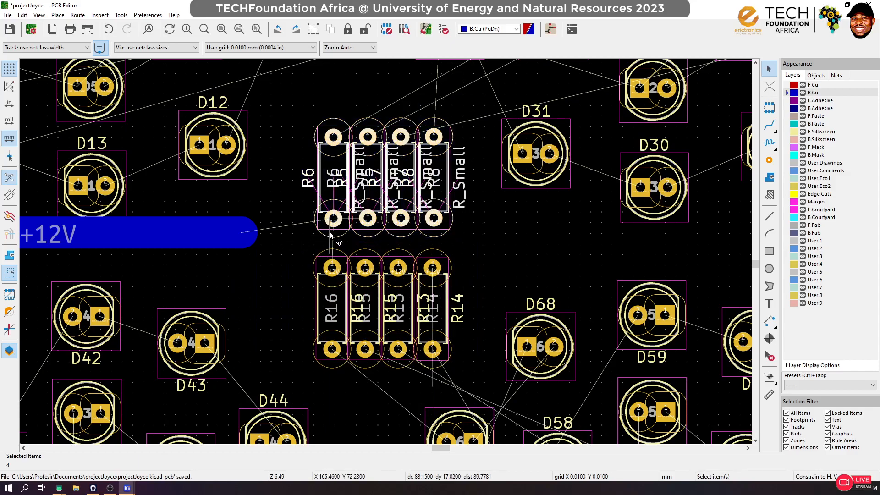
{"action": "left_click", "coordinate": [329, 197]}
Group R5–R8 as one set and R13–R16 as another
{"action": "left_click", "coordinate": [313, 29]}
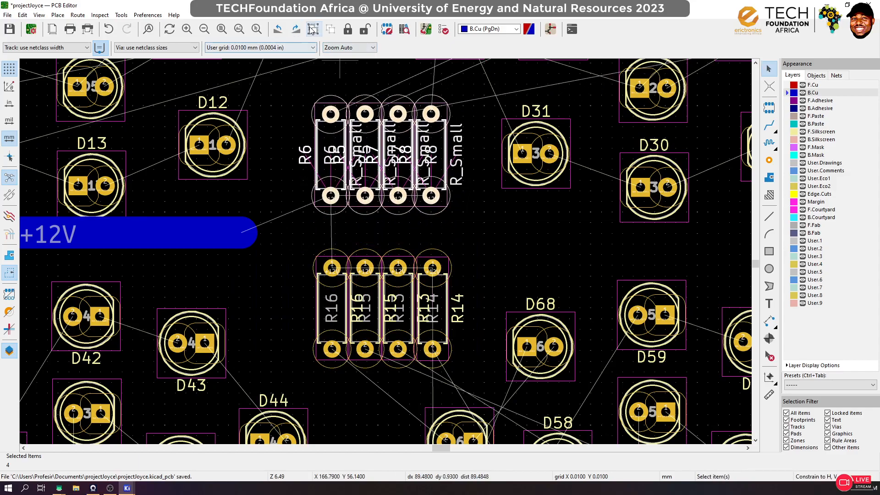
{"action": "left_click_drag", "start_coordinate": [460, 241], "coordinate": [295, 401]}
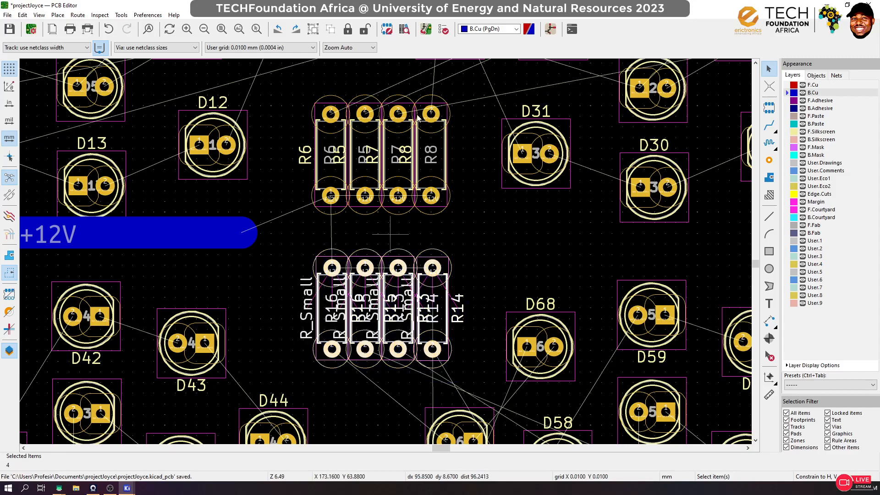
{"action": "left_click", "coordinate": [319, 29]}
{"action": "scroll", "coordinate": [379, 260], "scroll_direction": "down", "scroll_amount": 3}
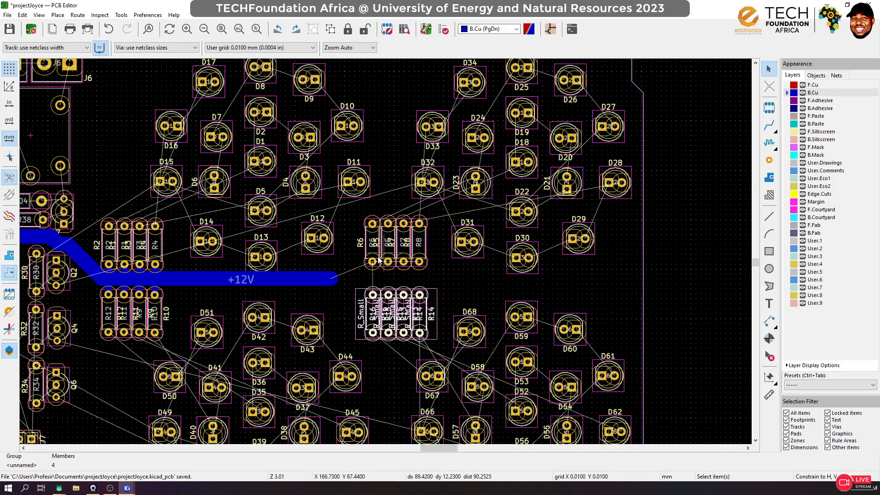
Try to group R9, R10, R11 and R12 together with their short +12V connecting tracks
{"action": "left_click", "coordinate": [138, 321]}
{"action": "left_click_drag", "start_coordinate": [174, 343], "coordinate": [93, 287]}
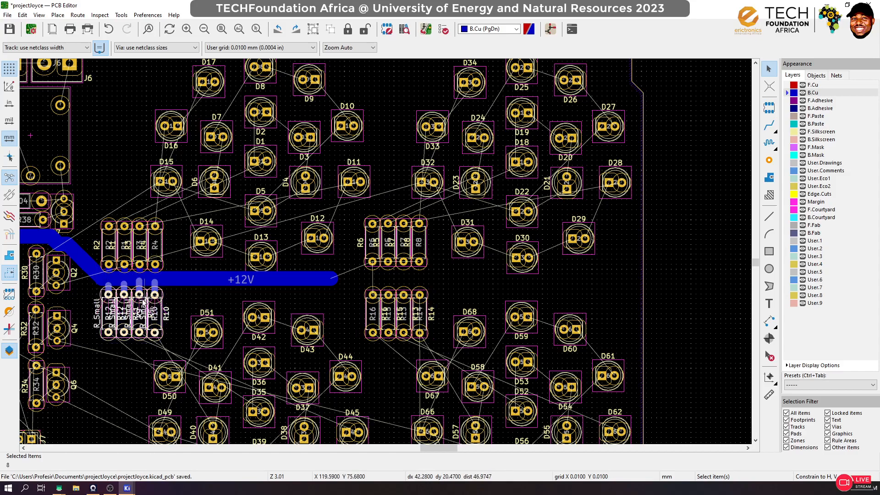
{"action": "right_click", "coordinate": [146, 316]}
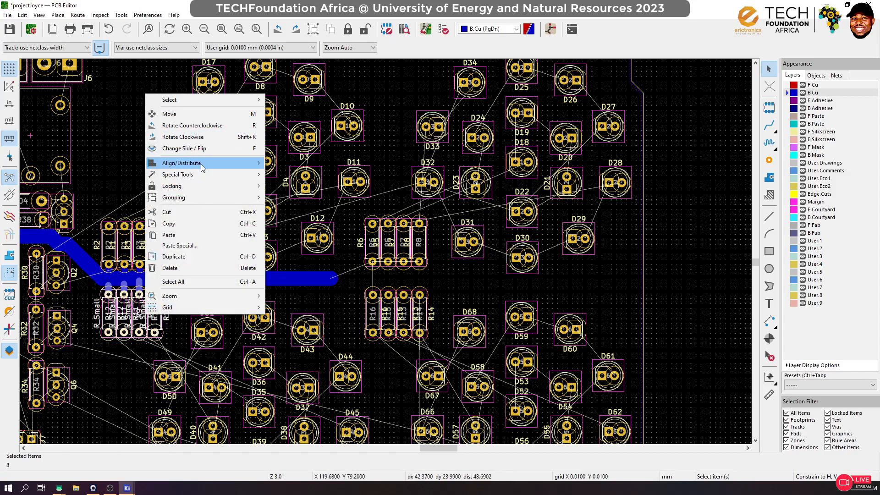
{"action": "mouse_move", "coordinate": [190, 194]}
{"action": "left_click", "coordinate": [306, 197]}
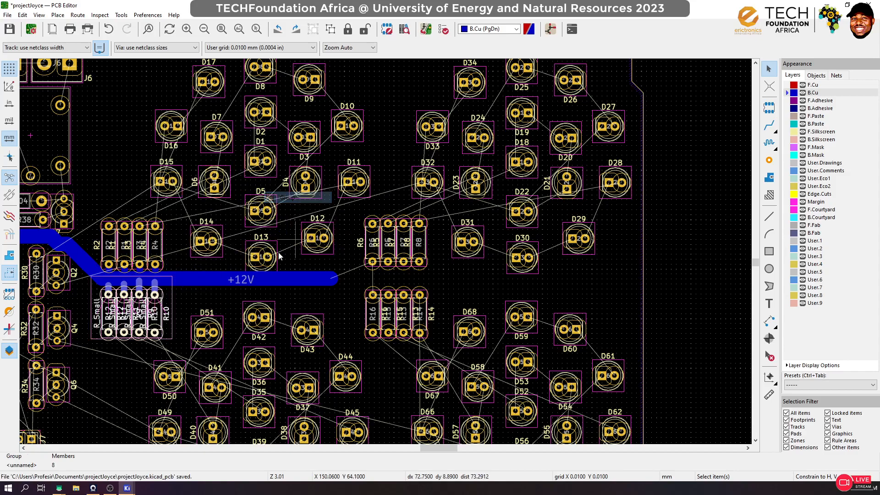
{"action": "left_click", "coordinate": [205, 298]}
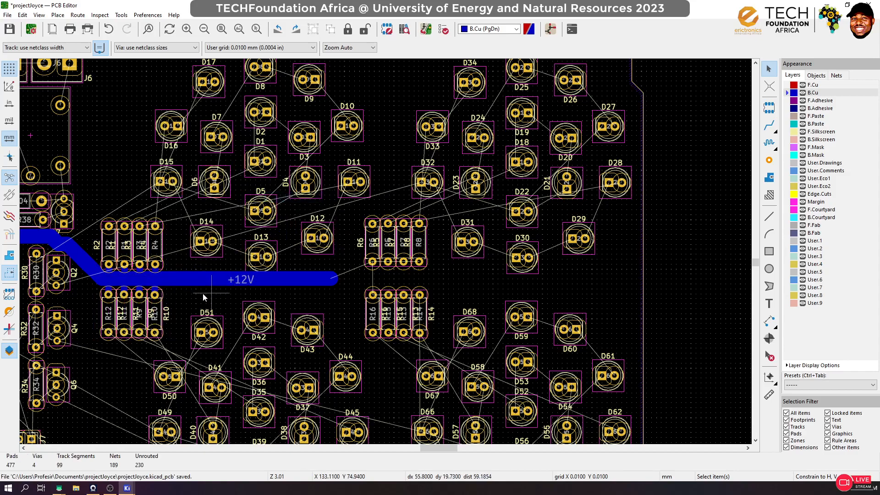
Group only the resistors R9, R10, R11 and R12, leaving out their connecting tracks
{"action": "left_click", "coordinate": [161, 302]}
{"action": "left_click", "coordinate": [133, 327], "text": "shift"}
{"action": "left_click", "coordinate": [110, 317], "text": "shift"}
{"action": "left_click", "coordinate": [120, 320]}
{"action": "left_click", "coordinate": [106, 319], "text": "shift"}
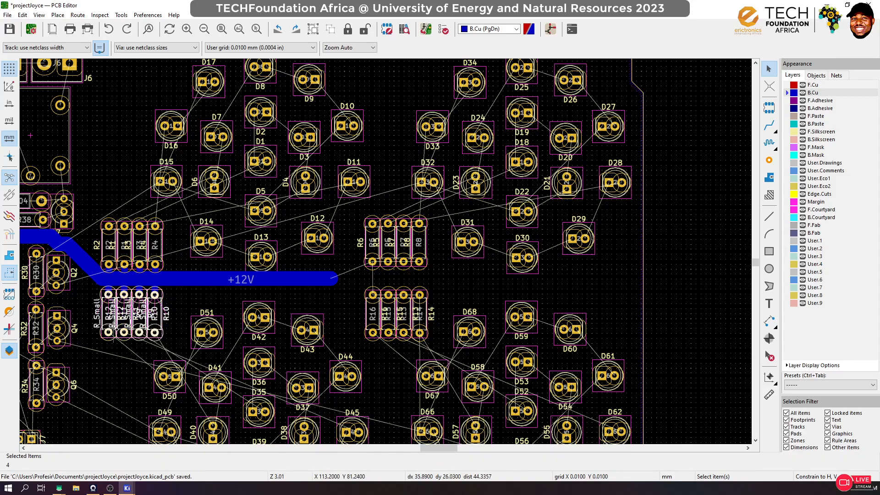
{"action": "right_click", "coordinate": [119, 327]}
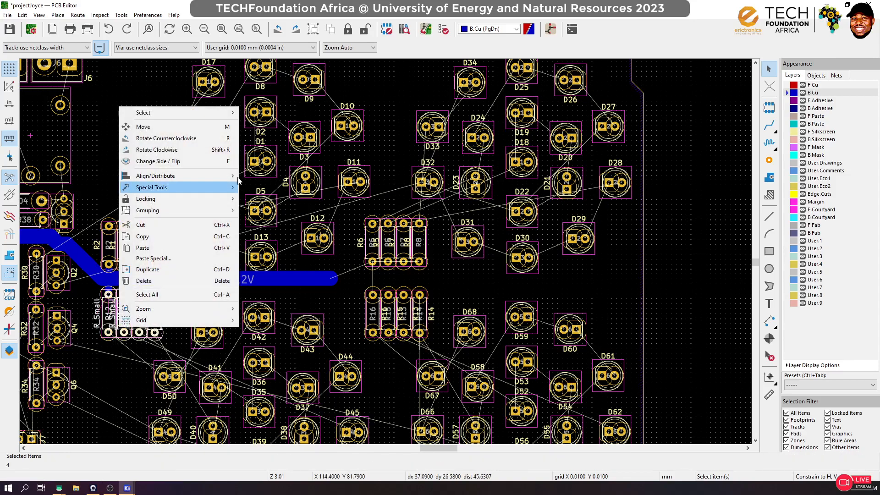
{"action": "left_click", "coordinate": [314, 29]}
{"action": "left_click", "coordinate": [313, 29]}
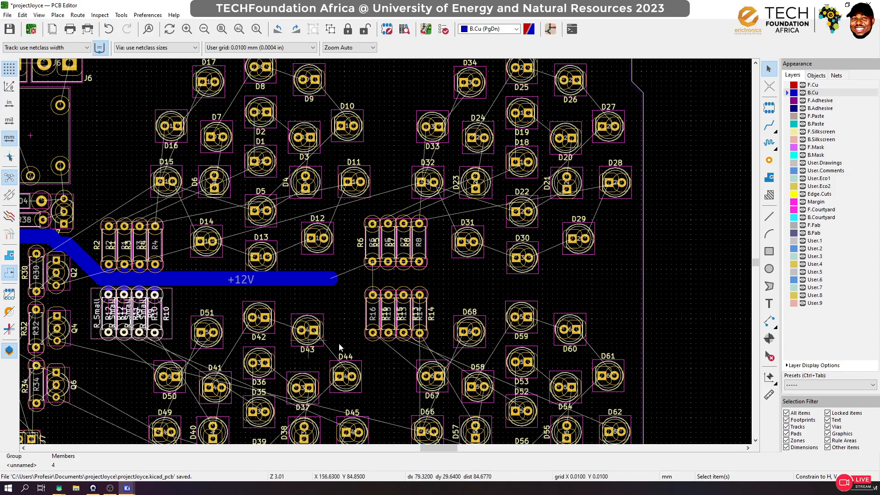
Align the R13–R16 group with the R9–R12 group so both resistor rows sit at the same height
{"action": "left_click", "coordinate": [385, 331], "text": "shift"}
{"action": "right_click", "coordinate": [139, 325]}
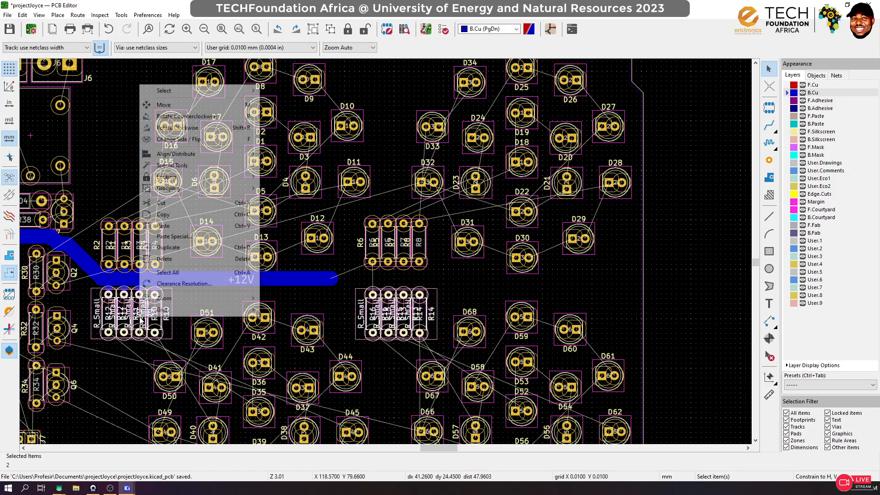
{"action": "mouse_move", "coordinate": [234, 166]}
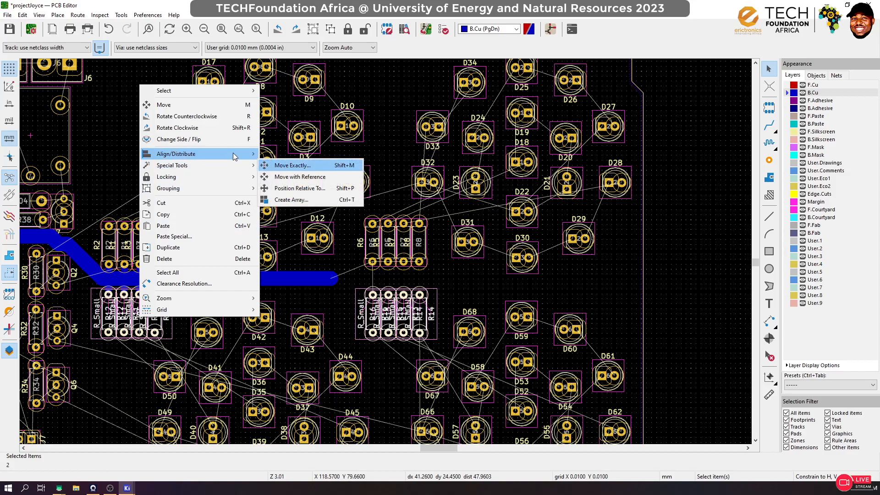
{"action": "left_click", "coordinate": [316, 203]}
{"action": "key", "text": "ctrl+s"}
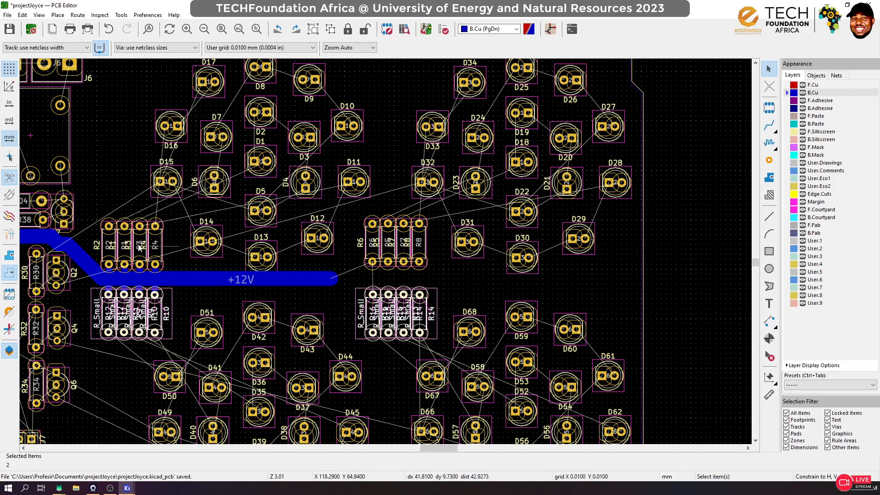
Select R1, R2, R3 and R4 together above the wide +12V track
{"action": "left_click", "coordinate": [103, 251]}
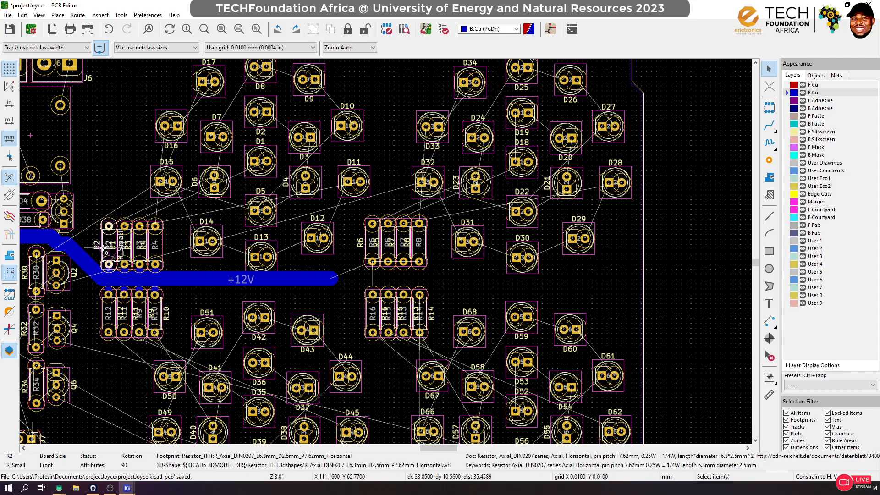
{"action": "left_click", "coordinate": [130, 255], "text": "shift"}
{"action": "left_click", "coordinate": [155, 260], "text": "shift"}
{"action": "left_click", "coordinate": [157, 255], "text": "shift"}
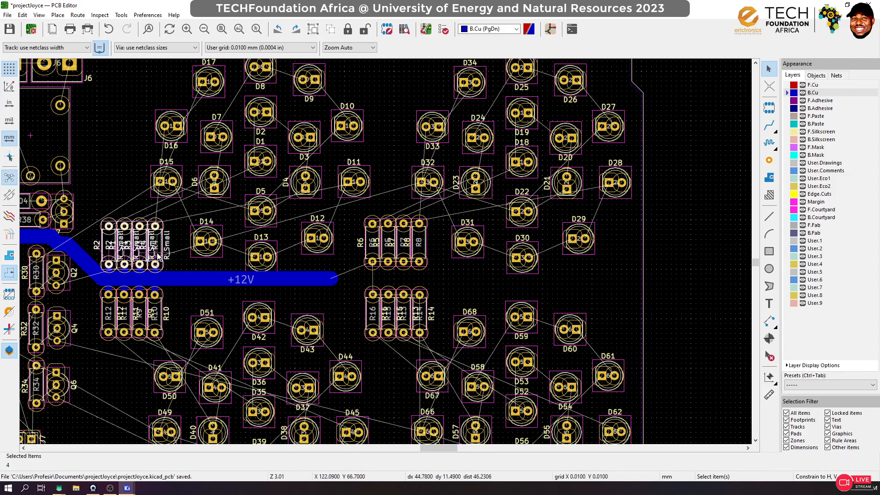
Group resistors R1–R4 and align that group with the R5–R8 group by their vertical centers
{"action": "left_click", "coordinate": [313, 29]}
{"action": "left_click", "coordinate": [369, 251]}
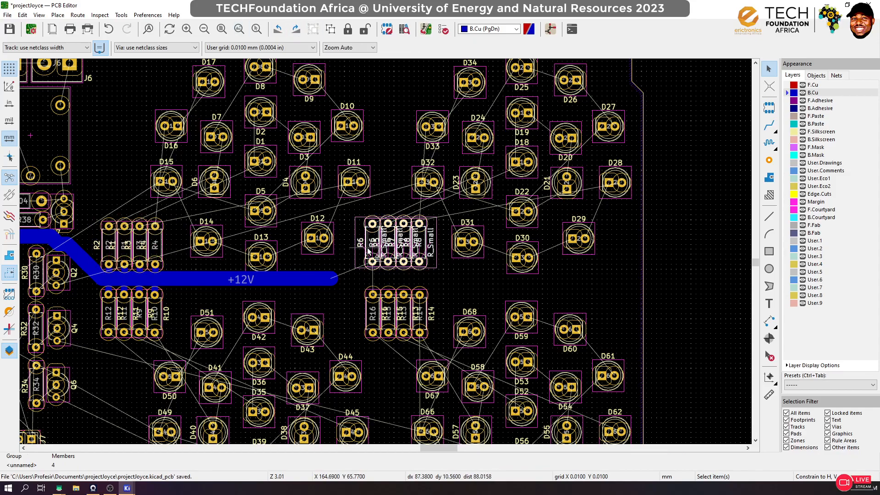
{"action": "left_click", "coordinate": [164, 241], "text": "shift"}
{"action": "right_click", "coordinate": [164, 238]}
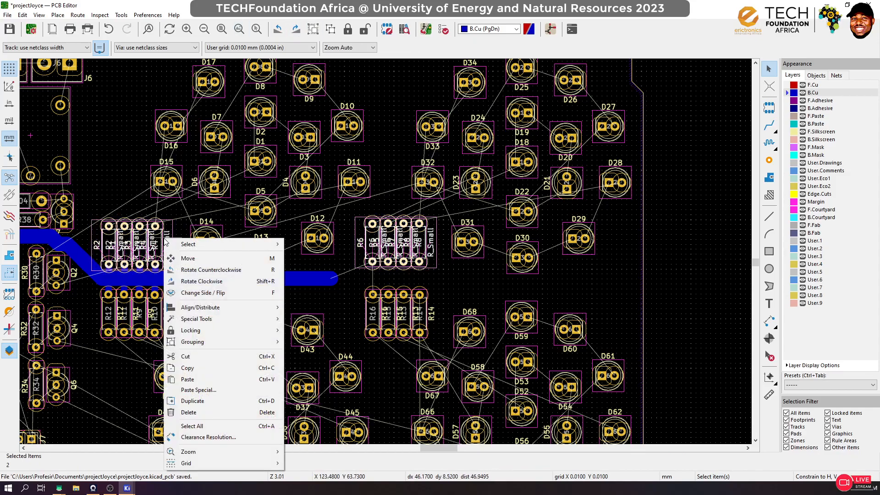
{"action": "mouse_move", "coordinate": [266, 308]}
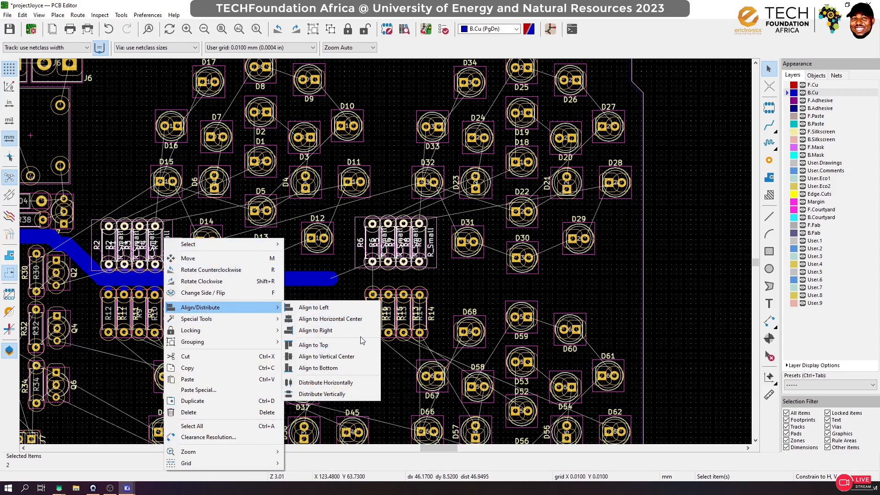
{"action": "left_click", "coordinate": [362, 355]}
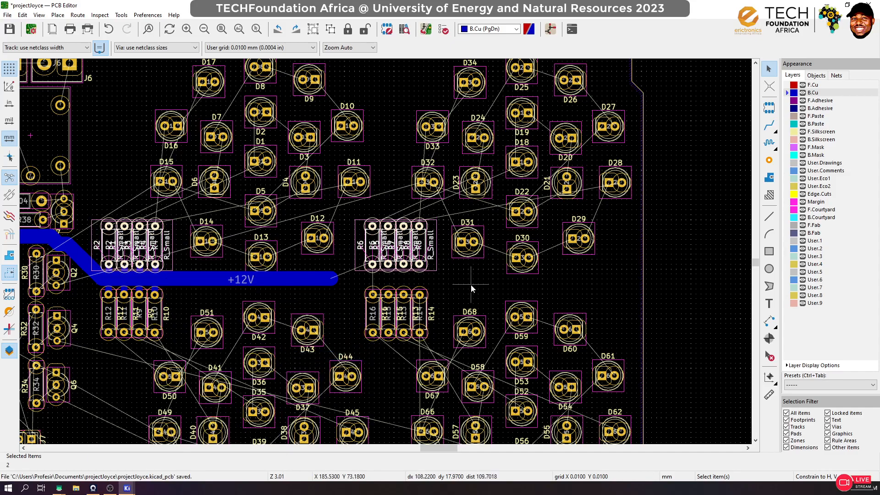
{"action": "left_click", "coordinate": [443, 277]}
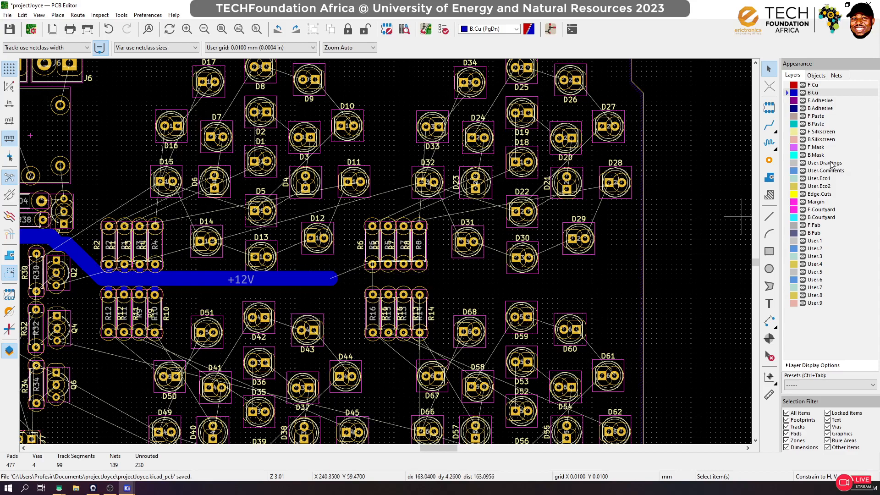
Extend the 3 mm +12V track on B.Cu straight between R5–R8 and R13–R16, ending just past R8 and R14
{"action": "left_click", "coordinate": [774, 127]}
{"action": "left_click", "coordinate": [331, 278]}
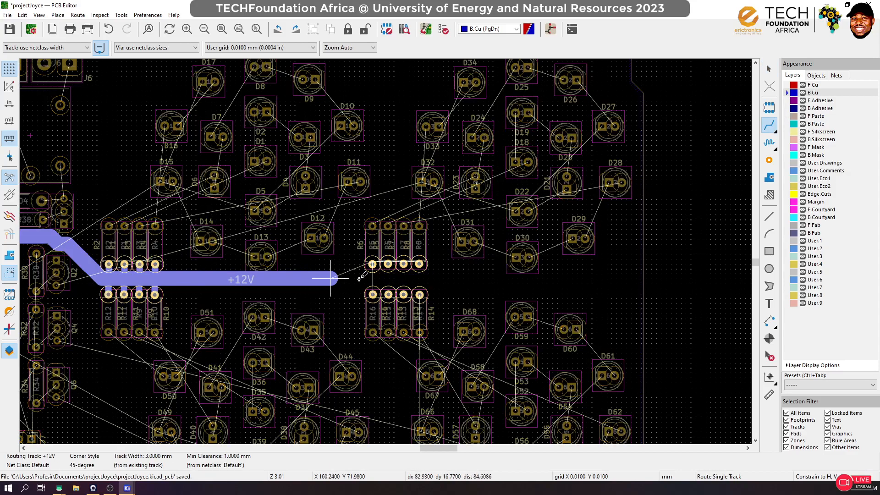
{"action": "scroll", "coordinate": [467, 277], "scroll_direction": "down", "scroll_amount": 3}
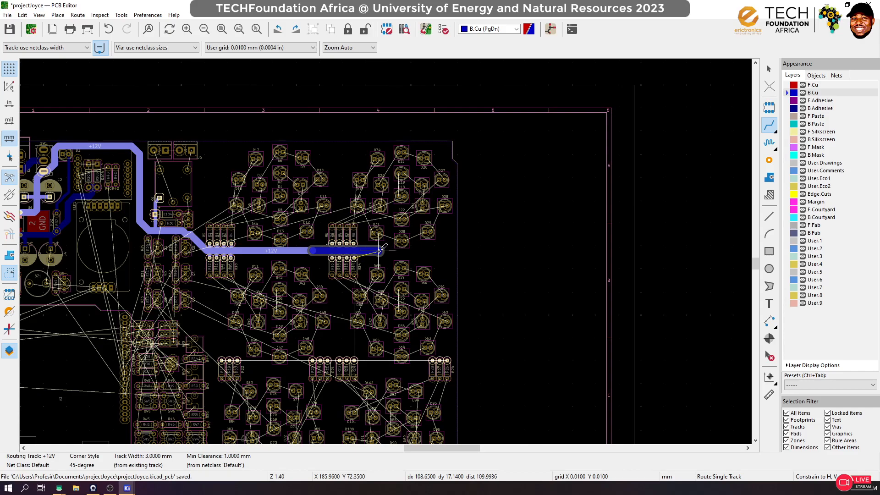
{"action": "scroll", "coordinate": [368, 252], "scroll_direction": "up", "scroll_amount": 3}
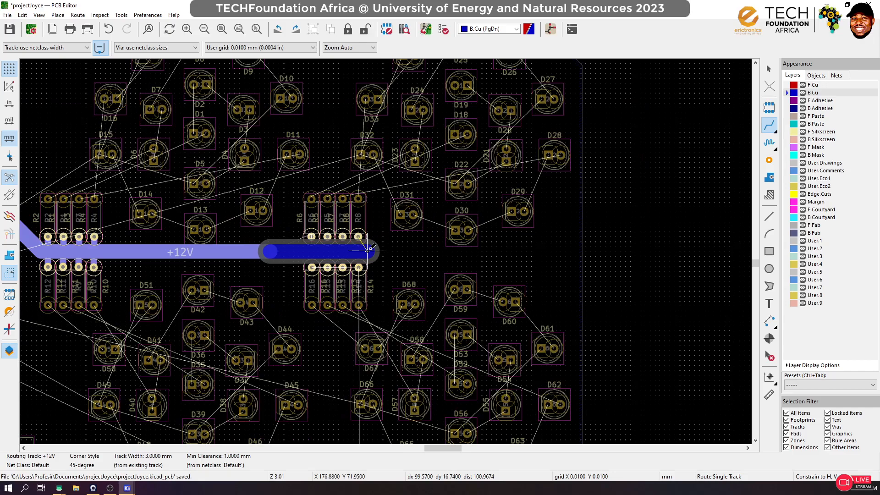
{"action": "double_click", "coordinate": [368, 251]}
Route a 3 mm +12V branch from the bus just before R16, down between the LED clusters, to R28's upper pad
{"action": "left_click", "coordinate": [285, 251]}
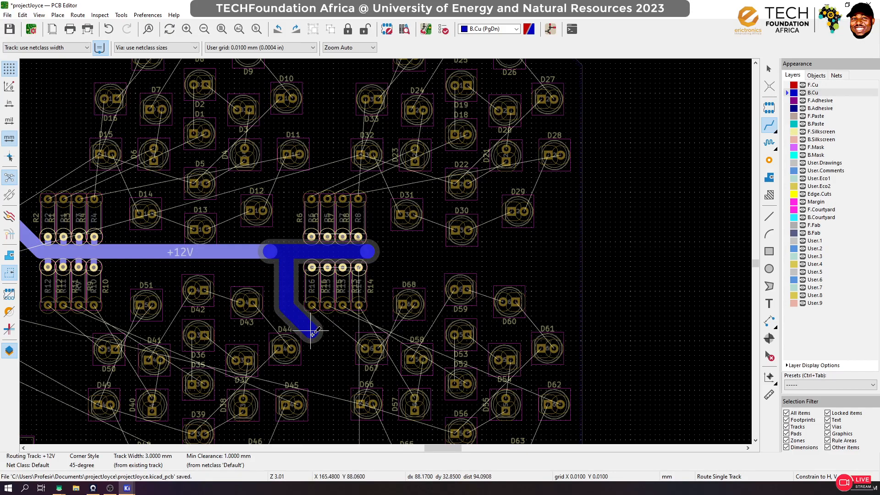
{"action": "scroll", "coordinate": [333, 395], "scroll_direction": "down", "scroll_amount": 1}
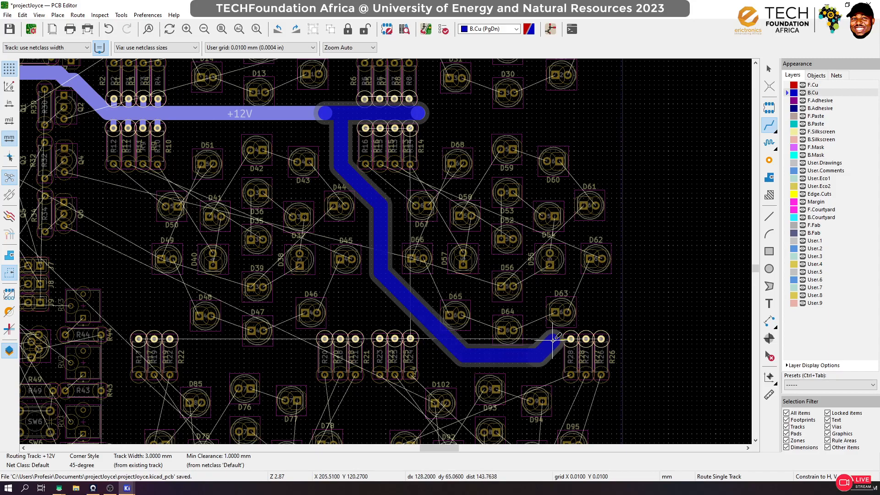
{"action": "left_click", "coordinate": [571, 339]}
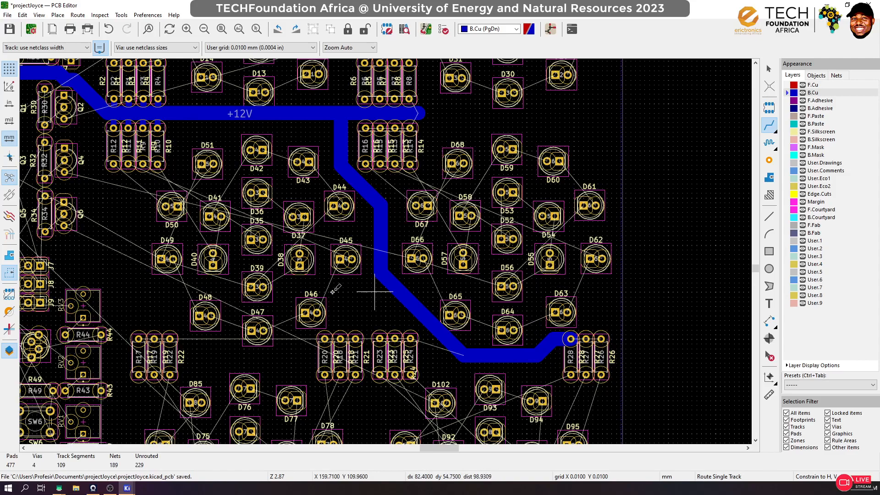
Reroute the +12V branch's diagonal section so it steps horizontally above R23–R25 before descending toward R28
{"action": "scroll", "coordinate": [403, 308], "scroll_direction": "up", "scroll_amount": 1}
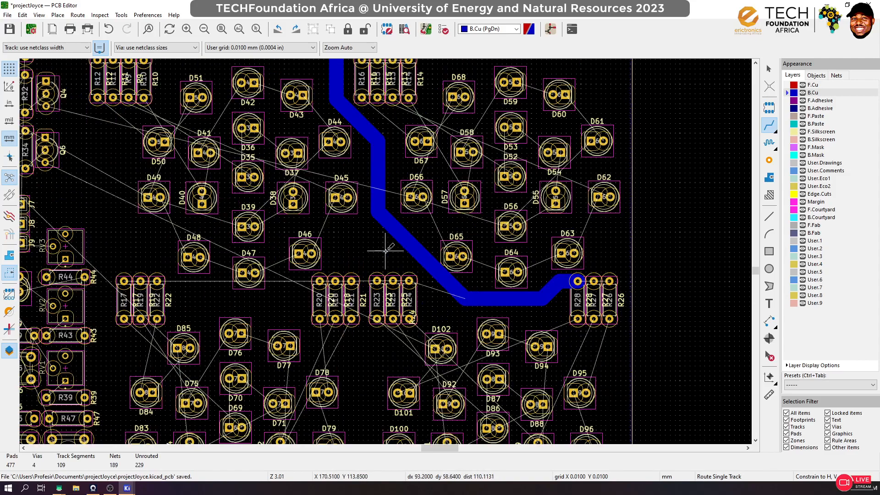
{"action": "left_click", "coordinate": [378, 211]}
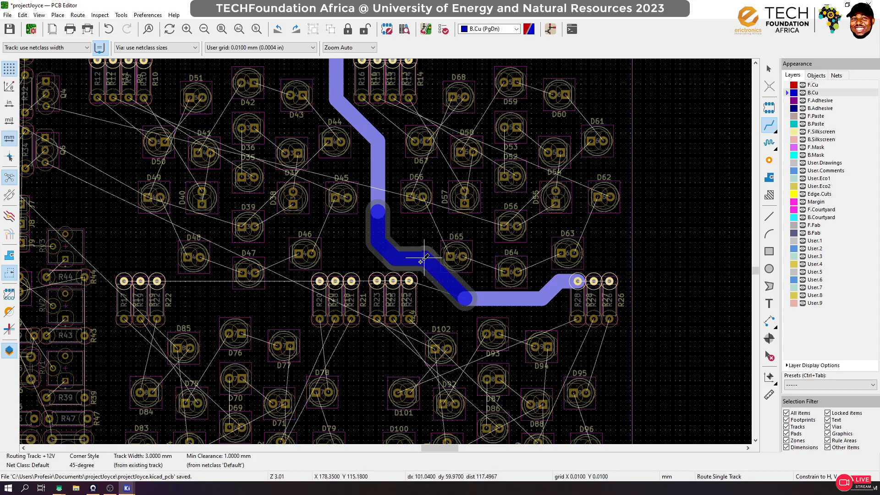
{"action": "left_click", "coordinate": [466, 297]}
{"action": "left_click", "coordinate": [465, 298]}
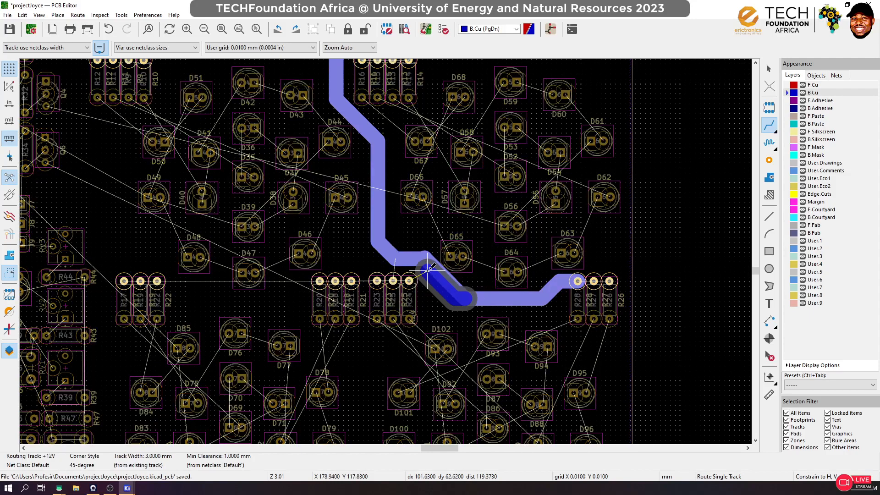
{"action": "left_click", "coordinate": [406, 259]}
{"action": "left_click", "coordinate": [402, 256]}
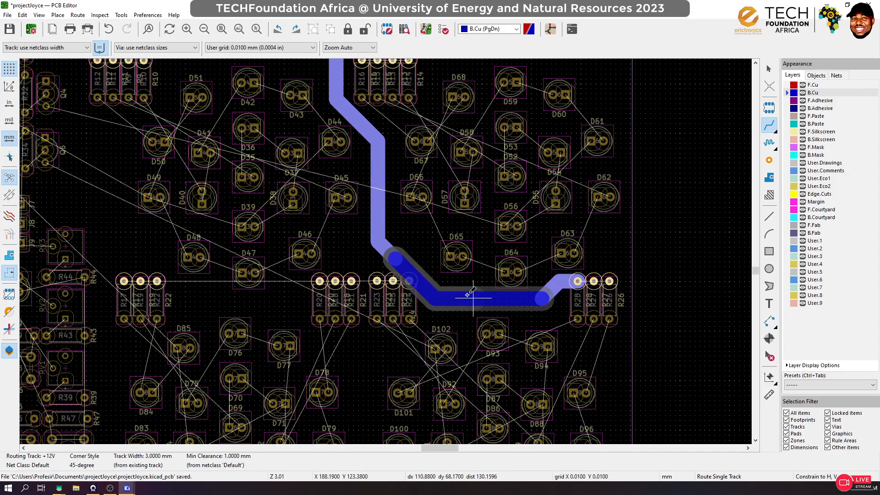
{"action": "left_click", "coordinate": [454, 291]}
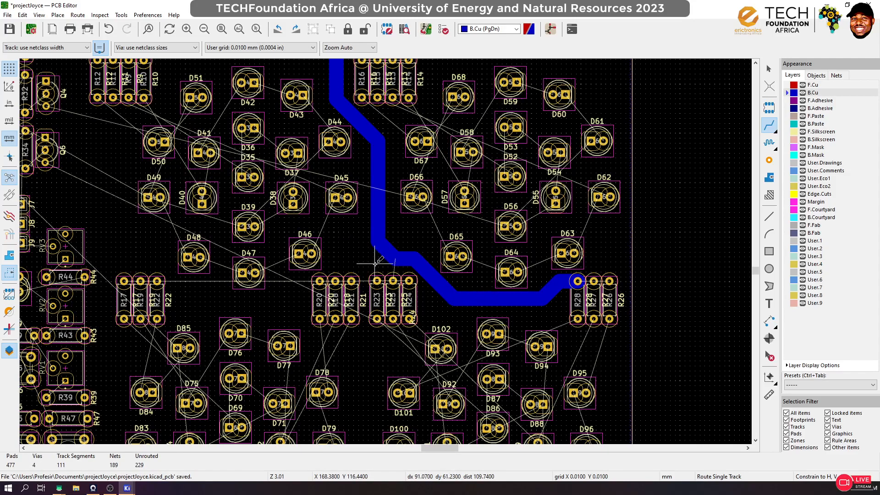
Connect the +12V pads of R6, R5, R7 and R8 to the bus below them with short B.Cu tracks
{"action": "scroll", "coordinate": [375, 264], "scroll_direction": "down", "scroll_amount": 1}
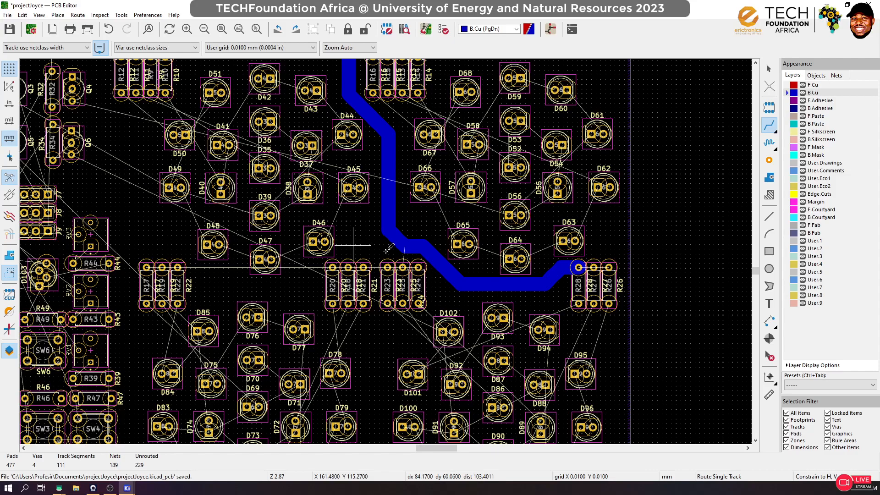
{"action": "scroll", "coordinate": [389, 247], "scroll_direction": "down", "scroll_amount": 3}
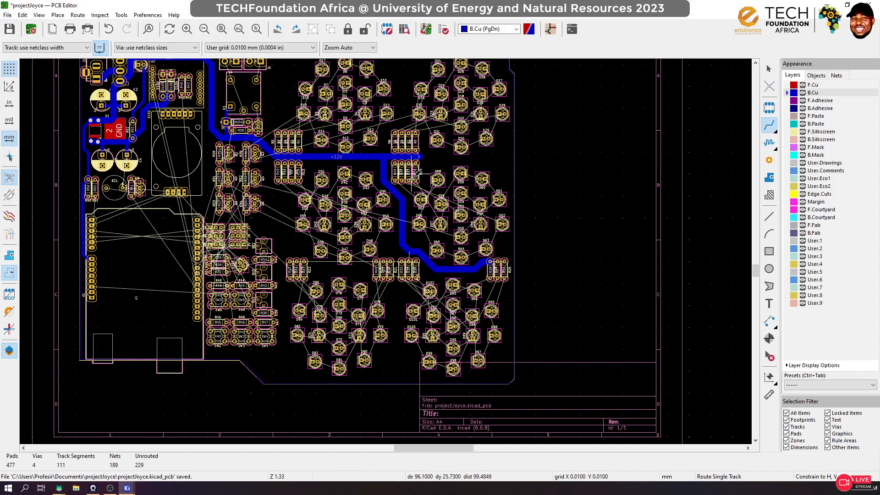
{"action": "scroll", "coordinate": [415, 170], "scroll_direction": "up", "scroll_amount": 6}
{"action": "scroll", "coordinate": [342, 237], "scroll_direction": "up", "scroll_amount": 3}
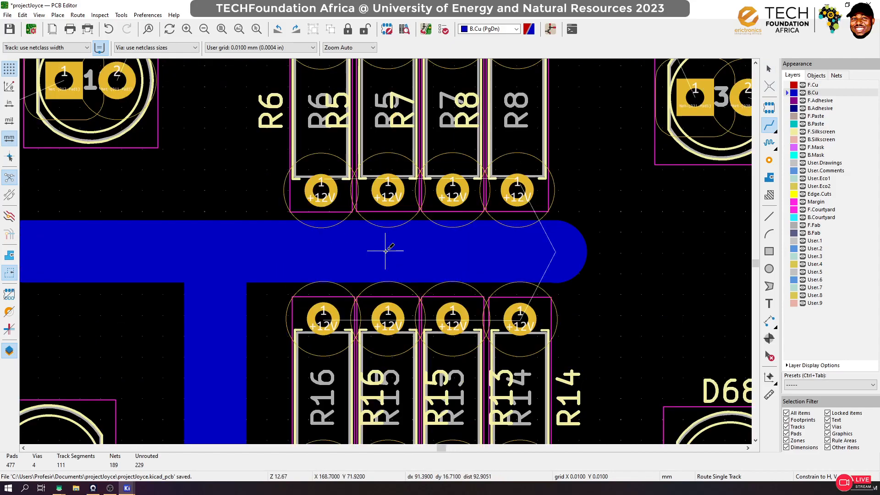
{"action": "left_click", "coordinate": [335, 188]}
{"action": "left_click", "coordinate": [325, 235]}
{"action": "left_click", "coordinate": [387, 190]}
{"action": "left_click", "coordinate": [388, 240]}
{"action": "left_click", "coordinate": [458, 224]}
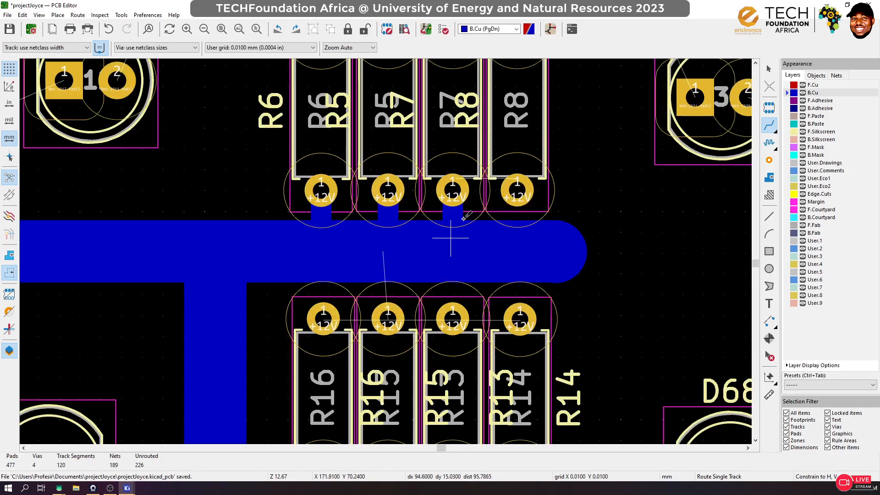
{"action": "left_click", "coordinate": [517, 187]}
{"action": "left_click", "coordinate": [508, 248]}
Connect the +12V pads of R16, R15, R13 and R14 to the bus above them with short B.Cu tracks
{"action": "left_click", "coordinate": [331, 315]}
{"action": "left_click", "coordinate": [323, 250]}
{"action": "left_click", "coordinate": [387, 316]}
{"action": "left_click", "coordinate": [387, 255]}
{"action": "left_click", "coordinate": [452, 315]}
{"action": "left_click", "coordinate": [452, 253]}
{"action": "left_click", "coordinate": [520, 317]}
{"action": "left_click", "coordinate": [514, 252]}
Connect the upper pads of R24, R25 and R23 to the +12V branch with 1 mm B.Cu tracks
{"action": "scroll", "coordinate": [515, 251], "scroll_direction": "down", "scroll_amount": 5}
{"action": "scroll", "coordinate": [385, 250], "scroll_direction": "up", "scroll_amount": 3}
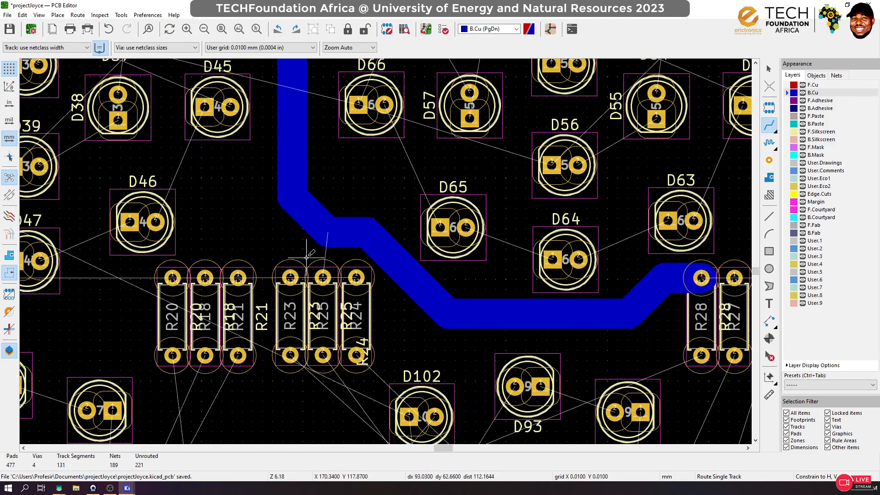
{"action": "scroll", "coordinate": [306, 257], "scroll_direction": "up", "scroll_amount": 1}
{"action": "left_click", "coordinate": [357, 278]}
{"action": "left_click", "coordinate": [358, 254]}
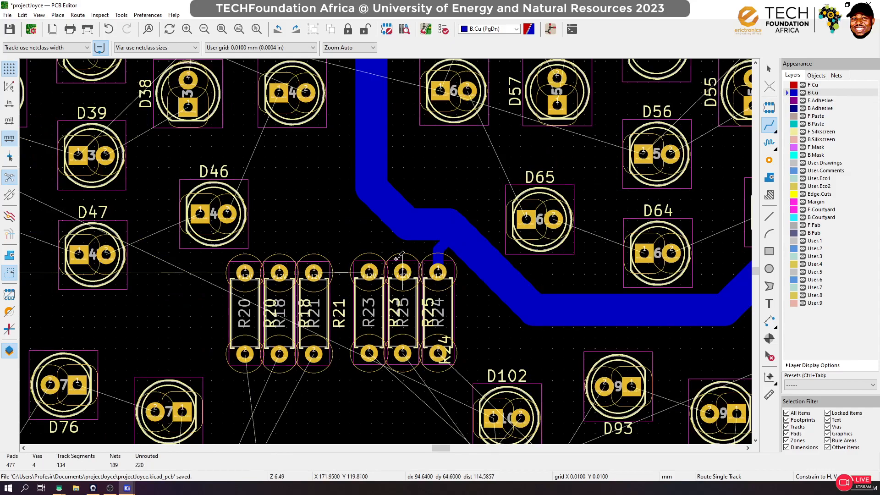
{"action": "left_click", "coordinate": [402, 271]}
{"action": "left_click", "coordinate": [406, 224]}
{"action": "left_click", "coordinate": [369, 272]}
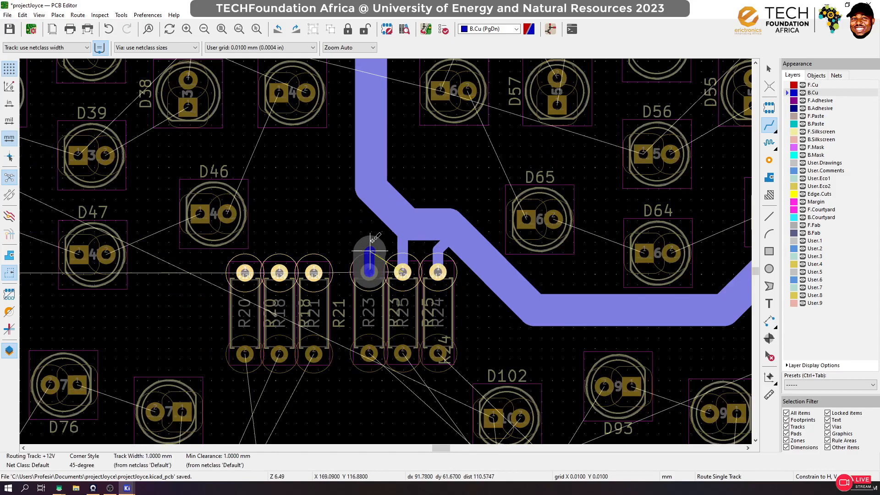
{"action": "left_click", "coordinate": [385, 202]}
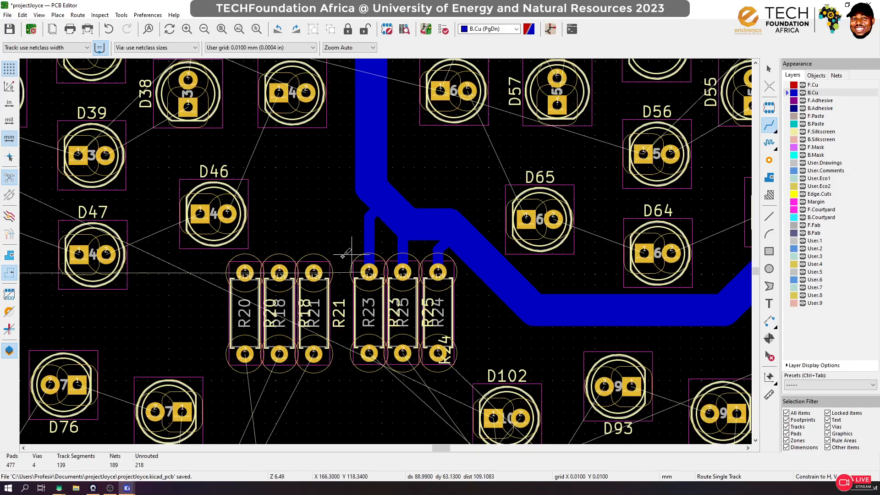
Route a 3 mm +12V side branch above R20, R18 and R21 and connect their upper pads with 1 mm tracks
{"action": "left_click", "coordinate": [370, 188]}
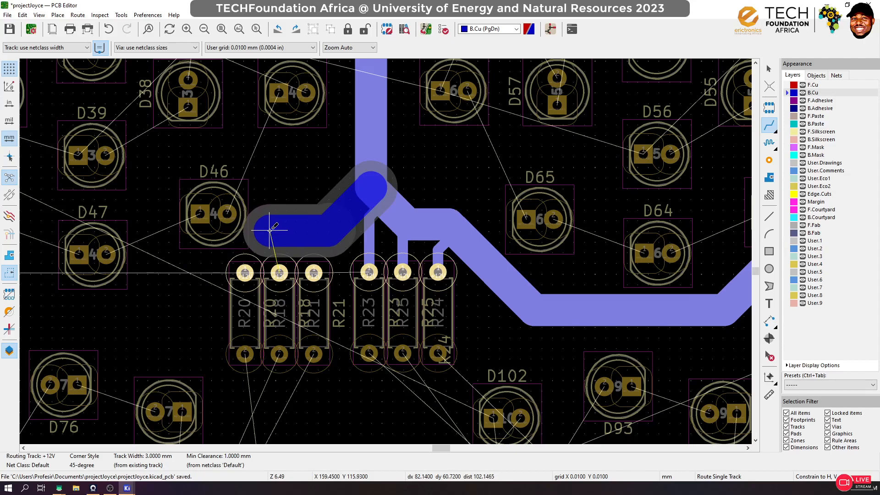
{"action": "double_click", "coordinate": [270, 230]}
{"action": "left_click", "coordinate": [244, 273]}
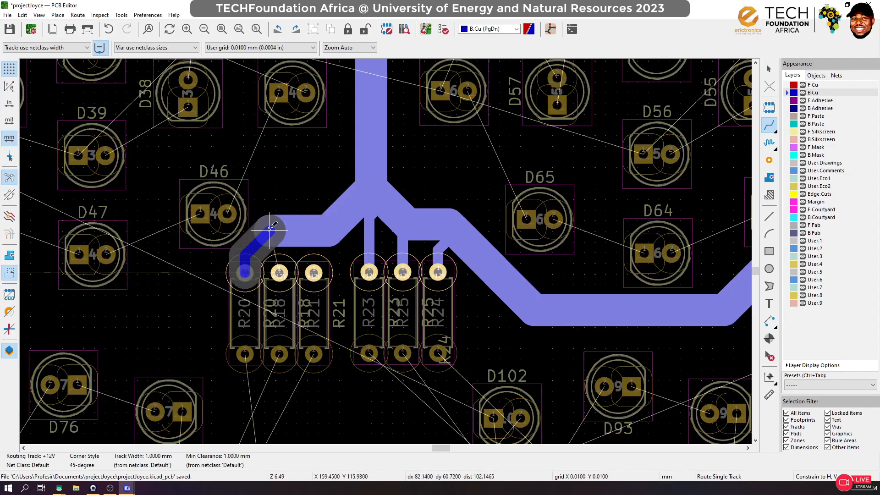
{"action": "double_click", "coordinate": [270, 230]}
{"action": "left_click", "coordinate": [279, 273]}
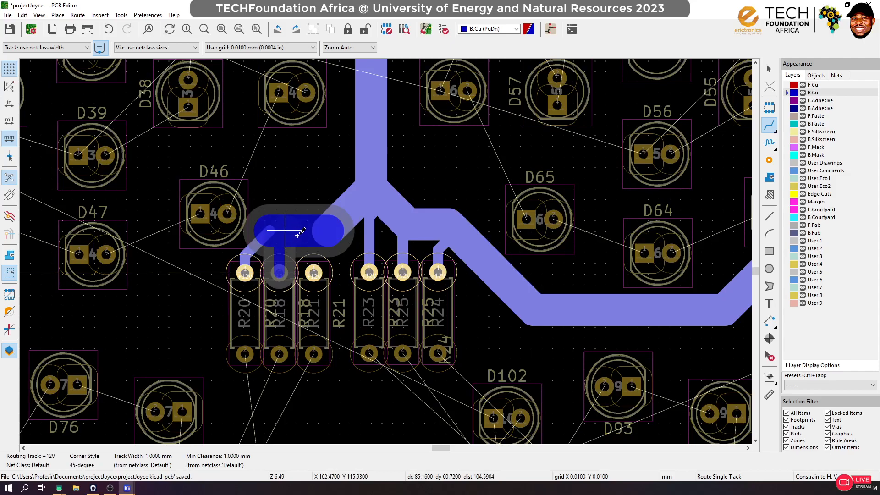
{"action": "double_click", "coordinate": [295, 232]}
{"action": "left_click", "coordinate": [313, 273]}
{"action": "double_click", "coordinate": [314, 229]}
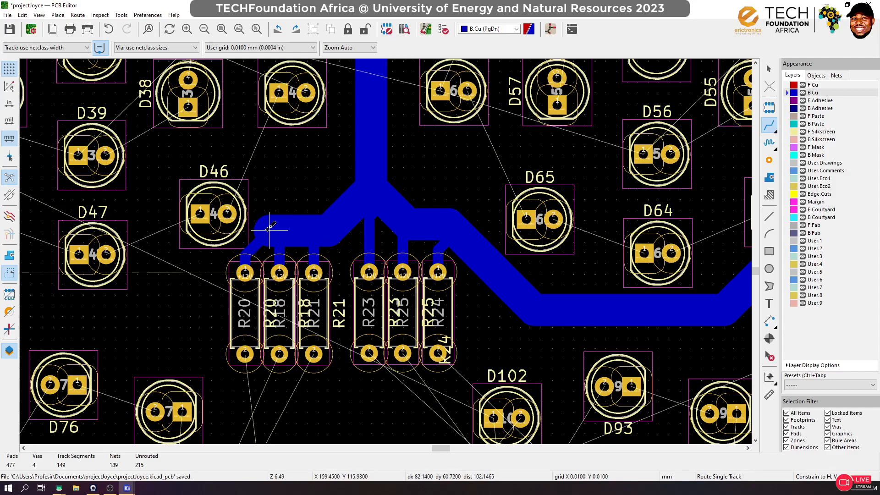
Try to reroute the short 1 mm track between the side branch's end and R20's +12V pad
{"action": "left_click", "coordinate": [269, 229]}
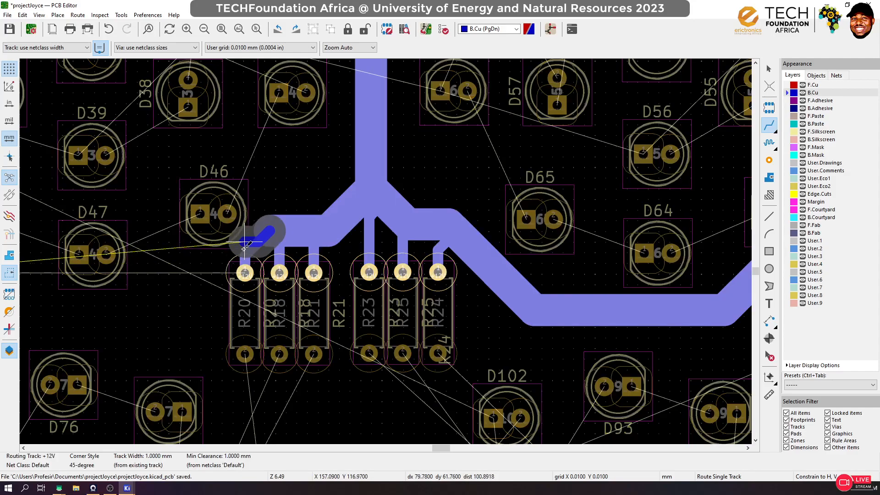
{"action": "left_click", "coordinate": [256, 275]}
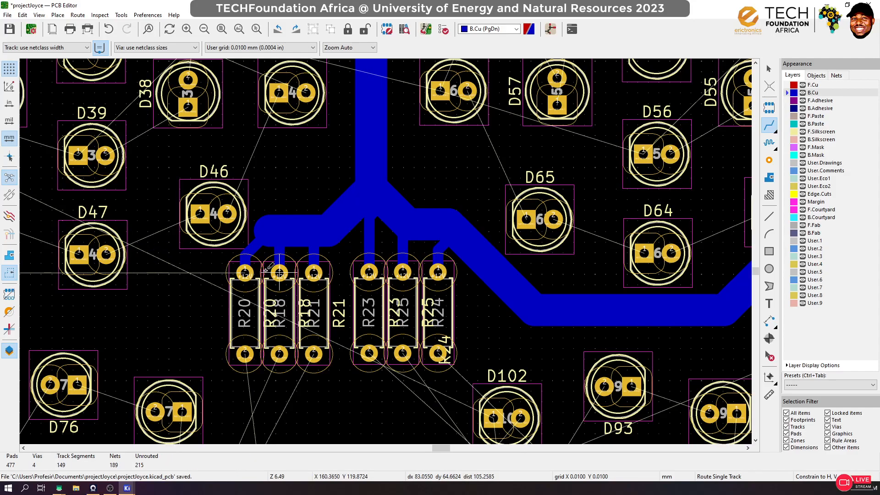
{"action": "scroll", "coordinate": [265, 275], "scroll_direction": "down", "scroll_amount": 3}
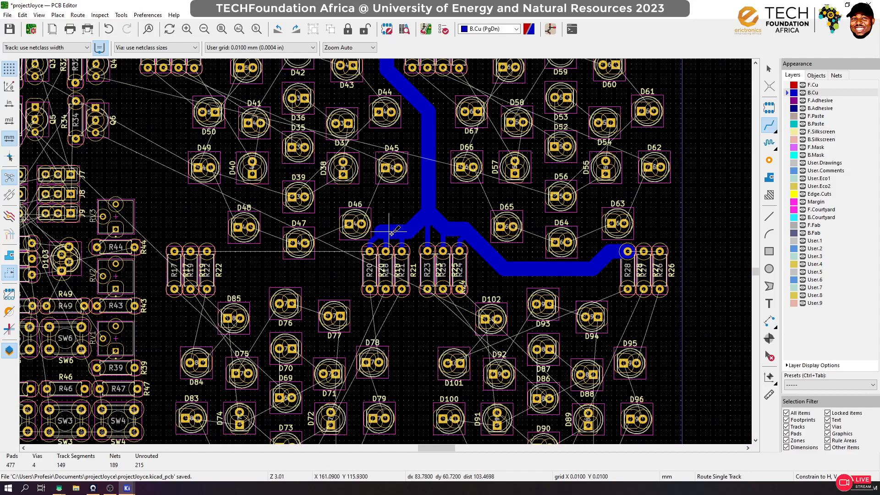
{"action": "left_click", "coordinate": [391, 232]}
{"action": "key", "text": "Escape"}
Delete the two thin track segments linking R20's +12V pad to the side branch
{"action": "scroll", "coordinate": [385, 241], "scroll_direction": "up", "scroll_amount": 3}
{"action": "left_click", "coordinate": [769, 68]}
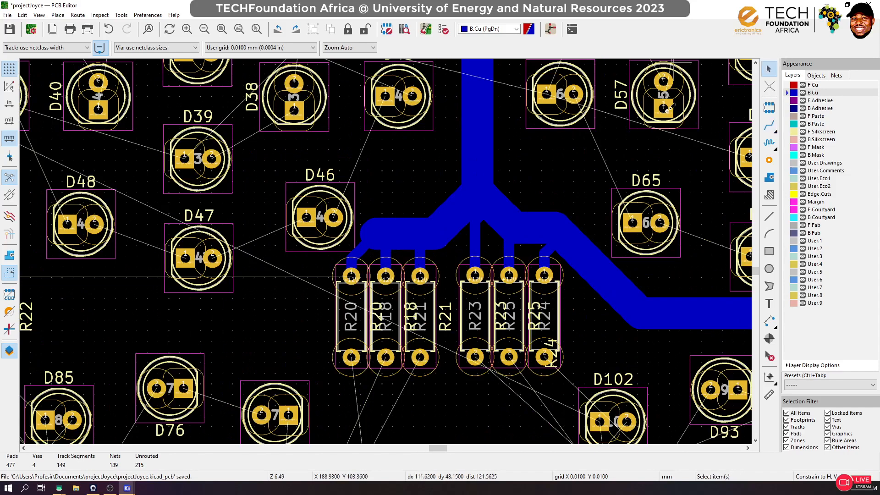
{"action": "scroll", "coordinate": [365, 253], "scroll_direction": "up", "scroll_amount": 3}
{"action": "left_click", "coordinate": [369, 262]}
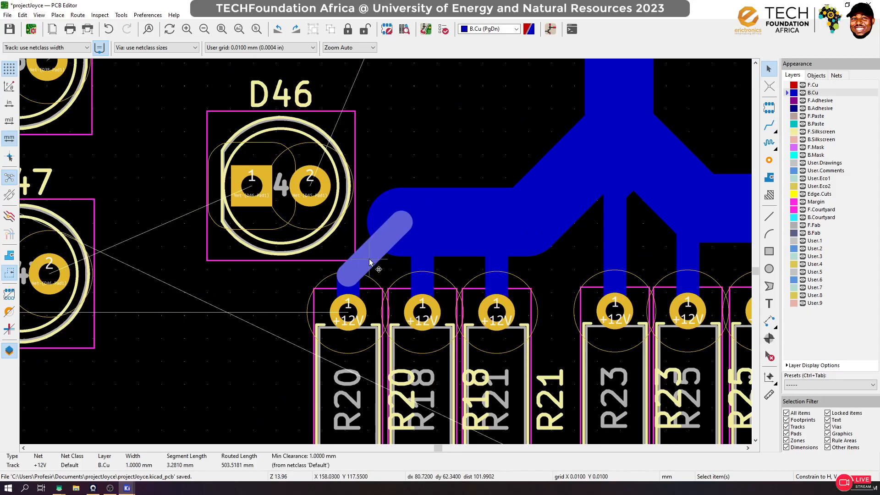
{"action": "key", "text": "Delete"}
{"action": "left_click", "coordinate": [349, 280]}
{"action": "key", "text": "Delete"}
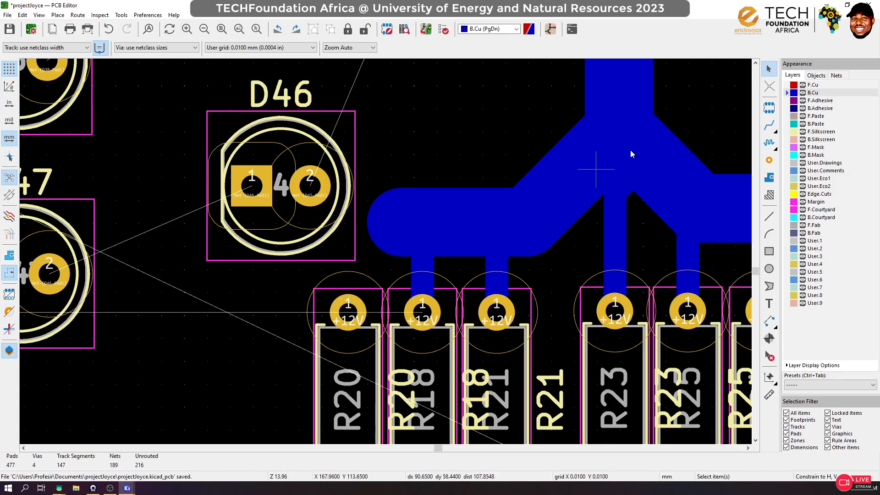
Route a 3 mm +12V track from the side branch's end to R20's upper pad and on across R22 and R19 to R17
{"action": "left_click", "coordinate": [769, 125]}
{"action": "left_click", "coordinate": [399, 222]}
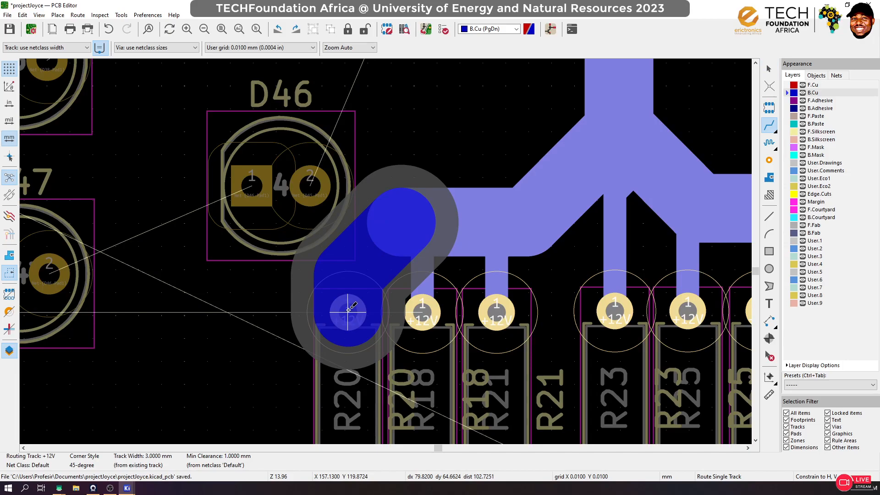
{"action": "left_click", "coordinate": [348, 310]}
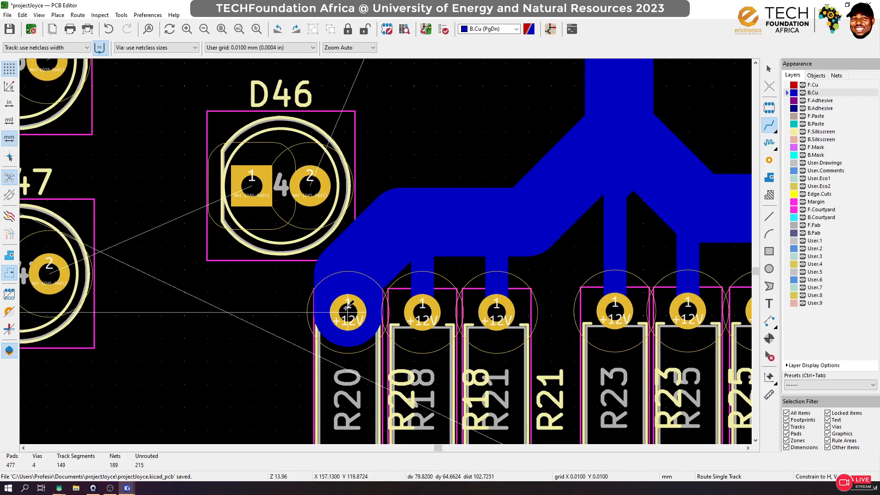
{"action": "left_click", "coordinate": [348, 306]}
{"action": "scroll", "coordinate": [385, 247], "scroll_direction": "down", "scroll_amount": 5}
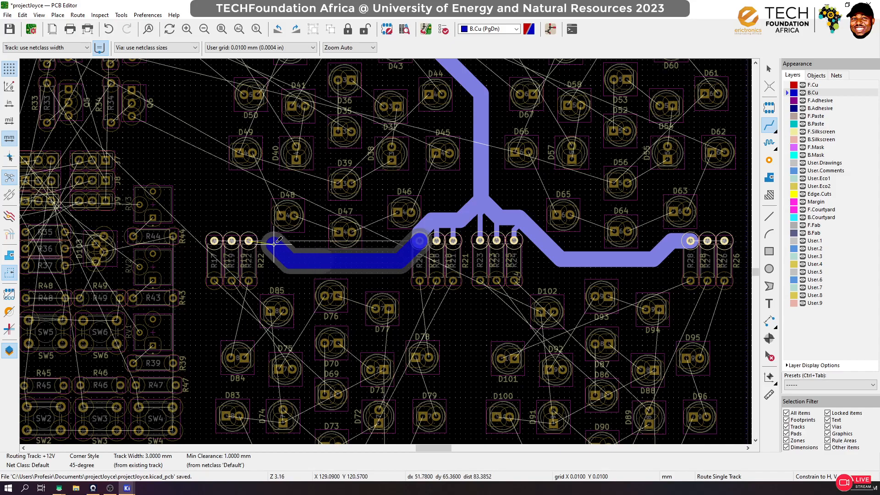
{"action": "left_click", "coordinate": [213, 242]}
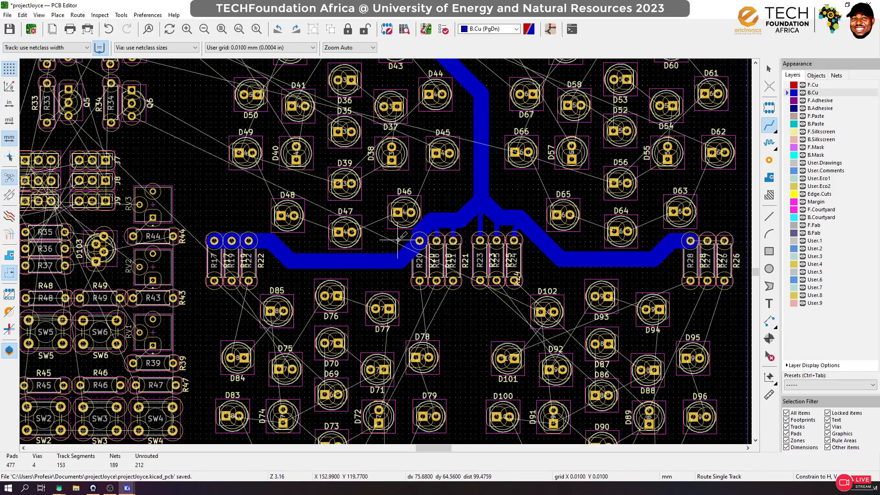
Bridge the upper +12V pads of R20, R18 and R21 with a straight 3 mm track
{"action": "scroll", "coordinate": [431, 242], "scroll_direction": "up", "scroll_amount": 3}
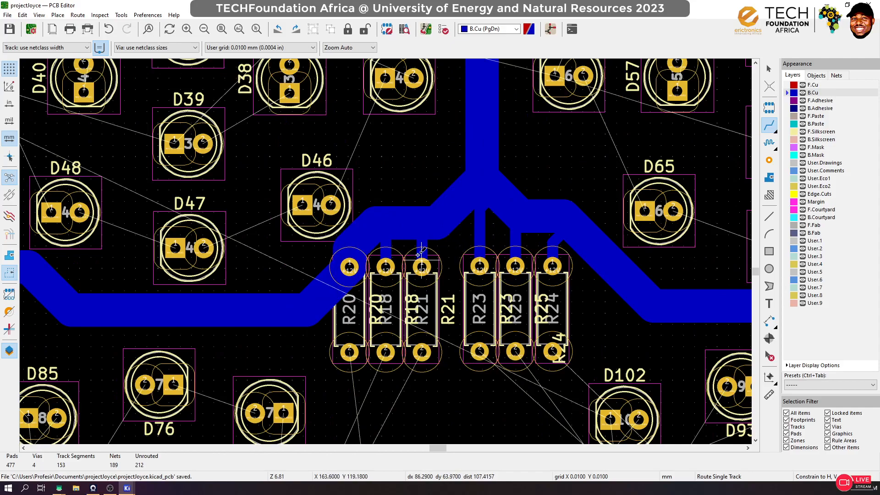
{"action": "left_click", "coordinate": [349, 267]}
{"action": "left_click", "coordinate": [421, 267]}
{"action": "left_click", "coordinate": [422, 266]}
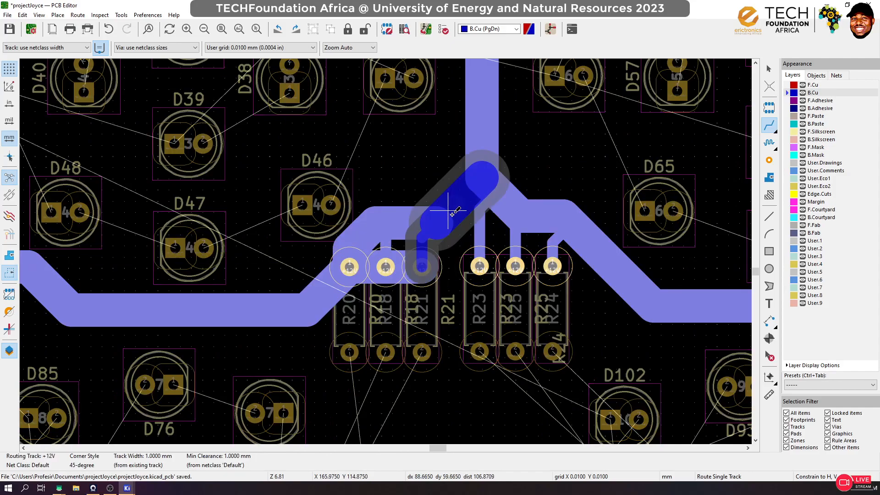
{"action": "left_click", "coordinate": [451, 214]}
Delete the old side-branch segments and thin links running above R20 and R18
{"action": "left_click", "coordinate": [769, 69]}
{"action": "left_click", "coordinate": [397, 223]}
{"action": "left_click", "coordinate": [405, 222]}
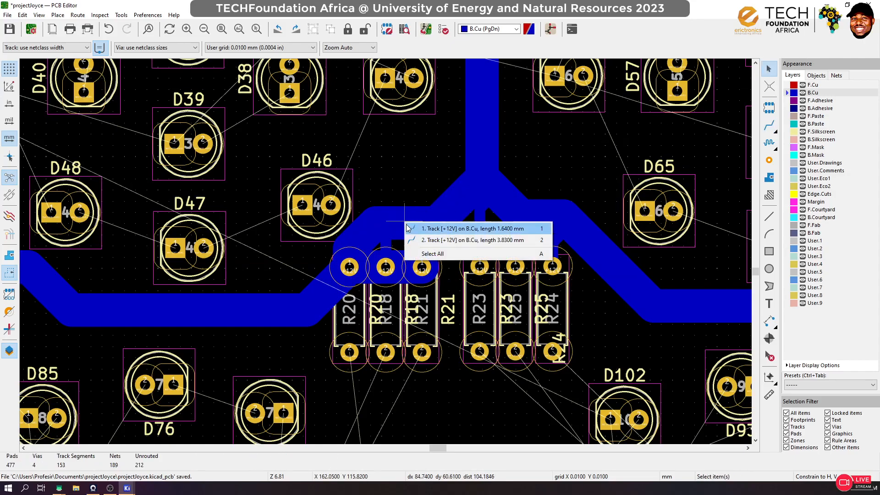
{"action": "left_click", "coordinate": [420, 235]}
{"action": "left_click_drag", "start_coordinate": [418, 222], "coordinate": [350, 243]}
{"action": "left_click", "coordinate": [367, 236]}
{"action": "left_click", "coordinate": [388, 240]}
{"action": "key", "text": "Delete"}
Delete the leftover short track segments between the shortened side branch and R21's upper pad
{"action": "left_click", "coordinate": [418, 238]}
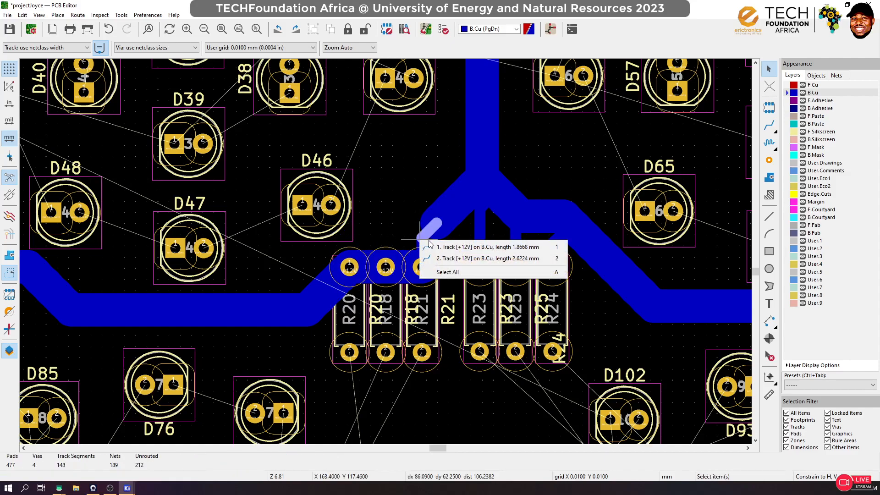
{"action": "left_click", "coordinate": [429, 247]}
{"action": "key", "text": "Delete"}
{"action": "left_click", "coordinate": [424, 247]}
{"action": "key", "text": "Delete"}
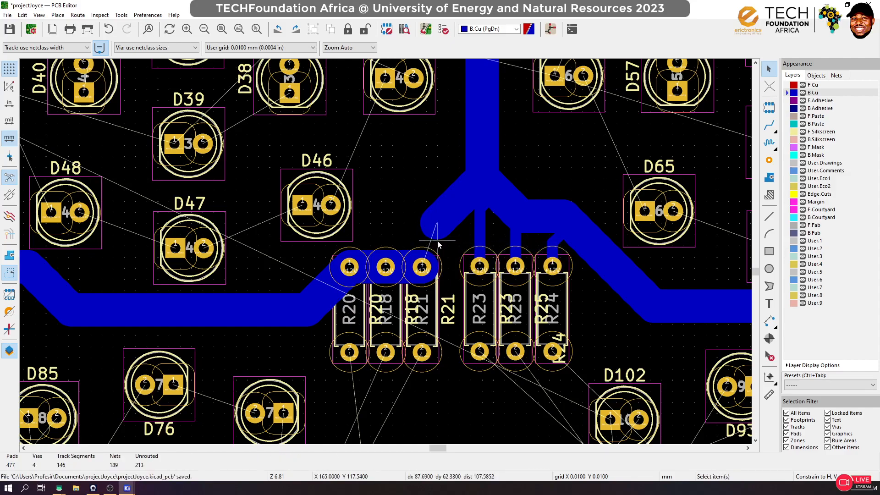
Route a 3 mm +12V track from the shortened side branch's end to R21's upper pad
{"action": "left_click", "coordinate": [770, 127]}
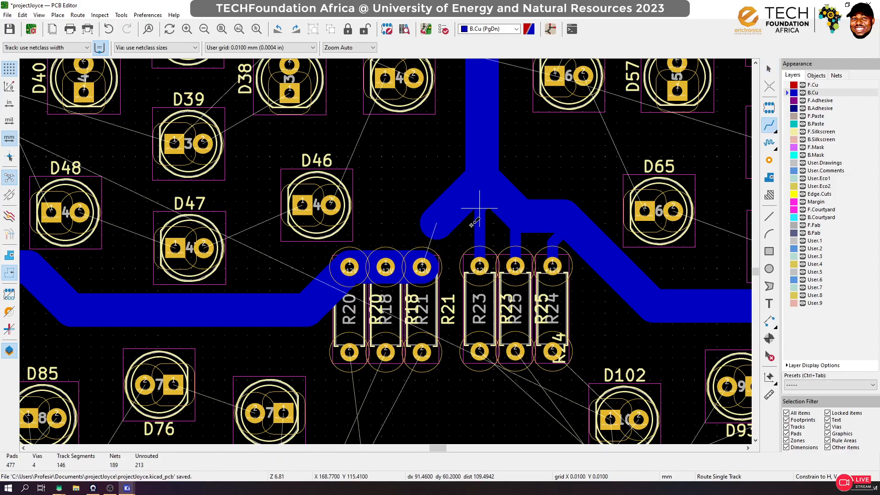
{"action": "left_click", "coordinate": [436, 223]}
{"action": "left_click", "coordinate": [421, 265]}
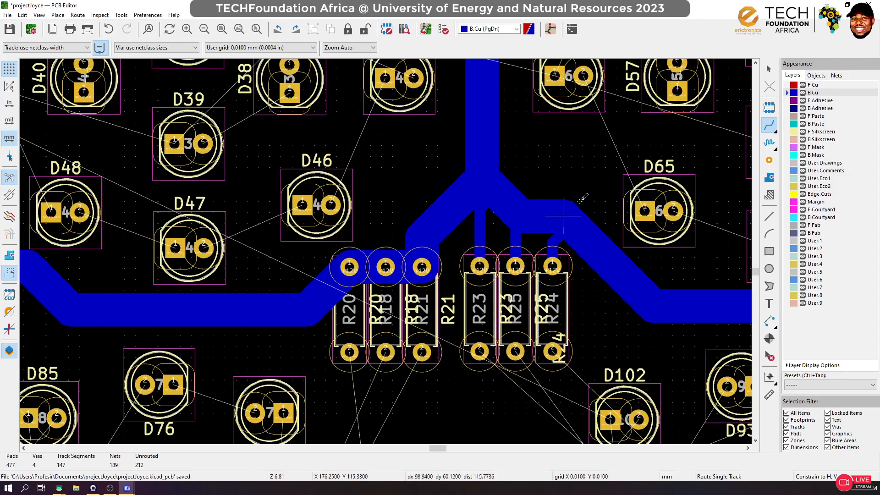
Try thickening the +12V junction above R23 with extra 3 mm diagonal tracks on both sides, and undo them
{"action": "left_click", "coordinate": [571, 223]}
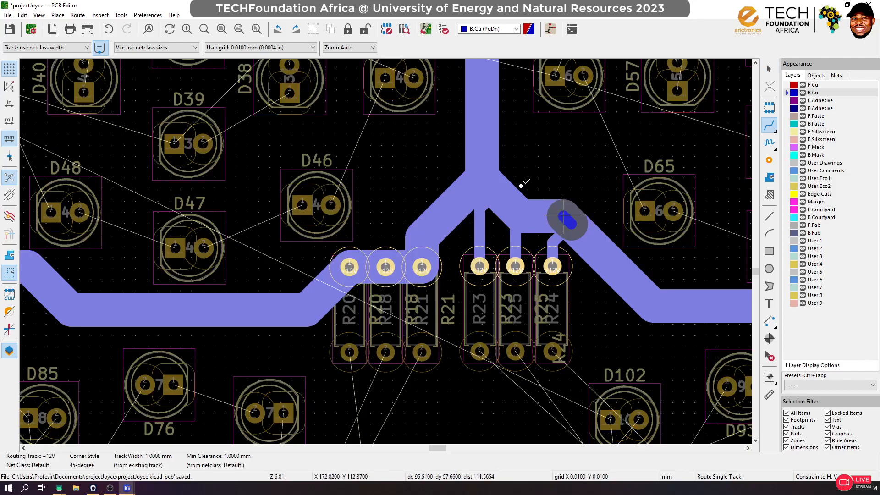
{"action": "left_click", "coordinate": [481, 156]}
{"action": "left_click", "coordinate": [482, 156]}
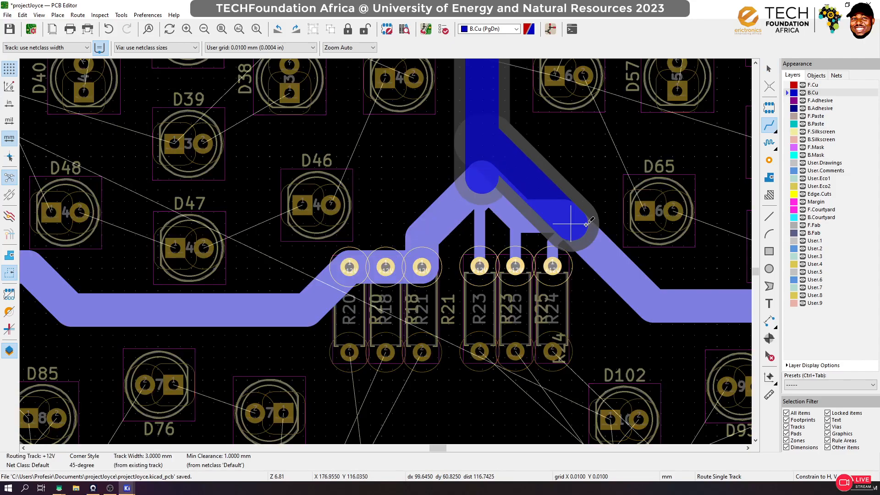
{"action": "key", "text": "Escape"}
{"action": "left_click", "coordinate": [479, 129]}
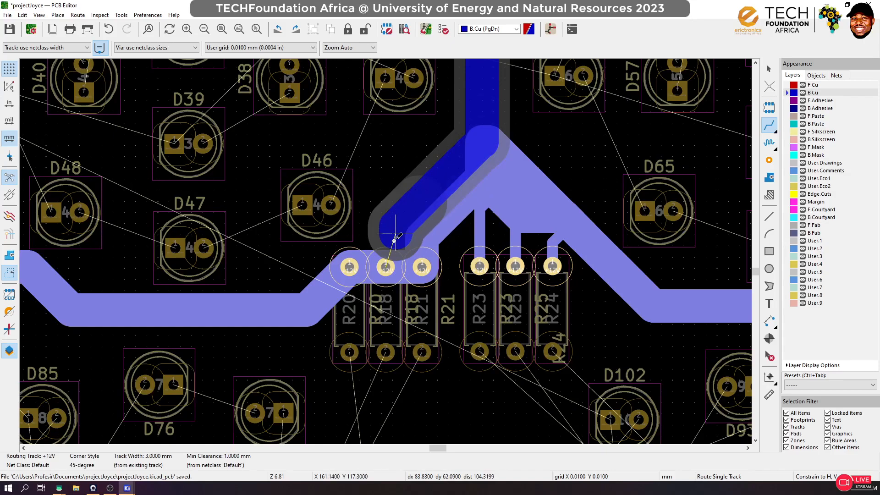
{"action": "left_click", "coordinate": [421, 266]}
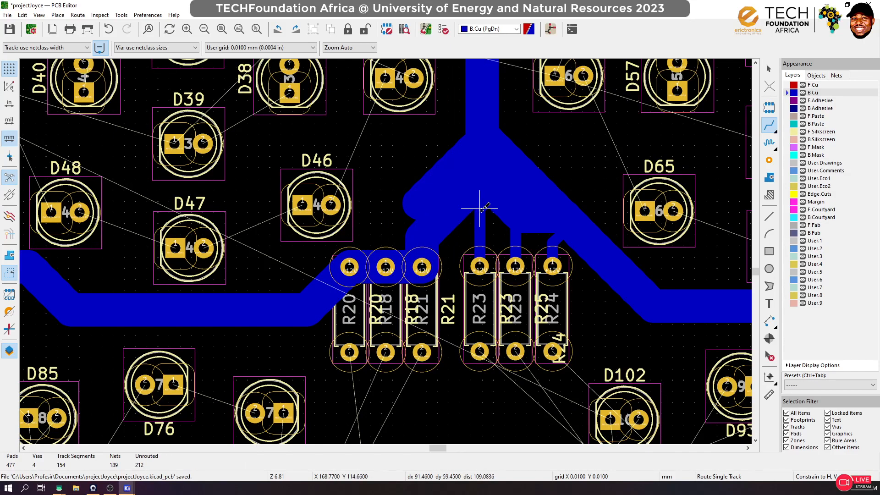
{"action": "key", "text": "ctrl+z"}
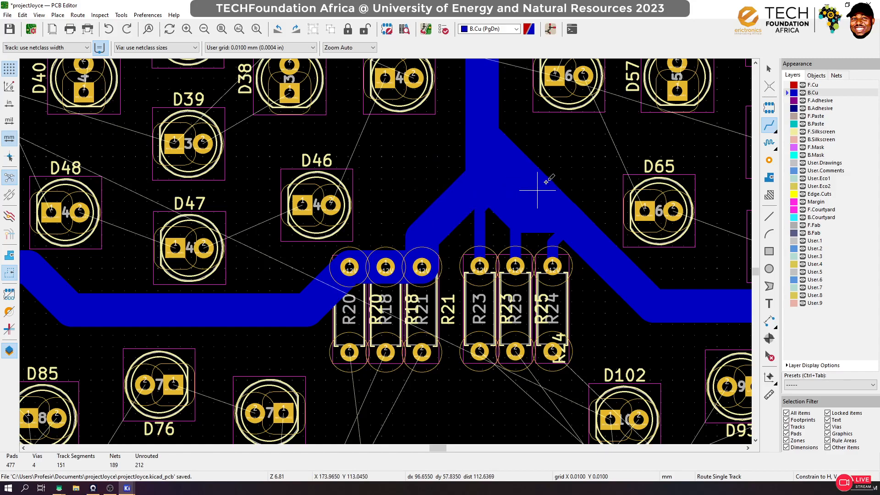
{"action": "key", "text": "ctrl+z"}
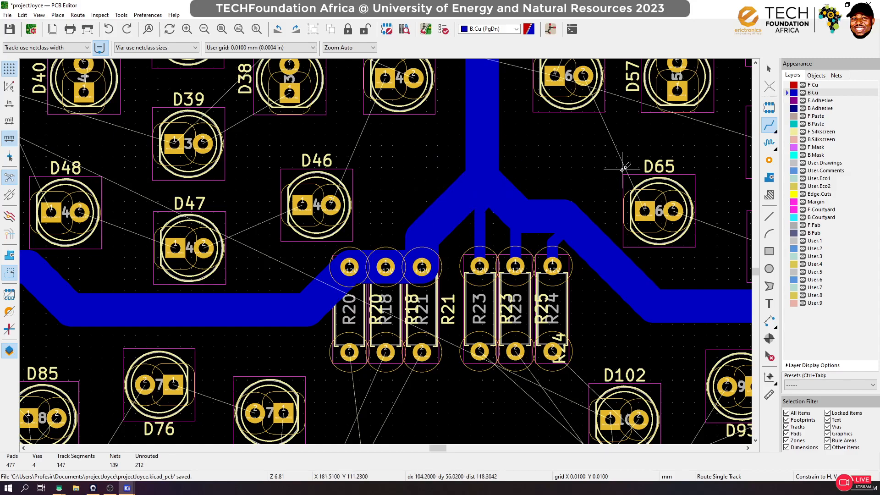
Extend the 3 mm +12V track from R28's upper pad across R27 to R26
{"action": "scroll", "coordinate": [570, 227], "scroll_direction": "down", "scroll_amount": 3}
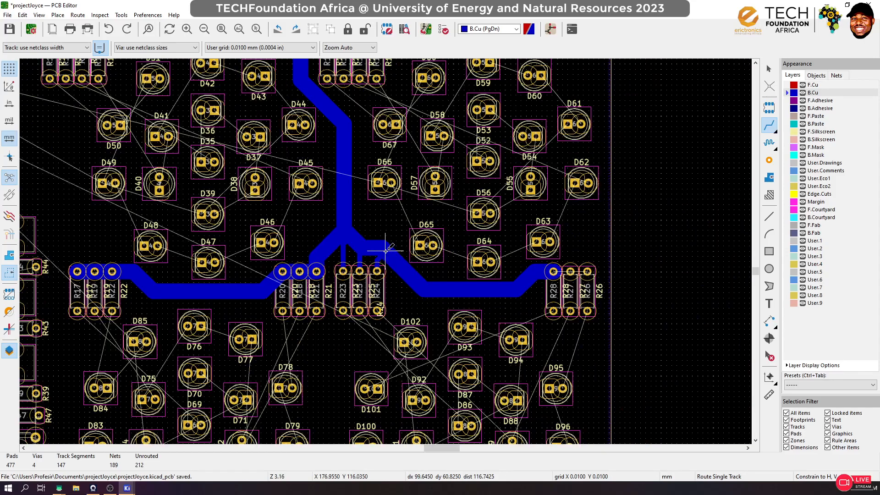
{"action": "scroll", "coordinate": [396, 262], "scroll_direction": "down", "scroll_amount": 2}
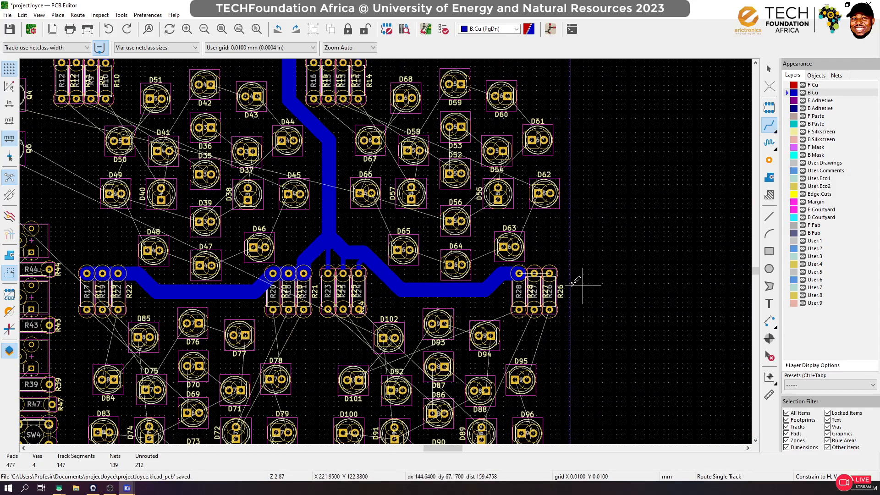
{"action": "scroll", "coordinate": [535, 274], "scroll_direction": "up", "scroll_amount": 3}
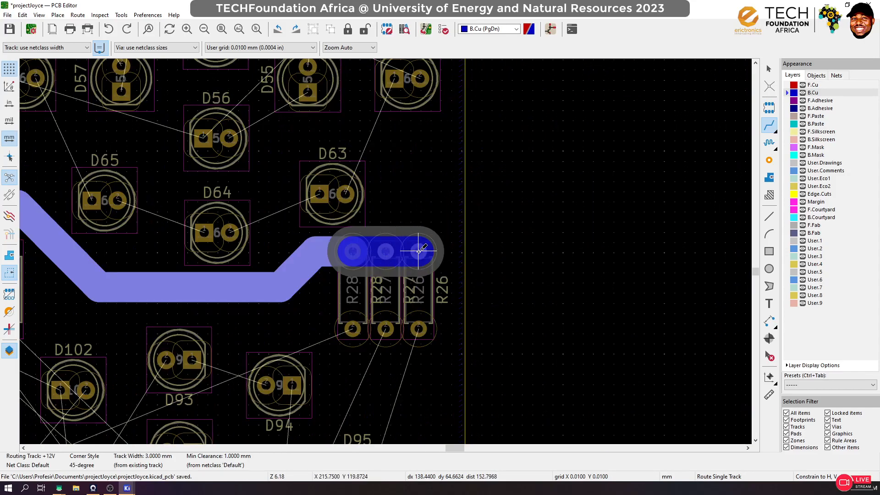
{"action": "left_click", "coordinate": [394, 252]}
Delete the surplus track segments at the +12V bus end between R8 and R14, and save the board
{"action": "scroll", "coordinate": [393, 245], "scroll_direction": "down", "scroll_amount": 3}
{"action": "scroll", "coordinate": [394, 243], "scroll_direction": "down", "scroll_amount": 5}
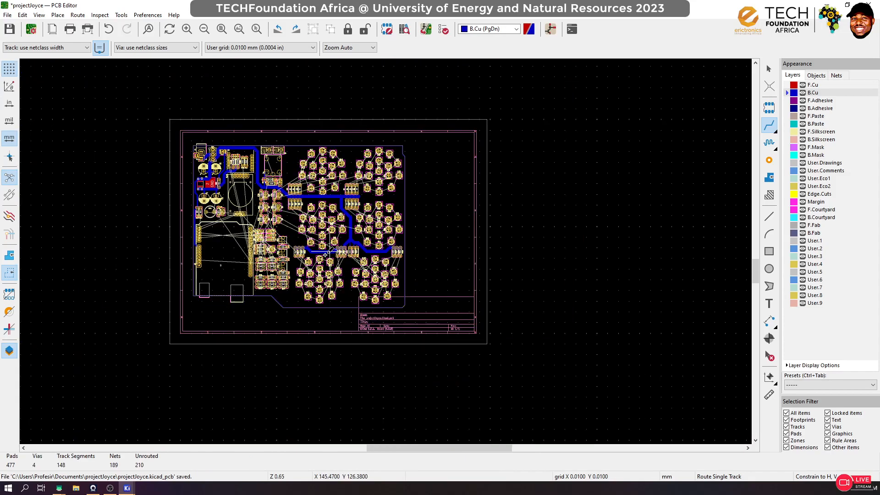
{"action": "scroll", "coordinate": [306, 196], "scroll_direction": "up", "scroll_amount": 1}
{"action": "scroll", "coordinate": [351, 315], "scroll_direction": "up", "scroll_amount": 3}
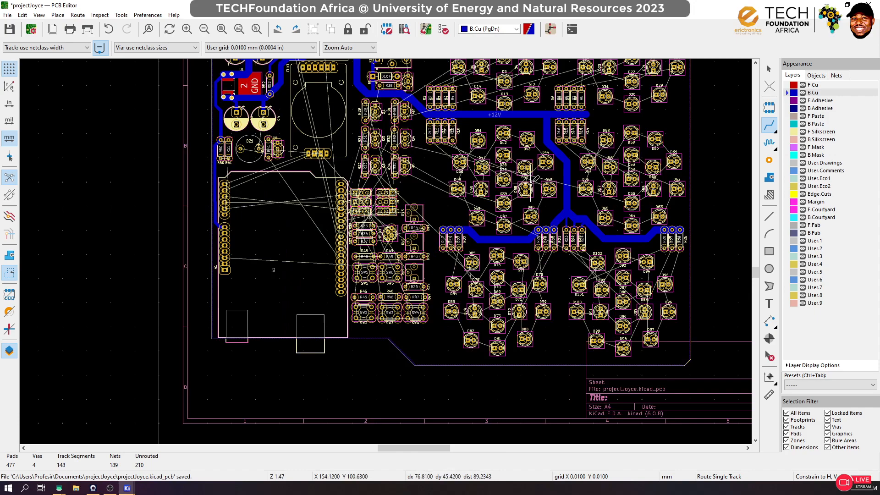
{"action": "scroll", "coordinate": [586, 114], "scroll_direction": "up", "scroll_amount": 6}
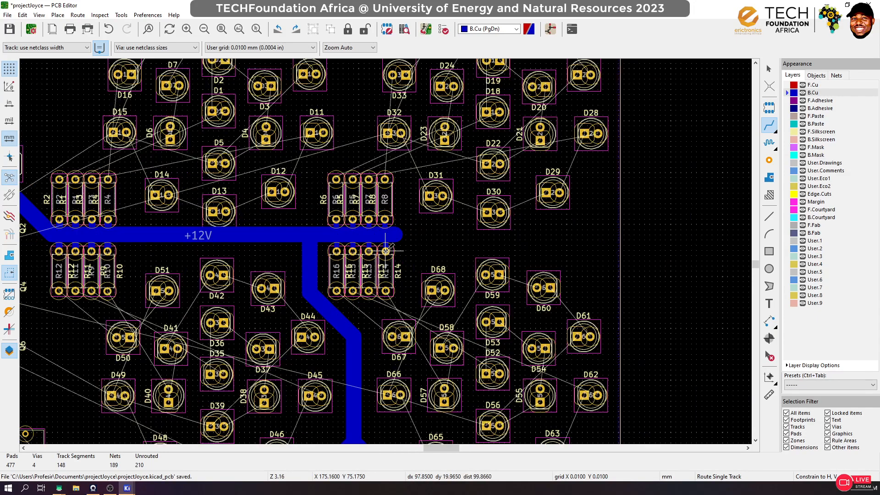
{"action": "left_click", "coordinate": [405, 214]}
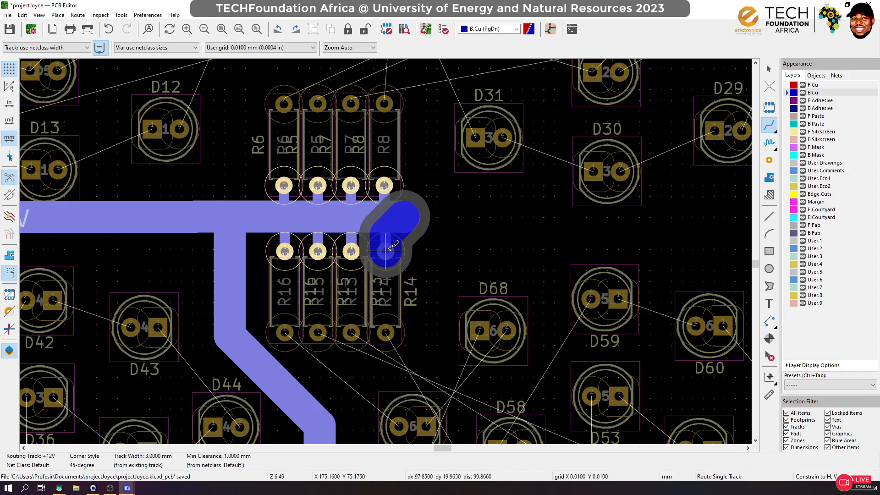
{"action": "key", "text": "Escape"}
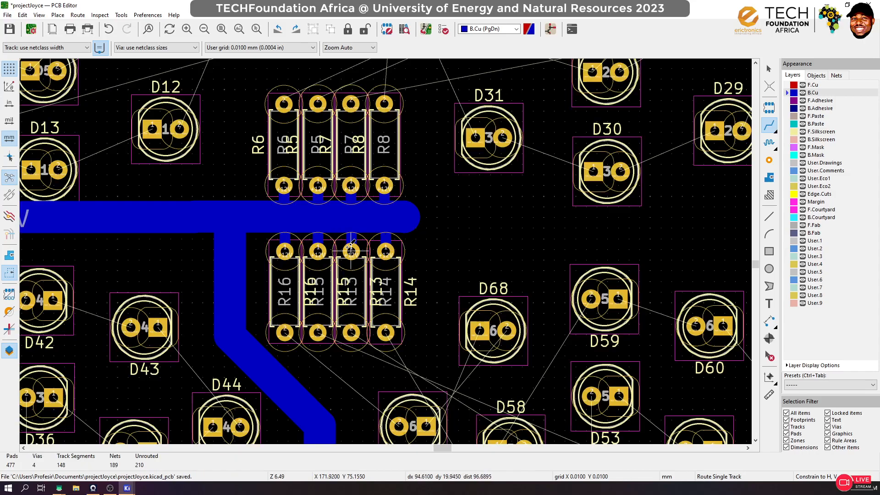
{"action": "left_click", "coordinate": [769, 68]}
{"action": "left_click", "coordinate": [397, 221]}
{"action": "left_click", "coordinate": [403, 224]}
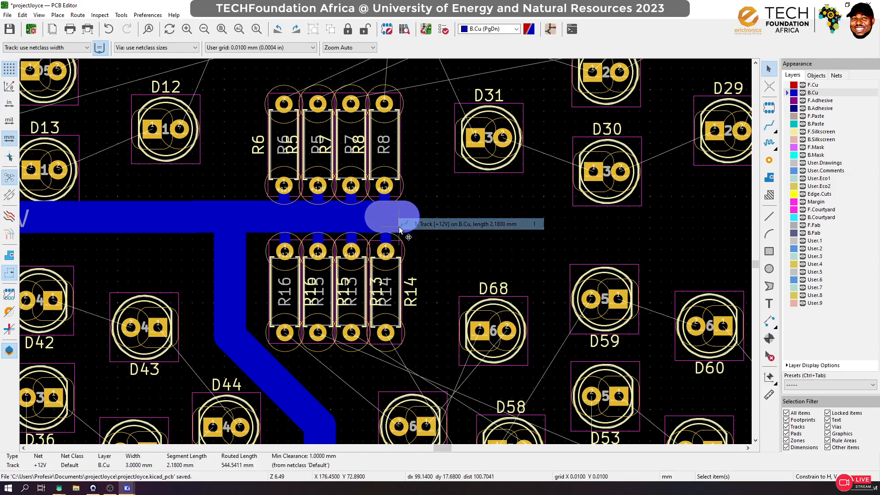
{"action": "left_click", "coordinate": [381, 216]}
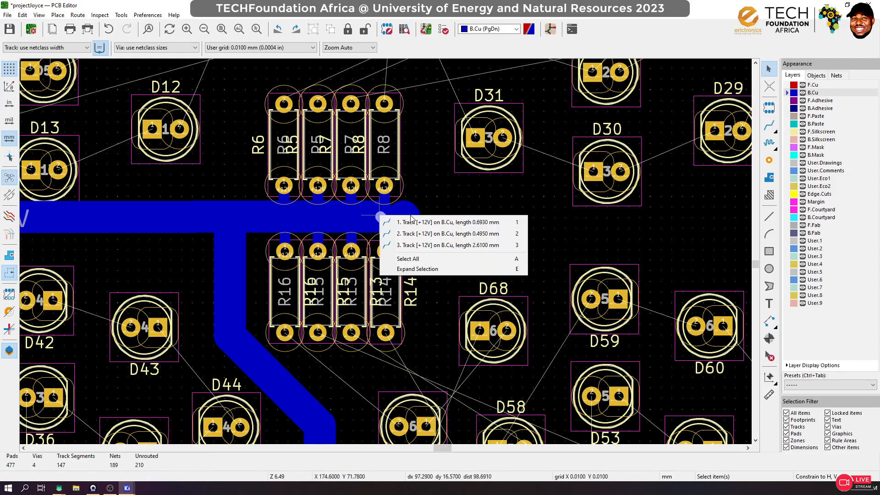
{"action": "left_click", "coordinate": [411, 222]}
{"action": "key", "text": "Delete"}
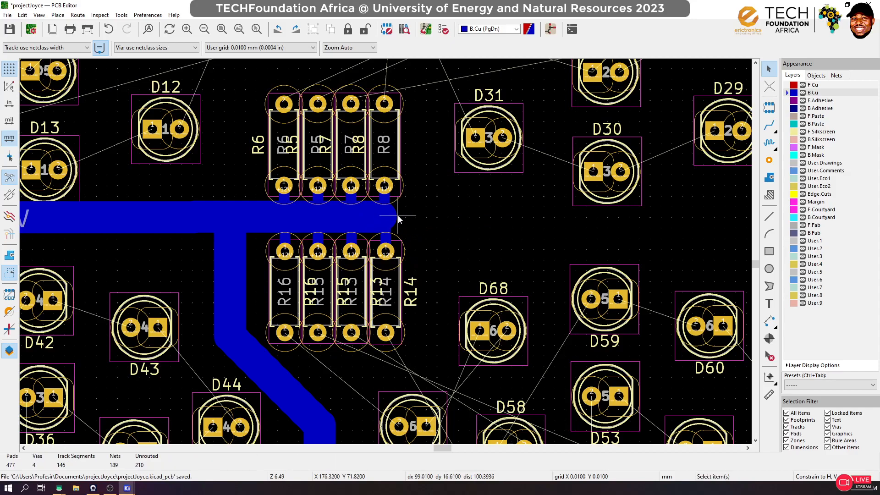
{"action": "key", "text": "ctrl+s"}
Route LIVE from J4 pad 2 to K1 pad 3 and NEUTRAL from J4 pad 1 to J6 pad 2 with 3 mm B.Cu tracks
{"action": "scroll", "coordinate": [463, 243], "scroll_direction": "down", "scroll_amount": 5}
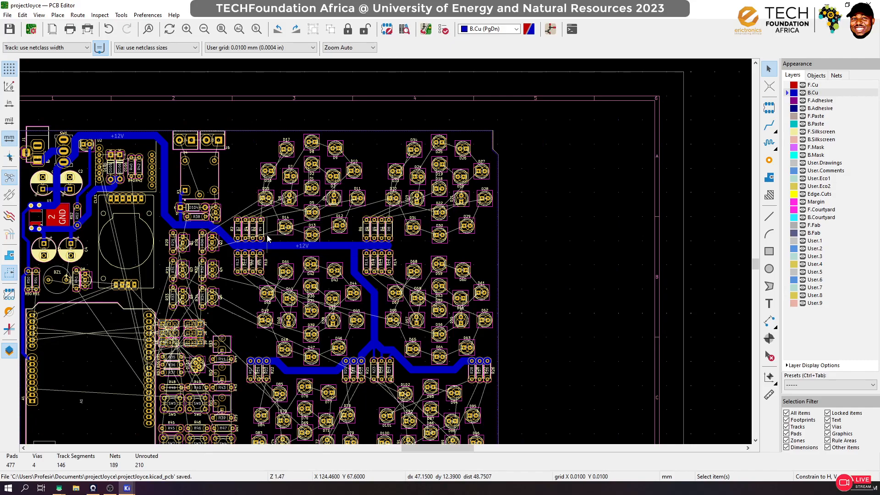
{"action": "scroll", "coordinate": [186, 161], "scroll_direction": "up", "scroll_amount": 5}
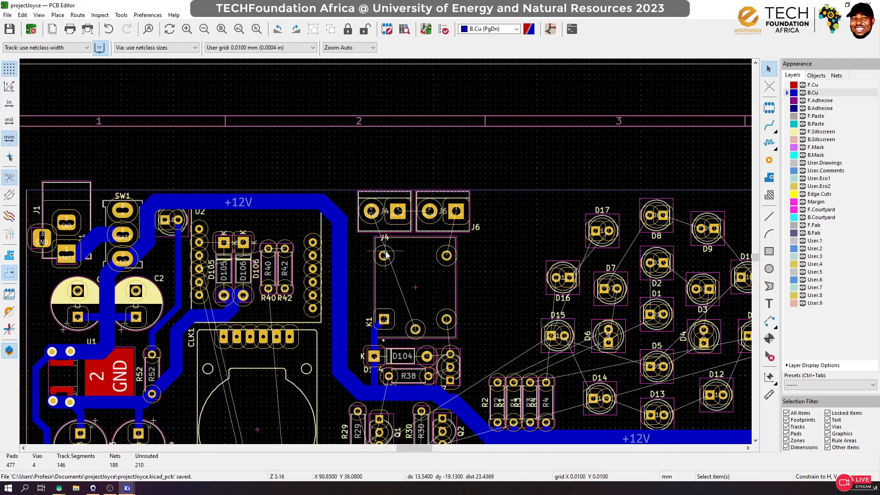
{"action": "left_click", "coordinate": [770, 123]}
{"action": "type", "text": "q"}
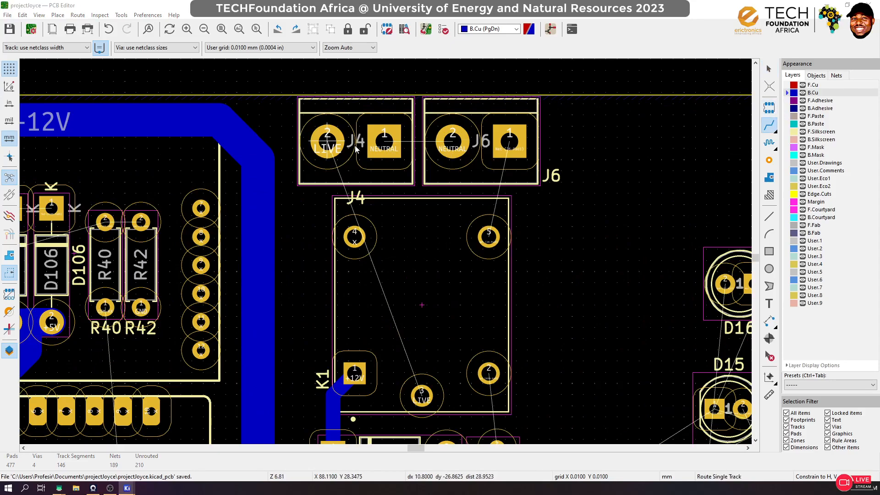
{"action": "type", "text": "3"}
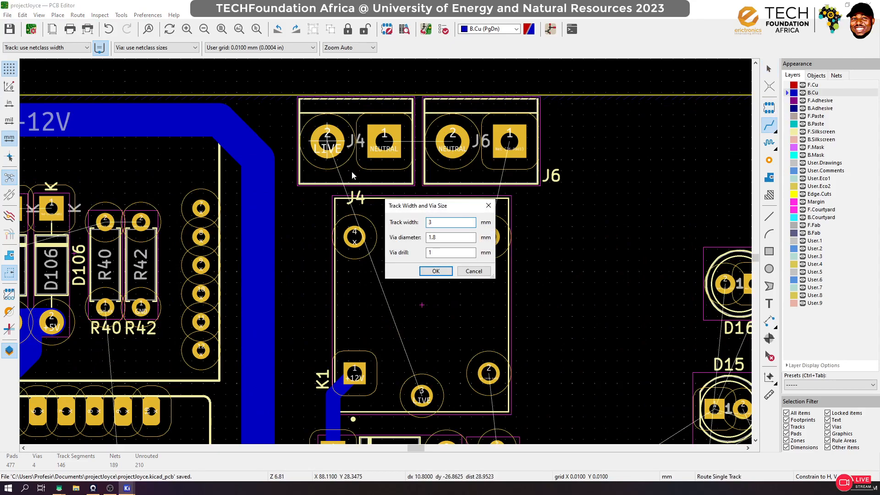
{"action": "key", "text": "Return"}
{"action": "left_click", "coordinate": [327, 140]}
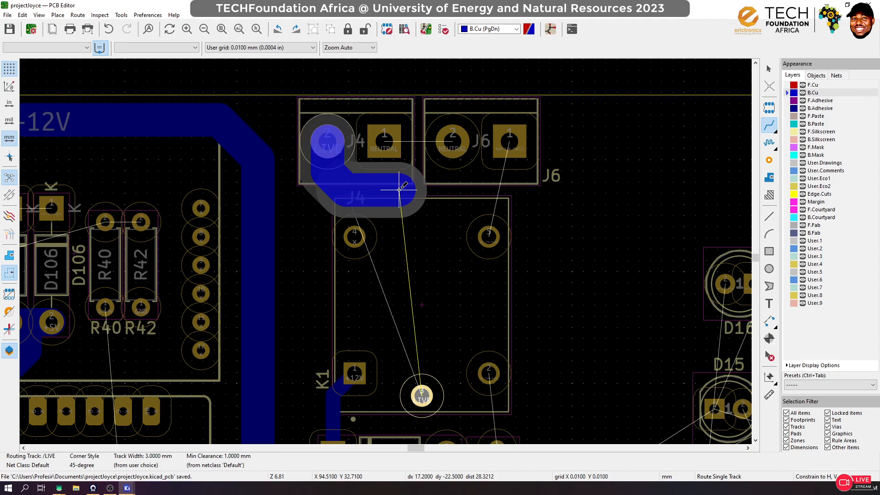
{"action": "left_click", "coordinate": [423, 394]}
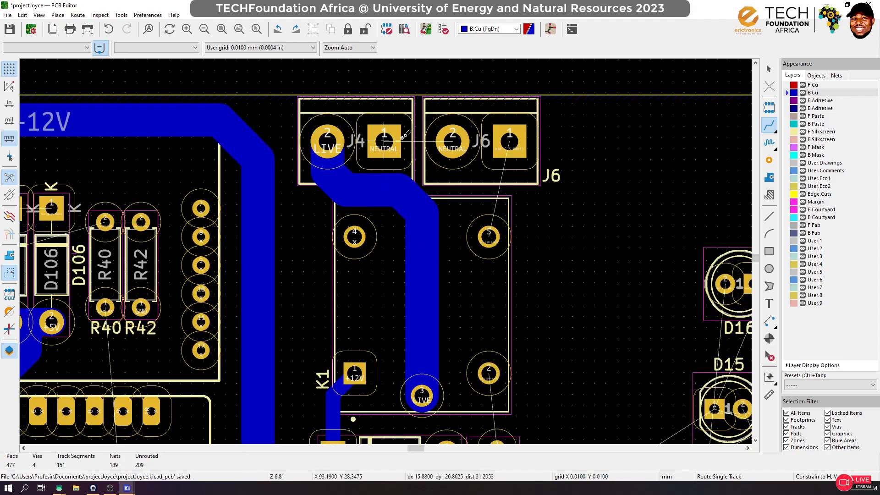
{"action": "left_click", "coordinate": [404, 138]}
{"action": "left_click", "coordinate": [450, 138]}
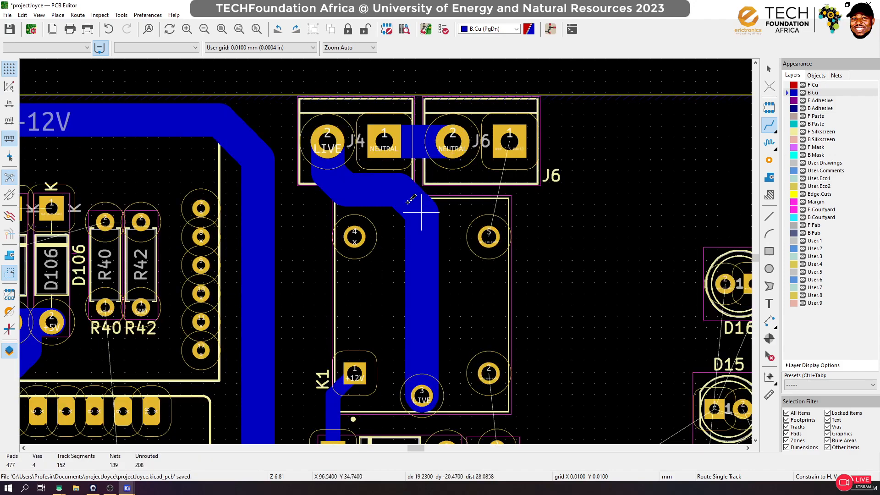
Reroute LIVE with a longer diagonal bend into K1 pad 3, and connect J6 pad 1 to K1 pad 5 with a 3 mm track
{"action": "left_click", "coordinate": [348, 179]}
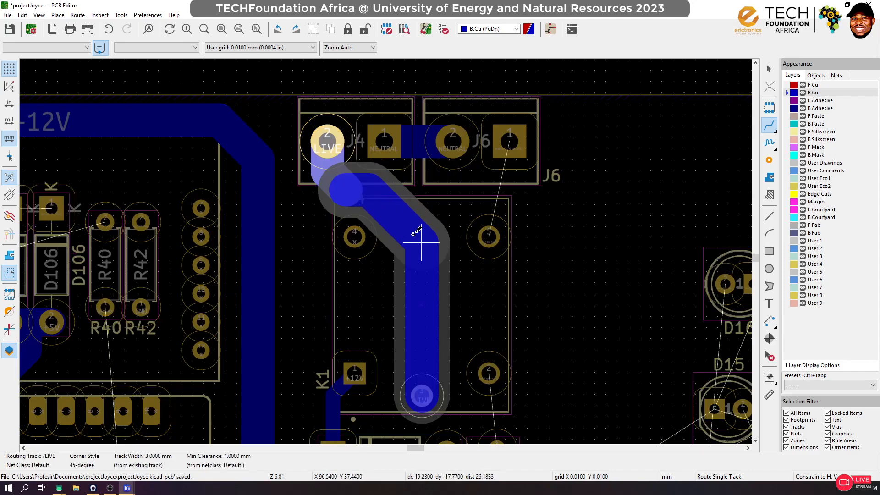
{"action": "left_click", "coordinate": [421, 234]}
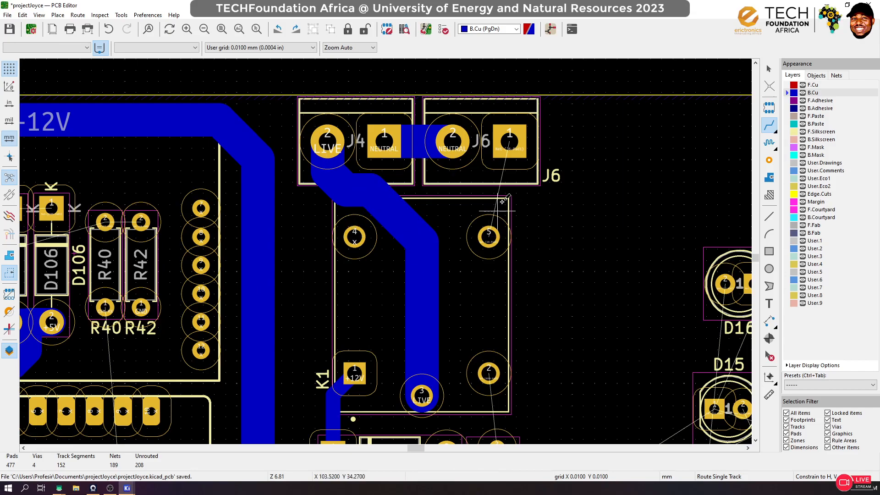
{"action": "left_click", "coordinate": [510, 141]}
{"action": "left_click", "coordinate": [489, 237]}
{"action": "scroll", "coordinate": [504, 316], "scroll_direction": "down", "scroll_amount": 3}
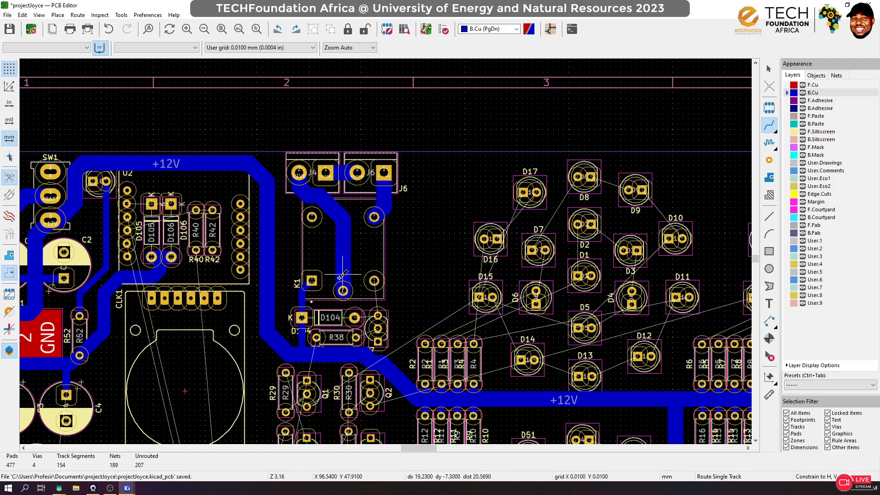
Abandon the 3 mm track begun at D104 pad 2 and set the track width to 1.2 mm
{"action": "scroll", "coordinate": [343, 284], "scroll_direction": "up", "scroll_amount": 3}
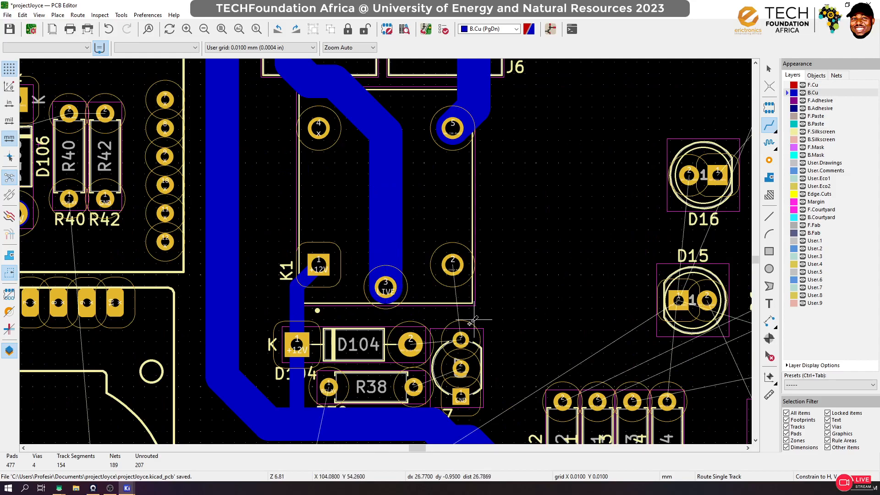
{"action": "left_click", "coordinate": [410, 344]}
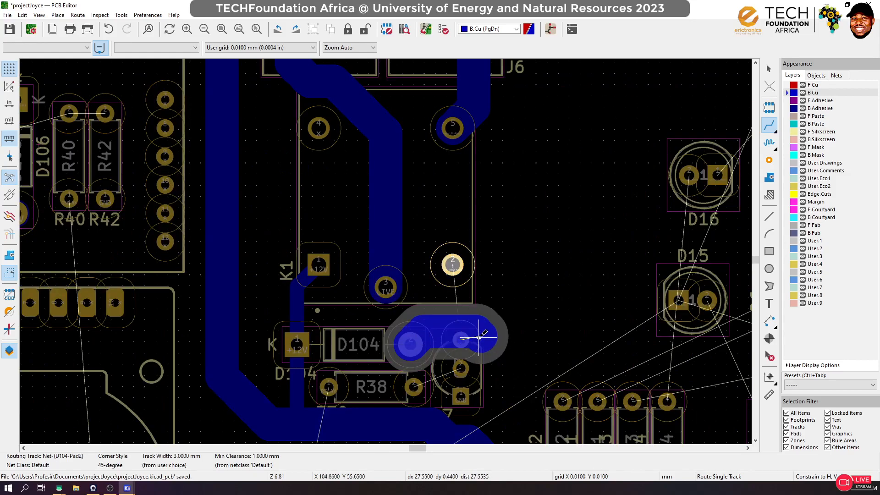
{"action": "key", "text": "Escape"}
{"action": "scroll", "coordinate": [415, 374], "scroll_direction": "up", "scroll_amount": 1}
{"action": "key", "text": "q"}
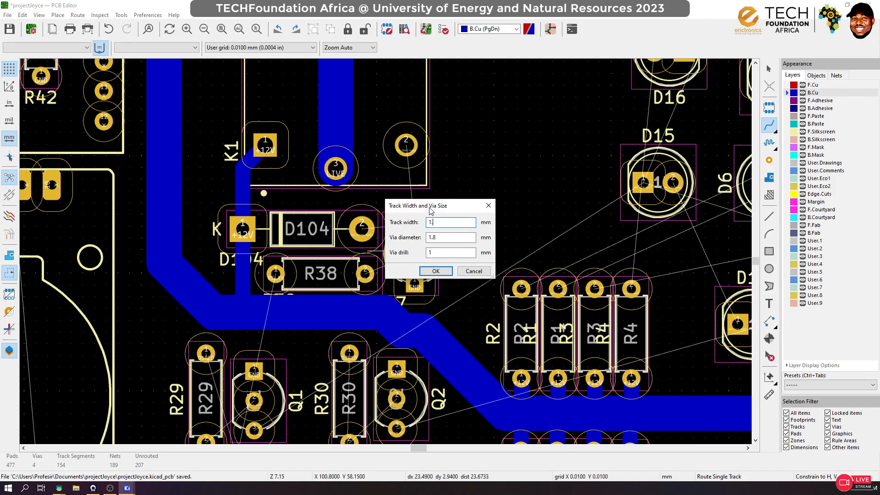
{"action": "key", "text": "Return"}
{"action": "scroll", "coordinate": [361, 228], "scroll_direction": "up", "scroll_amount": 3}
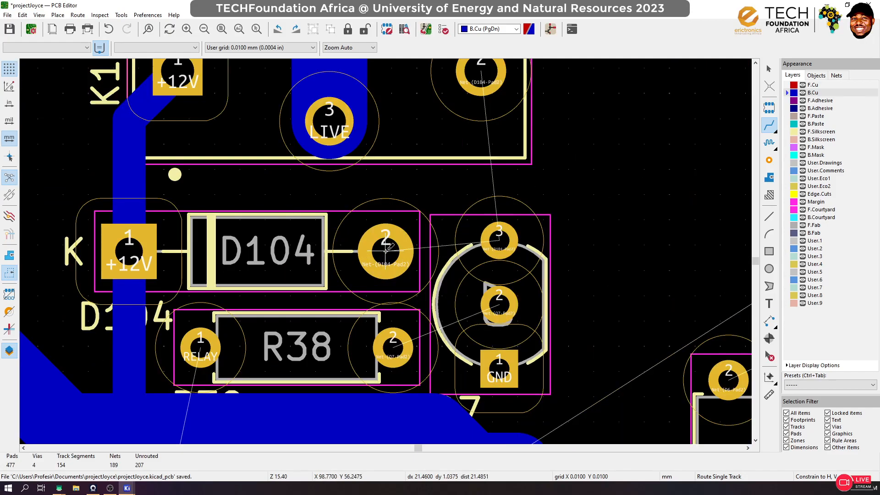
Route 1.2 mm B.Cu tracks joining D104 pad 2, Q7 pad 3 and K1 pad 2, and another from Q7 pad 2 to R38 pad 2
{"action": "left_click", "coordinate": [398, 250]}
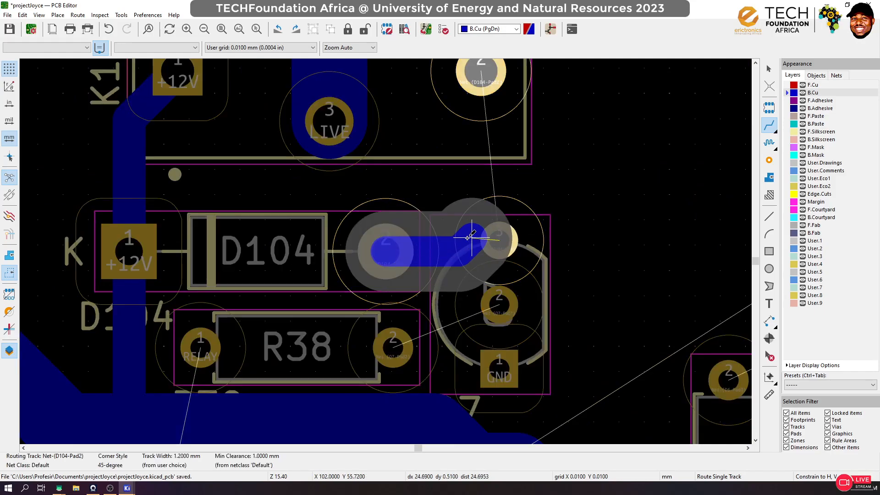
{"action": "key", "text": "Escape"}
{"action": "left_click", "coordinate": [501, 246]}
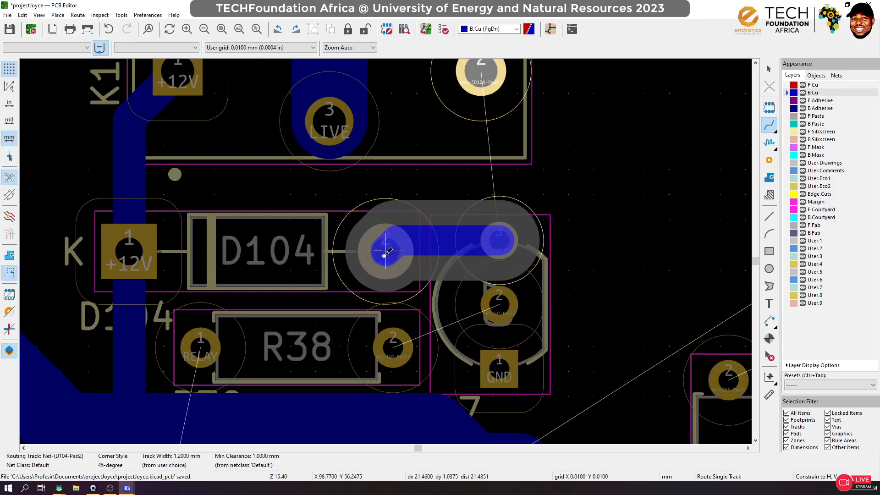
{"action": "left_click", "coordinate": [386, 252]}
{"action": "left_click", "coordinate": [499, 236]}
{"action": "left_click", "coordinate": [494, 88]}
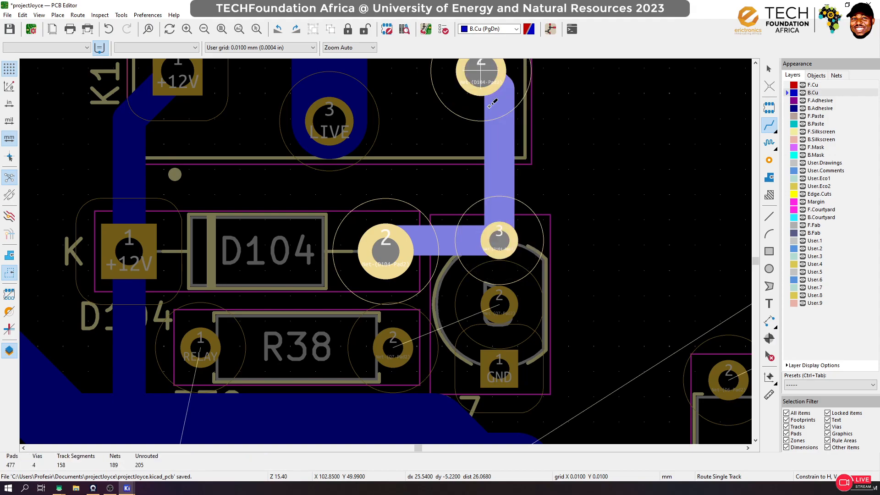
{"action": "scroll", "coordinate": [499, 186], "scroll_direction": "down", "scroll_amount": 1}
{"action": "left_click", "coordinate": [379, 353]}
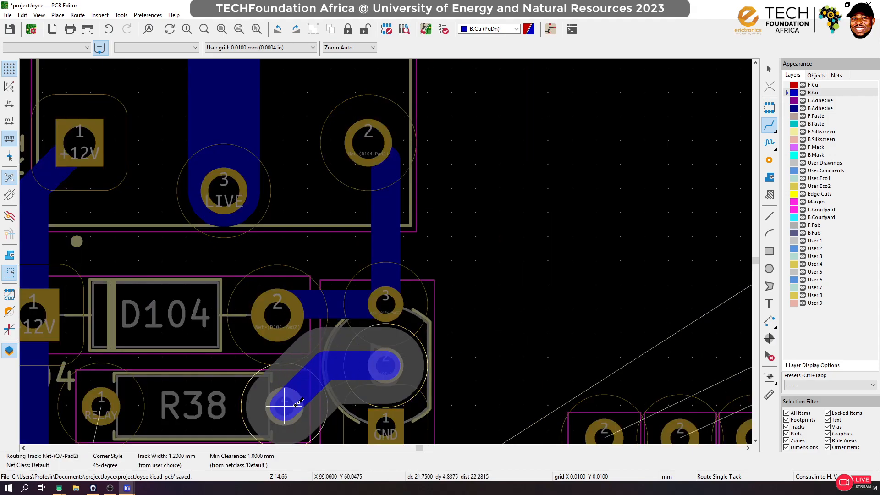
{"action": "left_click", "coordinate": [293, 404]}
Delete the +12V track segments around K1, D104 and R38, between the vertical bus and the diagonal above Q2
{"action": "scroll", "coordinate": [391, 254], "scroll_direction": "down", "scroll_amount": 3}
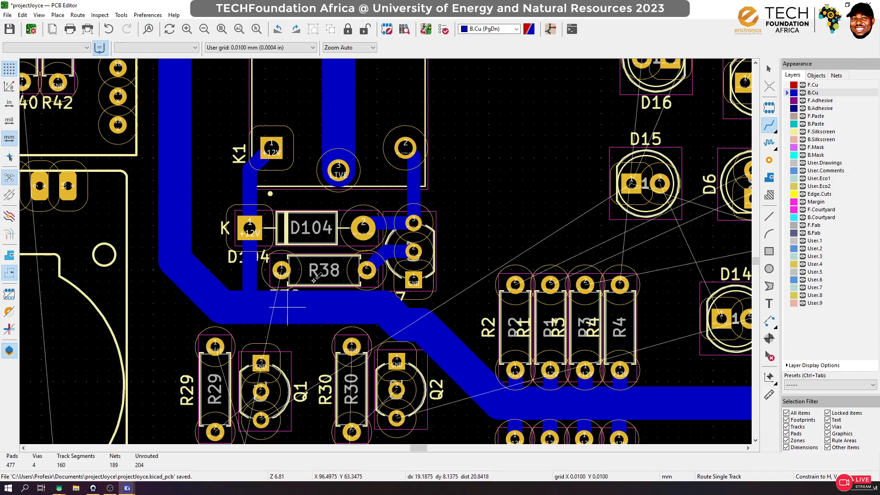
{"action": "left_click", "coordinate": [769, 69]}
{"action": "scroll", "coordinate": [256, 268], "scroll_direction": "up", "scroll_amount": 1}
{"action": "left_click", "coordinate": [484, 277]}
{"action": "key", "text": "Delete"}
{"action": "left_click", "coordinate": [403, 267]}
{"action": "left_click", "coordinate": [426, 275]}
{"action": "key", "text": "Delete"}
{"action": "left_click", "coordinate": [404, 273]}
{"action": "key", "text": "Delete"}
{"action": "left_click", "coordinate": [392, 236]}
{"action": "key", "text": "Delete"}
{"action": "left_click", "coordinate": [394, 156]}
{"action": "key", "text": "Delete"}
{"action": "left_click", "coordinate": [397, 131]}
{"action": "key", "text": "Delete"}
{"action": "left_click", "coordinate": [337, 246]}
{"action": "key", "text": "Delete"}
{"action": "left_click", "coordinate": [319, 200]}
{"action": "key", "text": "Delete"}
Route a 3 mm +12V track from the cut vertical bus through D104 pad 1 to the remaining diagonal bus above Q2
{"action": "left_click", "coordinate": [770, 124]}
{"action": "left_click", "coordinate": [329, 121]}
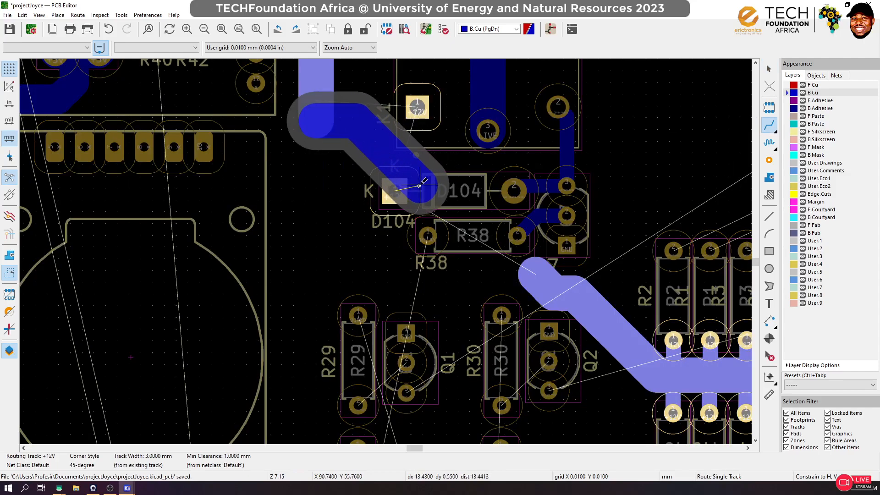
{"action": "left_click", "coordinate": [399, 191]}
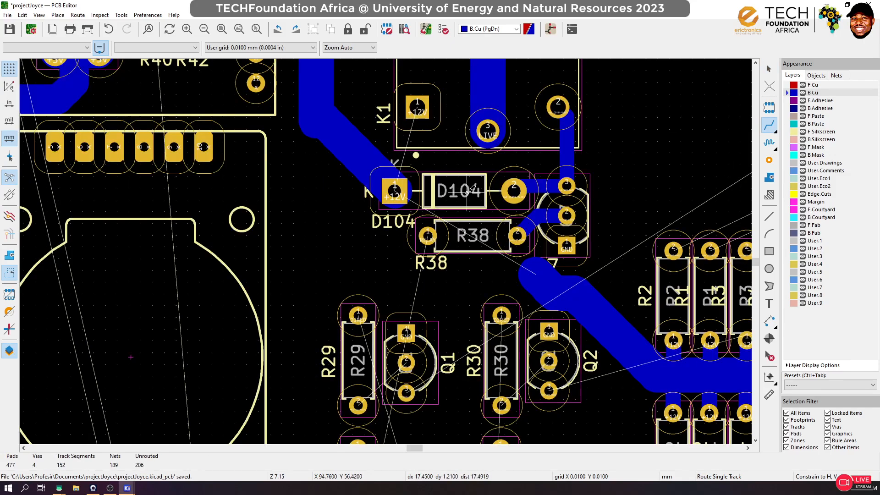
{"action": "left_click", "coordinate": [395, 191]}
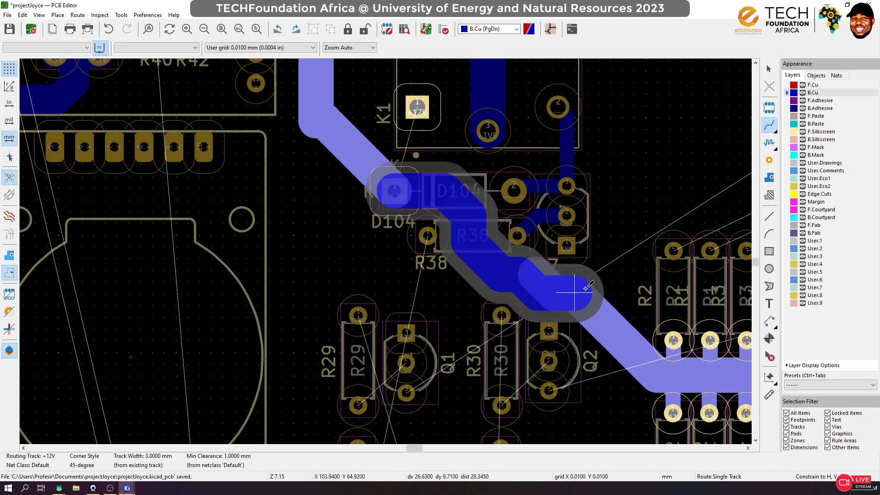
{"action": "left_click", "coordinate": [532, 276]}
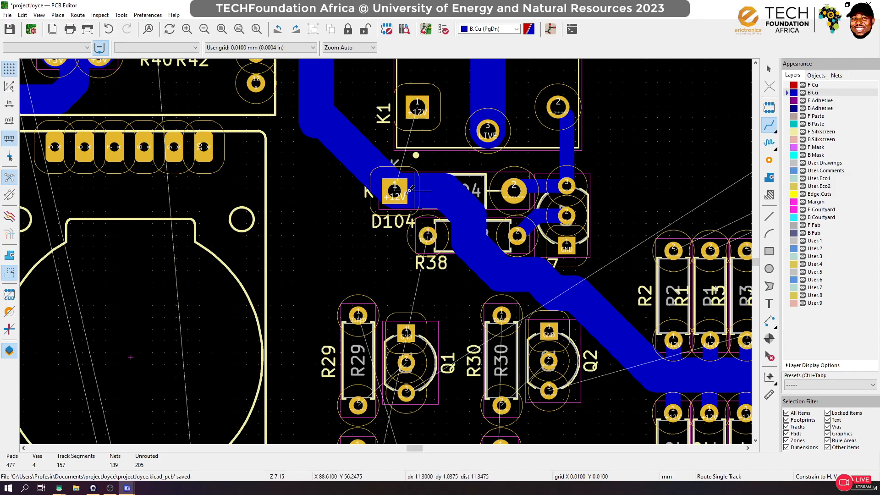
Redraw the 3 mm +12V track from D104 pad 1 across R38 with a smoother diagonal into the bus above Q2
{"action": "left_click", "coordinate": [316, 86]}
{"action": "left_click", "coordinate": [395, 189]}
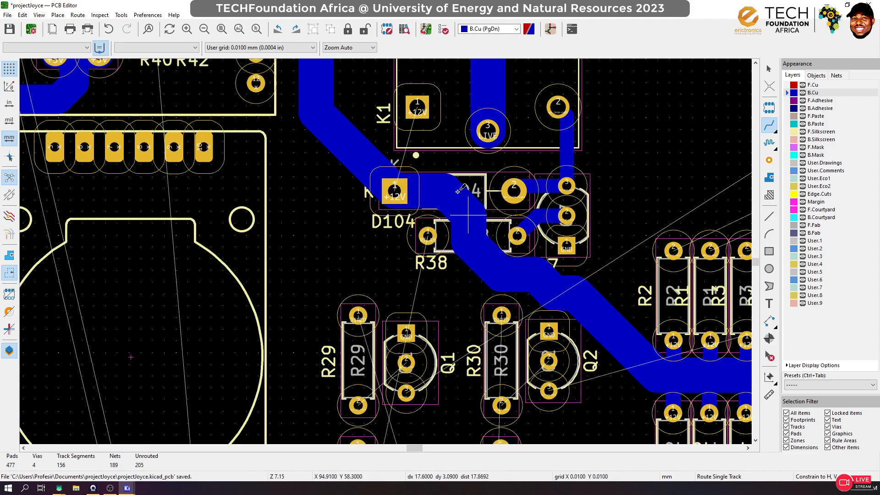
{"action": "left_click", "coordinate": [394, 190]}
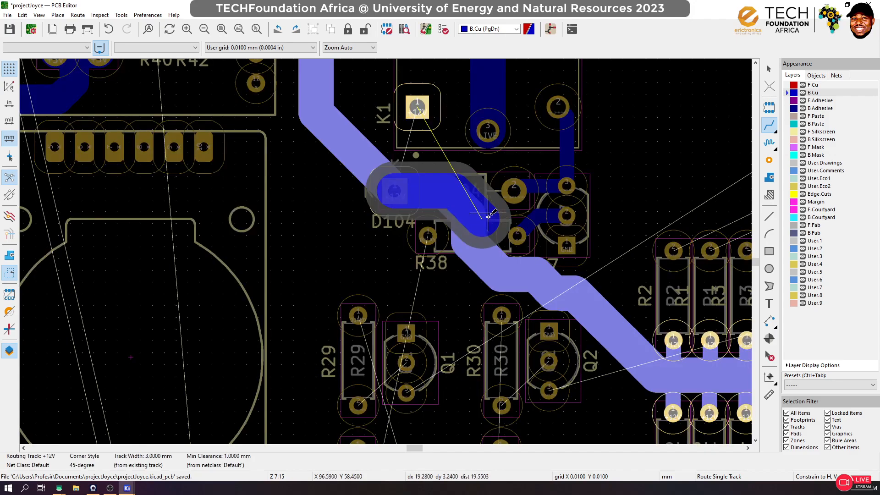
{"action": "left_click", "coordinate": [537, 274]}
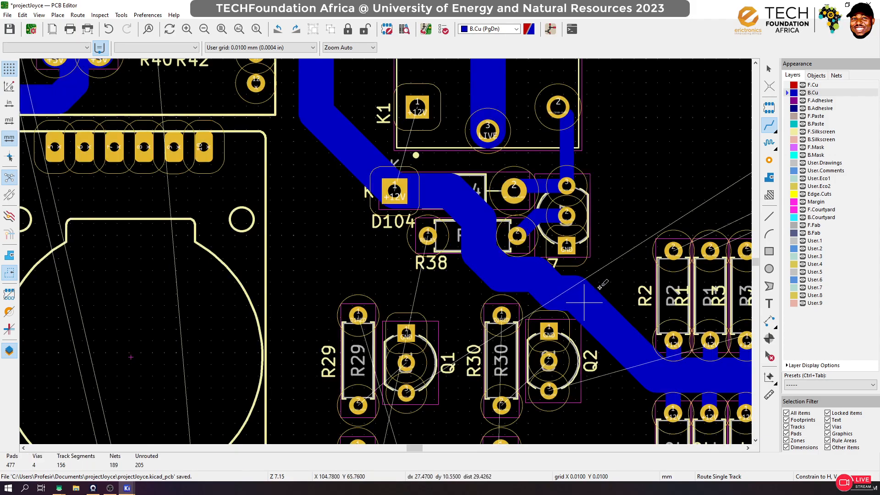
{"action": "left_click", "coordinate": [504, 274]}
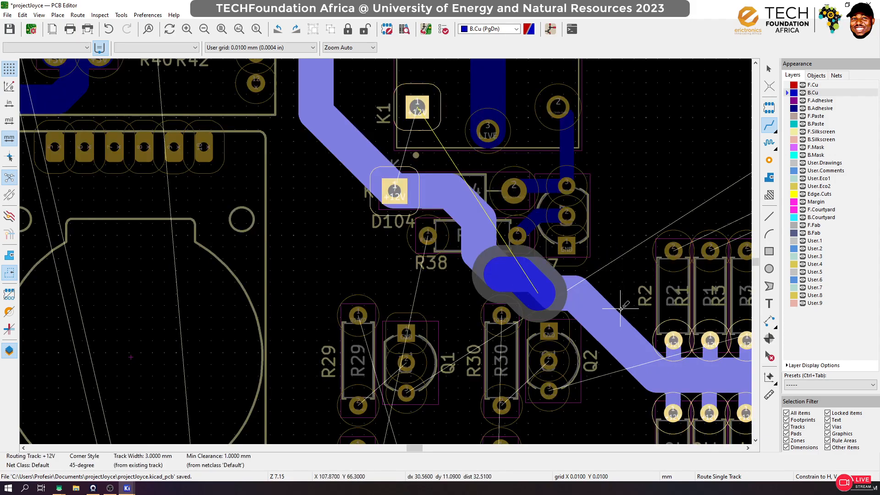
{"action": "left_click", "coordinate": [580, 278]}
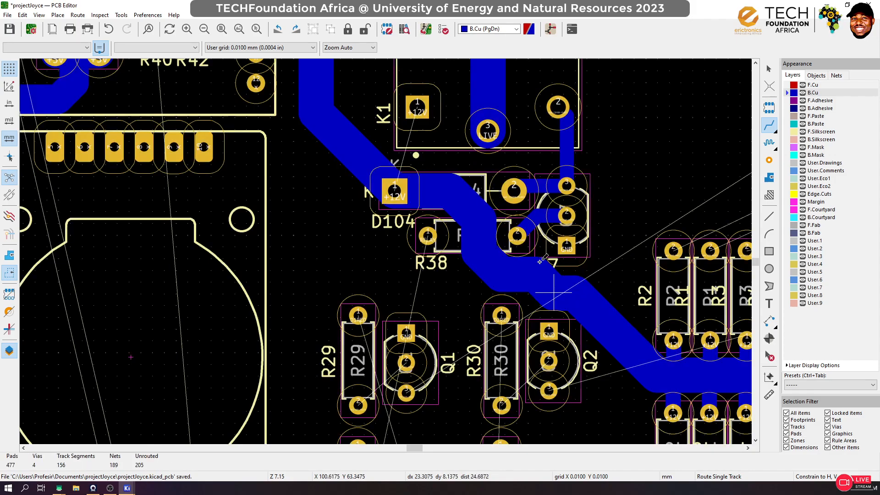
Connect K1 pad 1 to the +12V track beside D104 pad 1 with a 1.2 mm track, and save the board
{"action": "scroll", "coordinate": [476, 252], "scroll_direction": "down", "scroll_amount": 1}
{"action": "scroll", "coordinate": [320, 287], "scroll_direction": "down", "scroll_amount": 1}
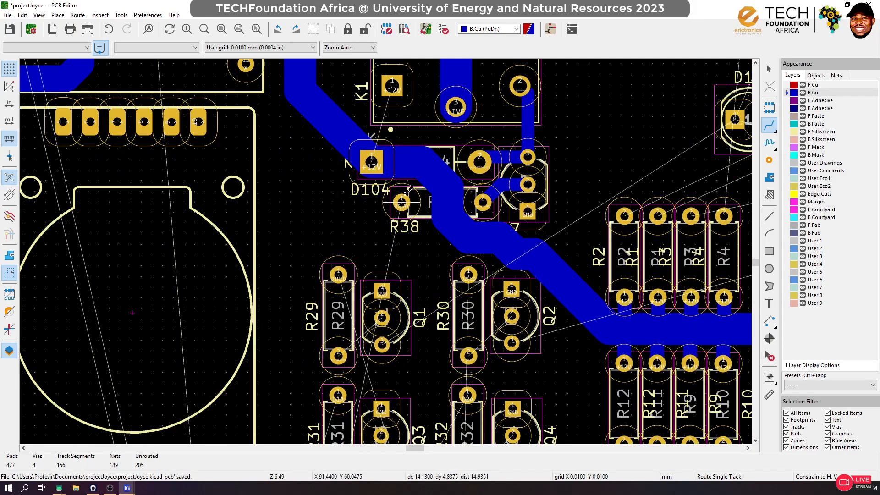
{"action": "left_click", "coordinate": [392, 87]}
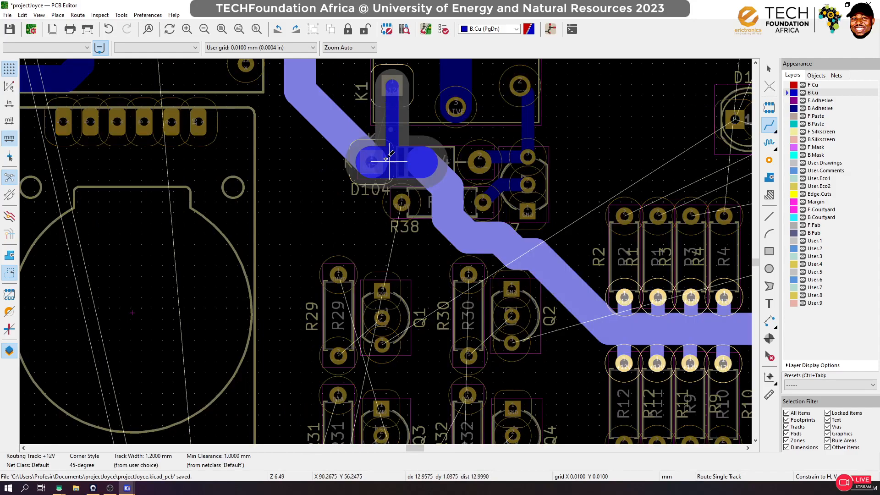
{"action": "left_click", "coordinate": [399, 159]}
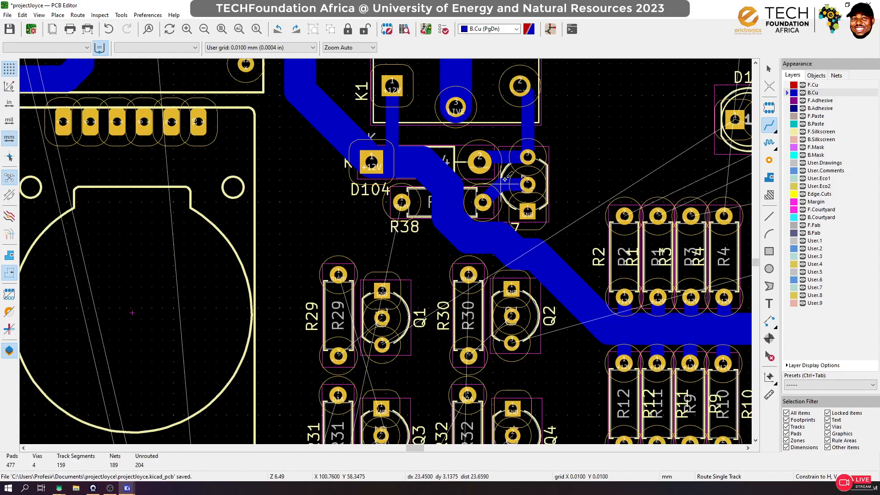
{"action": "key", "text": "ctrl+s"}
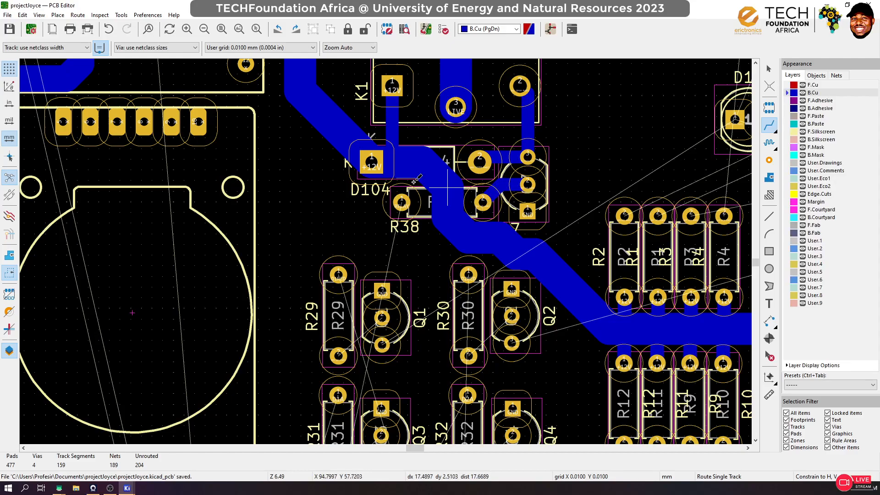
Display the filled zones and refill all copper zones, viewing F.Cu and returning to B.Cu
{"action": "scroll", "coordinate": [509, 169], "scroll_direction": "down", "scroll_amount": 3}
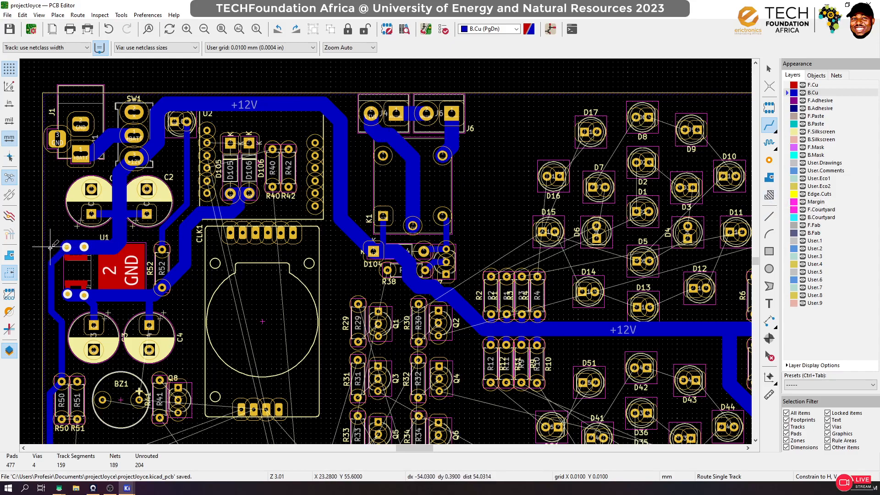
{"action": "left_click", "coordinate": [9, 255]}
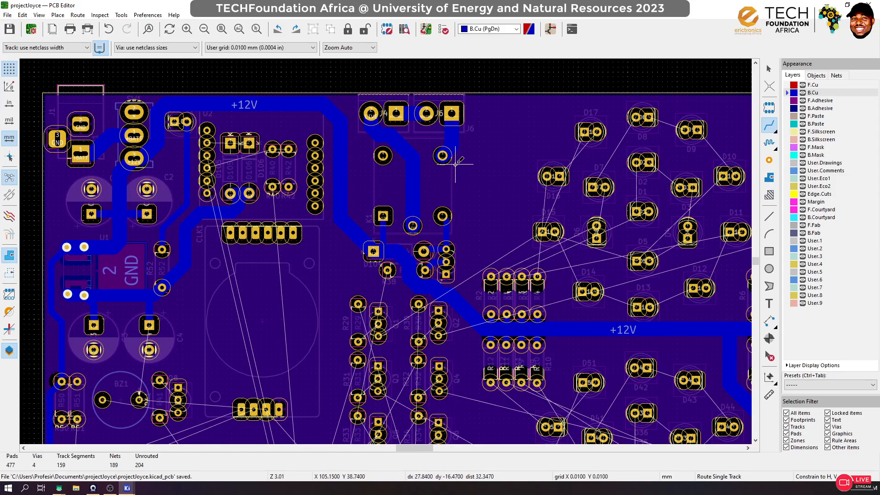
{"action": "key", "text": "b"}
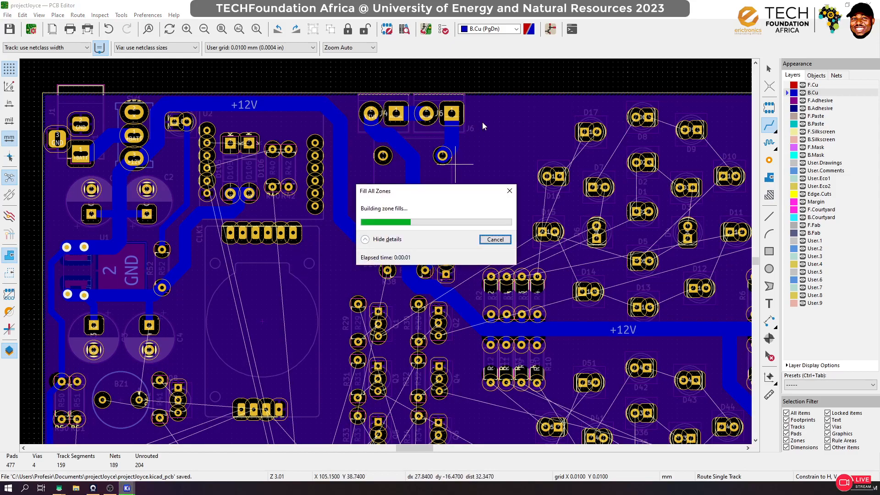
{"action": "key", "text": "Page_Up"}
{"action": "key", "text": "b"}
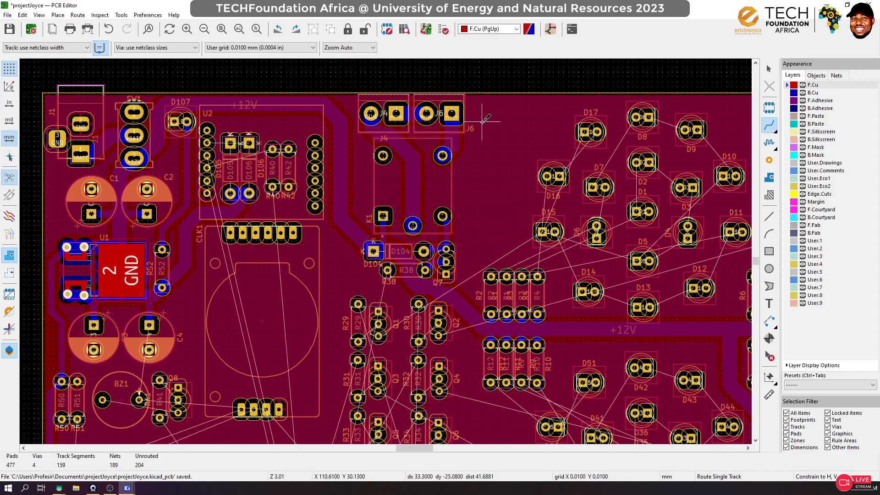
{"action": "key", "text": "Page_Down"}
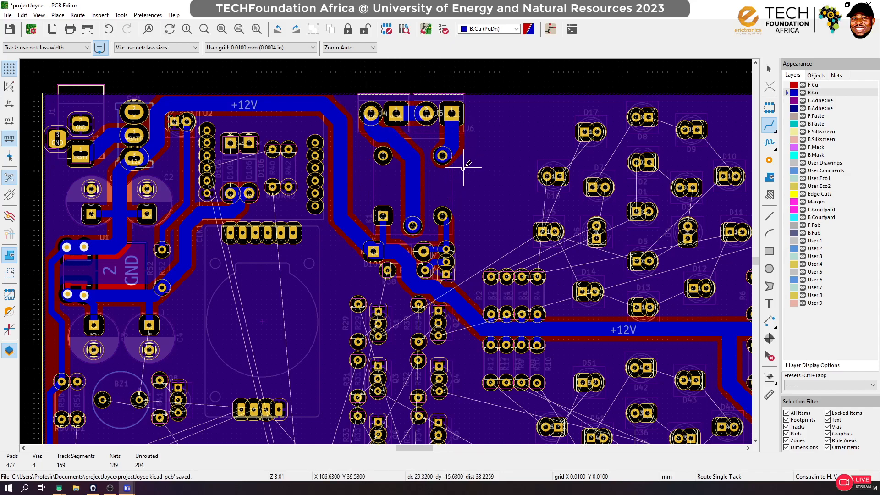
Start a rule area above J4 on F.Cu and B.Cu, named AC-ZONE, that keeps out only copper fill
{"action": "left_click", "coordinate": [770, 196]}
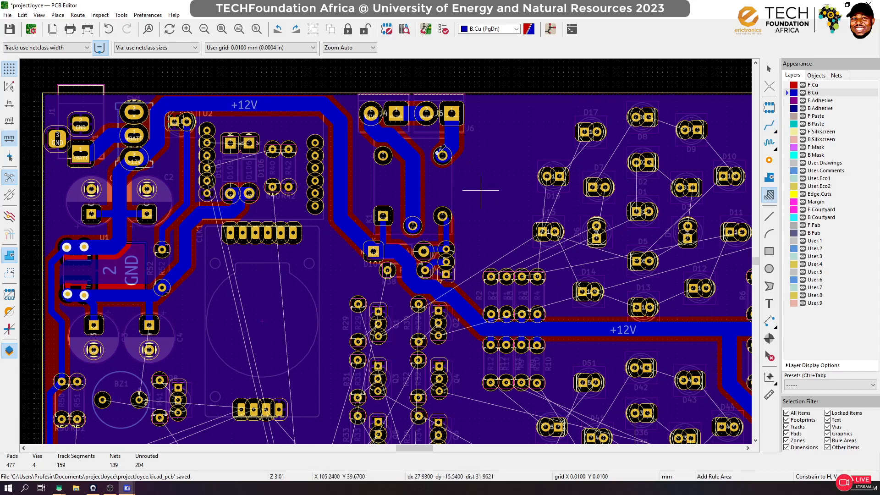
{"action": "left_click", "coordinate": [352, 95]}
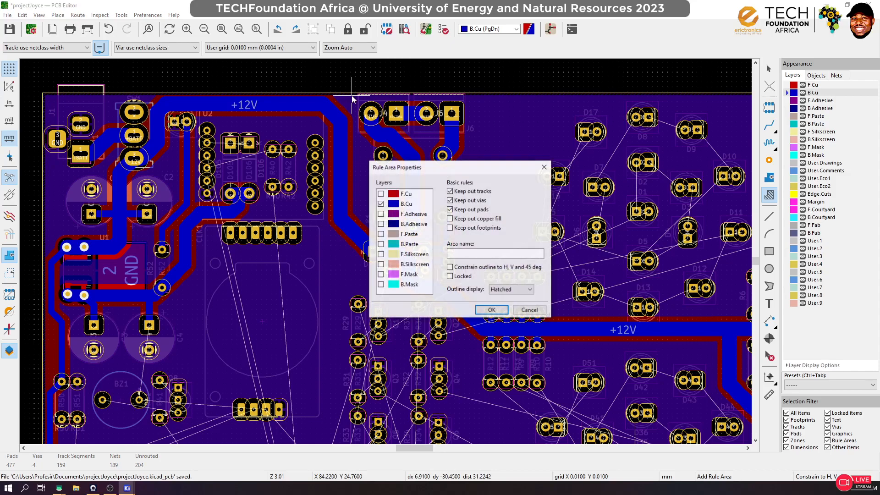
{"action": "left_click", "coordinate": [380, 193]}
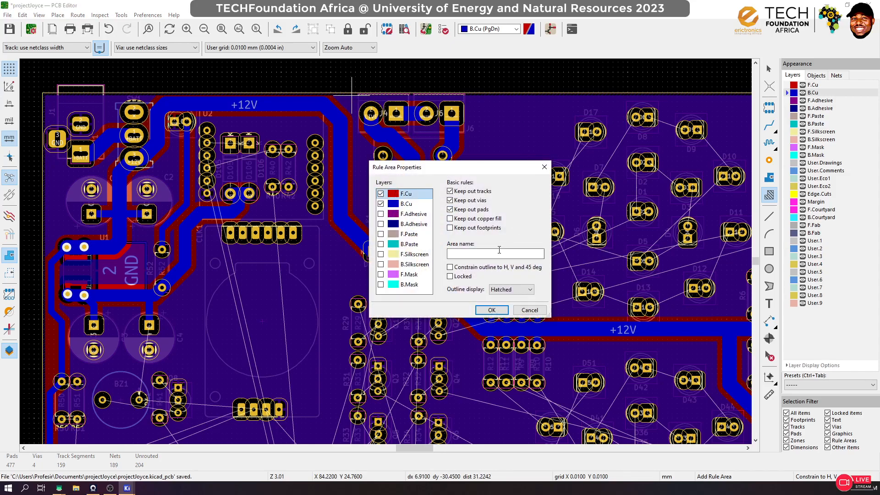
{"action": "left_click", "coordinate": [450, 191]}
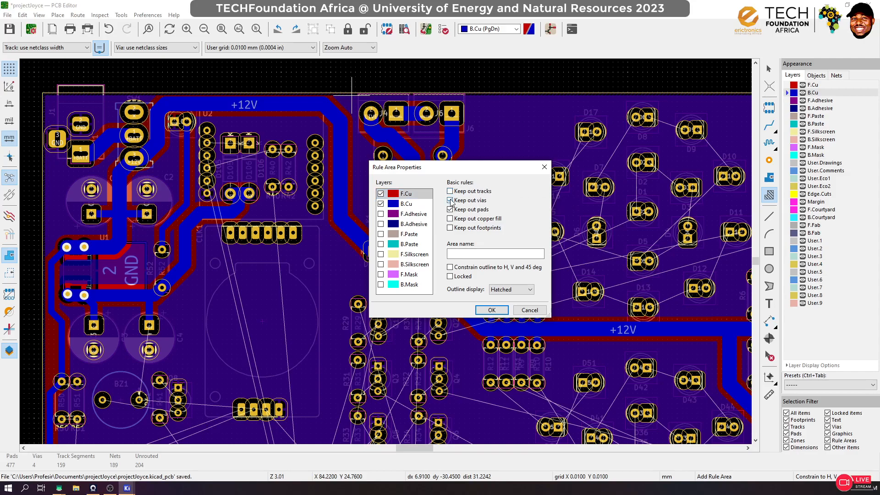
{"action": "left_click", "coordinate": [450, 200]}
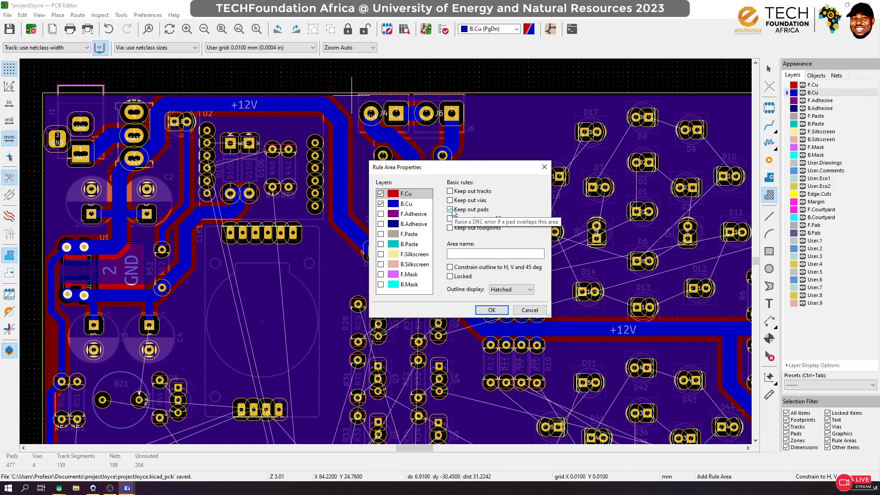
{"action": "left_click", "coordinate": [450, 209]}
{"action": "left_click", "coordinate": [450, 218]}
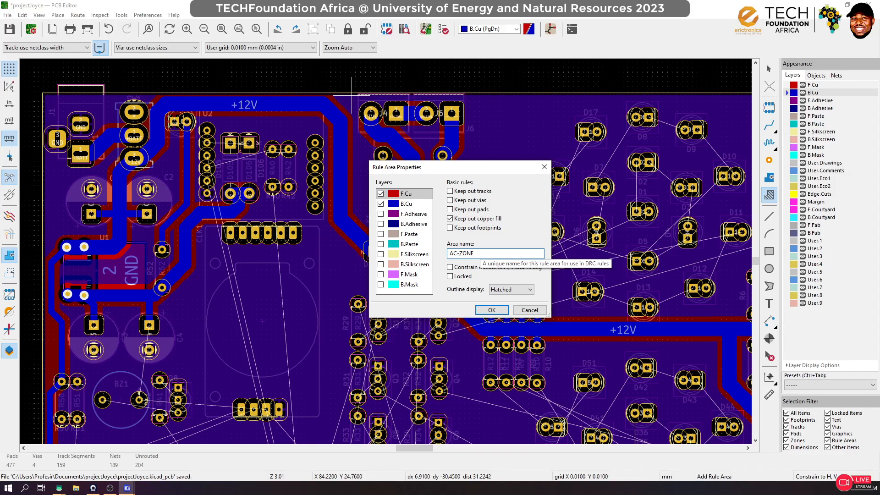
{"action": "left_click", "coordinate": [491, 309]}
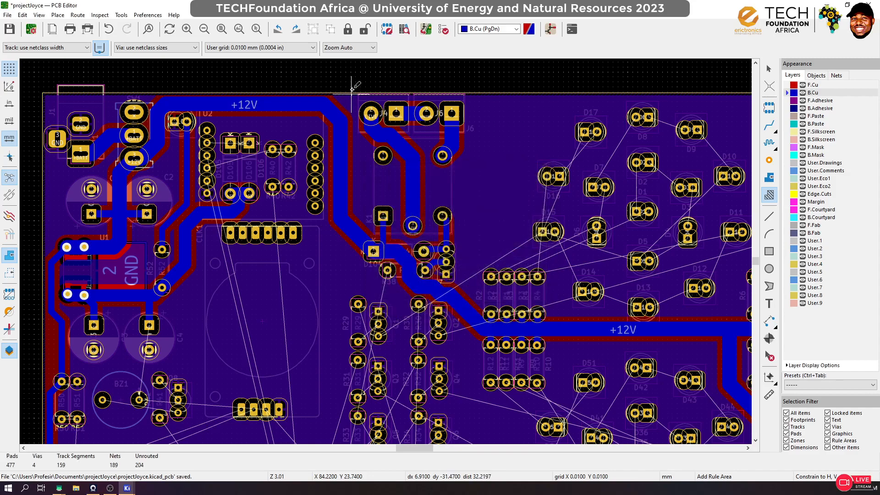
Outline the AC-ZONE rule area around J4, J6 and K1's mains contacts, including the lower central pad, and close the shape
{"action": "left_click", "coordinate": [475, 95]}
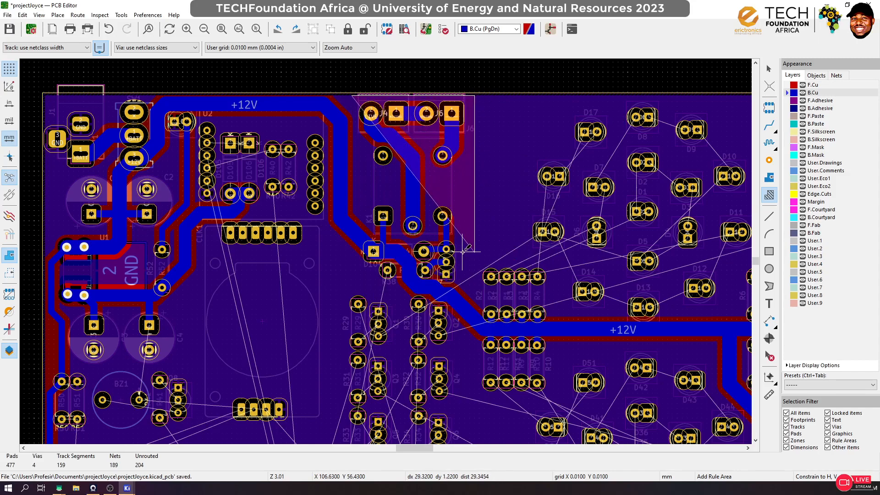
{"action": "left_click", "coordinate": [475, 196]}
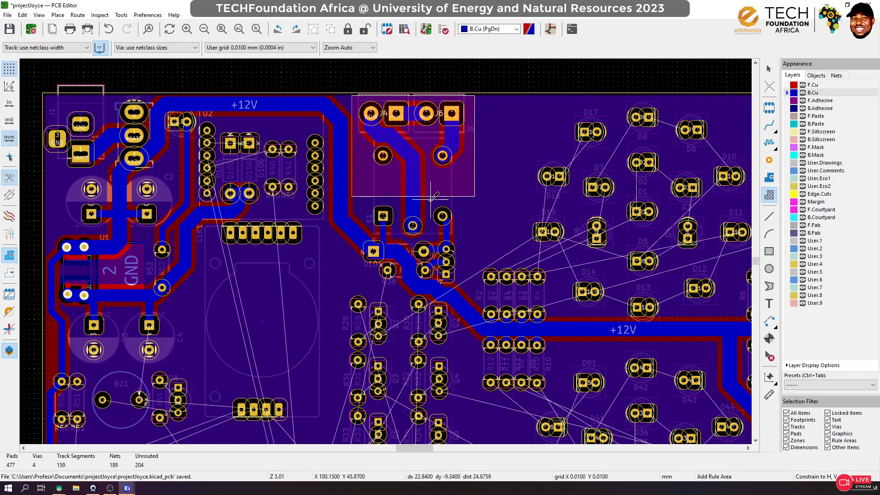
{"action": "left_click", "coordinate": [431, 196]}
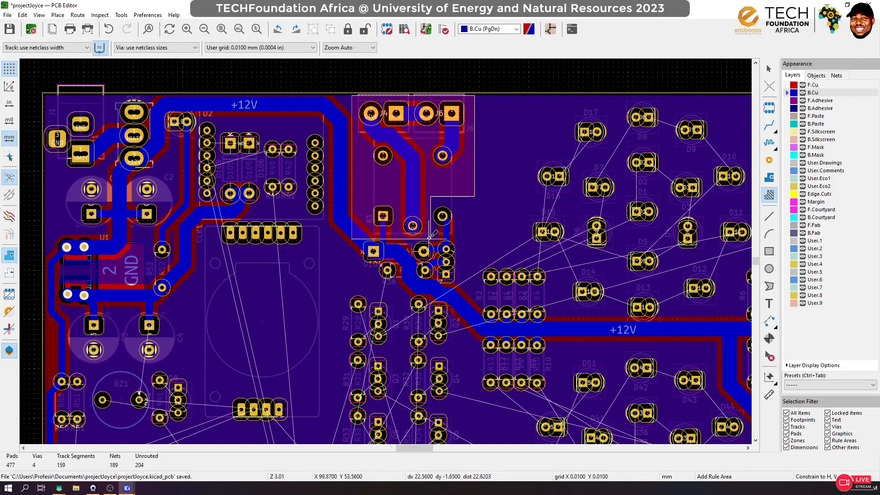
{"action": "left_click", "coordinate": [395, 238]}
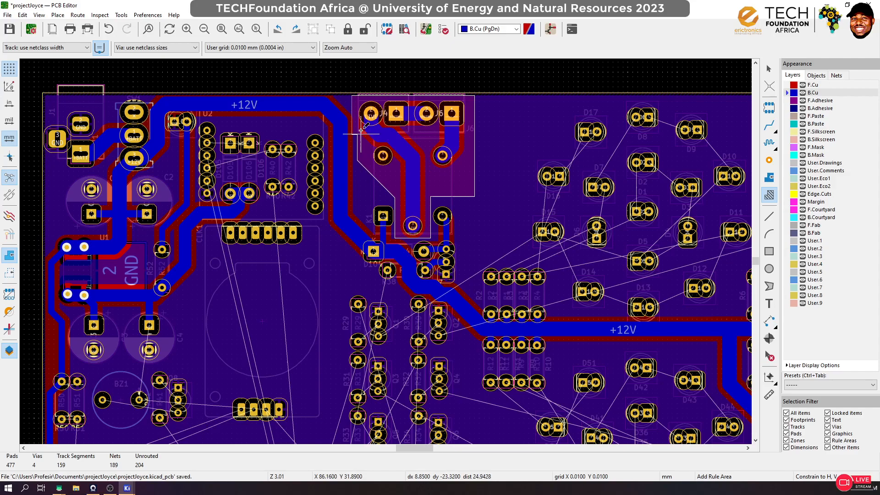
{"action": "double_click", "coordinate": [352, 155]}
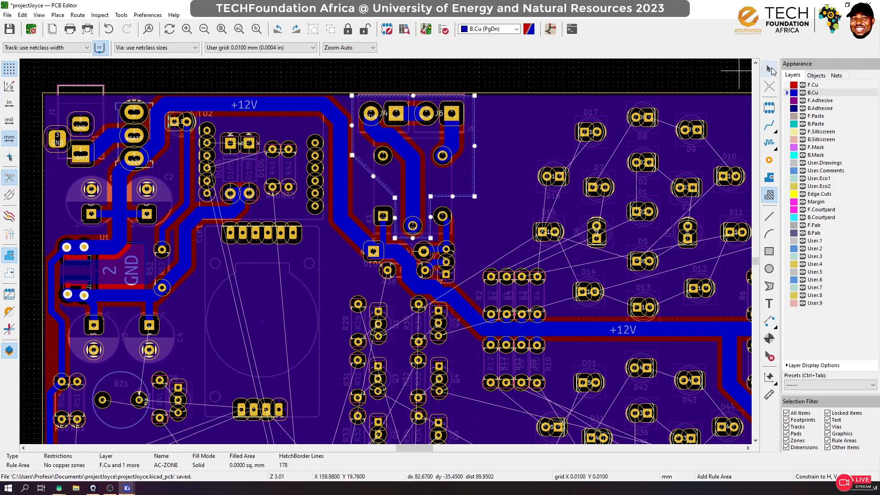
Refill all copper zones with the AC-ZONE cutout and display only the zone outlines
{"action": "left_click", "coordinate": [772, 68]}
{"action": "key", "text": "b"}
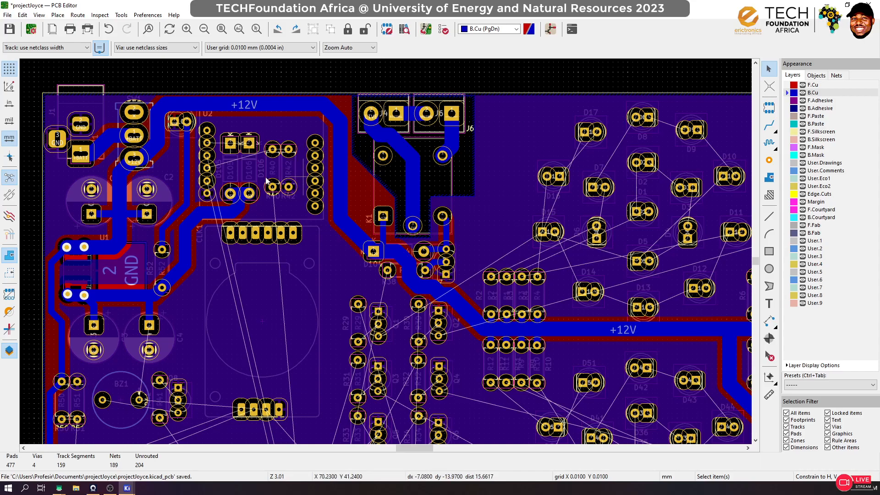
{"action": "left_click", "coordinate": [9, 273]}
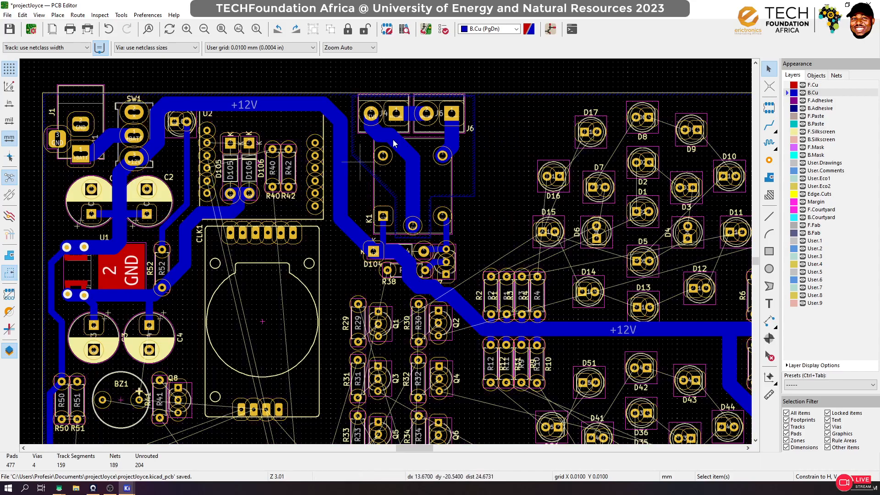
Set the track width to 1.5 mm and route B.Cu from U2 pad 2 through D105 pad 1 to D106 pad 1
{"action": "scroll", "coordinate": [330, 218], "scroll_direction": "down", "scroll_amount": 3}
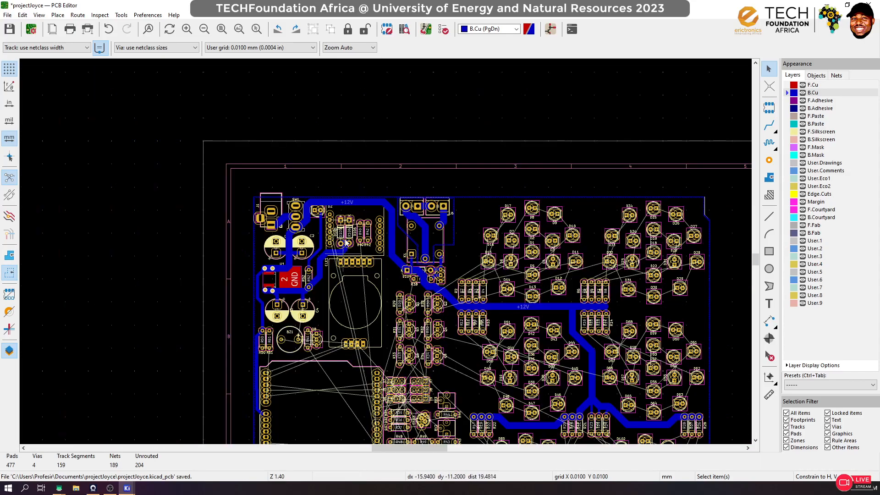
{"action": "scroll", "coordinate": [387, 255], "scroll_direction": "down", "scroll_amount": 2}
{"action": "scroll", "coordinate": [405, 239], "scroll_direction": "up", "scroll_amount": 7}
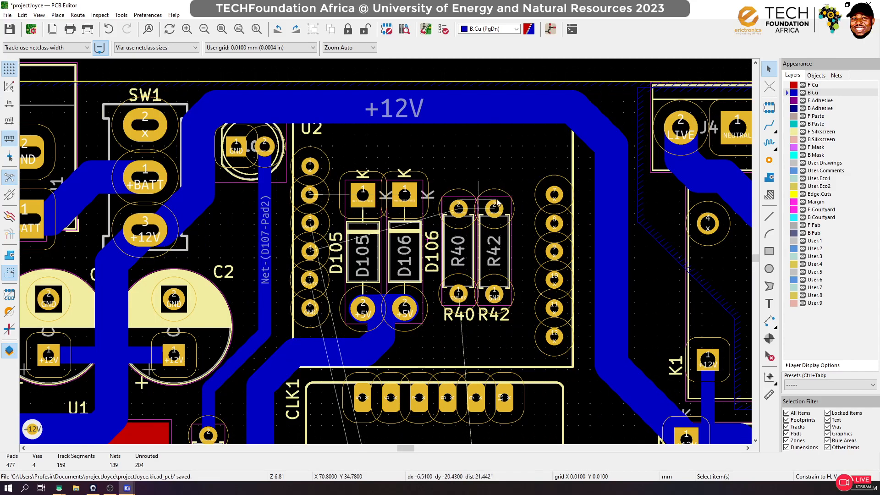
{"action": "left_click", "coordinate": [769, 124]}
{"action": "left_click", "coordinate": [310, 194]}
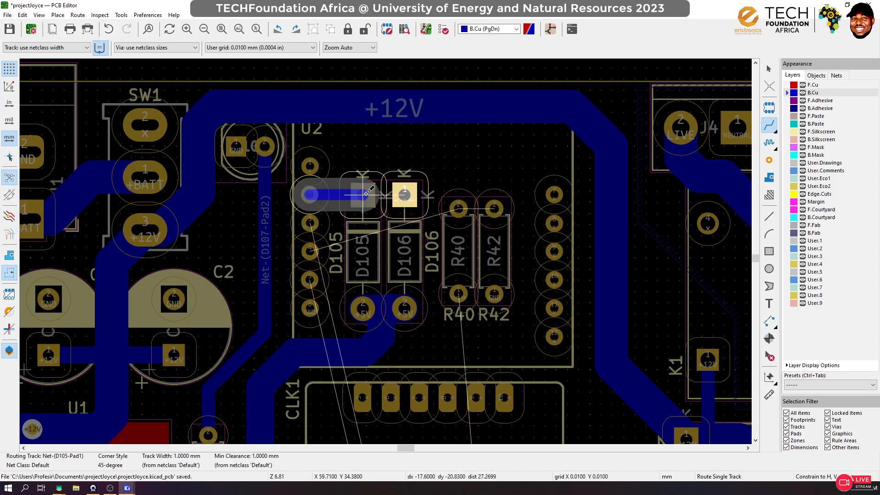
{"action": "key", "text": "Escape"}
{"action": "key", "text": "q"}
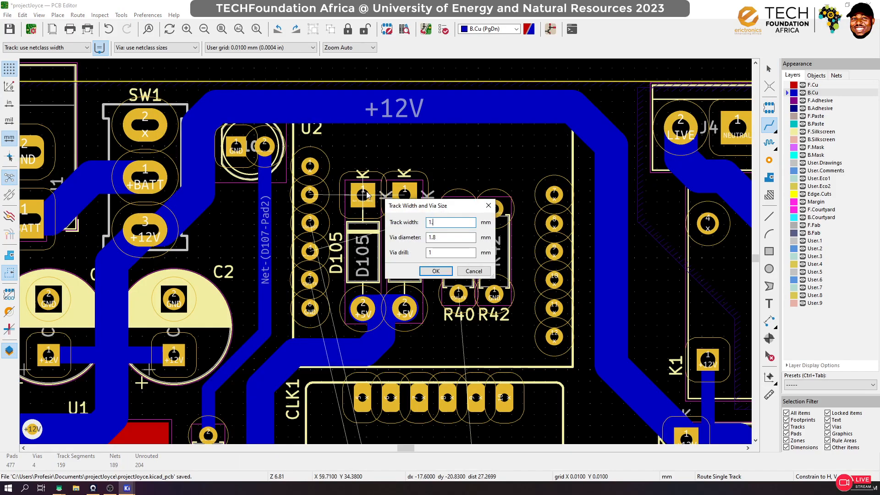
{"action": "key", "text": "Return"}
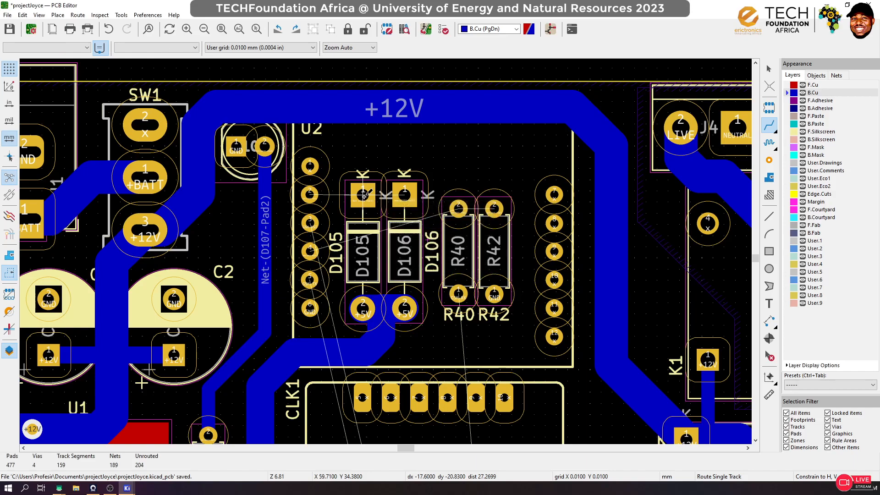
{"action": "left_click", "coordinate": [310, 194]}
{"action": "left_click", "coordinate": [364, 194]}
{"action": "left_click", "coordinate": [364, 194]}
{"action": "left_click", "coordinate": [404, 194]}
Link the upper pads of R40 and R42 with a 1.5 mm track and route U2 pad 4 to R40's upper pad
{"action": "left_click", "coordinate": [458, 208]}
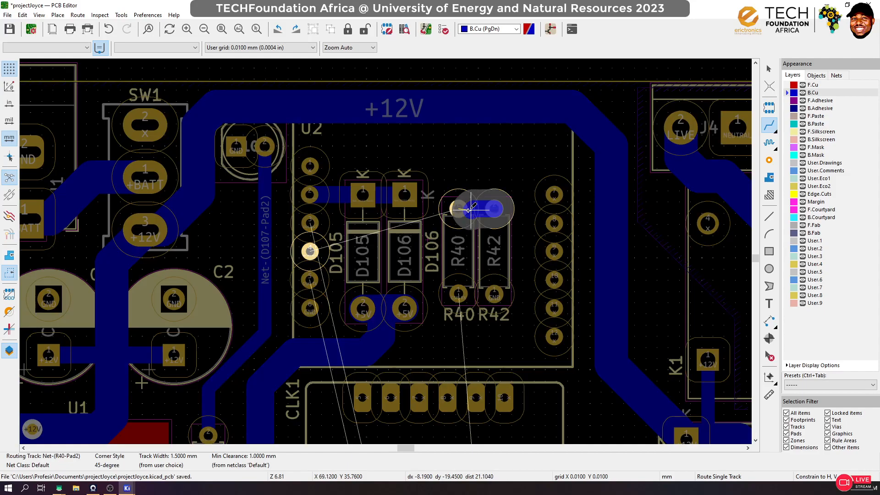
{"action": "key", "text": "Escape"}
{"action": "left_click", "coordinate": [309, 251]}
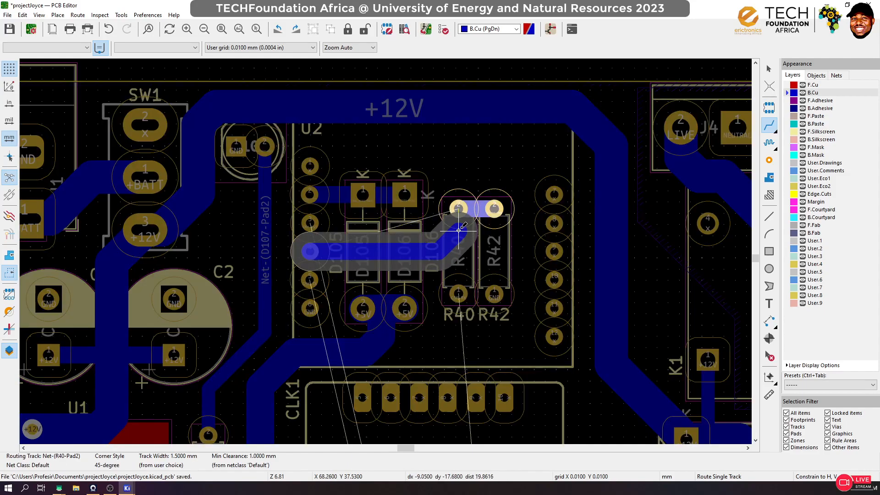
{"action": "left_click", "coordinate": [460, 214]}
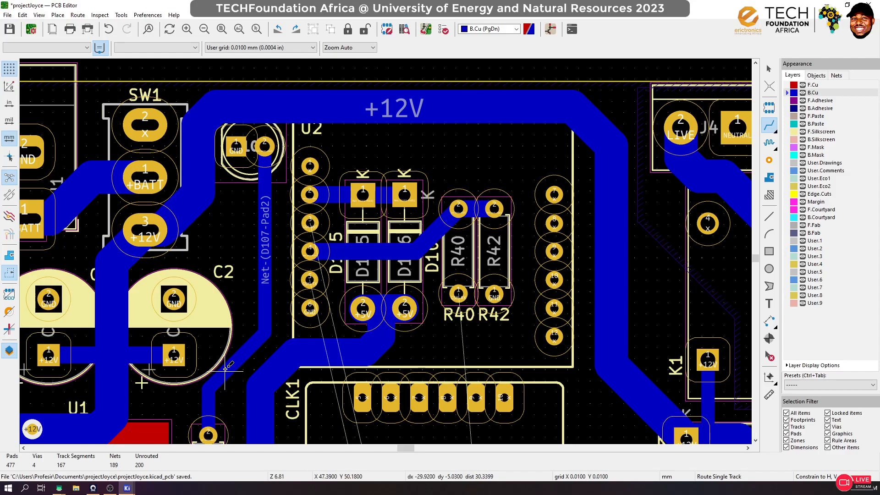
Examine the unrouted connections around R40, CLK1, the A1 module and buzzer BZ1
{"action": "scroll", "coordinate": [310, 251], "scroll_direction": "down", "scroll_amount": 3}
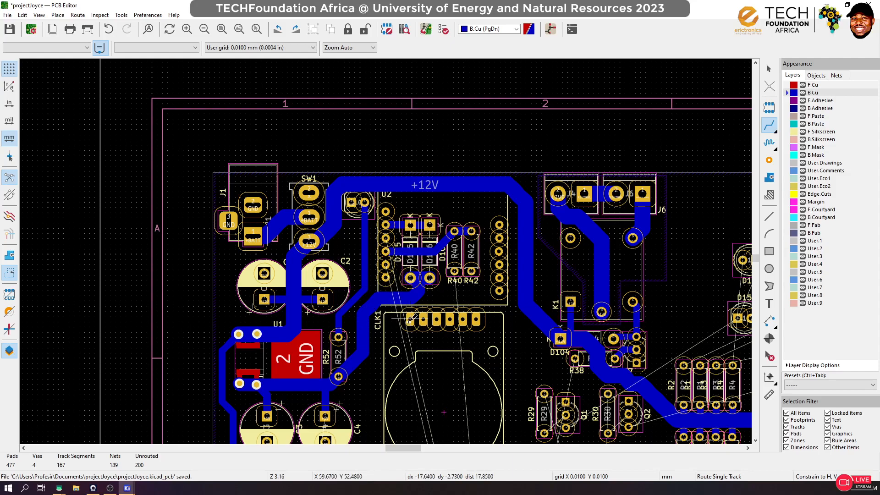
{"action": "scroll", "coordinate": [411, 319], "scroll_direction": "down", "scroll_amount": 1}
{"action": "scroll", "coordinate": [469, 266], "scroll_direction": "down", "scroll_amount": 1}
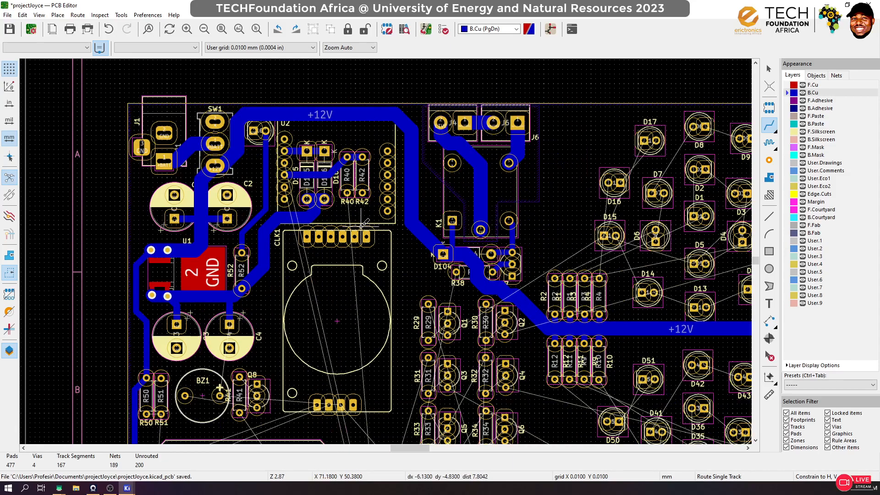
{"action": "scroll", "coordinate": [359, 214], "scroll_direction": "up", "scroll_amount": 1}
{"action": "scroll", "coordinate": [386, 251], "scroll_direction": "up", "scroll_amount": 5}
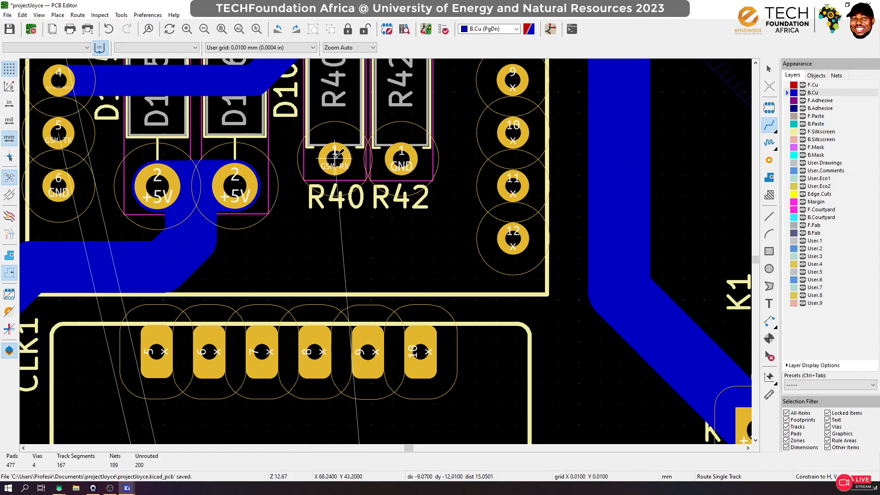
{"action": "scroll", "coordinate": [335, 156], "scroll_direction": "down", "scroll_amount": 8}
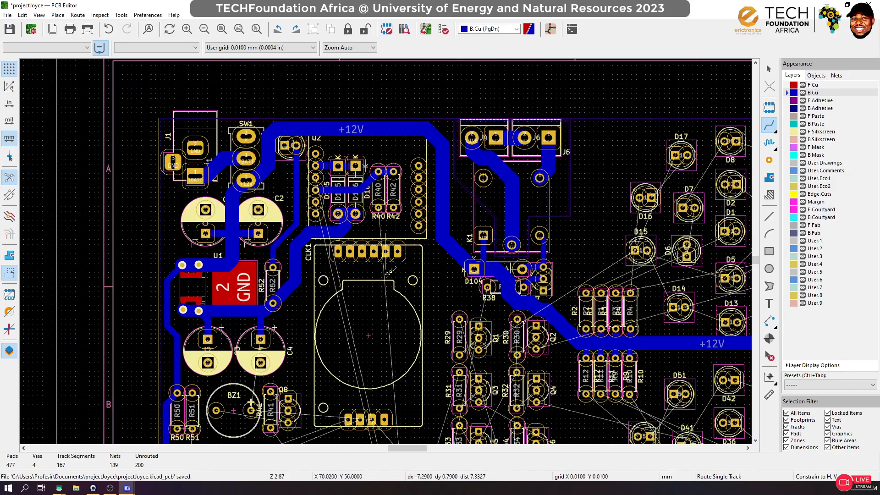
{"action": "scroll", "coordinate": [389, 321], "scroll_direction": "up", "scroll_amount": 3}
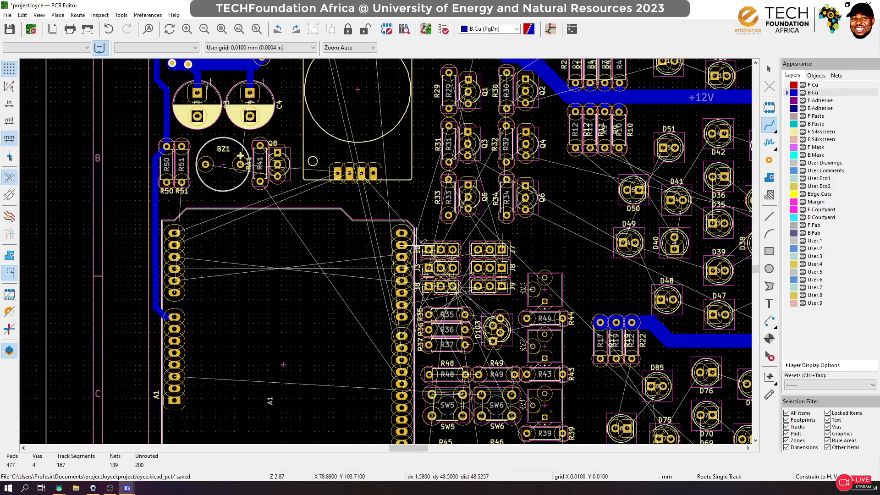
{"action": "scroll", "coordinate": [390, 247], "scroll_direction": "up", "scroll_amount": 3}
{"action": "scroll", "coordinate": [388, 247], "scroll_direction": "down", "scroll_amount": 2}
{"action": "scroll", "coordinate": [385, 243], "scroll_direction": "up", "scroll_amount": 1}
{"action": "scroll", "coordinate": [384, 243], "scroll_direction": "down", "scroll_amount": 5}
{"action": "scroll", "coordinate": [298, 225], "scroll_direction": "up", "scroll_amount": 5}
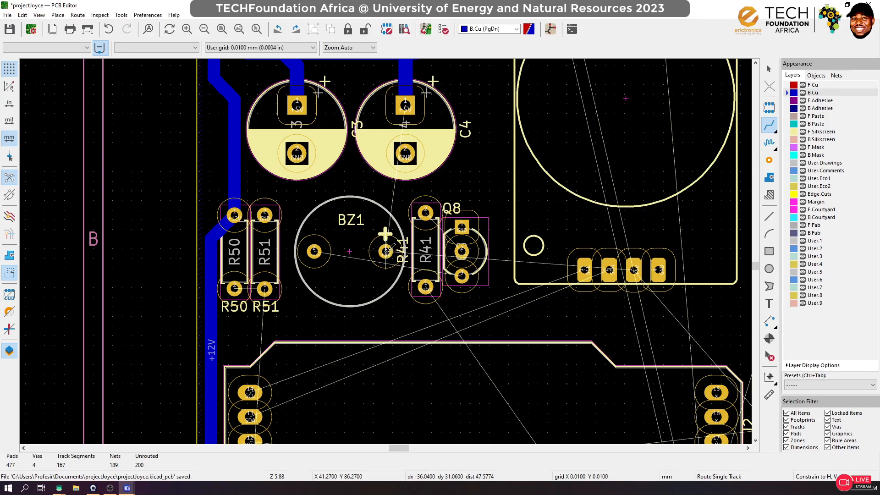
{"action": "left_click", "coordinate": [386, 251]}
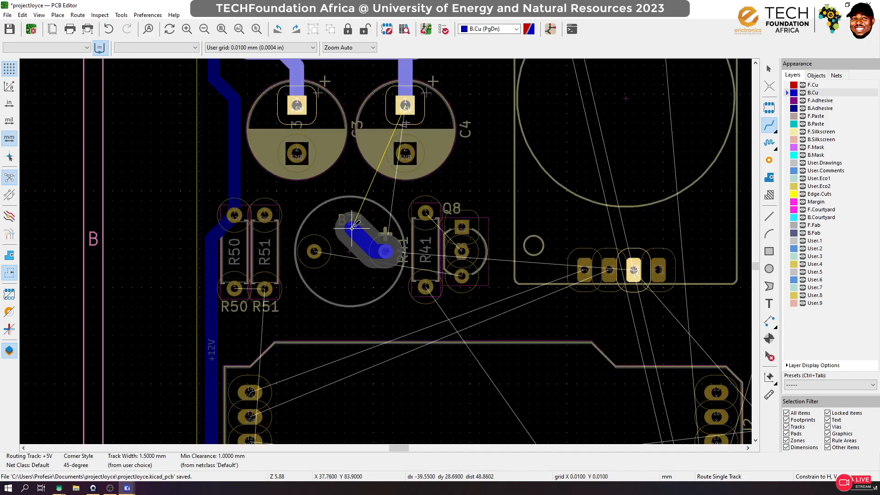
{"action": "key", "text": "Escape"}
{"action": "key", "text": "Escape"}
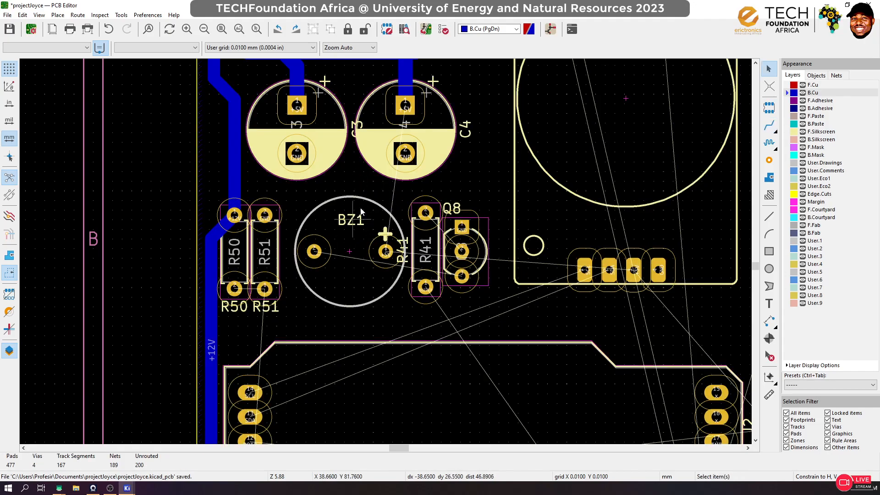
Rotate buzzer BZ1 by 180 degrees in place
{"action": "left_click", "coordinate": [356, 238]}
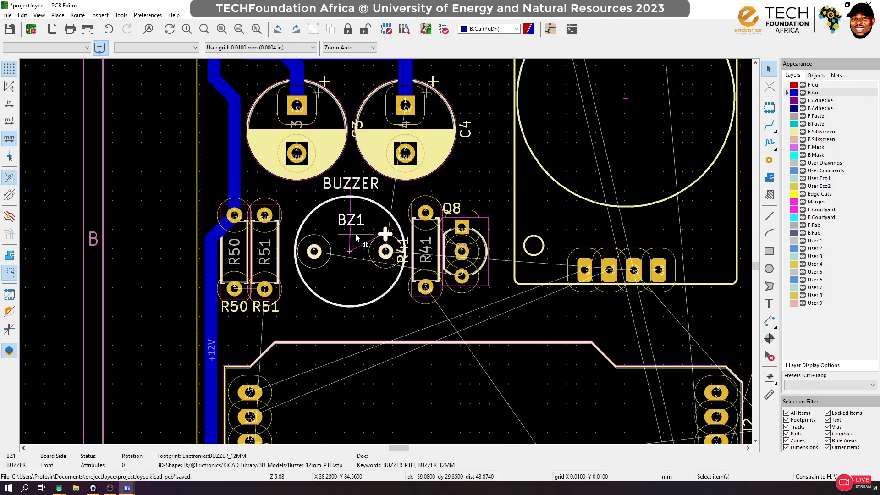
{"action": "key", "text": "r"}
{"action": "key", "text": "r"}
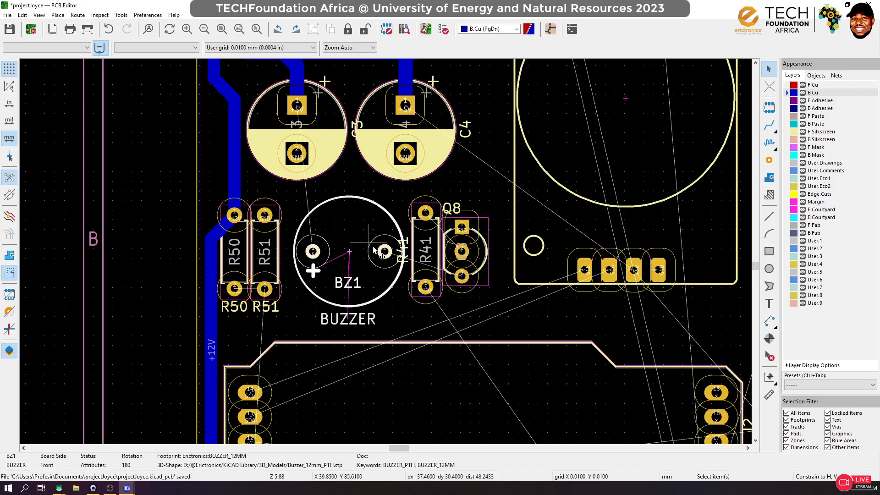
Rotate Q8 and R41 together by 180 degrees and place the pair beside BZ1, with Q8 next to the buzzer
{"action": "left_click", "coordinate": [455, 250]}
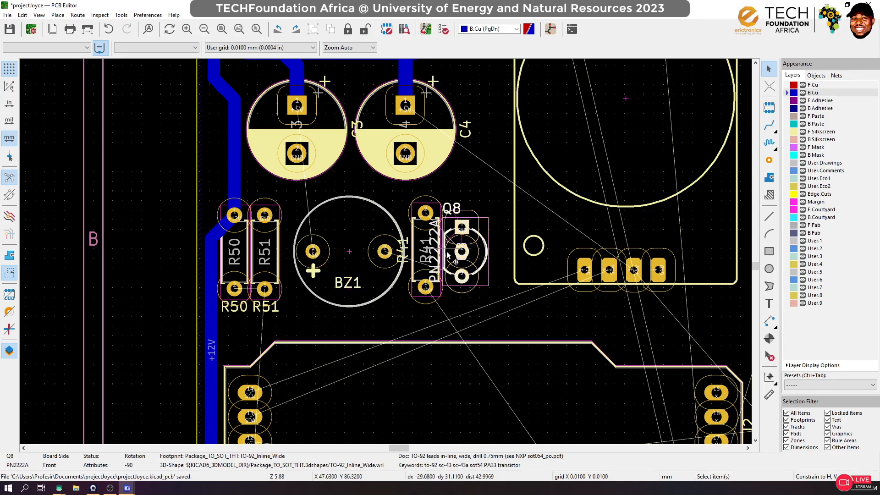
{"action": "left_click", "coordinate": [424, 232], "text": "shift"}
{"action": "key", "text": "r"}
{"action": "key", "text": "r"}
{"action": "key", "text": "m"}
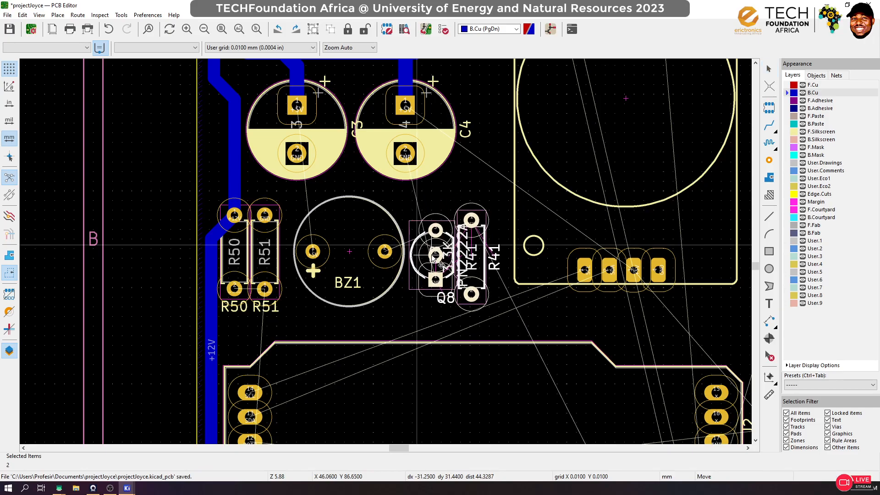
{"action": "left_click", "coordinate": [436, 248]}
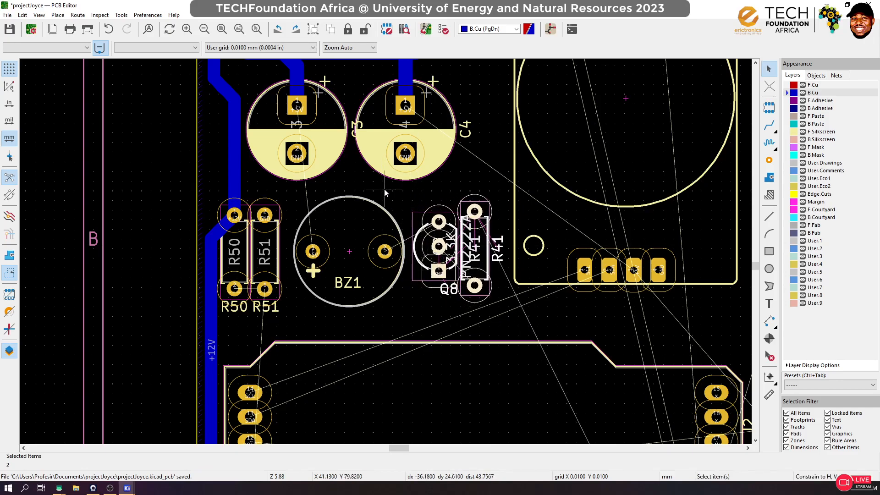
Route a 1.5 mm B.Cu track from Q8's upper pad to pad 2 of buzzer BZ1
{"action": "left_click", "coordinate": [769, 125]}
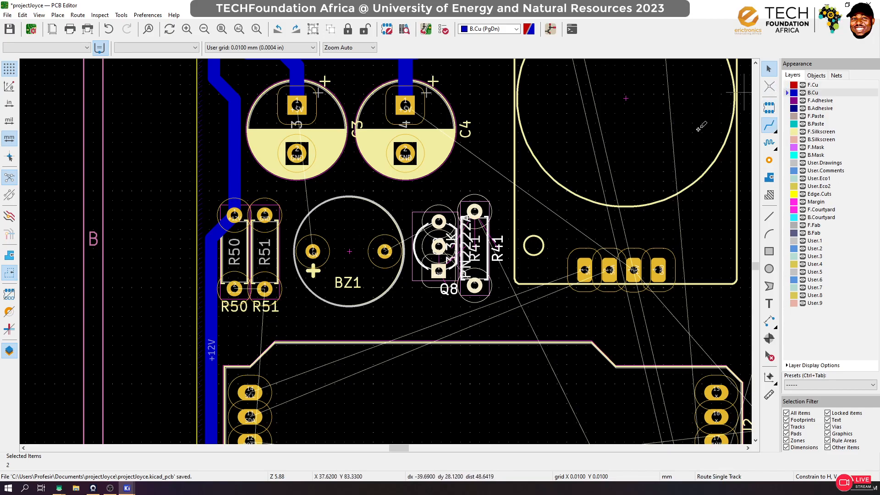
{"action": "left_click", "coordinate": [439, 222]}
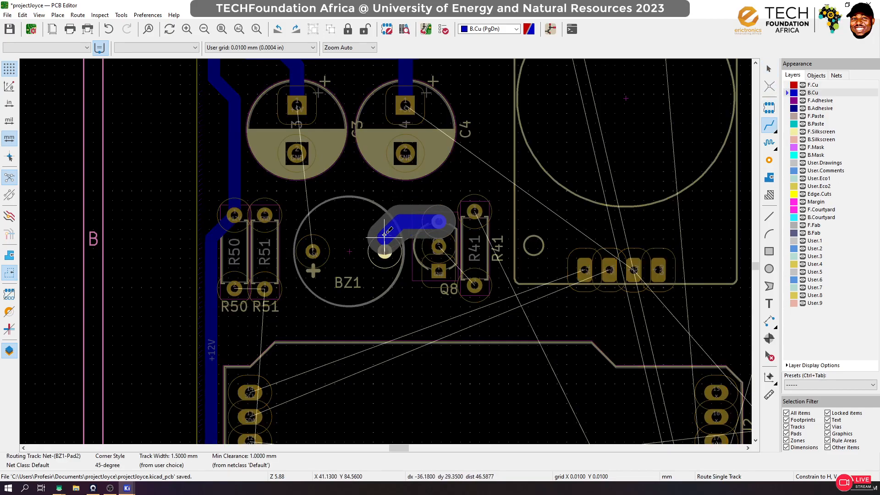
{"action": "left_click", "coordinate": [382, 242]}
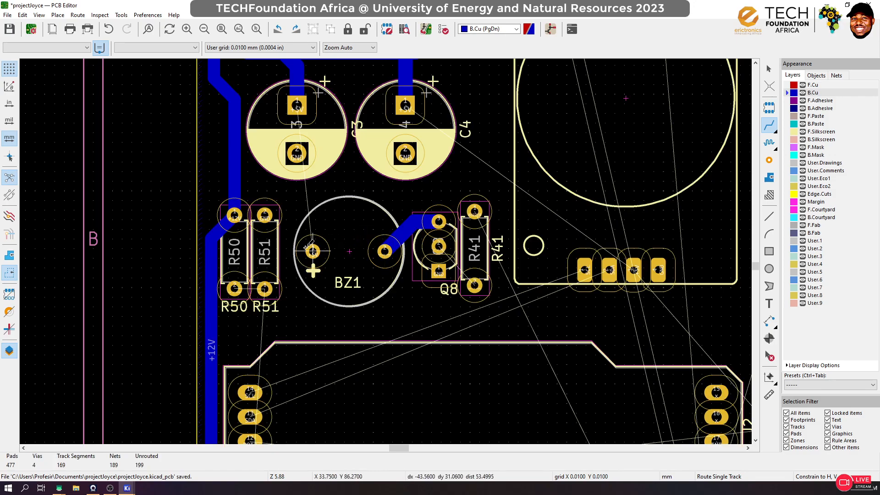
Try to link the +5V pads of C3 and C4 directly with a 1.5 mm track
{"action": "left_click", "coordinate": [297, 105]}
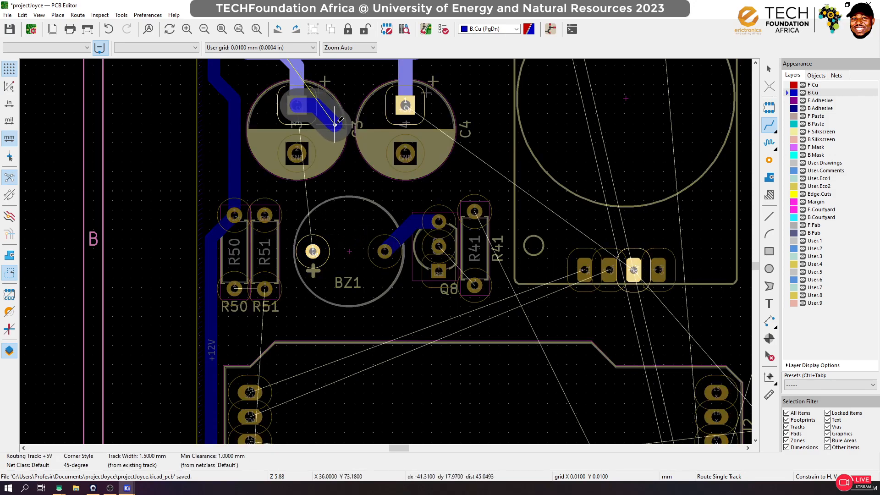
{"action": "left_click", "coordinate": [407, 110]}
{"action": "scroll", "coordinate": [285, 204], "scroll_direction": "down", "scroll_amount": 1}
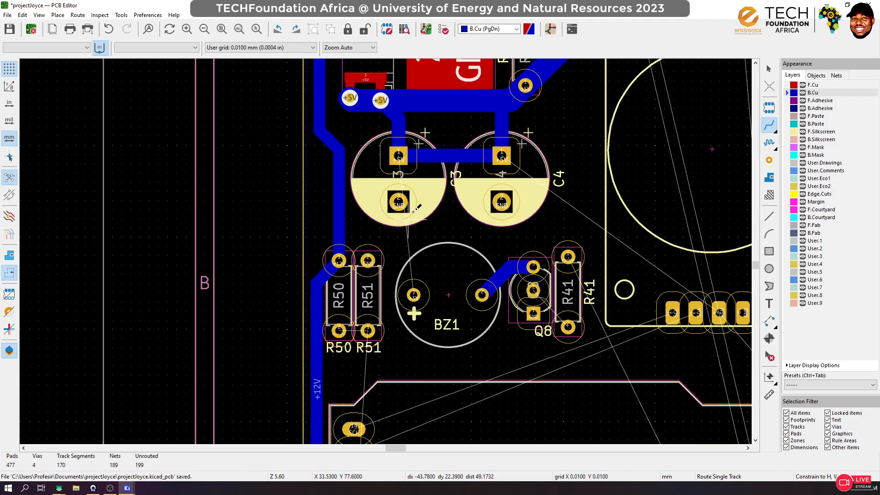
{"action": "key", "text": "ctrl+z"}
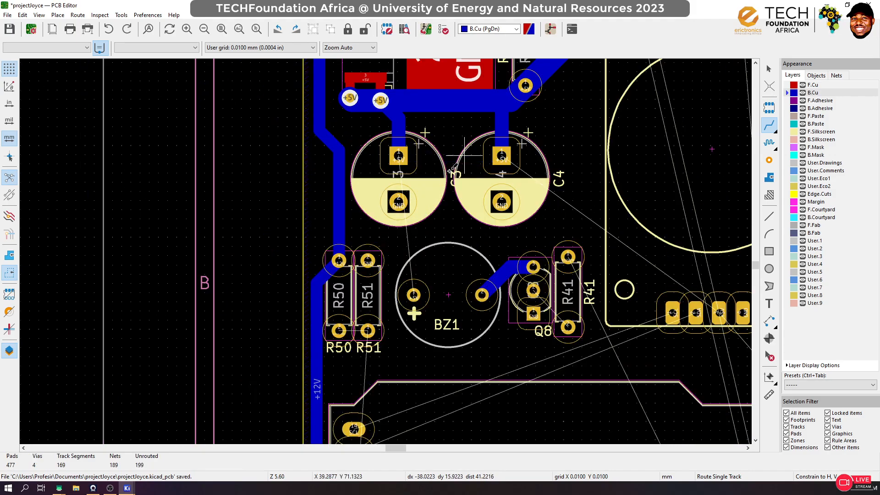
Route a 1.5 mm +5V track from C3 to BZ1's positive pad and extend its vertical run up to the +5V trunk
{"action": "left_click", "coordinate": [417, 155]}
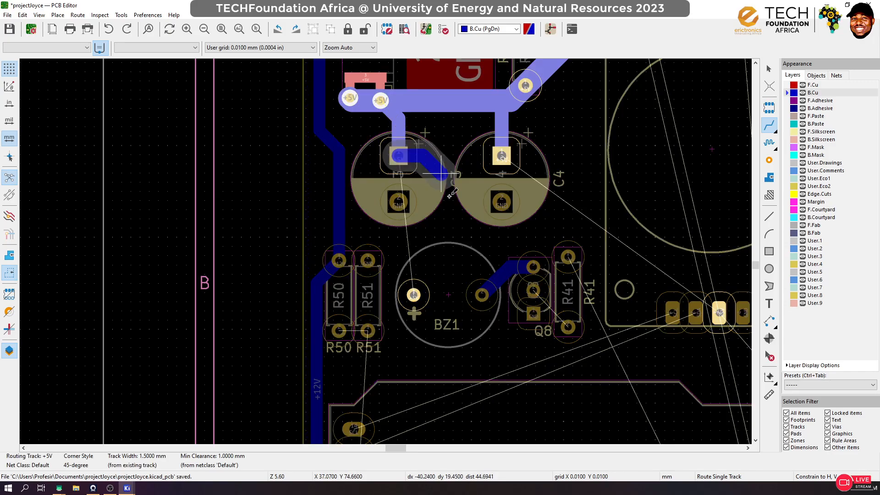
{"action": "left_click", "coordinate": [415, 293]}
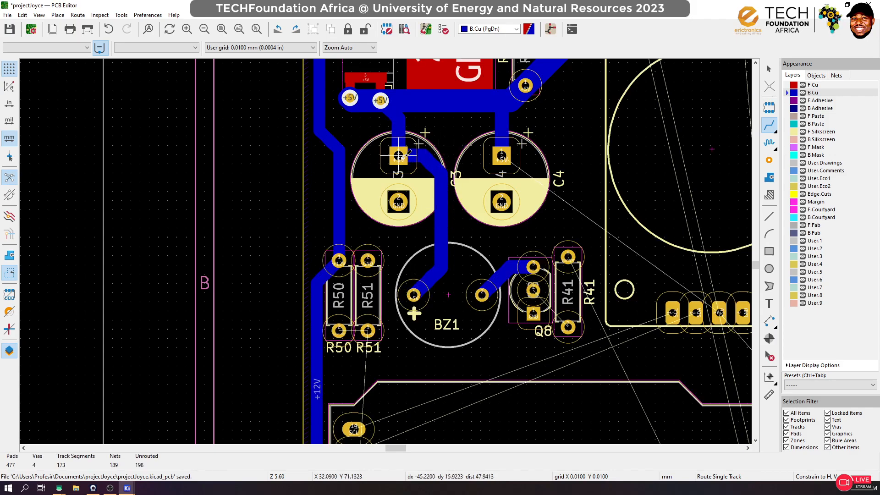
{"action": "left_click", "coordinate": [438, 167]}
{"action": "left_click", "coordinate": [441, 102]}
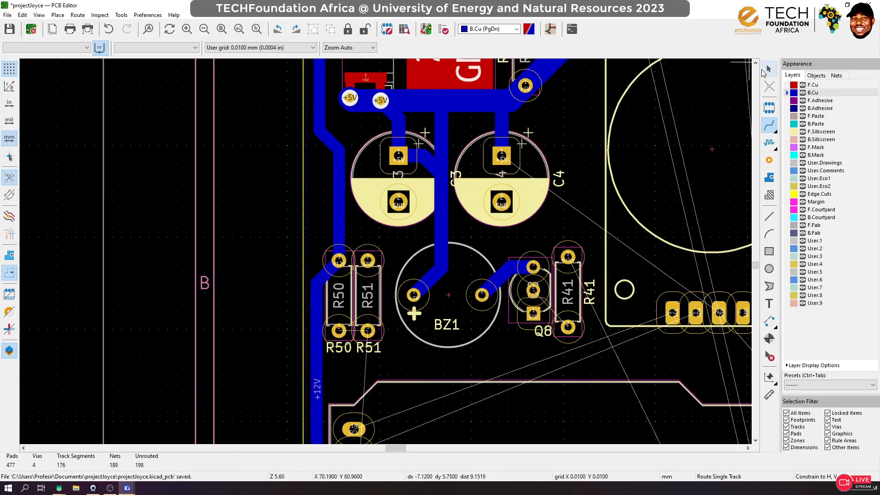
Delete the short branch between C3's +5V pad and the vertical buzzer track, plus the bent track linking C3 to the +5V trunk
{"action": "left_click", "coordinate": [769, 69]}
{"action": "left_click", "coordinate": [434, 161]}
{"action": "left_click", "coordinate": [436, 166]}
{"action": "key", "text": "Delete"}
{"action": "left_click", "coordinate": [426, 157]}
{"action": "key", "text": "Delete"}
{"action": "left_click", "coordinate": [398, 114]}
{"action": "left_click", "coordinate": [406, 127]}
{"action": "key", "text": "Delete"}
{"action": "left_click", "coordinate": [402, 120]}
{"action": "key", "text": "Delete"}
Reroute C3's +5V pad straight up to the +5V trunk and save the board
{"action": "left_click", "coordinate": [768, 125]}
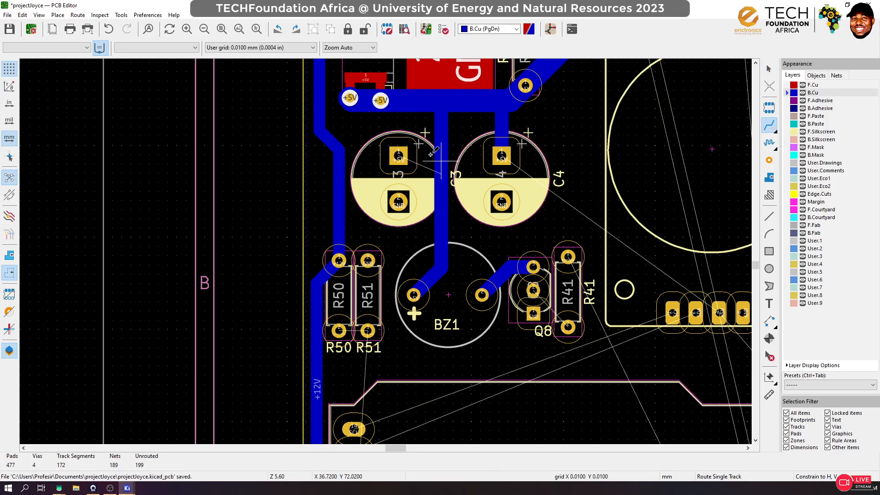
{"action": "left_click", "coordinate": [399, 156]}
{"action": "left_click", "coordinate": [403, 100]}
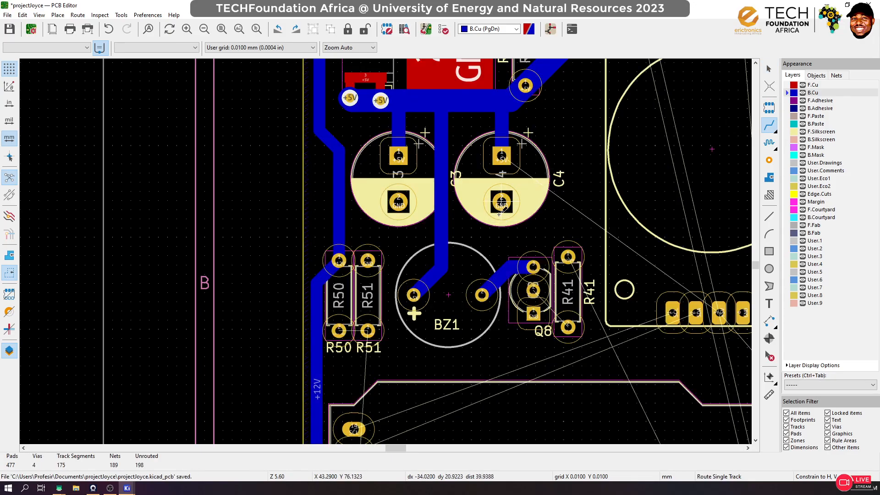
{"action": "key", "text": "ctrl+s"}
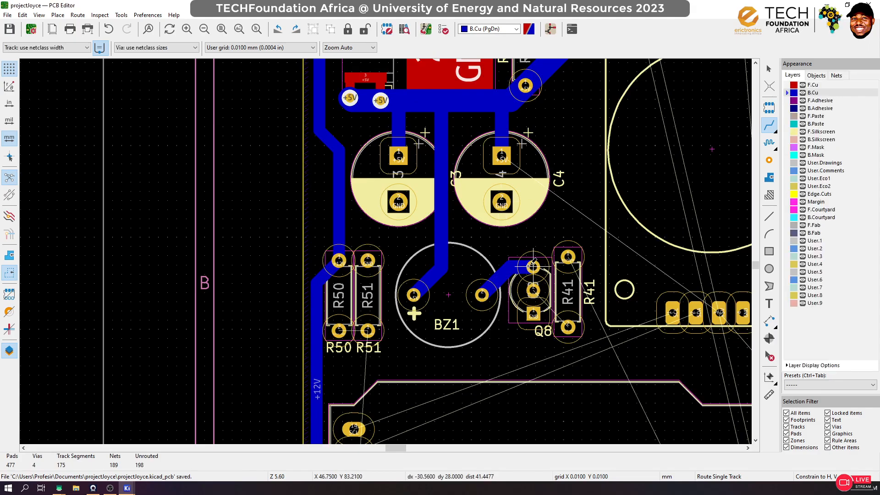
Route a 1.5 mm +5V track from C4's positive pad to pad 3 of the clock module's lower four-pin header
{"action": "scroll", "coordinate": [456, 261], "scroll_direction": "down", "scroll_amount": 1}
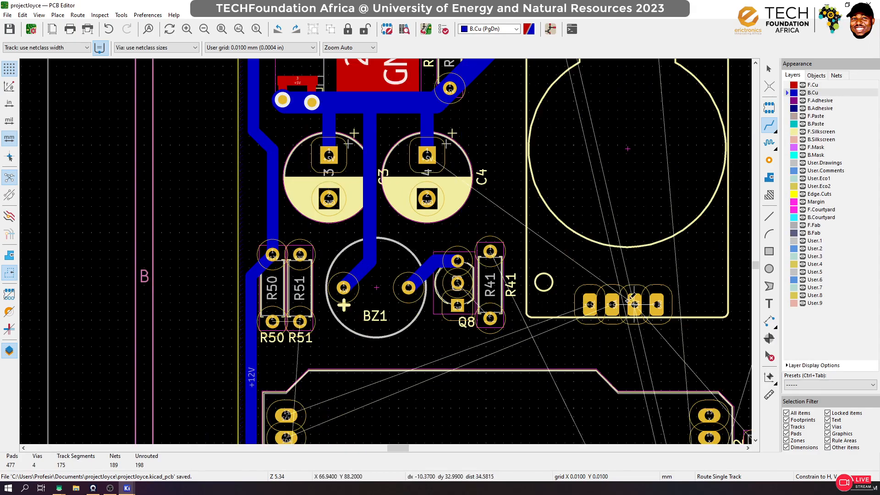
{"action": "left_click", "coordinate": [427, 155]}
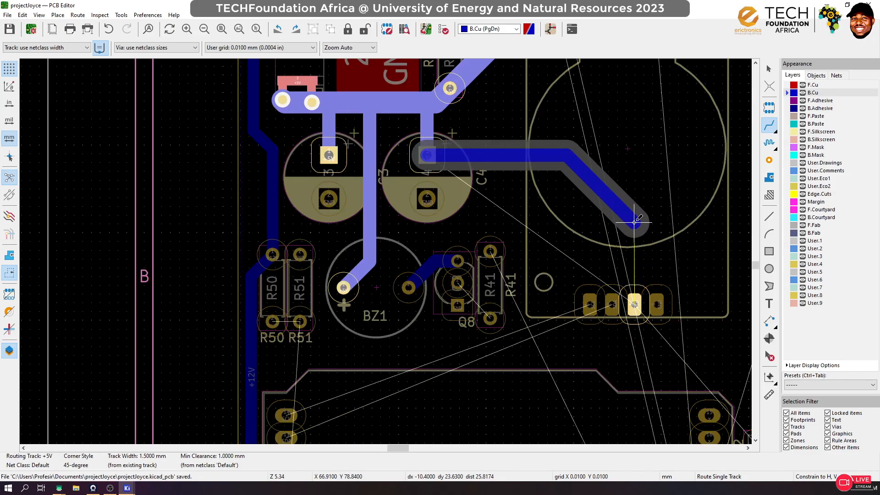
{"action": "left_click", "coordinate": [637, 304]}
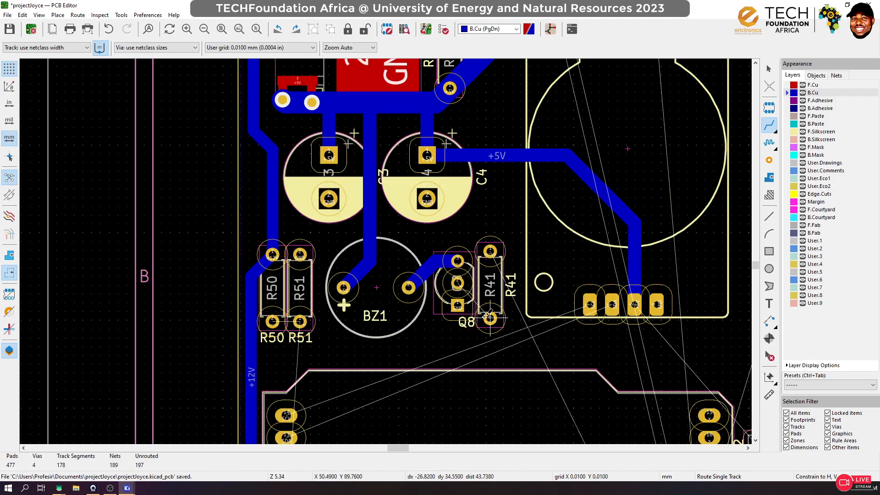
Route a 1 mm B.Cu track from Q8's middle pad to R41's lower pad
{"action": "scroll", "coordinate": [550, 325], "scroll_direction": "down", "scroll_amount": 1}
{"action": "scroll", "coordinate": [188, 336], "scroll_direction": "up", "scroll_amount": 1}
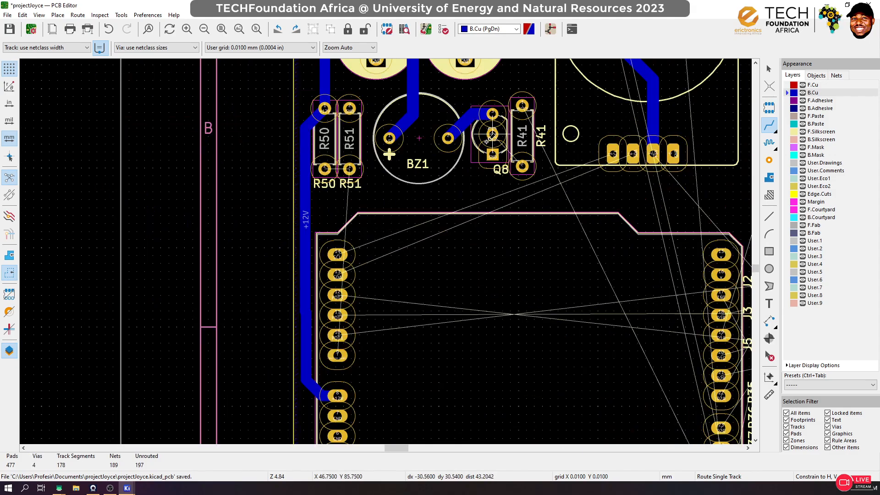
{"action": "scroll", "coordinate": [492, 134], "scroll_direction": "up", "scroll_amount": 3}
{"action": "left_click", "coordinate": [386, 251]}
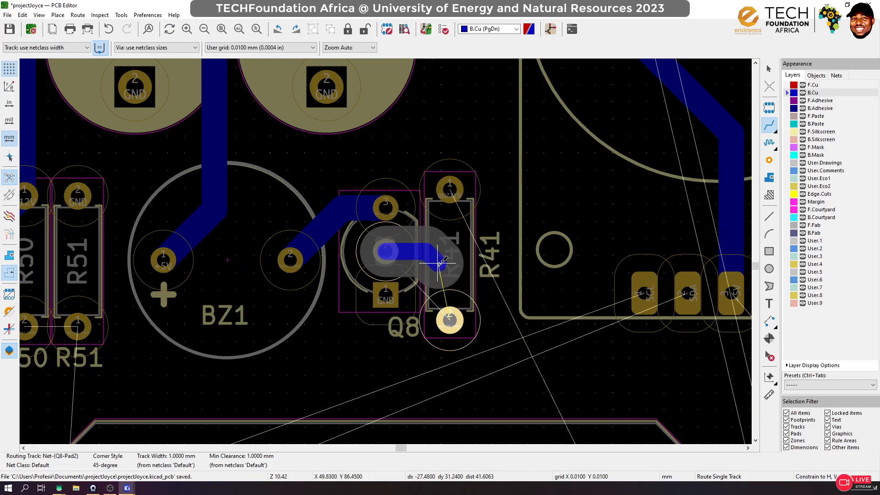
{"action": "left_click", "coordinate": [450, 319]}
Route 1 mm SCL and SDA tracks from the A1 module to pads 1 and 2 of the clock module's lower header
{"action": "scroll", "coordinate": [449, 280], "scroll_direction": "down", "scroll_amount": 6}
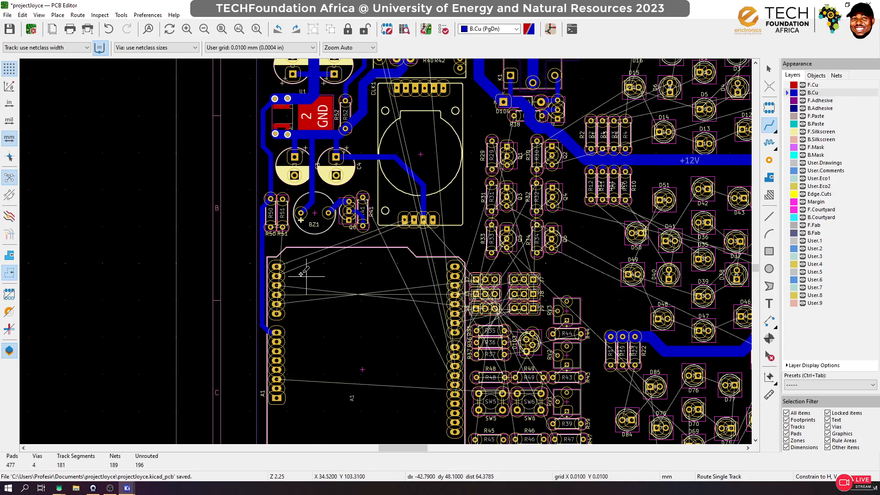
{"action": "scroll", "coordinate": [283, 273], "scroll_direction": "up", "scroll_amount": 5}
{"action": "left_click", "coordinate": [257, 248]}
{"action": "scroll", "coordinate": [583, 220], "scroll_direction": "down", "scroll_amount": 3}
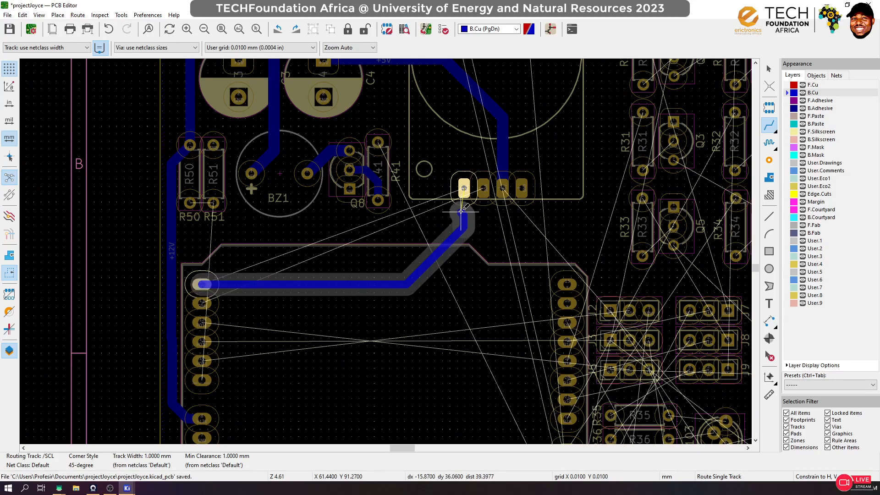
{"action": "left_click", "coordinate": [464, 187]}
{"action": "left_click", "coordinate": [202, 303]}
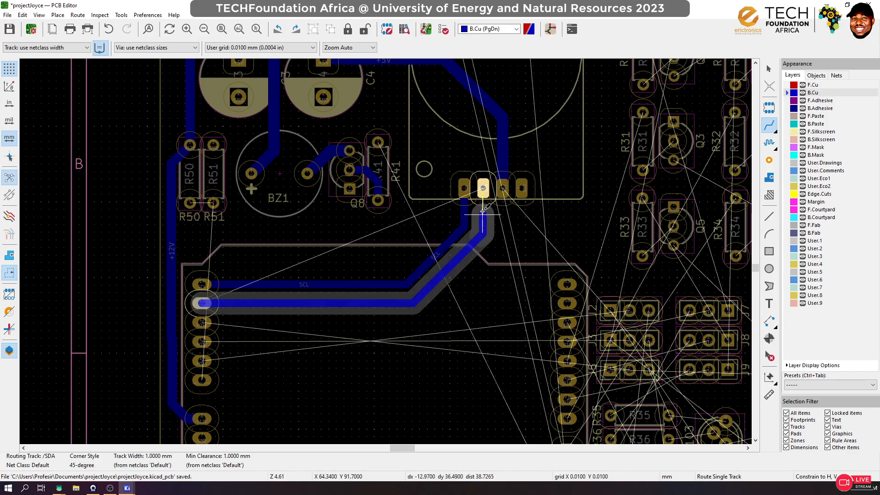
{"action": "left_click", "coordinate": [483, 188]}
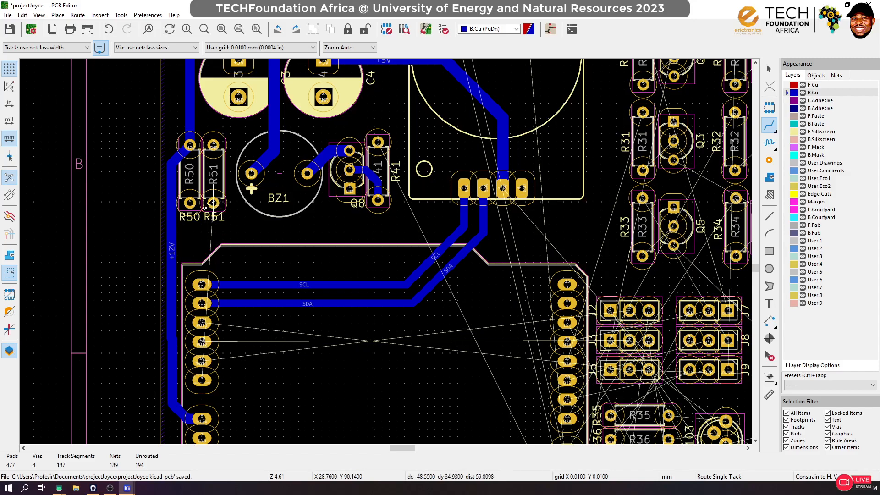
Link the lower pads of R50 and R51 with a short B.Cu track
{"action": "scroll", "coordinate": [208, 205], "scroll_direction": "up", "scroll_amount": 3}
{"action": "left_click", "coordinate": [436, 250]}
{"action": "left_click", "coordinate": [386, 250]}
Route A1 pad 9 to R51's lower pad with 1 mm track, using two vias and F.Cu to cross SCL and SDA, and save
{"action": "scroll", "coordinate": [344, 202], "scroll_direction": "down", "scroll_amount": 3}
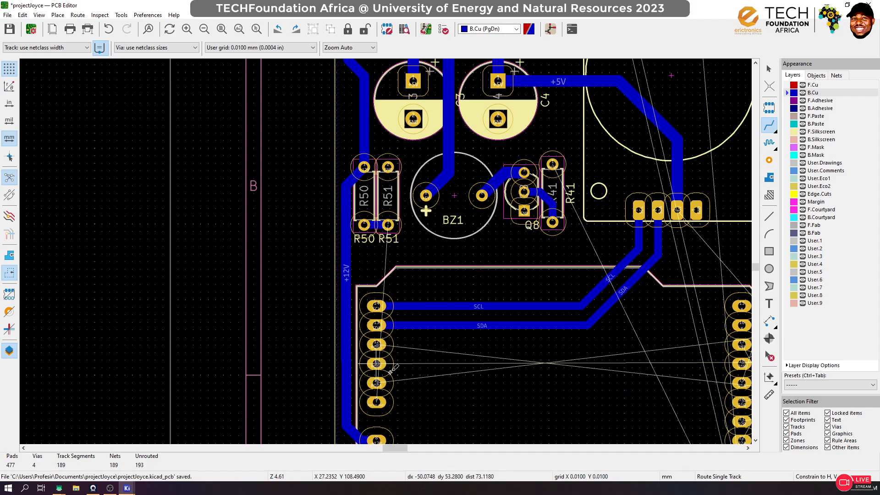
{"action": "left_click", "coordinate": [376, 402]}
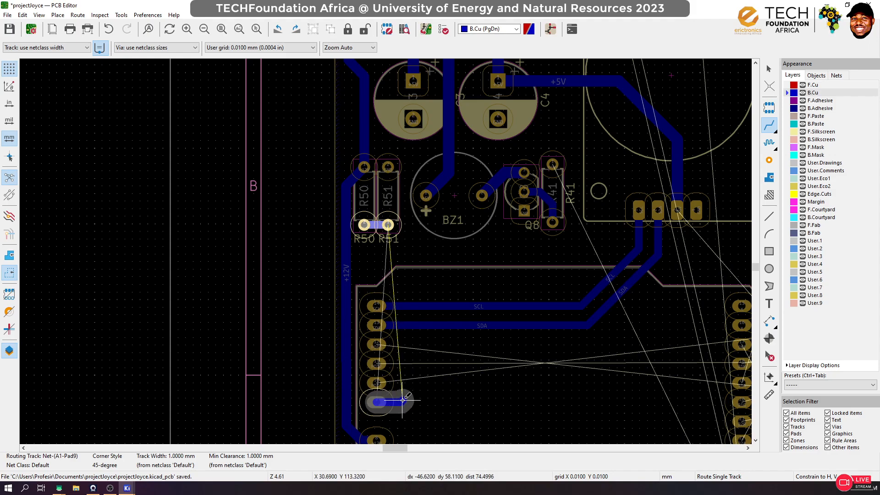
{"action": "scroll", "coordinate": [402, 400], "scroll_direction": "up", "scroll_amount": 3}
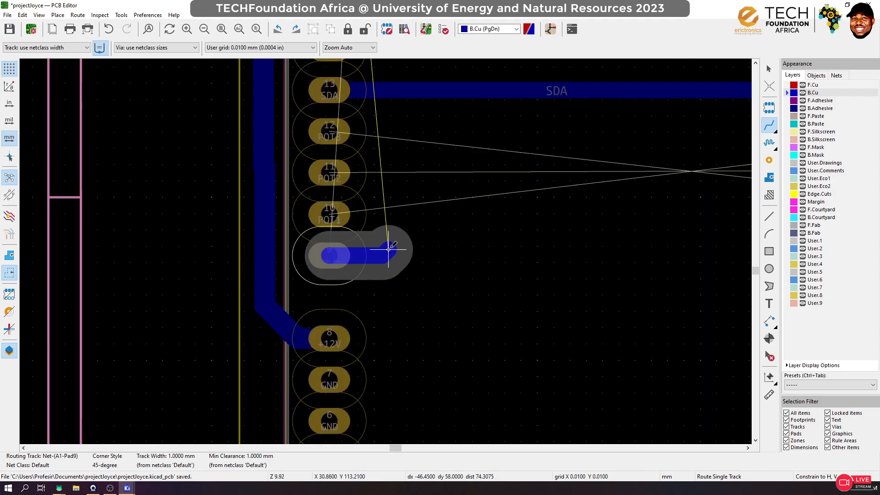
{"action": "key", "text": "v"}
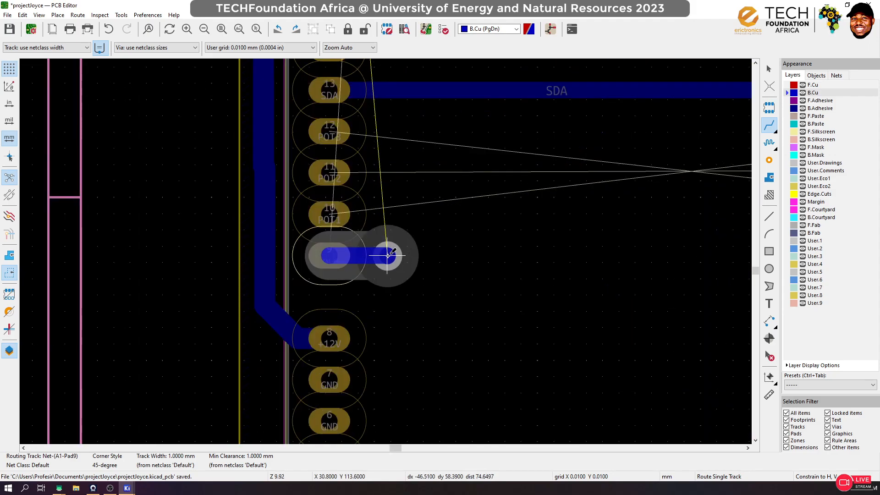
{"action": "left_click", "coordinate": [392, 254]}
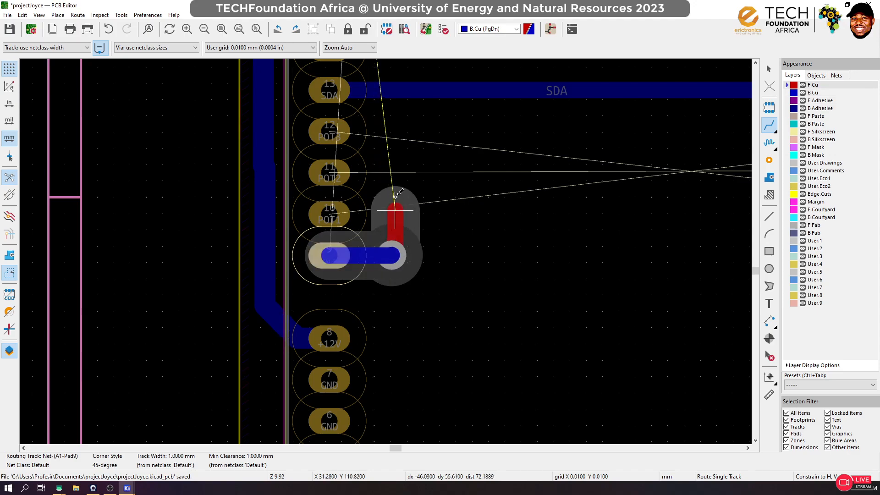
{"action": "scroll", "coordinate": [383, 238], "scroll_direction": "down", "scroll_amount": 3}
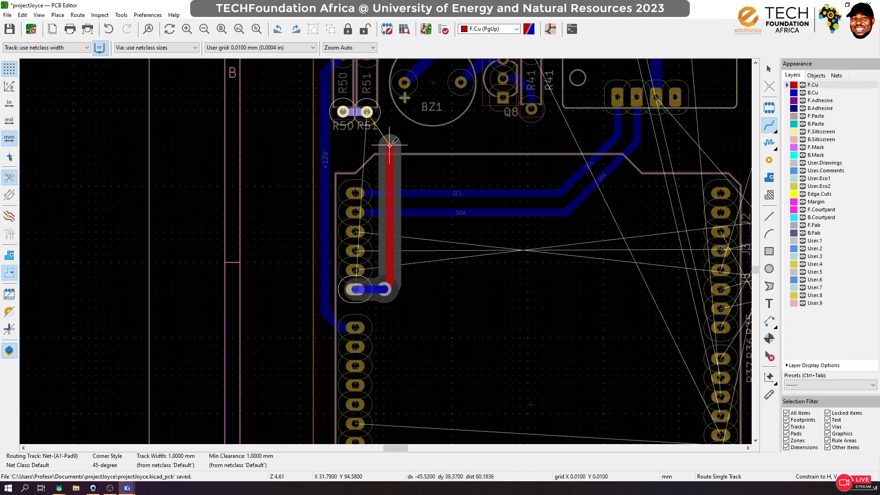
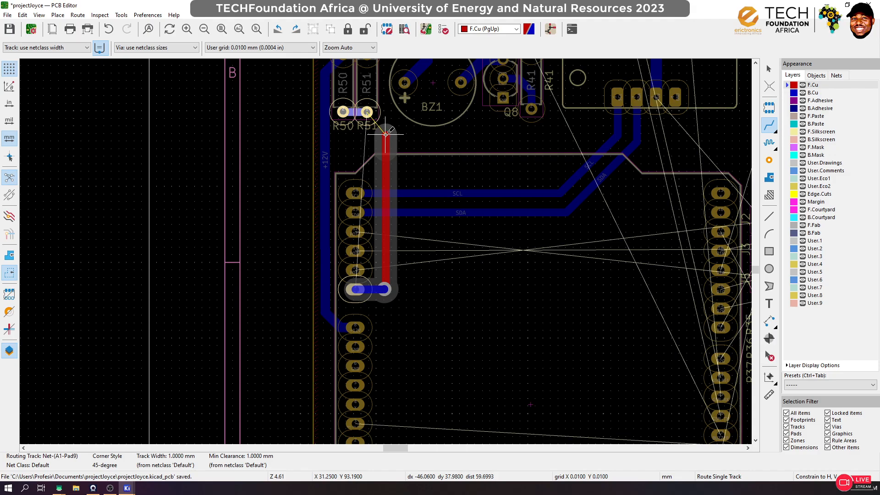
{"action": "key", "text": "v"}
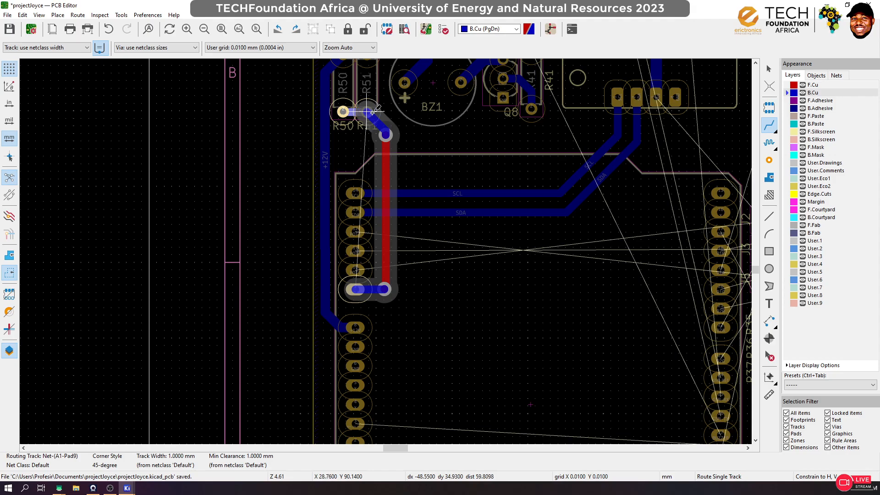
{"action": "left_click", "coordinate": [374, 111]}
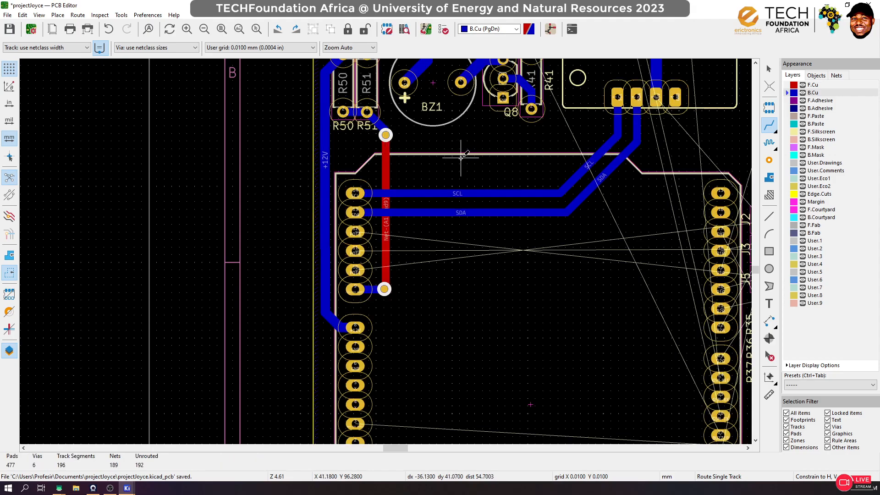
{"action": "key", "text": "ctrl+s"}
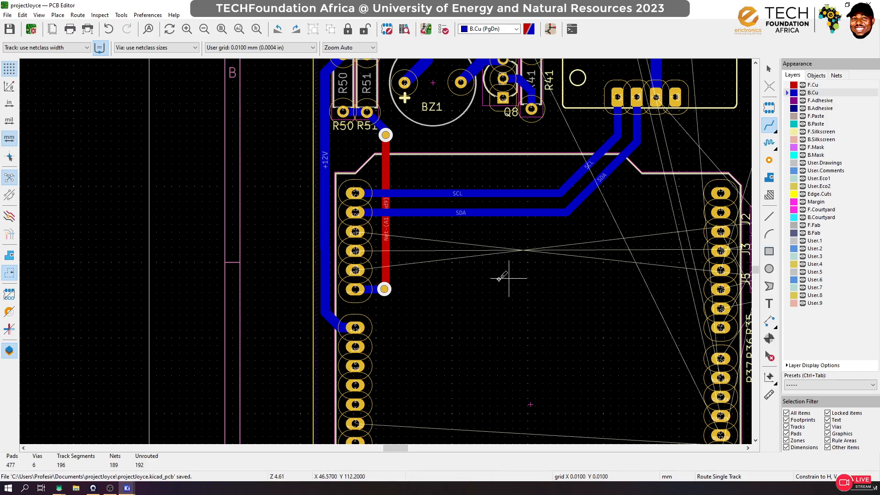
Route a 1 mm B.Cu track from Q1's middle pad to R29's lower pad
{"action": "scroll", "coordinate": [499, 278], "scroll_direction": "down", "scroll_amount": 3}
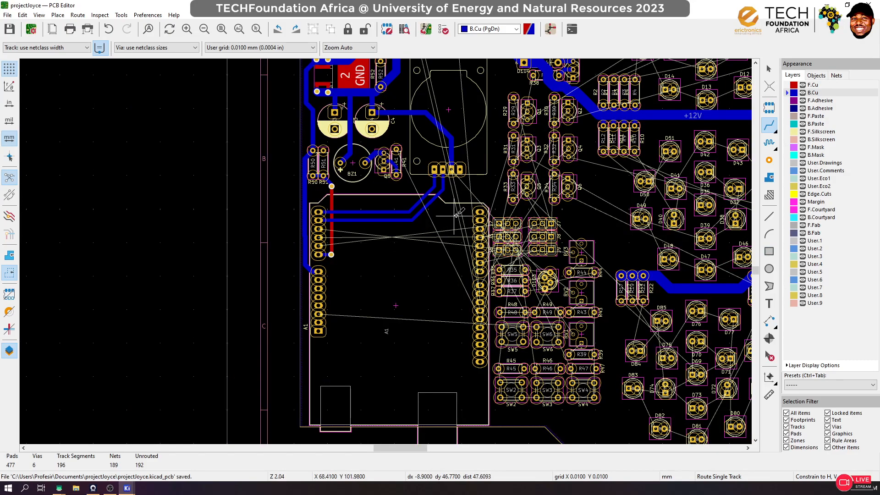
{"action": "scroll", "coordinate": [526, 184], "scroll_direction": "down", "scroll_amount": 3}
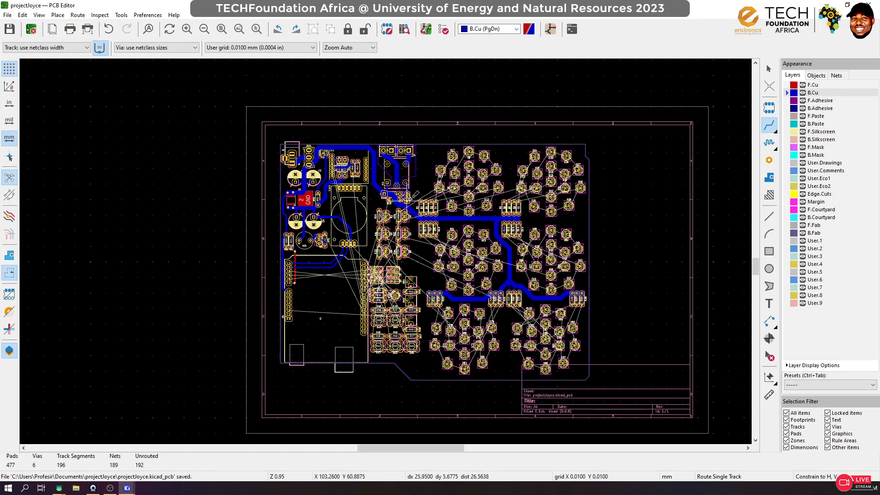
{"action": "scroll", "coordinate": [393, 221], "scroll_direction": "up", "scroll_amount": 8}
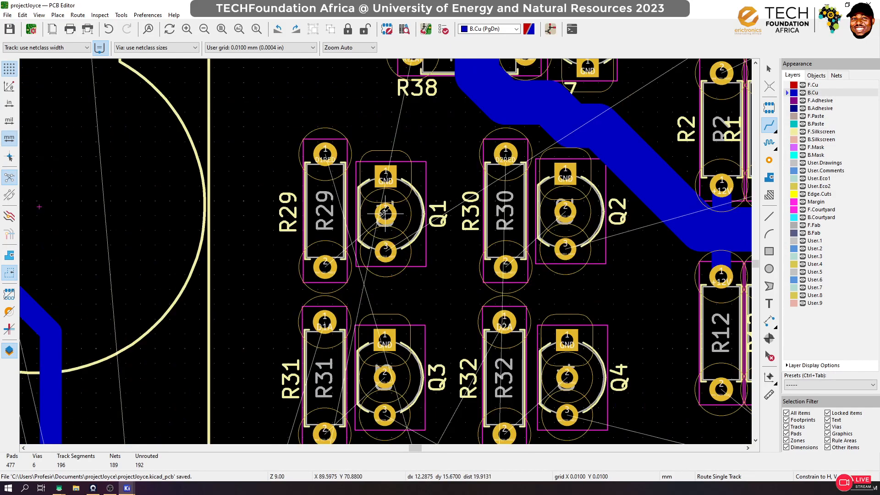
{"action": "left_click", "coordinate": [384, 213]}
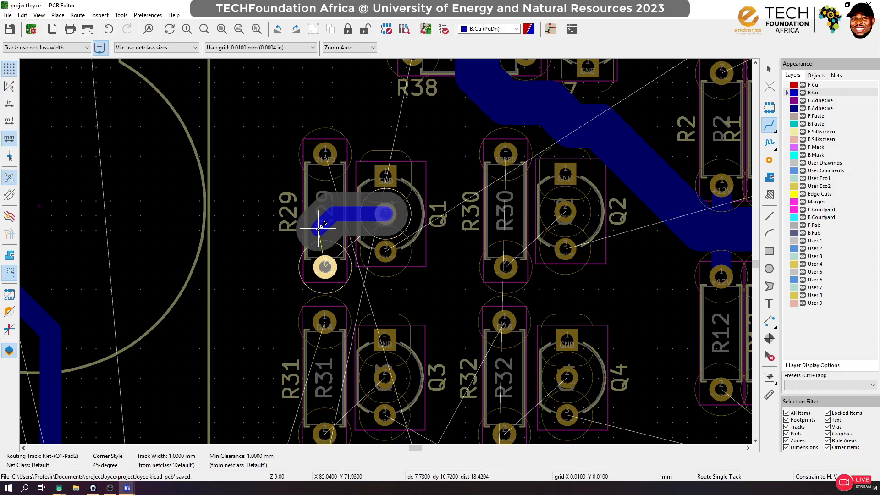
{"action": "left_click", "coordinate": [325, 265]}
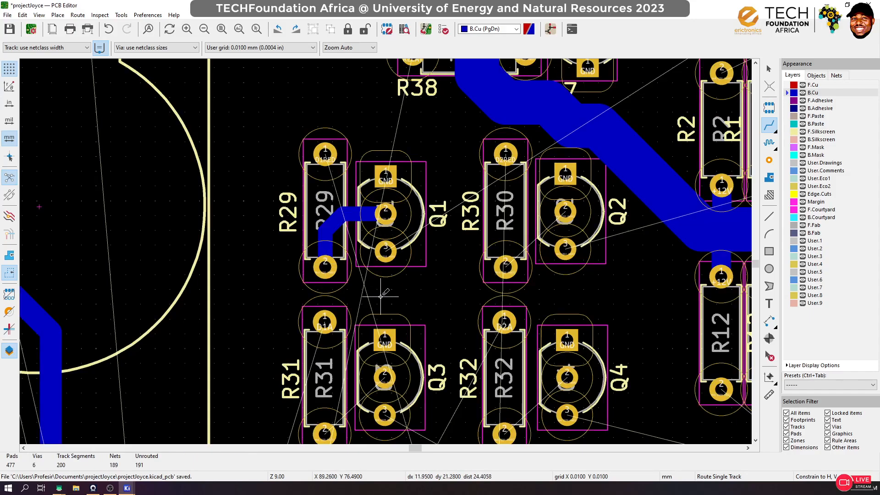
Route 1 mm B.Cu tracks from the middle pads of Q3 and Q5 to the lower pads of R31 and R33 respectively
{"action": "scroll", "coordinate": [381, 297], "scroll_direction": "down", "scroll_amount": 2}
{"action": "scroll", "coordinate": [365, 355], "scroll_direction": "up", "scroll_amount": 1}
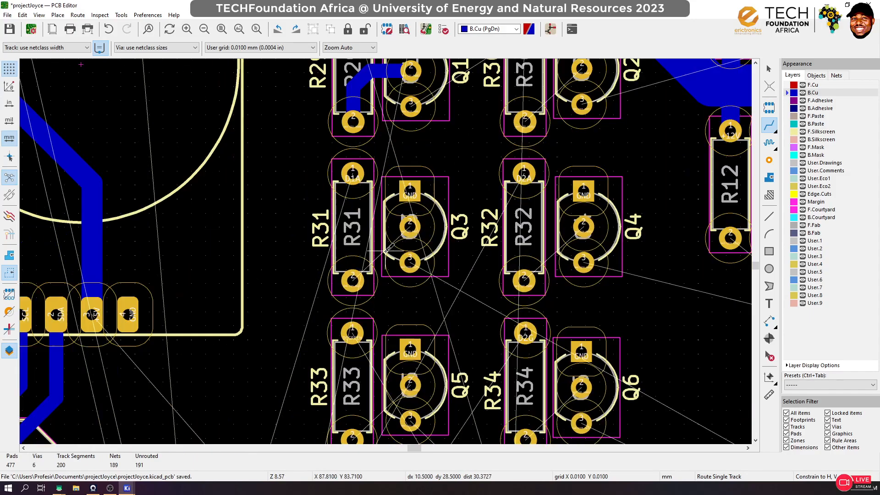
{"action": "left_click", "coordinate": [408, 226]}
{"action": "left_click", "coordinate": [353, 280]}
{"action": "scroll", "coordinate": [354, 279], "scroll_direction": "down", "scroll_amount": 2}
{"action": "scroll", "coordinate": [410, 385], "scroll_direction": "up", "scroll_amount": 1}
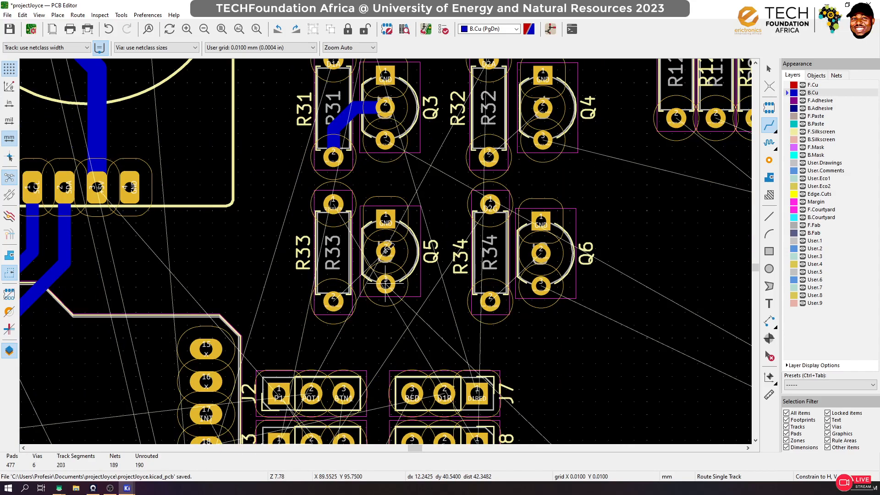
{"action": "scroll", "coordinate": [385, 284], "scroll_direction": "up", "scroll_amount": 4}
{"action": "left_click", "coordinate": [388, 179]}
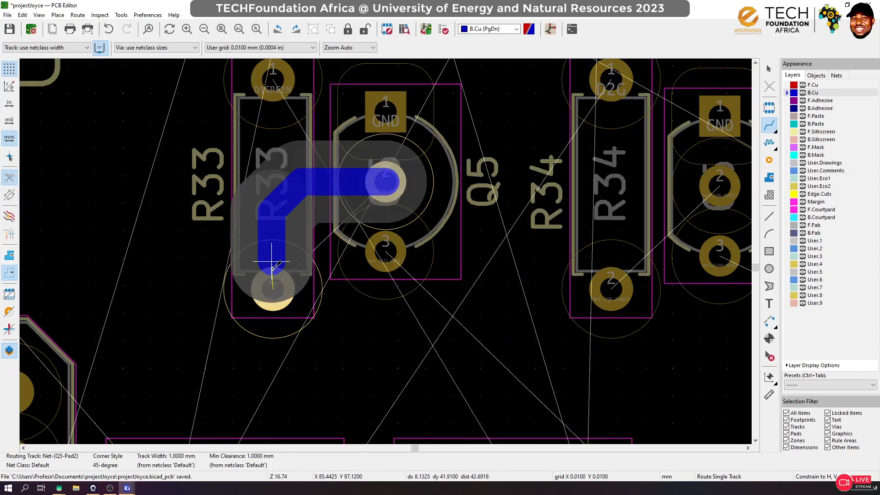
{"action": "left_click", "coordinate": [273, 289]}
Route B.Cu tracks from the middle pads of Q2 and Q4 to the lower pads of R30 and R32 respectively
{"action": "scroll", "coordinate": [386, 251], "scroll_direction": "down", "scroll_amount": 8}
{"action": "scroll", "coordinate": [449, 114], "scroll_direction": "up", "scroll_amount": 4}
{"action": "left_click", "coordinate": [449, 114]}
{"action": "left_click", "coordinate": [332, 300]}
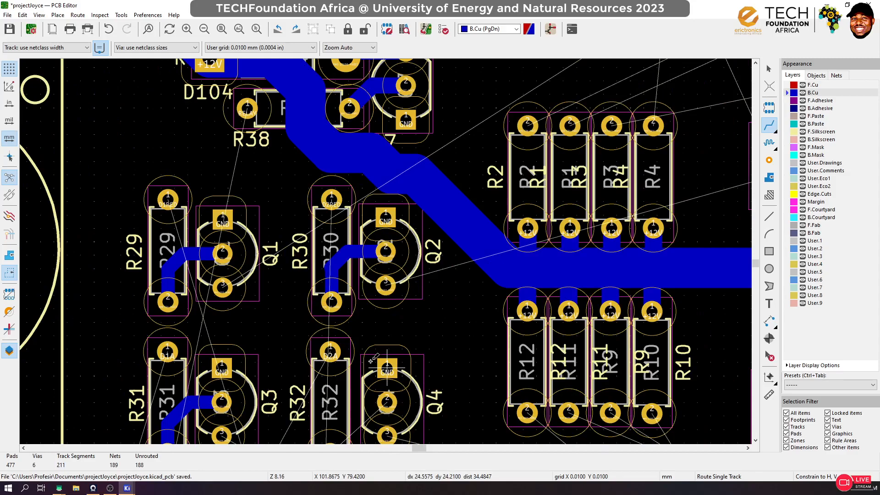
{"action": "scroll", "coordinate": [395, 393], "scroll_direction": "down", "scroll_amount": 1}
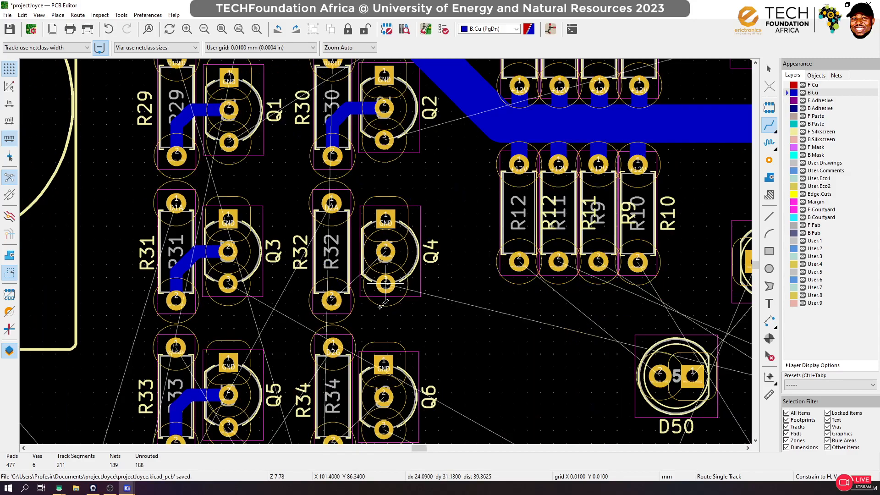
{"action": "left_click", "coordinate": [387, 251]}
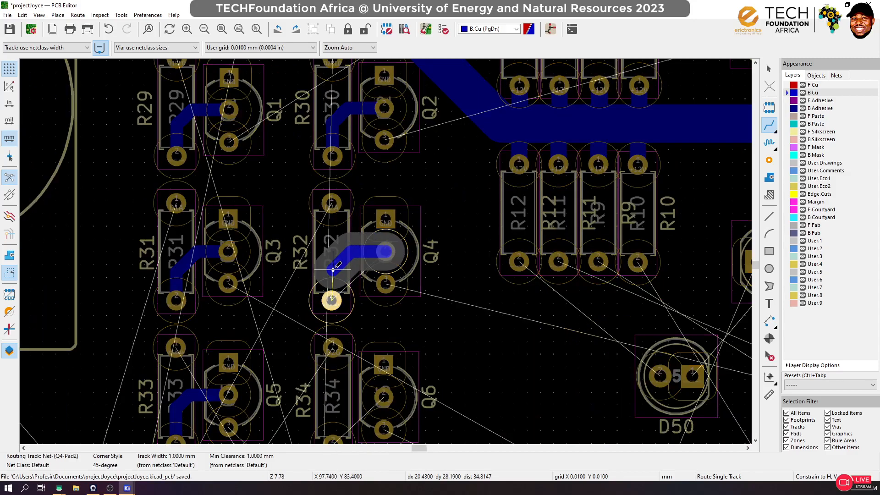
{"action": "left_click", "coordinate": [332, 298]}
Route a 1 mm B.Cu track from Q6's middle pad to R34's lower pad
{"action": "scroll", "coordinate": [397, 277], "scroll_direction": "down", "scroll_amount": 6}
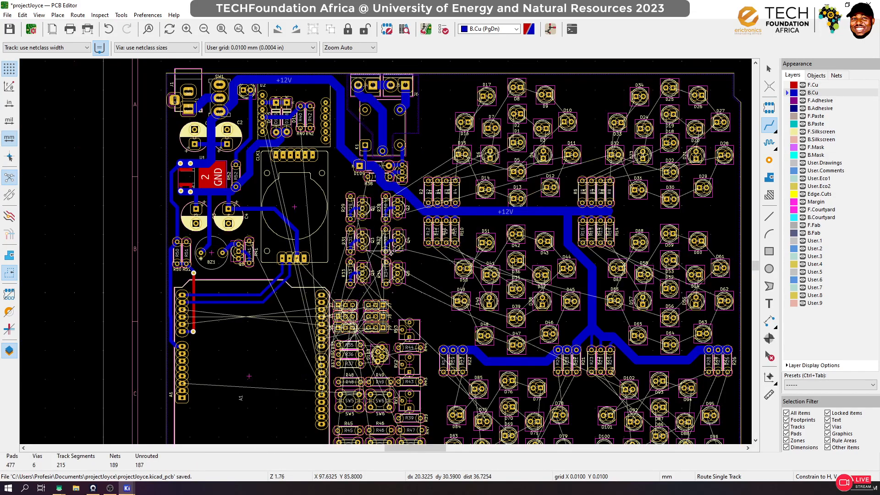
{"action": "scroll", "coordinate": [396, 277], "scroll_direction": "up", "scroll_amount": 6}
{"action": "left_click", "coordinate": [385, 219]}
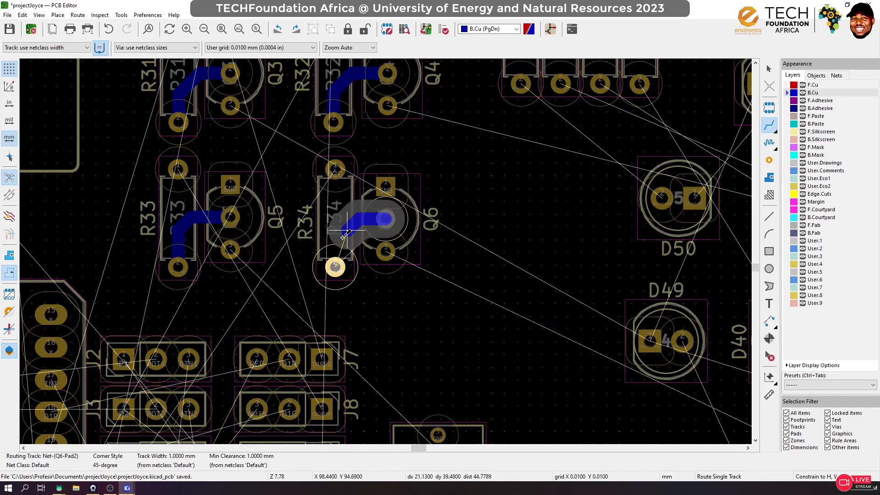
{"action": "left_click", "coordinate": [335, 267]}
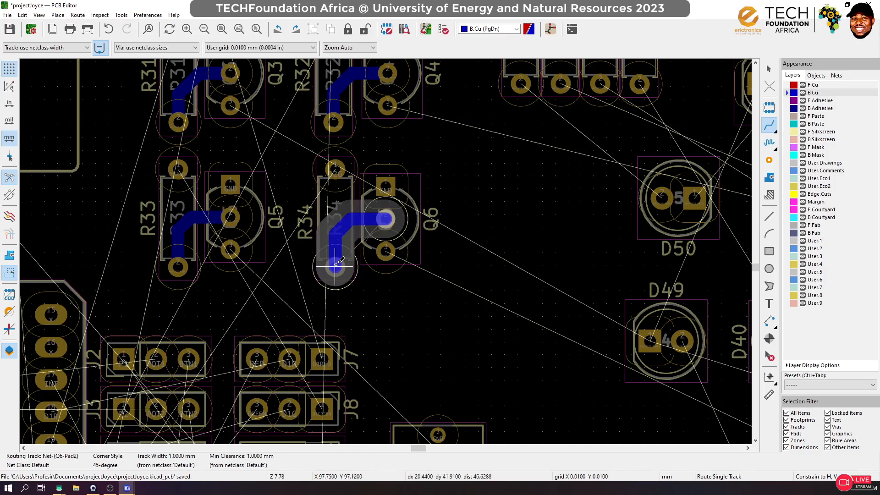
Examine the +5V pads of SW2 to SW4 and the space across A1 up to the buzzer's +5V track
{"action": "scroll", "coordinate": [386, 251], "scroll_direction": "down", "scroll_amount": 3}
{"action": "scroll", "coordinate": [384, 245], "scroll_direction": "down", "scroll_amount": 3}
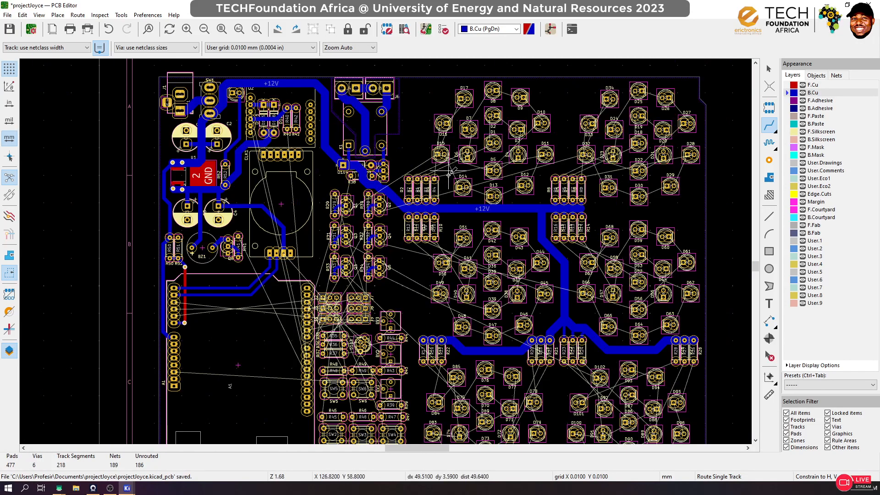
{"action": "scroll", "coordinate": [354, 327], "scroll_direction": "down", "scroll_amount": 1}
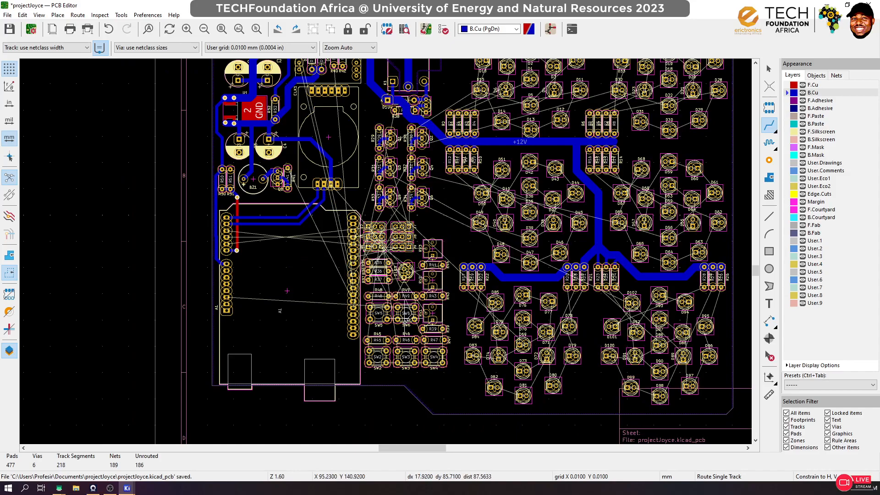
{"action": "scroll", "coordinate": [396, 347], "scroll_direction": "up", "scroll_amount": 1}
{"action": "scroll", "coordinate": [386, 251], "scroll_direction": "up", "scroll_amount": 6}
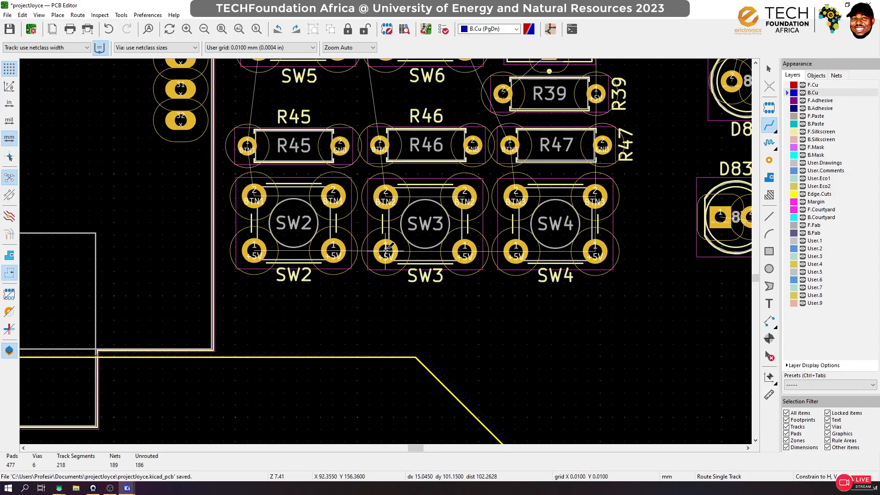
{"action": "scroll", "coordinate": [251, 251], "scroll_direction": "down", "scroll_amount": 5}
{"action": "scroll", "coordinate": [387, 248], "scroll_direction": "up", "scroll_amount": 5}
{"action": "scroll", "coordinate": [391, 248], "scroll_direction": "down", "scroll_amount": 6}
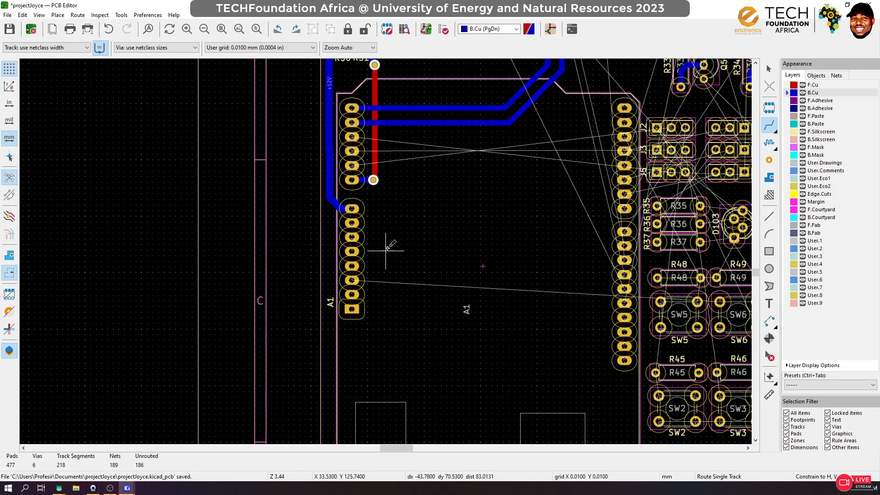
{"action": "scroll", "coordinate": [386, 250], "scroll_direction": "up", "scroll_amount": 3}
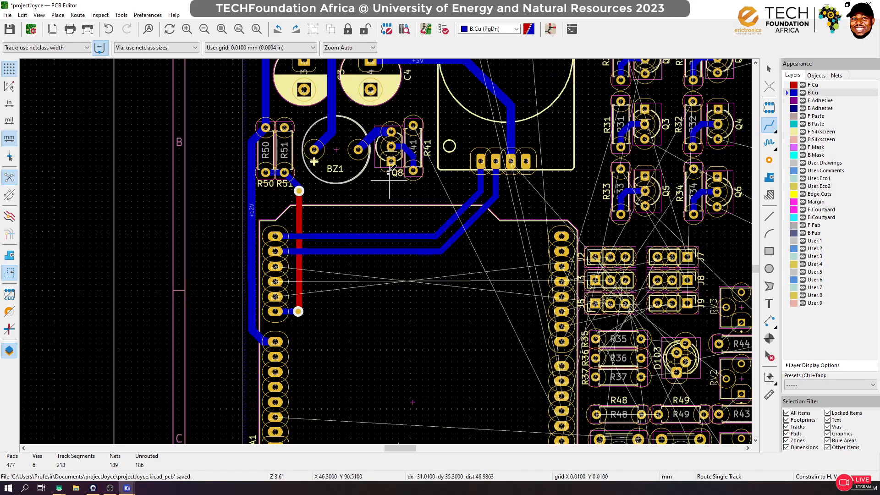
{"action": "scroll", "coordinate": [331, 160], "scroll_direction": "up", "scroll_amount": 3}
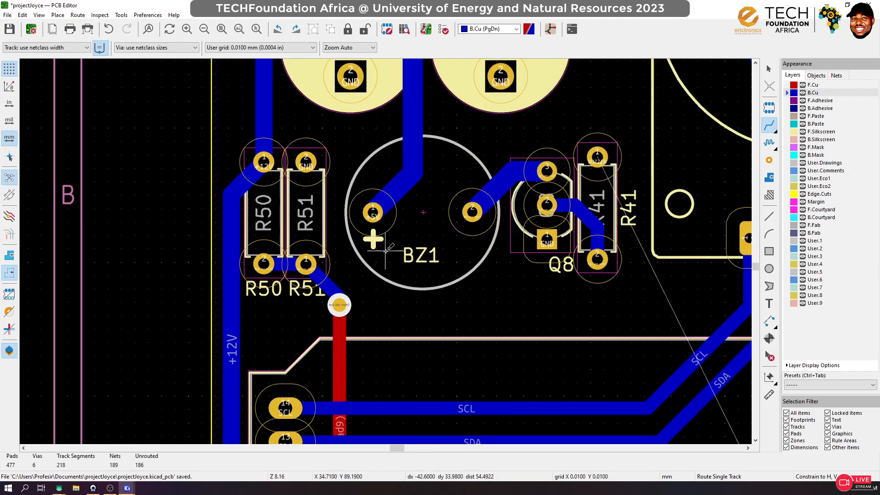
{"action": "left_click", "coordinate": [374, 212]}
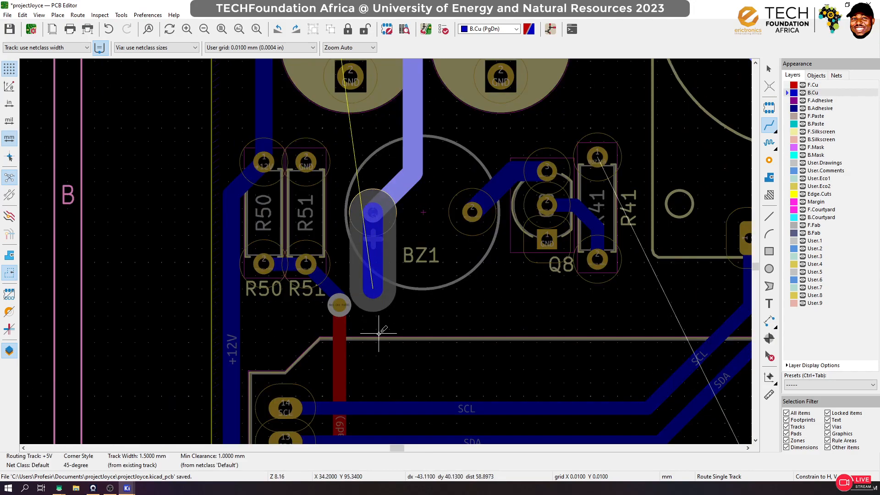
{"action": "scroll", "coordinate": [388, 247], "scroll_direction": "down", "scroll_amount": 5}
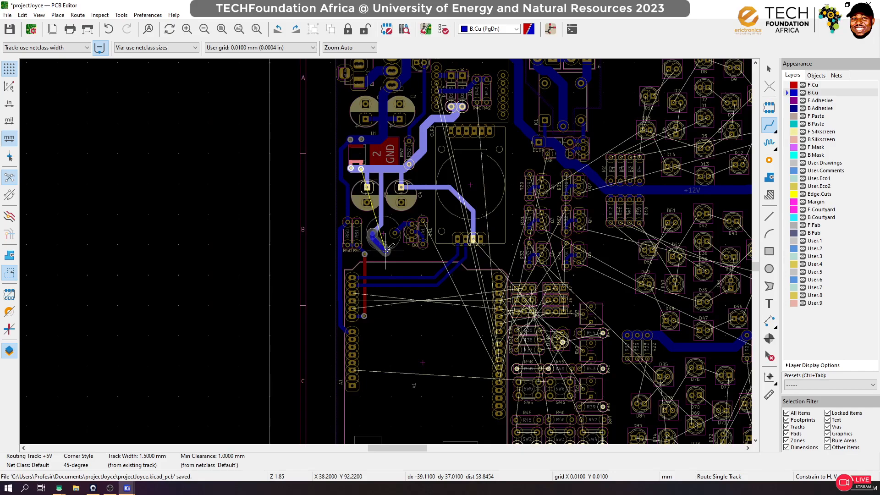
{"action": "key", "text": "Escape"}
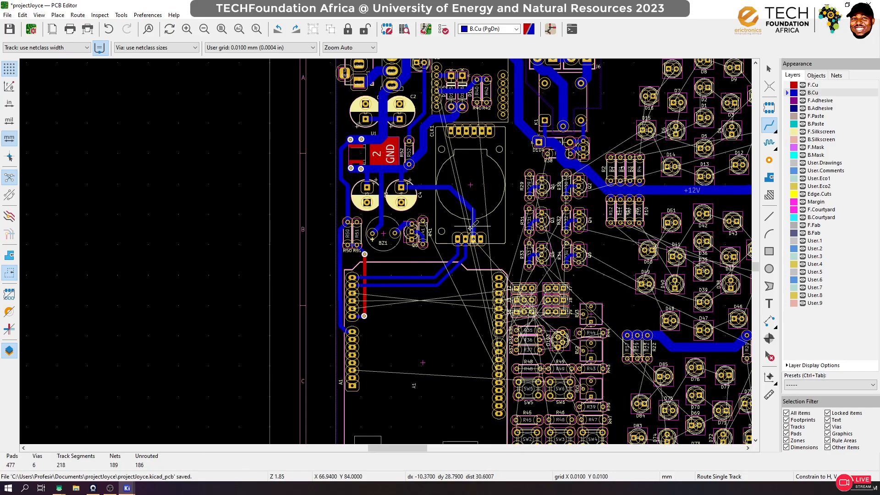
{"action": "scroll", "coordinate": [458, 249], "scroll_direction": "up", "scroll_amount": 3}
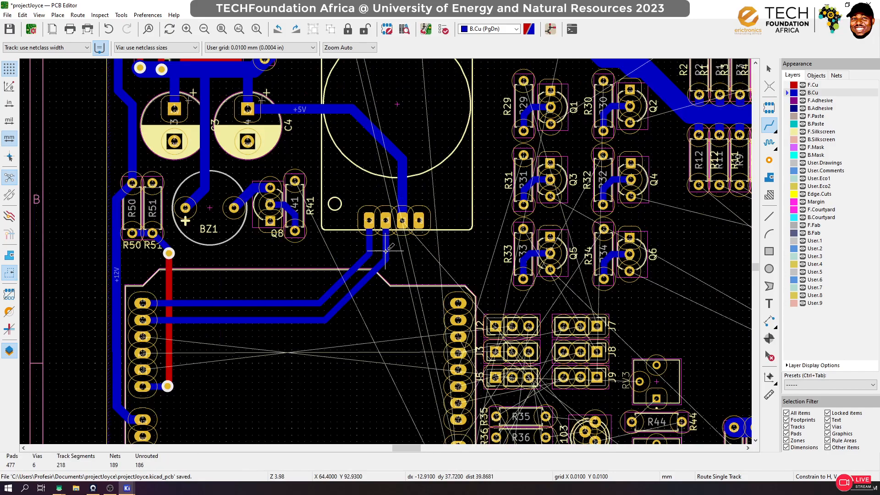
{"action": "left_click", "coordinate": [234, 208]}
{"action": "left_click", "coordinate": [235, 208]}
{"action": "left_click", "coordinate": [185, 208]}
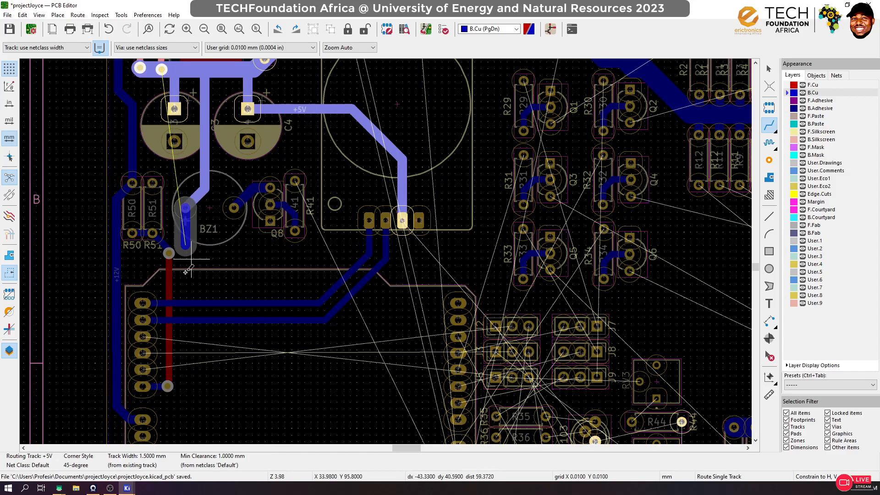
{"action": "key", "text": "Escape"}
Route a 1.5 mm +5V track from the bend at BZ1 to SW2's lower-left pad, using two vias and F.Cu to cross SCL and SDA
{"action": "left_click", "coordinate": [204, 188]}
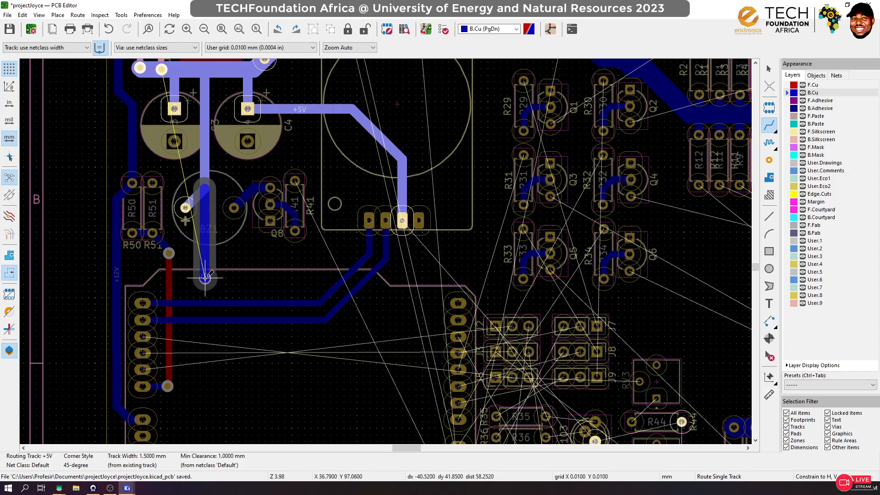
{"action": "key", "text": "v"}
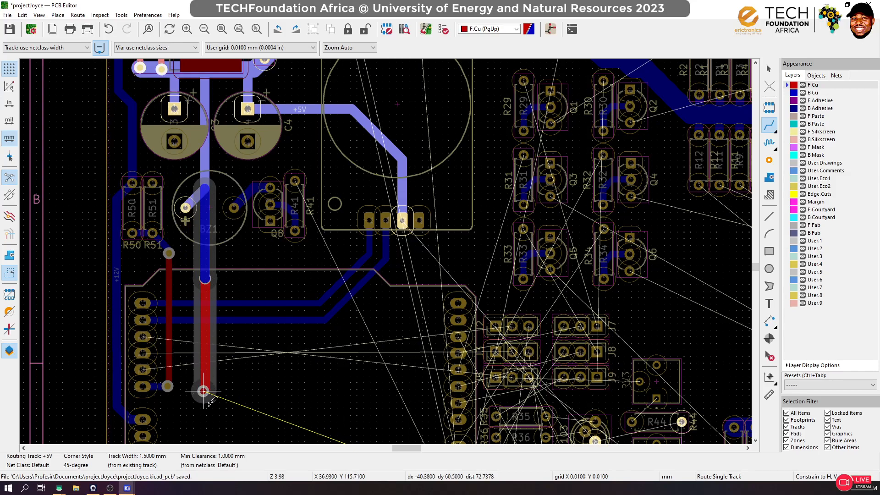
{"action": "scroll", "coordinate": [205, 386], "scroll_direction": "down", "scroll_amount": 1}
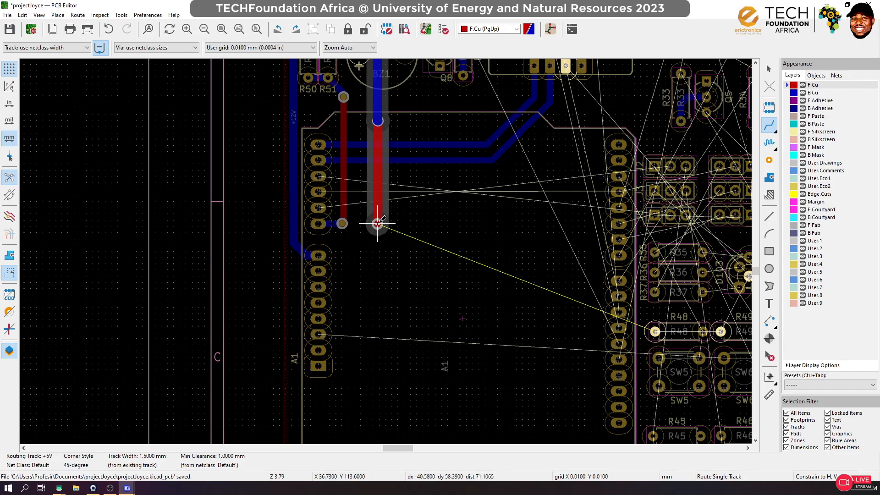
{"action": "key", "text": "v"}
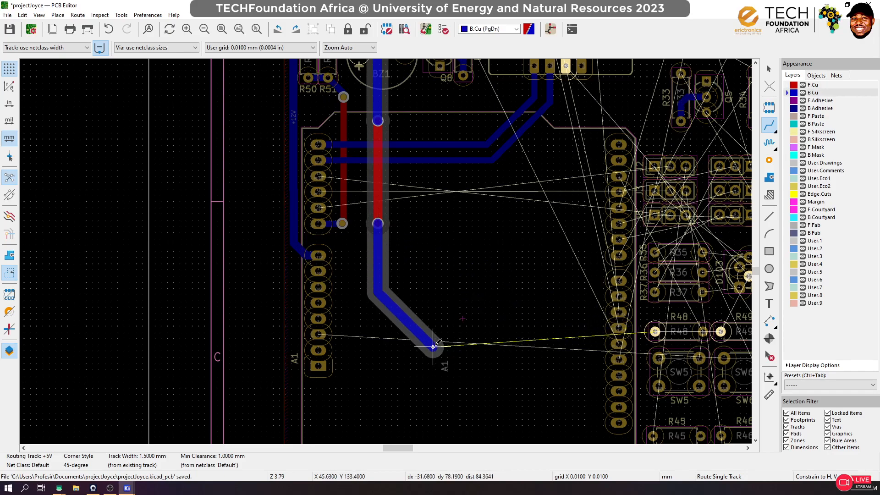
{"action": "scroll", "coordinate": [428, 363], "scroll_direction": "down", "scroll_amount": 1}
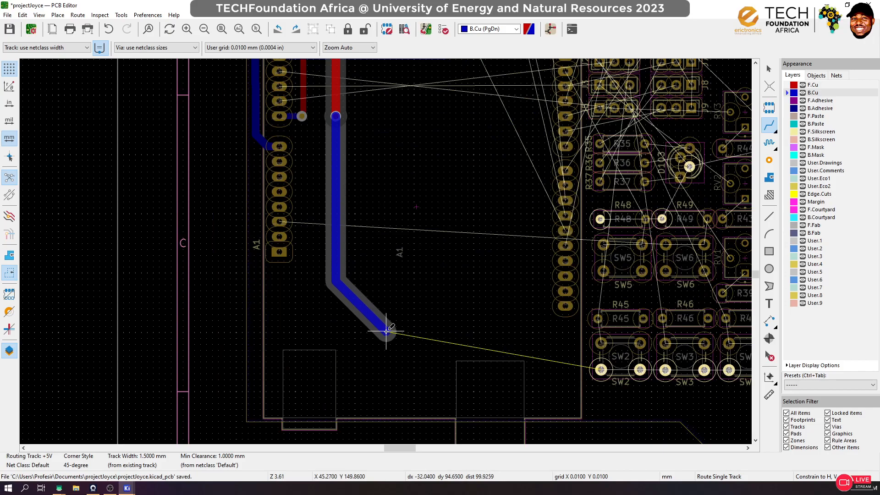
{"action": "left_click", "coordinate": [601, 370]}
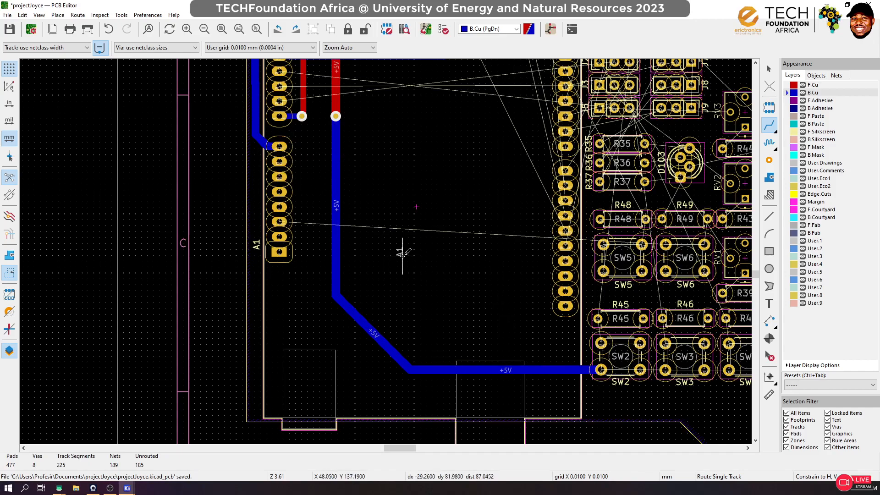
{"action": "scroll", "coordinate": [385, 250], "scroll_direction": "down", "scroll_amount": 5}
{"action": "scroll", "coordinate": [382, 204], "scroll_direction": "up", "scroll_amount": 3}
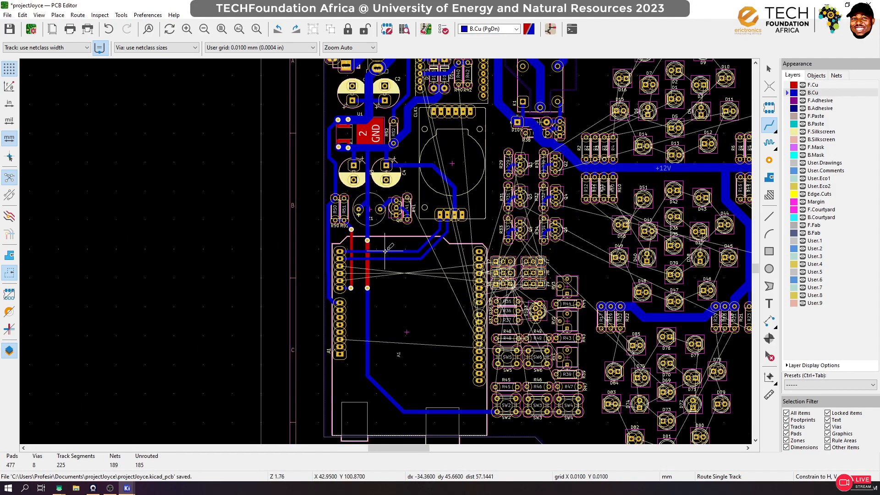
{"action": "left_click", "coordinate": [768, 69]}
{"action": "left_click", "coordinate": [366, 318]}
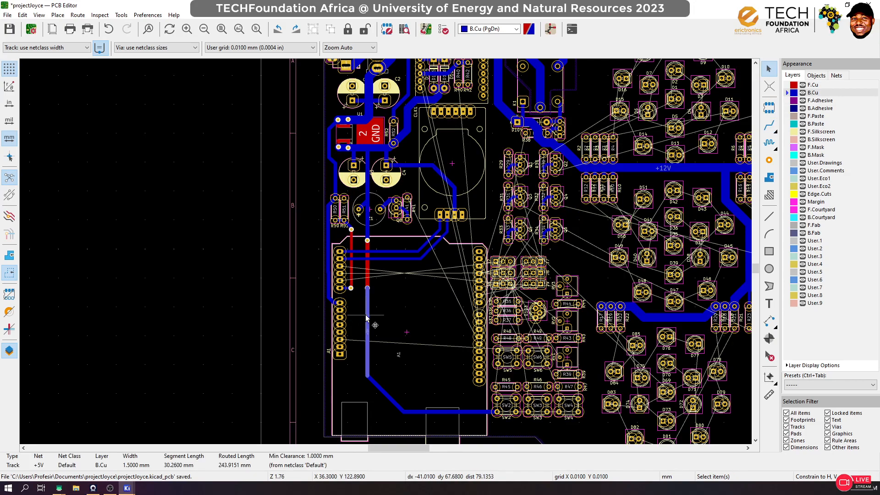
{"action": "key", "text": "u"}
{"action": "key", "text": "u"}
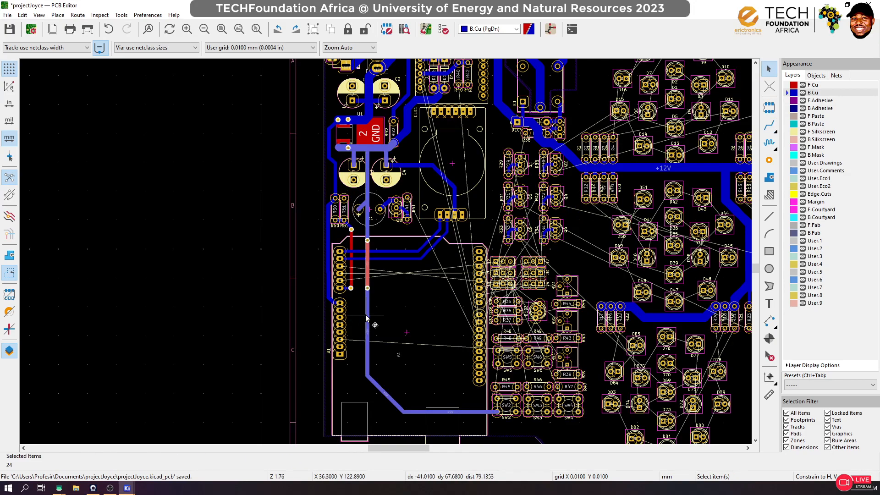
{"action": "left_click", "coordinate": [366, 317]}
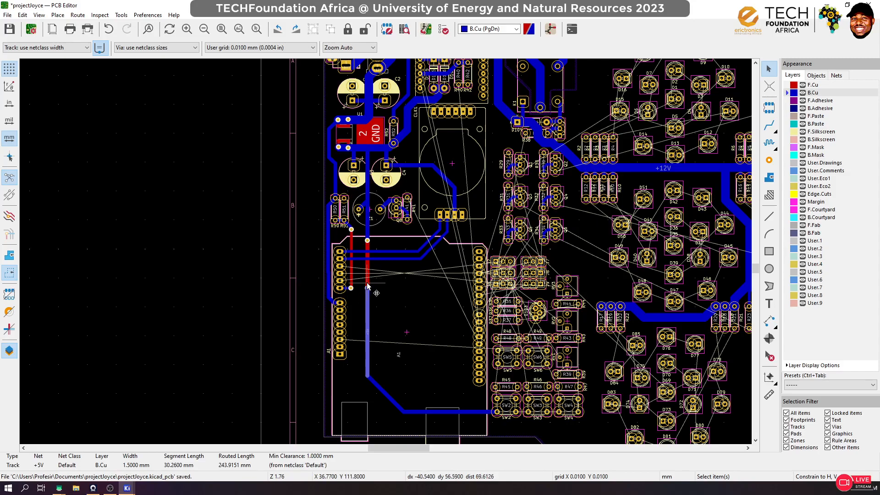
Set the track width of the +5V run from below U1 to SW2, including its F.Cu segment, to 1.8 mm
{"action": "left_click", "coordinate": [365, 202]}
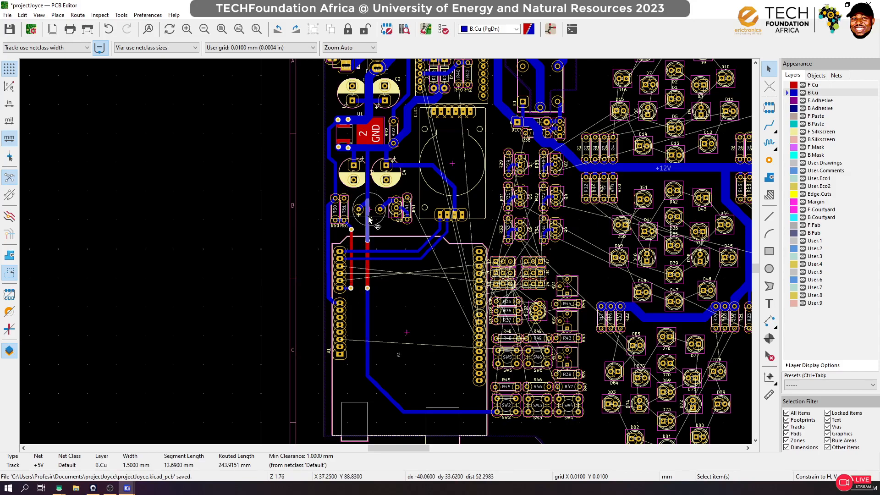
{"action": "left_click", "coordinate": [367, 185], "text": "shift"}
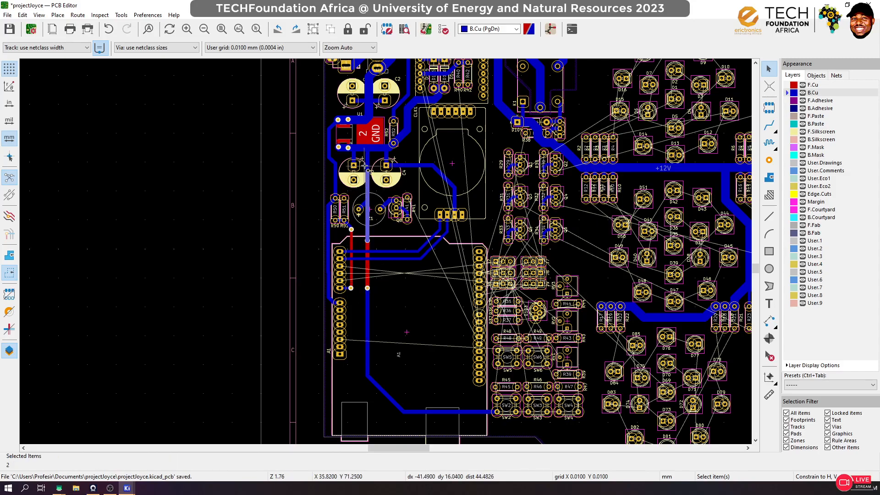
{"action": "left_click", "coordinate": [368, 271], "text": "shift"}
{"action": "left_click", "coordinate": [368, 270], "text": "shift"}
{"action": "left_click", "coordinate": [367, 320], "text": "shift"}
{"action": "left_click", "coordinate": [380, 390], "text": "shift"}
{"action": "left_click", "coordinate": [424, 412], "text": "shift"}
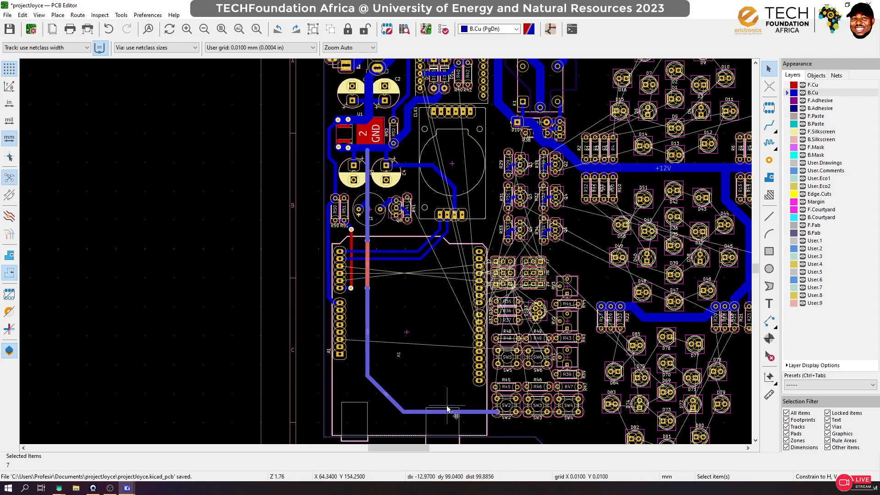
{"action": "key", "text": "e"}
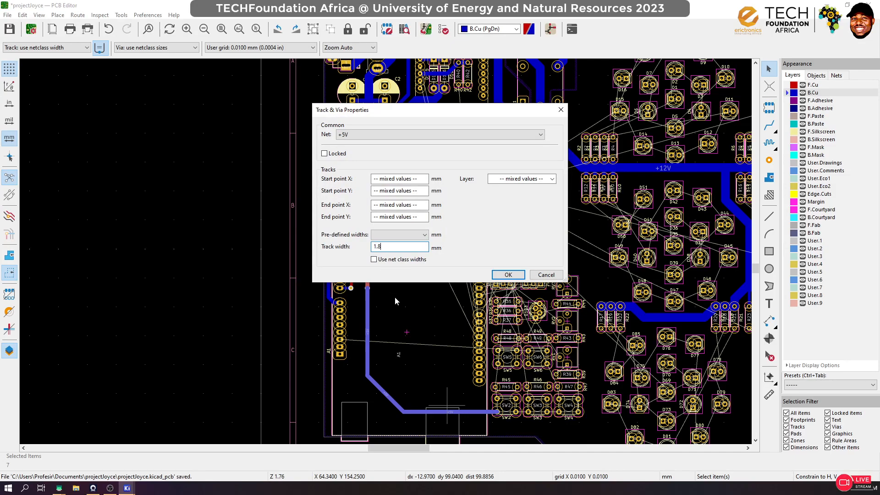
{"action": "left_click", "coordinate": [508, 274]}
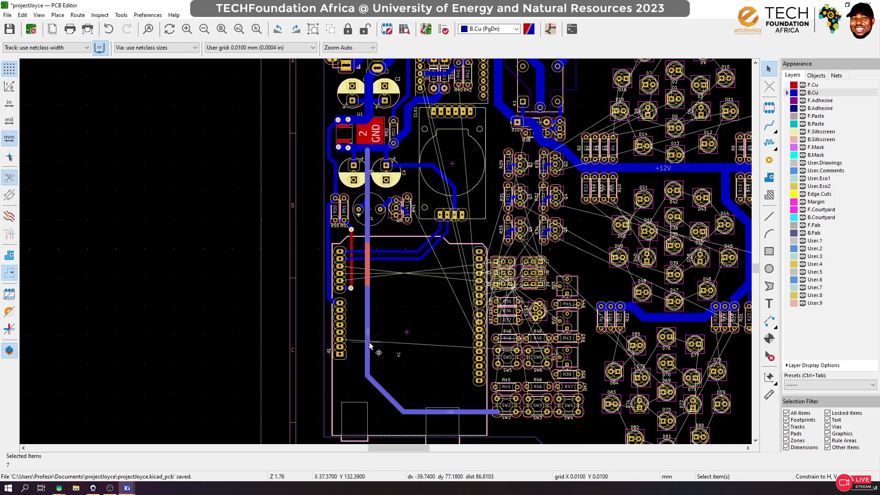
{"action": "left_click", "coordinate": [430, 287]}
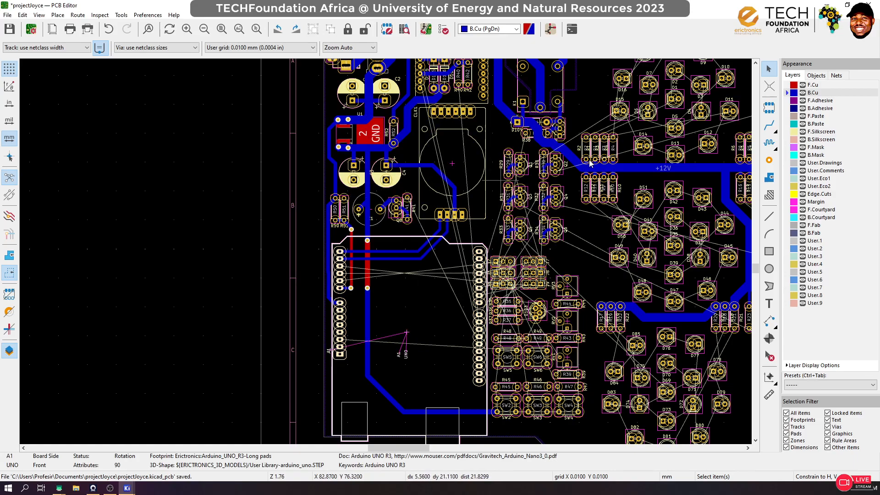
Replace the diagonal +5V track at BZ1's positive pad with a straight horizontal connection to the vertical +5V track, and save the board
{"action": "left_click", "coordinate": [770, 128]}
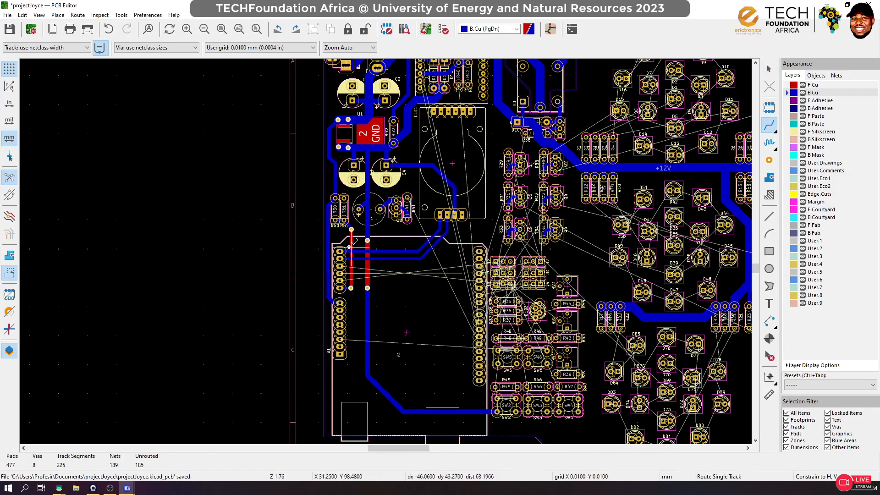
{"action": "scroll", "coordinate": [386, 250], "scroll_direction": "up", "scroll_amount": 3}
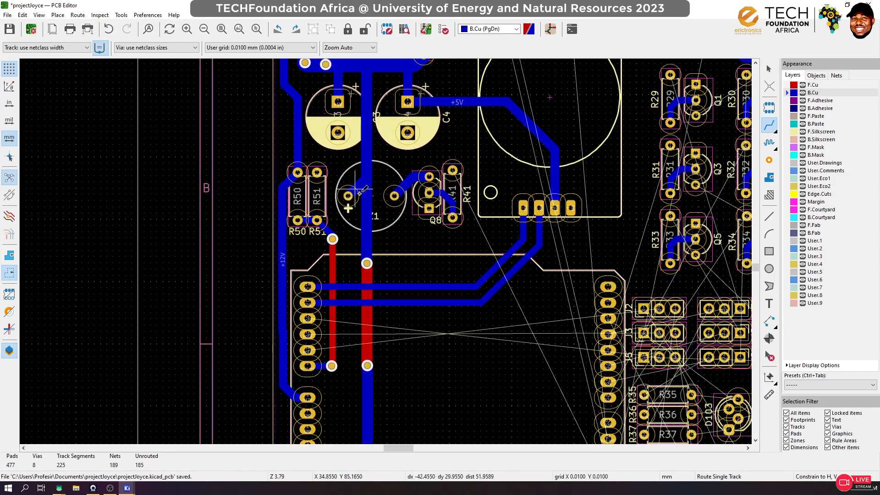
{"action": "scroll", "coordinate": [388, 250], "scroll_direction": "up", "scroll_amount": 3}
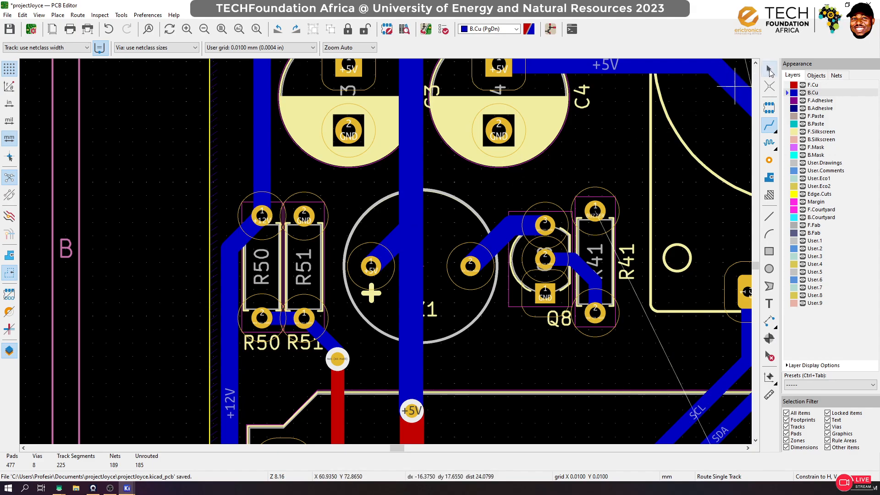
{"action": "left_click", "coordinate": [371, 266]}
{"action": "left_click", "coordinate": [411, 266]}
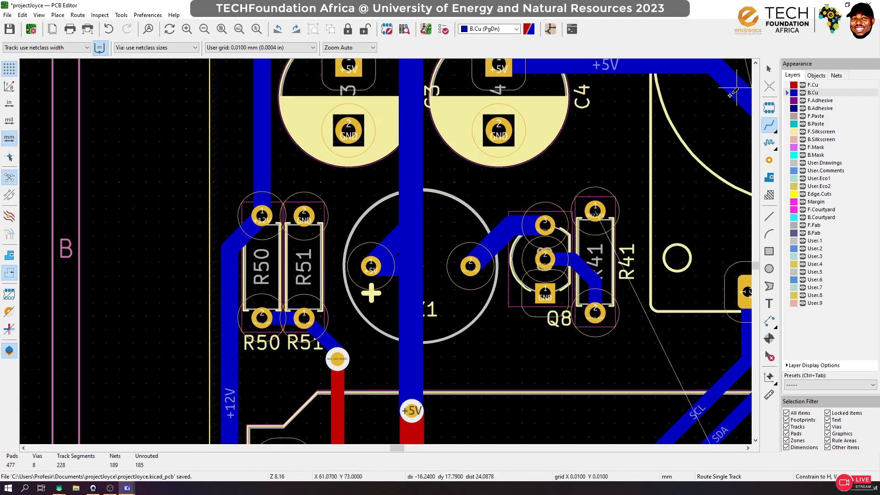
{"action": "left_click", "coordinate": [769, 69]}
{"action": "left_click", "coordinate": [393, 248]}
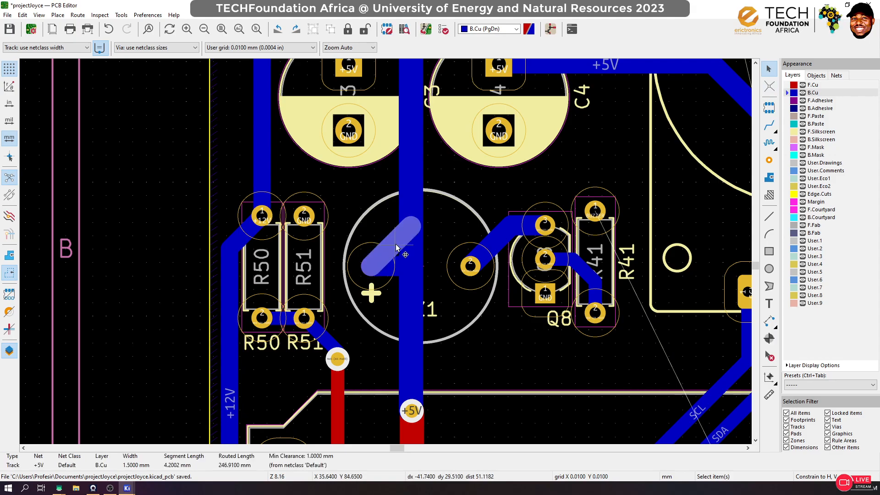
{"action": "key", "text": "Delete"}
{"action": "key", "text": "ctrl+s"}
Route the 1.8 mm +5V track on B.Cu from SW2's lower-left pad through the lower pads to SW3's lower-right pad
{"action": "scroll", "coordinate": [387, 257], "scroll_direction": "down", "scroll_amount": 8}
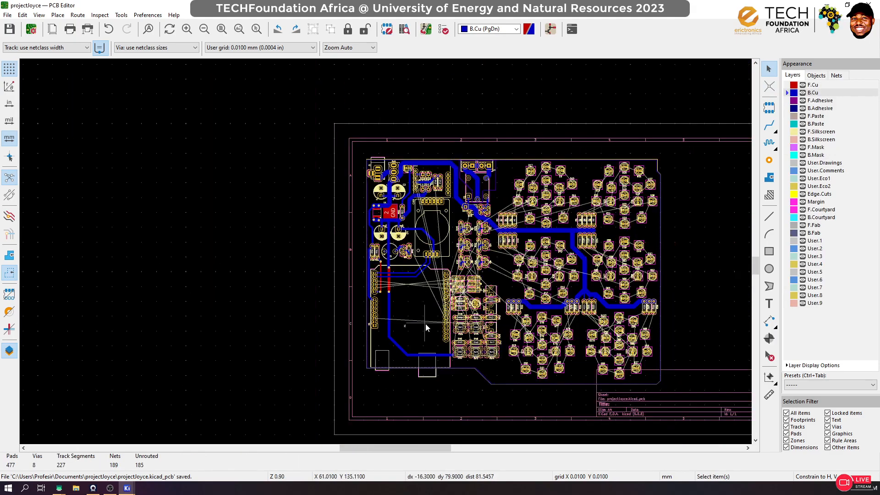
{"action": "left_click", "coordinate": [769, 125]}
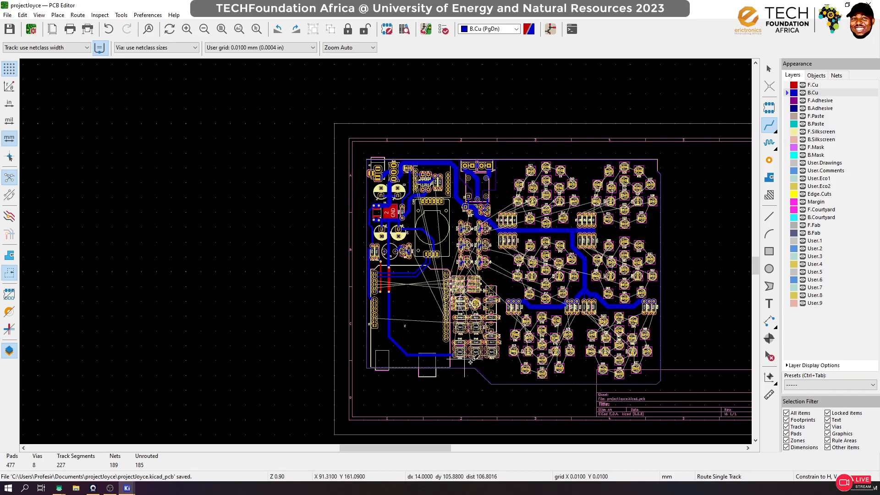
{"action": "scroll", "coordinate": [476, 359], "scroll_direction": "up", "scroll_amount": 5}
{"action": "scroll", "coordinate": [385, 251], "scroll_direction": "up", "scroll_amount": 2}
{"action": "left_click", "coordinate": [386, 252]}
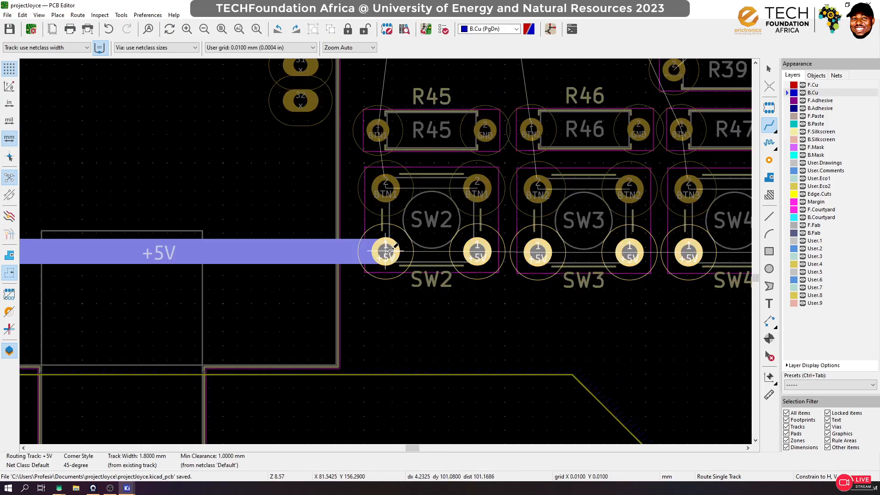
{"action": "left_click", "coordinate": [479, 251]}
{"action": "left_click", "coordinate": [481, 252]}
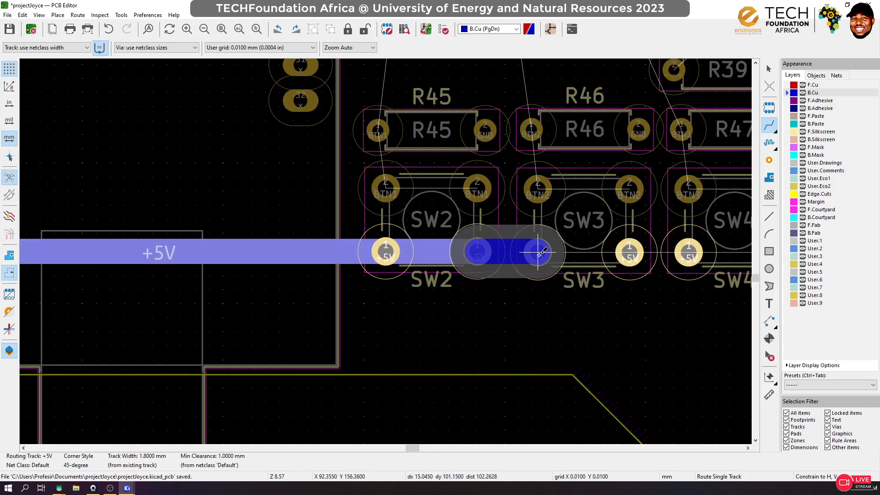
{"action": "left_click", "coordinate": [538, 251]}
{"action": "left_click", "coordinate": [539, 252]}
{"action": "left_click", "coordinate": [630, 251]}
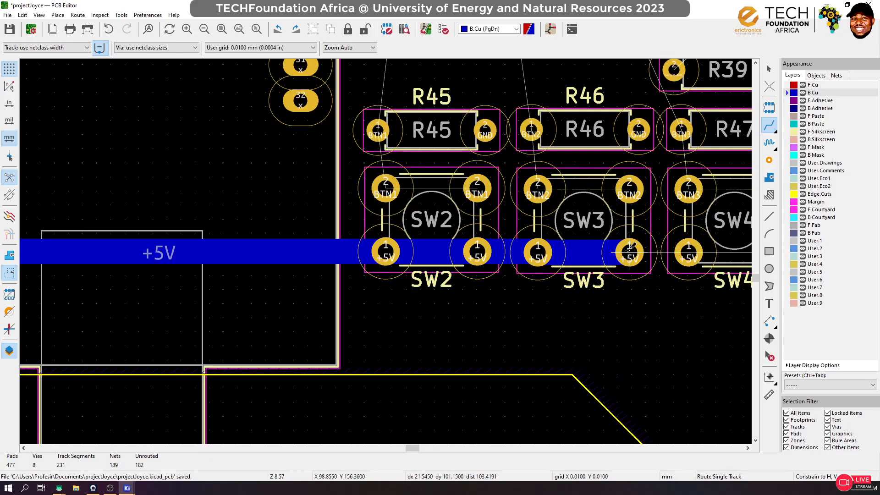
Extend the +5V track from SW3's lower-right pad across both lower pads of SW4
{"action": "left_click", "coordinate": [630, 251]}
{"action": "left_click", "coordinate": [673, 251]}
{"action": "scroll", "coordinate": [672, 252], "scroll_direction": "down", "scroll_amount": 2}
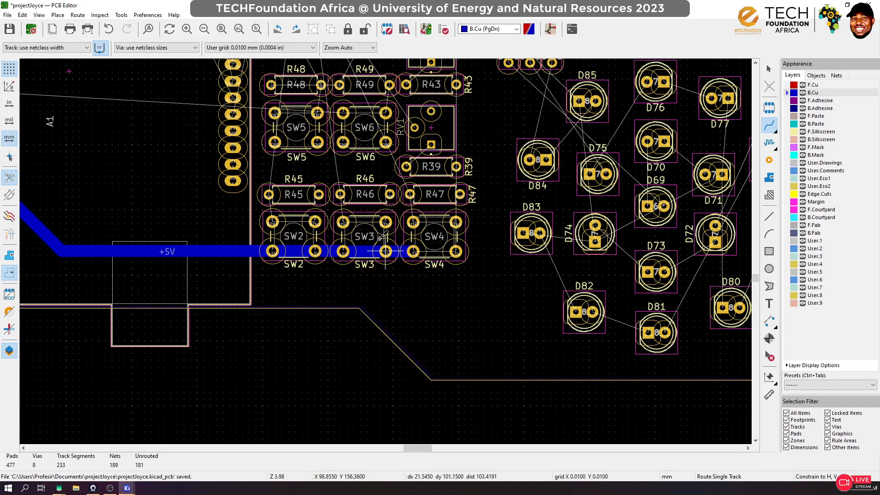
{"action": "scroll", "coordinate": [380, 238], "scroll_direction": "up", "scroll_amount": 5}
{"action": "left_click", "coordinate": [346, 297]}
{"action": "left_click", "coordinate": [532, 301]}
Join the two upper pads of each of SW4, SW3 and SW2 with 1 mm B.Cu tracks
{"action": "left_click", "coordinate": [345, 173]}
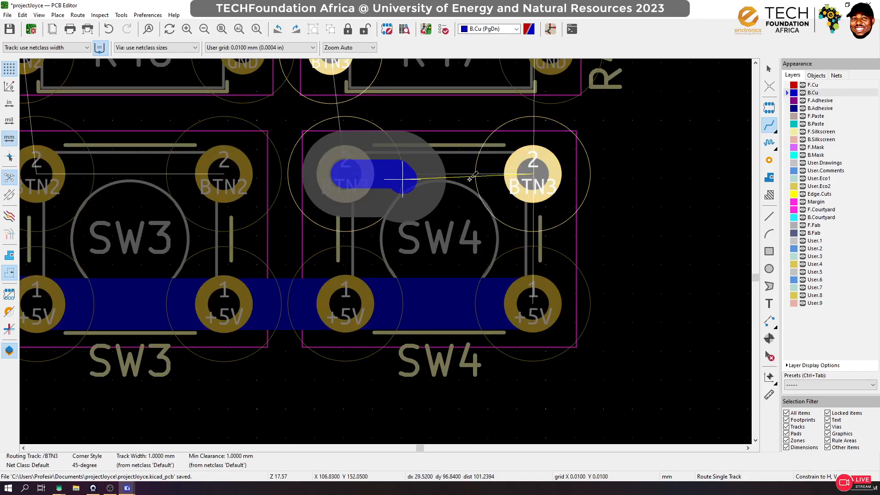
{"action": "left_click", "coordinate": [532, 174]}
{"action": "scroll", "coordinate": [526, 317], "scroll_direction": "down", "scroll_amount": 3}
{"action": "left_click", "coordinate": [385, 251]}
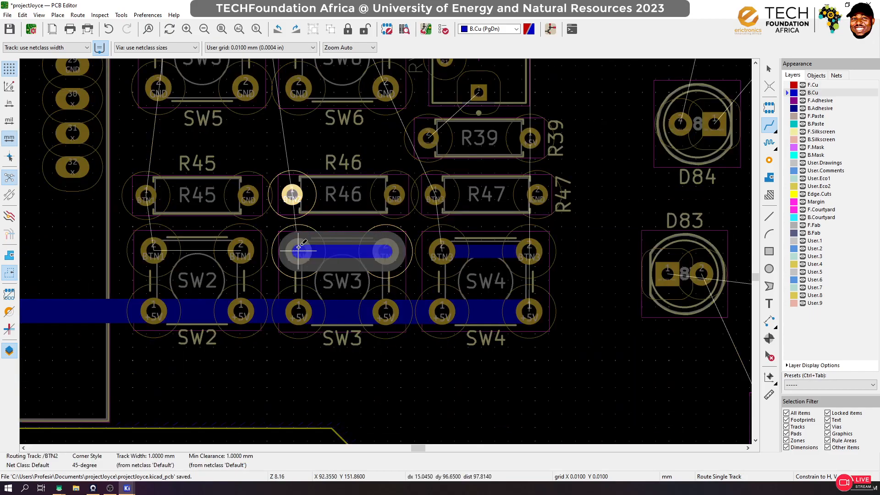
{"action": "left_click", "coordinate": [298, 251]}
{"action": "left_click", "coordinate": [241, 251]}
{"action": "left_click", "coordinate": [154, 250]}
Route 1 mm B.Cu tracks from the left pads of R45, R46 and R47 to the upper-left pads of SW2, SW3 and SW4 respectively
{"action": "left_click", "coordinate": [145, 194]}
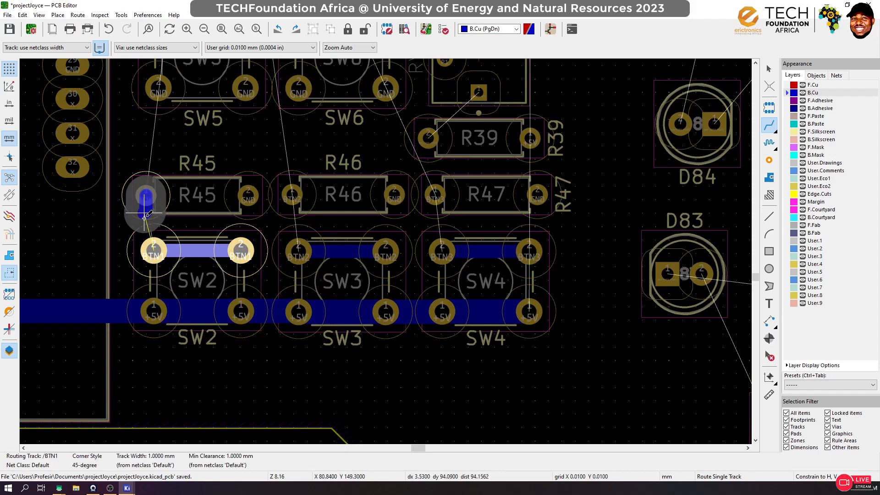
{"action": "left_click", "coordinate": [154, 251]}
{"action": "left_click", "coordinate": [291, 195]}
{"action": "left_click", "coordinate": [298, 251]}
{"action": "left_click", "coordinate": [435, 195]}
{"action": "left_click", "coordinate": [443, 251]}
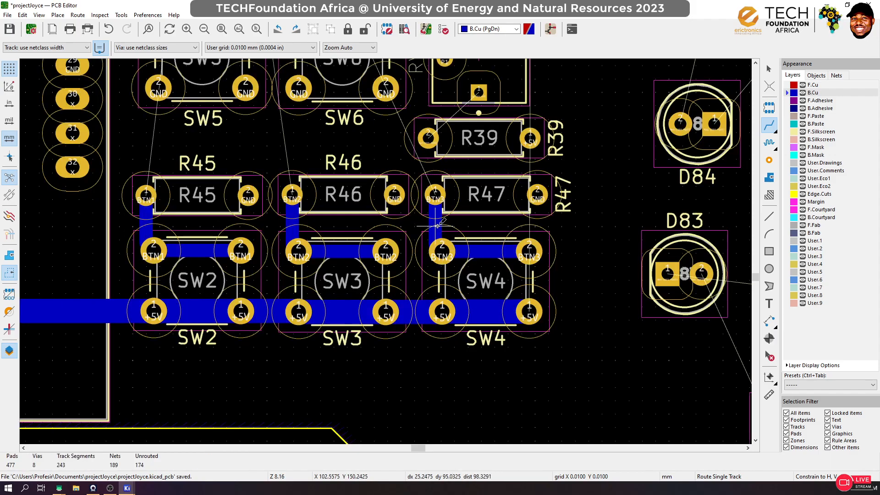
Route a 1 mm B.Cu track between R39's left pad and RV1's square pad
{"action": "scroll", "coordinate": [435, 223], "scroll_direction": "down", "scroll_amount": 1}
{"action": "left_click", "coordinate": [426, 127]}
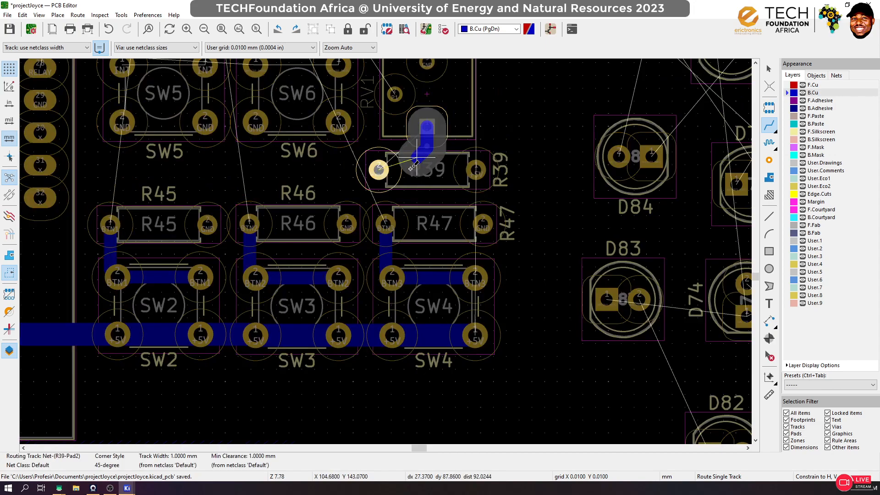
{"action": "left_click", "coordinate": [378, 170]}
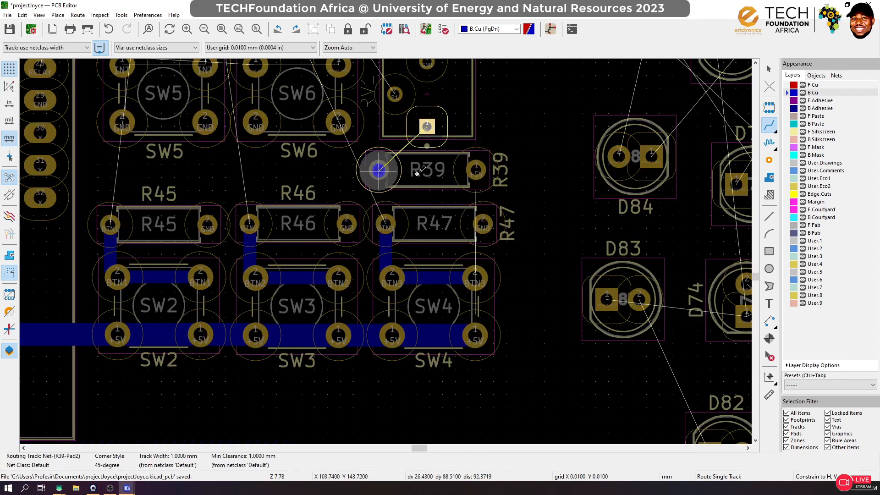
{"action": "left_click", "coordinate": [428, 153]}
{"action": "left_click", "coordinate": [428, 128]}
Route a 1 mm +5V track from R48's left pad down beside SW5 to the horizontal +5V track just before SW2
{"action": "scroll", "coordinate": [369, 235], "scroll_direction": "down", "scroll_amount": 3}
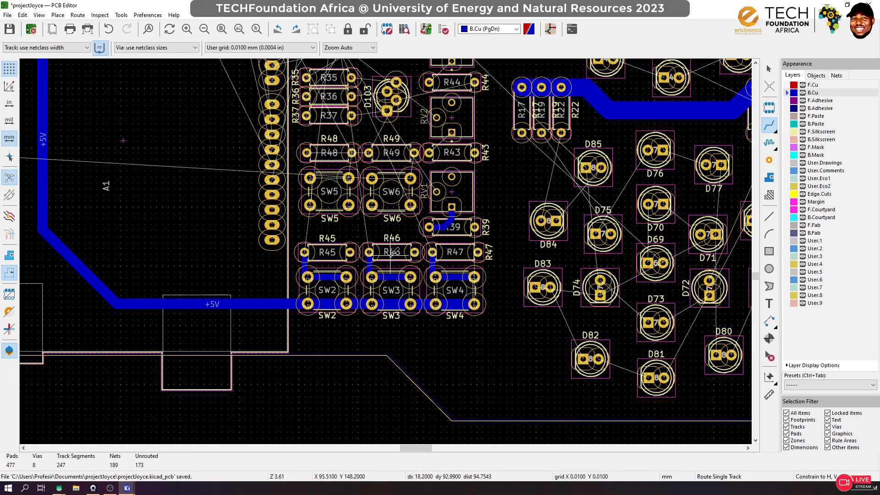
{"action": "scroll", "coordinate": [323, 212], "scroll_direction": "up", "scroll_amount": 3}
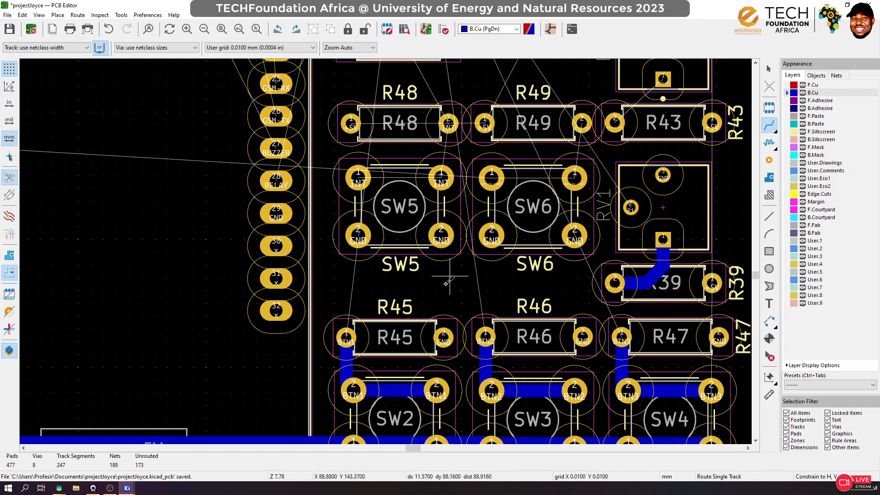
{"action": "scroll", "coordinate": [390, 254], "scroll_direction": "down", "scroll_amount": 3}
{"action": "scroll", "coordinate": [390, 173], "scroll_direction": "up", "scroll_amount": 1}
{"action": "scroll", "coordinate": [385, 250], "scroll_direction": "up", "scroll_amount": 3}
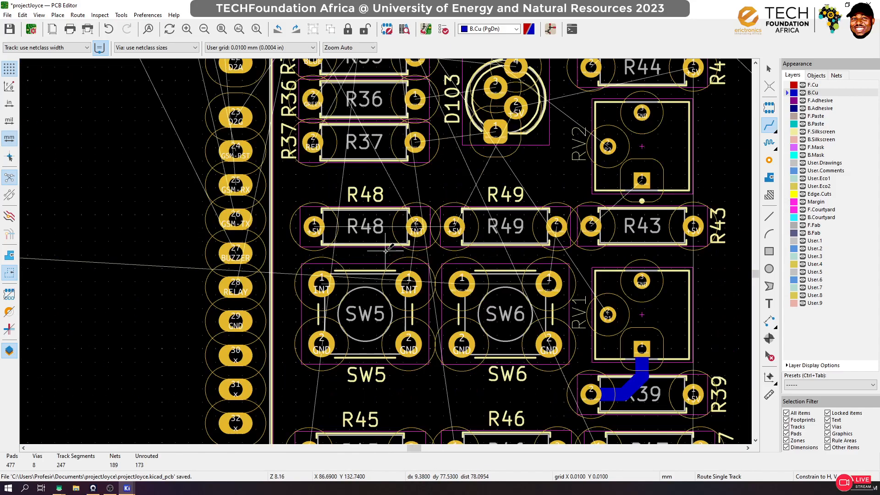
{"action": "left_click", "coordinate": [315, 227]}
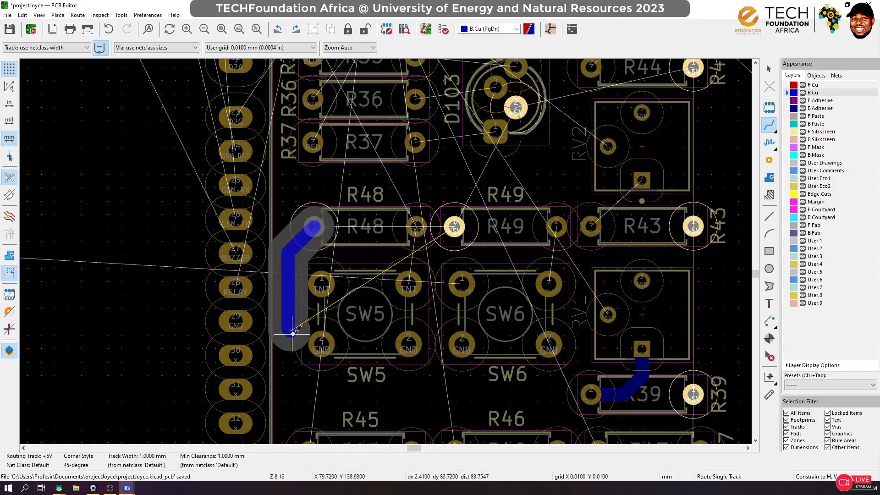
{"action": "scroll", "coordinate": [292, 362], "scroll_direction": "down", "scroll_amount": 3}
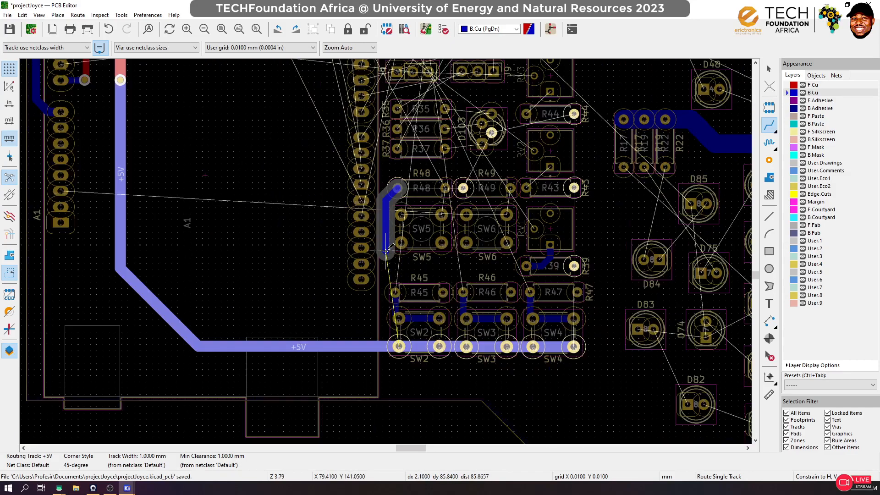
{"action": "left_click", "coordinate": [382, 347]}
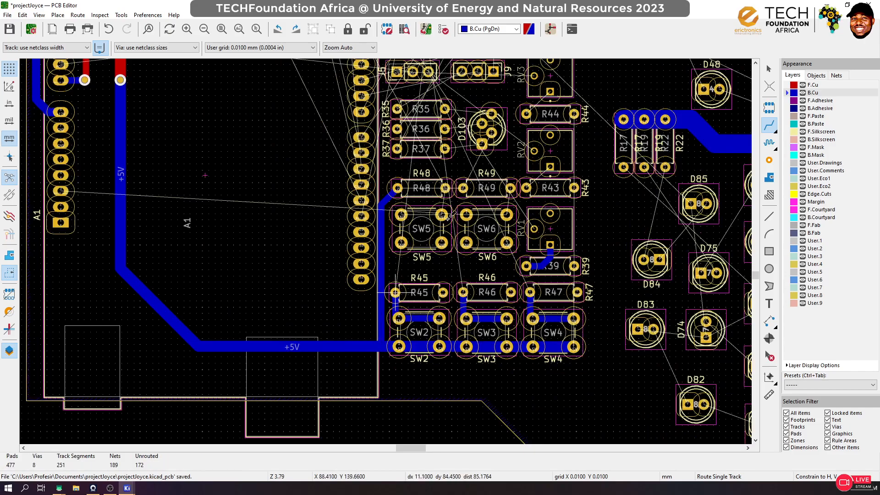
Route a 1 mm +5V track from R48's left pad above R48 and R49 to D103's pad 2
{"action": "scroll", "coordinate": [444, 175], "scroll_direction": "up", "scroll_amount": 2}
{"action": "left_click", "coordinate": [397, 188]}
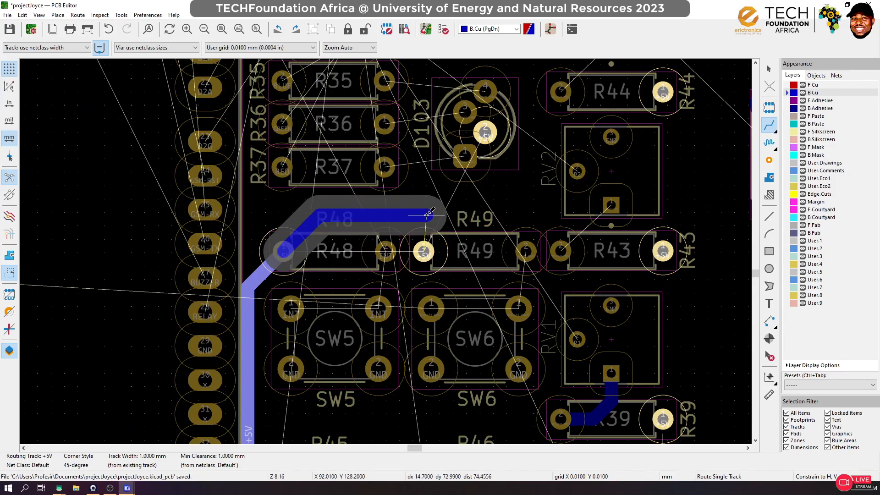
{"action": "left_click", "coordinate": [488, 134]}
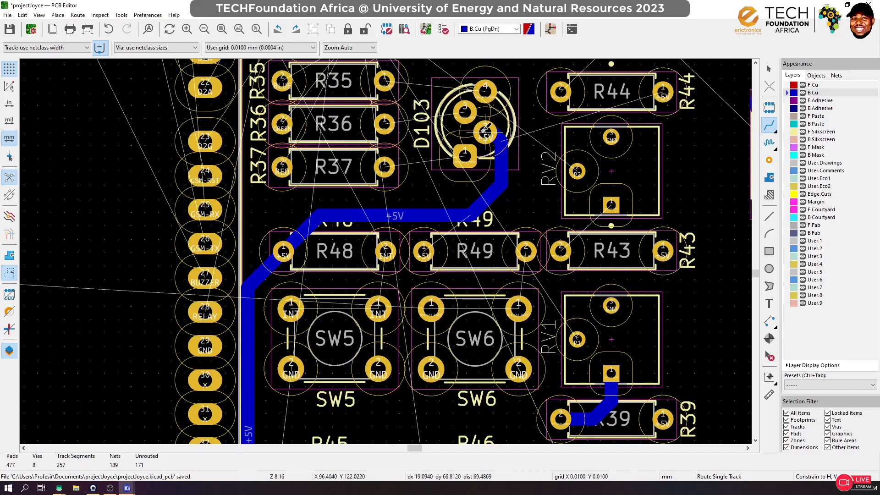
Route a 1 mm +5V track on B.Cu from R49's left pad up to the horizontal +5V track above R48 and R49
{"action": "left_click", "coordinate": [485, 132]}
{"action": "key", "text": "Escape"}
{"action": "key", "text": "Escape"}
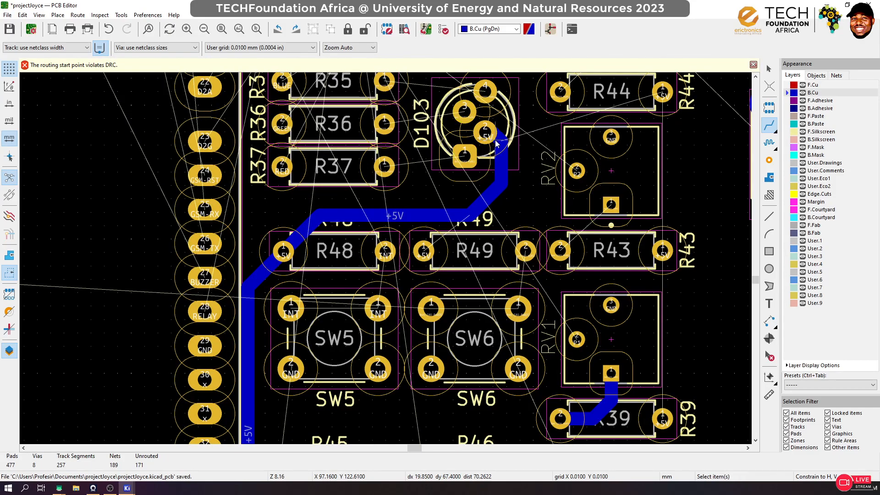
{"action": "left_click", "coordinate": [771, 128]}
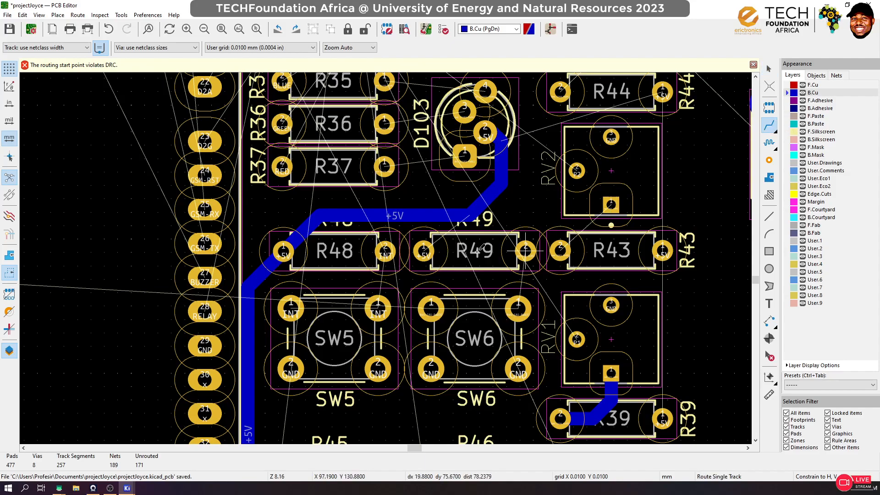
{"action": "scroll", "coordinate": [422, 256], "scroll_direction": "up", "scroll_amount": 3}
{"action": "left_click", "coordinate": [387, 255]}
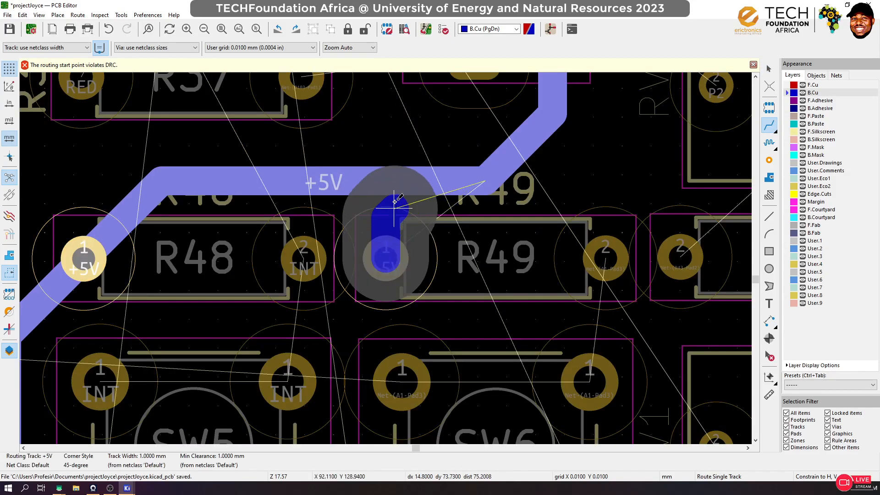
{"action": "left_click", "coordinate": [393, 181]}
{"action": "left_click", "coordinate": [492, 182]}
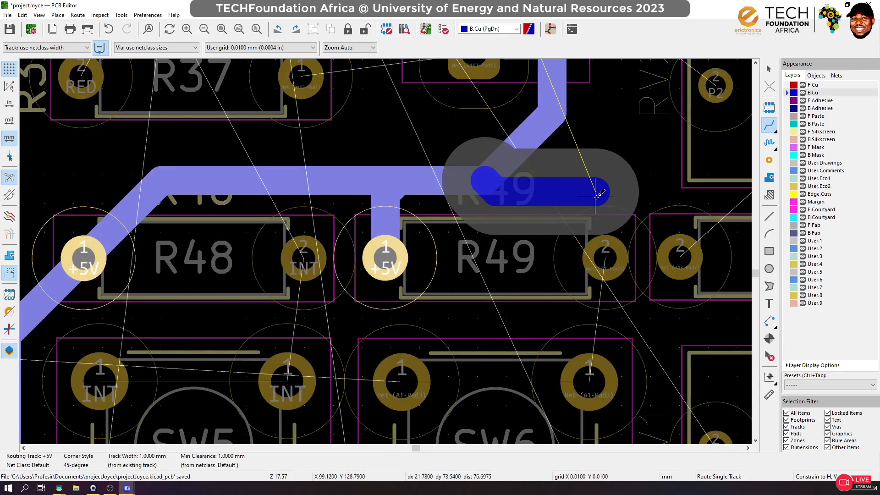
{"action": "scroll", "coordinate": [492, 183], "scroll_direction": "down", "scroll_amount": 5}
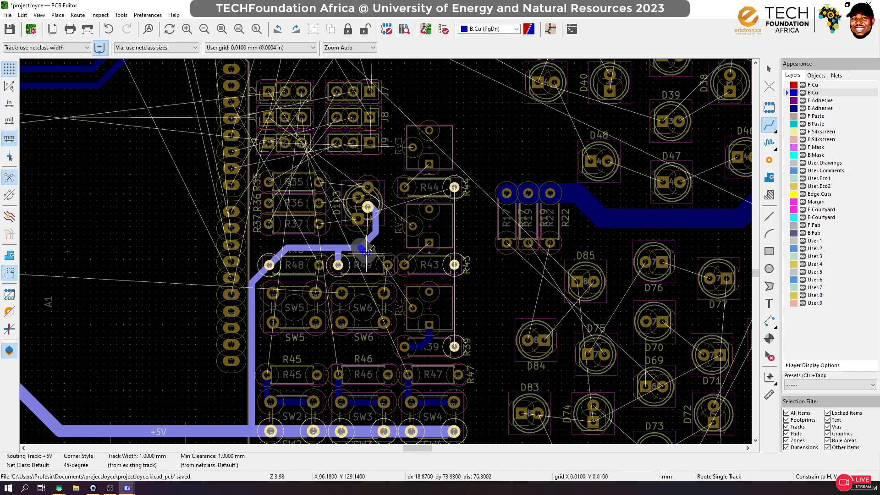
{"action": "key", "text": "Escape"}
Rotate R43 by 180 degrees so its +5V pad faces R49, and place it slightly closer to R49 between RV2 and RV1
{"action": "scroll", "coordinate": [366, 251], "scroll_direction": "up", "scroll_amount": 3}
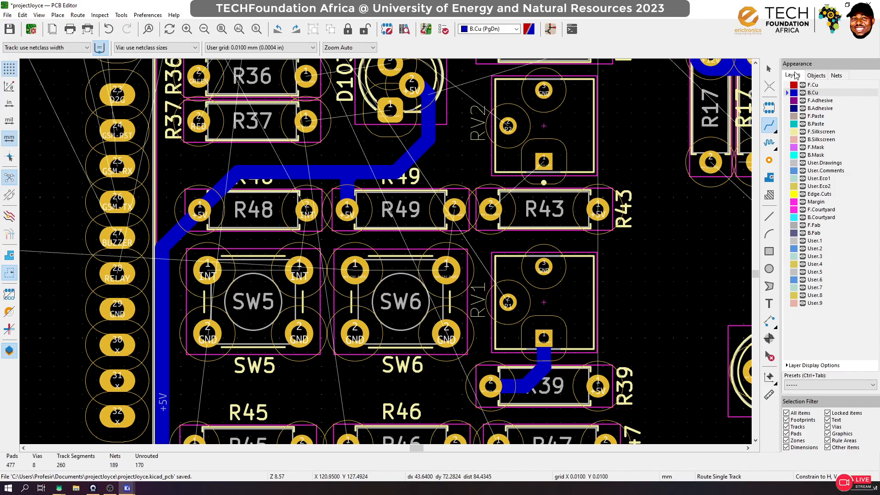
{"action": "left_click", "coordinate": [769, 69]}
{"action": "left_click", "coordinate": [564, 227]}
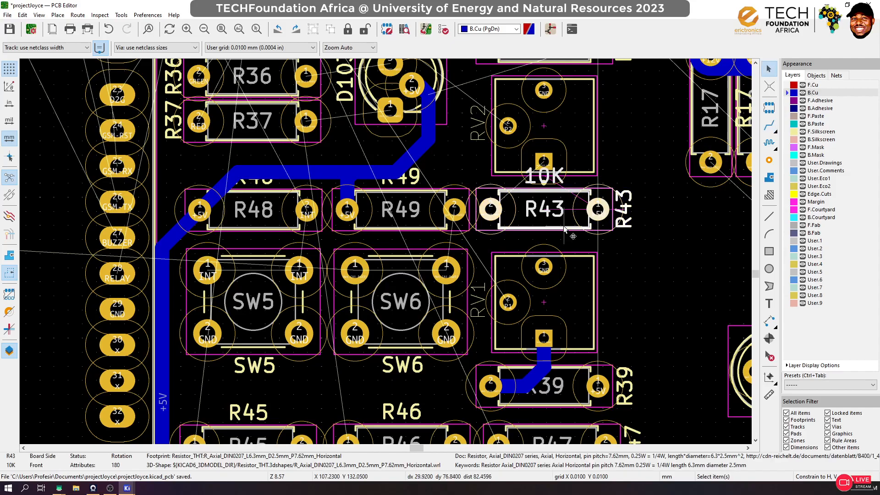
{"action": "key", "text": "r"}
{"action": "left_click_drag", "start_coordinate": [581, 224], "coordinate": [490, 212]}
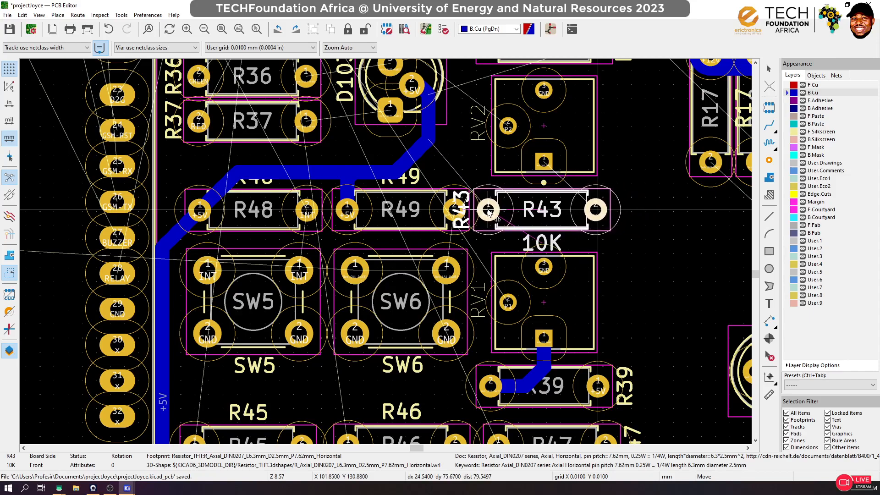
{"action": "left_click", "coordinate": [488, 212]}
Route 1 mm B.Cu tracks from R43's +5V pad to the +5V track below D103, and from RV2's square pad to R43's pad 2
{"action": "key", "text": "x"}
{"action": "left_click", "coordinate": [488, 209]}
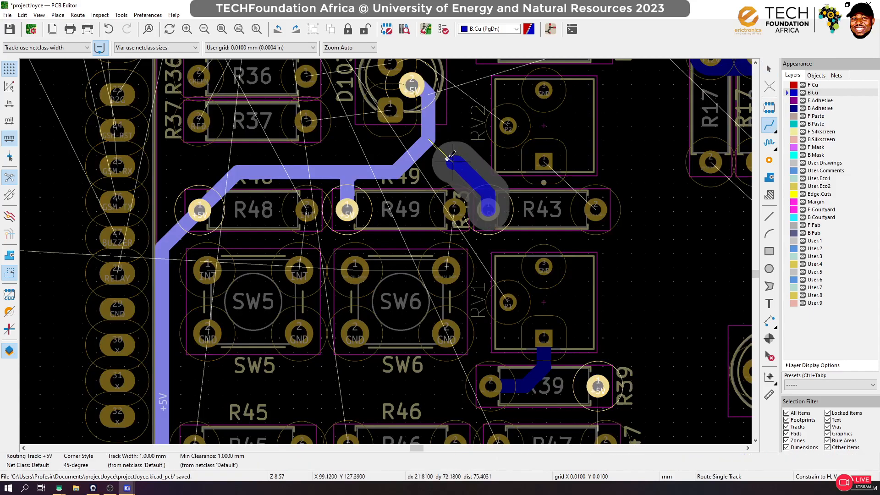
{"action": "left_click", "coordinate": [428, 140]}
{"action": "left_click", "coordinate": [429, 140]}
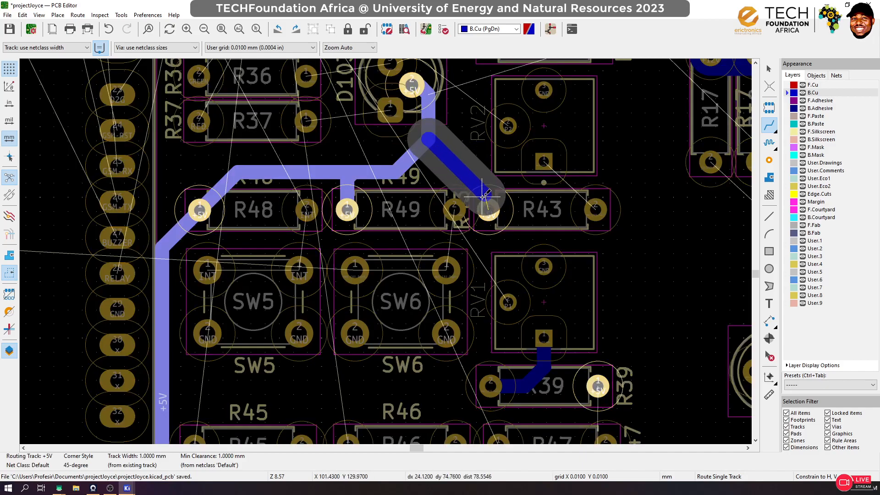
{"action": "left_click", "coordinate": [486, 211]}
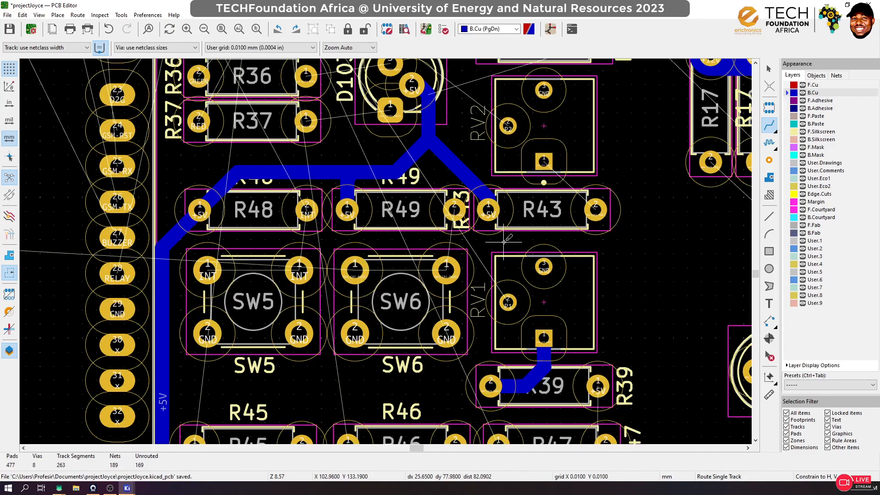
{"action": "left_click", "coordinate": [545, 161]}
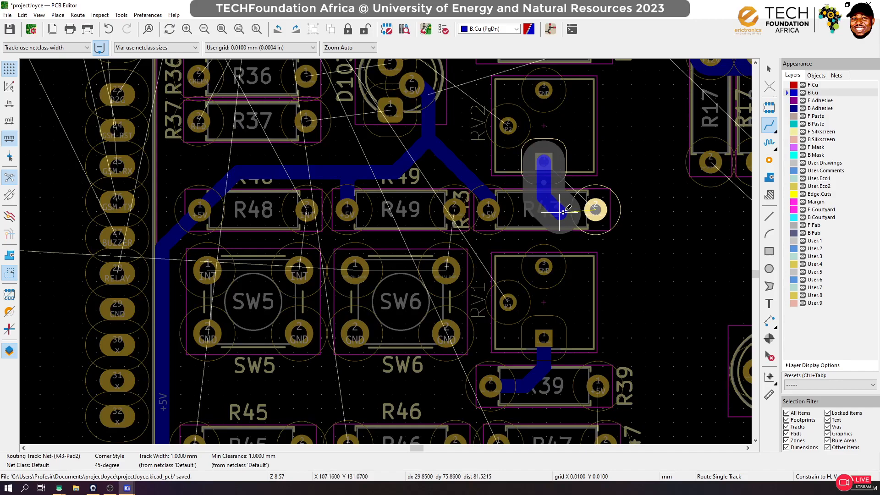
{"action": "left_click", "coordinate": [591, 211]}
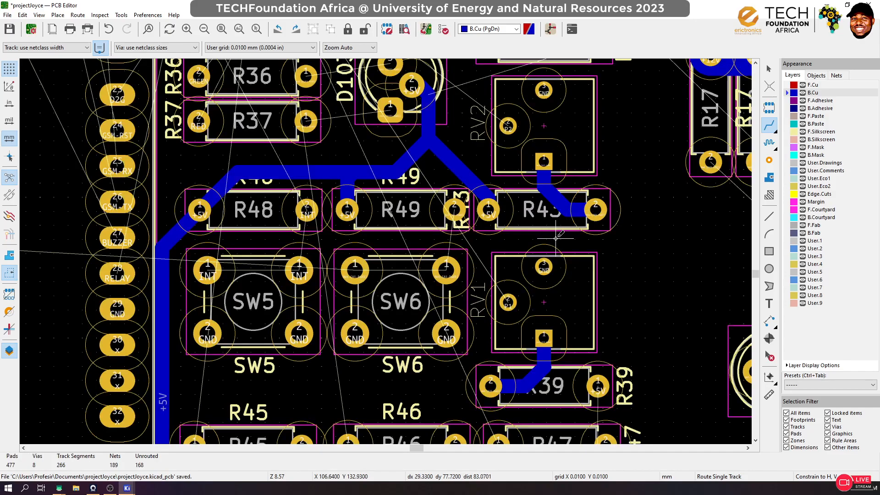
Route 1 mm B.Cu tracks from the right pads of R49 and R48 down to and across the upper pads of SW6 and SW5 respectively
{"action": "left_click", "coordinate": [454, 210]}
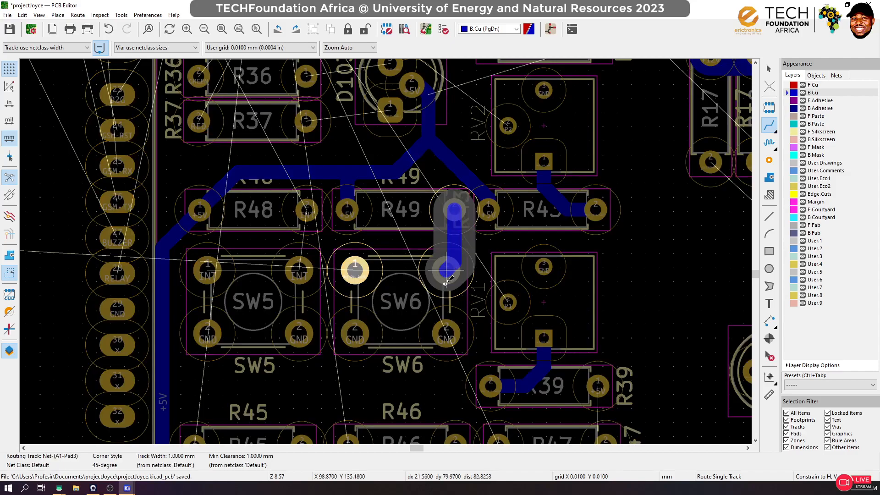
{"action": "left_click", "coordinate": [445, 284]}
{"action": "left_click", "coordinate": [446, 268]}
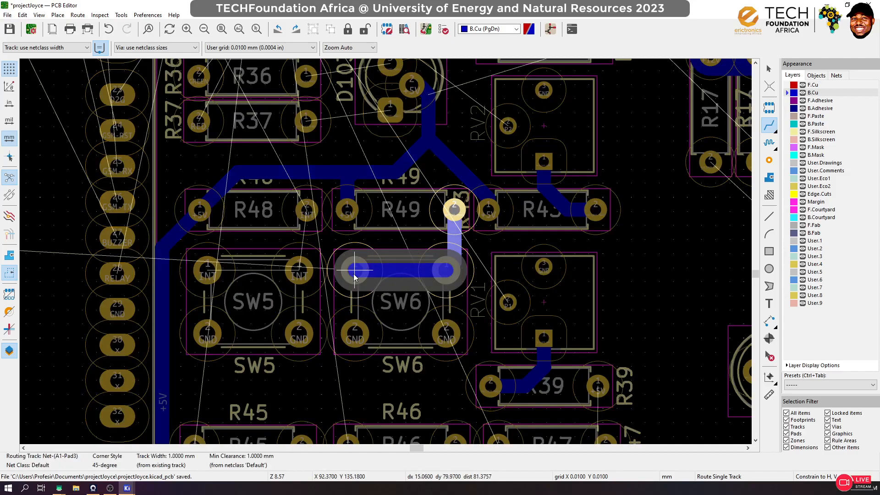
{"action": "left_click", "coordinate": [355, 271]}
{"action": "left_click", "coordinate": [307, 210]}
{"action": "left_click", "coordinate": [299, 271]}
{"action": "left_click", "coordinate": [298, 270]}
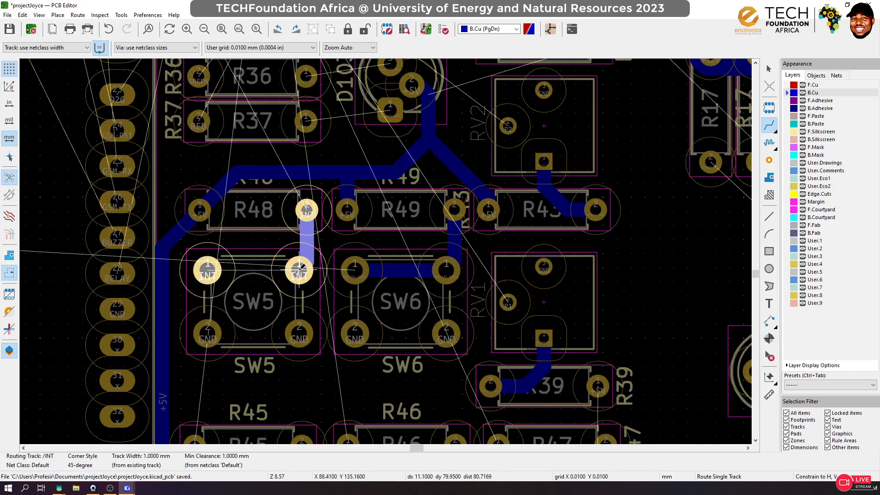
{"action": "left_click", "coordinate": [208, 270]}
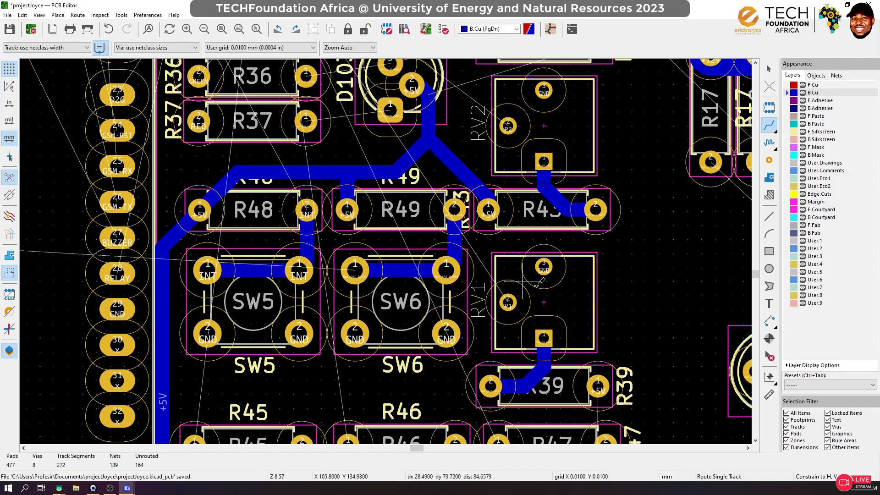
Try to route a 1 mm B.Cu track from R36's pad 1 to D103's pad 3, then undo it
{"action": "scroll", "coordinate": [446, 270], "scroll_direction": "down", "scroll_amount": 3}
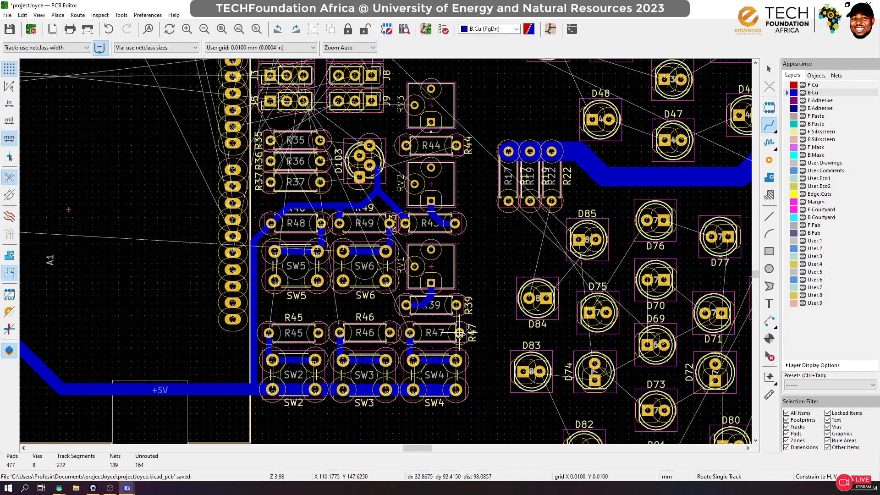
{"action": "scroll", "coordinate": [370, 163], "scroll_direction": "up", "scroll_amount": 3}
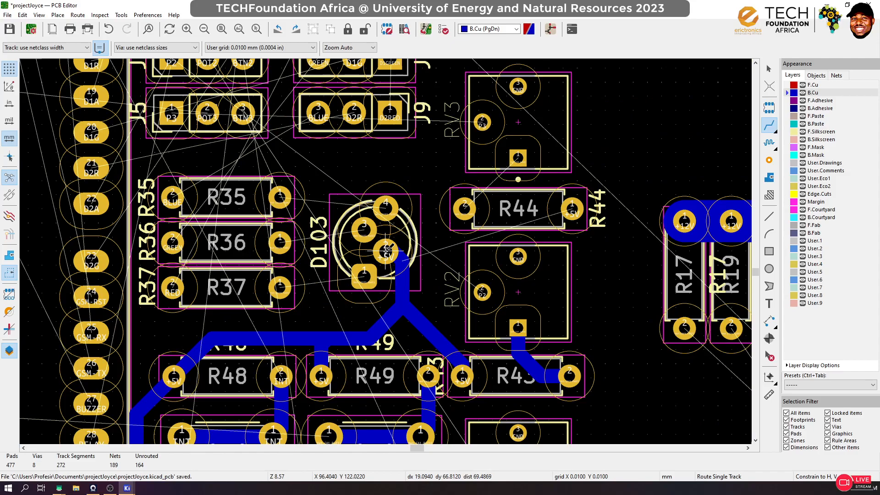
{"action": "scroll", "coordinate": [280, 243], "scroll_direction": "up", "scroll_amount": 3}
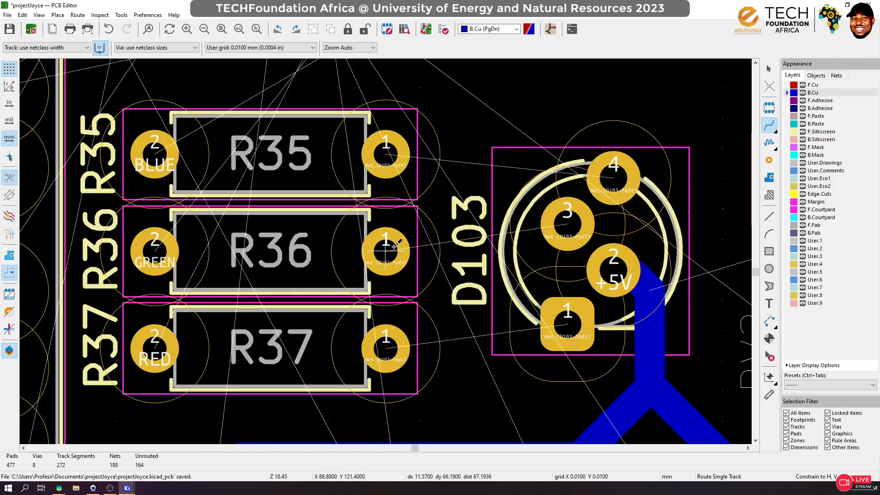
{"action": "left_click", "coordinate": [493, 236]}
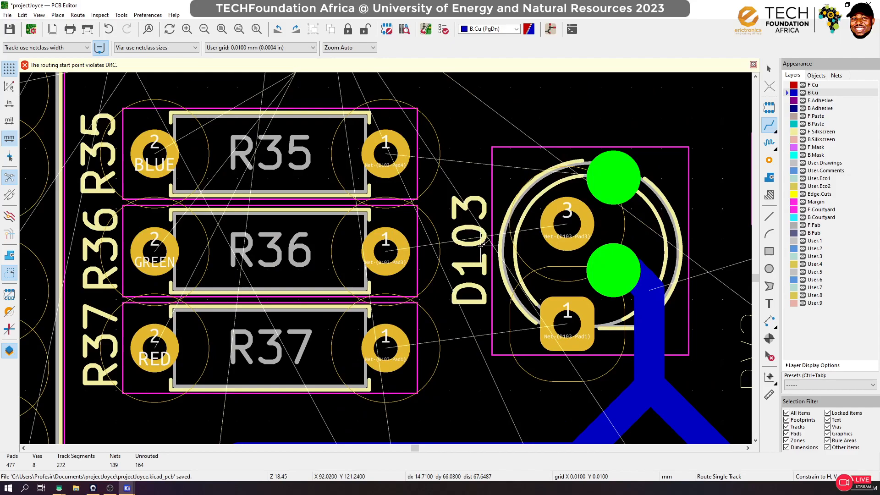
{"action": "key", "text": "q"}
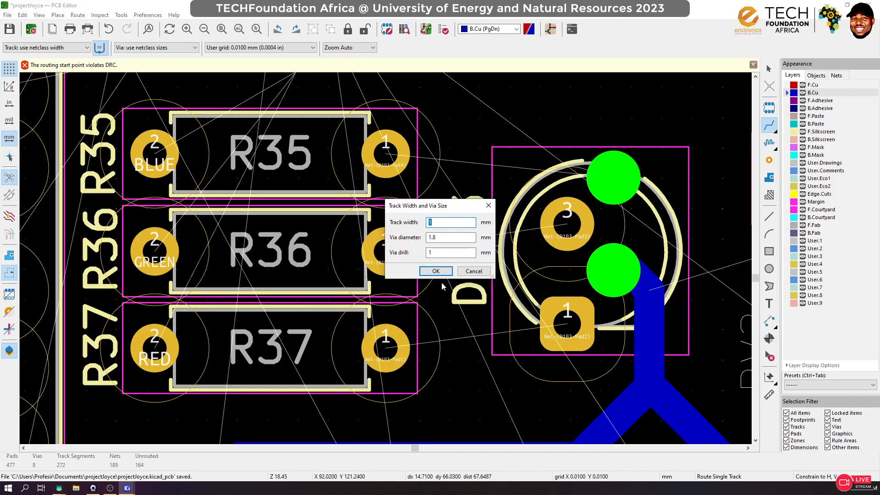
{"action": "left_click", "coordinate": [435, 271]}
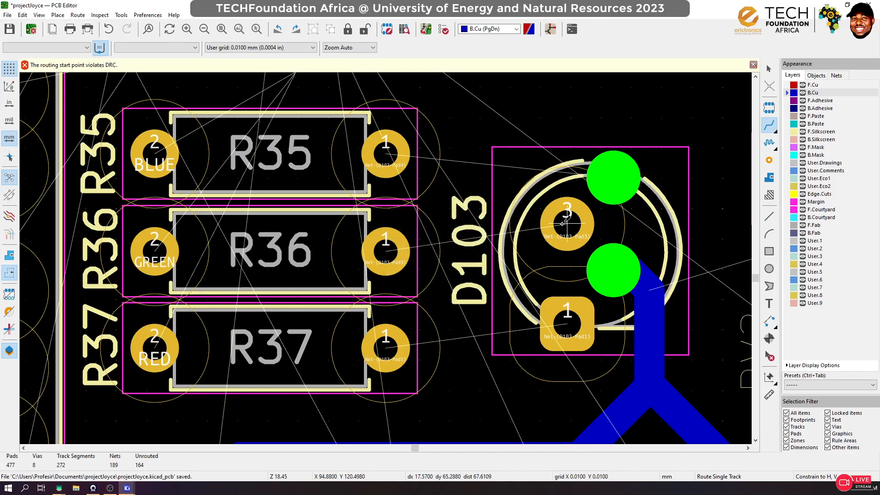
{"action": "left_click", "coordinate": [385, 251]}
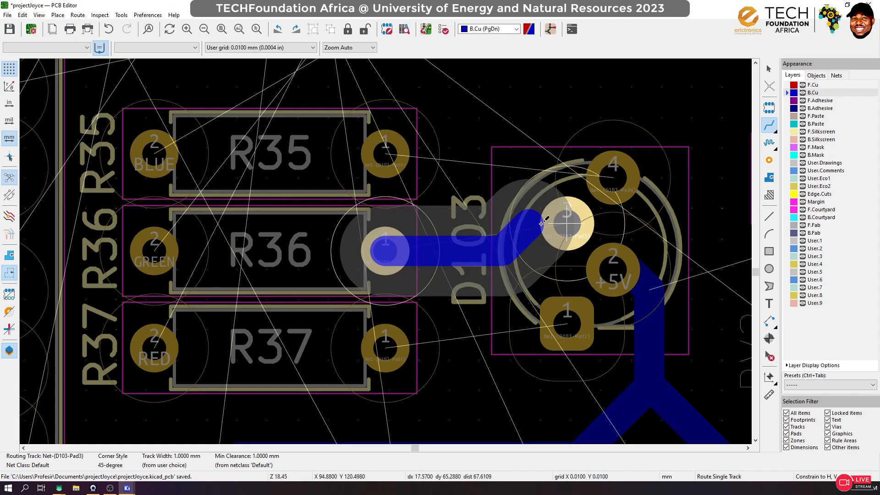
{"action": "left_click", "coordinate": [541, 223]}
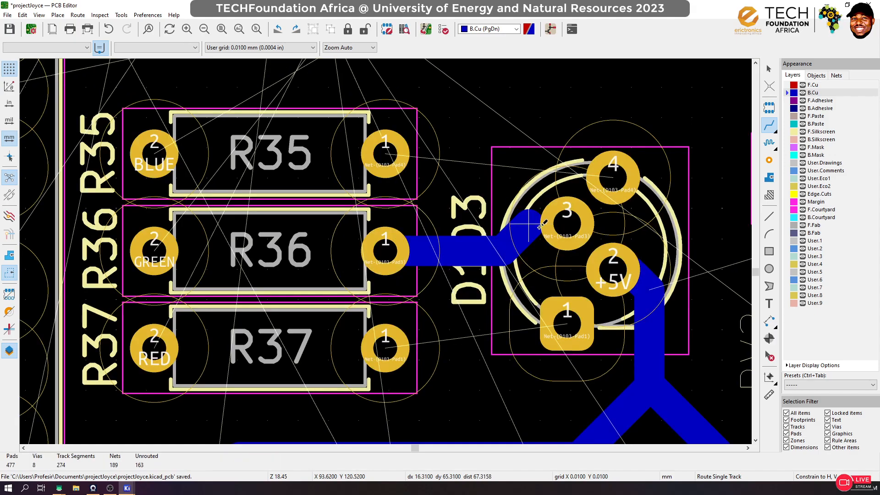
{"action": "key", "text": "ctrl+z"}
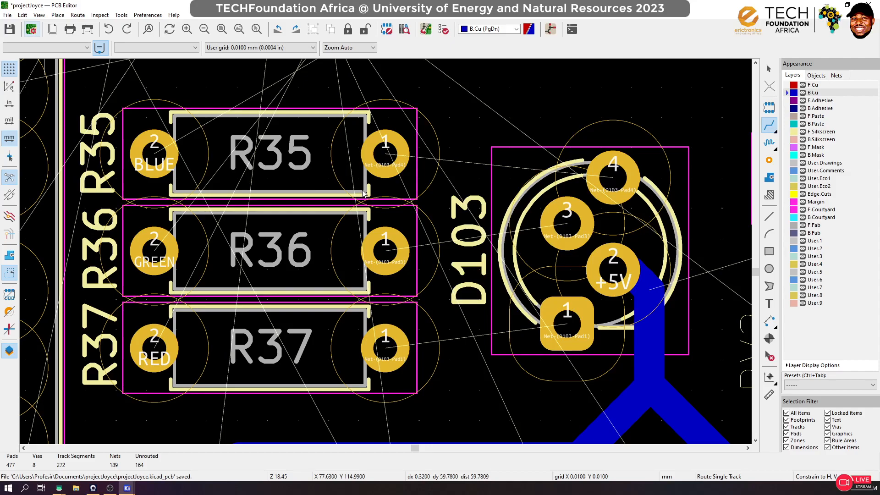
Set the Default net class clearance to 0.8 mm and route a 1 mm B.Cu track from R36's pad 1 to D103's pad 3
{"action": "left_click", "coordinate": [349, 145]}
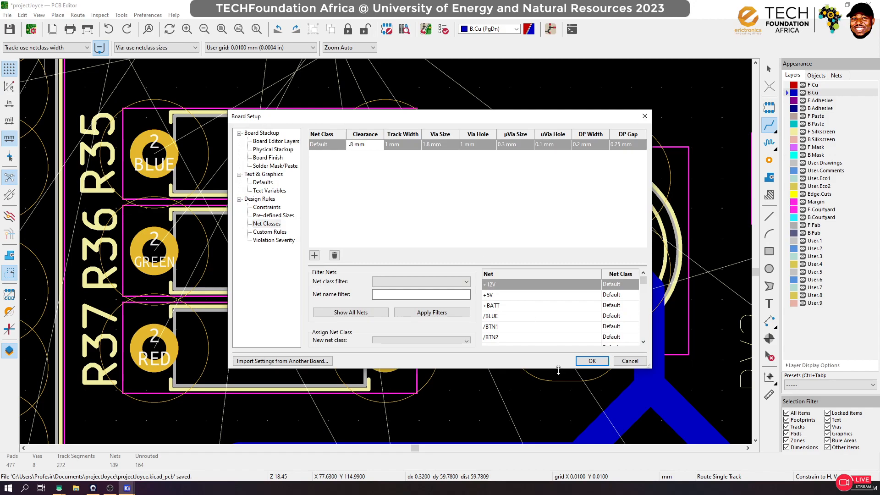
{"action": "left_click", "coordinate": [591, 361]}
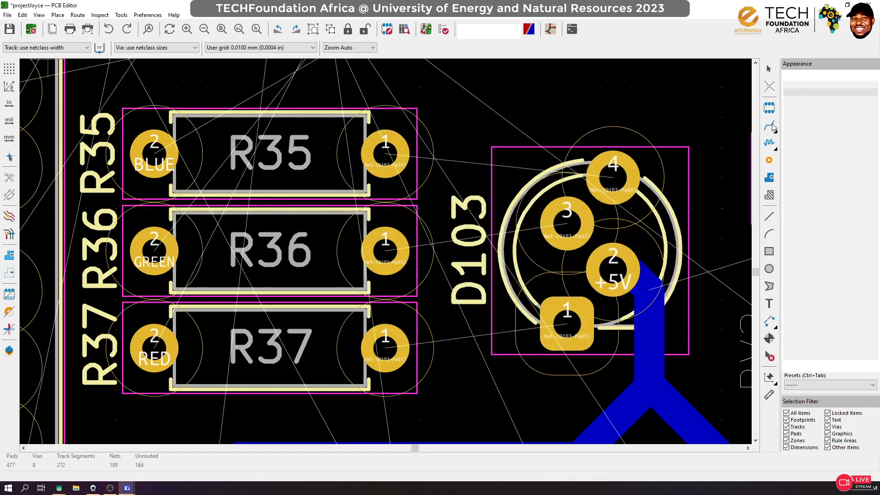
{"action": "left_click", "coordinate": [383, 246]}
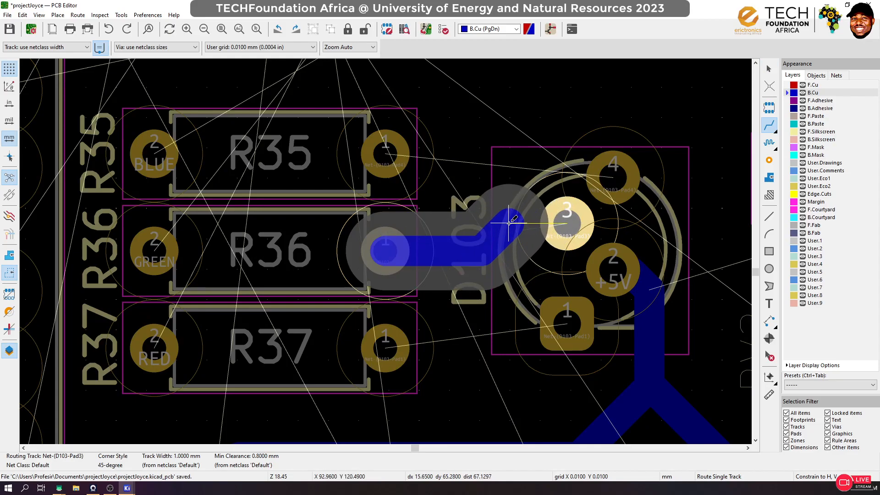
{"action": "left_click", "coordinate": [568, 223]}
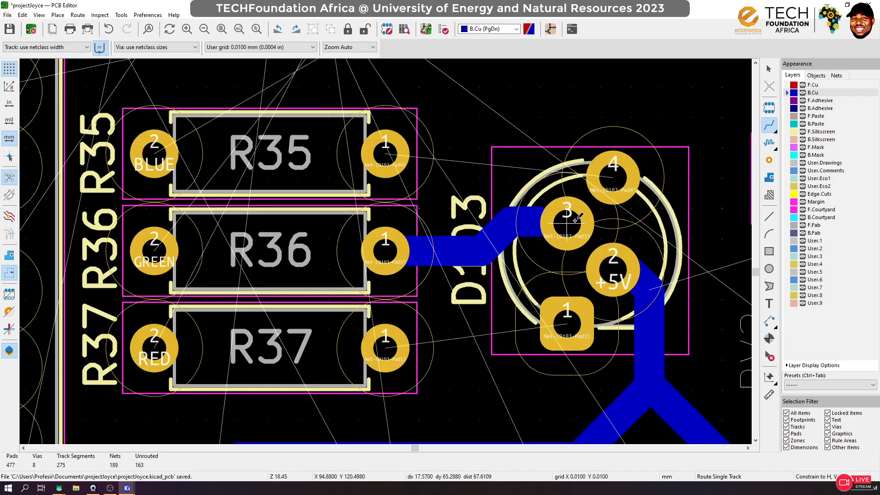
{"action": "left_click", "coordinate": [576, 220]}
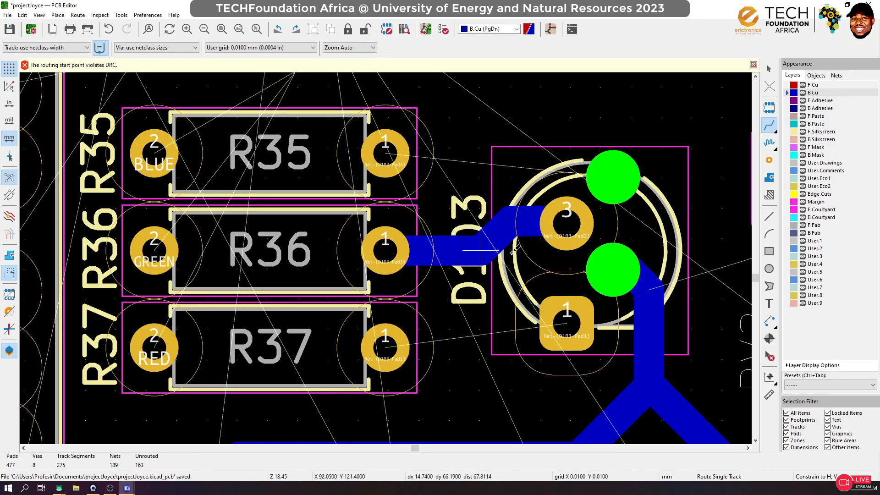
{"action": "left_click", "coordinate": [406, 157]}
{"action": "key", "text": "q"}
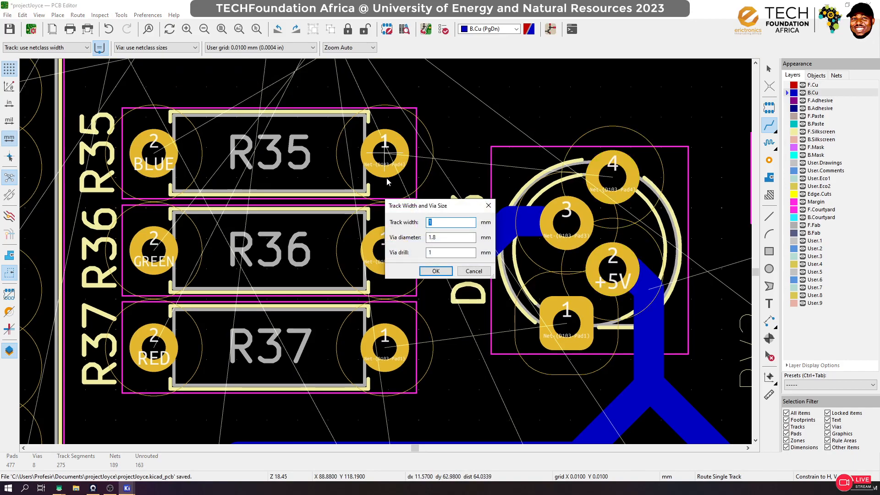
{"action": "left_click", "coordinate": [489, 206]}
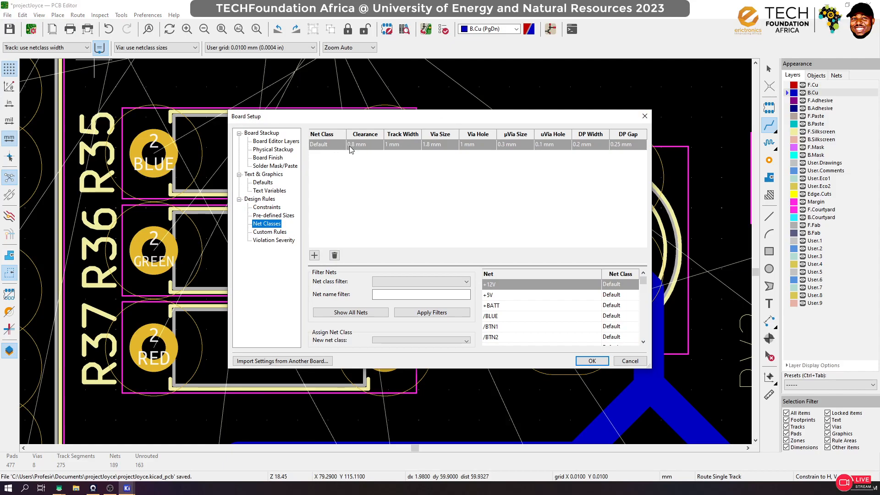
Set the Default net class clearance to 0.7 mm in the board's design rules
{"action": "left_click", "coordinate": [349, 146]}
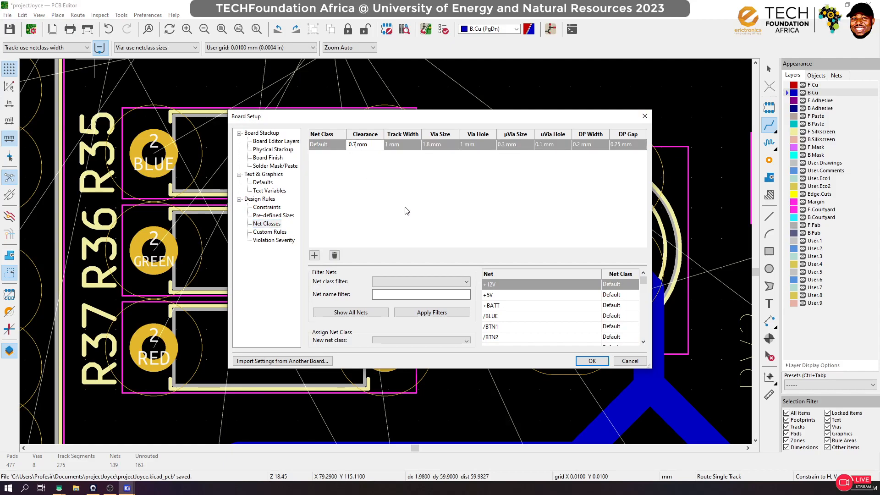
{"action": "left_click", "coordinate": [595, 362]}
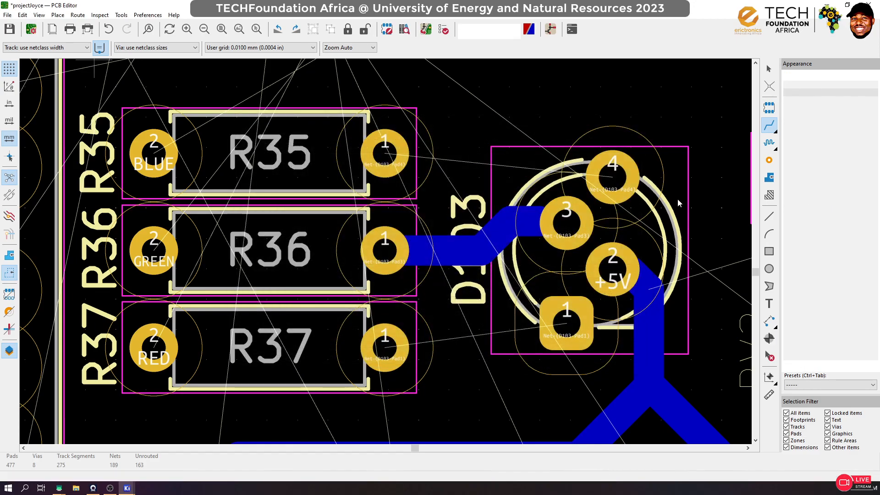
Undo the track between R36 and D103 and reroute it at 1 mm on B.Cu from R36's pad 1 to D103's pad 3
{"action": "left_click", "coordinate": [509, 215]}
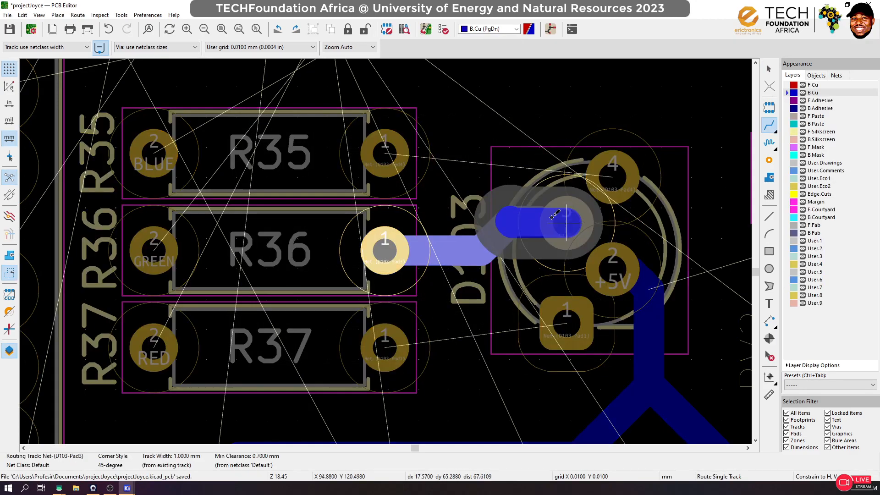
{"action": "left_click", "coordinate": [570, 221]}
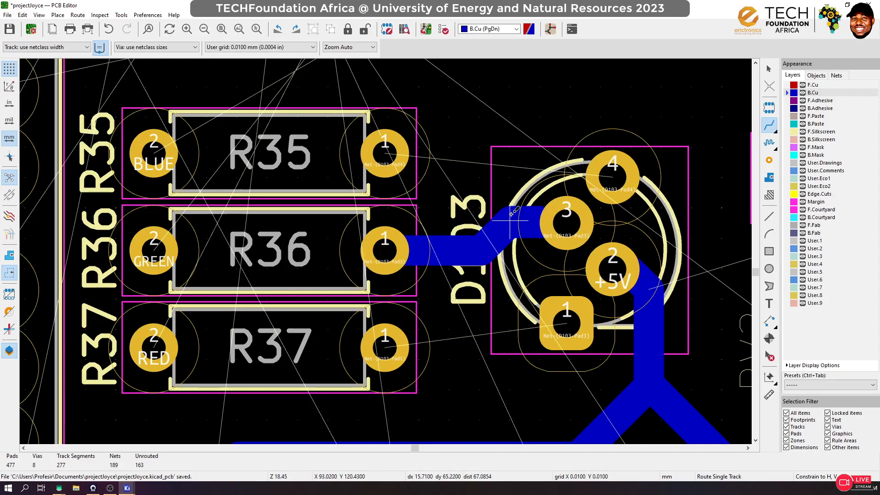
{"action": "key", "text": "ctrl+z"}
{"action": "key", "text": "ctrl+z"}
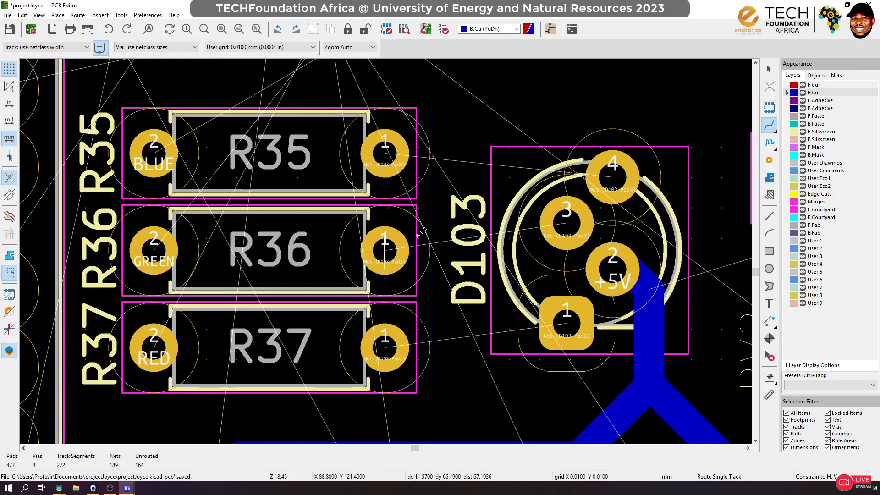
{"action": "left_click", "coordinate": [384, 250]}
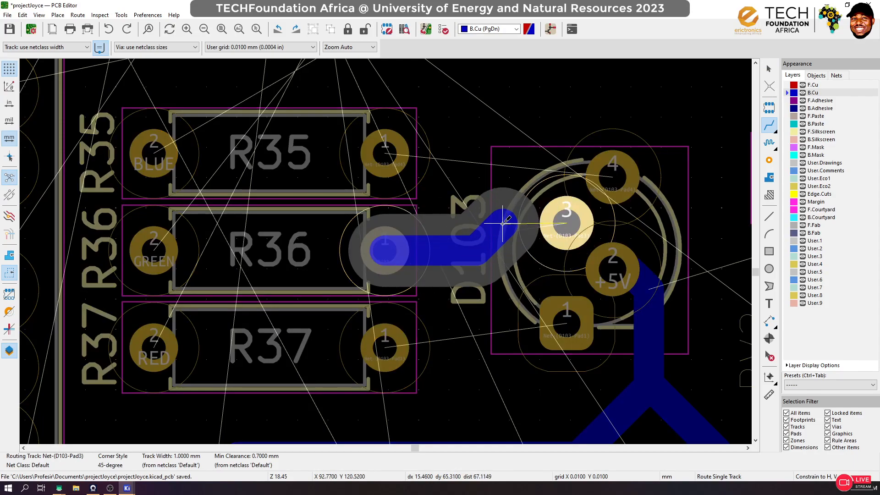
{"action": "left_click", "coordinate": [552, 222]}
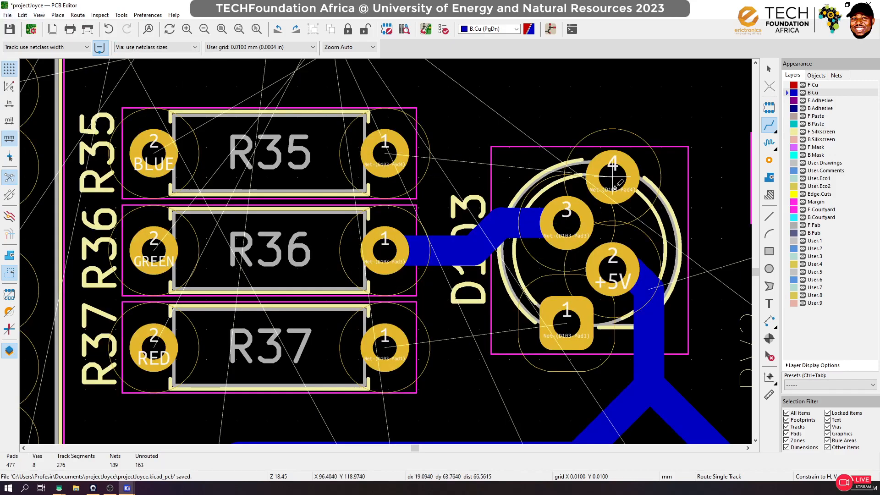
Route 1 mm B.Cu tracks from D103's pad 4 to R35's pad 1 and from D103's pad 1 to R37's pad 1
{"action": "left_click", "coordinate": [608, 165]}
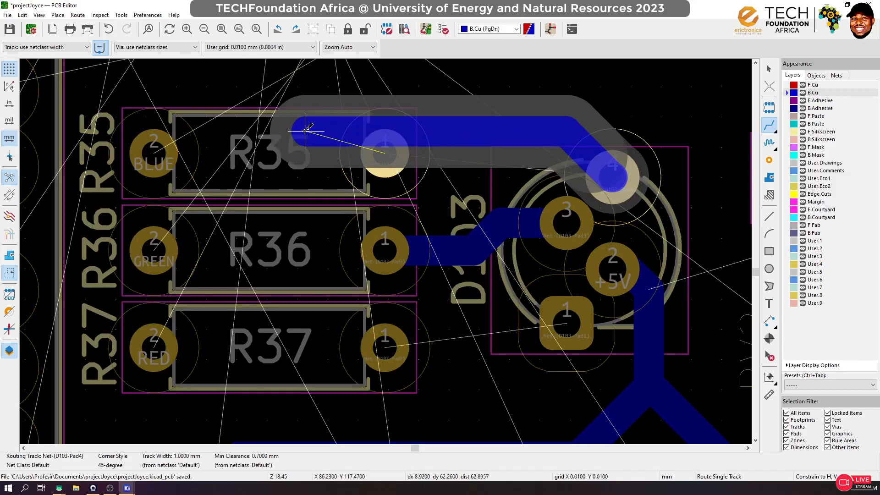
{"action": "left_click", "coordinate": [385, 151]}
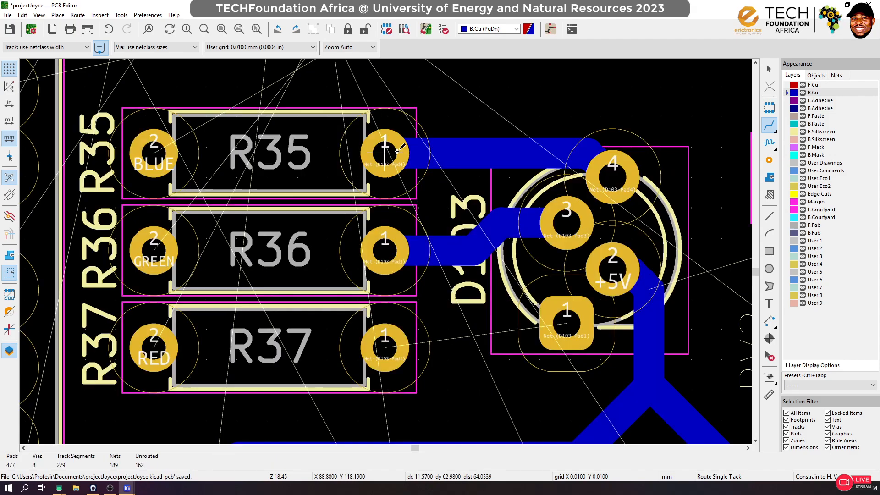
{"action": "left_click", "coordinate": [578, 325]}
{"action": "left_click", "coordinate": [384, 343]}
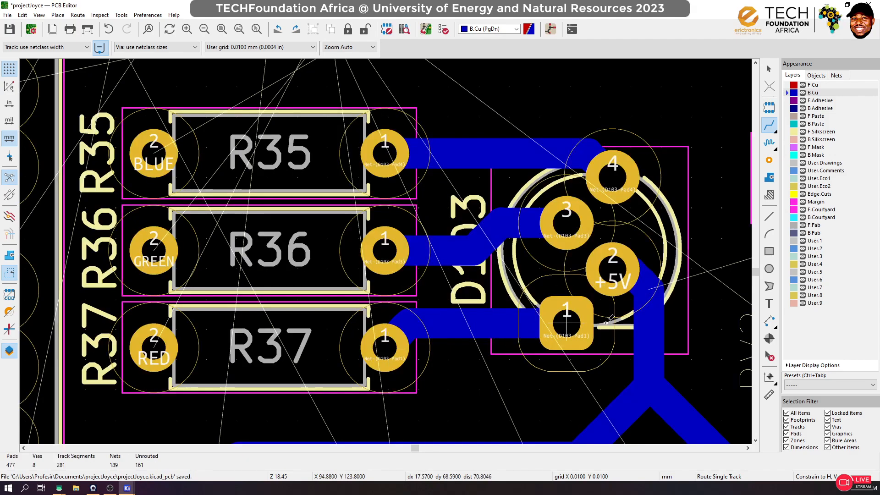
Reroute the 1 mm B.Cu +5V track between D103's pad 2 and the fork below it
{"action": "left_click", "coordinate": [613, 276]}
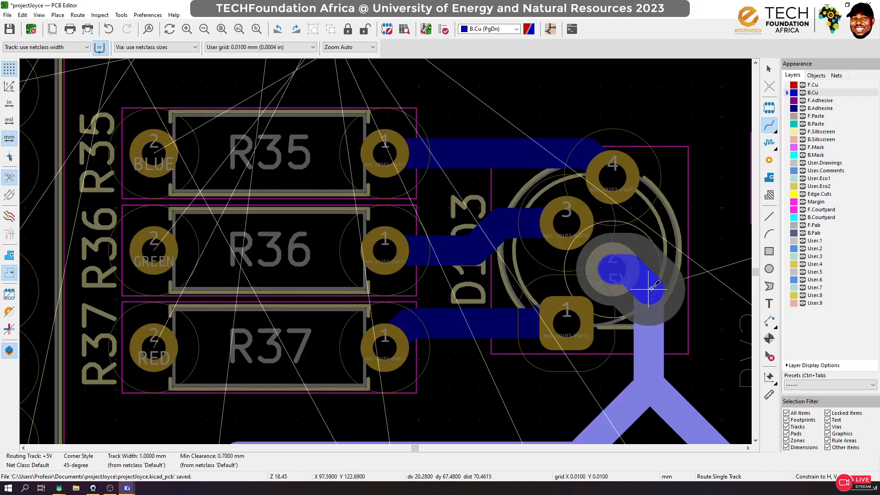
{"action": "left_click", "coordinate": [650, 344]}
{"action": "left_click", "coordinate": [649, 342]}
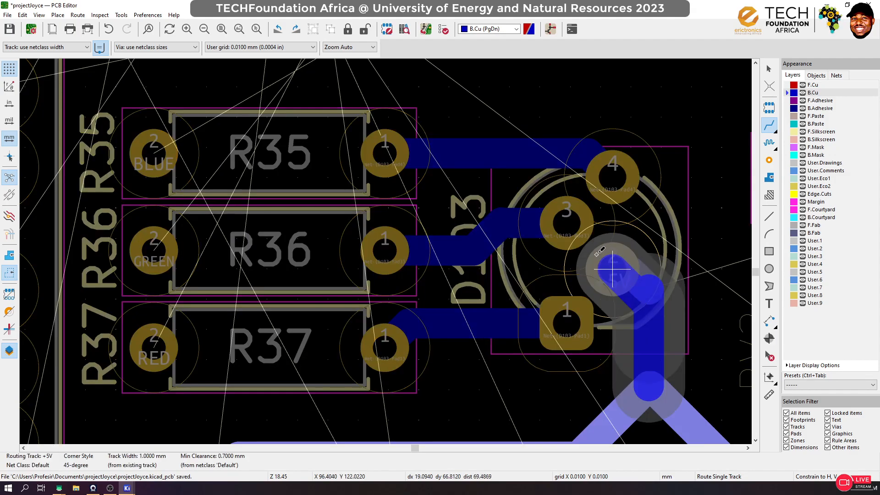
{"action": "left_click", "coordinate": [599, 251]}
{"action": "key", "text": "Escape"}
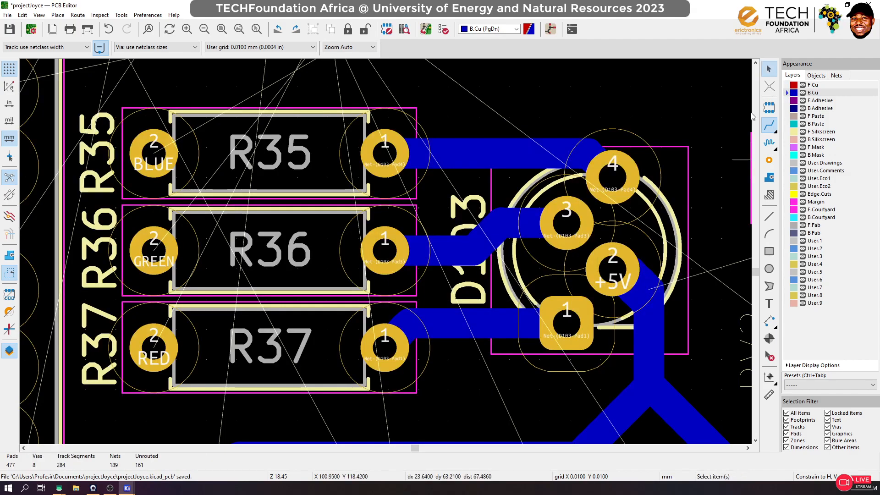
Delete the redundant +5V track segments beside D103's pad 2 and save the board
{"action": "left_click", "coordinate": [653, 279]}
{"action": "left_click", "coordinate": [656, 283]}
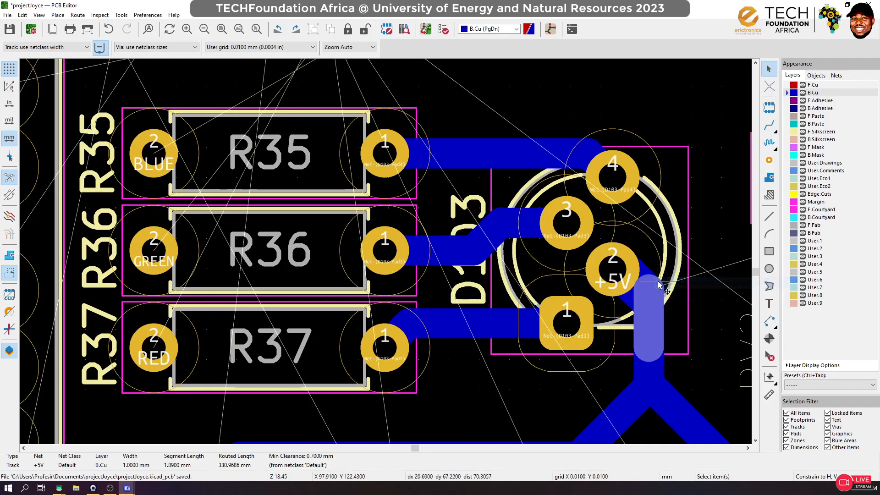
{"action": "key", "text": "Delete"}
{"action": "left_click", "coordinate": [659, 285]}
{"action": "key", "text": "Delete"}
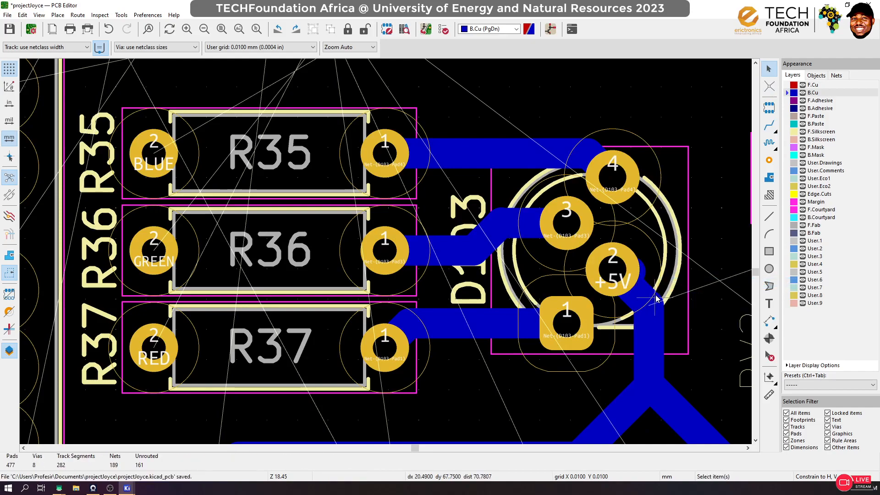
{"action": "left_click", "coordinate": [643, 276]}
{"action": "key", "text": "Delete"}
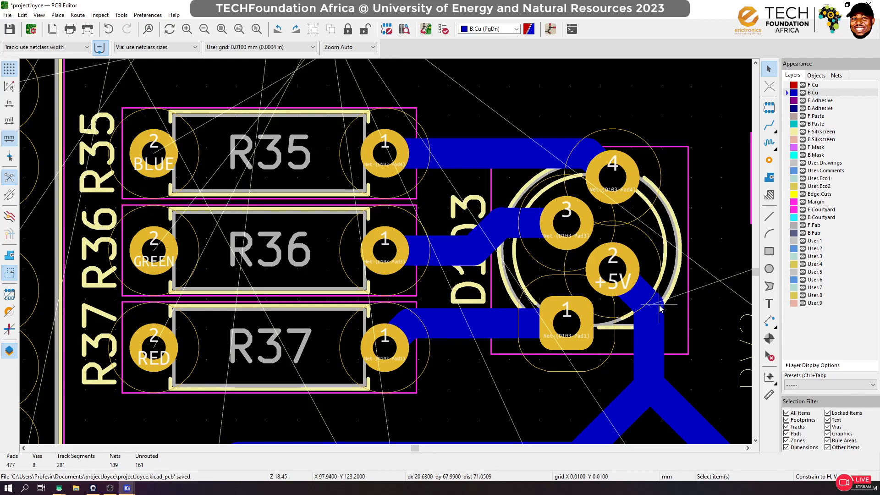
{"action": "left_click", "coordinate": [769, 125]}
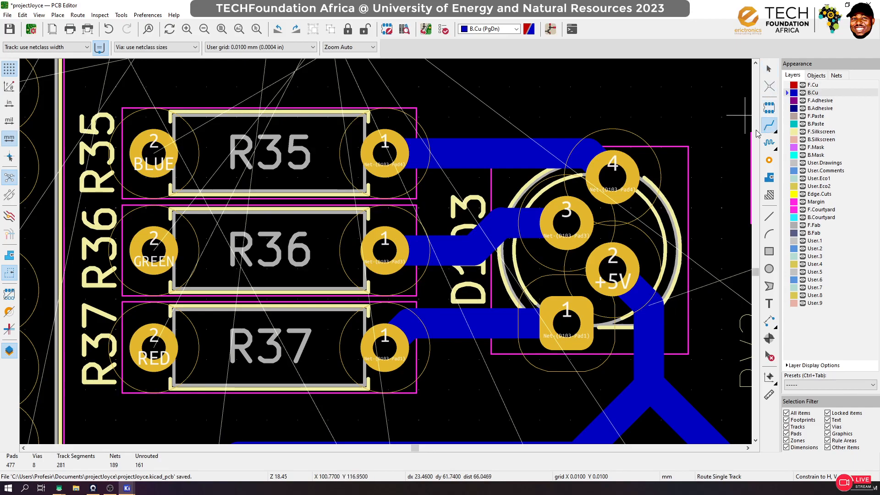
{"action": "key", "text": "ctrl+s"}
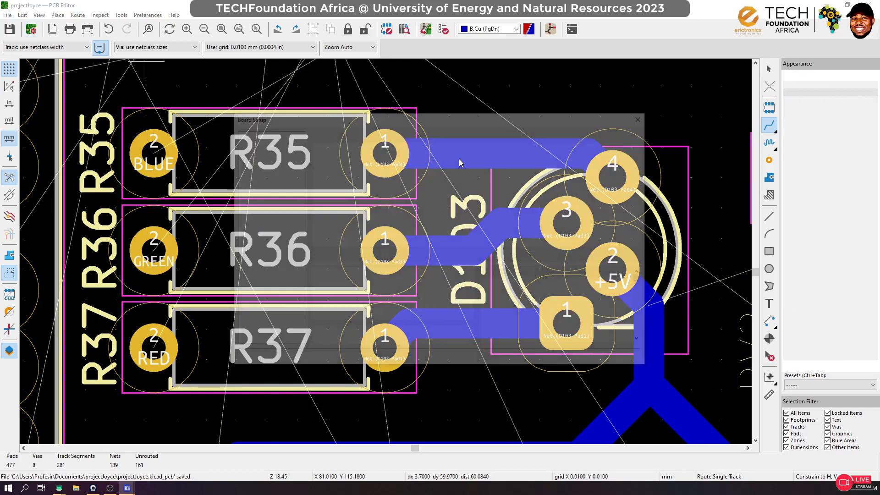
Set the Default net class clearance to 0.1 mm in the board's design rules and save the board
{"action": "left_click", "coordinate": [357, 145]}
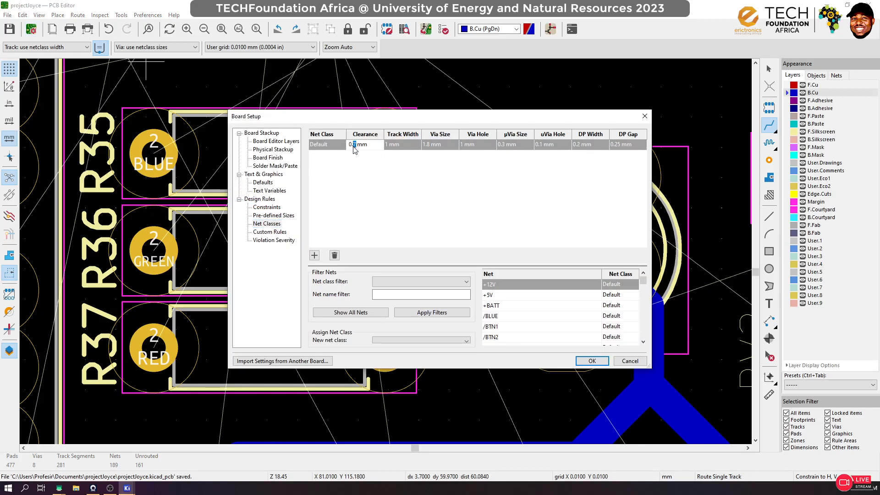
{"action": "left_click", "coordinate": [355, 155]}
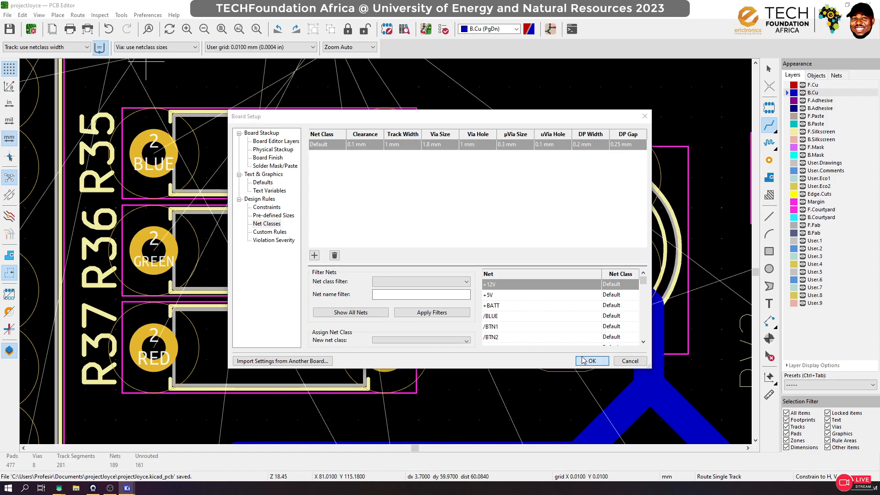
{"action": "left_click", "coordinate": [591, 361]}
{"action": "key", "text": "ctrl+s"}
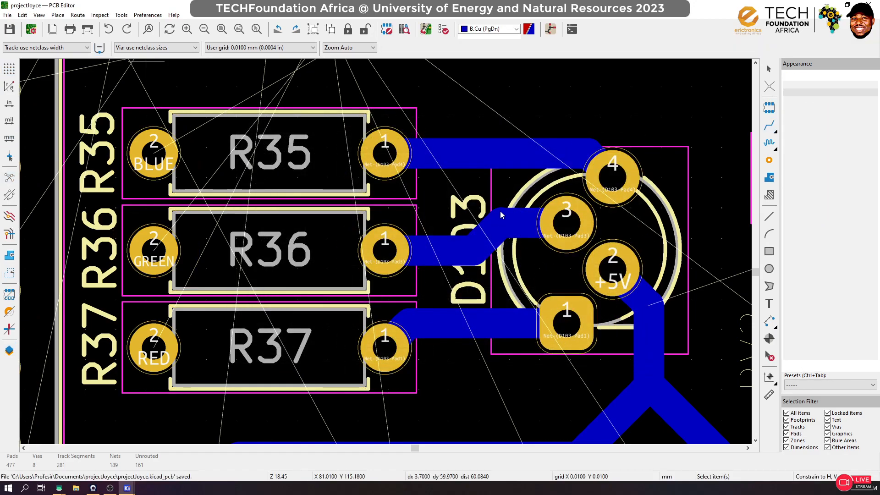
{"action": "scroll", "coordinate": [384, 255], "scroll_direction": "down", "scroll_amount": 5}
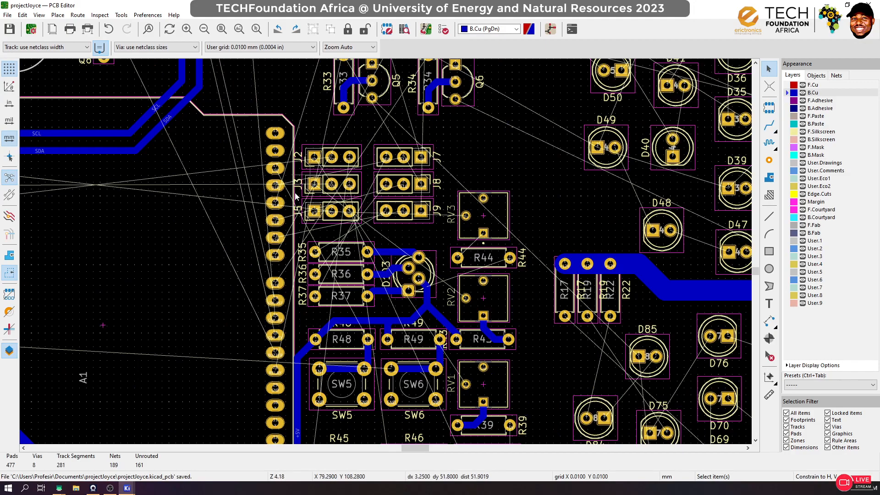
{"action": "scroll", "coordinate": [474, 224], "scroll_direction": "up", "scroll_amount": 1}
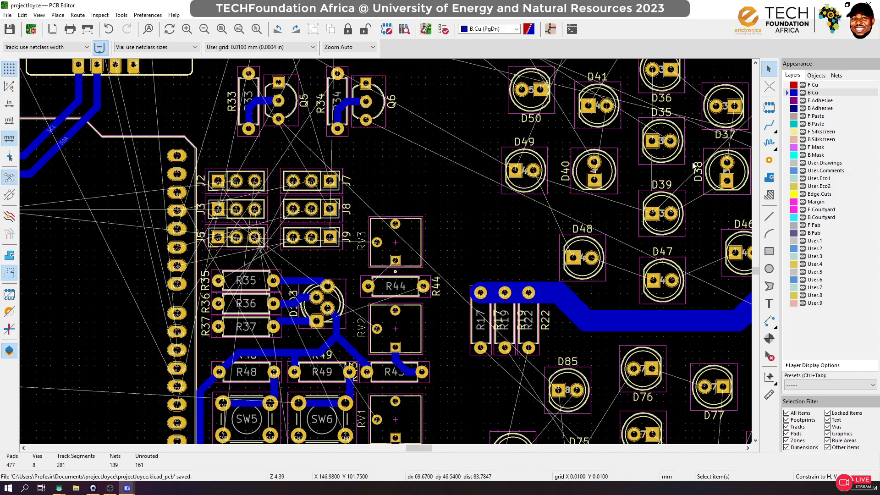
{"action": "left_click", "coordinate": [769, 125]}
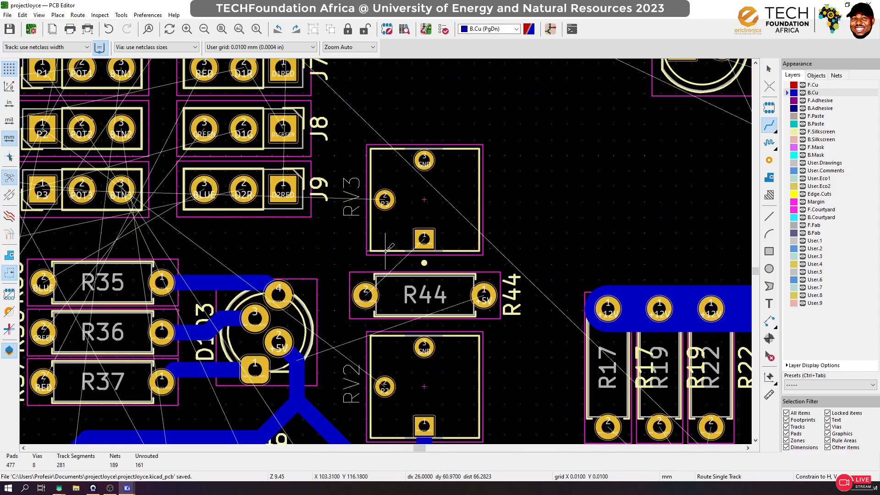
{"action": "scroll", "coordinate": [368, 279], "scroll_direction": "up", "scroll_amount": 3}
{"action": "left_click", "coordinate": [424, 240]}
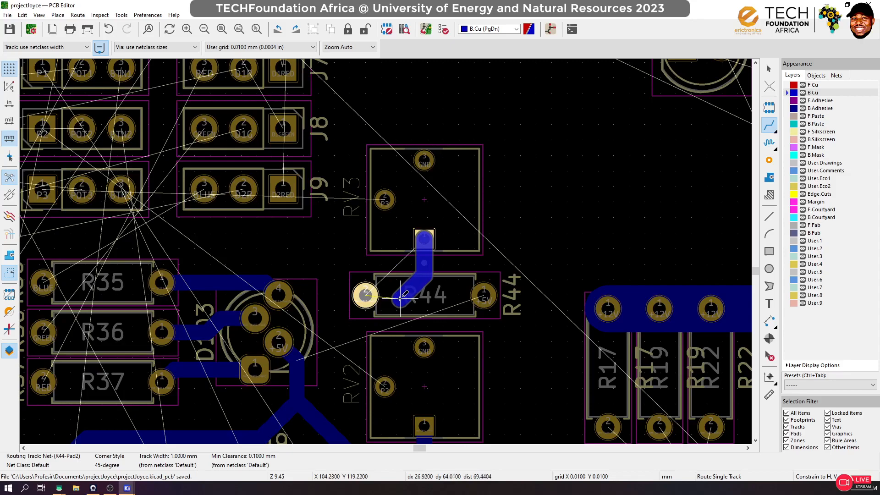
{"action": "key", "text": "Escape"}
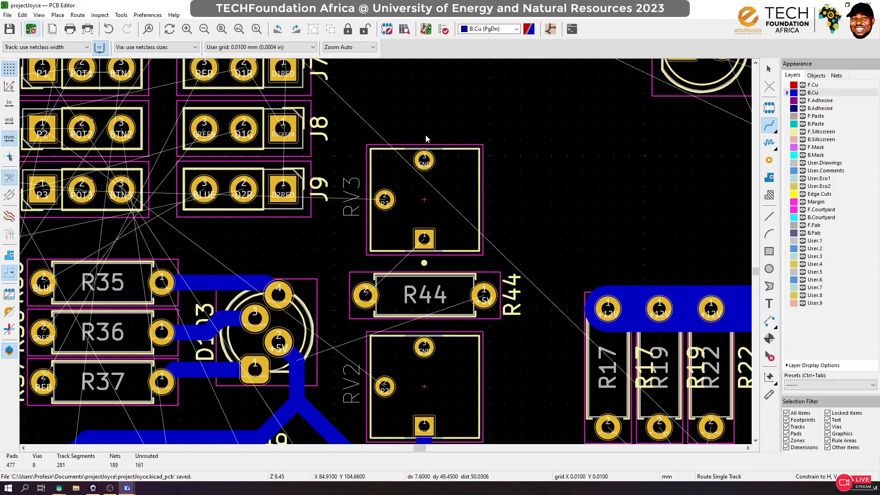
Set the Default net class clearance to 1 mm in the board's design rules
{"action": "left_click", "coordinate": [355, 147]}
{"action": "left_click", "coordinate": [356, 145]}
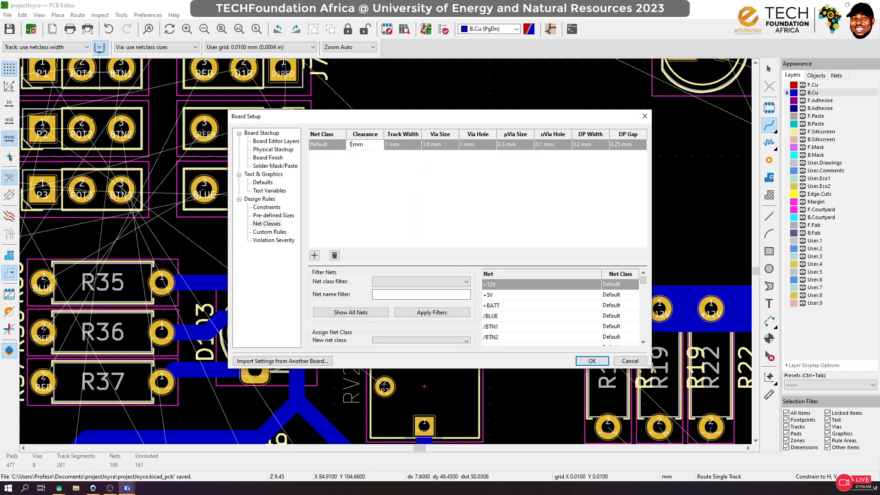
{"action": "left_click", "coordinate": [590, 363]}
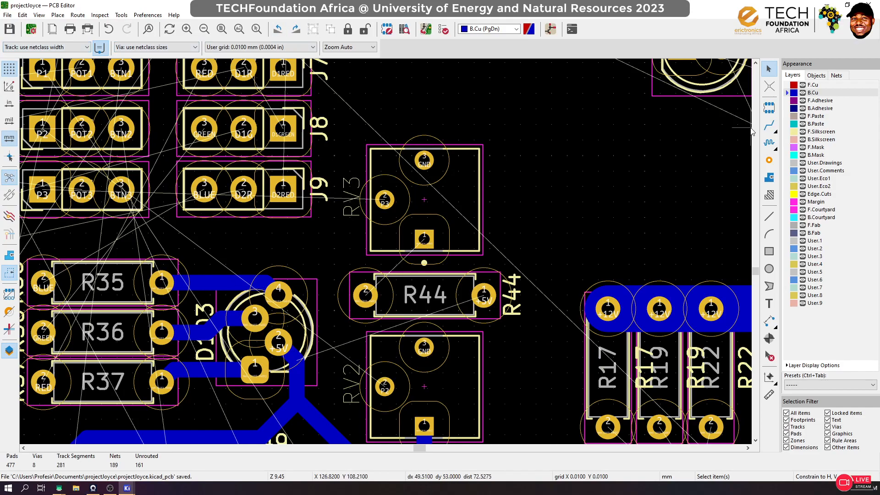
Route a 1 mm B.Cu track from RV3's pad 1 to R44's pad 2
{"action": "left_click", "coordinate": [770, 129]}
{"action": "left_click", "coordinate": [424, 239]}
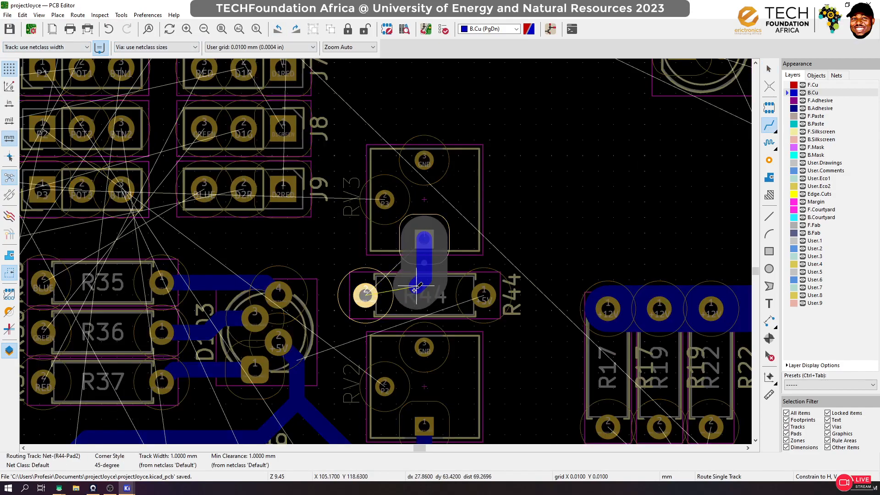
{"action": "left_click", "coordinate": [365, 294]}
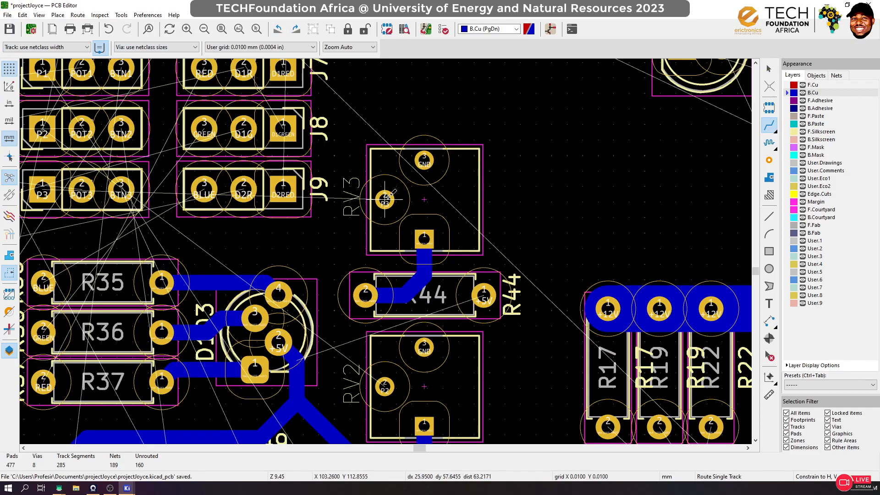
Route a 1 mm B.Cu +5V track from R44's +5V pad down past RV2 and beneath R43's right pad to R43's +5V pad
{"action": "left_click", "coordinate": [486, 296]}
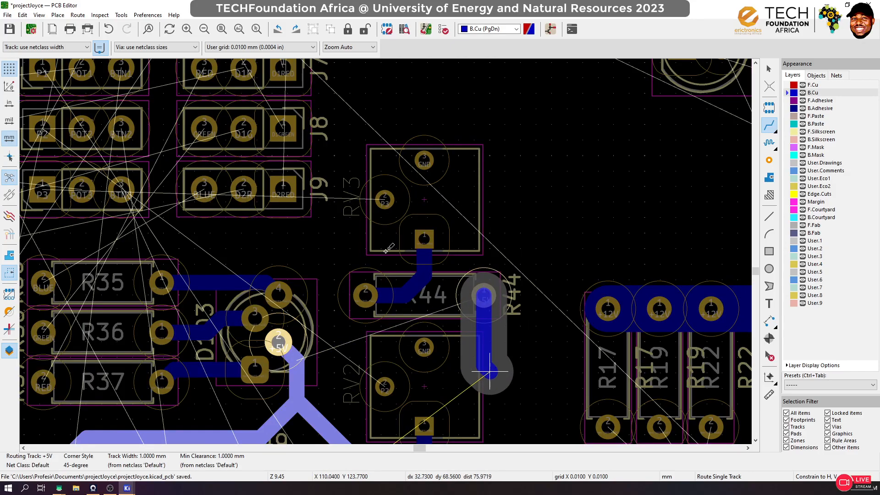
{"action": "scroll", "coordinate": [386, 249], "scroll_direction": "down", "scroll_amount": 3}
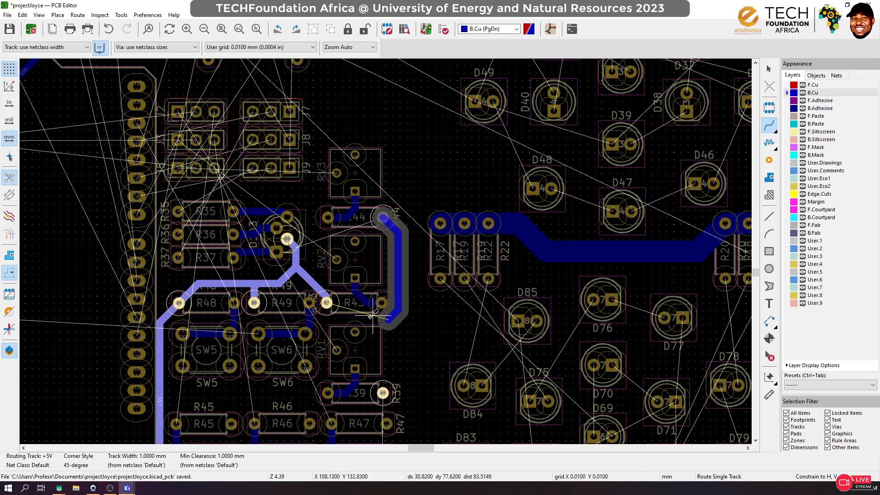
{"action": "left_click", "coordinate": [330, 300]}
{"action": "scroll", "coordinate": [330, 300], "scroll_direction": "up", "scroll_amount": 3}
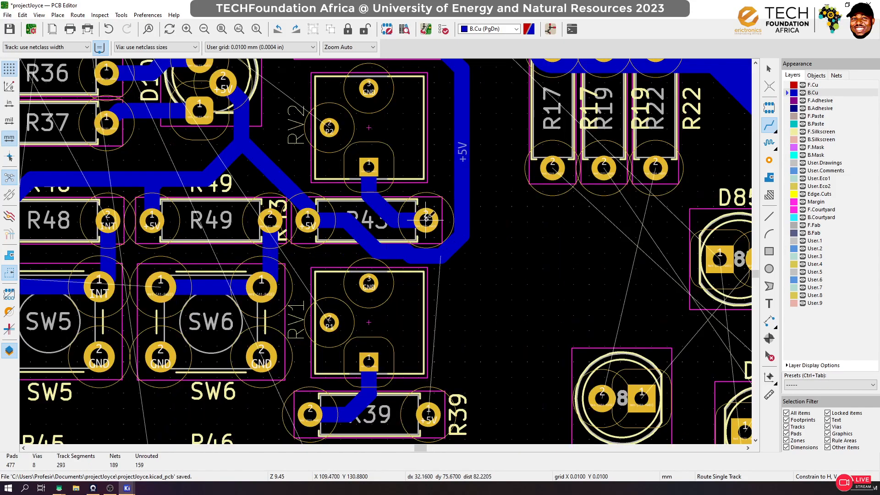
{"action": "left_click", "coordinate": [307, 207]}
{"action": "key", "text": "Escape"}
{"action": "scroll", "coordinate": [347, 220], "scroll_direction": "down", "scroll_amount": 3}
{"action": "scroll", "coordinate": [390, 230], "scroll_direction": "down", "scroll_amount": 3}
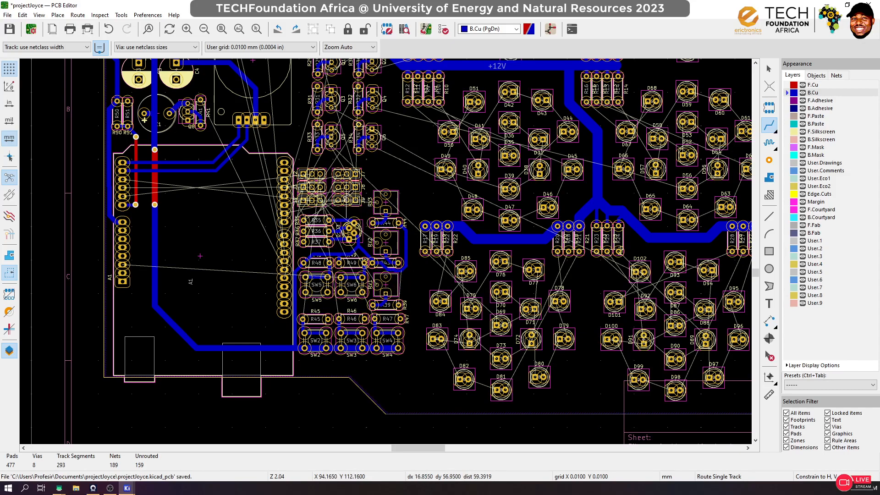
{"action": "scroll", "coordinate": [320, 201], "scroll_direction": "up", "scroll_amount": 5}
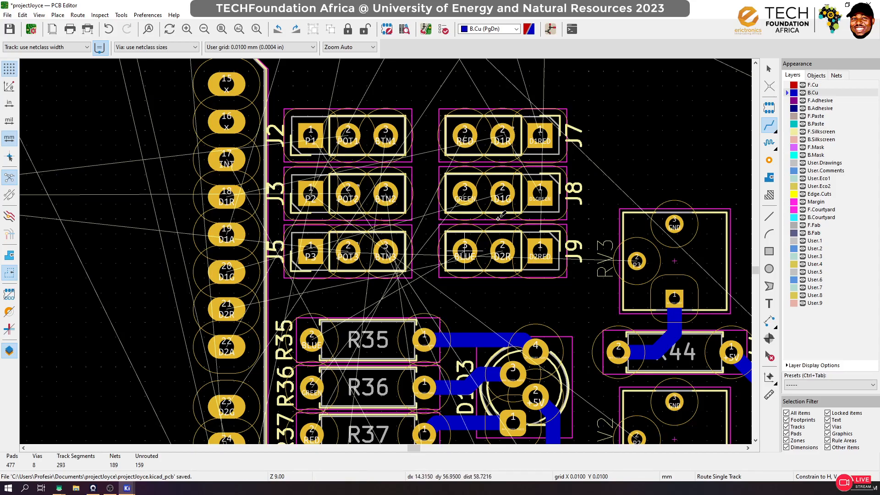
{"action": "scroll", "coordinate": [510, 227], "scroll_direction": "down", "scroll_amount": 5}
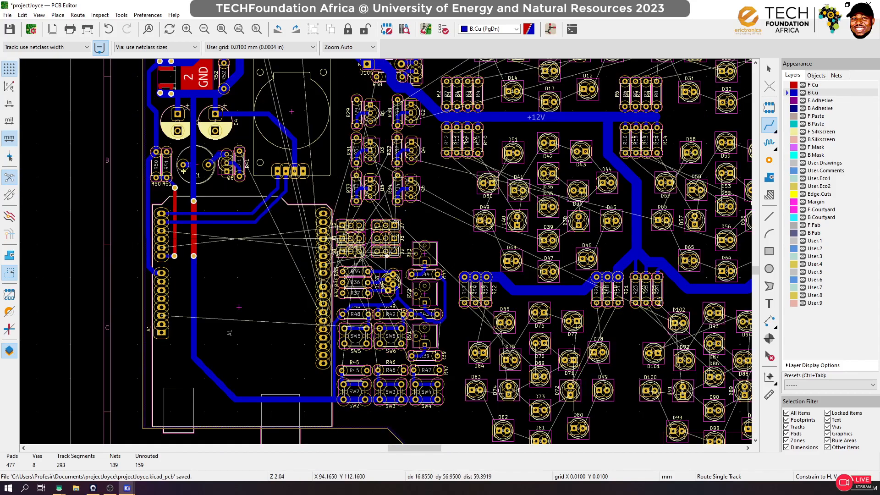
{"action": "scroll", "coordinate": [460, 265], "scroll_direction": "down", "scroll_amount": 1}
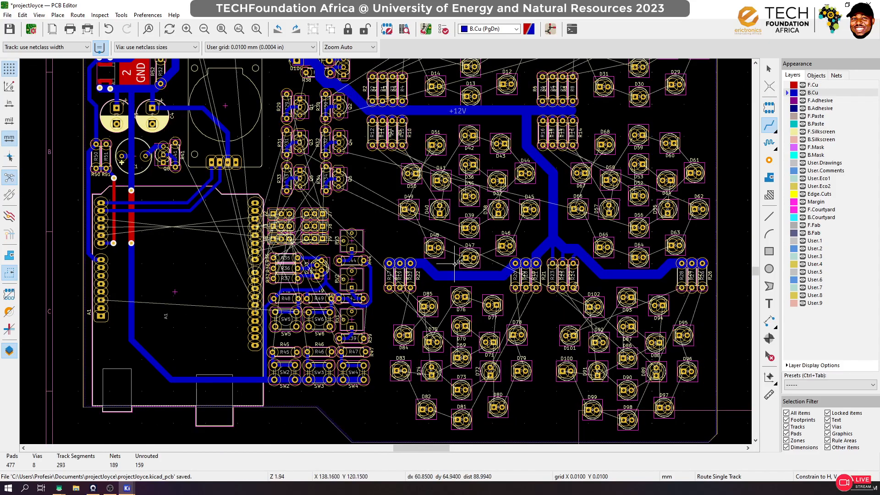
Set the custom track width to 1.5 mm and try to start a B.Cu track at D1
{"action": "scroll", "coordinate": [495, 232], "scroll_direction": "down", "scroll_amount": 1}
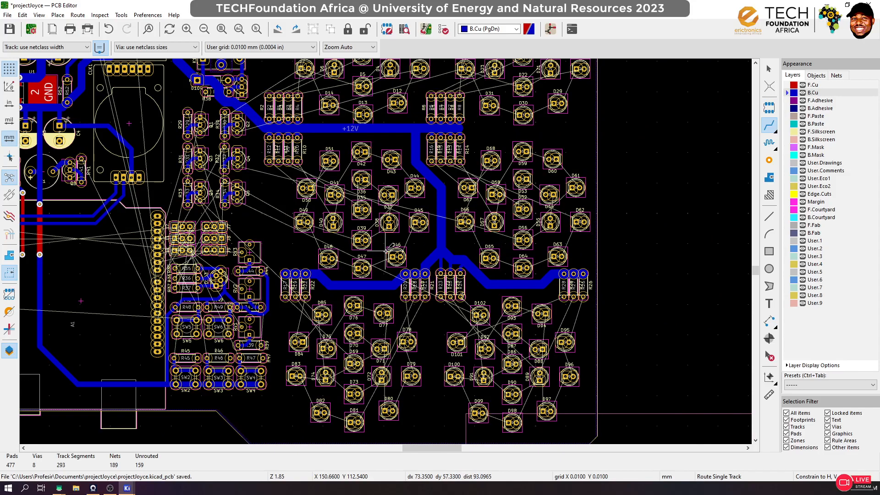
{"action": "scroll", "coordinate": [294, 168], "scroll_direction": "down", "scroll_amount": 1}
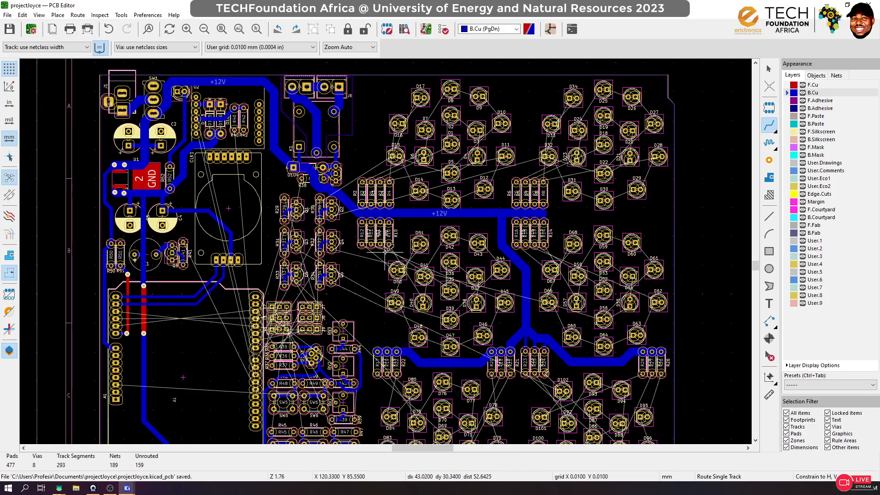
{"action": "scroll", "coordinate": [452, 121], "scroll_direction": "up", "scroll_amount": 3}
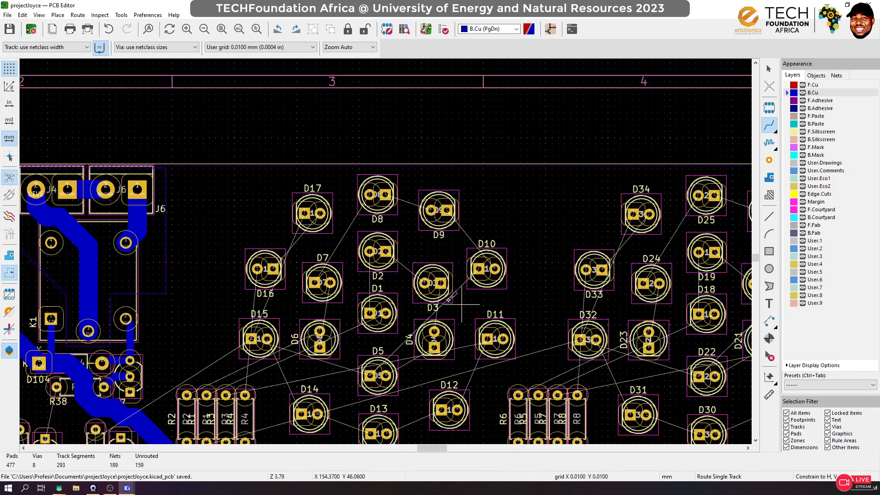
{"action": "left_click", "coordinate": [769, 130]}
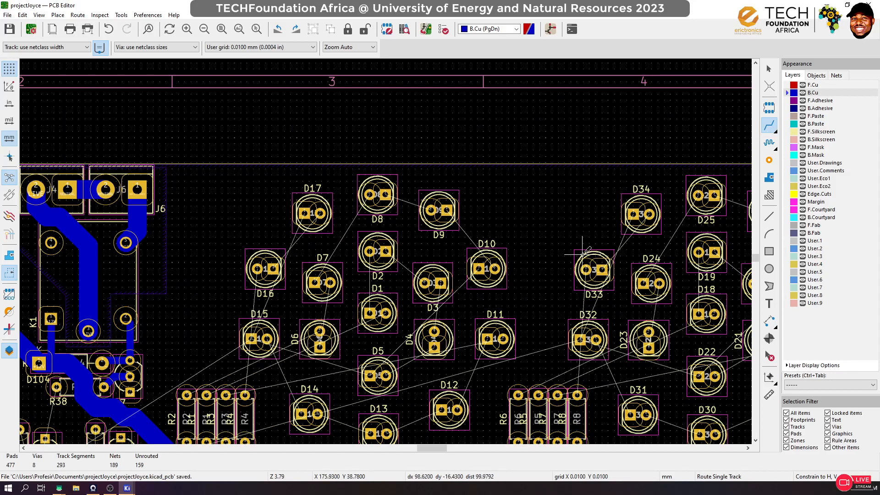
{"action": "key", "text": "q"}
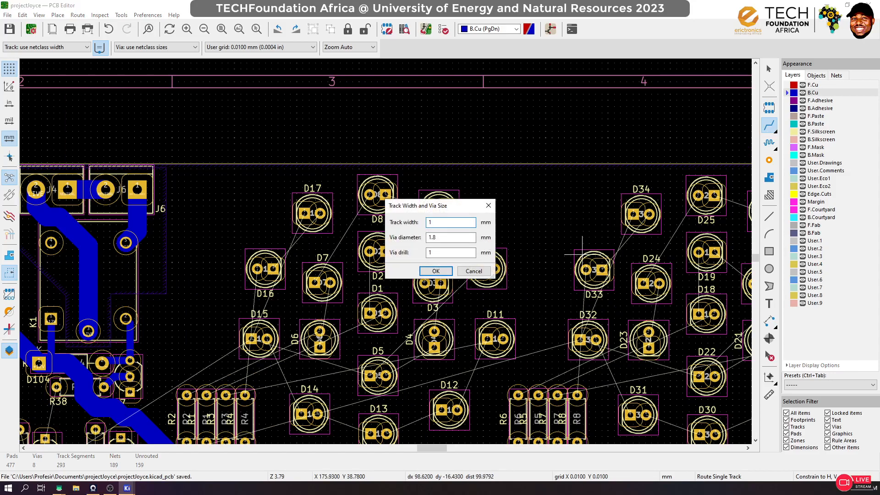
{"action": "type", "text": "1.5"}
{"action": "left_click", "coordinate": [436, 270]}
{"action": "scroll", "coordinate": [357, 306], "scroll_direction": "up", "scroll_amount": 3}
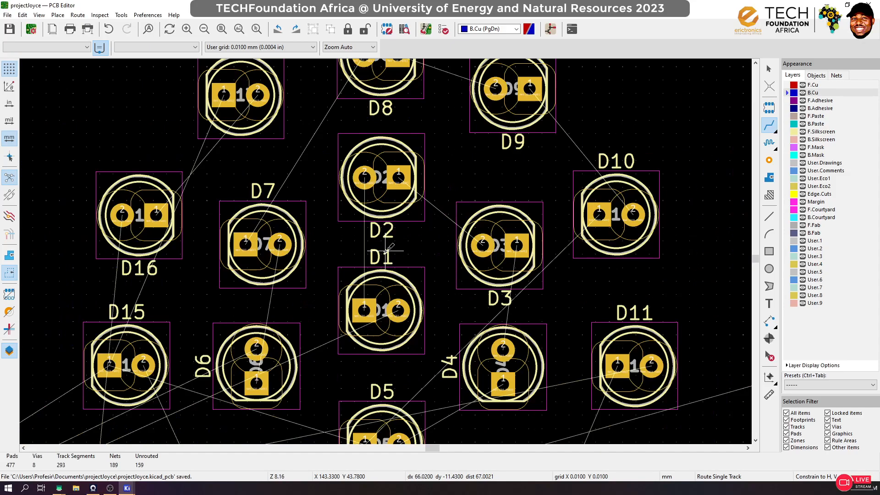
{"action": "left_click", "coordinate": [352, 306]}
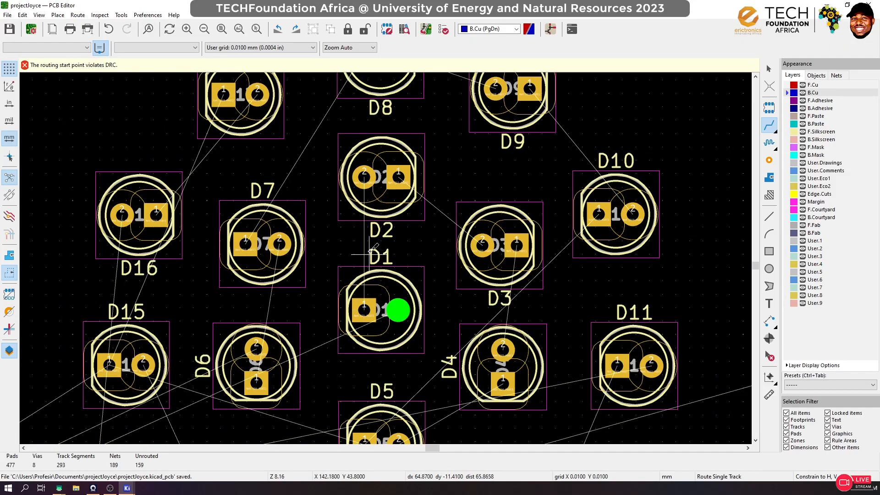
Set the track width to 1.2 mm and route a B.Cu track from D1's pad 1 to D2's pad 2
{"action": "key", "text": "q"}
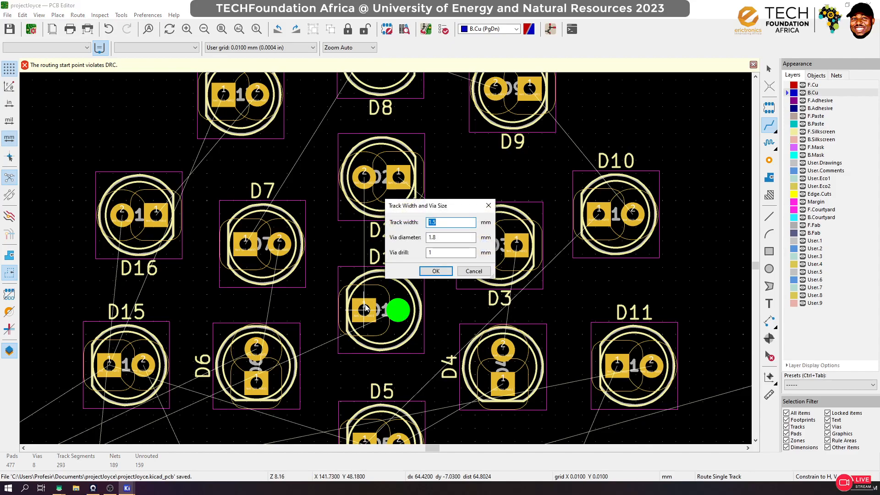
{"action": "type", "text": "1.2"}
{"action": "key", "text": "Return"}
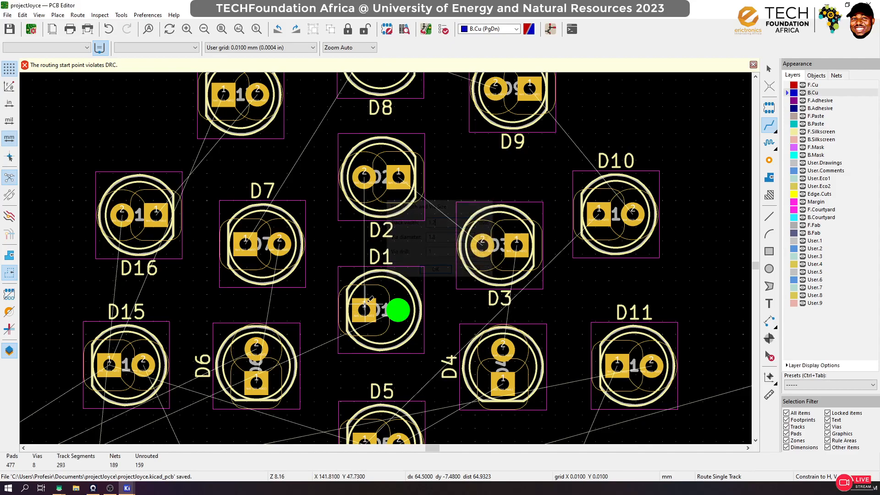
{"action": "left_click", "coordinate": [364, 306]}
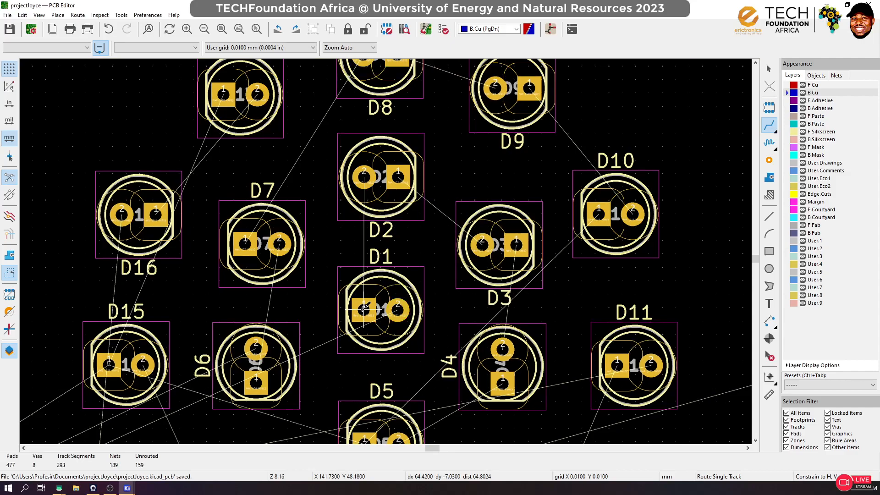
{"action": "left_click", "coordinate": [364, 176]}
Route a 1.2 mm B.Cu track from D2's pad 1 to D3's pad 2
{"action": "scroll", "coordinate": [364, 177], "scroll_direction": "down", "scroll_amount": 1}
{"action": "left_click", "coordinate": [418, 251]}
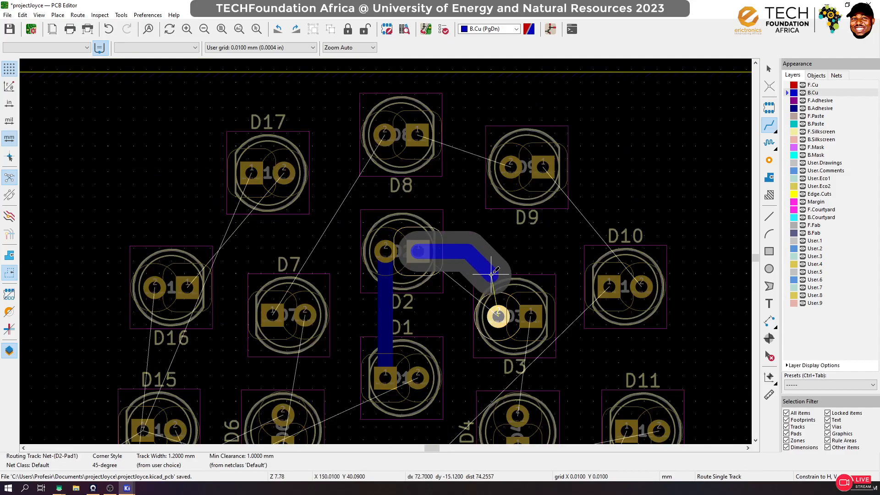
{"action": "left_click", "coordinate": [498, 313]}
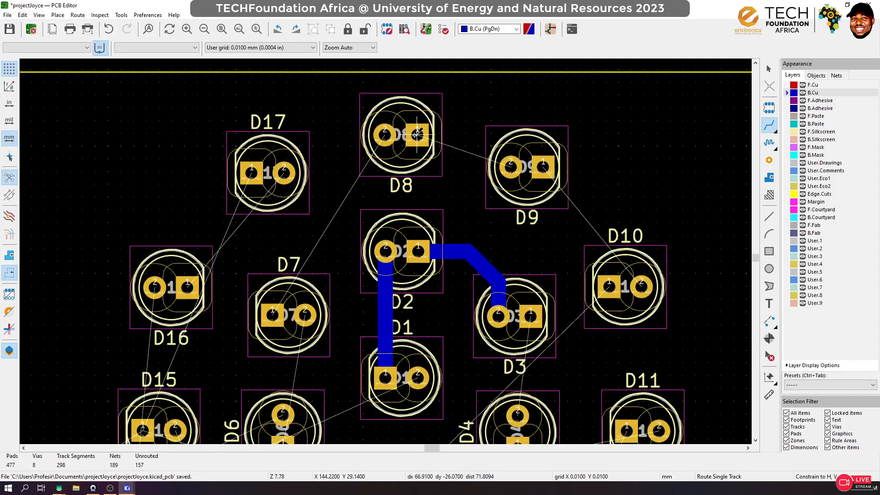
Route 1.2 mm B.Cu tracks from D8's pad 1 to D9's pad 2 and from D9's pad 1 to D10's pad 2
{"action": "left_click", "coordinate": [416, 135]}
{"action": "left_click", "coordinate": [543, 168]}
{"action": "left_click", "coordinate": [543, 168]}
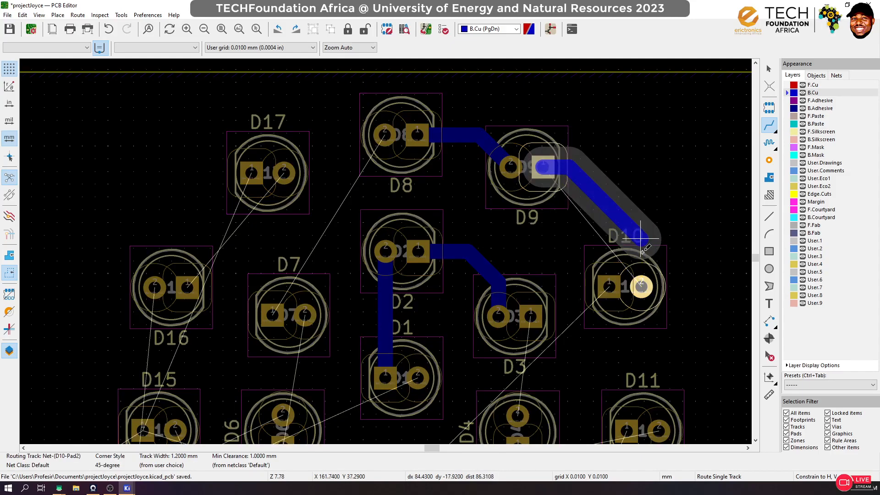
{"action": "left_click", "coordinate": [640, 287]}
Route 1.2 mm B.Cu tracks from D11's pad 1 to D12's pad 2 and from D12's pad 1 to D13's pad 2
{"action": "scroll", "coordinate": [640, 287], "scroll_direction": "down", "scroll_amount": 3}
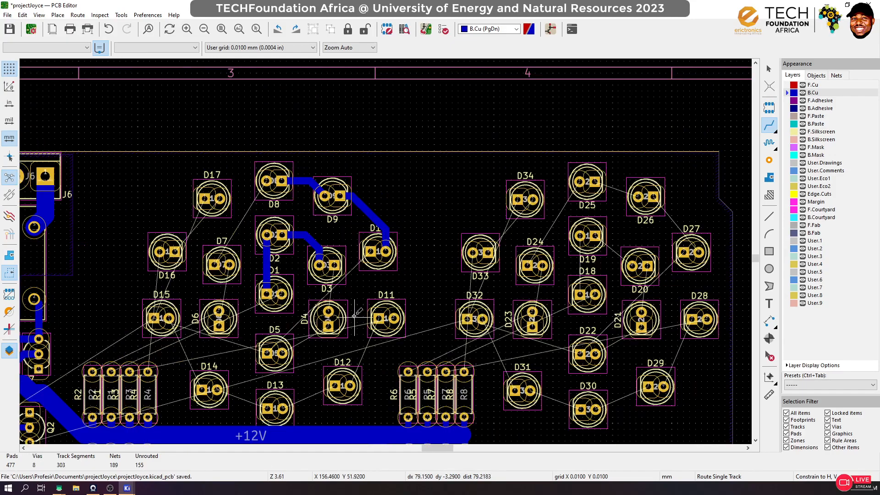
{"action": "scroll", "coordinate": [356, 316], "scroll_direction": "up", "scroll_amount": 3}
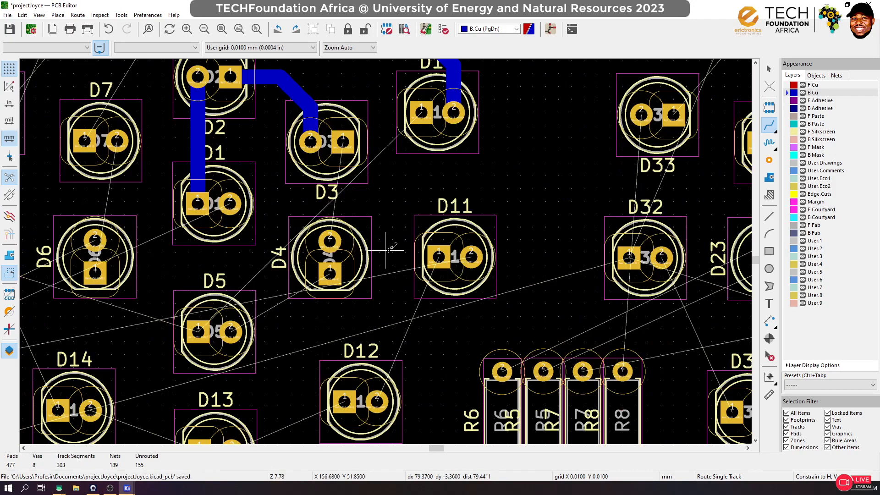
{"action": "left_click", "coordinate": [438, 257]}
{"action": "left_click", "coordinate": [377, 402]}
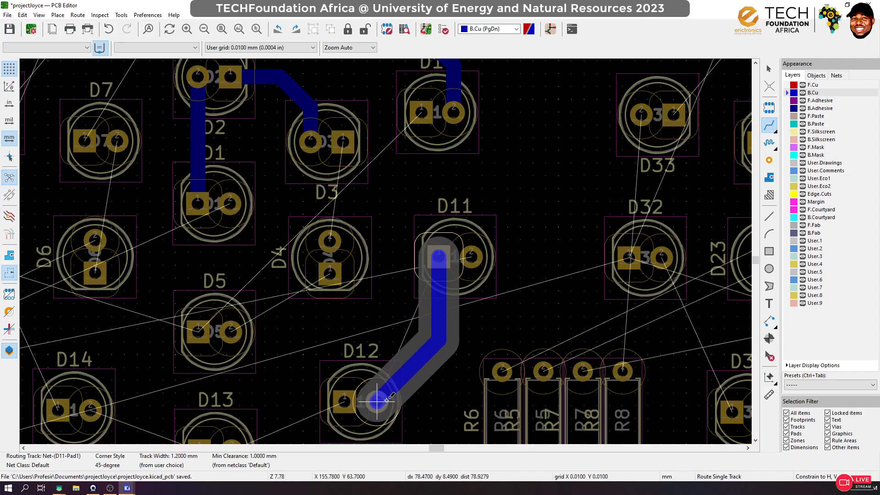
{"action": "scroll", "coordinate": [377, 402], "scroll_direction": "down", "scroll_amount": 3}
{"action": "scroll", "coordinate": [335, 279], "scroll_direction": "up", "scroll_amount": 3}
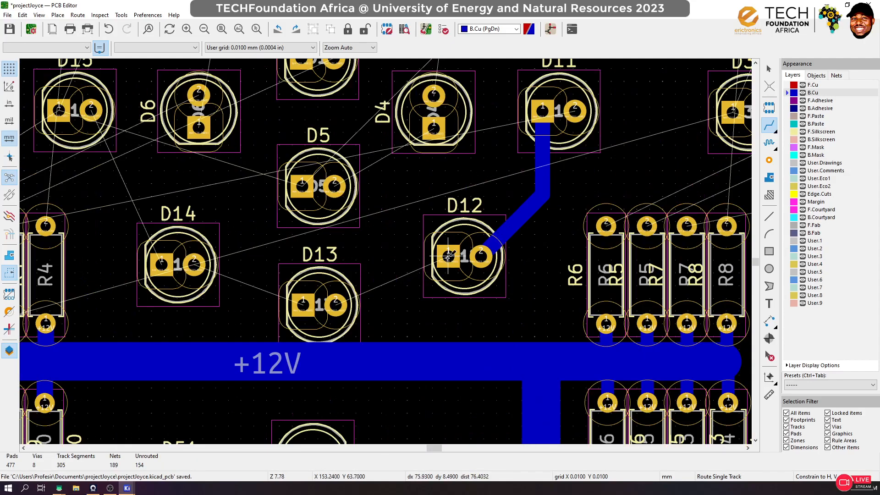
{"action": "left_click", "coordinate": [449, 258]}
{"action": "left_click", "coordinate": [335, 303]}
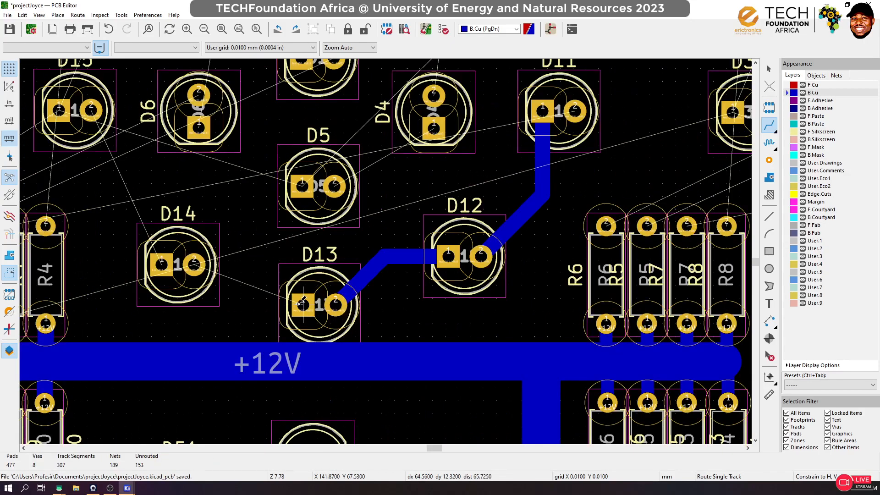
Route 1.2 mm B.Cu tracks from D13's pad 1 to D14's pad 2 and between D15's pad 2 and D14's pad 1
{"action": "left_click", "coordinate": [302, 304]}
{"action": "left_click", "coordinate": [195, 262]}
{"action": "middle_click_drag", "start_coordinate": [252, 224], "coordinate": [383, 252]}
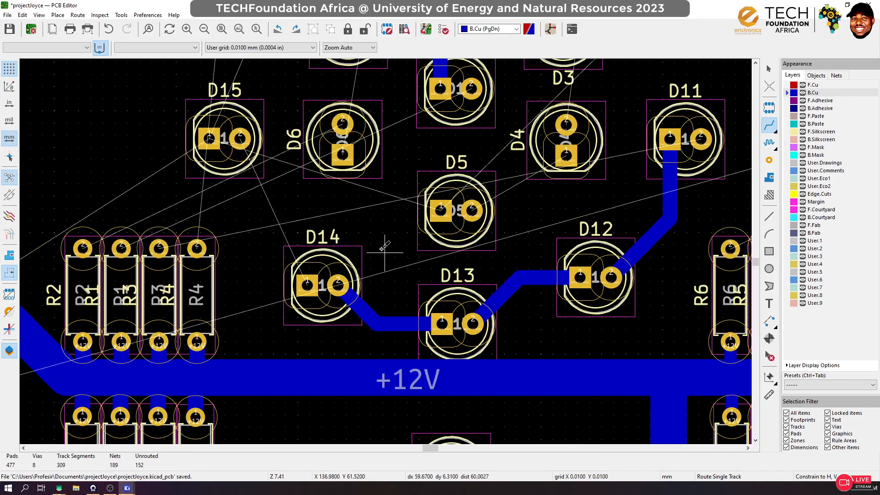
{"action": "left_click", "coordinate": [307, 285]}
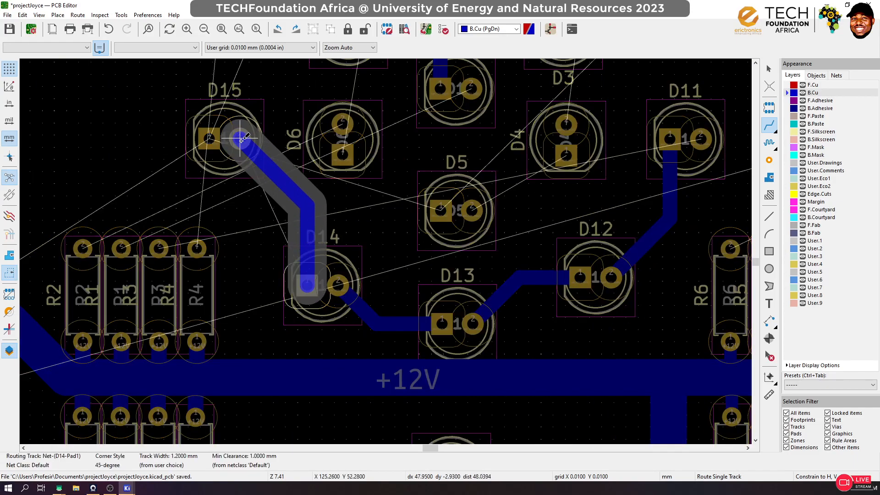
{"action": "key", "text": "Escape"}
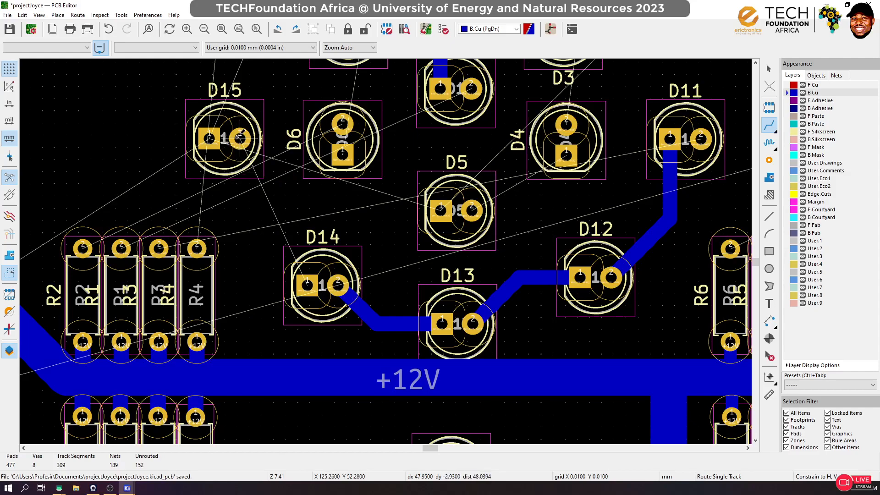
{"action": "left_click", "coordinate": [239, 137]}
{"action": "left_click", "coordinate": [306, 285]}
Route a 1.2 mm B.Cu track from D5's pad 1 up between D6 and D15 and over D15's pad 2 to D15's pad 1
{"action": "middle_click_drag", "start_coordinate": [302, 163], "coordinate": [381, 249]}
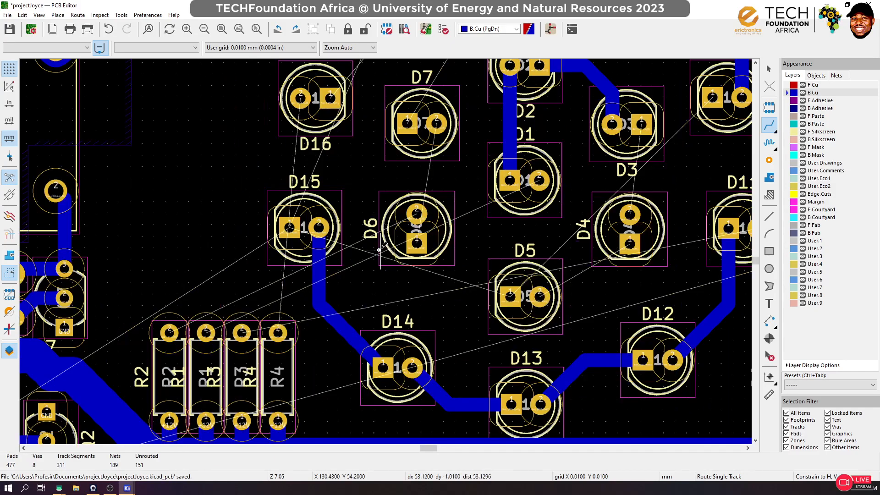
{"action": "left_click", "coordinate": [512, 297]}
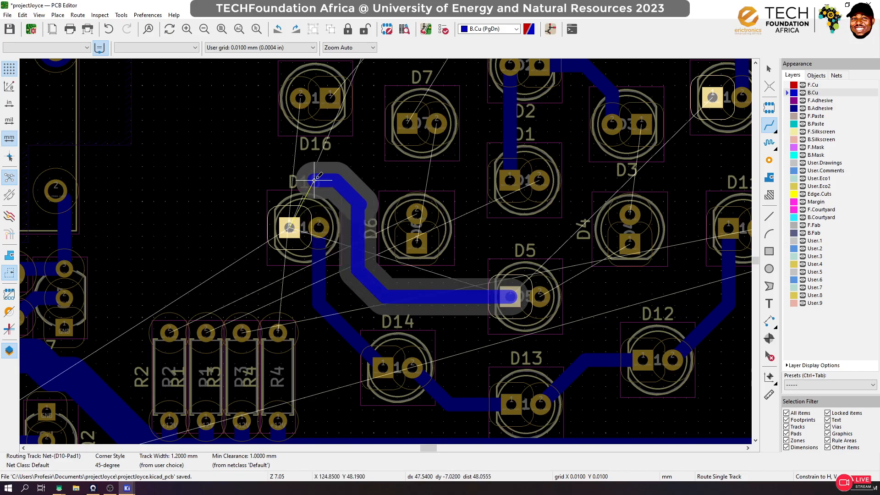
{"action": "left_click", "coordinate": [290, 228]}
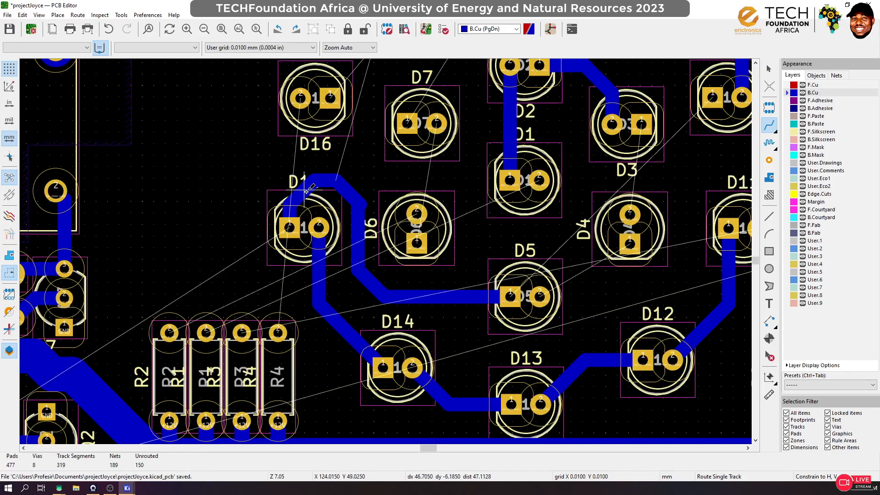
Reroute the D5 to D15 track's bends above D15 so they run closer to its pads
{"action": "left_click", "coordinate": [302, 195]}
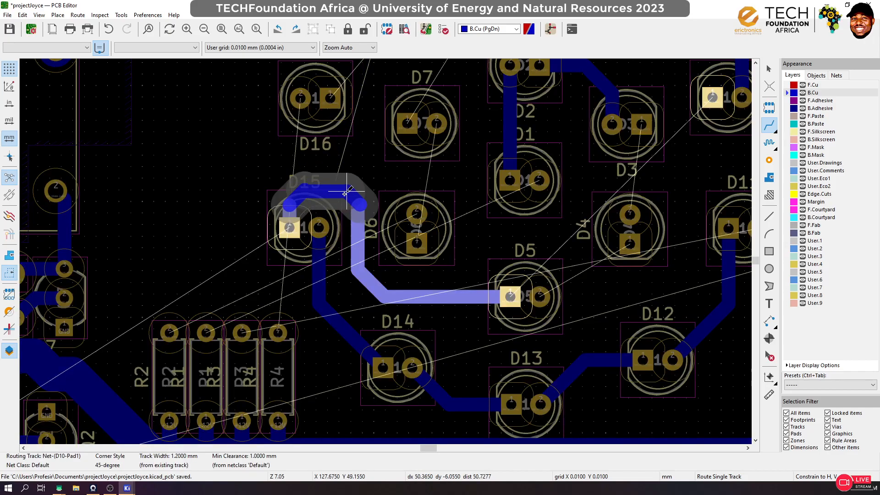
{"action": "left_click", "coordinate": [347, 192]}
{"action": "left_click", "coordinate": [336, 194]}
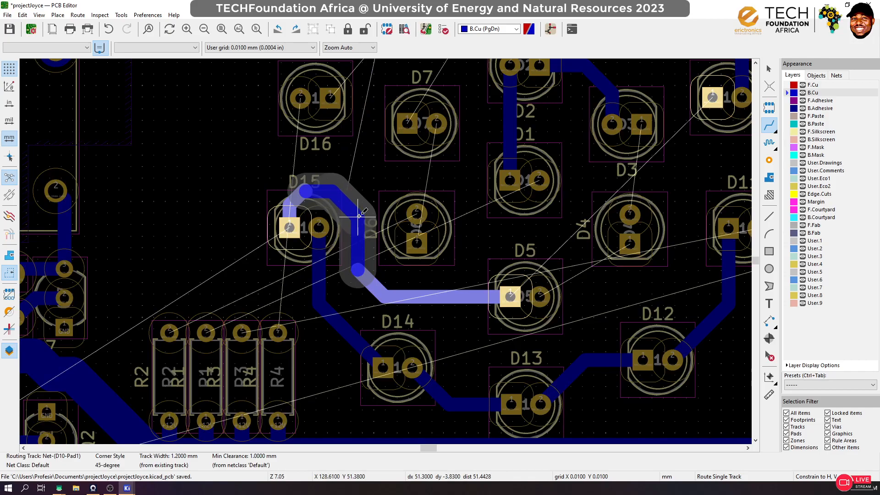
{"action": "left_click", "coordinate": [360, 213]}
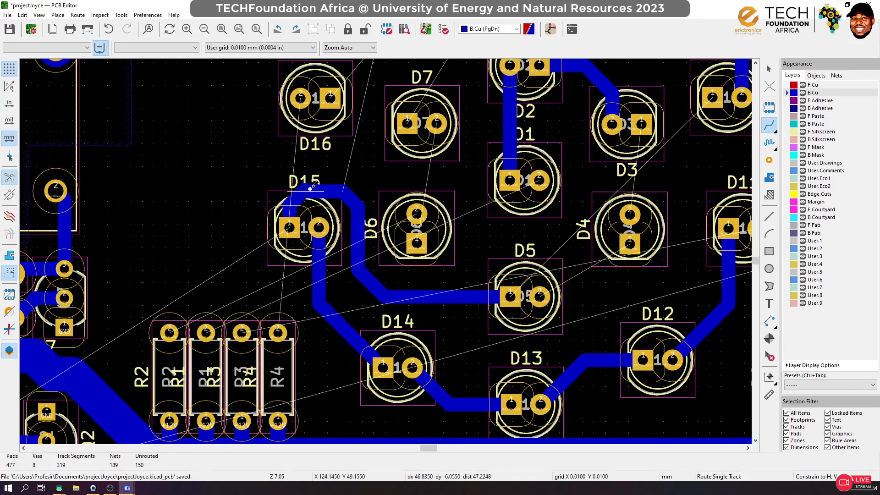
{"action": "left_click", "coordinate": [307, 191]}
{"action": "left_click", "coordinate": [284, 208]}
Route a 1.2 mm B.Cu track from D16's pad 1 to D17's pad 2
{"action": "scroll", "coordinate": [392, 231], "scroll_direction": "down", "scroll_amount": 3}
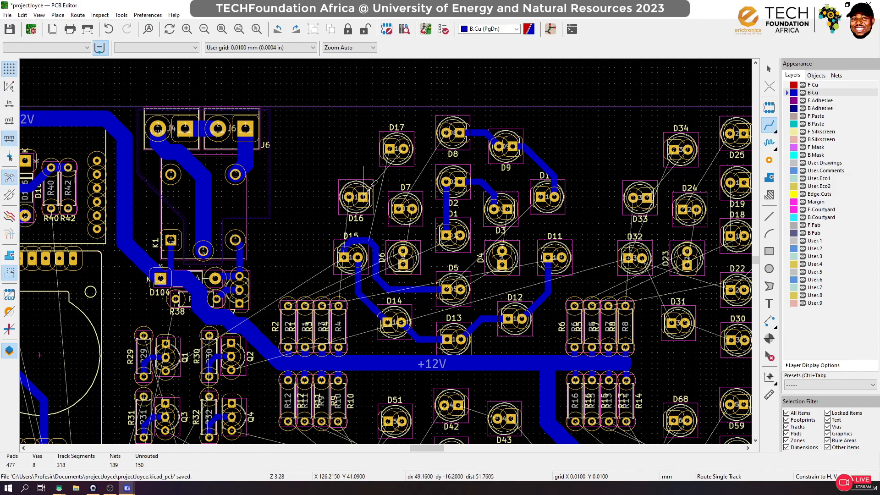
{"action": "scroll", "coordinate": [363, 197], "scroll_direction": "up", "scroll_amount": 3}
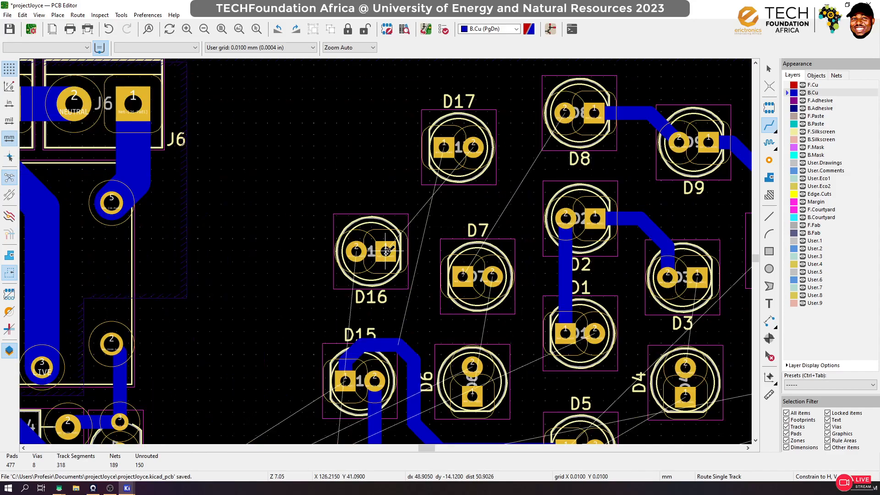
{"action": "left_click", "coordinate": [387, 251]}
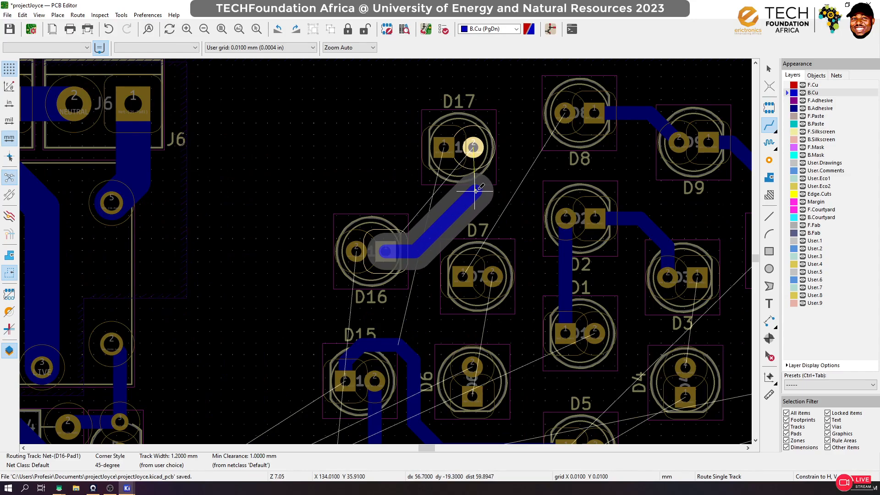
{"action": "left_click", "coordinate": [472, 148]}
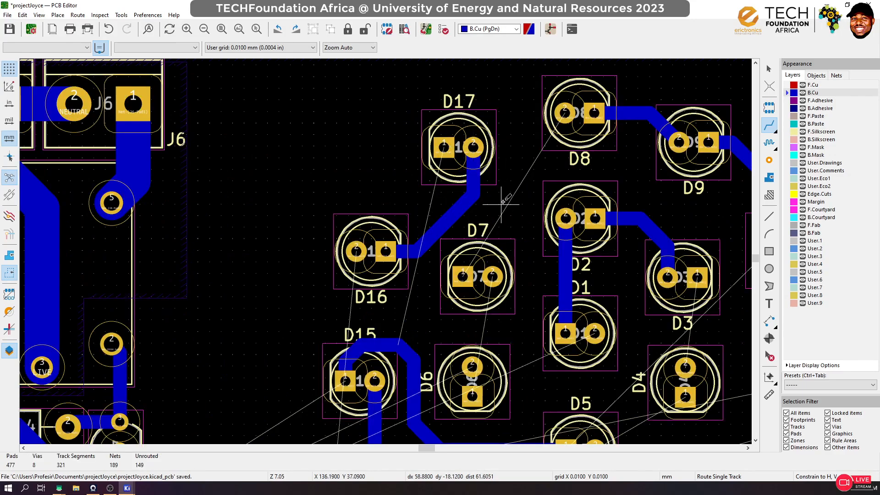
Route 1.2 mm B.Cu tracks from D7's pad 1 to D8's pad 2 and from D7's pad 2 to D6's pad 1
{"action": "left_click", "coordinate": [463, 276]}
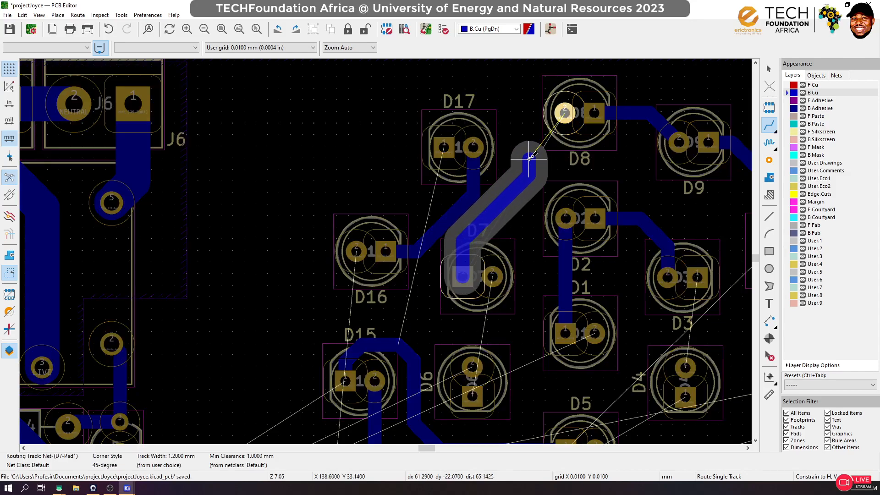
{"action": "left_click", "coordinate": [565, 113]}
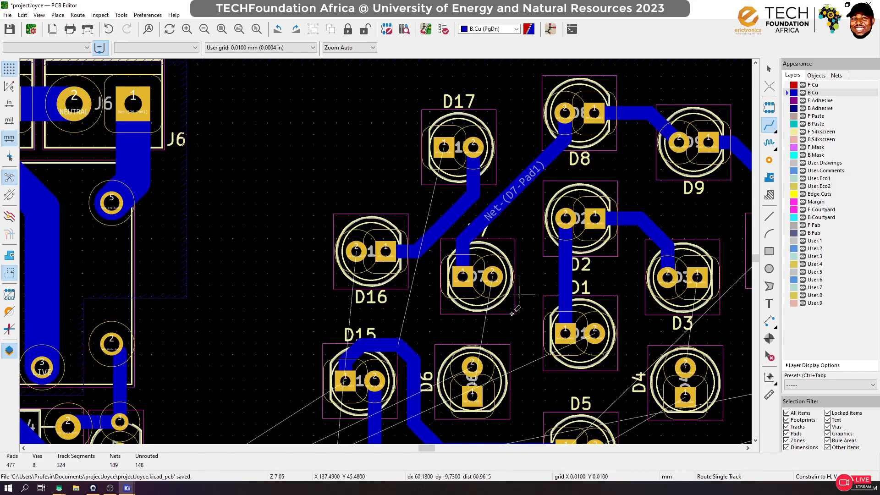
{"action": "left_click", "coordinate": [492, 276]}
{"action": "left_click", "coordinate": [480, 398]}
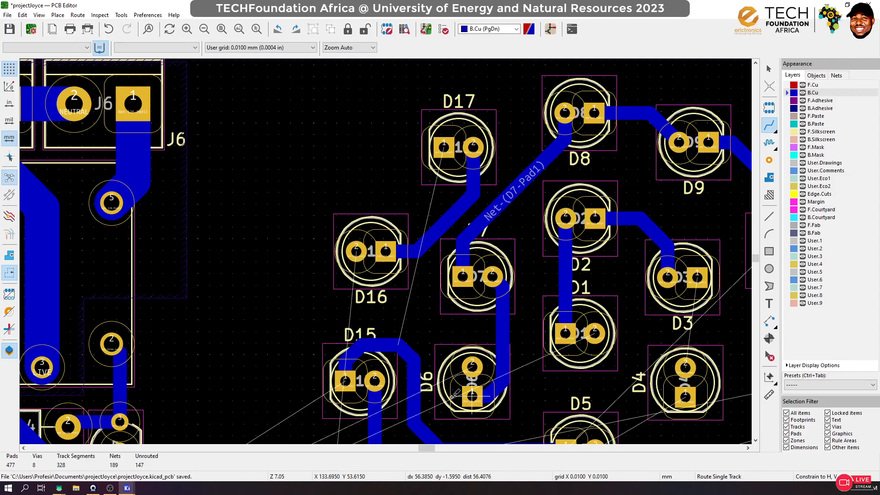
{"action": "scroll", "coordinate": [388, 249], "scroll_direction": "down", "scroll_amount": 4}
{"action": "scroll", "coordinate": [388, 248], "scroll_direction": "up", "scroll_amount": 1}
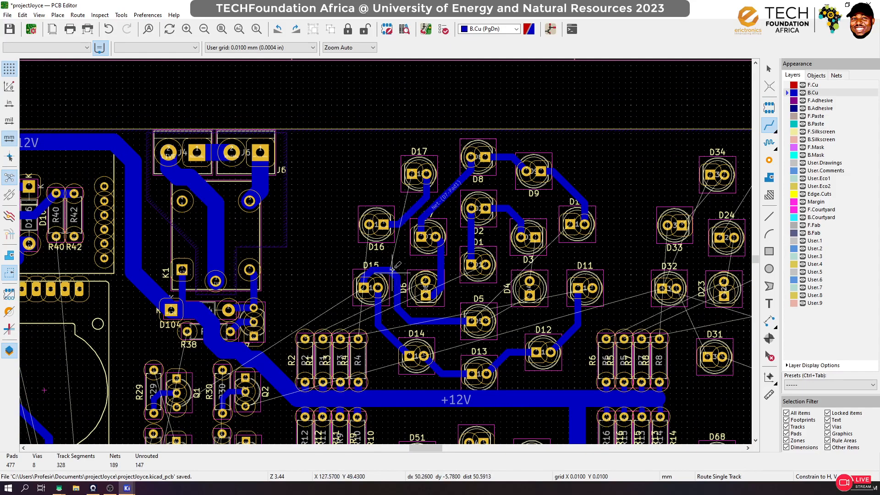
Route a 1.2 mm B.Cu track from D17's pad 1 around the outer side of D16 to D15's pad 1
{"action": "left_click", "coordinate": [411, 174]}
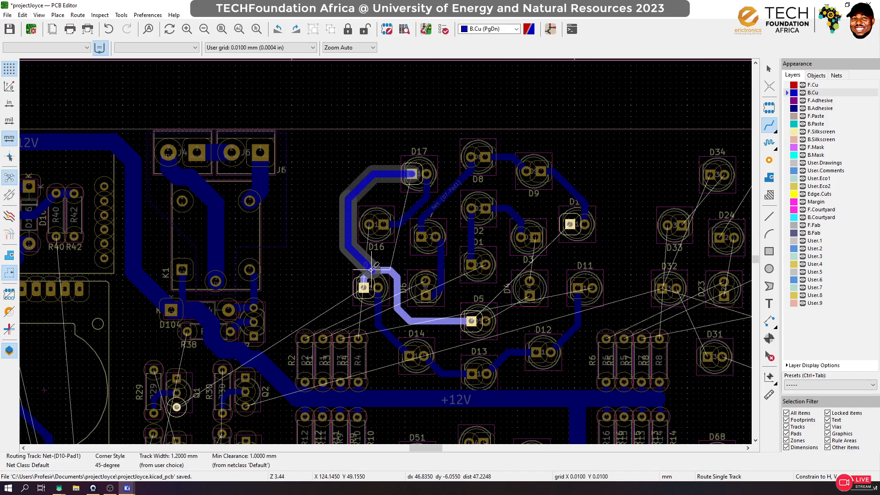
{"action": "left_click", "coordinate": [363, 288]}
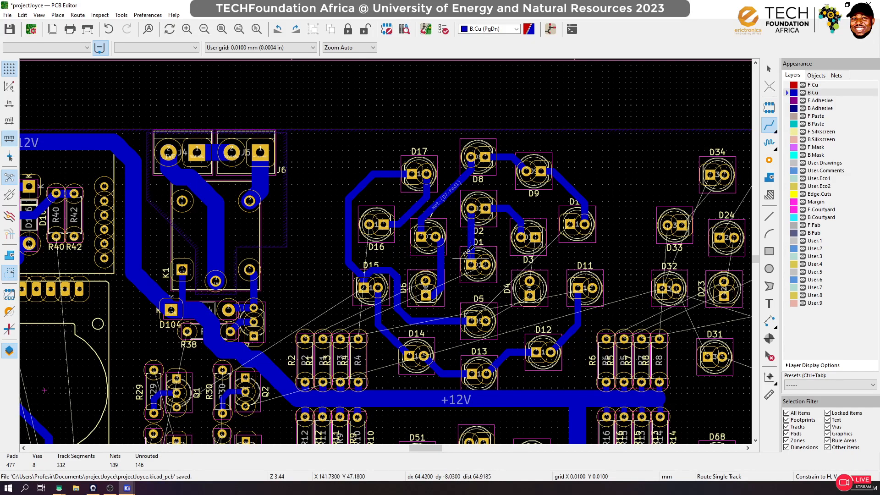
{"action": "left_click", "coordinate": [471, 321]}
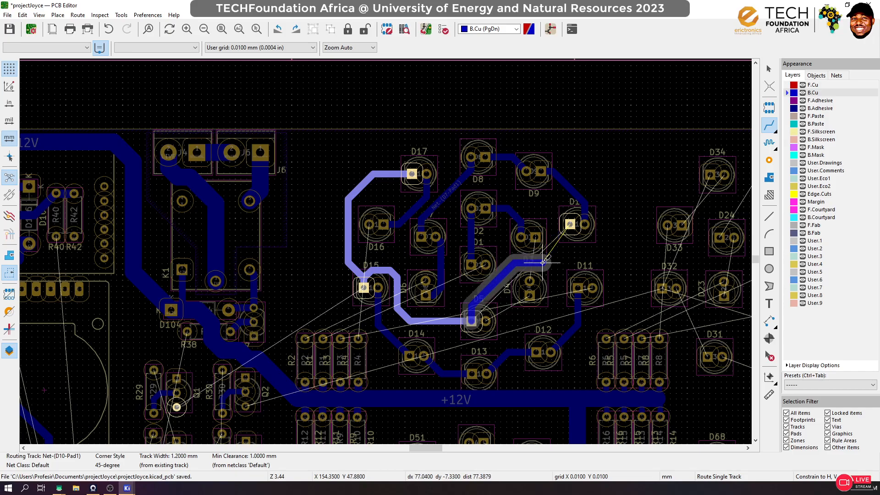
{"action": "key", "text": "Escape"}
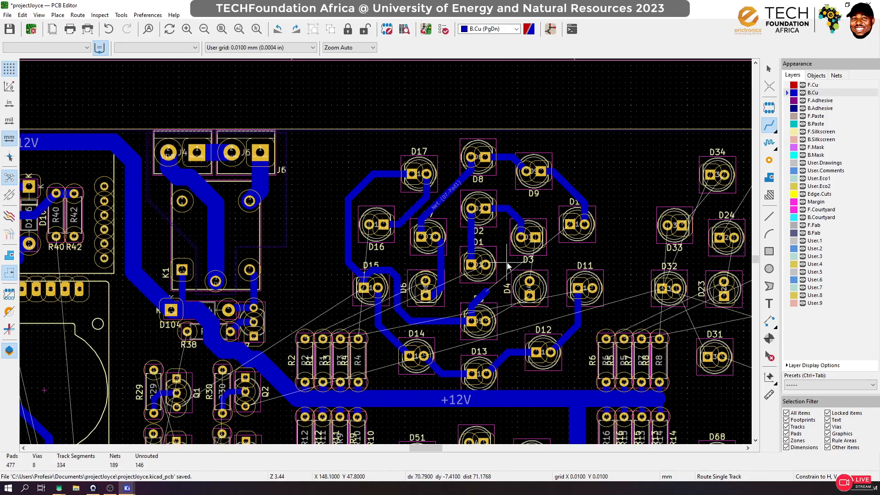
{"action": "key", "text": "ctrl+z"}
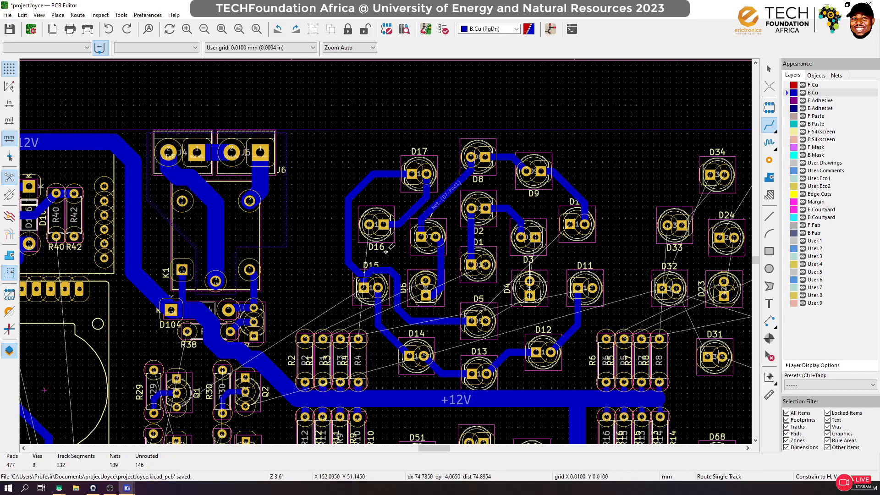
Route 1.2 mm B.Cu tracks from D3's pad 1 to D4's pad 2 and from D5's pad 2 to D4's pad 1
{"action": "scroll", "coordinate": [529, 281], "scroll_direction": "up", "scroll_amount": 3}
{"action": "left_click", "coordinate": [397, 156]}
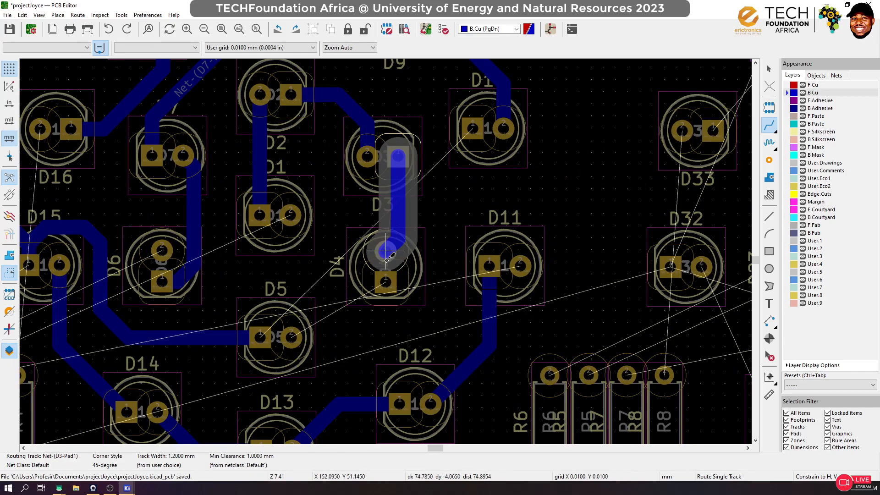
{"action": "left_click", "coordinate": [385, 250]}
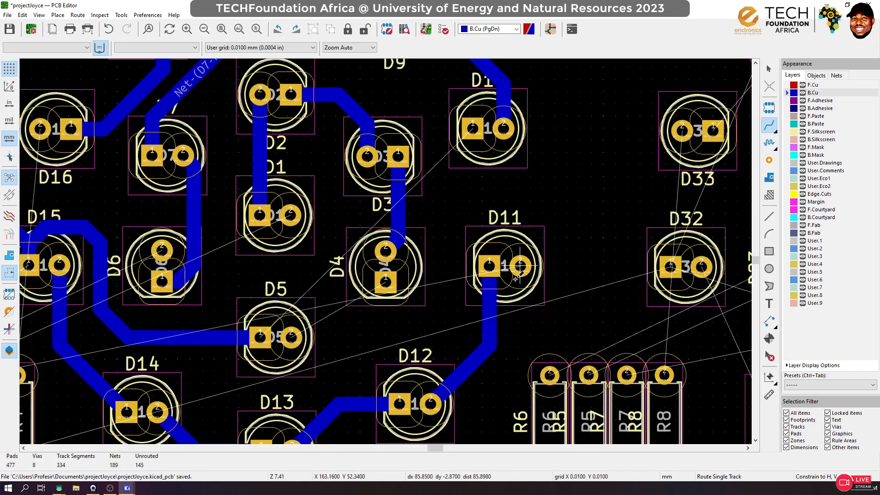
{"action": "left_click", "coordinate": [385, 281]}
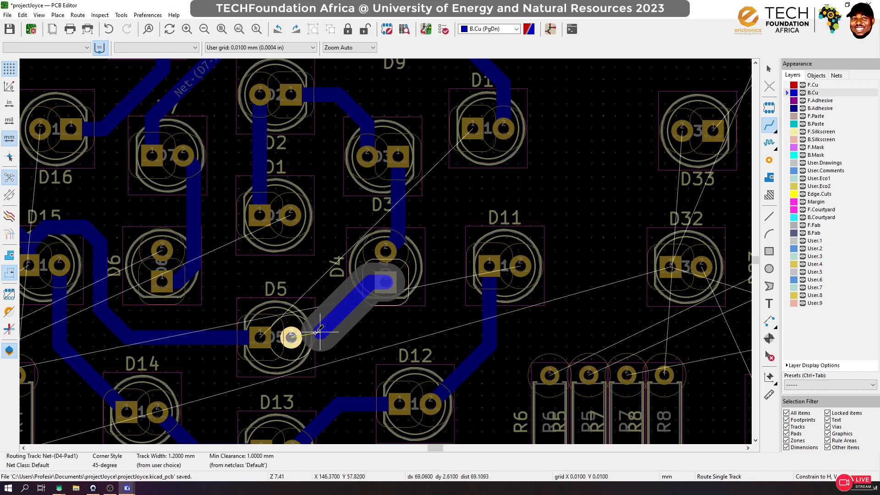
{"action": "key", "text": "Escape"}
{"action": "left_click", "coordinate": [291, 337]}
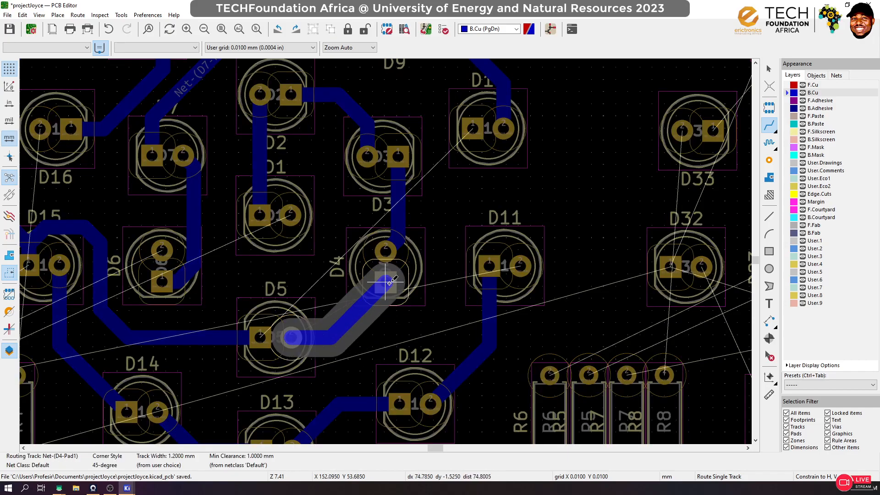
{"action": "left_click", "coordinate": [388, 282]}
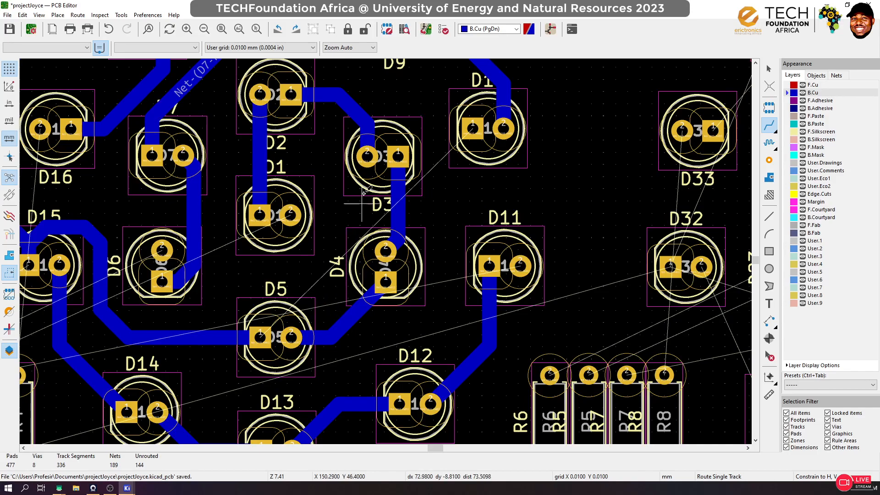
{"action": "scroll", "coordinate": [285, 247], "scroll_direction": "down", "scroll_amount": 2}
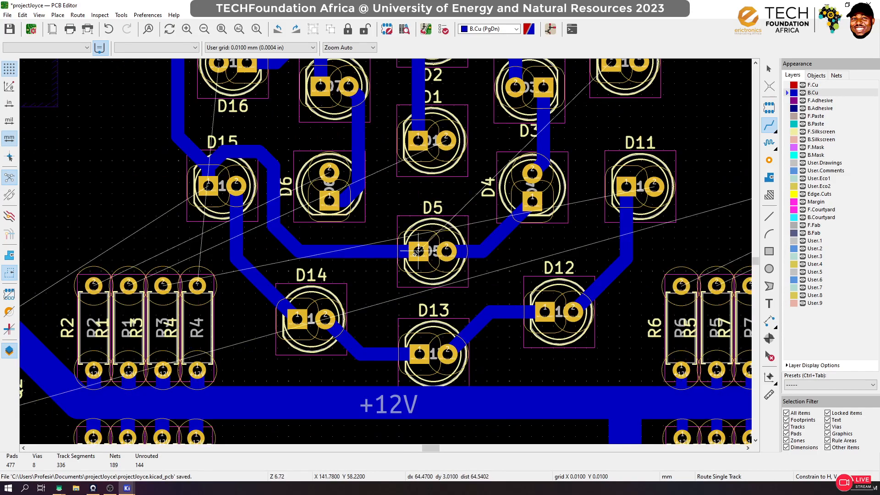
{"action": "left_click", "coordinate": [210, 161]}
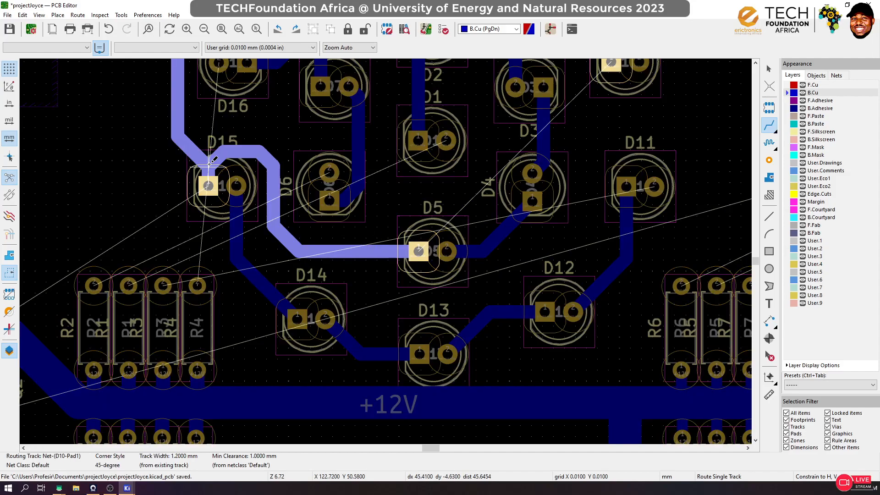
{"action": "scroll", "coordinate": [210, 162], "scroll_direction": "down", "scroll_amount": 3}
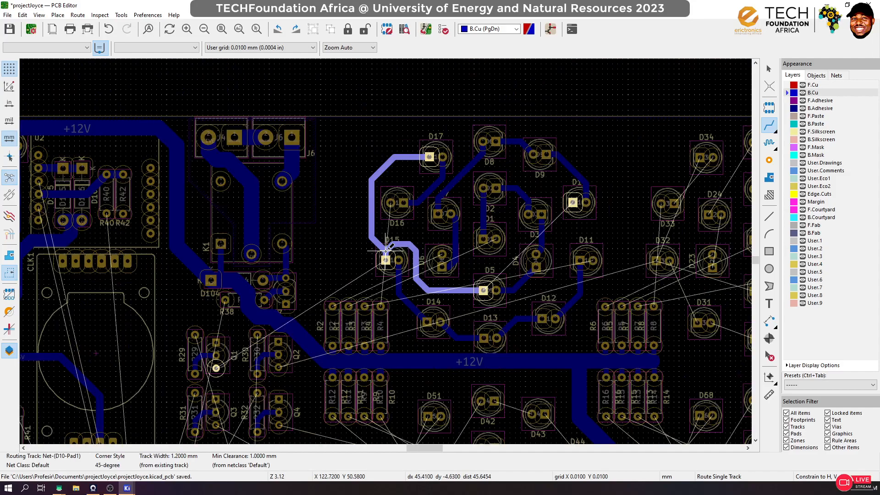
{"action": "key", "text": "Escape"}
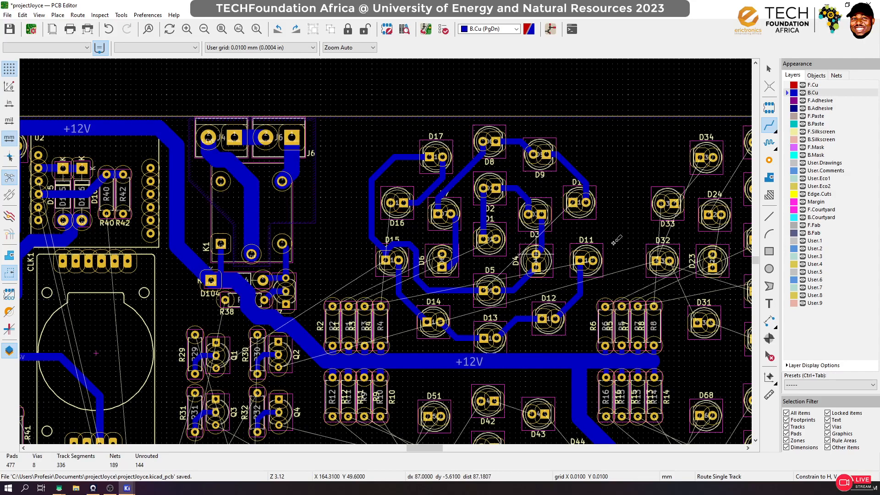
Route a 1.2 mm B.Cu track from D10's pad 1 under D10 and around the outside of D9 and D8 to D17's pad 1
{"action": "left_click", "coordinate": [573, 202]}
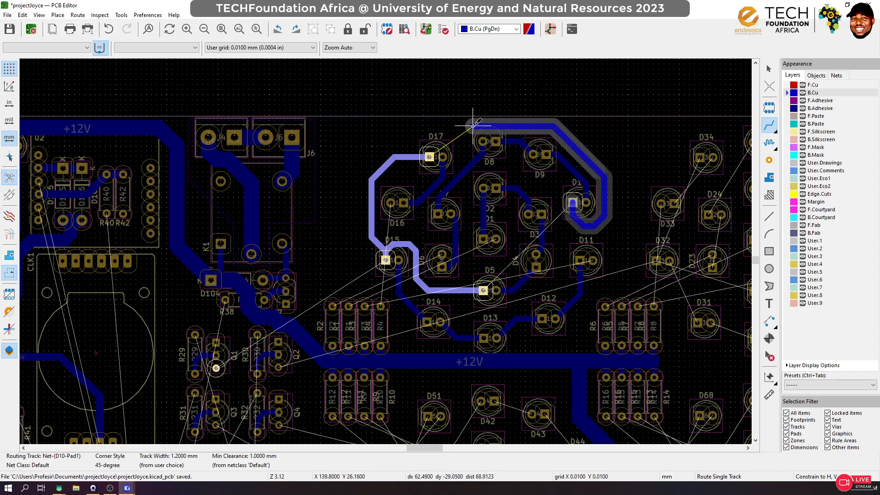
{"action": "left_click", "coordinate": [429, 157]}
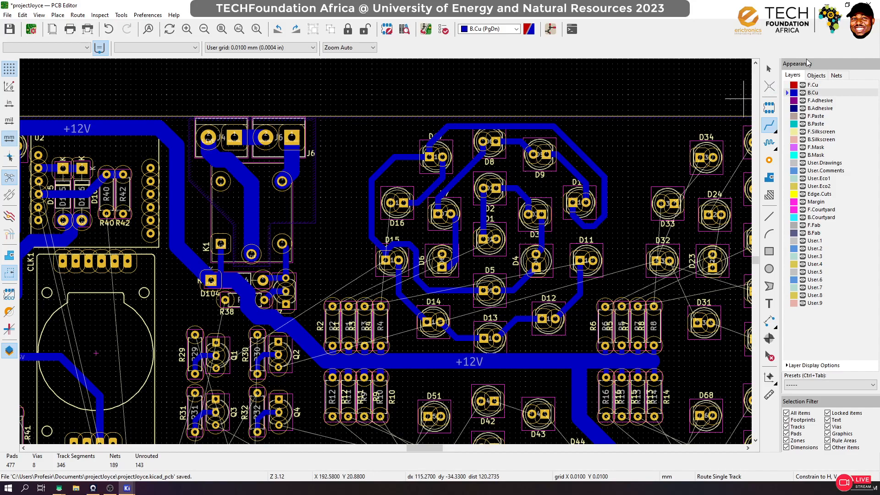
{"action": "left_click", "coordinate": [767, 70]}
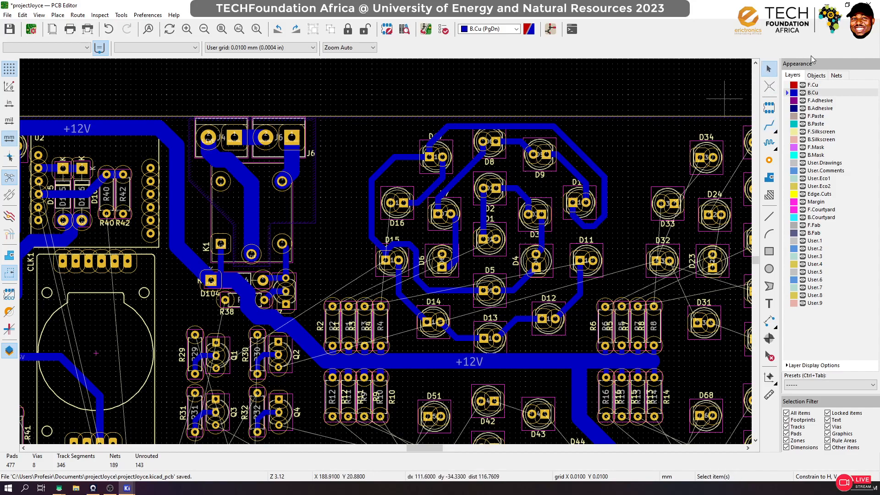
{"action": "left_click", "coordinate": [769, 125]}
{"action": "left_click", "coordinate": [529, 213]}
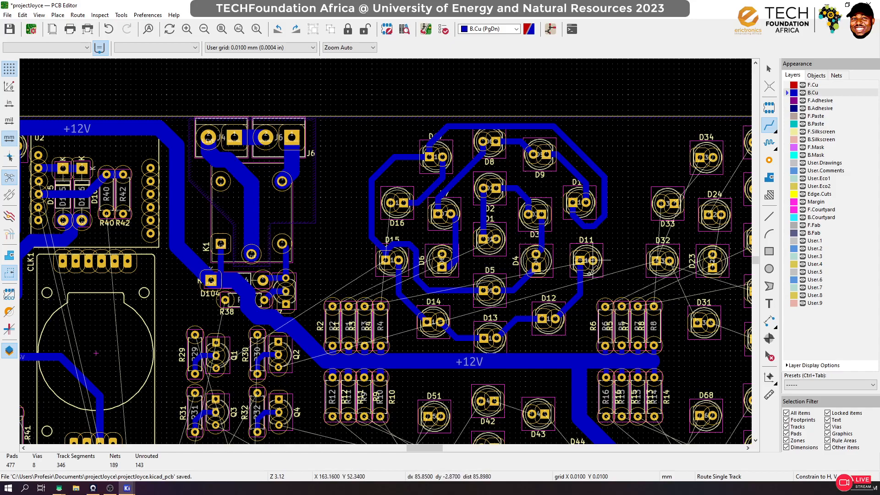
{"action": "left_click", "coordinate": [560, 318]}
{"action": "left_click", "coordinate": [469, 329]}
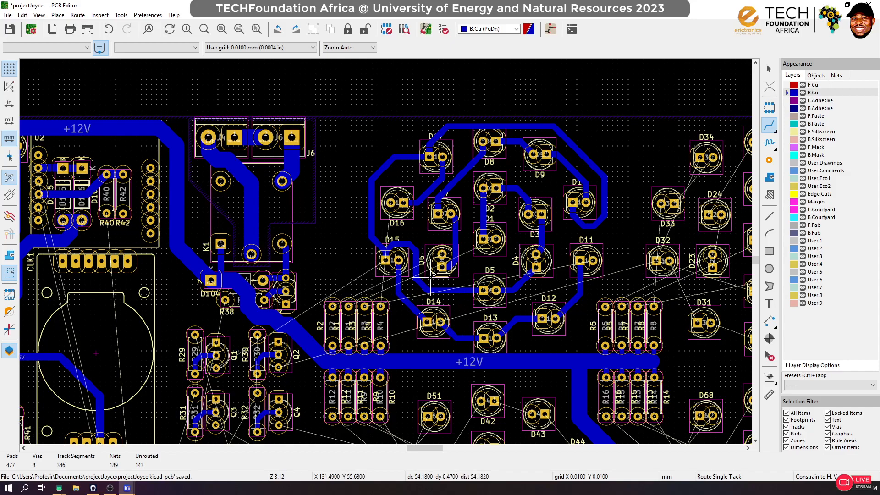
Ungroup the resistors R1 to R4 above the +12V track
{"action": "scroll", "coordinate": [396, 351], "scroll_direction": "up", "scroll_amount": 3}
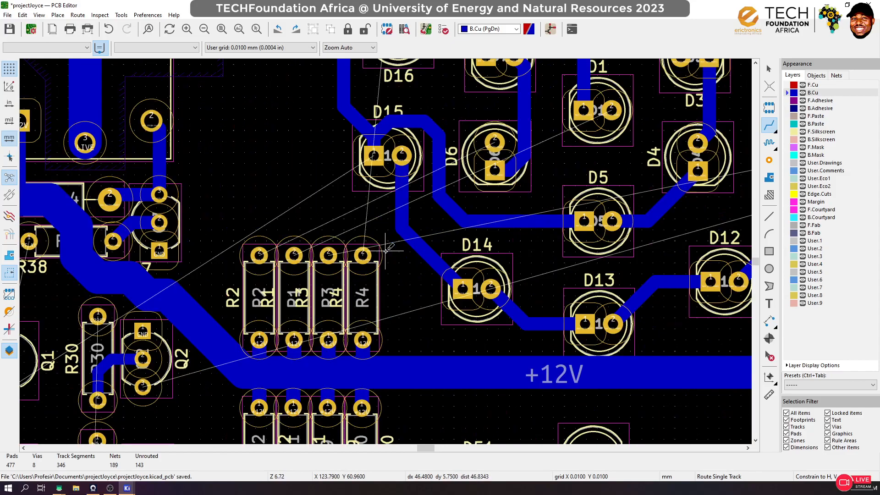
{"action": "left_click", "coordinate": [769, 68]}
{"action": "scroll", "coordinate": [267, 317], "scroll_direction": "down", "scroll_amount": 1}
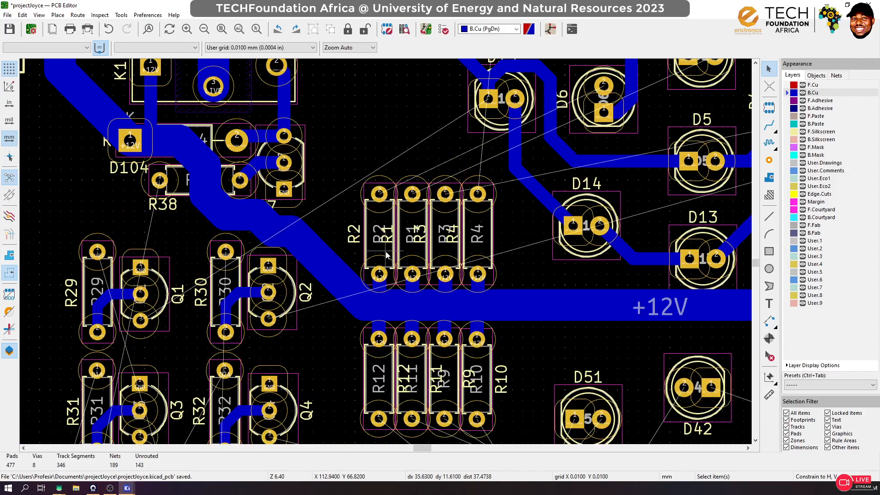
{"action": "scroll", "coordinate": [416, 205], "scroll_direction": "down", "scroll_amount": 3}
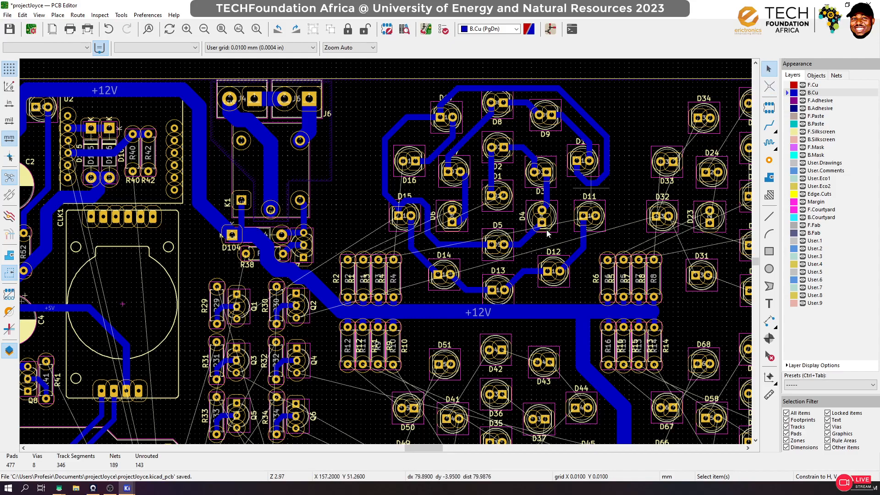
{"action": "left_click", "coordinate": [395, 276]}
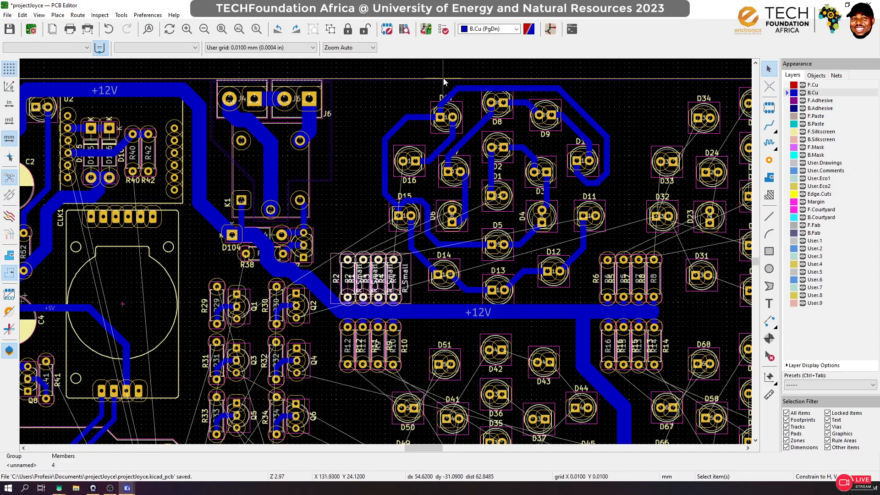
{"action": "left_click", "coordinate": [330, 29]}
{"action": "left_click", "coordinate": [361, 149]}
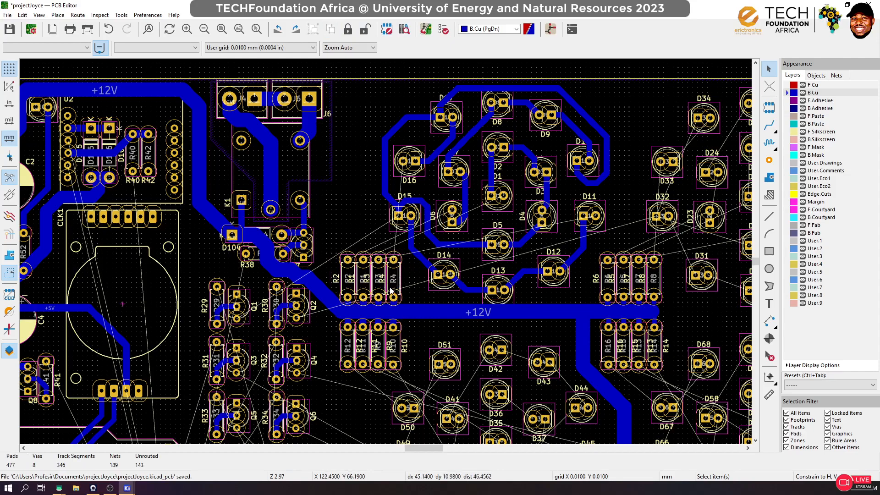
Move R4 out of the resistor row to beside K1 and shift R3, R1 and R2 one slot to the right
{"action": "left_click", "coordinate": [391, 291]}
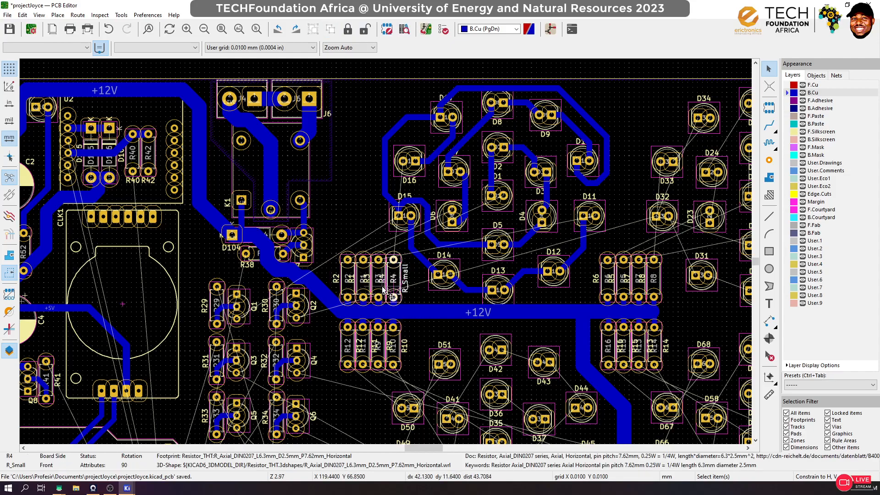
{"action": "left_click_drag", "start_coordinate": [383, 290], "coordinate": [326, 226]}
{"action": "left_click_drag", "start_coordinate": [384, 284], "coordinate": [363, 282]}
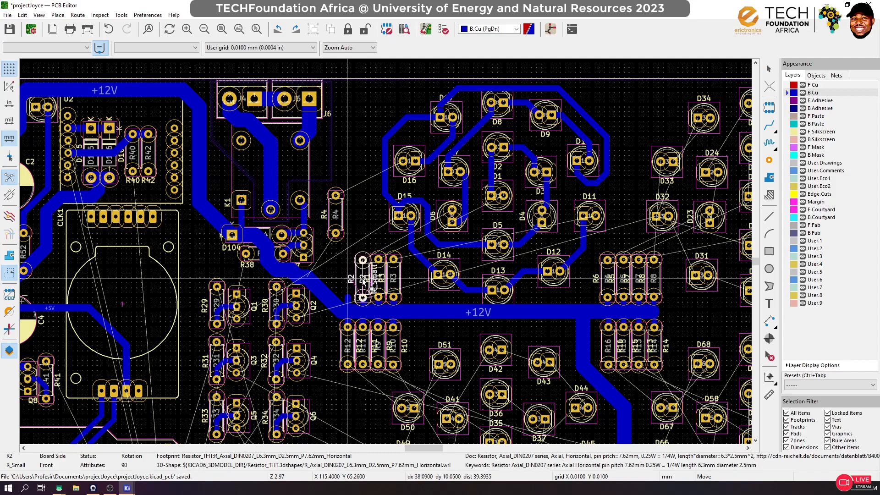
{"action": "scroll", "coordinate": [363, 282], "scroll_direction": "up", "scroll_amount": 5}
{"action": "left_click_drag", "start_coordinate": [386, 252], "coordinate": [387, 249]}
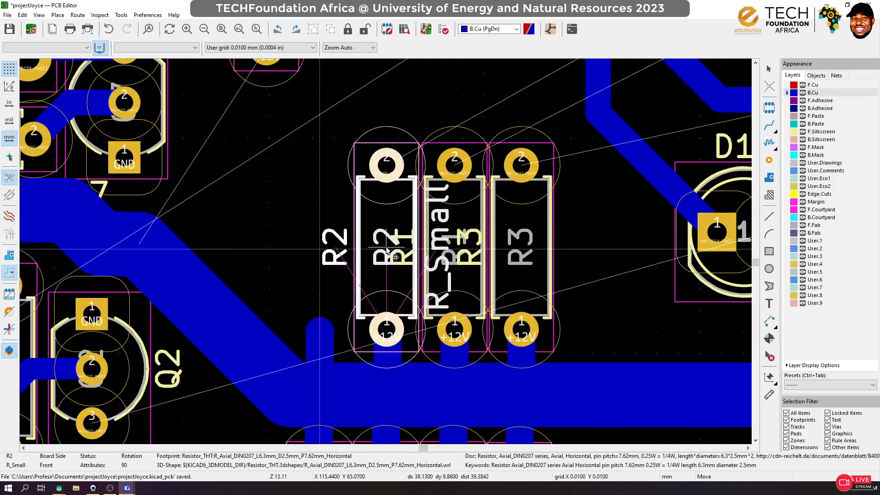
{"action": "left_click", "coordinate": [387, 249]}
Move R4 into the vacated slot beside R2, aligned with the other resistors in the row
{"action": "scroll", "coordinate": [387, 249], "scroll_direction": "down", "scroll_amount": 3}
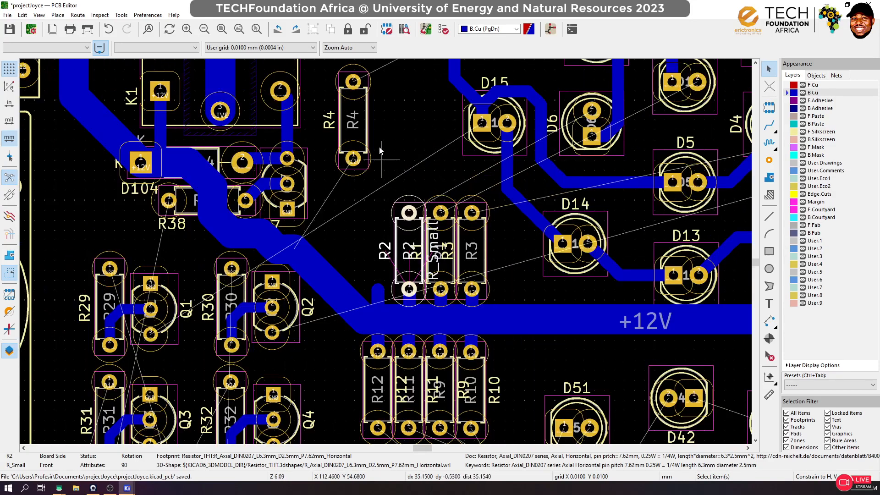
{"action": "key", "text": "m"}
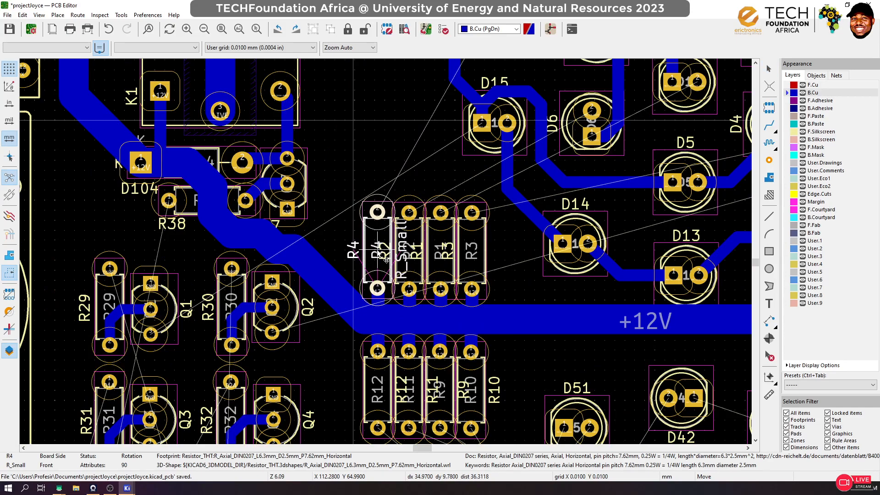
{"action": "left_click", "coordinate": [387, 260]}
Route short 1.3 mm B.Cu tracks from pad 1 of R3, R1, R2 and R4 down to the +12V track
{"action": "left_click", "coordinate": [769, 125]}
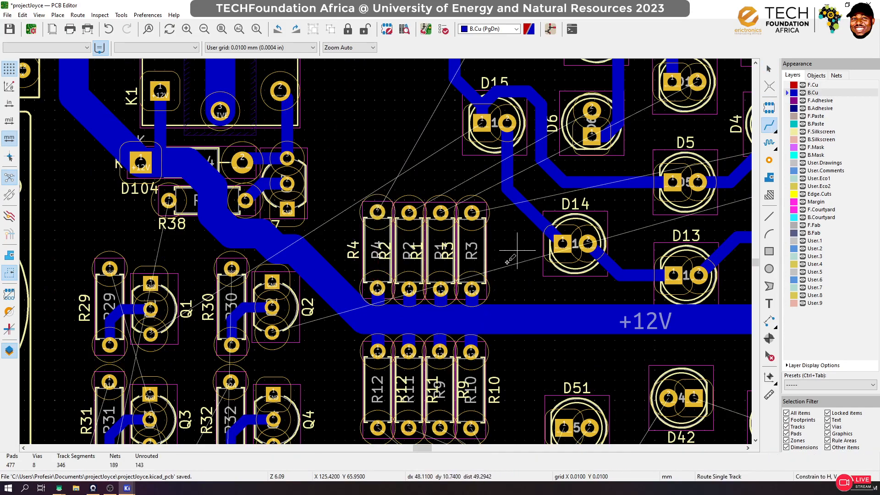
{"action": "left_click", "coordinate": [472, 291]}
{"action": "key", "text": "Escape"}
{"action": "left_click", "coordinate": [440, 297]}
{"action": "left_click", "coordinate": [440, 314]}
{"action": "left_click", "coordinate": [409, 293]}
{"action": "left_click", "coordinate": [409, 309]}
{"action": "left_click", "coordinate": [377, 289]}
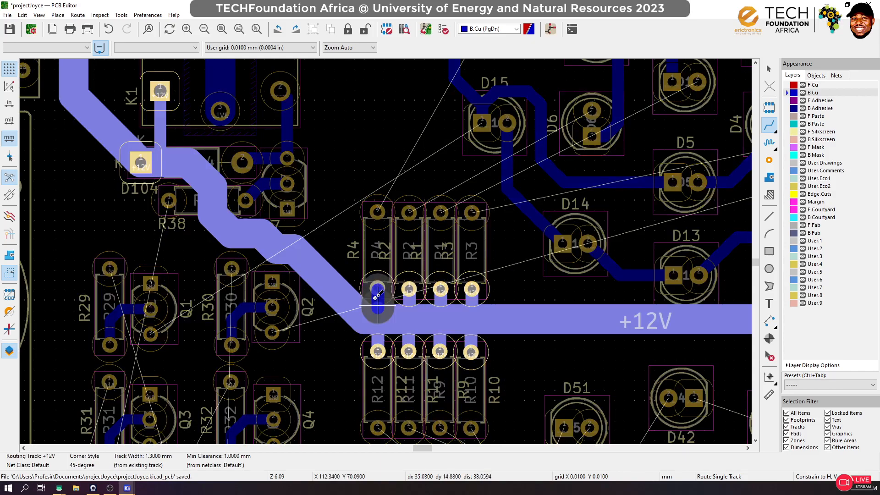
{"action": "left_click", "coordinate": [378, 314]}
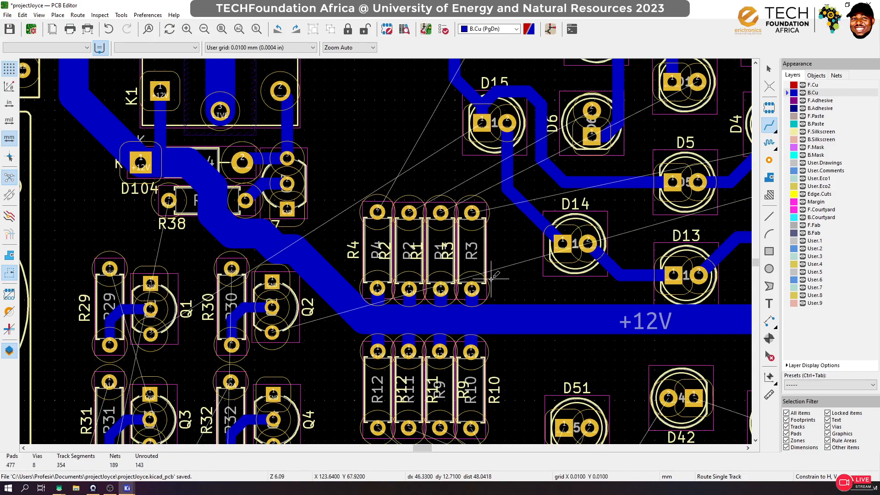
{"action": "scroll", "coordinate": [499, 218], "scroll_direction": "down", "scroll_amount": 1}
{"action": "scroll", "coordinate": [479, 214], "scroll_direction": "down", "scroll_amount": 1}
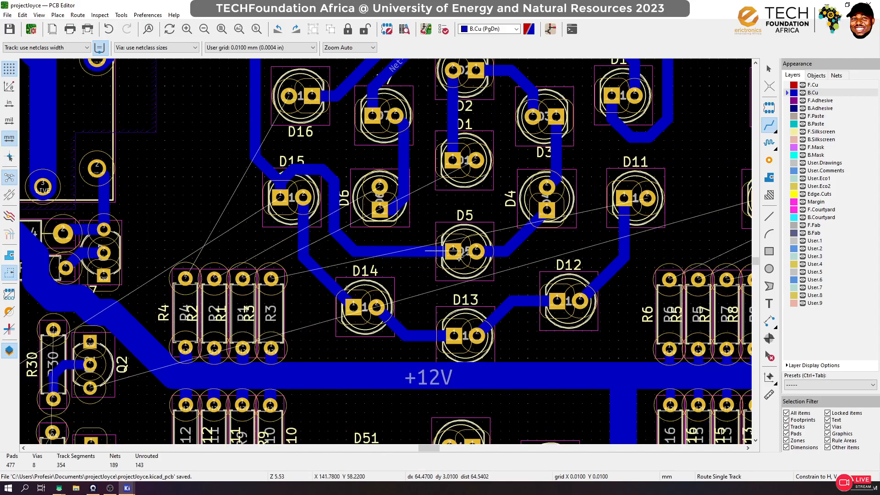
Route a 1 mm B.Cu track from D11 pad 2 around the outside of D12, ending above the +12V track
{"action": "left_click", "coordinate": [648, 198]}
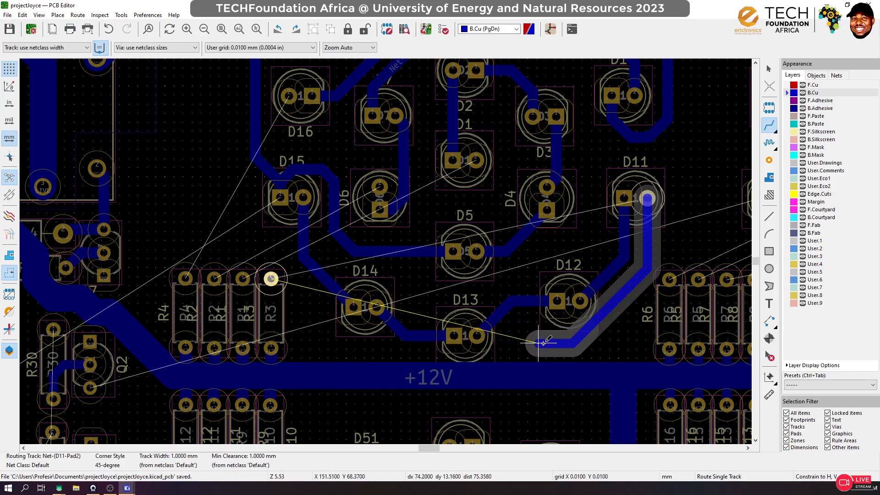
{"action": "double_click", "coordinate": [530, 345]}
{"action": "scroll", "coordinate": [508, 375], "scroll_direction": "down", "scroll_amount": 1}
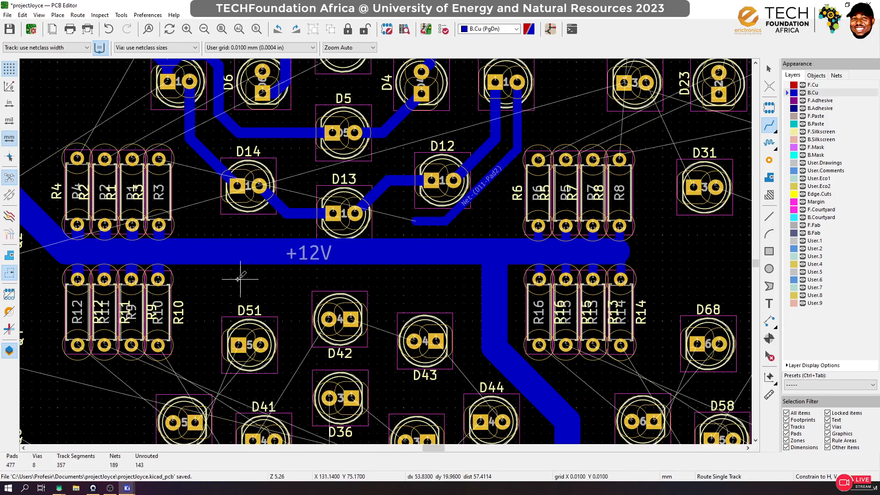
Reroute the +12V track with a downward bend below D13, and extend the D11 pad 2 track beneath D13 to R3 pad 2
{"action": "left_click", "coordinate": [184, 251]}
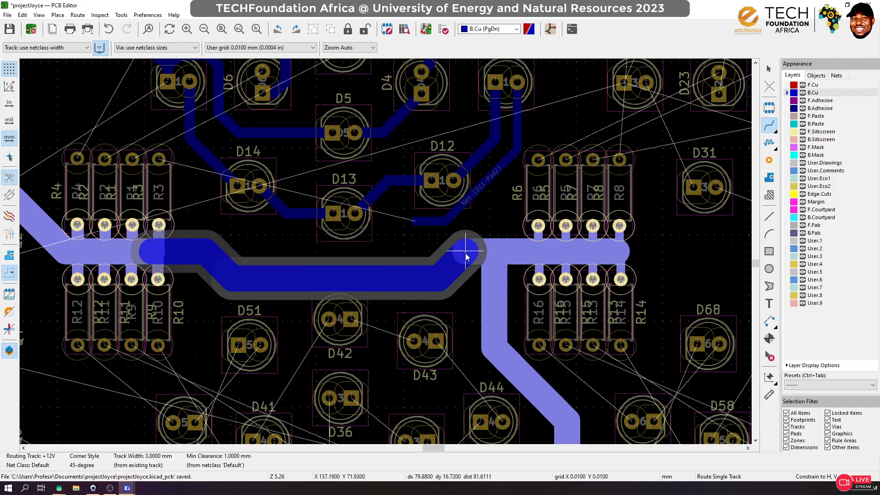
{"action": "key", "text": "Escape"}
{"action": "left_click", "coordinate": [415, 221]}
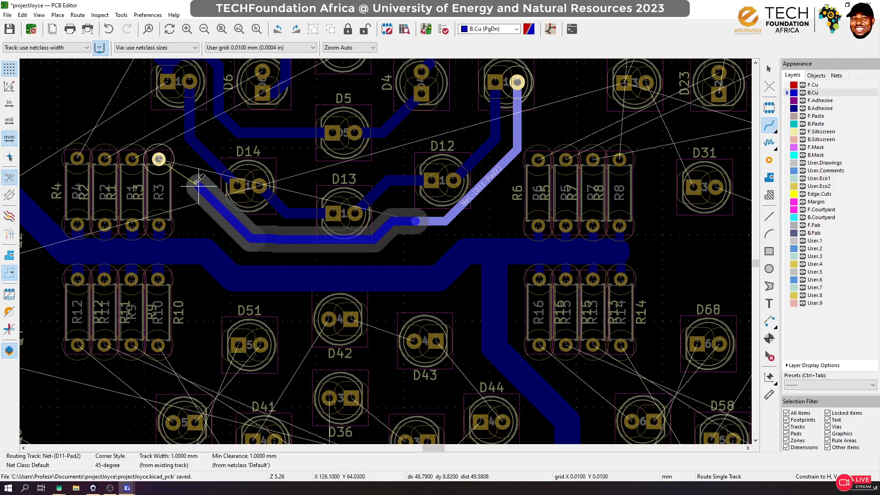
{"action": "left_click", "coordinate": [161, 159]}
{"action": "scroll", "coordinate": [183, 168], "scroll_direction": "down", "scroll_amount": 3}
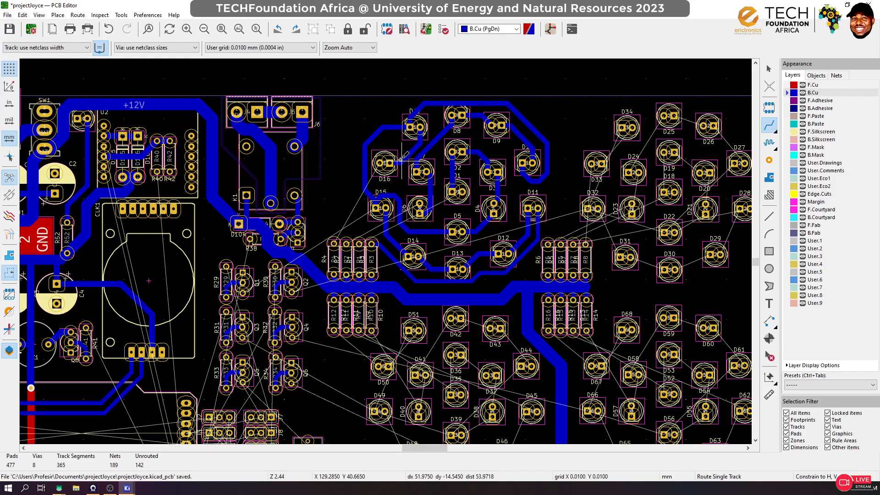
Reroute the 1.2 mm track between D16 pad 1 and D17 pad 2 closer to D17, freeing space beside the D7 track
{"action": "scroll", "coordinate": [389, 163], "scroll_direction": "up", "scroll_amount": 3}
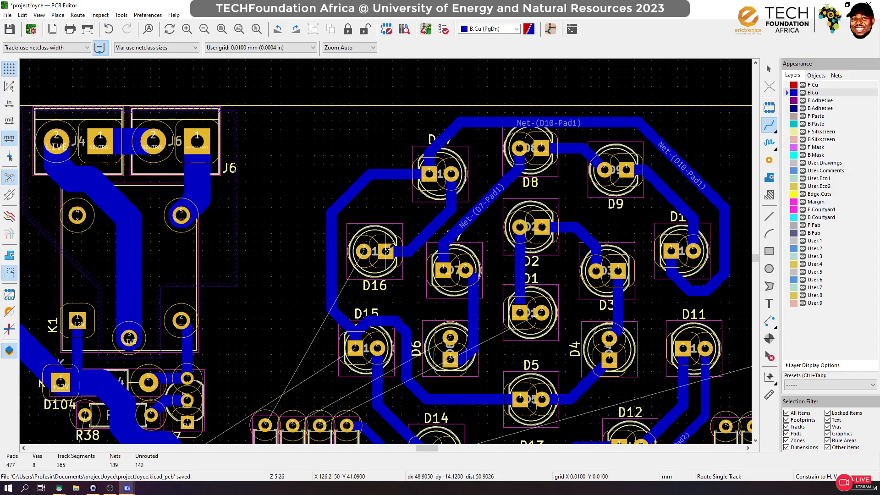
{"action": "scroll", "coordinate": [386, 251], "scroll_direction": "up", "scroll_amount": 1}
{"action": "left_click", "coordinate": [385, 251]}
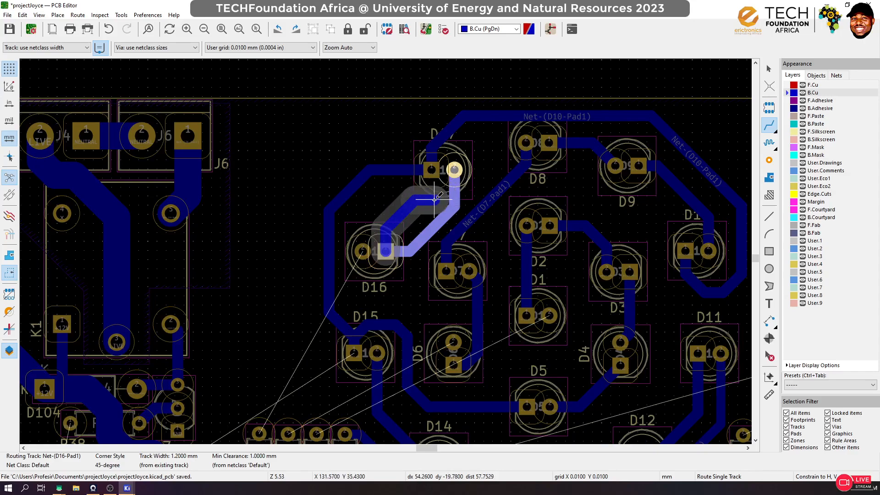
{"action": "left_click", "coordinate": [454, 185]}
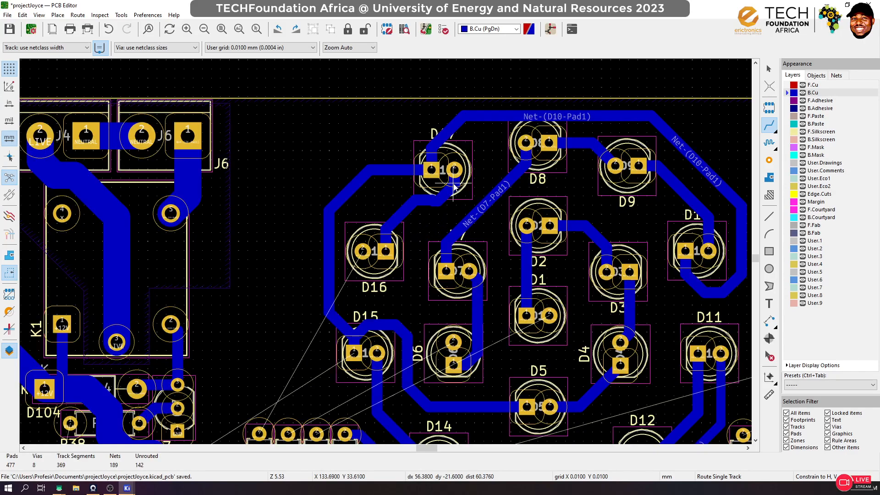
{"action": "left_click", "coordinate": [447, 266]}
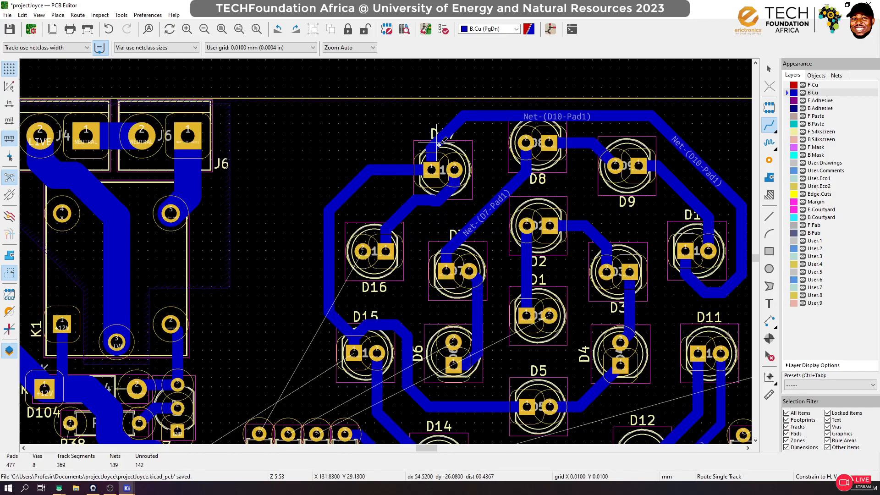
Route a 1.2 mm branch from the upper D10-Pad1 track between D17 and D8 down to the D15–D5 track
{"action": "left_click", "coordinate": [491, 115]}
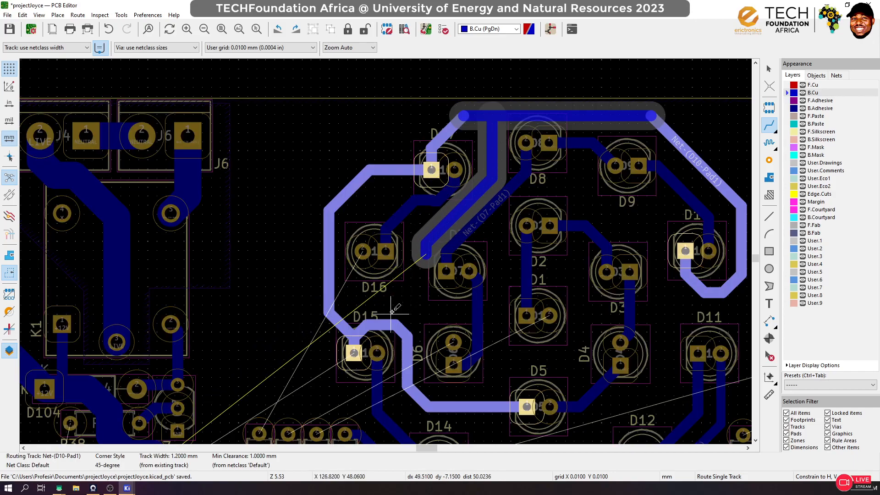
{"action": "left_click", "coordinate": [407, 337]}
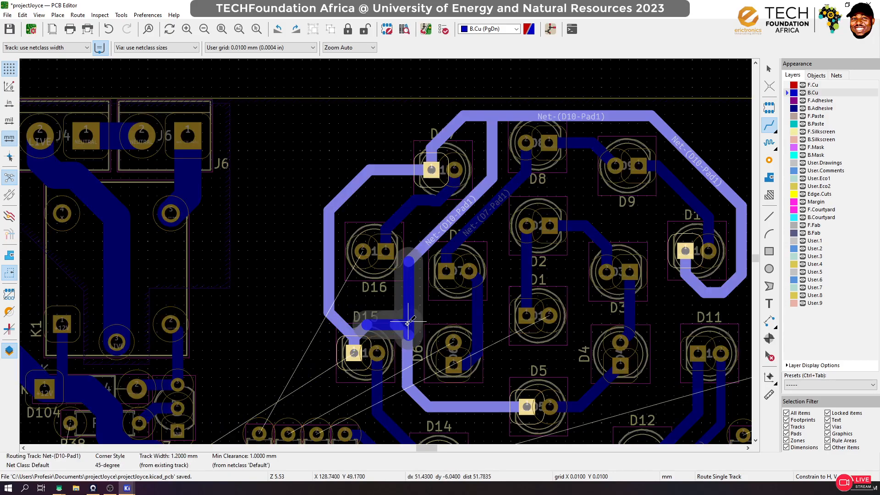
{"action": "left_click", "coordinate": [407, 324]}
Delete the short diagonal track segment at the new junction beside D15
{"action": "left_click", "coordinate": [768, 68]}
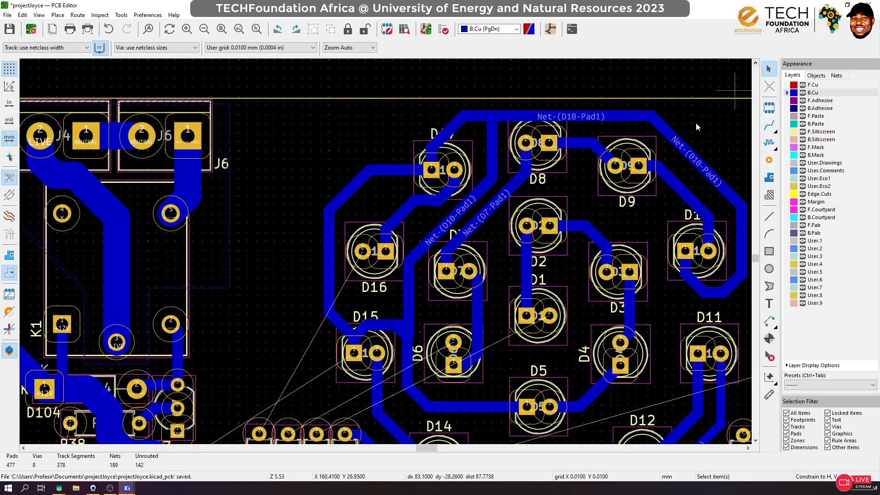
{"action": "scroll", "coordinate": [402, 317], "scroll_direction": "up", "scroll_amount": 5}
{"action": "left_click", "coordinate": [367, 309]}
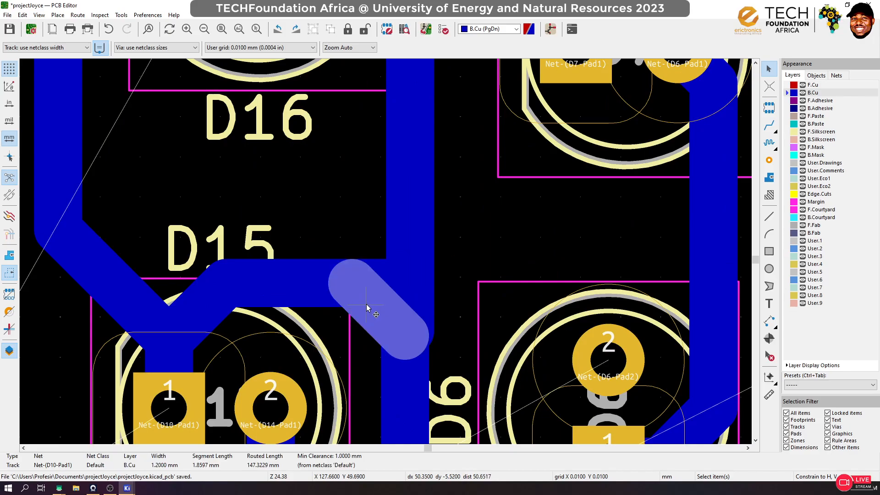
{"action": "key", "text": "Delete"}
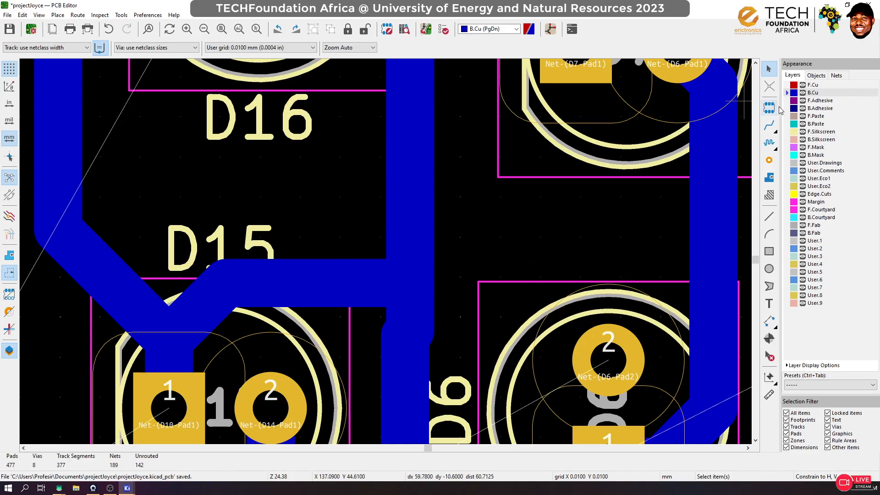
Reroute the 1.2 mm track from the junction beside D15 straight down to the horizontal D5 track
{"action": "left_click", "coordinate": [770, 125]}
{"action": "scroll", "coordinate": [394, 275], "scroll_direction": "down", "scroll_amount": 6}
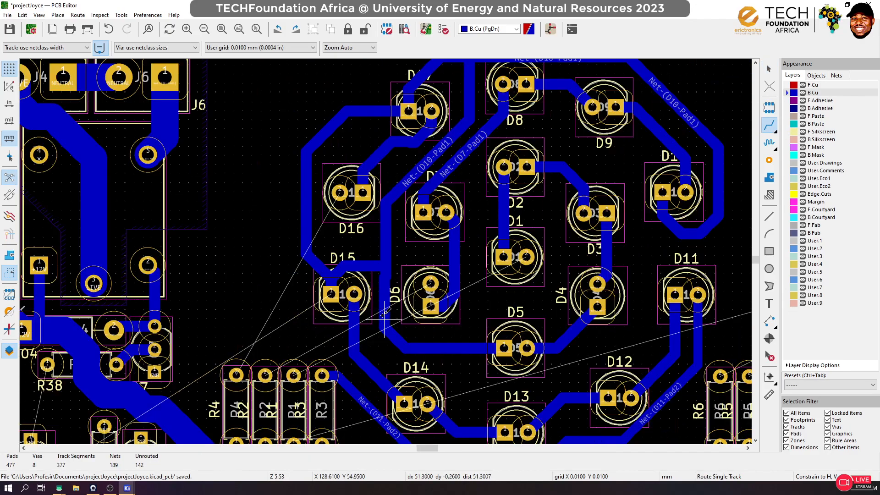
{"action": "scroll", "coordinate": [387, 234], "scroll_direction": "up", "scroll_amount": 4}
{"action": "left_click", "coordinate": [388, 141]}
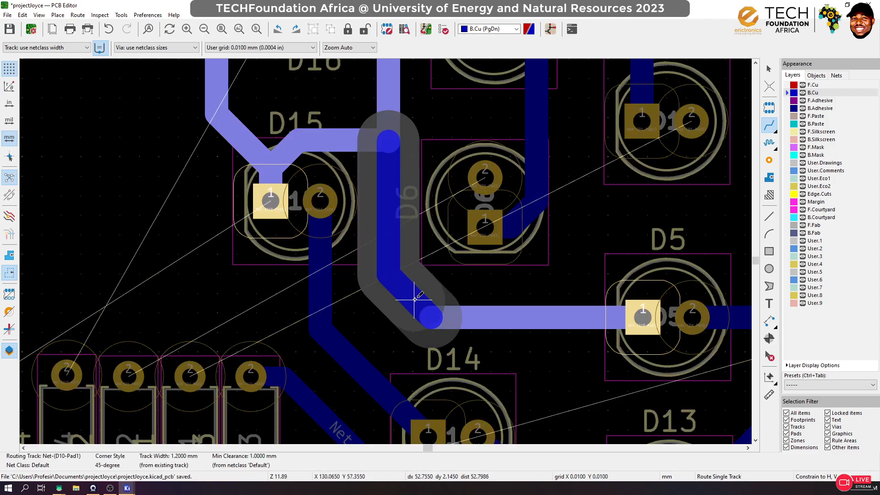
{"action": "left_click", "coordinate": [413, 299]}
{"action": "scroll", "coordinate": [385, 252], "scroll_direction": "down", "scroll_amount": 4}
{"action": "scroll", "coordinate": [362, 151], "scroll_direction": "down", "scroll_amount": 1}
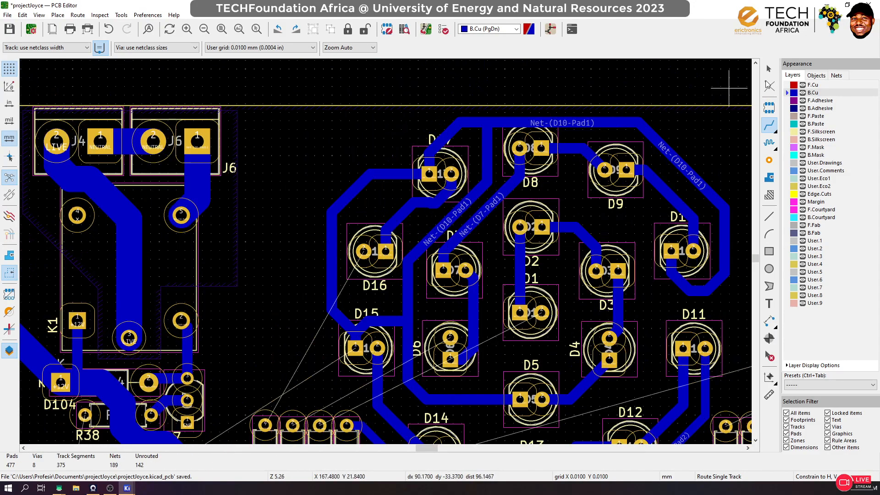
Delete the four segments of the old outer track running around D16 from D17 to D15
{"action": "left_click", "coordinate": [768, 69]}
{"action": "left_click", "coordinate": [403, 175]}
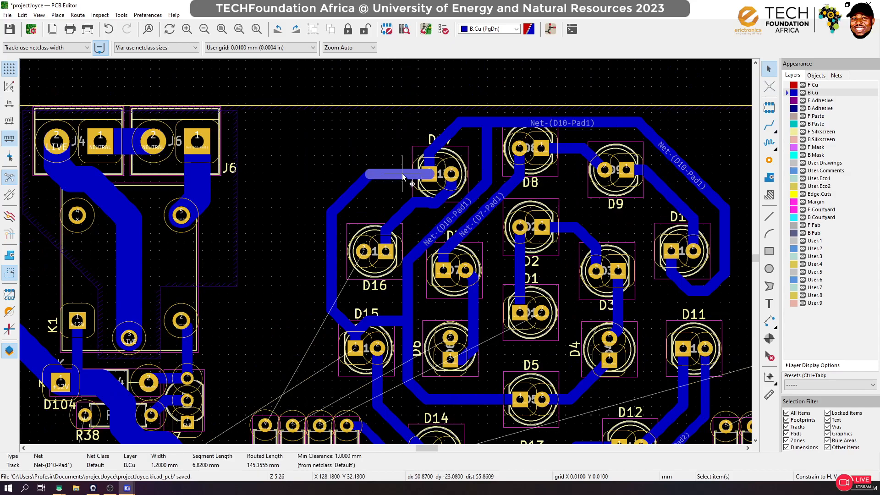
{"action": "key", "text": "Delete"}
{"action": "left_click", "coordinate": [347, 192]}
{"action": "key", "text": "Delete"}
{"action": "left_click", "coordinate": [333, 238]}
{"action": "key", "text": "Delete"}
{"action": "left_click", "coordinate": [341, 314]}
{"action": "key", "text": "Delete"}
{"action": "scroll", "coordinate": [343, 302], "scroll_direction": "down", "scroll_amount": 3}
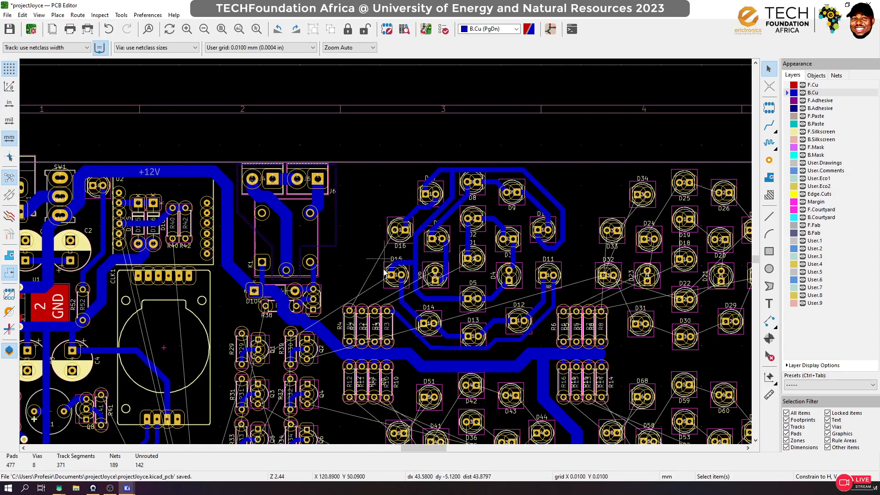
Route a 1 mm B.Cu track from D16 pad 2 diagonally outward and down to R4 pad 2
{"action": "scroll", "coordinate": [386, 251], "scroll_direction": "up", "scroll_amount": 3}
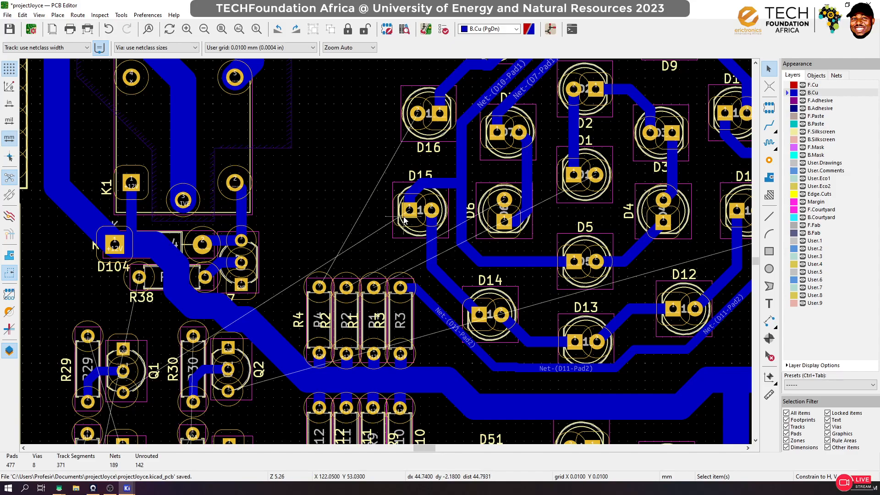
{"action": "left_click", "coordinate": [770, 124]}
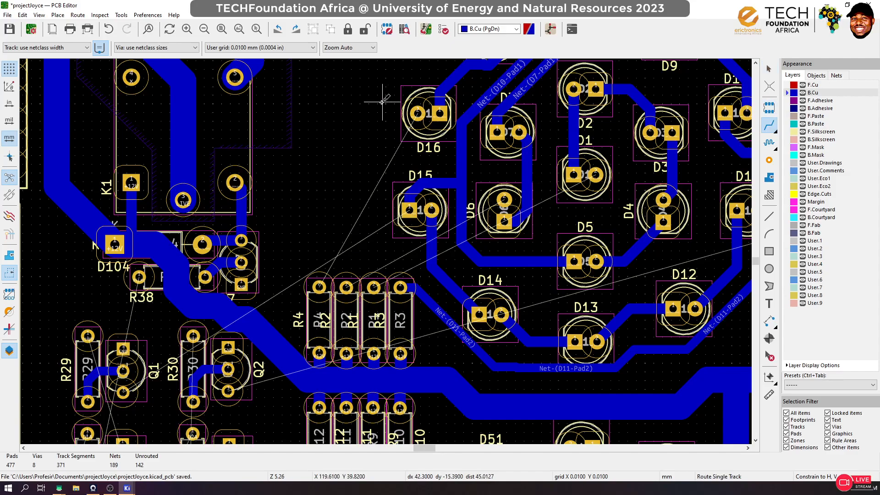
{"action": "left_click", "coordinate": [417, 112]}
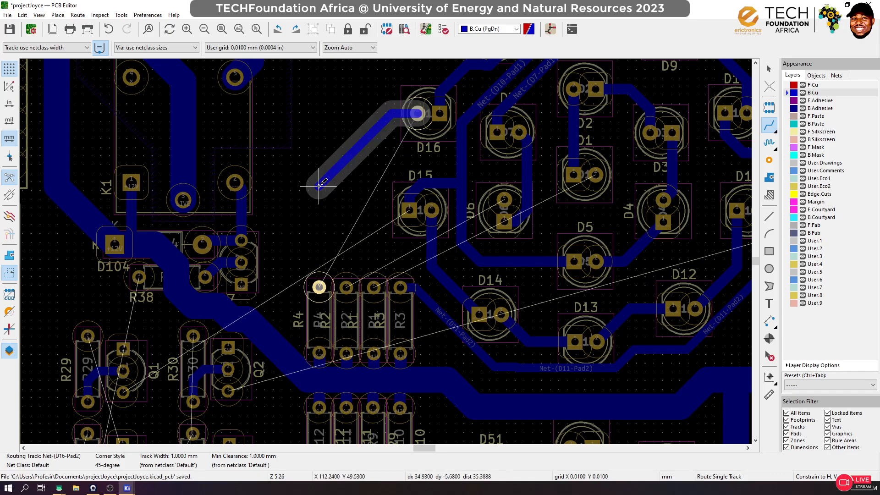
{"action": "left_click", "coordinate": [313, 186]}
{"action": "left_click", "coordinate": [317, 286]}
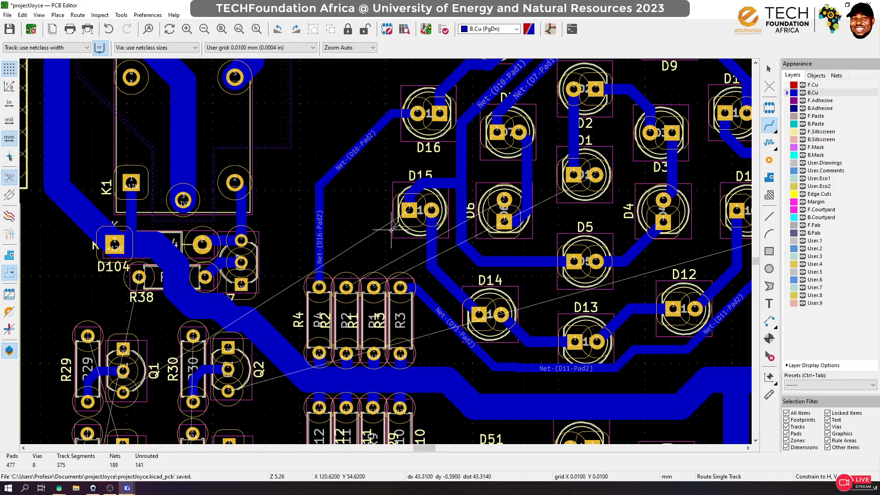
{"action": "scroll", "coordinate": [391, 229], "scroll_direction": "down", "scroll_amount": 3}
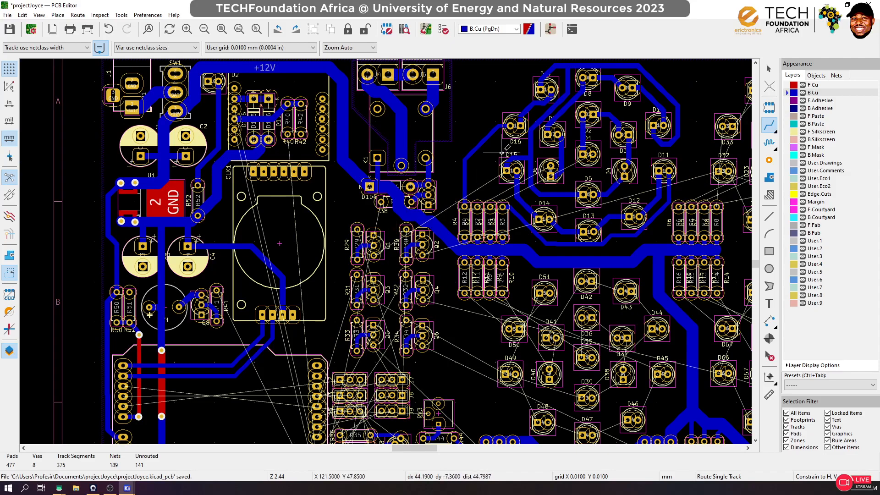
{"action": "scroll", "coordinate": [491, 180], "scroll_direction": "up", "scroll_amount": 3}
{"action": "scroll", "coordinate": [385, 250], "scroll_direction": "down", "scroll_amount": 3}
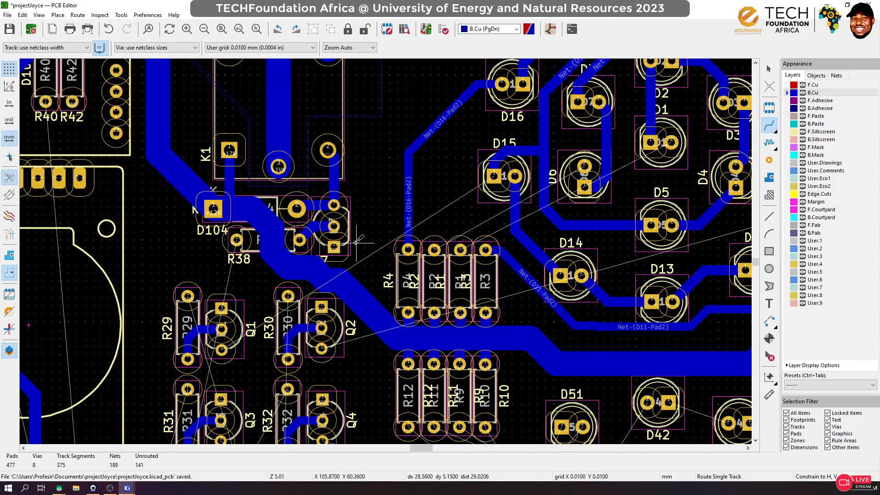
{"action": "scroll", "coordinate": [228, 354], "scroll_direction": "up", "scroll_amount": 6}
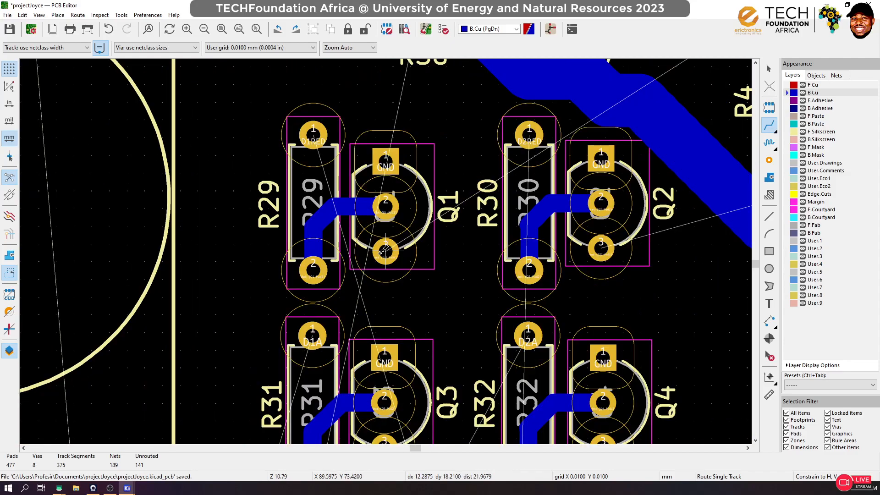
{"action": "key", "text": "q"}
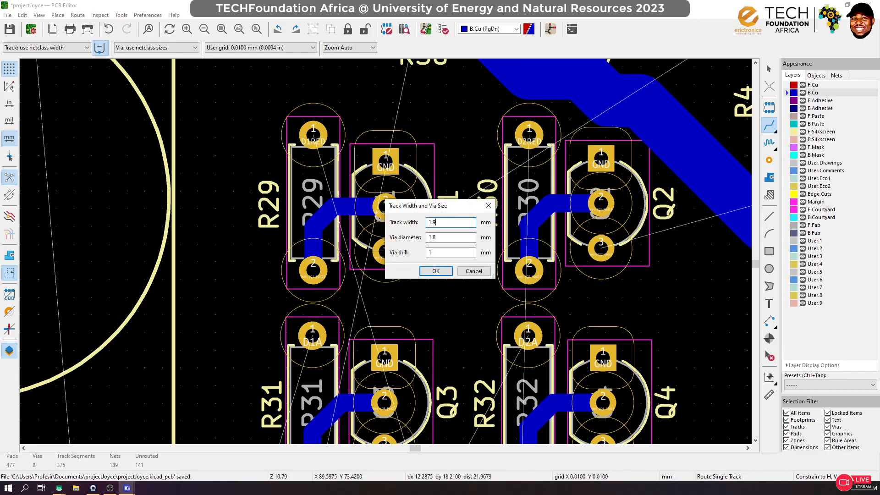
{"action": "key", "text": "Return"}
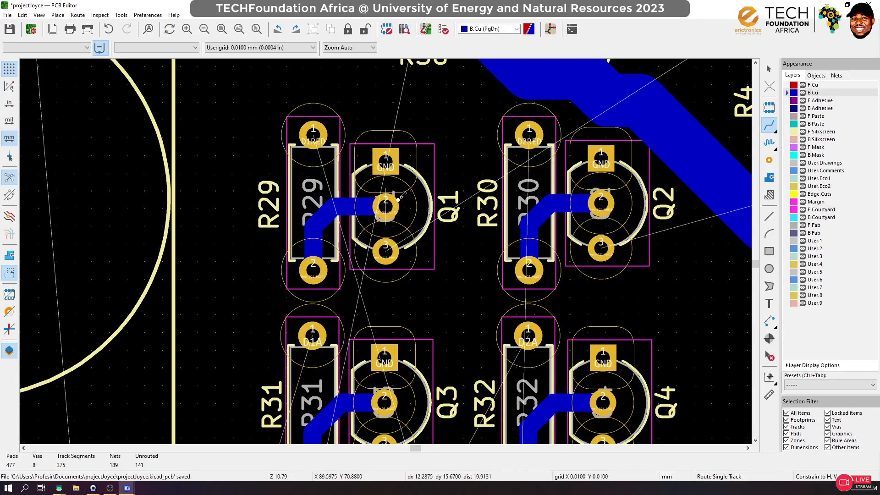
{"action": "left_click", "coordinate": [389, 250]}
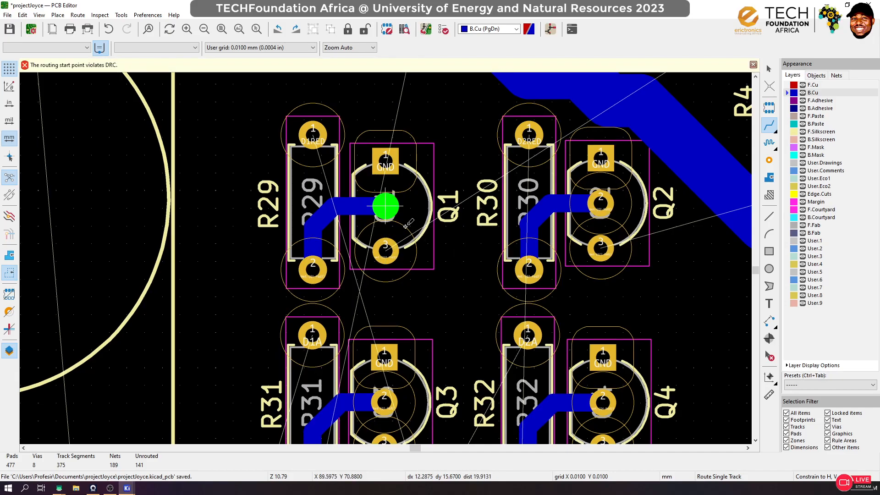
{"action": "key", "text": "Escape"}
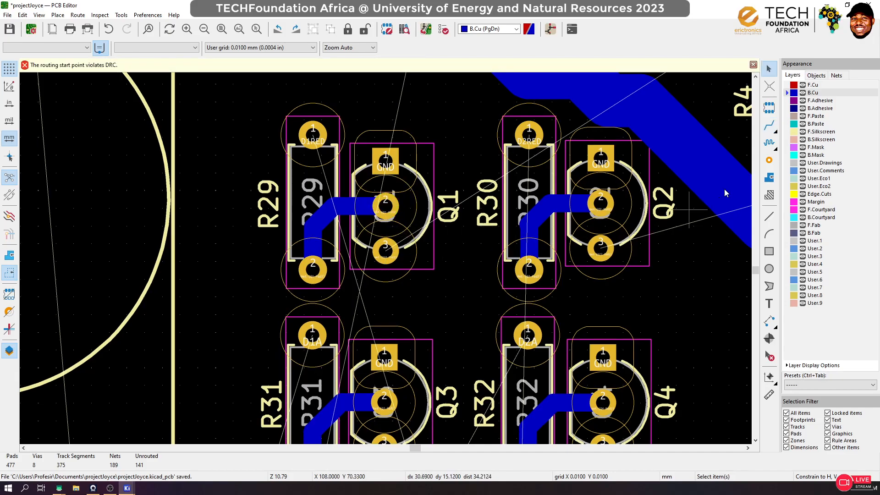
Route a 1.5 mm B.Cu track from Q1 pad 3 up between Q1 and R30, ending in a via to F.Cu
{"action": "left_click", "coordinate": [769, 124]}
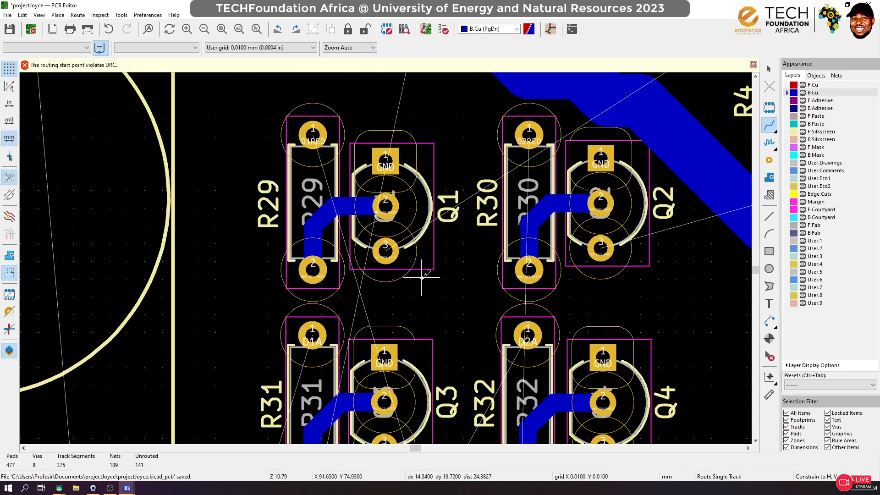
{"action": "key", "text": "q"}
{"action": "type", "text": "1.5"}
{"action": "key", "text": "Return"}
{"action": "left_click", "coordinate": [385, 251]}
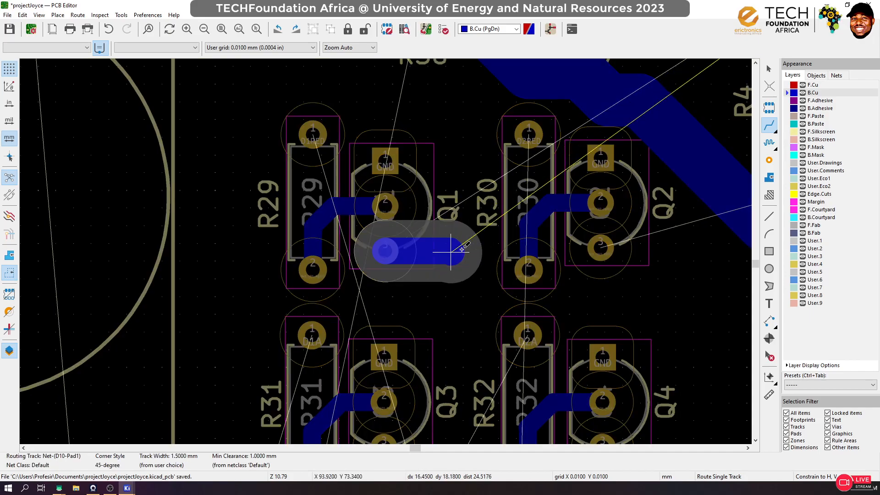
{"action": "scroll", "coordinate": [462, 250], "scroll_direction": "down", "scroll_amount": 3}
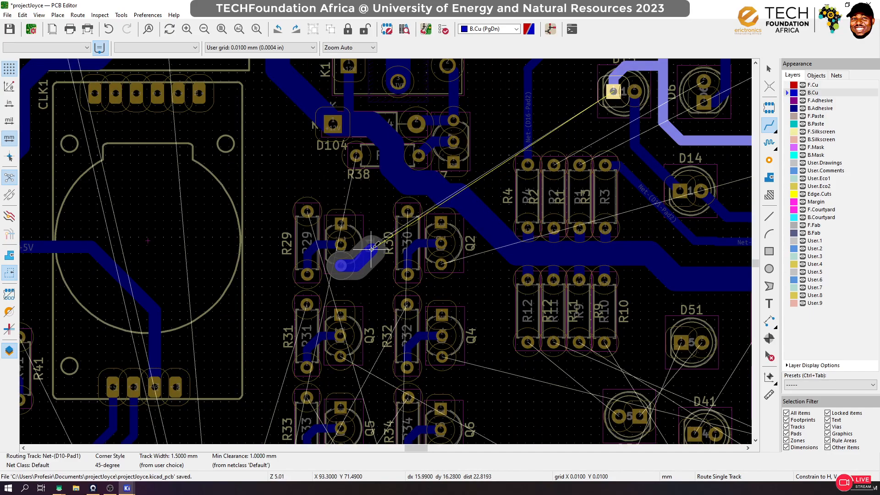
{"action": "scroll", "coordinate": [377, 248], "scroll_direction": "down", "scroll_amount": 1}
{"action": "scroll", "coordinate": [386, 250], "scroll_direction": "down", "scroll_amount": 2}
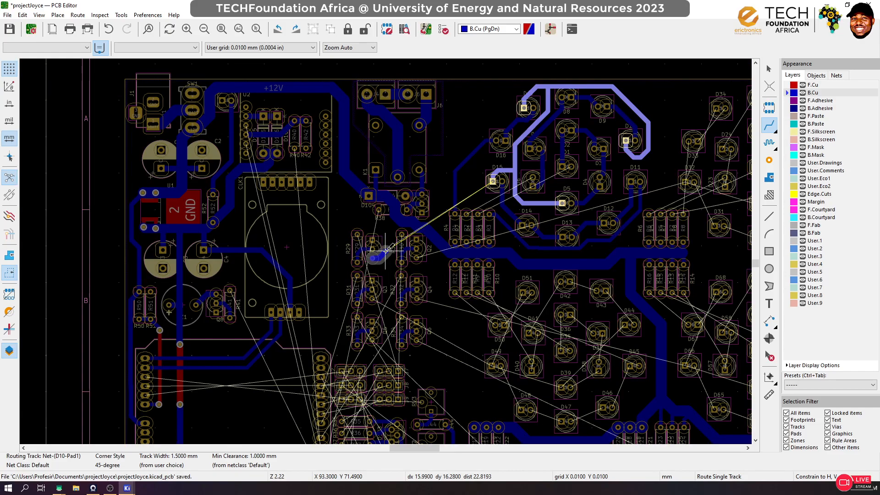
{"action": "scroll", "coordinate": [386, 249], "scroll_direction": "up", "scroll_amount": 5}
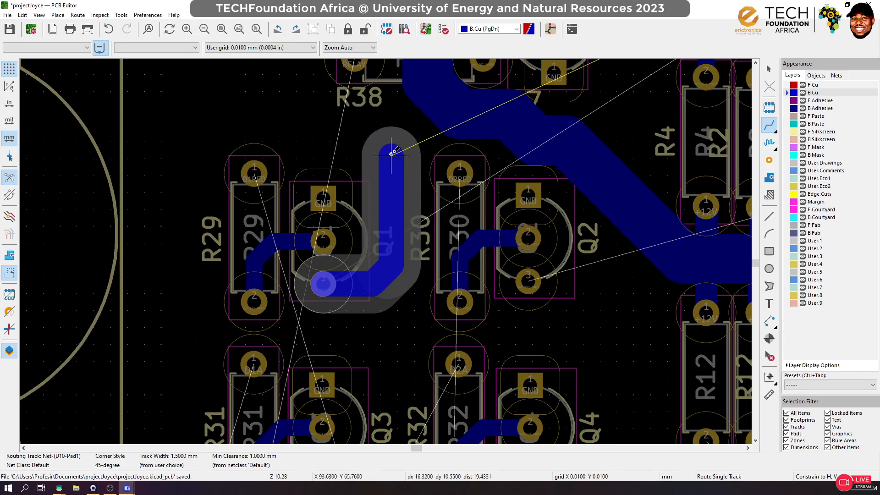
{"action": "key", "text": "v"}
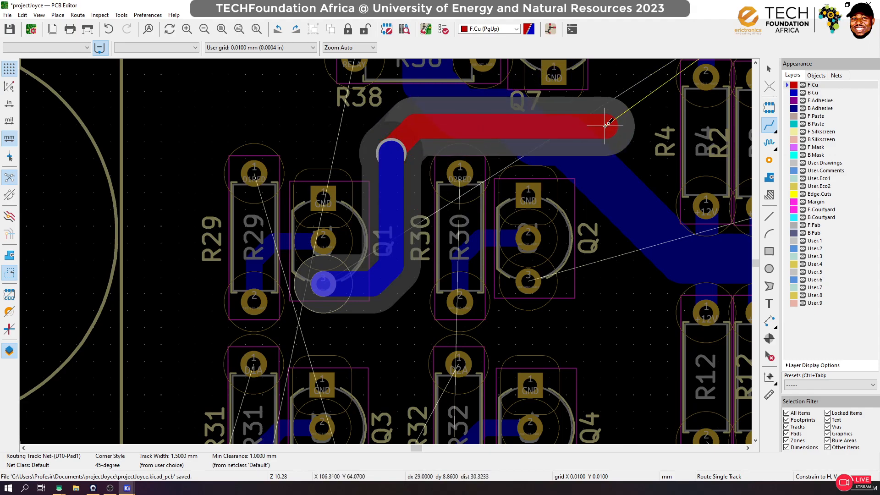
Continue the 1.5 mm track on F.Cu across the wide +12V track and up to a via beside D15 pad 1
{"action": "scroll", "coordinate": [596, 126], "scroll_direction": "down", "scroll_amount": 1}
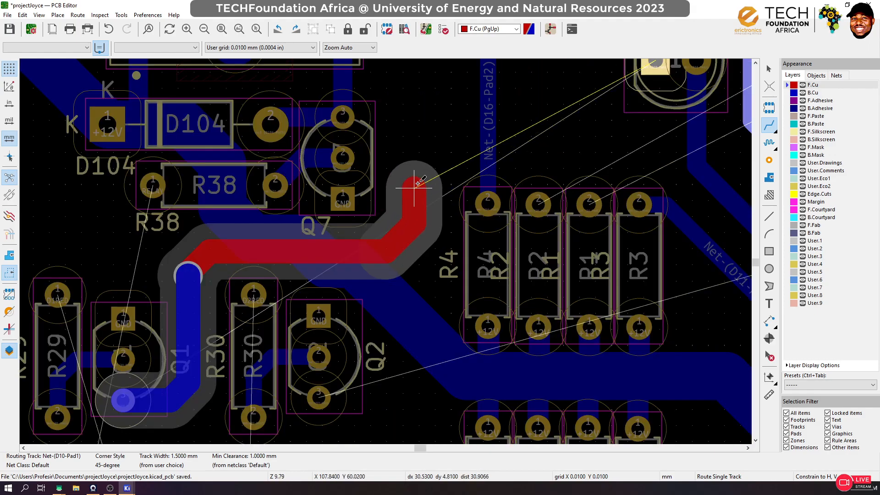
{"action": "scroll", "coordinate": [412, 183], "scroll_direction": "down", "scroll_amount": 3}
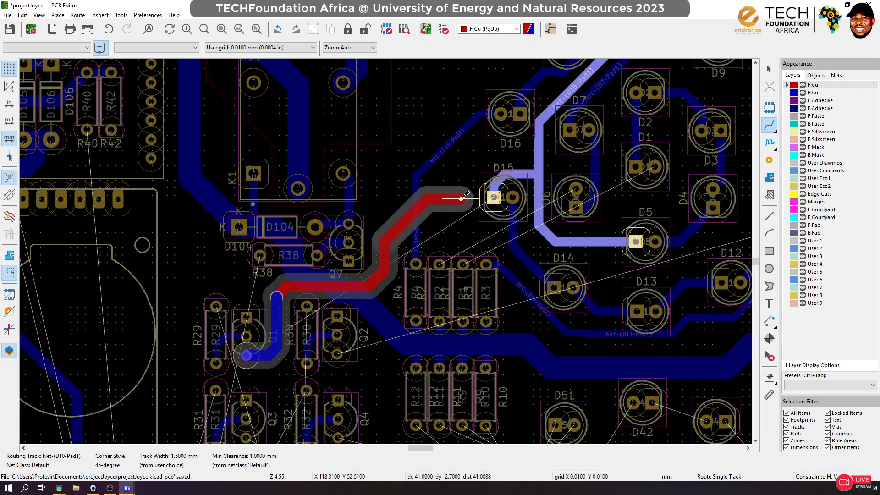
{"action": "scroll", "coordinate": [460, 198], "scroll_direction": "up", "scroll_amount": 3}
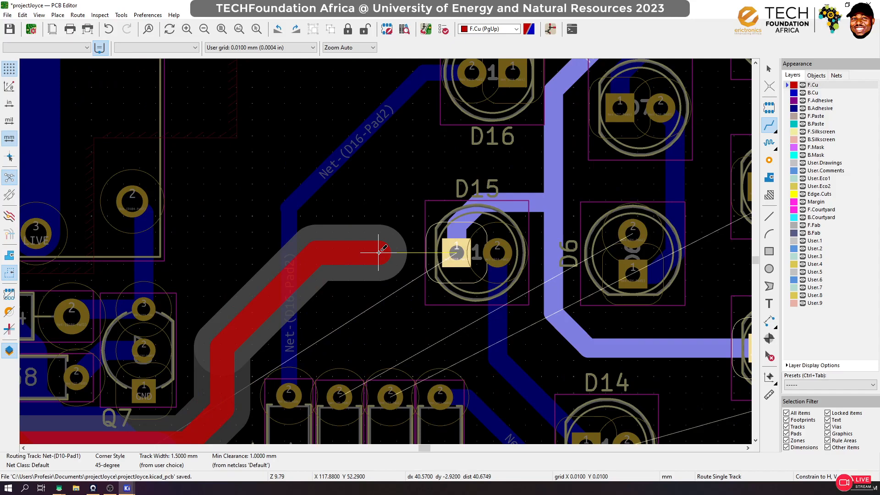
{"action": "key", "text": "v"}
{"action": "double_click", "coordinate": [378, 252]}
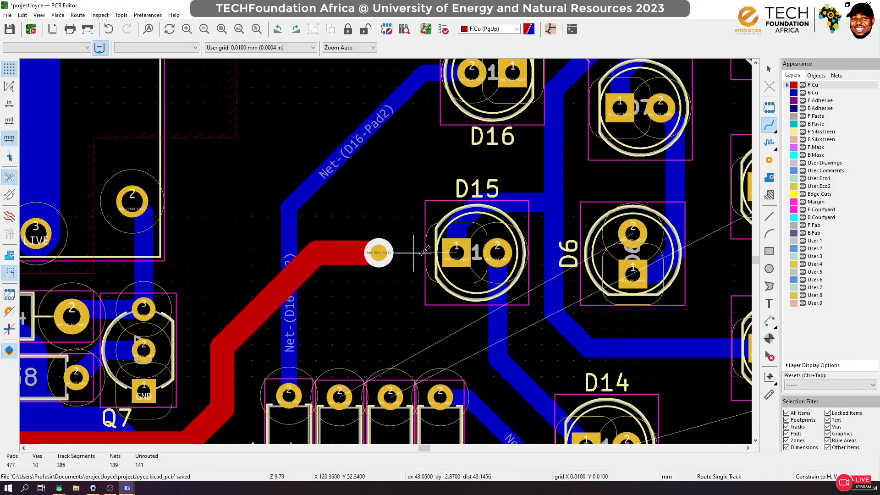
Join the via beside D15 to D15 pad 1 with a 1.5 mm B.Cu track and save the board
{"action": "left_click", "coordinate": [379, 252]}
{"action": "key", "text": "Page_Down"}
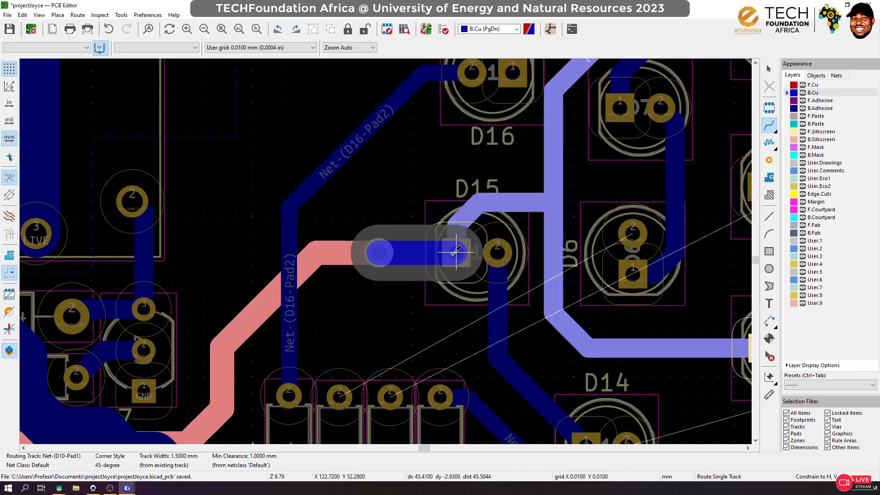
{"action": "left_click", "coordinate": [445, 259]}
{"action": "key", "text": "ctrl+s"}
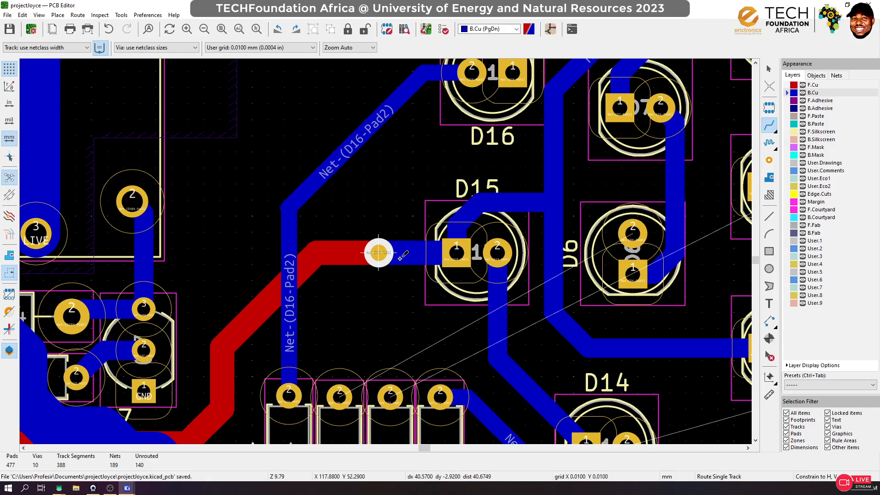
Route a short 1 mm B.Cu track from D6 pad 2 straight up to a via above the LED
{"action": "scroll", "coordinate": [380, 255], "scroll_direction": "down", "scroll_amount": 8}
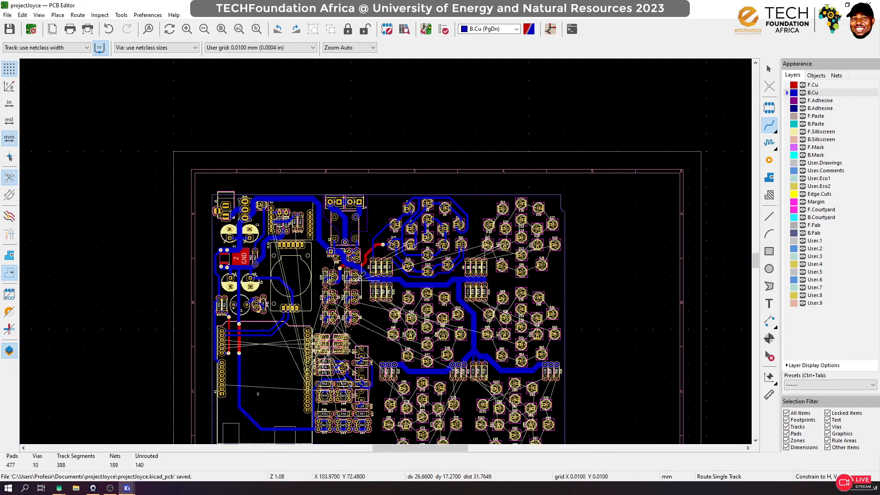
{"action": "scroll", "coordinate": [385, 247], "scroll_direction": "up", "scroll_amount": 8}
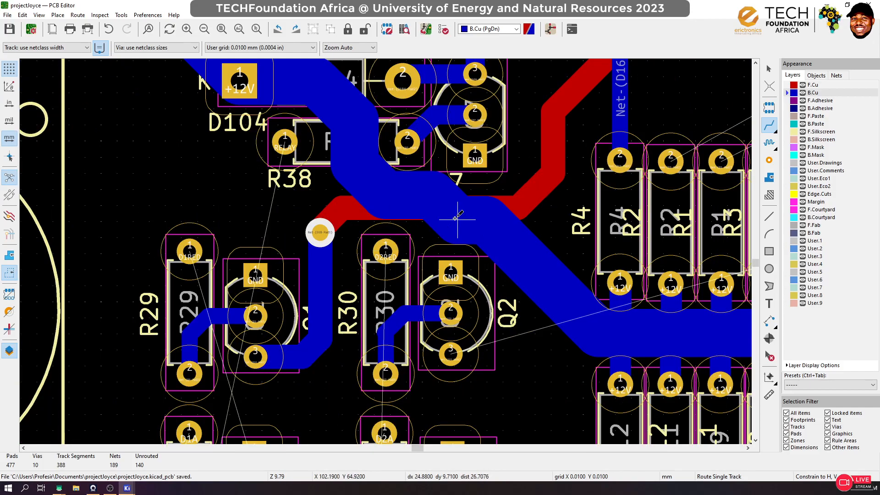
{"action": "scroll", "coordinate": [388, 247], "scroll_direction": "down", "scroll_amount": 3}
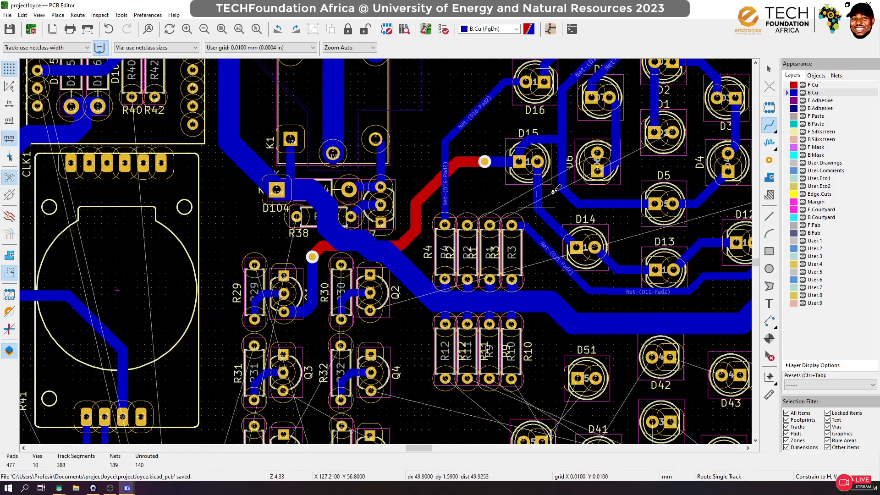
{"action": "scroll", "coordinate": [573, 179], "scroll_direction": "up", "scroll_amount": 3}
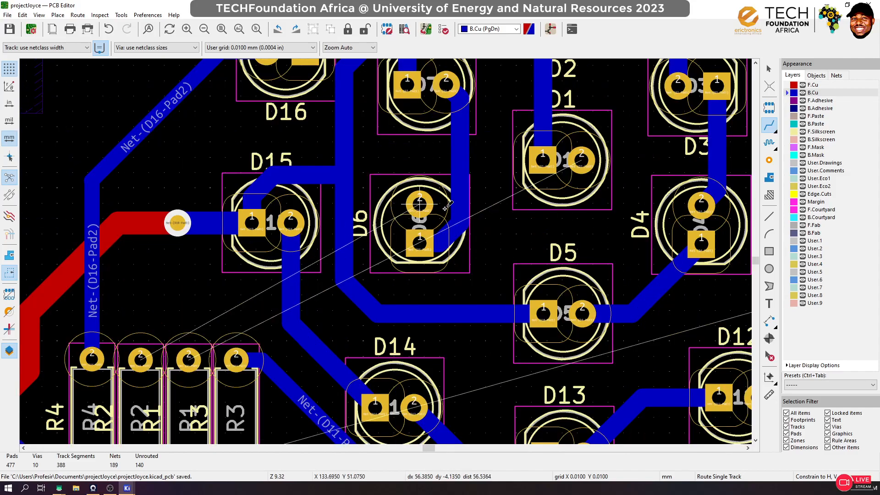
{"action": "left_click", "coordinate": [420, 201]}
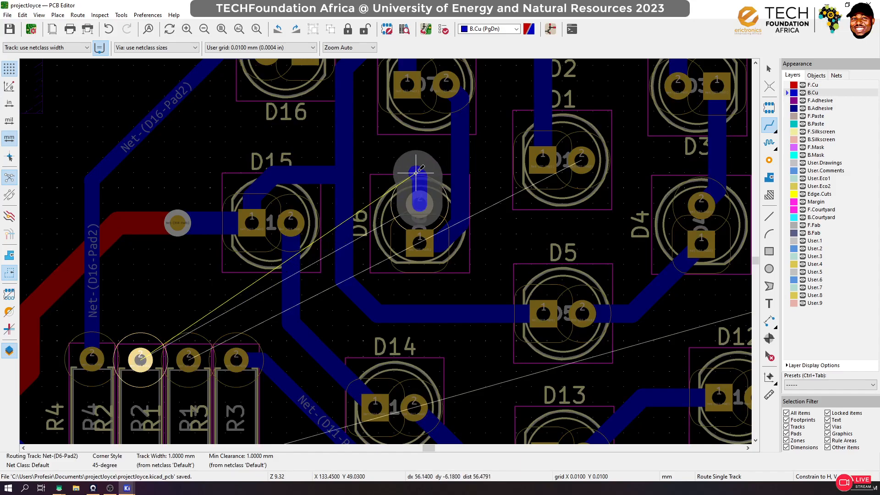
{"action": "key", "text": "v"}
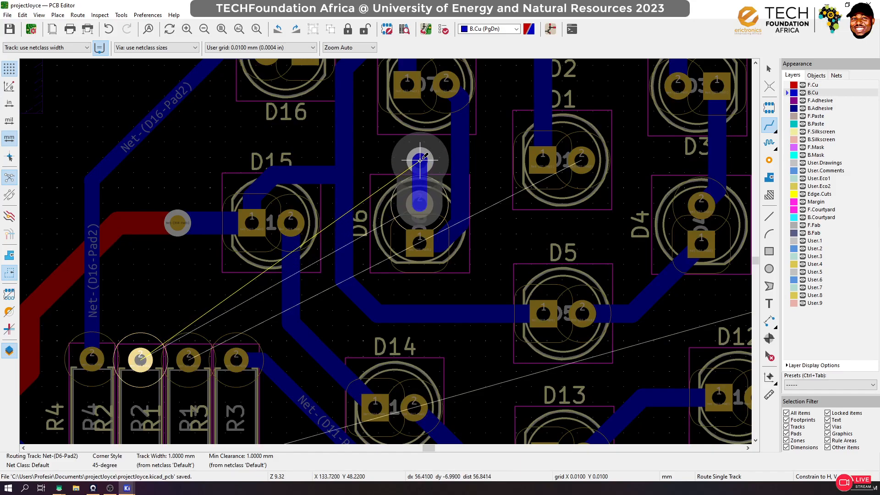
{"action": "left_click", "coordinate": [420, 160]}
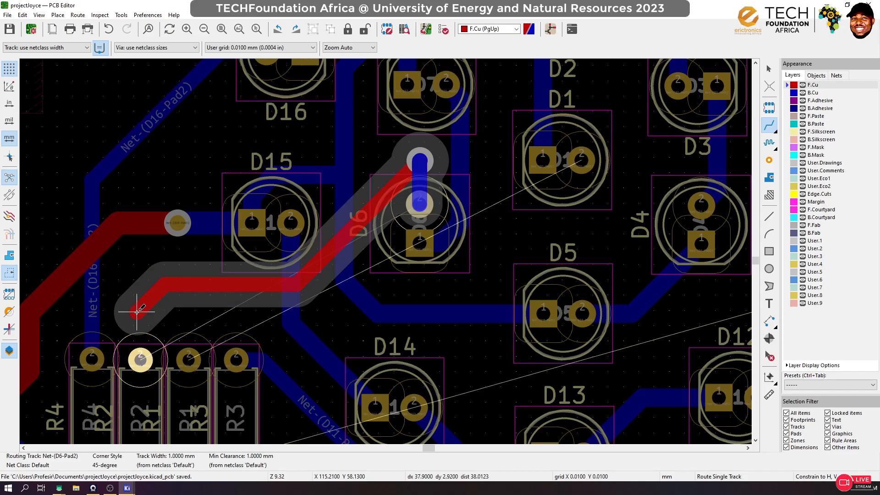
Continue the D6 track on F.Cu at 1 mm, passing below D15 to a via just above R2 pad 2
{"action": "key", "text": "v"}
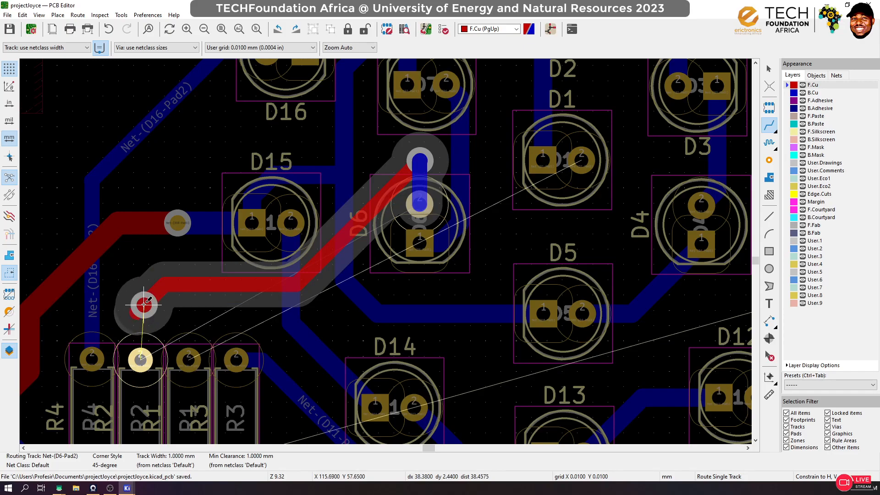
{"action": "left_click", "coordinate": [140, 312]}
{"action": "left_click", "coordinate": [138, 305]}
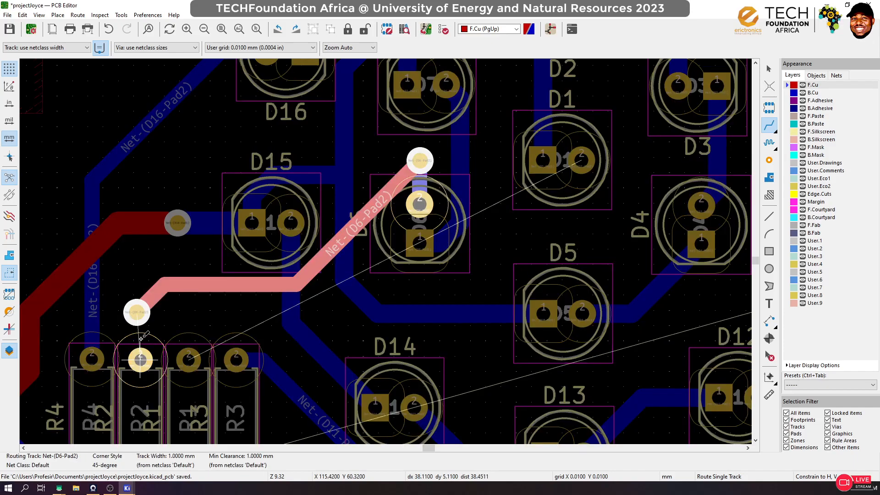
{"action": "key", "text": "Escape"}
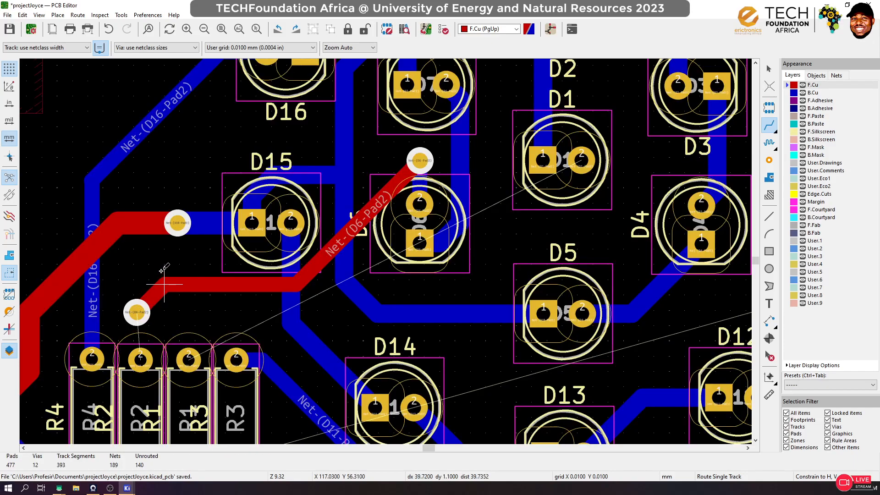
Shift the via above R2 slightly up and to the right, away from the resistor pad
{"action": "left_click", "coordinate": [164, 284]}
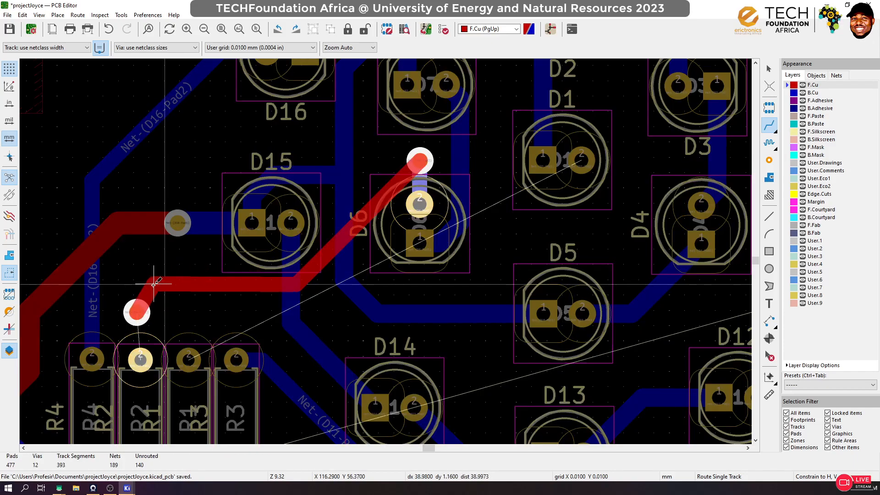
{"action": "key", "text": "Escape"}
{"action": "key", "text": "Escape"}
{"action": "left_click", "coordinate": [136, 314]}
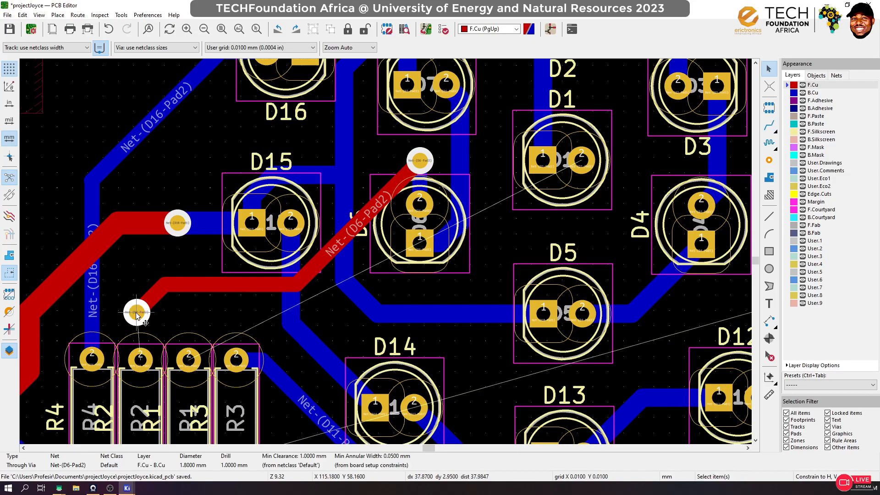
{"action": "left_click_drag", "start_coordinate": [137, 314], "coordinate": [145, 302]}
Route a 1 mm B.Cu track from R2 pad 2 up to the via above it
{"action": "key", "text": "x"}
{"action": "left_click", "coordinate": [140, 358]}
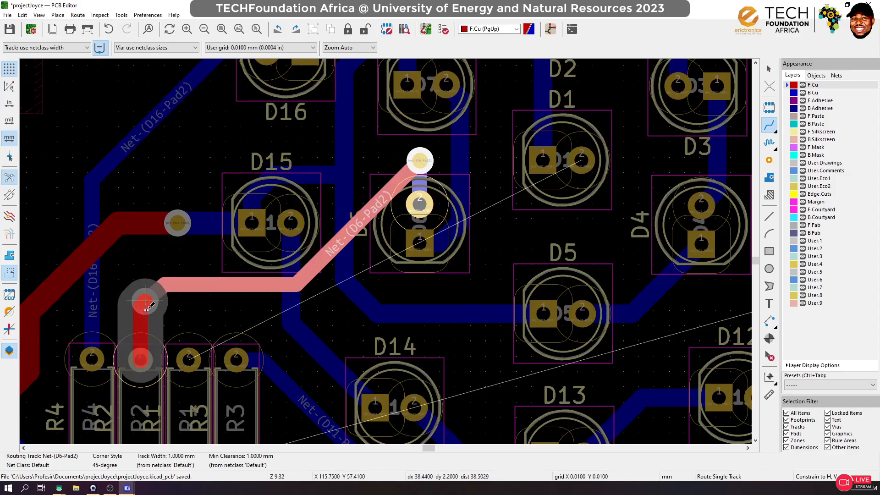
{"action": "key", "text": "Escape"}
{"action": "key", "text": "Page_Down"}
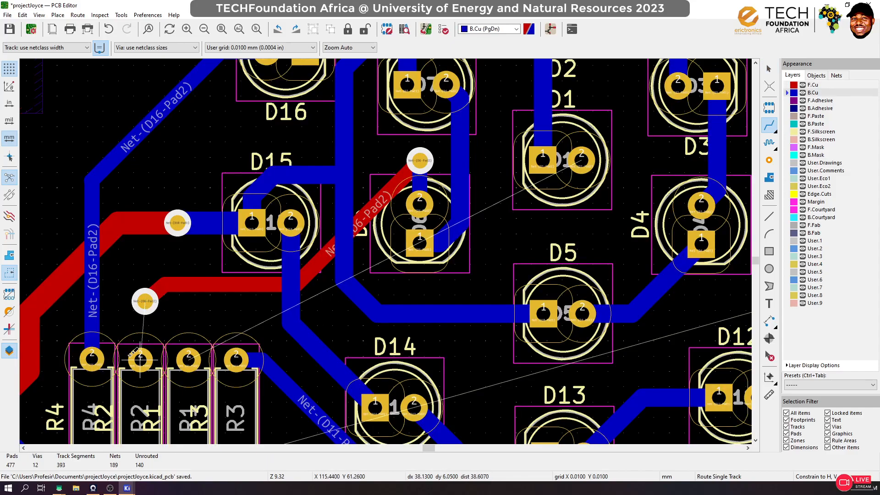
{"action": "left_click", "coordinate": [141, 357]}
{"action": "left_click", "coordinate": [145, 301]}
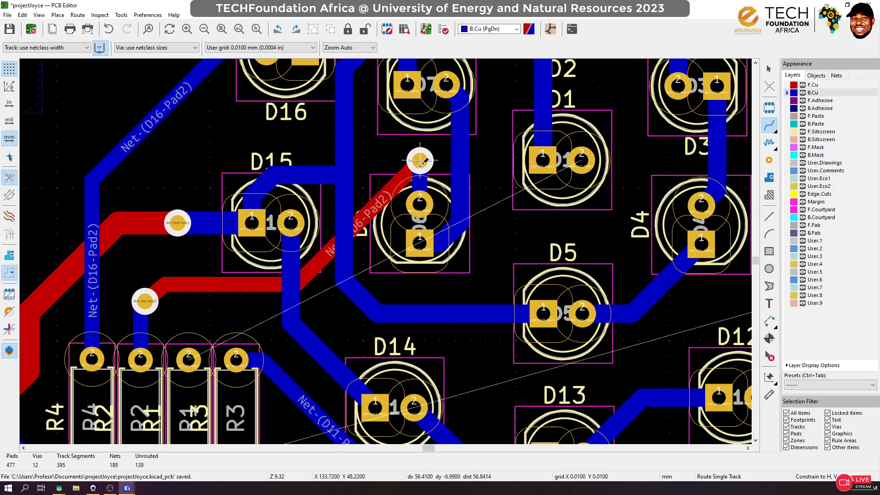
Move the via above D6 down beside D6 pad 2 and reconnect them with a short B.Cu track
{"action": "left_click_drag", "start_coordinate": [420, 160], "coordinate": [388, 195]}
{"action": "left_click", "coordinate": [388, 196]}
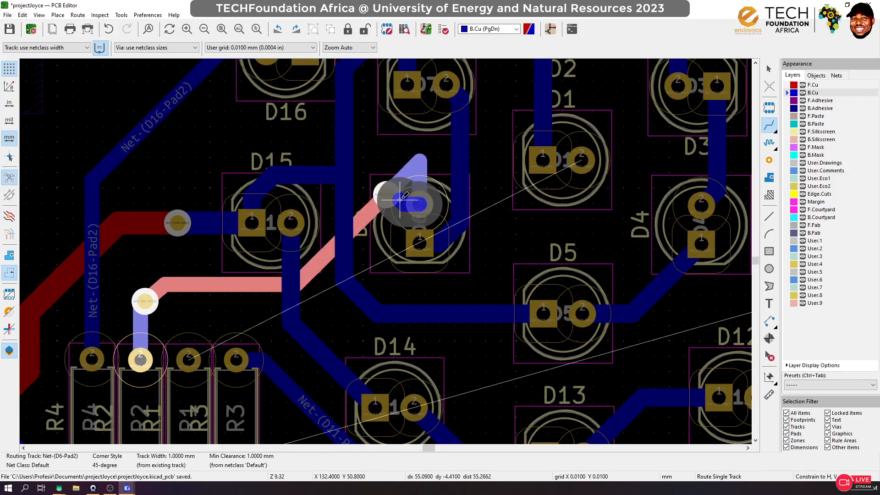
{"action": "key", "text": "Escape"}
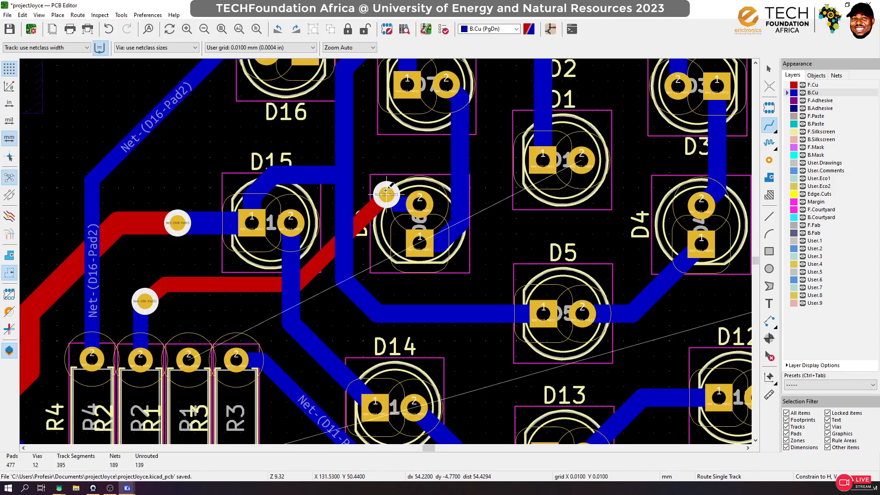
Move the D6 via up to the LED's upper left and reroute its 1 mm B.Cu track to D6 pad 2
{"action": "left_click_drag", "start_coordinate": [386, 192], "coordinate": [386, 171]}
{"action": "left_click", "coordinate": [386, 171]}
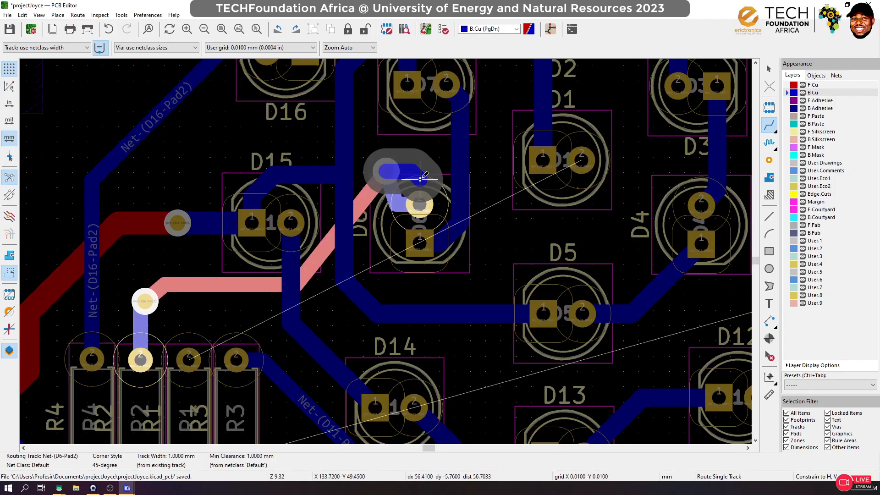
{"action": "key", "text": "Escape"}
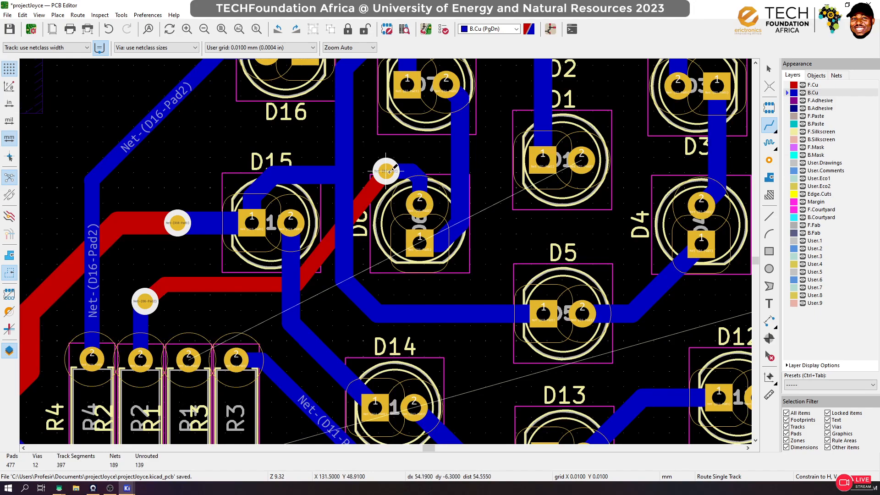
{"action": "left_click_drag", "start_coordinate": [386, 170], "coordinate": [384, 164]}
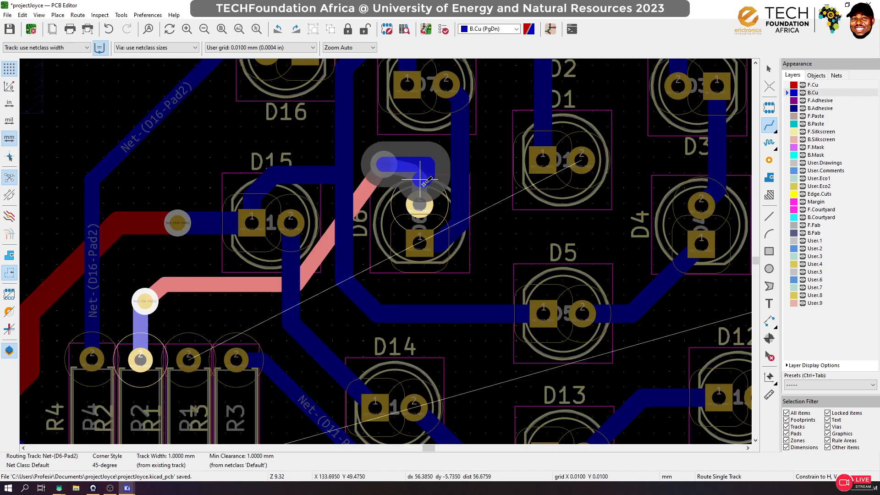
{"action": "left_click", "coordinate": [420, 203]}
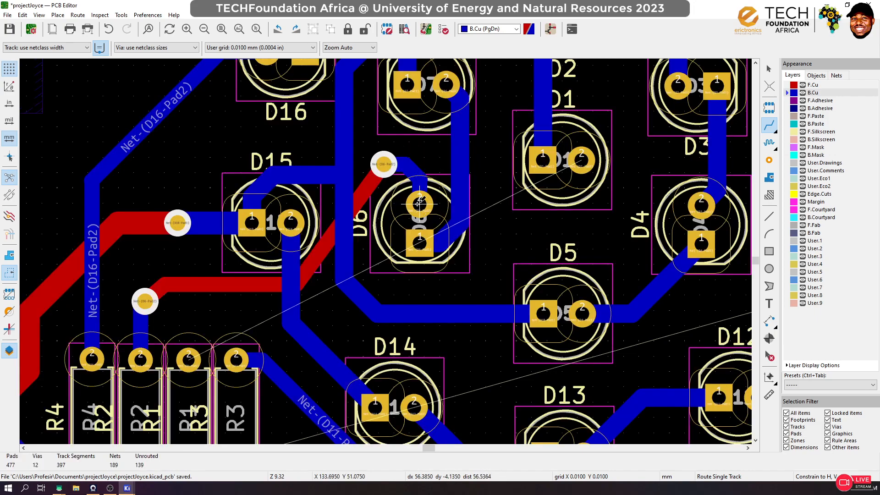
Reroute the F.Cu track from the D6 via straight down between D15 and D6 to the horizontal run below D15
{"action": "left_click", "coordinate": [384, 164]}
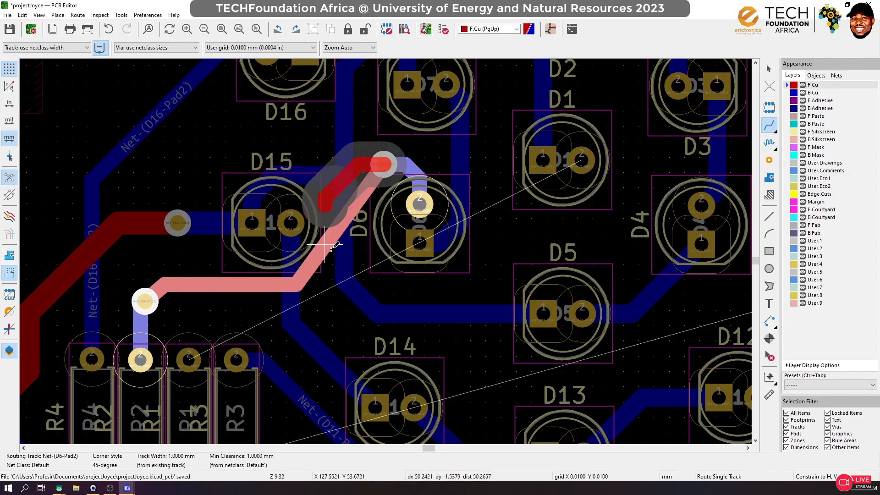
{"action": "double_click", "coordinate": [296, 284]}
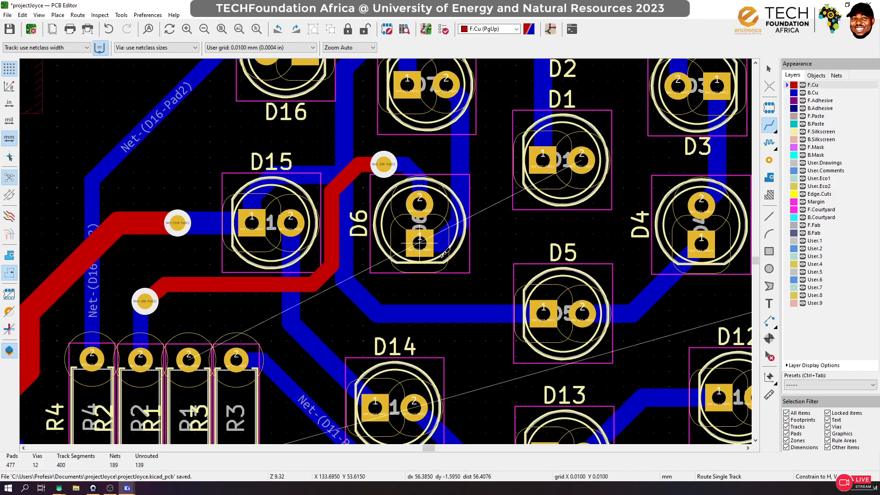
Save the board, then connect D1 pad 2 to R1 pad 2 with B.Cu end tracks and an F.Cu run between two vias
{"action": "key", "text": "ctrl+s"}
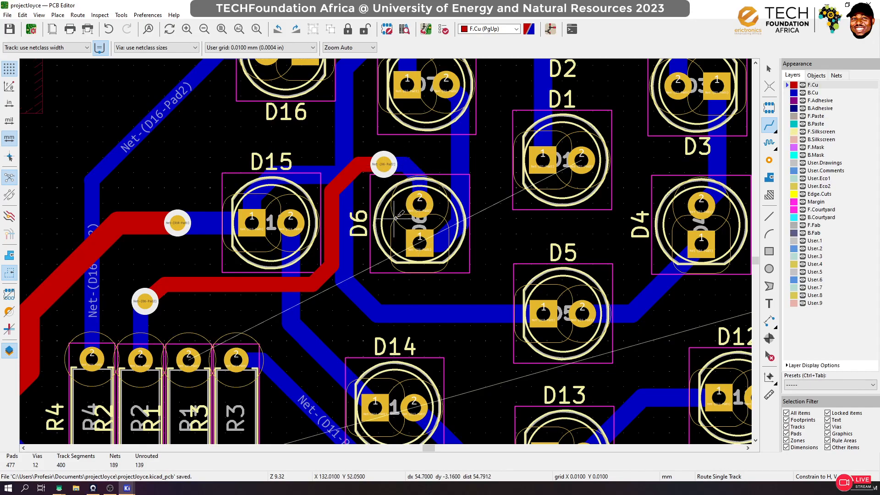
{"action": "left_click", "coordinate": [581, 160]}
{"action": "key", "text": "Escape"}
{"action": "key", "text": "Page_Down"}
{"action": "left_click", "coordinate": [581, 160]}
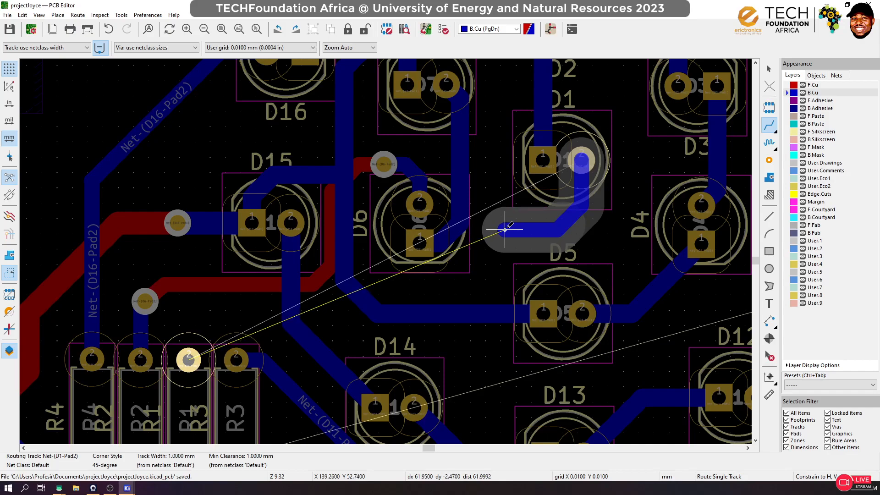
{"action": "key", "text": "v"}
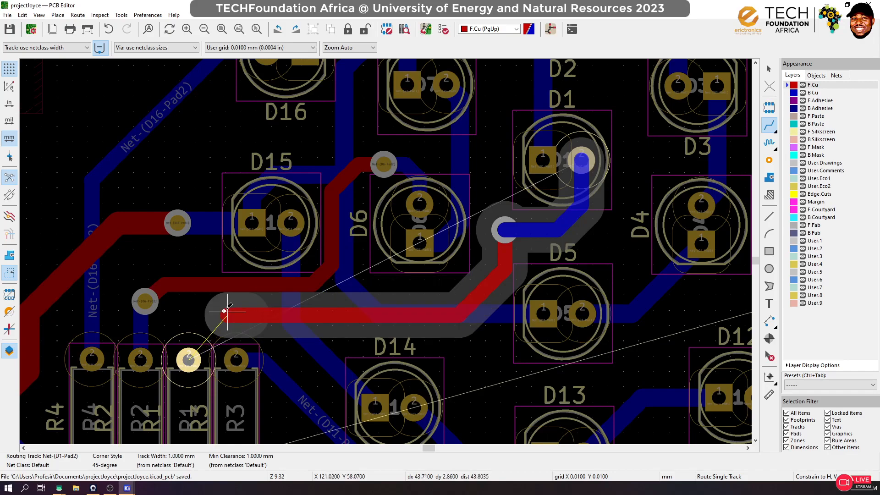
{"action": "key", "text": "v"}
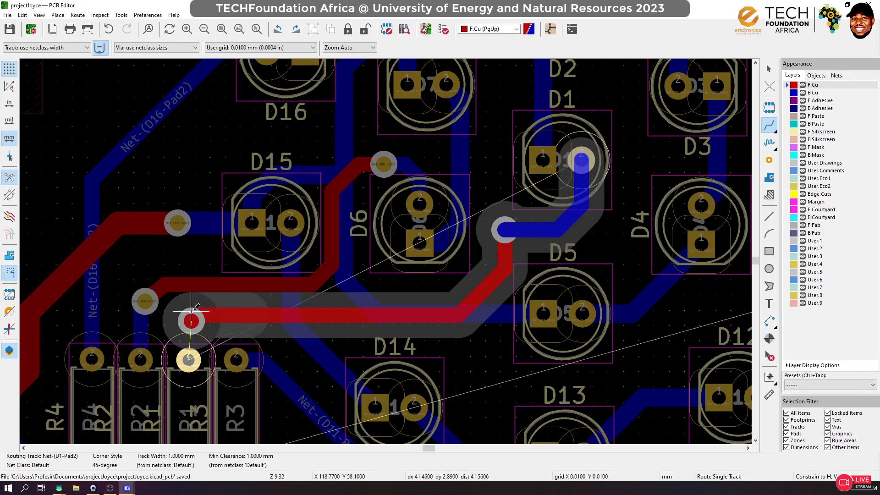
{"action": "left_click", "coordinate": [191, 311]}
{"action": "left_click", "coordinate": [189, 360]}
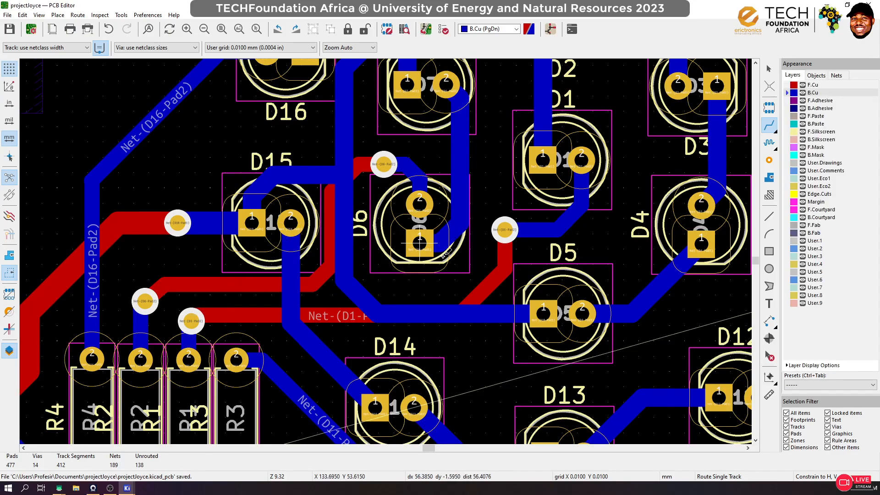
Reroute the D1 net's F.Cu track from its horizontal run diagonally straight into the via above and beside D5
{"action": "key", "text": "Page_Up"}
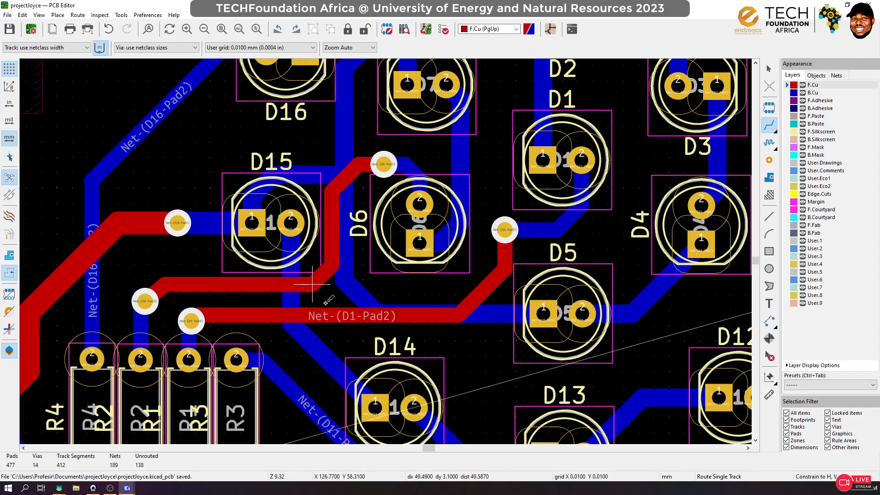
{"action": "left_click", "coordinate": [380, 305]}
{"action": "left_click", "coordinate": [504, 230]}
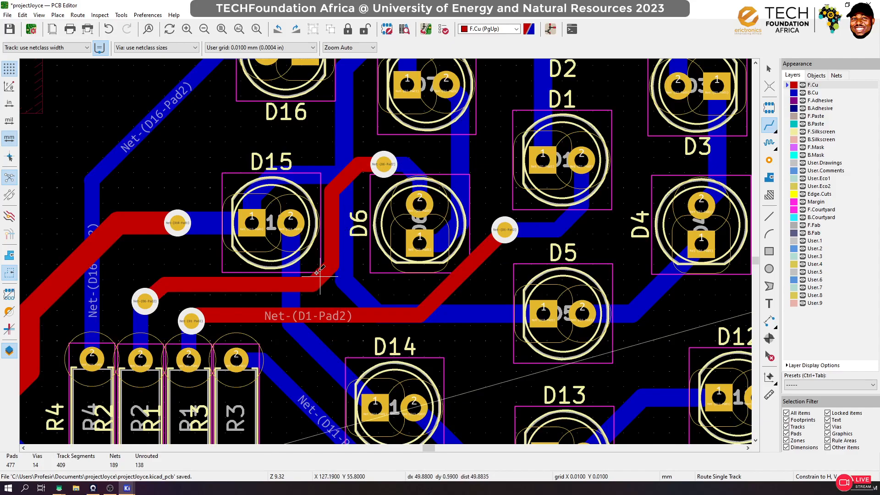
{"action": "left_click", "coordinate": [384, 164]}
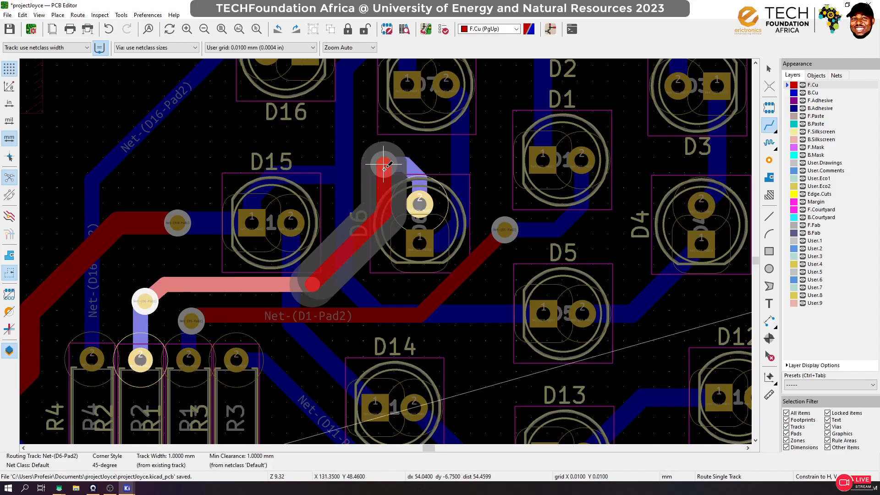
{"action": "left_click", "coordinate": [384, 166]}
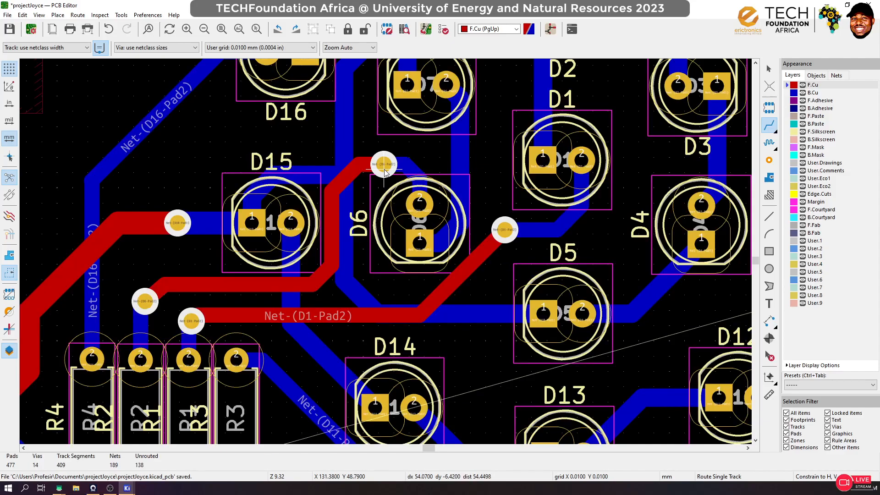
Examine the remaining unrouted connections around Q2, the resistor groups and the D18 to D34 LED digit
{"action": "scroll", "coordinate": [365, 248], "scroll_direction": "down", "scroll_amount": 3}
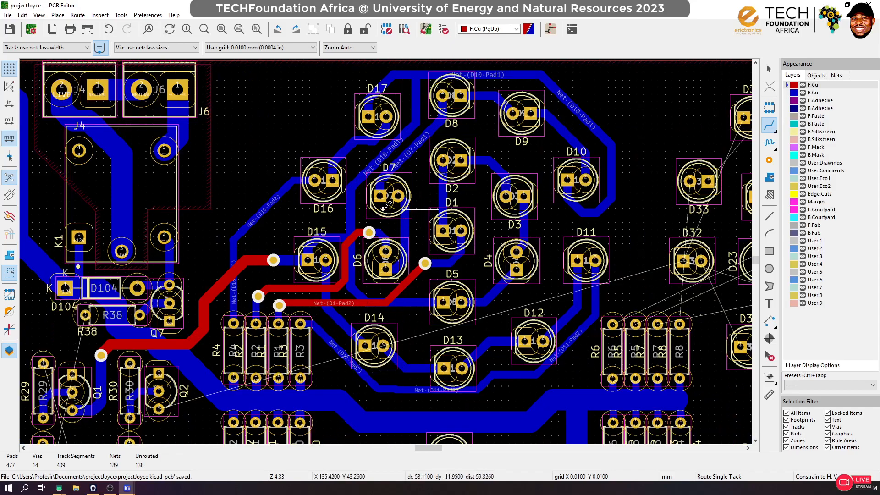
{"action": "scroll", "coordinate": [386, 321], "scroll_direction": "down", "scroll_amount": 3}
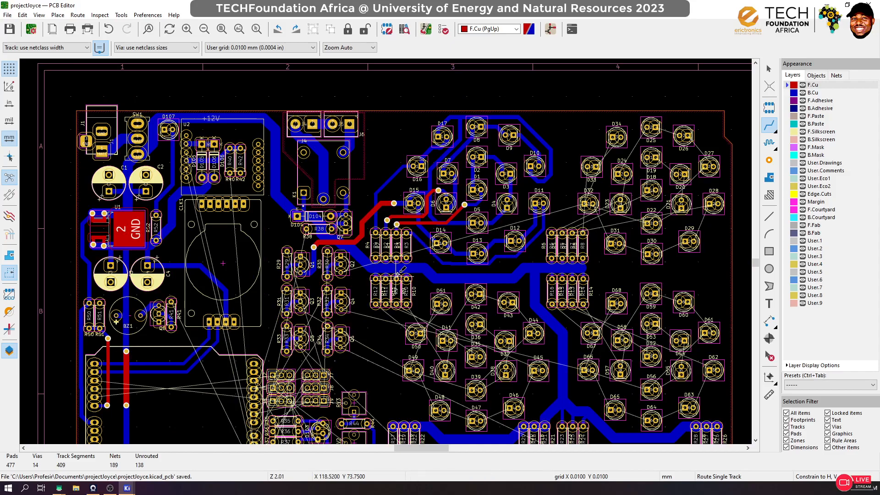
{"action": "scroll", "coordinate": [334, 271], "scroll_direction": "up", "scroll_amount": 5}
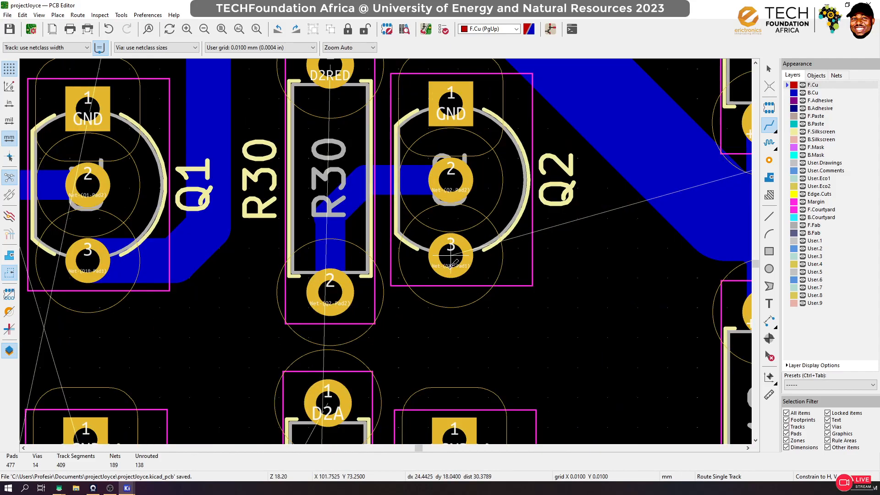
{"action": "scroll", "coordinate": [386, 250], "scroll_direction": "down", "scroll_amount": 5}
{"action": "scroll", "coordinate": [630, 213], "scroll_direction": "down", "scroll_amount": 1}
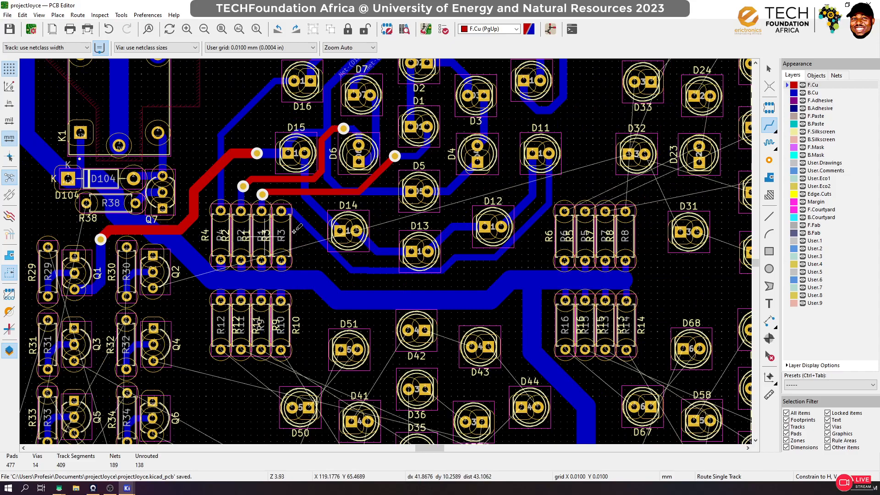
{"action": "scroll", "coordinate": [349, 230], "scroll_direction": "down", "scroll_amount": 2}
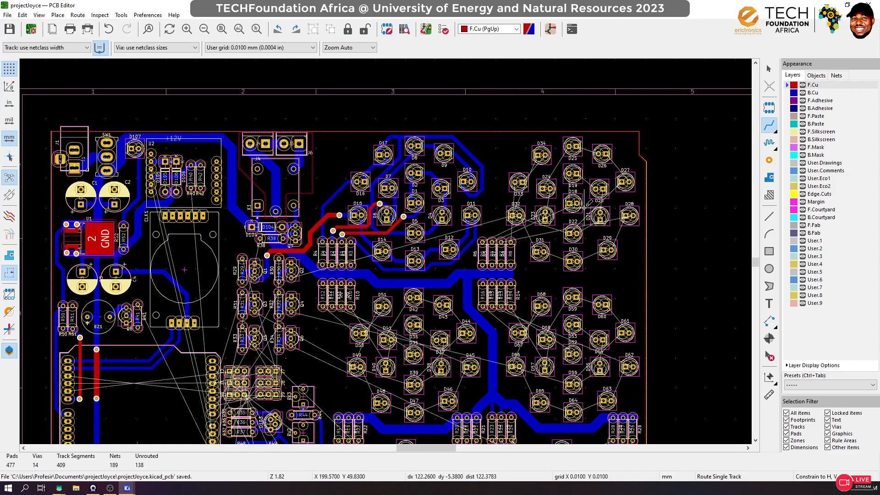
{"action": "scroll", "coordinate": [594, 215], "scroll_direction": "up", "scroll_amount": 5}
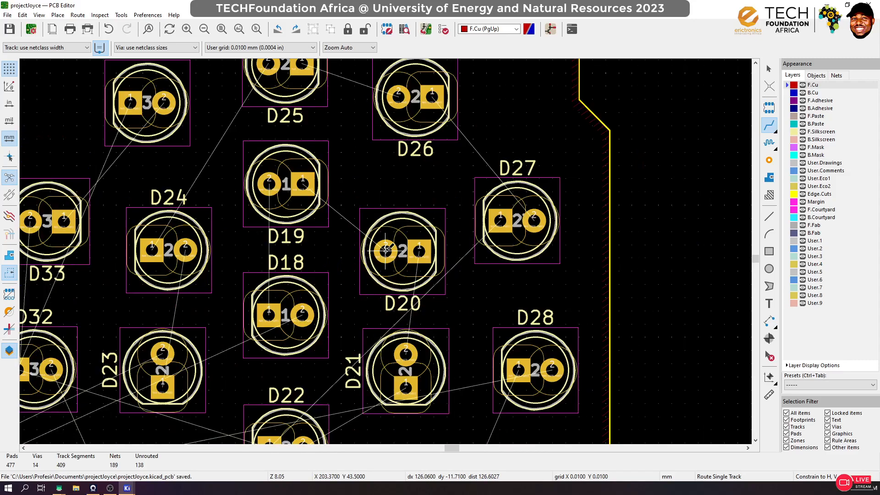
{"action": "scroll", "coordinate": [356, 227], "scroll_direction": "down", "scroll_amount": 5}
{"action": "scroll", "coordinate": [372, 243], "scroll_direction": "up", "scroll_amount": 5}
Route a 1 mm B.Cu track from D18 pad 1 straight up to D19 pad 2
{"action": "left_click", "coordinate": [375, 287]}
{"action": "key", "text": "Escape"}
{"action": "key", "text": "Page_Down"}
{"action": "left_click", "coordinate": [375, 287]}
{"action": "left_click", "coordinate": [380, 165]}
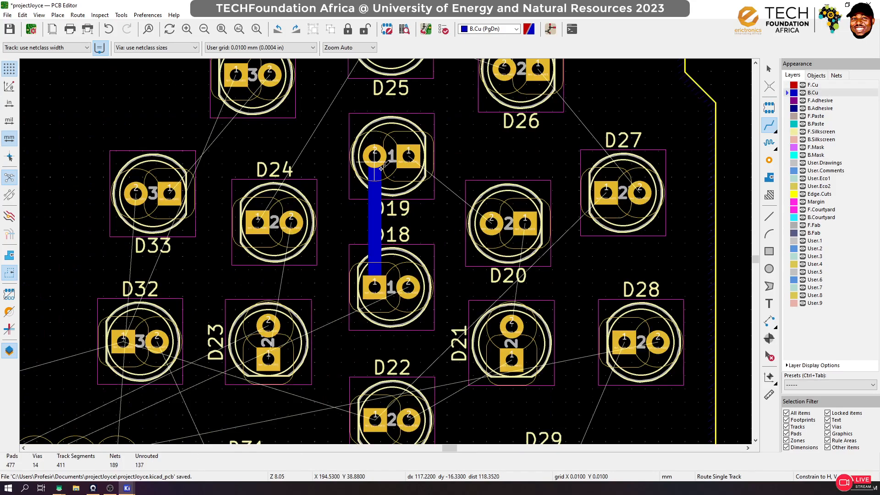
Route 1 mm B.Cu tracks from D19 pad 1 to D20 pad 2 and from D20 pad 1 to D21 pad 2
{"action": "left_click", "coordinate": [408, 157]}
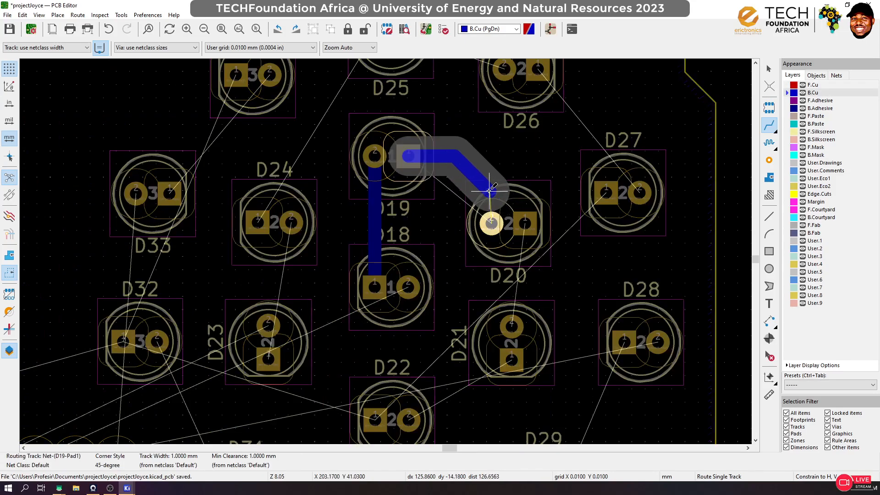
{"action": "left_click", "coordinate": [491, 219]}
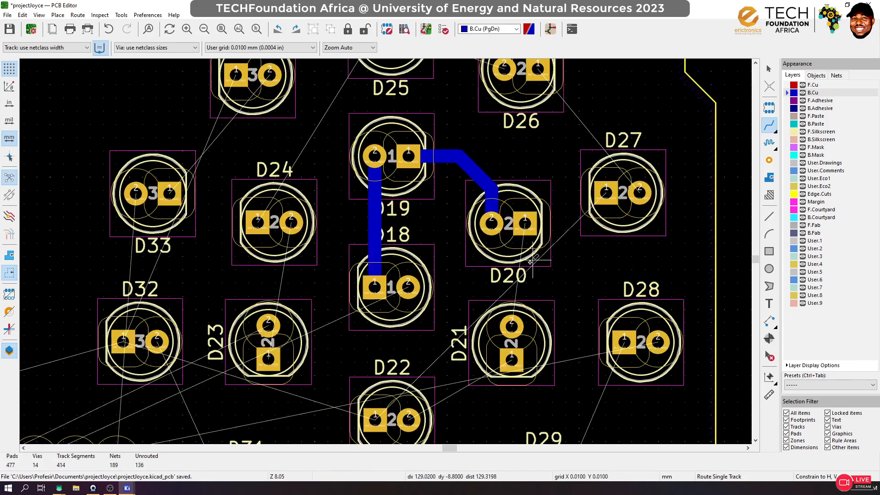
{"action": "left_click", "coordinate": [525, 223]}
{"action": "left_click", "coordinate": [511, 327]}
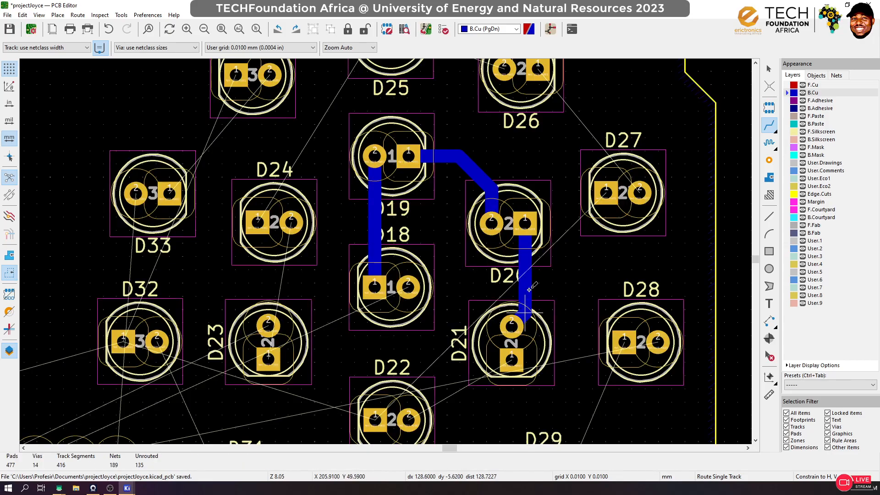
Route 1 mm B.Cu tracks from D26 pad 1 to D27 pad 2 and from D25 pad 1 to D26 pad 2
{"action": "scroll", "coordinate": [556, 197], "scroll_direction": "down", "scroll_amount": 1}
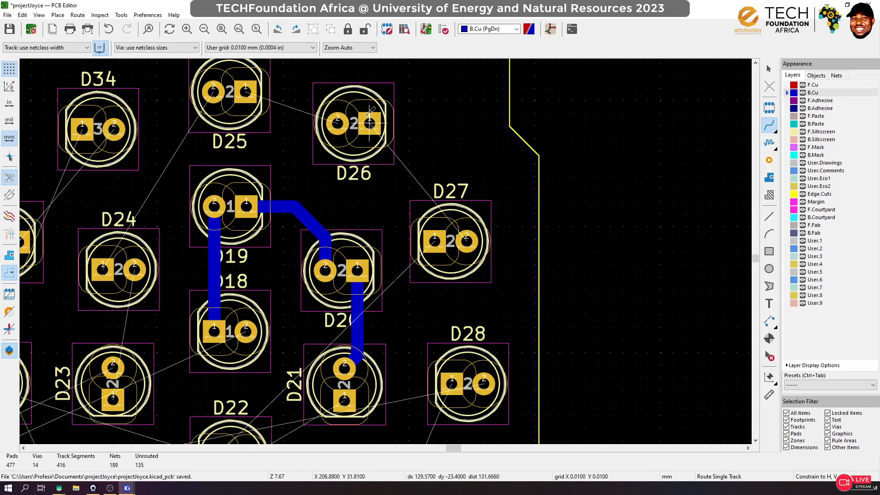
{"action": "left_click", "coordinate": [368, 115]}
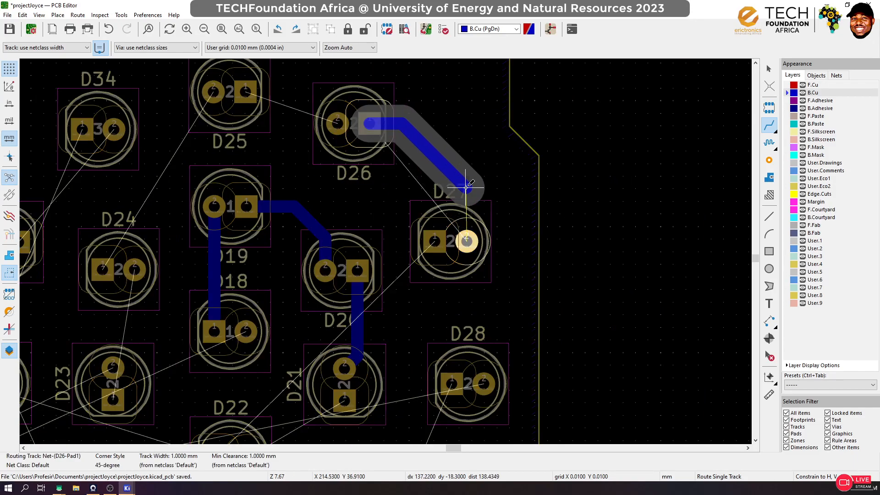
{"action": "left_click", "coordinate": [466, 241]}
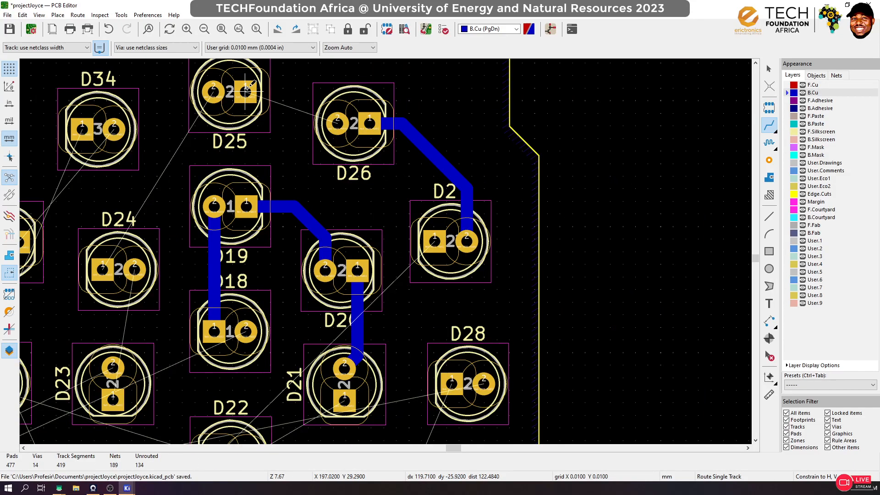
{"action": "left_click", "coordinate": [246, 89]}
{"action": "left_click", "coordinate": [338, 123]}
Route 1 mm B.Cu tracks from D24 pad 1 to D25 pad 2 and from D34 pad 2 to D33 pad 1
{"action": "scroll", "coordinate": [304, 202], "scroll_direction": "down", "scroll_amount": 1}
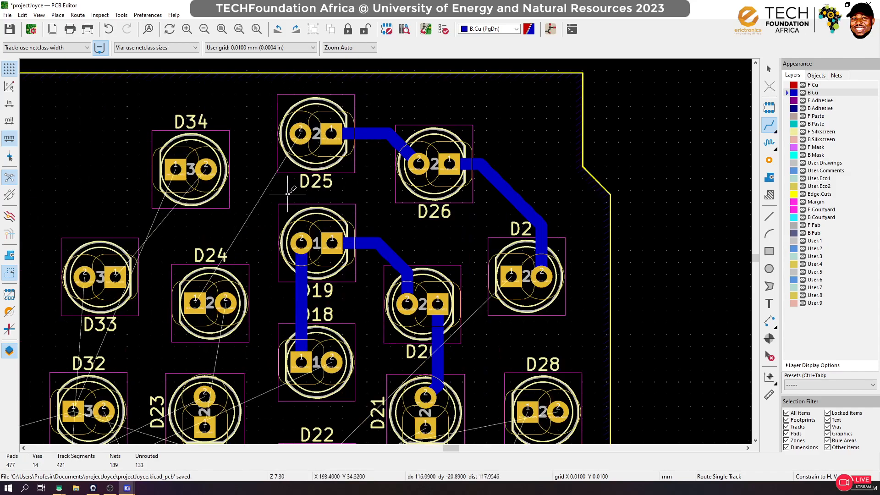
{"action": "left_click", "coordinate": [197, 298]}
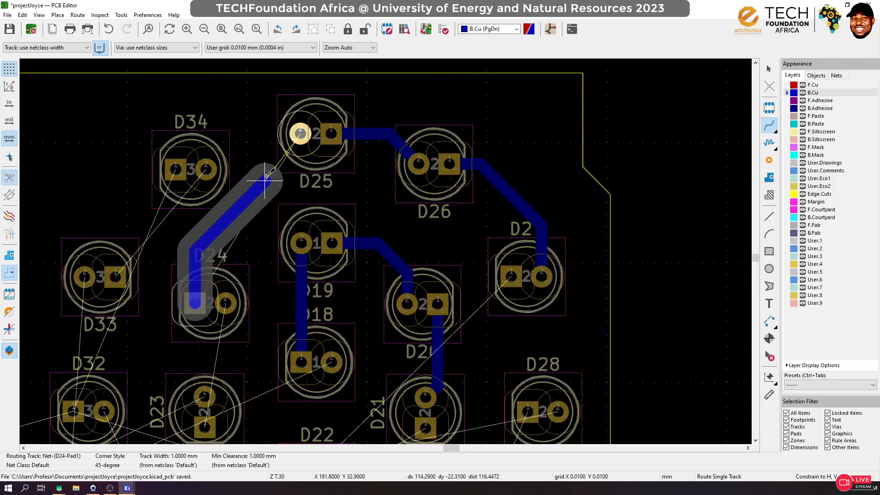
{"action": "left_click", "coordinate": [286, 133]}
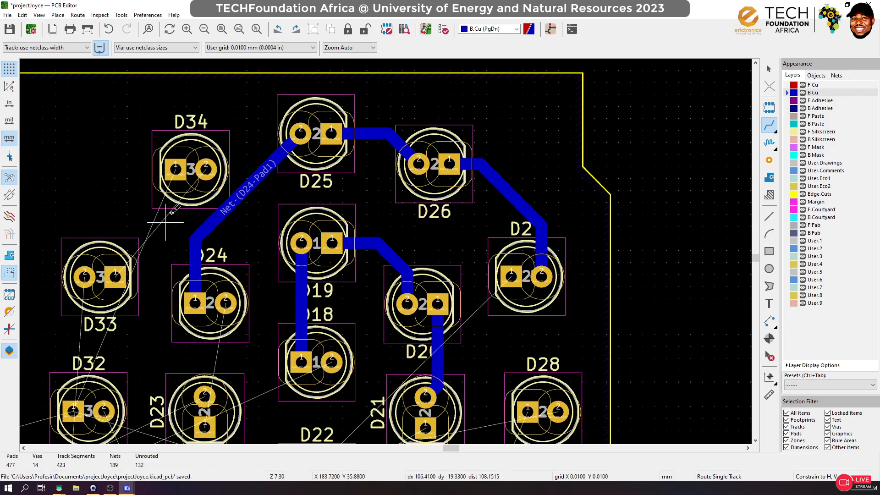
{"action": "left_click", "coordinate": [207, 170]}
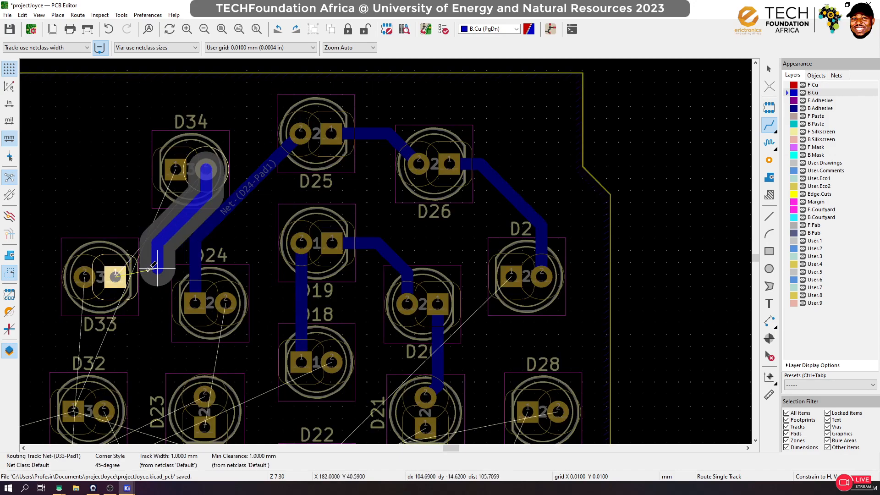
{"action": "left_click", "coordinate": [113, 277]}
Route a B.Cu track from D24 pad 2 down around the side of D23 to D23 pad 1
{"action": "scroll", "coordinate": [256, 328], "scroll_direction": "down", "scroll_amount": 1}
{"action": "scroll", "coordinate": [379, 283], "scroll_direction": "up", "scroll_amount": 1}
{"action": "left_click", "coordinate": [375, 194]}
{"action": "left_click", "coordinate": [354, 319]}
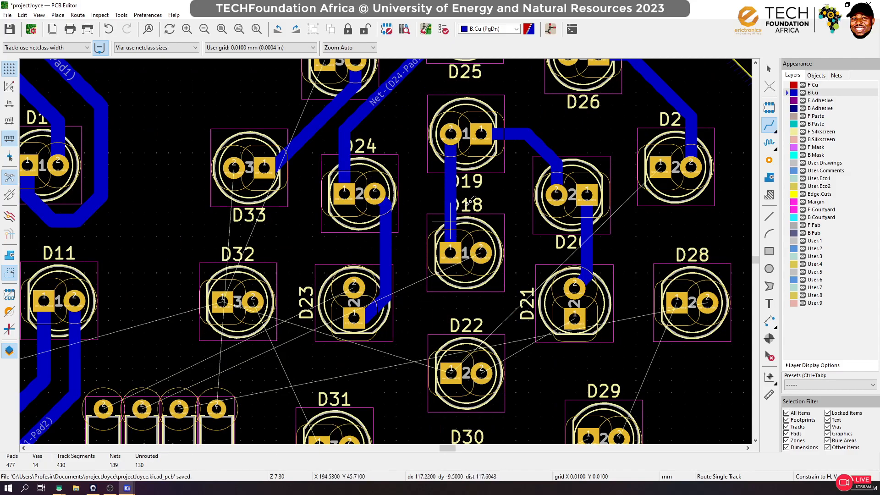
Route 1 mm B.Cu tracks from D22 pad 2 to D21 pad 1 and from D28 pad 1 to D29 pad 2
{"action": "scroll", "coordinate": [640, 320], "scroll_direction": "down", "scroll_amount": 1}
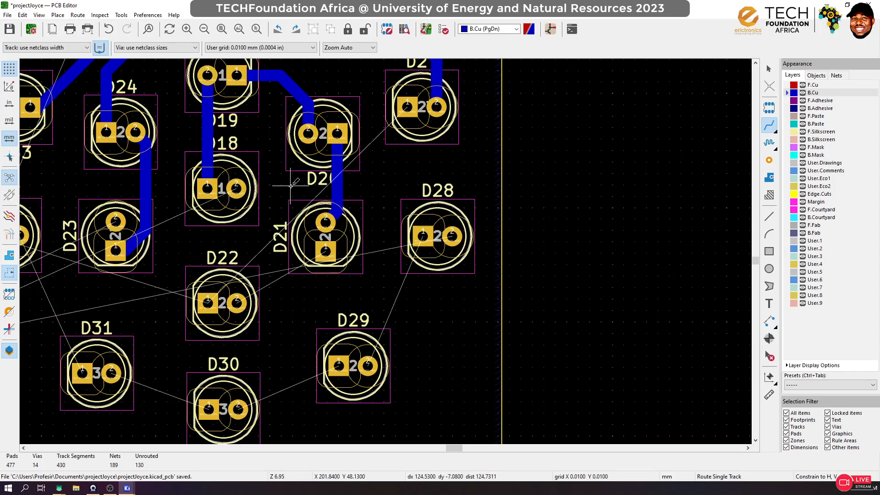
{"action": "left_click", "coordinate": [325, 252]}
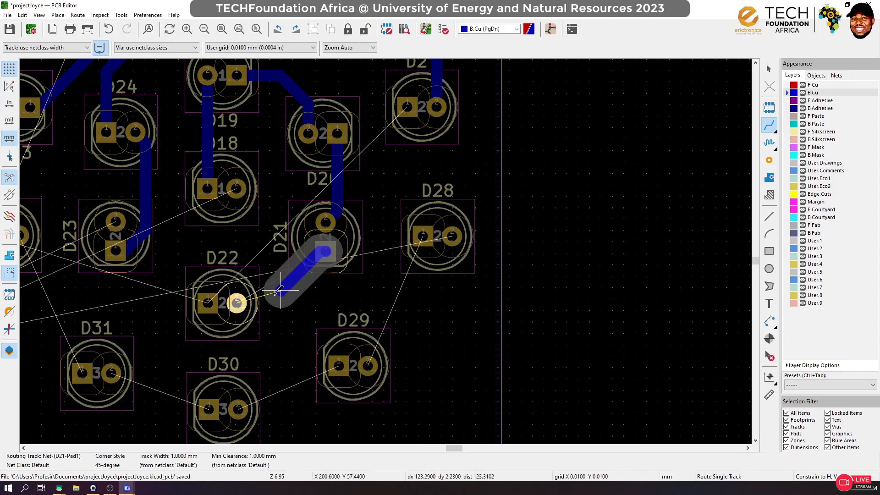
{"action": "key", "text": "Escape"}
{"action": "left_click", "coordinate": [243, 303]}
{"action": "left_click", "coordinate": [327, 252]}
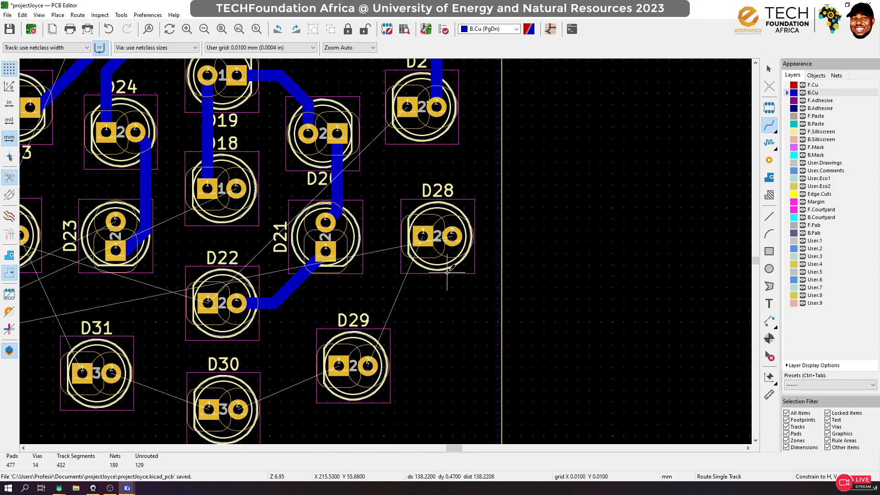
{"action": "left_click", "coordinate": [424, 237]}
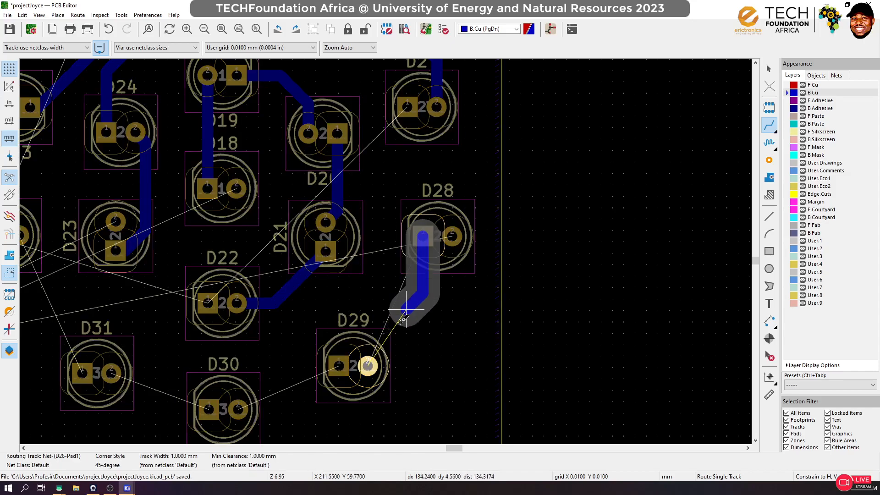
{"action": "left_click", "coordinate": [368, 366]}
Route 1 mm B.Cu tracks from D29 pad 1 to D30 pad 2, leaving D30 horizontally, and from D31 pad 2 to D30 pad 1
{"action": "scroll", "coordinate": [368, 366], "scroll_direction": "down", "scroll_amount": 3}
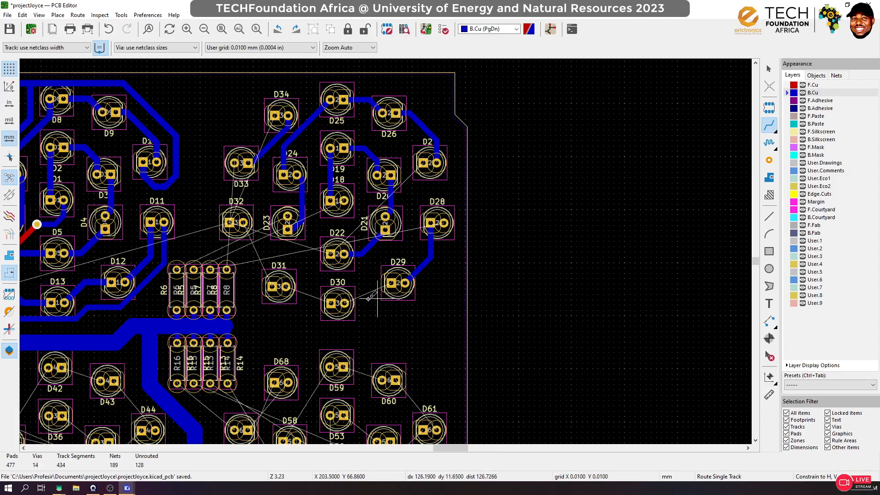
{"action": "scroll", "coordinate": [345, 303], "scroll_direction": "up", "scroll_amount": 3}
{"action": "left_click", "coordinate": [493, 199]}
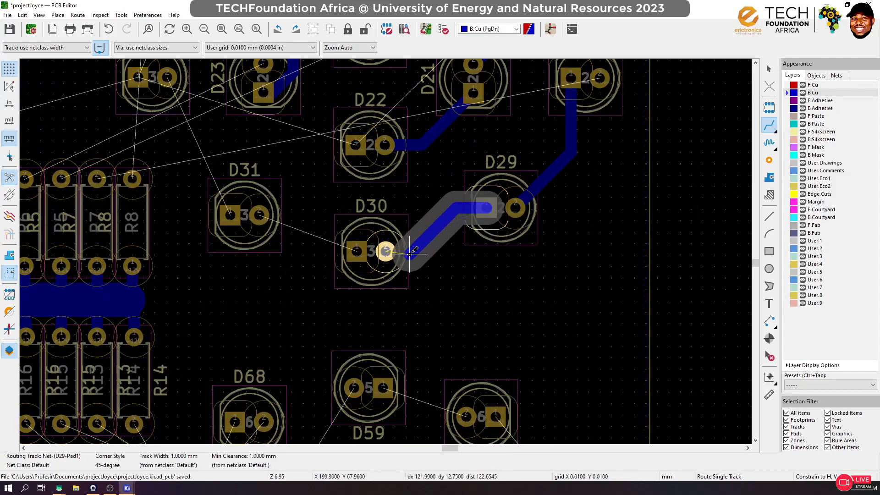
{"action": "left_click", "coordinate": [386, 250]}
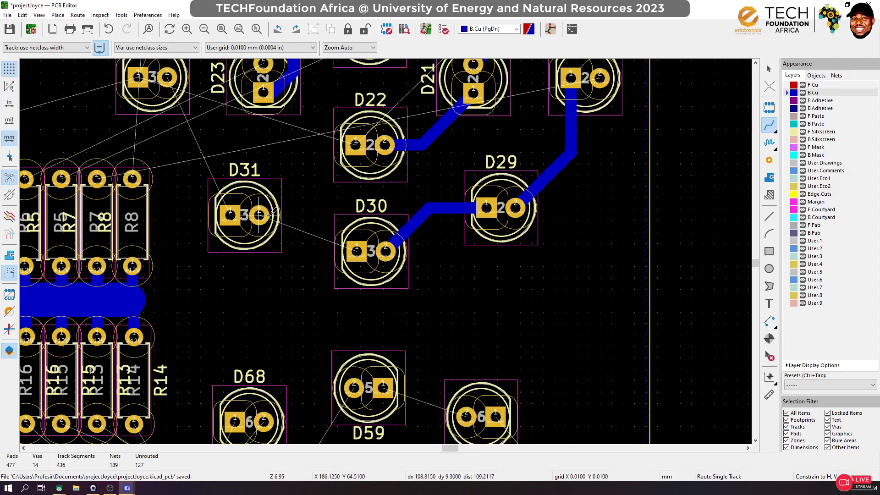
{"action": "left_click", "coordinate": [270, 215]}
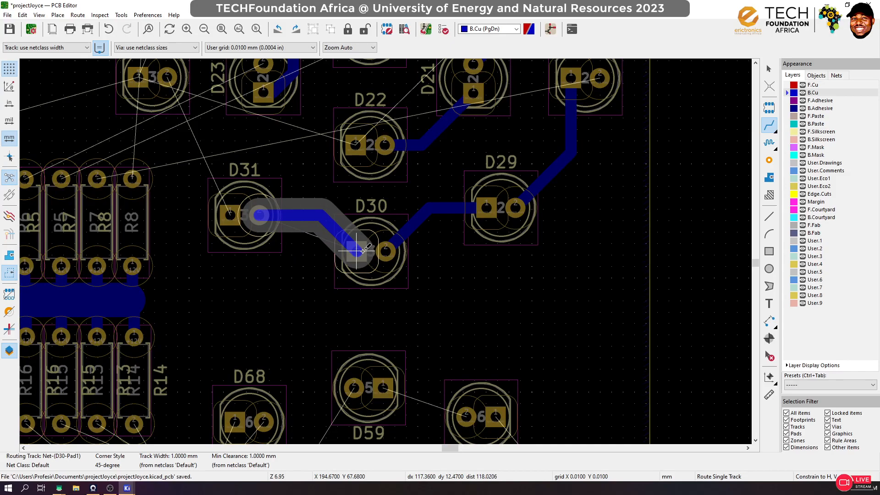
{"action": "left_click", "coordinate": [356, 251]}
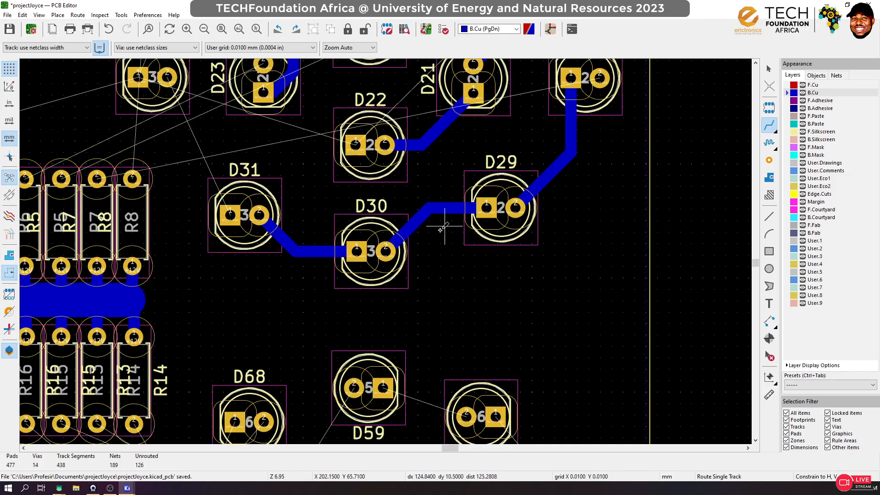
{"action": "left_click", "coordinate": [386, 250]}
{"action": "left_click", "coordinate": [486, 206]}
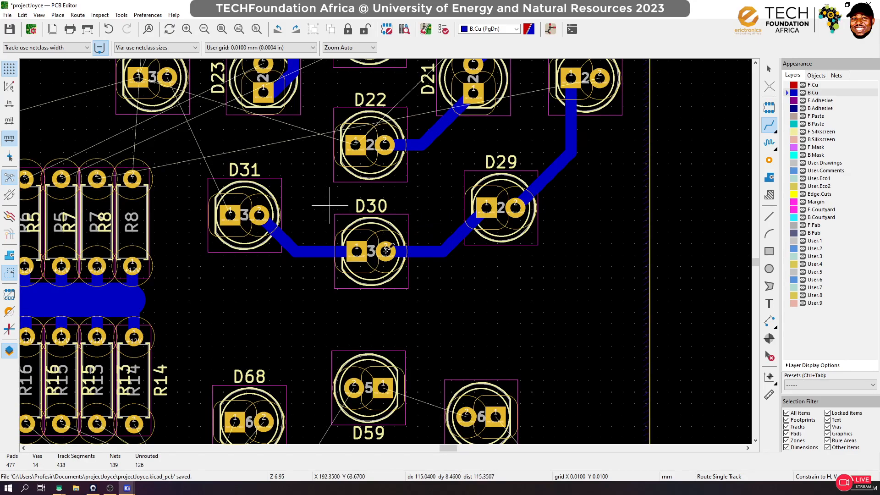
Route 1 mm B.Cu tracks from D32 pad 2 to D31 pad 1 and from D32 pad 1 over its pad 2 to D22 pad 1
{"action": "scroll", "coordinate": [329, 204], "scroll_direction": "down", "scroll_amount": 3}
{"action": "scroll", "coordinate": [354, 198], "scroll_direction": "up", "scroll_amount": 3}
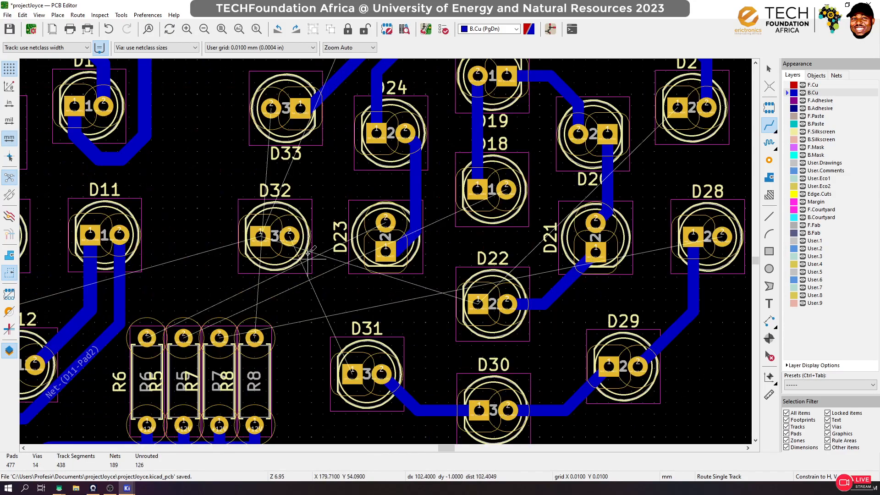
{"action": "left_click", "coordinate": [290, 235]}
{"action": "left_click", "coordinate": [352, 374]}
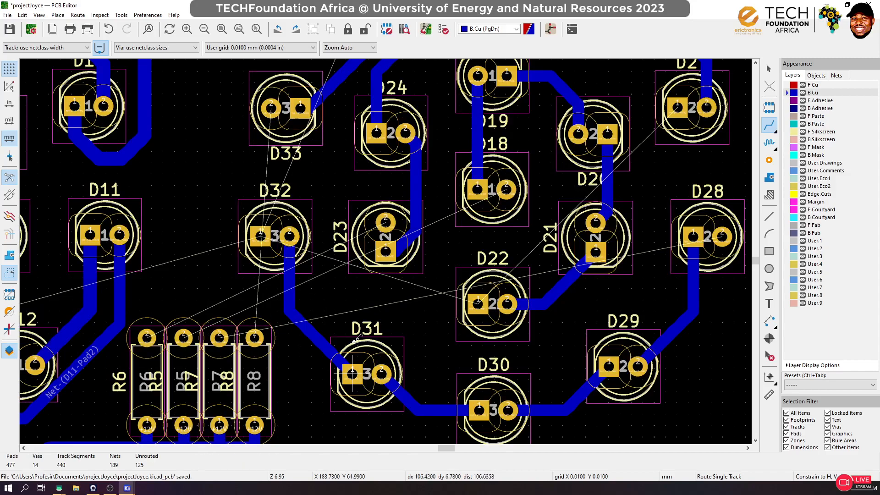
{"action": "left_click", "coordinate": [261, 235]}
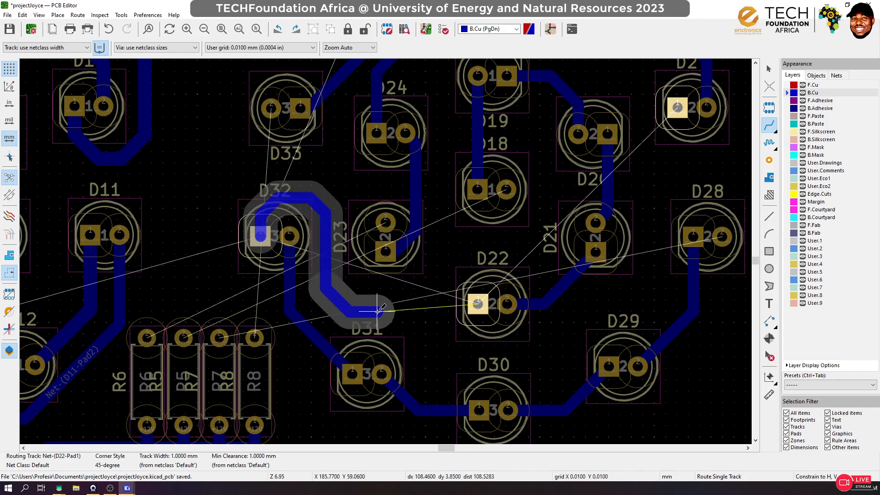
{"action": "left_click", "coordinate": [477, 304]}
Route a B.Cu track from D22 pad 1 between D21 and D29 to D27 pad 1, and straighten its lower bend into one diagonal
{"action": "left_click", "coordinate": [477, 304]}
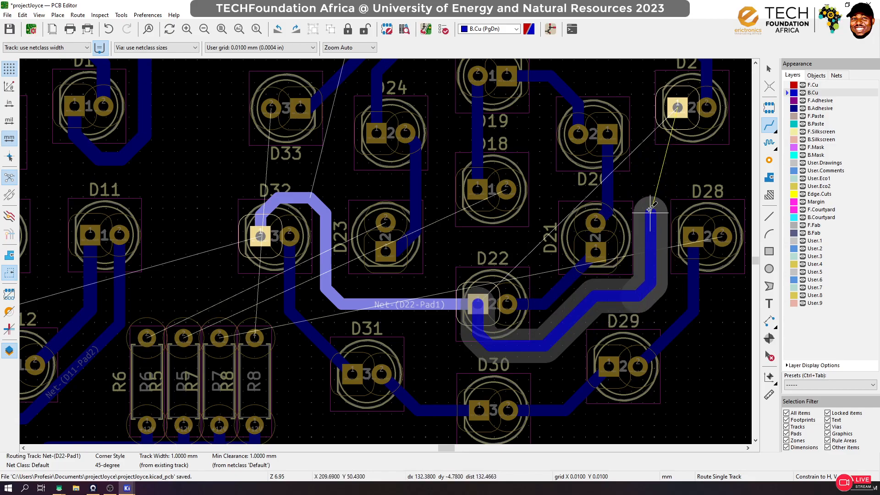
{"action": "left_click", "coordinate": [678, 107]}
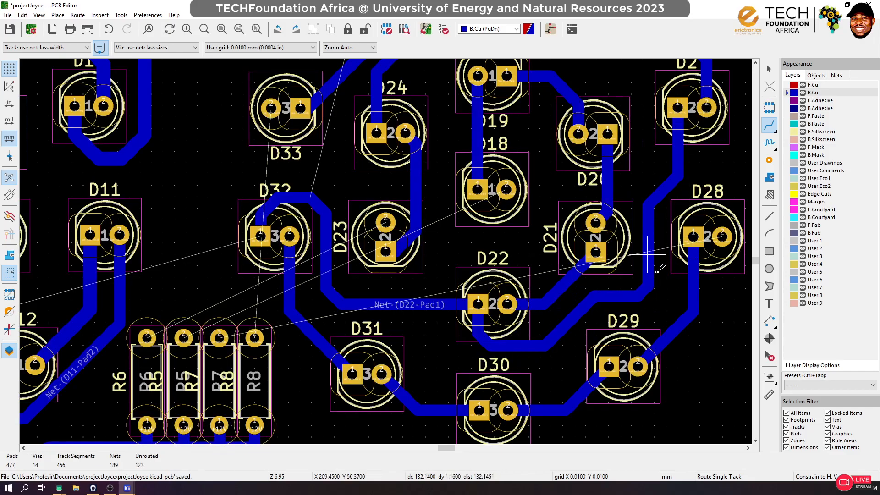
{"action": "left_click", "coordinate": [648, 252]}
{"action": "left_click", "coordinate": [615, 295]}
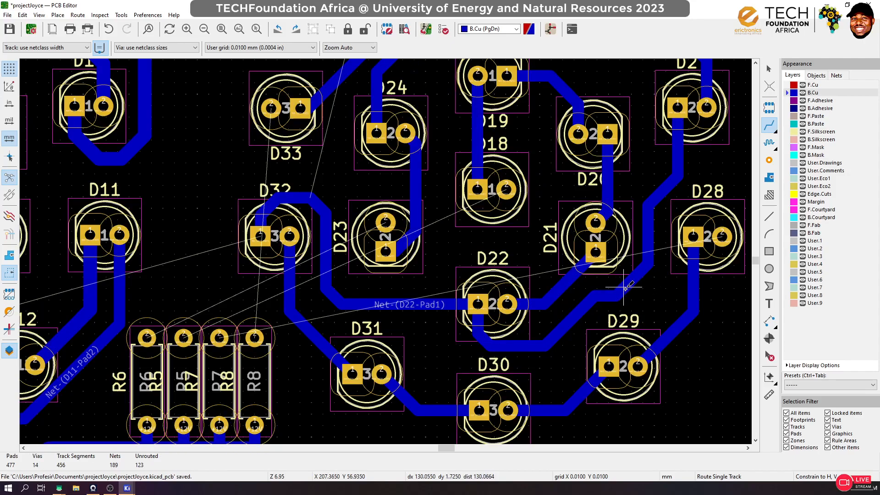
{"action": "left_click", "coordinate": [647, 262]}
{"action": "left_click", "coordinate": [544, 346]}
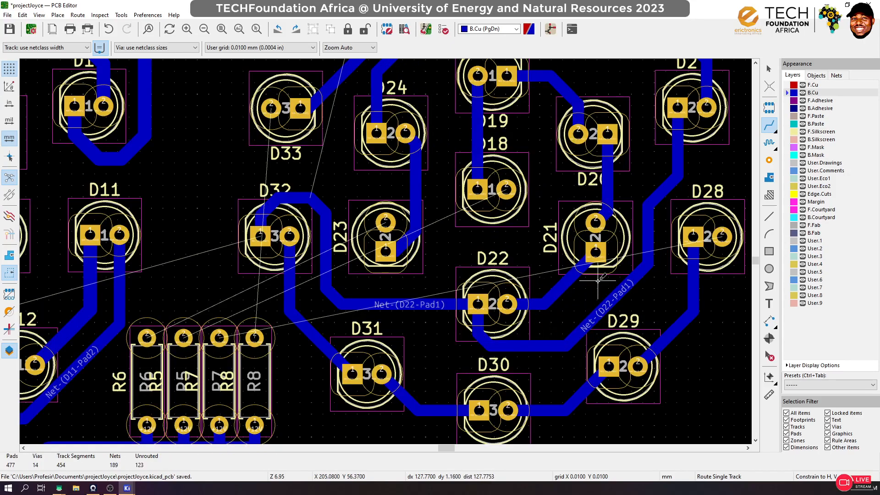
Reroute the B.Cu track from D24 pad 1 to D25 pad 2 farther from D34, and redo the D34 pad 2 to D33 pad 1 track
{"action": "scroll", "coordinate": [598, 281], "scroll_direction": "down", "scroll_amount": 2}
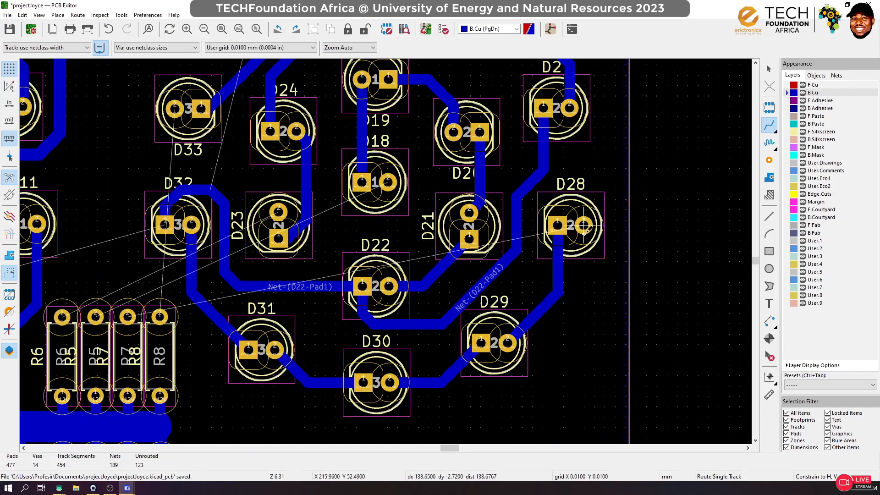
{"action": "scroll", "coordinate": [430, 231], "scroll_direction": "down", "scroll_amount": 1}
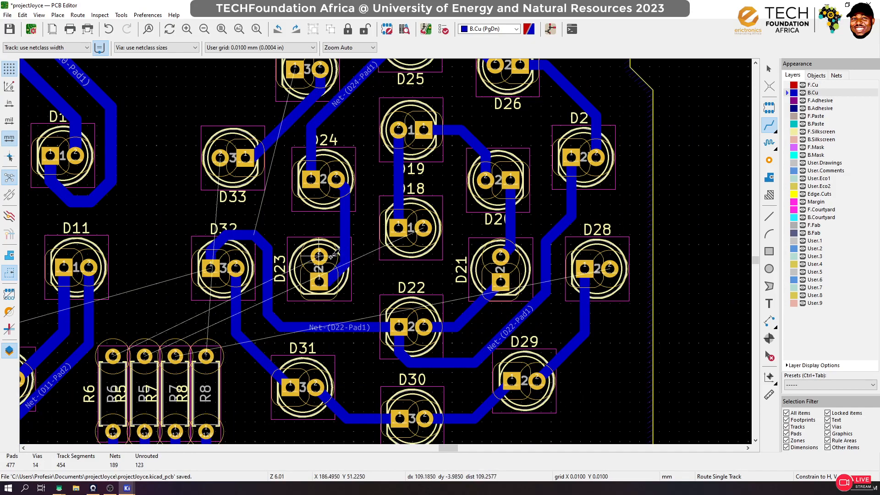
{"action": "scroll", "coordinate": [320, 254], "scroll_direction": "down", "scroll_amount": 1}
{"action": "scroll", "coordinate": [385, 251], "scroll_direction": "down", "scroll_amount": 1}
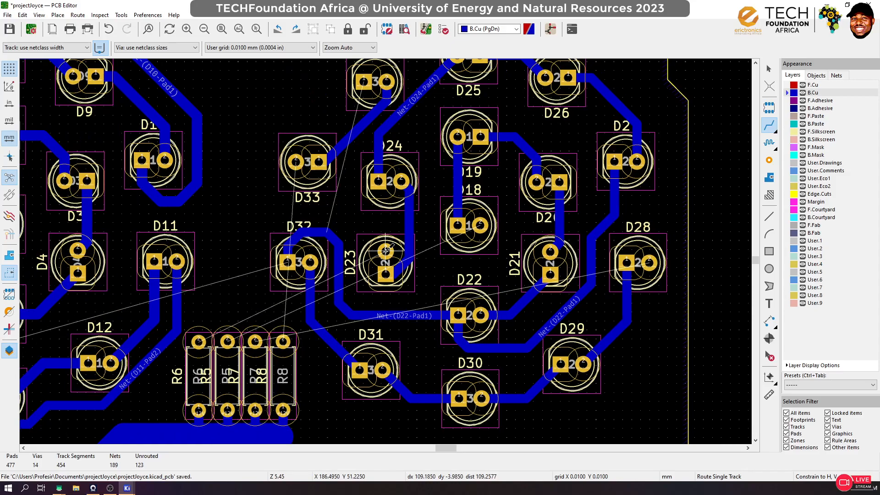
{"action": "scroll", "coordinate": [385, 237], "scroll_direction": "down", "scroll_amount": 1}
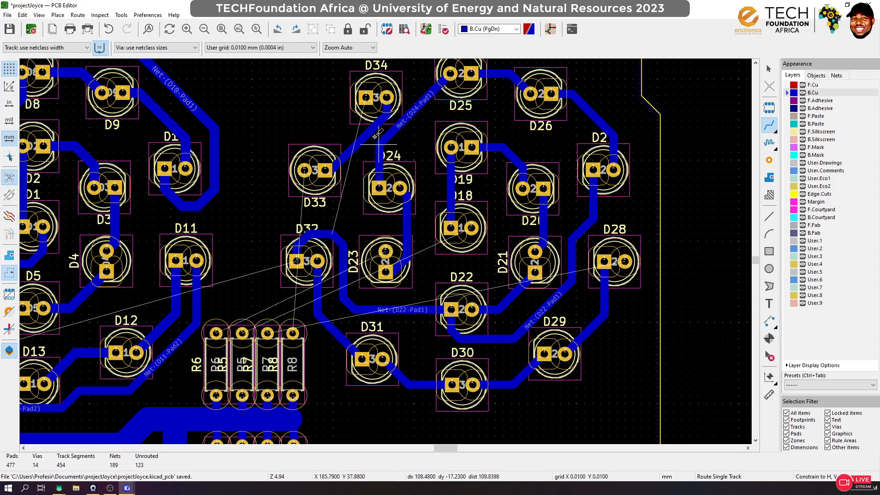
{"action": "scroll", "coordinate": [371, 102], "scroll_direction": "down", "scroll_amount": 1}
{"action": "scroll", "coordinate": [386, 250], "scroll_direction": "up", "scroll_amount": 5}
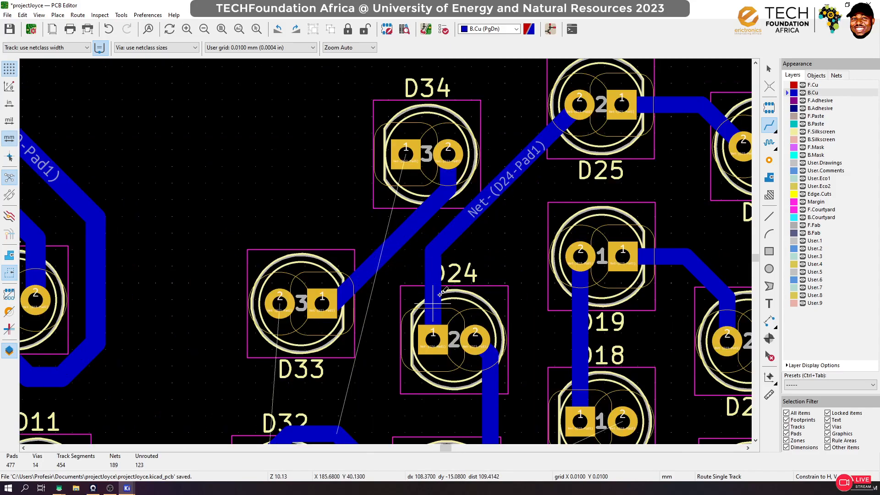
{"action": "scroll", "coordinate": [384, 250], "scroll_direction": "up", "scroll_amount": 3}
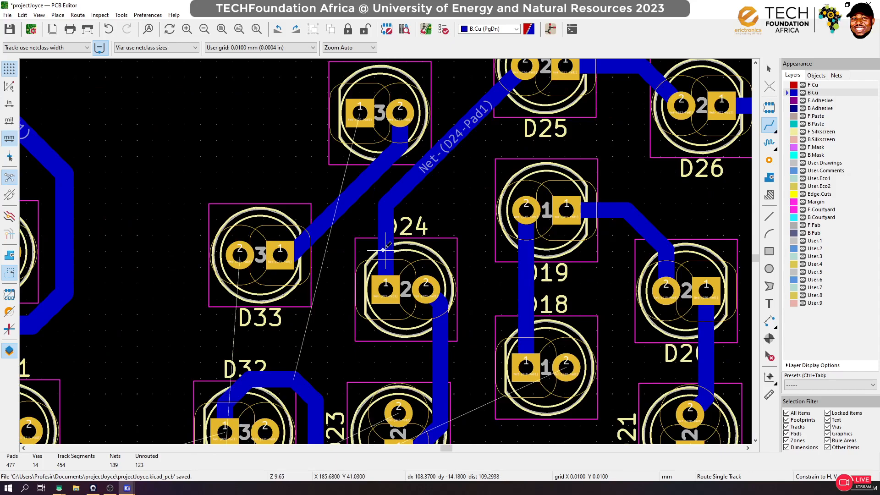
{"action": "left_click", "coordinate": [385, 290]}
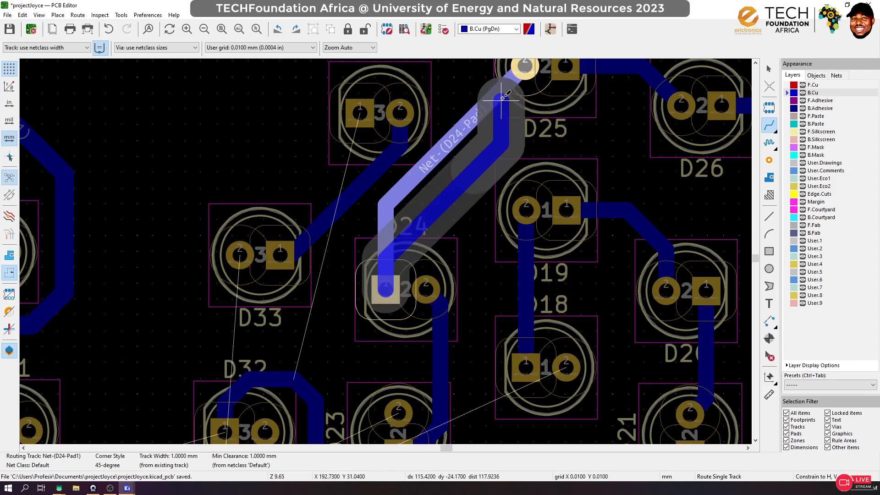
{"action": "left_click", "coordinate": [522, 70]}
{"action": "left_click", "coordinate": [279, 254]}
{"action": "left_click", "coordinate": [372, 146]}
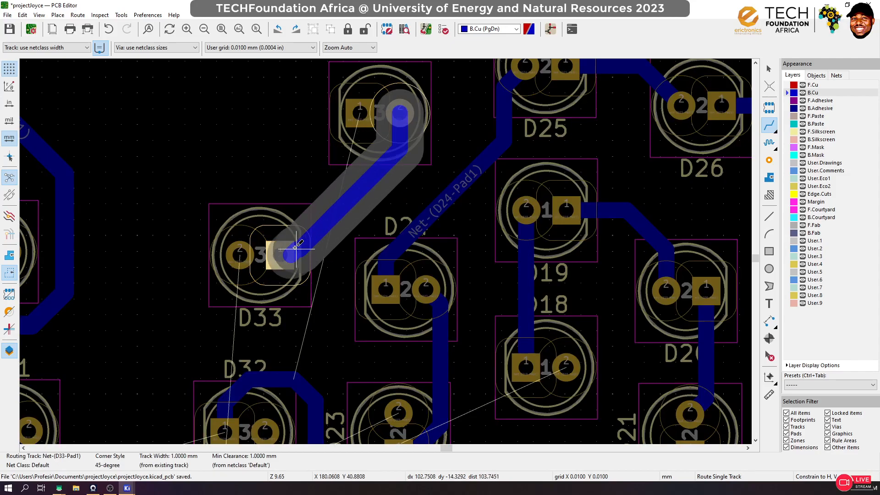
{"action": "left_click", "coordinate": [295, 248]}
Route a B.Cu track from D34 pad 1 around its pad 2 and between D33 and D24 to the Net-(D22-Pad1) track above D32
{"action": "left_click", "coordinate": [360, 109]}
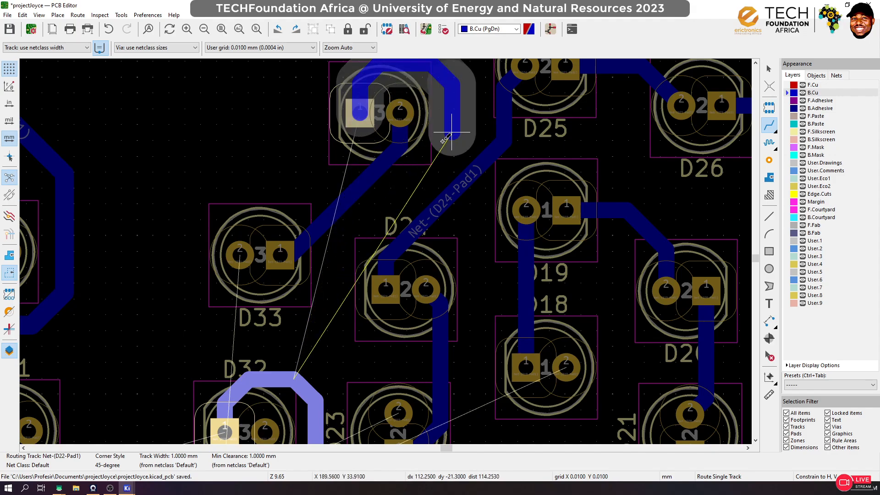
{"action": "scroll", "coordinate": [378, 212], "scroll_direction": "down", "scroll_amount": 3}
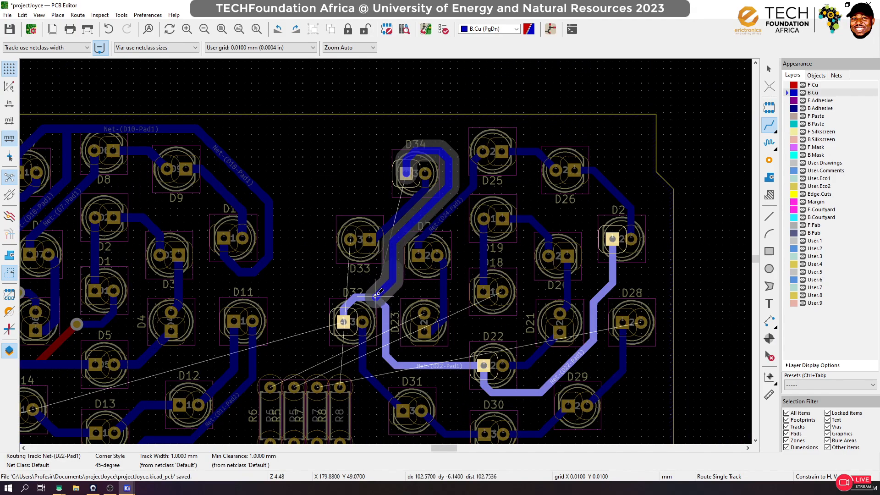
{"action": "left_click", "coordinate": [379, 293]}
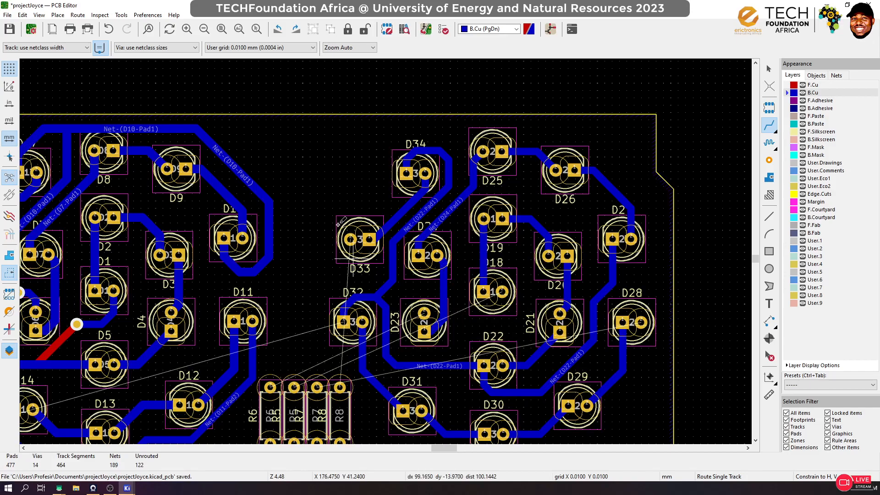
Ungroup the resistor group R5 to R8 beside D31
{"action": "scroll", "coordinate": [344, 321], "scroll_direction": "down", "scroll_amount": 1}
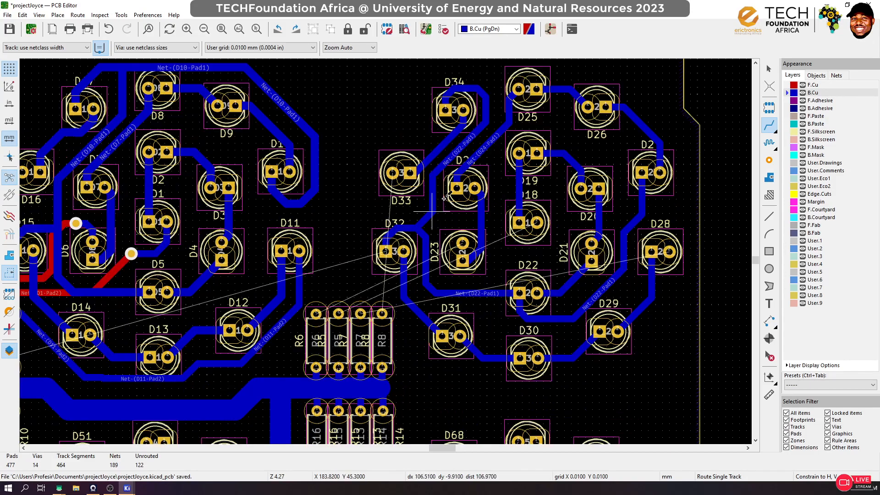
{"action": "scroll", "coordinate": [170, 264], "scroll_direction": "down", "scroll_amount": 1}
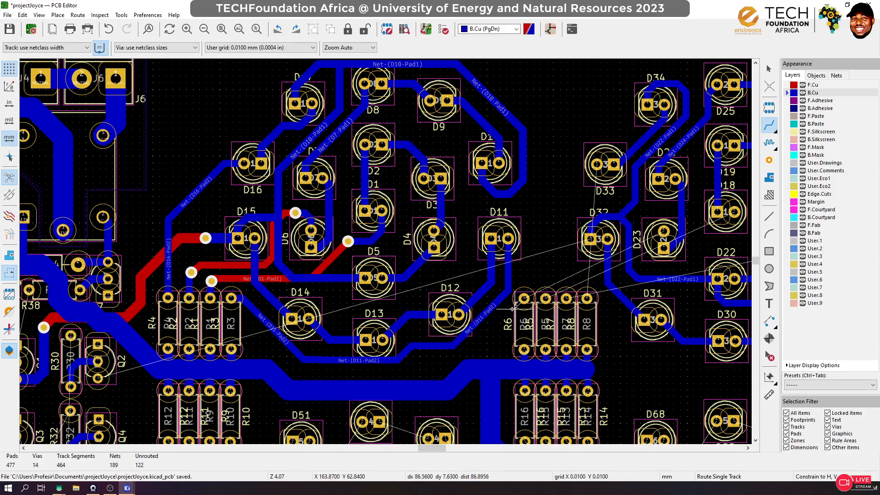
{"action": "scroll", "coordinate": [582, 322], "scroll_direction": "up", "scroll_amount": 1}
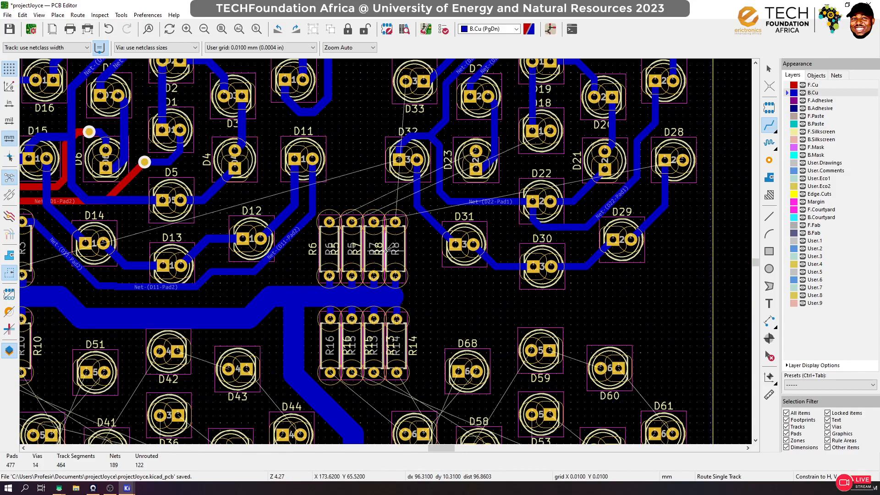
{"action": "left_click", "coordinate": [768, 69]}
{"action": "left_click", "coordinate": [392, 258]}
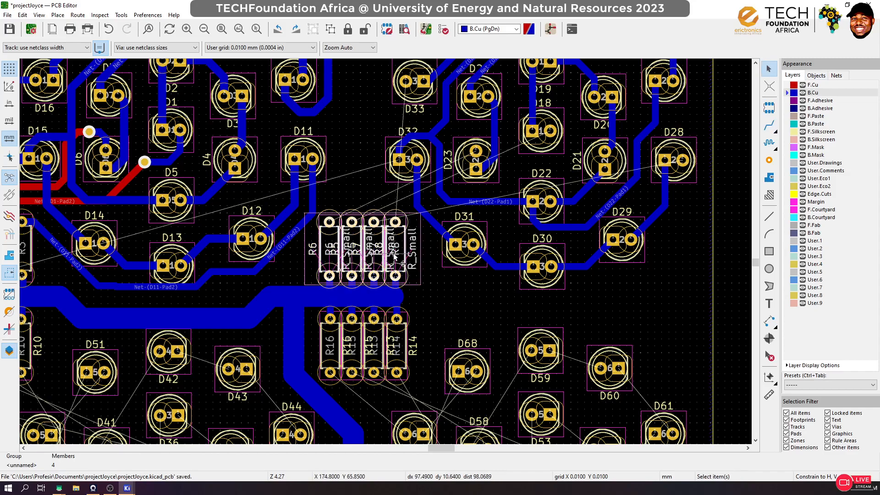
{"action": "left_click", "coordinate": [330, 29]}
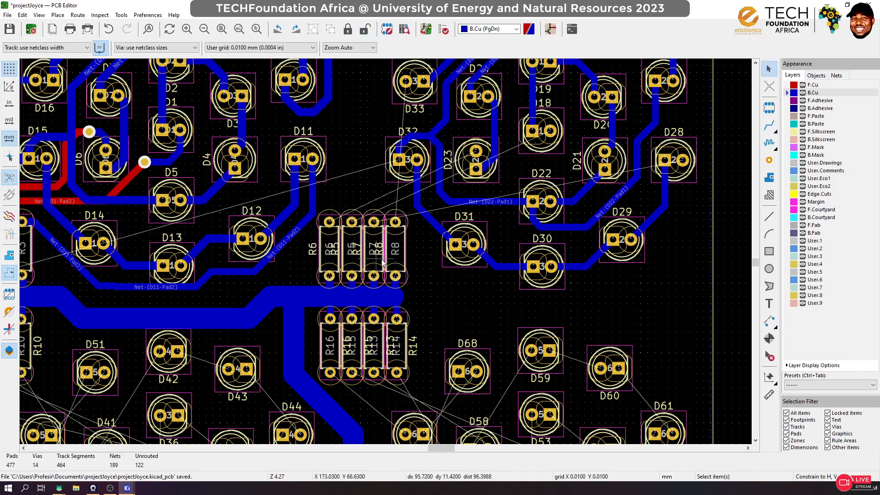
Move R6 out of the resistor row to between D31 and D30, and place R8 in the row's first slot nearest D12
{"action": "left_click", "coordinate": [402, 266]}
{"action": "left_click_drag", "start_coordinate": [403, 260], "coordinate": [458, 310]}
{"action": "mouse_move", "coordinate": [327, 260]}
{"action": "left_mouse_down"}
{"action": "mouse_move", "coordinate": [426, 243]}
{"action": "mouse_move", "coordinate": [393, 257]}
{"action": "mouse_move", "coordinate": [426, 242]}
{"action": "mouse_move", "coordinate": [369, 197]}
{"action": "mouse_move", "coordinate": [357, 160]}
{"action": "mouse_move", "coordinate": [348, 163]}
{"action": "mouse_move", "coordinate": [368, 161]}
{"action": "mouse_move", "coordinate": [362, 152]}
{"action": "mouse_move", "coordinate": [356, 198]}
{"action": "mouse_move", "coordinate": [373, 245]}
{"action": "mouse_move", "coordinate": [507, 289]}
{"action": "mouse_move", "coordinate": [288, 226]}
{"action": "mouse_move", "coordinate": [329, 252]}
{"action": "left_mouse_up"}
{"action": "left_click", "coordinate": [454, 296]}
{"action": "key", "text": "2"}
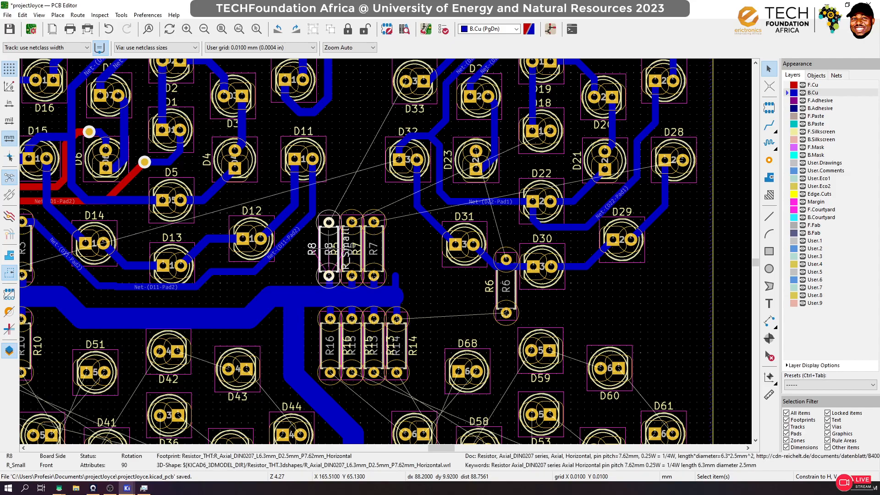
{"action": "left_click", "coordinate": [764, 130]}
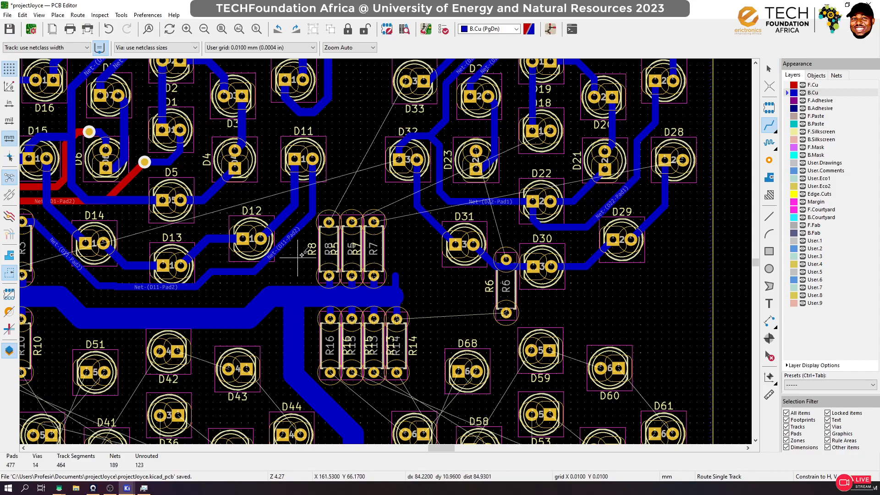
{"action": "left_click", "coordinate": [769, 69]}
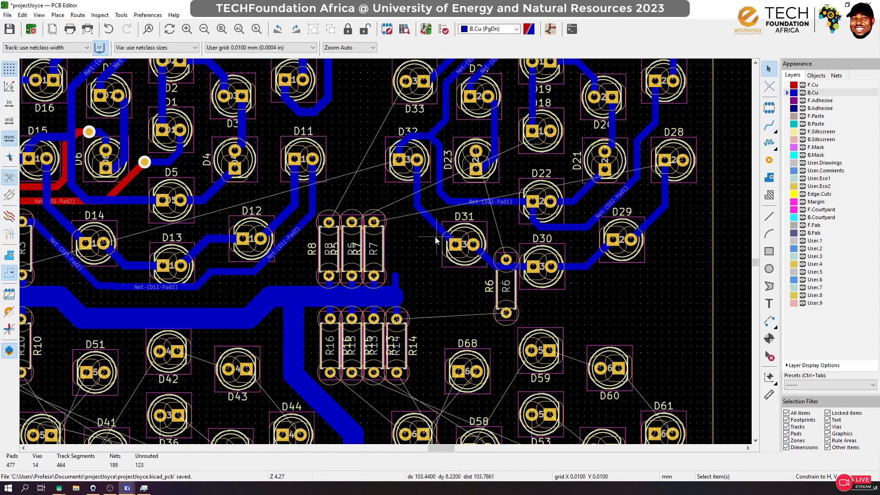
Rearrange the resistor row so that R6, R5 and R7 follow R8 in the second, third and fourth slots
{"action": "left_click", "coordinate": [376, 245]}
{"action": "left_click_drag", "start_coordinate": [375, 243], "coordinate": [396, 251]}
{"action": "left_click_drag", "start_coordinate": [521, 301], "coordinate": [457, 296]}
{"action": "left_click", "coordinate": [366, 263]}
{"action": "left_click_drag", "start_coordinate": [366, 264], "coordinate": [382, 258]}
{"action": "left_click_drag", "start_coordinate": [466, 306], "coordinate": [390, 257]}
Fine-position R5, R7 and R6 so they line up with R8 above the +12V track
{"action": "scroll", "coordinate": [359, 259], "scroll_direction": "up", "scroll_amount": 3}
{"action": "scroll", "coordinate": [387, 257], "scroll_direction": "up", "scroll_amount": 3}
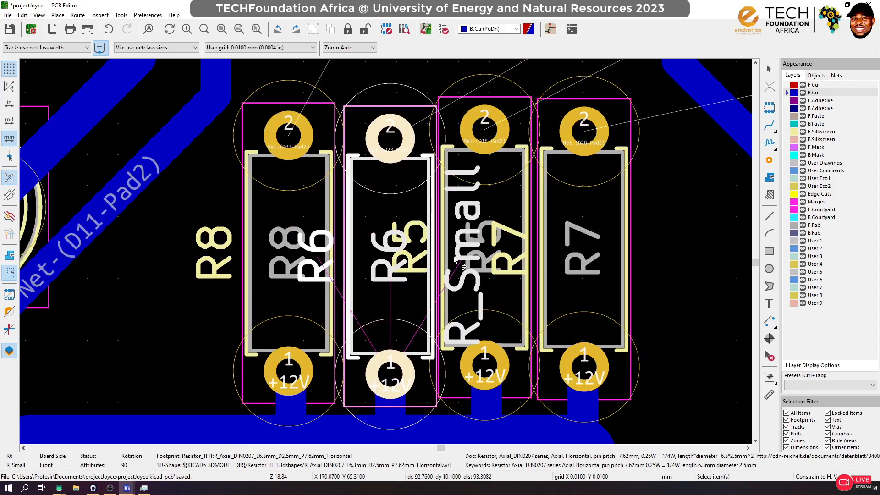
{"action": "left_click_drag", "start_coordinate": [522, 298], "coordinate": [488, 259]}
{"action": "left_click", "coordinate": [621, 254]}
{"action": "left_click_drag", "start_coordinate": [621, 254], "coordinate": [586, 258]}
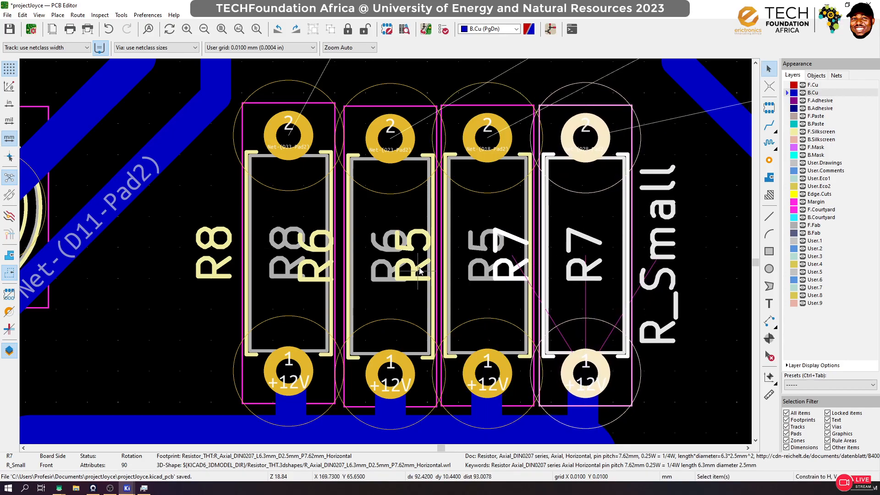
{"action": "left_click", "coordinate": [357, 250]}
{"action": "key", "text": "m"}
{"action": "left_click", "coordinate": [390, 259]}
{"action": "scroll", "coordinate": [464, 250], "scroll_direction": "down", "scroll_amount": 5}
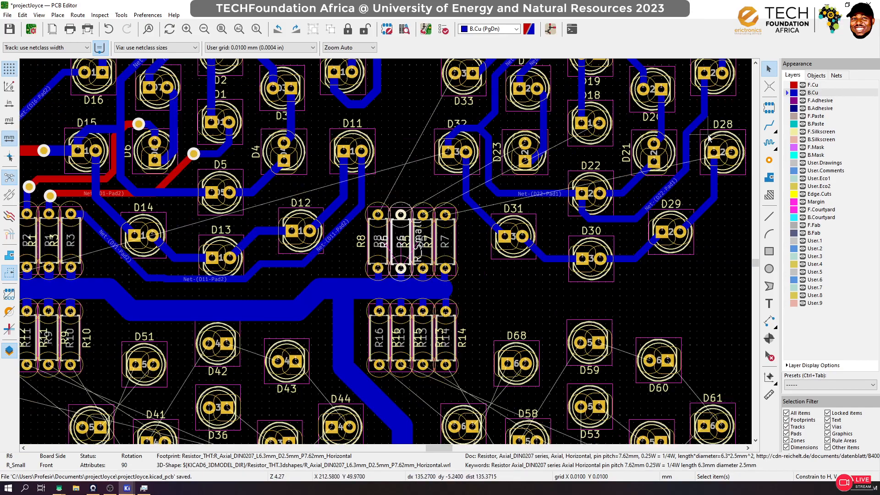
Route short B.Cu tracks from the +12V pads of R7, R5, R6 and R8 down to the wide +12V track
{"action": "key", "text": "x"}
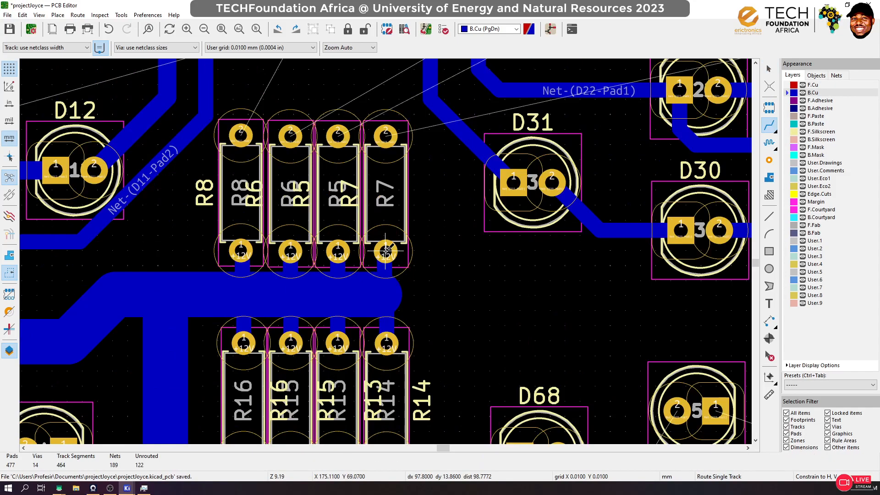
{"action": "scroll", "coordinate": [496, 283], "scroll_direction": "up", "scroll_amount": 3}
{"action": "left_click", "coordinate": [379, 293]}
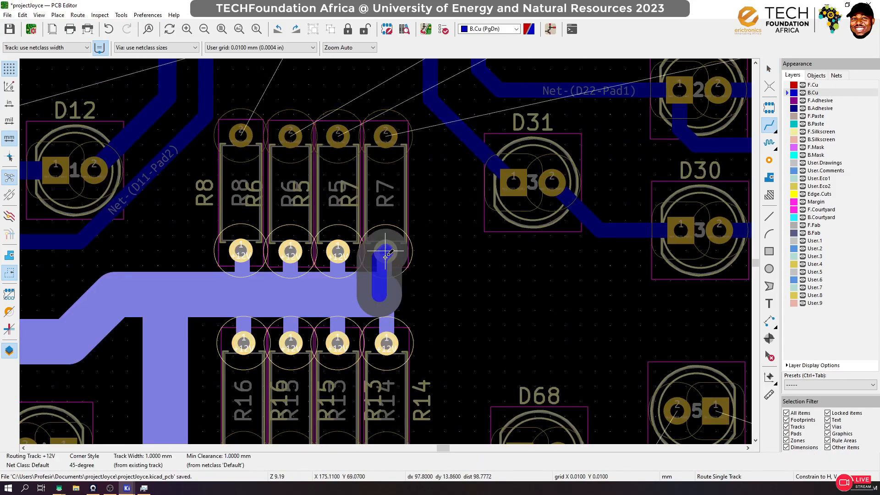
{"action": "left_click", "coordinate": [385, 252]}
{"action": "left_click", "coordinate": [385, 260]}
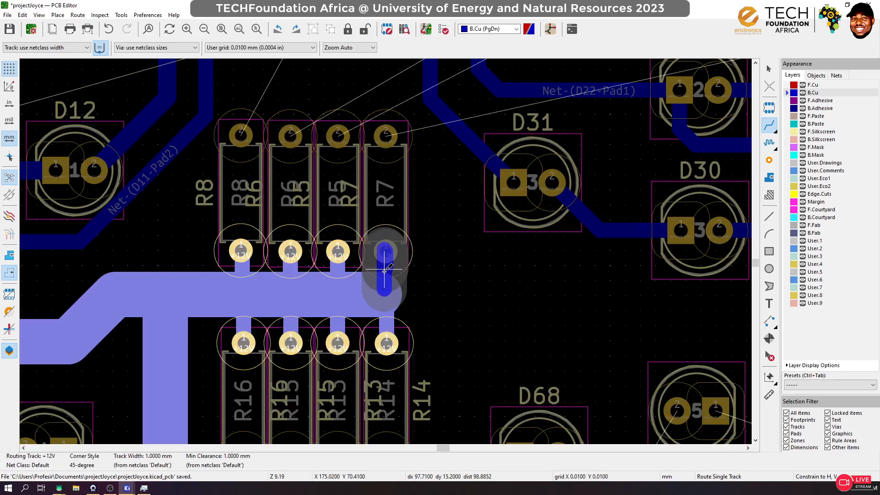
{"action": "left_click", "coordinate": [382, 286]}
{"action": "left_click", "coordinate": [338, 251]}
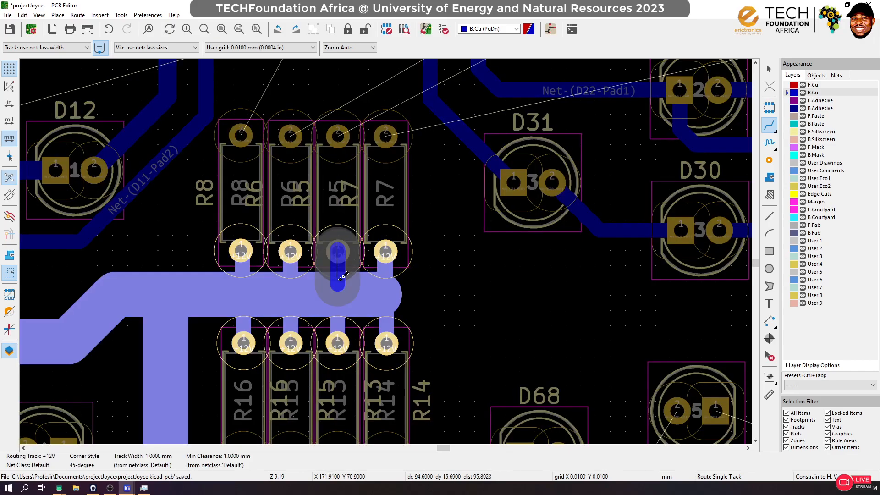
{"action": "left_click", "coordinate": [335, 285]}
{"action": "left_click", "coordinate": [291, 251]}
{"action": "left_click", "coordinate": [289, 289]}
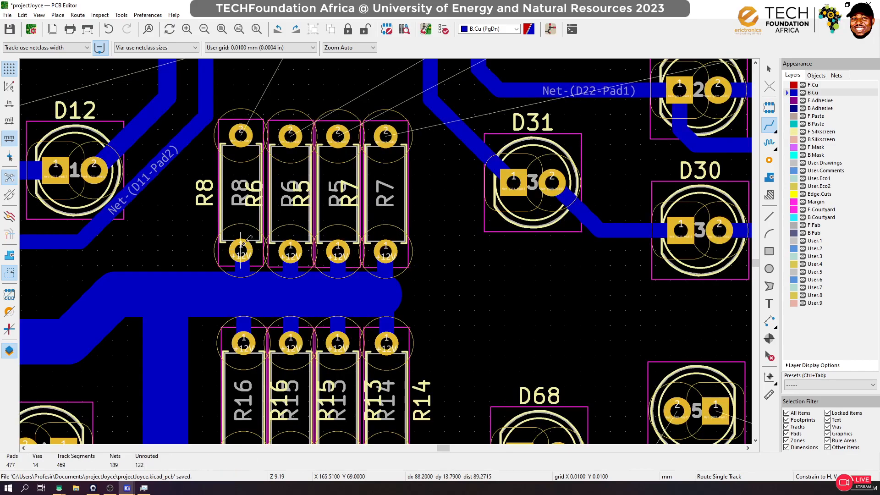
{"action": "left_click", "coordinate": [241, 252]}
{"action": "left_click", "coordinate": [241, 284]}
Route D28's pad 2 to R7's pad 2 on B.Cu, passing below D30 and D31, and straighten the diagonal near R7
{"action": "scroll", "coordinate": [367, 225], "scroll_direction": "down", "scroll_amount": 3}
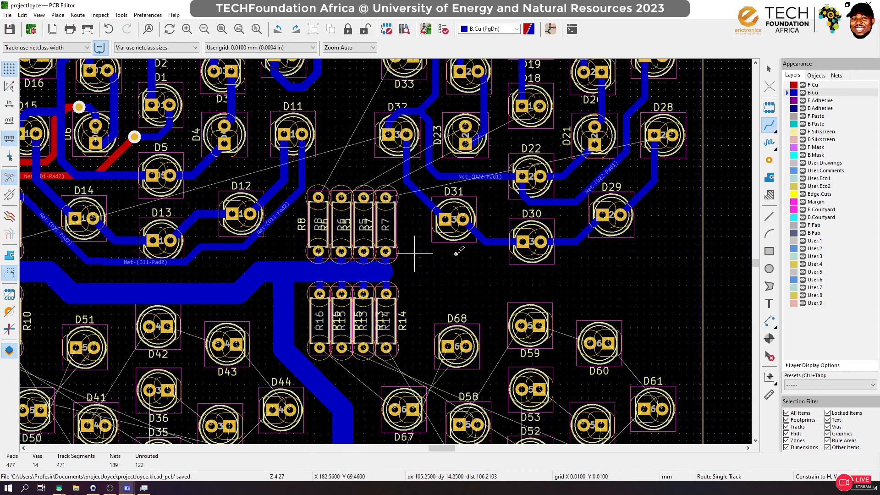
{"action": "left_click", "coordinate": [680, 133]}
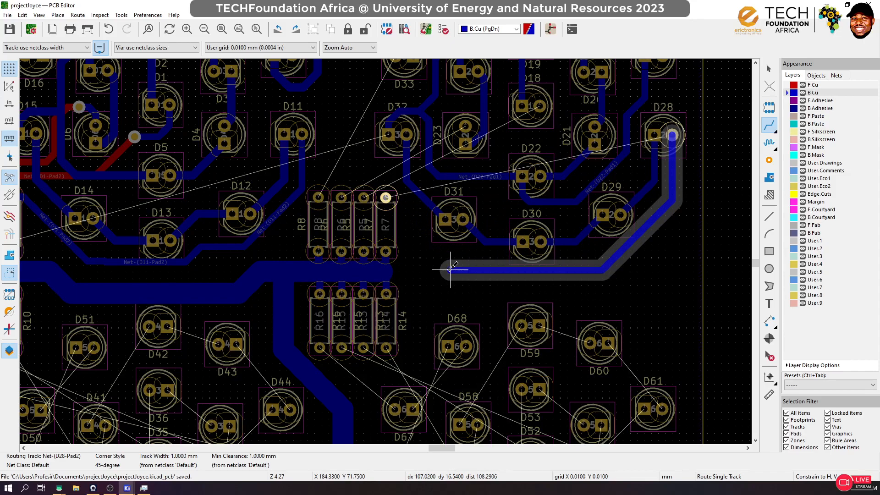
{"action": "left_click", "coordinate": [386, 197]}
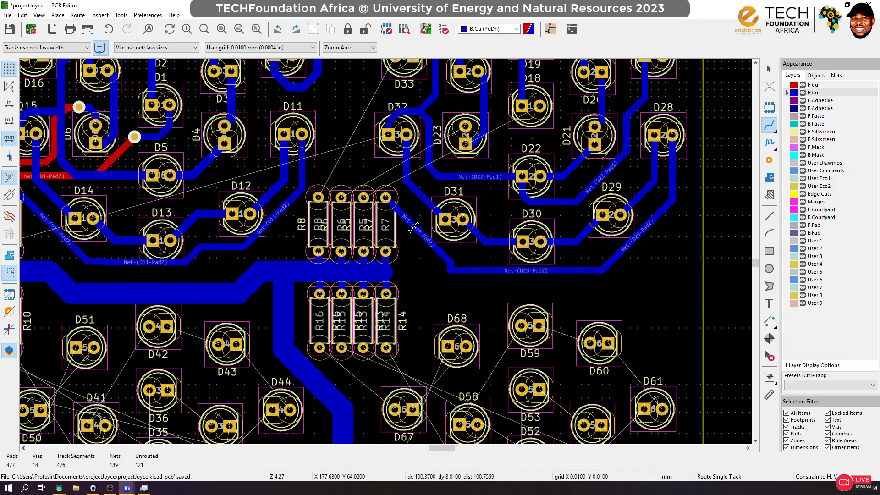
{"action": "mouse_move", "coordinate": [438, 247]}
{"action": "left_mouse_down"}
{"action": "mouse_move", "coordinate": [460, 274]}
{"action": "mouse_move", "coordinate": [433, 246]}
{"action": "left_mouse_up"}
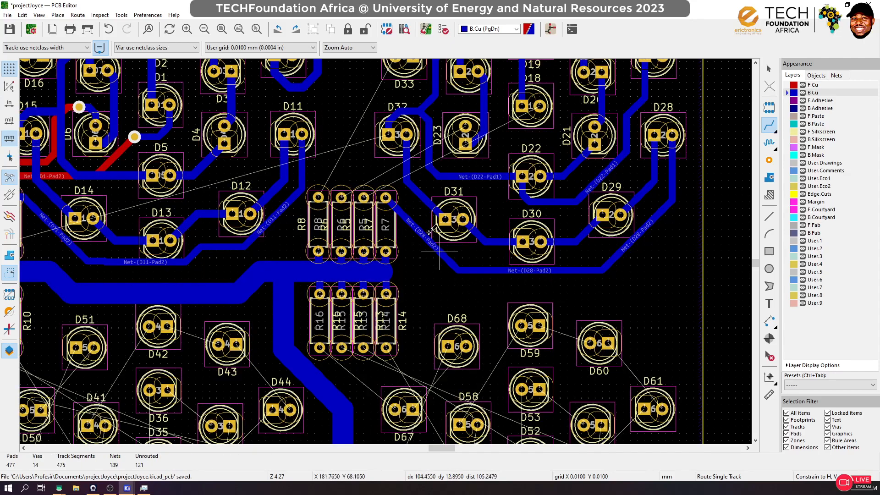
Route a B.Cu track from R8's pad 2 up to D33's pad 2, passing between D11 and D32
{"action": "scroll", "coordinate": [434, 238], "scroll_direction": "down", "scroll_amount": 1}
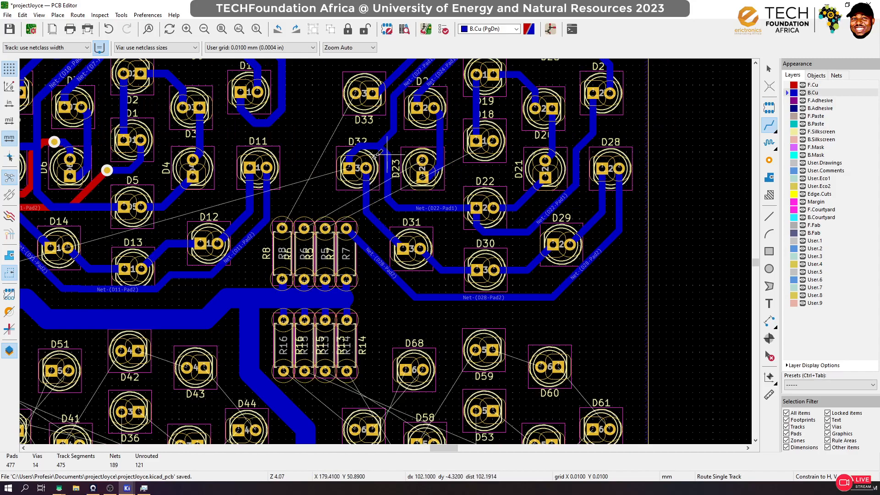
{"action": "scroll", "coordinate": [378, 158], "scroll_direction": "down", "scroll_amount": 1}
{"action": "left_click", "coordinate": [308, 330]}
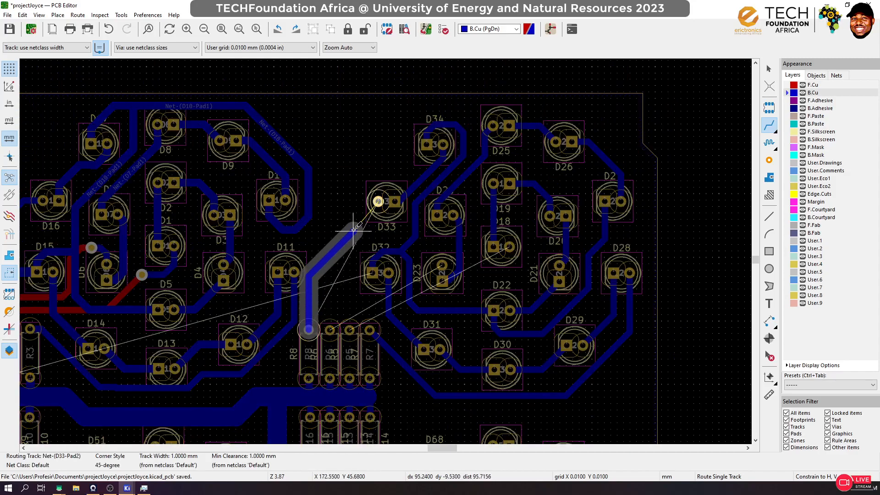
{"action": "left_click", "coordinate": [378, 202]}
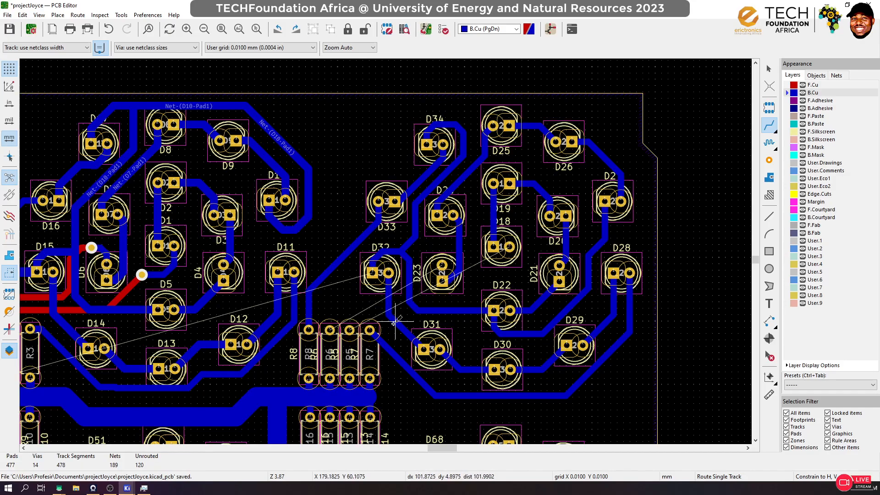
Route D23's pad 2 to R6's pad 2, crossing the blue tracks on F.Cu between one via near D23 and another above R6
{"action": "left_click", "coordinate": [442, 265]}
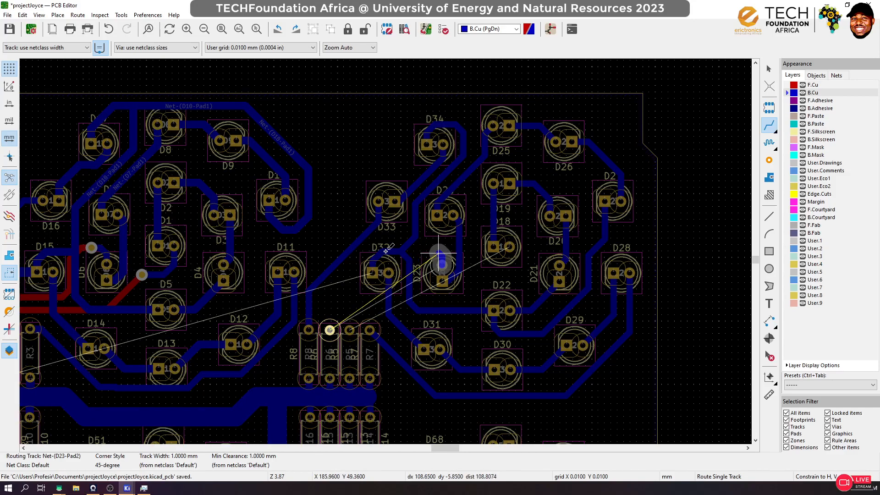
{"action": "scroll", "coordinate": [434, 248], "scroll_direction": "up", "scroll_amount": 5}
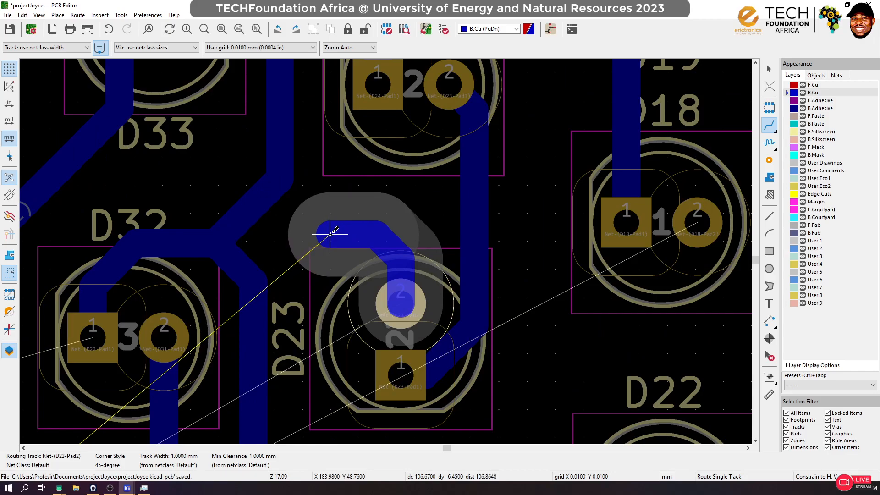
{"action": "key", "text": "v"}
{"action": "left_click", "coordinate": [334, 234]}
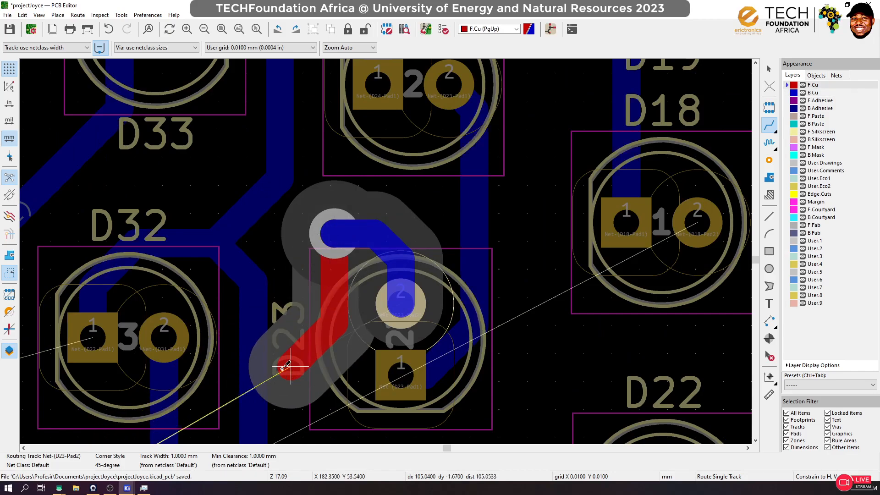
{"action": "scroll", "coordinate": [244, 387], "scroll_direction": "down", "scroll_amount": 3}
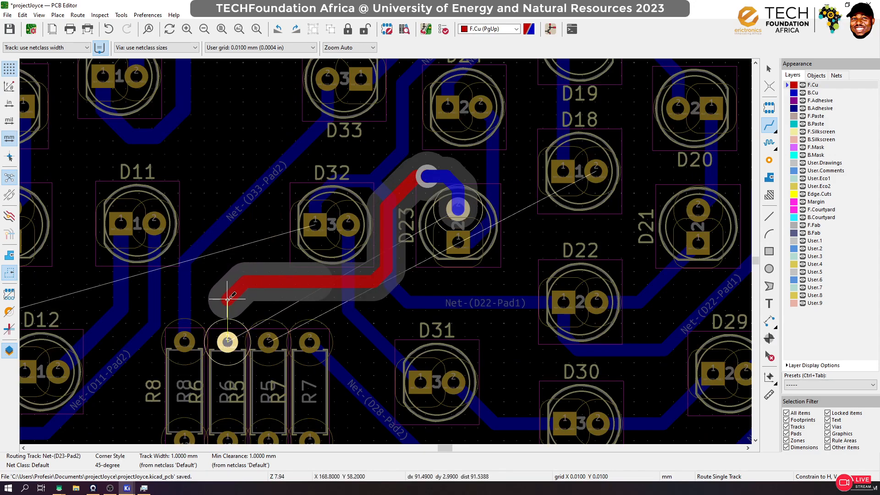
{"action": "key", "text": "v"}
{"action": "left_click", "coordinate": [228, 299]}
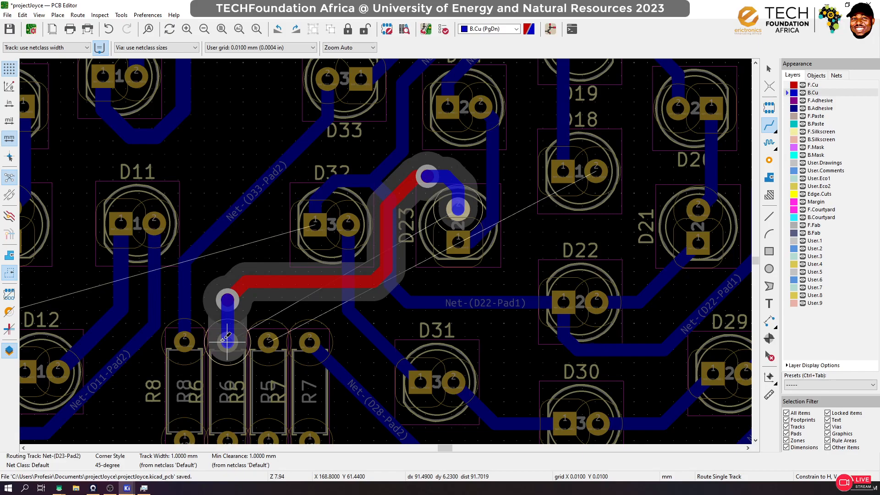
{"action": "left_click", "coordinate": [228, 342]}
Reroute the corner of the D23–R6 track on F.Cu as a longer diagonal below D32
{"action": "key", "text": "Page_Up"}
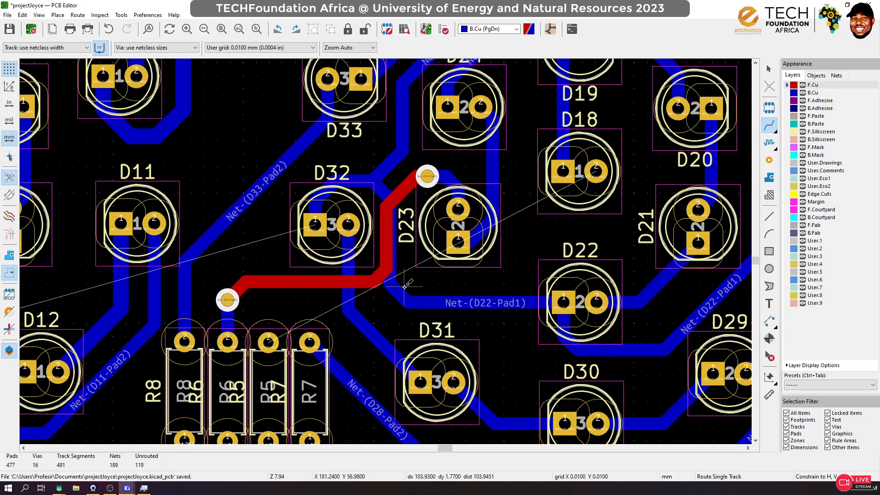
{"action": "left_click", "coordinate": [343, 279]}
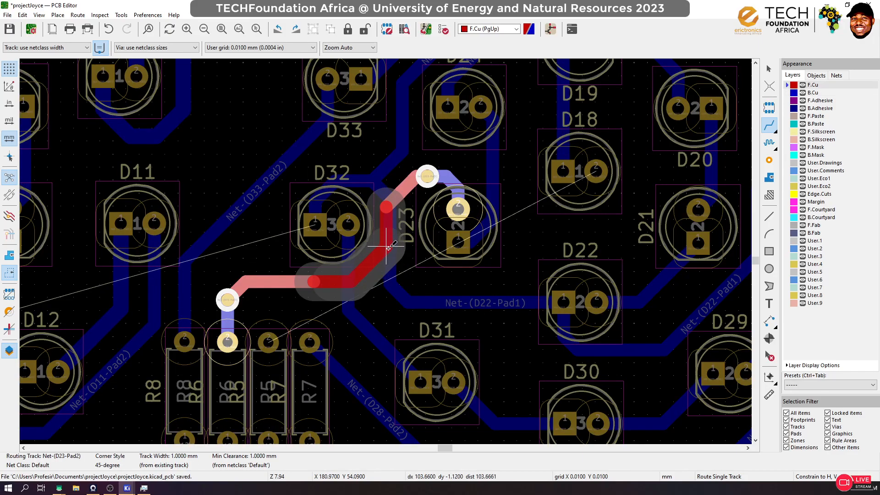
{"action": "left_click", "coordinate": [390, 252]}
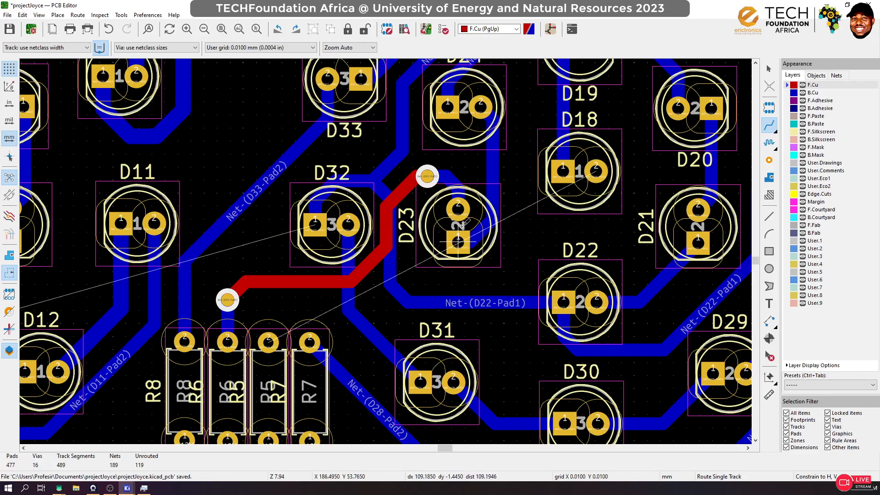
Route D18's pad 2 to R5's pad 2, using F.Cu between a via beside D22 and a via above R5
{"action": "key", "text": "Page_Down"}
{"action": "left_click", "coordinate": [596, 171]}
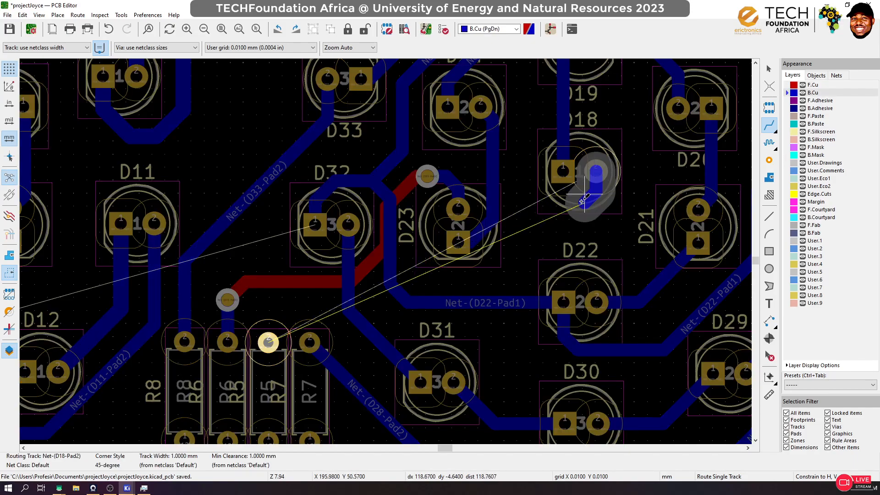
{"action": "left_click", "coordinate": [552, 220]}
{"action": "key", "text": "v"}
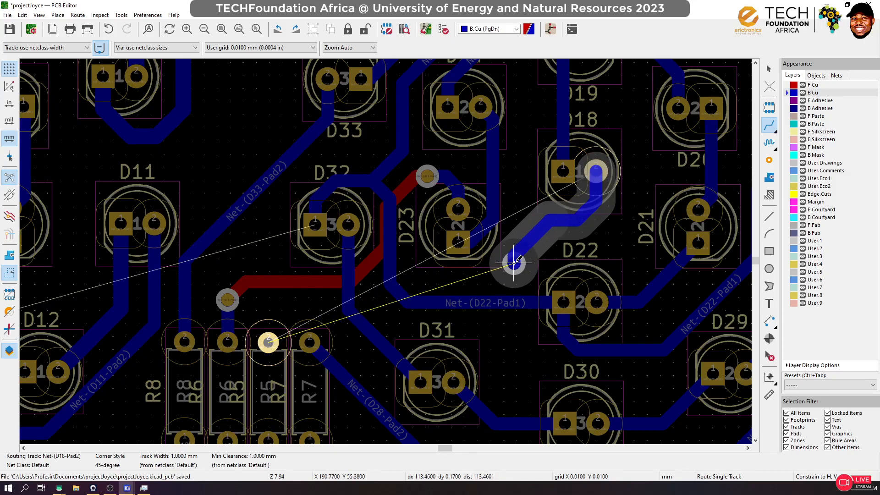
{"action": "left_click", "coordinate": [515, 264]}
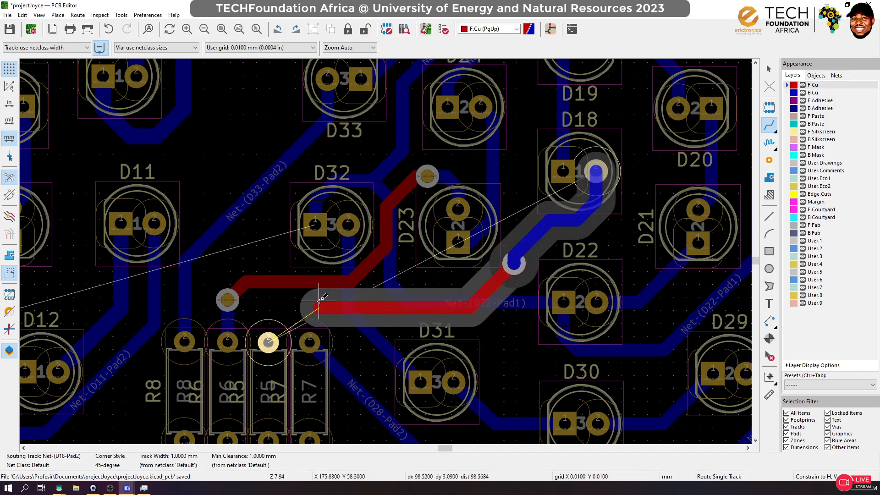
{"action": "key", "text": "v"}
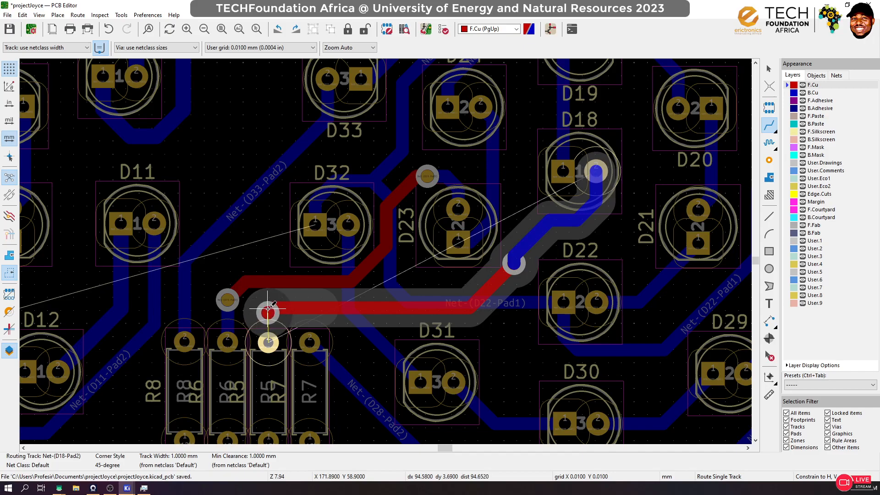
{"action": "left_click", "coordinate": [269, 308]}
{"action": "left_click", "coordinate": [267, 339]}
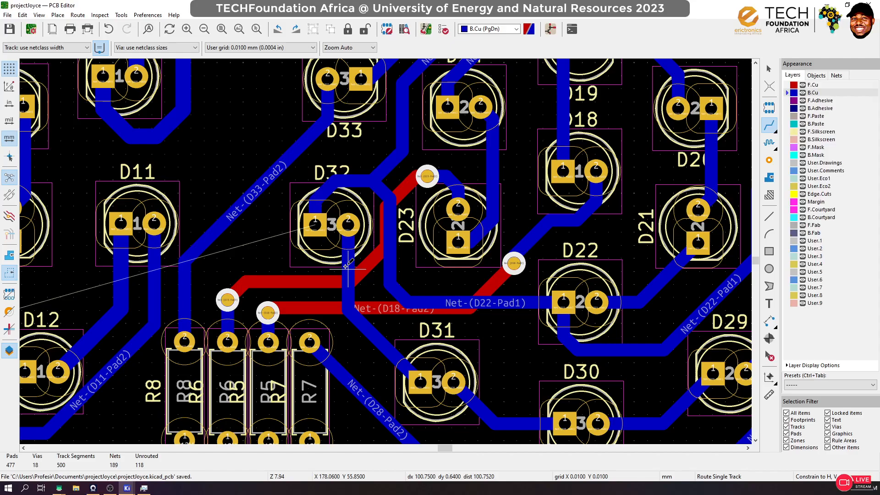
Reroute the F.Cu section of the D23–R6 track higher, farther from the D18–R5 track, and save the board
{"action": "key", "text": "Page_Up"}
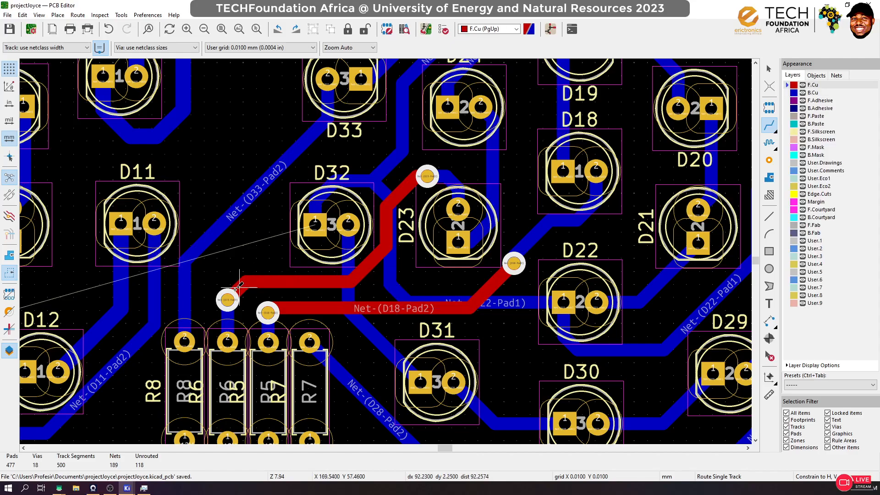
{"action": "left_click", "coordinate": [228, 299]}
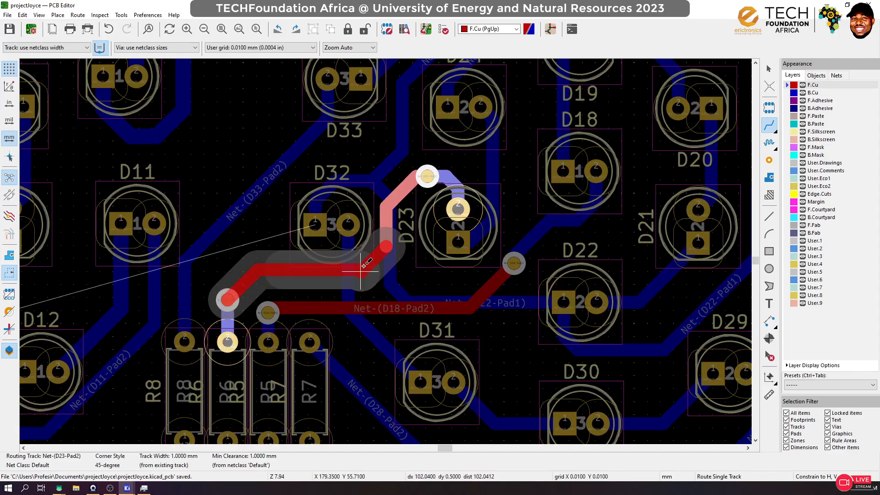
{"action": "left_click", "coordinate": [390, 247]}
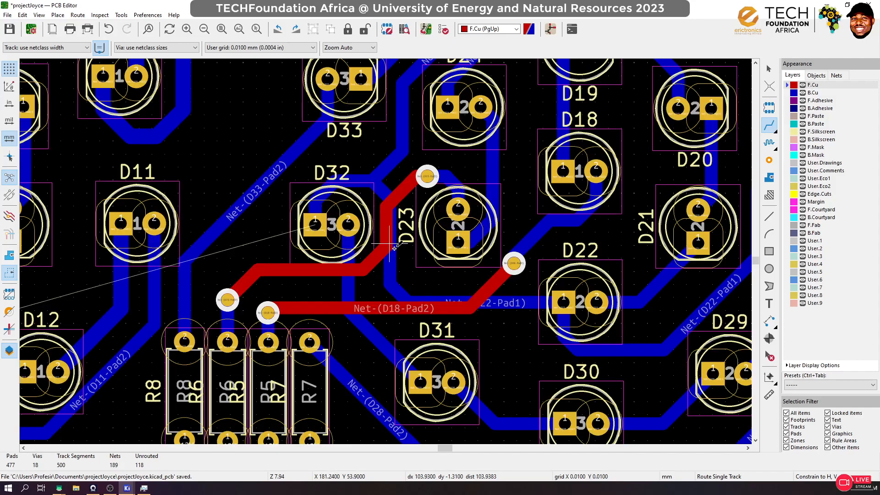
{"action": "key", "text": "ctrl+s"}
Start a track from D32's pad 1 on B.Cu and continue it on F.Cu through a via just beside D32
{"action": "scroll", "coordinate": [403, 266], "scroll_direction": "down", "scroll_amount": 3}
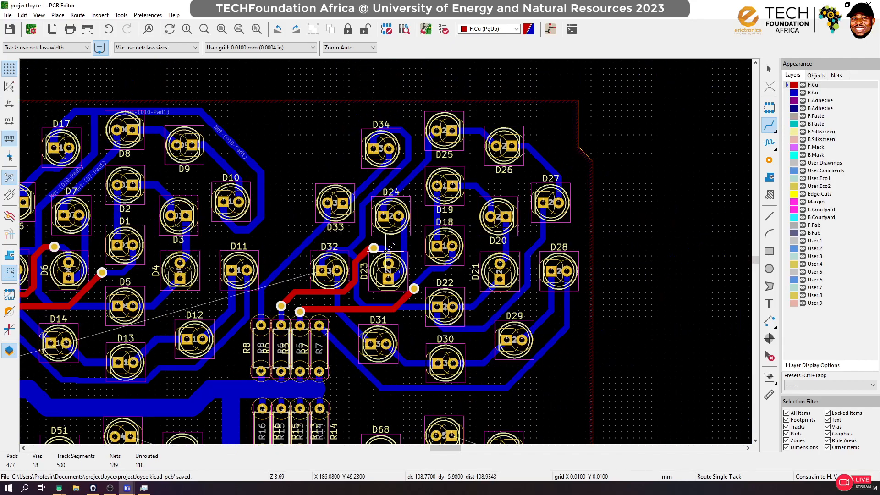
{"action": "scroll", "coordinate": [440, 288], "scroll_direction": "down", "scroll_amount": 3}
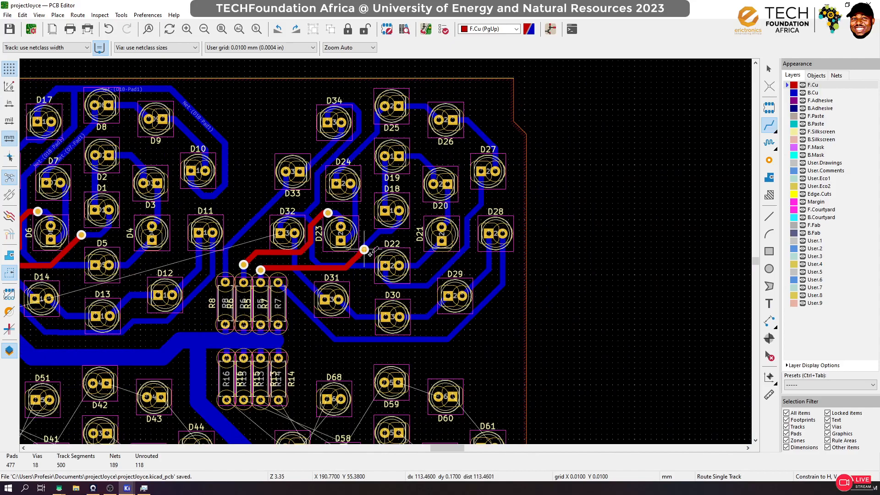
{"action": "scroll", "coordinate": [214, 296], "scroll_direction": "down", "scroll_amount": 1}
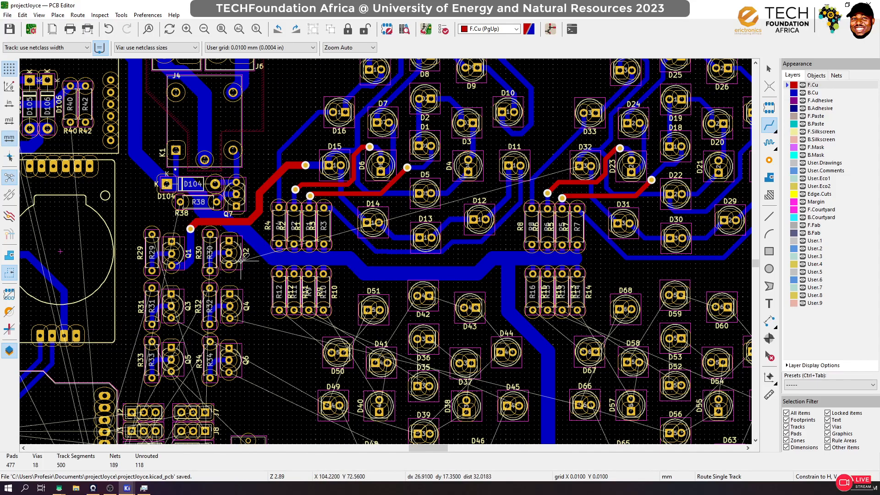
{"action": "scroll", "coordinate": [246, 264], "scroll_direction": "up", "scroll_amount": 2}
{"action": "scroll", "coordinate": [554, 223], "scroll_direction": "down", "scroll_amount": 5}
{"action": "scroll", "coordinate": [556, 221], "scroll_direction": "up", "scroll_amount": 6}
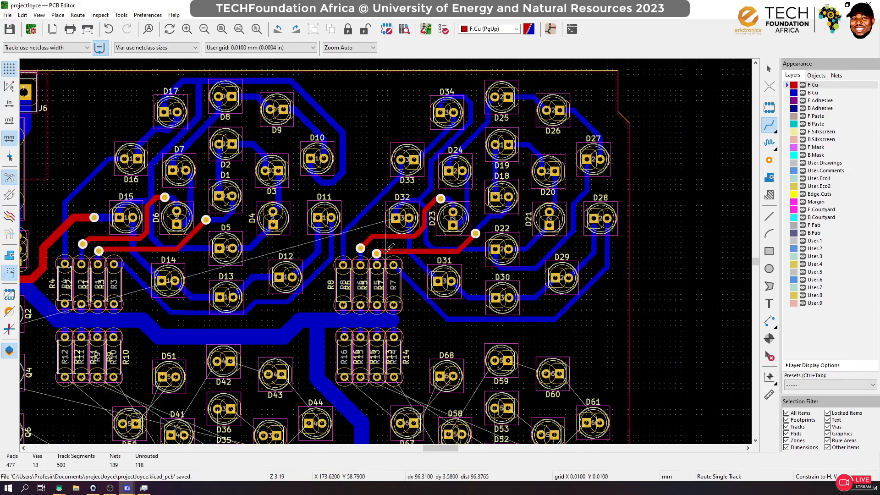
{"action": "scroll", "coordinate": [372, 235], "scroll_direction": "up", "scroll_amount": 3}
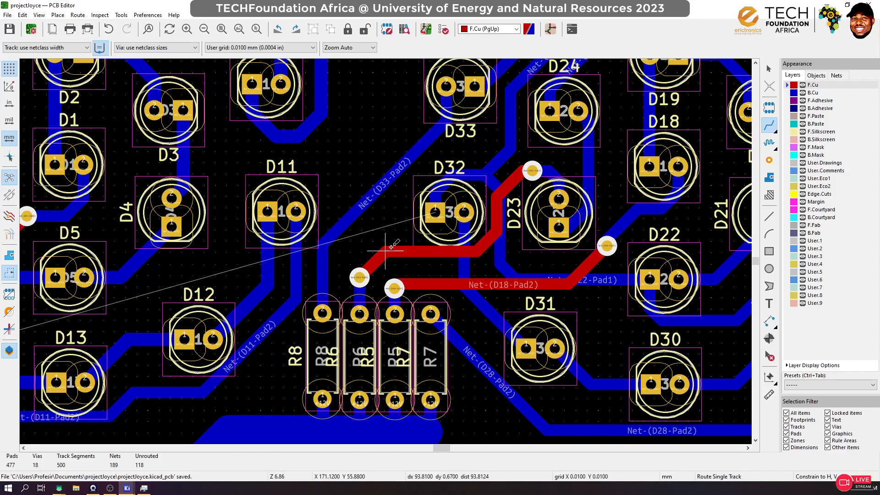
{"action": "left_click", "coordinate": [433, 210]}
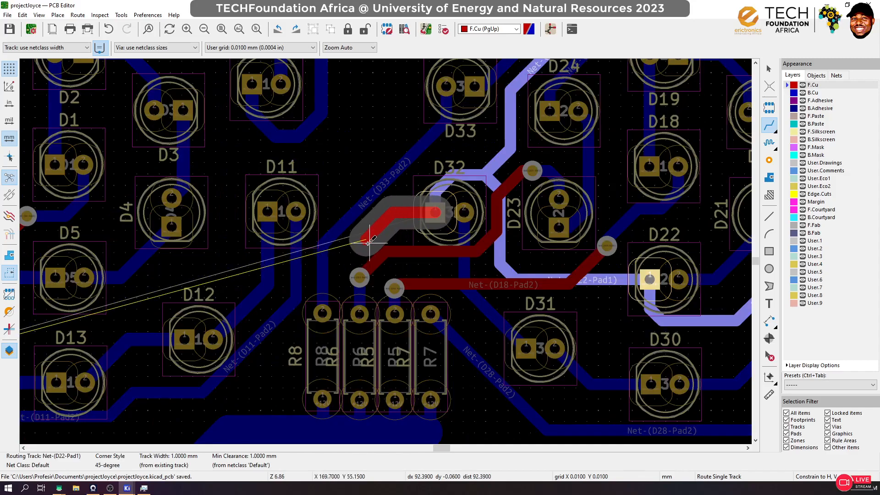
{"action": "key", "text": "Page_Down"}
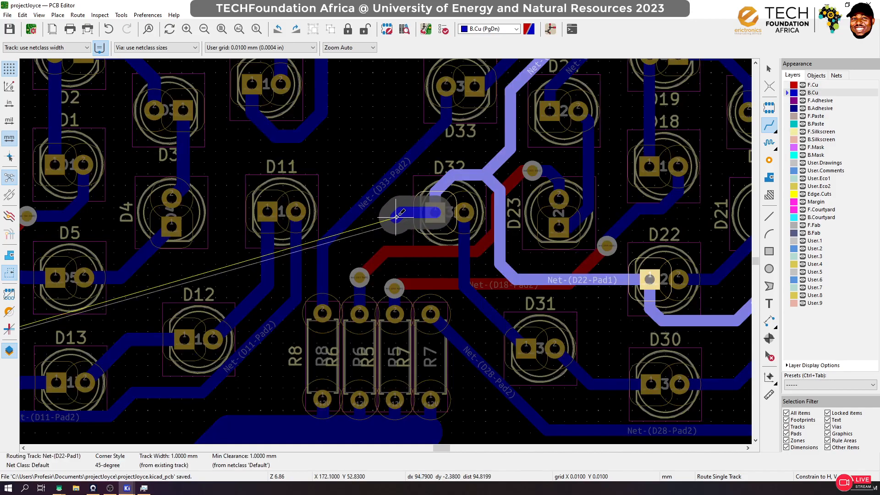
{"action": "key", "text": "Page_Up"}
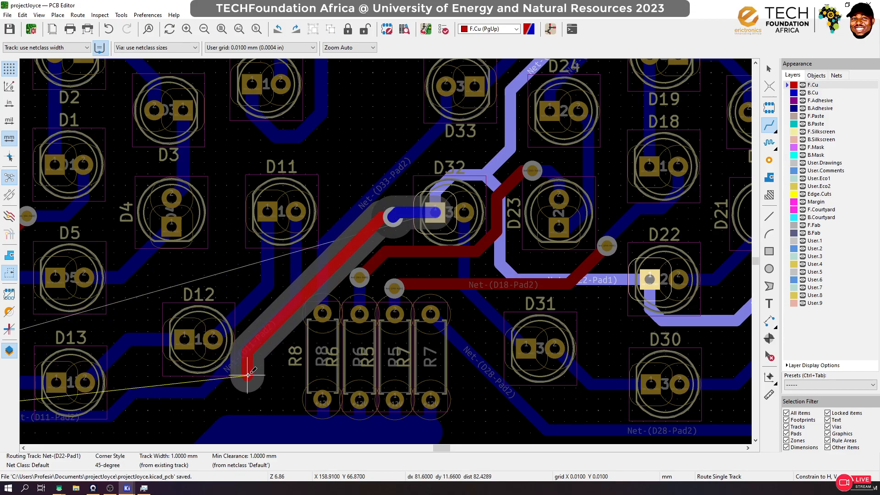
Run the F.Cu track past R8 and along the +12V track to a via beside Q2, finishing on B.Cu at Q2's pad 3
{"action": "scroll", "coordinate": [271, 367], "scroll_direction": "down", "scroll_amount": 1}
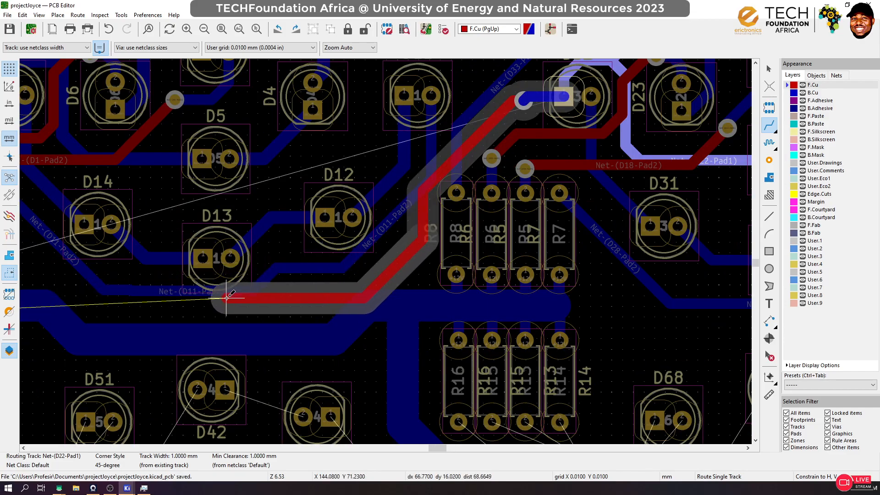
{"action": "scroll", "coordinate": [229, 241], "scroll_direction": "down", "scroll_amount": 3}
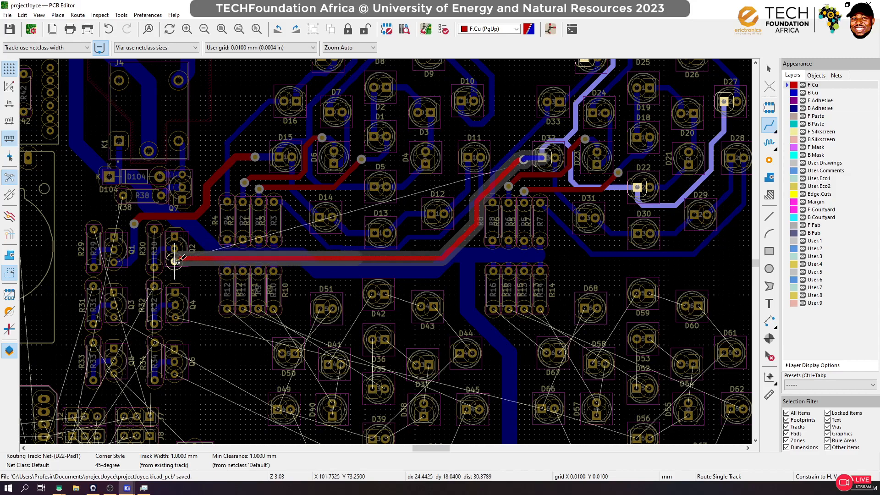
{"action": "scroll", "coordinate": [174, 261], "scroll_direction": "up", "scroll_amount": 5}
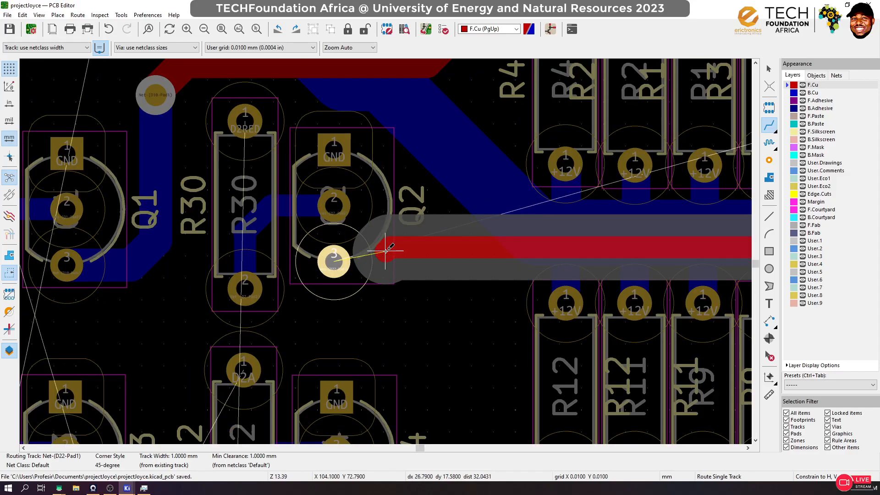
{"action": "key", "text": "v"}
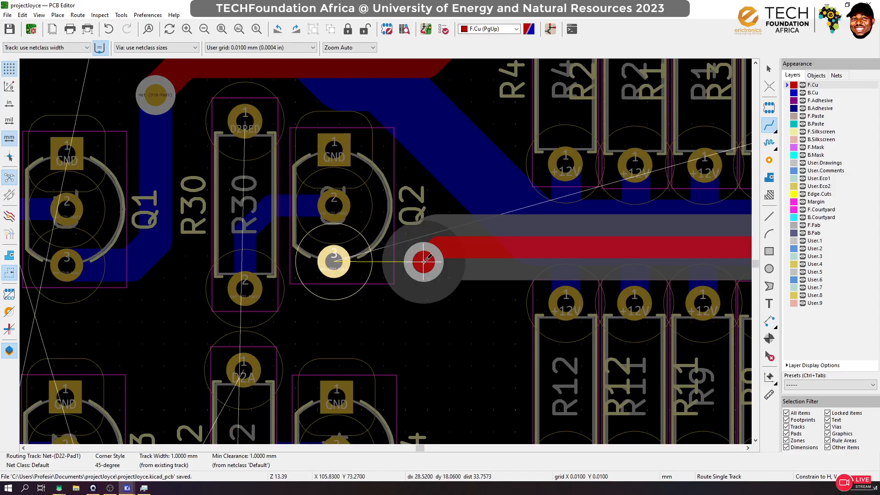
{"action": "left_click", "coordinate": [424, 260]}
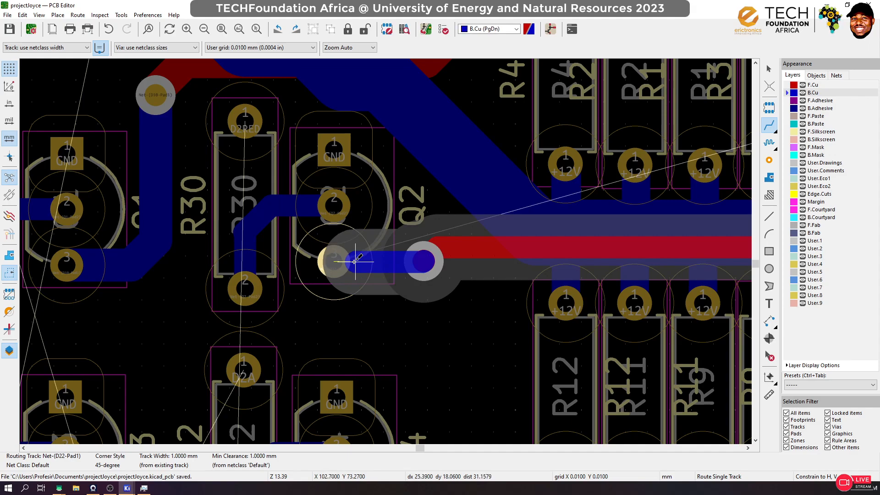
{"action": "key", "text": "Escape"}
Select the whole D32–Q2 connection, including its B.Cu ends, and set its track width to 1.2 mm
{"action": "scroll", "coordinate": [479, 259], "scroll_direction": "down", "scroll_amount": 5}
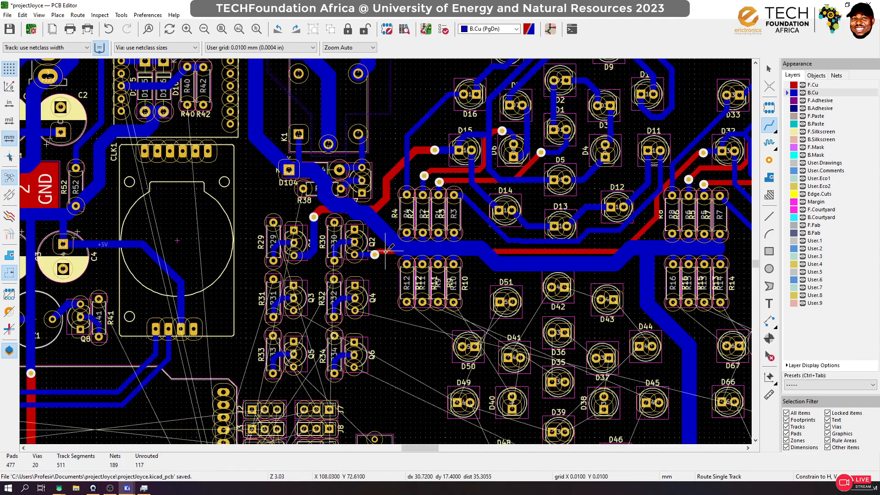
{"action": "left_click", "coordinate": [385, 251]}
{"action": "scroll", "coordinate": [384, 251], "scroll_direction": "up", "scroll_amount": 10}
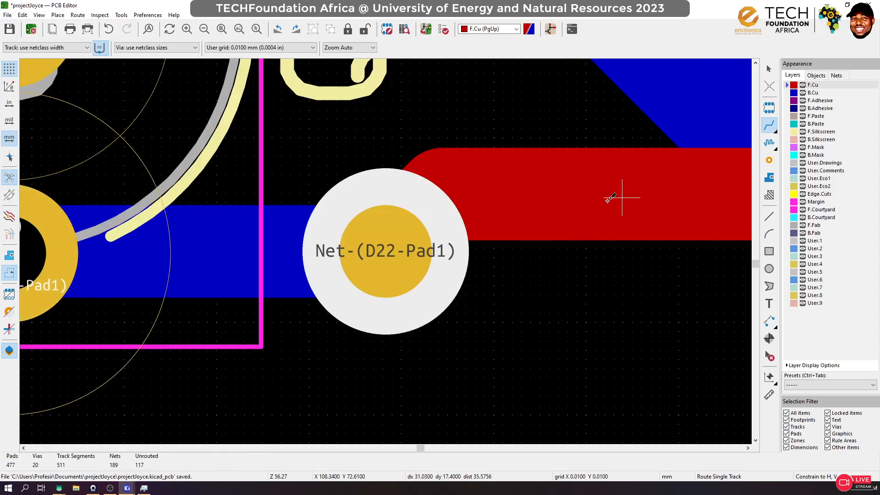
{"action": "scroll", "coordinate": [725, 214], "scroll_direction": "down", "scroll_amount": 7}
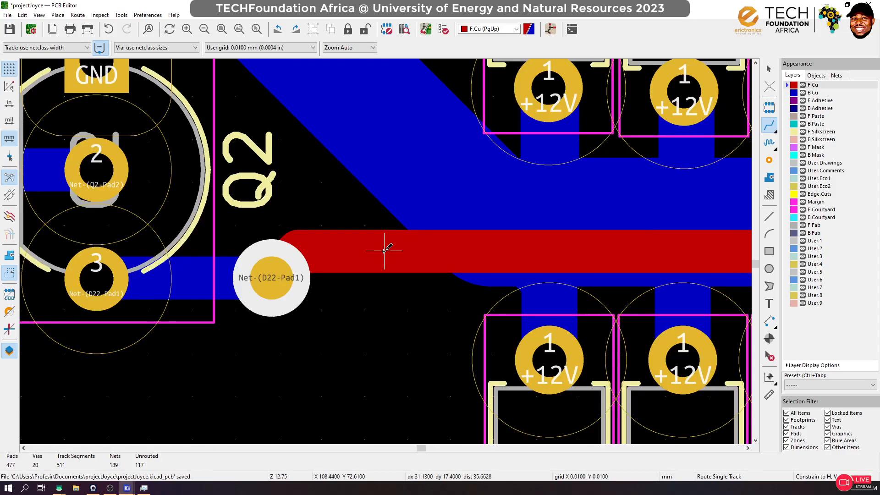
{"action": "scroll", "coordinate": [489, 242], "scroll_direction": "down", "scroll_amount": 2}
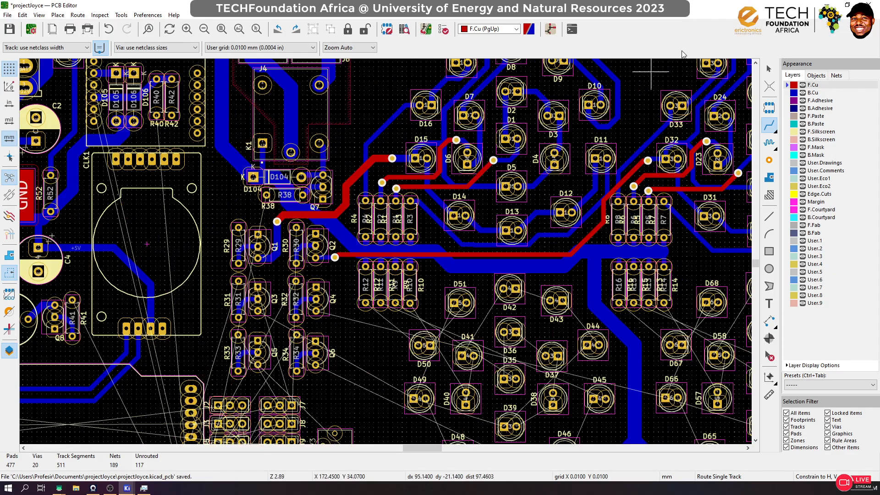
{"action": "left_click", "coordinate": [769, 68]}
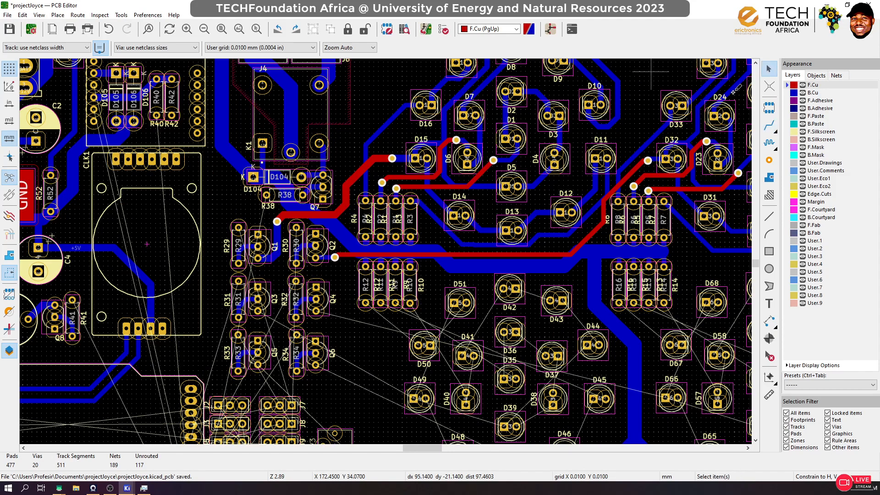
{"action": "left_click", "coordinate": [548, 253]}
{"action": "key", "text": "u"}
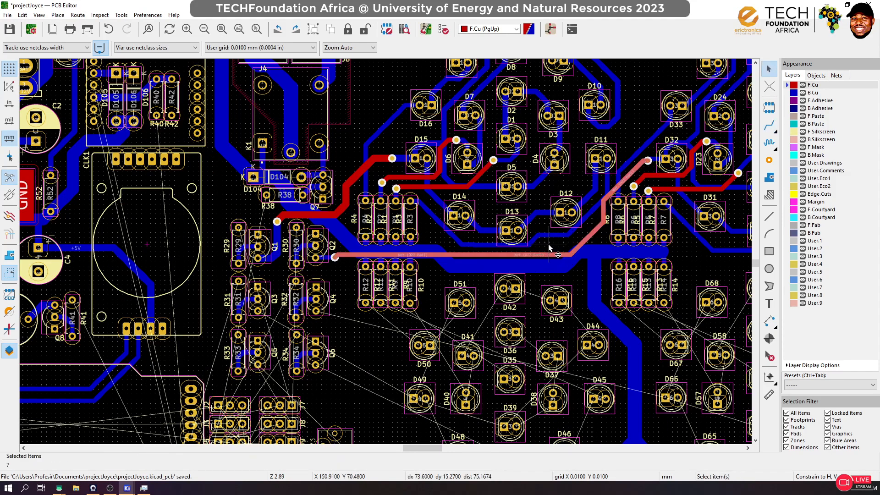
{"action": "key", "text": "u"}
{"action": "key", "text": "e"}
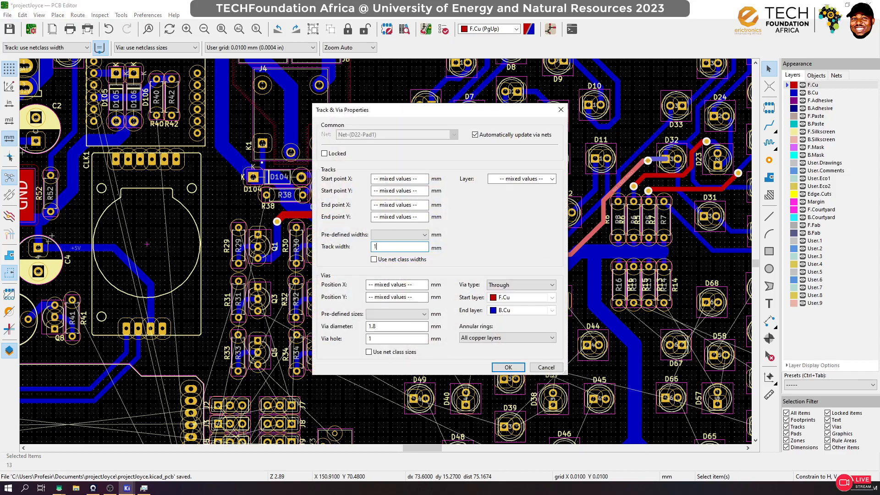
{"action": "type", "text": "1.2"}
{"action": "key", "text": "Return"}
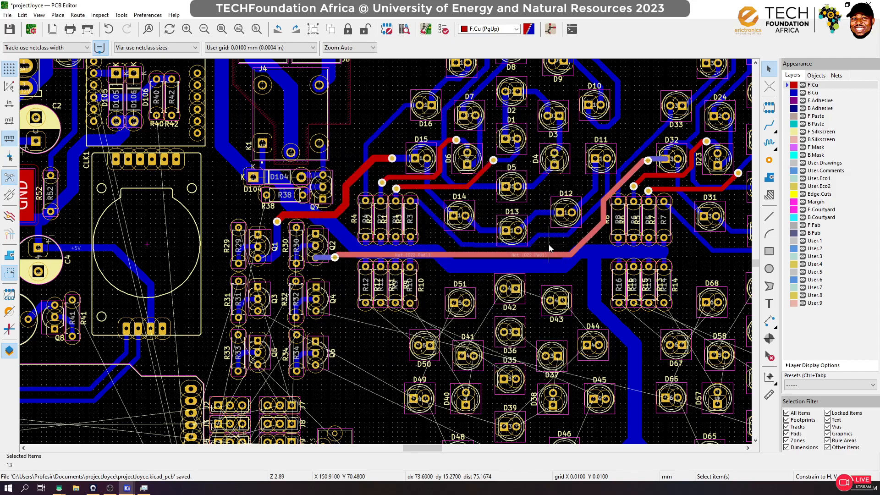
Set the D32–Q2 connection's track width to 1.5 mm and save the board
{"action": "key", "text": "e"}
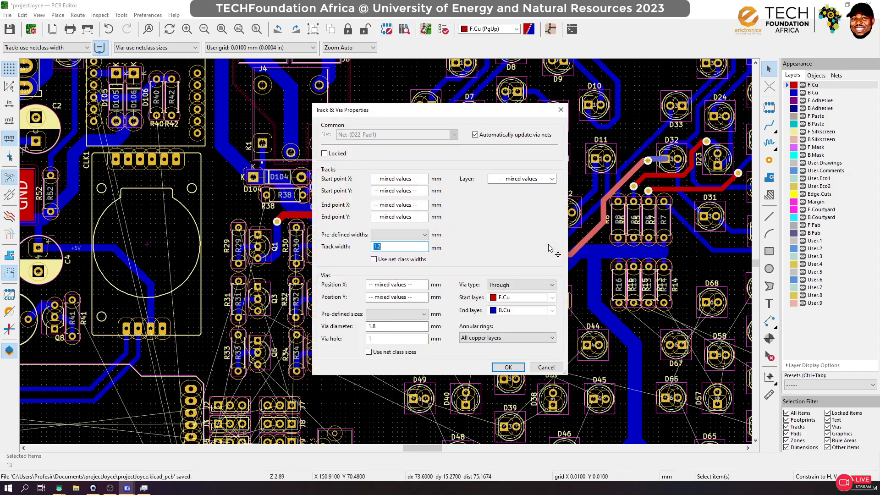
{"action": "type", "text": "1.5"}
{"action": "key", "text": "Return"}
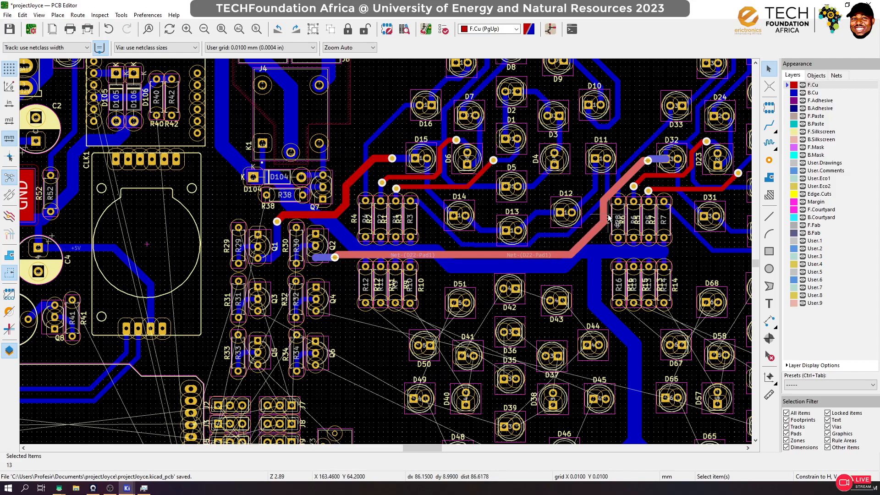
{"action": "scroll", "coordinate": [611, 200], "scroll_direction": "down", "scroll_amount": 1}
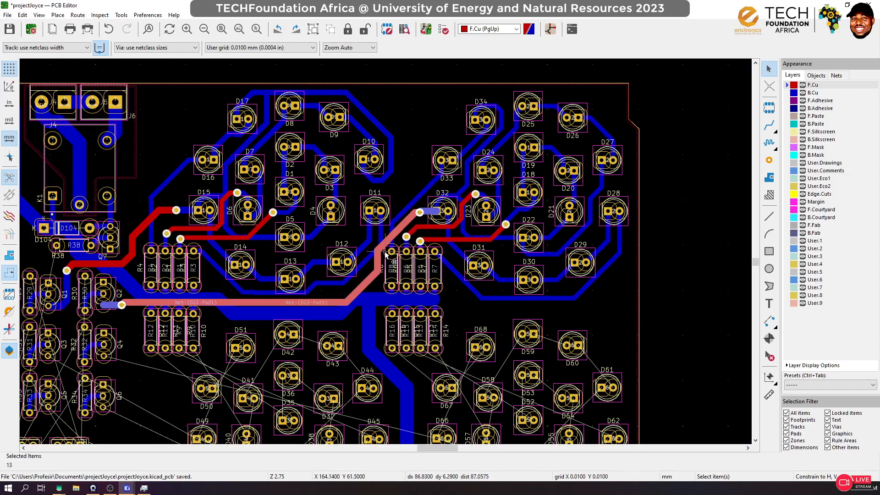
{"action": "left_click", "coordinate": [710, 200]}
{"action": "key", "text": "ctrl+s"}
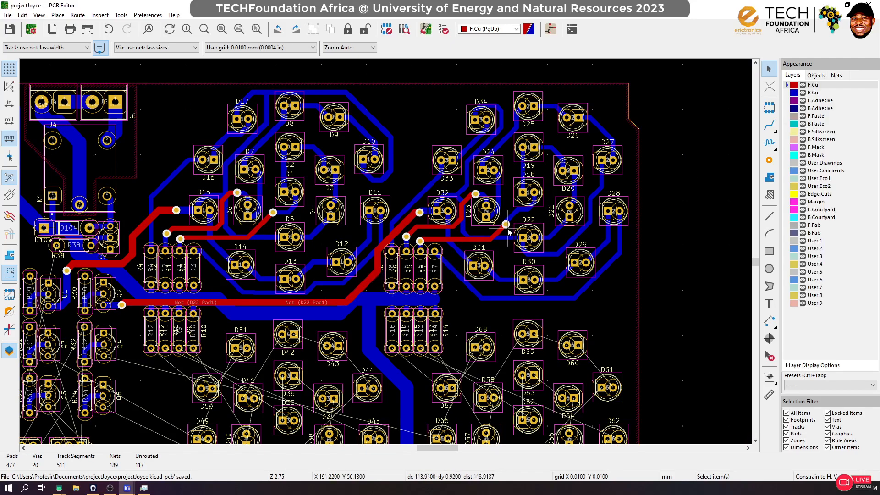
Route D58's pad 2 to D57's pad 1 on B.Cu
{"action": "scroll", "coordinate": [372, 261], "scroll_direction": "down", "scroll_amount": 3}
{"action": "scroll", "coordinate": [314, 300], "scroll_direction": "up", "scroll_amount": 3}
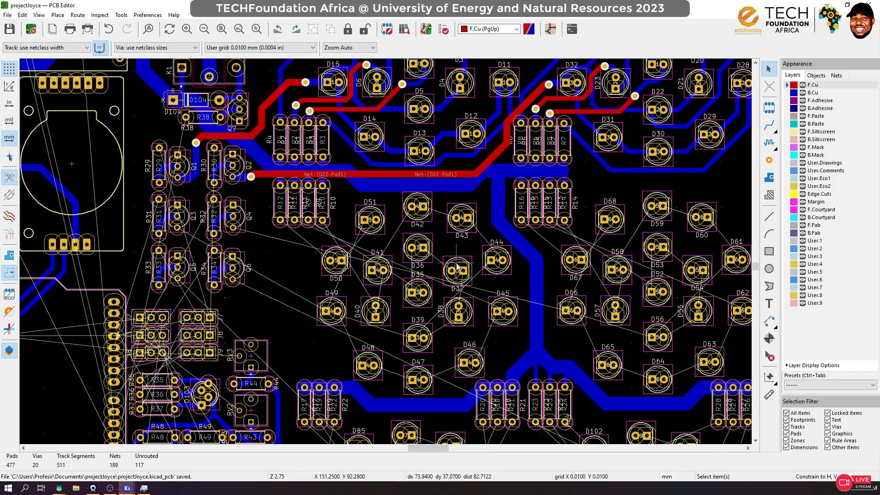
{"action": "scroll", "coordinate": [457, 270], "scroll_direction": "down", "scroll_amount": 1}
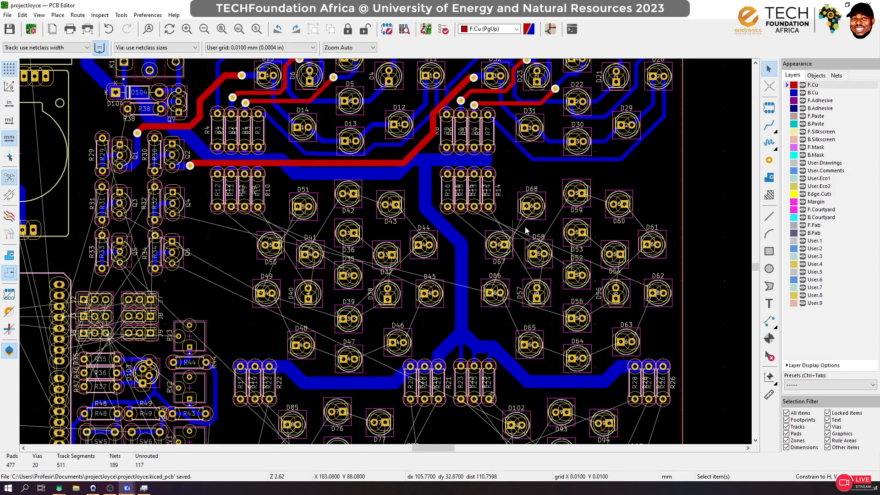
{"action": "left_click", "coordinate": [769, 125]}
{"action": "scroll", "coordinate": [540, 255], "scroll_direction": "up", "scroll_amount": 1}
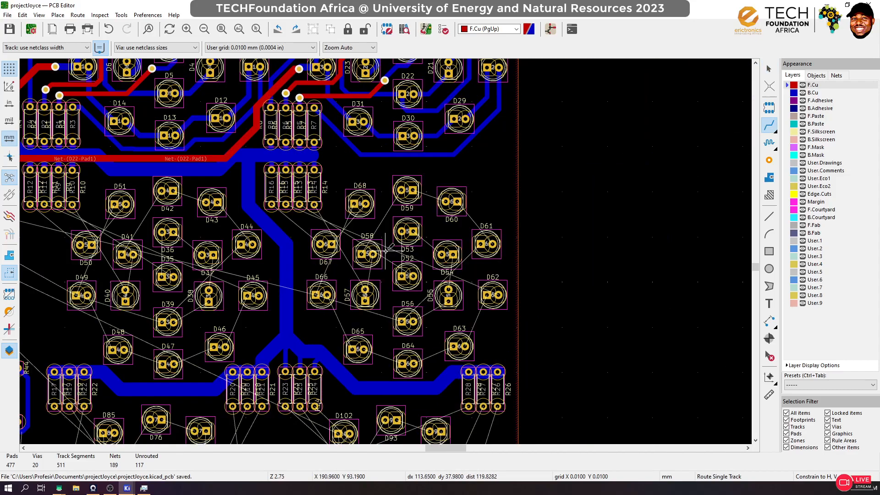
{"action": "scroll", "coordinate": [365, 278], "scroll_direction": "up", "scroll_amount": 5}
{"action": "left_click", "coordinate": [420, 95]}
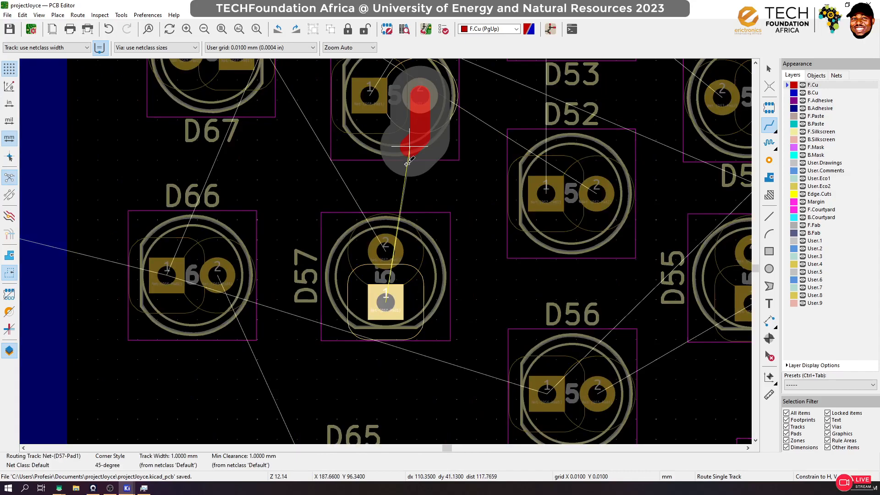
{"action": "key", "text": "Escape"}
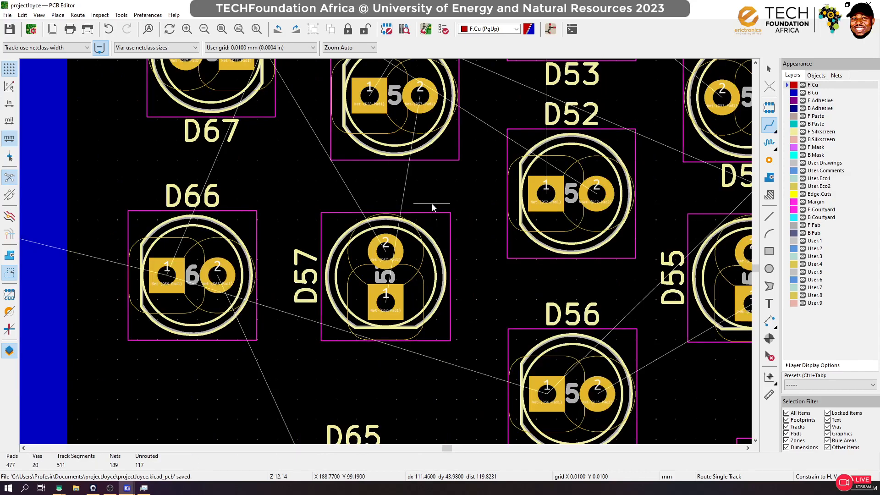
{"action": "key", "text": "Page_Down"}
{"action": "left_click", "coordinate": [420, 95]}
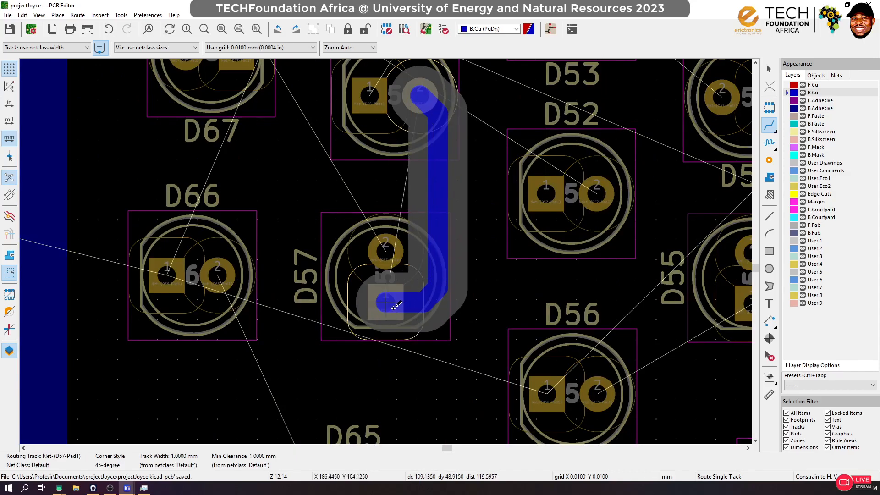
{"action": "left_click", "coordinate": [394, 308]}
Route D54's pad 1 to D55's pad 2 on B.Cu
{"action": "scroll", "coordinate": [393, 275], "scroll_direction": "down", "scroll_amount": 3}
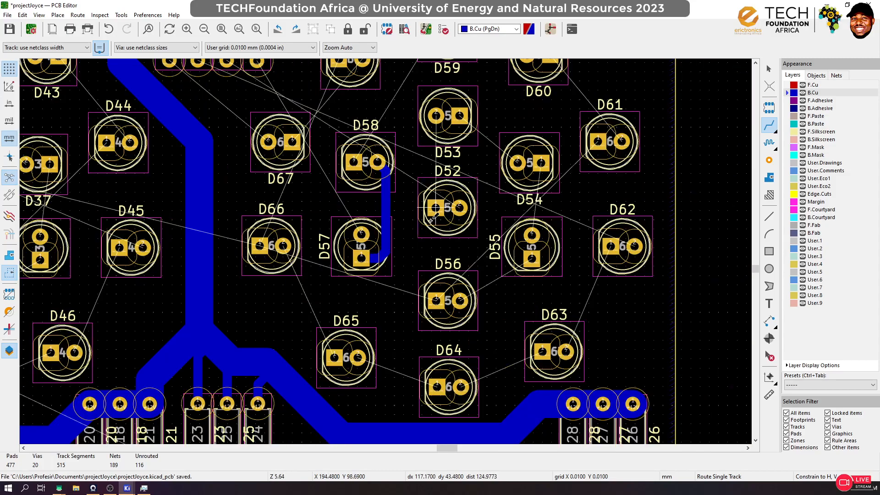
{"action": "scroll", "coordinate": [481, 268], "scroll_direction": "up", "scroll_amount": 3}
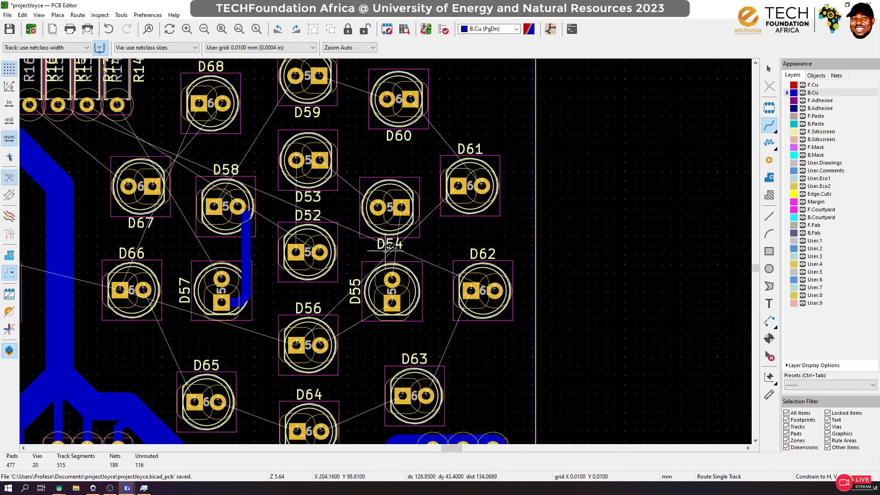
{"action": "left_click", "coordinate": [541, 162]}
{"action": "left_click", "coordinate": [398, 309]}
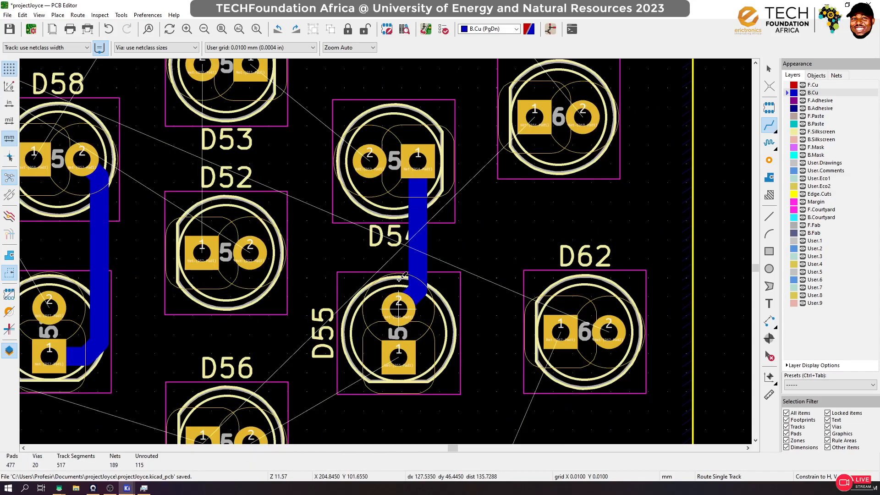
{"action": "scroll", "coordinate": [477, 202], "scroll_direction": "down", "scroll_amount": 1}
{"action": "scroll", "coordinate": [386, 251], "scroll_direction": "down", "scroll_amount": 3}
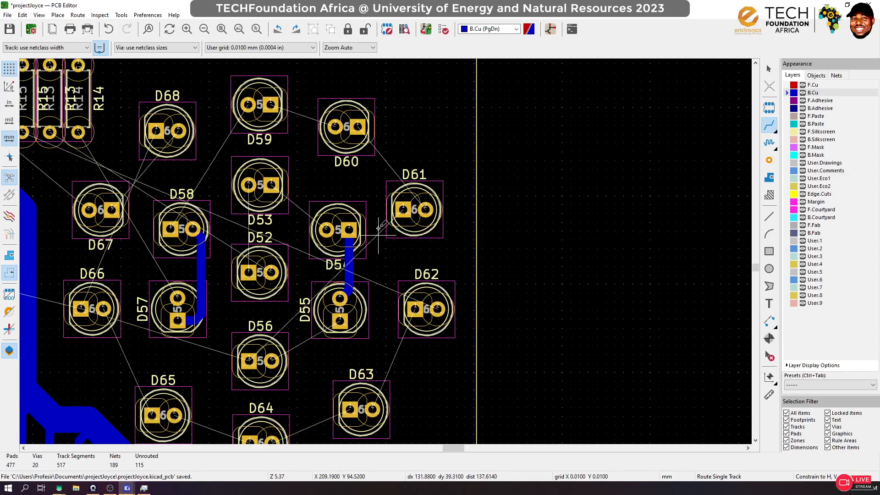
Route D60's pad 1 to D61's pad 2 and D59's pad 1 to D60's pad 2 on B.Cu
{"action": "left_click", "coordinate": [358, 127]}
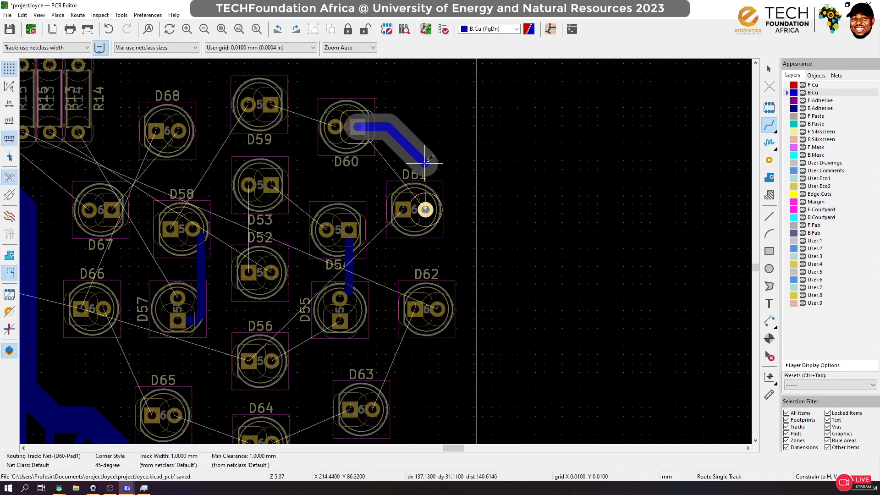
{"action": "left_click", "coordinate": [425, 210]}
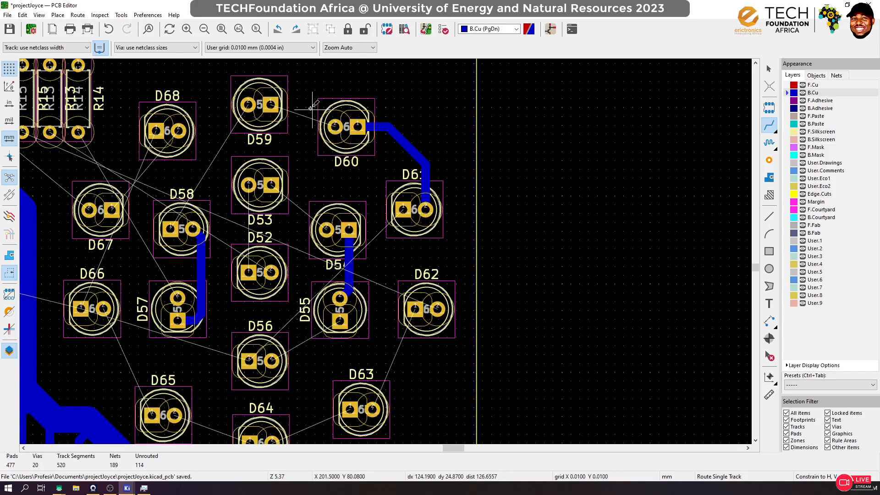
{"action": "left_click", "coordinate": [271, 105]}
{"action": "left_click", "coordinate": [335, 127]}
Route D53's pad 1 to D54's pad 2 and D62's pad 1 to D63's pad 2 on B.Cu
{"action": "left_click", "coordinate": [270, 185]}
{"action": "left_click", "coordinate": [325, 229]}
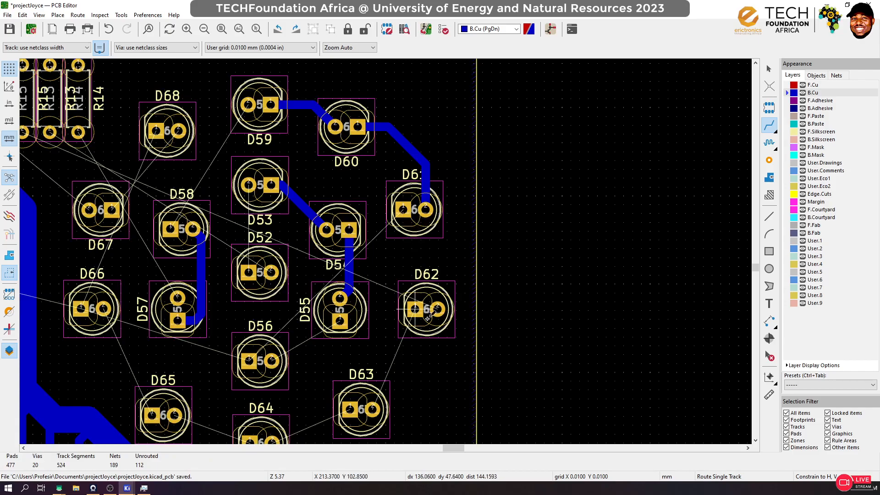
{"action": "scroll", "coordinate": [415, 311], "scroll_direction": "down", "scroll_amount": 1}
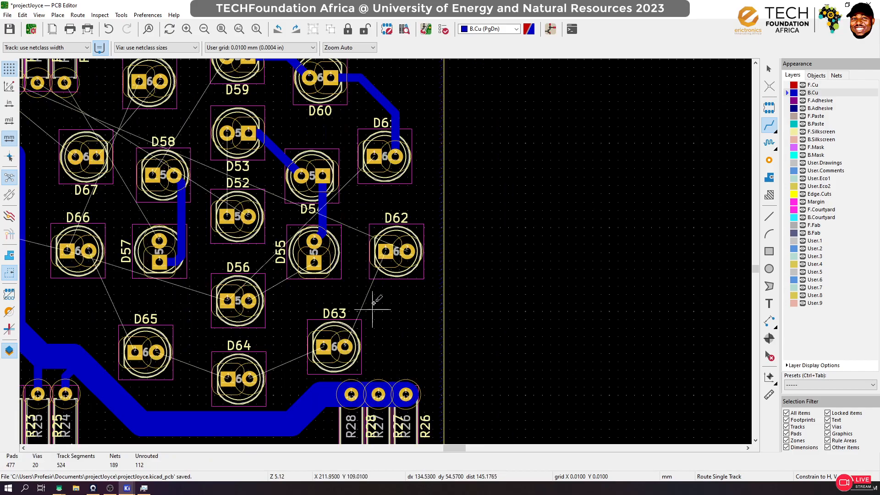
{"action": "left_click", "coordinate": [386, 251]}
{"action": "left_click", "coordinate": [352, 346]}
{"action": "scroll", "coordinate": [357, 257], "scroll_direction": "down", "scroll_amount": 1}
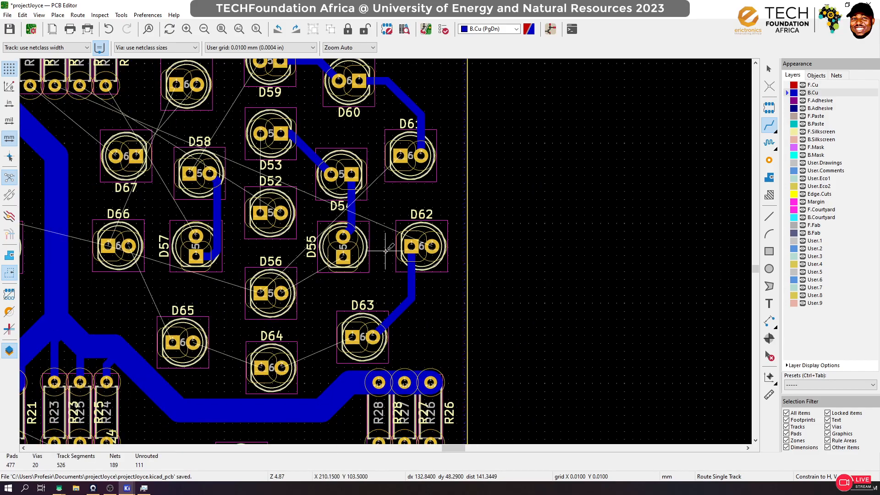
Route D56's pad 2 to D55's pad 1 on B.Cu, starting with a horizontal run from D56
{"action": "left_click", "coordinate": [343, 257]}
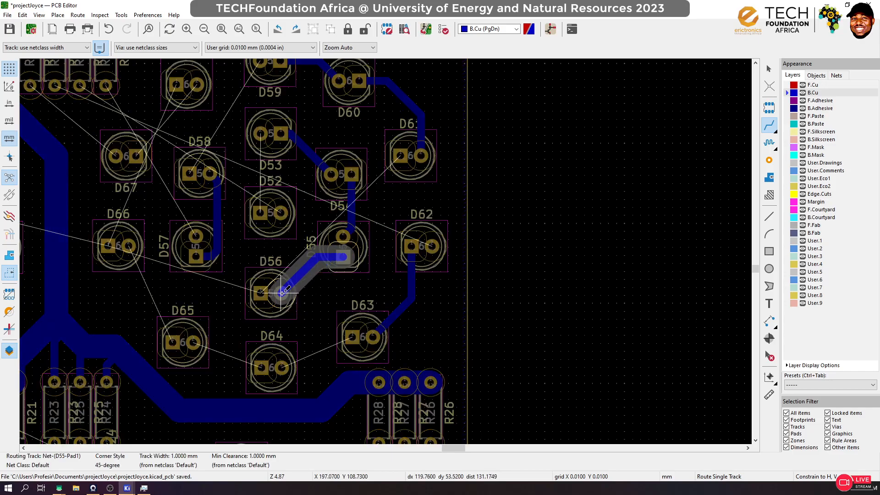
{"action": "key", "text": "Escape"}
{"action": "left_click", "coordinate": [282, 293]}
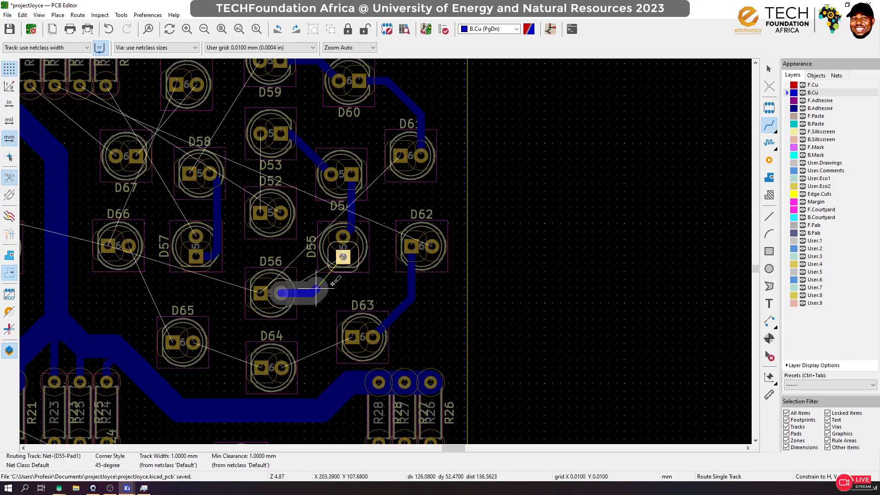
{"action": "left_click", "coordinate": [345, 257]}
Chain the lower segment LEDs from D63's pad 1 through D64 and D65 to D66's pad 2 on B.Cu
{"action": "left_click", "coordinate": [282, 367]}
{"action": "left_click", "coordinate": [352, 337]}
{"action": "left_click", "coordinate": [261, 367]}
{"action": "left_click", "coordinate": [193, 342]}
{"action": "left_click", "coordinate": [173, 341]}
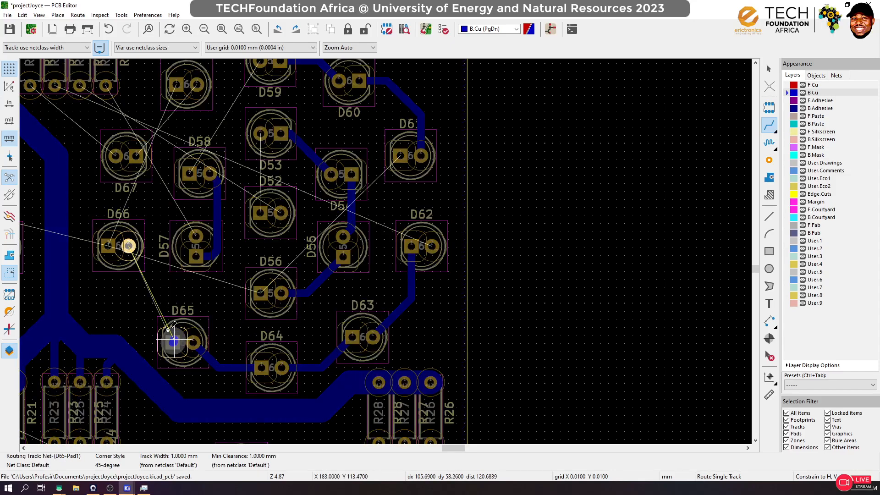
{"action": "left_click", "coordinate": [130, 246]}
{"action": "left_click", "coordinate": [129, 247]}
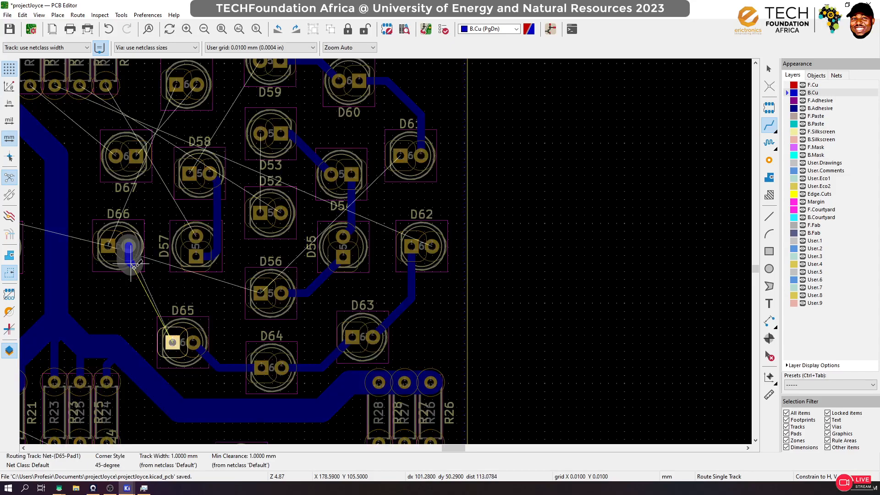
{"action": "left_click", "coordinate": [174, 342]}
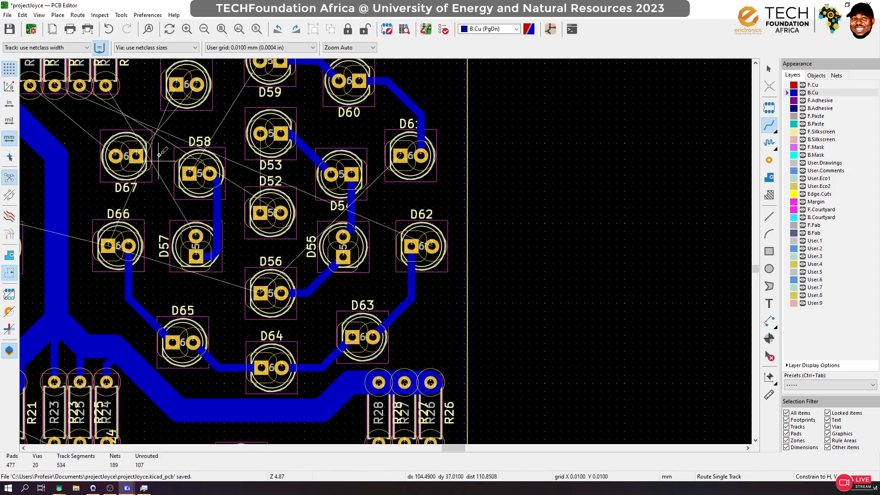
Route D59's pad 2 to D58's pad 1 and D68's pad 2 to D67's pad 1 on B.Cu
{"action": "scroll", "coordinate": [189, 173], "scroll_direction": "down", "scroll_amount": 1}
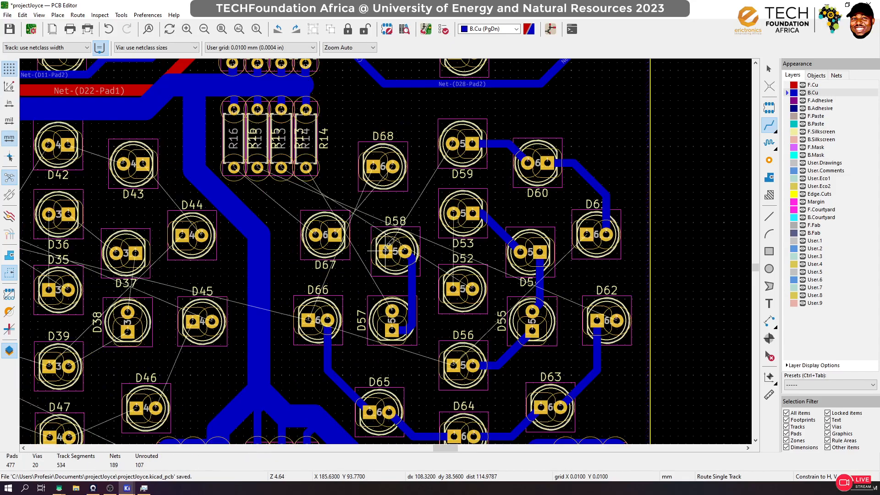
{"action": "scroll", "coordinate": [402, 211], "scroll_direction": "up", "scroll_amount": 1}
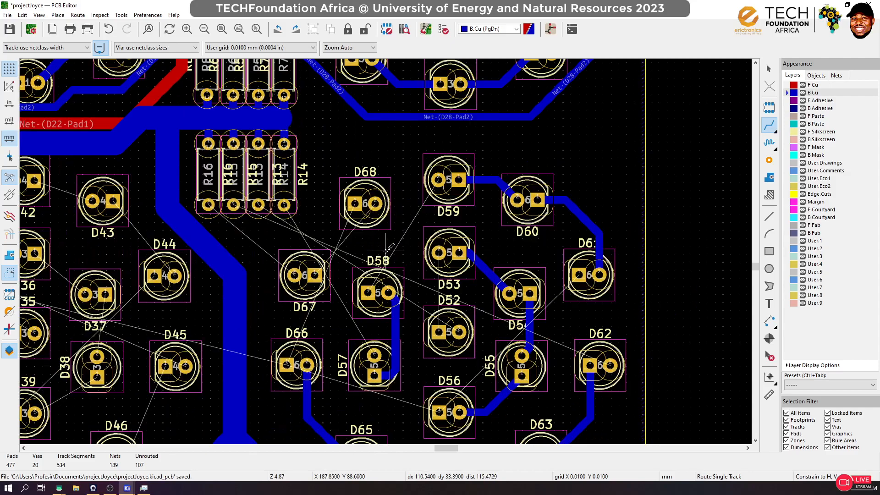
{"action": "left_click", "coordinate": [438, 179]}
{"action": "left_click", "coordinate": [367, 292]}
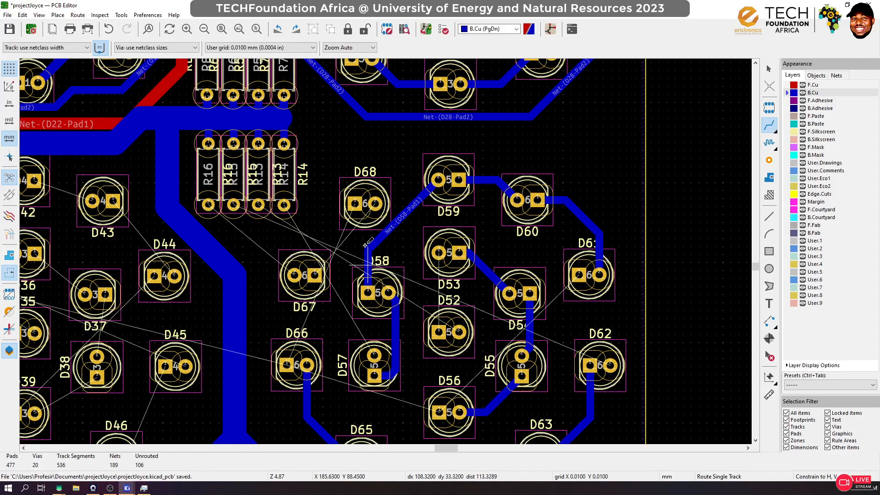
{"action": "left_click", "coordinate": [375, 204]}
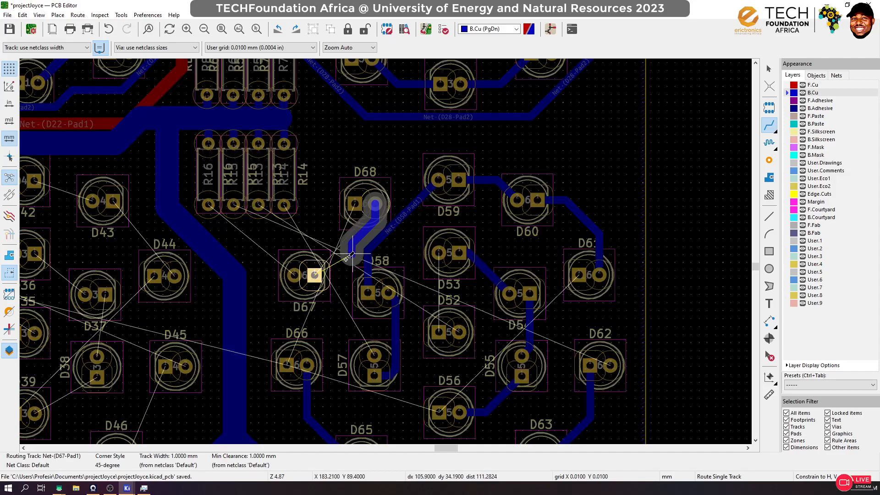
{"action": "left_click", "coordinate": [316, 275]}
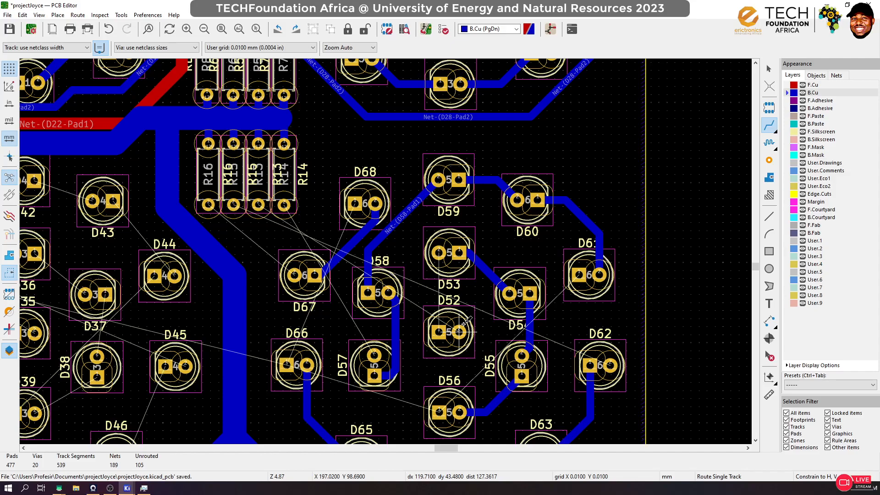
Route D53's pad 2 to D52's pad 1, and D61's pad 1 around D55 to D56's pad 1, on B.Cu
{"action": "left_click", "coordinate": [439, 252]}
{"action": "left_click", "coordinate": [439, 331]}
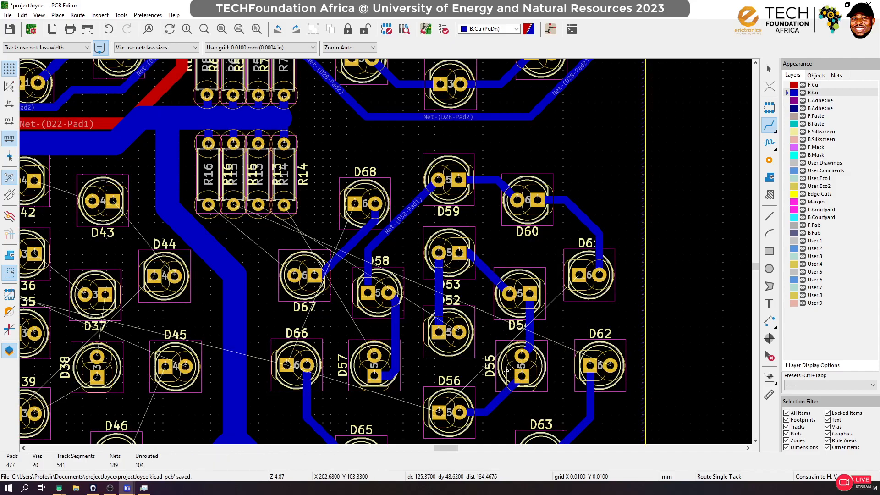
{"action": "scroll", "coordinate": [521, 355], "scroll_direction": "down", "scroll_amount": 1}
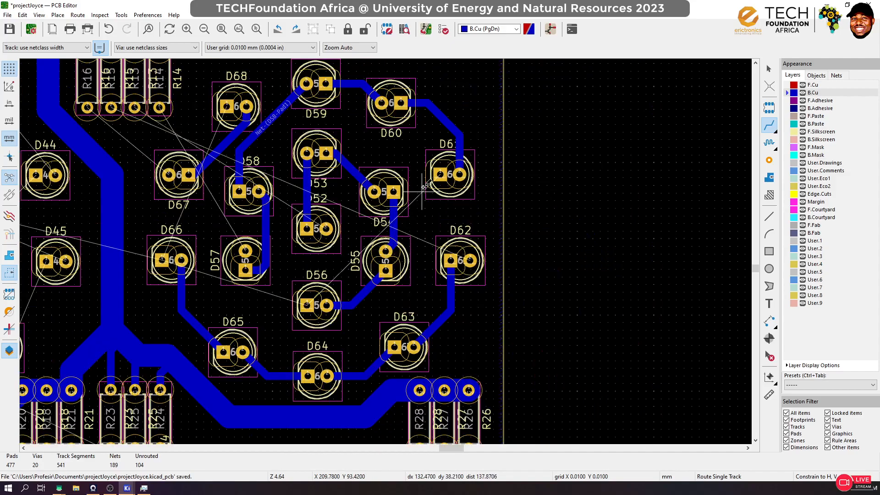
{"action": "left_click", "coordinate": [437, 174]}
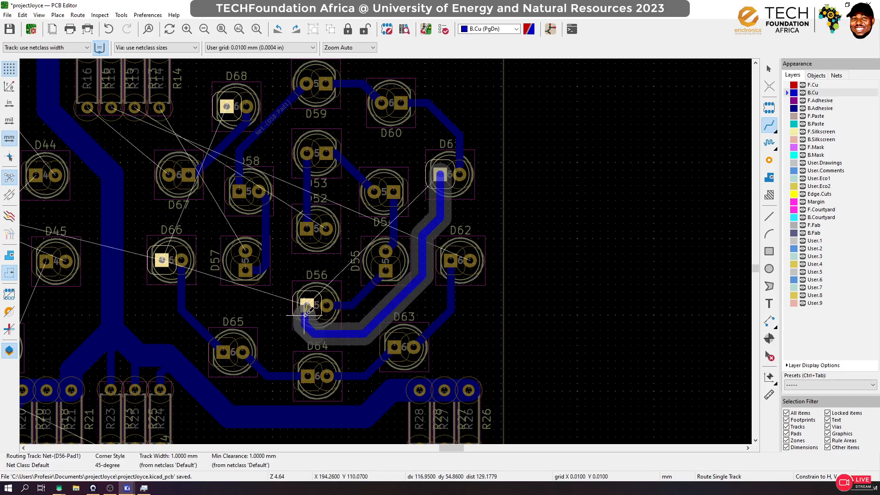
{"action": "scroll", "coordinate": [307, 307], "scroll_direction": "up", "scroll_amount": 3}
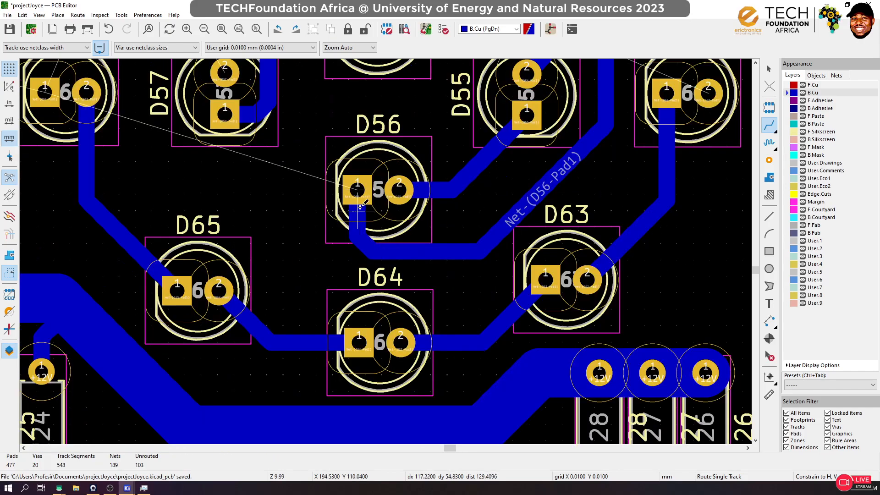
Reshape the D61–D56 track with a diagonal into D56's pad 1 and shift its horizontal run closer to D56
{"action": "left_click", "coordinate": [397, 251]}
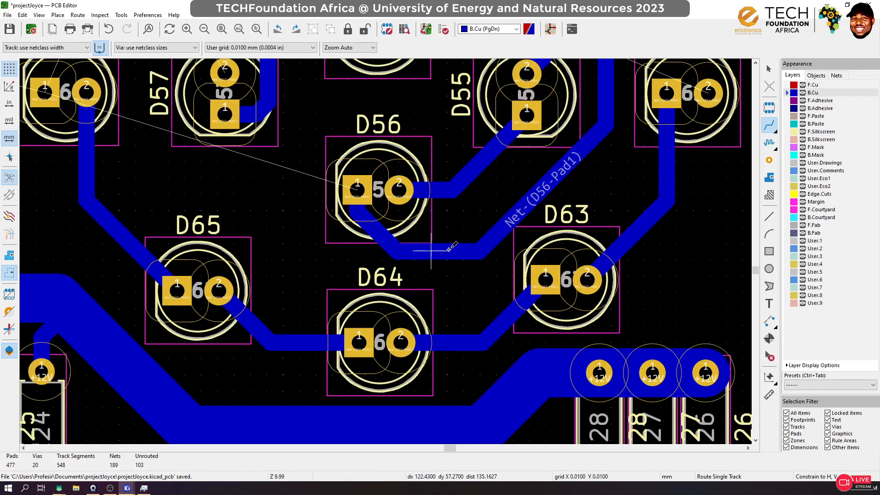
{"action": "left_click", "coordinate": [387, 241]}
{"action": "scroll", "coordinate": [328, 305], "scroll_direction": "down", "scroll_amount": 3}
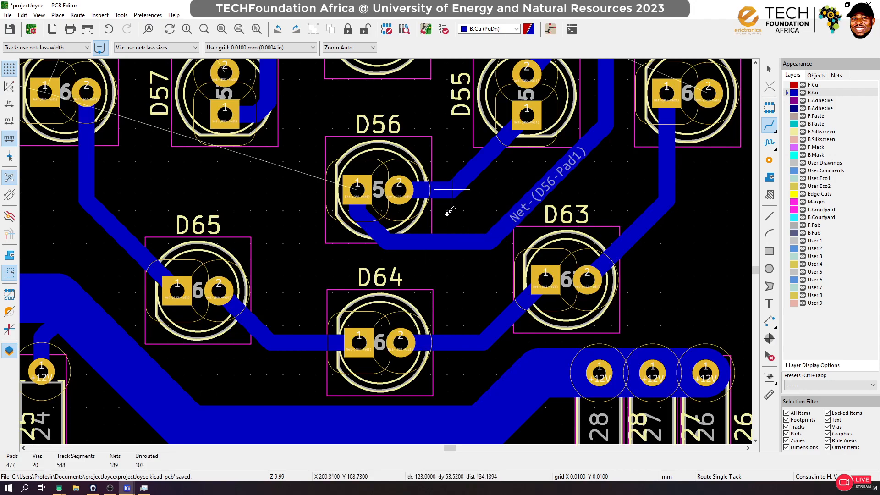
{"action": "left_click", "coordinate": [422, 197]}
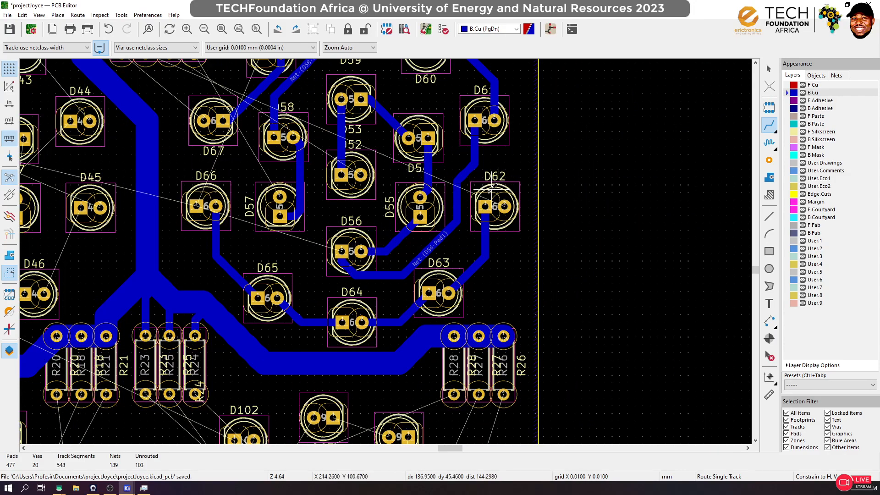
Ungroup the four resistors R13–R16
{"action": "scroll", "coordinate": [492, 188], "scroll_direction": "down", "scroll_amount": 3}
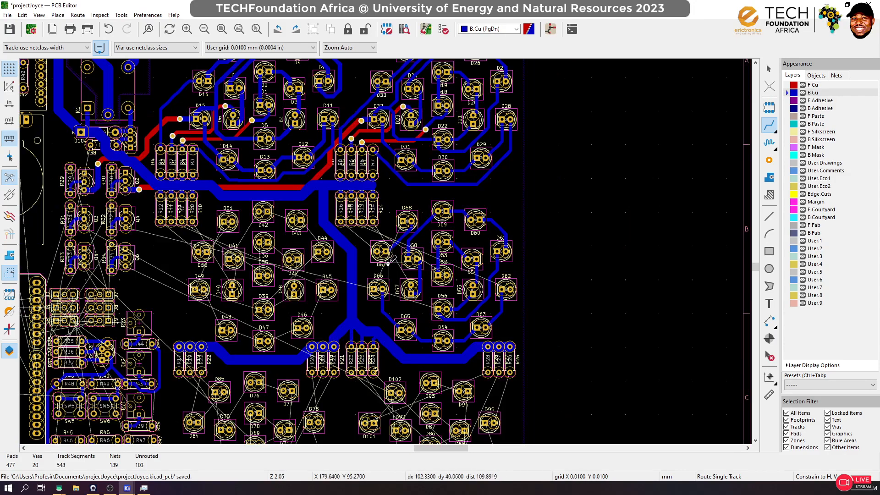
{"action": "scroll", "coordinate": [390, 259], "scroll_direction": "up", "scroll_amount": 1}
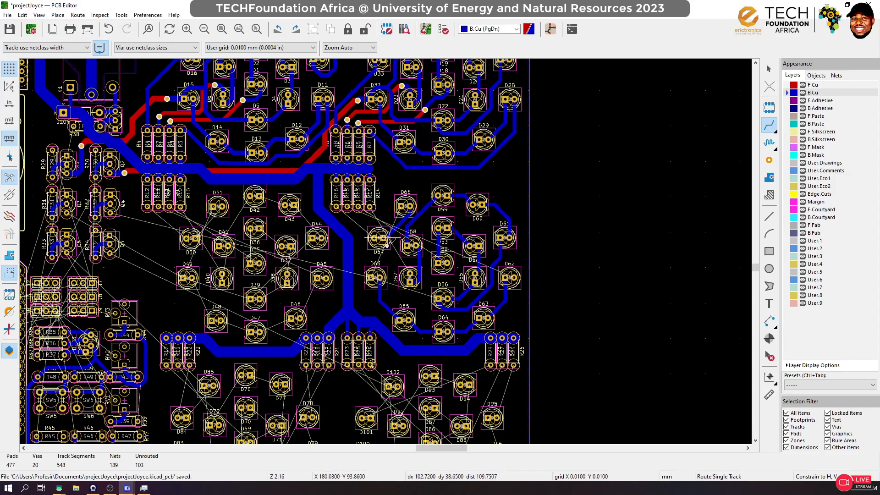
{"action": "scroll", "coordinate": [386, 240], "scroll_direction": "up", "scroll_amount": 3}
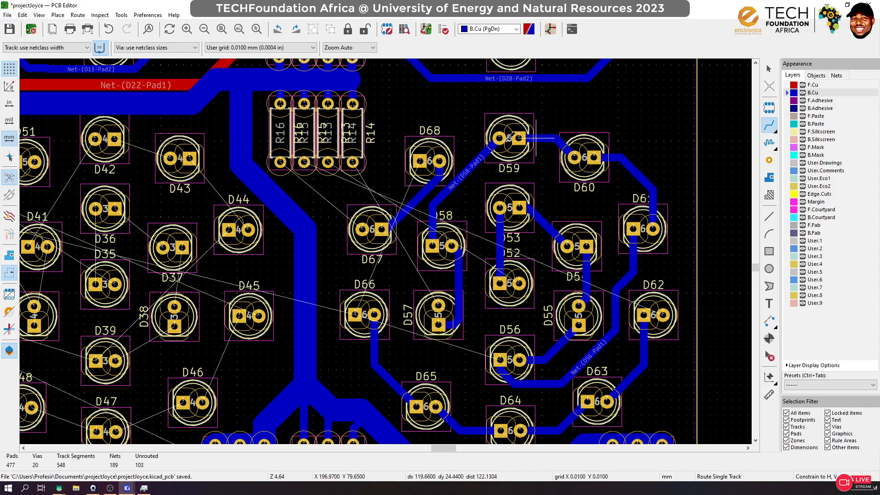
{"action": "left_click", "coordinate": [771, 70]}
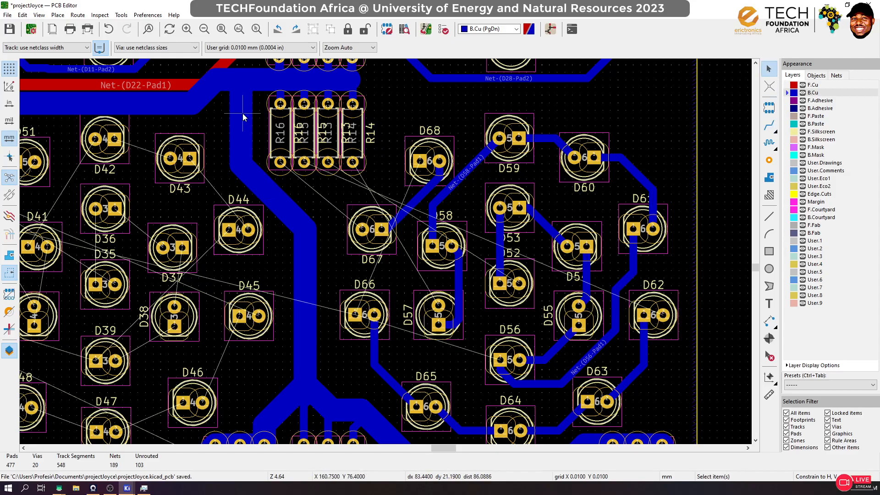
{"action": "left_click", "coordinate": [356, 150]}
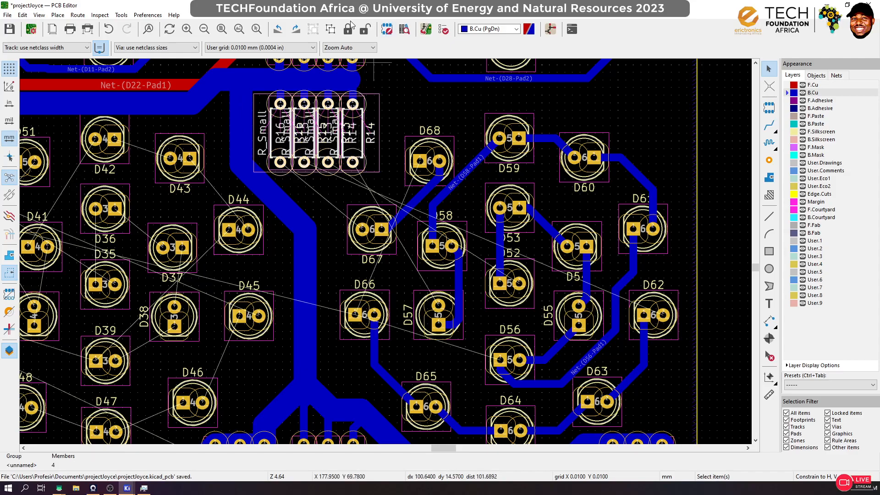
{"action": "left_click", "coordinate": [331, 29]}
{"action": "left_click", "coordinate": [387, 84]}
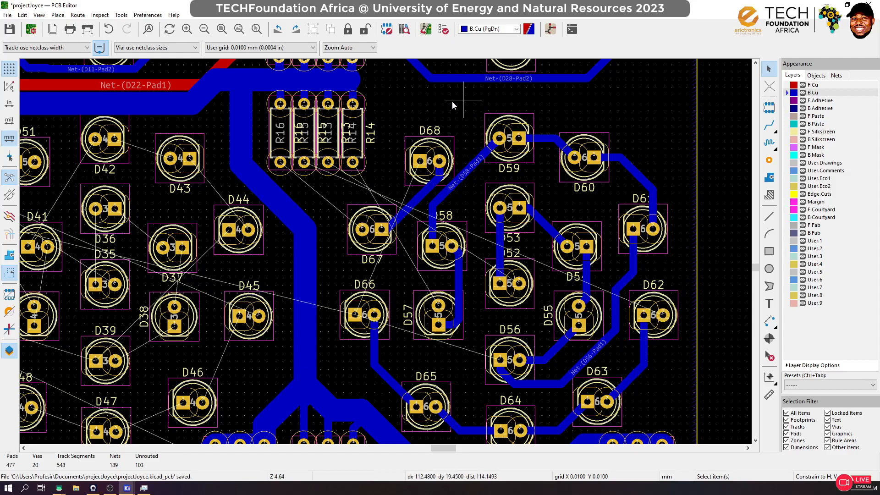
Move R14 up and aside toward D68, and place R15 in R14's former position beside R13
{"action": "left_click", "coordinate": [354, 150]}
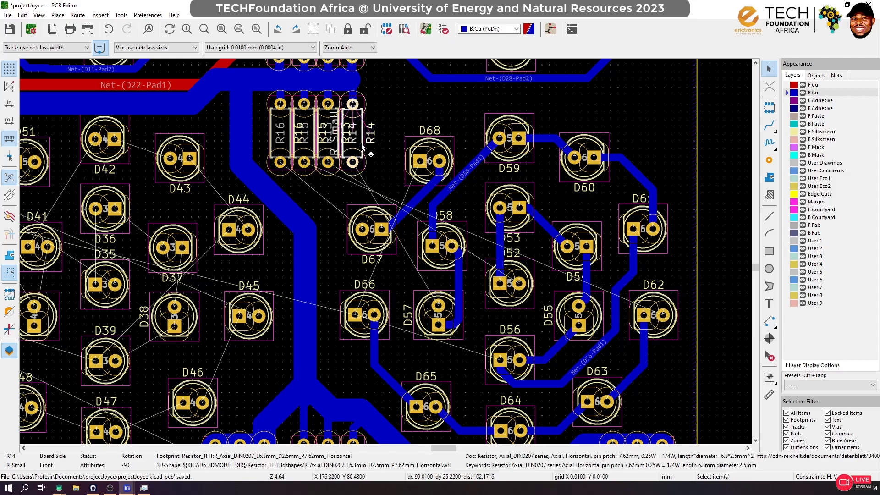
{"action": "left_click_drag", "start_coordinate": [364, 147], "coordinate": [391, 121]}
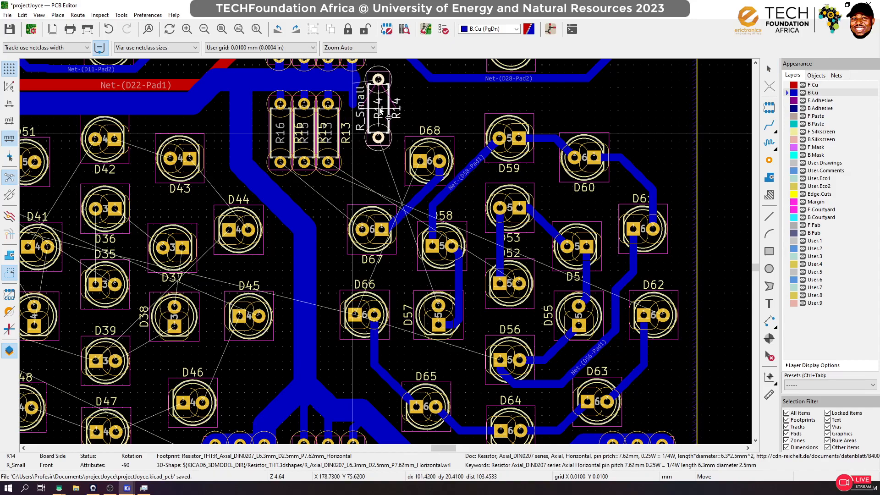
{"action": "left_click", "coordinate": [313, 153]}
{"action": "left_click_drag", "start_coordinate": [313, 153], "coordinate": [359, 144]}
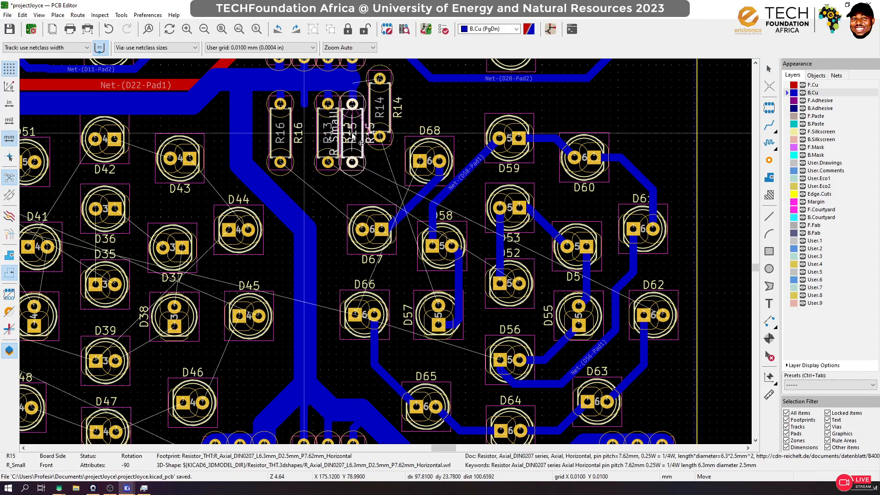
{"action": "scroll", "coordinate": [353, 136], "scroll_direction": "up", "scroll_amount": 4}
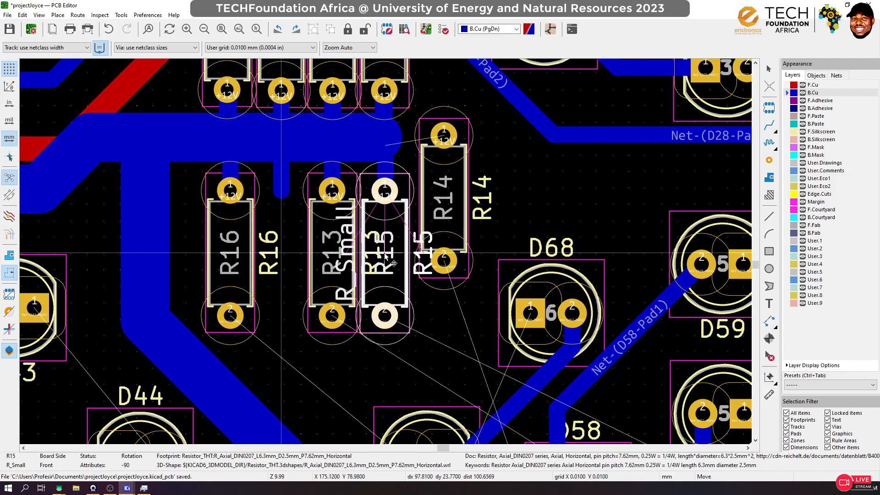
{"action": "left_click", "coordinate": [385, 255]}
{"action": "scroll", "coordinate": [385, 254], "scroll_direction": "down", "scroll_amount": 4}
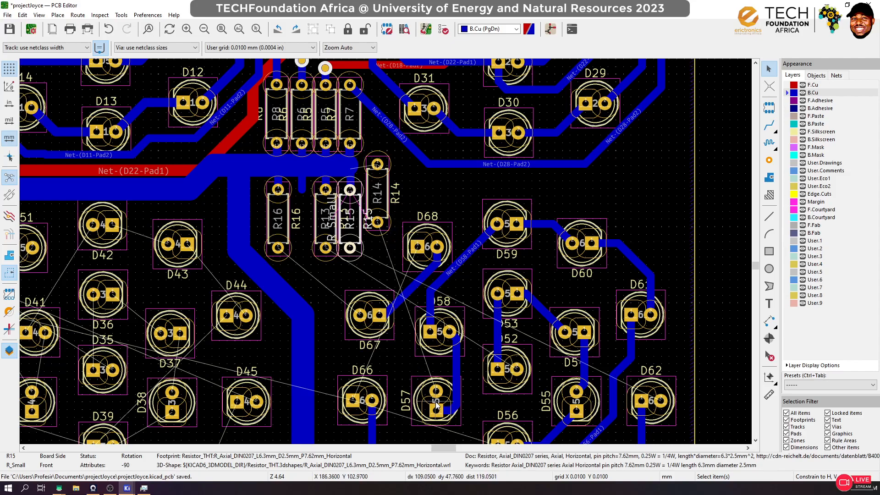
Move R16 into R15's former position directly beside R13, aligned with its +12V track stub
{"action": "left_click", "coordinate": [288, 232]}
{"action": "key", "text": "m"}
{"action": "scroll", "coordinate": [292, 216], "scroll_direction": "up", "scroll_amount": 5}
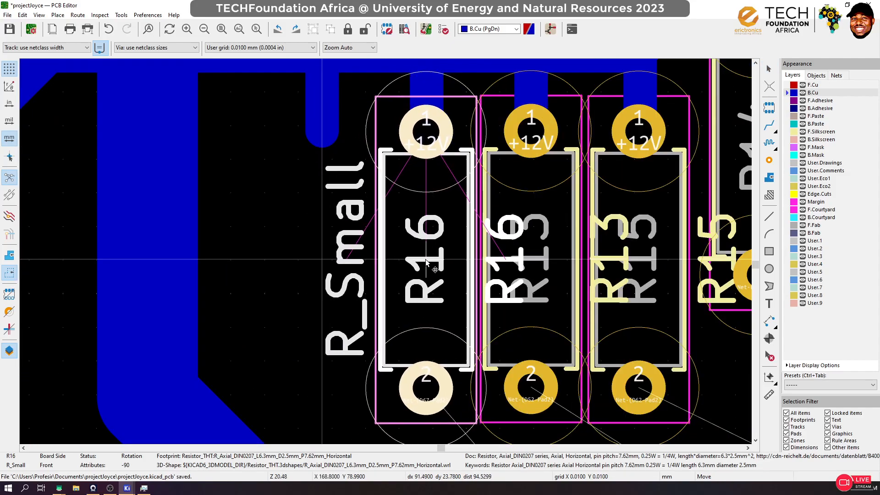
{"action": "left_click", "coordinate": [427, 262]}
{"action": "scroll", "coordinate": [426, 262], "scroll_direction": "down", "scroll_amount": 5}
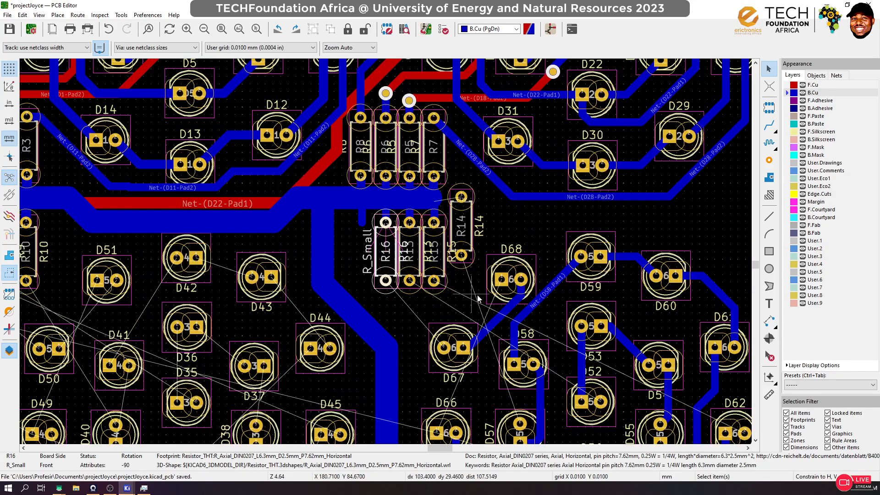
Move R14 into the empty place beside R16, with its pad 1 aligned to the +12V stub
{"action": "left_click", "coordinate": [466, 242]}
{"action": "key", "text": "m"}
{"action": "scroll", "coordinate": [373, 240], "scroll_direction": "up", "scroll_amount": 5}
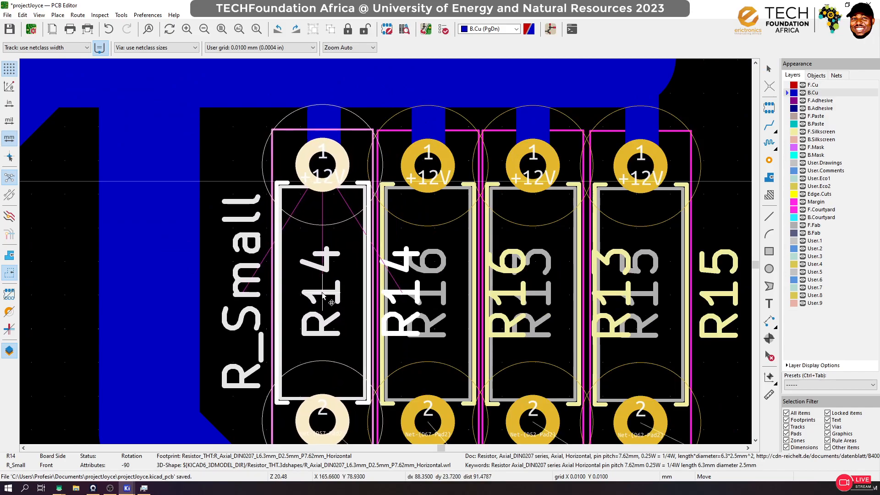
{"action": "left_click", "coordinate": [324, 296]}
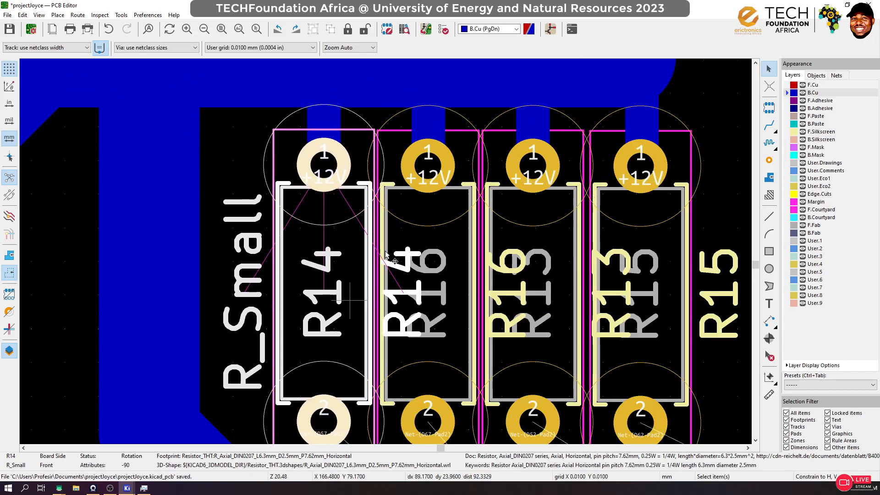
{"action": "scroll", "coordinate": [411, 260], "scroll_direction": "down", "scroll_amount": 5}
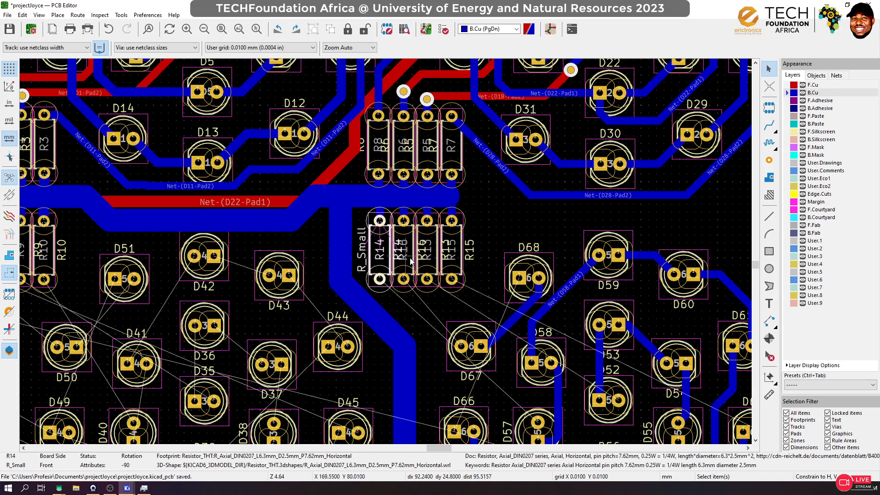
Route short B.Cu tracks linking pad 1 of R14 and pad 1 of R16 to the wide +12V track
{"action": "left_click", "coordinate": [769, 125]}
{"action": "scroll", "coordinate": [411, 242], "scroll_direction": "up", "scroll_amount": 3}
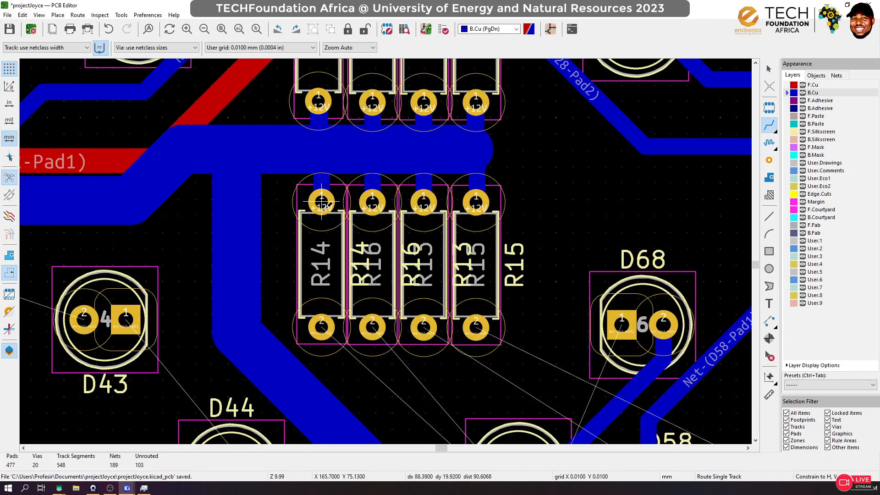
{"action": "scroll", "coordinate": [322, 202], "scroll_direction": "up", "scroll_amount": 3}
{"action": "left_click", "coordinate": [322, 202]}
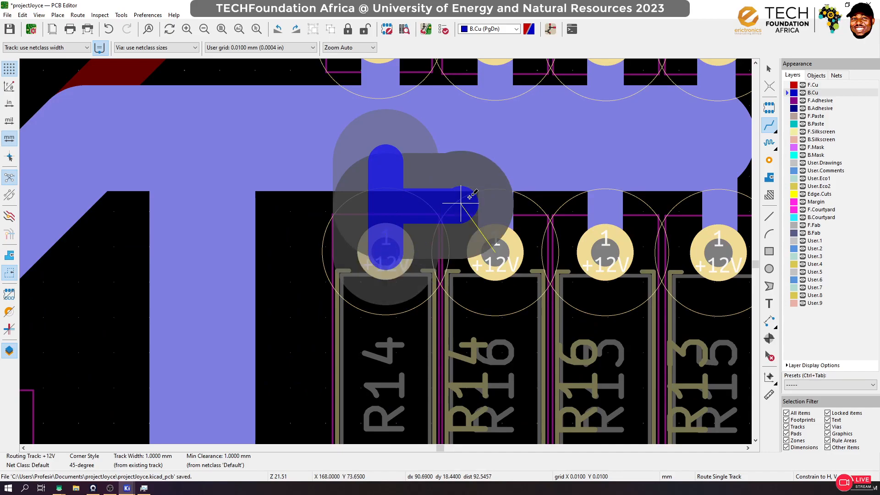
{"action": "left_click", "coordinate": [390, 251]}
{"action": "left_click", "coordinate": [502, 215]}
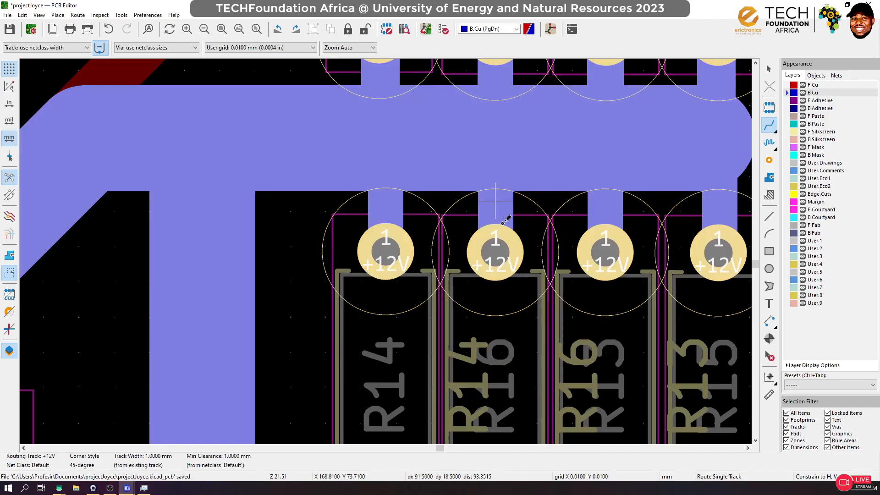
{"action": "left_click", "coordinate": [496, 253]}
{"action": "left_click", "coordinate": [603, 195]}
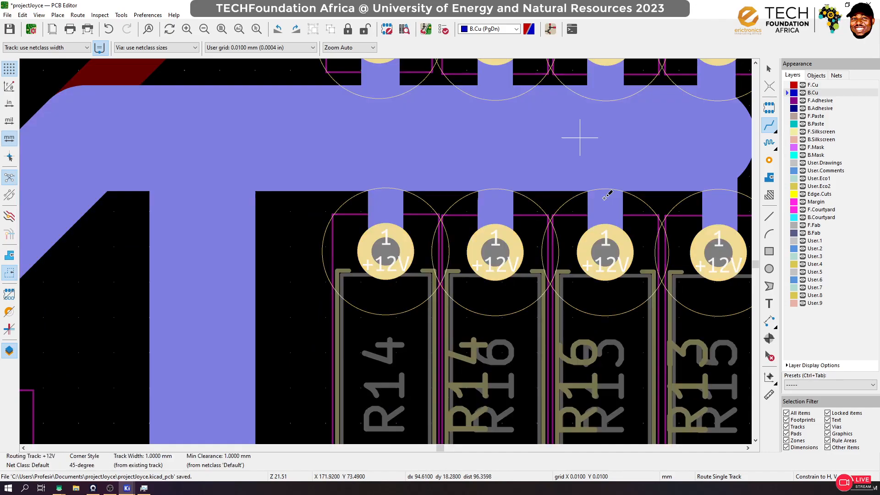
Route short B.Cu tracks linking pad 1 of R13 and pad 1 of R15 to the wide +12V track
{"action": "left_click", "coordinate": [609, 251]}
{"action": "left_click", "coordinate": [608, 252]}
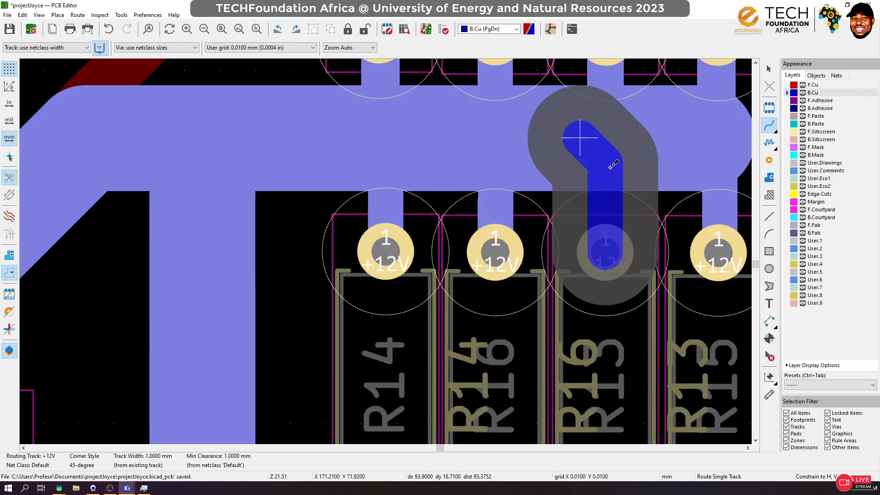
{"action": "left_click", "coordinate": [609, 168]}
{"action": "left_click", "coordinate": [714, 248]}
{"action": "left_click", "coordinate": [707, 156]}
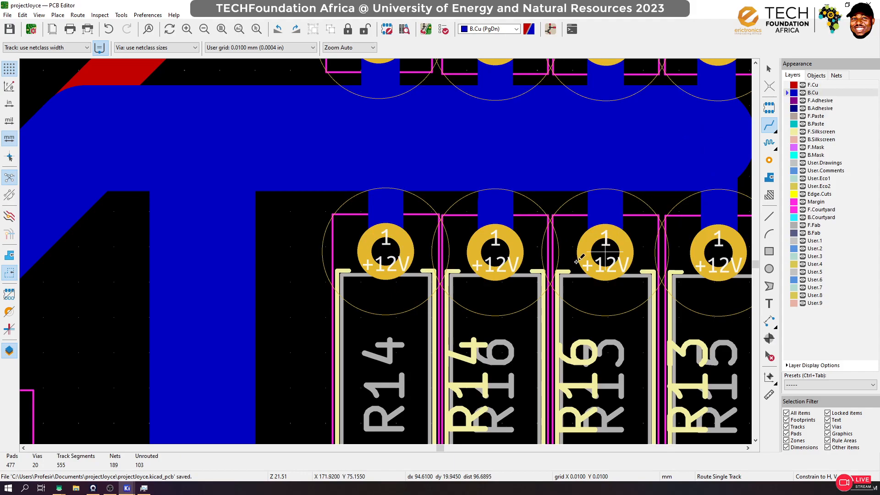
Route a B.Cu track from D62's pad 2 around D61, D60 and D59 to R15's pad 2
{"action": "scroll", "coordinate": [580, 258], "scroll_direction": "down", "scroll_amount": 5}
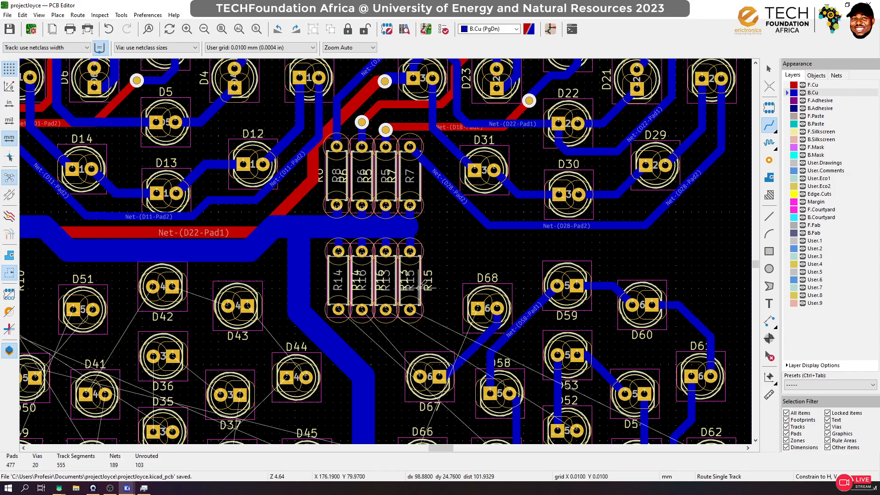
{"action": "scroll", "coordinate": [426, 332], "scroll_direction": "down", "scroll_amount": 3}
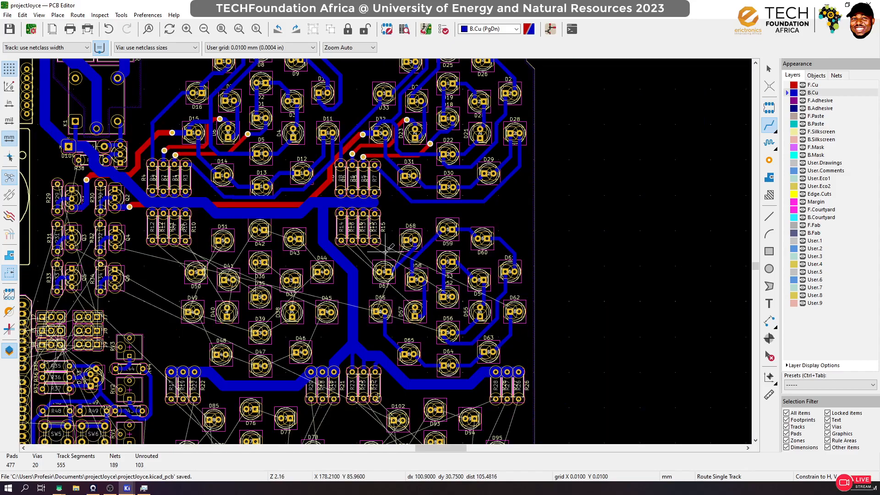
{"action": "scroll", "coordinate": [385, 255], "scroll_direction": "up", "scroll_amount": 3}
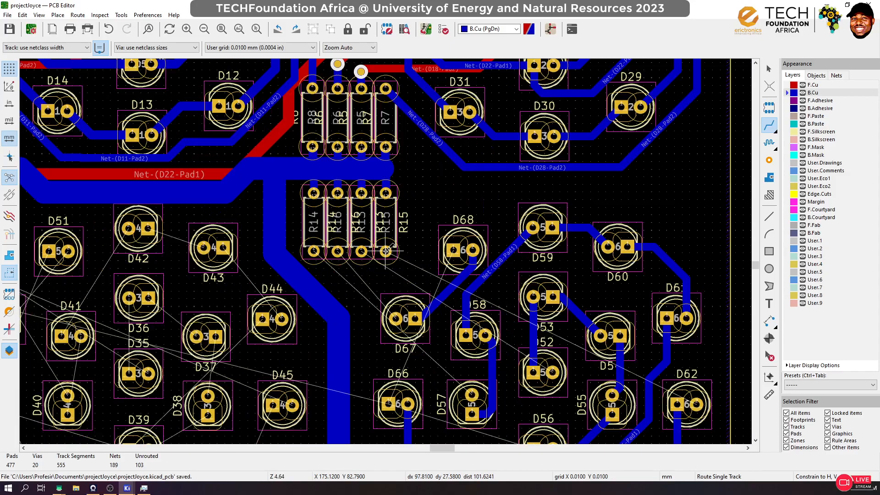
{"action": "left_click", "coordinate": [697, 404]}
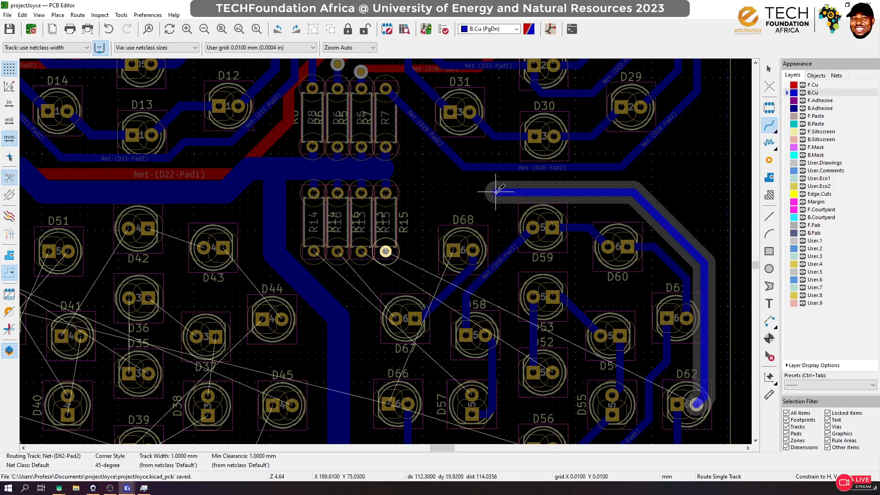
{"action": "left_click", "coordinate": [386, 250]}
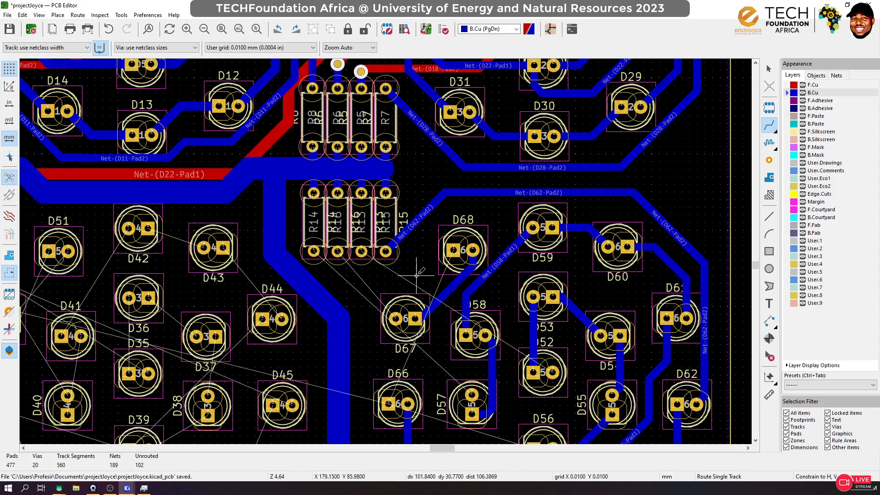
Route B.Cu tracks from R14's pad 2 to D57's pad 2 and from R16's pad 2 to D67's pad 2
{"action": "left_click", "coordinate": [313, 251]}
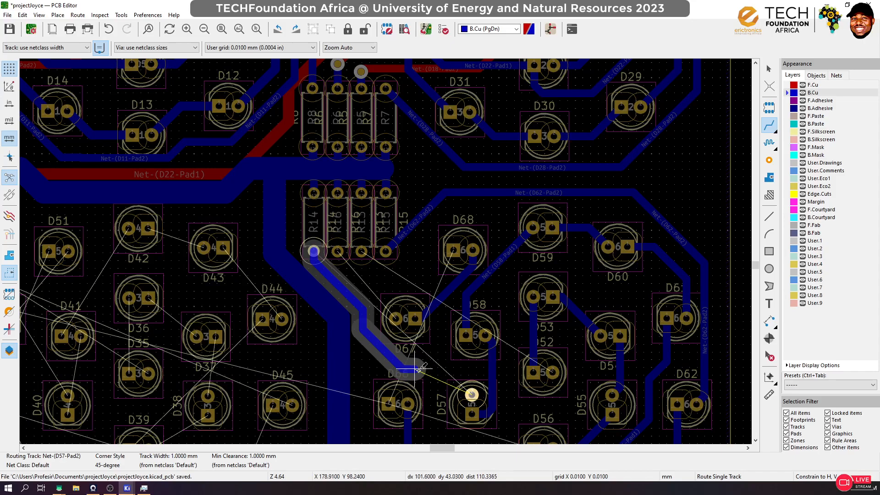
{"action": "scroll", "coordinate": [466, 401], "scroll_direction": "up", "scroll_amount": 6}
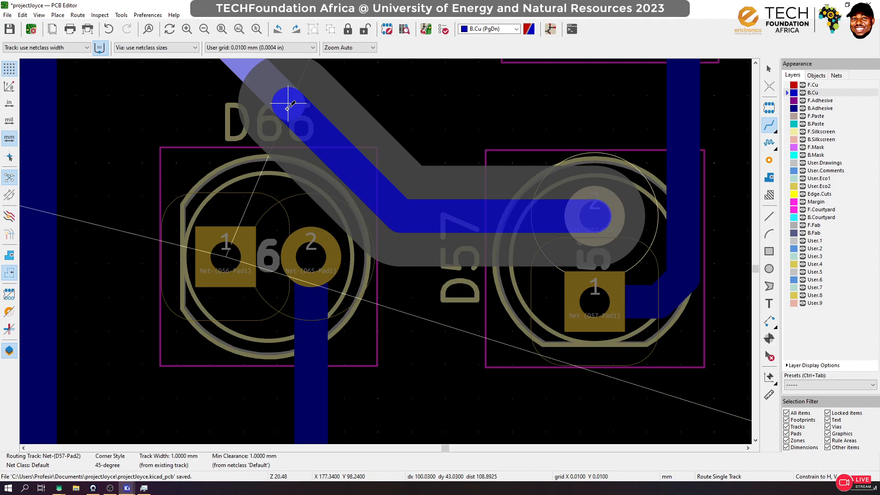
{"action": "left_click", "coordinate": [288, 106]}
{"action": "scroll", "coordinate": [406, 286], "scroll_direction": "down", "scroll_amount": 6}
{"action": "scroll", "coordinate": [326, 144], "scroll_direction": "up", "scroll_amount": 3}
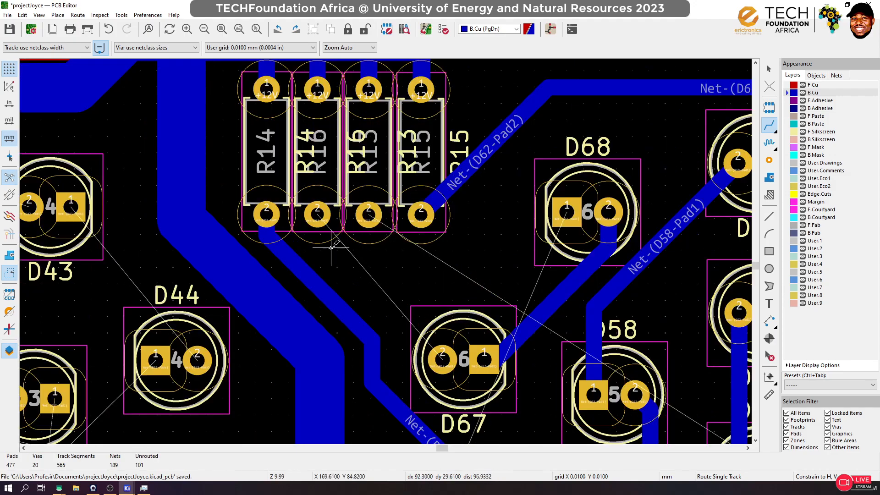
{"action": "left_click", "coordinate": [317, 214]}
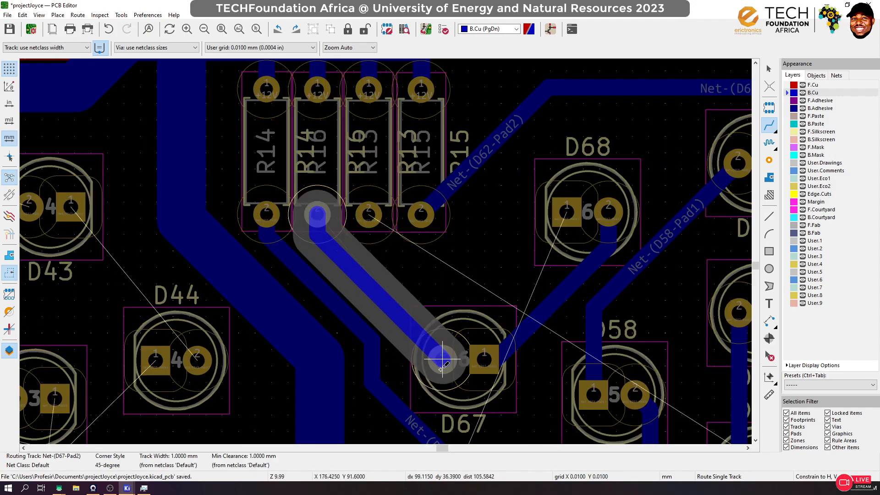
{"action": "left_click", "coordinate": [440, 371]}
{"action": "scroll", "coordinate": [444, 369], "scroll_direction": "down", "scroll_amount": 3}
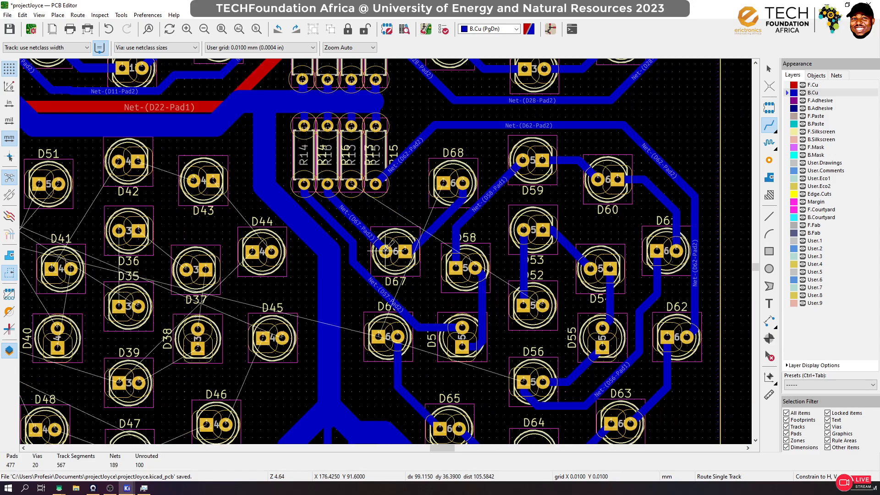
{"action": "left_click", "coordinate": [351, 184]}
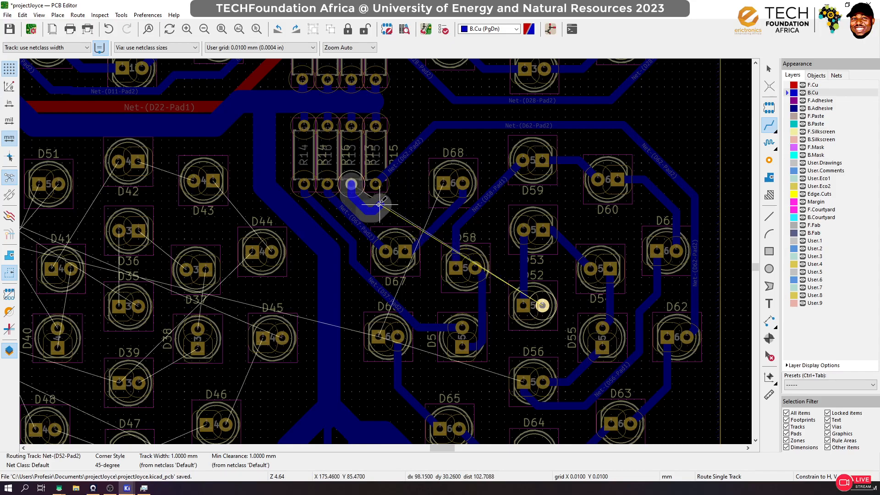
{"action": "scroll", "coordinate": [379, 204], "scroll_direction": "up", "scroll_amount": 3}
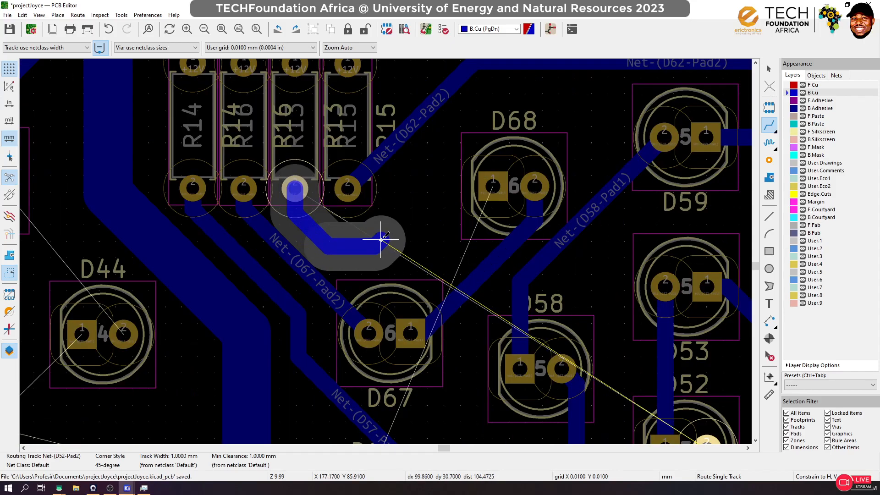
{"action": "key", "text": "v"}
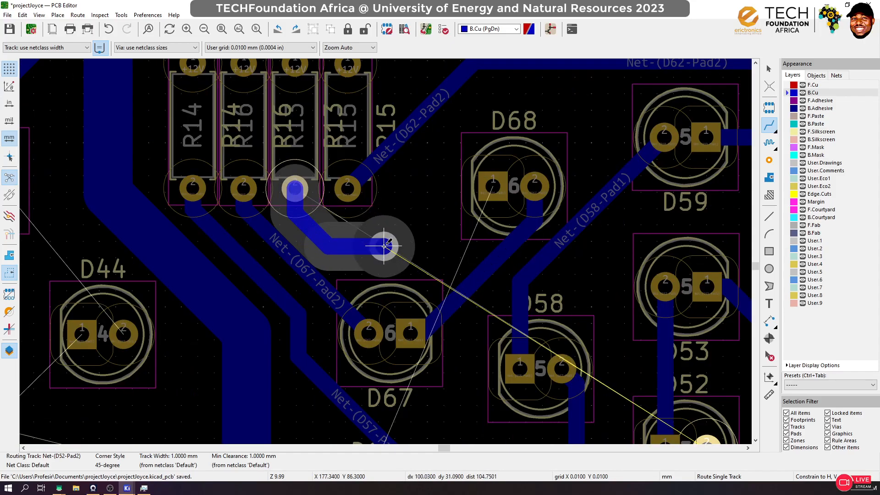
{"action": "left_click", "coordinate": [385, 246]}
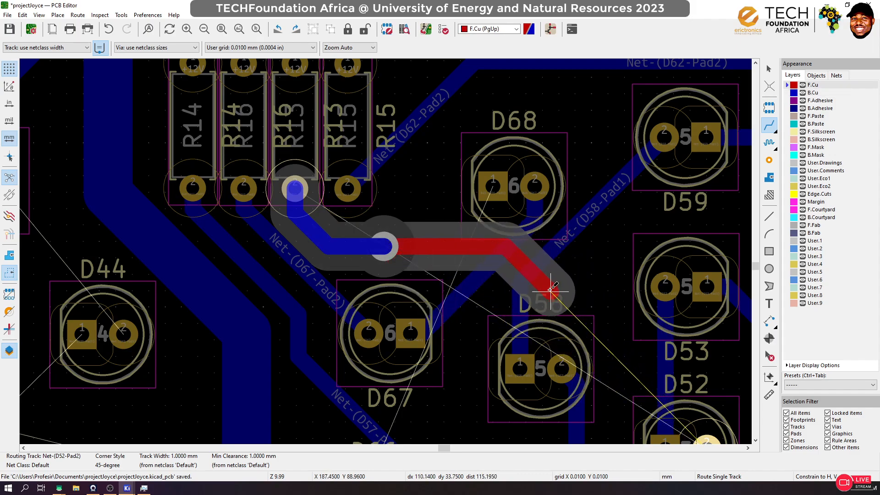
{"action": "scroll", "coordinate": [388, 256], "scroll_direction": "down", "scroll_amount": 3}
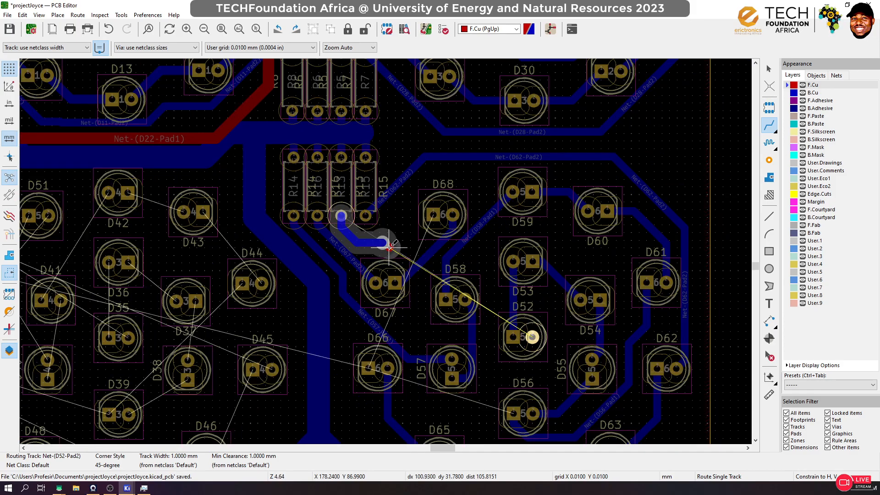
{"action": "key", "text": "ctrl+z"}
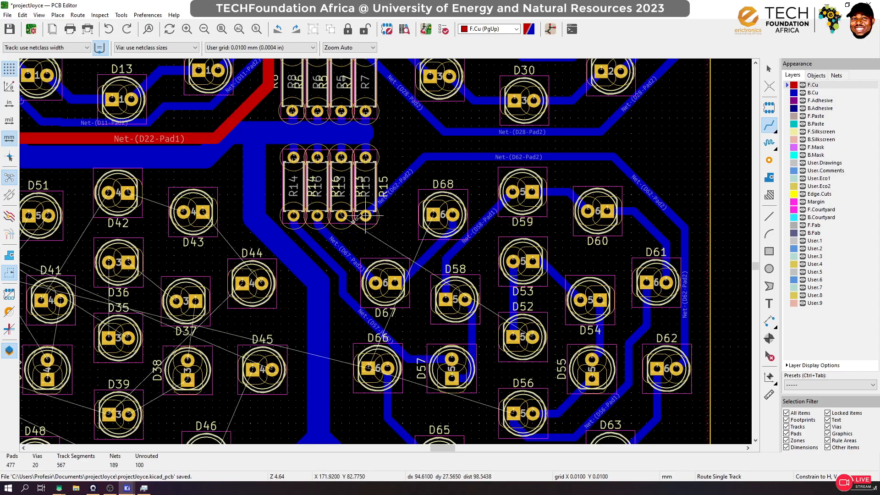
{"action": "left_click", "coordinate": [340, 215]}
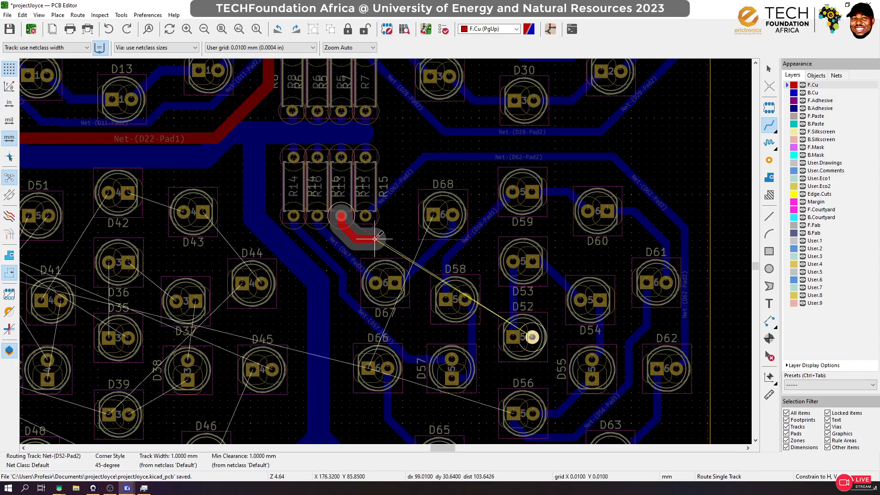
{"action": "key", "text": "Escape"}
Route R13's pad 2 on B.Cu around D68 to a via, cross the D58 track on F.Cu, and return to B.Cu through a second via
{"action": "key", "text": "Page_Down"}
{"action": "left_click", "coordinate": [345, 225]}
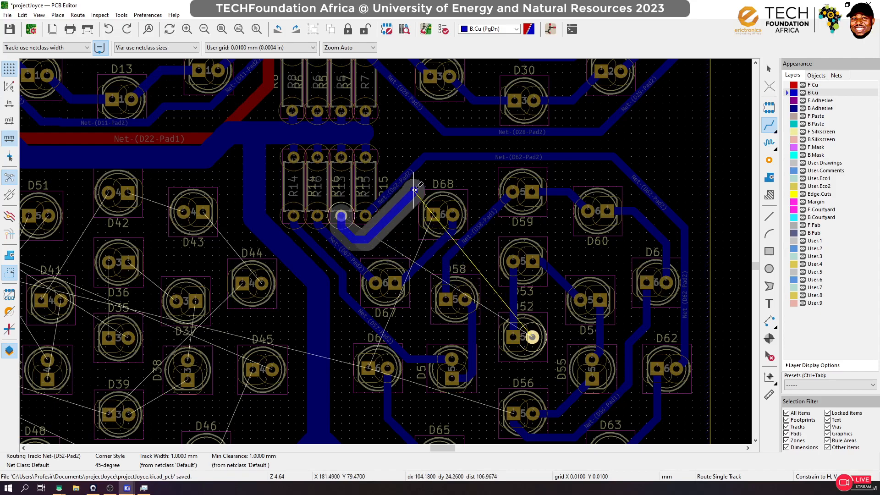
{"action": "left_click", "coordinate": [468, 175]}
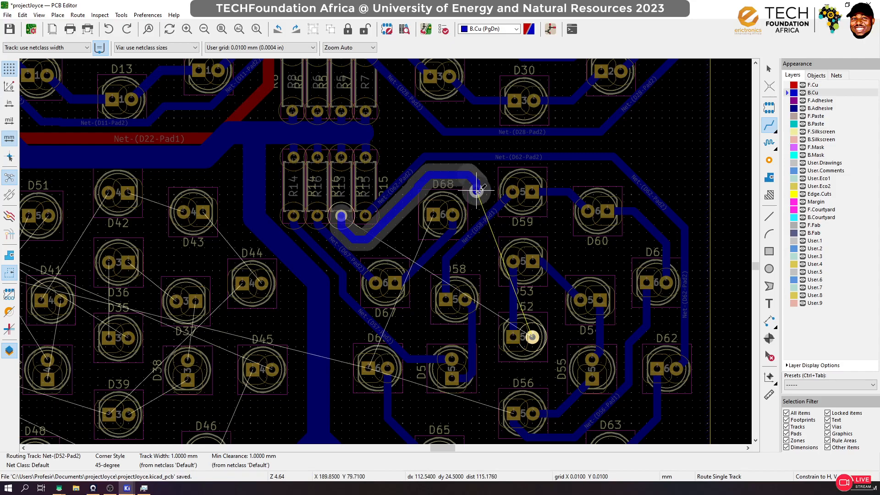
{"action": "key", "text": "v"}
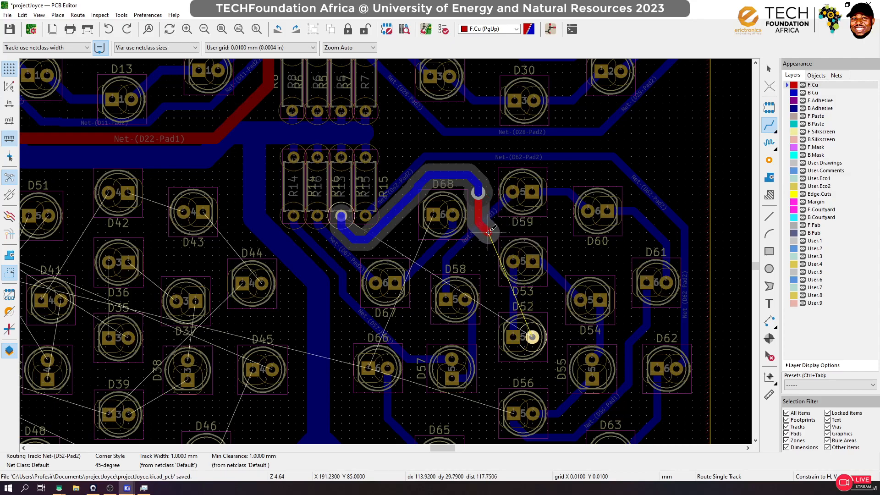
{"action": "key", "text": "v"}
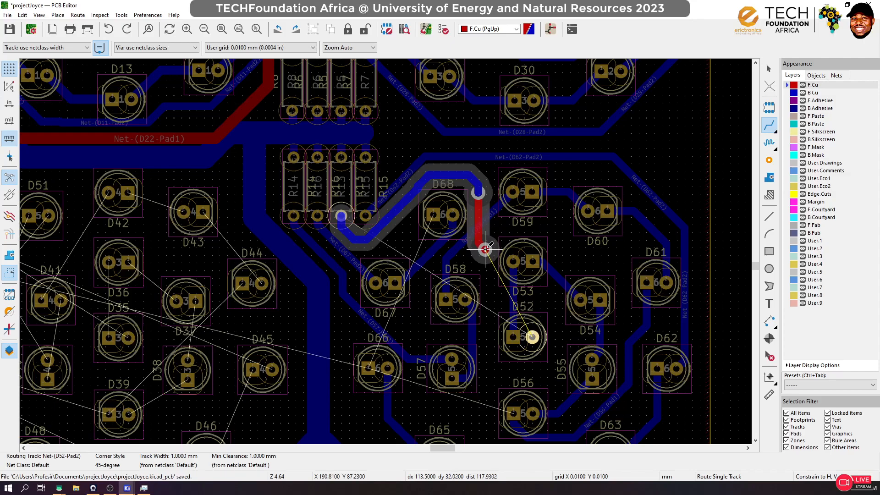
{"action": "left_click", "coordinate": [485, 249]}
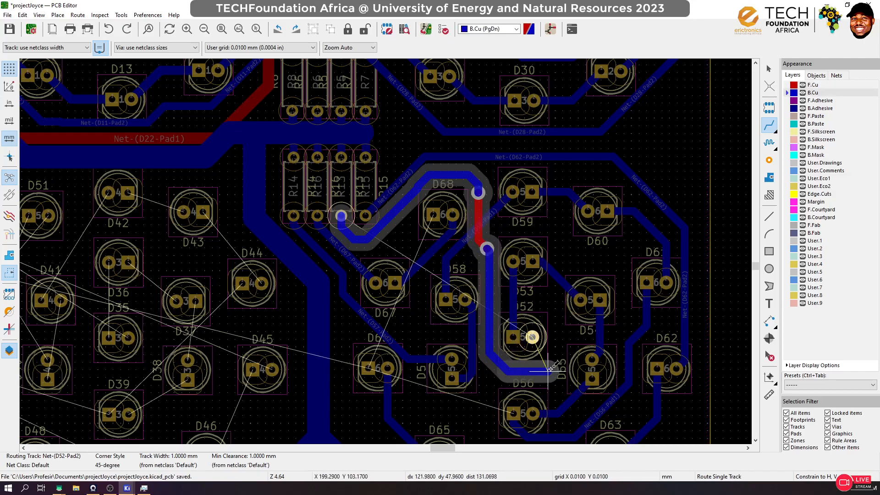
Finish the B.Cu track around D52 into its pad 2 and reroute its lower loop closer to the LED
{"action": "scroll", "coordinate": [549, 370], "scroll_direction": "up", "scroll_amount": 3}
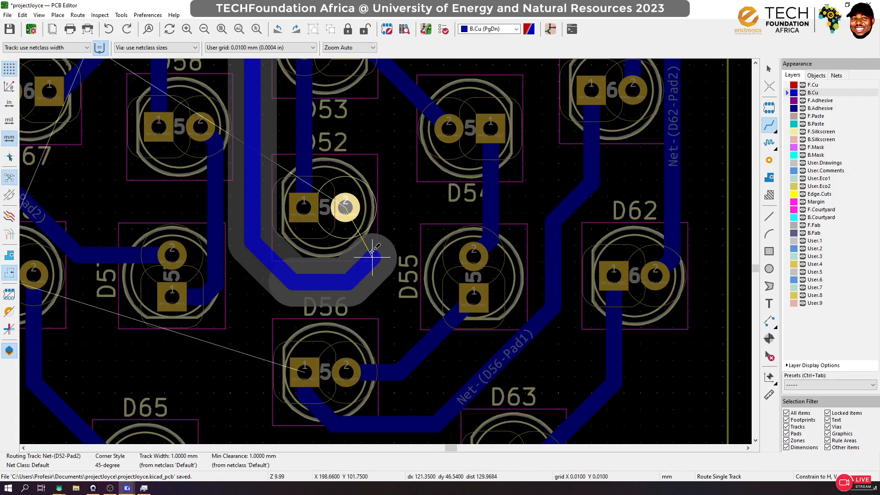
{"action": "left_click", "coordinate": [357, 207]}
{"action": "left_click", "coordinate": [351, 208]}
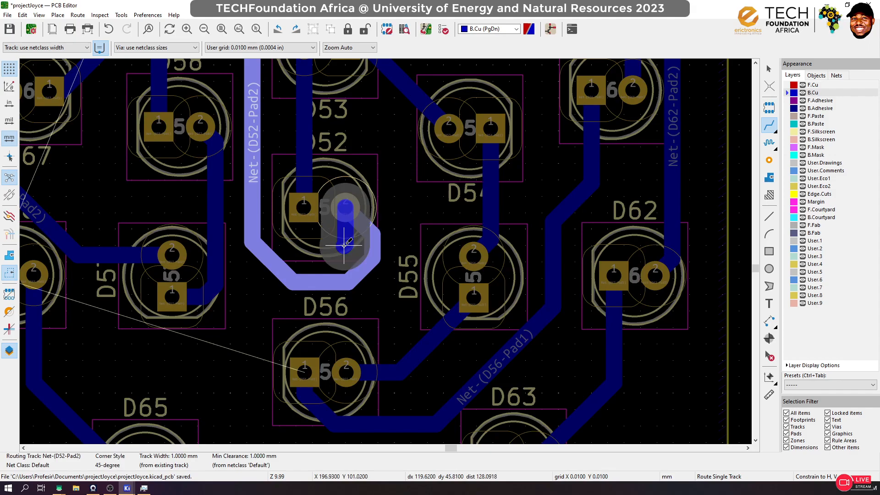
{"action": "left_click", "coordinate": [293, 281]}
{"action": "left_click", "coordinate": [336, 253]}
{"action": "left_click", "coordinate": [274, 260]}
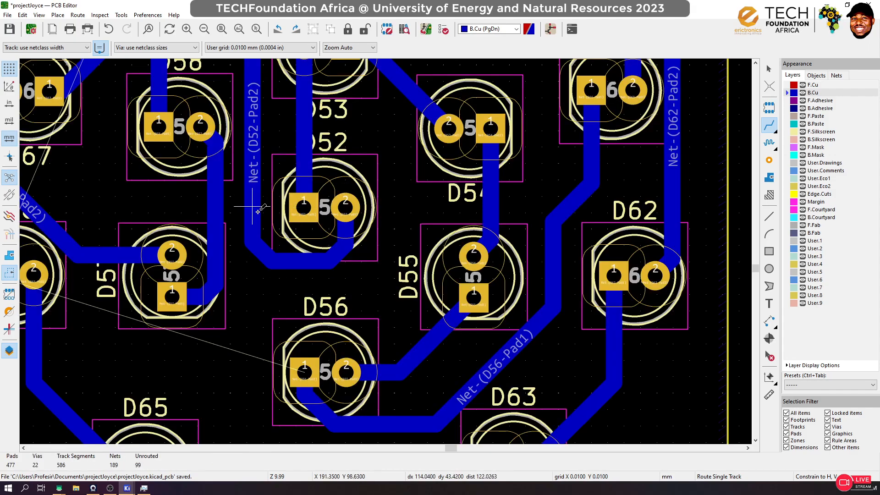
Reroute the F.Cu track between the two vias beside D68 so its diagonal bend starts at the upper via
{"action": "scroll", "coordinate": [252, 206], "scroll_direction": "down", "scroll_amount": 3}
{"action": "scroll", "coordinate": [384, 136], "scroll_direction": "up", "scroll_amount": 3}
{"action": "left_click", "coordinate": [366, 265]}
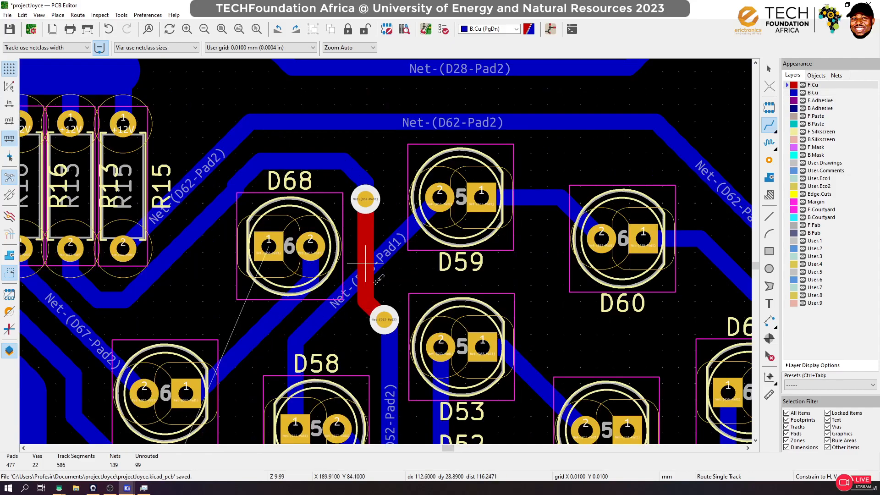
{"action": "left_click", "coordinate": [384, 320]}
{"action": "left_click", "coordinate": [365, 199]}
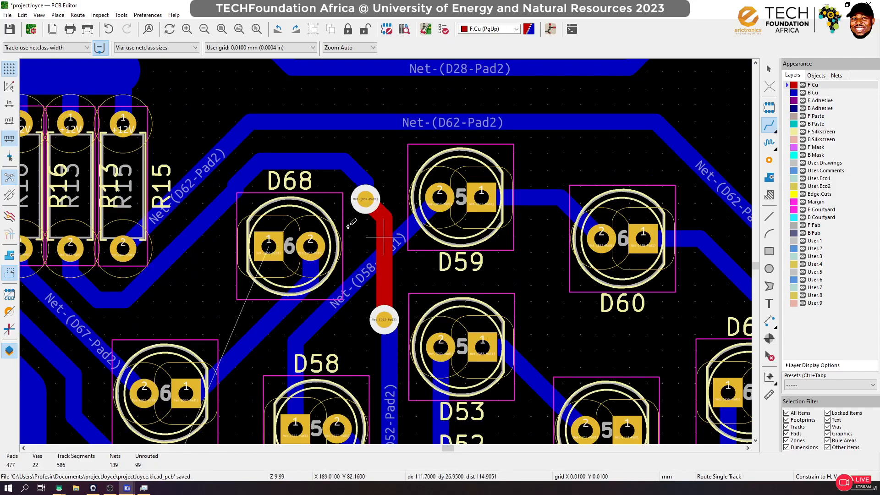
Reroute the B.Cu track from the upper via straight over D68 and tighten its lower loop at R13's pad 2
{"action": "key", "text": "Page_Down"}
{"action": "left_click", "coordinate": [365, 199]}
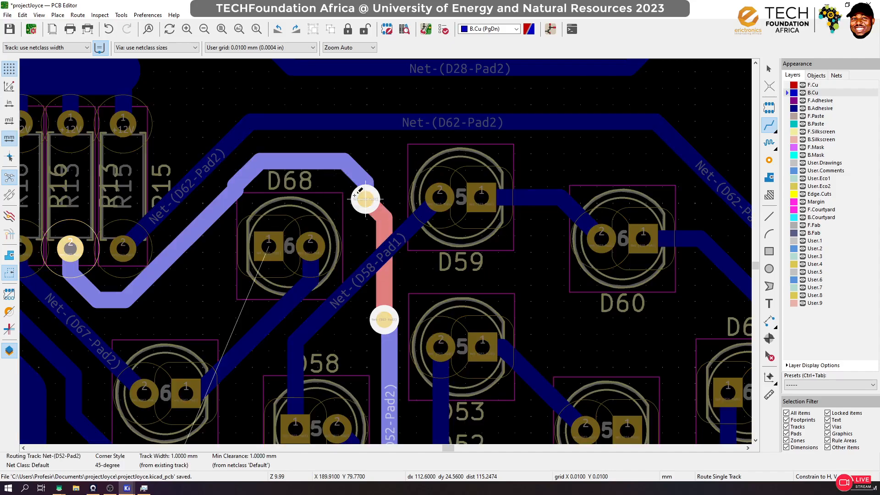
{"action": "left_click", "coordinate": [212, 215]}
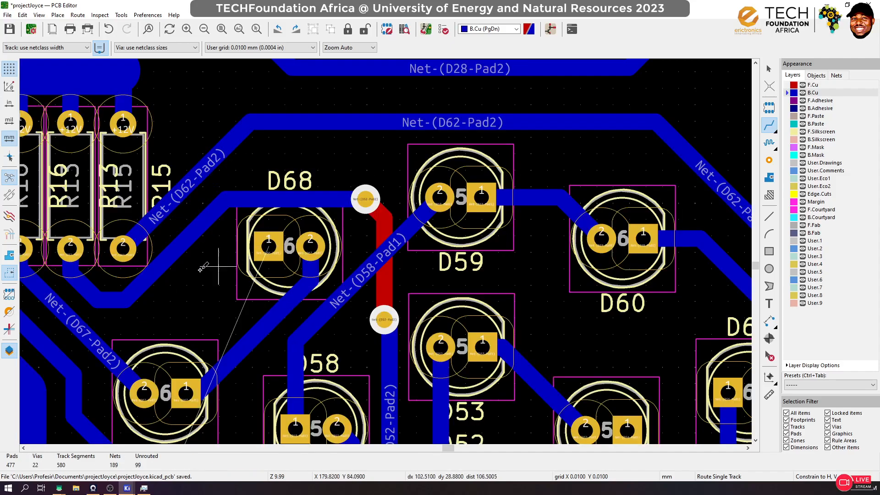
{"action": "left_click", "coordinate": [71, 260]}
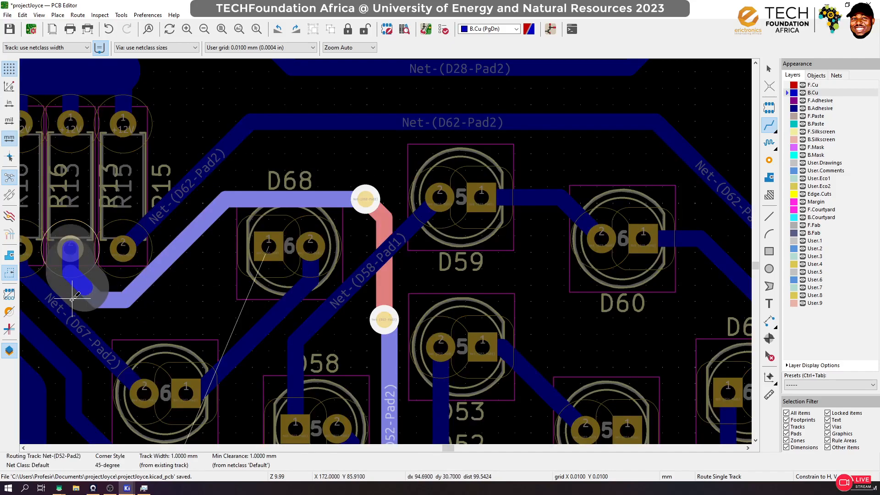
{"action": "left_click", "coordinate": [139, 301]}
Route D68's pad 1 through a via, along F.Cu past D67, and through a second via to D66's pad 1 on B.Cu, and save
{"action": "scroll", "coordinate": [151, 282], "scroll_direction": "down", "scroll_amount": 3}
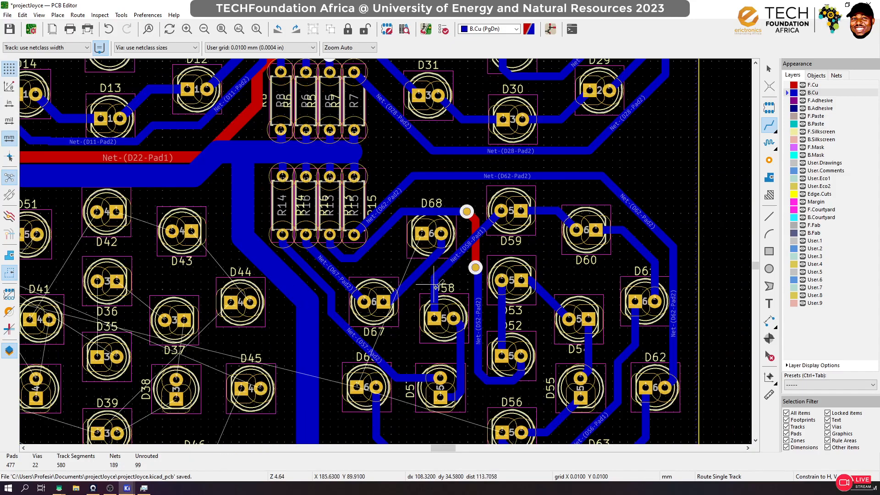
{"action": "scroll", "coordinate": [352, 221], "scroll_direction": "up", "scroll_amount": 1}
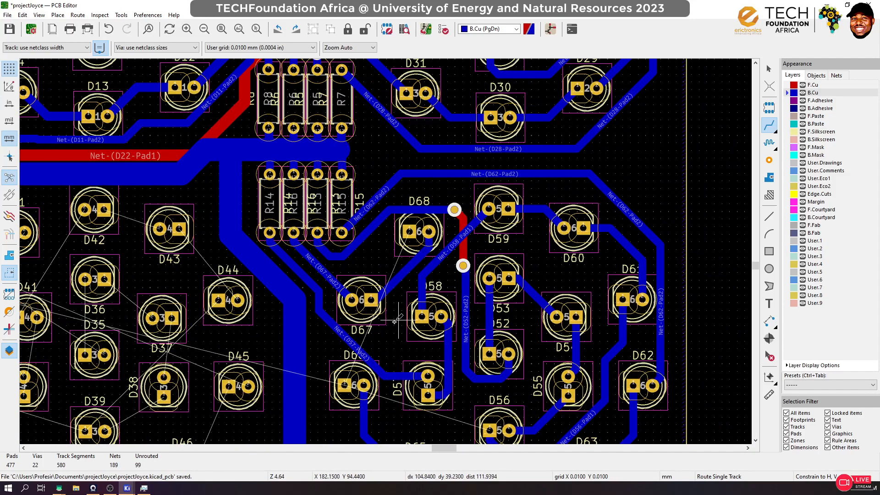
{"action": "left_click", "coordinate": [409, 232]}
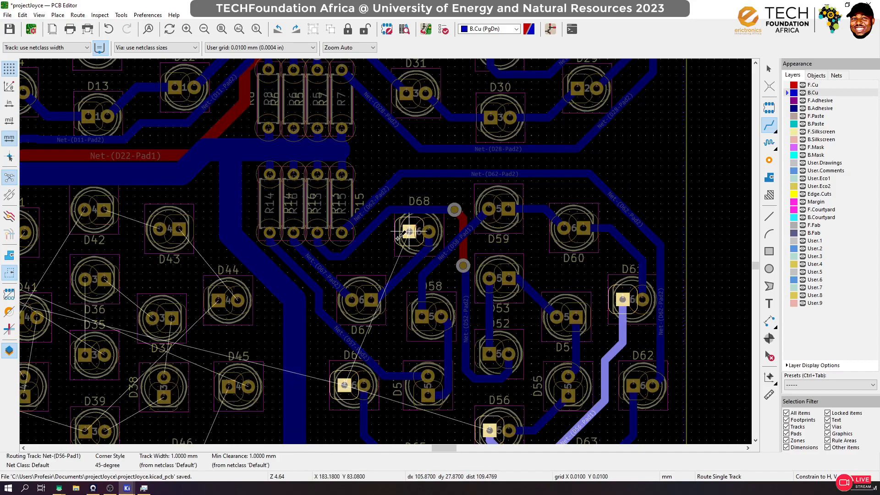
{"action": "key", "text": "v"}
{"action": "left_click", "coordinate": [383, 255]}
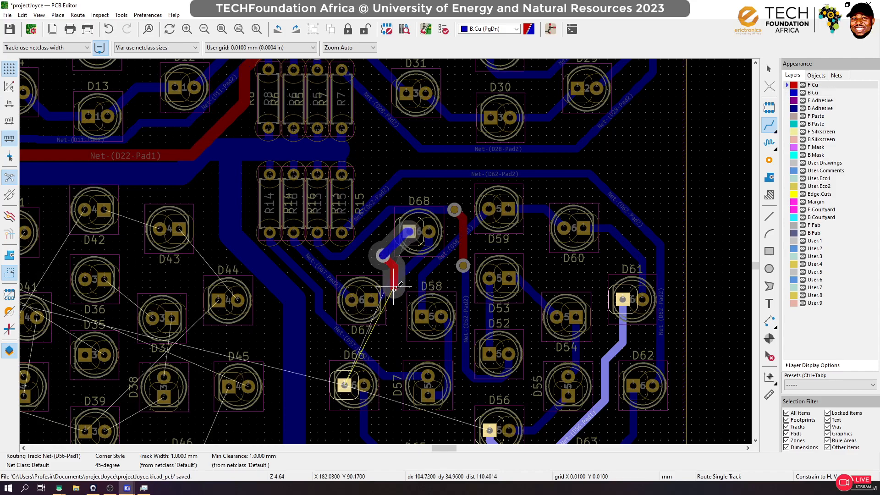
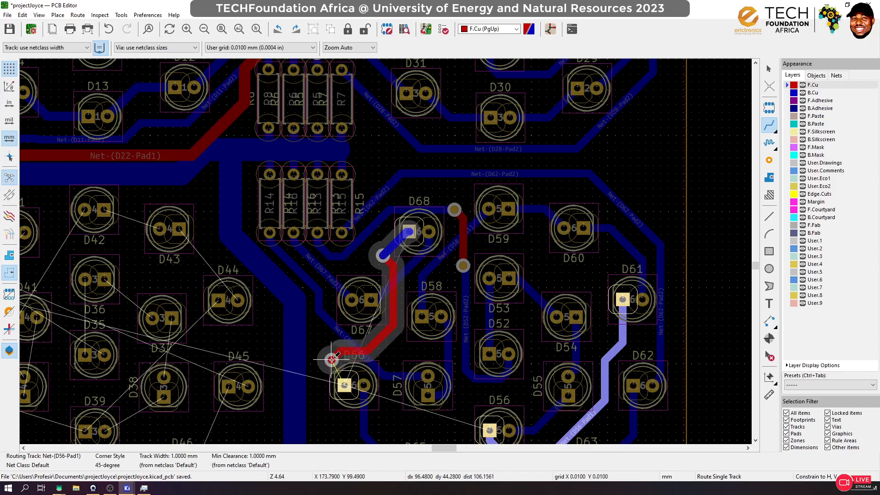
{"action": "left_click", "coordinate": [330, 358]}
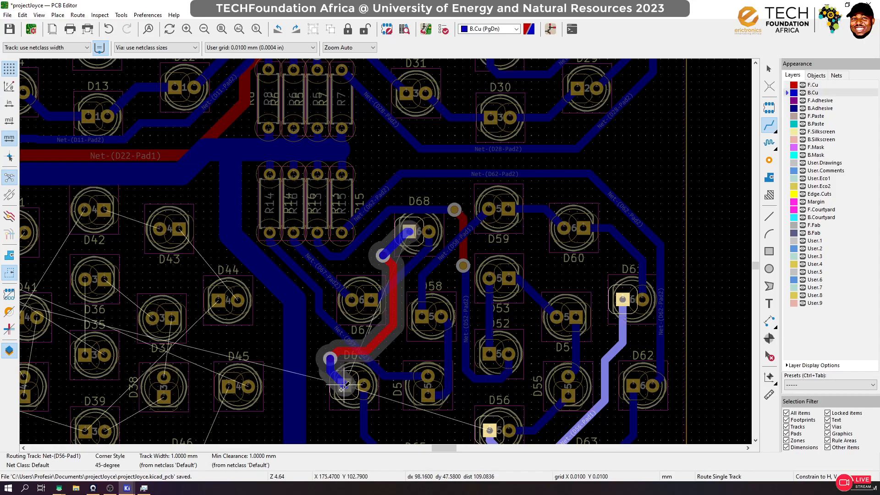
{"action": "left_click", "coordinate": [344, 385]}
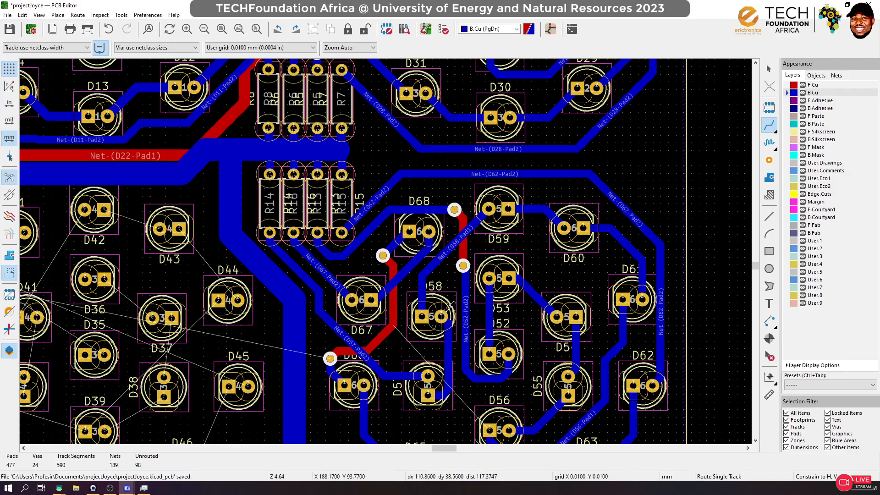
{"action": "key", "text": "ctrl+s"}
{"action": "scroll", "coordinate": [393, 296], "scroll_direction": "down", "scroll_amount": 1}
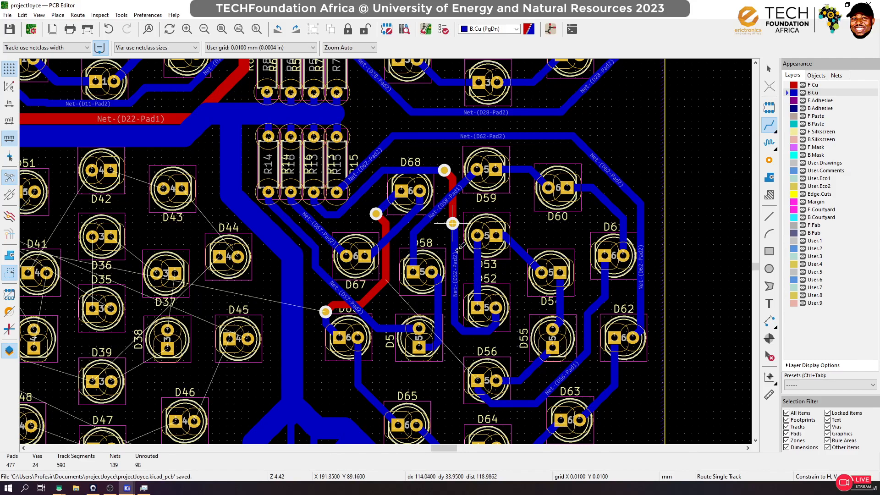
{"action": "left_click", "coordinate": [476, 381]}
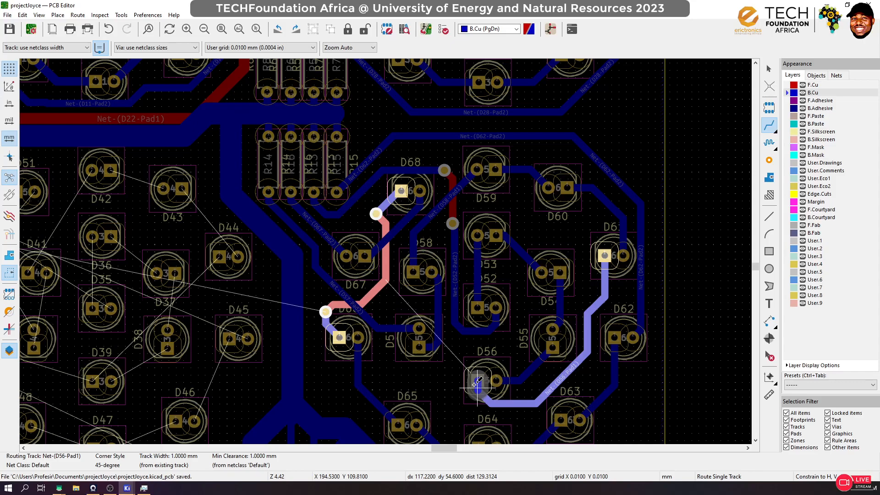
{"action": "scroll", "coordinate": [477, 381], "scroll_direction": "down", "scroll_amount": 3}
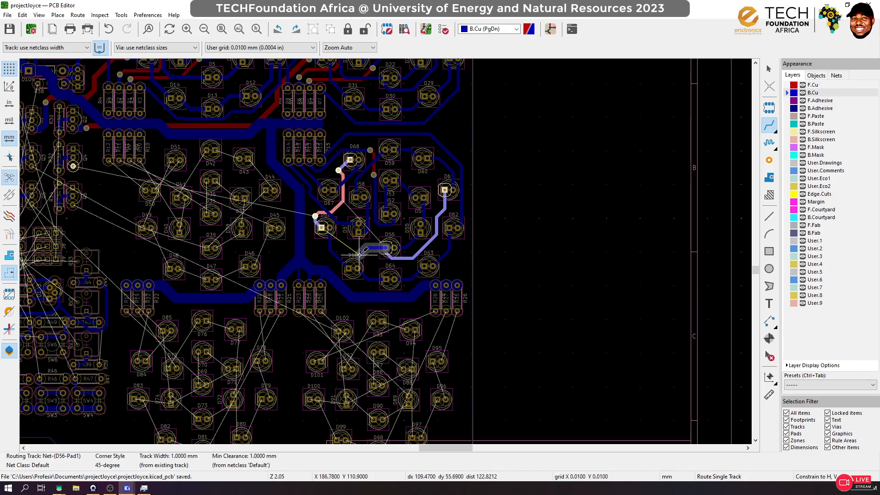
{"action": "scroll", "coordinate": [367, 249], "scroll_direction": "up", "scroll_amount": 3}
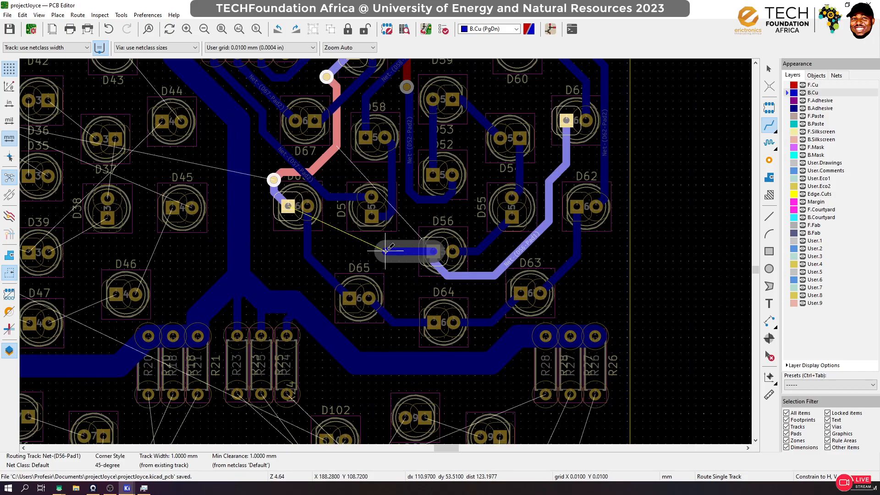
{"action": "scroll", "coordinate": [385, 250], "scroll_direction": "up", "scroll_amount": 1}
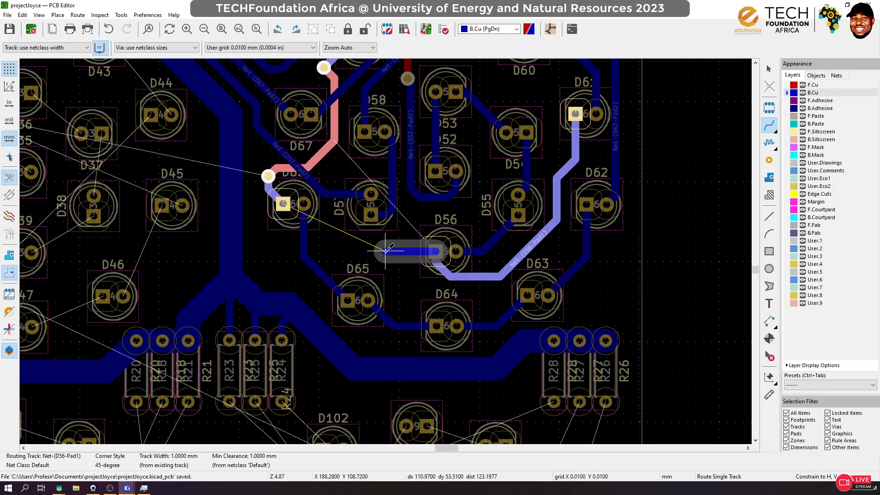
{"action": "key", "text": "Escape"}
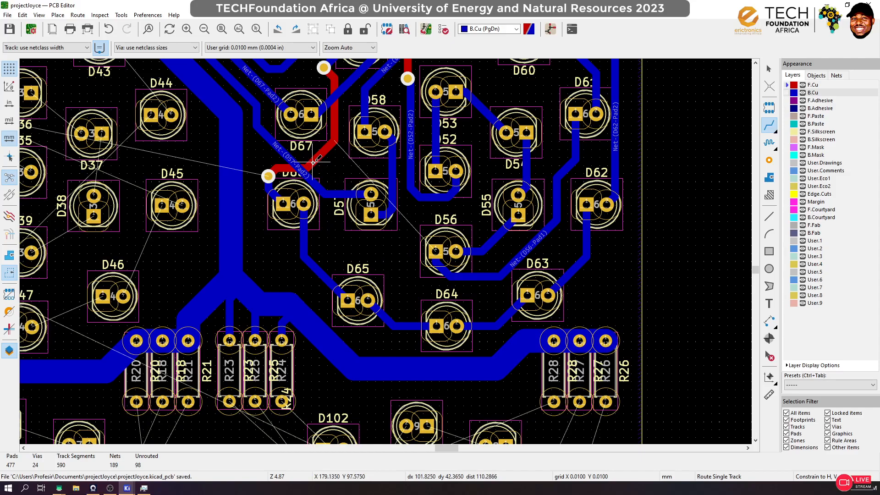
Branch an F.Cu track from the one above D66 to a via beside D56, finish on B.Cu into D56's pad 1, and save
{"action": "left_click", "coordinate": [308, 164]}
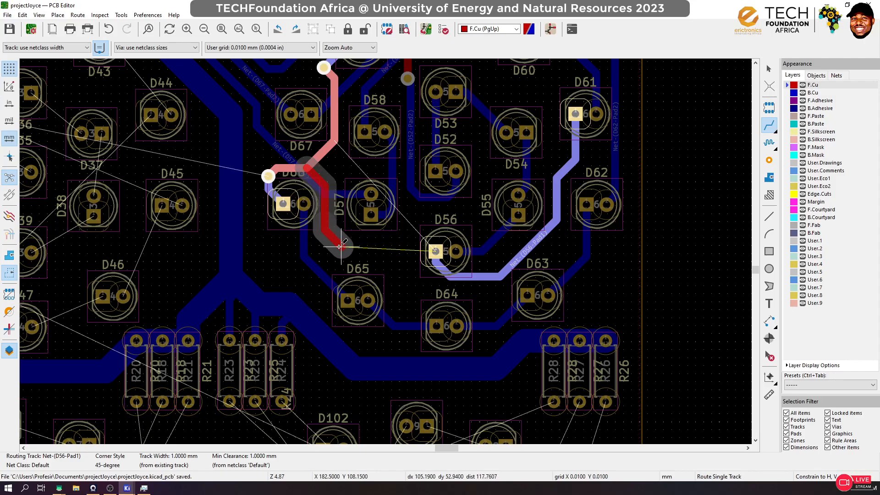
{"action": "scroll", "coordinate": [404, 253], "scroll_direction": "up", "scroll_amount": 1}
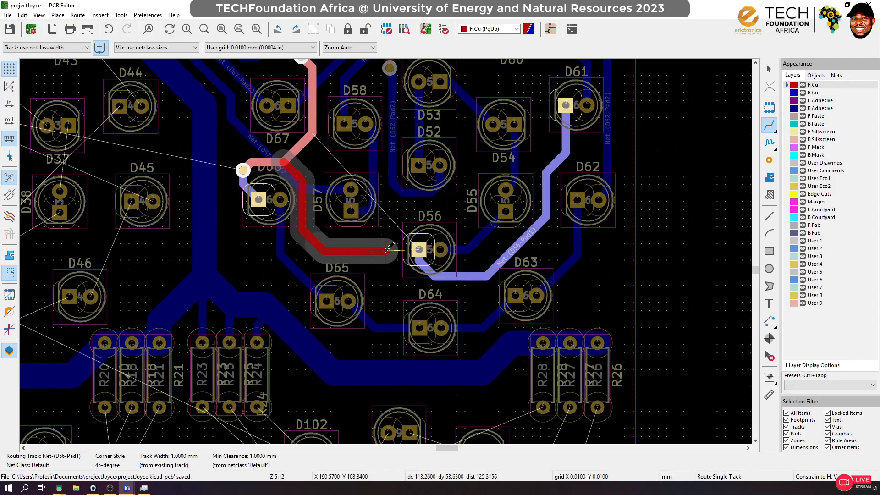
{"action": "scroll", "coordinate": [386, 250], "scroll_direction": "up", "scroll_amount": 1}
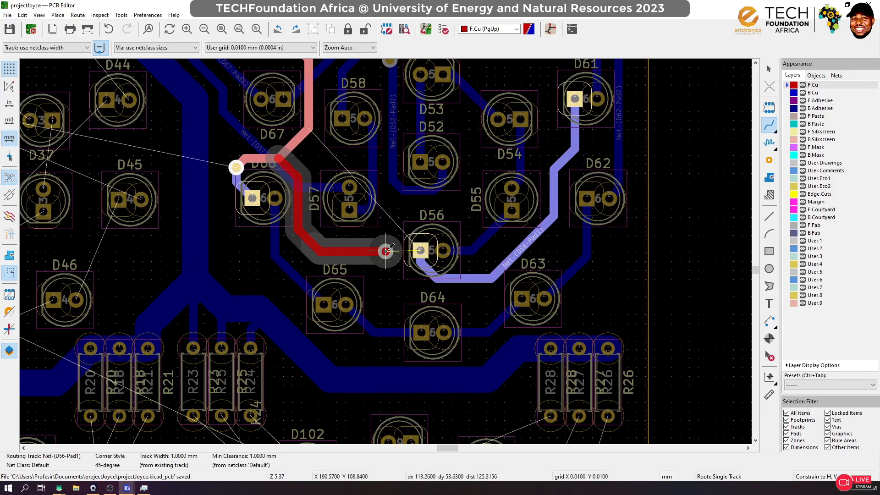
{"action": "key", "text": "v"}
{"action": "left_click", "coordinate": [405, 255]}
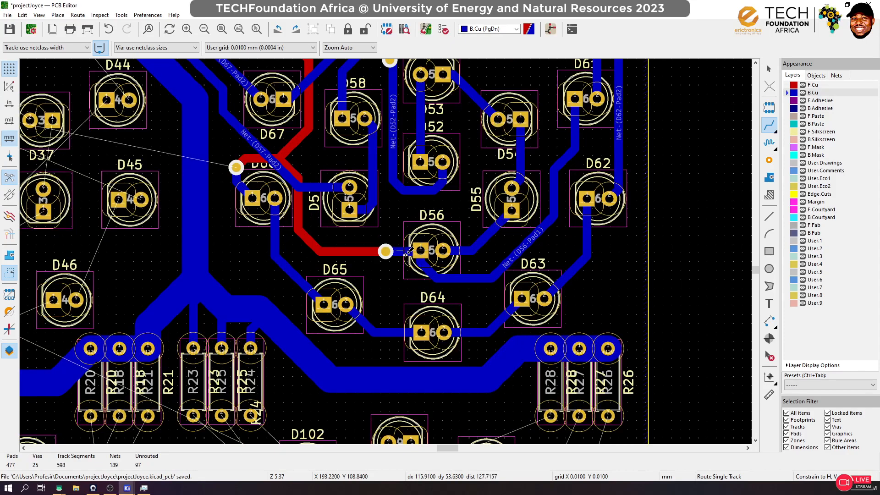
{"action": "key", "text": "ctrl+s"}
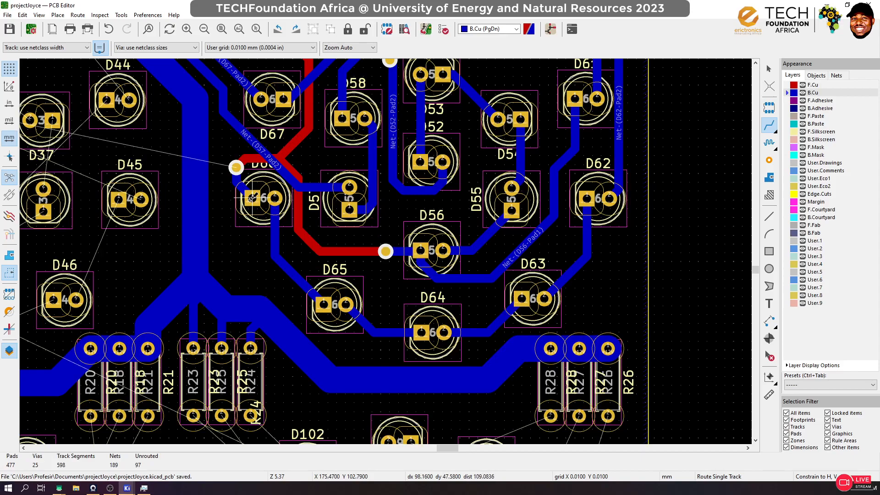
Route B.Cu tracks linking D35, D36, D37 and D38 in series, each from pad 1 to the following LED's pad 2
{"action": "scroll", "coordinate": [251, 197], "scroll_direction": "down", "scroll_amount": 3}
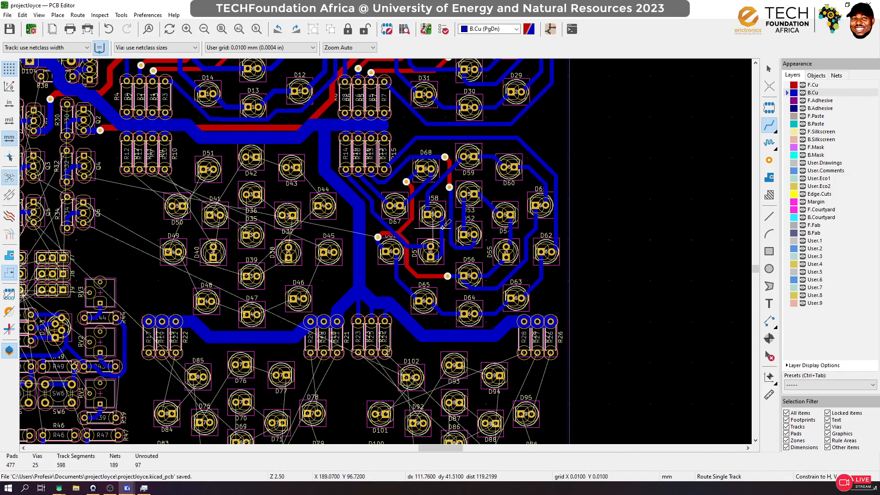
{"action": "scroll", "coordinate": [237, 186], "scroll_direction": "down", "scroll_amount": 1}
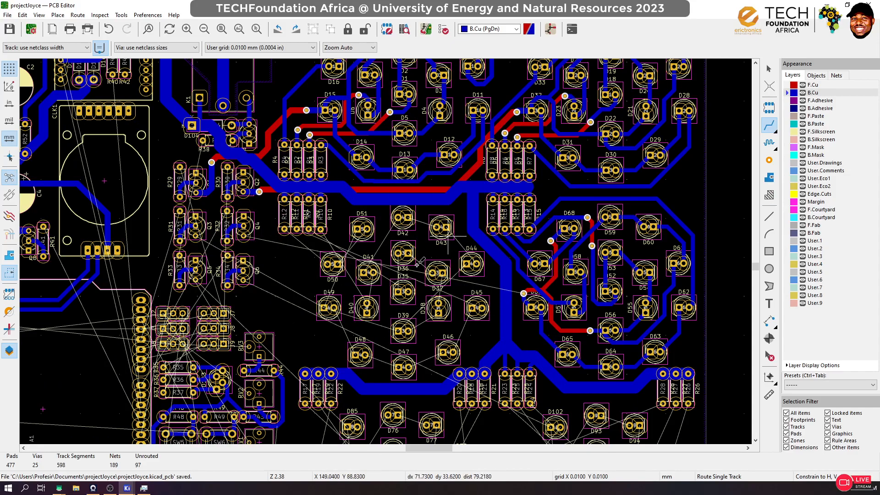
{"action": "scroll", "coordinate": [403, 292], "scroll_direction": "down", "scroll_amount": 1}
{"action": "scroll", "coordinate": [385, 251], "scroll_direction": "up", "scroll_amount": 3}
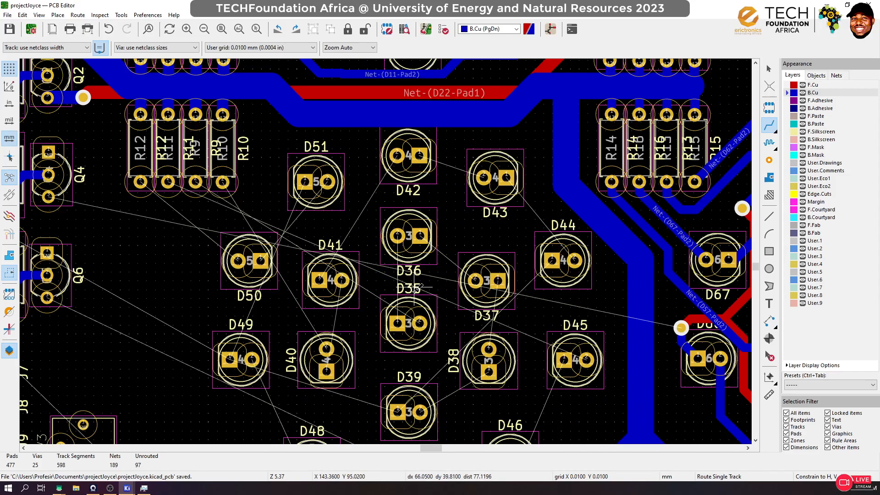
{"action": "left_click", "coordinate": [396, 322]}
{"action": "left_click", "coordinate": [397, 236]}
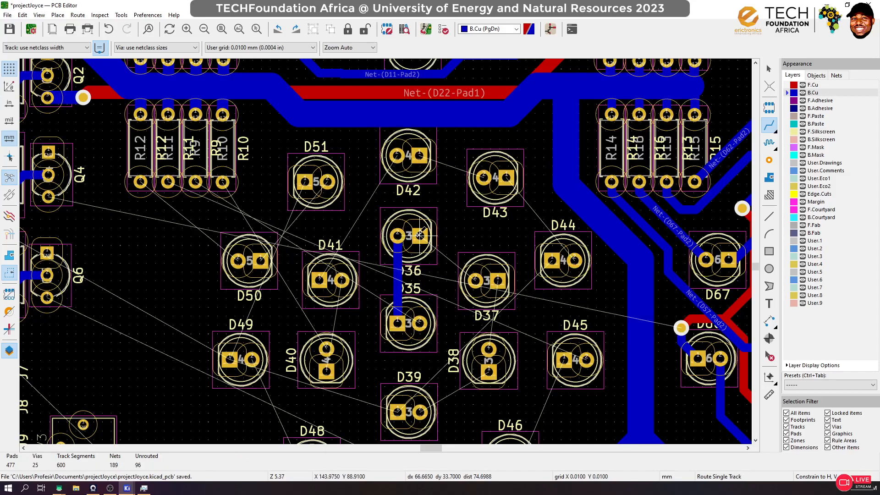
{"action": "left_click", "coordinate": [420, 236]}
{"action": "left_click", "coordinate": [476, 280]}
{"action": "left_click", "coordinate": [498, 280]}
{"action": "left_click", "coordinate": [488, 347]}
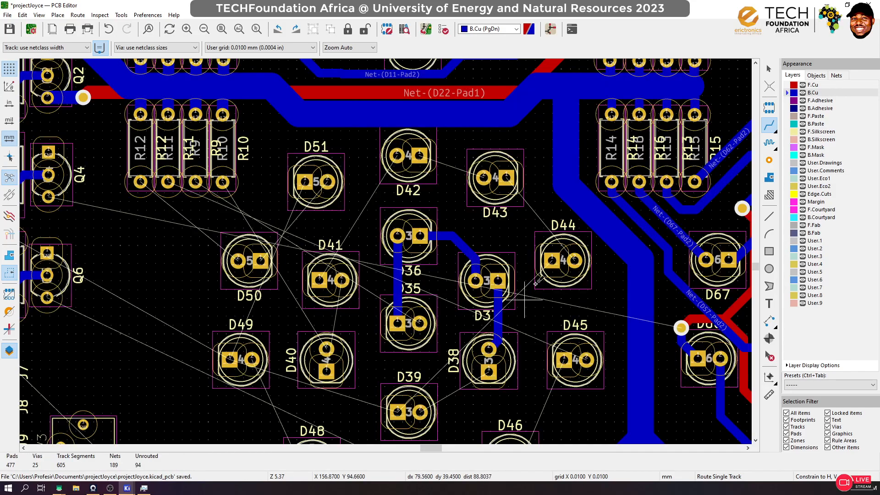
Route B.Cu tracks from D38's pad 1 to D39's pad 2 and from D46's pad 2 to D45's pad 1
{"action": "left_click", "coordinate": [489, 372]}
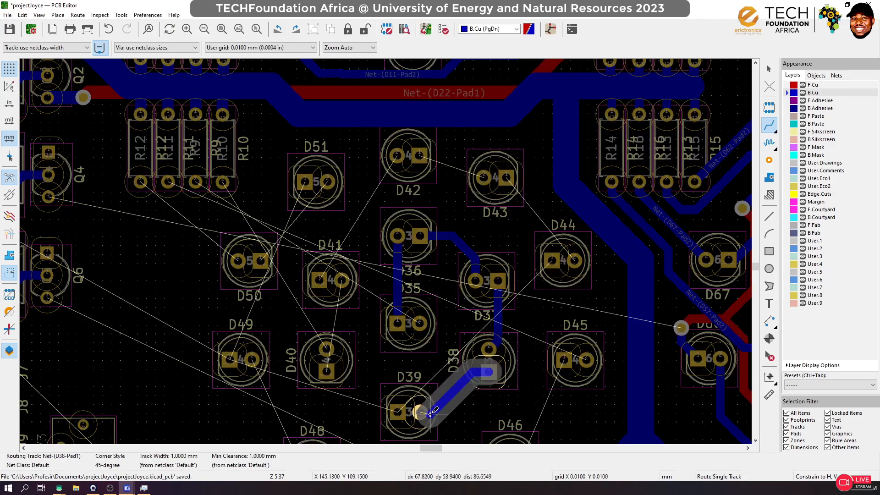
{"action": "left_click", "coordinate": [430, 414]}
{"action": "left_click", "coordinate": [420, 412]}
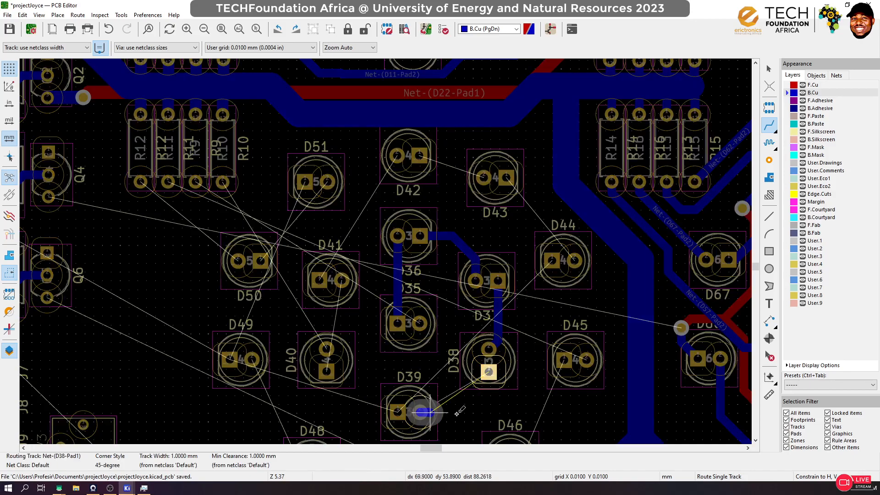
{"action": "left_click", "coordinate": [487, 371]}
{"action": "key", "text": "F4"}
{"action": "key", "text": "F4"}
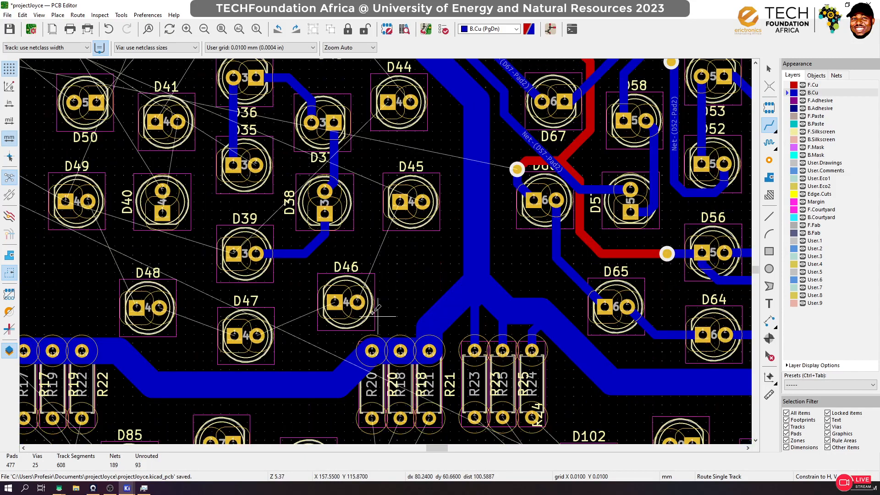
{"action": "left_click", "coordinate": [358, 301]}
{"action": "left_click", "coordinate": [399, 201]}
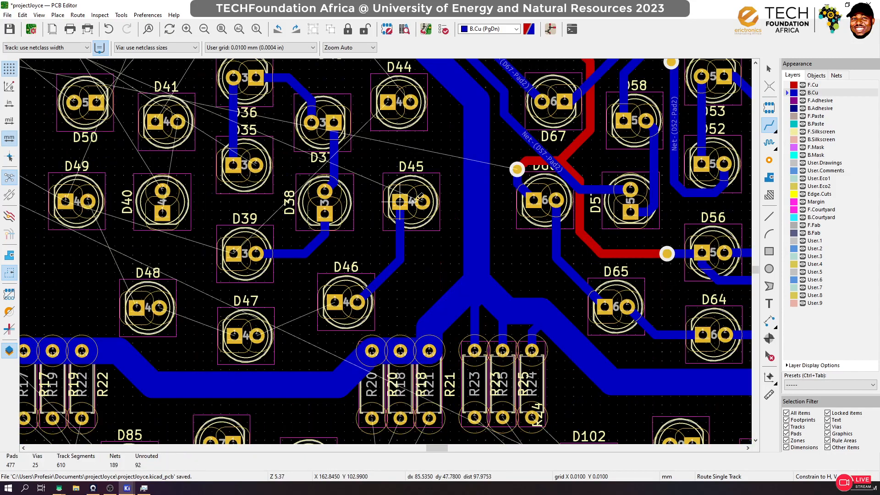
Route B.Cu tracks from D43's pad 1 to D44's pad 2 and from D42's pad 1 to D43's pad 2
{"action": "scroll", "coordinate": [367, 167], "scroll_direction": "down", "scroll_amount": 1}
{"action": "scroll", "coordinate": [373, 137], "scroll_direction": "down", "scroll_amount": 1}
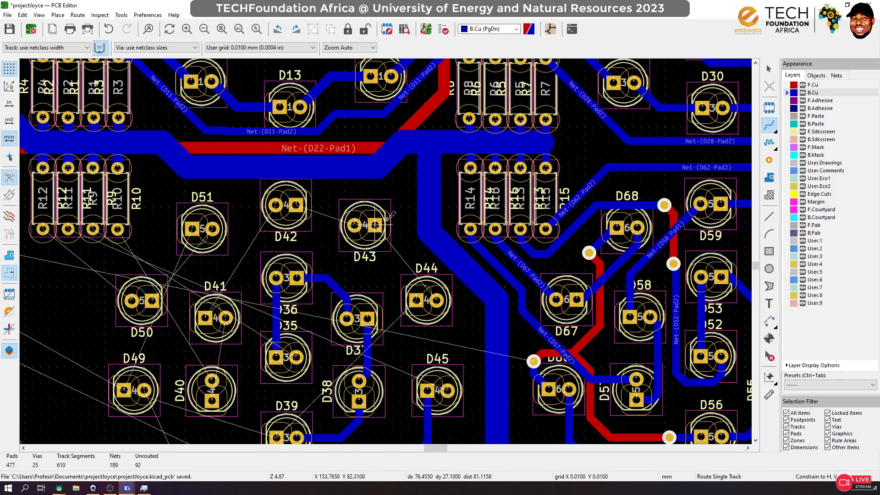
{"action": "left_click", "coordinate": [381, 226]}
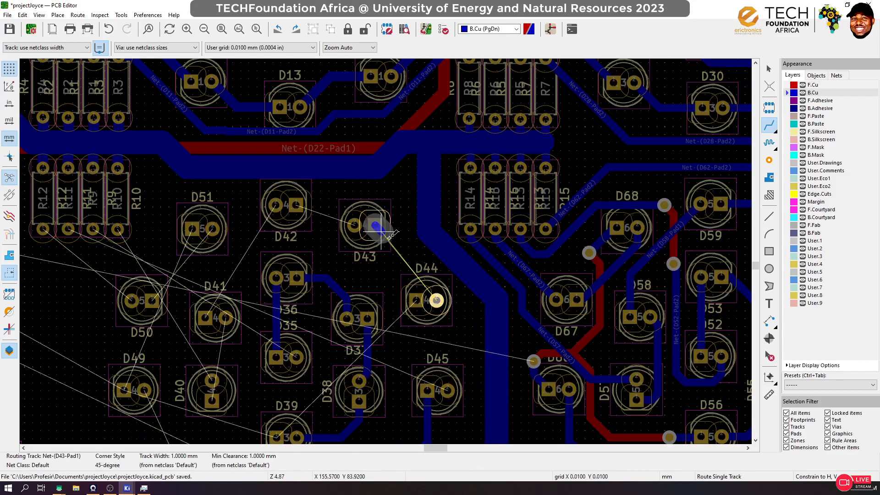
{"action": "left_click", "coordinate": [439, 301]}
{"action": "left_click", "coordinate": [297, 206]}
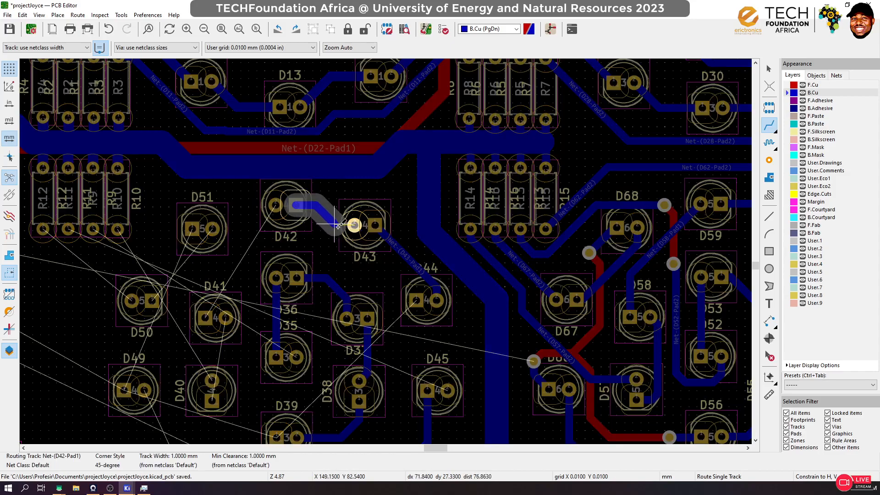
{"action": "left_click", "coordinate": [355, 225]}
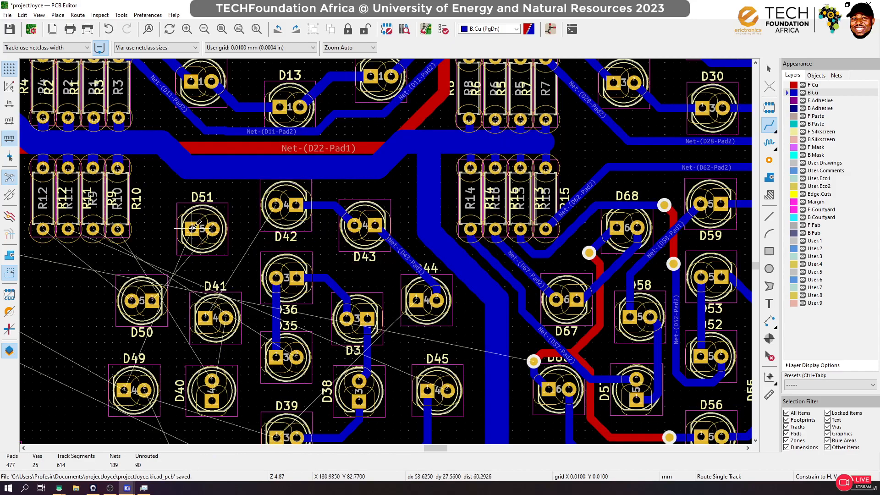
Route B.Cu tracks from D50's pad 1 to D51's pad 2 and from D41's pad 1 to D42's pad 2
{"action": "left_click", "coordinate": [152, 300]}
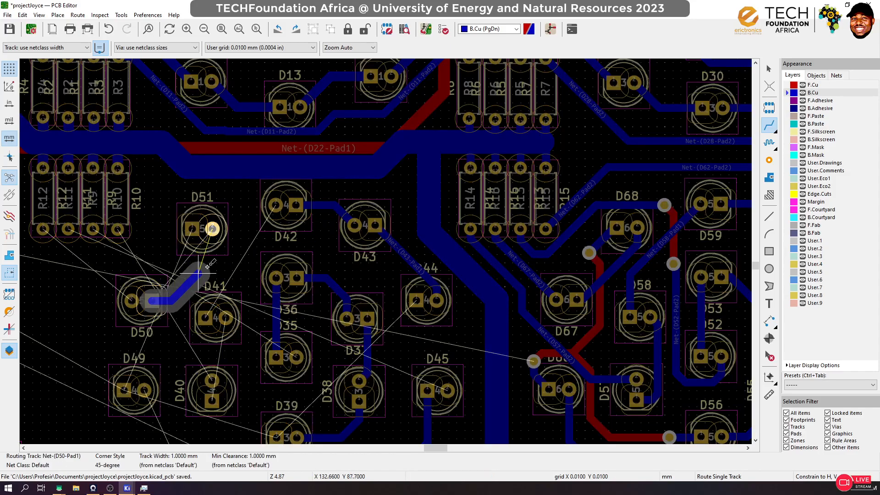
{"action": "left_click", "coordinate": [214, 233]}
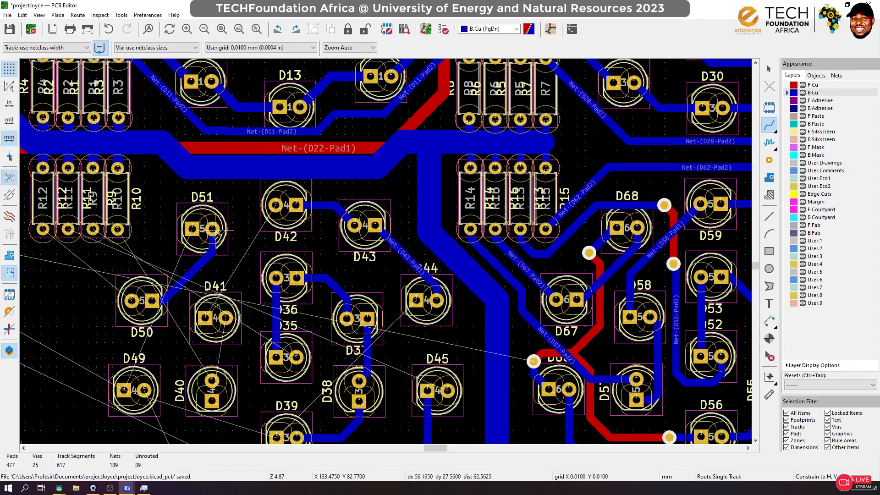
{"action": "left_click", "coordinate": [207, 314]}
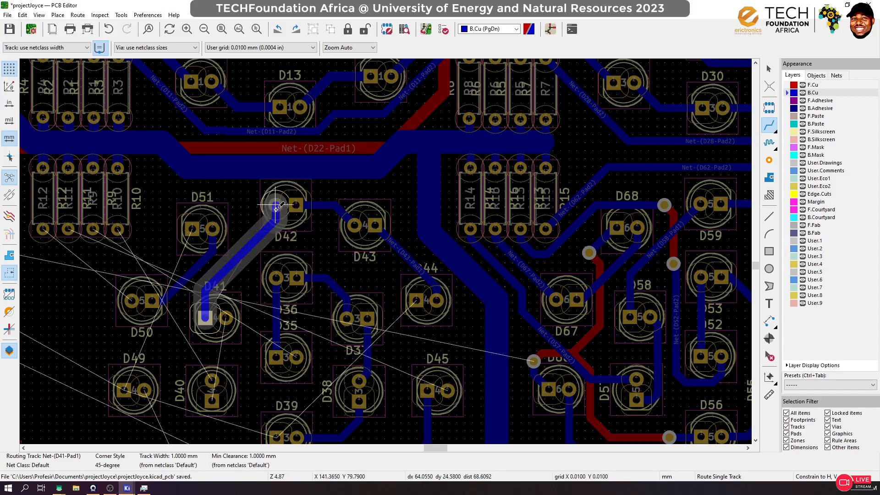
{"action": "left_click", "coordinate": [276, 208]}
Route a B.Cu track from D41's pad 2 down past D40's pad 2 and into D40's pad 1
{"action": "scroll", "coordinate": [276, 208], "scroll_direction": "down", "scroll_amount": 2}
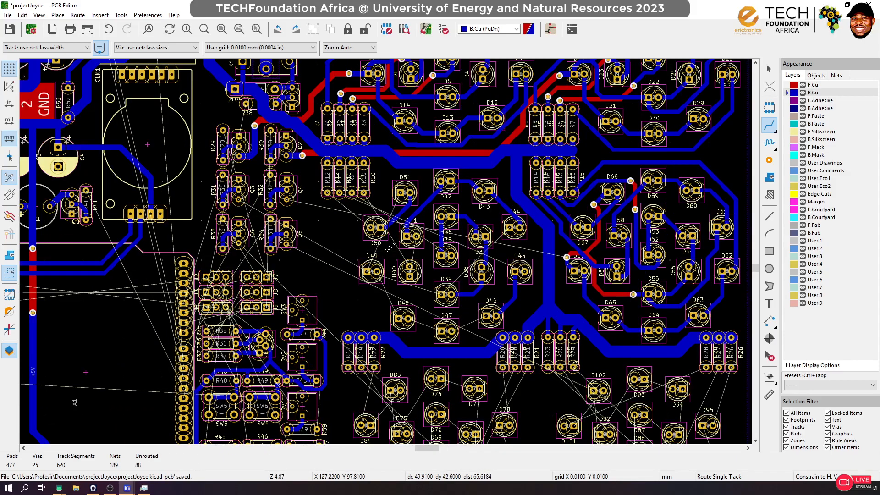
{"action": "scroll", "coordinate": [385, 250], "scroll_direction": "up", "scroll_amount": 4}
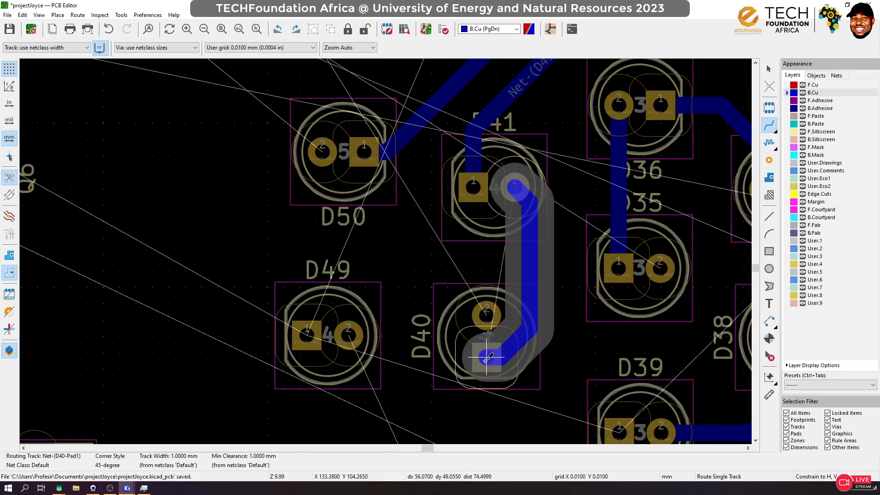
{"action": "left_click", "coordinate": [487, 356]}
Route B.Cu tracks from D47's pad 2 to D46's pad 1 and from D47's pad 1 to D48's pad 2
{"action": "scroll", "coordinate": [389, 249], "scroll_direction": "down", "scroll_amount": 2}
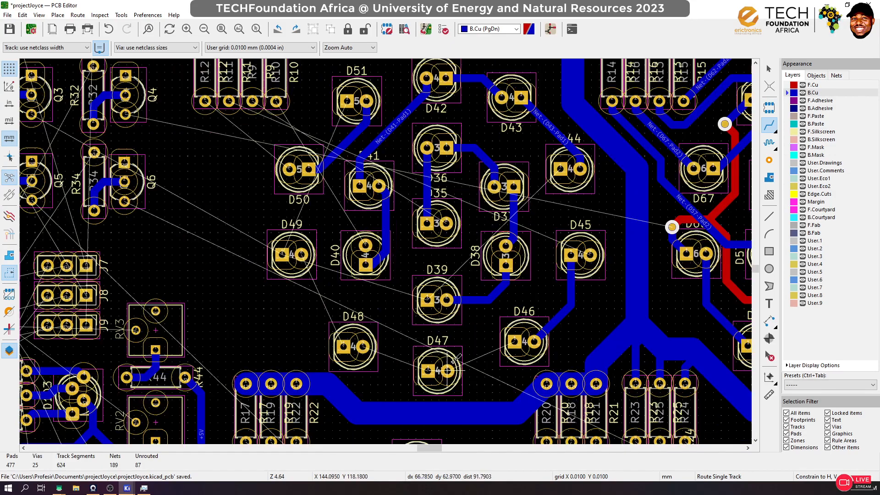
{"action": "left_click", "coordinate": [513, 343]}
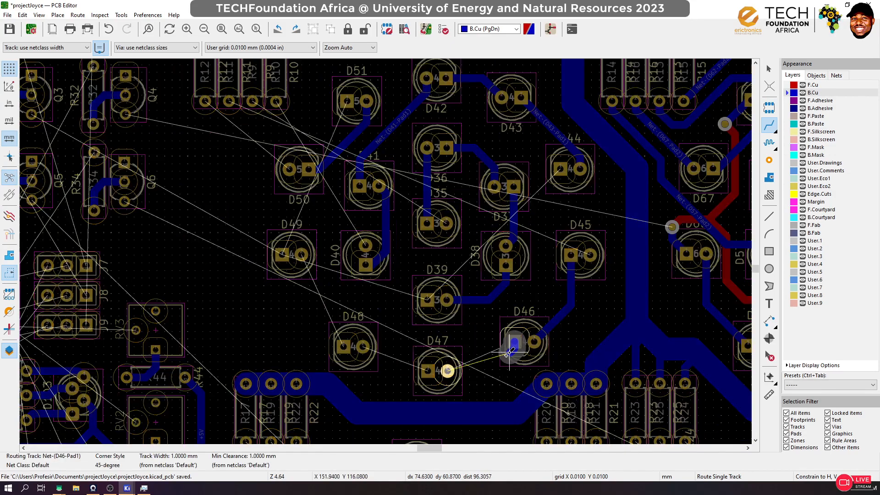
{"action": "key", "text": "Escape"}
{"action": "left_click", "coordinate": [447, 370]}
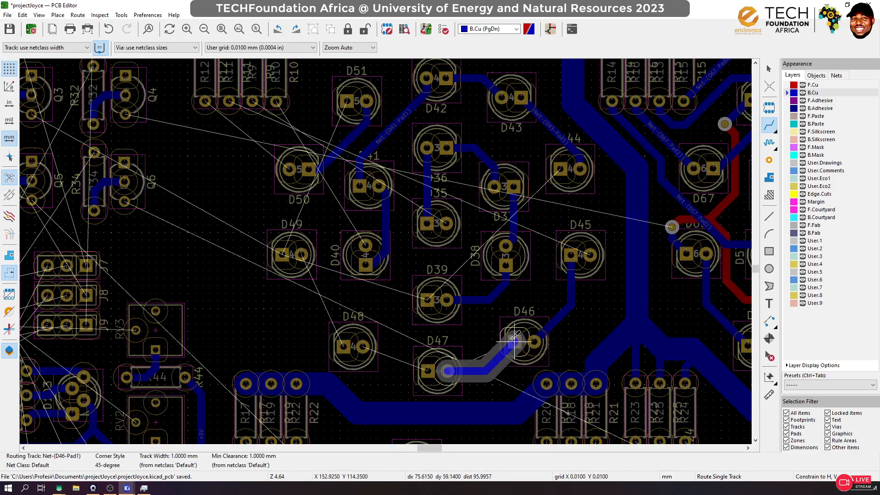
{"action": "left_click", "coordinate": [514, 341]}
{"action": "left_click", "coordinate": [427, 371]}
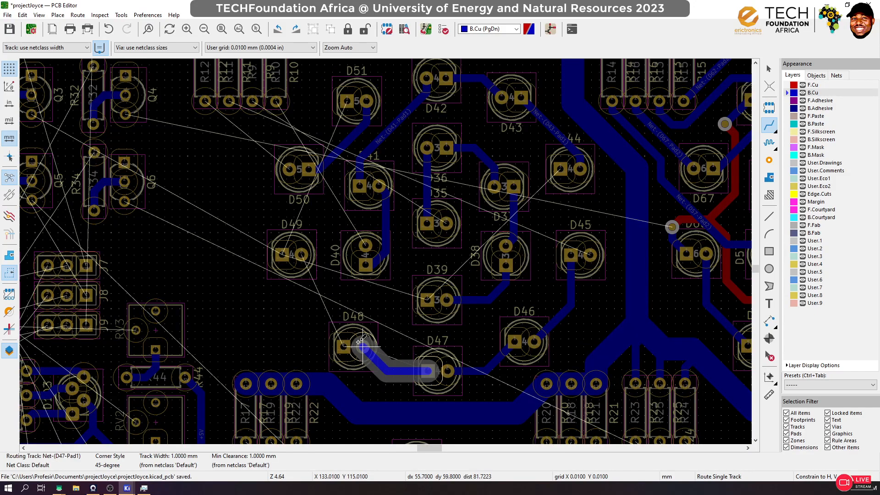
{"action": "left_click", "coordinate": [362, 346]}
Route B.Cu tracks from D49's pad 2 to D48's pad 1 and from D44's pad 1 around D38 and below D39 to D39's pad 1
{"action": "left_click", "coordinate": [344, 346]}
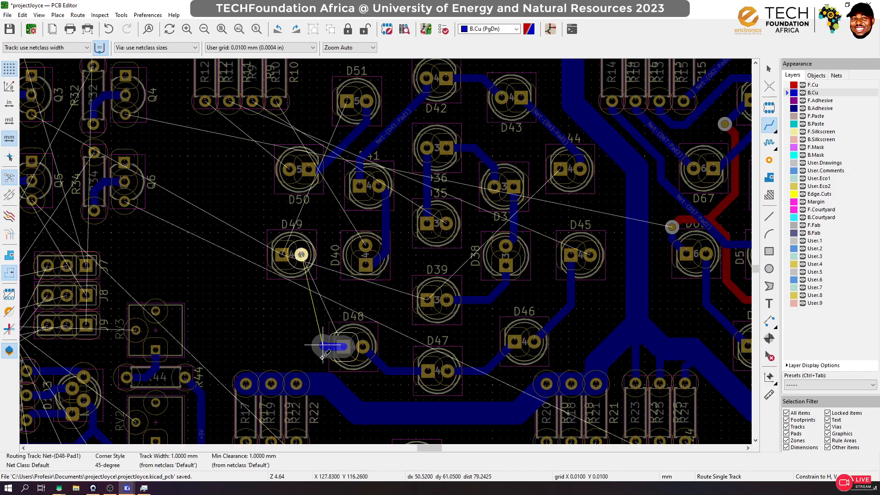
{"action": "key", "text": "Escape"}
{"action": "left_click", "coordinate": [304, 252]}
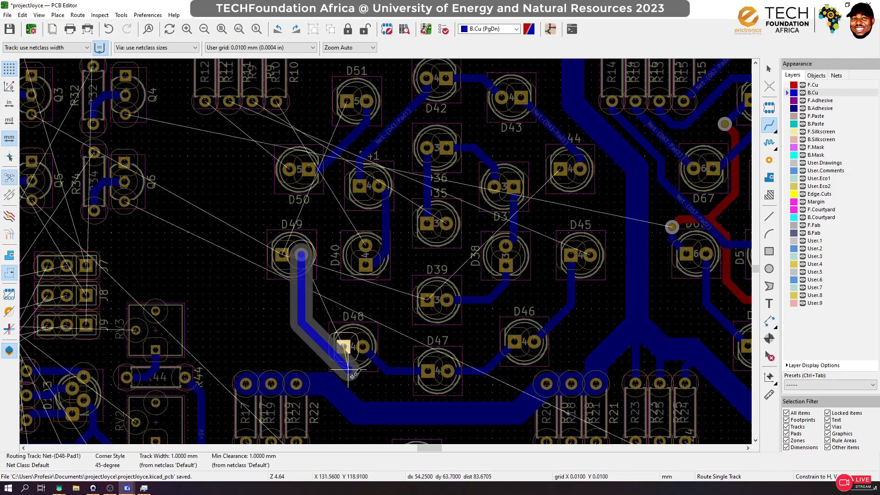
{"action": "left_click", "coordinate": [350, 346]}
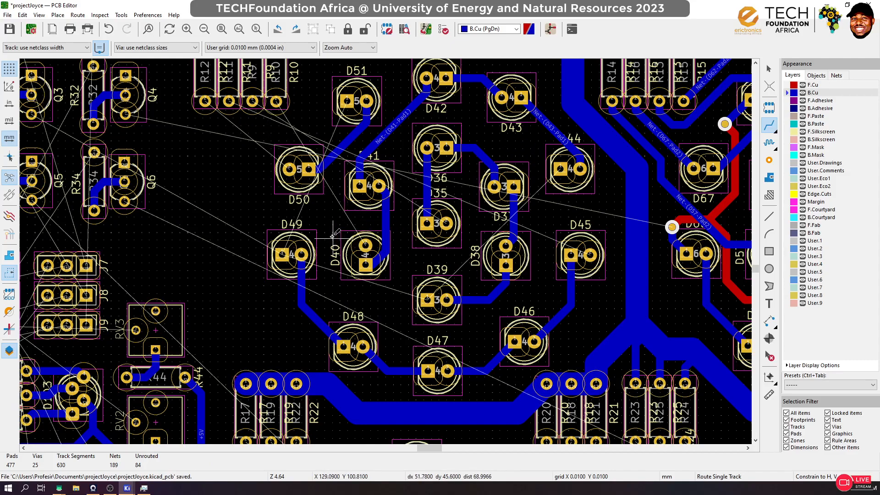
{"action": "left_click", "coordinate": [558, 168]}
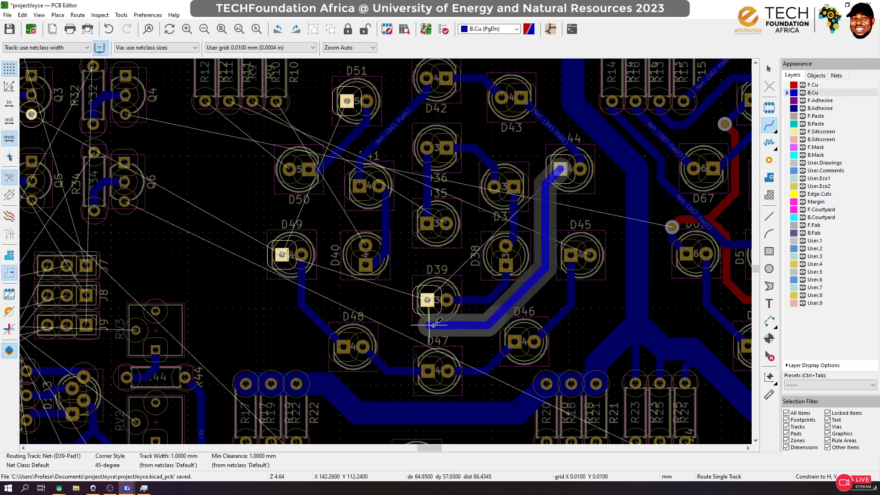
{"action": "left_click", "coordinate": [427, 300]}
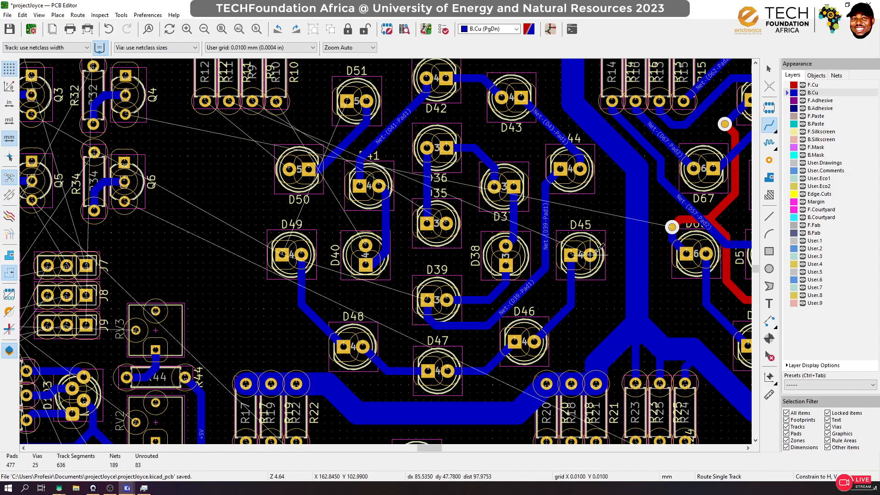
Reroute the 3 mm +12V track on B.Cu between D13 and D42 with a shallower dip, closer to the LEDs above
{"action": "scroll", "coordinate": [596, 245], "scroll_direction": "down", "scroll_amount": 4}
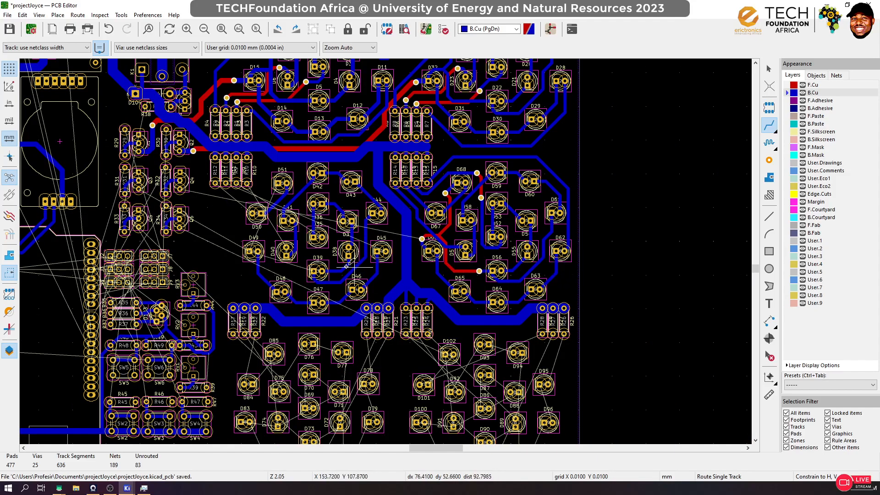
{"action": "scroll", "coordinate": [330, 252], "scroll_direction": "up", "scroll_amount": 1}
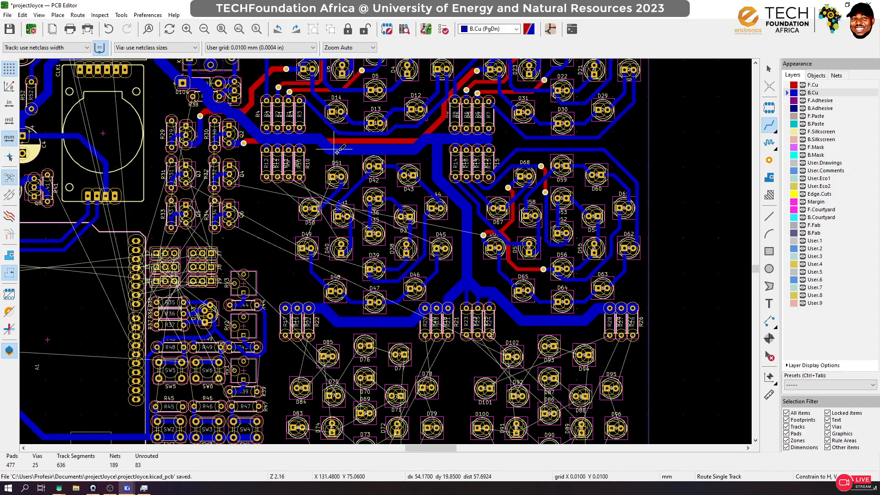
{"action": "scroll", "coordinate": [376, 139], "scroll_direction": "up", "scroll_amount": 5}
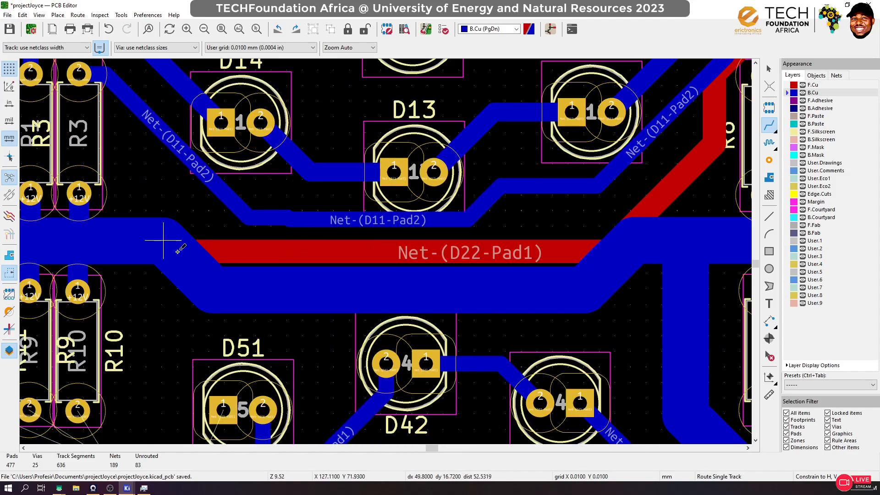
{"action": "left_click", "coordinate": [172, 243]}
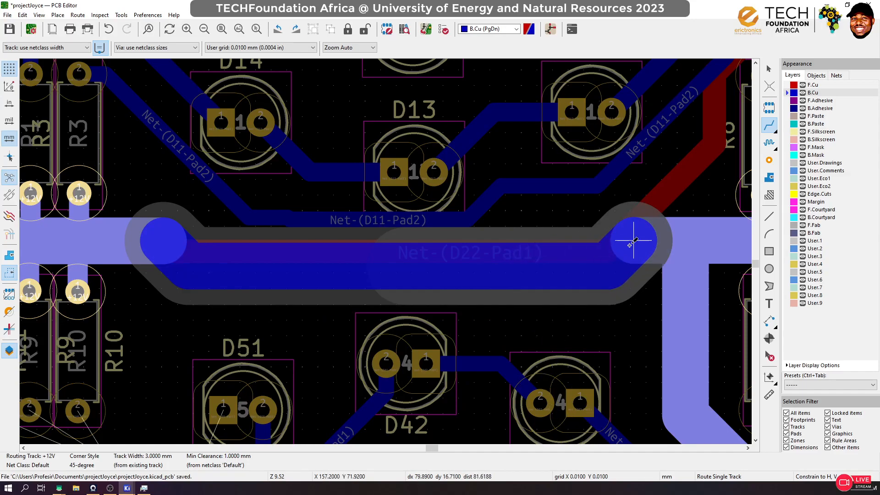
{"action": "left_click", "coordinate": [633, 241]}
Reroute the vertical 3 mm +12V branch between D43 and R14 closer to R14, joining the horizontal +12V track
{"action": "scroll", "coordinate": [548, 266], "scroll_direction": "down", "scroll_amount": 1}
{"action": "scroll", "coordinate": [387, 250], "scroll_direction": "down", "scroll_amount": 3}
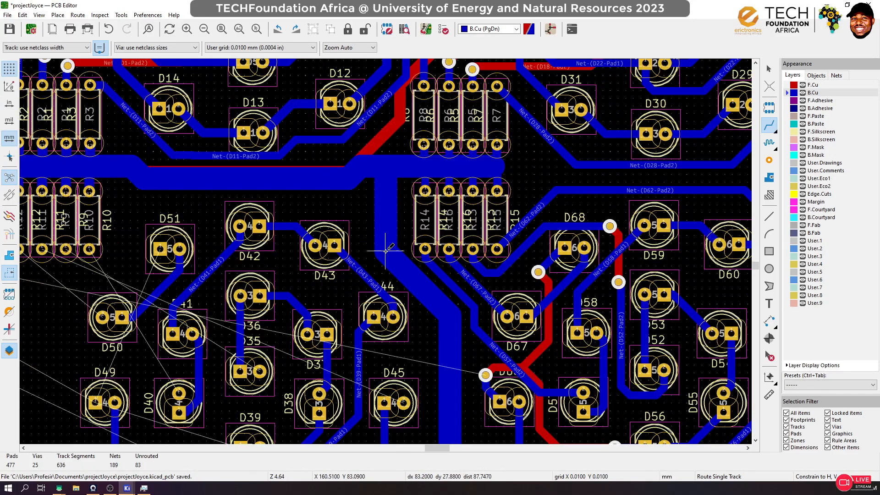
{"action": "left_click", "coordinate": [405, 271]}
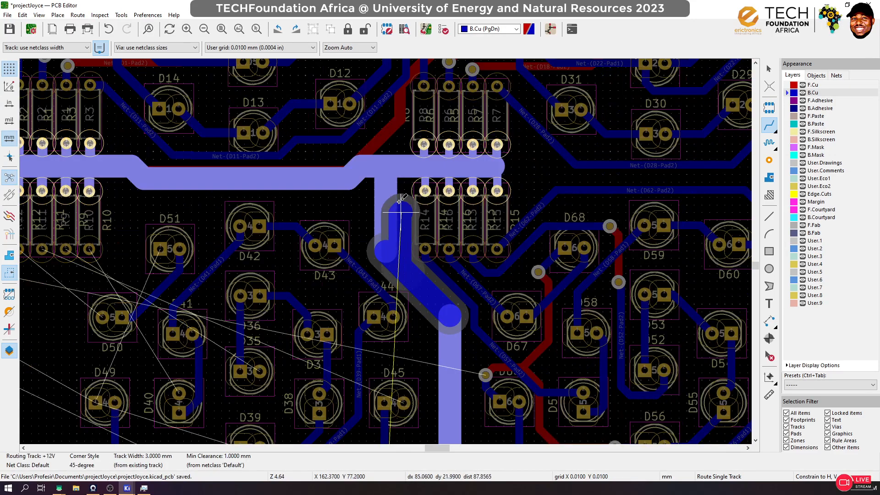
{"action": "left_click", "coordinate": [397, 168]}
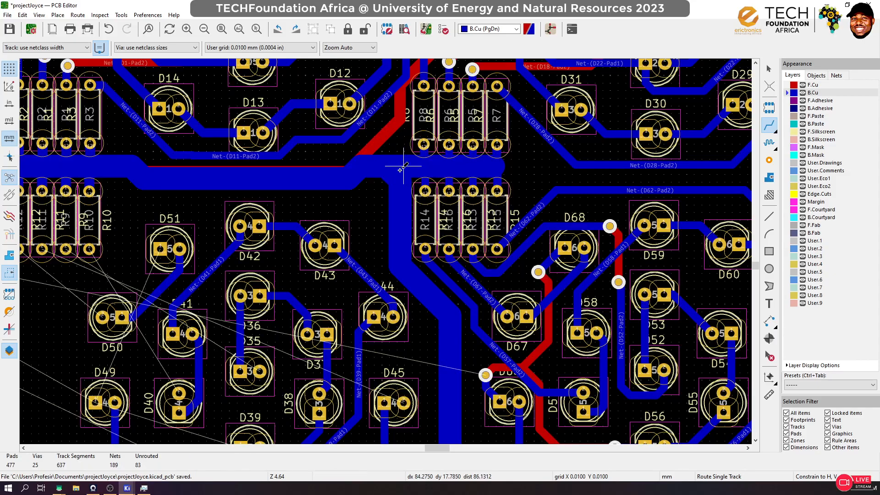
Reroute the upper end of the +12V branch beside R14 into the horizontal +12V track and delete the leftover diagonal segment at the junction
{"action": "scroll", "coordinate": [403, 165], "scroll_direction": "up", "scroll_amount": 3}
{"action": "left_click", "coordinate": [386, 248]}
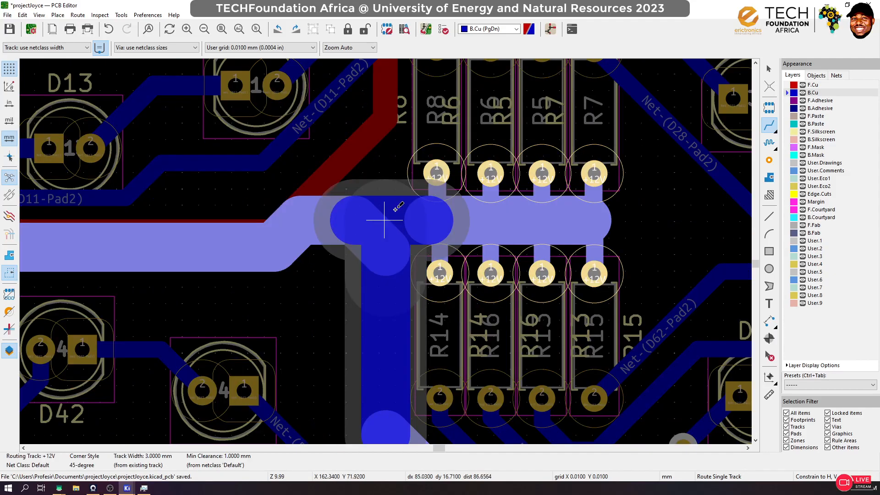
{"action": "left_click", "coordinate": [384, 220]}
{"action": "key", "text": "Escape"}
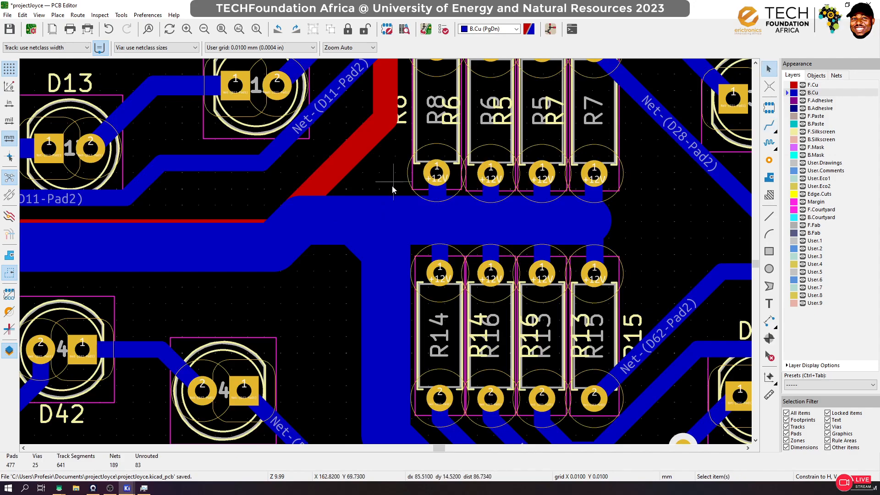
{"action": "left_click", "coordinate": [353, 251]}
{"action": "key", "text": "Delete"}
Route D45's pad 2 on B.Cu to a via above it, then along F.Cu past D44 and above D43 and D42, ending above D51
{"action": "scroll", "coordinate": [386, 250], "scroll_direction": "down", "scroll_amount": 6}
{"action": "scroll", "coordinate": [386, 252], "scroll_direction": "up", "scroll_amount": 2}
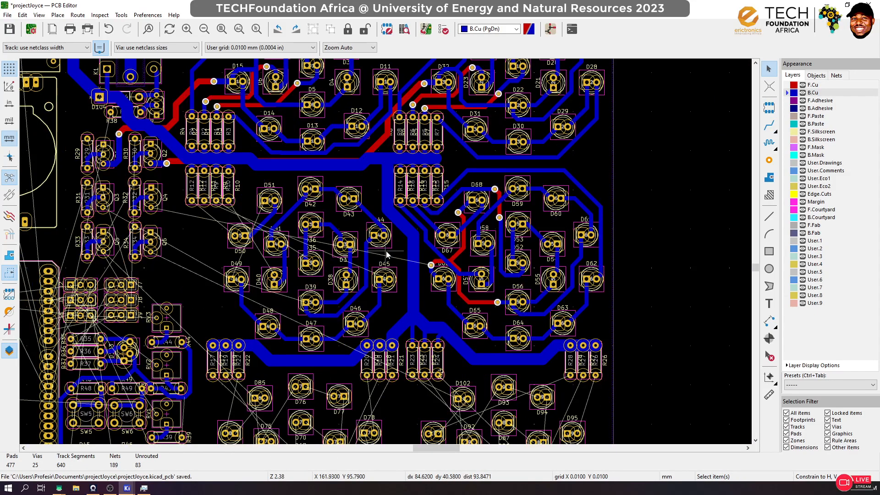
{"action": "scroll", "coordinate": [386, 251], "scroll_direction": "up", "scroll_amount": 3}
{"action": "scroll", "coordinate": [386, 251], "scroll_direction": "down", "scroll_amount": 3}
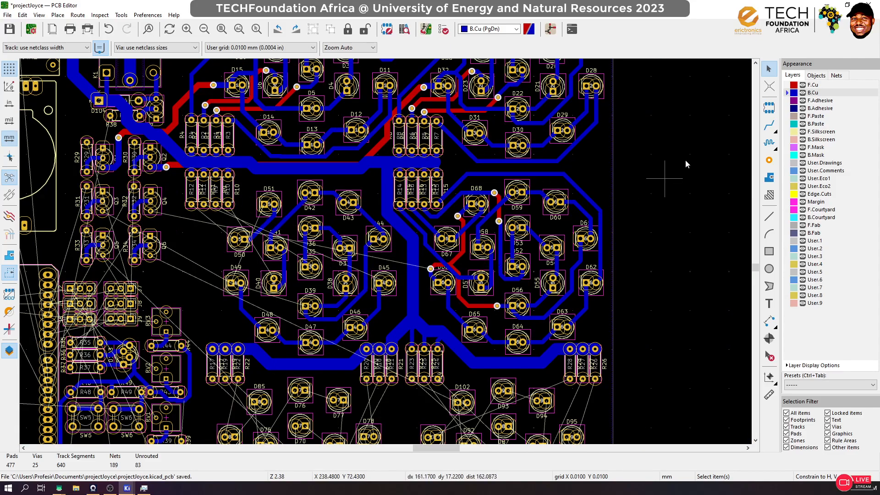
{"action": "left_click", "coordinate": [768, 126]}
{"action": "scroll", "coordinate": [398, 235], "scroll_direction": "up", "scroll_amount": 3}
{"action": "left_click", "coordinate": [376, 338]}
{"action": "scroll", "coordinate": [391, 210], "scroll_direction": "down", "scroll_amount": 3}
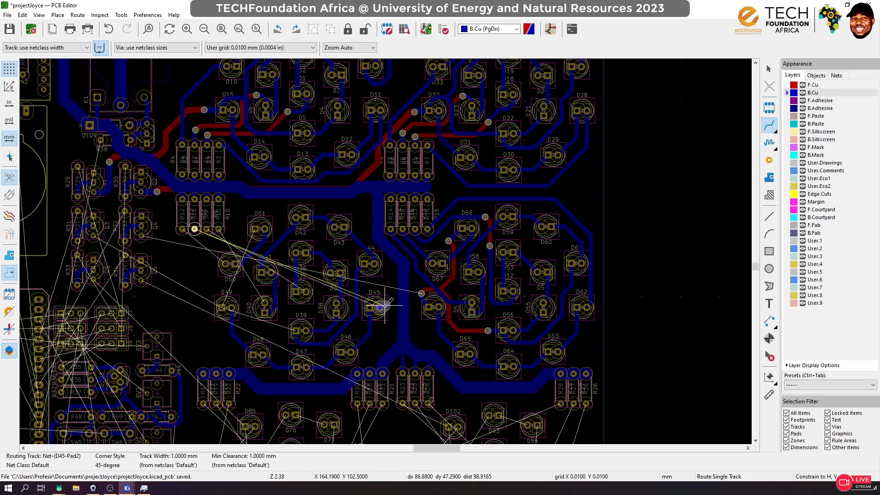
{"action": "scroll", "coordinate": [383, 306], "scroll_direction": "up", "scroll_amount": 6}
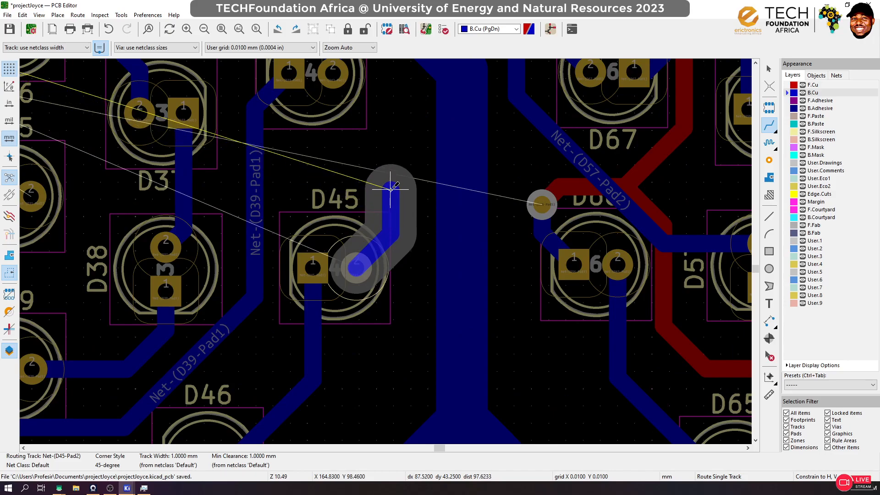
{"action": "key", "text": "v"}
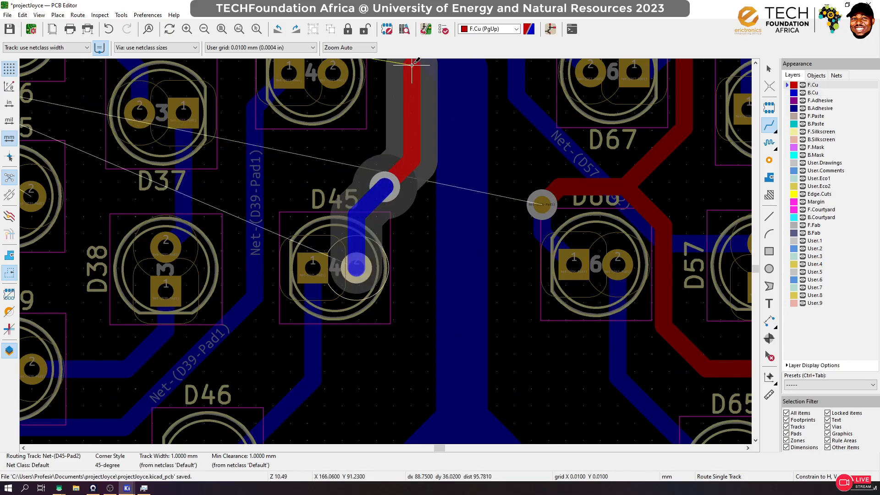
{"action": "scroll", "coordinate": [385, 188], "scroll_direction": "down", "scroll_amount": 3}
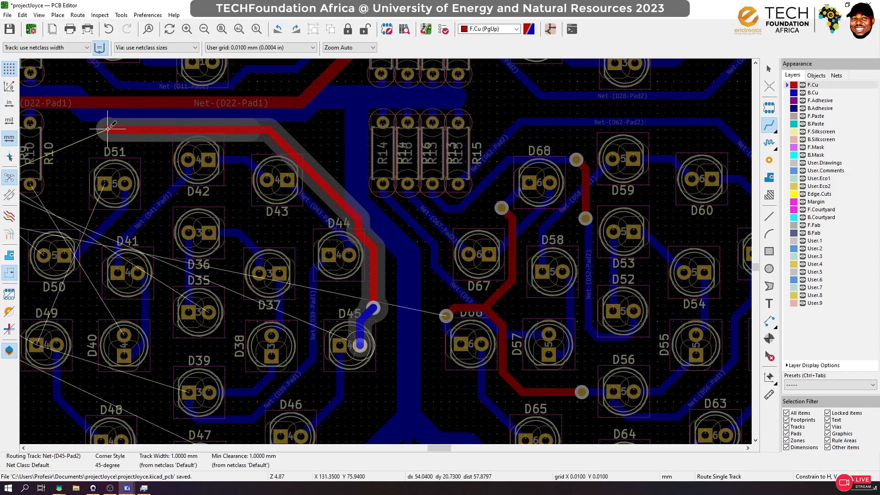
{"action": "scroll", "coordinate": [124, 119], "scroll_direction": "down", "scroll_amount": 1}
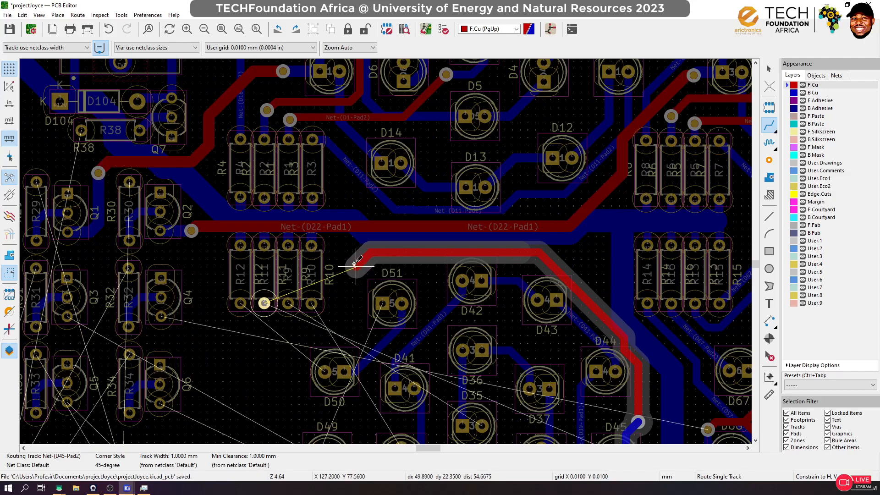
{"action": "double_click", "coordinate": [362, 260]}
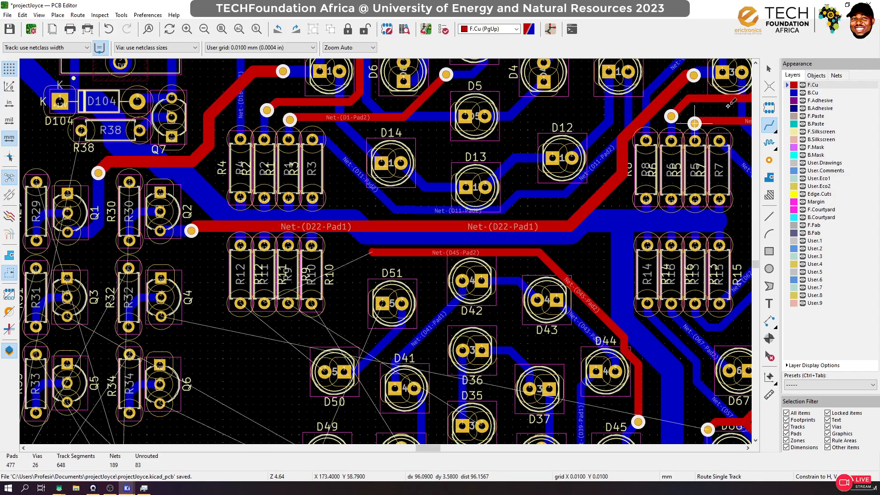
Move R11 out of the second slot of the resistor row below Q2's track, into the open area beside D51
{"action": "left_click", "coordinate": [770, 69]}
{"action": "scroll", "coordinate": [273, 299], "scroll_direction": "up", "scroll_amount": 1}
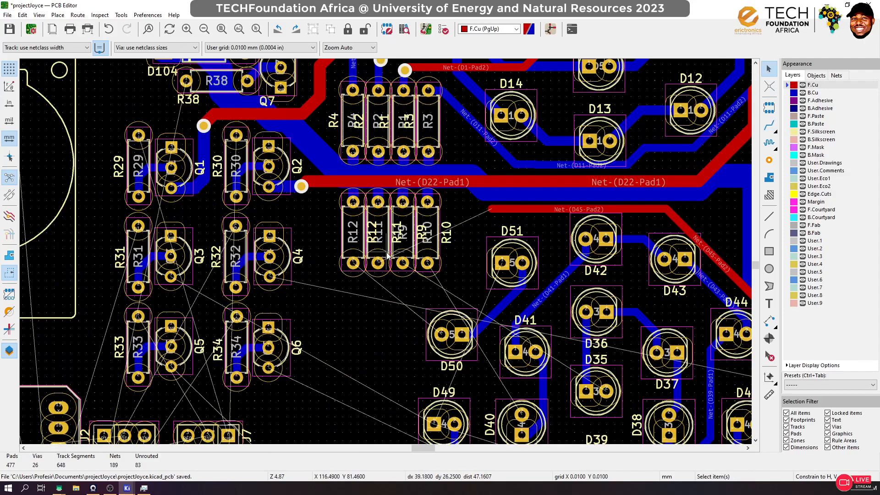
{"action": "scroll", "coordinate": [386, 253], "scroll_direction": "up", "scroll_amount": 3}
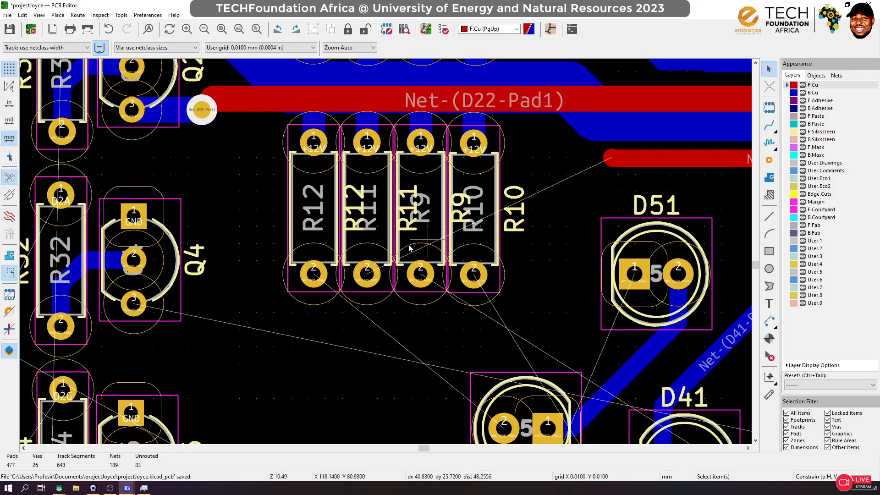
{"action": "left_click", "coordinate": [384, 236]}
{"action": "left_click", "coordinate": [336, 29]}
{"action": "left_click", "coordinate": [312, 318]}
{"action": "left_click", "coordinate": [381, 246]}
{"action": "key", "text": "m"}
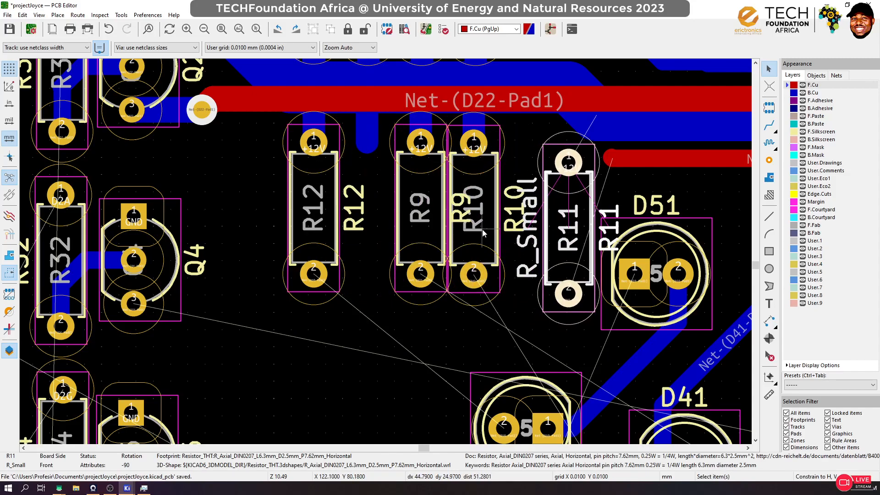
{"action": "left_click", "coordinate": [484, 233]}
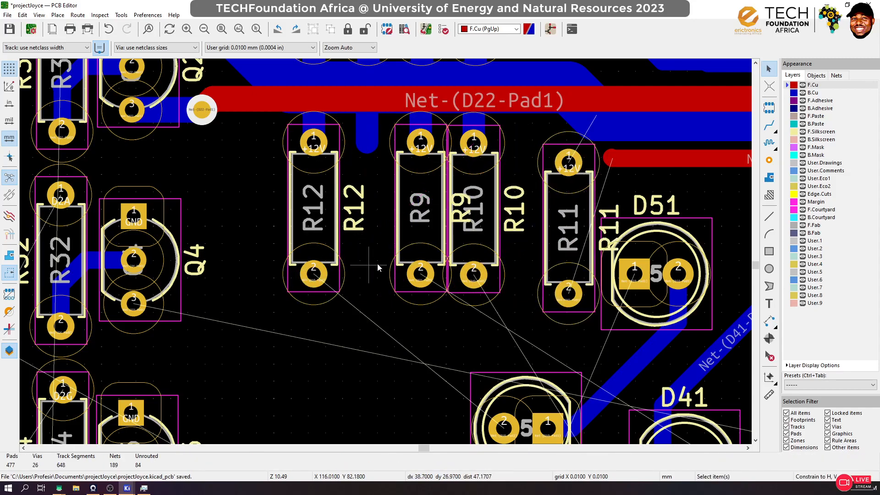
Move R10 out below the resistor row and place R11 in the fourth slot, on its +12V stub
{"action": "left_click", "coordinate": [489, 249]}
{"action": "key", "text": "m"}
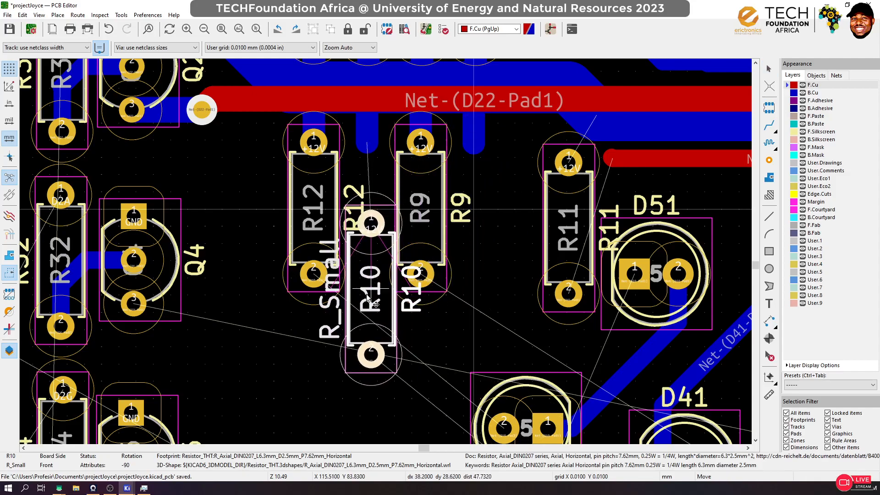
{"action": "left_click_drag", "start_coordinate": [547, 248], "coordinate": [474, 209]}
Move R12 out of the first slot, then place R10 in the first slot and R12 in the second, on their +12V stubs
{"action": "scroll", "coordinate": [494, 273], "scroll_direction": "down", "scroll_amount": 3}
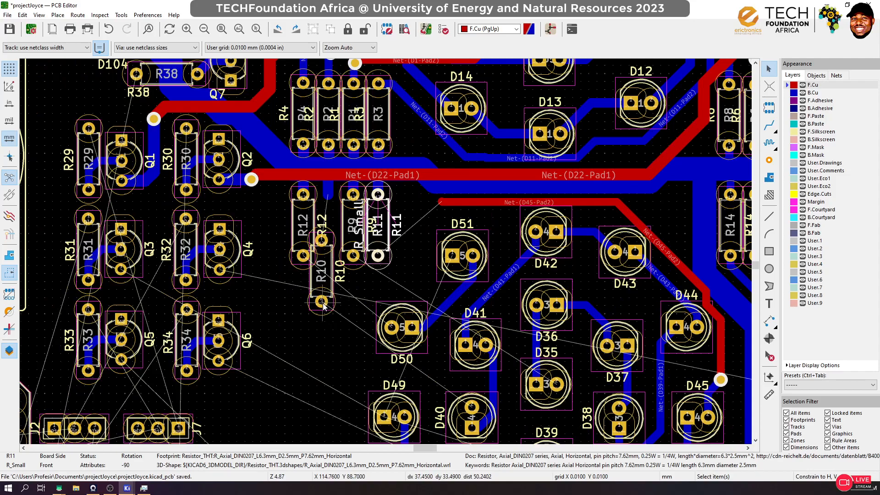
{"action": "left_click", "coordinate": [299, 236]}
{"action": "left_click_drag", "start_coordinate": [299, 236], "coordinate": [437, 251]}
{"action": "left_click_drag", "start_coordinate": [330, 294], "coordinate": [340, 198]}
{"action": "scroll", "coordinate": [324, 221], "scroll_direction": "up", "scroll_amount": 3}
{"action": "left_click_drag", "start_coordinate": [627, 263], "coordinate": [394, 199]}
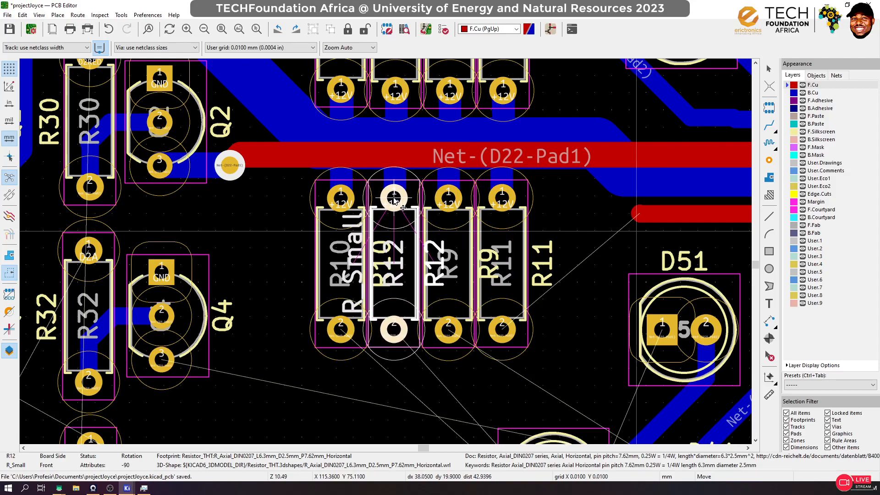
Route R11's pad 2 on B.Cu to a via beside D51, then on F.Cu into the Net-(D45-Pad2) track above D51
{"action": "scroll", "coordinate": [394, 199], "scroll_direction": "down", "scroll_amount": 3}
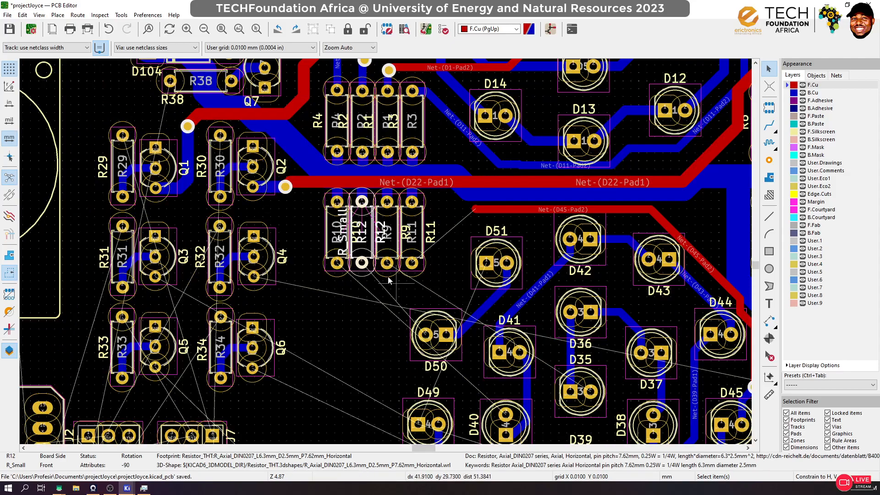
{"action": "left_click", "coordinate": [769, 124]}
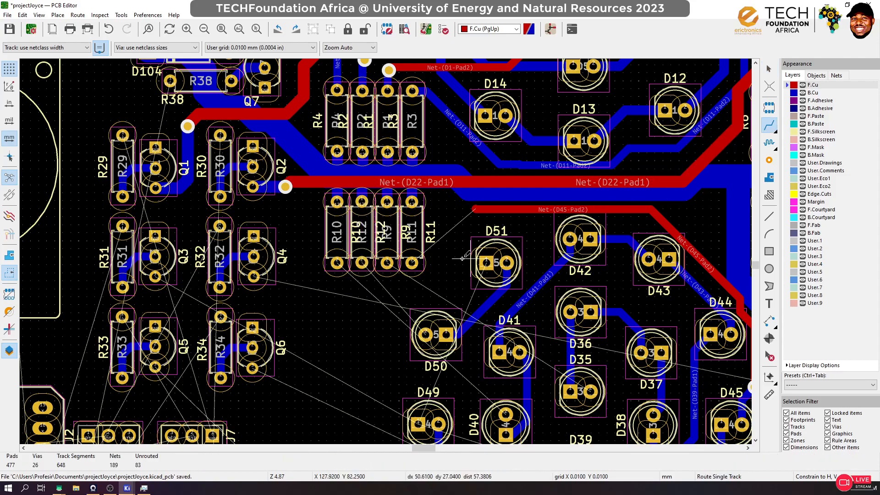
{"action": "key", "text": "Page_Down"}
{"action": "left_click", "coordinate": [413, 262]}
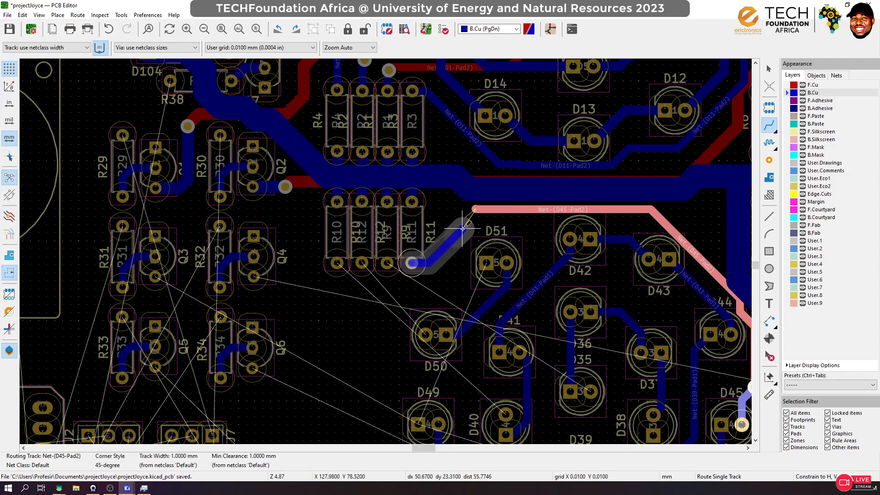
{"action": "key", "text": "Page_Up"}
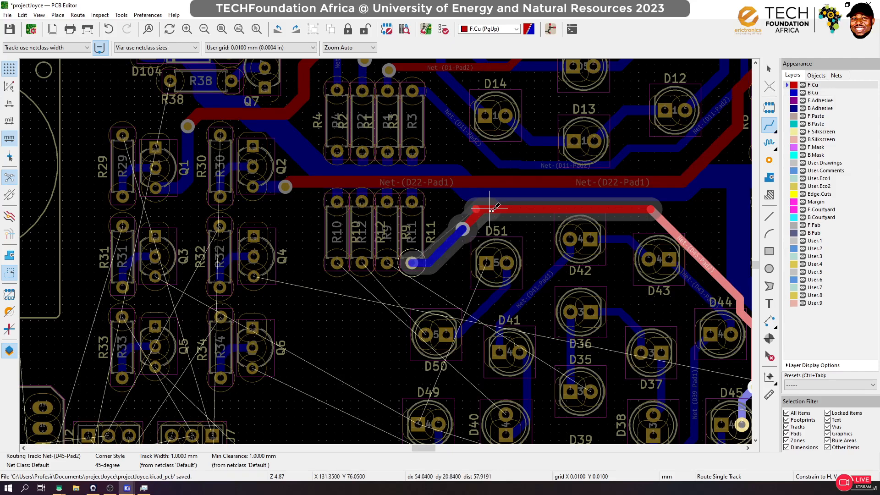
{"action": "left_click", "coordinate": [533, 208]}
{"action": "scroll", "coordinate": [533, 208], "scroll_direction": "up", "scroll_amount": 5}
{"action": "left_click", "coordinate": [344, 291]}
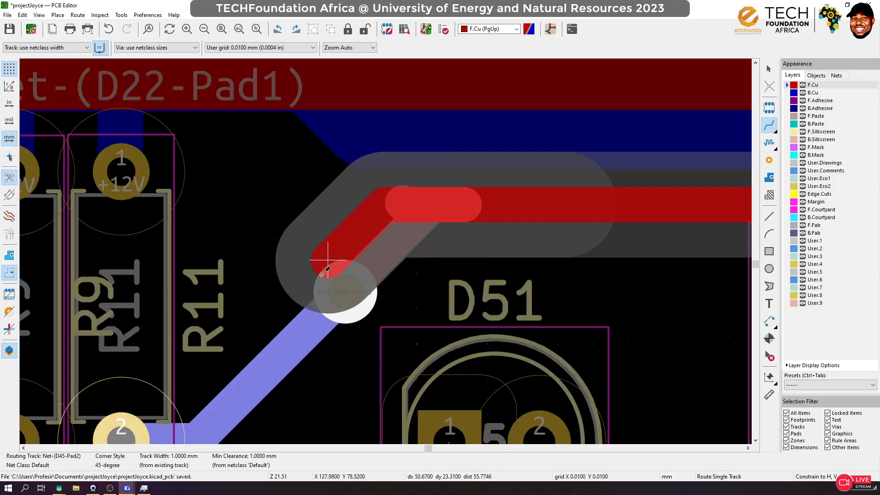
{"action": "key", "text": "Escape"}
{"action": "key", "text": "Escape"}
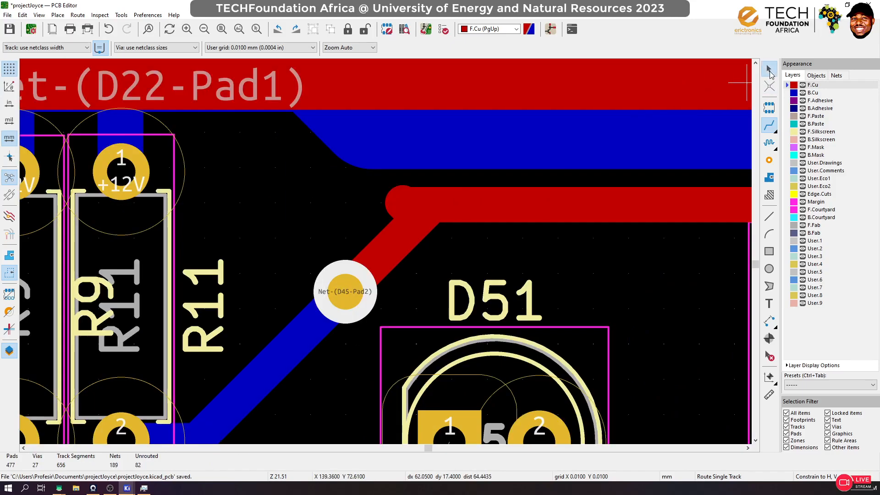
Delete the leftover short F.Cu segment at the start of the Net-(D45-Pad2) track and save the board
{"action": "left_click", "coordinate": [399, 201]}
{"action": "left_click", "coordinate": [398, 203]}
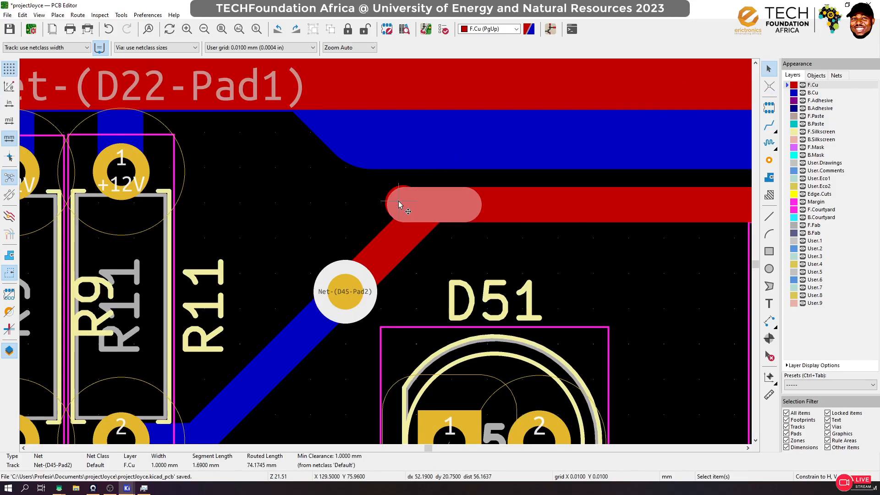
{"action": "key", "text": "Delete"}
{"action": "key", "text": "ctrl+s"}
{"action": "scroll", "coordinate": [387, 249], "scroll_direction": "down", "scroll_amount": 8}
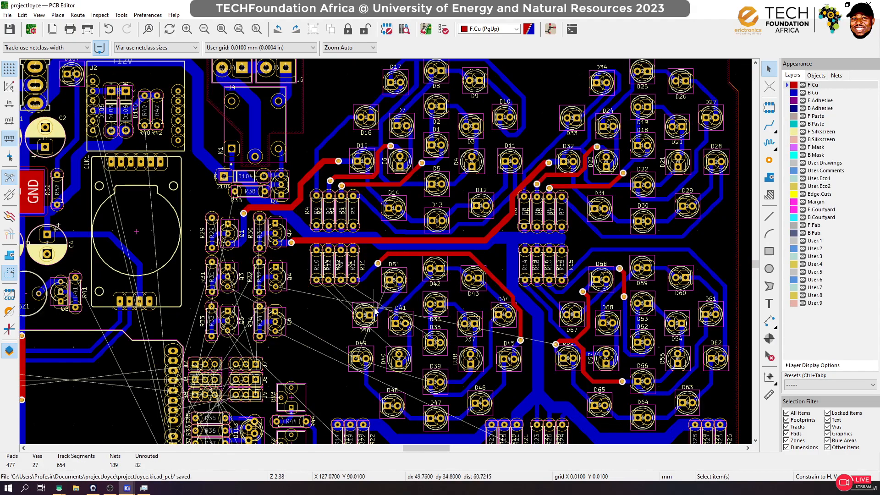
{"action": "scroll", "coordinate": [375, 312], "scroll_direction": "up", "scroll_amount": 3}
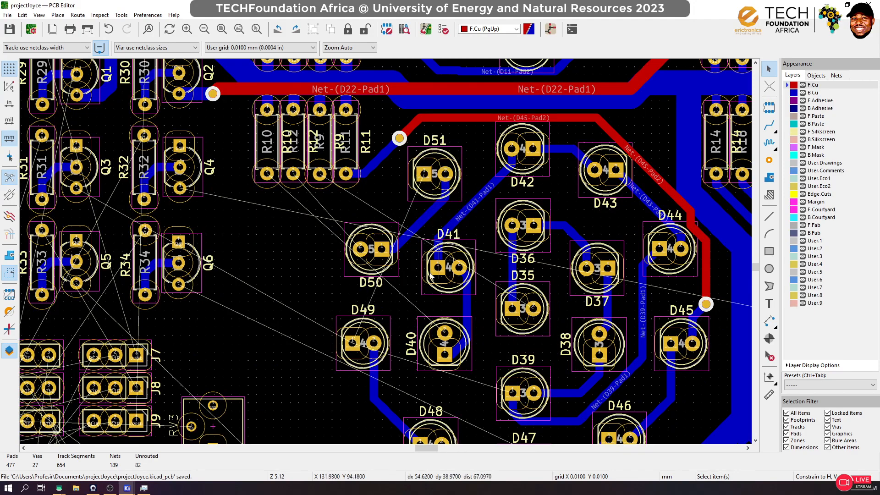
{"action": "left_click", "coordinate": [767, 125]}
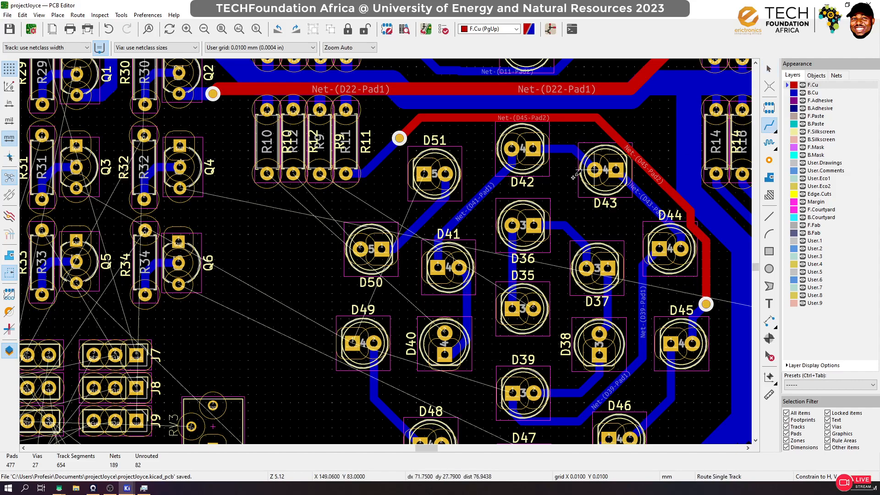
{"action": "left_click", "coordinate": [445, 173]}
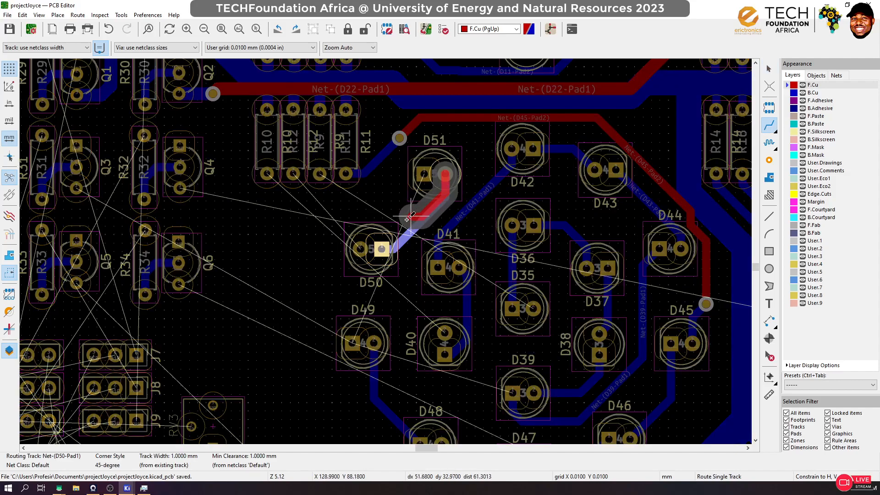
{"action": "left_click", "coordinate": [383, 244]}
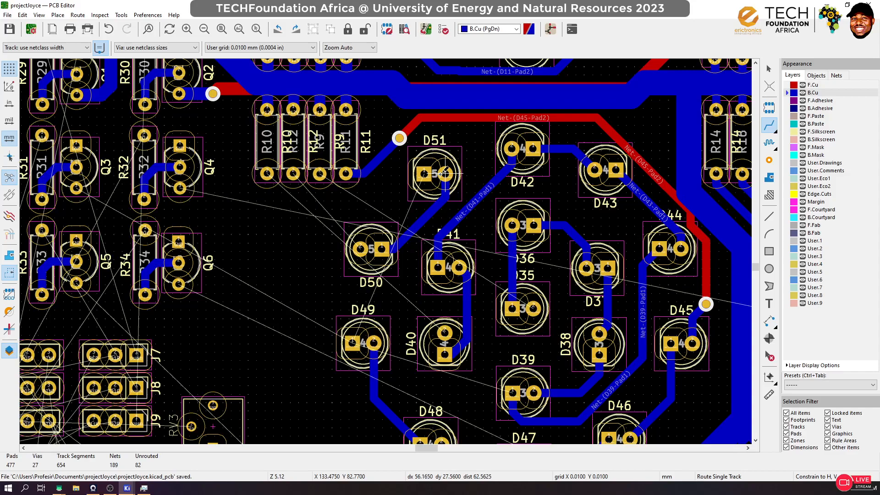
{"action": "left_click", "coordinate": [417, 202]}
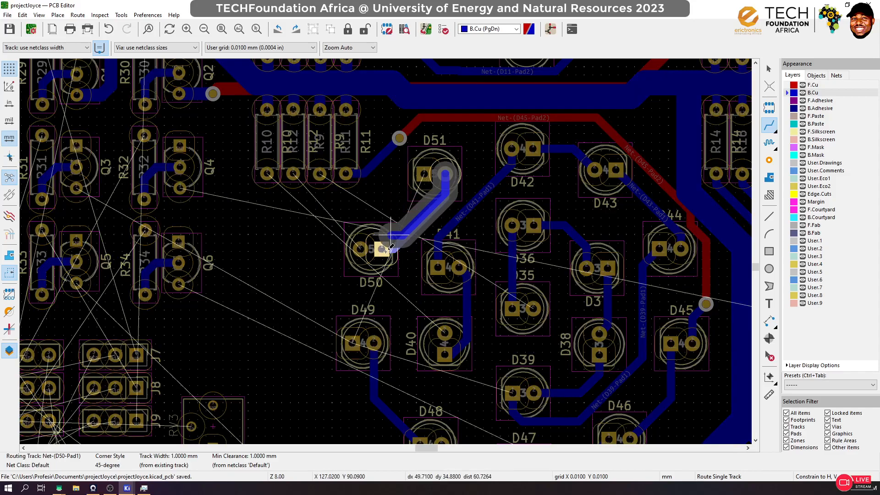
{"action": "scroll", "coordinate": [391, 247], "scroll_direction": "up", "scroll_amount": 2}
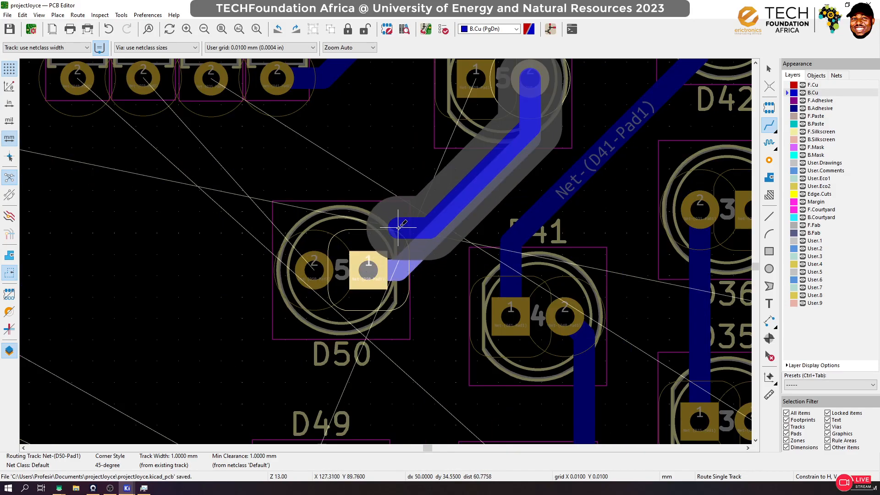
{"action": "key", "text": "Escape"}
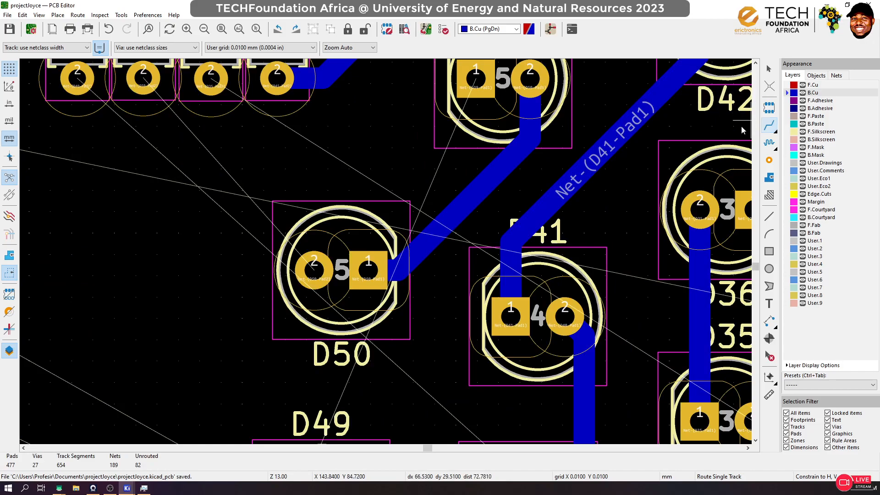
Reroute the B.Cu track between D50's pad 1 and D51's pad 2 with a vertical exit from D50 and a horizontal jog below D51
{"action": "left_click", "coordinate": [380, 234]}
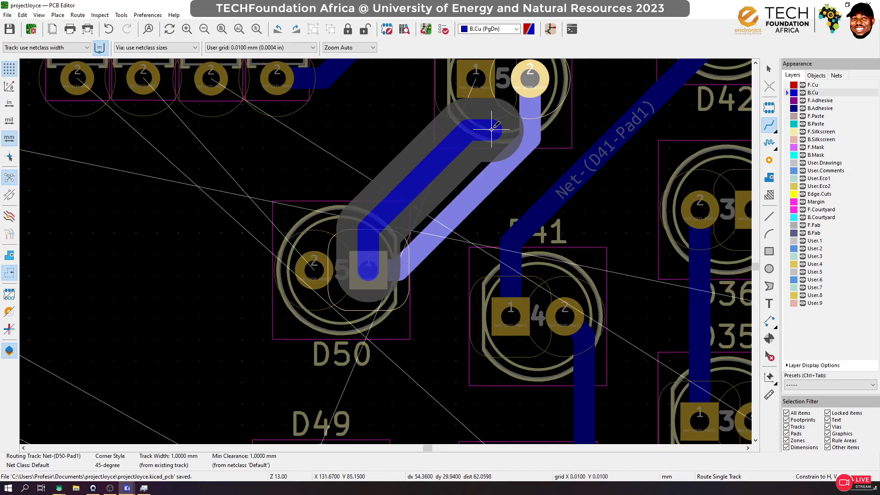
{"action": "left_click", "coordinate": [530, 121]}
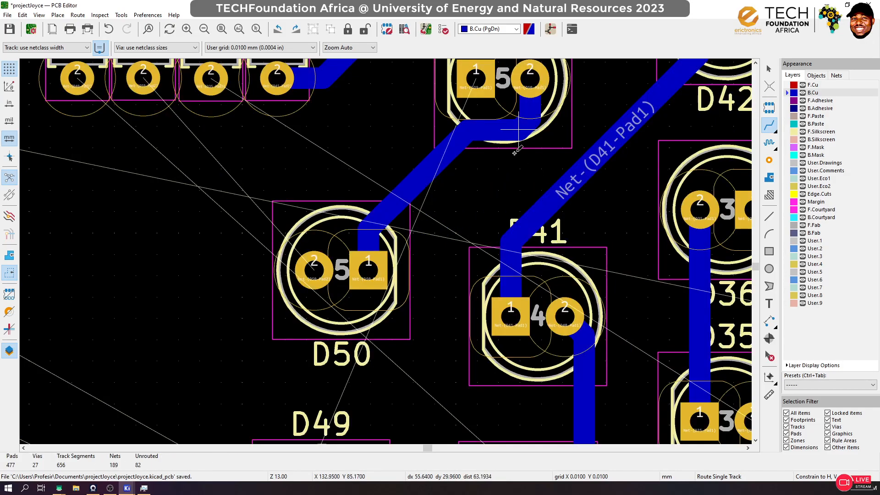
{"action": "scroll", "coordinate": [467, 129], "scroll_direction": "down", "scroll_amount": 1}
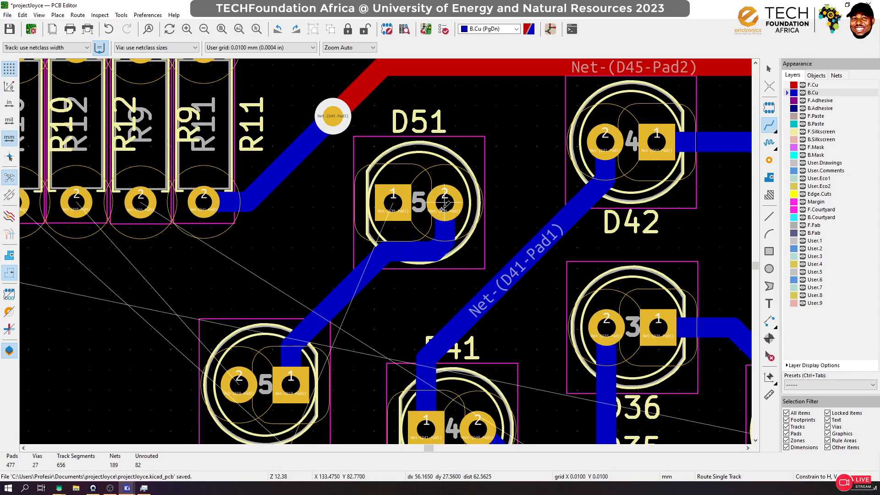
{"action": "left_click", "coordinate": [443, 206]}
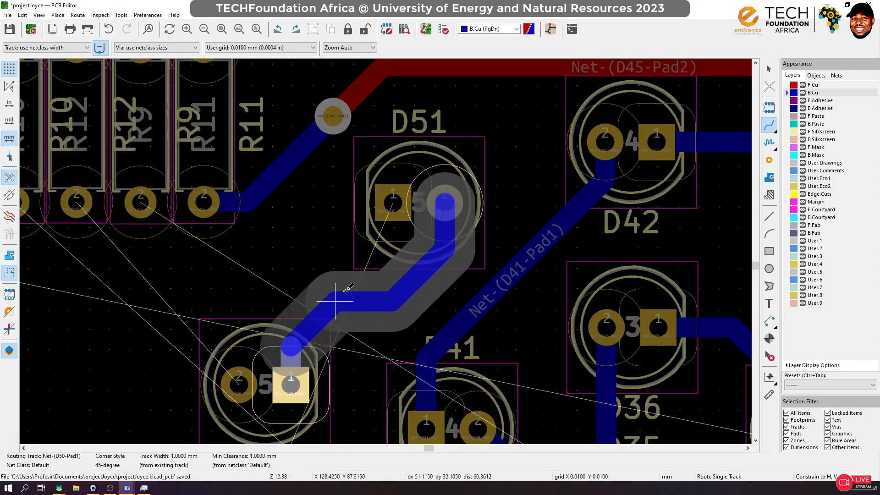
{"action": "left_click", "coordinate": [348, 287]}
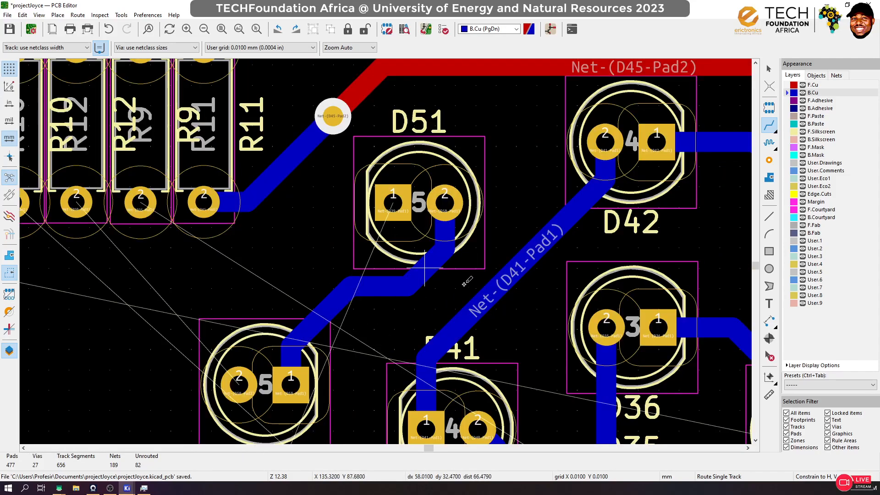
Reroute the B.Cu track from D42's pad 2 to D41's pad 1 farther from D51, and run the D51–D50 track as a single straight diagonal
{"action": "left_click", "coordinate": [602, 180]}
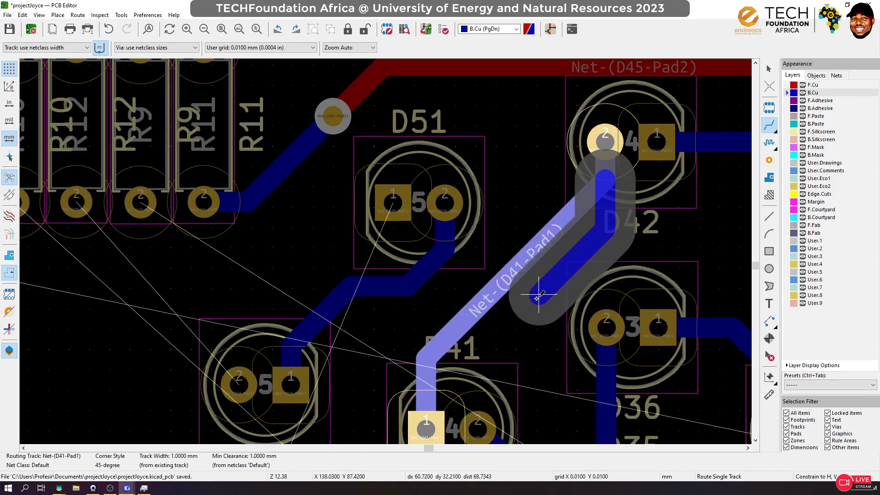
{"action": "left_click", "coordinate": [418, 414]}
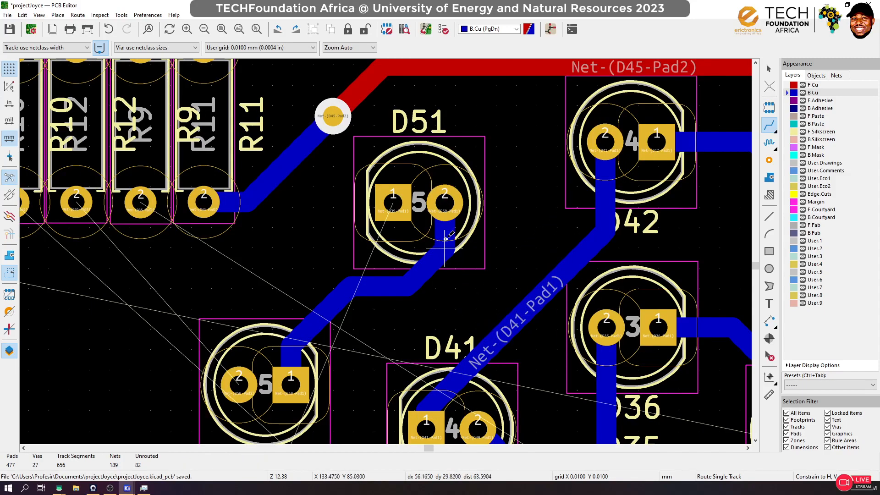
{"action": "left_click", "coordinate": [446, 239]}
{"action": "left_click", "coordinate": [292, 375]}
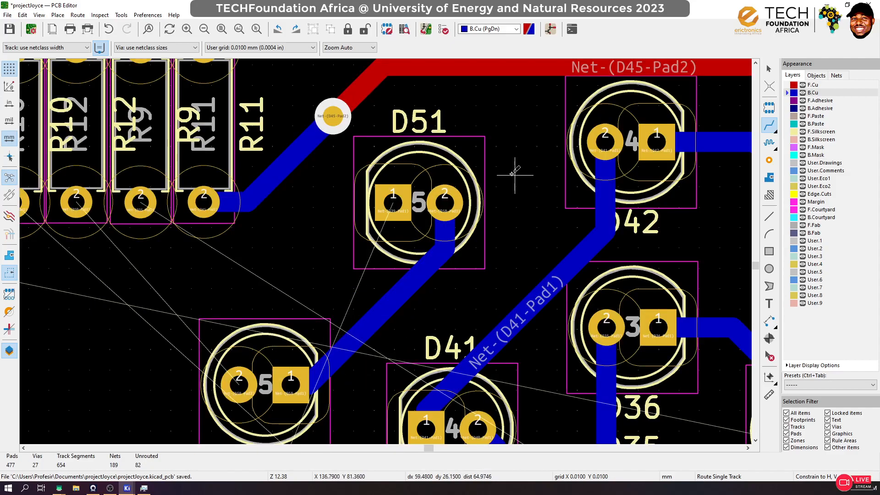
Route D51's pad 1 on B.Cu over and around D51, then diagonally between D50 and D41 to D49's pad 1
{"action": "left_click", "coordinate": [393, 201]}
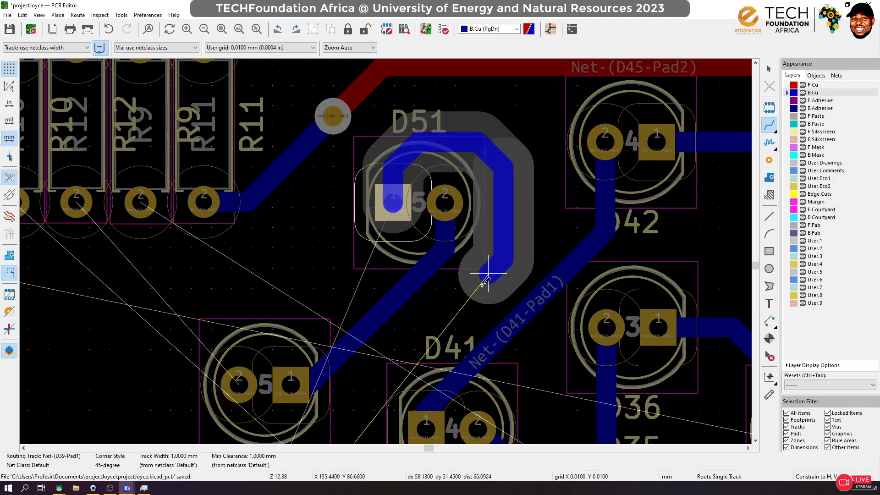
{"action": "scroll", "coordinate": [444, 324], "scroll_direction": "down", "scroll_amount": 1}
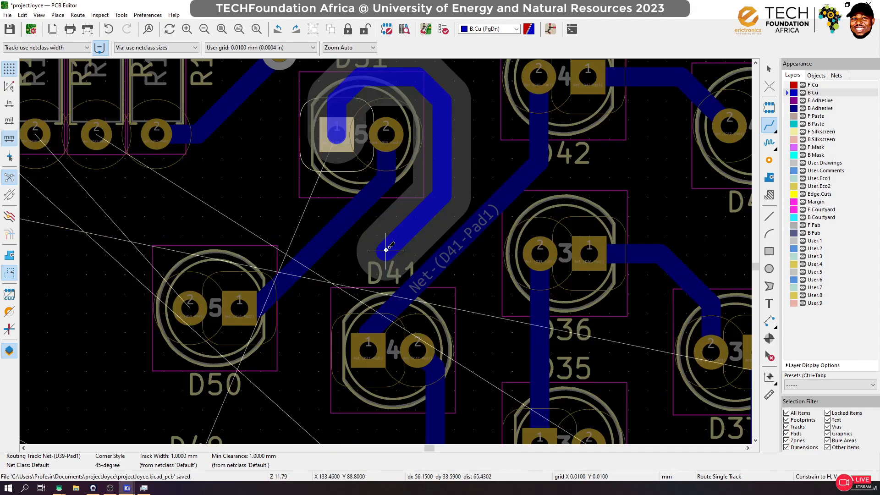
{"action": "scroll", "coordinate": [385, 250], "scroll_direction": "down", "scroll_amount": 3}
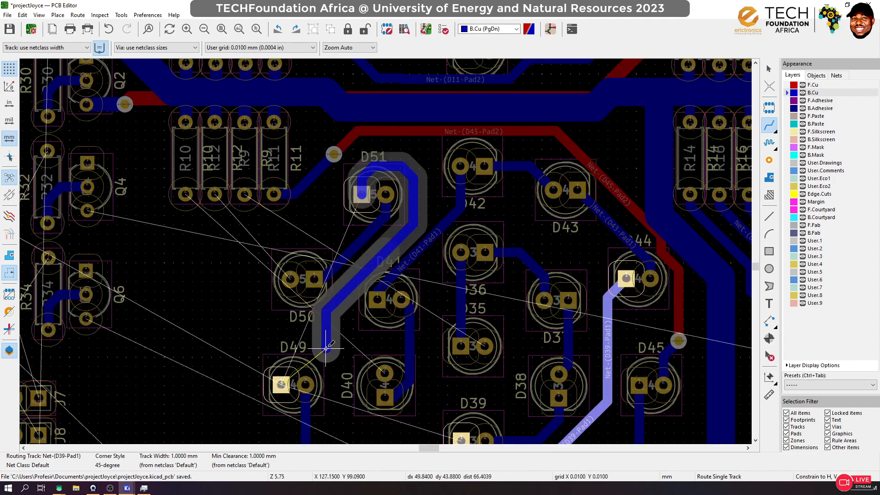
{"action": "left_click", "coordinate": [281, 384]}
{"action": "scroll", "coordinate": [281, 371], "scroll_direction": "up", "scroll_amount": 3}
{"action": "left_click", "coordinate": [385, 226]}
{"action": "key", "text": "Escape"}
Route D40's pad 2 on B.Cu to a via, on F.Cu above D49 to a second via, then on B.Cu to R10's pad 2
{"action": "scroll", "coordinate": [507, 148], "scroll_direction": "down", "scroll_amount": 3}
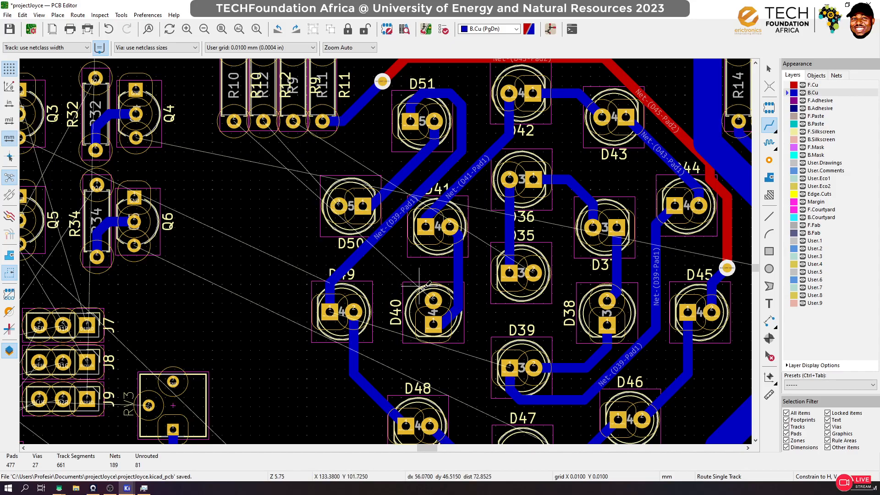
{"action": "left_click", "coordinate": [432, 299]}
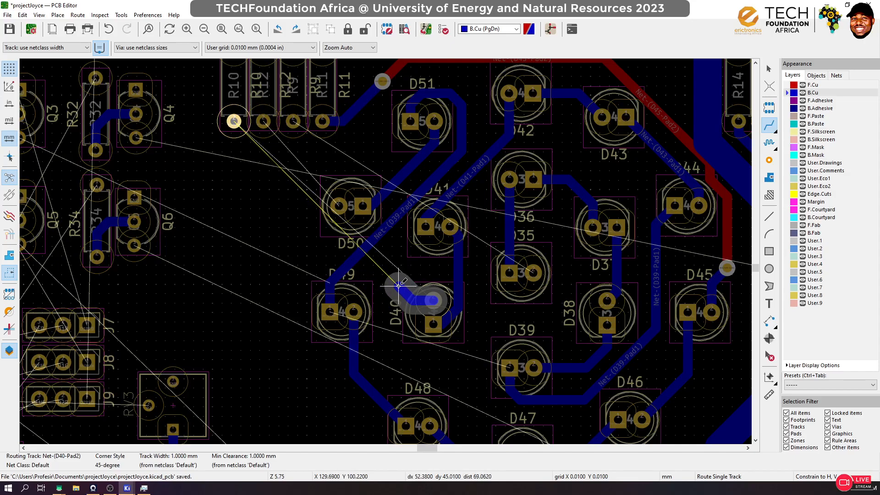
{"action": "key", "text": "v"}
{"action": "left_click", "coordinate": [390, 298]}
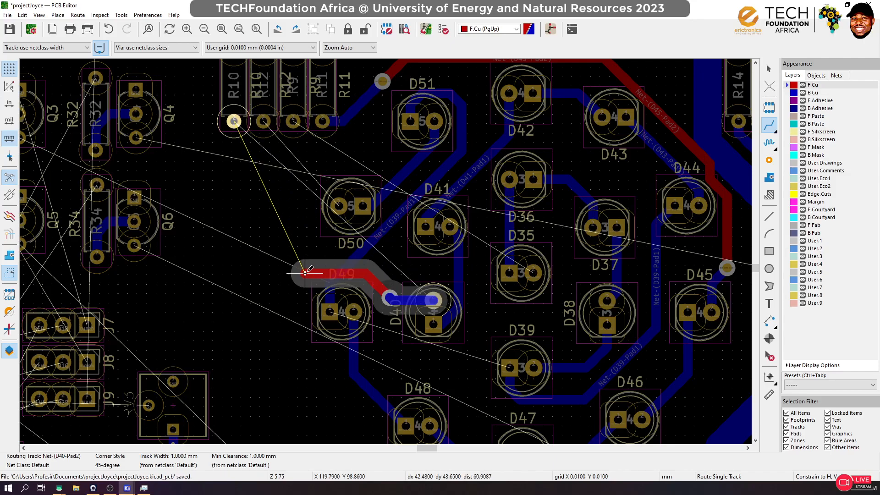
{"action": "key", "text": "v"}
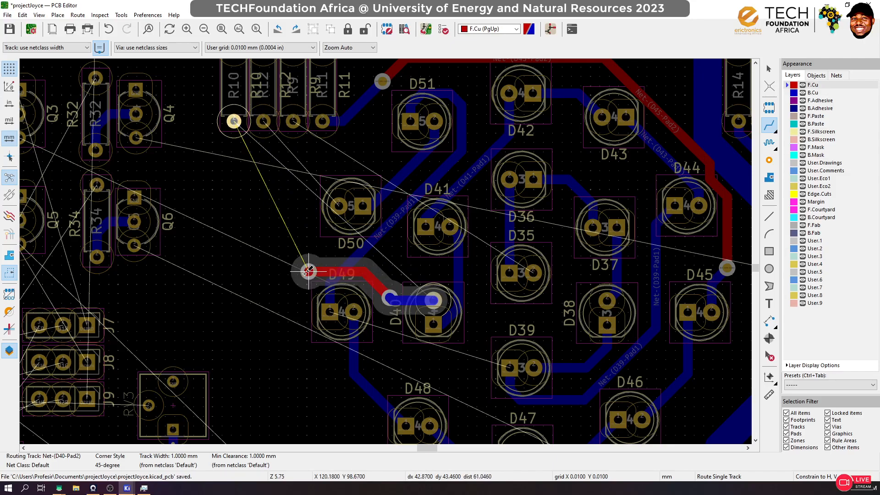
{"action": "left_click", "coordinate": [303, 272]}
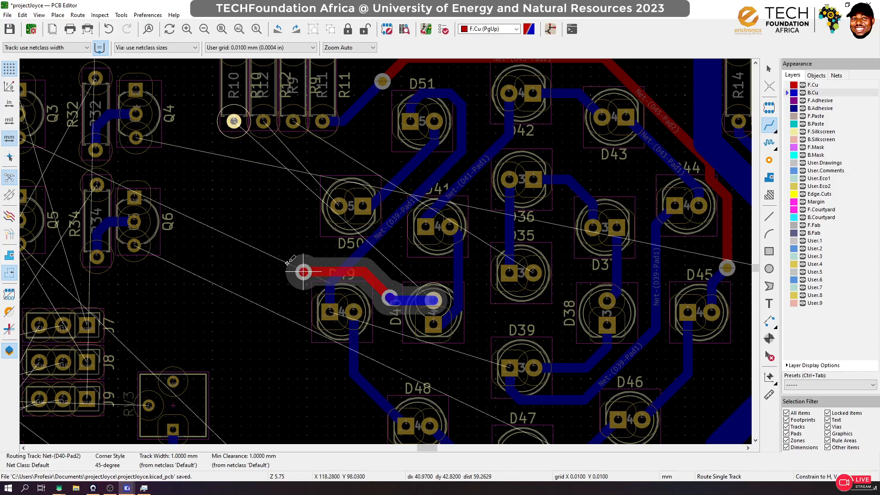
{"action": "left_click", "coordinate": [233, 121]}
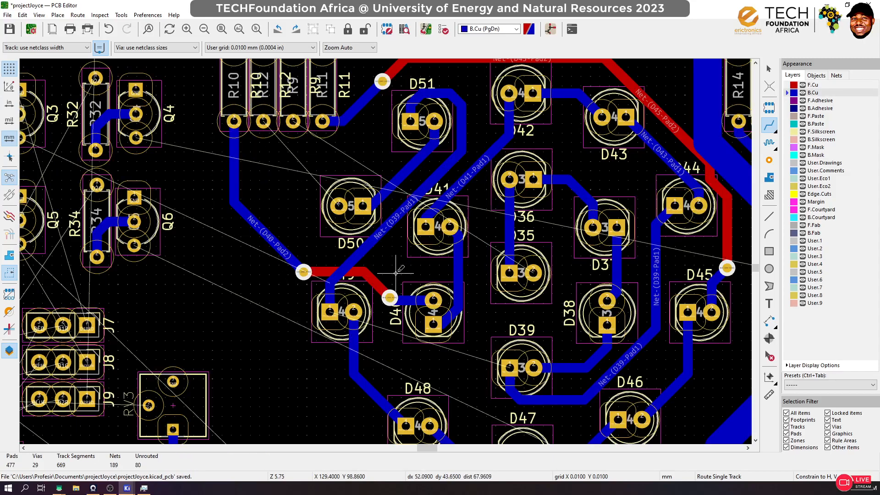
Route R12's pad 2 on B.Cu down toward D50's pad 2
{"action": "left_click", "coordinate": [264, 121]}
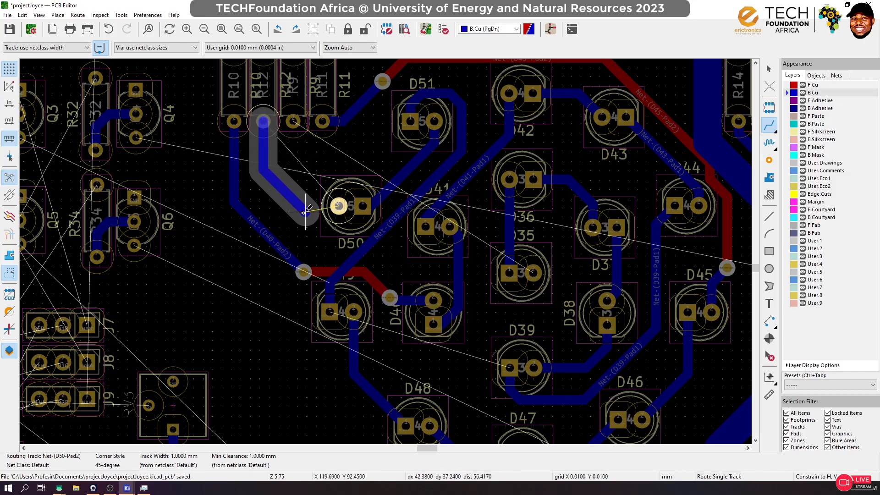
Complete the back-copper track from R12's lower pad to pad 2 of D50
{"action": "left_click", "coordinate": [302, 211]}
{"action": "left_click", "coordinate": [339, 206]}
{"action": "left_click", "coordinate": [297, 205]}
{"action": "key", "text": "Escape"}
Route from R9's lower pad on B.Cu, through a via above D50, then on F.Cu to a second via between D41 and D35
{"action": "left_click", "coordinate": [292, 121]}
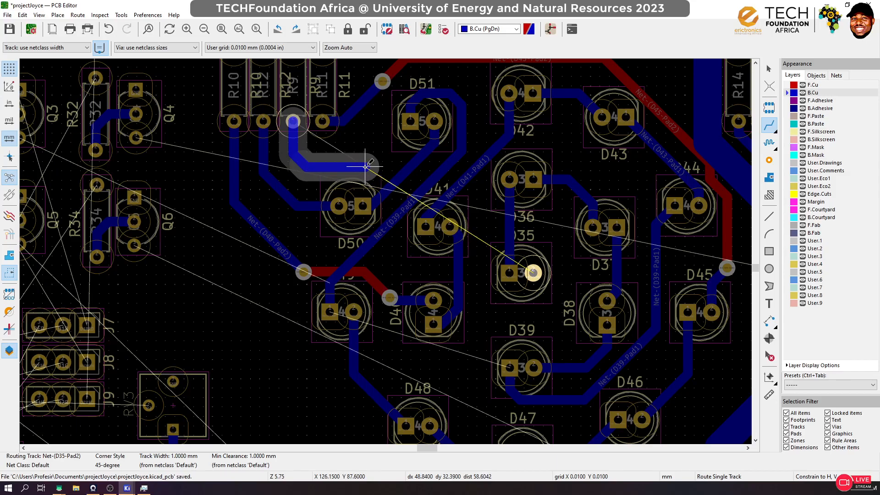
{"action": "key", "text": "v"}
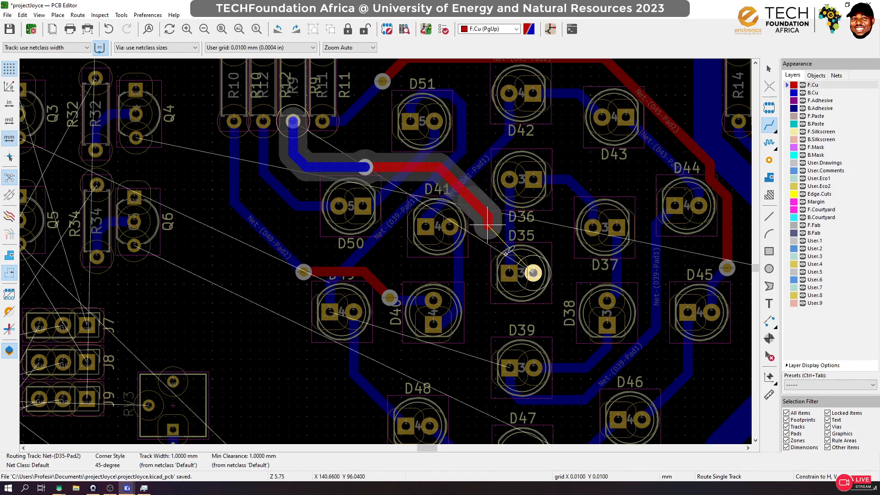
{"action": "key", "text": "v"}
{"action": "double_click", "coordinate": [480, 230]}
Continue from the via between D41 and D35 on B.Cu, passing beneath D35 to its pad 2
{"action": "left_click", "coordinate": [481, 231]}
{"action": "key", "text": "Page_Down"}
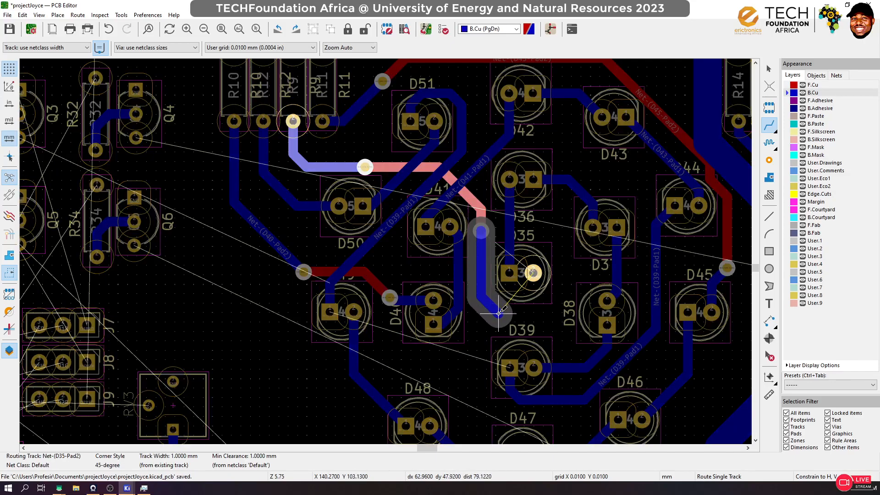
{"action": "left_click", "coordinate": [536, 282]}
{"action": "left_click", "coordinate": [534, 288]}
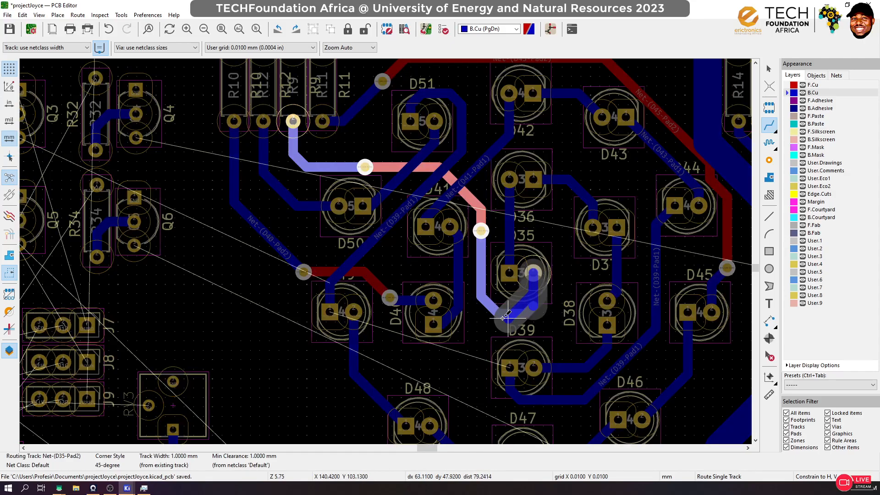
{"action": "left_click", "coordinate": [507, 314]}
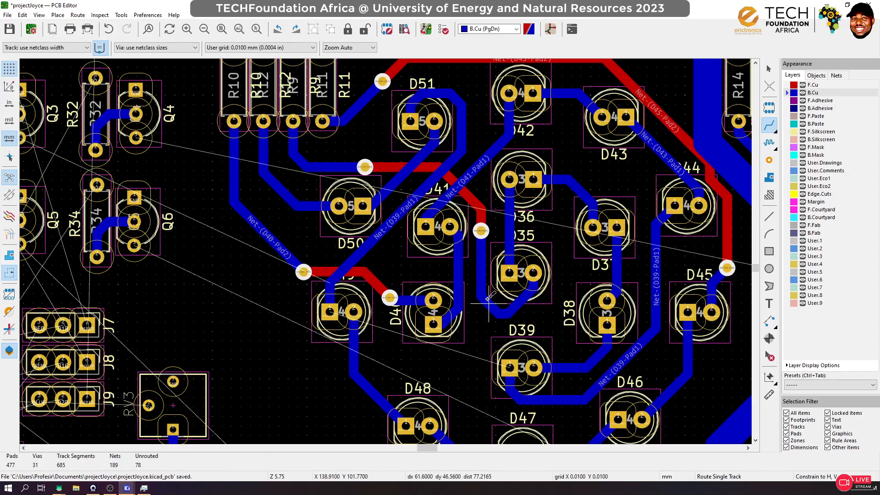
Rework the back-copper track beneath D35 into a flat run with clean 45-degree bends to pad 2, and save the board
{"action": "scroll", "coordinate": [385, 243], "scroll_direction": "up", "scroll_amount": 5}
{"action": "left_click", "coordinate": [230, 213]}
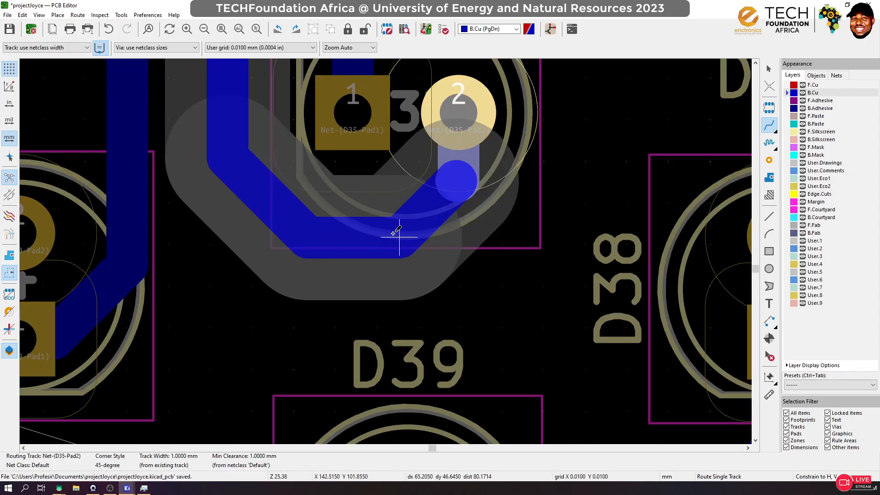
{"action": "left_click", "coordinate": [391, 244]}
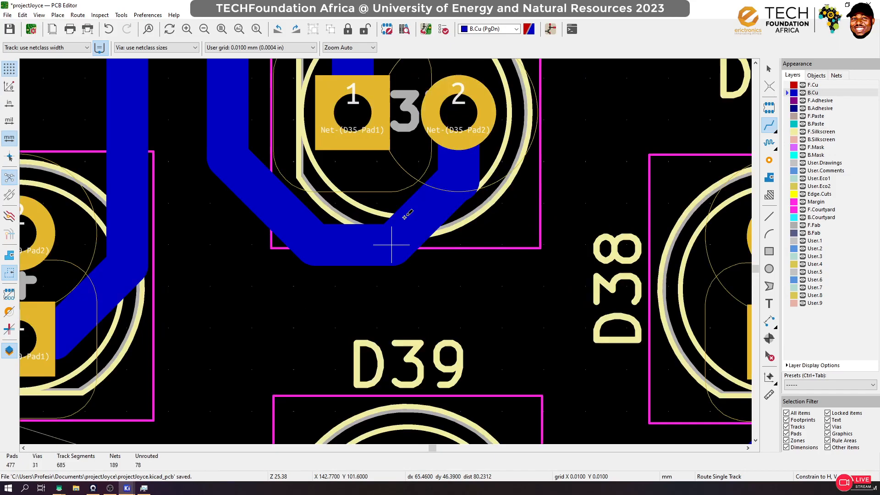
{"action": "left_click", "coordinate": [459, 113]}
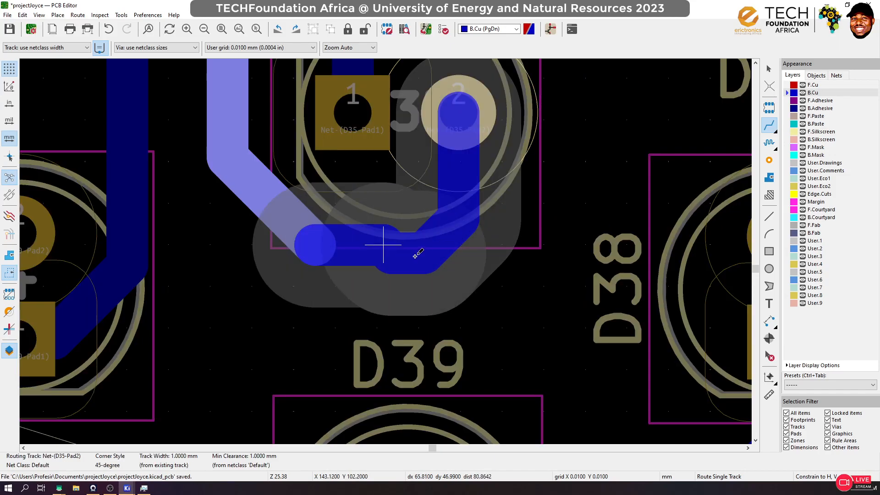
{"action": "left_click", "coordinate": [228, 148]}
{"action": "scroll", "coordinate": [228, 148], "scroll_direction": "down", "scroll_amount": 3}
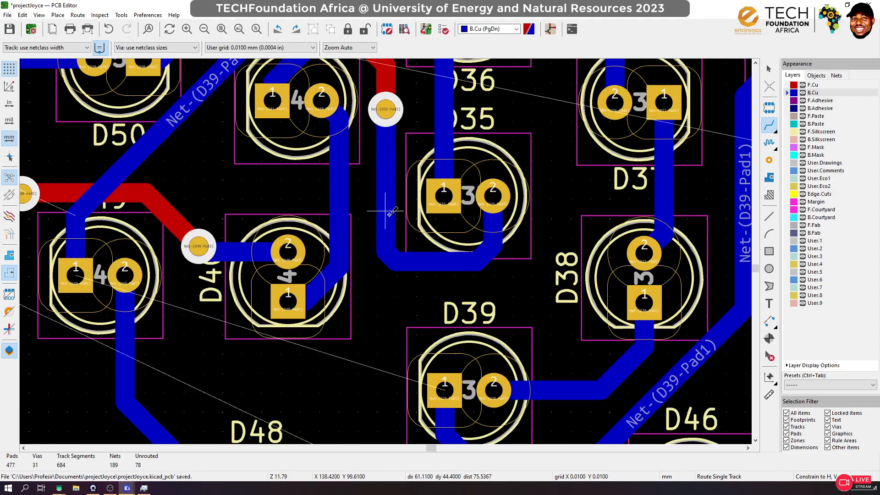
{"action": "left_click", "coordinate": [385, 219]}
{"action": "left_click", "coordinate": [411, 261]}
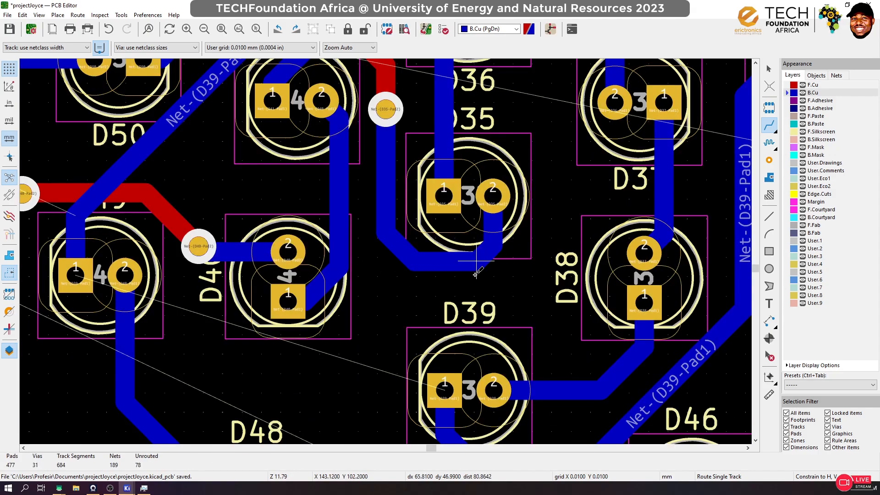
{"action": "scroll", "coordinate": [476, 261], "scroll_direction": "down", "scroll_amount": 3}
{"action": "key", "text": "ctrl+s"}
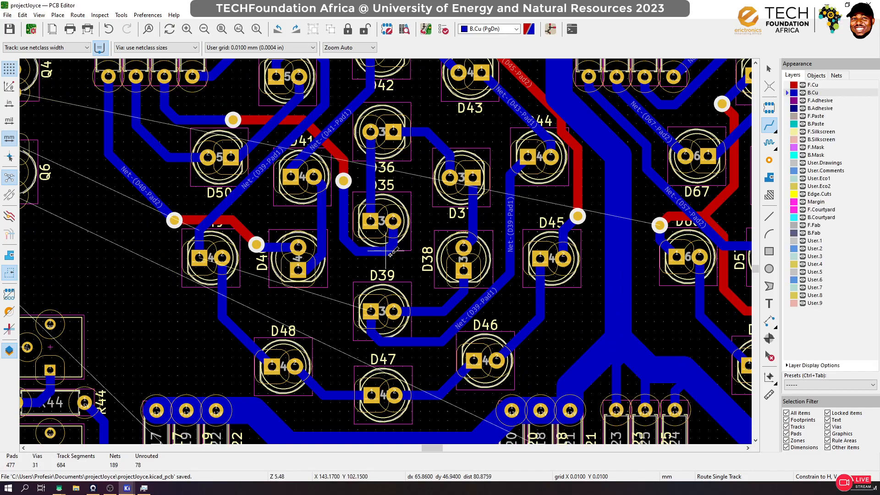
Move the via beside D40 to just above D40 and reroute its back-copper track directly to D40's pad 2
{"action": "scroll", "coordinate": [393, 221], "scroll_direction": "down", "scroll_amount": 3}
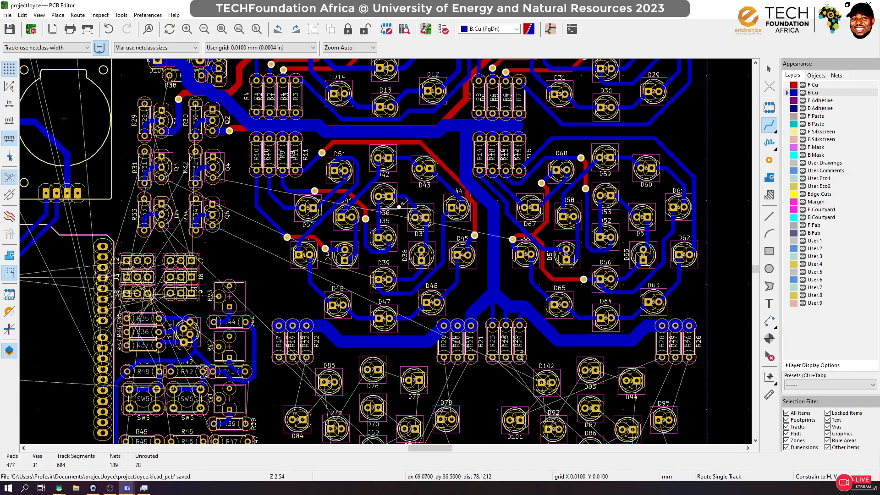
{"action": "scroll", "coordinate": [310, 277], "scroll_direction": "up", "scroll_amount": 3}
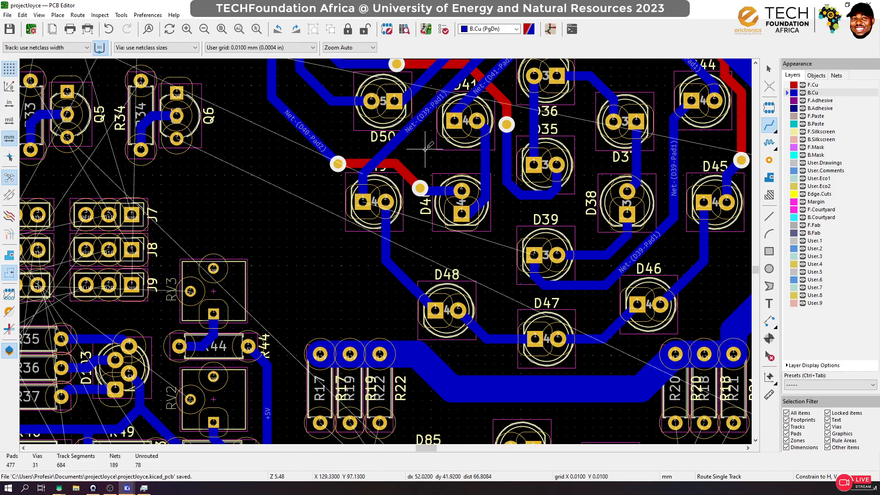
{"action": "scroll", "coordinate": [420, 188], "scroll_direction": "up", "scroll_amount": 3}
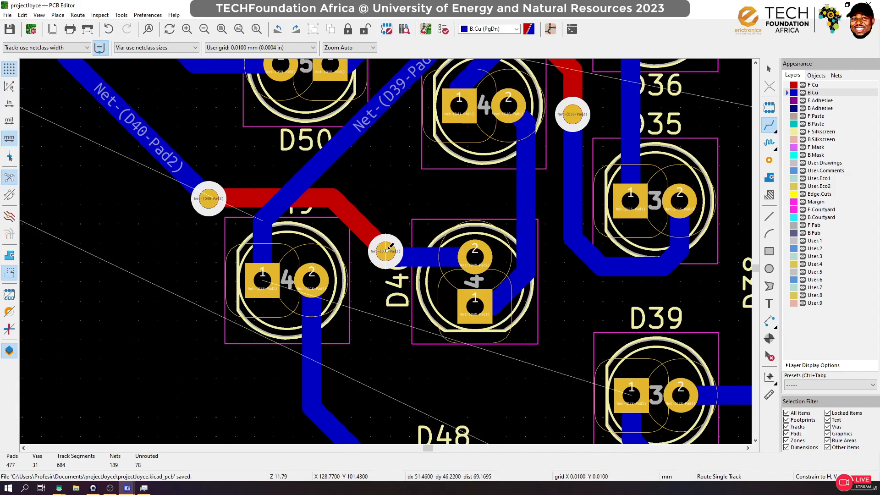
{"action": "left_click", "coordinate": [390, 152]}
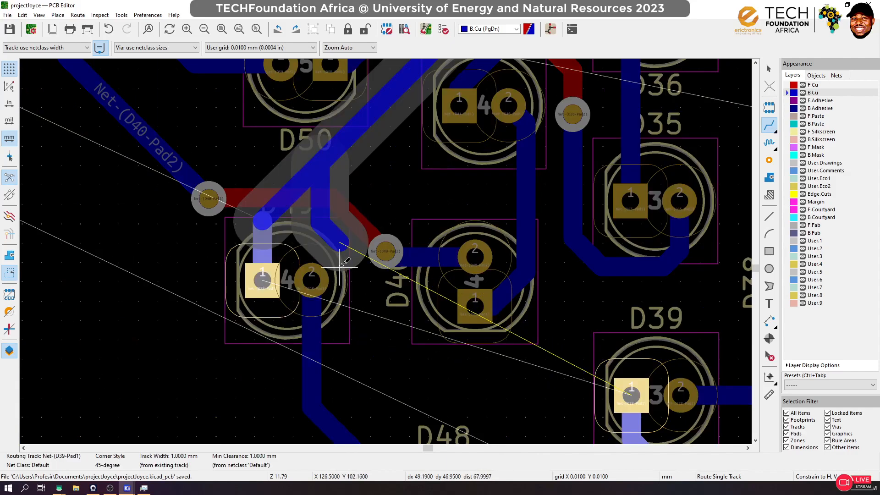
{"action": "key", "text": "Escape"}
{"action": "left_click_drag", "start_coordinate": [385, 251], "coordinate": [428, 197]}
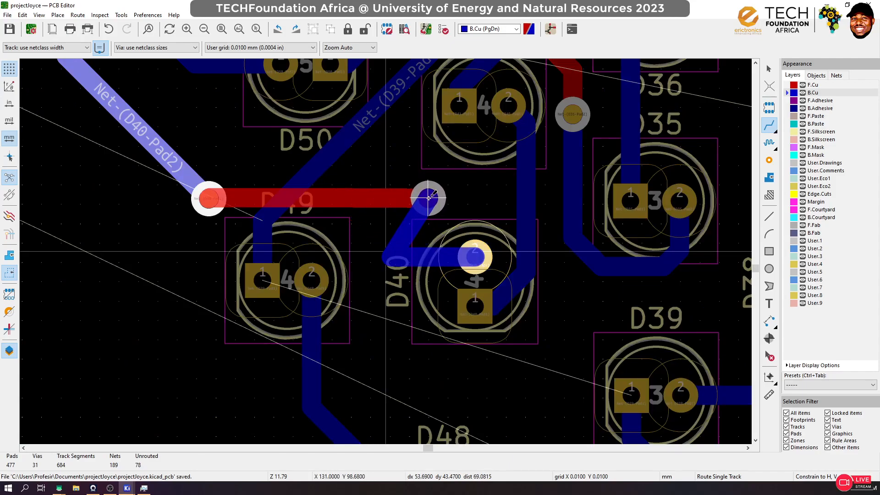
{"action": "left_click", "coordinate": [429, 198]}
{"action": "left_click", "coordinate": [475, 257]}
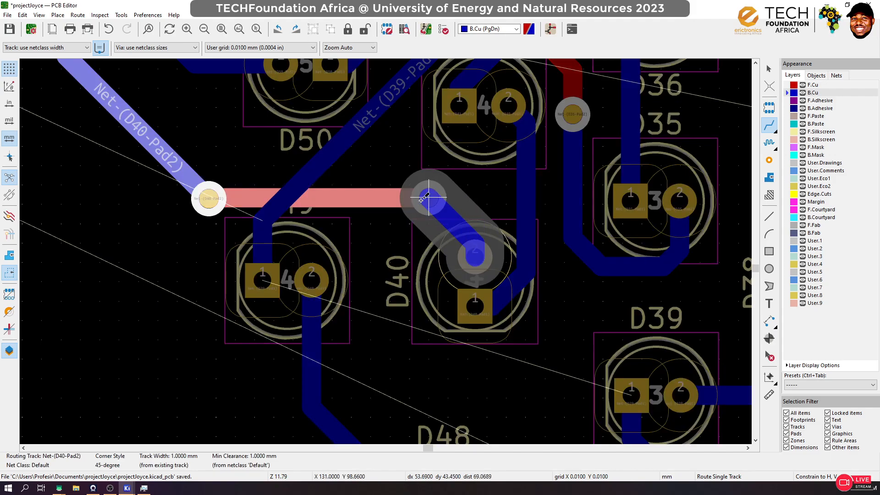
{"action": "left_click", "coordinate": [429, 198]}
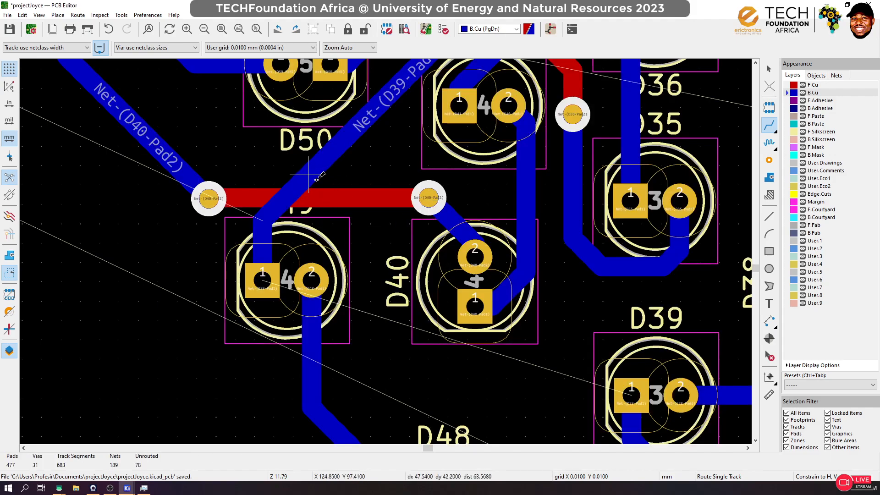
Route a back-copper branch from the Net-(D39-Pad1) track below D50, between D49 and D40, to pad 1 of D39
{"action": "left_click", "coordinate": [340, 150]}
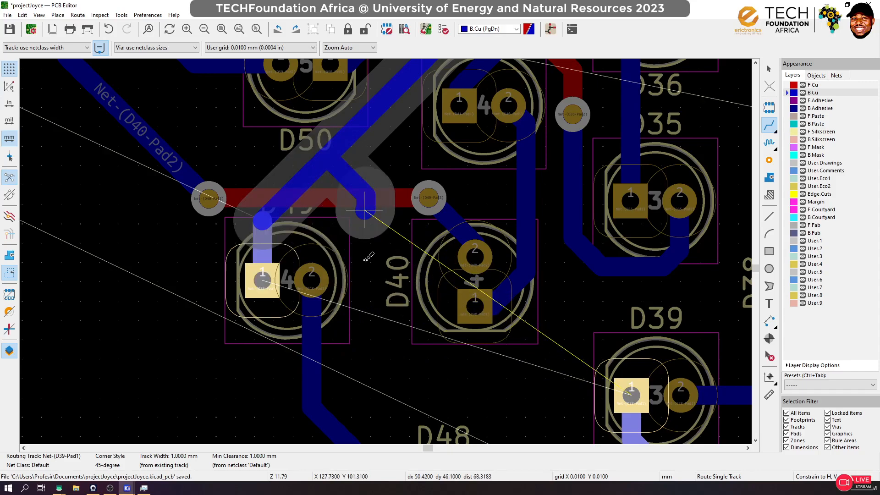
{"action": "scroll", "coordinate": [364, 372], "scroll_direction": "down", "scroll_amount": 3}
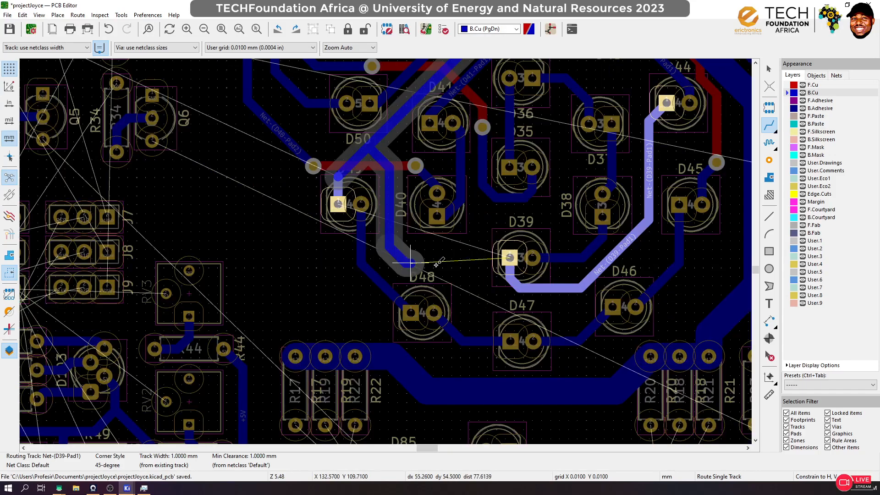
{"action": "left_click", "coordinate": [506, 258]}
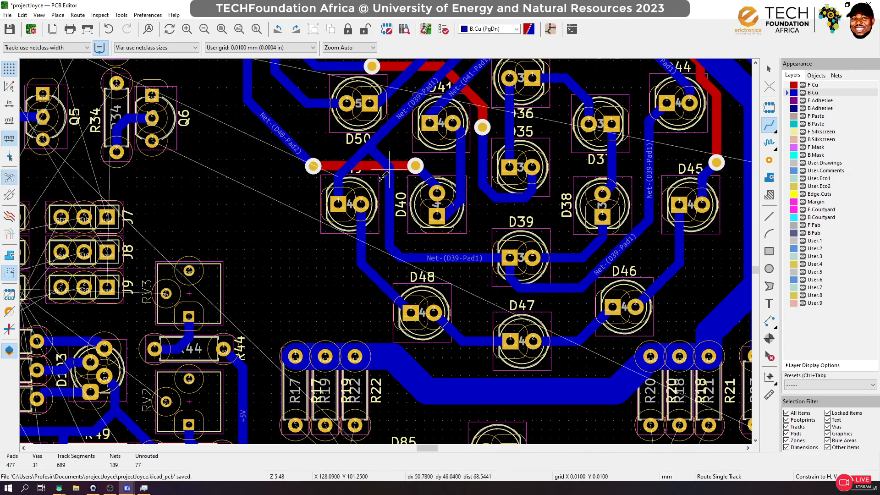
Make F.Cu the active layer and set the track width to 1.5 mm
{"action": "scroll", "coordinate": [380, 157], "scroll_direction": "down", "scroll_amount": 3}
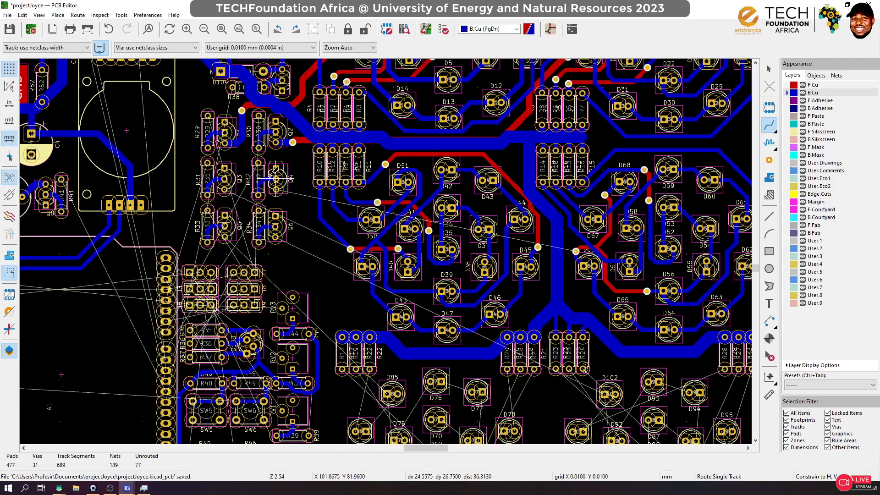
{"action": "left_click", "coordinate": [575, 251]}
{"action": "key", "text": "Escape"}
{"action": "key", "text": "Page_Up"}
{"action": "scroll", "coordinate": [556, 265], "scroll_direction": "up", "scroll_amount": 5}
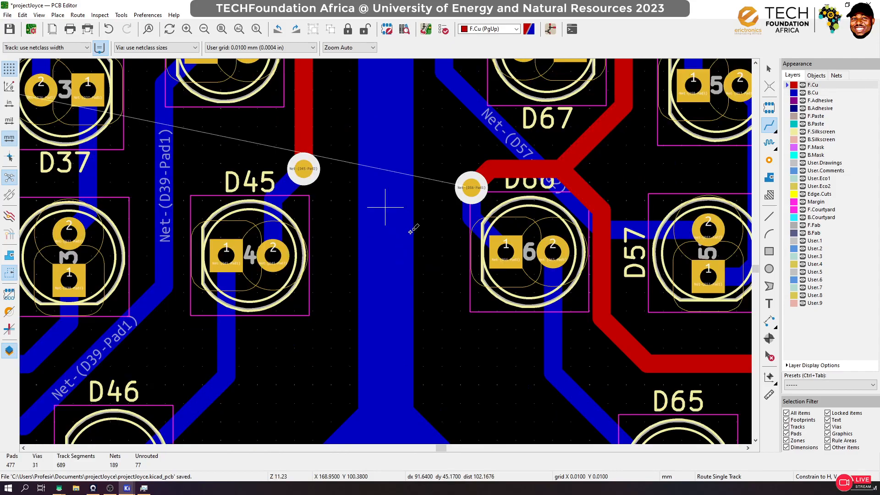
{"action": "key", "text": "q"}
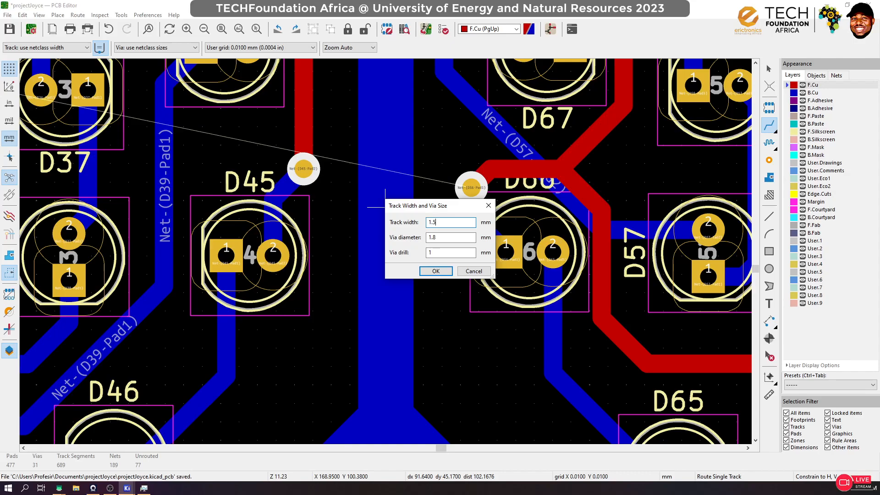
{"action": "type", "text": "1.5"}
{"action": "key", "text": "Return"}
Try routing a separate 1.5 mm front-copper track from beside D66, below D45 and over D39, and undo it
{"action": "left_click", "coordinate": [471, 187]}
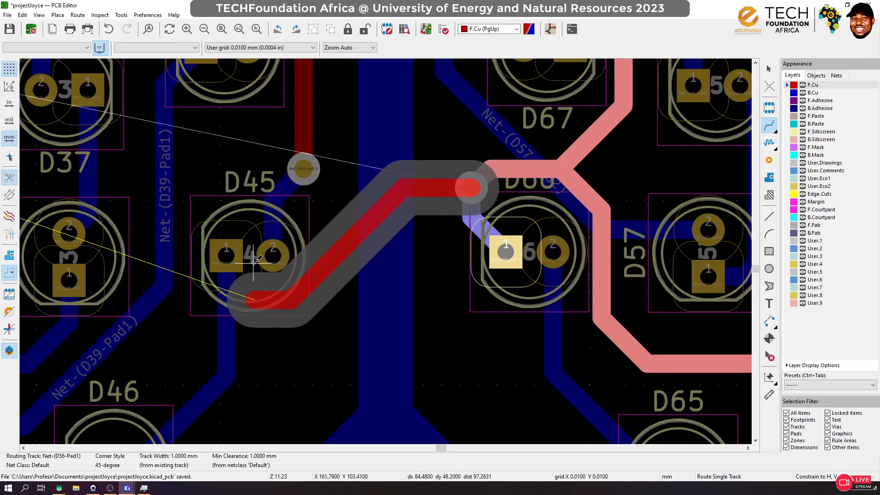
{"action": "key", "text": "Escape"}
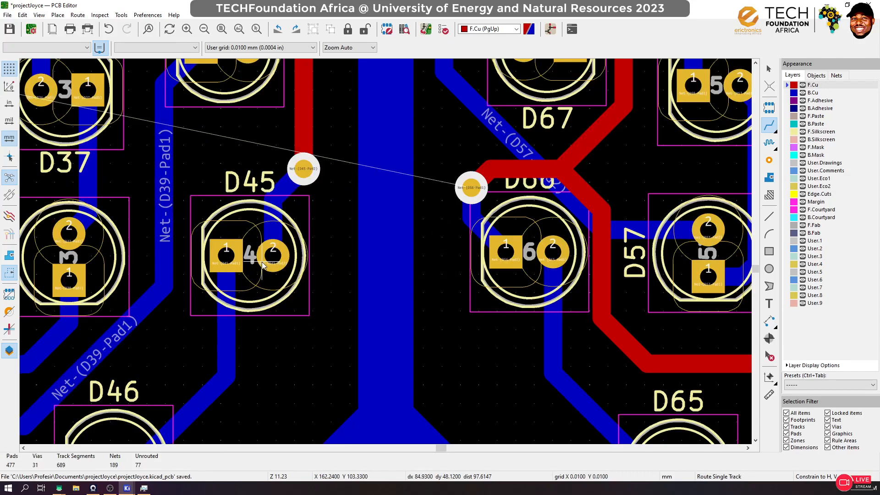
{"action": "left_click", "coordinate": [452, 256]}
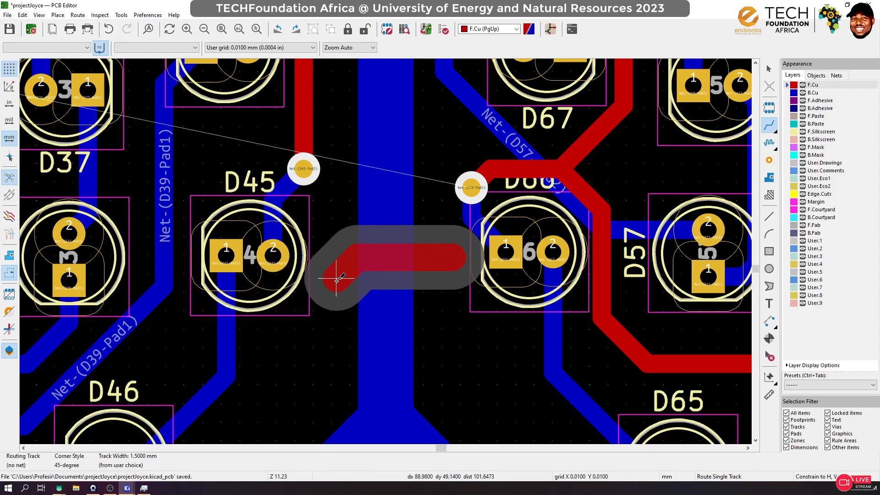
{"action": "scroll", "coordinate": [177, 350], "scroll_direction": "down", "scroll_amount": 3}
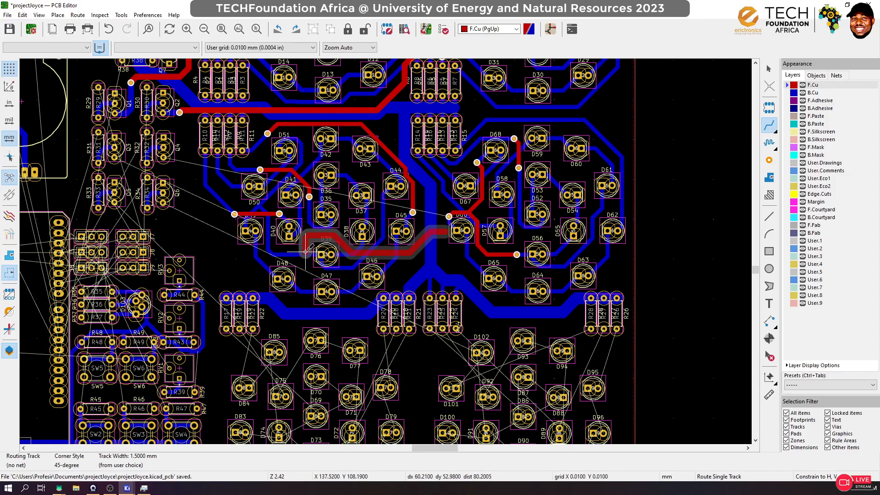
{"action": "double_click", "coordinate": [245, 255]}
{"action": "scroll", "coordinate": [444, 236], "scroll_direction": "up", "scroll_amount": 3}
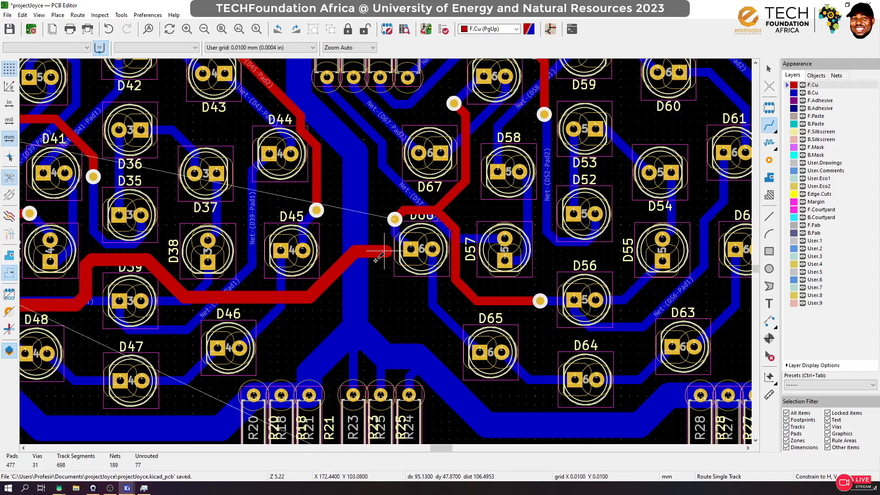
{"action": "left_click", "coordinate": [355, 253]}
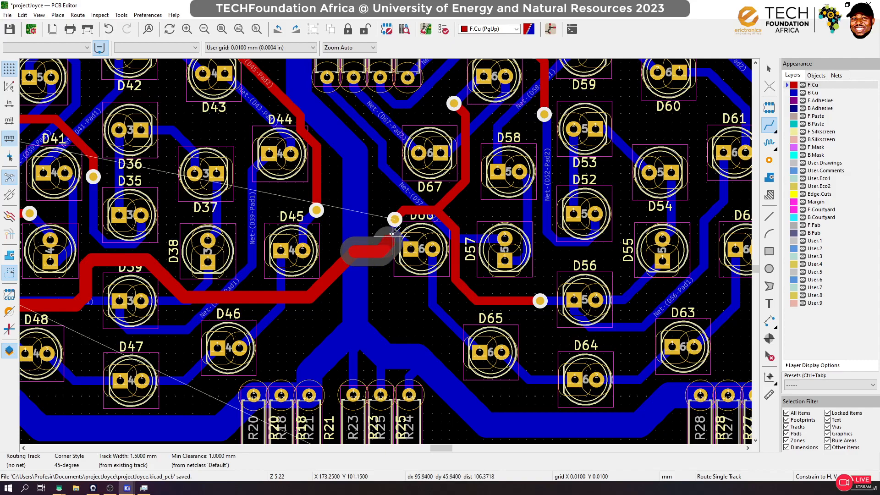
{"action": "key", "text": "Escape"}
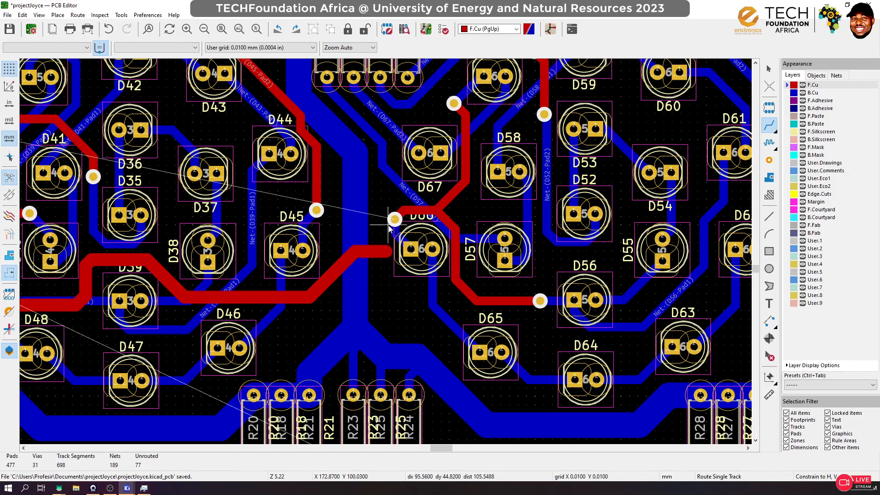
{"action": "key", "text": "ctrl+z"}
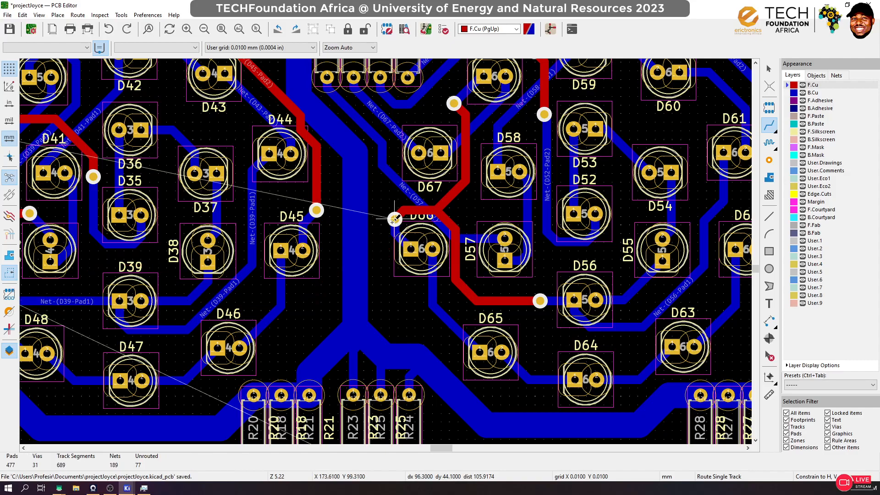
Route a short front-copper track from the Net-(D56-Pad1) via beside D66, ending over the wide vertical back-copper track
{"action": "left_click", "coordinate": [394, 219]}
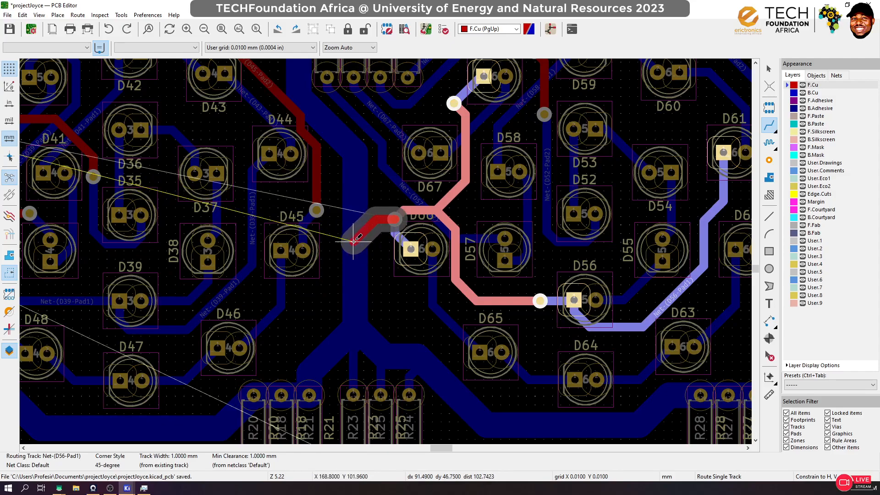
{"action": "double_click", "coordinate": [354, 240]}
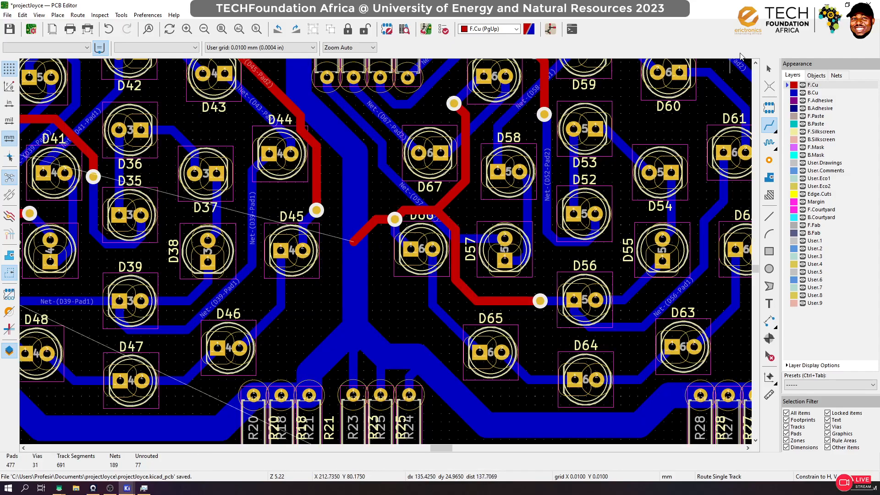
{"action": "left_click", "coordinate": [769, 70]}
{"action": "scroll", "coordinate": [386, 251], "scroll_direction": "up", "scroll_amount": 5}
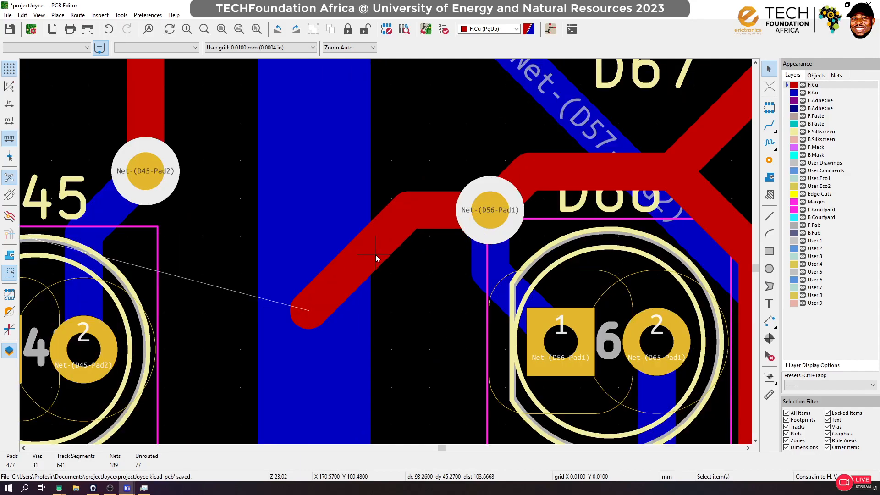
Set the two front-copper Net-(D56-Pad1) track segments beside D66 to a width of 1.5 mm
{"action": "left_click", "coordinate": [372, 229]}
{"action": "left_click", "coordinate": [434, 218], "text": "shift"}
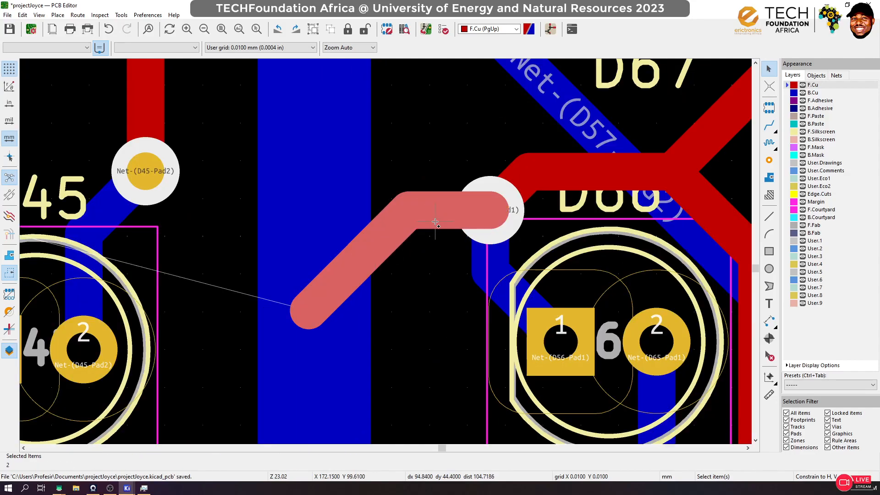
{"action": "key", "text": "e"}
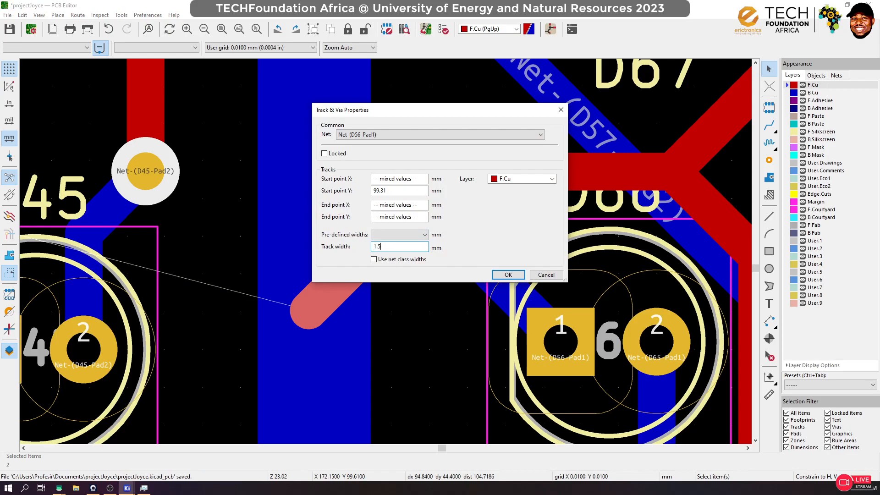
{"action": "type", "text": "1.5"}
{"action": "key", "text": "Return"}
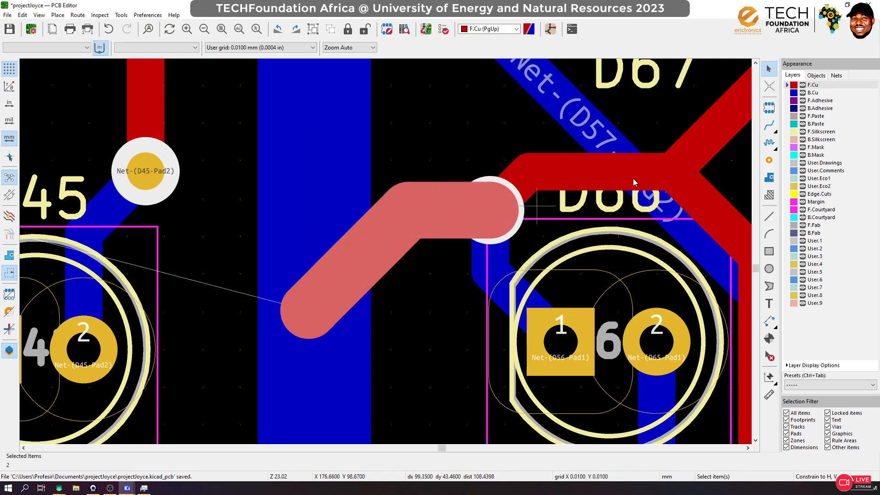
Extend the 1.5 mm Net-(D56-Pad1) front-copper track below D45, over D39 and up past D49, ending in a via beside Q4
{"action": "left_click", "coordinate": [769, 125]}
{"action": "scroll", "coordinate": [356, 246], "scroll_direction": "down", "scroll_amount": 6}
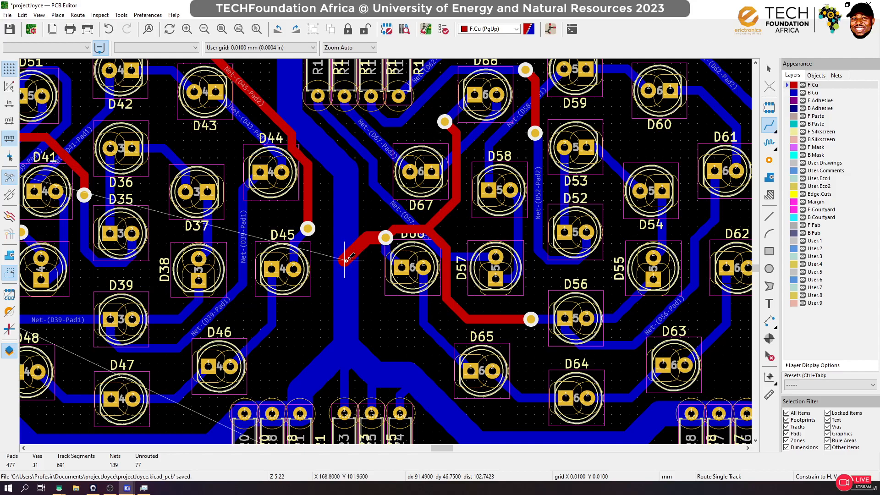
{"action": "left_click", "coordinate": [345, 260]}
{"action": "scroll", "coordinate": [345, 257], "scroll_direction": "down", "scroll_amount": 3}
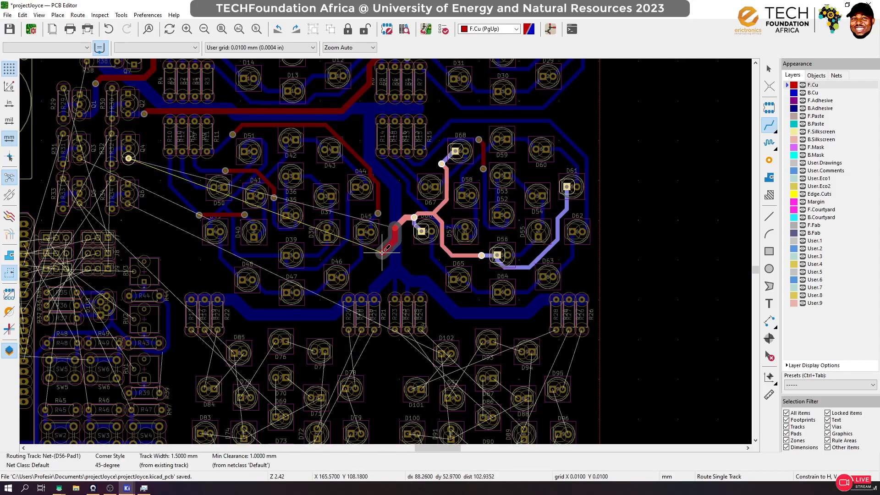
{"action": "scroll", "coordinate": [383, 251], "scroll_direction": "up", "scroll_amount": 3}
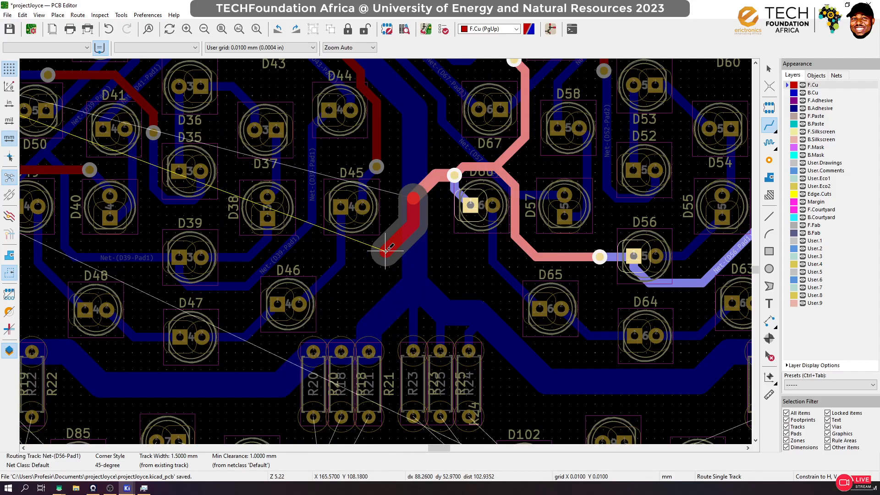
{"action": "scroll", "coordinate": [386, 250], "scroll_direction": "down", "scroll_amount": 1}
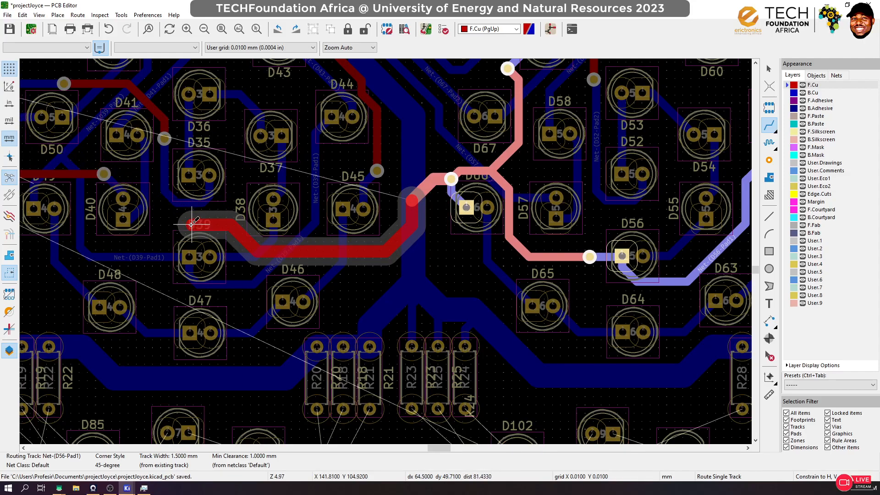
{"action": "scroll", "coordinate": [140, 241], "scroll_direction": "down", "scroll_amount": 1}
{"action": "scroll", "coordinate": [375, 243], "scroll_direction": "down", "scroll_amount": 5}
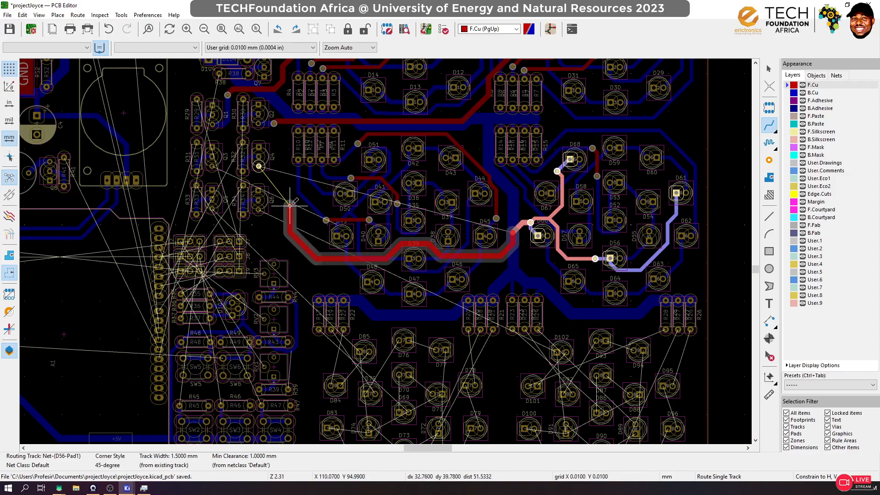
{"action": "scroll", "coordinate": [289, 205], "scroll_direction": "up", "scroll_amount": 8}
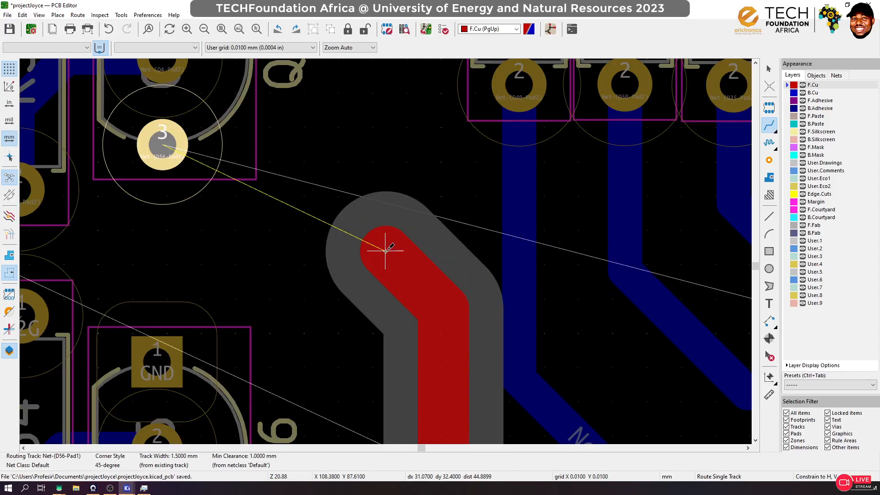
{"action": "left_click", "coordinate": [330, 212]}
{"action": "key", "text": "v"}
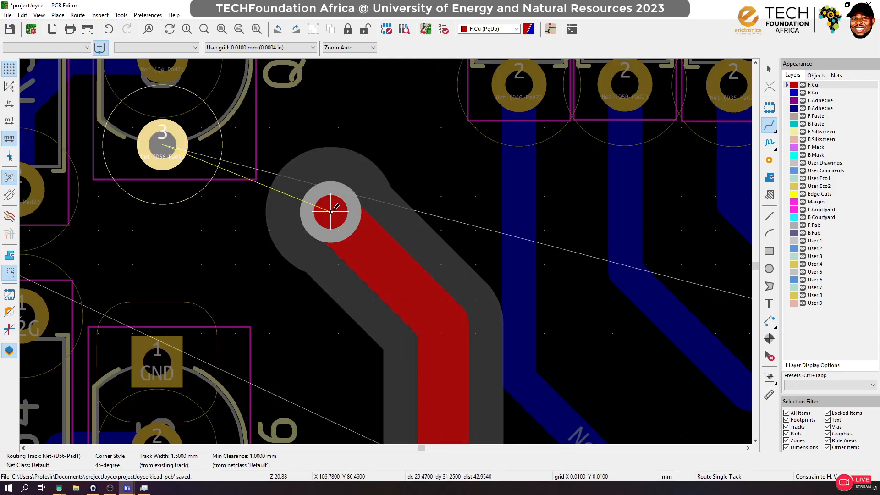
{"action": "left_click", "coordinate": [330, 212]}
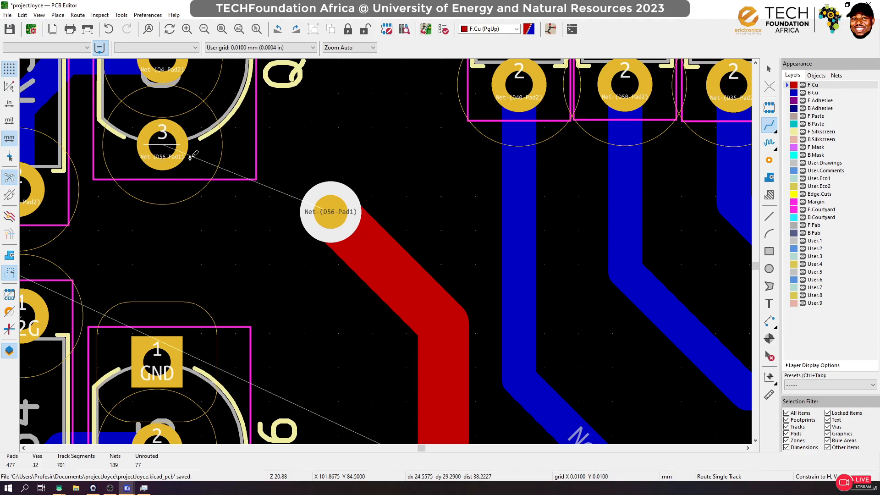
Connect the new Net-(D56-Pad1) via to pad 3 of Q4 with a 1.5 mm back-copper track
{"action": "key", "text": "Page_Down"}
{"action": "left_click", "coordinate": [329, 211]}
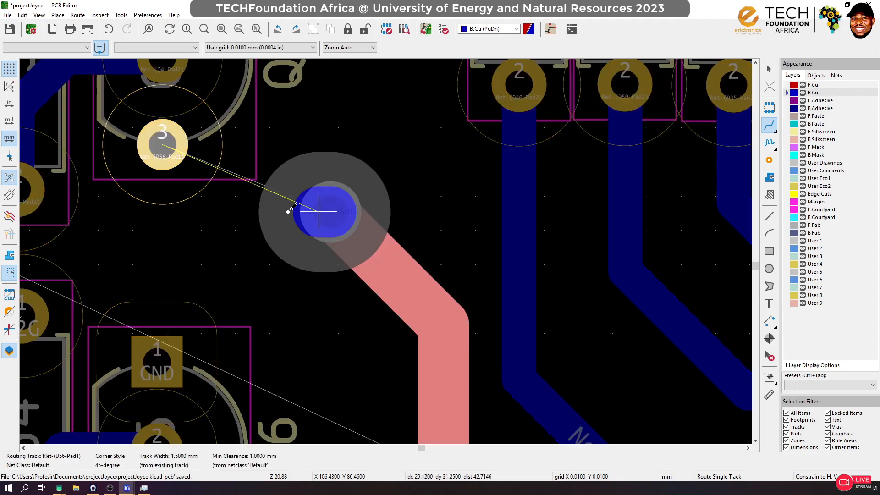
{"action": "left_click", "coordinate": [163, 145]}
{"action": "scroll", "coordinate": [390, 252], "scroll_direction": "down", "scroll_amount": 5}
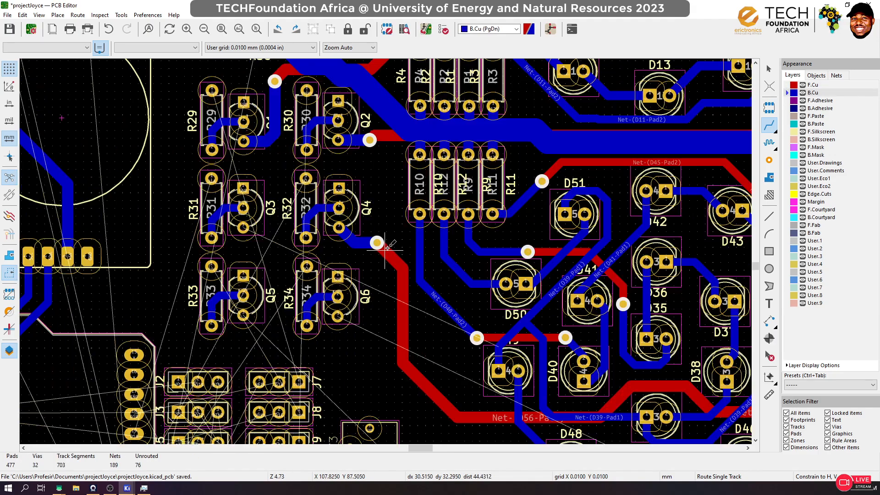
Reroute the front-copper Net-(D56-Pad1) track straight down from the via beside Q4, then diagonally to the section below D49
{"action": "scroll", "coordinate": [418, 316], "scroll_direction": "up", "scroll_amount": 1}
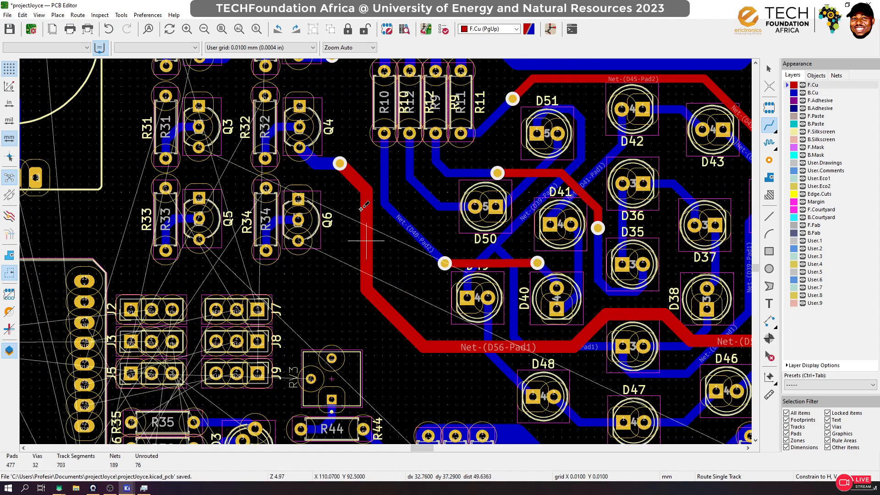
{"action": "key", "text": "Page_Up"}
{"action": "left_click", "coordinate": [377, 242]}
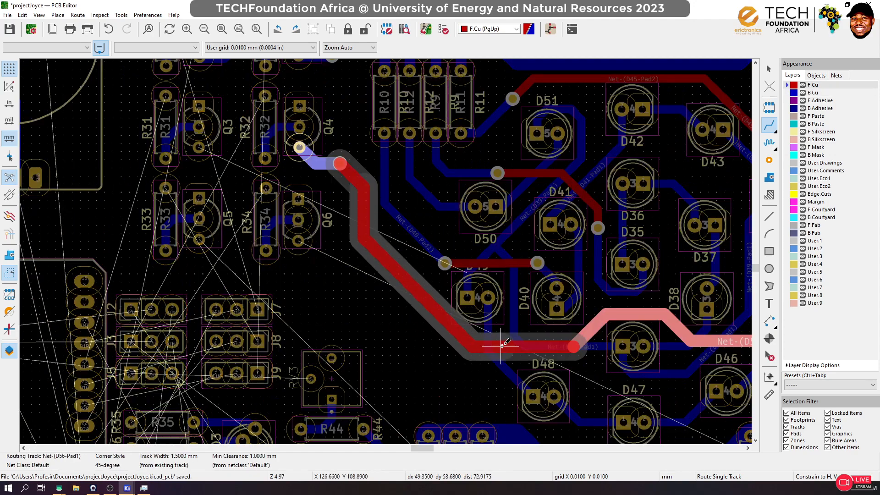
{"action": "left_click", "coordinate": [503, 345]}
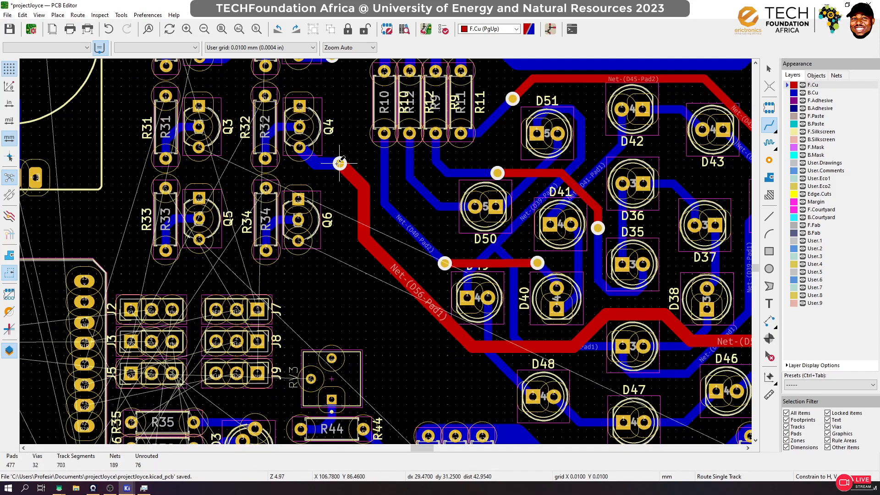
{"action": "left_click", "coordinate": [339, 163]}
{"action": "left_click", "coordinate": [379, 250]}
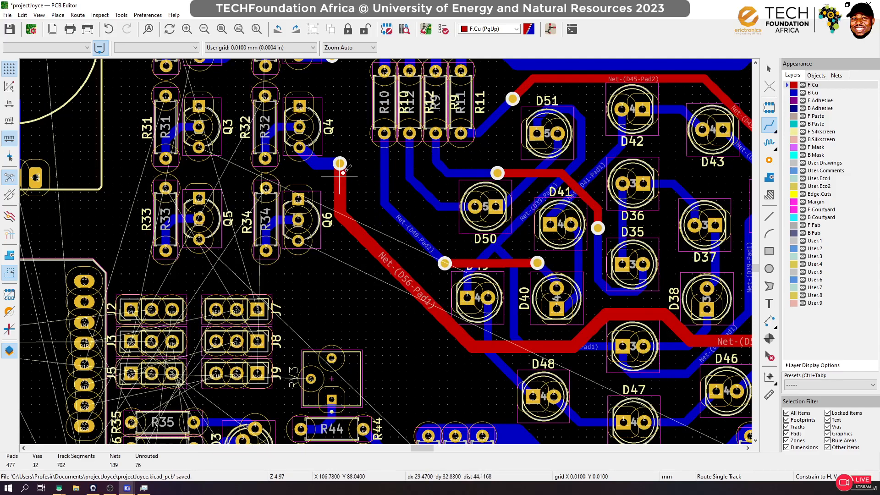
Move the two Net-(D40-Pad2) vias and their front-copper track up toward D50, away from D49 and D40
{"action": "scroll", "coordinate": [340, 175], "scroll_direction": "up", "scroll_amount": 3}
{"action": "scroll", "coordinate": [386, 228], "scroll_direction": "down", "scroll_amount": 5}
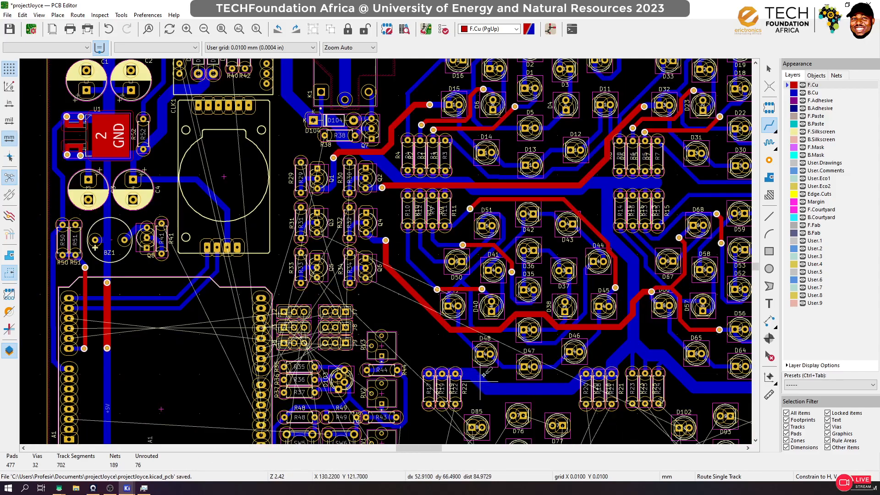
{"action": "scroll", "coordinate": [371, 193], "scroll_direction": "up", "scroll_amount": 3}
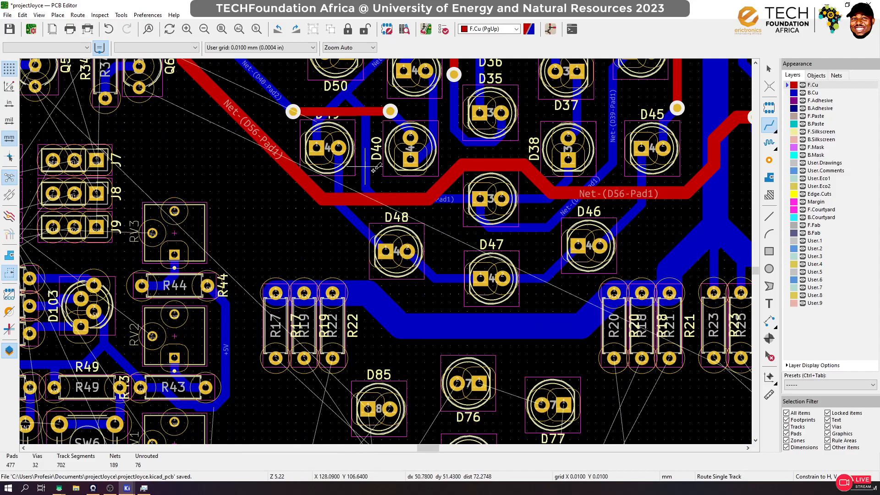
{"action": "scroll", "coordinate": [366, 111], "scroll_direction": "down", "scroll_amount": 3}
{"action": "scroll", "coordinate": [386, 251], "scroll_direction": "up", "scroll_amount": 3}
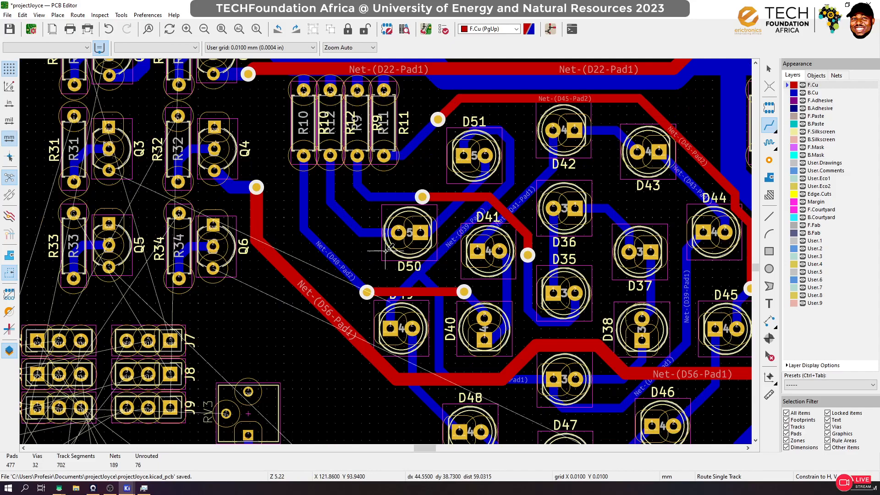
{"action": "left_click_drag", "start_coordinate": [367, 292], "coordinate": [361, 255]}
{"action": "left_click_drag", "start_coordinate": [463, 292], "coordinate": [453, 272]}
{"action": "left_click_drag", "start_coordinate": [362, 256], "coordinate": [361, 255]}
Reroute the back-copper Net-(D40-Pad2) track from the moved via near D50 to the vertical track under R10
{"action": "key", "text": "Page_Down"}
{"action": "left_click", "coordinate": [361, 256]}
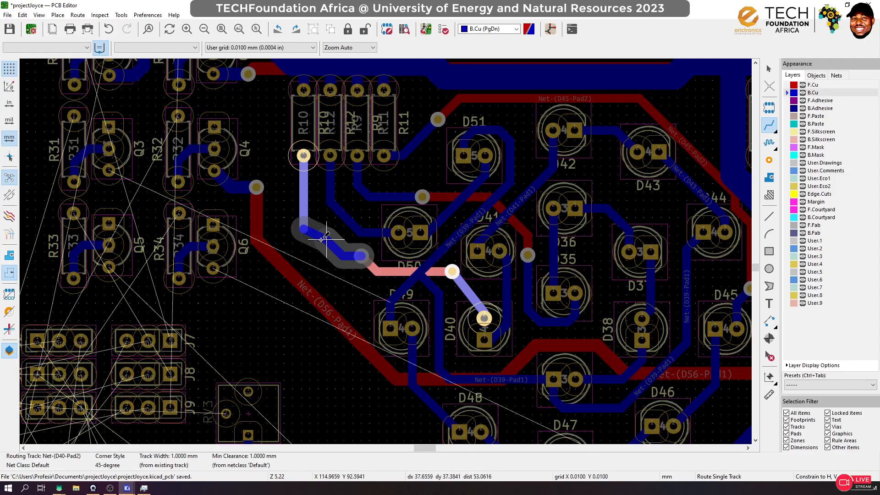
{"action": "left_click", "coordinate": [303, 212]}
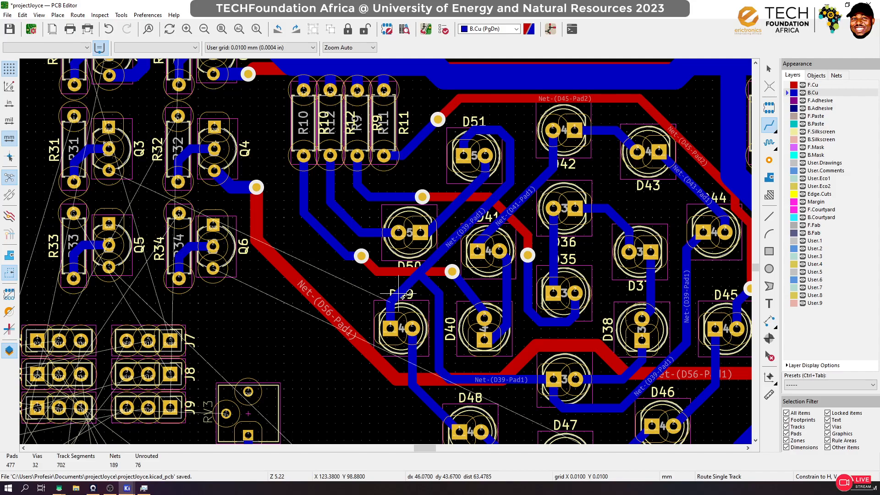
Reroute the front-copper Net-(D56-Pad1) track diagonally from the via beside Q4, across between D50 and D49, to the section above D39
{"action": "left_click", "coordinate": [256, 187]}
{"action": "key", "text": "Escape"}
{"action": "key", "text": "Page_Up"}
{"action": "left_click", "coordinate": [256, 187]}
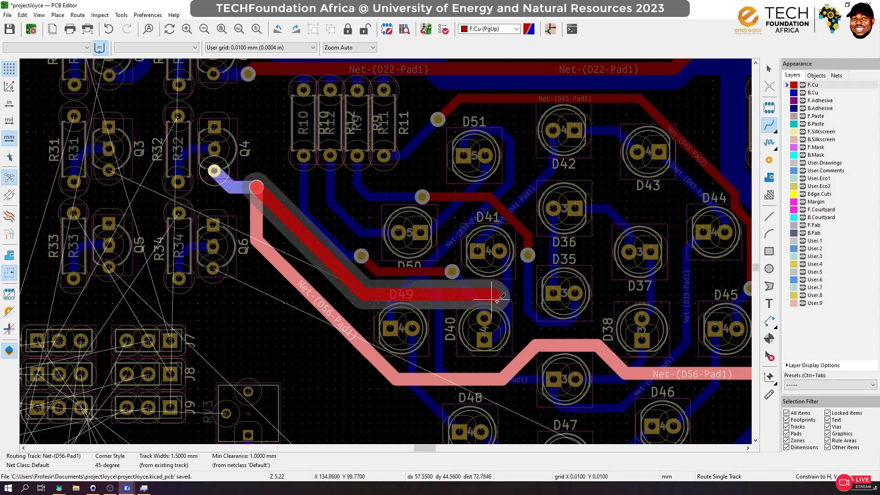
{"action": "left_click", "coordinate": [546, 340]}
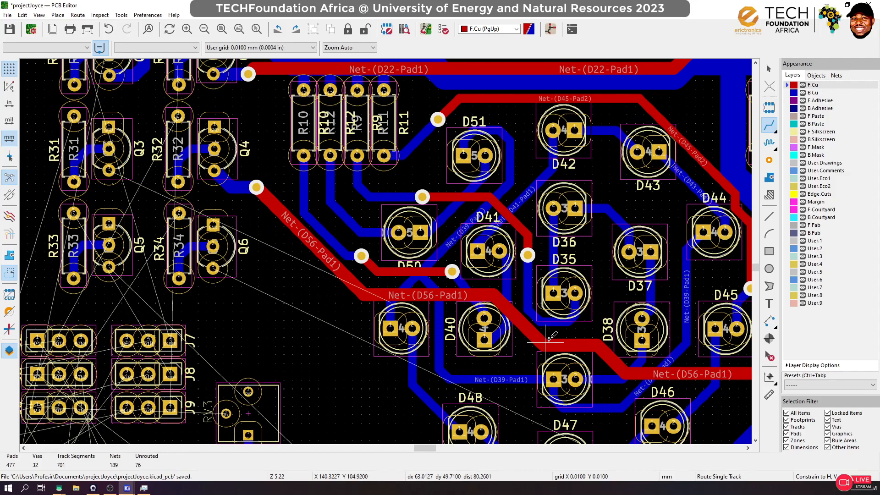
Reroute the back-copper Net-(D40-Pad2) track from below R10 pad 2 straight diagonally into the via near D50
{"action": "scroll", "coordinate": [371, 265], "scroll_direction": "up", "scroll_amount": 1}
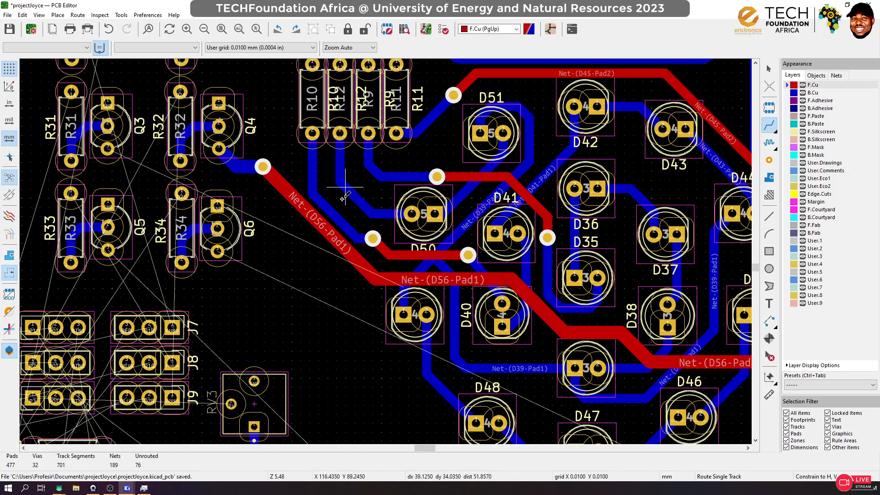
{"action": "scroll", "coordinate": [339, 195], "scroll_direction": "up", "scroll_amount": 3}
{"action": "left_click", "coordinate": [312, 163]}
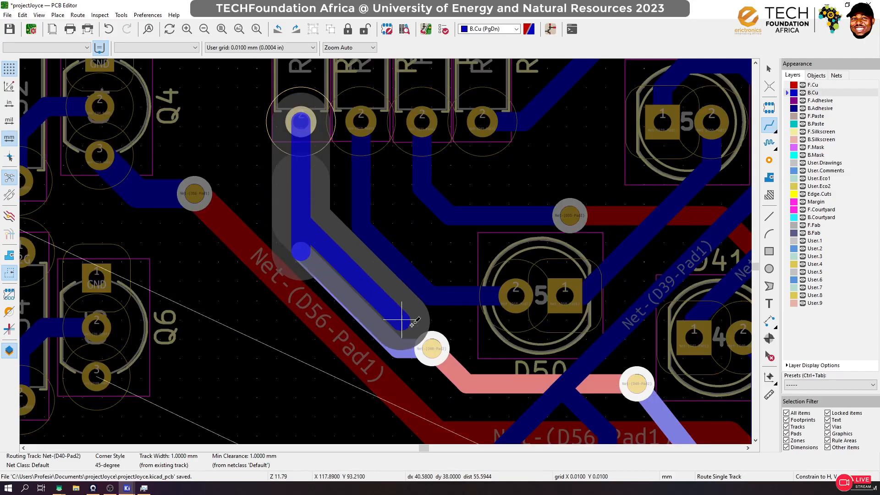
{"action": "left_click", "coordinate": [444, 349]}
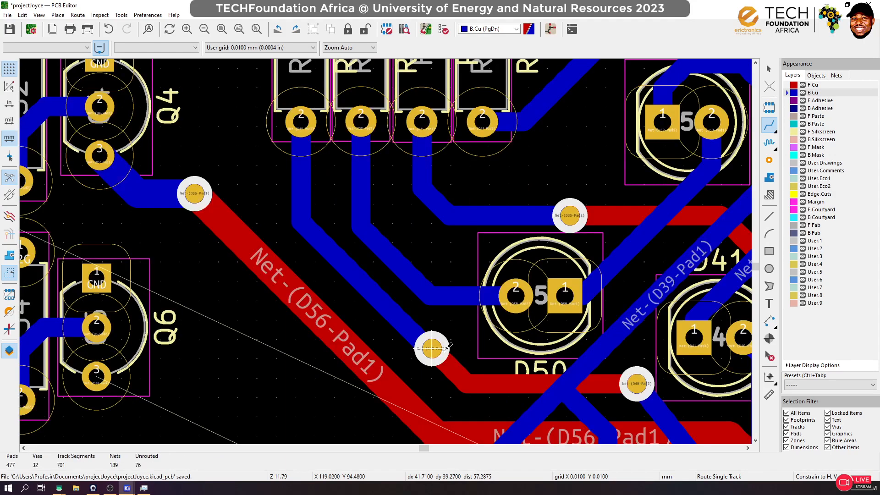
Reroute the back-copper Net-(D50-Pad2) track between R12 and pad 2 of D50 with an earlier diagonal, and save the board
{"action": "left_click", "coordinate": [361, 184]}
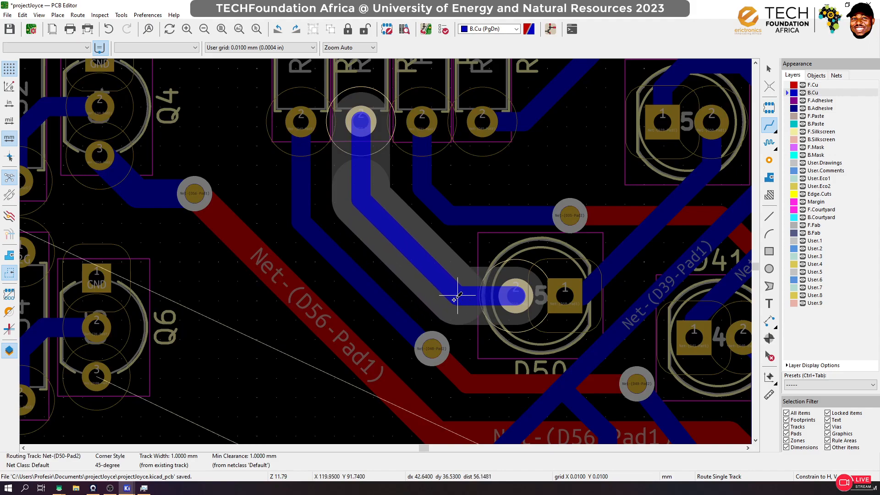
{"action": "left_click", "coordinate": [456, 298]}
{"action": "key", "text": "ctrl+s"}
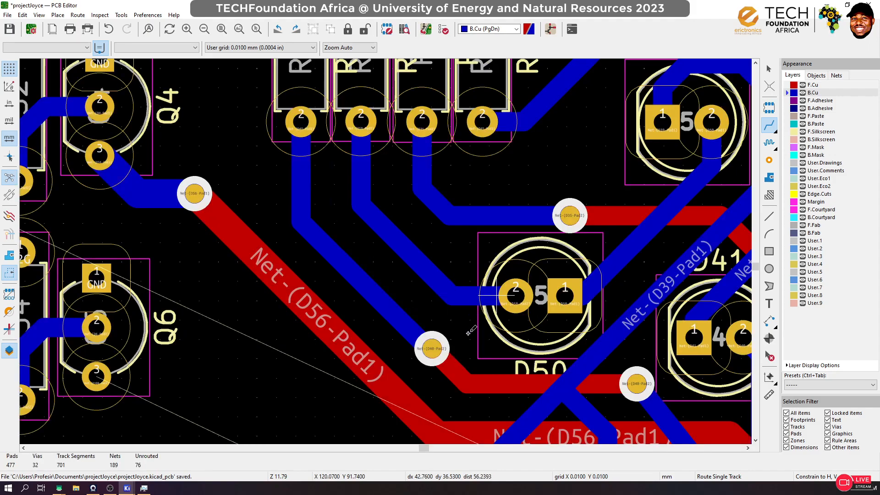
Try to route the Net-(D39-Pad1) track from pad 3 of Q3 through a via onto front copper toward Q4, and undo it
{"action": "scroll", "coordinate": [363, 232], "scroll_direction": "down", "scroll_amount": 5}
{"action": "scroll", "coordinate": [538, 288], "scroll_direction": "down", "scroll_amount": 2}
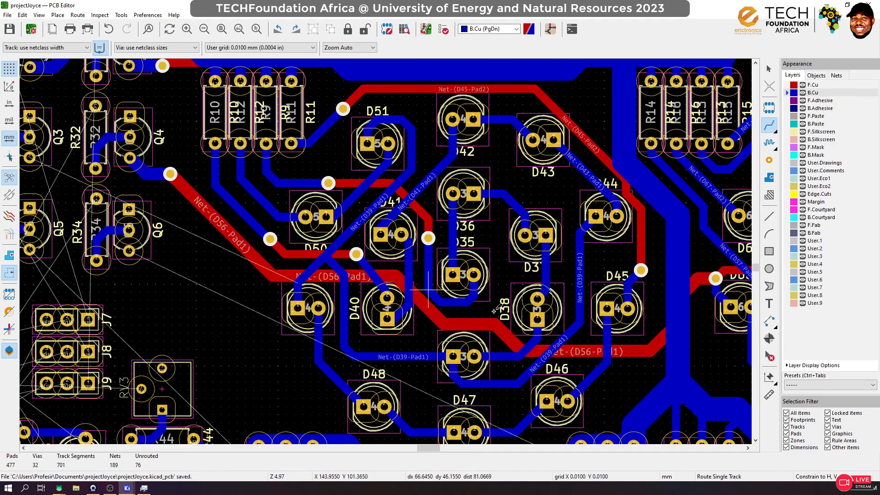
{"action": "scroll", "coordinate": [543, 266], "scroll_direction": "down", "scroll_amount": 5}
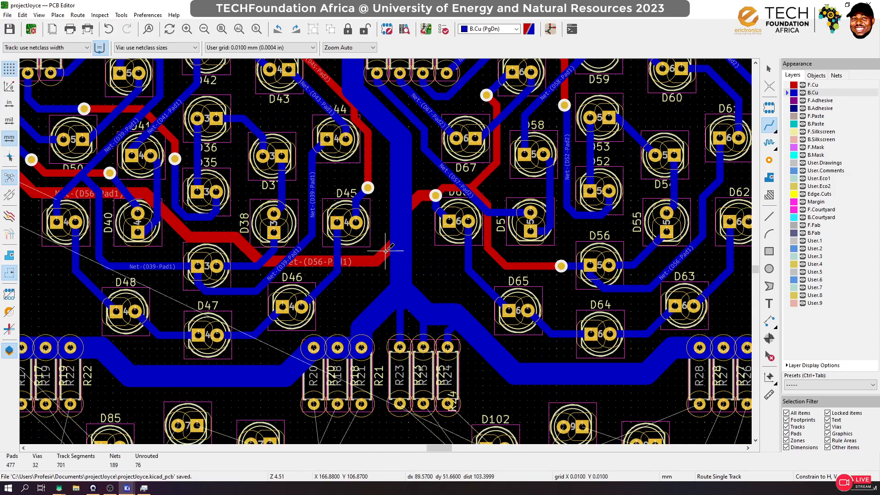
{"action": "scroll", "coordinate": [149, 241], "scroll_direction": "up", "scroll_amount": 5}
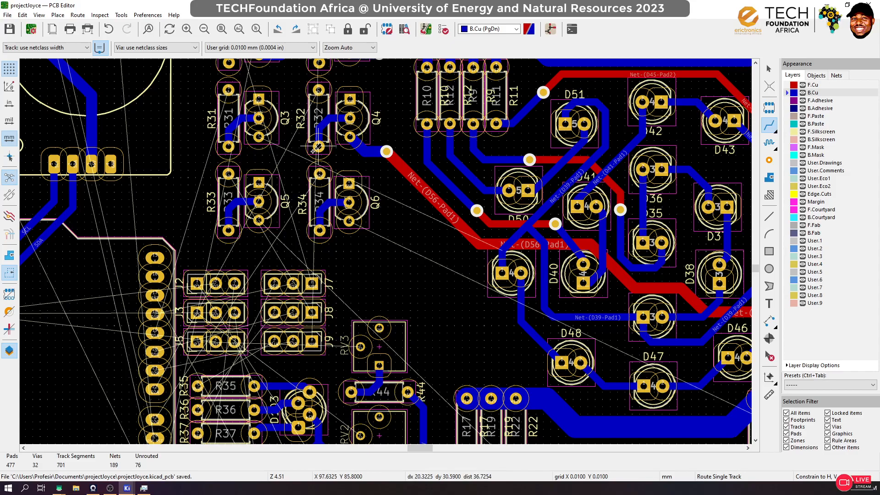
{"action": "scroll", "coordinate": [319, 146], "scroll_direction": "up", "scroll_amount": 3}
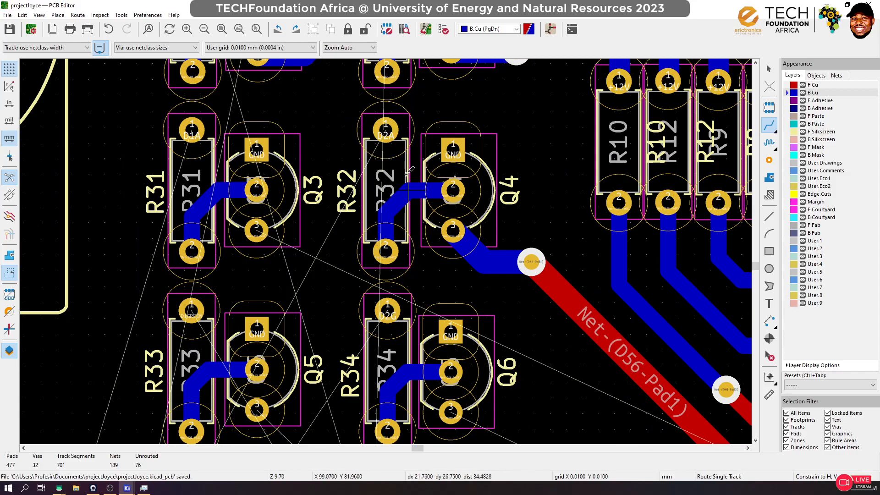
{"action": "left_click", "coordinate": [256, 225]}
{"action": "scroll", "coordinate": [386, 249], "scroll_direction": "down", "scroll_amount": 8}
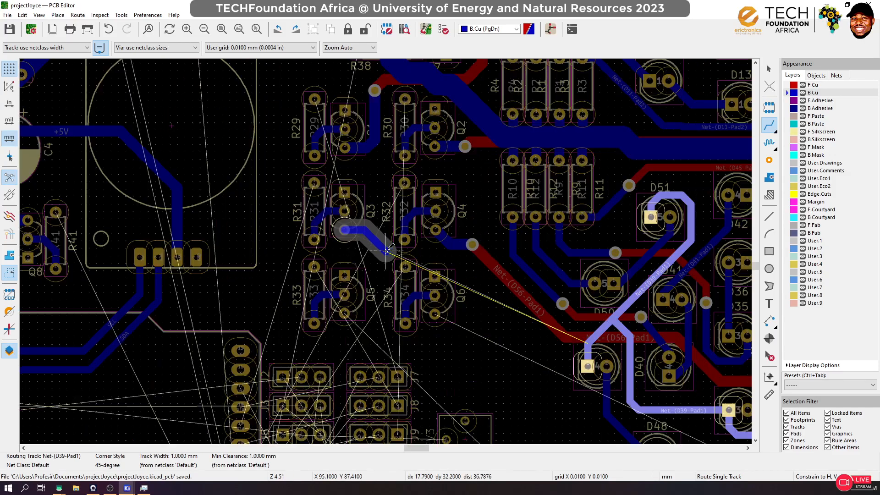
{"action": "scroll", "coordinate": [386, 248], "scroll_direction": "up", "scroll_amount": 8}
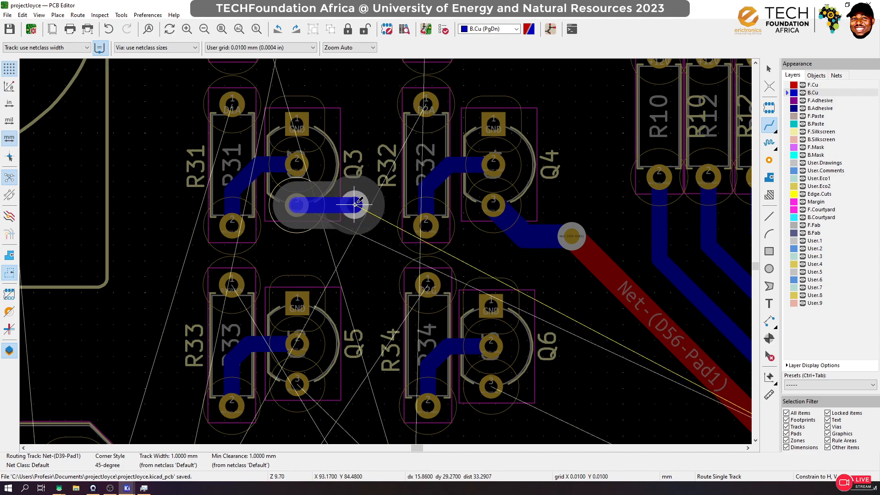
{"action": "key", "text": "v"}
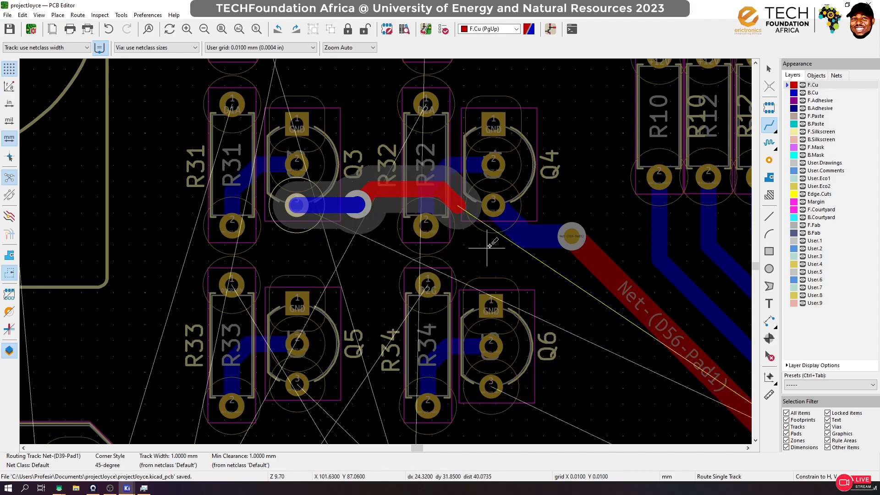
{"action": "double_click", "coordinate": [445, 212]}
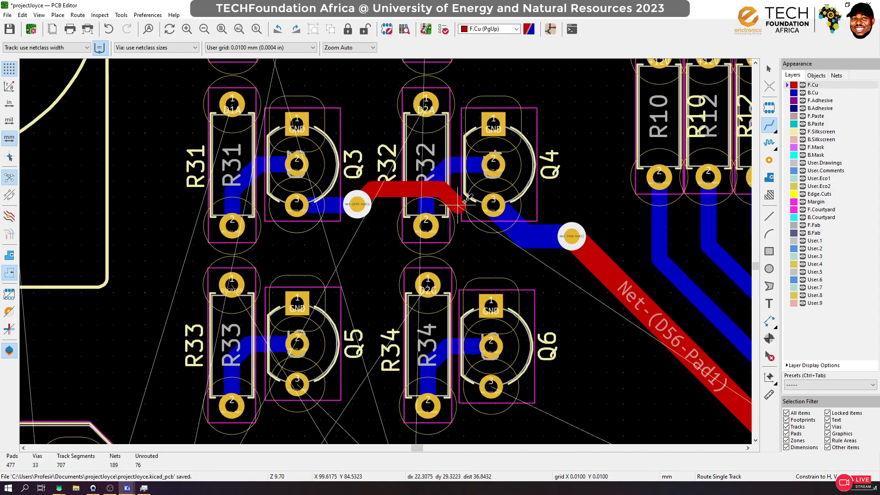
{"action": "key", "text": "ctrl+z"}
{"action": "scroll", "coordinate": [457, 240], "scroll_direction": "down", "scroll_amount": 3}
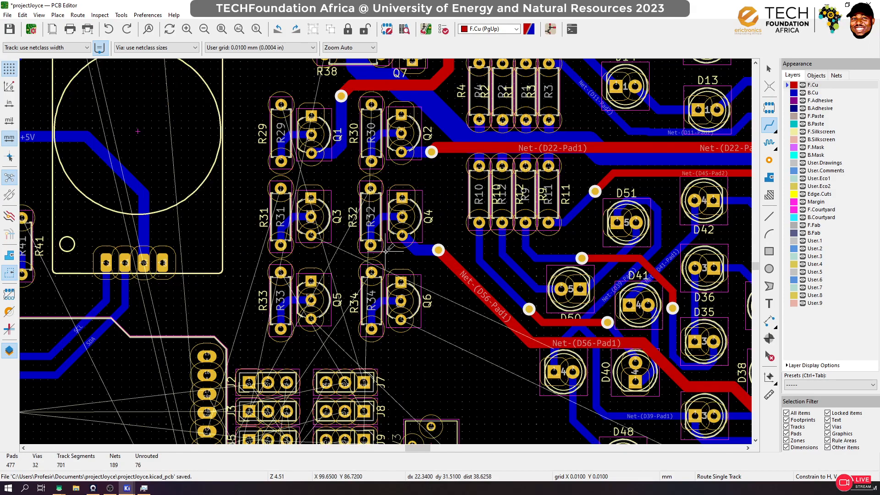
Move R33, Q5, R34 and Q6 with their connecting tracks slightly down, away from R31, Q3, R32 and Q4
{"action": "left_click", "coordinate": [773, 73]}
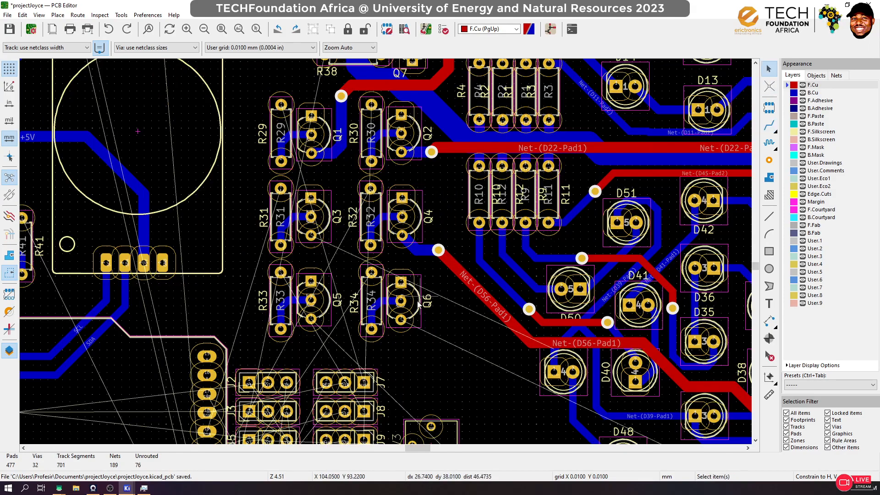
{"action": "left_click_drag", "start_coordinate": [253, 268], "coordinate": [436, 345]}
{"action": "left_click_drag", "start_coordinate": [401, 298], "coordinate": [400, 308]}
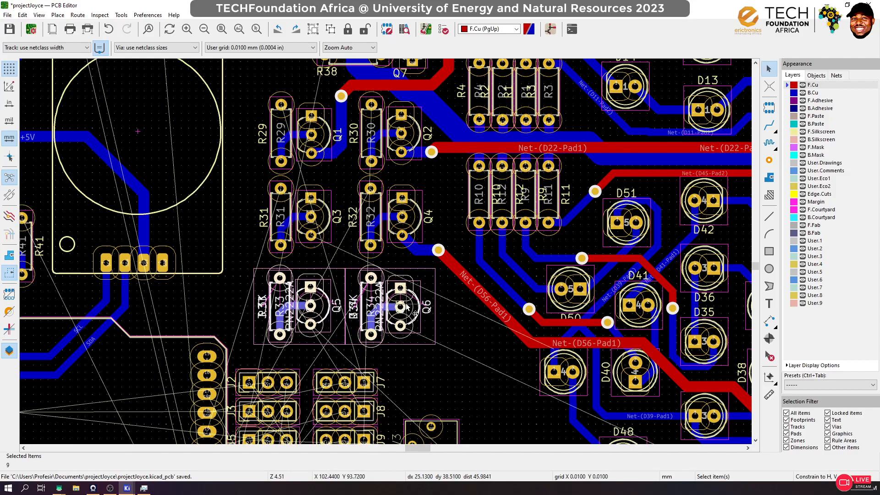
Route a short back-copper Net-(D39-Pad1) track from pad 3 of Q3 straight down and diagonally into the gap above Q5
{"action": "key", "text": "x"}
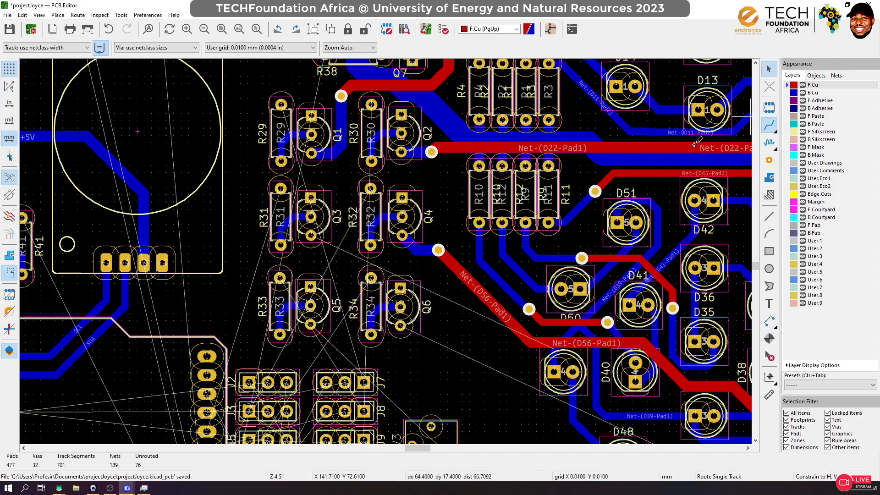
{"action": "scroll", "coordinate": [335, 249], "scroll_direction": "up", "scroll_amount": 3}
{"action": "left_click", "coordinate": [333, 220]}
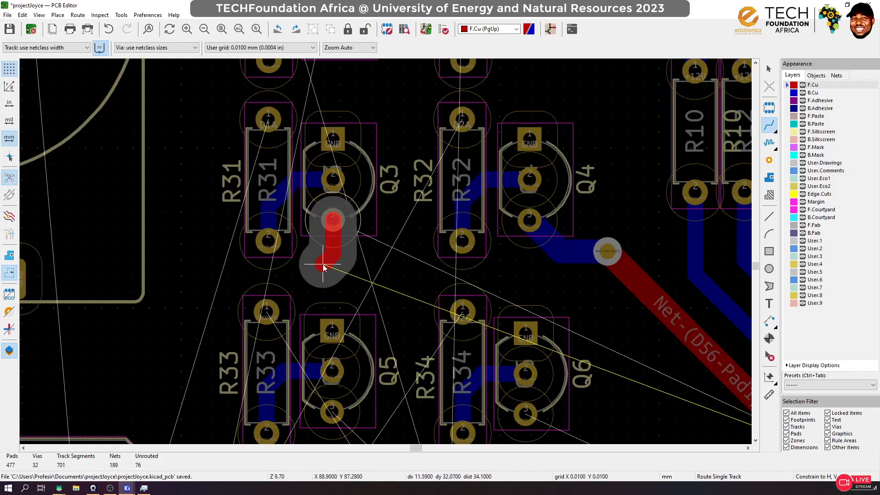
{"action": "key", "text": "Escape"}
{"action": "key", "text": "Page_Down"}
{"action": "key", "text": "Page_Down"}
{"action": "left_click", "coordinate": [333, 220]}
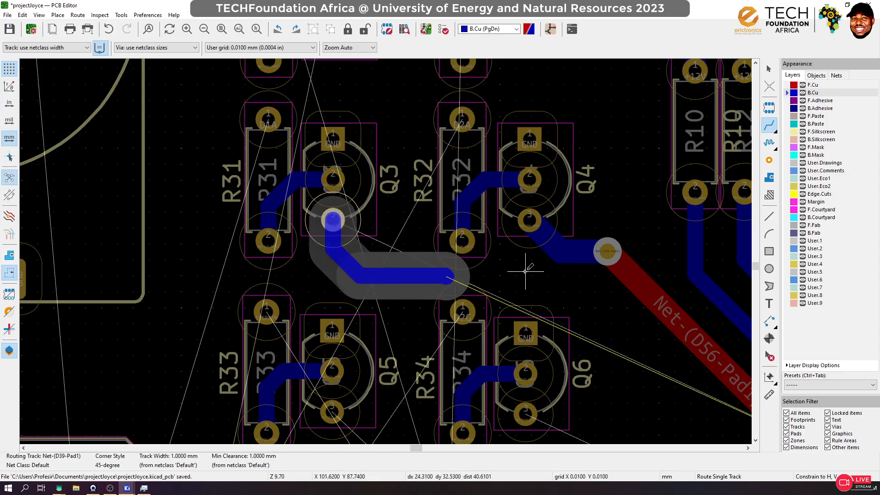
{"action": "key", "text": "Escape"}
Shift the R33, Q5, R34 and Q6 group with its tracks slightly further down to widen the gap below Q3 and Q4
{"action": "scroll", "coordinate": [477, 269], "scroll_direction": "down", "scroll_amount": 6}
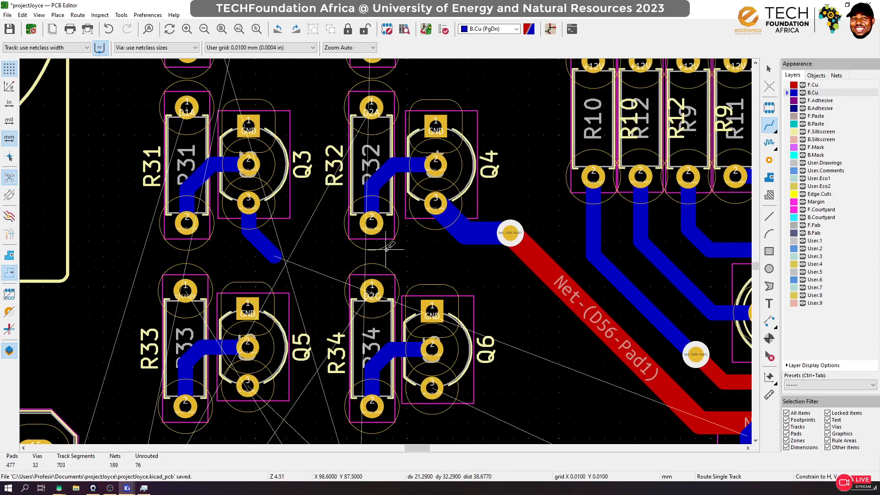
{"action": "left_click", "coordinate": [772, 70]}
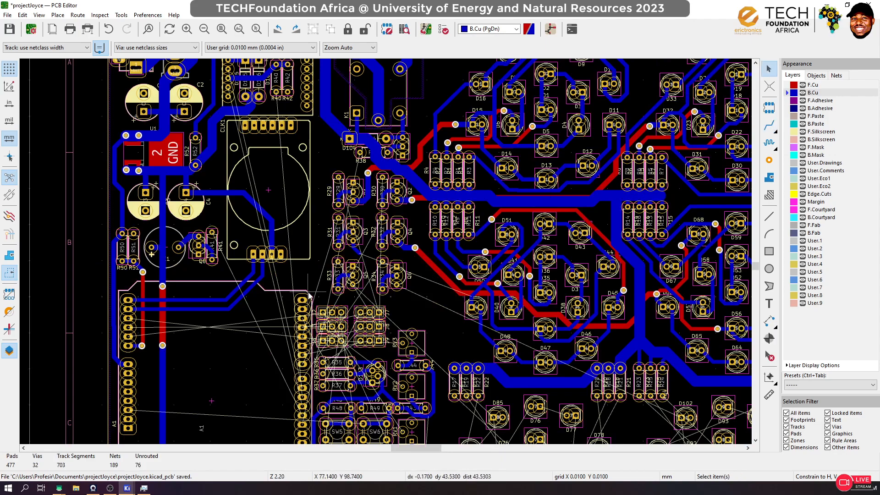
{"action": "scroll", "coordinate": [337, 292], "scroll_direction": "up", "scroll_amount": 1}
{"action": "scroll", "coordinate": [386, 252], "scroll_direction": "up", "scroll_amount": 4}
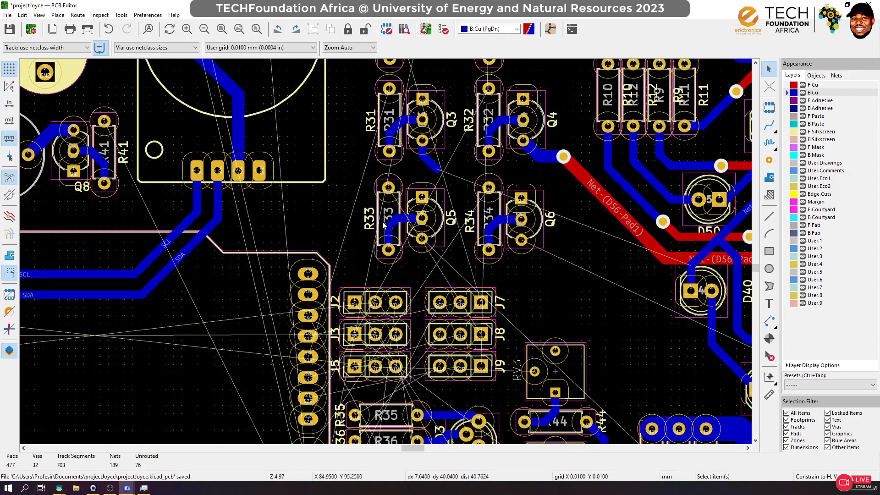
{"action": "left_click_drag", "start_coordinate": [359, 172], "coordinate": [561, 268]}
{"action": "key", "text": "m"}
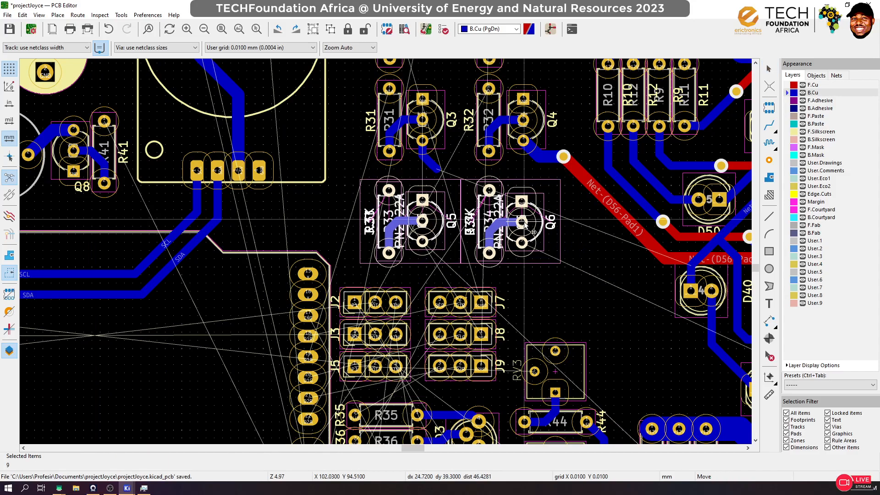
{"action": "left_click", "coordinate": [524, 227]}
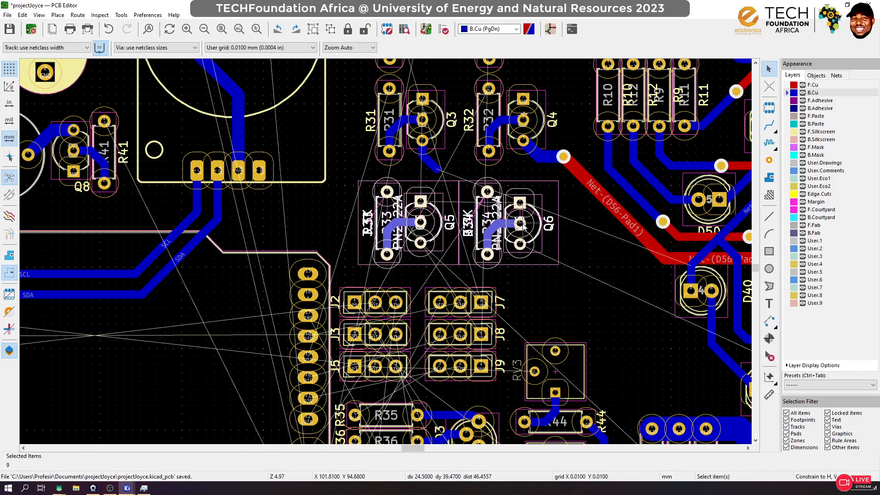
Extend the back-copper Net-(D39-Pad1) track from below Q3, alongside the Net-(D56-Pad1) track, to pad 1 of the LED below D50, and save
{"action": "scroll", "coordinate": [387, 255], "scroll_direction": "down", "scroll_amount": 3}
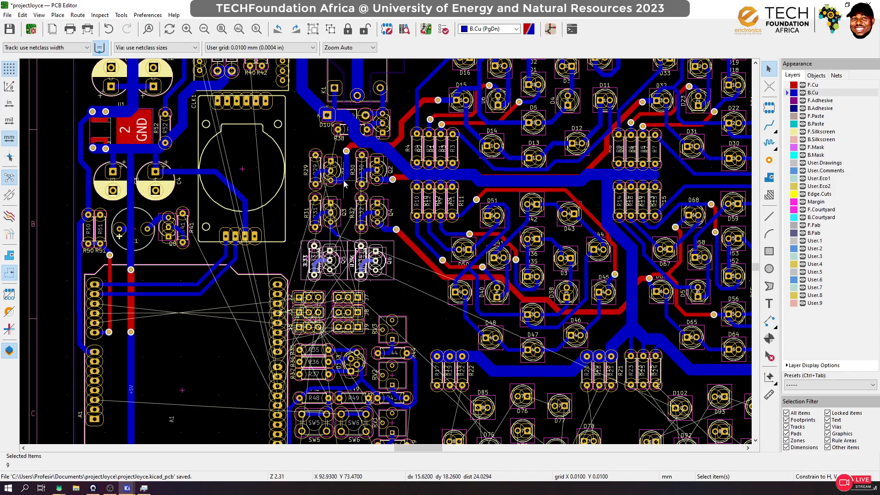
{"action": "left_click", "coordinate": [768, 127]}
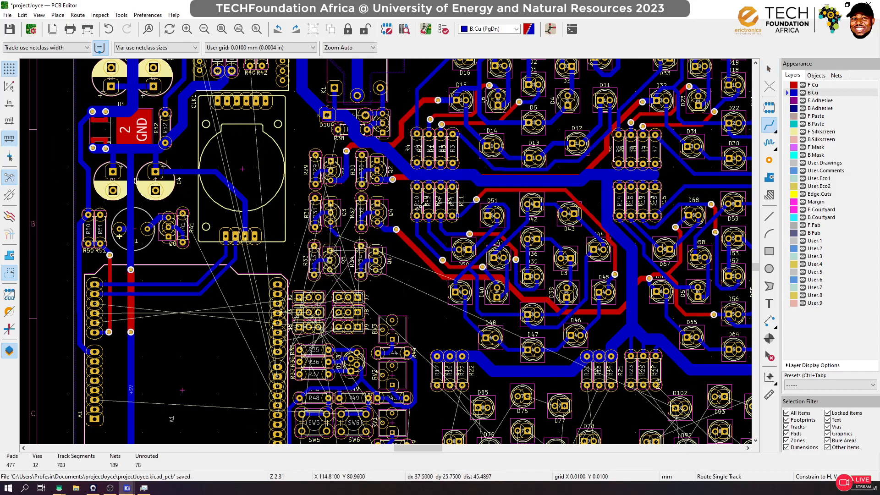
{"action": "scroll", "coordinate": [385, 223], "scroll_direction": "up", "scroll_amount": 5}
{"action": "left_click", "coordinate": [175, 276]}
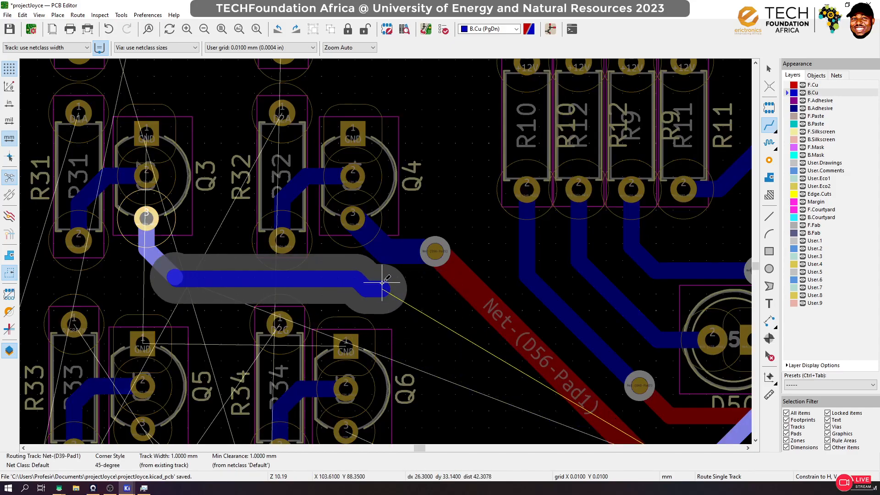
{"action": "scroll", "coordinate": [508, 385], "scroll_direction": "down", "scroll_amount": 6}
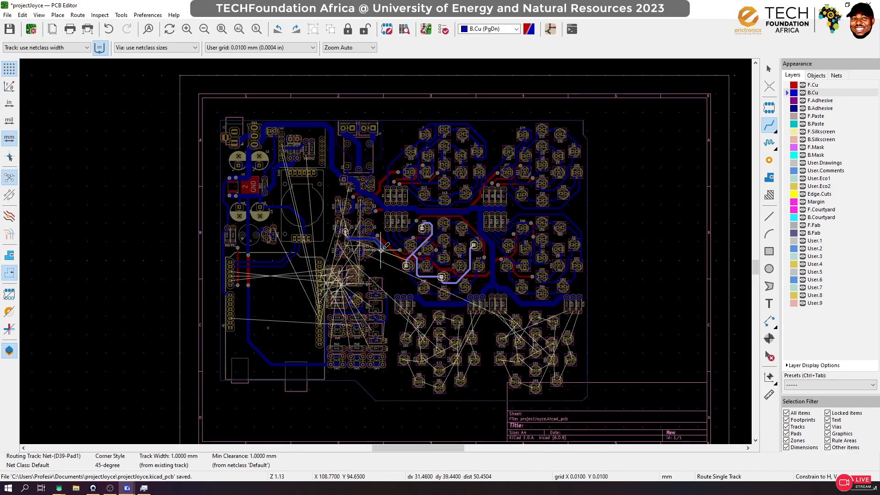
{"action": "scroll", "coordinate": [397, 266], "scroll_direction": "up", "scroll_amount": 5}
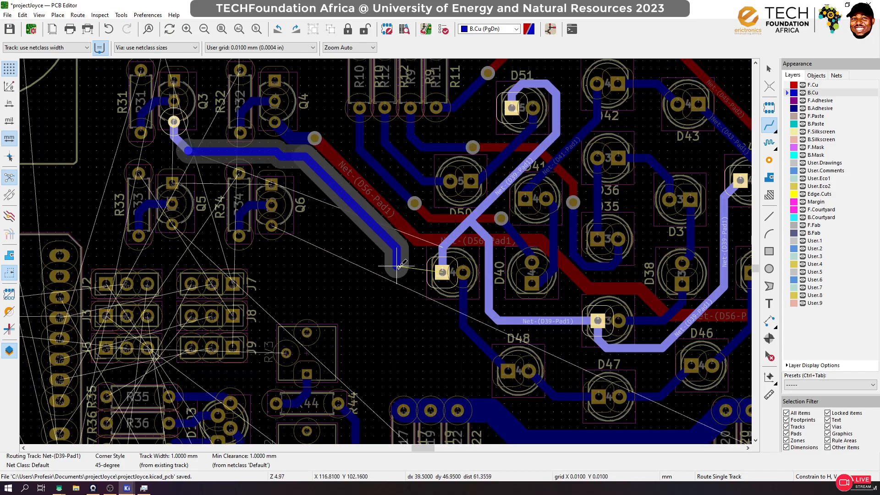
{"action": "left_click", "coordinate": [441, 271]}
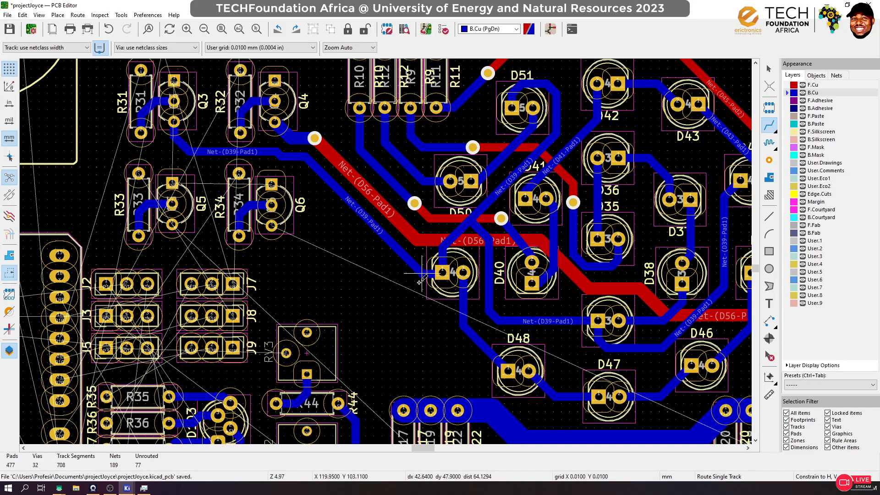
{"action": "key", "text": "ctrl+s"}
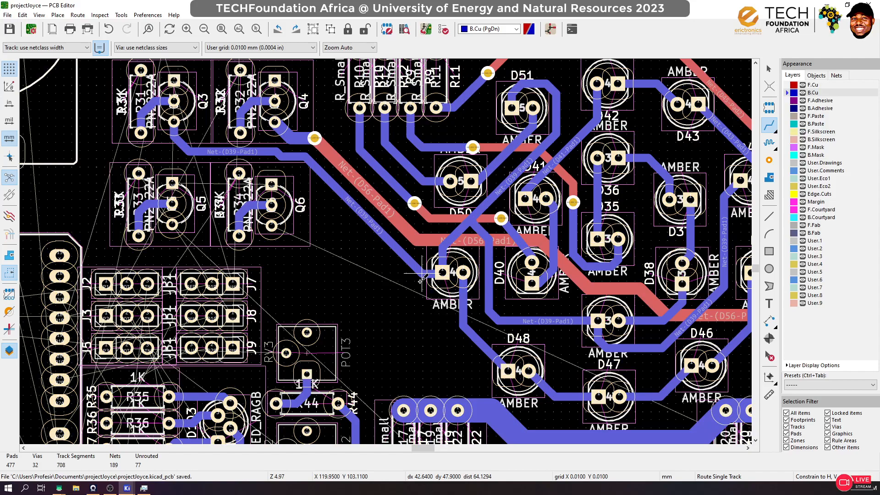
{"action": "key", "text": "Escape"}
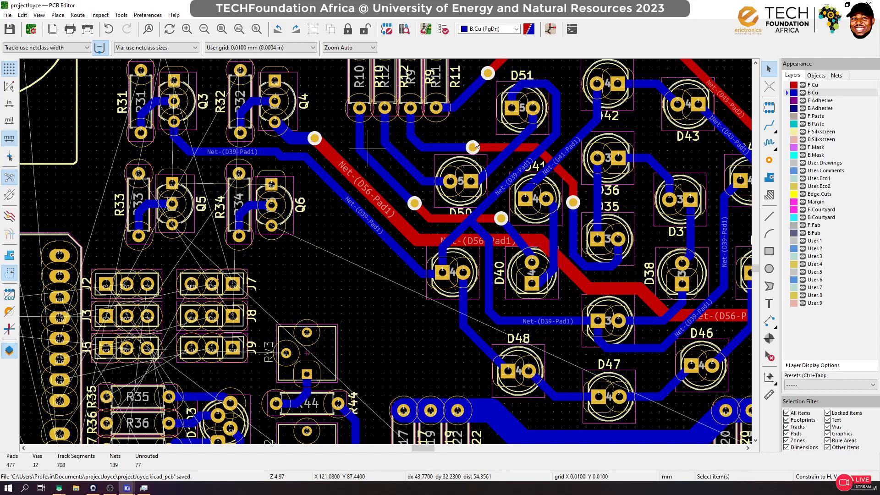
Reroute the back-copper Net-(D39-Pad1) track below Q4 so its small jog sits under R32, and save the board
{"action": "left_click", "coordinate": [769, 125]}
{"action": "scroll", "coordinate": [268, 151], "scroll_direction": "up", "scroll_amount": 3}
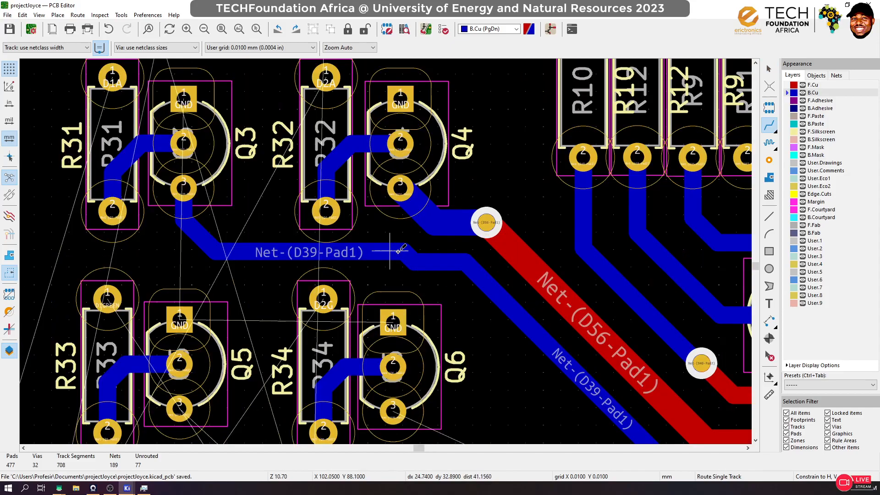
{"action": "left_click", "coordinate": [424, 259]}
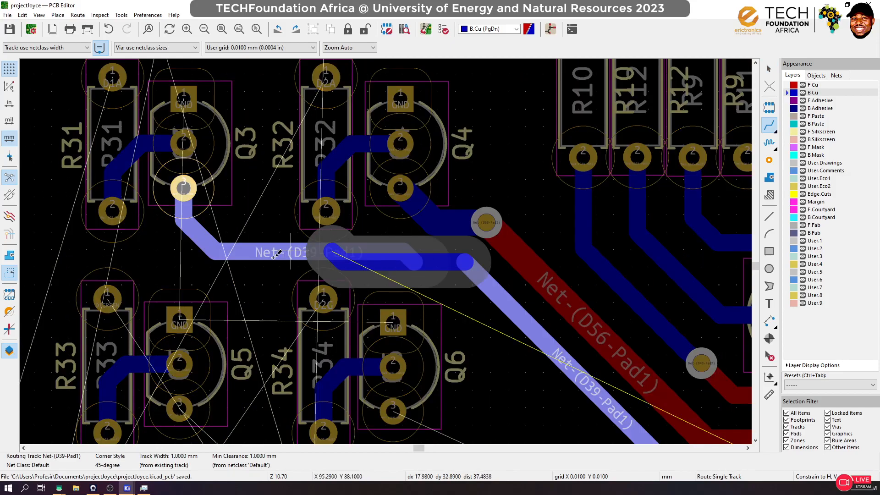
{"action": "left_click", "coordinate": [334, 251]}
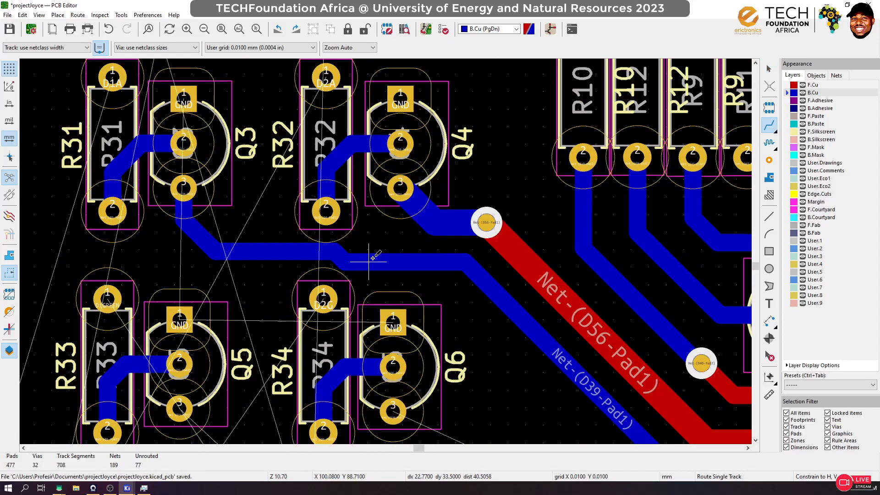
{"action": "key", "text": "ctrl+s"}
Delete the short back-copper +12V tracks feeding pad 1 of R23, R25 and R24
{"action": "scroll", "coordinate": [372, 258], "scroll_direction": "down", "scroll_amount": 4}
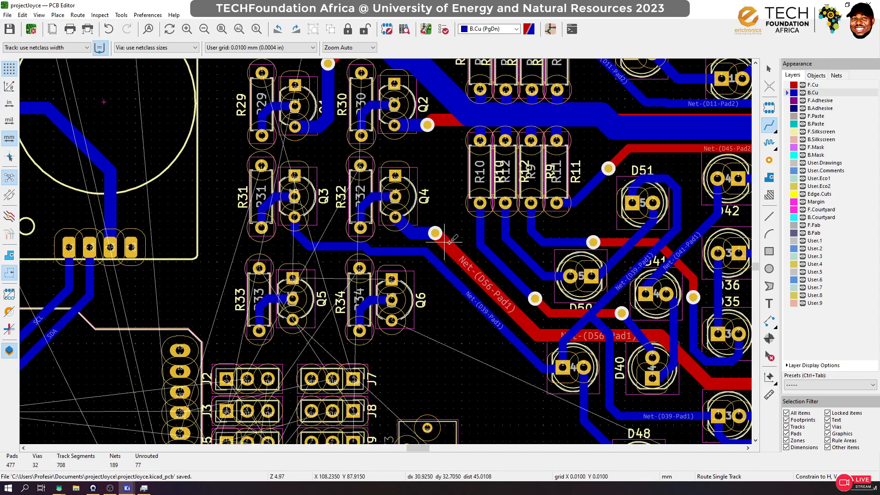
{"action": "scroll", "coordinate": [385, 251], "scroll_direction": "down", "scroll_amount": 4}
{"action": "scroll", "coordinate": [389, 248], "scroll_direction": "down", "scroll_amount": 3}
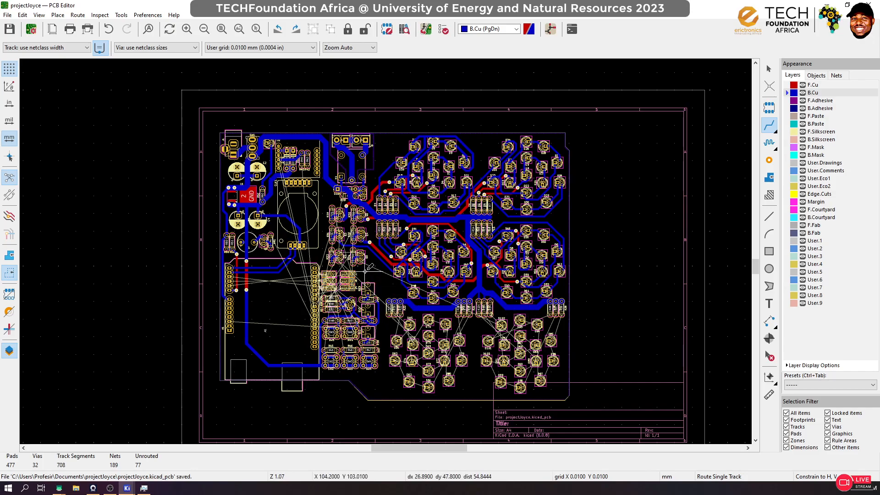
{"action": "scroll", "coordinate": [387, 250], "scroll_direction": "up", "scroll_amount": 4}
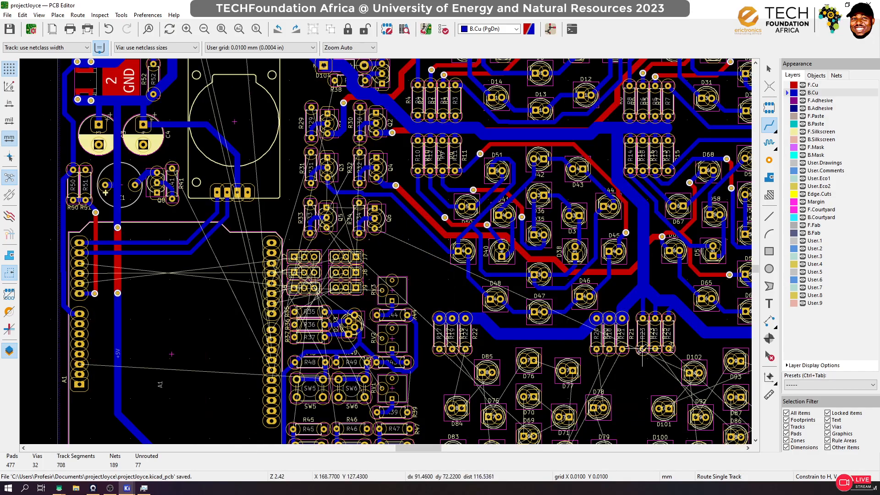
{"action": "scroll", "coordinate": [678, 343], "scroll_direction": "up", "scroll_amount": 4}
{"action": "scroll", "coordinate": [386, 249], "scroll_direction": "up", "scroll_amount": 4}
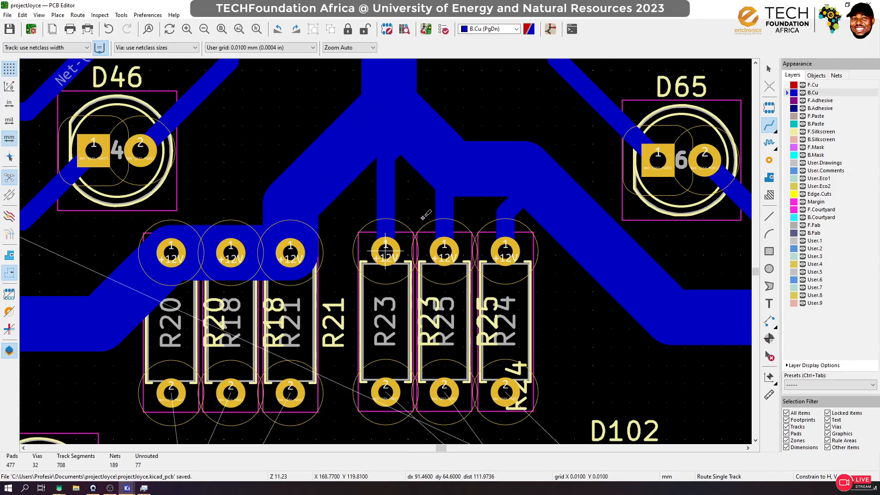
{"action": "left_click", "coordinate": [768, 69]}
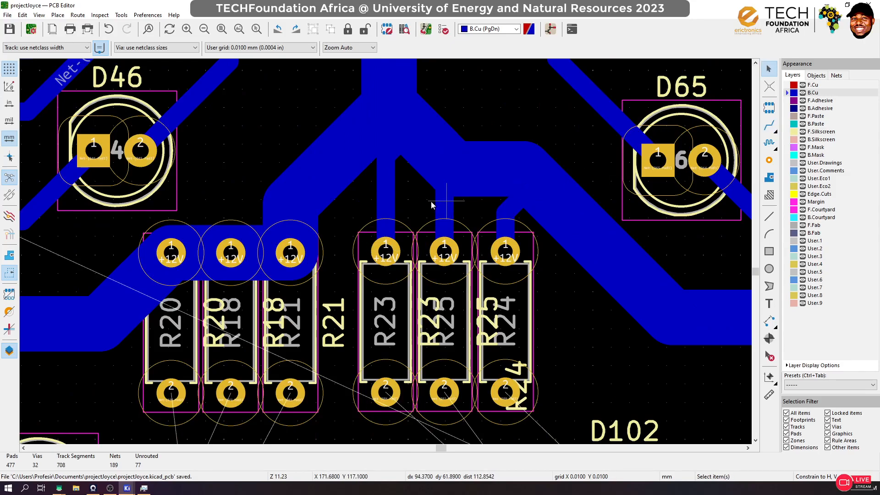
{"action": "left_click", "coordinate": [383, 207]}
{"action": "key", "text": "Delete"}
{"action": "left_click", "coordinate": [445, 206]}
{"action": "key", "text": "Delete"}
{"action": "left_click", "coordinate": [519, 223]}
{"action": "left_click", "coordinate": [522, 227]}
{"action": "key", "text": "Delete"}
{"action": "left_click", "coordinate": [505, 211]}
{"action": "key", "text": "Delete"}
Delete the wide back-copper +12V segments branching from the vertical trunk to R21 and to the diagonal track beside R24
{"action": "left_click", "coordinate": [384, 160]}
{"action": "key", "text": "Delete"}
{"action": "left_click", "coordinate": [388, 132]}
{"action": "left_click", "coordinate": [408, 152]}
{"action": "key", "text": "Delete"}
{"action": "left_click", "coordinate": [415, 142]}
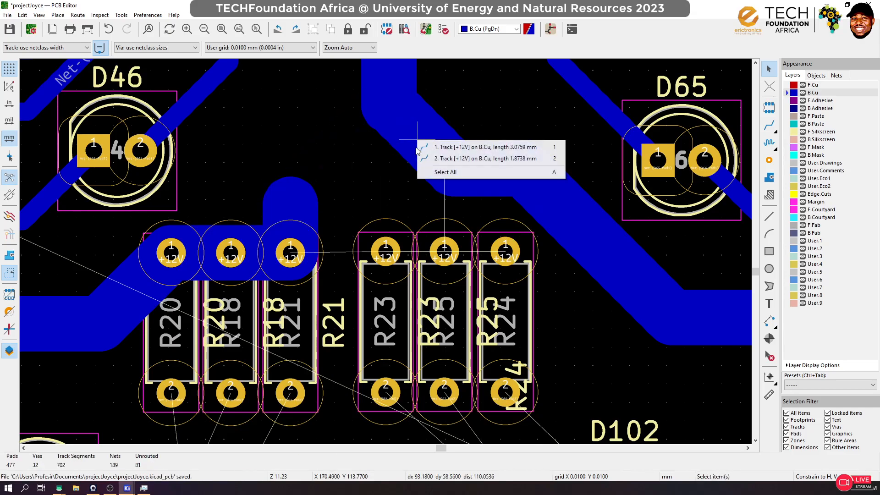
{"action": "left_click", "coordinate": [448, 149]}
{"action": "key", "text": "Delete"}
{"action": "left_click", "coordinate": [426, 139]}
{"action": "key", "text": "Delete"}
{"action": "left_click", "coordinate": [452, 170]}
{"action": "key", "text": "Delete"}
{"action": "left_click", "coordinate": [460, 167]}
{"action": "key", "text": "Delete"}
{"action": "left_click", "coordinate": [297, 200]}
{"action": "key", "text": "Delete"}
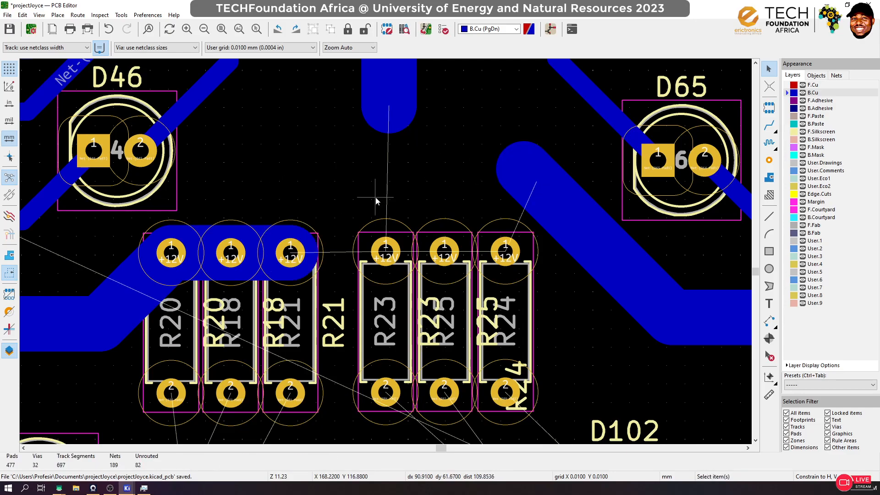
Route a wide back-copper +12V track from pad 1 of R21 through R23, R25 and R24 to the track beyond R24
{"action": "left_click", "coordinate": [769, 124]}
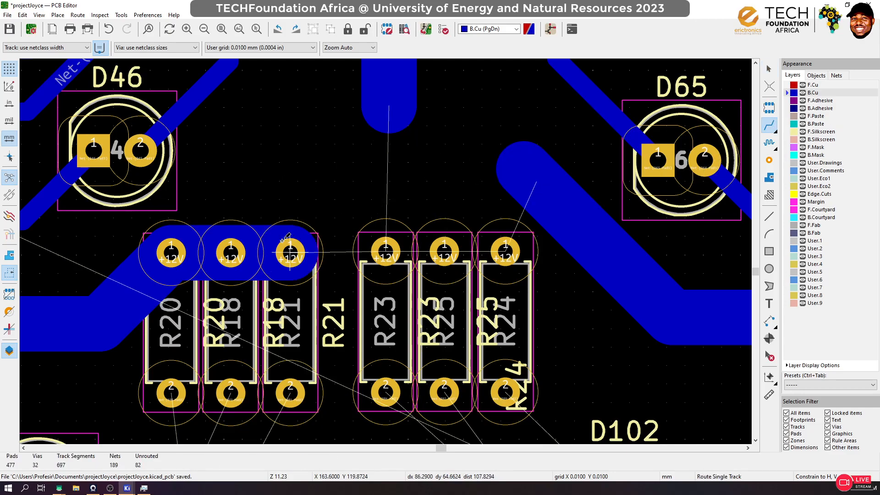
{"action": "left_click", "coordinate": [290, 252]}
{"action": "left_click", "coordinate": [506, 253]}
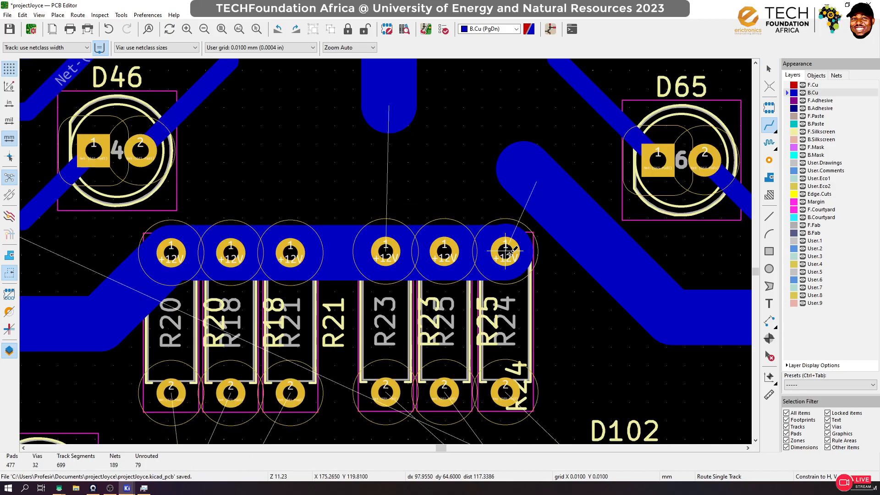
{"action": "scroll", "coordinate": [505, 253], "scroll_direction": "down", "scroll_amount": 3}
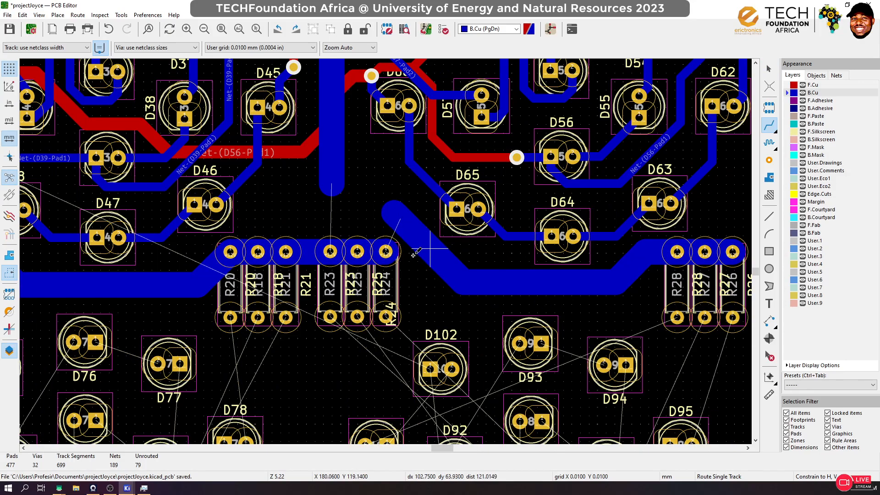
{"action": "left_click", "coordinate": [403, 251]}
{"action": "left_click", "coordinate": [435, 255]}
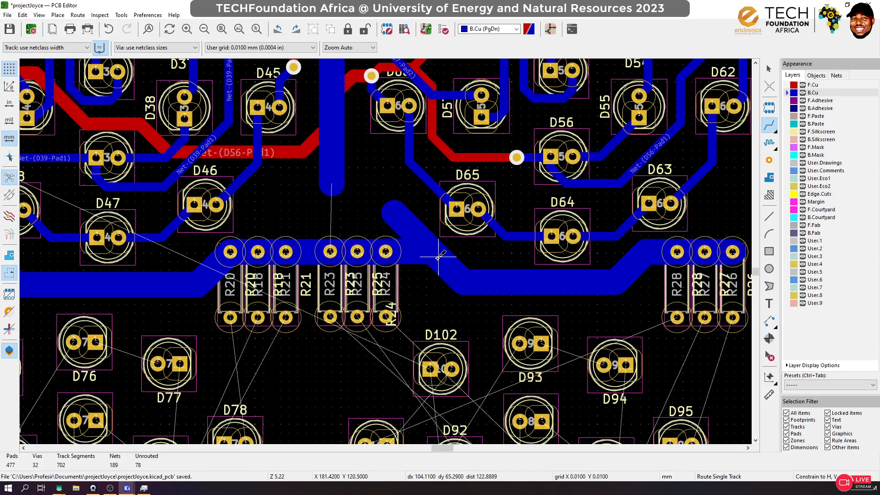
Delete the leftover wide +12V diagonal stub between R24 and D65
{"action": "left_click", "coordinate": [767, 69]}
{"action": "left_click", "coordinate": [400, 208]}
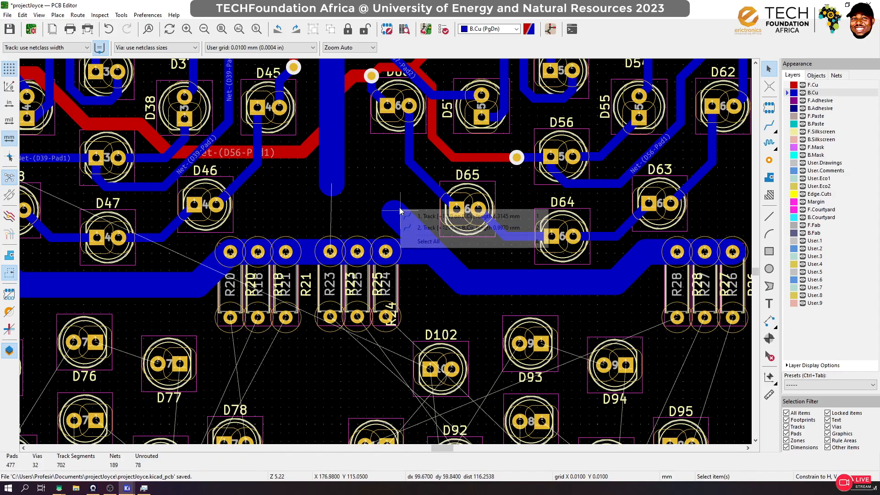
{"action": "left_click", "coordinate": [411, 216]}
{"action": "key", "text": "ctrl+s"}
{"action": "key", "text": "Delete"}
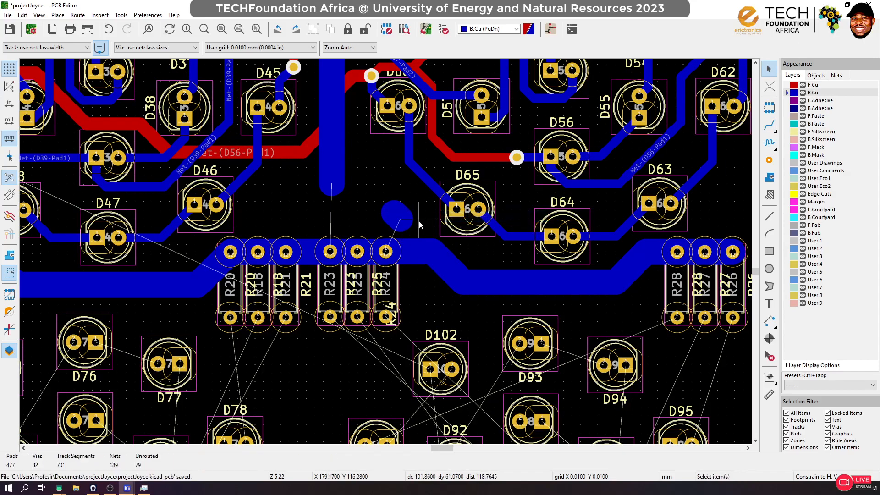
{"action": "left_click", "coordinate": [406, 220]}
{"action": "key", "text": "Delete"}
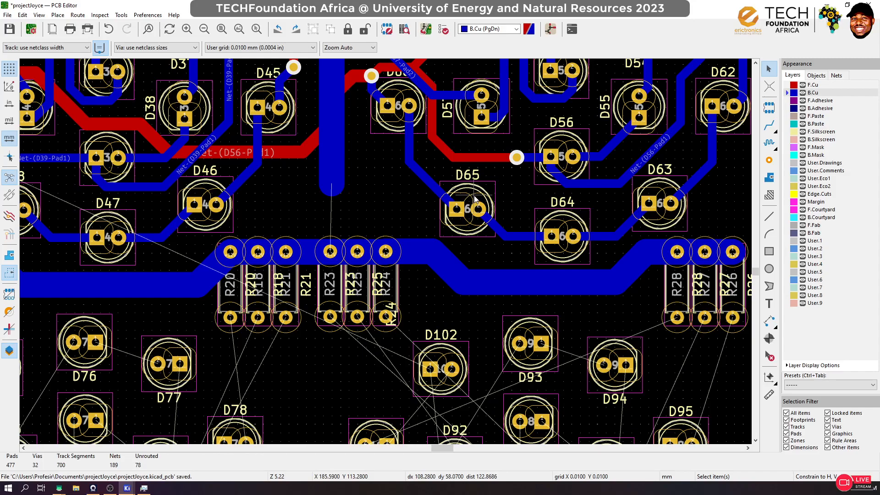
Route a 3 mm back-copper +12V bus from pad 1 of R20 above the resistor row to the wide track beyond R24
{"action": "left_click", "coordinate": [769, 124]}
{"action": "left_click", "coordinate": [230, 251]}
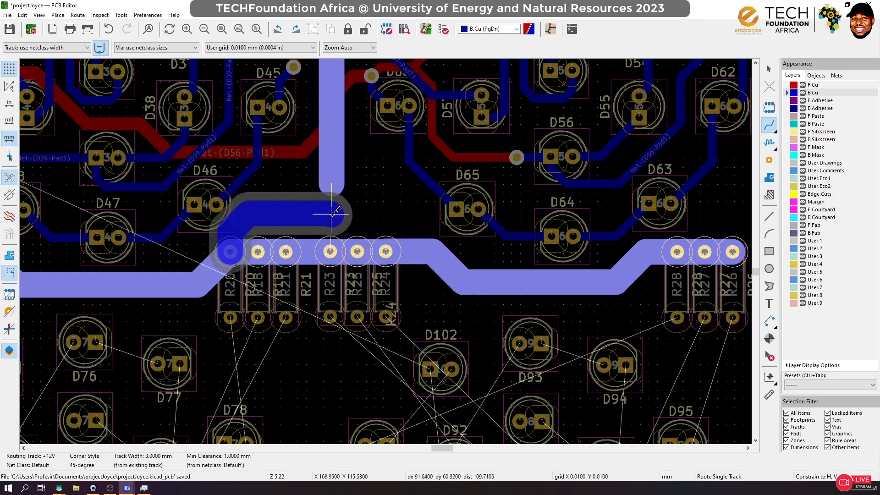
{"action": "left_click", "coordinate": [434, 246]}
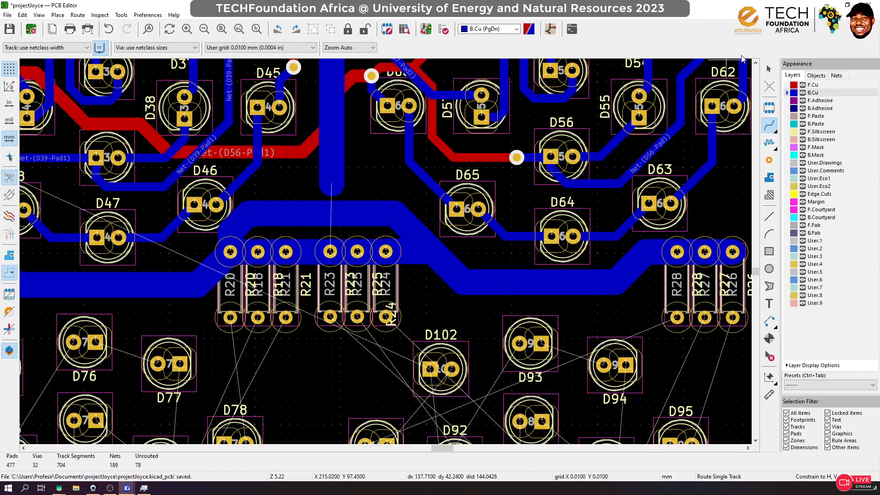
Delete the wide straight +12V segments running through the pad 1 row from R20 to R24 and beyond
{"action": "left_click", "coordinate": [763, 71]}
{"action": "left_click", "coordinate": [415, 260]}
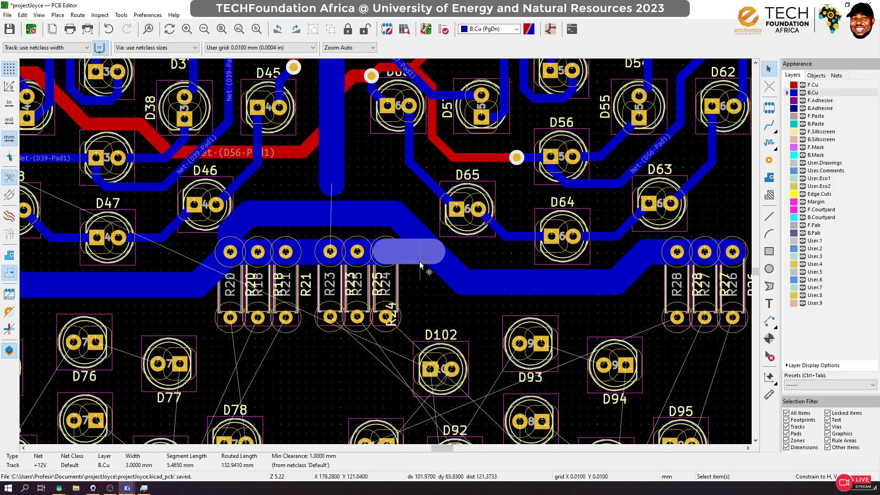
{"action": "key", "text": "Delete"}
{"action": "left_click", "coordinate": [369, 244]}
{"action": "key", "text": "Delete"}
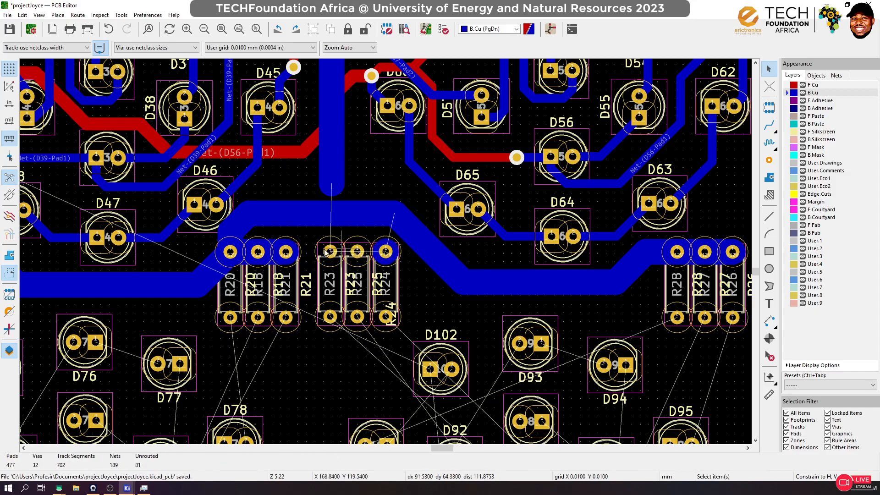
{"action": "left_click", "coordinate": [277, 251]}
{"action": "key", "text": "Delete"}
{"action": "left_click", "coordinate": [380, 251]}
{"action": "key", "text": "Delete"}
Extend the vertical +12V back-copper trunk down to the new bus above R23
{"action": "left_click", "coordinate": [768, 124]}
{"action": "scroll", "coordinate": [314, 206], "scroll_direction": "up", "scroll_amount": 3}
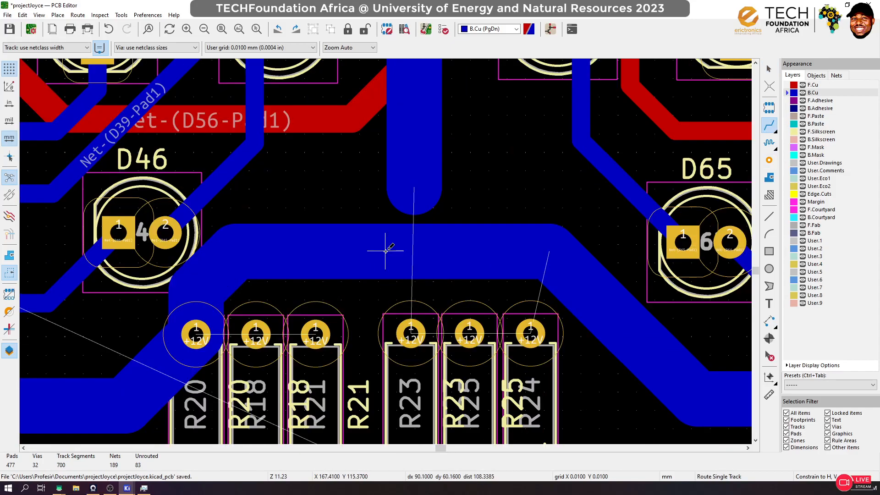
{"action": "left_click", "coordinate": [412, 193]}
{"action": "left_click", "coordinate": [412, 250]}
Route 1 mm back-copper +12V tracks from pad 1 of R23, R25 and R24 straight up to the bus
{"action": "left_click", "coordinate": [411, 332]}
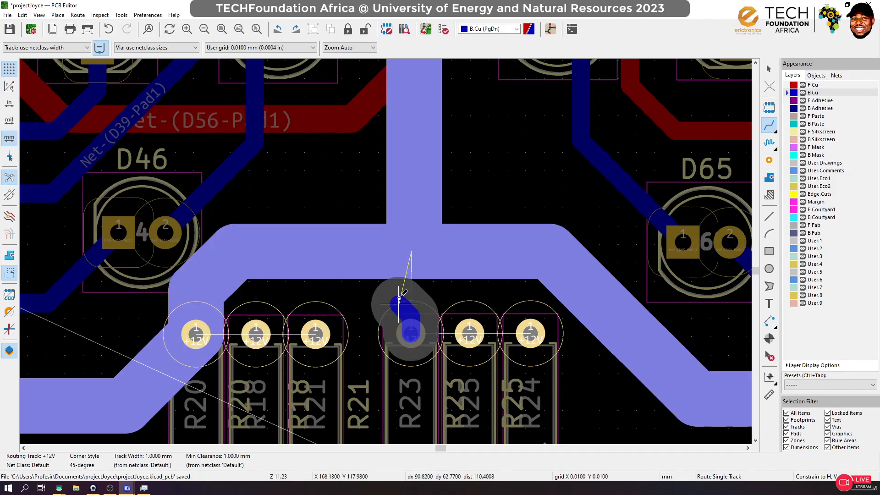
{"action": "left_click", "coordinate": [411, 254]}
{"action": "left_click", "coordinate": [470, 332]}
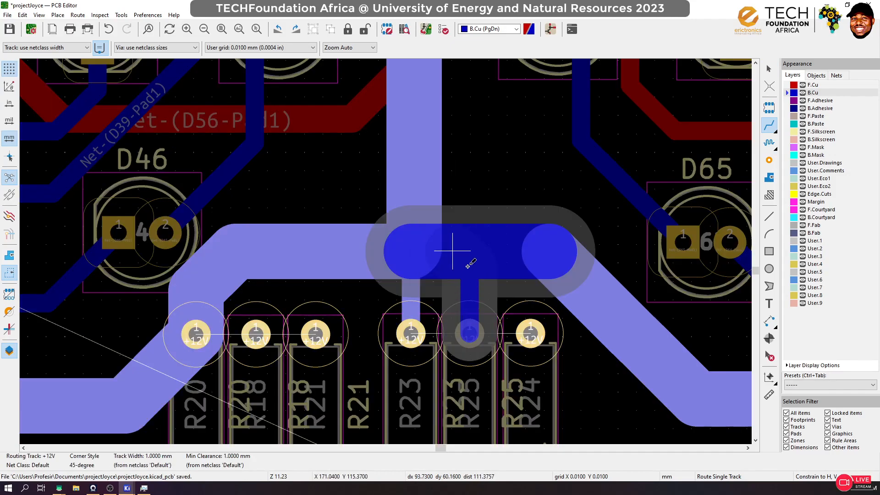
{"action": "left_click", "coordinate": [468, 266]}
{"action": "left_click", "coordinate": [531, 331]}
{"action": "left_click", "coordinate": [532, 250]}
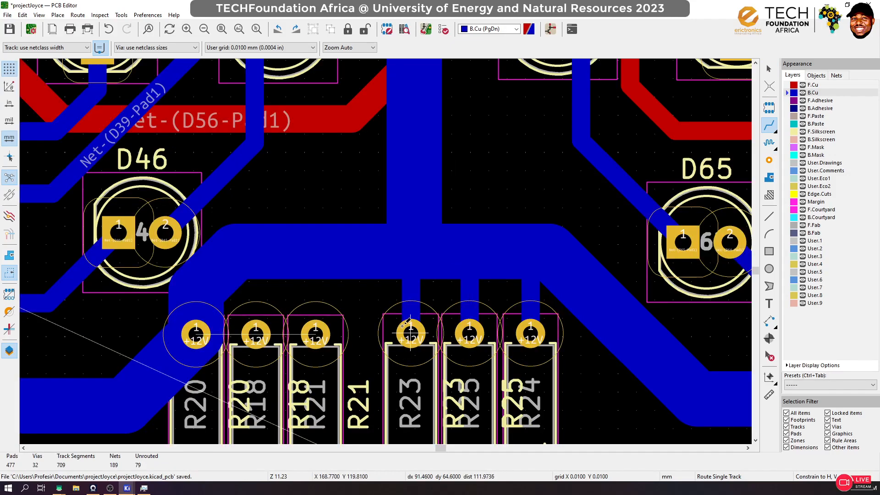
Route short back-copper +12V tracks from pad 1 of R21 and R18 up to the bus
{"action": "left_click", "coordinate": [316, 331]}
{"action": "left_click", "coordinate": [315, 251]}
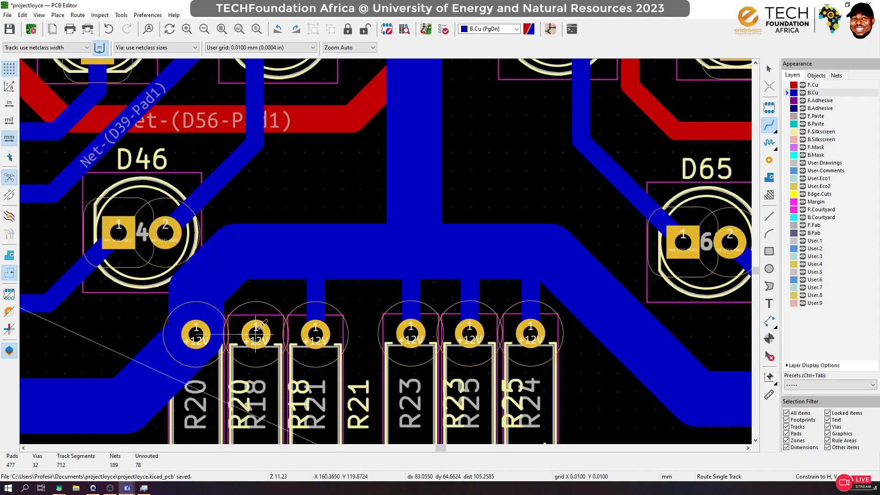
{"action": "left_click", "coordinate": [256, 334]}
{"action": "left_click", "coordinate": [240, 251]}
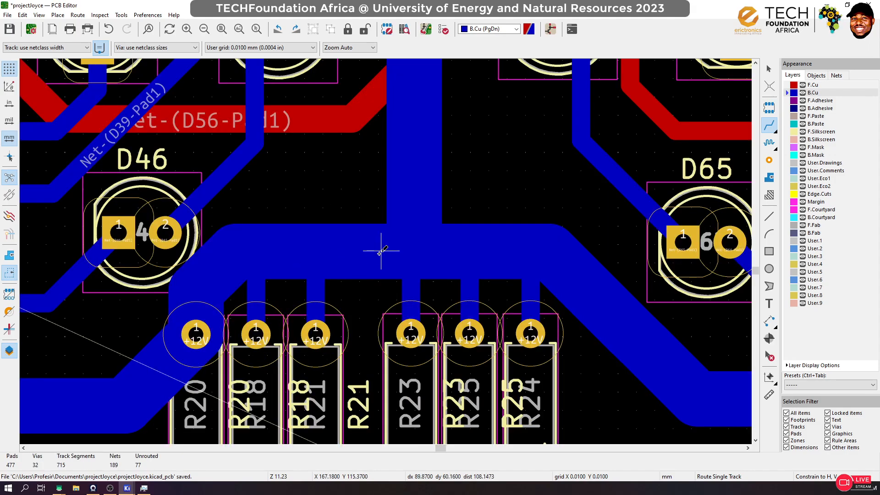
Delete the wide +12V segments through pad 1 of R28, R27 and R26, including the diagonal leading up to them
{"action": "scroll", "coordinate": [381, 251], "scroll_direction": "down", "scroll_amount": 8}
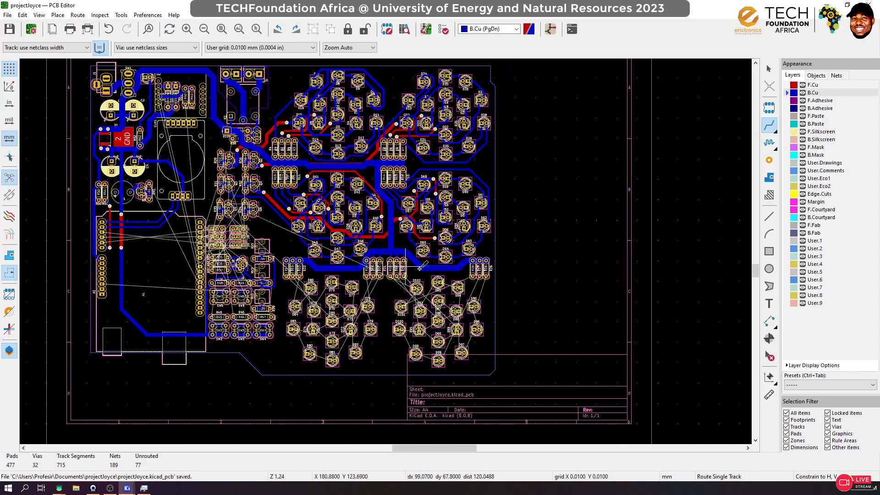
{"action": "scroll", "coordinate": [386, 251], "scroll_direction": "up", "scroll_amount": 3}
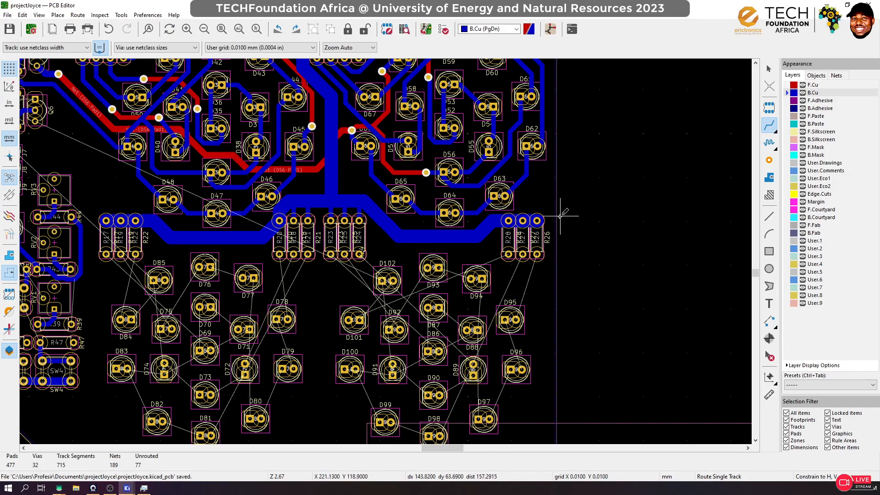
{"action": "scroll", "coordinate": [525, 222], "scroll_direction": "up", "scroll_amount": 3}
{"action": "scroll", "coordinate": [386, 251], "scroll_direction": "up", "scroll_amount": 1}
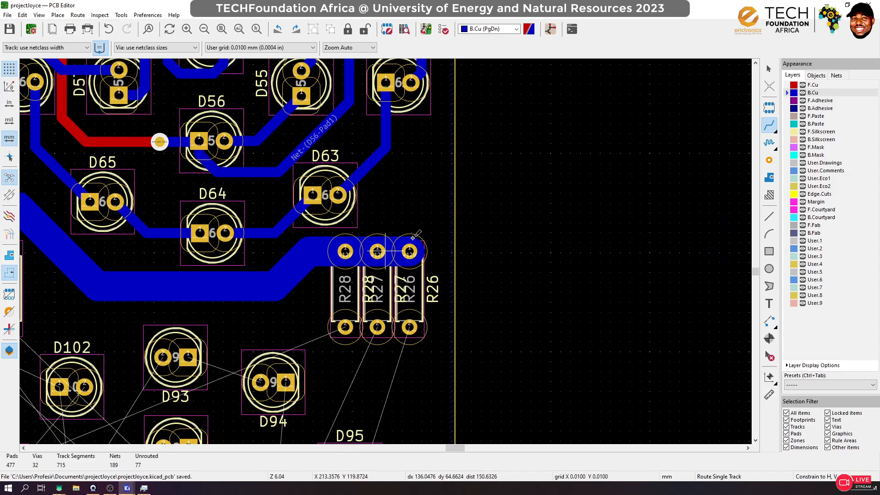
{"action": "left_click", "coordinate": [768, 68]}
{"action": "scroll", "coordinate": [384, 233], "scroll_direction": "up", "scroll_amount": 3}
{"action": "left_click", "coordinate": [390, 175]}
{"action": "left_click", "coordinate": [443, 193]}
{"action": "key", "text": "Delete"}
{"action": "left_click", "coordinate": [488, 209]}
{"action": "key", "text": "Delete"}
{"action": "left_click", "coordinate": [362, 201]}
{"action": "key", "text": "Delete"}
Extend the 3 mm back-copper +12V bus horizontally across the bodies of R28, R27 and R26
{"action": "left_click", "coordinate": [769, 125]}
{"action": "left_click", "coordinate": [311, 258]}
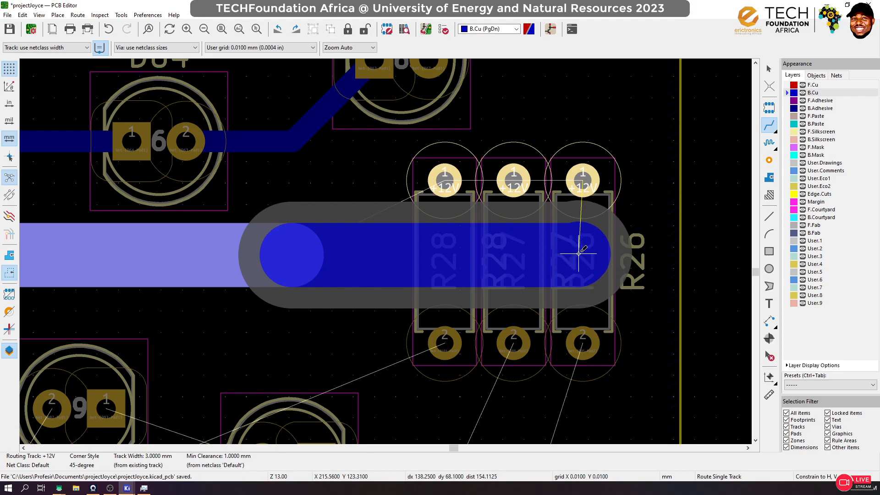
{"action": "double_click", "coordinate": [579, 253]}
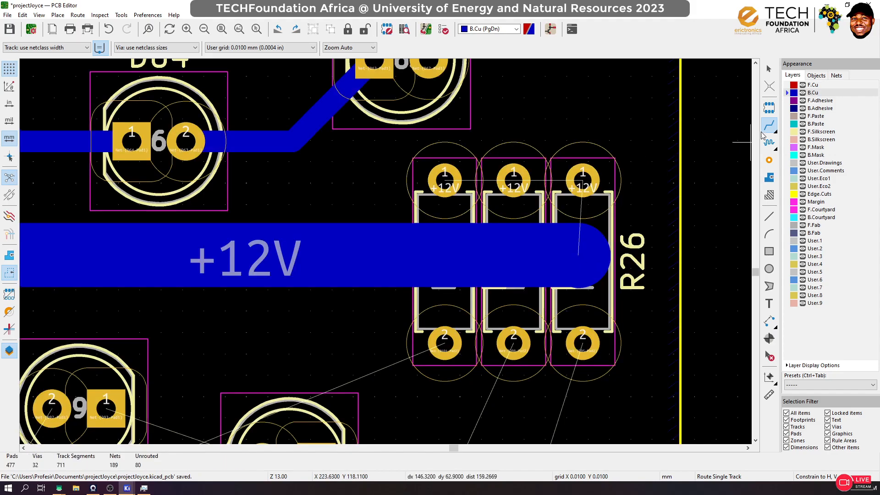
Connect pad 1 of R28, R27 and R26 to the +12V bus with short vertical back-copper tracks, and save the board
{"action": "left_click", "coordinate": [445, 181]}
{"action": "left_click", "coordinate": [446, 238]}
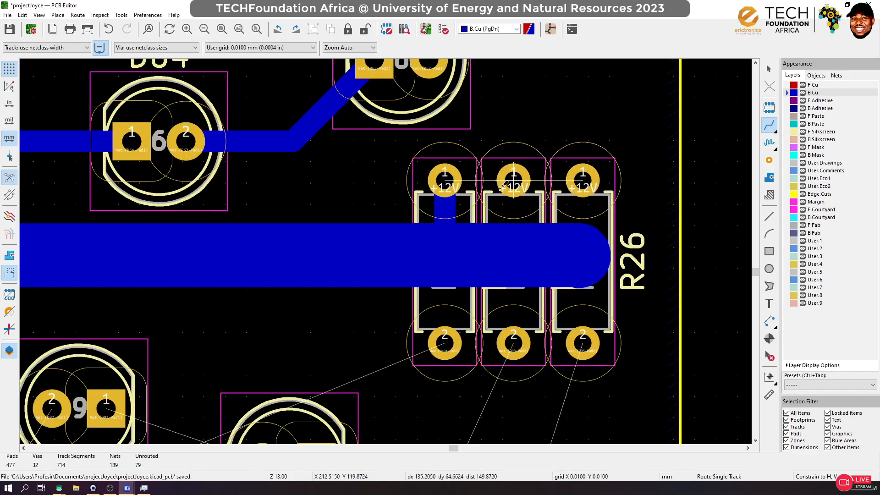
{"action": "left_click", "coordinate": [513, 182]}
{"action": "left_click", "coordinate": [513, 238]}
{"action": "left_click", "coordinate": [583, 180]}
{"action": "left_click", "coordinate": [579, 247]}
{"action": "key", "text": "ctrl+s"}
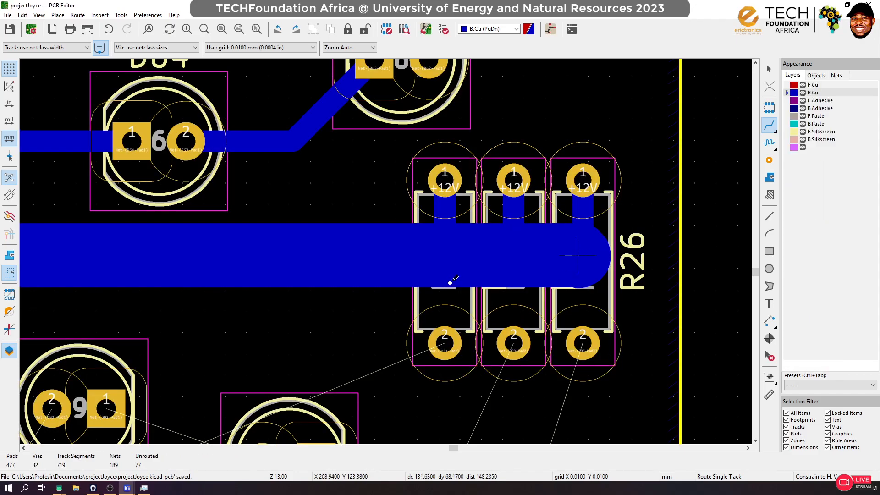
{"action": "scroll", "coordinate": [579, 253], "scroll_direction": "down", "scroll_amount": 5}
{"action": "scroll", "coordinate": [243, 228], "scroll_direction": "down", "scroll_amount": 2}
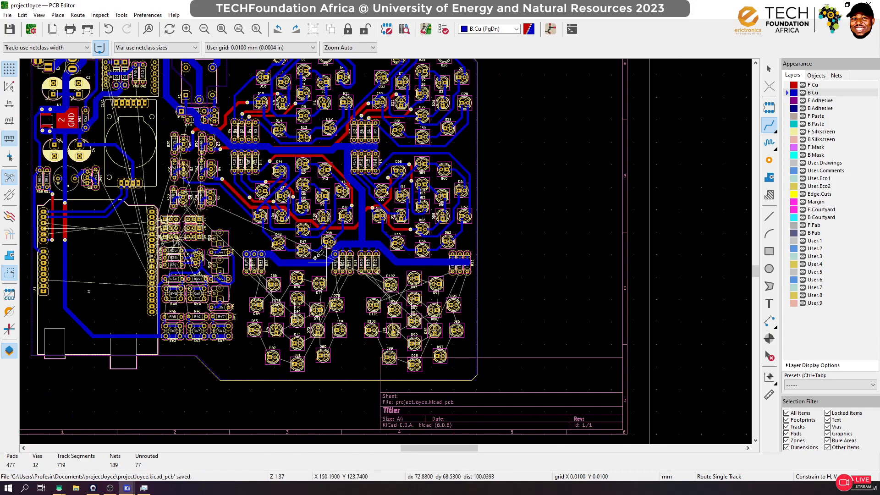
{"action": "scroll", "coordinate": [305, 261], "scroll_direction": "down", "scroll_amount": 1}
{"action": "scroll", "coordinate": [363, 249], "scroll_direction": "up", "scroll_amount": 6}
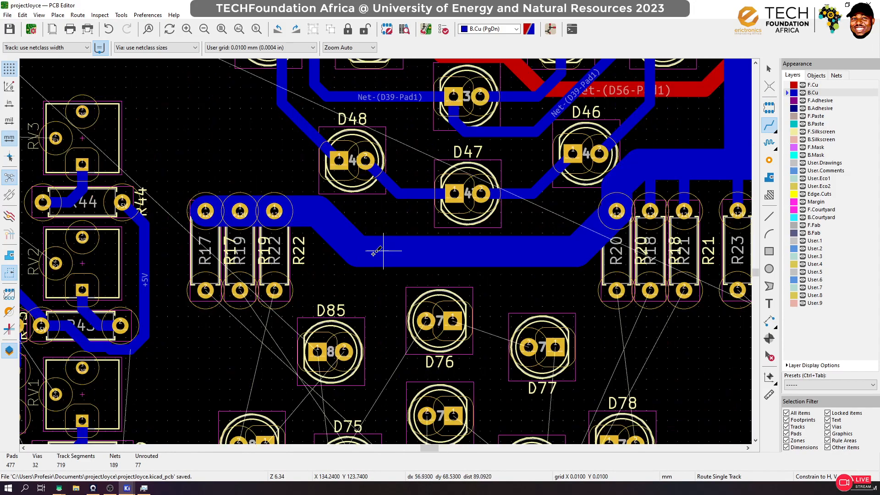
{"action": "left_click", "coordinate": [369, 251]}
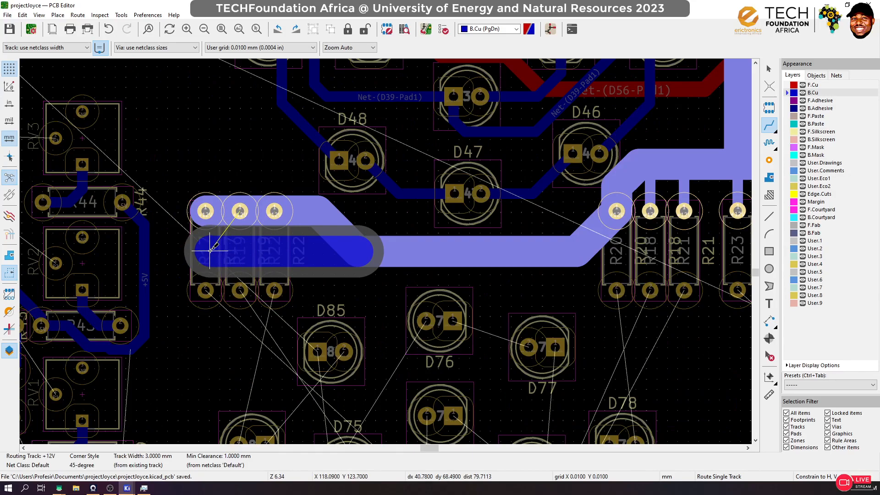
{"action": "key", "text": "Escape"}
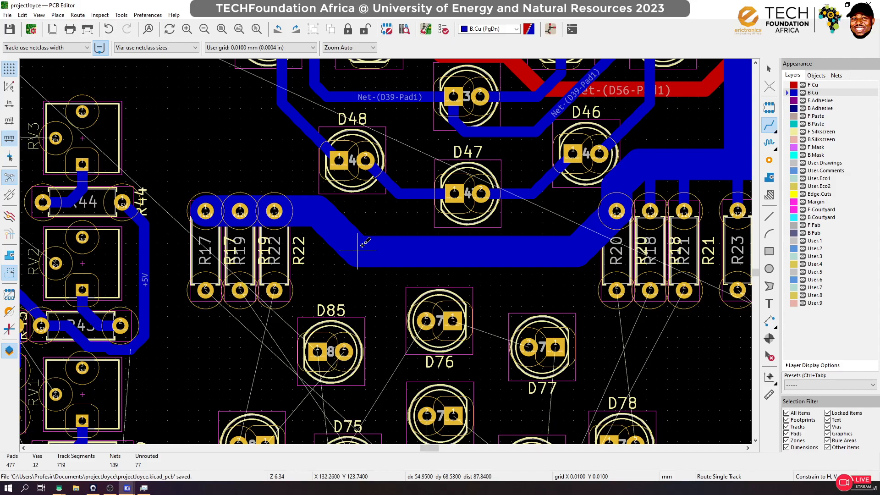
Extend the 3 mm back-copper +12V bus horizontally across R22, R19 and R17, and delete the old wide segments through their upper pads
{"action": "left_click", "coordinate": [359, 249]}
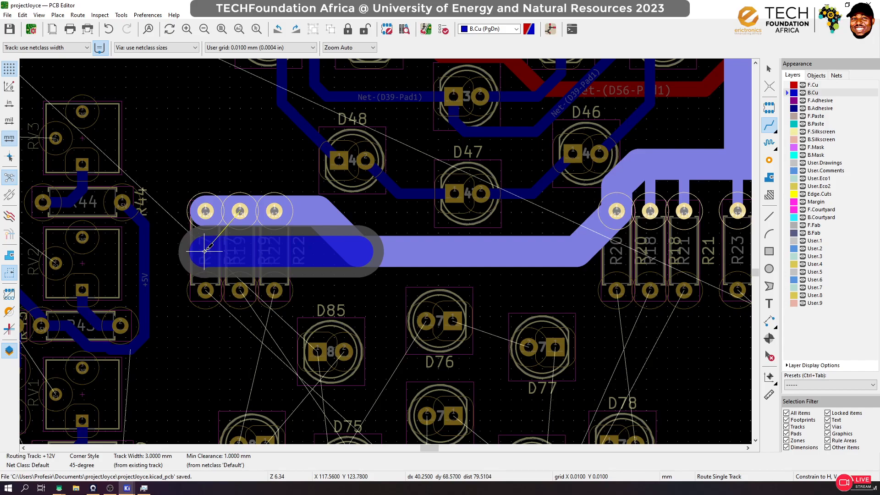
{"action": "left_click", "coordinate": [205, 250]}
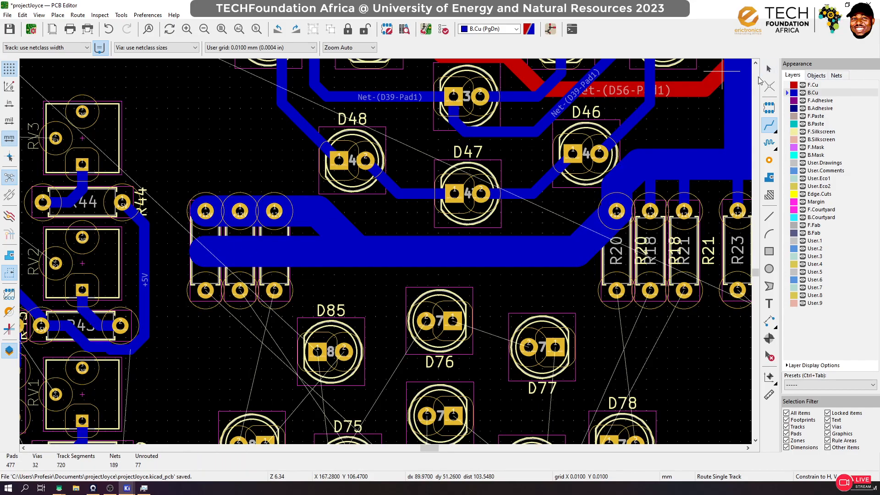
{"action": "left_click", "coordinate": [769, 69]}
{"action": "left_click", "coordinate": [333, 227]}
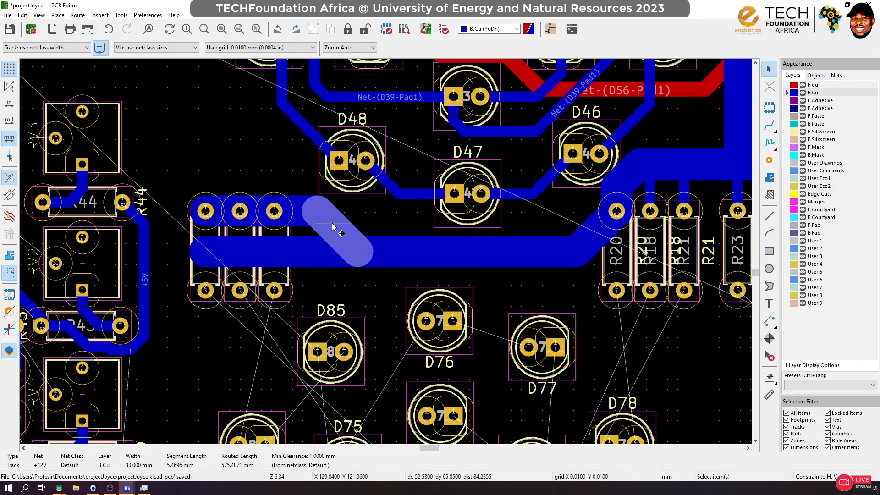
{"action": "key", "text": "Delete"}
{"action": "left_click", "coordinate": [292, 221]}
{"action": "key", "text": "Delete"}
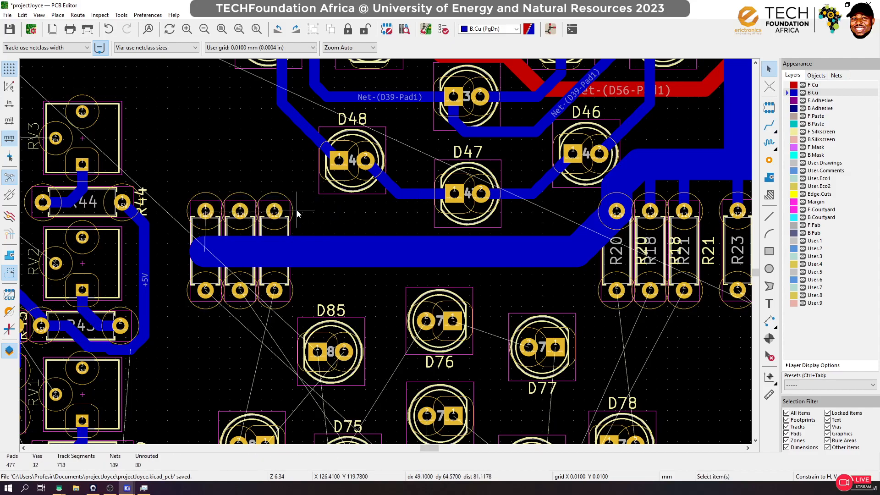
Connect the upper pads of R22, R19 and R17 to the +12V bus with short vertical back-copper tracks, and save the board
{"action": "left_click", "coordinate": [769, 124]}
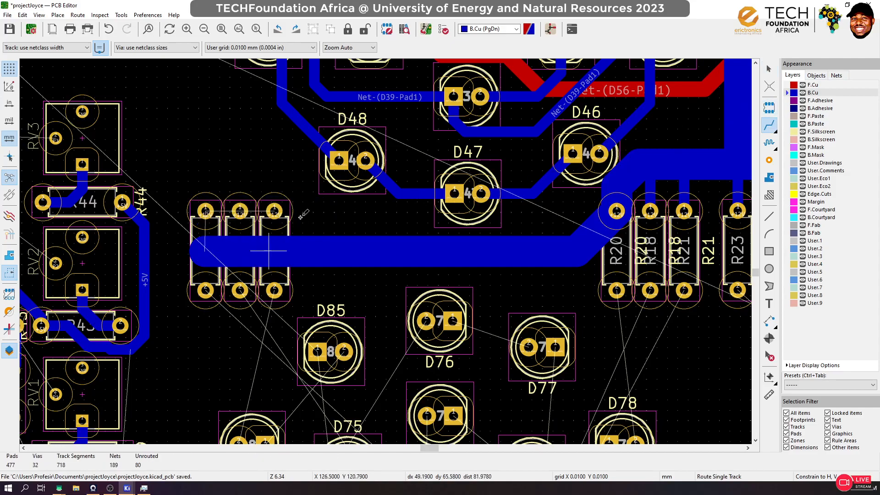
{"action": "left_click", "coordinate": [275, 211]}
{"action": "left_click", "coordinate": [279, 247]}
{"action": "left_click", "coordinate": [239, 224]}
{"action": "left_click", "coordinate": [239, 241]}
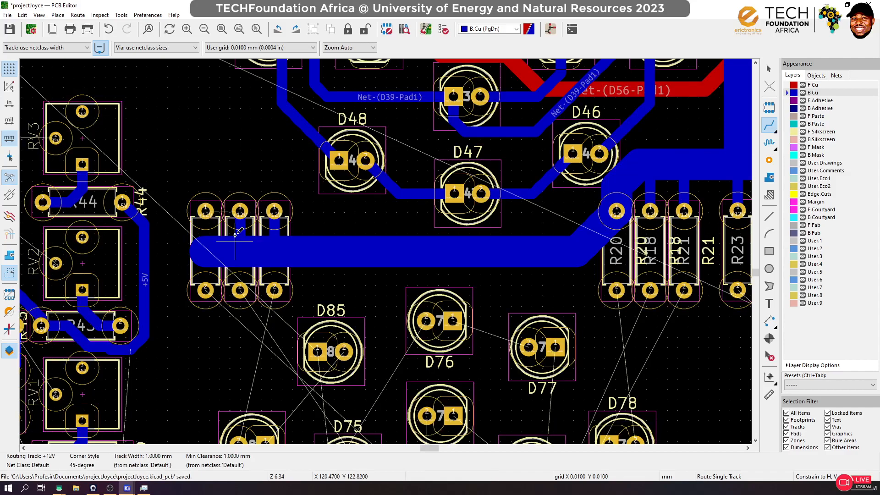
{"action": "left_click", "coordinate": [205, 210]}
{"action": "left_click", "coordinate": [206, 240]}
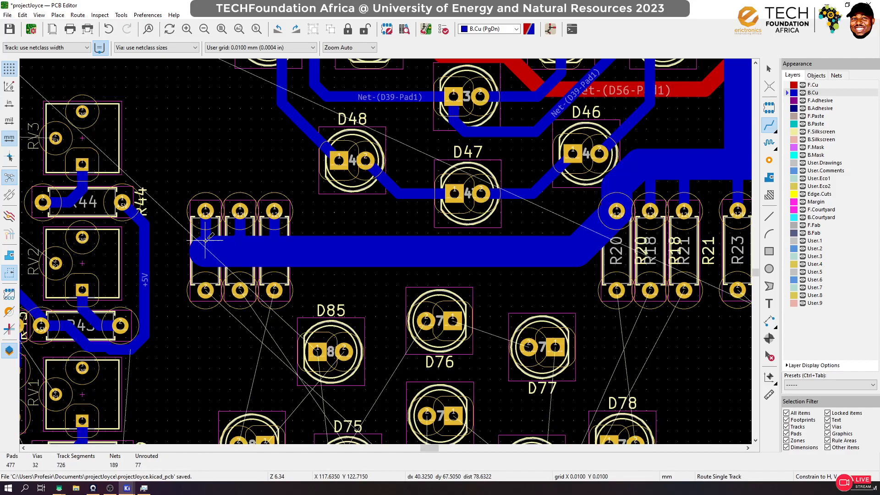
{"action": "key", "text": "ctrl+s"}
Route back-copper tracks from pad 2 of D87 to pad 1 of D86, and from pad 1 of D87 to pad 2 of D88
{"action": "scroll", "coordinate": [394, 247], "scroll_direction": "down", "scroll_amount": 3}
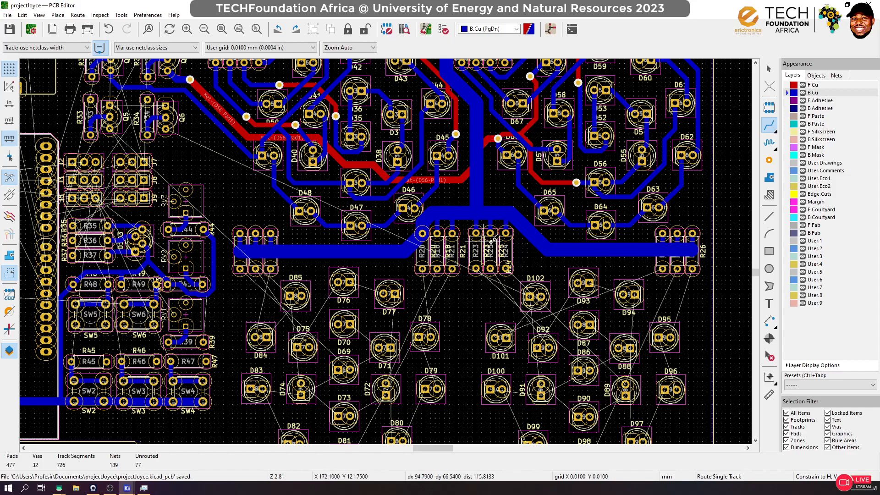
{"action": "scroll", "coordinate": [522, 243], "scroll_direction": "down", "scroll_amount": 3}
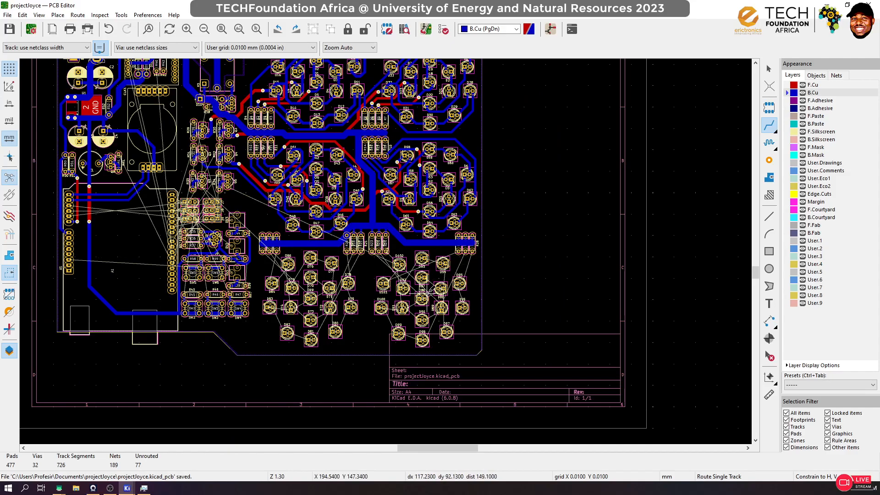
{"action": "scroll", "coordinate": [424, 290], "scroll_direction": "up", "scroll_amount": 3}
{"action": "scroll", "coordinate": [382, 260], "scroll_direction": "up", "scroll_amount": 4}
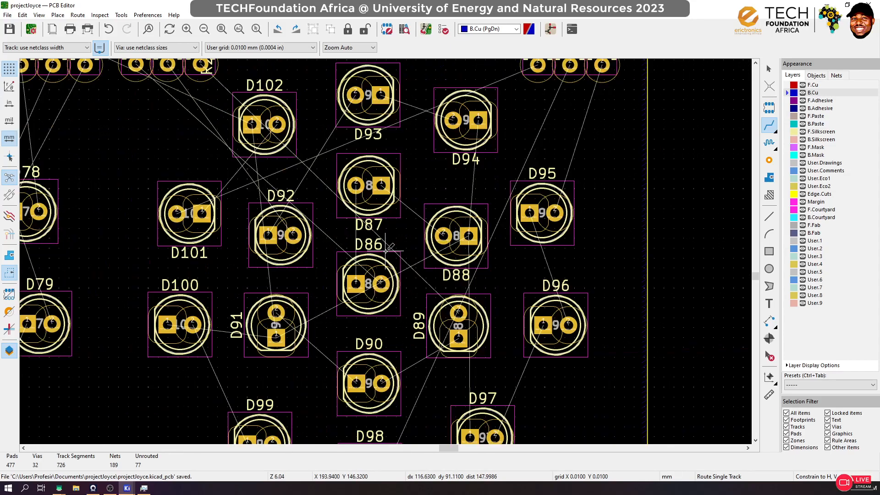
{"action": "left_click", "coordinate": [355, 184]}
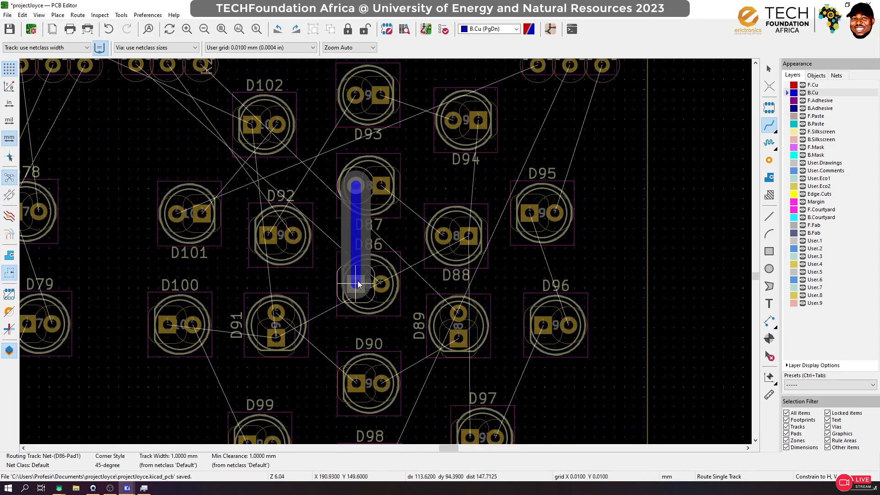
{"action": "left_click", "coordinate": [355, 283]}
{"action": "left_click", "coordinate": [380, 185]}
{"action": "left_click", "coordinate": [443, 235]}
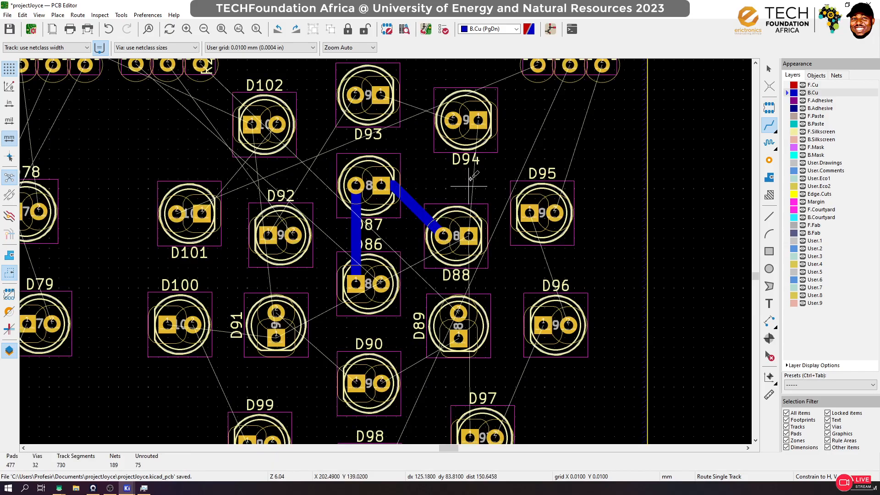
Route back-copper tracks from pad 1 to pad 2 of the neighbouring LED for D93 to D94, D95 to D96, and D96 to D97
{"action": "left_click", "coordinate": [380, 95]}
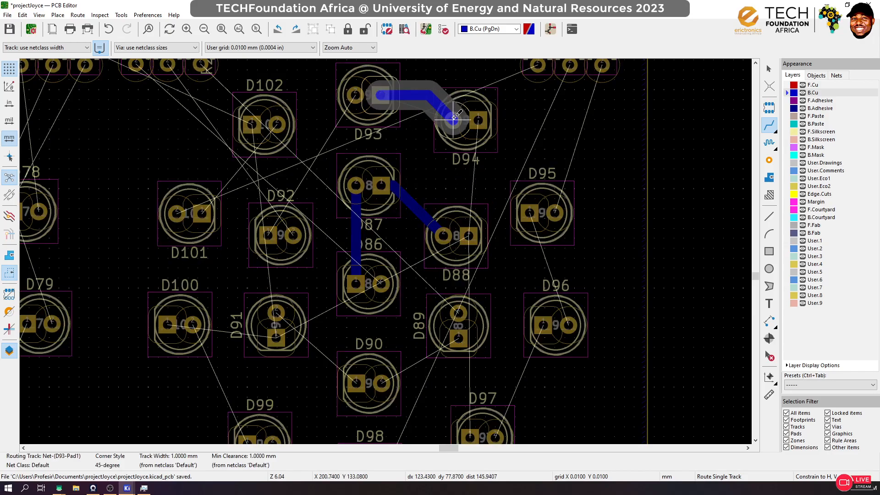
{"action": "left_click", "coordinate": [453, 120]}
{"action": "left_click", "coordinate": [529, 212]}
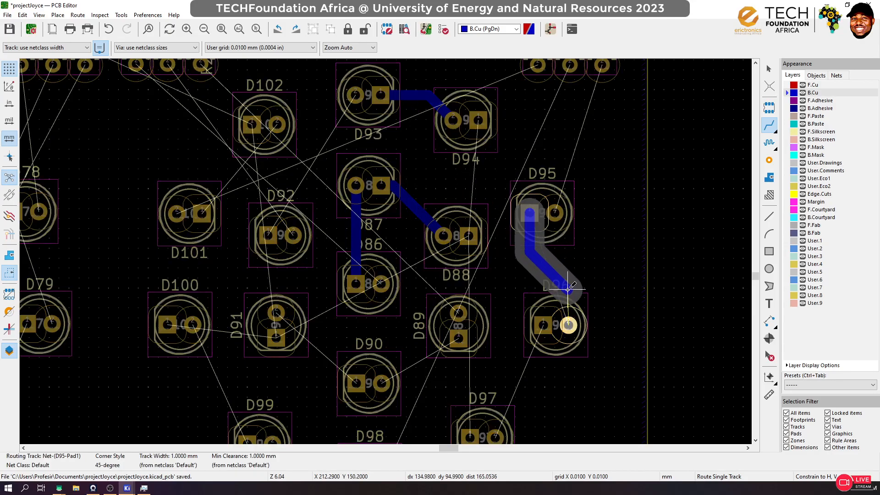
{"action": "left_click", "coordinate": [569, 324]}
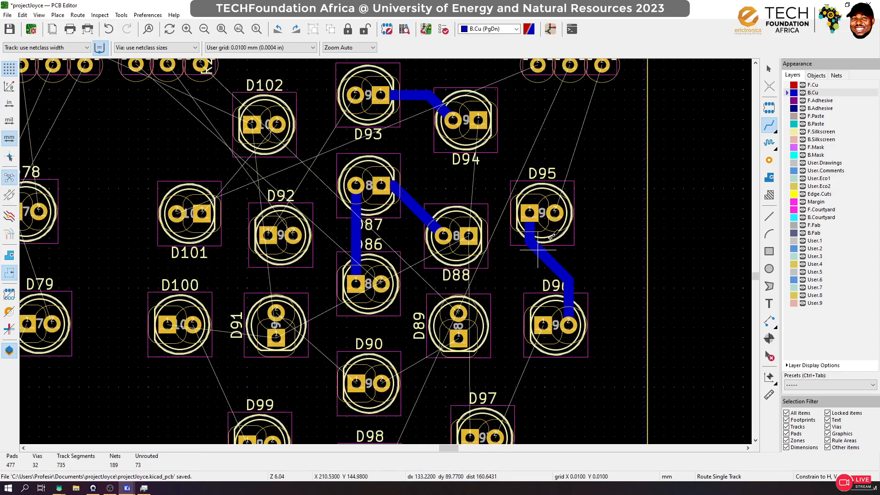
{"action": "scroll", "coordinate": [542, 325], "scroll_direction": "down", "scroll_amount": 1}
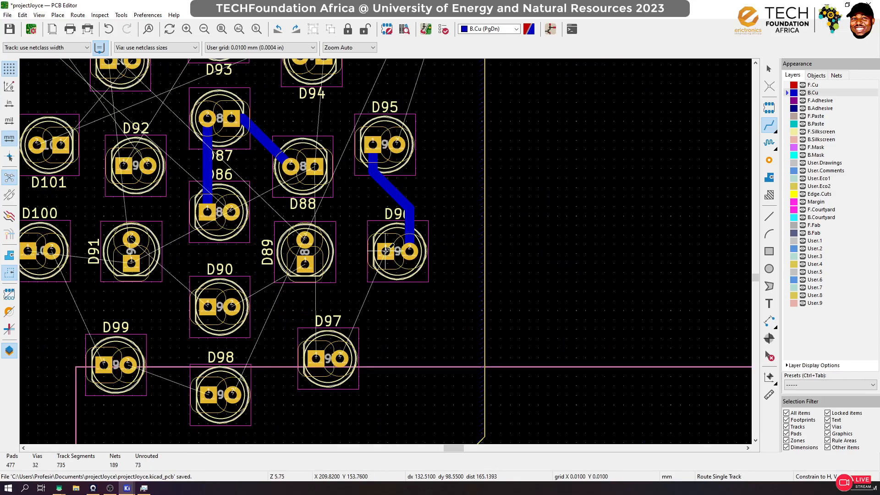
{"action": "left_click", "coordinate": [386, 251]}
{"action": "left_click", "coordinate": [340, 358]}
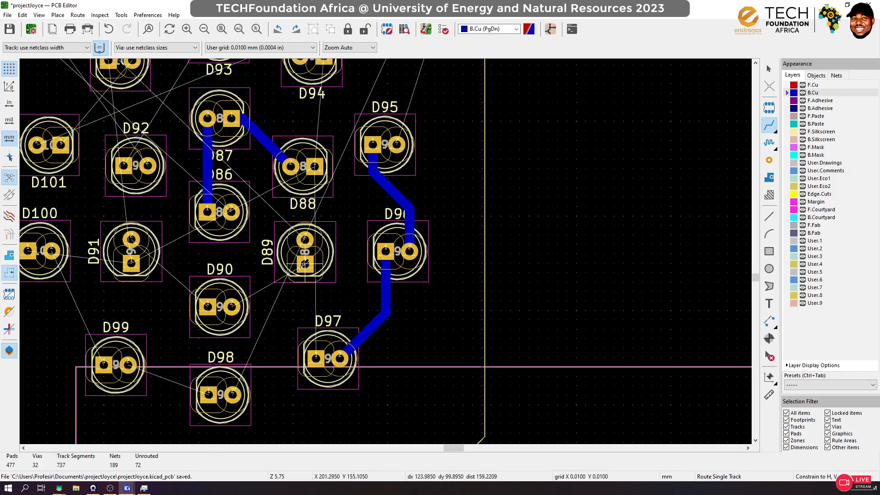
Route both pads of D90 on the back copper: pad 2 to D89 pad 1, and pad 1 to D91 pad 2
{"action": "left_click", "coordinate": [304, 265]}
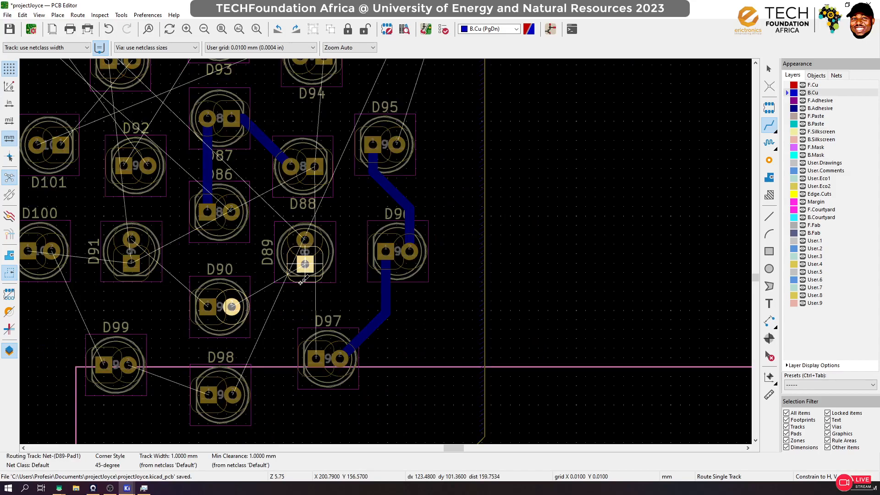
{"action": "left_click", "coordinate": [236, 309]}
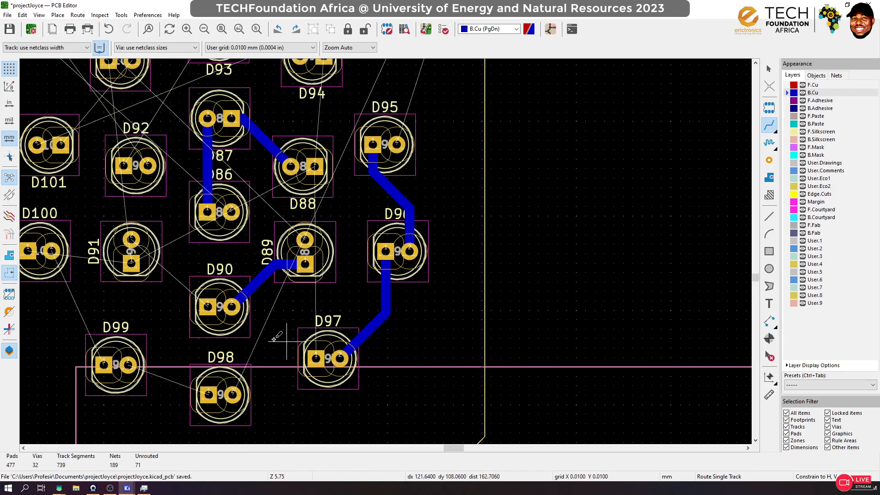
{"action": "left_click", "coordinate": [132, 238]}
{"action": "left_click", "coordinate": [207, 306]}
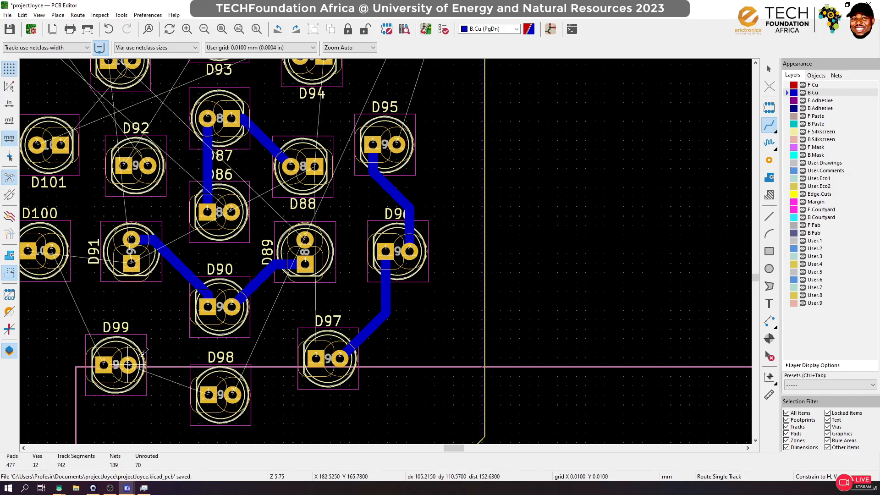
Route back-copper tracks from pad 2 of D99 to pad 1 of D98, and from pad 2 of D100 to pad 1 of D99
{"action": "left_click", "coordinate": [128, 364]}
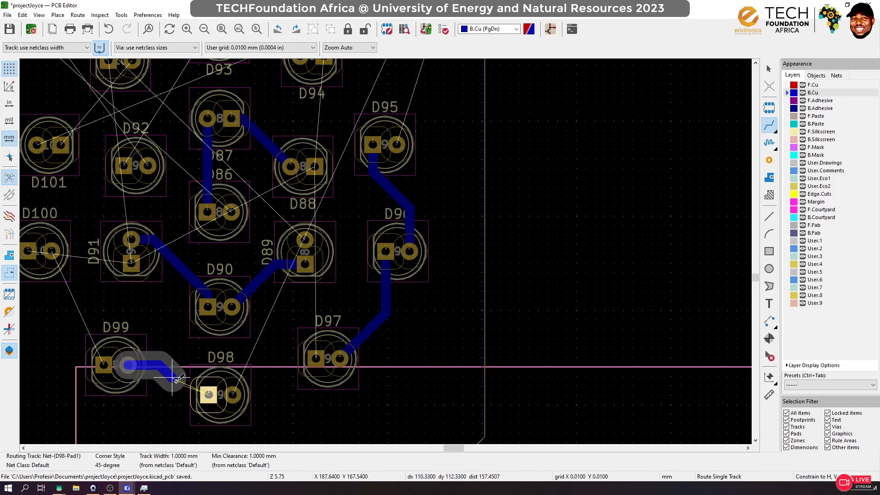
{"action": "left_click", "coordinate": [208, 393]}
{"action": "left_click", "coordinate": [52, 250]}
{"action": "left_click", "coordinate": [103, 364]}
Route back-copper tracks from pad 2 of D102 to pad 1 of D101, and from pad 2 of D93 to pad 1 of D92
{"action": "scroll", "coordinate": [176, 222], "scroll_direction": "down", "scroll_amount": 3}
{"action": "scroll", "coordinate": [387, 250], "scroll_direction": "up", "scroll_amount": 3}
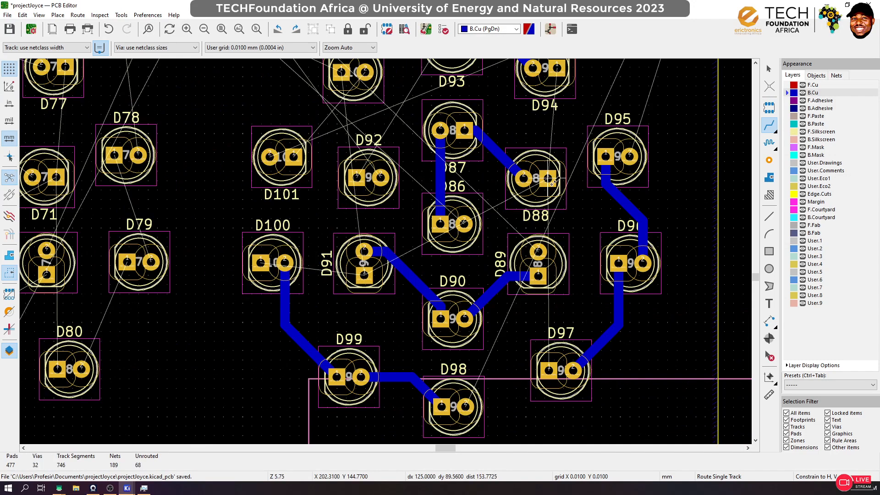
{"action": "scroll", "coordinate": [480, 176], "scroll_direction": "down", "scroll_amount": 1}
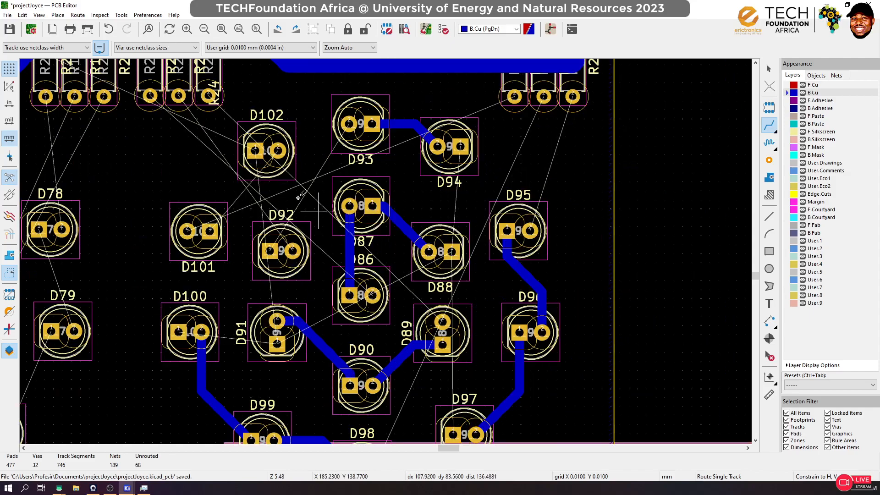
{"action": "left_click", "coordinate": [278, 151]}
{"action": "left_click", "coordinate": [210, 233]}
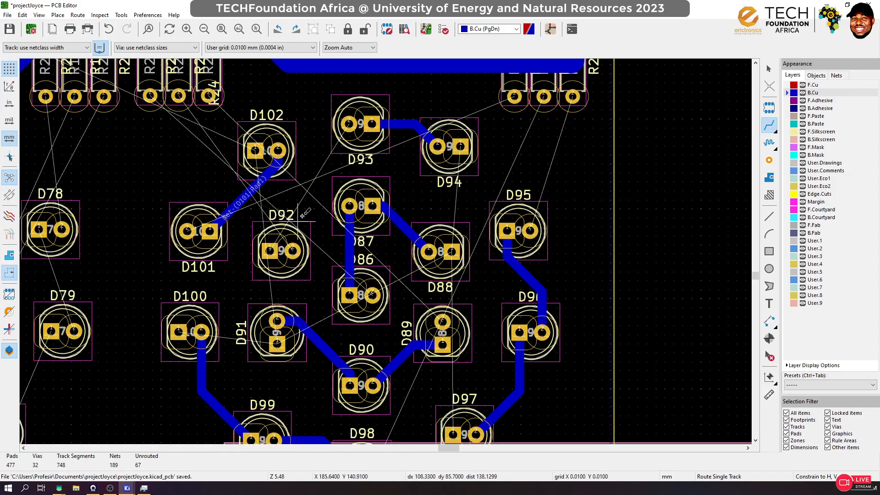
{"action": "left_click", "coordinate": [348, 124]}
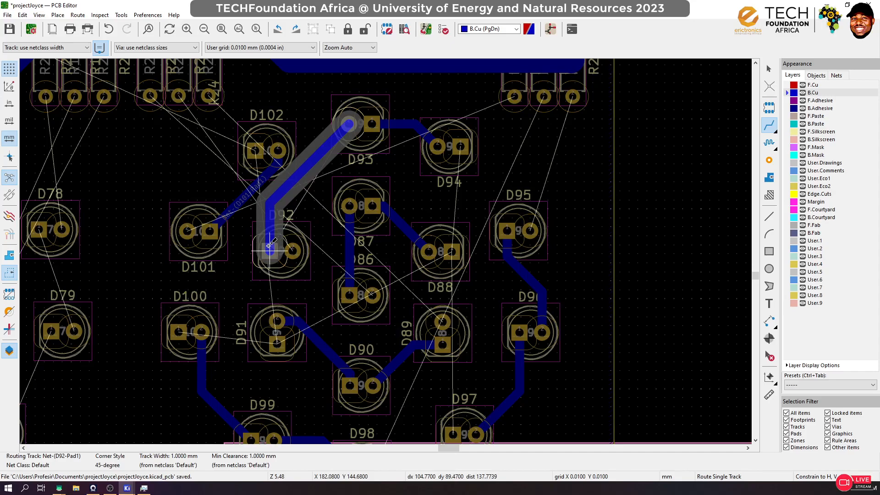
{"action": "left_click", "coordinate": [274, 248]}
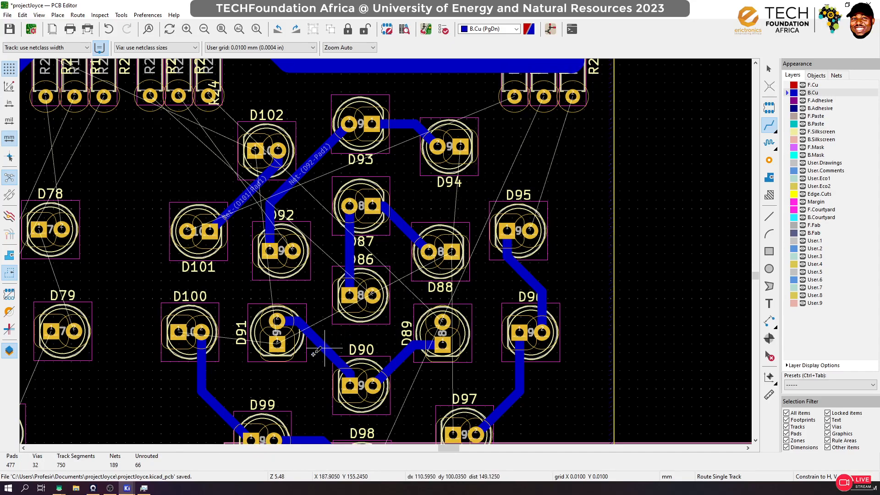
Route pad 1 of D88 around D89 and below D90 to pad 1 of D91, and connect pad 1 of D94 to pad 1 of D88
{"action": "left_click", "coordinate": [458, 250]}
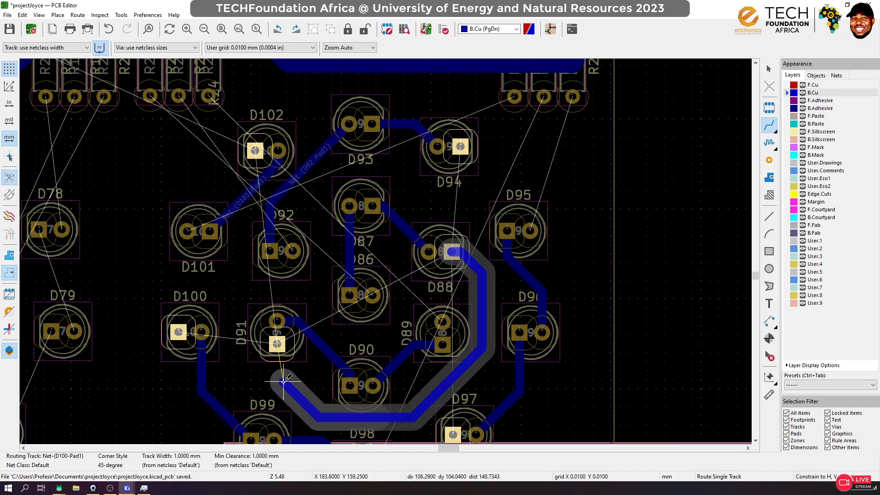
{"action": "left_click", "coordinate": [278, 345]}
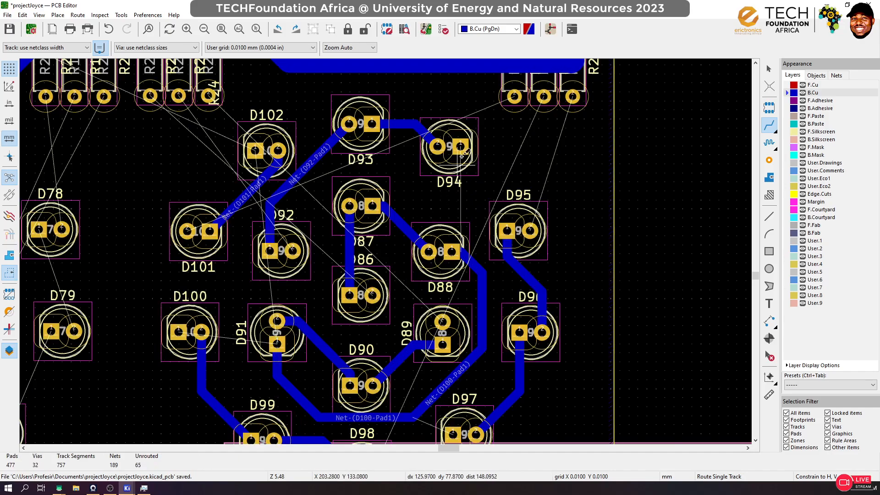
{"action": "left_click", "coordinate": [461, 147]}
{"action": "left_click", "coordinate": [452, 251]}
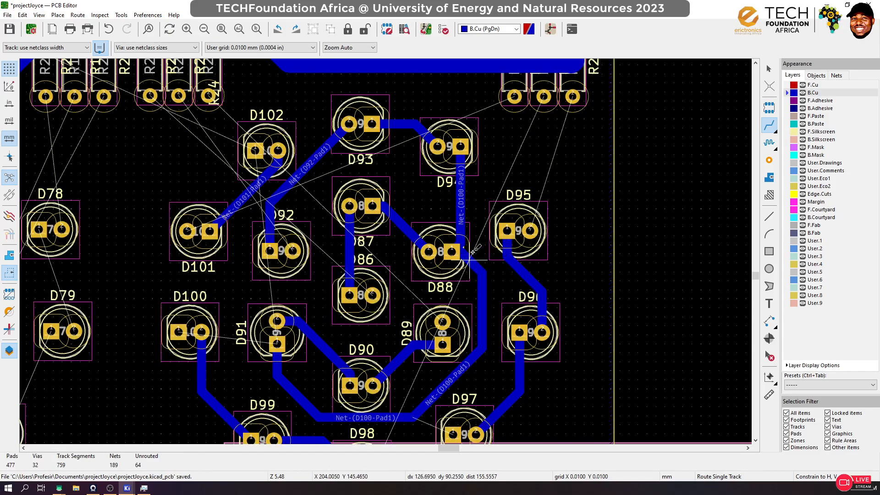
Route pad 1 of D100 over its other pad to pad 1 of D91 on the back copper, and rework the last bend beside D91
{"action": "left_click", "coordinate": [178, 330]}
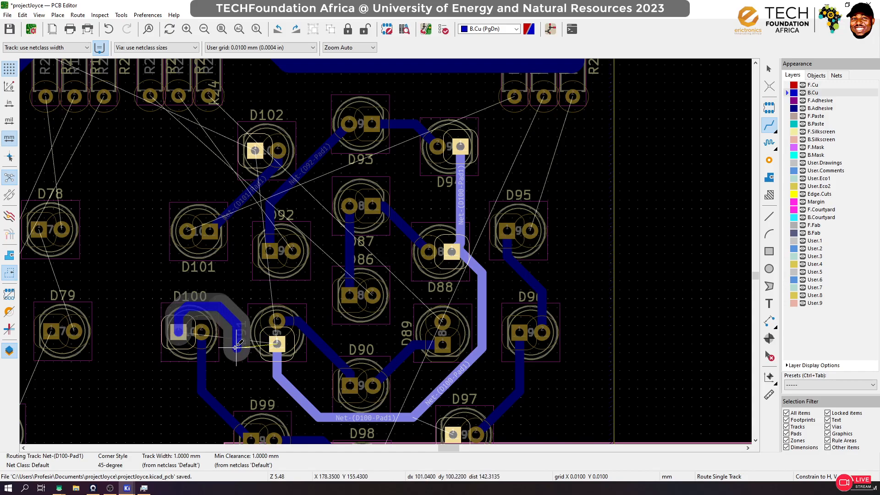
{"action": "left_click", "coordinate": [274, 340]}
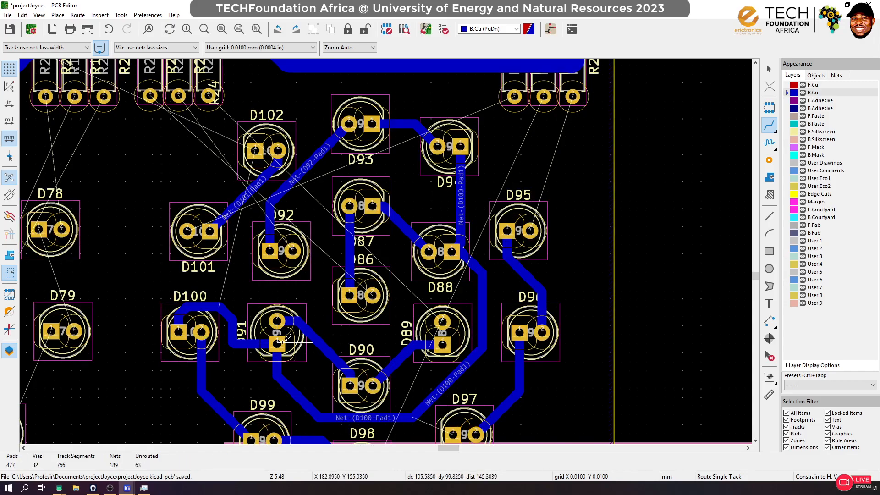
{"action": "left_click", "coordinate": [237, 330]}
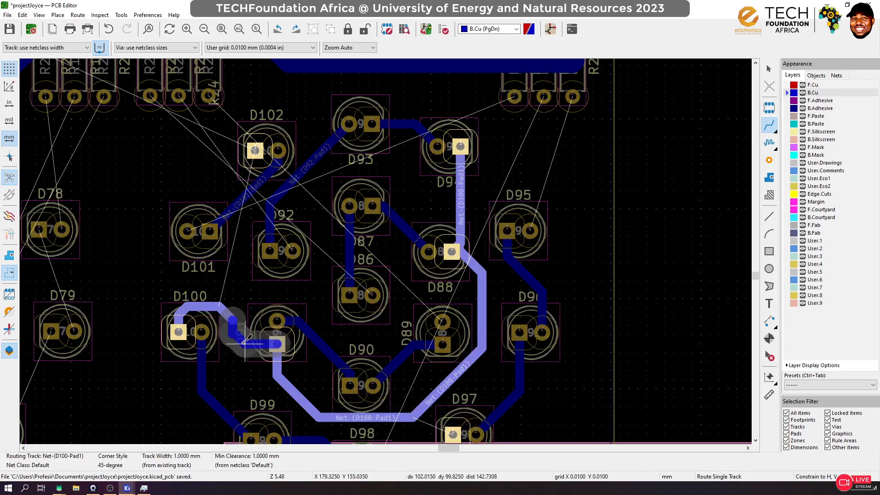
{"action": "left_click", "coordinate": [245, 341]}
Set the track width of the whole D100 pad 1 net route to 1.5 mm
{"action": "left_click", "coordinate": [767, 68]}
{"action": "left_click", "coordinate": [243, 340]}
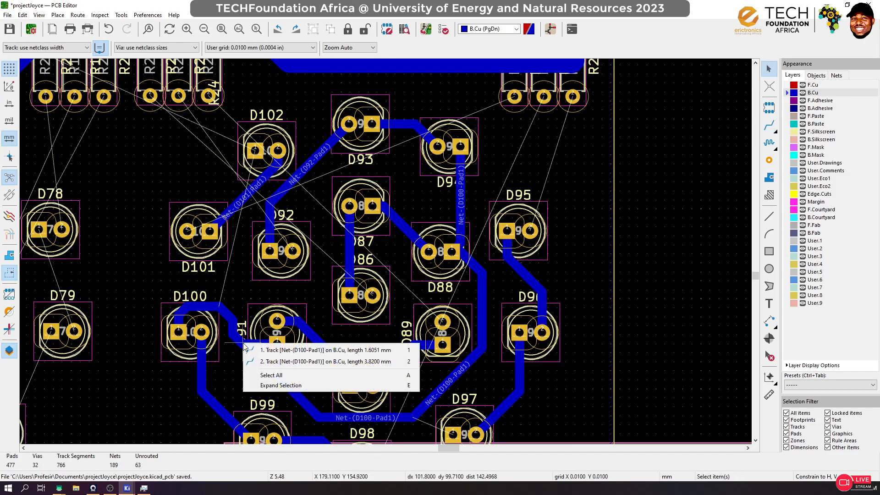
{"action": "left_click", "coordinate": [247, 350]}
{"action": "key", "text": "u"}
{"action": "key", "text": "u"}
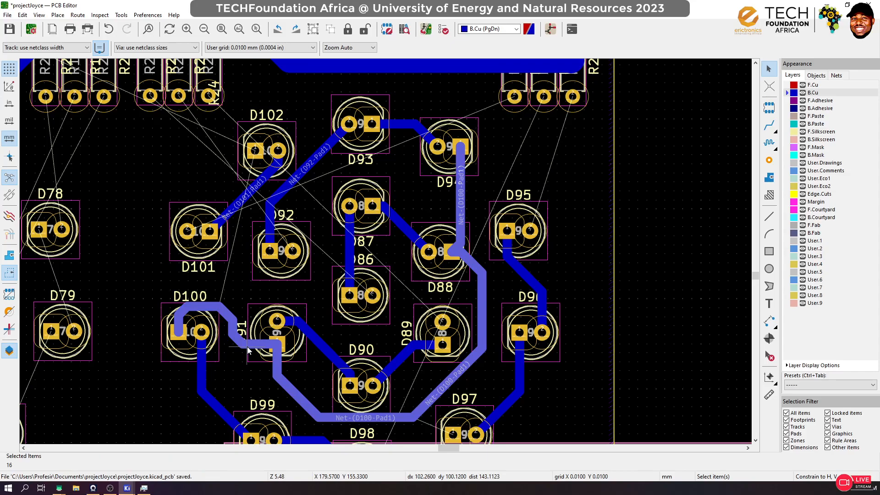
{"action": "key", "text": "e"}
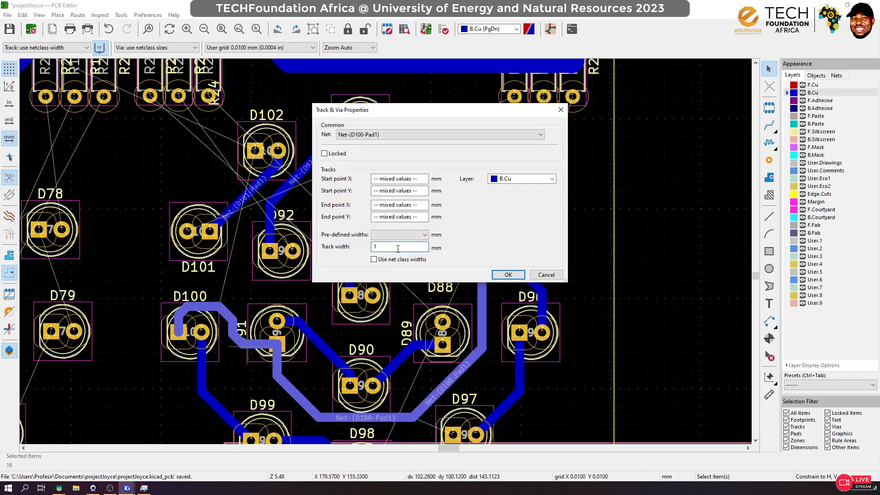
{"action": "type", "text": "1.5"}
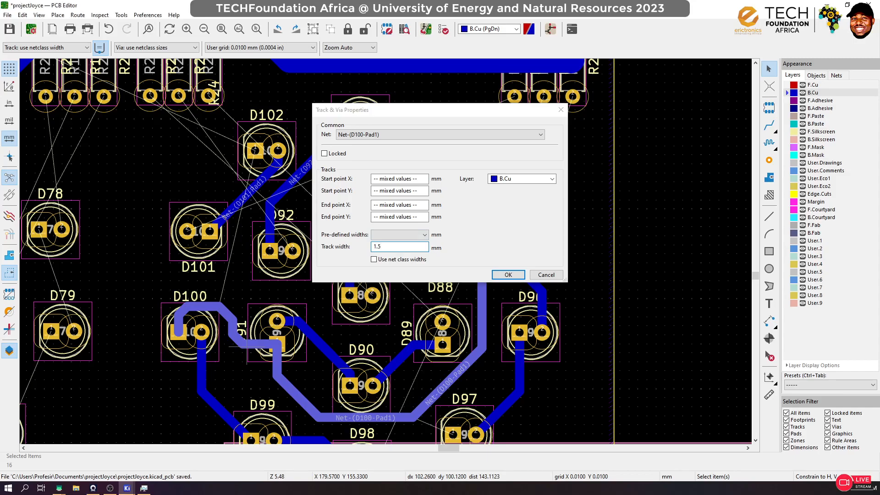
{"action": "key", "text": "Return"}
{"action": "left_click", "coordinate": [641, 205]}
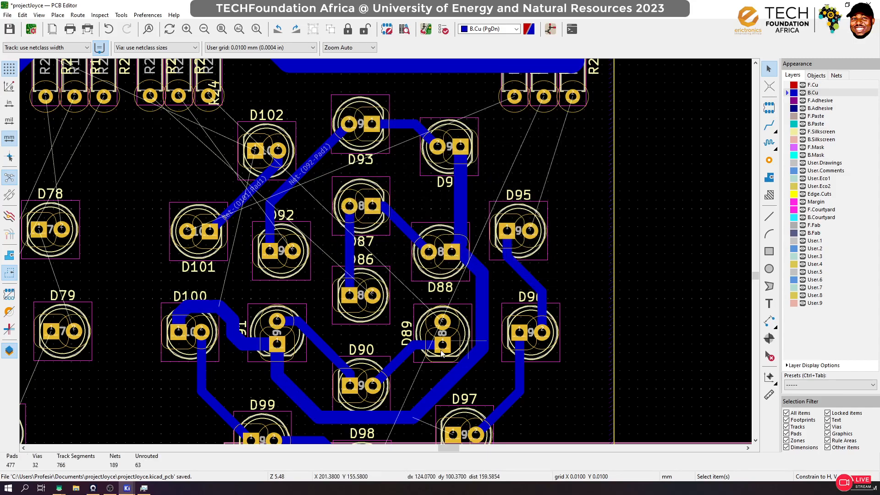
Reroute the back-copper track from pad 1 of D92 to pad 2 of D93, moving its diagonal away from D102
{"action": "left_click", "coordinate": [769, 125]}
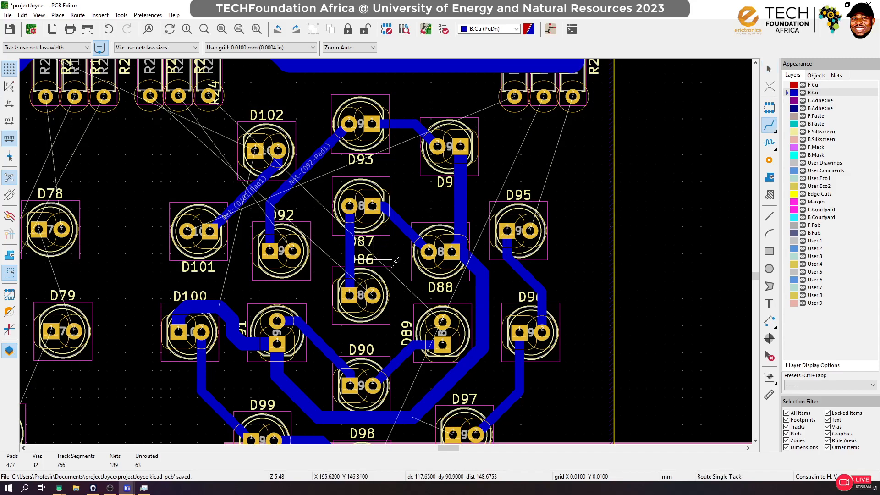
{"action": "scroll", "coordinate": [357, 247], "scroll_direction": "down", "scroll_amount": 1}
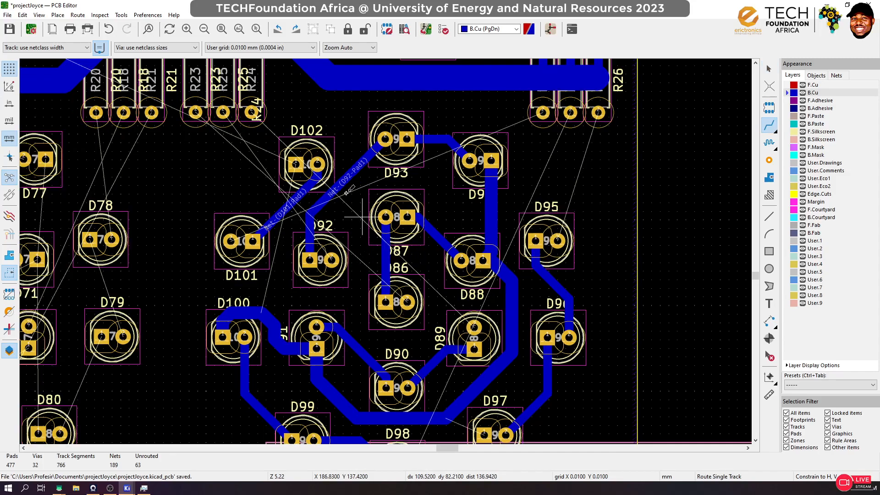
{"action": "left_click", "coordinate": [317, 163]}
{"action": "left_click", "coordinate": [310, 260]}
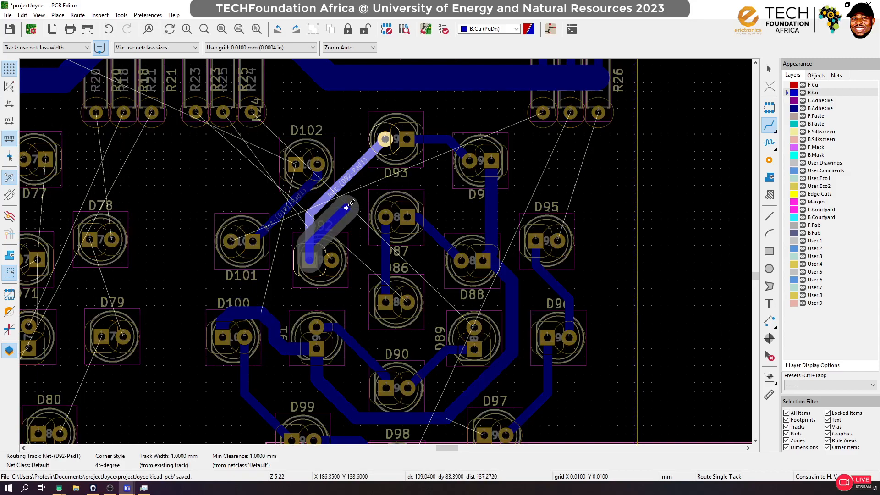
{"action": "left_click", "coordinate": [377, 144]}
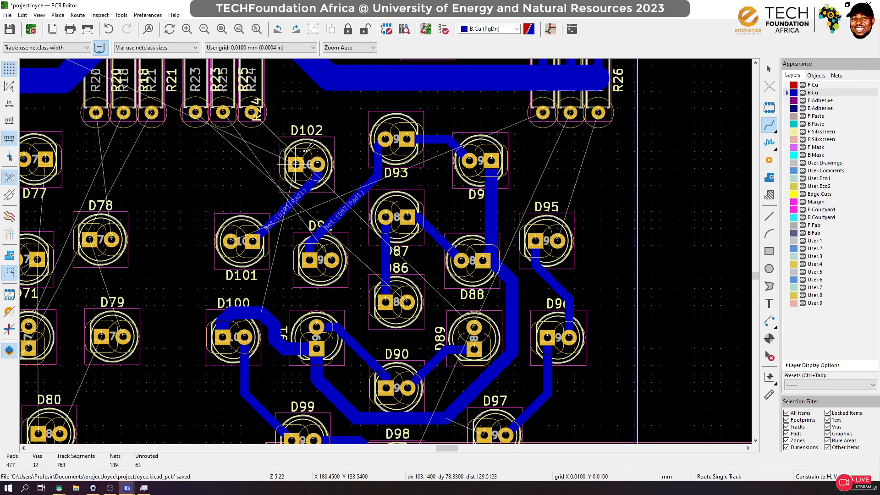
Route pad 1 of D102 around its other pad down to the track beside D100, and connect pad 2 of R28 to pad 2 of D101
{"action": "left_click", "coordinate": [296, 163]}
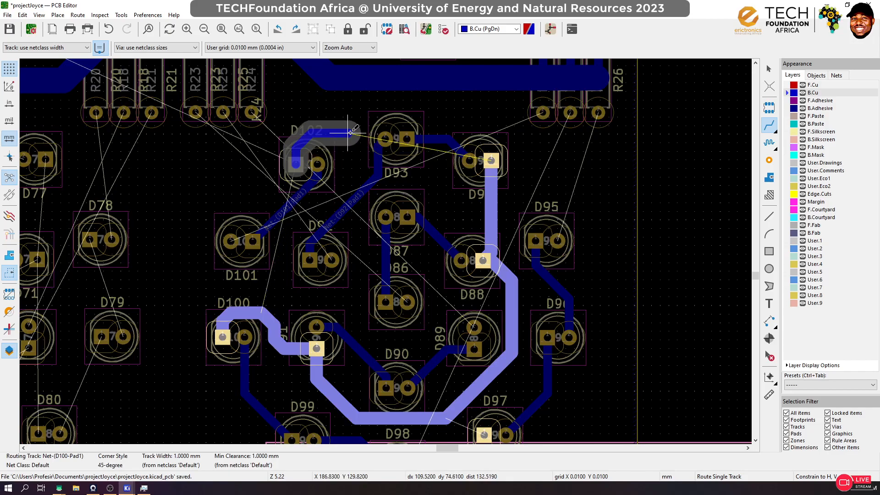
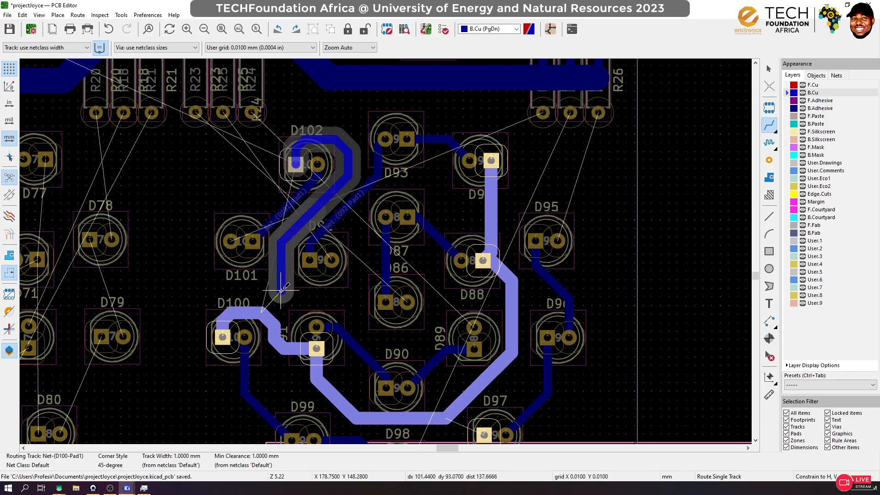
{"action": "left_click", "coordinate": [268, 315]}
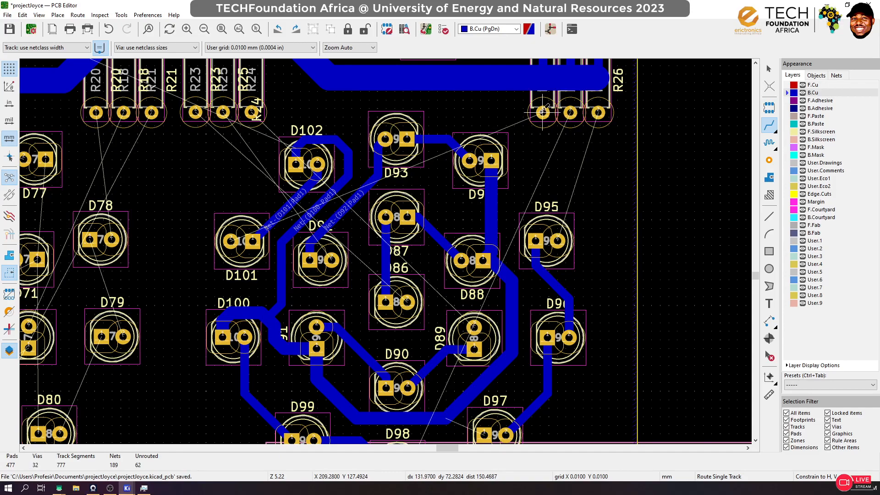
{"action": "left_click", "coordinate": [543, 111]}
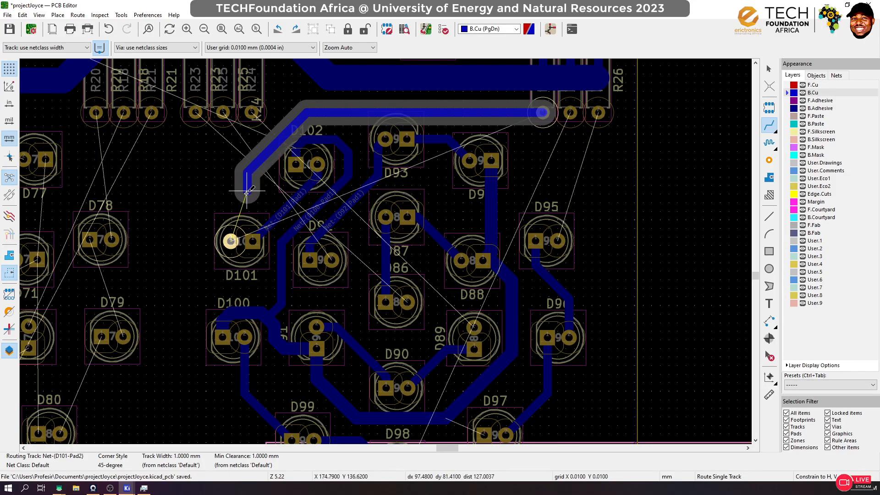
{"action": "left_click", "coordinate": [231, 242]}
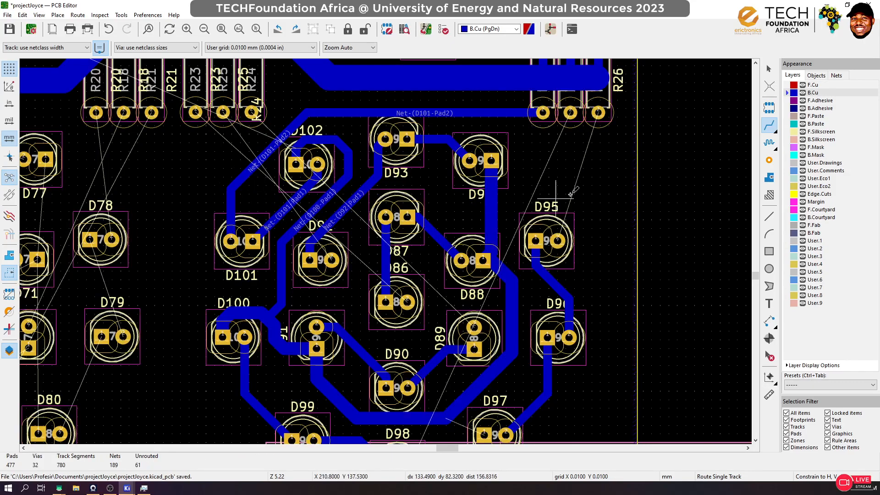
Connect pad 1 of D97 to the wide D100 pad 1 net track on back copper
{"action": "scroll", "coordinate": [361, 268], "scroll_direction": "down", "scroll_amount": 1}
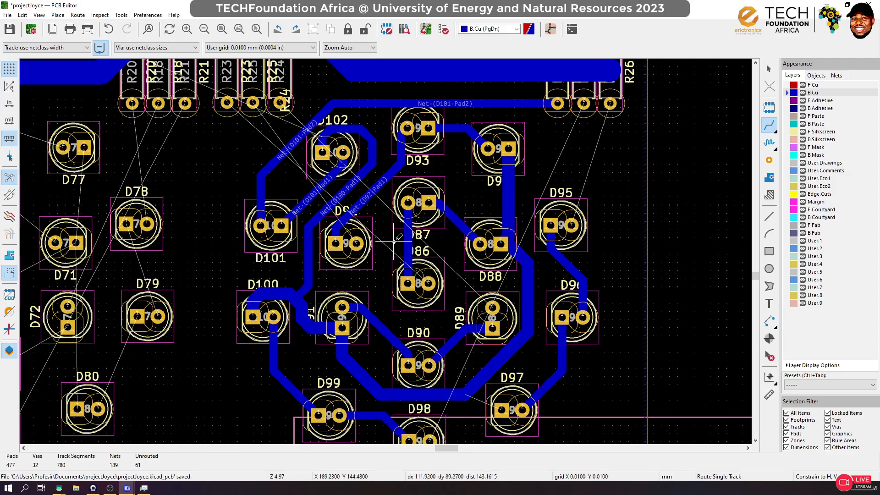
{"action": "scroll", "coordinate": [492, 307], "scroll_direction": "down", "scroll_amount": 1}
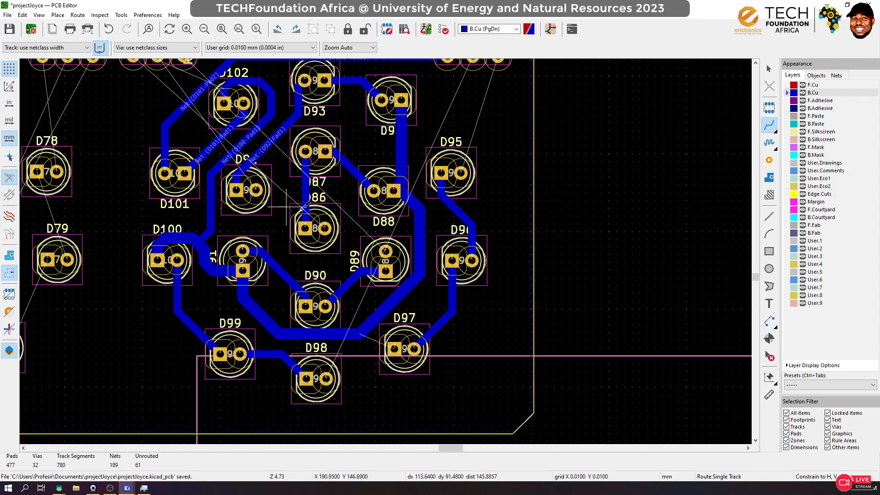
{"action": "left_click", "coordinate": [395, 348]}
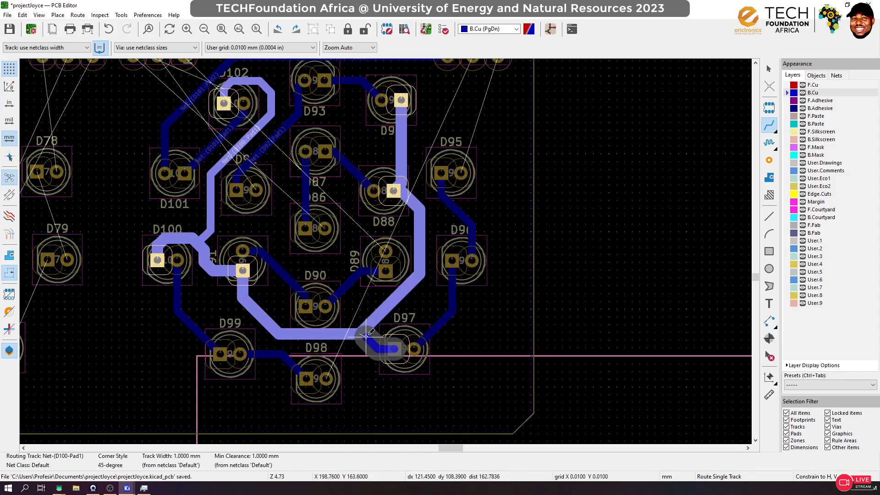
{"action": "left_click", "coordinate": [361, 330]}
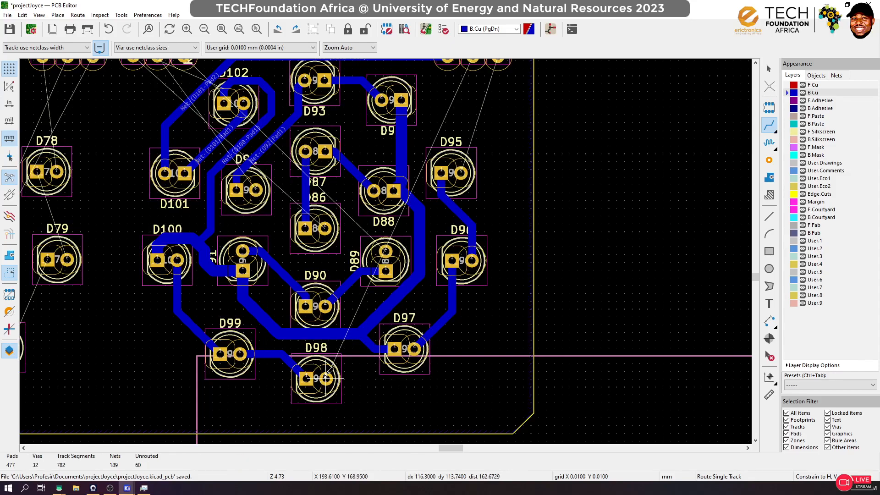
Route a back-copper track from pad 2 of D98 around D97 and up past D96, ending beside D95
{"action": "left_click", "coordinate": [326, 378]}
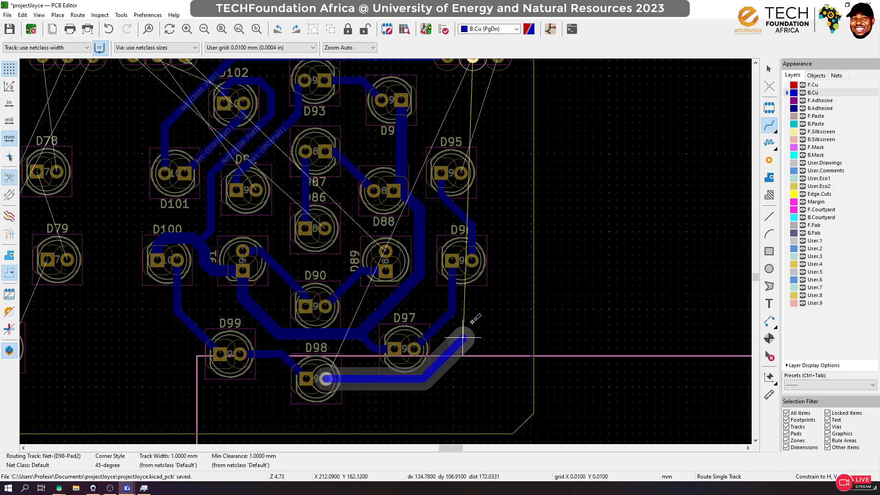
{"action": "scroll", "coordinate": [497, 232], "scroll_direction": "down", "scroll_amount": 1}
{"action": "scroll", "coordinate": [386, 186], "scroll_direction": "down", "scroll_amount": 1}
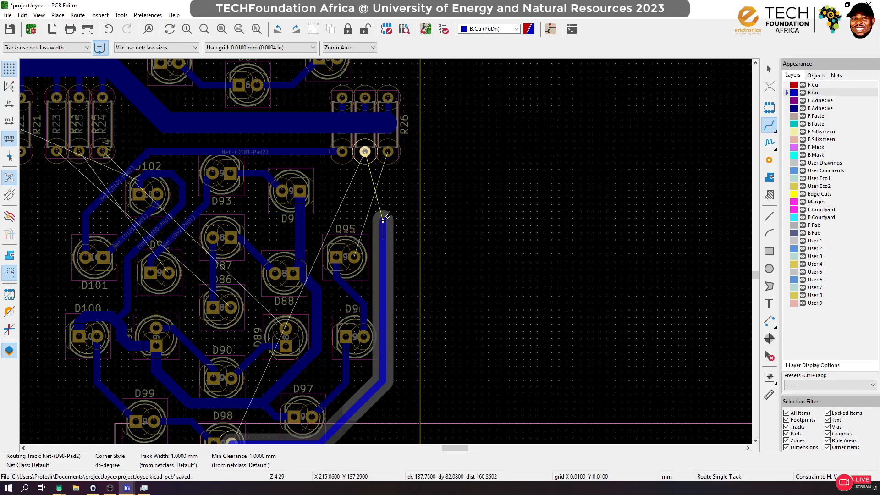
{"action": "double_click", "coordinate": [384, 248]}
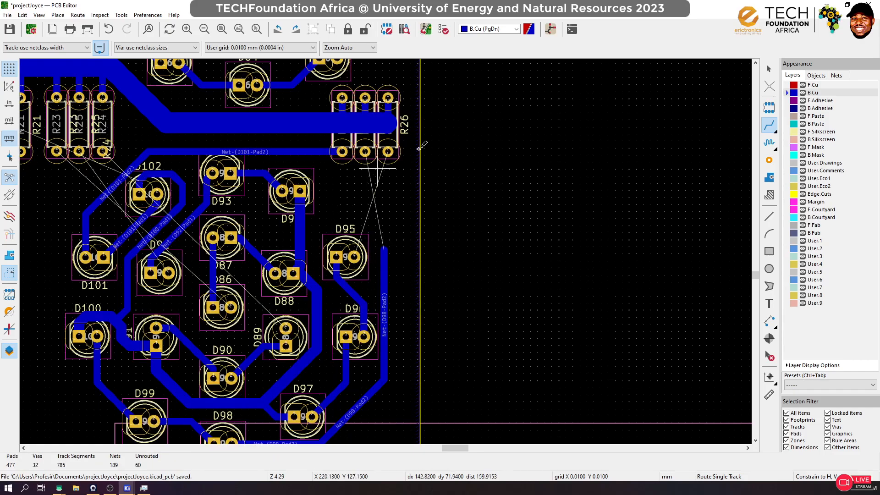
Ungroup resistors R26, R27 and R28, and swap the positions of R26 and R27
{"action": "left_click", "coordinate": [769, 68]}
{"action": "scroll", "coordinate": [371, 138], "scroll_direction": "up", "scroll_amount": 8}
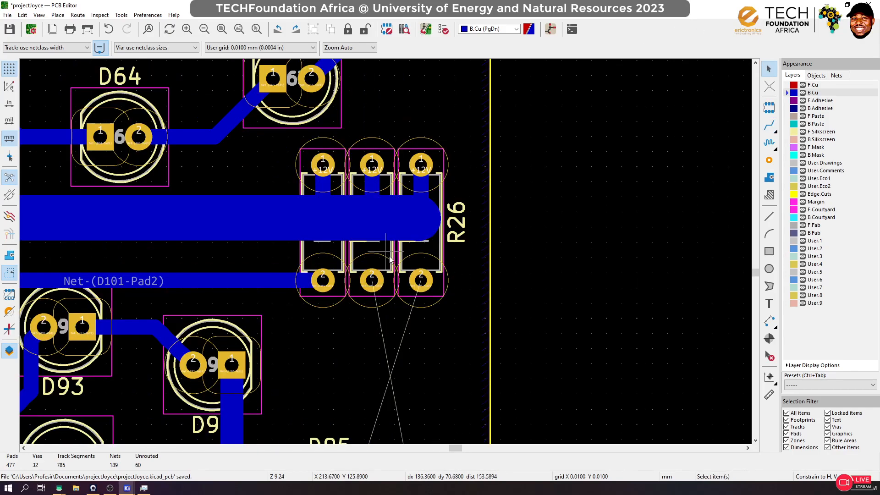
{"action": "left_click", "coordinate": [391, 259]}
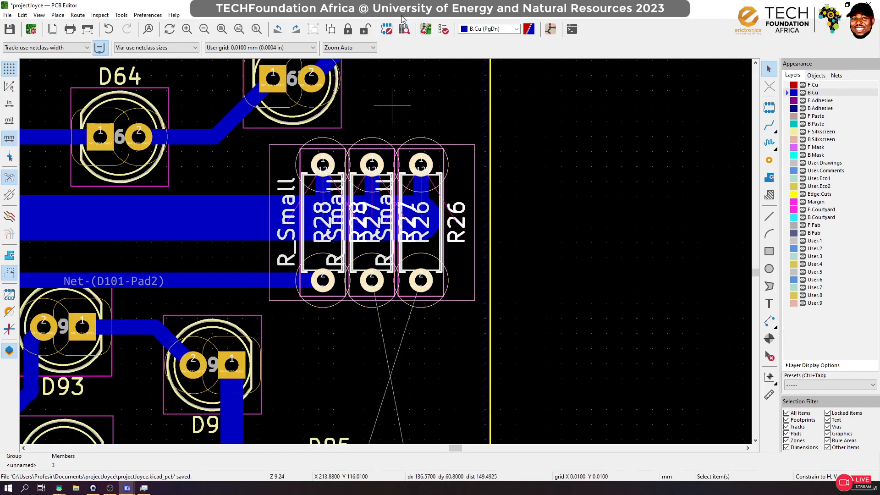
{"action": "left_click", "coordinate": [549, 236]}
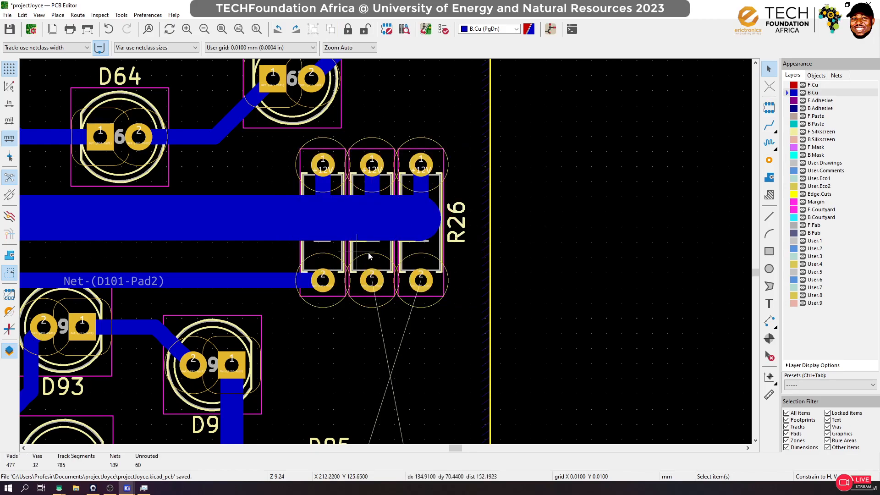
{"action": "left_click", "coordinate": [374, 263]}
{"action": "left_click_drag", "start_coordinate": [374, 259], "coordinate": [565, 227]}
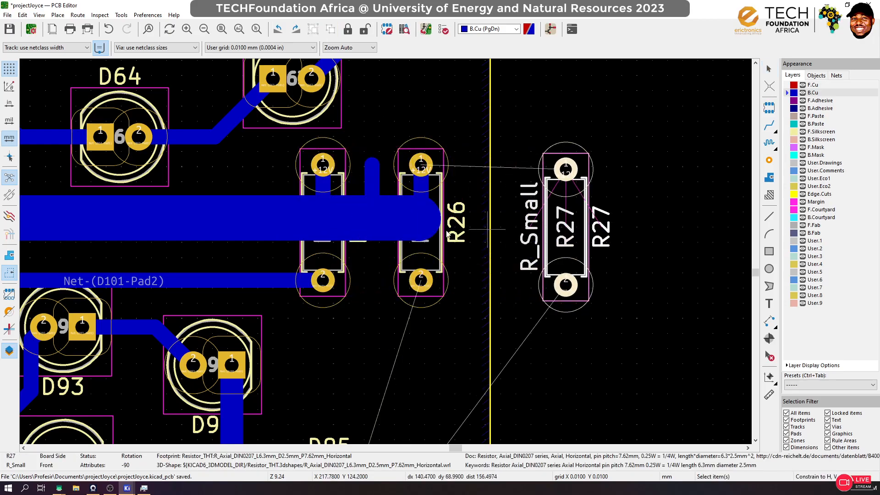
{"action": "left_click_drag", "start_coordinate": [427, 252], "coordinate": [370, 222]}
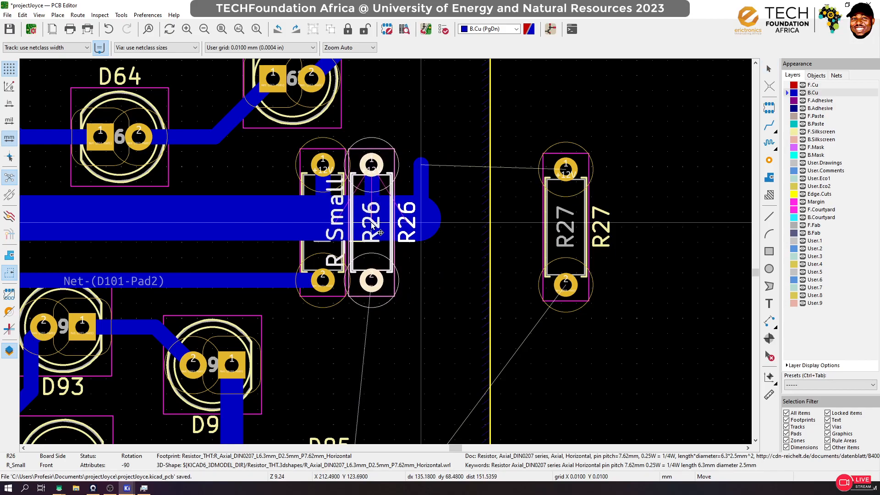
{"action": "left_click_drag", "start_coordinate": [551, 210], "coordinate": [420, 223]}
{"action": "scroll", "coordinate": [386, 251], "scroll_direction": "down", "scroll_amount": 4}
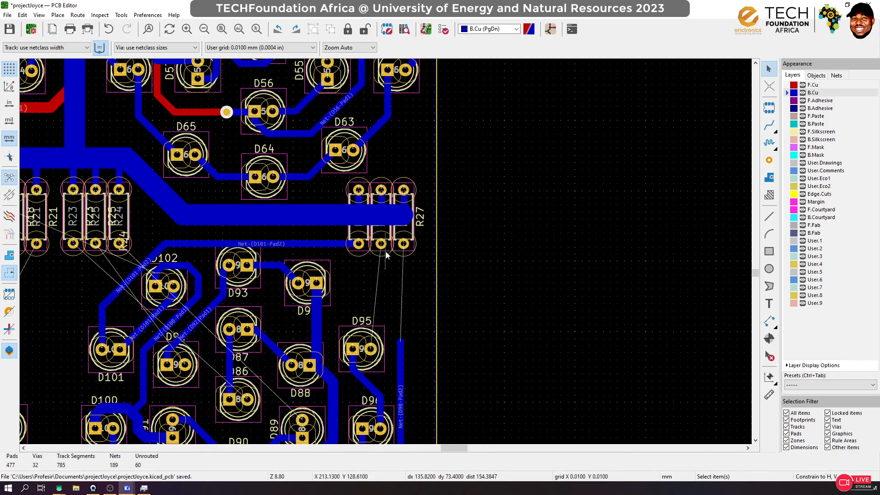
Route a back-copper track from pad 2 of R26 to pad 2 of D95
{"action": "left_click", "coordinate": [769, 125]}
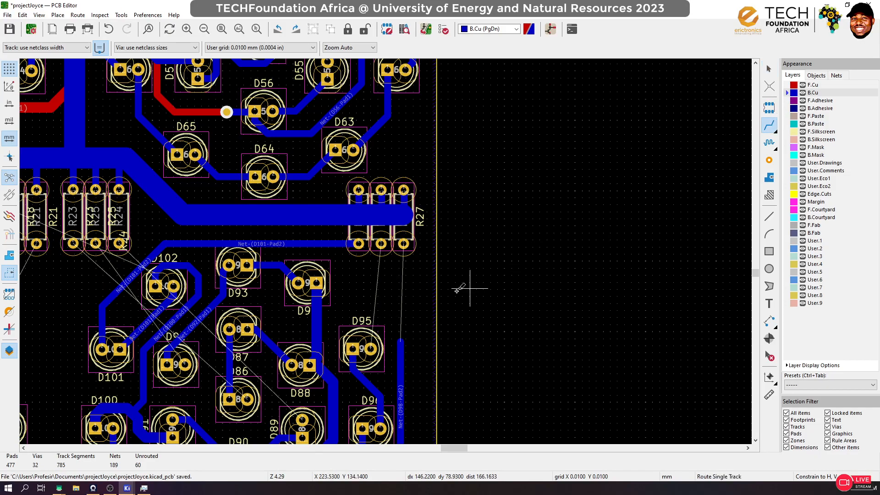
{"action": "scroll", "coordinate": [387, 246], "scroll_direction": "up", "scroll_amount": 5}
{"action": "scroll", "coordinate": [379, 194], "scroll_direction": "down", "scroll_amount": 5}
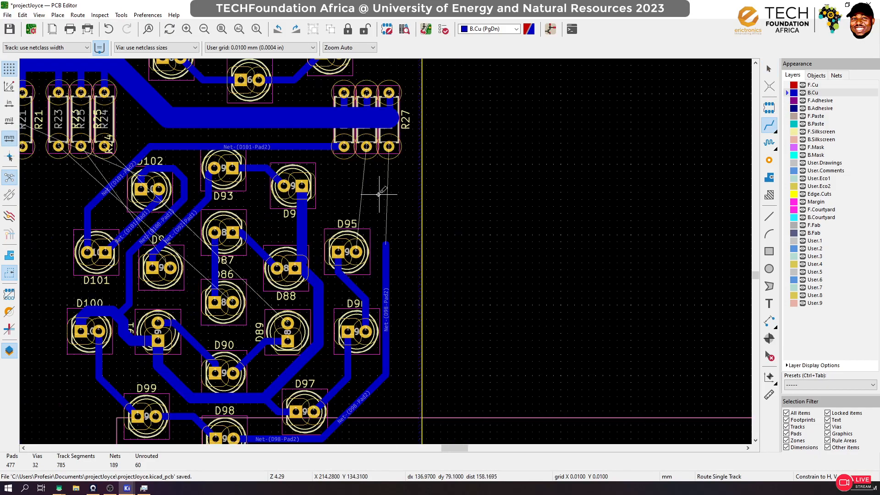
{"action": "left_click", "coordinate": [367, 146]}
{"action": "left_click", "coordinate": [356, 252]}
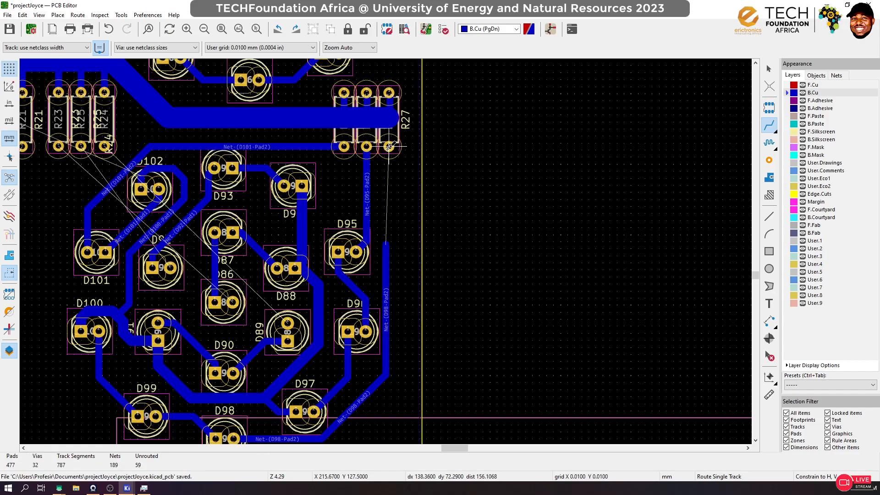
Join the open end of the D98 pad 2 track to pad 2 of R27 with a straight run
{"action": "left_click", "coordinate": [389, 146]}
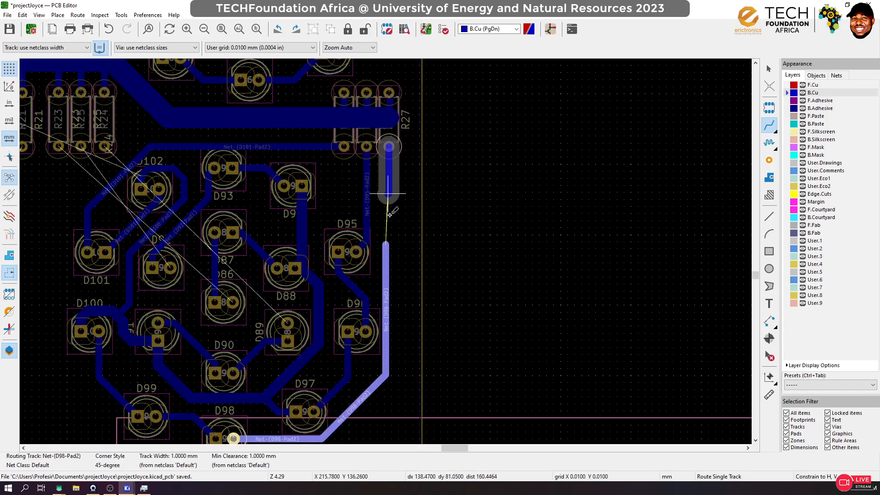
{"action": "left_click", "coordinate": [387, 243]}
{"action": "left_click", "coordinate": [385, 259]}
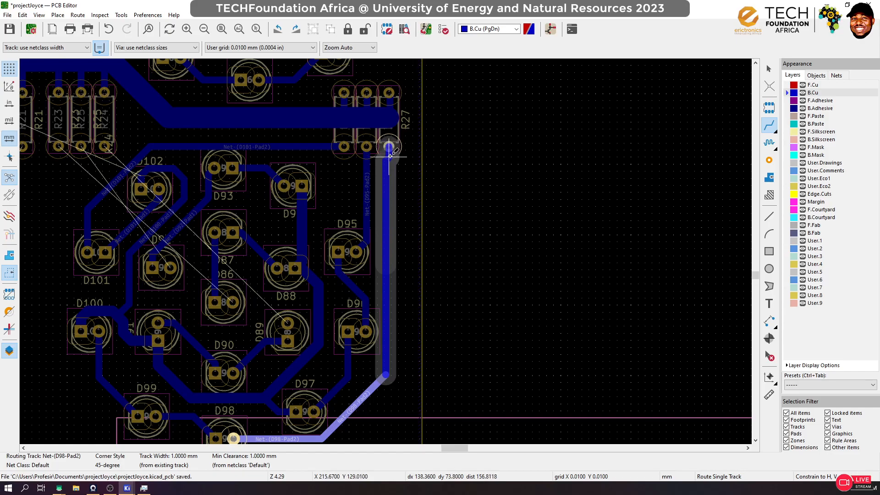
{"action": "left_click", "coordinate": [389, 146]}
Route pad 2 of D92 to pad 2 of R25 with short back-copper ends, two vias and a front-copper run around D101
{"action": "scroll", "coordinate": [420, 187], "scroll_direction": "down", "scroll_amount": 3}
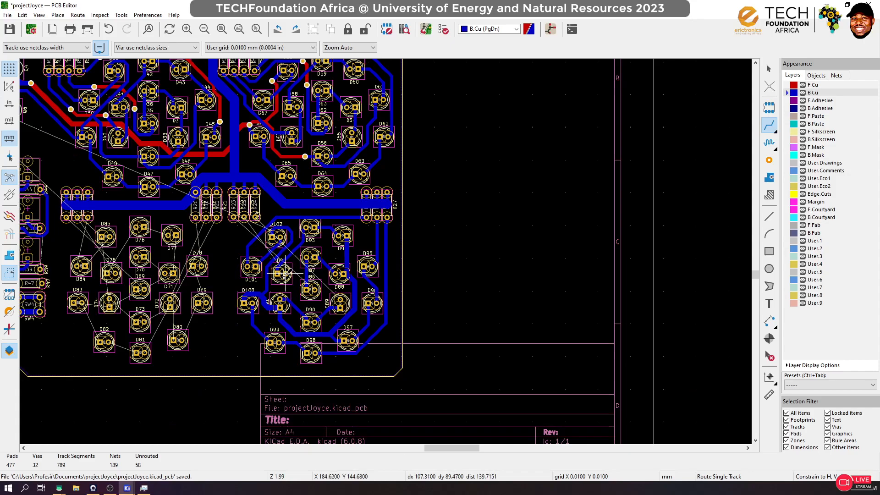
{"action": "scroll", "coordinate": [256, 255], "scroll_direction": "up", "scroll_amount": 3}
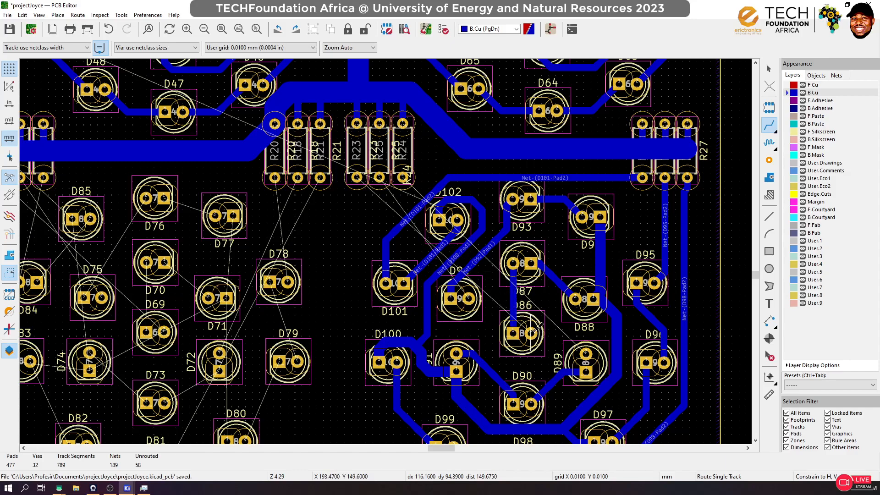
{"action": "left_click", "coordinate": [468, 299]}
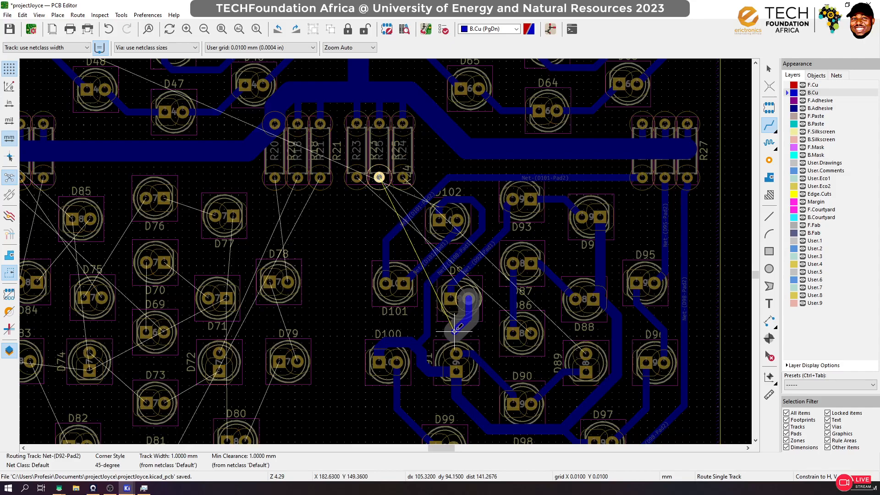
{"action": "key", "text": "Escape"}
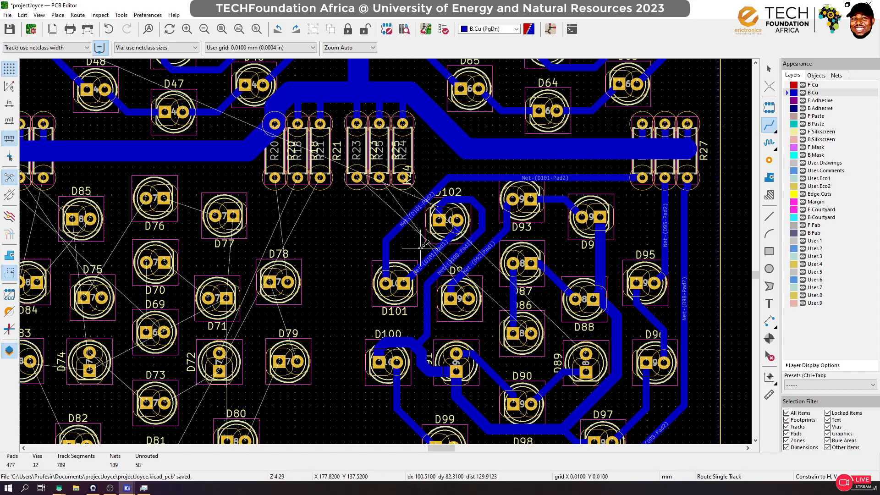
{"action": "left_click", "coordinate": [468, 298]}
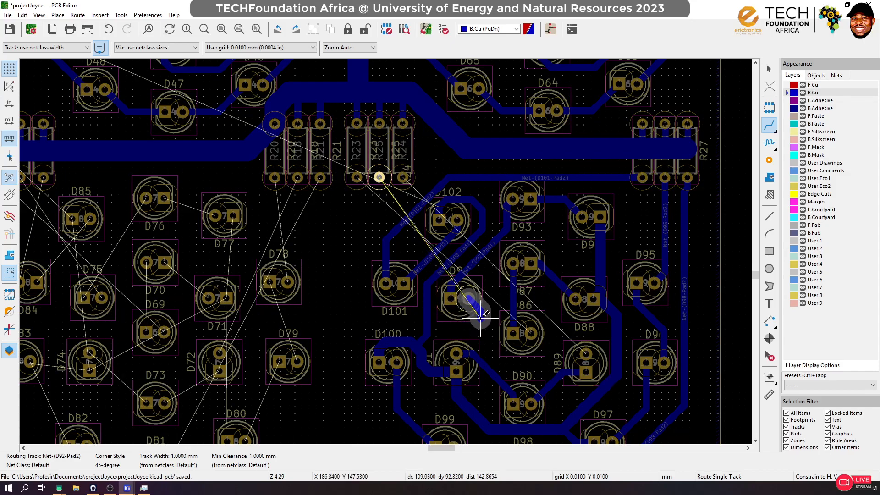
{"action": "key", "text": "v"}
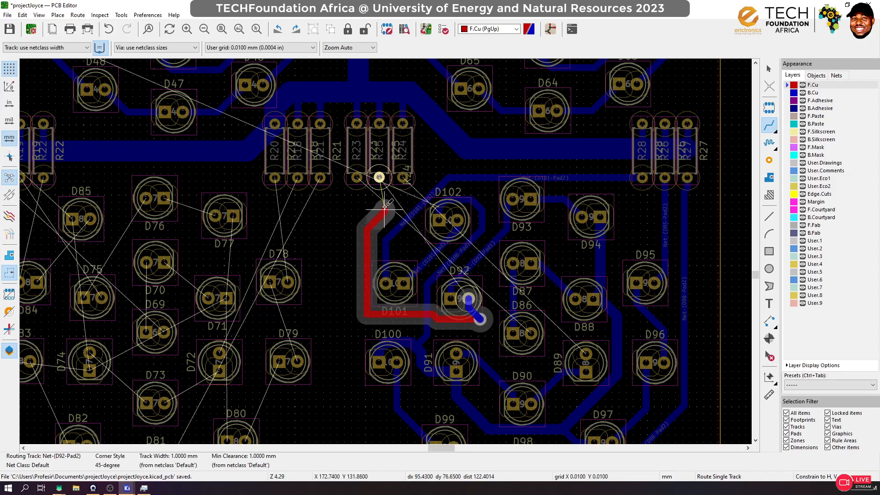
{"action": "scroll", "coordinate": [376, 209], "scroll_direction": "up", "scroll_amount": 3}
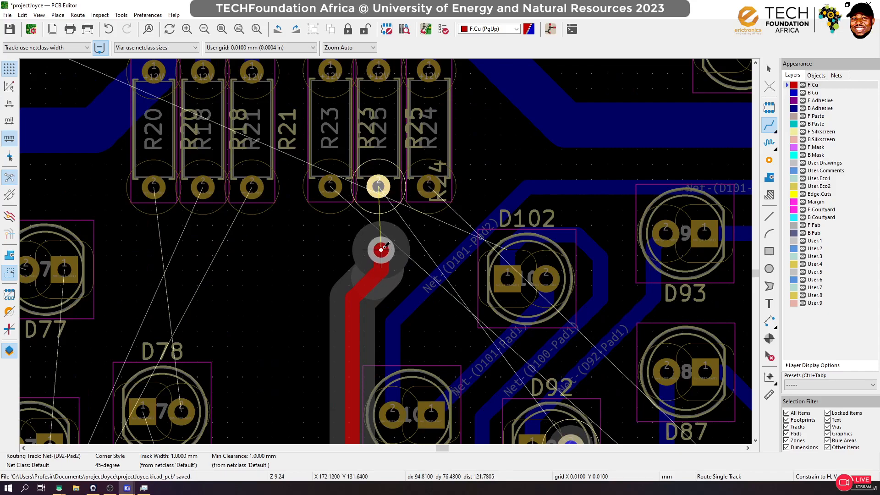
{"action": "left_click", "coordinate": [379, 250]}
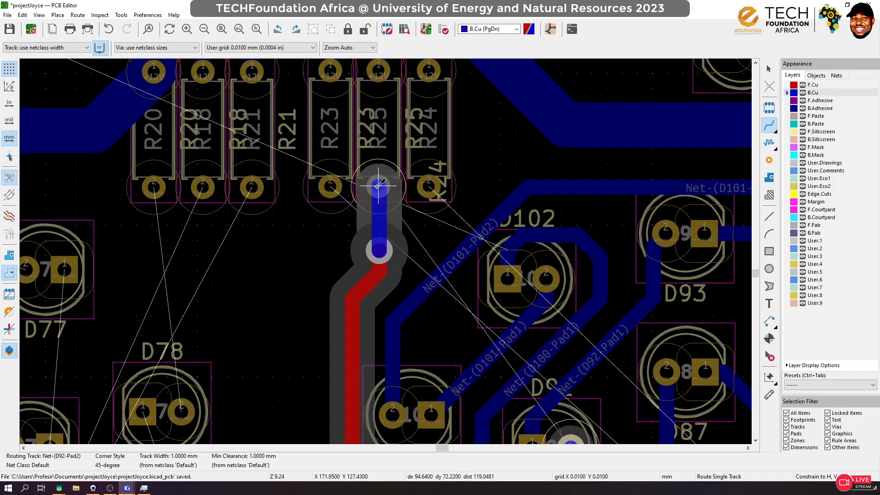
{"action": "left_click", "coordinate": [378, 186]}
Reroute the corner of the D92 pad 2 front-copper track below D101 as a diagonal
{"action": "scroll", "coordinate": [393, 318], "scroll_direction": "down", "scroll_amount": 3}
{"action": "scroll", "coordinate": [380, 323], "scroll_direction": "up", "scroll_amount": 5}
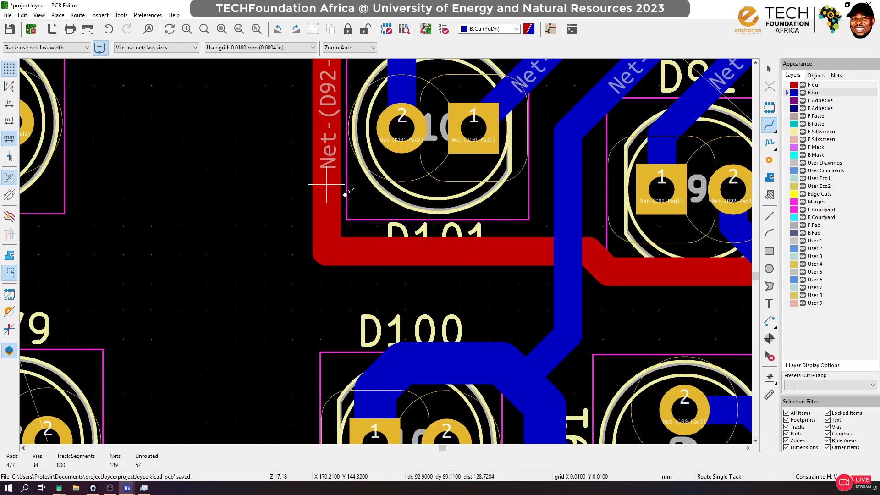
{"action": "left_click", "coordinate": [326, 148]}
{"action": "left_click", "coordinate": [393, 254]}
{"action": "scroll", "coordinate": [387, 251], "scroll_direction": "down", "scroll_amount": 5}
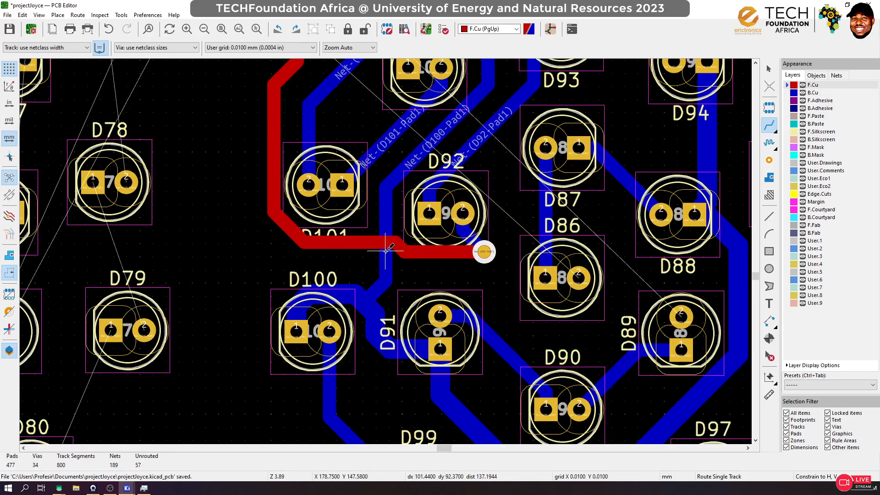
Route pad 2 of D86 on back copper to a via, then on front copper alongside the D92 track to pad 2 of R23
{"action": "left_click", "coordinate": [480, 264]}
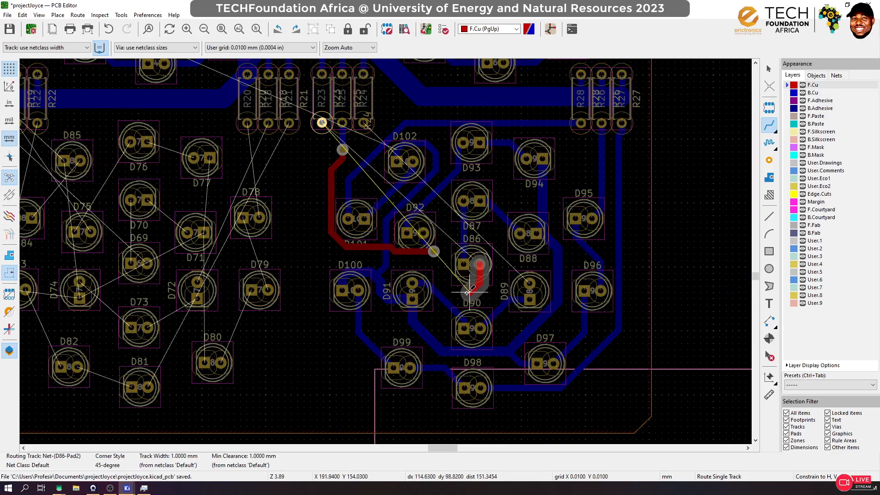
{"action": "key", "text": "Escape"}
{"action": "key", "text": "Page_Down"}
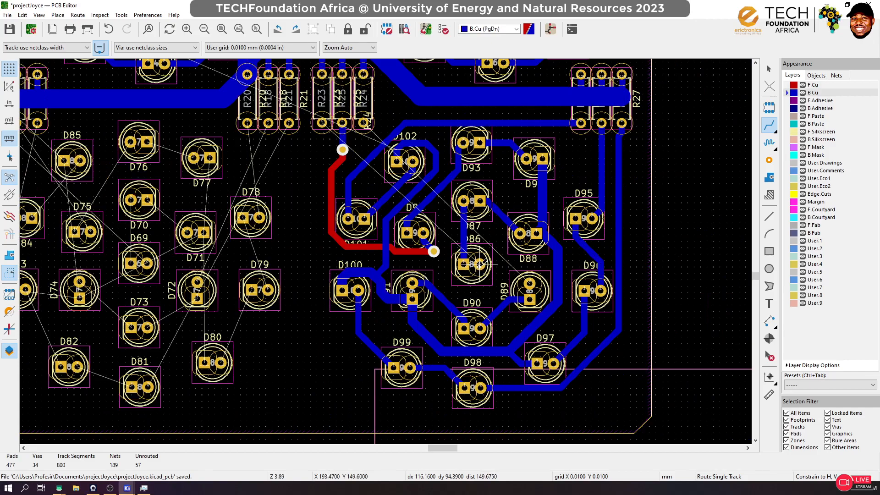
{"action": "left_click", "coordinate": [480, 264]}
{"action": "scroll", "coordinate": [434, 265], "scroll_direction": "up", "scroll_amount": 5}
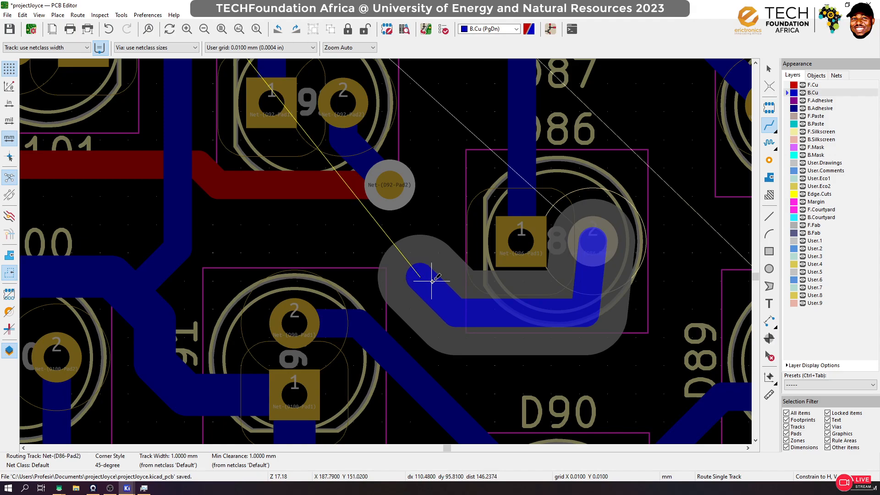
{"action": "key", "text": "v"}
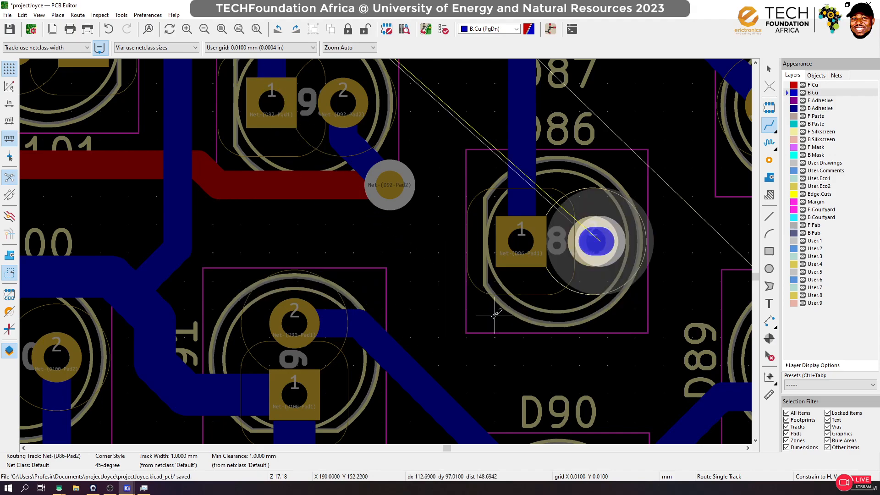
{"action": "left_click", "coordinate": [425, 274]}
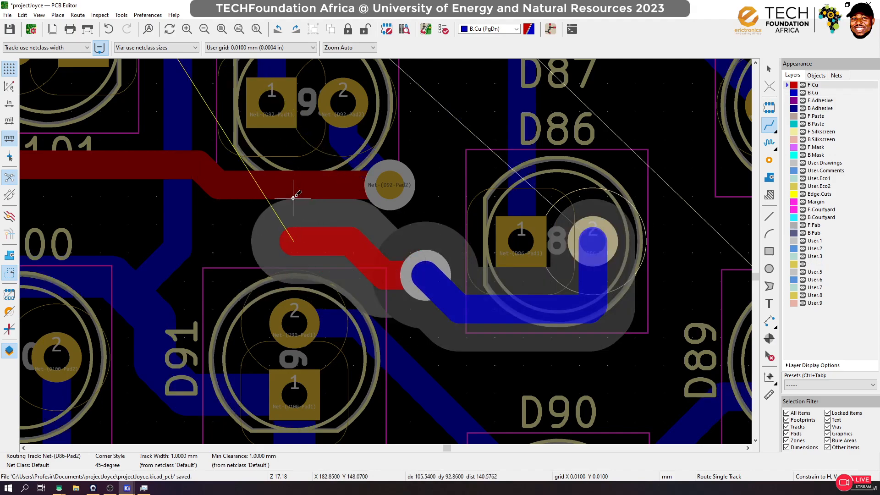
{"action": "scroll", "coordinate": [197, 190], "scroll_direction": "down", "scroll_amount": 1}
{"action": "scroll", "coordinate": [386, 251], "scroll_direction": "down", "scroll_amount": 5}
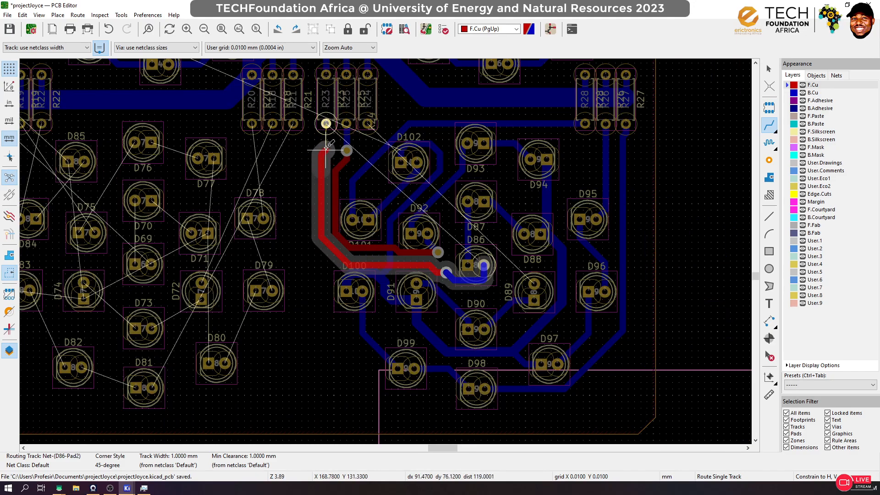
{"action": "left_click", "coordinate": [324, 124]}
Reroute the vertical part of the D86 pad 2 front-copper track from pad 2 of R23 to the diagonal near D101
{"action": "scroll", "coordinate": [335, 203], "scroll_direction": "up", "scroll_amount": 3}
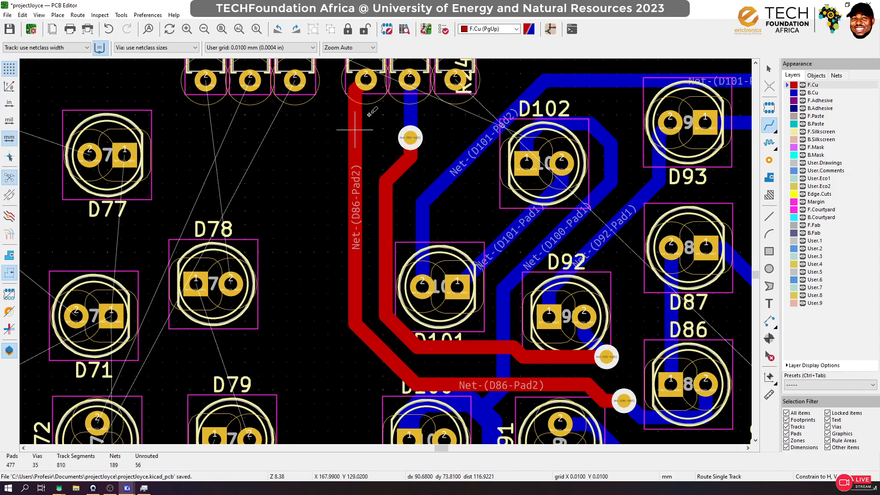
{"action": "left_click", "coordinate": [365, 78]}
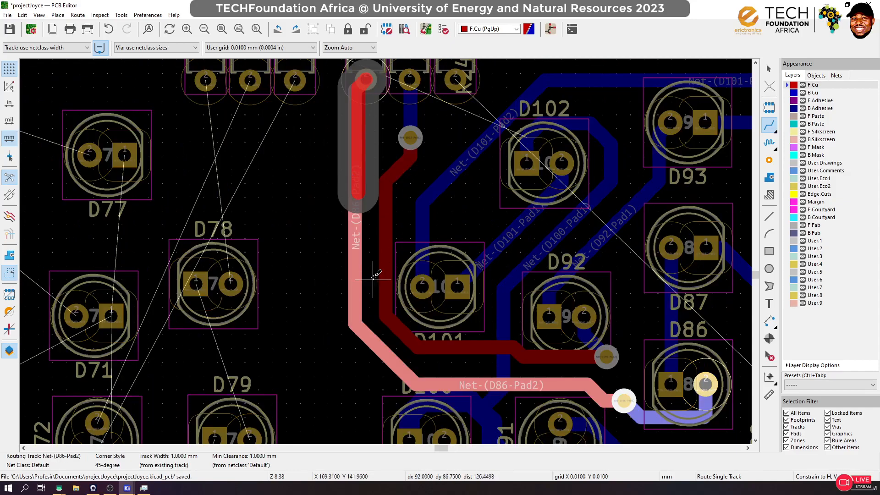
{"action": "left_click", "coordinate": [387, 353]}
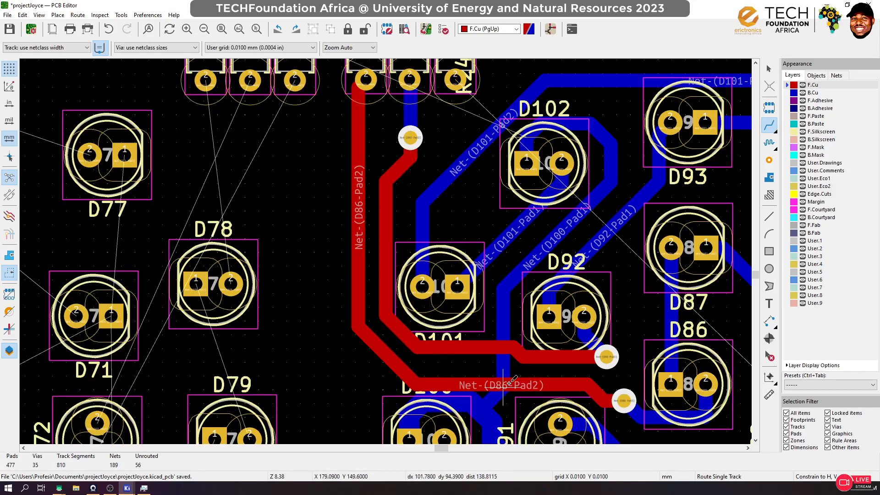
Straighten the D92 pad 2 front-copper track between the via below D92 and the diagonal corner beside D101
{"action": "left_click", "coordinate": [607, 357]}
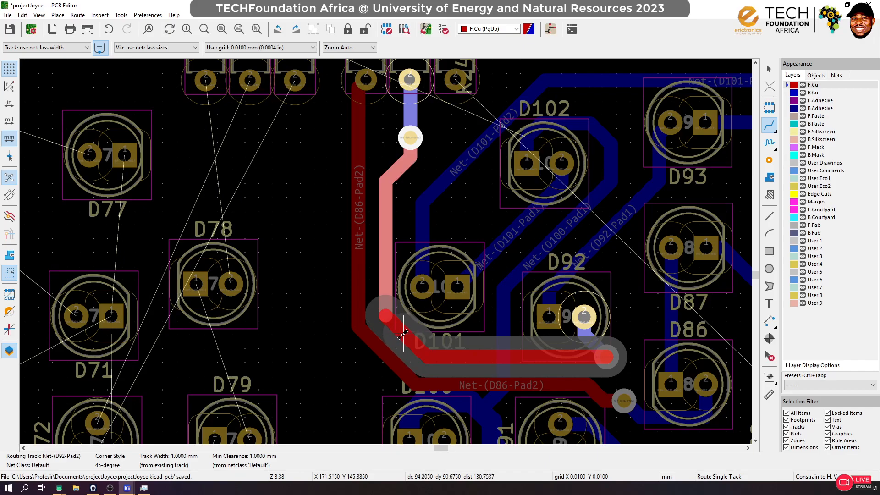
{"action": "left_click", "coordinate": [403, 334]}
{"action": "scroll", "coordinate": [624, 402], "scroll_direction": "down", "scroll_amount": 3}
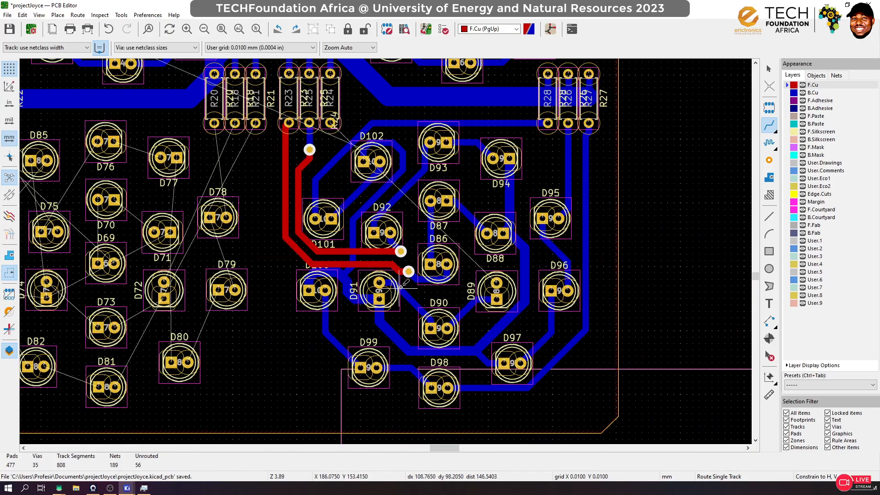
Redraw the short back-copper track between pad 2 of D92 and its via, running diagonally from the pad
{"action": "scroll", "coordinate": [402, 287], "scroll_direction": "up", "scroll_amount": 3}
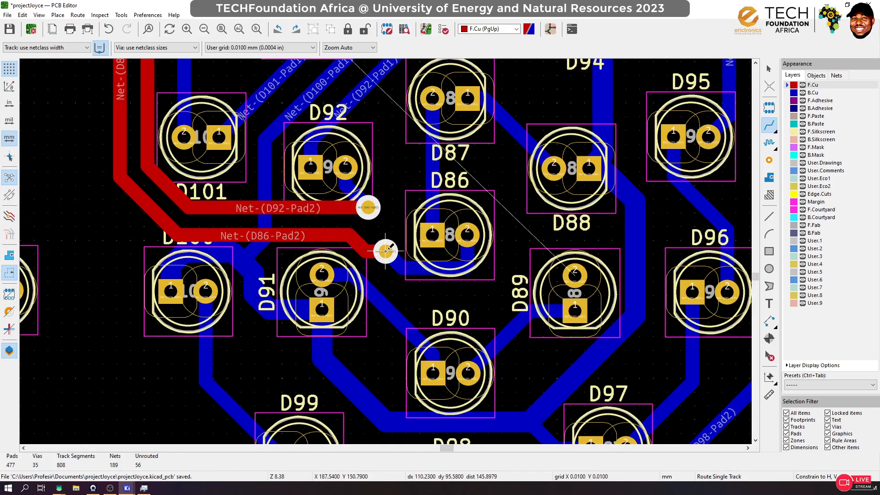
{"action": "key", "text": "Page_Down"}
{"action": "left_click", "coordinate": [346, 162]}
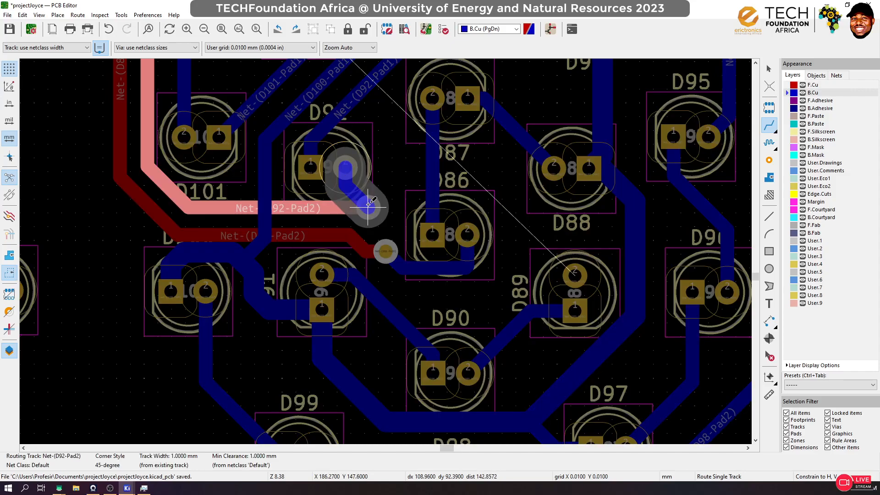
{"action": "left_click", "coordinate": [372, 197]}
{"action": "left_click", "coordinate": [356, 163]}
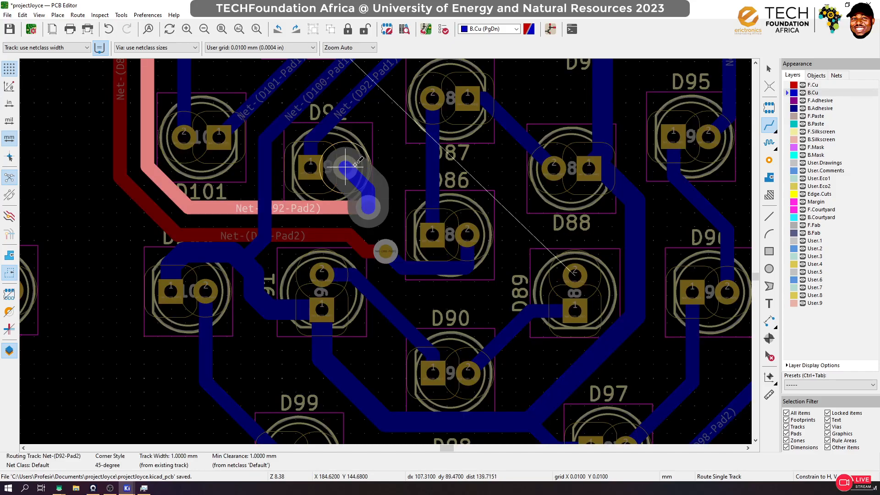
{"action": "key", "text": "Escape"}
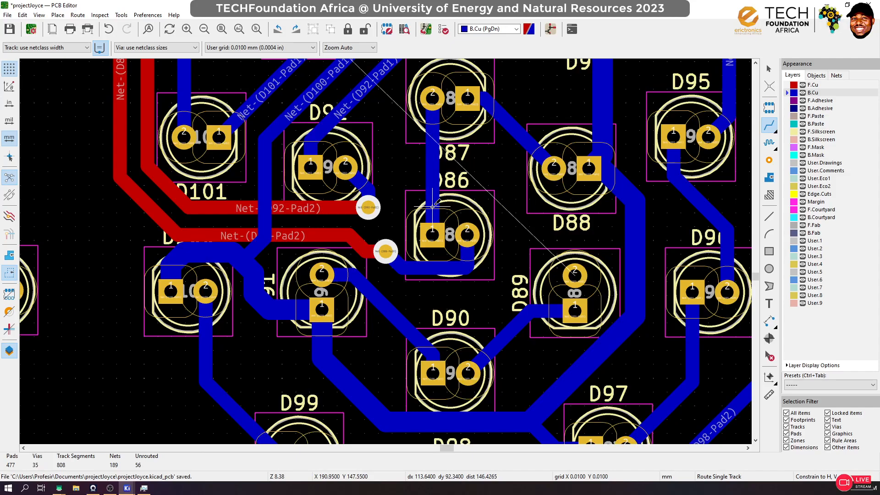
Route pad 2 of D89 to pad 2 of R24 with back-copper ends, two vias and a diagonal front-copper run past D87
{"action": "scroll", "coordinate": [433, 206], "scroll_direction": "down", "scroll_amount": 6}
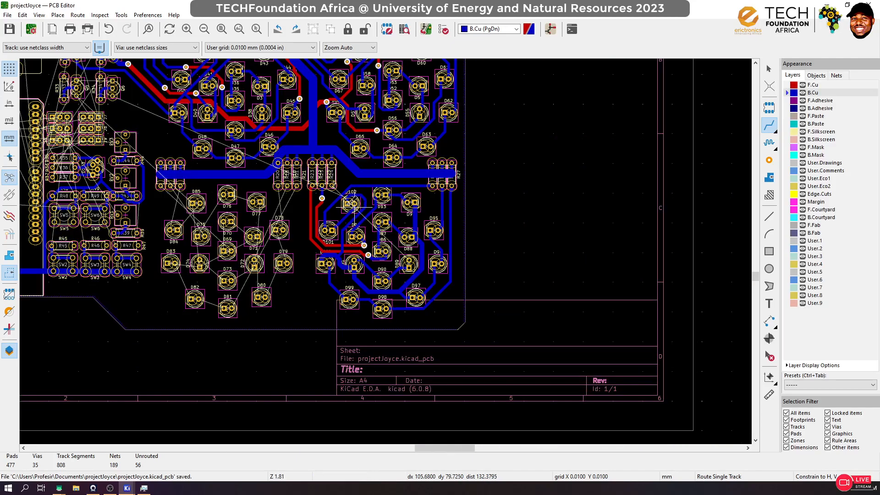
{"action": "scroll", "coordinate": [298, 165], "scroll_direction": "up", "scroll_amount": 3}
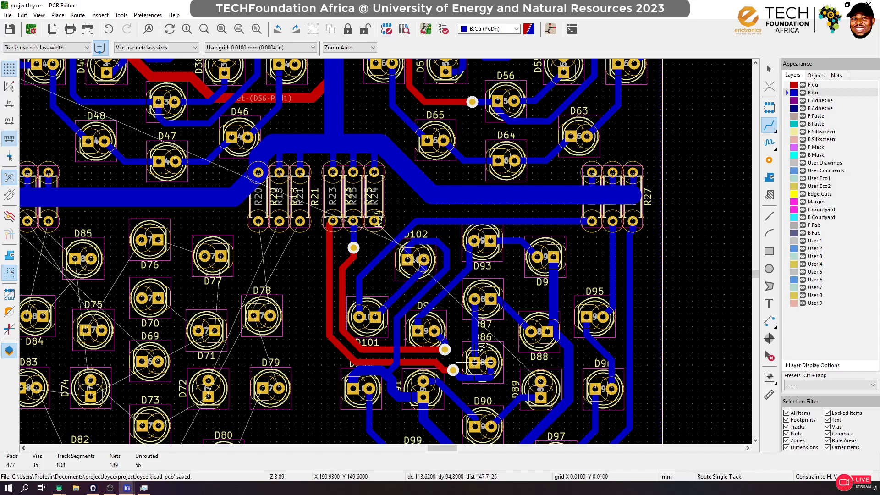
{"action": "left_click", "coordinate": [541, 381]}
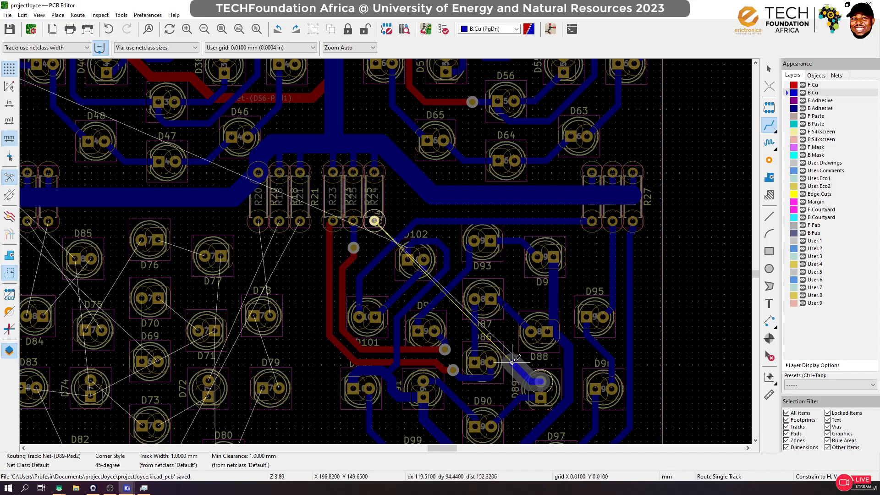
{"action": "key", "text": "v"}
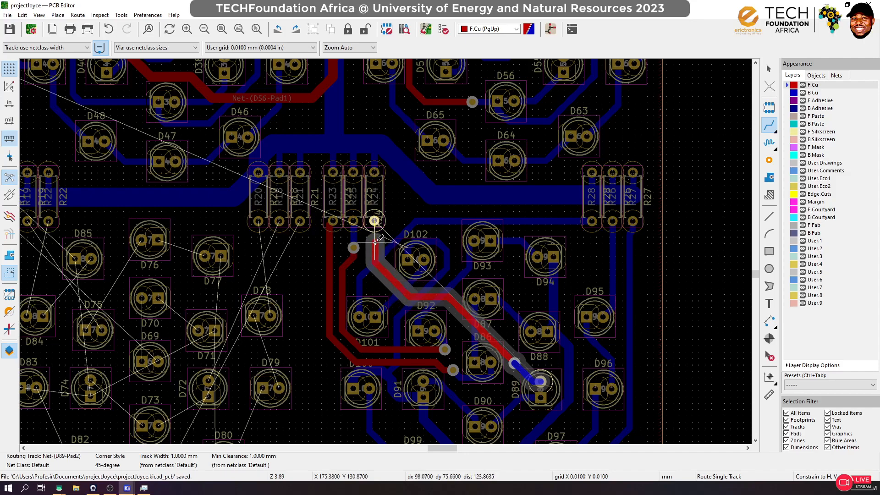
{"action": "key", "text": "v"}
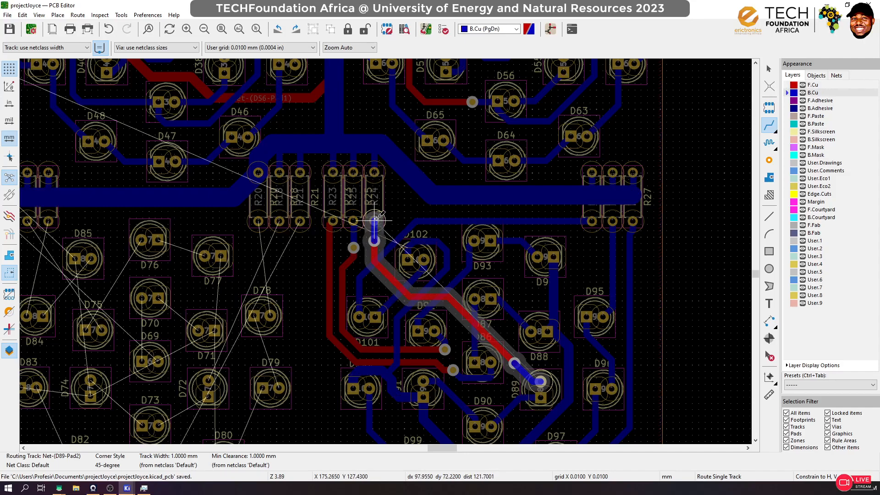
{"action": "key", "text": "Escape"}
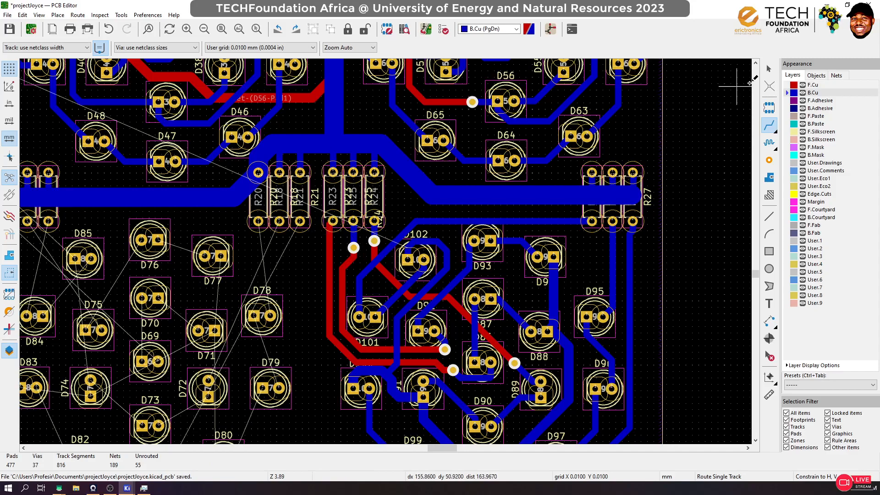
{"action": "key", "text": "Escape"}
Delete the vertical front-copper segments of the D86 pad 2 track that end off-centre at pad 2 of R23
{"action": "scroll", "coordinate": [328, 235], "scroll_direction": "up", "scroll_amount": 1}
{"action": "scroll", "coordinate": [386, 255], "scroll_direction": "up", "scroll_amount": 5}
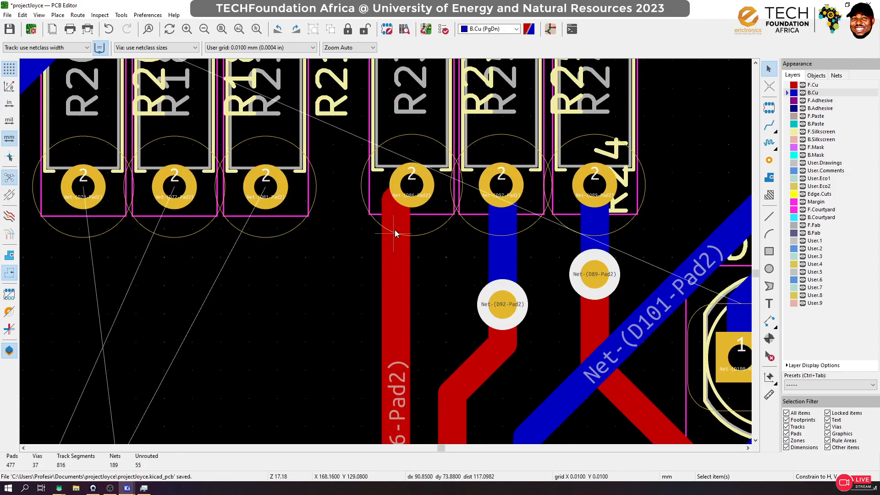
{"action": "left_click", "coordinate": [381, 212]}
{"action": "left_click", "coordinate": [431, 218]}
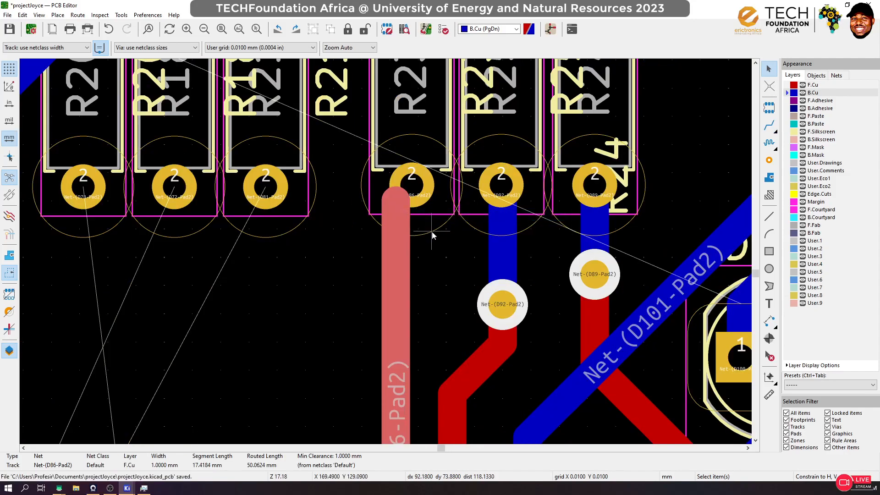
{"action": "key", "text": "Delete"}
{"action": "left_click", "coordinate": [395, 204]}
{"action": "key", "text": "Delete"}
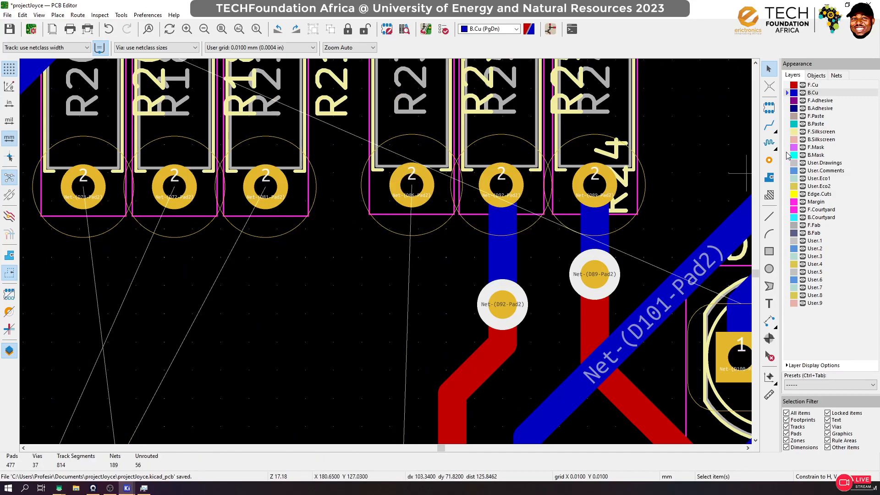
Route pad 2 of R23 with a short back-copper track, a via and front copper down to the existing D86 pad 2 track, and save the board
{"action": "left_click", "coordinate": [774, 126]}
{"action": "left_click", "coordinate": [410, 183]}
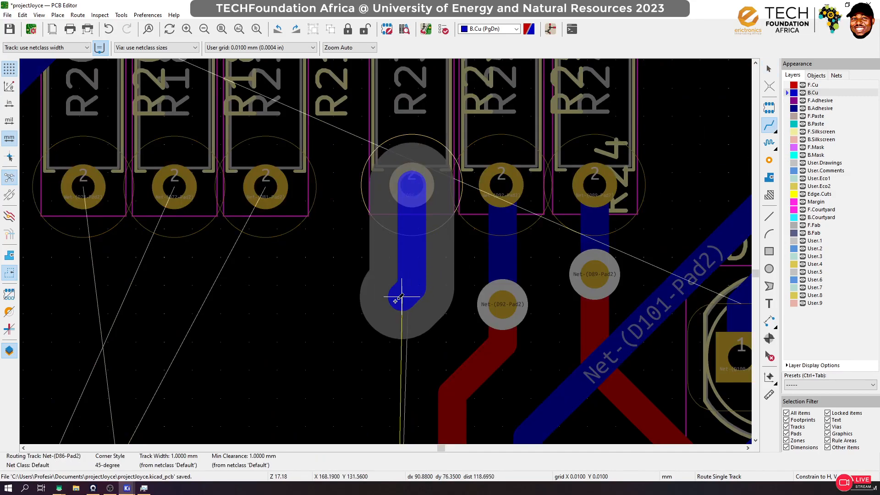
{"action": "key", "text": "v"}
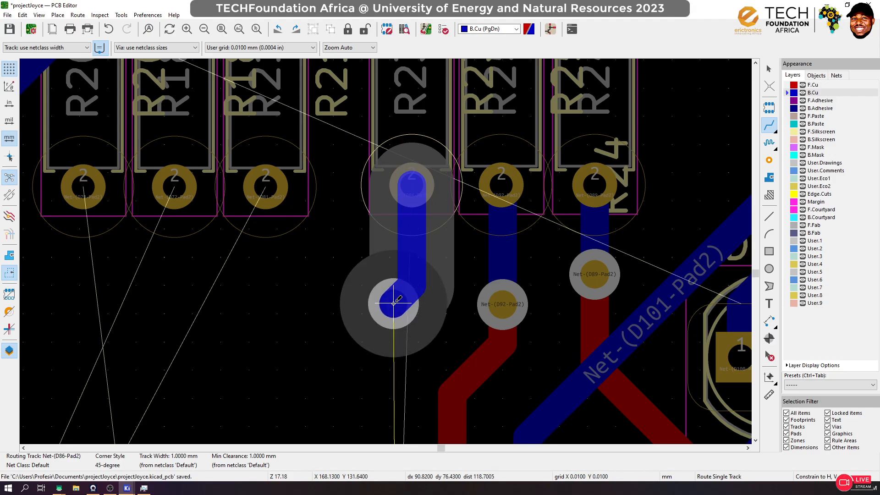
{"action": "left_click", "coordinate": [411, 304]}
{"action": "scroll", "coordinate": [387, 243], "scroll_direction": "down", "scroll_amount": 8}
{"action": "scroll", "coordinate": [386, 249], "scroll_direction": "up", "scroll_amount": 3}
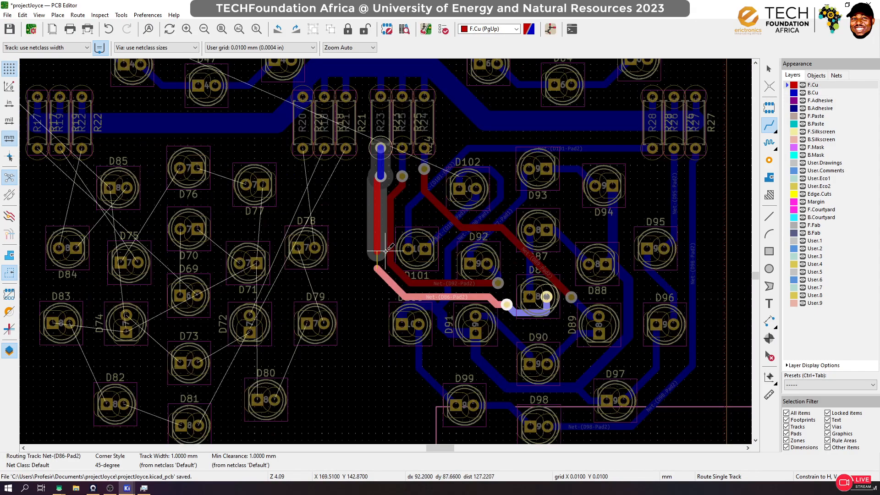
{"action": "scroll", "coordinate": [385, 250], "scroll_direction": "up", "scroll_amount": 4}
{"action": "left_click", "coordinate": [380, 265]}
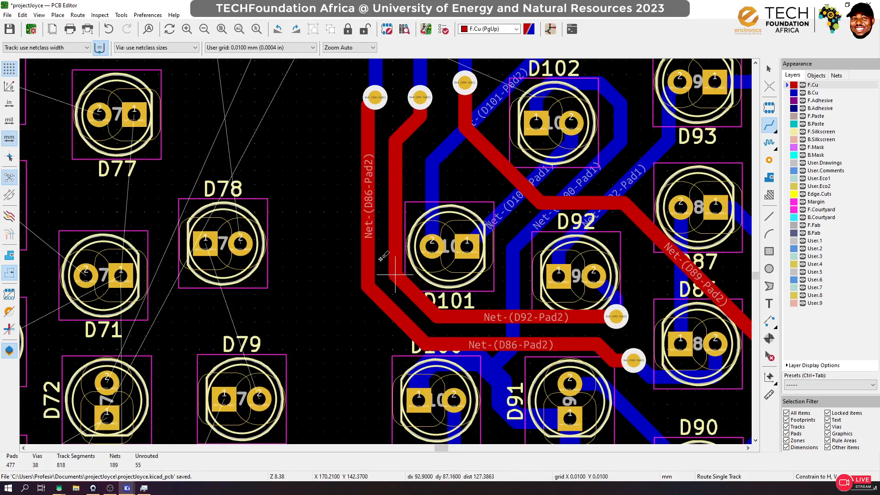
{"action": "key", "text": "ctrl+s"}
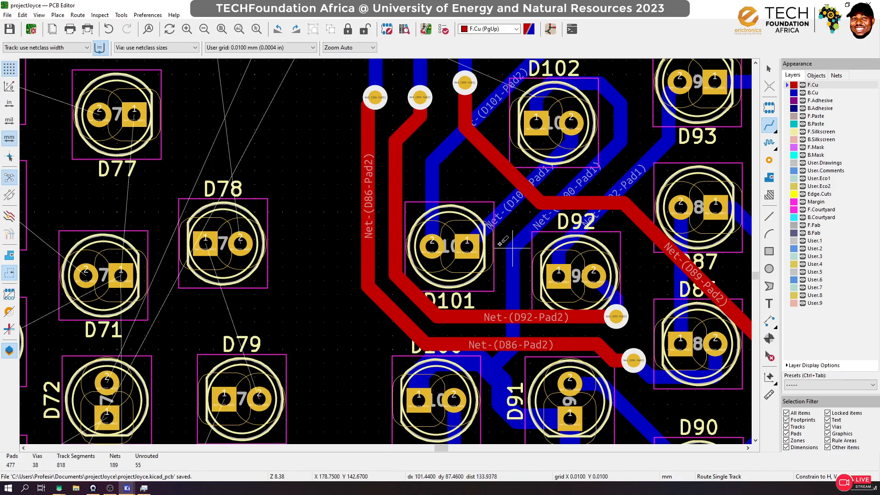
Make back copper the active layer and route pad 2 of D70 straight to pad 1 of D69
{"action": "scroll", "coordinate": [386, 249], "scroll_direction": "down", "scroll_amount": 5}
{"action": "scroll", "coordinate": [386, 250], "scroll_direction": "down", "scroll_amount": 2}
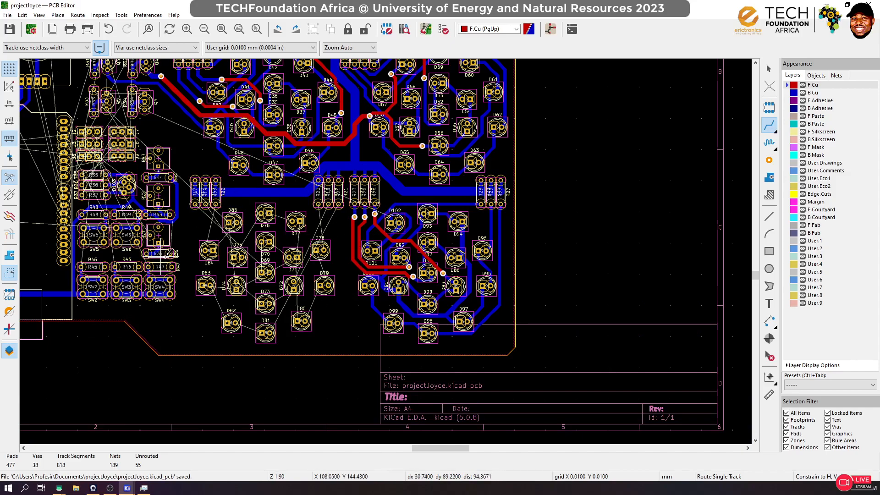
{"action": "scroll", "coordinate": [260, 297], "scroll_direction": "down", "scroll_amount": 2}
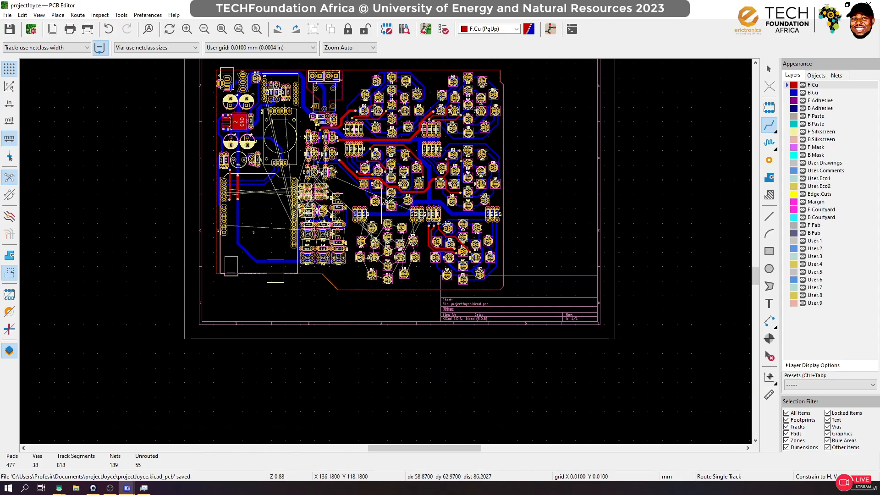
{"action": "scroll", "coordinate": [390, 207], "scroll_direction": "up", "scroll_amount": 4}
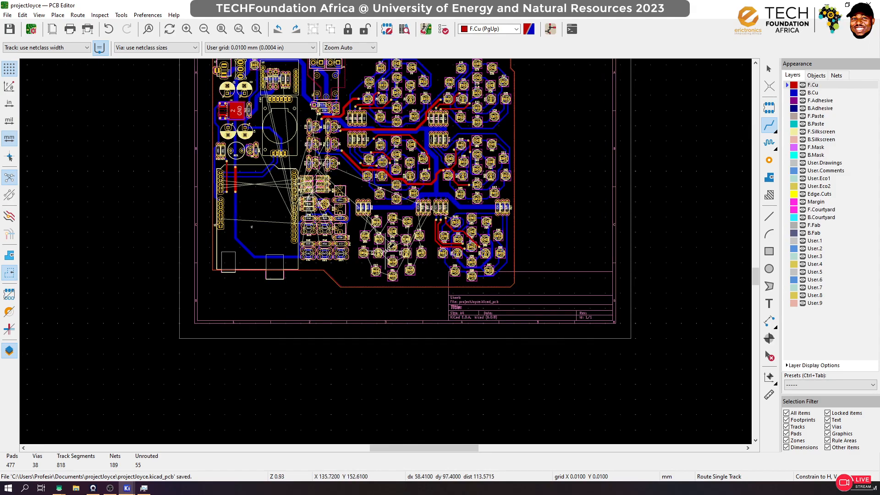
{"action": "left_click", "coordinate": [399, 167]}
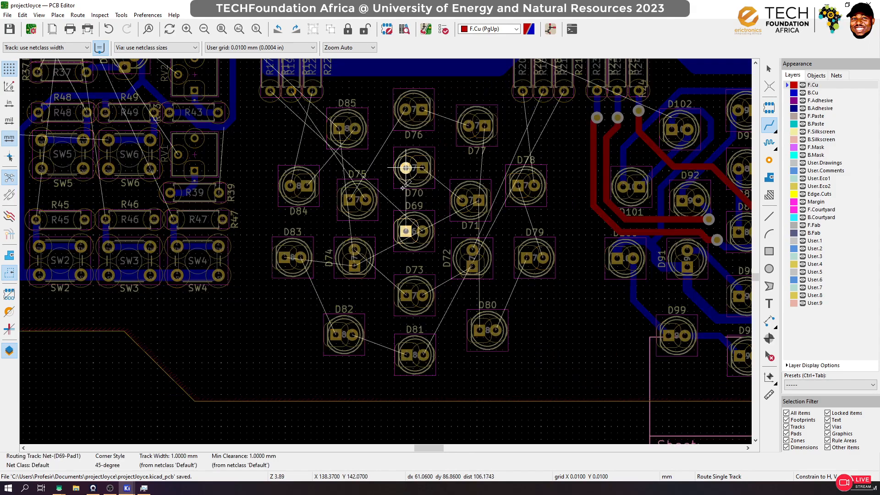
{"action": "key", "text": "Escape"}
{"action": "key", "text": "Page_Down"}
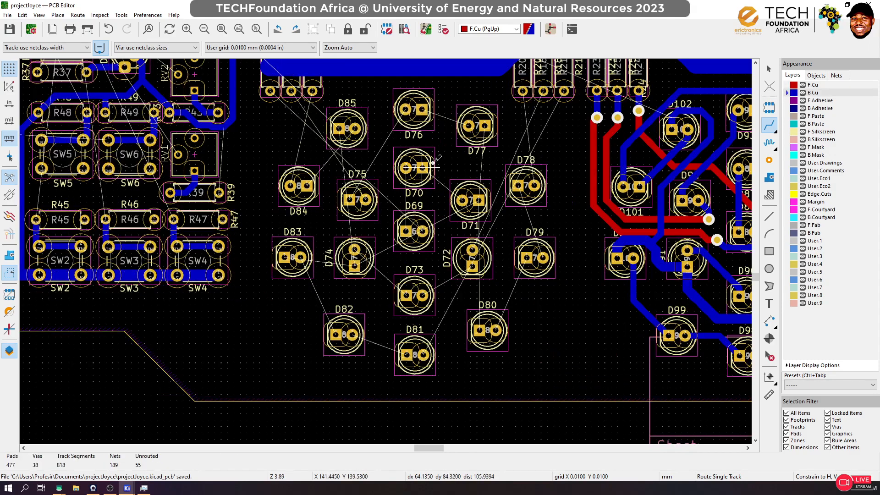
{"action": "left_click", "coordinate": [405, 168]}
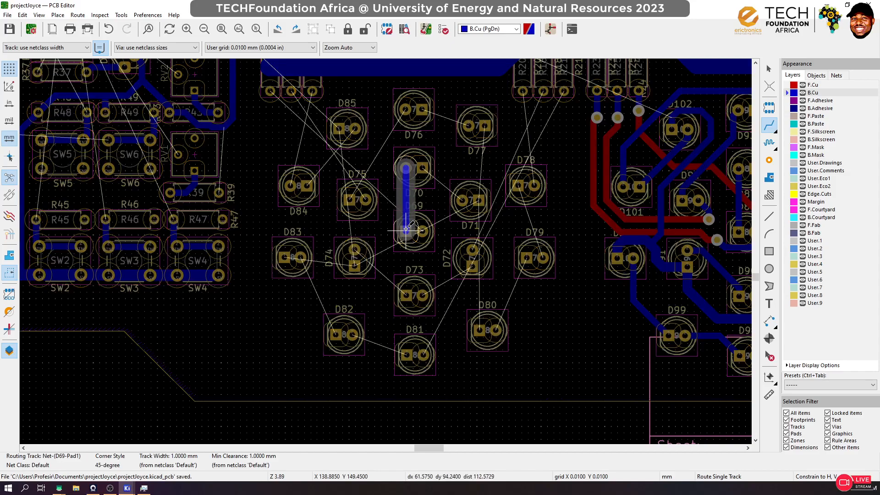
{"action": "left_click", "coordinate": [406, 231]}
Route pad 1 of D70 to pad 2 of D71 and pad 1 of D76 to pad 2 of D77 on back copper
{"action": "left_click", "coordinate": [424, 168]}
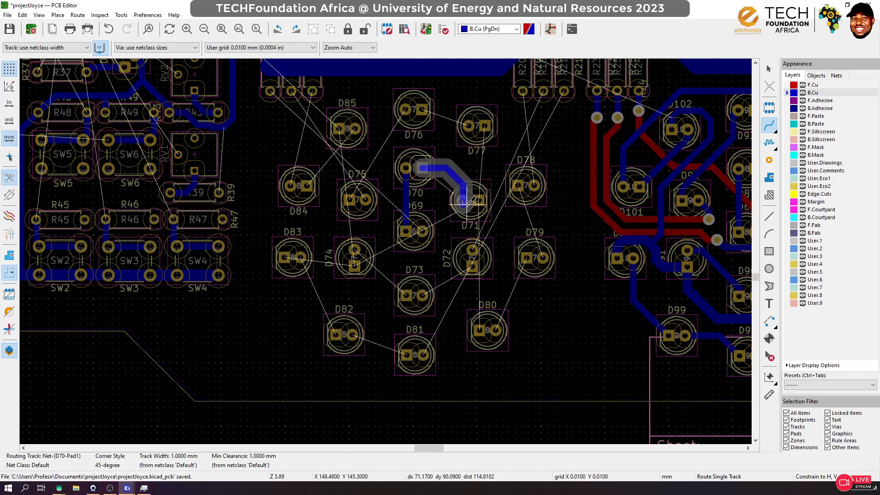
{"action": "left_click", "coordinate": [478, 200]}
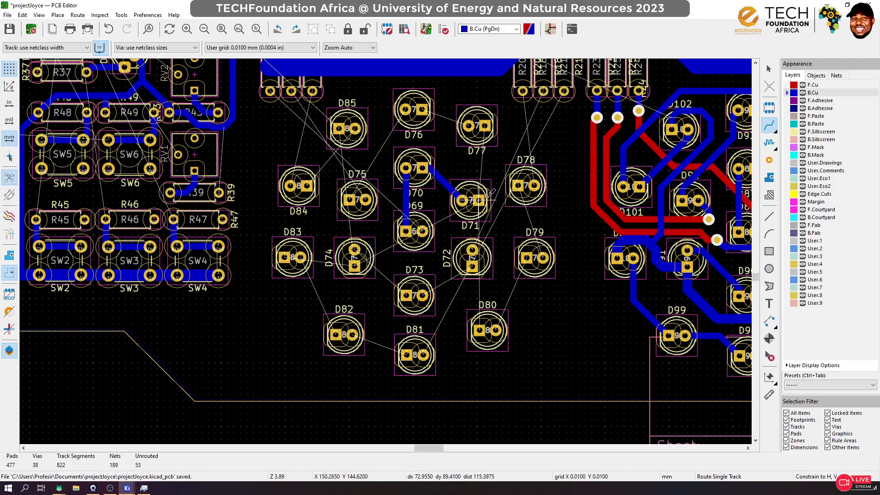
{"action": "left_click", "coordinate": [422, 109]}
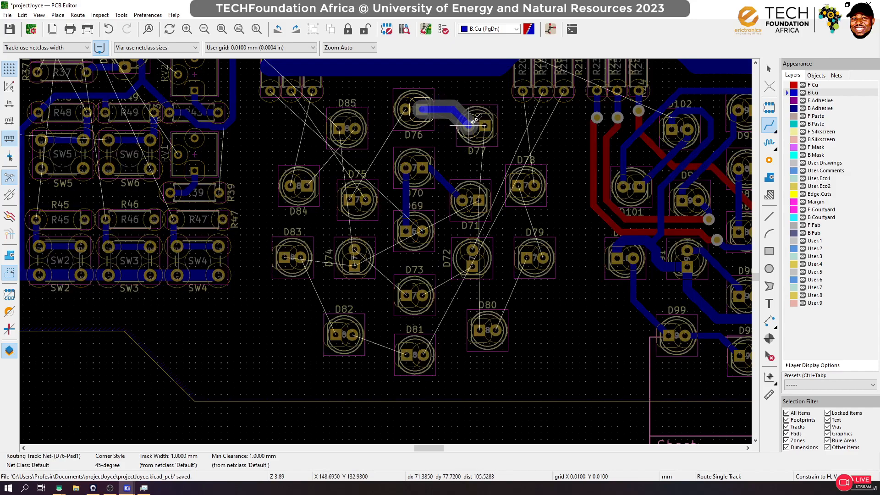
{"action": "left_click", "coordinate": [485, 126]}
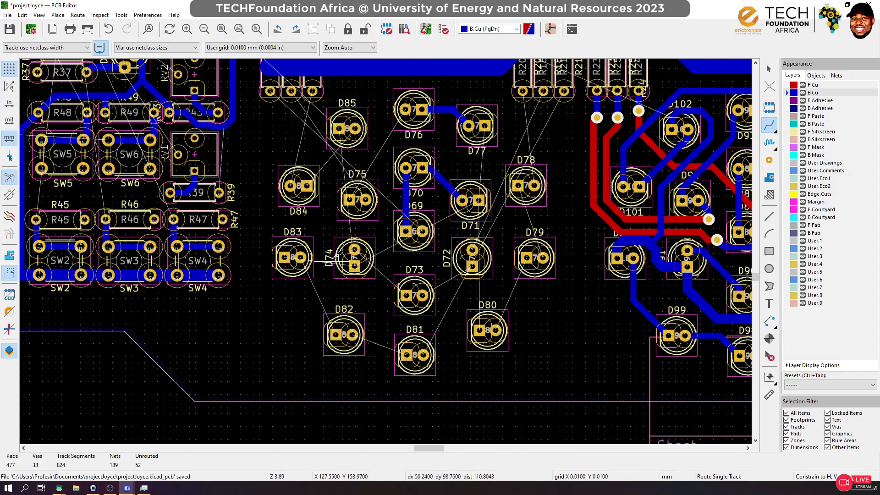
Route both pads of D73 on back copper, linking pad 1 to pad 2 of D74 and pad 2 to pad 1 of D72
{"action": "left_click", "coordinate": [355, 249]}
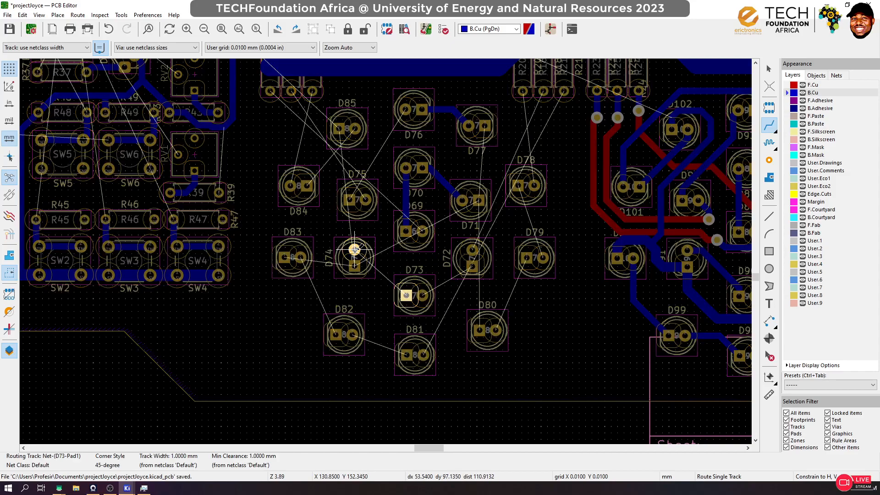
{"action": "left_click", "coordinate": [403, 299]}
{"action": "left_click", "coordinate": [472, 267]}
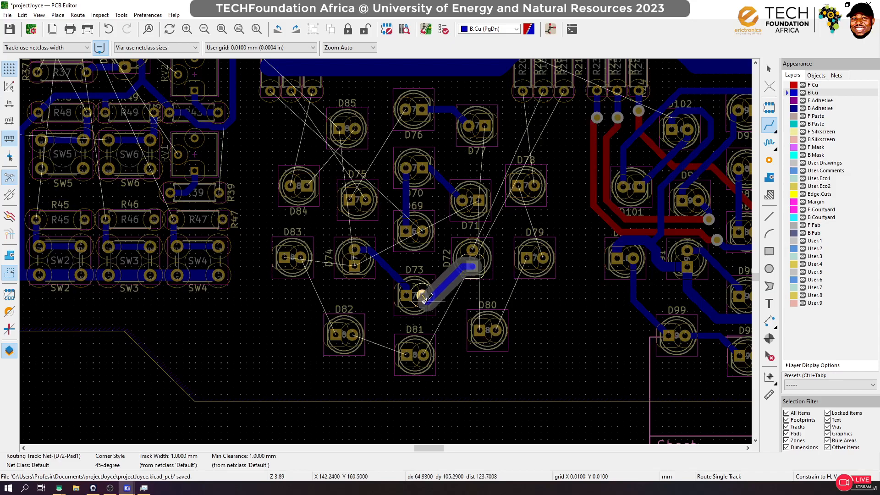
{"action": "left_click", "coordinate": [424, 296]}
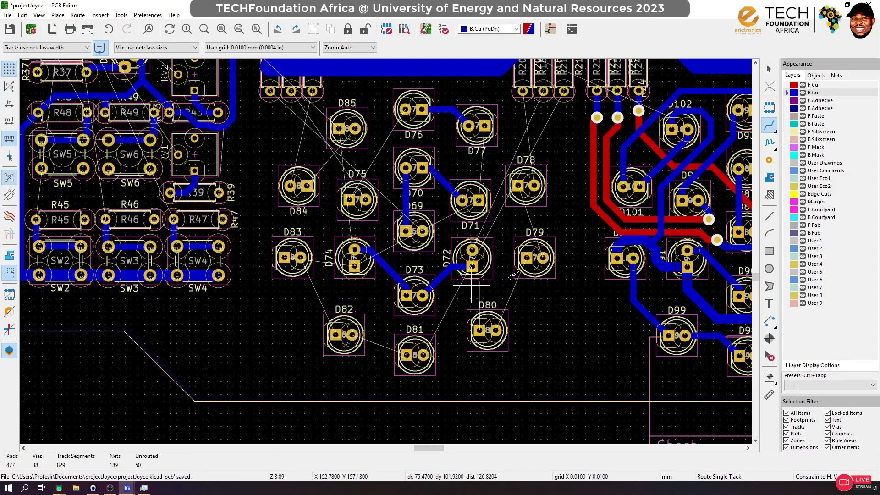
Route both pads of D79 on back copper, linking pad 1 to pad 2 of D80 and pad 2 to pad 1 of D78
{"action": "left_click", "coordinate": [527, 259]}
{"action": "left_click", "coordinate": [496, 329]}
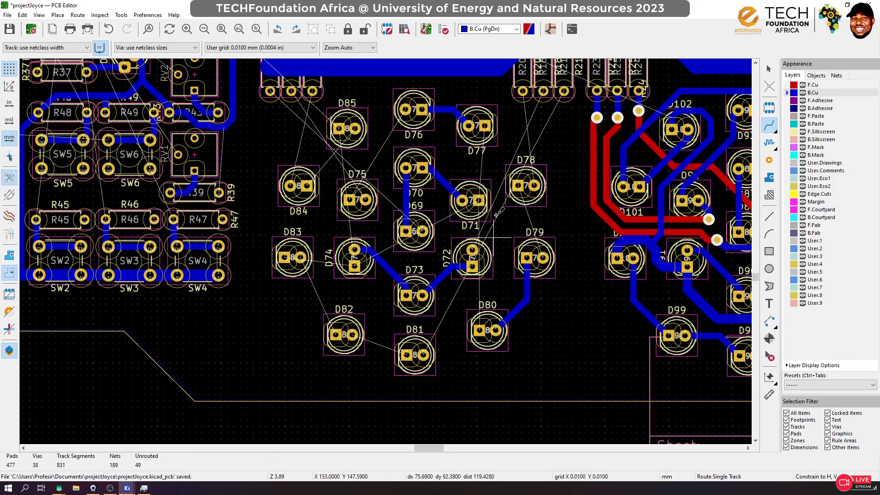
{"action": "left_click", "coordinate": [517, 186]}
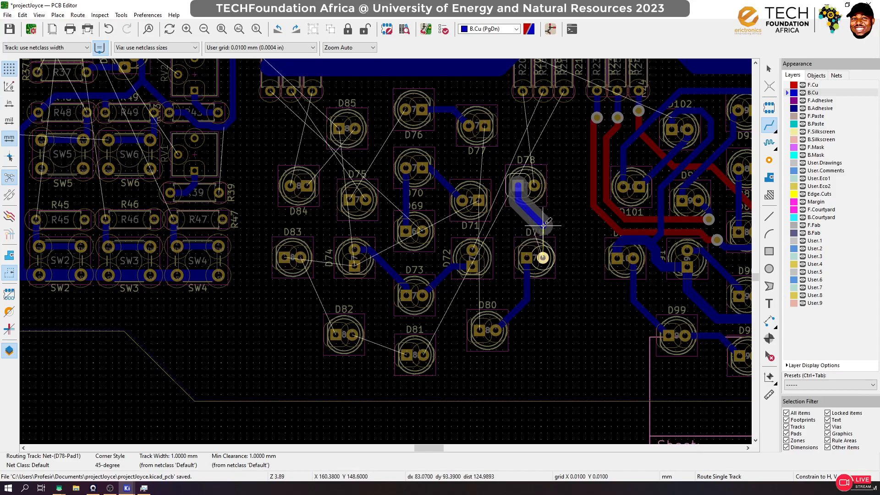
{"action": "left_click", "coordinate": [542, 257]}
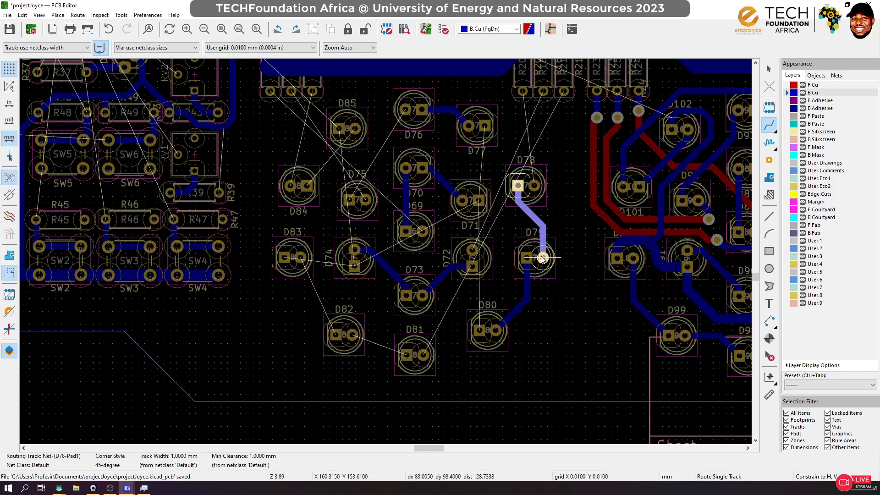
Route pad 1 of D77 to pad 1 of D71 and on to pad 1 of D80 on back copper, passing between D72 and D79
{"action": "left_click", "coordinate": [485, 126]}
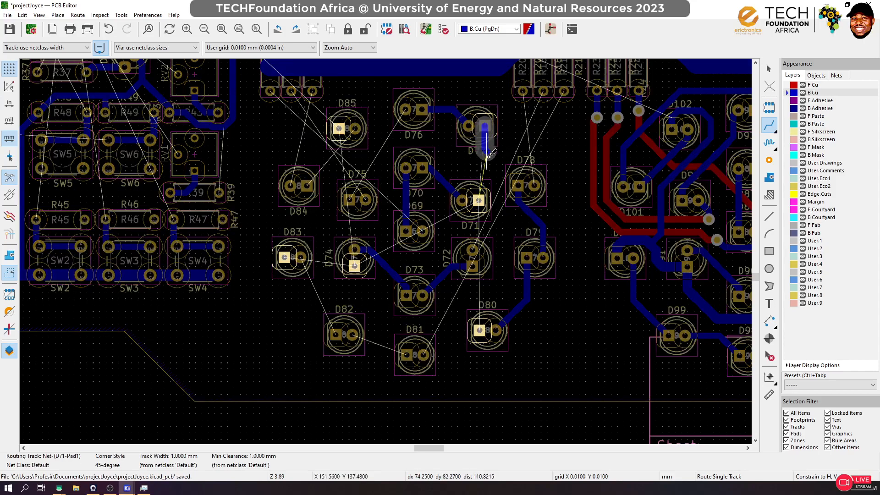
{"action": "left_click", "coordinate": [480, 200]}
{"action": "left_click", "coordinate": [480, 200]}
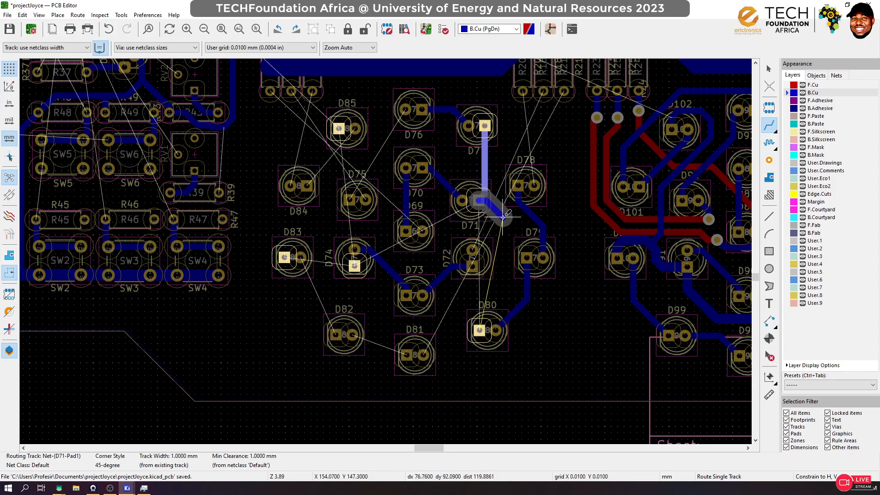
{"action": "left_click", "coordinate": [479, 328]}
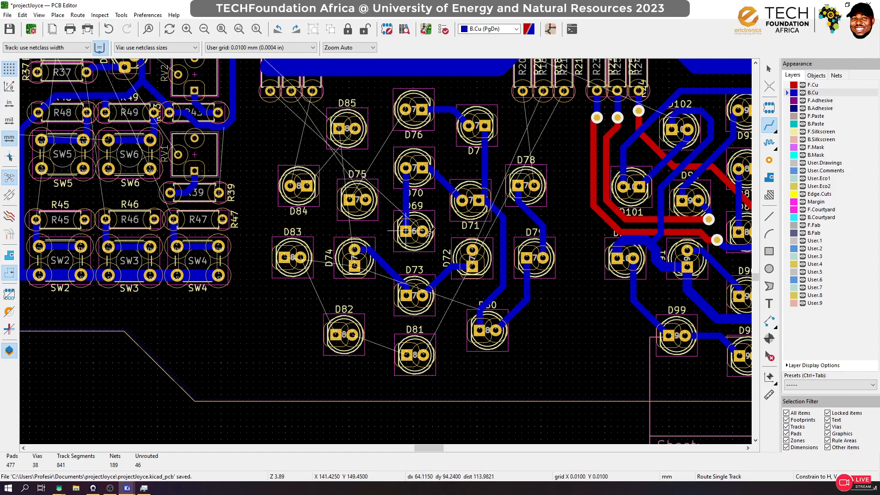
{"action": "left_click", "coordinate": [479, 201]}
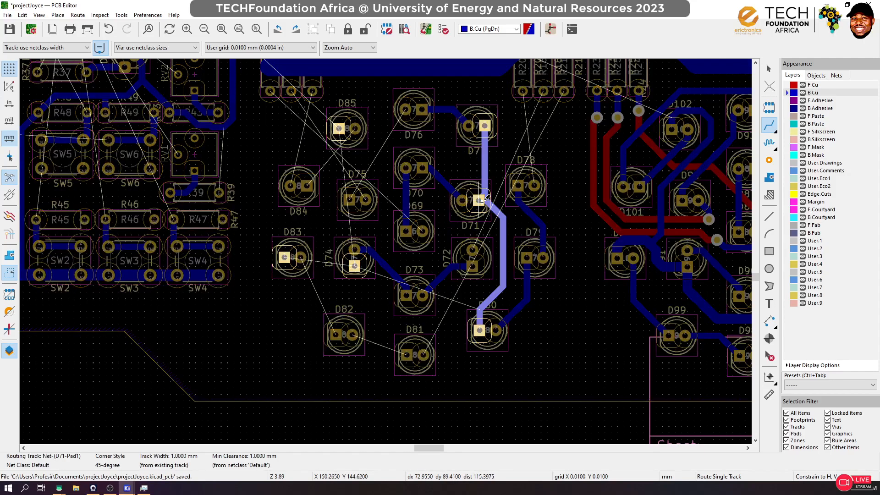
{"action": "key", "text": "Escape"}
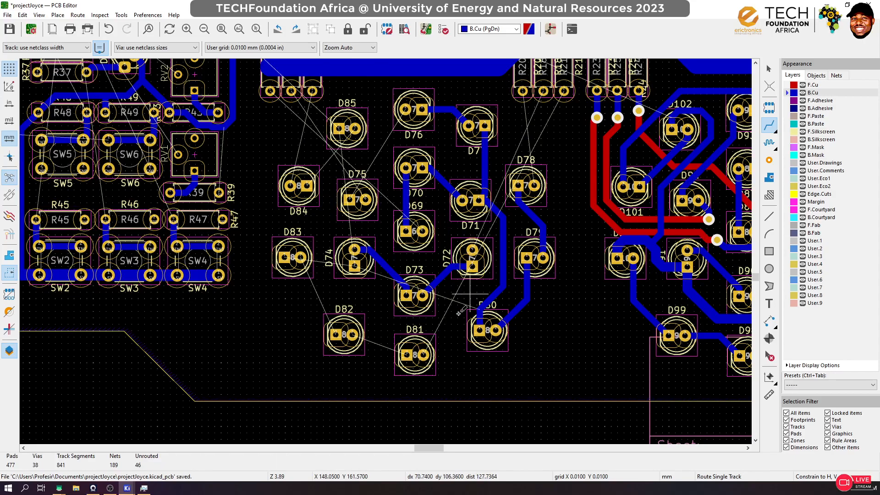
Branch the track above D80 pad 1 between D73 and D81 to pad 1 of D74, and continue below D83 to its pad 1
{"action": "left_click", "coordinate": [480, 308]}
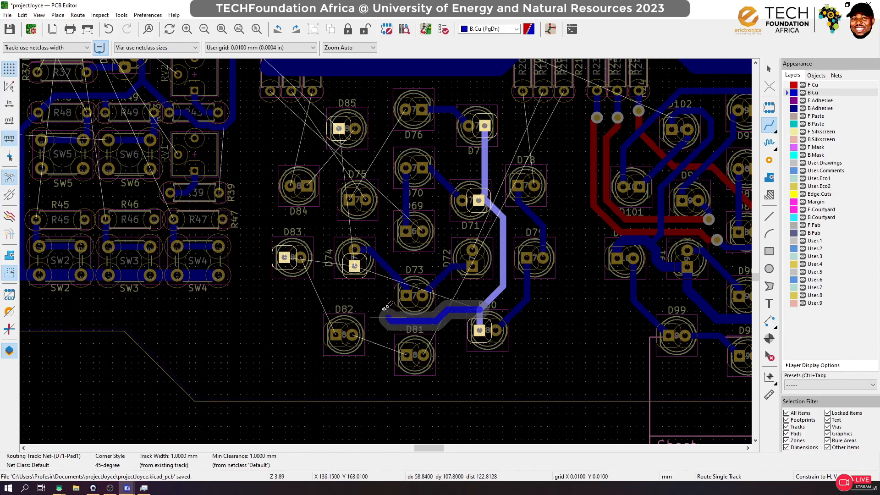
{"action": "left_click", "coordinate": [355, 268]}
{"action": "left_click", "coordinate": [355, 267]}
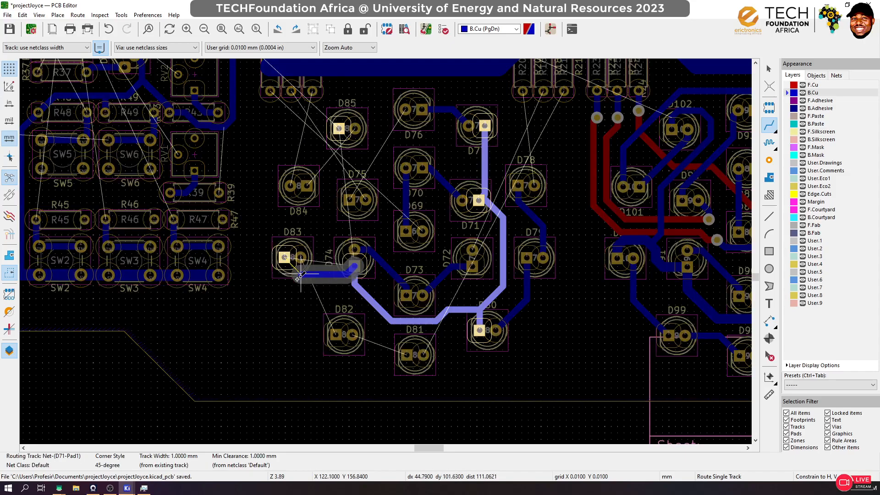
{"action": "left_click", "coordinate": [286, 258]}
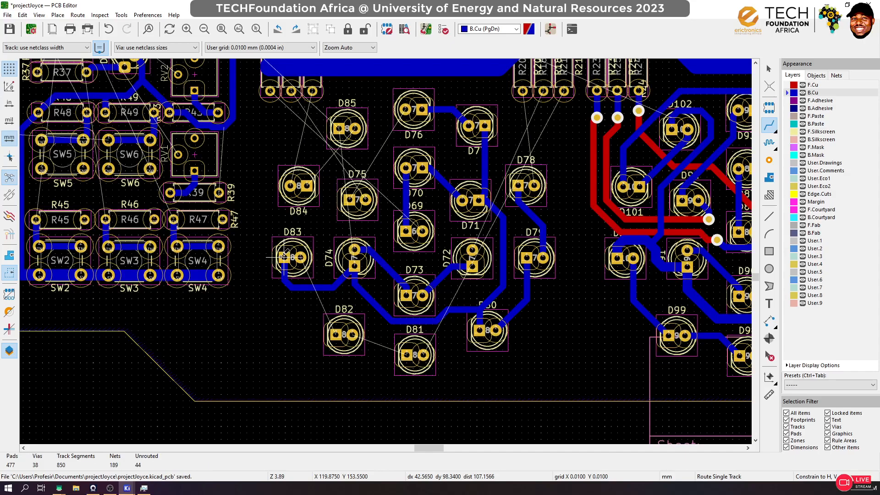
Reroute the back-copper track between pad 1 of D83 and pad 1 of D74 so it passes over the upper side of D83
{"action": "left_click", "coordinate": [283, 256]}
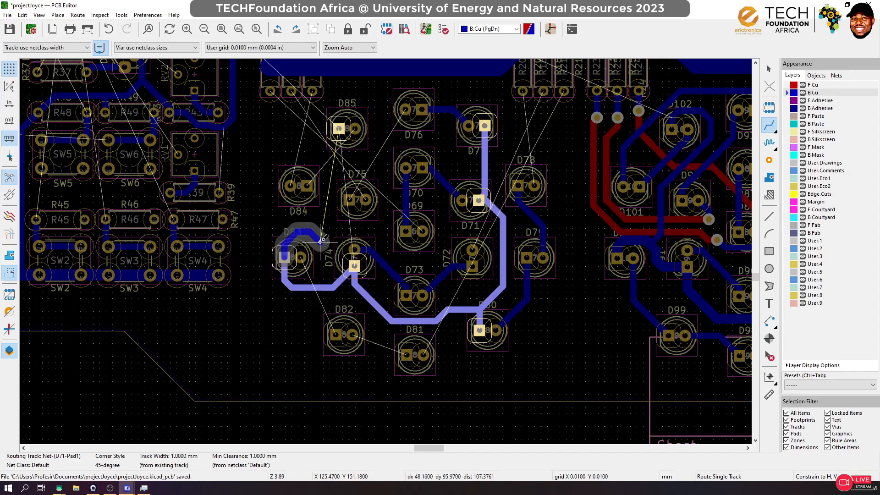
{"action": "left_click", "coordinate": [341, 280]}
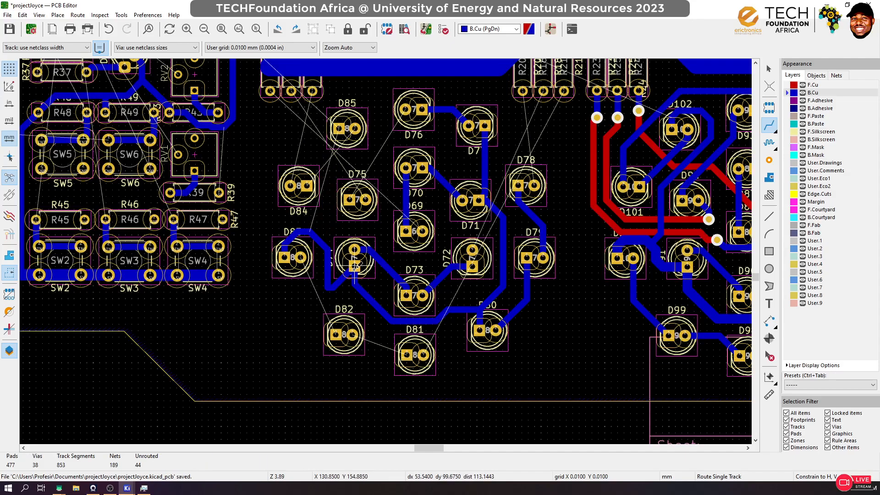
{"action": "left_click", "coordinate": [355, 266]}
{"action": "left_click", "coordinate": [329, 259]}
{"action": "left_click", "coordinate": [329, 259]}
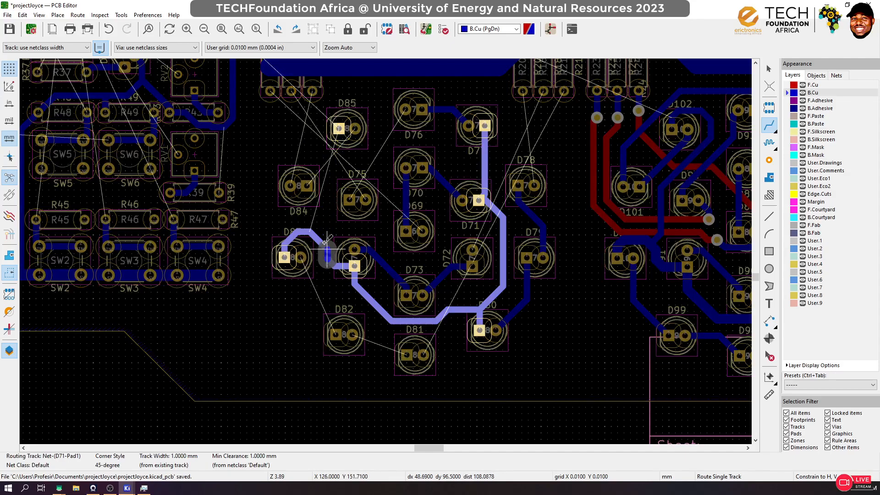
{"action": "left_click", "coordinate": [289, 237]}
Route both pads of D82 on back copper, linking pad 1 to pad 2 of D83 and pad 2 to pad 1 of D81
{"action": "left_click", "coordinate": [300, 256]}
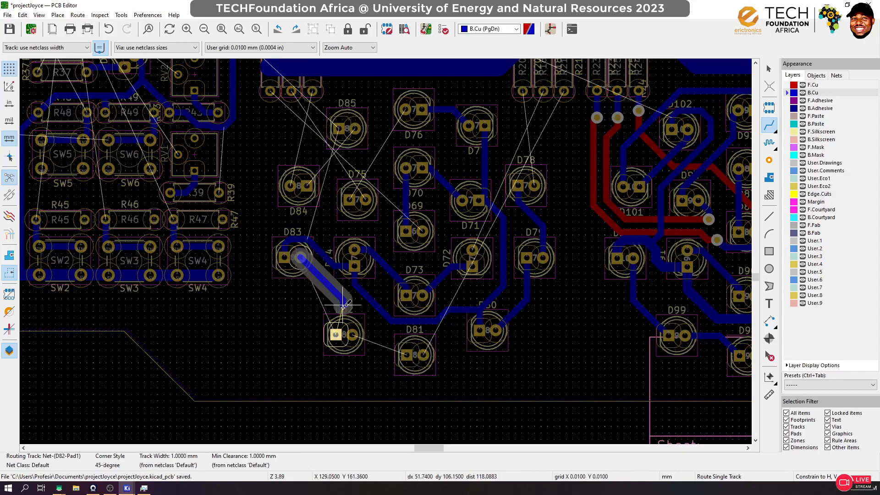
{"action": "left_click", "coordinate": [336, 334]}
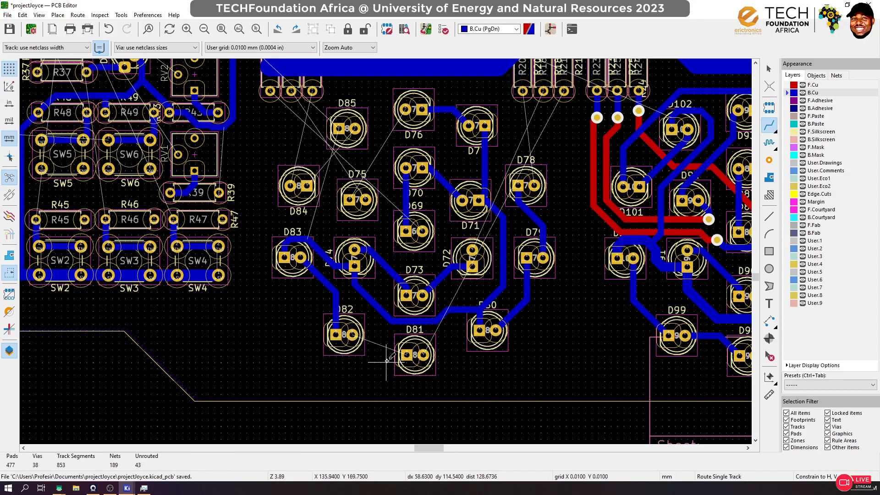
{"action": "scroll", "coordinate": [390, 380], "scroll_direction": "up", "scroll_amount": 5}
{"action": "left_click", "coordinate": [248, 133]}
{"action": "scroll", "coordinate": [248, 133], "scroll_direction": "down", "scroll_amount": 2}
{"action": "left_click", "coordinate": [472, 222]}
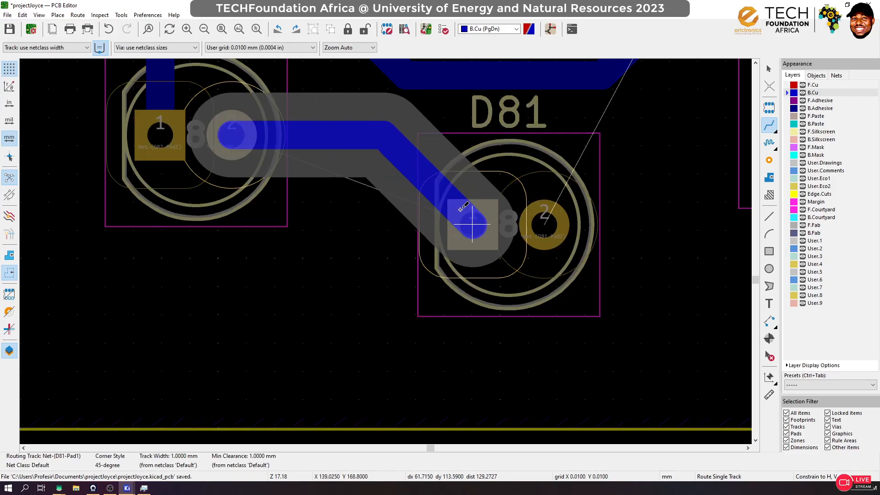
Route pad 2 of R21 to pad 2 of D81 on back copper, passing outside D78, D79 and D80
{"action": "scroll", "coordinate": [472, 222], "scroll_direction": "down", "scroll_amount": 3}
{"action": "scroll", "coordinate": [422, 169], "scroll_direction": "down", "scroll_amount": 3}
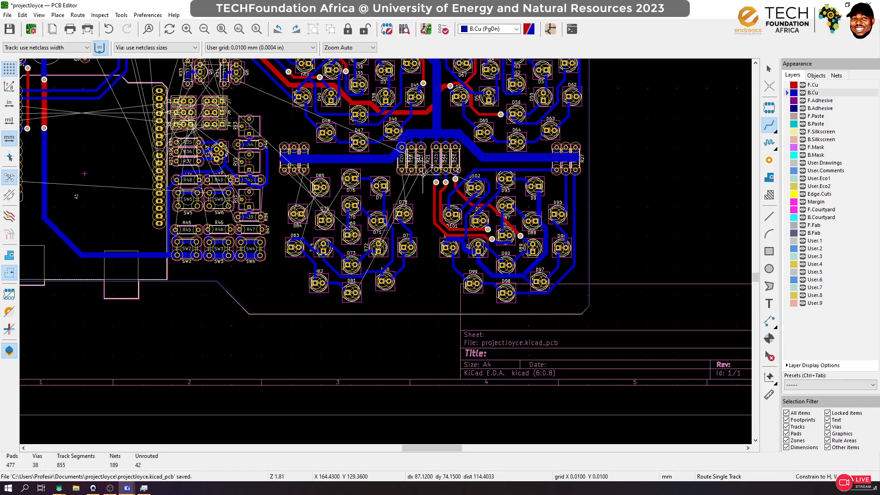
{"action": "left_click", "coordinate": [421, 169]}
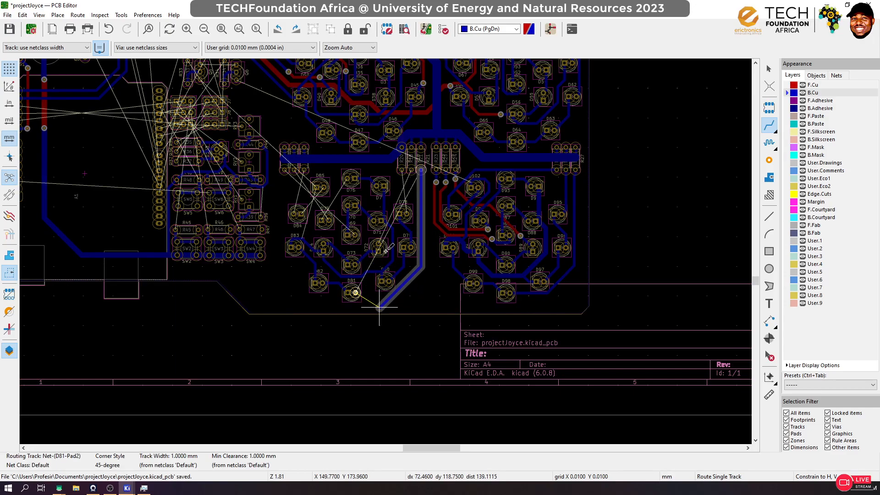
{"action": "scroll", "coordinate": [375, 310], "scroll_direction": "up", "scroll_amount": 3}
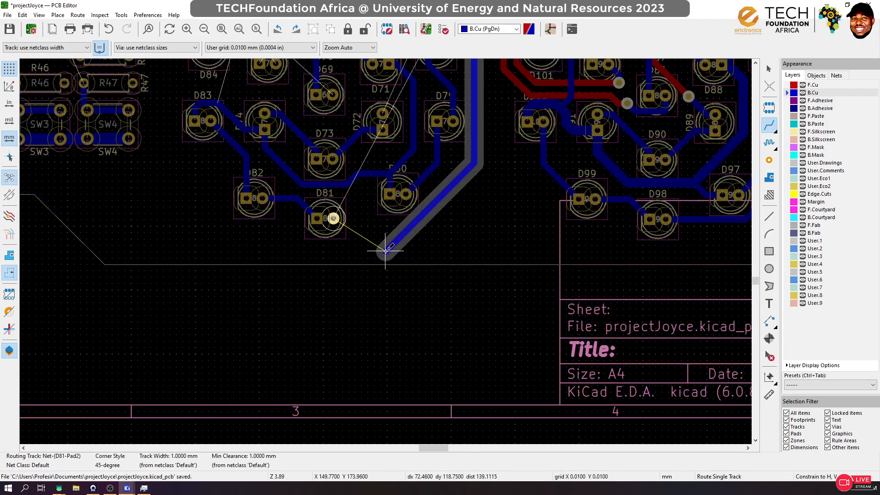
{"action": "left_click", "coordinate": [333, 219]}
{"action": "left_click", "coordinate": [395, 218]}
{"action": "left_click", "coordinate": [451, 196]}
{"action": "scroll", "coordinate": [446, 199], "scroll_direction": "down", "scroll_amount": 1}
{"action": "scroll", "coordinate": [385, 250], "scroll_direction": "down", "scroll_amount": 3}
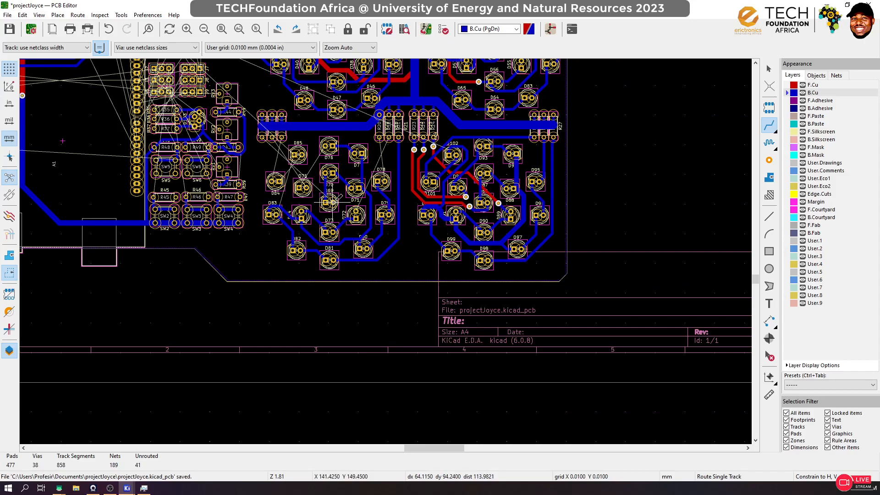
{"action": "scroll", "coordinate": [385, 250], "scroll_direction": "up", "scroll_amount": 3}
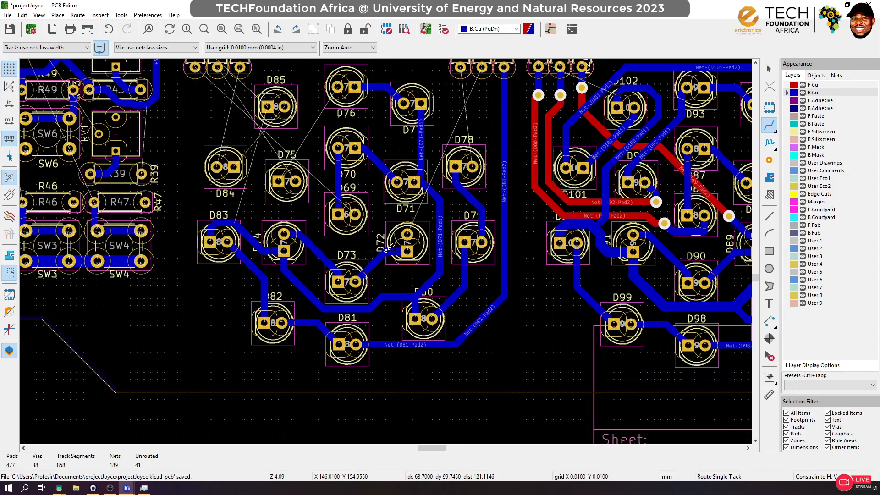
{"action": "left_click", "coordinate": [408, 230]}
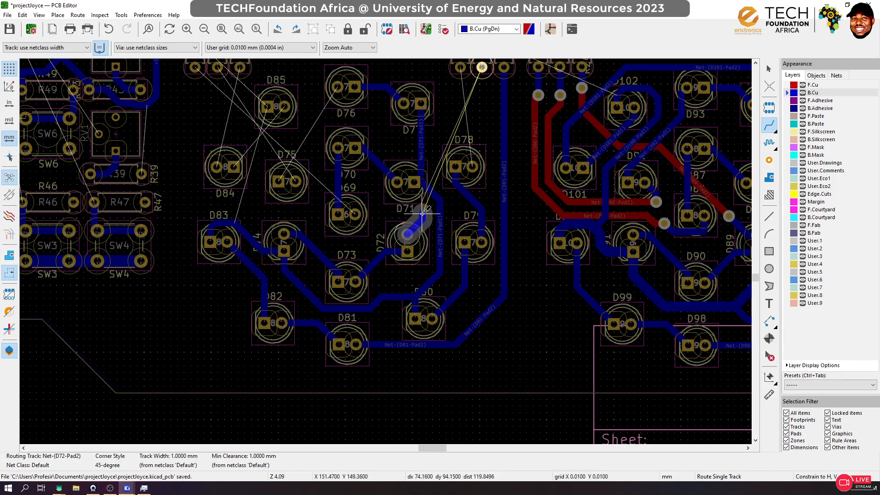
{"action": "key", "text": "Escape"}
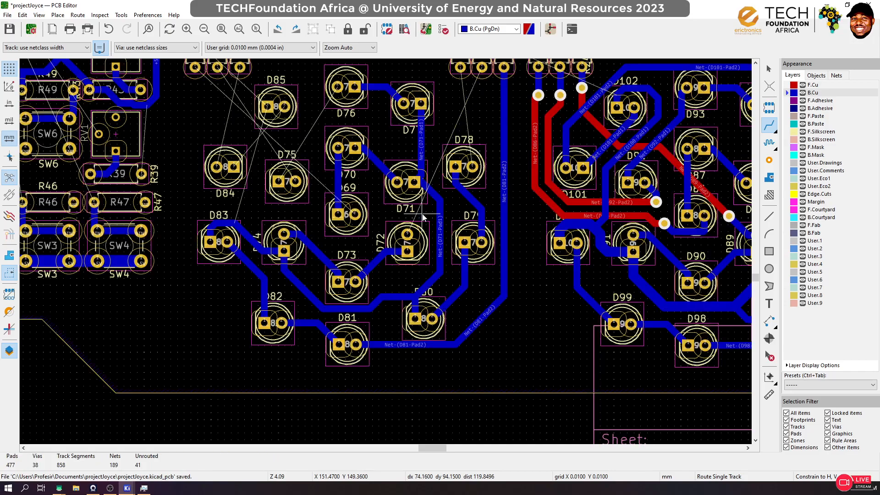
{"action": "scroll", "coordinate": [487, 115], "scroll_direction": "down", "scroll_amount": 1}
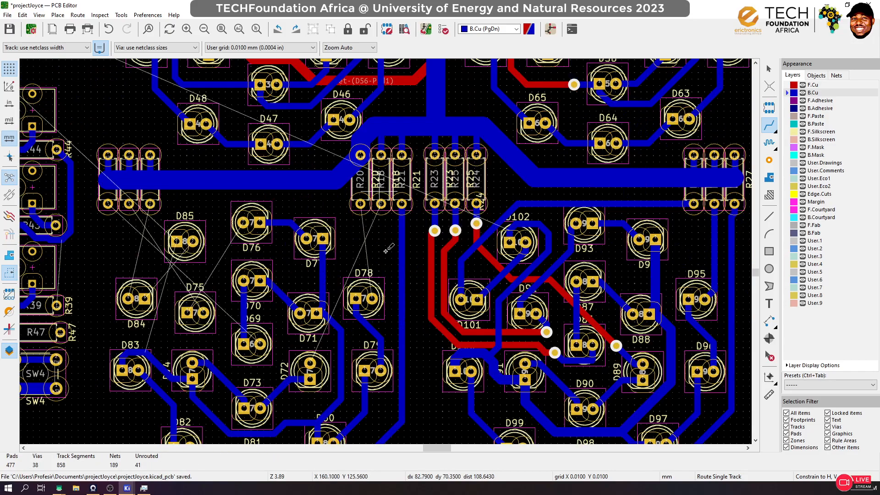
Ungroup the three resistors R18, R20 and R21
{"action": "scroll", "coordinate": [381, 191], "scroll_direction": "up", "scroll_amount": 1}
{"action": "left_click", "coordinate": [769, 69]}
{"action": "left_click", "coordinate": [393, 261]}
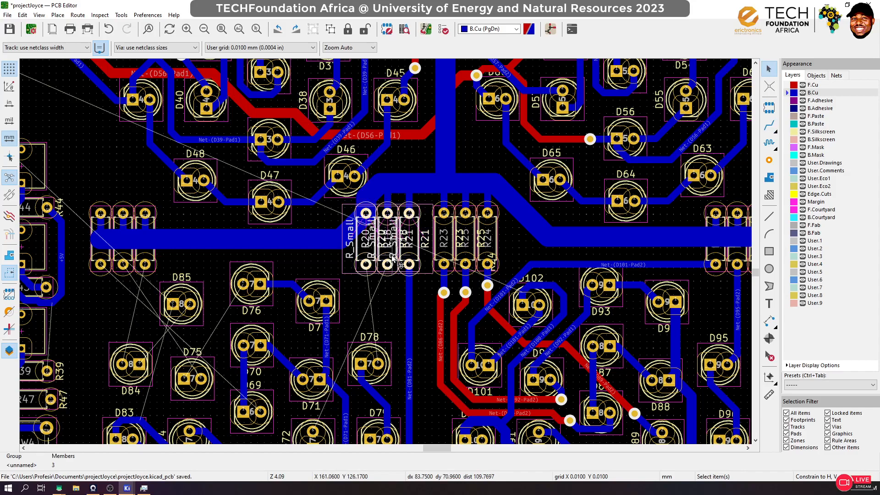
{"action": "left_click", "coordinate": [330, 29]}
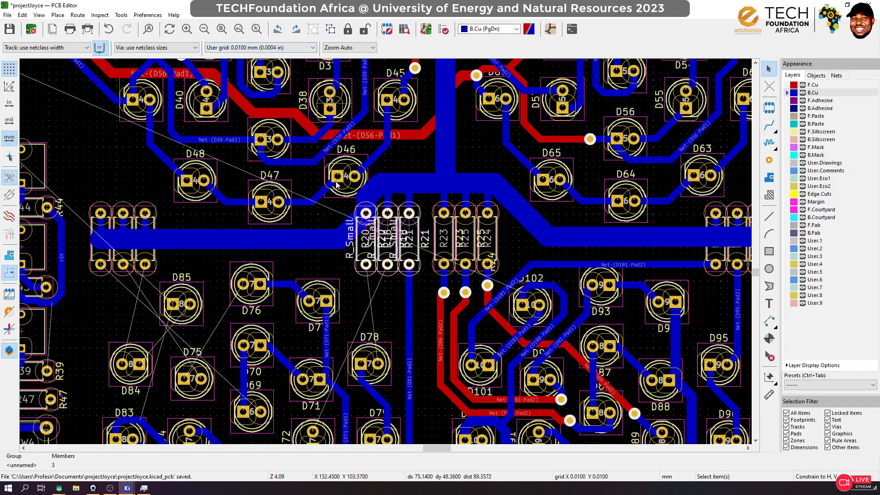
Swap the positions of R18 and R20 so that R20 sits between R18 and R21
{"action": "left_click", "coordinate": [396, 297]}
{"action": "left_click", "coordinate": [395, 273]}
{"action": "left_click_drag", "start_coordinate": [391, 271], "coordinate": [299, 264]}
{"action": "left_click_drag", "start_coordinate": [370, 246], "coordinate": [396, 249]}
{"action": "left_click_drag", "start_coordinate": [306, 223], "coordinate": [374, 223]}
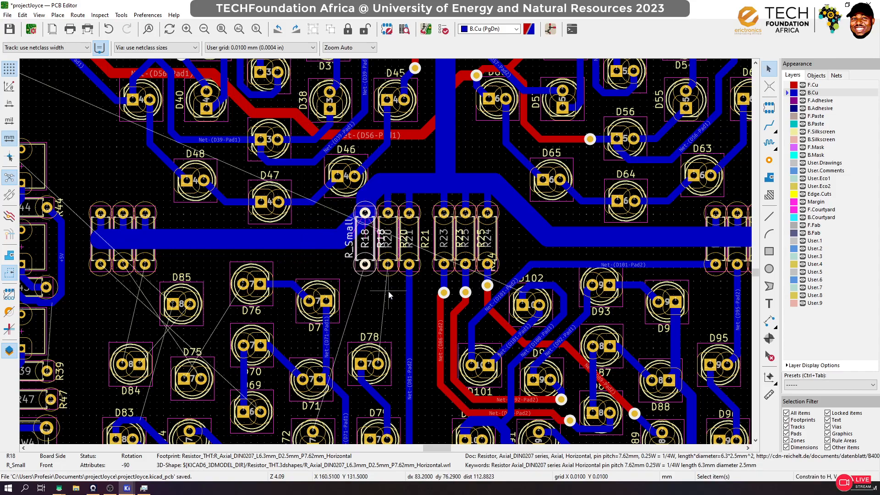
Route pad 2 of R20 to pad 2 of D78 on back copper
{"action": "left_click", "coordinate": [769, 124]}
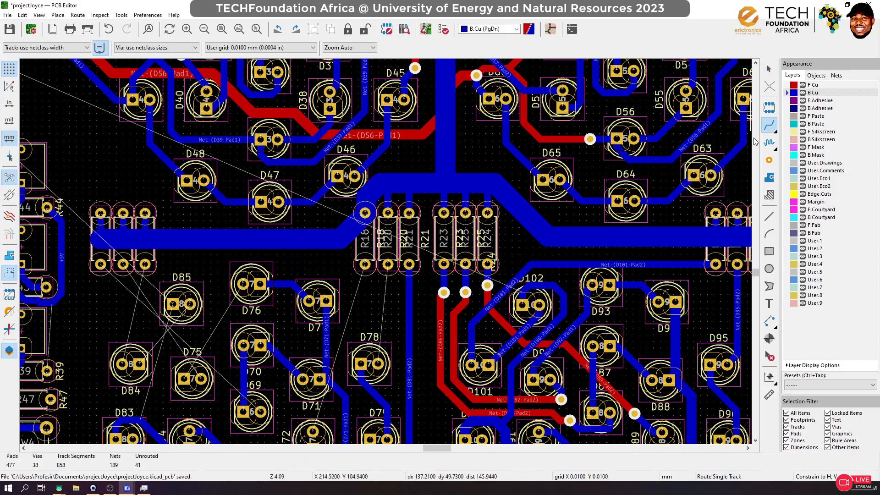
{"action": "scroll", "coordinate": [377, 274], "scroll_direction": "up", "scroll_amount": 3}
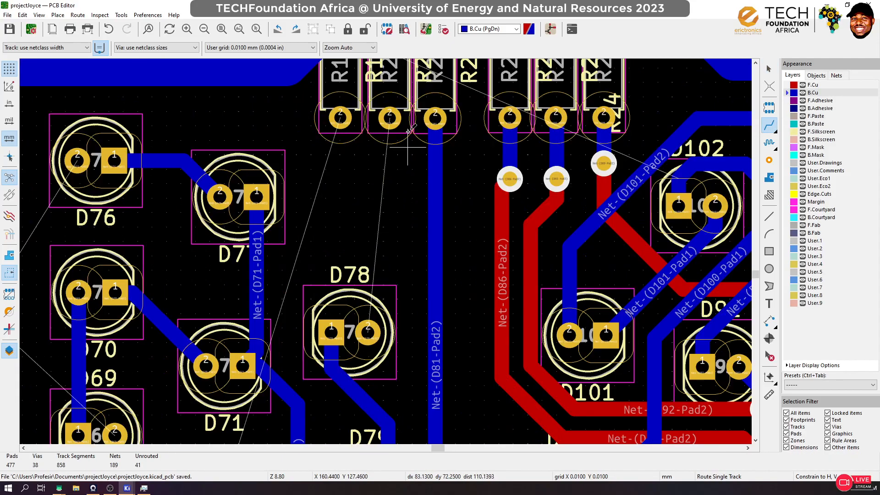
{"action": "left_click", "coordinate": [390, 119]}
{"action": "left_click", "coordinate": [367, 331]}
Route a back-copper track from pad 2 of R18 to a via placed between D77 and D78, switching to front copper
{"action": "left_click", "coordinate": [340, 118]}
{"action": "scroll", "coordinate": [340, 120], "scroll_direction": "down", "scroll_amount": 5}
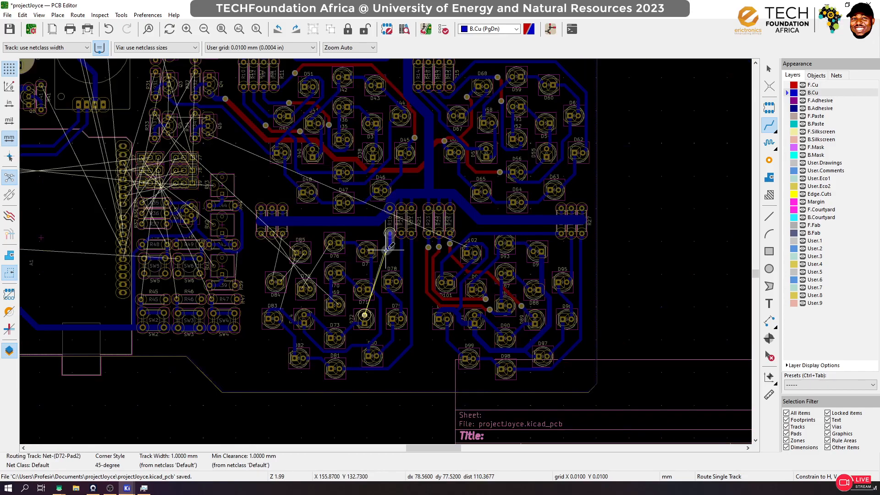
{"action": "scroll", "coordinate": [386, 250], "scroll_direction": "up", "scroll_amount": 3}
{"action": "scroll", "coordinate": [386, 249], "scroll_direction": "down", "scroll_amount": 1}
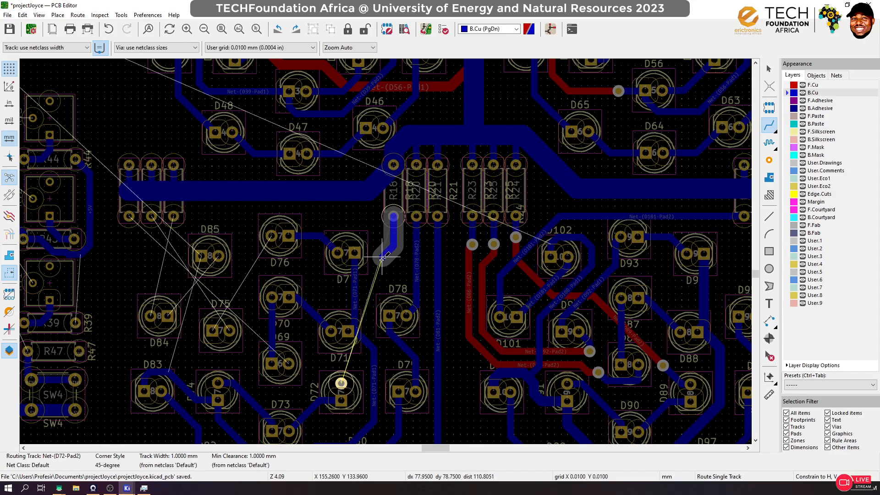
{"action": "scroll", "coordinate": [385, 251], "scroll_direction": "up", "scroll_amount": 3}
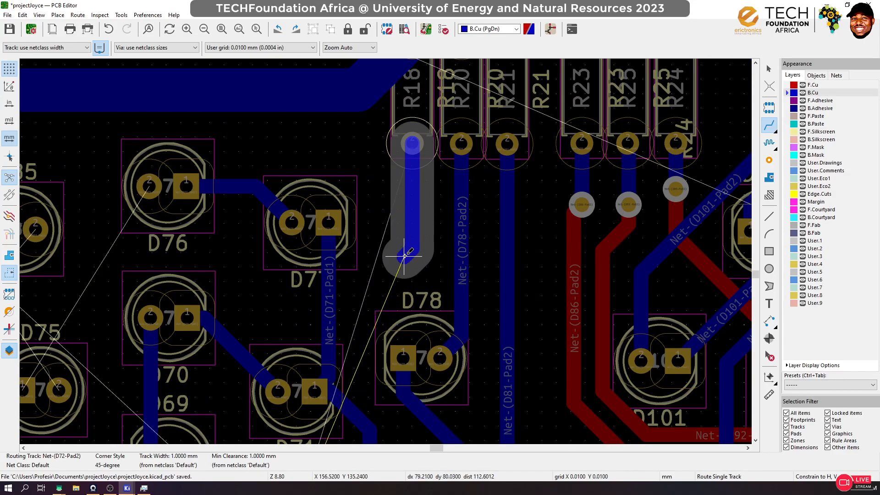
{"action": "key", "text": "v"}
{"action": "left_click", "coordinate": [409, 251]}
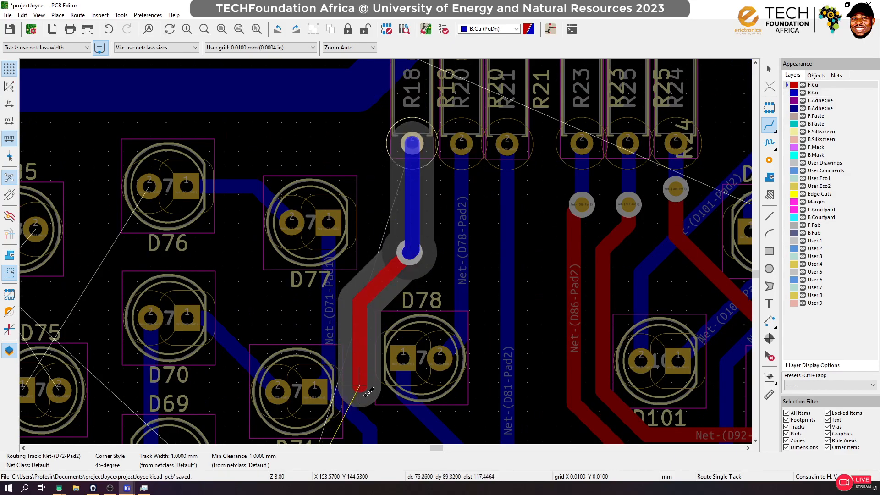
Continue the track on front copper between D71 and D78 to a second via above D72, and finish on back copper at D72 pad 2
{"action": "scroll", "coordinate": [385, 412], "scroll_direction": "down", "scroll_amount": 3}
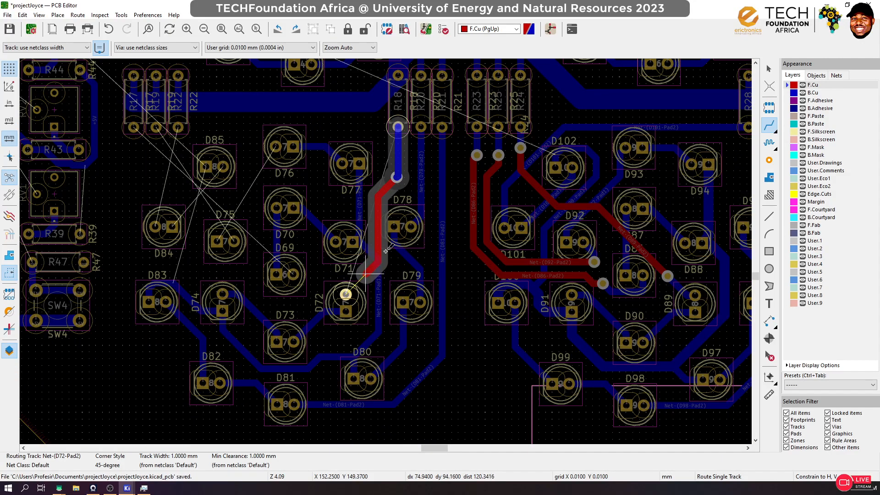
{"action": "scroll", "coordinate": [385, 251], "scroll_direction": "up", "scroll_amount": 3}
{"action": "key", "text": "v"}
{"action": "left_click", "coordinate": [377, 249]}
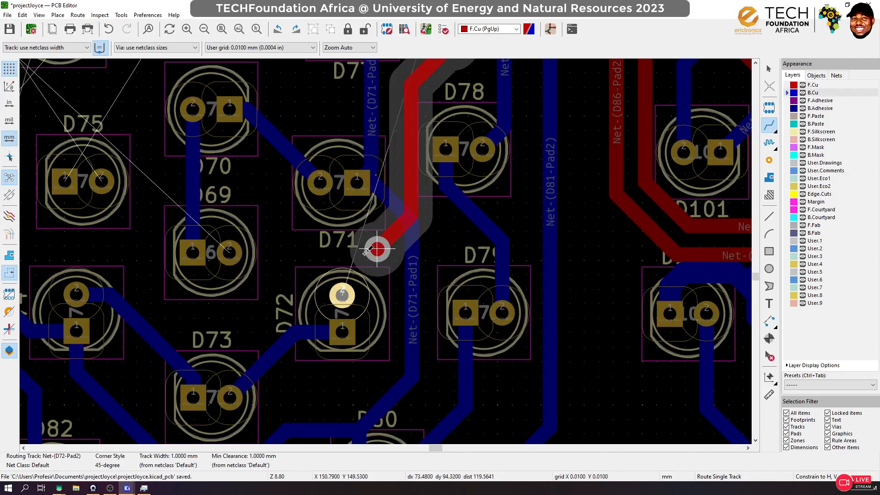
{"action": "left_click", "coordinate": [347, 289]}
{"action": "left_click", "coordinate": [347, 290]}
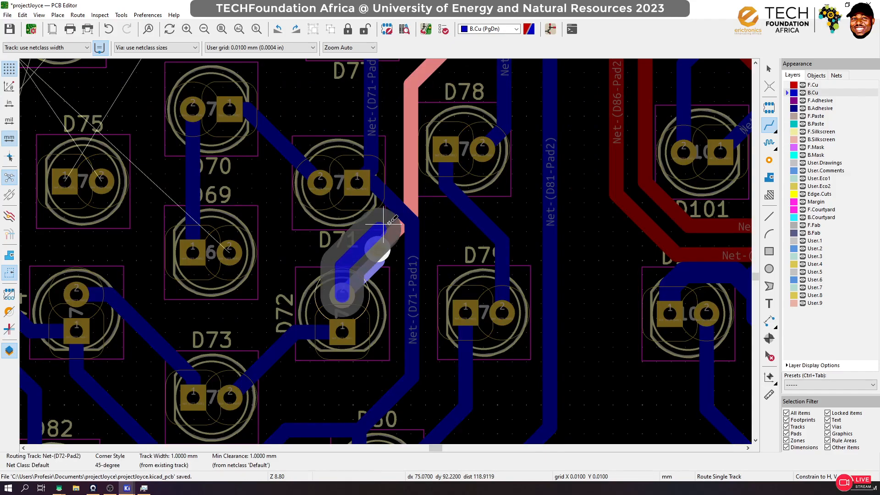
{"action": "left_click", "coordinate": [377, 249]}
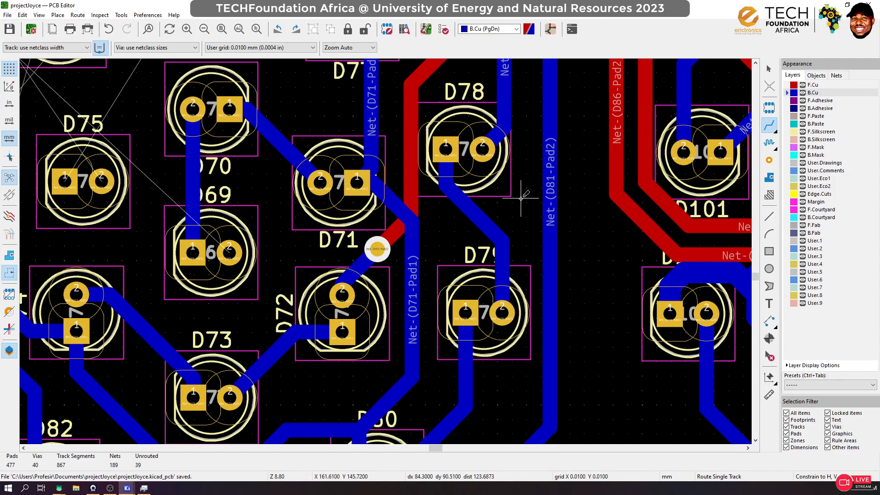
Route pad 1 of D75 to pad 2 of D76 on back copper, with a direct diagonal between D85 and D70
{"action": "scroll", "coordinate": [520, 208], "scroll_direction": "down", "scroll_amount": 3}
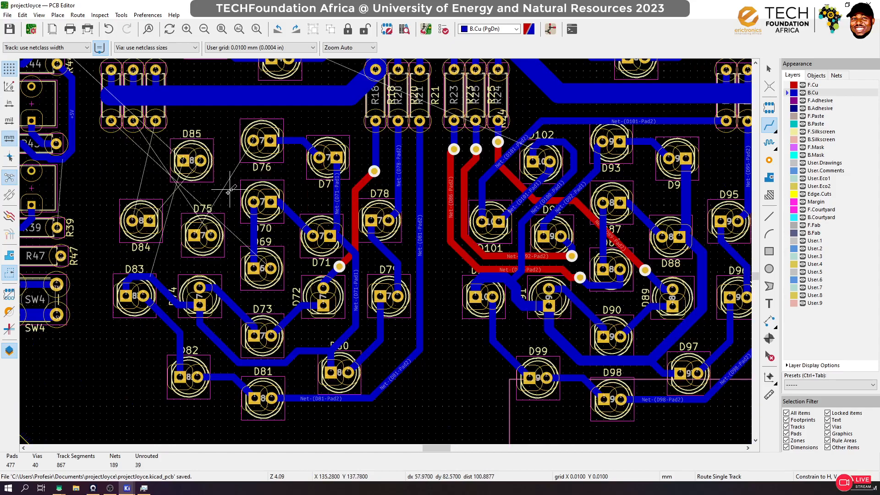
{"action": "scroll", "coordinate": [204, 180], "scroll_direction": "up", "scroll_amount": 3}
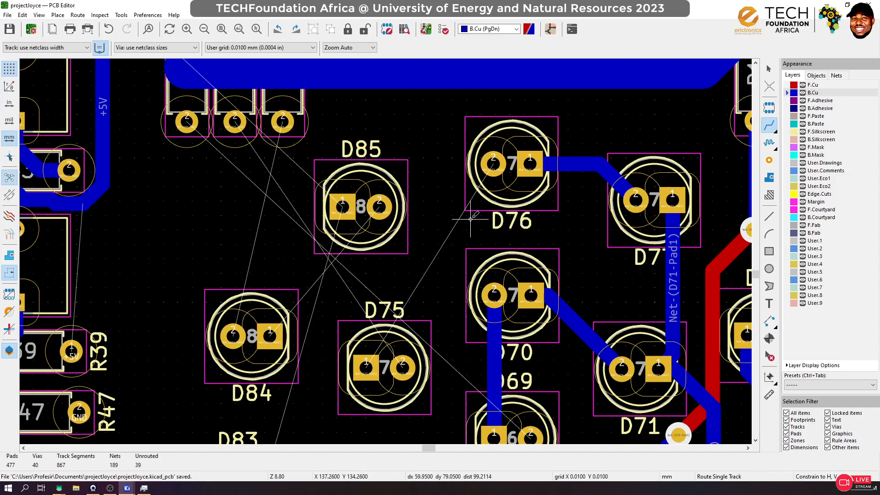
{"action": "left_click", "coordinate": [367, 364]}
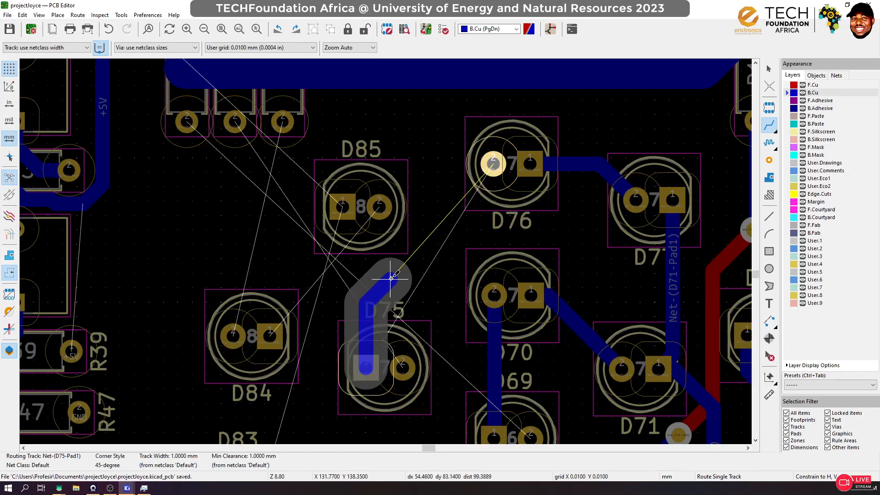
{"action": "left_click", "coordinate": [494, 163]}
{"action": "left_click", "coordinate": [494, 163]}
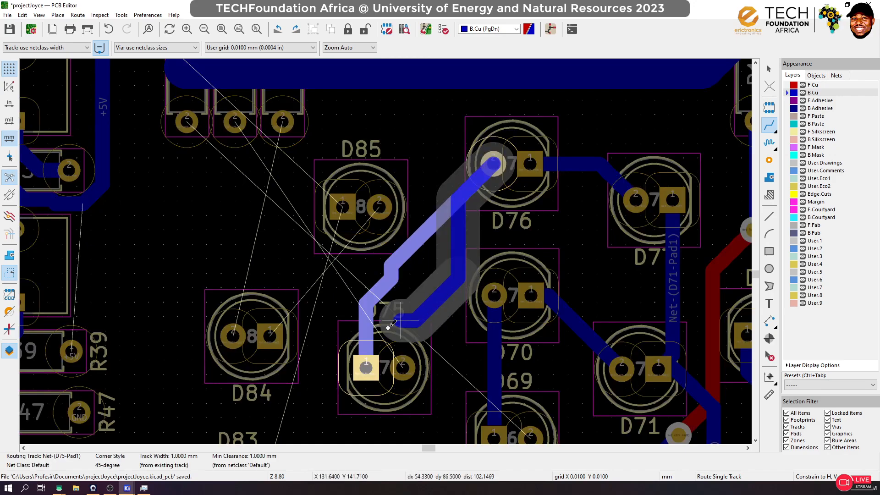
{"action": "left_click", "coordinate": [366, 367]}
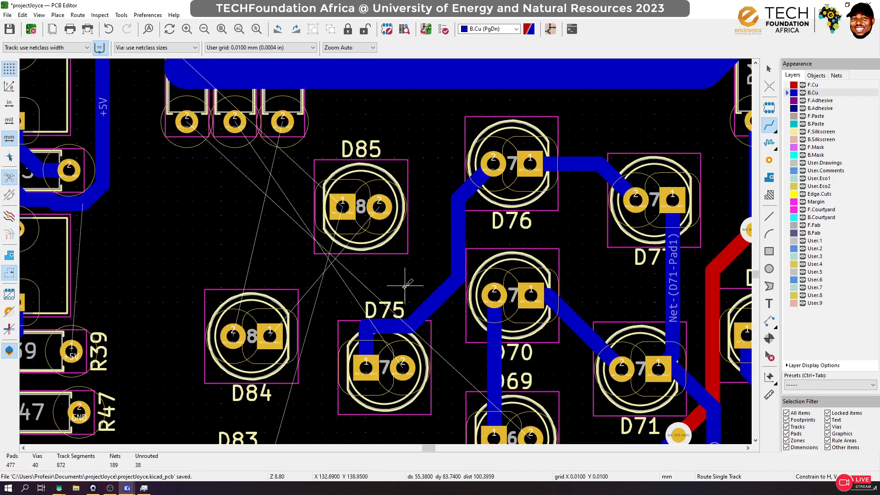
{"action": "left_click", "coordinate": [467, 223]}
{"action": "left_click", "coordinate": [366, 329]}
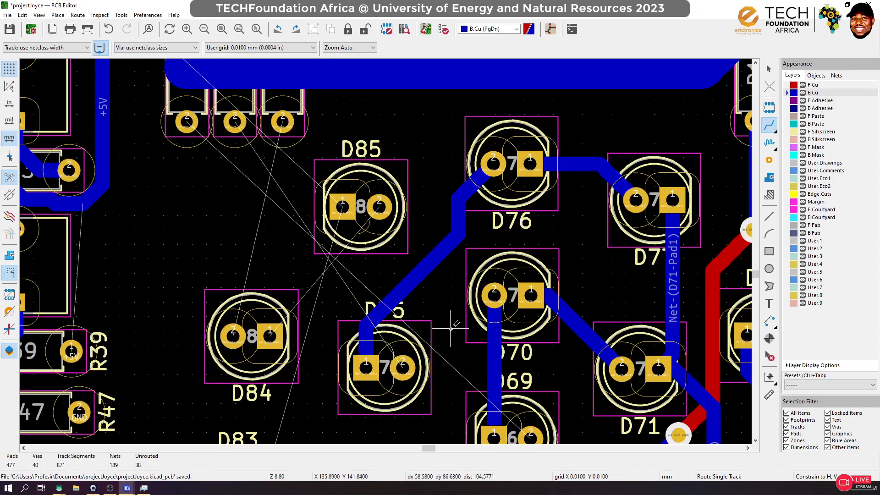
Route pad 1 of D84 to pad 2 of D85 on back copper
{"action": "scroll", "coordinate": [403, 364], "scroll_direction": "down", "scroll_amount": 1}
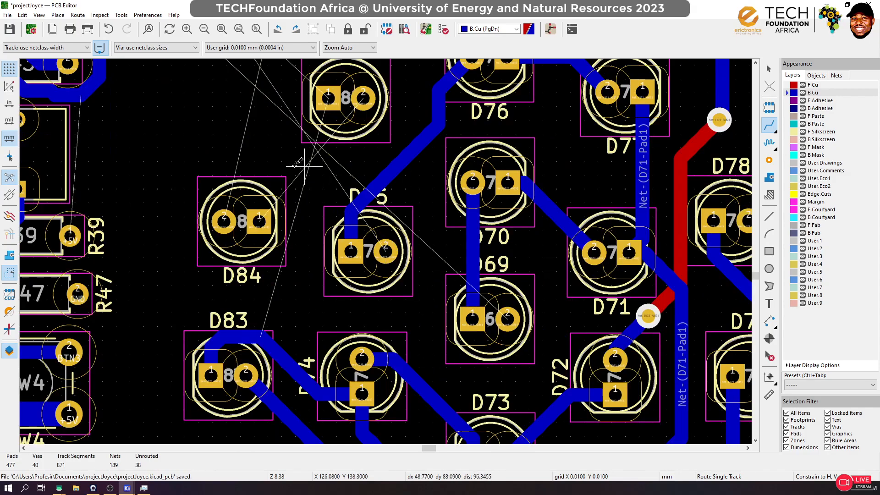
{"action": "left_click", "coordinate": [270, 335]}
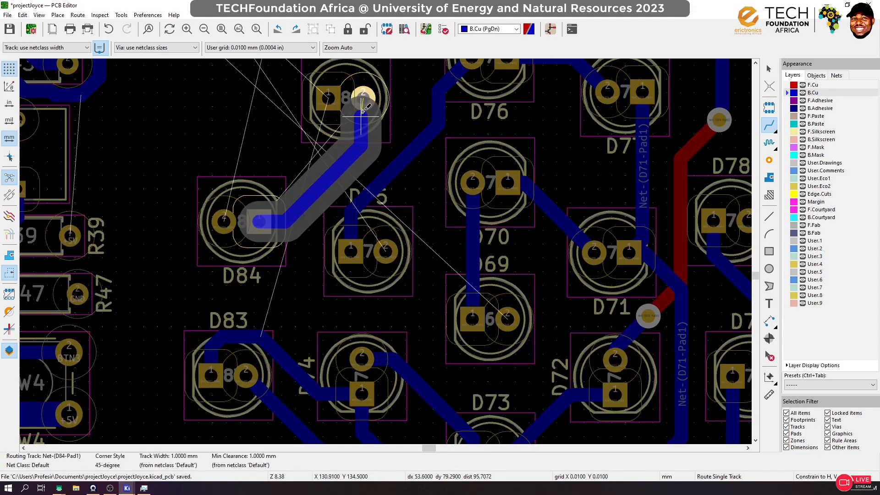
{"action": "left_click", "coordinate": [363, 98]}
{"action": "scroll", "coordinate": [378, 215], "scroll_direction": "down", "scroll_amount": 3}
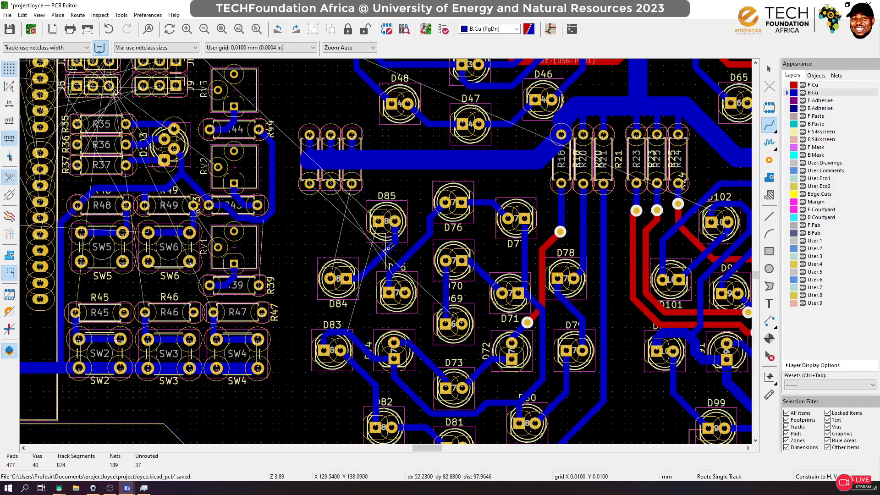
Ungroup the three resistors at the end of the wide +12V track above D85, including R22
{"action": "scroll", "coordinate": [385, 249], "scroll_direction": "up", "scroll_amount": 1}
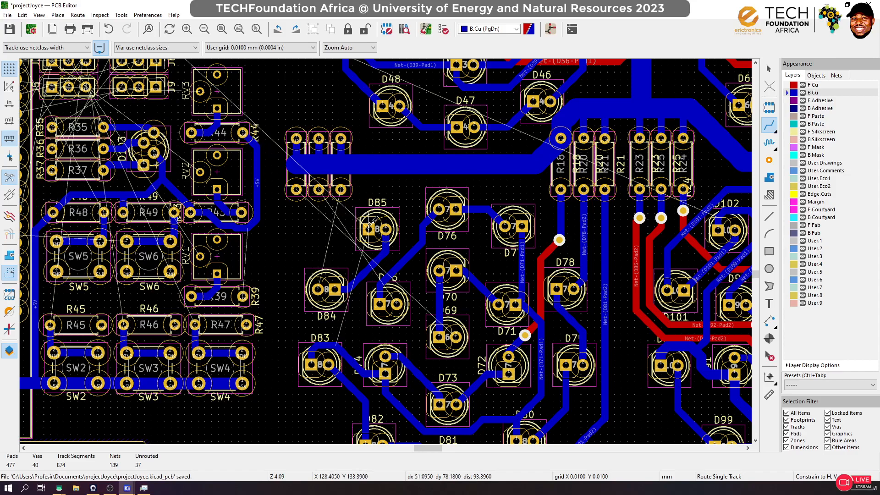
{"action": "key", "text": "Escape"}
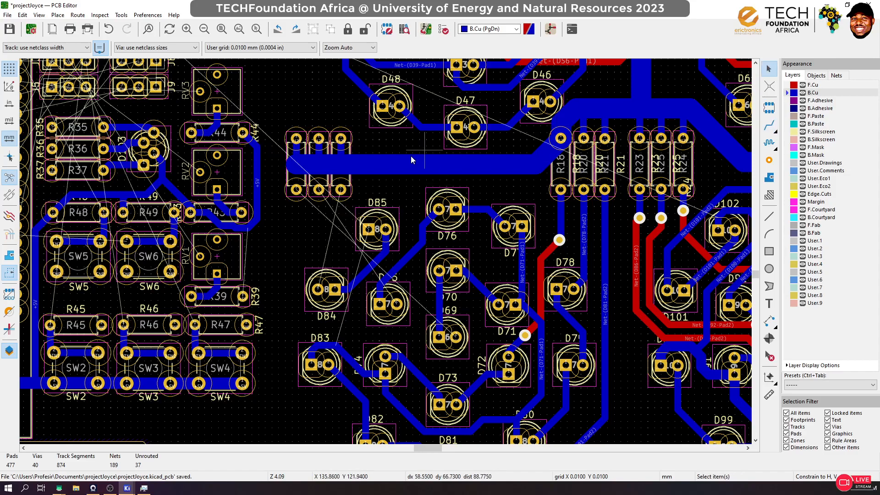
{"action": "left_click", "coordinate": [349, 192]}
{"action": "left_click", "coordinate": [335, 29]}
Swap R22 with the resistor at the far end of the +12V track, moving that one to the side nearest D85
{"action": "left_click", "coordinate": [352, 187]}
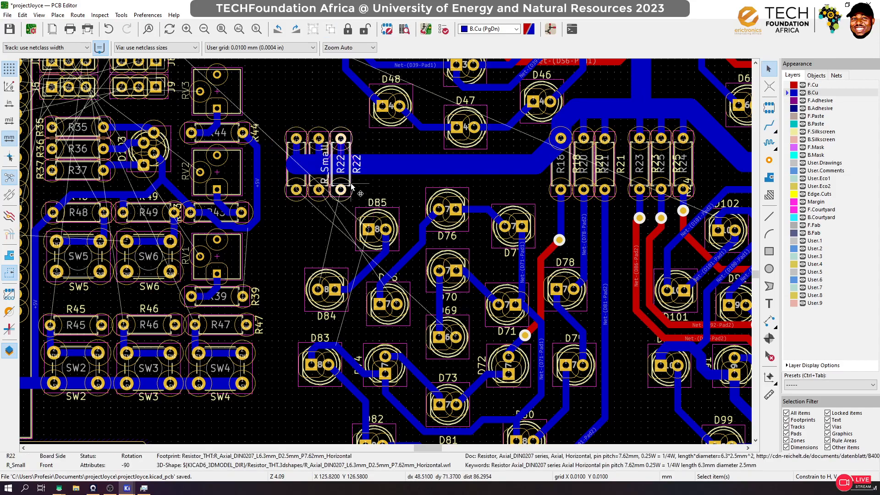
{"action": "key", "text": "m"}
{"action": "left_click", "coordinate": [286, 198]}
{"action": "left_click", "coordinate": [299, 178]}
{"action": "key", "text": "m"}
{"action": "left_click", "coordinate": [361, 178]}
Move R22 to the outer end of the wide +12V track, aligning its pad 1 with the end track stub
{"action": "left_click", "coordinate": [280, 186]}
{"action": "left_click", "coordinate": [288, 196]}
{"action": "left_click", "coordinate": [281, 193]}
{"action": "left_click", "coordinate": [291, 213]}
{"action": "key", "text": "m"}
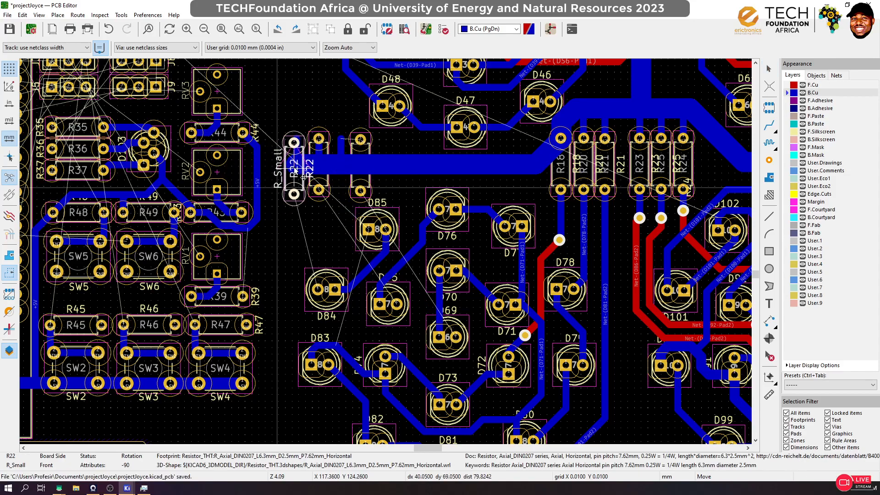
{"action": "scroll", "coordinate": [298, 168], "scroll_direction": "up", "scroll_amount": 3}
{"action": "scroll", "coordinate": [386, 256], "scroll_direction": "up", "scroll_amount": 3}
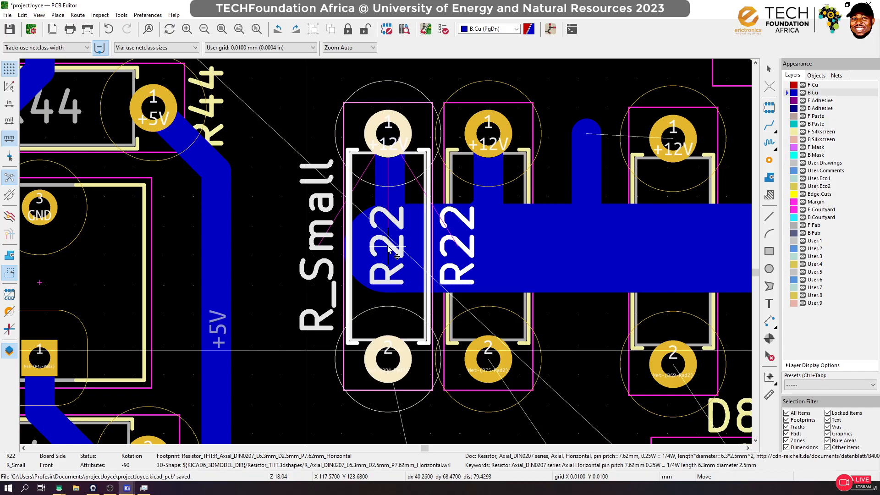
{"action": "left_click", "coordinate": [388, 254]}
{"action": "scroll", "coordinate": [387, 256], "scroll_direction": "down", "scroll_amount": 6}
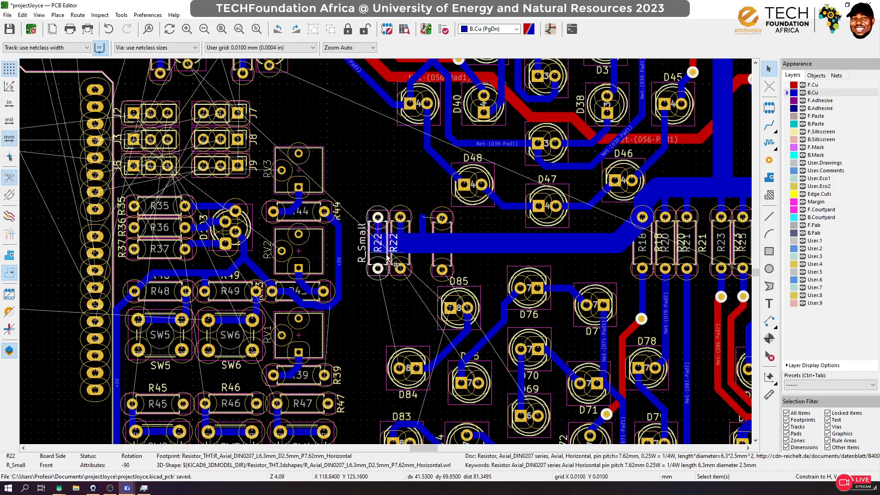
{"action": "left_click", "coordinate": [409, 309]}
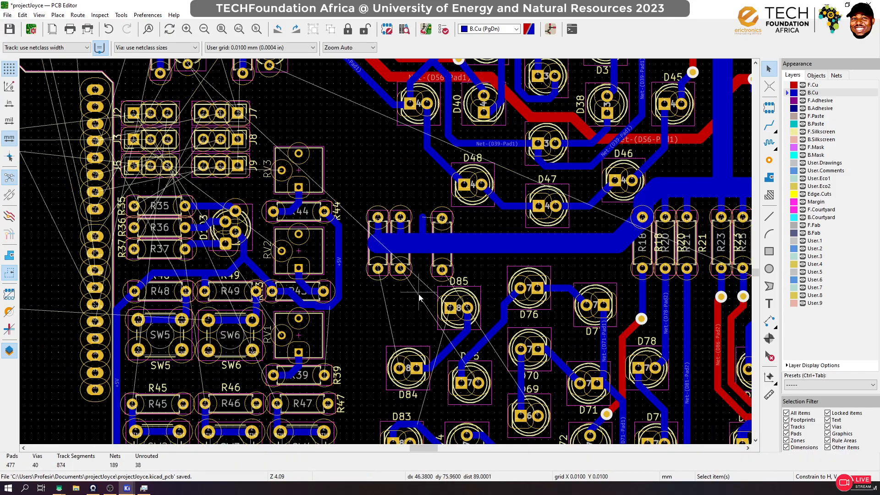
Move R17 beside the other two resistors on the +12V track, aligning its pad 1 with the vacant stub
{"action": "left_click", "coordinate": [441, 268]}
{"action": "left_click", "coordinate": [449, 262]}
{"action": "key", "text": "m"}
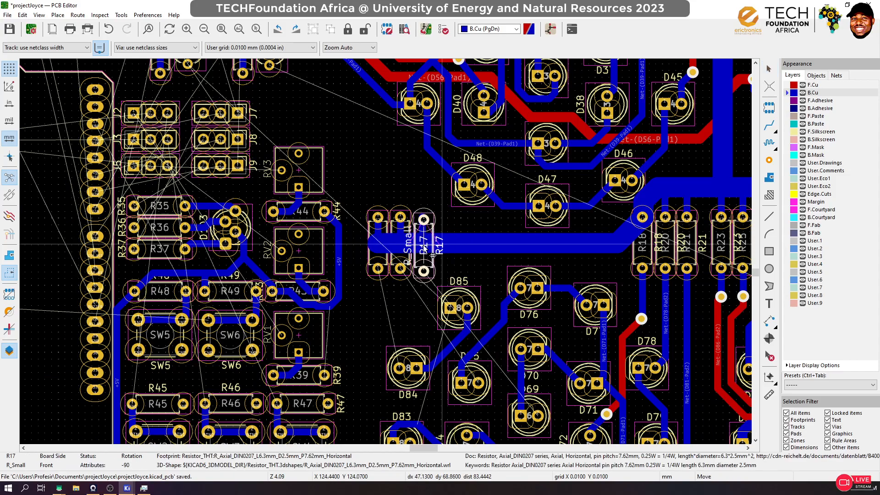
{"action": "scroll", "coordinate": [386, 255], "scroll_direction": "up", "scroll_amount": 3}
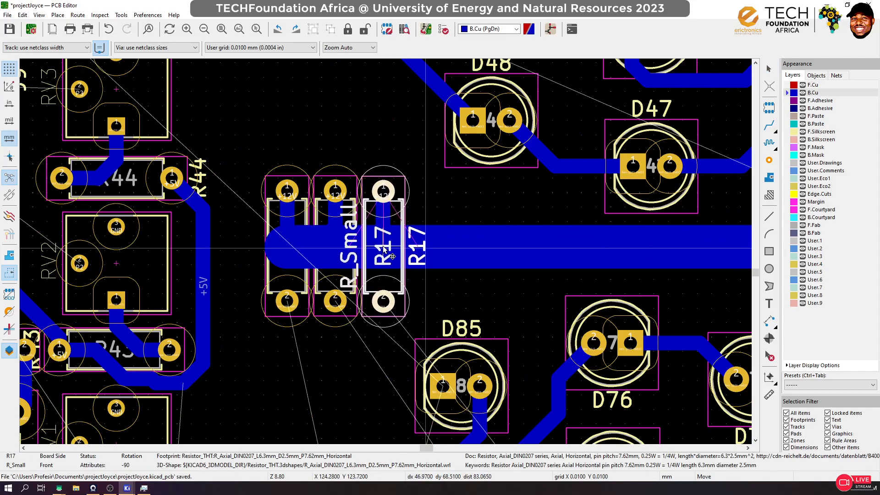
{"action": "left_click", "coordinate": [383, 250]}
{"action": "key", "text": "Escape"}
Route short back-copper tracks from the wide +12V track to pad 1 of R22 and R19
{"action": "key", "text": "x"}
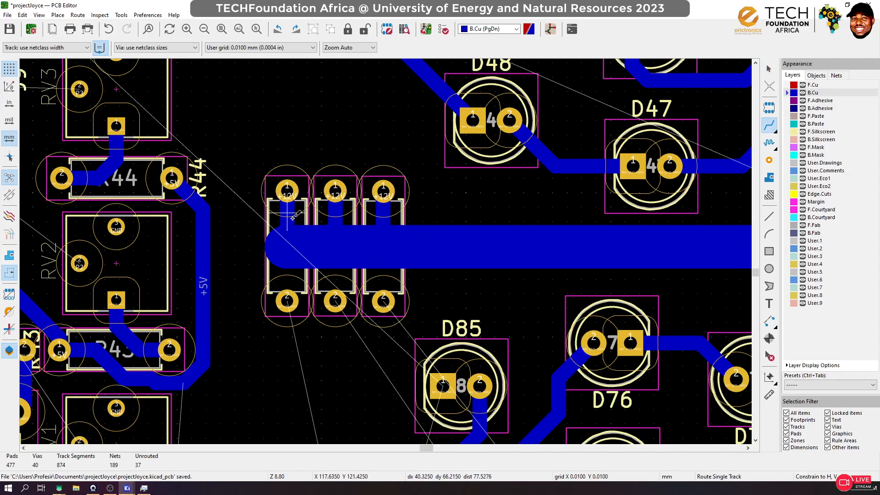
{"action": "left_click", "coordinate": [287, 211]}
{"action": "left_click", "coordinate": [287, 191]}
{"action": "left_click", "coordinate": [335, 217]}
{"action": "left_click", "coordinate": [335, 191]}
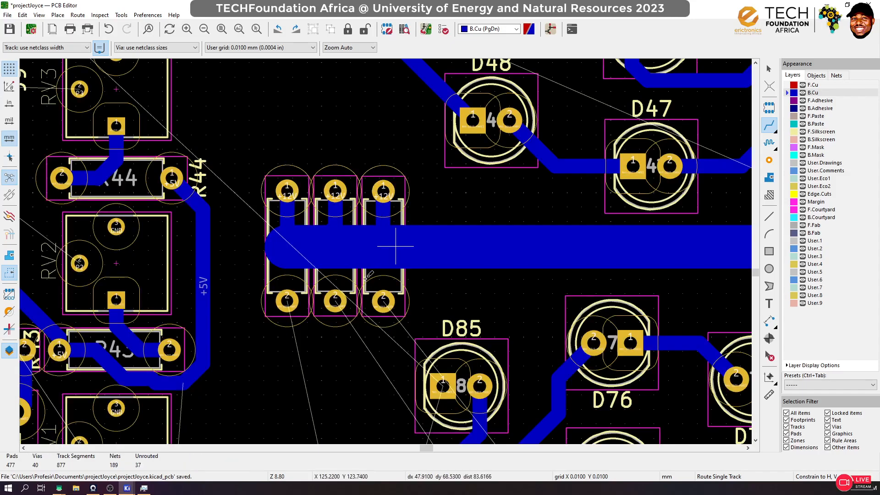
Route pad 2 of R22 to pad 2 of D84 on back copper
{"action": "scroll", "coordinate": [386, 250], "scroll_direction": "down", "scroll_amount": 5}
{"action": "scroll", "coordinate": [385, 251], "scroll_direction": "up", "scroll_amount": 3}
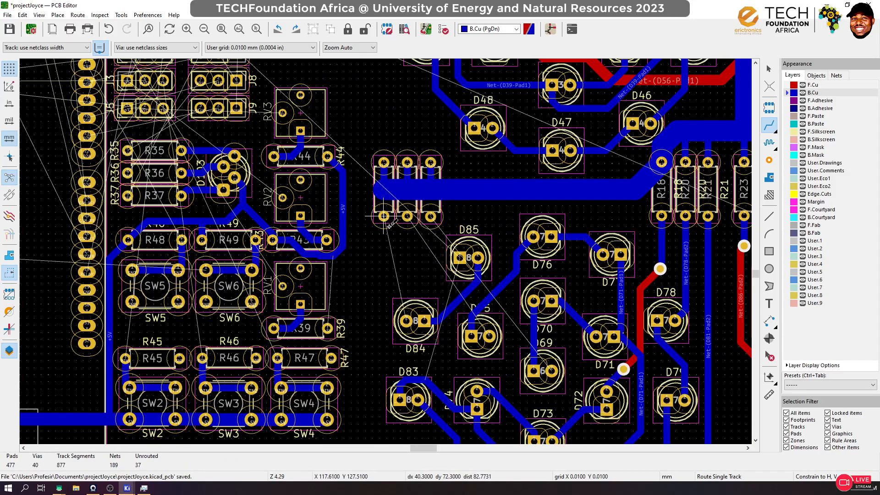
{"action": "left_click", "coordinate": [383, 215]}
{"action": "left_click", "coordinate": [406, 320]}
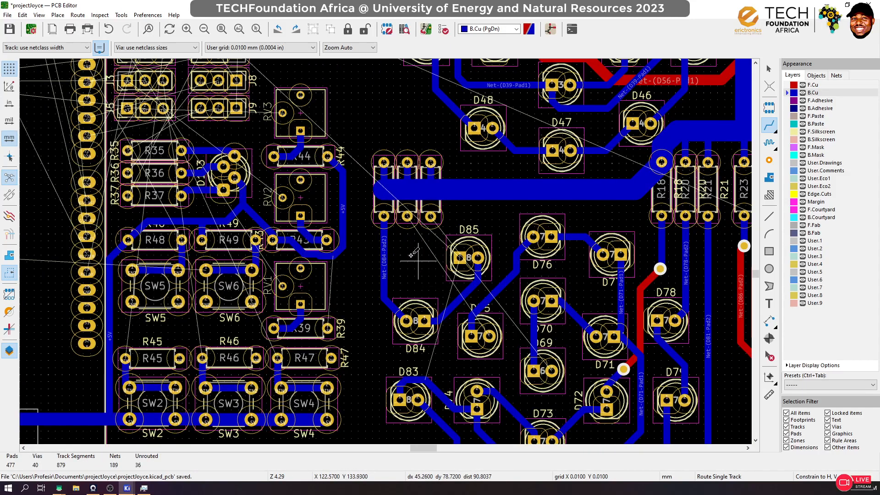
Reroute pad 2 of D85 to pad 1 of D84 on back copper, looping above and around pad 1 of D85
{"action": "scroll", "coordinate": [386, 250], "scroll_direction": "up", "scroll_amount": 3}
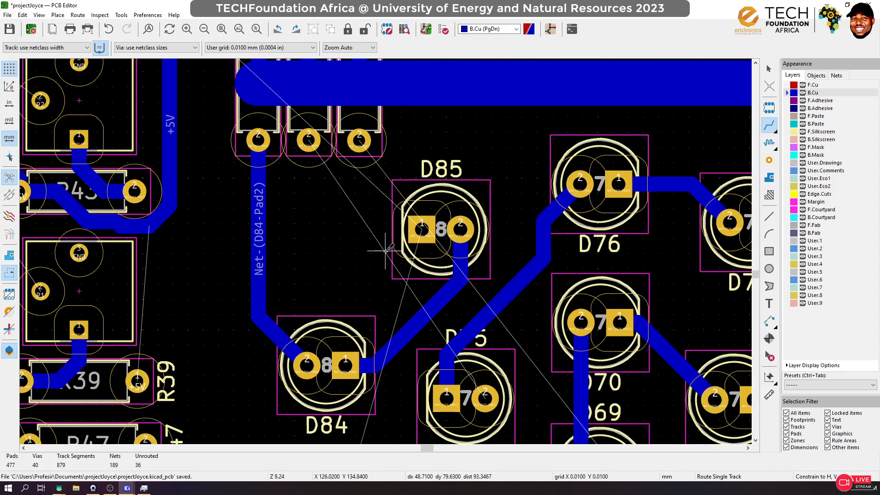
{"action": "left_click", "coordinate": [461, 225]}
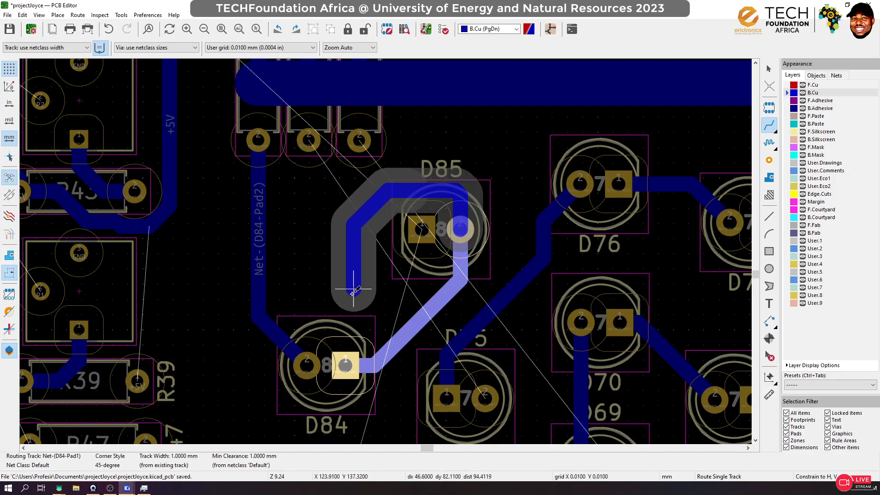
{"action": "left_click", "coordinate": [343, 364]}
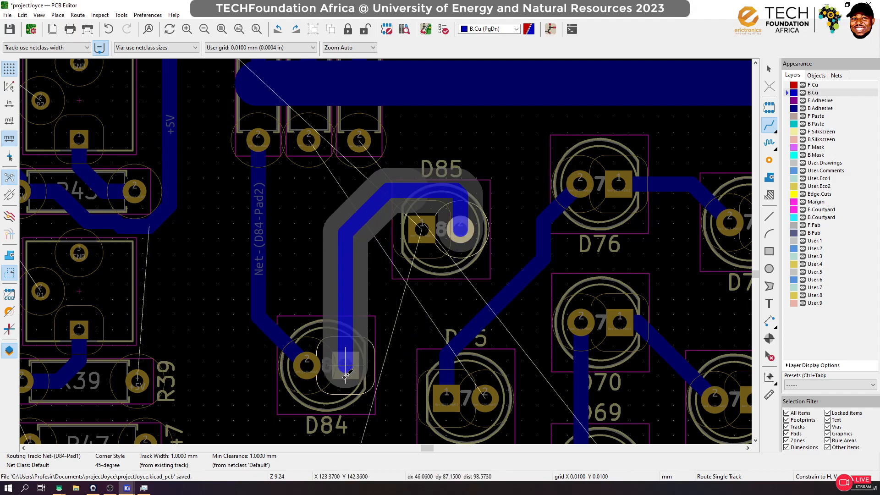
Route pad 1 of D85 on back copper down to the Net-(D71-Pad1) track beside D83
{"action": "left_click", "coordinate": [421, 226]}
{"action": "scroll", "coordinate": [421, 226], "scroll_direction": "down", "scroll_amount": 1}
{"action": "scroll", "coordinate": [440, 294], "scroll_direction": "down", "scroll_amount": 2}
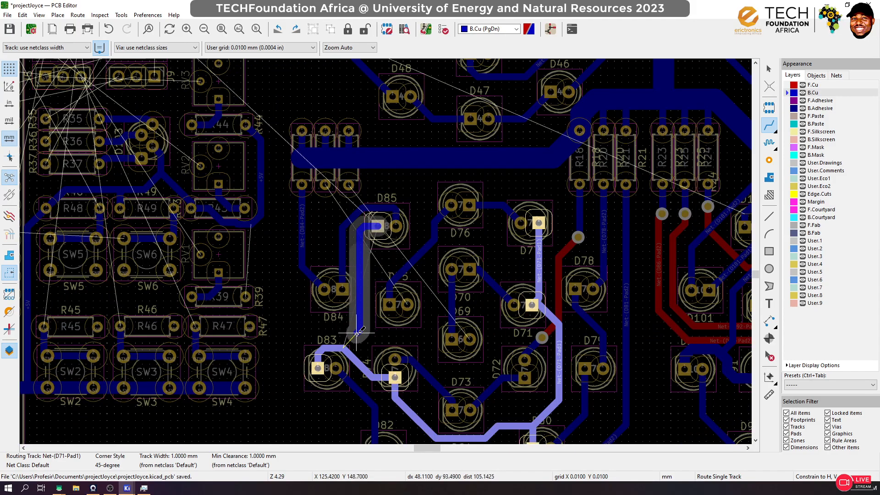
{"action": "left_click", "coordinate": [351, 356]}
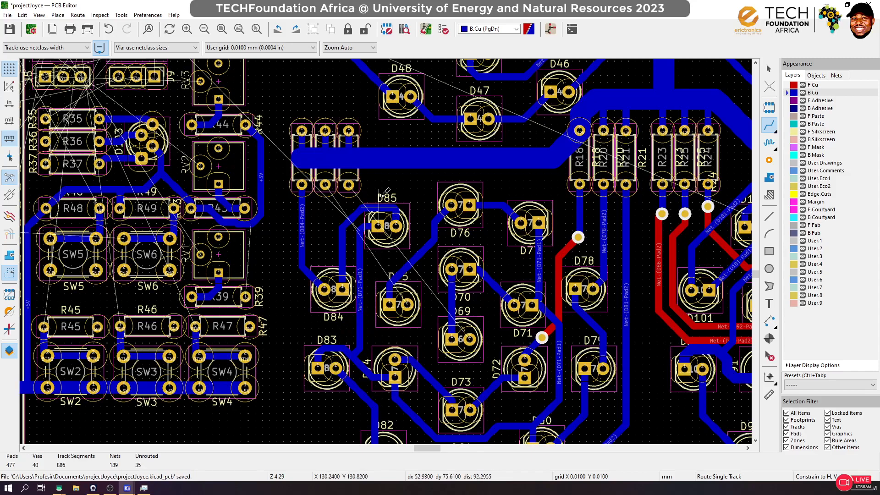
Try to route pad 2 of R19 toward D75 on back copper and to redraw the track around D85
{"action": "left_click", "coordinate": [326, 185]}
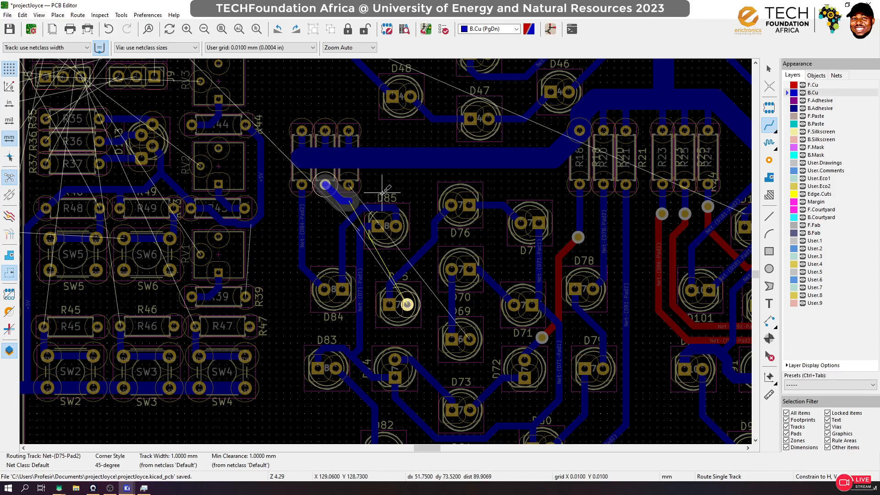
{"action": "key", "text": "Escape"}
{"action": "scroll", "coordinate": [387, 209], "scroll_direction": "up", "scroll_amount": 3}
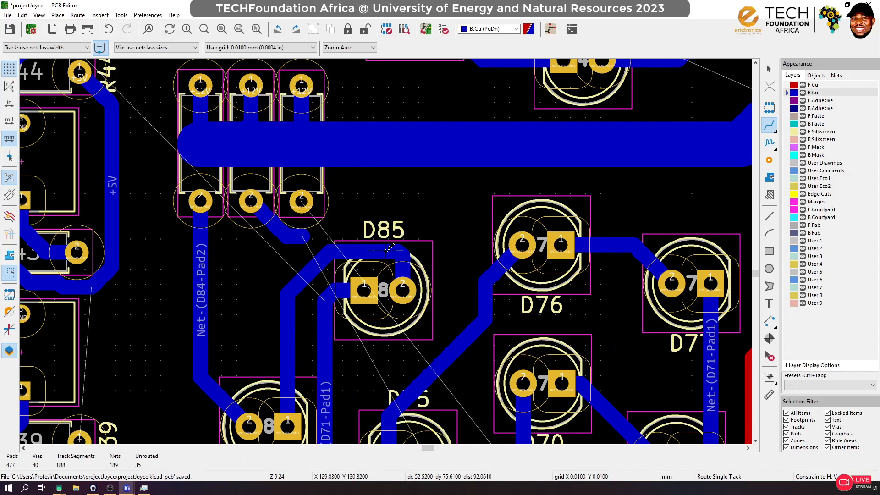
{"action": "left_click", "coordinate": [403, 289]}
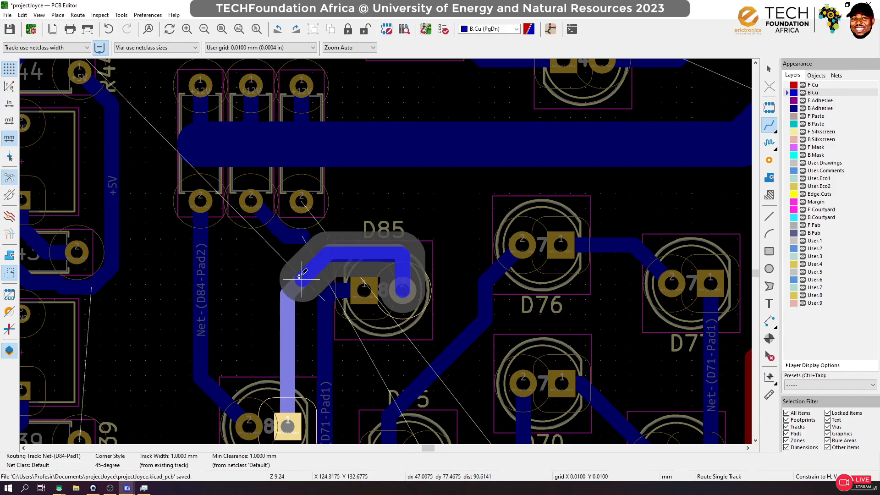
{"action": "left_click", "coordinate": [288, 305]}
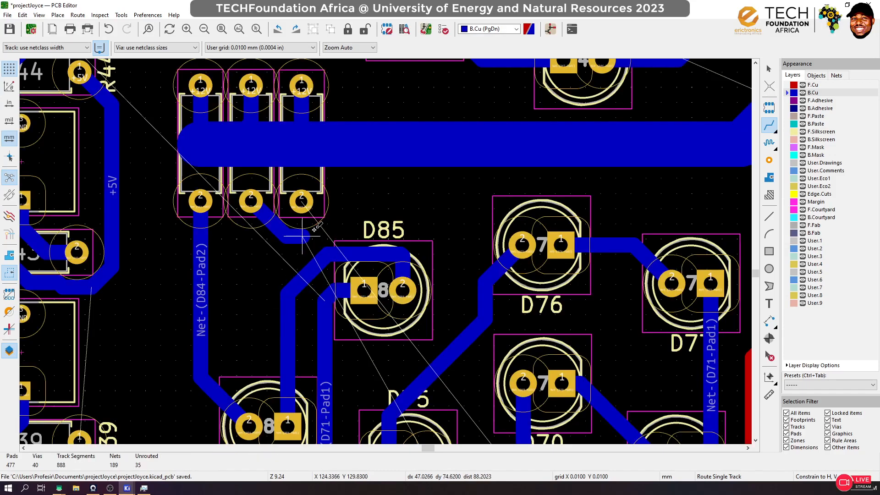
{"action": "left_click", "coordinate": [284, 235]}
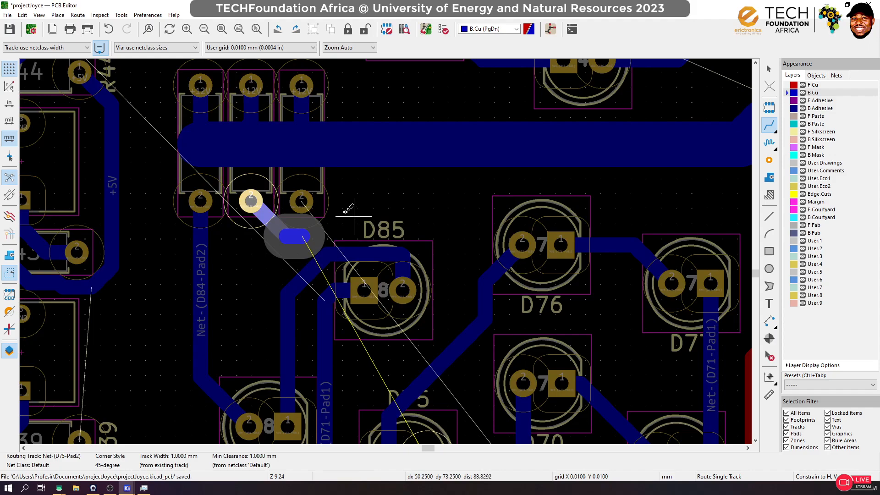
{"action": "double_click", "coordinate": [330, 225]}
{"action": "key", "text": "Escape"}
Delete the track segments looping from pad 2 of D85 above the LED toward D84
{"action": "left_click", "coordinate": [403, 265]}
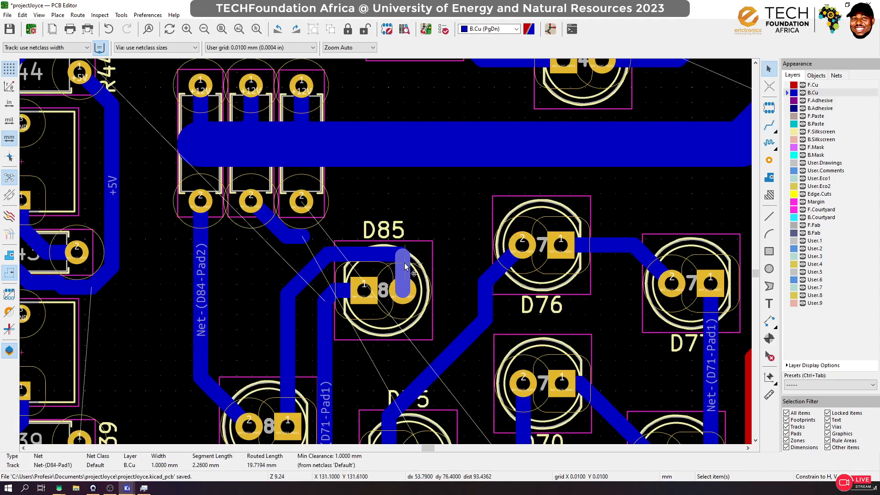
{"action": "key", "text": "Delete"}
{"action": "left_click", "coordinate": [397, 256]}
{"action": "key", "text": "Delete"}
{"action": "left_click", "coordinate": [402, 254]}
{"action": "key", "text": "Delete"}
{"action": "left_click", "coordinate": [321, 259]}
{"action": "key", "text": "Delete"}
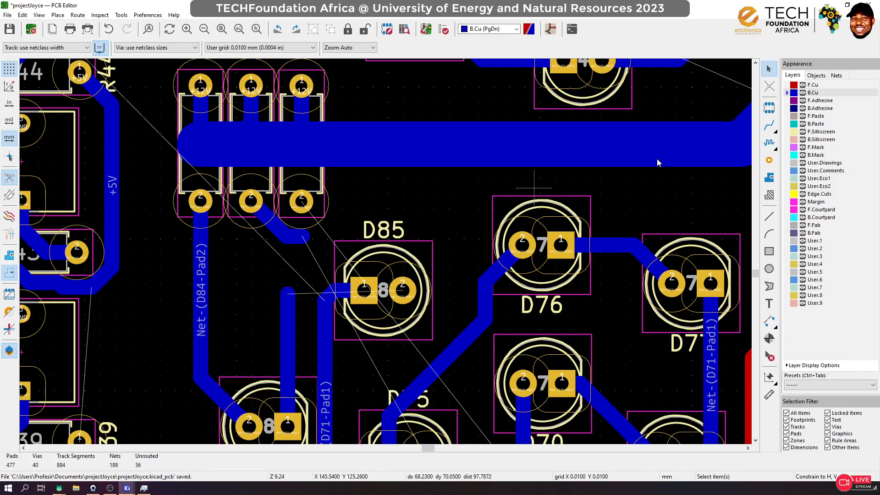
{"action": "left_click", "coordinate": [770, 124]}
{"action": "scroll", "coordinate": [299, 192], "scroll_direction": "down", "scroll_amount": 3}
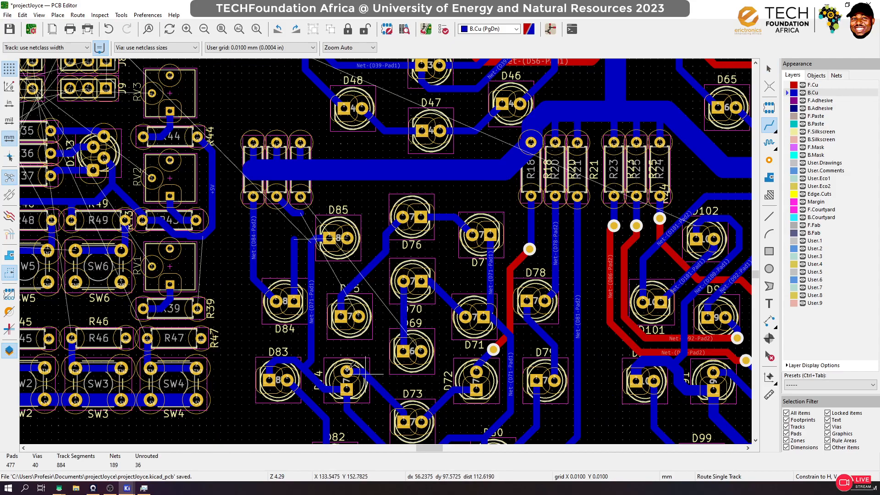
{"action": "left_click", "coordinate": [300, 196]}
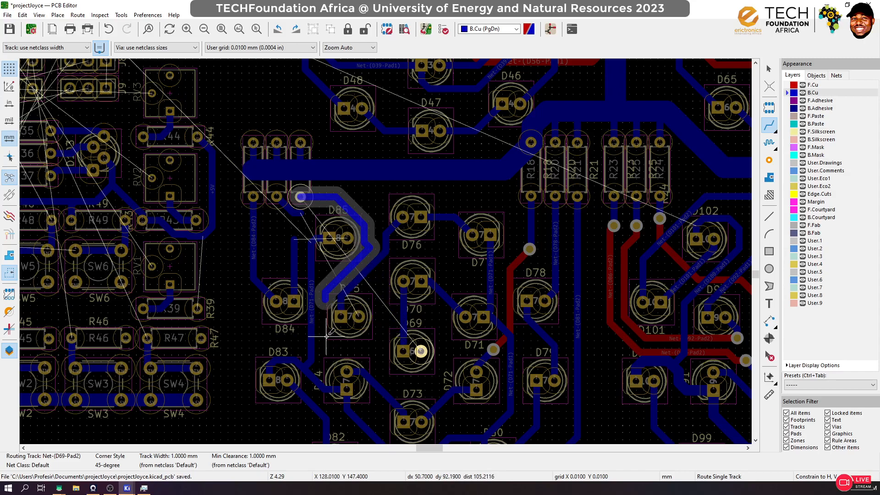
{"action": "key", "text": "Escape"}
Undo the deletion of the loop around D85 and the unfinished track from pad 2 of R19
{"action": "key", "text": "ctrl+z"}
{"action": "key", "text": "ctrl+z"}
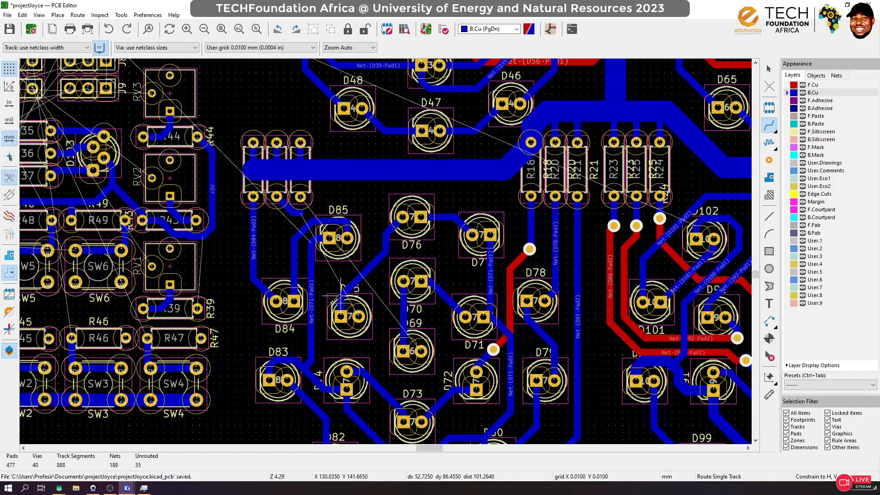
{"action": "key", "text": "ctrl+z"}
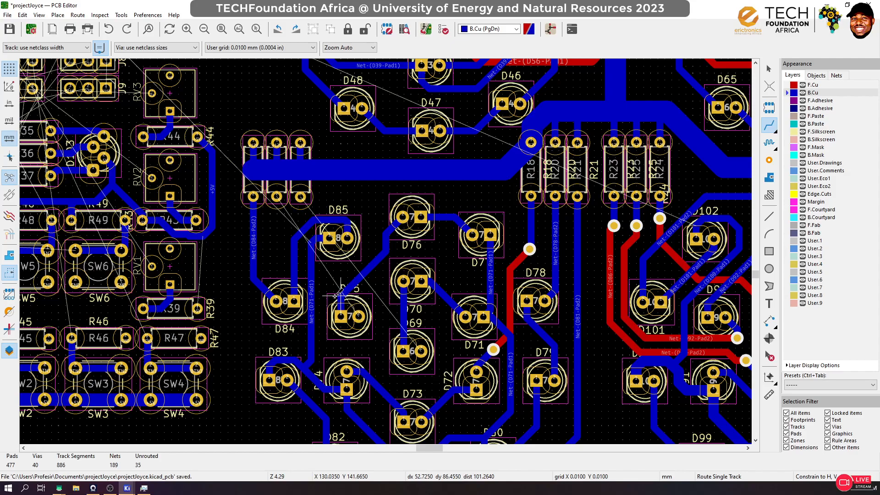
{"action": "scroll", "coordinate": [348, 221], "scroll_direction": "up", "scroll_amount": 3}
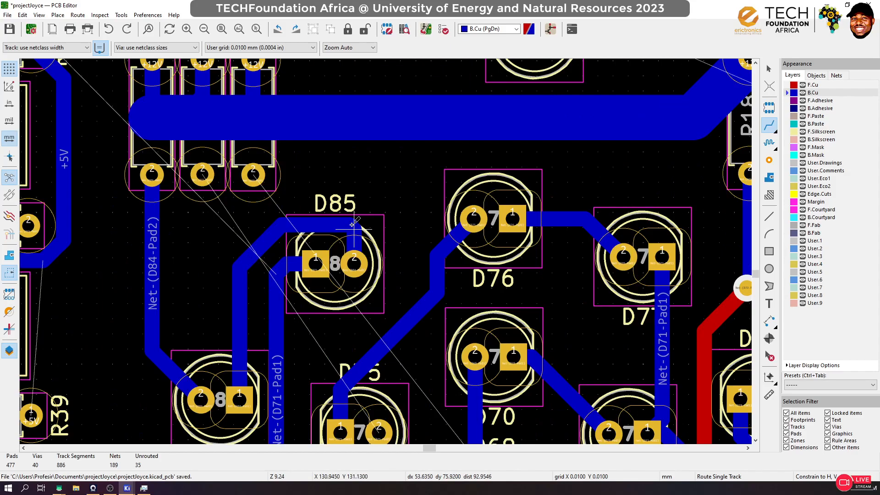
{"action": "left_click", "coordinate": [338, 223]}
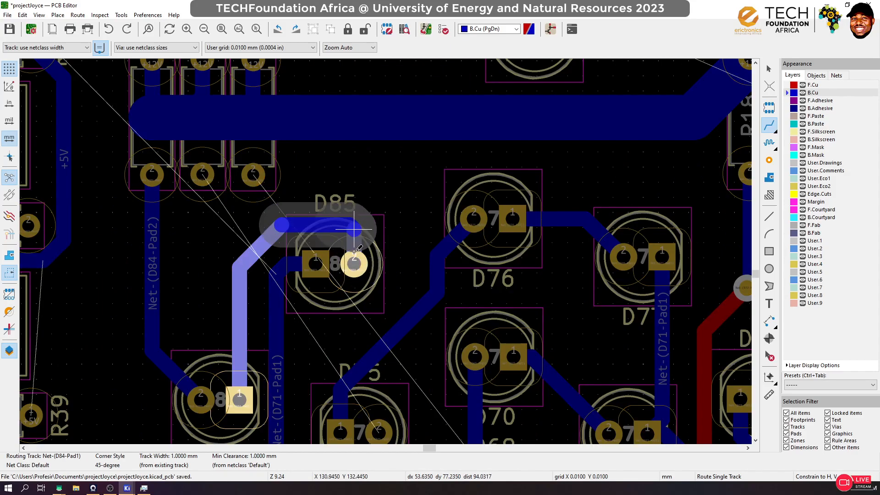
{"action": "left_click", "coordinate": [365, 269]}
{"action": "left_click", "coordinate": [359, 263]}
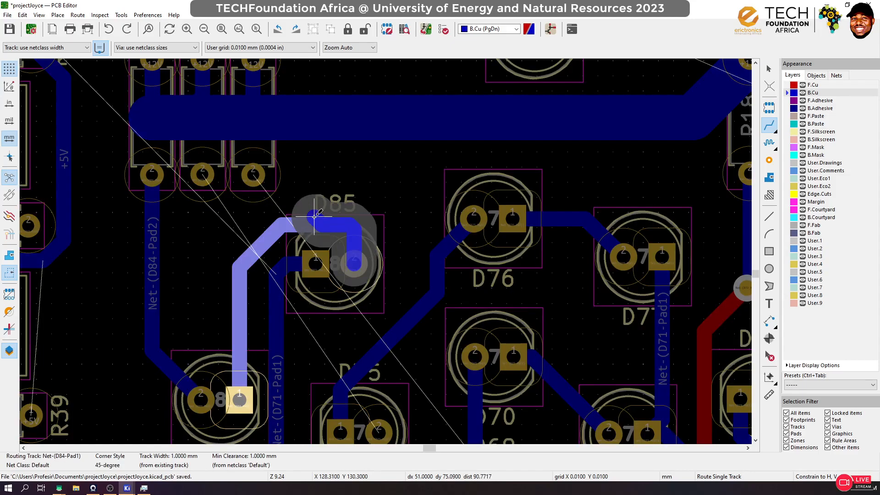
{"action": "key", "text": "Escape"}
Route pad 2 of R19 to pad 2 of D75, crossing the blue tracks on front copper between two vias
{"action": "scroll", "coordinate": [385, 251], "scroll_direction": "down", "scroll_amount": 3}
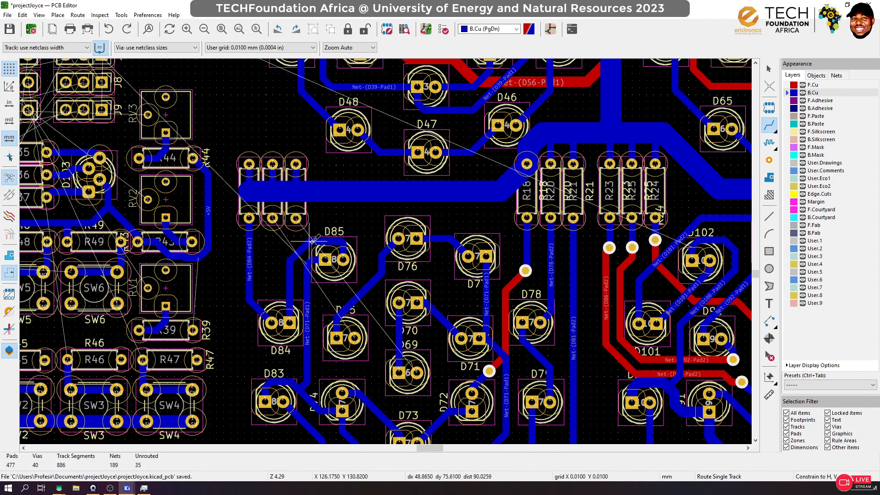
{"action": "left_click", "coordinate": [272, 218]}
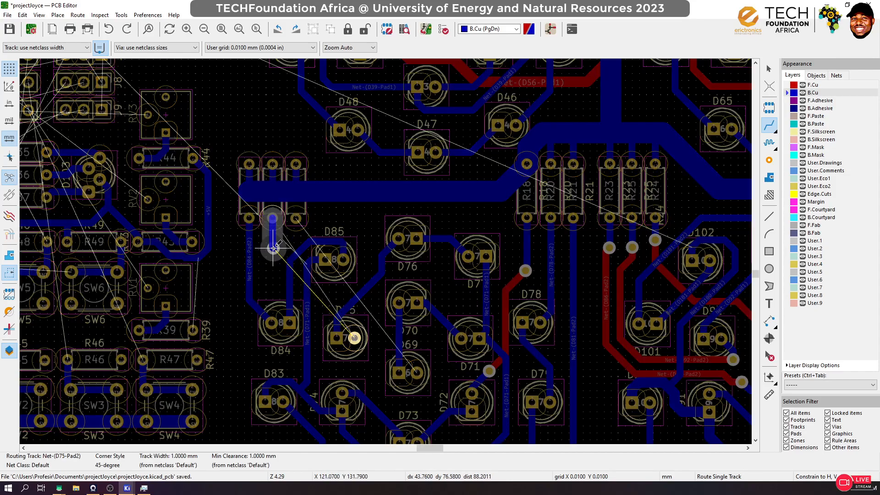
{"action": "scroll", "coordinate": [271, 253], "scroll_direction": "up", "scroll_amount": 3}
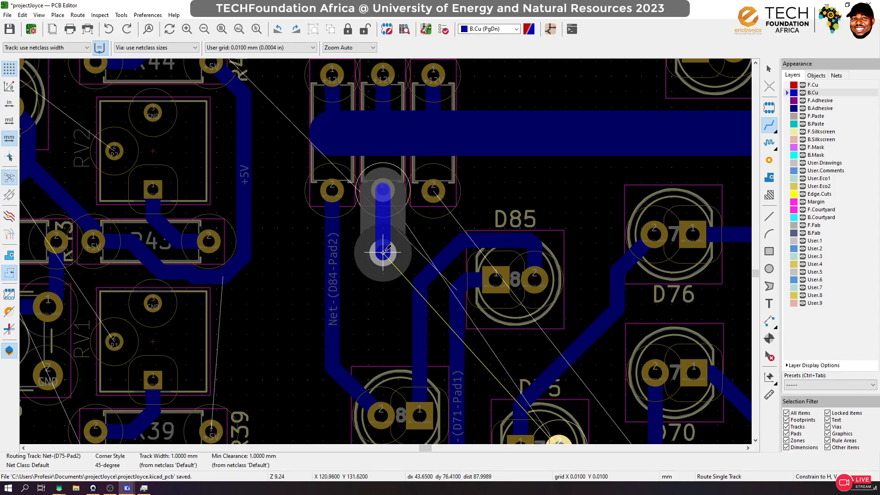
{"action": "key", "text": "v"}
{"action": "scroll", "coordinate": [550, 380], "scroll_direction": "down", "scroll_amount": 2}
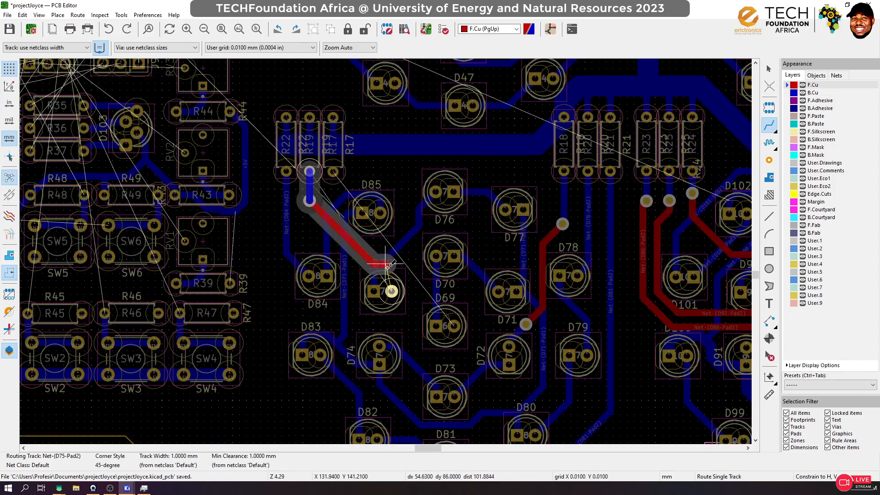
{"action": "scroll", "coordinate": [387, 243], "scroll_direction": "up", "scroll_amount": 2}
{"action": "key", "text": "v"}
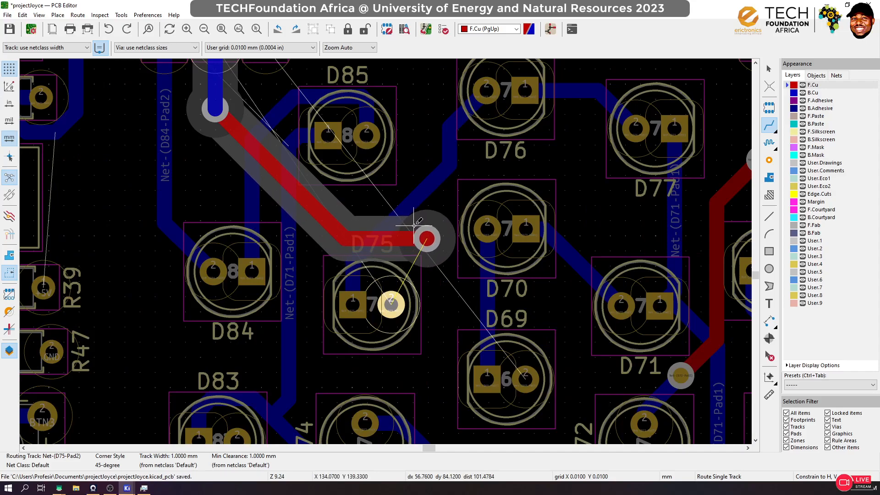
{"action": "left_click", "coordinate": [424, 241]}
{"action": "left_click", "coordinate": [388, 305]}
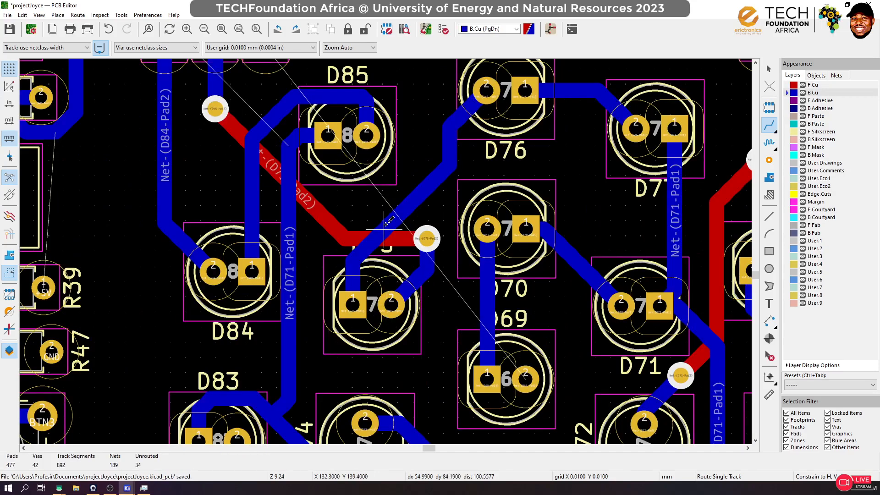
Reroute the back-copper track from pad 1 of D75 to pad 2 of D76 as one straight diagonal
{"action": "left_click", "coordinate": [352, 303]}
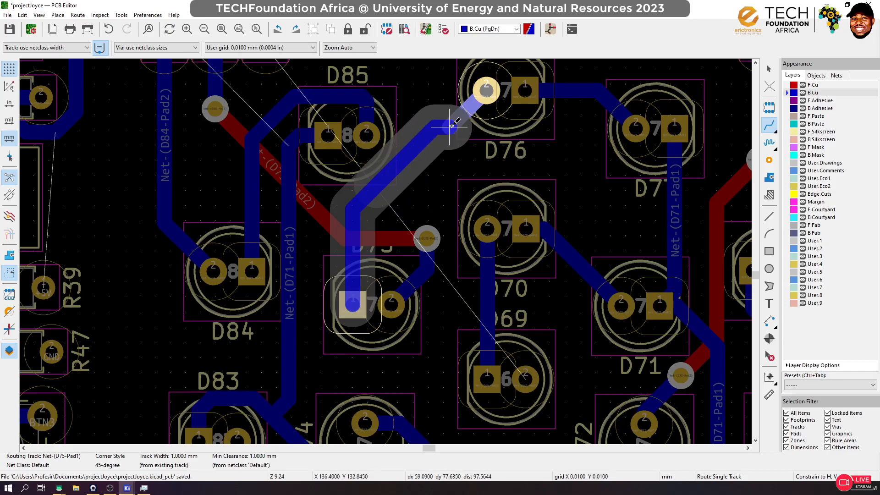
{"action": "left_click", "coordinate": [487, 88]}
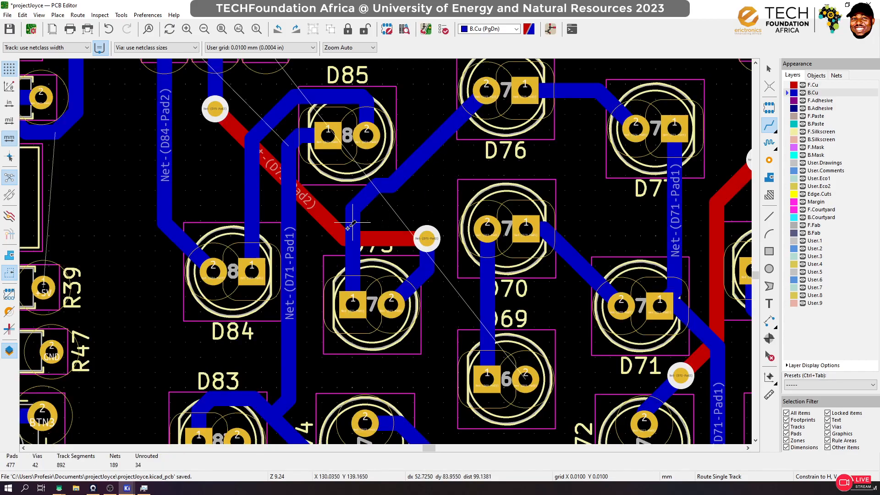
{"action": "left_click", "coordinate": [395, 177]}
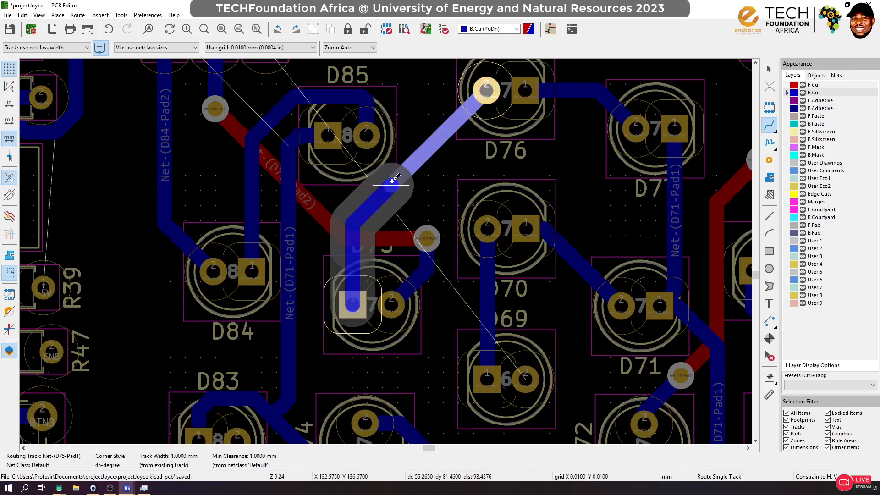
{"action": "key", "text": "Escape"}
Move the via above D75 closer to the LED and run its back-copper track straight down to pad 2
{"action": "left_click", "coordinate": [426, 237]}
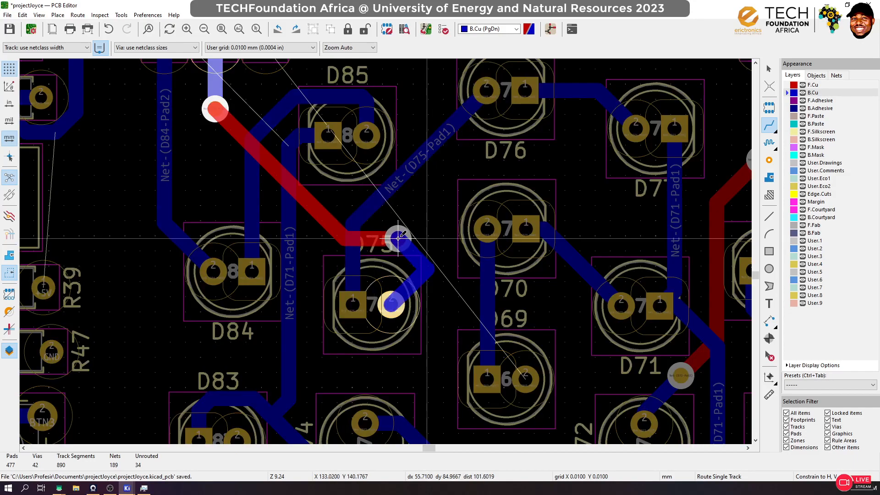
{"action": "key", "text": "Escape"}
{"action": "left_click", "coordinate": [398, 238]}
{"action": "left_click", "coordinate": [391, 305]}
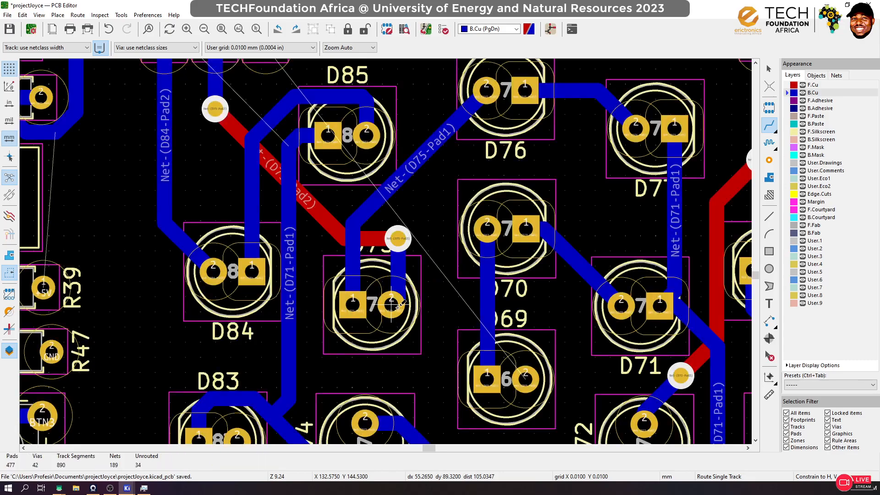
Try to route pad 2 of R17 above D85 on back copper, through a via, and down toward D69 on front copper
{"action": "scroll", "coordinate": [252, 202], "scroll_direction": "down", "scroll_amount": 3}
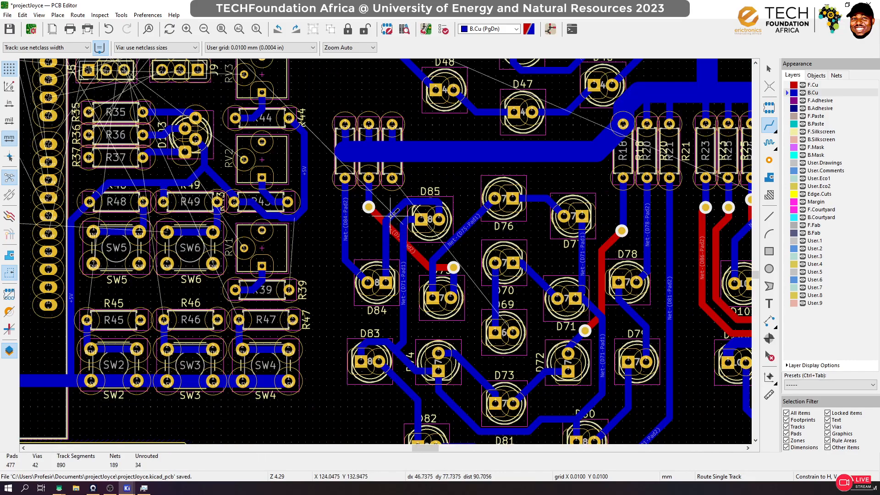
{"action": "scroll", "coordinate": [380, 223], "scroll_direction": "up", "scroll_amount": 3}
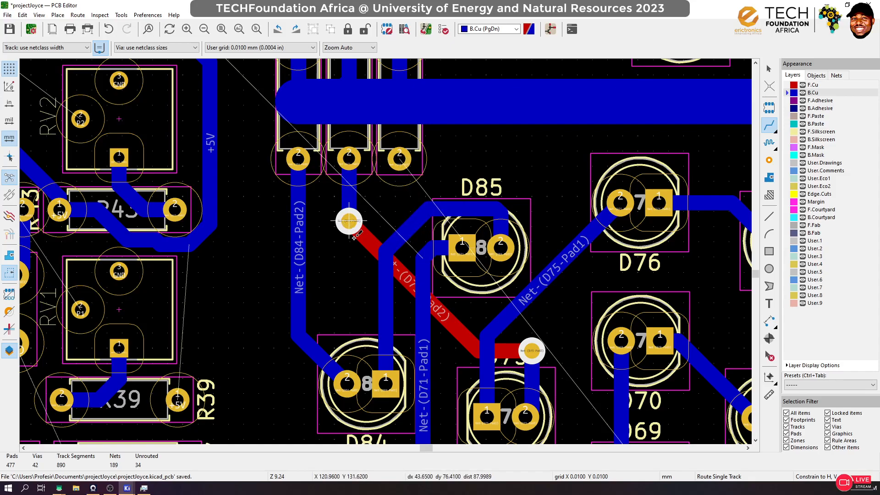
{"action": "left_click", "coordinate": [399, 159]}
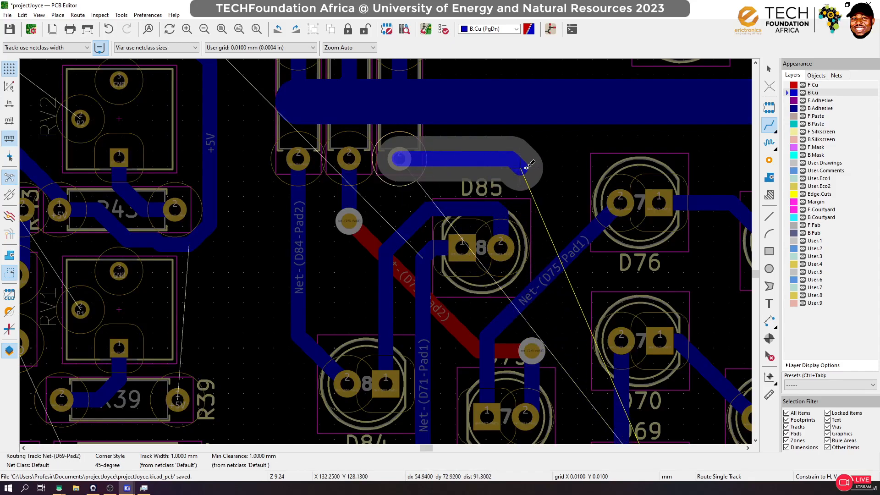
{"action": "scroll", "coordinate": [548, 182], "scroll_direction": "down", "scroll_amount": 3}
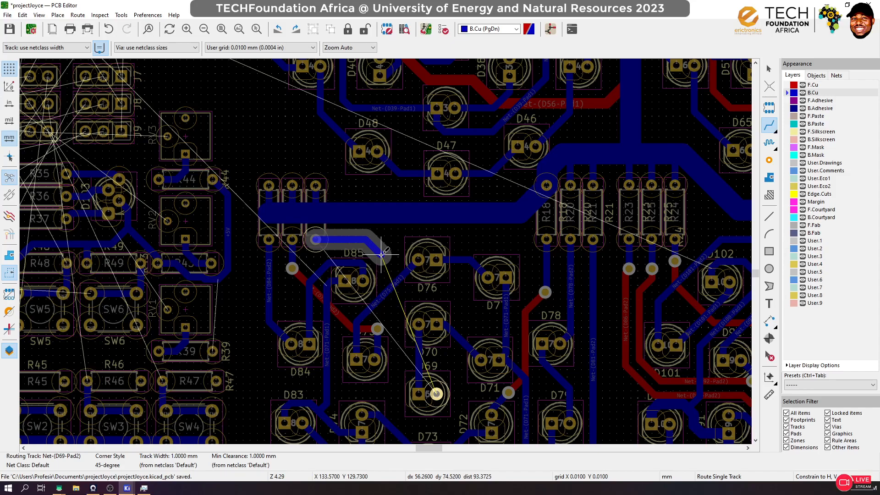
{"action": "key", "text": "b"}
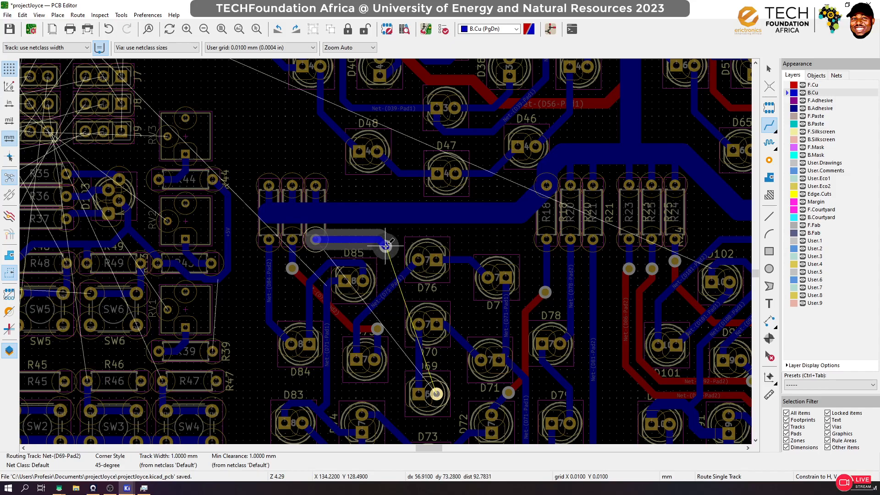
{"action": "key", "text": "v"}
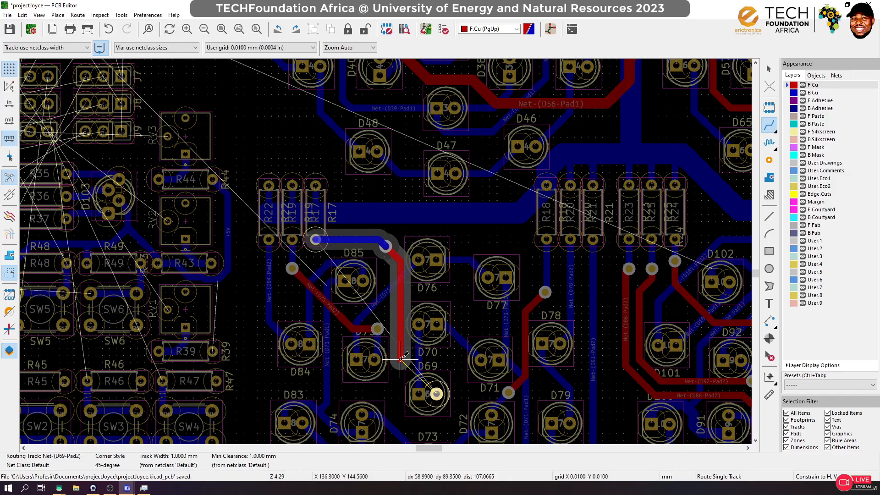
{"action": "key", "text": "Escape"}
{"action": "key", "text": "ctrl+z"}
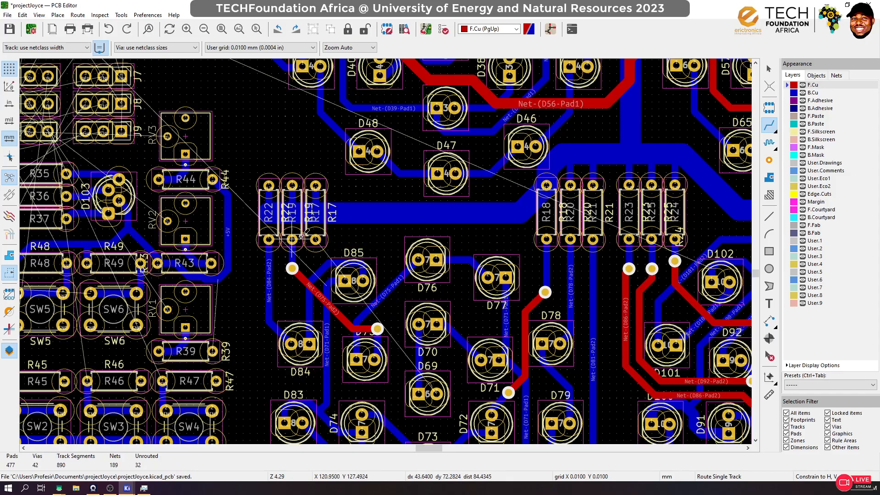
Try a short front-copper track from pad 2 of R17 to a via on back copper, and undo it
{"action": "left_click", "coordinate": [316, 240]}
{"action": "scroll", "coordinate": [308, 259], "scroll_direction": "up", "scroll_amount": 5}
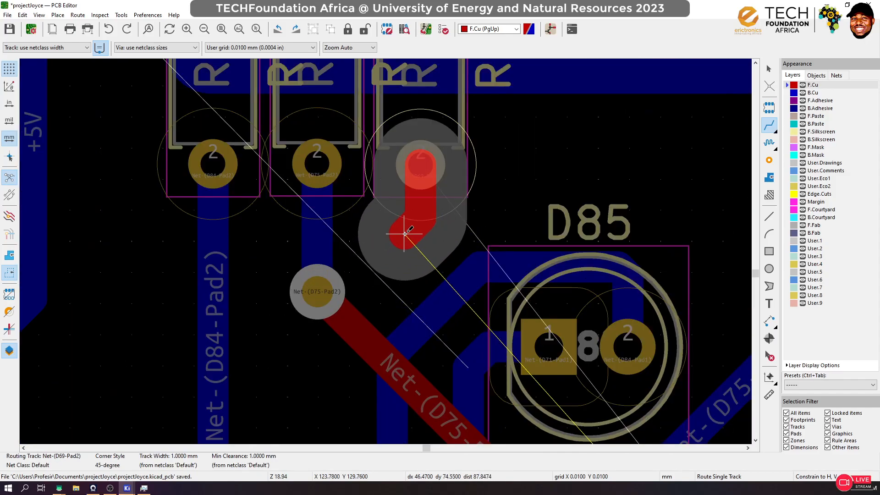
{"action": "key", "text": "v"}
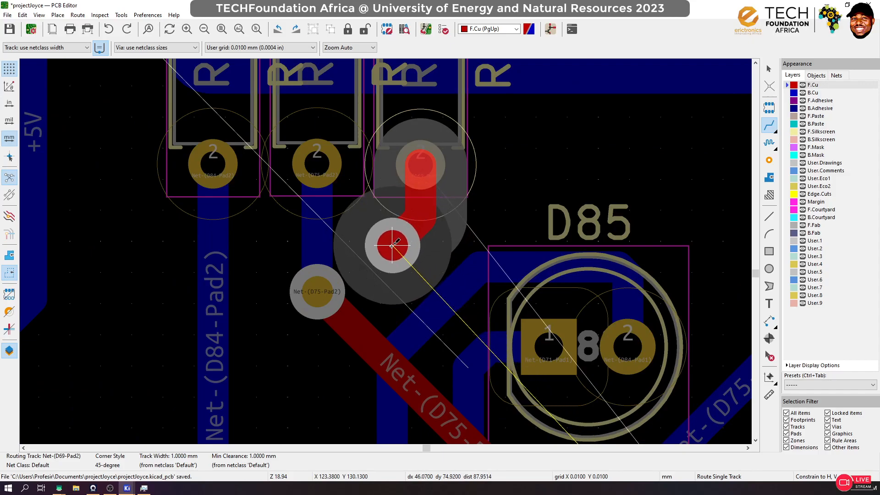
{"action": "left_click", "coordinate": [392, 247]}
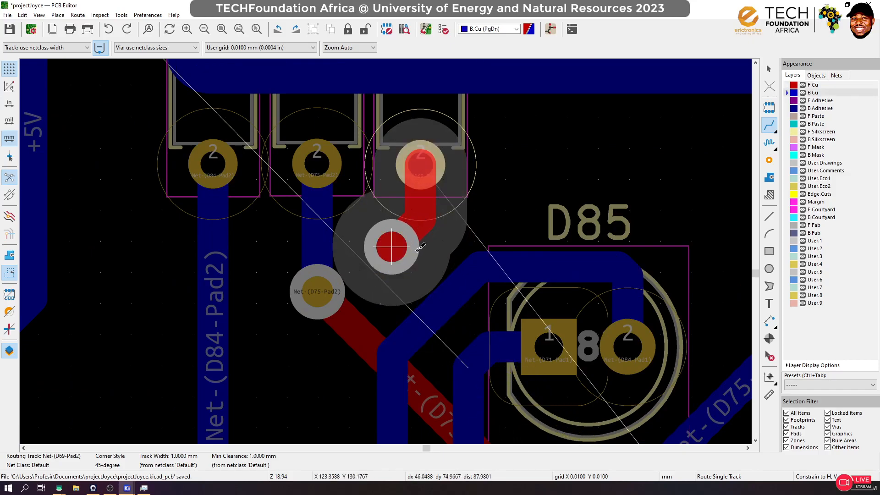
{"action": "key", "text": "Escape"}
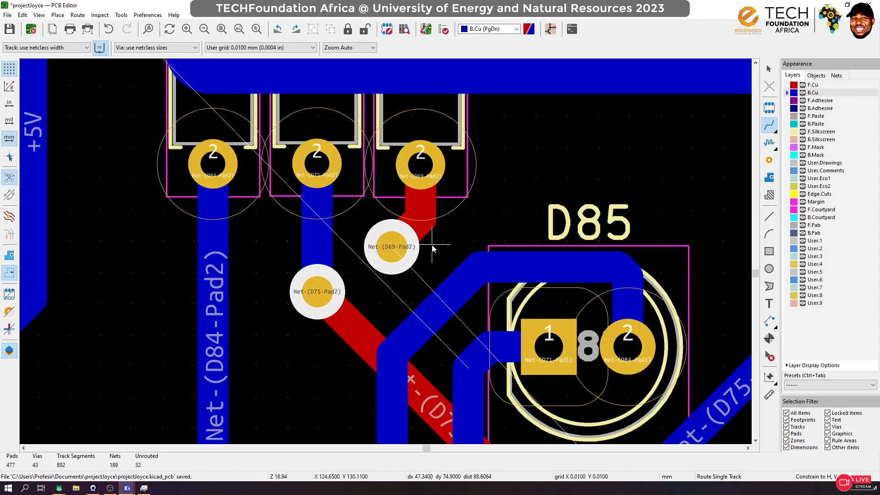
{"action": "key", "text": "ctrl+z"}
Route a short back-copper track from pad 2 of R17 to a new via just above the via of R19
{"action": "left_click", "coordinate": [422, 165]}
{"action": "key", "text": "v"}
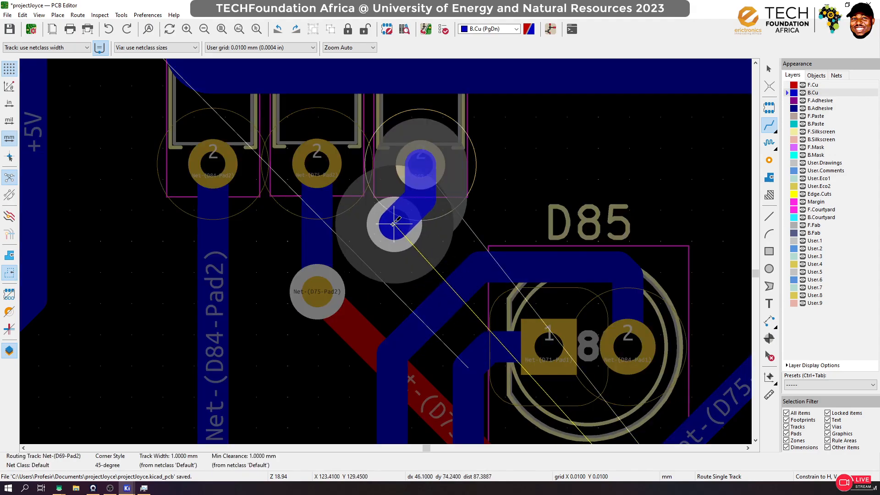
{"action": "left_click", "coordinate": [391, 231]}
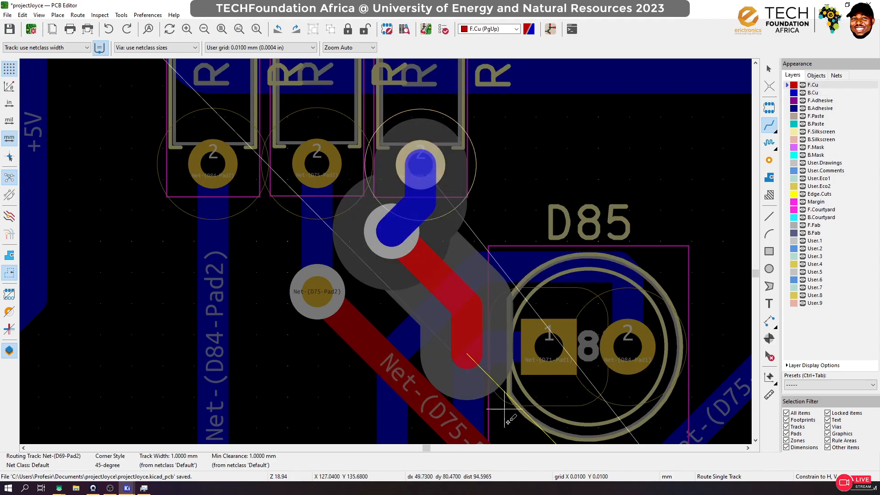
{"action": "key", "text": "Escape"}
Redraw the front-copper track between the vias of R19 and D75 along a lower path, away from D85
{"action": "scroll", "coordinate": [384, 249], "scroll_direction": "down", "scroll_amount": 3}
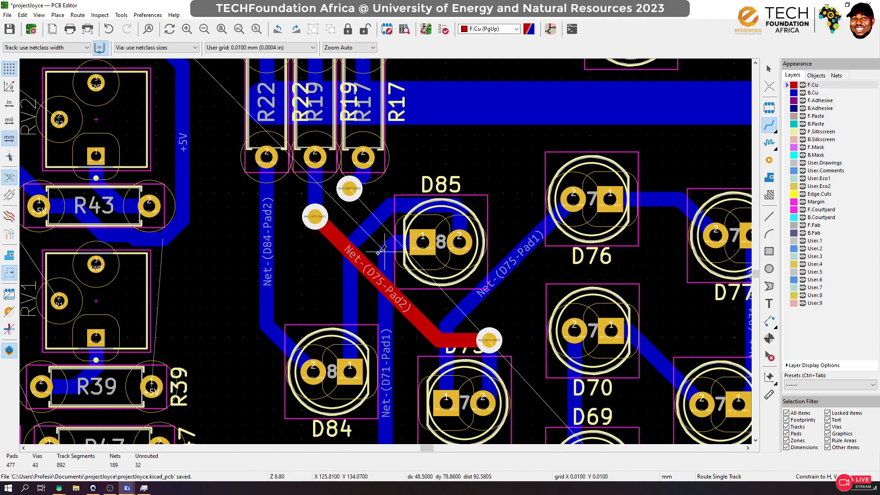
{"action": "left_click", "coordinate": [315, 217]}
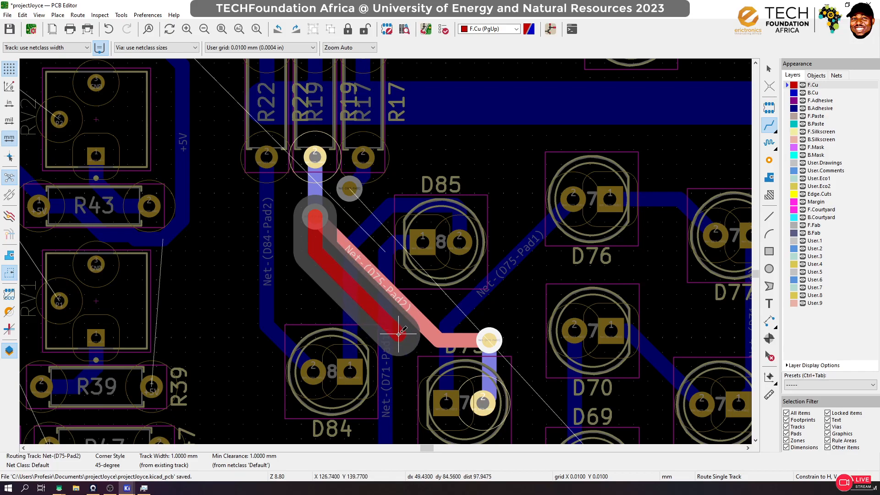
{"action": "left_click", "coordinate": [487, 339]}
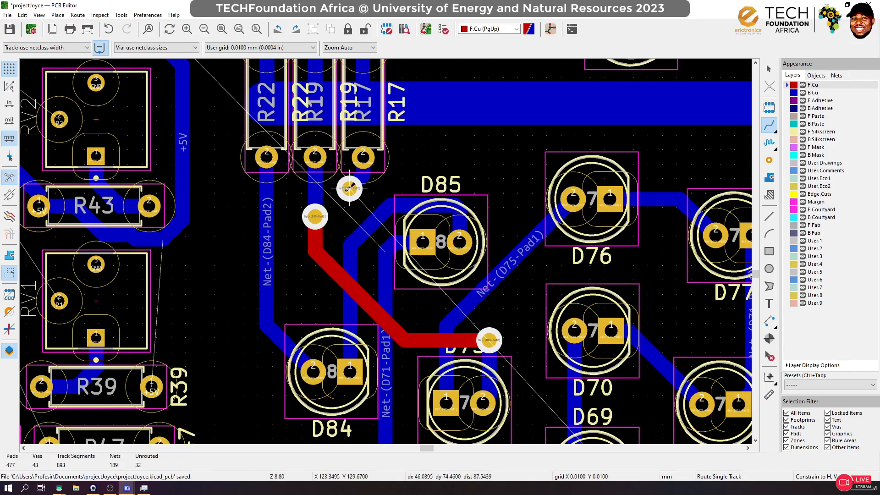
Route the via of R17 on front copper between D85 and D75 to a via above D69, ending on back copper at pad 2 of D69
{"action": "left_click", "coordinate": [350, 188]}
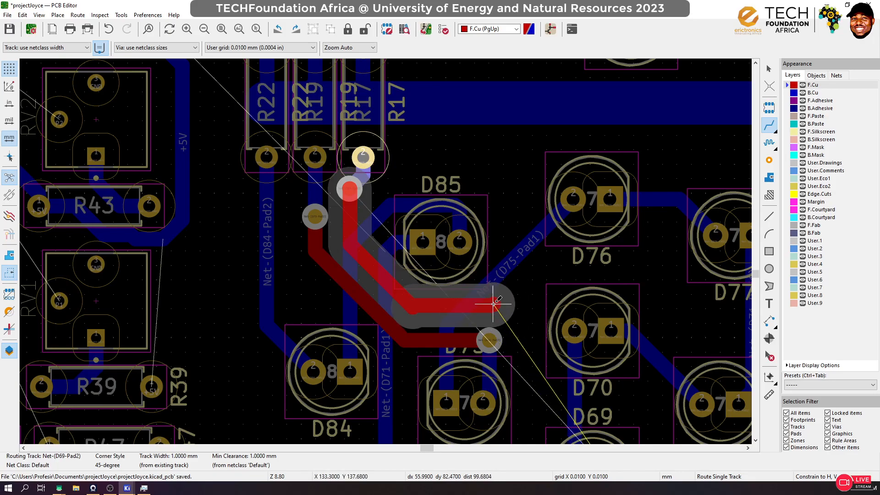
{"action": "scroll", "coordinate": [521, 324], "scroll_direction": "down", "scroll_amount": 3}
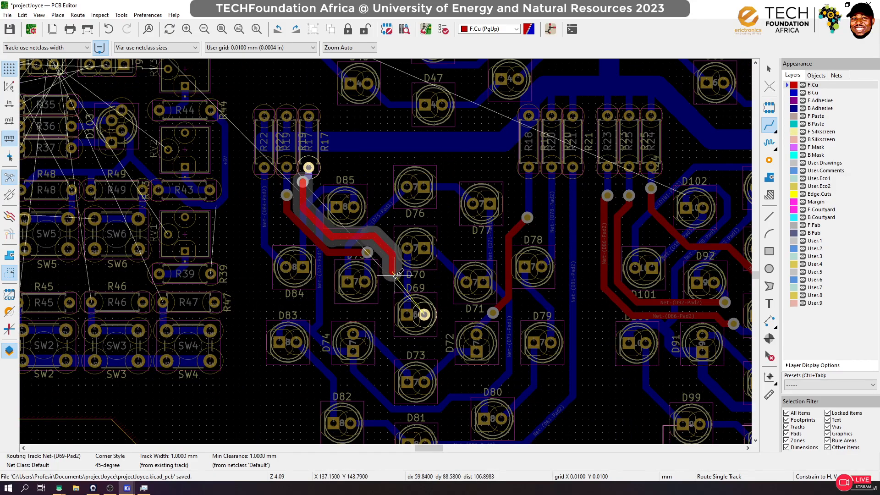
{"action": "scroll", "coordinate": [396, 275], "scroll_direction": "up", "scroll_amount": 1}
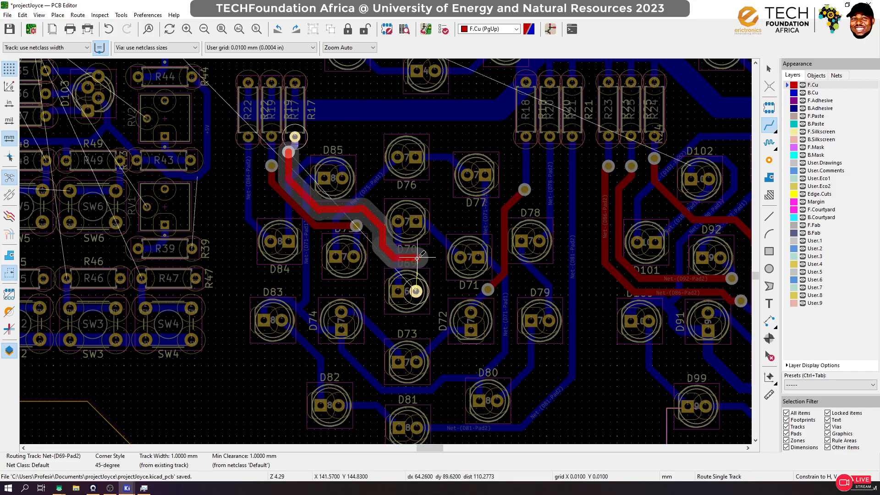
{"action": "scroll", "coordinate": [411, 256], "scroll_direction": "up", "scroll_amount": 6}
{"action": "left_click", "coordinate": [385, 250]}
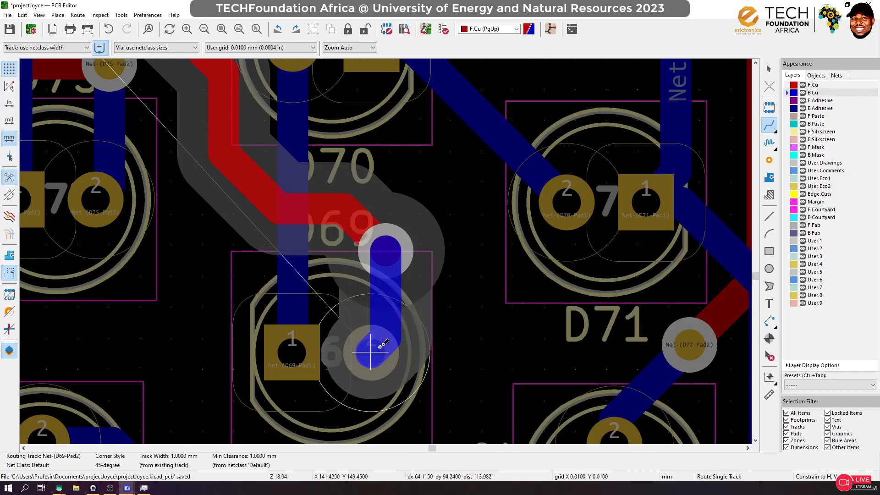
{"action": "left_click", "coordinate": [371, 352]}
Redraw the front-copper segments of the R17 to D69 track below D85, with more clearance from the LED outline
{"action": "scroll", "coordinate": [293, 255], "scroll_direction": "down", "scroll_amount": 6}
{"action": "scroll", "coordinate": [366, 205], "scroll_direction": "up", "scroll_amount": 1}
{"action": "scroll", "coordinate": [385, 250], "scroll_direction": "up", "scroll_amount": 3}
{"action": "key", "text": "Page_Up"}
{"action": "scroll", "coordinate": [379, 238], "scroll_direction": "up", "scroll_amount": 3}
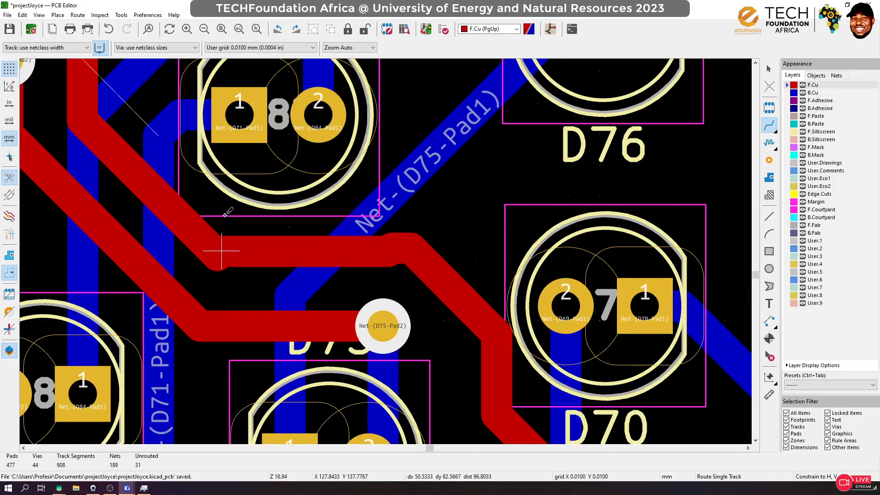
{"action": "left_click", "coordinate": [178, 216]}
{"action": "double_click", "coordinate": [441, 271]}
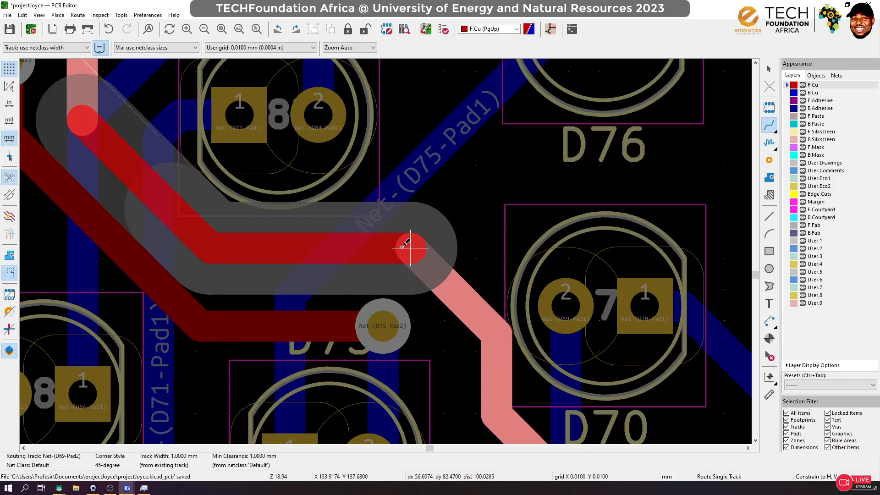
Try to redraw the bend of the R17 to D69 track beside D70, and undo the extra segments
{"action": "scroll", "coordinate": [413, 261], "scroll_direction": "down", "scroll_amount": 3}
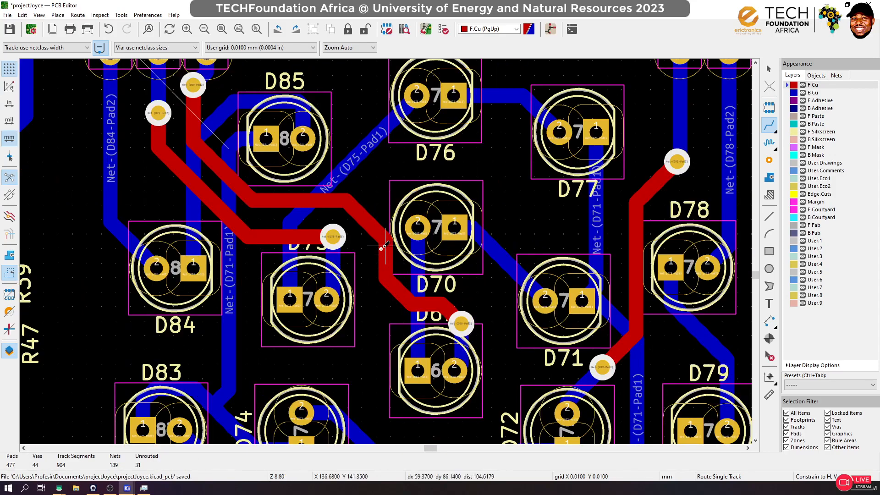
{"action": "left_click", "coordinate": [370, 207]}
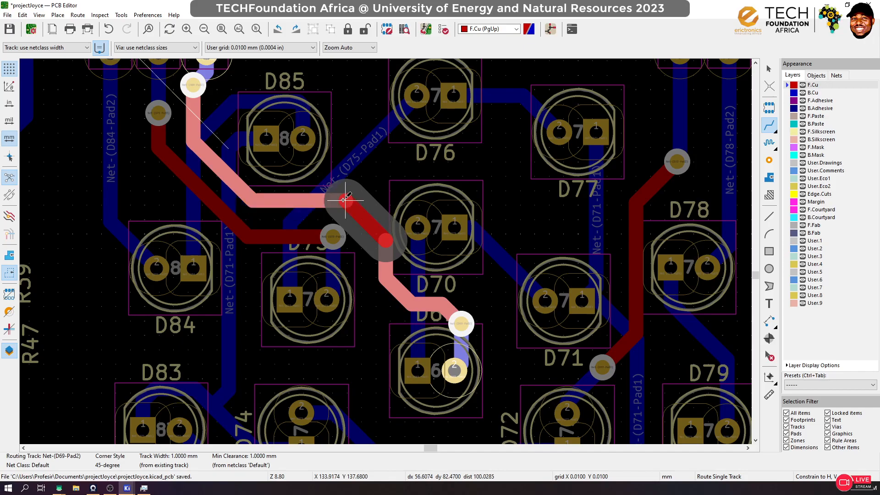
{"action": "double_click", "coordinate": [343, 202]}
{"action": "left_click", "coordinate": [334, 193]}
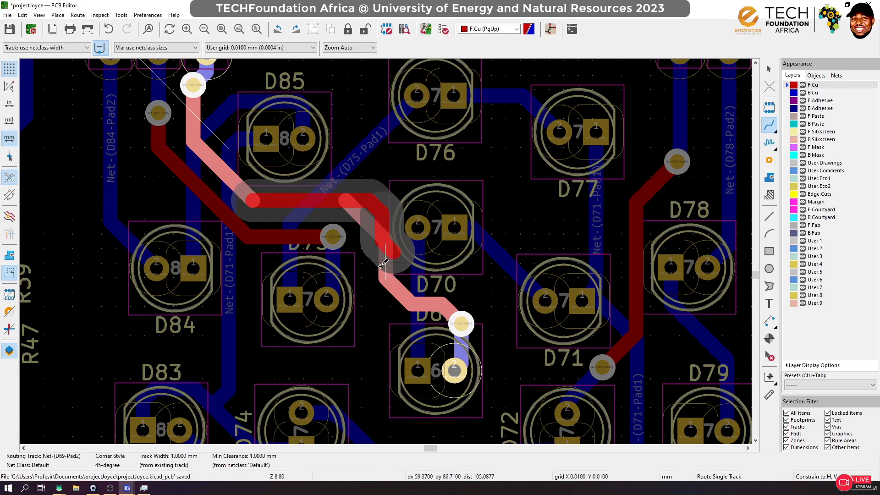
{"action": "double_click", "coordinate": [397, 231]}
{"action": "key", "text": "Escape"}
{"action": "left_click", "coordinate": [387, 252]}
{"action": "key", "text": "Escape"}
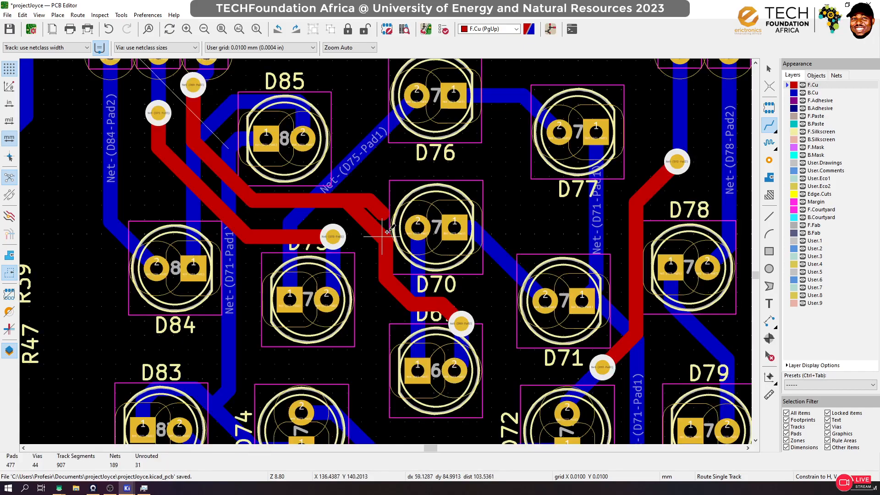
{"action": "left_click", "coordinate": [361, 200]}
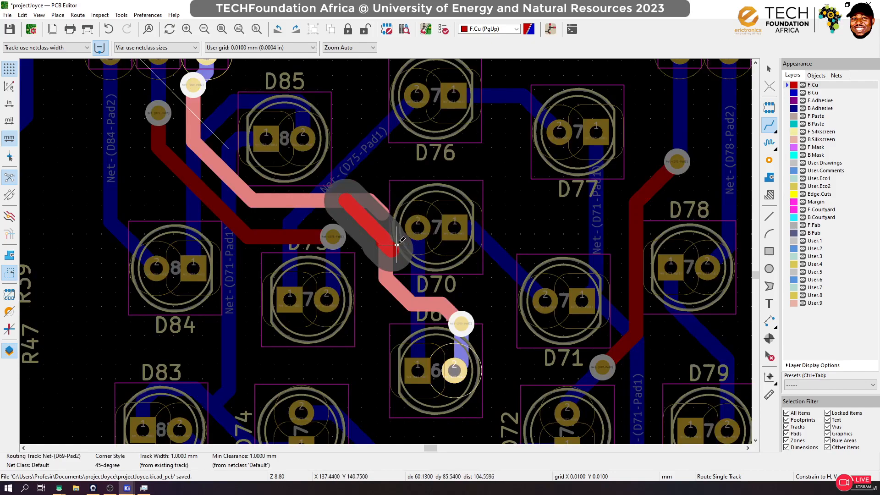
{"action": "double_click", "coordinate": [389, 220]}
{"action": "key", "text": "ctrl+z"}
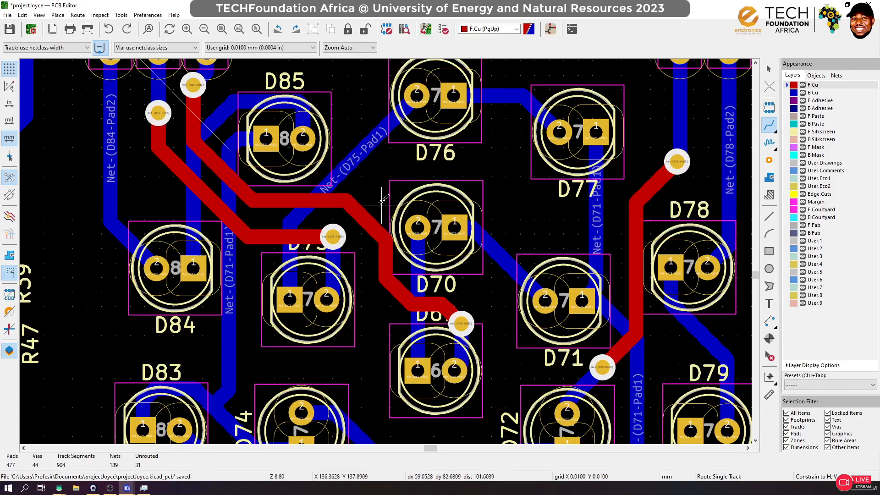
Reshape the front-copper bend of the R17 to D69 track beside pad 2 of D70 and save the board
{"action": "left_click", "coordinate": [345, 200]}
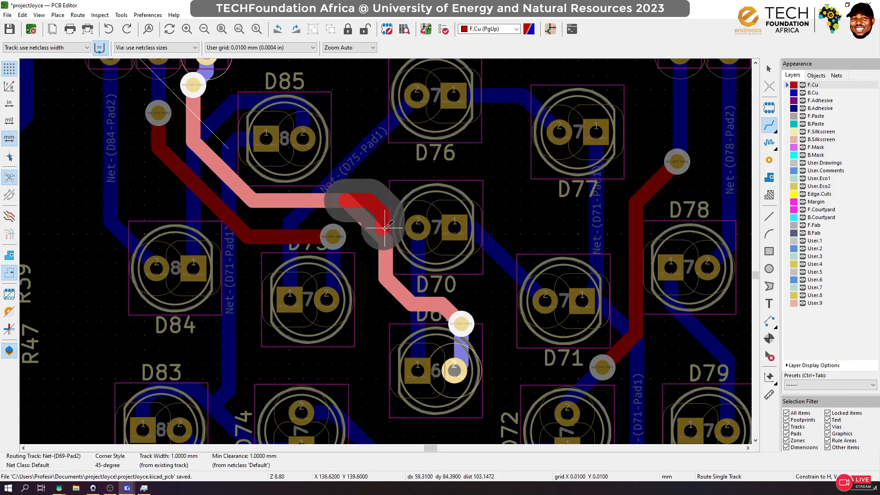
{"action": "left_click", "coordinate": [385, 276]}
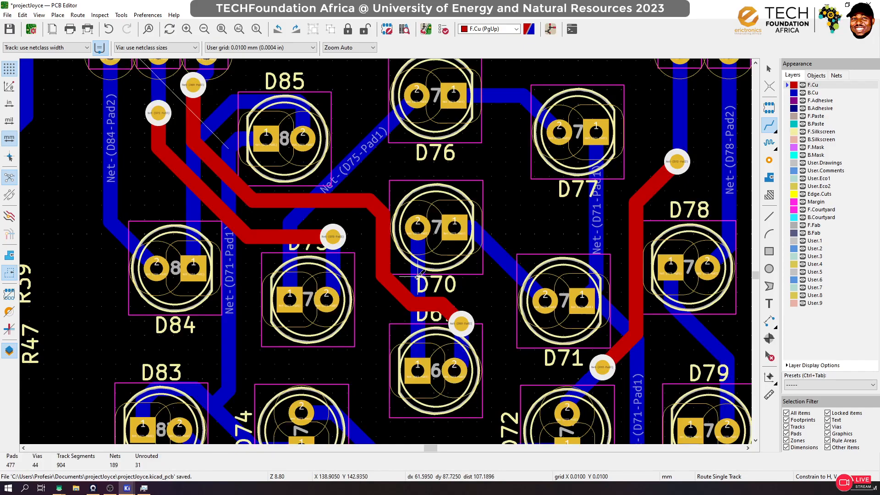
{"action": "left_click", "coordinate": [387, 246]}
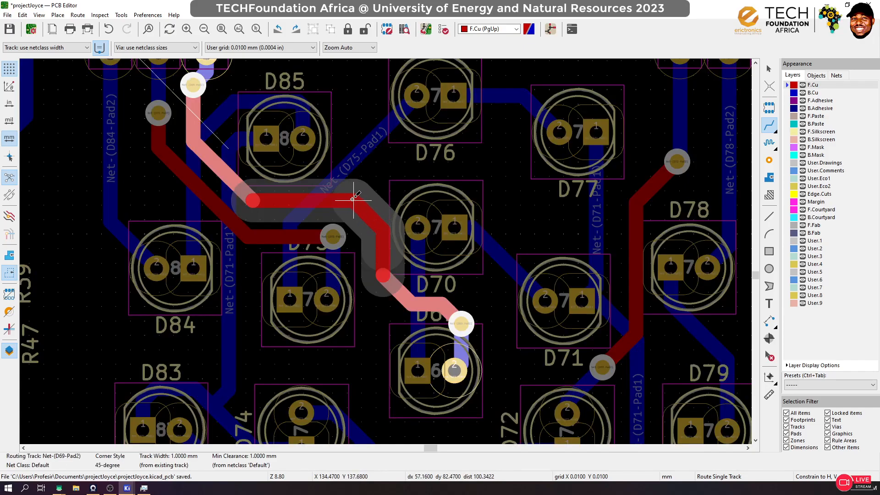
{"action": "left_click", "coordinate": [353, 200]}
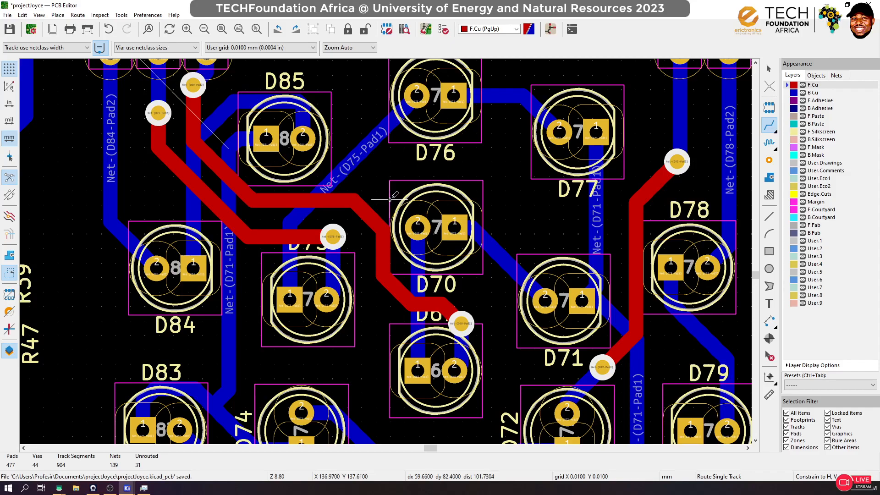
{"action": "key", "text": "ctrl+s"}
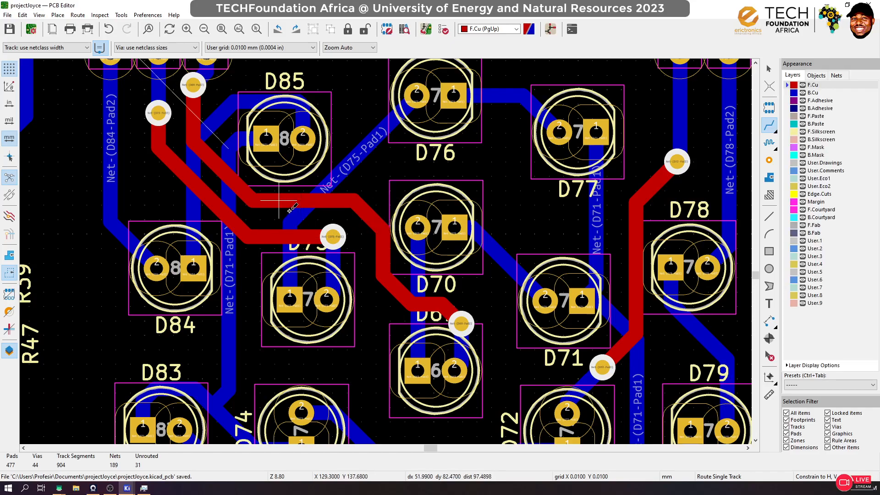
{"action": "scroll", "coordinate": [249, 202], "scroll_direction": "down", "scroll_amount": 3}
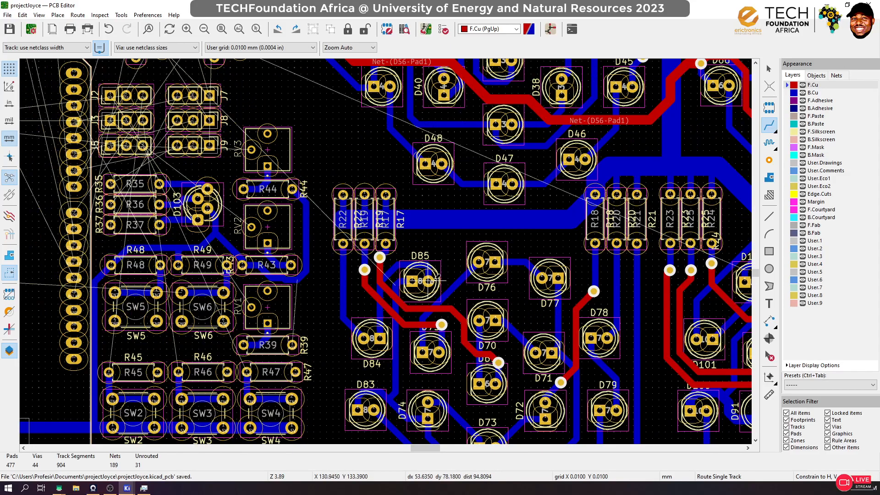
{"action": "scroll", "coordinate": [436, 281], "scroll_direction": "down", "scroll_amount": 1}
{"action": "scroll", "coordinate": [383, 233], "scroll_direction": "down", "scroll_amount": 3}
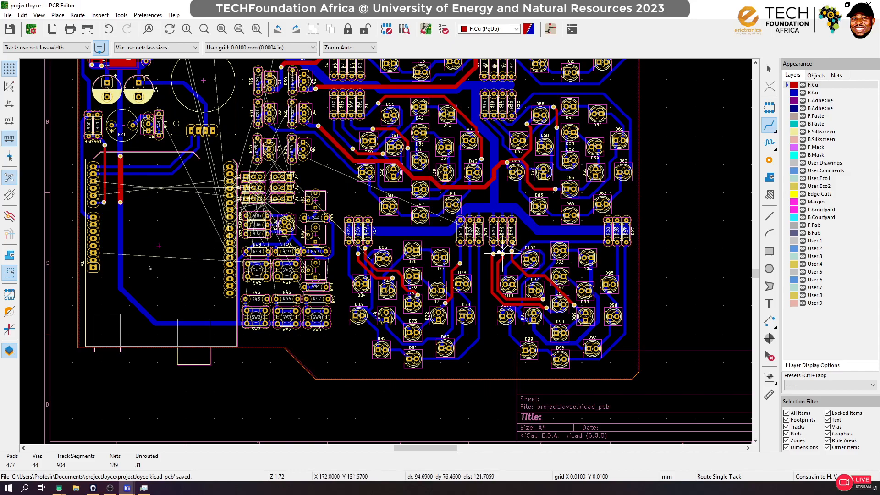
{"action": "scroll", "coordinate": [502, 253], "scroll_direction": "up", "scroll_amount": 3}
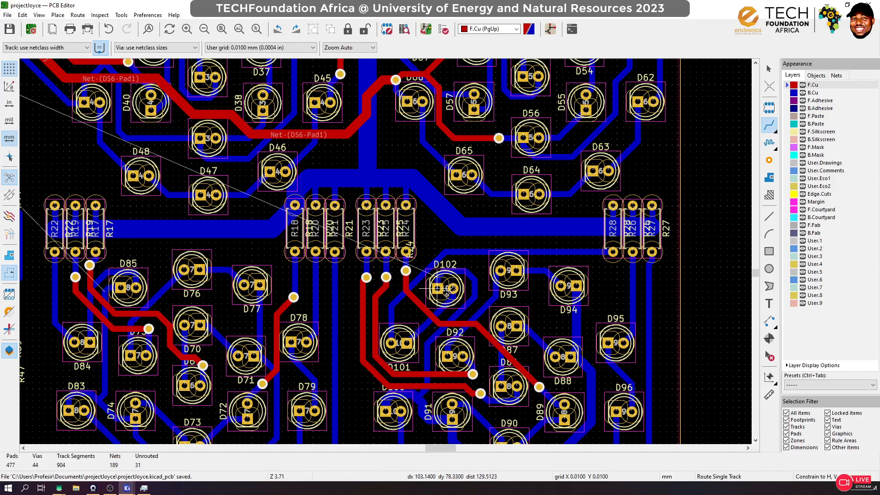
{"action": "left_click", "coordinate": [385, 411]}
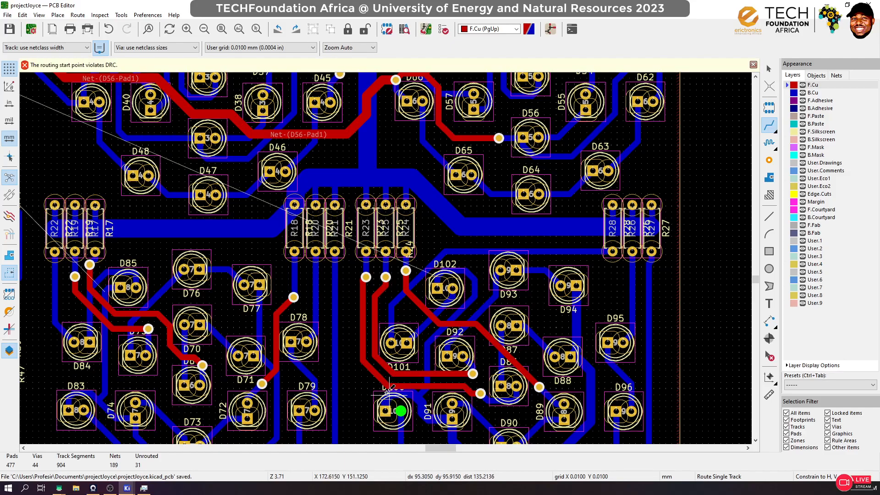
{"action": "key", "text": "Escape"}
{"action": "scroll", "coordinate": [387, 397], "scroll_direction": "down", "scroll_amount": 1}
{"action": "left_click", "coordinate": [769, 125]}
{"action": "scroll", "coordinate": [384, 267], "scroll_direction": "up", "scroll_amount": 5}
{"action": "left_click", "coordinate": [374, 262]}
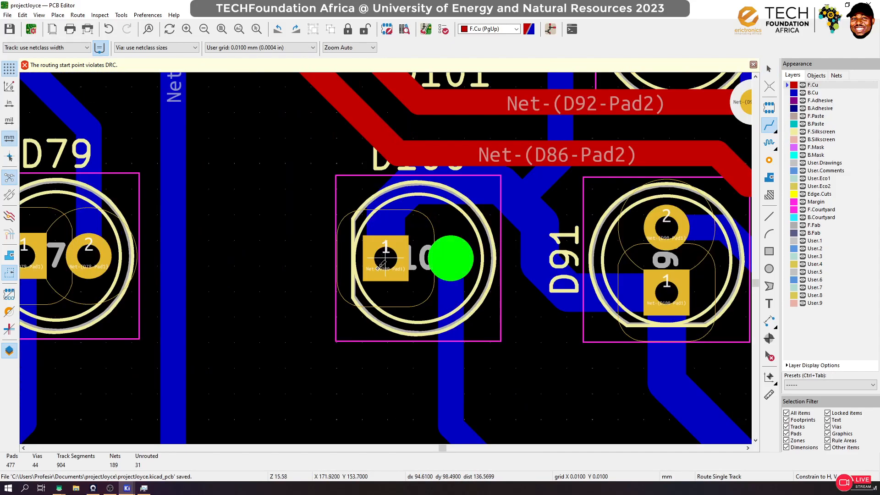
{"action": "key", "text": "Escape"}
Start a B.Cu track from the Net-(D100-Pad1) trace above D100, add a via beside it, and continue on F.Cu
{"action": "key", "text": "Page_Down"}
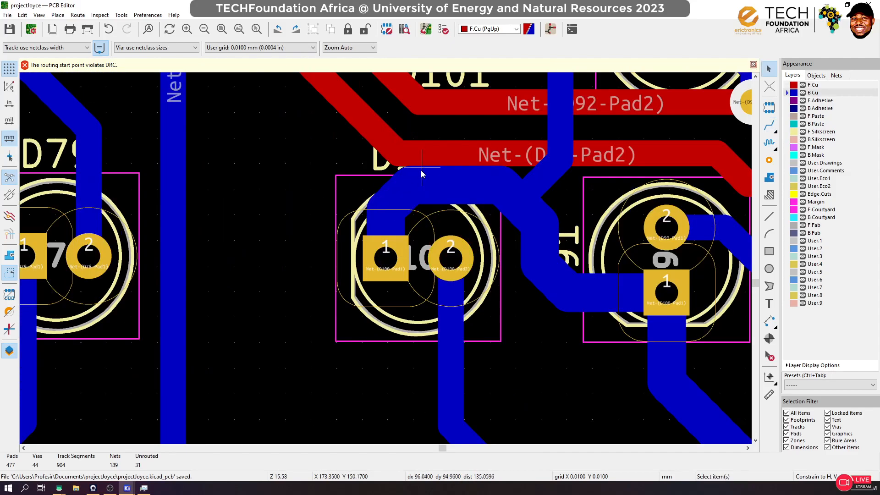
{"action": "left_click", "coordinate": [768, 127]}
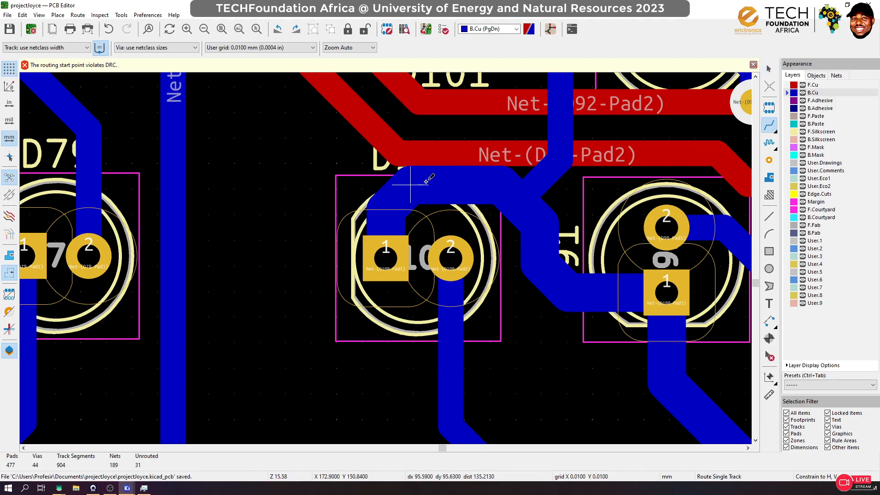
{"action": "left_click", "coordinate": [398, 173]}
{"action": "scroll", "coordinate": [275, 153], "scroll_direction": "down", "scroll_amount": 3}
{"action": "scroll", "coordinate": [388, 254], "scroll_direction": "down", "scroll_amount": 6}
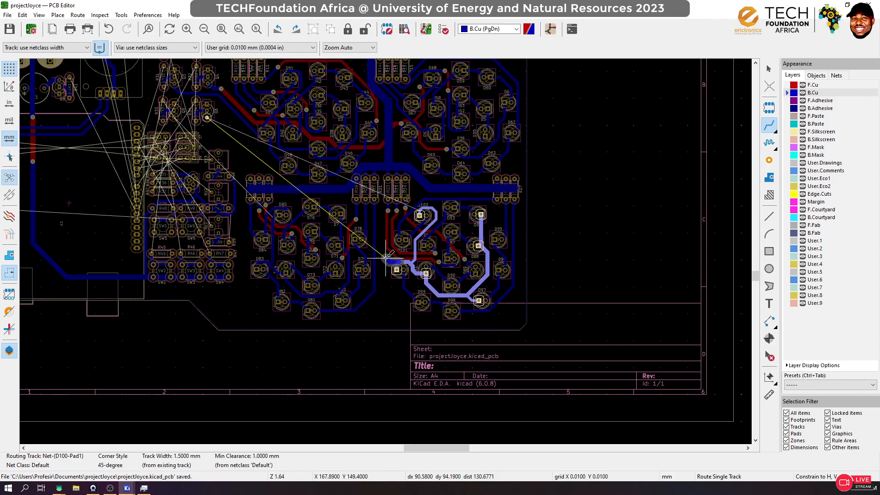
{"action": "scroll", "coordinate": [385, 259], "scroll_direction": "up", "scroll_amount": 6}
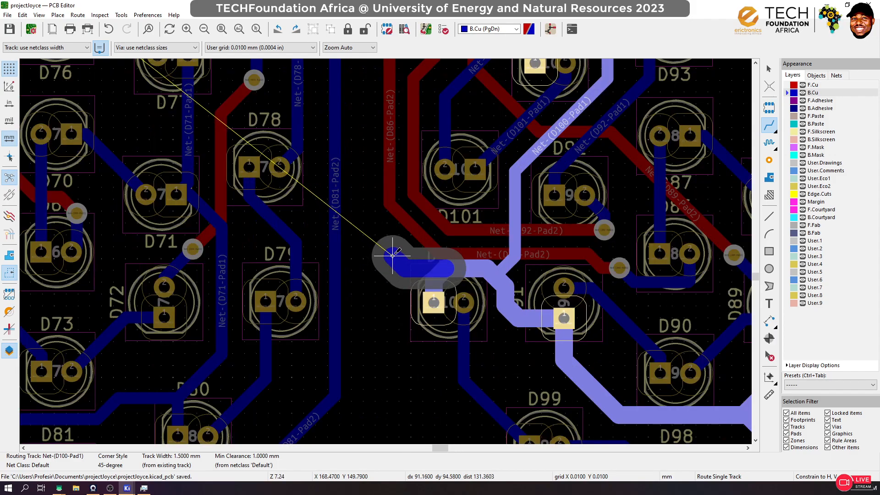
{"action": "key", "text": "v"}
{"action": "key", "text": "Page_Up"}
Route the Net-(D100-Pad1) track on F.Cu past the resistor groups and D48, ending at a via beside Q6 pin 3
{"action": "scroll", "coordinate": [364, 118], "scroll_direction": "down", "scroll_amount": 3}
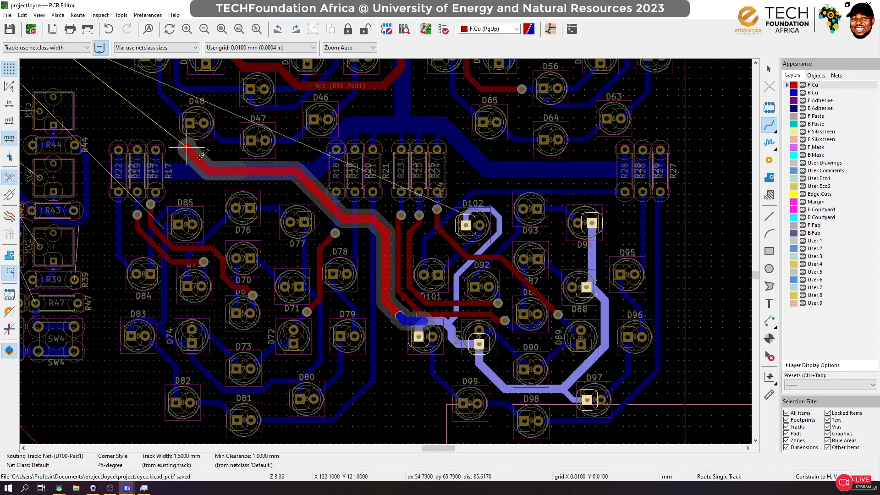
{"action": "scroll", "coordinate": [166, 126], "scroll_direction": "down", "scroll_amount": 1}
{"action": "scroll", "coordinate": [385, 250], "scroll_direction": "down", "scroll_amount": 3}
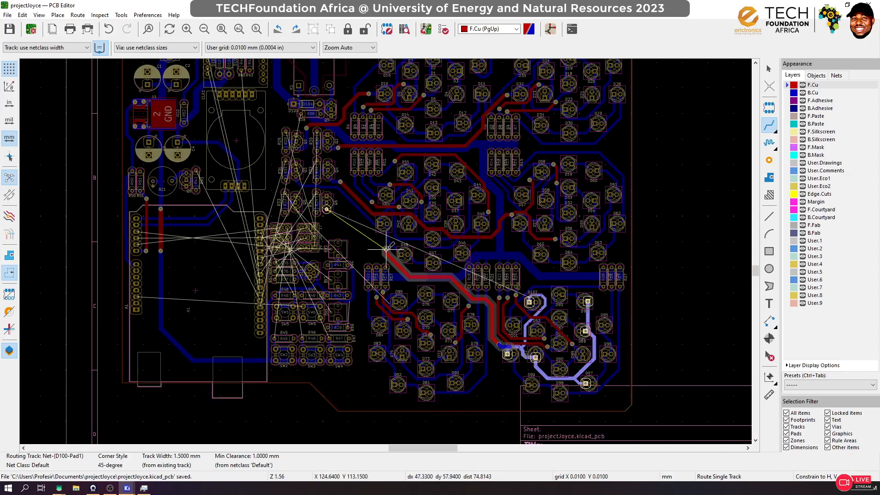
{"action": "scroll", "coordinate": [355, 227], "scroll_direction": "up", "scroll_amount": 3}
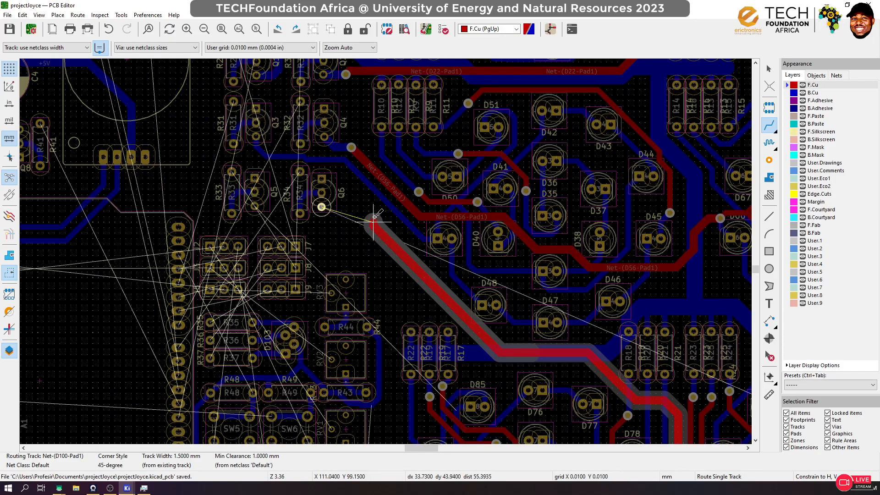
{"action": "scroll", "coordinate": [349, 206], "scroll_direction": "up", "scroll_amount": 5}
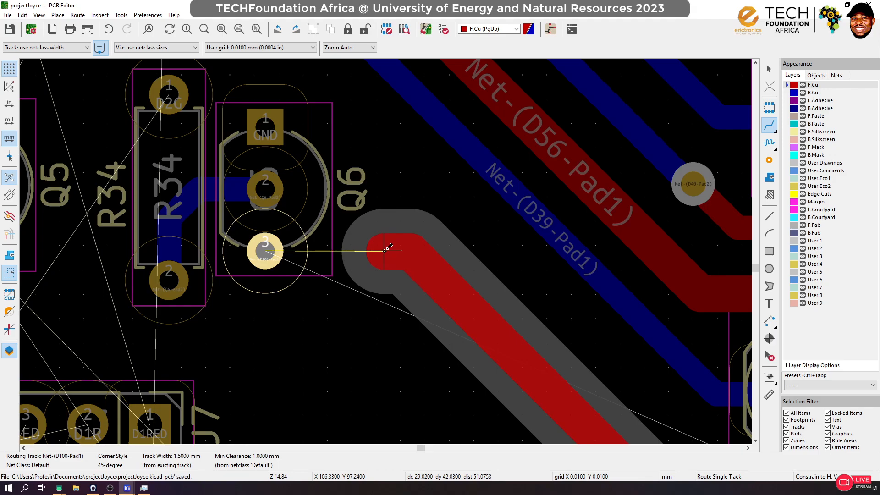
{"action": "left_click", "coordinate": [386, 250]}
{"action": "key", "text": "v"}
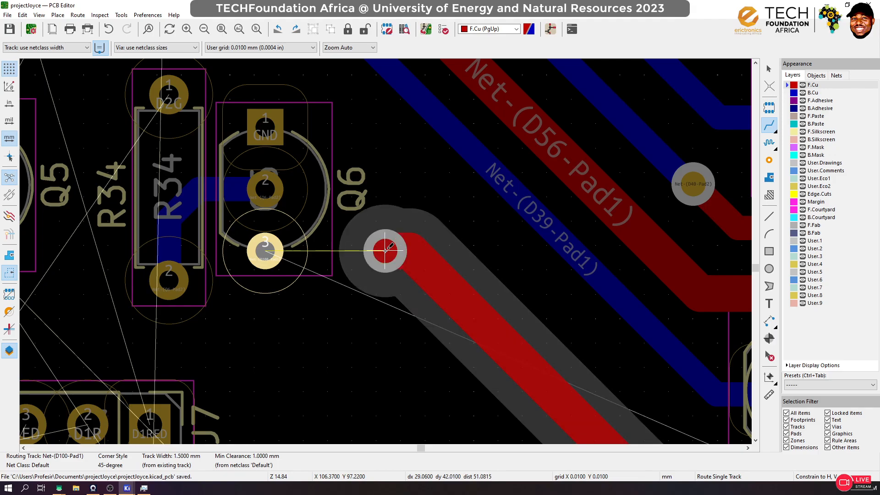
{"action": "double_click", "coordinate": [385, 251]}
{"action": "left_click", "coordinate": [378, 251]}
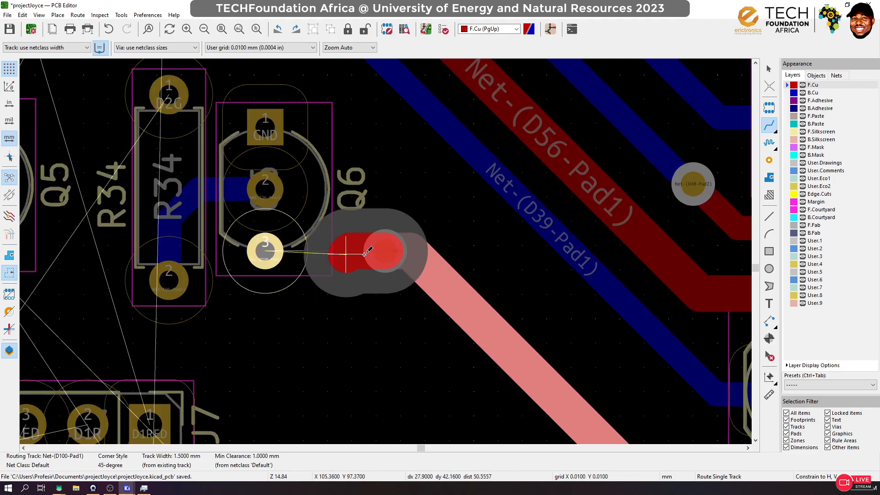
{"action": "key", "text": "Escape"}
Connect the new via to Q6 pin 3 with a B.Cu track
{"action": "key", "text": "Page_Down"}
{"action": "left_click", "coordinate": [378, 251]}
{"action": "left_click", "coordinate": [265, 251]}
Route a B.Cu track from the Net-(D71-Pad1) trace above D83, between the resistor groups, up to Q5 pin 3
{"action": "scroll", "coordinate": [385, 251], "scroll_direction": "down", "scroll_amount": 5}
{"action": "scroll", "coordinate": [386, 251], "scroll_direction": "down", "scroll_amount": 3}
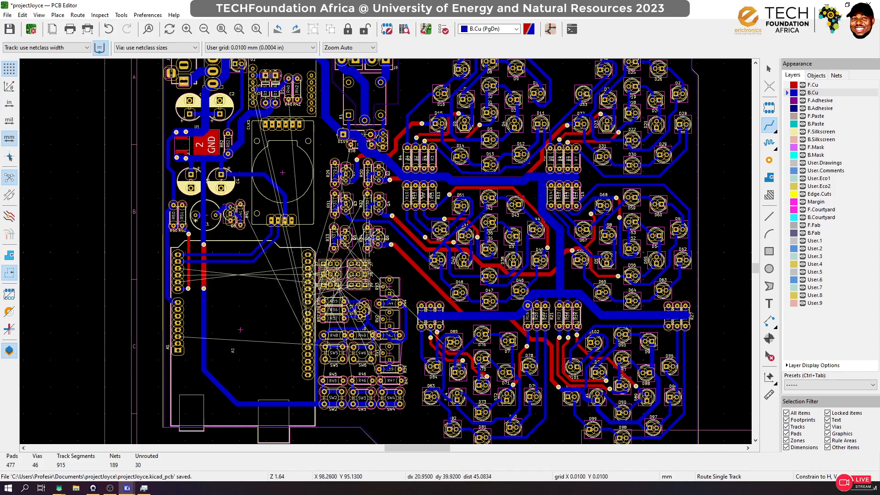
{"action": "scroll", "coordinate": [354, 228], "scroll_direction": "up", "scroll_amount": 3}
{"action": "scroll", "coordinate": [414, 292], "scroll_direction": "down", "scroll_amount": 3}
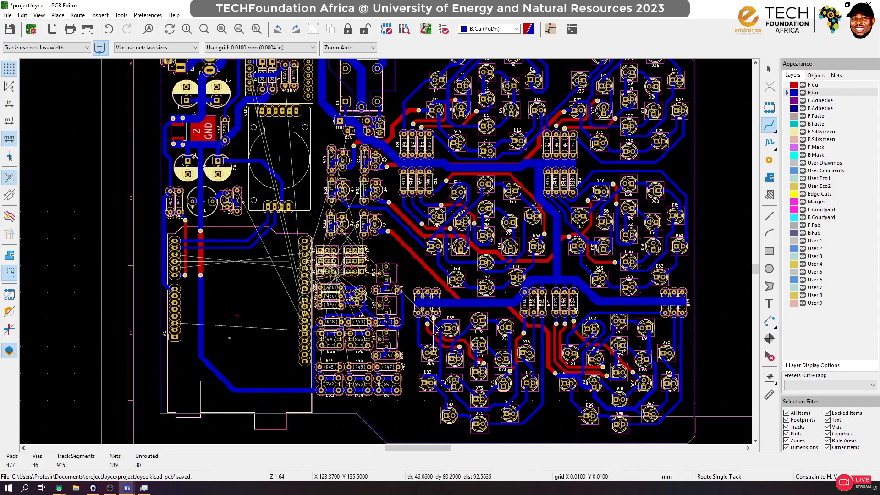
{"action": "scroll", "coordinate": [403, 304], "scroll_direction": "up", "scroll_amount": 5}
{"action": "scroll", "coordinate": [386, 322], "scroll_direction": "down", "scroll_amount": 1}
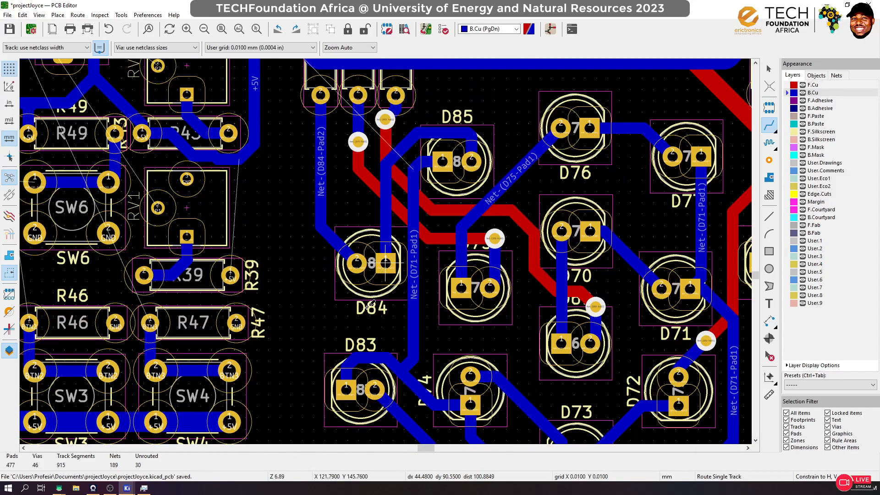
{"action": "left_click", "coordinate": [348, 383]}
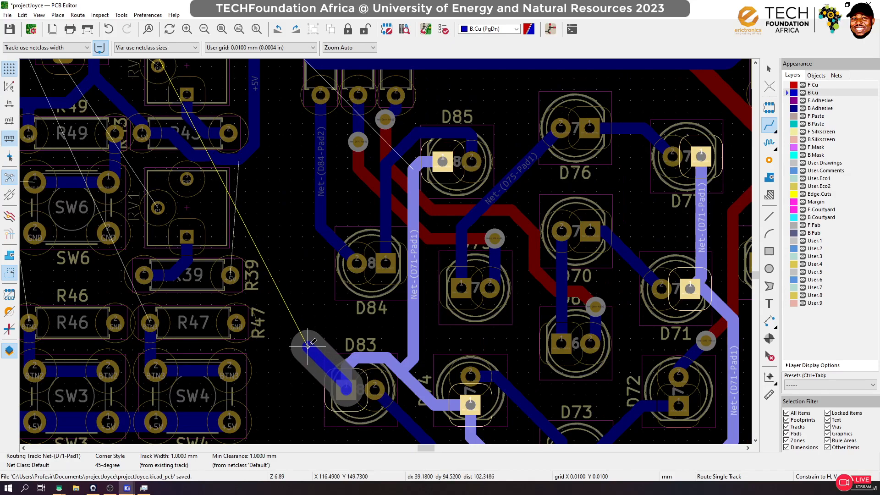
{"action": "key", "text": "Escape"}
{"action": "left_click", "coordinate": [371, 357]}
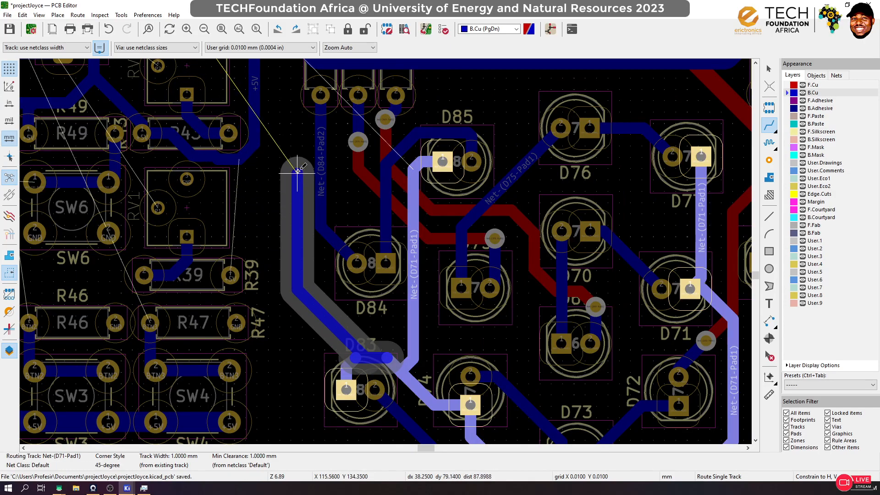
{"action": "scroll", "coordinate": [321, 193], "scroll_direction": "down", "scroll_amount": 5}
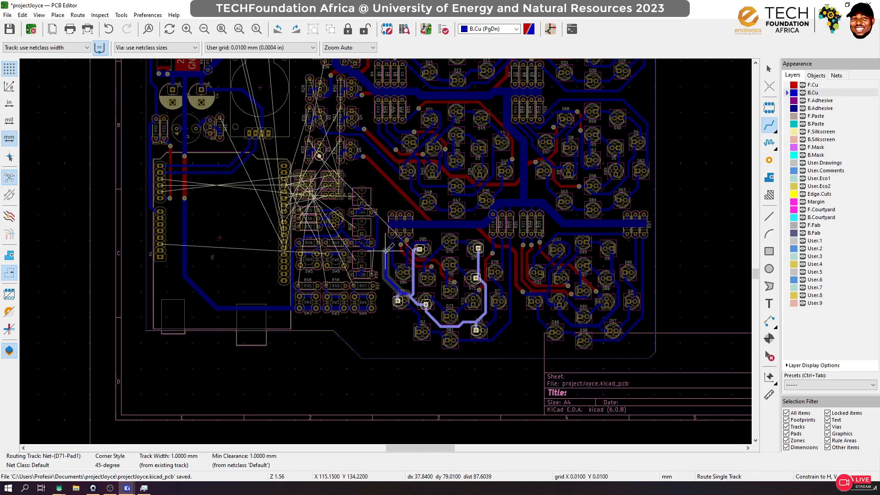
{"action": "scroll", "coordinate": [383, 211], "scroll_direction": "up", "scroll_amount": 5}
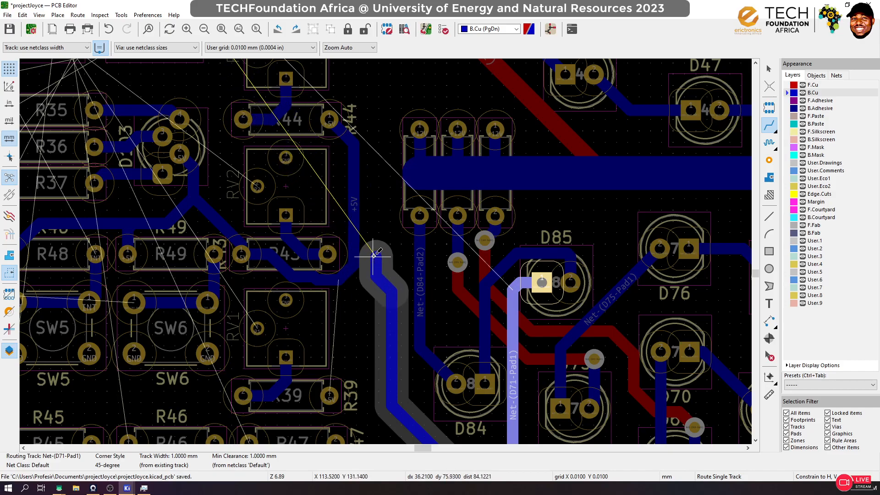
{"action": "scroll", "coordinate": [380, 248], "scroll_direction": "down", "scroll_amount": 3}
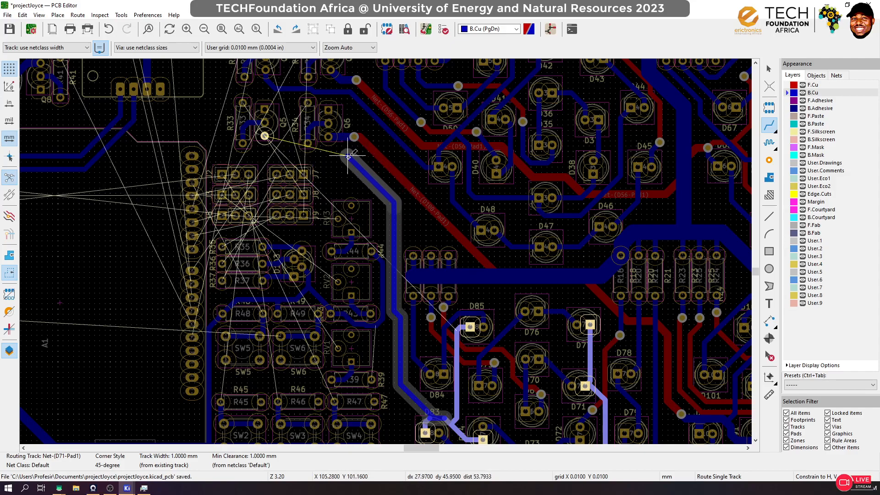
{"action": "scroll", "coordinate": [298, 153], "scroll_direction": "up", "scroll_amount": 3}
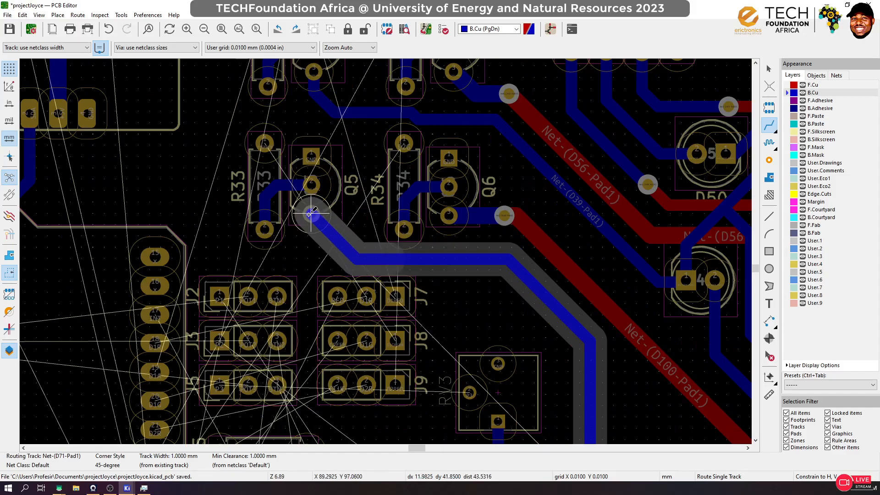
{"action": "left_click", "coordinate": [312, 214]}
Reroute the lower vertical run of the new Net-(D71-Pad1) track straight down and join it horizontally to the net's vertical trace above D83
{"action": "scroll", "coordinate": [320, 219], "scroll_direction": "down", "scroll_amount": 6}
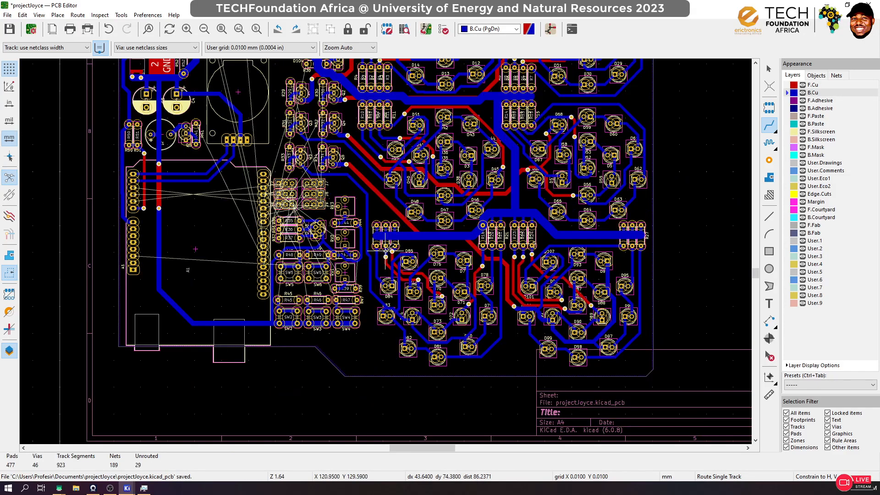
{"action": "scroll", "coordinate": [362, 195], "scroll_direction": "up", "scroll_amount": 3}
{"action": "left_click", "coordinate": [349, 211]}
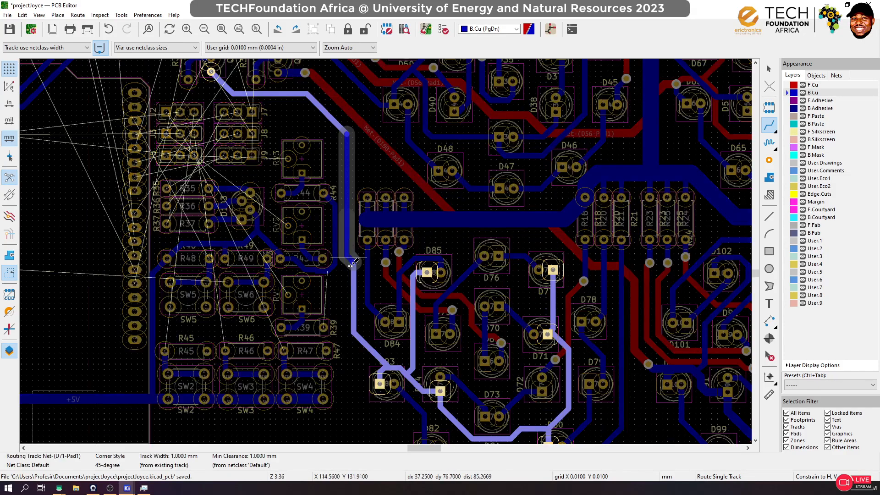
{"action": "left_click", "coordinate": [362, 344]}
{"action": "scroll", "coordinate": [402, 381], "scroll_direction": "up", "scroll_amount": 3}
{"action": "left_click", "coordinate": [369, 347]}
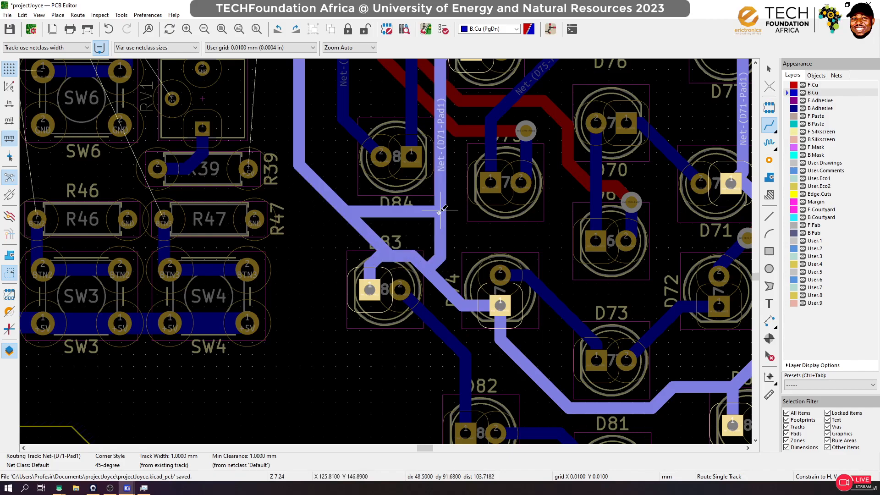
{"action": "left_click", "coordinate": [405, 250]}
Delete the redundant diagonal Net-(D71-Pad1) track segment leading to D83 and save the board
{"action": "left_click", "coordinate": [769, 68]}
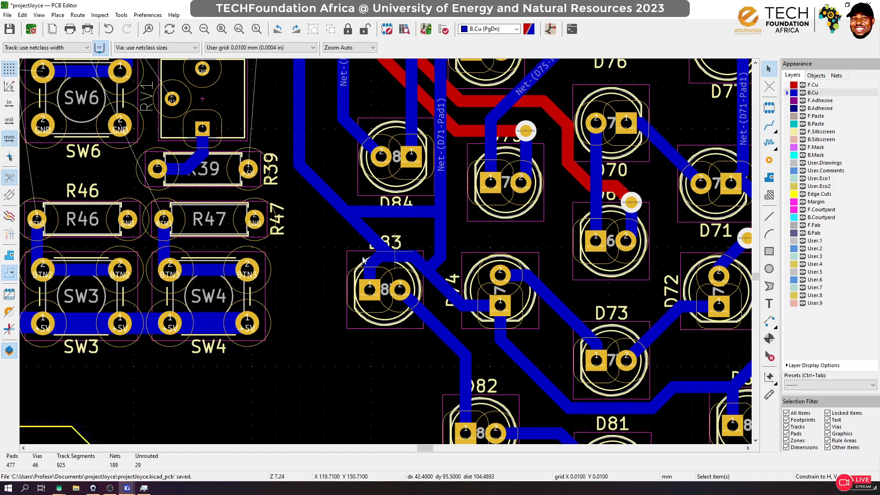
{"action": "left_click", "coordinate": [369, 233]}
{"action": "key", "text": "Delete"}
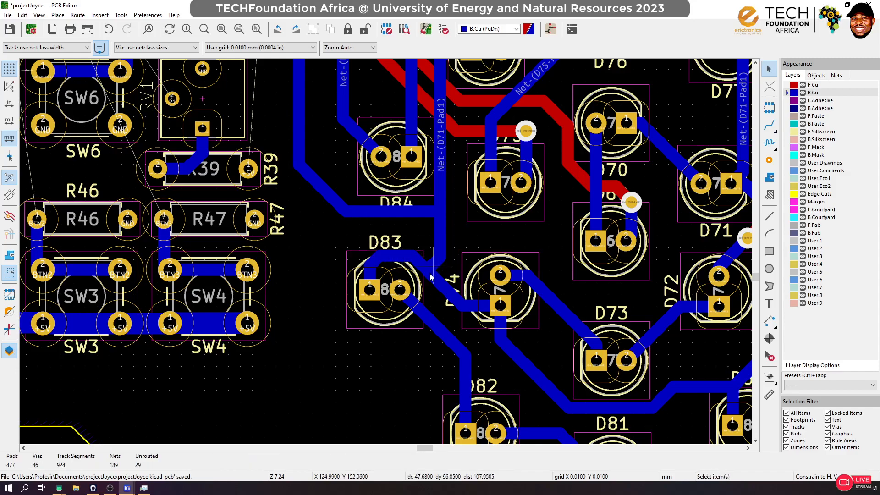
{"action": "key", "text": "ctrl+z"}
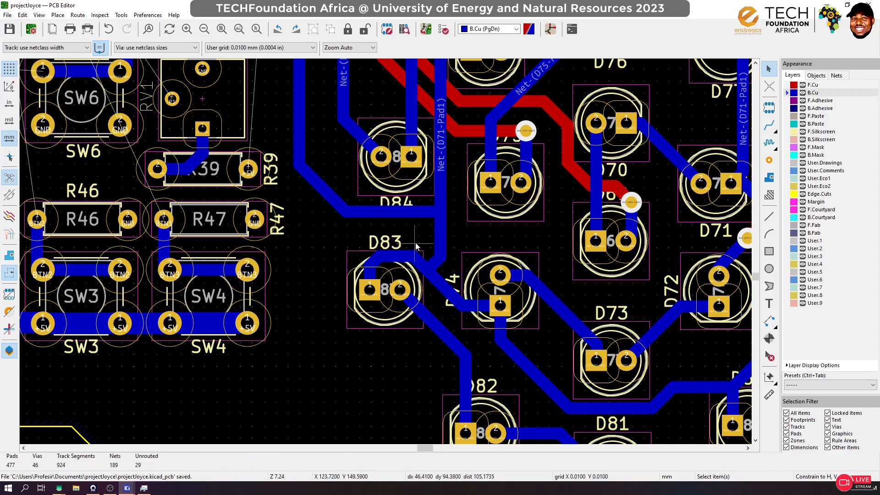
Reroute the Net-(D71-Pad1) bend below D84 from its vertical run into the horizontal section on B.Cu, and save the board
{"action": "left_click", "coordinate": [769, 124]}
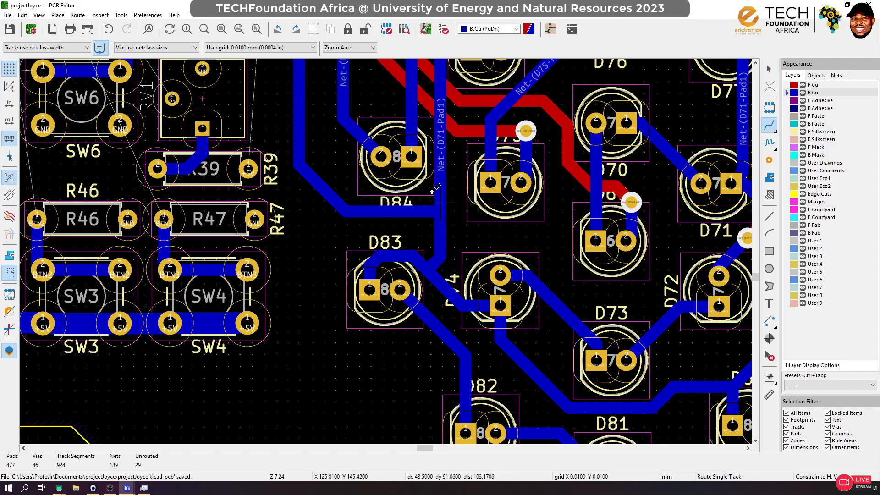
{"action": "left_click", "coordinate": [299, 128]}
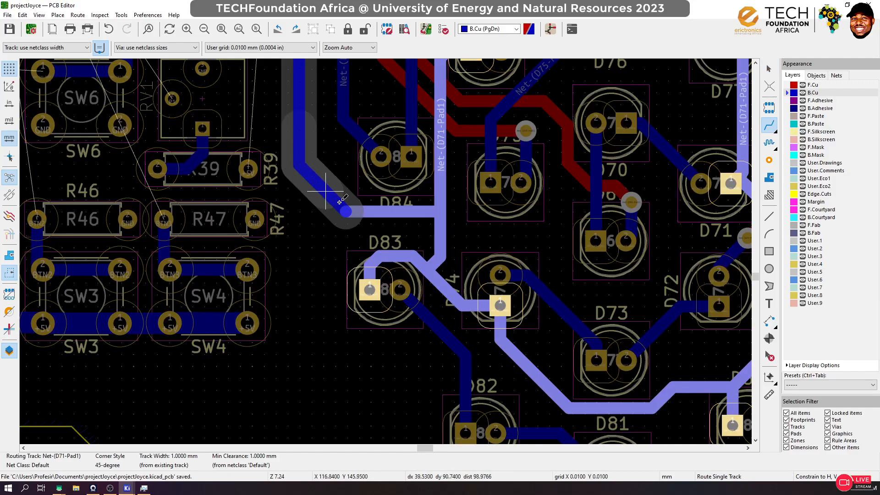
{"action": "left_click", "coordinate": [383, 210]}
{"action": "scroll", "coordinate": [498, 248], "scroll_direction": "down", "scroll_amount": 8}
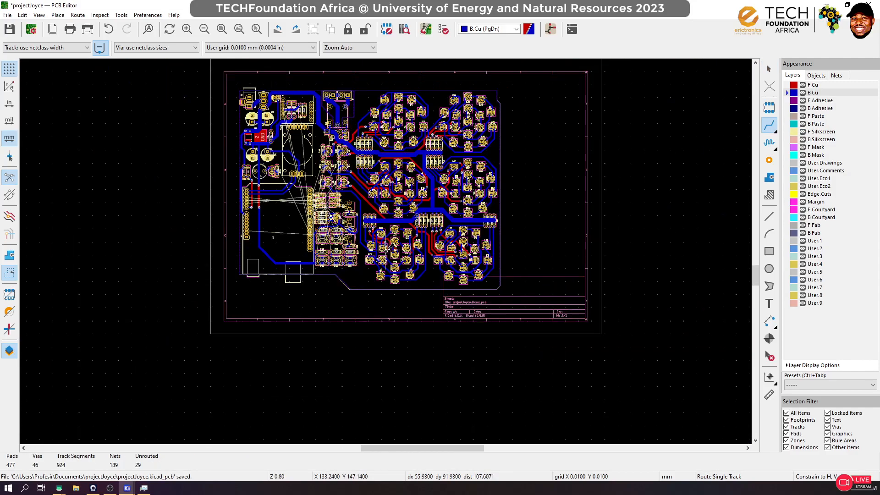
{"action": "key", "text": "ctrl+s"}
{"action": "scroll", "coordinate": [369, 160], "scroll_direction": "up", "scroll_amount": 1}
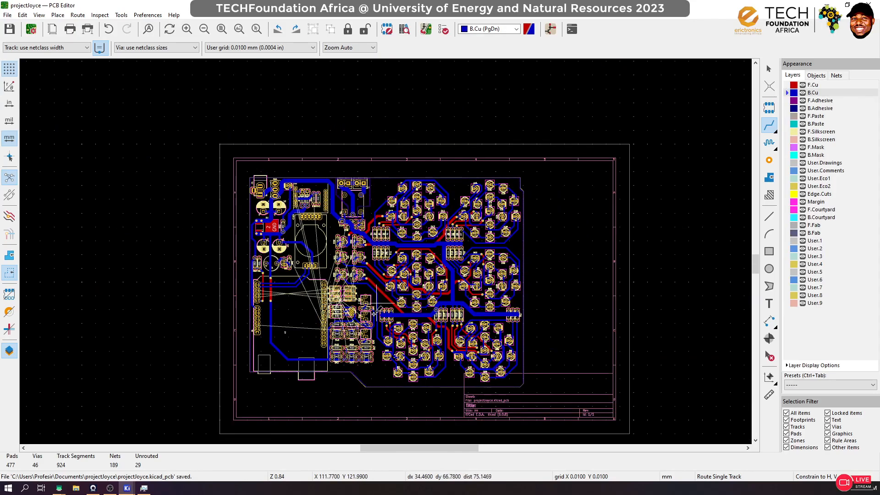
{"action": "scroll", "coordinate": [322, 279], "scroll_direction": "up", "scroll_amount": 2}
{"action": "scroll", "coordinate": [390, 246], "scroll_direction": "up", "scroll_amount": 1}
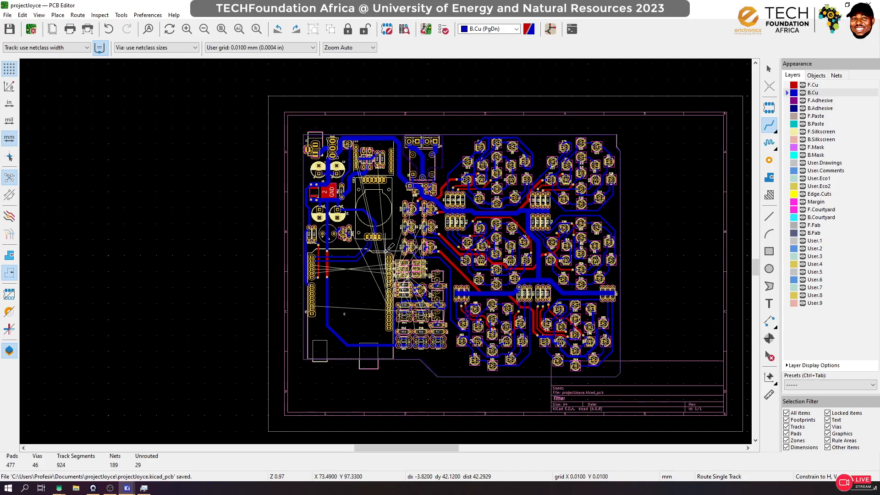
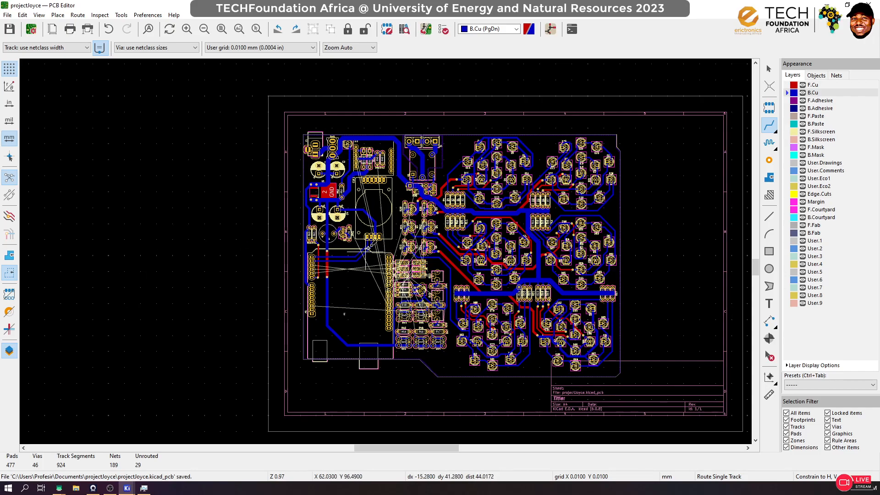
Examine the unrouted connections between module A1, the J2–J9 headers, and the resistor and button area
{"action": "scroll", "coordinate": [371, 248], "scroll_direction": "up", "scroll_amount": 6}
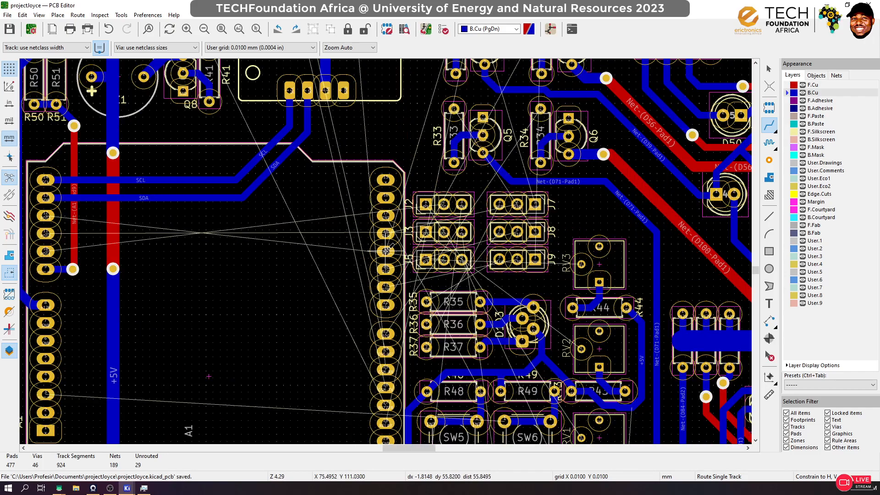
{"action": "scroll", "coordinate": [387, 251], "scroll_direction": "down", "scroll_amount": 6}
{"action": "scroll", "coordinate": [389, 248], "scroll_direction": "up", "scroll_amount": 6}
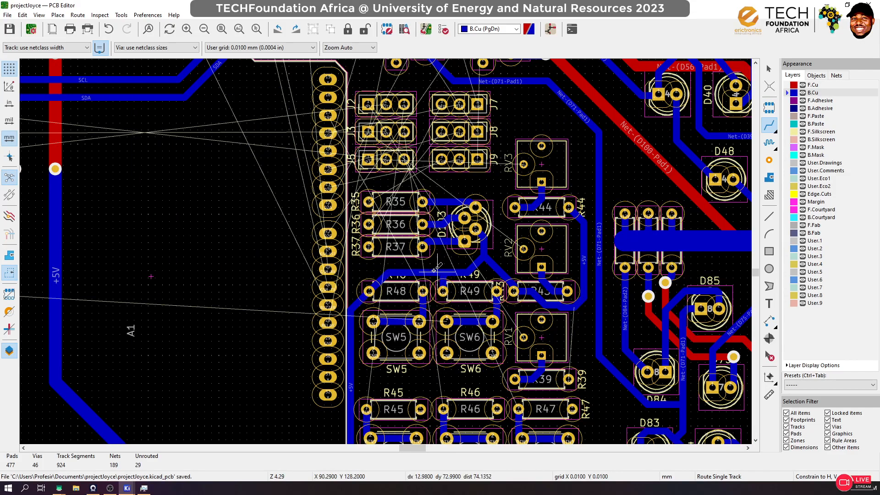
{"action": "scroll", "coordinate": [453, 304], "scroll_direction": "down", "scroll_amount": 1}
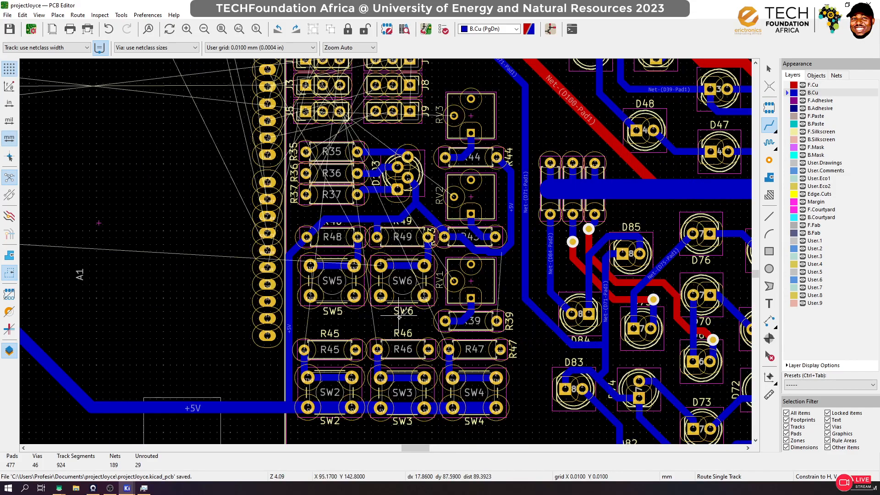
{"action": "scroll", "coordinate": [385, 250], "scroll_direction": "up", "scroll_amount": 6}
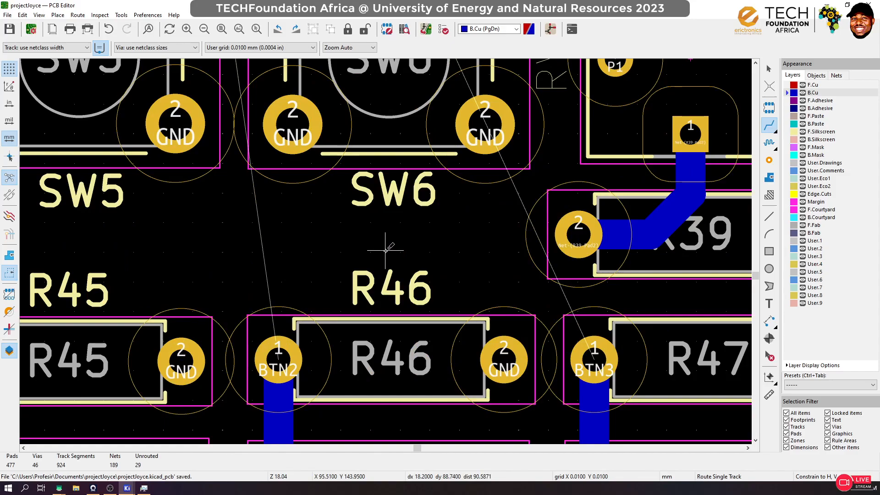
{"action": "scroll", "coordinate": [385, 249], "scroll_direction": "down", "scroll_amount": 8}
{"action": "scroll", "coordinate": [386, 251], "scroll_direction": "up", "scroll_amount": 2}
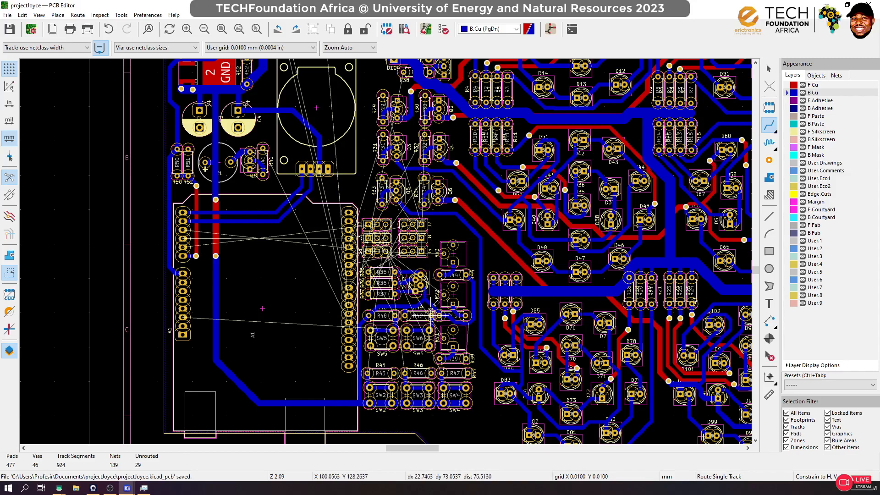
{"action": "scroll", "coordinate": [387, 251], "scroll_direction": "up", "scroll_amount": 5}
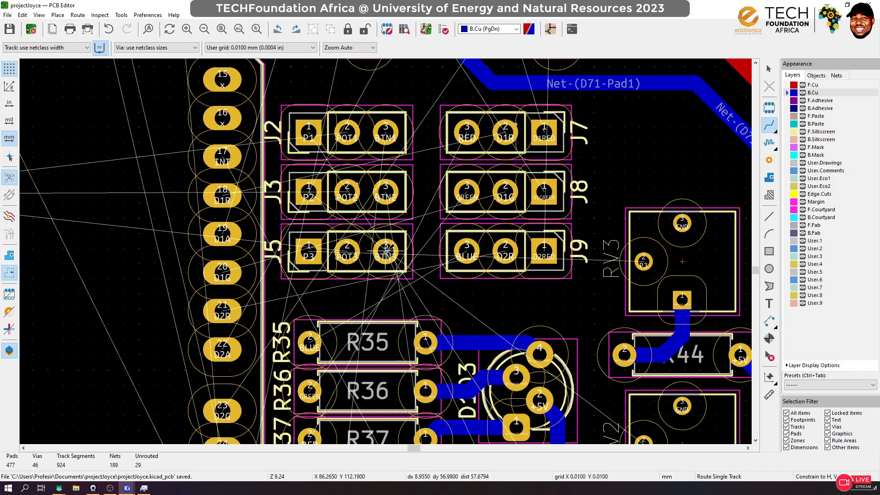
{"action": "scroll", "coordinate": [386, 265], "scroll_direction": "down", "scroll_amount": 5}
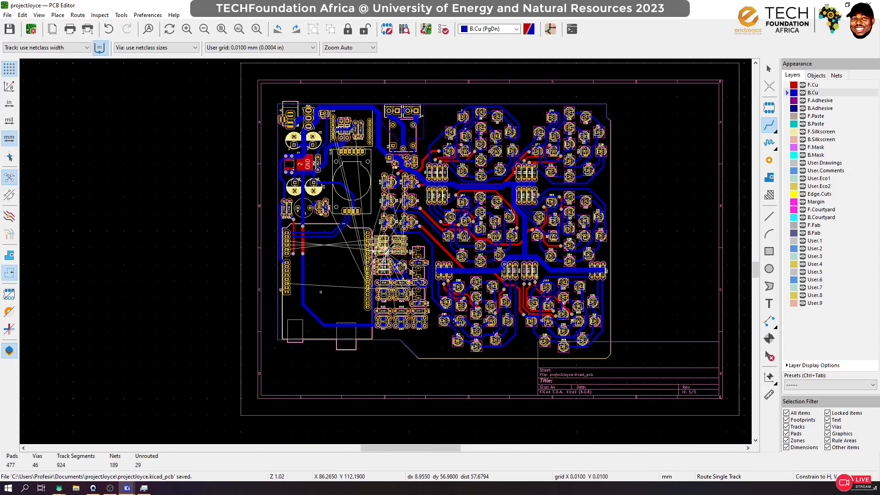
{"action": "scroll", "coordinate": [386, 250], "scroll_direction": "up", "scroll_amount": 3}
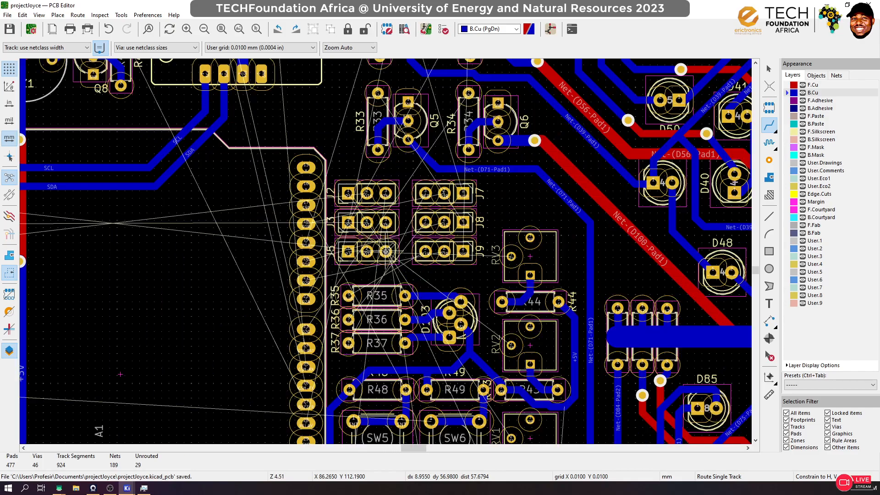
Ungroup the J2, J3, J5 header group and the J7, J8, J9 header group
{"action": "left_click", "coordinate": [770, 70]}
{"action": "left_click", "coordinate": [381, 265]}
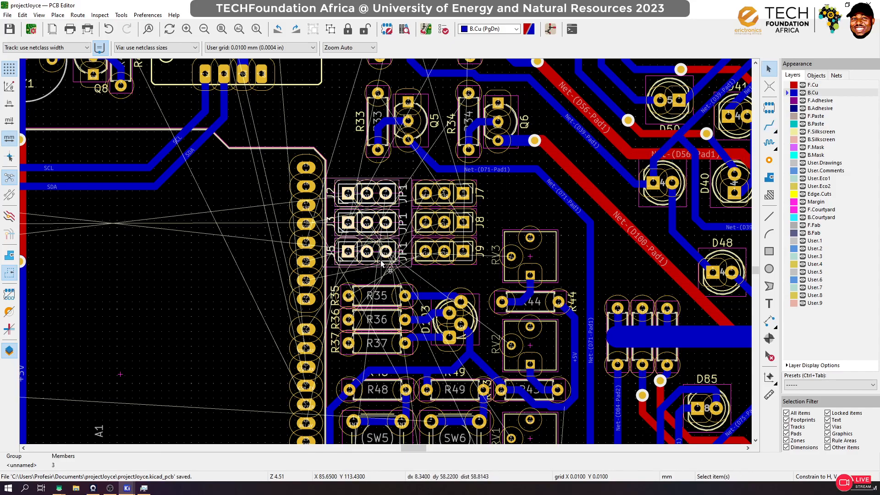
{"action": "left_click", "coordinate": [330, 29]}
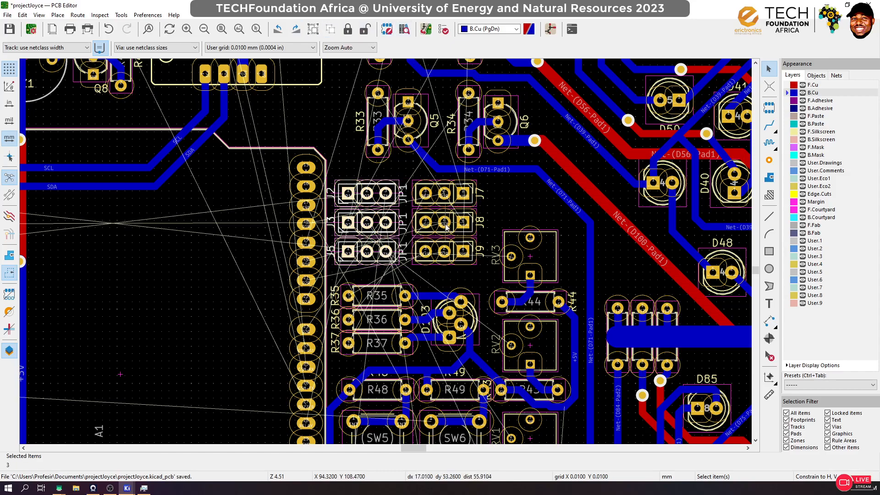
{"action": "left_click", "coordinate": [445, 224]}
{"action": "left_click", "coordinate": [331, 28]}
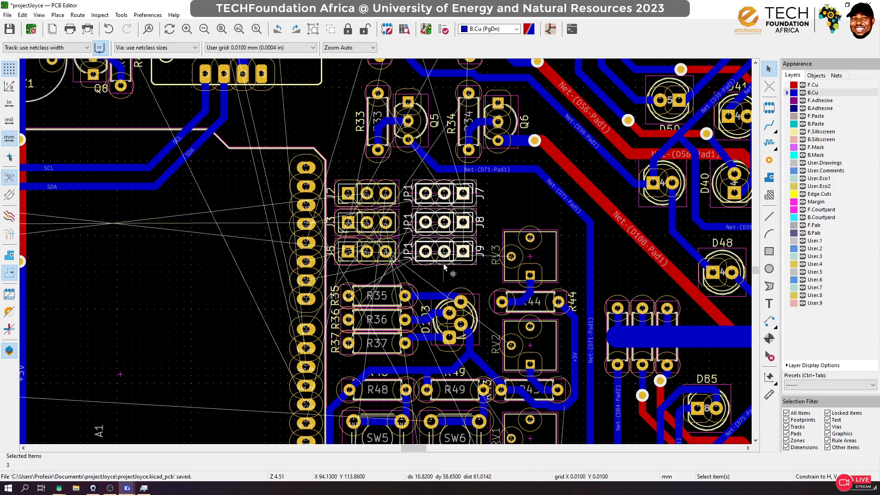
Inspect the net names on headers J7–J9 and trace the unrouted lines to both pin rows of module A1
{"action": "scroll", "coordinate": [451, 227], "scroll_direction": "up", "scroll_amount": 5}
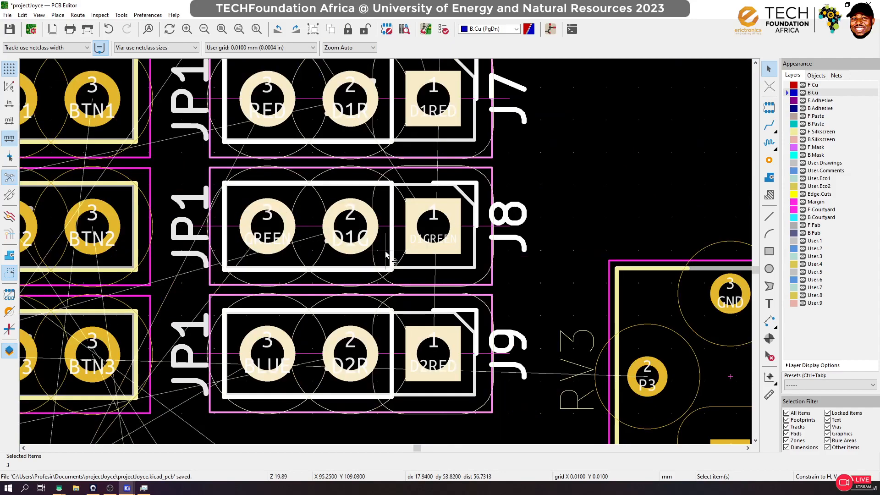
{"action": "scroll", "coordinate": [386, 254], "scroll_direction": "down", "scroll_amount": 5}
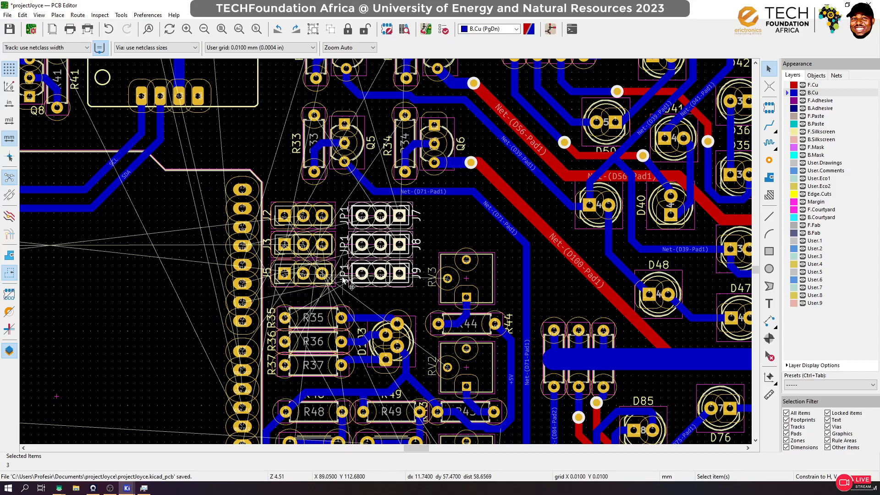
{"action": "scroll", "coordinate": [342, 280], "scroll_direction": "down", "scroll_amount": 3}
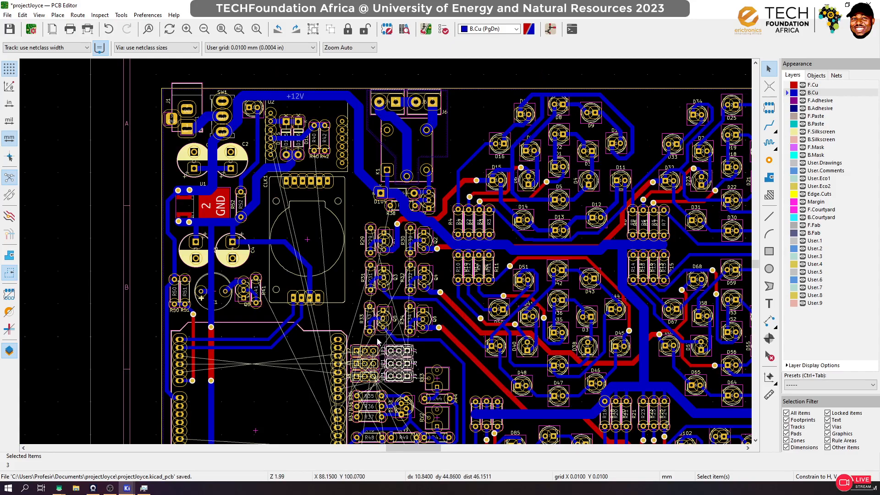
{"action": "scroll", "coordinate": [324, 387], "scroll_direction": "down", "scroll_amount": 1}
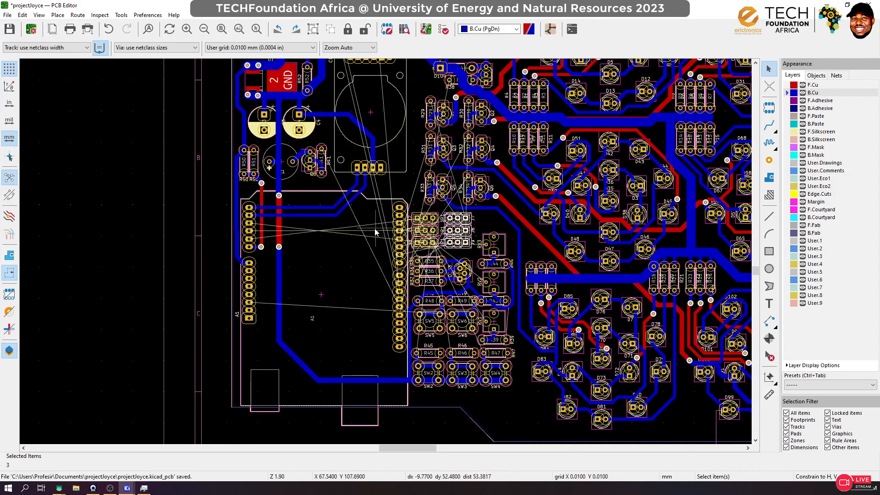
{"action": "scroll", "coordinate": [387, 253], "scroll_direction": "up", "scroll_amount": 5}
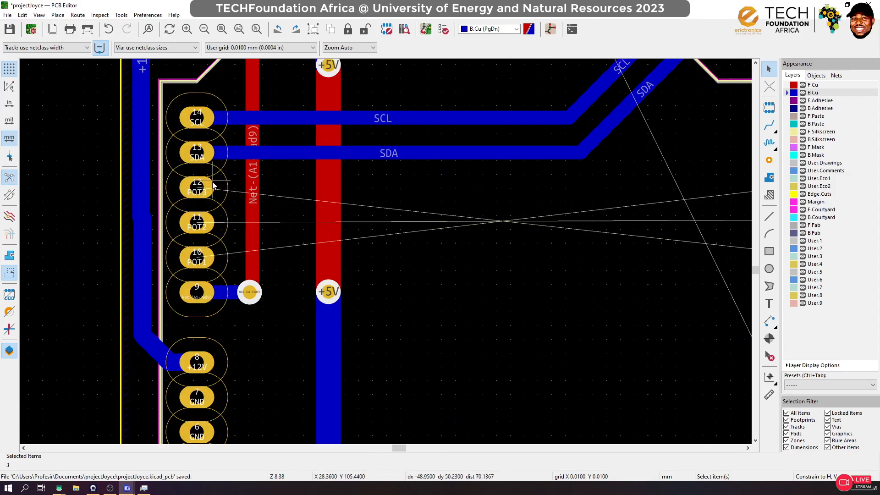
{"action": "scroll", "coordinate": [386, 252], "scroll_direction": "down", "scroll_amount": 5}
{"action": "scroll", "coordinate": [465, 283], "scroll_direction": "up", "scroll_amount": 4}
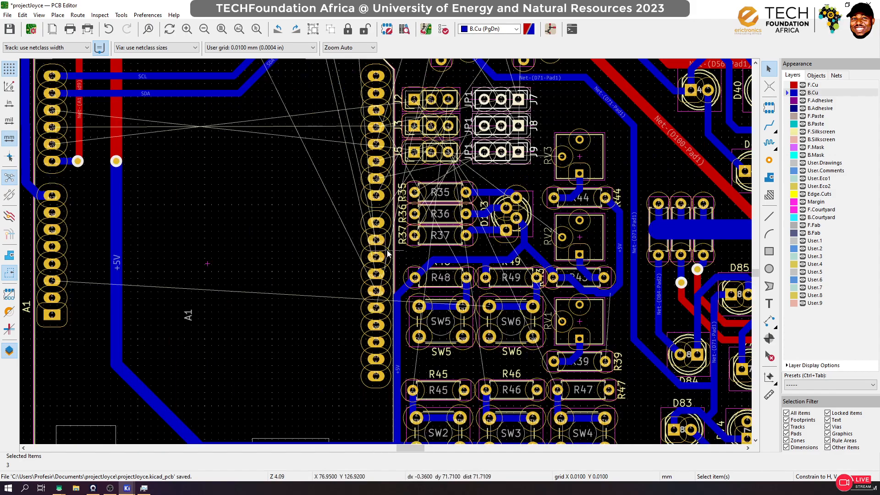
{"action": "scroll", "coordinate": [387, 255], "scroll_direction": "up", "scroll_amount": 1}
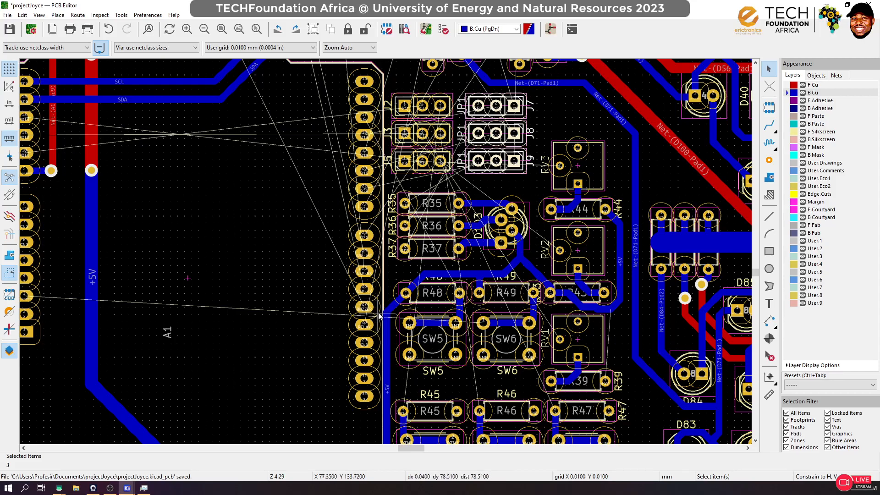
{"action": "scroll", "coordinate": [386, 254], "scroll_direction": "down", "scroll_amount": 2}
{"action": "scroll", "coordinate": [386, 255], "scroll_direction": "up", "scroll_amount": 5}
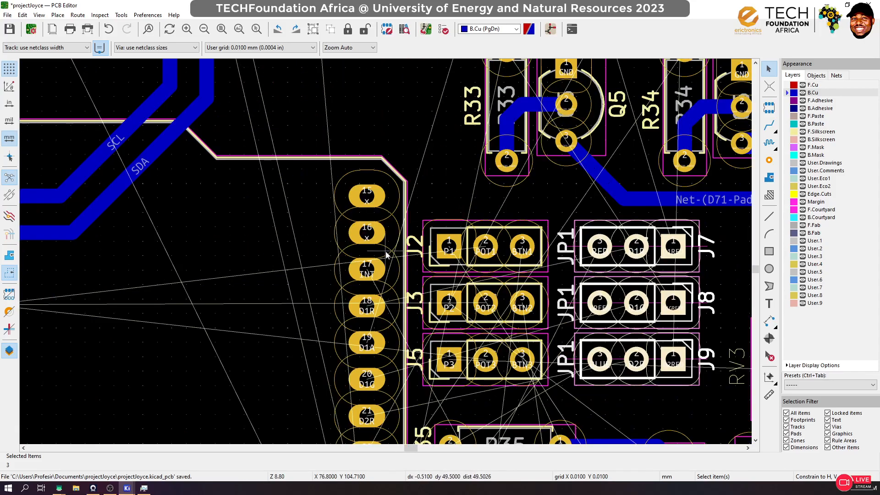
Check the unrouted button, buzzer and relay nets between A1's lower pins and the SW2–SW6 switch area
{"action": "scroll", "coordinate": [390, 287], "scroll_direction": "down", "scroll_amount": 4}
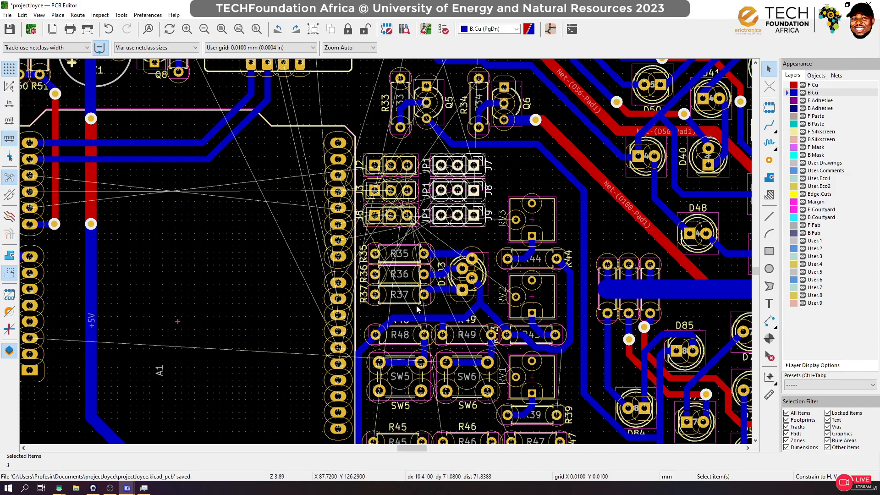
{"action": "scroll", "coordinate": [416, 309], "scroll_direction": "down", "scroll_amount": 1}
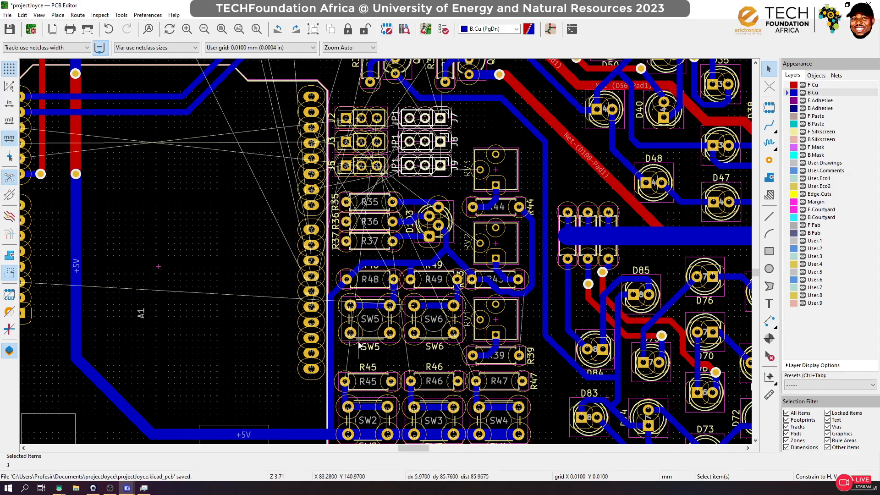
{"action": "scroll", "coordinate": [359, 344], "scroll_direction": "up", "scroll_amount": 7}
{"action": "scroll", "coordinate": [387, 246], "scroll_direction": "down", "scroll_amount": 4}
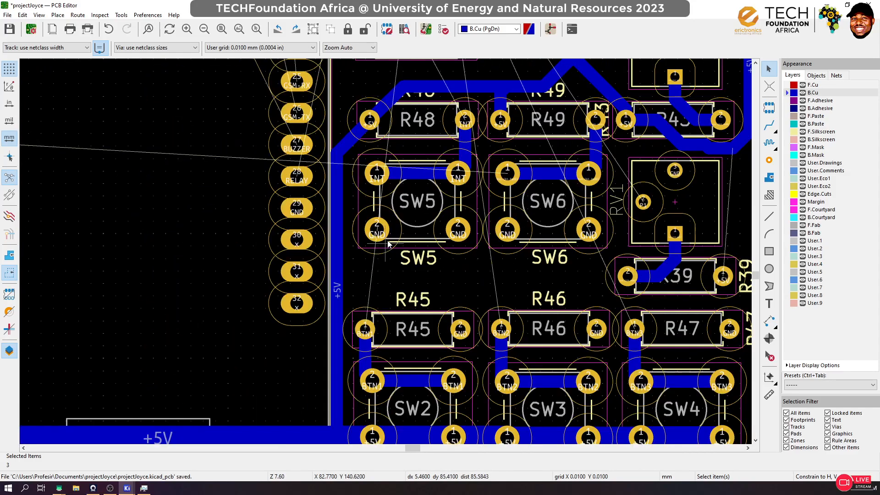
{"action": "scroll", "coordinate": [449, 234], "scroll_direction": "down", "scroll_amount": 6}
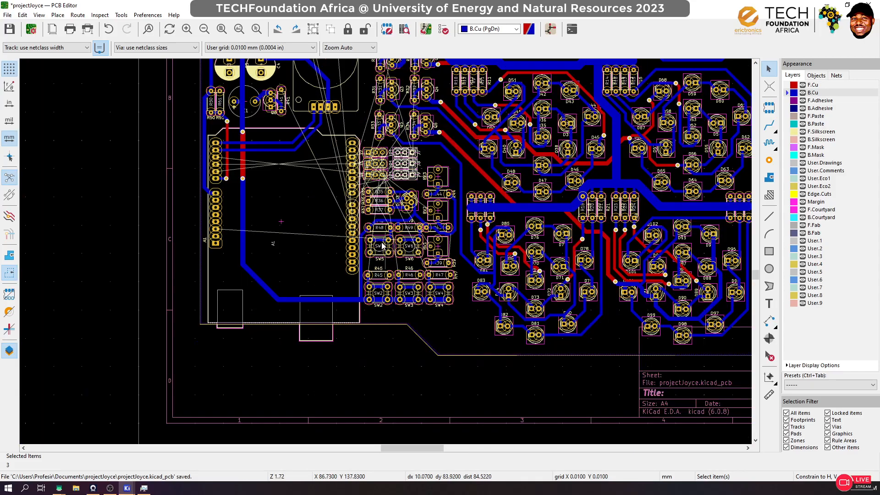
{"action": "scroll", "coordinate": [355, 212], "scroll_direction": "up", "scroll_amount": 3}
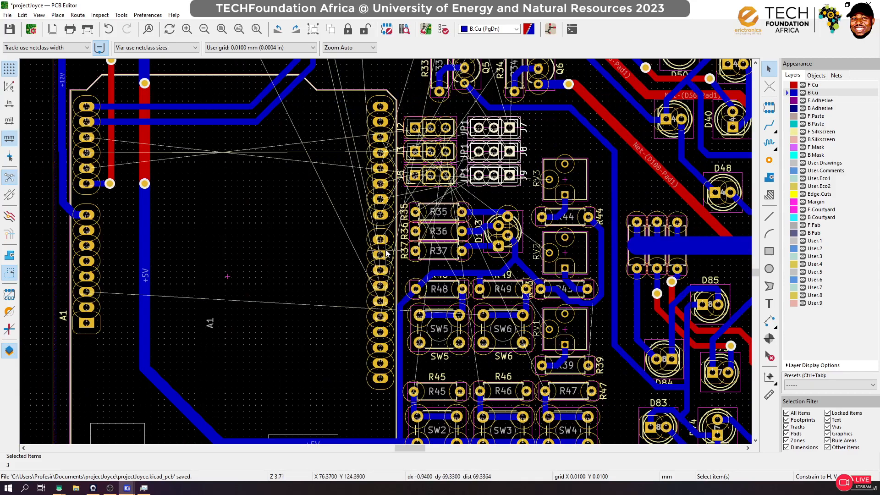
Reroute the vertical Net-(D107-Pad2) track on B.Cu closer to C2, leaving space beside U2's pins
{"action": "scroll", "coordinate": [386, 255], "scroll_direction": "down", "scroll_amount": 3}
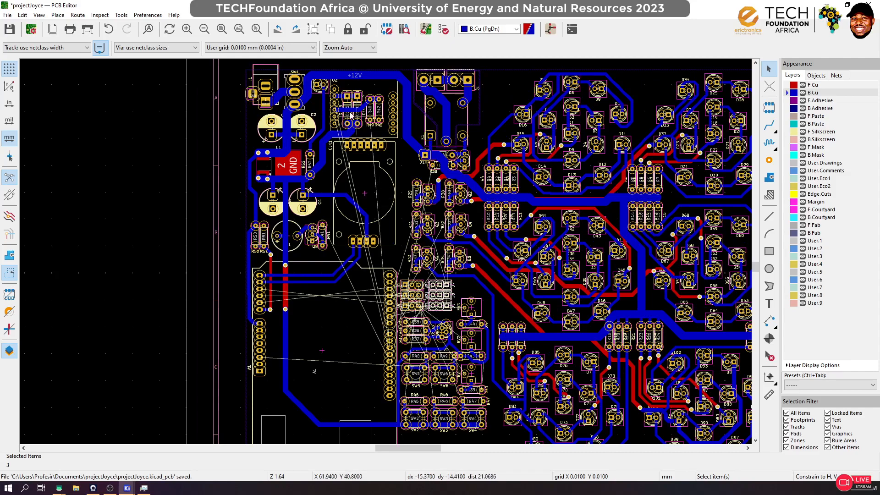
{"action": "scroll", "coordinate": [339, 112], "scroll_direction": "up", "scroll_amount": 3}
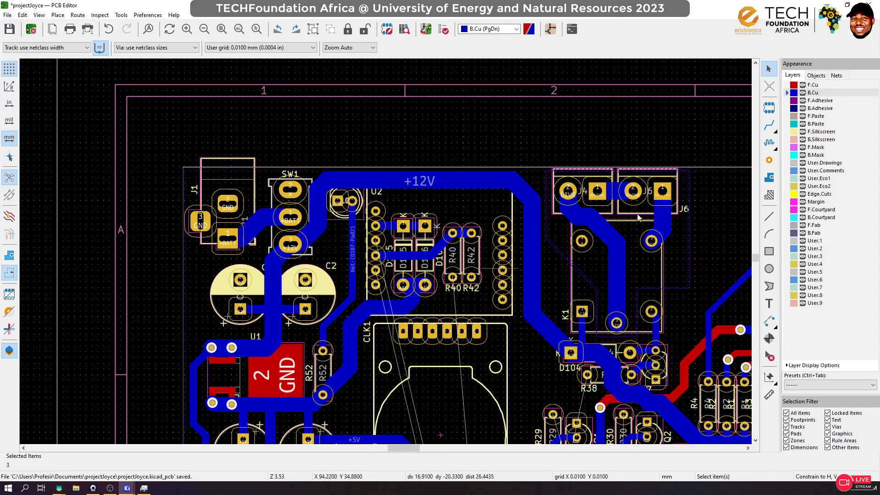
{"action": "left_click", "coordinate": [769, 125]}
{"action": "scroll", "coordinate": [352, 250], "scroll_direction": "up", "scroll_amount": 3}
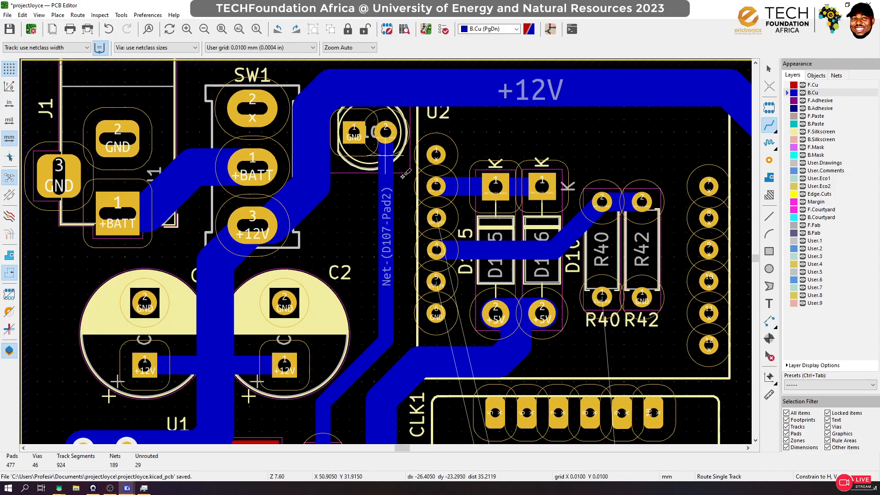
{"action": "scroll", "coordinate": [403, 176], "scroll_direction": "down", "scroll_amount": 3}
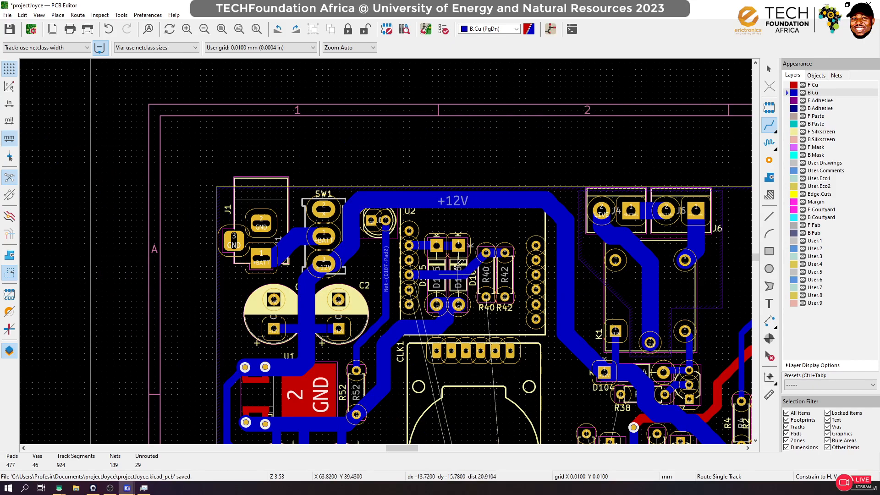
{"action": "scroll", "coordinate": [387, 275], "scroll_direction": "up", "scroll_amount": 3}
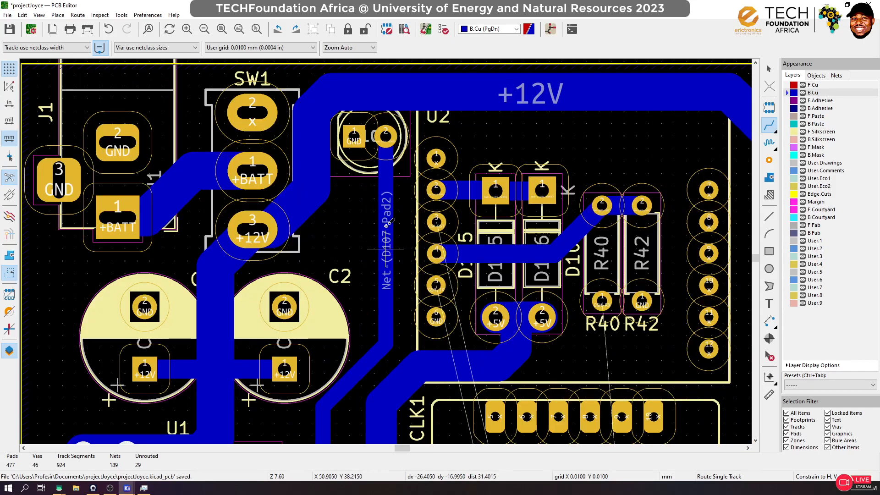
{"action": "left_click", "coordinate": [386, 221]}
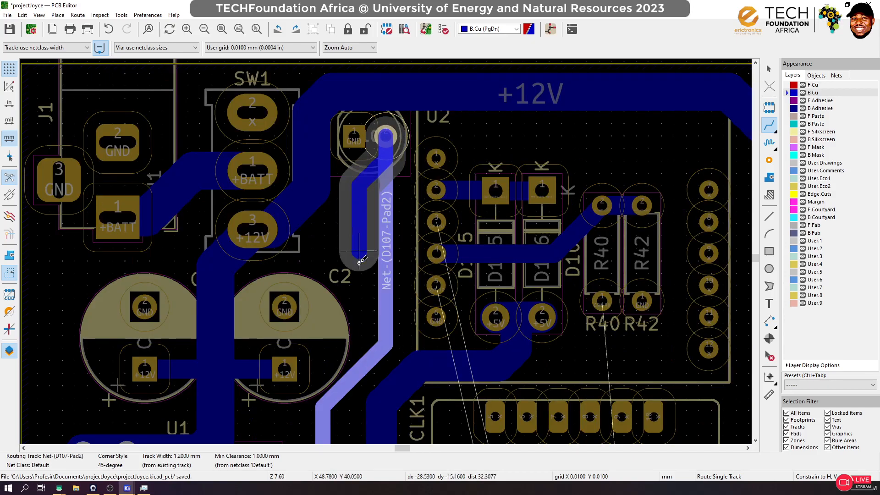
{"action": "left_click", "coordinate": [355, 354]}
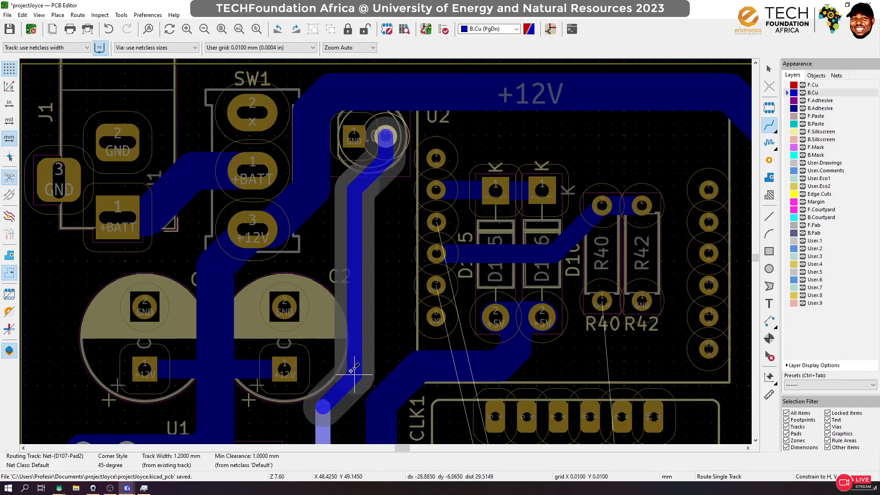
Start the GSM-TX track from U2's pin 5 on B.Cu and place a via beside it to switch to F.Cu
{"action": "scroll", "coordinate": [437, 222], "scroll_direction": "up", "scroll_amount": 3}
{"action": "scroll", "coordinate": [395, 270], "scroll_direction": "down", "scroll_amount": 3}
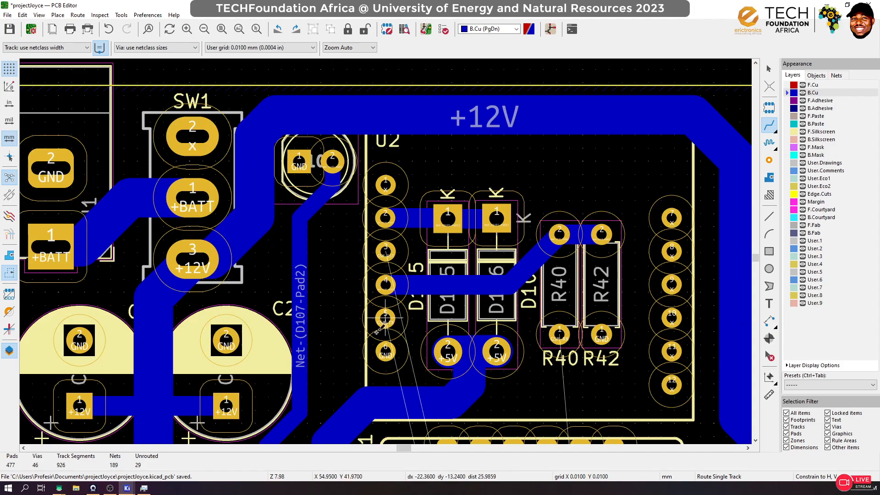
{"action": "left_click", "coordinate": [385, 318]}
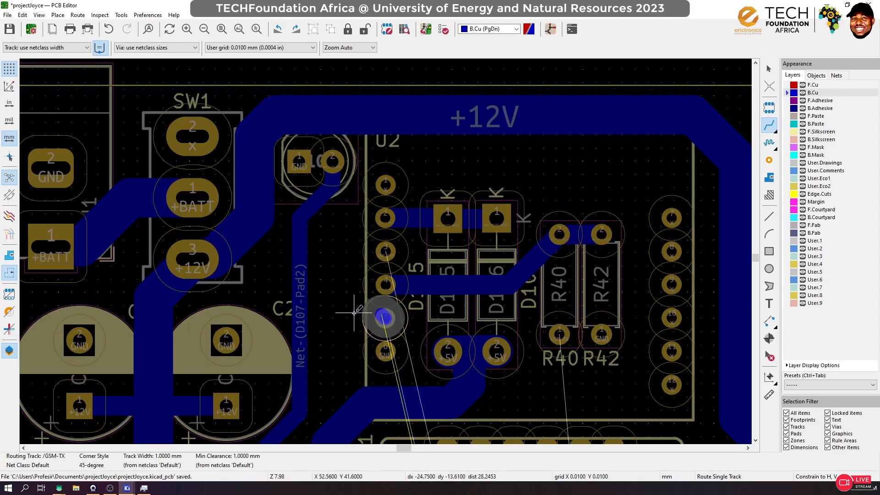
{"action": "scroll", "coordinate": [353, 318], "scroll_direction": "up", "scroll_amount": 1}
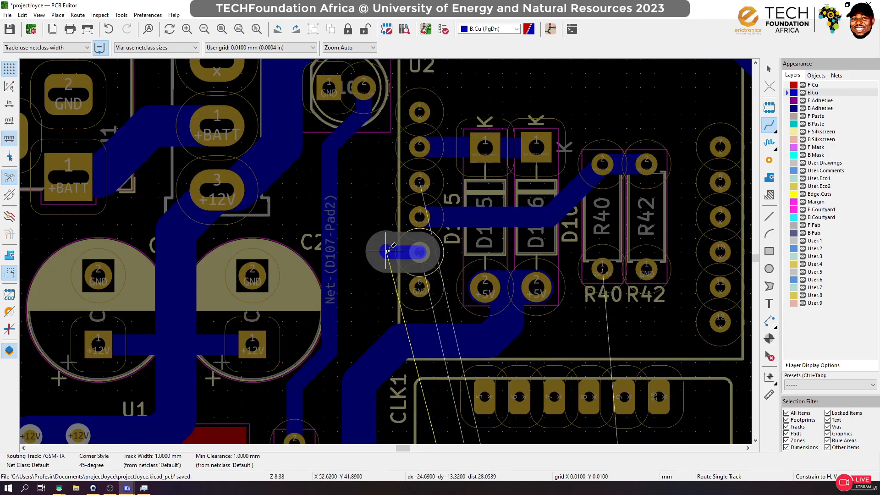
{"action": "scroll", "coordinate": [388, 250], "scroll_direction": "up", "scroll_amount": 3}
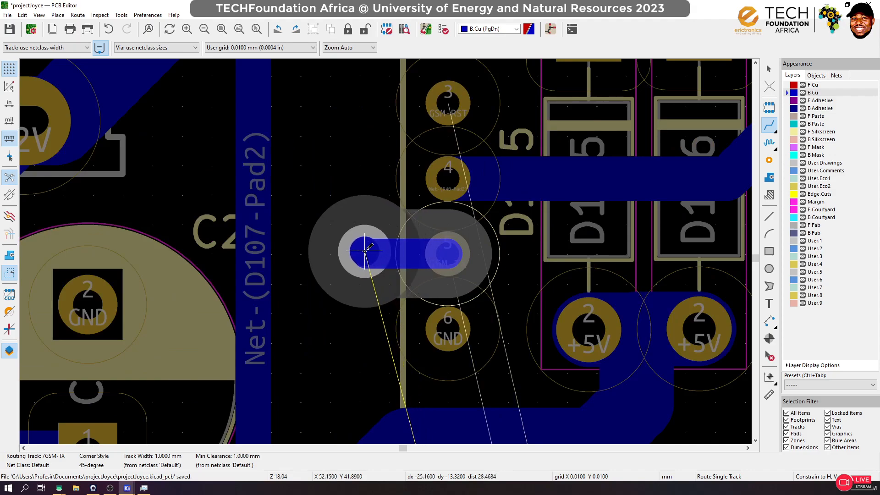
{"action": "key", "text": "v"}
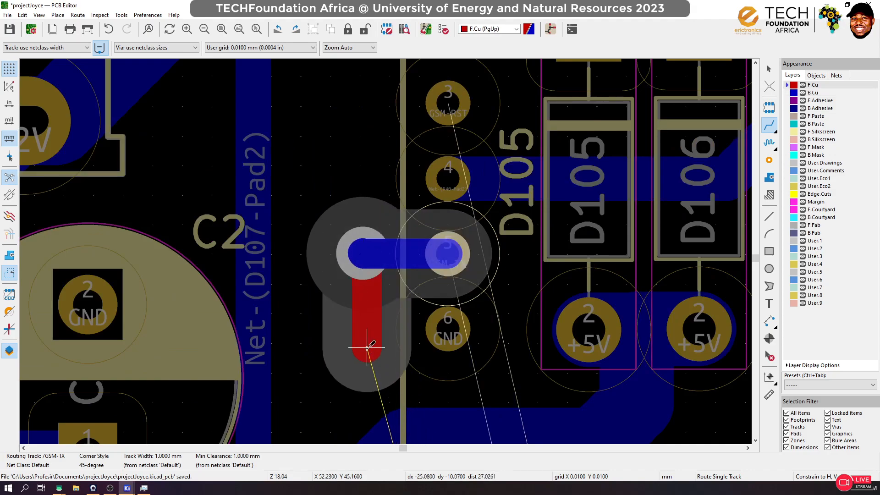
Route the GSM-TX track on F.Cu from the via down past CLK1 toward A1's pin 26
{"action": "scroll", "coordinate": [363, 253], "scroll_direction": "down", "scroll_amount": 6}
{"action": "scroll", "coordinate": [392, 350], "scroll_direction": "down", "scroll_amount": 3}
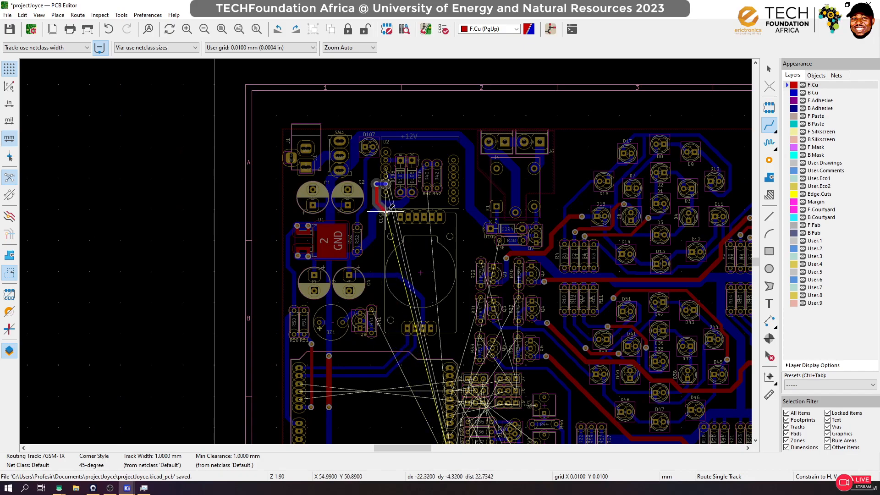
{"action": "scroll", "coordinate": [386, 212], "scroll_direction": "up", "scroll_amount": 3}
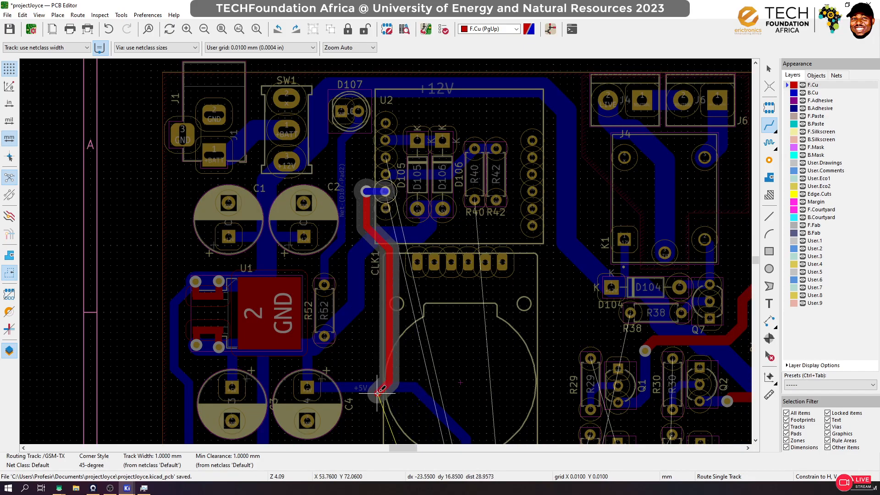
{"action": "scroll", "coordinate": [389, 249], "scroll_direction": "down", "scroll_amount": 3}
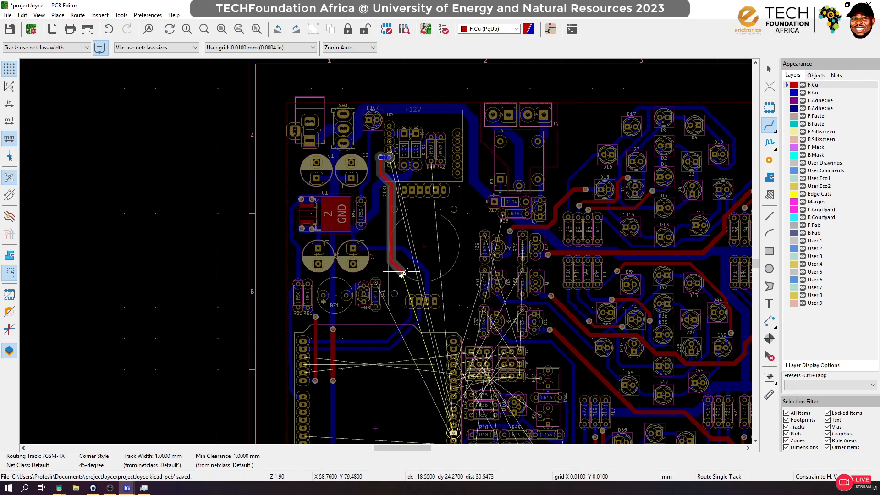
{"action": "scroll", "coordinate": [397, 271], "scroll_direction": "up", "scroll_amount": 9}
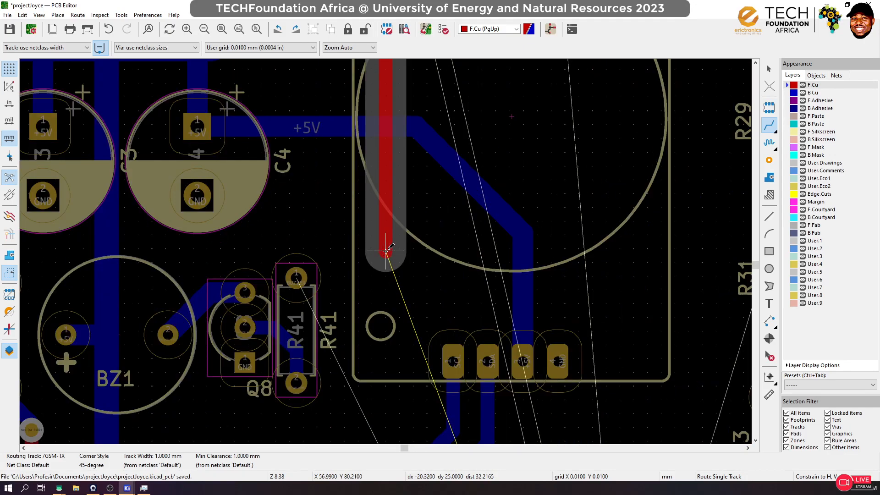
{"action": "scroll", "coordinate": [428, 199], "scroll_direction": "down", "scroll_amount": 9}
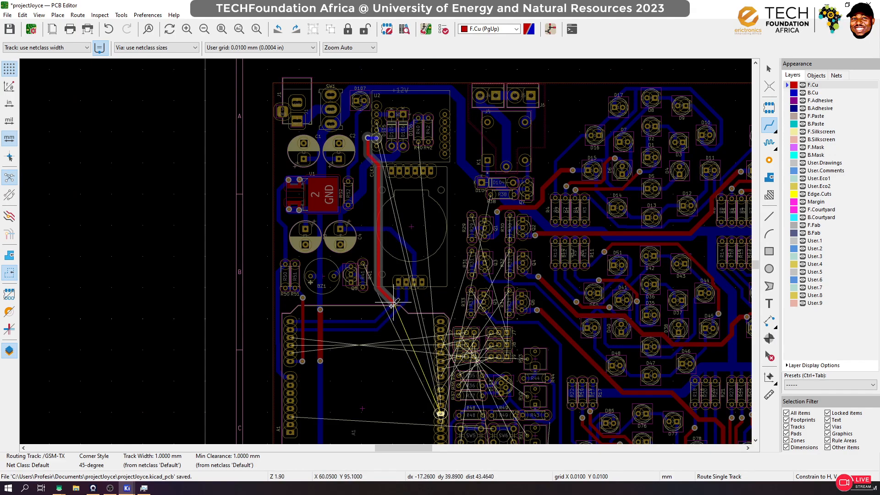
{"action": "scroll", "coordinate": [393, 337], "scroll_direction": "down", "scroll_amount": 3}
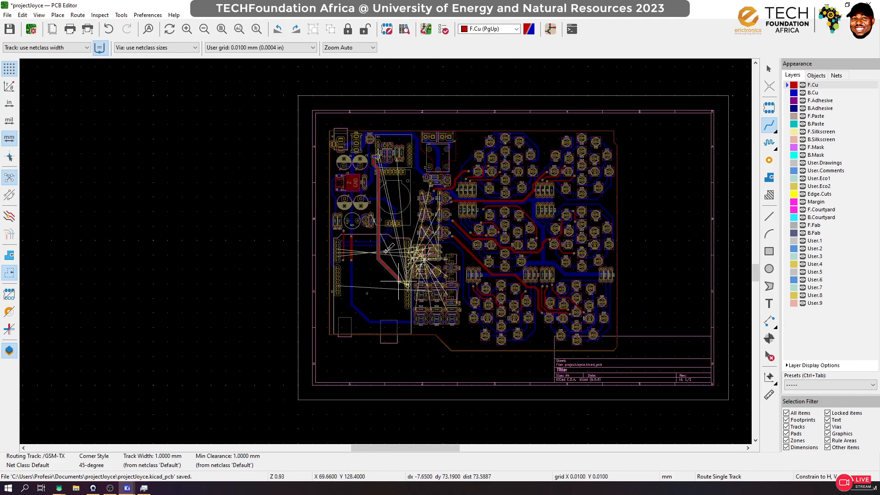
{"action": "scroll", "coordinate": [387, 250], "scroll_direction": "up", "scroll_amount": 8}
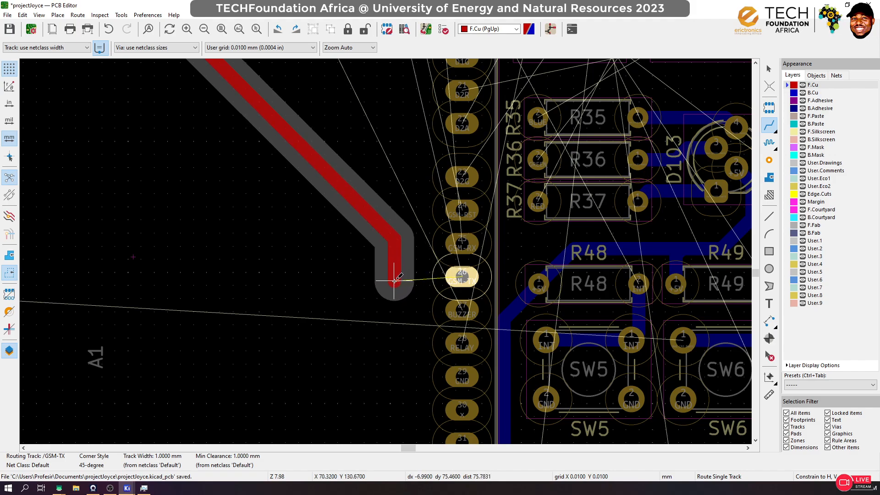
{"action": "key", "text": "Escape"}
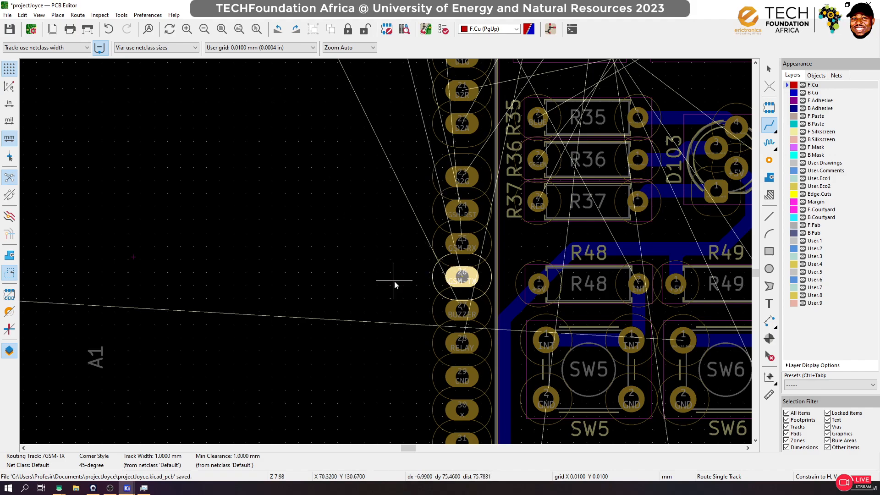
Compare the order of the GSM nets on U2's pins with their order on A1's pins 24 to 26
{"action": "scroll", "coordinate": [319, 286], "scroll_direction": "down", "scroll_amount": 3}
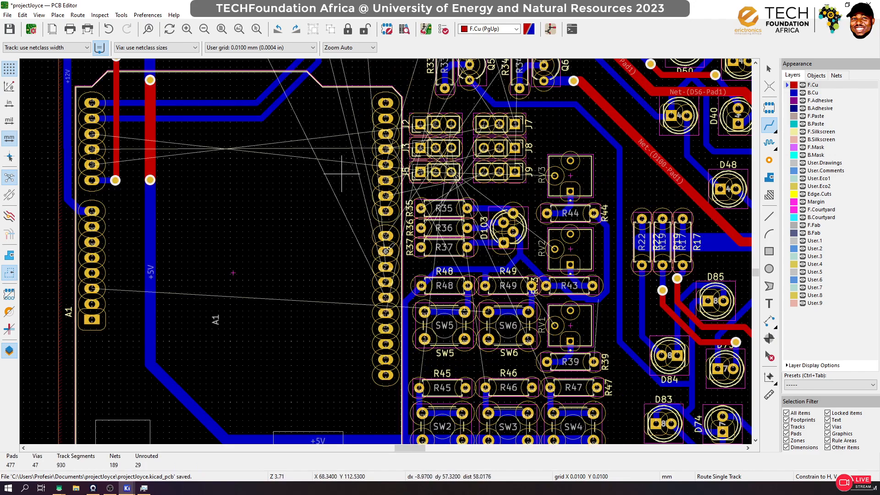
{"action": "scroll", "coordinate": [386, 251], "scroll_direction": "down", "scroll_amount": 6}
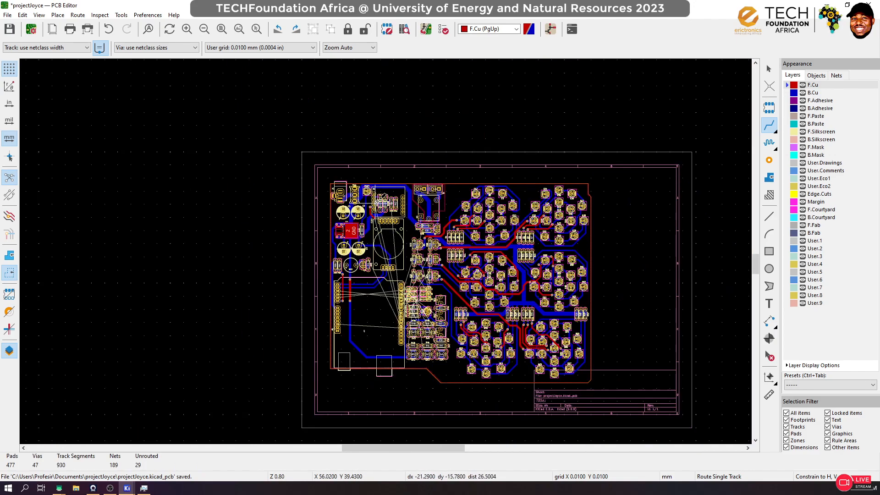
{"action": "scroll", "coordinate": [386, 251], "scroll_direction": "up", "scroll_amount": 9}
{"action": "scroll", "coordinate": [402, 219], "scroll_direction": "up", "scroll_amount": 3}
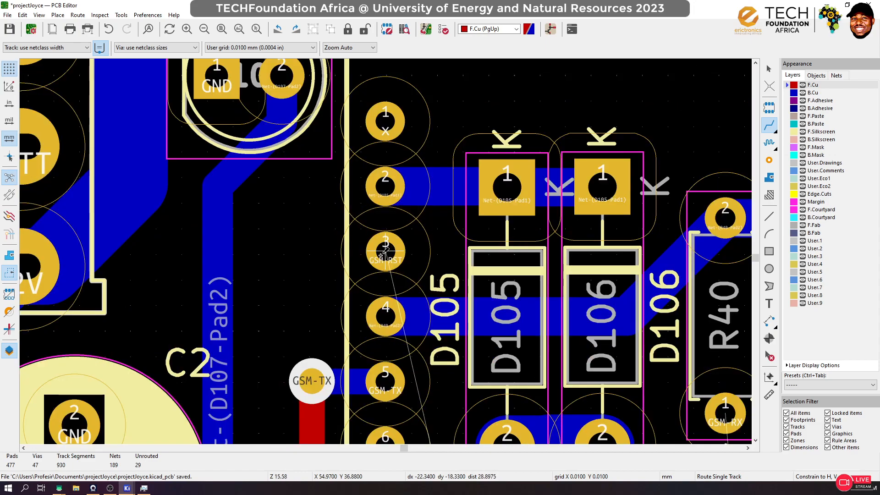
{"action": "scroll", "coordinate": [386, 317], "scroll_direction": "down", "scroll_amount": 1}
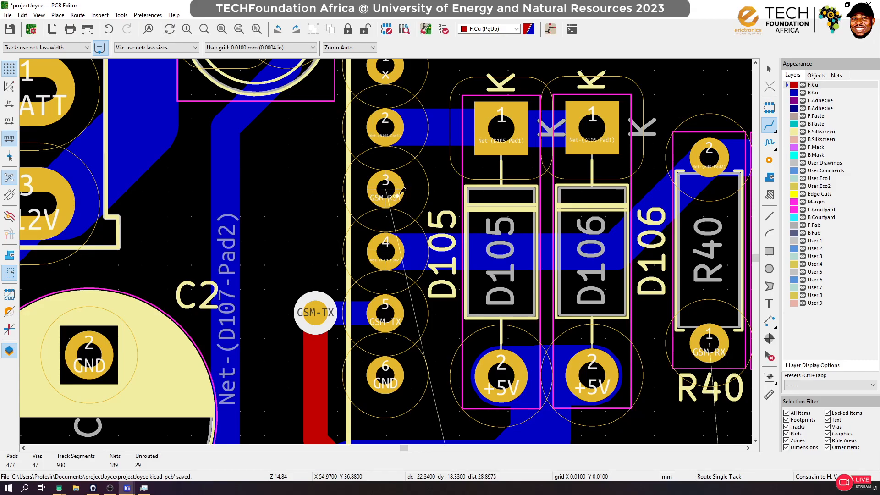
{"action": "scroll", "coordinate": [422, 260], "scroll_direction": "down", "scroll_amount": 6}
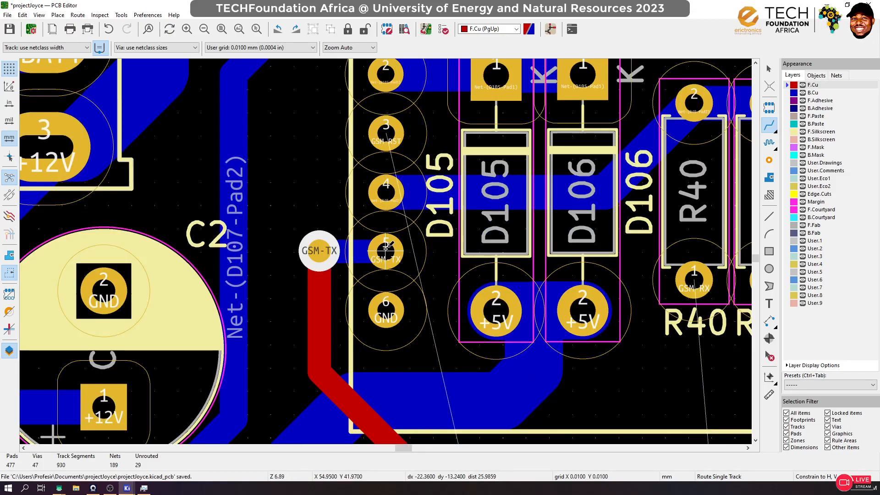
{"action": "scroll", "coordinate": [418, 285], "scroll_direction": "down", "scroll_amount": 2}
{"action": "scroll", "coordinate": [387, 255], "scroll_direction": "up", "scroll_amount": 3}
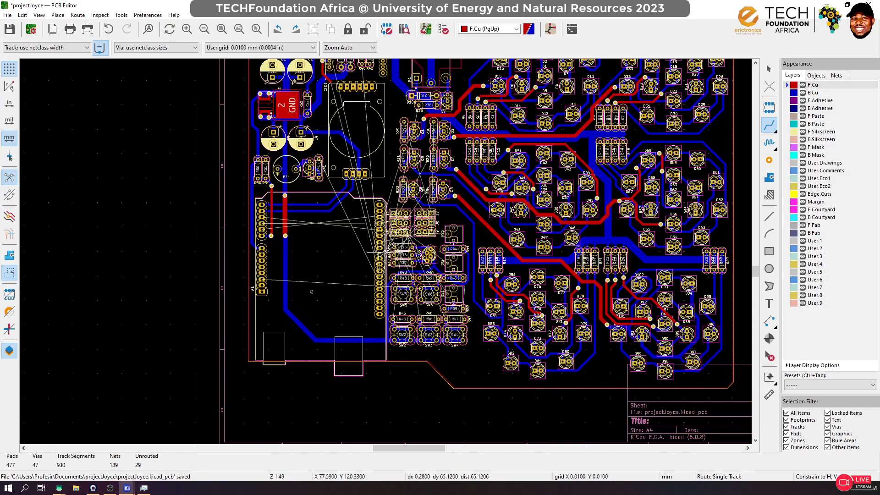
{"action": "scroll", "coordinate": [386, 250], "scroll_direction": "up", "scroll_amount": 2}
{"action": "scroll", "coordinate": [386, 250], "scroll_direction": "up", "scroll_amount": 5}
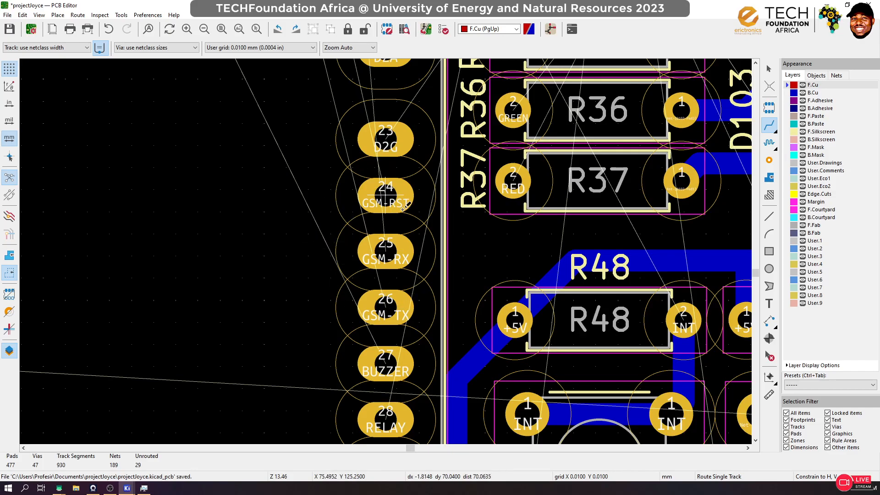
Switch to the Schematic Editor and examine the GSM module interface and the net labels on the UNO symbol A1
{"action": "mouse_move", "coordinate": [127, 487]}
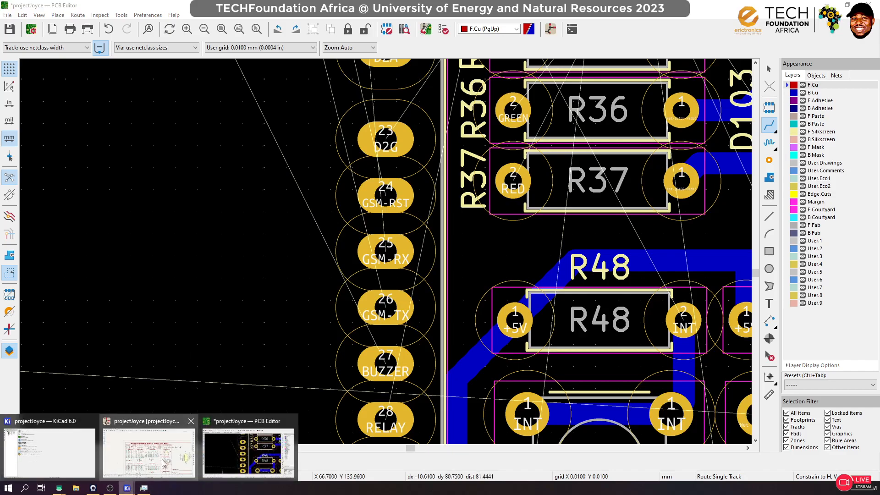
{"action": "left_click", "coordinate": [164, 462]}
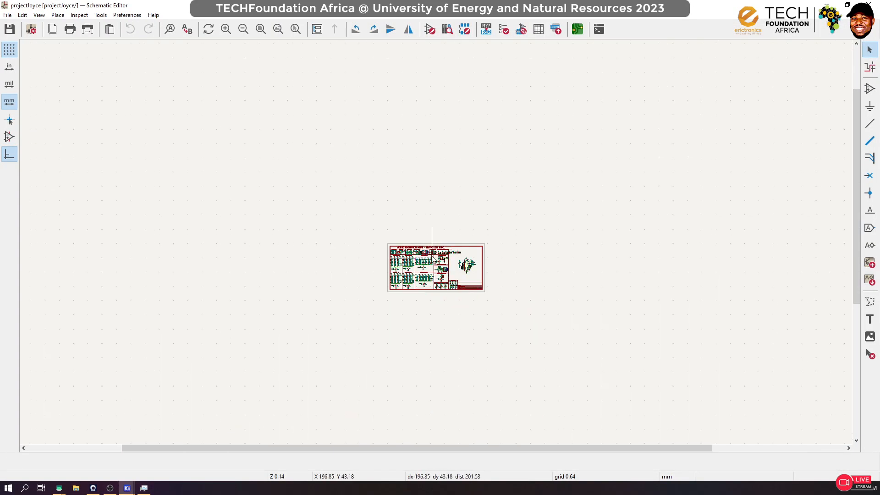
{"action": "scroll", "coordinate": [415, 249], "scroll_direction": "up", "scroll_amount": 5}
{"action": "scroll", "coordinate": [448, 354], "scroll_direction": "up", "scroll_amount": 2}
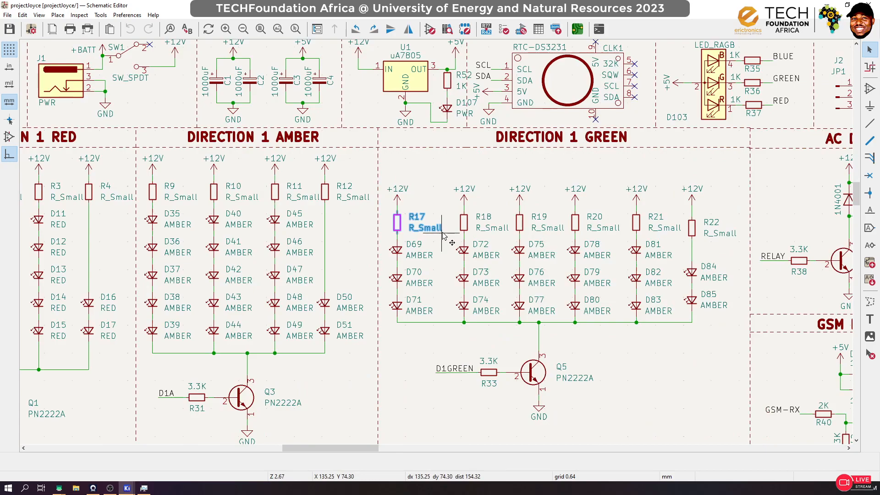
{"action": "scroll", "coordinate": [443, 236], "scroll_direction": "down", "scroll_amount": 2}
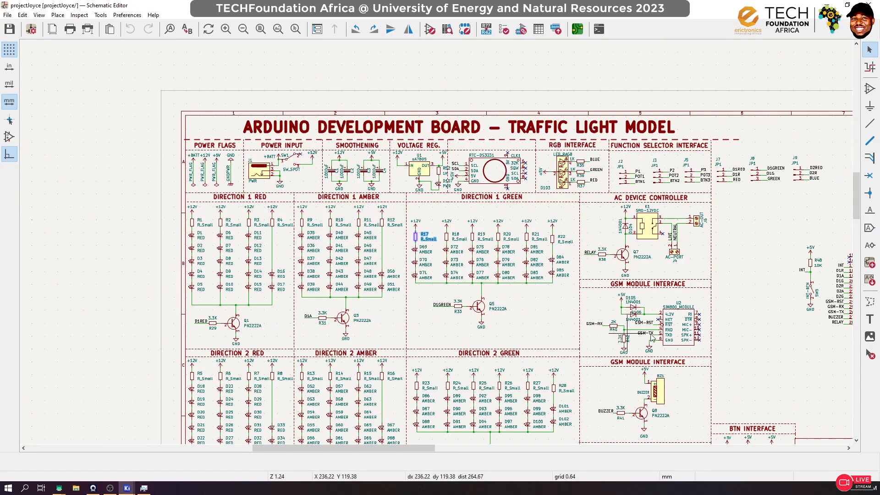
{"action": "scroll", "coordinate": [678, 328], "scroll_direction": "up", "scroll_amount": 4}
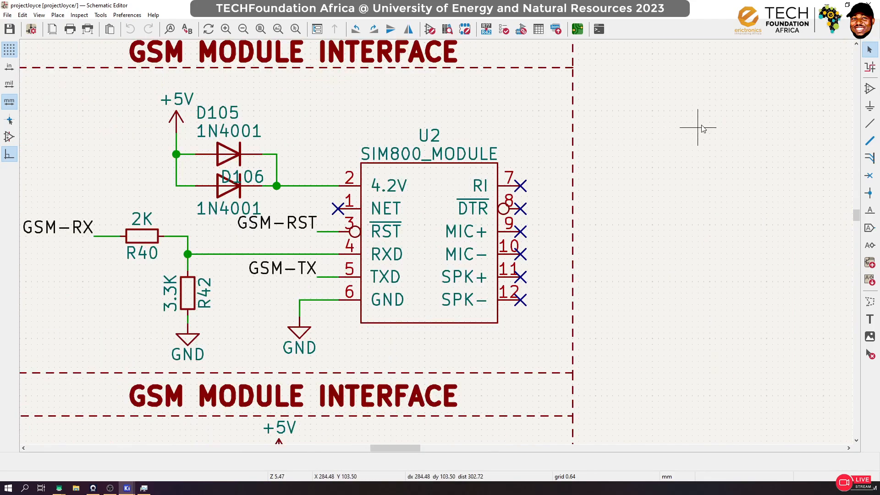
{"action": "scroll", "coordinate": [255, 266], "scroll_direction": "down", "scroll_amount": 4}
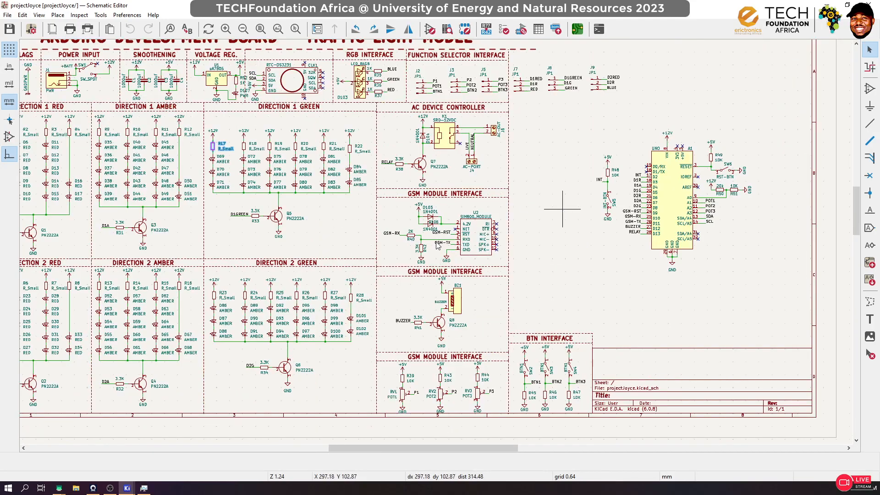
{"action": "scroll", "coordinate": [633, 216], "scroll_direction": "up", "scroll_amount": 2}
{"action": "scroll", "coordinate": [353, 277], "scroll_direction": "up", "scroll_amount": 1}
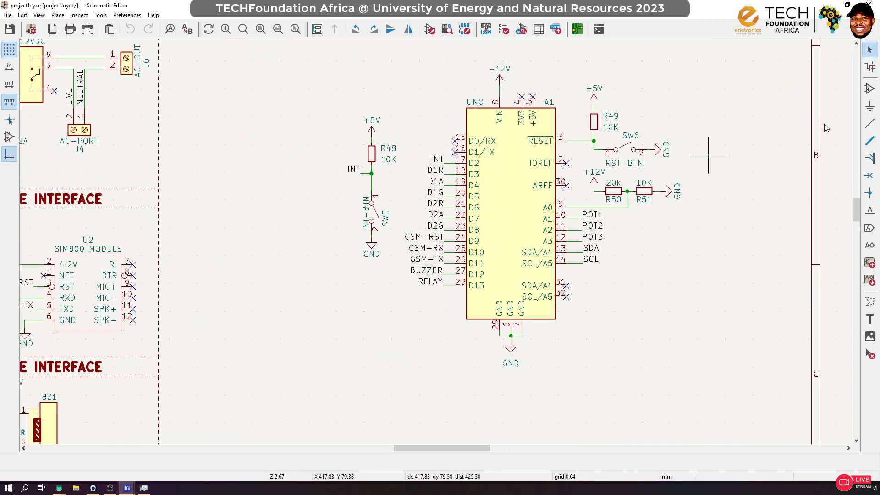
Move the GSM-TX label off A1's pin 26 into empty space and bring the GSM-RST label beside pin 26
{"action": "left_click", "coordinate": [430, 261]}
{"action": "left_click_drag", "start_coordinate": [430, 261], "coordinate": [370, 313]}
{"action": "left_click", "coordinate": [412, 239]}
{"action": "left_click_drag", "start_coordinate": [411, 239], "coordinate": [445, 265]}
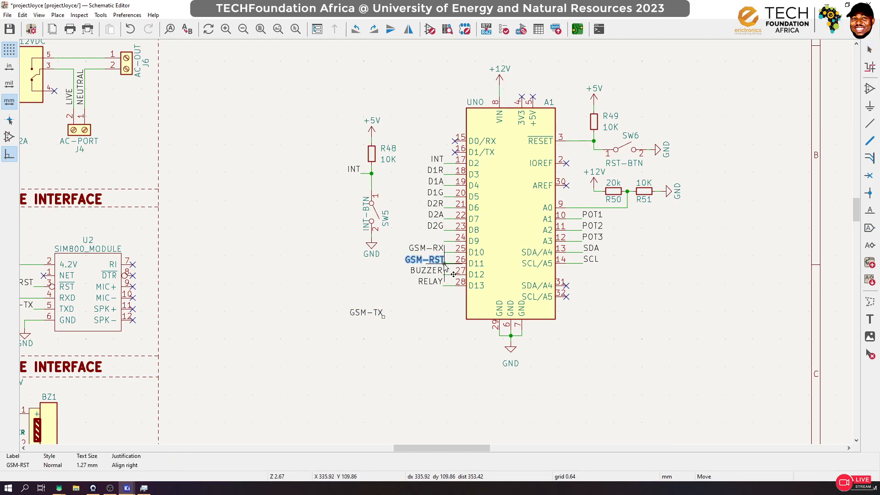
{"action": "scroll", "coordinate": [445, 266], "scroll_direction": "up", "scroll_amount": 6}
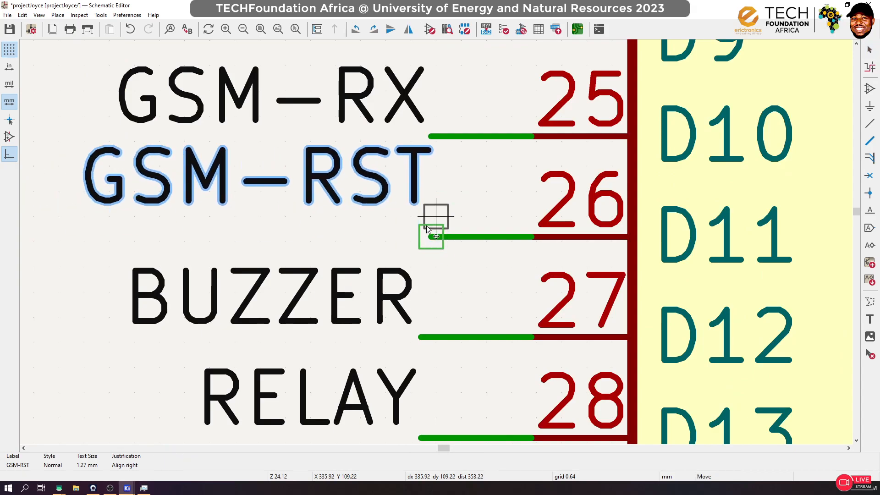
{"action": "left_click", "coordinate": [385, 218]}
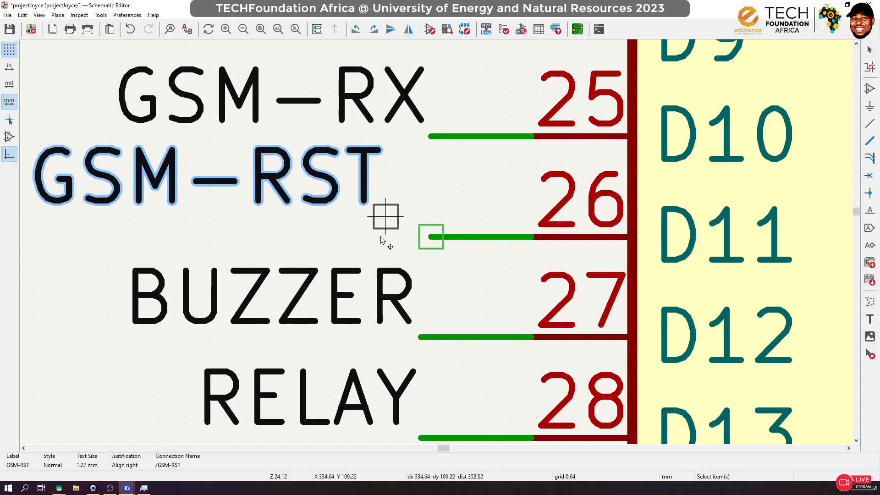
Set the schematic grid to 0.25 mm (10 mils) and attach the GSM-RST label to the wire end of A1's pin 26
{"action": "right_click", "coordinate": [4, 49]}
{"action": "left_click", "coordinate": [27, 57]}
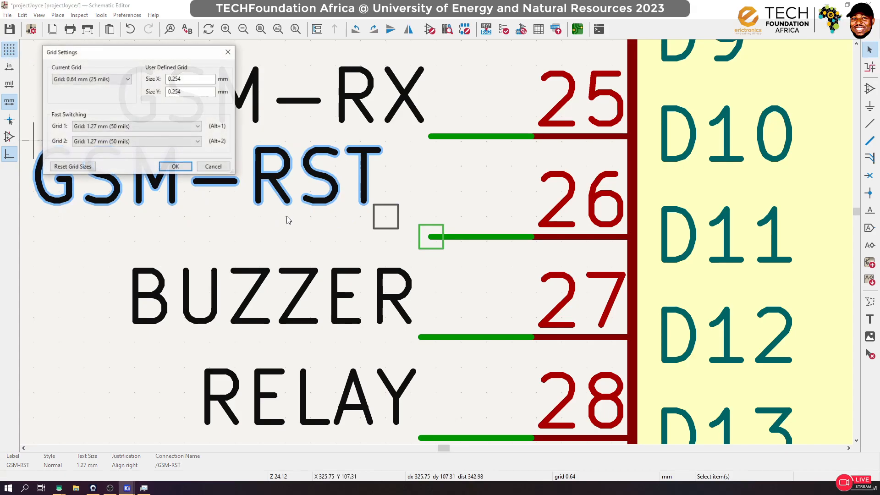
{"action": "left_click", "coordinate": [93, 81]}
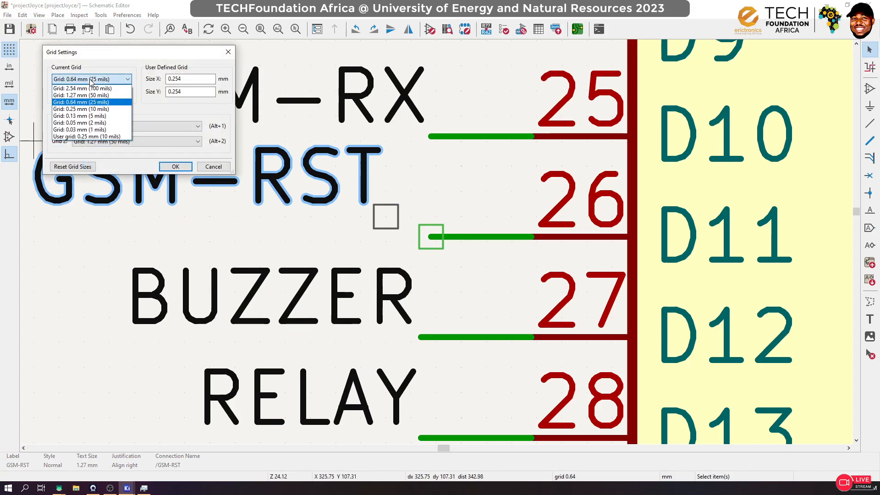
{"action": "left_click", "coordinate": [90, 110]}
{"action": "left_click", "coordinate": [175, 166]}
{"action": "left_click", "coordinate": [355, 203]}
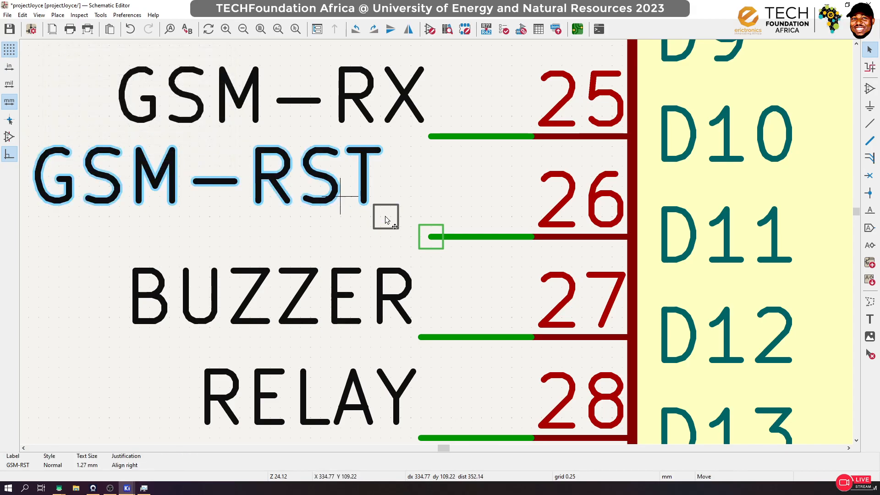
Attach the GSM-TX label to the wire of A1's pin 24 and save the schematic
{"action": "scroll", "coordinate": [437, 245], "scroll_direction": "down", "scroll_amount": 3}
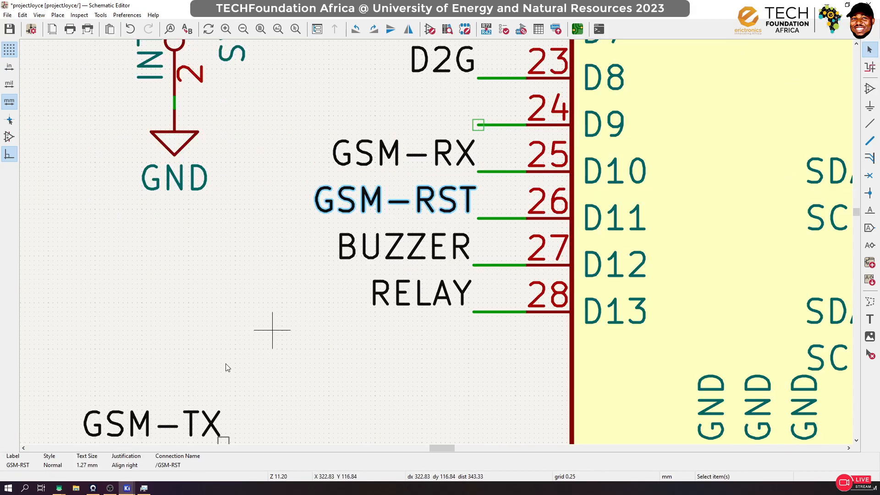
{"action": "left_click_drag", "start_coordinate": [196, 419], "coordinate": [478, 124]}
{"action": "key", "text": "ctrl+s"}
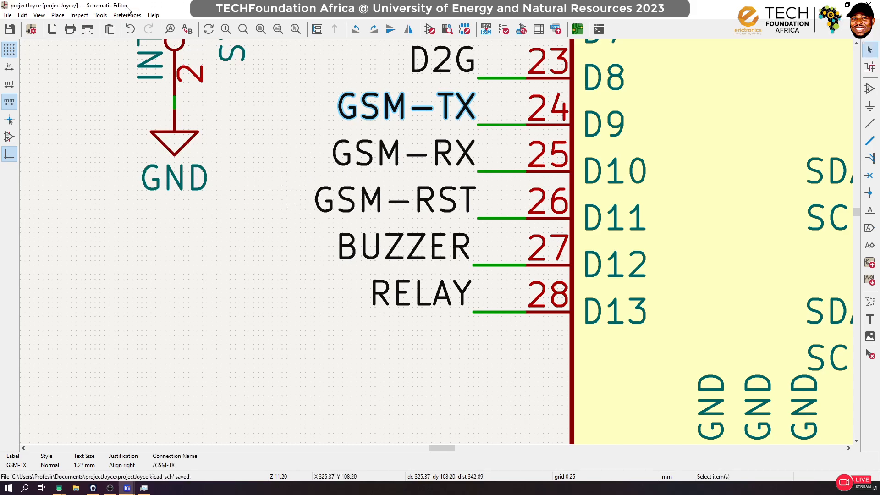
Return to the PCB Editor and update the board from the schematic with the swapped GSM-TX and GSM-RST pins
{"action": "left_click", "coordinate": [100, 14]}
{"action": "left_click", "coordinate": [139, 26]}
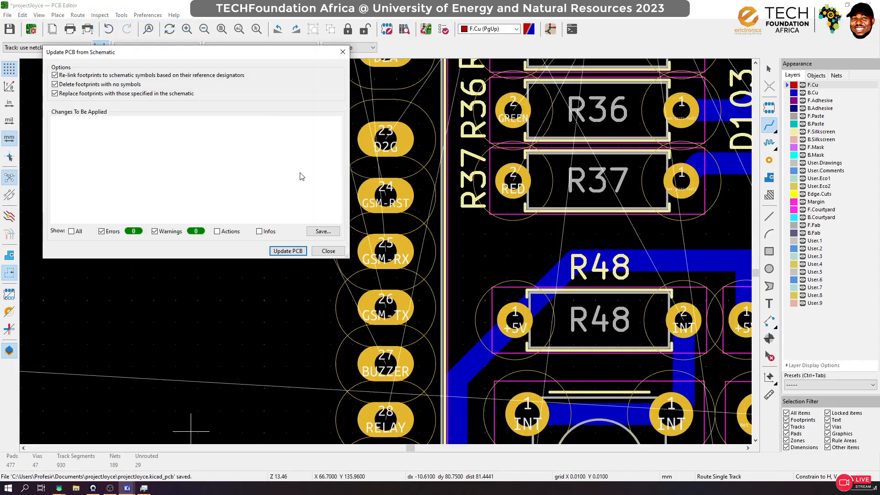
{"action": "left_click", "coordinate": [288, 251]}
{"action": "left_click", "coordinate": [326, 252]}
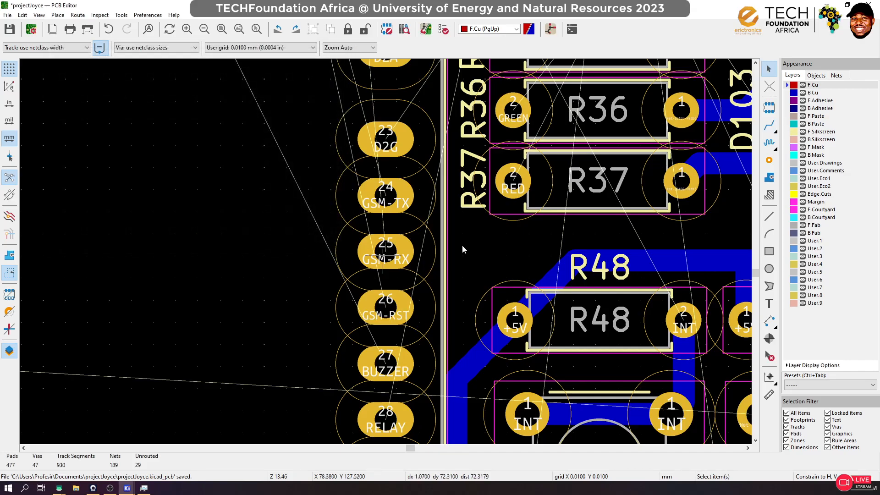
Extend the GSM-TX track on F.Cu from its loose end at CLK1's corner down to a via beside A1's pin 24
{"action": "scroll", "coordinate": [386, 251], "scroll_direction": "down", "scroll_amount": 8}
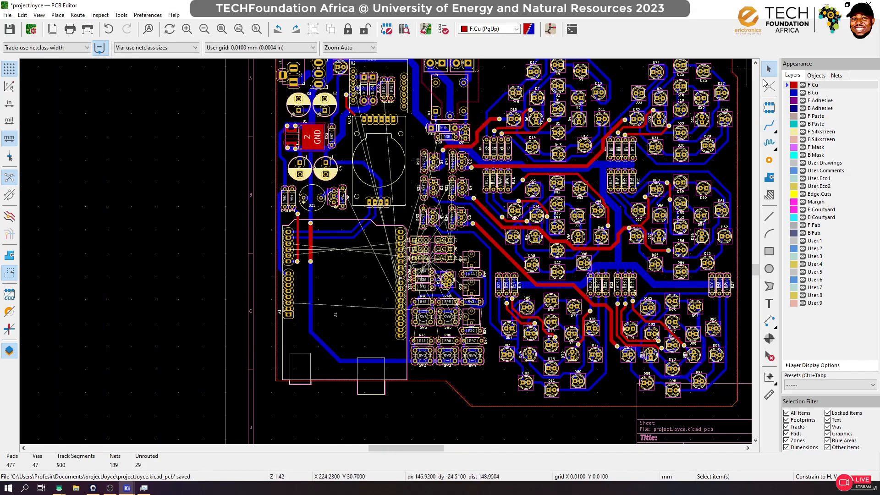
{"action": "left_click", "coordinate": [769, 124]}
{"action": "scroll", "coordinate": [386, 252], "scroll_direction": "up", "scroll_amount": 3}
{"action": "scroll", "coordinate": [388, 248], "scroll_direction": "up", "scroll_amount": 4}
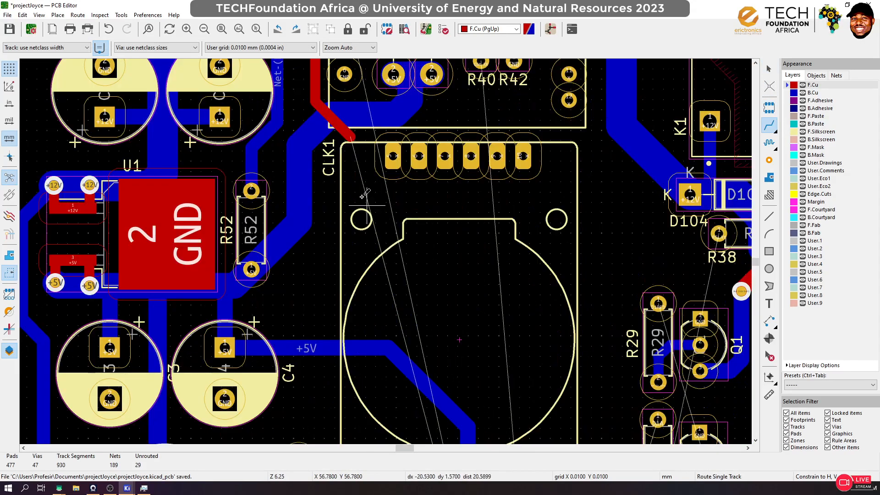
{"action": "left_click", "coordinate": [376, 224]}
{"action": "scroll", "coordinate": [378, 262], "scroll_direction": "down", "scroll_amount": 2}
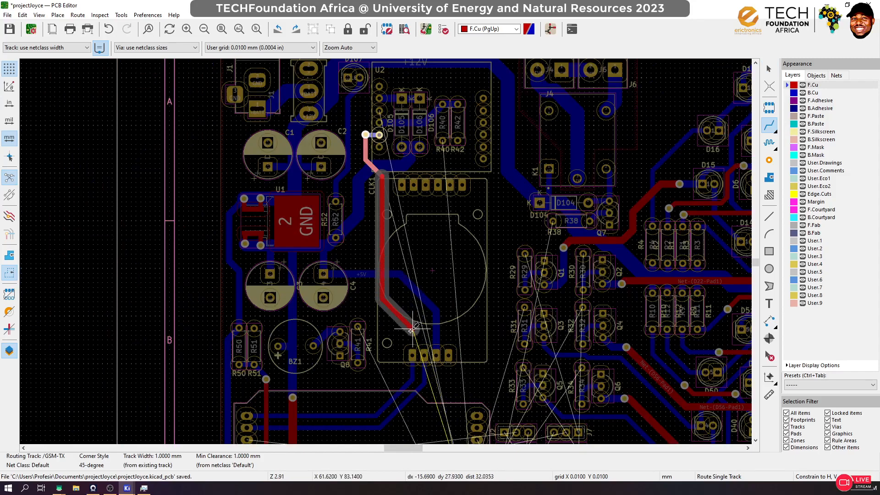
{"action": "scroll", "coordinate": [399, 330], "scroll_direction": "down", "scroll_amount": 3}
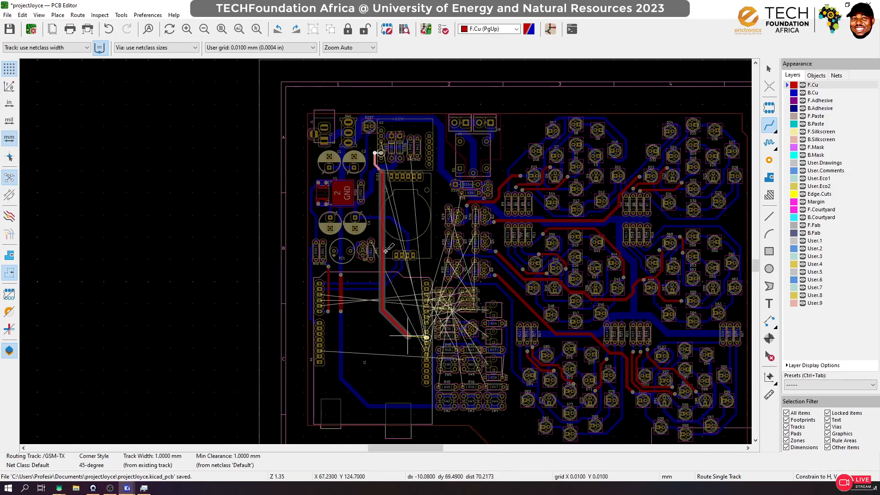
{"action": "scroll", "coordinate": [405, 333], "scroll_direction": "up", "scroll_amount": 5}
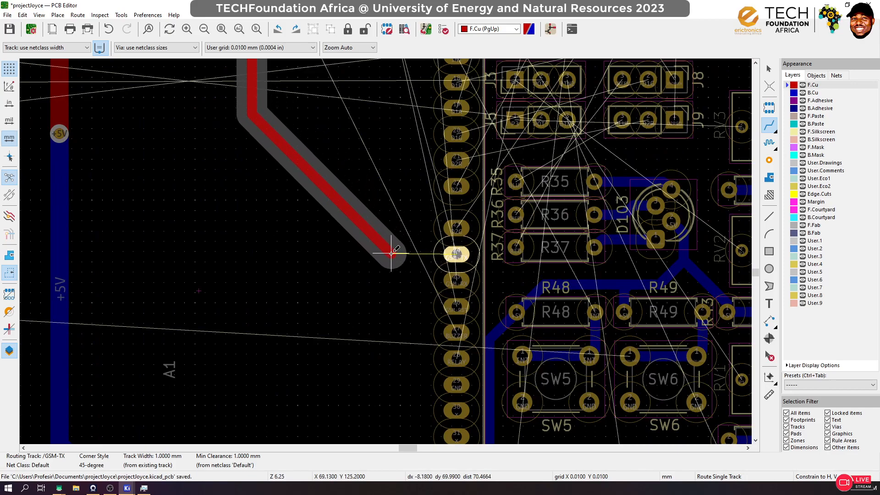
{"action": "key", "text": "v"}
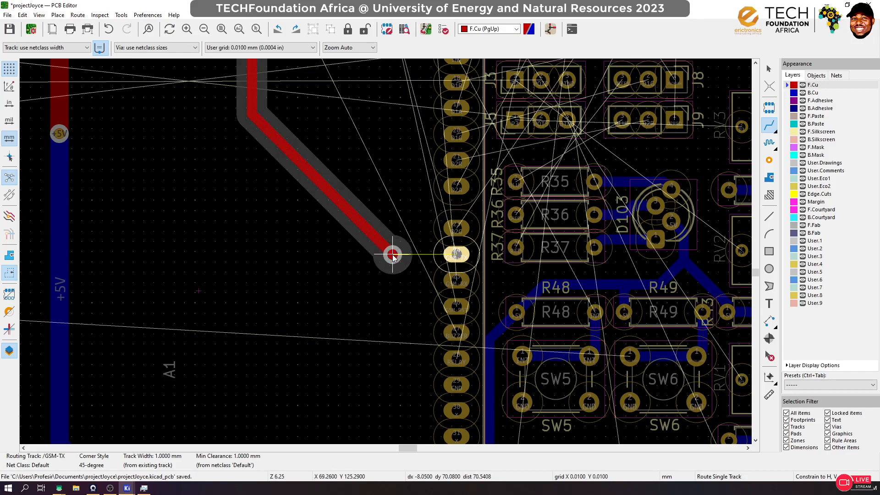
{"action": "double_click", "coordinate": [393, 254]}
Connect A1's pin 24 to the new GSM-TX via with a straight track on B.Cu
{"action": "scroll", "coordinate": [456, 254], "scroll_direction": "up", "scroll_amount": 3}
{"action": "left_click", "coordinate": [390, 245]}
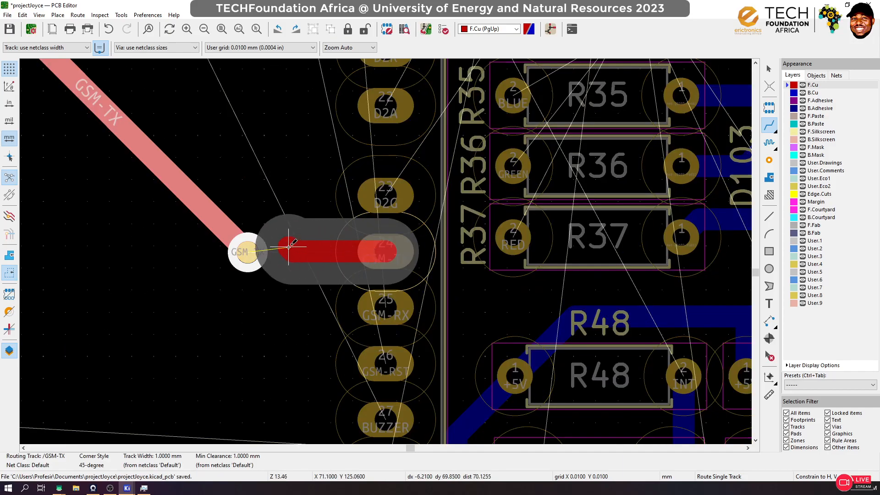
{"action": "key", "text": "Escape"}
{"action": "key", "text": "Page_Down"}
{"action": "left_click", "coordinate": [383, 253]}
{"action": "left_click", "coordinate": [252, 254]}
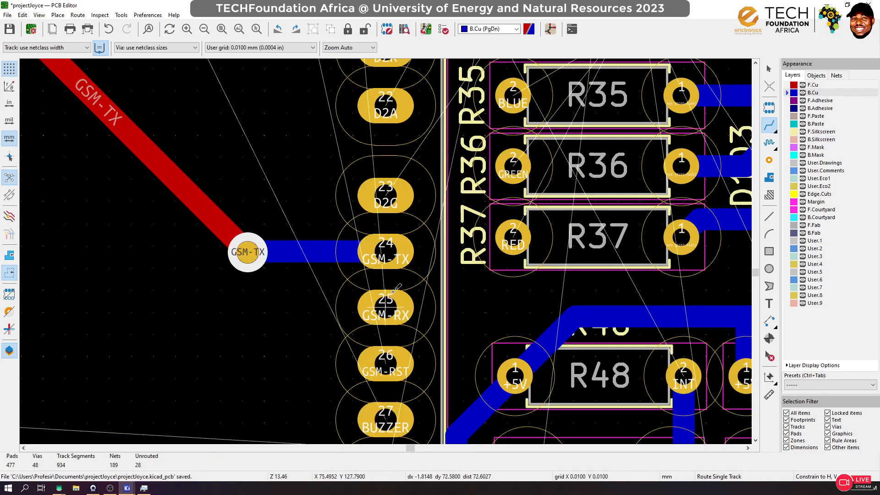
Route GSM-RST from U2's pin 3 on B.Cu to a via placed between the pad and capacitor C2
{"action": "scroll", "coordinate": [386, 249], "scroll_direction": "down", "scroll_amount": 10}
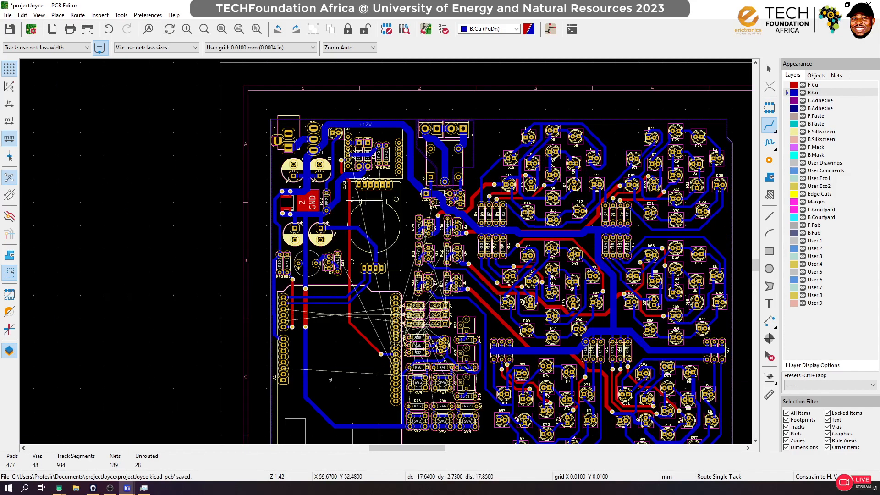
{"action": "scroll", "coordinate": [356, 156], "scroll_direction": "up", "scroll_amount": 10}
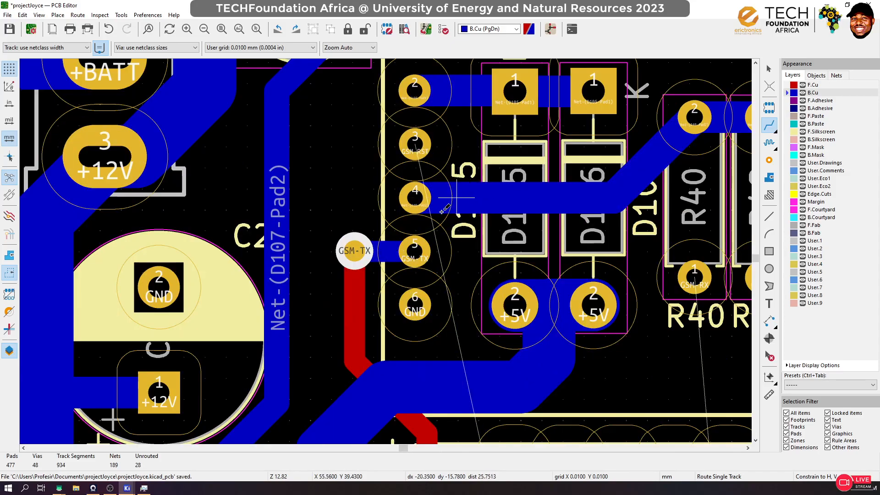
{"action": "left_click", "coordinate": [415, 145]}
{"action": "key", "text": "v"}
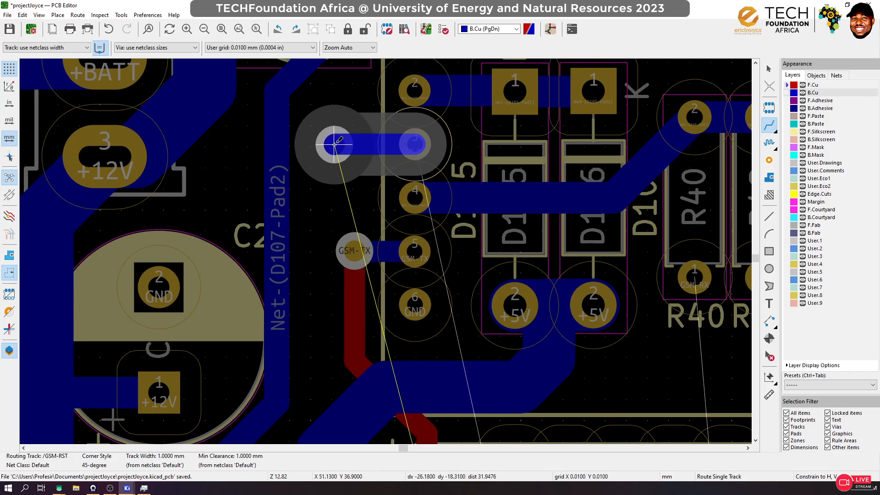
{"action": "left_click", "coordinate": [334, 144]}
Continue GSM-RST on F.Cu parallel to the GSM-TX track, place a via beside A1's pin 26 and finish at that pin on B.Cu
{"action": "scroll", "coordinate": [368, 428], "scroll_direction": "down", "scroll_amount": 3}
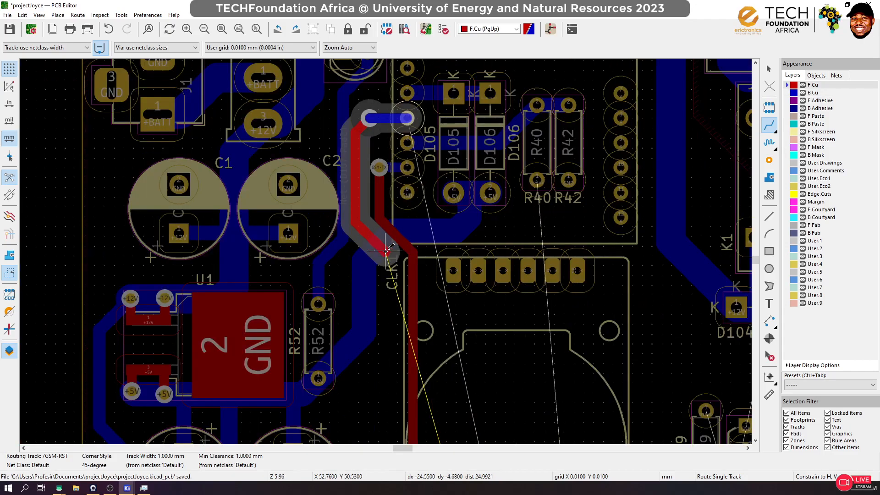
{"action": "scroll", "coordinate": [385, 261], "scroll_direction": "down", "scroll_amount": 3}
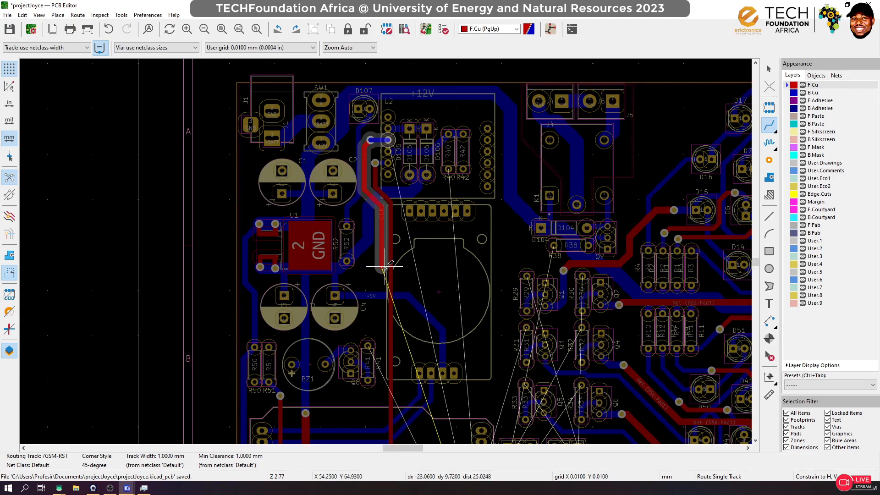
{"action": "scroll", "coordinate": [386, 268], "scroll_direction": "down", "scroll_amount": 6}
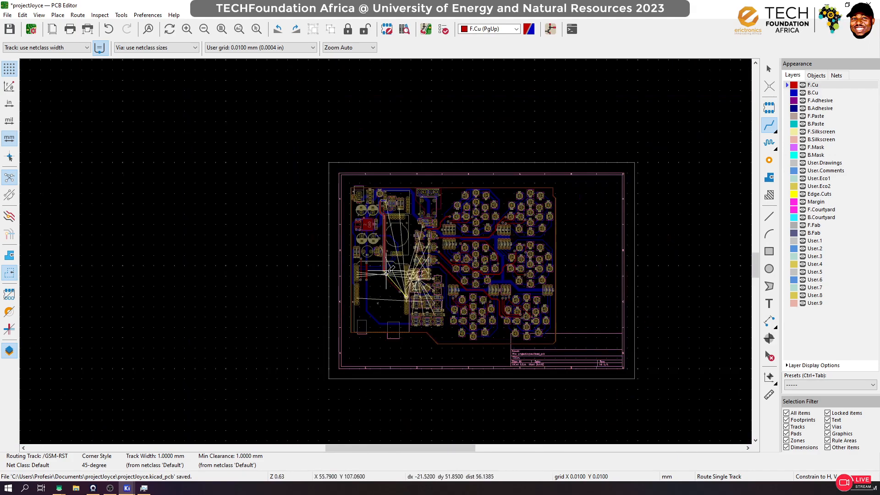
{"action": "scroll", "coordinate": [386, 271], "scroll_direction": "up", "scroll_amount": 6}
{"action": "scroll", "coordinate": [383, 256], "scroll_direction": "up", "scroll_amount": 3}
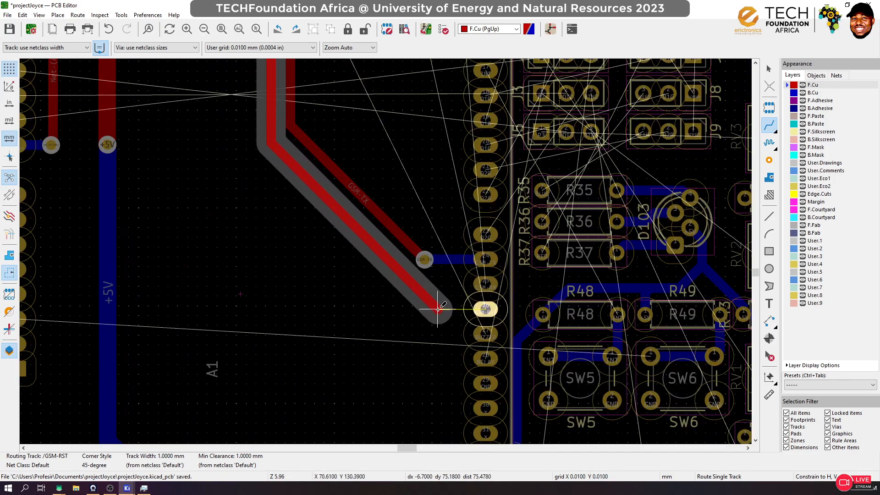
{"action": "scroll", "coordinate": [439, 311], "scroll_direction": "up", "scroll_amount": 3}
{"action": "key", "text": "v"}
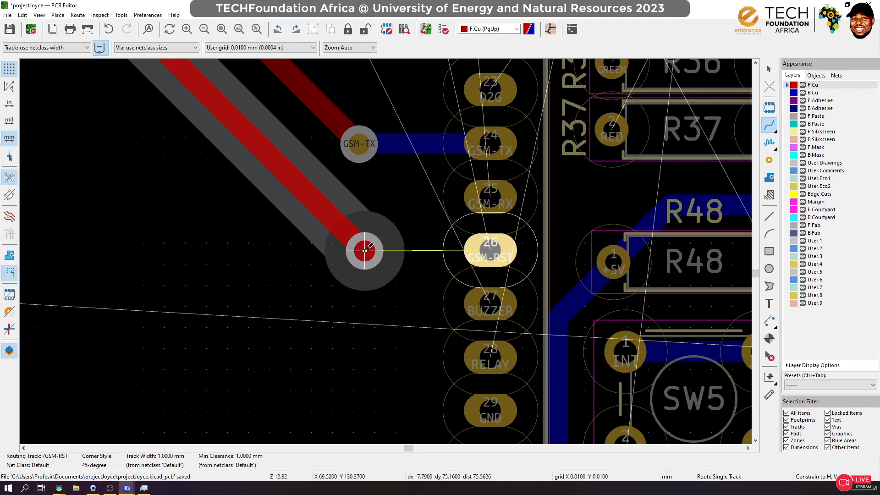
{"action": "left_click", "coordinate": [366, 249]}
{"action": "left_click", "coordinate": [502, 247]}
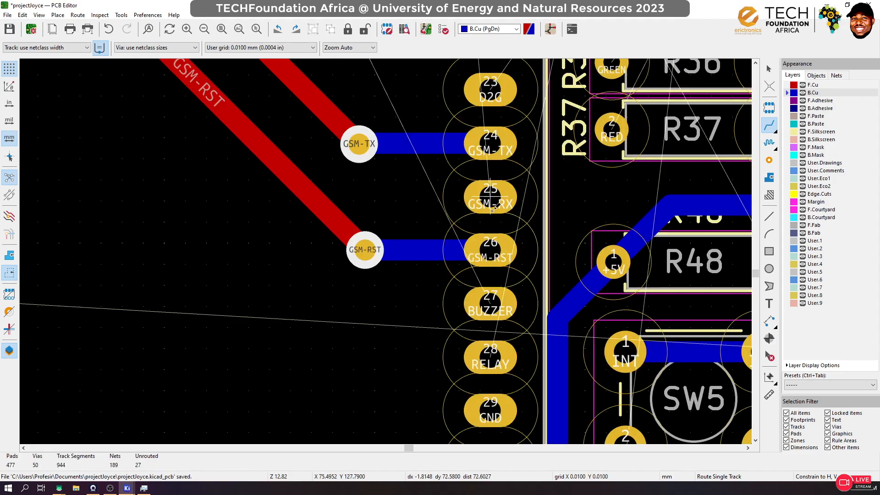
Route GSM-RX from A1's pin 25 on B.Cu to a via between the GSM-TX and GSM-RST vias
{"action": "left_click", "coordinate": [498, 198]}
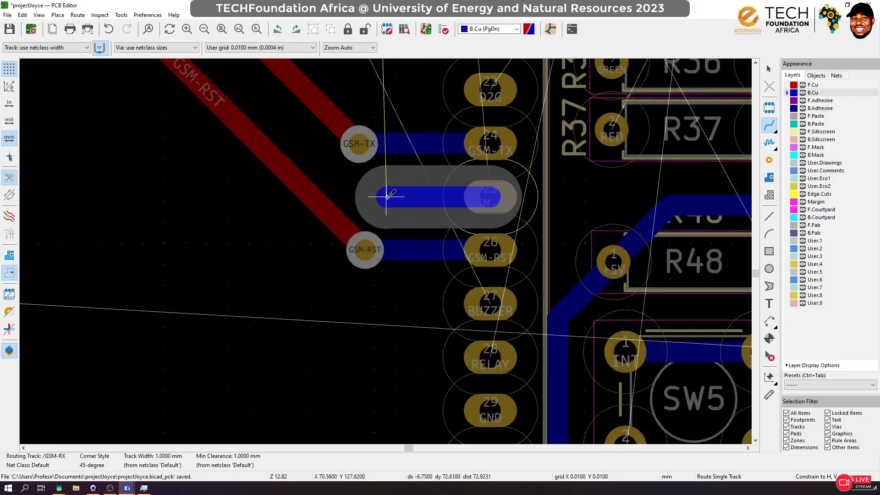
{"action": "key", "text": "v"}
{"action": "left_click", "coordinate": [388, 196]}
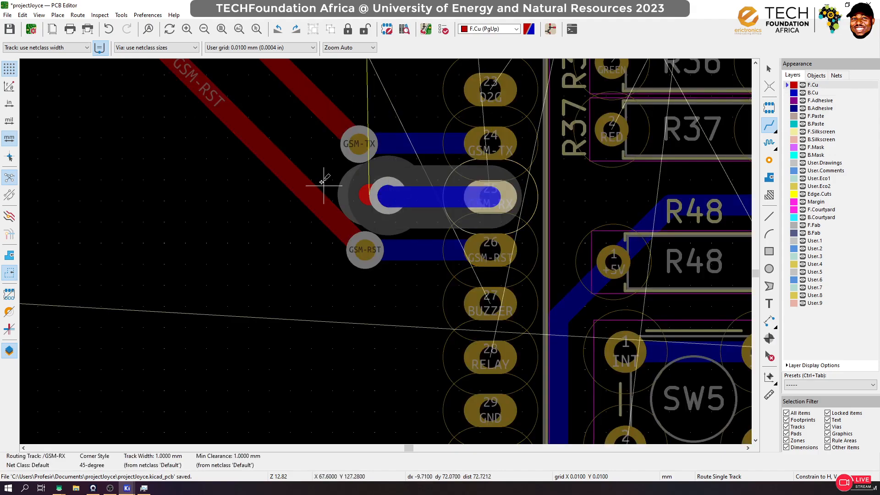
Run GSM-RX on F.Cu from its via alongside the GSM-TX track and end it beside CLK1's six-pin header
{"action": "scroll", "coordinate": [324, 182], "scroll_direction": "down", "scroll_amount": 2}
{"action": "scroll", "coordinate": [443, 224], "scroll_direction": "down", "scroll_amount": 6}
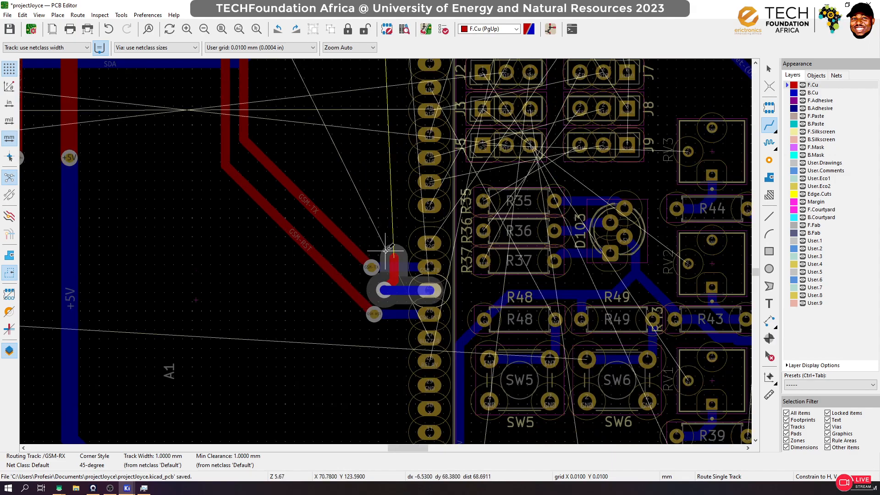
{"action": "scroll", "coordinate": [387, 249], "scroll_direction": "down", "scroll_amount": 1}
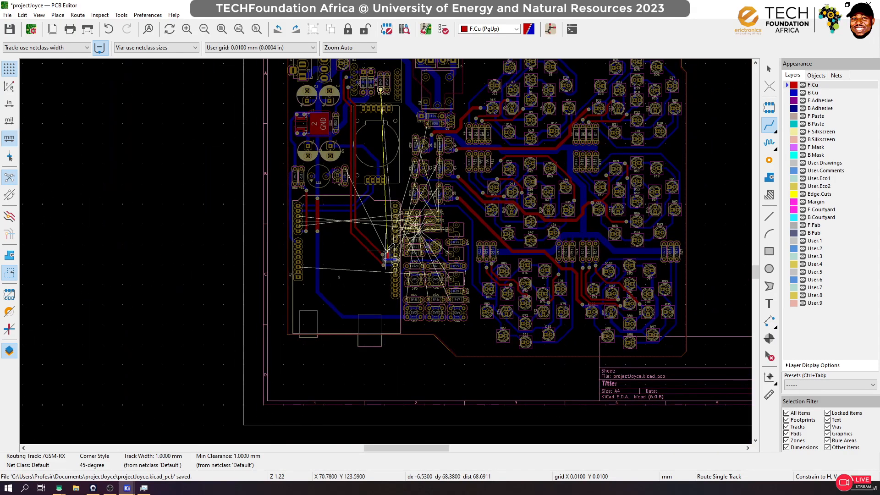
{"action": "scroll", "coordinate": [387, 250], "scroll_direction": "up", "scroll_amount": 1}
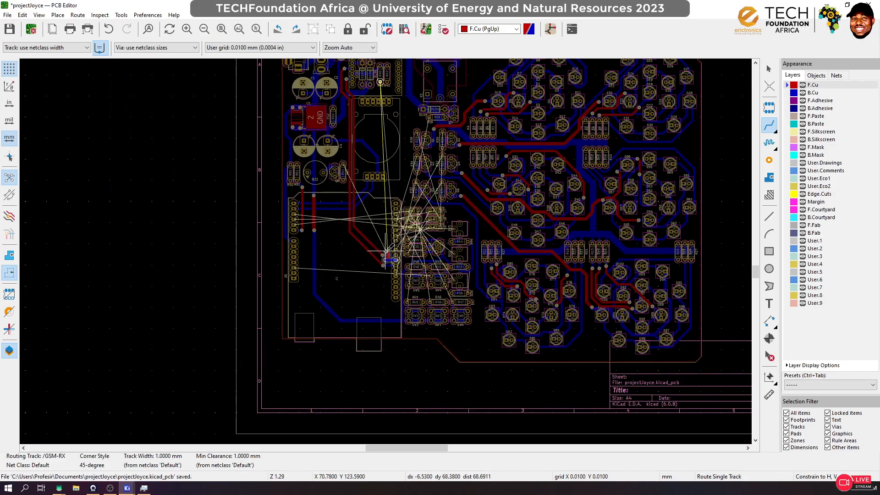
{"action": "scroll", "coordinate": [387, 250], "scroll_direction": "up", "scroll_amount": 10}
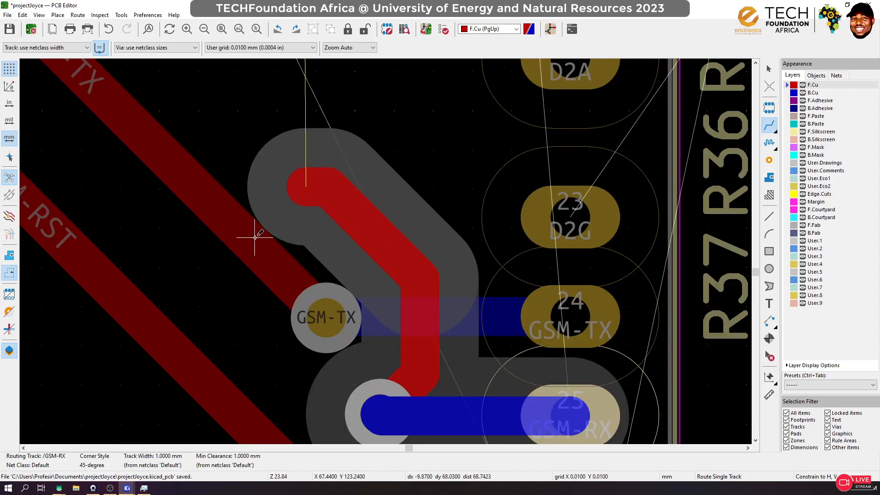
{"action": "scroll", "coordinate": [360, 187], "scroll_direction": "down", "scroll_amount": 3}
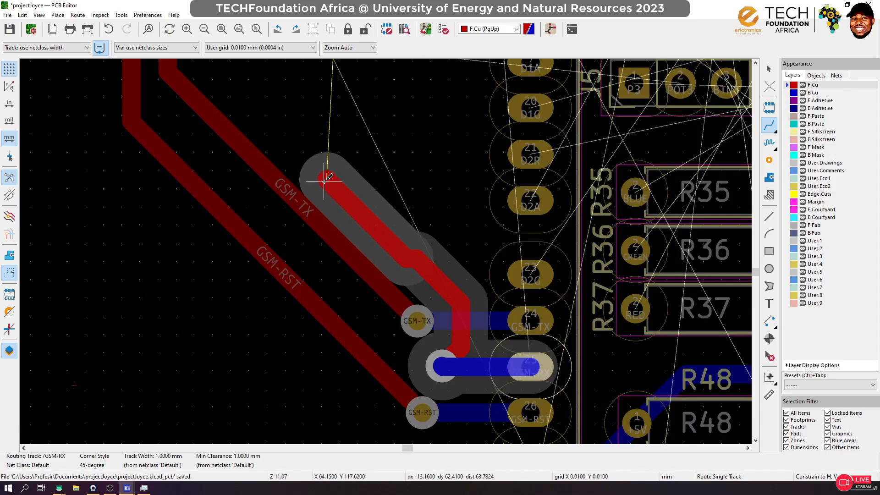
{"action": "scroll", "coordinate": [328, 173], "scroll_direction": "down", "scroll_amount": 6}
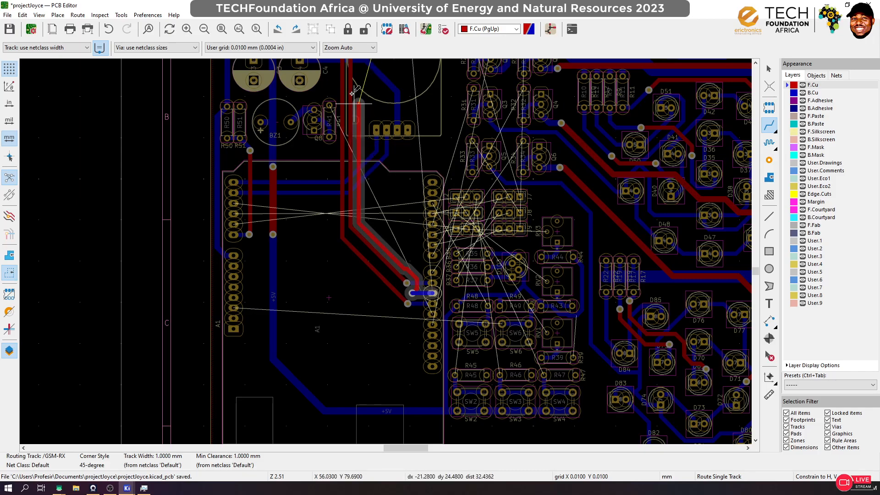
{"action": "scroll", "coordinate": [356, 132], "scroll_direction": "down", "scroll_amount": 3}
{"action": "scroll", "coordinate": [387, 240], "scroll_direction": "up", "scroll_amount": 3}
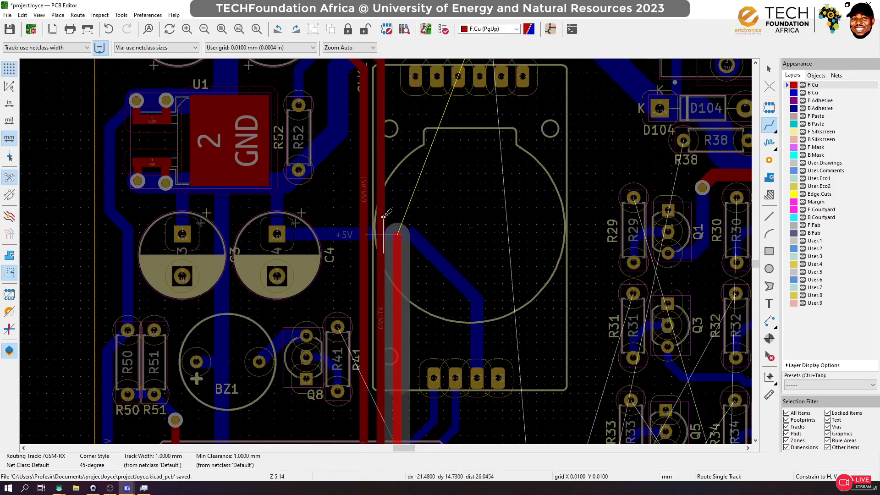
{"action": "scroll", "coordinate": [388, 242], "scroll_direction": "up", "scroll_amount": 3}
{"action": "scroll", "coordinate": [387, 250], "scroll_direction": "down", "scroll_amount": 3}
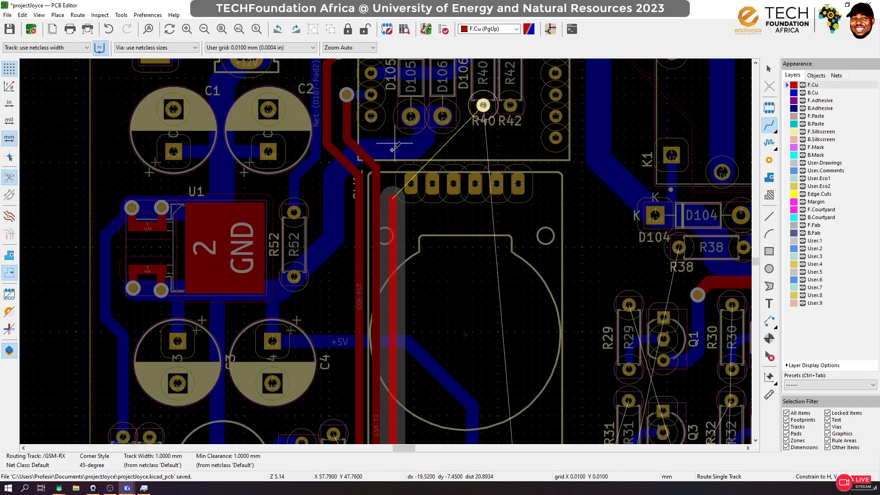
{"action": "key", "text": "Escape"}
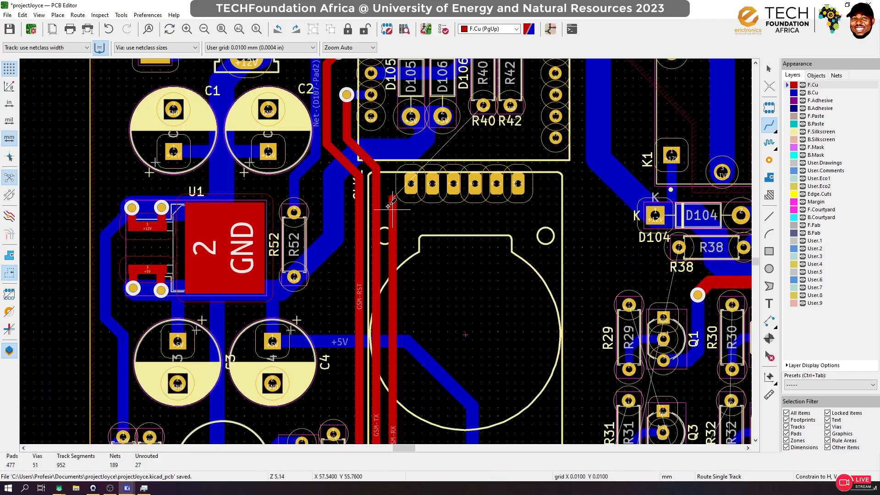
Reroute the GSM-RST track on F.Cu closer to C4, rejoining the existing track near R41
{"action": "left_click", "coordinate": [348, 161]}
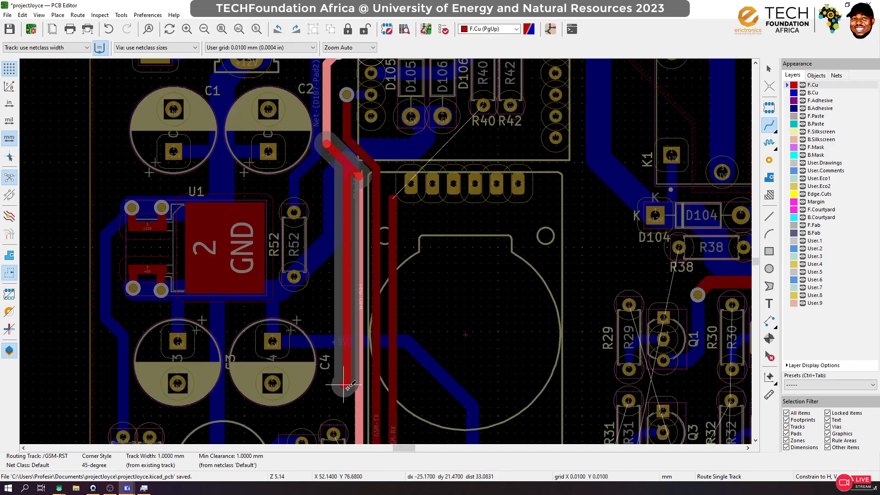
{"action": "scroll", "coordinate": [368, 435], "scroll_direction": "down", "scroll_amount": 3}
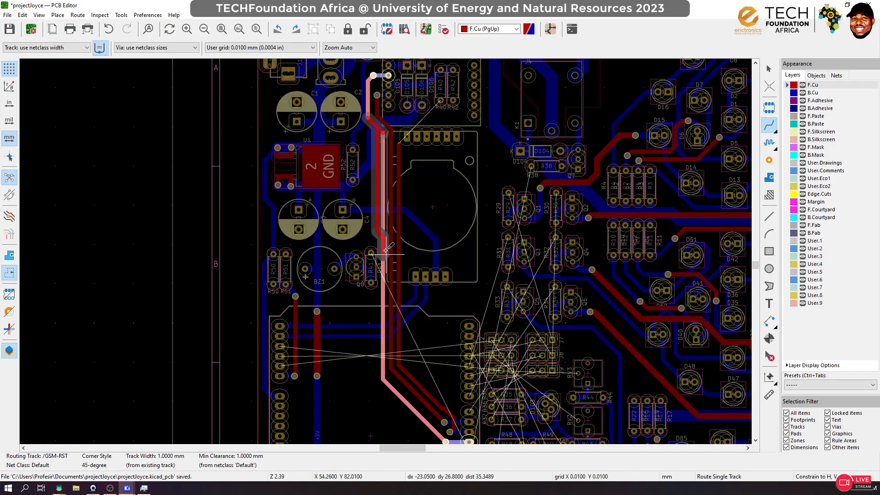
{"action": "key", "text": "Escape"}
Try to reroute the GSM-TX track on F.Cu parallel to GSM-RST past CLK1, rejoining the existing track beside C4
{"action": "scroll", "coordinate": [393, 154], "scroll_direction": "up", "scroll_amount": 5}
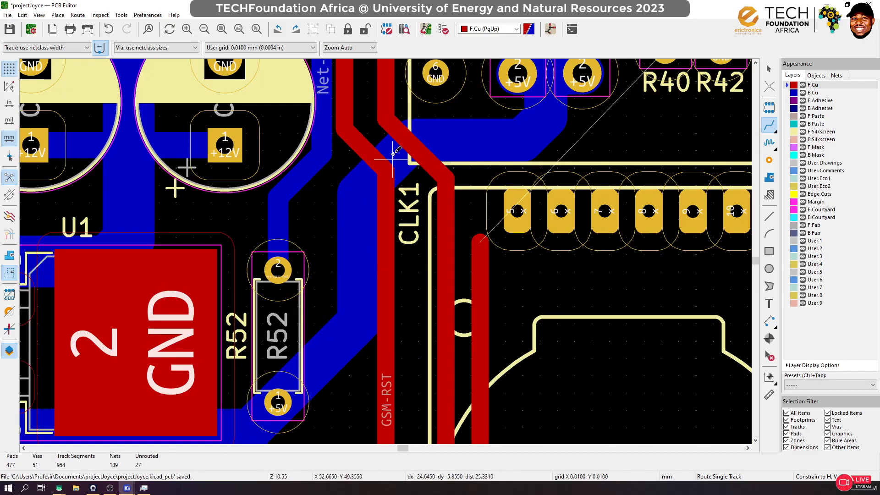
{"action": "left_click", "coordinate": [404, 140]}
{"action": "scroll", "coordinate": [402, 344], "scroll_direction": "down", "scroll_amount": 3}
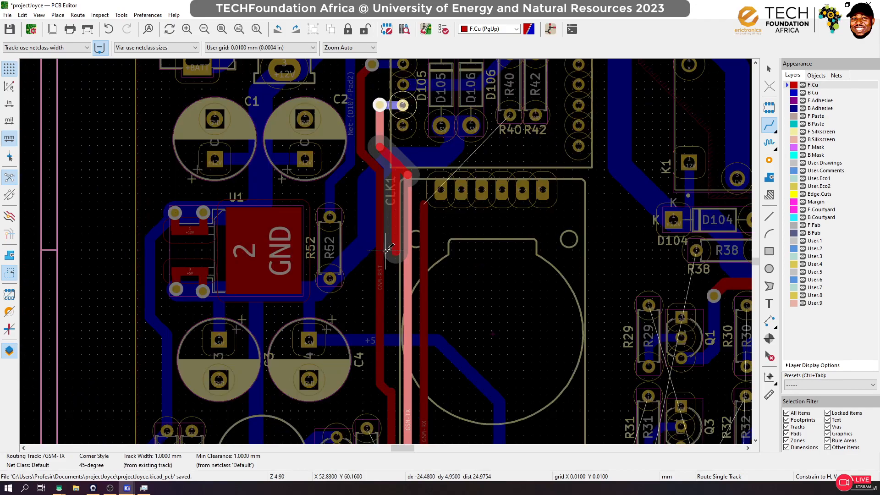
{"action": "scroll", "coordinate": [400, 333], "scroll_direction": "up", "scroll_amount": 3}
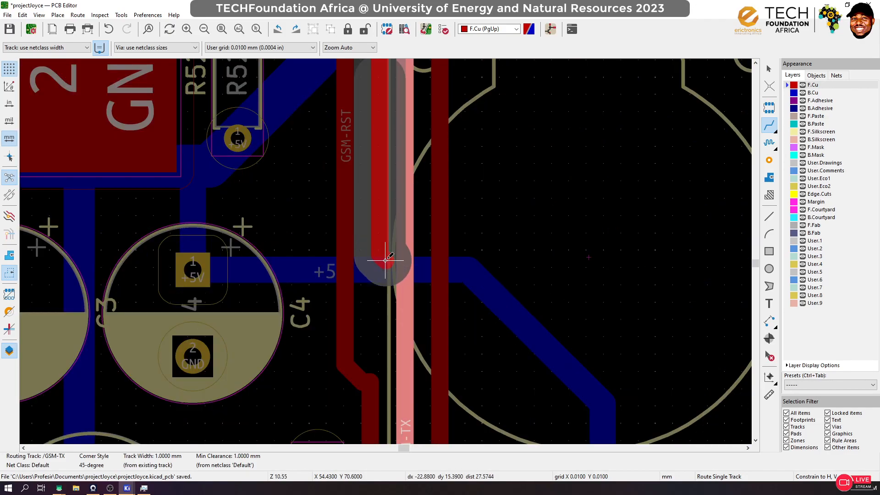
{"action": "left_click", "coordinate": [404, 379]}
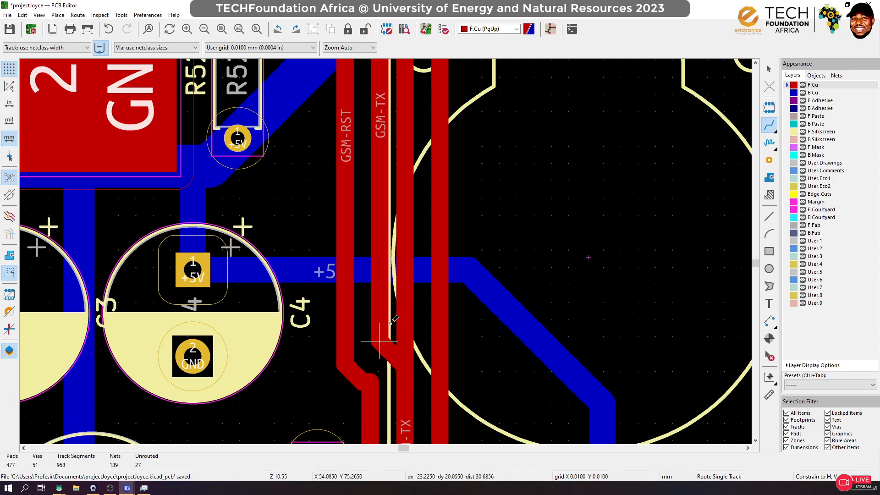
{"action": "key", "text": "ctrl+z"}
Reroute the GSM-TX track on F.Cu closer to GSM-RST, from the bend beside CLK1 to the existing track below C4
{"action": "scroll", "coordinate": [391, 323], "scroll_direction": "down", "scroll_amount": 3}
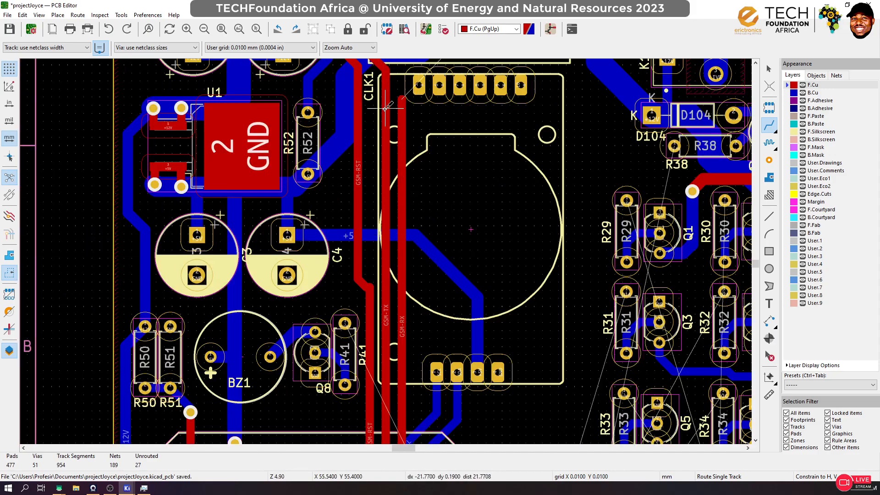
{"action": "scroll", "coordinate": [385, 108], "scroll_direction": "down", "scroll_amount": 1}
{"action": "left_click", "coordinate": [363, 196]}
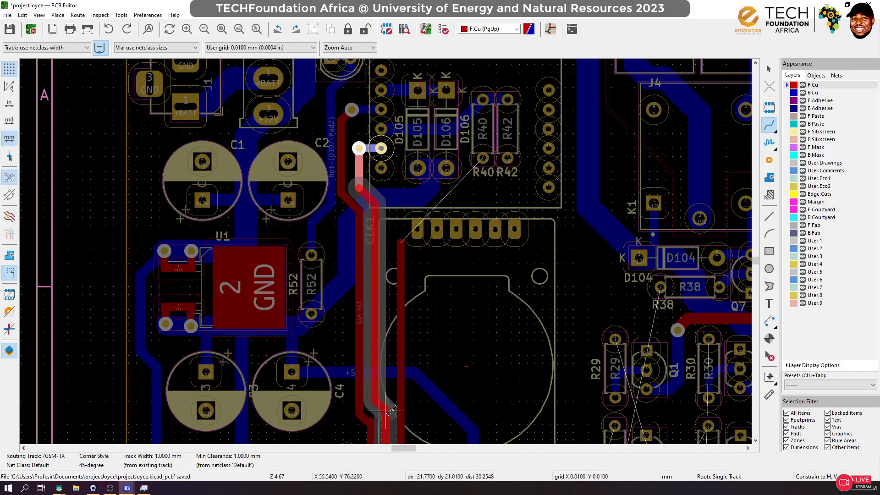
{"action": "left_click", "coordinate": [387, 412]}
Reroute the short GSM-RST bend on F.Cu beside C4 into a clean 45-degree jog
{"action": "scroll", "coordinate": [370, 419], "scroll_direction": "up", "scroll_amount": 5}
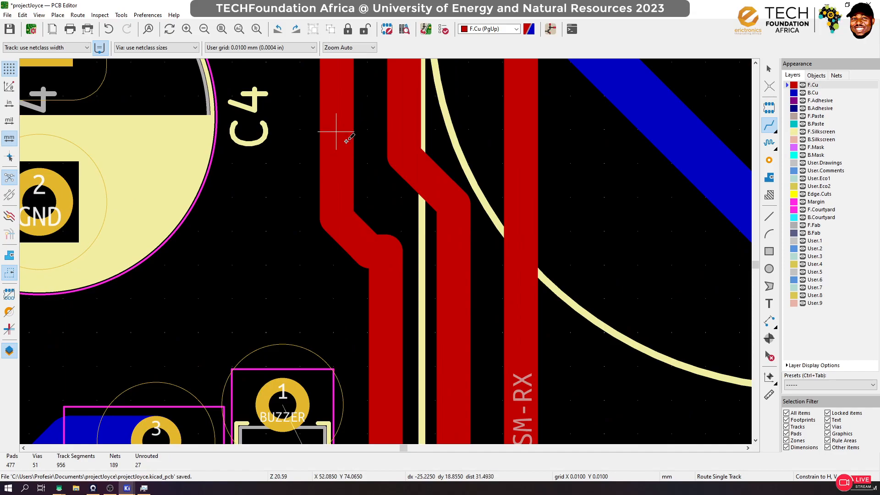
{"action": "left_click", "coordinate": [334, 134]}
{"action": "left_click", "coordinate": [386, 248]}
{"action": "scroll", "coordinate": [454, 205], "scroll_direction": "down", "scroll_amount": 9}
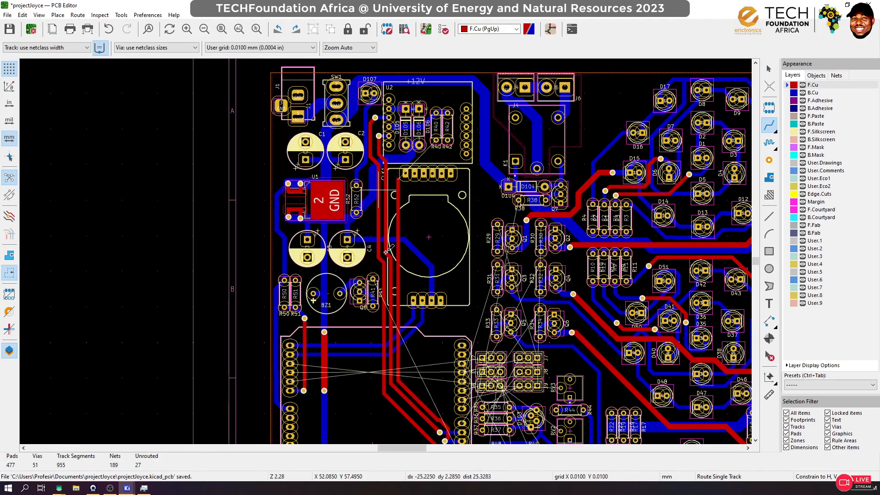
Route GSM-RX on F.Cu from R40's pad down alongside the GSM-TX track and join it to the existing GSM-RX track near C4
{"action": "scroll", "coordinate": [388, 183], "scroll_direction": "up", "scroll_amount": 6}
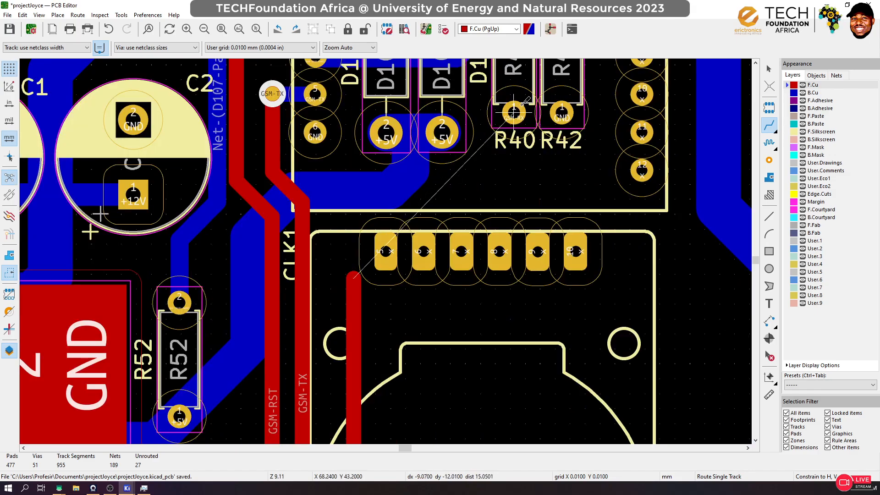
{"action": "left_click", "coordinate": [514, 110]}
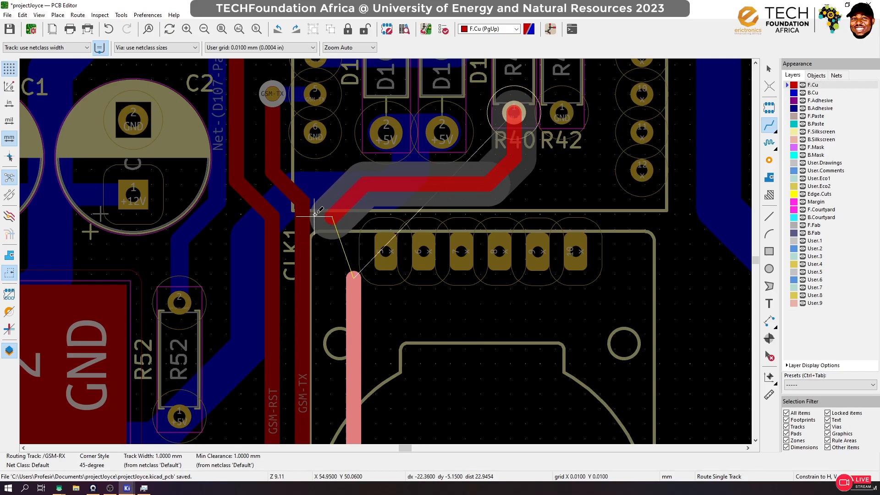
{"action": "scroll", "coordinate": [314, 311], "scroll_direction": "down", "scroll_amount": 5}
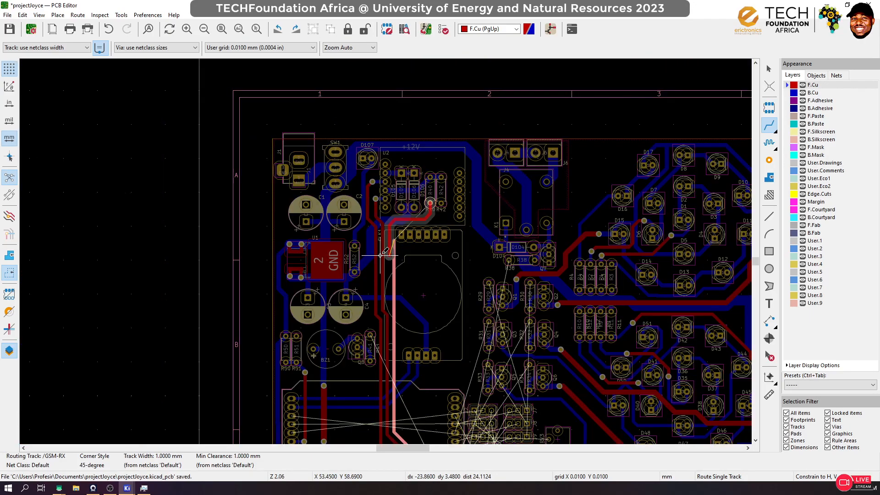
{"action": "scroll", "coordinate": [395, 327], "scroll_direction": "up", "scroll_amount": 7}
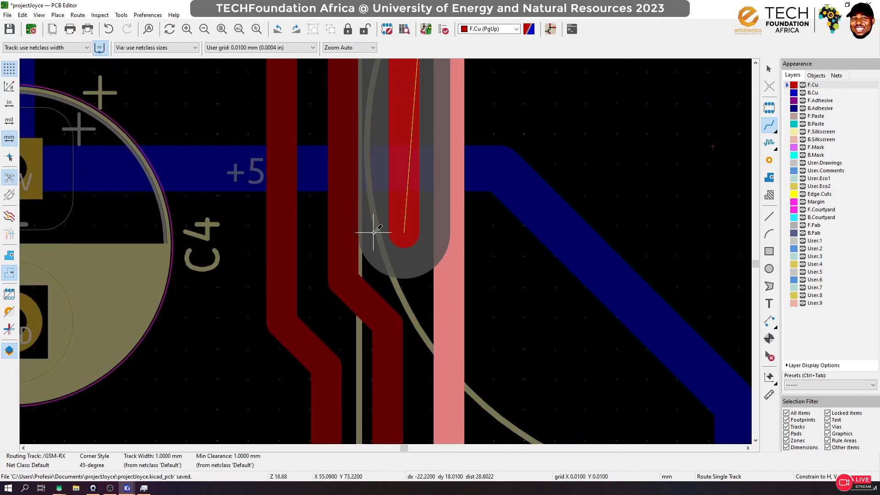
{"action": "left_click", "coordinate": [445, 297]}
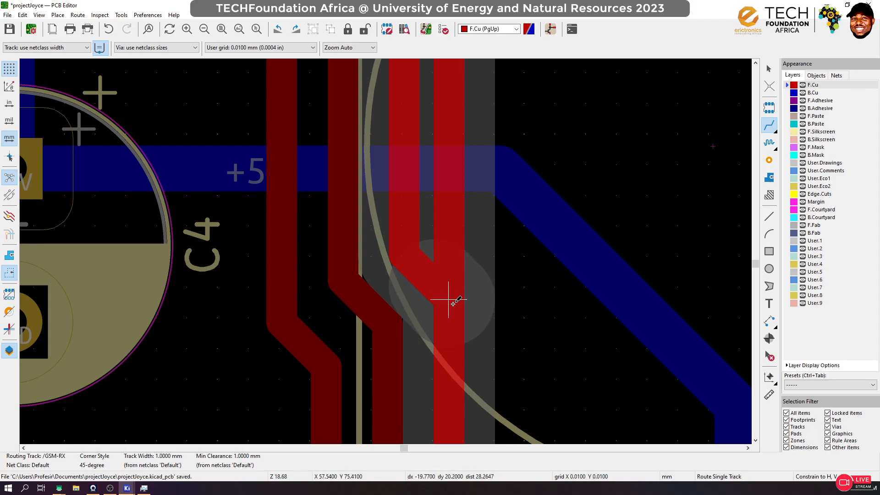
{"action": "left_click", "coordinate": [449, 297]}
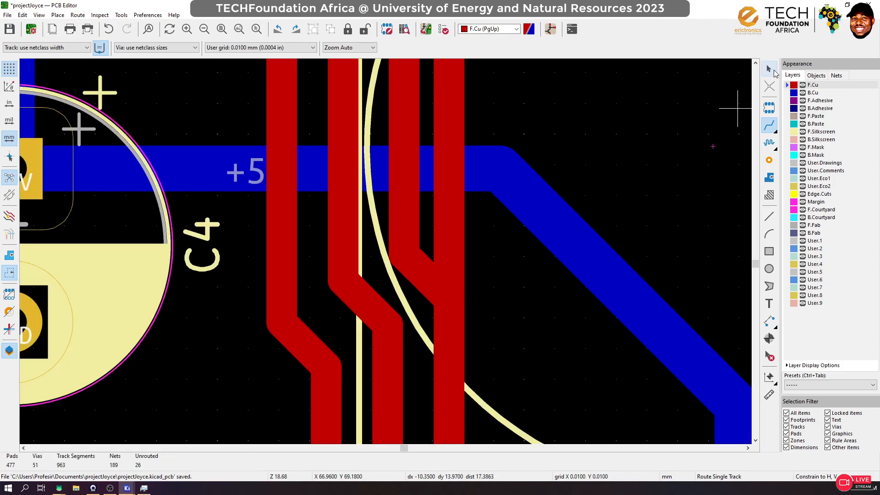
Delete the leftover straight GSM-RX segment above the new junction near C4
{"action": "left_click", "coordinate": [773, 72]}
{"action": "left_click", "coordinate": [445, 211]}
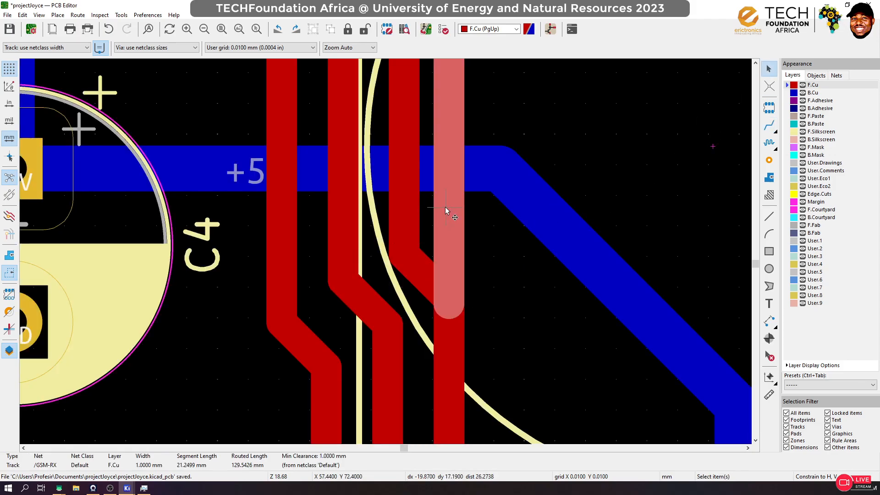
{"action": "key", "text": "Escape"}
{"action": "scroll", "coordinate": [386, 251], "scroll_direction": "down", "scroll_amount": 8}
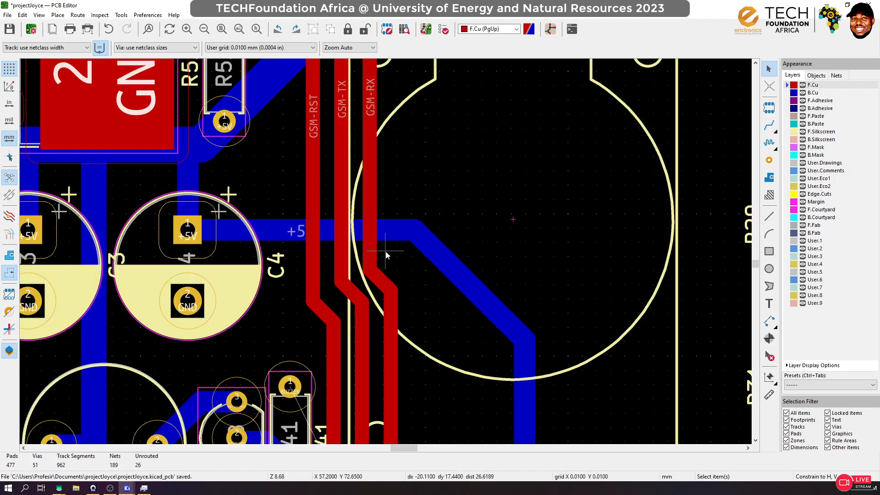
Reroute the GSM-RX track on F.Cu farther from GSM-TX, from the bend near C4 down to its via beside A1's pins
{"action": "scroll", "coordinate": [401, 206], "scroll_direction": "up", "scroll_amount": 1}
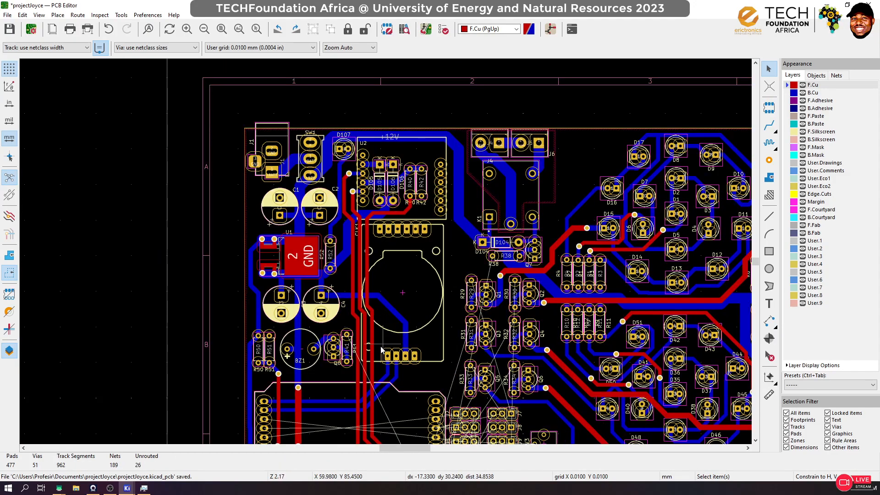
{"action": "scroll", "coordinate": [380, 348], "scroll_direction": "up", "scroll_amount": 3}
{"action": "scroll", "coordinate": [386, 251], "scroll_direction": "down", "scroll_amount": 3}
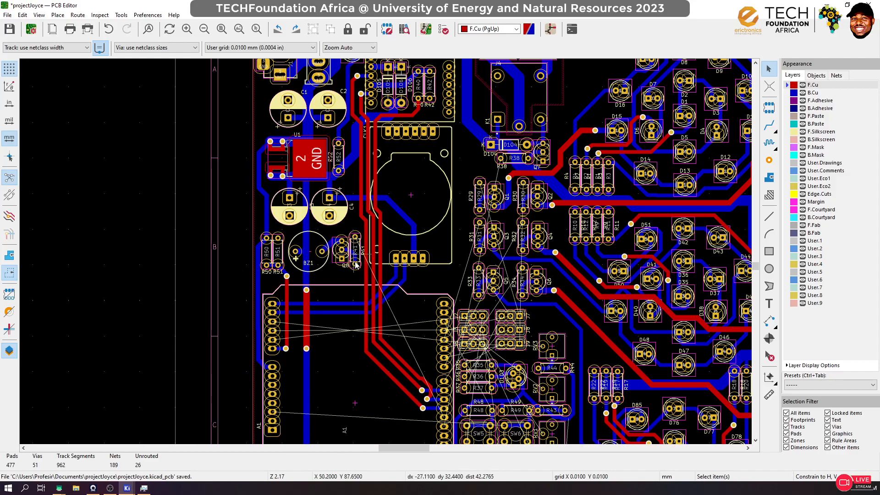
{"action": "left_click", "coordinate": [769, 125]}
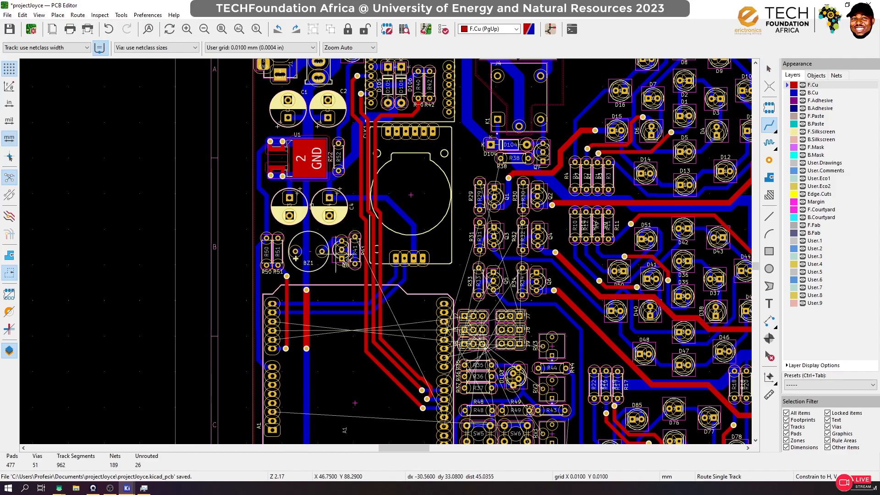
{"action": "scroll", "coordinate": [397, 303], "scroll_direction": "up", "scroll_amount": 3}
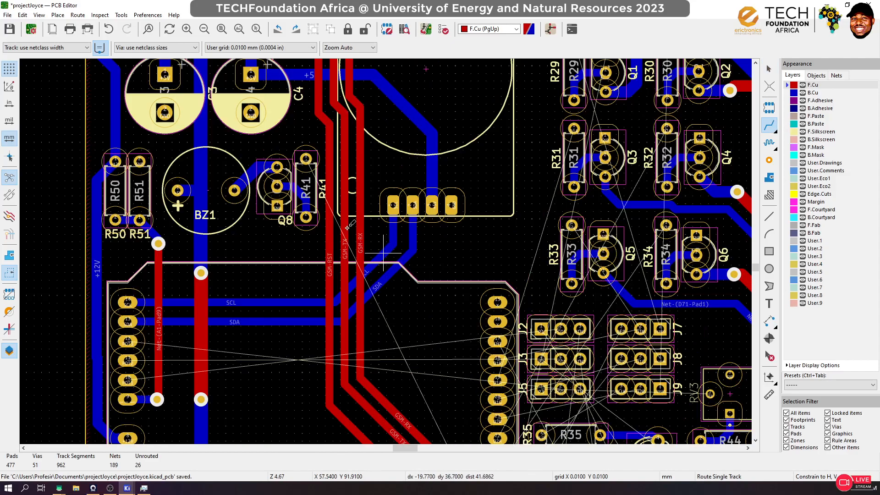
{"action": "left_click", "coordinate": [360, 105]}
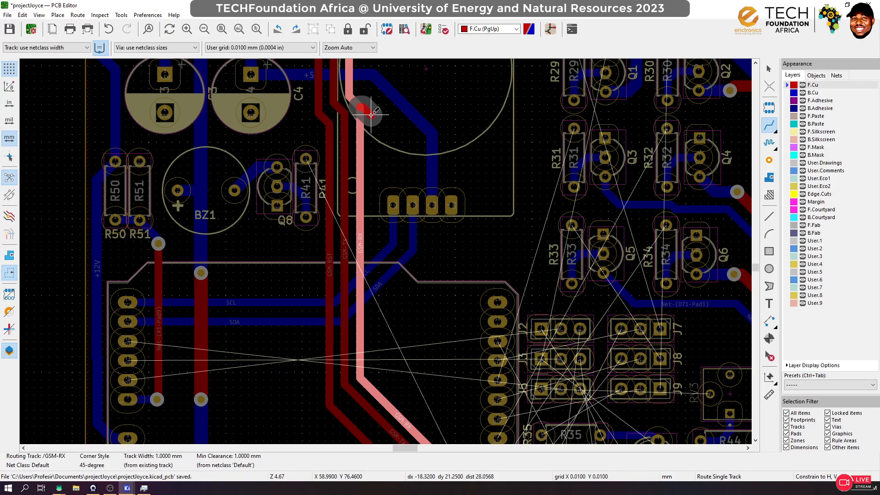
{"action": "key", "text": "Escape"}
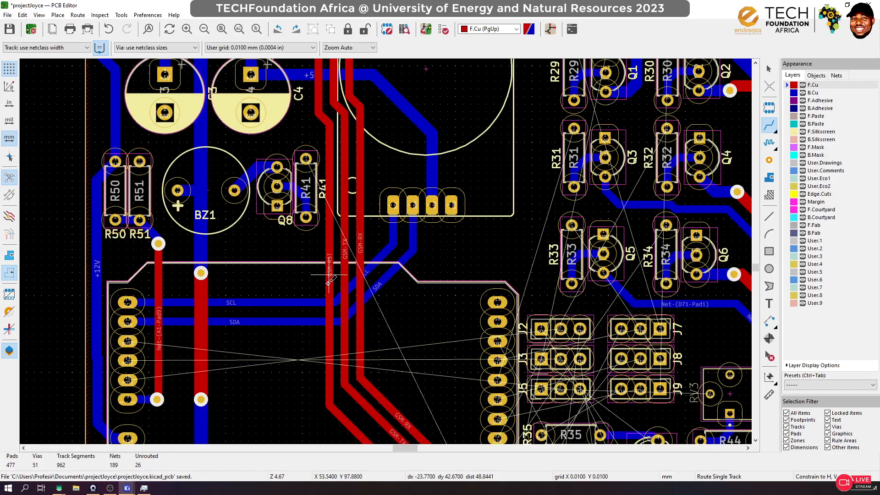
{"action": "left_click", "coordinate": [366, 385]}
{"action": "scroll", "coordinate": [369, 112], "scroll_direction": "down", "scroll_amount": 1}
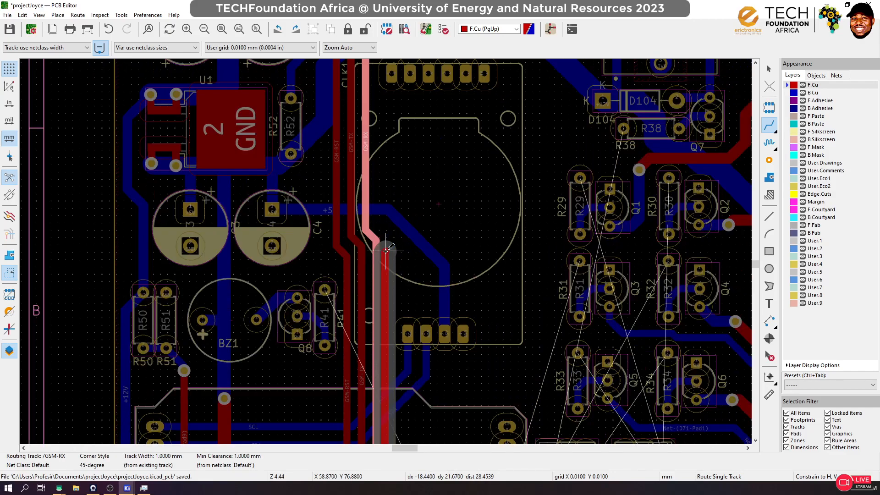
{"action": "scroll", "coordinate": [385, 250], "scroll_direction": "down", "scroll_amount": 3}
{"action": "key", "text": "Escape"}
{"action": "scroll", "coordinate": [387, 366], "scroll_direction": "up", "scroll_amount": 3}
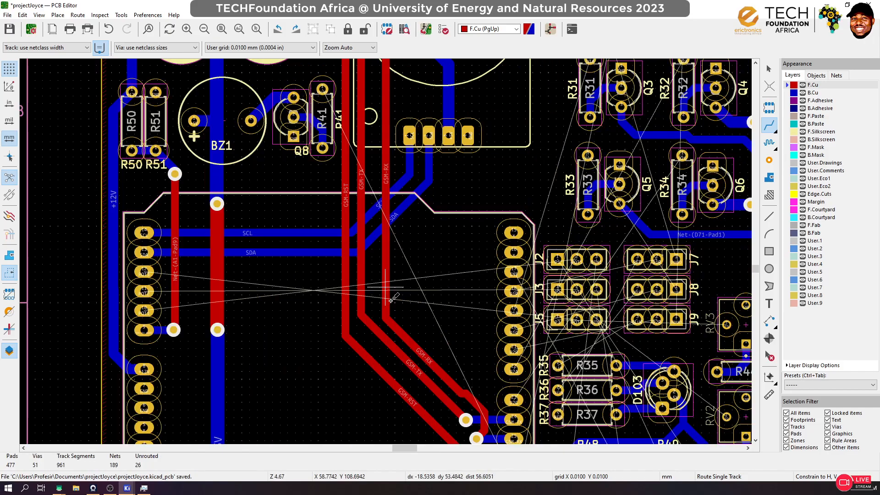
{"action": "left_click", "coordinate": [483, 410]}
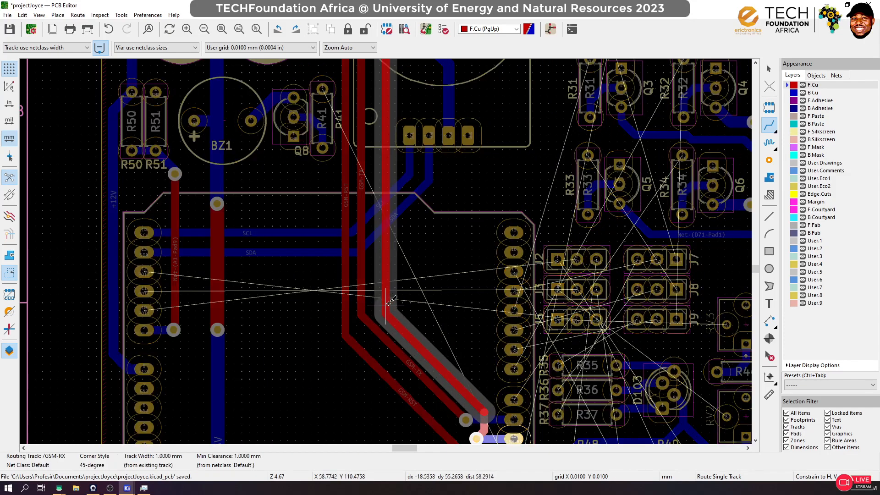
{"action": "left_click", "coordinate": [388, 317]}
Reroute the GSM-TX track on F.Cu closer to GSM-RX, from its via beside A1's pins up to the straight run beside C4
{"action": "left_click", "coordinate": [414, 369]}
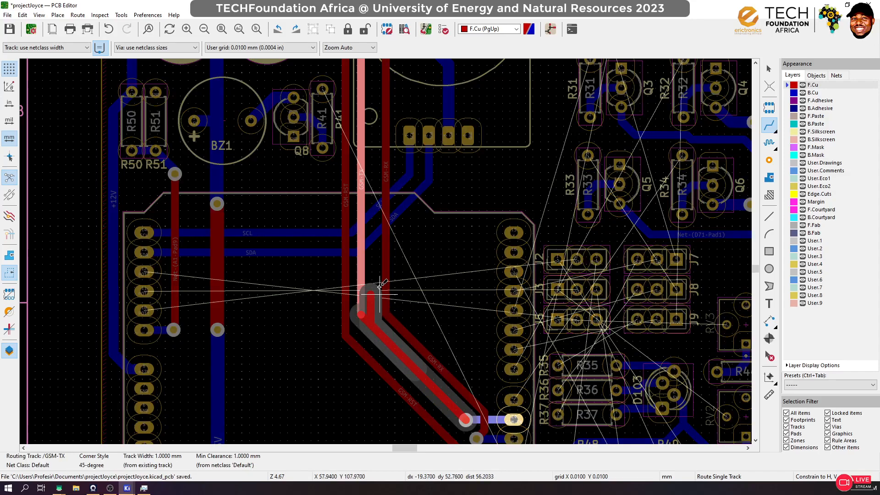
{"action": "scroll", "coordinate": [379, 190], "scroll_direction": "down", "scroll_amount": 3}
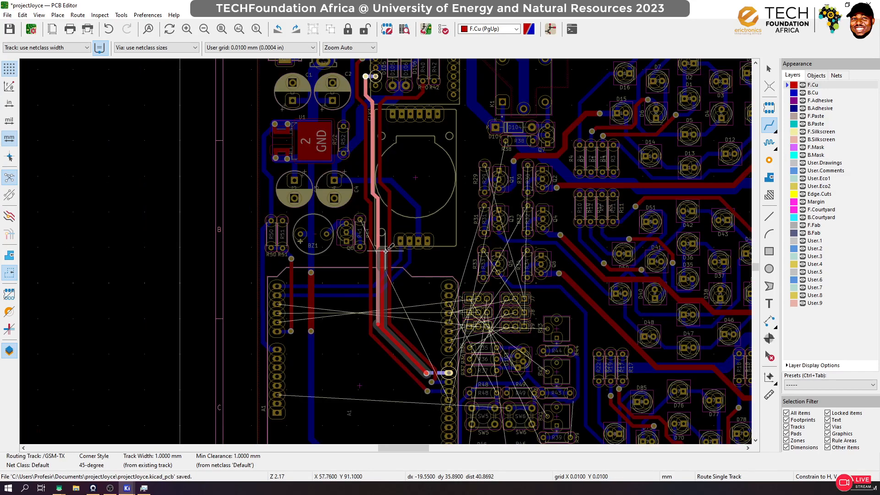
{"action": "scroll", "coordinate": [363, 80], "scroll_direction": "up", "scroll_amount": 6}
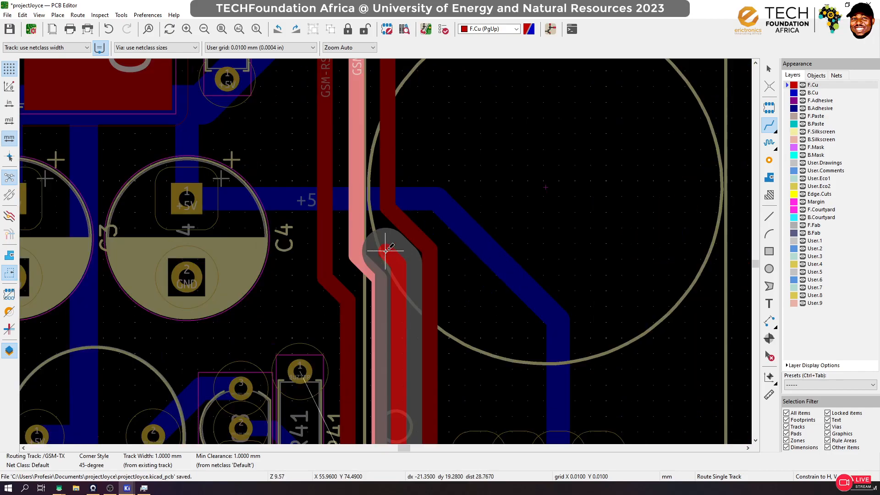
{"action": "left_click", "coordinate": [358, 200]}
{"action": "scroll", "coordinate": [381, 249], "scroll_direction": "down", "scroll_amount": 5}
{"action": "scroll", "coordinate": [390, 344], "scroll_direction": "up", "scroll_amount": 1}
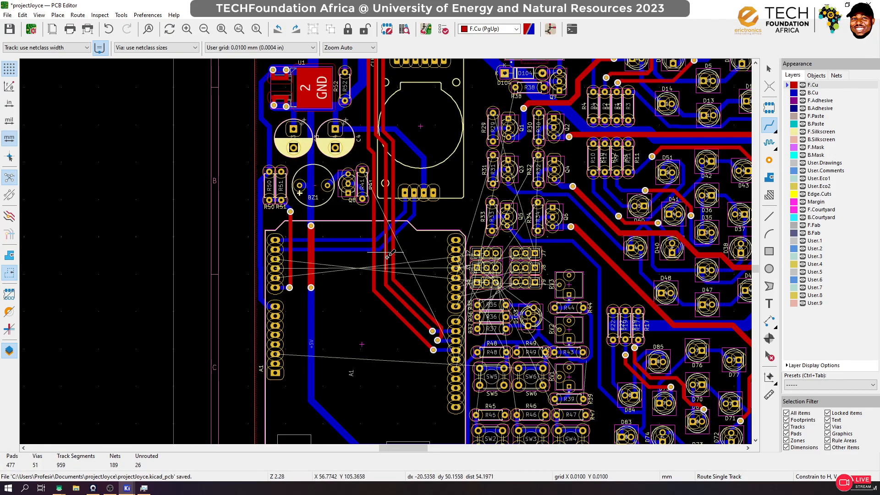
Reroute the GSM-RST track on F.Cu closer to GSM-TX, from its via beside A1's pins up to C4, and save the board
{"action": "left_click", "coordinate": [430, 347]}
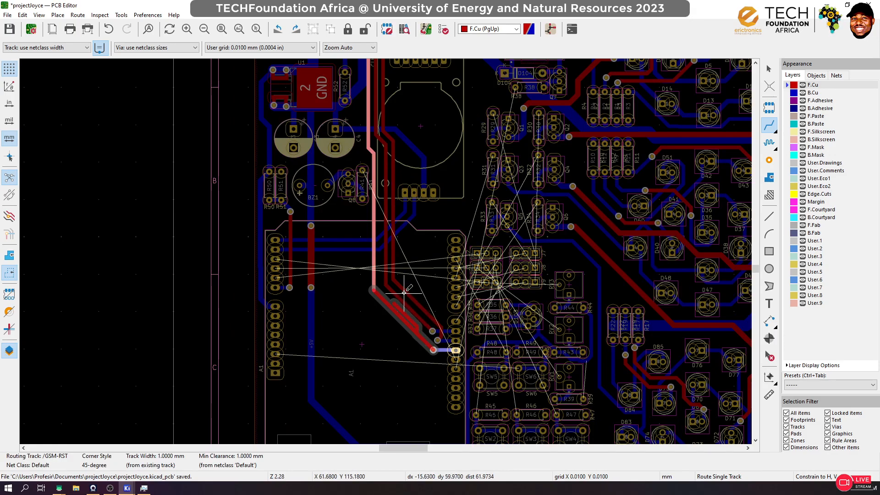
{"action": "scroll", "coordinate": [387, 196], "scroll_direction": "down", "scroll_amount": 3}
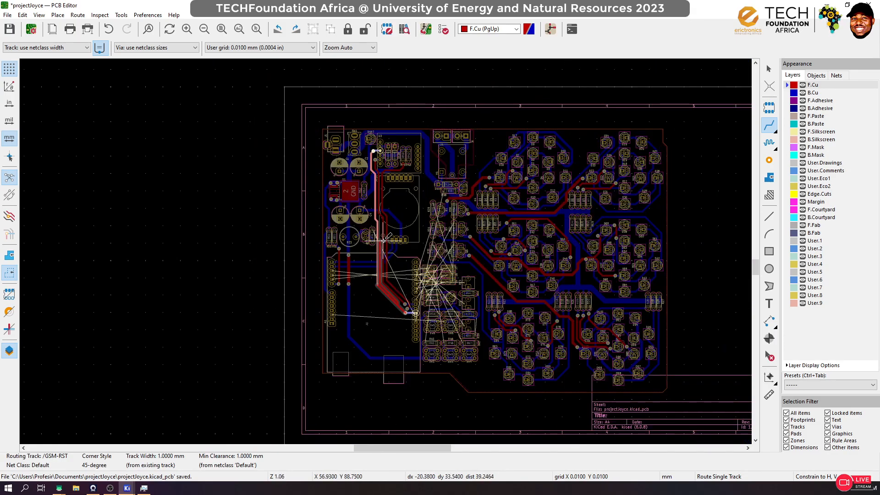
{"action": "scroll", "coordinate": [379, 228], "scroll_direction": "up", "scroll_amount": 9}
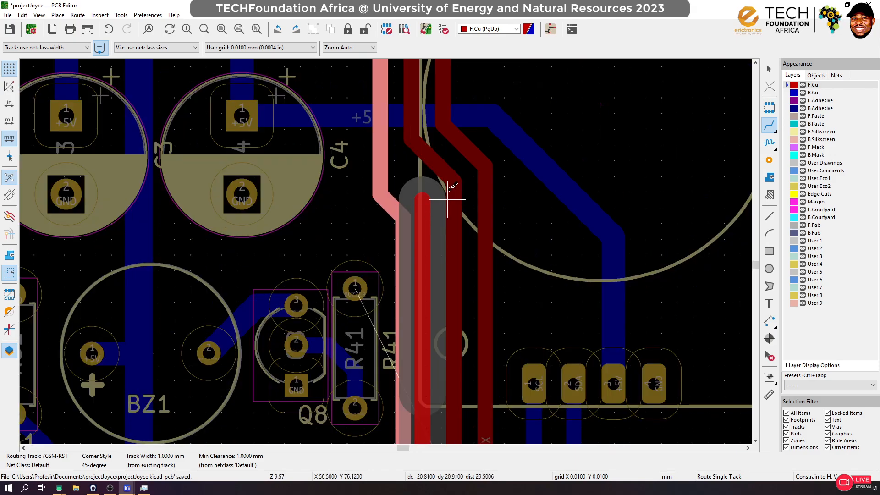
{"action": "double_click", "coordinate": [385, 156]}
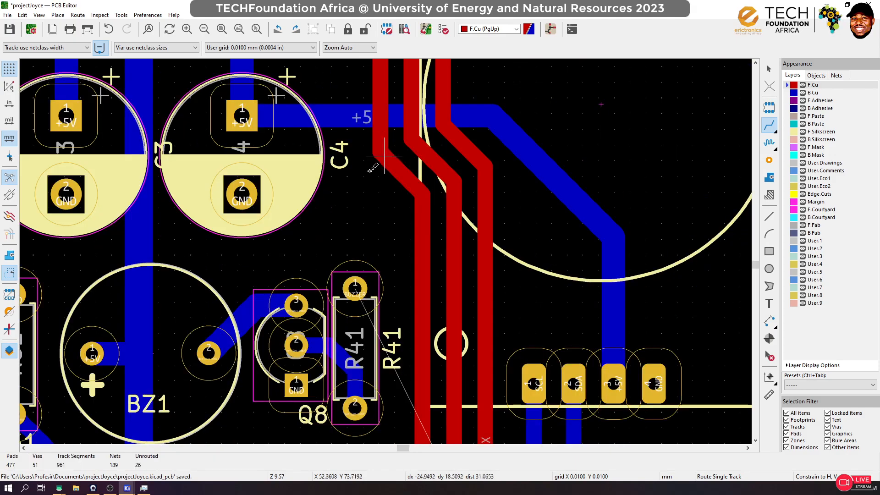
{"action": "scroll", "coordinate": [384, 156], "scroll_direction": "down", "scroll_amount": 3}
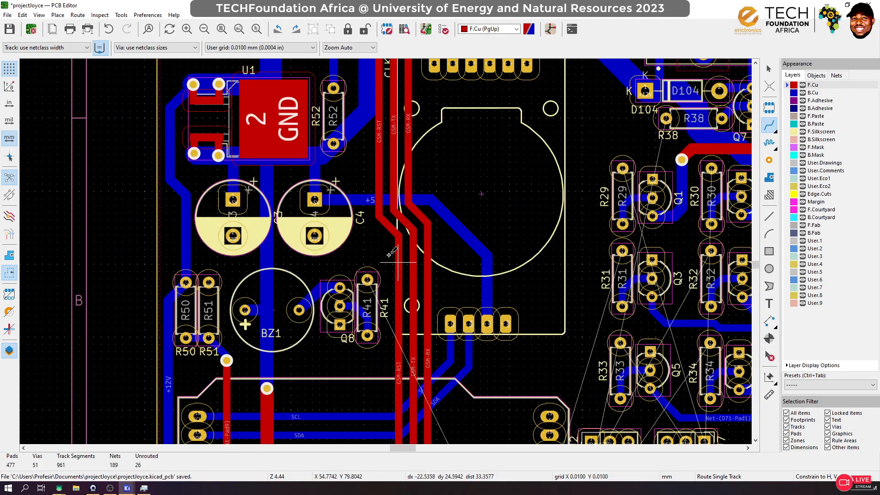
{"action": "scroll", "coordinate": [390, 251], "scroll_direction": "down", "scroll_amount": 3}
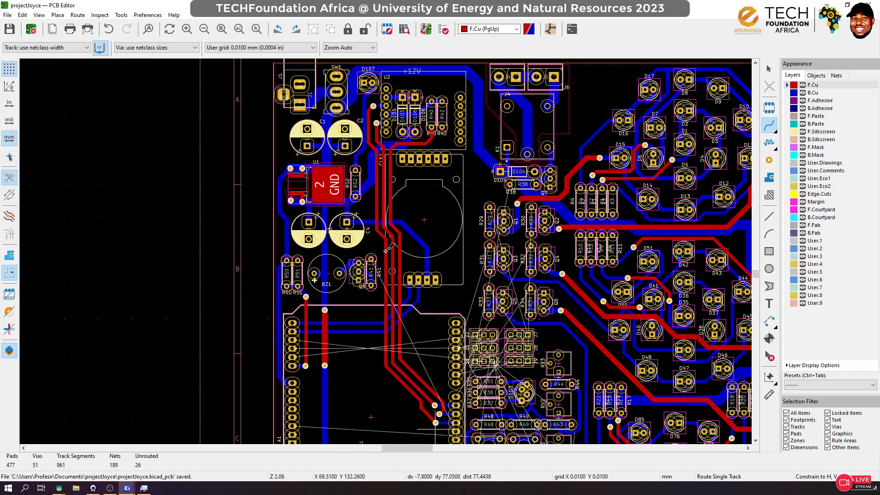
{"action": "scroll", "coordinate": [438, 425], "scroll_direction": "up", "scroll_amount": 3}
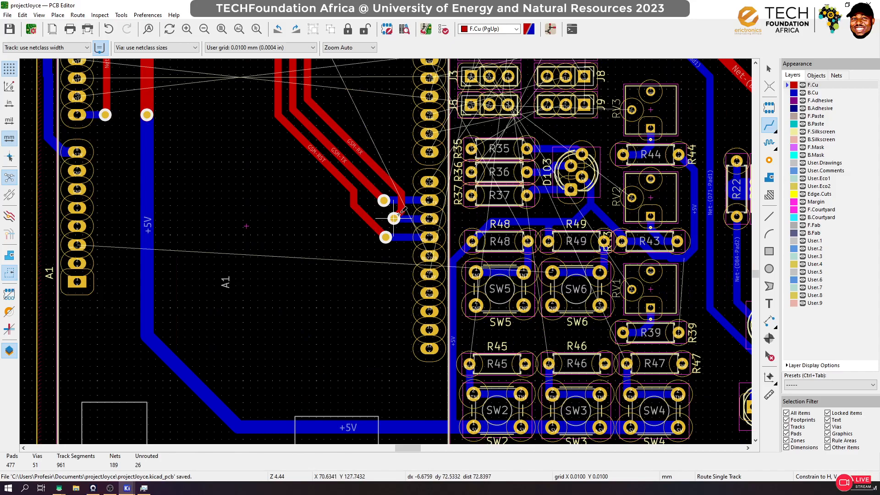
{"action": "scroll", "coordinate": [401, 211], "scroll_direction": "down", "scroll_amount": 3}
{"action": "scroll", "coordinate": [386, 249], "scroll_direction": "down", "scroll_amount": 4}
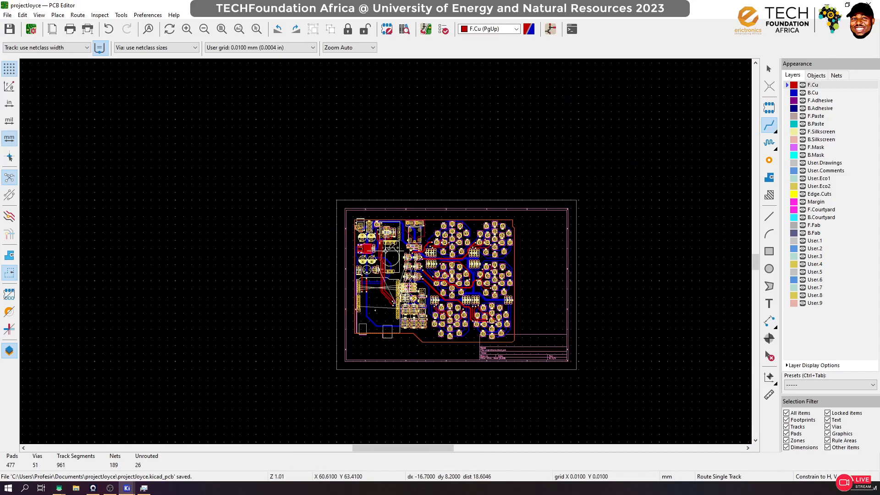
{"action": "scroll", "coordinate": [387, 250], "scroll_direction": "up", "scroll_amount": 4}
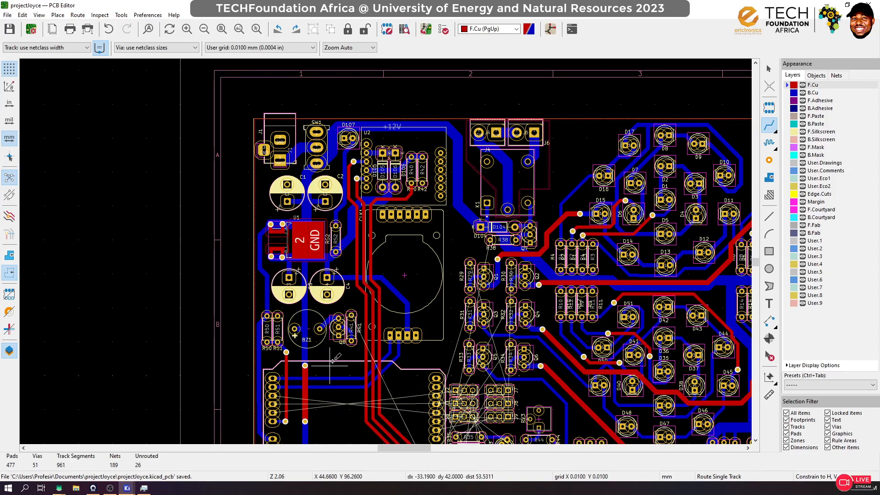
{"action": "scroll", "coordinate": [335, 357], "scroll_direction": "down", "scroll_amount": 1}
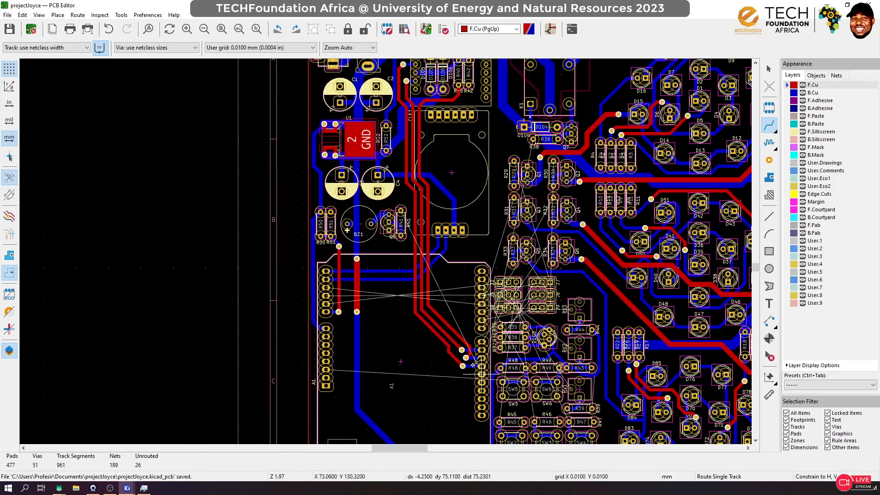
{"action": "scroll", "coordinate": [400, 236], "scroll_direction": "up", "scroll_amount": 5}
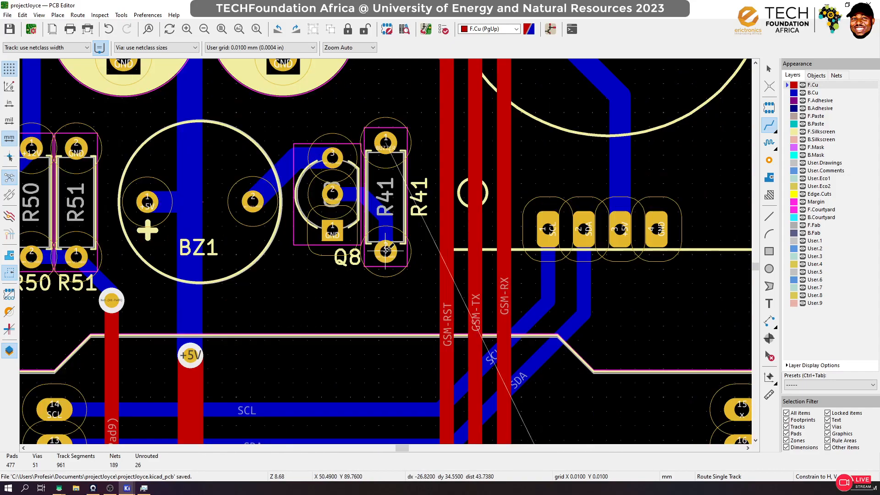
{"action": "left_click", "coordinate": [386, 139]}
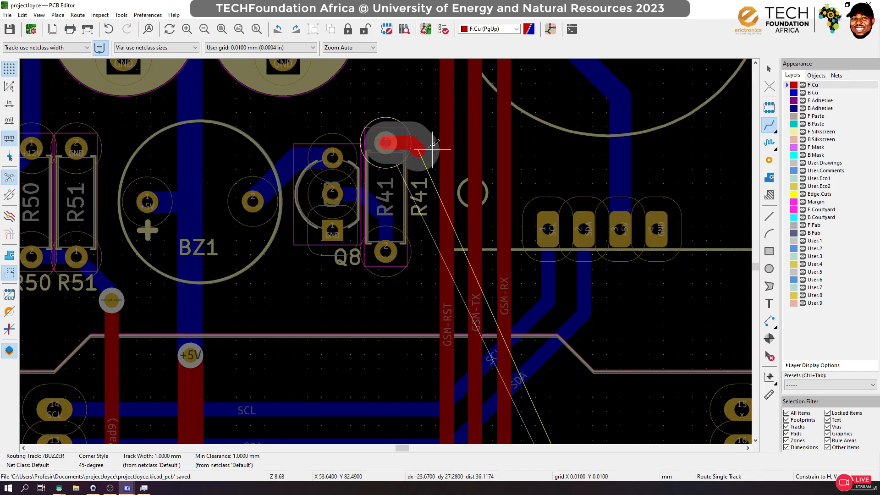
{"action": "key", "text": "v"}
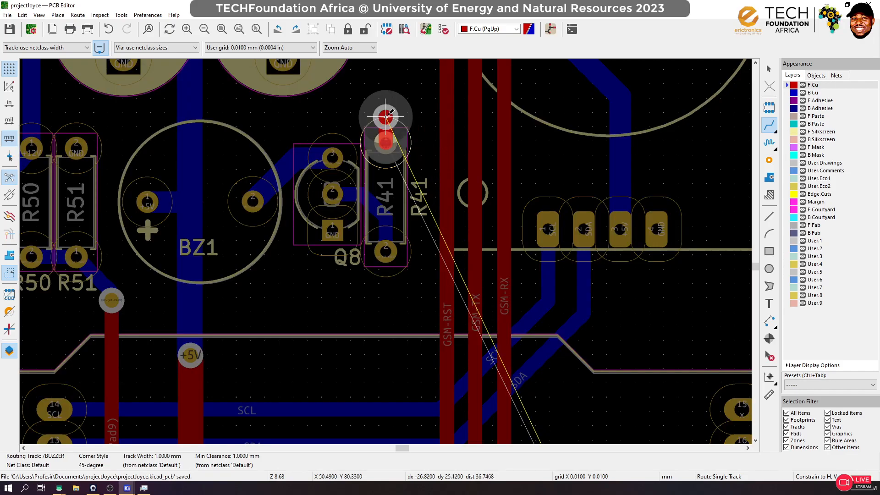
{"action": "left_click", "coordinate": [385, 105]}
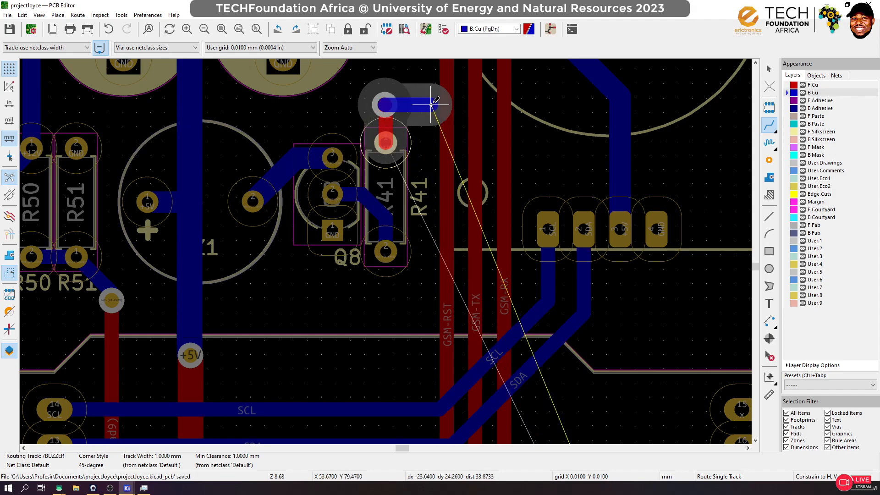
{"action": "key", "text": "Escape"}
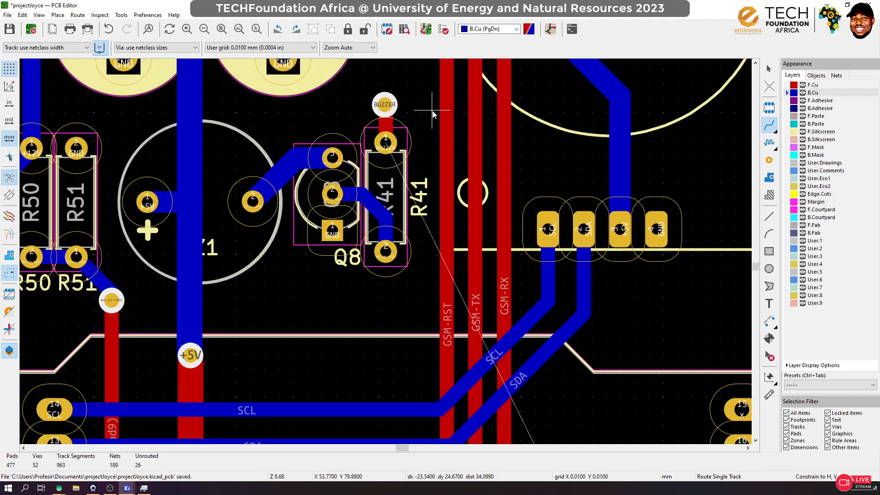
{"action": "key", "text": "ctrl+z"}
Route BUZZER from R41 pad 1 on B.Cu up to a new via above R41, and continue it on F.Cu down beside R41
{"action": "left_click", "coordinate": [386, 137]}
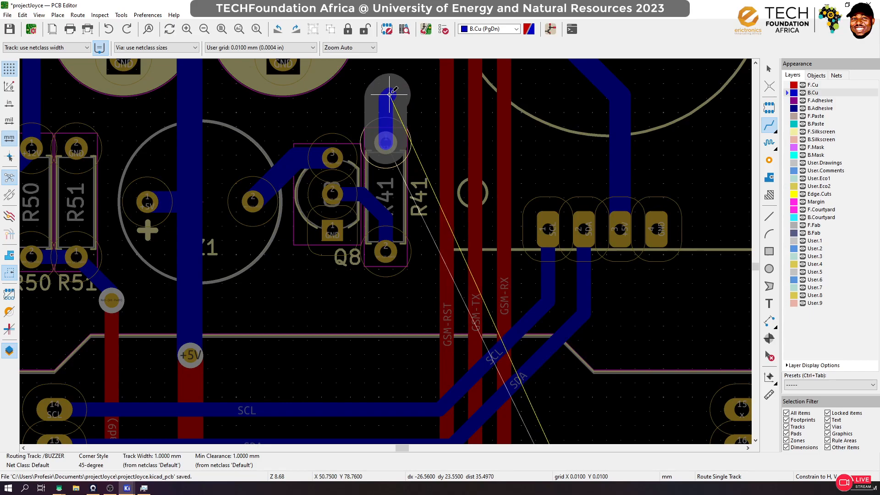
{"action": "left_click", "coordinate": [384, 90]}
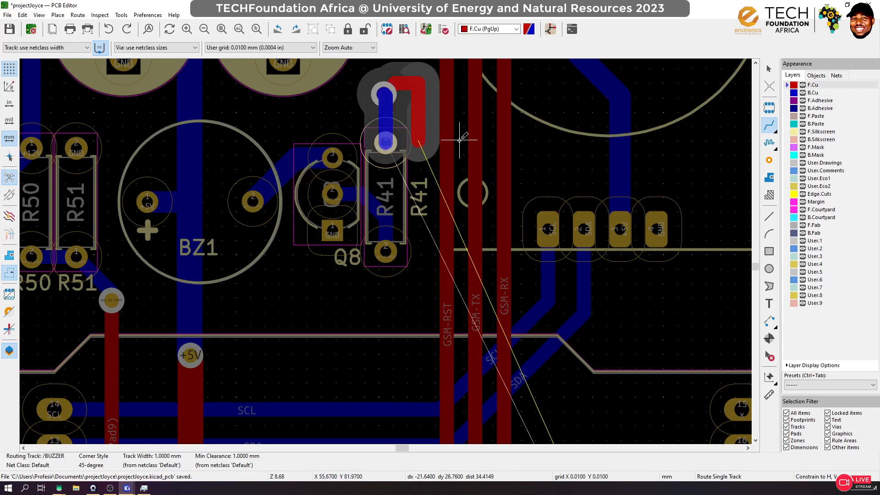
{"action": "scroll", "coordinate": [457, 249], "scroll_direction": "down", "scroll_amount": 3}
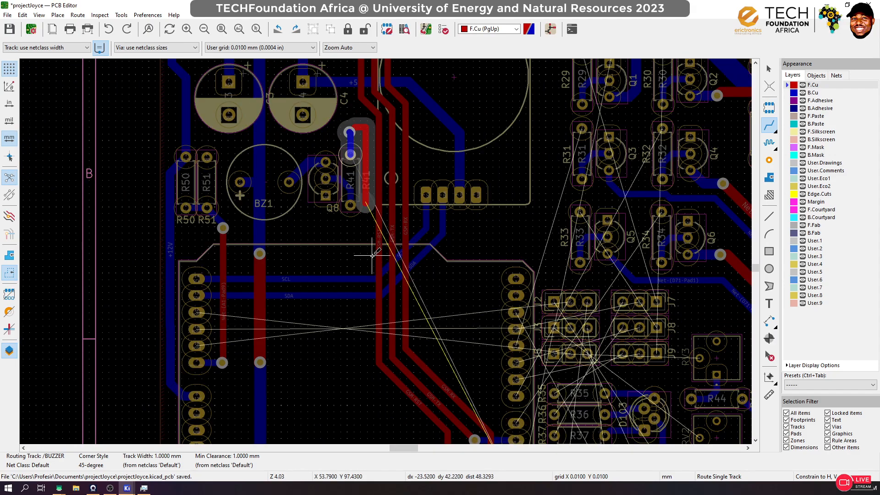
{"action": "key", "text": "Escape"}
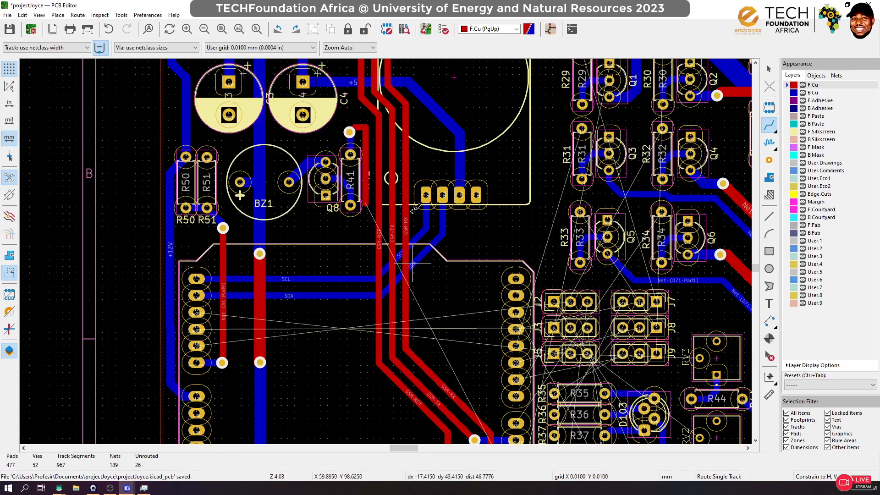
Reroute the GSM-RX and GSM-TX tracks on F.Cu farther from R41, from the bends near C4 down to the diagonals toward A1
{"action": "left_click", "coordinate": [397, 96]}
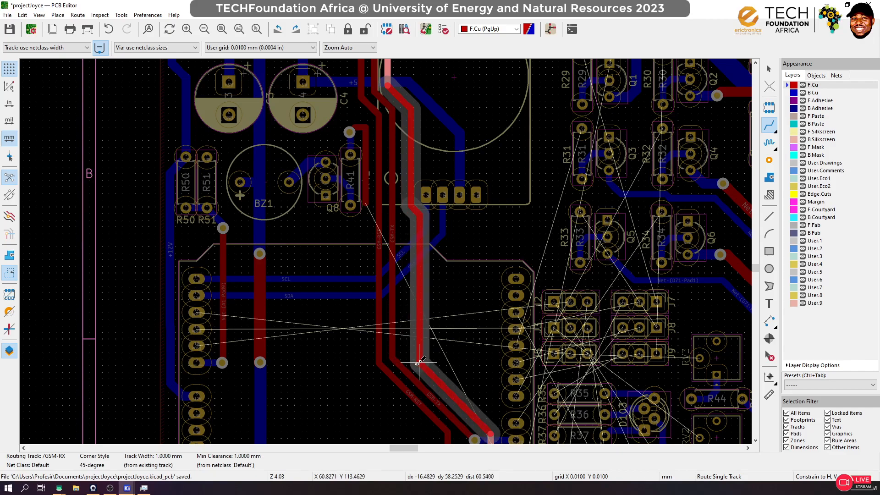
{"action": "left_click", "coordinate": [414, 350]}
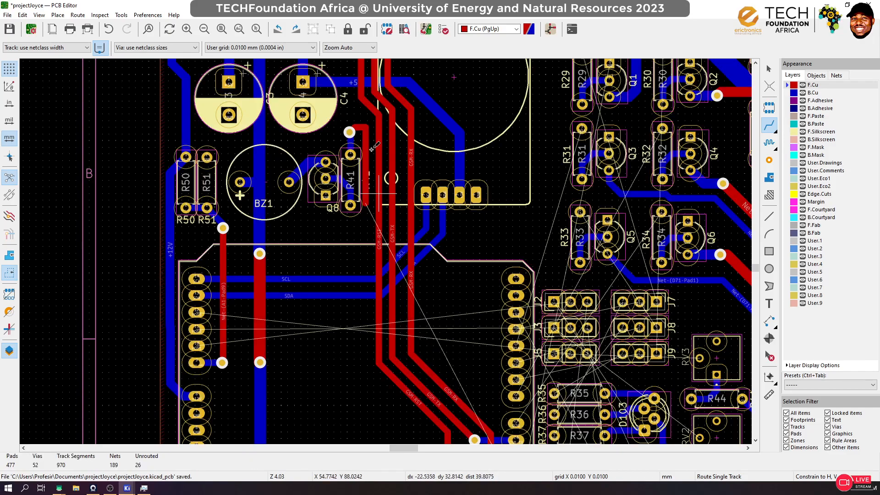
{"action": "left_click", "coordinate": [377, 75]}
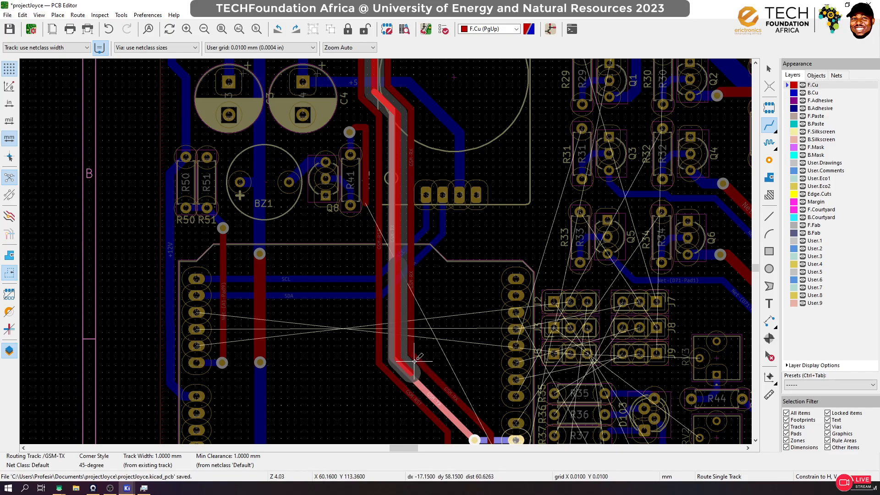
{"action": "left_click", "coordinate": [482, 424]}
{"action": "scroll", "coordinate": [482, 424], "scroll_direction": "up", "scroll_amount": 8}
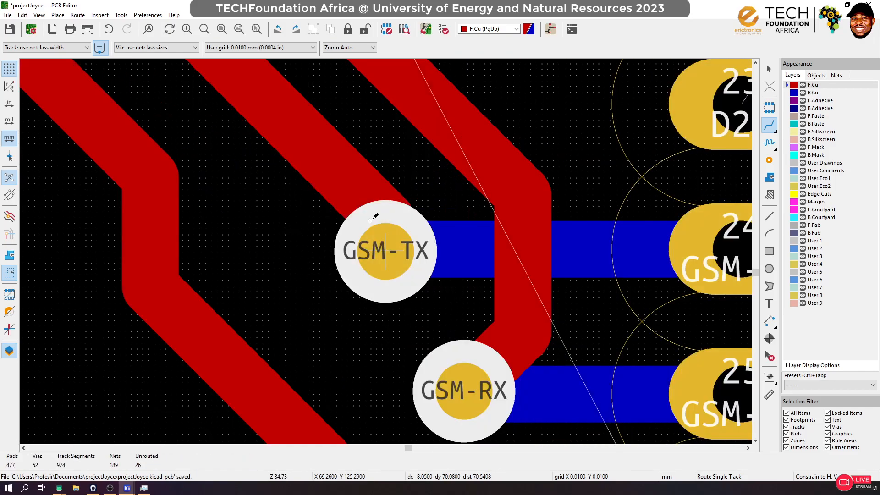
Reroute the GSM-RST track on F.Cu closer to GSM-TX, from the bend near C4 down to the diagonal toward its A1 via
{"action": "scroll", "coordinate": [371, 219], "scroll_direction": "down", "scroll_amount": 8}
{"action": "scroll", "coordinate": [319, 185], "scroll_direction": "up", "scroll_amount": 3}
{"action": "scroll", "coordinate": [386, 251], "scroll_direction": "down", "scroll_amount": 8}
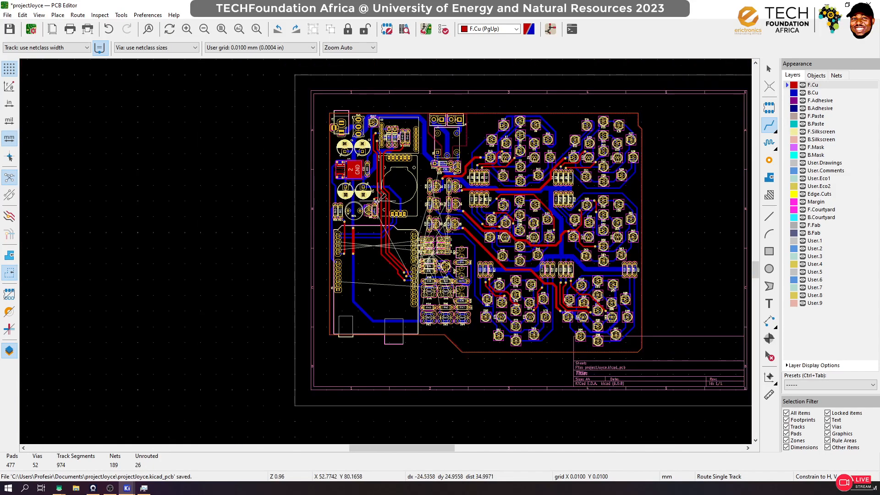
{"action": "scroll", "coordinate": [377, 202], "scroll_direction": "up", "scroll_amount": 6}
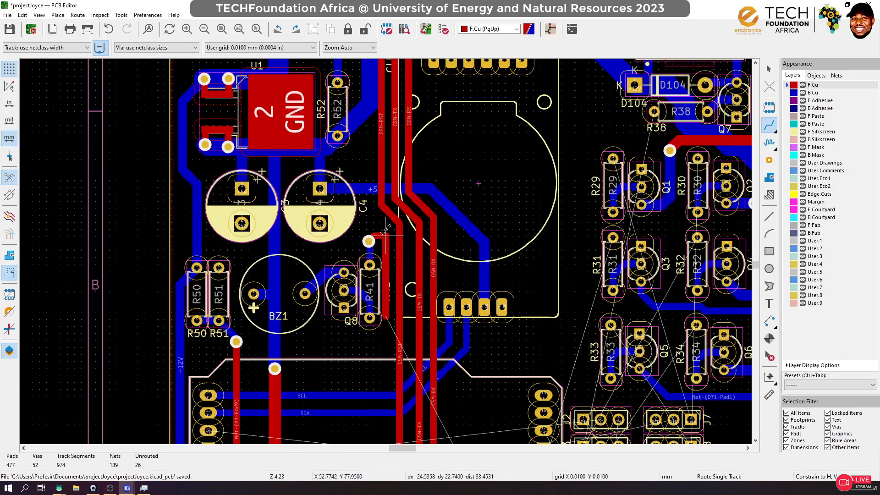
{"action": "left_click", "coordinate": [384, 194]}
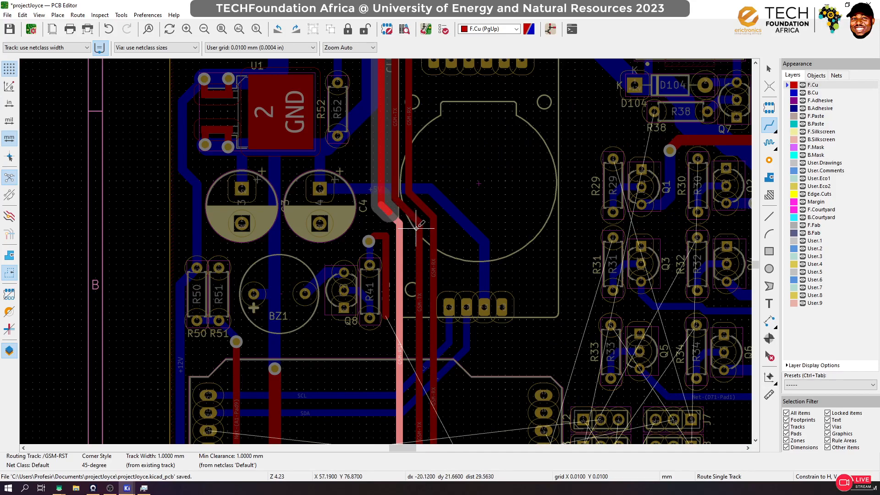
{"action": "scroll", "coordinate": [388, 276], "scroll_direction": "down", "scroll_amount": 3}
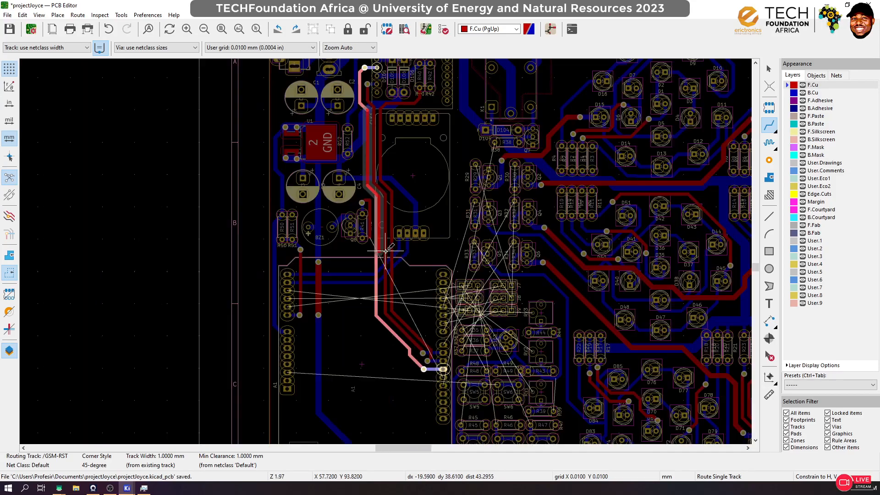
{"action": "scroll", "coordinate": [388, 283], "scroll_direction": "up", "scroll_amount": 6}
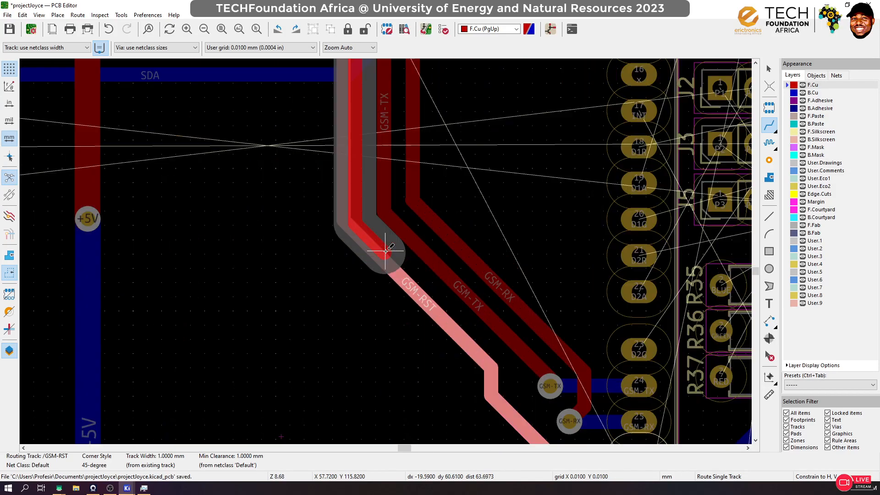
{"action": "scroll", "coordinate": [516, 333], "scroll_direction": "down", "scroll_amount": 3}
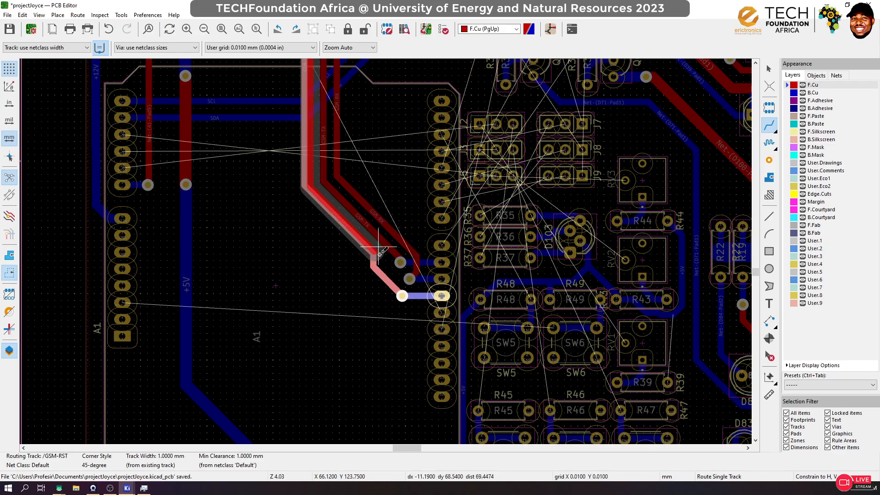
{"action": "key", "text": "Escape"}
Route BUZZER on F.Cu from the via above R41, alongside GSM-RST, down to A1 pin 27
{"action": "scroll", "coordinate": [387, 270], "scroll_direction": "down", "scroll_amount": 3}
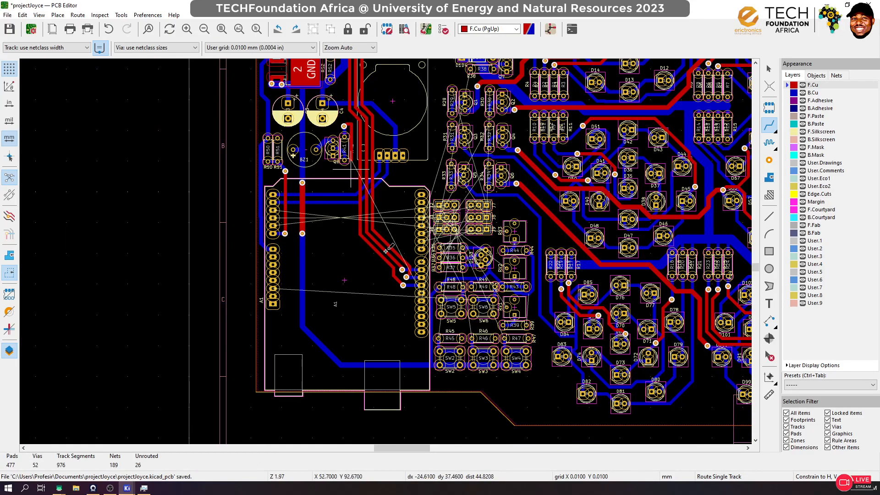
{"action": "scroll", "coordinate": [387, 250], "scroll_direction": "up", "scroll_amount": 5}
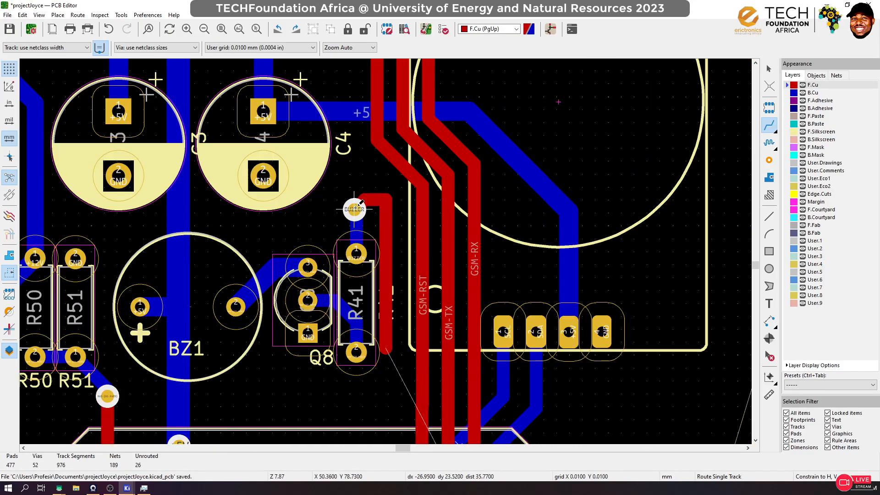
{"action": "left_click", "coordinate": [358, 204]}
{"action": "scroll", "coordinate": [359, 204], "scroll_direction": "down", "scroll_amount": 3}
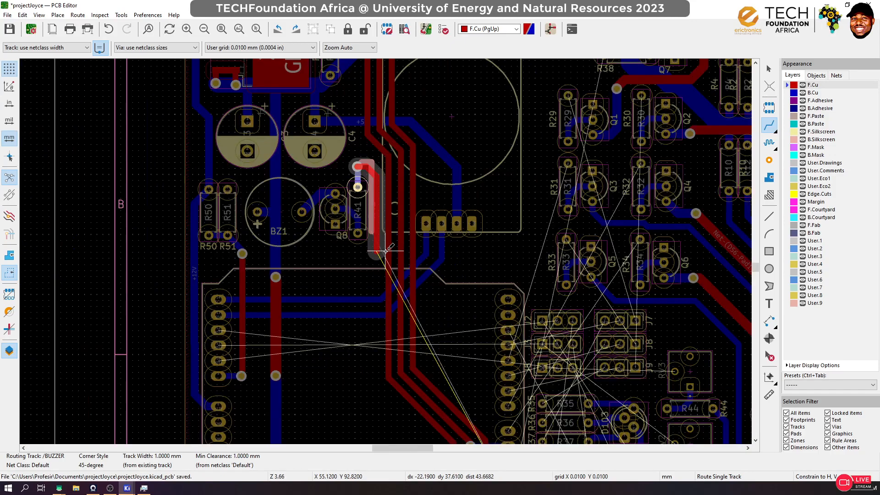
{"action": "scroll", "coordinate": [386, 250], "scroll_direction": "down", "scroll_amount": 3}
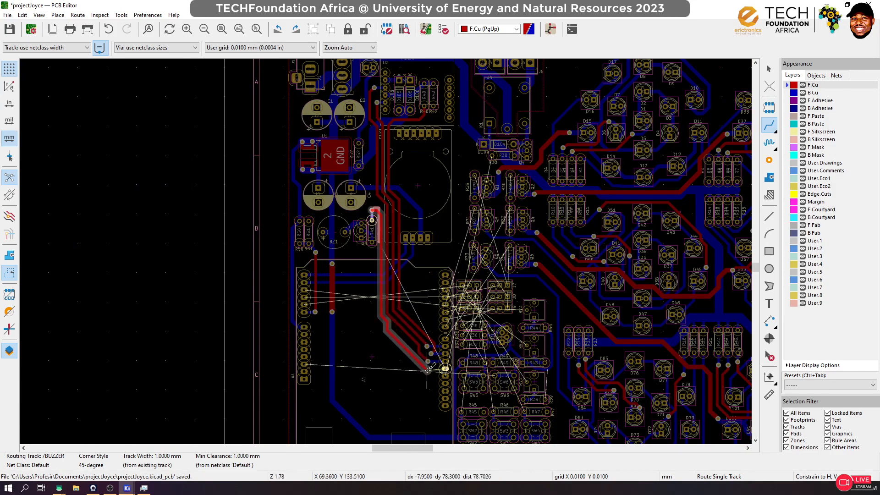
{"action": "scroll", "coordinate": [429, 369], "scroll_direction": "up", "scroll_amount": 5}
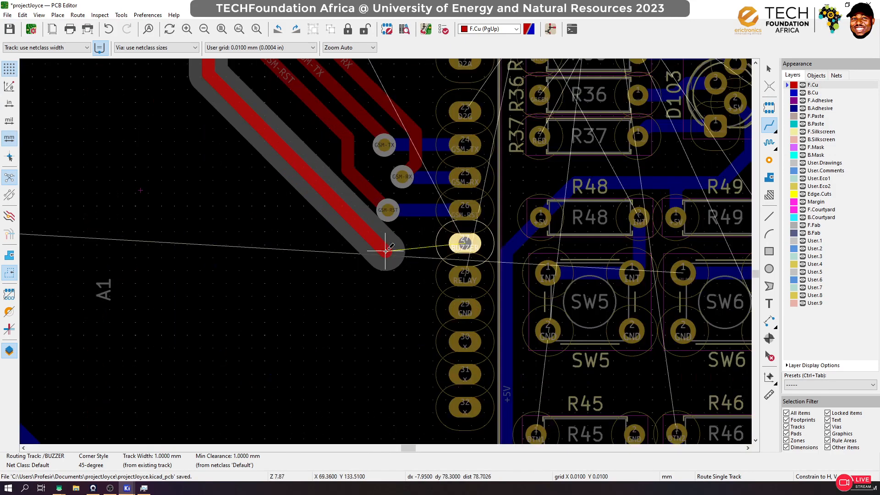
{"action": "left_click", "coordinate": [461, 243]}
{"action": "scroll", "coordinate": [443, 246], "scroll_direction": "up", "scroll_amount": 1}
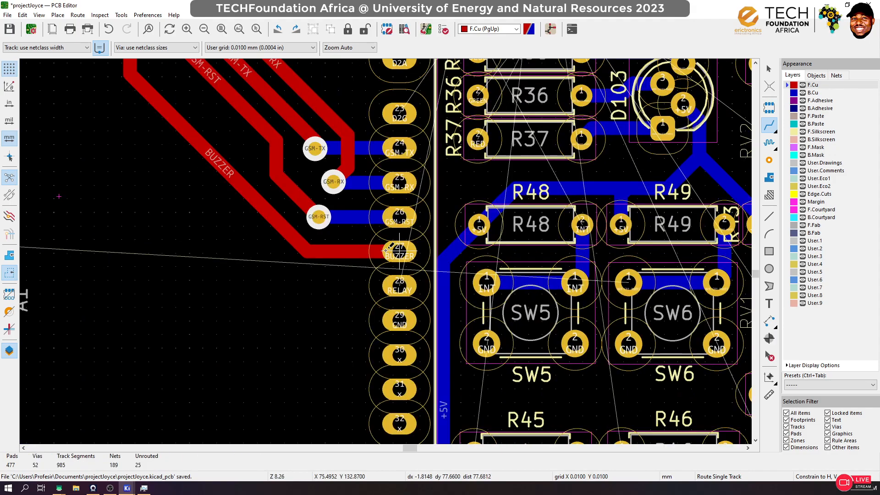
Replace the BUZZER track's last F.Cu segment at A1 pin 27 with a B.Cu segment and a via joined to the F.Cu diagonal
{"action": "left_click", "coordinate": [768, 68]}
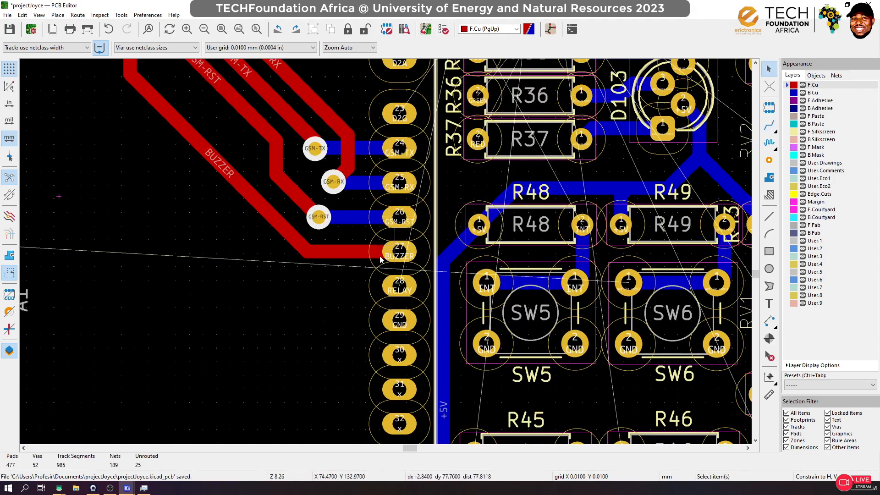
{"action": "left_click", "coordinate": [351, 246]}
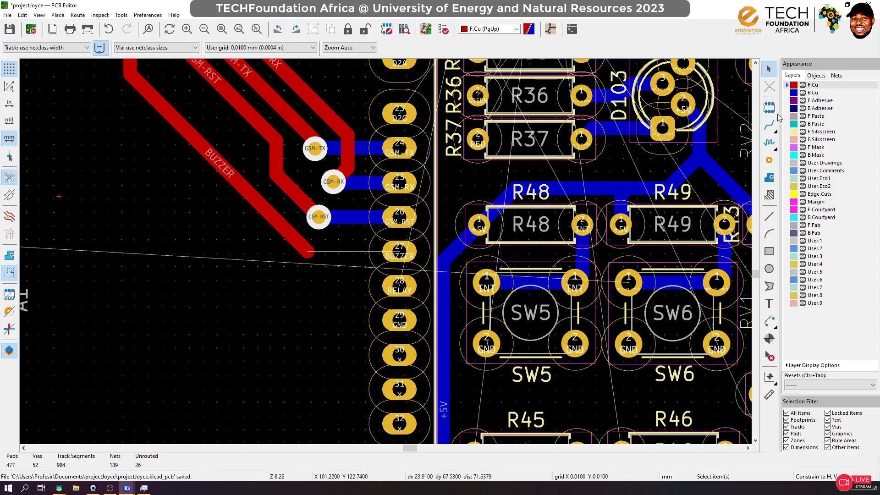
{"action": "left_click", "coordinate": [769, 124]}
{"action": "left_click", "coordinate": [407, 252]}
{"action": "key", "text": "Escape"}
{"action": "key", "text": "Page_Down"}
{"action": "left_click", "coordinate": [400, 251]}
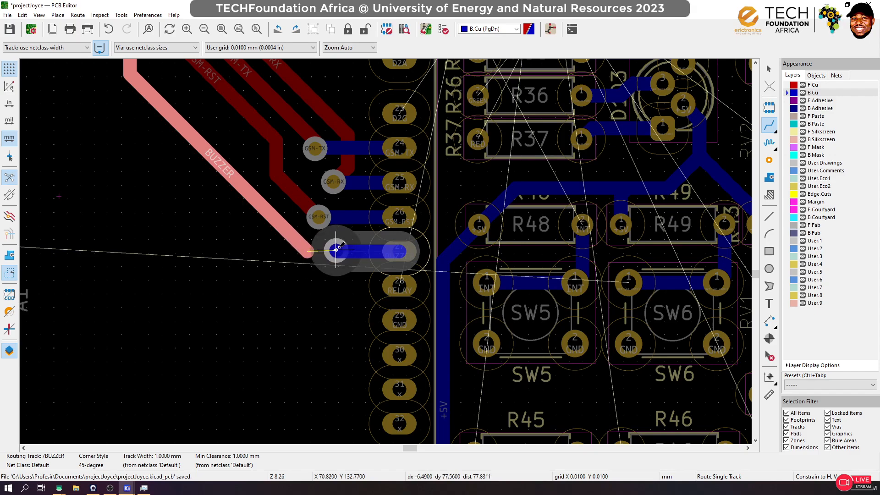
{"action": "left_click", "coordinate": [340, 251]}
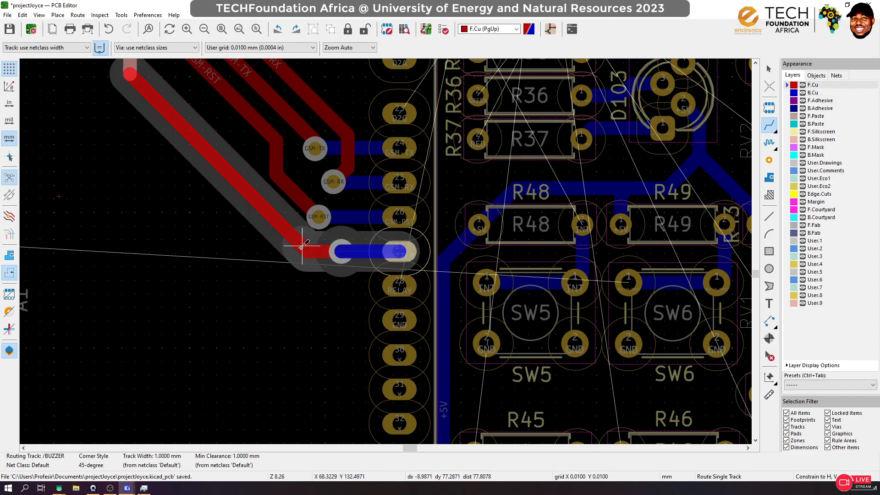
Reroute the BUZZER and GSM-RST tracks on F.Cu as straight vertical runs with single diagonals toward A1, removing their extra jogs
{"action": "scroll", "coordinate": [307, 250], "scroll_direction": "down", "scroll_amount": 3}
{"action": "scroll", "coordinate": [394, 237], "scroll_direction": "up", "scroll_amount": 3}
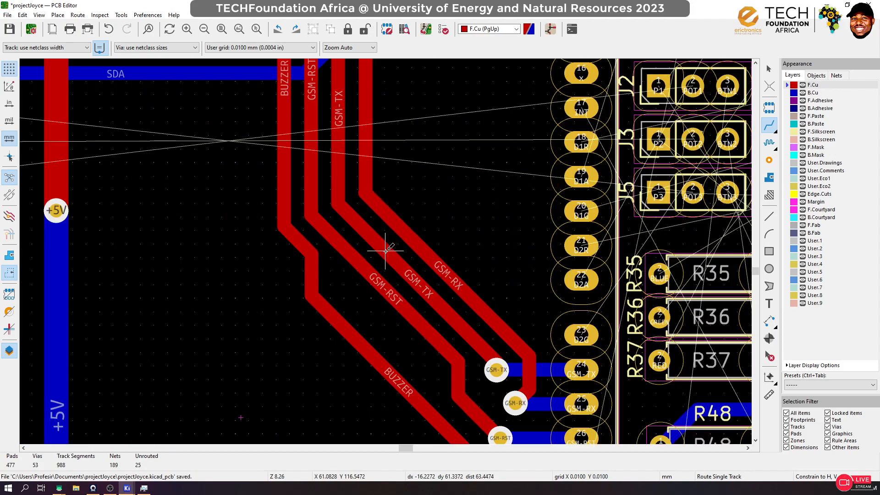
{"action": "left_click", "coordinate": [297, 132]}
{"action": "left_click", "coordinate": [288, 211]}
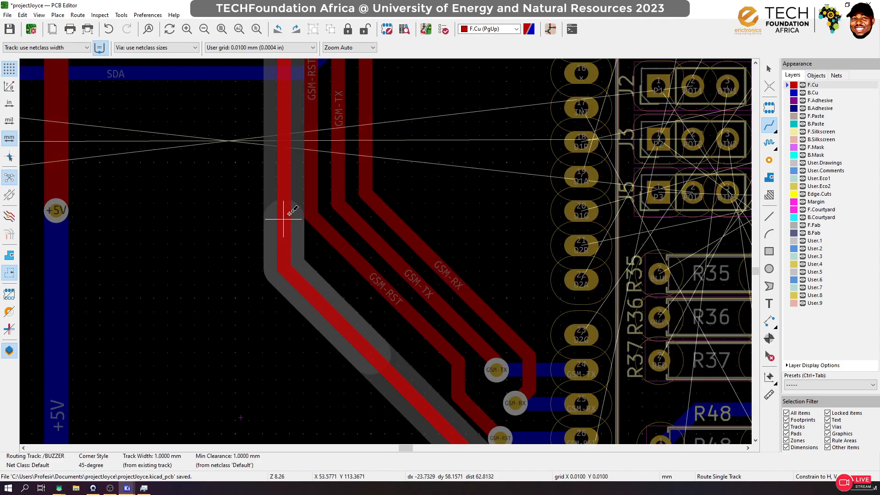
{"action": "key", "text": "Escape"}
{"action": "left_click", "coordinate": [478, 416]}
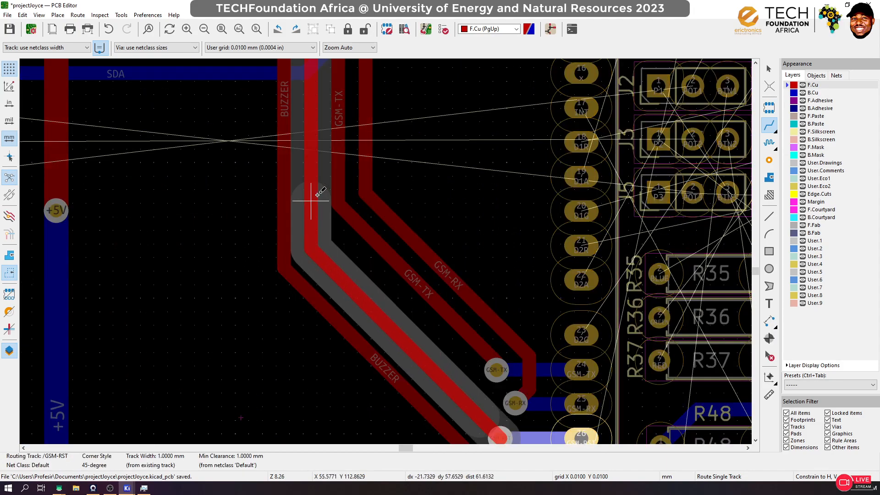
{"action": "left_click", "coordinate": [310, 183]}
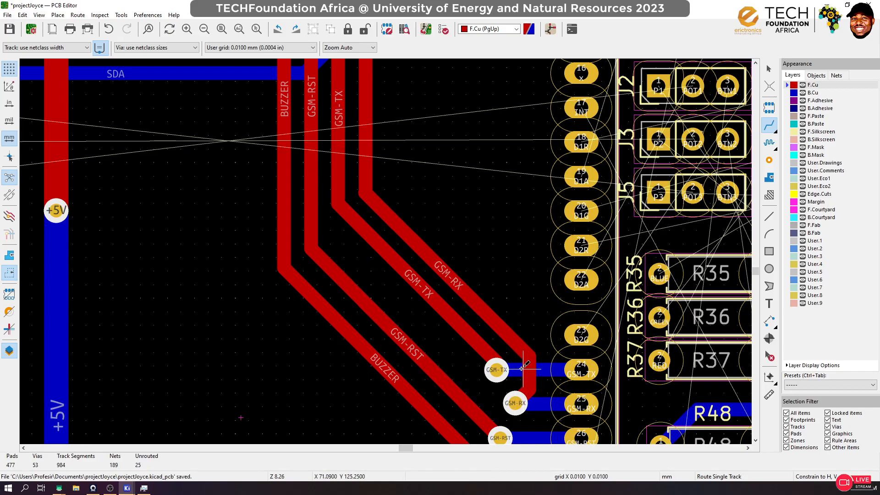
Reroute the GSM-TX and GSM-RX tracks on F.Cu closer to GSM-RST, between their A1 vias and the vertical runs
{"action": "left_click", "coordinate": [495, 369]}
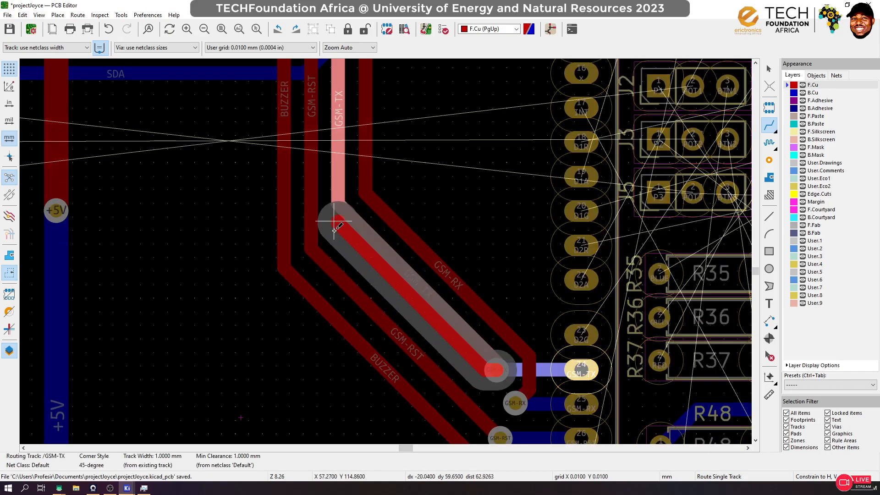
{"action": "left_click", "coordinate": [335, 181]}
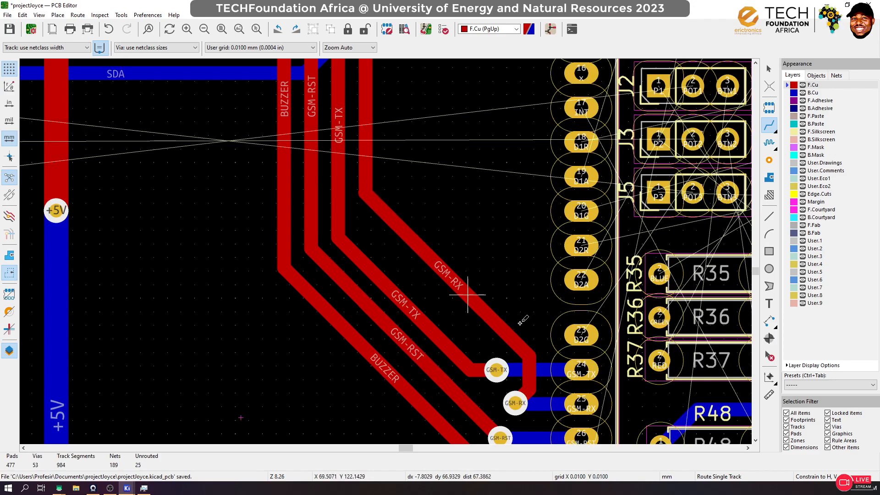
{"action": "left_click", "coordinate": [515, 403]}
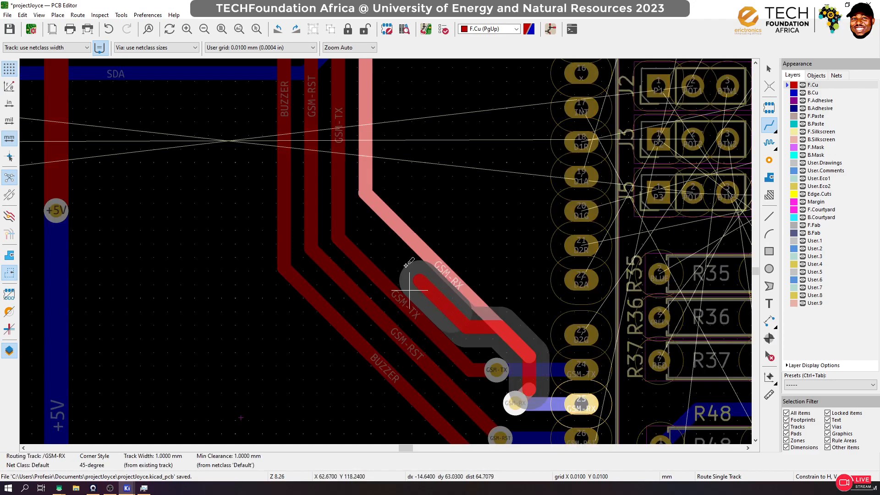
{"action": "left_click", "coordinate": [365, 180]}
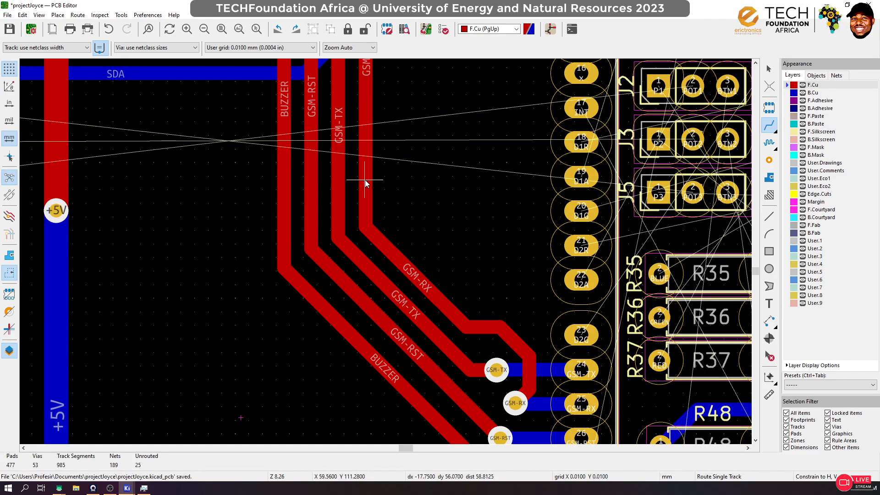
Examine the remaining unrouted connections between A1's left and right pin rows and the neighbouring J2–J9 headers
{"action": "scroll", "coordinate": [351, 247], "scroll_direction": "down", "scroll_amount": 8}
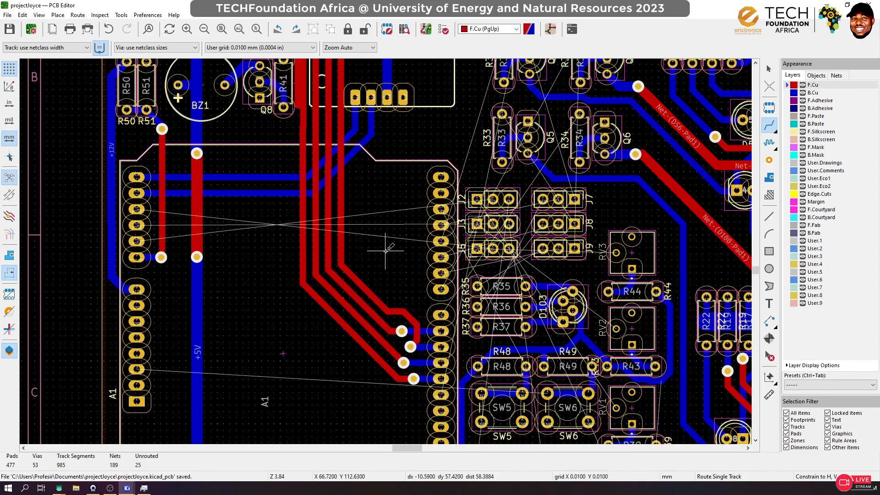
{"action": "scroll", "coordinate": [367, 247], "scroll_direction": "up", "scroll_amount": 4}
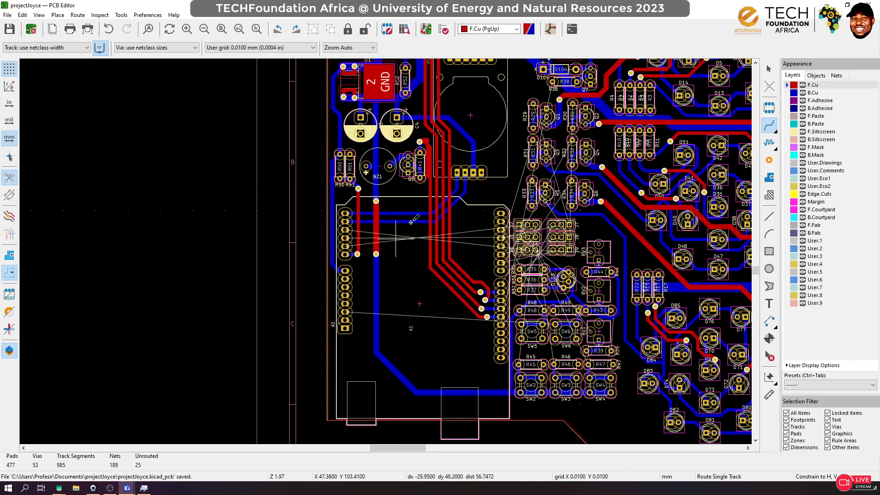
{"action": "scroll", "coordinate": [441, 151], "scroll_direction": "down", "scroll_amount": 4}
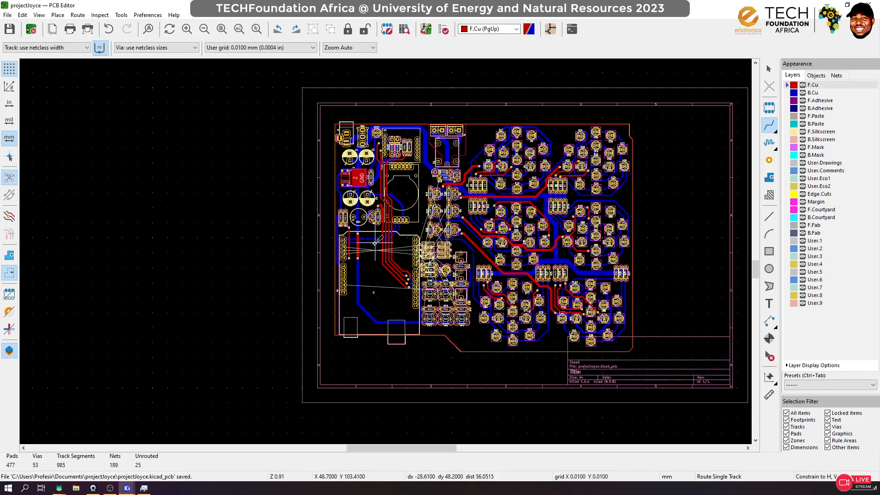
{"action": "scroll", "coordinate": [385, 250], "scroll_direction": "up", "scroll_amount": 5}
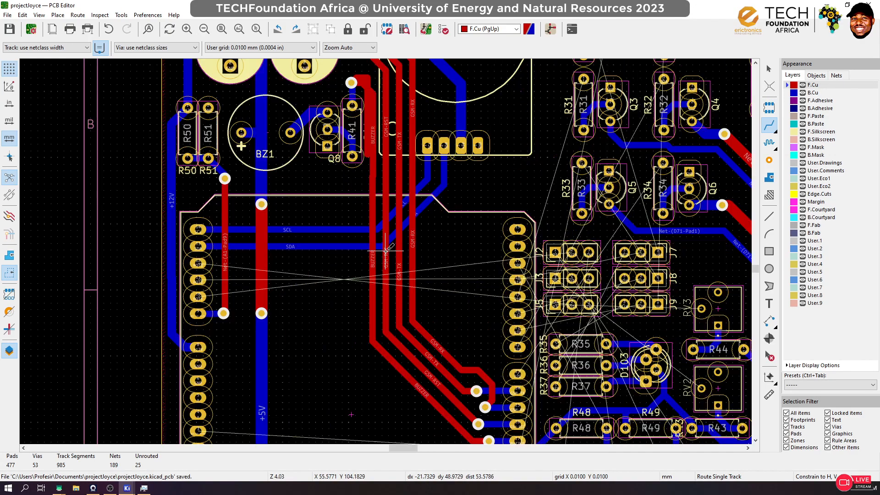
{"action": "scroll", "coordinate": [198, 281], "scroll_direction": "up", "scroll_amount": 3}
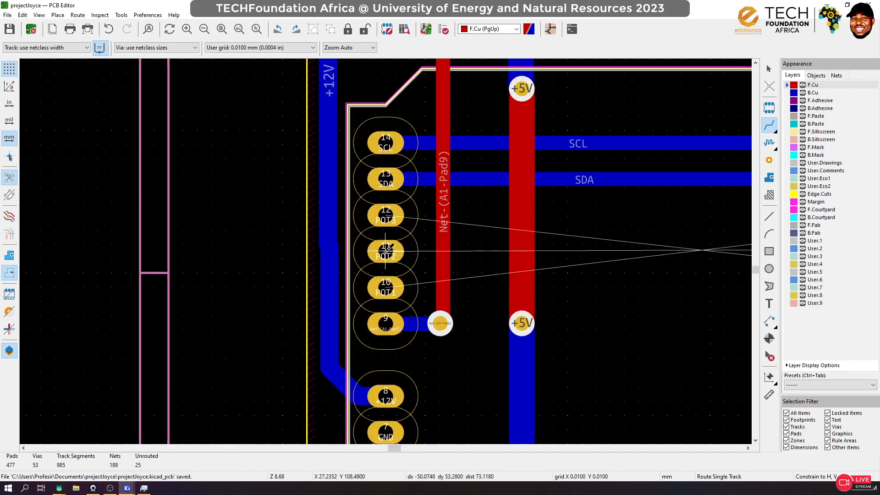
{"action": "scroll", "coordinate": [385, 250], "scroll_direction": "down", "scroll_amount": 2}
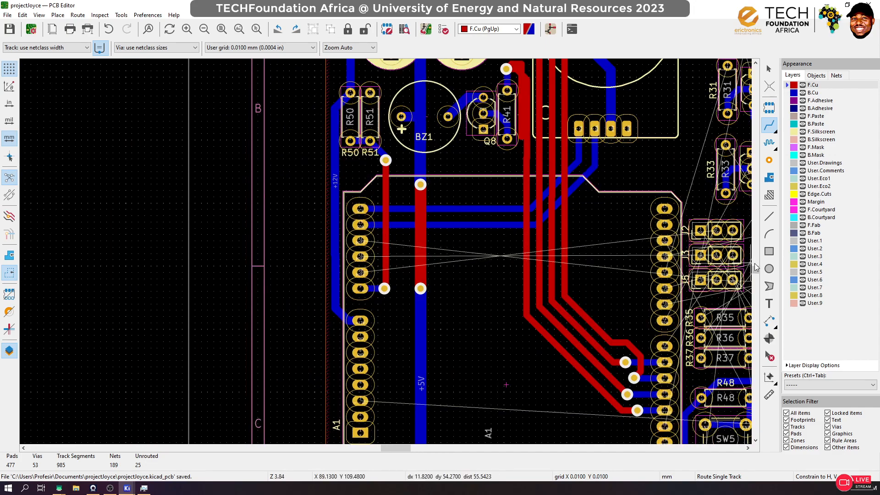
{"action": "scroll", "coordinate": [749, 262], "scroll_direction": "down", "scroll_amount": 1}
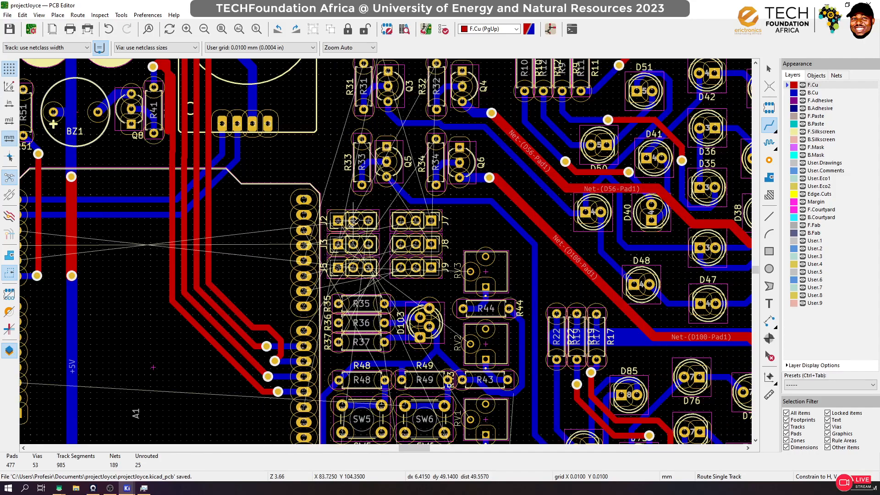
Rotate headers J2, J3 and J5 together 90° counterclockwise, place them beside A1's right pin row, and group them
{"action": "scroll", "coordinate": [339, 245], "scroll_direction": "up", "scroll_amount": 3}
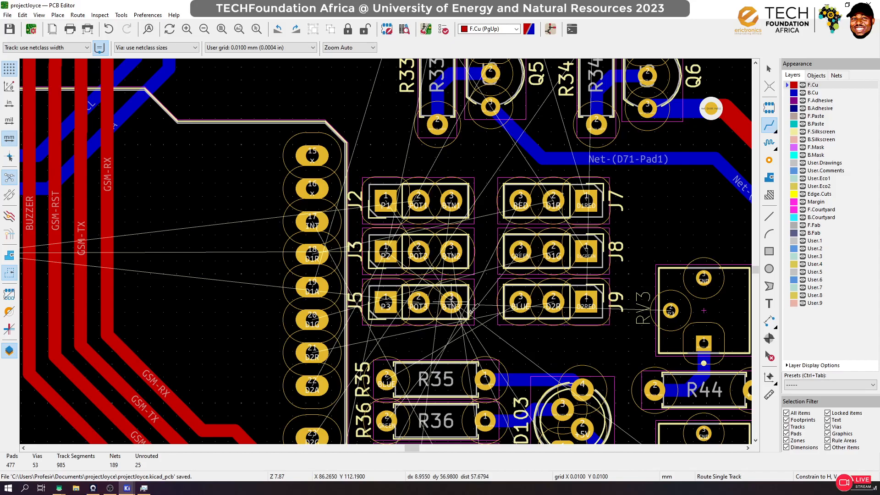
{"action": "left_click", "coordinate": [769, 68]}
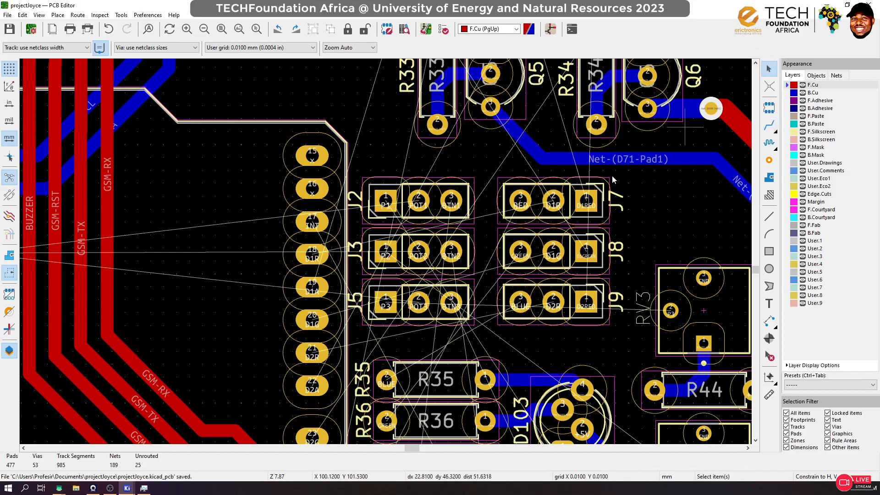
{"action": "left_click_drag", "start_coordinate": [479, 167], "coordinate": [359, 344]}
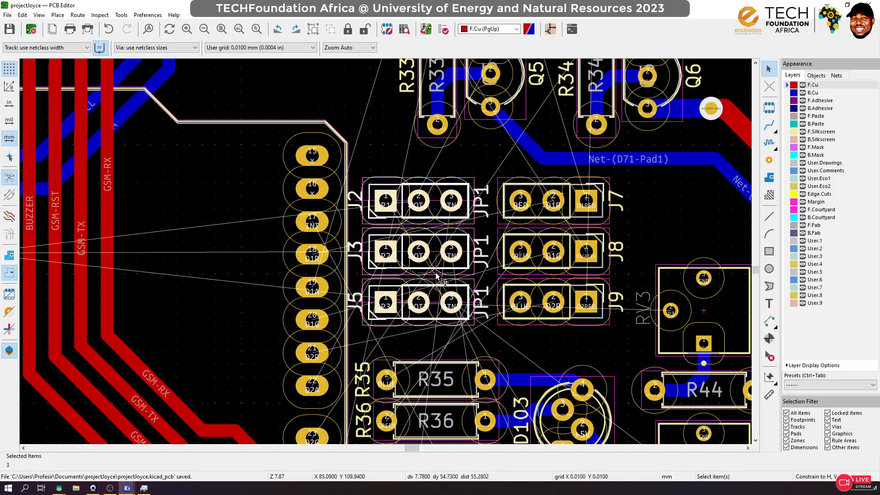
{"action": "key", "text": "m"}
{"action": "key", "text": "r"}
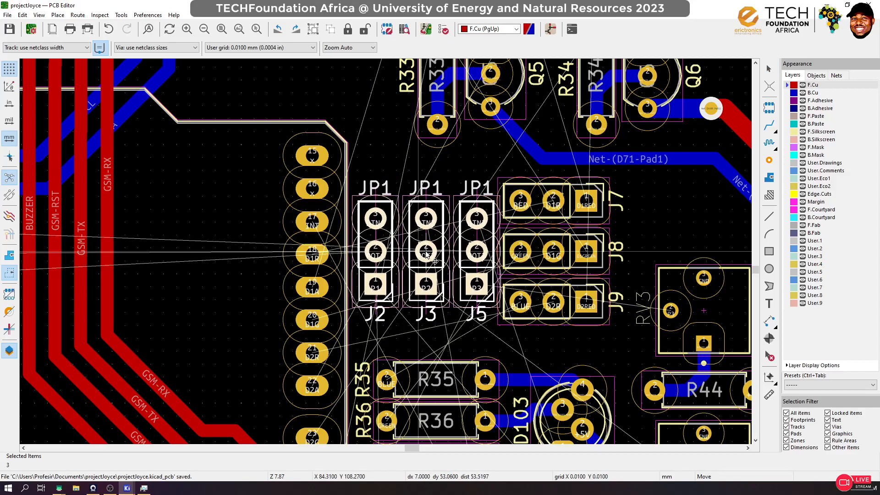
{"action": "left_click", "coordinate": [424, 254]}
{"action": "key", "text": "ctrl+g"}
Rotate headers J7, J8 and J9 together 90° counterclockwise and place them in line with J2, J3 and J5, beside J5
{"action": "left_click_drag", "start_coordinate": [628, 172], "coordinate": [543, 281]}
{"action": "left_click", "coordinate": [552, 287]}
{"action": "left_click_drag", "start_coordinate": [627, 181], "coordinate": [536, 331]}
{"action": "left_click_drag", "start_coordinate": [571, 288], "coordinate": [597, 303]}
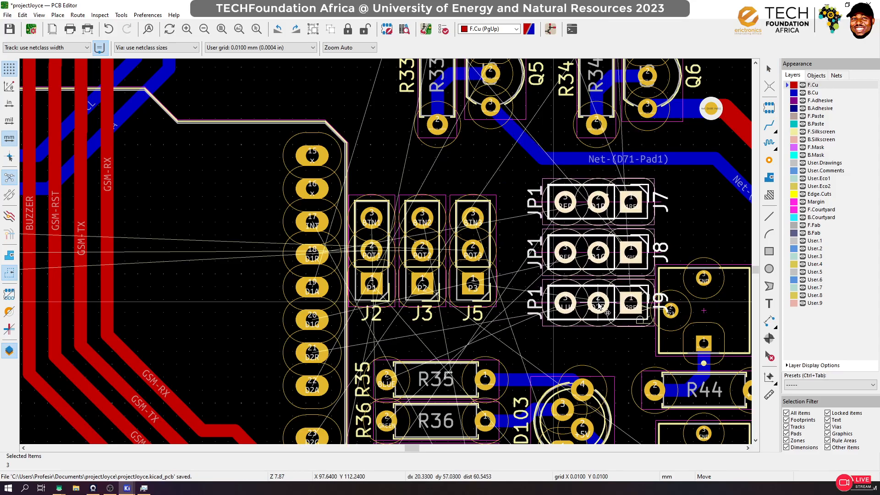
{"action": "scroll", "coordinate": [599, 306], "scroll_direction": "down", "scroll_amount": 6}
{"action": "key", "text": "r"}
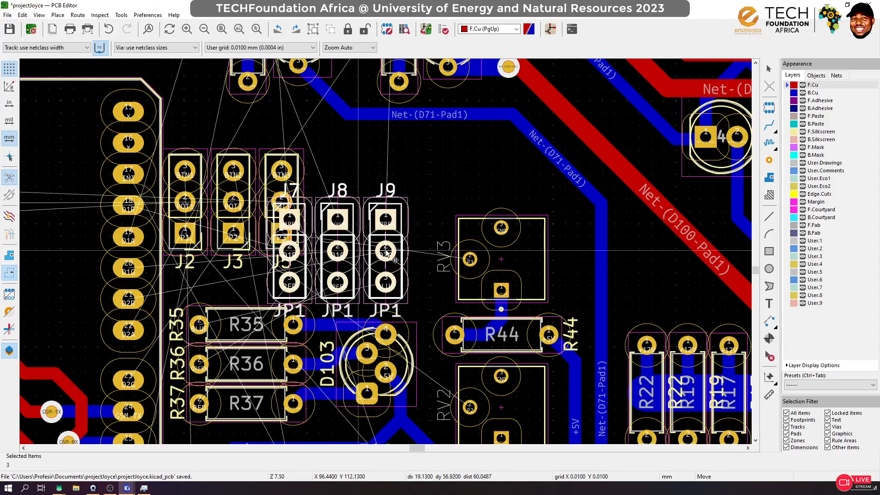
{"action": "scroll", "coordinate": [388, 249], "scroll_direction": "down", "scroll_amount": 3}
{"action": "scroll", "coordinate": [388, 251], "scroll_direction": "up", "scroll_amount": 5}
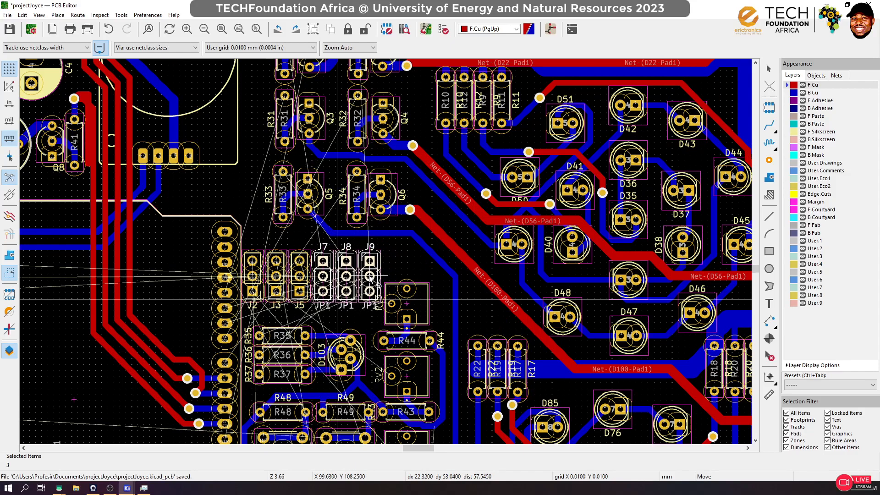
{"action": "left_click", "coordinate": [370, 279]}
Examine the unrouted connections from the rotated headers to A1, the potentiometers, R45–R47 and the switches
{"action": "scroll", "coordinate": [370, 279], "scroll_direction": "down", "scroll_amount": 1}
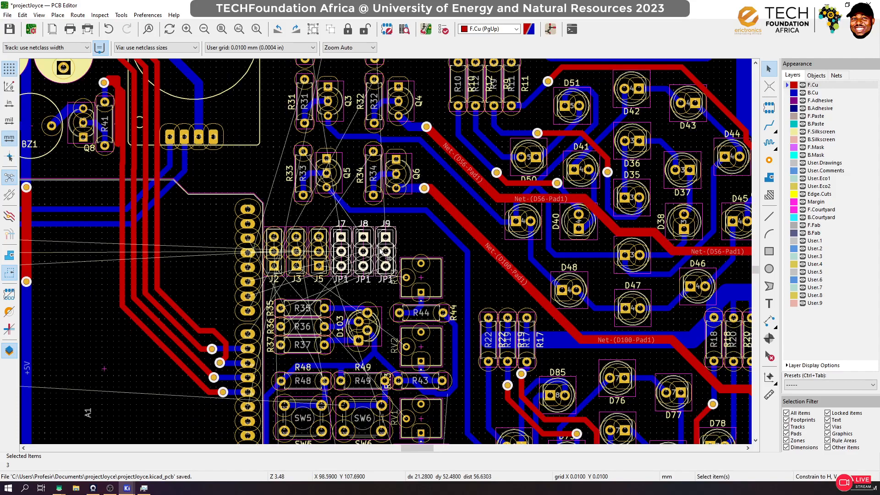
{"action": "scroll", "coordinate": [361, 259], "scroll_direction": "up", "scroll_amount": 4}
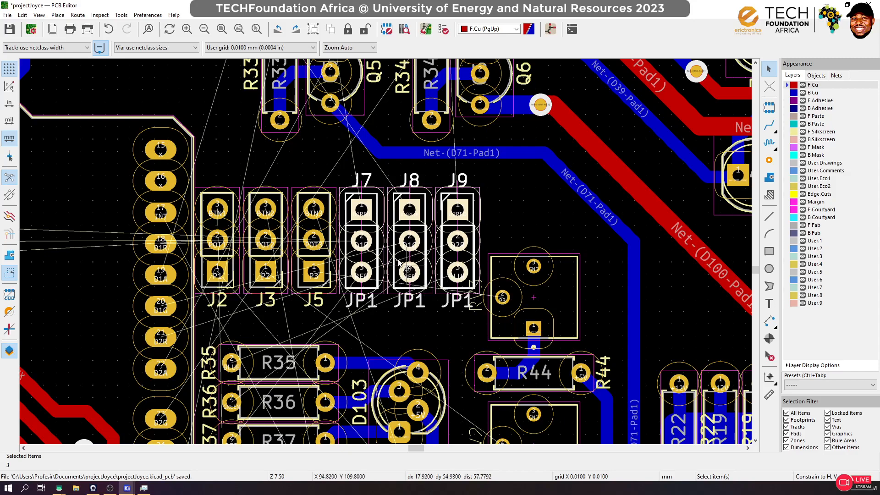
{"action": "scroll", "coordinate": [389, 255], "scroll_direction": "down", "scroll_amount": 5}
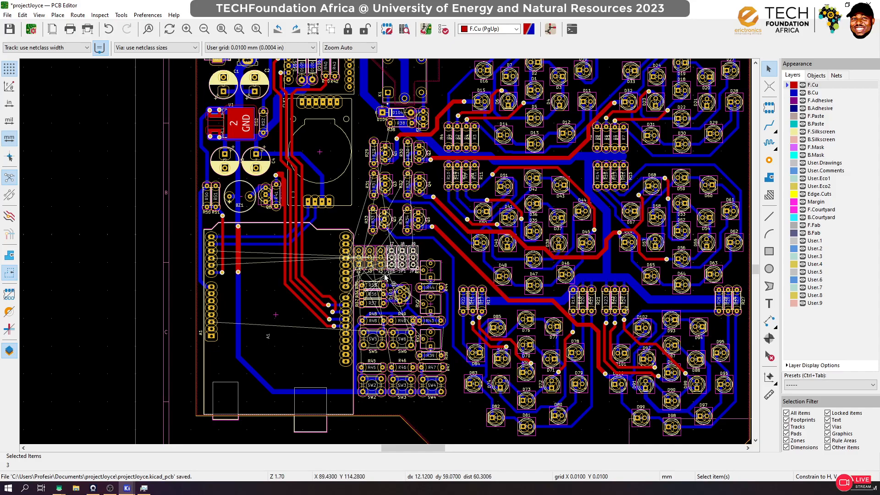
{"action": "scroll", "coordinate": [409, 325], "scroll_direction": "up", "scroll_amount": 3}
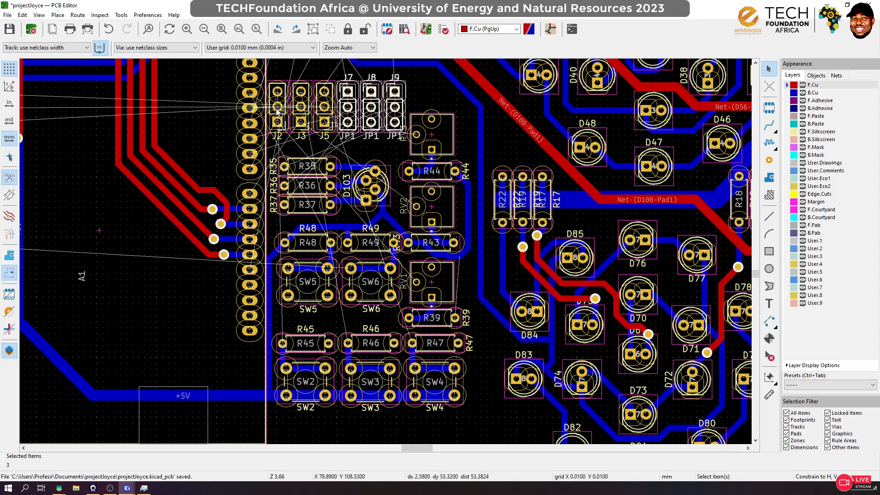
{"action": "scroll", "coordinate": [300, 347], "scroll_direction": "up", "scroll_amount": 3}
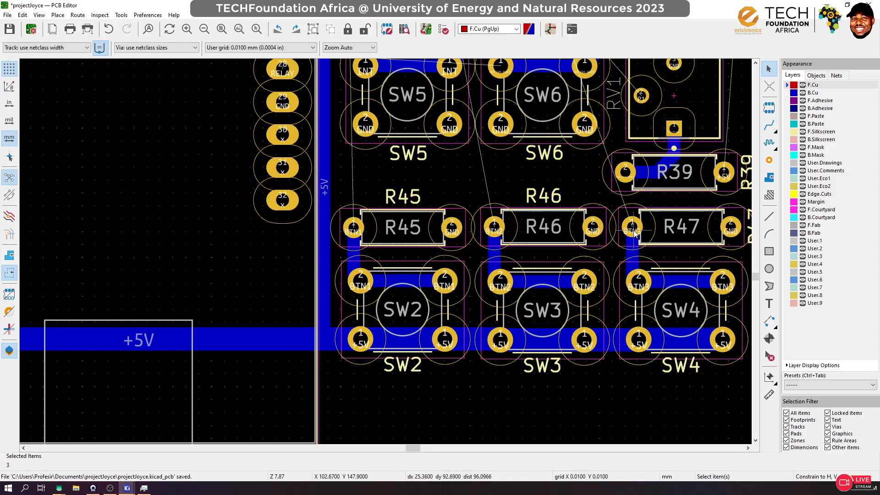
{"action": "scroll", "coordinate": [635, 233], "scroll_direction": "down", "scroll_amount": 3}
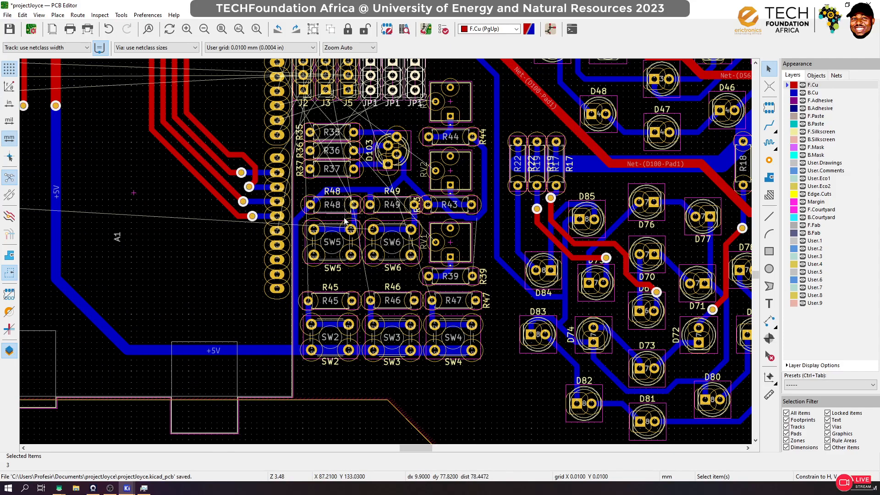
{"action": "scroll", "coordinate": [344, 220], "scroll_direction": "down", "scroll_amount": 1}
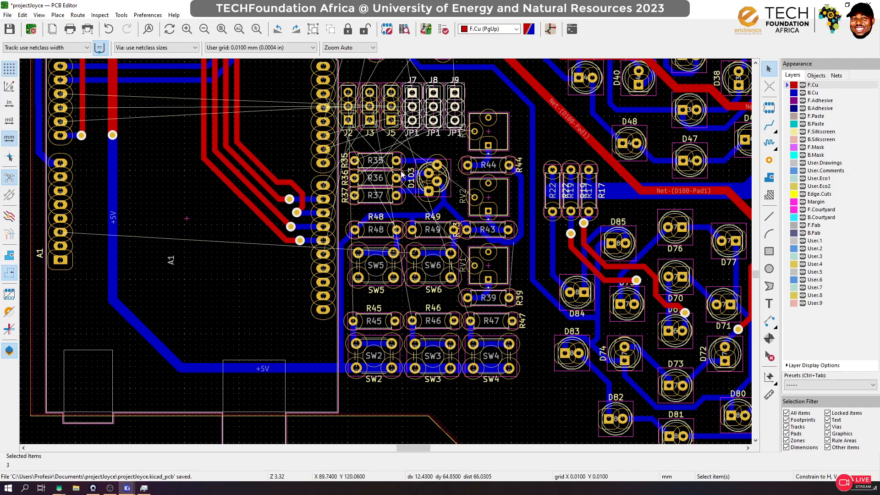
Move the J2, J3 and J5 group to the free area below SW4, between the board's angled edge and D82
{"action": "left_click", "coordinate": [384, 69]}
{"action": "left_click", "coordinate": [371, 94]}
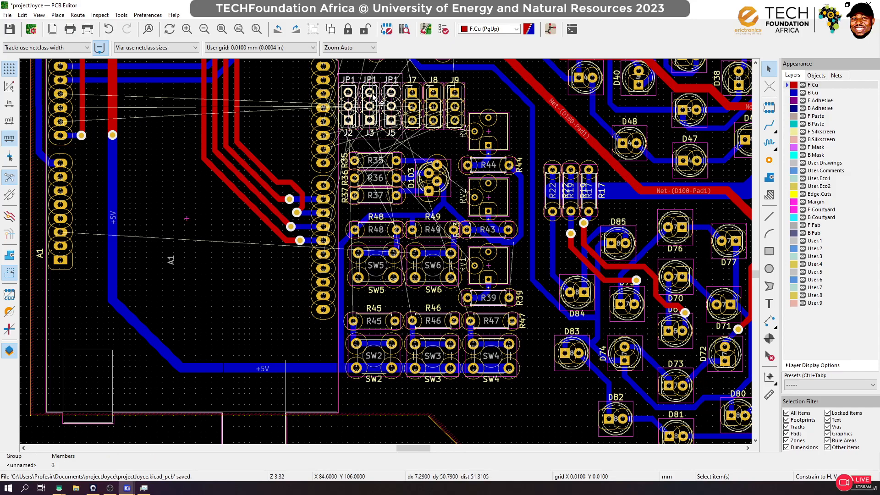
{"action": "left_click_drag", "start_coordinate": [373, 96], "coordinate": [527, 402]}
{"action": "scroll", "coordinate": [527, 403], "scroll_direction": "down", "scroll_amount": 1}
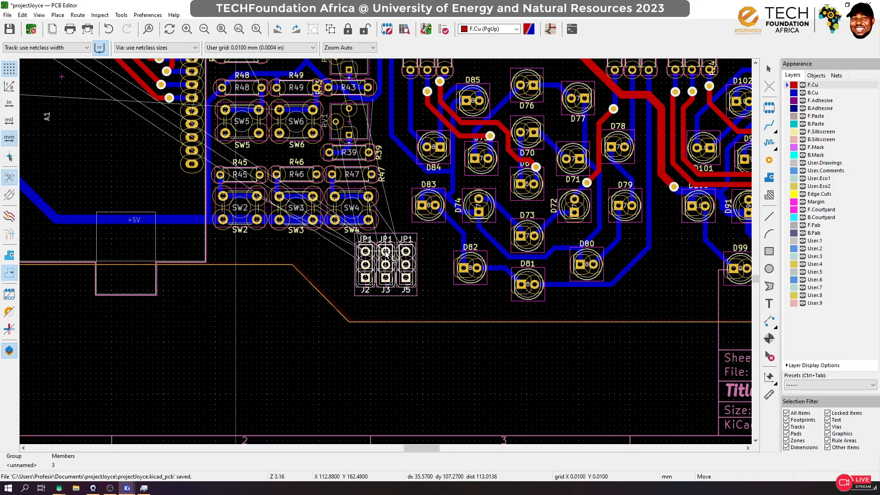
{"action": "scroll", "coordinate": [387, 255], "scroll_direction": "down", "scroll_amount": 3}
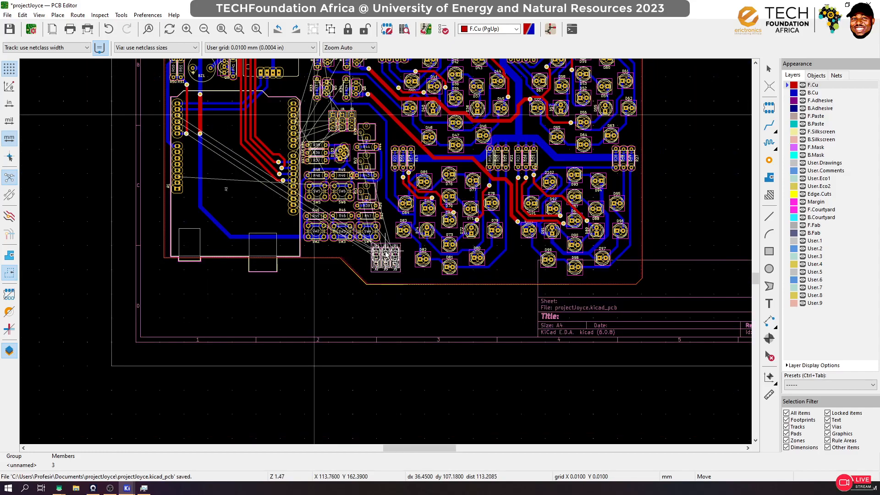
{"action": "scroll", "coordinate": [387, 255], "scroll_direction": "up", "scroll_amount": 3}
{"action": "mouse_move", "coordinate": [387, 255]}
{"action": "left_mouse_down"}
{"action": "mouse_move", "coordinate": [370, 264]}
{"action": "mouse_move", "coordinate": [371, 257]}
{"action": "mouse_move", "coordinate": [402, 261]}
{"action": "left_mouse_up"}
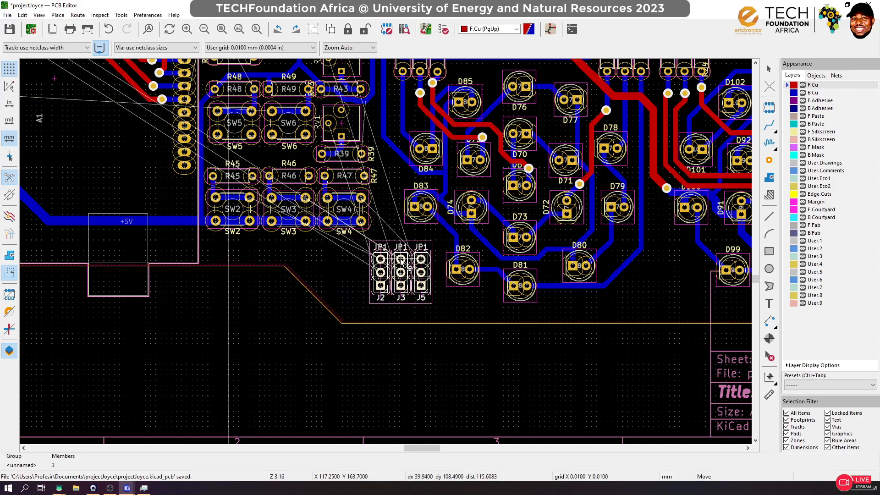
{"action": "left_click", "coordinate": [402, 261]}
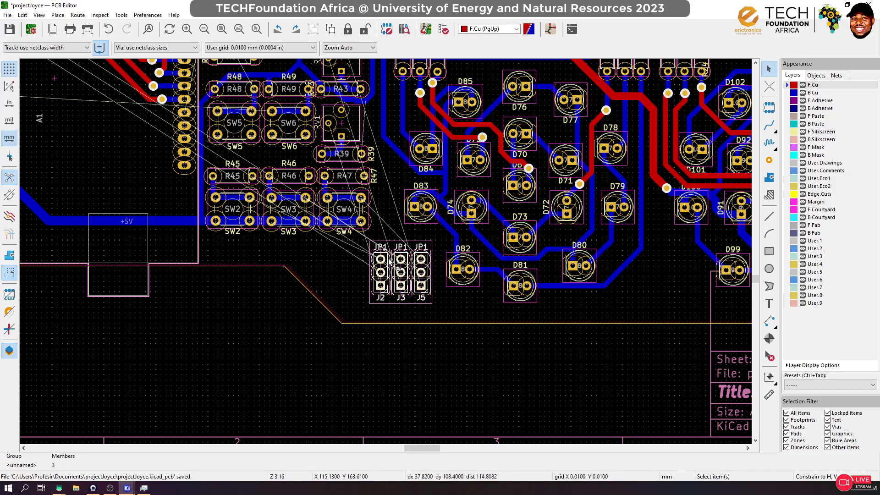
{"action": "scroll", "coordinate": [387, 258], "scroll_direction": "up", "scroll_amount": 3}
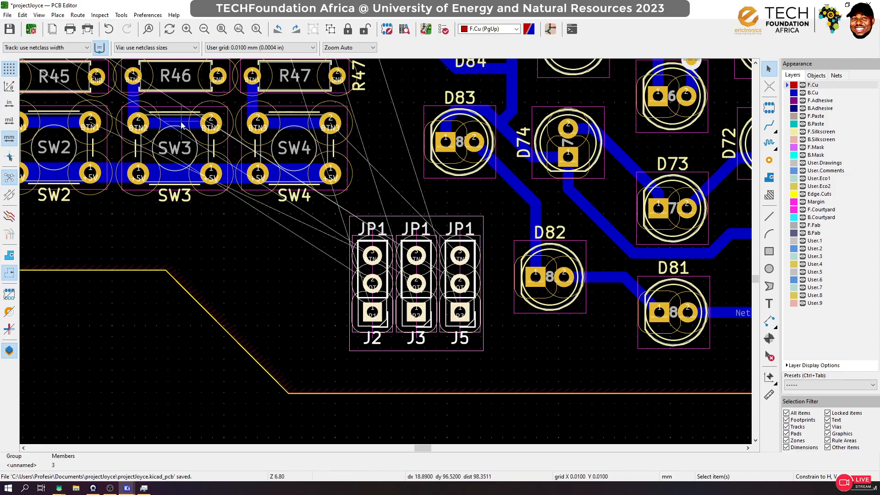
{"action": "key", "text": "x"}
{"action": "scroll", "coordinate": [371, 253], "scroll_direction": "down", "scroll_amount": 3}
{"action": "scroll", "coordinate": [342, 226], "scroll_direction": "down", "scroll_amount": 3}
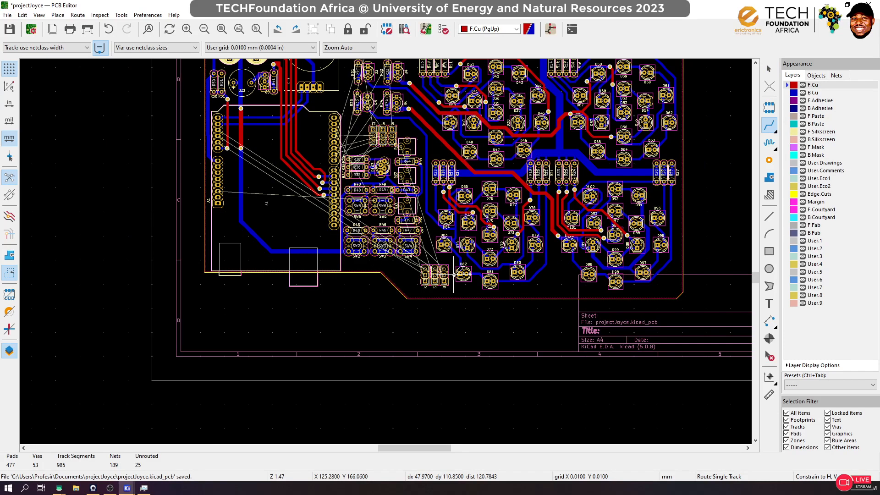
{"action": "scroll", "coordinate": [227, 148], "scroll_direction": "up", "scroll_amount": 6}
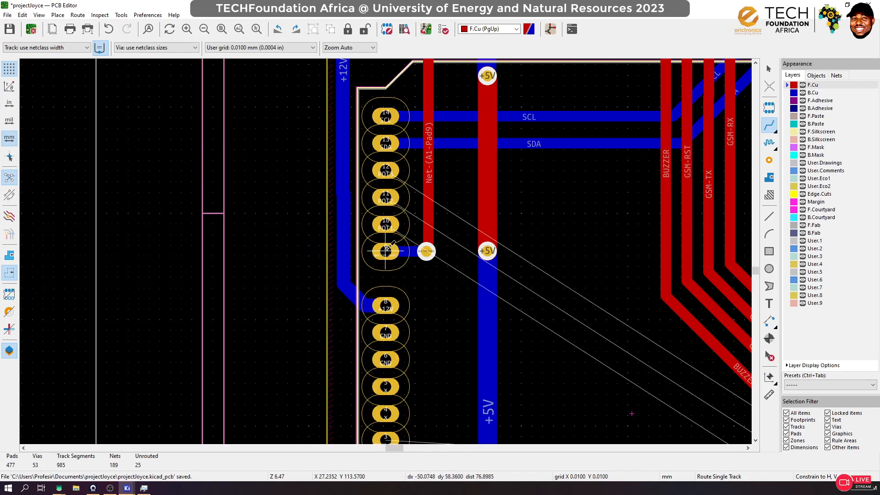
{"action": "left_click", "coordinate": [387, 225]}
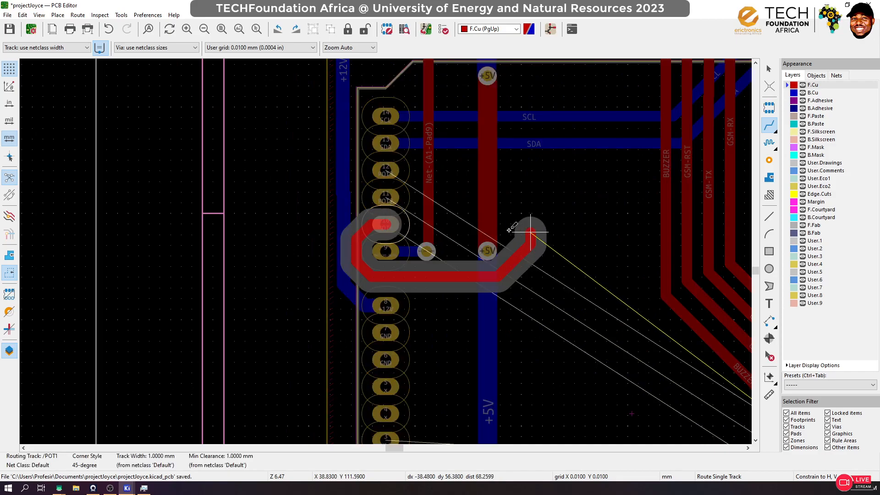
{"action": "key", "text": "Escape"}
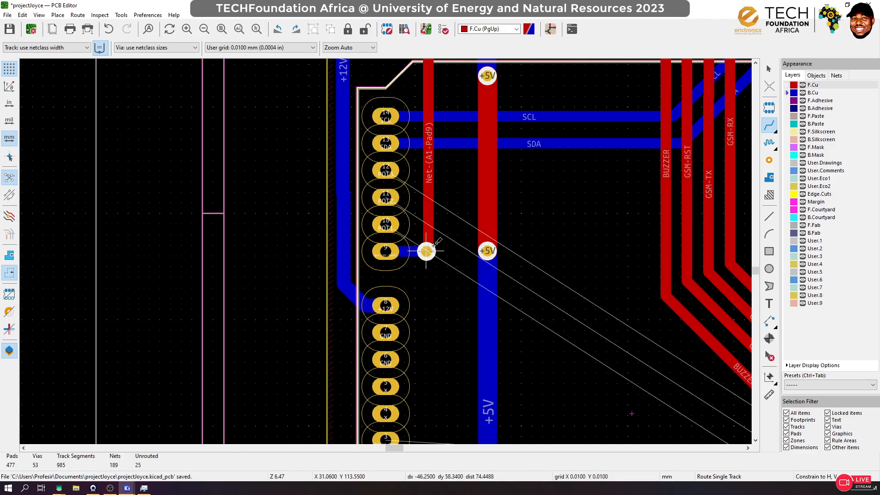
Try to route the POT1 net from A1 pad 10 on B.Cu with a 1 mm track, and undo the partial route
{"action": "key", "text": "Page_Down"}
{"action": "key", "text": "q"}
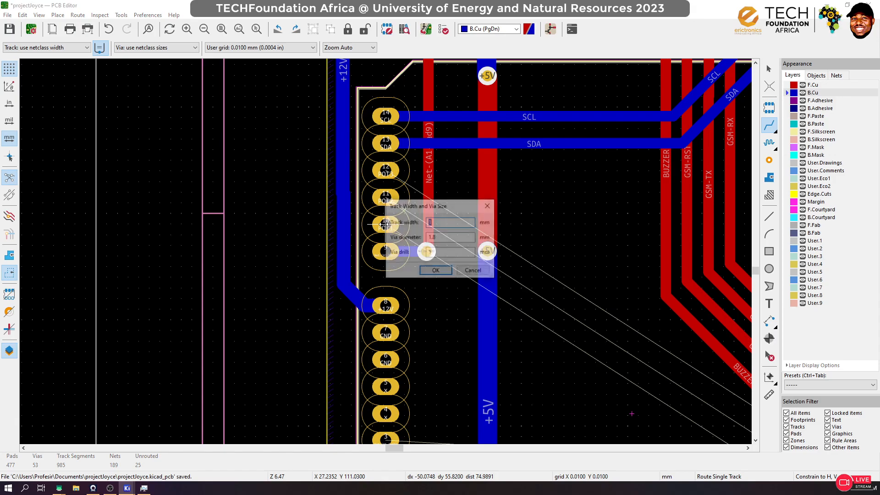
{"action": "left_click", "coordinate": [435, 271]}
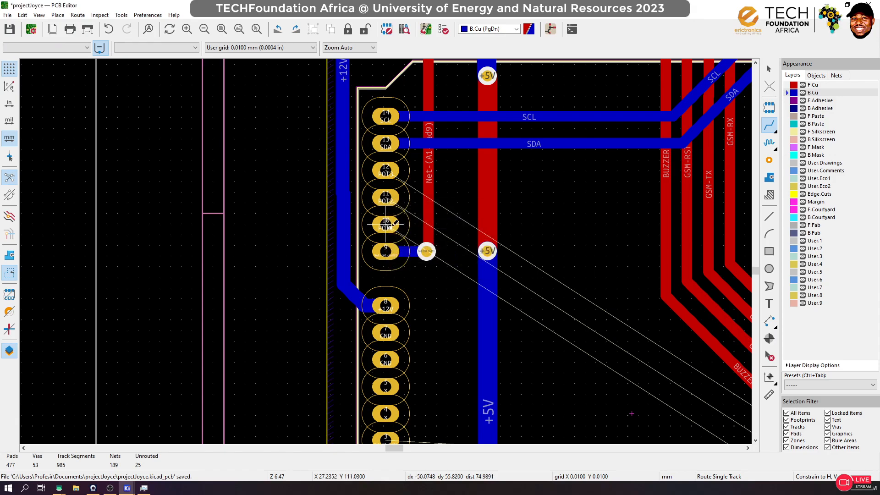
{"action": "left_click", "coordinate": [386, 225]}
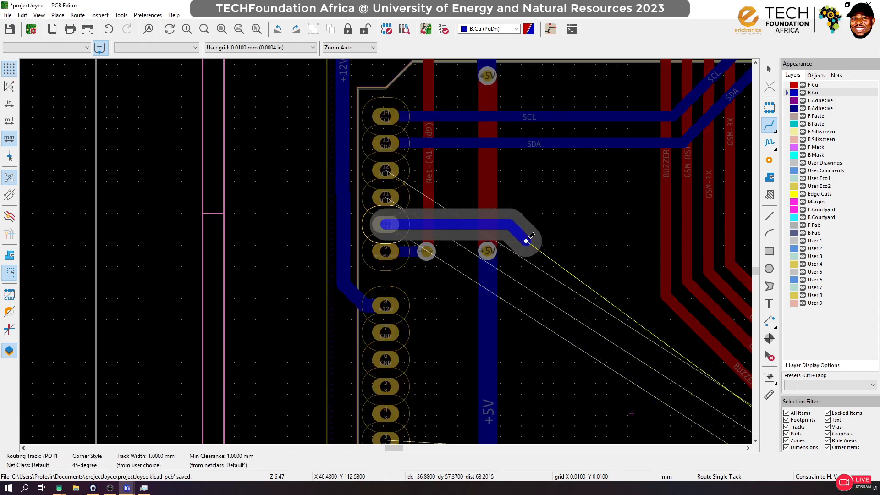
{"action": "scroll", "coordinate": [550, 413], "scroll_direction": "down", "scroll_amount": 1}
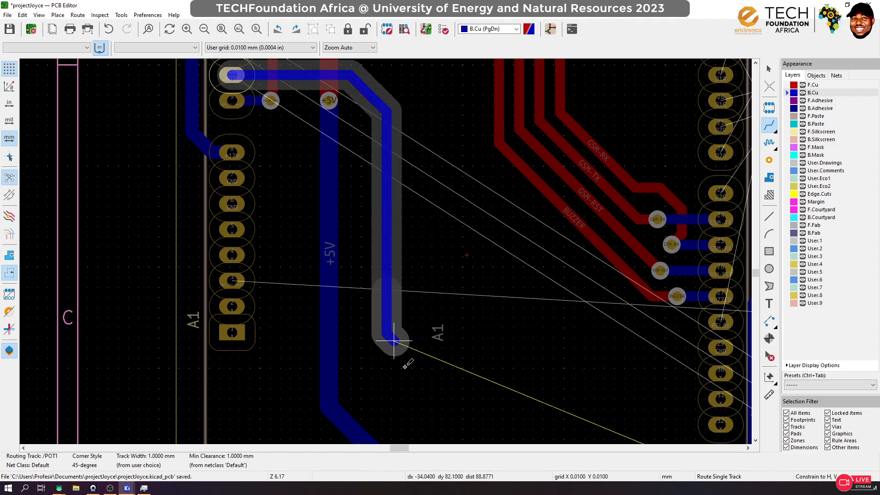
{"action": "scroll", "coordinate": [393, 348], "scroll_direction": "down", "scroll_amount": 5}
{"action": "scroll", "coordinate": [387, 252], "scroll_direction": "up", "scroll_amount": 1}
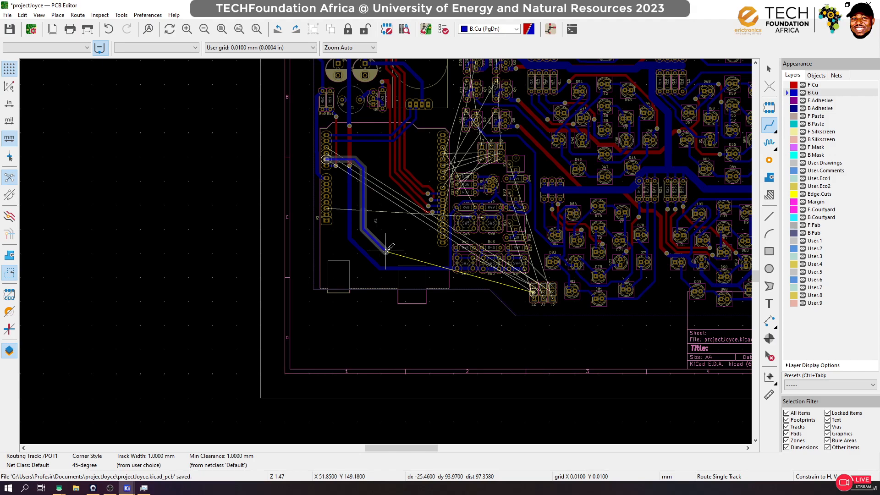
{"action": "key", "text": "Escape"}
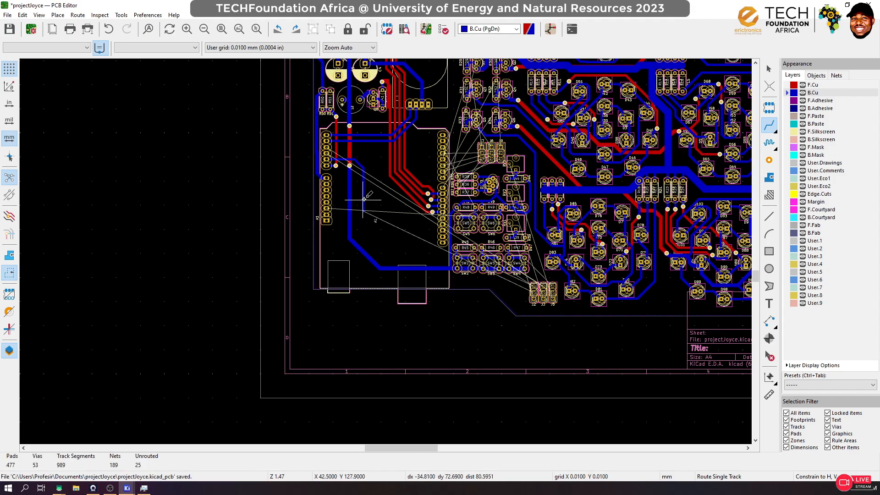
{"action": "key", "text": "ctrl+z"}
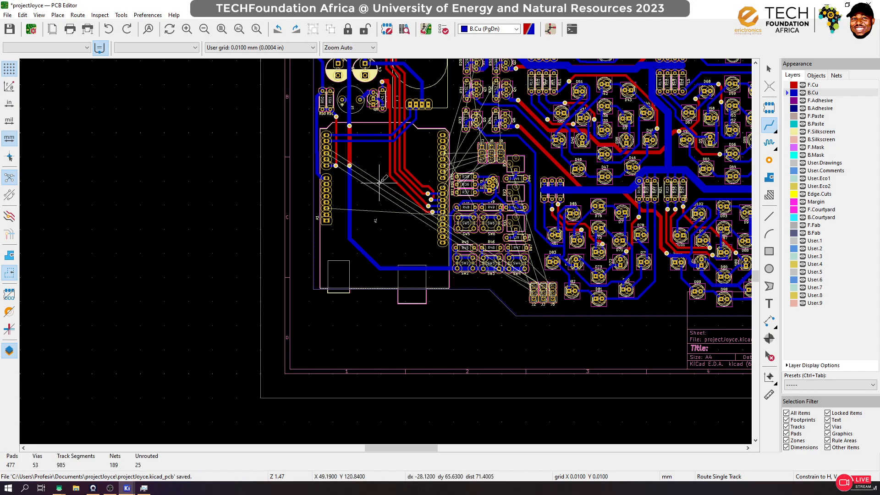
Reroute the 1.5 mm +5V track on B.Cu from the via near A1 pad 9 diagonally across A1 to the horizontal +5V track near SW2
{"action": "scroll", "coordinate": [386, 251], "scroll_direction": "up", "scroll_amount": 3}
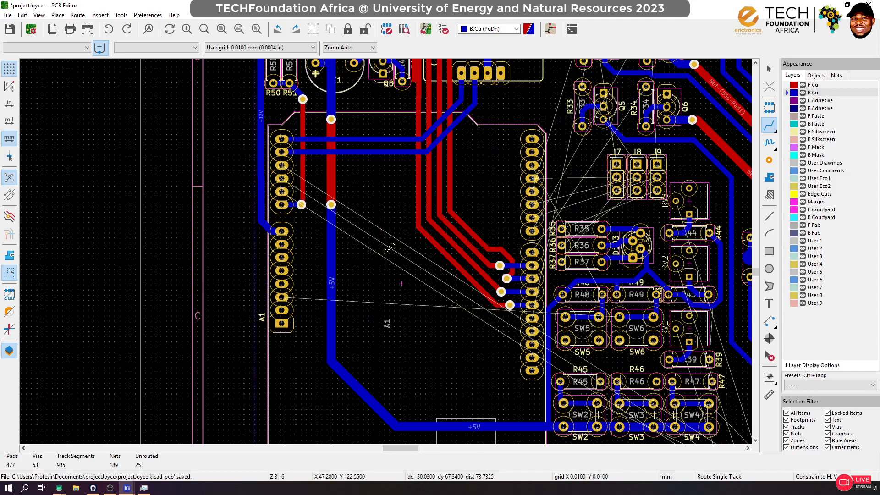
{"action": "left_click", "coordinate": [331, 205]}
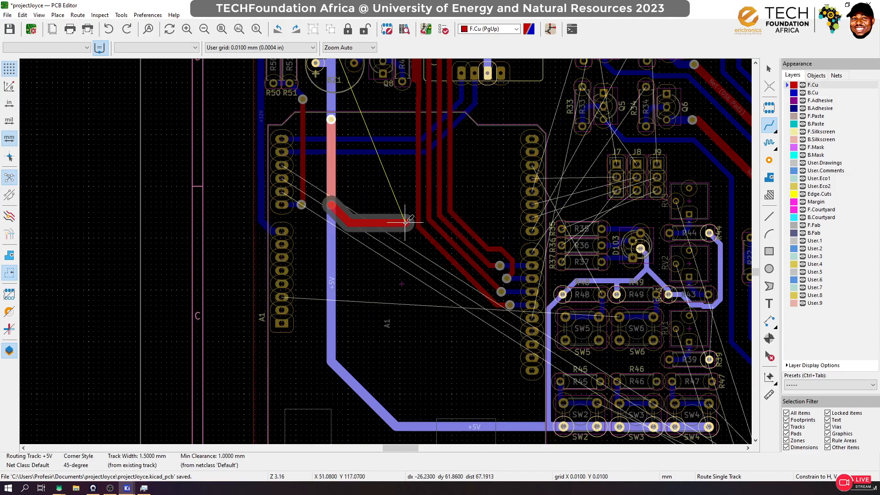
{"action": "key", "text": "Escape"}
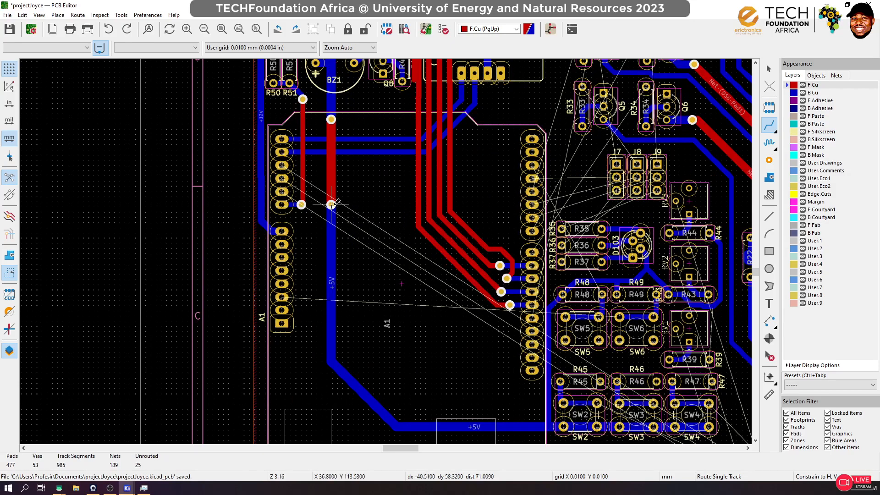
{"action": "key", "text": "Page_Down"}
{"action": "left_click", "coordinate": [331, 205]}
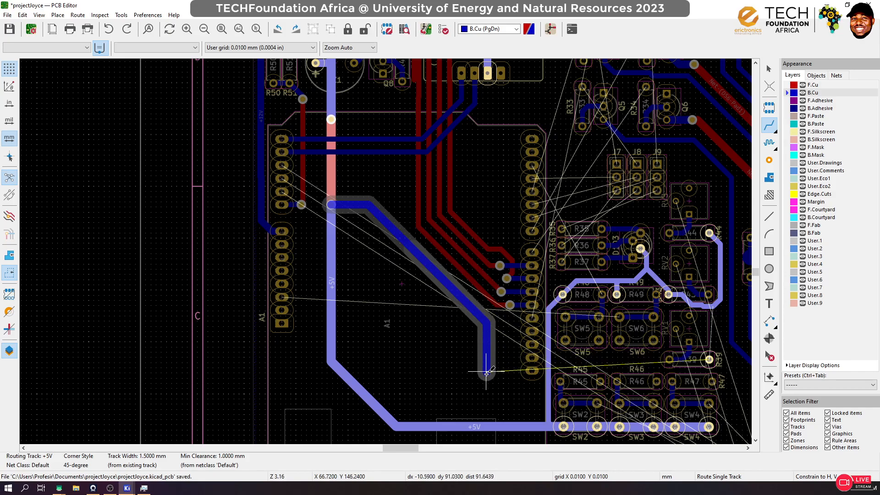
{"action": "left_click", "coordinate": [502, 422]}
Add a 1.5 mm diagonal +5V track on B.Cu across the square corner between A1's lower pins and SW2
{"action": "scroll", "coordinate": [387, 249], "scroll_direction": "up", "scroll_amount": 3}
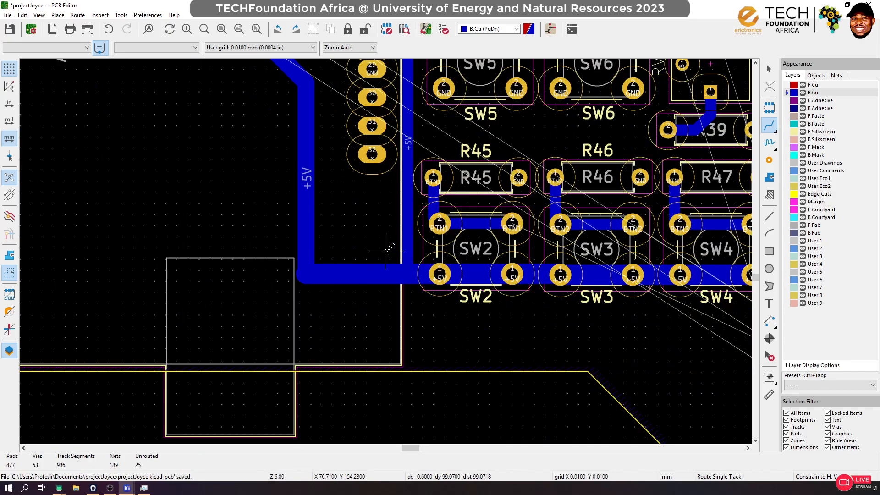
{"action": "left_click", "coordinate": [347, 194]}
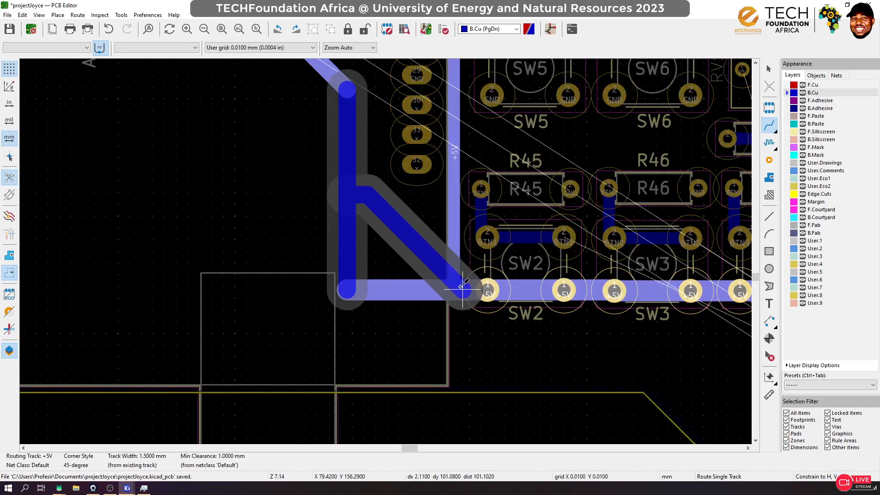
{"action": "left_click", "coordinate": [435, 286]}
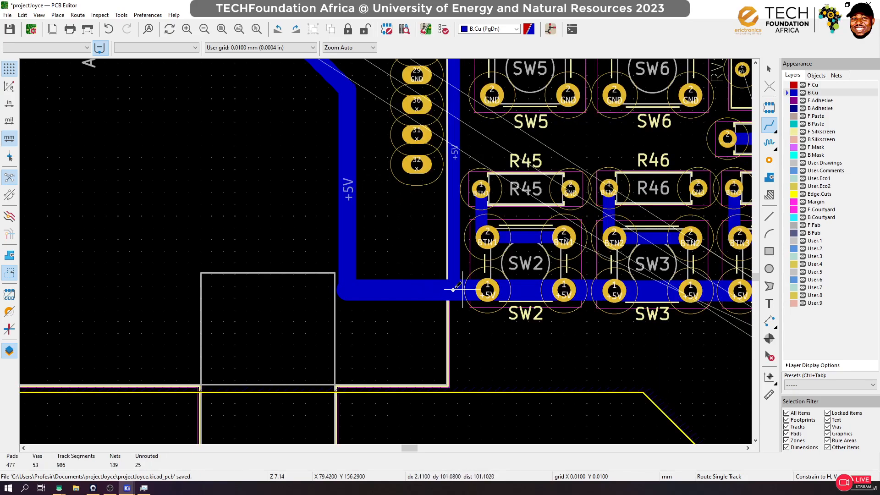
{"action": "left_click", "coordinate": [453, 289]}
{"action": "key", "text": "Escape"}
{"action": "left_click", "coordinate": [435, 289]}
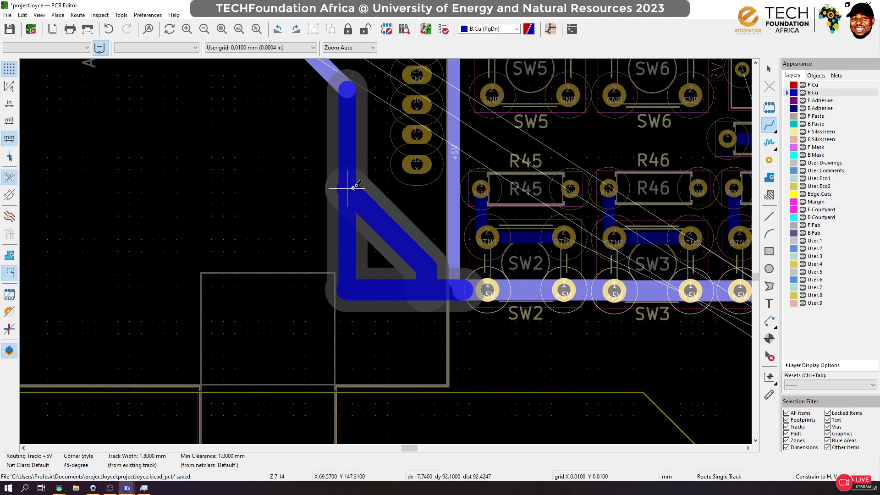
{"action": "left_click", "coordinate": [352, 184]}
{"action": "left_click", "coordinate": [349, 172]}
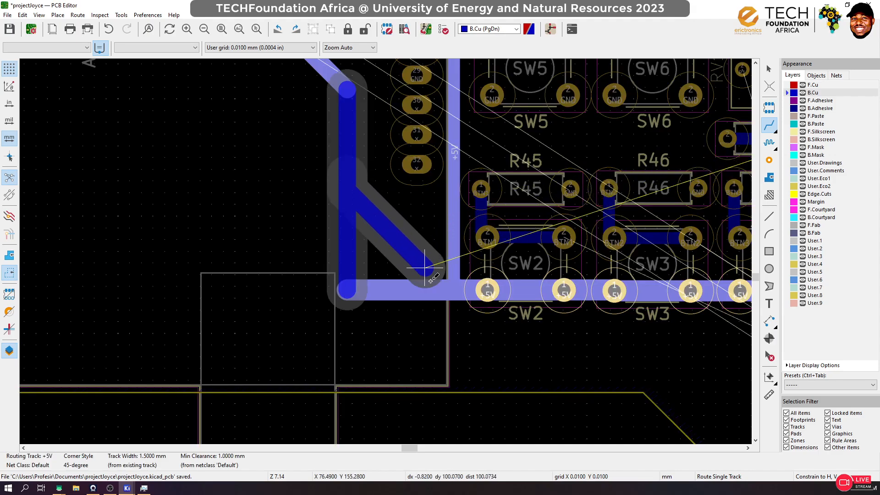
{"action": "left_click", "coordinate": [458, 290]}
Delete the redundant horizontal and vertical +5V segments forming the square corner beside SW2
{"action": "left_click", "coordinate": [769, 69]}
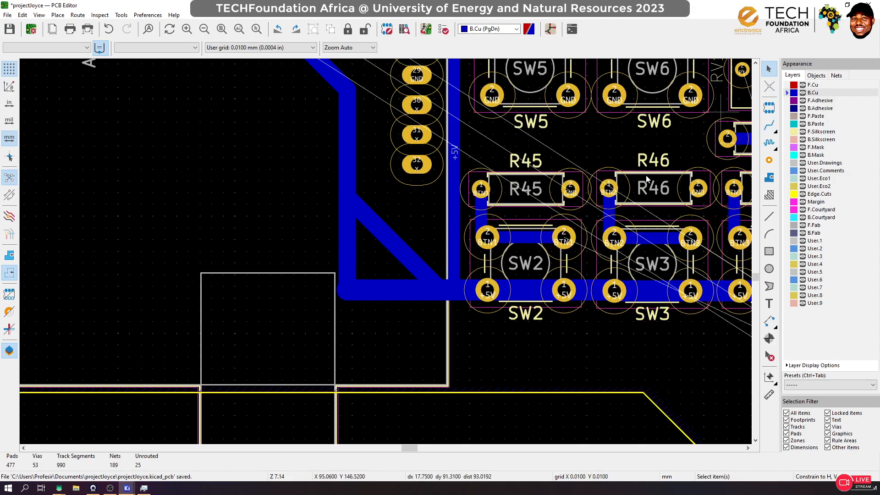
{"action": "left_click", "coordinate": [395, 289]}
{"action": "key", "text": "Delete"}
{"action": "left_click", "coordinate": [349, 265]}
{"action": "key", "text": "Delete"}
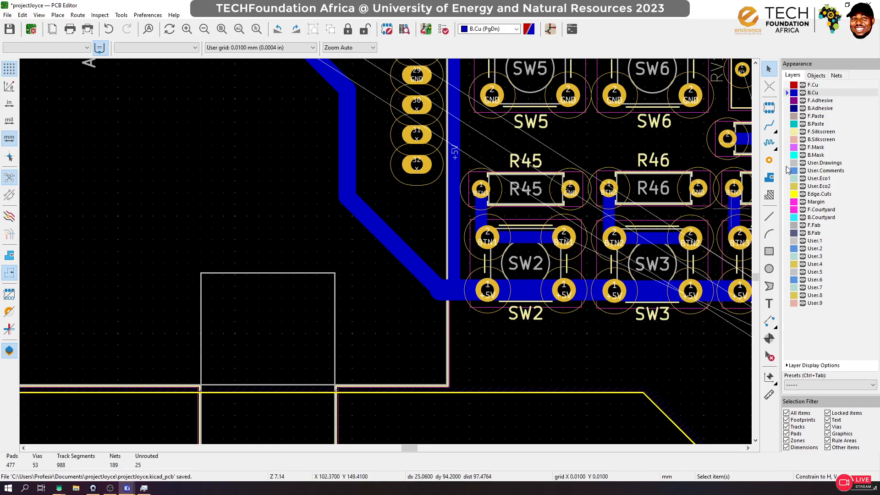
Relocate the +5V via near A1 pad 9 about 7 mm toward the diagonal track, bridging the gap on F.Cu
{"action": "left_click", "coordinate": [770, 125]}
{"action": "scroll", "coordinate": [385, 247], "scroll_direction": "down", "scroll_amount": 3}
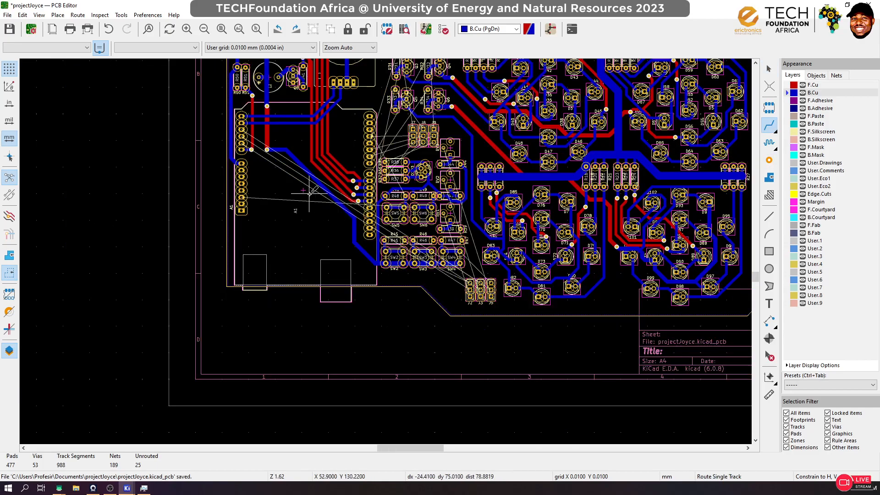
{"action": "scroll", "coordinate": [385, 250], "scroll_direction": "up", "scroll_amount": 1}
{"action": "scroll", "coordinate": [293, 156], "scroll_direction": "up", "scroll_amount": 1}
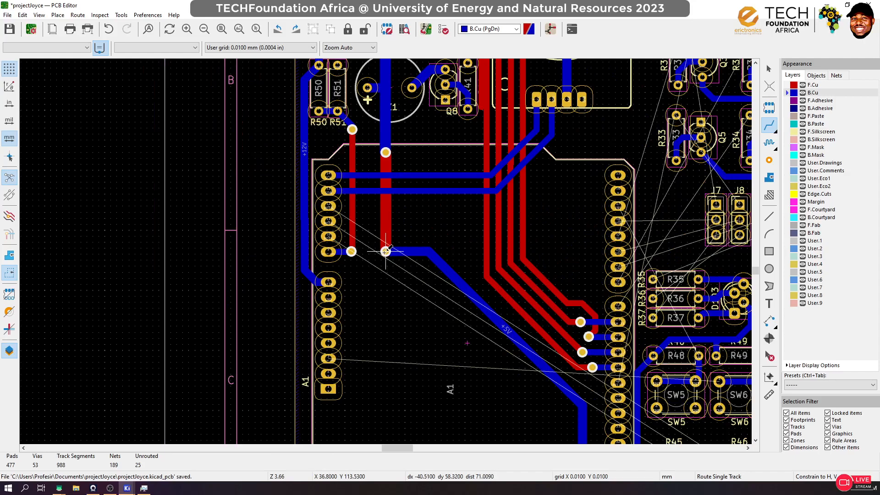
{"action": "left_click", "coordinate": [385, 251]}
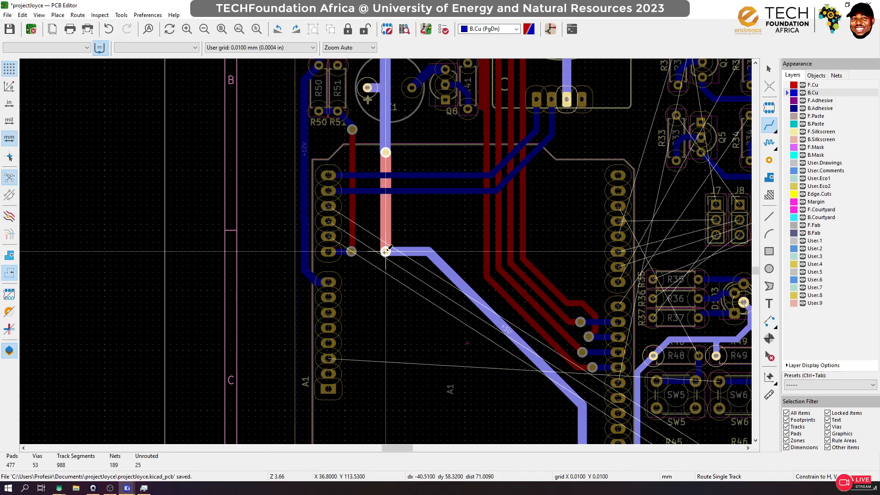
{"action": "left_click", "coordinate": [428, 250]}
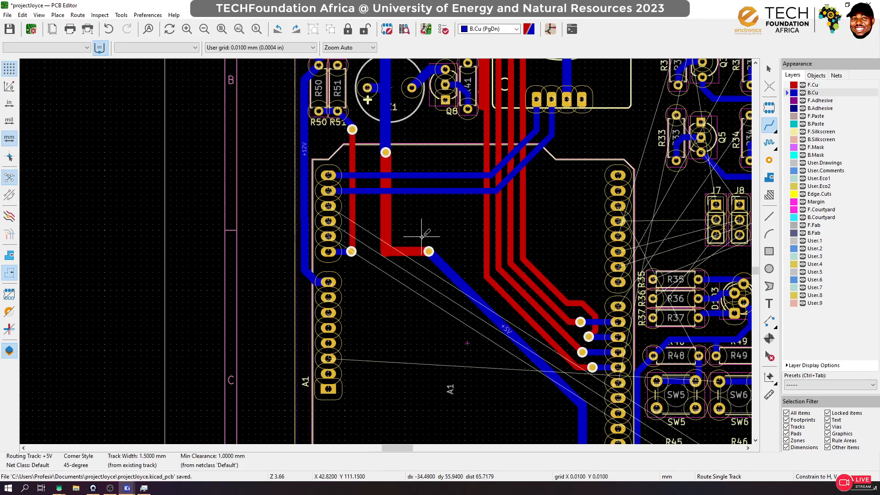
Route a diagonal +5V track on F.Cu from the vertical segment to the relocated via, and delete the redundant square-corner segments
{"action": "key", "text": "Page_Up"}
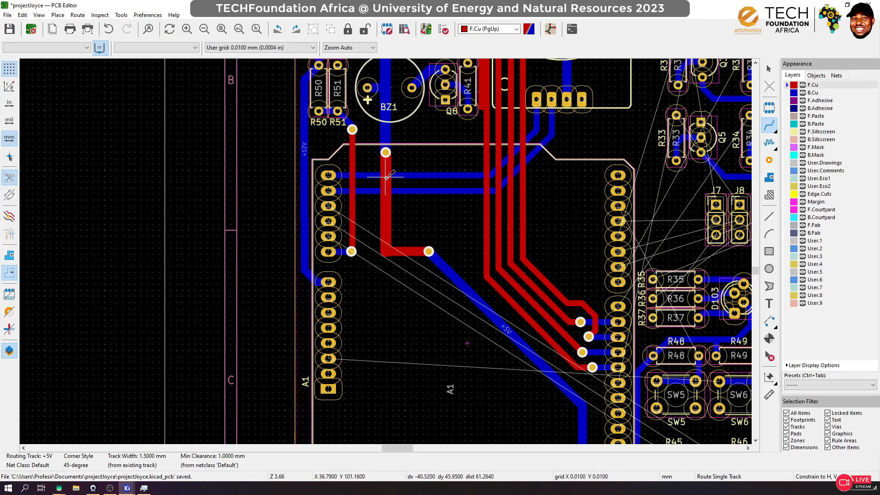
{"action": "left_click", "coordinate": [386, 177]}
{"action": "left_click", "coordinate": [428, 251]}
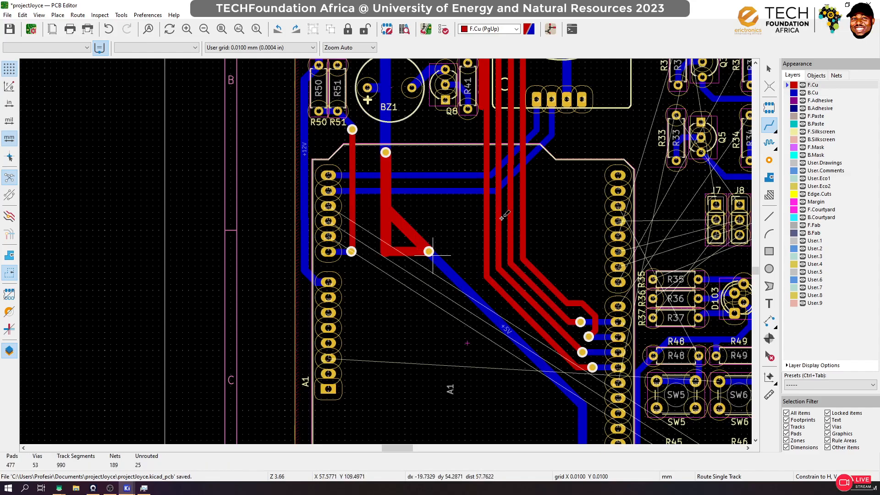
{"action": "left_click", "coordinate": [769, 69]}
{"action": "left_click", "coordinate": [396, 260]}
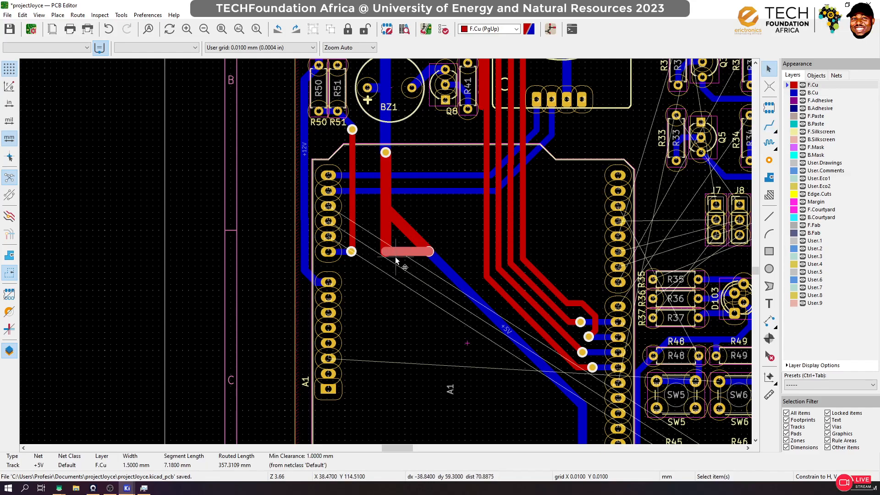
{"action": "key", "text": "Delete"}
{"action": "left_click", "coordinate": [386, 234]}
{"action": "key", "text": "Delete"}
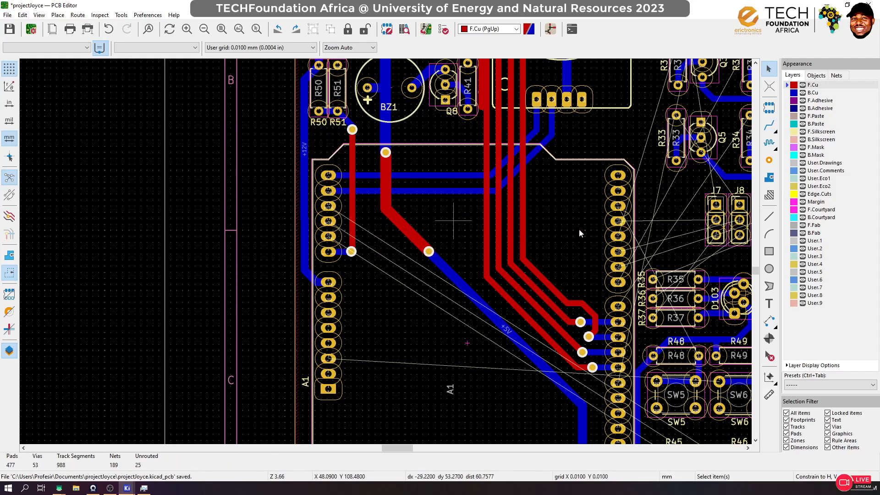
Route the POT1 net on B.Cu from A1 pad 10, running beside the +5V track and below SW2–SW4, to J2 pad 2
{"action": "scroll", "coordinate": [376, 286], "scroll_direction": "down", "scroll_amount": 5}
{"action": "scroll", "coordinate": [386, 283], "scroll_direction": "up", "scroll_amount": 1}
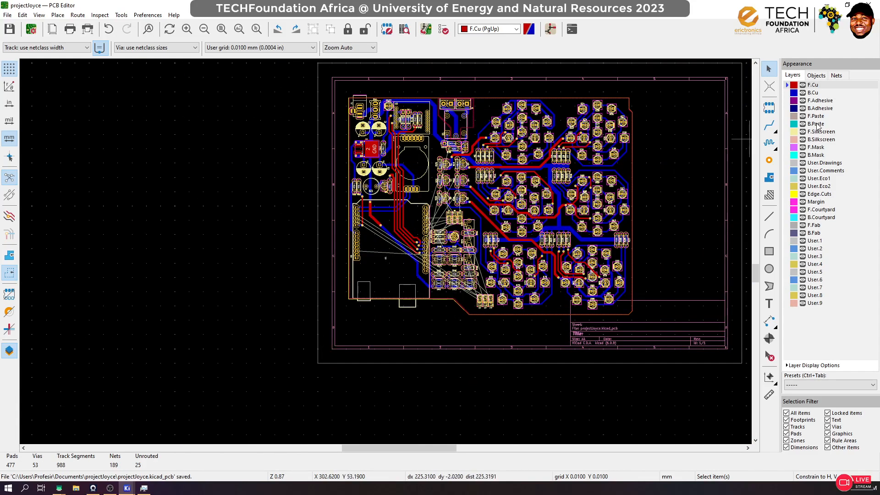
{"action": "left_click", "coordinate": [770, 125]}
{"action": "scroll", "coordinate": [357, 254], "scroll_direction": "up", "scroll_amount": 5}
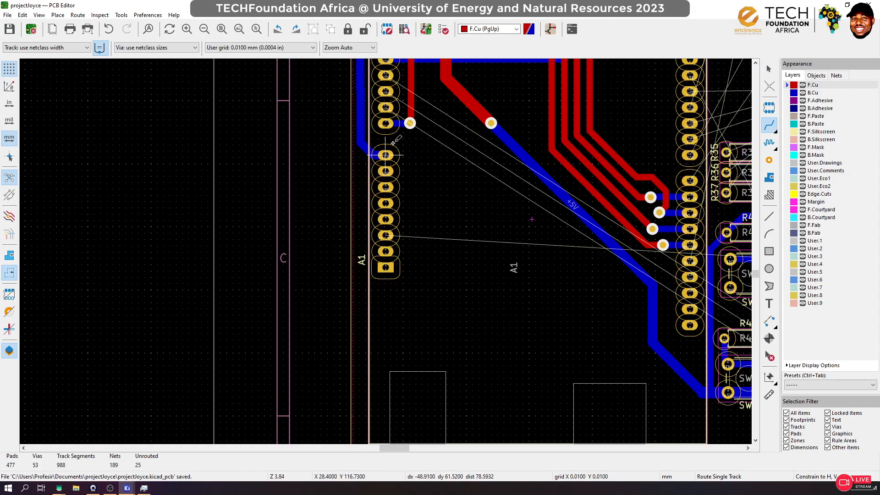
{"action": "left_click", "coordinate": [389, 108]}
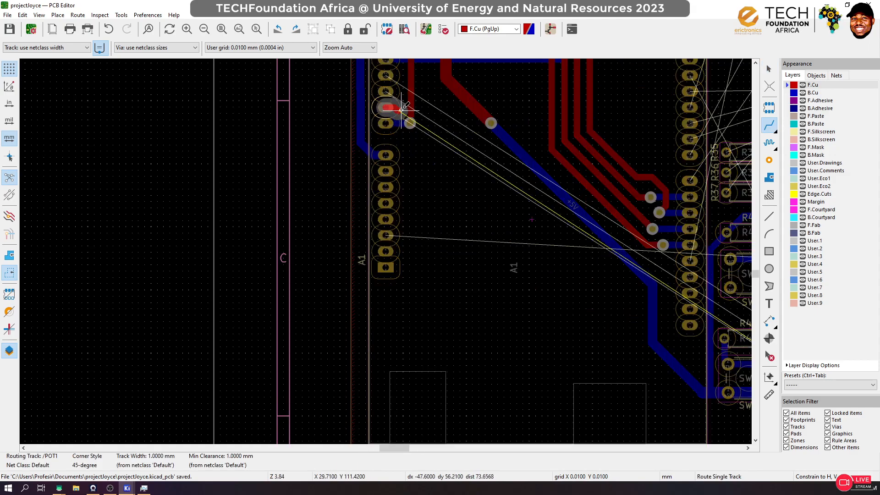
{"action": "key", "text": "Escape"}
{"action": "key", "text": "Page_Down"}
{"action": "scroll", "coordinate": [401, 109], "scroll_direction": "up", "scroll_amount": 3}
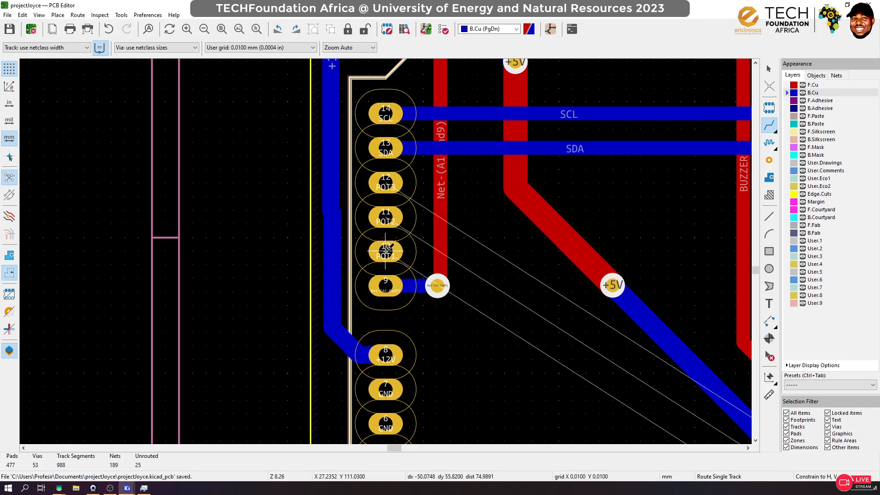
{"action": "left_click", "coordinate": [388, 252]}
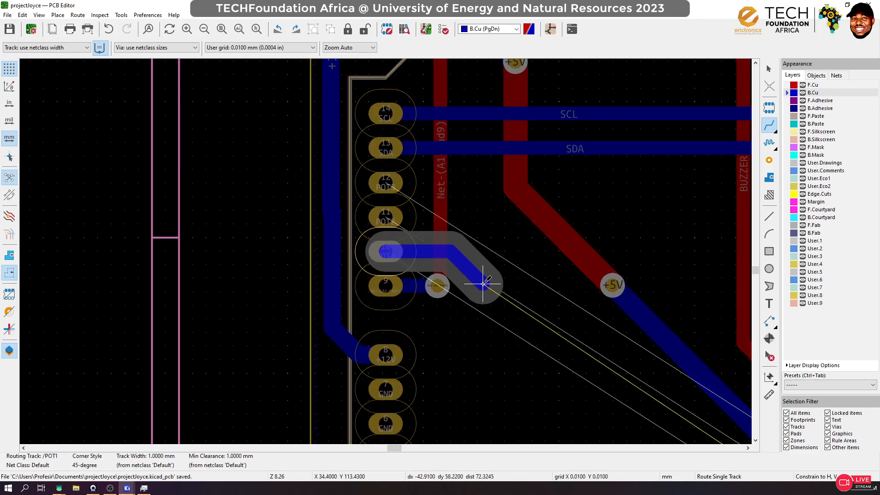
{"action": "scroll", "coordinate": [540, 392], "scroll_direction": "down", "scroll_amount": 5}
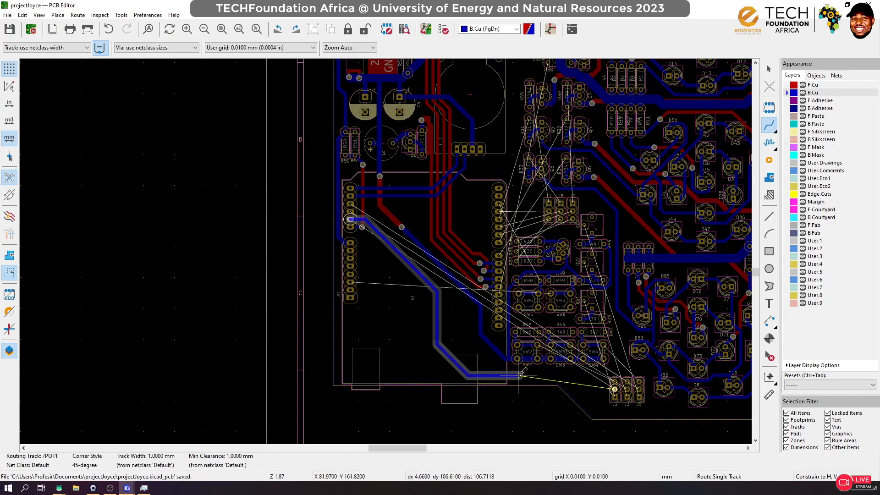
{"action": "scroll", "coordinate": [519, 374], "scroll_direction": "up", "scroll_amount": 3}
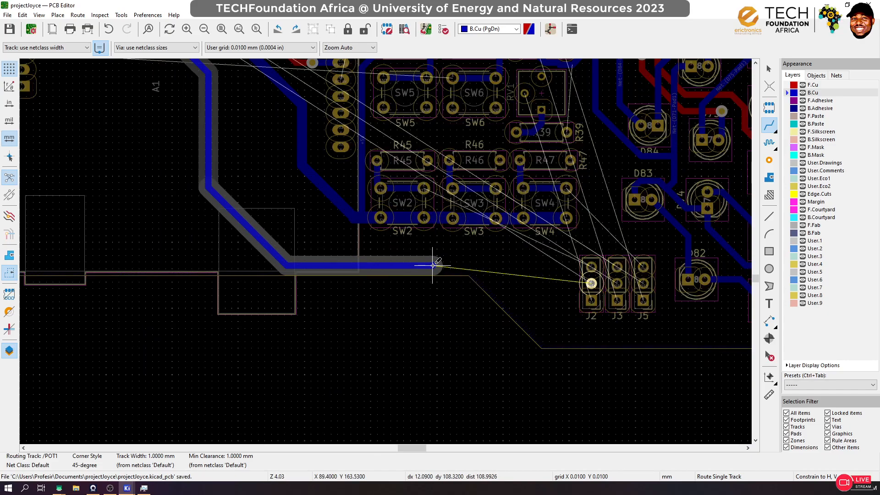
{"action": "scroll", "coordinate": [550, 281], "scroll_direction": "up", "scroll_amount": 3}
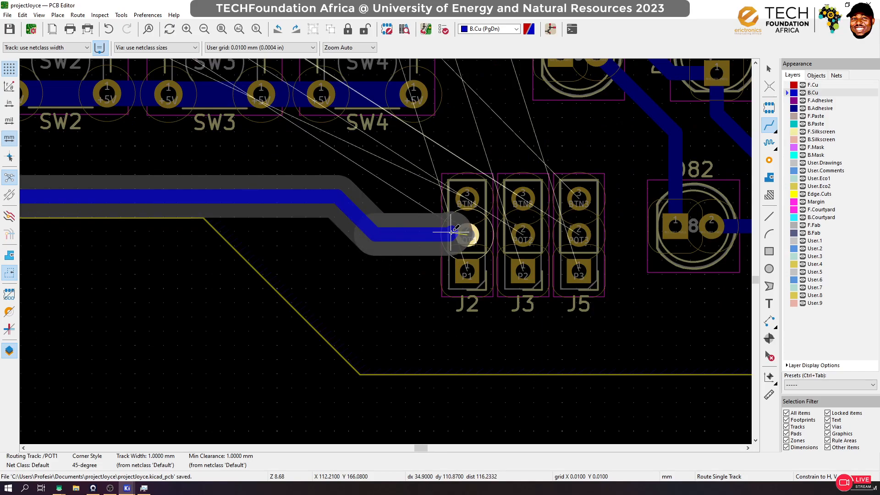
{"action": "left_click", "coordinate": [466, 232]}
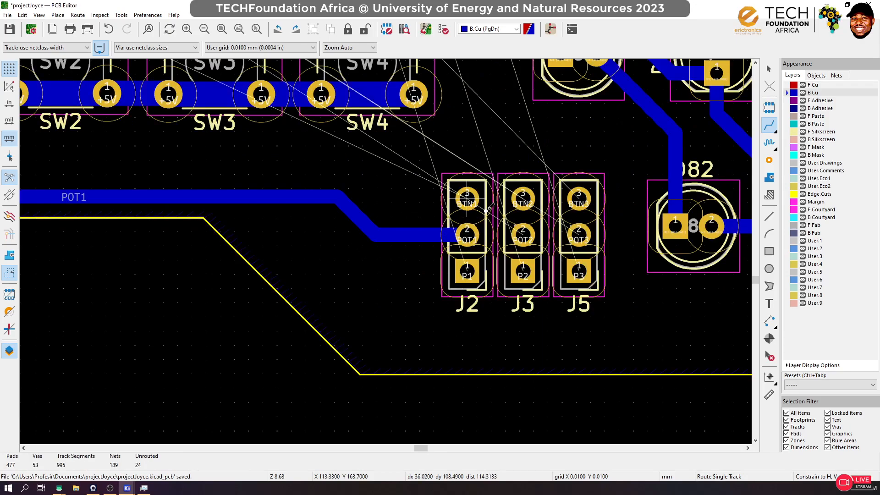
Ungroup the J2, J3 and J5 pin headers
{"action": "left_click", "coordinate": [523, 235]}
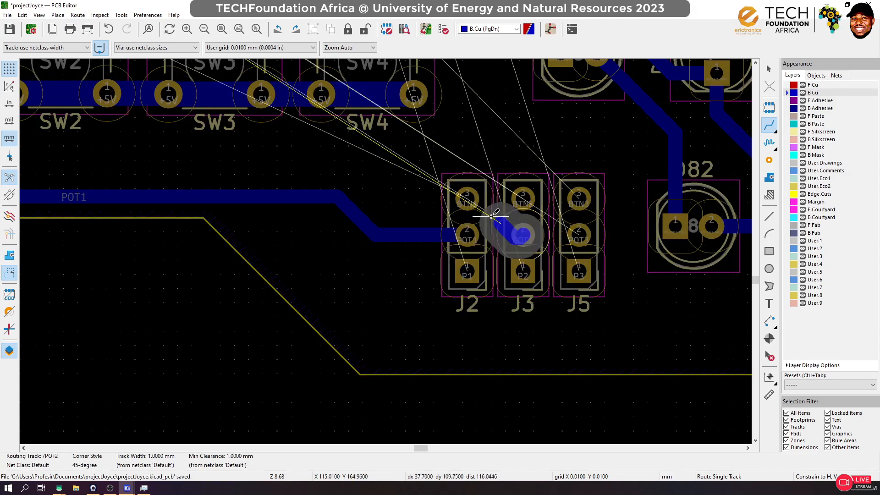
{"action": "key", "text": "Escape"}
{"action": "left_click", "coordinate": [774, 71]}
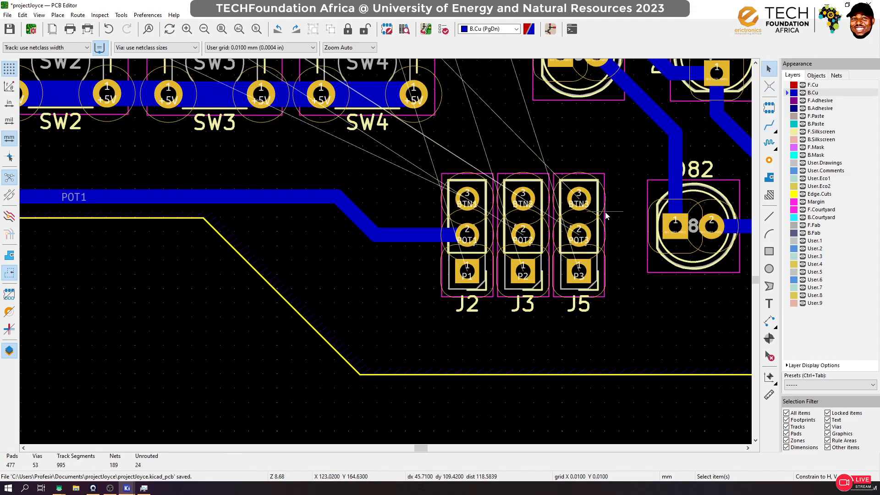
{"action": "left_click", "coordinate": [599, 221]}
{"action": "left_click", "coordinate": [331, 29]}
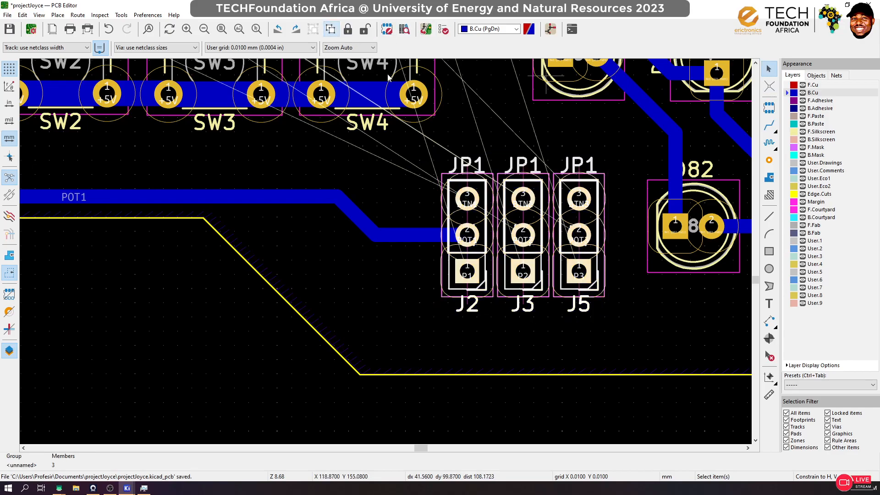
Spread the headers by moving J5 about 2 mm right, J2 about 4.5 mm and J3 about 3.5 mm left, and delete the leftover horizontal POT1 segment
{"action": "left_click", "coordinate": [585, 220]}
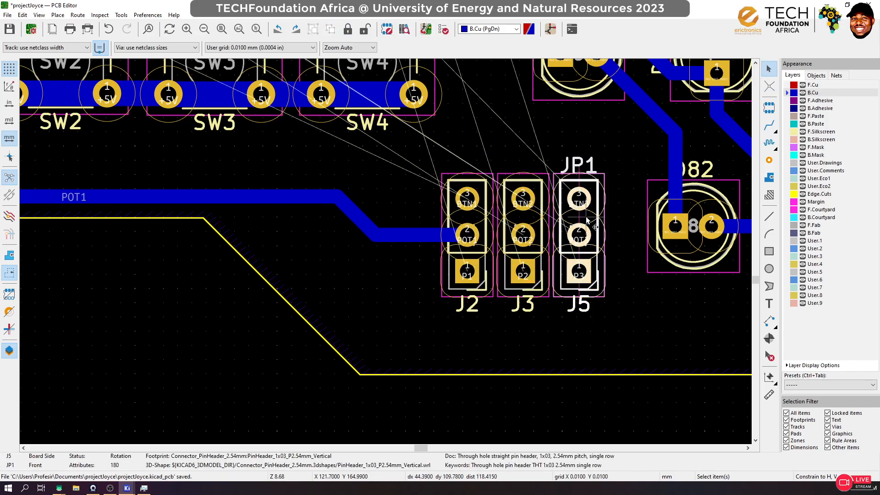
{"action": "left_click_drag", "start_coordinate": [587, 221], "coordinate": [609, 239]}
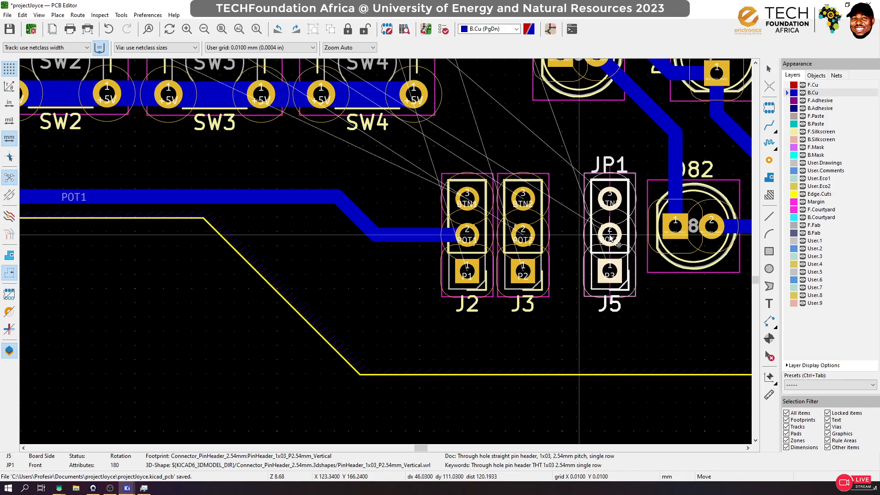
{"action": "left_click_drag", "start_coordinate": [453, 218], "coordinate": [403, 237]}
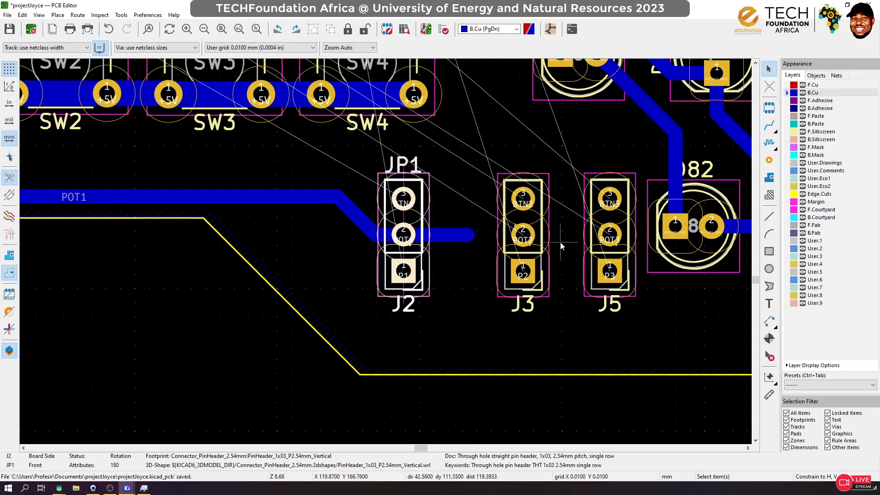
{"action": "left_click_drag", "start_coordinate": [535, 243], "coordinate": [474, 238]}
{"action": "left_click", "coordinate": [445, 236]}
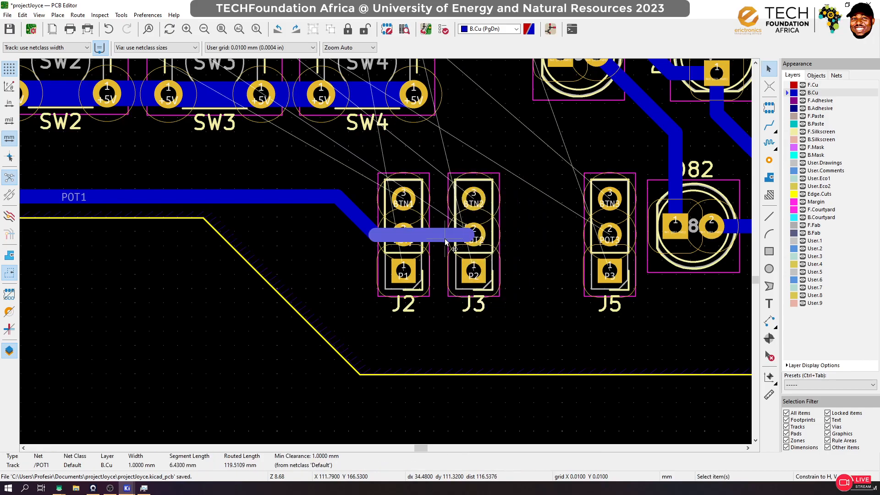
{"action": "key", "text": "Delete"}
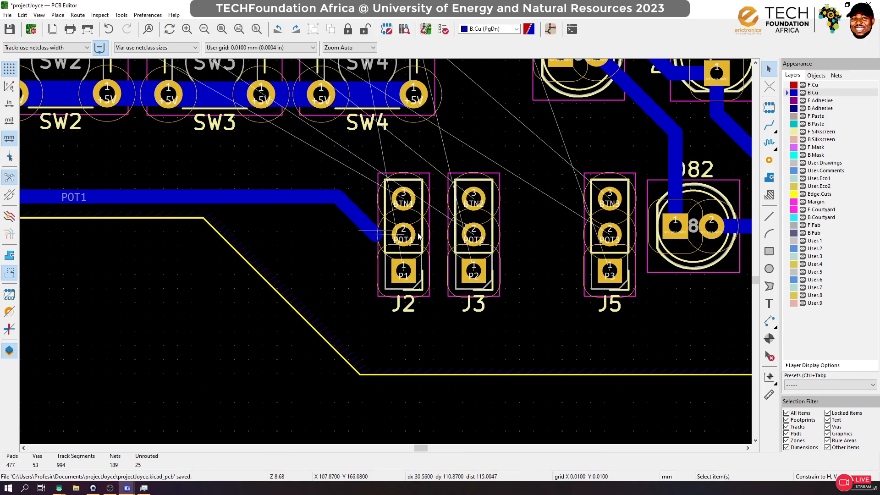
Move J5 about 3.6 mm toward J3 and shift J3 slightly right to space the three headers roughly evenly
{"action": "left_click", "coordinate": [593, 241]}
{"action": "key", "text": "m"}
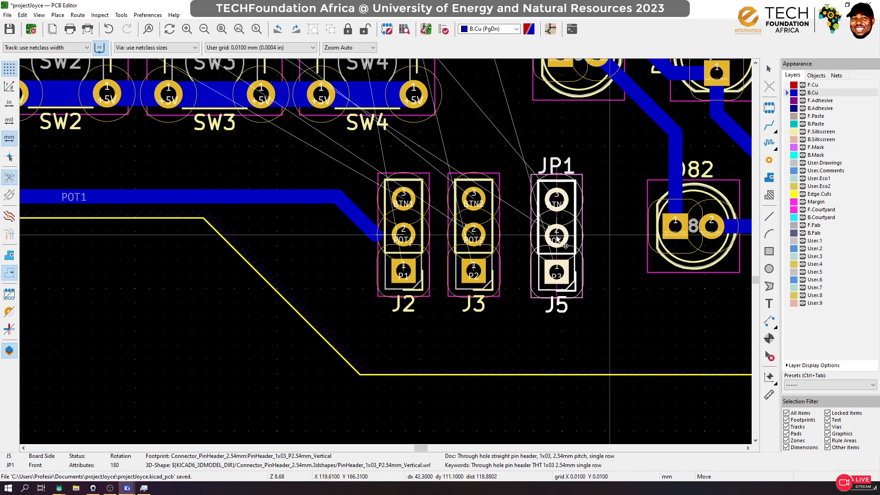
{"action": "left_click", "coordinate": [551, 236]}
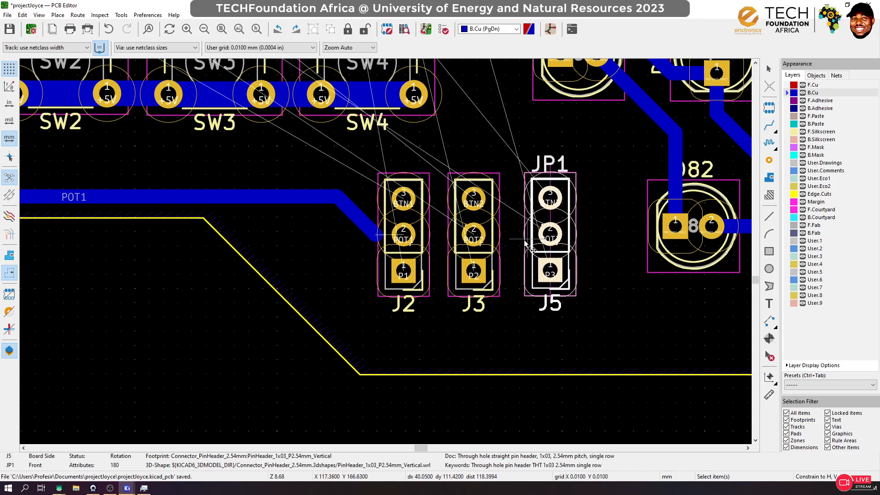
{"action": "left_click", "coordinate": [494, 236]}
{"action": "key", "text": "m"}
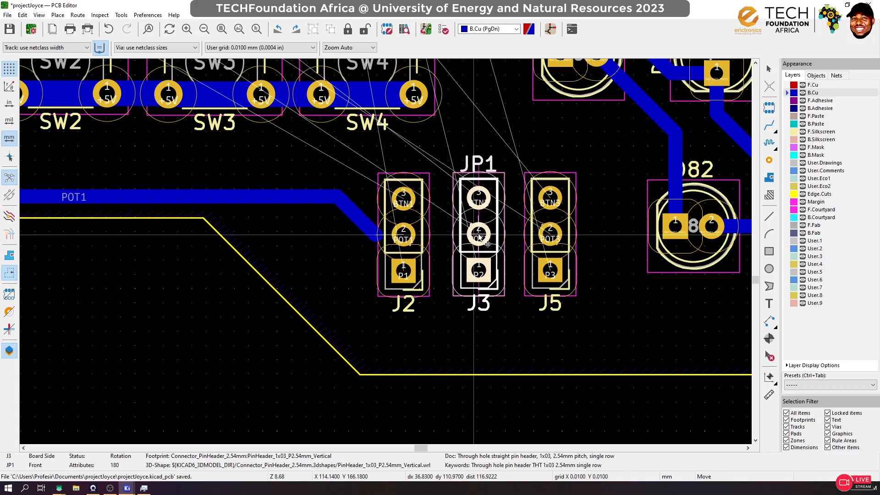
{"action": "left_click", "coordinate": [494, 237]}
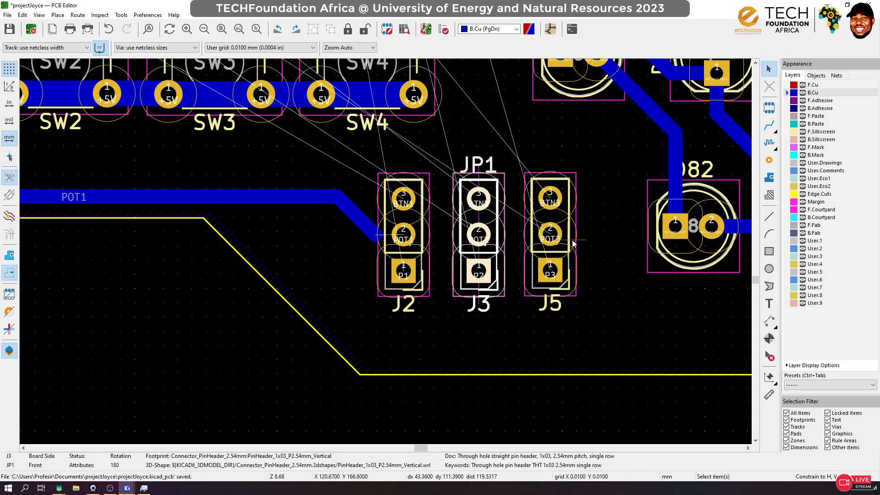
{"action": "left_click", "coordinate": [554, 236]}
{"action": "key", "text": "m"}
{"action": "left_click", "coordinate": [558, 237]}
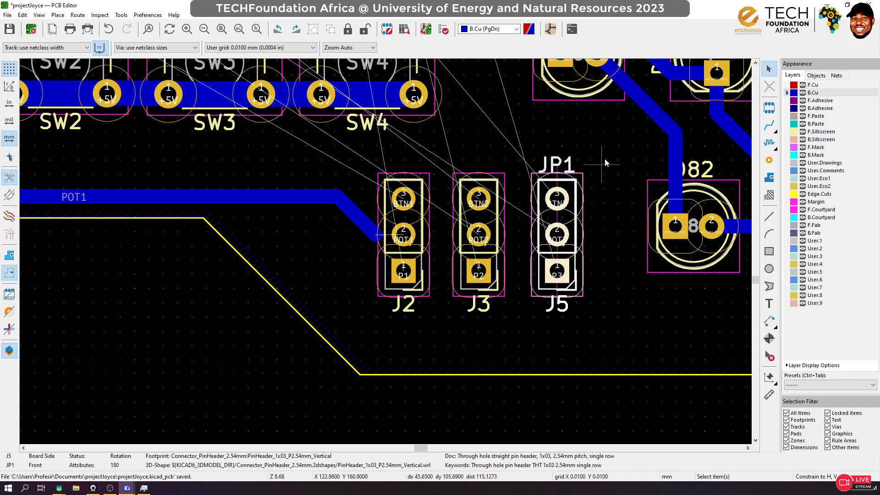
Align headers J2, J3 and J5 to their vertical center and distribute them horizontally
{"action": "left_click", "coordinate": [456, 243], "text": "shift"}
{"action": "left_click", "coordinate": [413, 242], "text": "shift"}
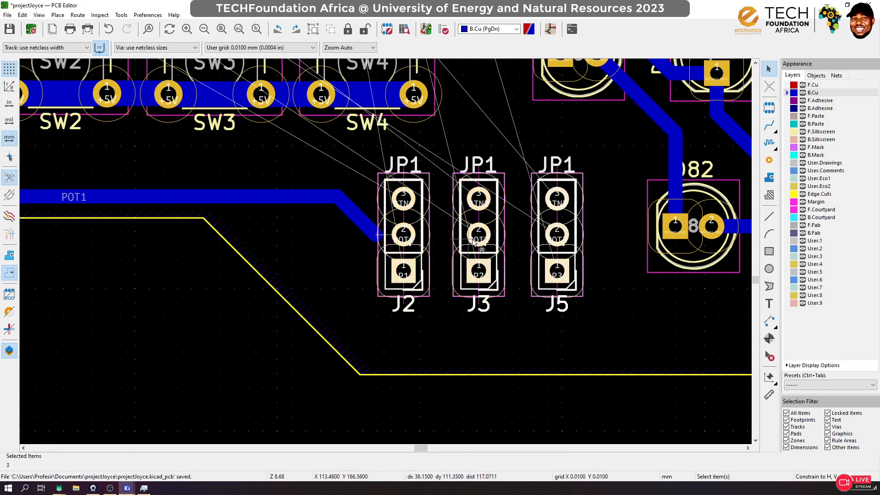
{"action": "right_click", "coordinate": [499, 240]}
{"action": "mouse_move", "coordinate": [601, 306]}
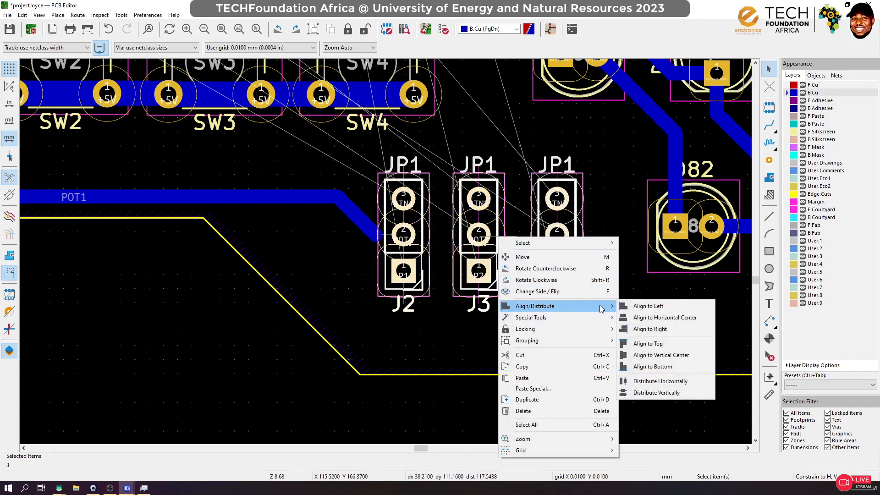
{"action": "left_click", "coordinate": [683, 351]}
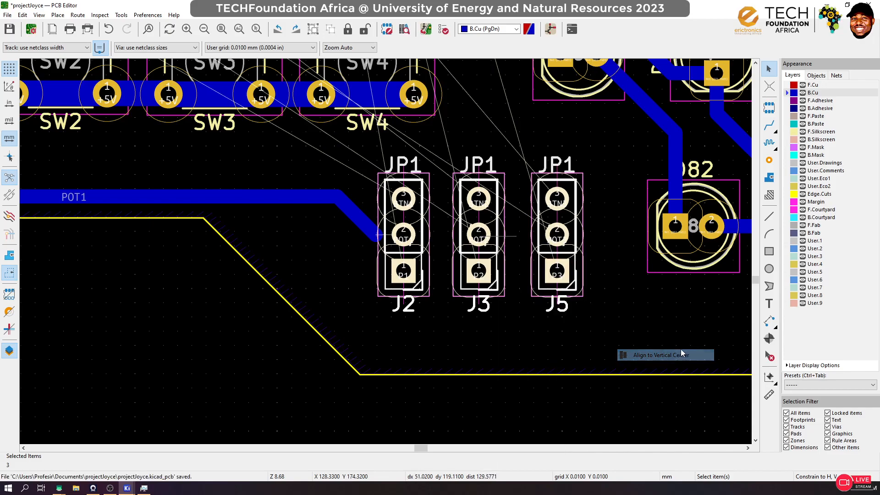
{"action": "right_click", "coordinate": [494, 242]}
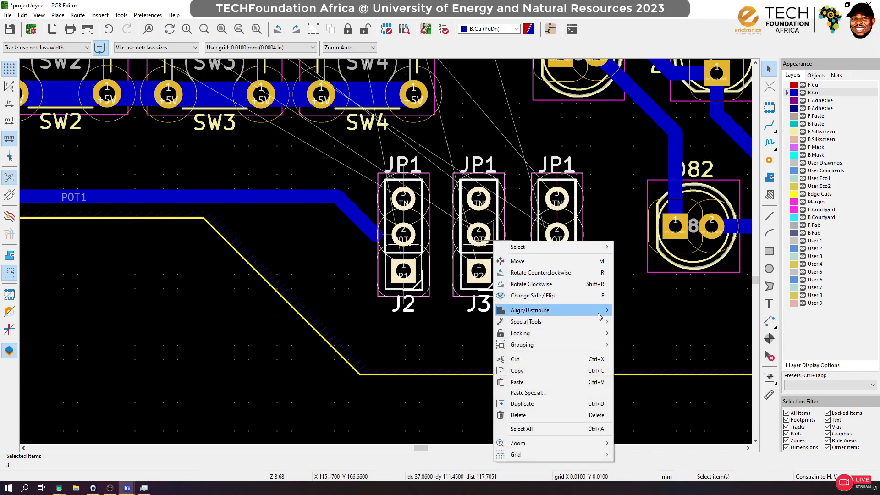
{"action": "mouse_move", "coordinate": [564, 310]}
{"action": "left_click", "coordinate": [681, 386]}
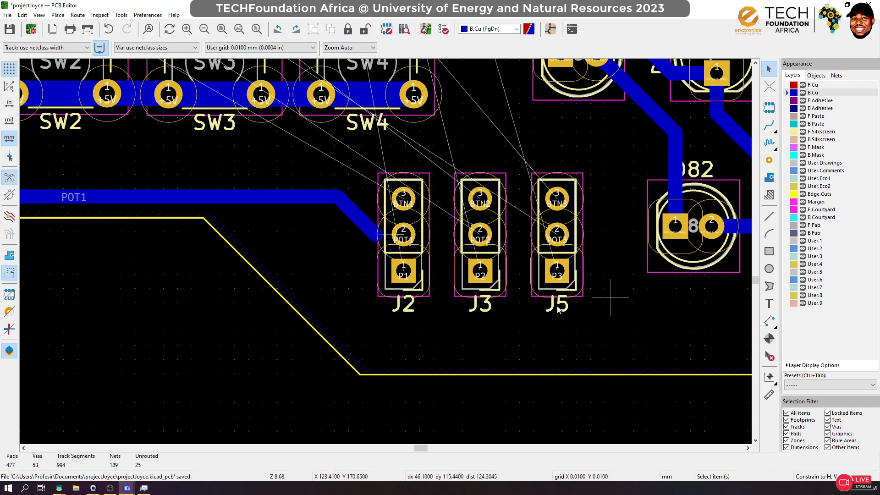
Reconnect J2 pad 2 to the open end of the POT1 track with a short B.Cu segment
{"action": "left_click", "coordinate": [770, 124]}
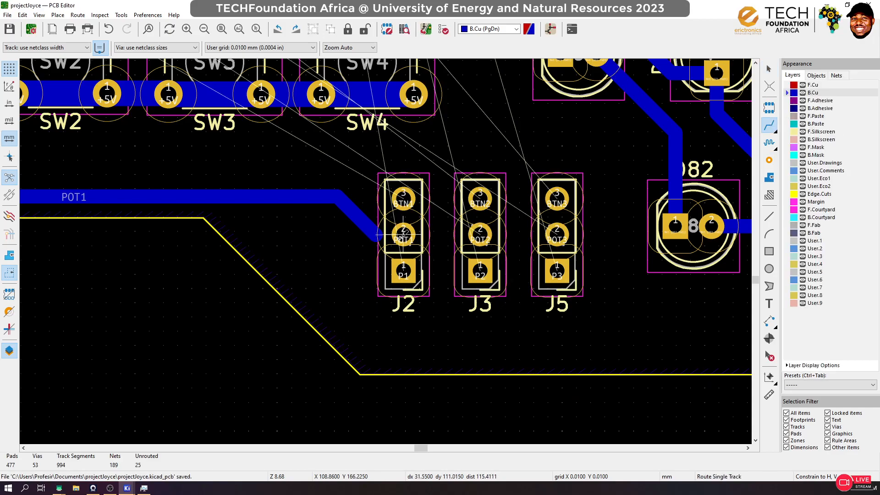
{"action": "left_click", "coordinate": [402, 231]}
{"action": "key", "text": "Escape"}
Route the POT2 net on B.Cu from J3 pad 2, passing between J2 and J3 and following the POT1 track, to A1 pad 11
{"action": "left_click", "coordinate": [480, 234]}
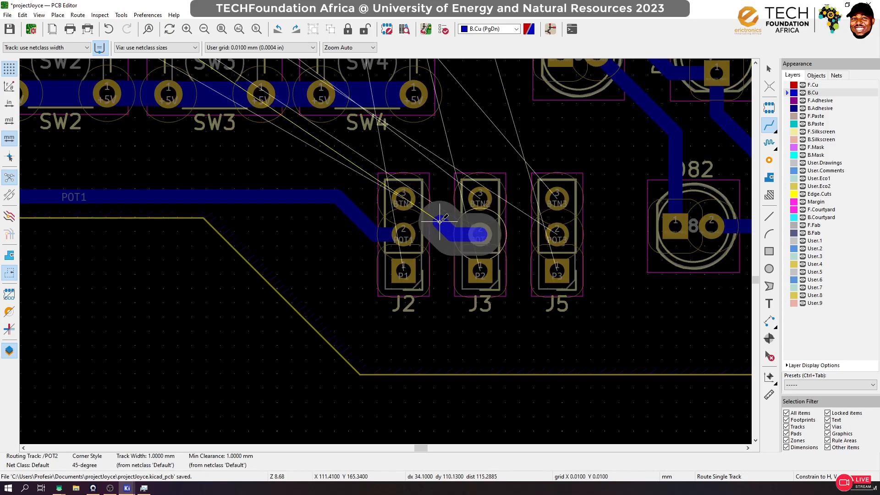
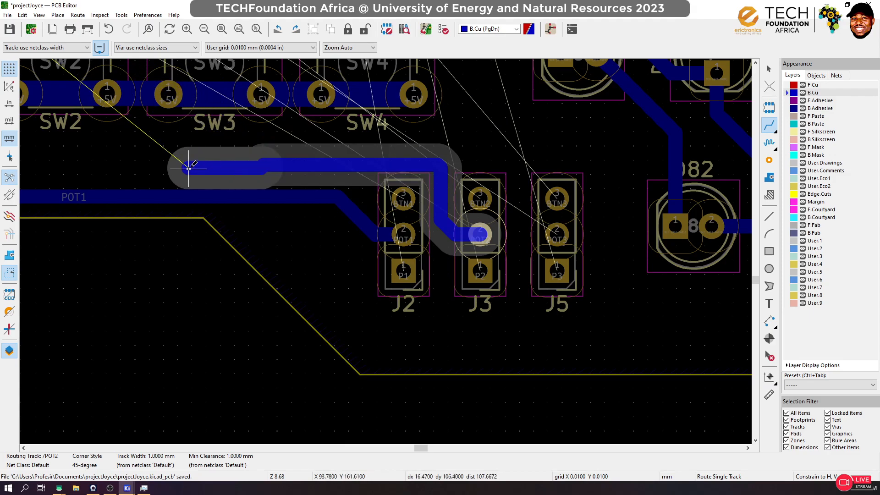
{"action": "scroll", "coordinate": [186, 163], "scroll_direction": "down", "scroll_amount": 3}
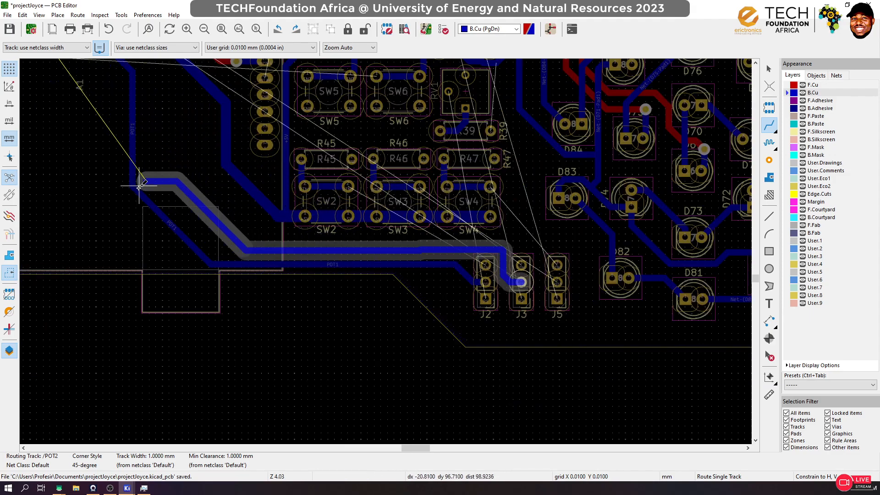
{"action": "scroll", "coordinate": [403, 255], "scroll_direction": "down", "scroll_amount": 5}
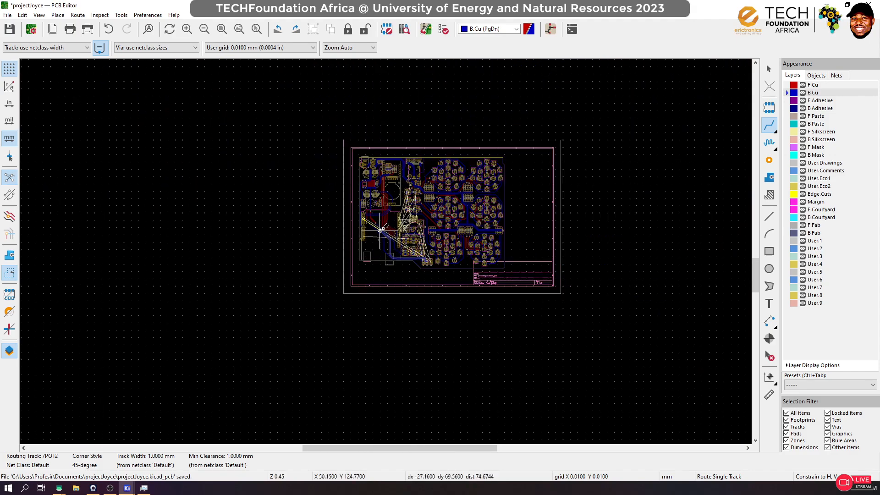
{"action": "scroll", "coordinate": [373, 246], "scroll_direction": "up", "scroll_amount": 6}
{"action": "scroll", "coordinate": [392, 317], "scroll_direction": "down", "scroll_amount": 6}
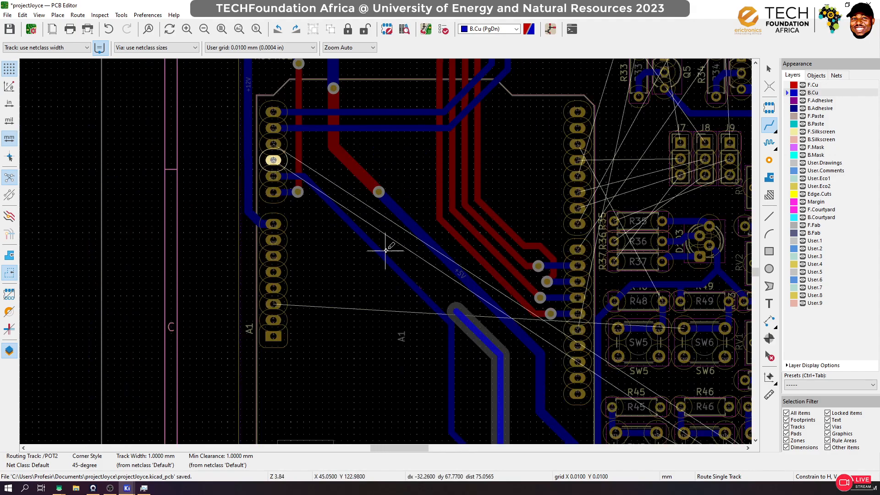
{"action": "scroll", "coordinate": [341, 205], "scroll_direction": "up", "scroll_amount": 5}
{"action": "left_click", "coordinate": [337, 258]}
Reroute the POT2 track on B.Cu parallel to the POT1 track, straightening its jogs between A1 and the run above J2
{"action": "scroll", "coordinate": [478, 371], "scroll_direction": "down", "scroll_amount": 1}
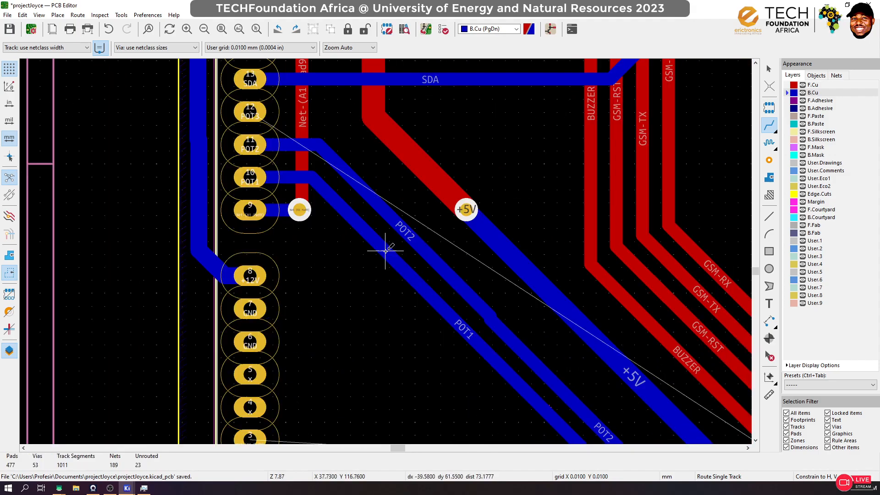
{"action": "left_click", "coordinate": [448, 271]}
{"action": "scroll", "coordinate": [472, 298], "scroll_direction": "down", "scroll_amount": 3}
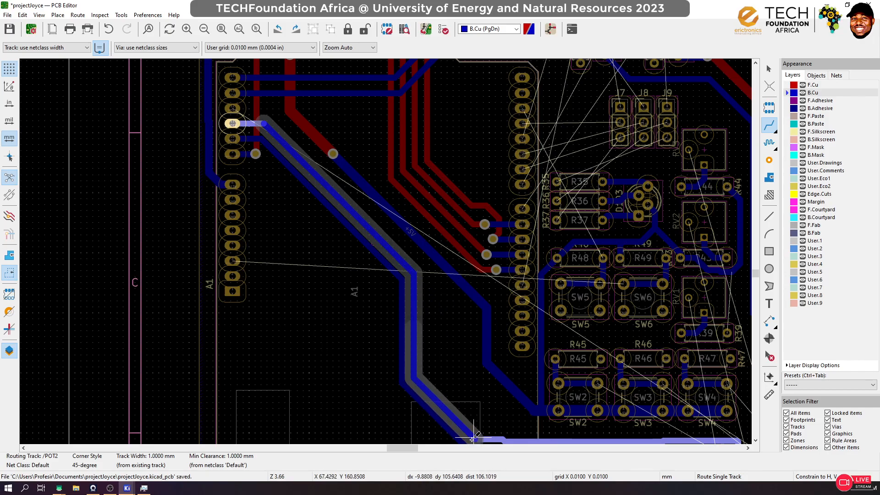
{"action": "key", "text": "Escape"}
{"action": "scroll", "coordinate": [495, 437], "scroll_direction": "up", "scroll_amount": 3}
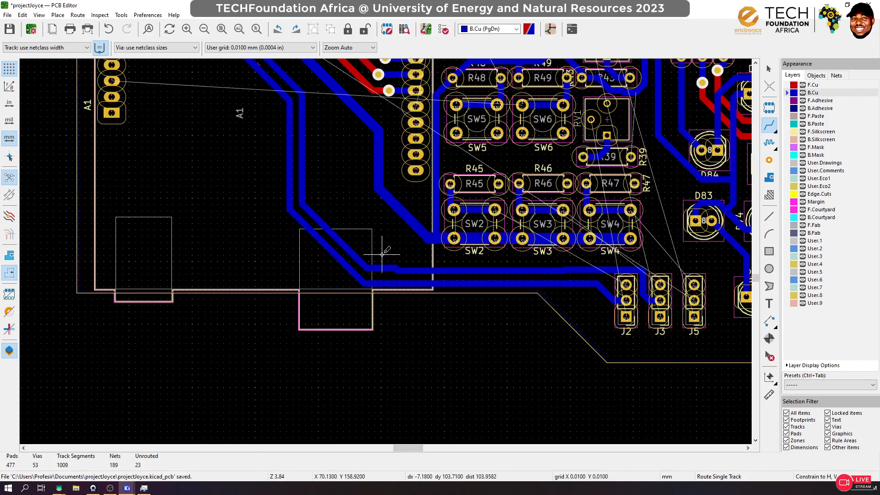
{"action": "left_click", "coordinate": [339, 251]}
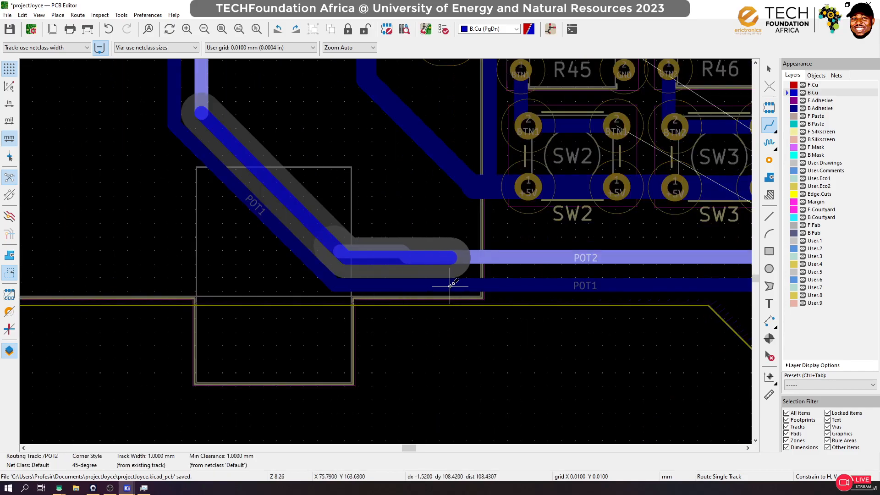
{"action": "scroll", "coordinate": [647, 257], "scroll_direction": "down", "scroll_amount": 1}
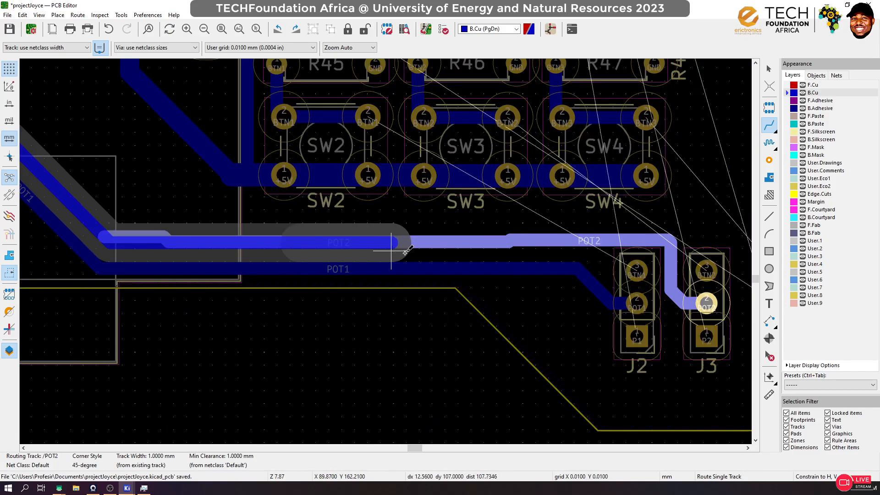
{"action": "left_click", "coordinate": [624, 239]}
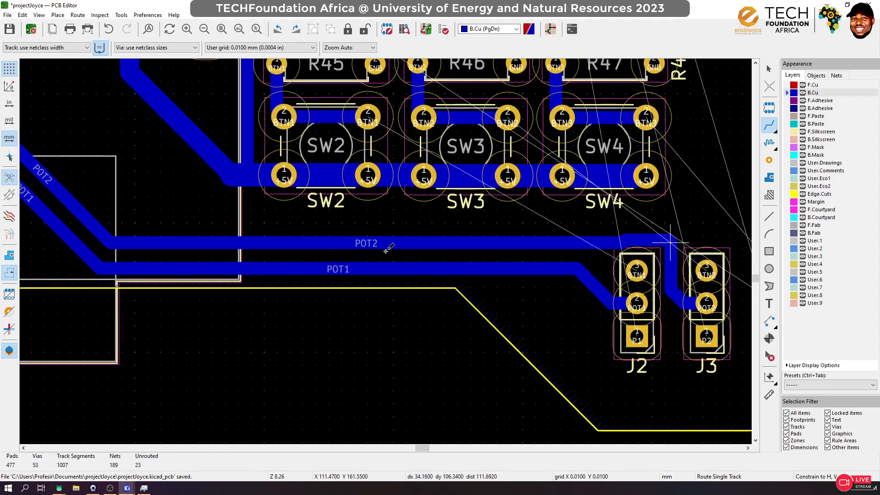
Straighten the rest of the POT2 track on B.Cu so it runs level beside POT1 and angles down into J3 pad 2
{"action": "scroll", "coordinate": [649, 240], "scroll_direction": "up", "scroll_amount": 3}
{"action": "left_click_drag", "start_coordinate": [261, 246], "coordinate": [379, 315]}
{"action": "scroll", "coordinate": [376, 305], "scroll_direction": "down", "scroll_amount": 3}
{"action": "left_click", "coordinate": [341, 228]}
{"action": "scroll", "coordinate": [147, 231], "scroll_direction": "down", "scroll_amount": 3}
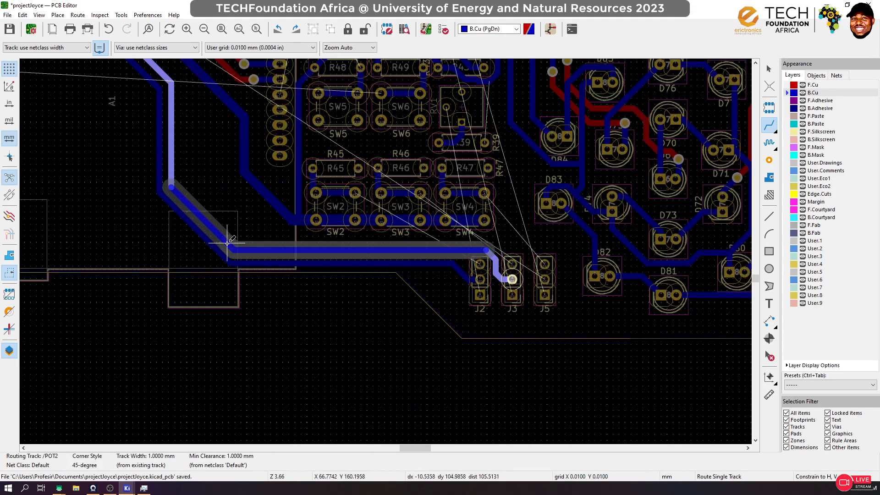
{"action": "left_click", "coordinate": [228, 243]}
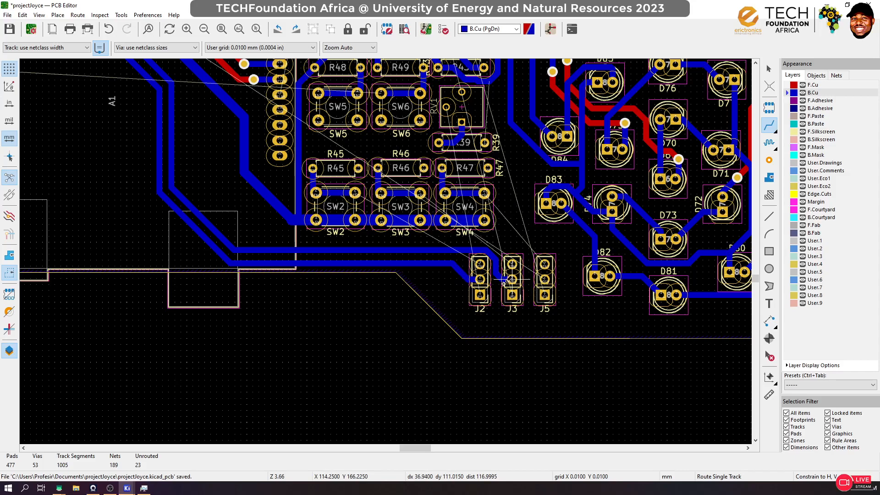
Route the POT3 net on B.Cu from J5 pad 2, following the POT2 track, to A1 pad 12
{"action": "left_click", "coordinate": [541, 278]}
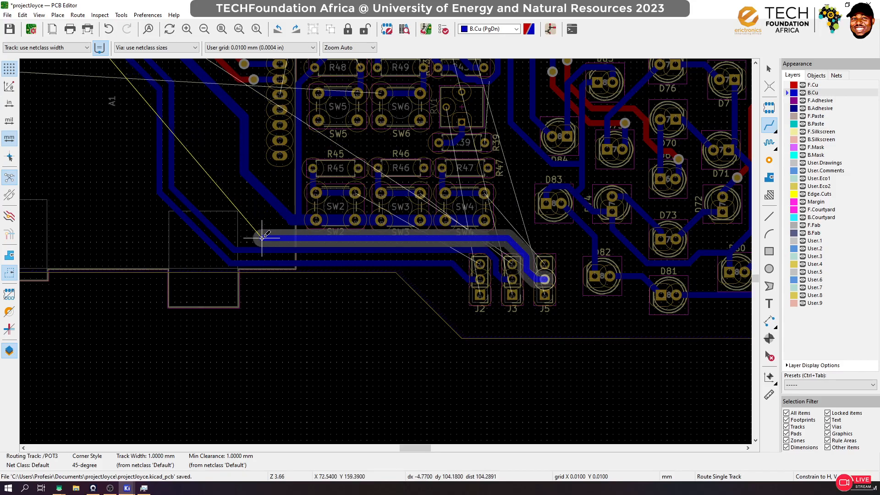
{"action": "scroll", "coordinate": [153, 178], "scroll_direction": "down", "scroll_amount": 1}
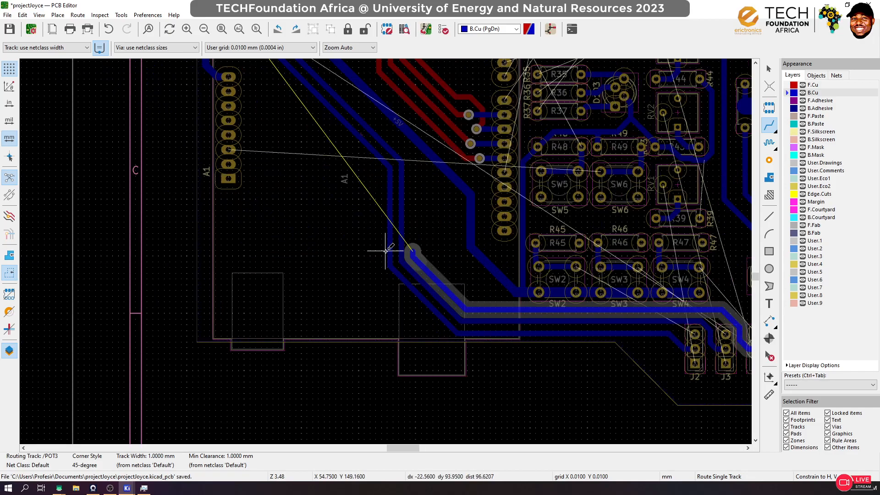
{"action": "scroll", "coordinate": [373, 144], "scroll_direction": "down", "scroll_amount": 3}
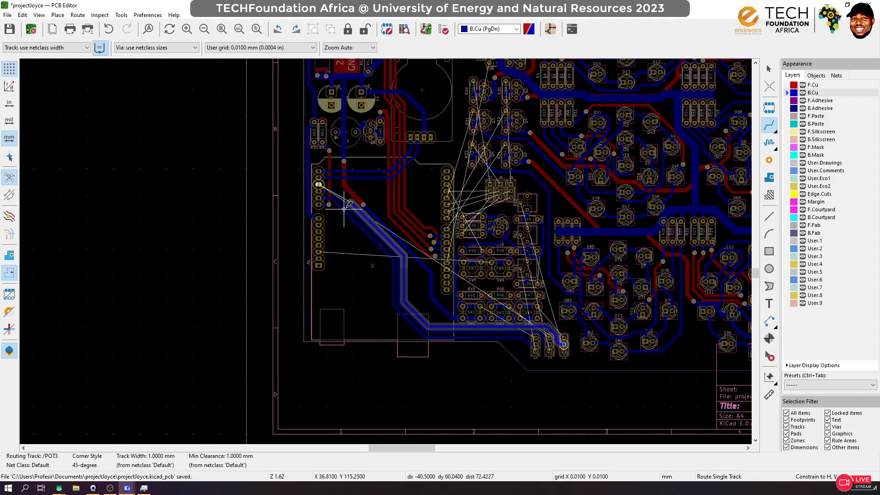
{"action": "scroll", "coordinate": [319, 185], "scroll_direction": "up", "scroll_amount": 5}
{"action": "left_click", "coordinate": [353, 236]}
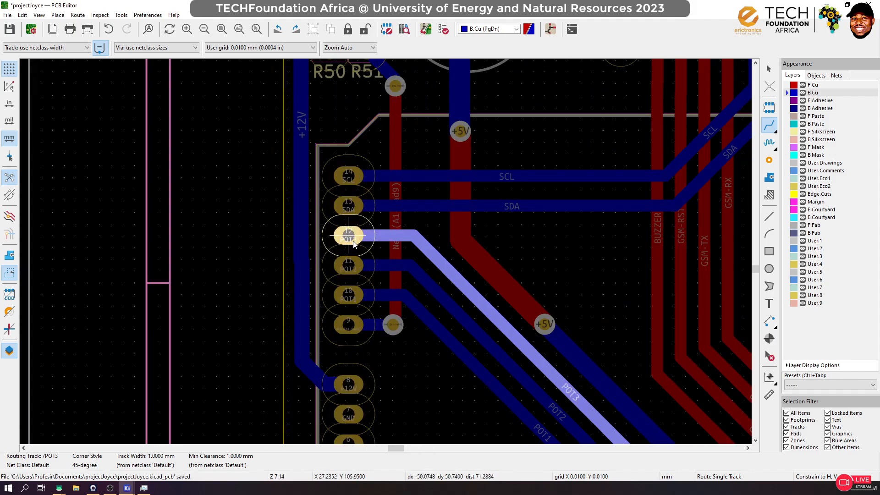
Reroute the middle of the POT3 track on B.Cu to run closely alongside the +5V track down to the stretch below SW2
{"action": "scroll", "coordinate": [386, 250], "scroll_direction": "down", "scroll_amount": 5}
{"action": "scroll", "coordinate": [385, 250], "scroll_direction": "up", "scroll_amount": 3}
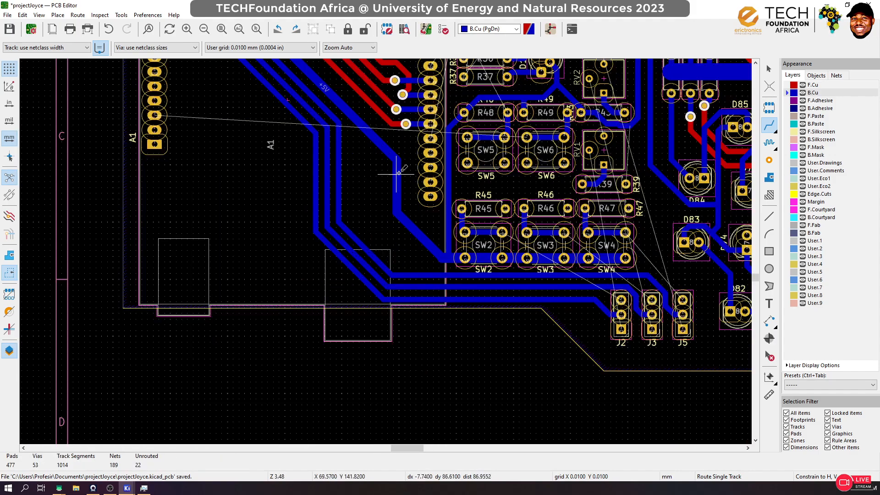
{"action": "left_click", "coordinate": [335, 121]}
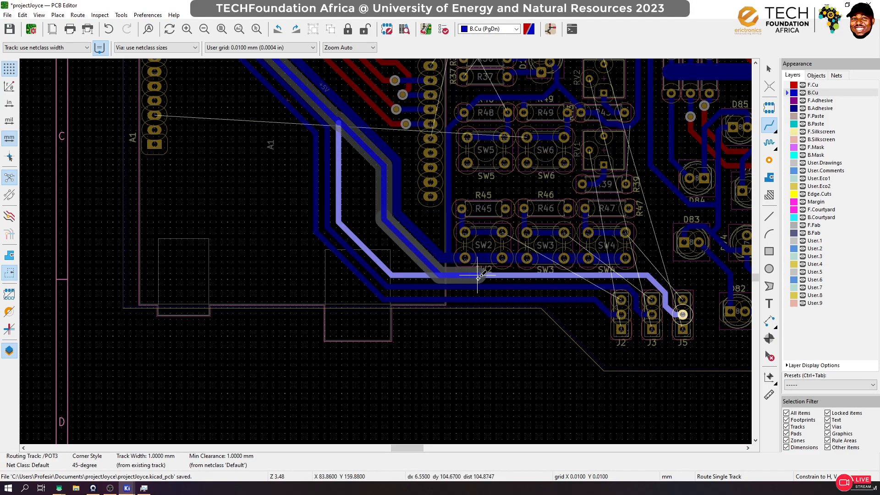
{"action": "left_click", "coordinate": [436, 276]}
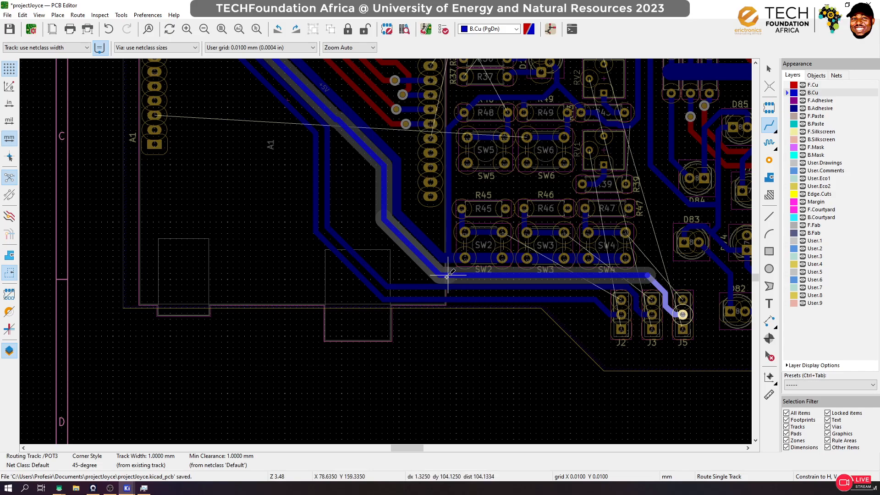
{"action": "left_click", "coordinate": [448, 275]}
{"action": "left_click", "coordinate": [324, 108]}
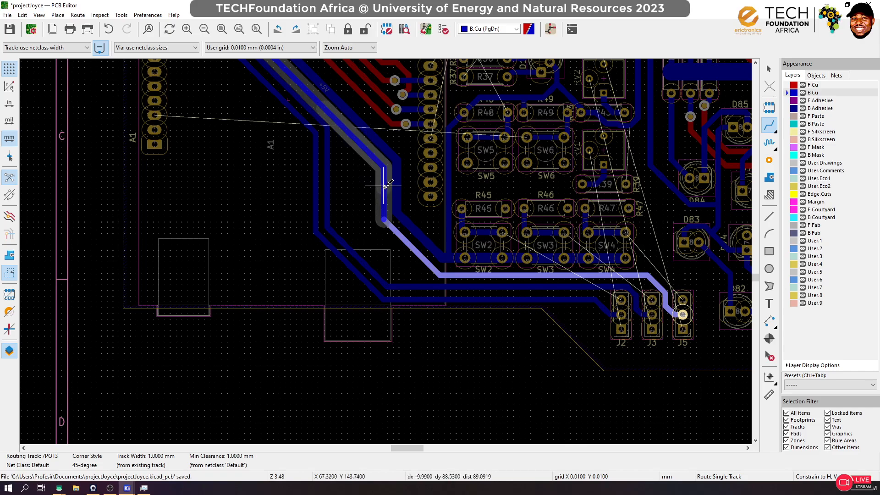
{"action": "left_click", "coordinate": [384, 186]}
Reroute the POT2 and POT1 tracks on B.Cu to follow the POT3 track in parallel under A1
{"action": "left_click", "coordinate": [317, 117]}
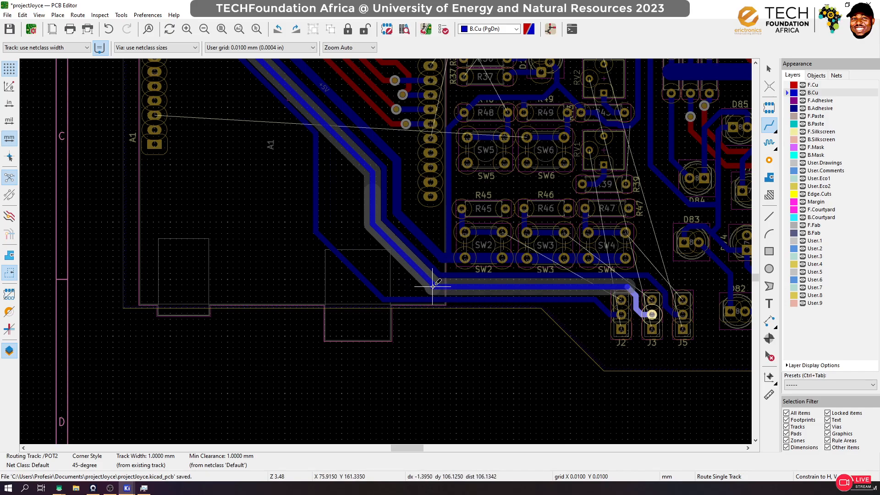
{"action": "key", "text": "Escape"}
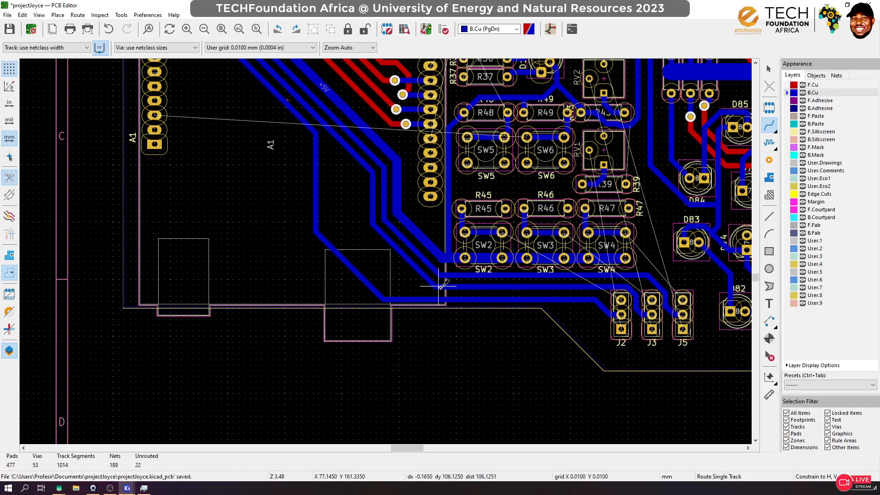
{"action": "left_click", "coordinate": [306, 122]}
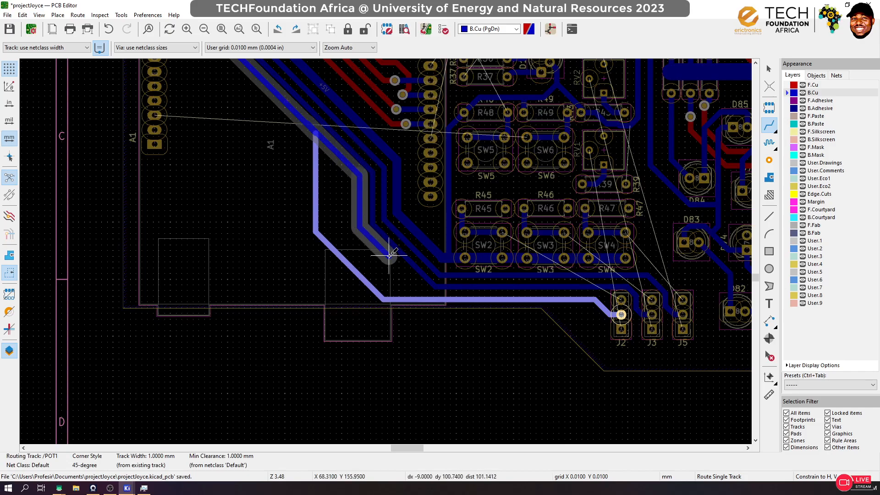
{"action": "left_click", "coordinate": [454, 298]}
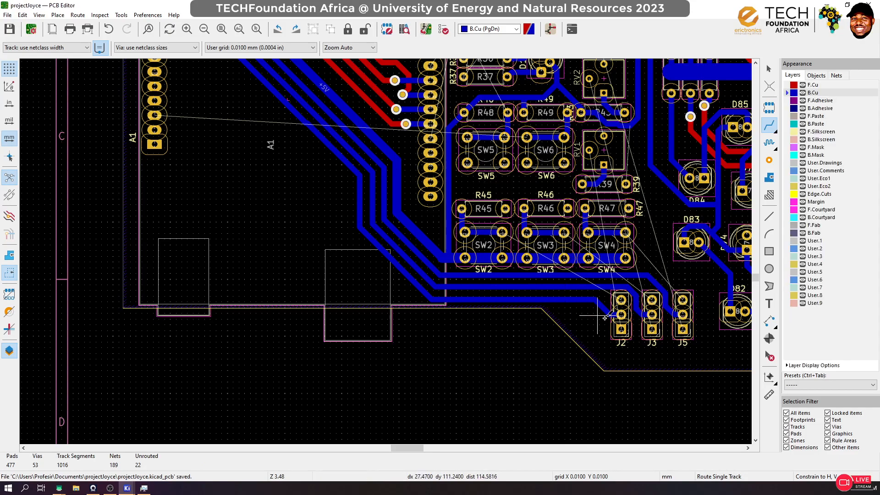
Route the D1A net on B.Cu from the upper pad of R31 to A1 pad 19
{"action": "scroll", "coordinate": [644, 275], "scroll_direction": "down", "scroll_amount": 4}
{"action": "scroll", "coordinate": [250, 163], "scroll_direction": "down", "scroll_amount": 1}
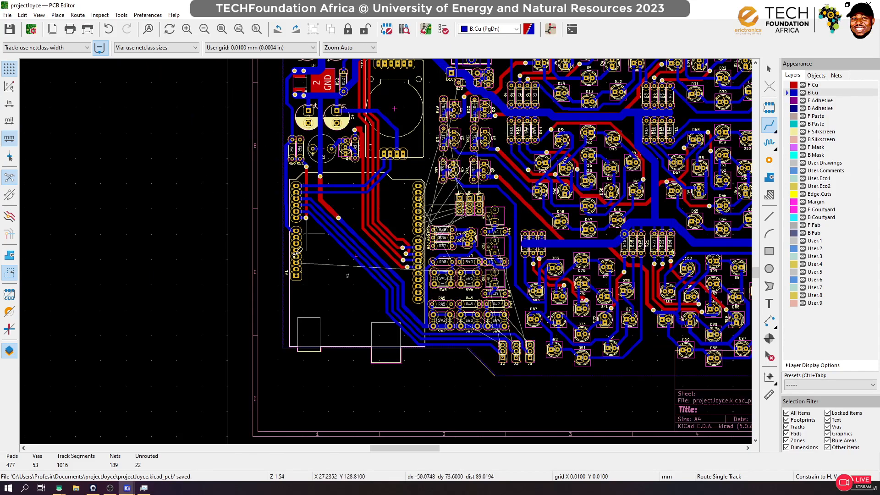
{"action": "scroll", "coordinate": [442, 171], "scroll_direction": "up", "scroll_amount": 3}
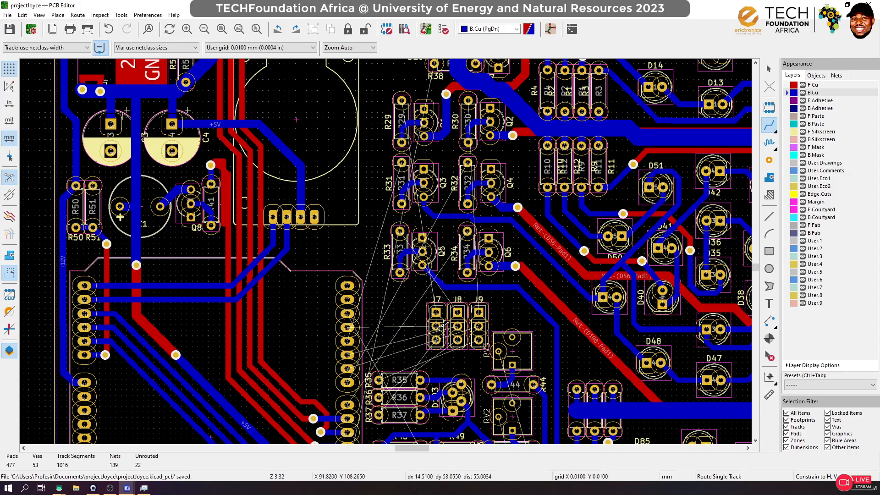
{"action": "left_click", "coordinate": [402, 161]}
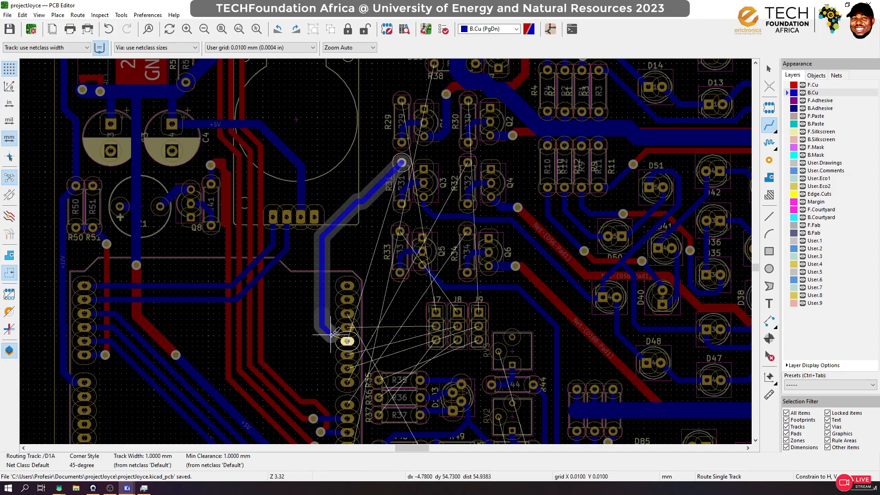
{"action": "scroll", "coordinate": [346, 341], "scroll_direction": "up", "scroll_amount": 5}
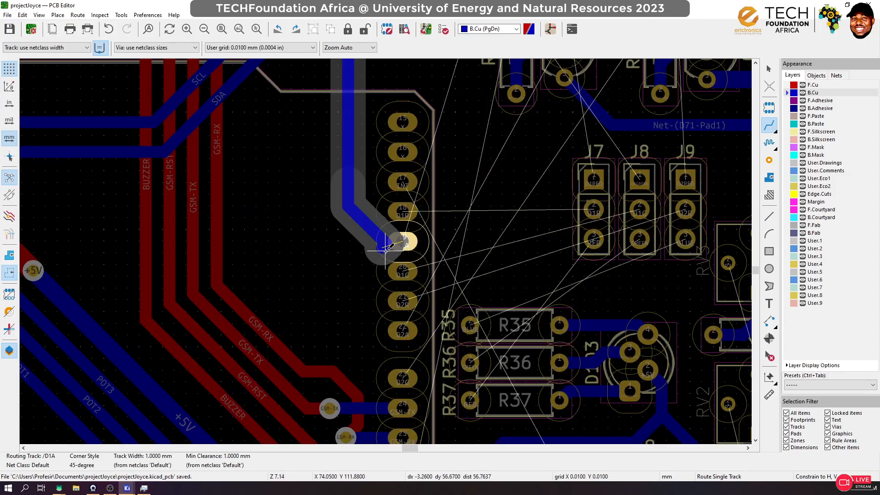
{"action": "left_click", "coordinate": [417, 229]}
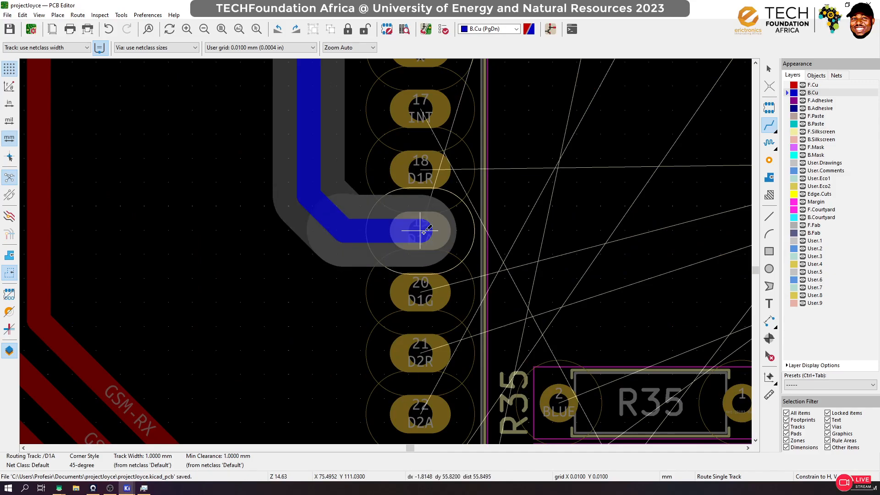
Reroute the diagonal part of the D1A track between R31 and A1 farther away from the four-pin module connector
{"action": "scroll", "coordinate": [417, 230], "scroll_direction": "down", "scroll_amount": 5}
{"action": "scroll", "coordinate": [401, 116], "scroll_direction": "up", "scroll_amount": 3}
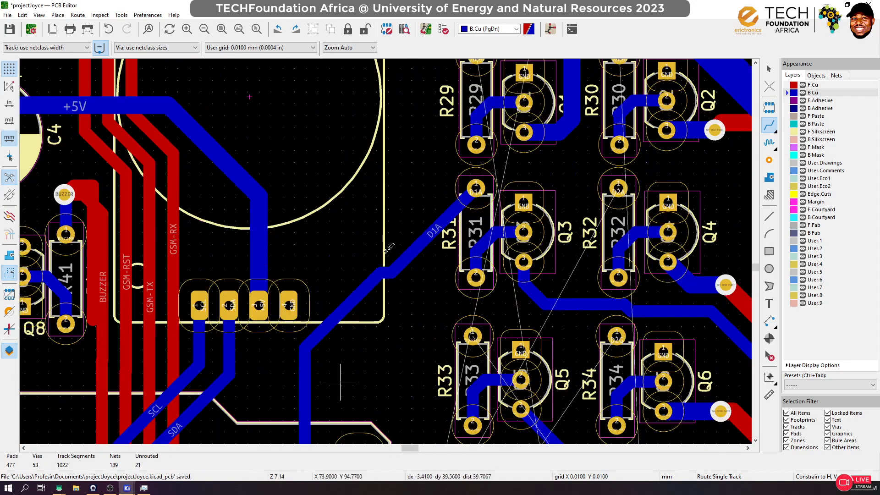
{"action": "scroll", "coordinate": [341, 382], "scroll_direction": "down", "scroll_amount": 1}
{"action": "left_click", "coordinate": [351, 328]}
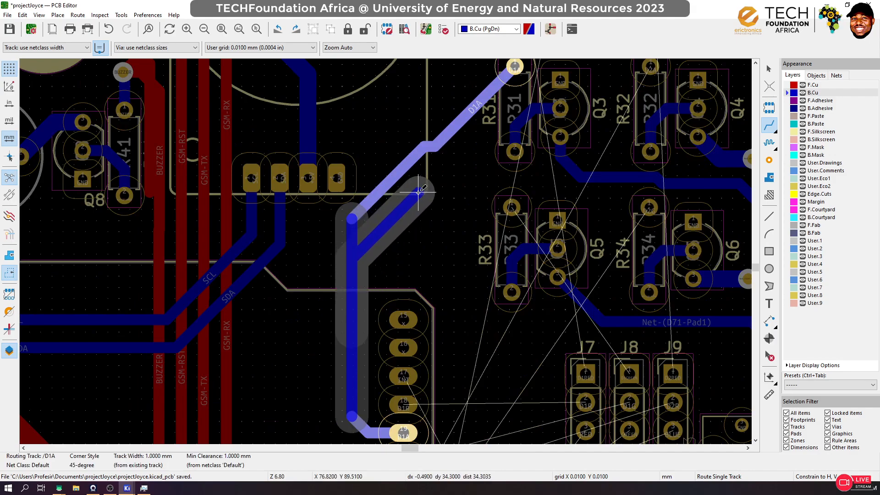
{"action": "left_click", "coordinate": [445, 130]}
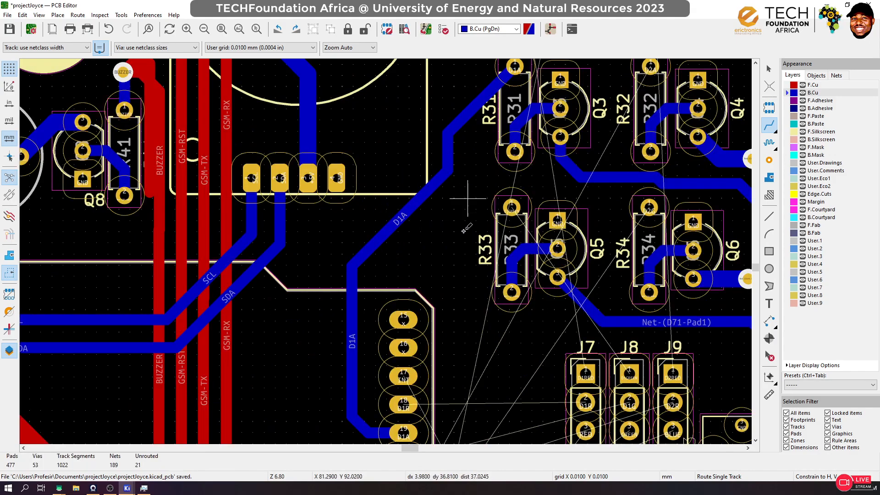
{"action": "scroll", "coordinate": [521, 236], "scroll_direction": "down", "scroll_amount": 3}
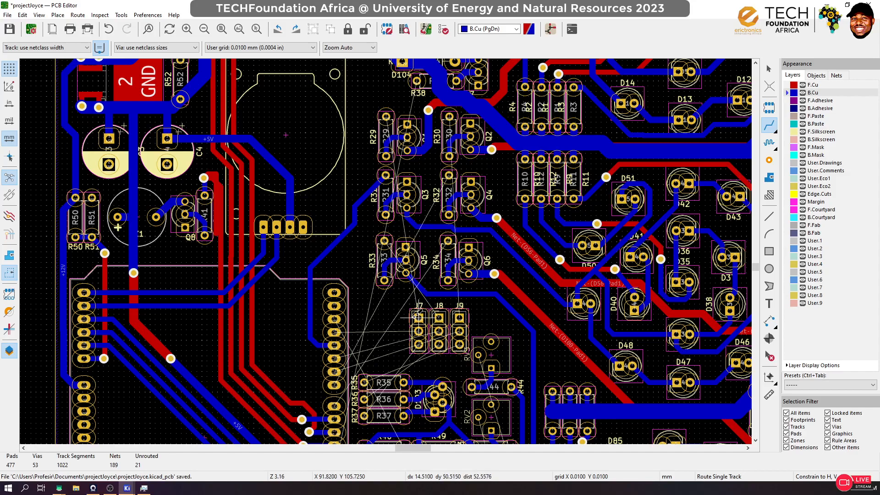
{"action": "scroll", "coordinate": [389, 247], "scroll_direction": "up", "scroll_amount": 4}
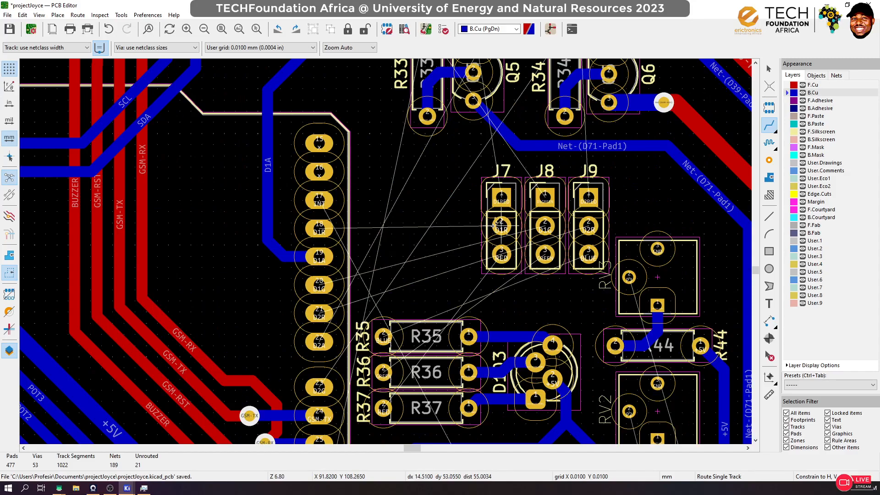
{"action": "left_click", "coordinate": [319, 227]}
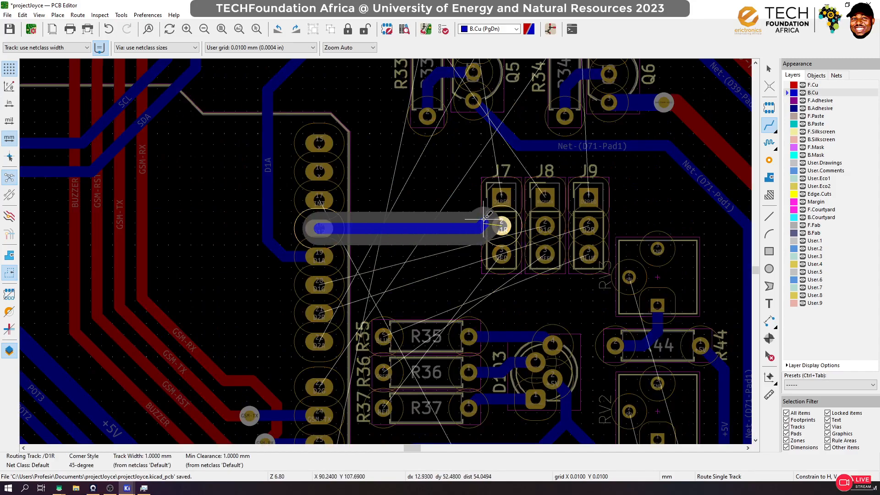
{"action": "key", "text": "Escape"}
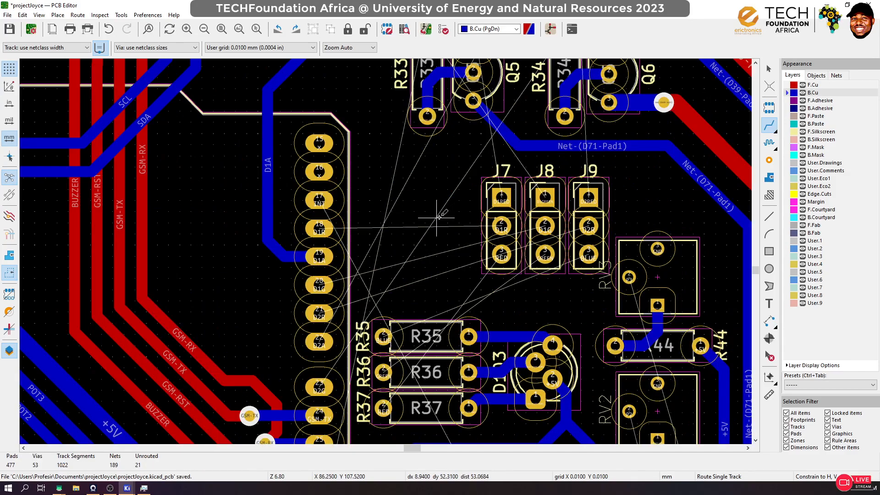
{"action": "key", "text": "Escape"}
Move header J7 closer to A1's pin column, opening a wider gap to J8
{"action": "scroll", "coordinate": [386, 251], "scroll_direction": "down", "scroll_amount": 7}
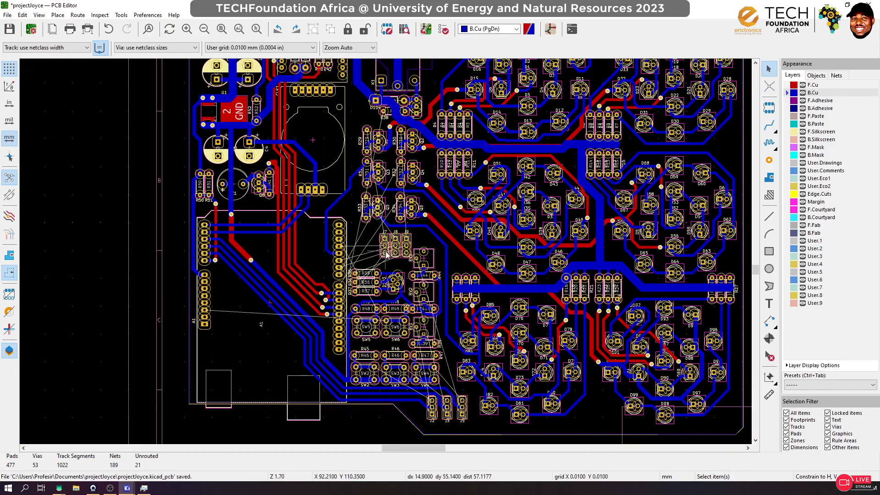
{"action": "scroll", "coordinate": [386, 251], "scroll_direction": "up", "scroll_amount": 7}
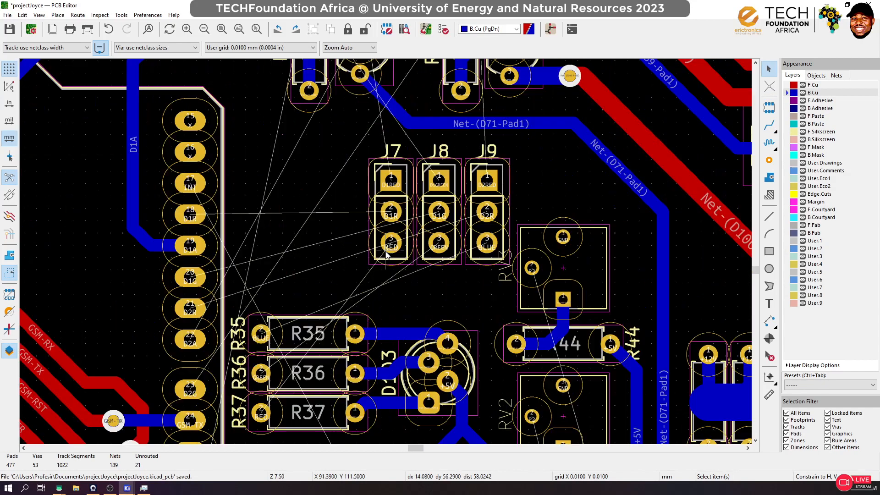
{"action": "left_click", "coordinate": [400, 260]}
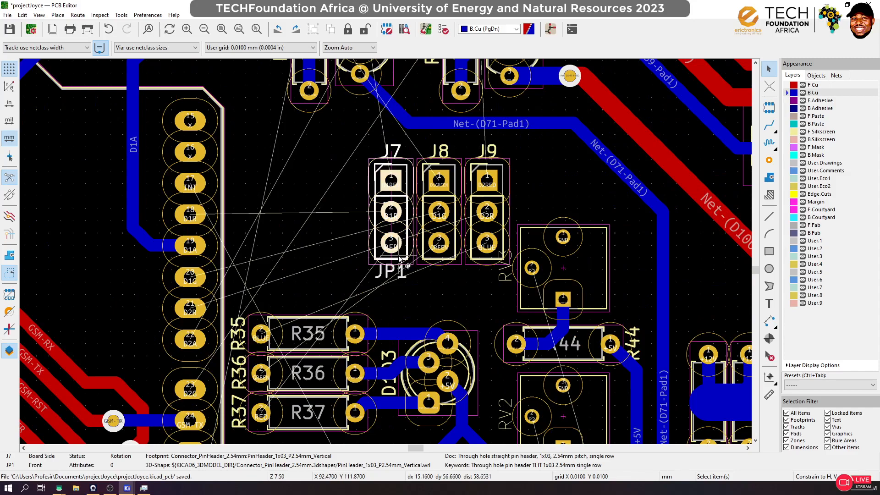
{"action": "key", "text": "m"}
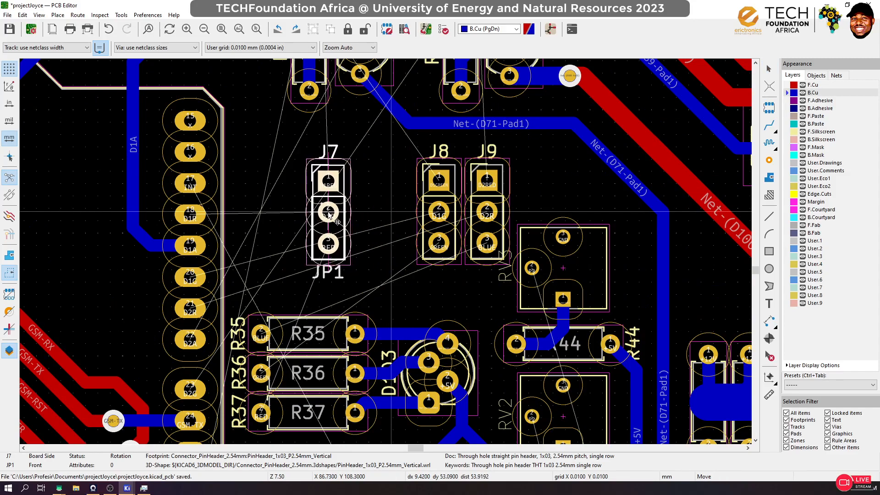
{"action": "left_click", "coordinate": [323, 214]}
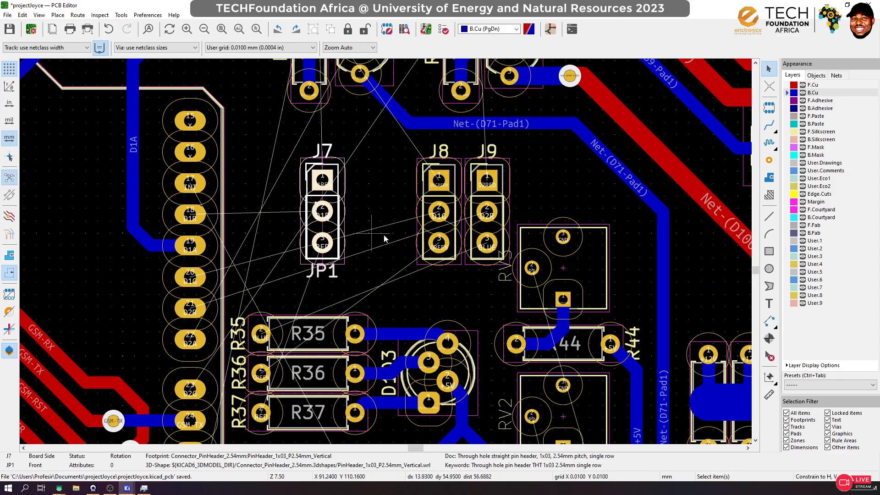
Move headers J8 and J9 toward J7 so the three headers form a roughly evenly spaced row
{"action": "left_click", "coordinate": [443, 263]}
{"action": "key", "text": "m"}
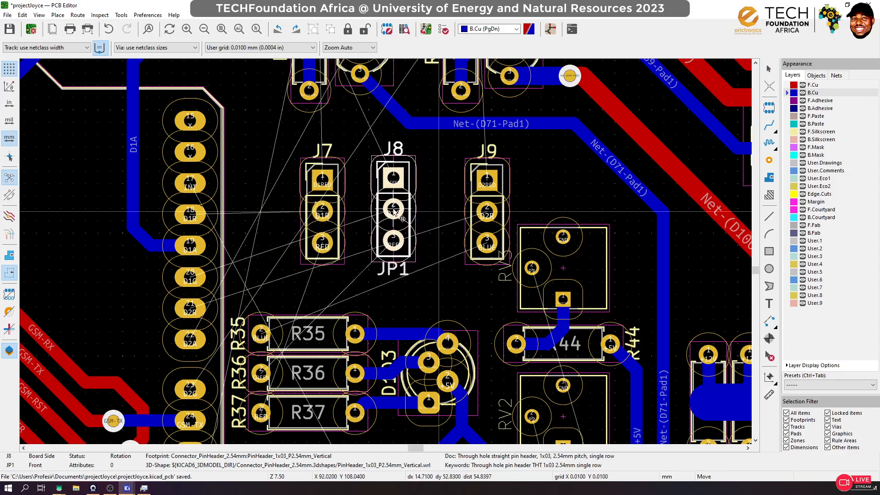
{"action": "left_click", "coordinate": [395, 212]}
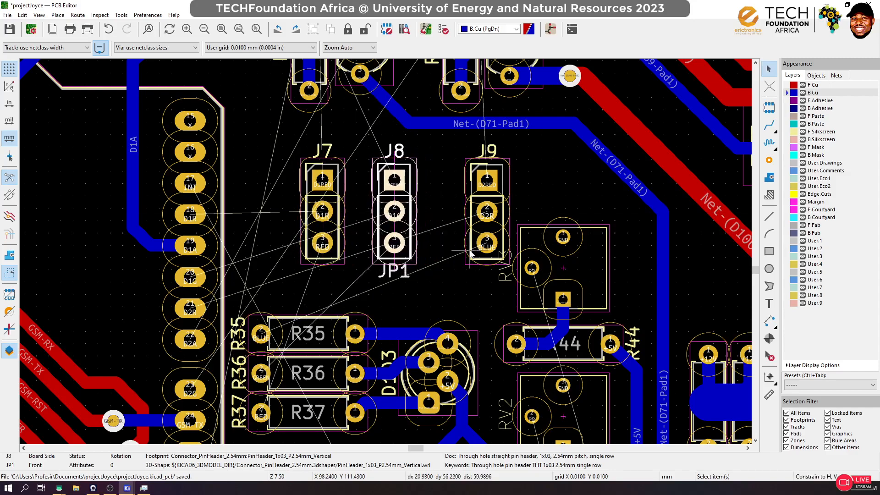
{"action": "left_click", "coordinate": [471, 254]}
{"action": "key", "text": "m"}
{"action": "left_click", "coordinate": [466, 213]}
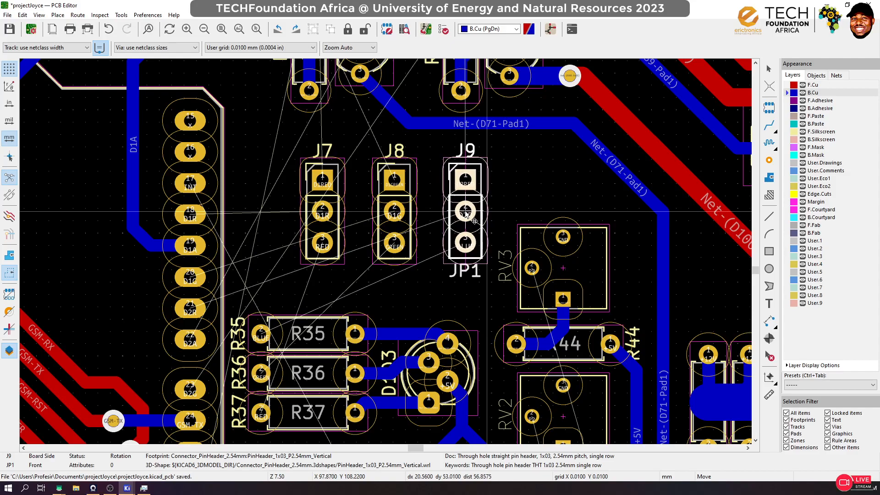
Align headers J7, J8 and J9 to their vertical center
{"action": "left_click", "coordinate": [395, 211]}
{"action": "left_click", "coordinate": [330, 214], "text": "shift"}
{"action": "left_click", "coordinate": [339, 214], "text": "shift"}
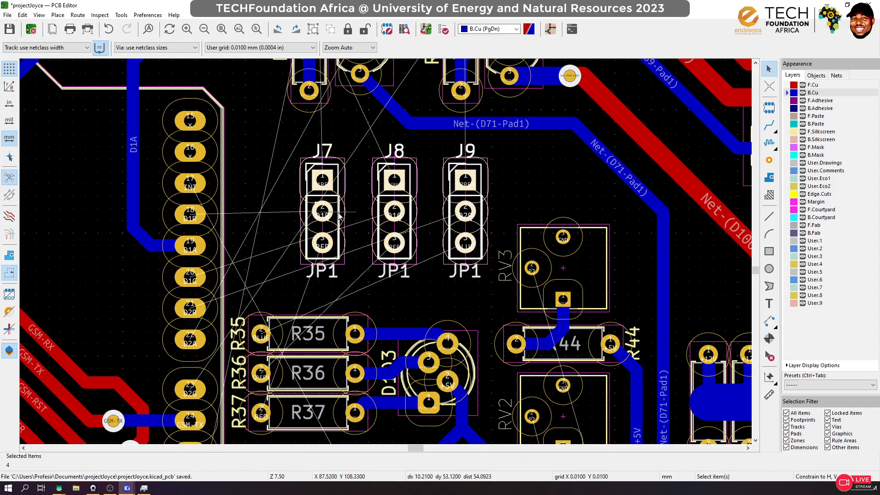
{"action": "right_click", "coordinate": [339, 215]}
{"action": "mouse_move", "coordinate": [459, 282]}
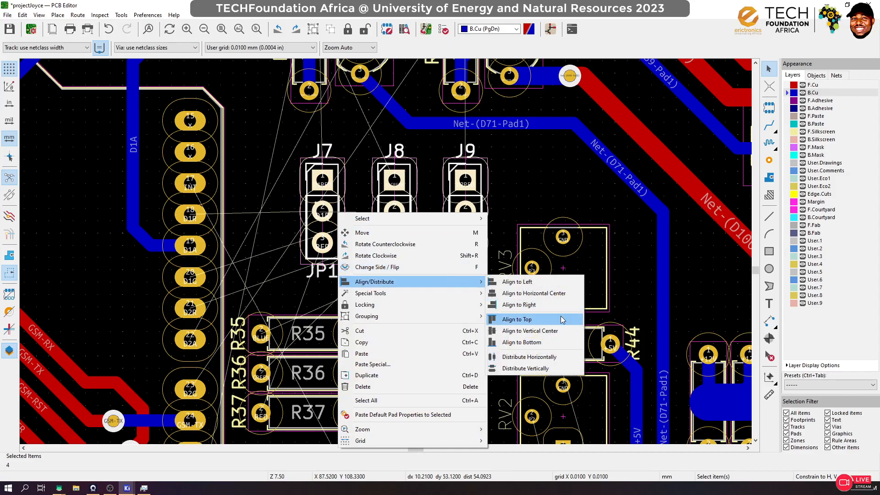
{"action": "left_click", "coordinate": [557, 329]}
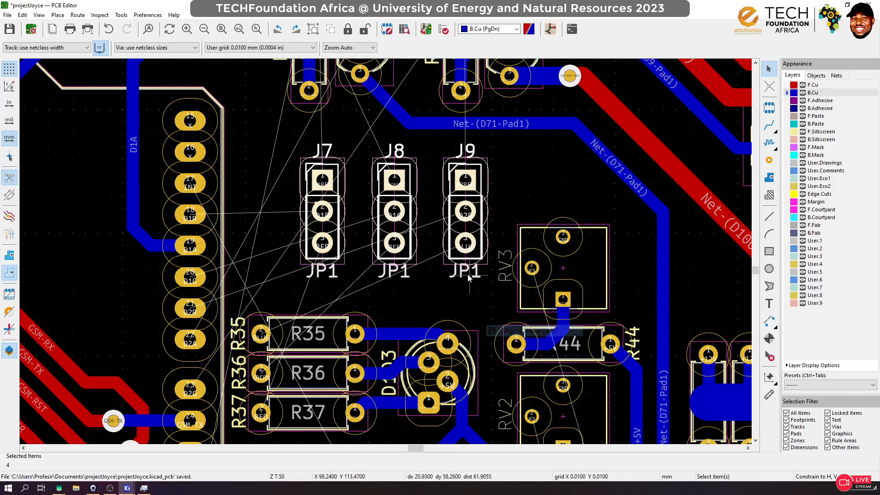
Try to distribute the selected J7, J8 and J9 headers horizontally
{"action": "right_click", "coordinate": [337, 226]}
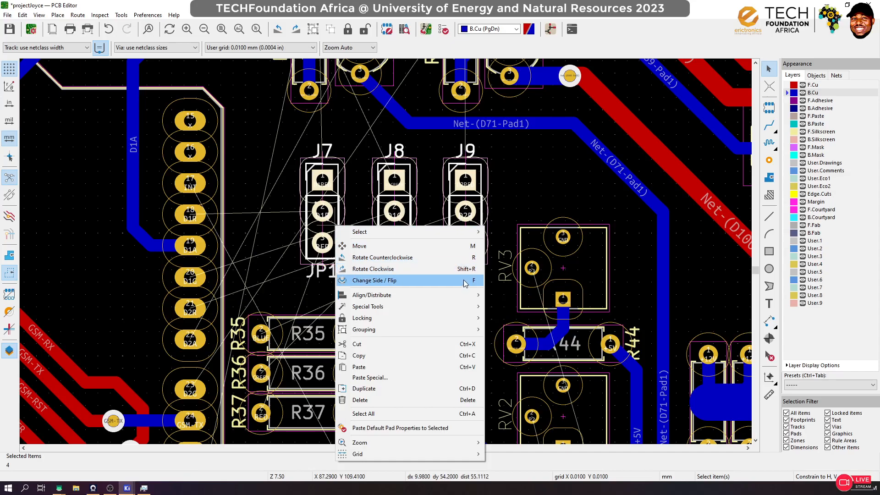
{"action": "mouse_move", "coordinate": [458, 295]}
{"action": "left_click", "coordinate": [546, 370]}
{"action": "key", "text": "ctrl+s"}
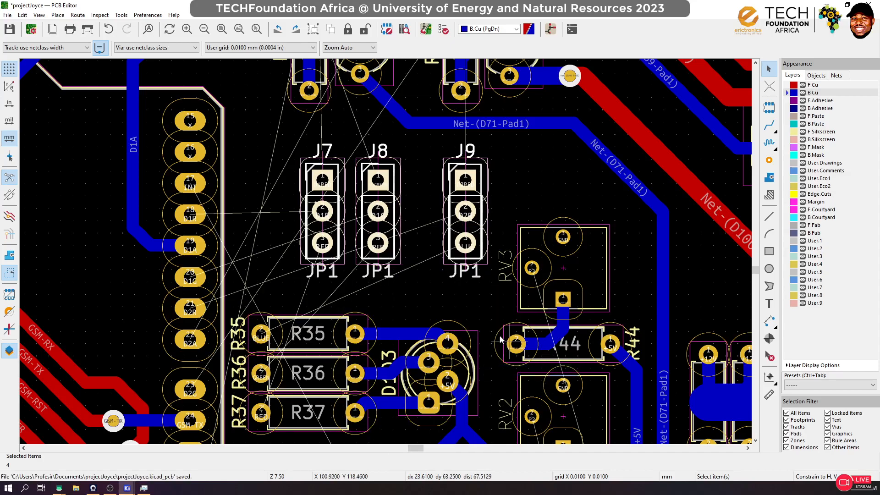
Reselect only the J7, J8 and J9 footprints and distribute them horizontally
{"action": "left_click", "coordinate": [408, 222]}
{"action": "left_click", "coordinate": [329, 223]}
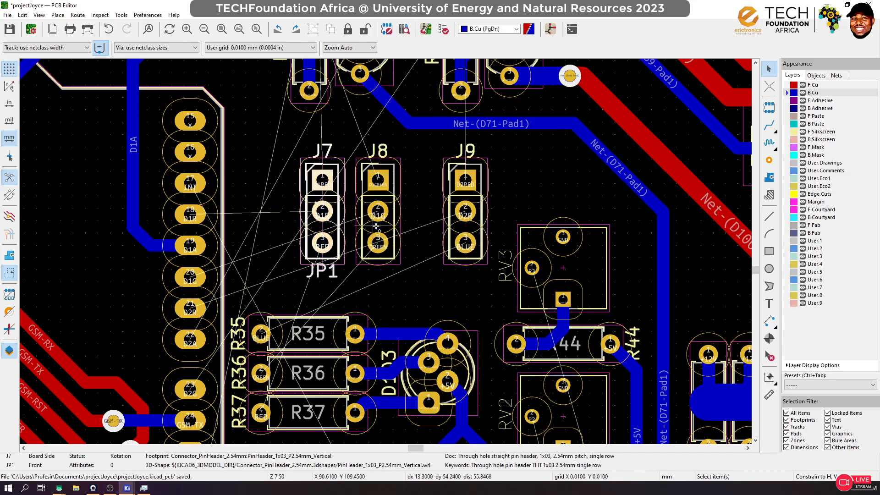
{"action": "left_click", "coordinate": [393, 231], "text": "shift"}
{"action": "left_click", "coordinate": [452, 234], "text": "shift"}
{"action": "right_click", "coordinate": [449, 229]}
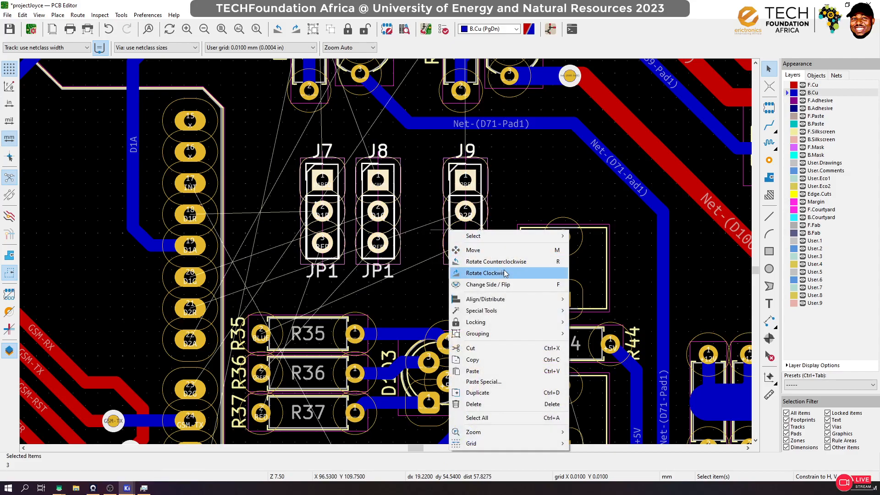
{"action": "mouse_move", "coordinate": [567, 303]}
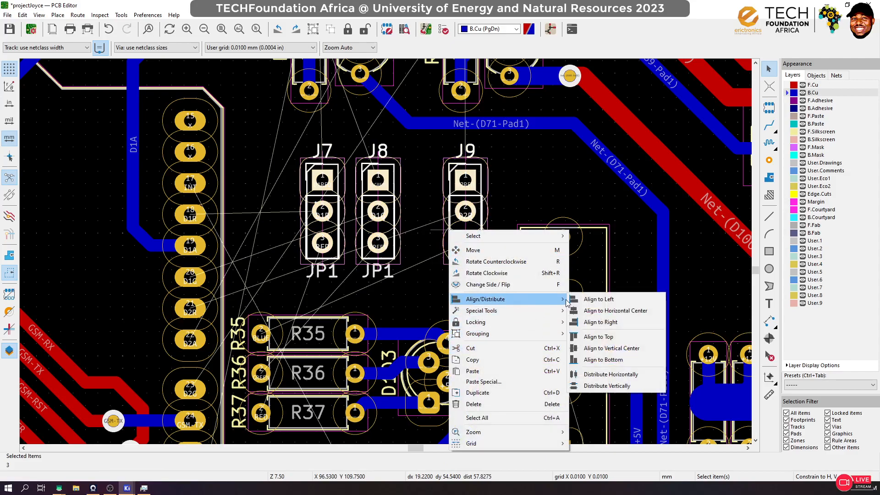
{"action": "left_click", "coordinate": [606, 374]}
{"action": "left_click", "coordinate": [425, 288]}
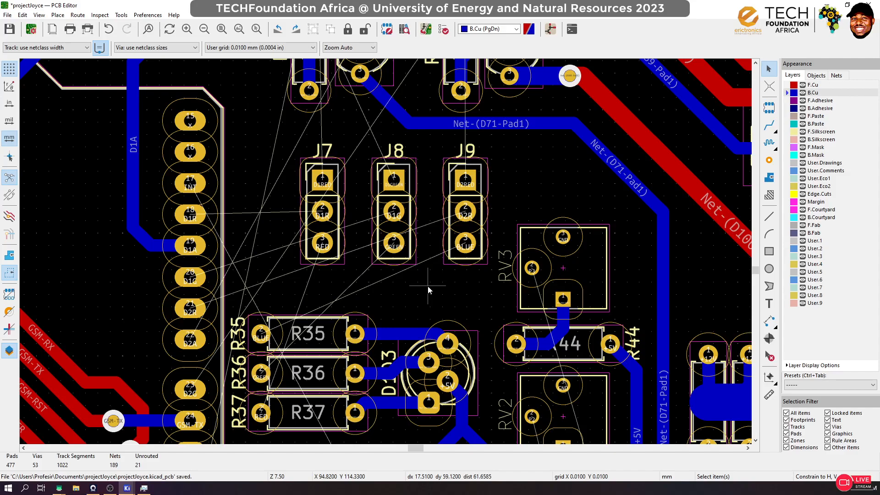
{"action": "scroll", "coordinate": [405, 253], "scroll_direction": "down", "scroll_amount": 1}
{"action": "scroll", "coordinate": [386, 255], "scroll_direction": "down", "scroll_amount": 5}
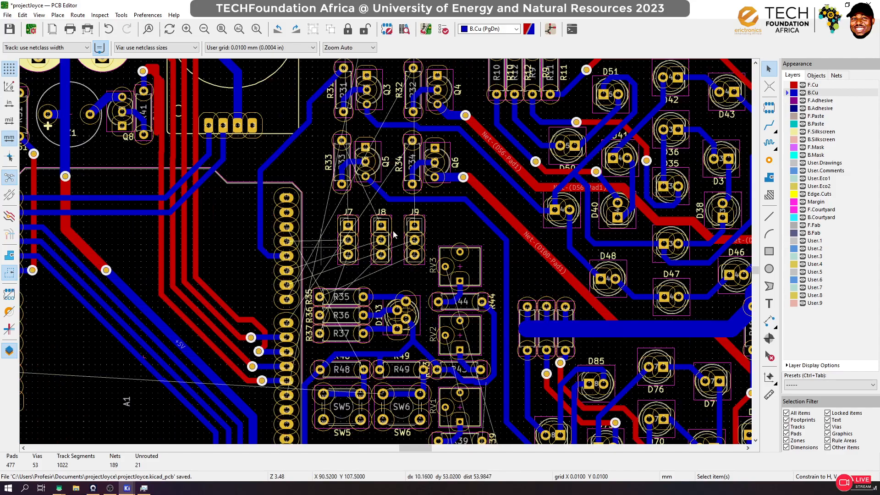
{"action": "left_click", "coordinate": [769, 125]}
{"action": "scroll", "coordinate": [330, 243], "scroll_direction": "up", "scroll_amount": 10}
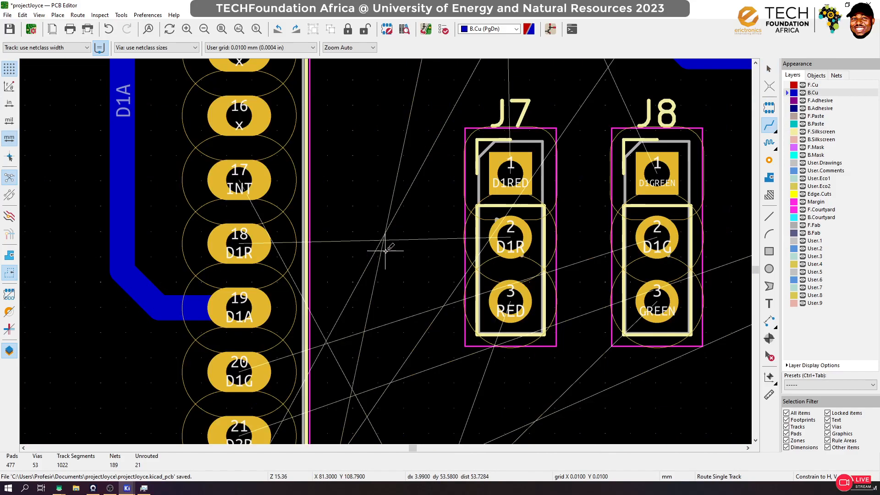
{"action": "scroll", "coordinate": [386, 250], "scroll_direction": "up", "scroll_amount": 5}
{"action": "scroll", "coordinate": [686, 227], "scroll_direction": "down", "scroll_amount": 10}
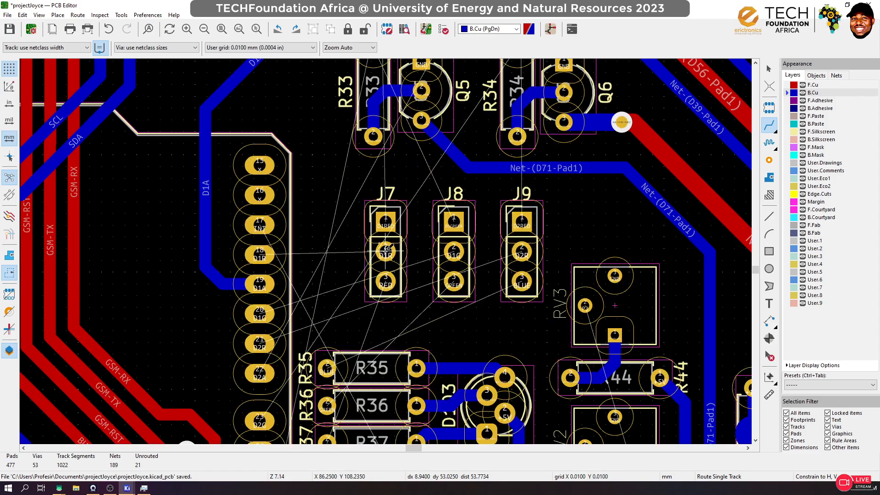
Move J7, J8 and J9 together so J7 pad 2 is level with A1 pad 18 and slightly closer to A1
{"action": "left_click", "coordinate": [769, 68]}
{"action": "left_click", "coordinate": [531, 247]}
{"action": "left_click", "coordinate": [472, 249], "text": "shift"}
{"action": "left_click", "coordinate": [396, 260], "text": "shift"}
{"action": "key", "text": "m"}
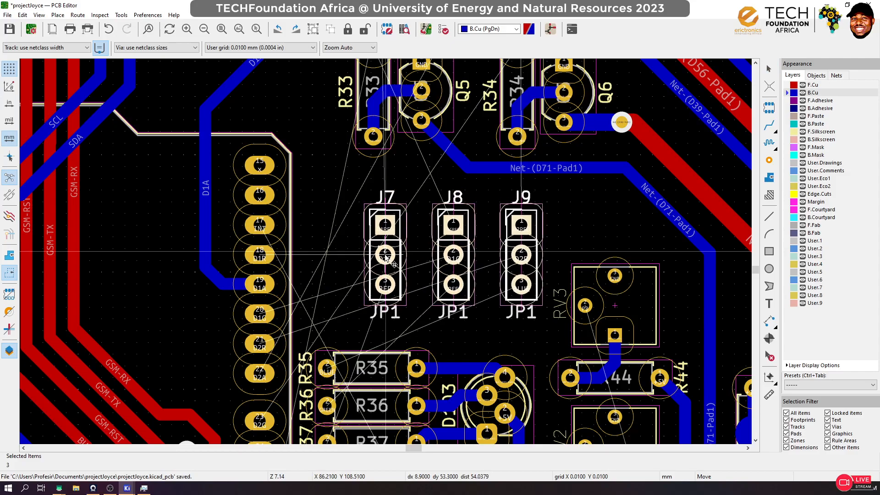
{"action": "left_click", "coordinate": [386, 257]}
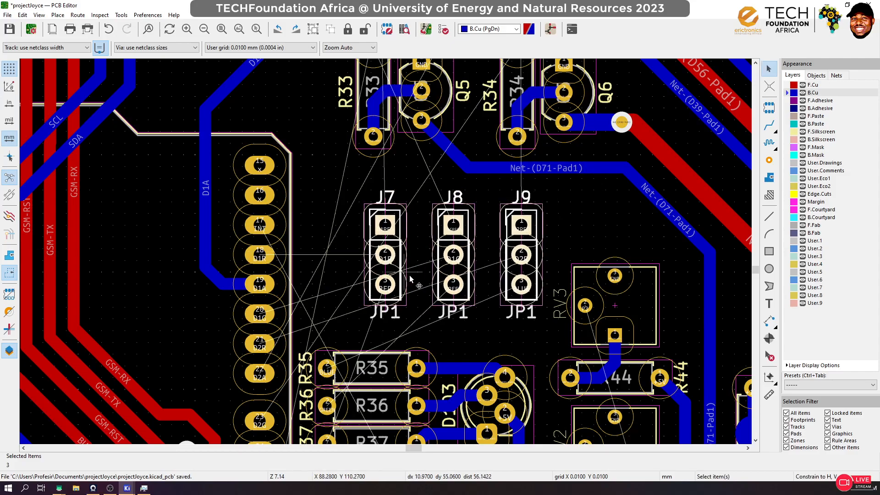
{"action": "key", "text": "m"}
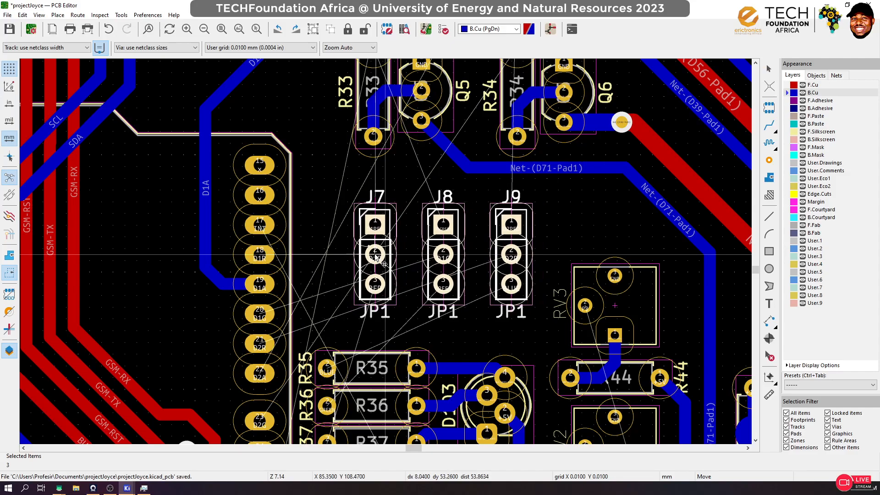
{"action": "left_click", "coordinate": [375, 256]}
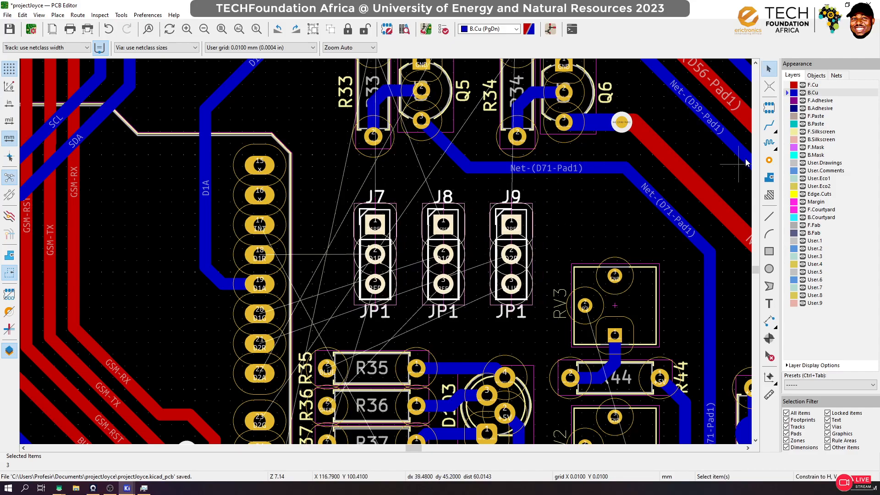
Route the D1R net on B.Cu straight from A1 pad 18 to J7 pad 2
{"action": "left_click", "coordinate": [769, 125]}
{"action": "scroll", "coordinate": [286, 277], "scroll_direction": "up", "scroll_amount": 3}
{"action": "left_click", "coordinate": [235, 225]}
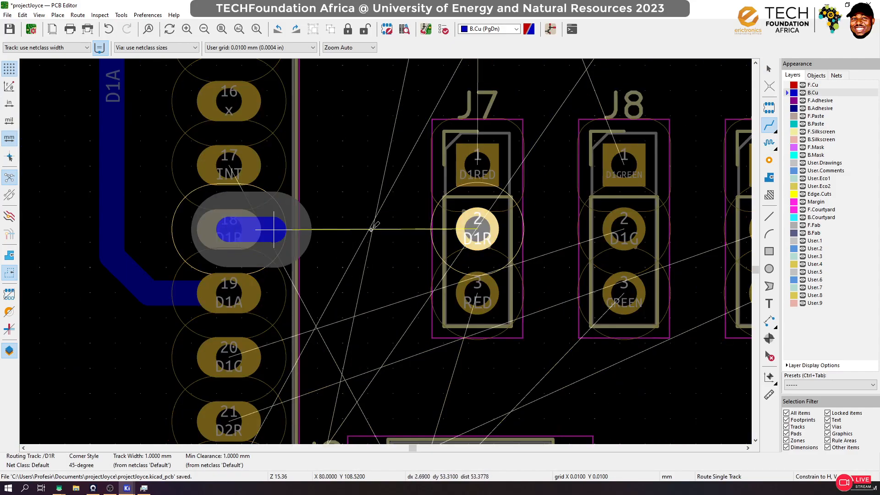
{"action": "left_click", "coordinate": [479, 229]}
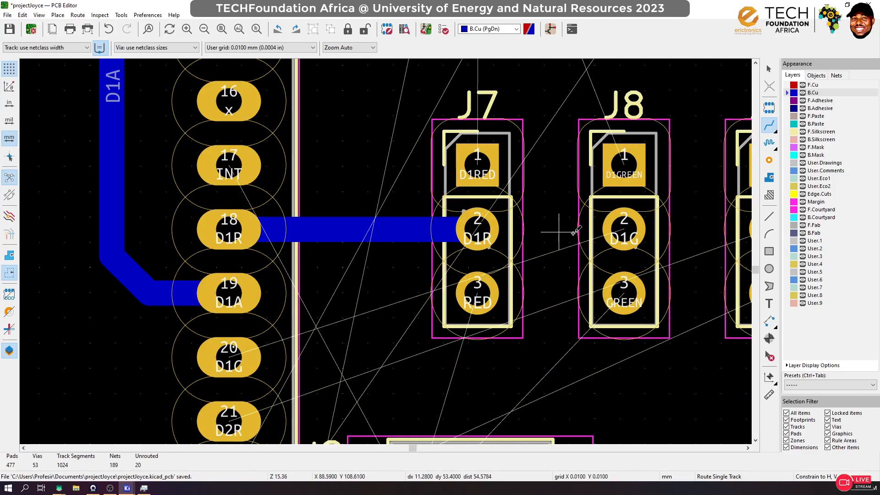
Route the D1G net on B.Cu from J8 pad 2 down between J7 and J8 and under J7 to A1 pad 20
{"action": "left_click", "coordinate": [614, 234]}
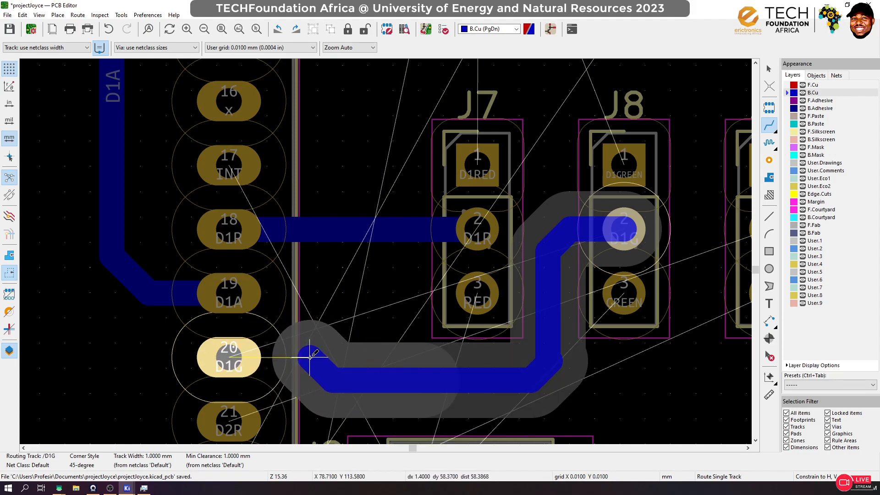
{"action": "left_click", "coordinate": [310, 356]}
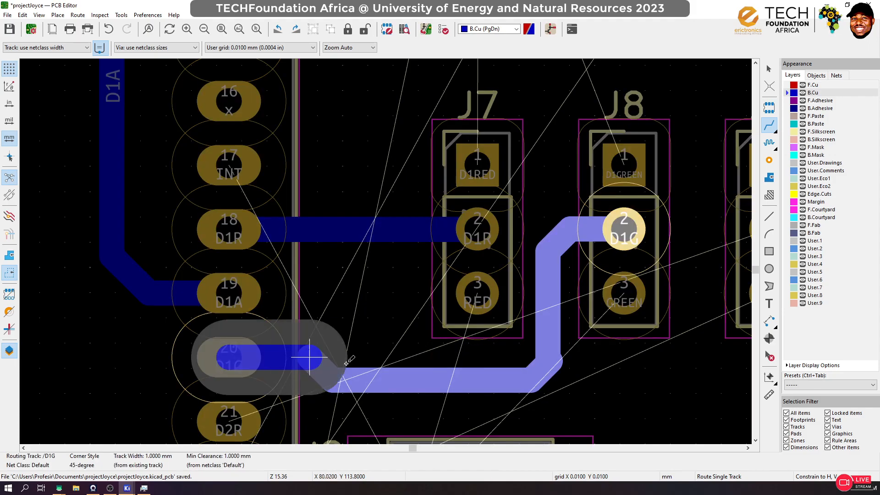
{"action": "left_click", "coordinate": [552, 316]}
Route the D2R net on B.Cu from A1 pad 21 to J9 pad 2, passing below J7 and J8
{"action": "scroll", "coordinate": [611, 173], "scroll_direction": "down", "scroll_amount": 3}
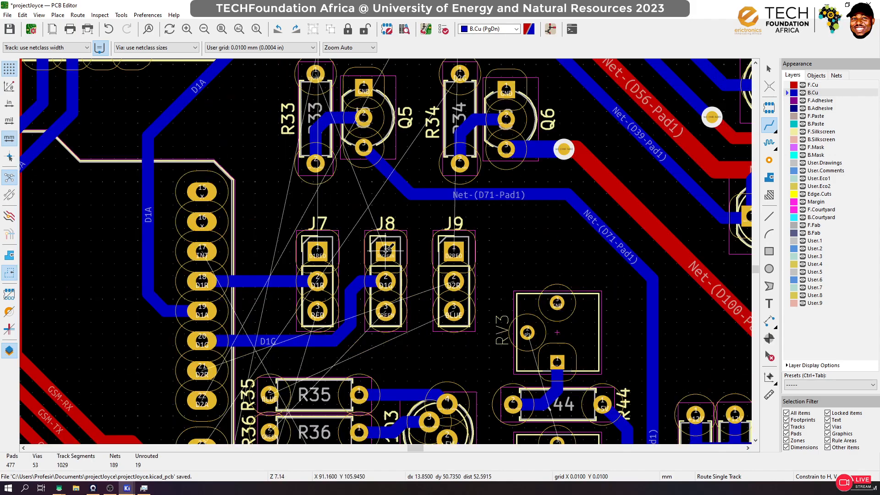
{"action": "left_click", "coordinate": [201, 370]}
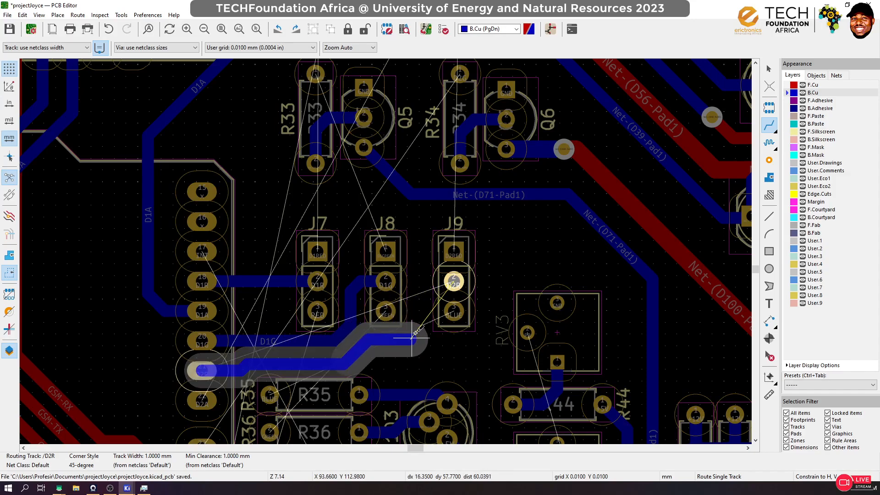
{"action": "left_click", "coordinate": [454, 281]}
Reroute the D2R track to descend between J8 and J9 and run parallel below the D1G track above R35
{"action": "left_click", "coordinate": [453, 282]}
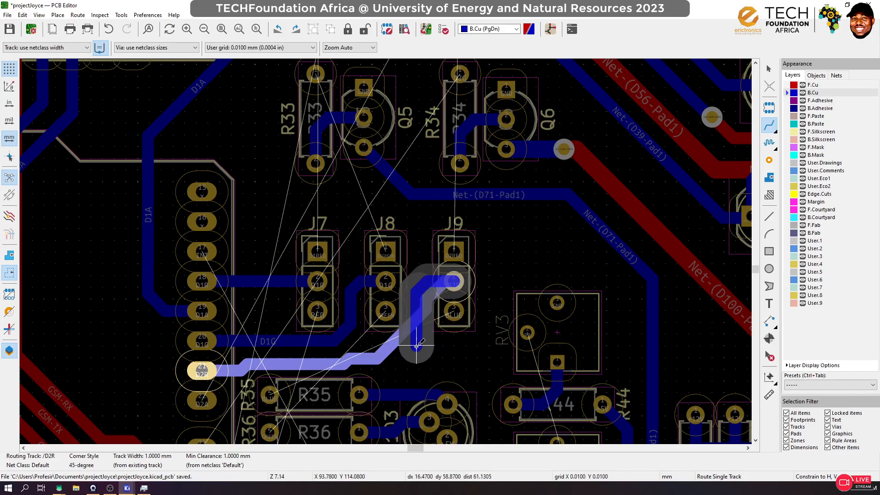
{"action": "left_click", "coordinate": [366, 359]}
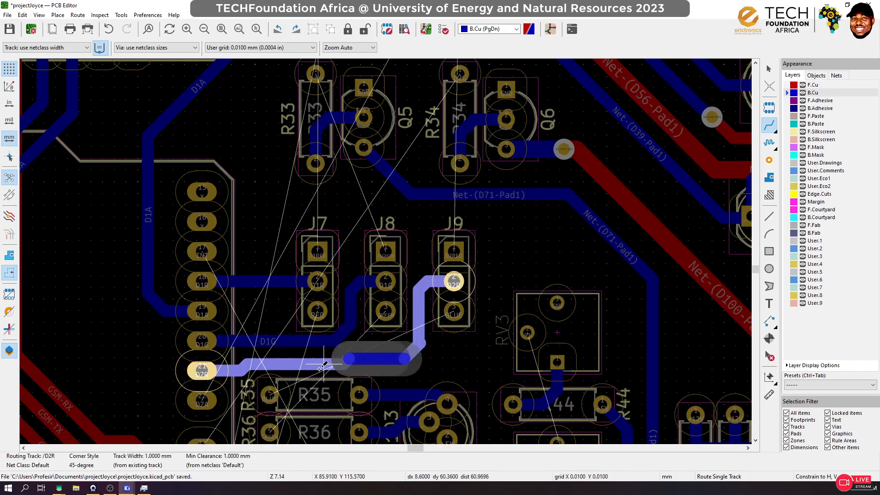
{"action": "key", "text": "Escape"}
{"action": "left_click", "coordinate": [338, 364]}
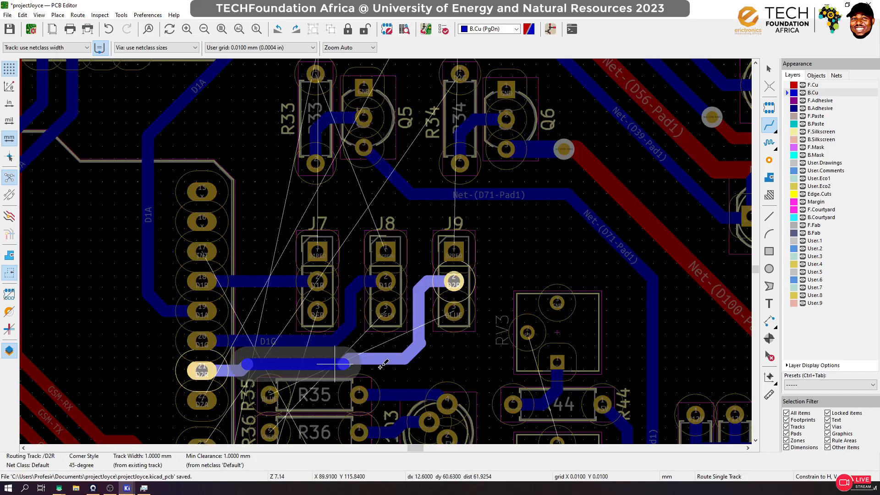
{"action": "left_click", "coordinate": [419, 341]}
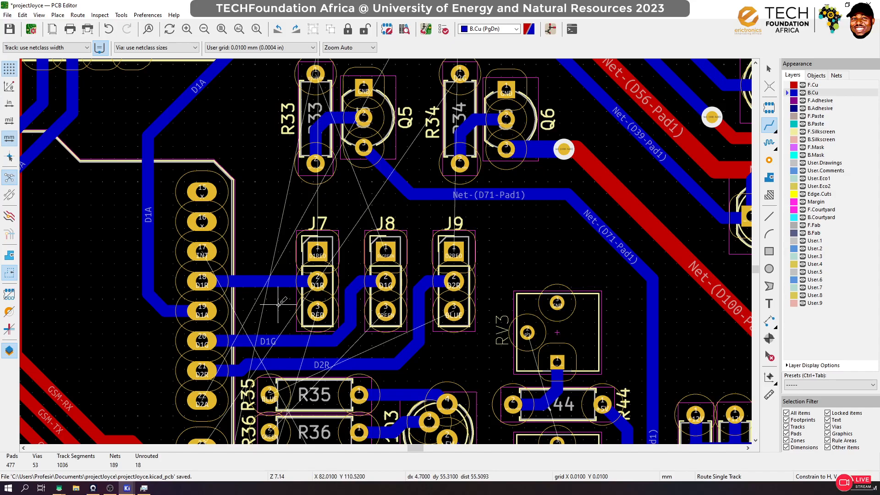
{"action": "scroll", "coordinate": [279, 304], "scroll_direction": "down", "scroll_amount": 1}
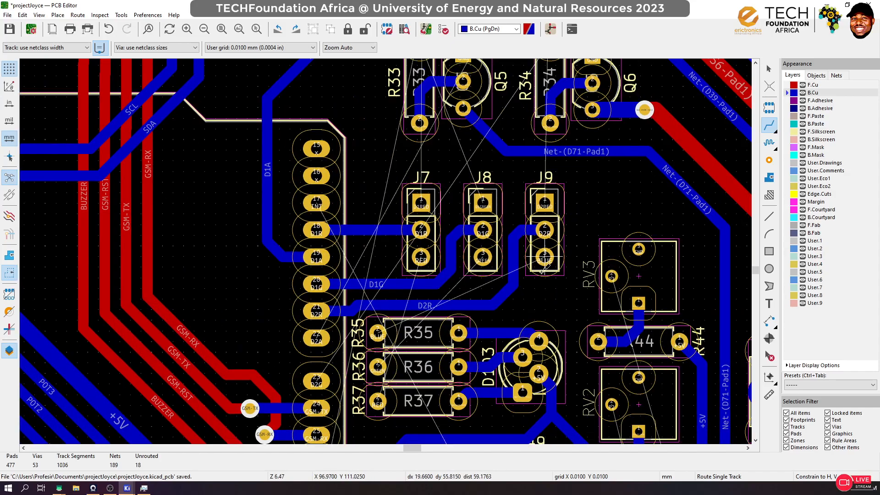
{"action": "scroll", "coordinate": [545, 268], "scroll_direction": "down", "scroll_amount": 1}
{"action": "middle_click_drag", "start_coordinate": [206, 303], "coordinate": [386, 251]}
{"action": "left_click", "coordinate": [386, 251]}
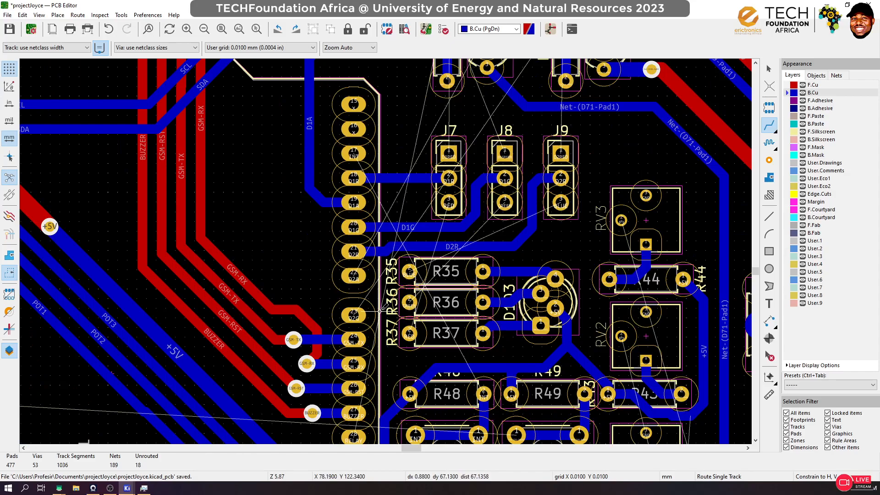
{"action": "scroll", "coordinate": [383, 310], "scroll_direction": "down", "scroll_amount": 8}
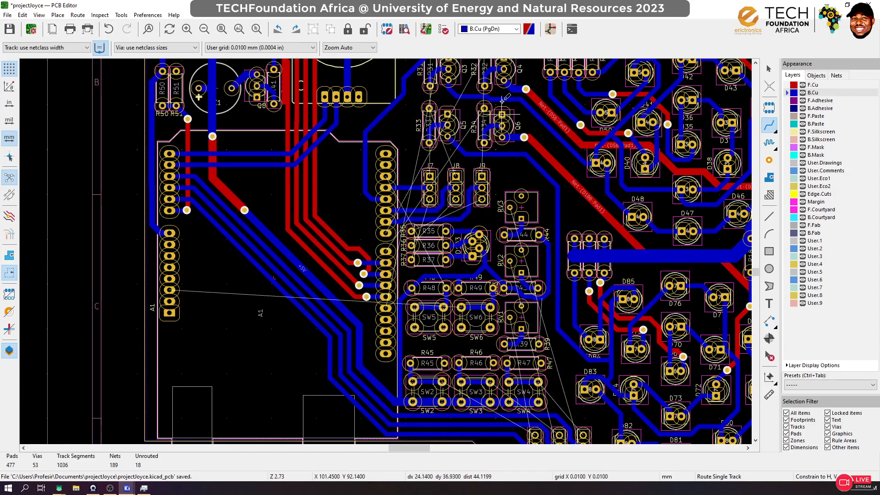
{"action": "scroll", "coordinate": [484, 126], "scroll_direction": "up", "scroll_amount": 1}
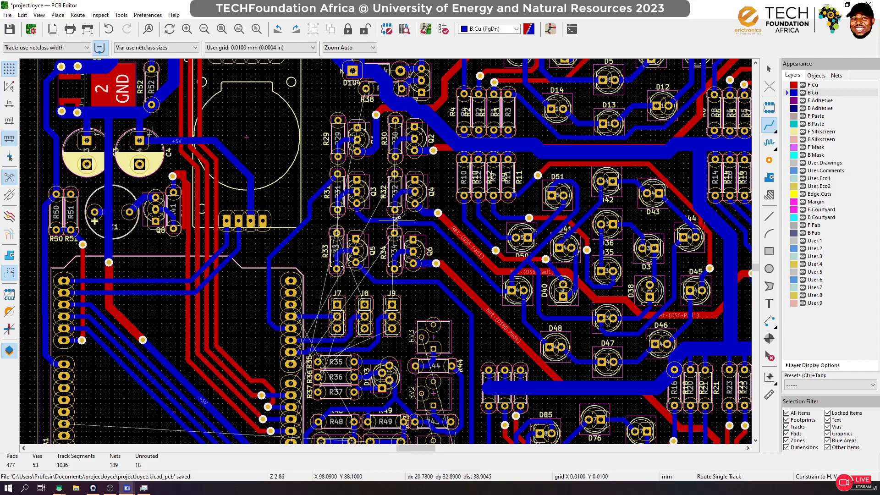
{"action": "scroll", "coordinate": [394, 311], "scroll_direction": "up", "scroll_amount": 3}
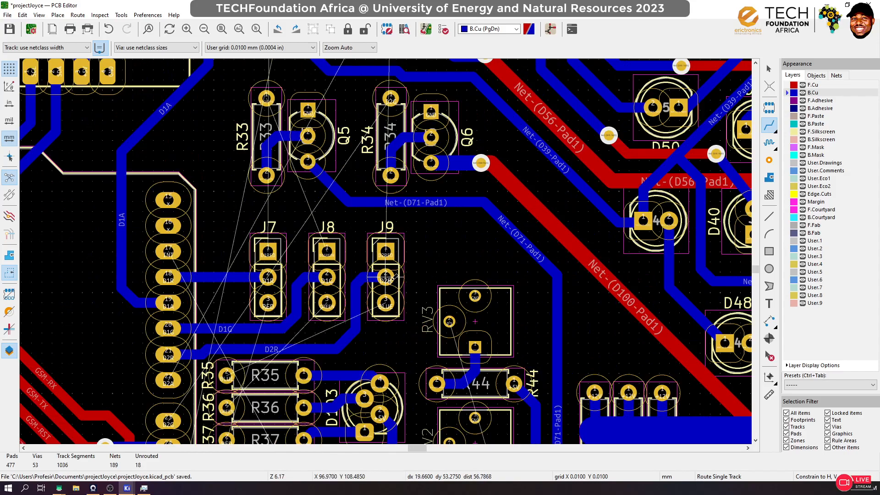
{"action": "left_click", "coordinate": [386, 251]}
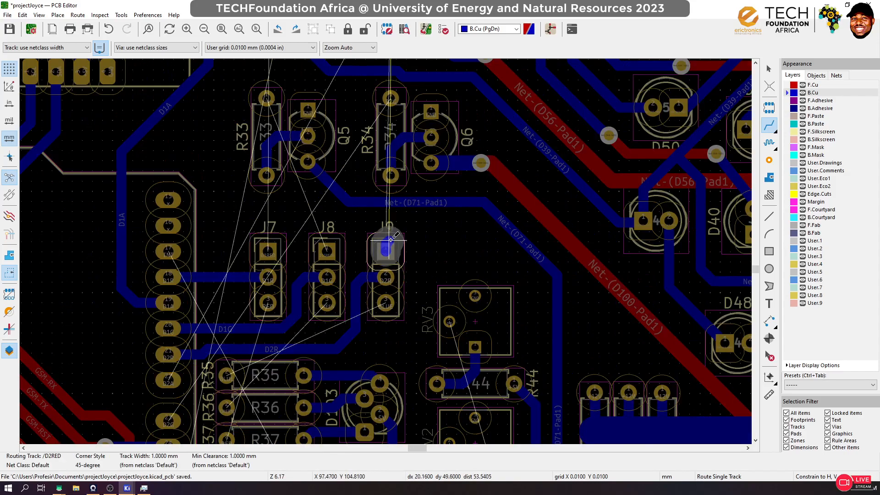
{"action": "scroll", "coordinate": [426, 232], "scroll_direction": "down", "scroll_amount": 6}
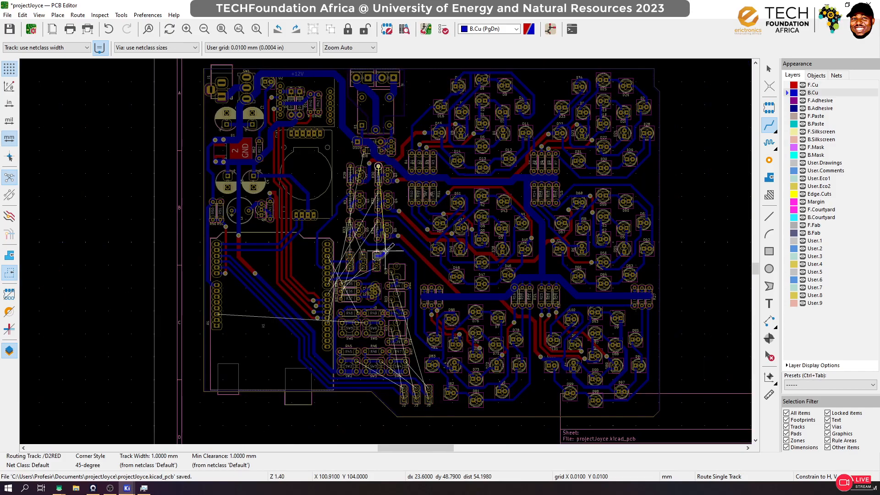
{"action": "scroll", "coordinate": [386, 251], "scroll_direction": "up", "scroll_amount": 6}
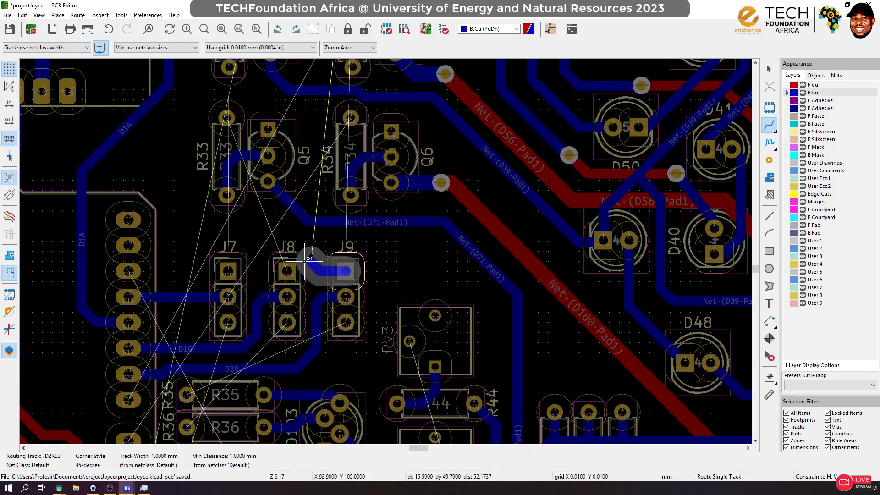
{"action": "key", "text": "Escape"}
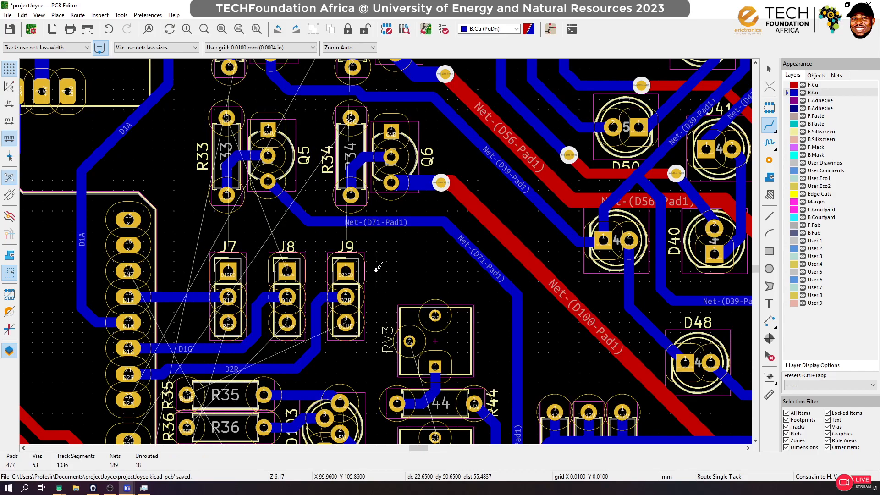
Examine the D2RED connection at R30 on the board, and check J9's pin labels in the Schematic Editor
{"action": "scroll", "coordinate": [386, 251], "scroll_direction": "down", "scroll_amount": 1}
{"action": "scroll", "coordinate": [386, 250], "scroll_direction": "down", "scroll_amount": 3}
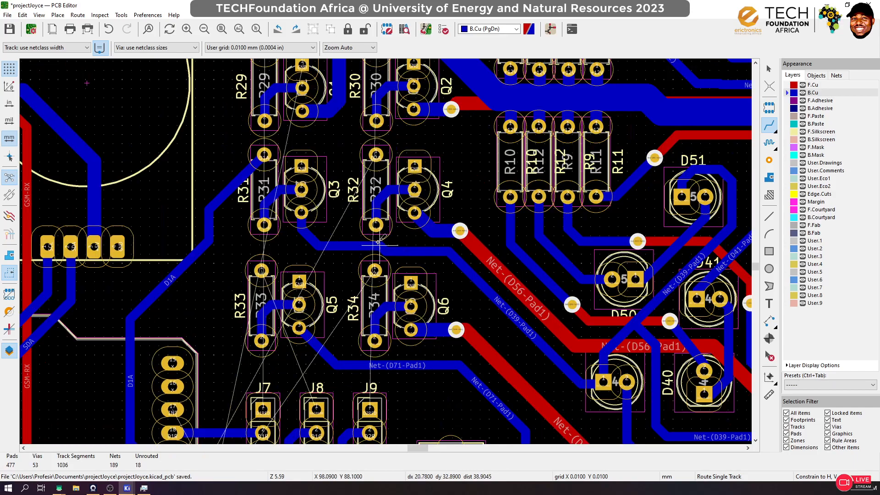
{"action": "scroll", "coordinate": [386, 170], "scroll_direction": "up", "scroll_amount": 8}
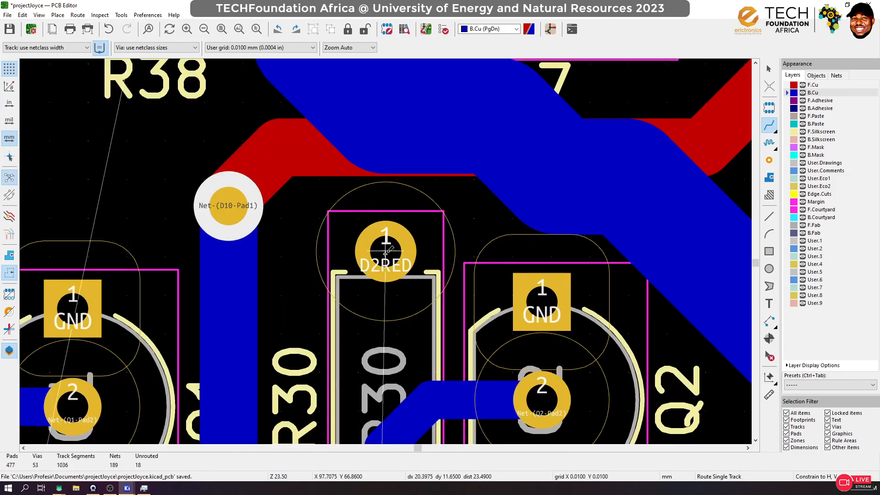
{"action": "scroll", "coordinate": [386, 250], "scroll_direction": "down", "scroll_amount": 6}
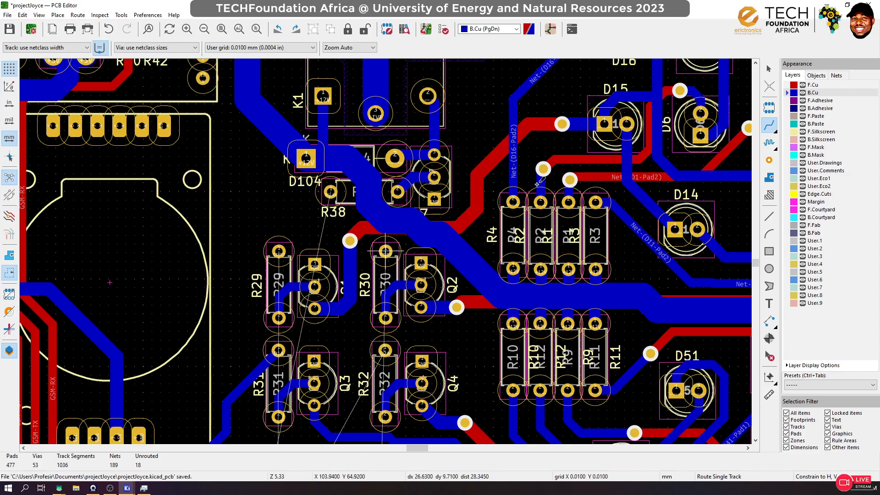
{"action": "left_click", "coordinate": [770, 68]}
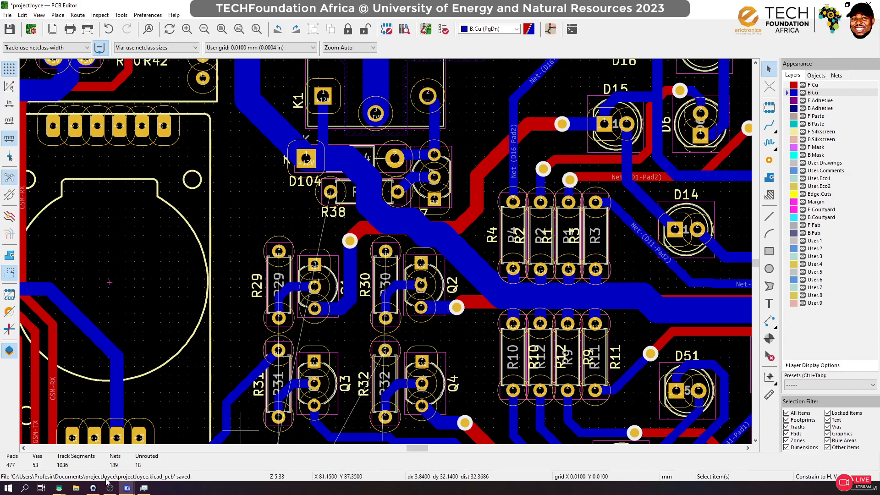
{"action": "mouse_move", "coordinate": [127, 489]}
{"action": "left_click", "coordinate": [149, 447]}
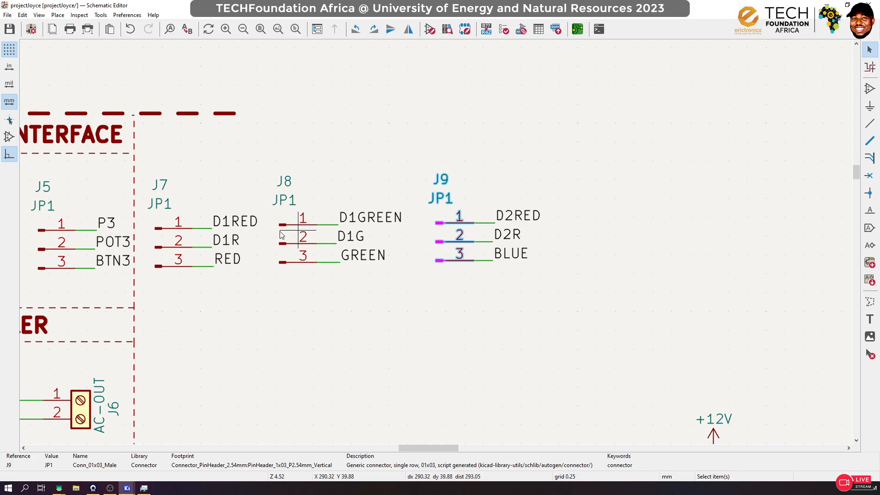
{"action": "left_click", "coordinate": [827, 4]}
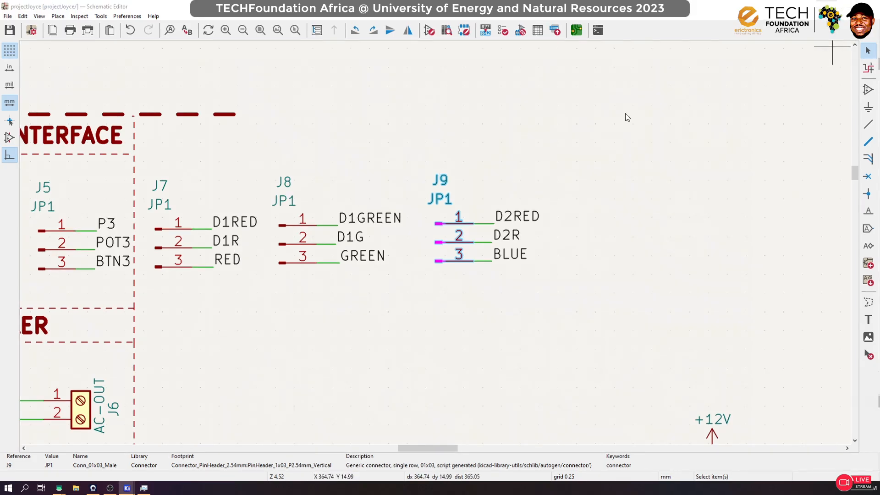
Route BTN1 from R45 pad 1 on B.Cu, through a via above the resistor, and on F.Cu to J2 pad 3
{"action": "scroll", "coordinate": [386, 255], "scroll_direction": "down", "scroll_amount": 6}
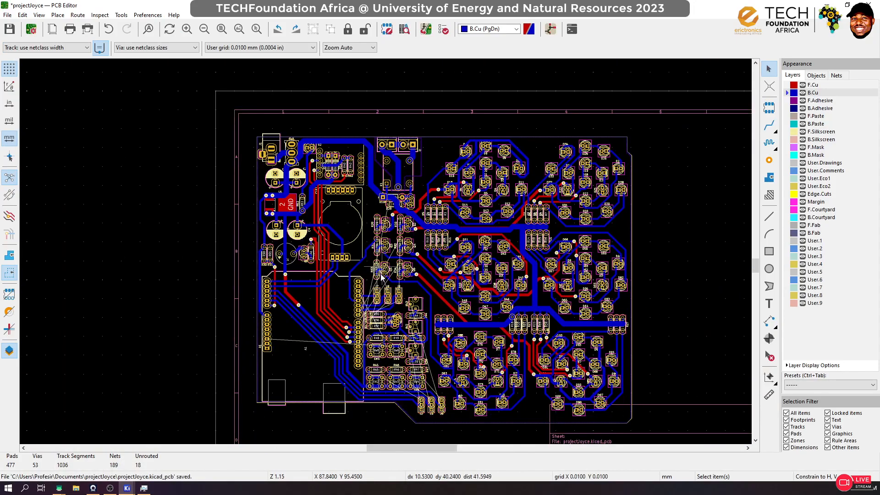
{"action": "scroll", "coordinate": [398, 395], "scroll_direction": "up", "scroll_amount": 6}
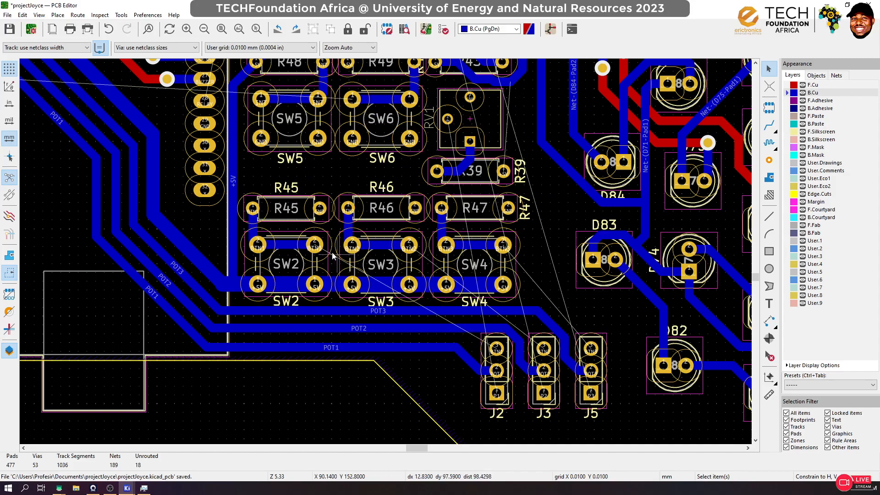
{"action": "left_click", "coordinate": [769, 124]}
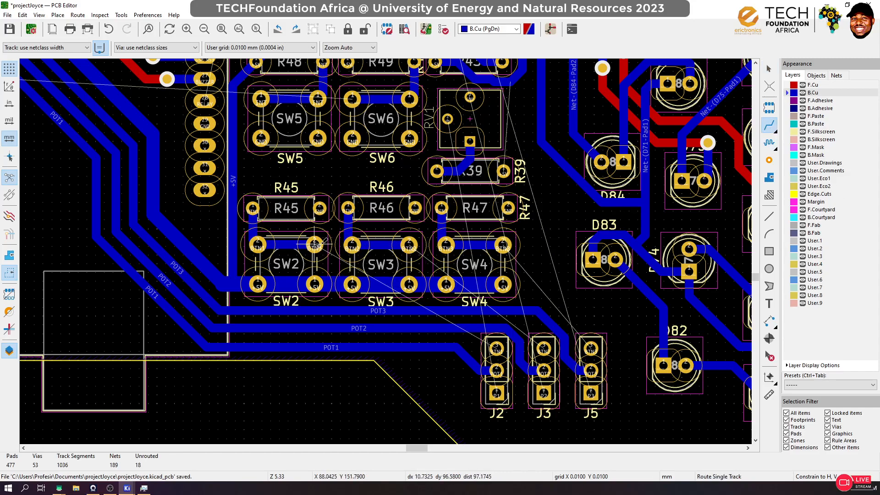
{"action": "left_click", "coordinate": [252, 208]}
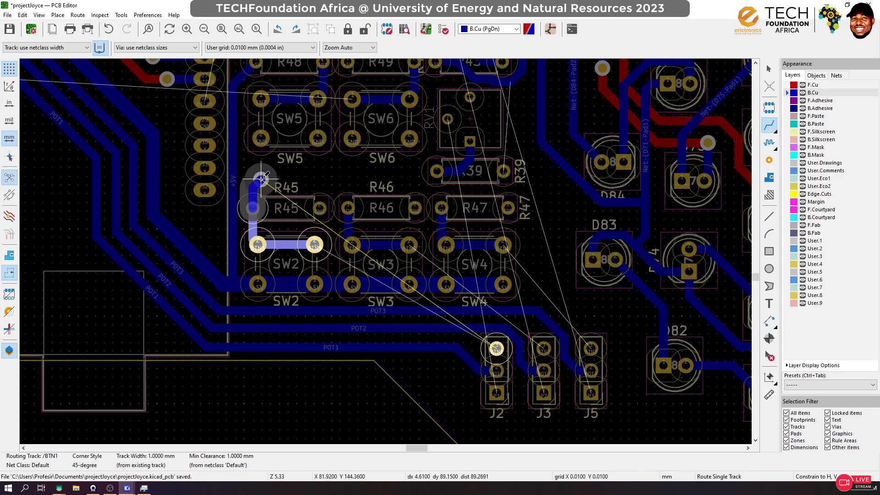
{"action": "key", "text": "v"}
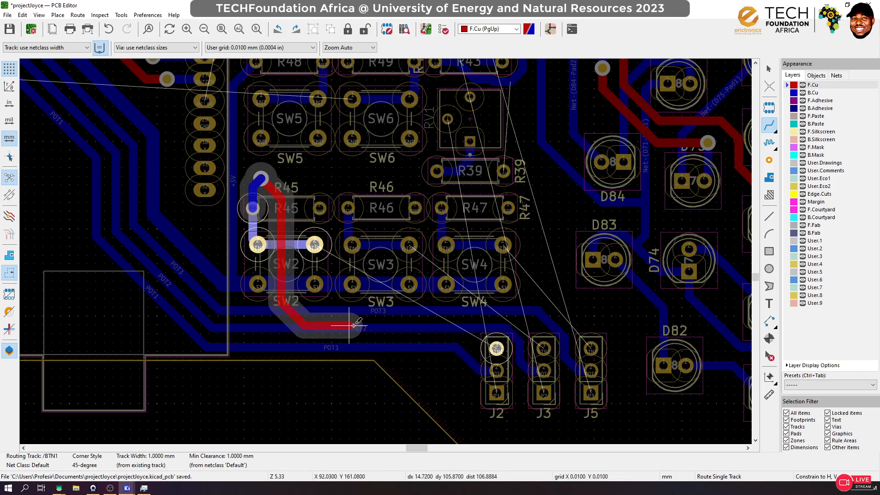
{"action": "left_click", "coordinate": [496, 348]}
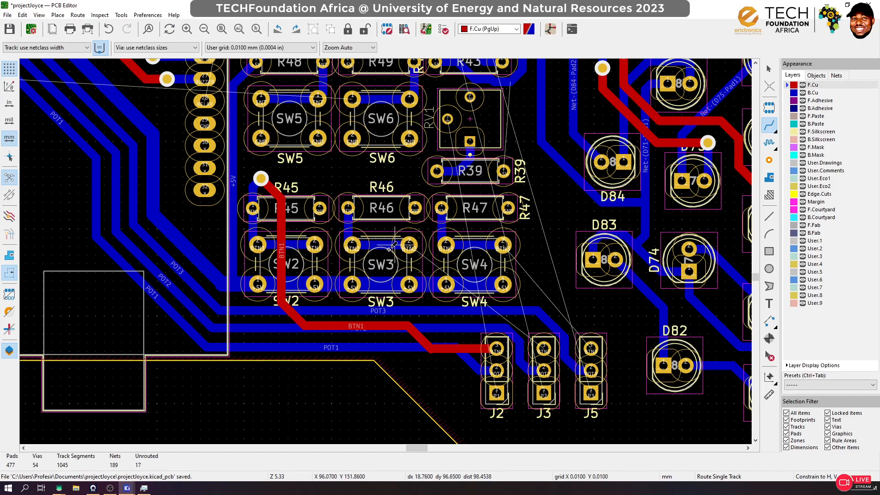
Route BTN2 from R46 pad 1 on B.Cu, through a via above the resistor, and on F.Cu to J3 pad 3
{"action": "left_click", "coordinate": [347, 207]}
{"action": "key", "text": "Escape"}
{"action": "key", "text": "Page_Down"}
{"action": "left_click", "coordinate": [347, 203]}
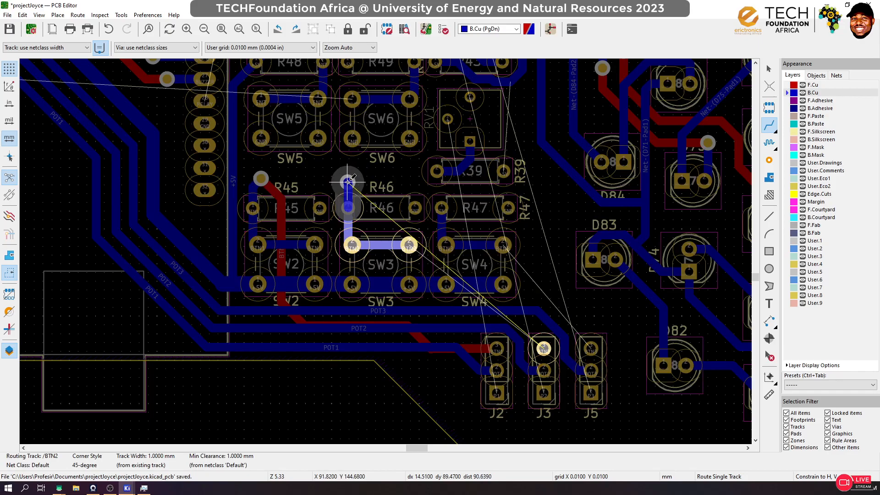
{"action": "key", "text": "Page_Up"}
{"action": "left_click", "coordinate": [349, 182]}
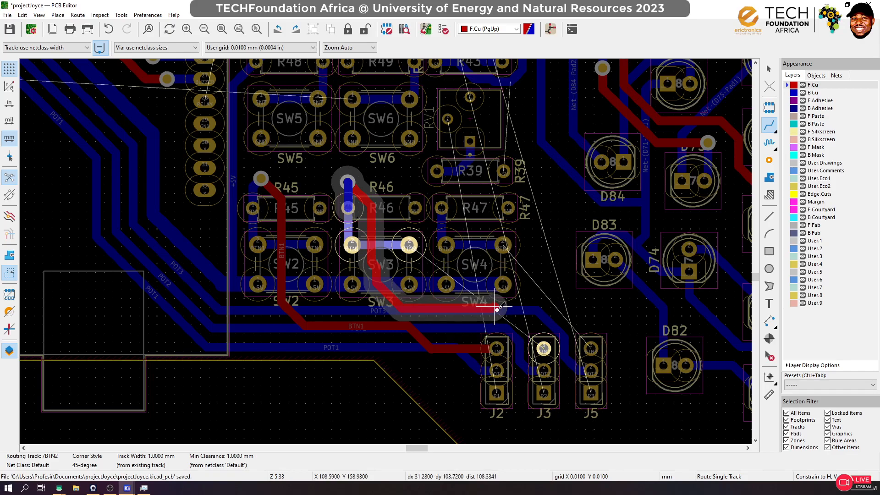
{"action": "left_click", "coordinate": [544, 348]}
Reroute the end of the BTN2 track on F.Cu from J3 pad 3 back to the bend below SW3, running closer to BTN1
{"action": "scroll", "coordinate": [497, 348], "scroll_direction": "up", "scroll_amount": 5}
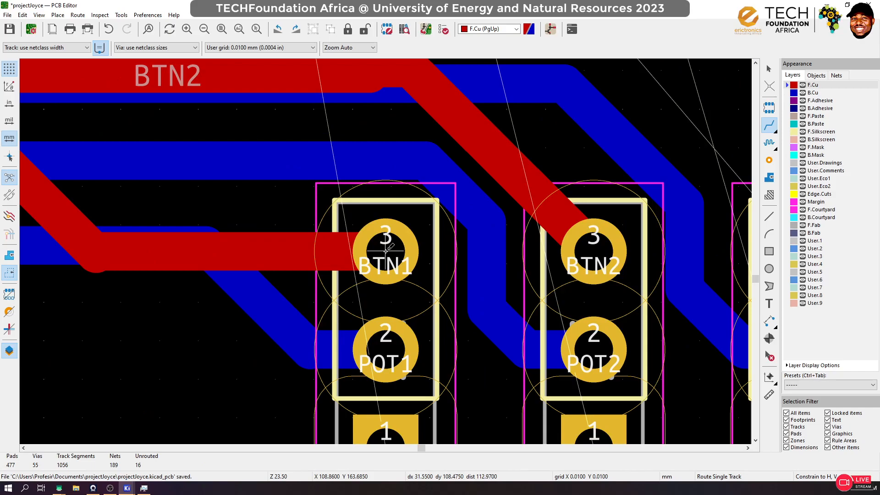
{"action": "left_click", "coordinate": [598, 252]}
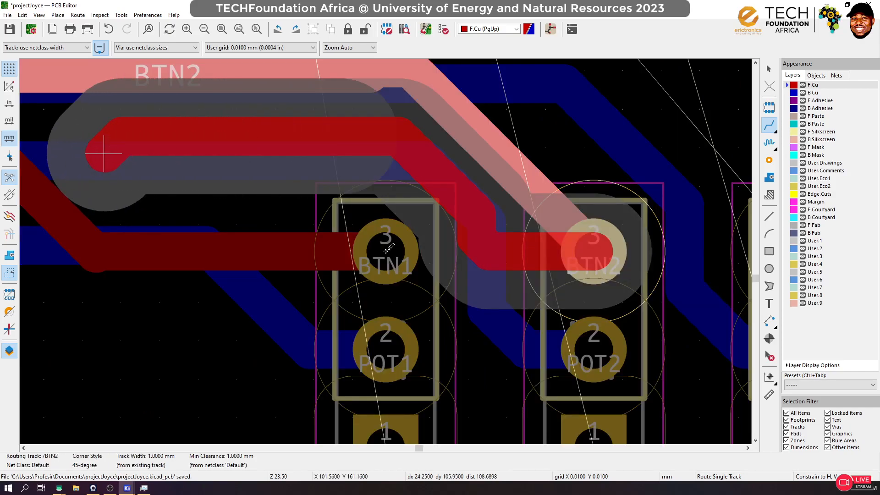
{"action": "scroll", "coordinate": [98, 147], "scroll_direction": "down", "scroll_amount": 3}
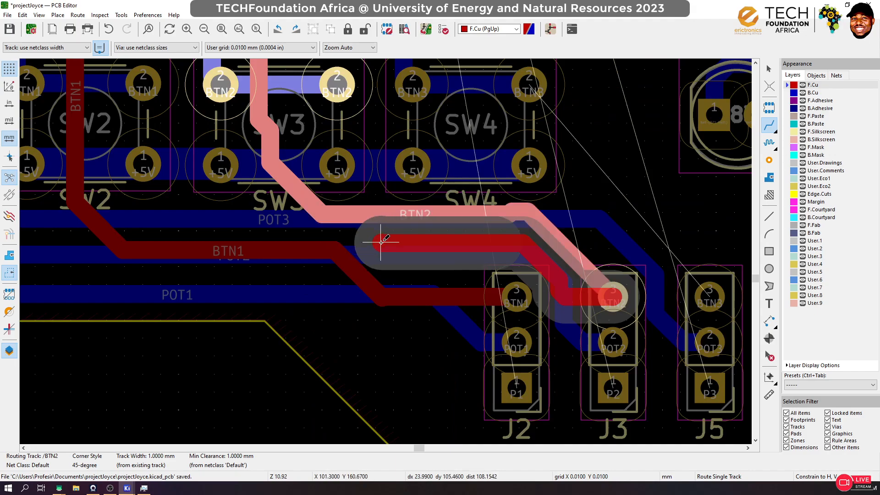
{"action": "left_click", "coordinate": [330, 212]}
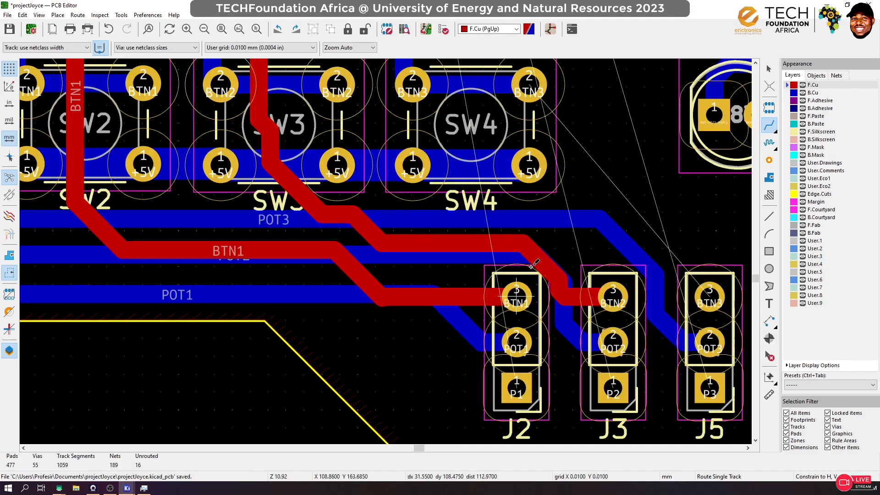
{"action": "left_click", "coordinate": [545, 264]}
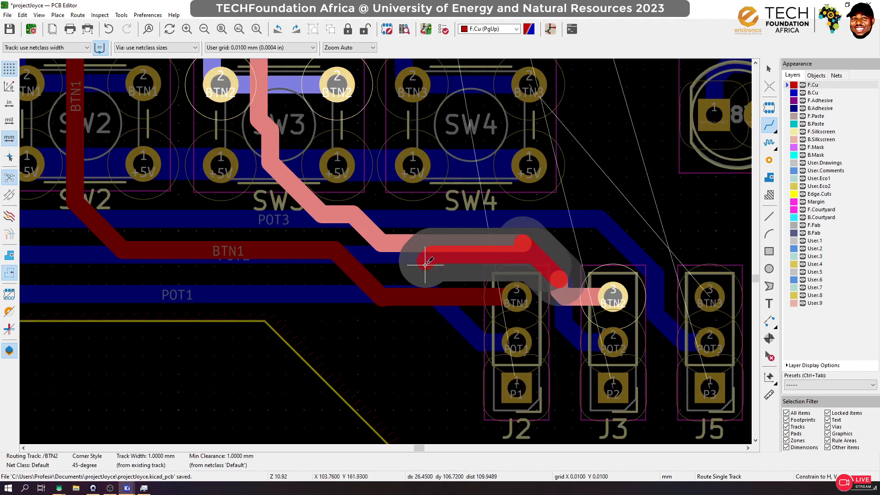
{"action": "left_click", "coordinate": [383, 246]}
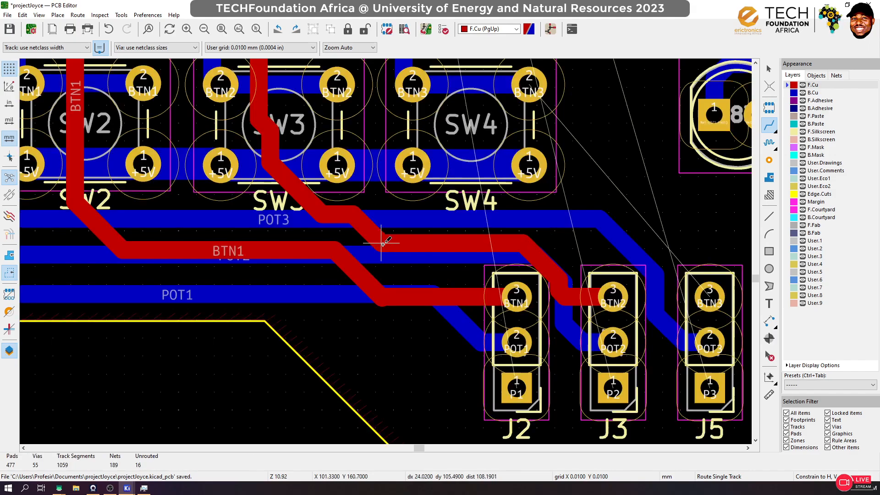
Shift the horizontal BTN2 section below SW4 closer to BTN1 on F.Cu and smooth its diagonal into J3 pad 3
{"action": "left_click", "coordinate": [379, 243]}
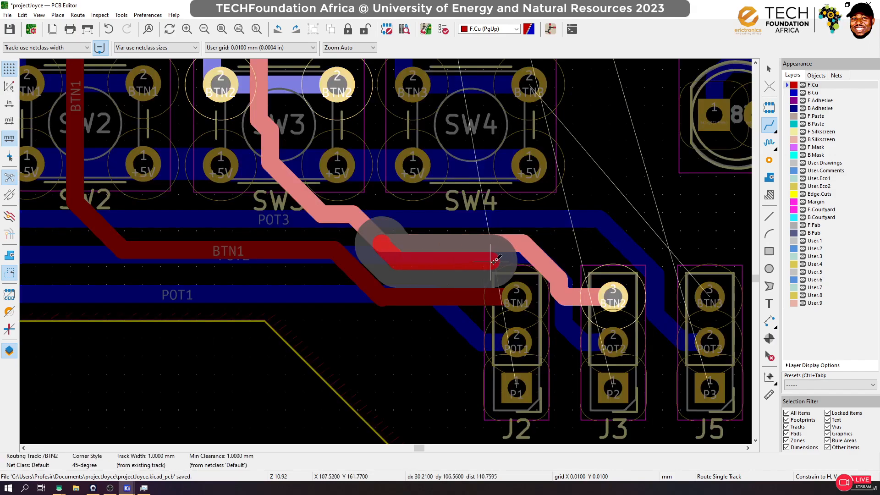
{"action": "left_click", "coordinate": [542, 260]}
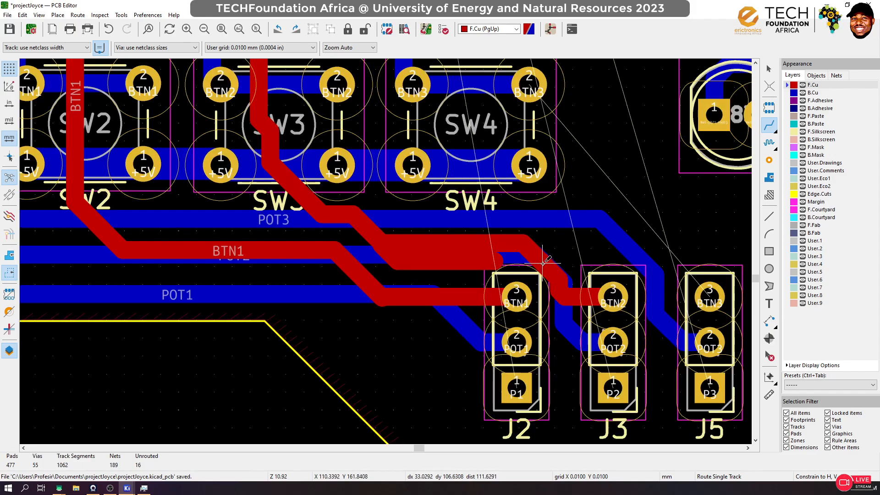
{"action": "left_click", "coordinate": [543, 259]}
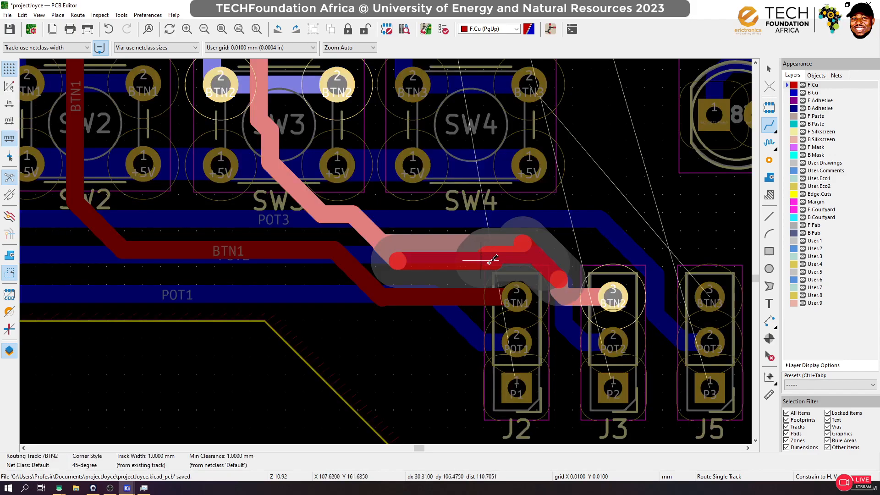
{"action": "double_click", "coordinate": [489, 257]}
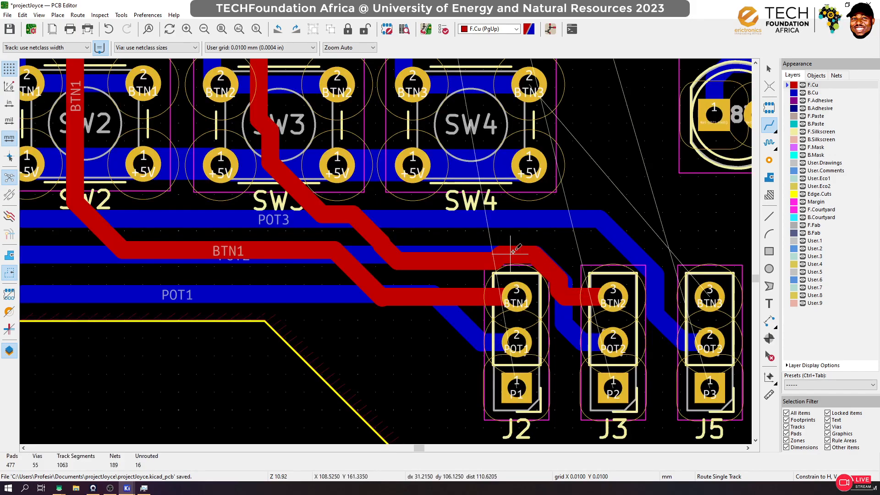
{"action": "left_click", "coordinate": [513, 251]}
{"action": "left_click", "coordinate": [371, 234]}
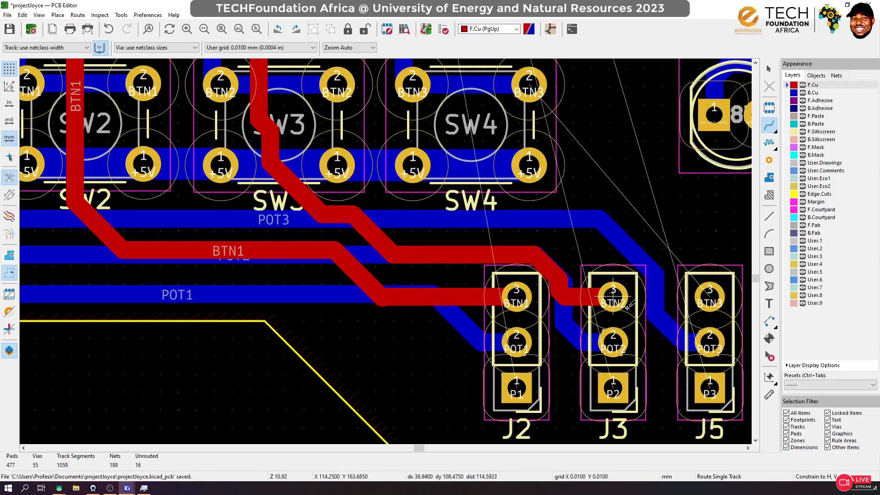
{"action": "left_click", "coordinate": [614, 296]}
{"action": "left_click", "coordinate": [544, 260]}
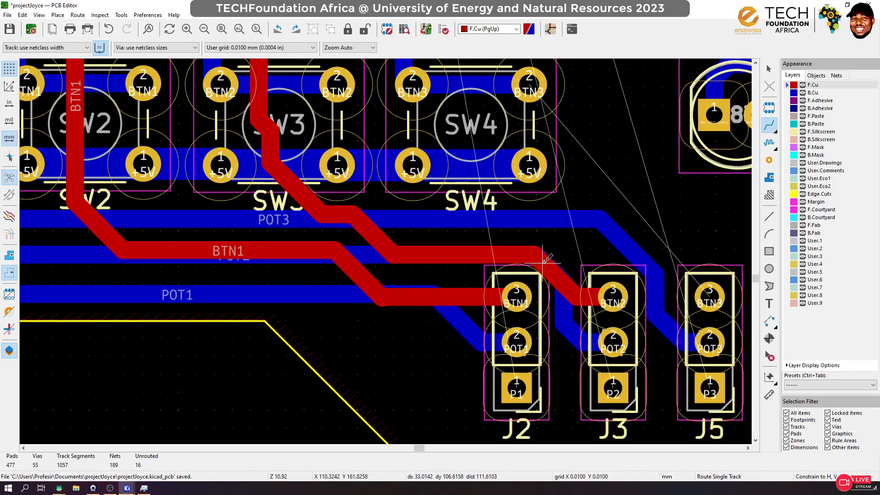
Reroute the BTN2 track on F.Cu from R46 down through SW3 as one straight vertical run to the bend below the switch
{"action": "scroll", "coordinate": [352, 213], "scroll_direction": "down", "scroll_amount": 1}
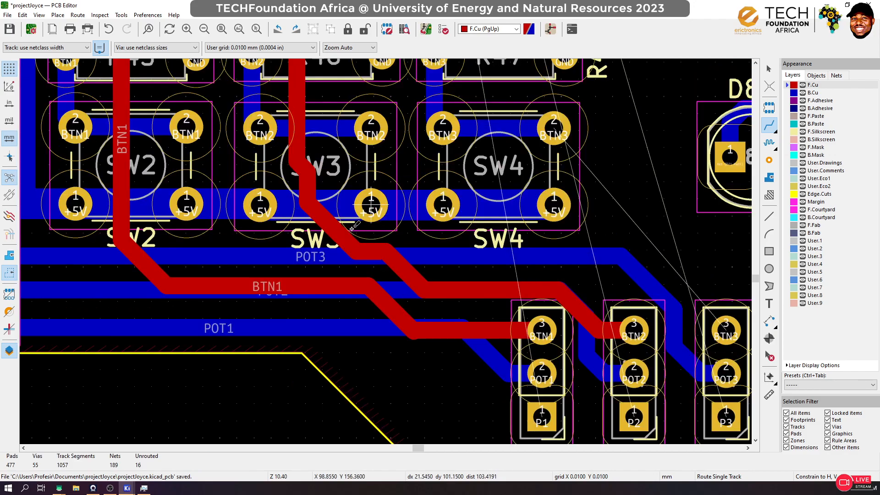
{"action": "left_click", "coordinate": [373, 250]}
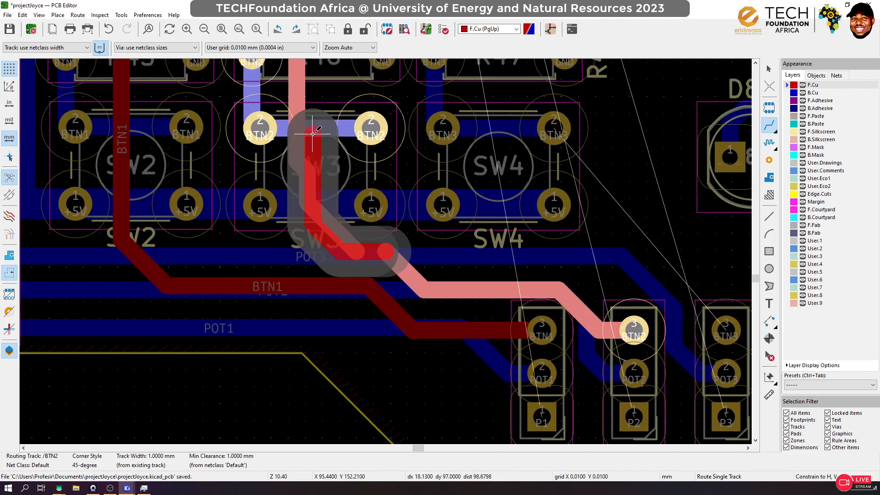
{"action": "scroll", "coordinate": [305, 151], "scroll_direction": "down", "scroll_amount": 3}
{"action": "left_click", "coordinate": [386, 251]}
{"action": "scroll", "coordinate": [394, 274], "scroll_direction": "up", "scroll_amount": 1}
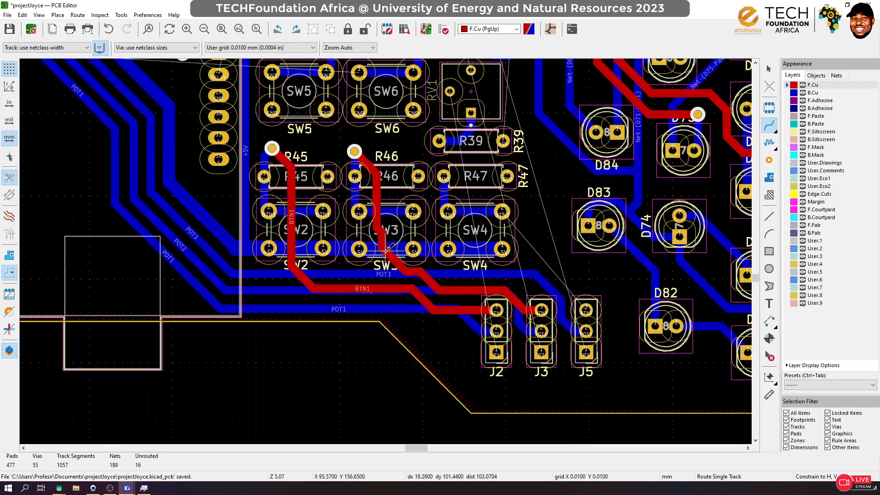
{"action": "scroll", "coordinate": [385, 250], "scroll_direction": "up", "scroll_amount": 3}
{"action": "left_click", "coordinate": [368, 85]}
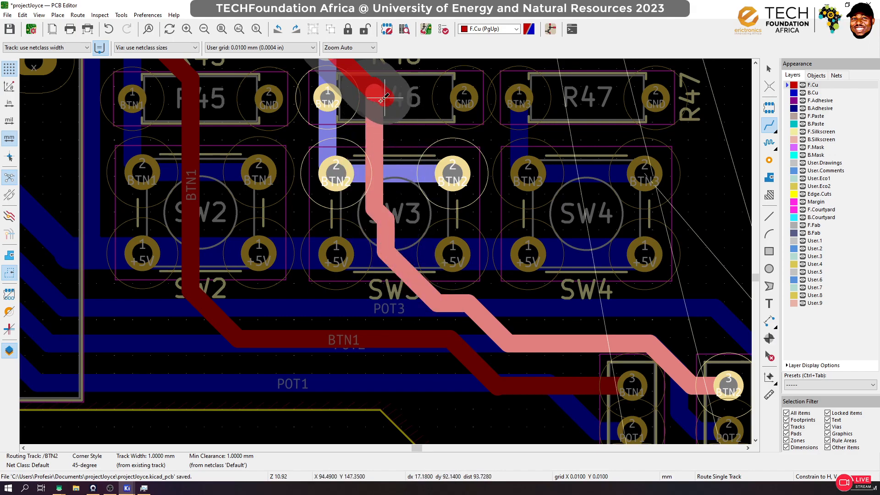
{"action": "left_click", "coordinate": [446, 296]}
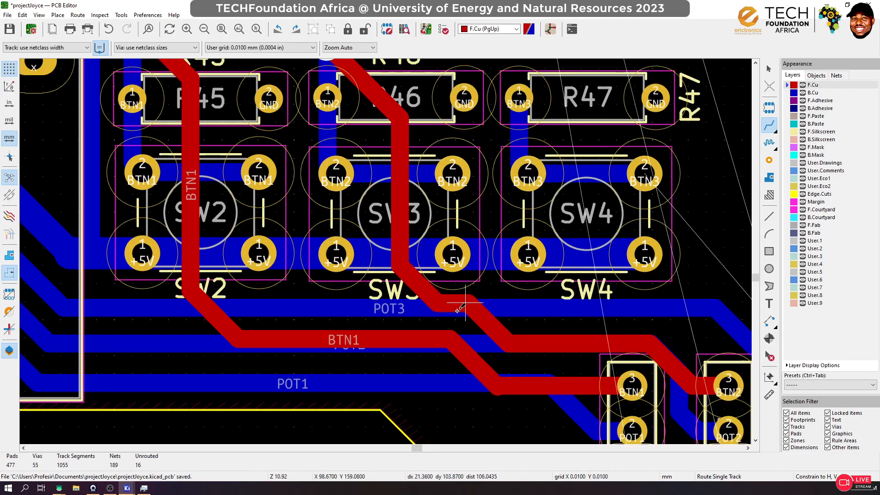
Reroute BTN1 on F.Cu along the POT3 line below SW2 and SW3, with one straight diagonal into the run to J2 pad 3
{"action": "left_click", "coordinate": [190, 262]}
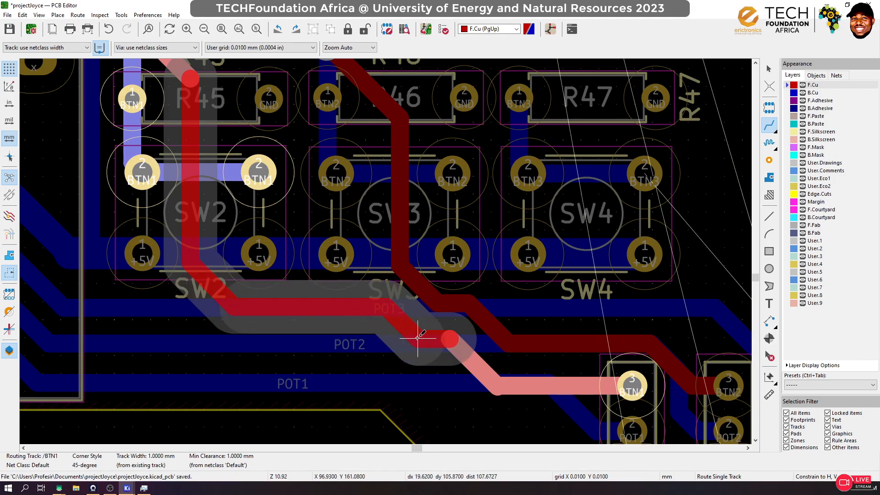
{"action": "double_click", "coordinate": [441, 339]}
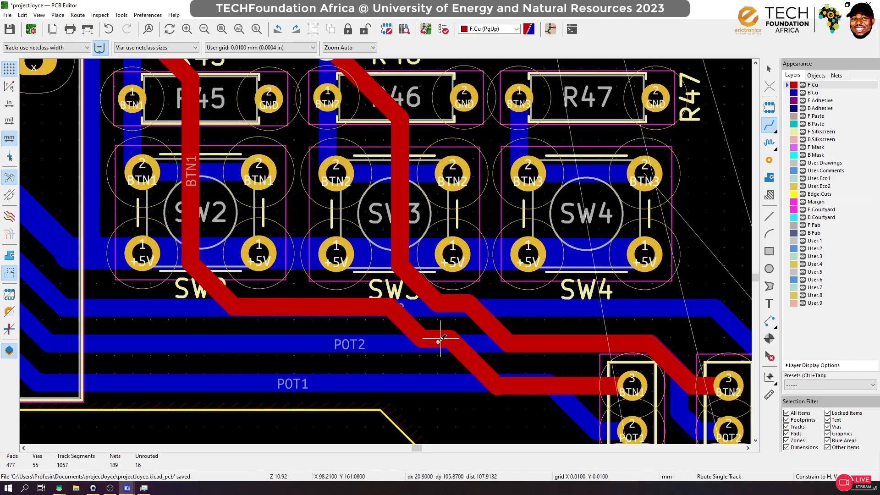
{"action": "scroll", "coordinate": [398, 343], "scroll_direction": "up", "scroll_amount": 3}
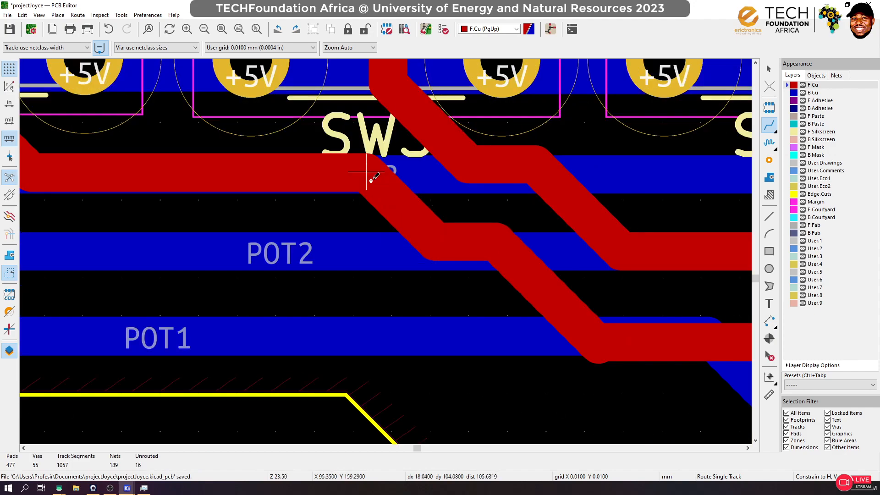
{"action": "left_click", "coordinate": [332, 172]}
{"action": "double_click", "coordinate": [594, 349]}
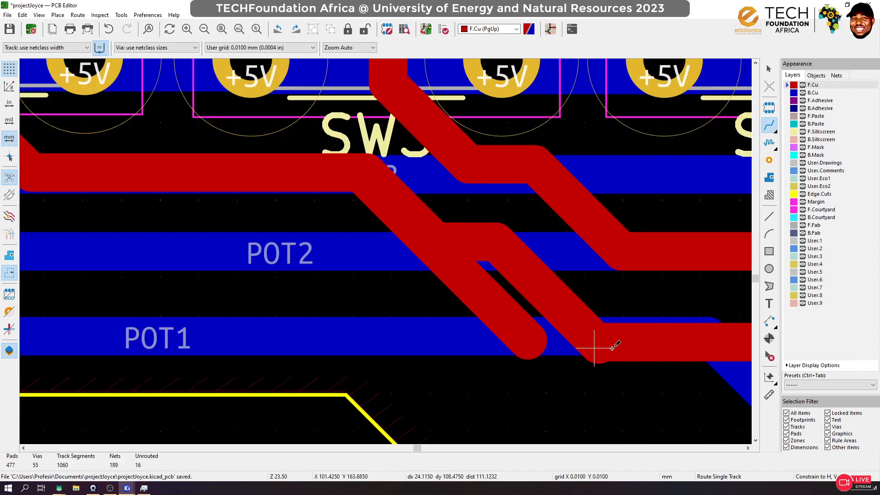
{"action": "left_click", "coordinate": [605, 341]}
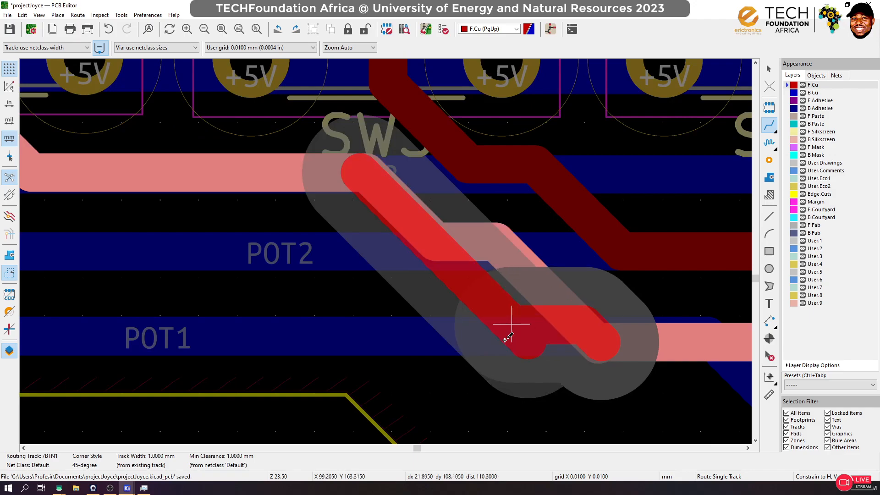
{"action": "double_click", "coordinate": [523, 340]}
Straighten the BTN2 diagonal on F.Cu from below SW3 to the horizontal run below SW4, and save the board
{"action": "left_click", "coordinate": [637, 252]}
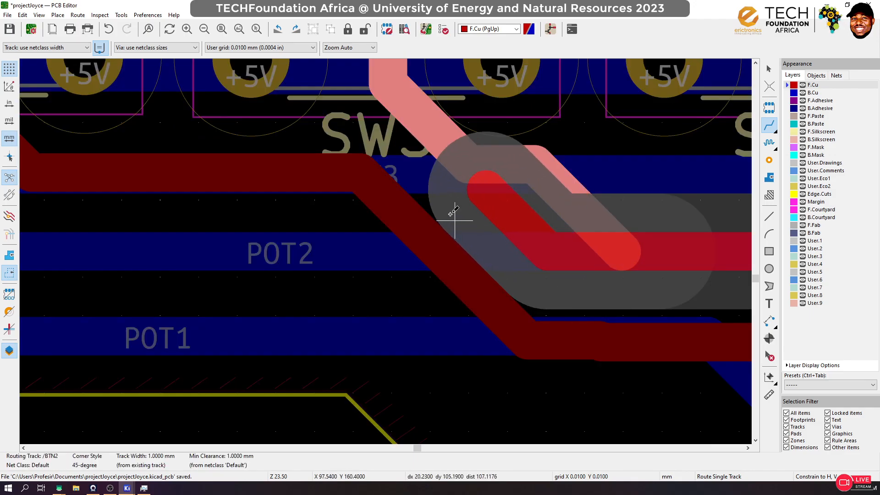
{"action": "double_click", "coordinate": [449, 152]}
{"action": "scroll", "coordinate": [449, 151], "scroll_direction": "down", "scroll_amount": 4}
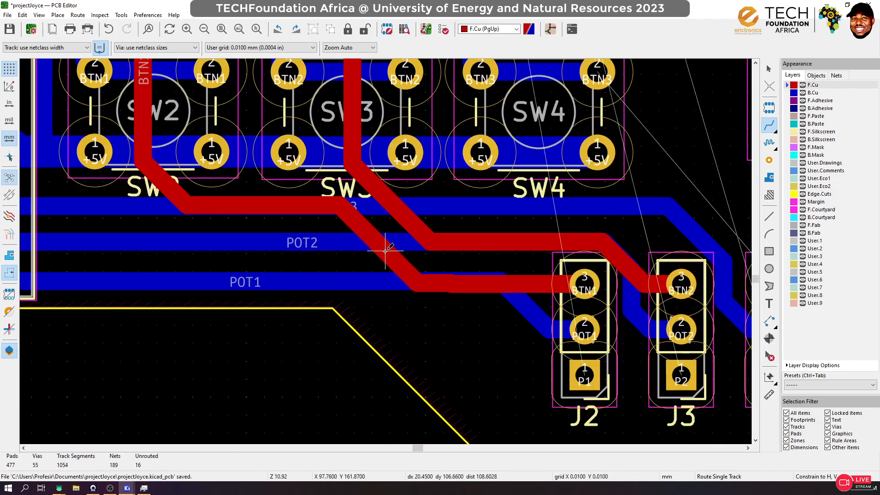
{"action": "scroll", "coordinate": [385, 250], "scroll_direction": "down", "scroll_amount": 4}
{"action": "key", "text": "ctrl+s"}
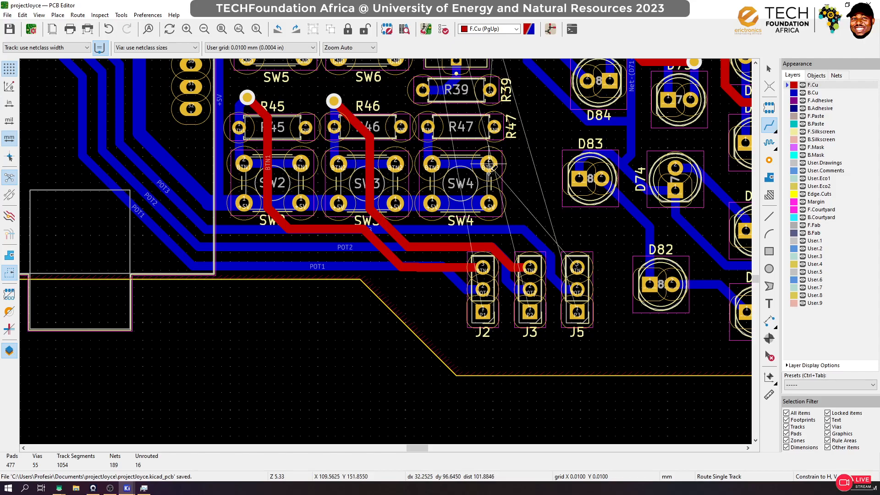
Route BTN3 on B.Cu from J5 pad 3 to SW4's upper-right pad, and save the board
{"action": "key", "text": "Page_Down"}
{"action": "left_click", "coordinate": [576, 266]}
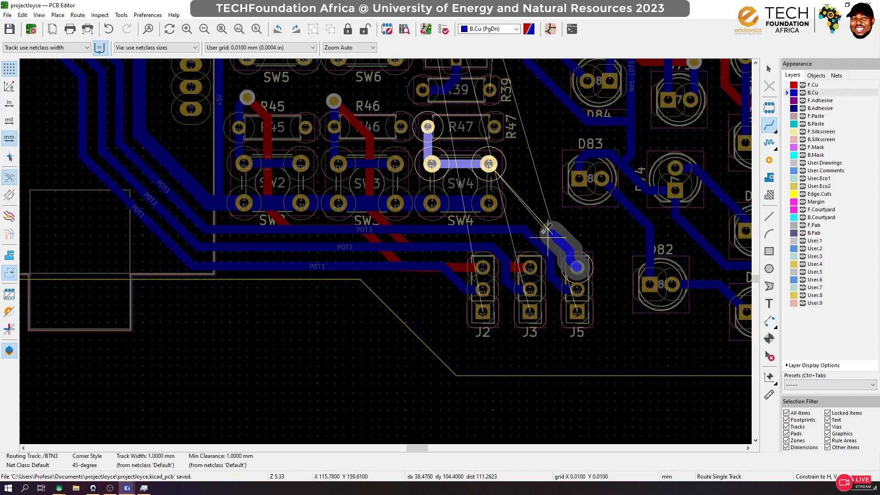
{"action": "left_click", "coordinate": [488, 164]}
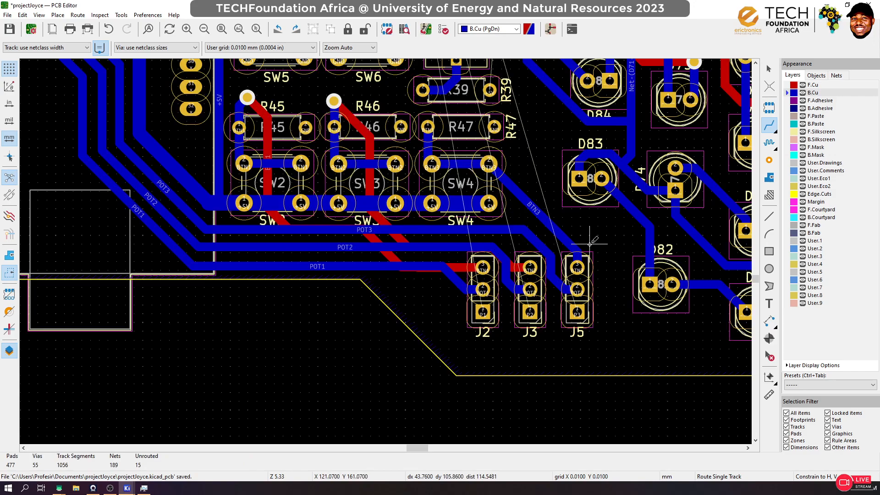
{"action": "key", "text": "ctrl+s"}
{"action": "scroll", "coordinate": [451, 185], "scroll_direction": "down", "scroll_amount": 1}
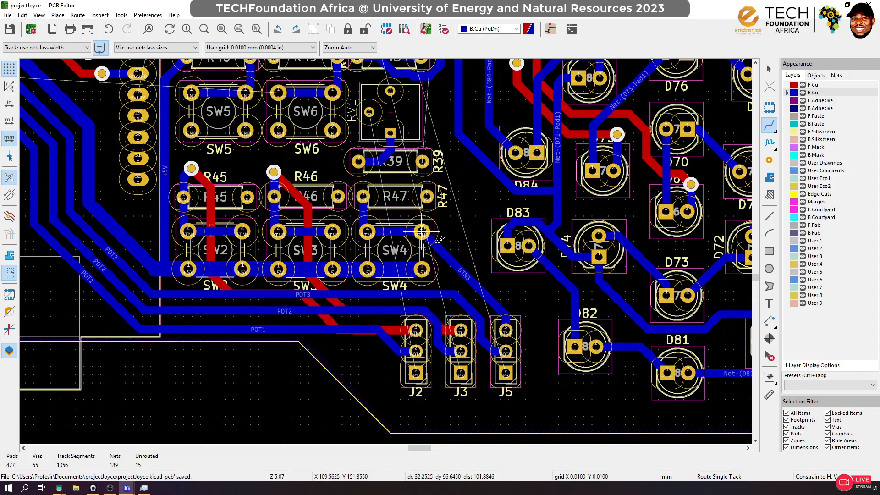
{"action": "scroll", "coordinate": [489, 326], "scroll_direction": "down", "scroll_amount": 3}
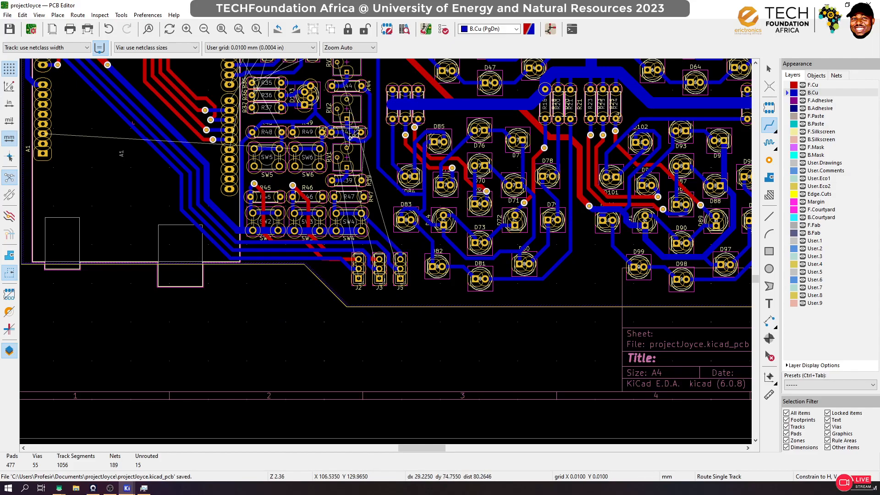
{"action": "scroll", "coordinate": [358, 165], "scroll_direction": "up", "scroll_amount": 1}
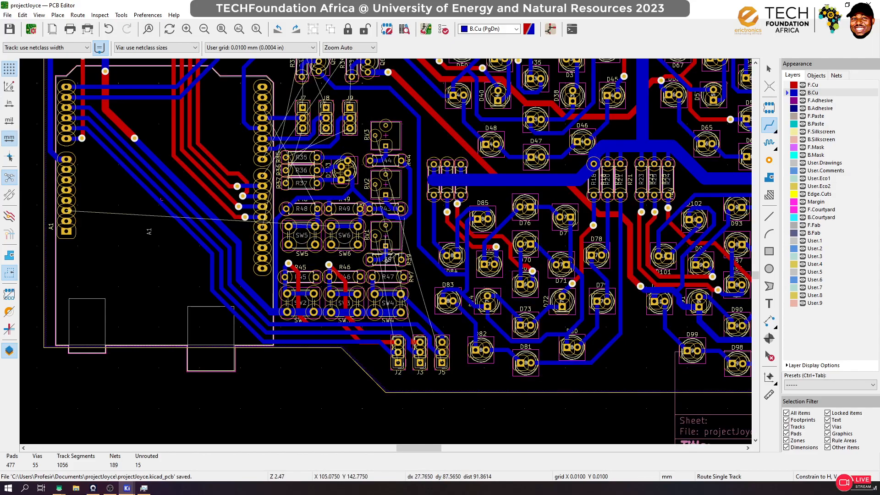
{"action": "scroll", "coordinate": [397, 363], "scroll_direction": "up", "scroll_amount": 3}
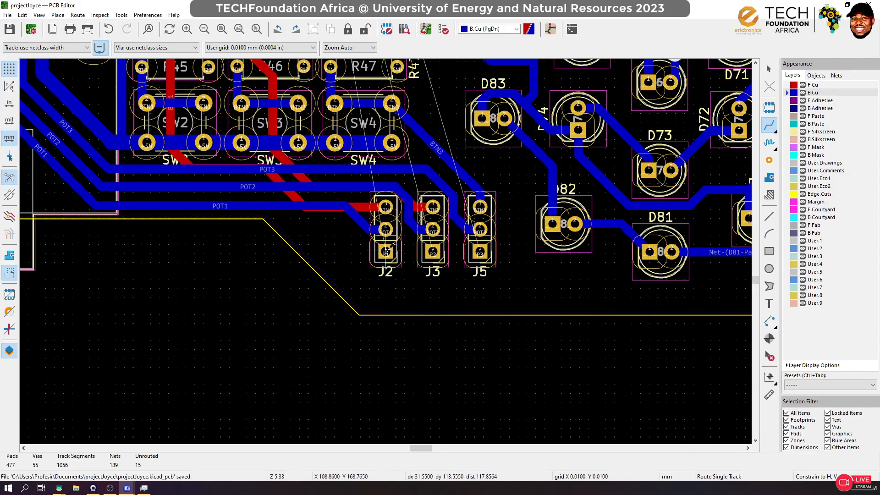
{"action": "left_click", "coordinate": [386, 251]}
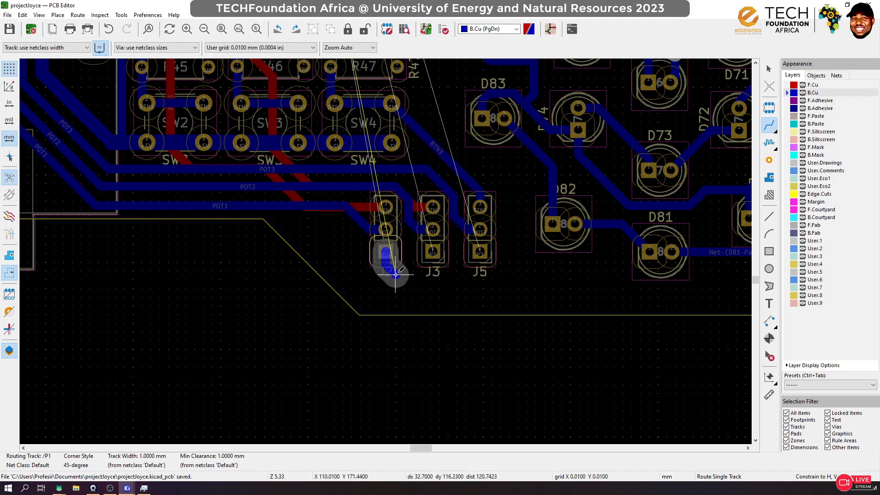
{"action": "key", "text": "Escape"}
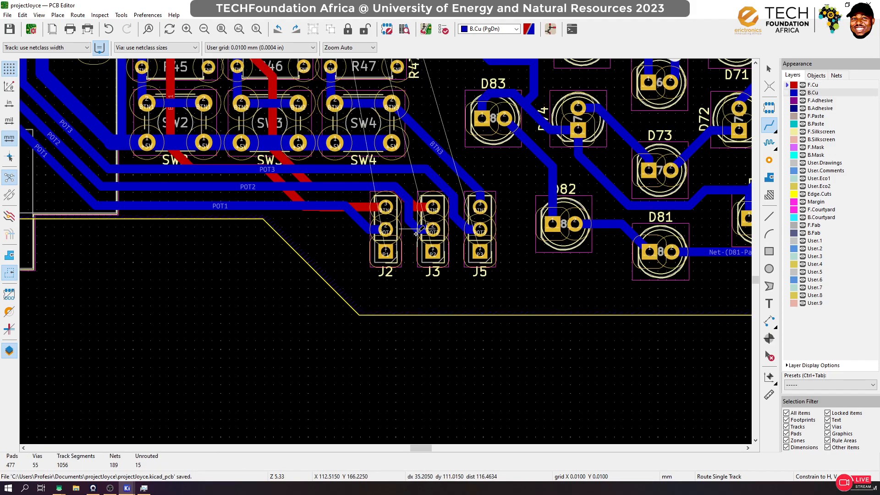
{"action": "key", "text": "Page_Up"}
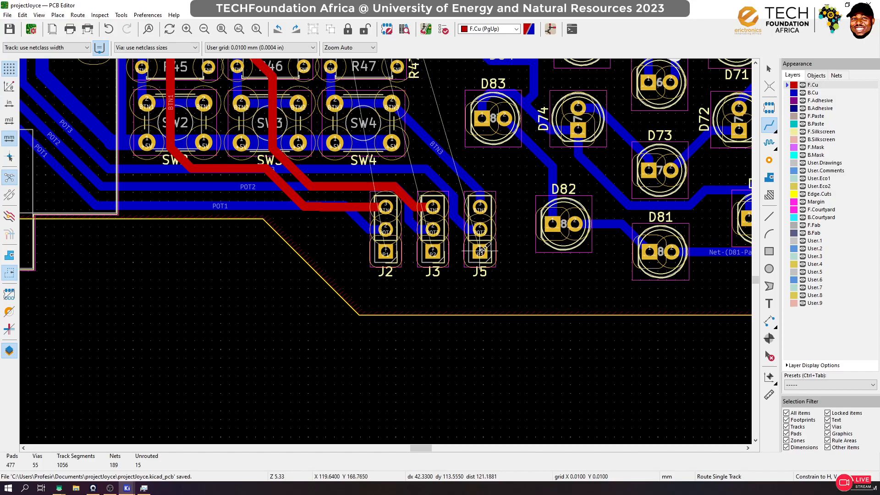
Route P3 from RV3's middle pad on B.Cu to a via right of RV3, and on F.Cu down past D83 to J5 pad 1
{"action": "scroll", "coordinate": [481, 251], "scroll_direction": "down", "scroll_amount": 3}
{"action": "scroll", "coordinate": [386, 241], "scroll_direction": "down", "scroll_amount": 1}
{"action": "scroll", "coordinate": [363, 213], "scroll_direction": "up", "scroll_amount": 1}
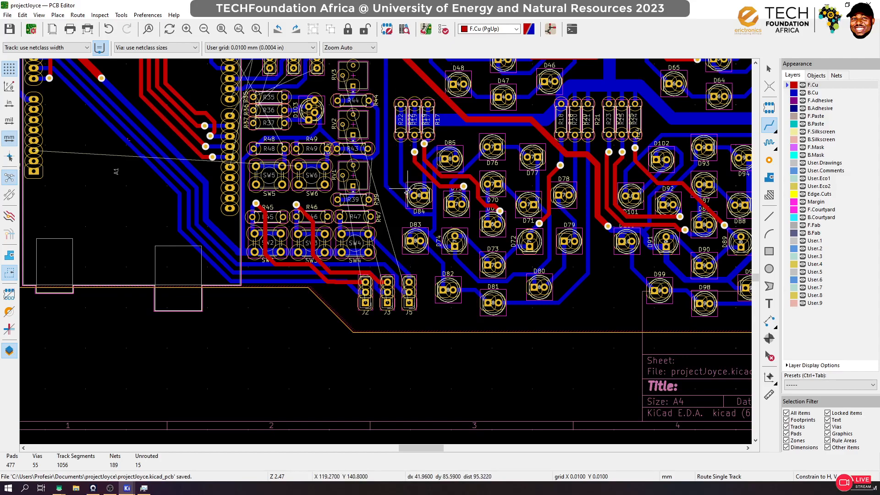
{"action": "middle_click_drag", "start_coordinate": [376, 152], "coordinate": [385, 249]}
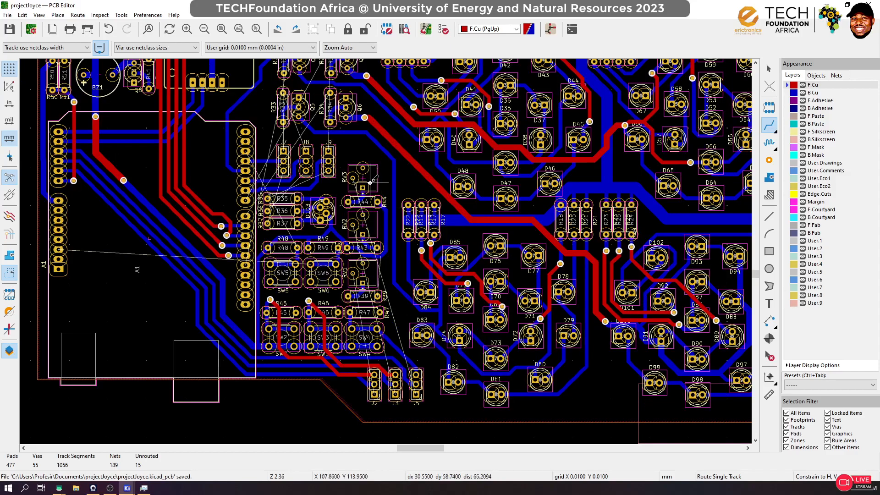
{"action": "middle_click_drag", "start_coordinate": [370, 178], "coordinate": [386, 250]}
{"action": "scroll", "coordinate": [385, 250], "scroll_direction": "up", "scroll_amount": 3}
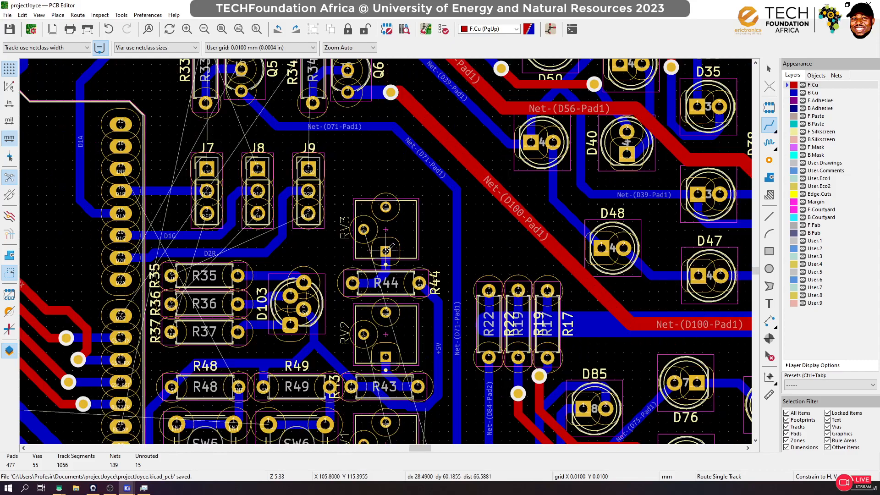
{"action": "left_click", "coordinate": [363, 229]}
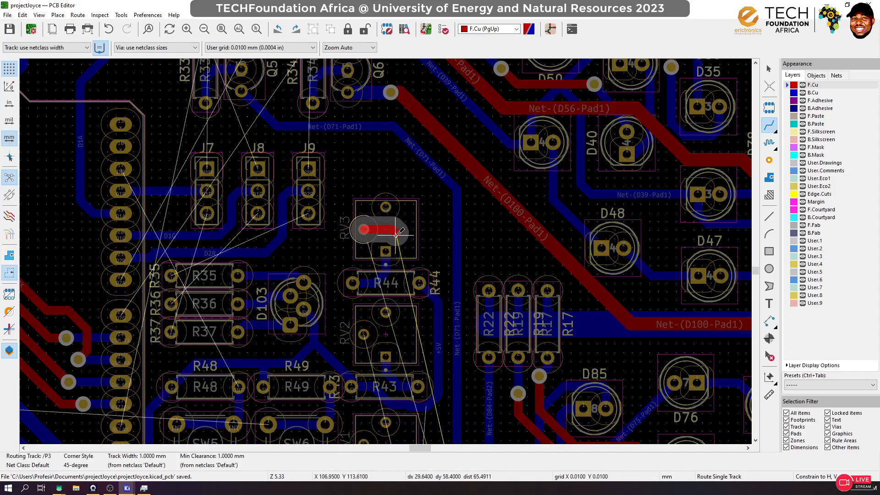
{"action": "key", "text": "Escape"}
{"action": "key", "text": "Page_Down"}
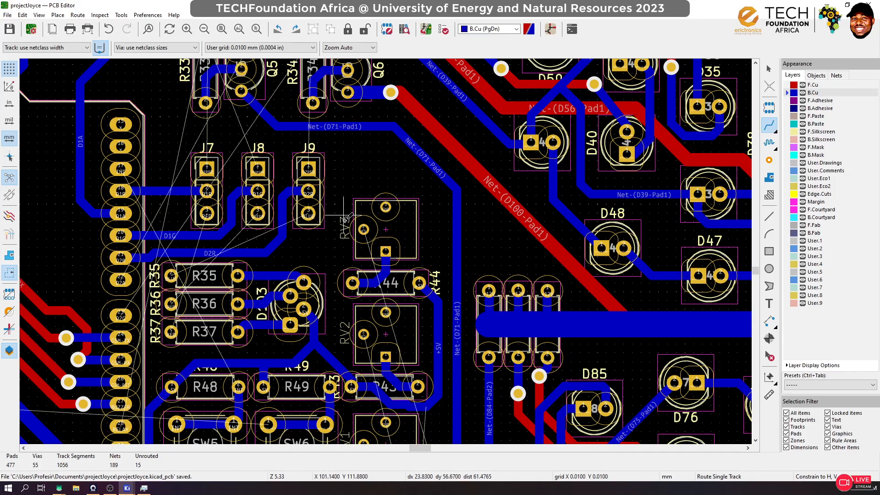
{"action": "left_click", "coordinate": [364, 229]}
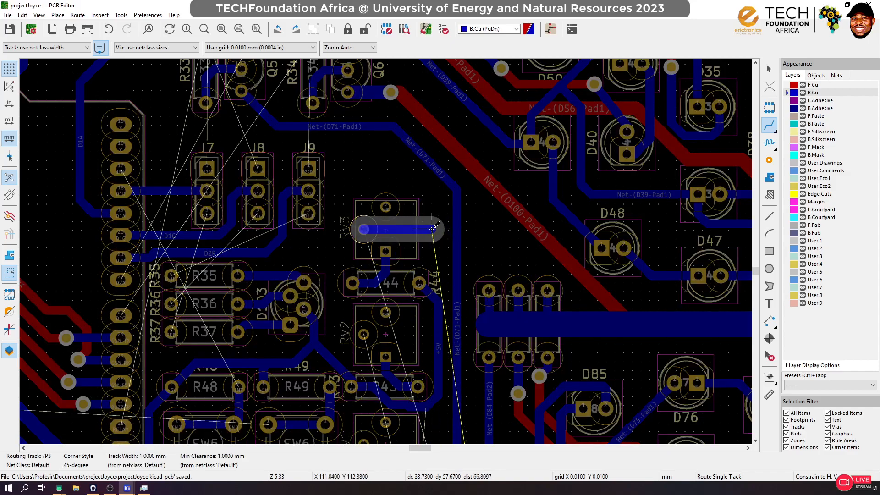
{"action": "key", "text": "Page_Up"}
{"action": "scroll", "coordinate": [464, 312], "scroll_direction": "down", "scroll_amount": 1}
{"action": "scroll", "coordinate": [385, 250], "scroll_direction": "down", "scroll_amount": 3}
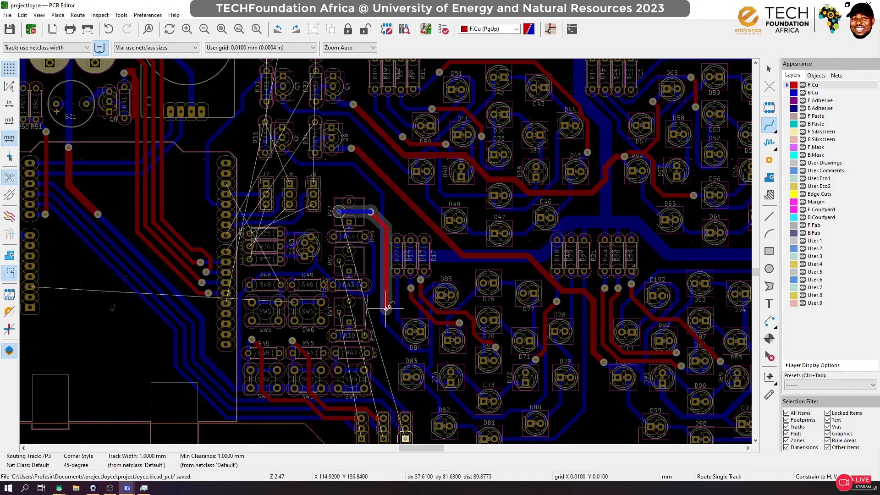
{"action": "scroll", "coordinate": [387, 309], "scroll_direction": "down", "scroll_amount": 1}
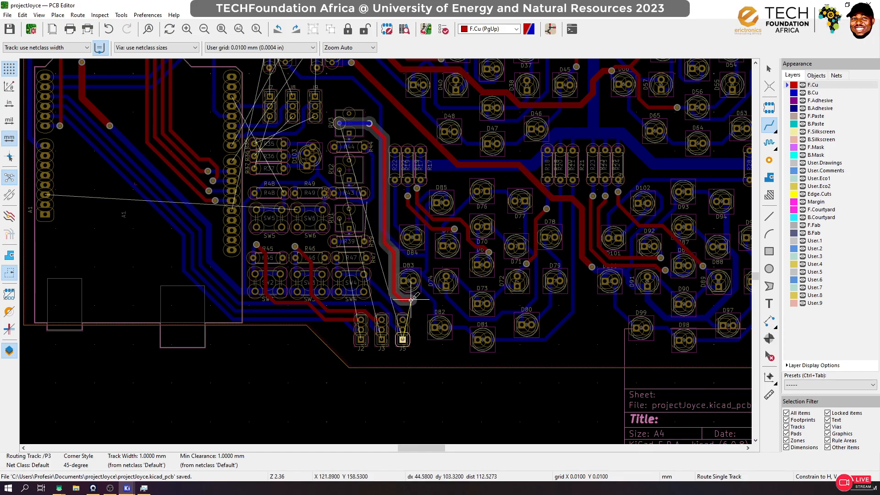
{"action": "scroll", "coordinate": [408, 300], "scroll_direction": "up", "scroll_amount": 3}
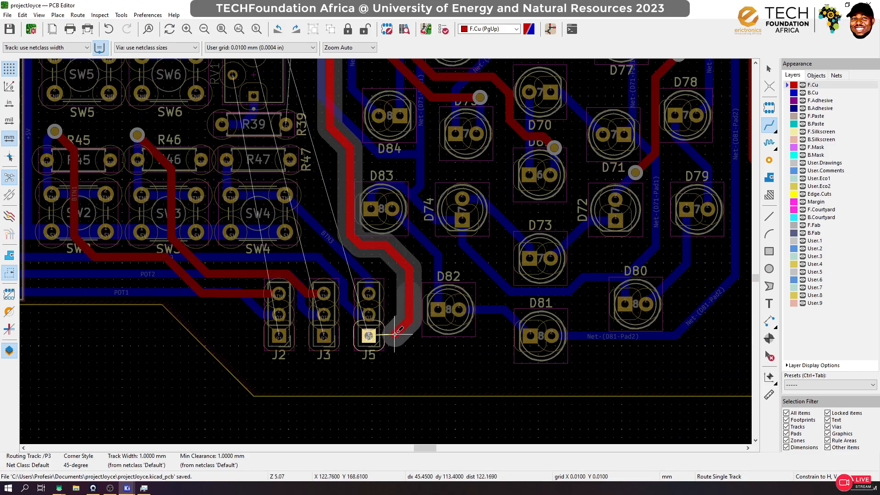
{"action": "left_click", "coordinate": [368, 336]}
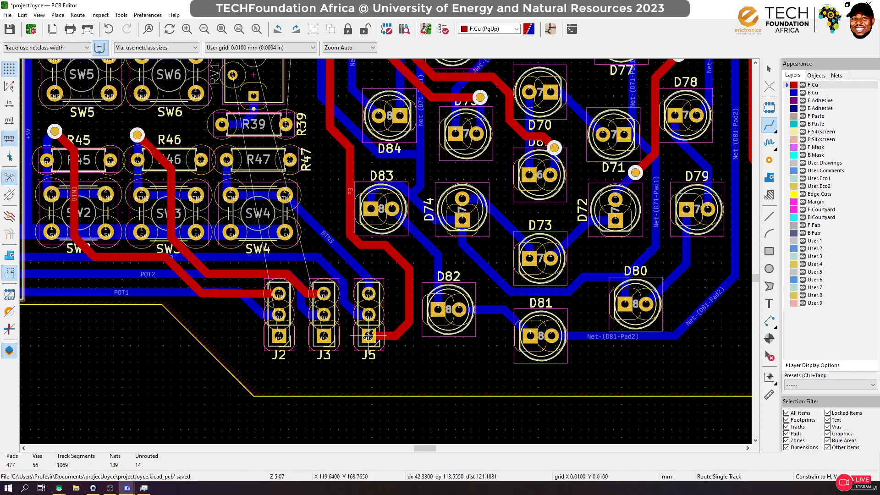
Route P2 from RV2's middle pad on B.Cu to a via just left of it, and on F.Cu down alongside P3 to between J3 and J5
{"action": "scroll", "coordinate": [406, 272], "scroll_direction": "down", "scroll_amount": 3}
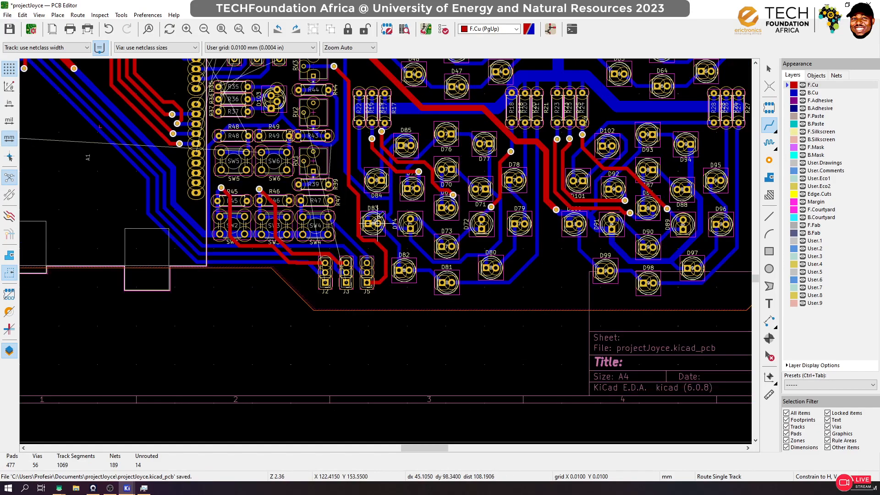
{"action": "scroll", "coordinate": [334, 66], "scroll_direction": "up", "scroll_amount": 1}
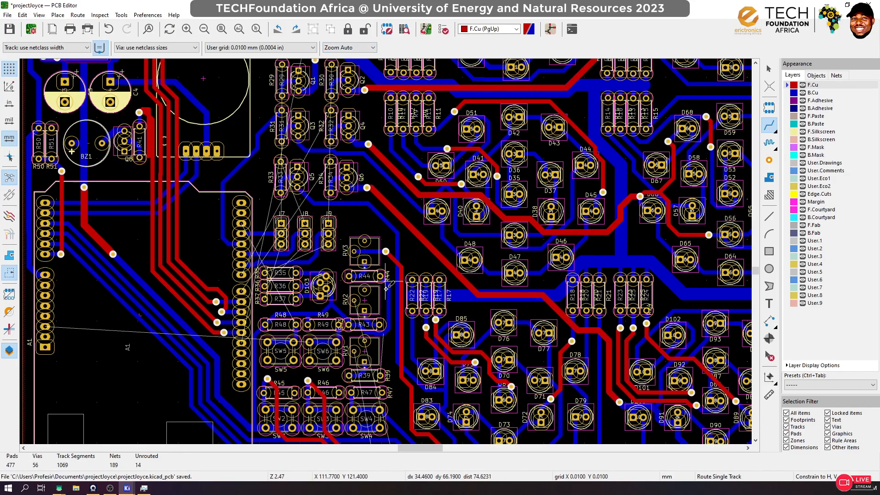
{"action": "scroll", "coordinate": [383, 304], "scroll_direction": "up", "scroll_amount": 3}
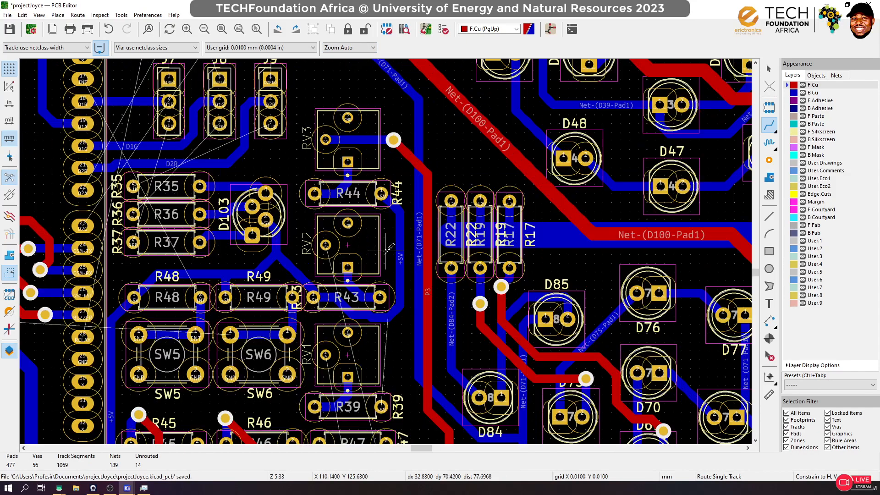
{"action": "key", "text": "Page_Down"}
{"action": "left_click", "coordinate": [327, 245]}
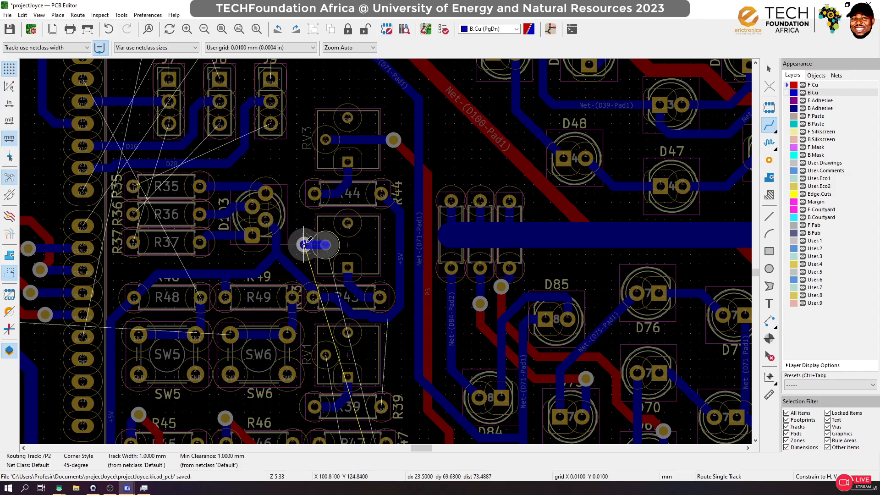
{"action": "key", "text": "Page_Up"}
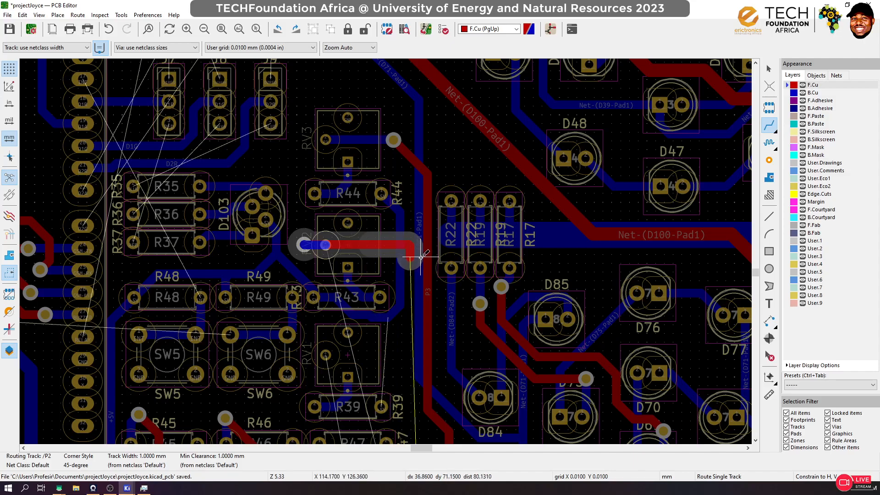
{"action": "scroll", "coordinate": [423, 332], "scroll_direction": "down", "scroll_amount": 1}
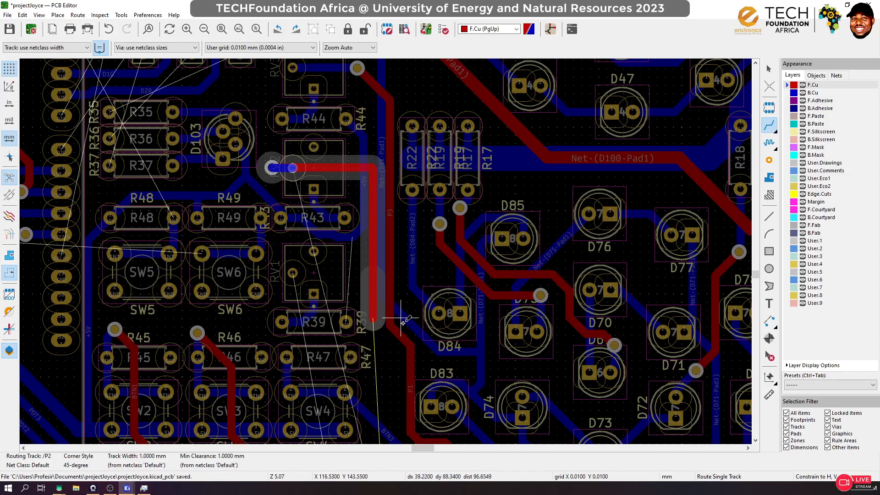
{"action": "scroll", "coordinate": [401, 321], "scroll_direction": "down", "scroll_amount": 5}
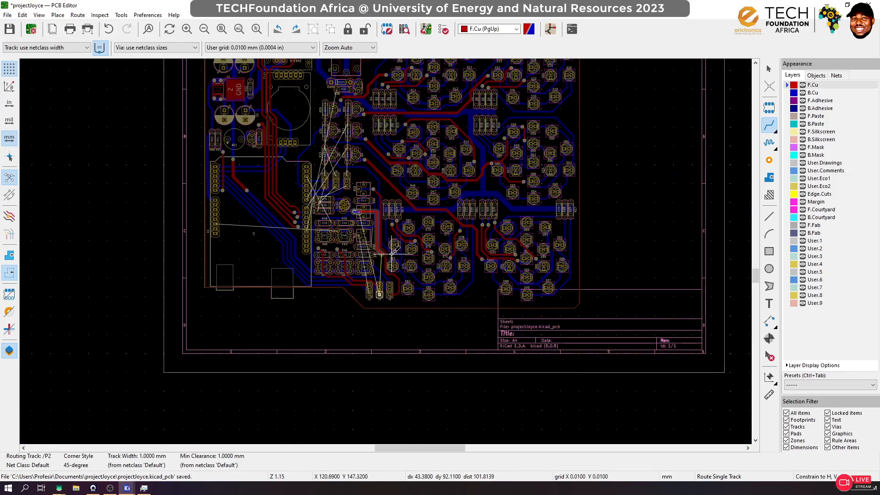
{"action": "scroll", "coordinate": [393, 253], "scroll_direction": "up", "scroll_amount": 5}
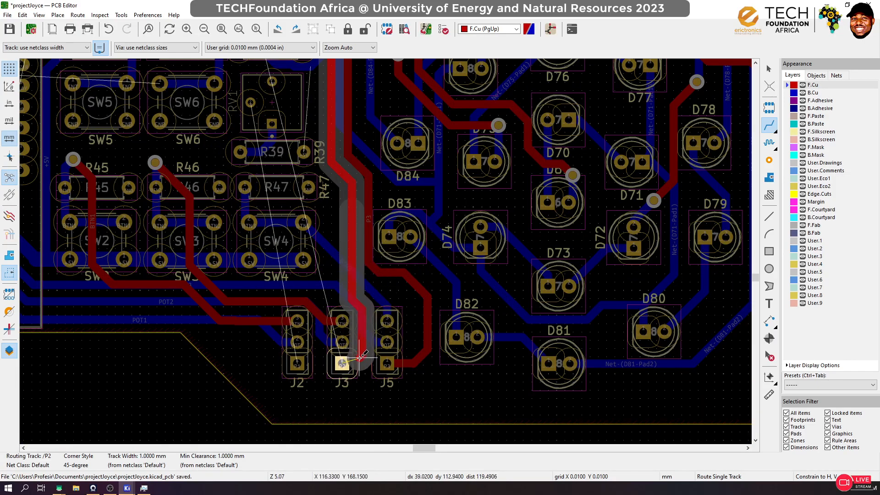
Extend P2 on F.Cu to a via just below and between J3 and J5, and finish it on B.Cu into J3 pad 1
{"action": "scroll", "coordinate": [361, 356], "scroll_direction": "up", "scroll_amount": 1}
{"action": "scroll", "coordinate": [386, 251], "scroll_direction": "up", "scroll_amount": 3}
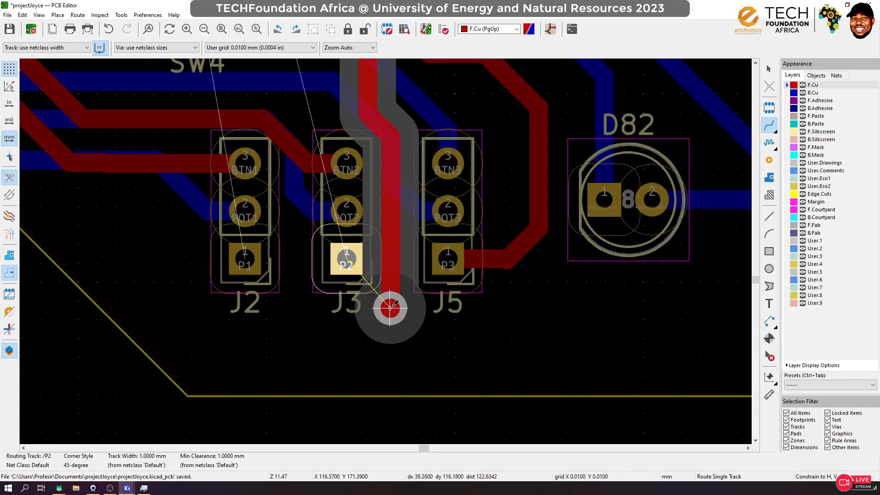
{"action": "key", "text": "Page_Down"}
{"action": "left_click", "coordinate": [376, 313]}
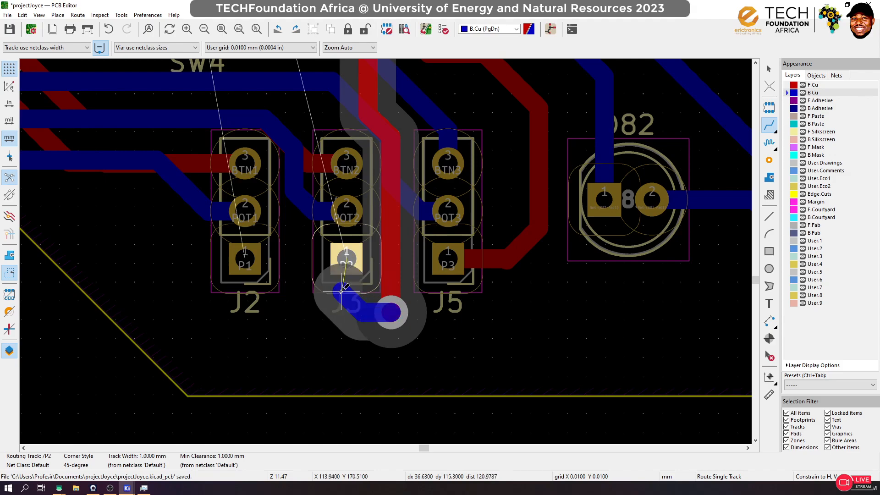
{"action": "left_click", "coordinate": [346, 267]}
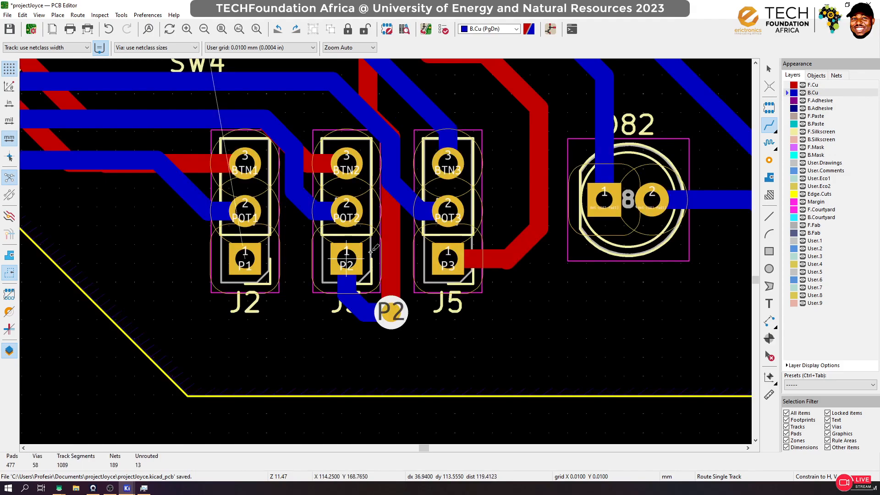
Route P1 on B.Cu from RV1's middle pad to a via right of RV1, and end the track there
{"action": "scroll", "coordinate": [447, 257], "scroll_direction": "down", "scroll_amount": 5}
{"action": "scroll", "coordinate": [386, 251], "scroll_direction": "down", "scroll_amount": 4}
{"action": "scroll", "coordinate": [406, 302], "scroll_direction": "up", "scroll_amount": 6}
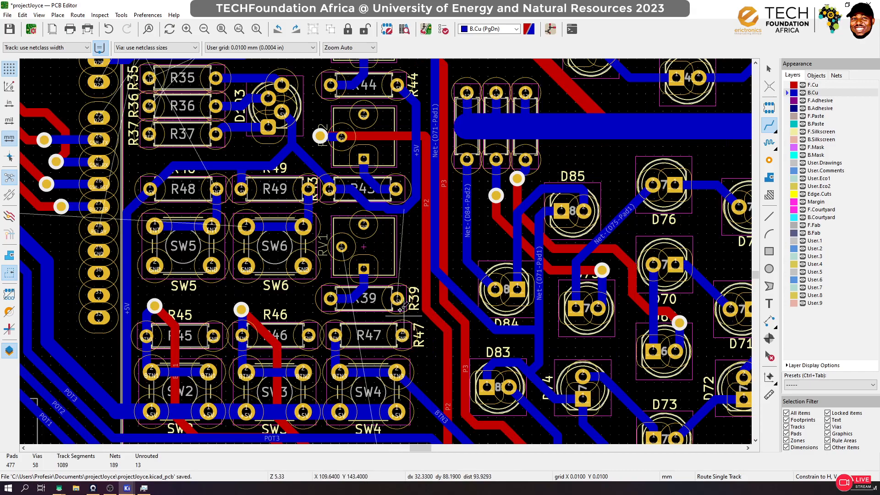
{"action": "left_click", "coordinate": [342, 248]}
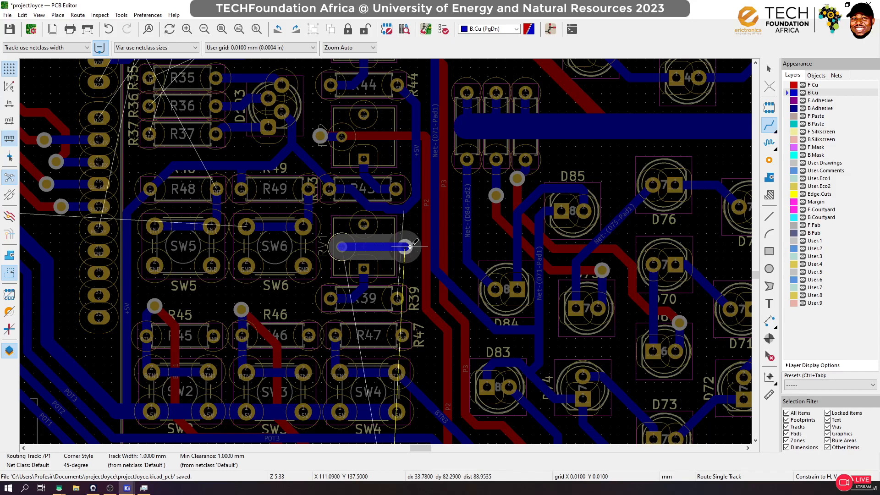
{"action": "key", "text": "v"}
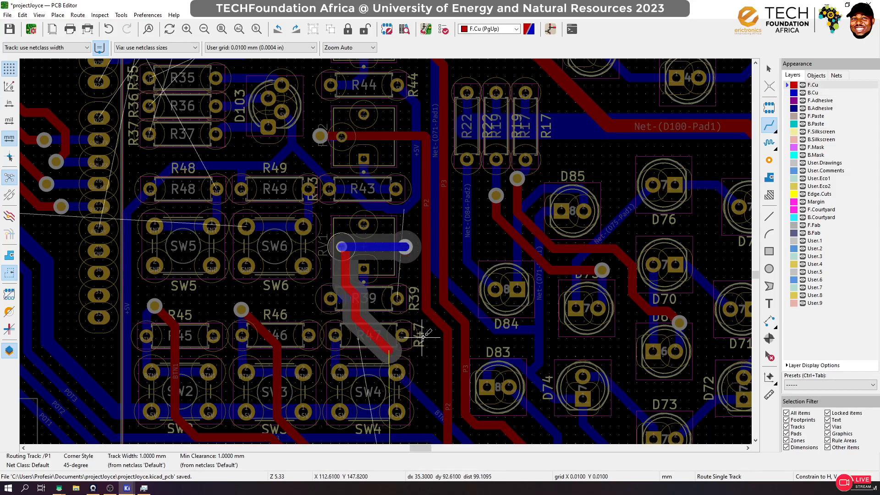
{"action": "key", "text": "Escape"}
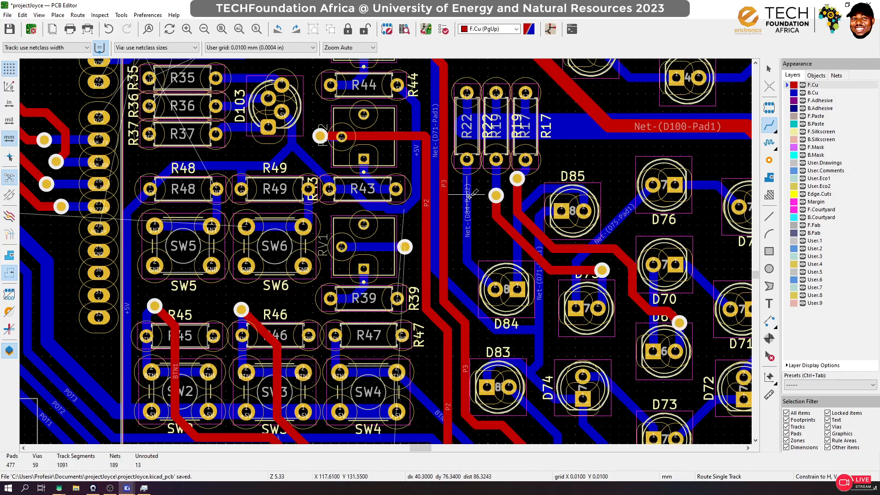
Reroute P3 on F.Cu farther right beside D84, and give P2 a diagonal from RV2 into a vertical run next to P3
{"action": "left_click", "coordinate": [446, 166]}
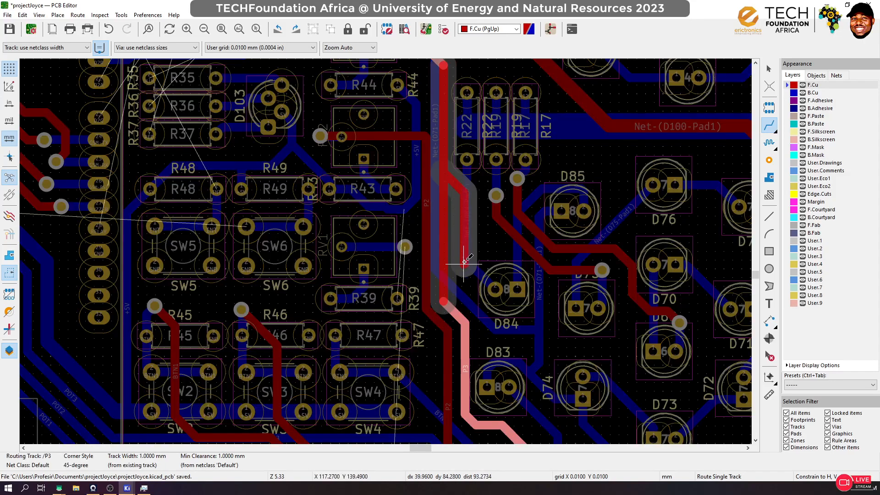
{"action": "key", "text": "Escape"}
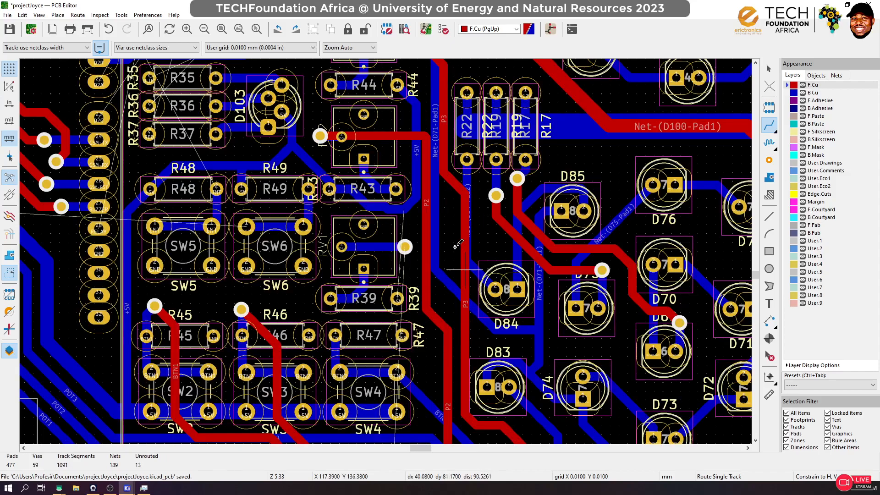
{"action": "left_click", "coordinate": [395, 135]}
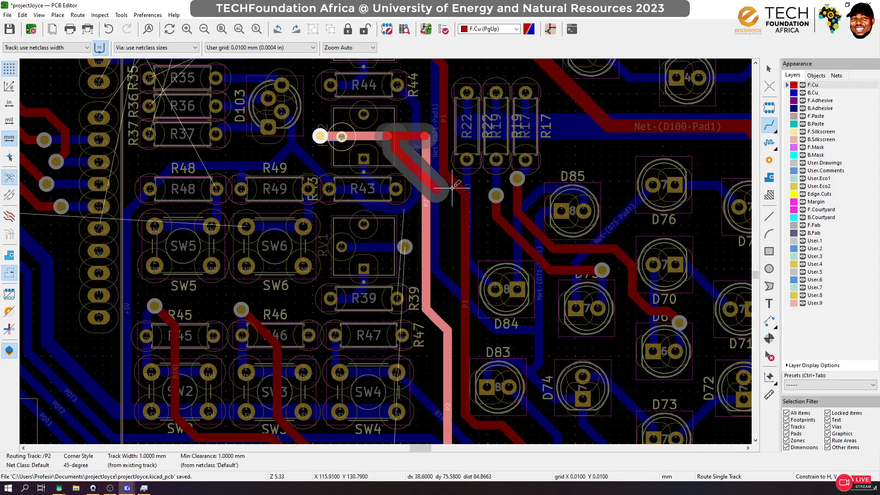
{"action": "left_click", "coordinate": [453, 336]}
{"action": "left_click", "coordinate": [367, 132]}
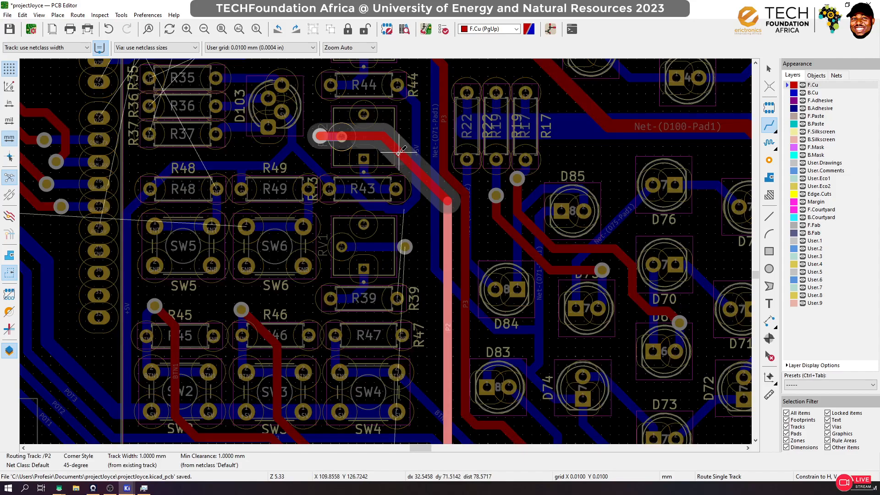
{"action": "left_click", "coordinate": [401, 154]}
Route P1 on F.Cu from the via right of RV1 down alongside P2, ending it just right of SW4
{"action": "left_click", "coordinate": [405, 246]}
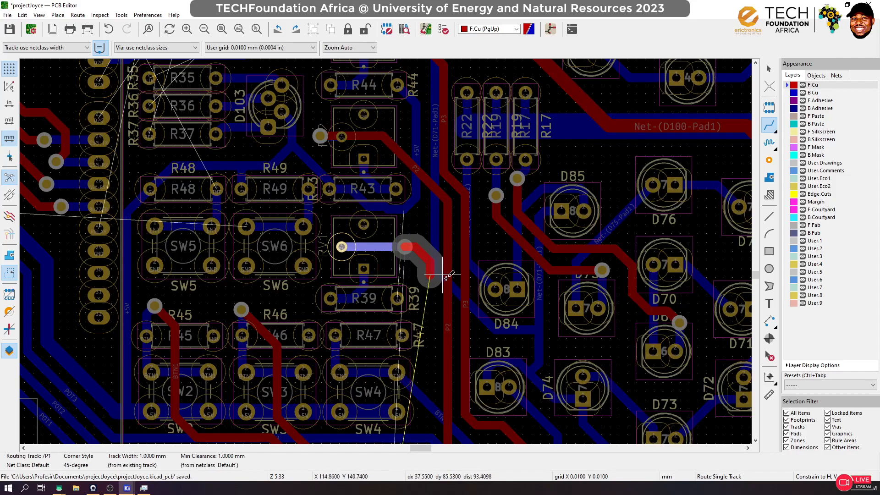
{"action": "scroll", "coordinate": [386, 250], "scroll_direction": "down", "scroll_amount": 4}
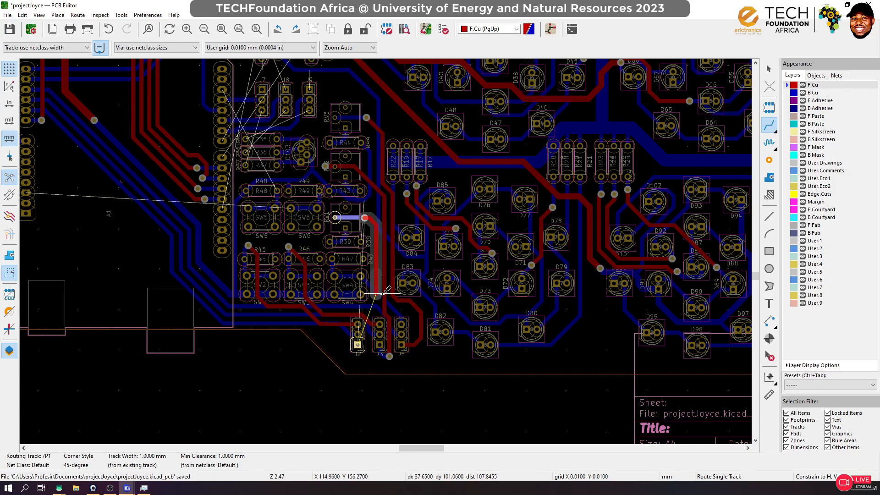
{"action": "left_click", "coordinate": [389, 355]}
{"action": "scroll", "coordinate": [390, 331], "scroll_direction": "up", "scroll_amount": 4}
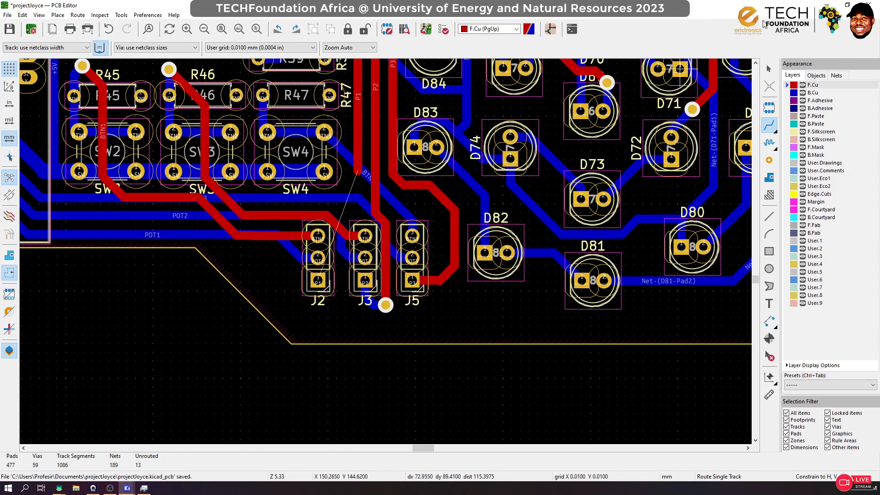
Delete the via below J3 and J5 and the P2 F.Cu segments leading down to it, including the long vertical run
{"action": "left_click", "coordinate": [769, 68]}
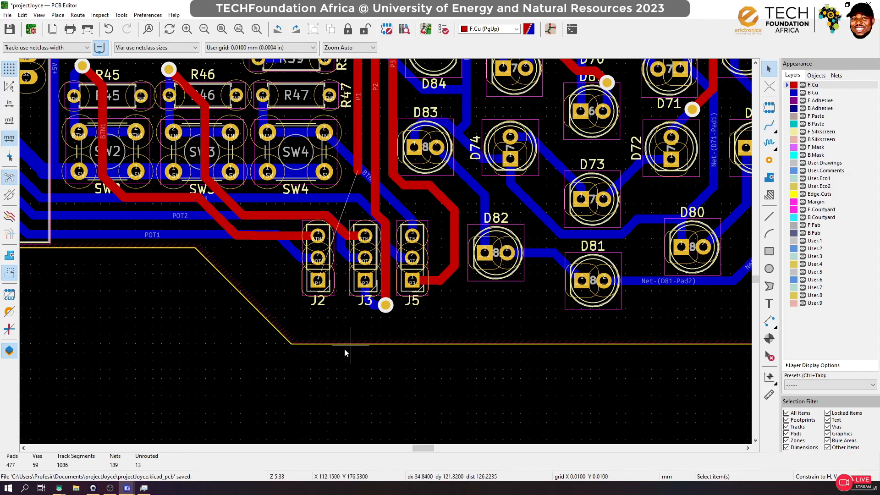
{"action": "key", "text": "Delete"}
{"action": "left_click", "coordinate": [385, 290]}
{"action": "key", "text": "Delete"}
{"action": "left_click", "coordinate": [385, 304]}
{"action": "key", "text": "Delete"}
{"action": "left_click", "coordinate": [385, 225]}
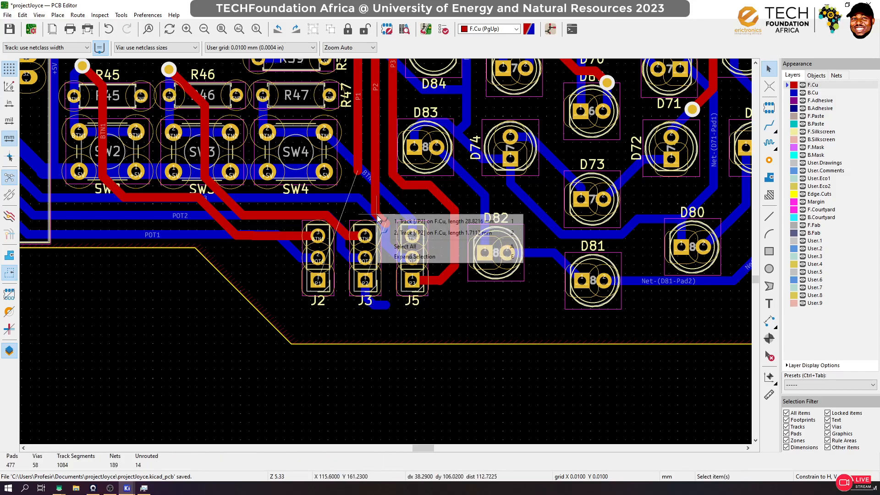
{"action": "left_click", "coordinate": [397, 221]}
{"action": "key", "text": "Delete"}
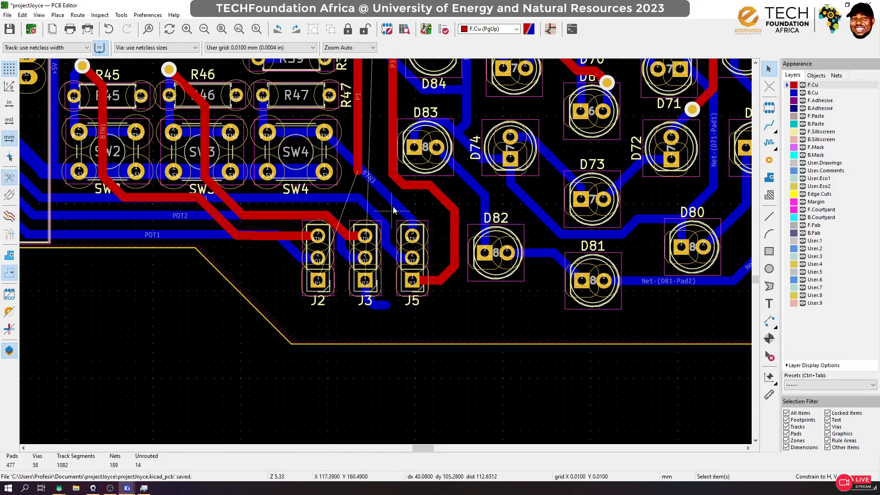
Route P1 on F.Cu from its end right of SW4 between J3 and J5 to a via below J2, and on B.Cu to J2 pad 1
{"action": "scroll", "coordinate": [395, 207], "scroll_direction": "down", "scroll_amount": 3}
{"action": "scroll", "coordinate": [386, 255], "scroll_direction": "up", "scroll_amount": 3}
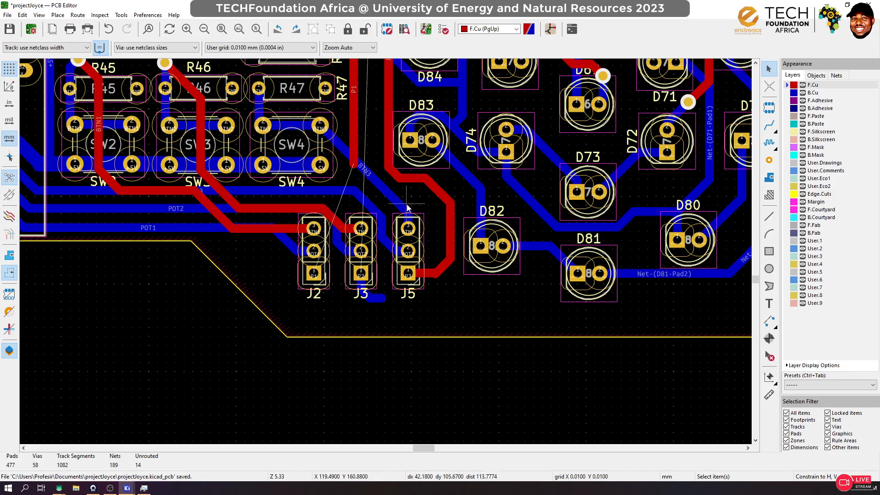
{"action": "left_click", "coordinate": [768, 126]}
{"action": "left_click", "coordinate": [353, 164]}
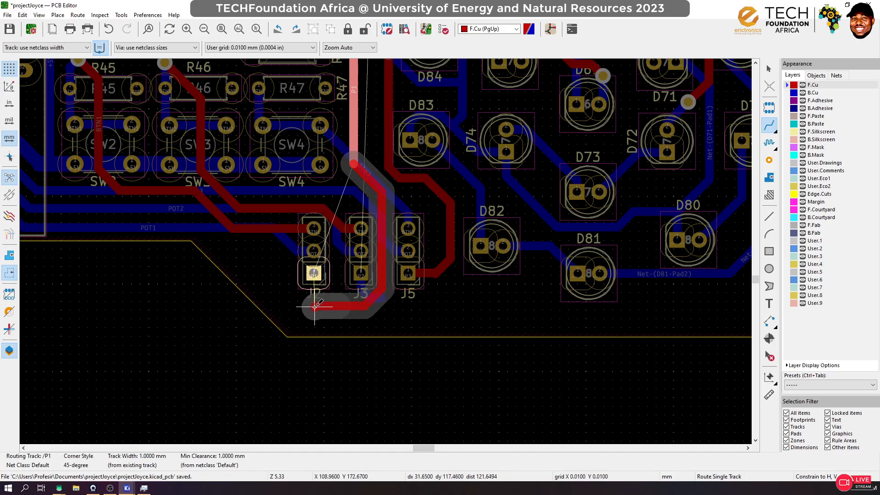
{"action": "key", "text": "v"}
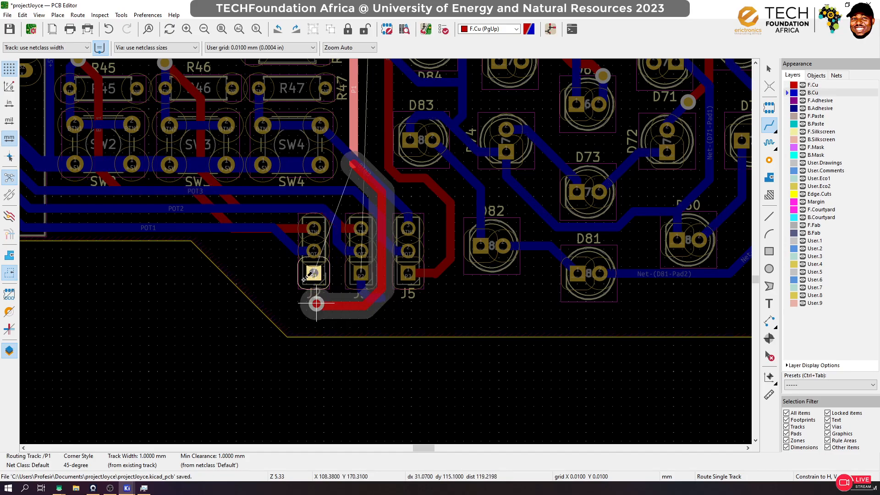
{"action": "left_click", "coordinate": [307, 271]}
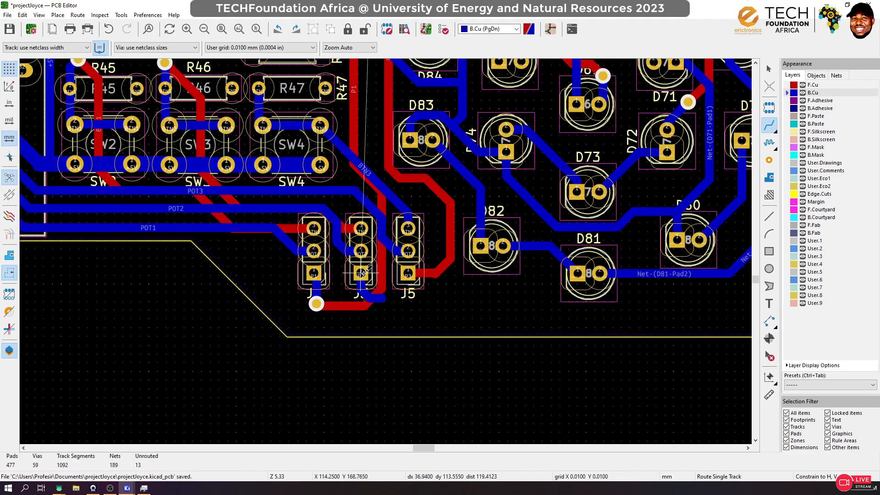
{"action": "left_click", "coordinate": [313, 274]}
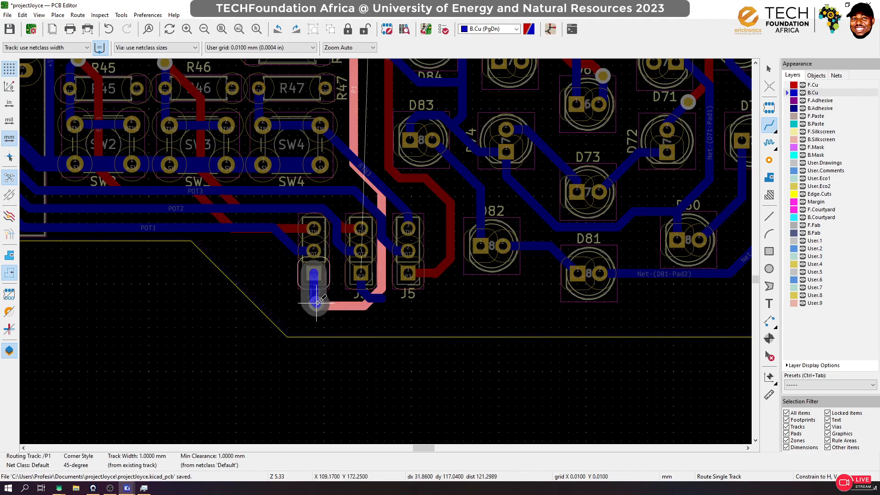
{"action": "left_click", "coordinate": [317, 303]}
{"action": "scroll", "coordinate": [394, 255], "scroll_direction": "down", "scroll_amount": 3}
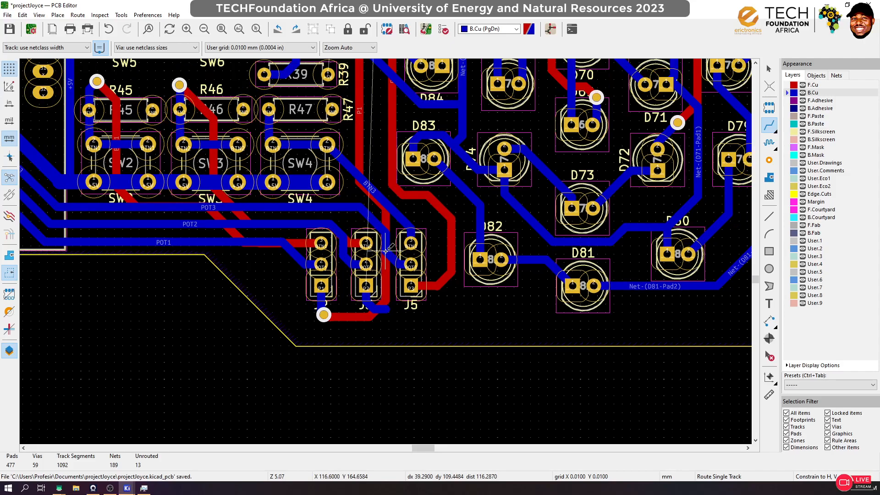
Route P2 on F.Cu from the end of its diagonal below RV2 straight down between P1 and P3, ending beside SW4
{"action": "key", "text": "Page_Up"}
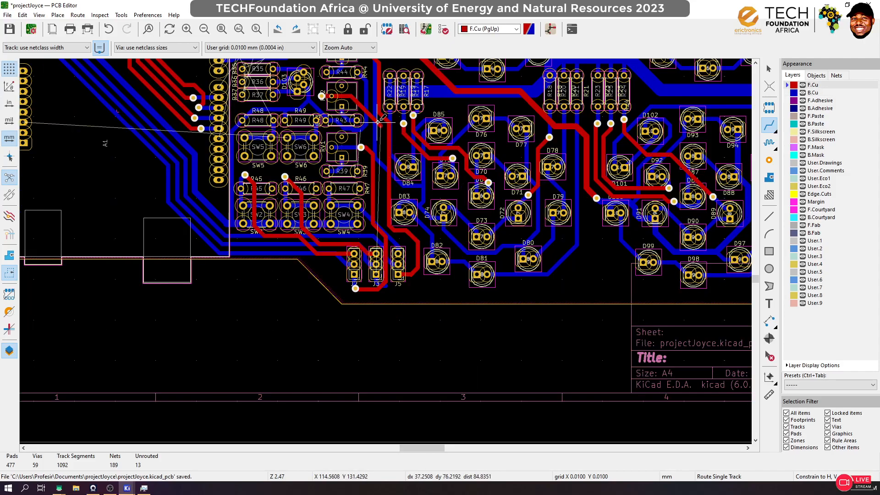
{"action": "scroll", "coordinate": [387, 131], "scroll_direction": "up", "scroll_amount": 3}
{"action": "left_click", "coordinate": [385, 252]}
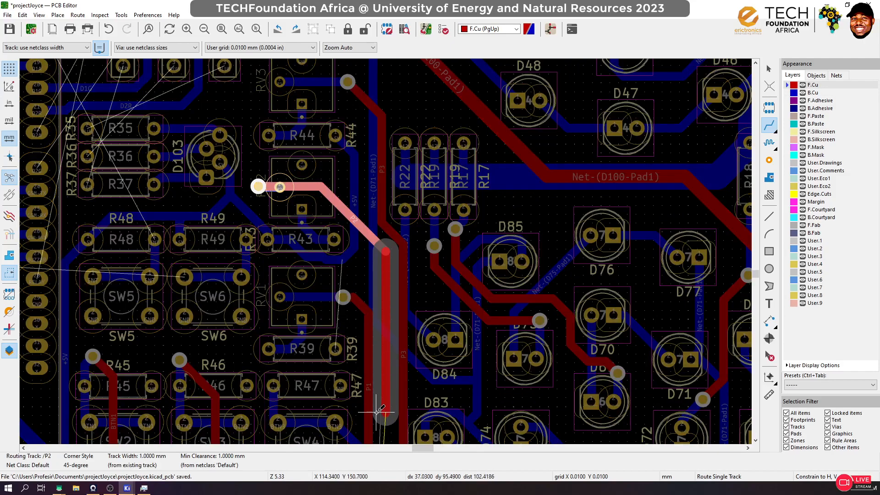
{"action": "scroll", "coordinate": [385, 252], "scroll_direction": "down", "scroll_amount": 6}
{"action": "scroll", "coordinate": [386, 259], "scroll_direction": "up", "scroll_amount": 6}
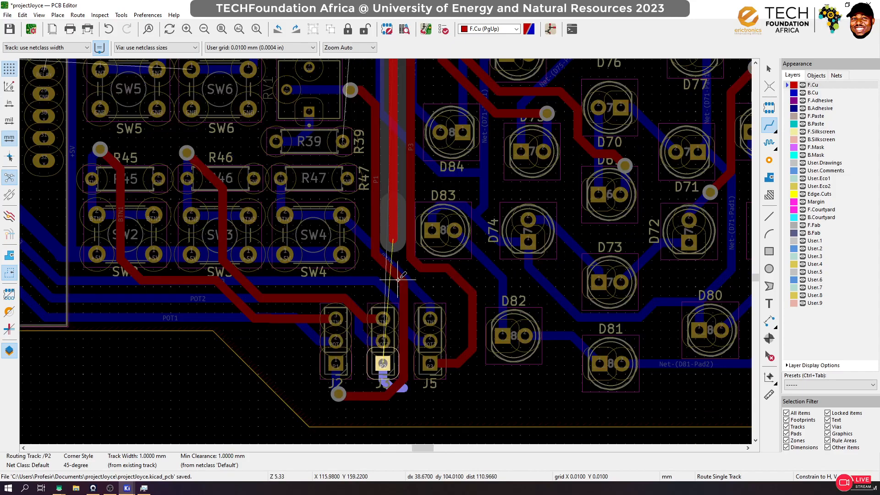
{"action": "key", "text": "Escape"}
Reroute the P1 bend on F.Cu right of SW4 so its diagonal runs lower toward the gap between J3 and J5
{"action": "left_click", "coordinate": [410, 233]}
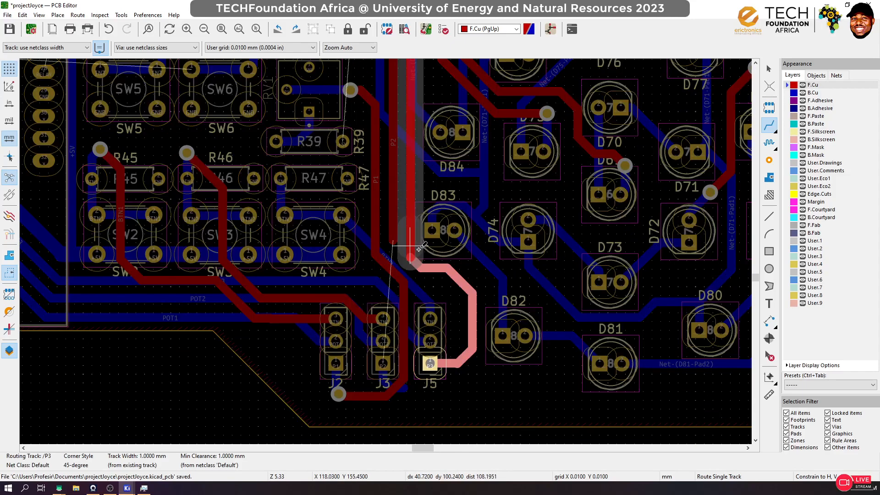
{"action": "key", "text": "Escape"}
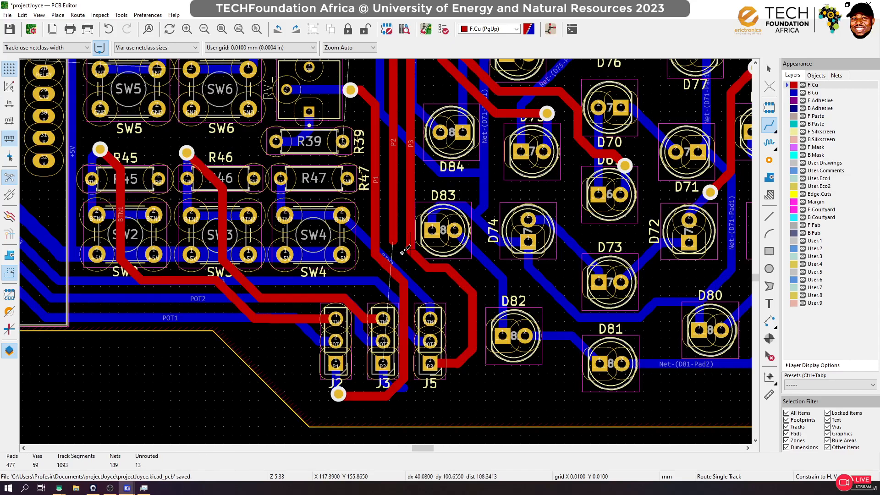
{"action": "left_click", "coordinate": [375, 248]}
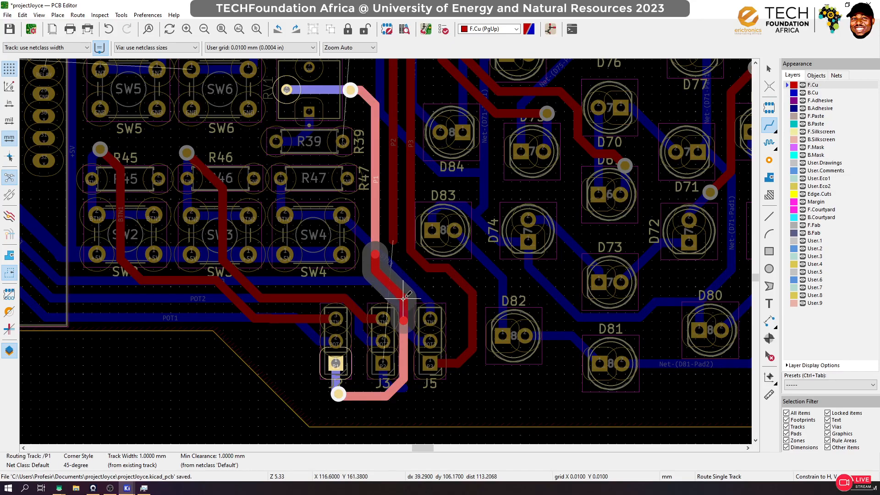
{"action": "left_click", "coordinate": [393, 237]}
Extend P2 on F.Cu between P1 and P3 to just right of J5, and reroute P3 wider around J5 to pad 1
{"action": "left_click", "coordinate": [393, 237]}
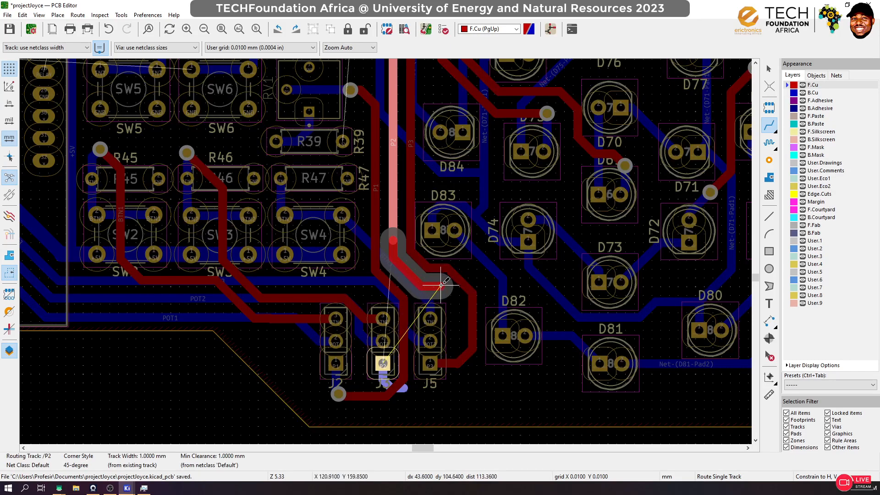
{"action": "double_click", "coordinate": [454, 310]}
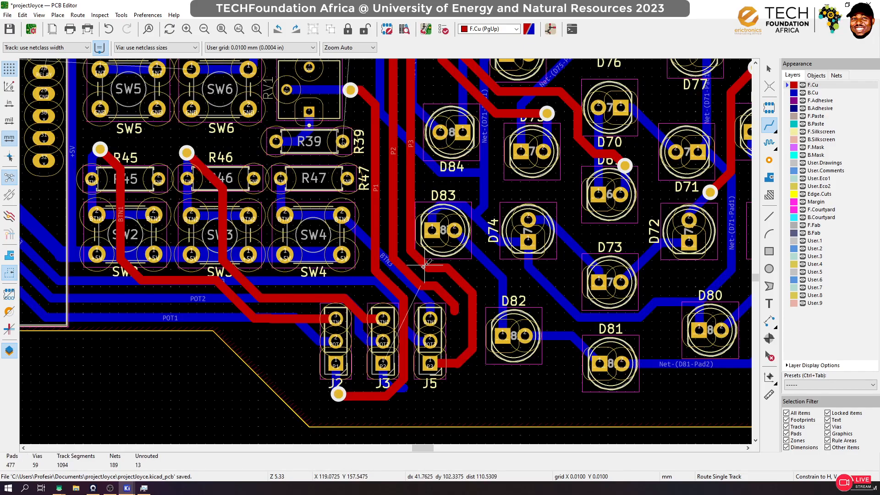
{"action": "left_click", "coordinate": [423, 266]}
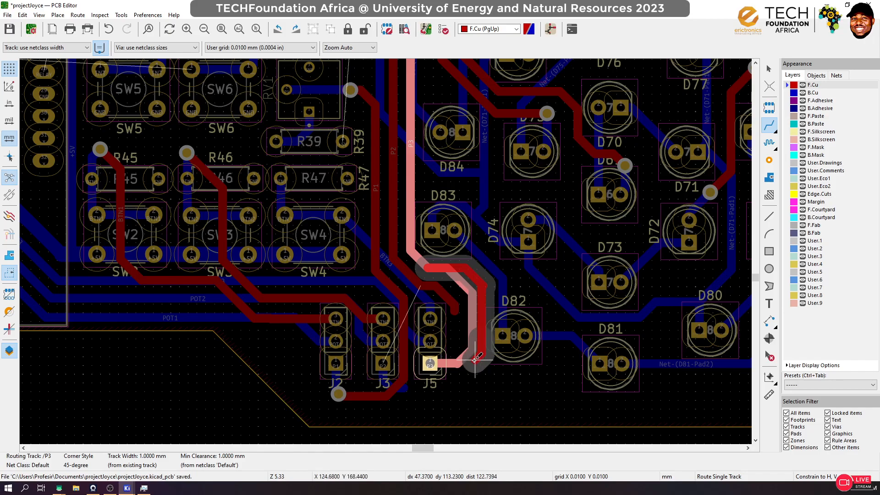
{"action": "left_click", "coordinate": [452, 362]}
Place a via at the end of P2 right of J5 and route B.Cu below J5 to the existing track from J3 pad 1
{"action": "left_click", "coordinate": [455, 312]}
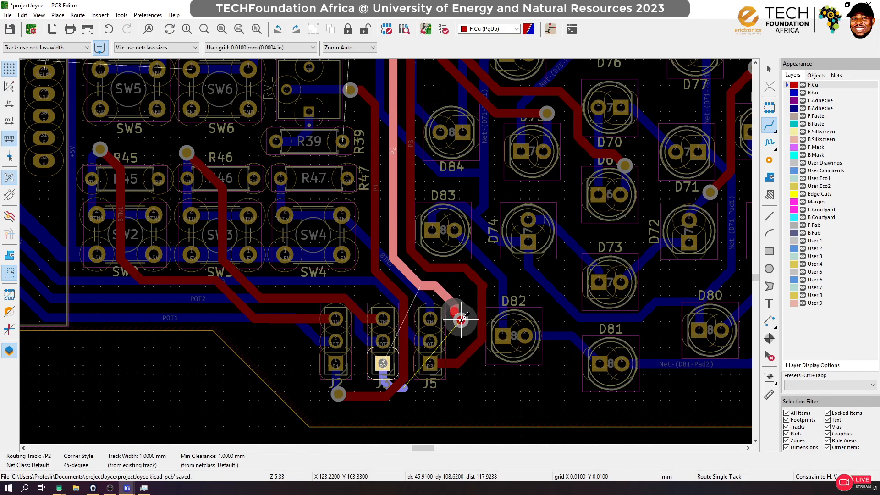
{"action": "key", "text": "v"}
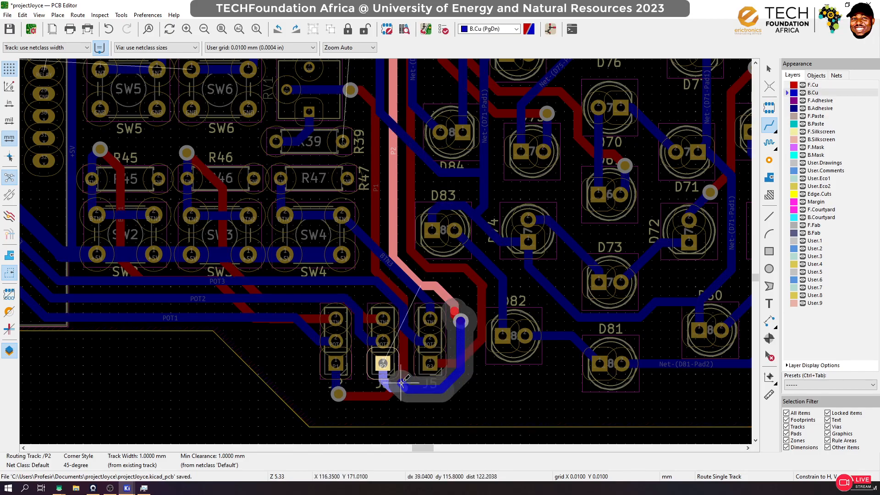
{"action": "left_click", "coordinate": [414, 389]}
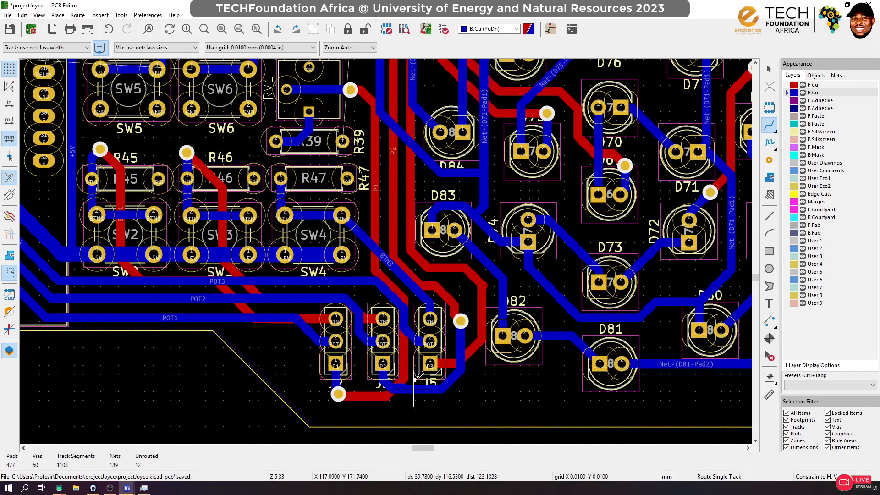
Delete the leftover short P2 segment on B.Cu between J3 and J5, below their pads
{"action": "left_click", "coordinate": [769, 70]}
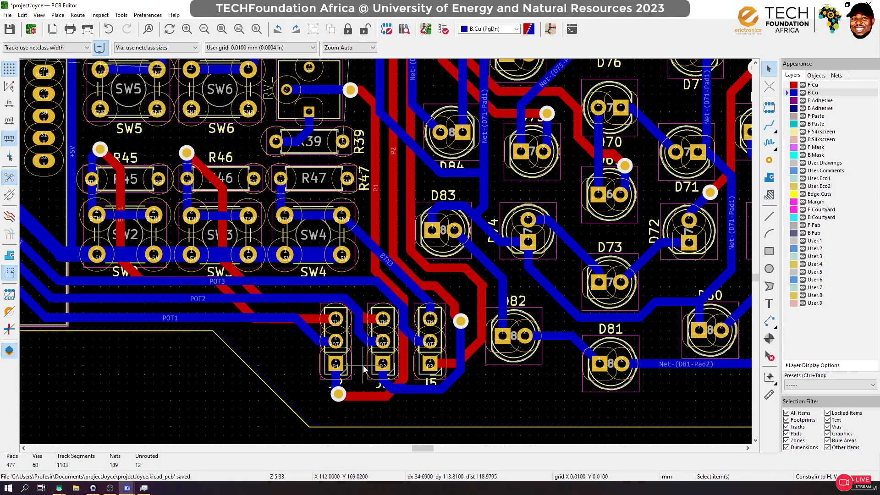
{"action": "scroll", "coordinate": [384, 372], "scroll_direction": "up", "scroll_amount": 6}
{"action": "left_click", "coordinate": [480, 309]}
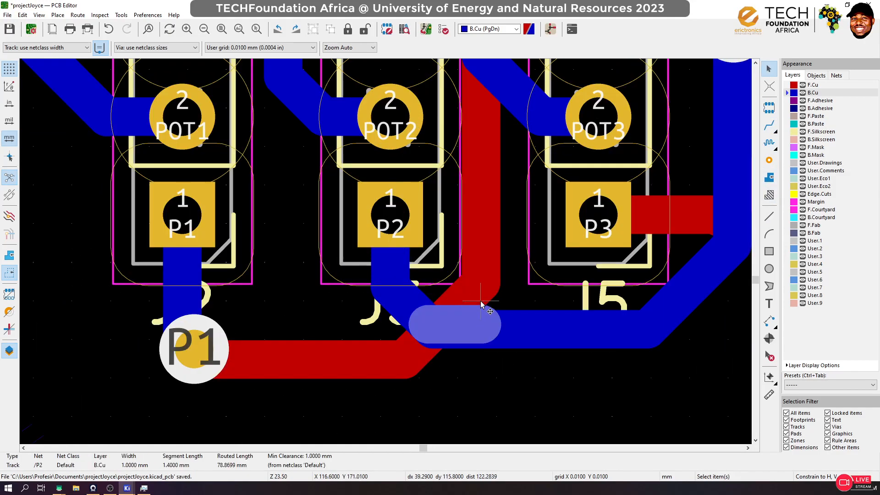
{"action": "key", "text": "Delete"}
{"action": "scroll", "coordinate": [460, 282], "scroll_direction": "down", "scroll_amount": 6}
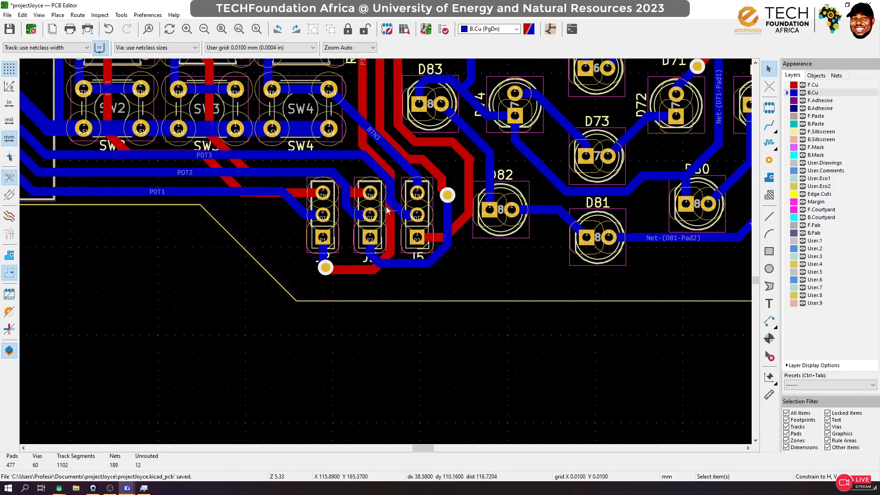
Reroute P2 on F.Cu from the via right of J5 diagonally up to its vertical run beside SW4
{"action": "left_click", "coordinate": [770, 125]}
{"action": "scroll", "coordinate": [448, 195], "scroll_direction": "up", "scroll_amount": 3}
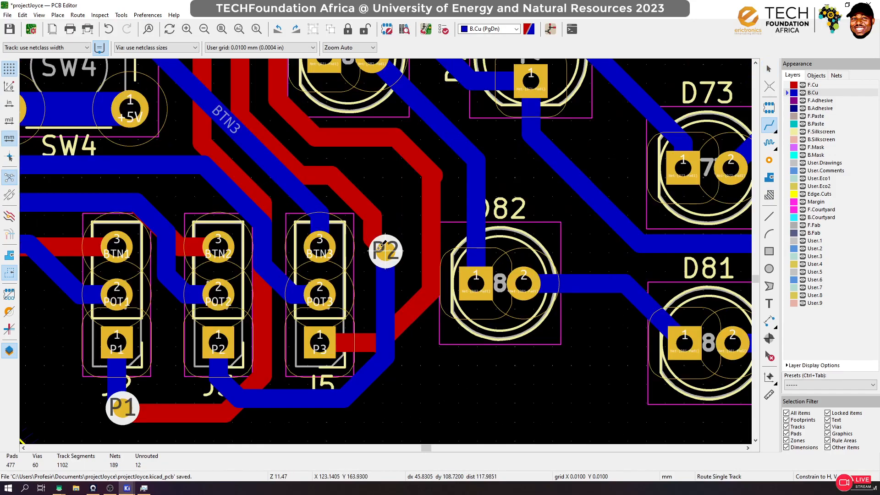
{"action": "key", "text": "Page_Up"}
{"action": "scroll", "coordinate": [385, 250], "scroll_direction": "down", "scroll_amount": 3}
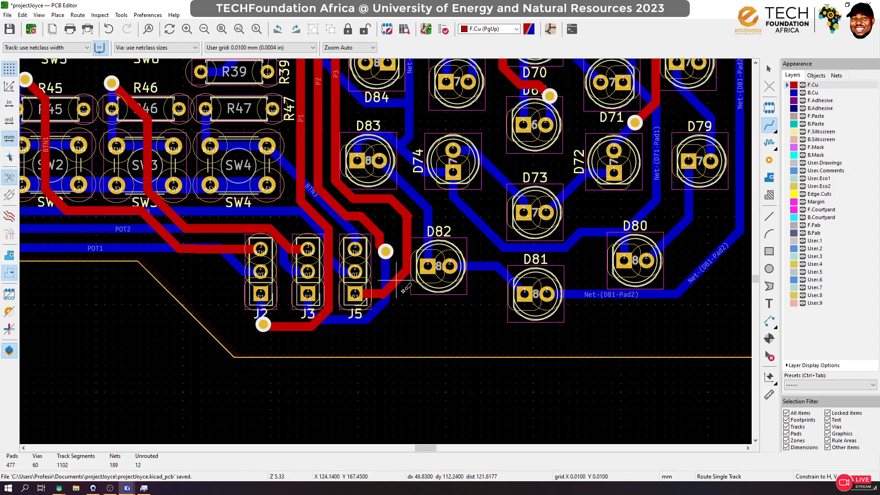
{"action": "left_click", "coordinate": [339, 194]}
{"action": "left_click", "coordinate": [385, 250]}
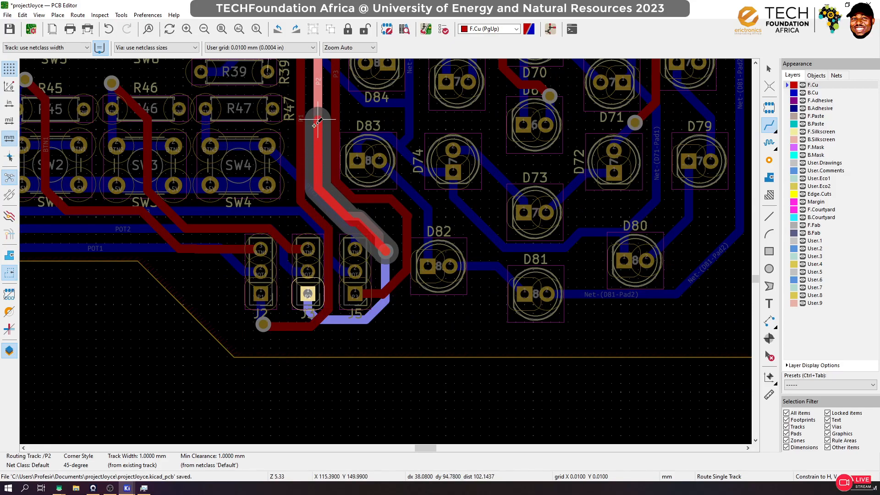
{"action": "left_click", "coordinate": [316, 187]}
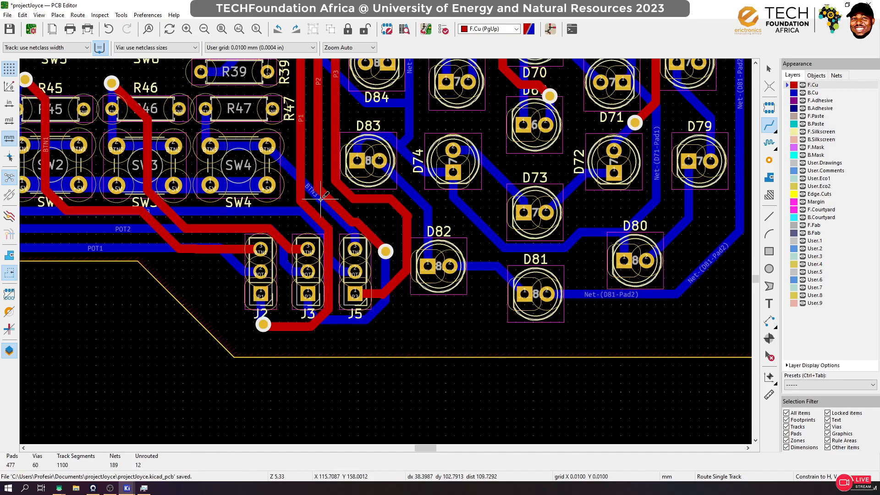
Reroute the P3 bend on F.Cu below D83 with a short horizontal run and a diagonal toward the vertical run beside D82
{"action": "left_click", "coordinate": [348, 193]}
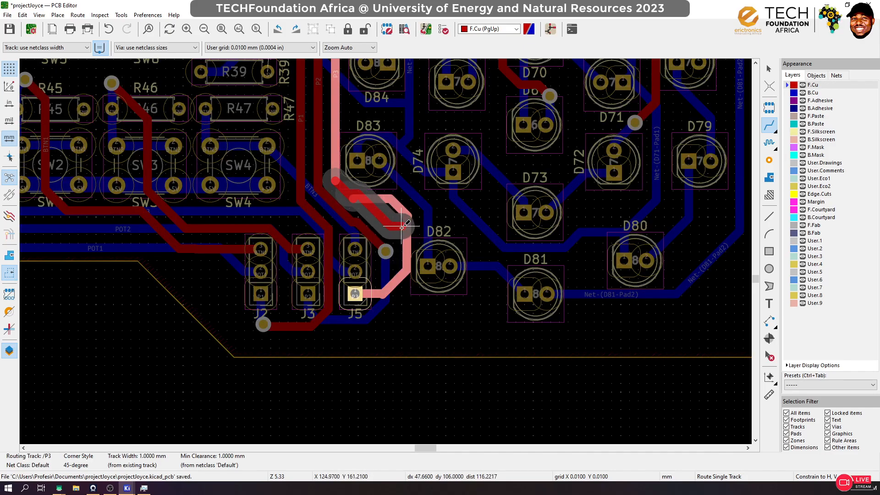
{"action": "scroll", "coordinate": [394, 248], "scroll_direction": "up", "scroll_amount": 5}
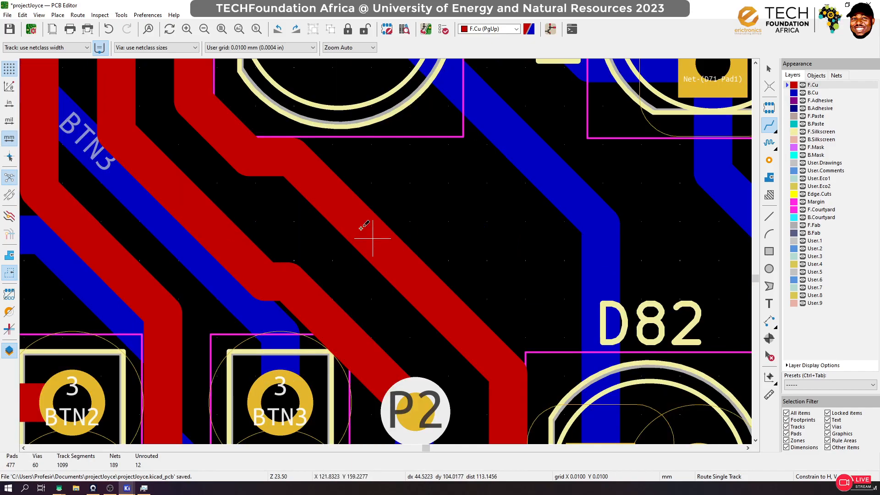
{"action": "left_click", "coordinate": [507, 377]}
Reroute P2 on F.Cu parallel to P3, with a horizontal run above J5 and a vertical drop into the P2 via
{"action": "left_click", "coordinate": [185, 202]}
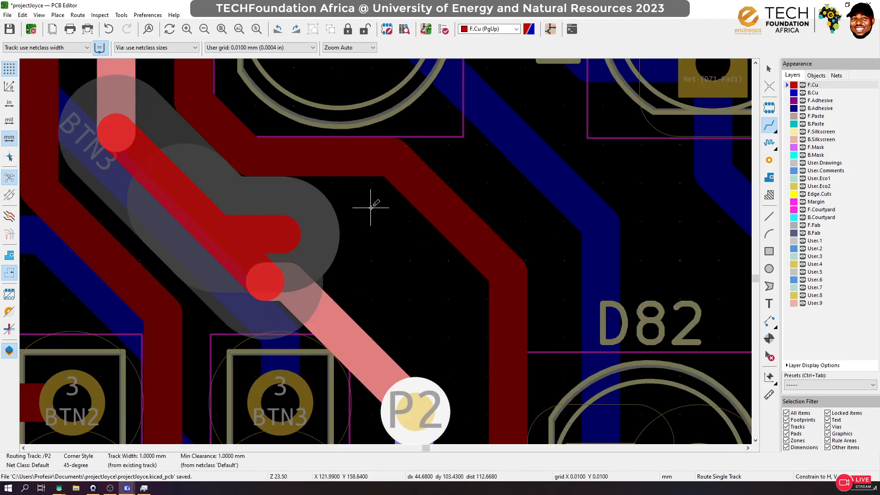
{"action": "left_click", "coordinate": [414, 409]}
{"action": "scroll", "coordinate": [414, 409], "scroll_direction": "down", "scroll_amount": 3}
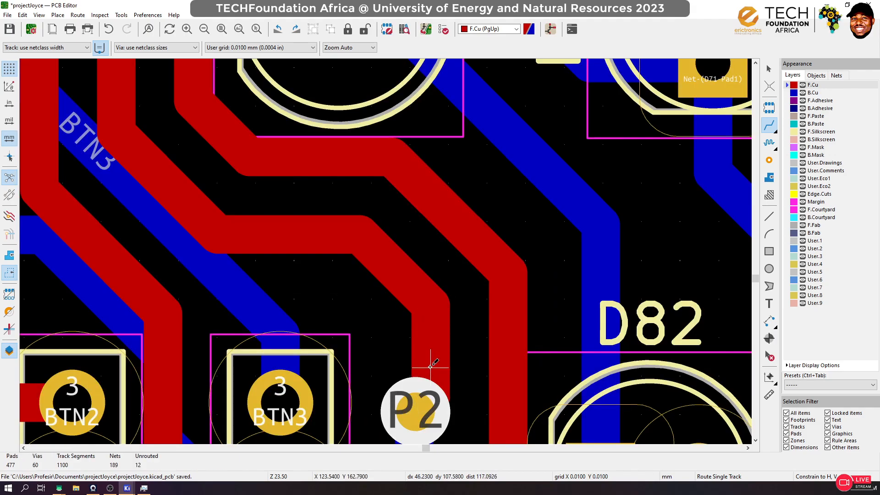
{"action": "left_click", "coordinate": [378, 274]}
{"action": "left_click", "coordinate": [360, 200]}
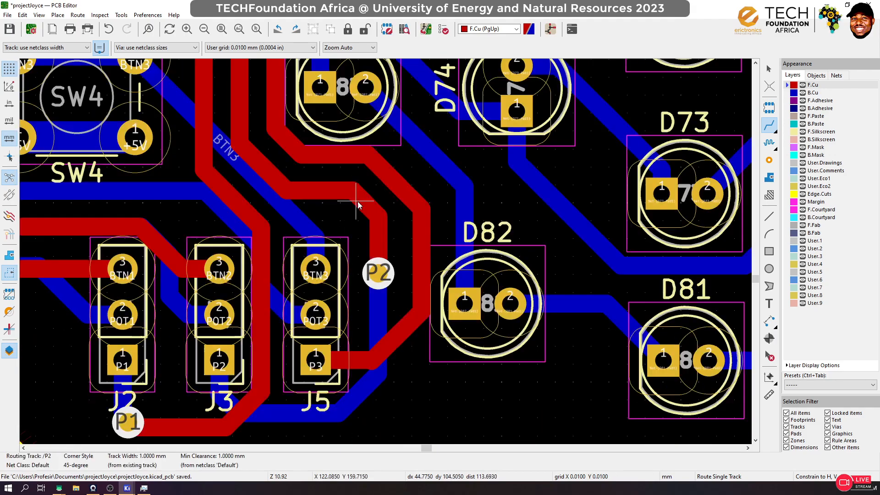
Reroute the P1 vertical run on F.Cu between J3 and J5 slightly closer to J5, and save the board
{"action": "scroll", "coordinate": [378, 245], "scroll_direction": "down", "scroll_amount": 1}
{"action": "scroll", "coordinate": [385, 257], "scroll_direction": "down", "scroll_amount": 3}
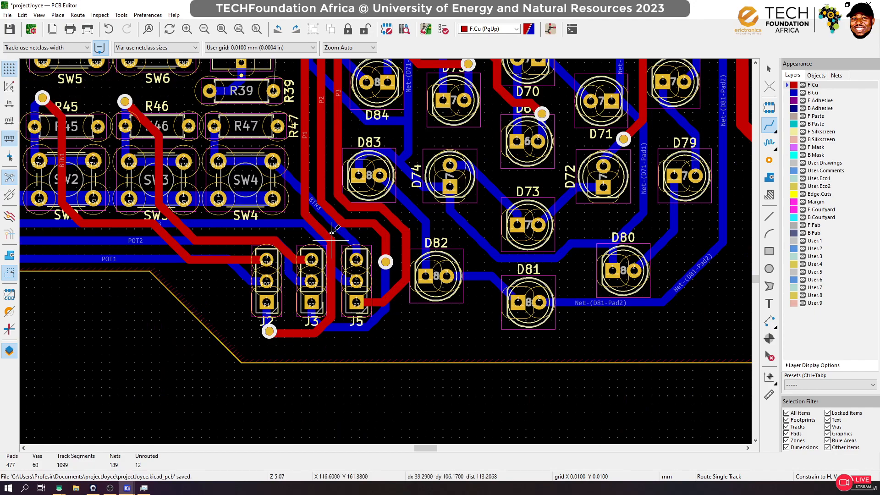
{"action": "scroll", "coordinate": [331, 265], "scroll_direction": "up", "scroll_amount": 3}
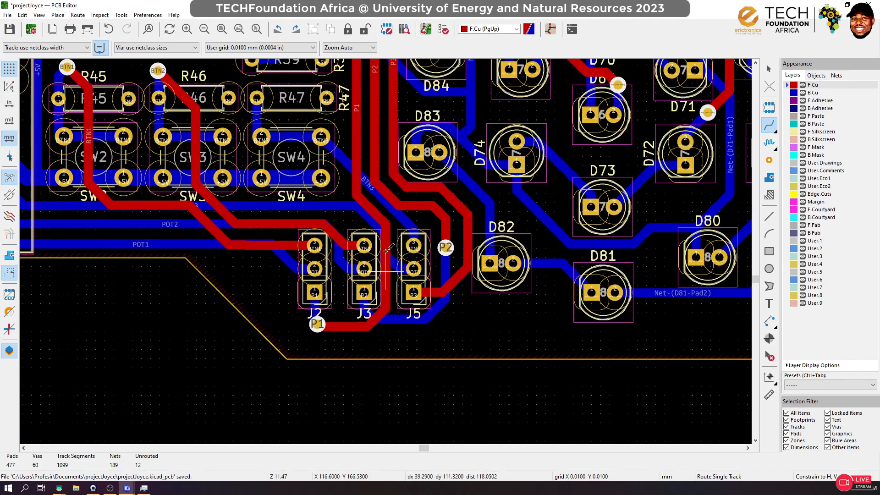
{"action": "left_click", "coordinate": [385, 154]}
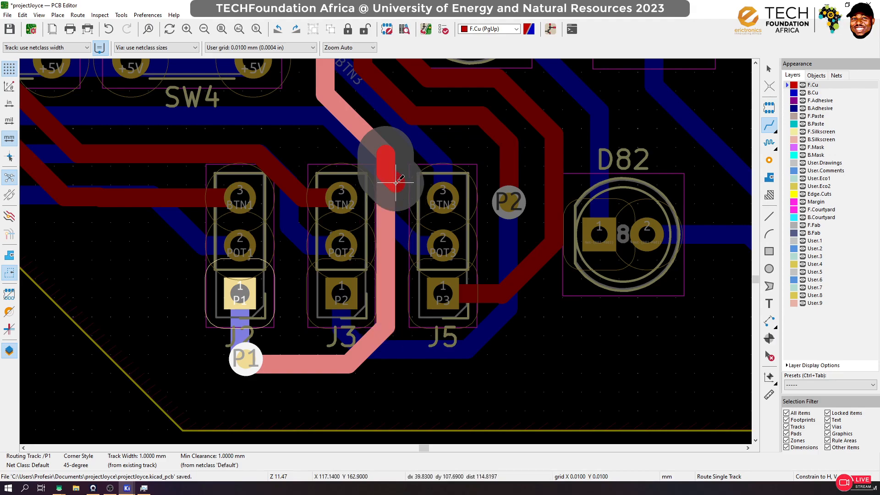
{"action": "key", "text": "Escape"}
{"action": "left_click", "coordinate": [349, 365]}
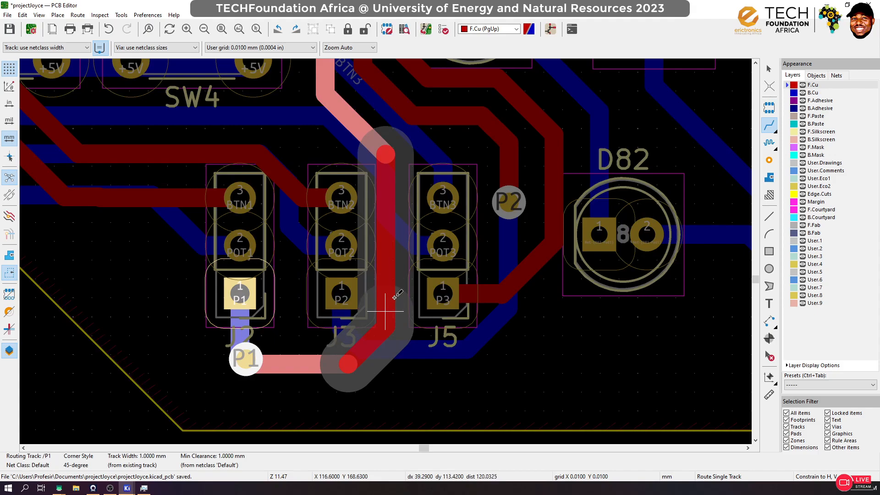
{"action": "left_click", "coordinate": [395, 154]}
{"action": "left_click", "coordinate": [390, 158]}
{"action": "key", "text": "Escape"}
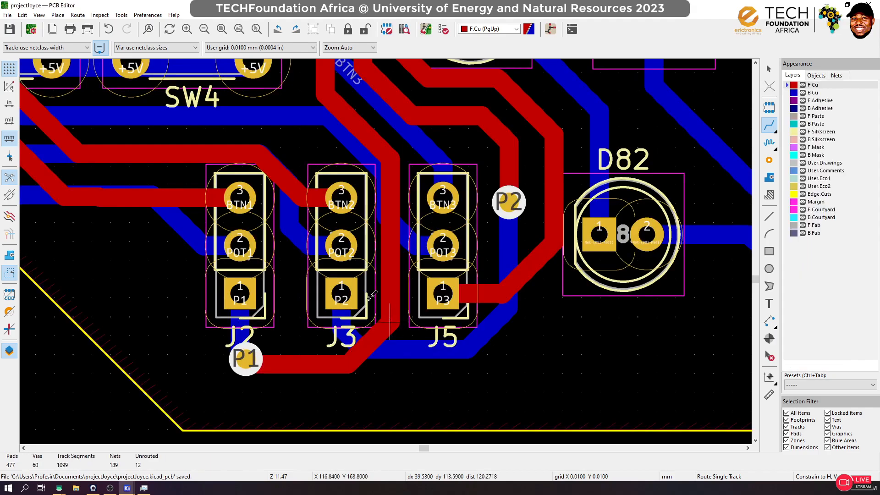
{"action": "scroll", "coordinate": [385, 326], "scroll_direction": "down", "scroll_amount": 6}
{"action": "scroll", "coordinate": [384, 251], "scroll_direction": "down", "scroll_amount": 3}
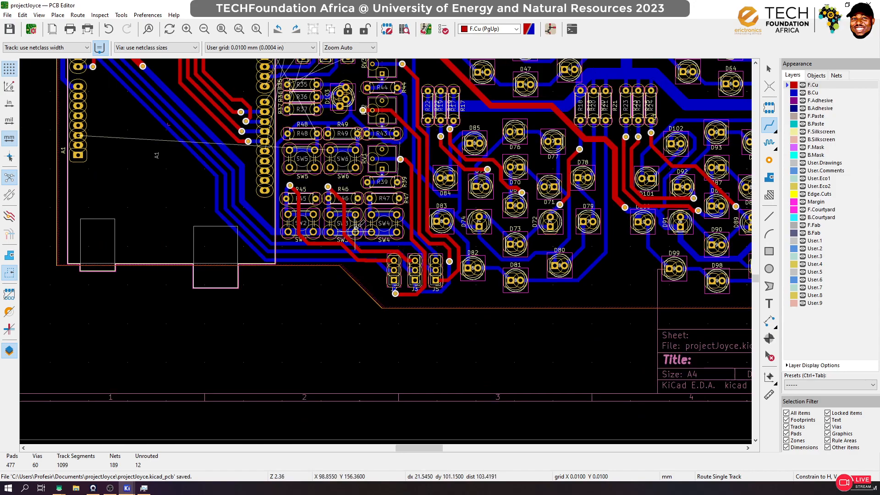
{"action": "scroll", "coordinate": [351, 254], "scroll_direction": "up", "scroll_amount": 3}
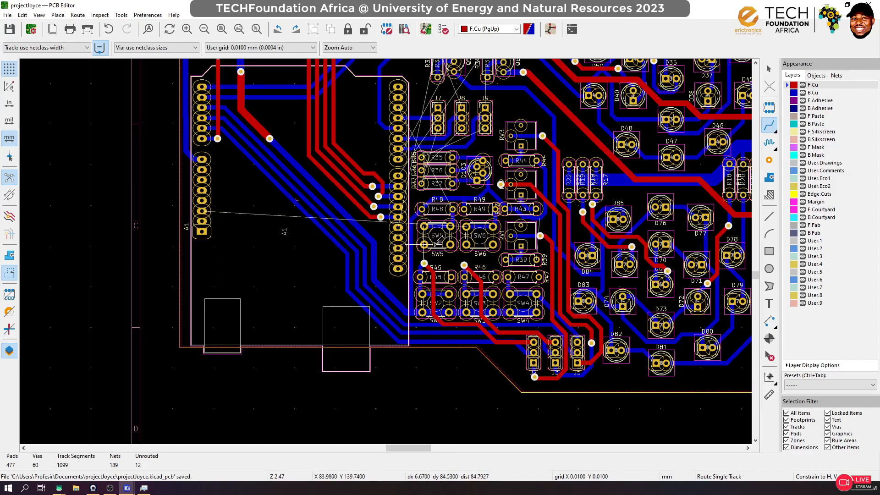
{"action": "scroll", "coordinate": [416, 229], "scroll_direction": "up", "scroll_amount": 3}
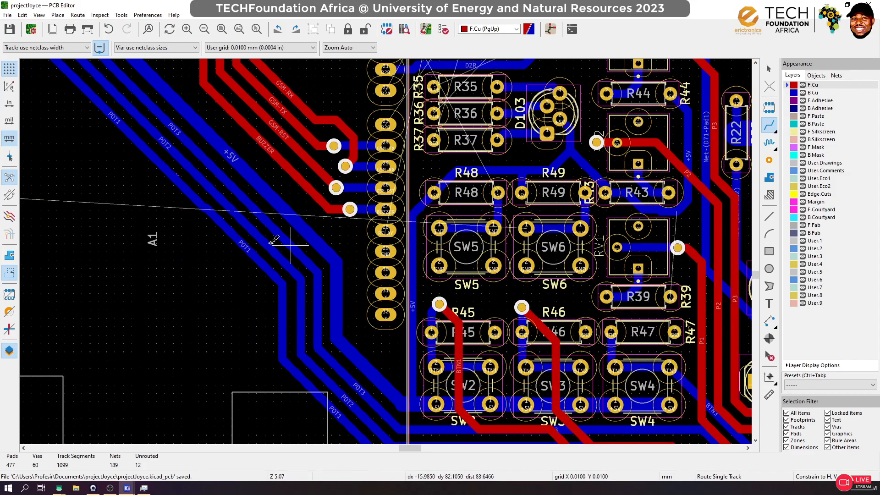
{"action": "scroll", "coordinate": [175, 216], "scroll_direction": "up", "scroll_amount": 6}
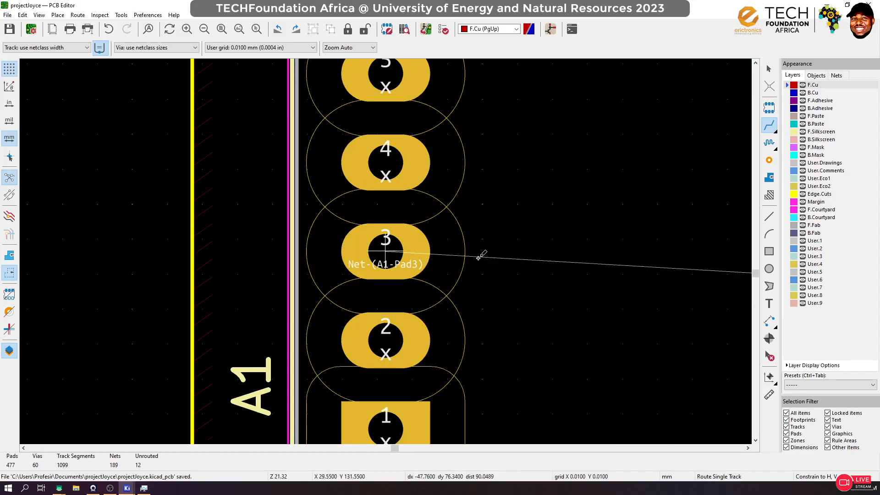
{"action": "left_click", "coordinate": [386, 244]}
{"action": "scroll", "coordinate": [389, 250], "scroll_direction": "down", "scroll_amount": 3}
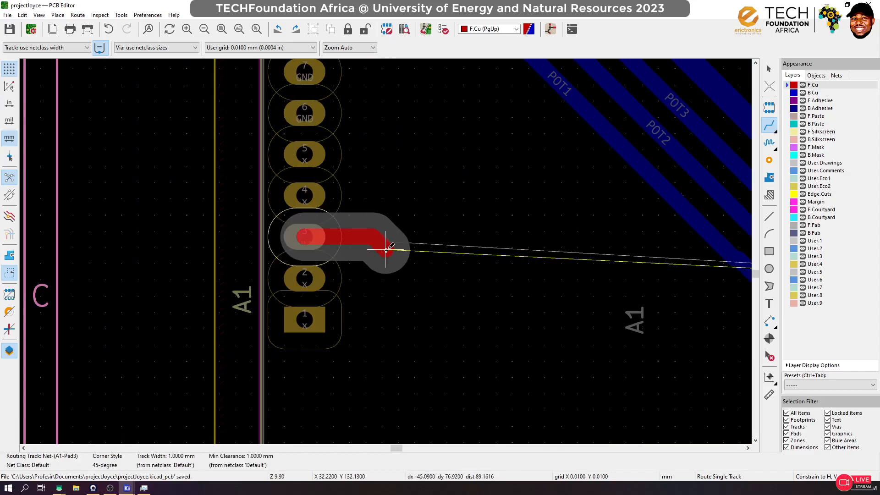
{"action": "key", "text": "Escape"}
Route A1 pad 3 on B.Cu alongside POT1, with a diagonal and vertical drop, and place a via left of the POT tracks
{"action": "key", "text": "Page_Down"}
{"action": "left_click", "coordinate": [304, 237]}
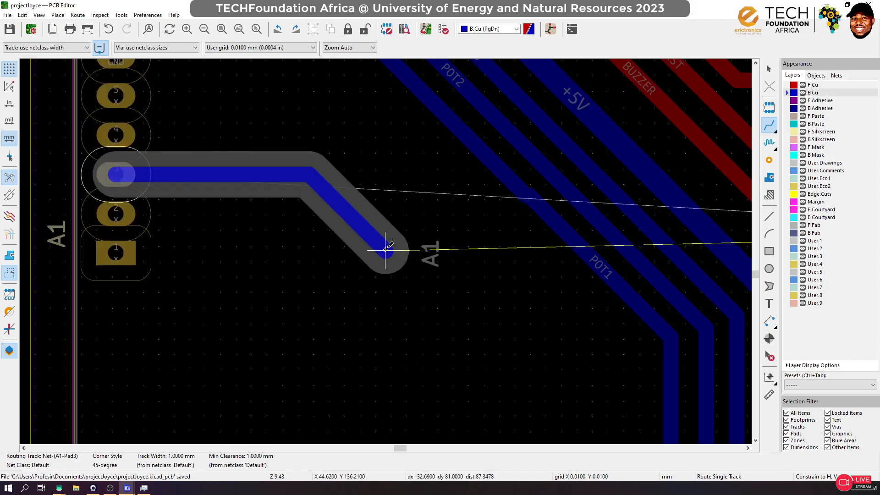
{"action": "scroll", "coordinate": [394, 250], "scroll_direction": "down", "scroll_amount": 5}
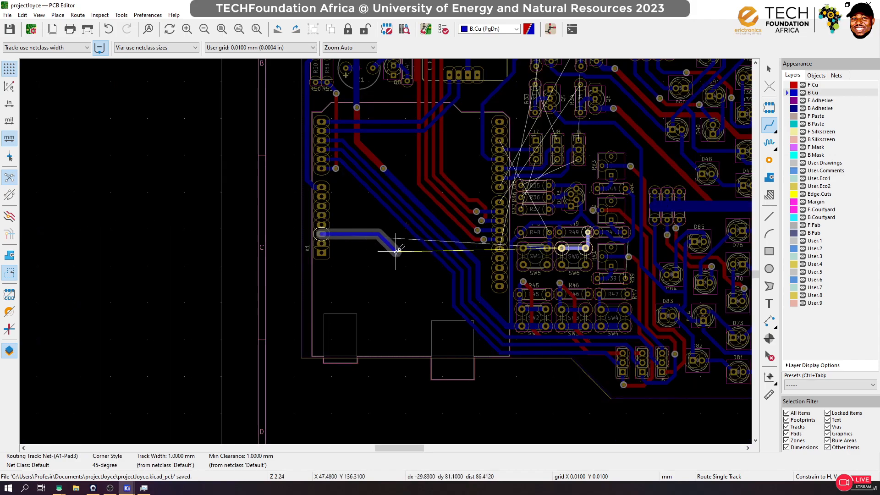
{"action": "scroll", "coordinate": [396, 252], "scroll_direction": "up", "scroll_amount": 4}
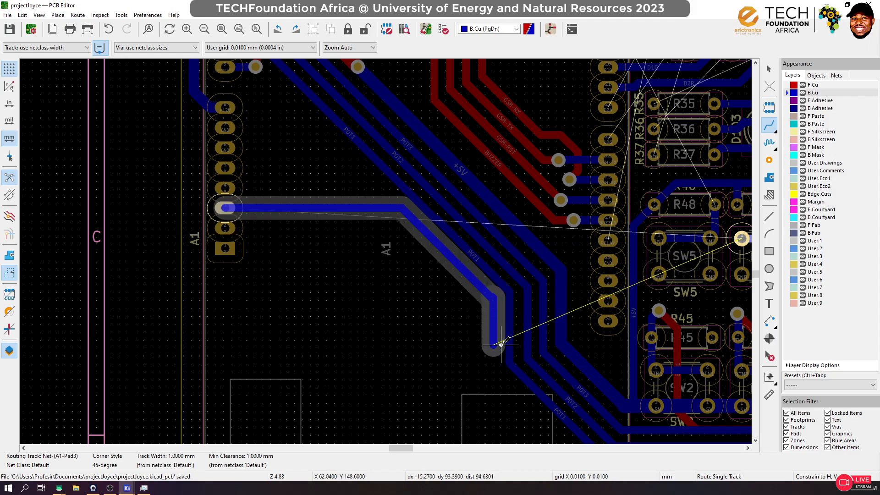
{"action": "scroll", "coordinate": [500, 341], "scroll_direction": "up", "scroll_amount": 4}
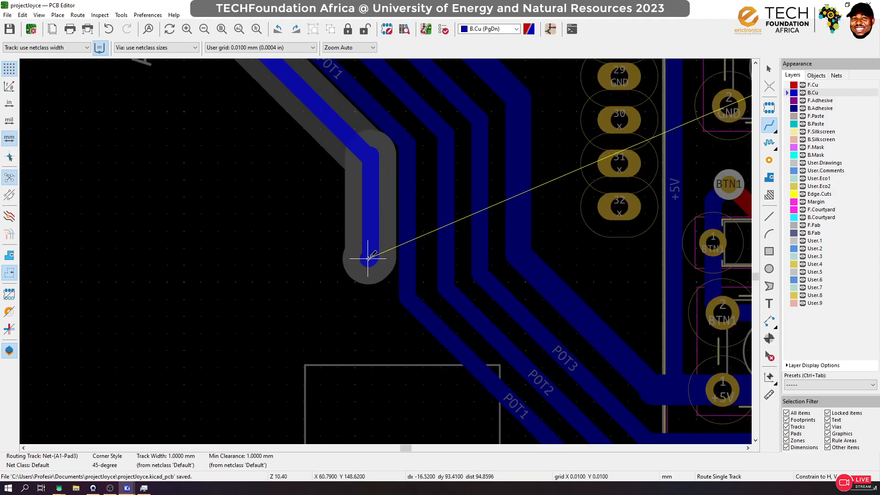
{"action": "key", "text": "v"}
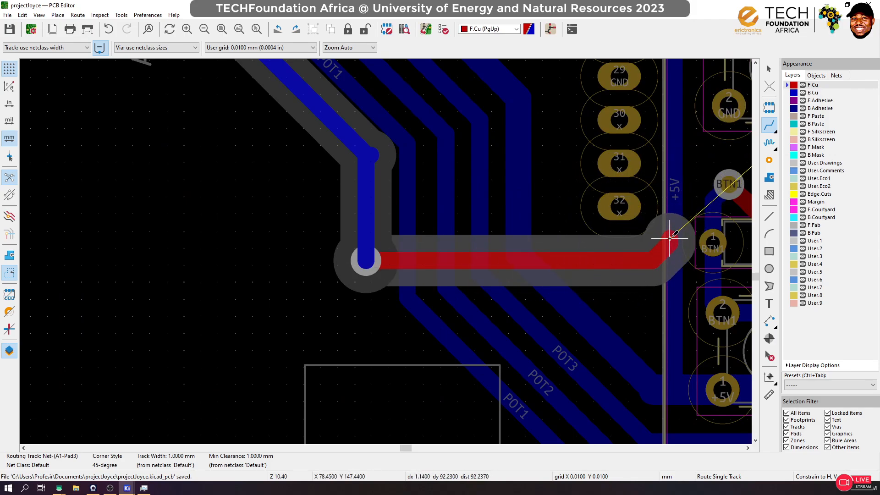
Continue the A1 pad 3 track on F.Cu from the via, across the POT tracks and up to just above the BTN1 via
{"action": "scroll", "coordinate": [674, 197], "scroll_direction": "down", "scroll_amount": 4}
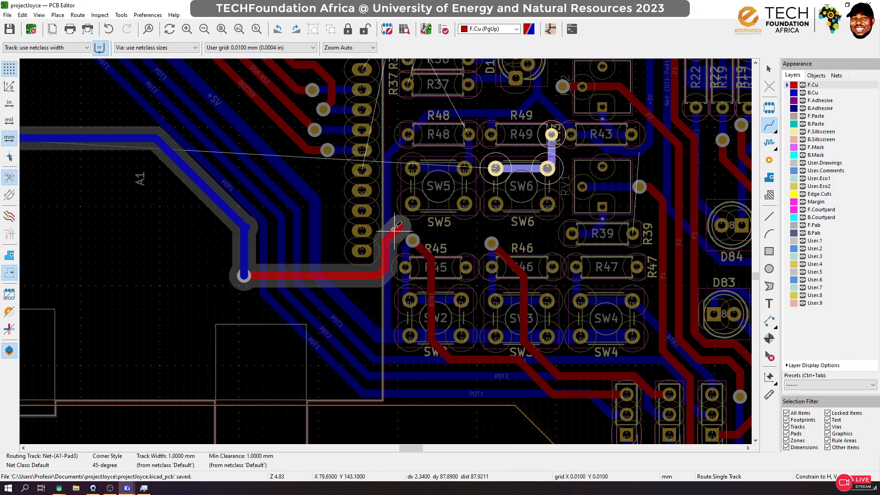
{"action": "scroll", "coordinate": [416, 227], "scroll_direction": "up", "scroll_amount": 3}
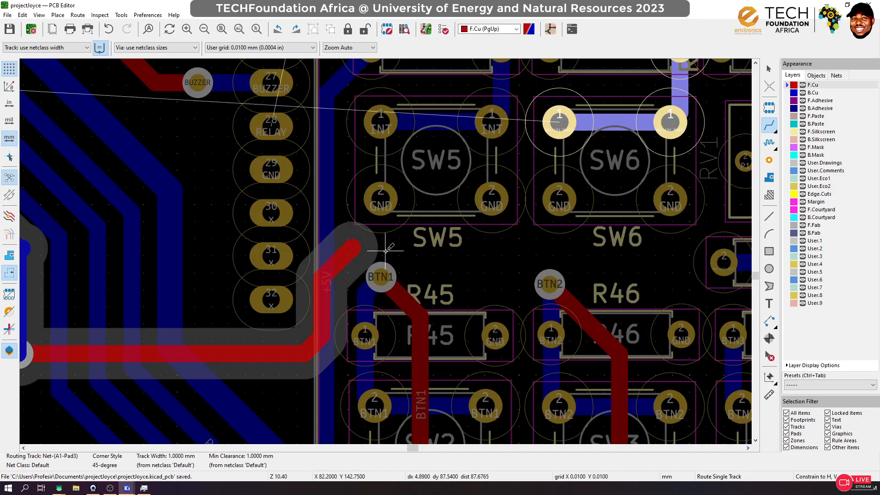
{"action": "double_click", "coordinate": [385, 251]}
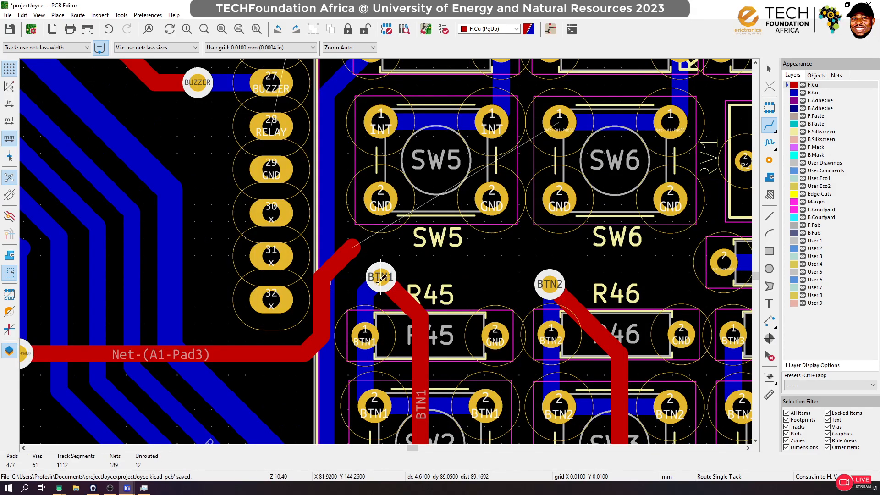
Move the BTN1 via down closer to R45 and reroute its B.Cu connection to R45 pad 1
{"action": "key", "text": "g"}
{"action": "left_click", "coordinate": [385, 297]}
{"action": "left_click", "coordinate": [365, 333]}
{"action": "key", "text": "Page_Down"}
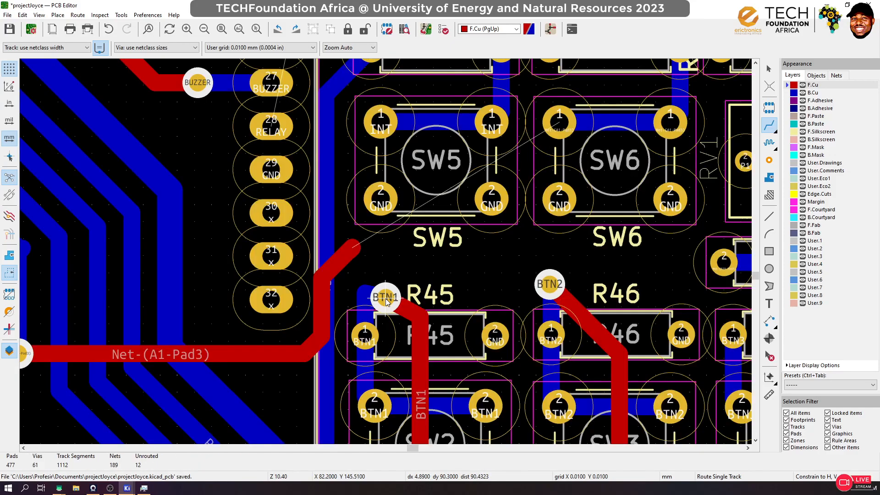
{"action": "left_click", "coordinate": [385, 303]}
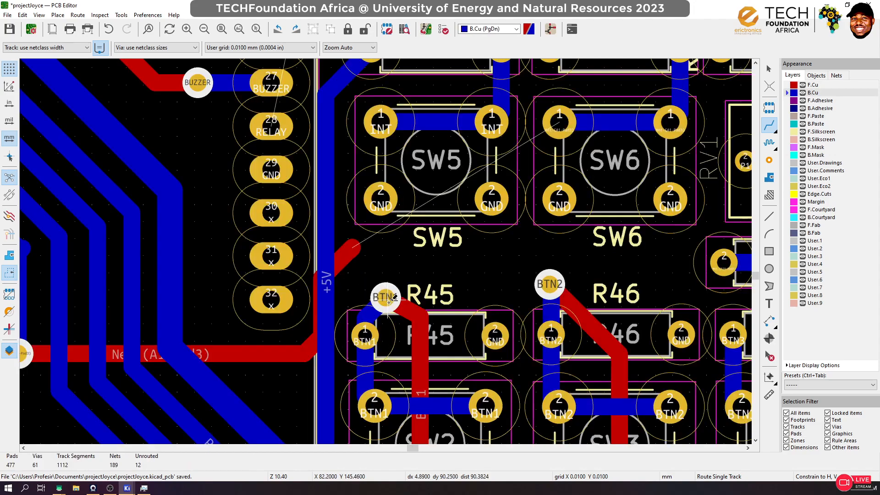
Reroute the A1 pad 3 bend on F.Cu beside A1 pad 32 and extend it horizontally below SW5
{"action": "key", "text": "Page_Up"}
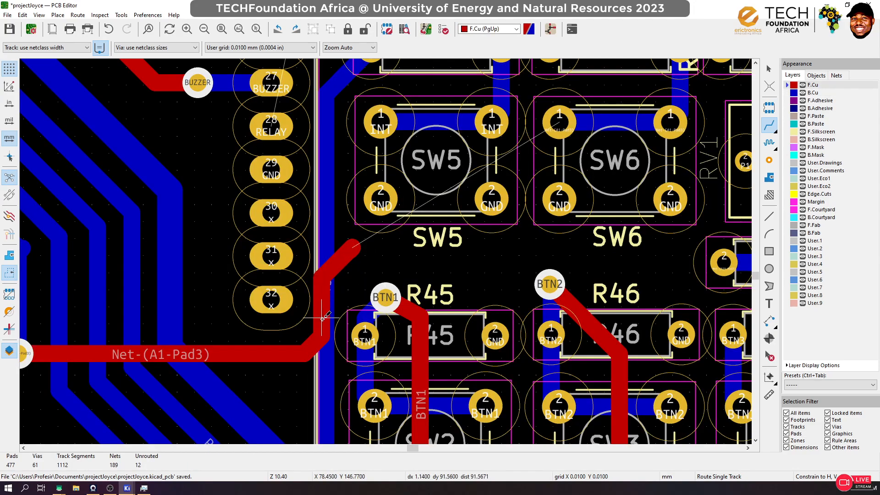
{"action": "left_click", "coordinate": [304, 350]}
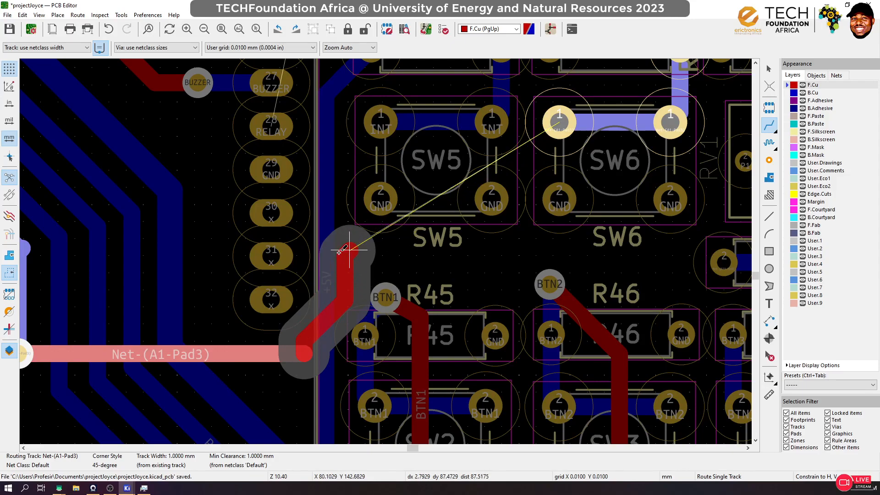
{"action": "left_click", "coordinate": [353, 246]}
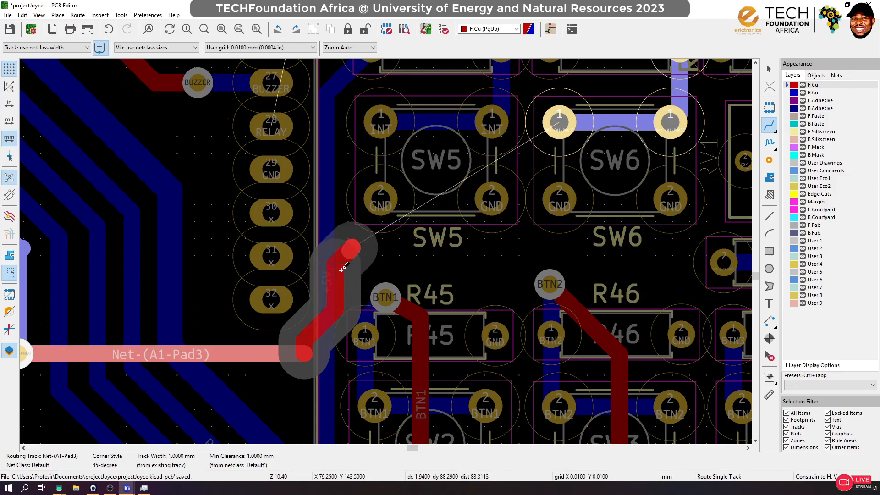
{"action": "left_click", "coordinate": [351, 246]}
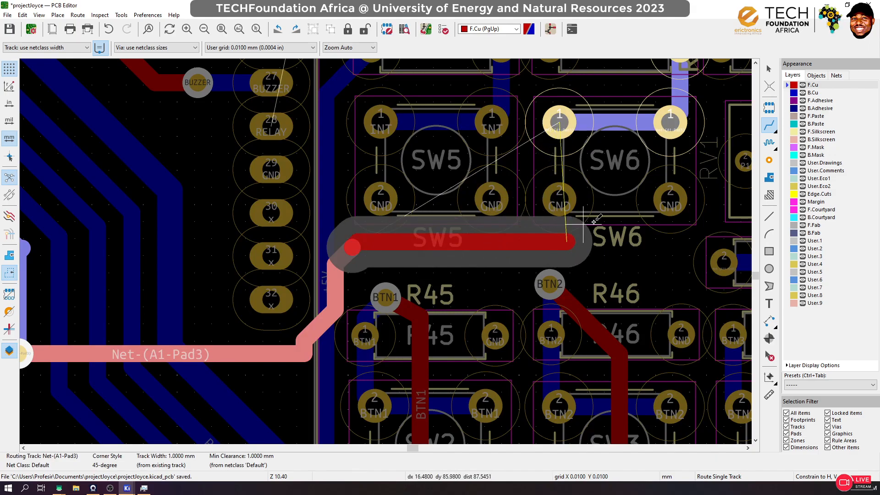
{"action": "double_click", "coordinate": [502, 248]}
{"action": "left_click", "coordinate": [437, 248]}
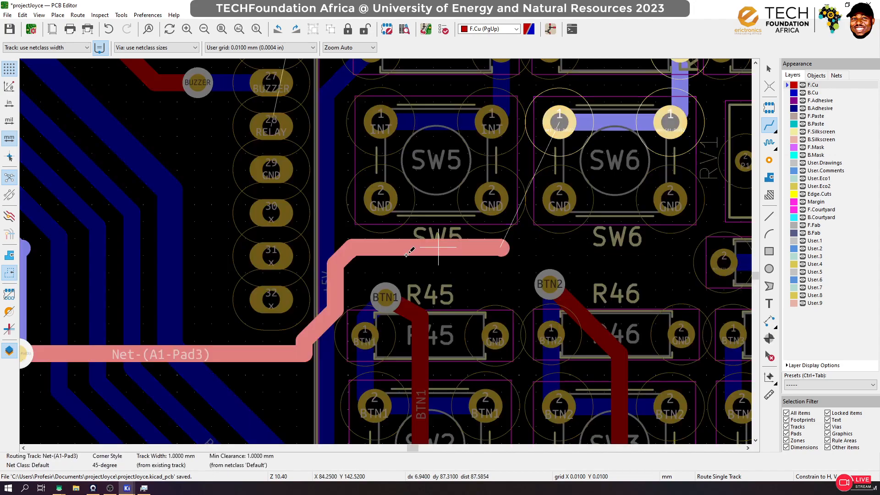
{"action": "left_click", "coordinate": [341, 274]}
Move the BTN2 via right toward the R46 label and reroute its B.Cu connection diagonally to R46 pad 1
{"action": "scroll", "coordinate": [420, 315], "scroll_direction": "up", "scroll_amount": 1}
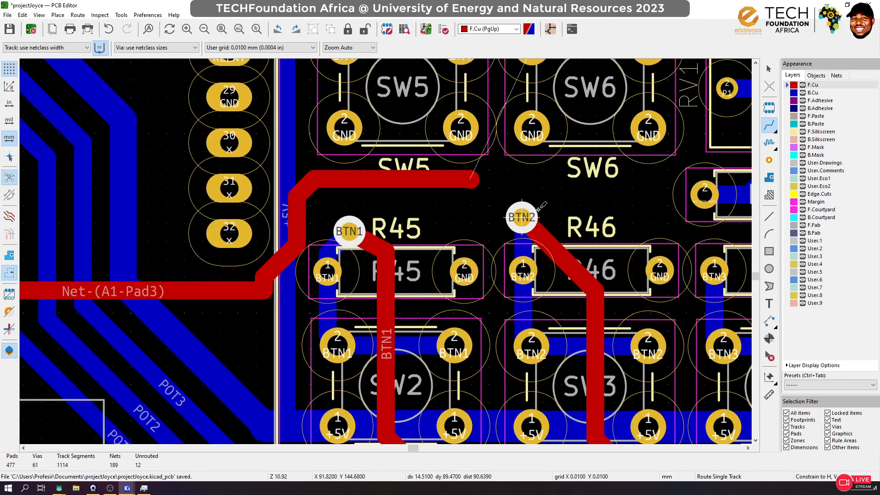
{"action": "key", "text": "g"}
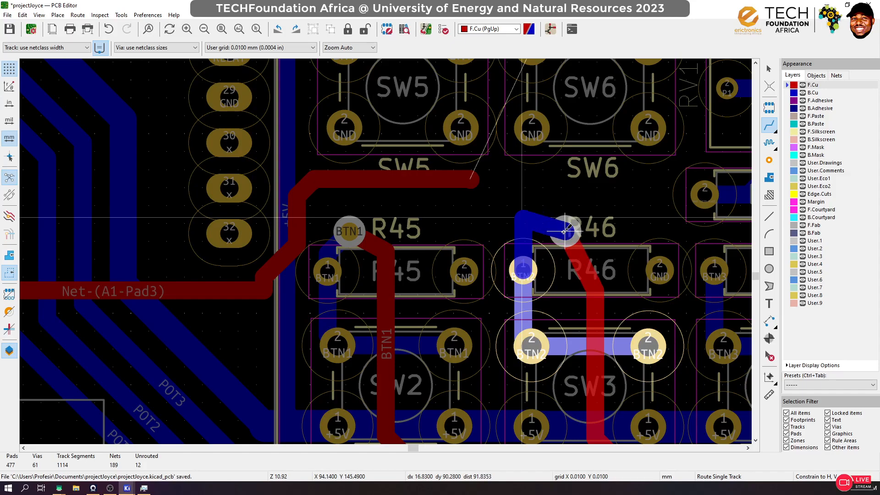
{"action": "left_click", "coordinate": [562, 227]}
{"action": "left_click", "coordinate": [523, 270]}
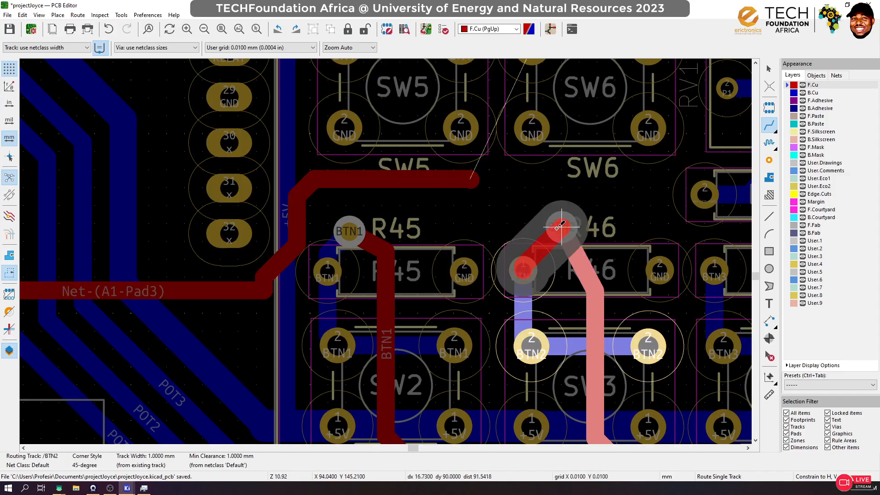
{"action": "key", "text": "Page_Down"}
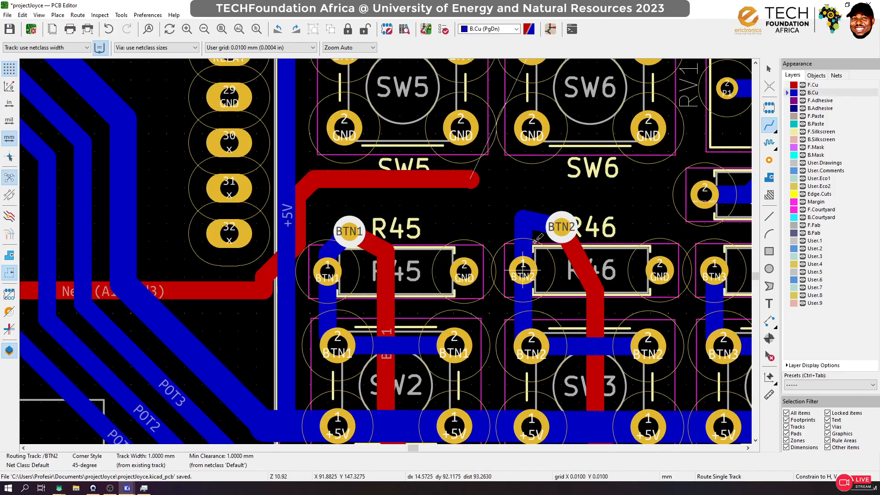
{"action": "left_click", "coordinate": [557, 217]}
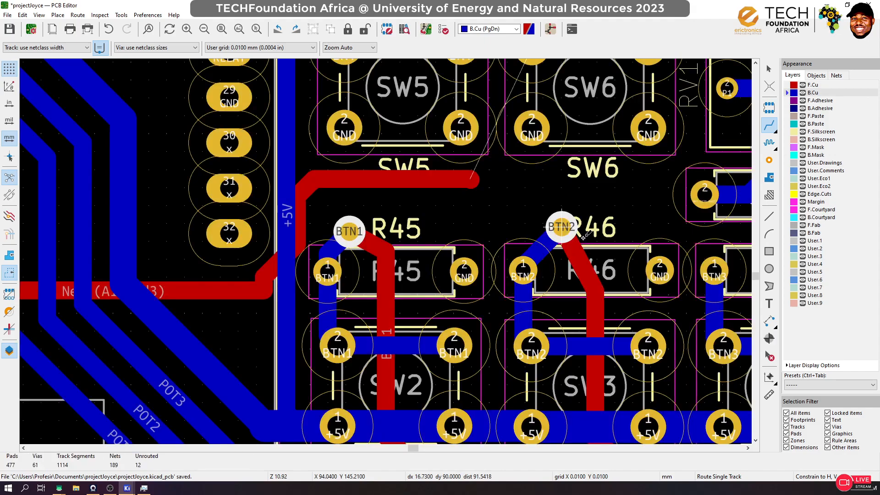
Reroute BTN2 on F.Cu straight down from its via through R46, with a diagonal into the vertical run over SW3
{"action": "key", "text": "Page_Up"}
{"action": "left_click", "coordinate": [562, 226]}
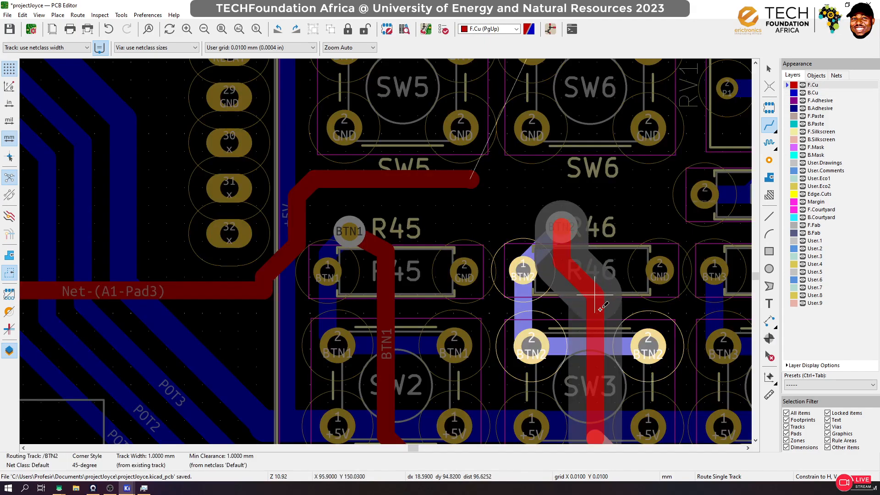
{"action": "left_click", "coordinate": [595, 338]}
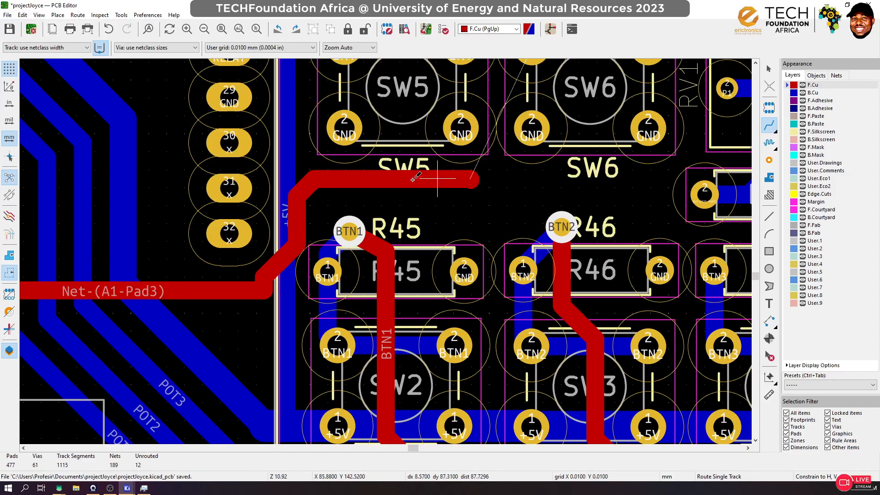
Extend the A1 pad 3 track on F.Cu to a via below SW6, and connect it up on B.Cu to SW6's pad 1 track
{"action": "left_click", "coordinate": [389, 179]}
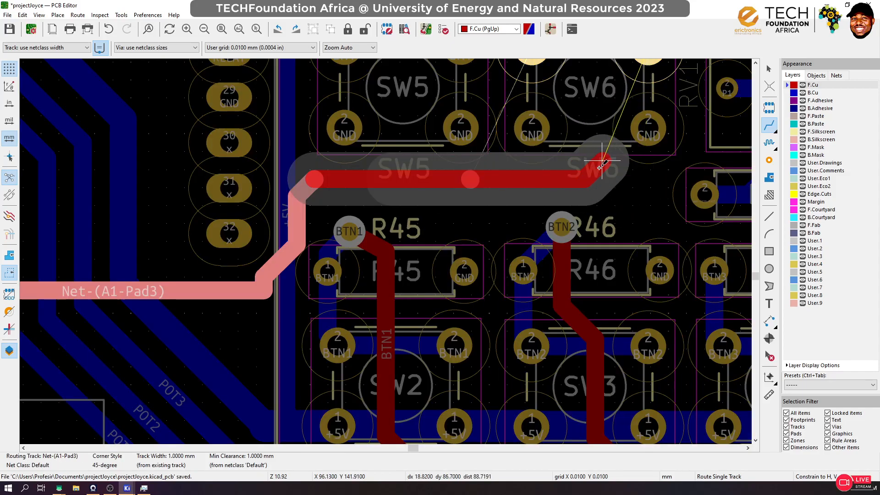
{"action": "scroll", "coordinate": [595, 176], "scroll_direction": "down", "scroll_amount": 2}
{"action": "scroll", "coordinate": [367, 249], "scroll_direction": "up", "scroll_amount": 4}
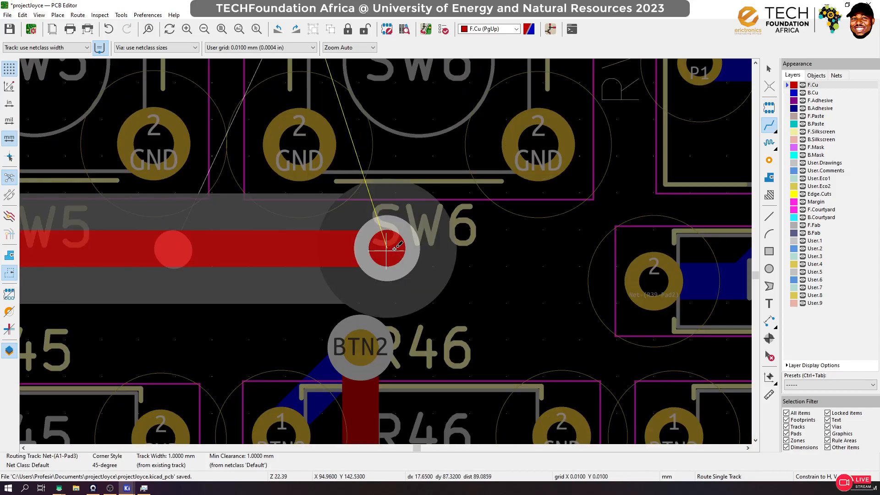
{"action": "key", "text": "v"}
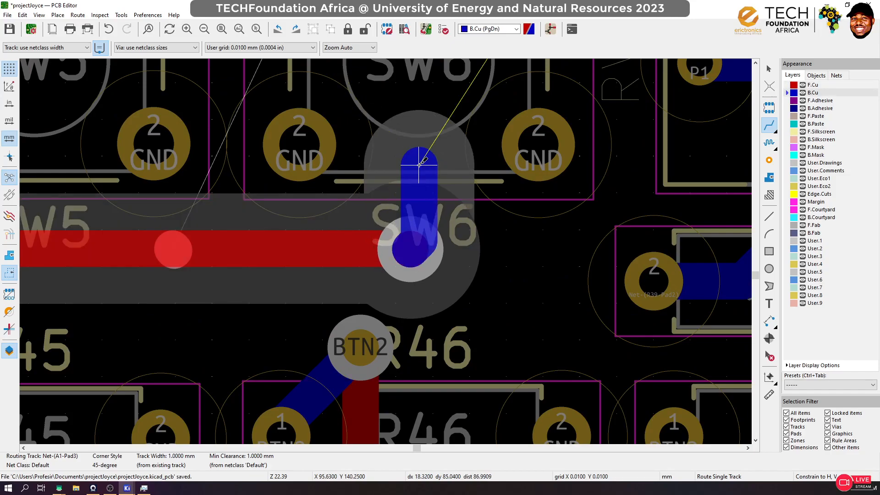
{"action": "scroll", "coordinate": [409, 158], "scroll_direction": "down", "scroll_amount": 3}
{"action": "left_click", "coordinate": [383, 168]}
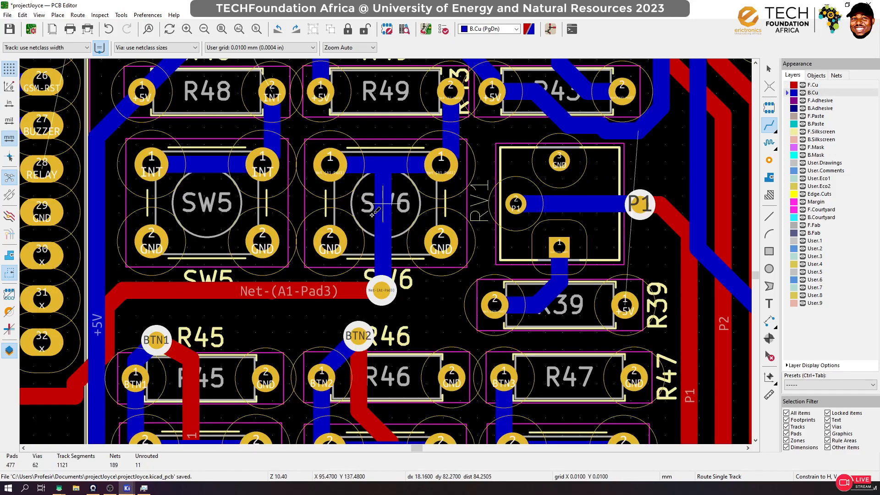
Reroute the A1 pad 3 corner on F.Cu above the BTN1 via with a longer diagonal from below SW5 to the short vertical run
{"action": "scroll", "coordinate": [386, 251], "scroll_direction": "down", "scroll_amount": 3}
{"action": "scroll", "coordinate": [385, 251], "scroll_direction": "up", "scroll_amount": 3}
{"action": "key", "text": "Page_Up"}
{"action": "scroll", "coordinate": [403, 238], "scroll_direction": "up", "scroll_amount": 3}
{"action": "scroll", "coordinate": [396, 252], "scroll_direction": "down", "scroll_amount": 3}
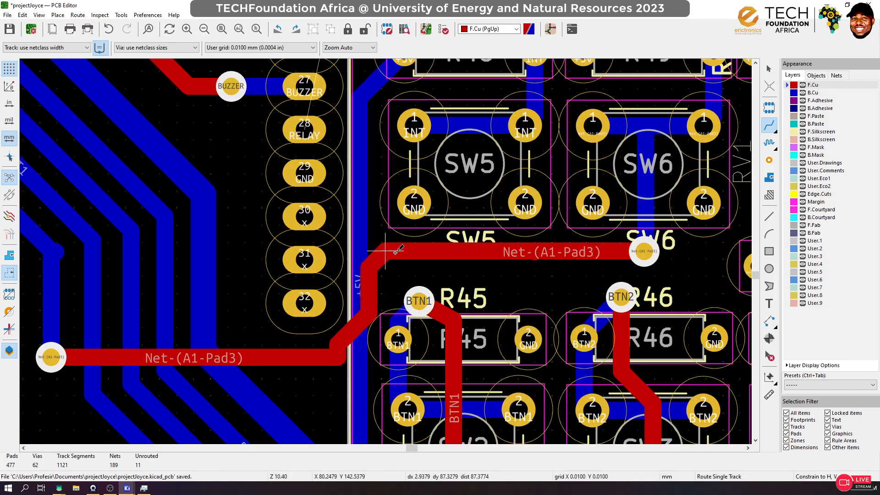
{"action": "left_click", "coordinate": [467, 249]}
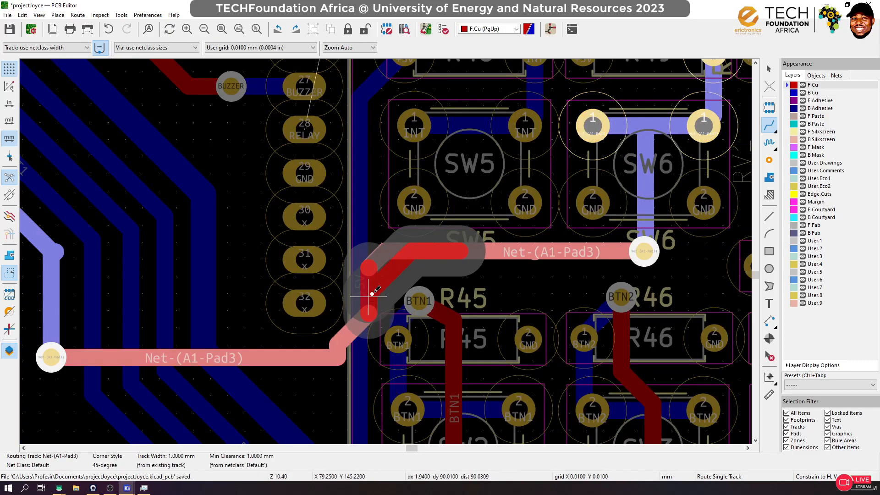
{"action": "left_click", "coordinate": [372, 293]}
{"action": "key", "text": "Escape"}
Delete the redundant old A1 pad 3 track segments around the corner left of SW5's label
{"action": "scroll", "coordinate": [386, 254], "scroll_direction": "up", "scroll_amount": 3}
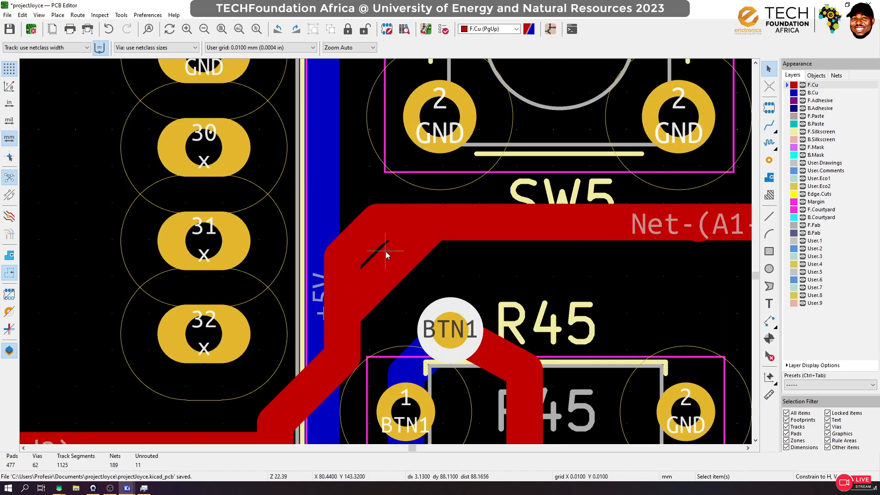
{"action": "left_click", "coordinate": [394, 219]}
{"action": "left_click", "coordinate": [396, 226]}
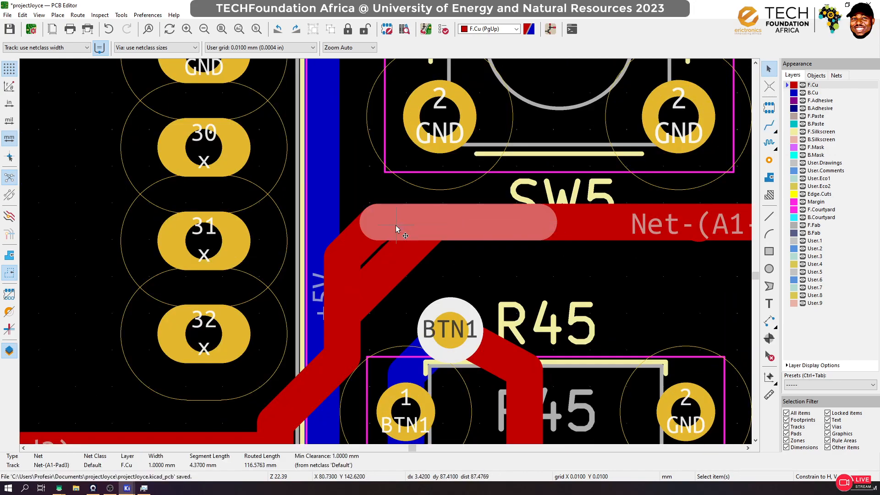
{"action": "key", "text": "Delete"}
{"action": "left_click", "coordinate": [380, 233]}
{"action": "left_click", "coordinate": [387, 232]}
{"action": "key", "text": "Delete"}
{"action": "left_click", "coordinate": [385, 235]}
{"action": "left_click", "coordinate": [386, 235]}
{"action": "key", "text": "Delete"}
{"action": "left_click", "coordinate": [342, 259]}
{"action": "key", "text": "Delete"}
Reroute the lower A1 pad 3 bend on F.Cu as one straight diagonal up to the short vertical run beside A1 pad 32
{"action": "scroll", "coordinate": [370, 292], "scroll_direction": "down", "scroll_amount": 3}
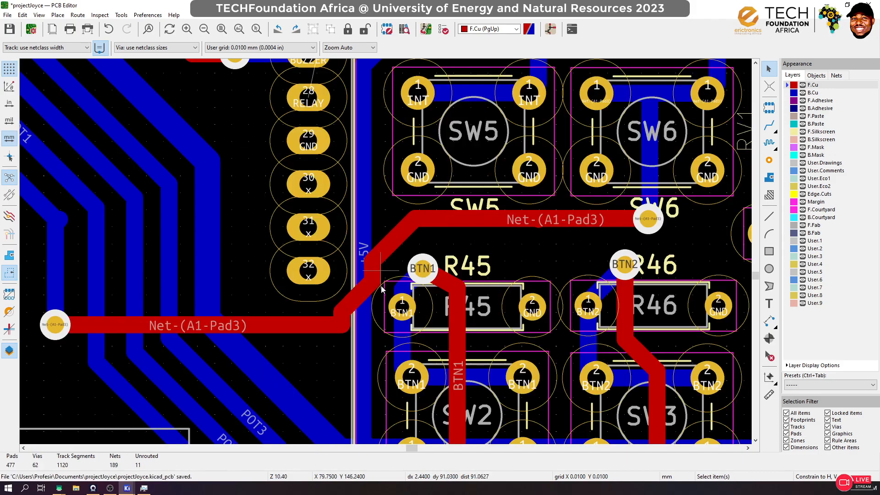
{"action": "left_click", "coordinate": [770, 124]}
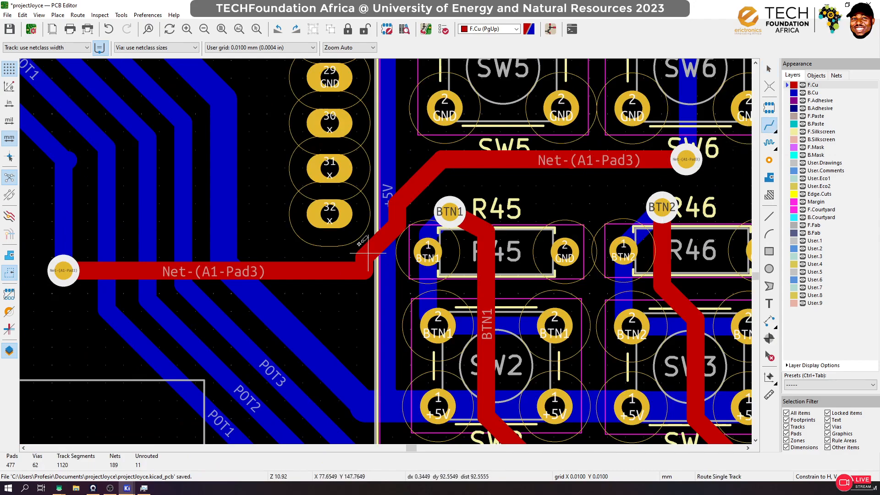
{"action": "scroll", "coordinate": [364, 254], "scroll_direction": "up", "scroll_amount": 3}
{"action": "left_click", "coordinate": [289, 309]}
{"action": "left_click", "coordinate": [406, 221]}
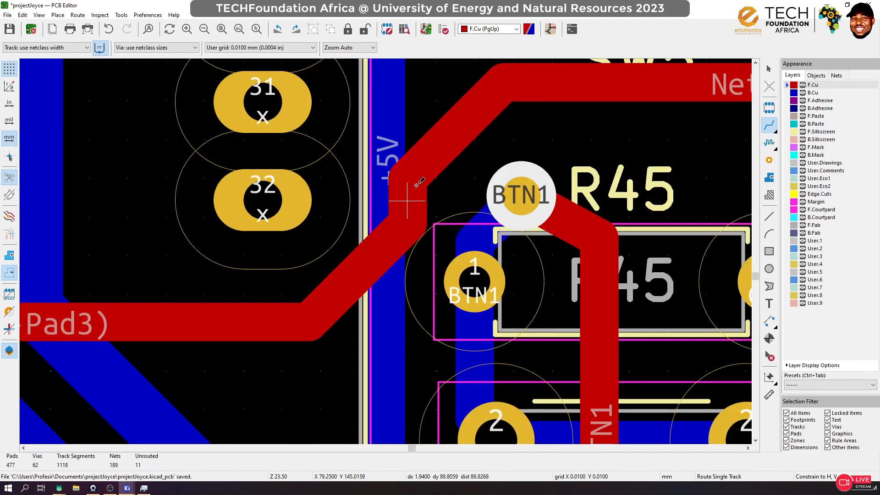
Reroute the upper A1 pad 3 corner on F.Cu from the short vertical run beside A1 pad 32 to the via below SW6
{"action": "left_click", "coordinate": [406, 204]}
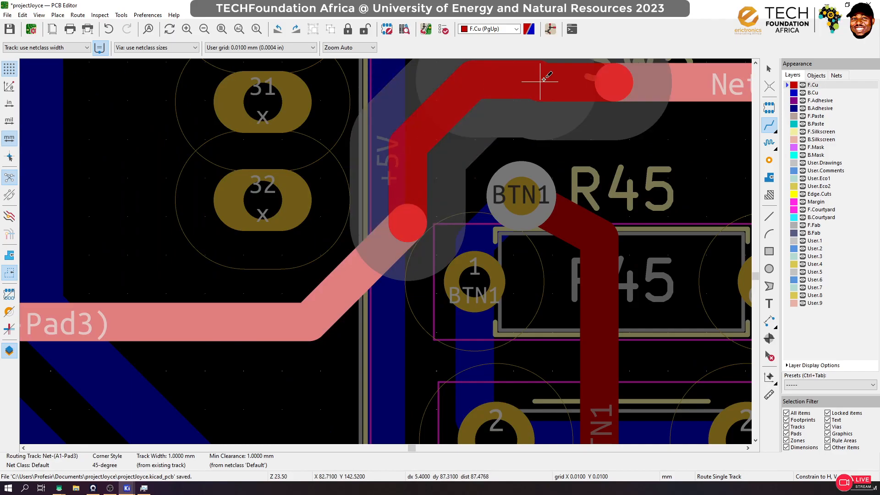
{"action": "scroll", "coordinate": [601, 78], "scroll_direction": "down", "scroll_amount": 3}
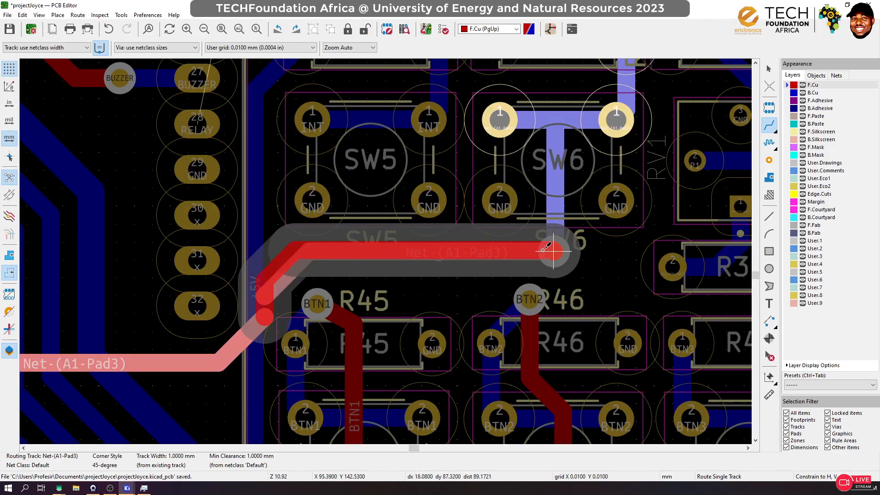
{"action": "left_click", "coordinate": [553, 251]}
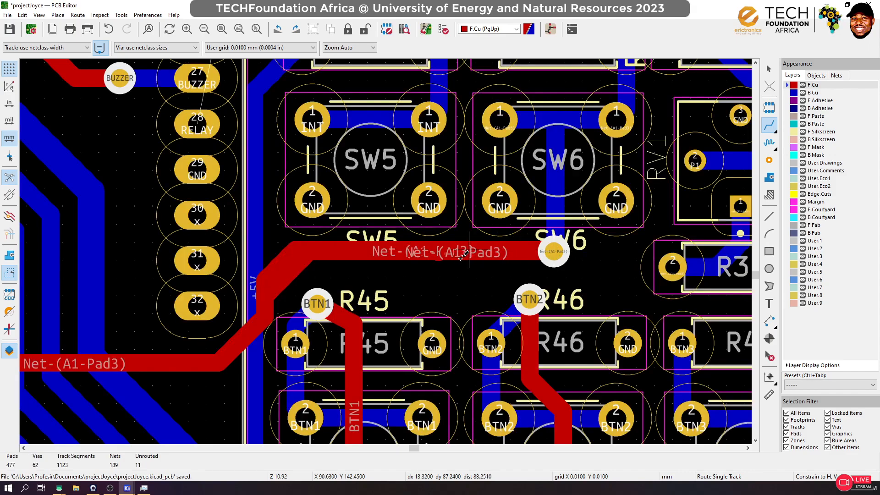
Delete the redundant old A1 pad 3 diagonal and the short segment adjoining it at the corner near SW5's label
{"action": "left_click", "coordinate": [769, 69]}
{"action": "scroll", "coordinate": [280, 265], "scroll_direction": "up", "scroll_amount": 3}
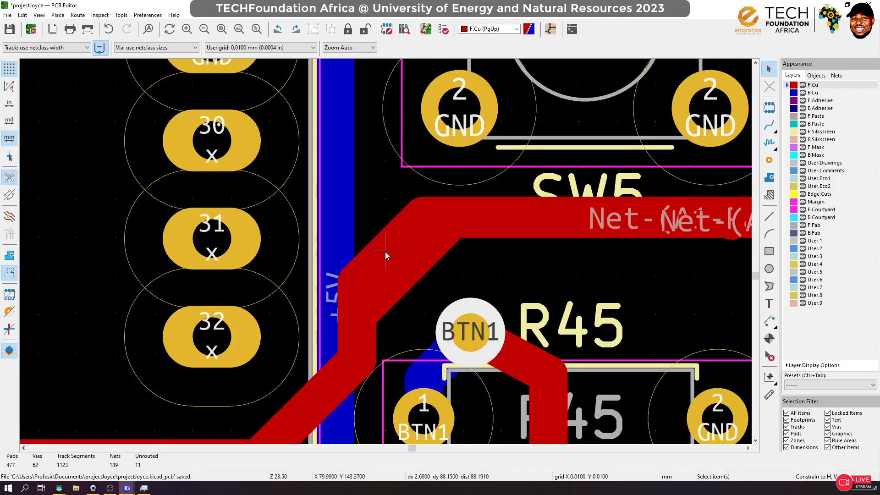
{"action": "left_click", "coordinate": [428, 272]}
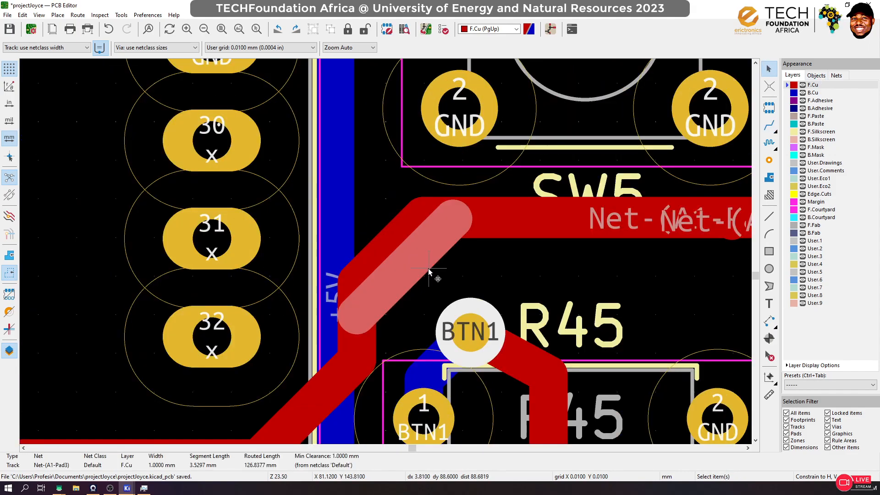
{"action": "key", "text": "Delete"}
{"action": "left_click", "coordinate": [454, 236]}
{"action": "key", "text": "Delete"}
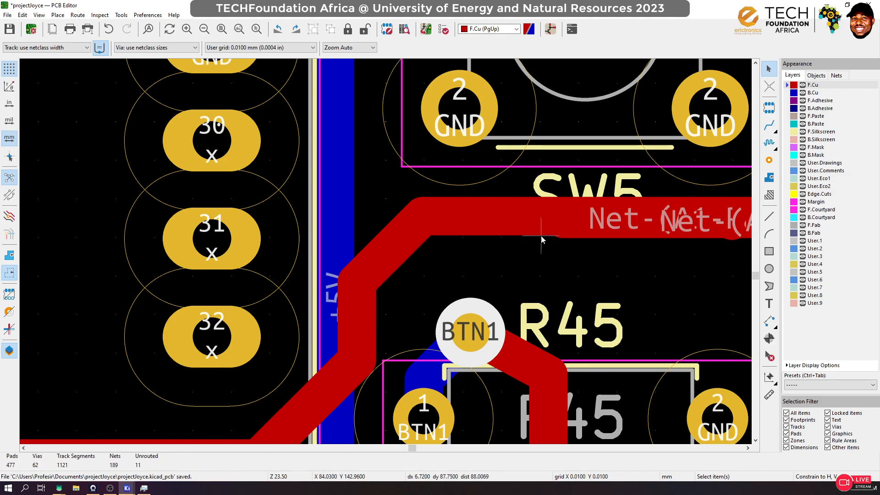
Delete the overlapping old horizontal A1 pad 3 segments between the SW5 label and the SW6 via, and save the board
{"action": "left_click", "coordinate": [563, 240]}
{"action": "left_click", "coordinate": [632, 251]}
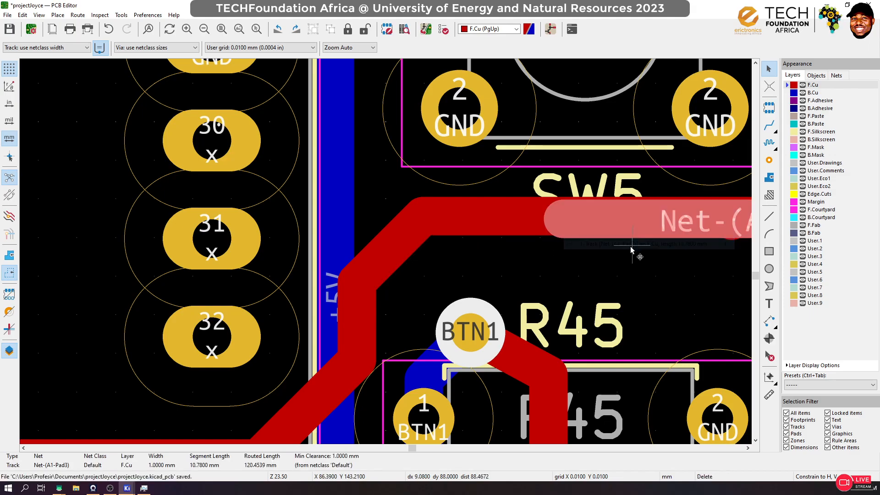
{"action": "key", "text": "Delete"}
{"action": "scroll", "coordinate": [386, 255], "scroll_direction": "down", "scroll_amount": 3}
{"action": "left_click", "coordinate": [450, 243]}
{"action": "key", "text": "Delete"}
{"action": "left_click", "coordinate": [438, 243]}
{"action": "key", "text": "Delete"}
{"action": "left_click", "coordinate": [451, 244]}
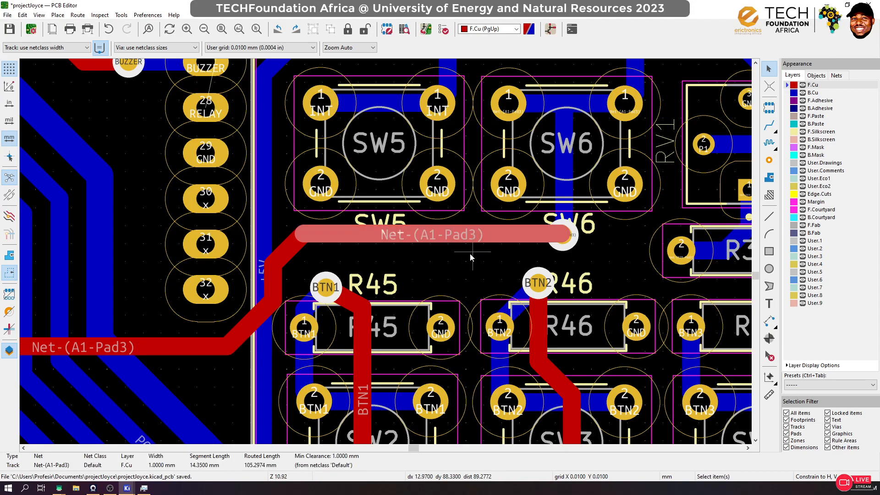
{"action": "left_click", "coordinate": [444, 264]}
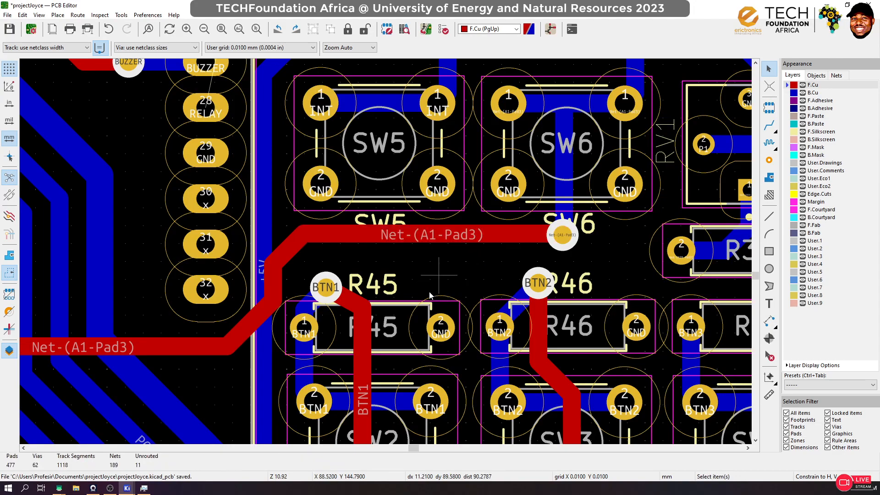
{"action": "key", "text": "ctrl+s"}
Route the RELAY net on B.Cu from A1 pad 28 up between the GSM tracks and R29 to R38's nearest pad
{"action": "scroll", "coordinate": [416, 273], "scroll_direction": "down", "scroll_amount": 8}
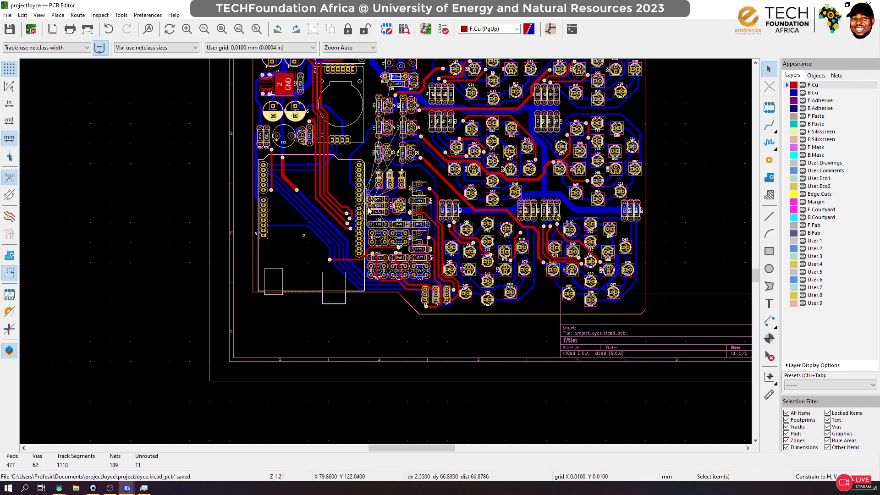
{"action": "scroll", "coordinate": [395, 204], "scroll_direction": "up", "scroll_amount": 5}
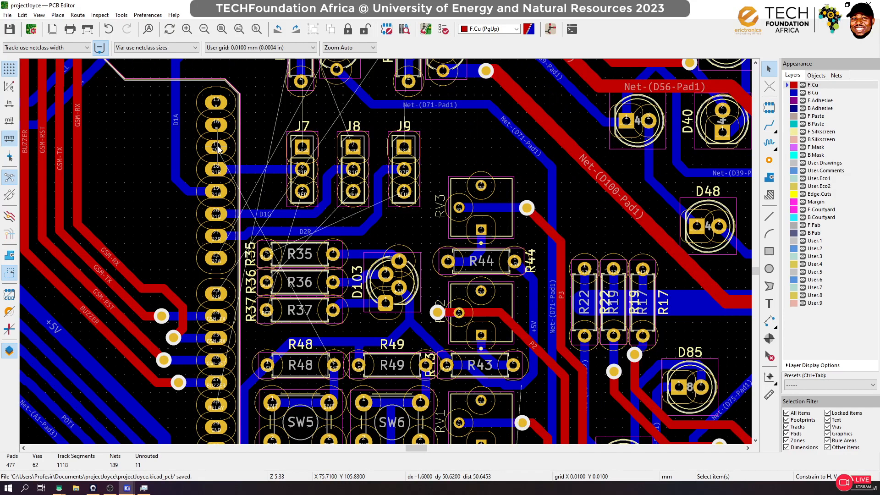
{"action": "scroll", "coordinate": [220, 403], "scroll_direction": "down", "scroll_amount": 1}
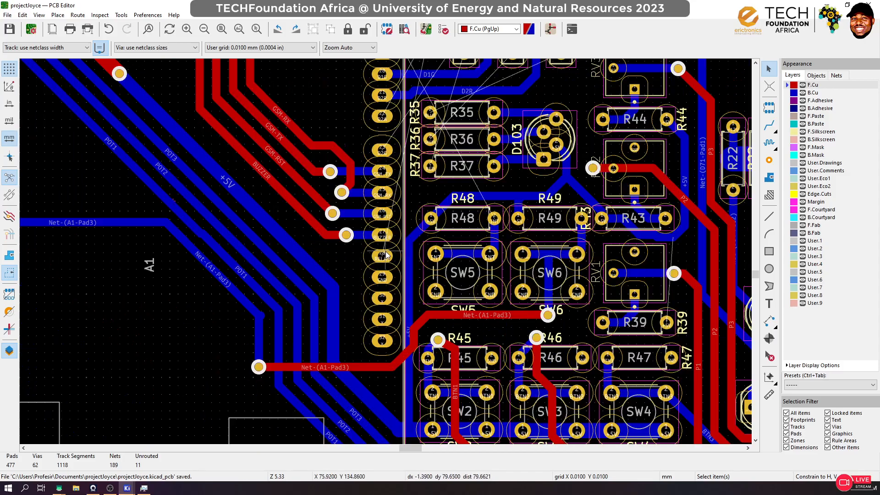
{"action": "scroll", "coordinate": [375, 220], "scroll_direction": "down", "scroll_amount": 3}
{"action": "scroll", "coordinate": [380, 249], "scroll_direction": "up", "scroll_amount": 3}
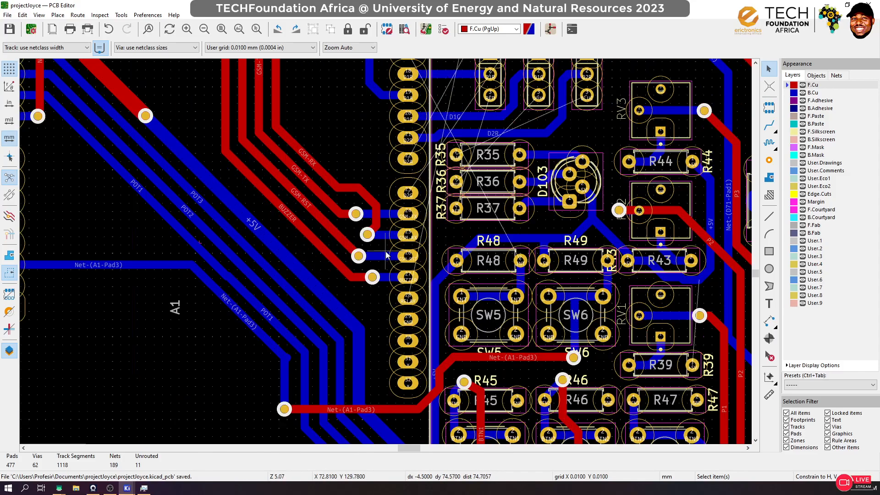
{"action": "left_click", "coordinate": [756, 130]}
{"action": "left_click", "coordinate": [770, 129]}
{"action": "scroll", "coordinate": [349, 393], "scroll_direction": "down", "scroll_amount": 3}
{"action": "scroll", "coordinate": [402, 292], "scroll_direction": "up", "scroll_amount": 3}
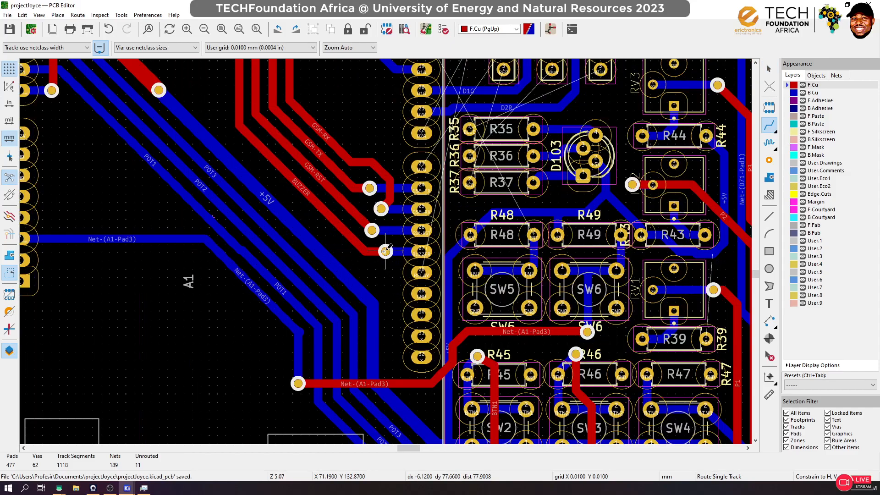
{"action": "key", "text": "Page_Down"}
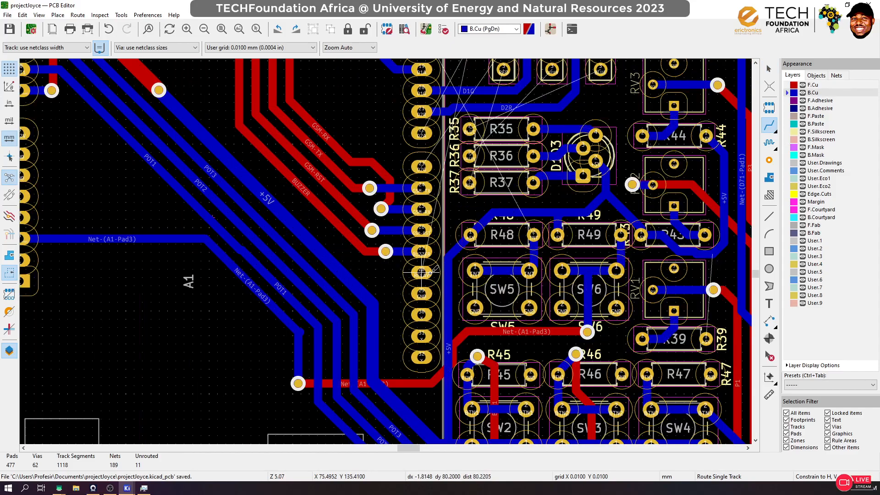
{"action": "left_click", "coordinate": [421, 273]}
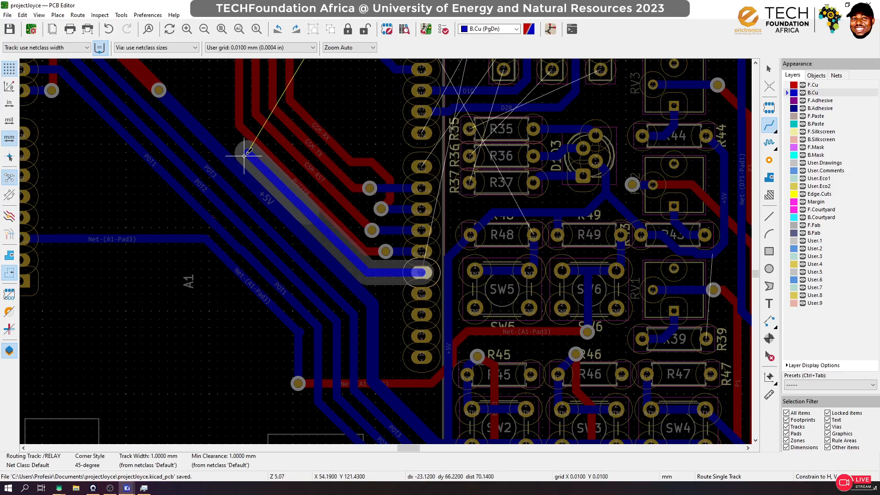
{"action": "scroll", "coordinate": [244, 151], "scroll_direction": "down", "scroll_amount": 5}
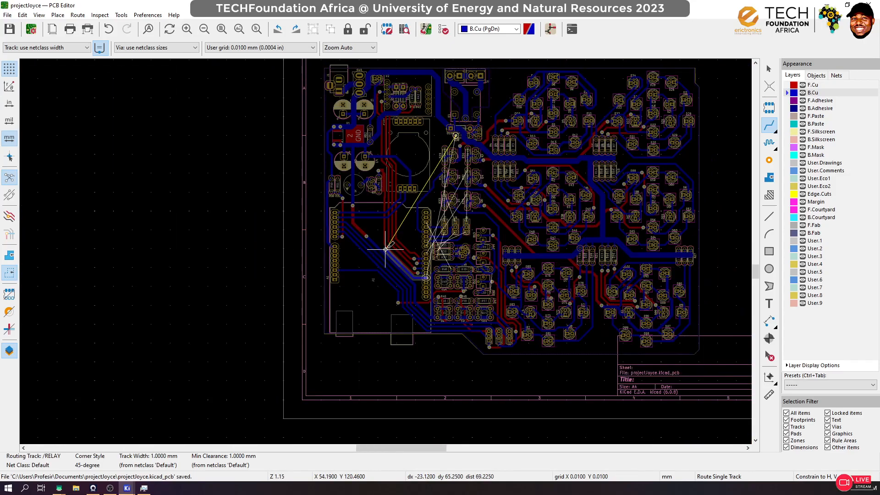
{"action": "scroll", "coordinate": [407, 218], "scroll_direction": "up", "scroll_amount": 3}
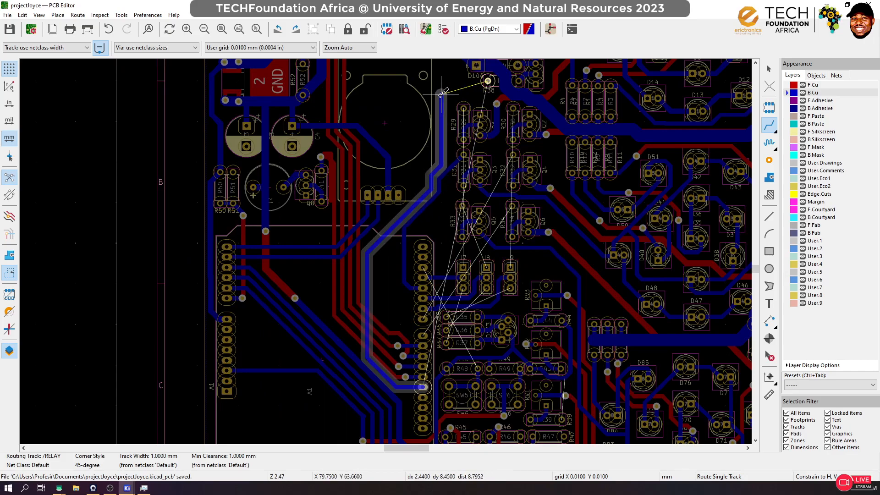
{"action": "scroll", "coordinate": [441, 94], "scroll_direction": "up", "scroll_amount": 5}
{"action": "left_click", "coordinate": [435, 232]}
Reroute the D1A track on B.Cu into R31's upper pad, moving its bend closer to R31 and away from the RELAY track
{"action": "scroll", "coordinate": [389, 243], "scroll_direction": "down", "scroll_amount": 3}
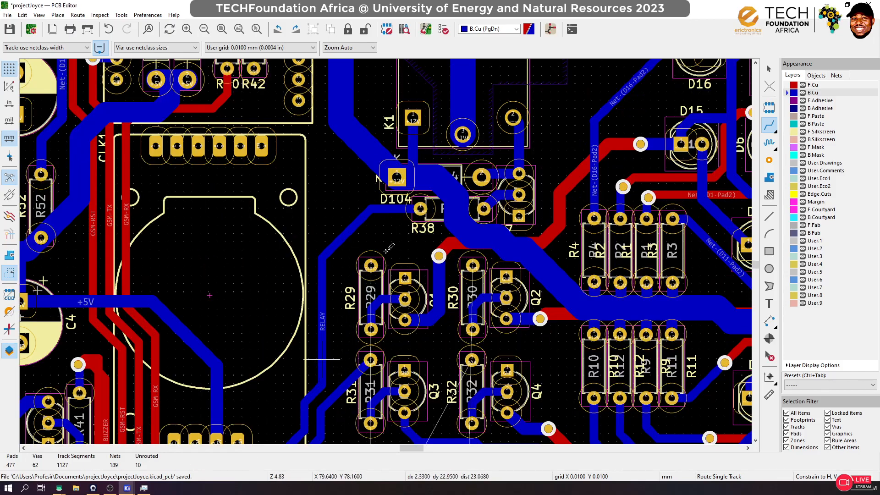
{"action": "scroll", "coordinate": [389, 248], "scroll_direction": "down", "scroll_amount": 3}
{"action": "scroll", "coordinate": [388, 247], "scroll_direction": "up", "scroll_amount": 3}
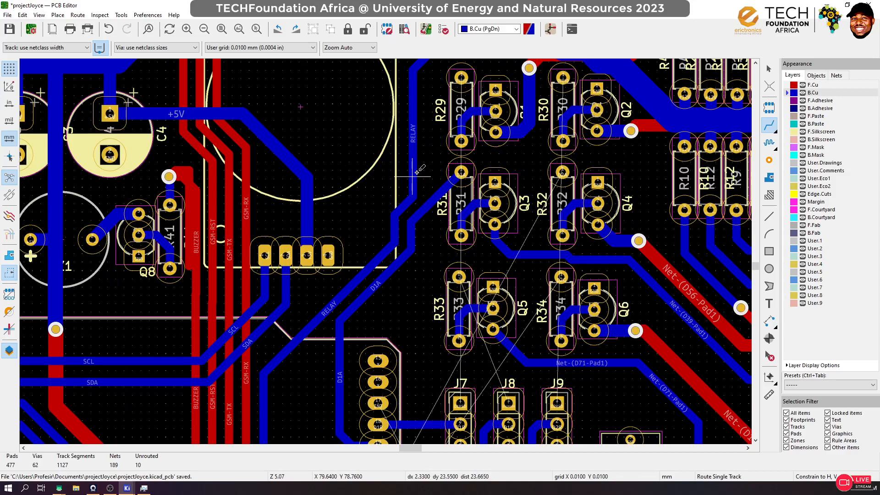
{"action": "left_click", "coordinate": [460, 173]}
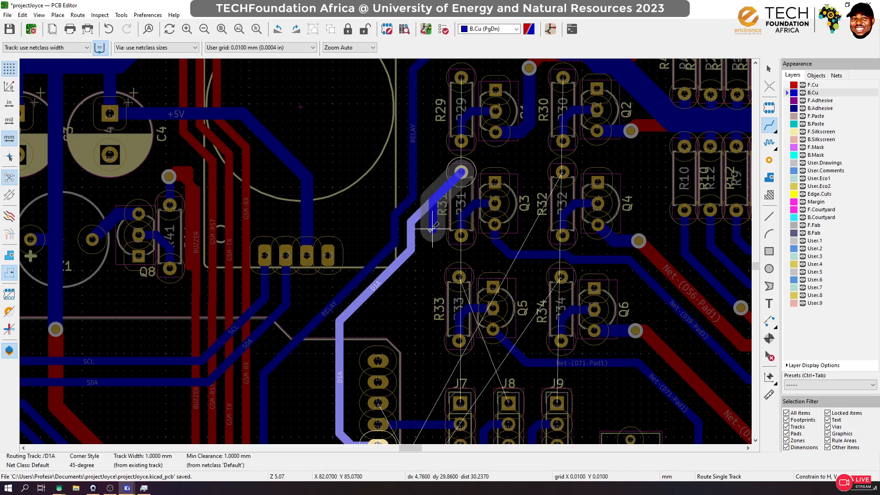
{"action": "left_click", "coordinate": [409, 251]}
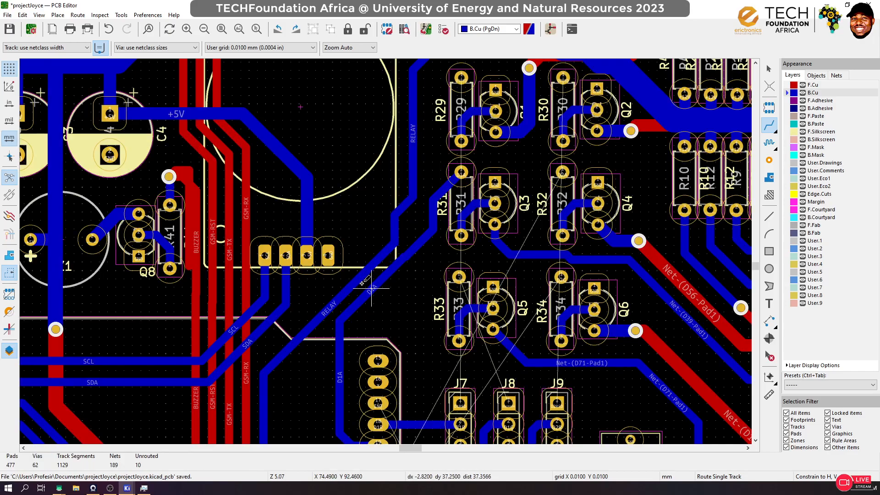
{"action": "left_click", "coordinate": [371, 290]}
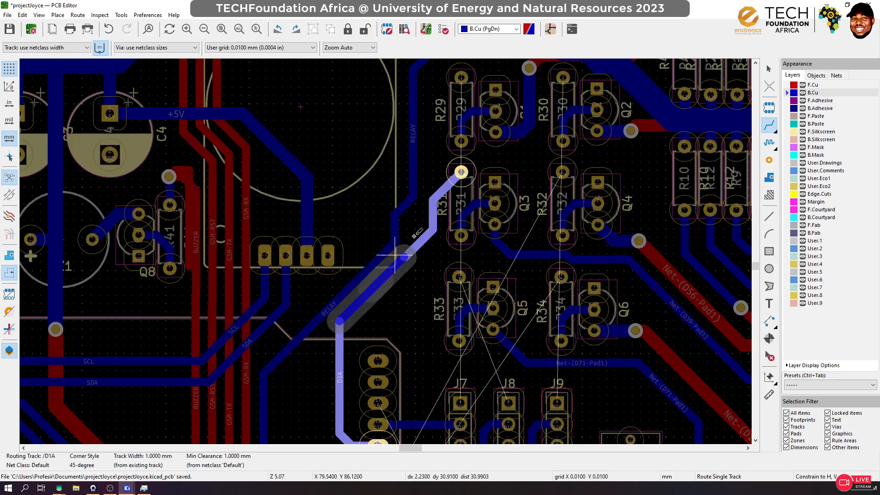
{"action": "left_click", "coordinate": [453, 179]}
Reroute the RELAY track on B.Cu as one long diagonal into the vertical run beside R29, removing the jog near R31
{"action": "left_click", "coordinate": [409, 229]}
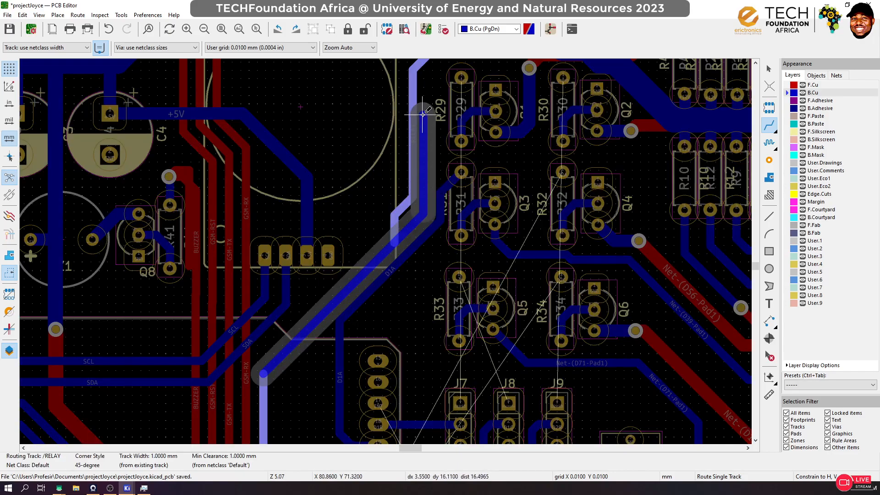
{"action": "scroll", "coordinate": [423, 114], "scroll_direction": "down", "scroll_amount": 1}
{"action": "left_click", "coordinate": [400, 185]}
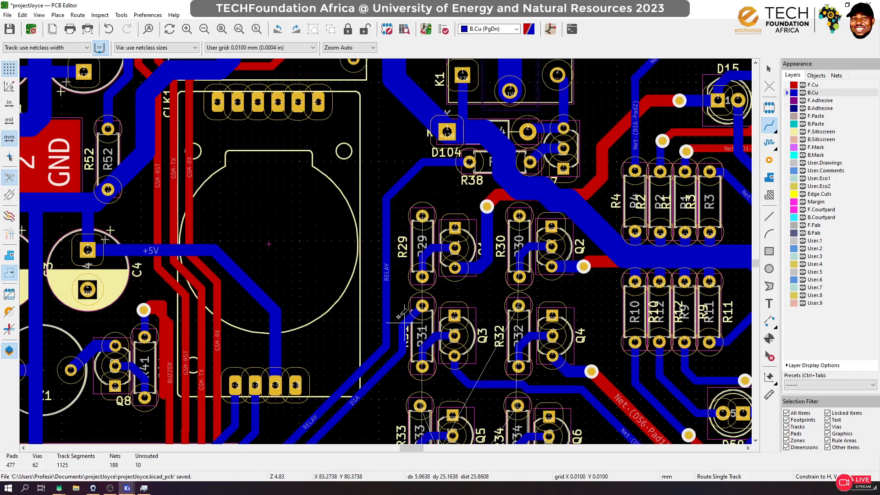
Reroute the B.Cu track from Q1's lowest pad diagonally into the short vertical run up to its via, and save the board
{"action": "scroll", "coordinate": [488, 260], "scroll_direction": "up", "scroll_amount": 1}
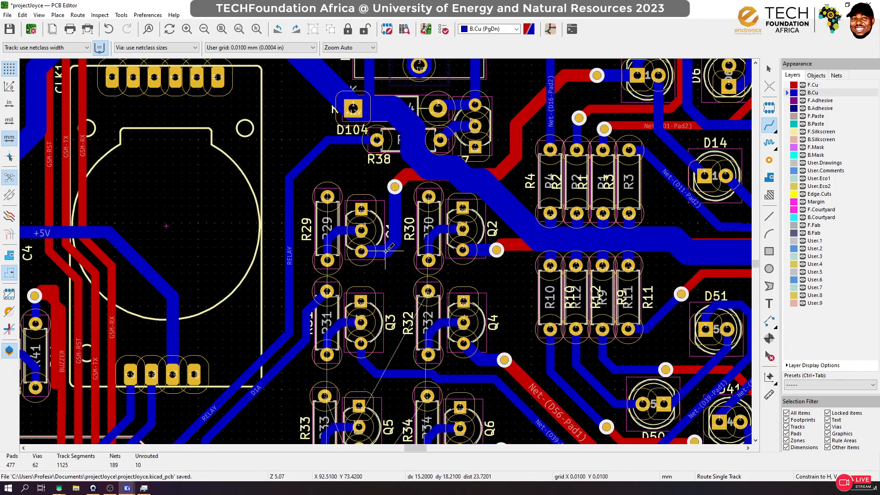
{"action": "left_click", "coordinate": [362, 251]}
{"action": "left_click", "coordinate": [395, 233]}
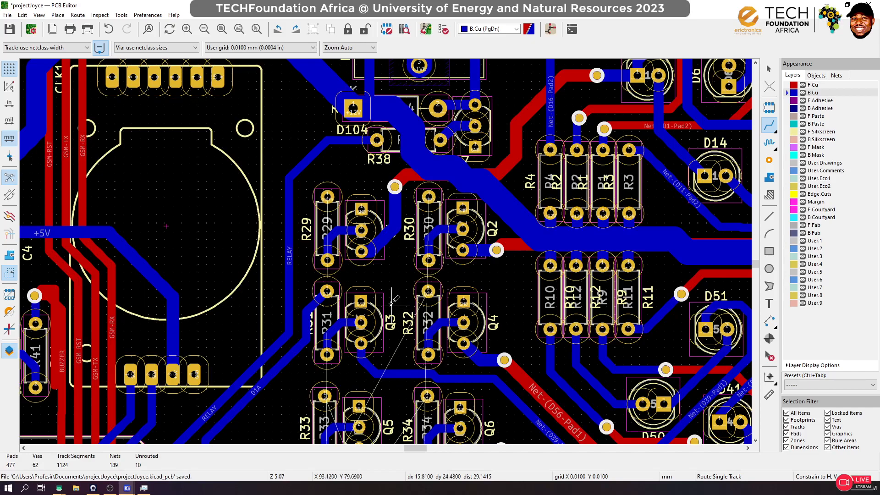
{"action": "key", "text": "ctrl+s"}
Examine the remaining ratsnest lines around R29 to R37, the J7 to J9 headers, R48 and the A1 pads
{"action": "scroll", "coordinate": [381, 351], "scroll_direction": "down", "scroll_amount": 5}
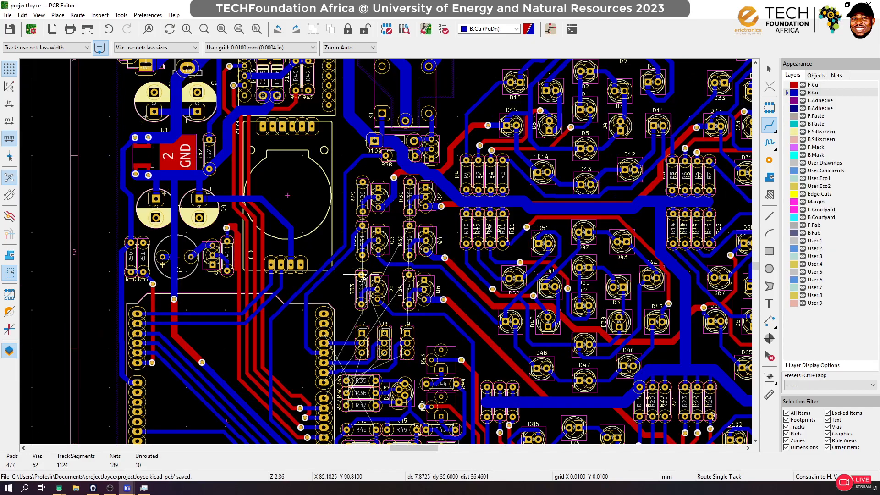
{"action": "scroll", "coordinate": [362, 274], "scroll_direction": "up", "scroll_amount": 5}
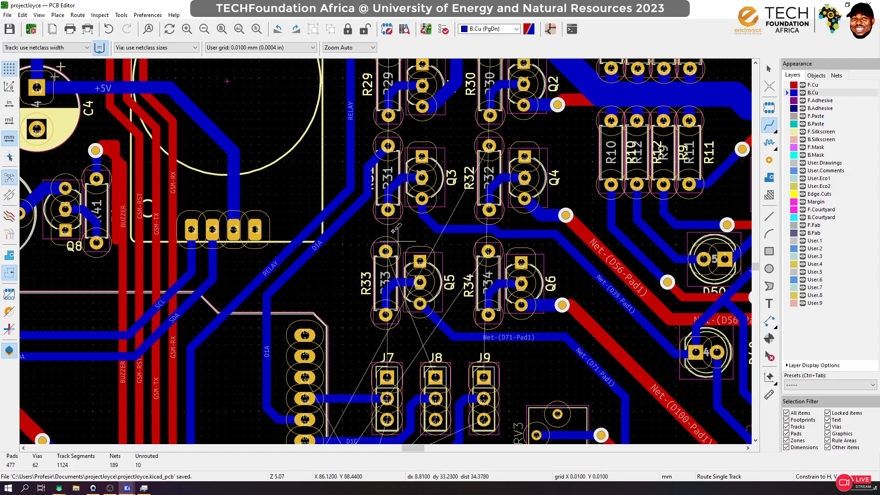
{"action": "scroll", "coordinate": [385, 252], "scroll_direction": "down", "scroll_amount": 5}
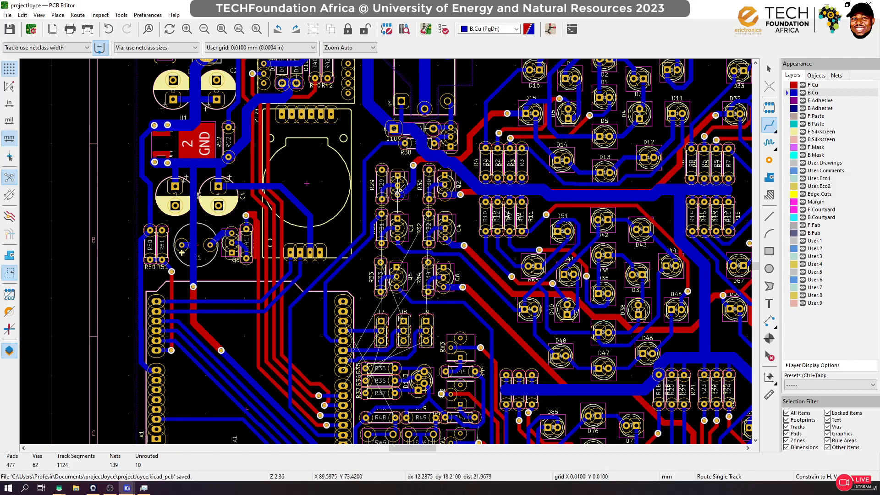
{"action": "scroll", "coordinate": [381, 334], "scroll_direction": "down", "scroll_amount": 5}
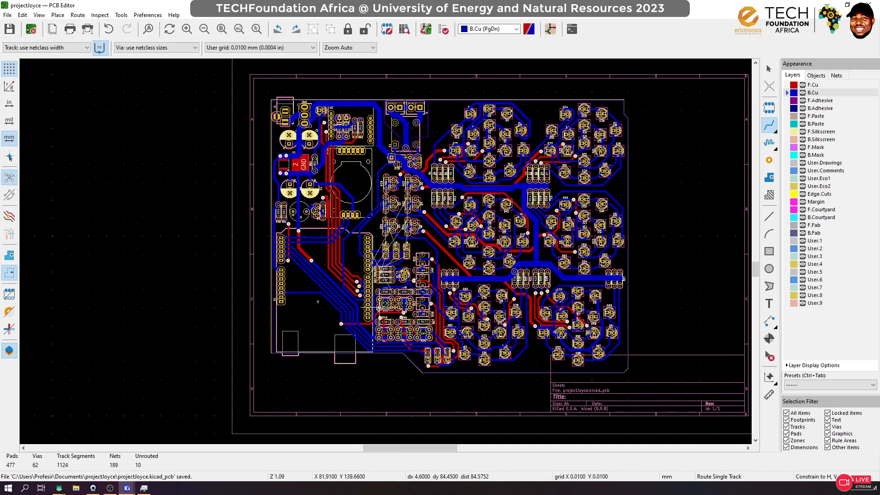
{"action": "scroll", "coordinate": [385, 251], "scroll_direction": "up", "scroll_amount": 4}
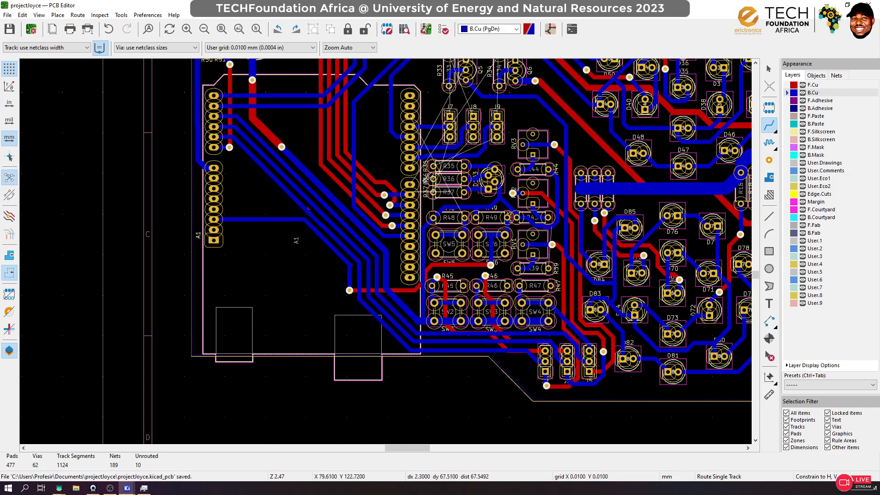
{"action": "scroll", "coordinate": [429, 178], "scroll_direction": "up", "scroll_amount": 4}
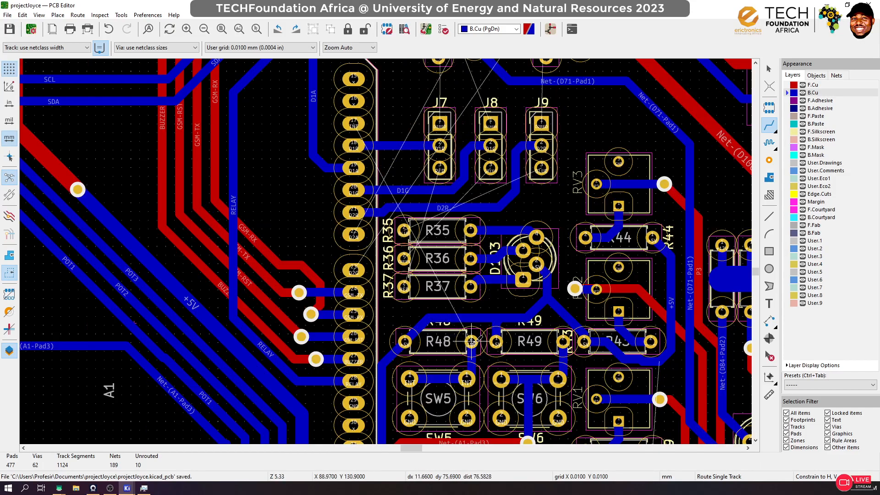
{"action": "scroll", "coordinate": [467, 359], "scroll_direction": "down", "scroll_amount": 1}
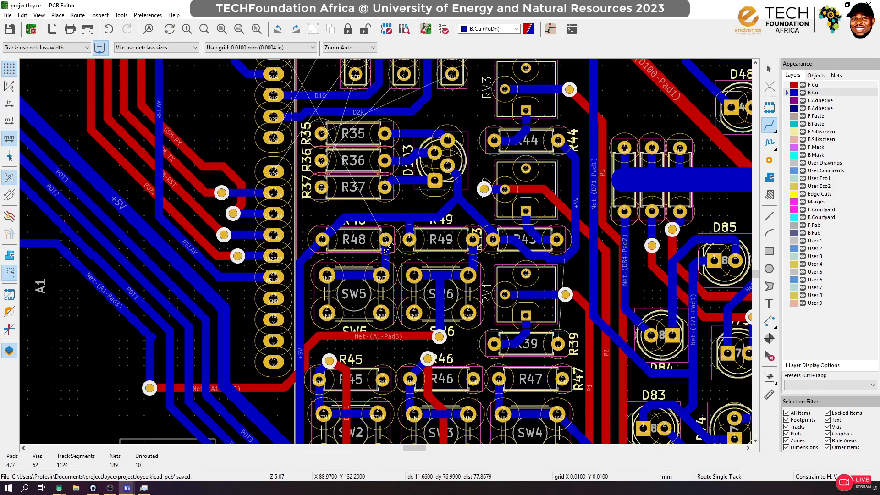
{"action": "scroll", "coordinate": [385, 239], "scroll_direction": "down", "scroll_amount": 3}
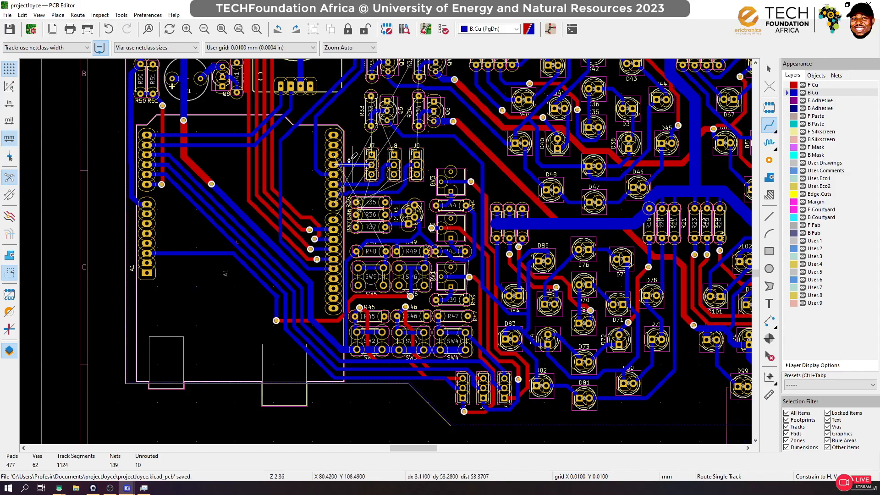
Route D1A from its A1 pad on B.Cu to a via, up on F.Cu to a second via, and on B.Cu to the track near R31
{"action": "scroll", "coordinate": [344, 158], "scroll_direction": "up", "scroll_amount": 3}
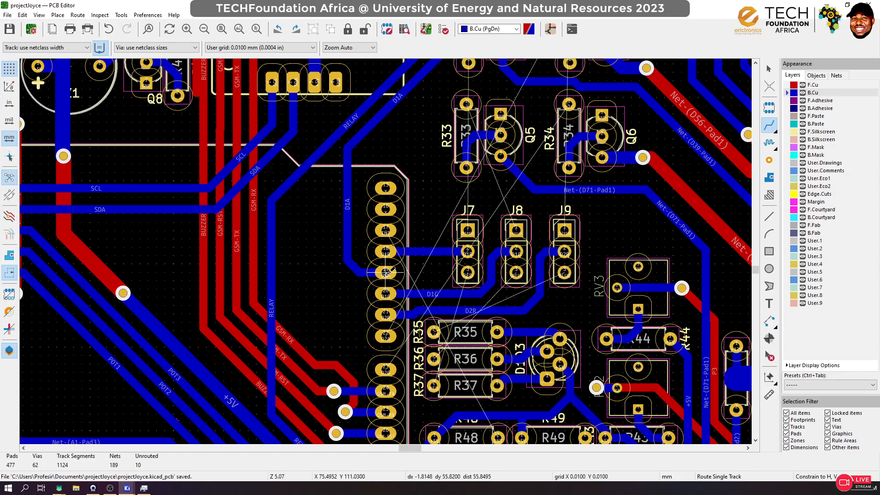
{"action": "left_click", "coordinate": [387, 272]}
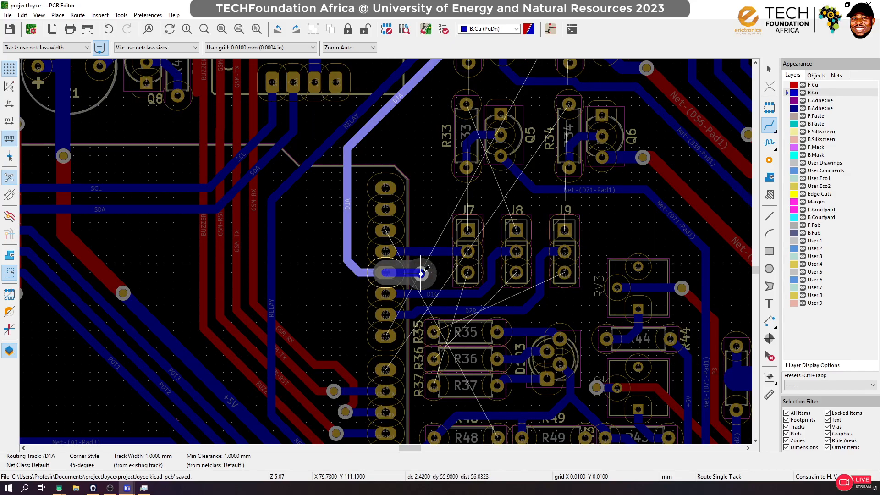
{"action": "key", "text": "v"}
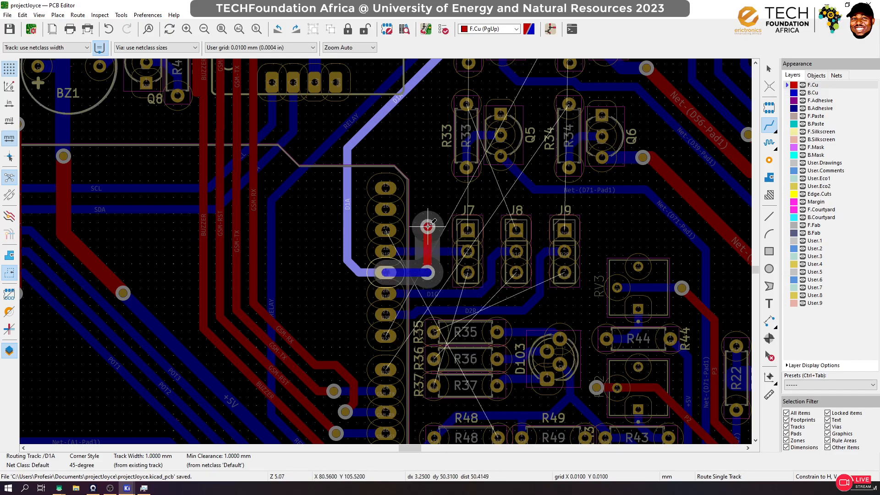
{"action": "key", "text": "v"}
{"action": "key", "text": "F4"}
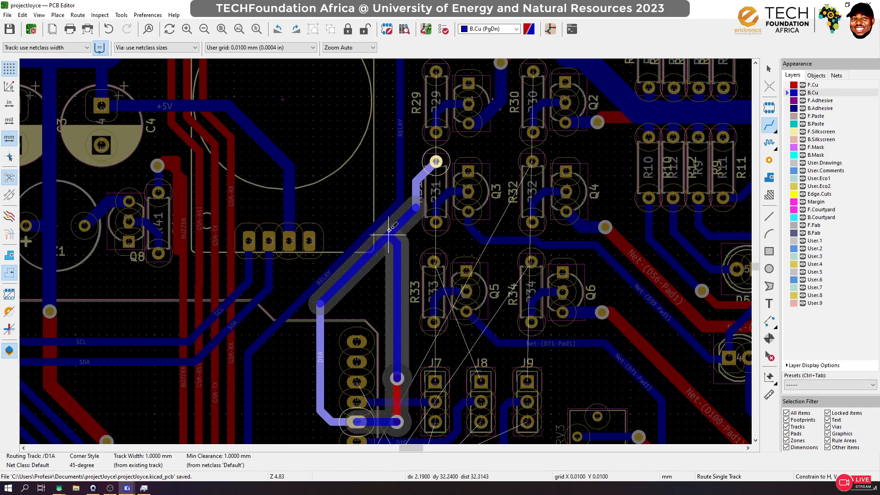
{"action": "left_click", "coordinate": [416, 208]}
{"action": "key", "text": "Escape"}
Delete the old D1A segments on B.Cu that run from the diagonal below R31 down around the A1 pad column, and save the board
{"action": "left_click", "coordinate": [369, 249]}
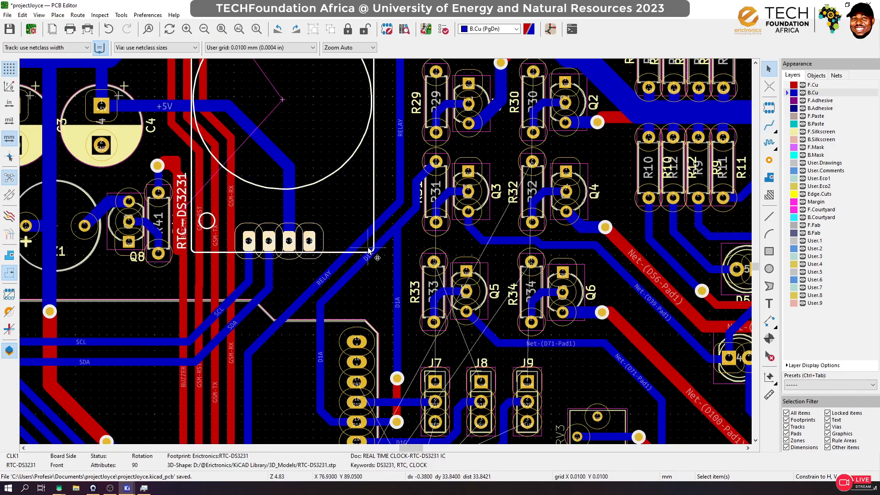
{"action": "left_click", "coordinate": [368, 256]}
{"action": "key", "text": "Delete"}
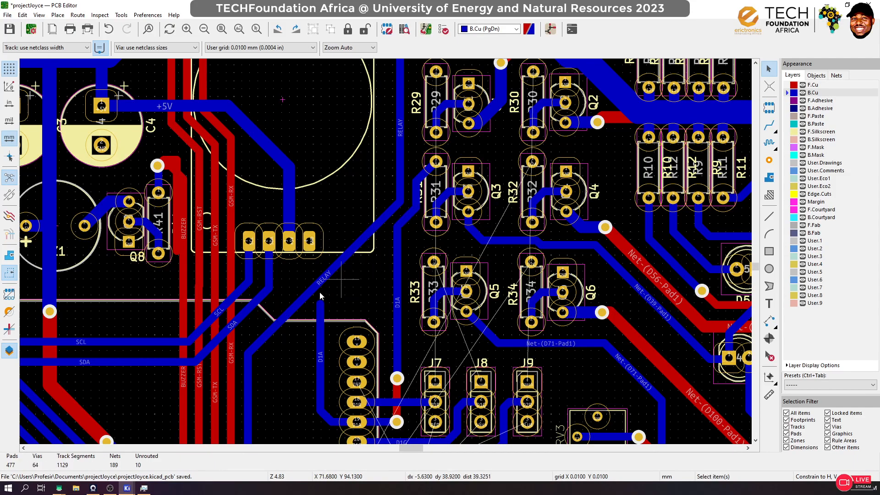
{"action": "left_click", "coordinate": [320, 316]}
{"action": "key", "text": "Delete"}
{"action": "left_click", "coordinate": [327, 412]}
{"action": "key", "text": "Delete"}
{"action": "left_click", "coordinate": [335, 423]}
{"action": "key", "text": "Delete"}
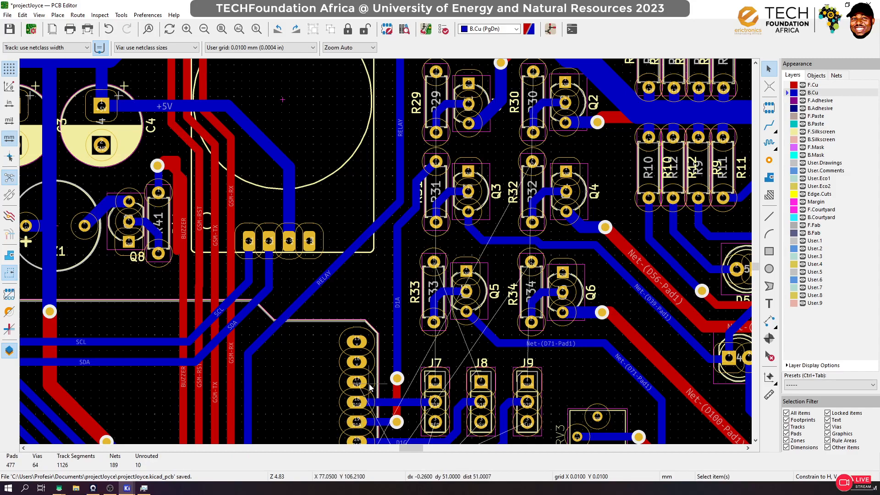
{"action": "scroll", "coordinate": [406, 362], "scroll_direction": "down", "scroll_amount": 1}
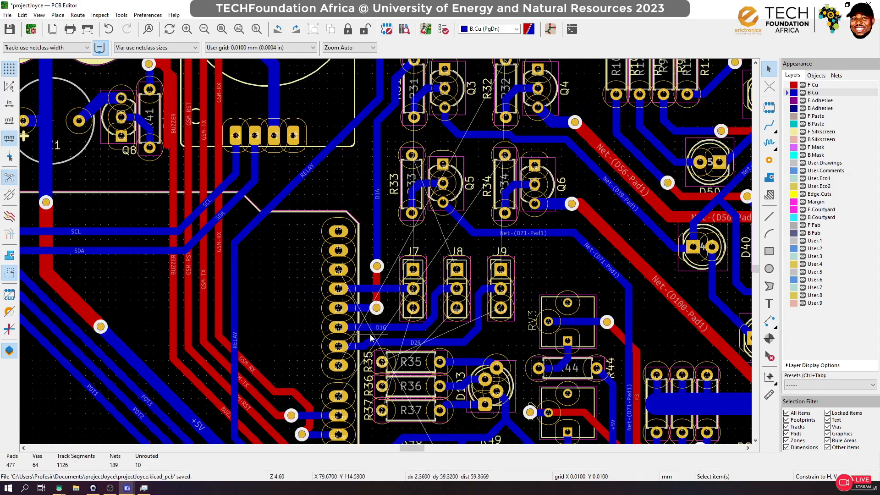
{"action": "key", "text": "ctrl+s"}
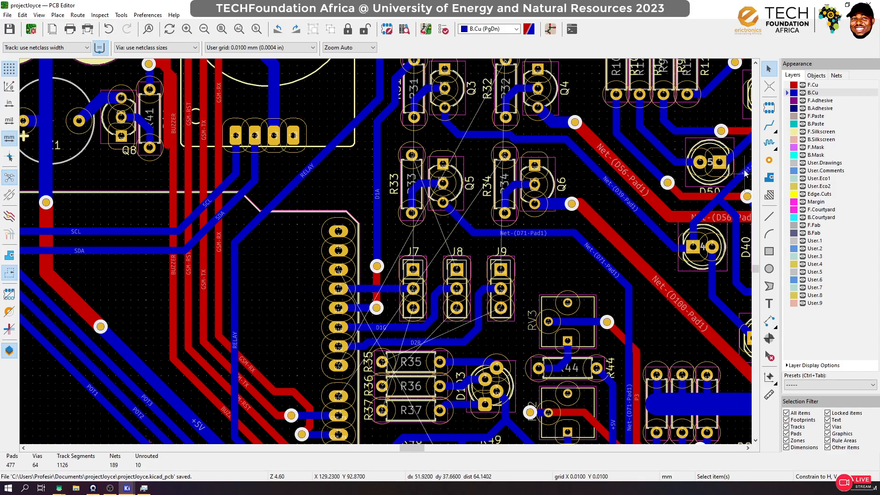
Reroute the RELAY track on B.Cu towards R38 with its vertical run farther away from R29 and R31
{"action": "left_click", "coordinate": [768, 125]}
{"action": "scroll", "coordinate": [387, 249], "scroll_direction": "down", "scroll_amount": 2}
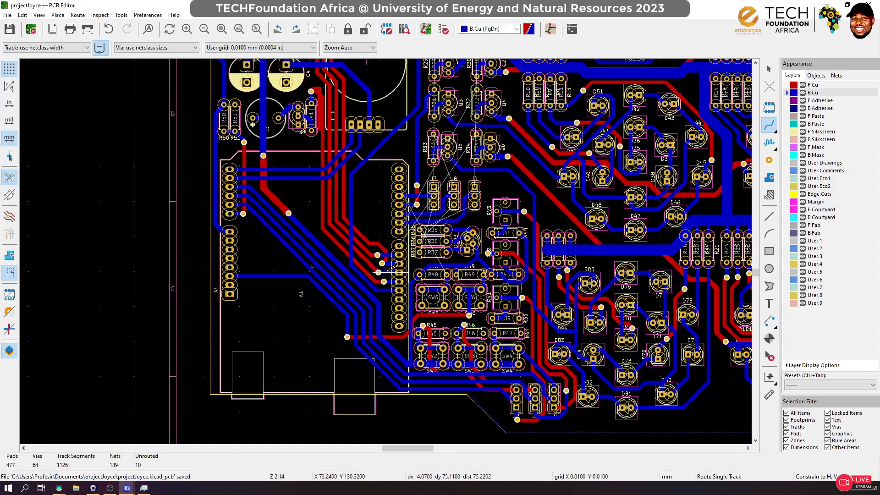
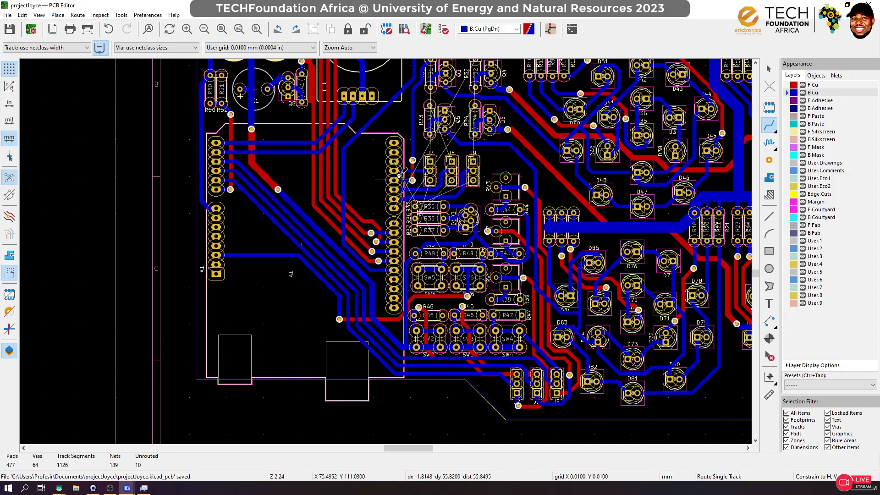
{"action": "scroll", "coordinate": [451, 161], "scroll_direction": "down", "scroll_amount": 1}
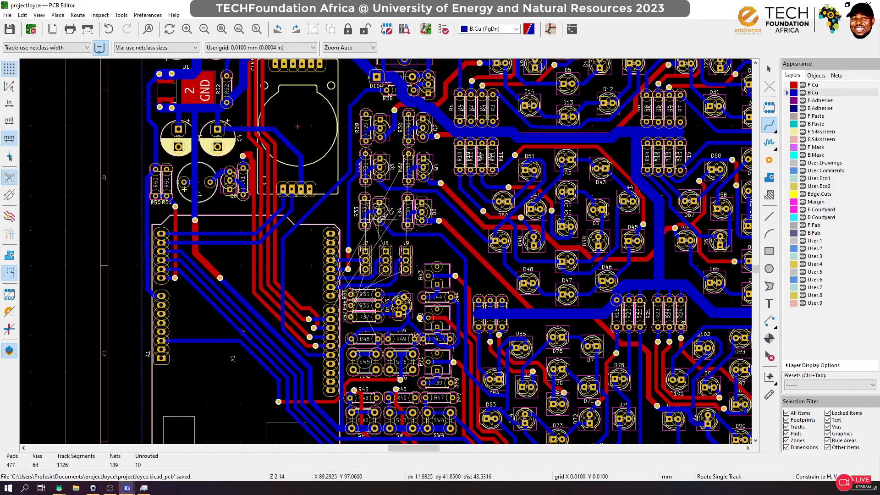
{"action": "left_click", "coordinate": [365, 113]}
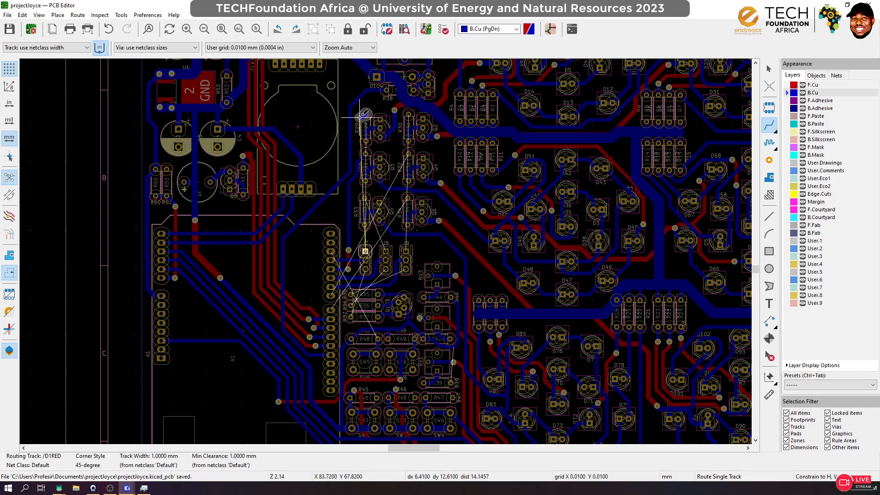
{"action": "key", "text": "Escape"}
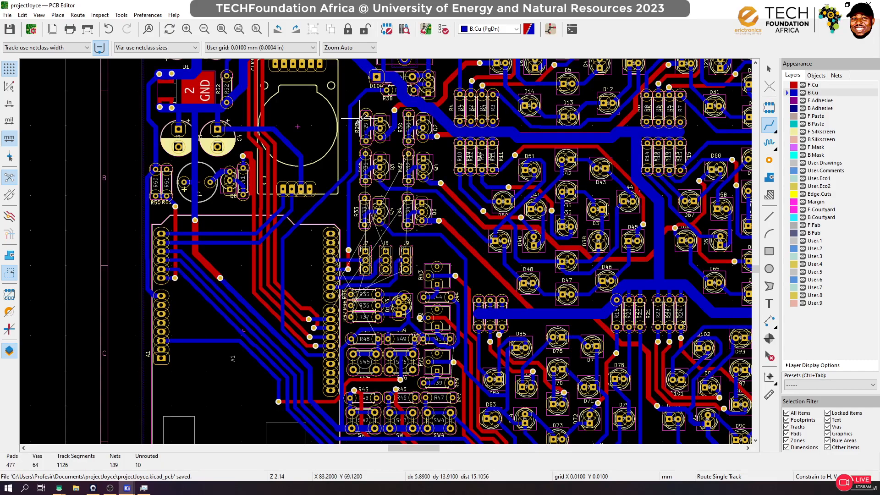
{"action": "scroll", "coordinate": [359, 117], "scroll_direction": "up", "scroll_amount": 1}
{"action": "left_click", "coordinate": [361, 313]}
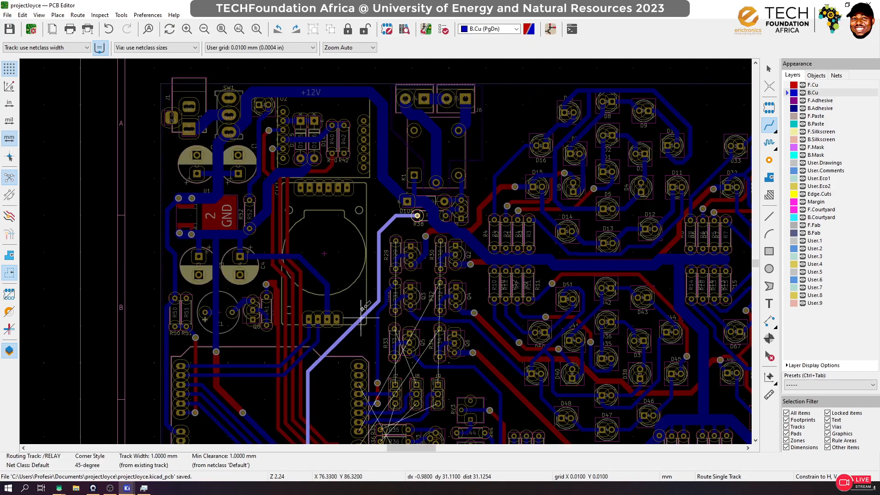
{"action": "left_click", "coordinate": [396, 240]}
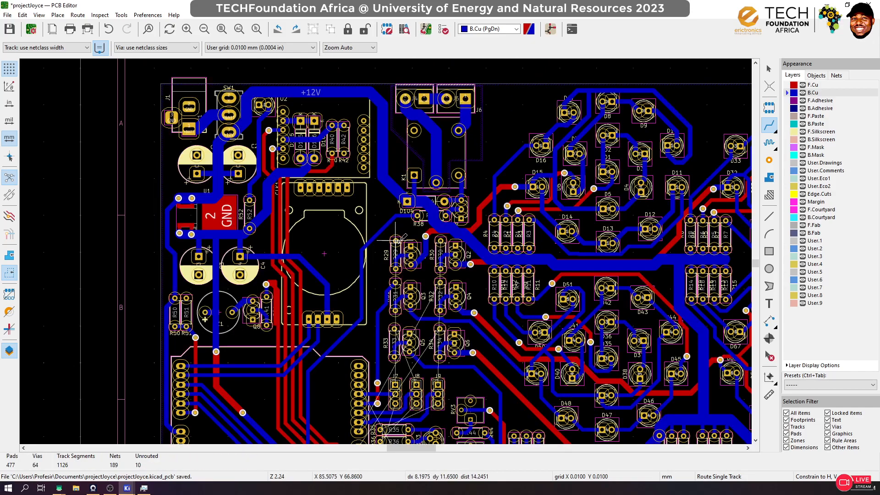
Route the D1RED track on B.Cu from R29's upper pad down between the RELAY and D1A tracks, ending beside R33
{"action": "left_click", "coordinate": [396, 240]}
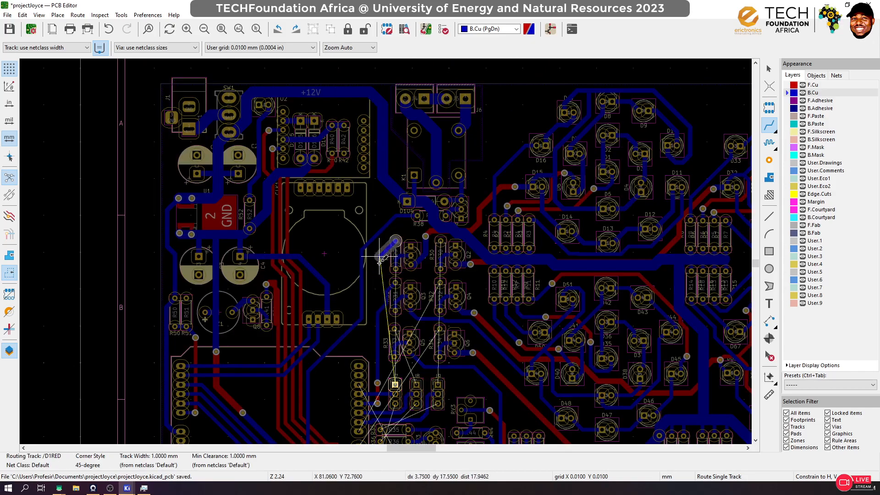
{"action": "scroll", "coordinate": [385, 249], "scroll_direction": "up", "scroll_amount": 3}
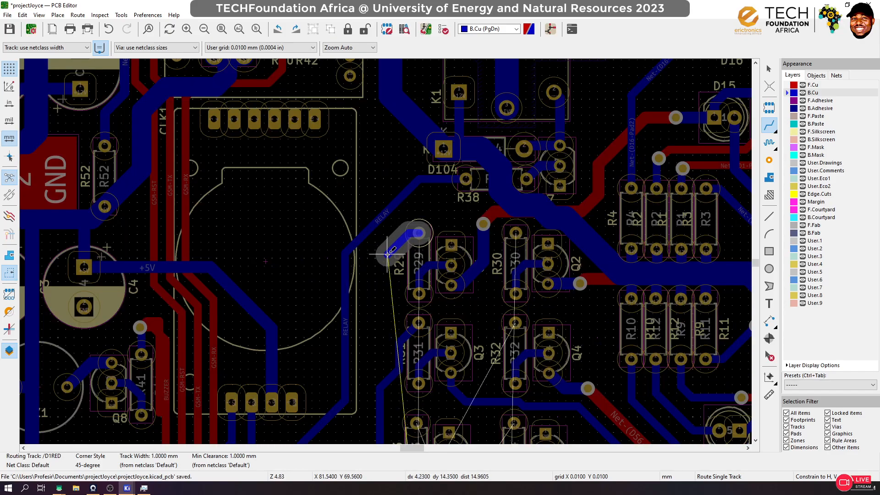
{"action": "scroll", "coordinate": [369, 431], "scroll_direction": "down", "scroll_amount": 3}
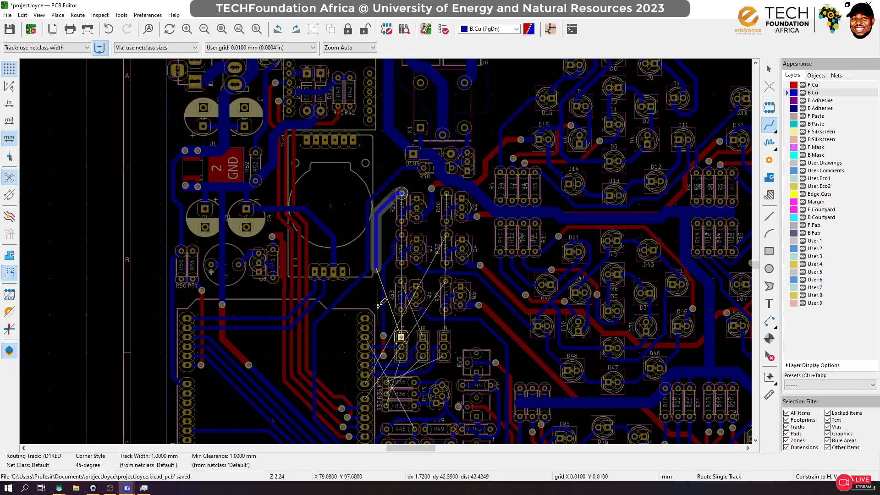
{"action": "double_click", "coordinate": [378, 290]}
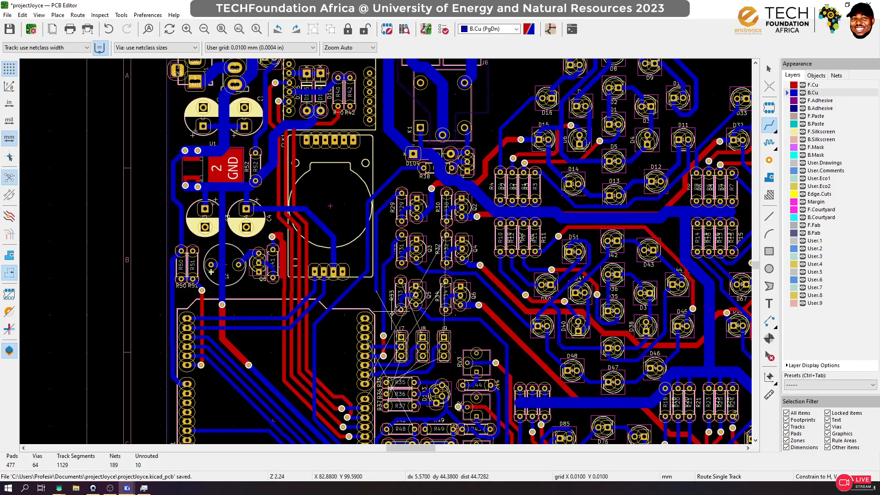
Move the upper D1A via up beside R33's lower pad and reroute the F.Cu track between the two D1A vias with a straight vertical run
{"action": "scroll", "coordinate": [394, 332], "scroll_direction": "up", "scroll_amount": 3}
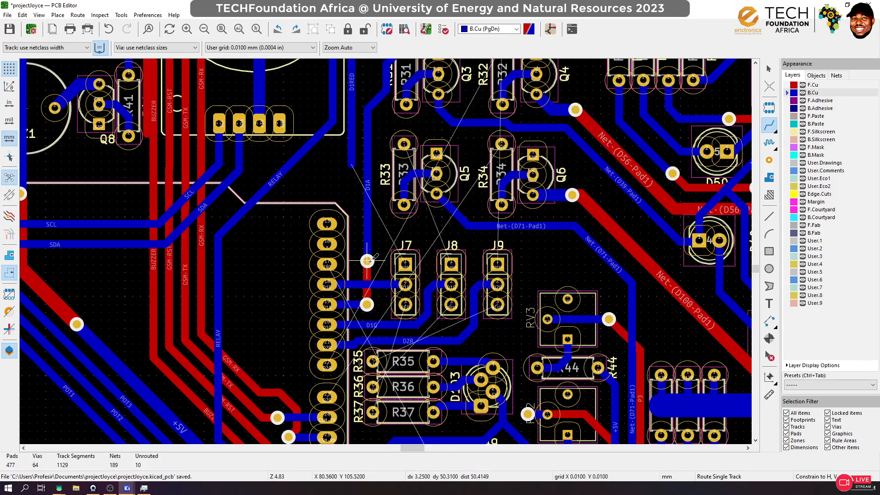
{"action": "left_click", "coordinate": [367, 261]}
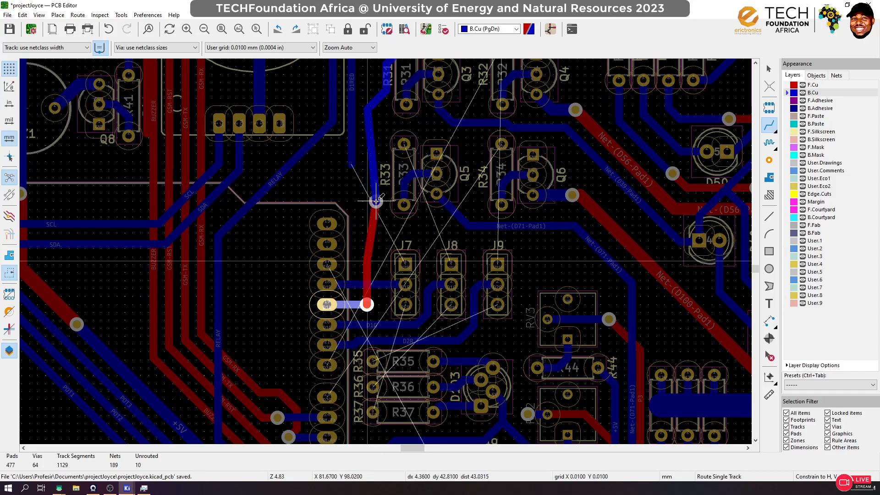
{"action": "double_click", "coordinate": [376, 204]}
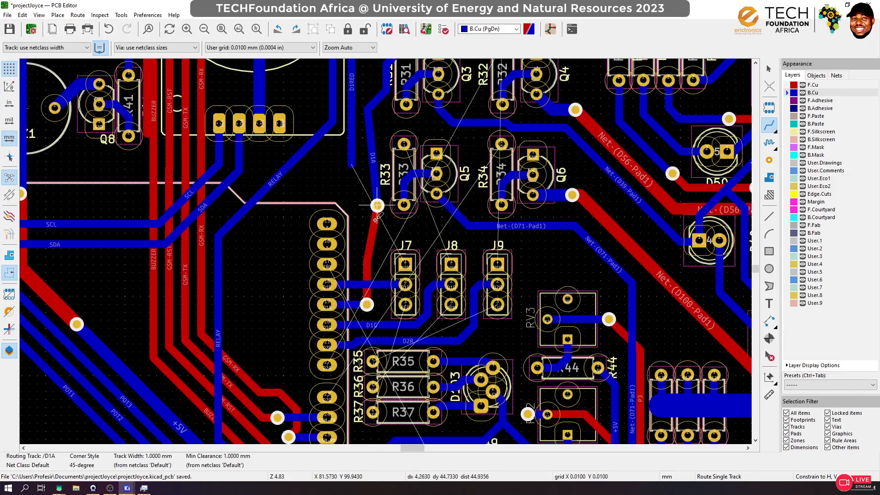
{"action": "left_click", "coordinate": [367, 304]}
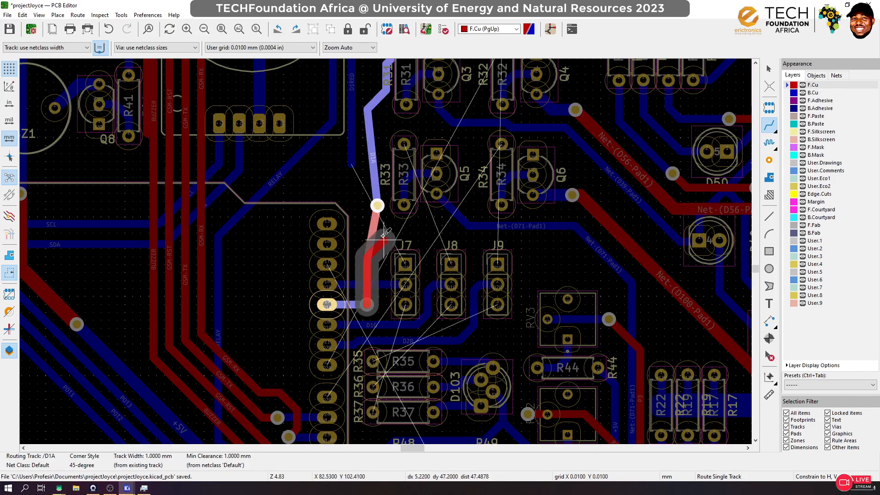
{"action": "left_click", "coordinate": [378, 207]}
{"action": "left_click", "coordinate": [378, 205]}
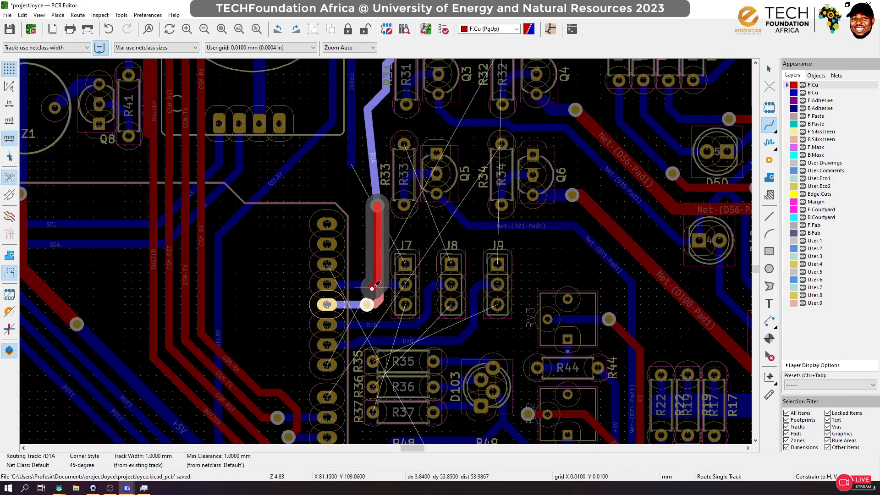
{"action": "left_click", "coordinate": [367, 304]}
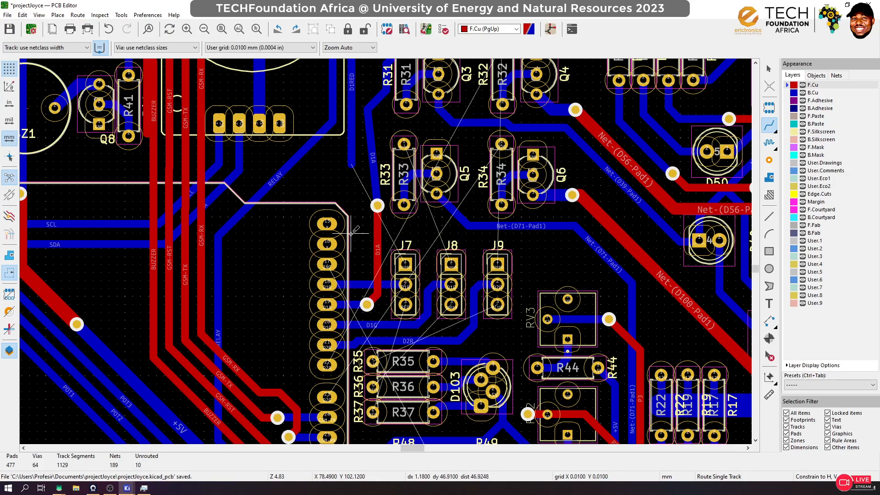
Route the D1RED track on B.Cu from its open end into J7's square pad, stepping its lower run away from the A1 pads
{"action": "left_click", "coordinate": [352, 163]}
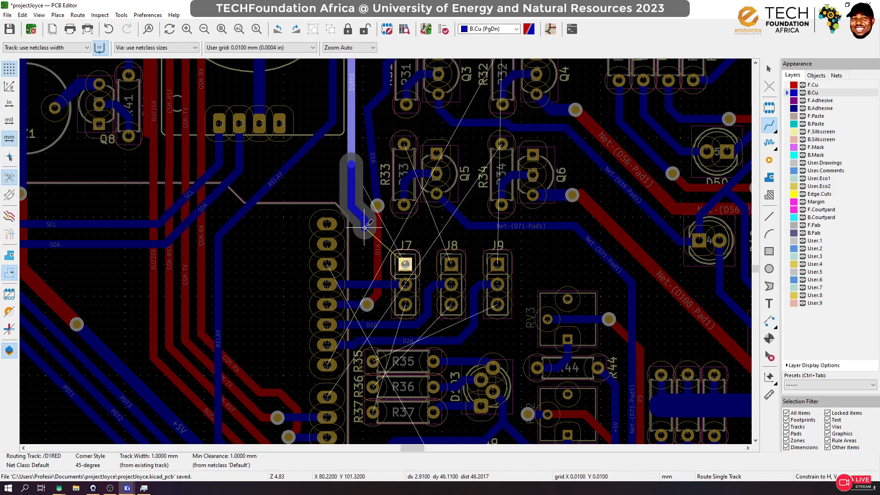
{"action": "key", "text": "Escape"}
{"action": "left_click", "coordinate": [404, 263]}
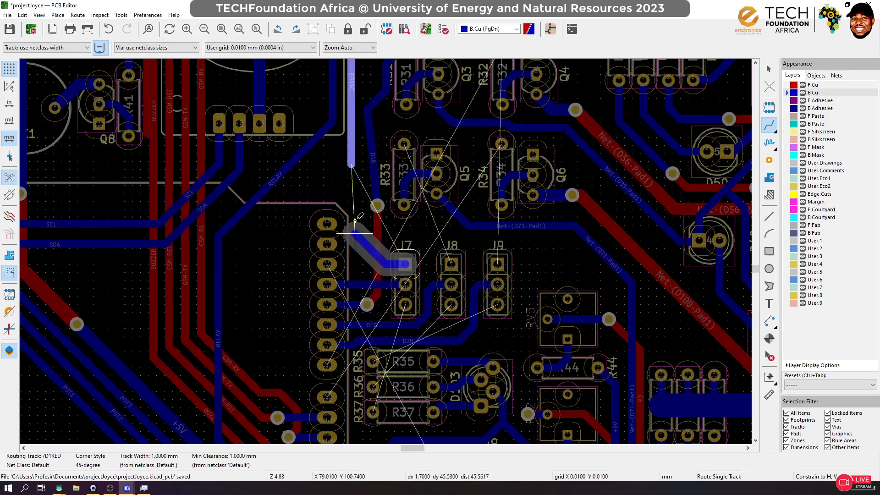
{"action": "key", "text": "Escape"}
{"action": "left_click", "coordinate": [351, 158]}
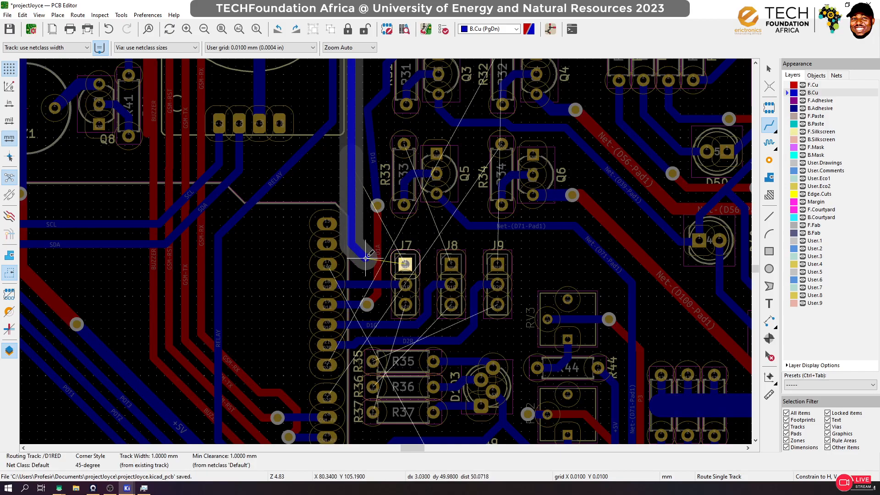
{"action": "key", "text": "Escape"}
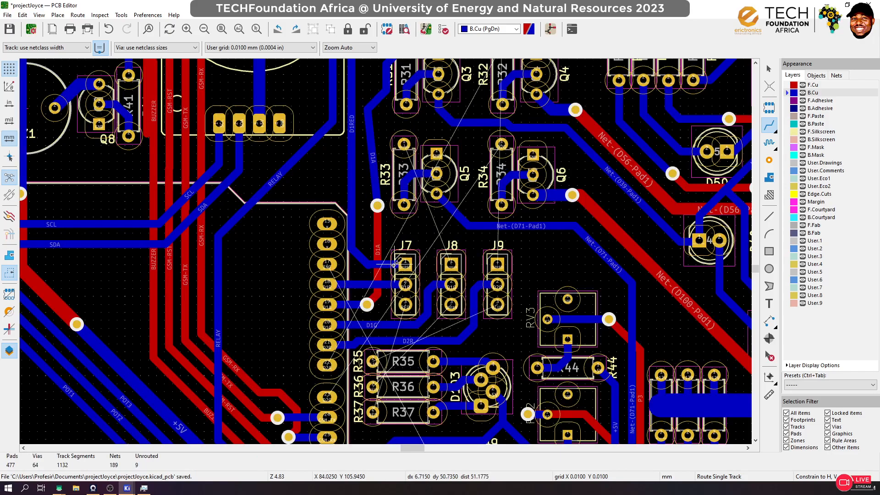
{"action": "left_click", "coordinate": [408, 265]}
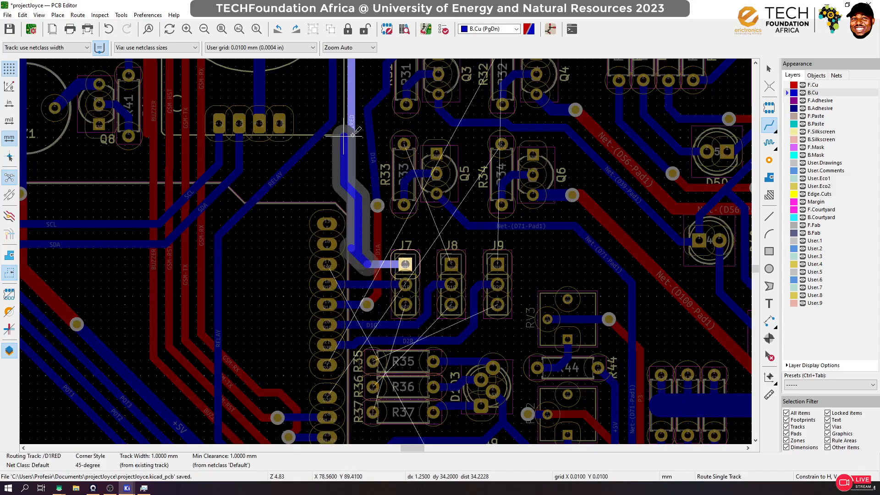
{"action": "left_click", "coordinate": [357, 132]}
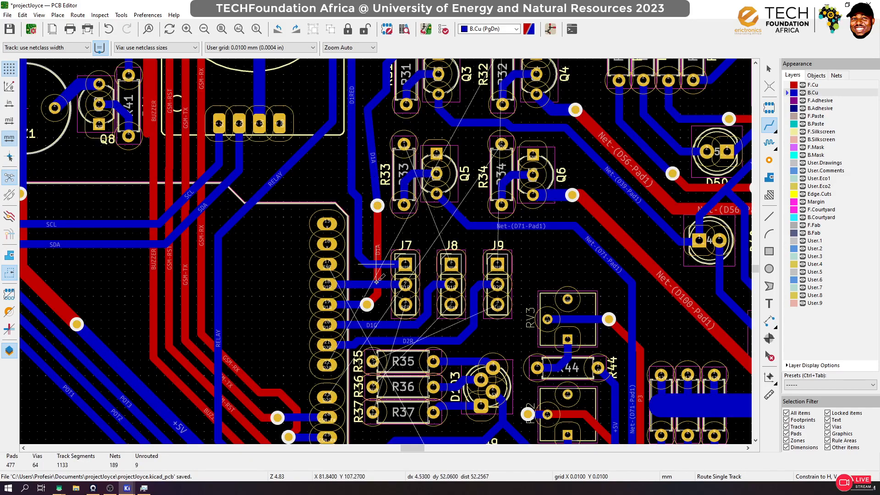
Reroute the D1A track on B.Cu straight up from its upper via and diagonally into R31's upper pad
{"action": "scroll", "coordinate": [387, 112], "scroll_direction": "down", "scroll_amount": 1}
{"action": "left_click", "coordinate": [377, 339]}
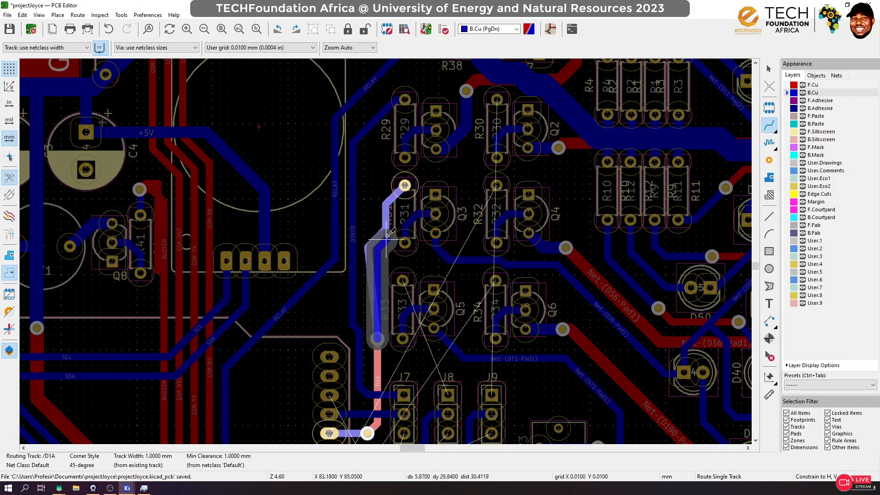
{"action": "left_click", "coordinate": [390, 201]}
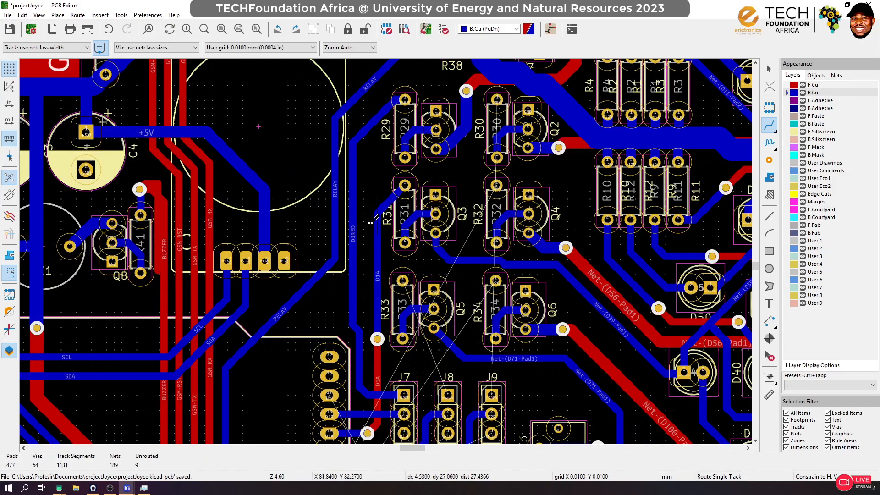
Reroute the D1RED track on B.Cu between R29's upper pad and J7's square pad with a straight vertical run near the RELAY track
{"action": "left_click", "coordinate": [405, 99]}
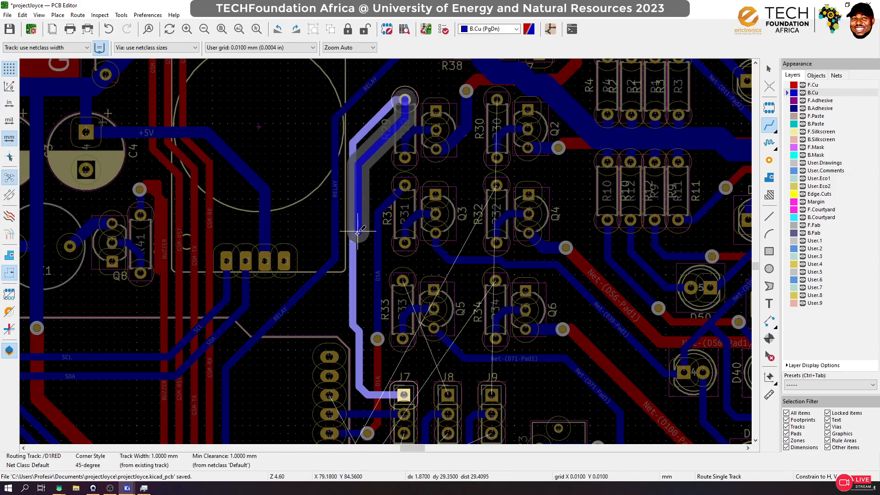
{"action": "left_click", "coordinate": [359, 325]}
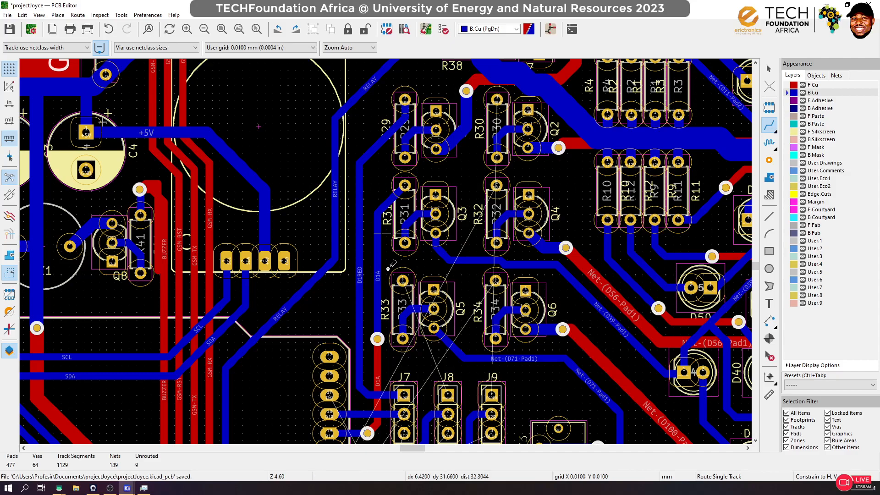
{"action": "scroll", "coordinate": [433, 327], "scroll_direction": "down", "scroll_amount": 1}
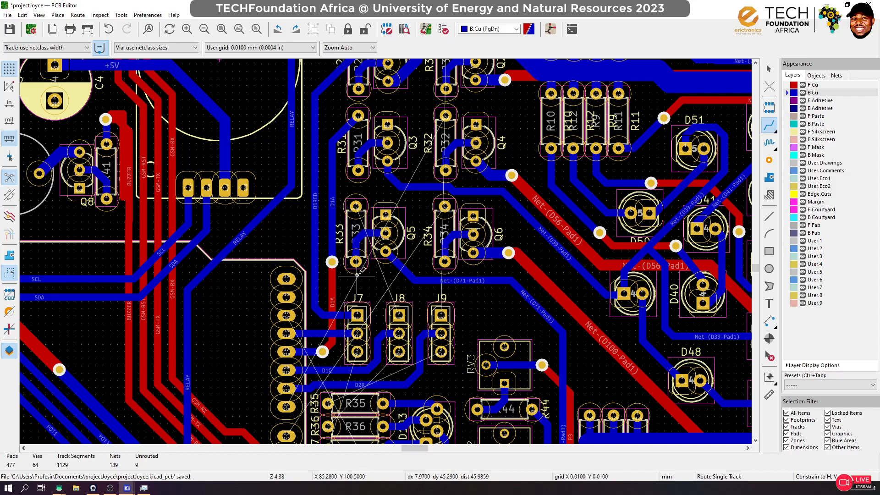
{"action": "left_click", "coordinate": [321, 313]}
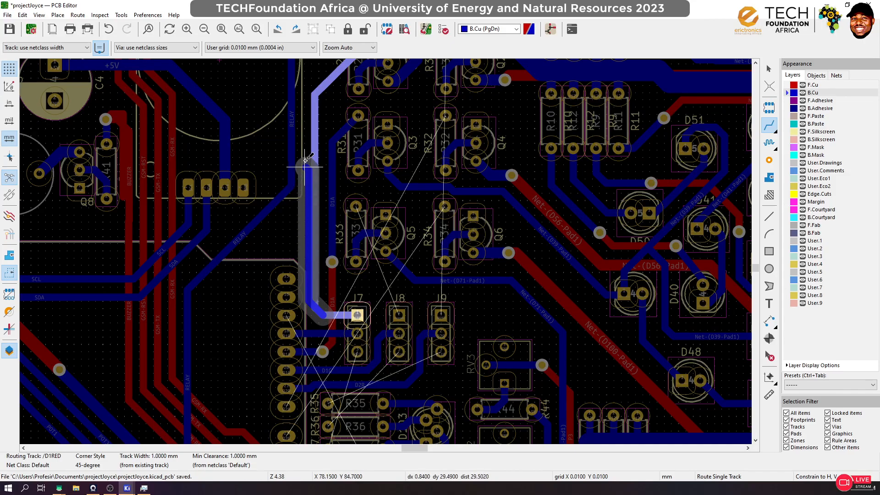
{"action": "left_click", "coordinate": [319, 92]}
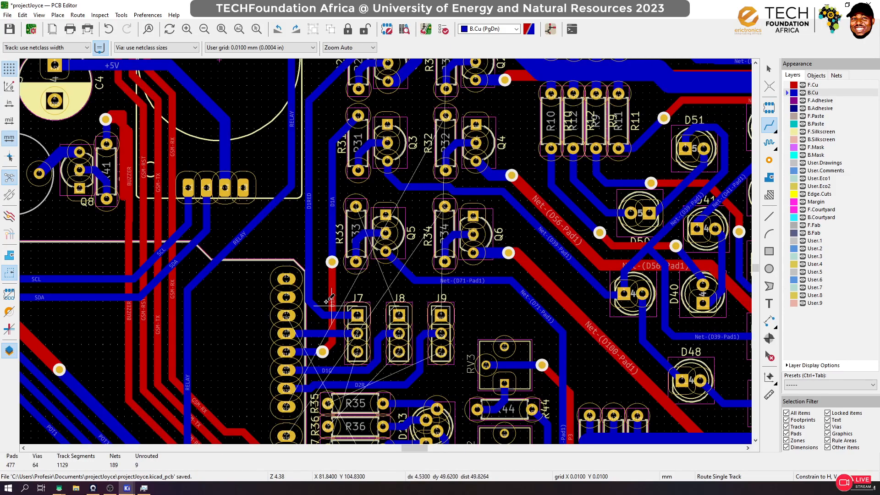
Move the upper D1A via slightly closer to the D1RED track and reroute the F.Cu track between the two D1A vias
{"action": "scroll", "coordinate": [332, 261], "scroll_direction": "up", "scroll_amount": 3}
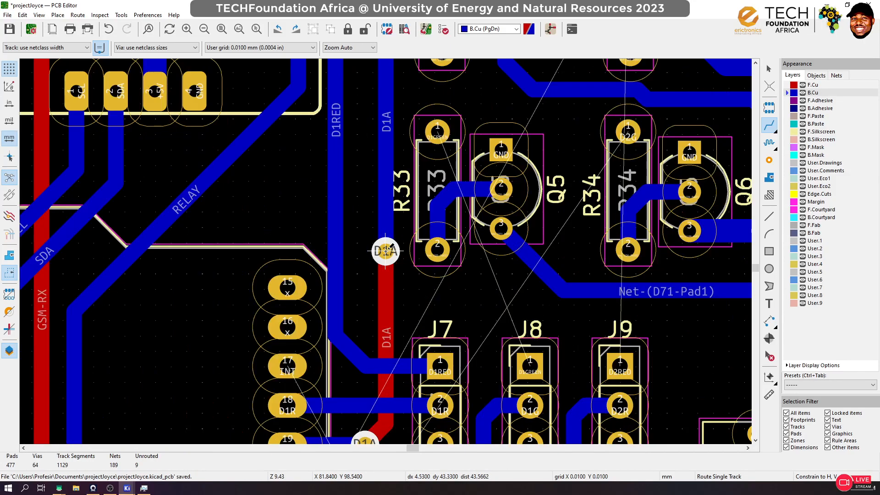
{"action": "mouse_move", "coordinate": [386, 251]}
{"action": "left_mouse_down"}
{"action": "mouse_move", "coordinate": [362, 250]}
{"action": "mouse_move", "coordinate": [373, 250]}
{"action": "left_mouse_up"}
{"action": "scroll", "coordinate": [385, 362], "scroll_direction": "down", "scroll_amount": 3}
{"action": "key", "text": "Page_Up"}
{"action": "scroll", "coordinate": [380, 253], "scroll_direction": "up", "scroll_amount": 5}
{"action": "left_click", "coordinate": [362, 406]}
{"action": "scroll", "coordinate": [393, 265], "scroll_direction": "down", "scroll_amount": 5}
{"action": "left_click", "coordinate": [388, 209]}
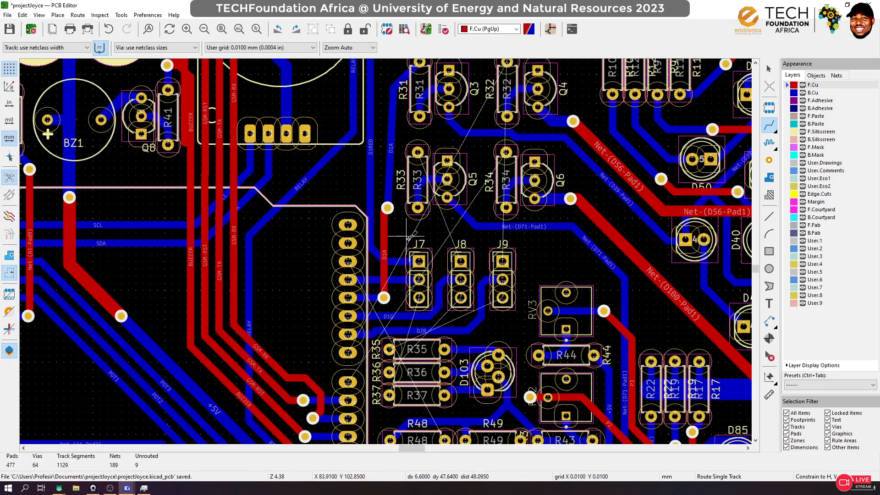
Reroute the D1A track on B.Cu from its upper via straight up and diagonally into R31's upper pad
{"action": "left_click", "coordinate": [388, 207]}
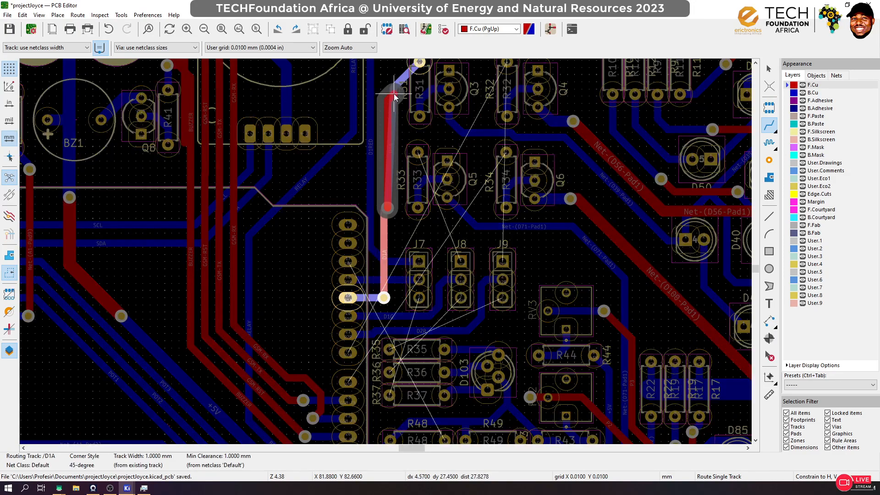
{"action": "key", "text": "Escape"}
{"action": "key", "text": "Page_Down"}
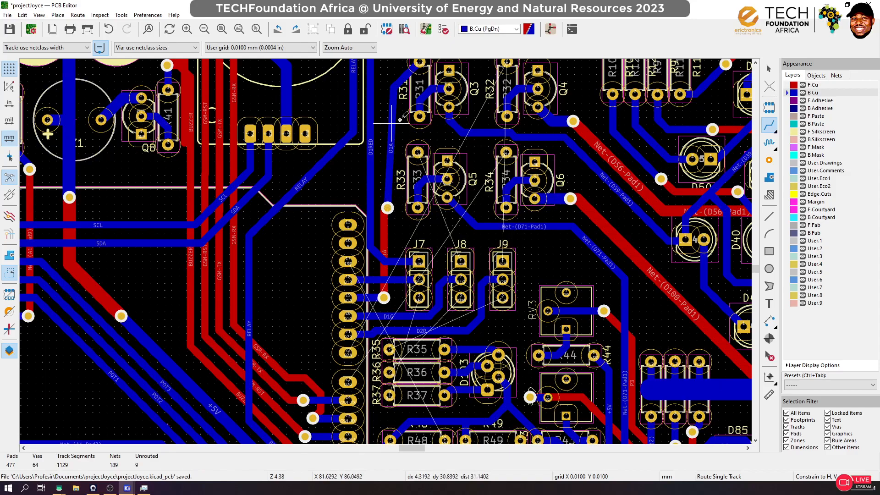
{"action": "left_click", "coordinate": [387, 208]}
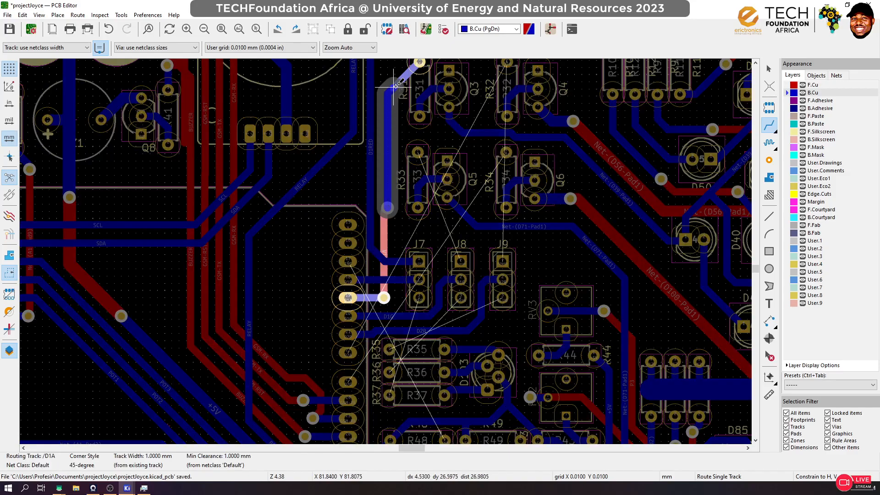
{"action": "left_click", "coordinate": [420, 62]}
Reroute the D1RED track on B.Cu above J7 with a jog toward the RELAY track, leaving more room beside the upper D1A via
{"action": "scroll", "coordinate": [399, 220], "scroll_direction": "up", "scroll_amount": 1}
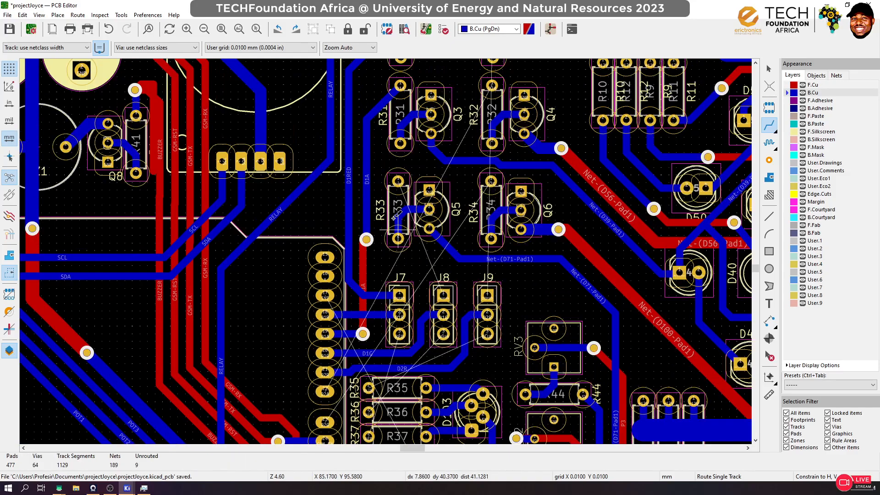
{"action": "left_click", "coordinate": [398, 182]}
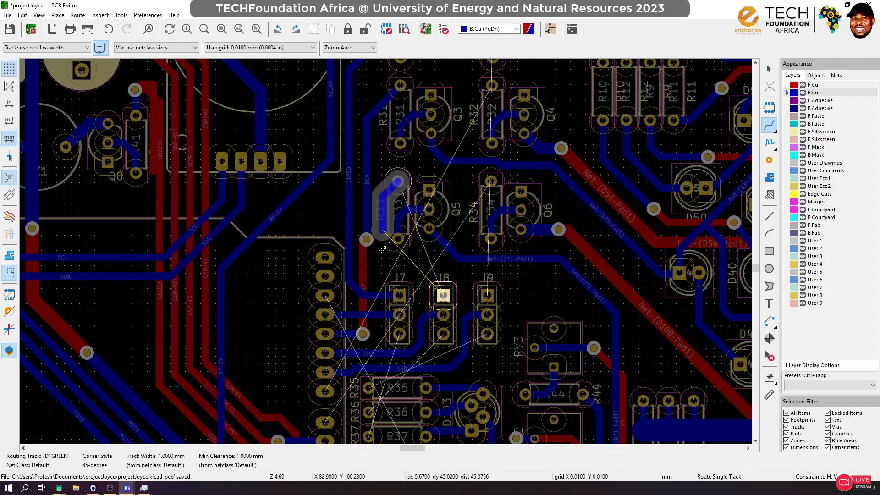
{"action": "key", "text": "Escape"}
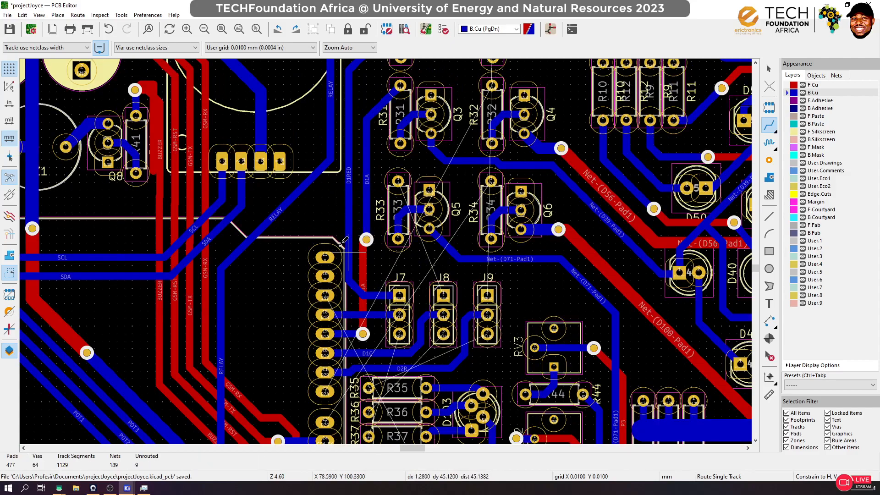
{"action": "scroll", "coordinate": [315, 240], "scroll_direction": "up", "scroll_amount": 3}
{"action": "left_click", "coordinate": [391, 273]}
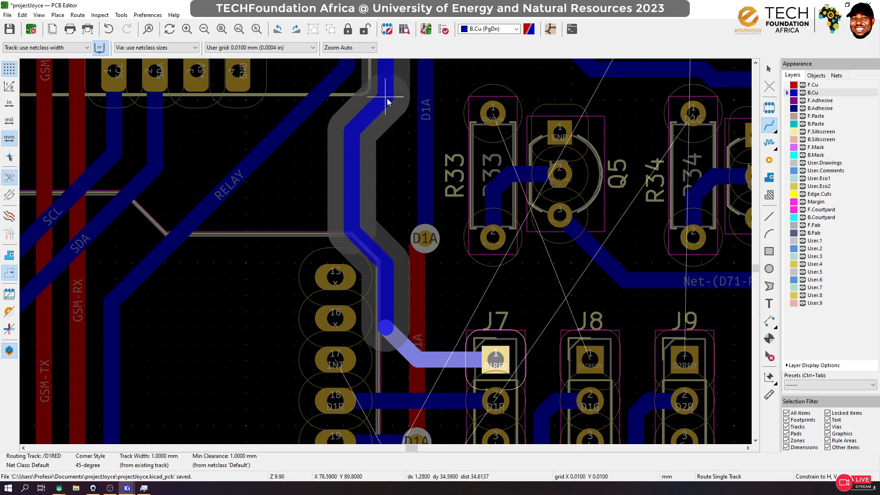
{"action": "left_click", "coordinate": [387, 101]}
Delete the vertical D1A track segment on B.Cu above the upper D1A via
{"action": "left_click", "coordinate": [425, 238]}
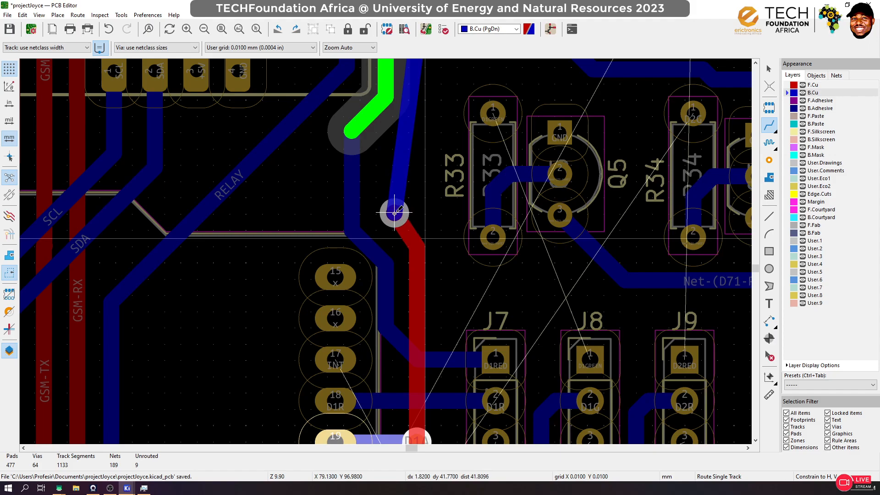
{"action": "left_click", "coordinate": [421, 225]}
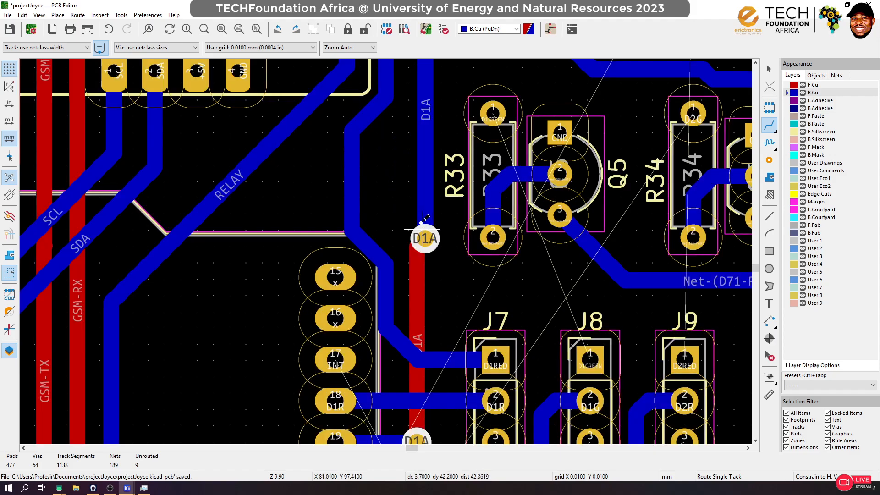
{"action": "key", "text": "Escape"}
{"action": "left_click", "coordinate": [423, 186]}
{"action": "key", "text": "Delete"}
Move the upper D1A via into the jog of the D1RED track and reroute the F.Cu track between the two D1A vias
{"action": "left_click", "coordinate": [427, 237]}
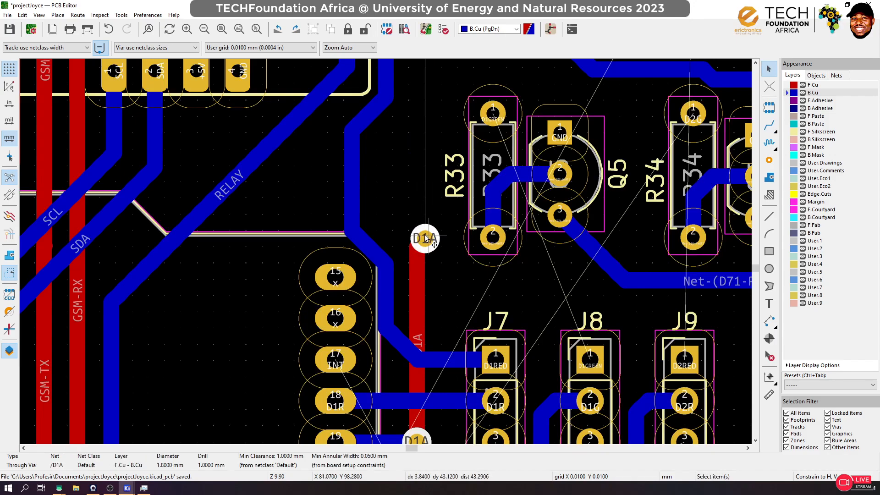
{"action": "left_click_drag", "start_coordinate": [421, 237], "coordinate": [393, 216]}
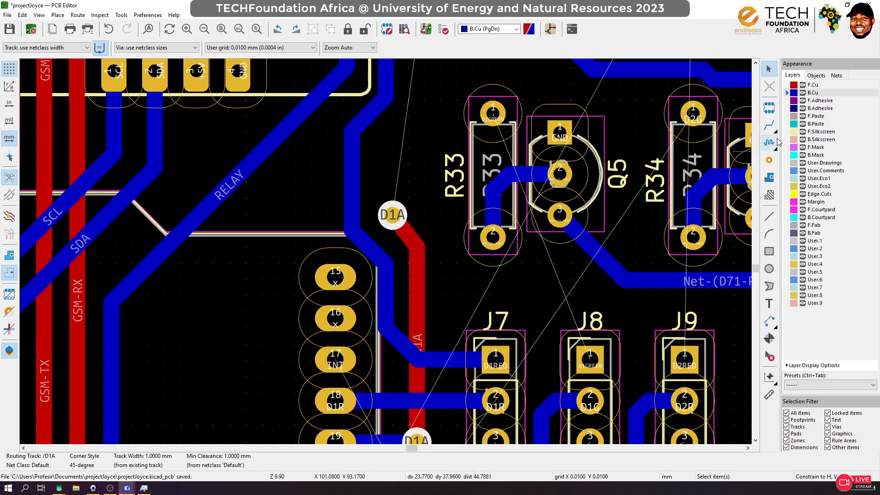
{"action": "left_click", "coordinate": [769, 125]}
{"action": "key", "text": "Page_Up"}
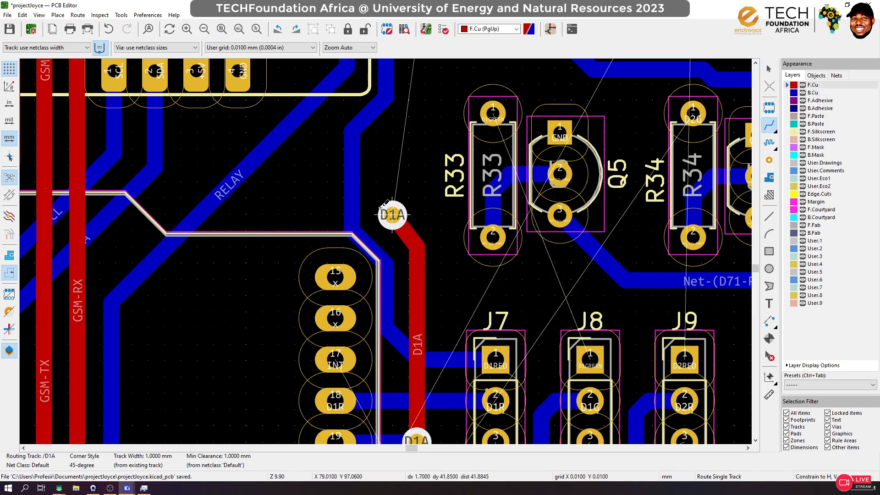
{"action": "left_click", "coordinate": [391, 215]}
{"action": "scroll", "coordinate": [412, 353], "scroll_direction": "down", "scroll_amount": 3}
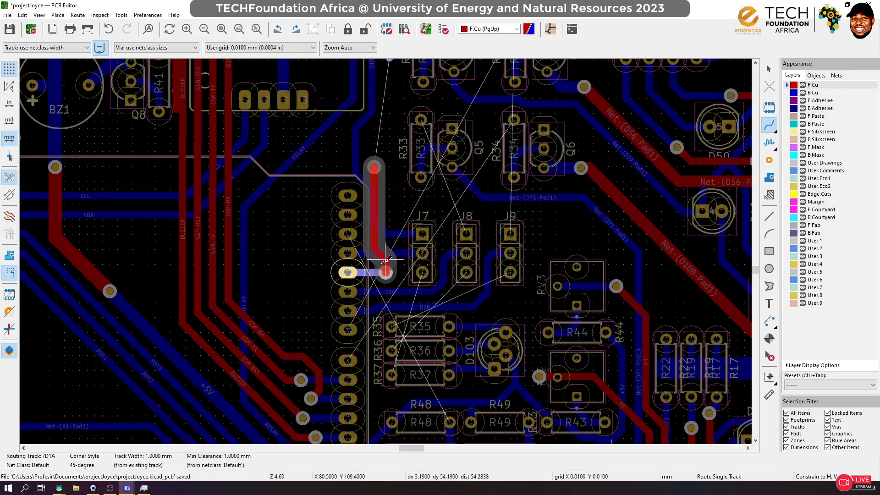
{"action": "left_click", "coordinate": [386, 273]}
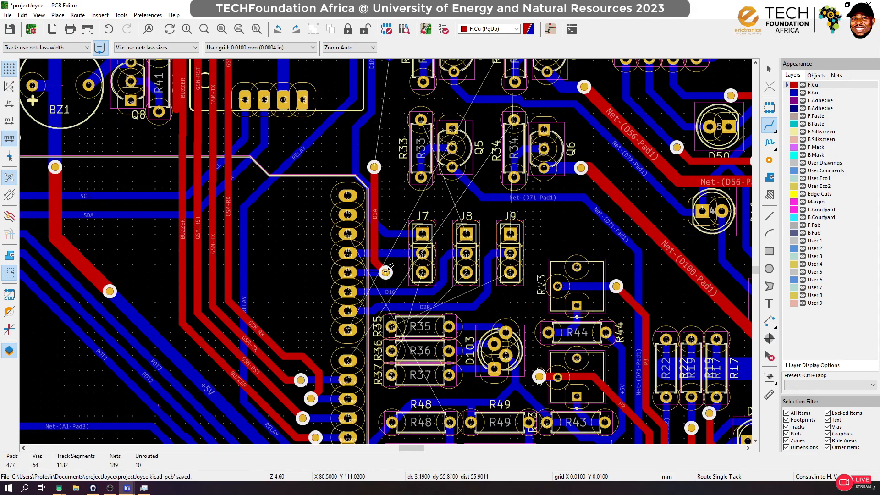
{"action": "left_click", "coordinate": [386, 273]}
{"action": "left_click", "coordinate": [374, 166]}
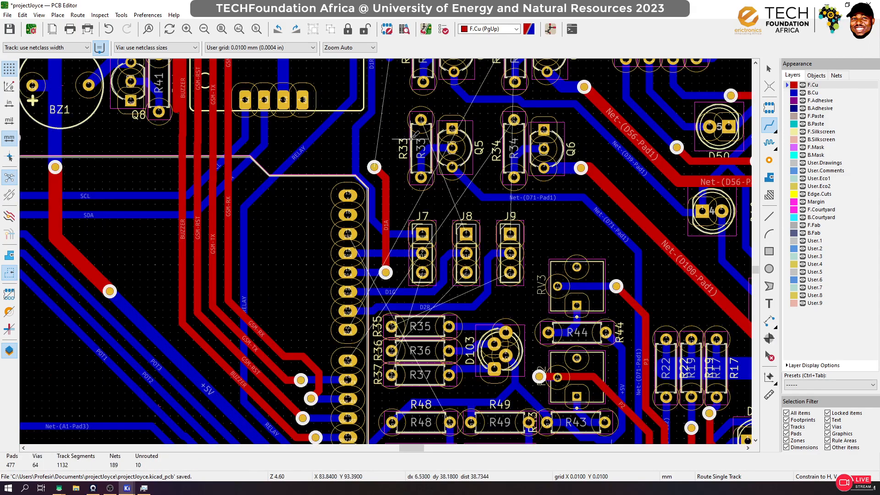
Route the D1GREEN track on B.Cu from R33's upper pad down past its lower pad and into J8's square pad
{"action": "left_click", "coordinate": [420, 120]}
{"action": "key", "text": "Page_Down"}
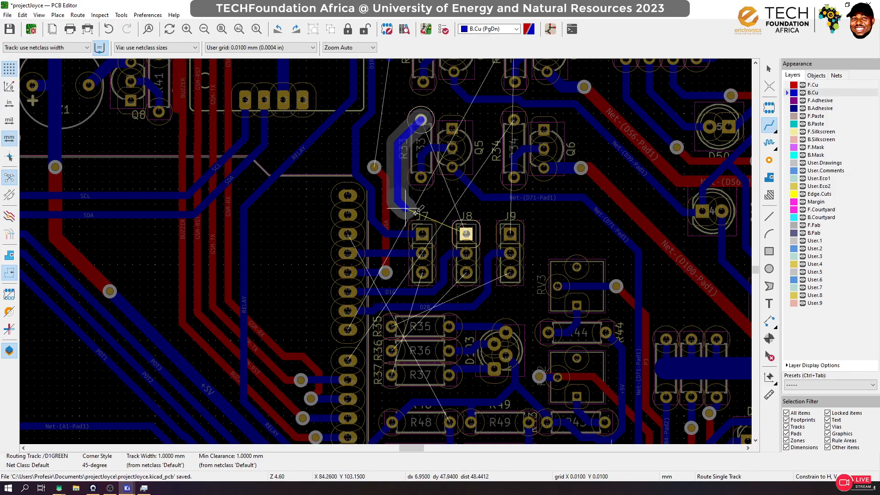
{"action": "left_click", "coordinate": [466, 233]}
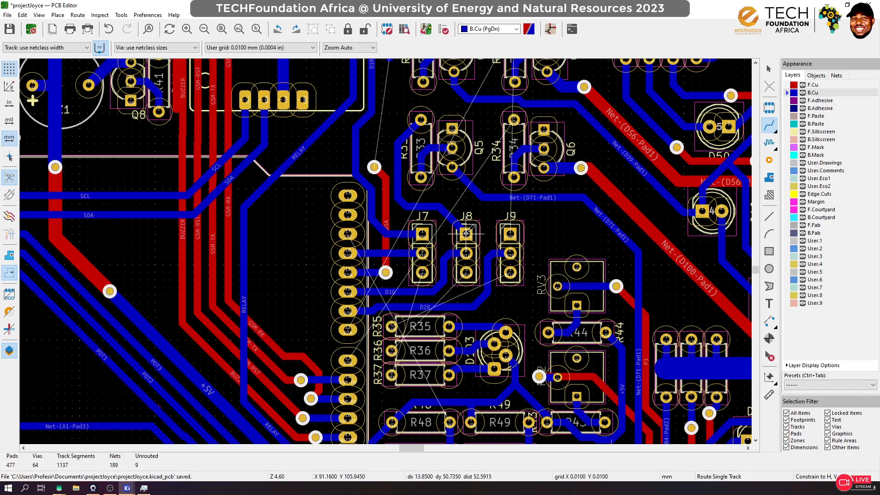
Center the upper D1A via between the D1RED and D1GREEN tracks and reroute the F.Cu track down to the lower D1A via
{"action": "scroll", "coordinate": [386, 250], "scroll_direction": "up", "scroll_amount": 3}
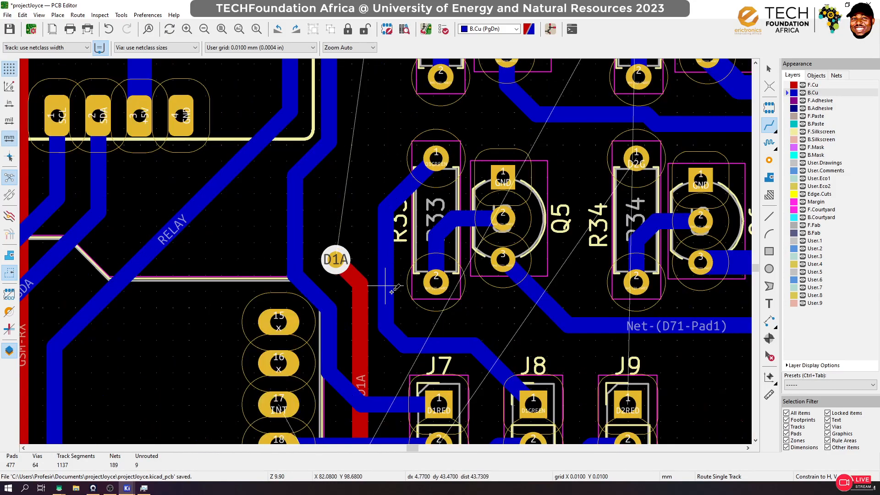
{"action": "scroll", "coordinate": [391, 292], "scroll_direction": "down", "scroll_amount": 4}
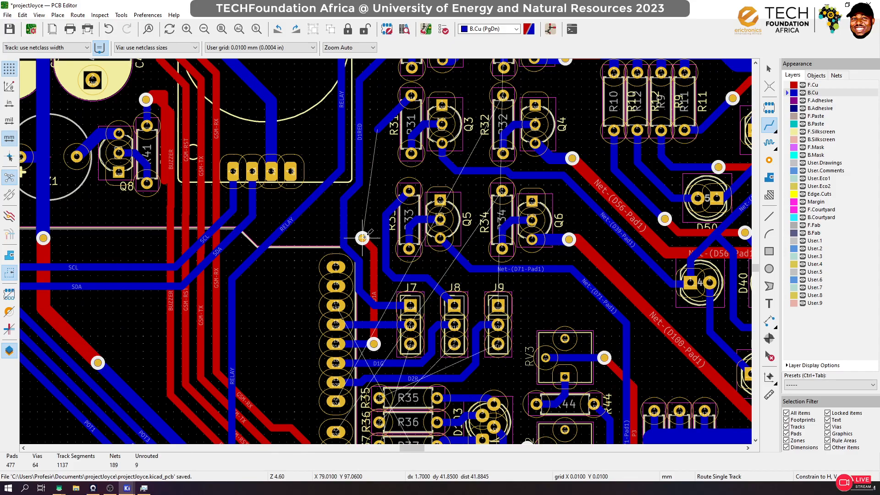
{"action": "key", "text": "d"}
{"action": "left_click", "coordinate": [367, 235]}
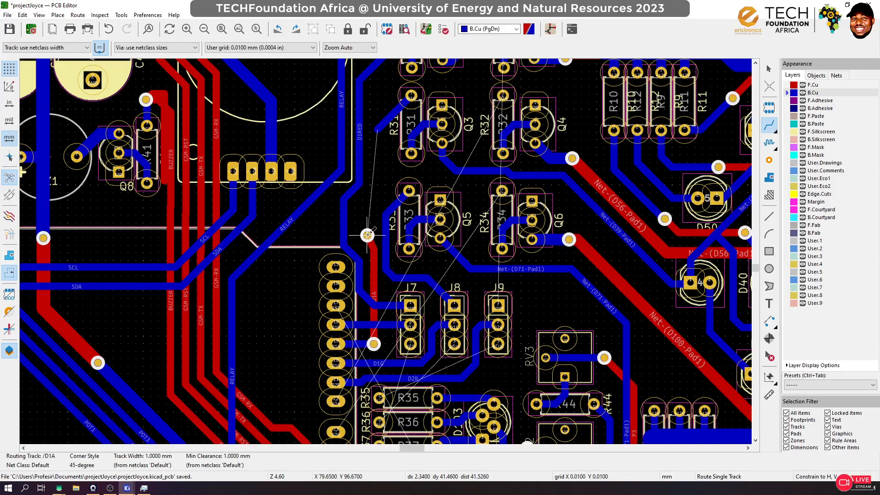
{"action": "key", "text": "Page_Up"}
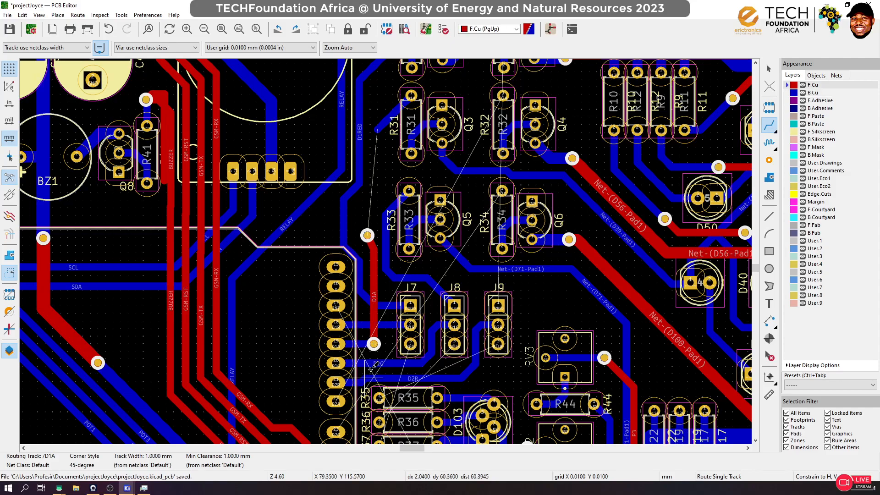
{"action": "left_click", "coordinate": [374, 344]}
{"action": "left_click", "coordinate": [367, 235]}
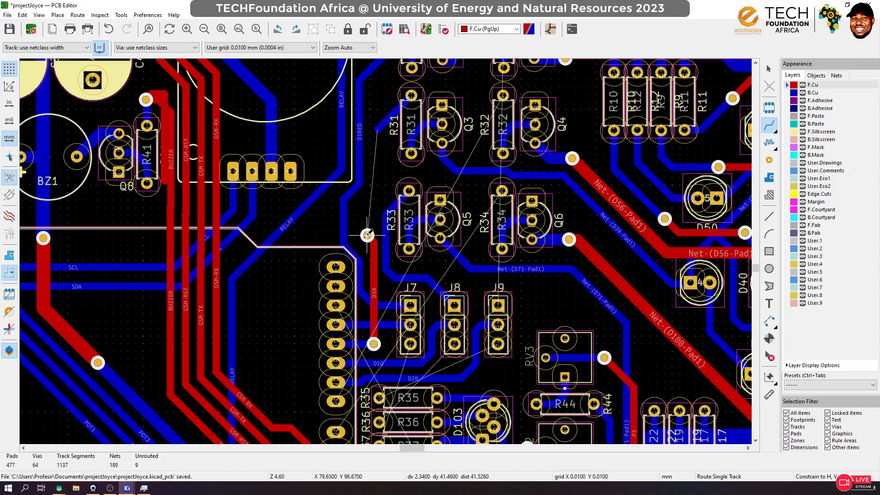
Route the D1A track on B.Cu from its upper via up between the D1RED and D1GREEN tracks to R31's upper pad
{"action": "left_click", "coordinate": [367, 235]}
{"action": "key", "text": "Escape"}
{"action": "key", "text": "Page_Down"}
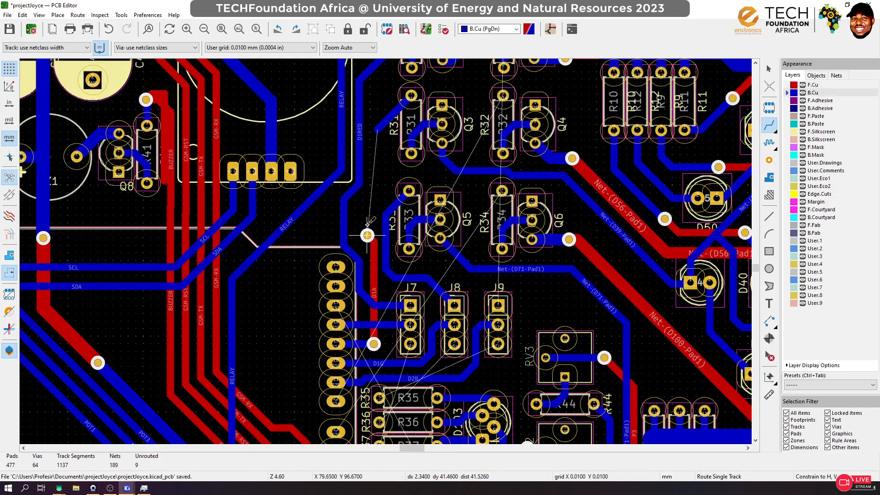
{"action": "left_click", "coordinate": [367, 236]}
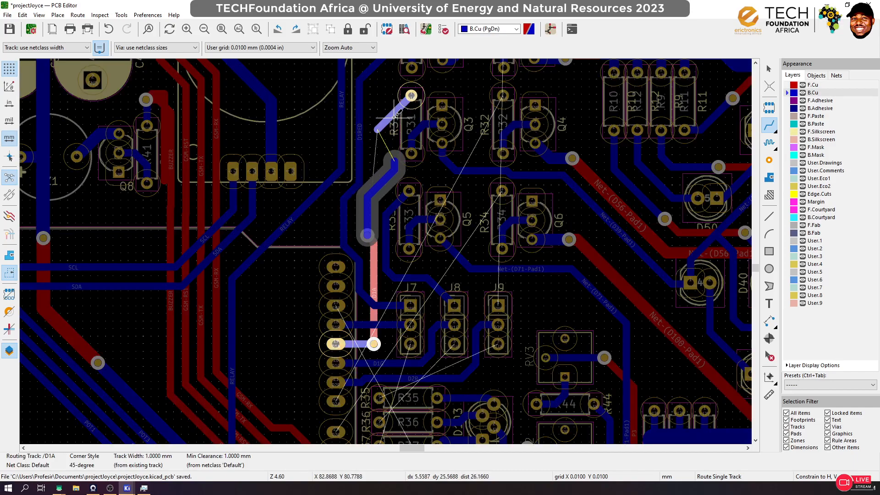
{"action": "key", "text": "Escape"}
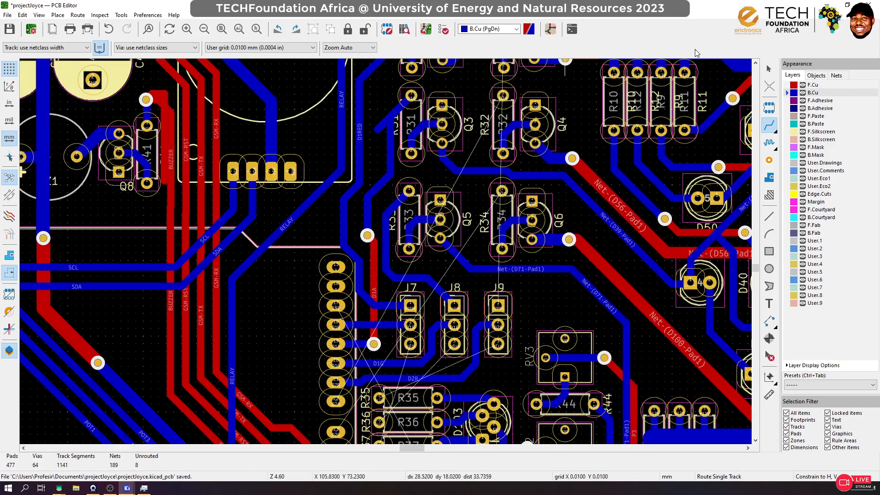
Delete the leftover D1A track stub on B.Cu beside R31 and resume single-track routing
{"action": "left_click", "coordinate": [766, 70]}
{"action": "left_click", "coordinate": [382, 127]}
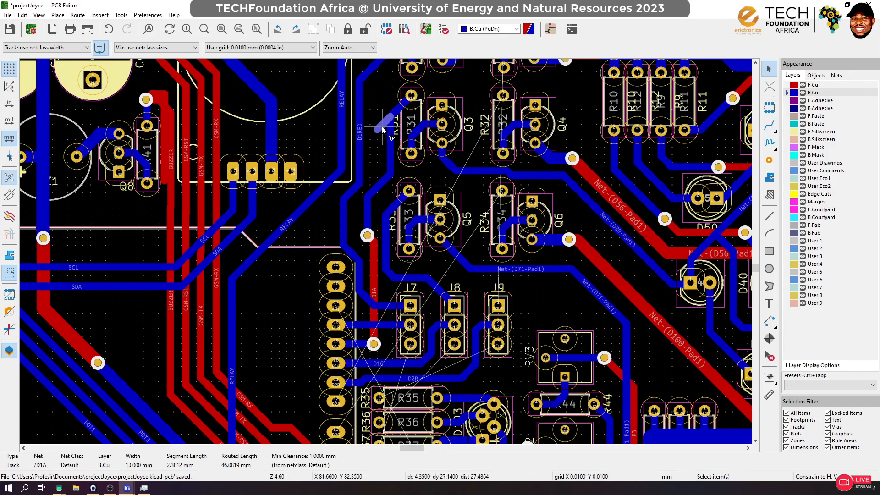
{"action": "key", "text": "Delete"}
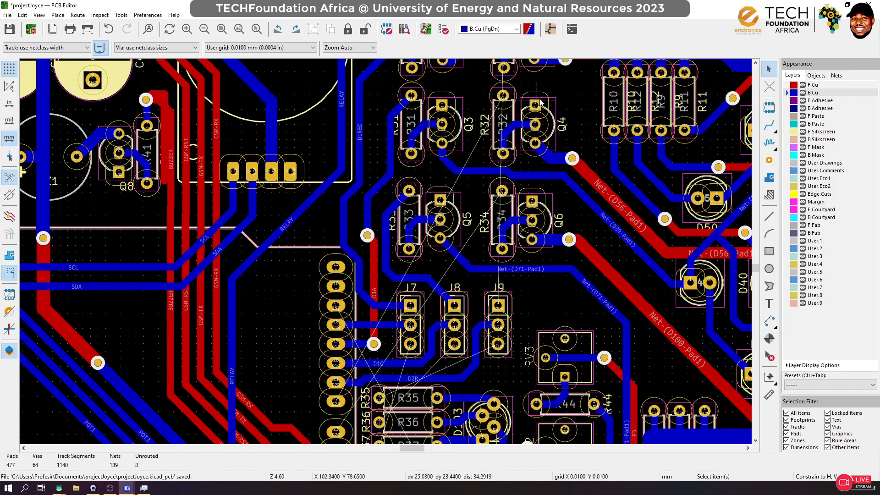
{"action": "left_click", "coordinate": [769, 124]}
{"action": "scroll", "coordinate": [409, 191], "scroll_direction": "down", "scroll_amount": 1}
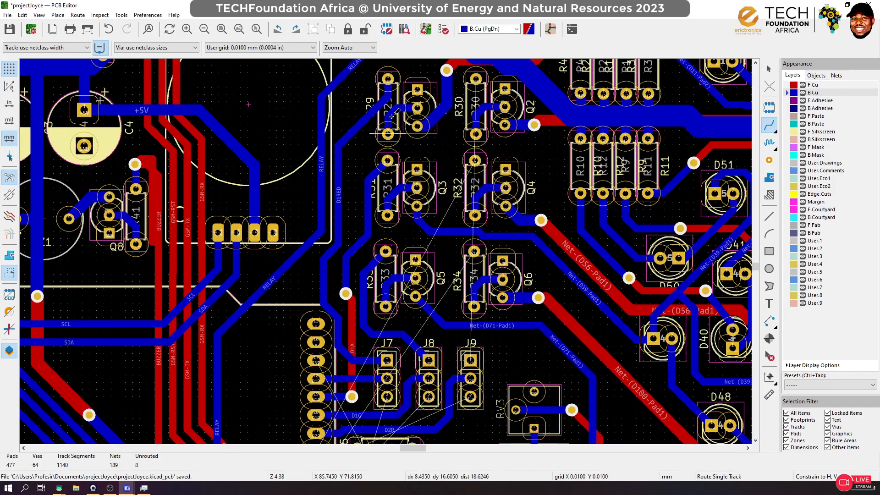
Reroute the D1RED track beside R29 and R31 and the RELAY track next to it closer in on B.Cu, and save the board
{"action": "left_click", "coordinate": [388, 79]}
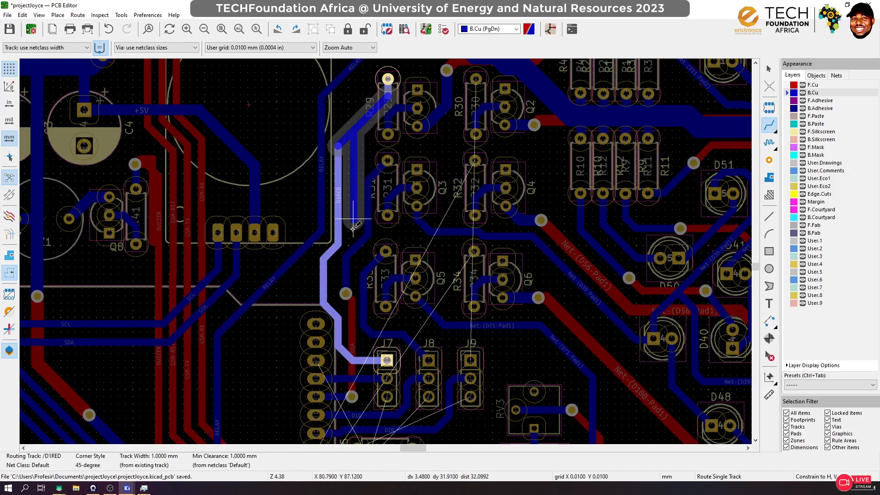
{"action": "left_click", "coordinate": [330, 251]}
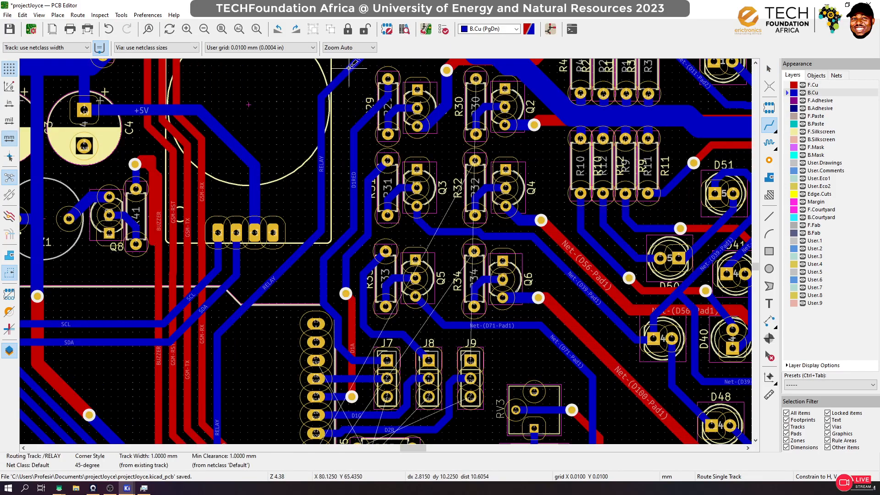
{"action": "left_click", "coordinate": [322, 96]}
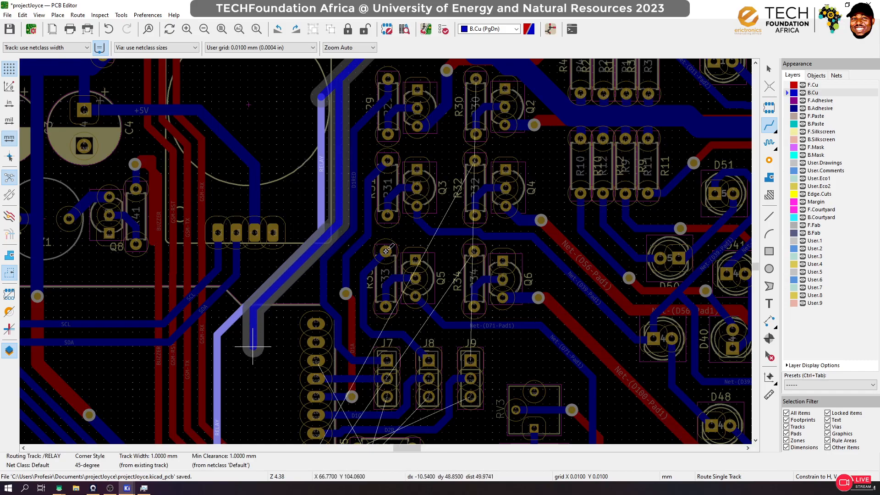
{"action": "scroll", "coordinate": [386, 251], "scroll_direction": "down", "scroll_amount": 3}
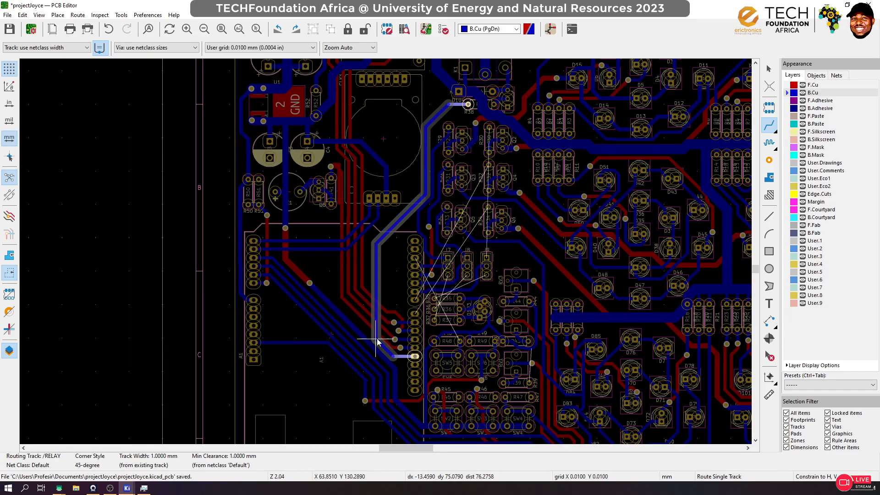
{"action": "left_click", "coordinate": [376, 338]}
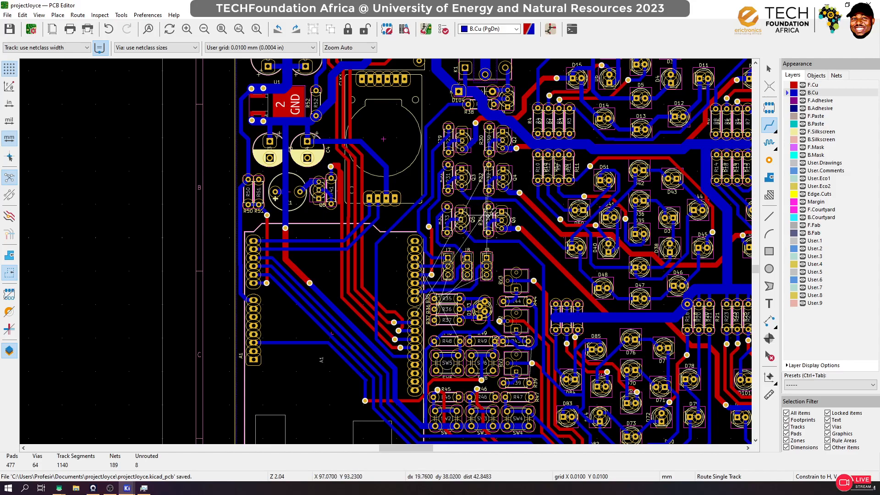
Try to start the D2RED track on B.Cu with a short diagonal segment from R30's upper pad
{"action": "scroll", "coordinate": [488, 227], "scroll_direction": "up", "scroll_amount": 3}
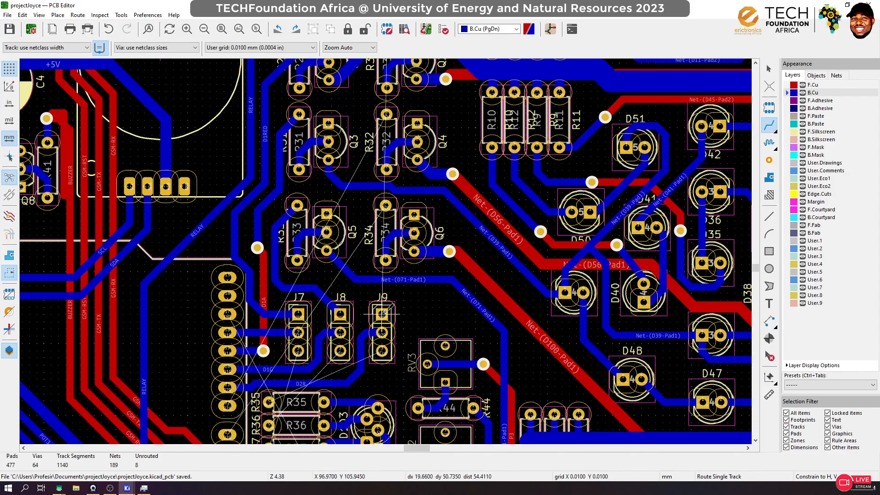
{"action": "scroll", "coordinate": [389, 142], "scroll_direction": "down", "scroll_amount": 1}
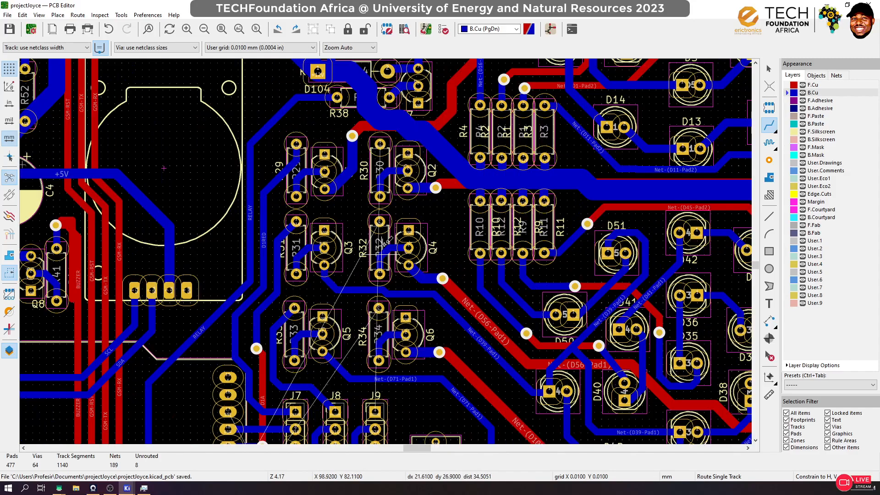
{"action": "left_click", "coordinate": [380, 144]}
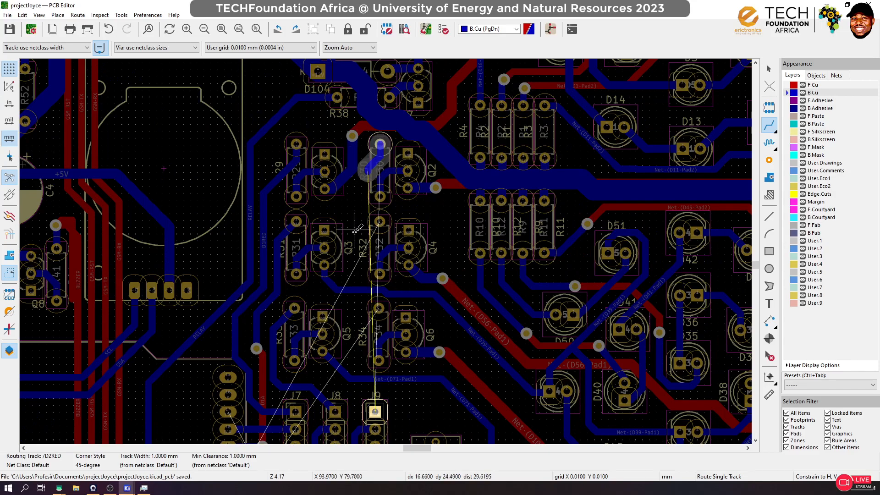
{"action": "double_click", "coordinate": [352, 183]}
Reroute the Net-(D10-Pad1) track on B.Cu closer to Q1, between Q1's pad 3 and the via above it
{"action": "scroll", "coordinate": [350, 165], "scroll_direction": "up", "scroll_amount": 3}
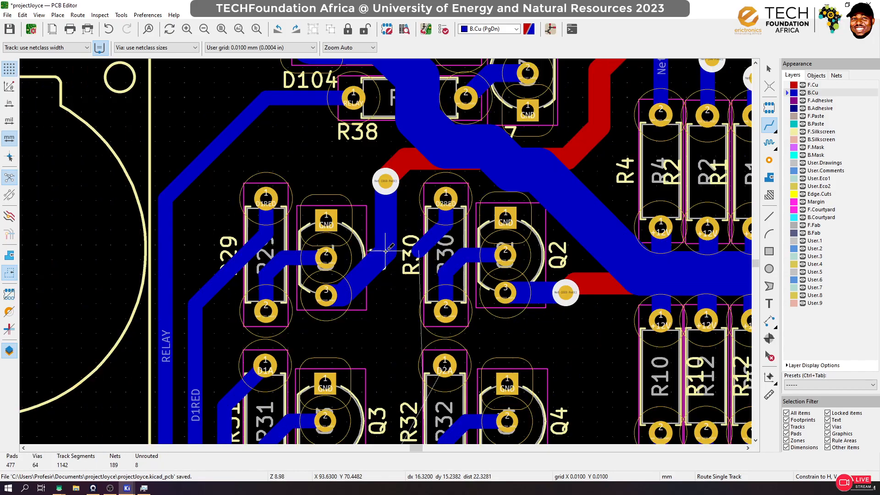
{"action": "left_click", "coordinate": [370, 269]}
{"action": "left_click", "coordinate": [384, 180]}
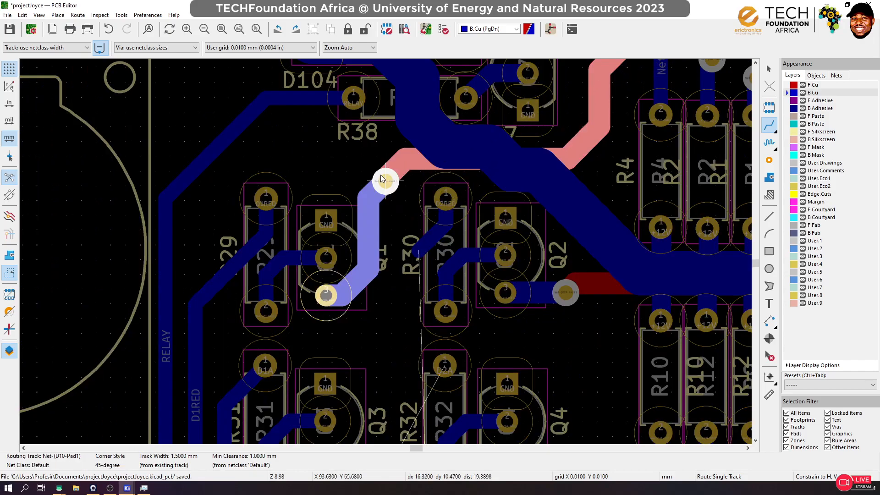
Route the D2RED track on B.Cu from R30's upper pad down between Q3 and R32, and place a via there to continue on F.Cu
{"action": "left_click", "coordinate": [445, 197]}
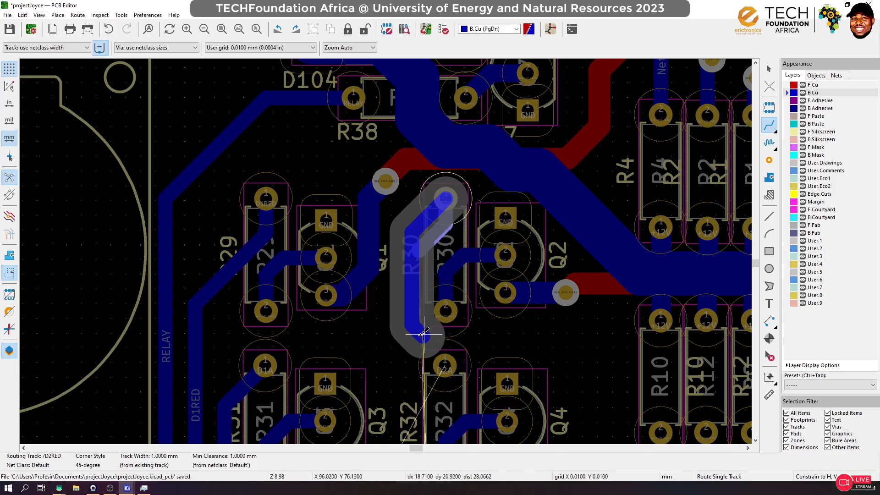
{"action": "scroll", "coordinate": [410, 327], "scroll_direction": "down", "scroll_amount": 3}
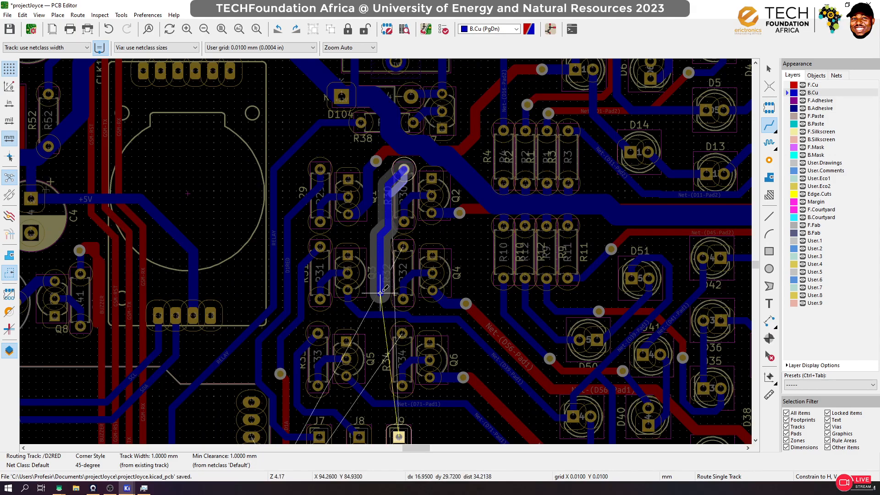
{"action": "scroll", "coordinate": [380, 292], "scroll_direction": "up", "scroll_amount": 1}
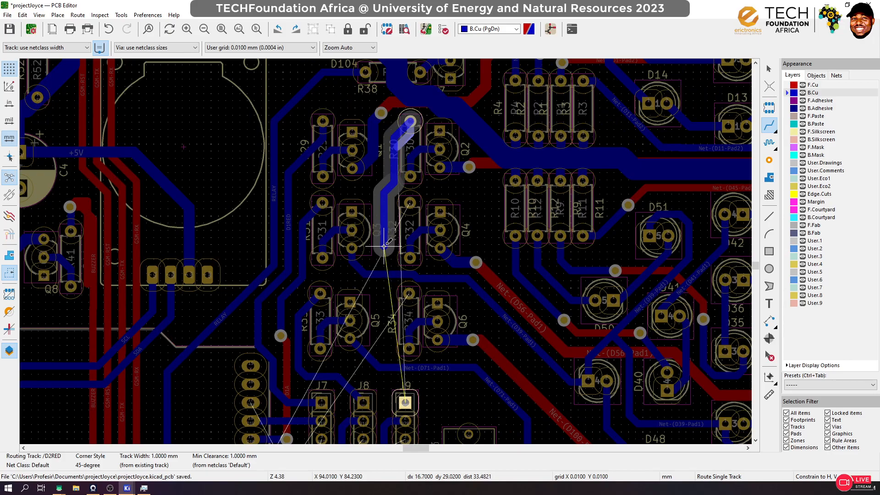
{"action": "key", "text": "v"}
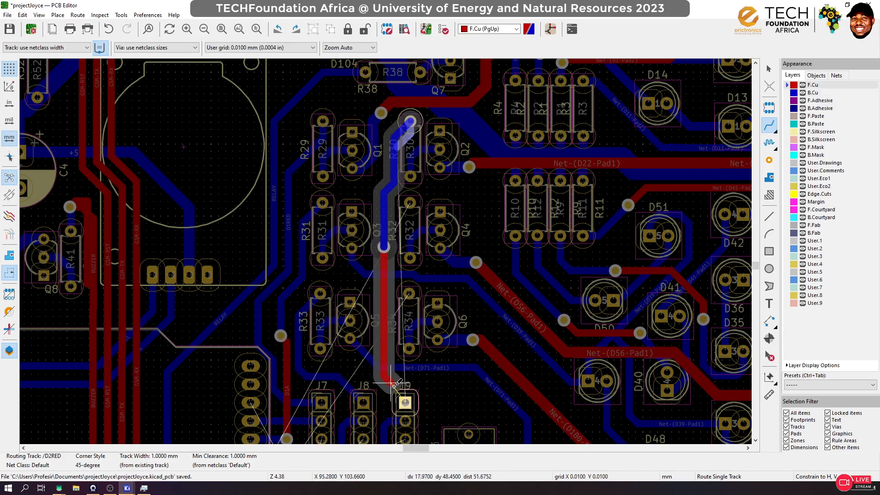
Run the D2RED track on F.Cu down to a via between J8 and J9, and finish it on B.Cu at J9's square pad
{"action": "scroll", "coordinate": [388, 384], "scroll_direction": "up", "scroll_amount": 5}
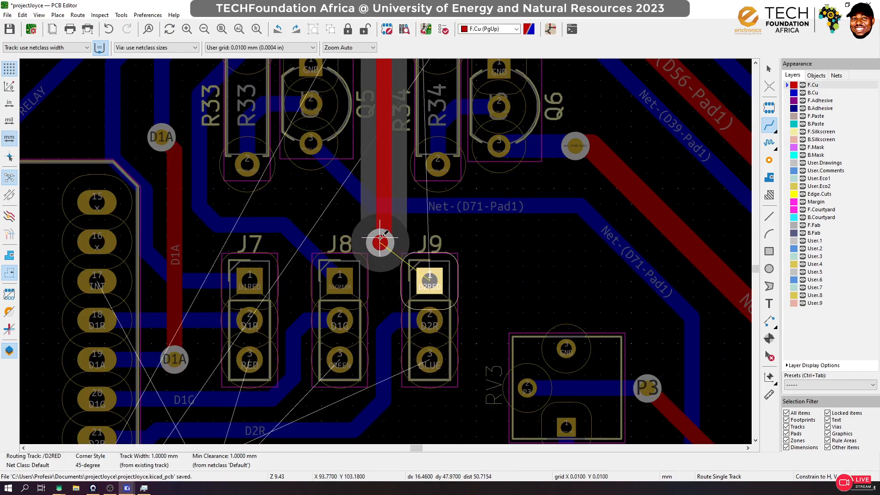
{"action": "left_click", "coordinate": [383, 240]}
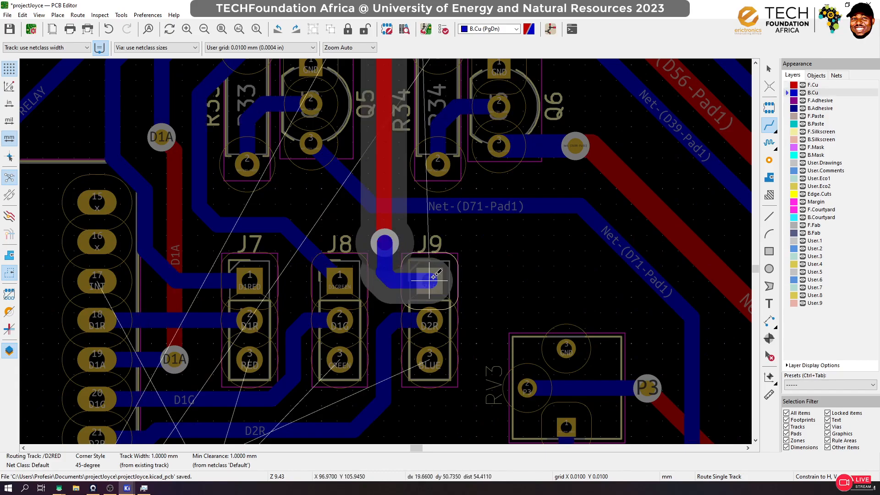
{"action": "left_click", "coordinate": [429, 280]}
{"action": "left_click", "coordinate": [429, 280]}
{"action": "key", "text": "Escape"}
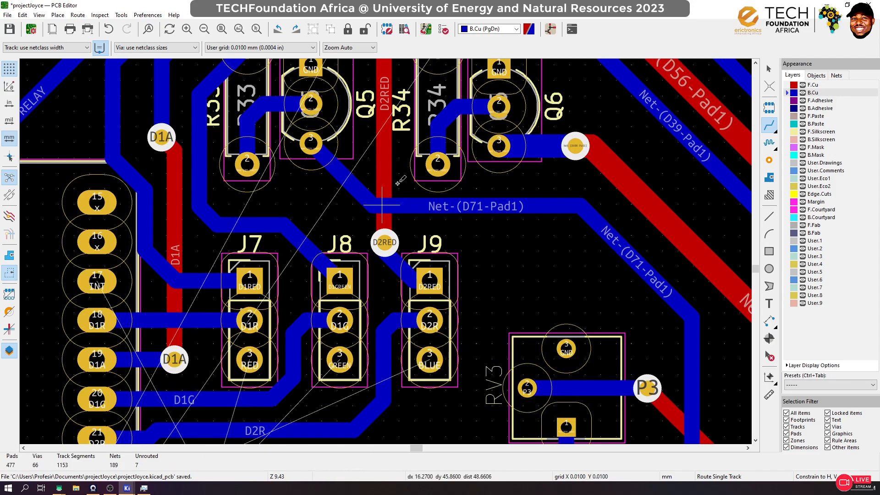
Delete the leftover D2RED track segments on B.Cu beside R30's upper pad and save the board
{"action": "scroll", "coordinate": [395, 187], "scroll_direction": "down", "scroll_amount": 4}
{"action": "scroll", "coordinate": [377, 166], "scroll_direction": "up", "scroll_amount": 4}
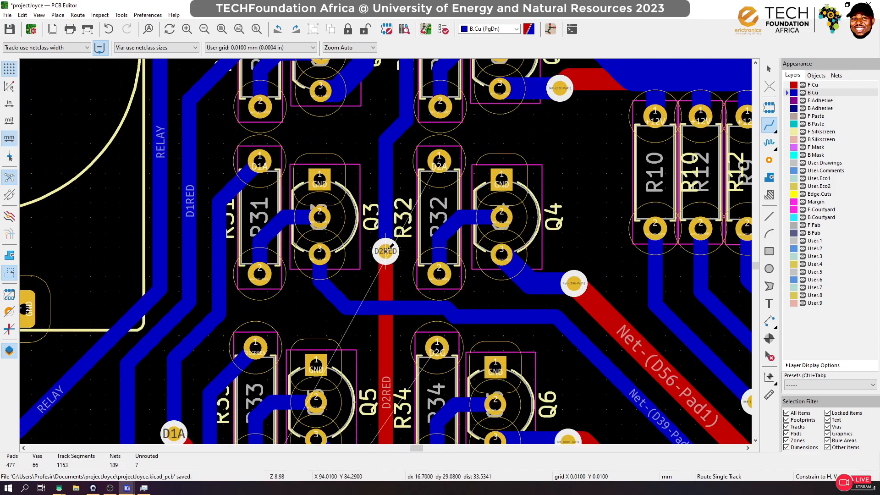
{"action": "scroll", "coordinate": [395, 240], "scroll_direction": "down", "scroll_amount": 4}
{"action": "scroll", "coordinate": [381, 169], "scroll_direction": "up", "scroll_amount": 4}
{"action": "left_click", "coordinate": [769, 68]}
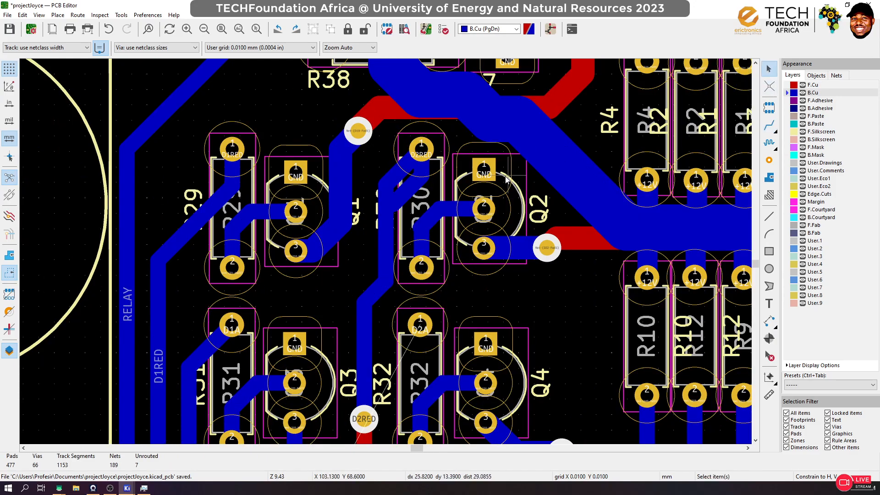
{"action": "left_click", "coordinate": [406, 192]}
{"action": "key", "text": "Delete"}
{"action": "left_click", "coordinate": [421, 178]}
{"action": "key", "text": "Delete"}
{"action": "key", "text": "ctrl+s"}
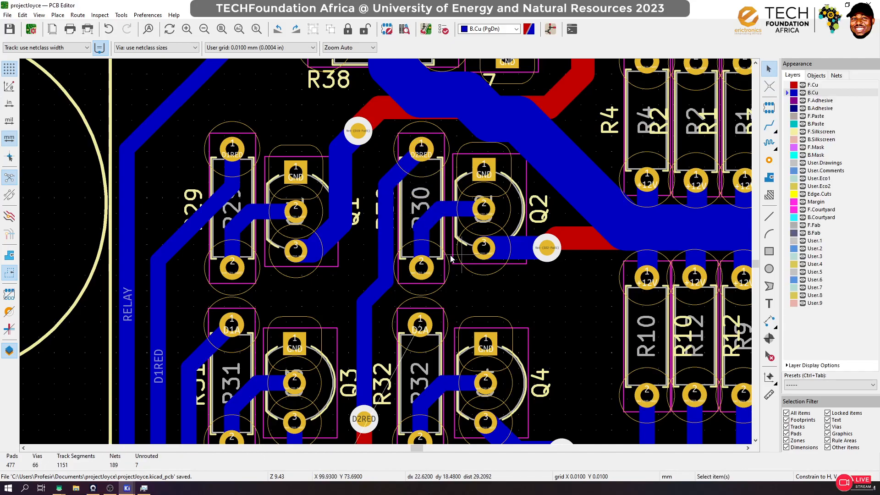
Resume single-track routing and examine the board for the remaining unrouted connections around J7–J9, the A1 header, R35–R37 and the switches
{"action": "scroll", "coordinate": [429, 220], "scroll_direction": "down", "scroll_amount": 4}
{"action": "scroll", "coordinate": [386, 256], "scroll_direction": "up", "scroll_amount": 1}
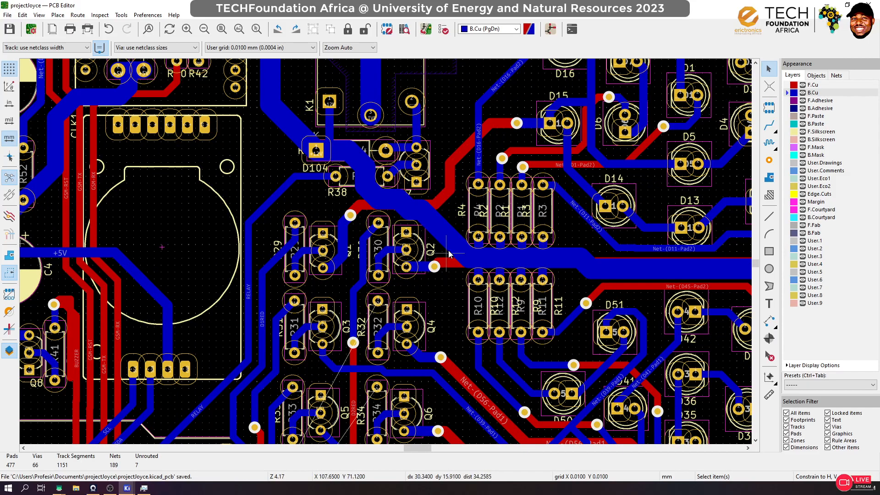
{"action": "left_click", "coordinate": [769, 124]}
{"action": "scroll", "coordinate": [530, 305], "scroll_direction": "down", "scroll_amount": 3}
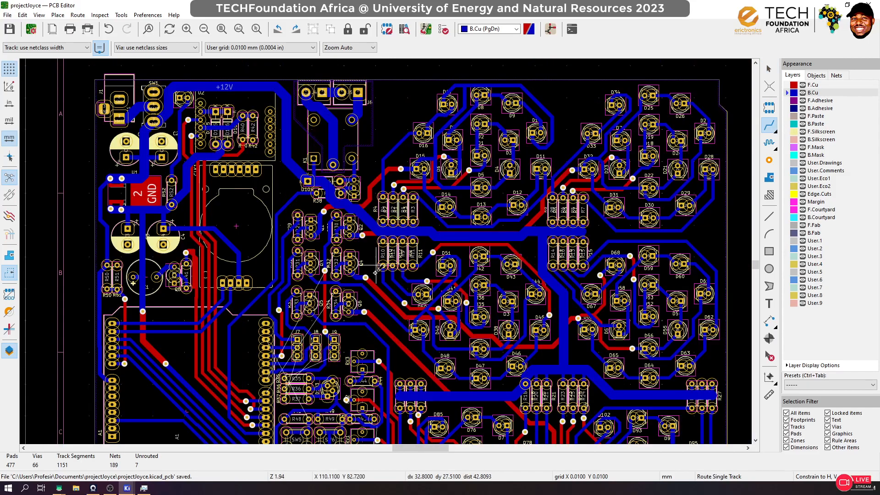
{"action": "scroll", "coordinate": [317, 330], "scroll_direction": "up", "scroll_amount": 2}
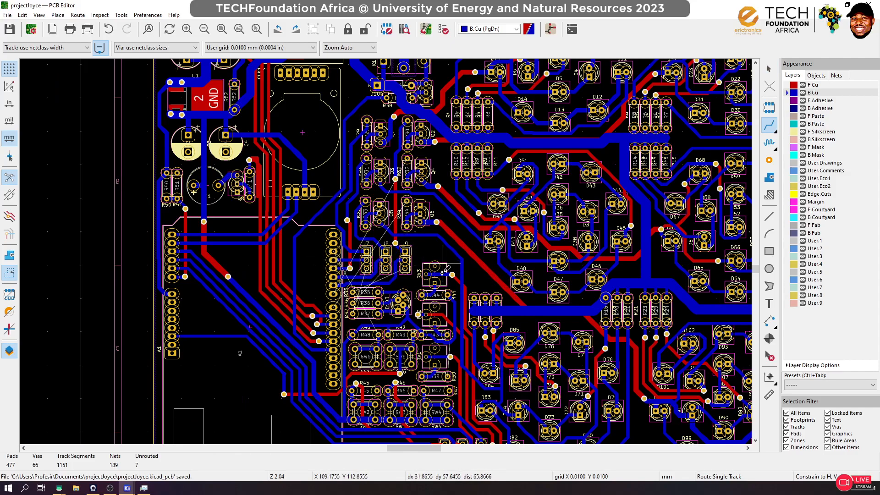
{"action": "scroll", "coordinate": [387, 362], "scroll_direction": "up", "scroll_amount": 3}
{"action": "scroll", "coordinate": [387, 250], "scroll_direction": "up", "scroll_amount": 3}
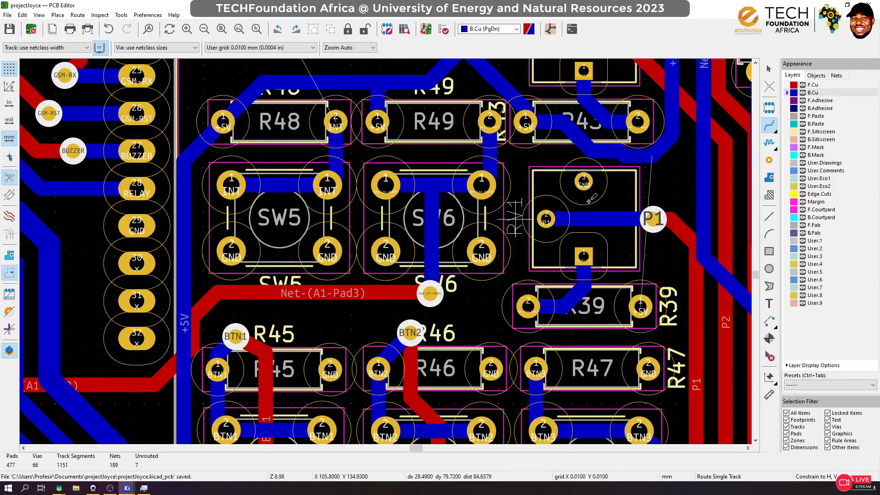
{"action": "scroll", "coordinate": [409, 219], "scroll_direction": "down", "scroll_amount": 3}
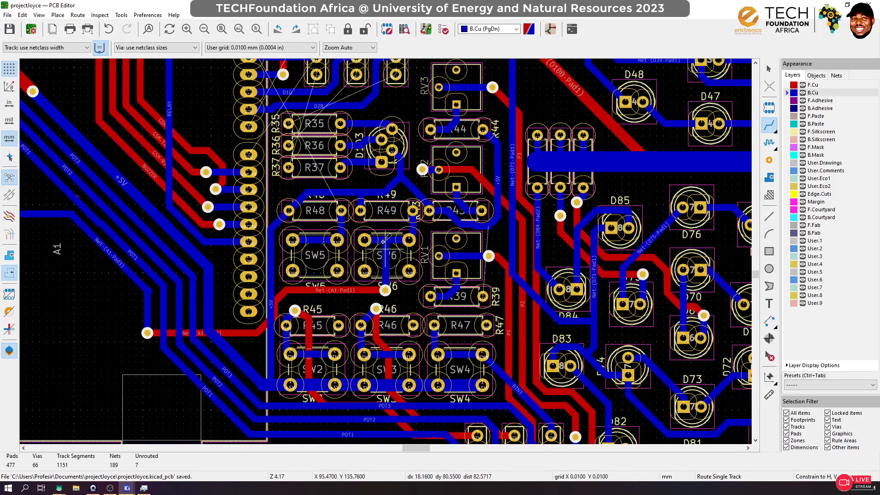
{"action": "scroll", "coordinate": [386, 250], "scroll_direction": "up", "scroll_amount": 2}
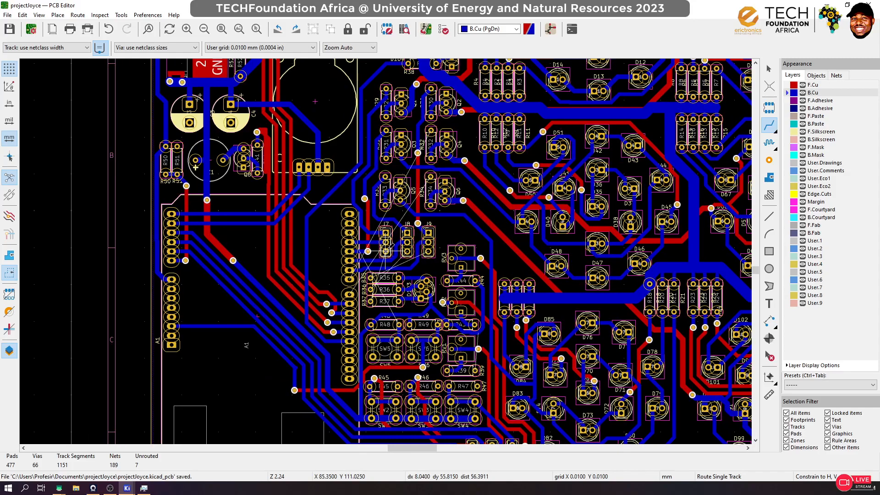
{"action": "scroll", "coordinate": [387, 251], "scroll_direction": "up", "scroll_amount": 1}
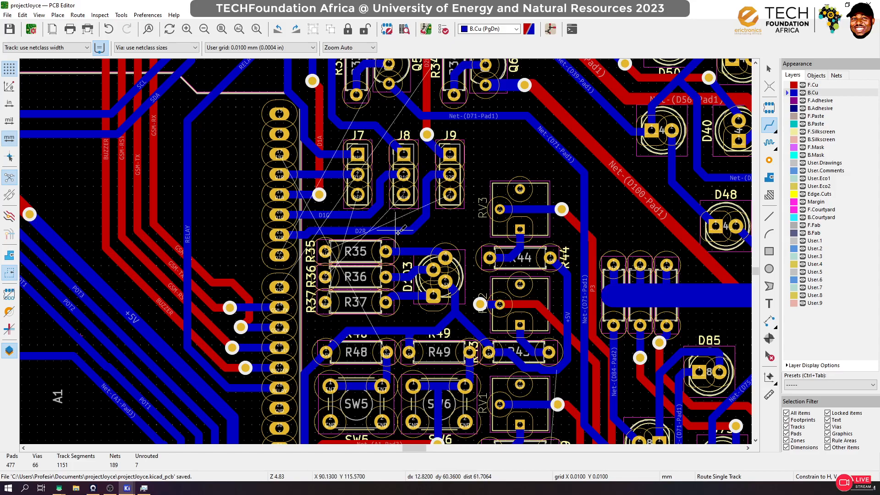
Reroute the D2R track on B.Cu between A1 pad 21 and J9 pad 2 with a stepped bend that follows the D1G track
{"action": "scroll", "coordinate": [397, 231], "scroll_direction": "up", "scroll_amount": 6}
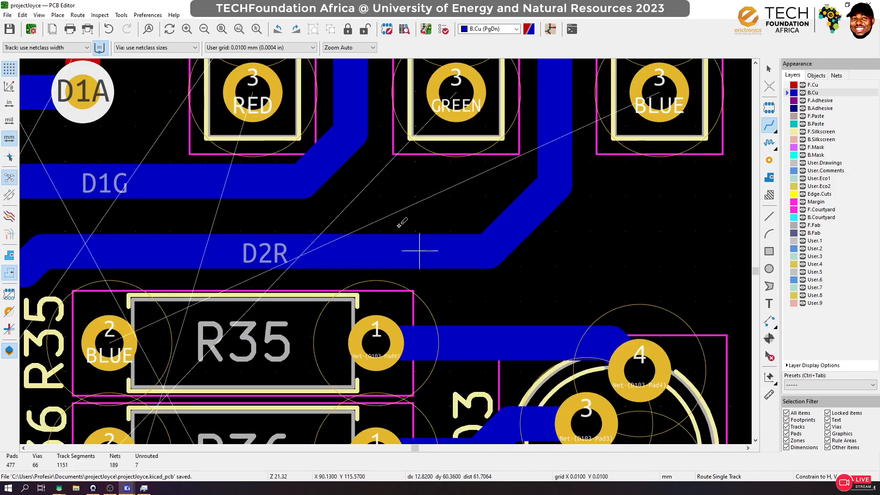
{"action": "left_click", "coordinate": [554, 72]}
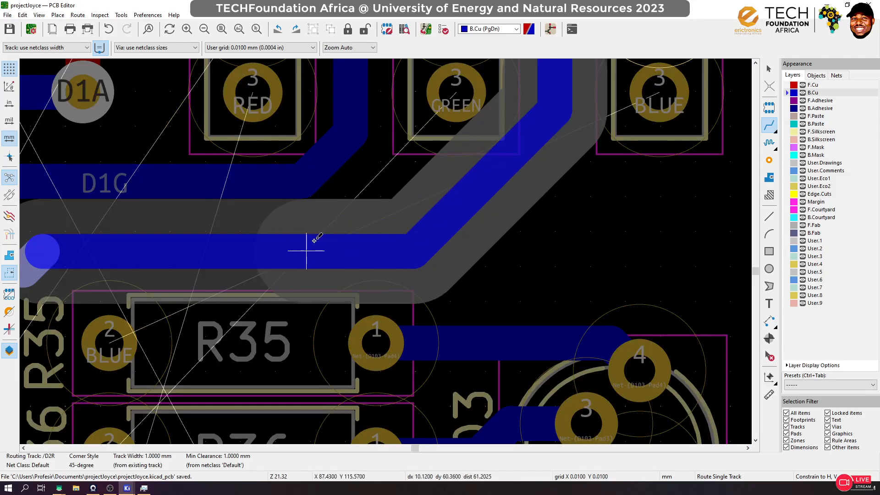
{"action": "double_click", "coordinate": [306, 250]}
{"action": "scroll", "coordinate": [302, 249], "scroll_direction": "down", "scroll_amount": 6}
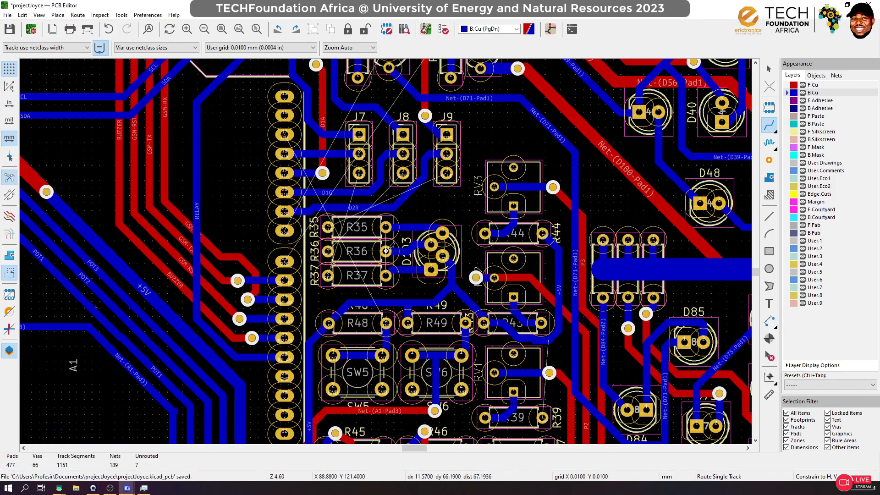
{"action": "scroll", "coordinate": [356, 259], "scroll_direction": "up", "scroll_amount": 1}
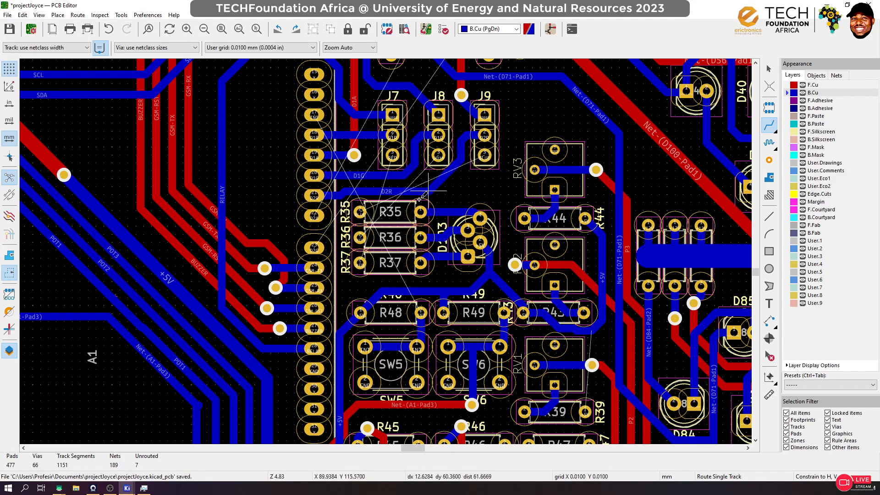
{"action": "scroll", "coordinate": [434, 176], "scroll_direction": "up", "scroll_amount": 1}
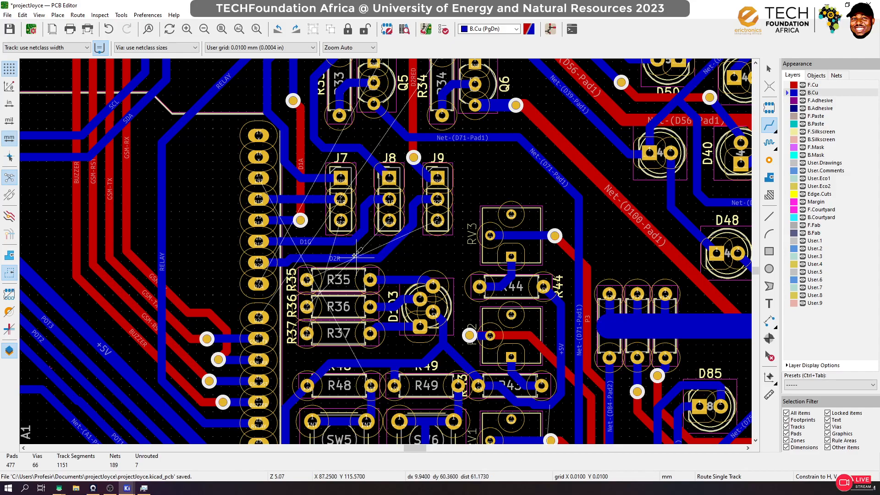
{"action": "scroll", "coordinate": [356, 256], "scroll_direction": "up", "scroll_amount": 3}
{"action": "left_click", "coordinate": [394, 242]}
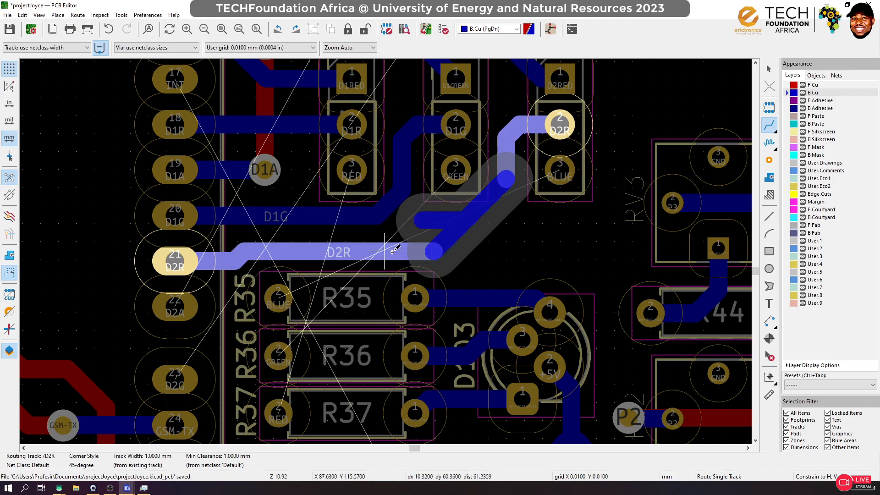
{"action": "left_click", "coordinate": [372, 251]}
{"action": "left_click", "coordinate": [373, 251]}
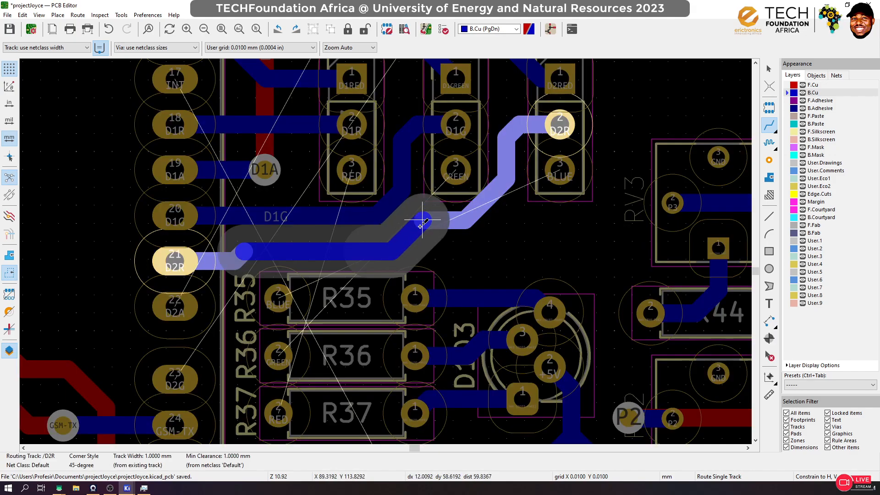
{"action": "left_click", "coordinate": [420, 221]}
Try to route BLUE from J9 pad 3 to R35's BLUE pad through two vias with an F.Cu middle section, and undo it
{"action": "left_click", "coordinate": [545, 186]}
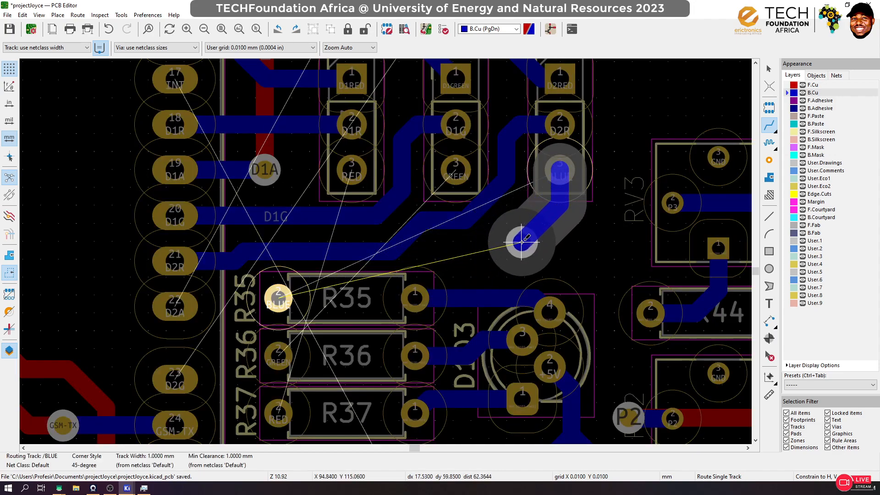
{"action": "key", "text": "v"}
{"action": "left_click", "coordinate": [522, 242]}
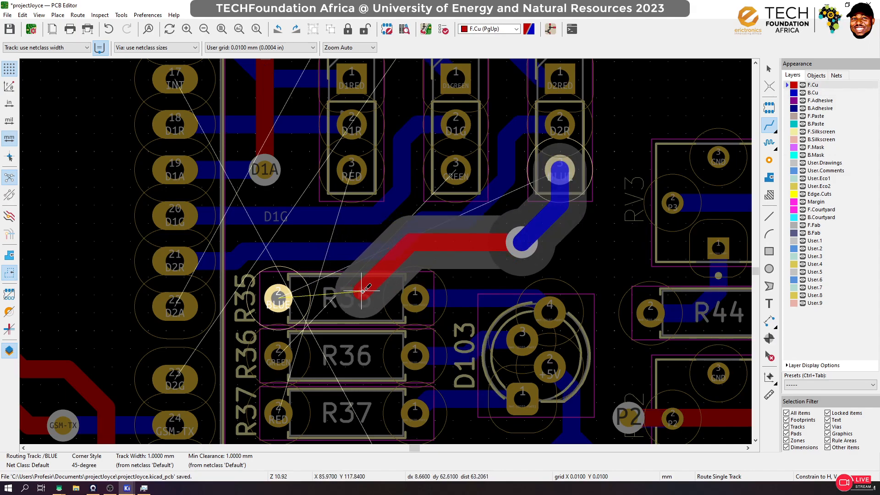
{"action": "key", "text": "v"}
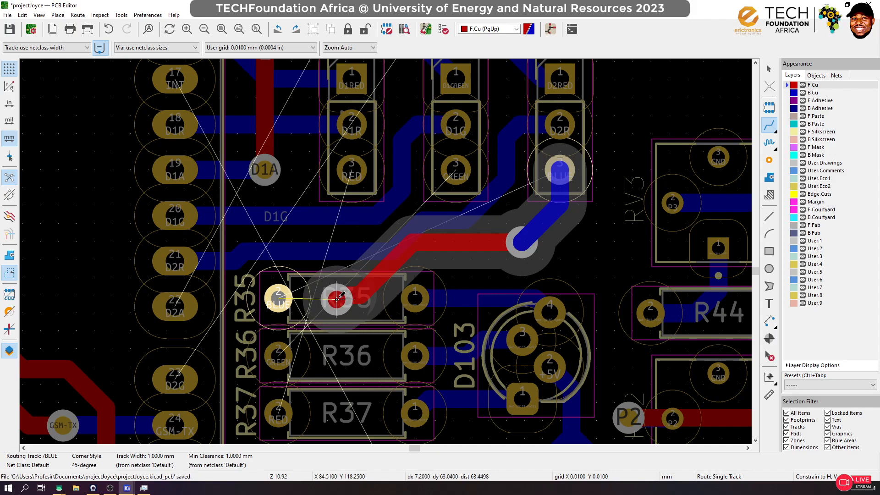
{"action": "left_click", "coordinate": [335, 297]}
{"action": "left_click", "coordinate": [278, 298]}
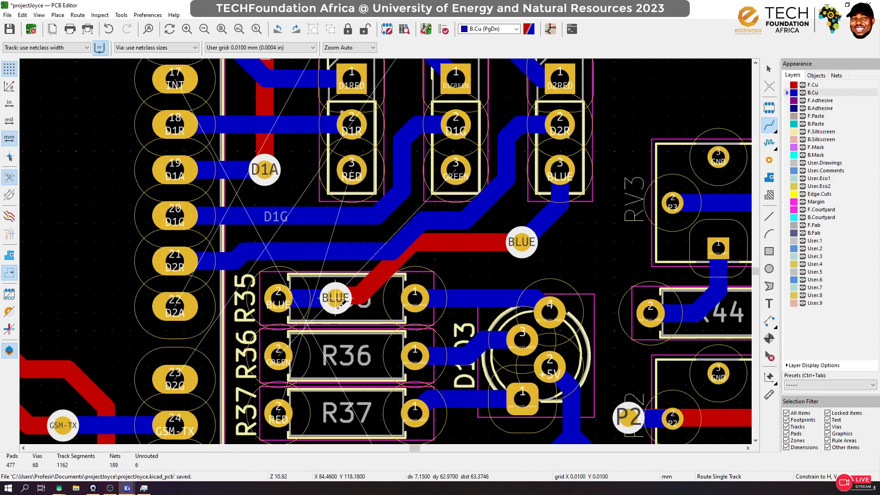
{"action": "scroll", "coordinate": [353, 298], "scroll_direction": "down", "scroll_amount": 3}
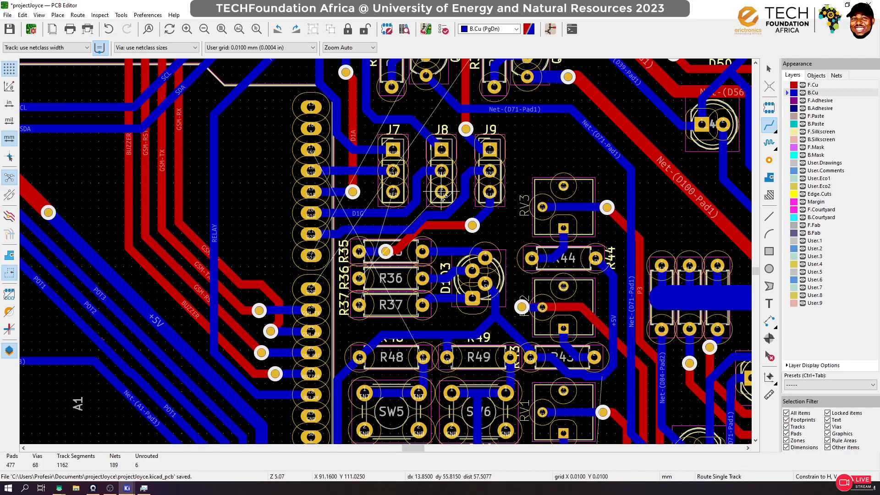
{"action": "key", "text": "ctrl+z"}
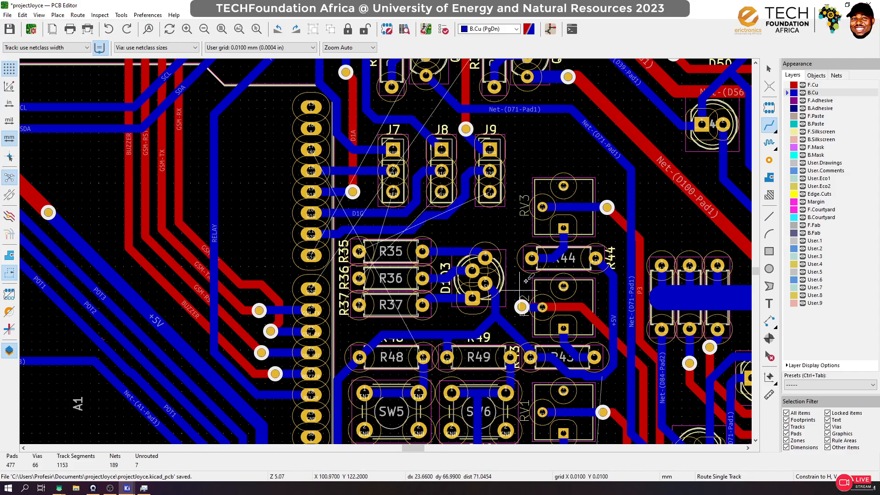
Delete the +5V track segments on B.Cu that link D103 to the row of R48, R49 and R43
{"action": "left_click", "coordinate": [769, 69]}
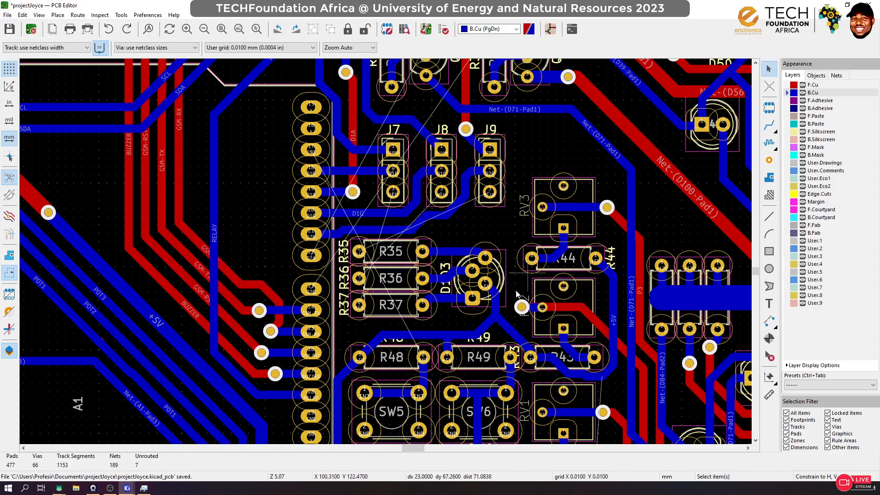
{"action": "left_click", "coordinate": [495, 303]}
{"action": "left_click", "coordinate": [504, 309]}
{"action": "key", "text": "Delete"}
{"action": "left_click", "coordinate": [497, 311]}
{"action": "key", "text": "Delete"}
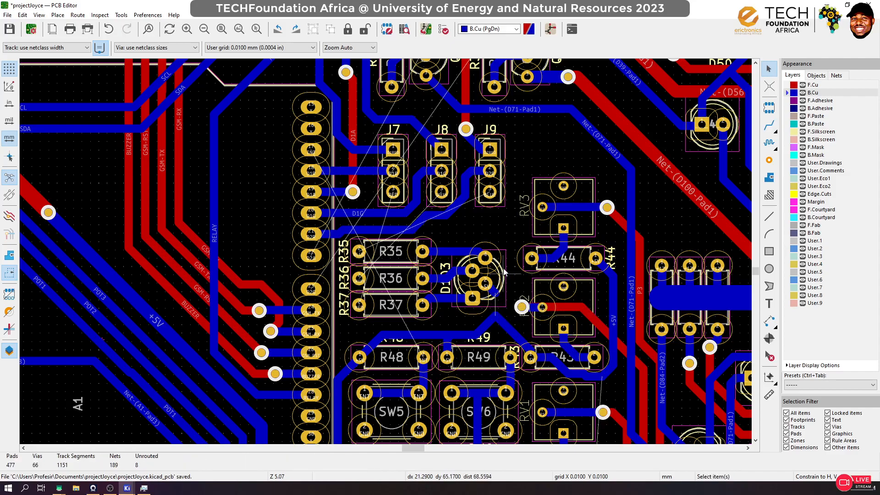
{"action": "left_click_drag", "start_coordinate": [509, 242], "coordinate": [350, 323]}
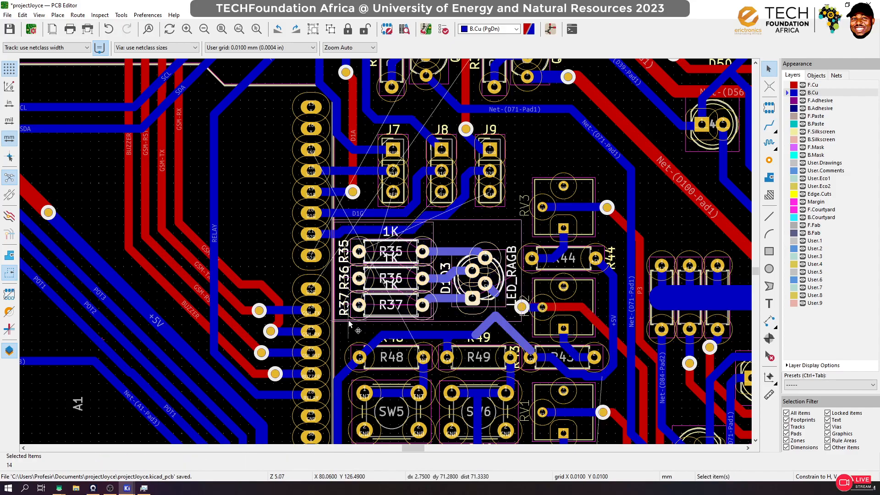
{"action": "left_click", "coordinate": [490, 328]}
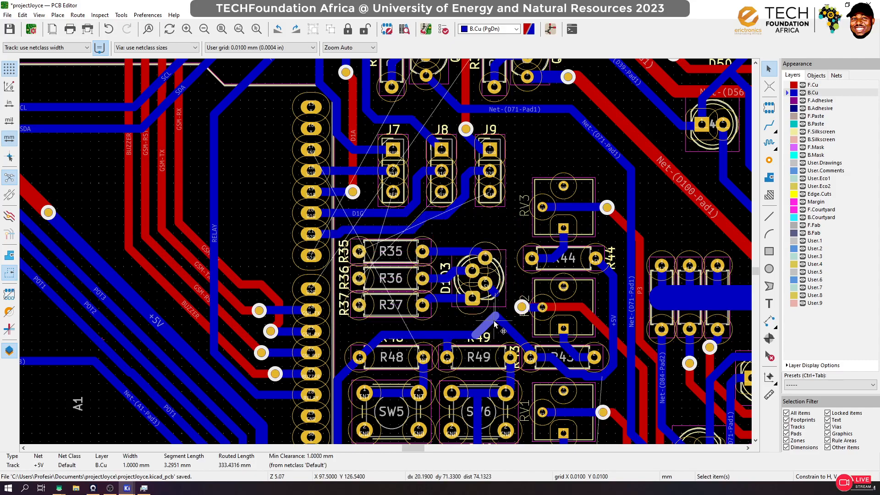
{"action": "key", "text": "Delete"}
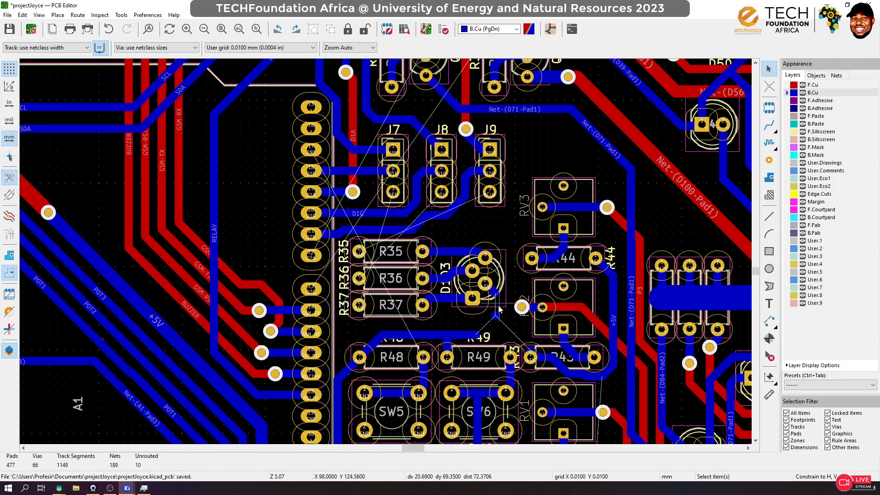
{"action": "left_click", "coordinate": [498, 317]}
{"action": "key", "text": "Delete"}
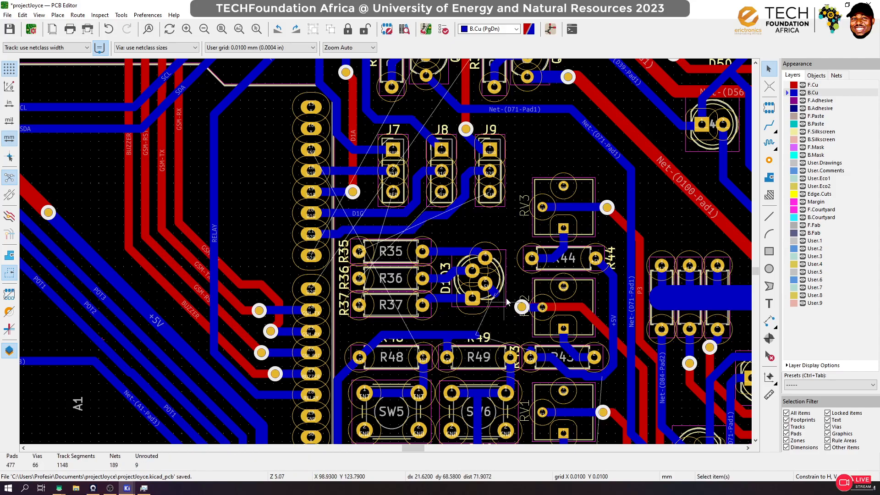
Rotate D103 and R35–R37 with their connecting tracks by 180 degrees as one group and place them just above R48 and R49
{"action": "left_click_drag", "start_coordinate": [506, 236], "coordinate": [340, 320]}
{"action": "key", "text": "m"}
{"action": "key", "text": "r"}
{"action": "key", "text": "r"}
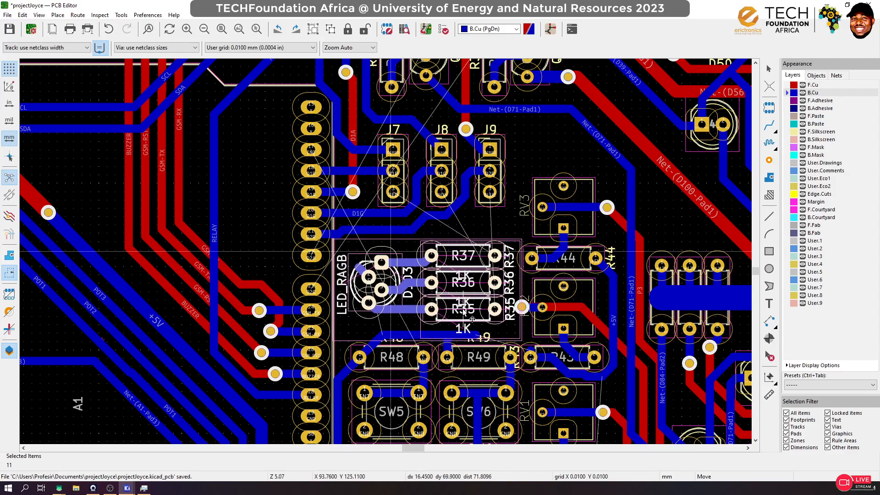
{"action": "left_click", "coordinate": [472, 319]}
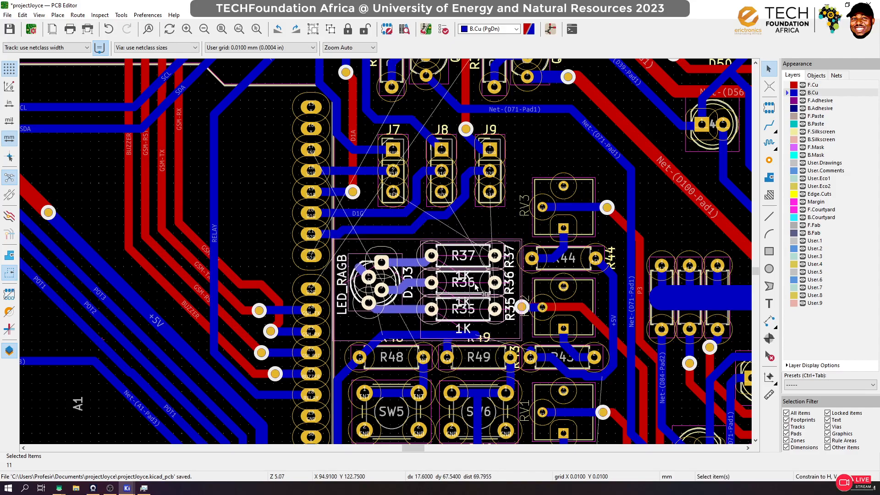
{"action": "left_click", "coordinate": [511, 222]}
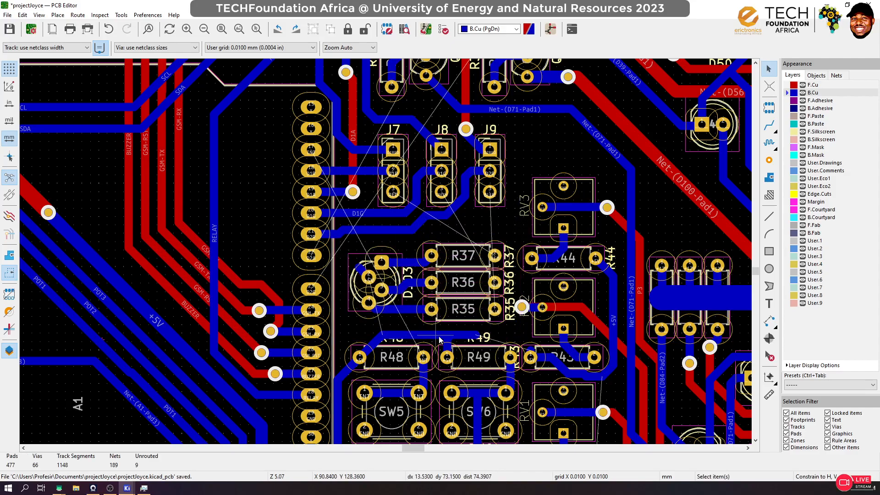
Delete the leftover horizontal +5V track segments on B.Cu above R48 and R49
{"action": "left_click", "coordinate": [470, 337]}
{"action": "key", "text": "Delete"}
{"action": "left_click", "coordinate": [450, 335]}
{"action": "left_click", "coordinate": [457, 341]}
{"action": "key", "text": "Delete"}
{"action": "left_click", "coordinate": [452, 337]}
{"action": "left_click", "coordinate": [458, 340]}
{"action": "key", "text": "Delete"}
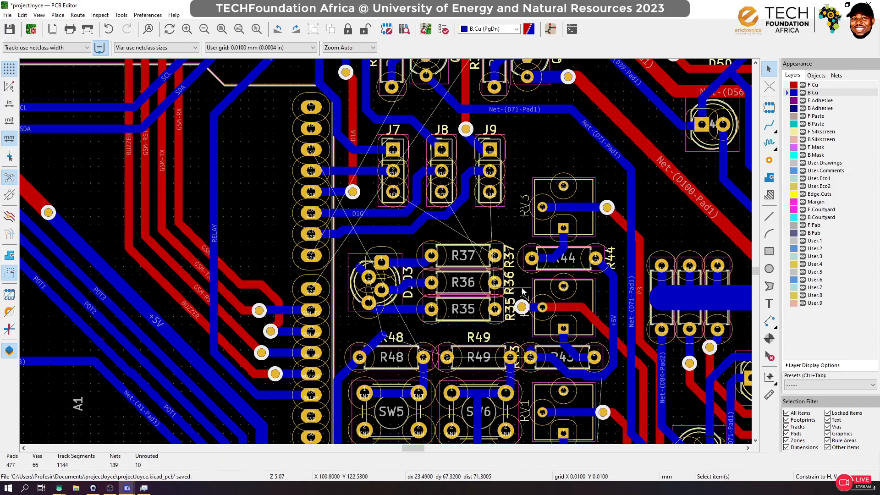
Route +5V on B.Cu from R49 pad 1 to the open end of the track above R48
{"action": "left_click", "coordinate": [769, 125]}
{"action": "scroll", "coordinate": [399, 372], "scroll_direction": "up", "scroll_amount": 5}
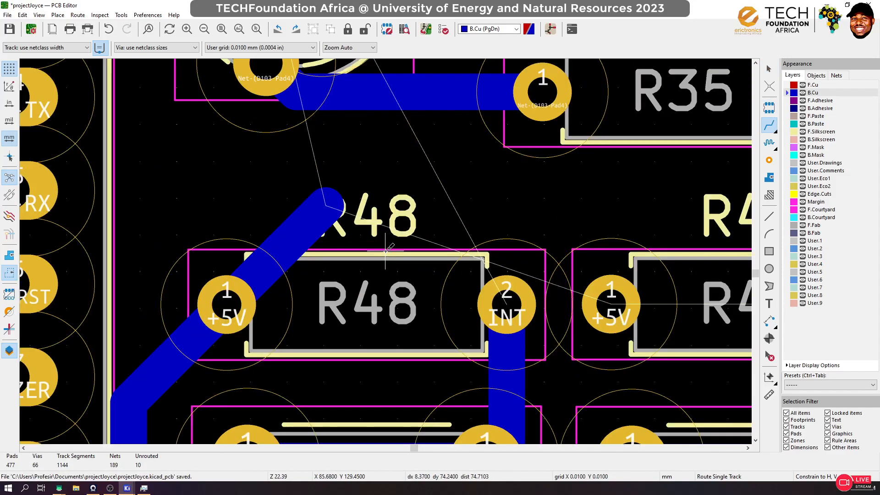
{"action": "left_click", "coordinate": [613, 293]}
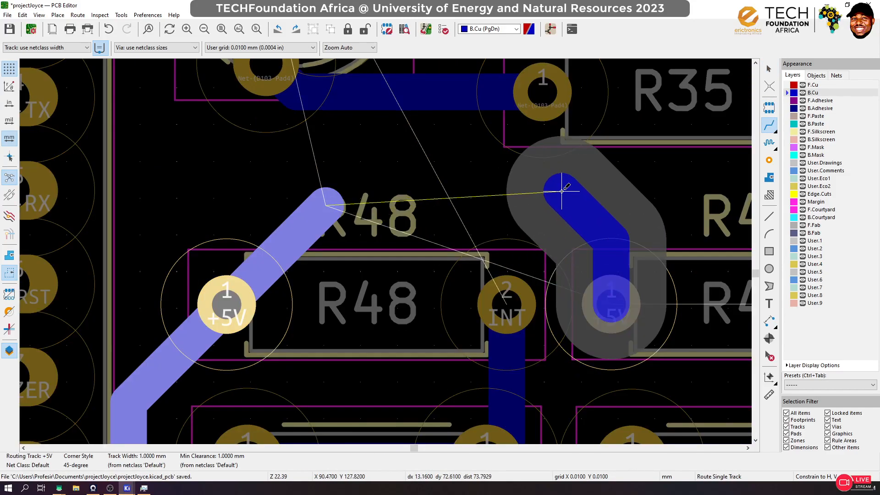
{"action": "left_click", "coordinate": [325, 207]}
{"action": "scroll", "coordinate": [325, 207], "scroll_direction": "down", "scroll_amount": 4}
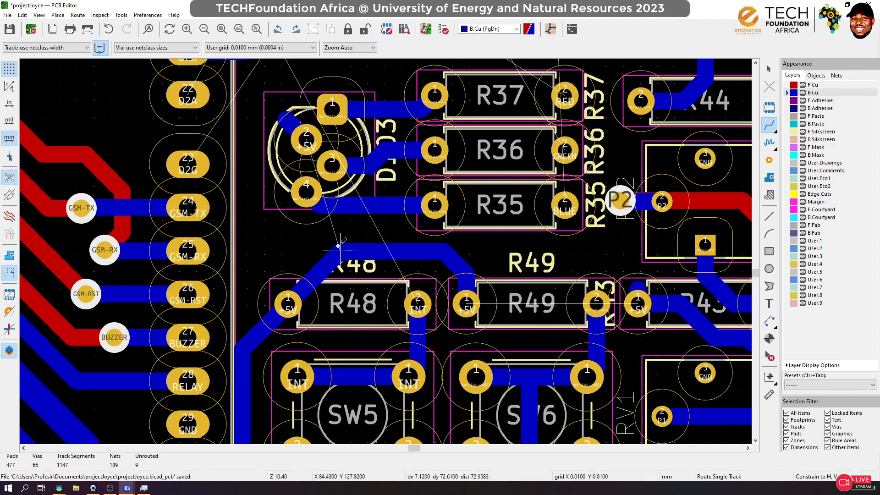
Route +5V on B.Cu from the junction above R48 around the outer side of D103 to the stub at its pad 2
{"action": "left_click", "coordinate": [316, 136]}
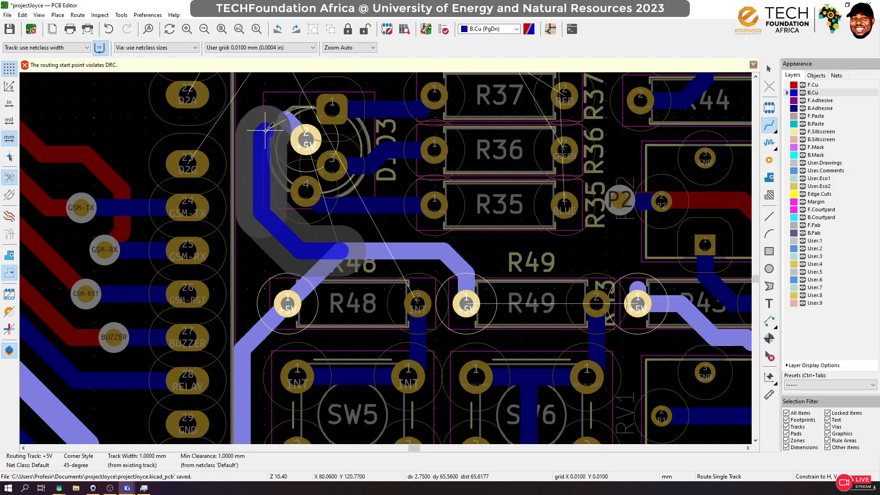
{"action": "left_click", "coordinate": [289, 122]}
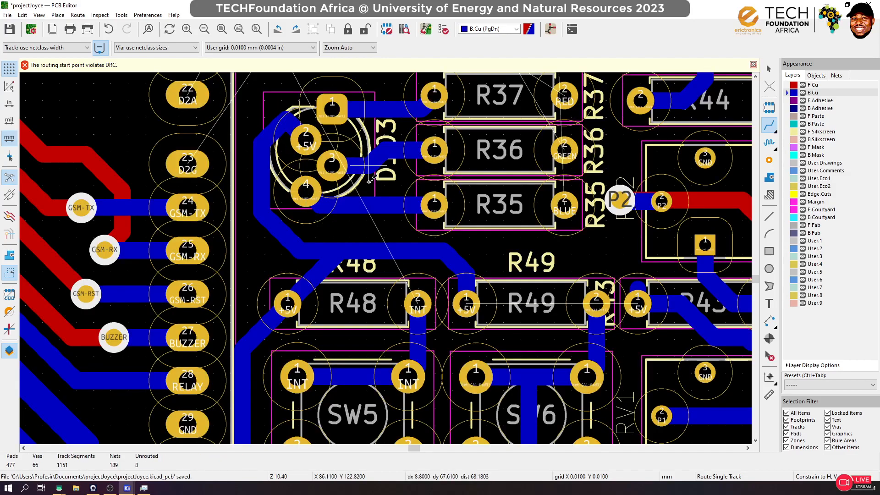
{"action": "left_click", "coordinate": [274, 126]}
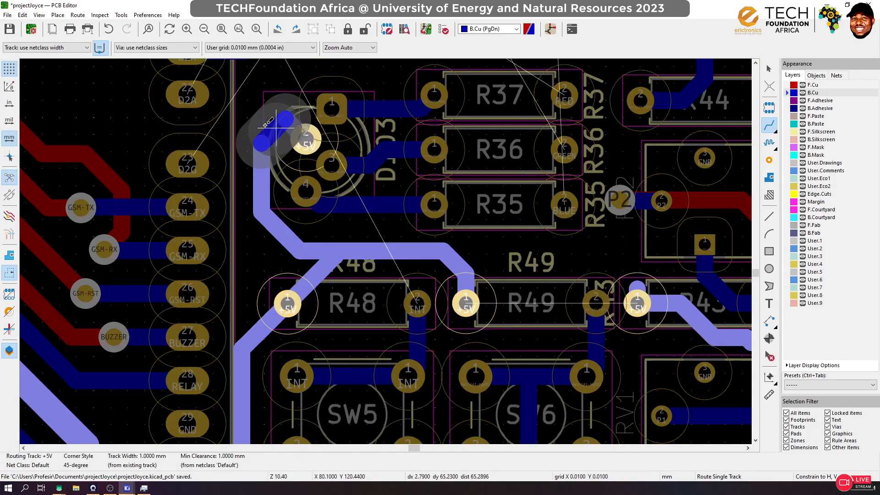
{"action": "left_click", "coordinate": [279, 128]}
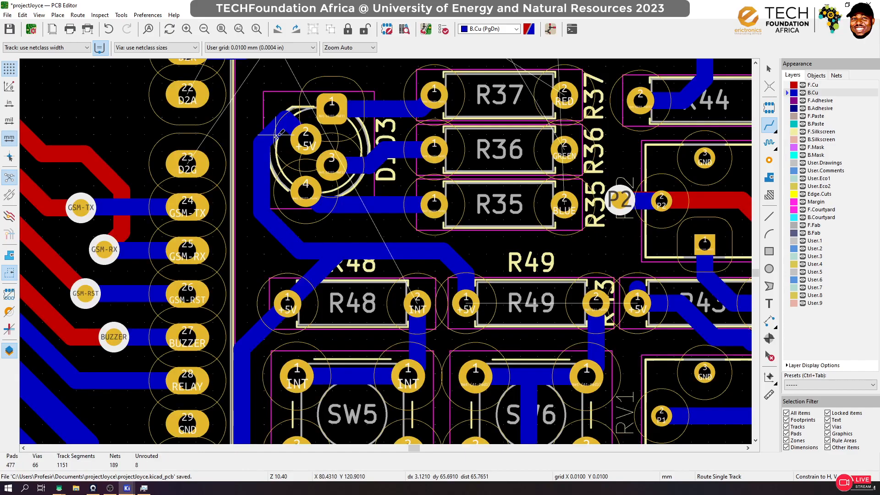
{"action": "left_click", "coordinate": [283, 130]}
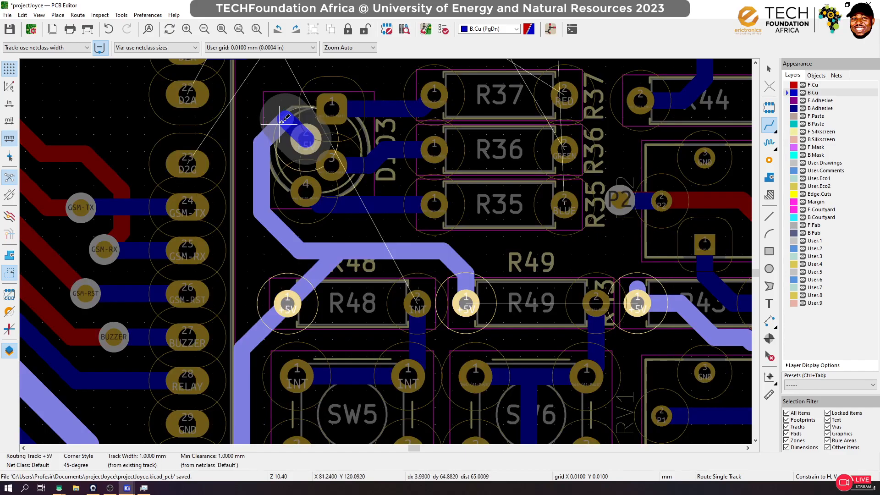
{"action": "key", "text": "Escape"}
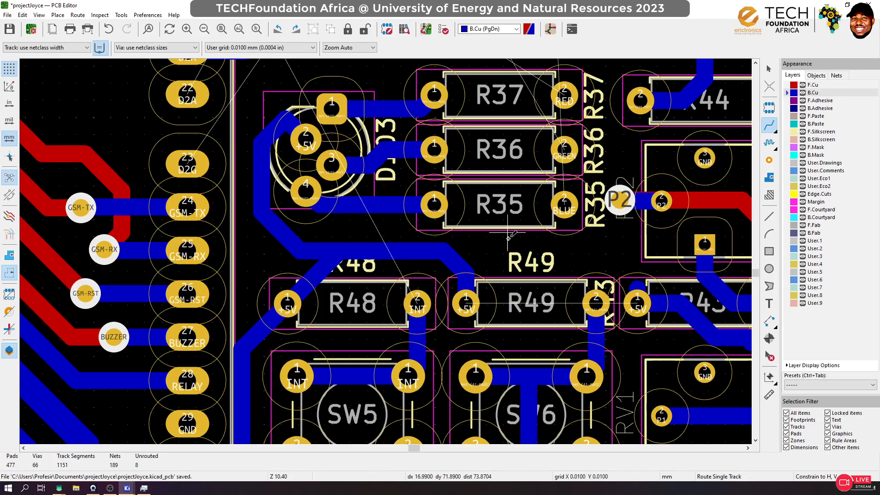
Connect R43's +5V pad on B.Cu to the +5V track above R48 with a horizontal run over R49
{"action": "left_click", "coordinate": [637, 287]}
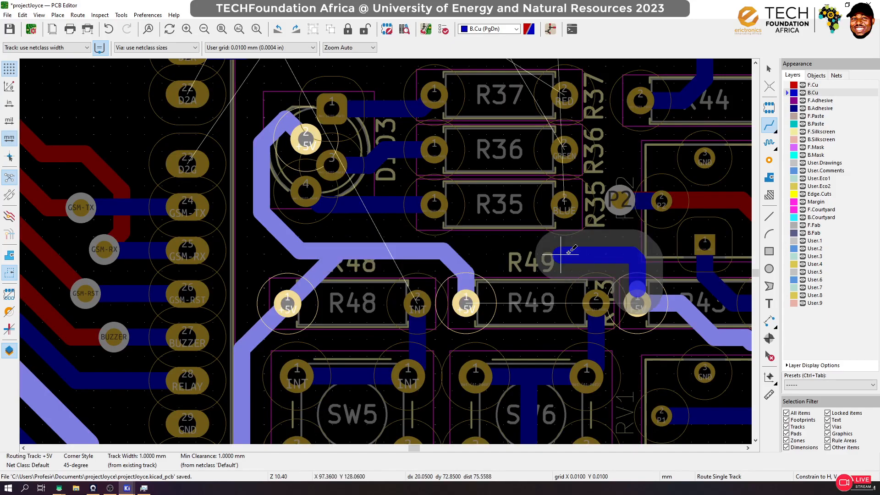
{"action": "left_click", "coordinate": [441, 251]}
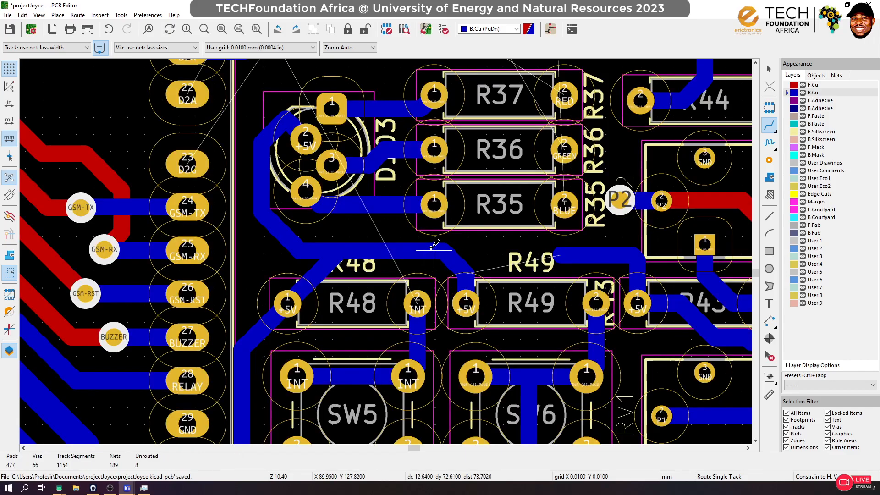
{"action": "left_click", "coordinate": [432, 250]}
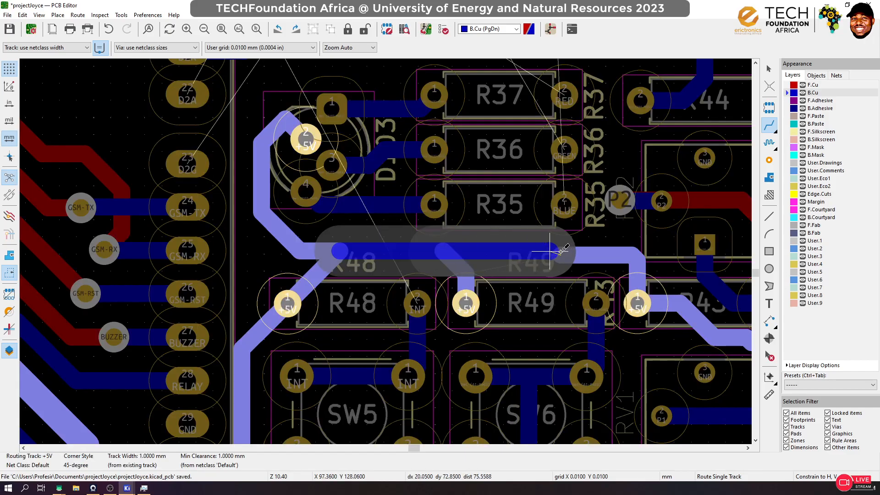
{"action": "left_click", "coordinate": [641, 268]}
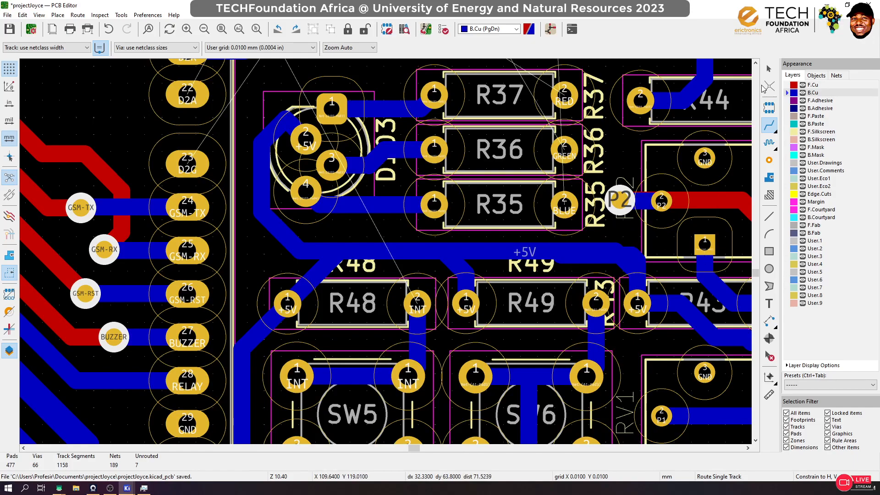
Delete the redundant square-corner +5V segments above R43's +5V pad, keeping the diagonal bend
{"action": "key", "text": "Escape"}
{"action": "left_click", "coordinate": [636, 257]}
{"action": "left_click", "coordinate": [641, 260]}
{"action": "key", "text": "Delete"}
{"action": "left_click", "coordinate": [639, 252]}
{"action": "key", "text": "Delete"}
{"action": "left_click", "coordinate": [631, 249]}
{"action": "key", "text": "Delete"}
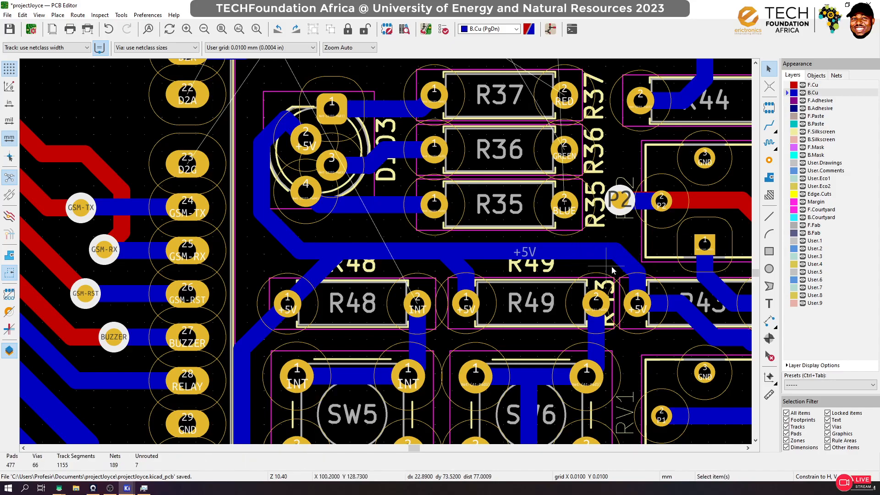
Replace R49's diagonal +5V branch with a straight vertical B.Cu track up to the horizontal +5V run, and save the board
{"action": "left_click", "coordinate": [459, 266]}
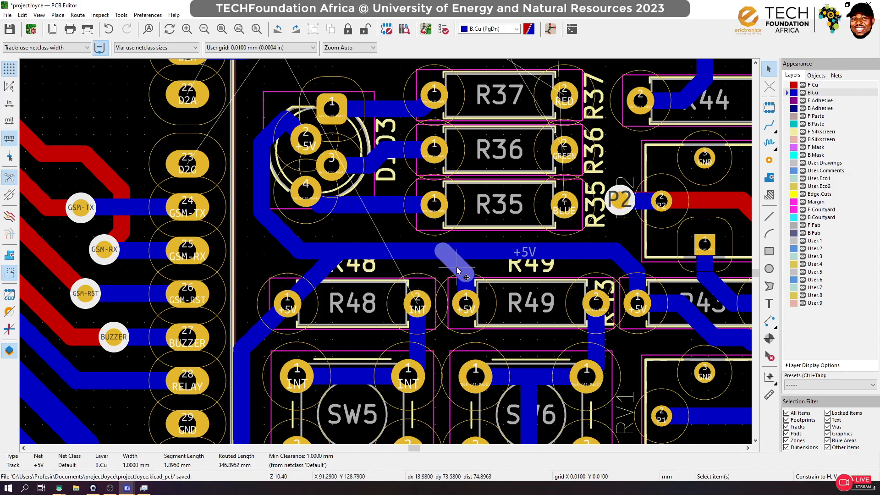
{"action": "key", "text": "Delete"}
{"action": "left_click", "coordinate": [769, 125]}
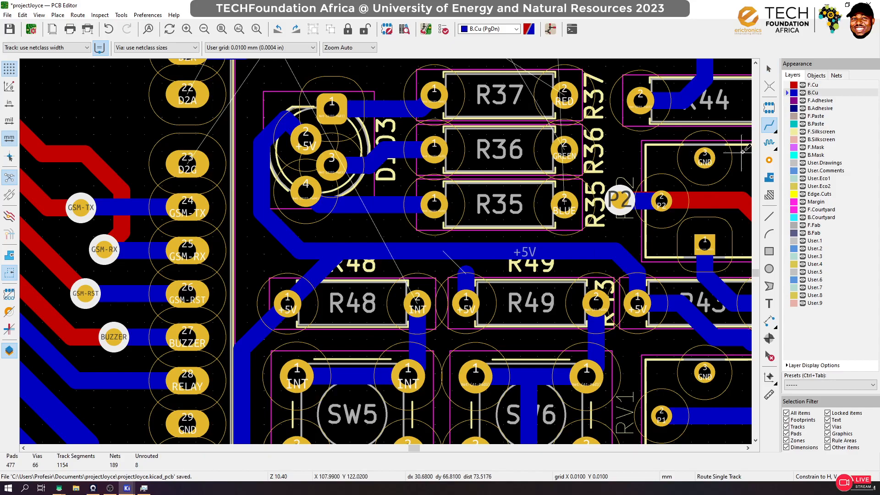
{"action": "left_click", "coordinate": [465, 270]}
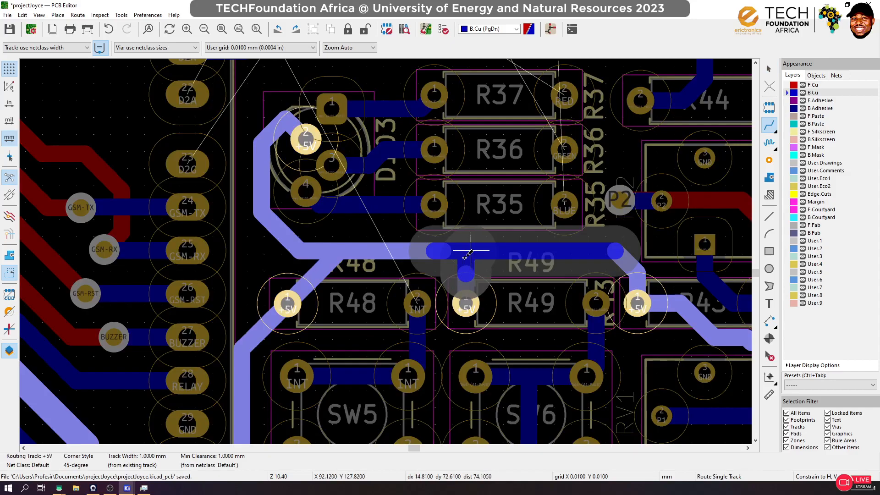
{"action": "left_click", "coordinate": [464, 253]}
{"action": "key", "text": "ctrl+s"}
{"action": "scroll", "coordinate": [368, 253], "scroll_direction": "down", "scroll_amount": 1}
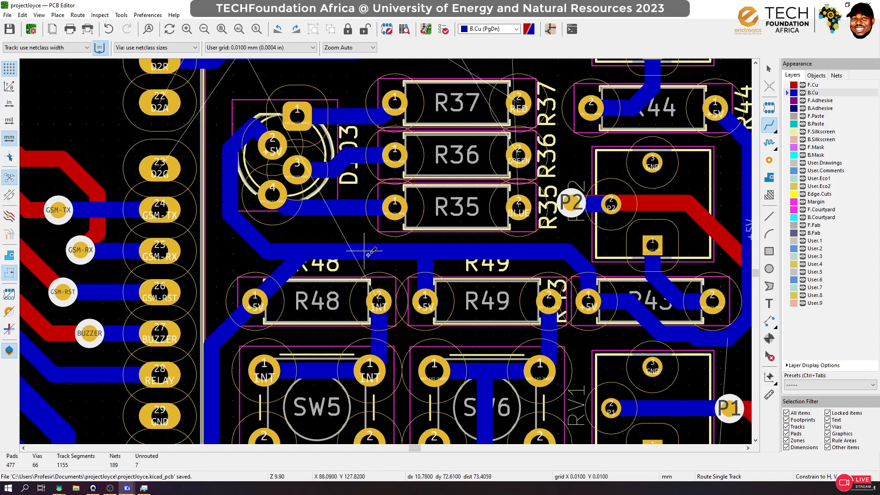
{"action": "scroll", "coordinate": [368, 253], "scroll_direction": "down", "scroll_amount": 3}
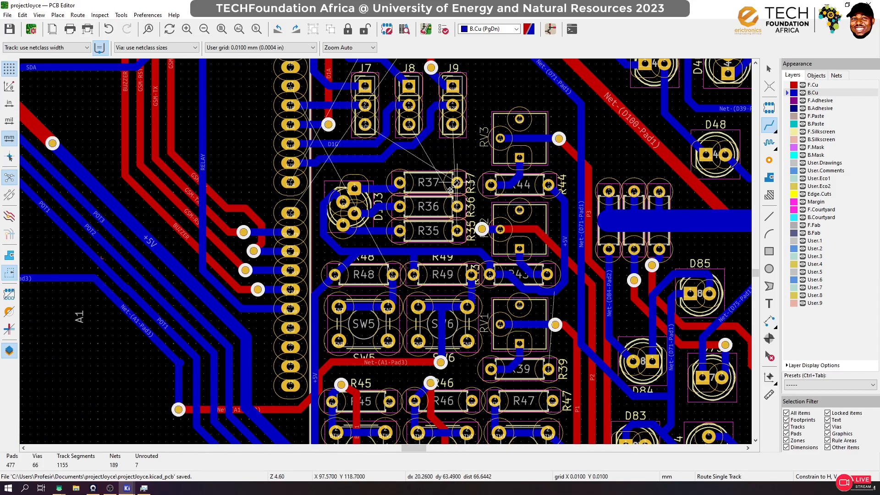
{"action": "scroll", "coordinate": [427, 180], "scroll_direction": "up", "scroll_amount": 1}
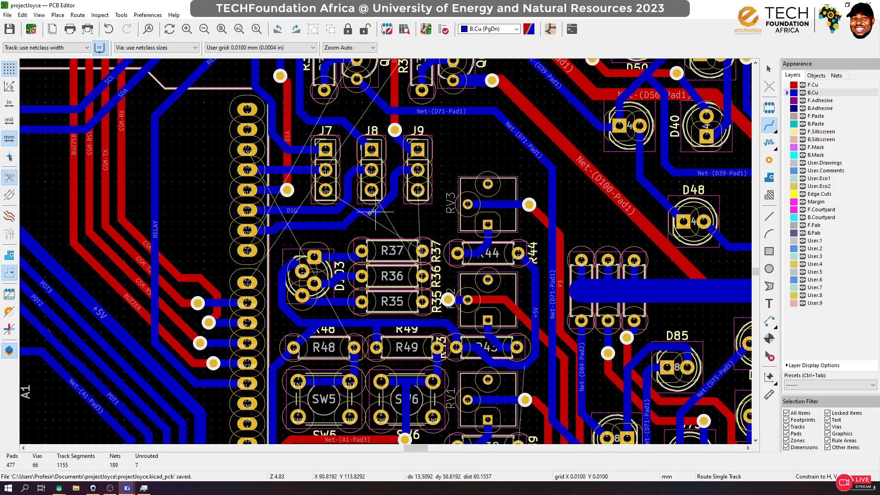
{"action": "left_click", "coordinate": [324, 195]}
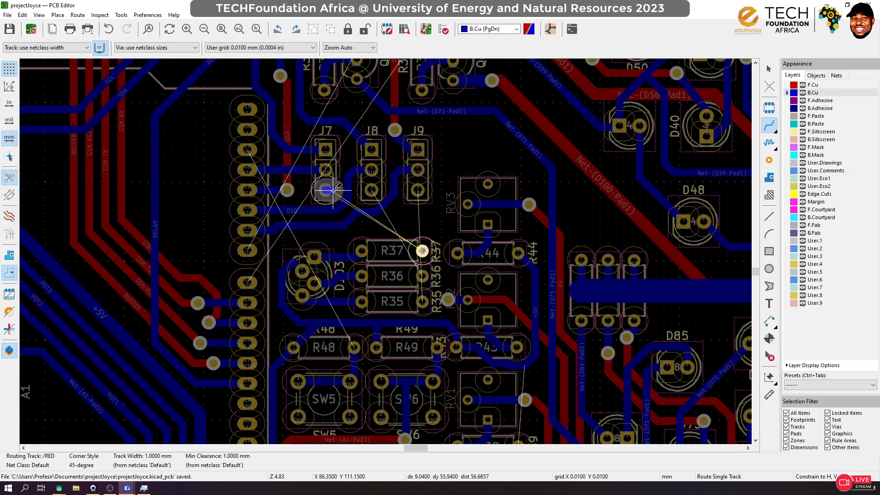
{"action": "scroll", "coordinate": [333, 190], "scroll_direction": "up", "scroll_amount": 3}
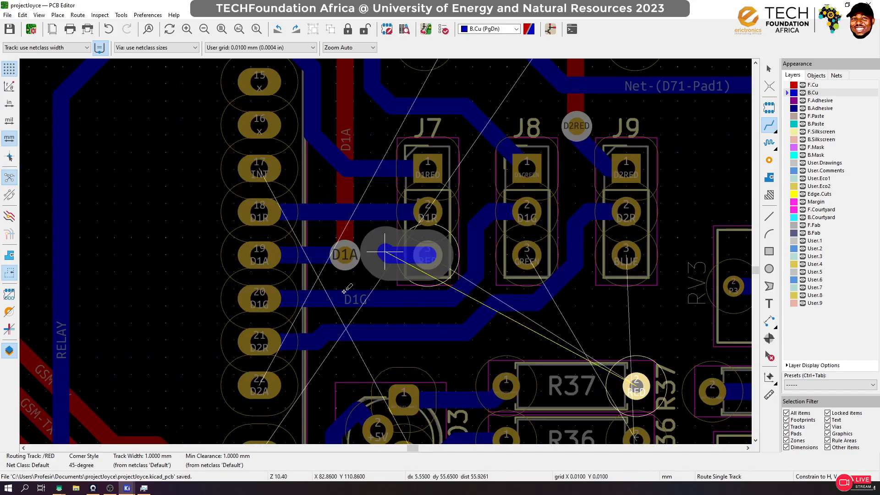
{"action": "key", "text": "v"}
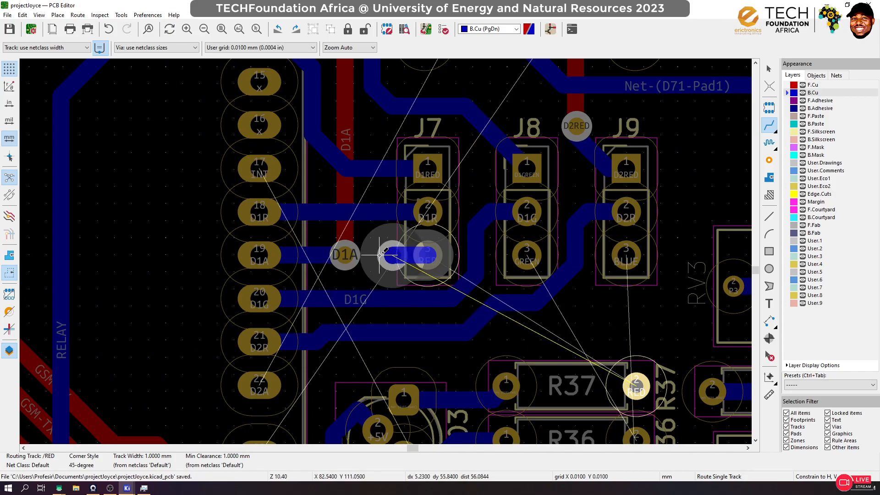
{"action": "key", "text": "Escape"}
Move the D1A via closer to header pad 19 and redraw its B.Cu track so it ends at the via
{"action": "key", "text": "d"}
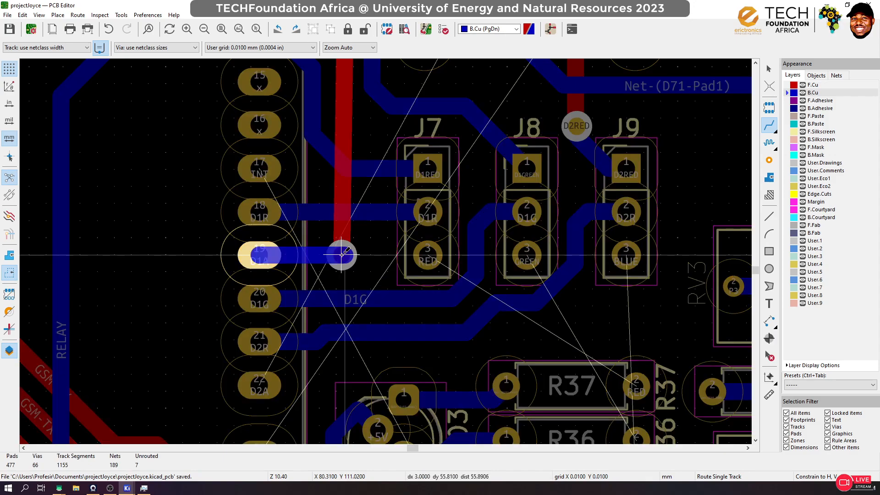
{"action": "left_click", "coordinate": [320, 255]}
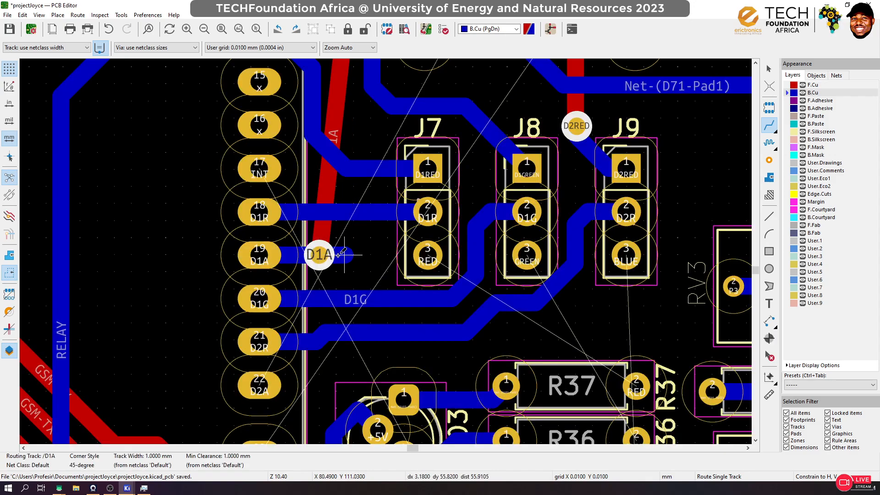
{"action": "scroll", "coordinate": [343, 253], "scroll_direction": "down", "scroll_amount": 1}
{"action": "key", "text": "Page_Up"}
{"action": "scroll", "coordinate": [387, 249], "scroll_direction": "up", "scroll_amount": 3}
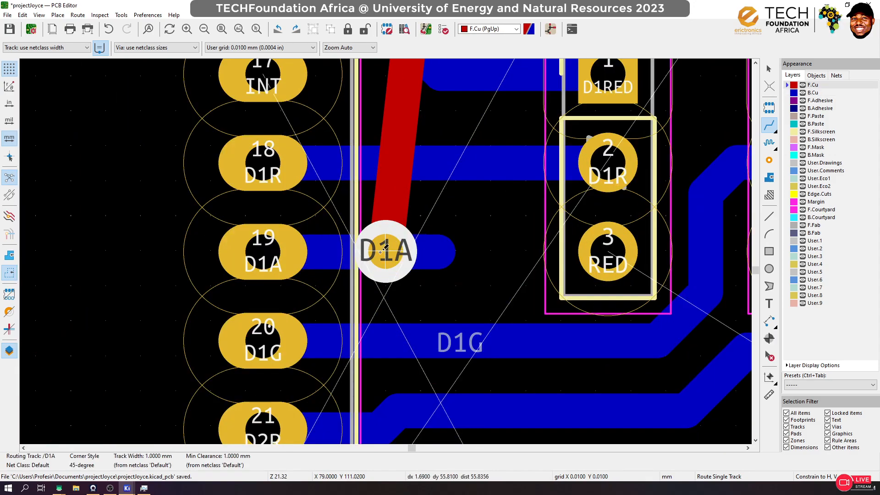
{"action": "key", "text": "Escape"}
{"action": "key", "text": "Page_Down"}
{"action": "left_click", "coordinate": [268, 251]}
{"action": "left_click", "coordinate": [386, 247]}
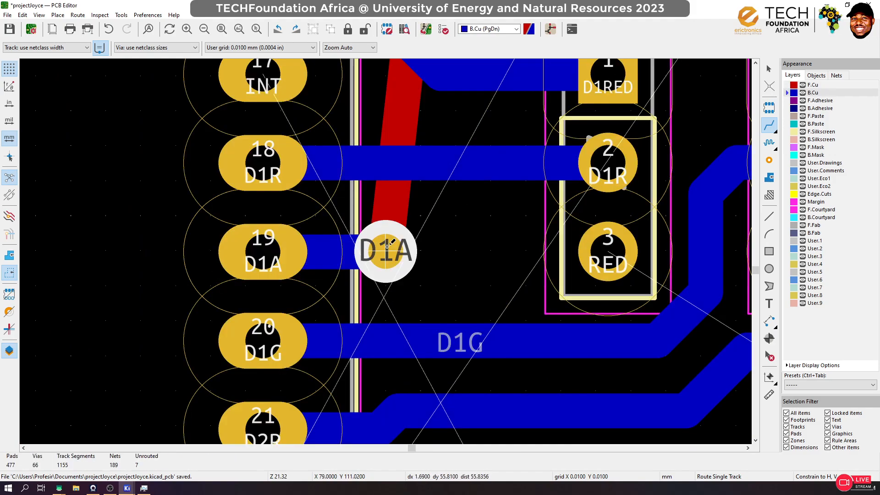
Replace the slanted D1A segment with a straight vertical F.Cu track from the moved via to the upper D1A via
{"action": "key", "text": "Page_Up"}
{"action": "scroll", "coordinate": [386, 249], "scroll_direction": "down", "scroll_amount": 6}
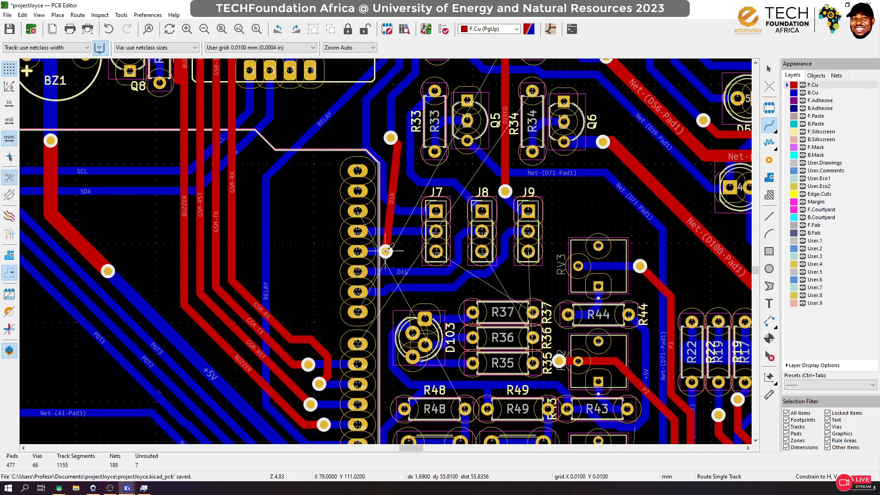
{"action": "left_click", "coordinate": [386, 251]}
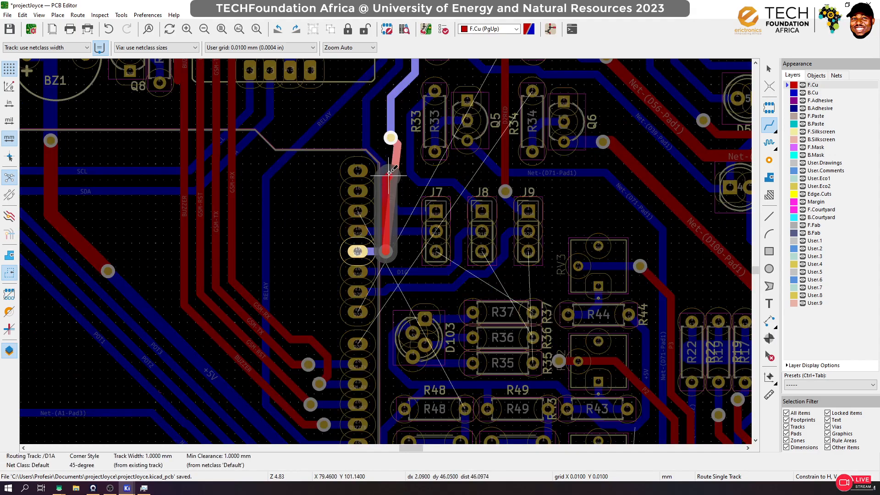
{"action": "left_click", "coordinate": [388, 140]}
Route RED from J7 pad 3 on B.Cu to a via beside it, along F.Cu to a via over R37, and on B.Cu to R37 pad 2
{"action": "scroll", "coordinate": [424, 270], "scroll_direction": "up", "scroll_amount": 3}
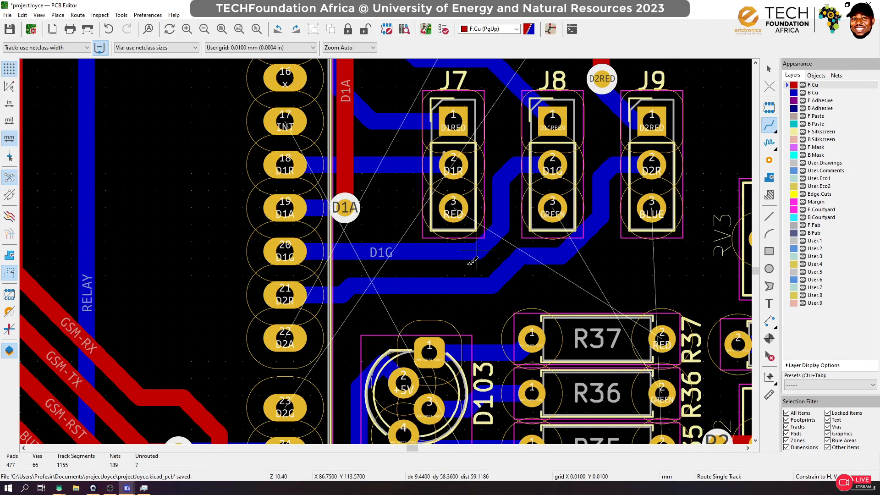
{"action": "left_click", "coordinate": [453, 208]}
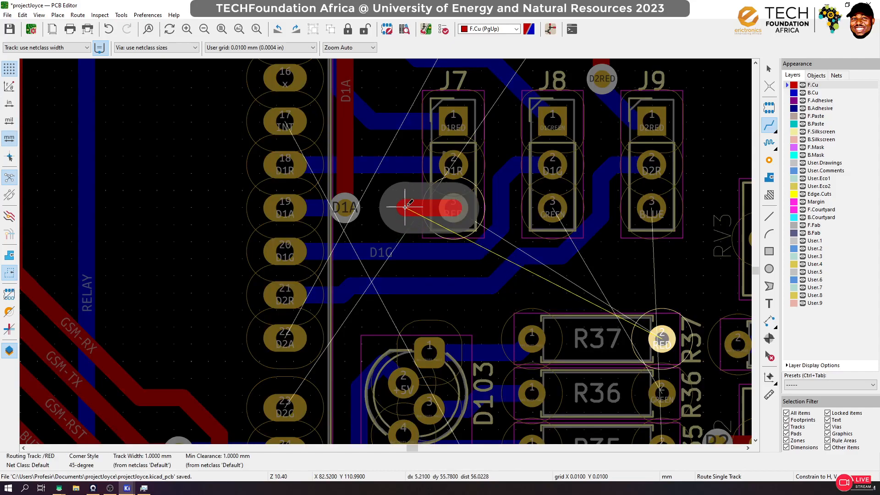
{"action": "key", "text": "Page_Down"}
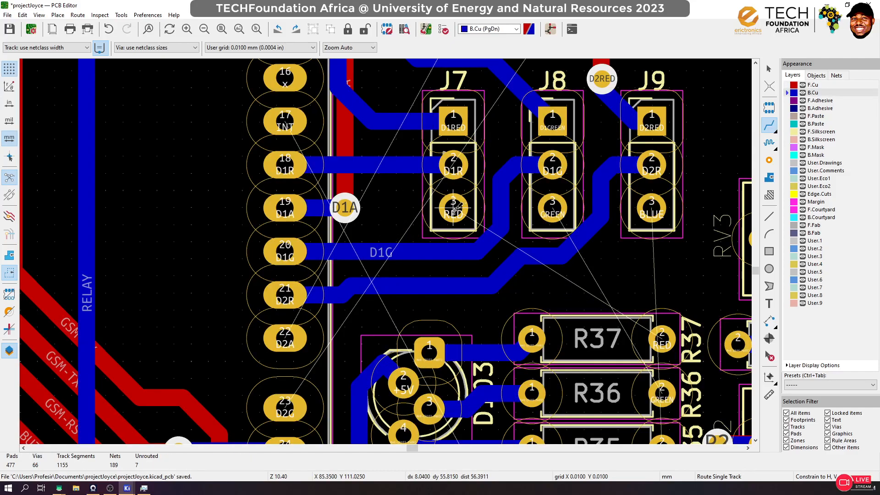
{"action": "key", "text": "v"}
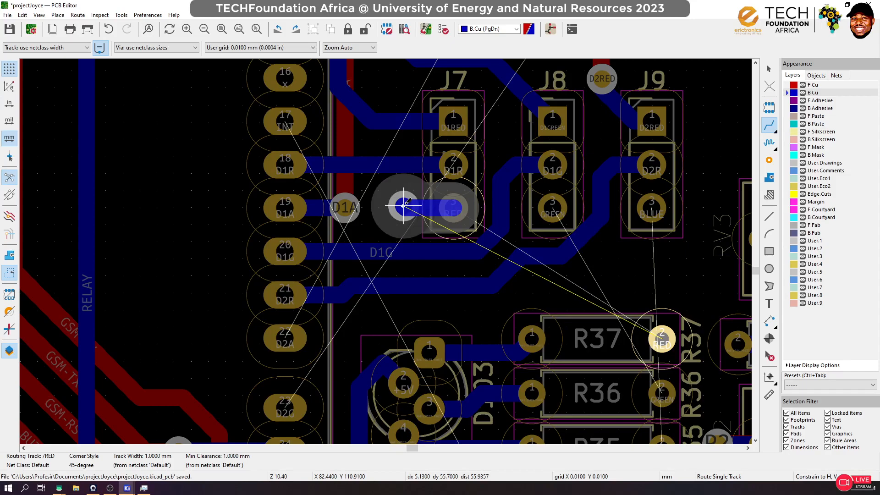
{"action": "left_click", "coordinate": [400, 207]}
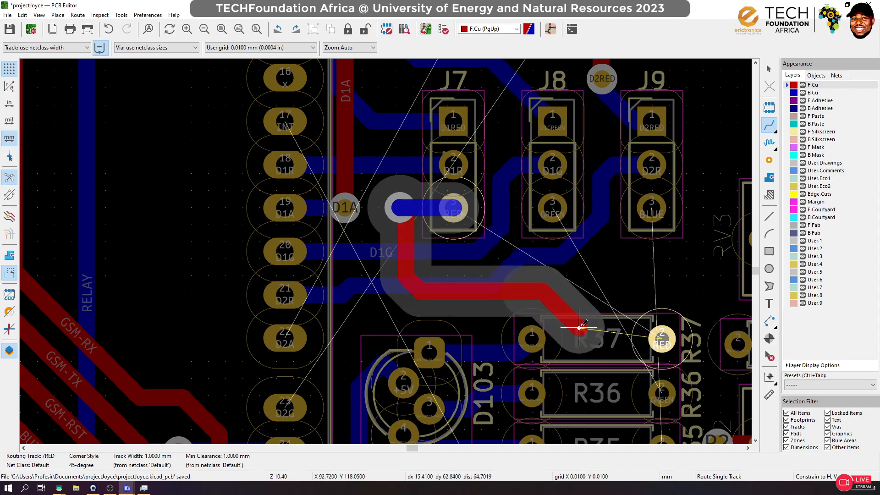
{"action": "key", "text": "v"}
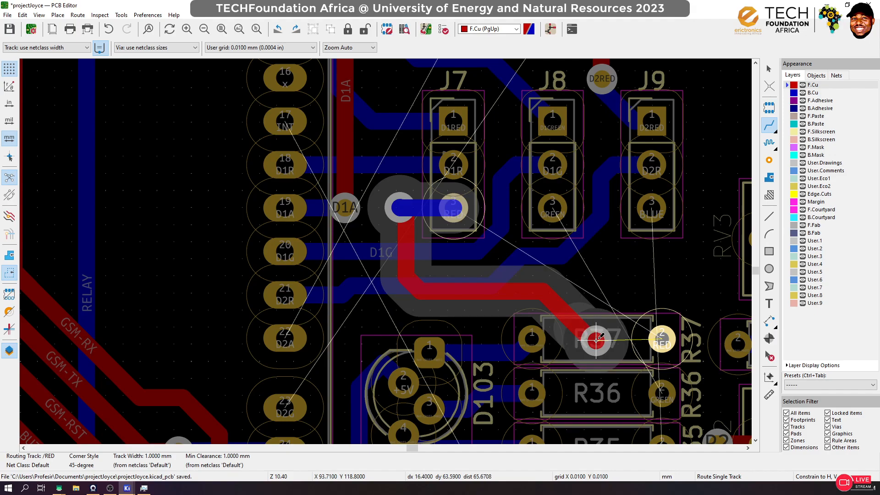
{"action": "left_click", "coordinate": [597, 339]}
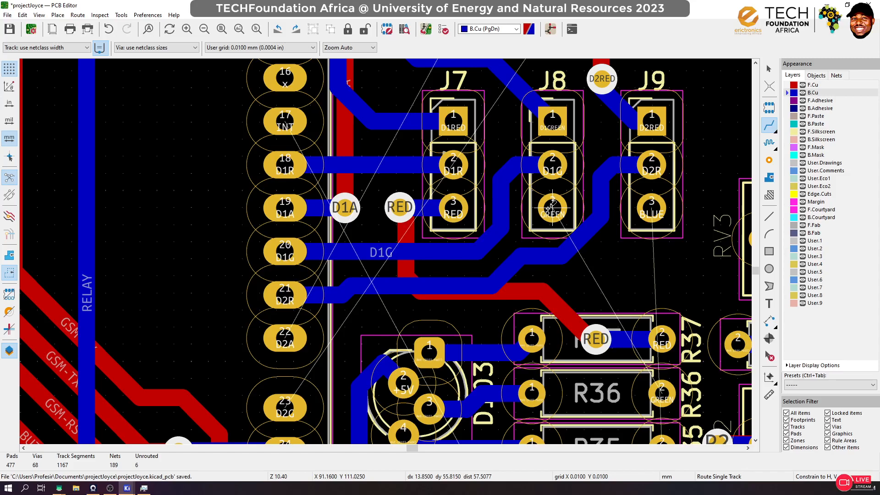
Reroute the D2R track on B.Cu to run straight below J8 before bending up to J9, clearing space under J8 pad 3
{"action": "key", "text": "Page_Up"}
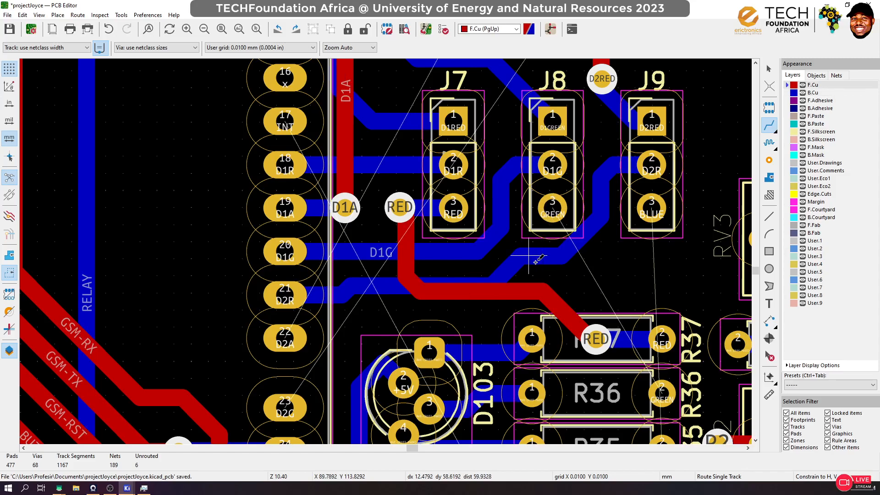
{"action": "key", "text": "Escape"}
{"action": "key", "text": "Page_Down"}
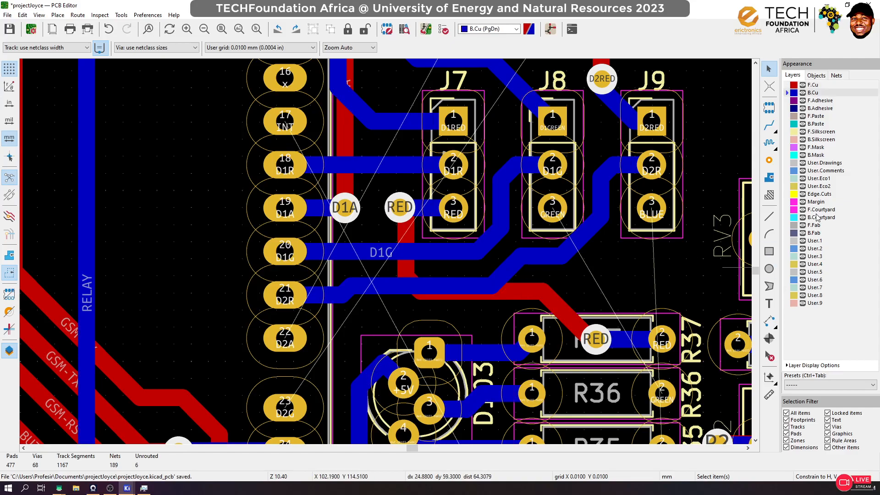
{"action": "left_click", "coordinate": [769, 125]}
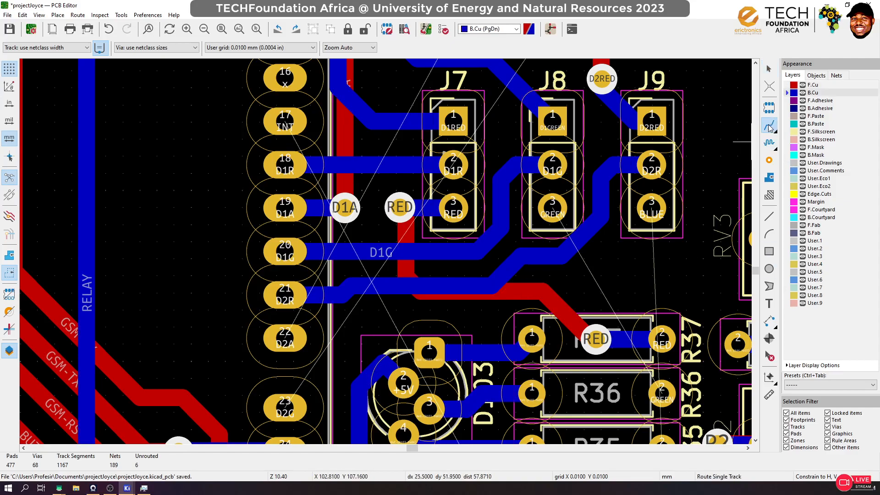
{"action": "left_click", "coordinate": [491, 285]}
{"action": "left_click", "coordinate": [599, 254]}
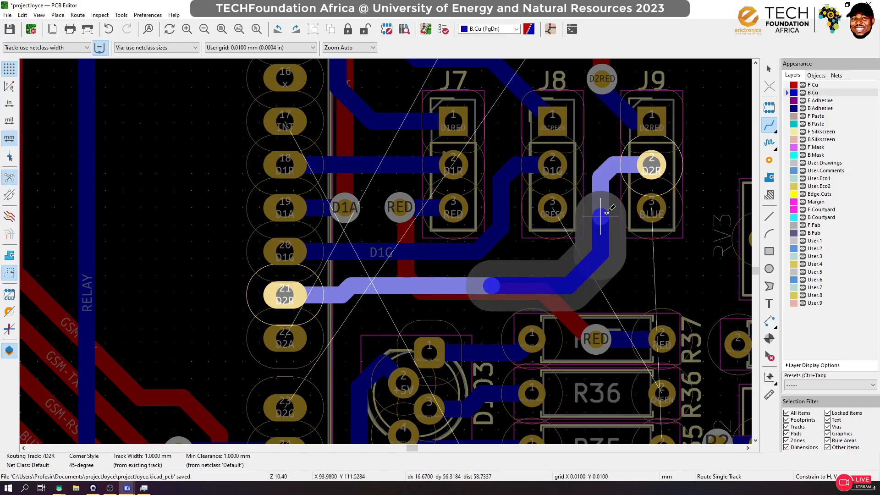
{"action": "left_click", "coordinate": [600, 215]}
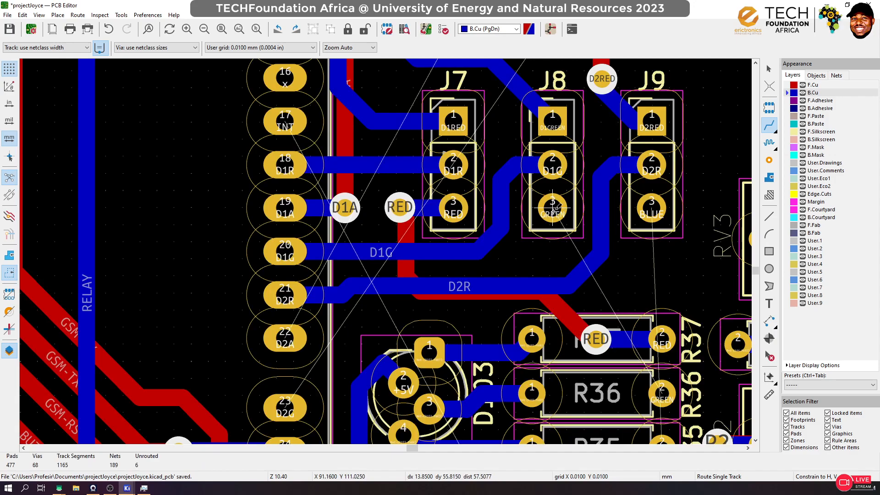
Route GREEN from J8 pad 3 on B.Cu to a via just below it and diagonally on F.Cu towards R37
{"action": "left_click", "coordinate": [553, 209]}
{"action": "key", "text": "v"}
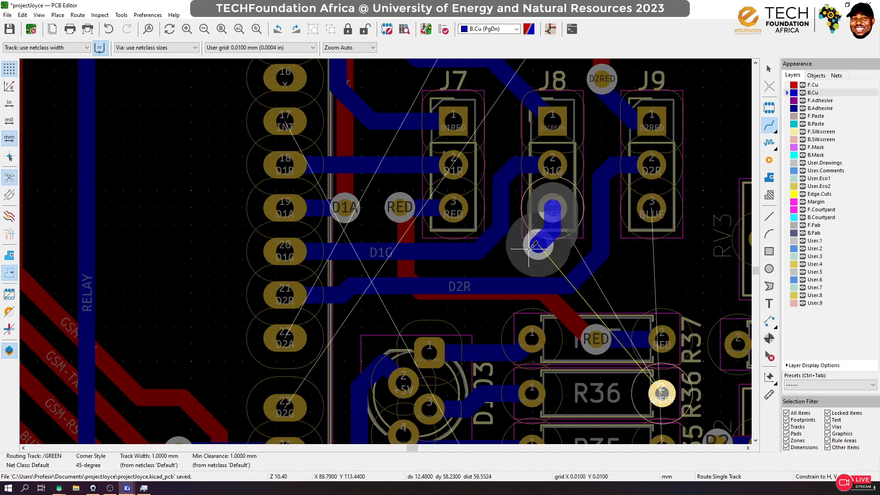
{"action": "left_click", "coordinate": [527, 250]}
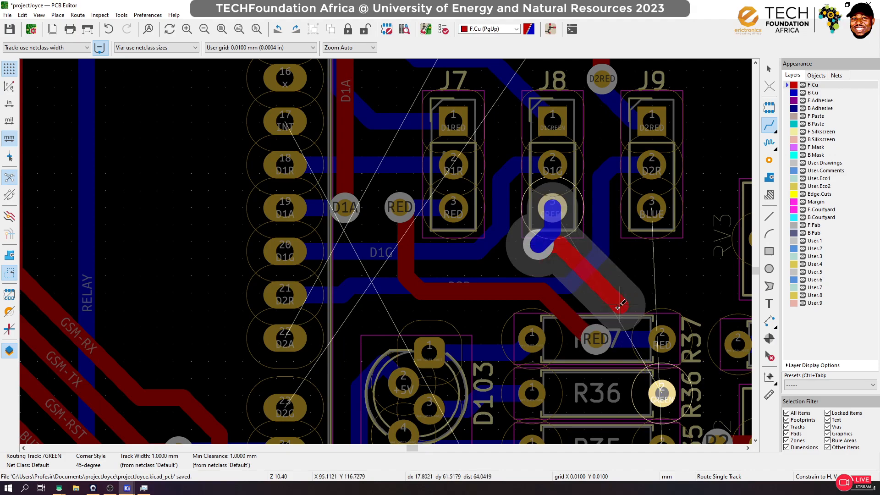
{"action": "left_click", "coordinate": [690, 308]}
{"action": "key", "text": "Escape"}
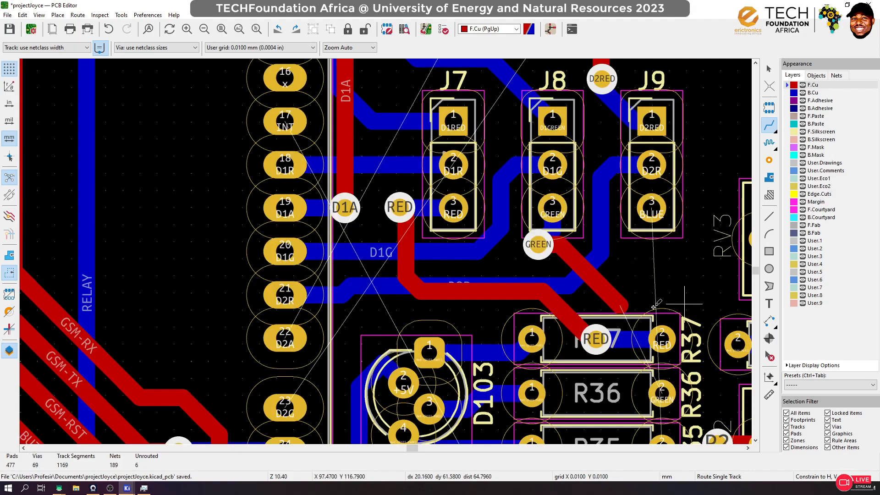
Redraw the end of the RED F.Cu track at R37 so its diagonal stops at the via without overshooting
{"action": "scroll", "coordinate": [577, 339], "scroll_direction": "up", "scroll_amount": 3}
{"action": "left_click_drag", "start_coordinate": [398, 249], "coordinate": [350, 251]}
{"action": "left_click", "coordinate": [350, 250]}
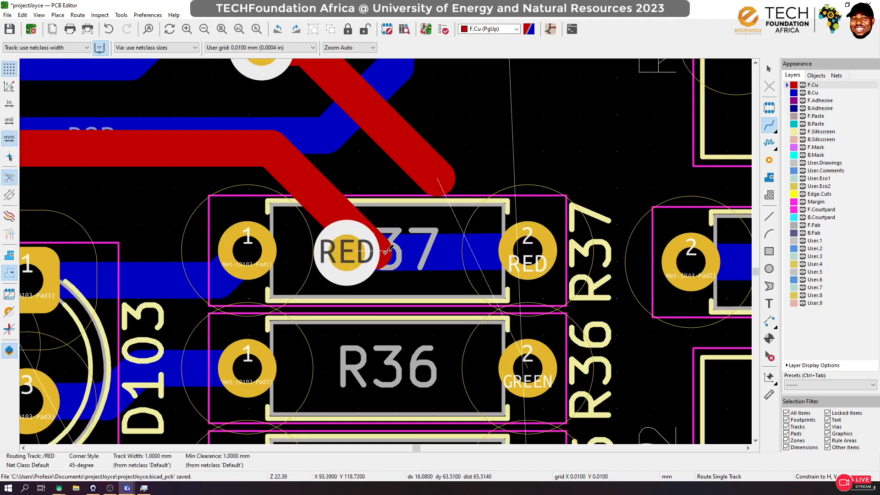
{"action": "left_click", "coordinate": [347, 253]}
{"action": "left_click", "coordinate": [259, 153]}
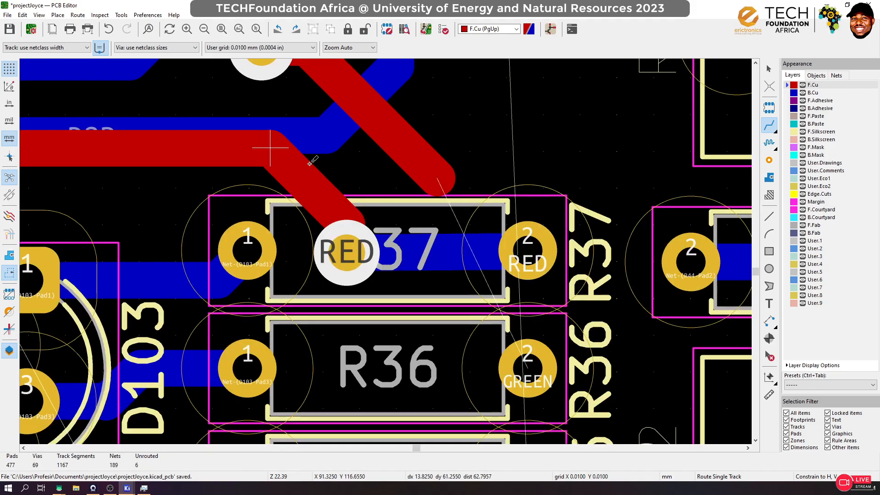
Route GREEN on F.Cu from the via below J8 across R37 to a via over R36, and on B.Cu to R36 pad 2
{"action": "scroll", "coordinate": [340, 121], "scroll_direction": "down", "scroll_amount": 1}
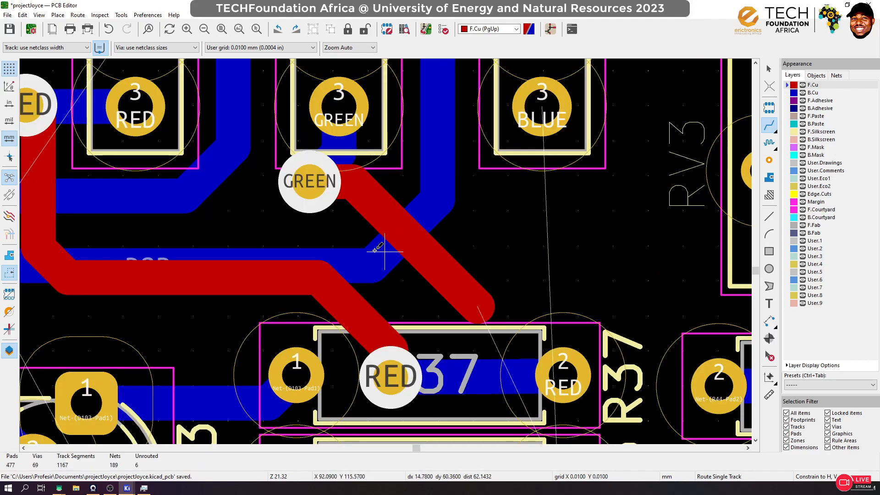
{"action": "left_click", "coordinate": [310, 181]}
{"action": "scroll", "coordinate": [462, 422], "scroll_direction": "down", "scroll_amount": 1}
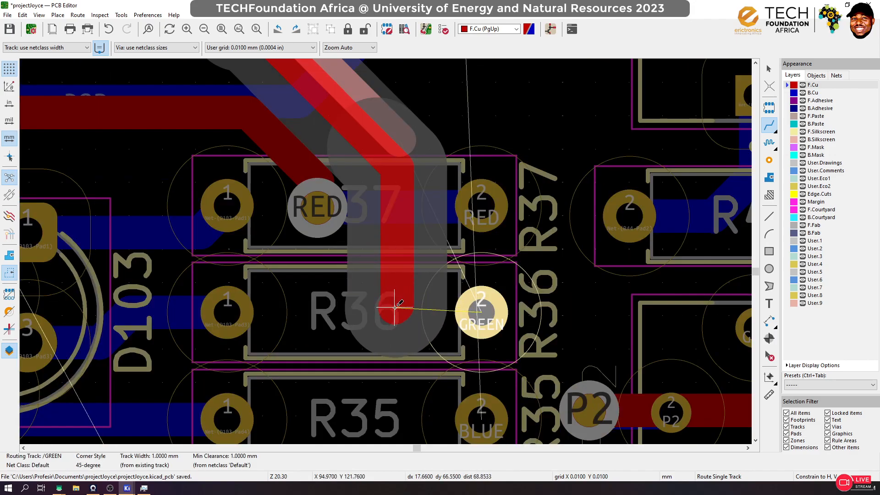
{"action": "key", "text": "v"}
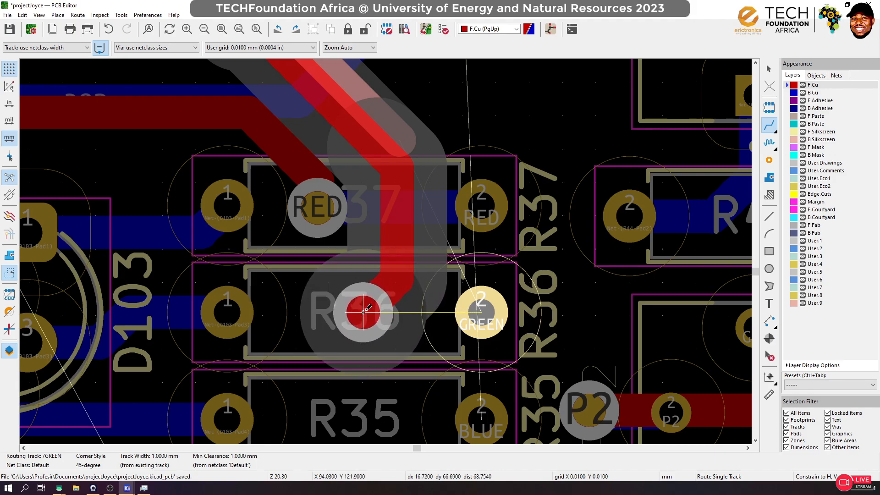
{"action": "left_click", "coordinate": [364, 312]}
{"action": "left_click", "coordinate": [481, 312]}
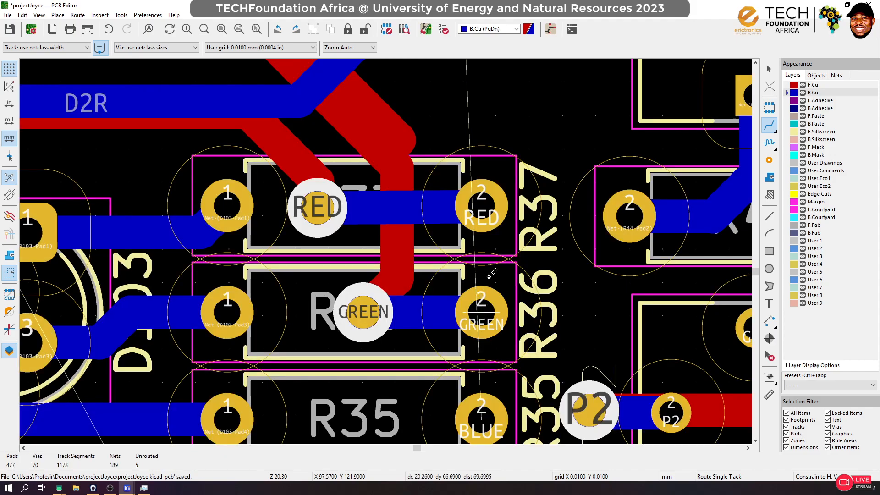
Delete the leftover GREEN F.Cu stub beside the new diagonal track above R37
{"action": "left_click", "coordinate": [770, 70]}
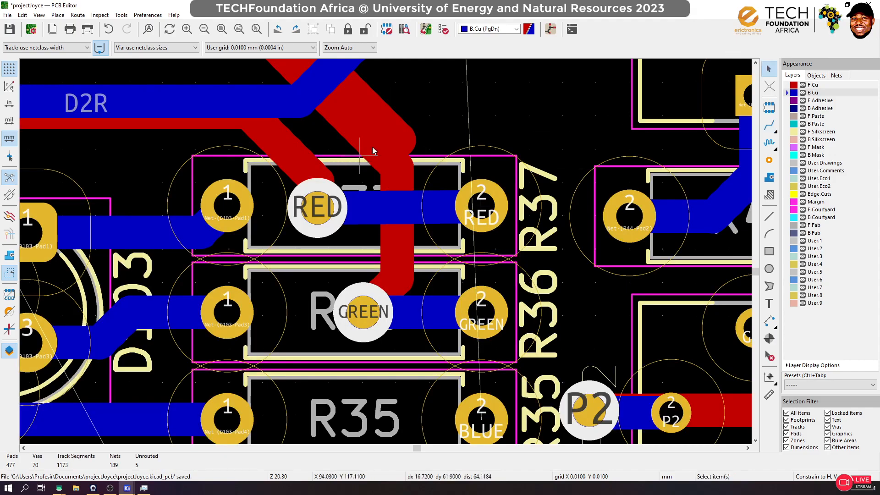
{"action": "left_click", "coordinate": [406, 138]}
{"action": "key", "text": "Escape"}
Shift the P2 via beside R35 along its track towards RV2 pad 2
{"action": "scroll", "coordinate": [403, 146], "scroll_direction": "down", "scroll_amount": 8}
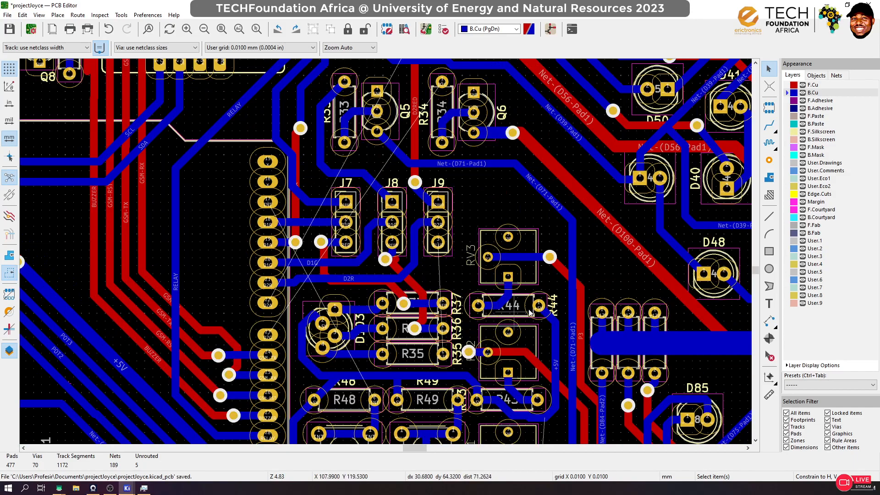
{"action": "scroll", "coordinate": [386, 255], "scroll_direction": "up", "scroll_amount": 4}
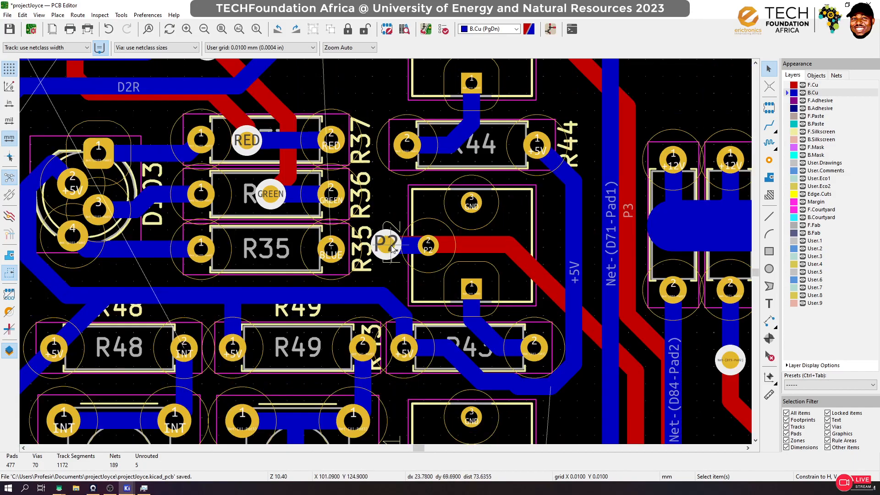
{"action": "left_click", "coordinate": [387, 249]}
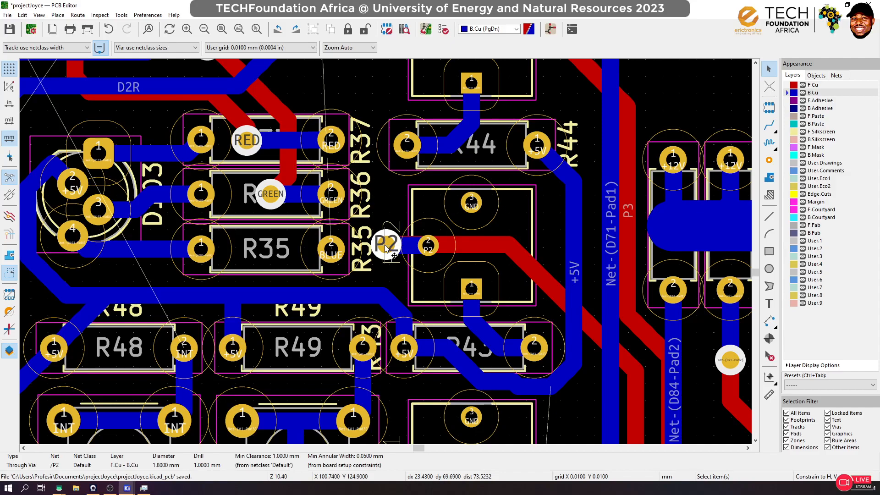
{"action": "key", "text": "g"}
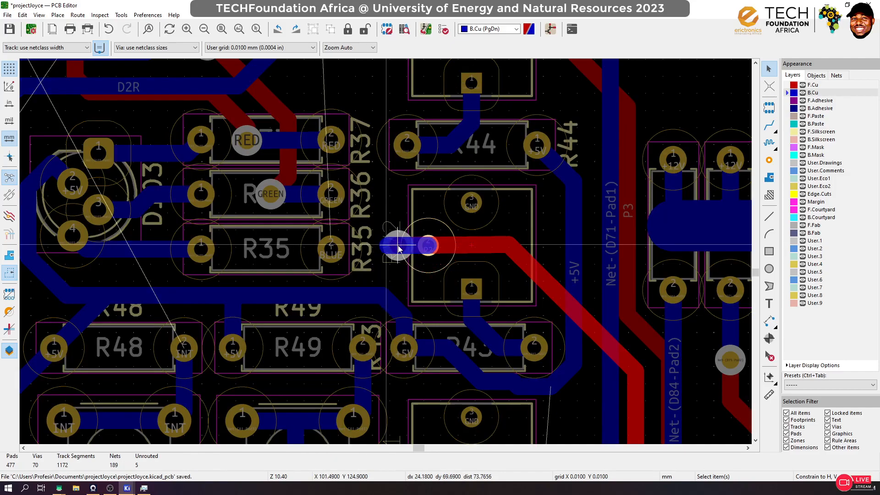
Place the P2 via beside RV2's pad 2 and route a BLUE track on B.Cu from R35 pad 2 up past R36
{"action": "left_click", "coordinate": [398, 249]}
{"action": "left_click", "coordinate": [768, 124]}
{"action": "scroll", "coordinate": [397, 247], "scroll_direction": "up", "scroll_amount": 10}
{"action": "scroll", "coordinate": [465, 246], "scroll_direction": "down", "scroll_amount": 12}
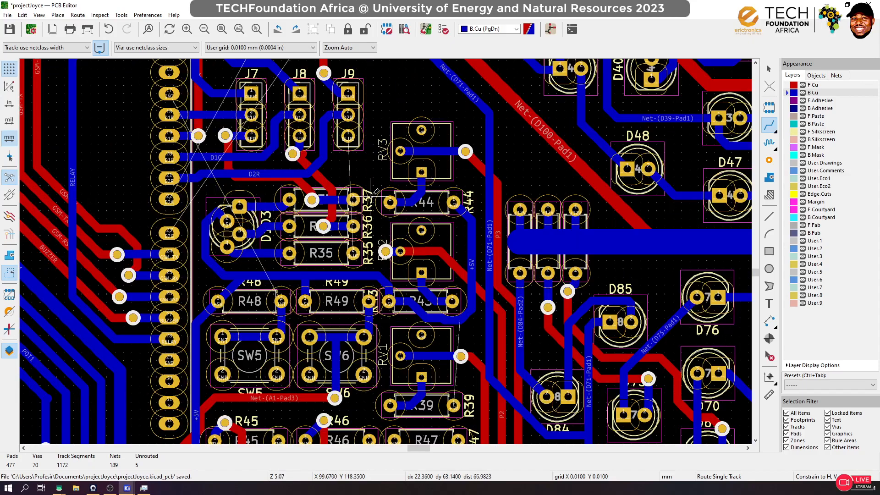
{"action": "scroll", "coordinate": [360, 210], "scroll_direction": "up", "scroll_amount": 3}
{"action": "left_click", "coordinate": [353, 253]}
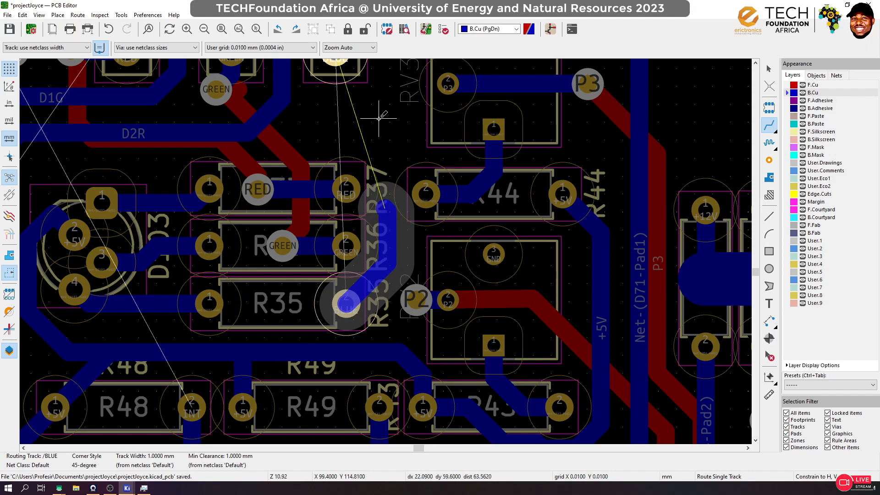
{"action": "double_click", "coordinate": [379, 174]}
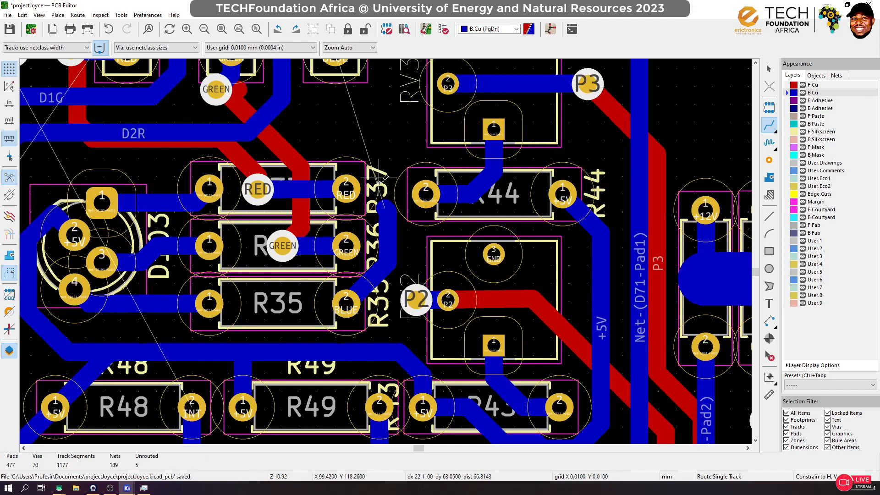
Route a BLUE track on B.Cu from J9 pad 3 down beside R37 towards the track coming from R35
{"action": "left_click", "coordinate": [384, 208]}
{"action": "key", "text": "Escape"}
{"action": "scroll", "coordinate": [384, 137], "scroll_direction": "down", "scroll_amount": 1}
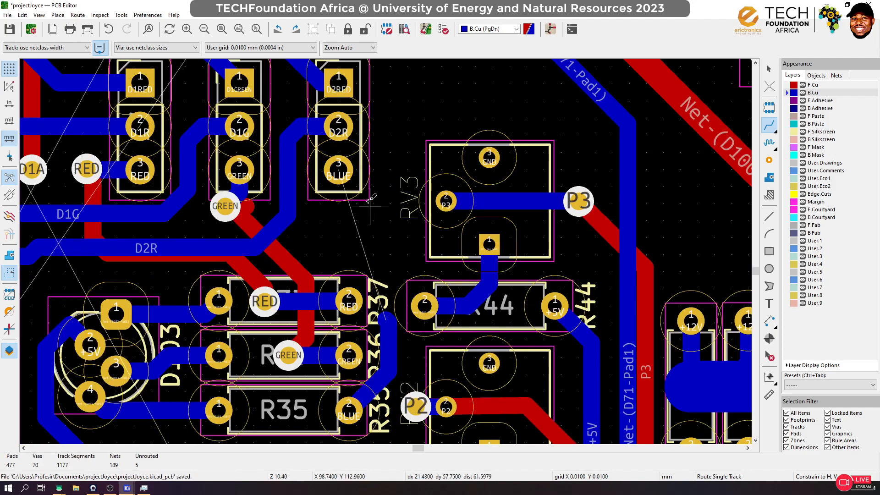
{"action": "left_click", "coordinate": [339, 170]}
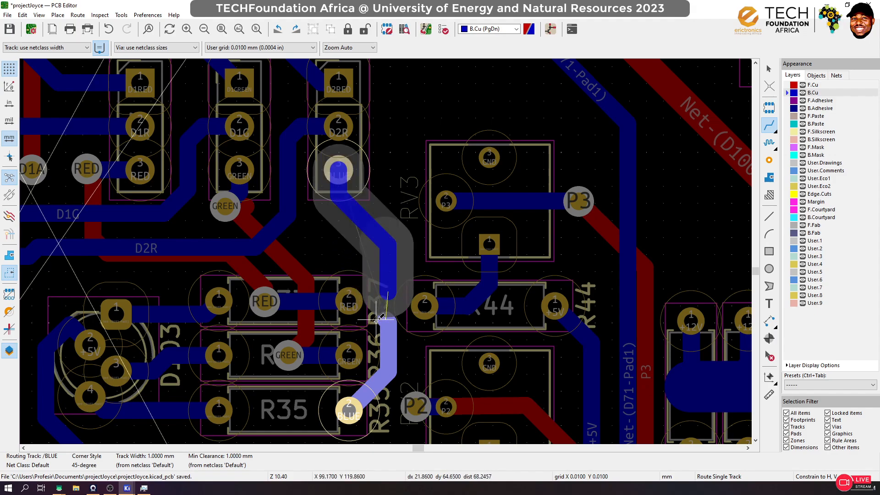
{"action": "double_click", "coordinate": [379, 290]}
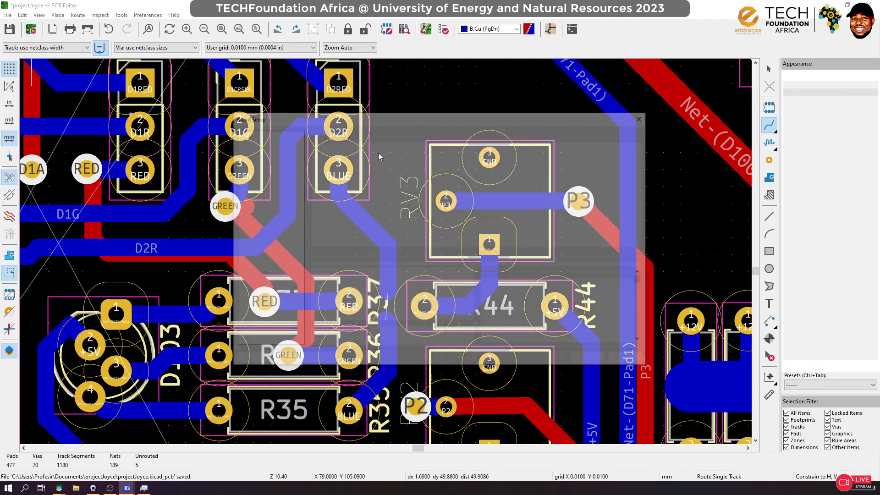
Set the Default net class clearance to 0.8 mm in the board setup and apply it
{"action": "left_click", "coordinate": [352, 145]}
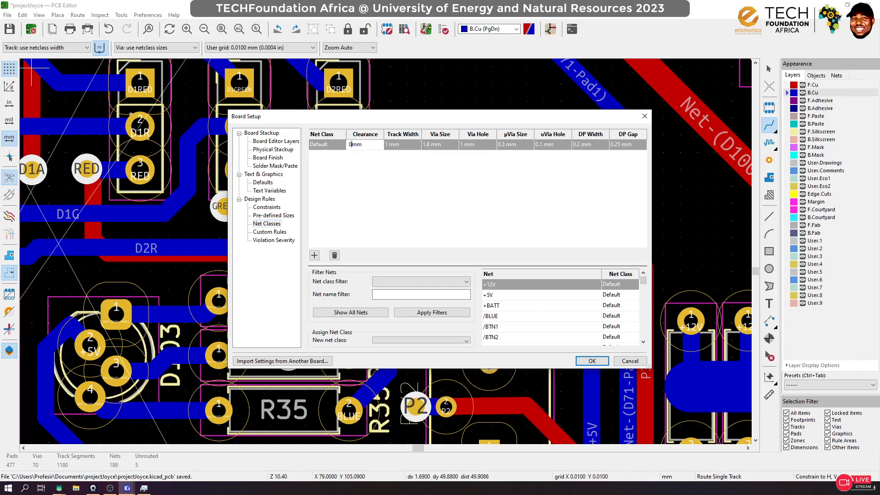
{"action": "type", "text": "0.8"}
{"action": "key", "text": "Return"}
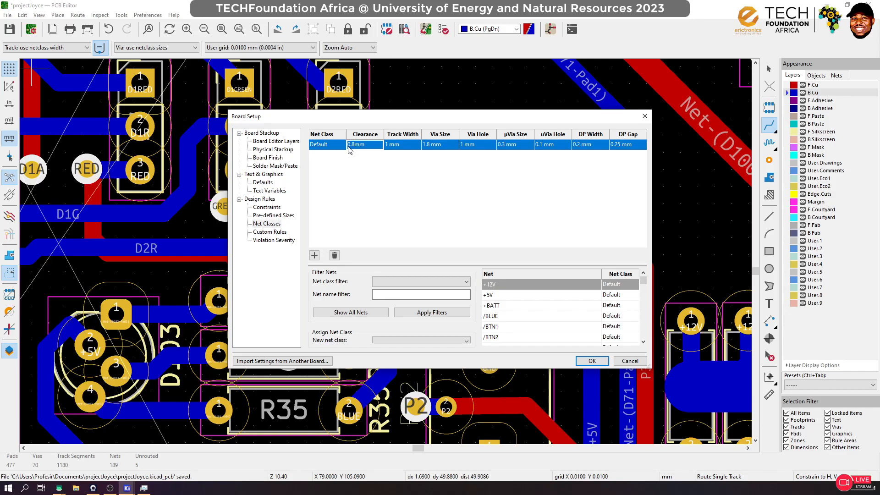
{"action": "left_click", "coordinate": [594, 362]}
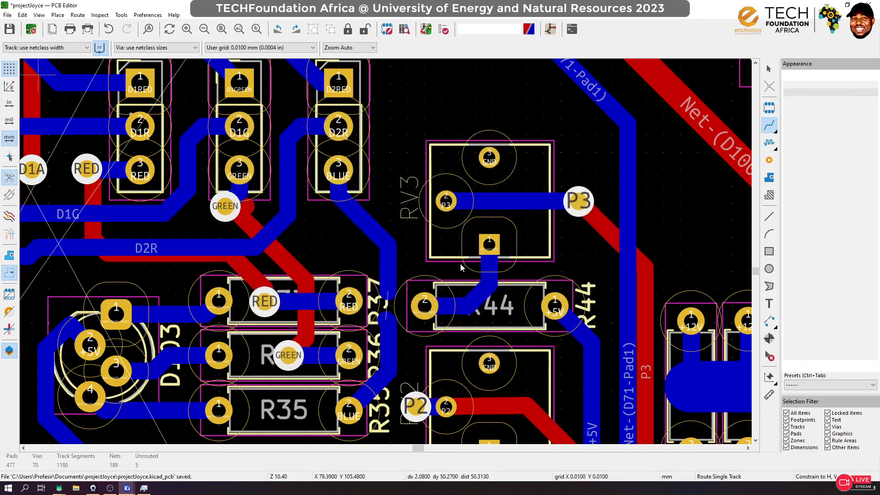
Connect the BLUE track from J9 to the one from R35 with a vertical B.Cu segment beside R37 and R36
{"action": "left_click", "coordinate": [769, 126]}
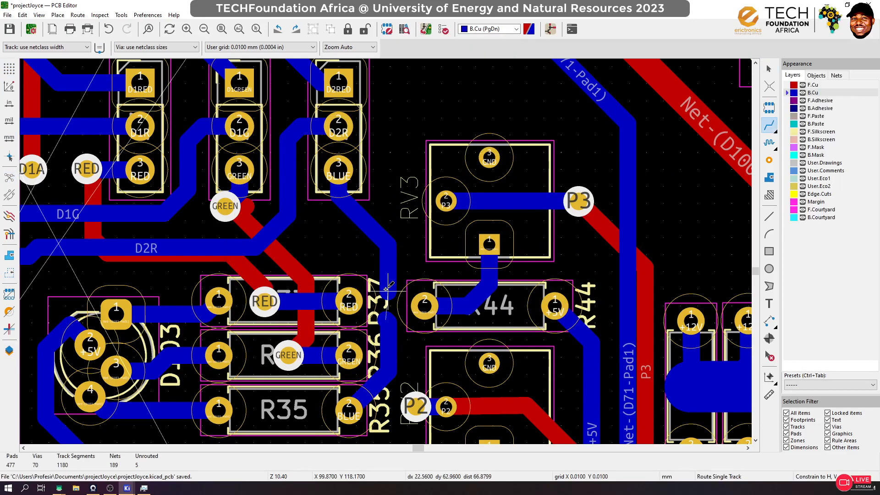
{"action": "left_click", "coordinate": [389, 293]}
{"action": "left_click", "coordinate": [386, 353]}
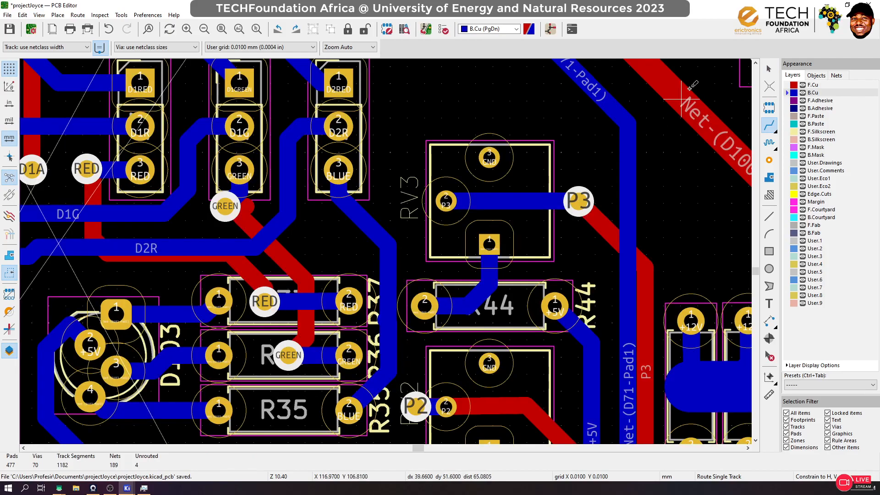
Delete the redundant overlapping segment of the vertical BLUE track beside R37 and R36, and save the board
{"action": "left_click", "coordinate": [768, 70]}
{"action": "left_click", "coordinate": [387, 322]}
{"action": "left_click", "coordinate": [391, 327]}
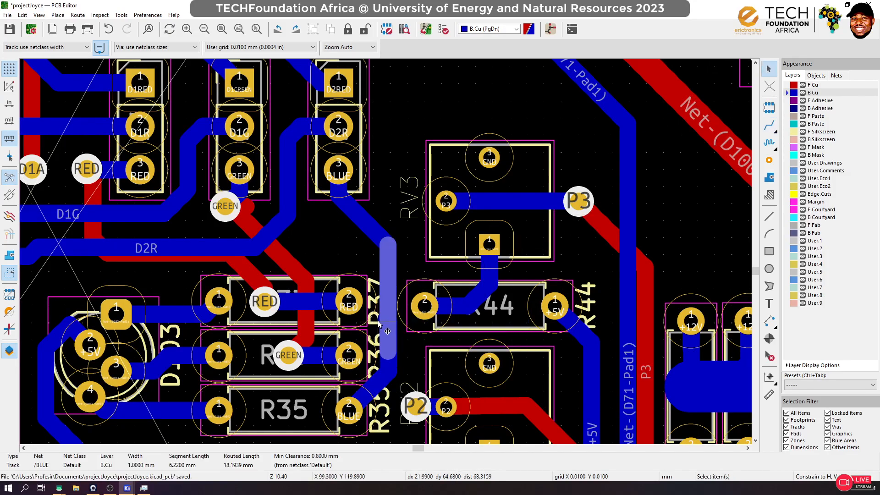
{"action": "left_click", "coordinate": [379, 322]}
{"action": "key", "text": "Delete"}
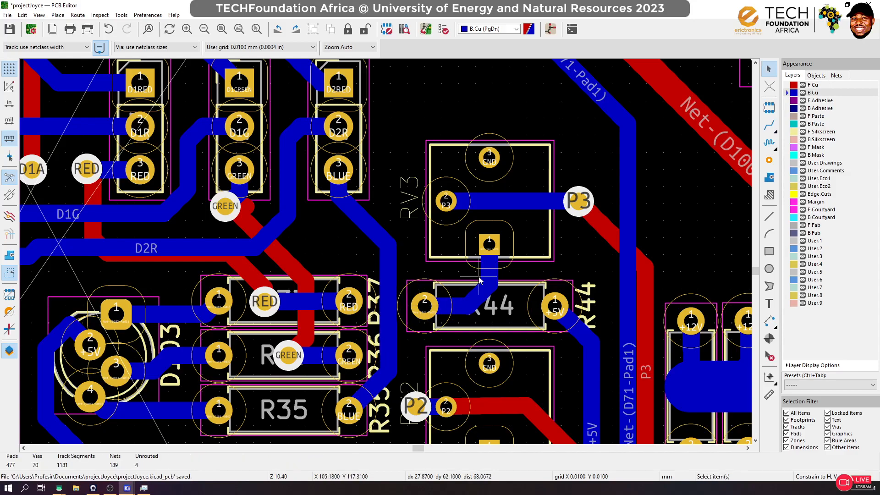
{"action": "key", "text": "ctrl+s"}
Move the BTN1 via from above R45's pad 1 to above the GND end of R45, keeping its tracks attached
{"action": "scroll", "coordinate": [468, 304], "scroll_direction": "down", "scroll_amount": 3}
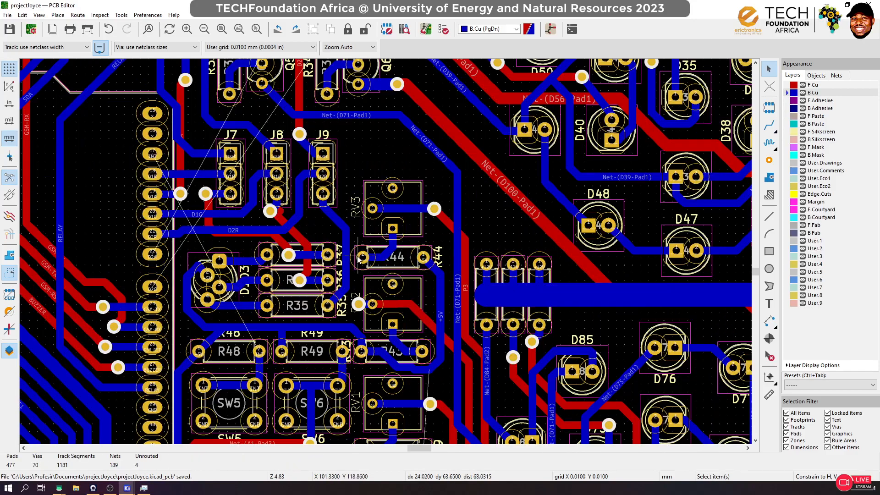
{"action": "scroll", "coordinate": [356, 255], "scroll_direction": "down", "scroll_amount": 1}
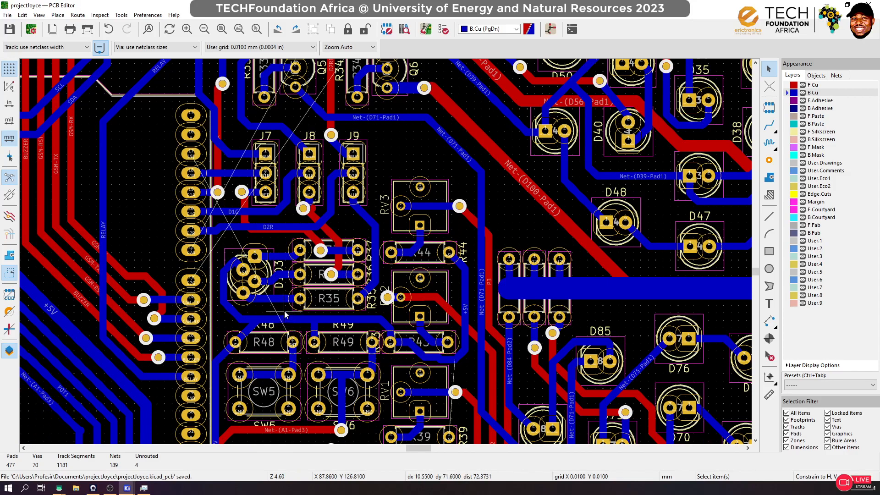
{"action": "scroll", "coordinate": [255, 233], "scroll_direction": "down", "scroll_amount": 1}
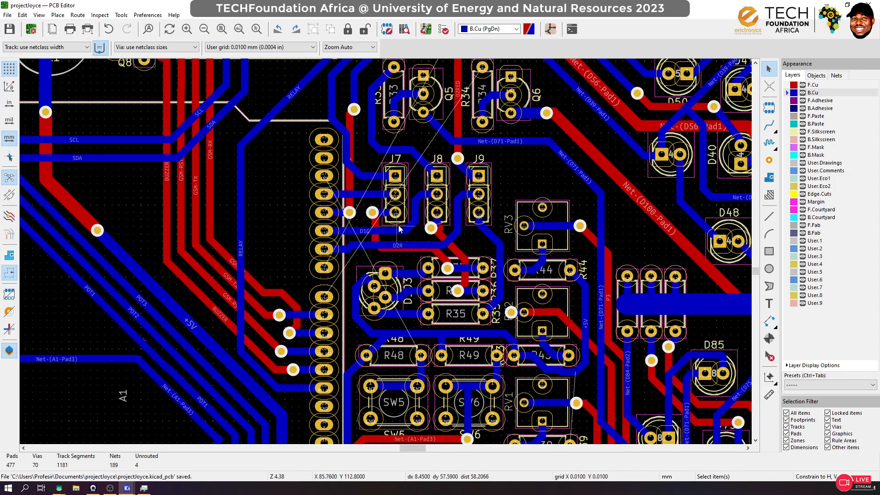
{"action": "scroll", "coordinate": [400, 222], "scroll_direction": "down", "scroll_amount": 3}
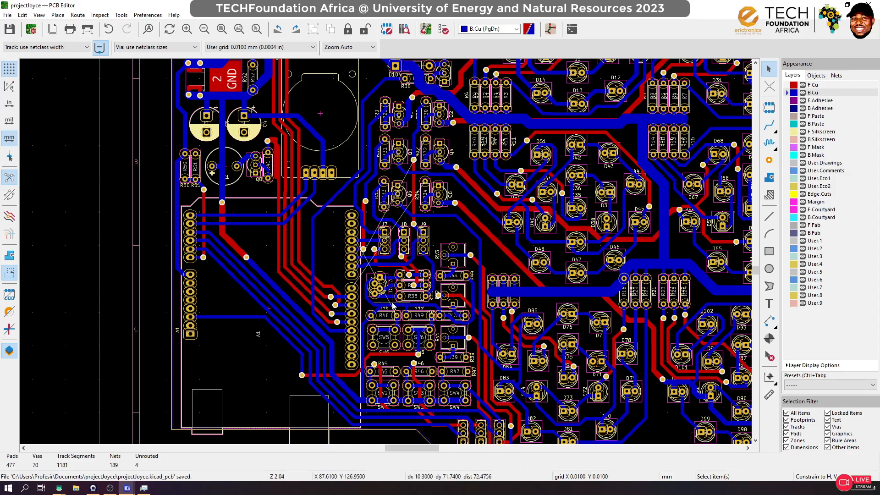
{"action": "scroll", "coordinate": [393, 316], "scroll_direction": "up", "scroll_amount": 1}
{"action": "scroll", "coordinate": [390, 249], "scroll_direction": "up", "scroll_amount": 1}
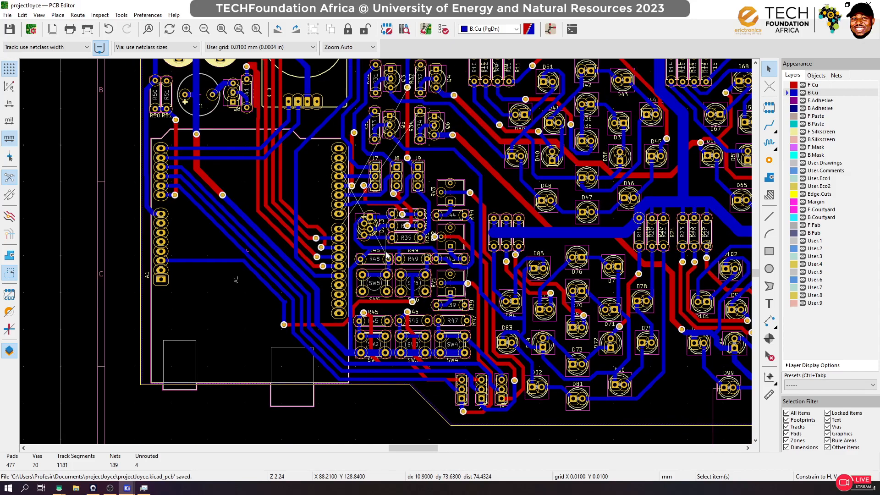
{"action": "scroll", "coordinate": [391, 252], "scroll_direction": "up", "scroll_amount": 1}
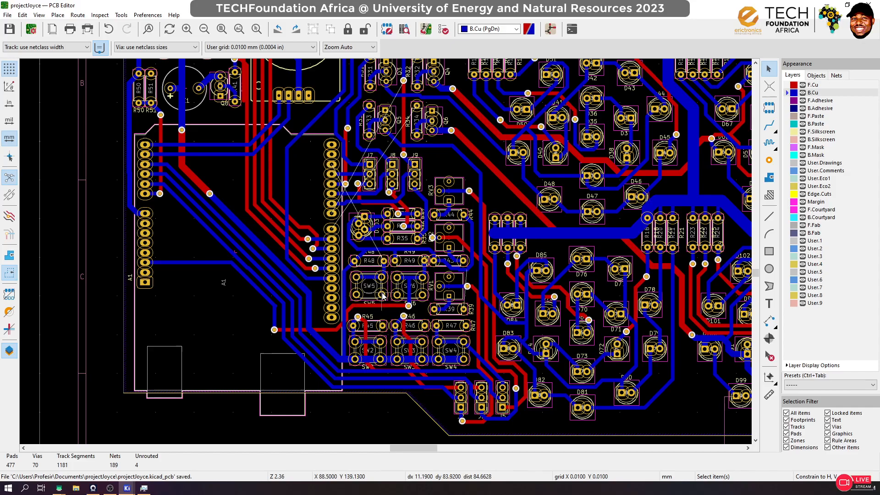
{"action": "scroll", "coordinate": [367, 321], "scroll_direction": "up", "scroll_amount": 3}
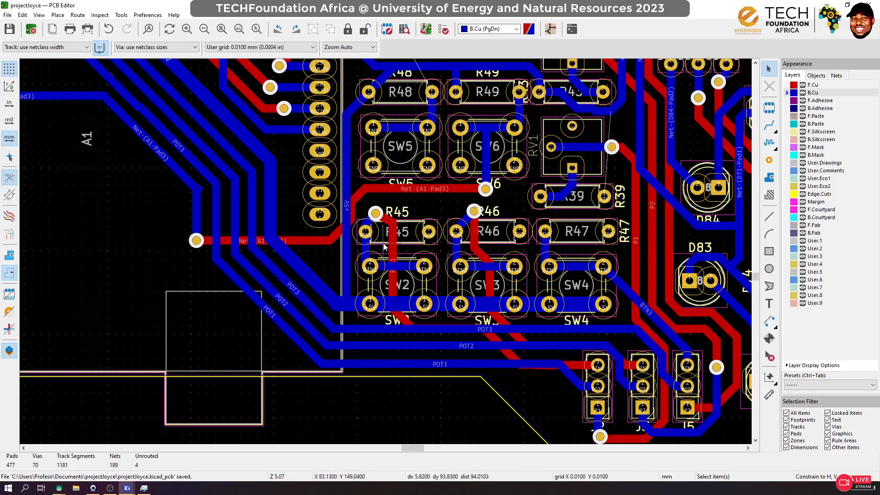
{"action": "scroll", "coordinate": [388, 252], "scroll_direction": "up", "scroll_amount": 3}
{"action": "left_click", "coordinate": [377, 183]}
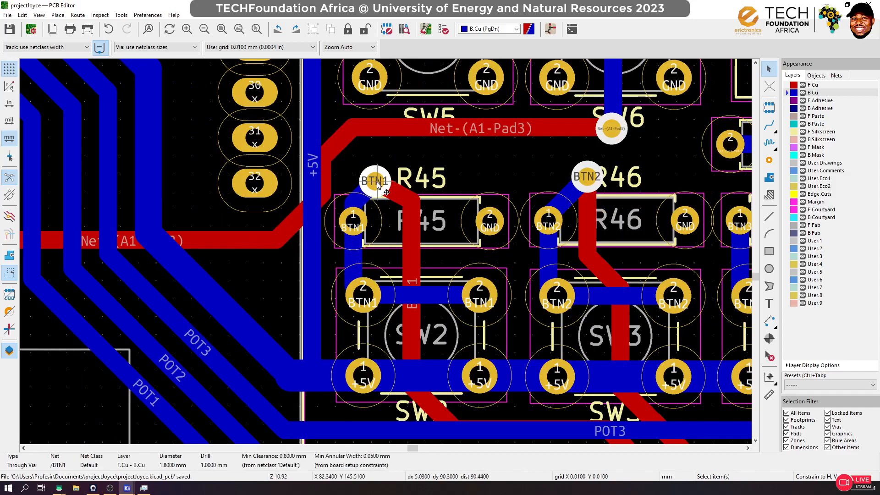
{"action": "left_click_drag", "start_coordinate": [377, 183], "coordinate": [458, 173]}
Reroute the B.Cu track between R45 pad 1 and the moved BTN1 via with 45-degree corners
{"action": "left_click", "coordinate": [769, 125]}
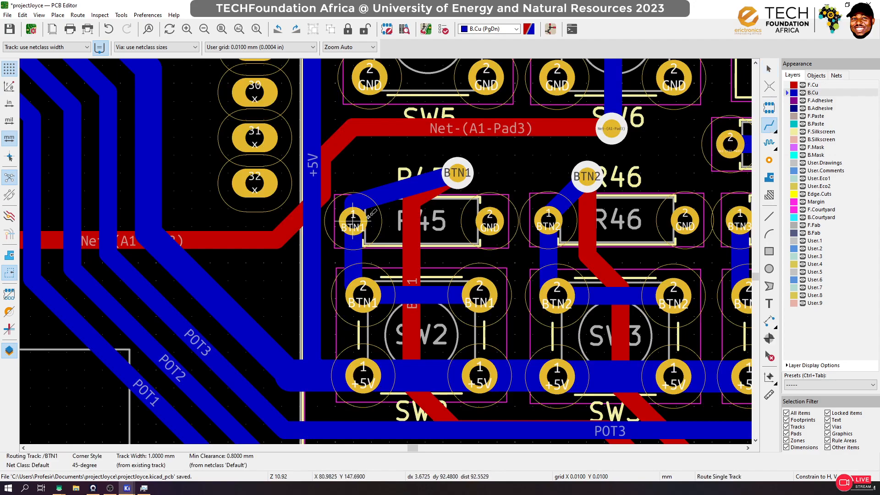
{"action": "left_click", "coordinate": [353, 220]}
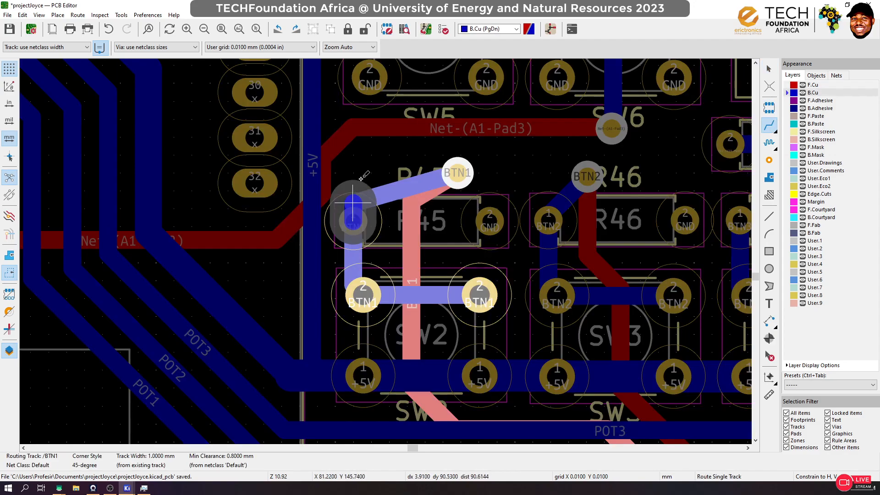
{"action": "left_click", "coordinate": [457, 171]}
{"action": "left_click", "coordinate": [457, 170]}
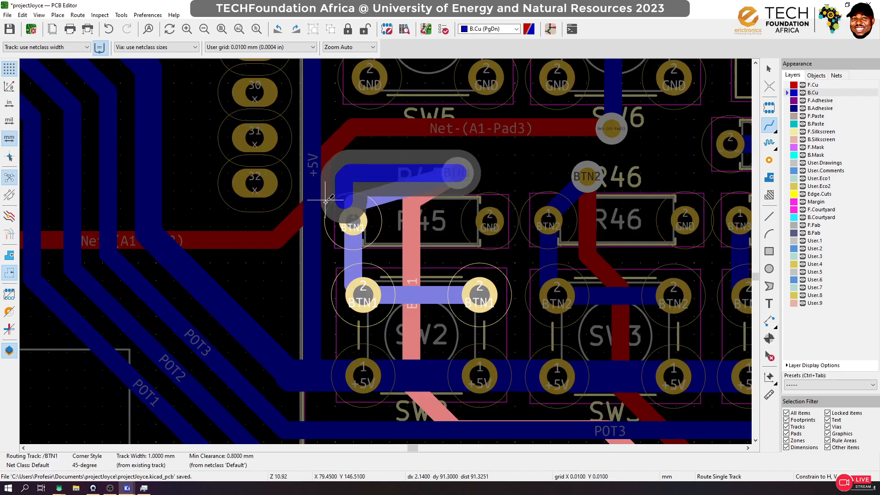
{"action": "left_click", "coordinate": [353, 220]}
Route a lower F.Cu path for Net-(A1-Pad3) from its track below SW5 to its diagonal crossing the +5V track
{"action": "key", "text": "Page_Up"}
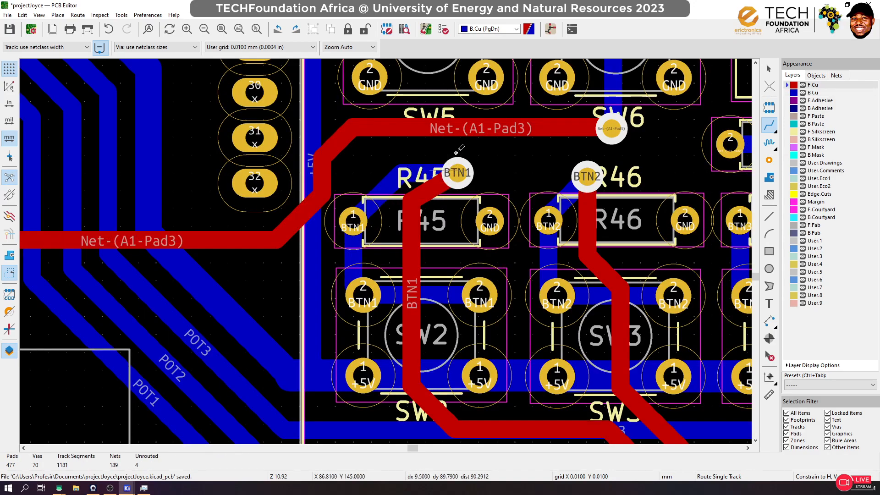
{"action": "left_click", "coordinate": [494, 128]}
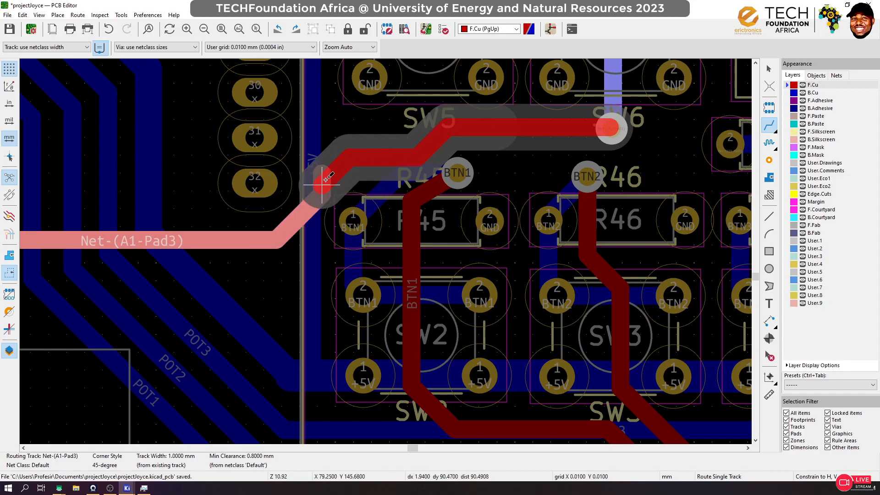
{"action": "left_click", "coordinate": [321, 188]}
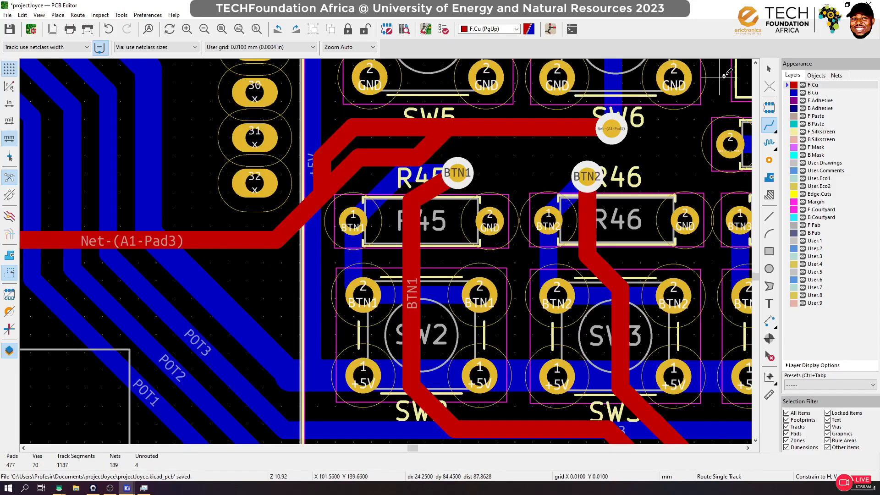
Delete the old Net-(A1-Pad3) segments and the leftover stub near the +5V track, and save the board
{"action": "left_click", "coordinate": [766, 71]}
{"action": "left_click", "coordinate": [326, 171]}
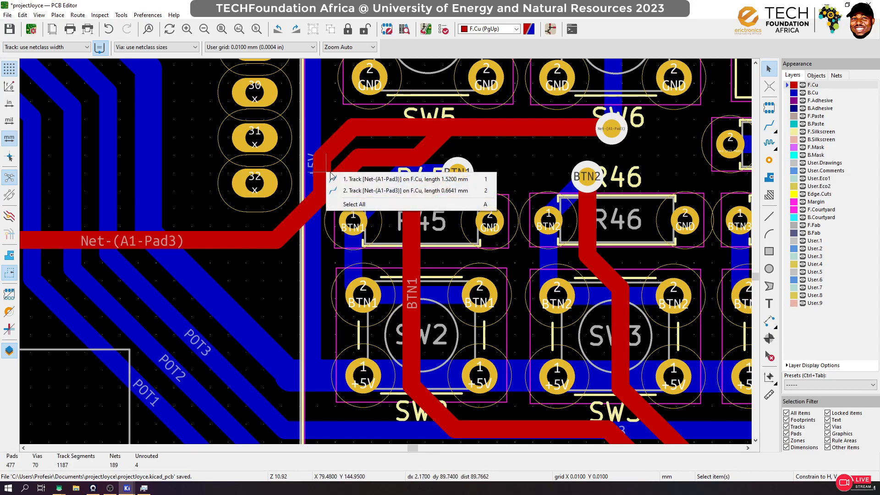
{"action": "left_click", "coordinate": [334, 176]}
{"action": "key", "text": "Delete"}
{"action": "left_click", "coordinate": [338, 136]}
{"action": "key", "text": "Delete"}
{"action": "left_click", "coordinate": [326, 162]}
{"action": "key", "text": "Delete"}
{"action": "left_click", "coordinate": [352, 131]}
{"action": "key", "text": "Delete"}
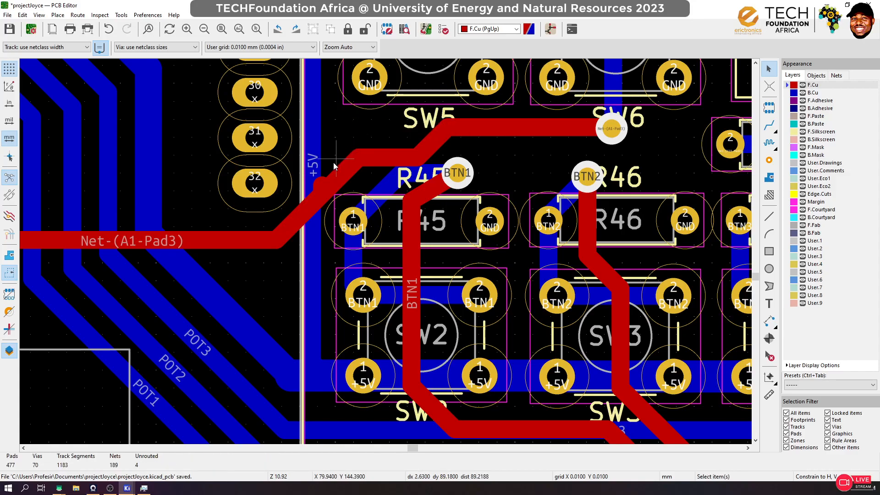
{"action": "left_click", "coordinate": [318, 181]}
{"action": "key", "text": "Delete"}
{"action": "key", "text": "ctrl+s"}
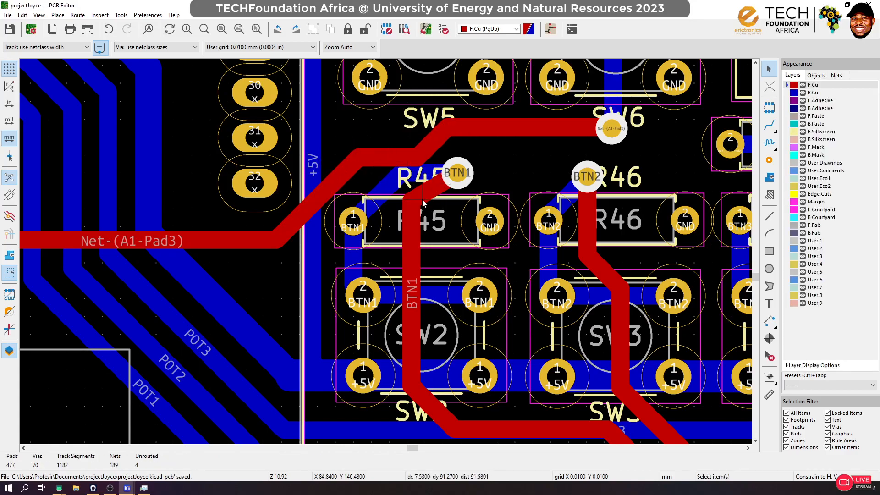
Try to route an INT track on B.Cu from SW5's upper pads down towards R45, and undo it
{"action": "scroll", "coordinate": [499, 203], "scroll_direction": "down", "scroll_amount": 1}
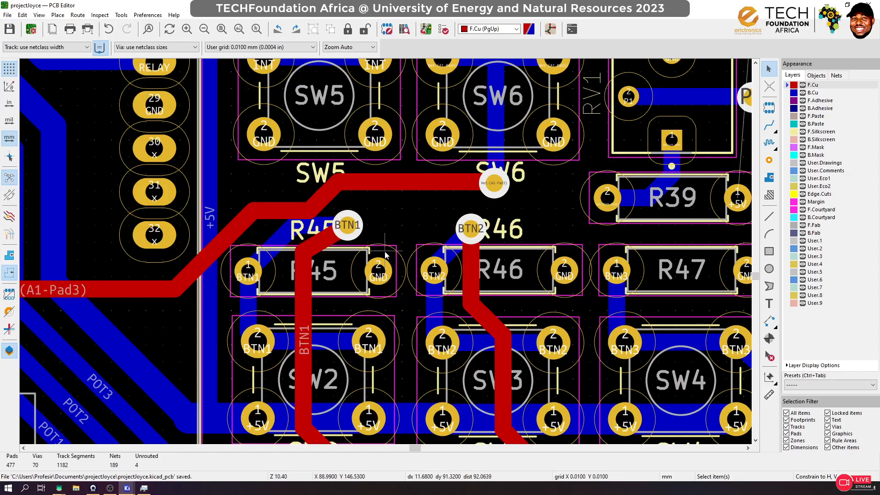
{"action": "key", "text": "x"}
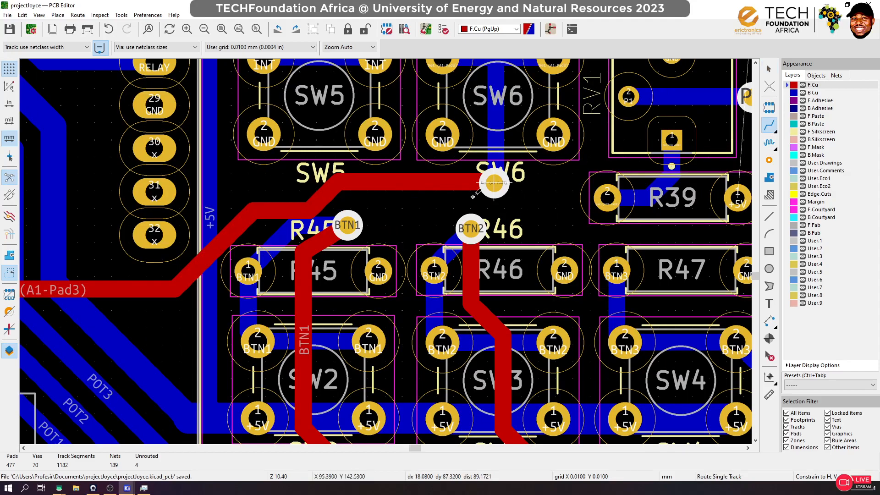
{"action": "scroll", "coordinate": [400, 200], "scroll_direction": "down", "scroll_amount": 1}
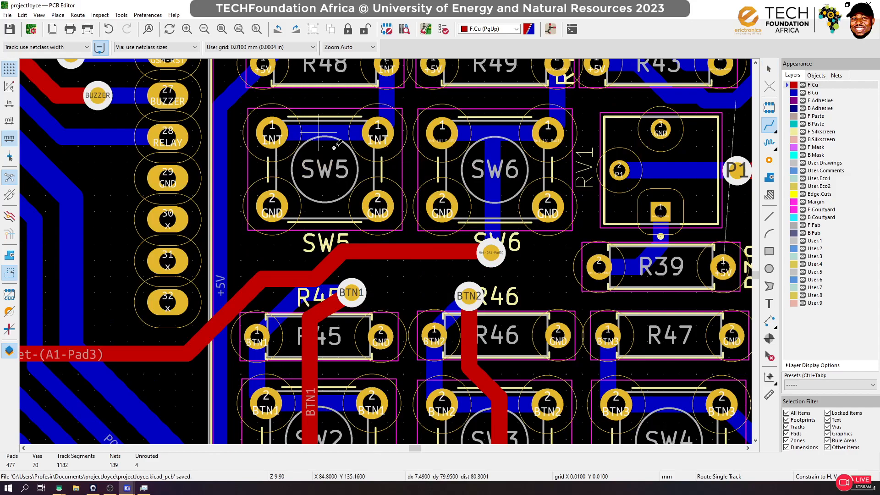
{"action": "left_click", "coordinate": [332, 133]}
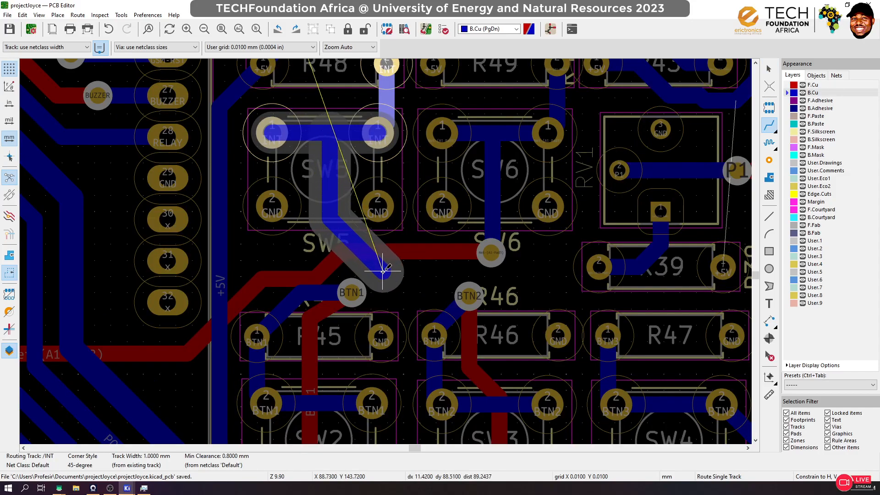
{"action": "scroll", "coordinate": [386, 256], "scroll_direction": "down", "scroll_amount": 5}
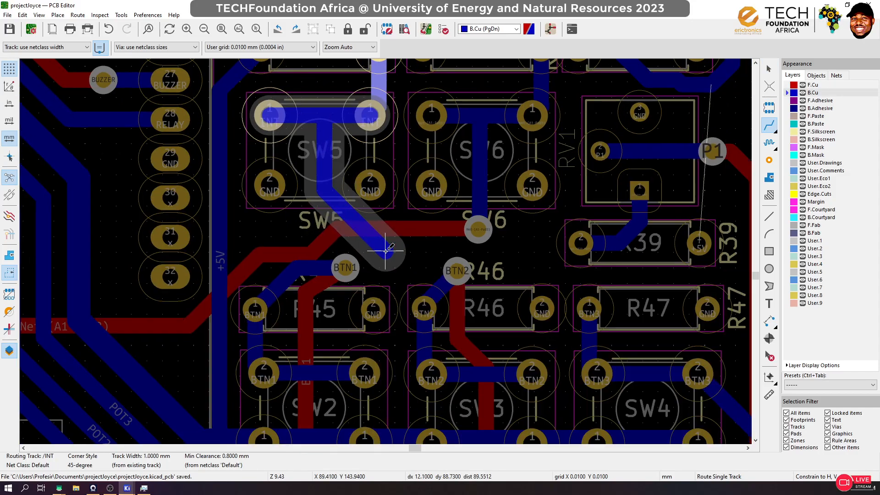
{"action": "scroll", "coordinate": [386, 251], "scroll_direction": "up", "scroll_amount": 1}
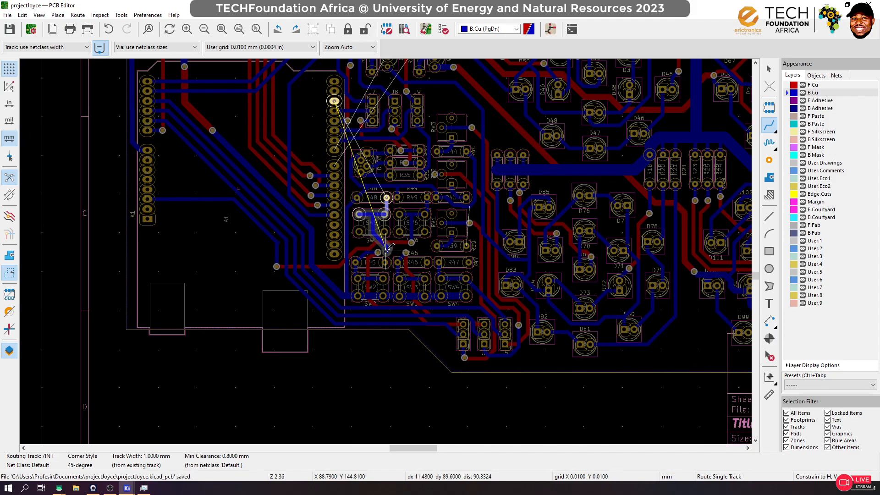
{"action": "scroll", "coordinate": [385, 251], "scroll_direction": "up", "scroll_amount": 1}
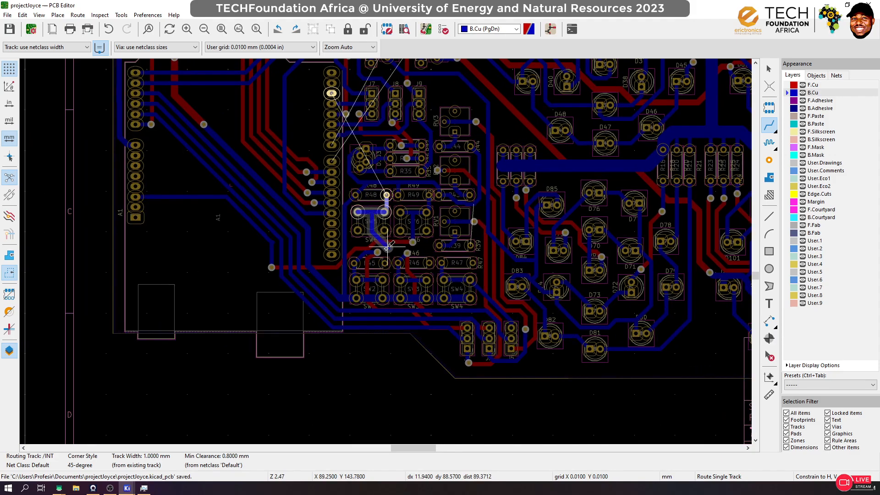
{"action": "scroll", "coordinate": [389, 251], "scroll_direction": "up", "scroll_amount": 5}
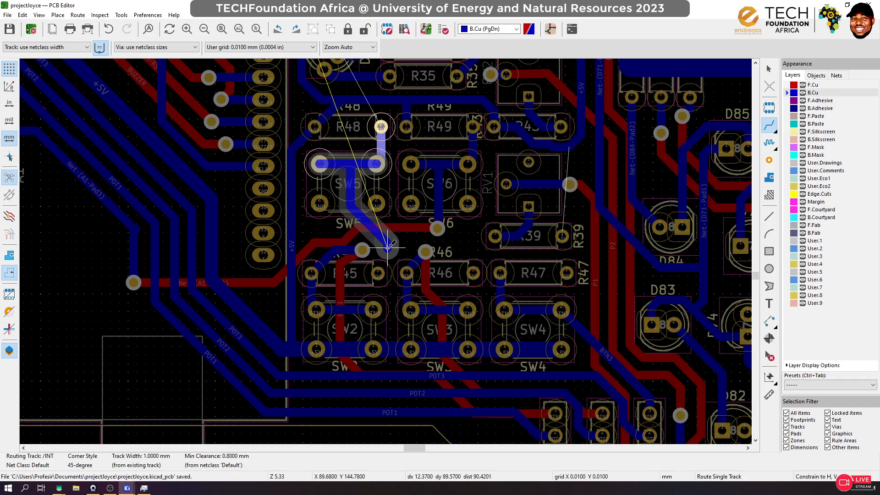
{"action": "double_click", "coordinate": [388, 247]}
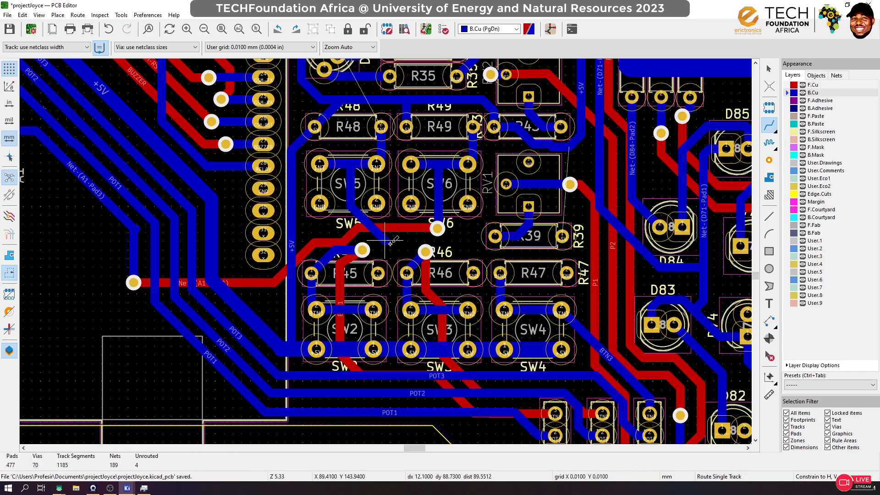
{"action": "key", "text": "ctrl+z"}
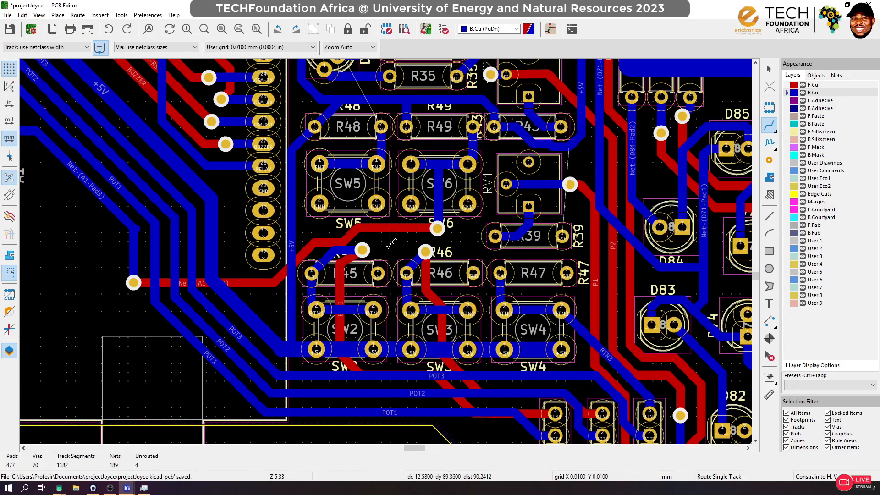
Delete the vertical +5V track beside SW5, its diagonal to R48 and the leftover stub near SW2
{"action": "left_click", "coordinate": [769, 69]}
{"action": "left_click", "coordinate": [291, 189]}
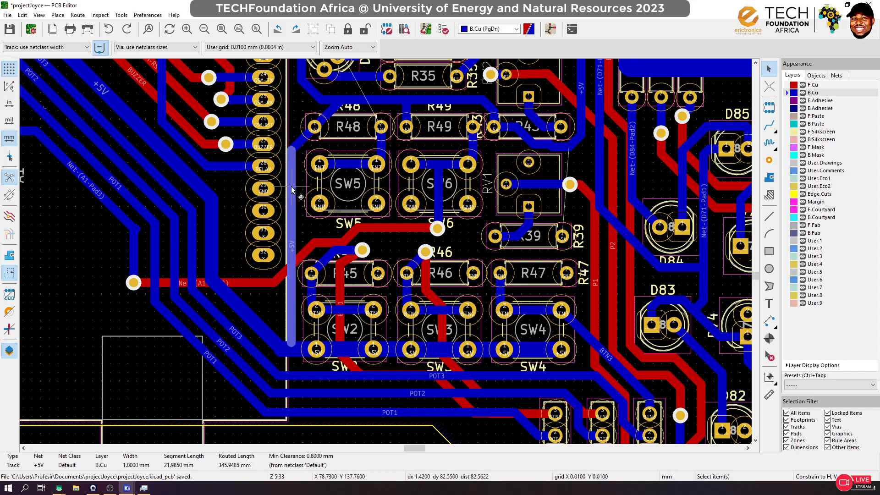
{"action": "key", "text": "Delete"}
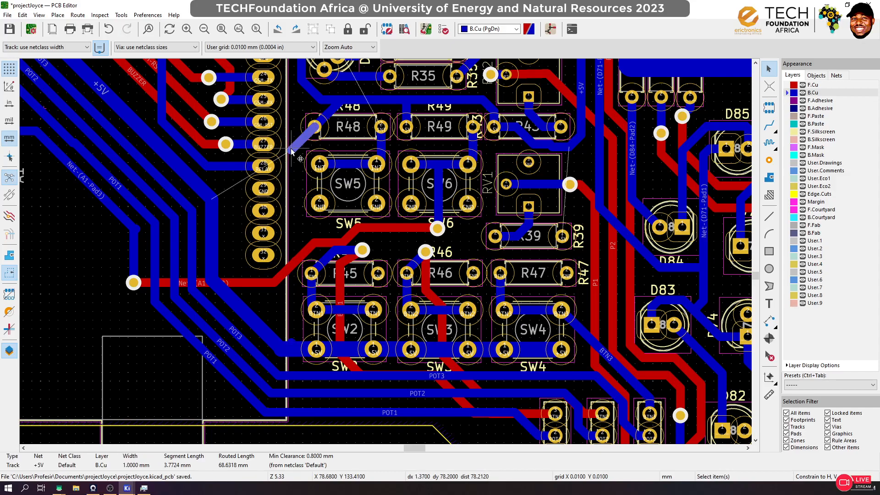
{"action": "left_click", "coordinate": [296, 344]}
{"action": "key", "text": "Delete"}
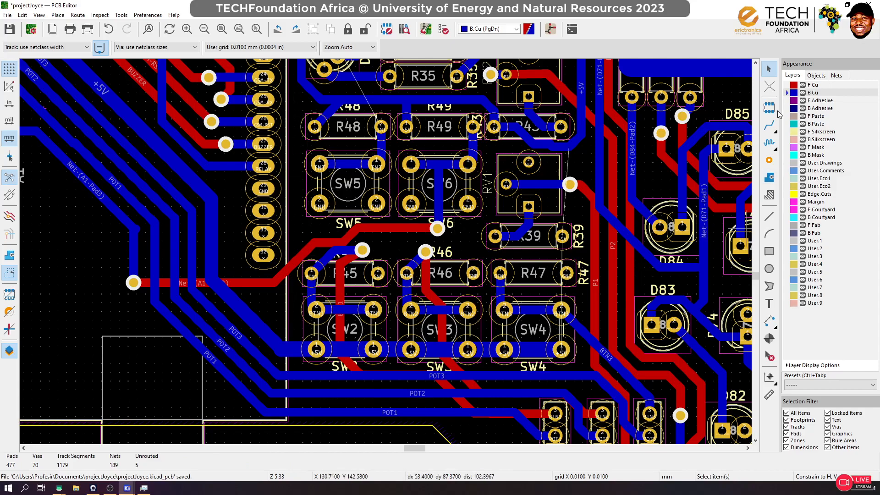
Reroute the BTN3 track on B.Cu from SW4's pad 2 to the connector's BTN3 pad along a path farther from SW4's +5V pad
{"action": "left_click", "coordinate": [769, 131]}
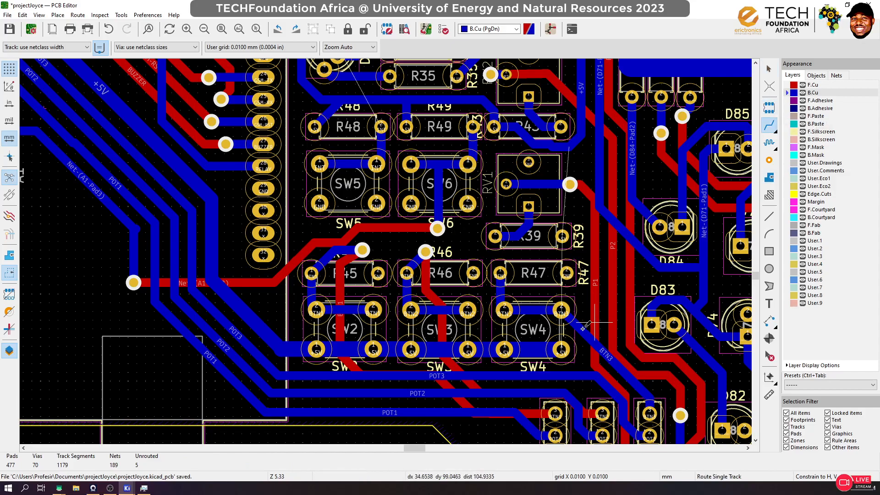
{"action": "left_click", "coordinate": [561, 349]}
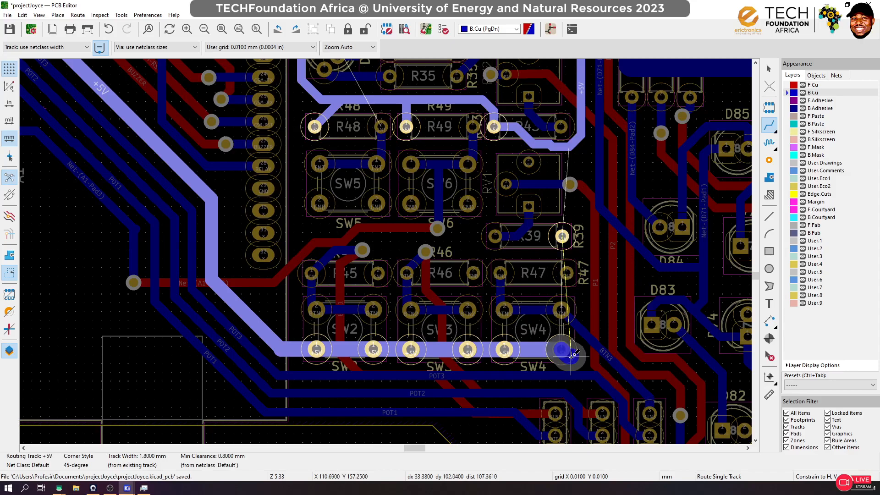
{"action": "scroll", "coordinate": [561, 349], "scroll_direction": "up", "scroll_amount": 3}
{"action": "key", "text": "Escape"}
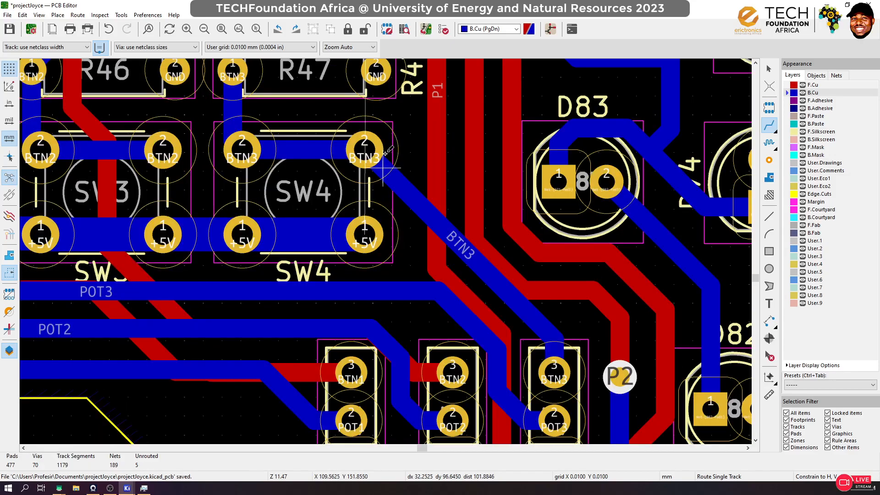
{"action": "left_click", "coordinate": [364, 149]}
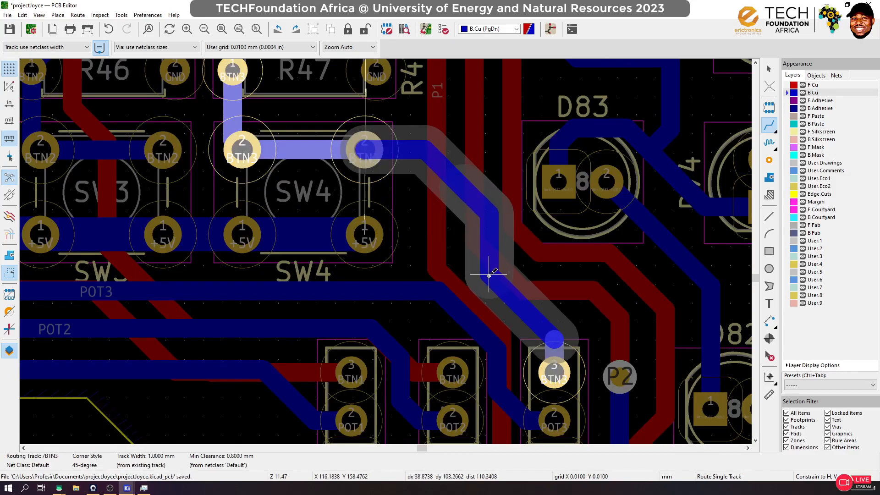
{"action": "left_click", "coordinate": [555, 357]}
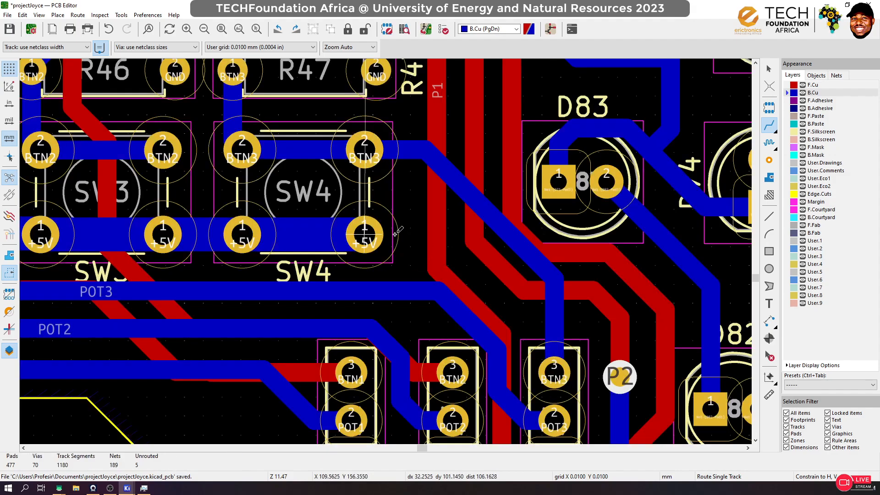
Route a short diagonal +5V track from SW4's outer pad 1 and end it with a via beside the switch
{"action": "left_click", "coordinate": [374, 233]}
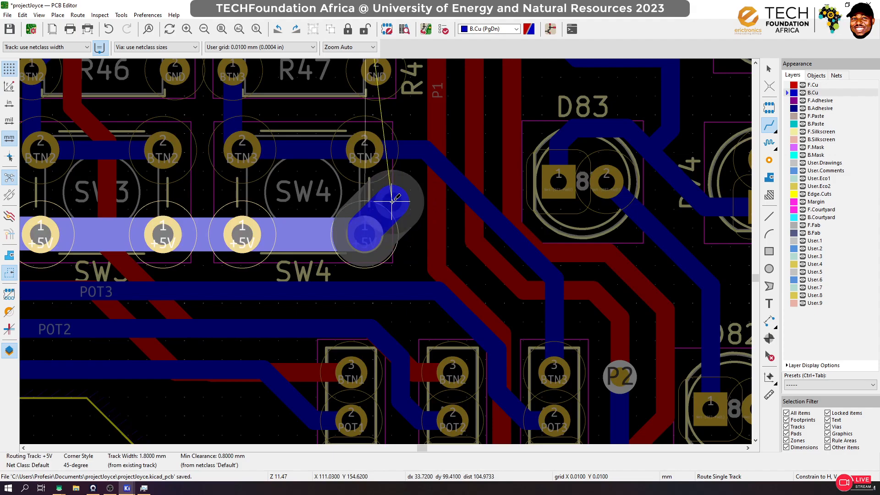
{"action": "key", "text": "Page_Up"}
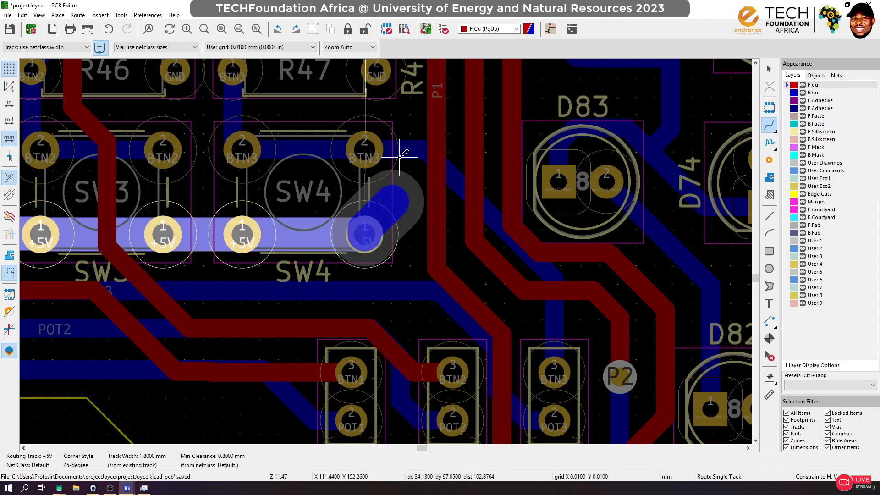
{"action": "double_click", "coordinate": [399, 211]}
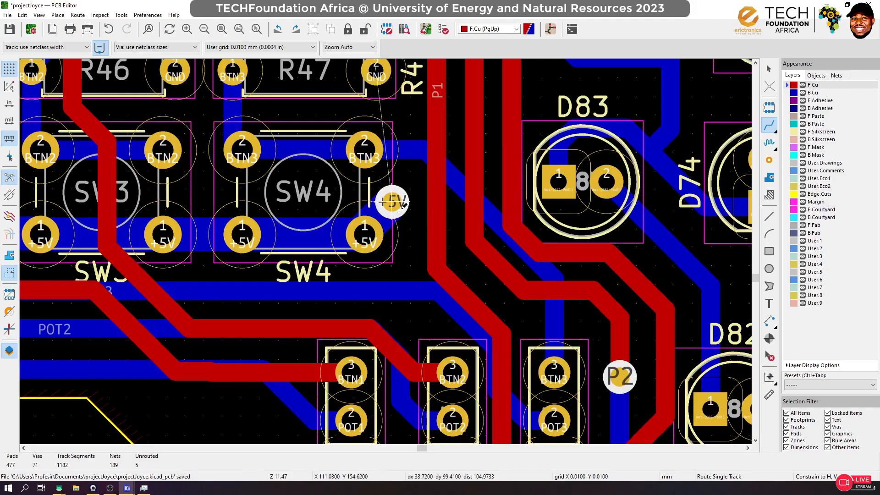
Reroute the Net-(D71-Pad1) track on B.Cu closer to the Net-(D84-Pad2) track, making room beside RV1
{"action": "scroll", "coordinate": [386, 250], "scroll_direction": "down", "scroll_amount": 3}
{"action": "scroll", "coordinate": [387, 238], "scroll_direction": "up", "scroll_amount": 1}
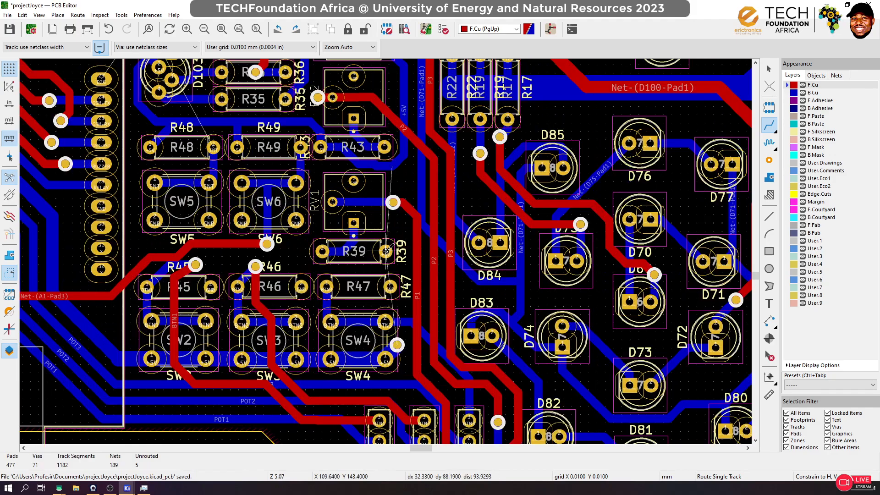
{"action": "left_click", "coordinate": [403, 153]}
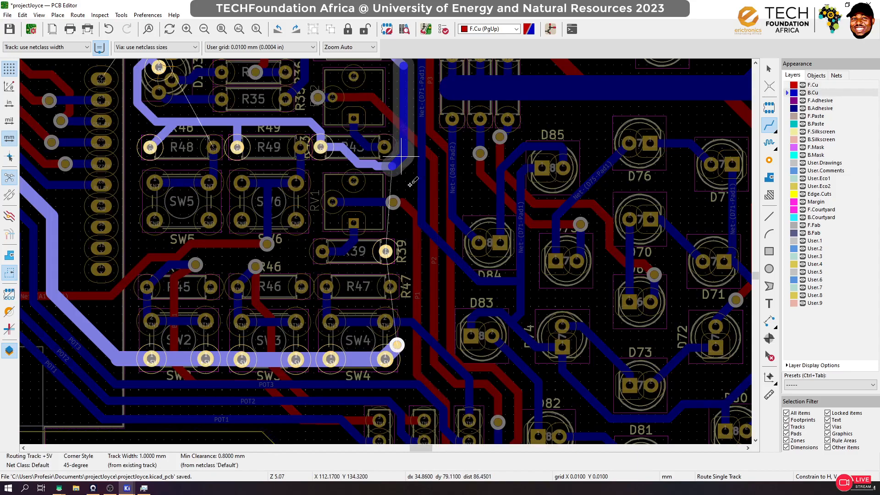
{"action": "key", "text": "Escape"}
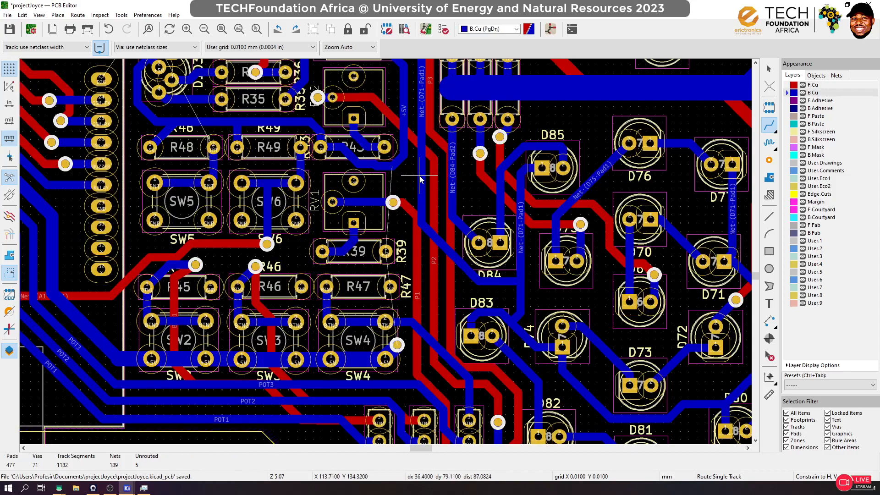
{"action": "left_click", "coordinate": [424, 131]}
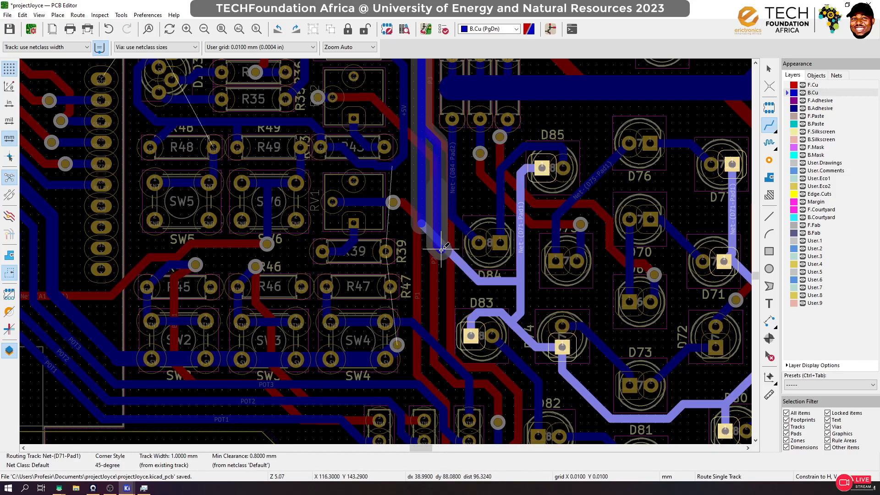
{"action": "key", "text": "Escape"}
Try a +5V track on B.Cu from the vertical +5V track beside R43 down towards R39, and undo it
{"action": "left_click", "coordinate": [404, 155]}
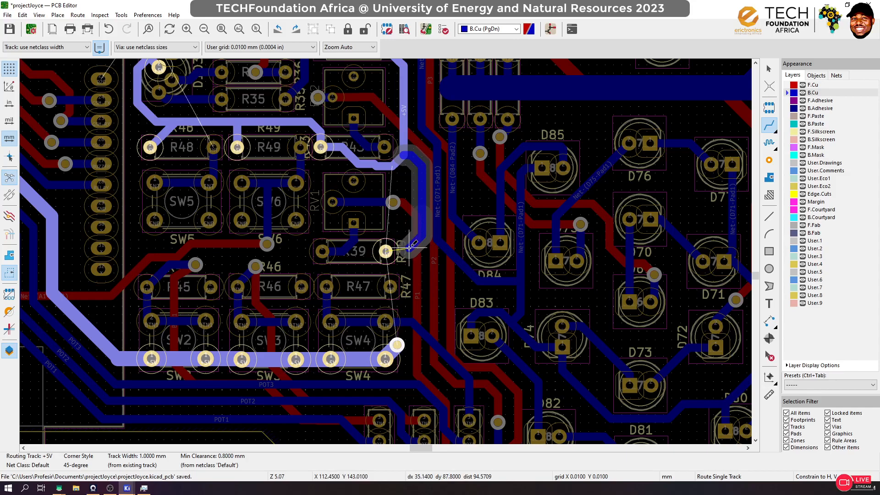
{"action": "key", "text": "Escape"}
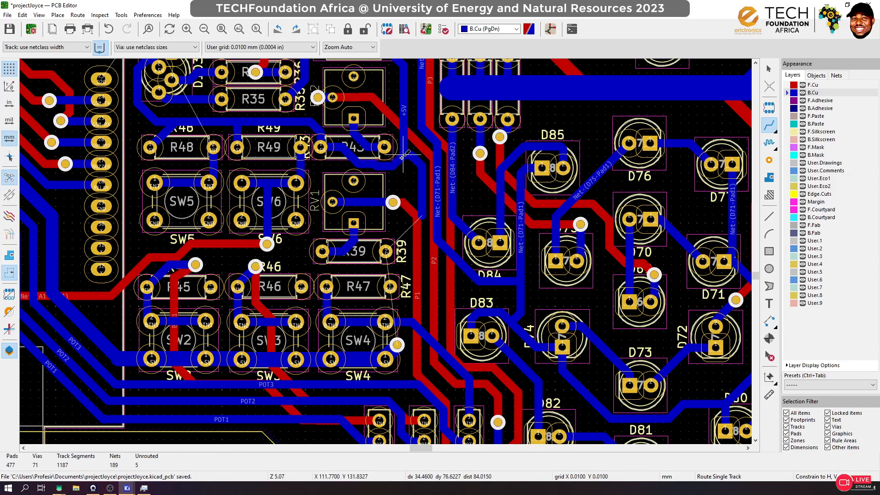
{"action": "key", "text": "ctrl+z"}
Route a +5V track on B.Cu from the junction below R43 around the via beside RV1 to R39's +5V pad
{"action": "left_click", "coordinate": [397, 161]}
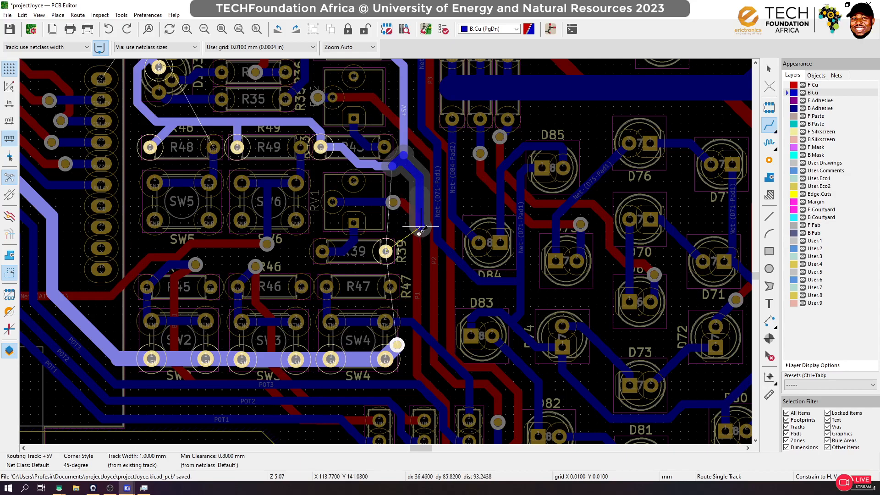
{"action": "left_click", "coordinate": [393, 251]}
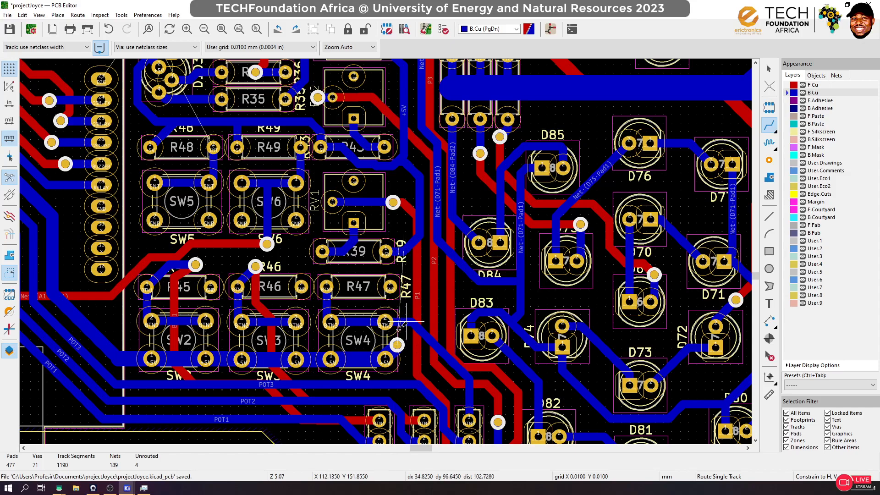
{"action": "left_click", "coordinate": [385, 251]}
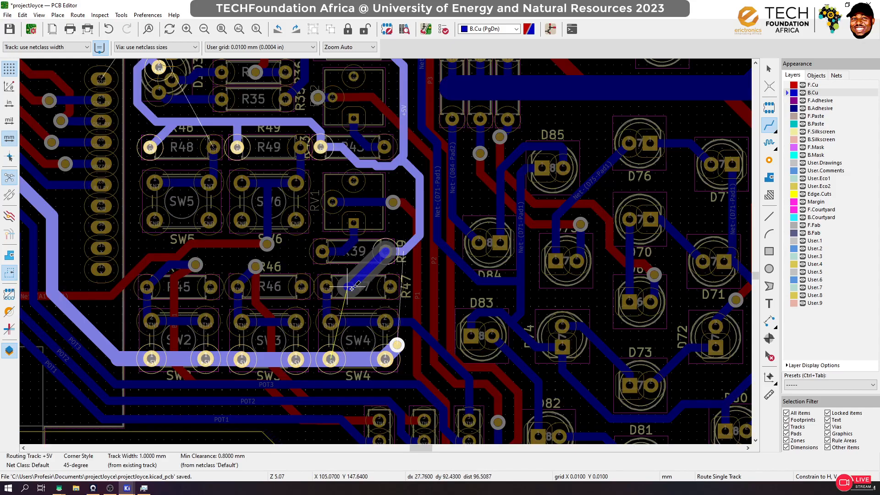
{"action": "scroll", "coordinate": [358, 301], "scroll_direction": "up", "scroll_amount": 3}
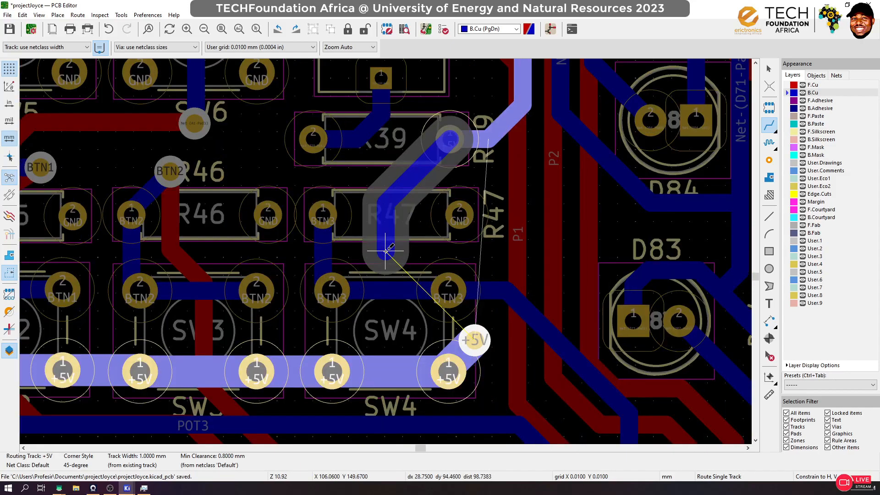
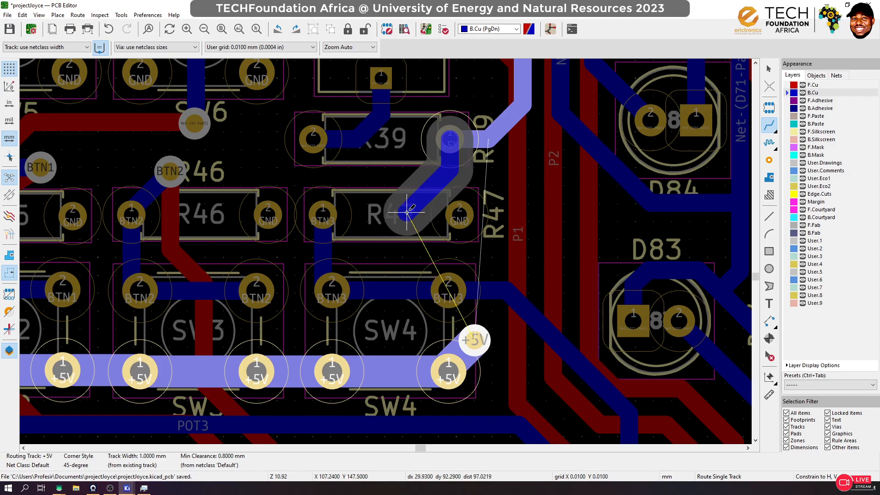
{"action": "key", "text": "Escape"}
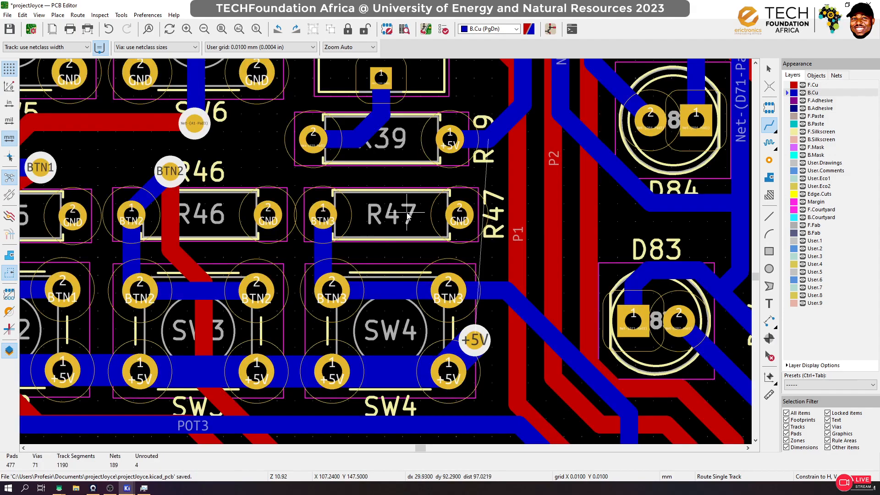
{"action": "left_click", "coordinate": [503, 142]}
{"action": "key", "text": "Escape"}
Route a short +5V track on B.Cu from the bend beside R39's pad 1 and end it with a via just below R39
{"action": "left_click", "coordinate": [492, 140]}
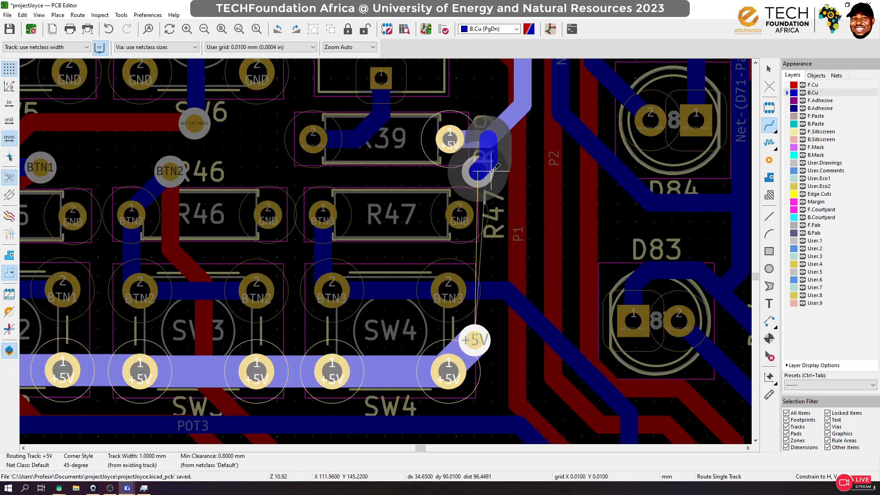
{"action": "key", "text": "Page_Up"}
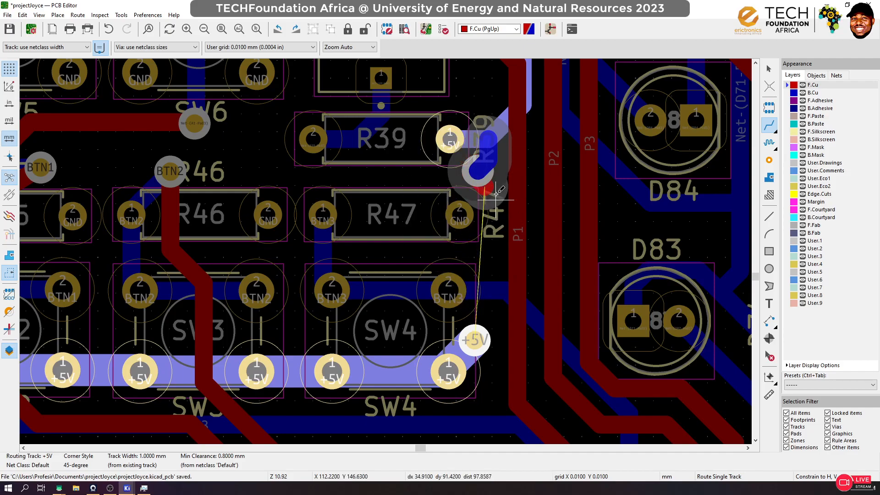
{"action": "key", "text": "Escape"}
Reroute the vertical P3 track on F.Cu closer to D84 and D83, and straighten the kink at its upper bend
{"action": "scroll", "coordinate": [517, 178], "scroll_direction": "down", "scroll_amount": 1}
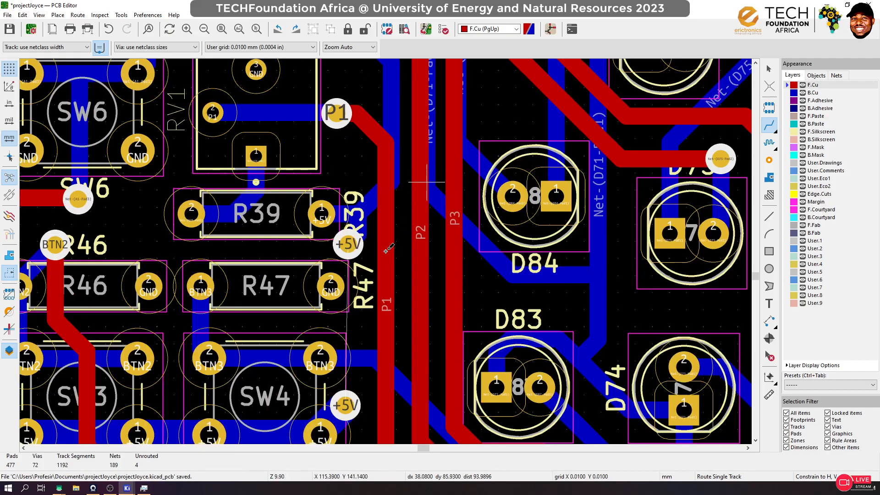
{"action": "scroll", "coordinate": [389, 248], "scroll_direction": "down", "scroll_amount": 1}
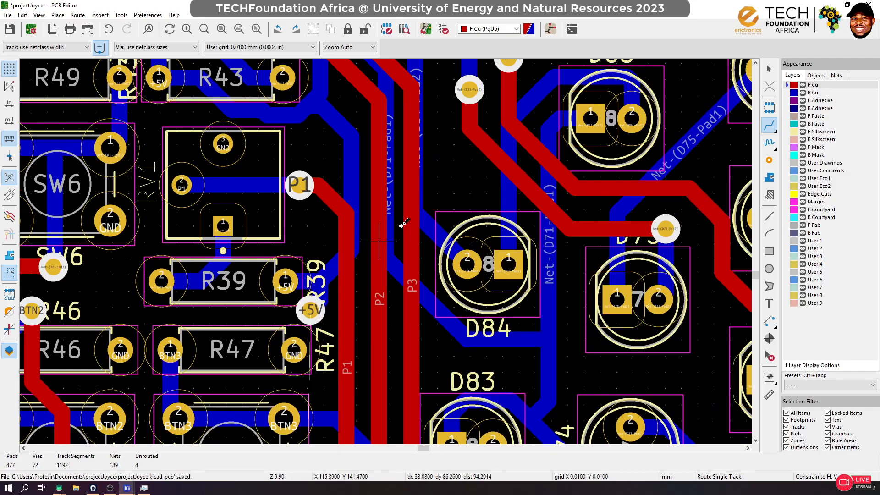
{"action": "left_click", "coordinate": [417, 84]}
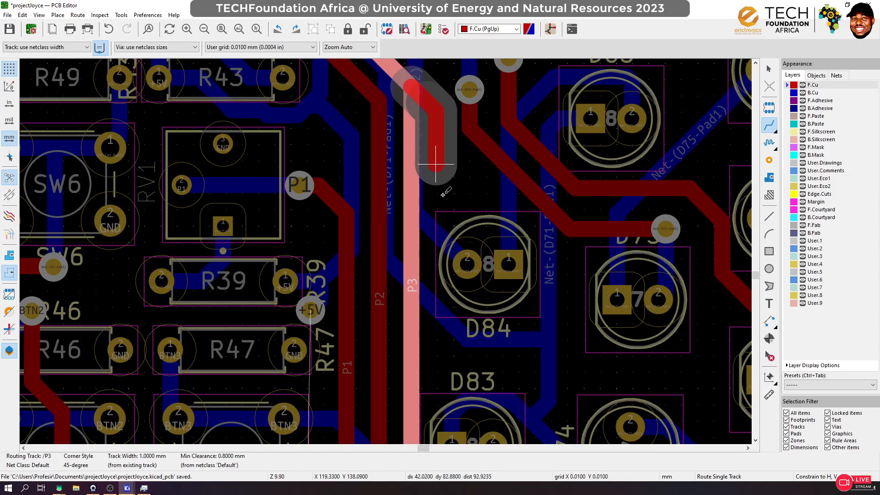
{"action": "scroll", "coordinate": [449, 319], "scroll_direction": "down", "scroll_amount": 1}
{"action": "scroll", "coordinate": [385, 252], "scroll_direction": "down", "scroll_amount": 1}
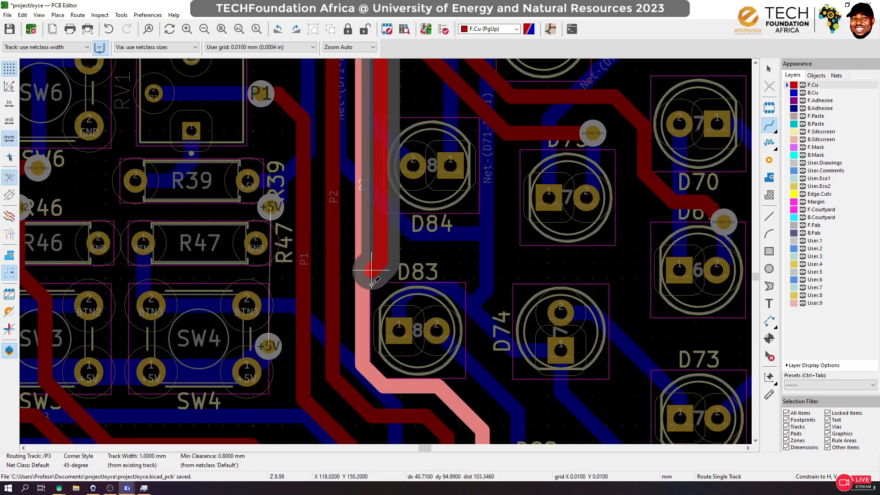
{"action": "left_click", "coordinate": [371, 374]}
{"action": "scroll", "coordinate": [367, 270], "scroll_direction": "down", "scroll_amount": 2}
{"action": "scroll", "coordinate": [385, 133], "scroll_direction": "up", "scroll_amount": 2}
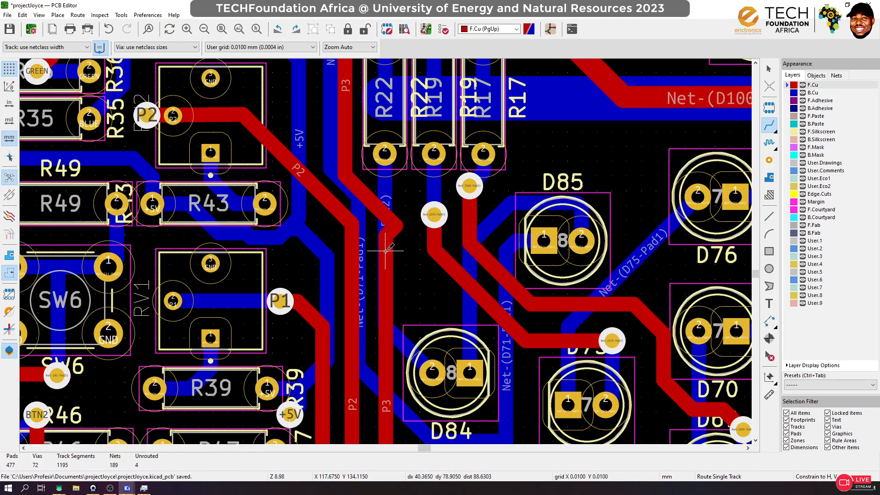
{"action": "left_click", "coordinate": [381, 212]}
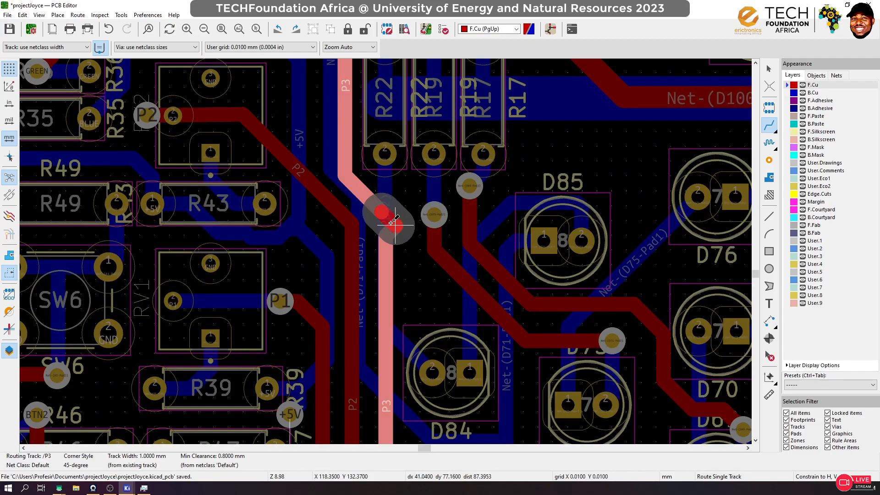
{"action": "key", "text": "Escape"}
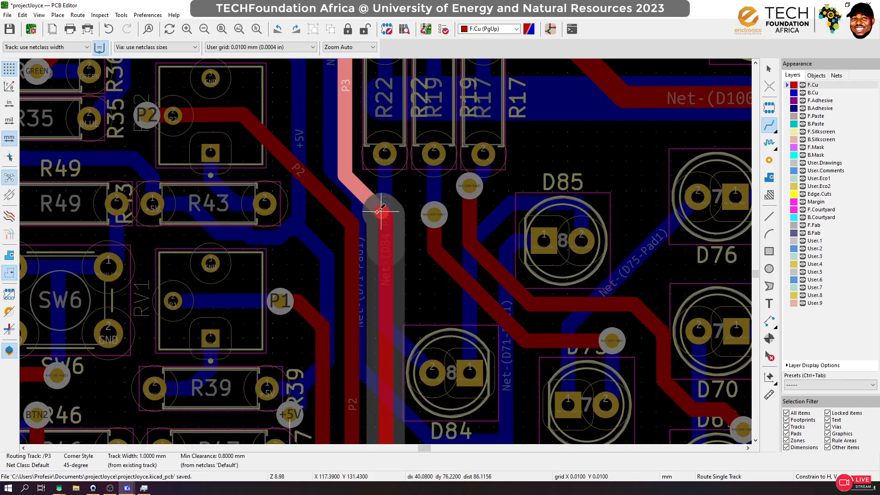
Reroute the P2 track on F.Cu closer to the P3 track, from the diagonal beside R43 down to the P2 via beside J5
{"action": "left_click", "coordinate": [331, 200]}
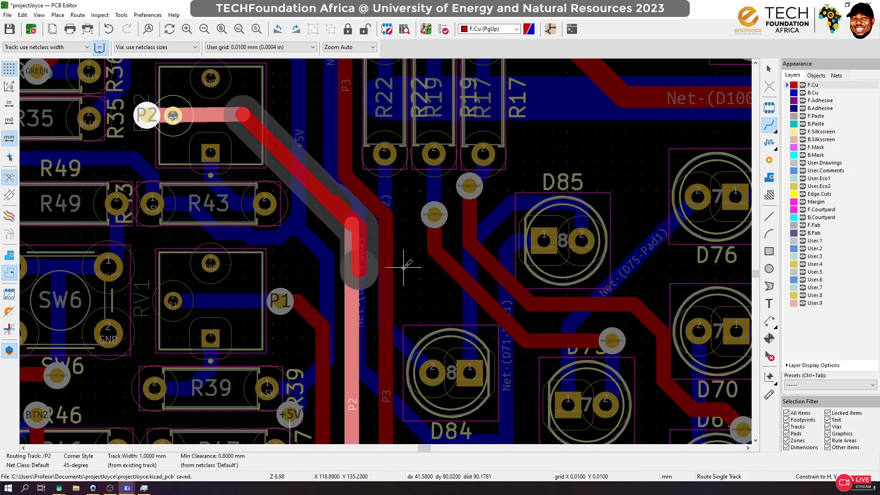
{"action": "key", "text": "Escape"}
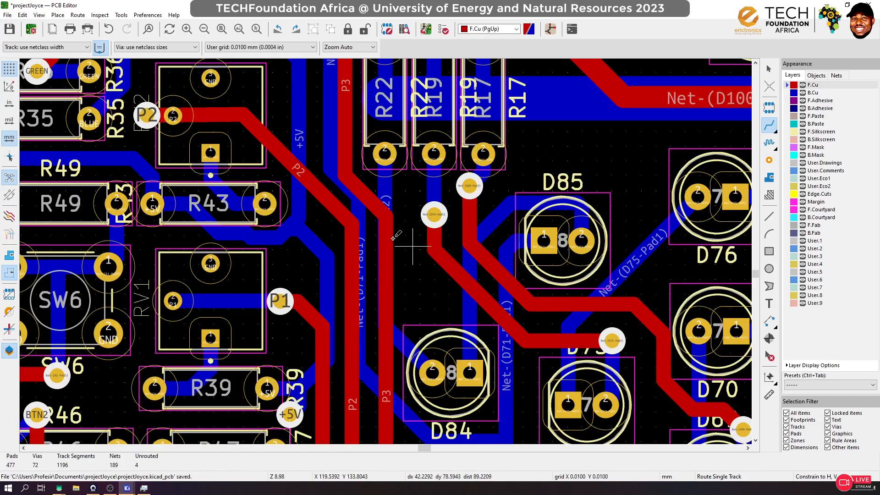
{"action": "left_click", "coordinate": [309, 183]}
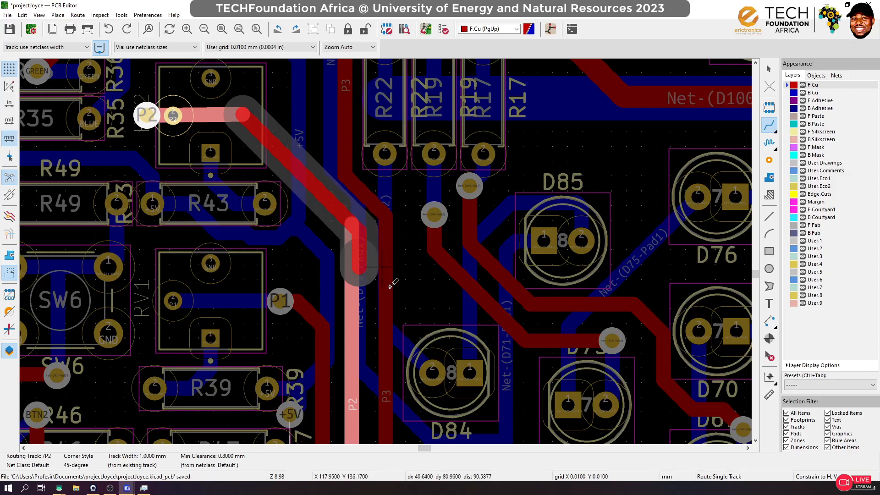
{"action": "scroll", "coordinate": [379, 208], "scroll_direction": "down", "scroll_amount": 3}
{"action": "scroll", "coordinate": [390, 348], "scroll_direction": "up", "scroll_amount": 3}
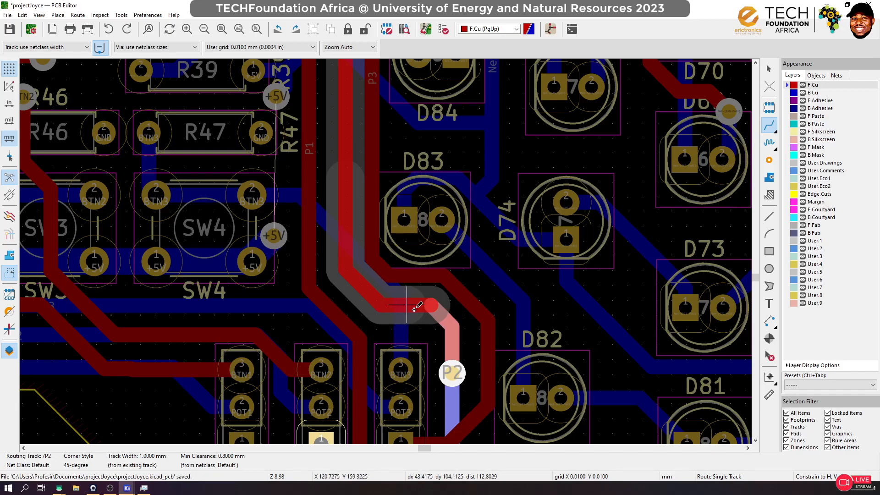
{"action": "left_click", "coordinate": [422, 306]}
{"action": "scroll", "coordinate": [368, 203], "scroll_direction": "down", "scroll_amount": 3}
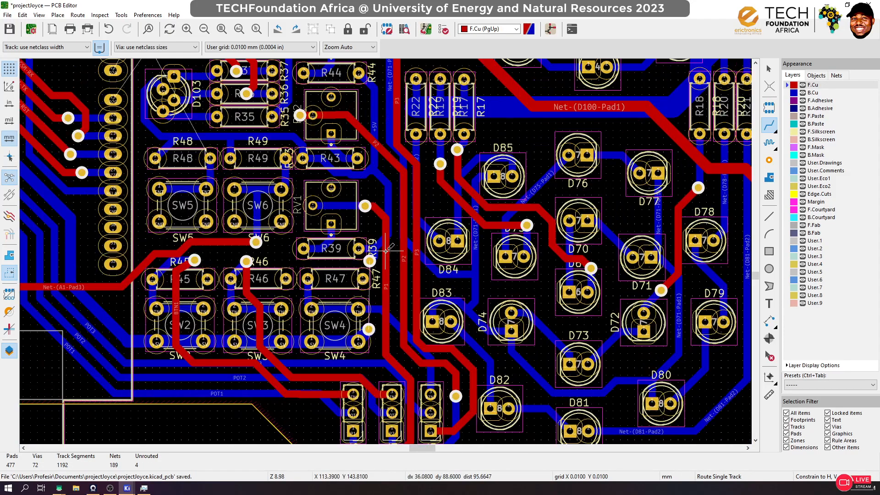
Reroute the P1 track on F.Cu from the via beside RV1 down close to the P2 track, joining the existing P1 track beside J3
{"action": "scroll", "coordinate": [357, 171], "scroll_direction": "up", "scroll_amount": 3}
{"action": "left_click", "coordinate": [367, 163]}
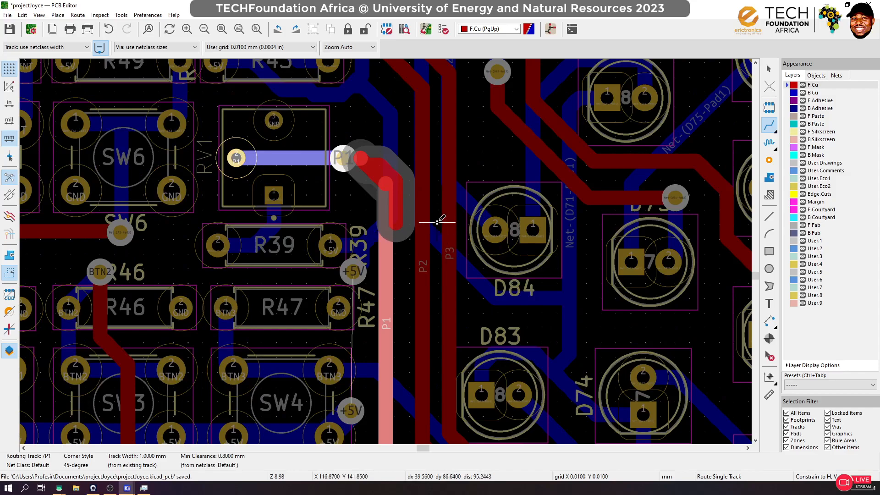
{"action": "key", "text": "Escape"}
{"action": "left_click", "coordinate": [344, 158]}
{"action": "scroll", "coordinate": [348, 170], "scroll_direction": "down", "scroll_amount": 3}
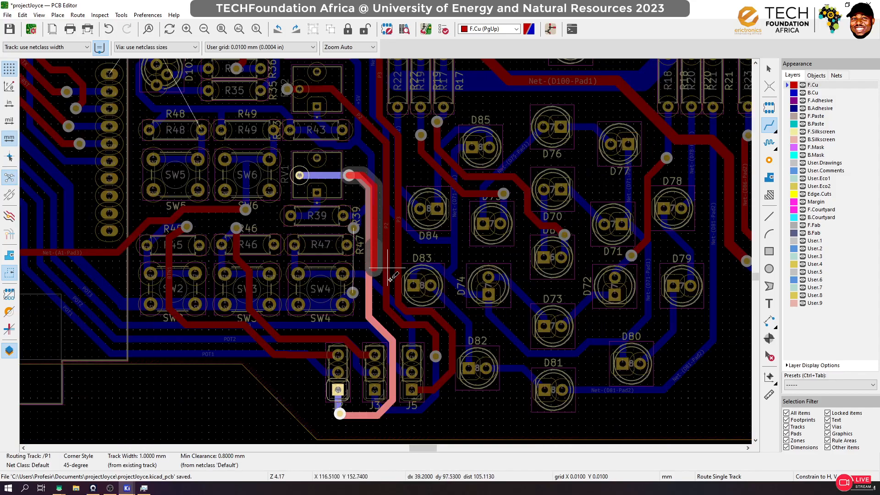
{"action": "scroll", "coordinate": [385, 254], "scroll_direction": "up", "scroll_amount": 3}
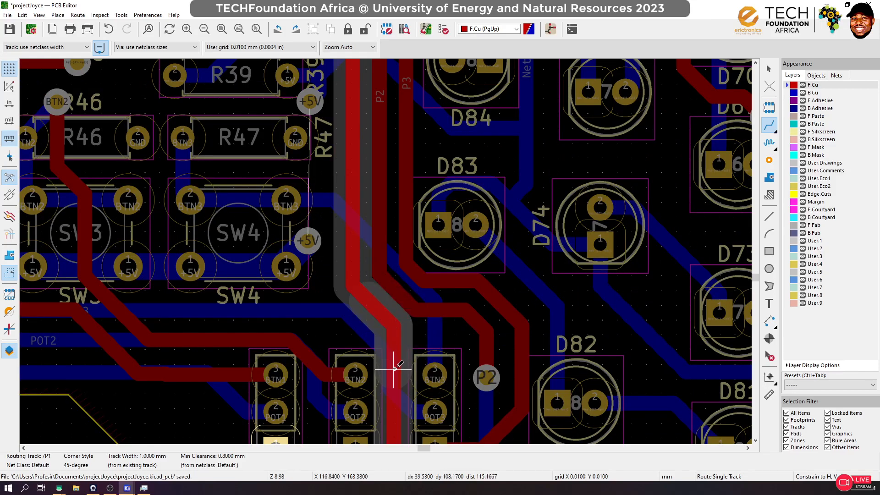
{"action": "key", "text": "Escape"}
{"action": "scroll", "coordinate": [383, 315], "scroll_direction": "down", "scroll_amount": 3}
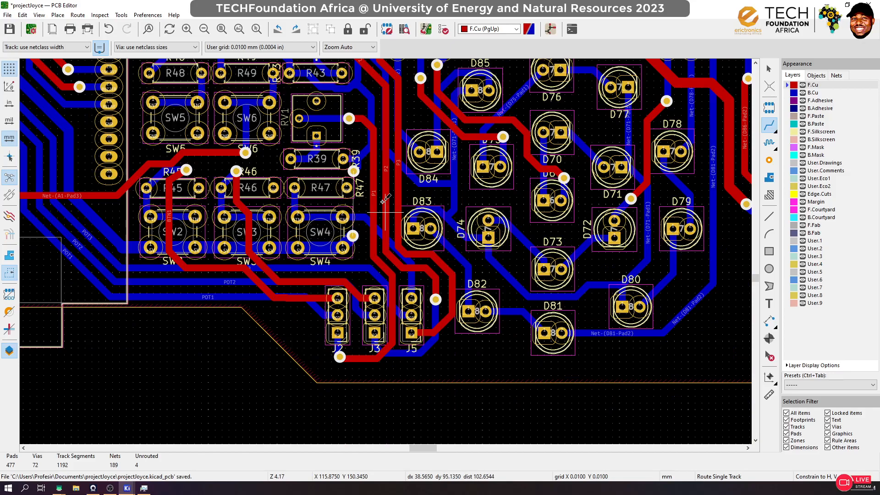
{"action": "scroll", "coordinate": [368, 179], "scroll_direction": "up", "scroll_amount": 1}
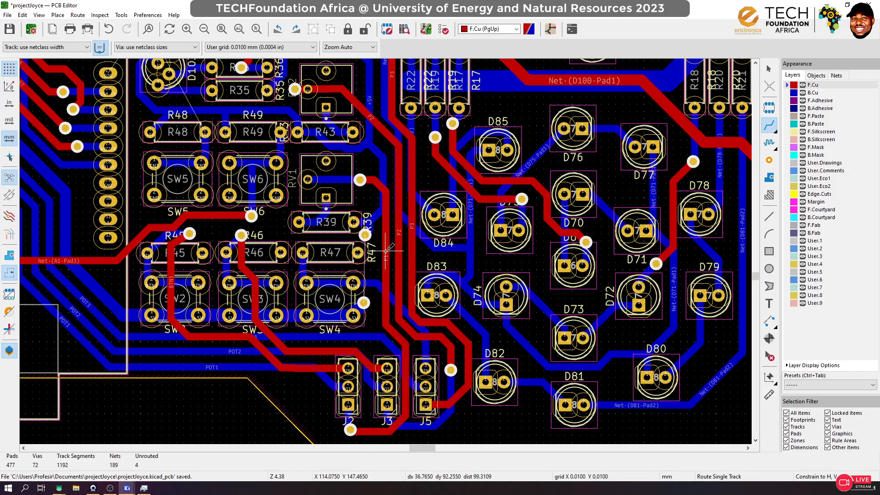
{"action": "left_click", "coordinate": [365, 235]}
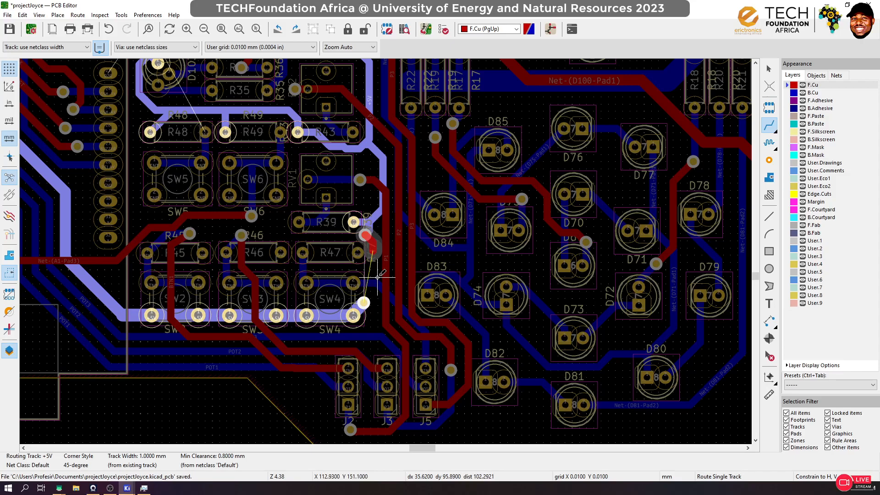
{"action": "scroll", "coordinate": [378, 277], "scroll_direction": "up", "scroll_amount": 3}
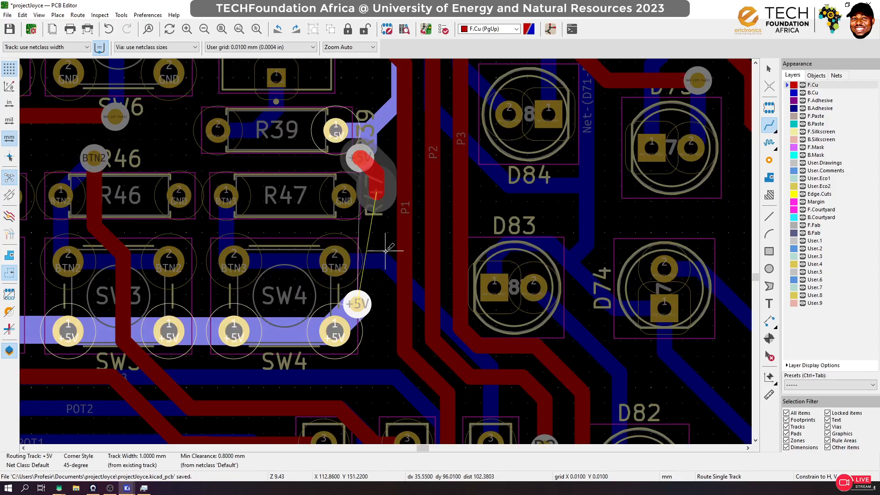
{"action": "key", "text": "Escape"}
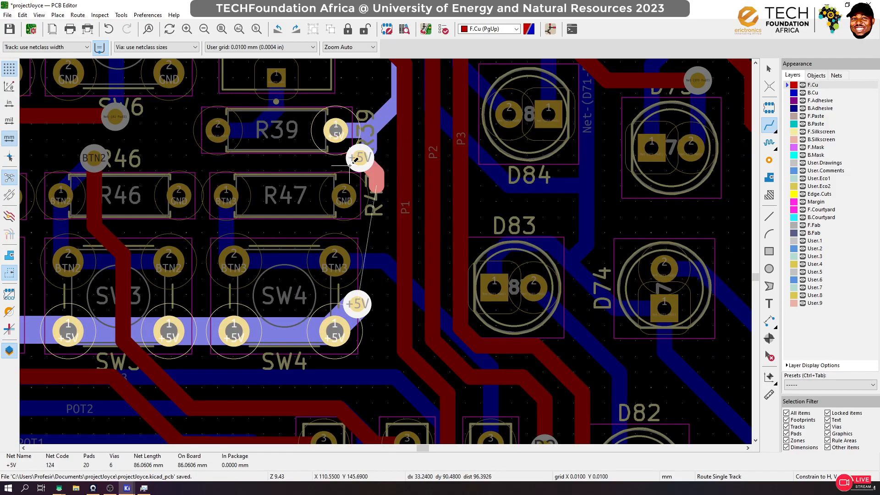
Route +5V on F.Cu from the via below R39 across R47 and SW4 to the +5V via beside SW4, with a diagonal lower bend
{"action": "left_click", "coordinate": [357, 159]}
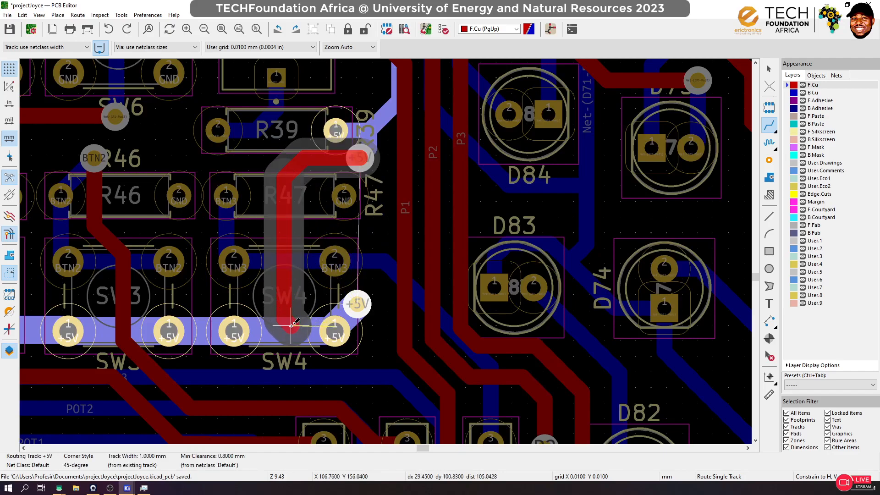
{"action": "left_click", "coordinate": [356, 304]}
{"action": "left_click", "coordinate": [357, 303]}
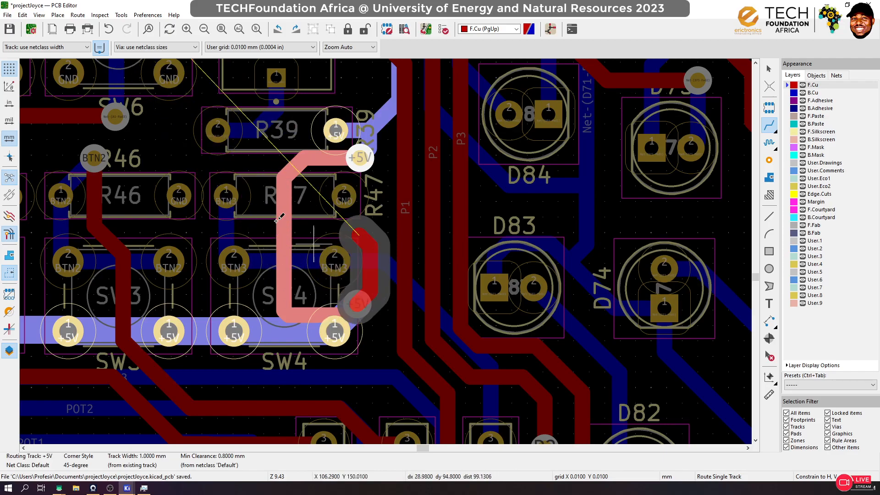
{"action": "left_click", "coordinate": [285, 172]}
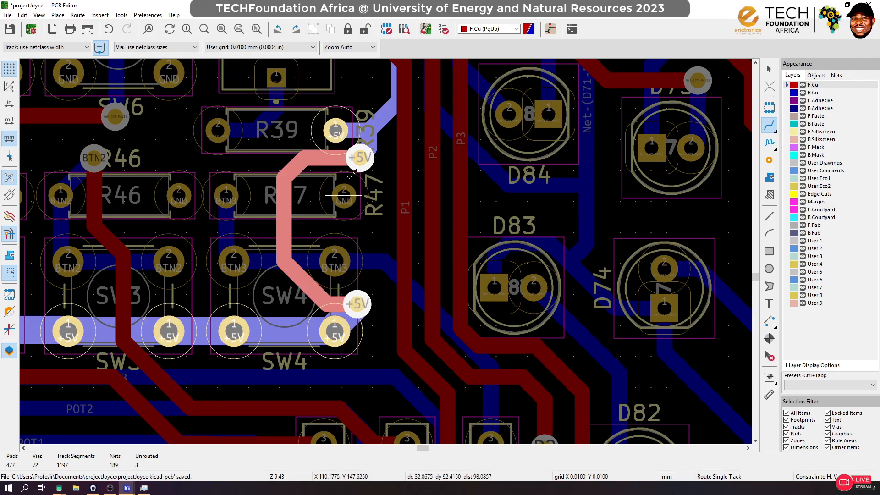
Reshape the new +5V track's upper corner over R47 into a longer diagonal and save the board
{"action": "scroll", "coordinate": [351, 177], "scroll_direction": "up", "scroll_amount": 3}
{"action": "left_click_drag", "start_coordinate": [371, 316], "coordinate": [461, 222]}
{"action": "key", "text": "ctrl+s"}
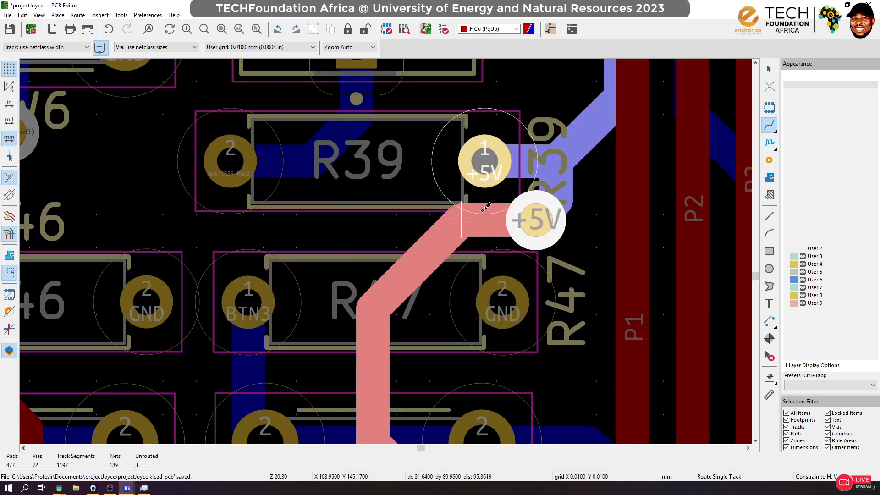
Route INT on B.Cu from SW5 down between A1 and the switches, around A1's lowest pin, and up beside the +5V track
{"action": "scroll", "coordinate": [467, 216], "scroll_direction": "down", "scroll_amount": 6}
{"action": "scroll", "coordinate": [403, 273], "scroll_direction": "down", "scroll_amount": 3}
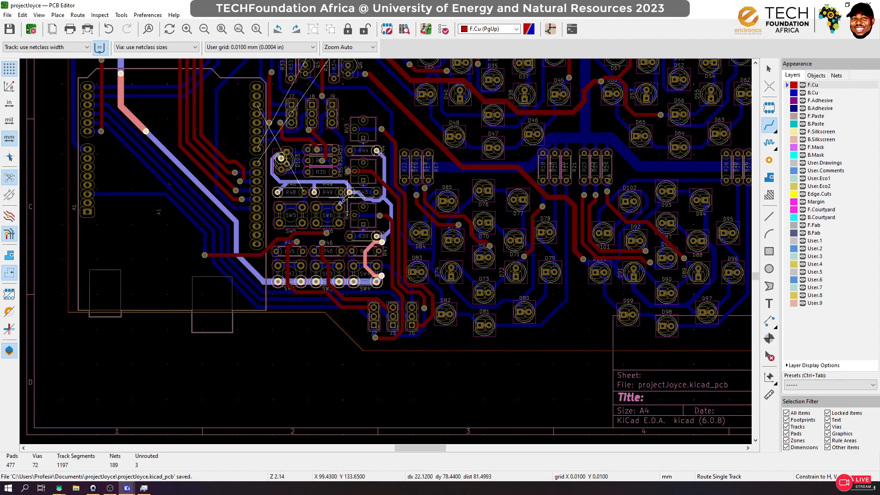
{"action": "scroll", "coordinate": [249, 182], "scroll_direction": "up", "scroll_amount": 3}
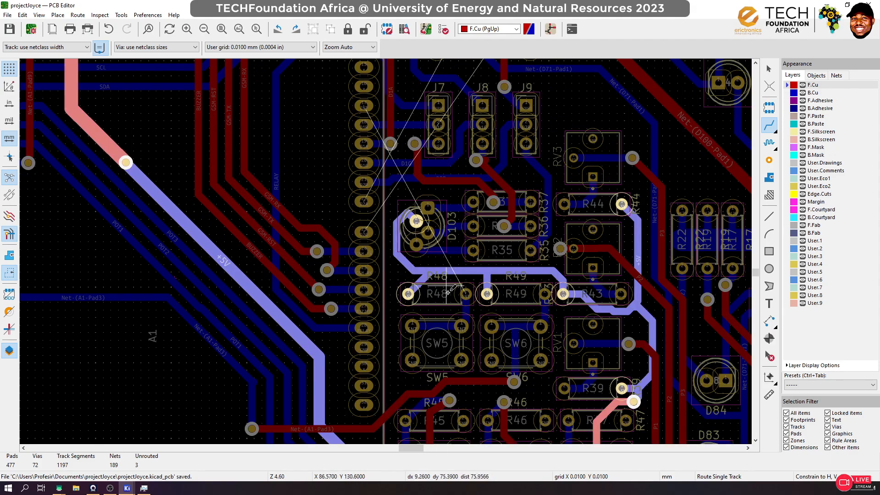
{"action": "left_click", "coordinate": [412, 326]}
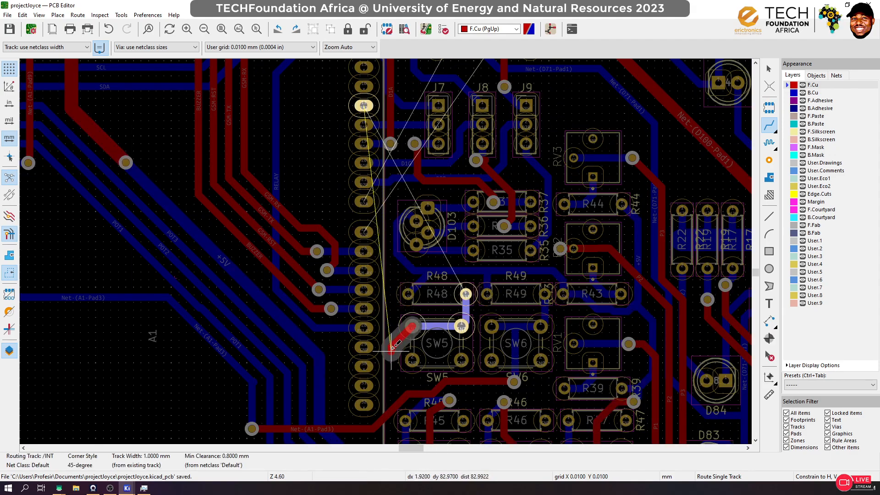
{"action": "key", "text": "Escape"}
{"action": "key", "text": "Page_Down"}
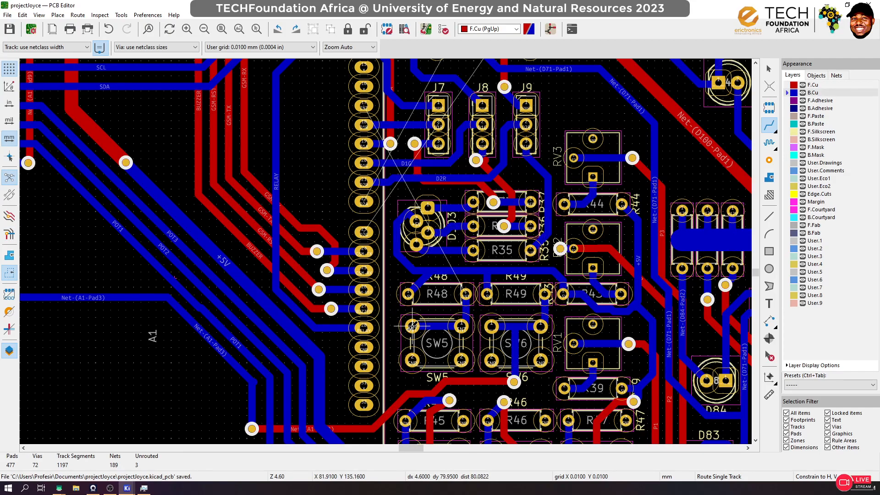
{"action": "left_click", "coordinate": [412, 326]}
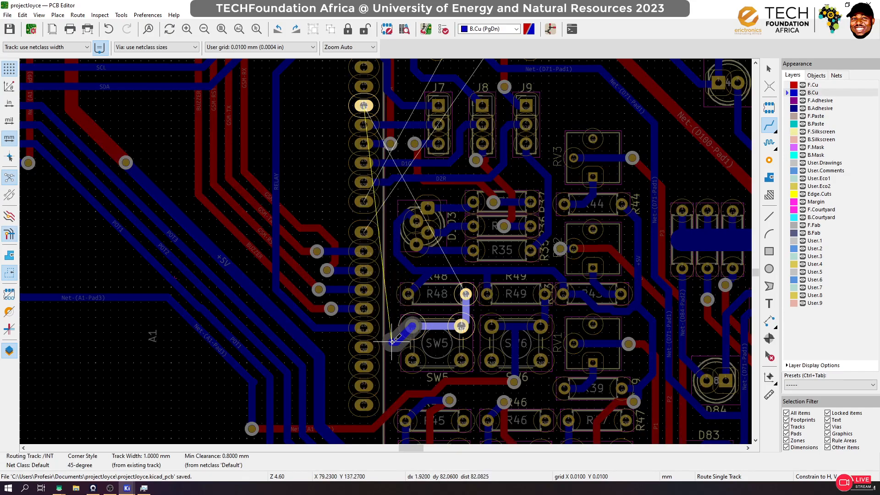
{"action": "scroll", "coordinate": [394, 414], "scroll_direction": "down", "scroll_amount": 1}
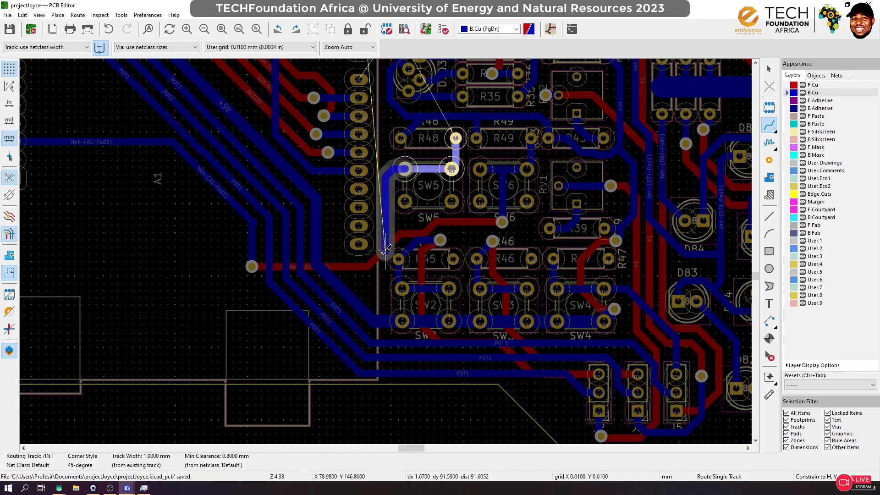
{"action": "scroll", "coordinate": [386, 252], "scroll_direction": "up", "scroll_amount": 3}
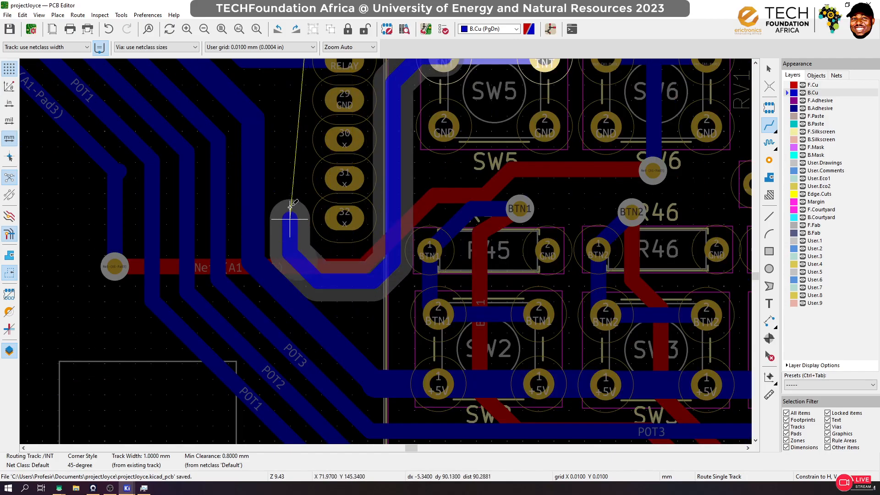
{"action": "scroll", "coordinate": [285, 156], "scroll_direction": "down", "scroll_amount": 3}
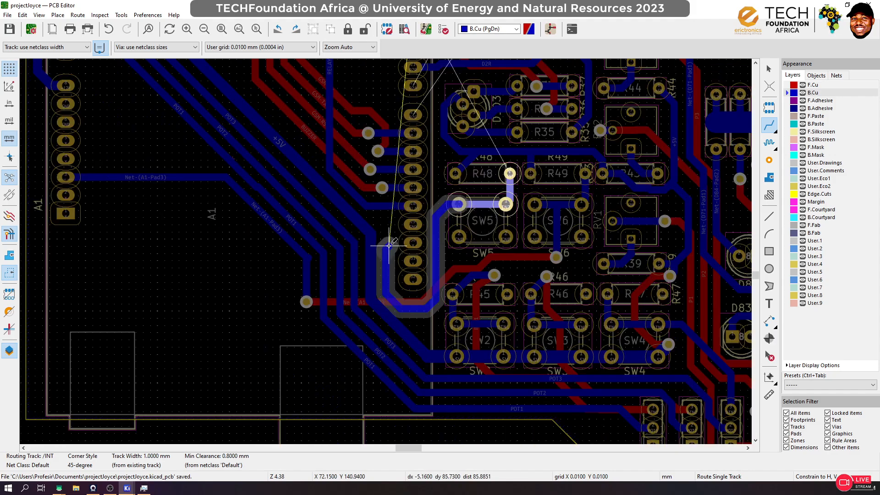
{"action": "scroll", "coordinate": [385, 252], "scroll_direction": "down", "scroll_amount": 1}
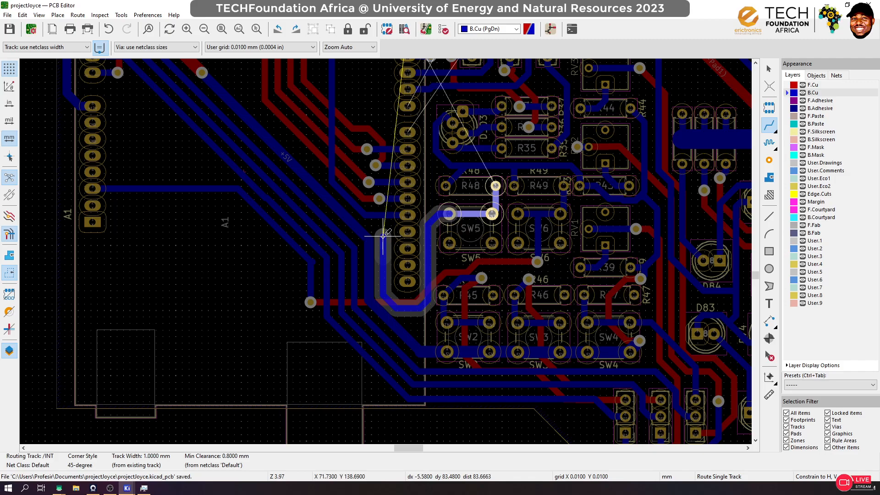
{"action": "double_click", "coordinate": [383, 236]}
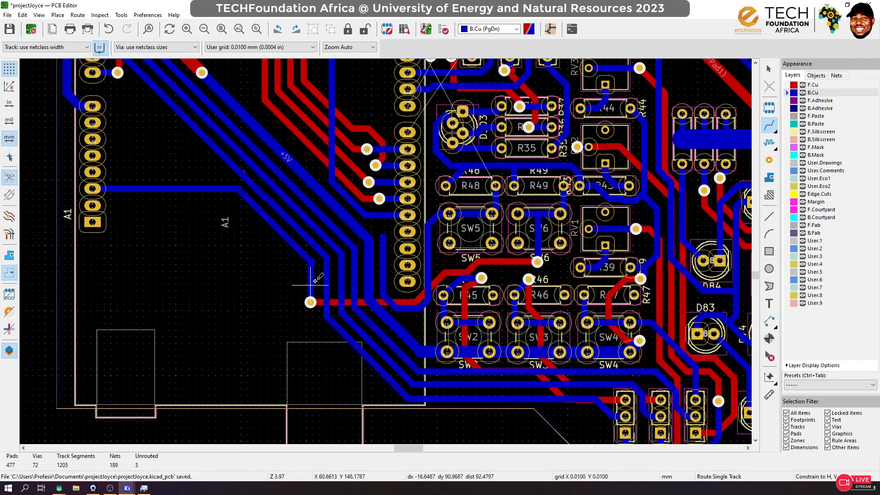
Reroute Net-(A1-Pad3) on B.Cu from its via to the A1 pad with a longer diagonal, and shift POT1 close beside it, straightening its lower corner
{"action": "left_click", "coordinate": [310, 301]}
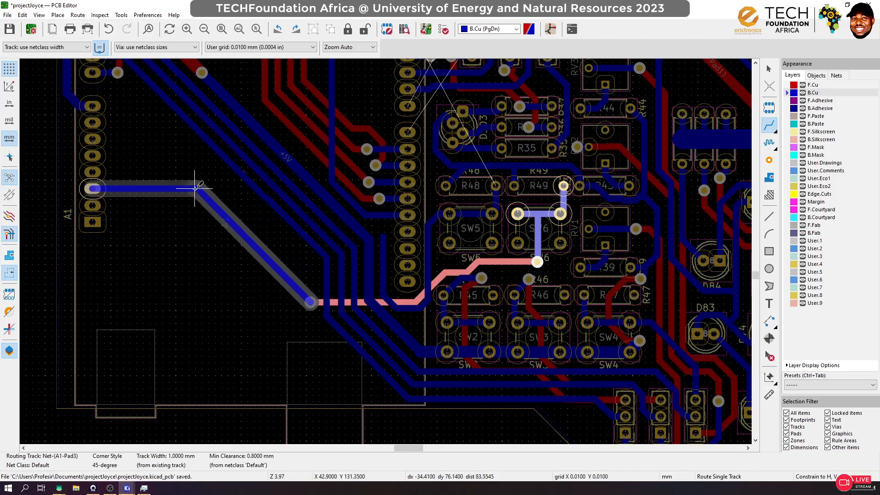
{"action": "left_click", "coordinate": [195, 192]}
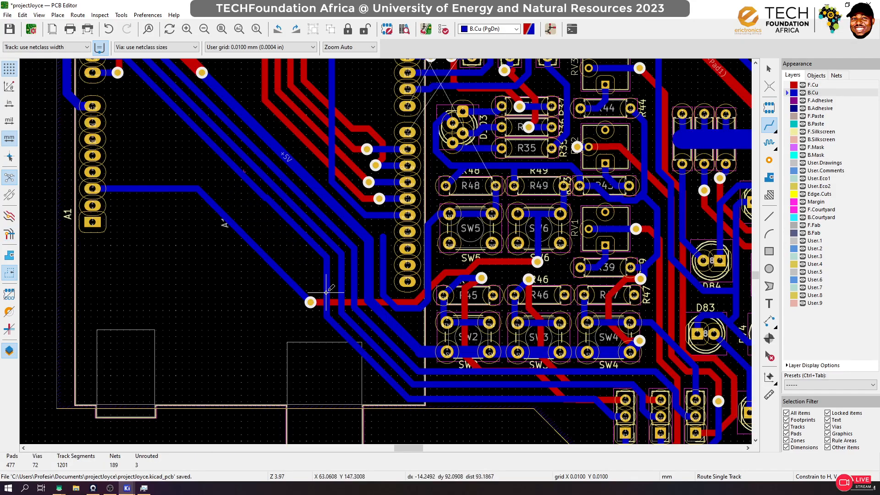
{"action": "left_click", "coordinate": [328, 290]}
{"action": "scroll", "coordinate": [153, 98], "scroll_direction": "down", "scroll_amount": 1}
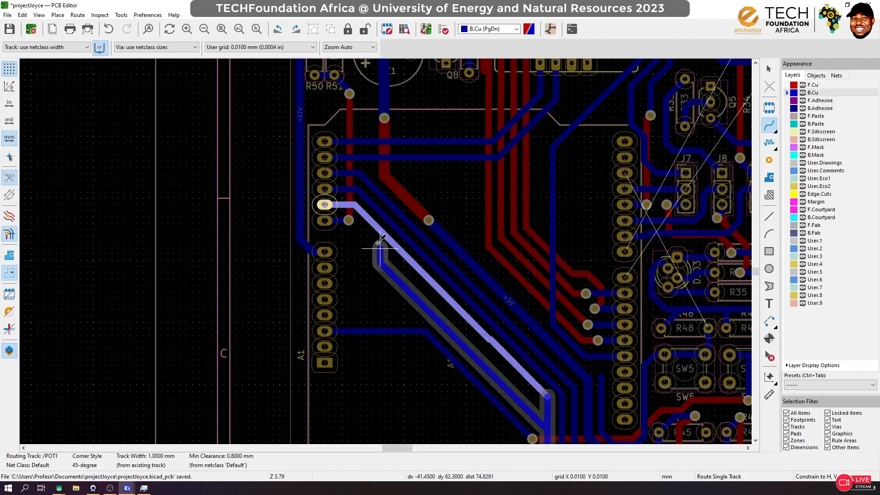
{"action": "left_click", "coordinate": [370, 217]}
{"action": "scroll", "coordinate": [540, 371], "scroll_direction": "down", "scroll_amount": 1}
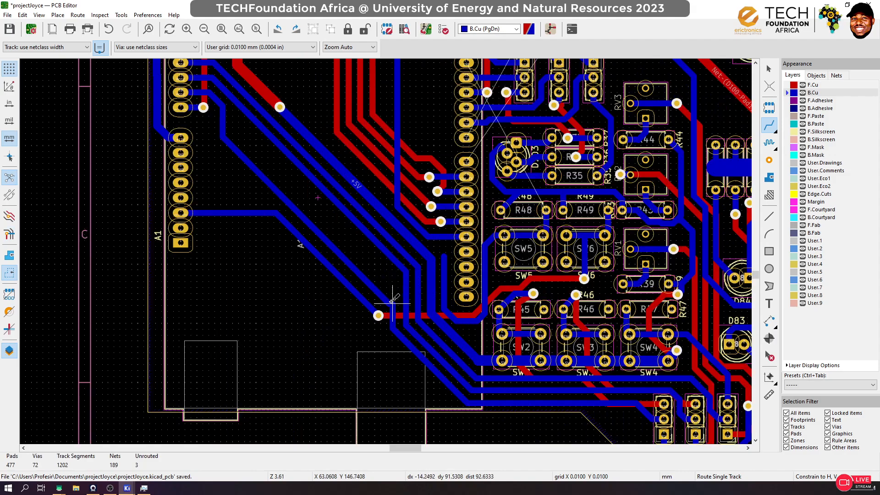
{"action": "scroll", "coordinate": [393, 303], "scroll_direction": "up", "scroll_amount": 2}
{"action": "left_click", "coordinate": [386, 274]}
{"action": "left_click", "coordinate": [369, 240]}
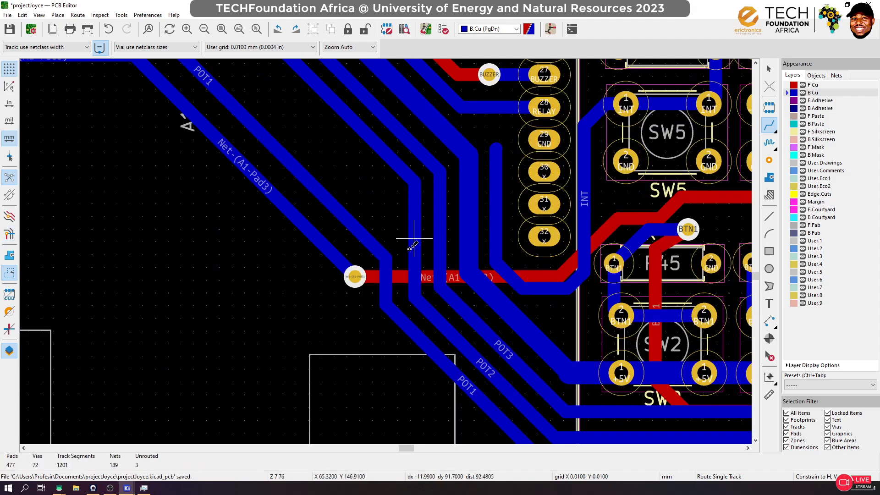
Reroute POT2 on B.Cu with its long diagonal shifted close to the POT1 track, rejoining it near the A1 pads
{"action": "left_click", "coordinate": [414, 264]}
{"action": "scroll", "coordinate": [321, 156], "scroll_direction": "down", "scroll_amount": 3}
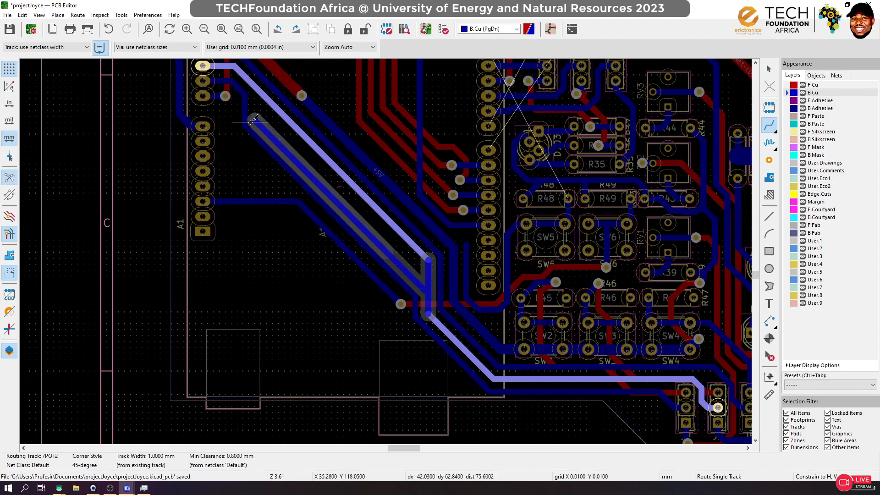
{"action": "left_click", "coordinate": [252, 84]}
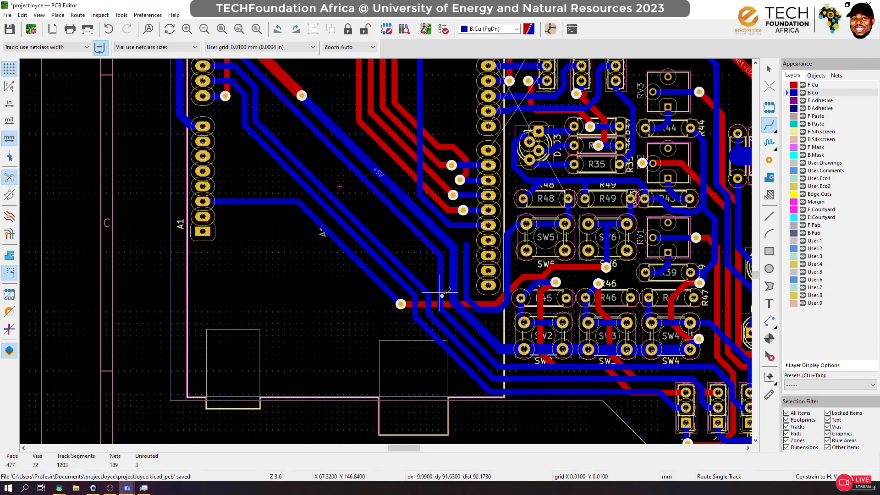
Reroute POT3 on B.Cu close to POT2, and +5V beside it with a vertical section down from the +5V via
{"action": "left_click", "coordinate": [443, 311]}
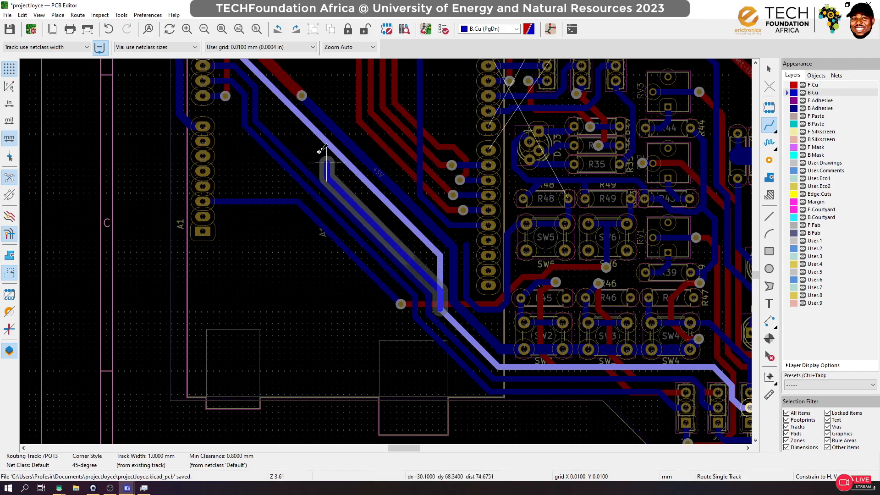
{"action": "left_click", "coordinate": [263, 79]}
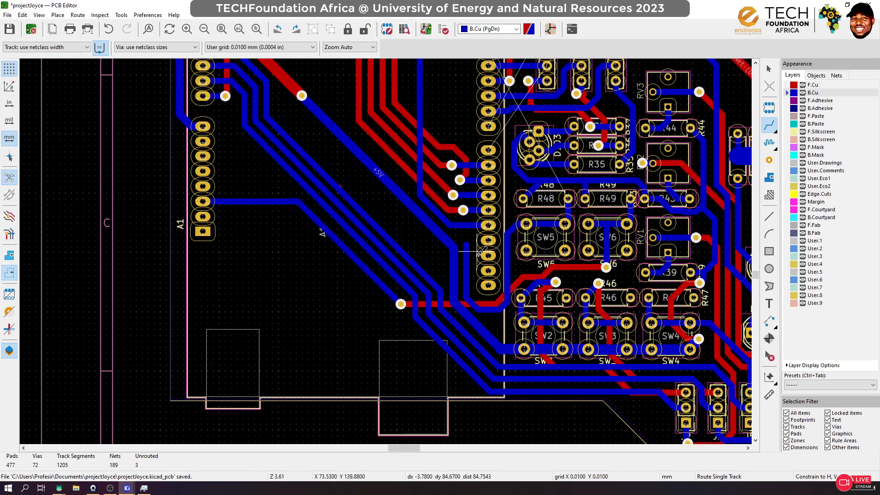
{"action": "left_click", "coordinate": [454, 305]}
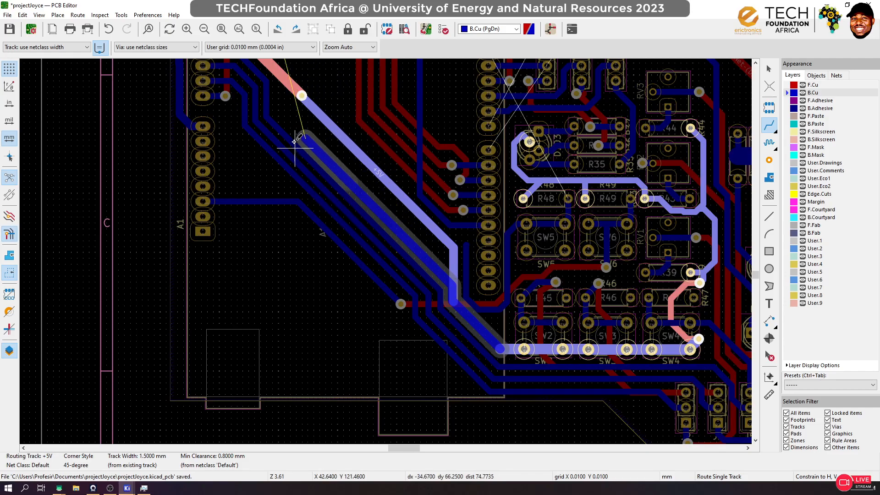
{"action": "left_click", "coordinate": [301, 95]}
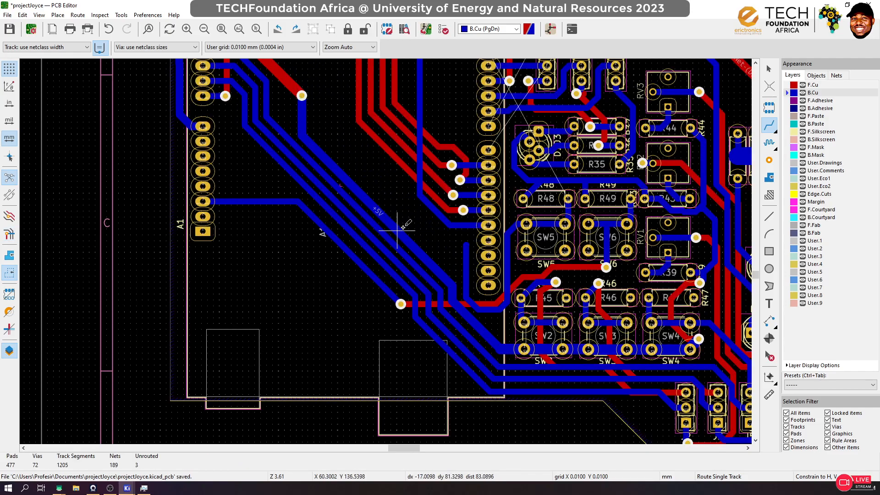
Extend INT on B.Cu from its bend below A1 diagonally beside +5V and up alongside RELAY, and shift the RELAY track farther from it
{"action": "scroll", "coordinate": [396, 230], "scroll_direction": "up", "scroll_amount": 3}
{"action": "left_click", "coordinate": [540, 379]}
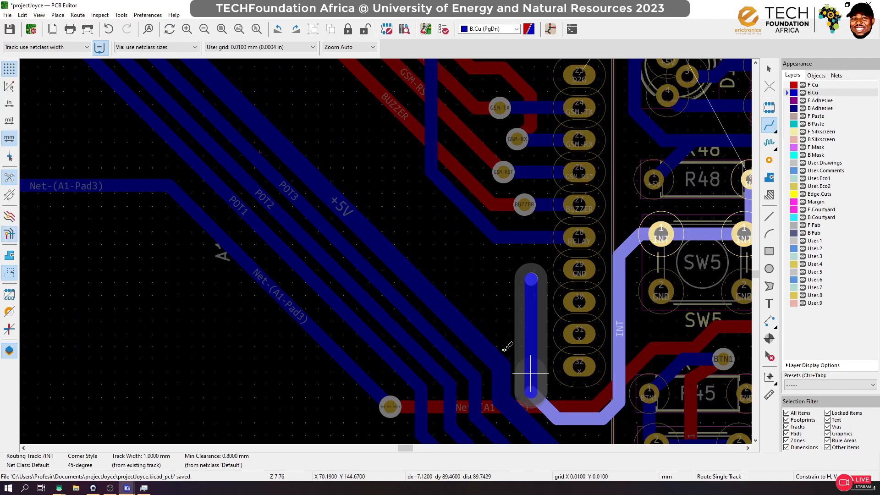
{"action": "scroll", "coordinate": [386, 250], "scroll_direction": "down", "scroll_amount": 6}
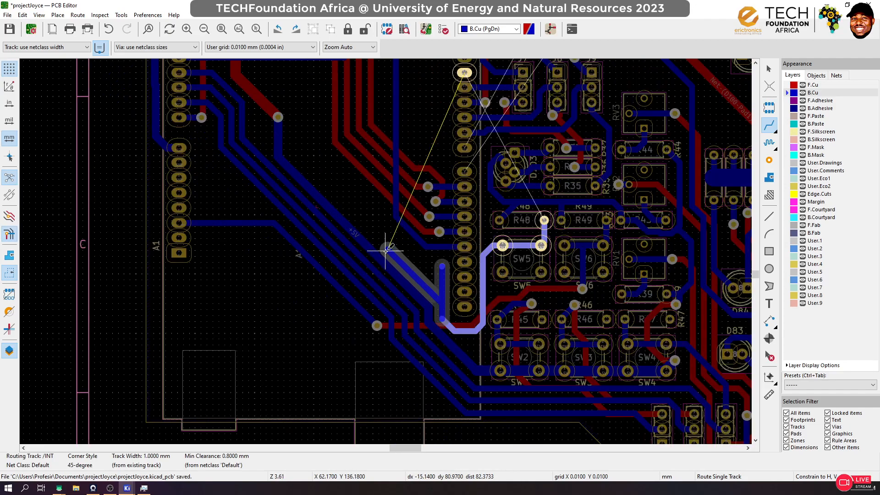
{"action": "scroll", "coordinate": [386, 250], "scroll_direction": "up", "scroll_amount": 3}
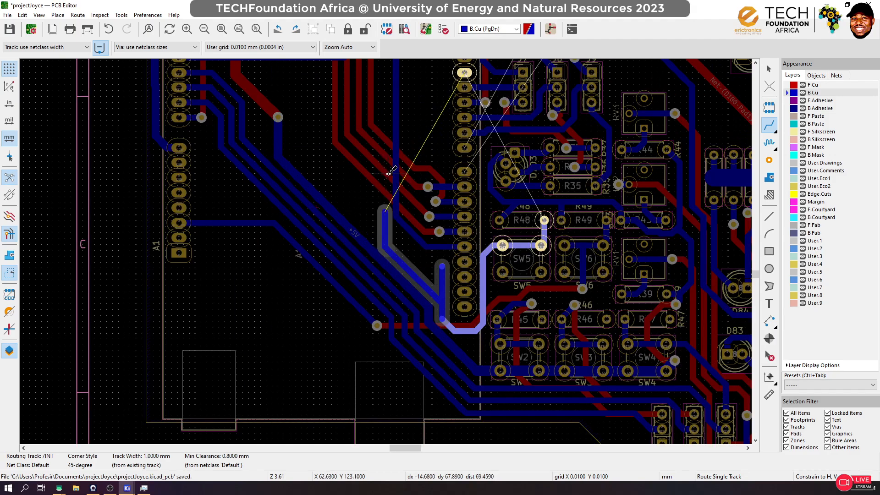
{"action": "scroll", "coordinate": [389, 129], "scroll_direction": "down", "scroll_amount": 1}
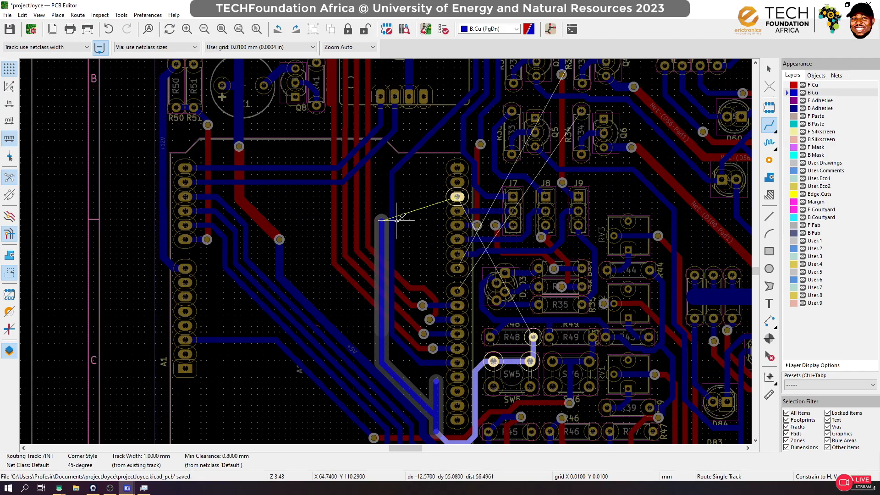
{"action": "scroll", "coordinate": [384, 213], "scroll_direction": "up", "scroll_amount": 3}
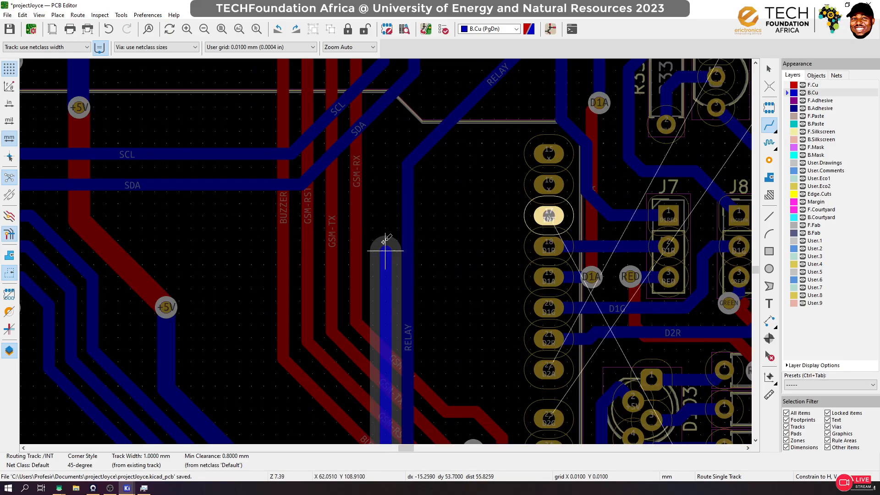
{"action": "key", "text": "v"}
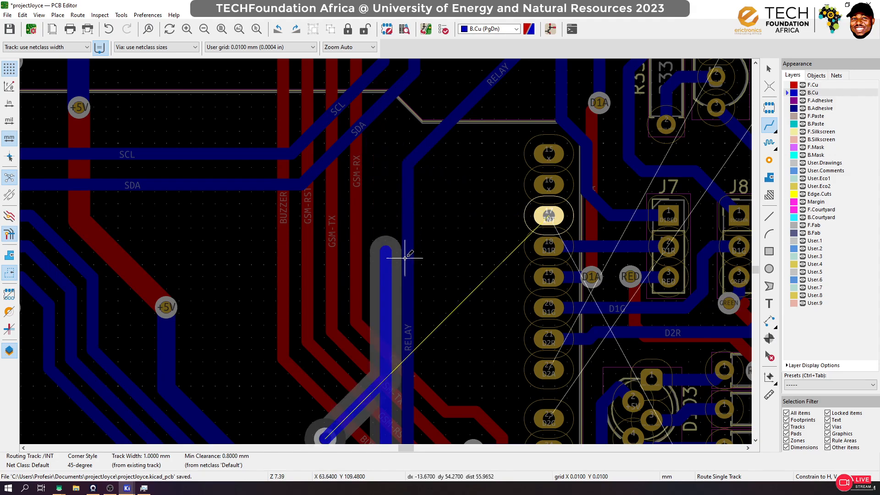
{"action": "key", "text": "Escape"}
{"action": "scroll", "coordinate": [397, 225], "scroll_direction": "down", "scroll_amount": 3}
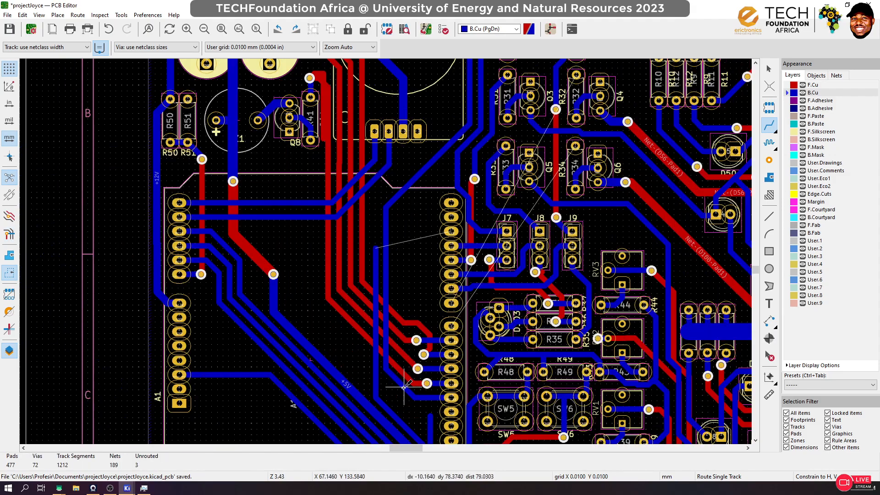
{"action": "left_click", "coordinate": [405, 387]}
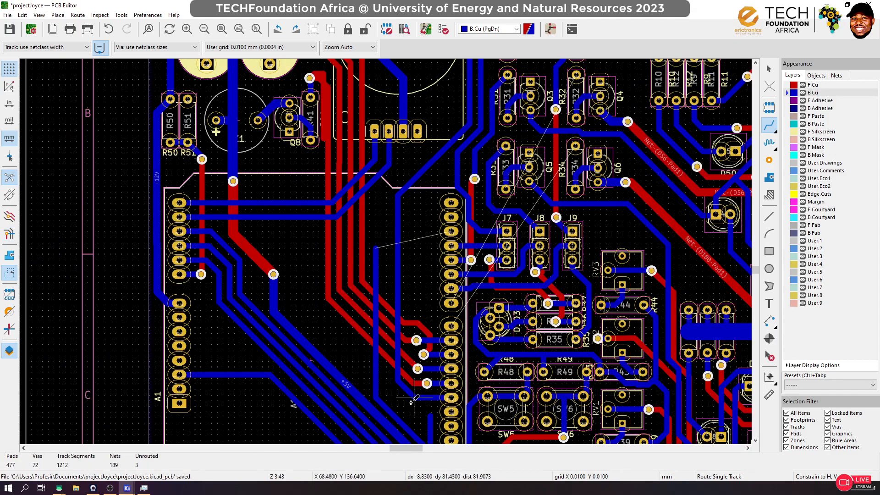
Finish INT to its A1 pad, crossing RELAY on F.Cu between two vias and ending on B.Cu, and save the board
{"action": "left_click", "coordinate": [376, 247]}
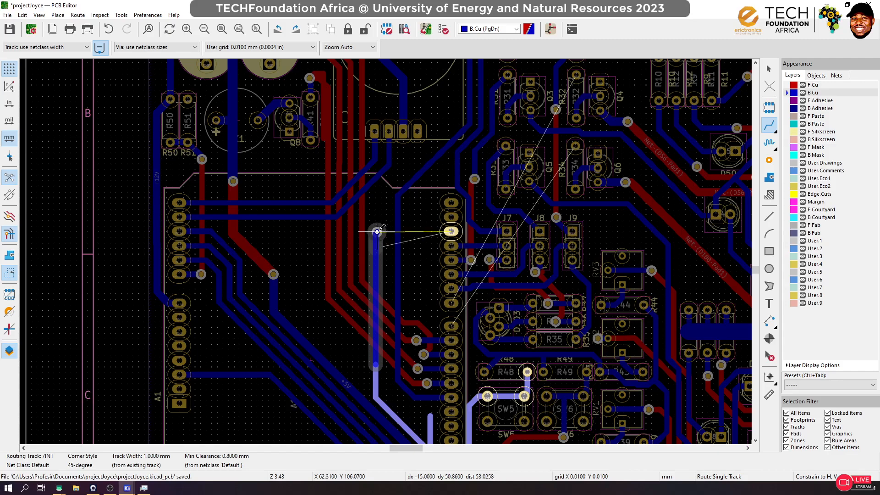
{"action": "key", "text": "Page_Up"}
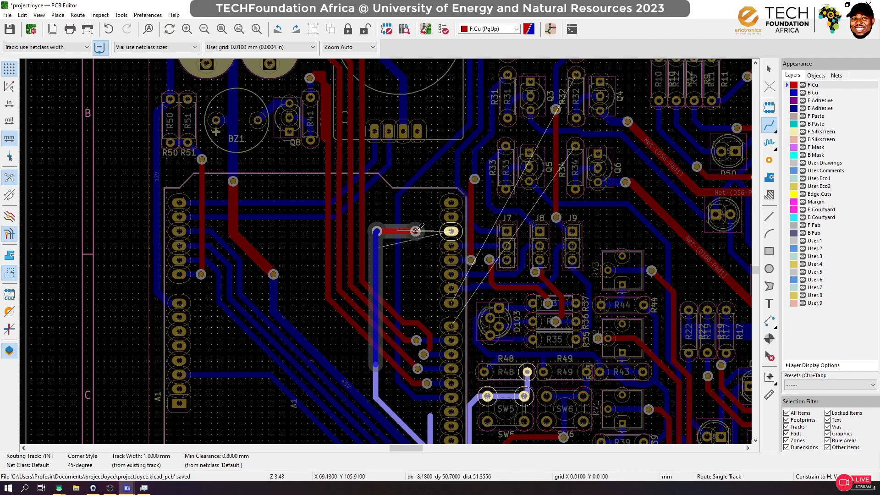
{"action": "key", "text": "Page_Down"}
{"action": "left_click", "coordinate": [452, 230]}
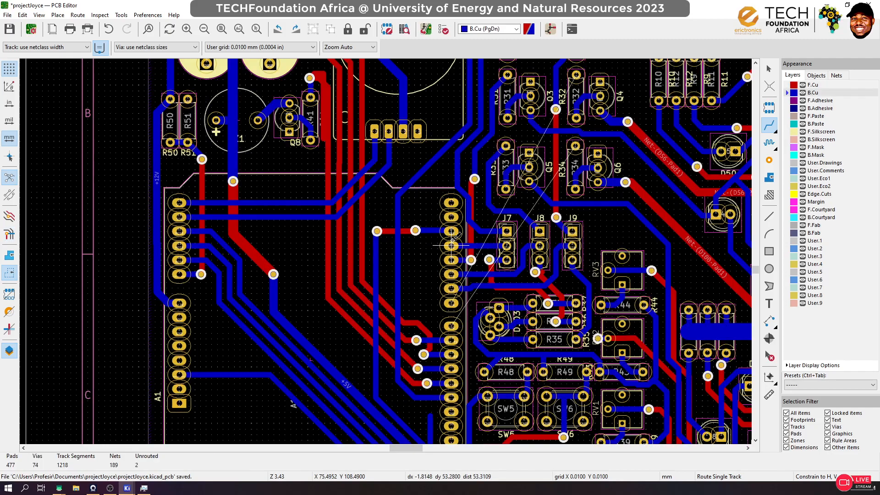
{"action": "key", "text": "ctrl+s"}
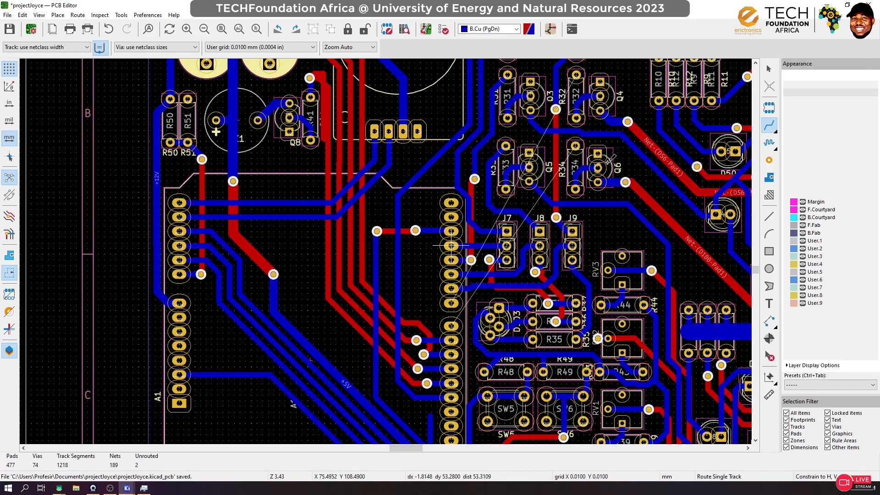
Delete the leftover vertical INT stub and its remaining segment on B.Cu beside A1's lower pins
{"action": "scroll", "coordinate": [394, 330], "scroll_direction": "down", "scroll_amount": 1}
{"action": "scroll", "coordinate": [390, 231], "scroll_direction": "up", "scroll_amount": 1}
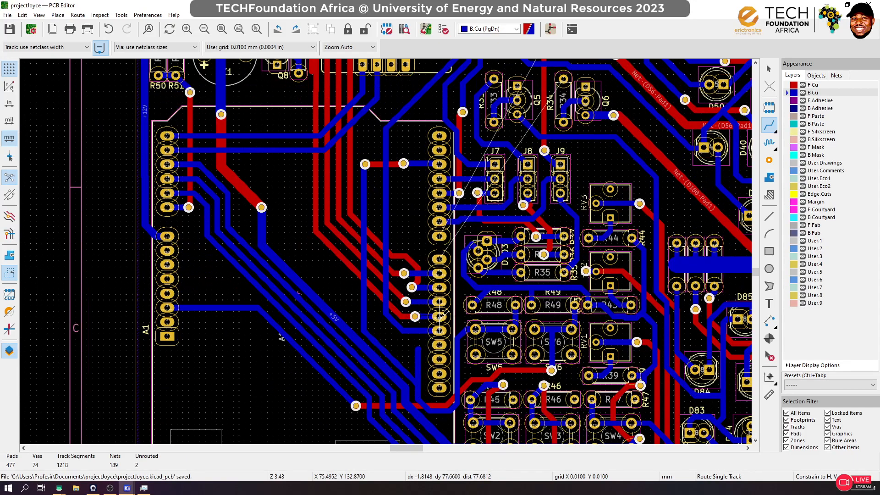
{"action": "key", "text": "Escape"}
{"action": "left_click", "coordinate": [422, 354]}
{"action": "key", "text": "Delete"}
{"action": "left_click", "coordinate": [421, 353]}
{"action": "key", "text": "Delete"}
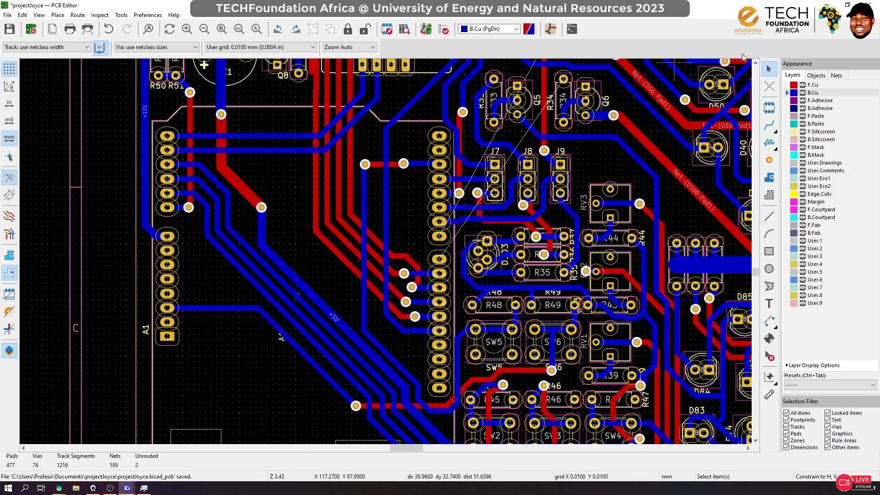
Move the upper-end INT via closer to RELAY and reroute INT on B.Cu vertically beside RELAY to its diagonal section below
{"action": "left_click", "coordinate": [769, 125]}
{"action": "scroll", "coordinate": [365, 170], "scroll_direction": "up", "scroll_amount": 3}
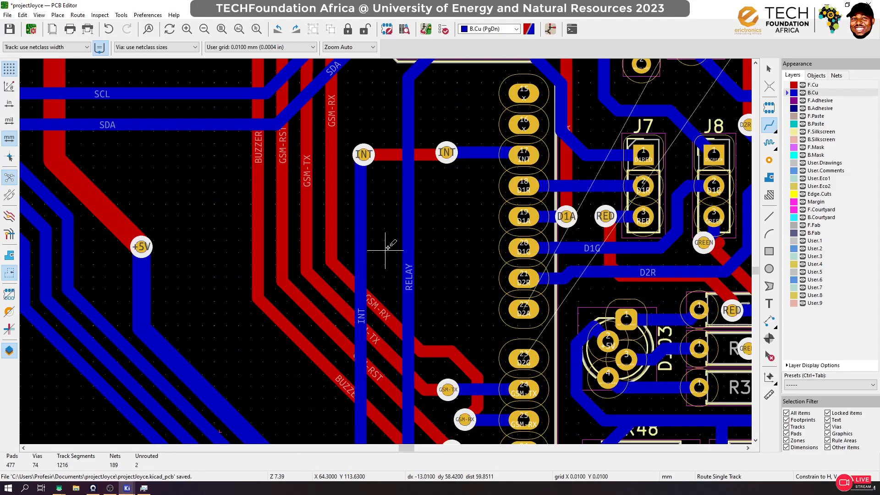
{"action": "left_click", "coordinate": [363, 154]}
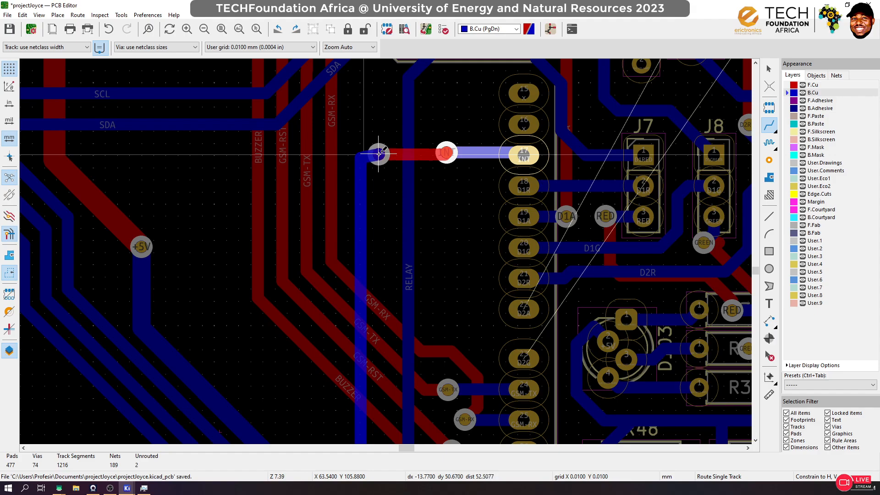
{"action": "scroll", "coordinate": [378, 154], "scroll_direction": "down", "scroll_amount": 3}
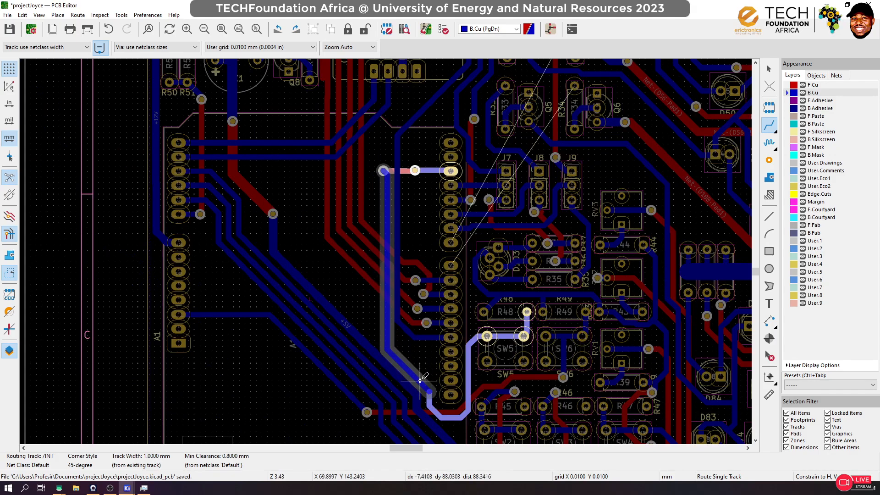
{"action": "scroll", "coordinate": [421, 380], "scroll_direction": "up", "scroll_amount": 3}
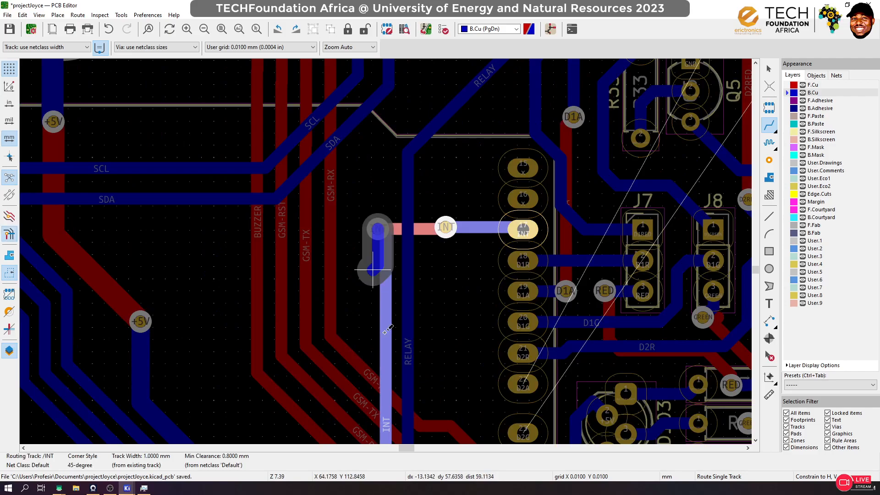
{"action": "scroll", "coordinate": [377, 298], "scroll_direction": "down", "scroll_amount": 3}
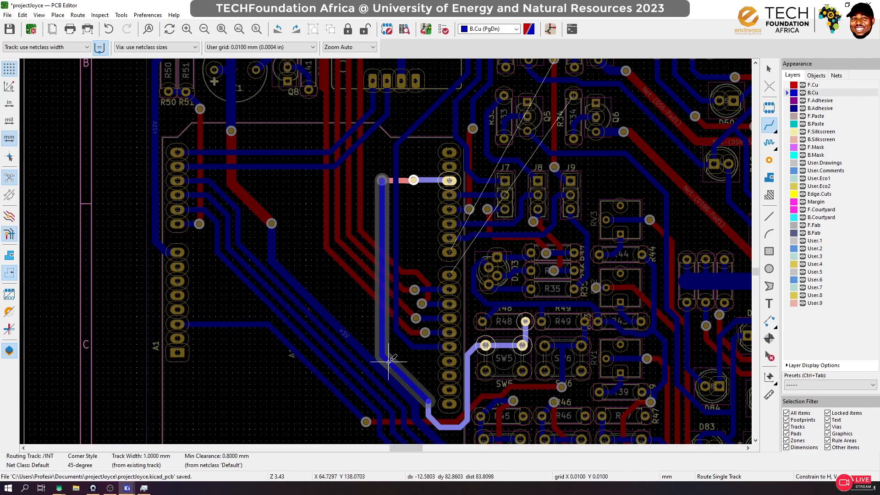
{"action": "key", "text": "Escape"}
Redraw the INT crossing over RELAY on F.Cu between its two vias and save the board
{"action": "scroll", "coordinate": [399, 180], "scroll_direction": "up", "scroll_amount": 3}
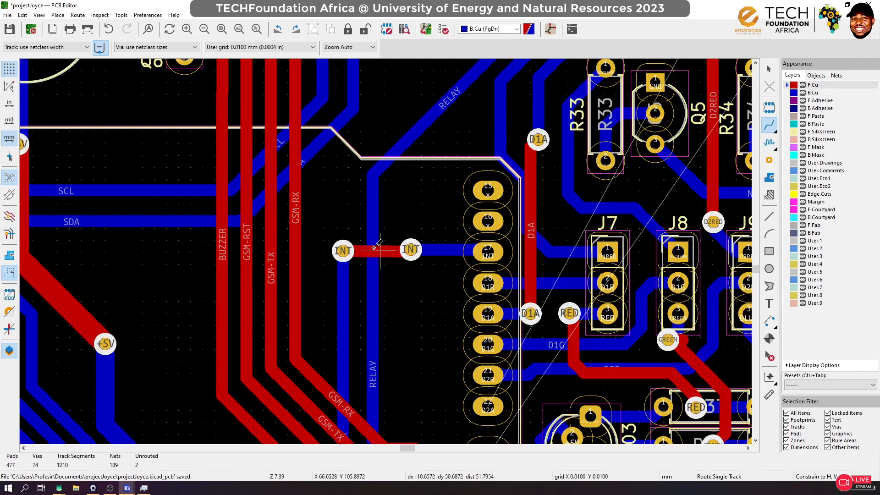
{"action": "left_click", "coordinate": [343, 251]}
{"action": "left_click", "coordinate": [410, 249]}
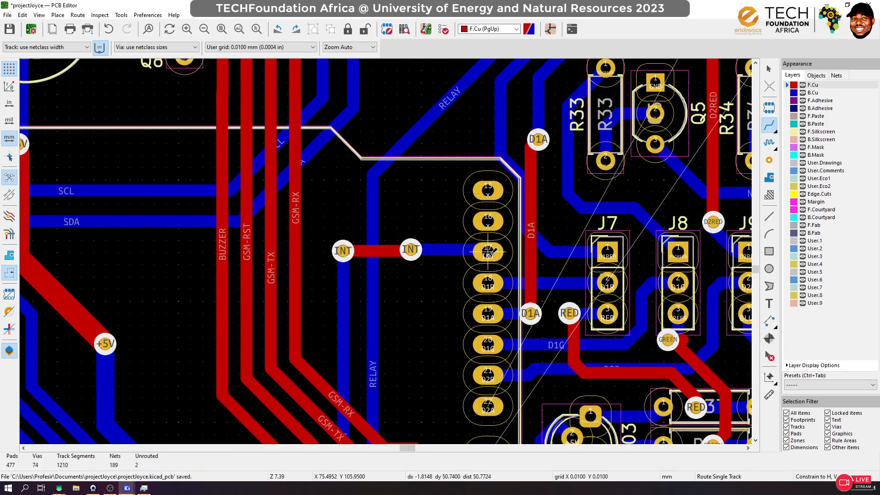
{"action": "scroll", "coordinate": [387, 255], "scroll_direction": "down", "scroll_amount": 6}
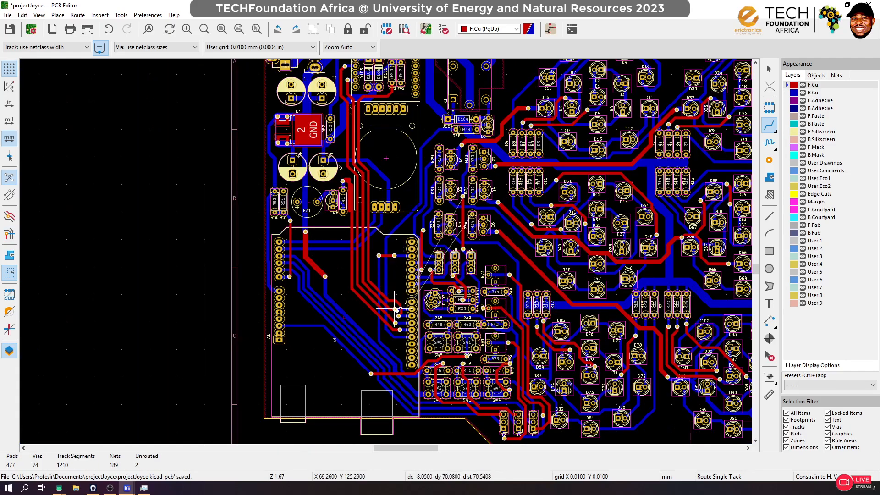
{"action": "scroll", "coordinate": [380, 297], "scroll_direction": "up", "scroll_amount": 1}
{"action": "scroll", "coordinate": [385, 251], "scroll_direction": "up", "scroll_amount": 3}
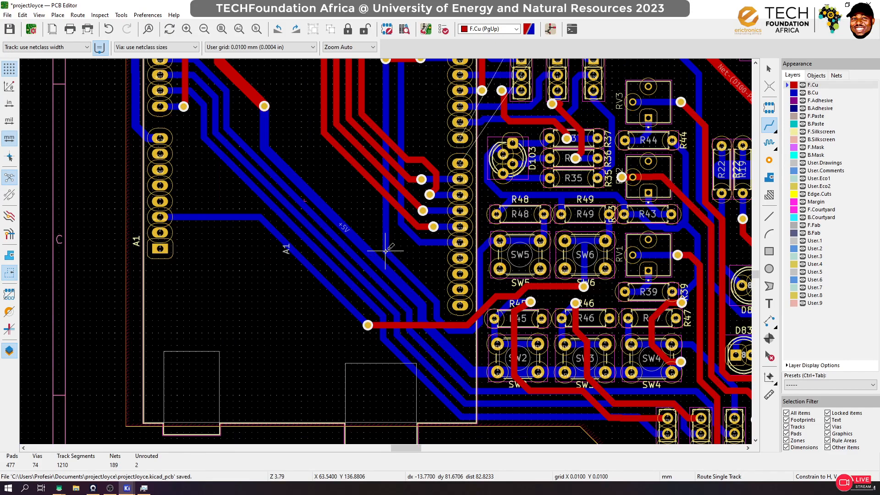
{"action": "scroll", "coordinate": [385, 251], "scroll_direction": "down", "scroll_amount": 3}
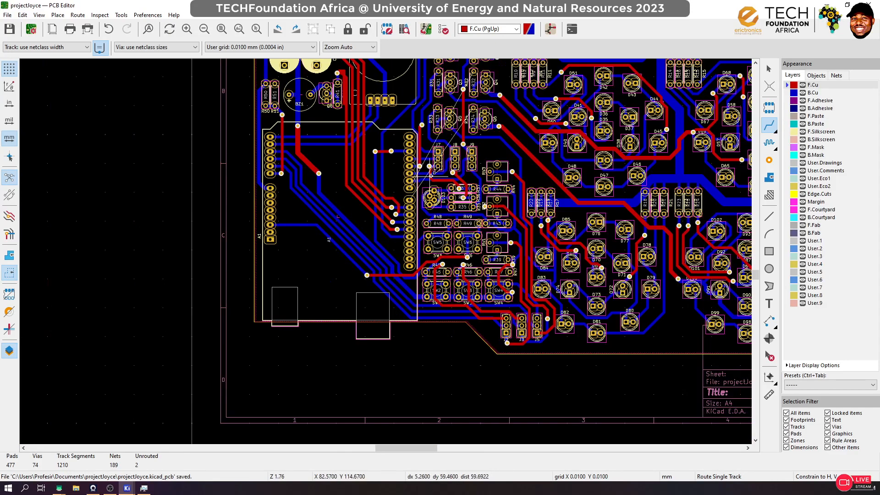
{"action": "key", "text": "F4"}
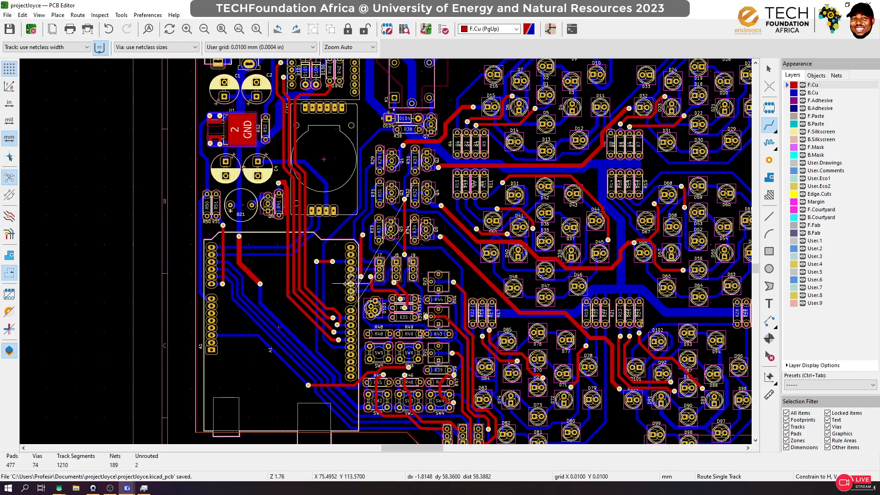
Shift the INT via nearest A1 closer to pin 17, extending the F.Cu crossing
{"action": "scroll", "coordinate": [390, 245], "scroll_direction": "up", "scroll_amount": 3}
{"action": "scroll", "coordinate": [346, 203], "scroll_direction": "up", "scroll_amount": 3}
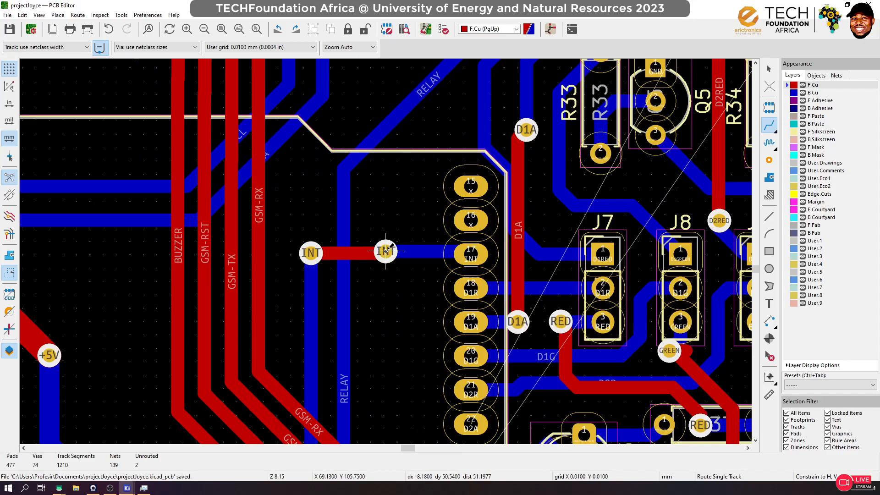
{"action": "left_click_drag", "start_coordinate": [385, 250], "coordinate": [426, 252]}
Route D2A on B.Cu from A1 pin 22 up between the two INT vias, ending above A1's pin row
{"action": "scroll", "coordinate": [393, 278], "scroll_direction": "down", "scroll_amount": 3}
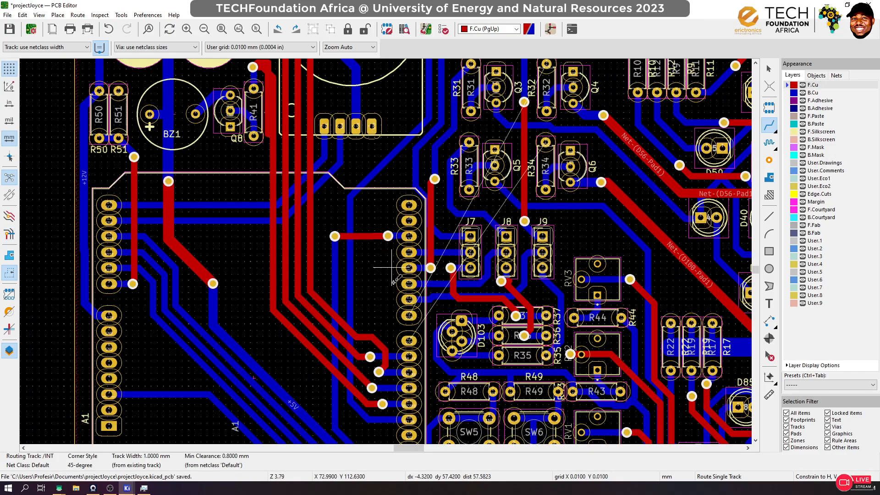
{"action": "left_click", "coordinate": [408, 316]}
{"action": "key", "text": "Escape"}
{"action": "key", "text": "Page_Down"}
{"action": "left_click", "coordinate": [409, 315]}
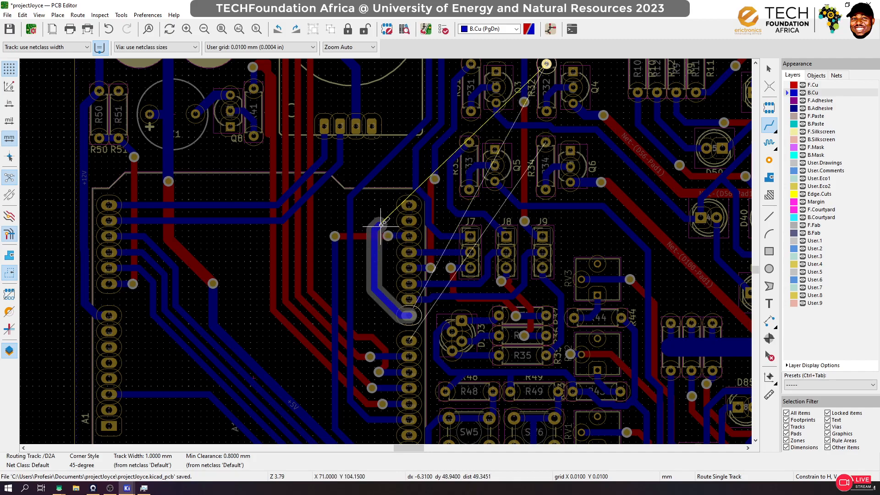
{"action": "scroll", "coordinate": [391, 181], "scroll_direction": "down", "scroll_amount": 1}
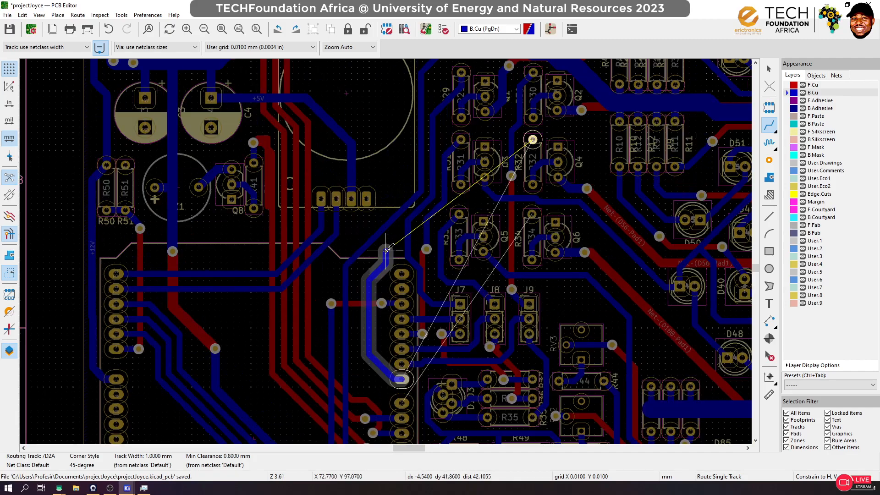
{"action": "double_click", "coordinate": [386, 251]}
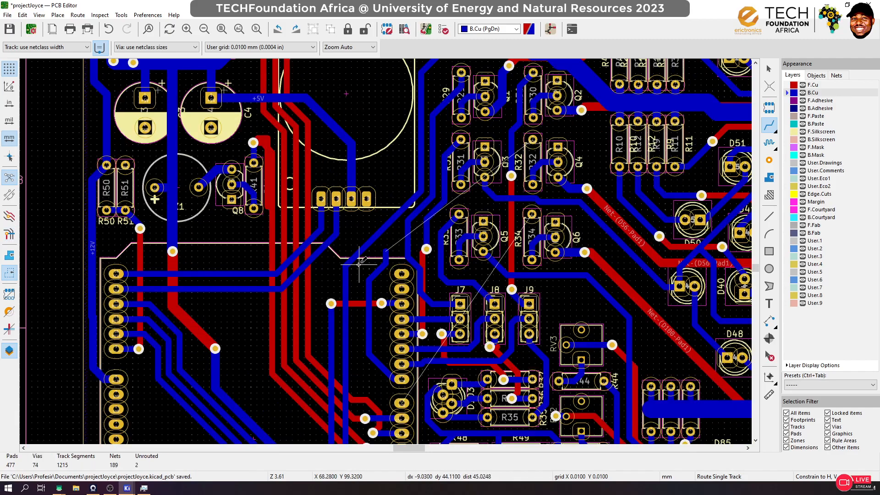
Reroute RELAY on B.Cu from its bend above A1, running vertically beside the four-pin connector before rejoining its upper section
{"action": "left_click", "coordinate": [337, 264]}
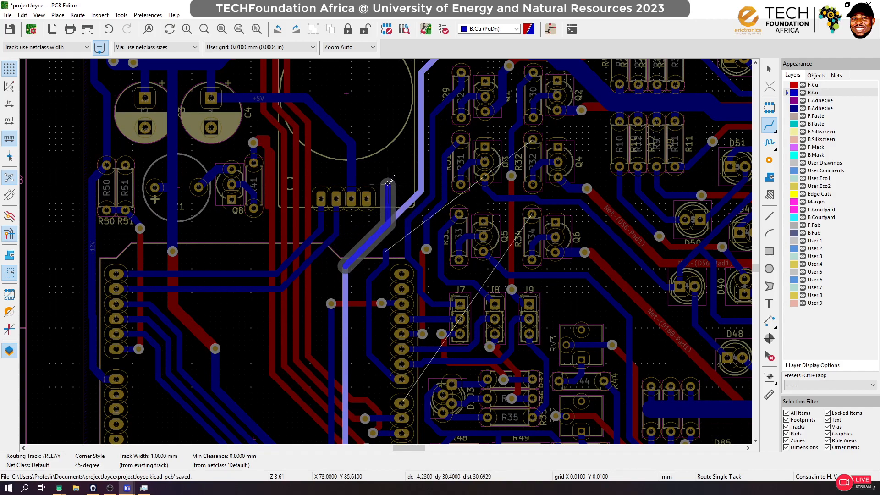
{"action": "scroll", "coordinate": [396, 146], "scroll_direction": "down", "scroll_amount": 1}
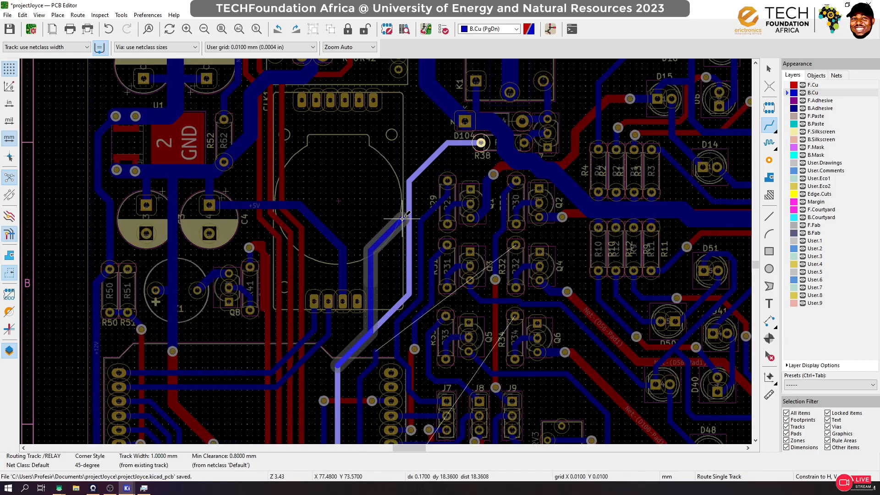
{"action": "key", "text": "Escape"}
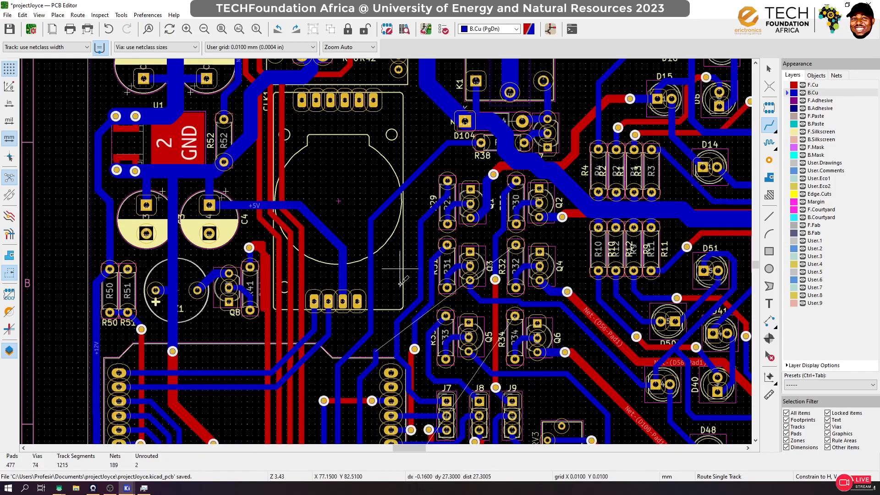
Extend D2A on B.Cu from its bend beside A1 diagonally and vertically between RELAY and D1RED, ending beside R31
{"action": "scroll", "coordinate": [394, 367], "scroll_direction": "up", "scroll_amount": 3}
{"action": "left_click", "coordinate": [329, 277]}
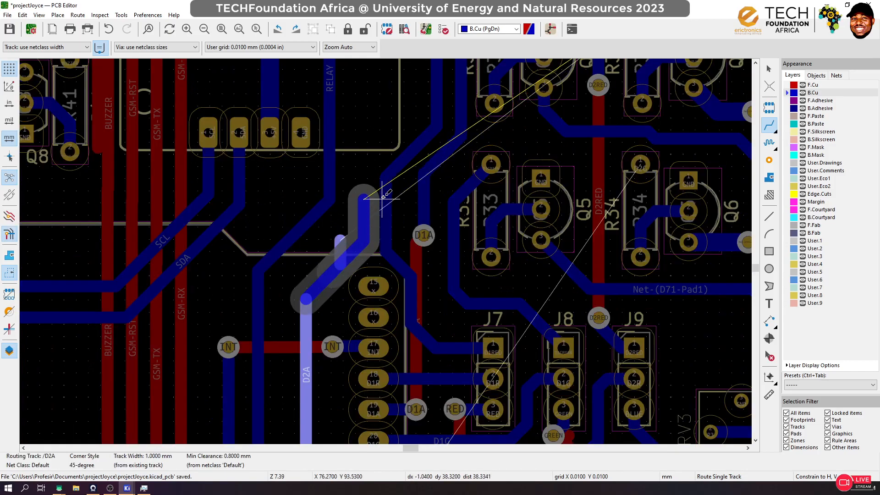
{"action": "scroll", "coordinate": [424, 126], "scroll_direction": "down", "scroll_amount": 3}
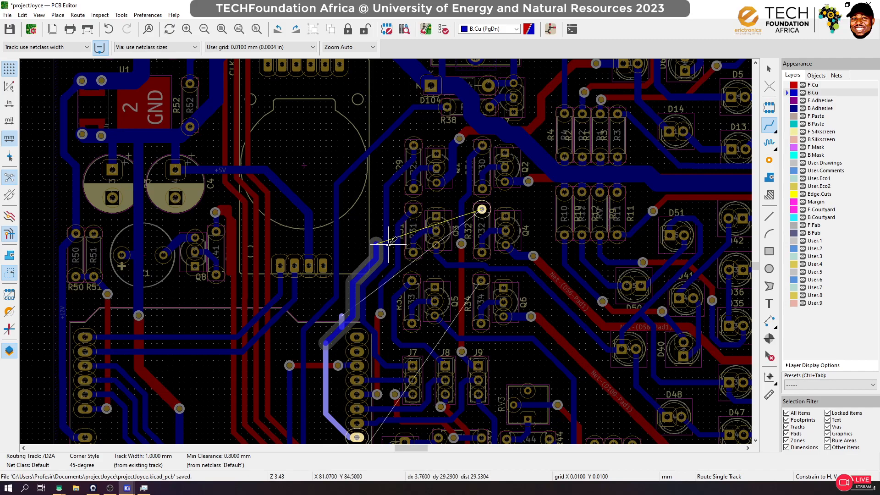
{"action": "key", "text": "Escape"}
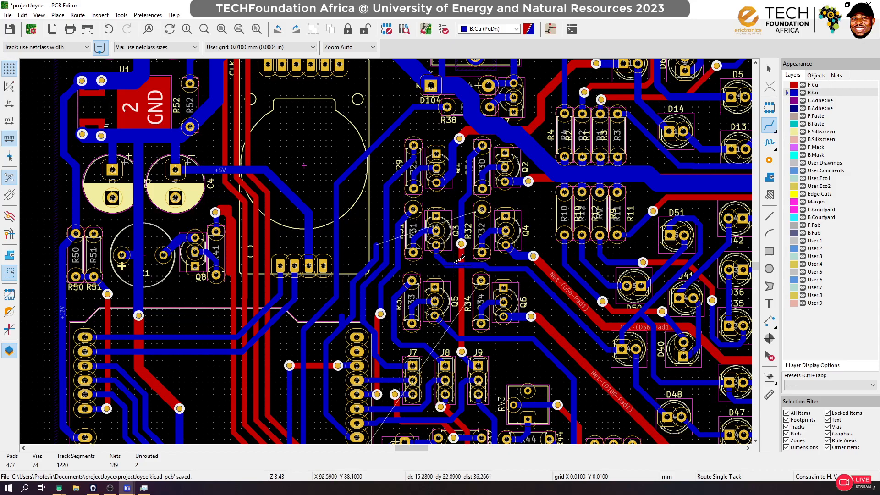
Reroute Net-(D39-Pad1) from Q3 pin 3 in a lower bend on B.Cu and move the D2RED via down beside it
{"action": "scroll", "coordinate": [457, 262], "scroll_direction": "up", "scroll_amount": 3}
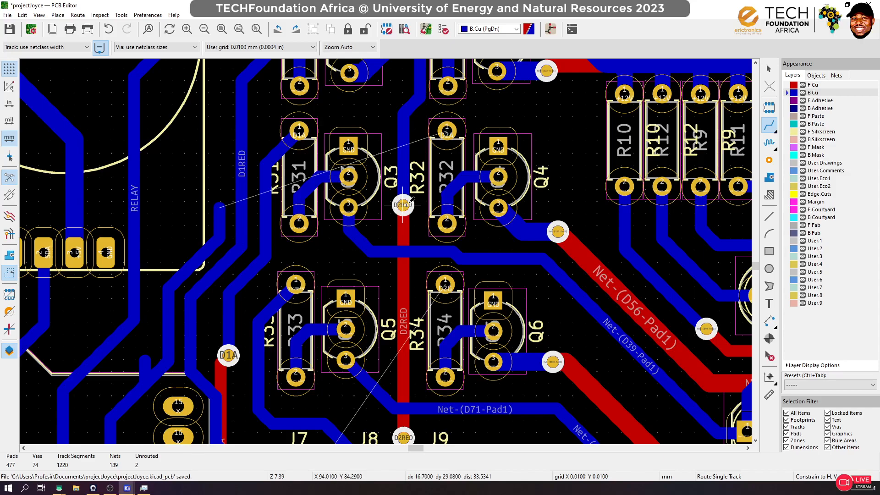
{"action": "left_click", "coordinate": [349, 207]}
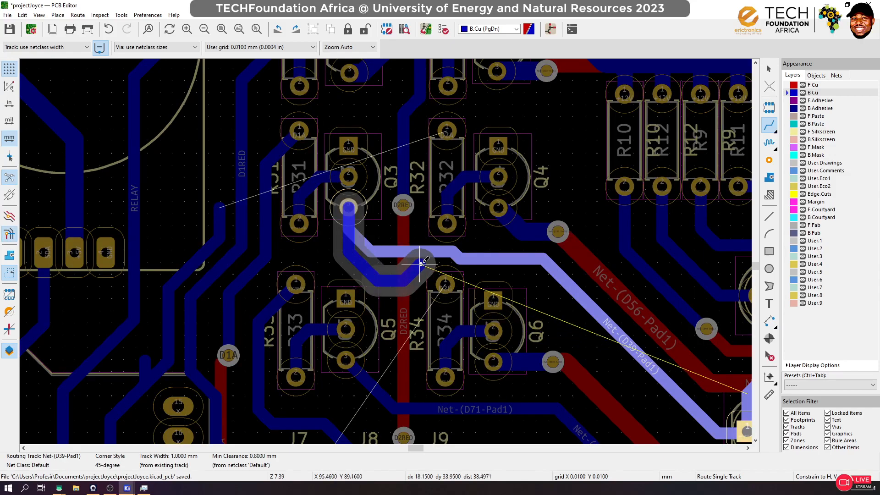
{"action": "left_click", "coordinate": [432, 252]}
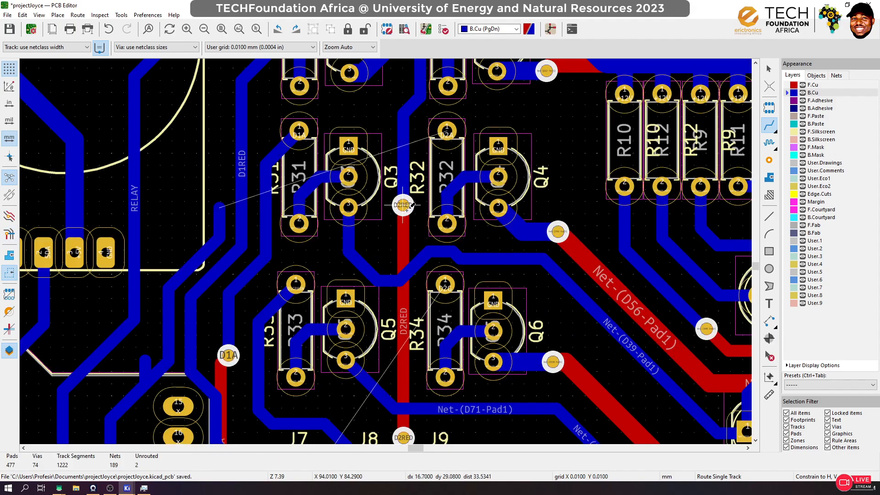
{"action": "left_click_drag", "start_coordinate": [402, 204], "coordinate": [402, 234]}
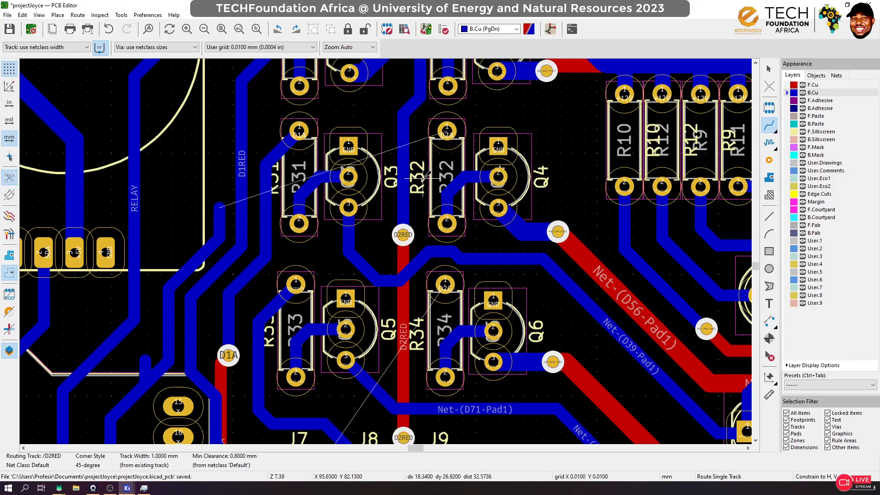
Reroute D2RED on B.Cu from its moved via up closer to Q3, rejoining its vertical section above R32
{"action": "left_click", "coordinate": [447, 131]}
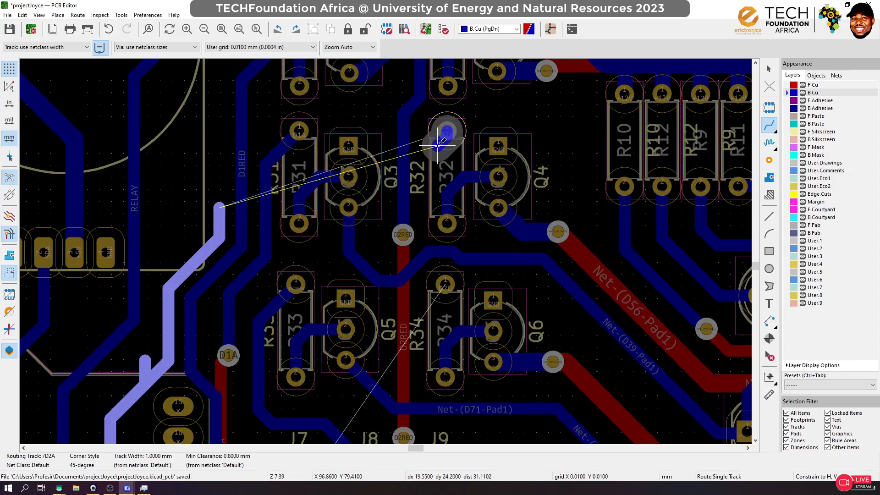
{"action": "key", "text": "Escape"}
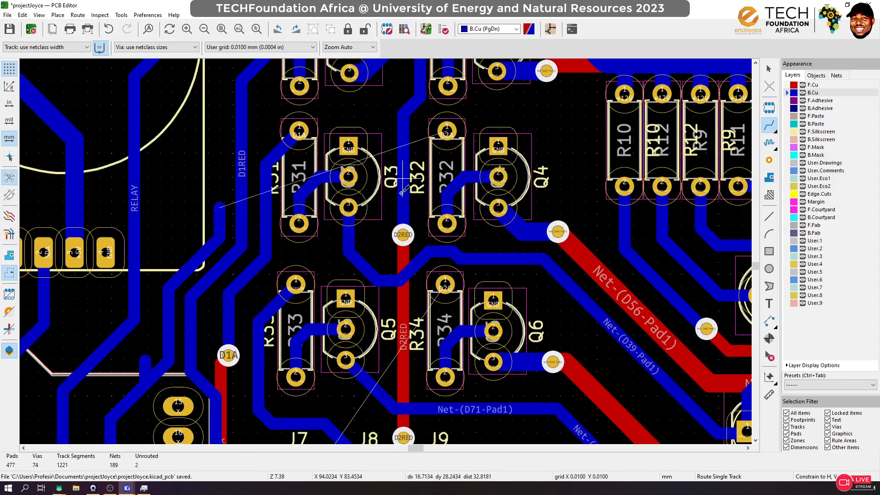
{"action": "left_click", "coordinate": [403, 234]}
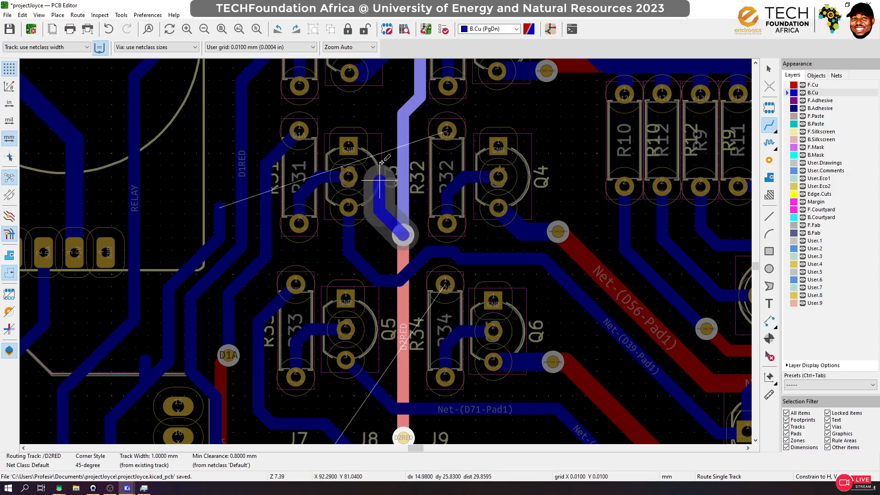
{"action": "left_click", "coordinate": [419, 68]}
Route D2A from R32 on B.Cu to a via, along F.Cu between the transistors, and through a second via onto the D2A track
{"action": "left_click", "coordinate": [446, 129]}
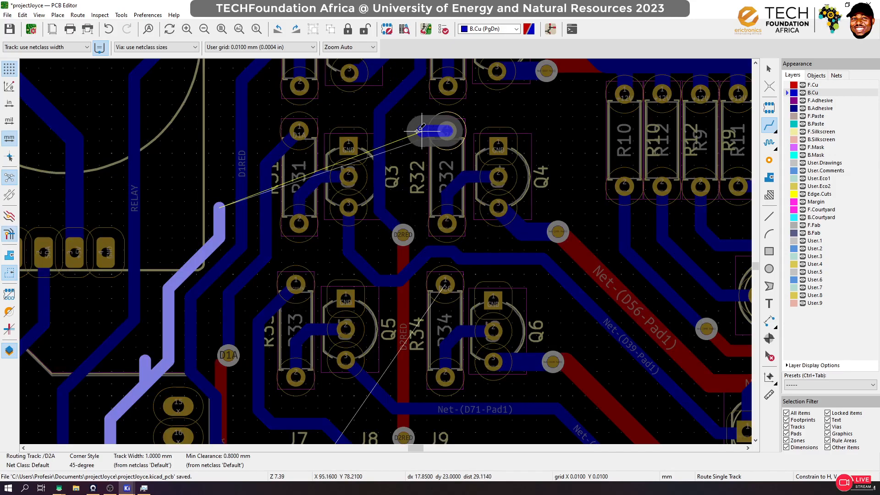
{"action": "key", "text": "v"}
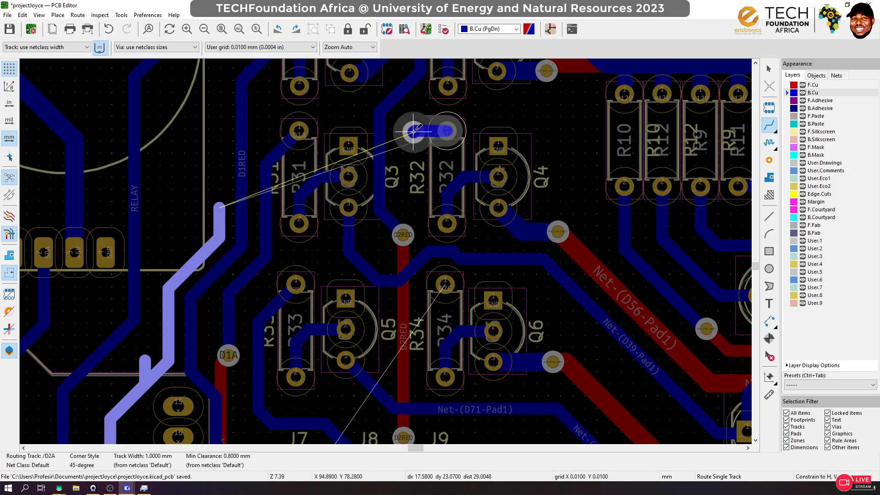
{"action": "left_click", "coordinate": [414, 131]}
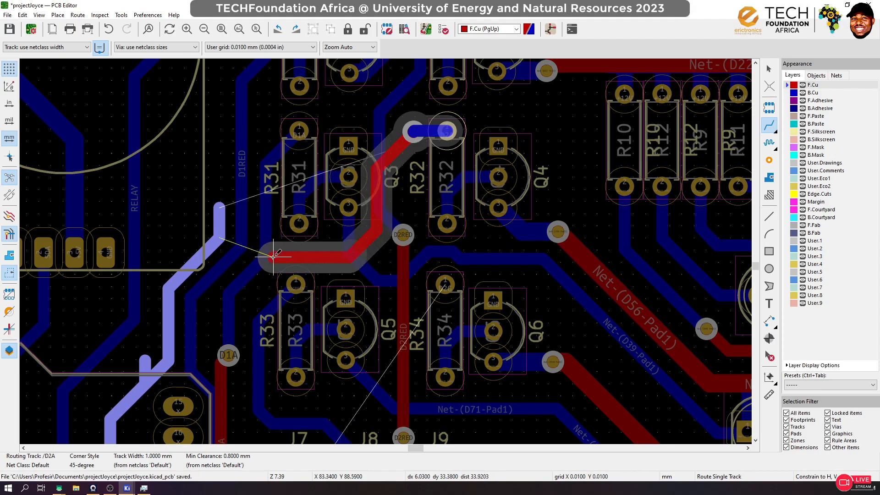
{"action": "key", "text": "v"}
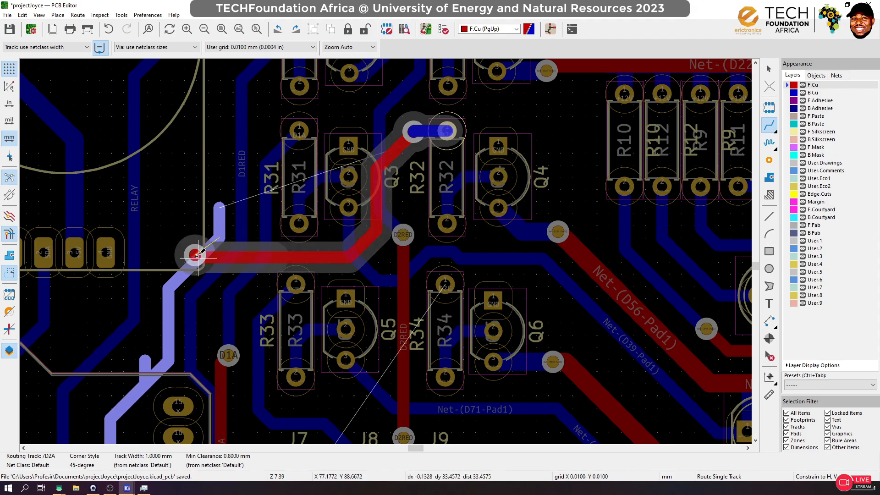
{"action": "left_click", "coordinate": [197, 255]}
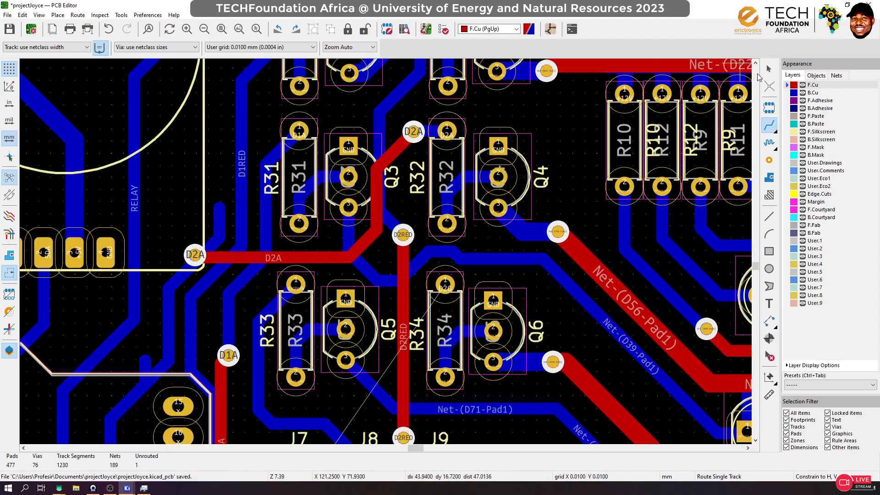
Delete the two leftover B.Cu segments of D2A above its via beside RELAY
{"action": "left_click", "coordinate": [769, 69]}
{"action": "middle_click_drag", "start_coordinate": [137, 241], "coordinate": [339, 247]}
{"action": "scroll", "coordinate": [382, 246], "scroll_direction": "up", "scroll_amount": 3}
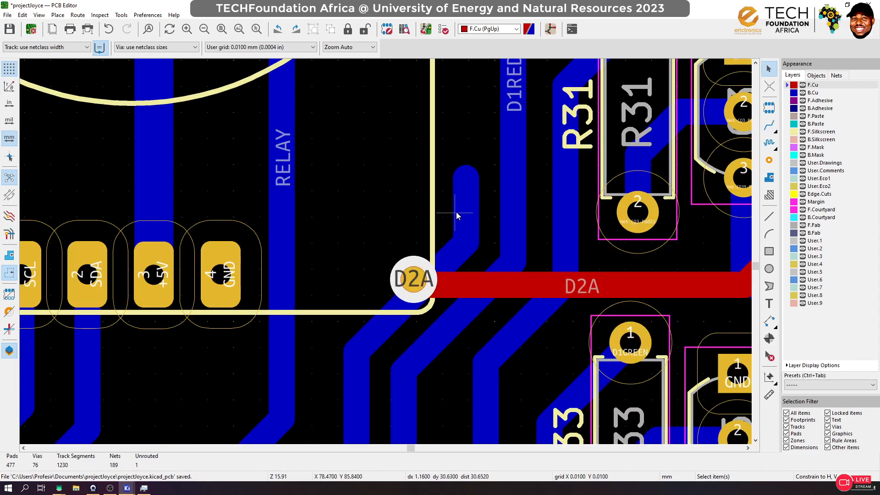
{"action": "left_click", "coordinate": [464, 209]}
{"action": "key", "text": "Delete"}
{"action": "left_click", "coordinate": [464, 247]}
{"action": "key", "text": "Delete"}
Route D2A on B.Cu diagonally from its via beside RELAY down to the open end of its vertical section
{"action": "left_click", "coordinate": [769, 124]}
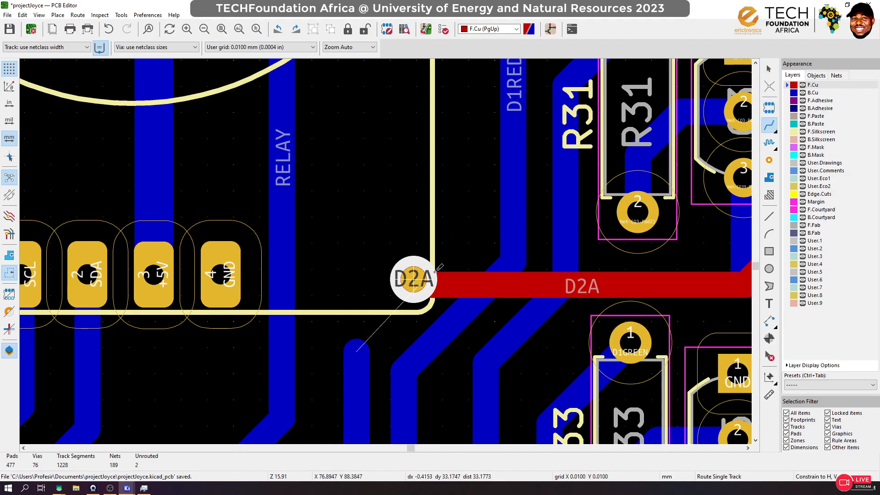
{"action": "left_click", "coordinate": [413, 279]}
{"action": "key", "text": "Escape"}
{"action": "key", "text": "Page_Down"}
{"action": "left_click", "coordinate": [405, 280]}
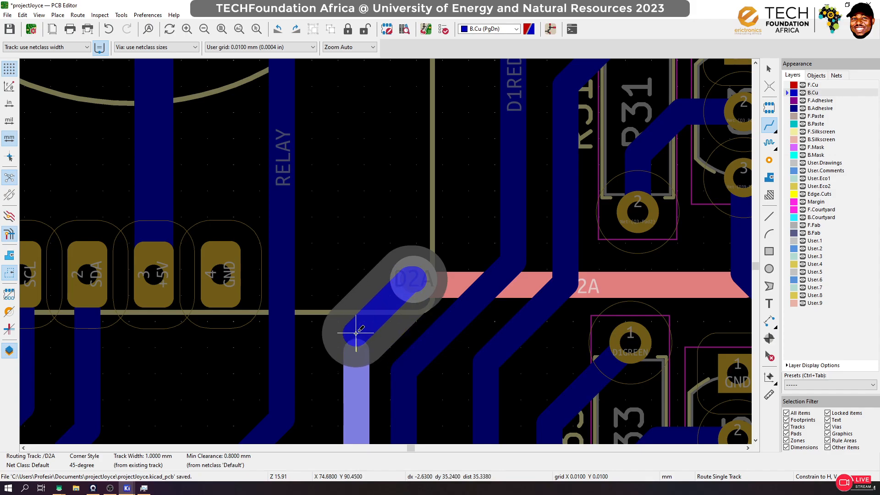
{"action": "key", "text": "Escape"}
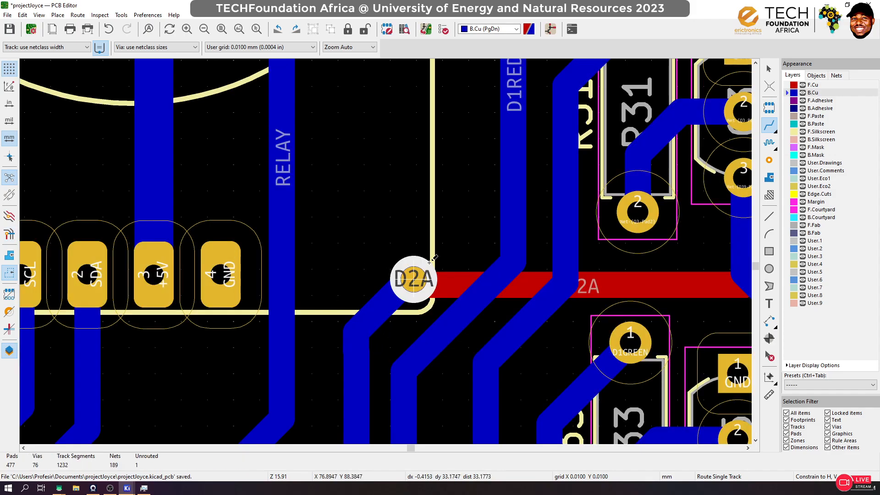
Route D2G on B.Cu from its A1 pad diagonally and vertically between RELAY and D2A, ending in a short diagonal above A1
{"action": "scroll", "coordinate": [430, 260], "scroll_direction": "down", "scroll_amount": 8}
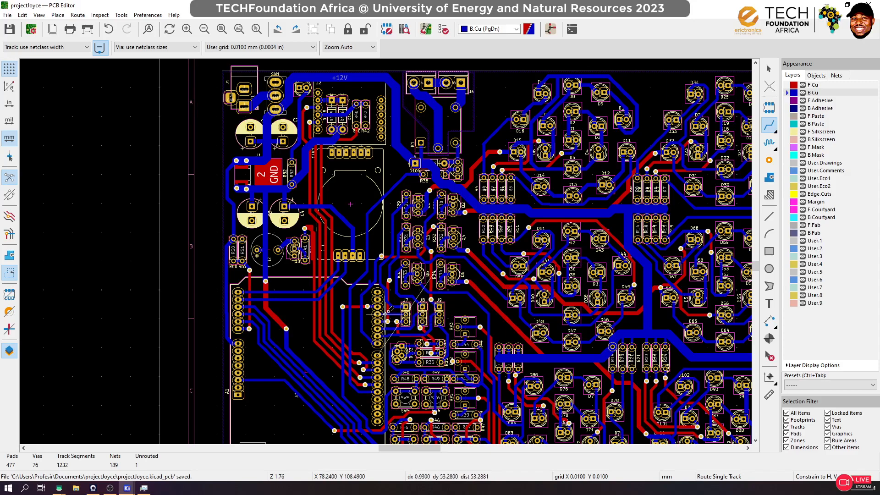
{"action": "scroll", "coordinate": [405, 310], "scroll_direction": "up", "scroll_amount": 3}
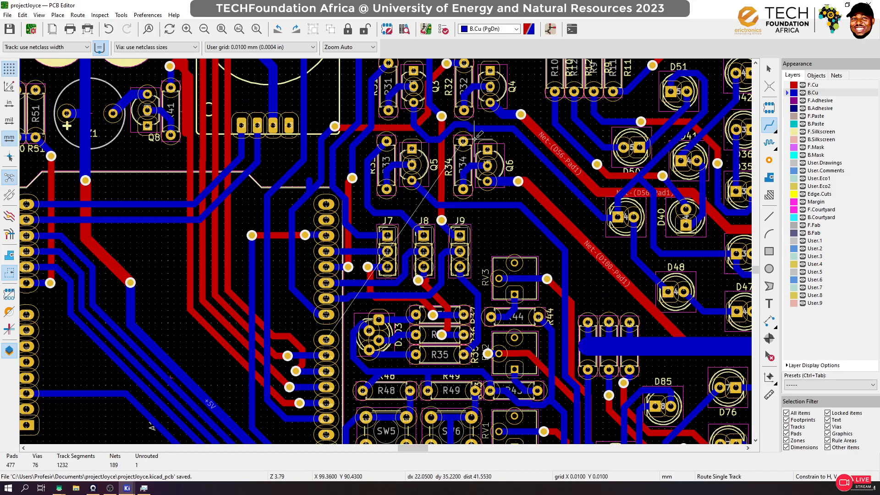
{"action": "left_click", "coordinate": [326, 339]}
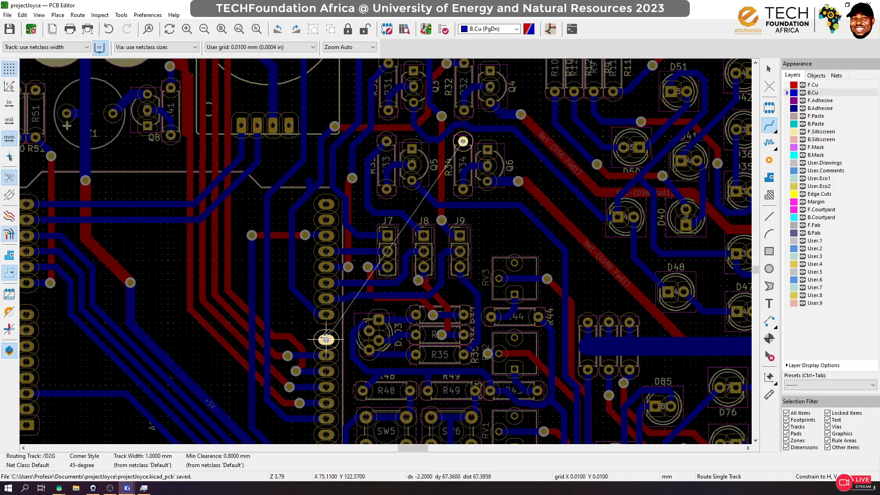
{"action": "left_click", "coordinate": [291, 203]}
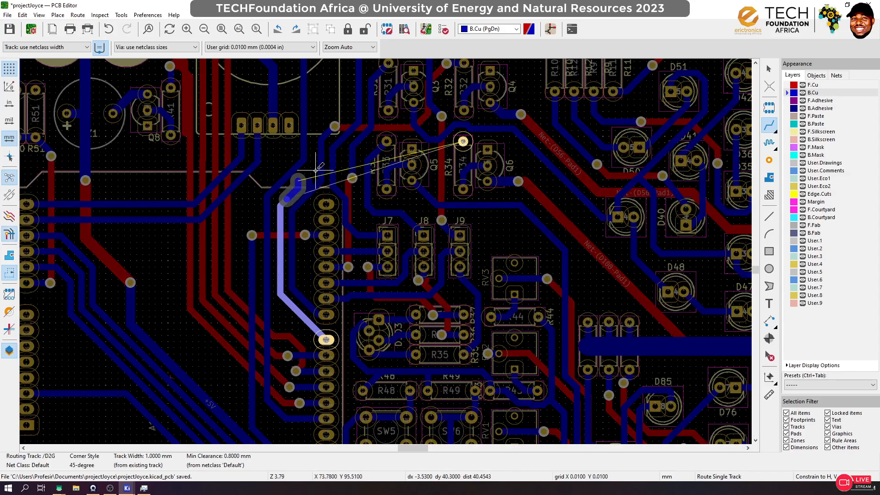
{"action": "key", "text": "Escape"}
Delete the leftover vertical D2A stub on B.Cu above A1, between RELAY and the D2A track
{"action": "scroll", "coordinate": [310, 182], "scroll_direction": "up", "scroll_amount": 3}
{"action": "left_click", "coordinate": [767, 69]}
{"action": "left_click", "coordinate": [385, 251]}
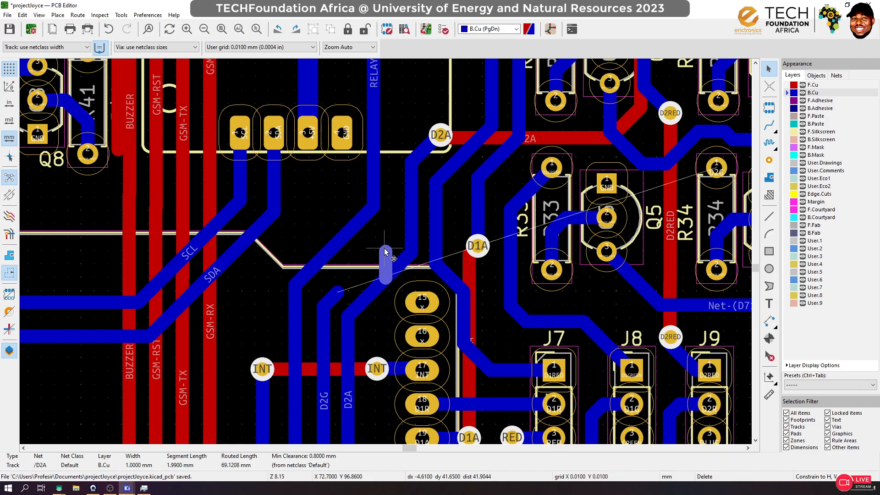
{"action": "key", "text": "Delete"}
Reroute Net-(D39-Pad1) on B.Cu from Q3 pin 3 in a higher bend just below the D2RED via, clearing space above R34
{"action": "scroll", "coordinate": [448, 234], "scroll_direction": "down", "scroll_amount": 3}
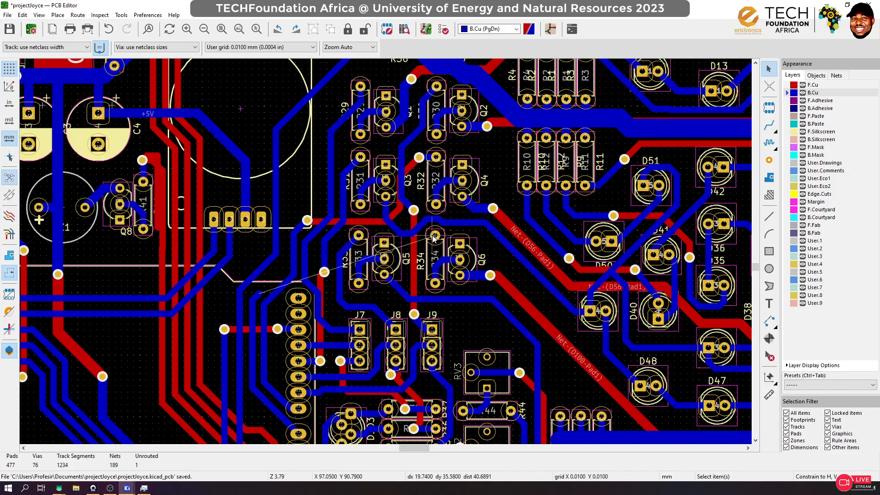
{"action": "scroll", "coordinate": [422, 233], "scroll_direction": "up", "scroll_amount": 3}
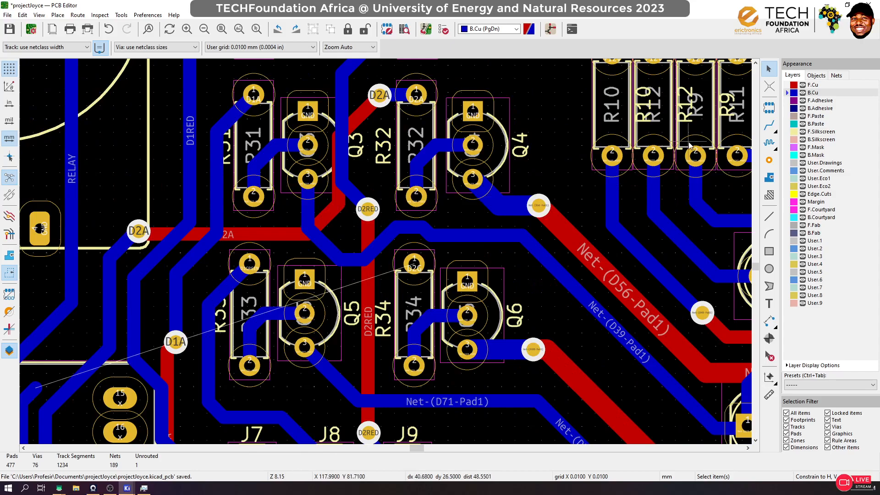
{"action": "left_click", "coordinate": [769, 125]}
{"action": "scroll", "coordinate": [368, 234], "scroll_direction": "up", "scroll_amount": 3}
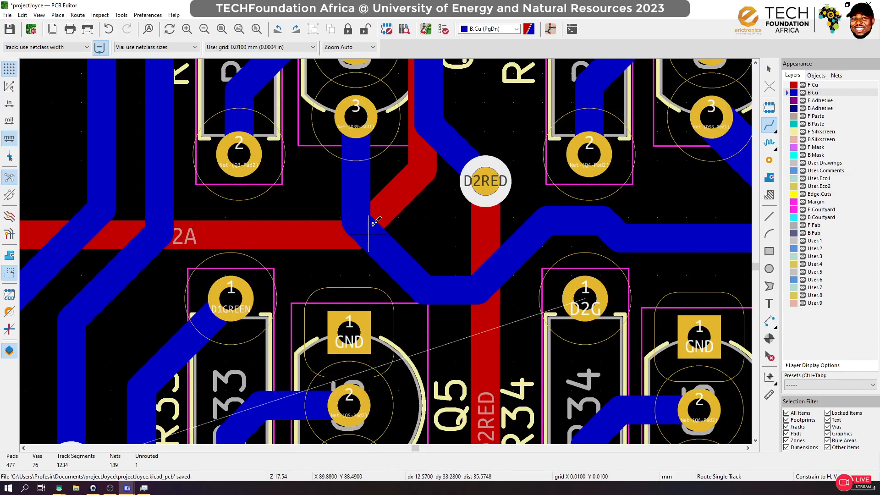
{"action": "left_click", "coordinate": [356, 116]}
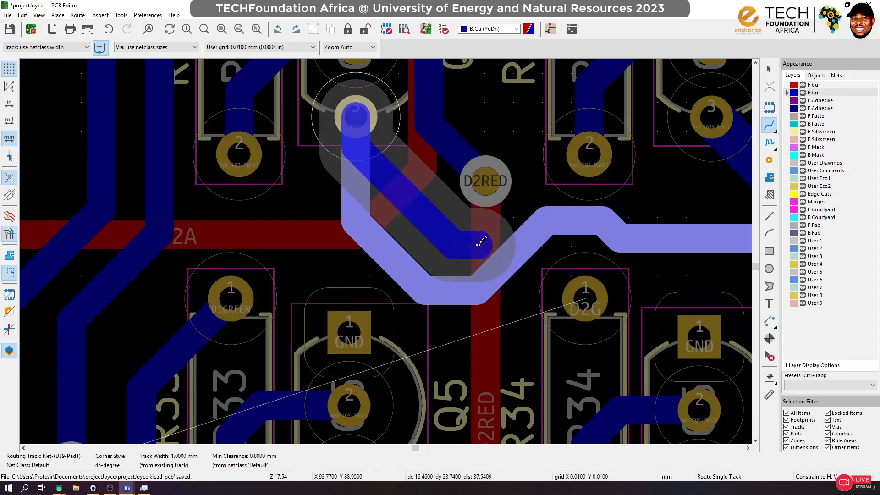
{"action": "left_click", "coordinate": [527, 236]}
{"action": "scroll", "coordinate": [497, 250], "scroll_direction": "down", "scroll_amount": 1}
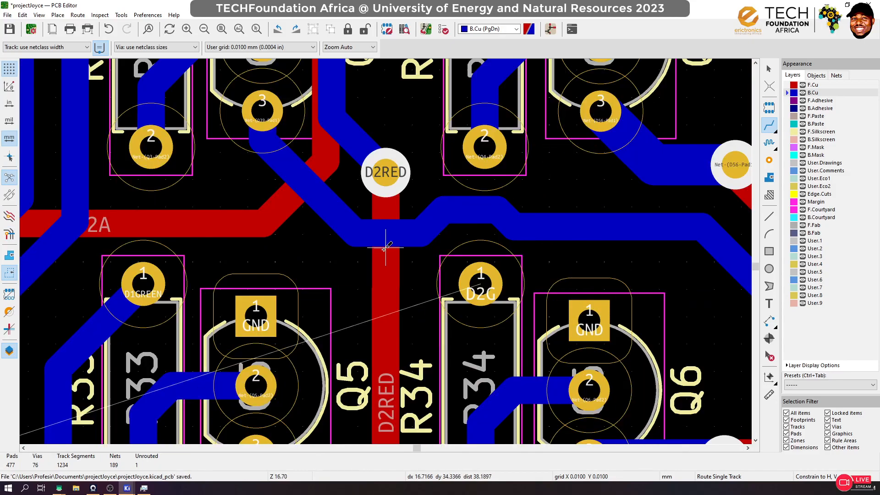
Reroute the D1GREEN bend on B.Cu between R33 and J8 with a longer diagonal above J7
{"action": "scroll", "coordinate": [386, 249], "scroll_direction": "down", "scroll_amount": 6}
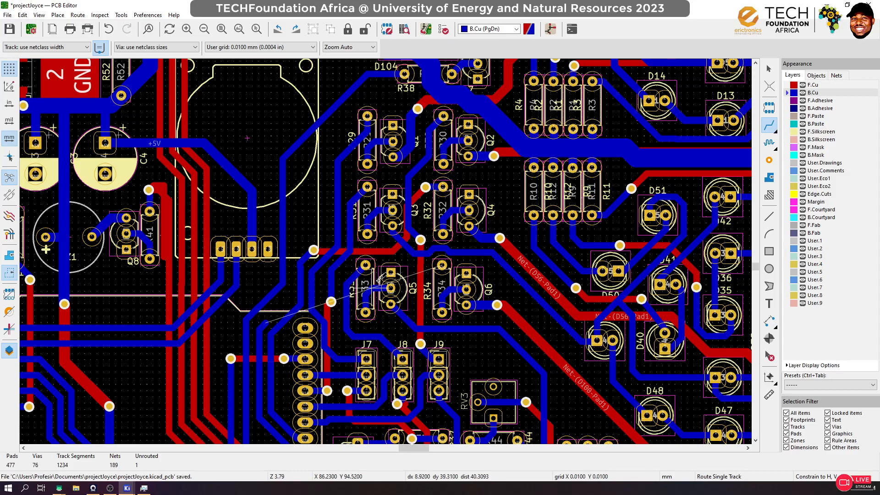
{"action": "scroll", "coordinate": [366, 336], "scroll_direction": "up", "scroll_amount": 3}
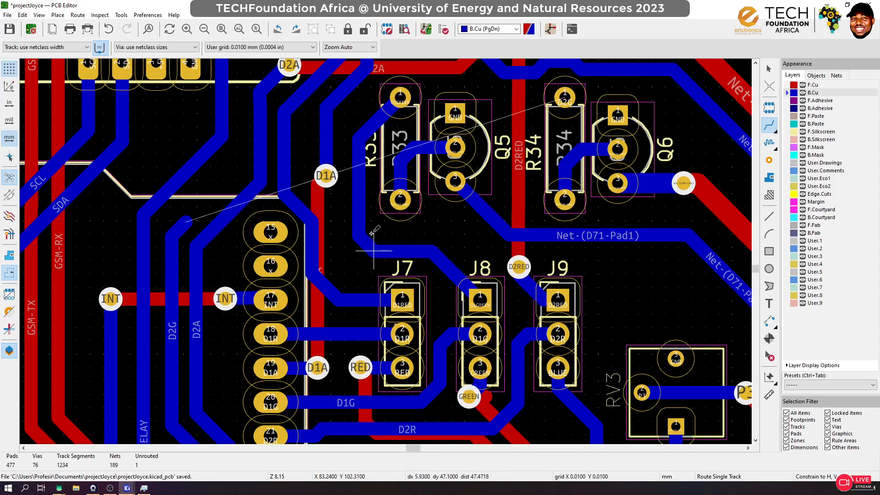
{"action": "left_click", "coordinate": [359, 210]}
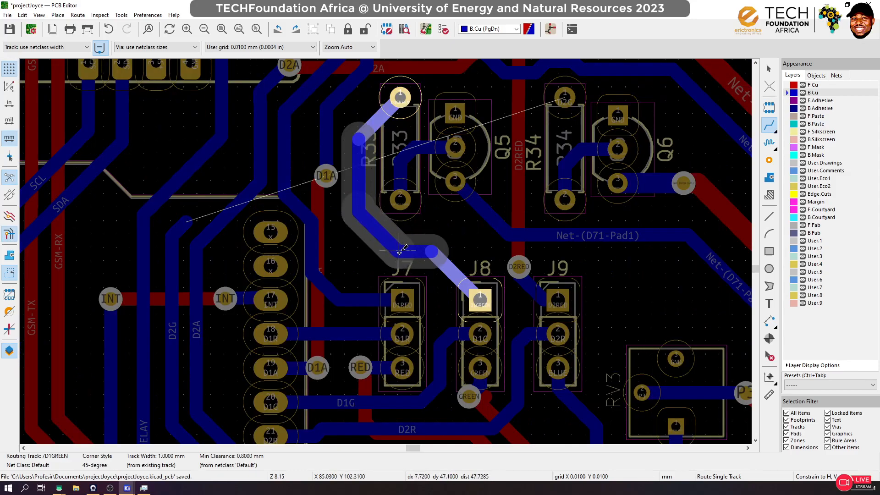
{"action": "left_click", "coordinate": [399, 251]}
{"action": "scroll", "coordinate": [499, 225], "scroll_direction": "down", "scroll_amount": 1}
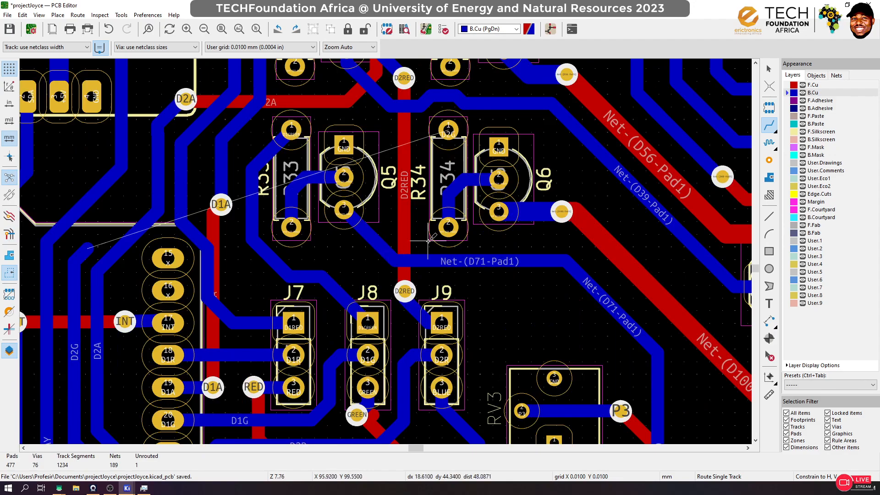
Reroute RELAY on B.Cu with its diagonal shifted up, closer to the SDA to GND header
{"action": "scroll", "coordinate": [427, 240], "scroll_direction": "down", "scroll_amount": 3}
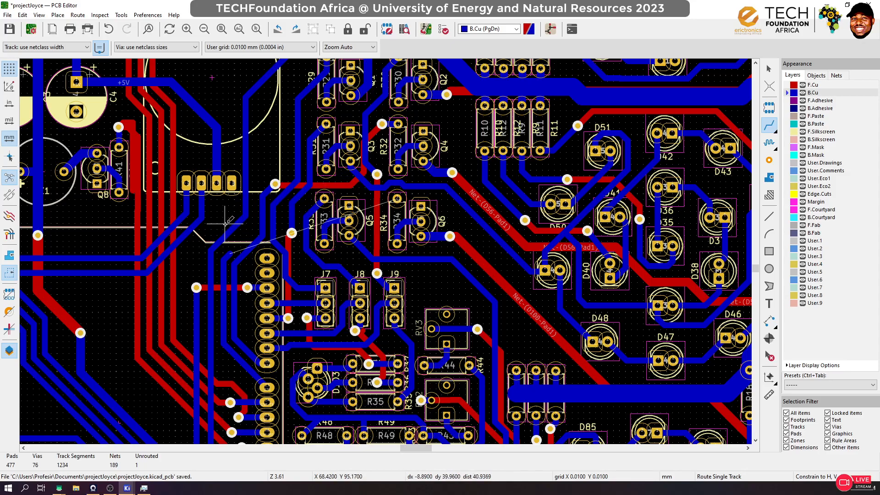
{"action": "scroll", "coordinate": [226, 224], "scroll_direction": "up", "scroll_amount": 3}
{"action": "left_click", "coordinate": [350, 306]}
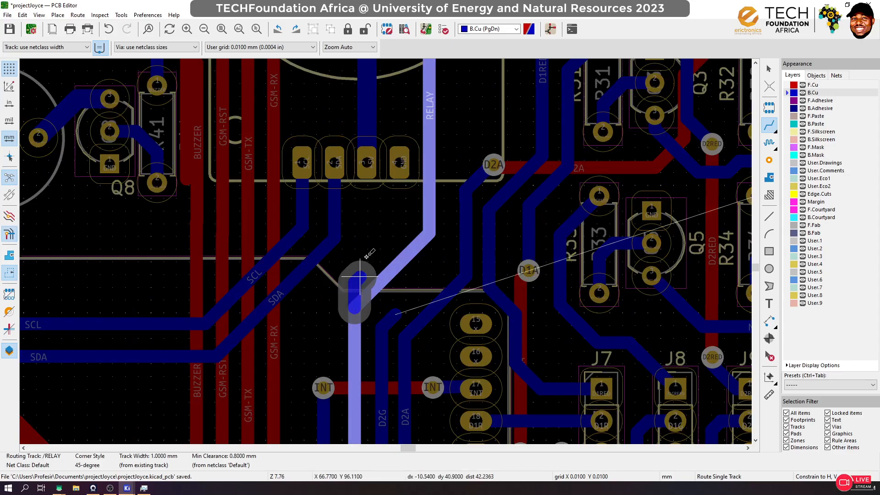
{"action": "left_click", "coordinate": [429, 185]}
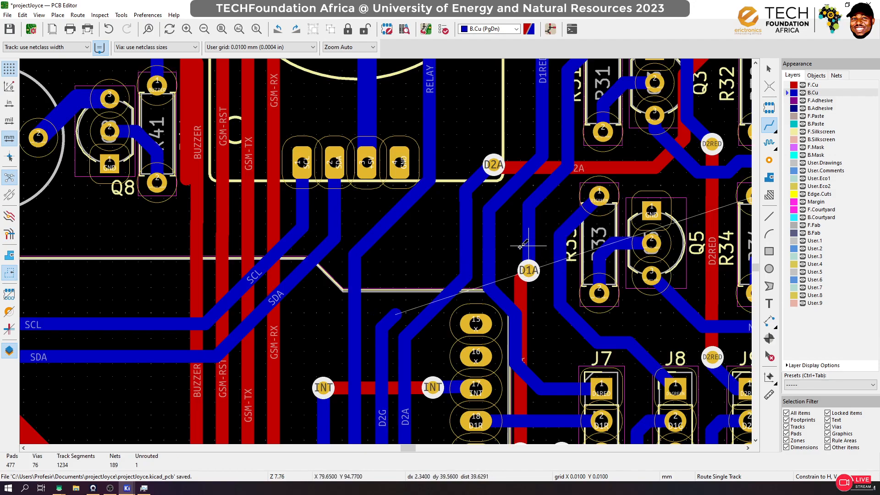
Reroute the D1A section beside R33 on B.Cu closer to D1RED and shift its via in line with it
{"action": "left_click", "coordinate": [540, 194]}
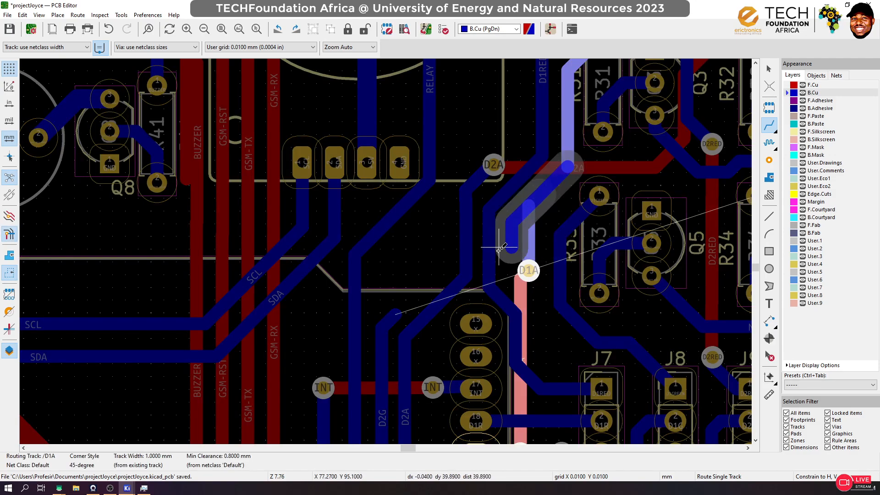
{"action": "left_click", "coordinate": [528, 271]}
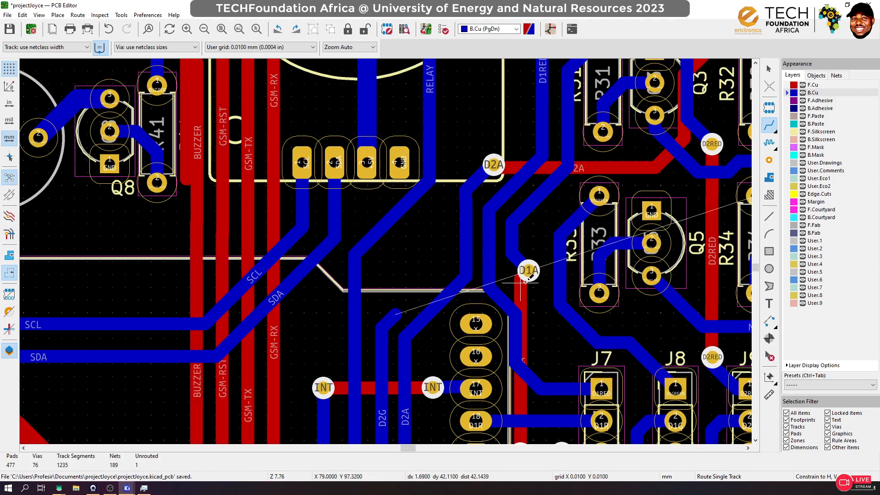
{"action": "scroll", "coordinate": [528, 270], "scroll_direction": "up", "scroll_amount": 3}
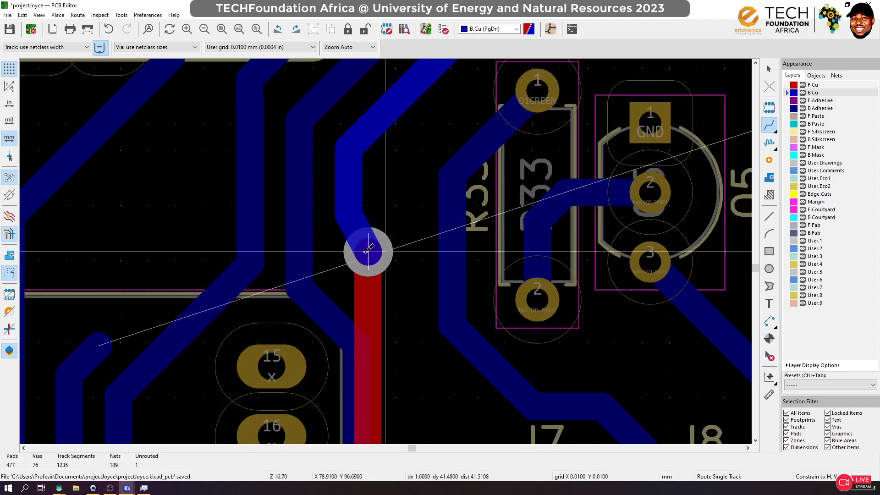
{"action": "left_click", "coordinate": [362, 253]}
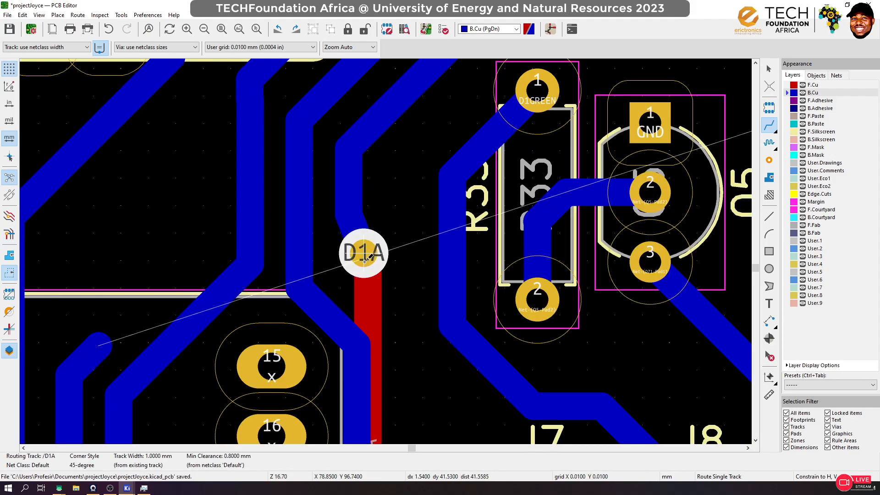
{"action": "key", "text": "Escape"}
{"action": "scroll", "coordinate": [385, 247], "scroll_direction": "down", "scroll_amount": 3}
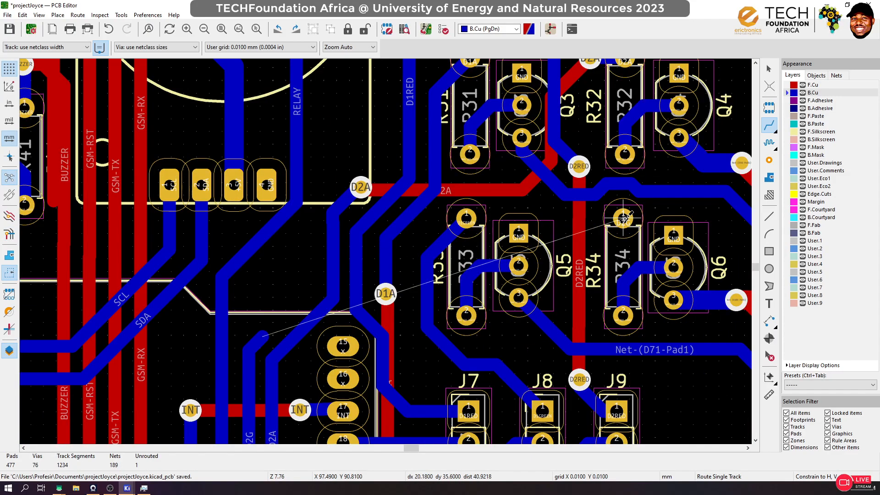
Move the D2A via toward RELAY and route D2A on B.Cu from its bend beside A1 straight up to it
{"action": "left_click", "coordinate": [361, 187]}
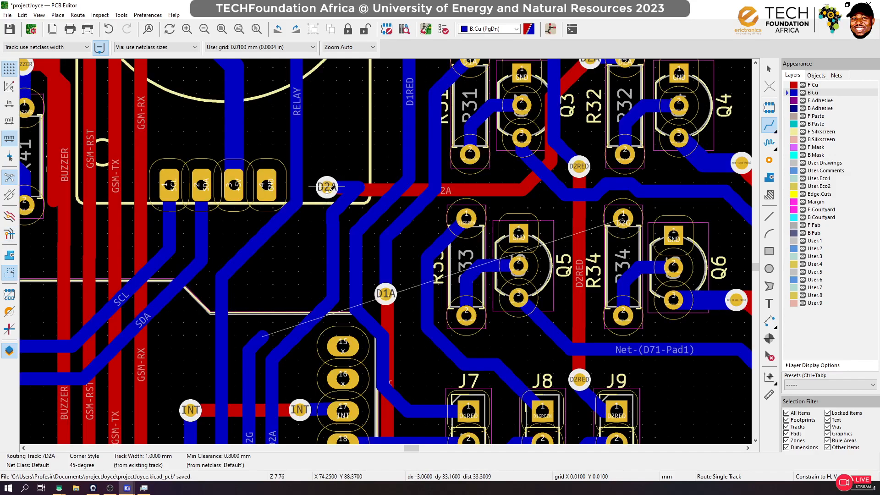
{"action": "left_click", "coordinate": [272, 359]}
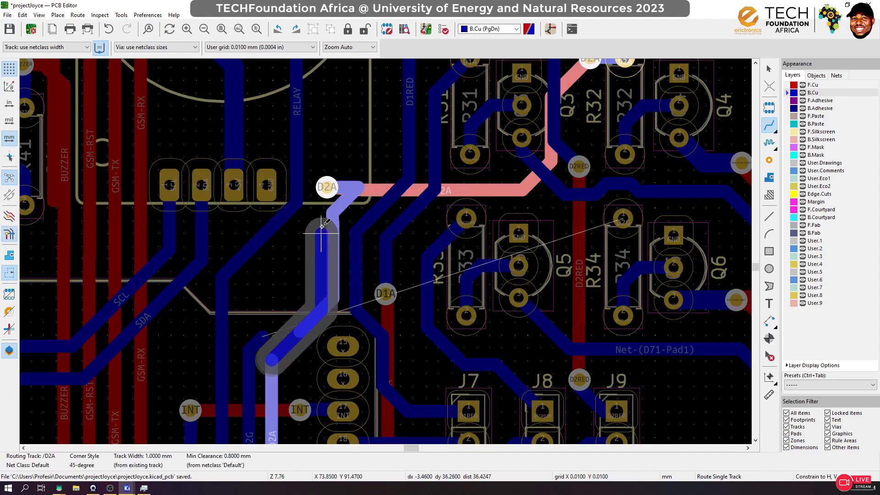
{"action": "left_click", "coordinate": [327, 186]}
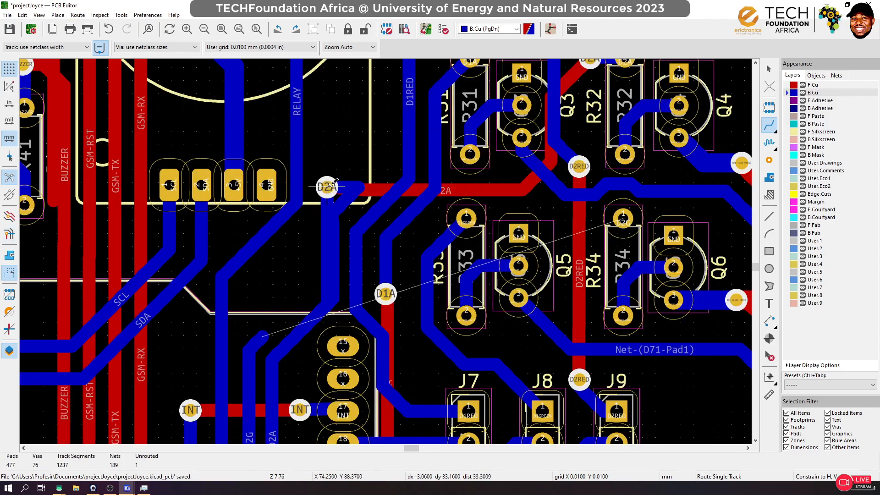
{"action": "left_click", "coordinate": [327, 185]}
{"action": "key", "text": "Escape"}
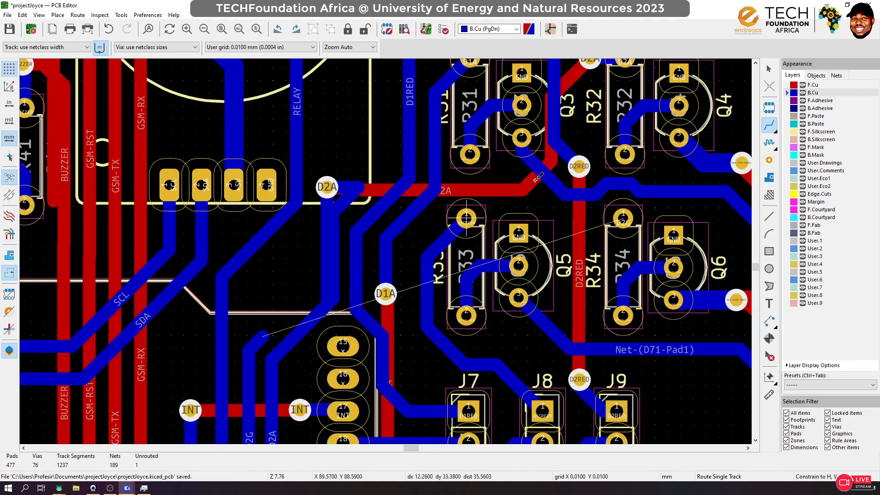
Delete the old horizontal and diagonal D2A segments on B.Cu beside the moved via, including the tiny stub below them
{"action": "left_click", "coordinate": [769, 69]}
{"action": "scroll", "coordinate": [327, 200], "scroll_direction": "up", "scroll_amount": 3}
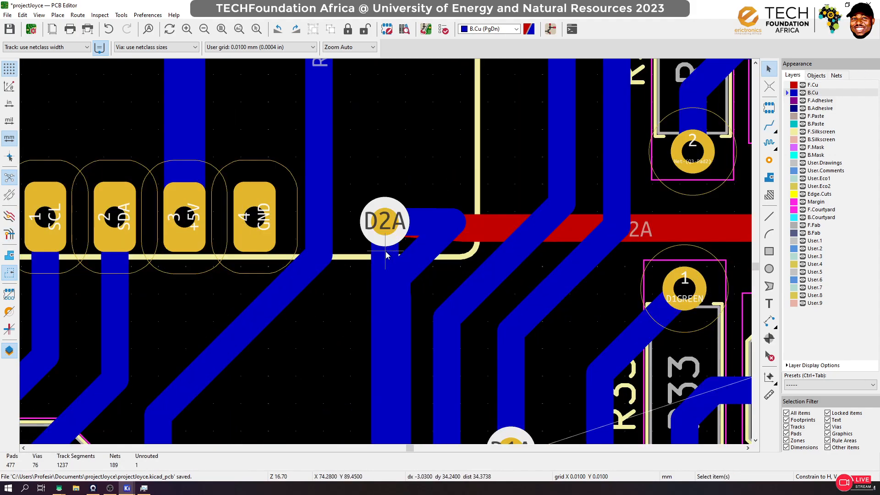
{"action": "left_click", "coordinate": [429, 230]}
{"action": "key", "text": "Delete"}
{"action": "left_click", "coordinate": [427, 253]}
{"action": "key", "text": "Delete"}
{"action": "left_click", "coordinate": [400, 295]}
{"action": "left_click", "coordinate": [411, 298]}
{"action": "left_click", "coordinate": [411, 291]}
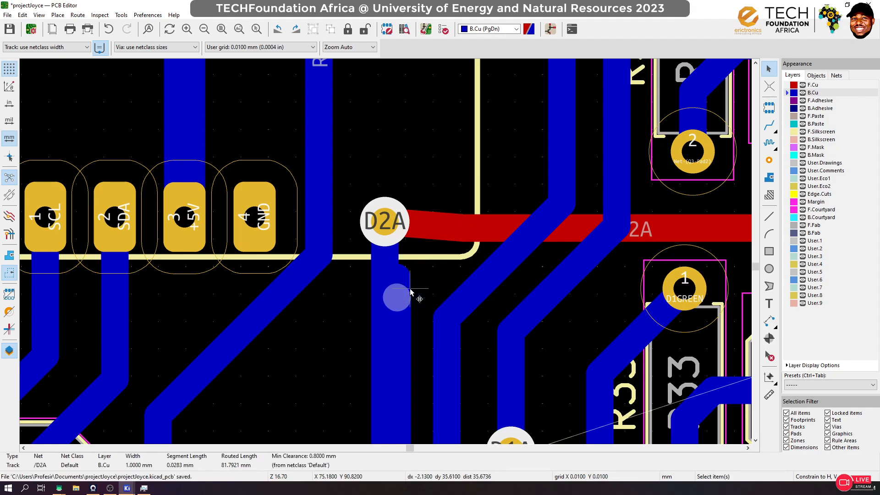
{"action": "key", "text": "Delete"}
Delete the old vertical D2A segment overlapping the new one and the upper diagonal segment it joined above A1
{"action": "left_click", "coordinate": [406, 305]}
{"action": "left_click", "coordinate": [435, 316]}
{"action": "key", "text": "Delete"}
{"action": "left_click", "coordinate": [410, 330]}
{"action": "key", "text": "Delete"}
{"action": "scroll", "coordinate": [410, 327], "scroll_direction": "down", "scroll_amount": 3}
{"action": "left_click", "coordinate": [380, 324]}
{"action": "left_click", "coordinate": [388, 325]}
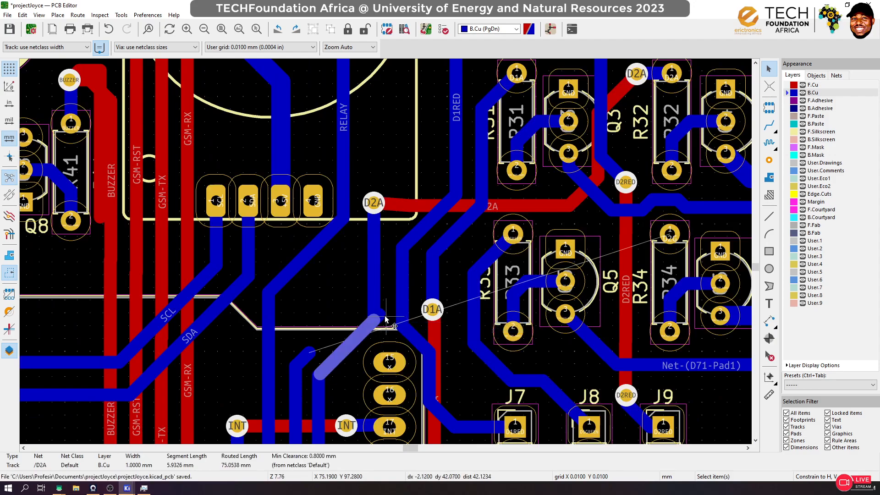
{"action": "key", "text": "Delete"}
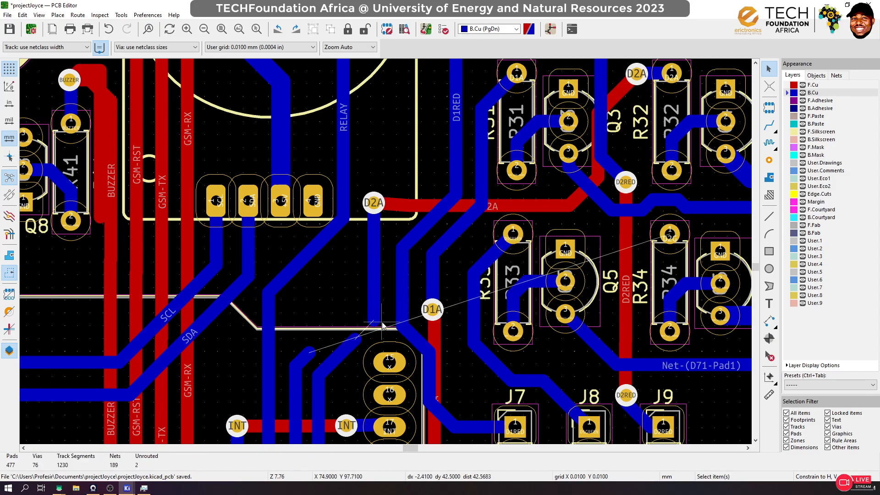
Route the missing D2A segment on B.Cu between the vertical track below its via and the diagonal D2A track beside A1
{"action": "left_click", "coordinate": [770, 123]}
{"action": "scroll", "coordinate": [374, 318], "scroll_direction": "up", "scroll_amount": 3}
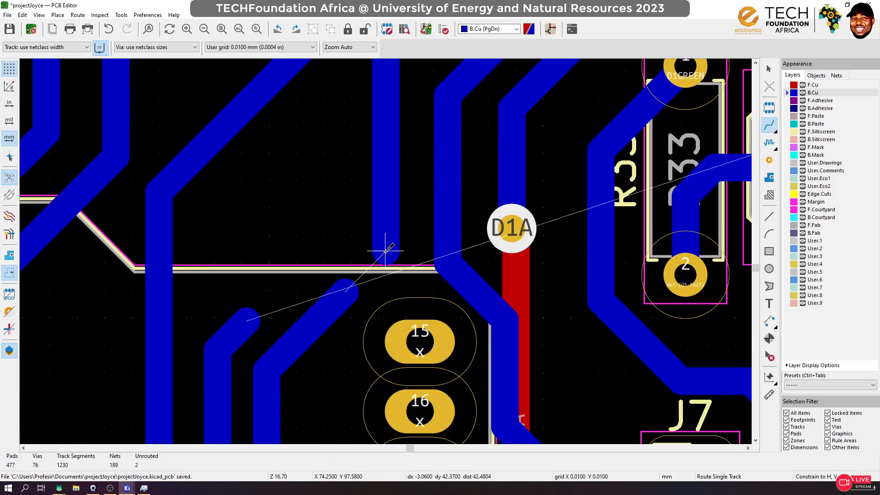
{"action": "left_click", "coordinate": [376, 250]}
{"action": "left_click", "coordinate": [348, 288]}
Reroute D2A on F.Cu from its via straight across to the D2A segment below Q3
{"action": "scroll", "coordinate": [348, 288], "scroll_direction": "down", "scroll_amount": 3}
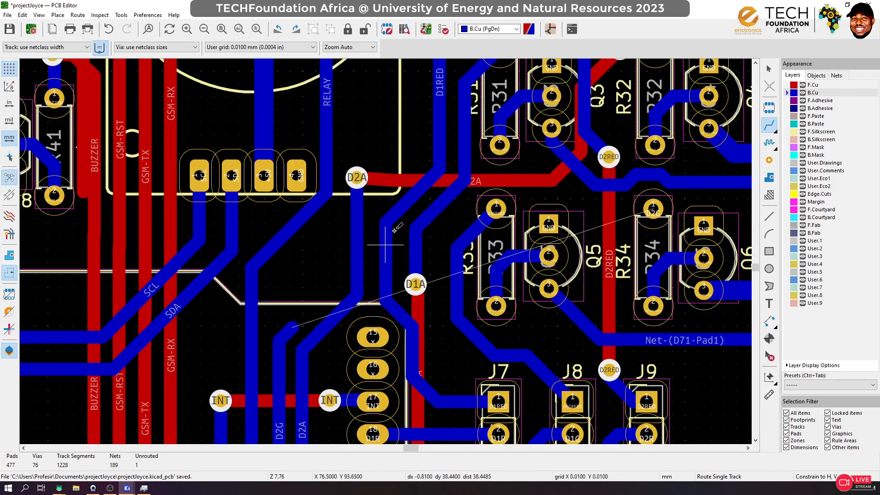
{"action": "left_click", "coordinate": [357, 177]}
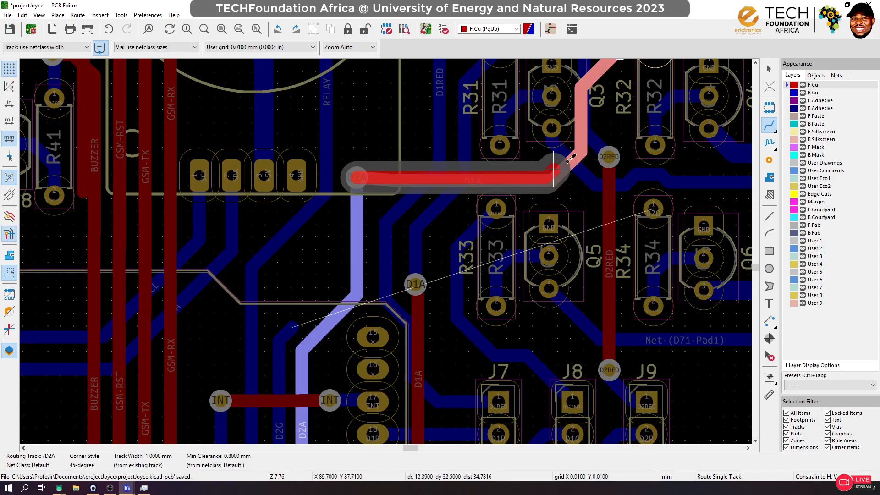
{"action": "left_click", "coordinate": [583, 147]}
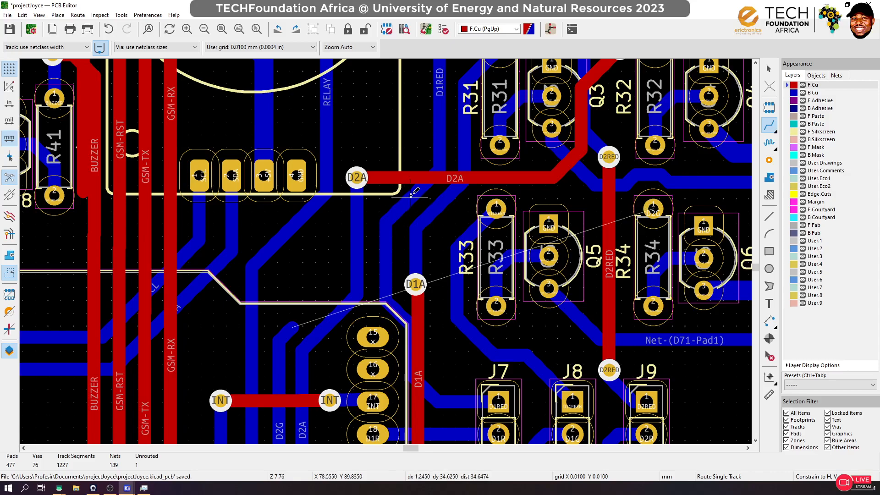
Reroute D1RED and D1A on B.Cu with higher diagonal bends, running parallel beside the D2A via down to their existing ends
{"action": "key", "text": "Page_Down"}
{"action": "left_click", "coordinate": [439, 169]}
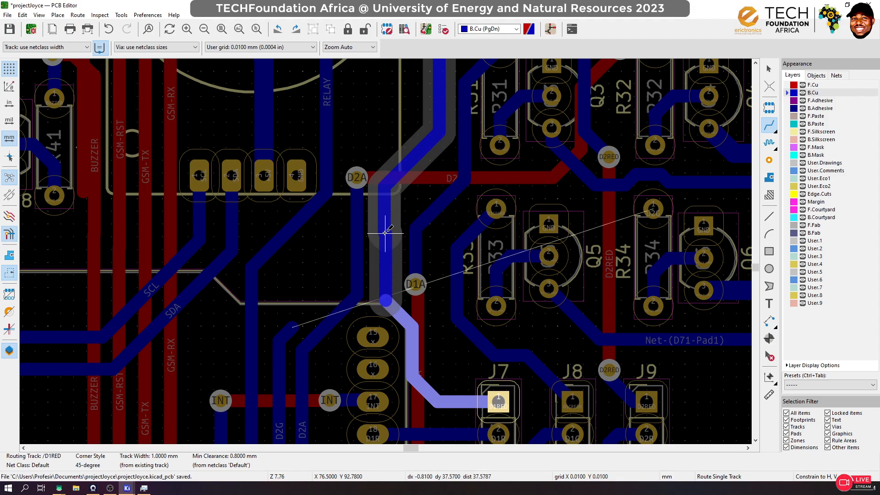
{"action": "left_click", "coordinate": [386, 299]}
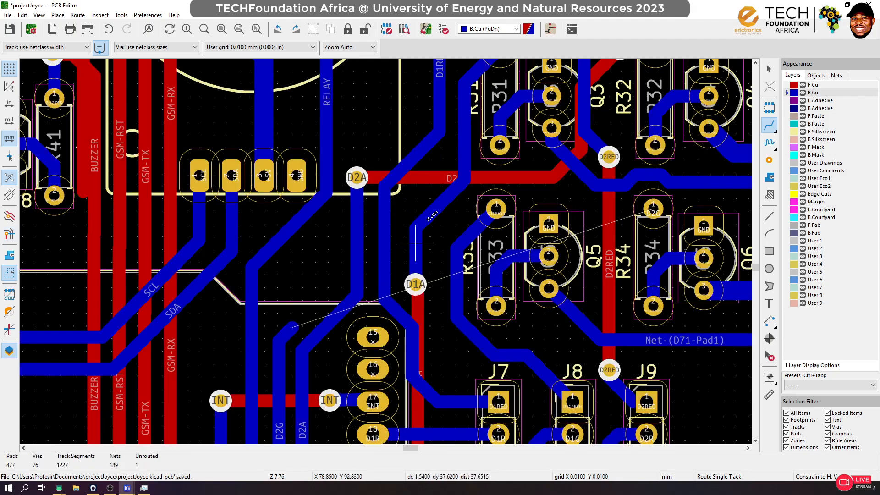
{"action": "left_click", "coordinate": [465, 118]}
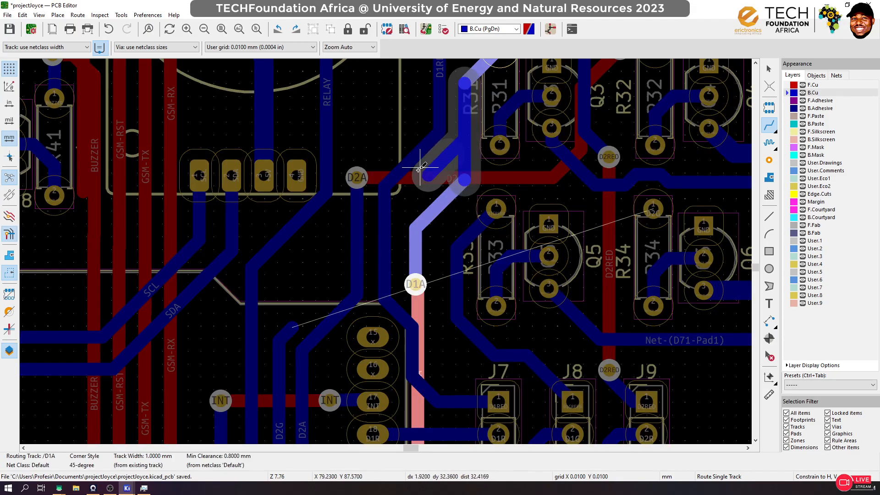
{"action": "left_click", "coordinate": [415, 284]}
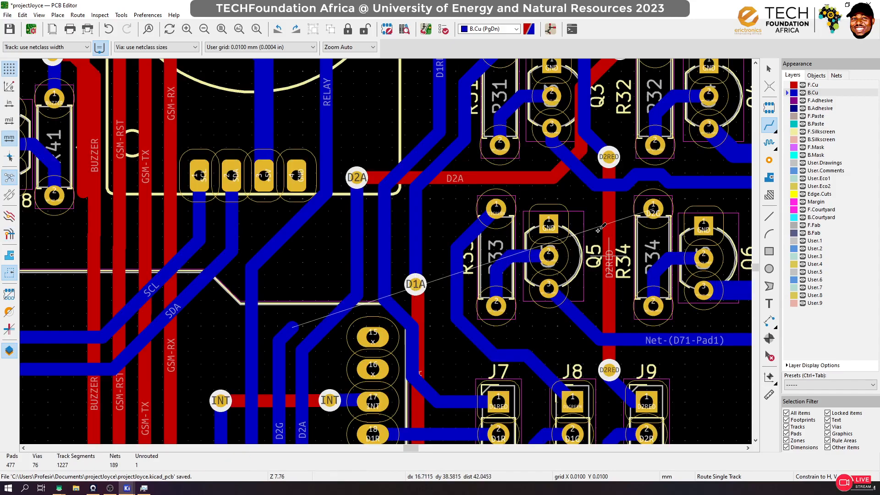
Route D2G on B.Cu from R34 pad 1 over the top of R33 and Q5, ending in a via beside R33
{"action": "left_click", "coordinate": [653, 209]}
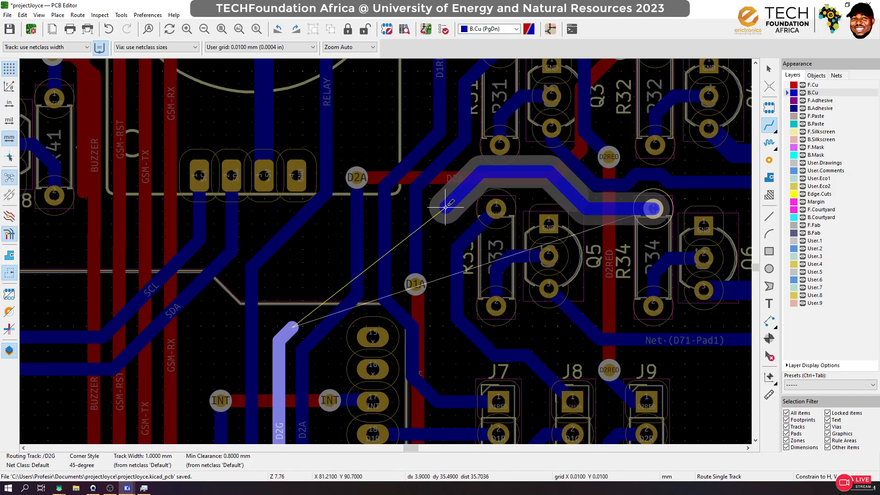
{"action": "key", "text": "v"}
{"action": "left_click", "coordinate": [445, 208]}
{"action": "key", "text": "Escape"}
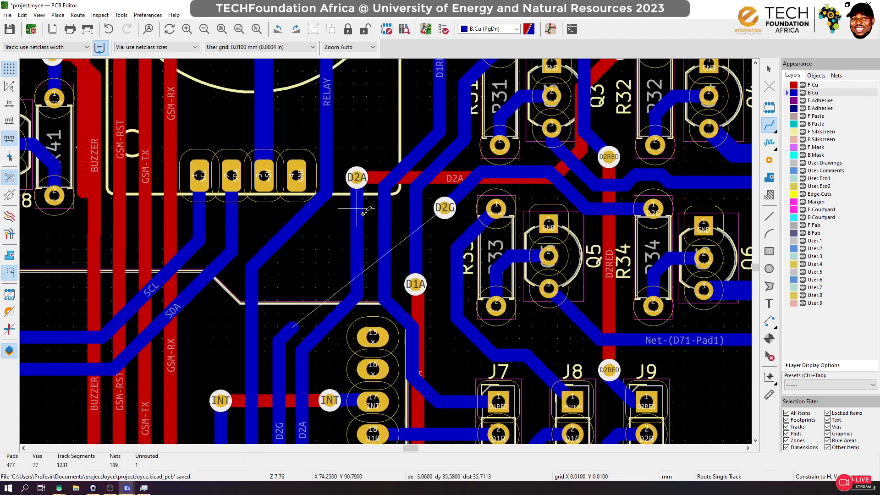
Route D2G on F.Cu from the via beside R33 to a new via past D2A, and on B.Cu down to the existing D2G track
{"action": "left_click", "coordinate": [444, 205]}
{"action": "key", "text": "Escape"}
{"action": "key", "text": "Page_Up"}
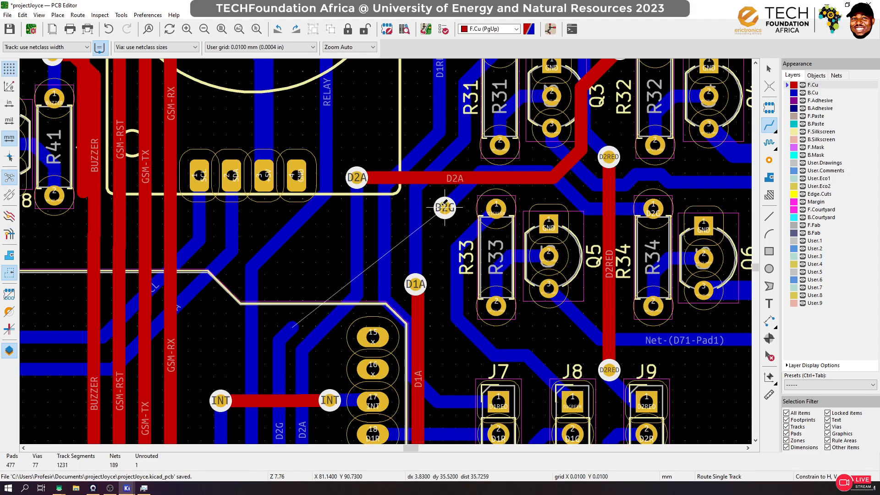
{"action": "left_click", "coordinate": [444, 207]}
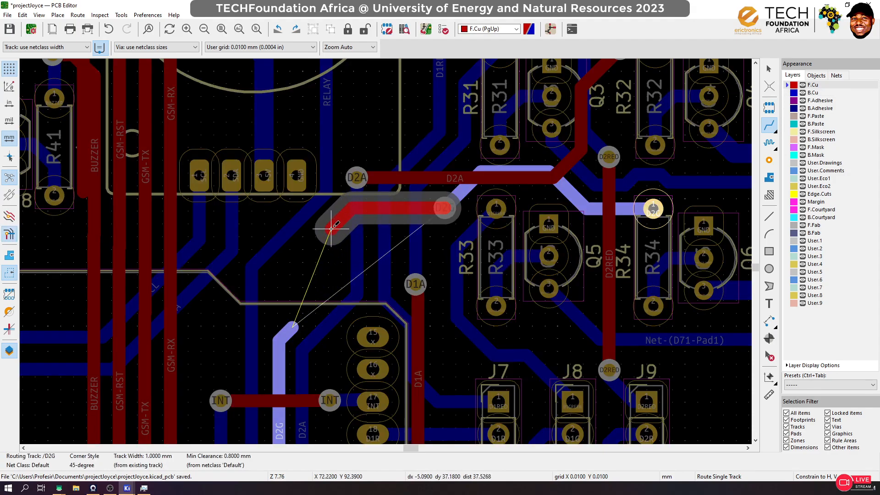
{"action": "key", "text": "v"}
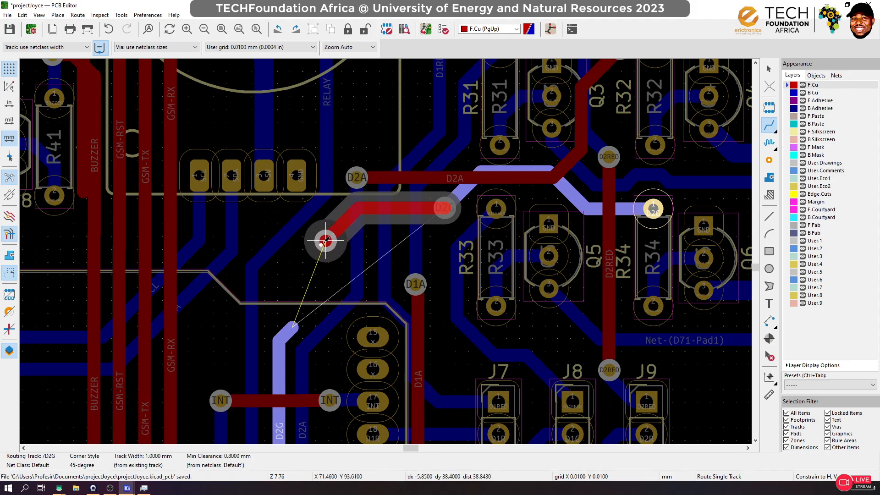
{"action": "left_click", "coordinate": [318, 246]}
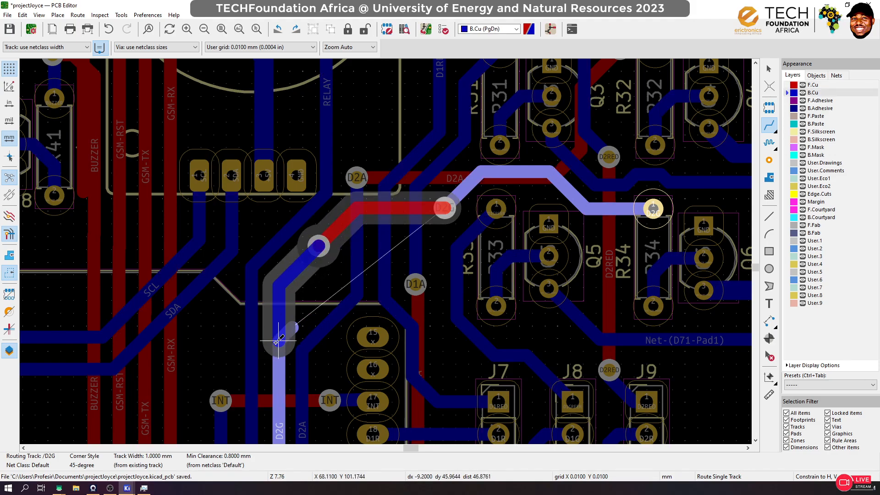
{"action": "left_click", "coordinate": [284, 329]}
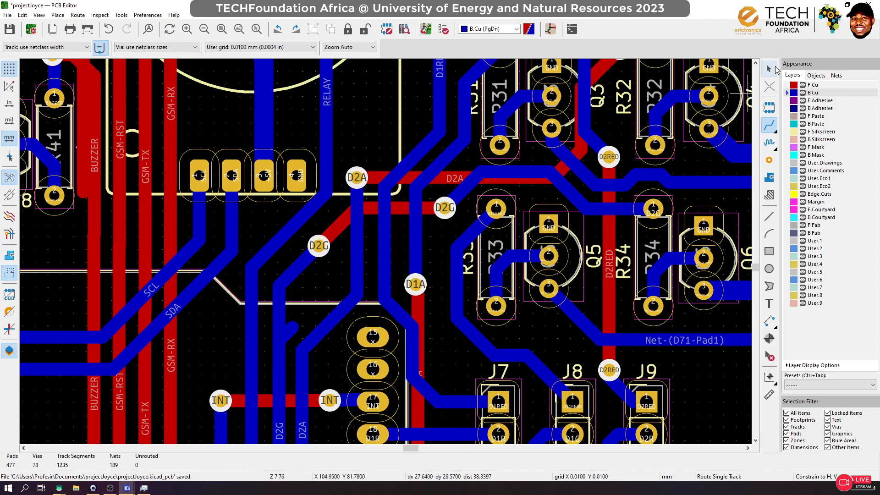
Delete the leftover diagonal D2G stub on B.Cu beside the new connection
{"action": "key", "text": "Escape"}
{"action": "left_click", "coordinate": [289, 328]}
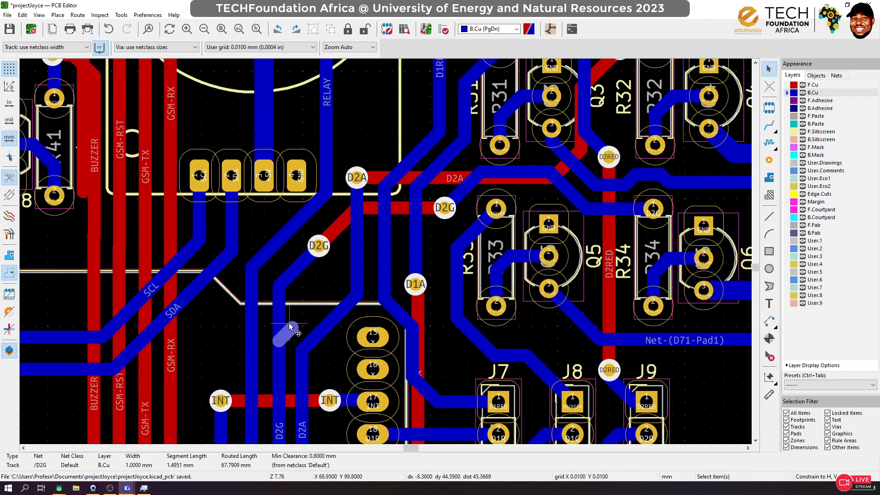
{"action": "key", "text": "Delete"}
Reroute D2A on B.Cu between its via and its lower vertical run, parallel to the new D2G track, and save the board
{"action": "left_click", "coordinate": [769, 124]}
{"action": "left_click", "coordinate": [357, 177]}
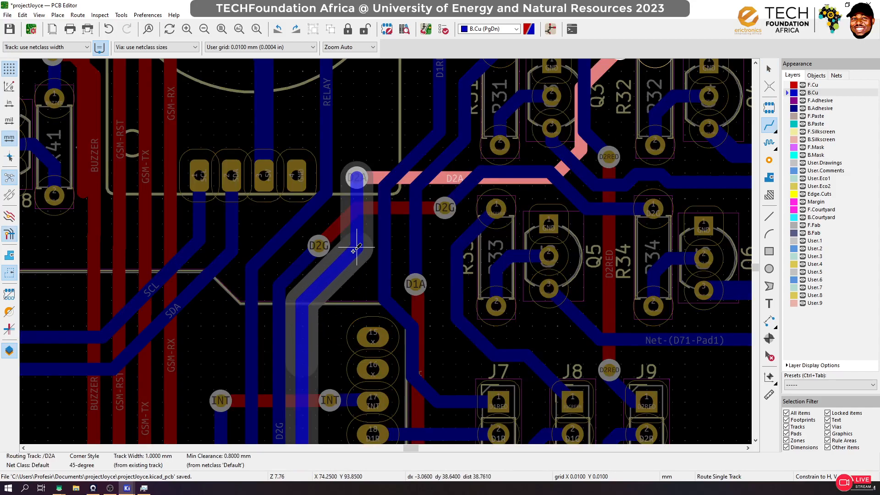
{"action": "left_click", "coordinate": [357, 247]}
{"action": "key", "text": "ctrl+s"}
Reroute the diagonal INT segment on B.Cu beside A1 so it runs closer to the lower header pads
{"action": "scroll", "coordinate": [396, 243], "scroll_direction": "down", "scroll_amount": 5}
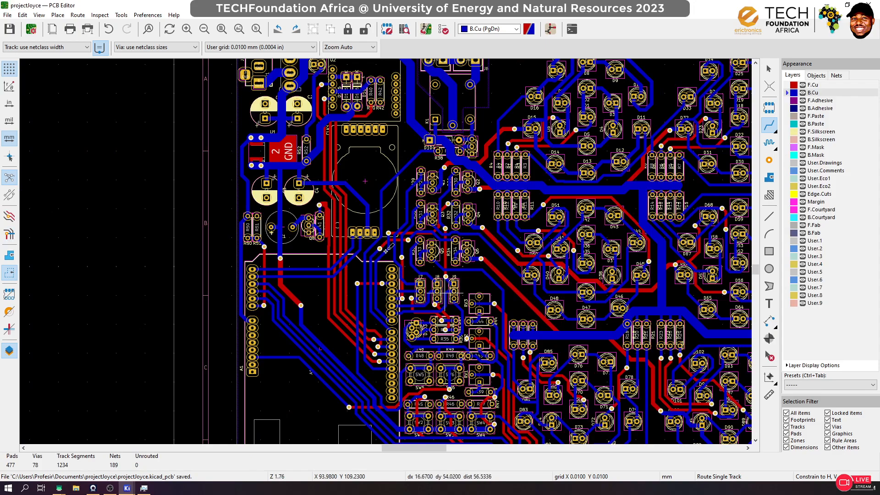
{"action": "scroll", "coordinate": [387, 247], "scroll_direction": "down", "scroll_amount": 1}
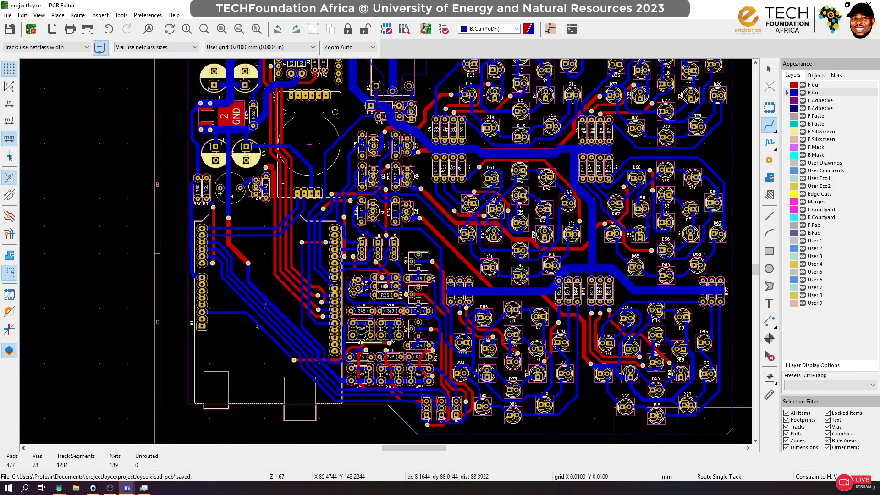
{"action": "scroll", "coordinate": [320, 363], "scroll_direction": "up", "scroll_amount": 5}
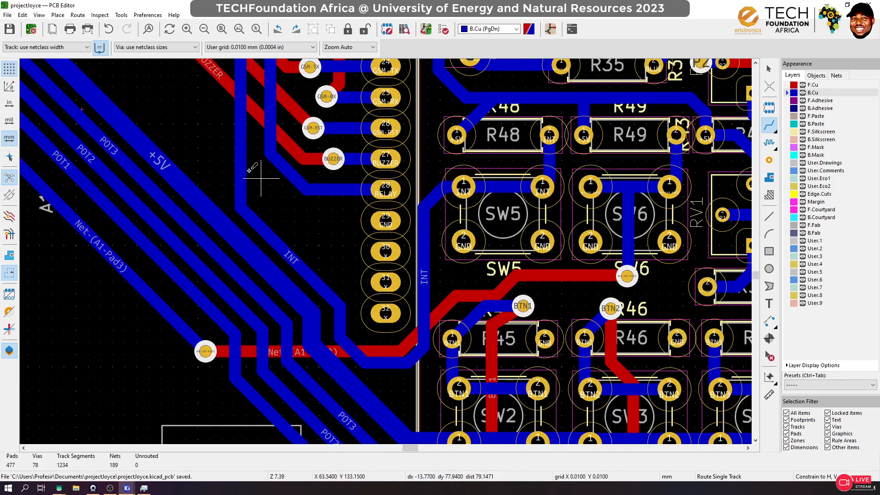
{"action": "left_click", "coordinate": [248, 174]}
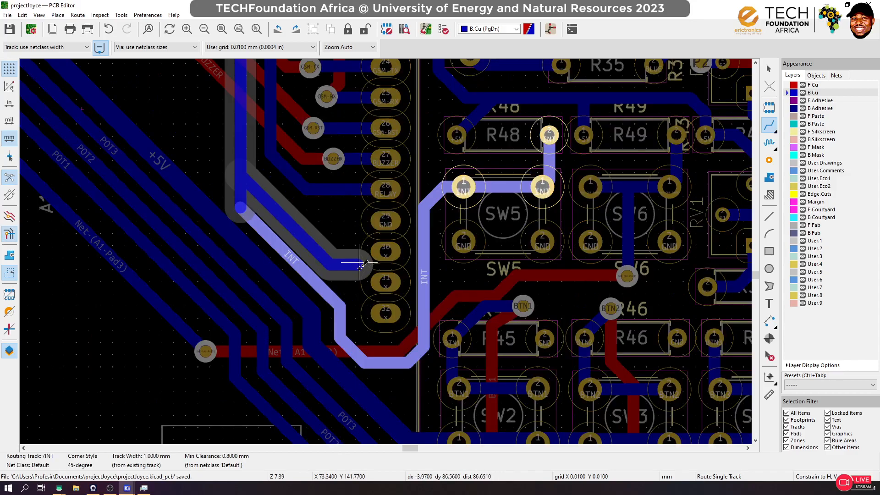
{"action": "double_click", "coordinate": [340, 306]}
Tighten the INT track on B.Cu around the end of A1's header below pad 32, up toward SW5
{"action": "scroll", "coordinate": [340, 306], "scroll_direction": "up", "scroll_amount": 1}
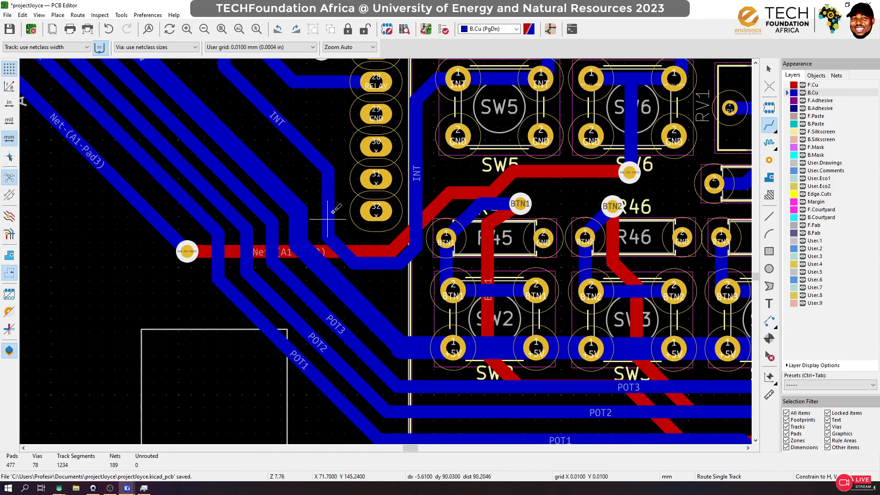
{"action": "left_click", "coordinate": [332, 224]}
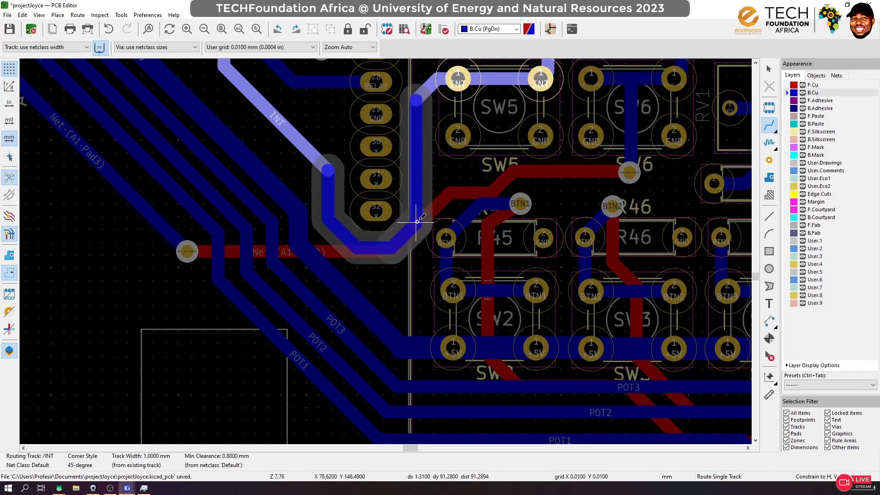
{"action": "double_click", "coordinate": [416, 221]}
Review the routing across the whole board, including the area around the potentiometers and resistors beside A1
{"action": "scroll", "coordinate": [416, 221], "scroll_direction": "down", "scroll_amount": 5}
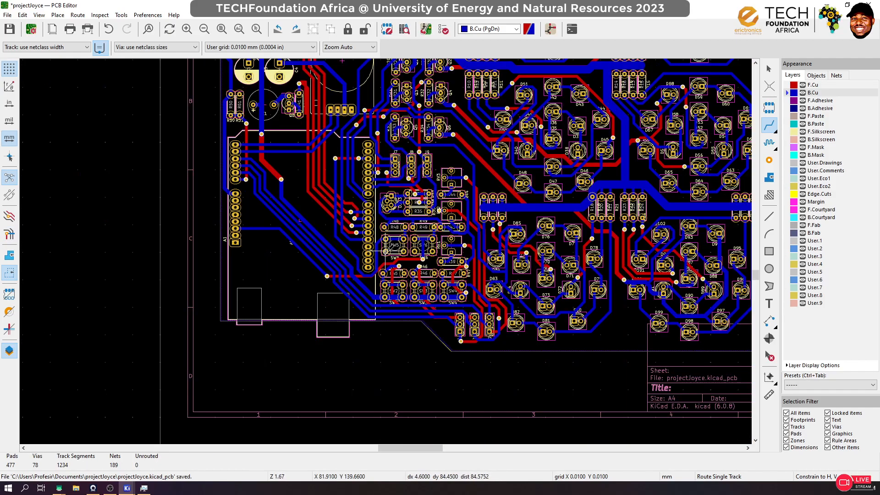
{"action": "scroll", "coordinate": [385, 234], "scroll_direction": "down", "scroll_amount": 3}
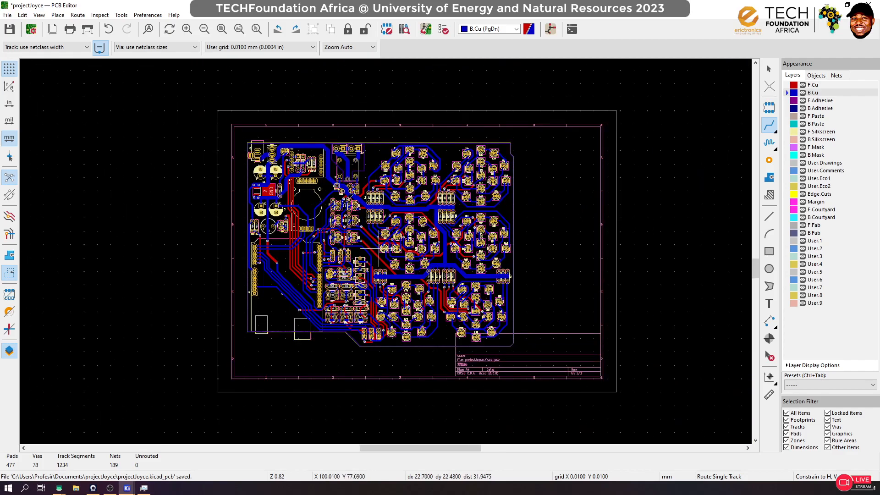
{"action": "left_click", "coordinate": [239, 29]}
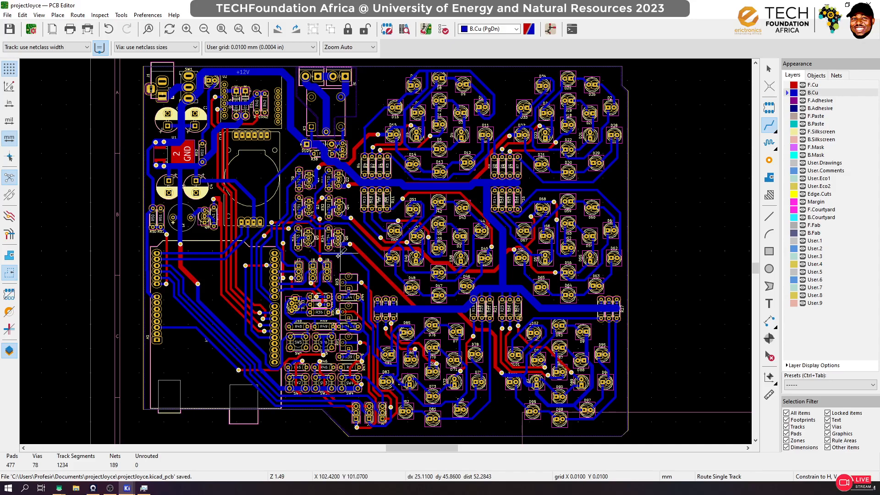
{"action": "scroll", "coordinate": [357, 320], "scroll_direction": "up", "scroll_amount": 5}
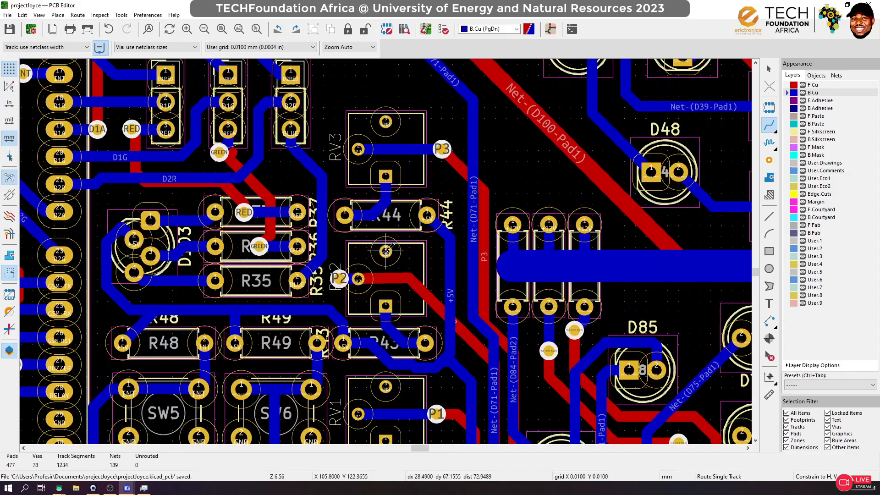
{"action": "scroll", "coordinate": [385, 250], "scroll_direction": "down", "scroll_amount": 5}
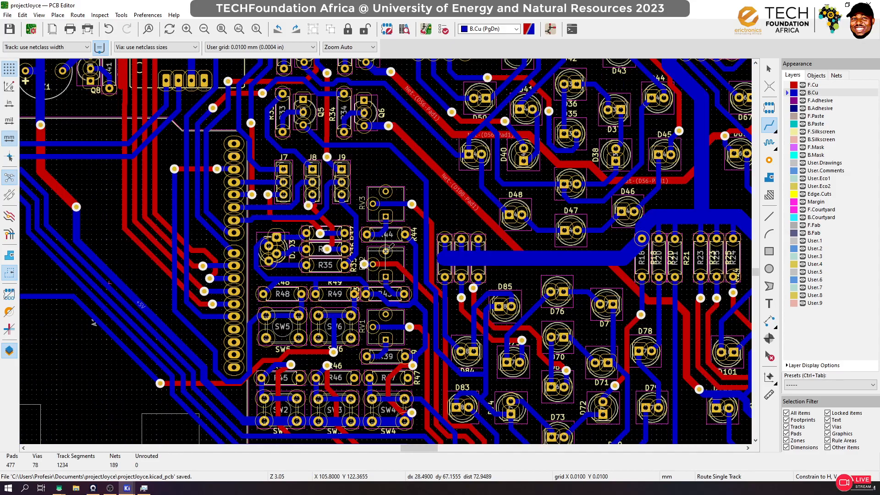
{"action": "left_click", "coordinate": [769, 68]}
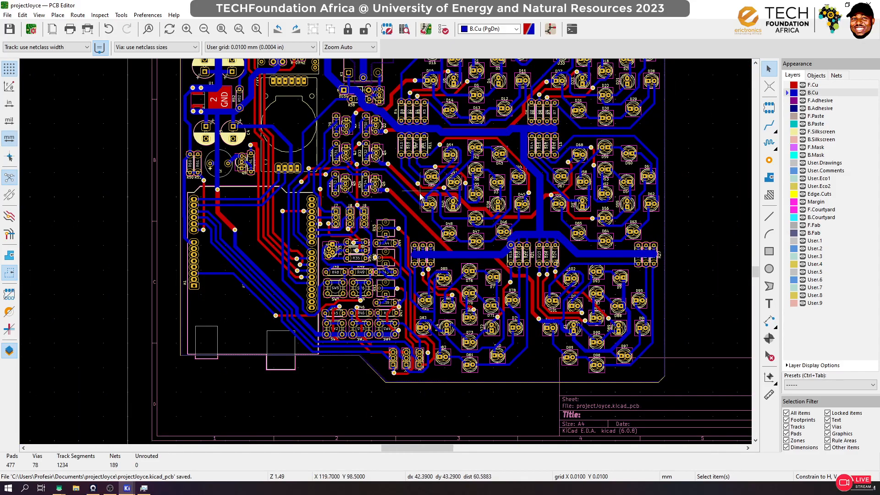
{"action": "scroll", "coordinate": [420, 192], "scroll_direction": "down", "scroll_amount": 1}
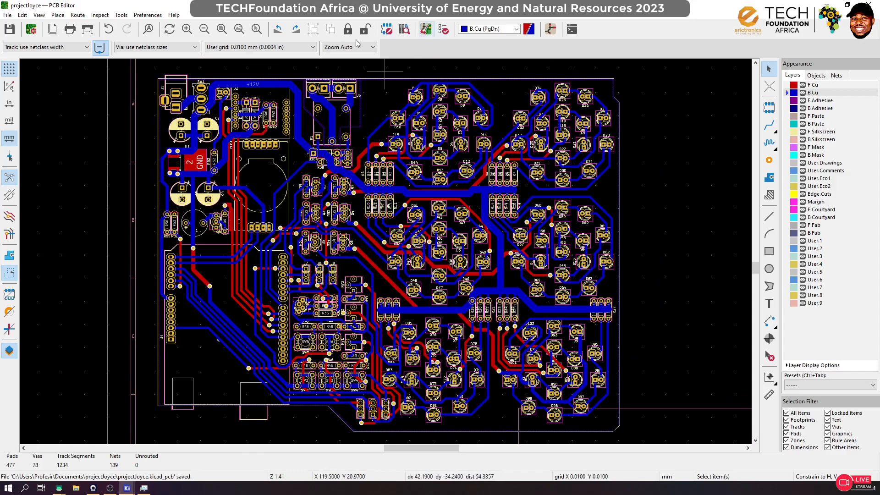
Run the tracks and vias cleanup with all six cleanup options enabled and apply the changes to the PCB
{"action": "left_click", "coordinate": [121, 15]}
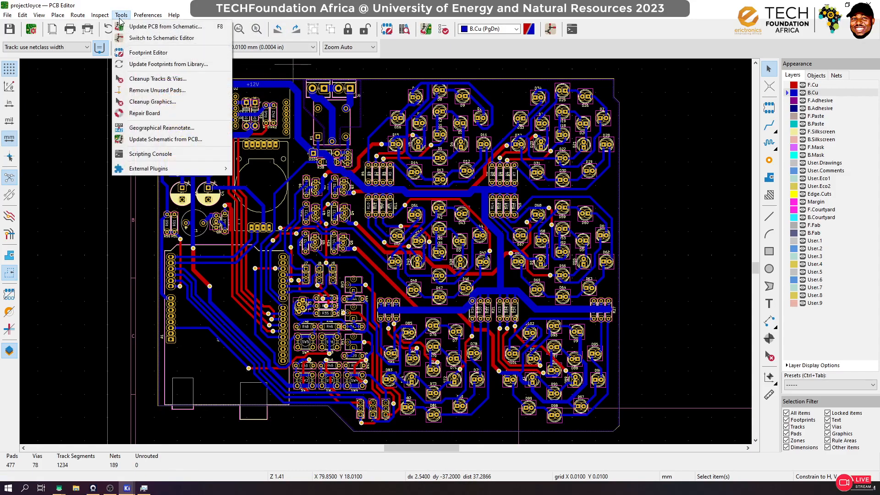
{"action": "left_click", "coordinate": [159, 80]}
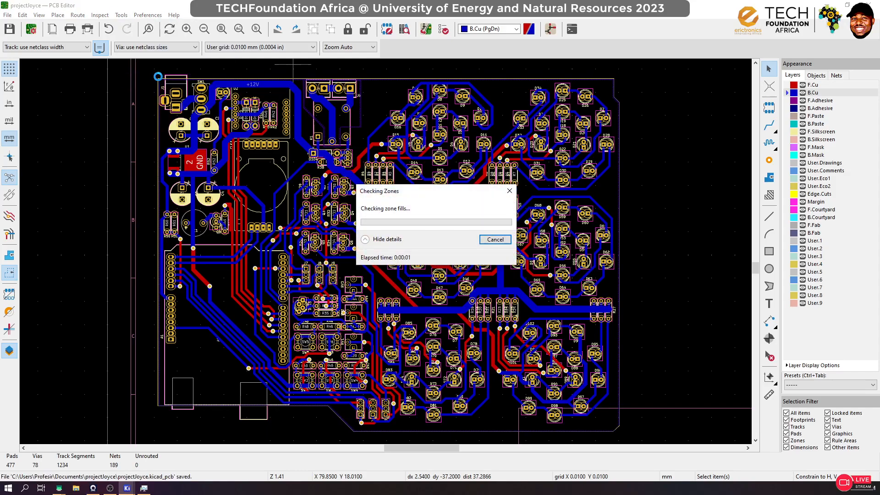
{"action": "left_click", "coordinate": [432, 244]}
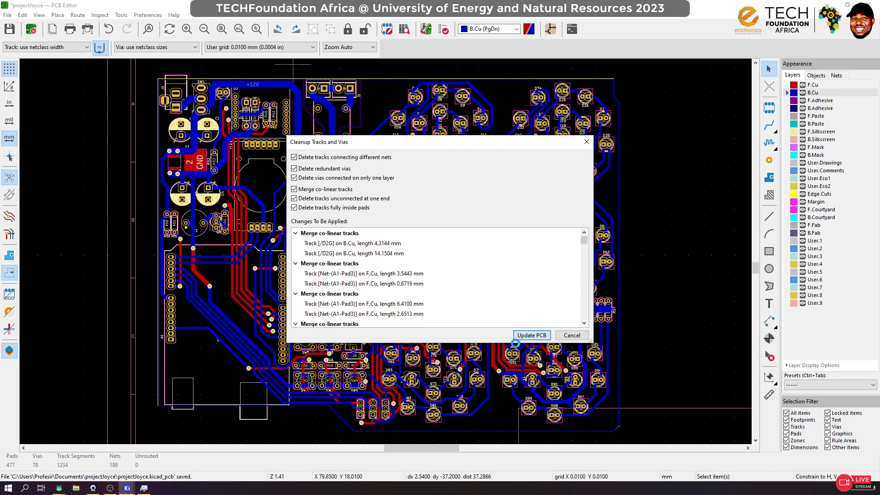
{"action": "left_click", "coordinate": [531, 336]}
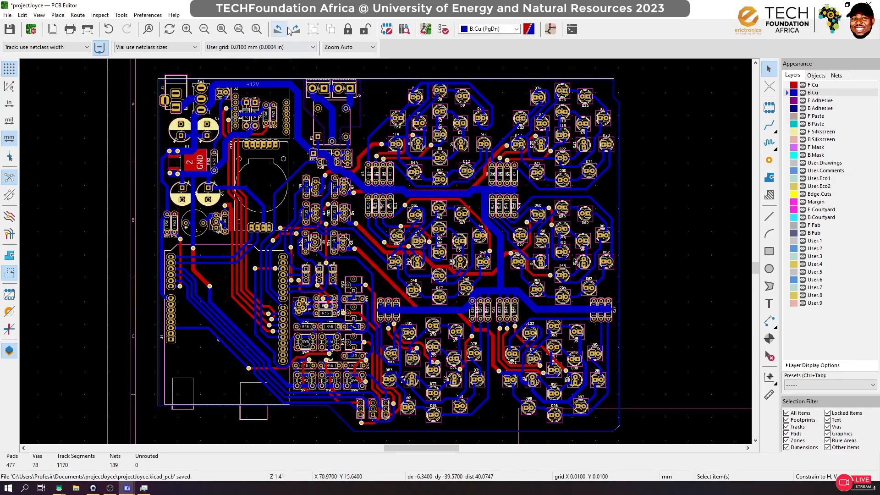
Remove the unused pads across the whole board
{"action": "left_click", "coordinate": [121, 15]}
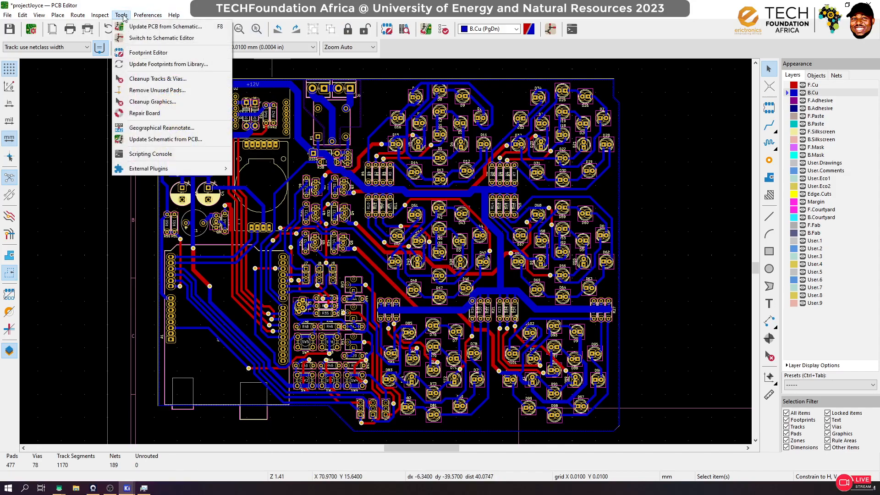
{"action": "left_click", "coordinate": [156, 90]}
{"action": "left_click", "coordinate": [533, 298]}
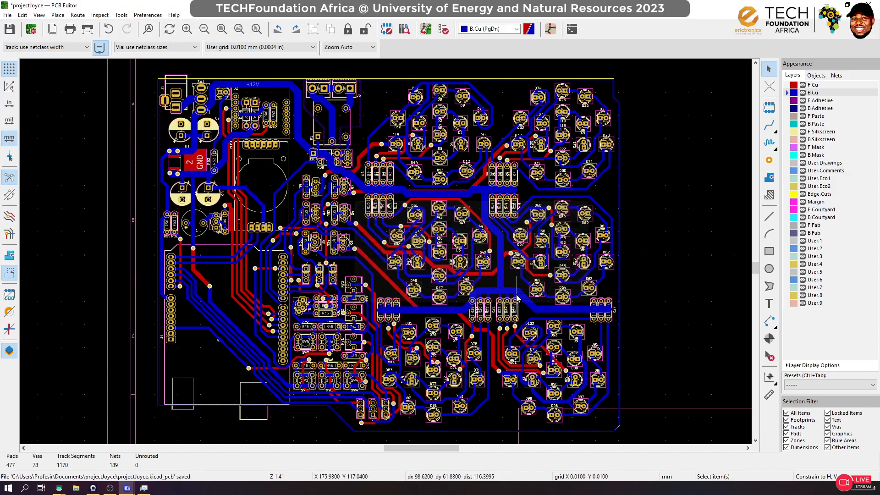
Run the graphics cleanup with both cleanup options left off and update the PCB
{"action": "left_click", "coordinate": [121, 15]}
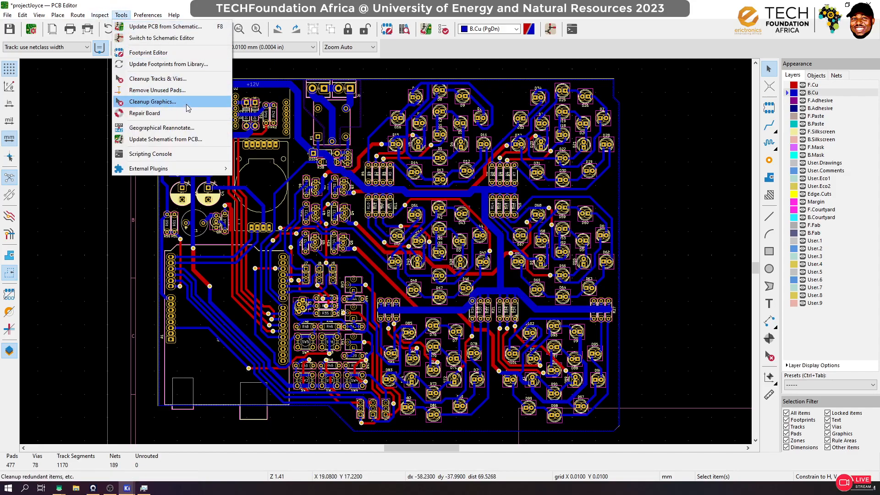
{"action": "left_click", "coordinate": [197, 103]}
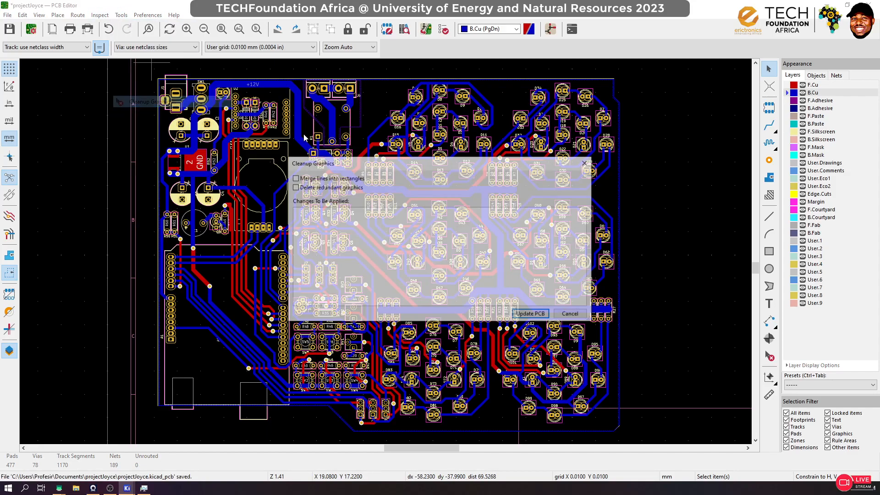
{"action": "left_click", "coordinate": [544, 313]}
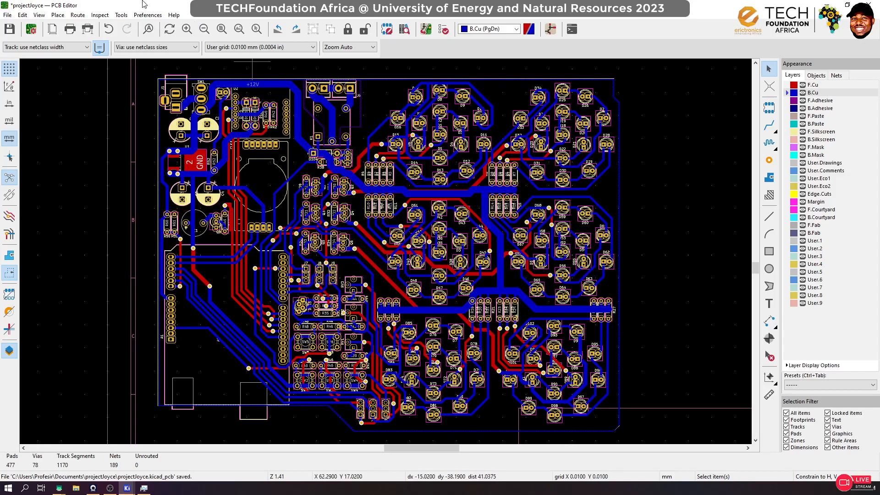
Run the board repair on the layout and dismiss its report
{"action": "left_click", "coordinate": [121, 15]}
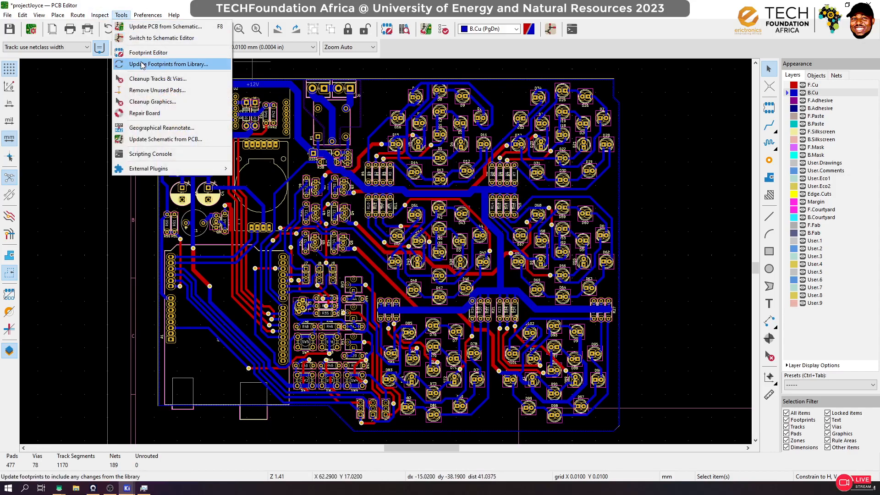
{"action": "left_click", "coordinate": [177, 113]}
{"action": "left_click", "coordinate": [495, 244]}
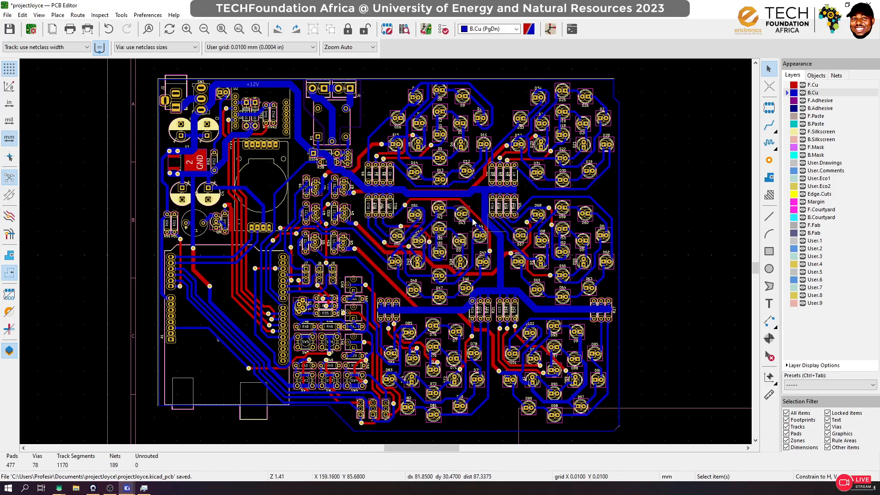
Run the design rules check on the board with all zones refilled first
{"action": "left_click", "coordinate": [443, 30]}
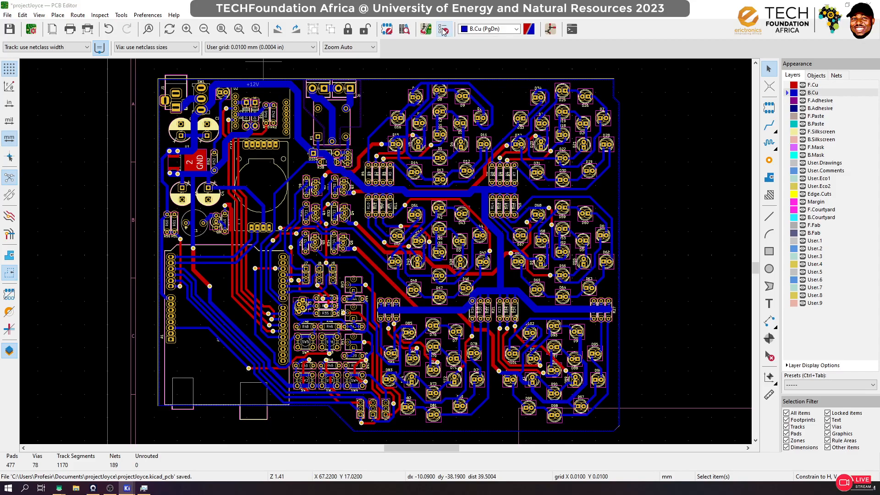
{"action": "left_click_drag", "start_coordinate": [260, 60], "coordinate": [534, 133]}
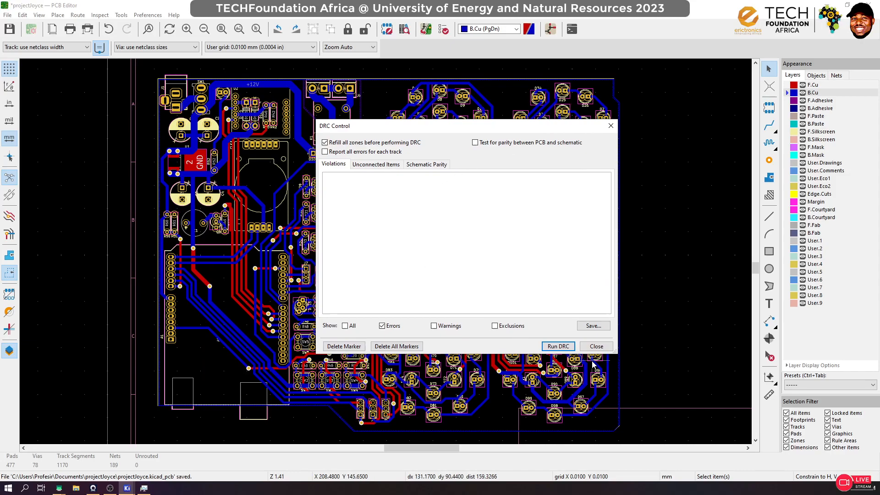
{"action": "left_click", "coordinate": [559, 347]}
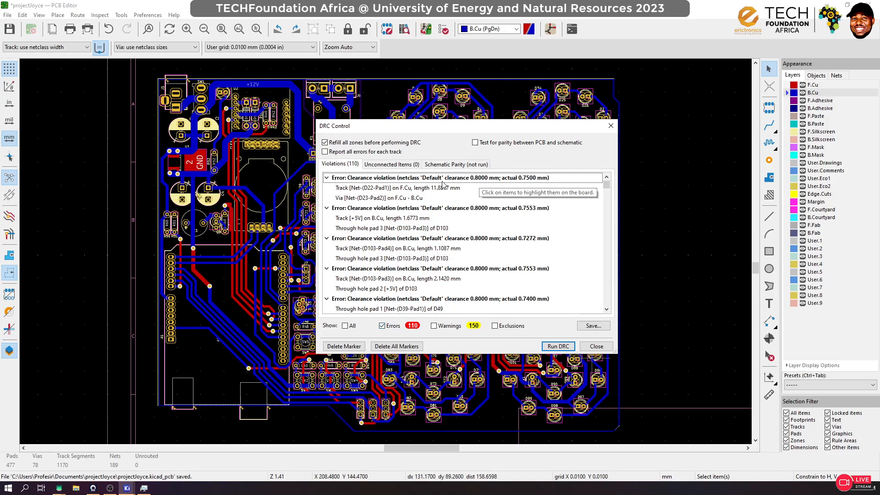
Examine the full list of violations, the unconnected items and the schematic parity results, and close the check
{"action": "scroll", "coordinate": [470, 197], "scroll_direction": "down", "scroll_amount": 7}
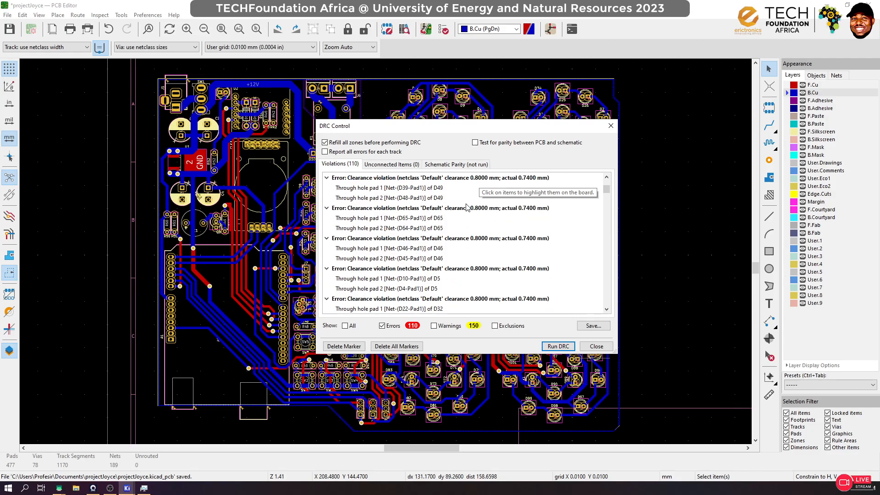
{"action": "scroll", "coordinate": [466, 207], "scroll_direction": "down", "scroll_amount": 8}
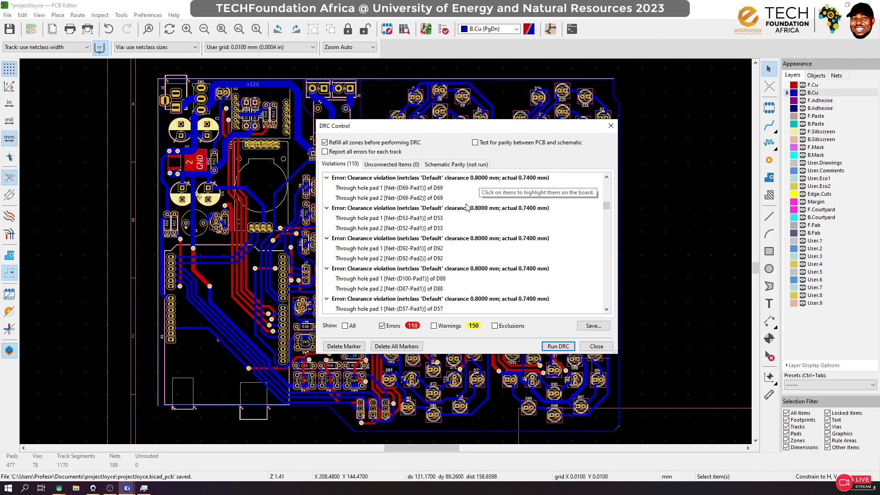
{"action": "scroll", "coordinate": [466, 207], "scroll_direction": "down", "scroll_amount": 5}
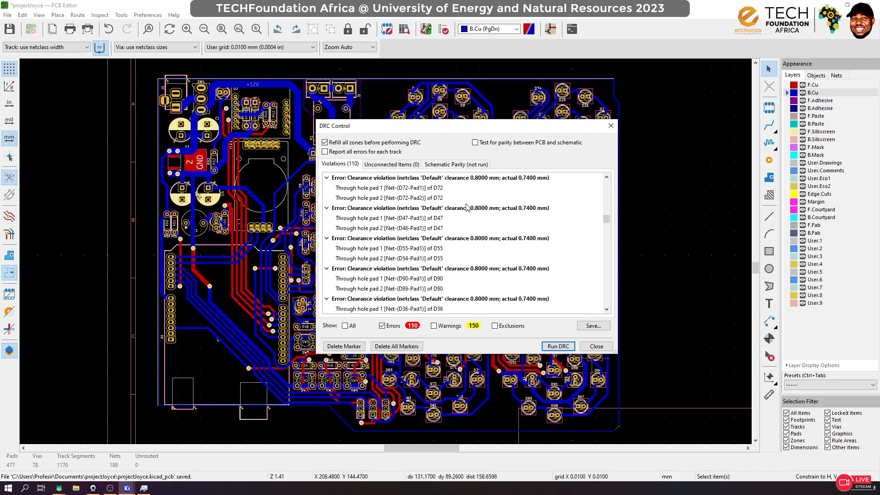
{"action": "scroll", "coordinate": [466, 208], "scroll_direction": "down", "scroll_amount": 6}
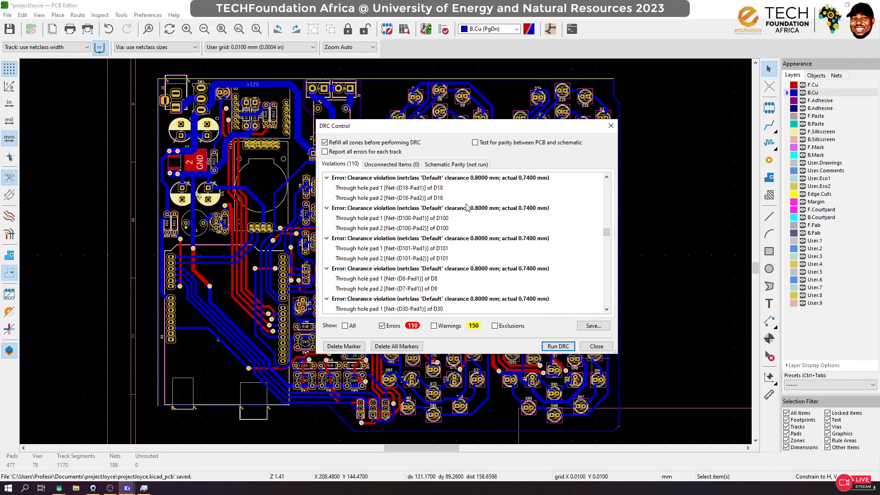
{"action": "scroll", "coordinate": [466, 208], "scroll_direction": "down", "scroll_amount": 6}
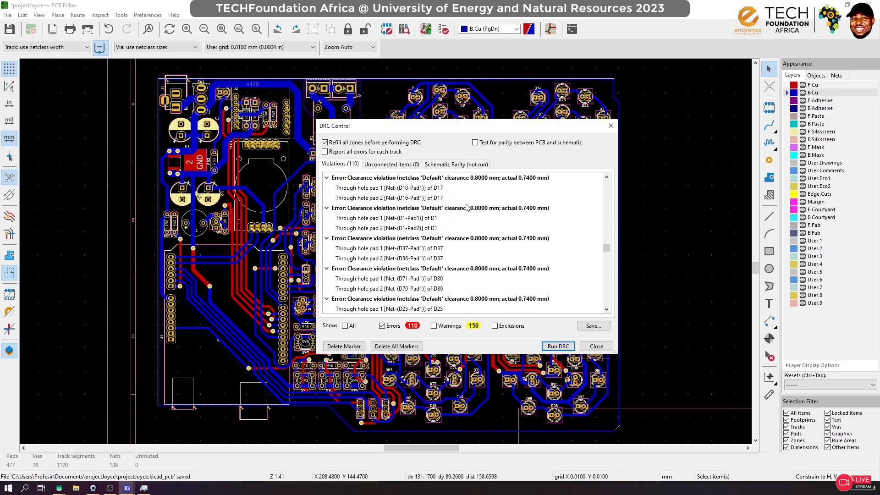
{"action": "scroll", "coordinate": [467, 207], "scroll_direction": "down", "scroll_amount": 6}
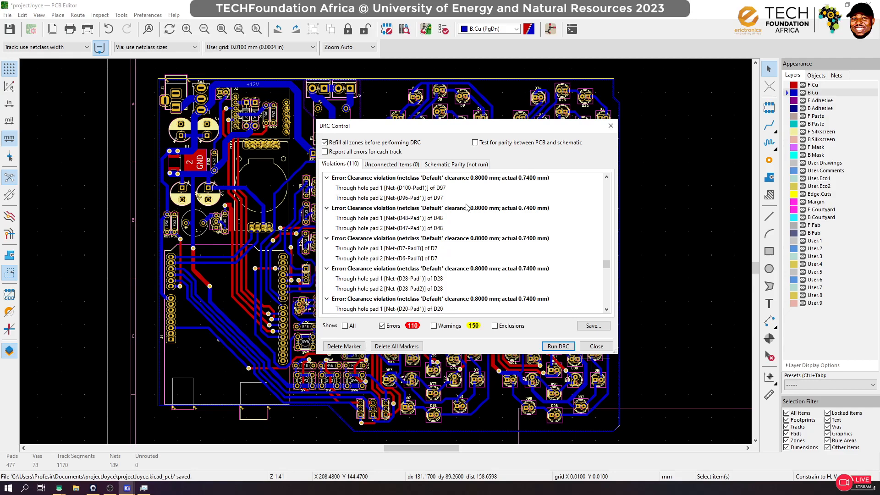
{"action": "scroll", "coordinate": [467, 207], "scroll_direction": "down", "scroll_amount": 6}
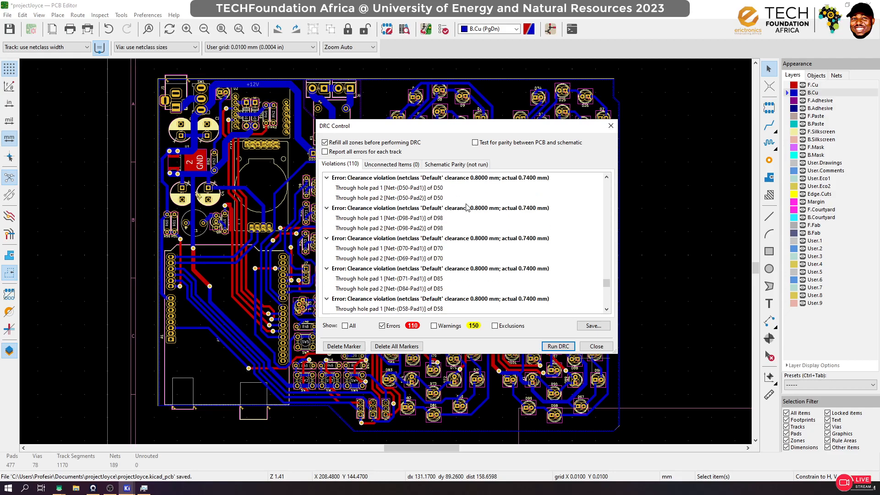
{"action": "scroll", "coordinate": [466, 207], "scroll_direction": "down", "scroll_amount": 5}
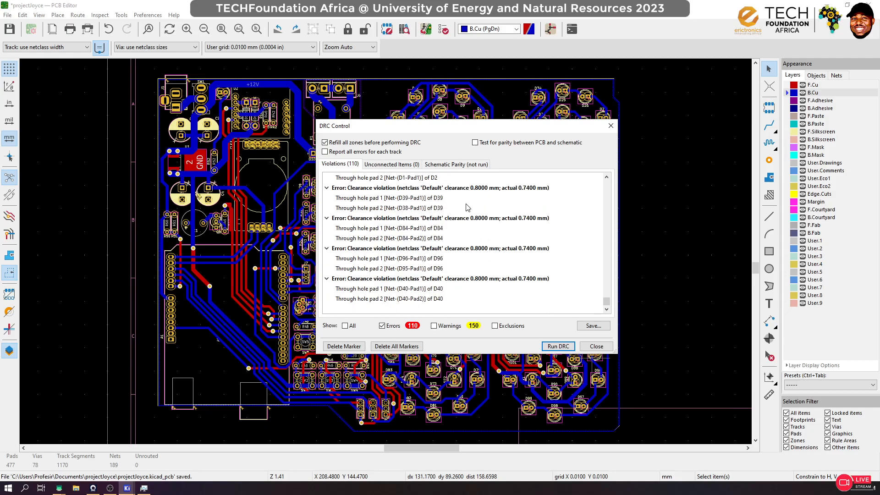
{"action": "left_click", "coordinate": [395, 165]}
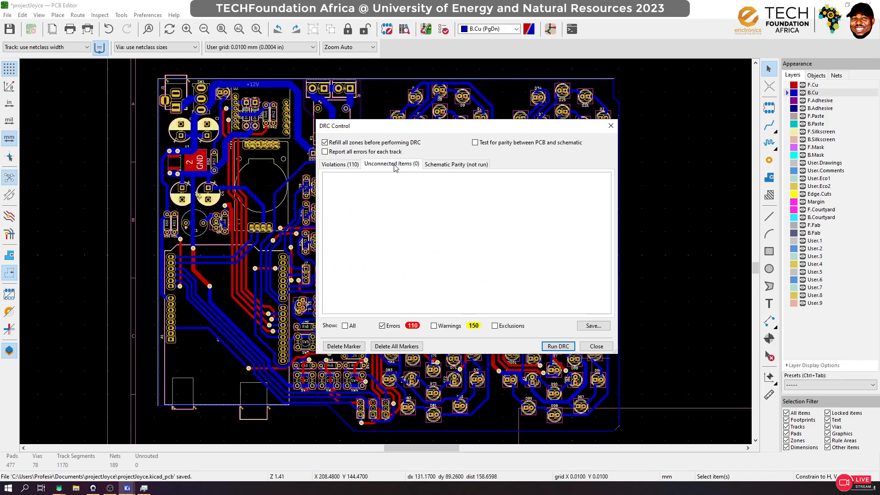
{"action": "left_click", "coordinate": [467, 167]}
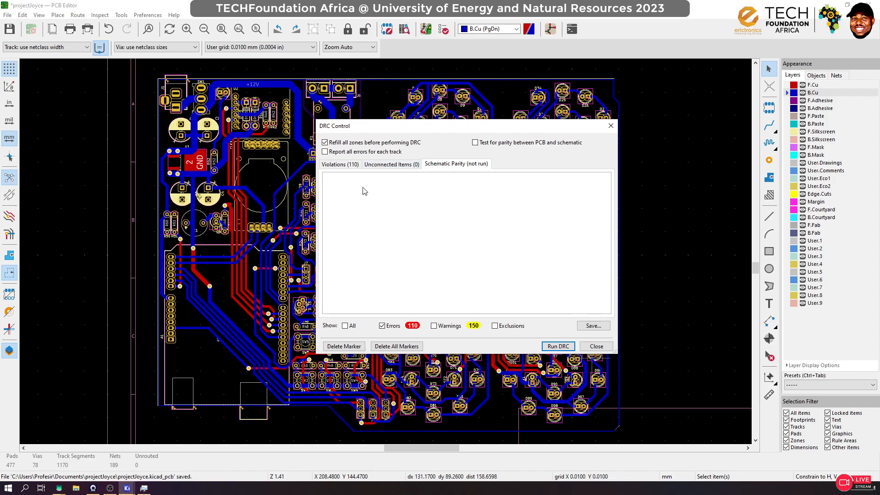
{"action": "left_click", "coordinate": [353, 167]}
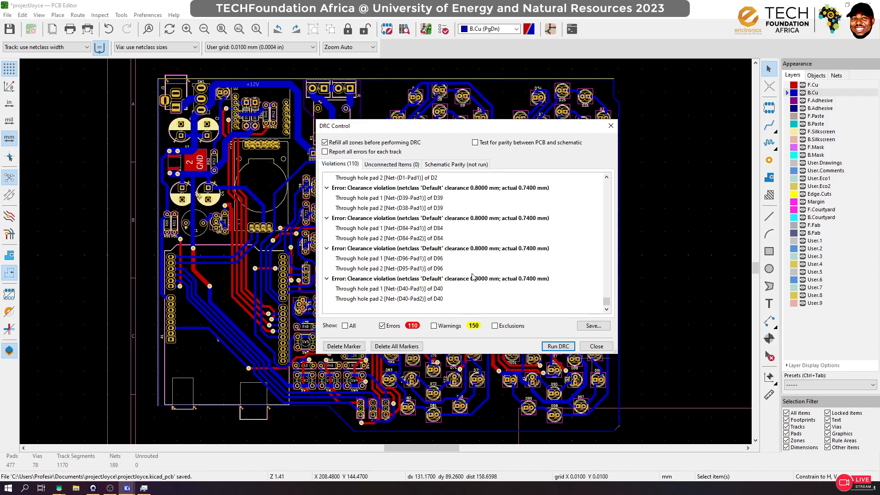
{"action": "left_click", "coordinate": [596, 346]}
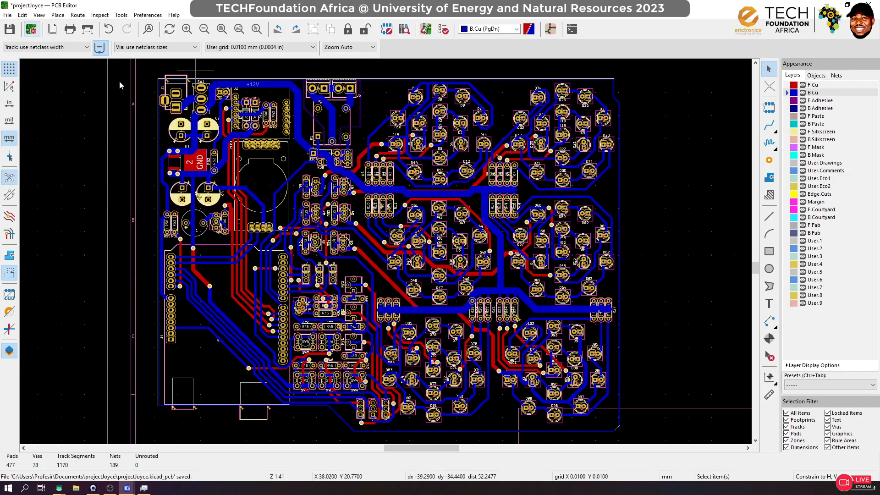
Set the Default net class clearance to 0.6 mm and rerun the design rules check
{"action": "left_click", "coordinate": [31, 29]}
{"action": "left_click", "coordinate": [355, 146]}
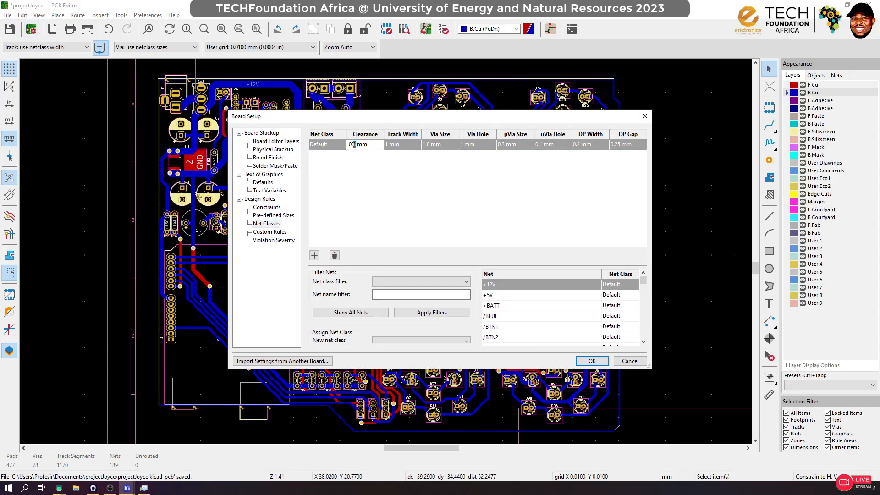
{"action": "type", "text": "7"}
{"action": "left_click", "coordinate": [592, 361]}
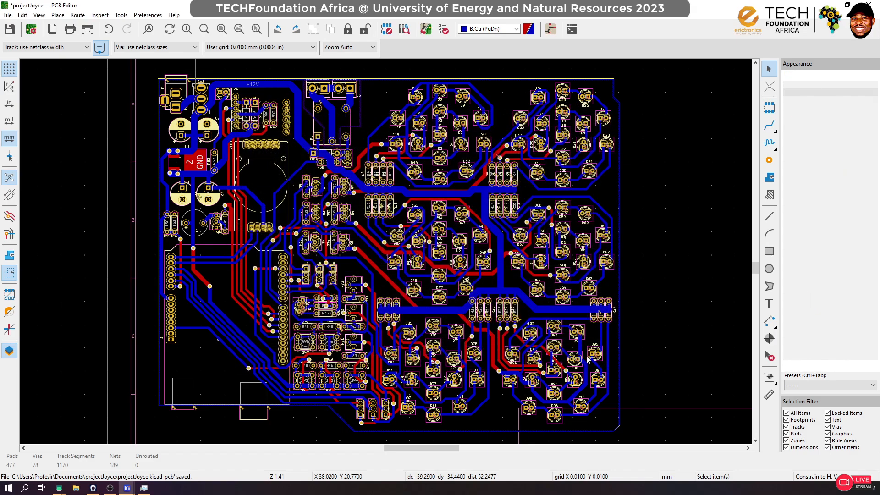
{"action": "left_click", "coordinate": [444, 30]}
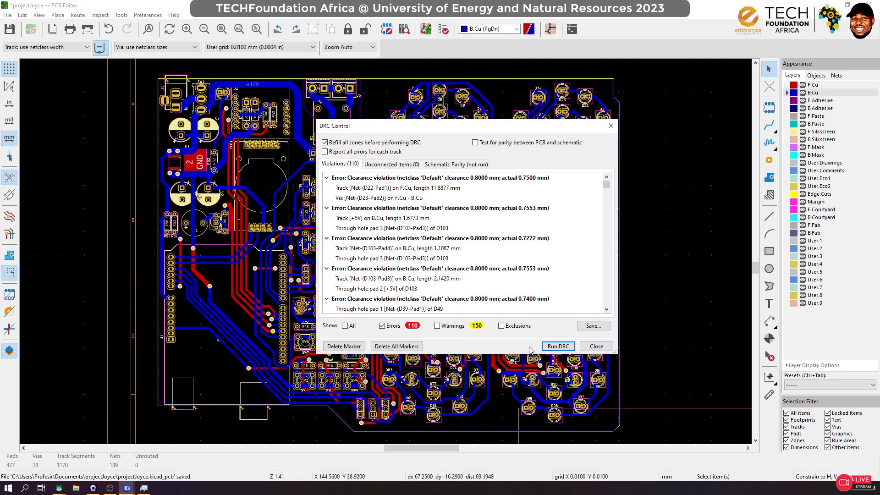
{"action": "left_click", "coordinate": [552, 348]}
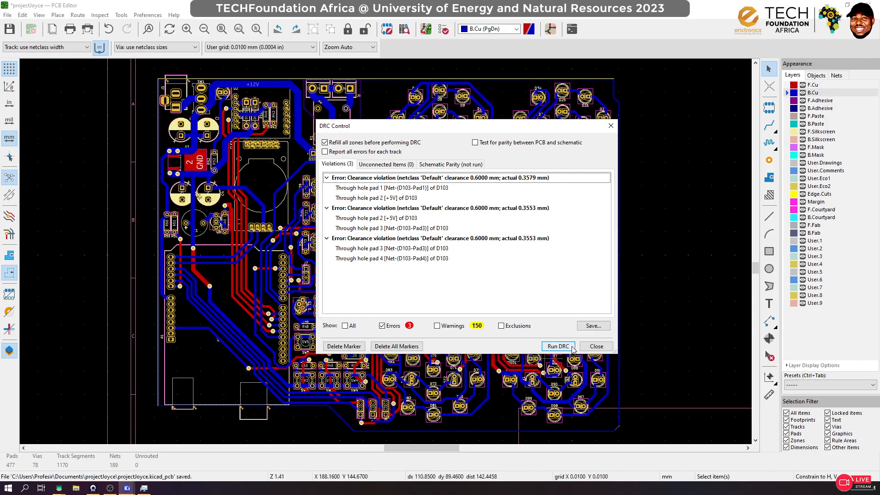
Filter the design rules check results to warnings only, examine the whole list, and close the check
{"action": "left_click", "coordinate": [383, 326]}
{"action": "left_click", "coordinate": [436, 326]}
{"action": "scroll", "coordinate": [409, 241], "scroll_direction": "down", "scroll_amount": 15}
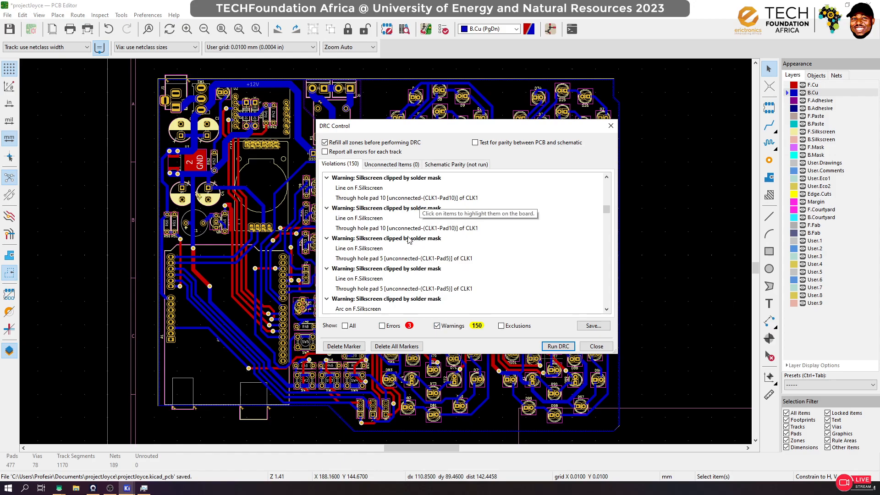
{"action": "left_click", "coordinate": [369, 259]}
{"action": "scroll", "coordinate": [412, 265], "scroll_direction": "down", "scroll_amount": 1}
{"action": "scroll", "coordinate": [433, 269], "scroll_direction": "down", "scroll_amount": 3}
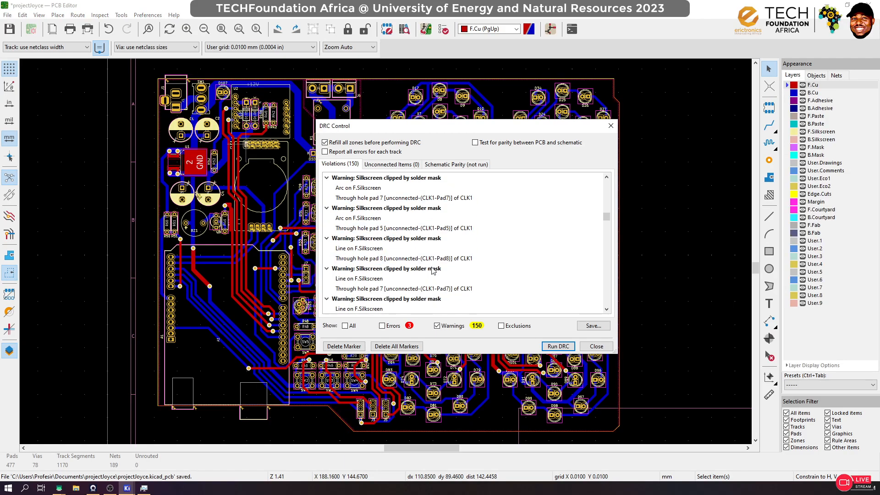
{"action": "scroll", "coordinate": [422, 266], "scroll_direction": "down", "scroll_amount": 5}
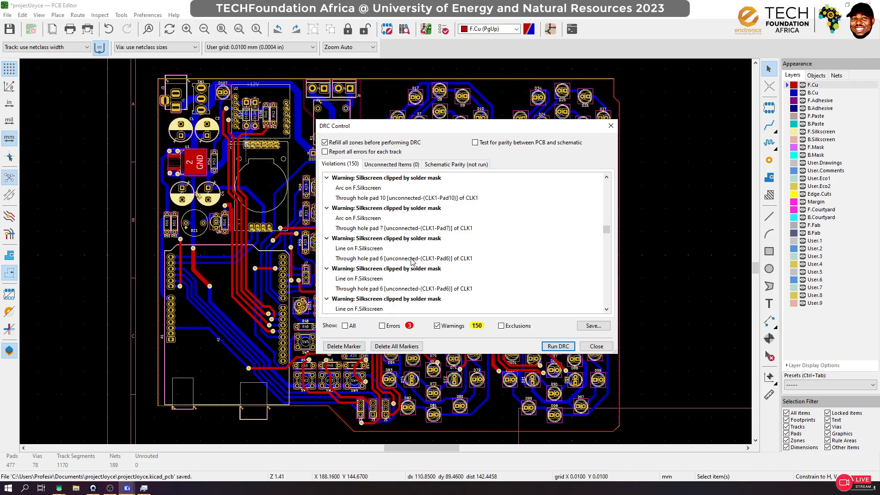
{"action": "scroll", "coordinate": [412, 261], "scroll_direction": "down", "scroll_amount": 8}
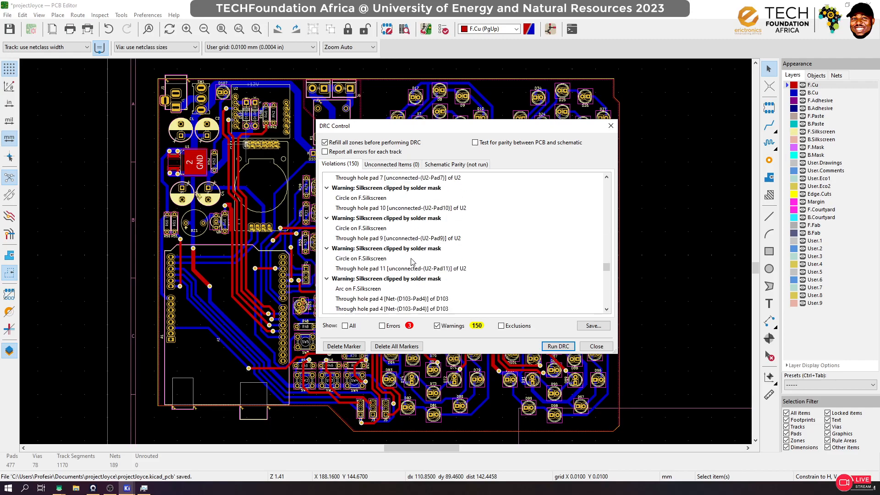
{"action": "scroll", "coordinate": [411, 262], "scroll_direction": "down", "scroll_amount": 3}
{"action": "scroll", "coordinate": [411, 262], "scroll_direction": "down", "scroll_amount": 5}
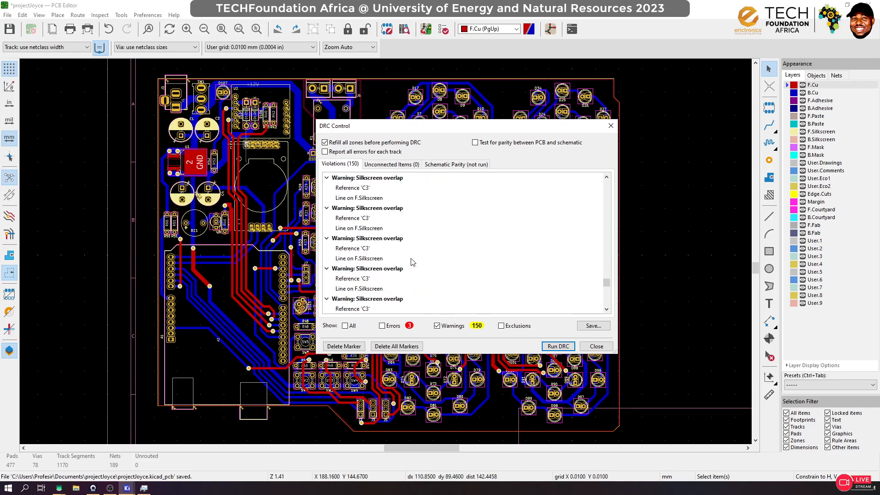
{"action": "scroll", "coordinate": [411, 262], "scroll_direction": "up", "scroll_amount": 5}
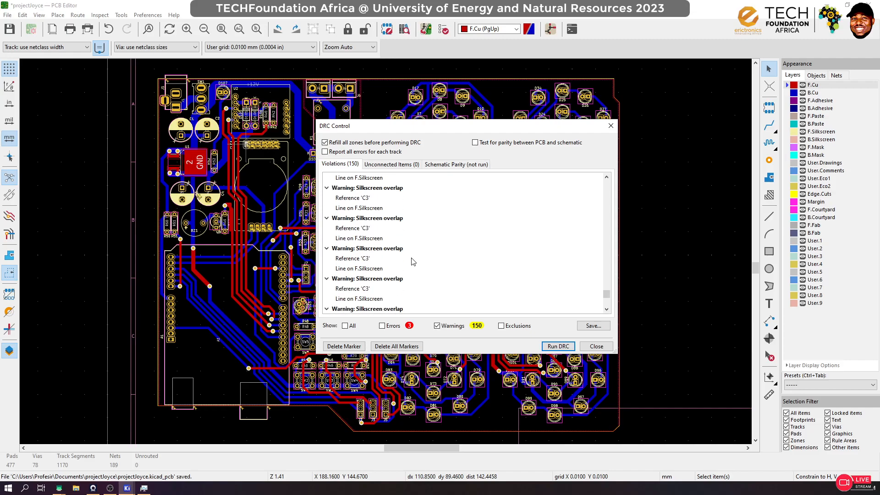
{"action": "scroll", "coordinate": [417, 253], "scroll_direction": "up", "scroll_amount": 5}
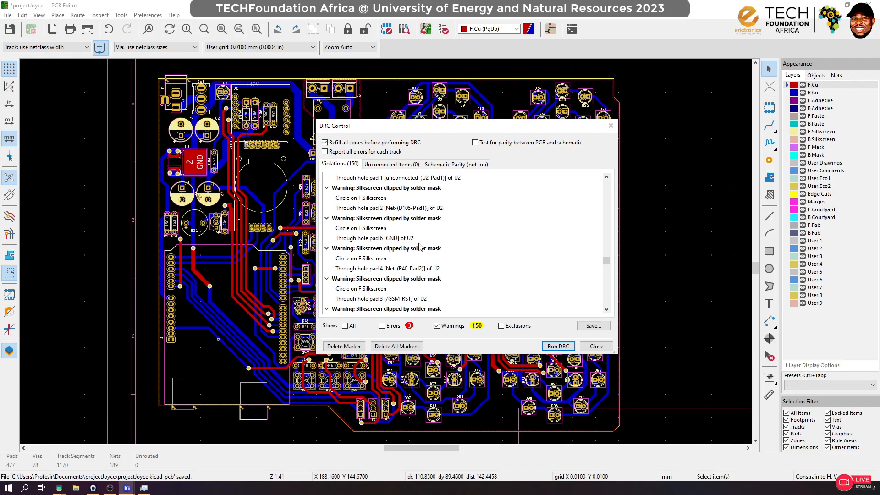
{"action": "scroll", "coordinate": [417, 251], "scroll_direction": "up", "scroll_amount": 6}
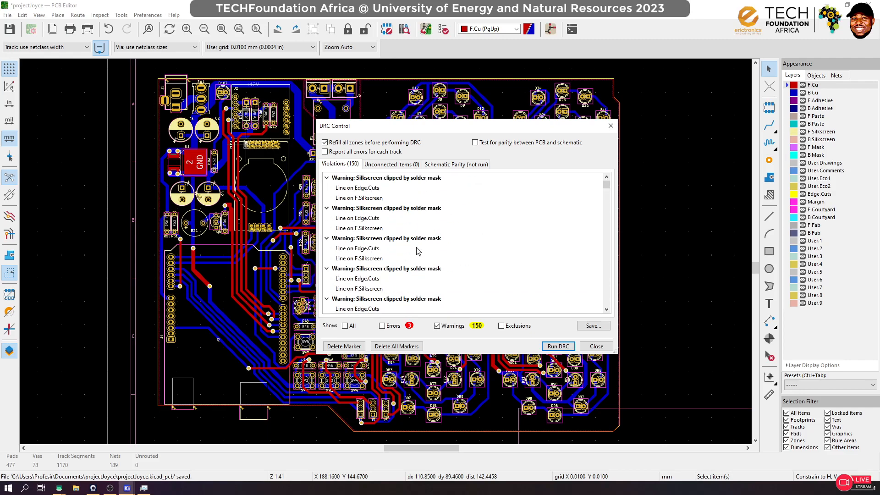
{"action": "left_click", "coordinate": [611, 126]}
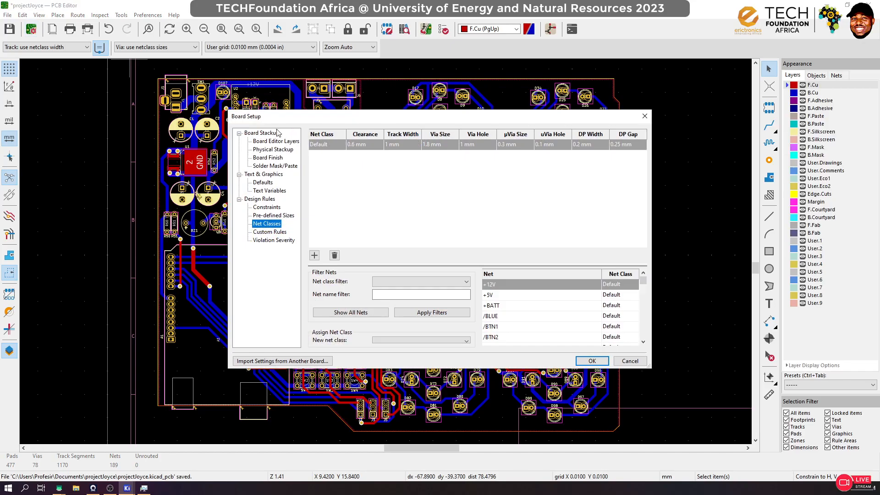
Set the Default net class clearance to 1 mm and rerun the design rules check
{"action": "left_click", "coordinate": [356, 145]}
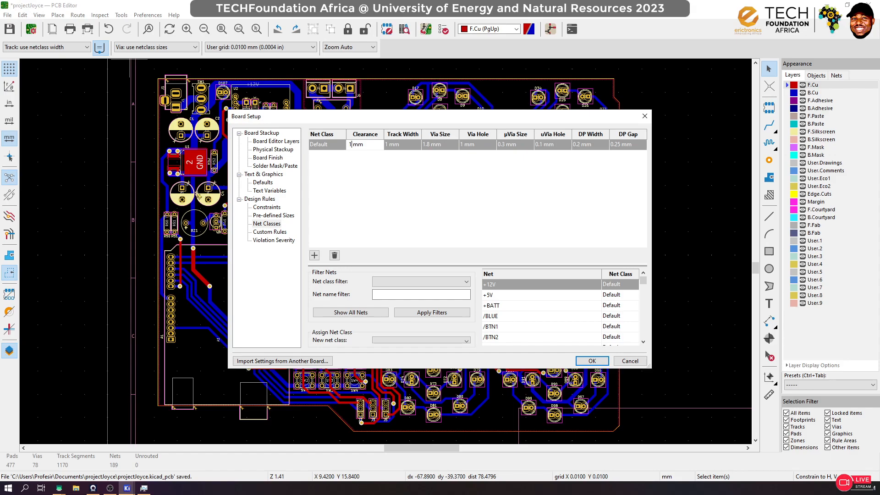
{"action": "left_click", "coordinate": [592, 360]}
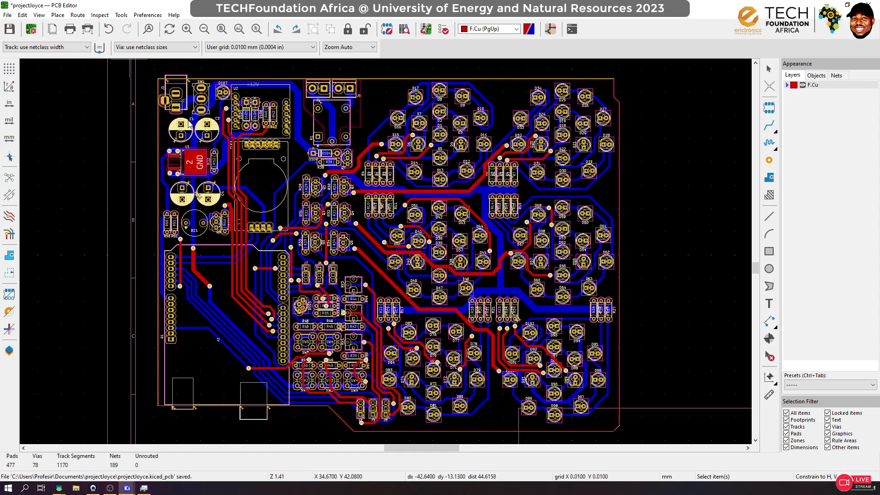
{"action": "left_click", "coordinate": [444, 29]}
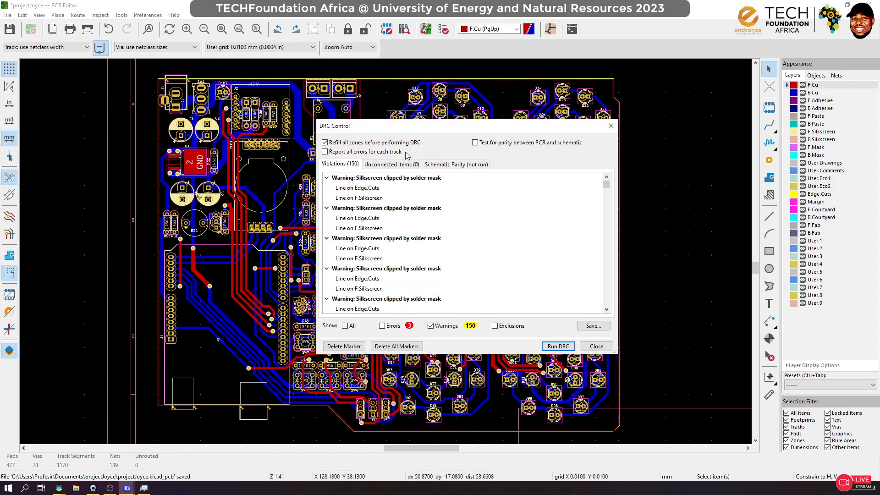
{"action": "left_click", "coordinate": [558, 346]}
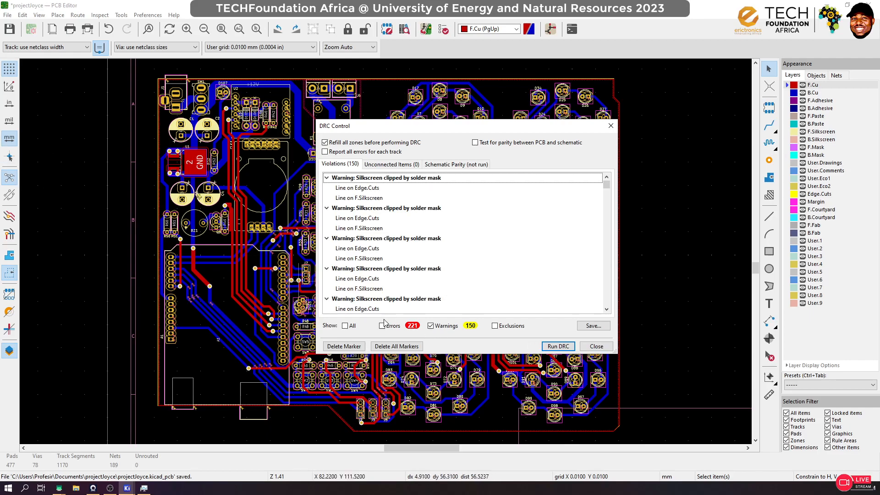
Examine the design rules check results filtered to errors only, and delete all markers before closing the check
{"action": "left_click", "coordinate": [381, 326]}
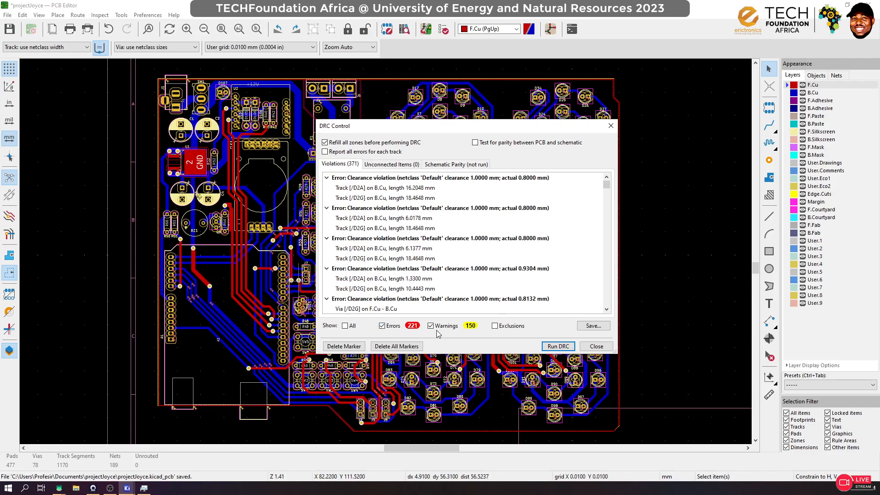
{"action": "left_click", "coordinate": [431, 326]}
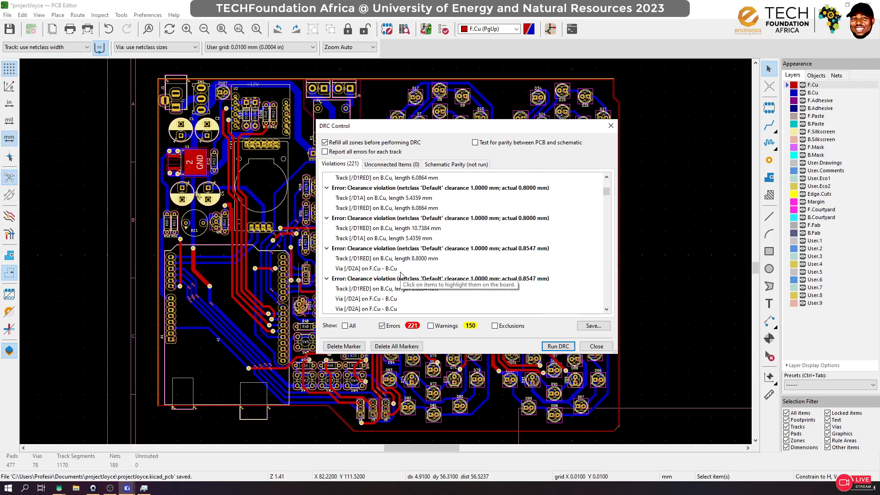
{"action": "scroll", "coordinate": [401, 274], "scroll_direction": "down", "scroll_amount": 3}
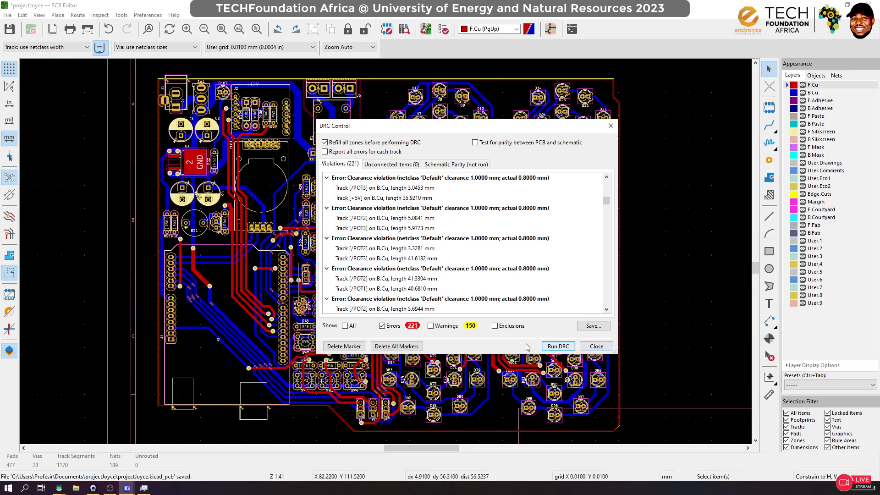
{"action": "left_click", "coordinate": [397, 346]}
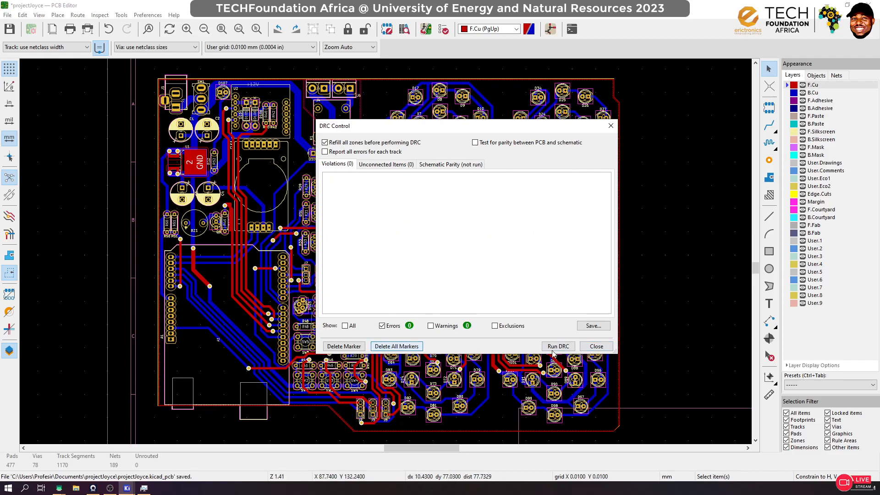
{"action": "left_click", "coordinate": [596, 346]}
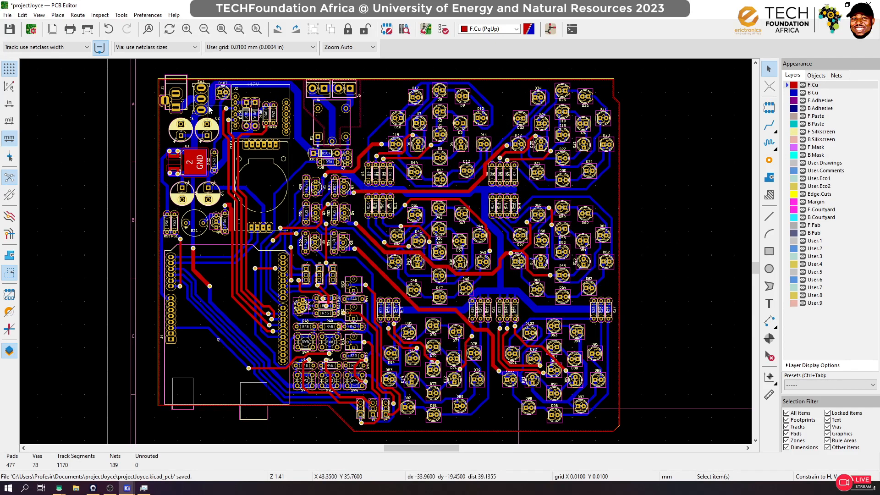
Refill all copper zones and display them filled, with the inactive layers dimmed
{"action": "key", "text": "b"}
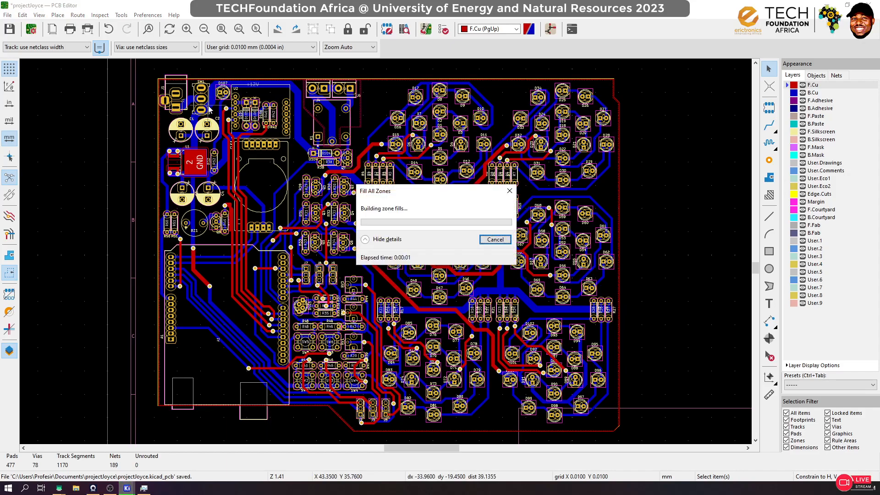
{"action": "left_click", "coordinate": [10, 254]}
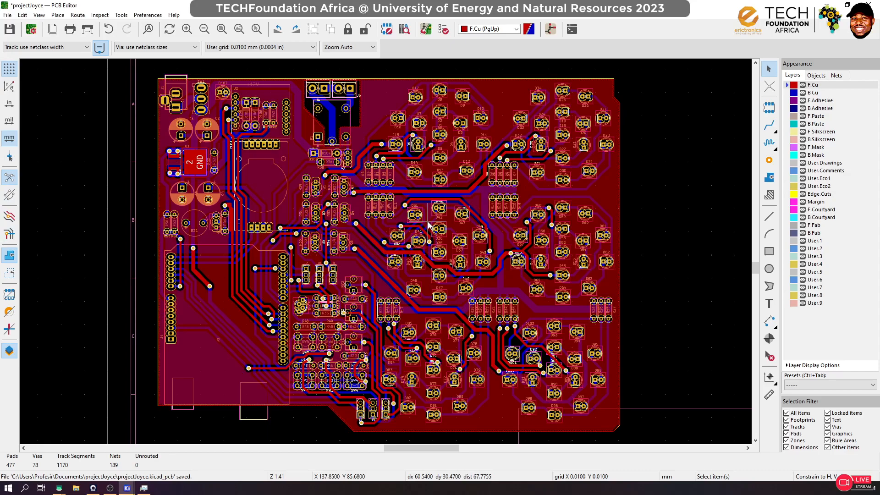
{"action": "key", "text": "ctrl+h"}
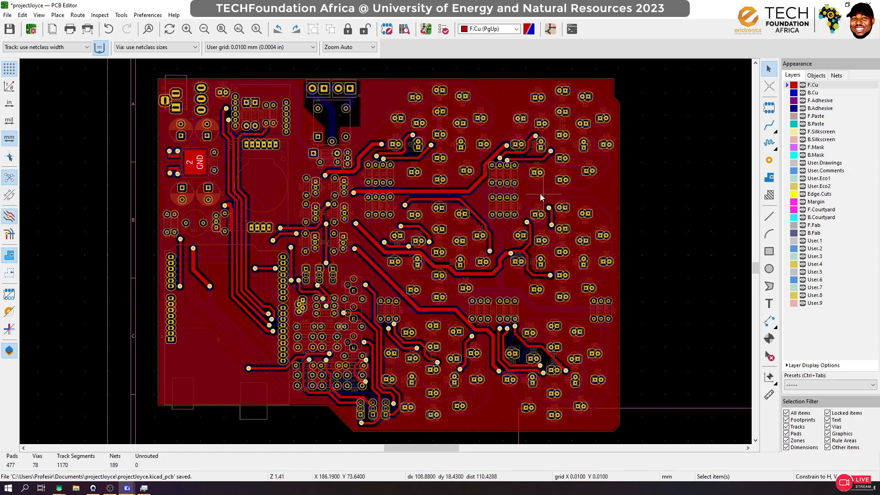
With B.Cu as the active layer, place one GND via near the board's upper edge, between LEDs D9 and D34
{"action": "key", "text": "Page_Down"}
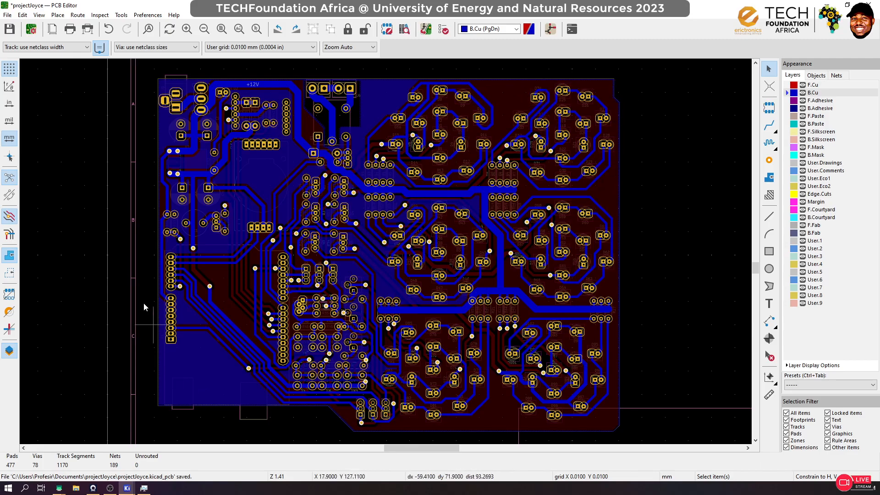
{"action": "key", "text": "Page_Up"}
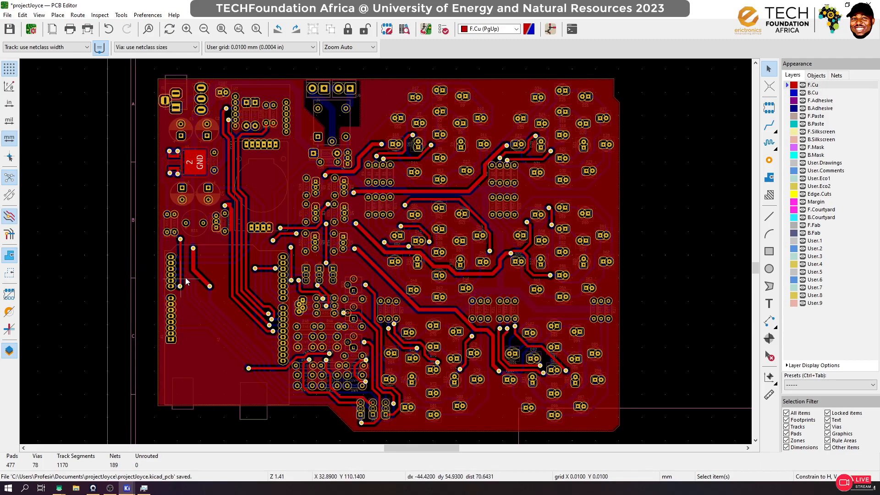
{"action": "key", "text": "Page_Down"}
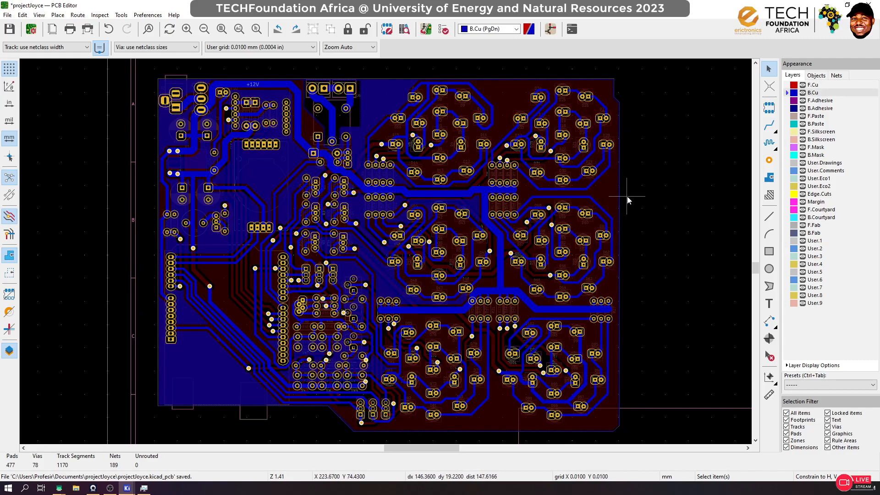
{"action": "left_click", "coordinate": [769, 160]}
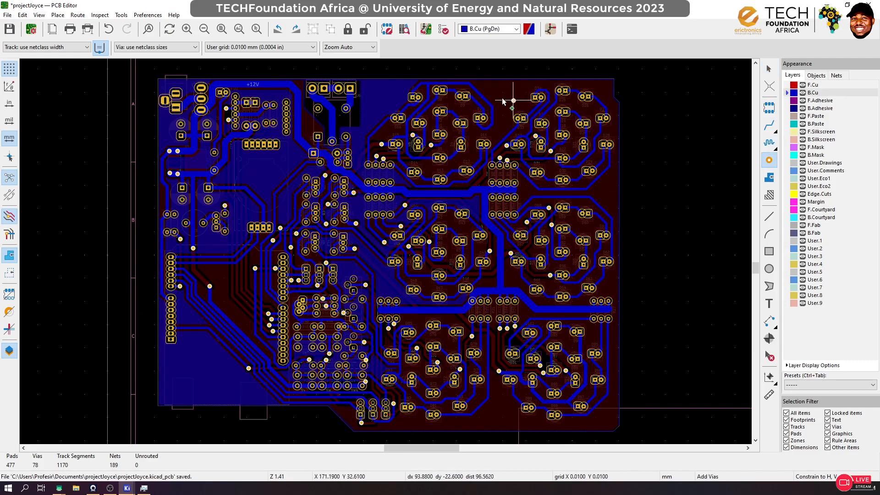
{"action": "scroll", "coordinate": [499, 95], "scroll_direction": "up", "scroll_amount": 5}
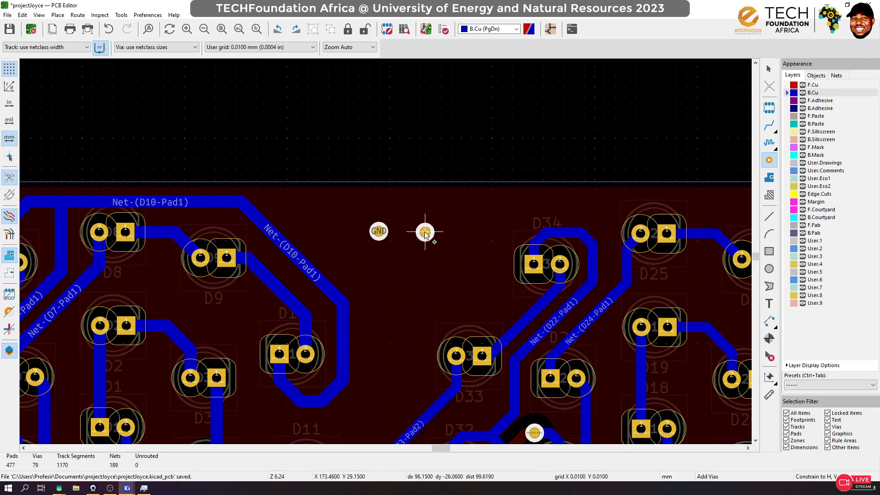
{"action": "key", "text": "Escape"}
Create a grid array of the new GND via with 3 columns and 2 rows, spaced 2.54 mm both ways
{"action": "right_click", "coordinate": [380, 234]}
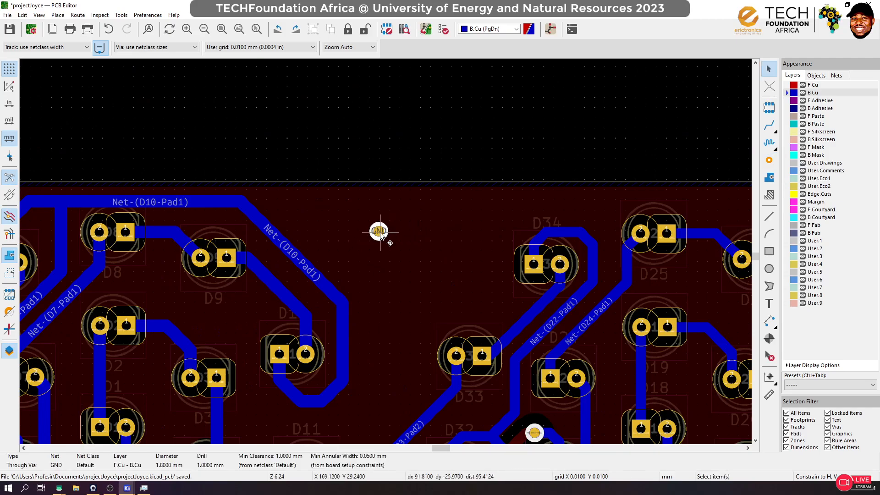
{"action": "mouse_move", "coordinate": [474, 333]}
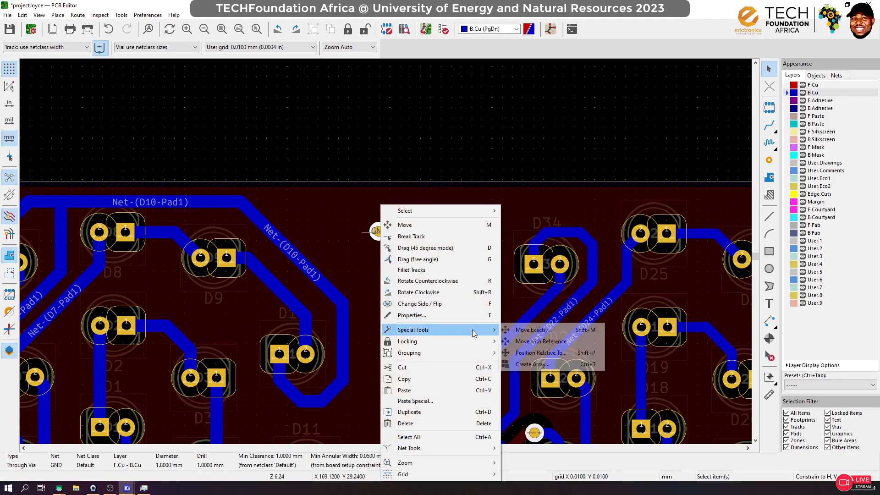
{"action": "left_click", "coordinate": [566, 363]}
{"action": "left_click_drag", "start_coordinate": [117, 84], "coordinate": [95, 86]}
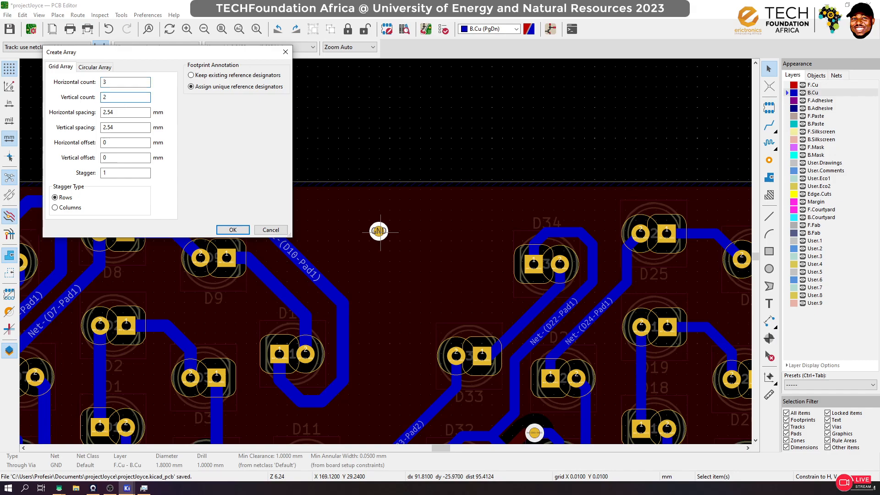
{"action": "left_click", "coordinate": [233, 230]}
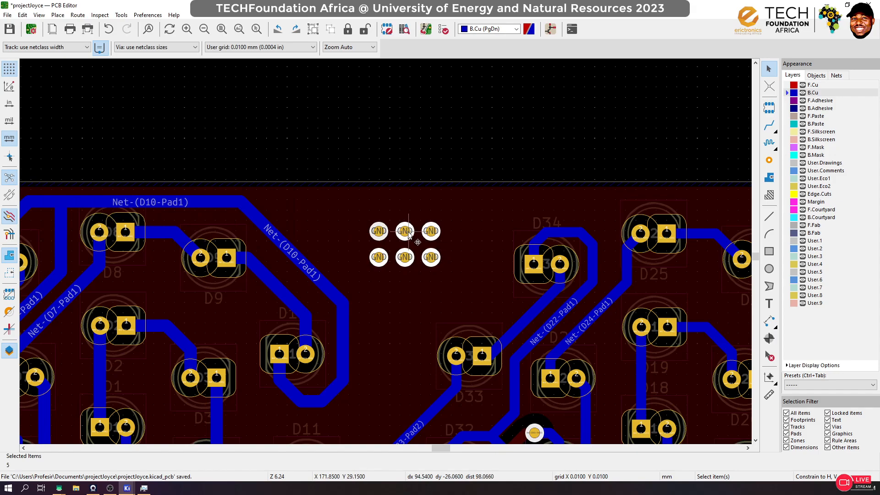
{"action": "key", "text": "m"}
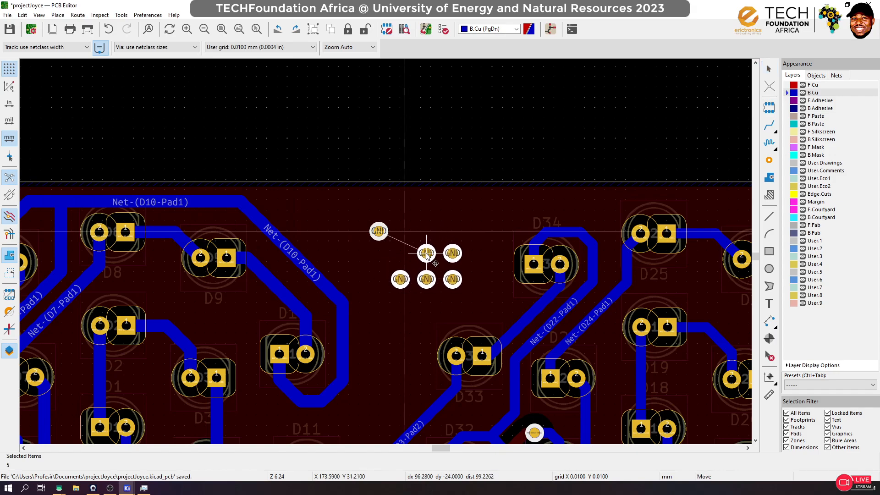
{"action": "key", "text": "Escape"}
{"action": "left_click", "coordinate": [378, 231]}
{"action": "key", "text": "m"}
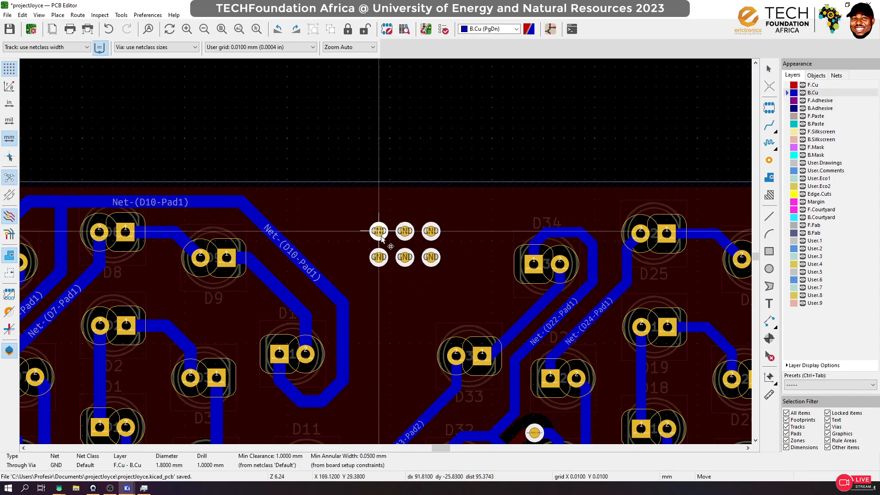
{"action": "key", "text": "Escape"}
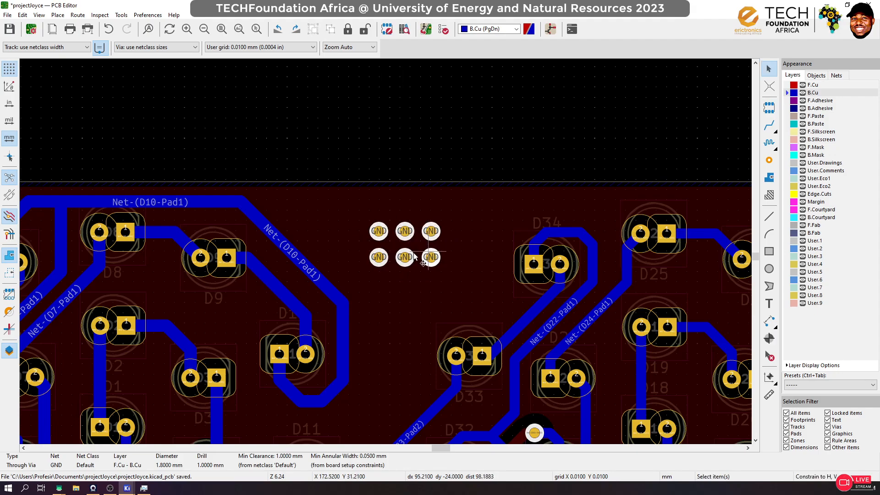
{"action": "key", "text": "m"}
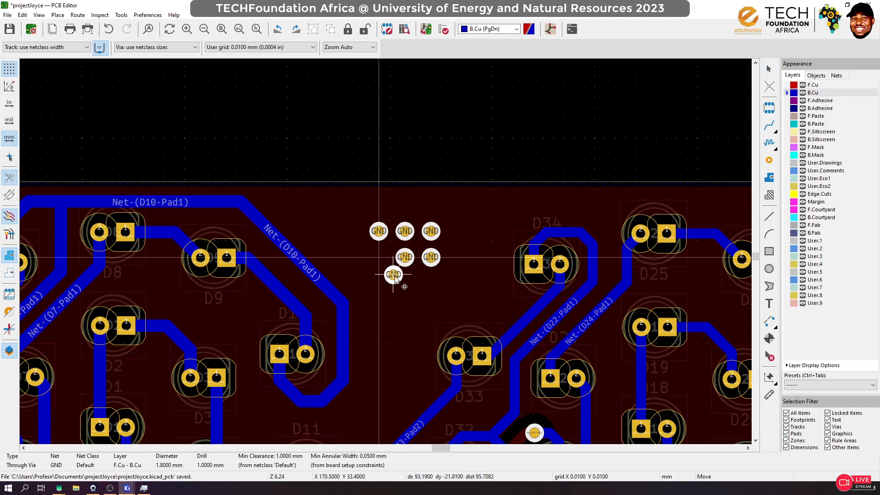
{"action": "key", "text": "Escape"}
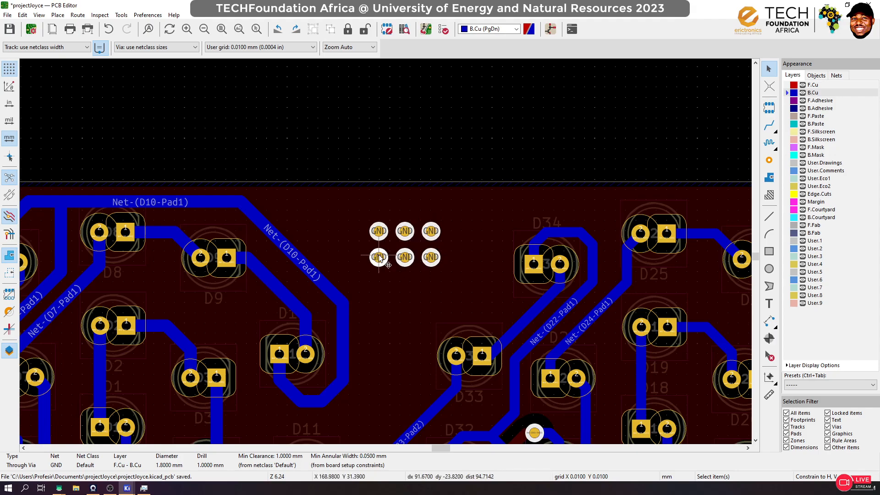
Shift the six-via GND array slightly down and to the right, and place a duplicate of it outside the board's right edge
{"action": "left_click", "coordinate": [421, 258], "text": "shift"}
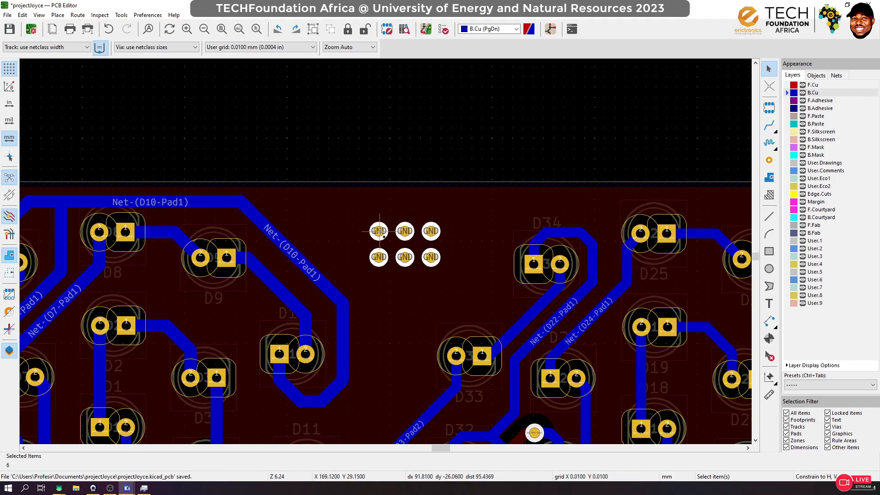
{"action": "left_click_drag", "start_coordinate": [380, 235], "coordinate": [397, 264]}
{"action": "key", "text": "m"}
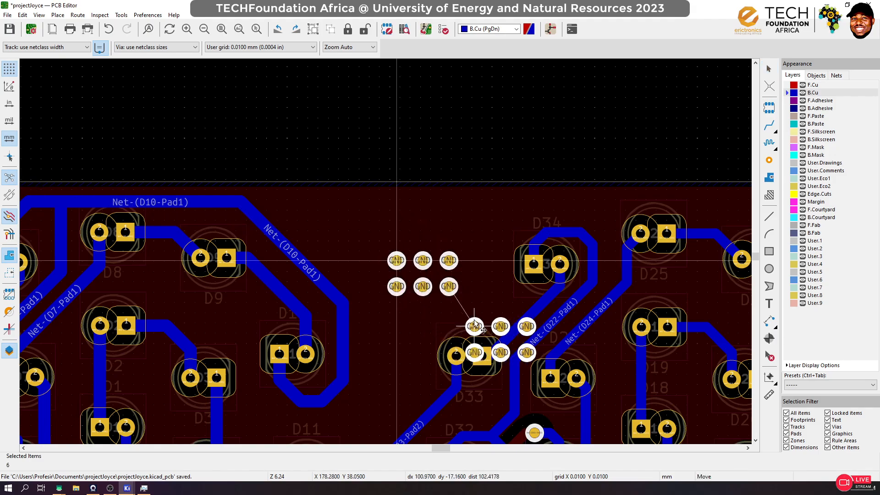
{"action": "scroll", "coordinate": [472, 330], "scroll_direction": "down", "scroll_amount": 3}
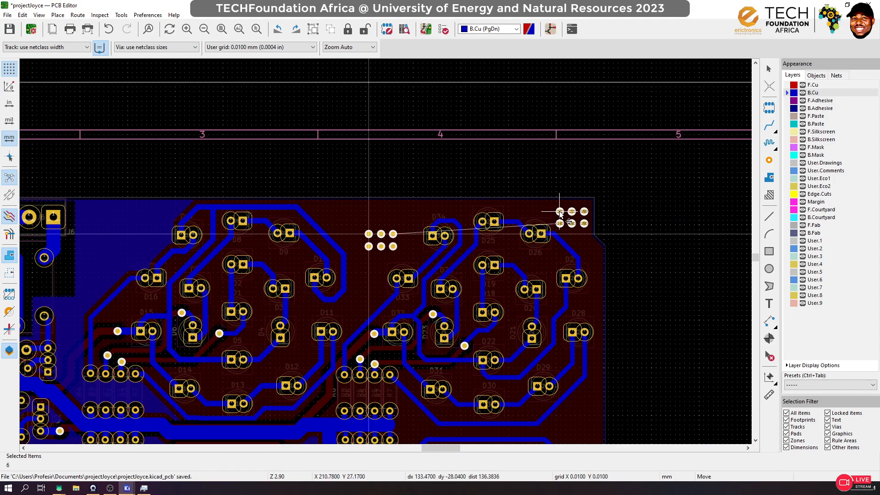
{"action": "scroll", "coordinate": [394, 251], "scroll_direction": "down", "scroll_amount": 3}
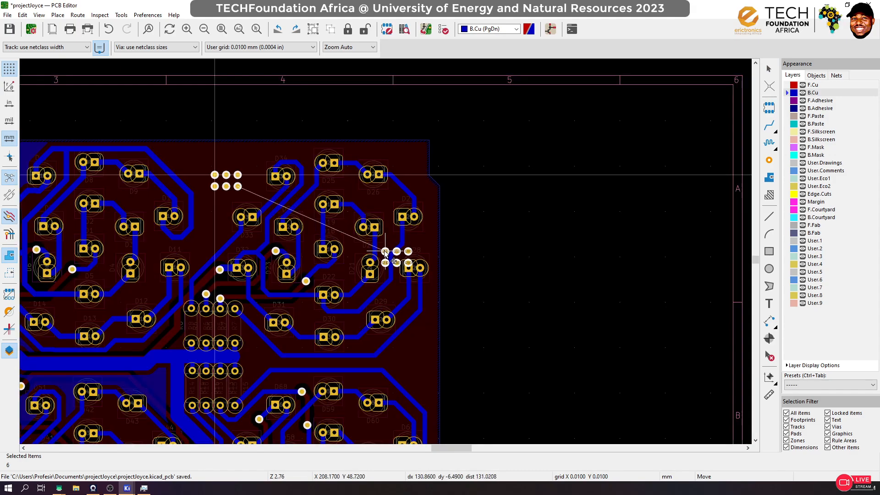
{"action": "scroll", "coordinate": [389, 256], "scroll_direction": "up", "scroll_amount": 2}
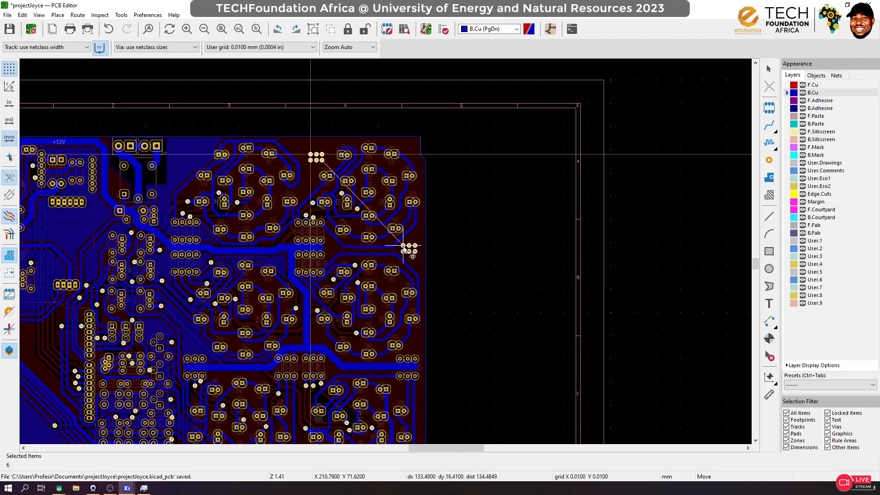
{"action": "scroll", "coordinate": [386, 255], "scroll_direction": "up", "scroll_amount": 2}
{"action": "left_click", "coordinate": [483, 200]}
Delete four of the duplicated vias and move the remaining pair just inside the board's right edge, between the upper and middle LED clusters
{"action": "left_click_drag", "start_coordinate": [534, 182], "coordinate": [500, 216]}
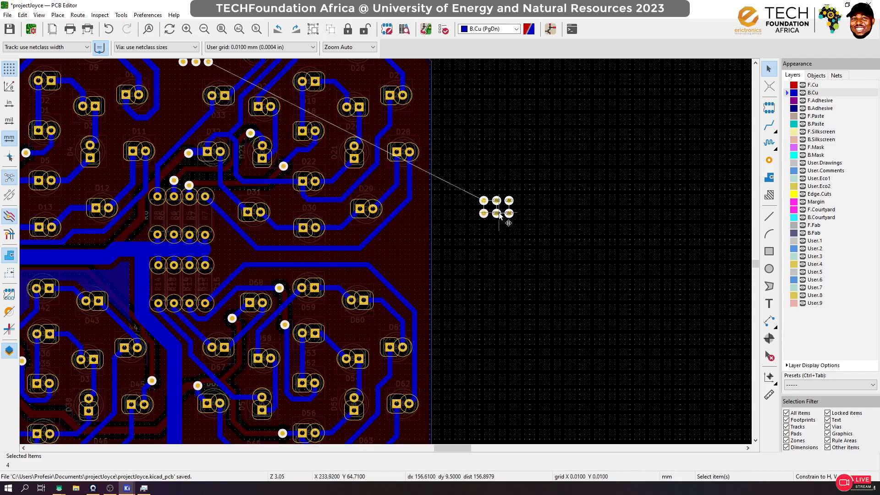
{"action": "key", "text": "Delete"}
{"action": "left_click_drag", "start_coordinate": [509, 177], "coordinate": [447, 253]}
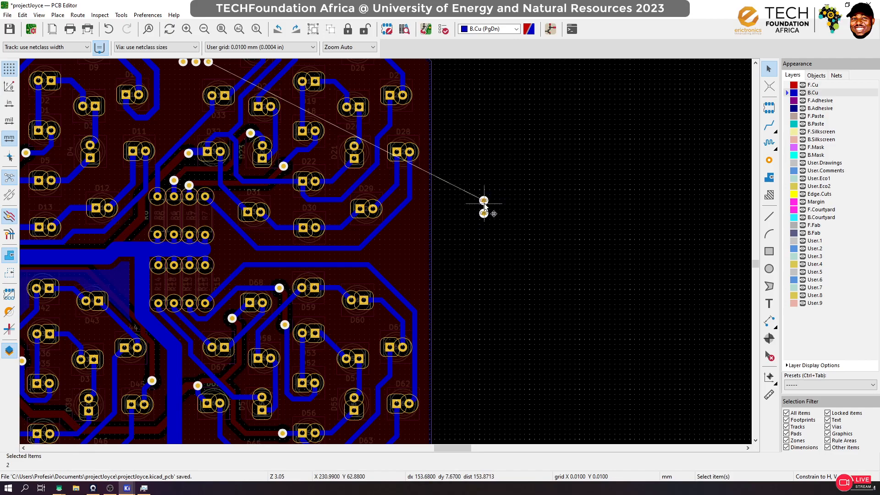
{"action": "left_click_drag", "start_coordinate": [472, 214], "coordinate": [408, 260]}
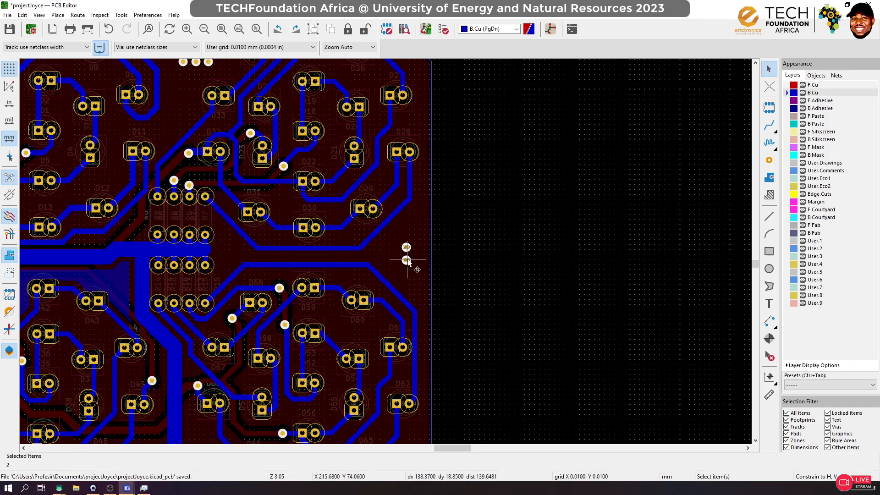
Place a duplicate of the GND via pair between A1's two header rows, and refill the copper zones
{"action": "key", "text": "m"}
{"action": "scroll", "coordinate": [381, 321], "scroll_direction": "down", "scroll_amount": 4}
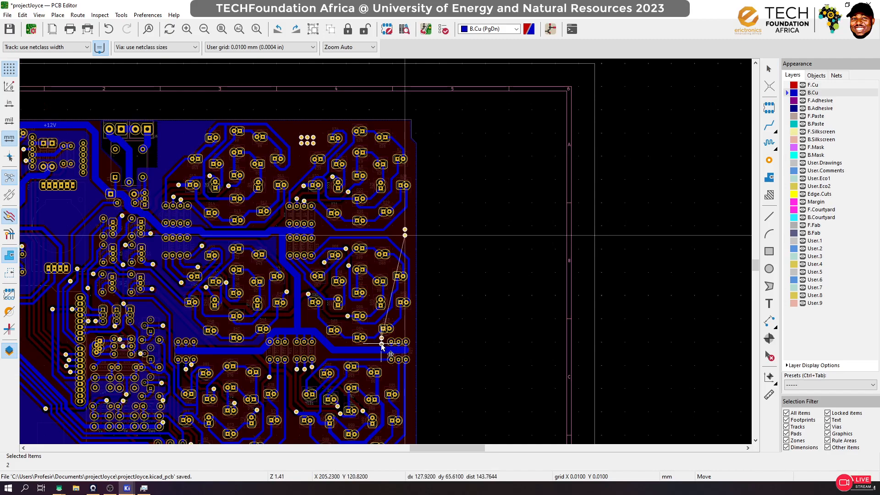
{"action": "key", "text": "b"}
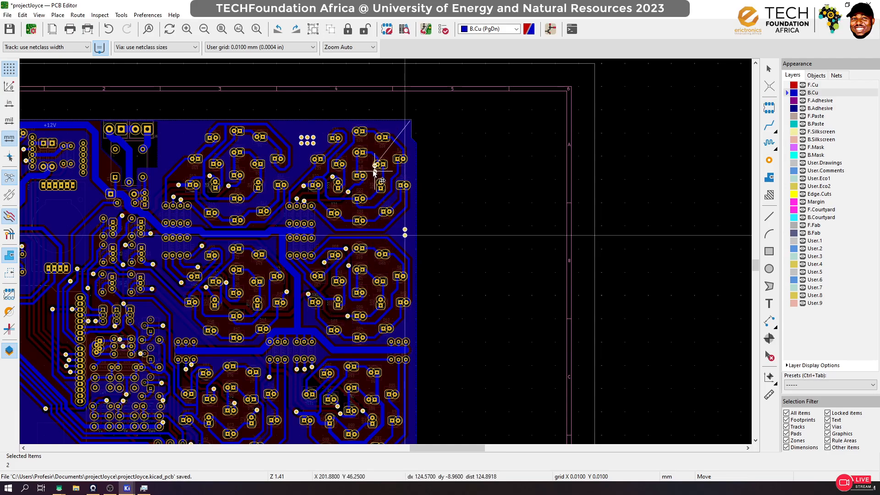
{"action": "scroll", "coordinate": [366, 189], "scroll_direction": "up", "scroll_amount": 1}
{"action": "scroll", "coordinate": [386, 252], "scroll_direction": "up", "scroll_amount": 3}
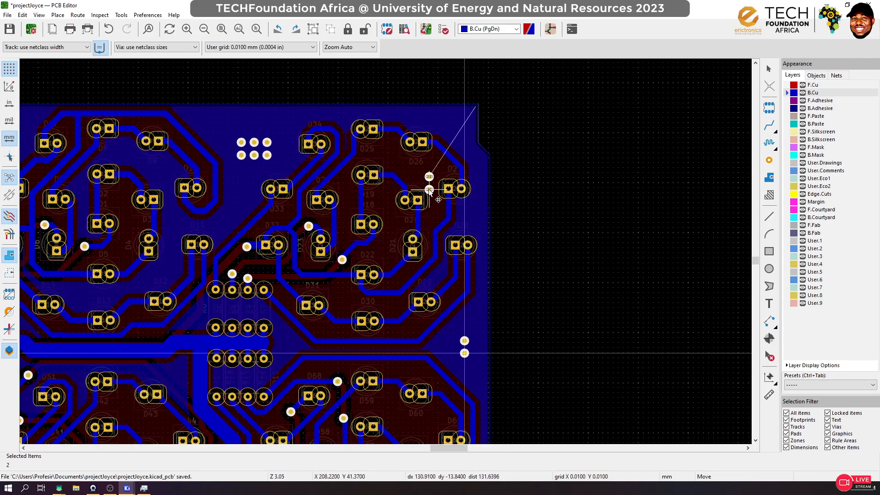
{"action": "scroll", "coordinate": [385, 289], "scroll_direction": "down", "scroll_amount": 3}
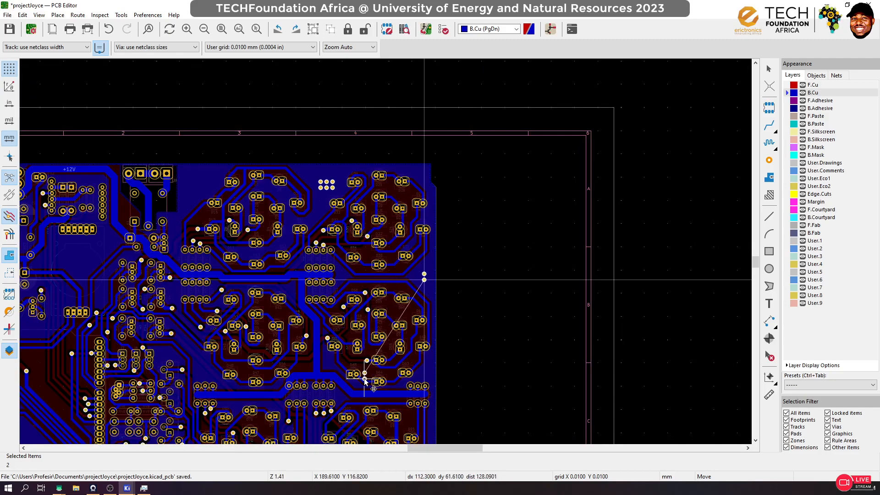
{"action": "scroll", "coordinate": [364, 380], "scroll_direction": "down", "scroll_amount": 1}
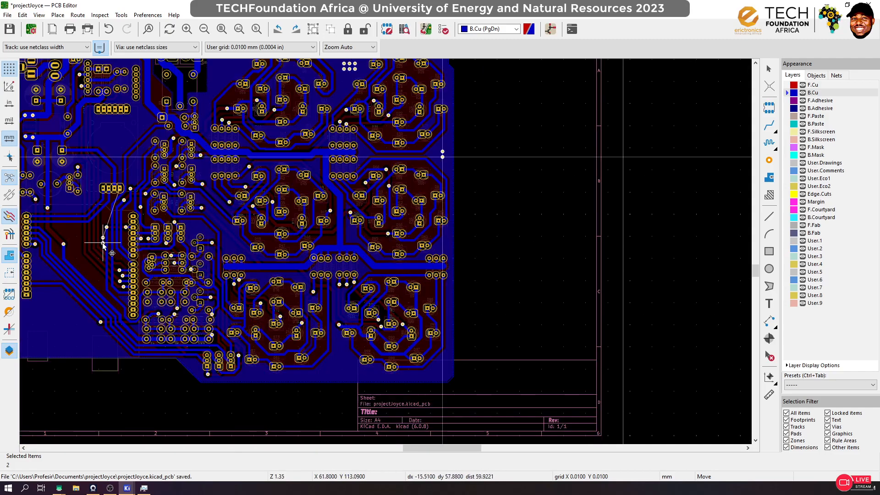
{"action": "scroll", "coordinate": [103, 244], "scroll_direction": "up", "scroll_amount": 3}
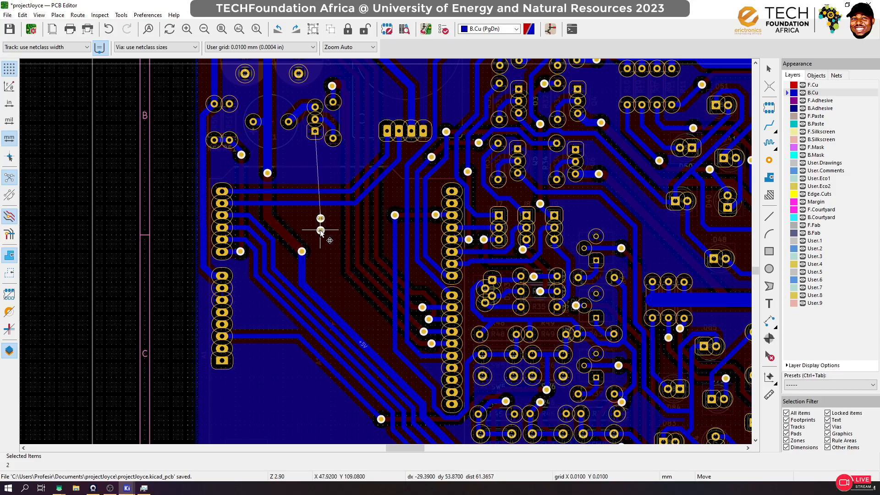
{"action": "left_click", "coordinate": [319, 237]}
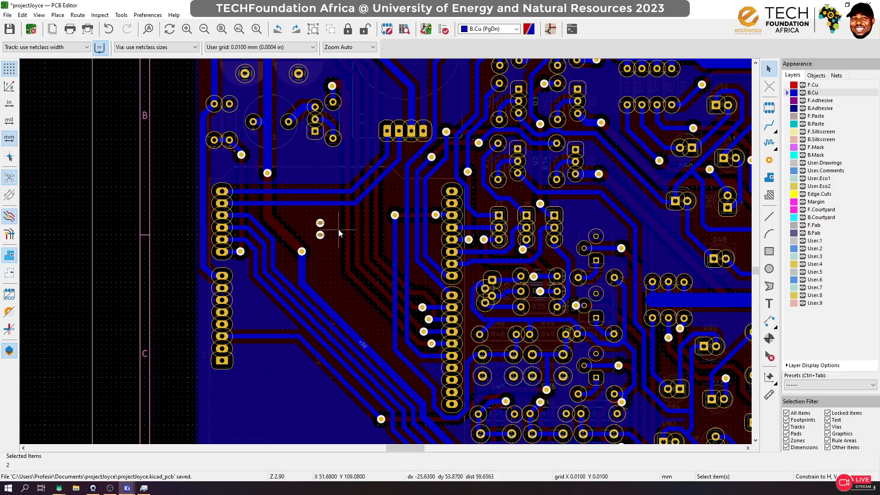
{"action": "key", "text": "b"}
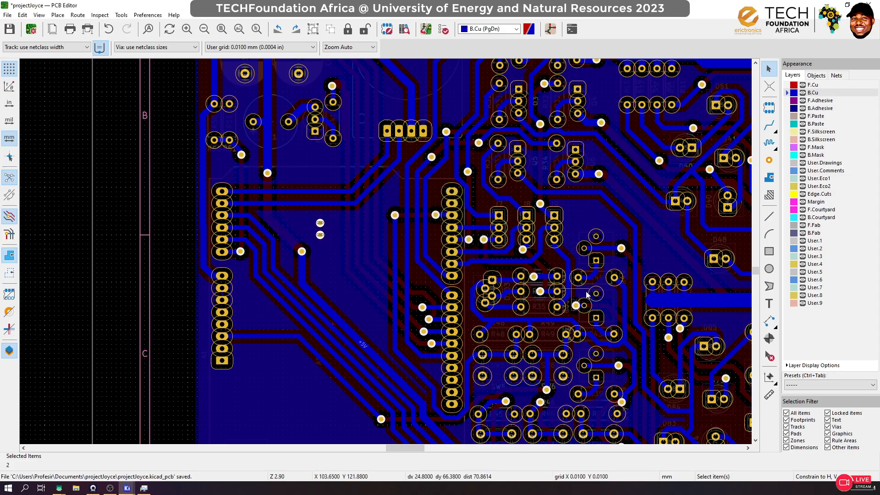
Place a duplicate of the GND via pair just inside the board's lower edge, between the two bottom LED clusters
{"action": "scroll", "coordinate": [588, 295], "scroll_direction": "down", "scroll_amount": 3}
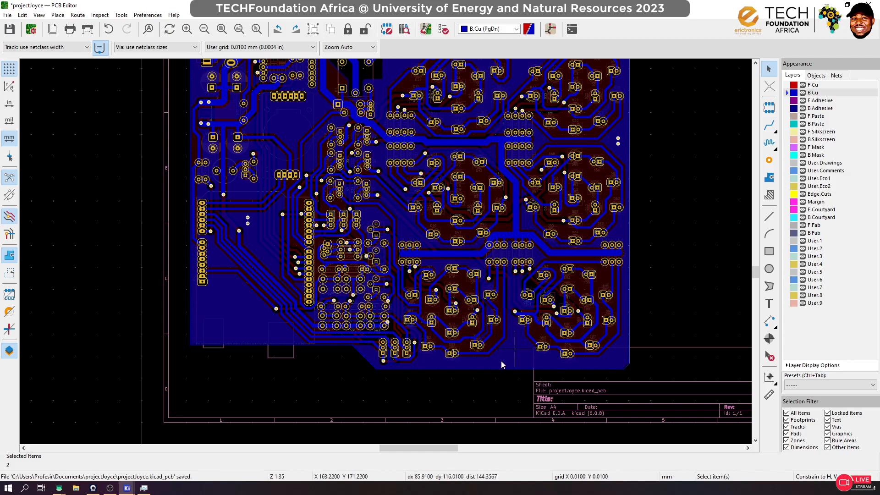
{"action": "key", "text": "ctrl+d"}
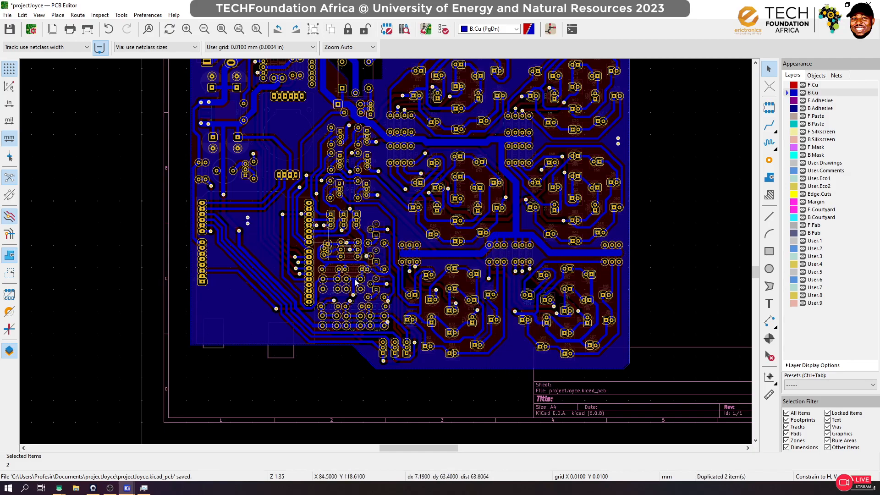
{"action": "left_click", "coordinate": [516, 357]}
Place two duplicates of the GND via pair side by side in the board's lower-left ground area, below A1's left header
{"action": "key", "text": "ctrl+d"}
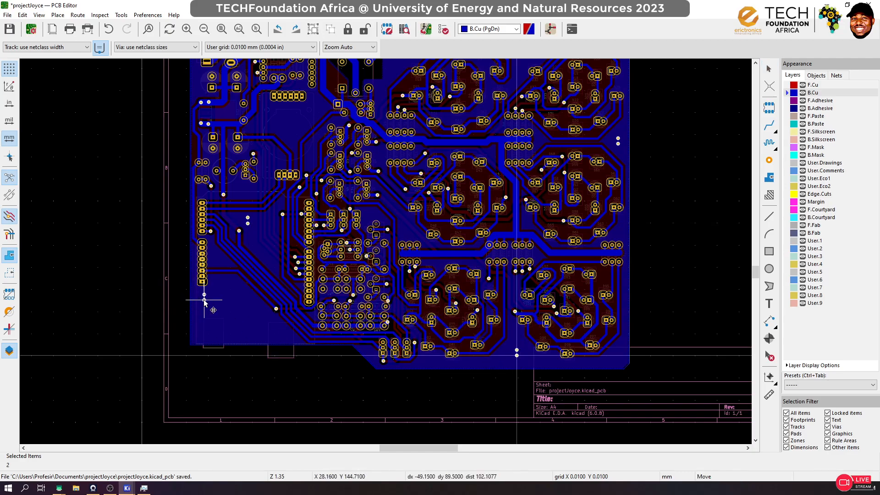
{"action": "left_click", "coordinate": [224, 315]}
{"action": "key", "text": "ctrl+d"}
{"action": "scroll", "coordinate": [236, 315], "scroll_direction": "up", "scroll_amount": 5}
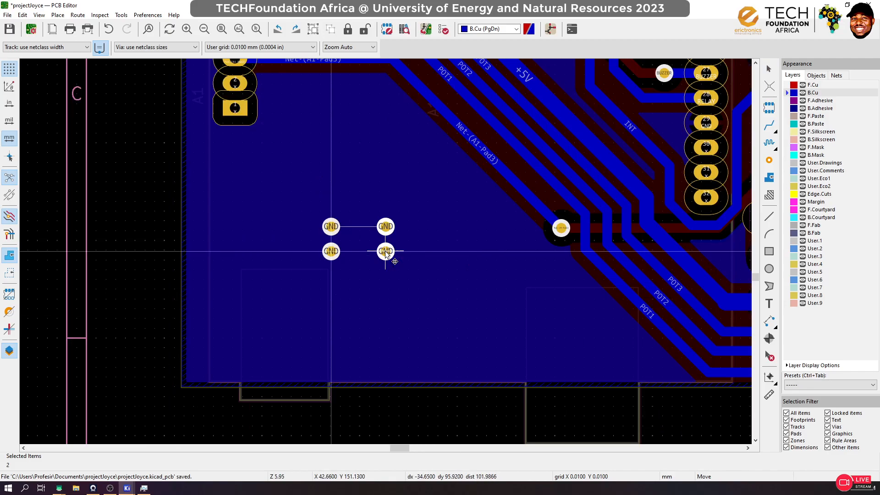
Place two more GND via pairs side by side below CLK1's six-pin header, checking the F.Cu layer for free space
{"action": "scroll", "coordinate": [350, 248], "scroll_direction": "down", "scroll_amount": 5}
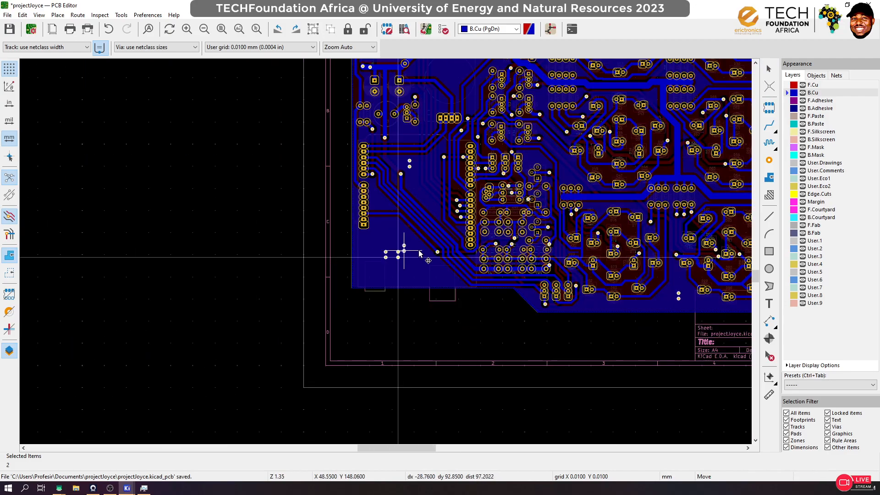
{"action": "scroll", "coordinate": [323, 117], "scroll_direction": "up", "scroll_amount": 5}
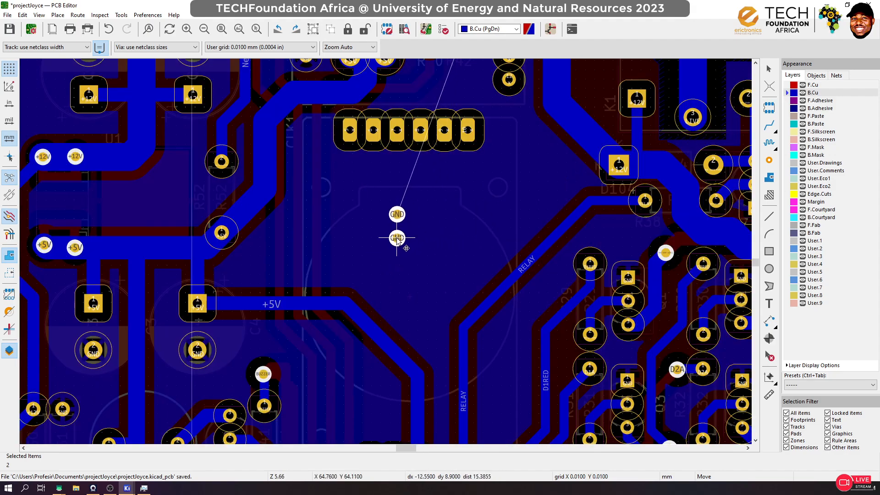
{"action": "key", "text": "Page_Up"}
{"action": "left_click", "coordinate": [397, 237]}
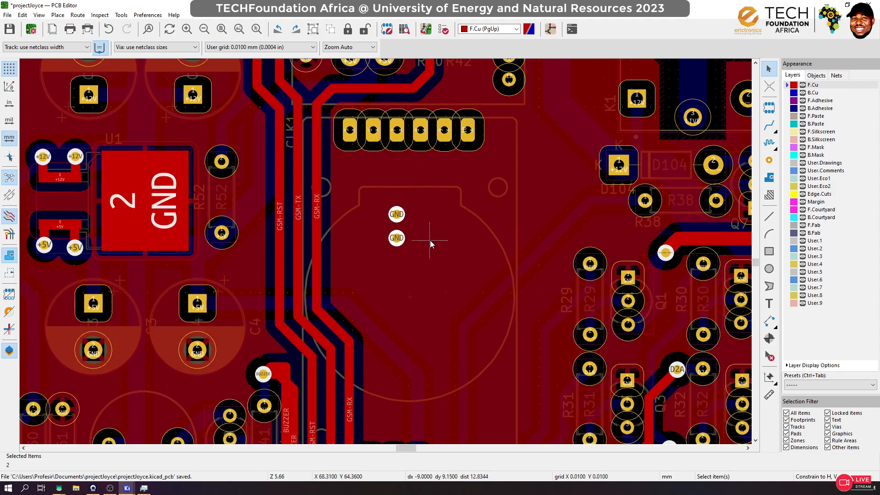
{"action": "key", "text": "ctrl+d"}
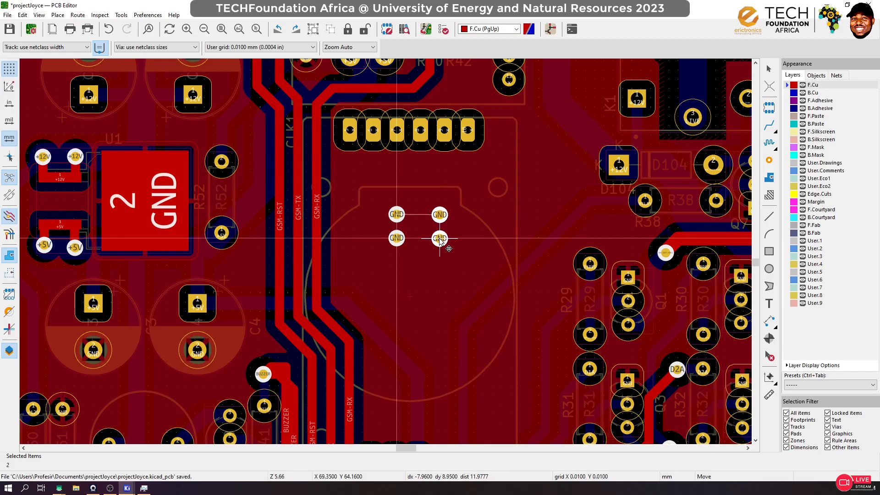
{"action": "left_click", "coordinate": [440, 242]}
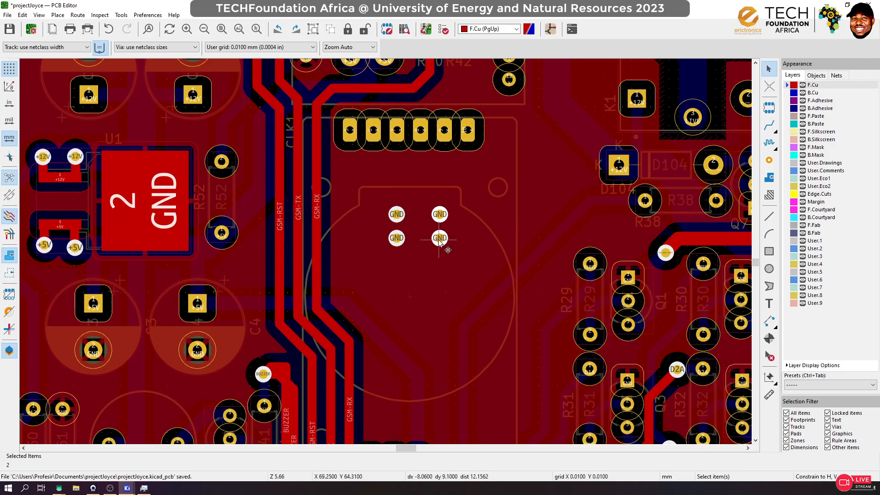
Duplicate the GND via pair and place the copy on B.Cu ground near the board's upper edge, between J6 and the first LED cluster
{"action": "key", "text": "m"}
{"action": "scroll", "coordinate": [426, 243], "scroll_direction": "down", "scroll_amount": 10}
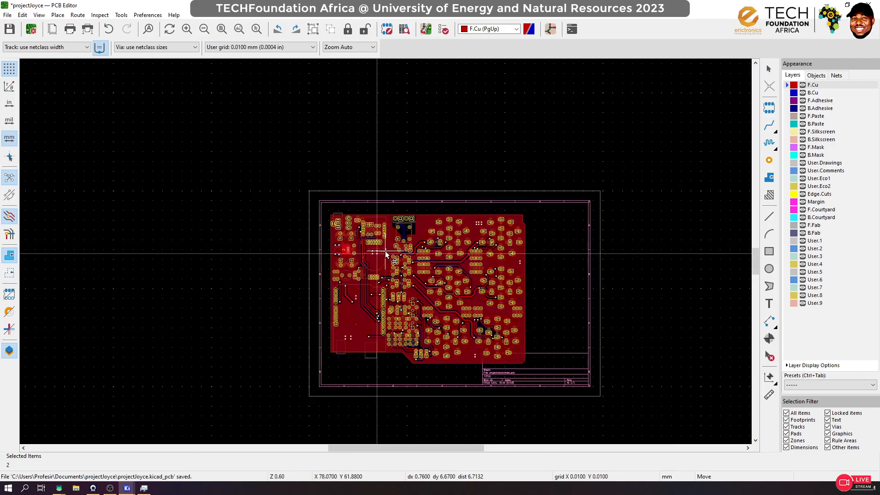
{"action": "scroll", "coordinate": [426, 243], "scroll_direction": "up", "scroll_amount": 7}
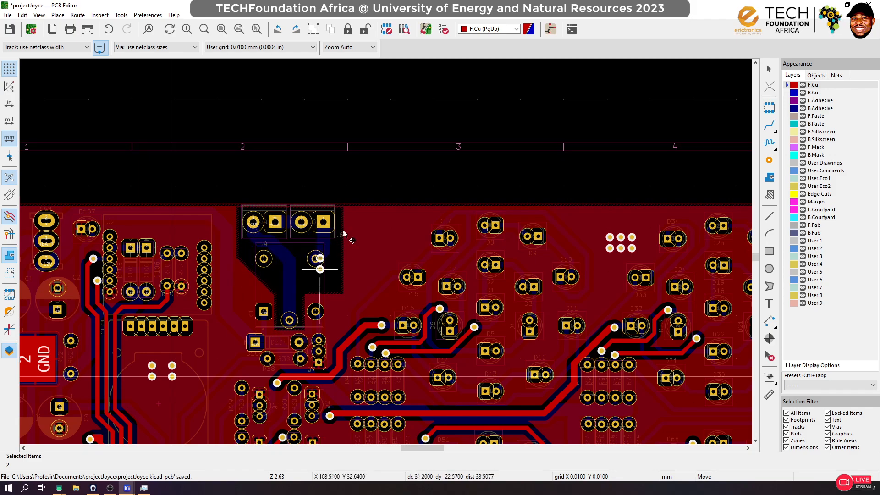
{"action": "key", "text": "Page_Down"}
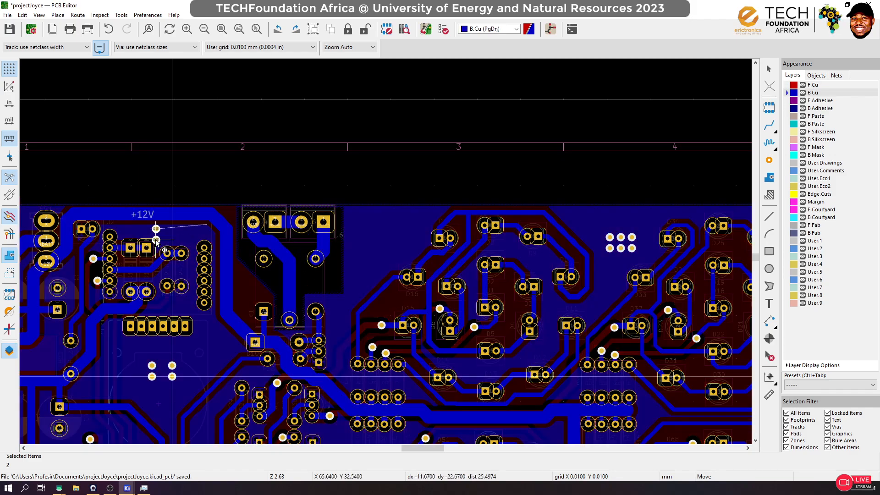
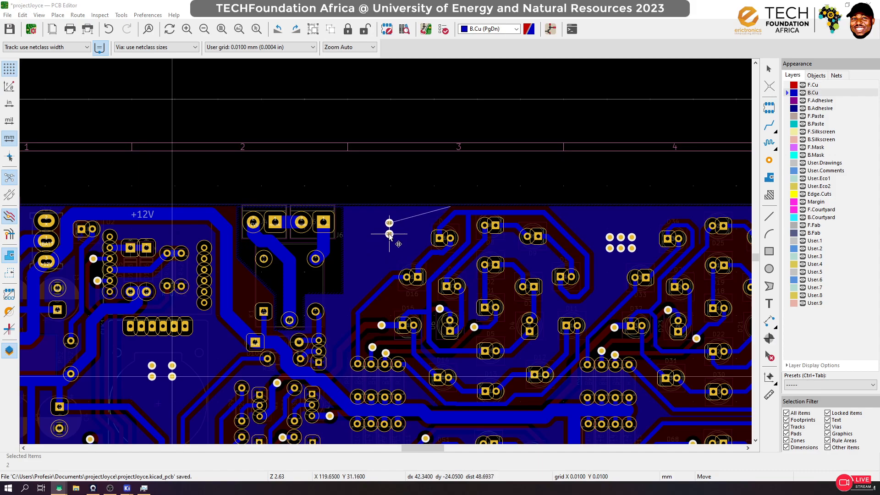
{"action": "left_click", "coordinate": [452, 178]}
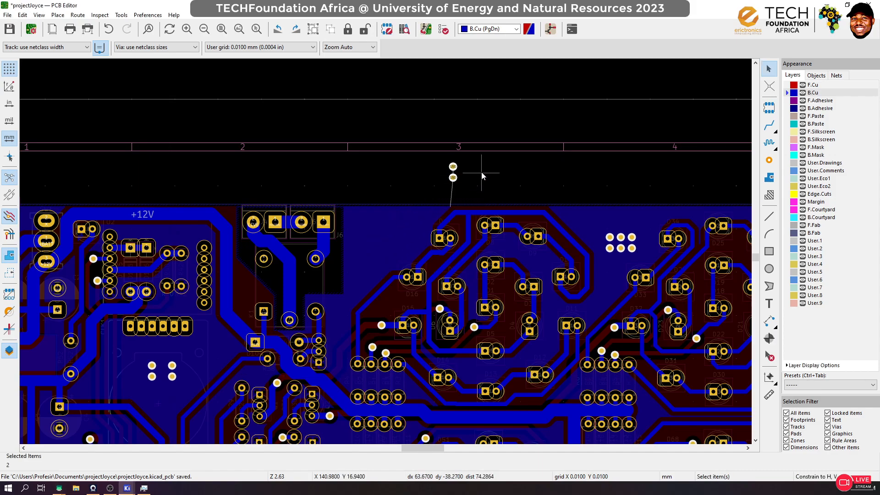
{"action": "key", "text": "Page_Up"}
{"action": "key", "text": "Page_Down"}
{"action": "left_click_drag", "start_coordinate": [474, 153], "coordinate": [432, 188]}
{"action": "key", "text": "m"}
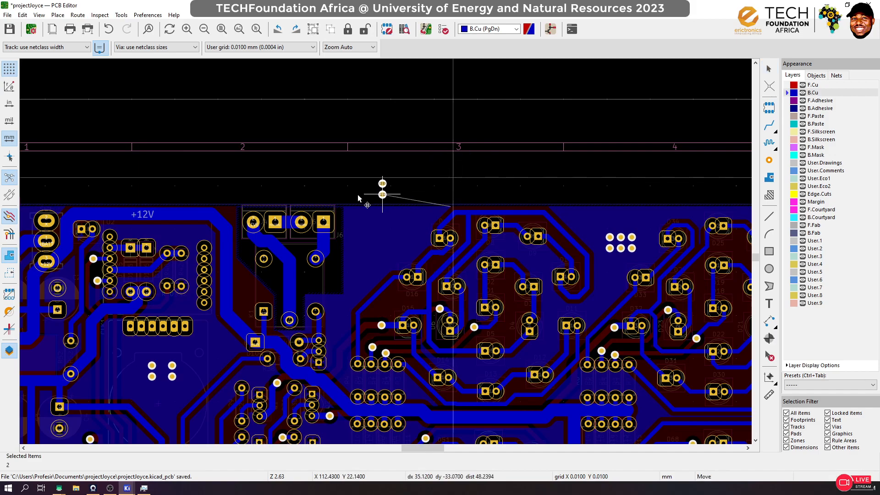
{"action": "left_click", "coordinate": [385, 237]}
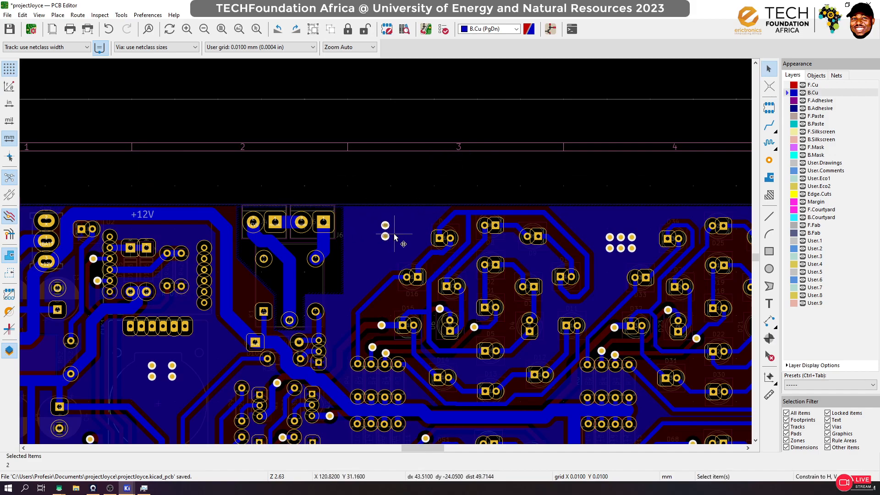
Place another duplicate of the GND via pair in the free ground area just right of the row of three transistors near mid-board
{"action": "key", "text": "m"}
{"action": "scroll", "coordinate": [472, 252], "scroll_direction": "down", "scroll_amount": 5}
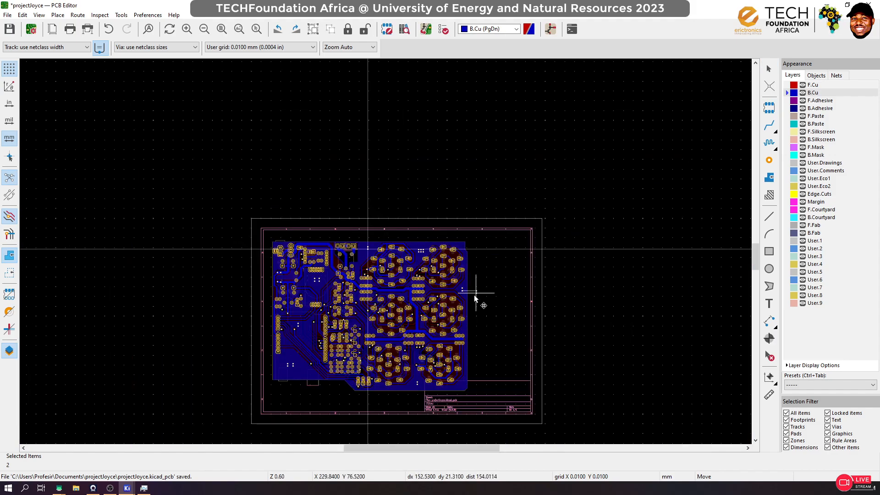
{"action": "scroll", "coordinate": [348, 336], "scroll_direction": "up", "scroll_amount": 5}
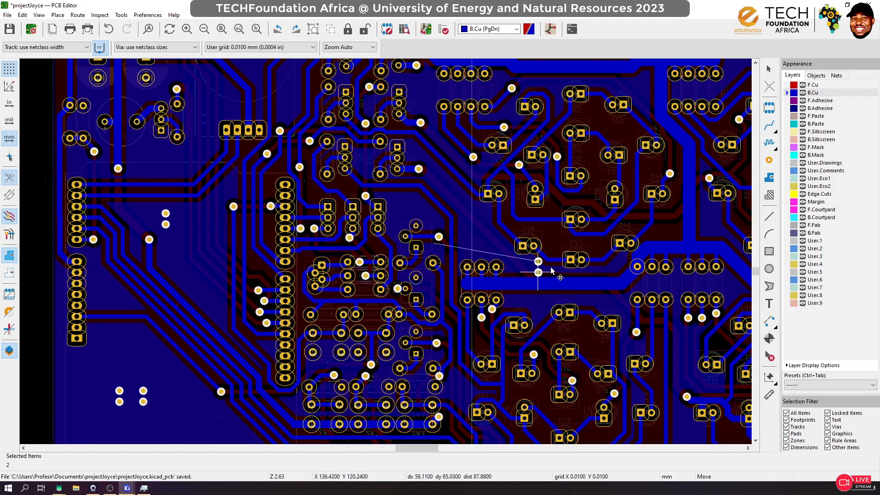
{"action": "key", "text": "Page_Up"}
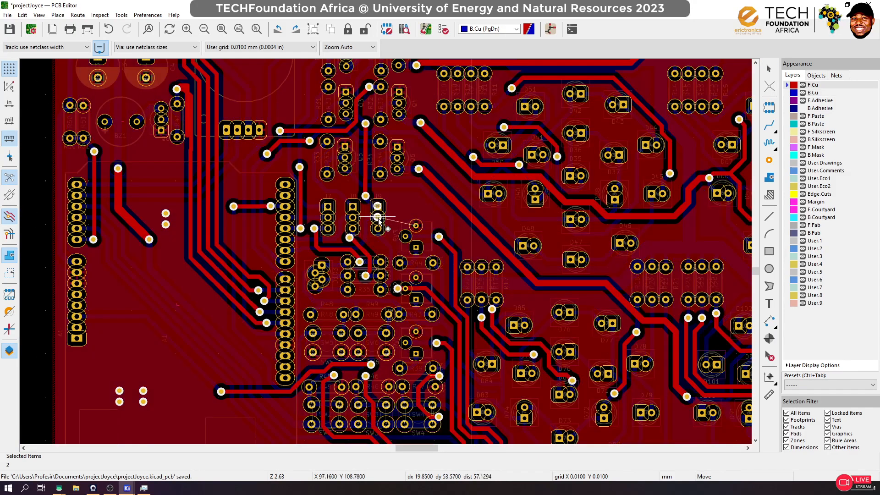
{"action": "key", "text": "Page_Down"}
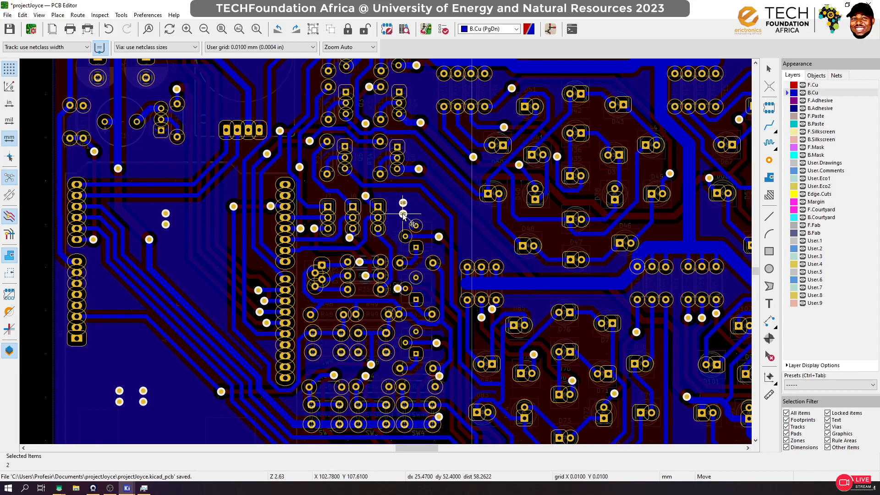
{"action": "left_click", "coordinate": [403, 214]}
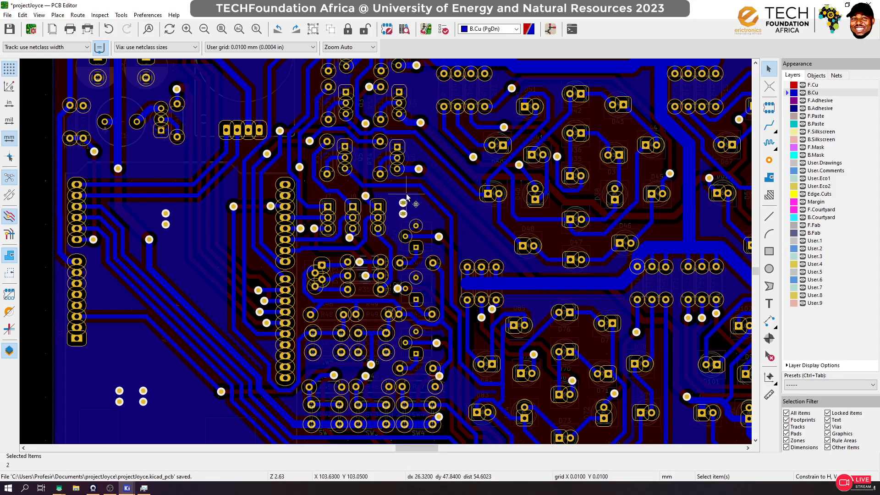
Place a duplicate of the GND via pair in the free ground just below the buzzer, above A1's left header, checking both copper layers
{"action": "key", "text": "m"}
{"action": "scroll", "coordinate": [466, 249], "scroll_direction": "down", "scroll_amount": 5}
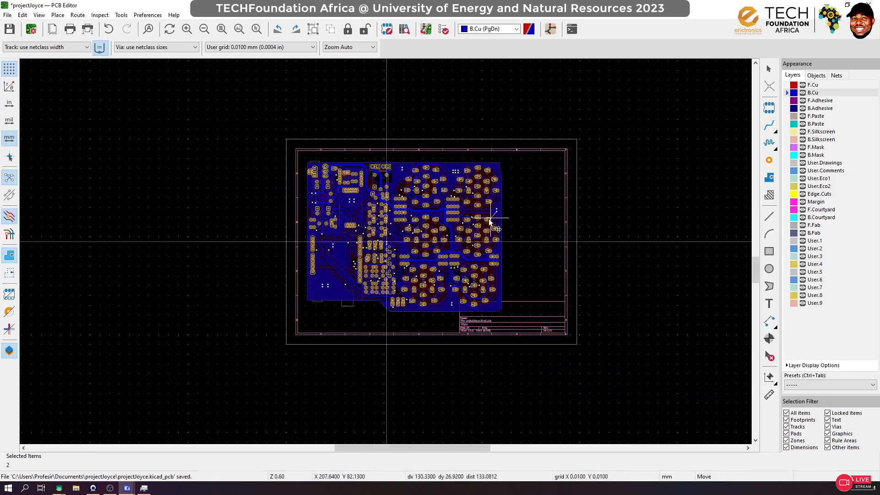
{"action": "scroll", "coordinate": [461, 229], "scroll_direction": "up", "scroll_amount": 5}
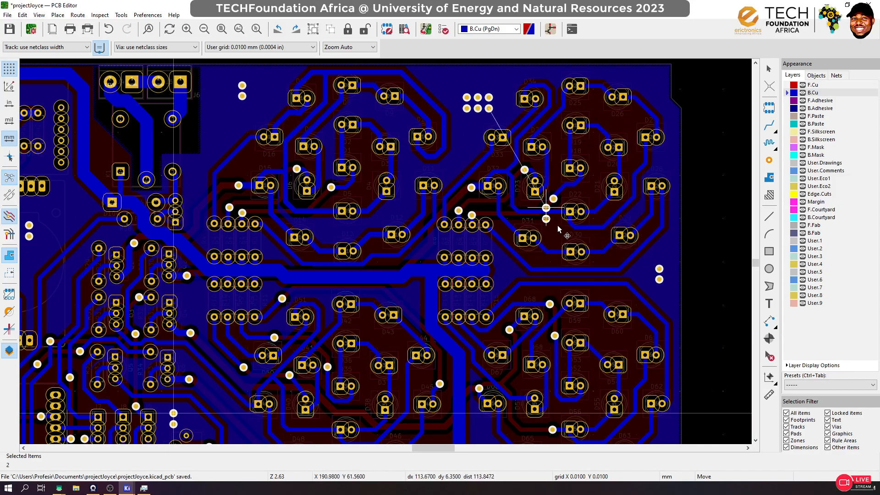
{"action": "scroll", "coordinate": [577, 322], "scroll_direction": "down", "scroll_amount": 3}
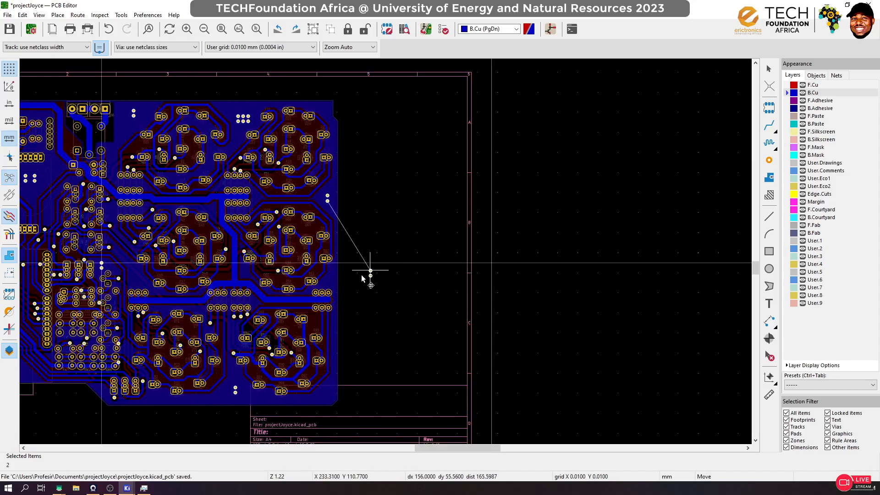
{"action": "scroll", "coordinate": [272, 375], "scroll_direction": "down", "scroll_amount": 3}
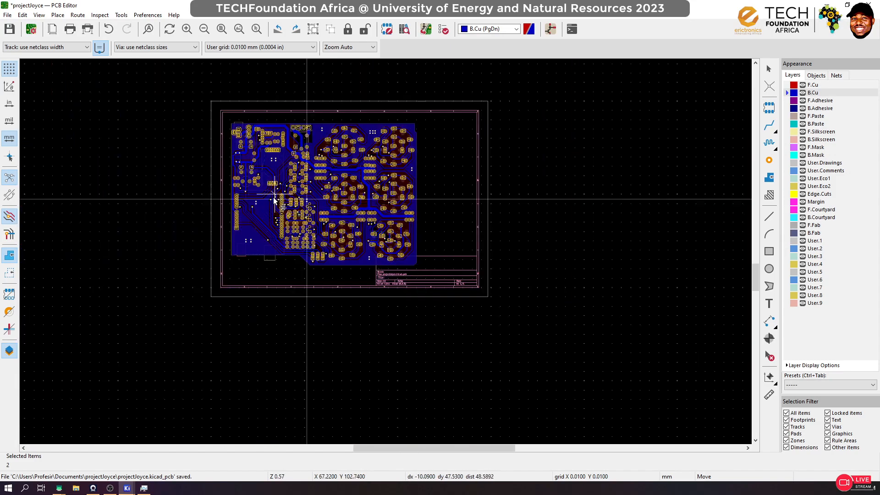
{"action": "scroll", "coordinate": [265, 227], "scroll_direction": "up", "scroll_amount": 3}
{"action": "scroll", "coordinate": [379, 217], "scroll_direction": "up", "scroll_amount": 1}
{"action": "scroll", "coordinate": [385, 253], "scroll_direction": "up", "scroll_amount": 1}
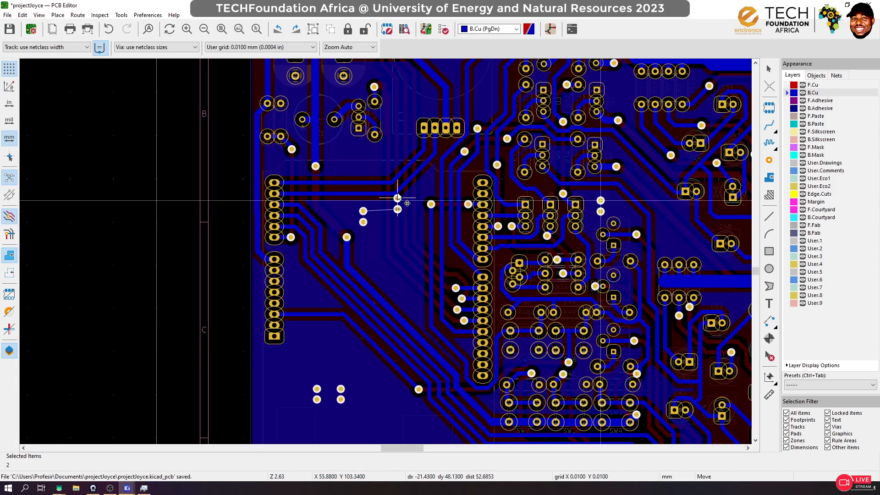
{"action": "scroll", "coordinate": [364, 139], "scroll_direction": "up", "scroll_amount": 1}
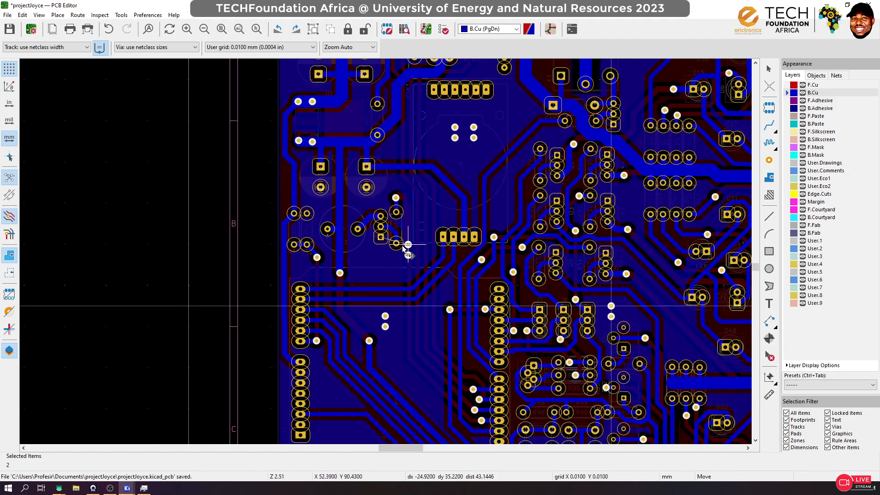
{"action": "key", "text": "Page_Up"}
{"action": "key", "text": "Page_Down"}
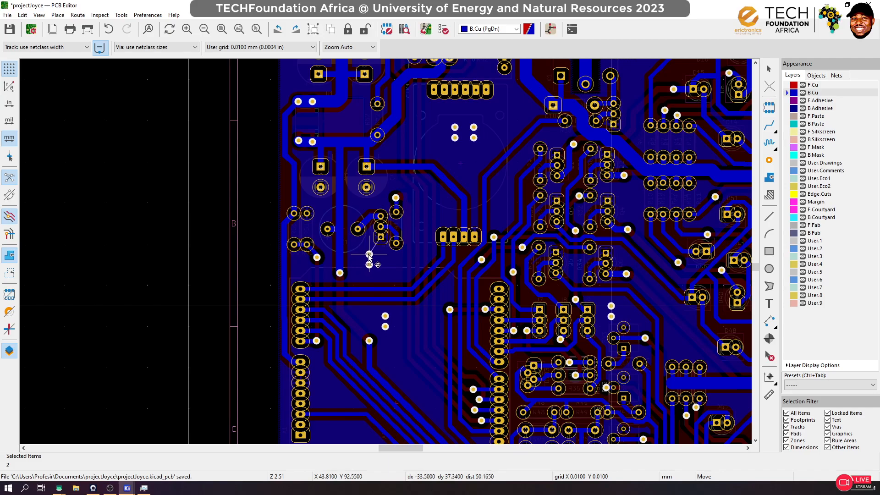
{"action": "key", "text": "Page_Up"}
{"action": "left_click", "coordinate": [369, 255]}
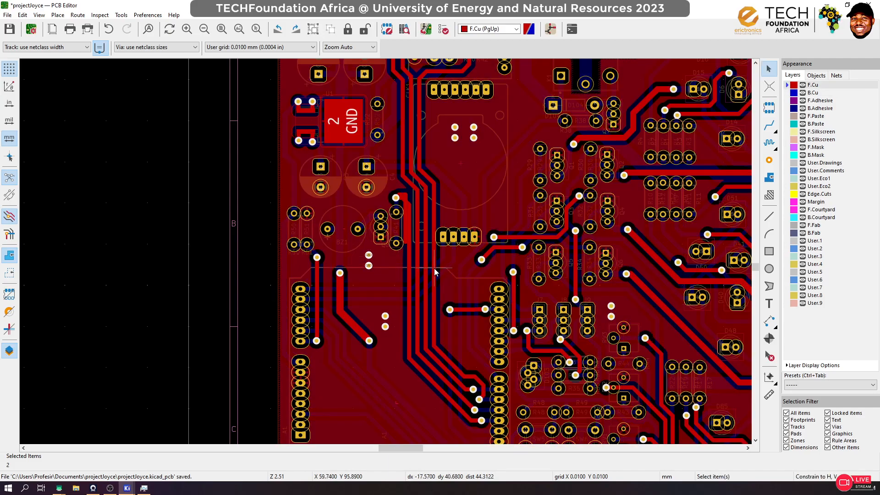
Place two more duplicates of the GND via pair in one vertical column between the board's left edge and capacitor C1
{"action": "key", "text": "ctrl+d"}
{"action": "scroll", "coordinate": [485, 233], "scroll_direction": "down", "scroll_amount": 3}
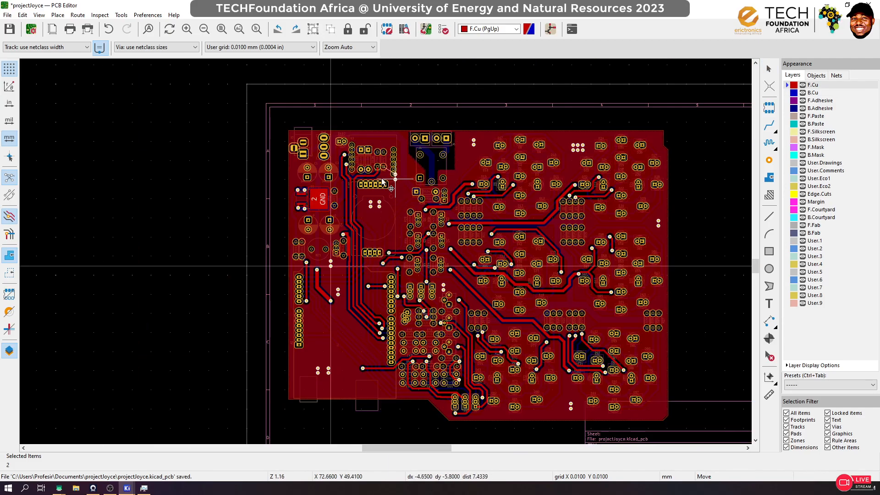
{"action": "key", "text": "Page_Down"}
{"action": "scroll", "coordinate": [314, 173], "scroll_direction": "up", "scroll_amount": 5}
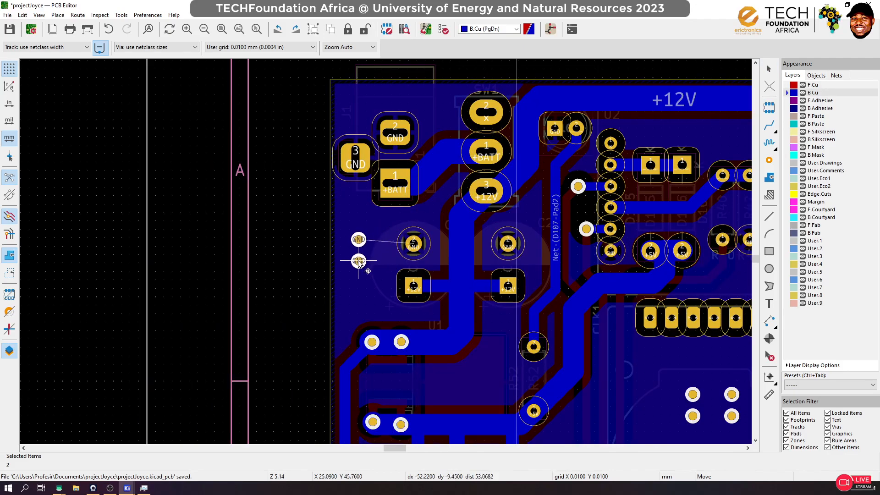
{"action": "left_click", "coordinate": [358, 245]}
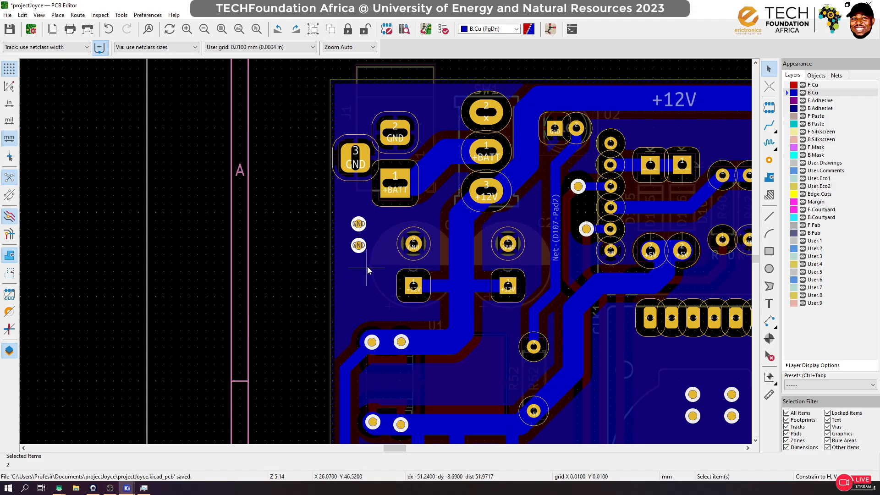
{"action": "key", "text": "ctrl+d"}
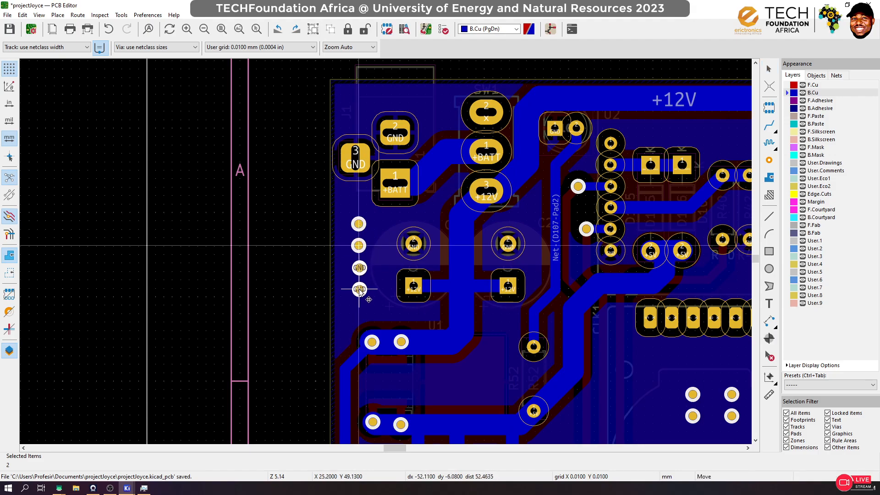
{"action": "left_click", "coordinate": [360, 292]}
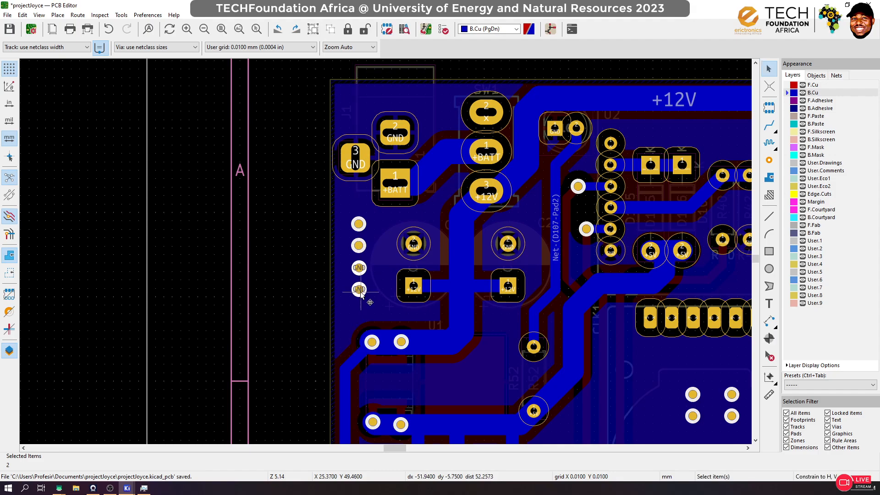
Duplicate the GND via pair, turn the copy horizontal and place it inside U2's outline above R40 and R42, checking both copper layers
{"action": "key", "text": "ctrl+d"}
{"action": "scroll", "coordinate": [539, 274], "scroll_direction": "down", "scroll_amount": 1}
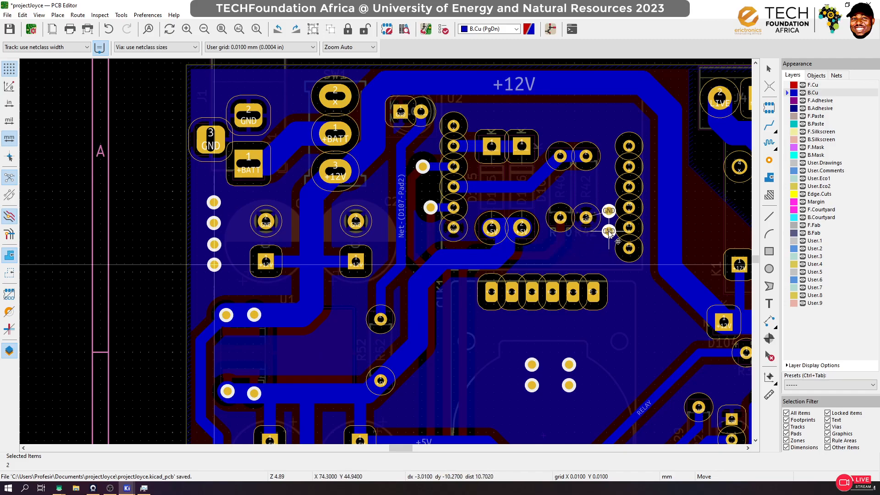
{"action": "key", "text": "Page_Up"}
{"action": "key", "text": "Page_Down"}
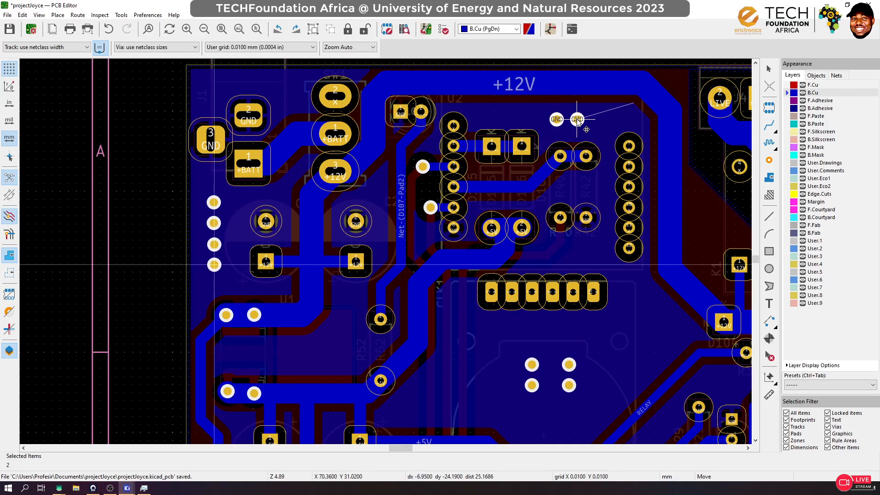
{"action": "key", "text": "Page_Up"}
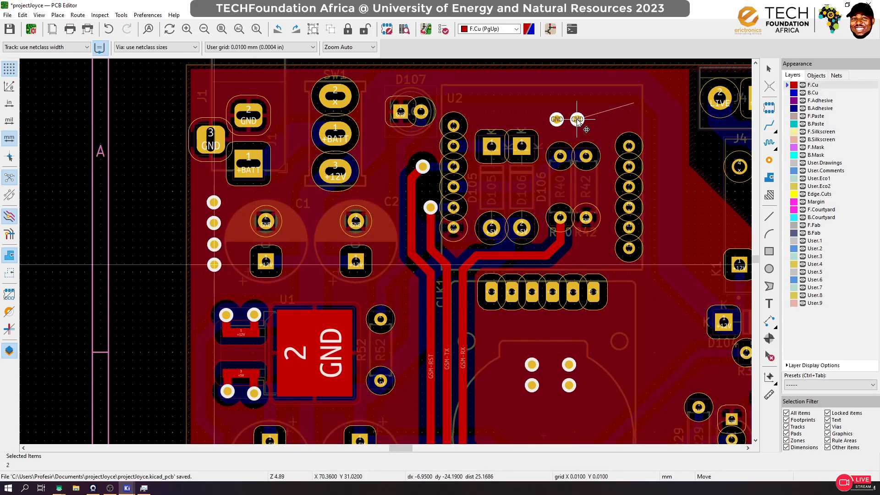
{"action": "key", "text": "Page_Down"}
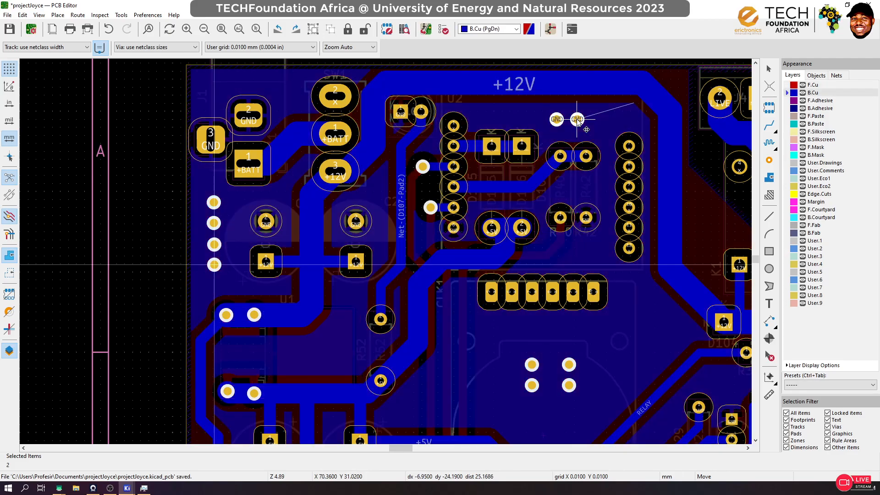
{"action": "left_click", "coordinate": [577, 123]}
Try to place another horizontal copy of the GND via pair between the P3 via and the nearby +5V resistor pad
{"action": "key", "text": "ctrl+d"}
{"action": "scroll", "coordinate": [499, 131], "scroll_direction": "down", "scroll_amount": 5}
{"action": "scroll", "coordinate": [410, 357], "scroll_direction": "up", "scroll_amount": 1}
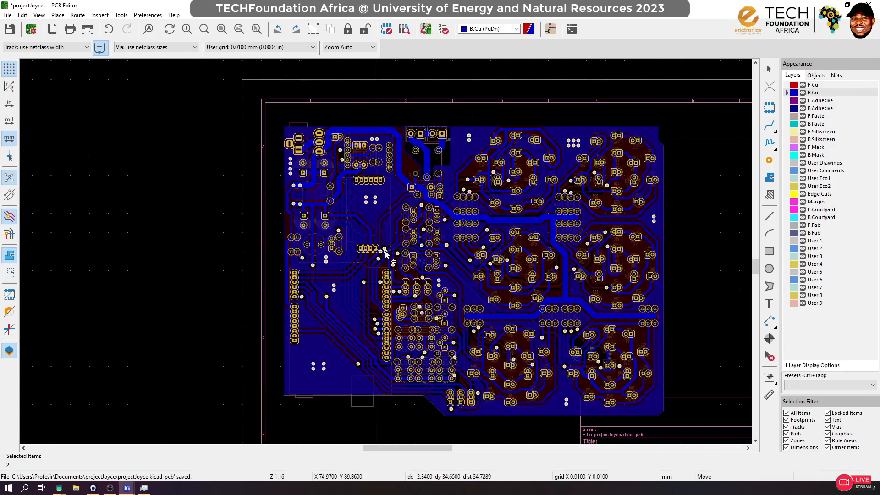
{"action": "scroll", "coordinate": [385, 253], "scroll_direction": "up", "scroll_amount": 3}
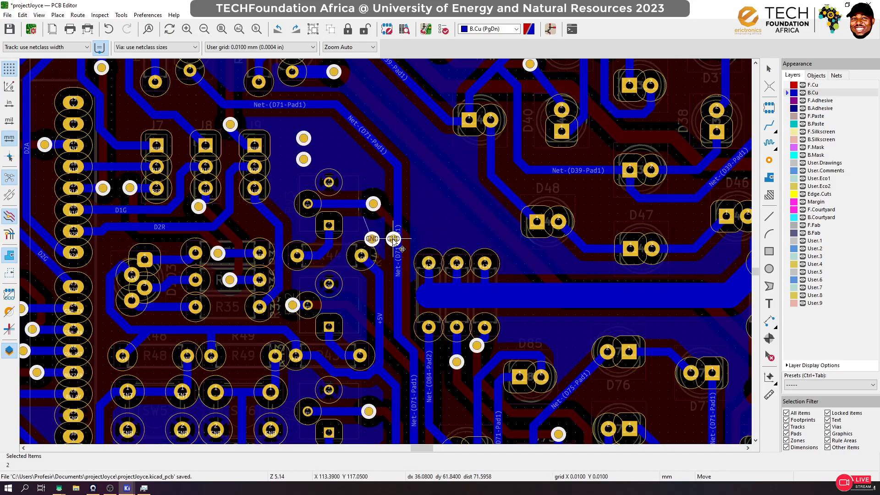
{"action": "scroll", "coordinate": [401, 231], "scroll_direction": "up", "scroll_amount": 3}
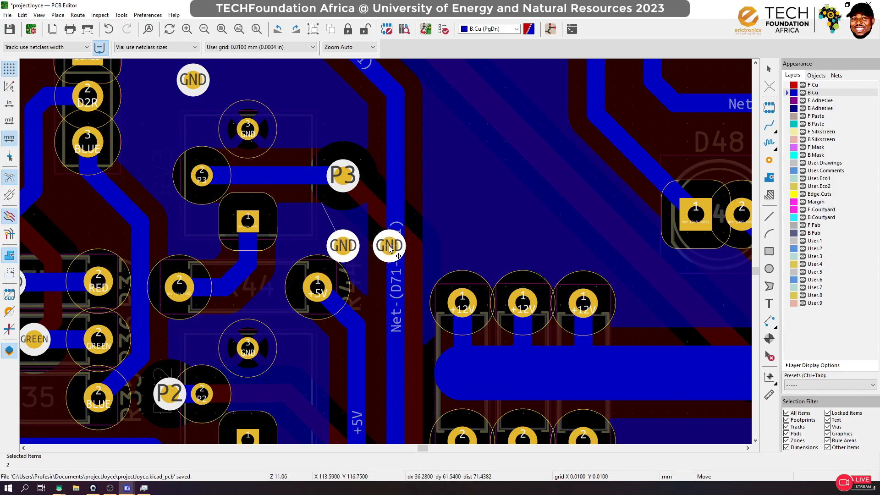
{"action": "left_click", "coordinate": [390, 248]}
Refill all copper zones on the board and save the PCB file
{"action": "scroll", "coordinate": [387, 250], "scroll_direction": "down", "scroll_amount": 8}
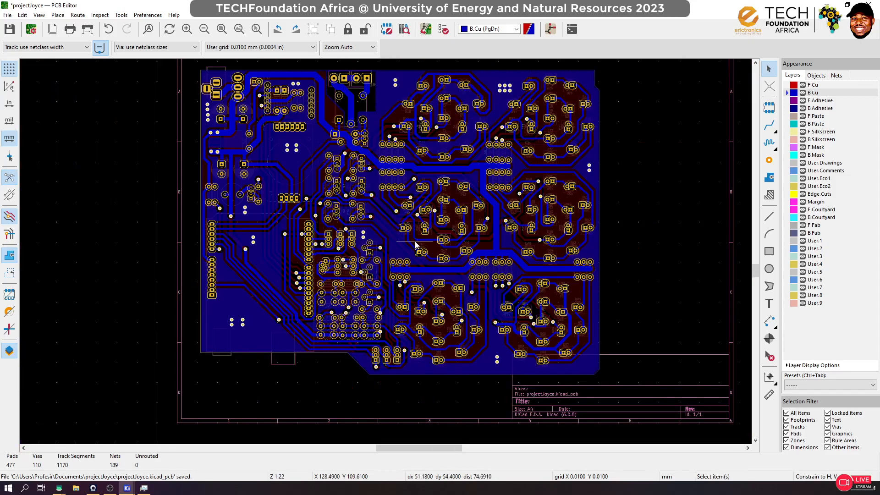
{"action": "key", "text": "b"}
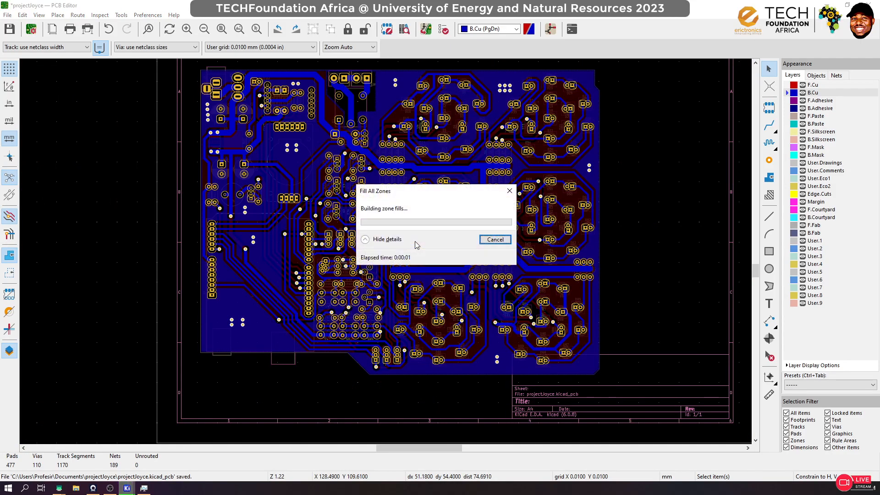
{"action": "key", "text": "ctrl+s"}
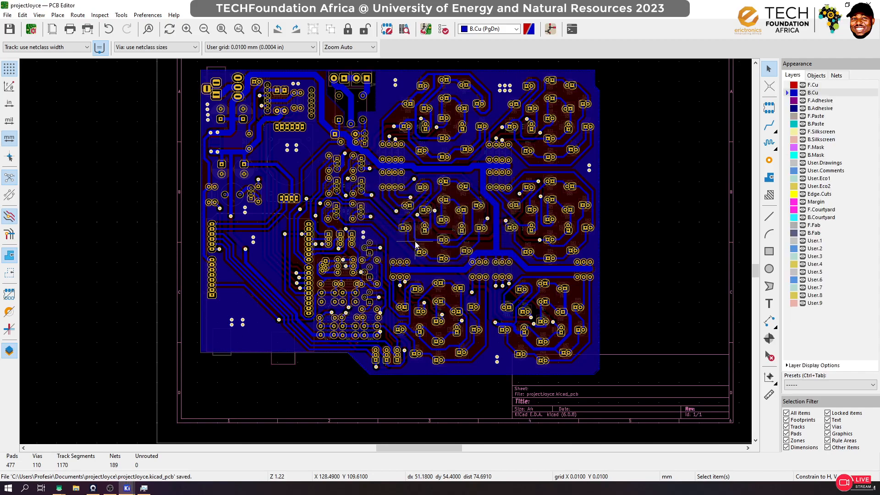
Run the design rules check with zones refilled first, review the unconnected items, and close the check
{"action": "left_click", "coordinate": [444, 29]}
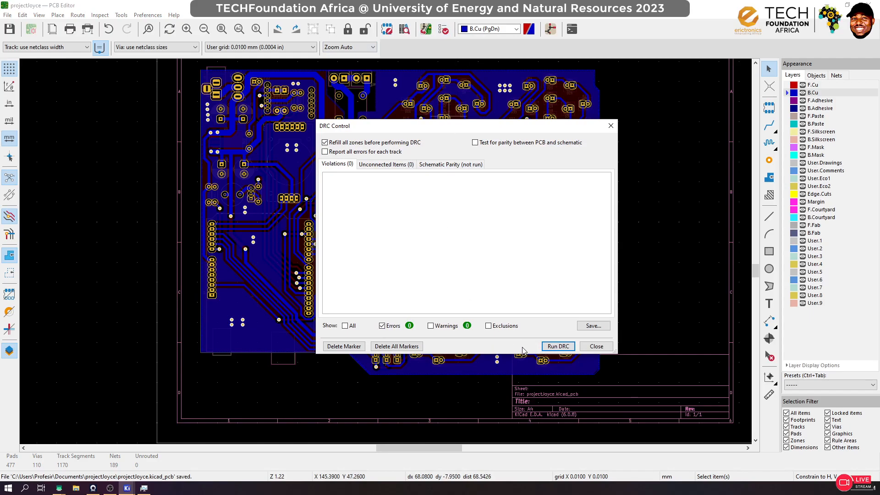
{"action": "left_click", "coordinate": [549, 348]}
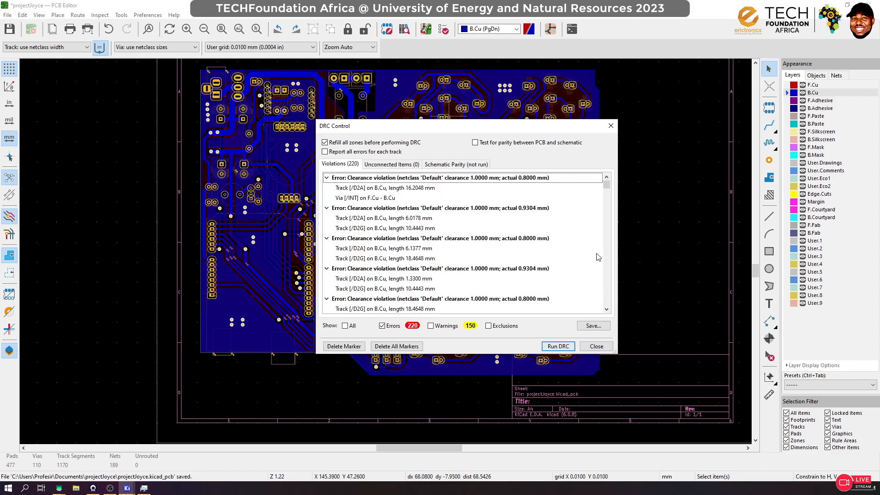
{"action": "left_click", "coordinate": [403, 165]}
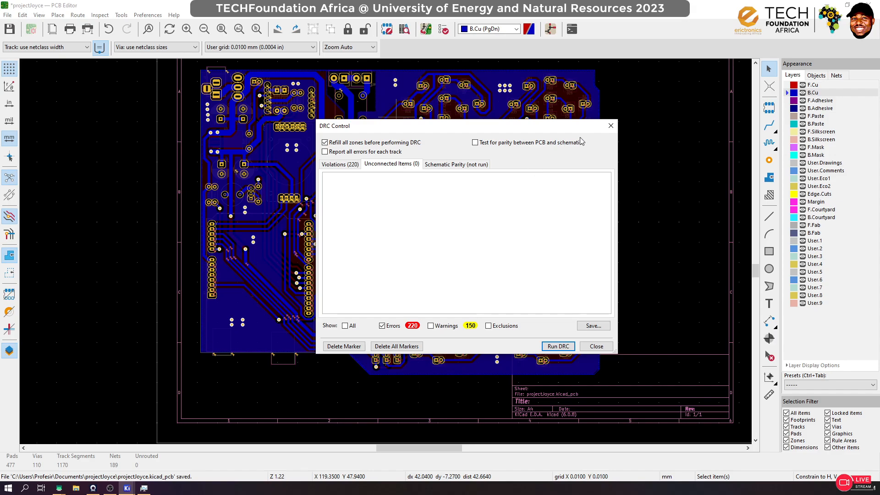
{"action": "left_click", "coordinate": [611, 125]}
Delete all design rule check markers from the board and close the DRC dialog
{"action": "left_click", "coordinate": [443, 28]}
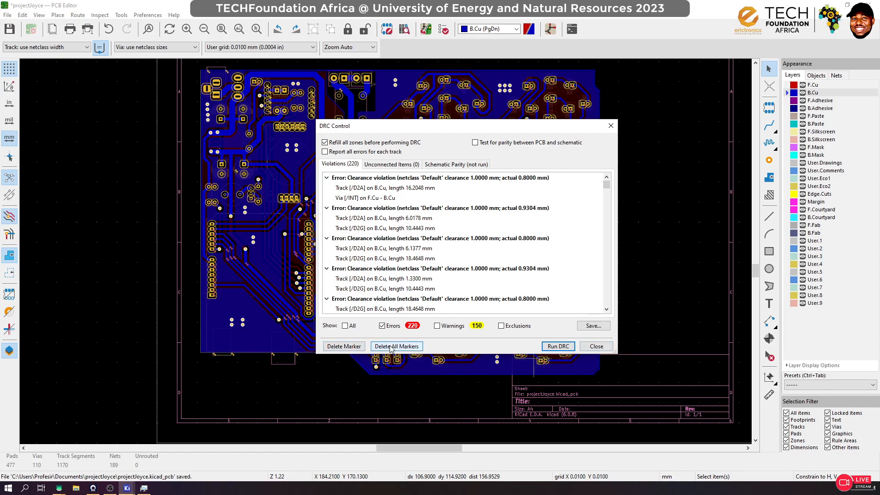
{"action": "left_click", "coordinate": [390, 346]}
{"action": "left_click", "coordinate": [593, 346]}
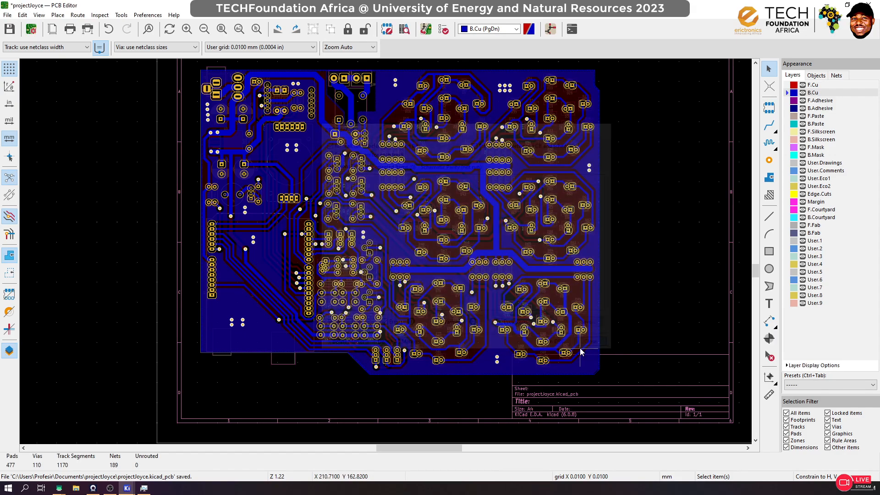
Open the board in the 3D Viewer and examine its assembled components from a tilted, low side angle
{"action": "left_click", "coordinate": [38, 15]}
{"action": "left_click", "coordinate": [49, 48]}
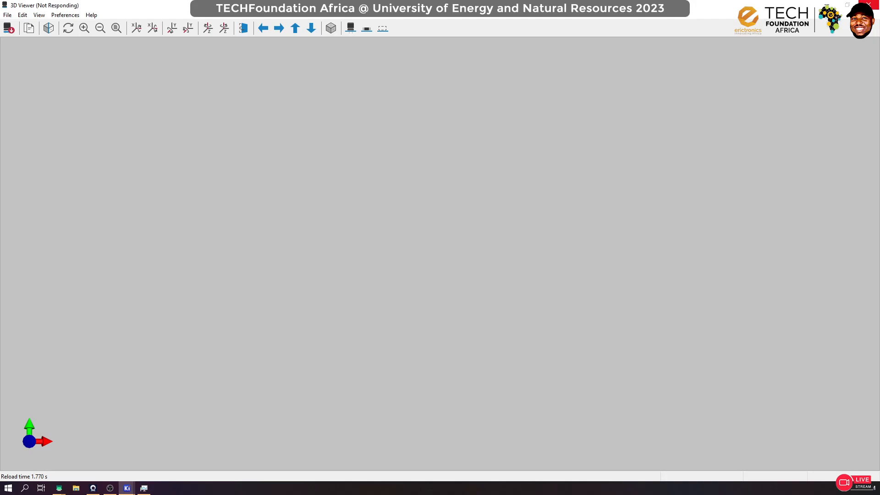
{"action": "left_click", "coordinate": [869, 5]}
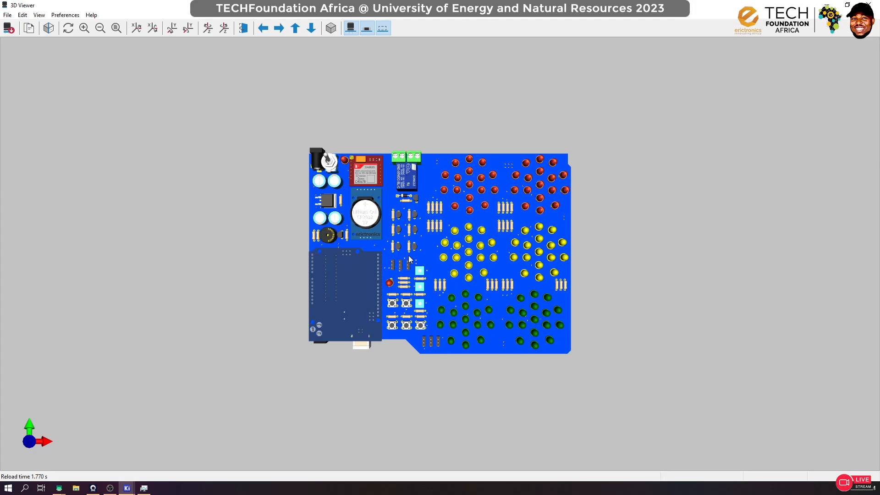
{"action": "left_click_drag", "start_coordinate": [498, 255], "coordinate": [497, 166]}
{"action": "scroll", "coordinate": [448, 275], "scroll_direction": "up", "scroll_amount": 4}
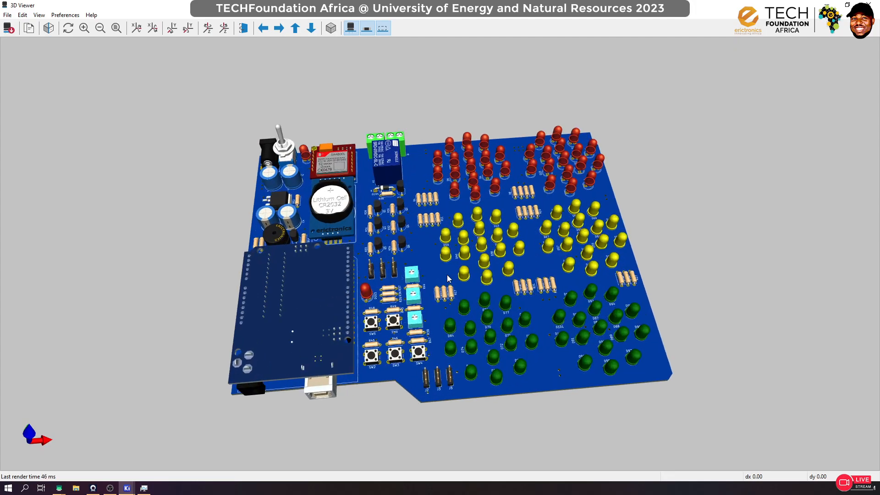
{"action": "left_click_drag", "start_coordinate": [430, 232], "coordinate": [734, 194]}
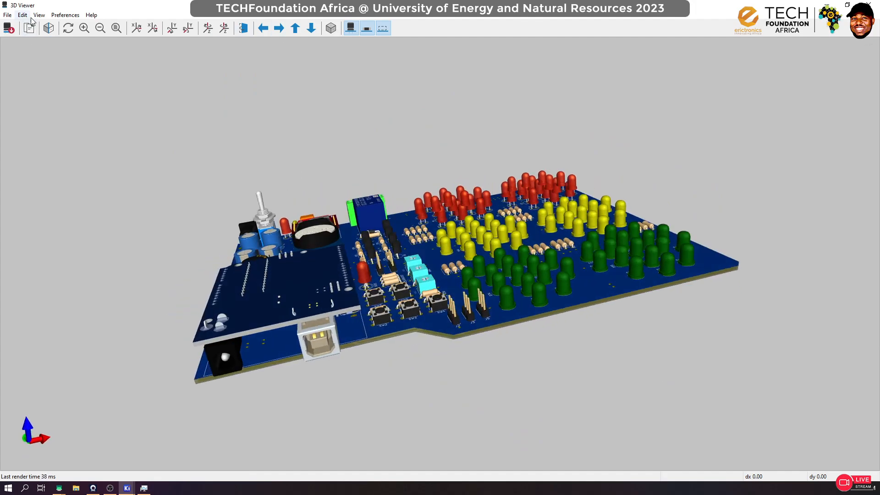
Set the 3D Viewer's board colors to use the board stackup colors in the preferences
{"action": "left_click", "coordinate": [65, 14]}
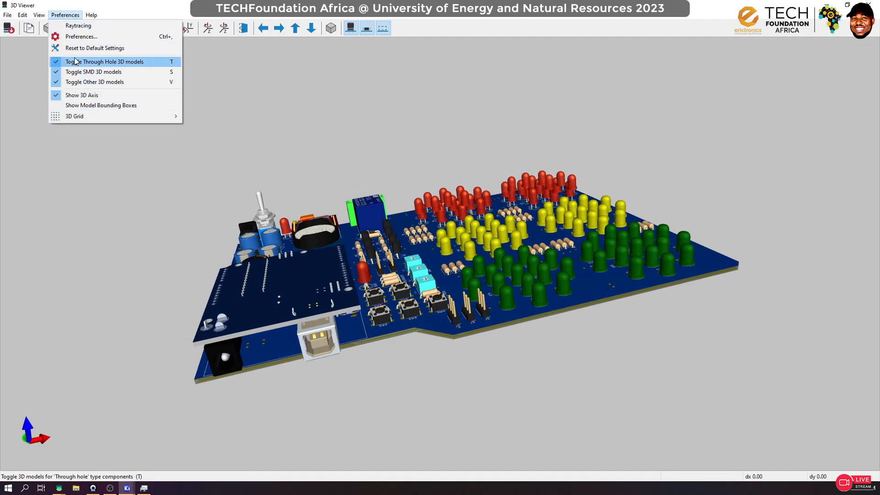
{"action": "left_click", "coordinate": [84, 37]}
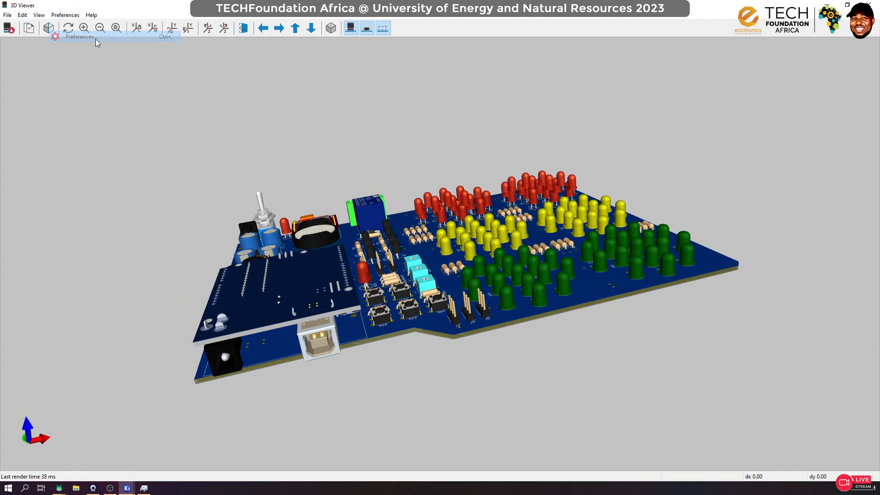
{"action": "left_click", "coordinate": [505, 181]}
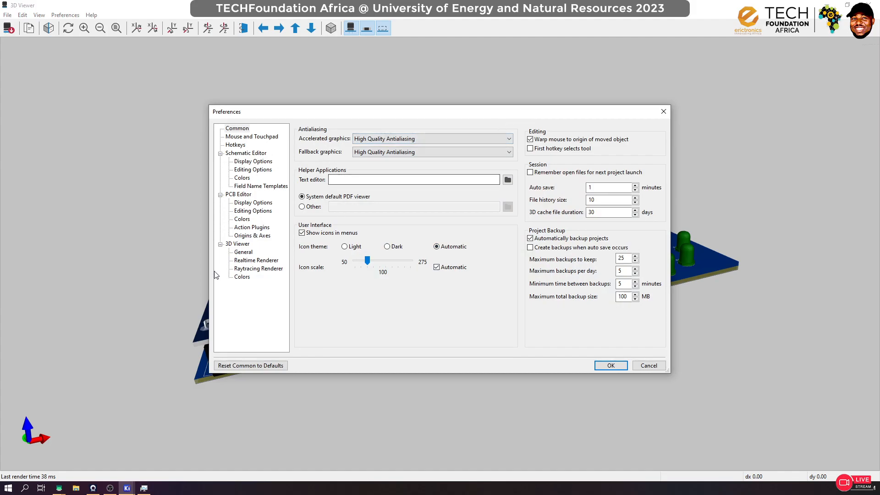
{"action": "left_click", "coordinate": [242, 276]}
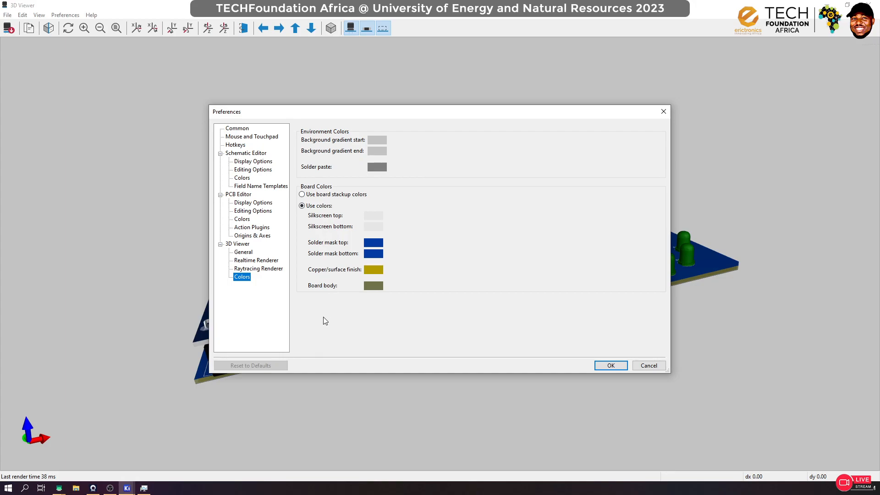
{"action": "left_click", "coordinate": [327, 195]}
{"action": "left_click", "coordinate": [605, 366]}
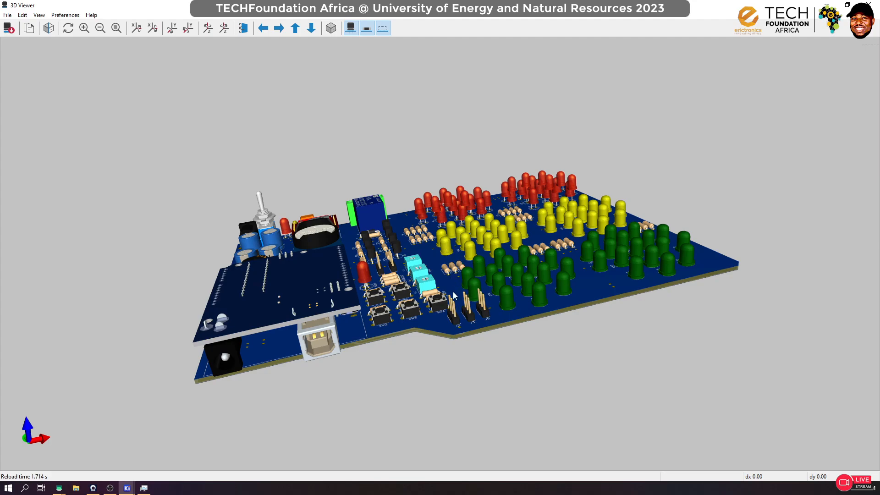
Examine the board in 3D from several angles, including a raytraced render, and close the 3D Viewer
{"action": "left_click_drag", "start_coordinate": [463, 274], "coordinate": [457, 264]}
{"action": "left_click_drag", "start_coordinate": [576, 357], "coordinate": [509, 234]}
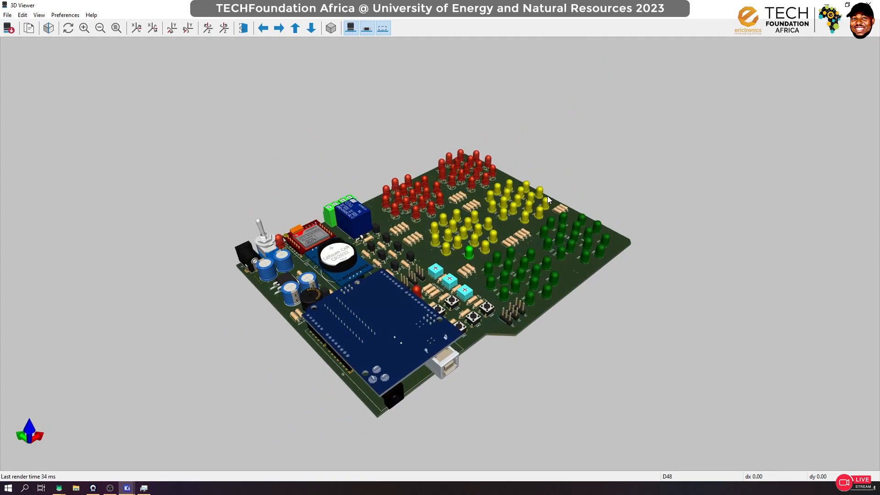
{"action": "left_click_drag", "start_coordinate": [481, 191], "coordinate": [500, 278]}
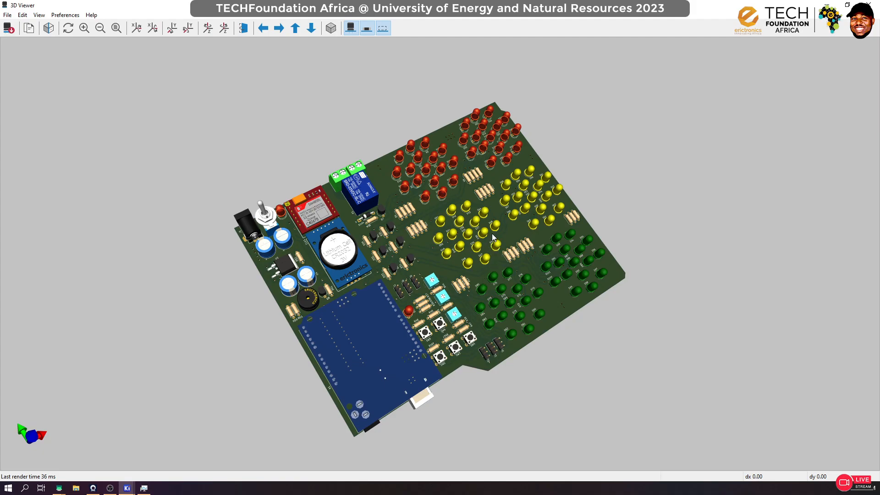
{"action": "left_click_drag", "start_coordinate": [556, 264], "coordinate": [512, 202]}
{"action": "left_click_drag", "start_coordinate": [616, 255], "coordinate": [439, 454]}
{"action": "left_click_drag", "start_coordinate": [573, 183], "coordinate": [595, 74]}
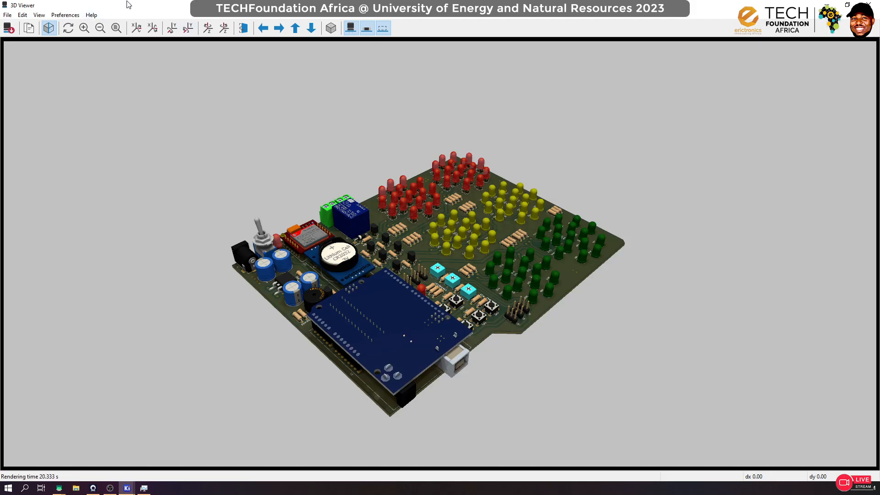
{"action": "left_click", "coordinate": [869, 5]}
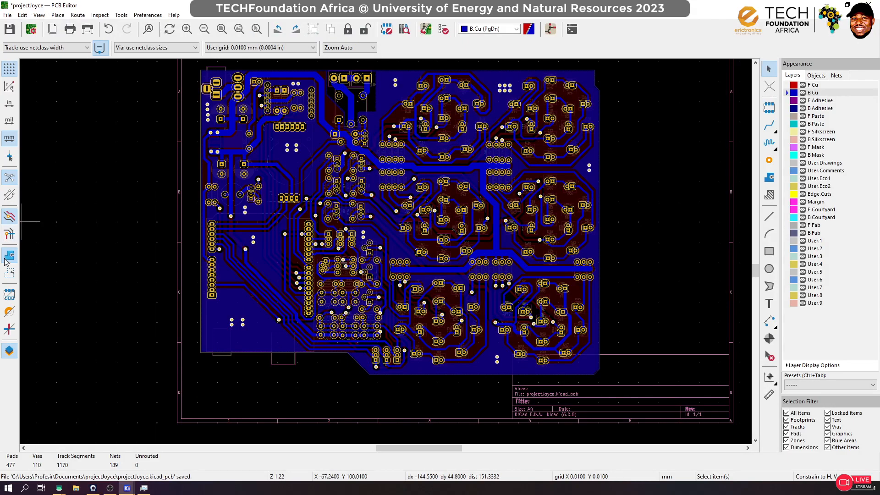
Display copper zones as outlines only, with F.Cu as the active layer and inactive layers shown at normal contrast
{"action": "left_click", "coordinate": [8, 272]}
{"action": "scroll", "coordinate": [423, 348], "scroll_direction": "up", "scroll_amount": 4}
{"action": "scroll", "coordinate": [386, 251], "scroll_direction": "down", "scroll_amount": 3}
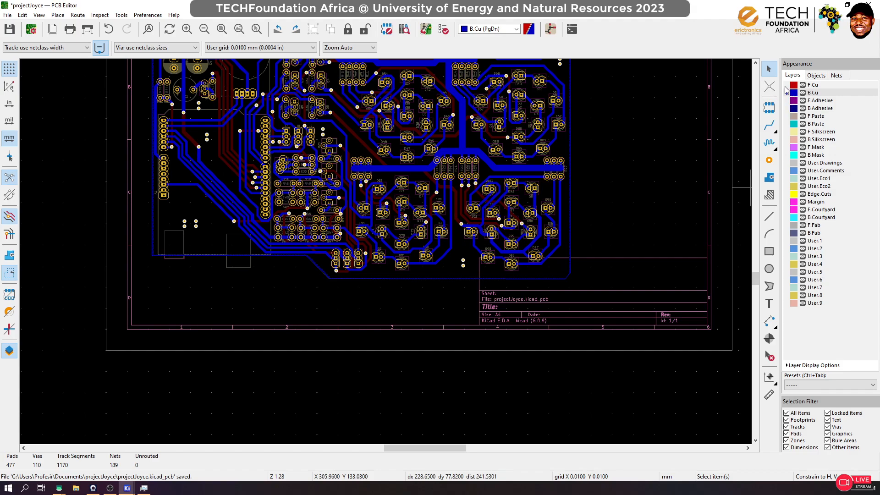
{"action": "left_click", "coordinate": [786, 86]}
{"action": "key", "text": "ctrl+h"}
{"action": "key", "text": "ctrl+h"}
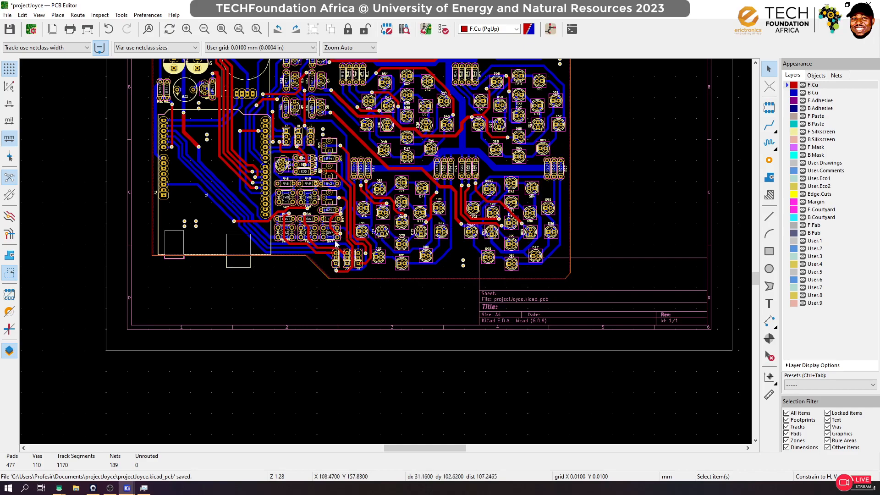
Inspect the track routing around switches SW2 to SW4 and headers J2, J3 and J5, as well as across the whole board
{"action": "scroll", "coordinate": [297, 247], "scroll_direction": "up", "scroll_amount": 3}
{"action": "scroll", "coordinate": [386, 251], "scroll_direction": "up", "scroll_amount": 2}
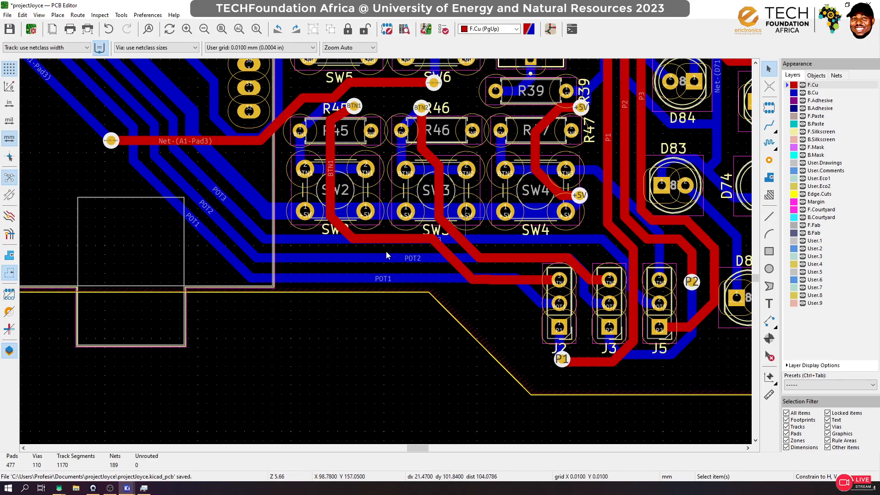
{"action": "scroll", "coordinate": [396, 226], "scroll_direction": "down", "scroll_amount": 5}
{"action": "scroll", "coordinate": [410, 221], "scroll_direction": "down", "scroll_amount": 2}
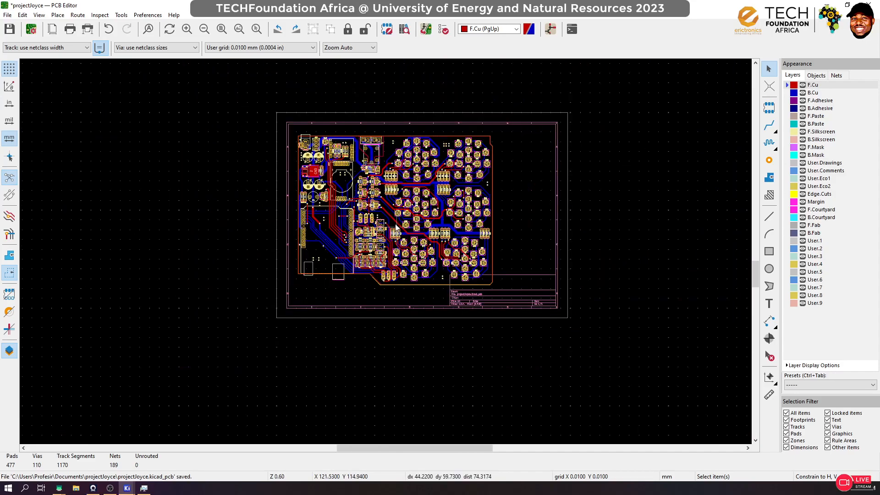
{"action": "scroll", "coordinate": [385, 258], "scroll_direction": "up", "scroll_amount": 2}
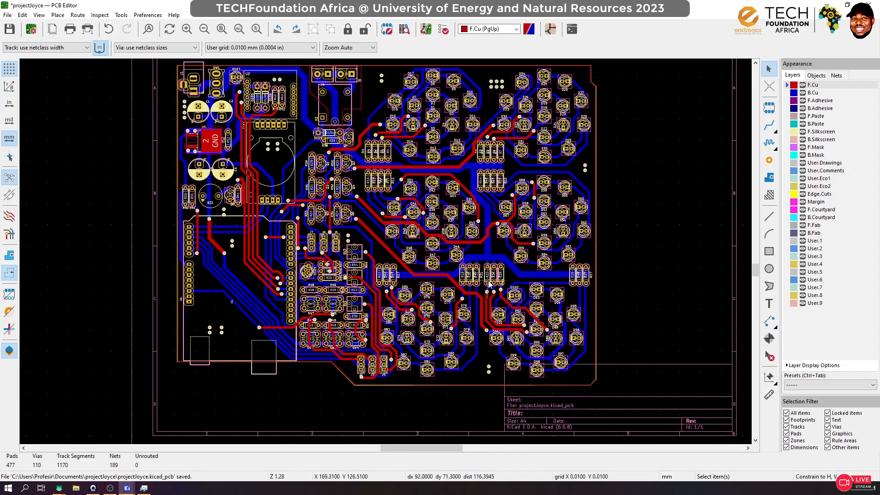